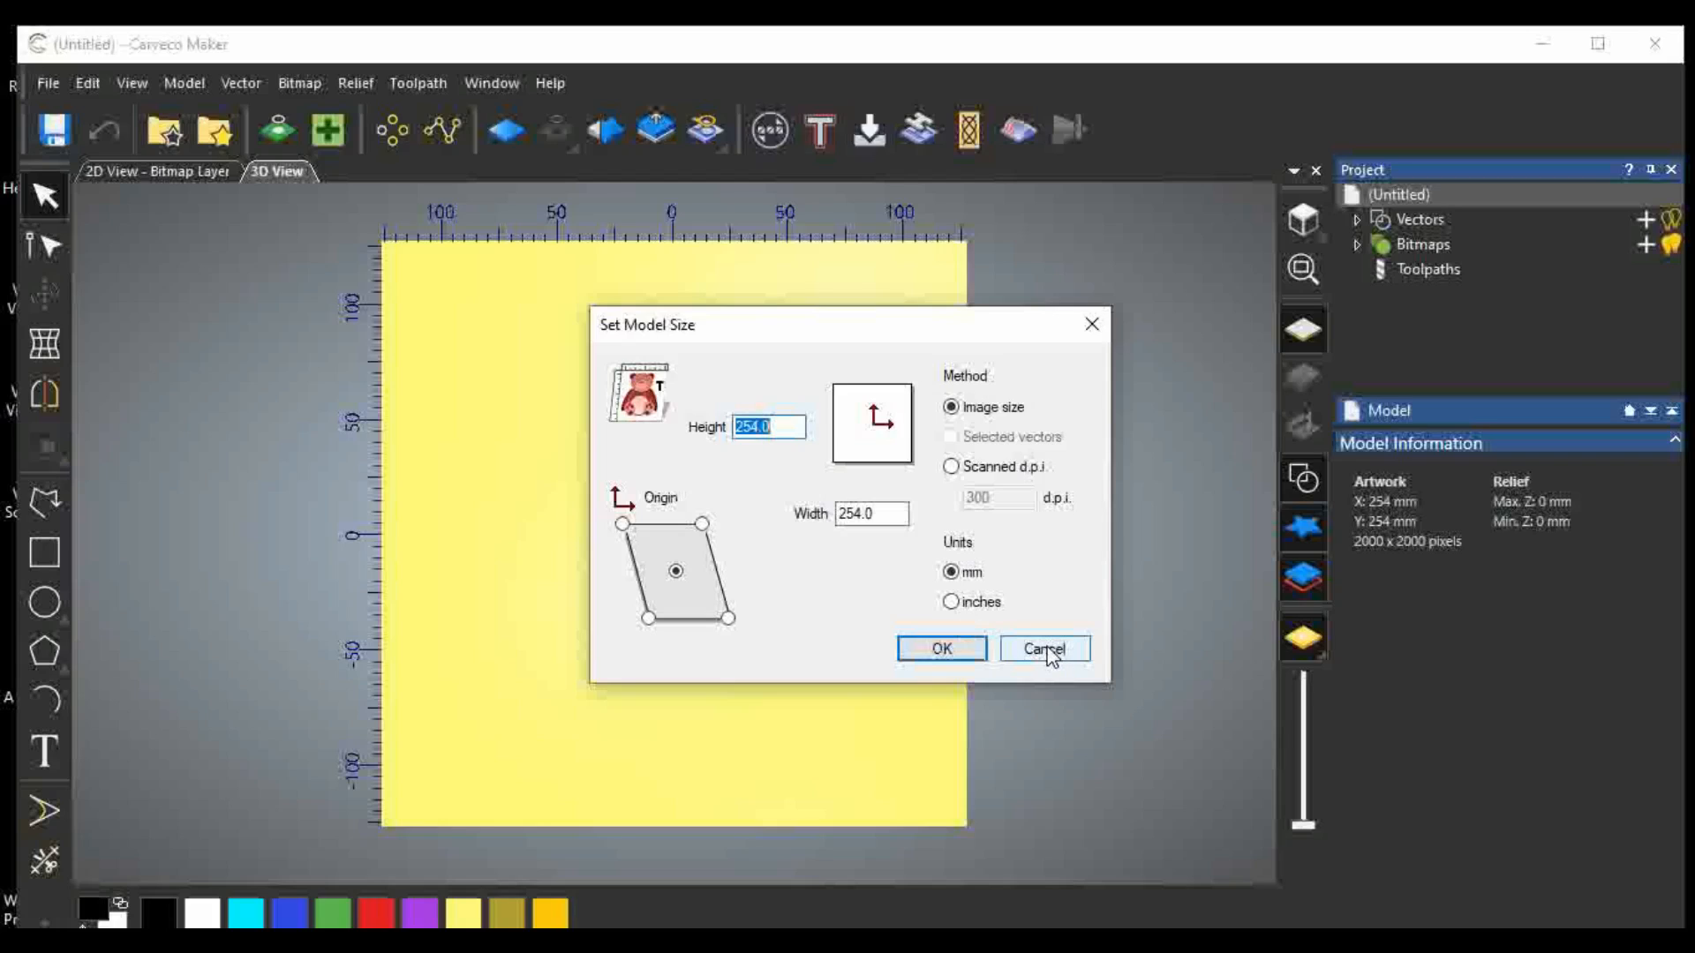
Accept the 254 x 254 mm model size and import alice-wonderland-door-knob-15-8807-removebg-preview as a bitmap layer.
click(971, 653)
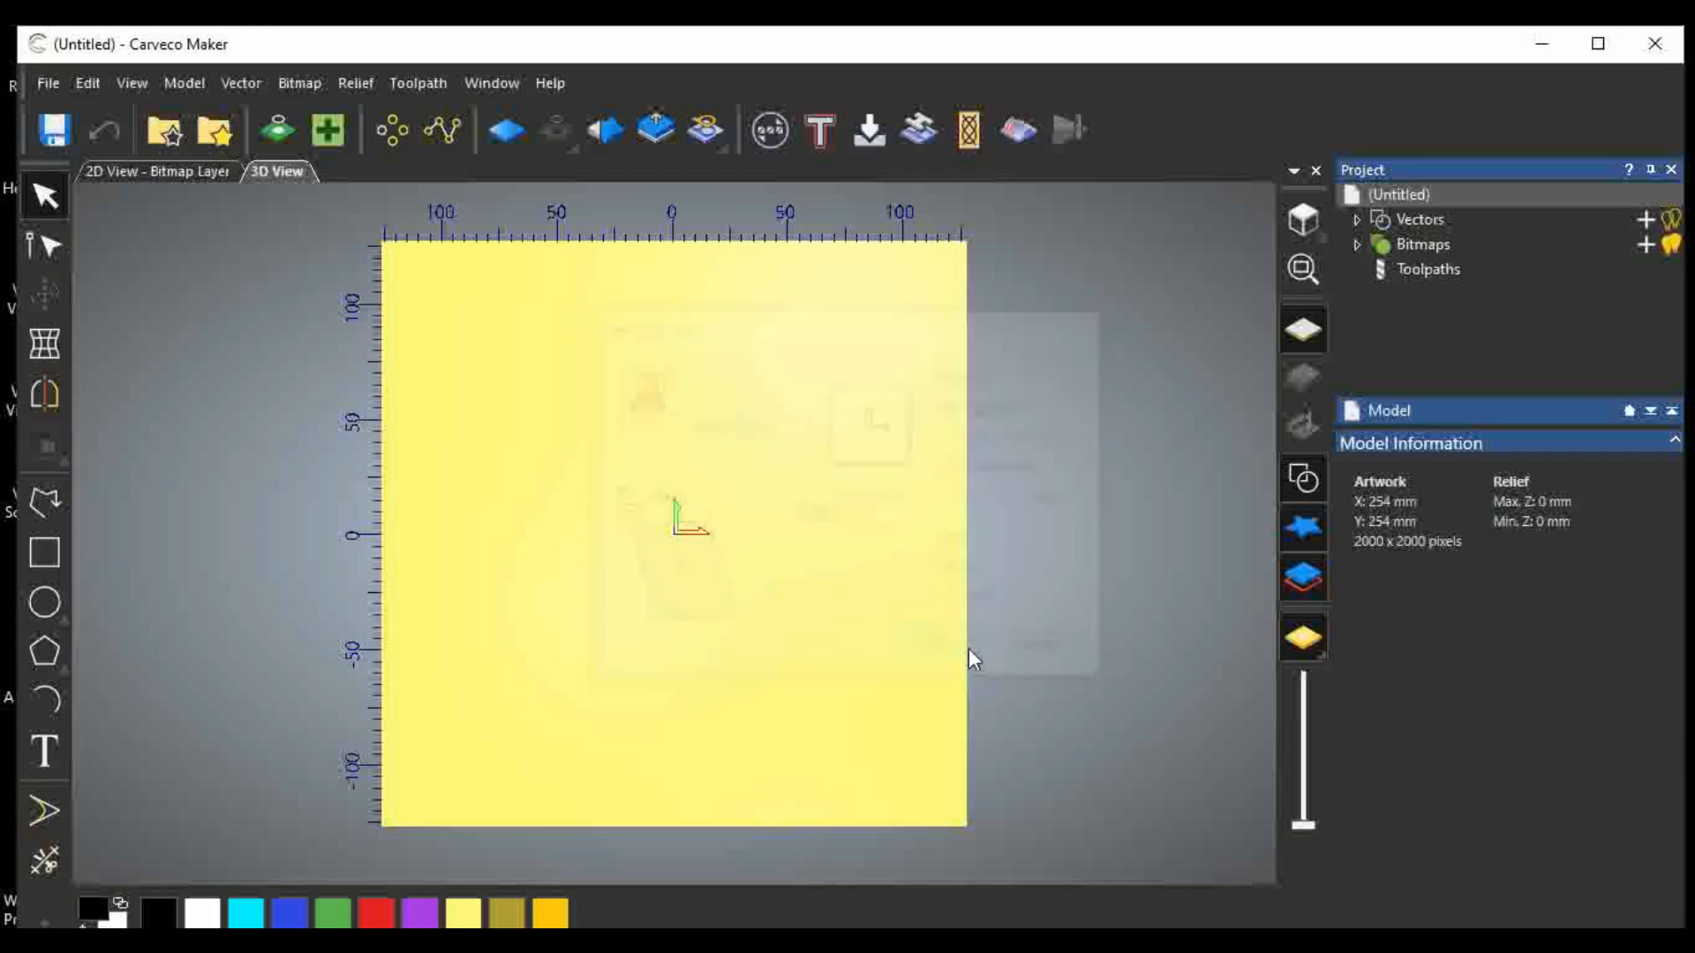
right_click(1391, 245)
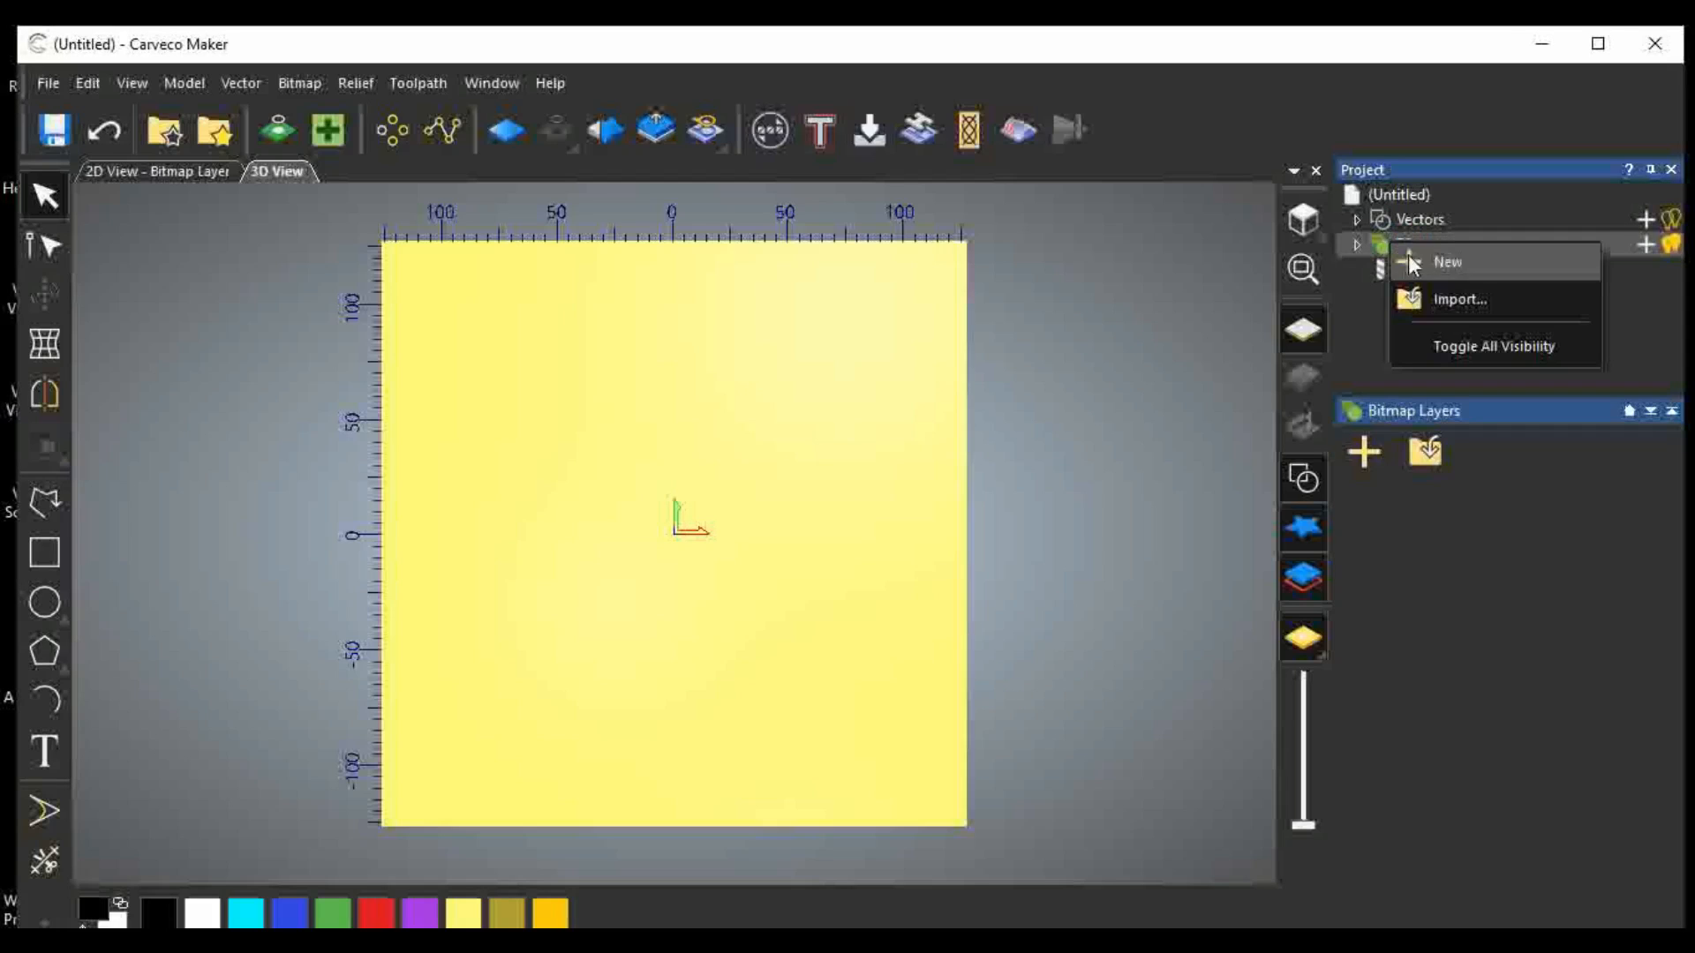
click(1437, 298)
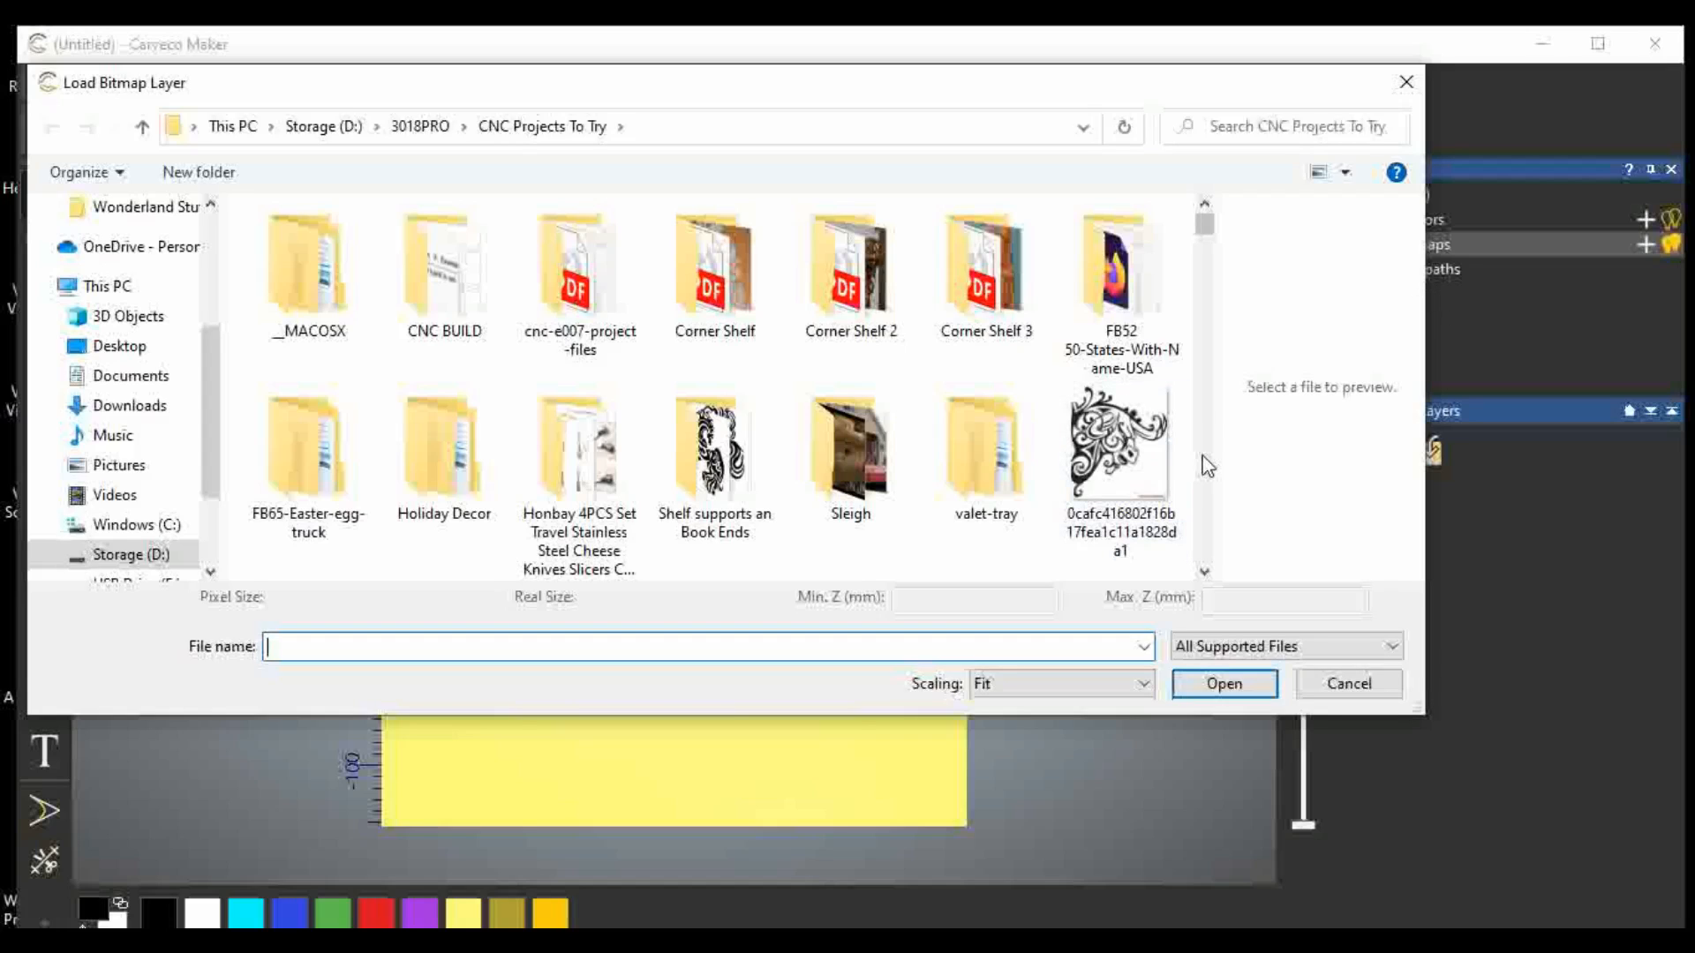
scroll(1208, 462, down, 5)
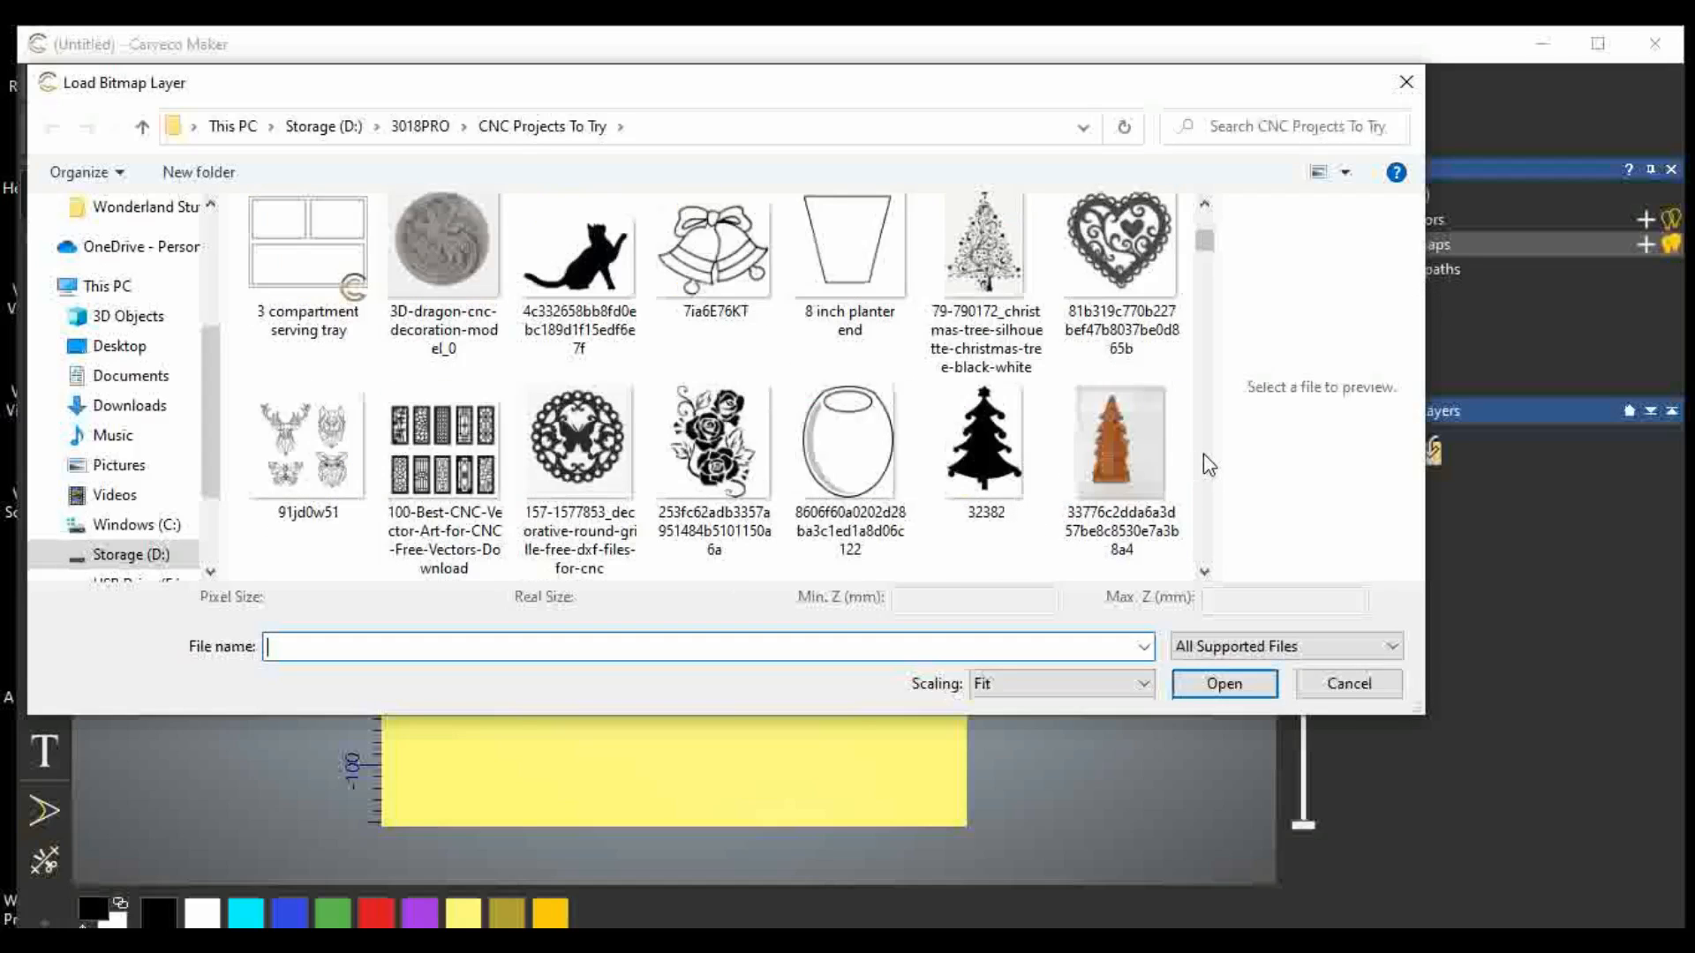
scroll(1204, 455, down, 3)
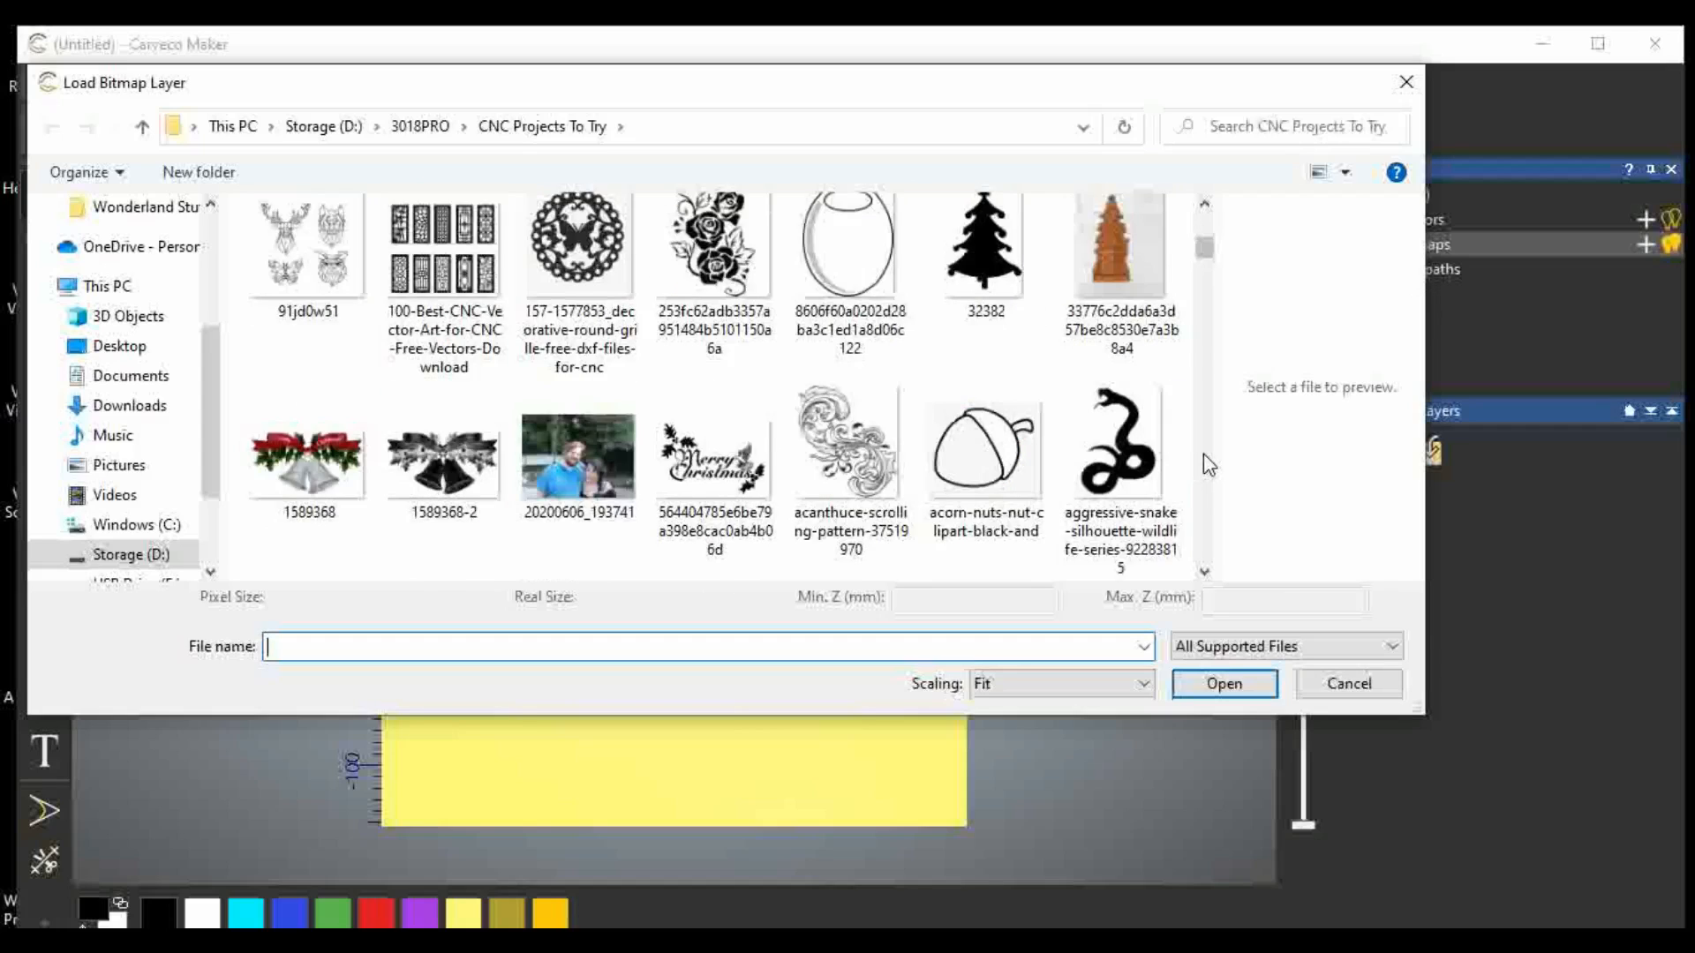
scroll(1204, 454, down, 3)
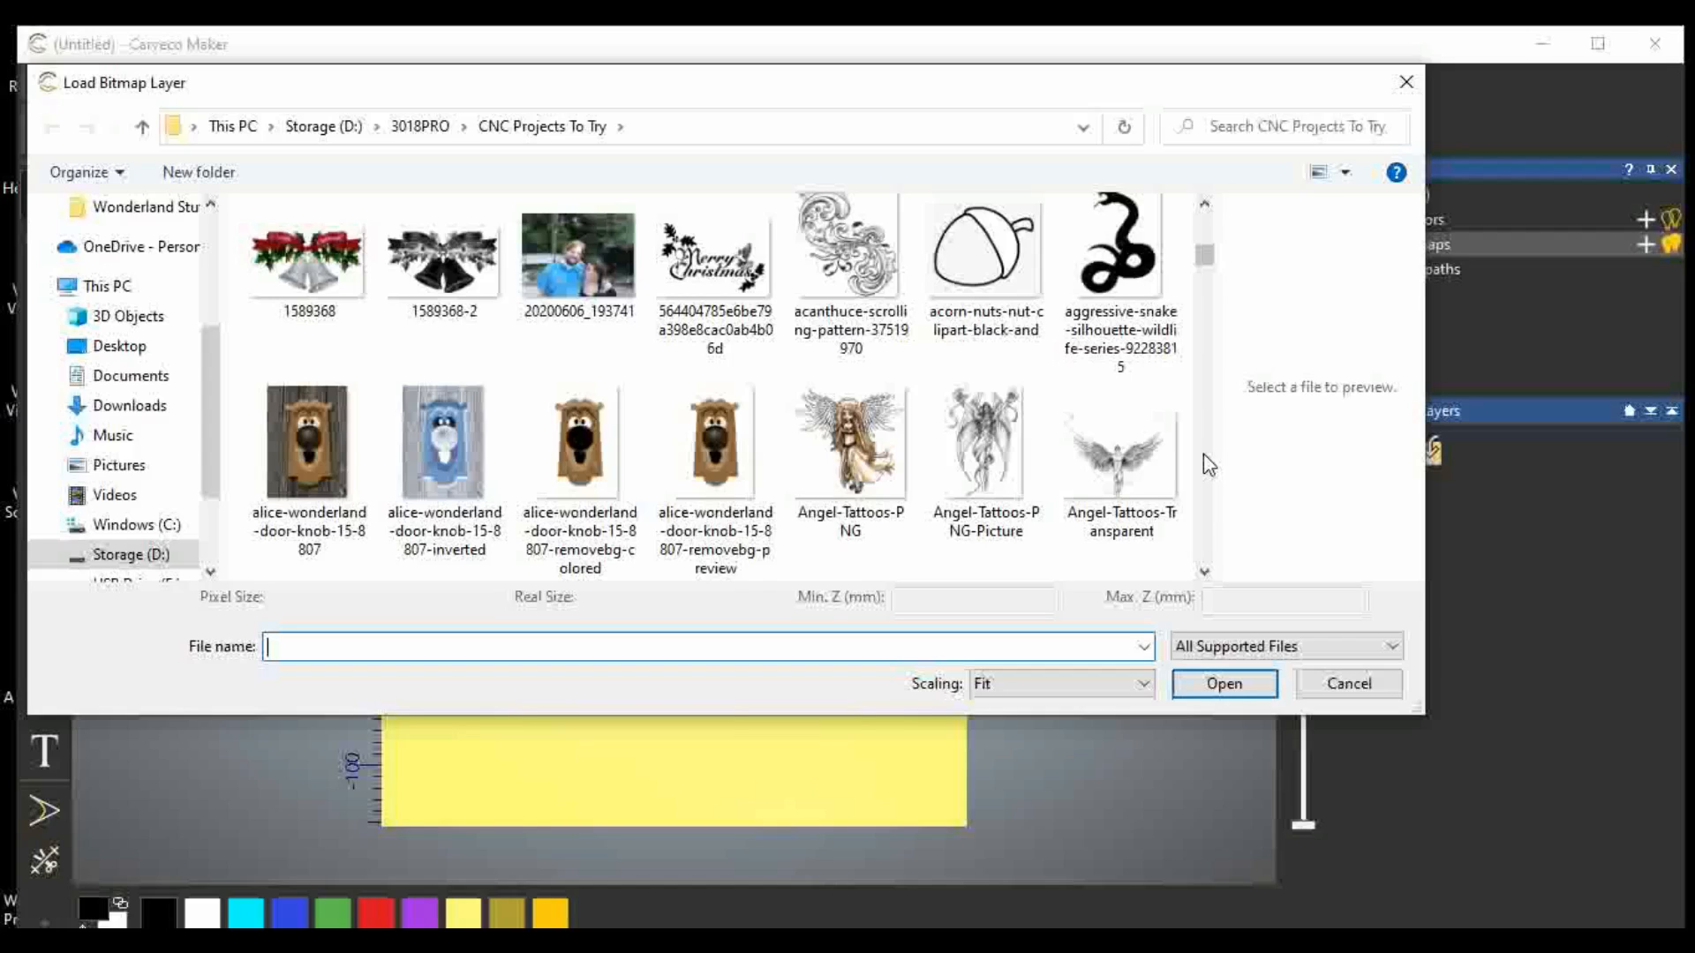
double_click(703, 453)
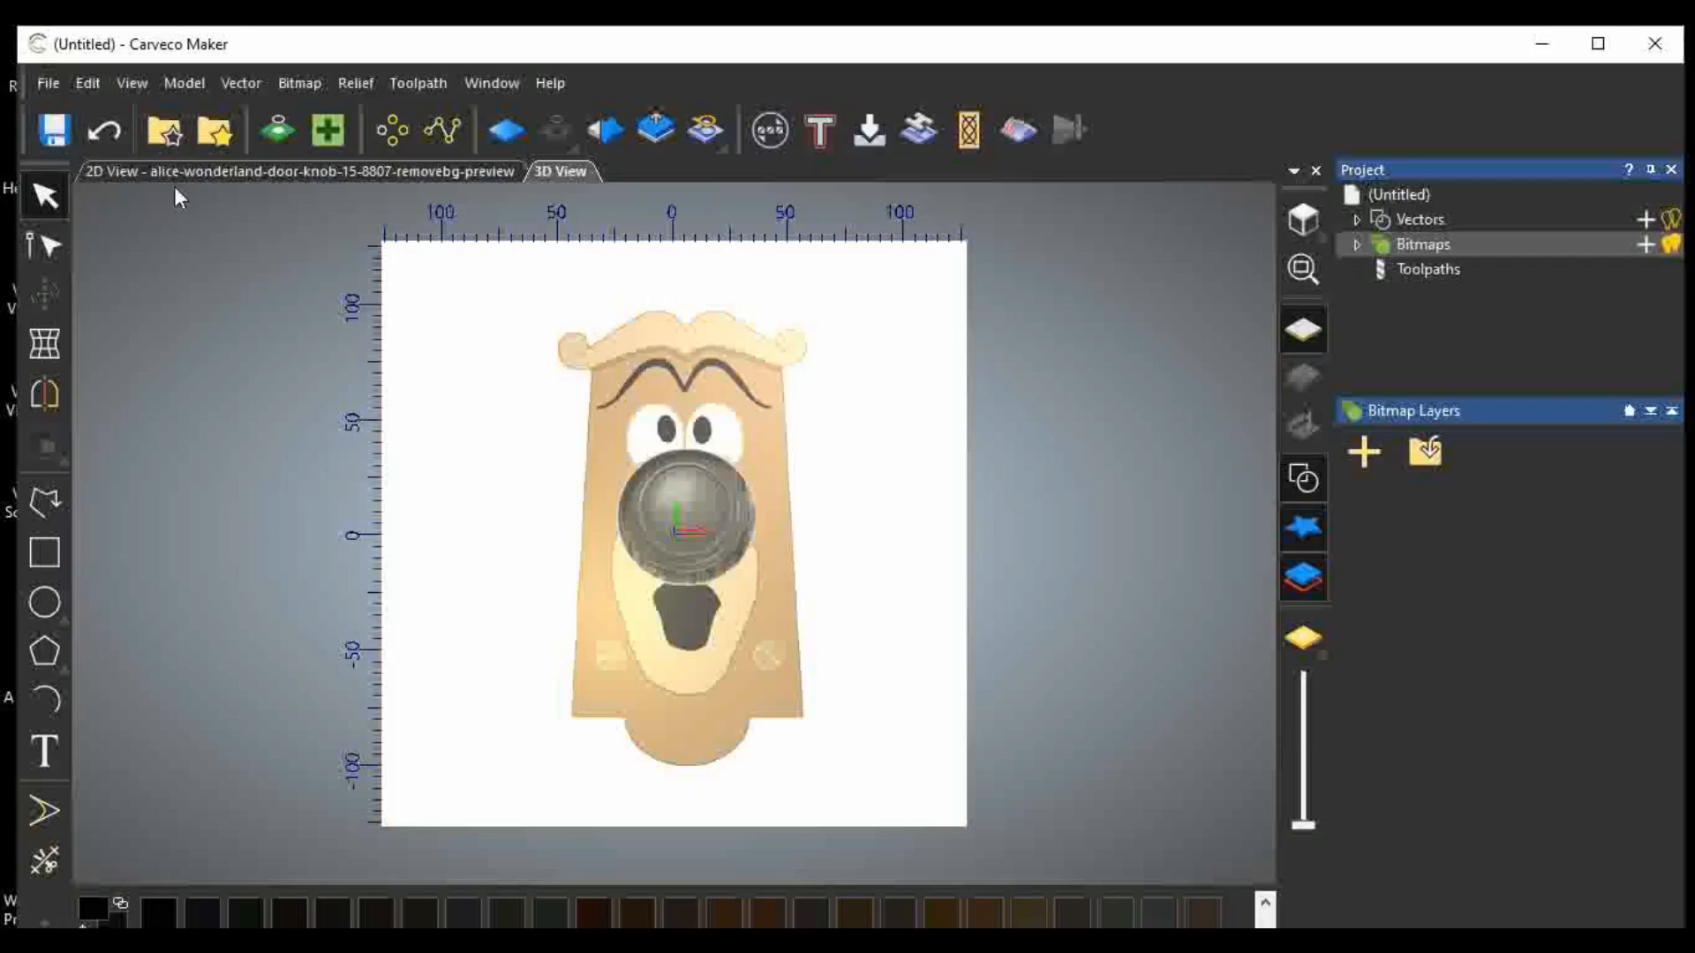
In the 2D view, trace the black mouth with the Magic Wand, using image colour at 10% tolerance.
click(257, 171)
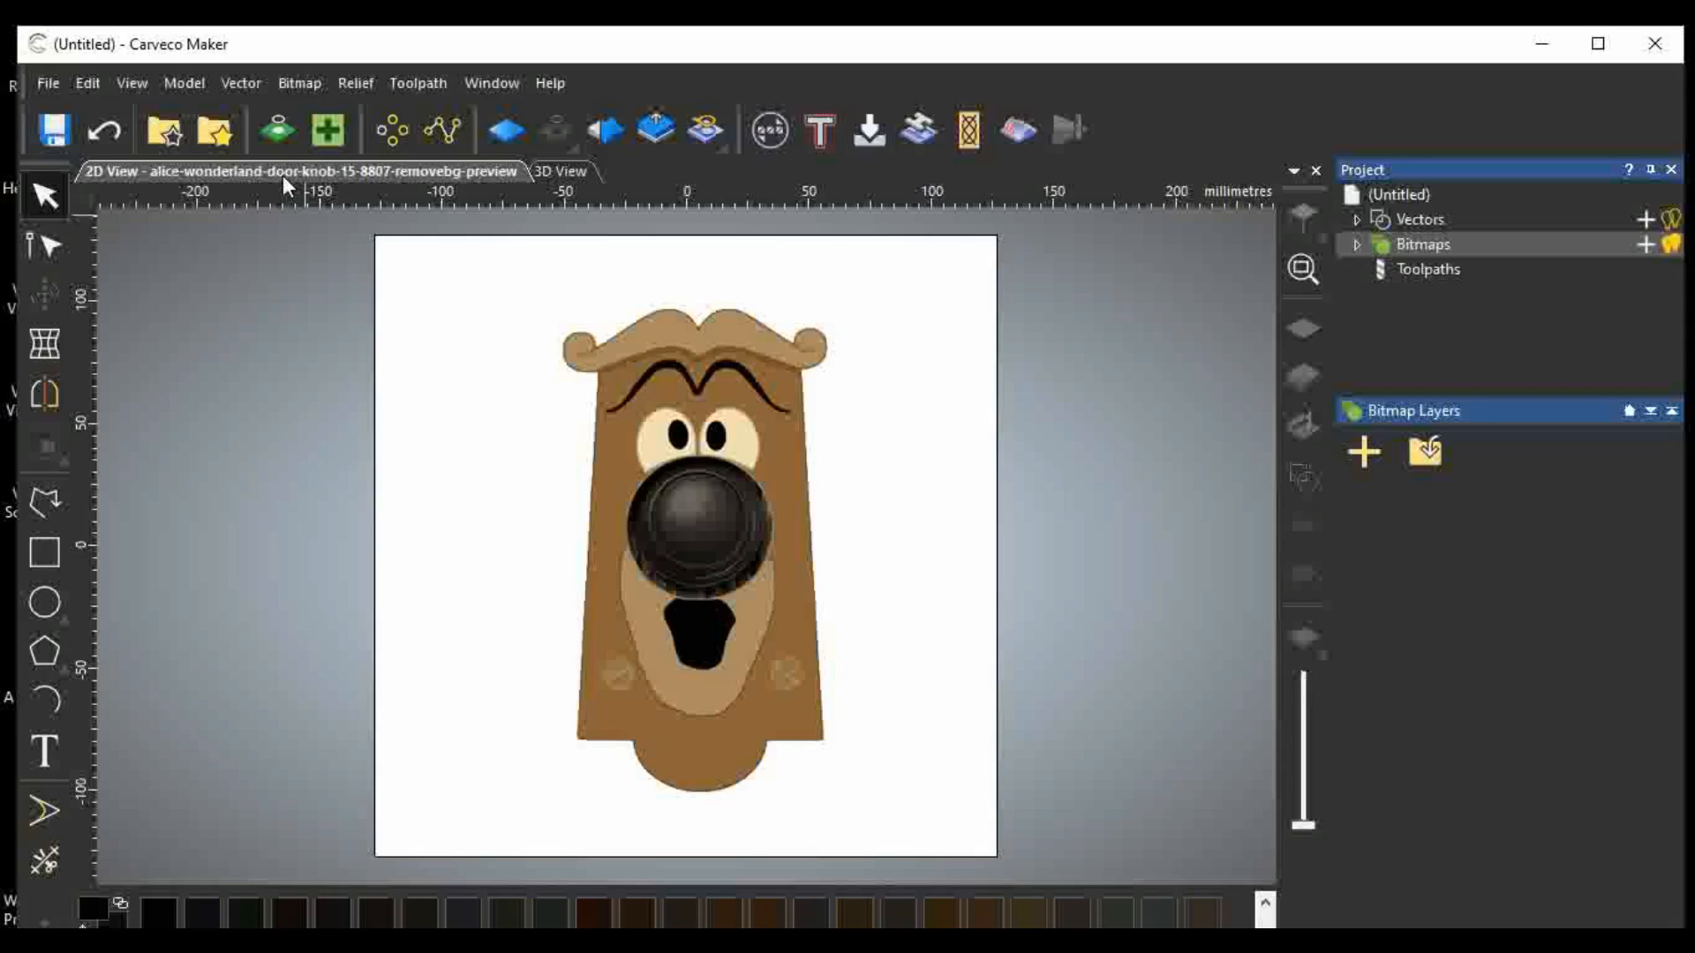
click(299, 84)
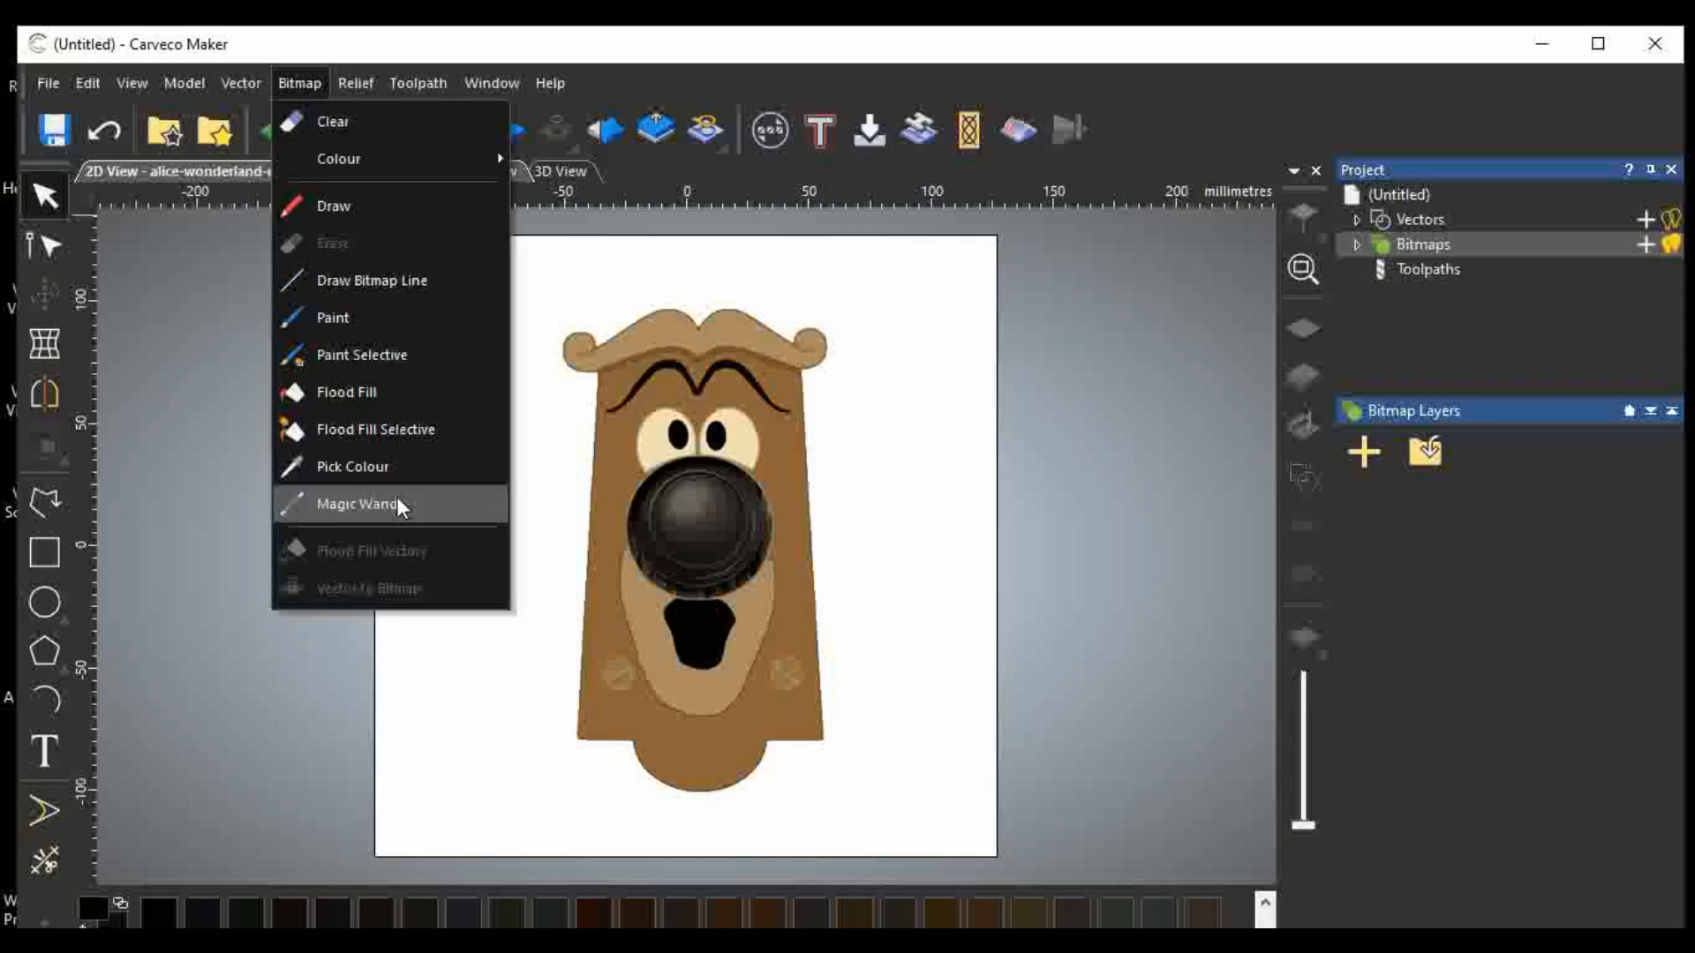
click(353, 501)
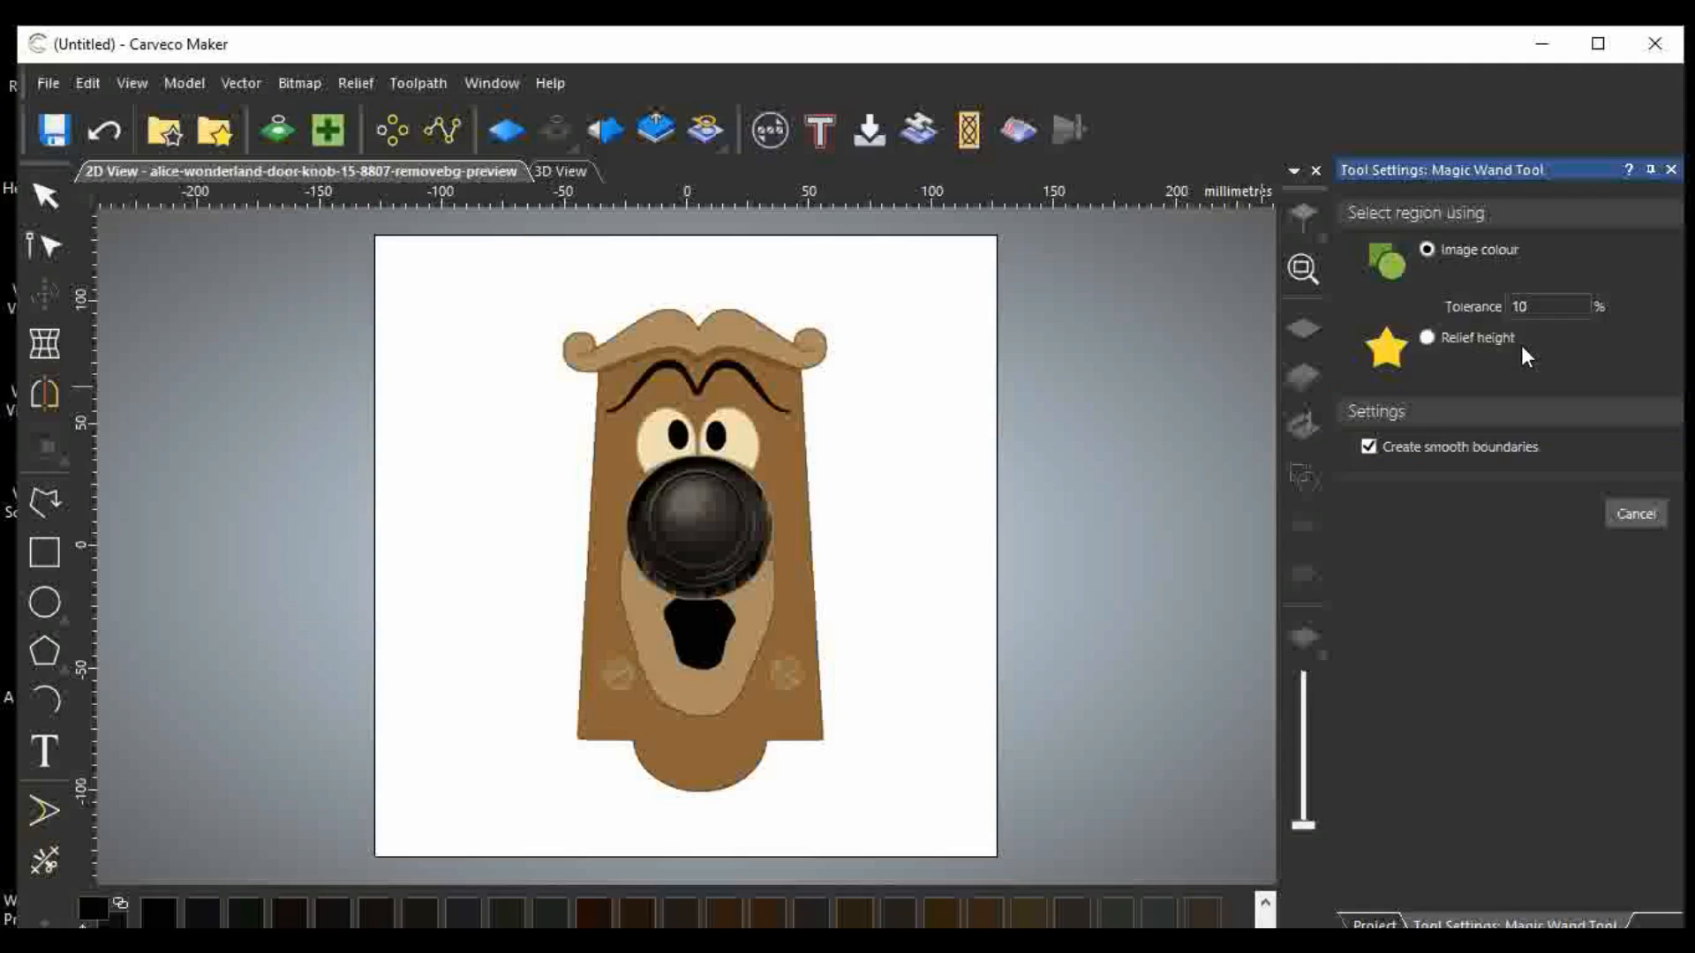
click(1532, 304)
click(706, 618)
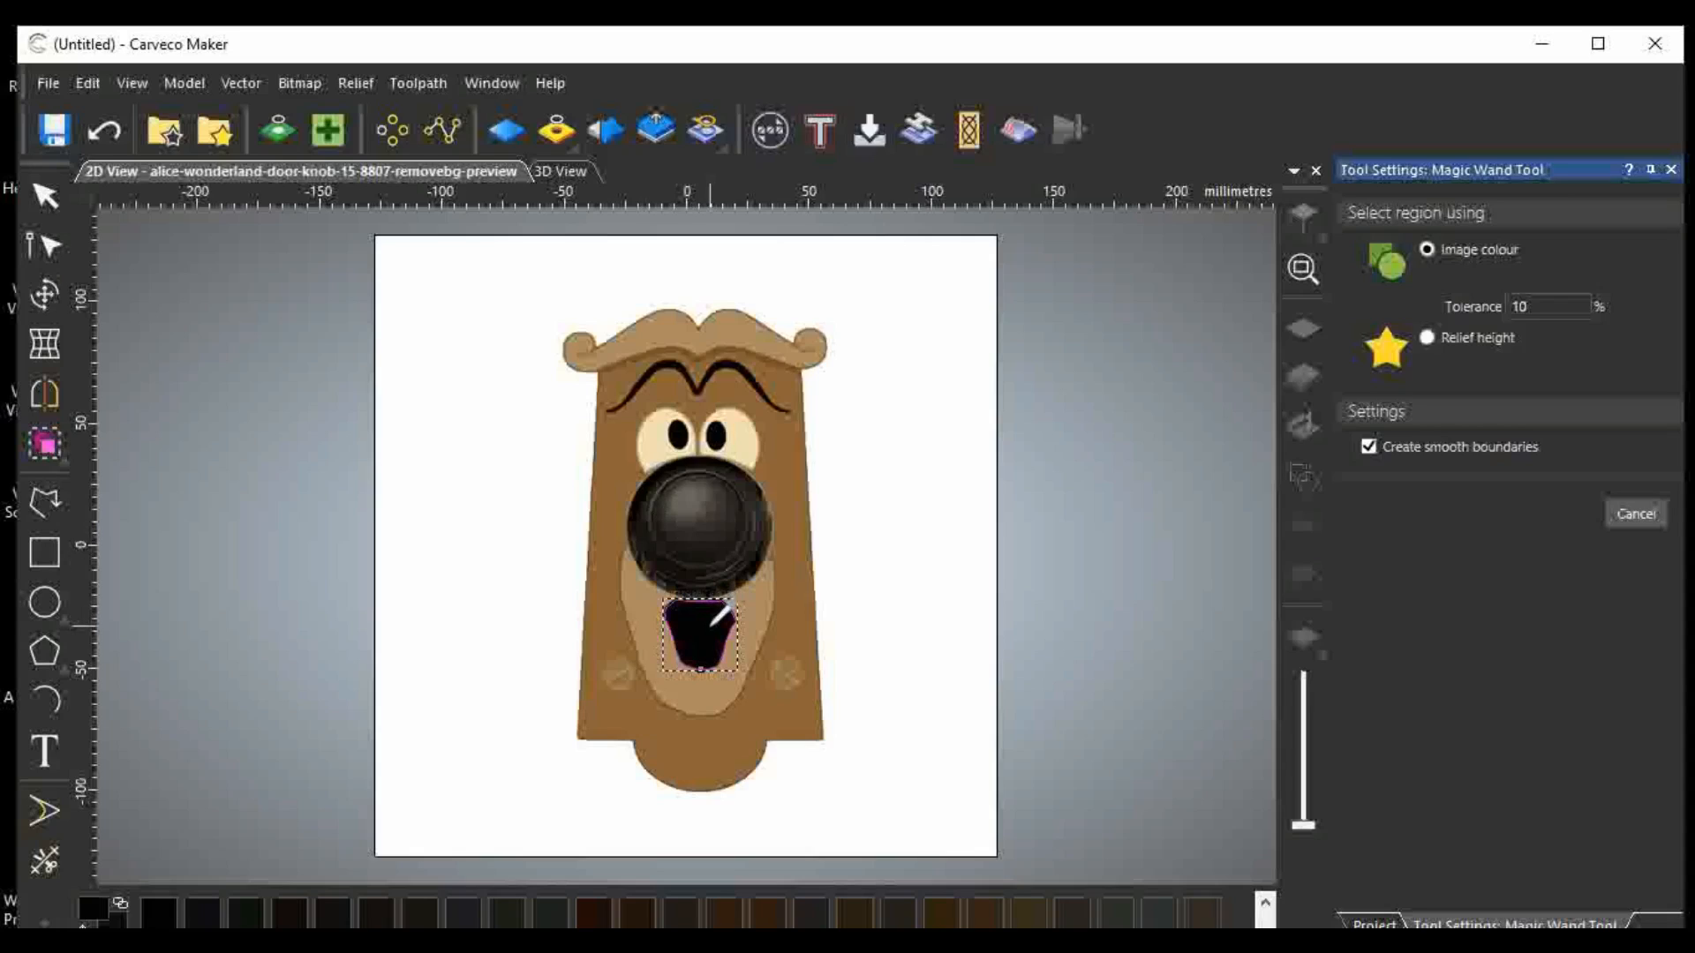
scroll(719, 615, up, 5)
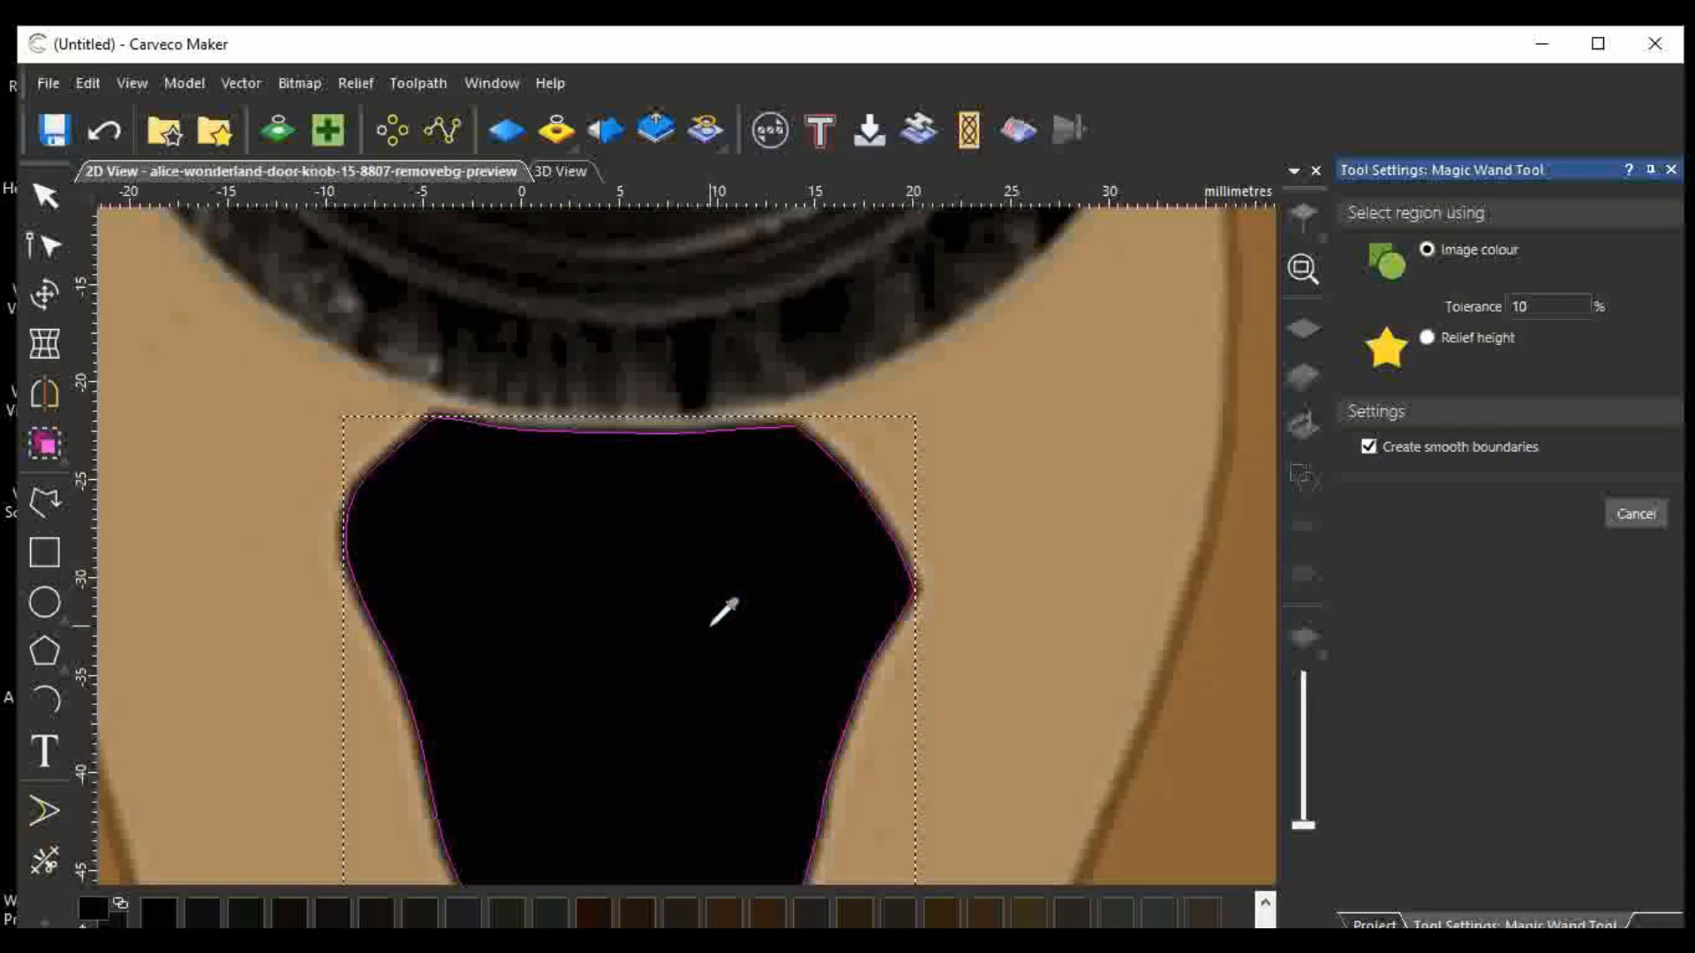
scroll(724, 612, down, 2)
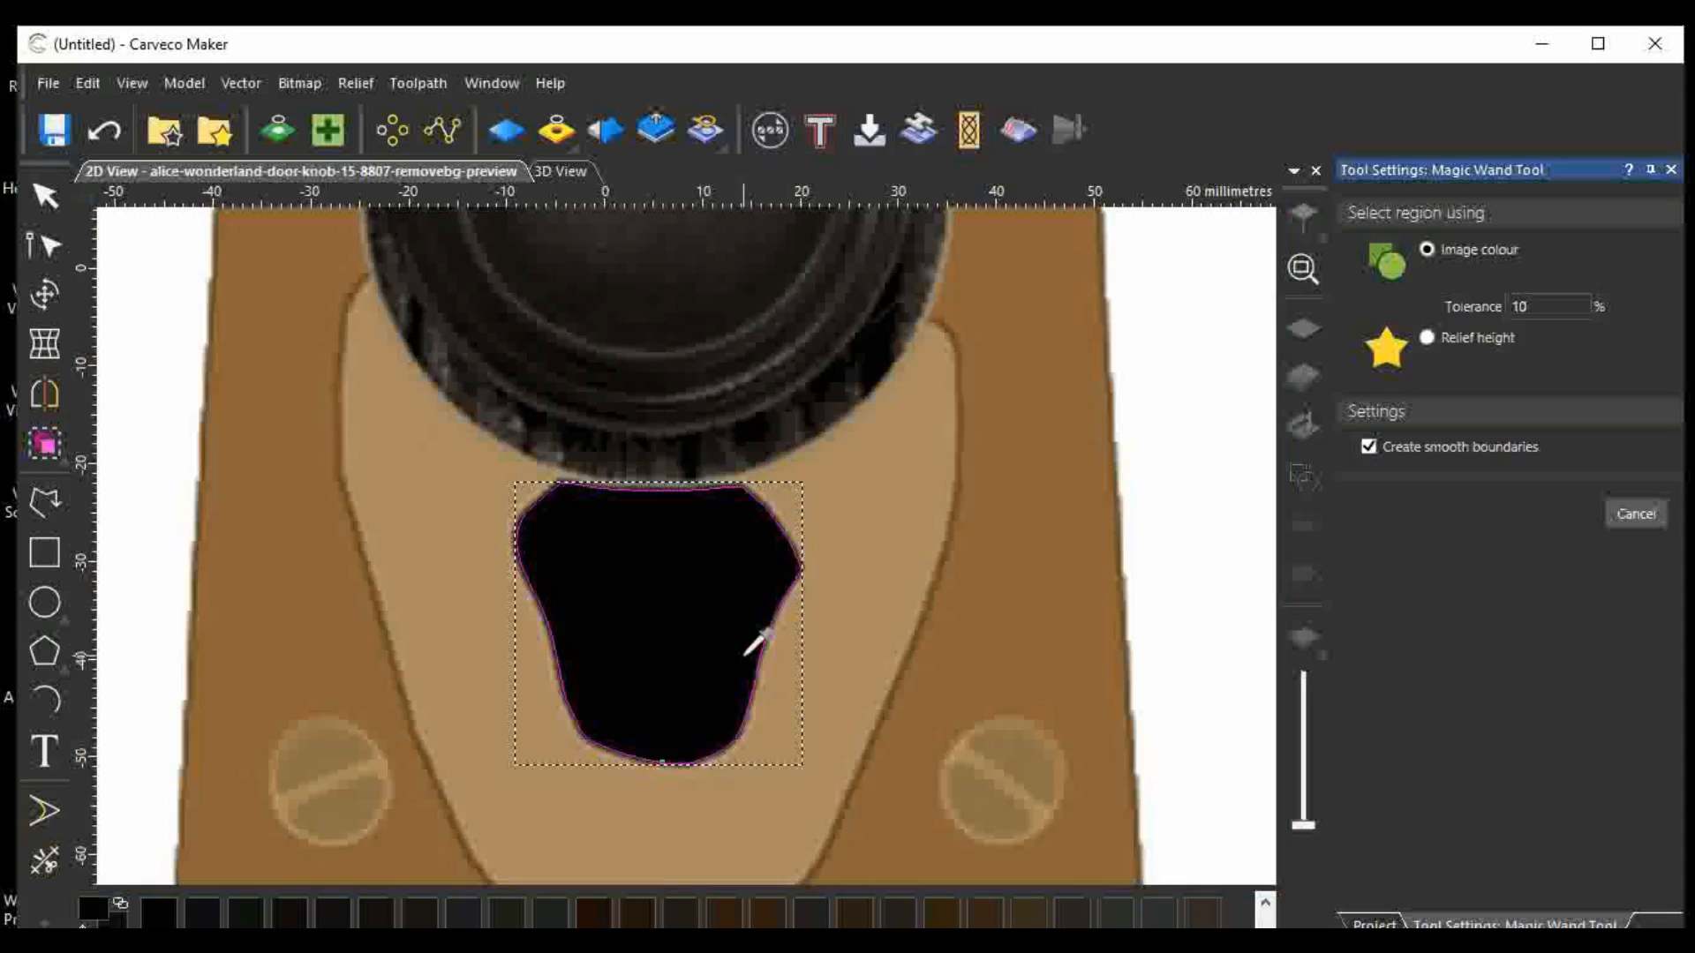
scroll(811, 669, down, 1)
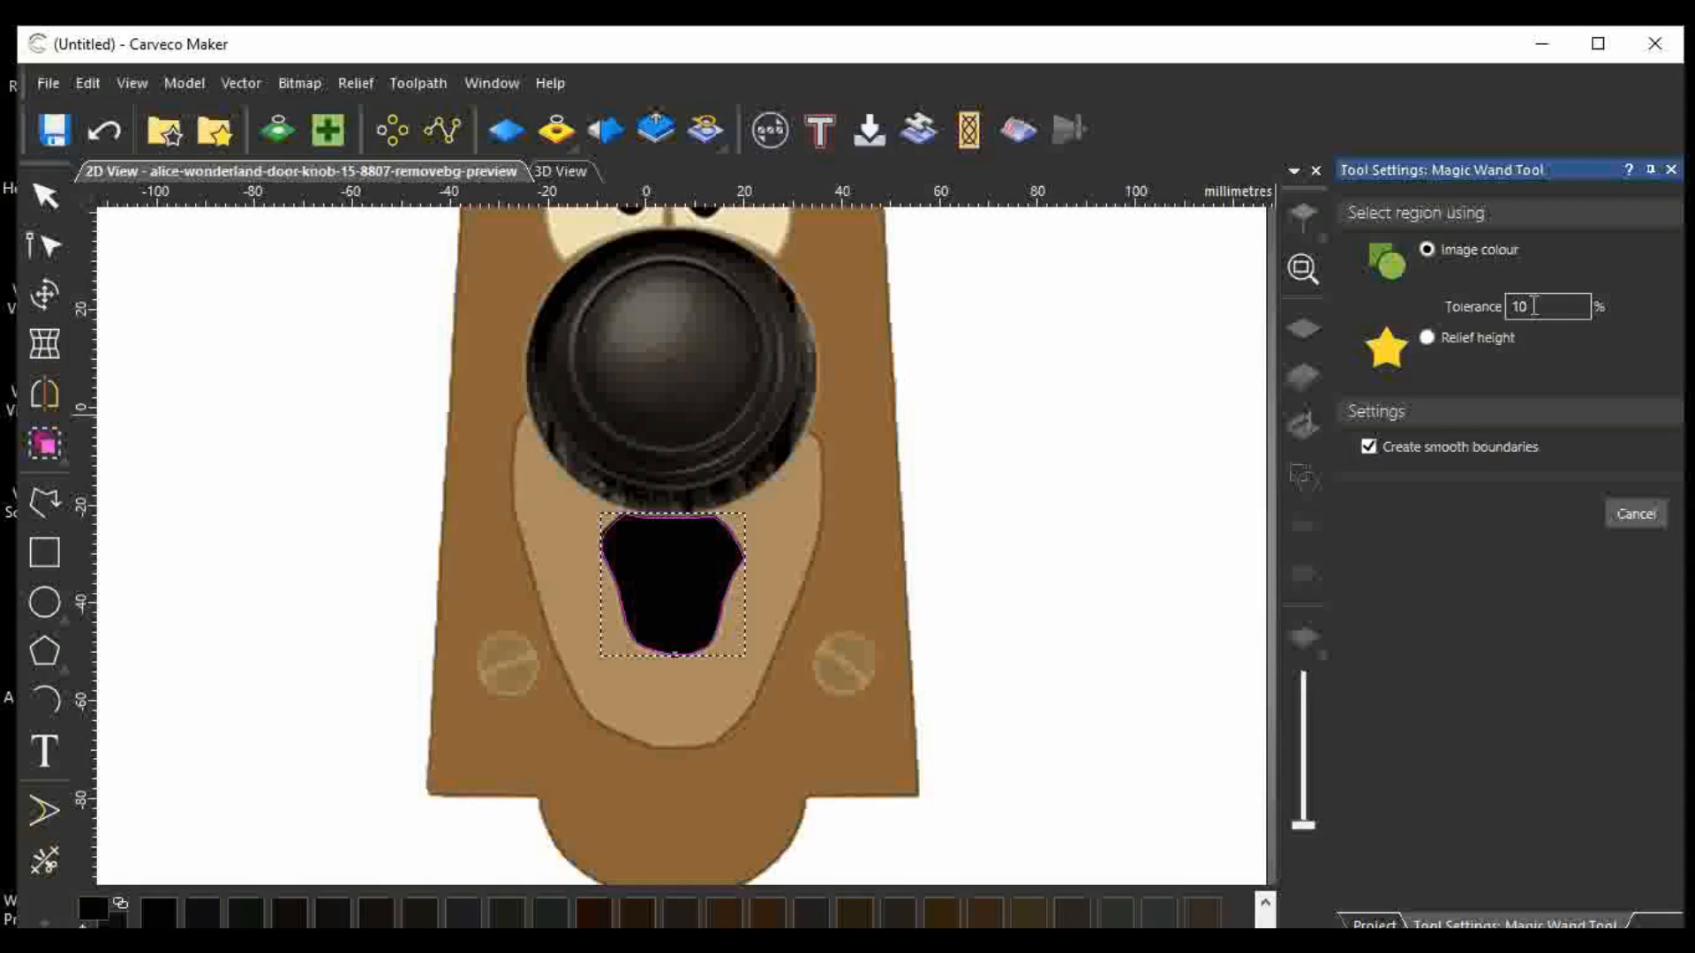
Try tracing the round nose with the Magic Wand at 0% tolerance, picking two spots, and undo both traces.
drag(1534, 306, 1497, 302)
click(651, 349)
click(717, 369)
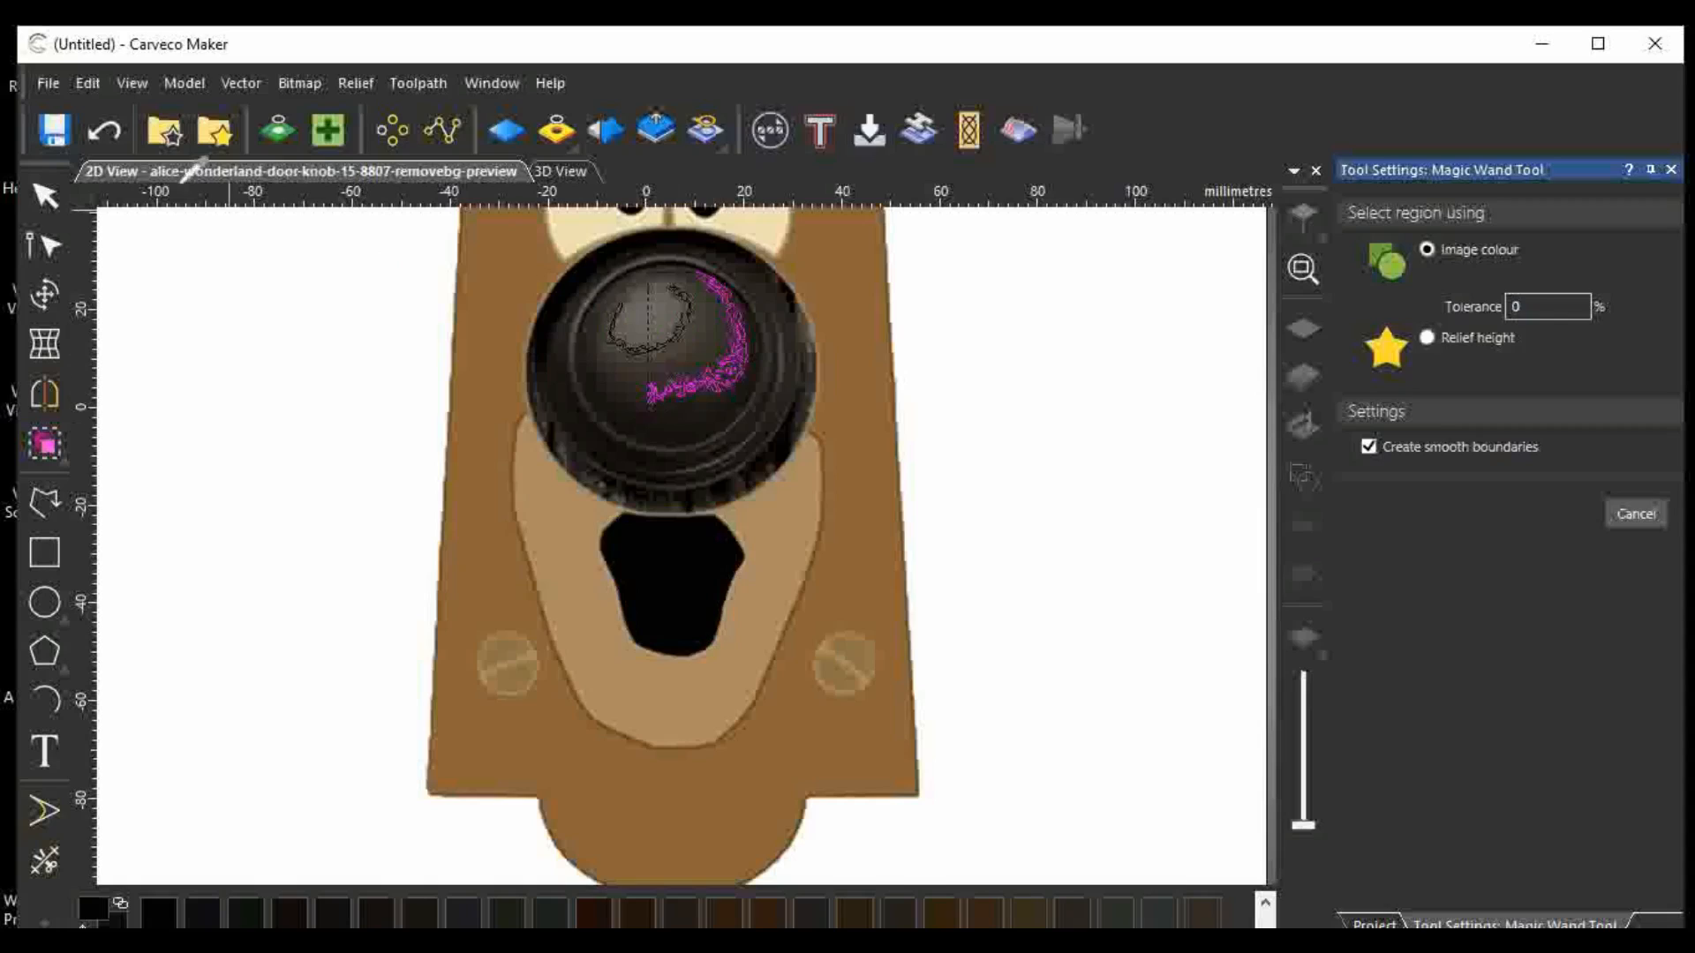
click(105, 134)
click(105, 133)
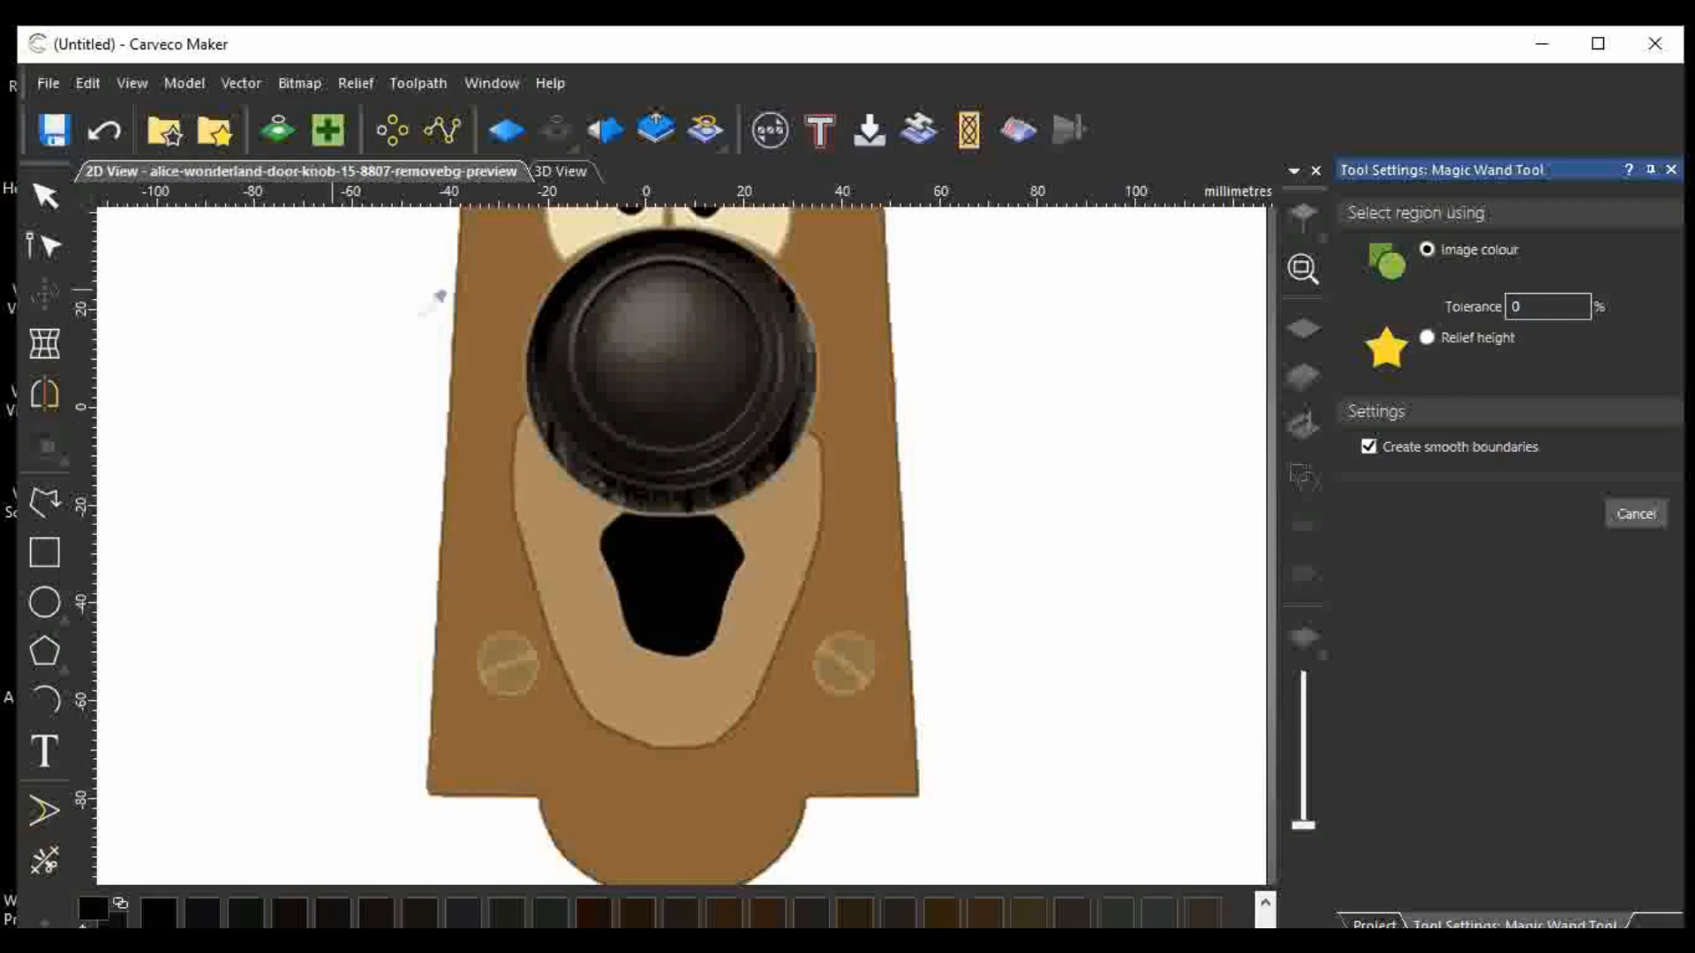
Try tracing the nose at 10% tolerance and undo the trace.
double_click(1508, 307)
click(715, 360)
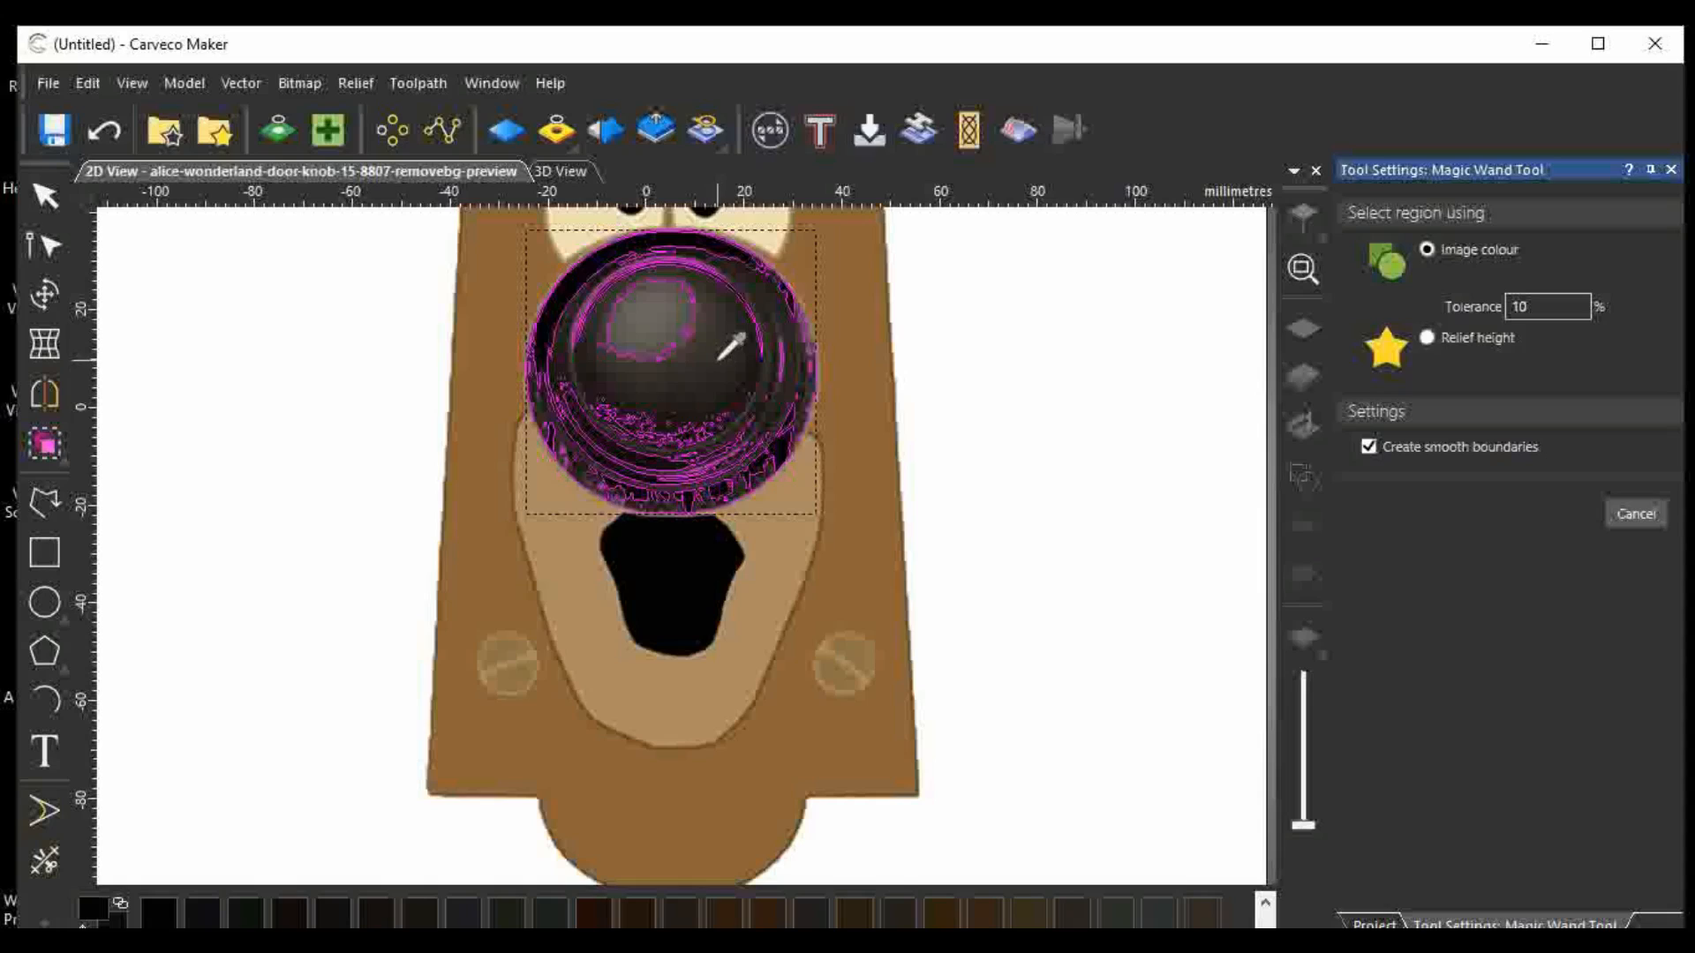
click(104, 133)
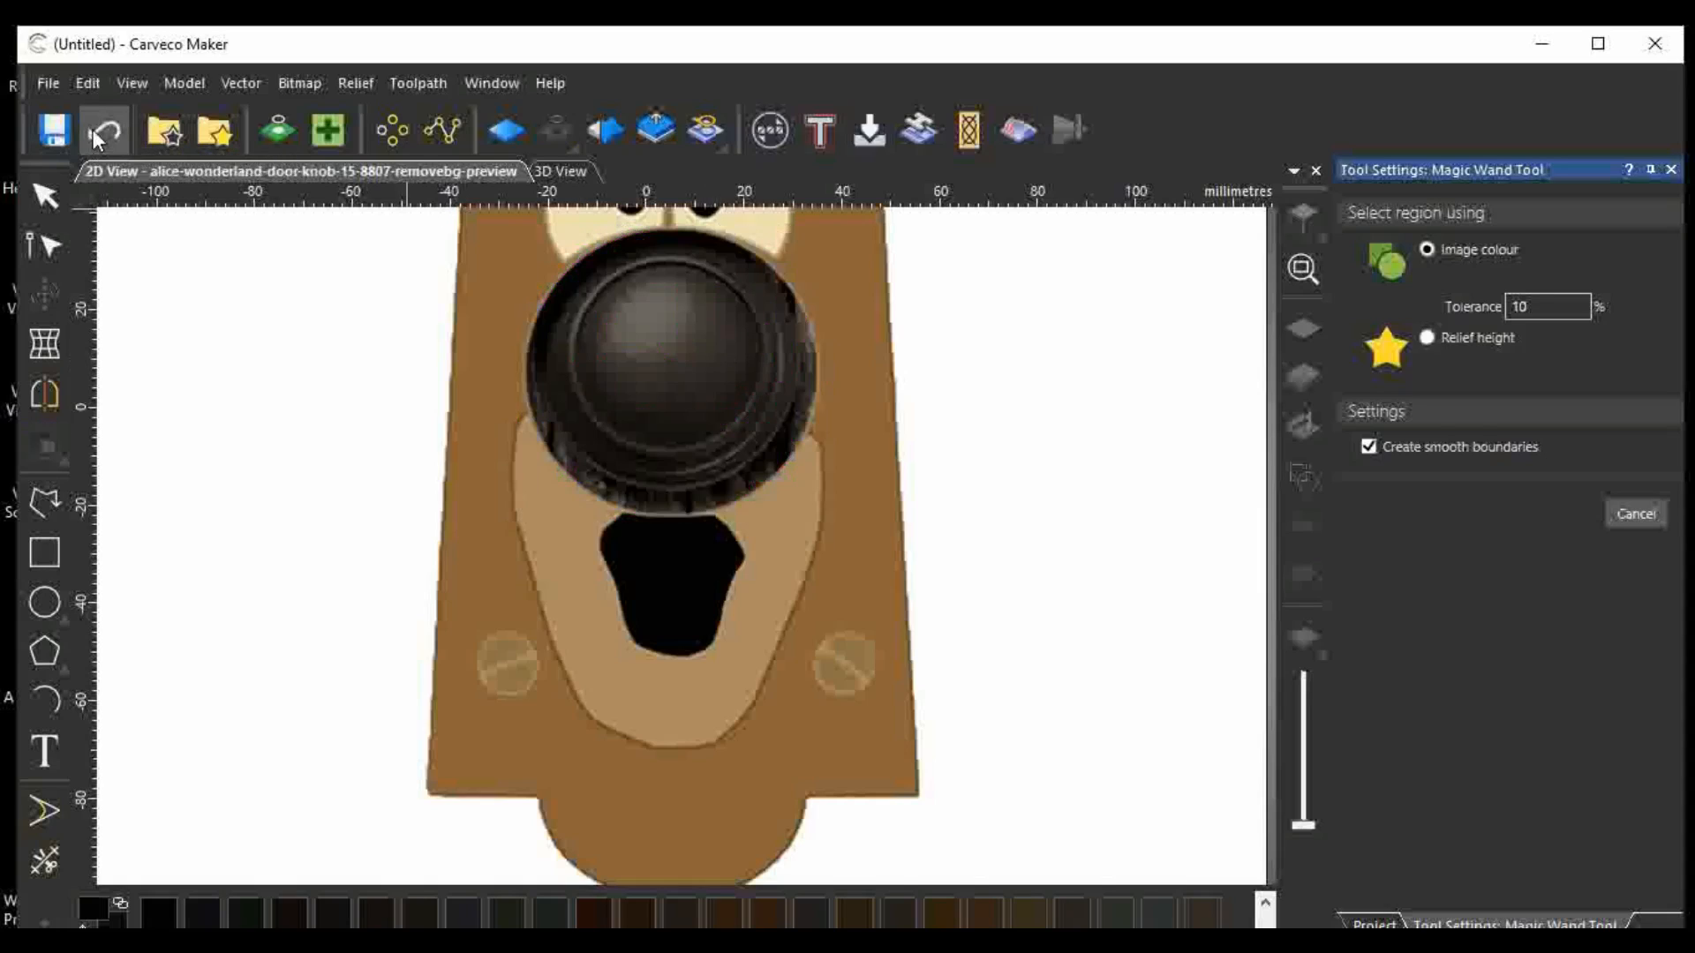
Try tracing the nose at 25% tolerance, check the resulting outlines across the whole door knob, and undo the trace.
drag(1538, 301, 1490, 311)
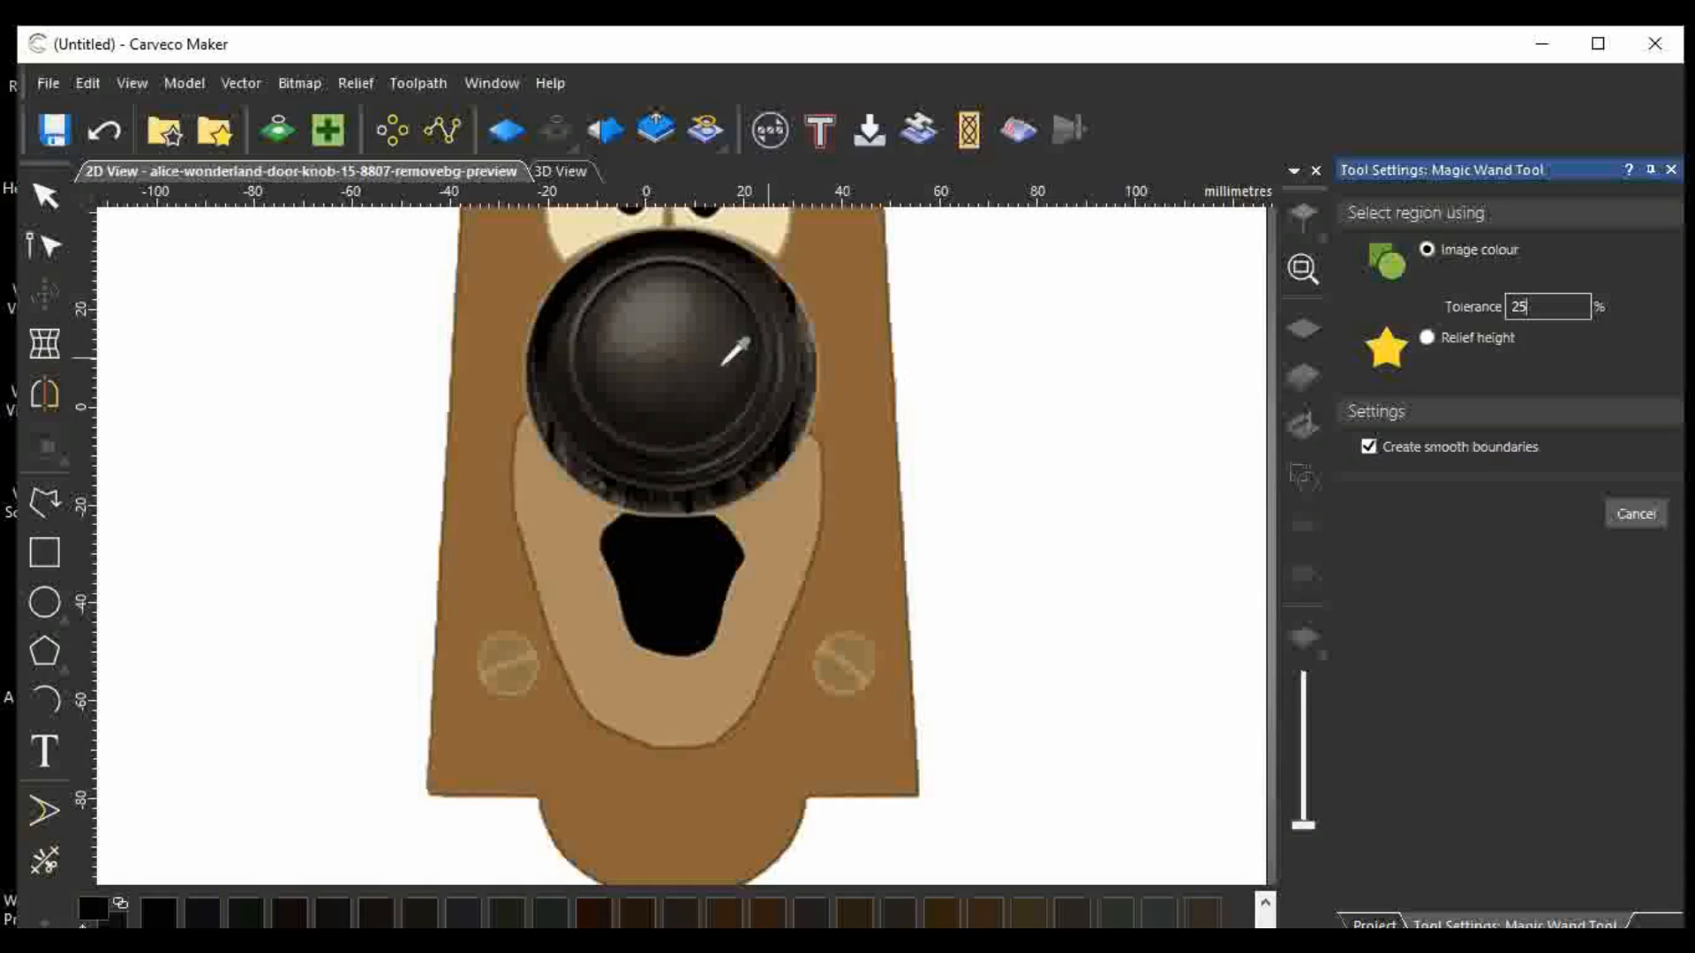
click(669, 353)
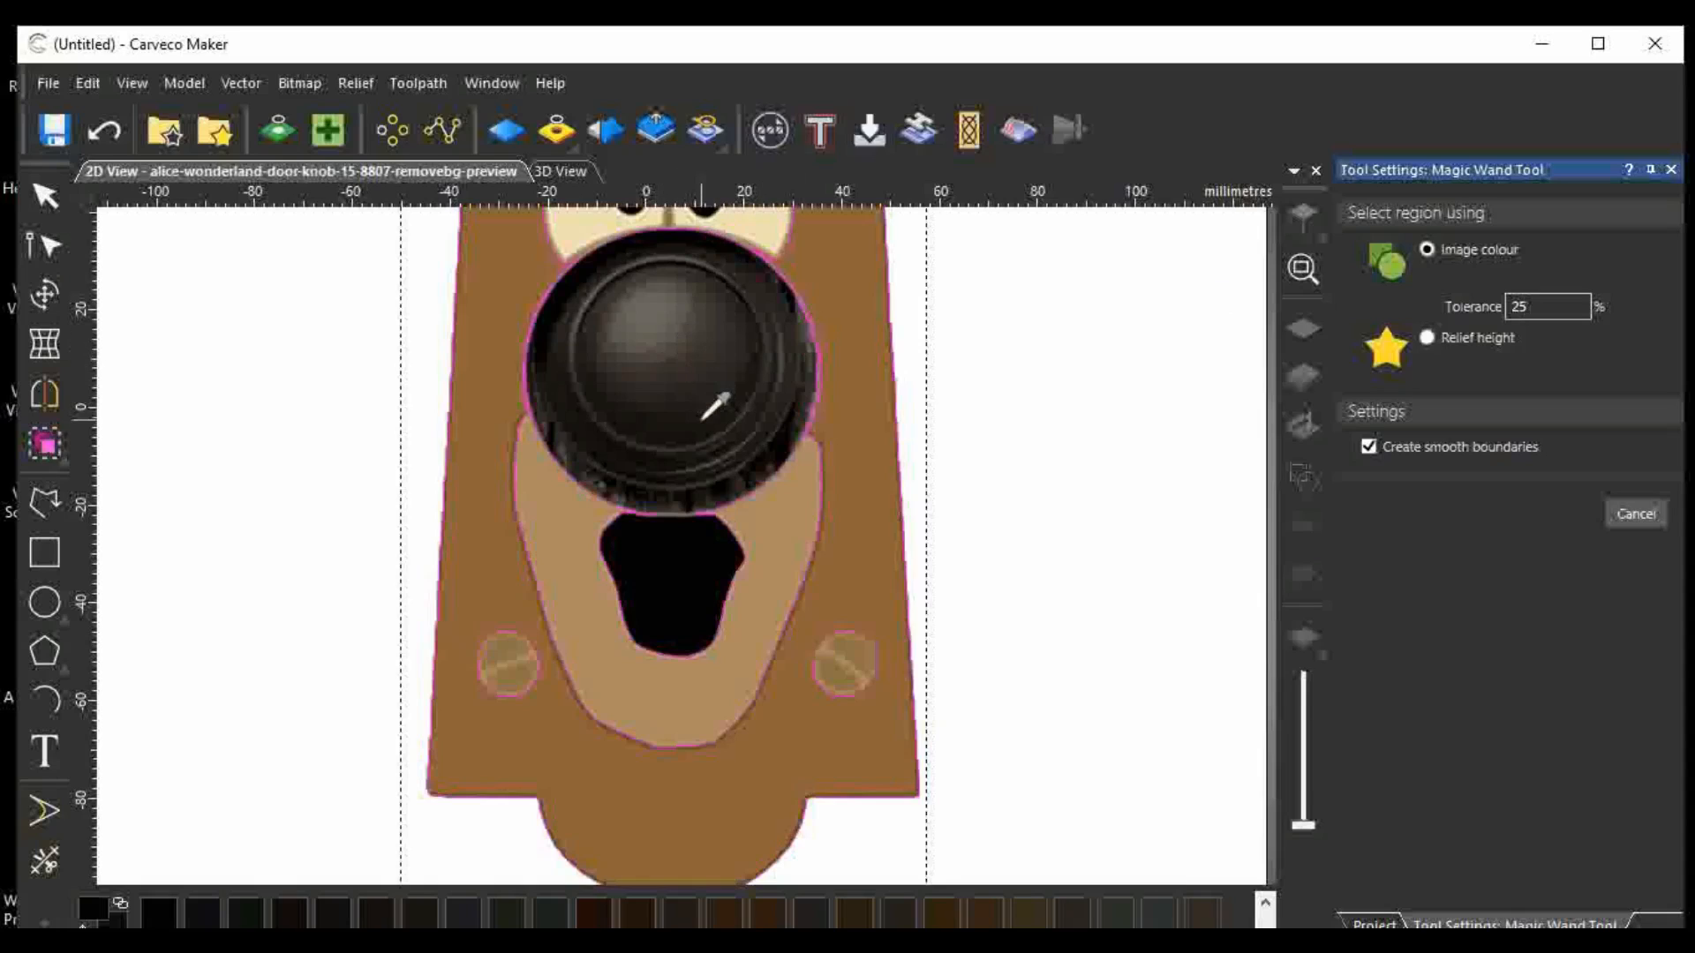
scroll(711, 411, down, 2)
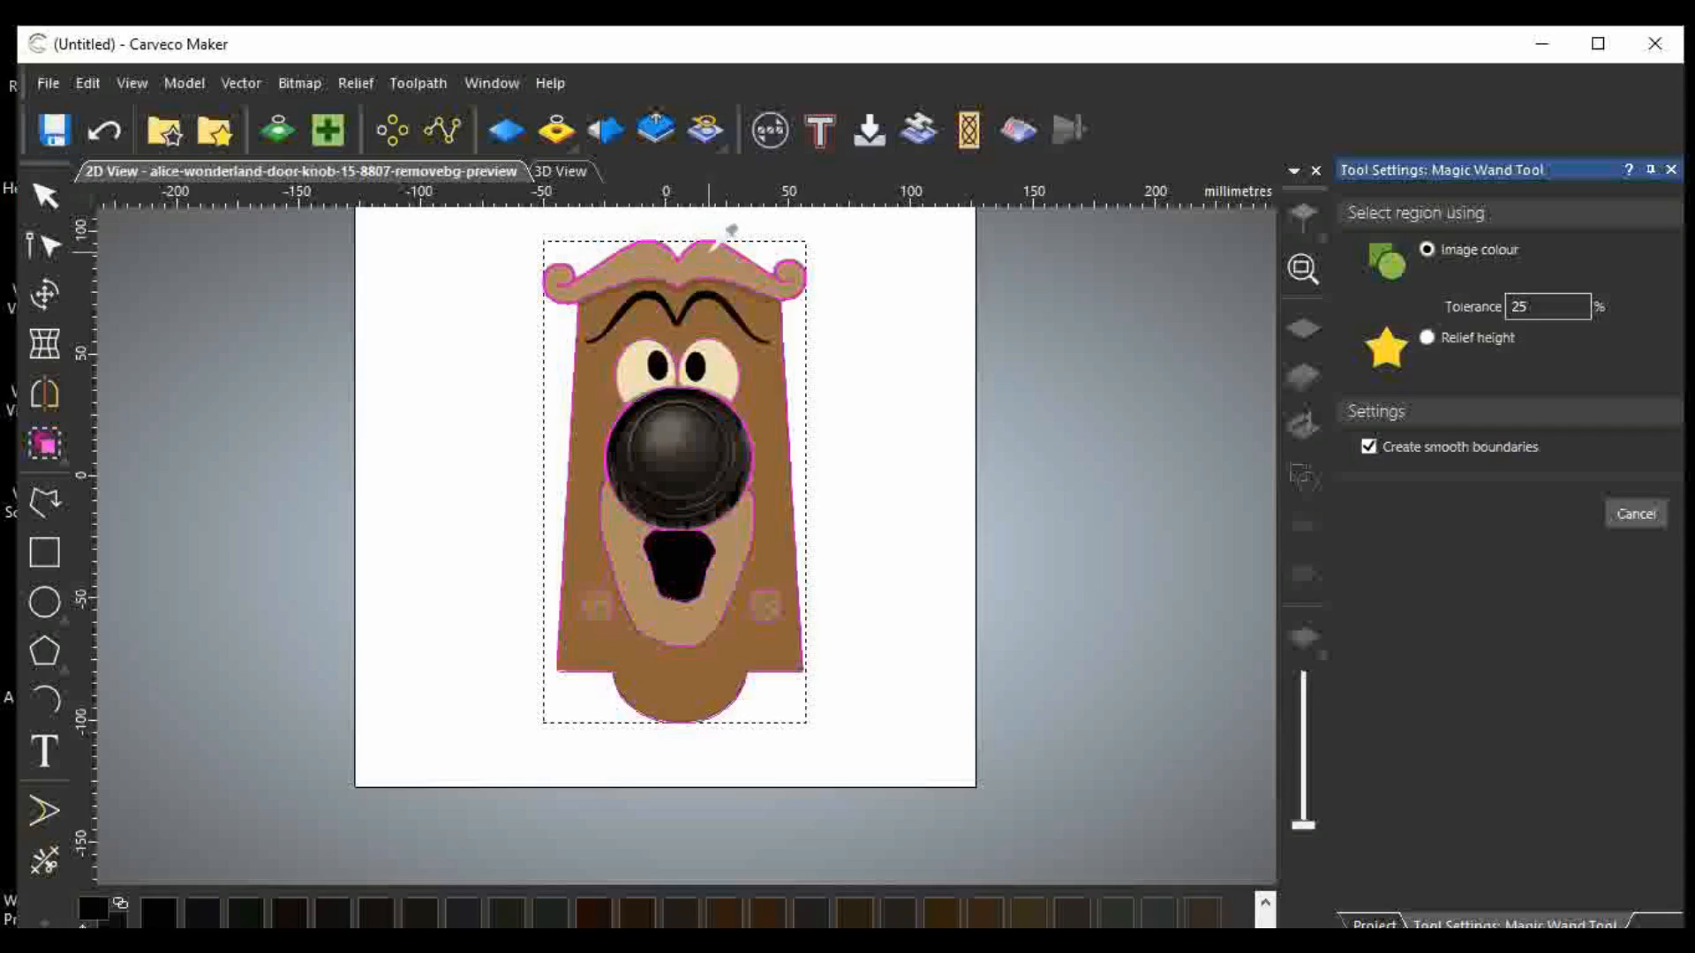
click(105, 132)
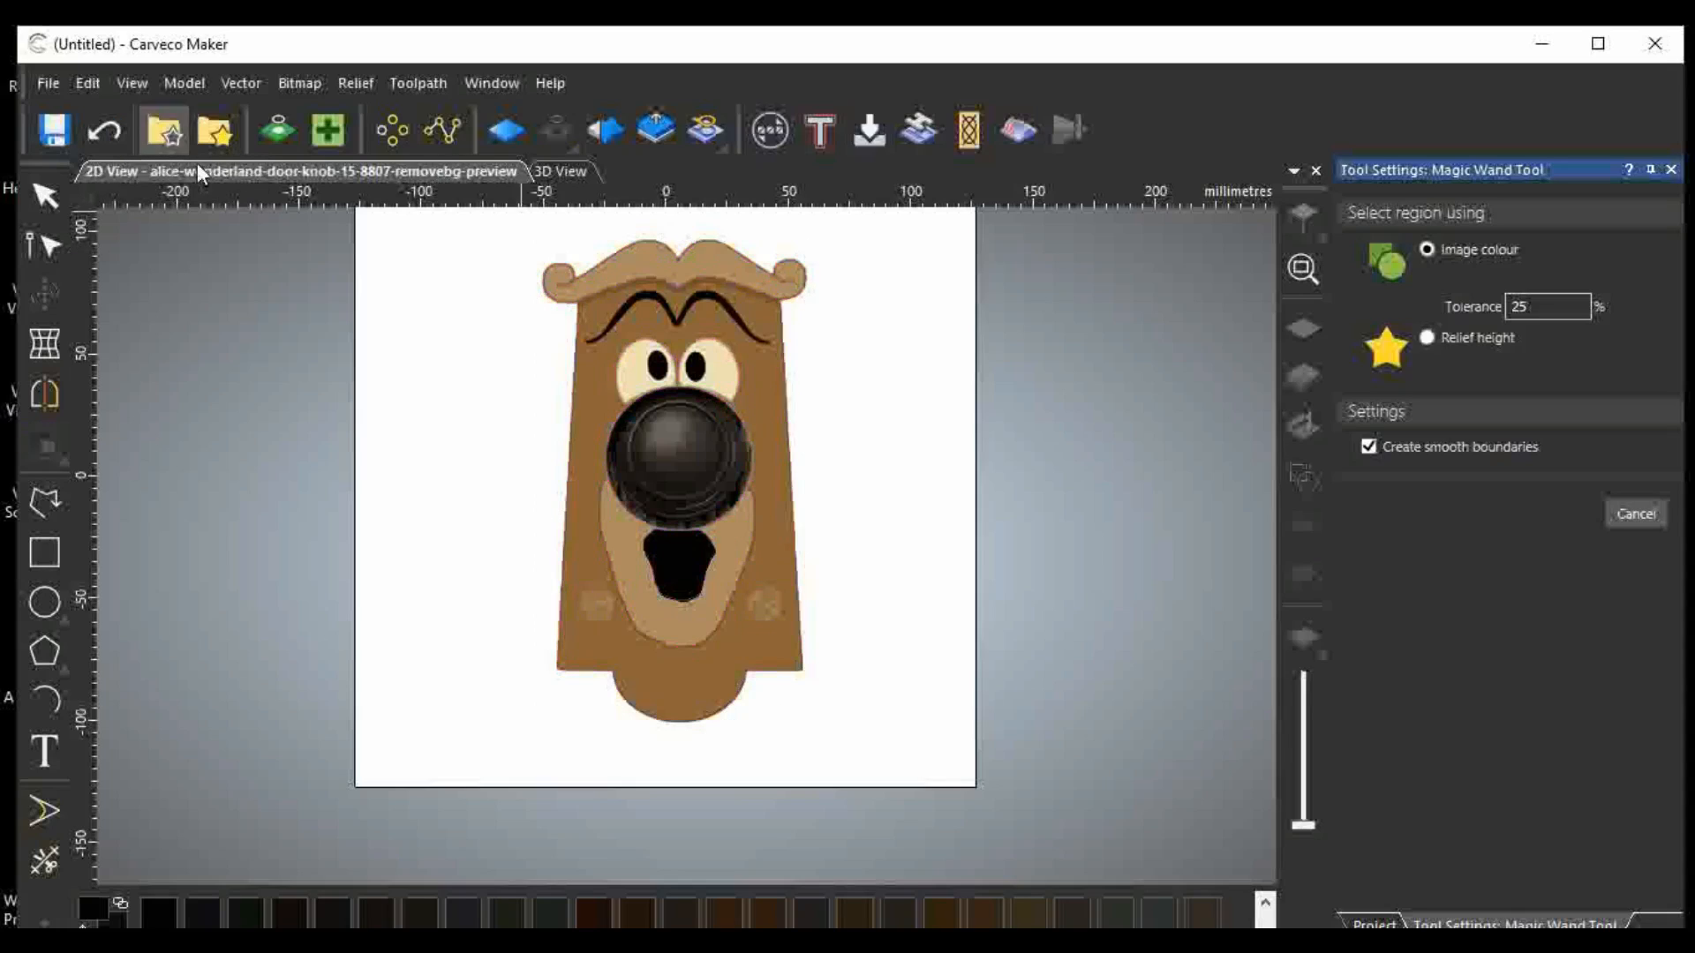
Try tracing the nose at 15% tolerance and undo the trace.
drag(1530, 307, 1495, 308)
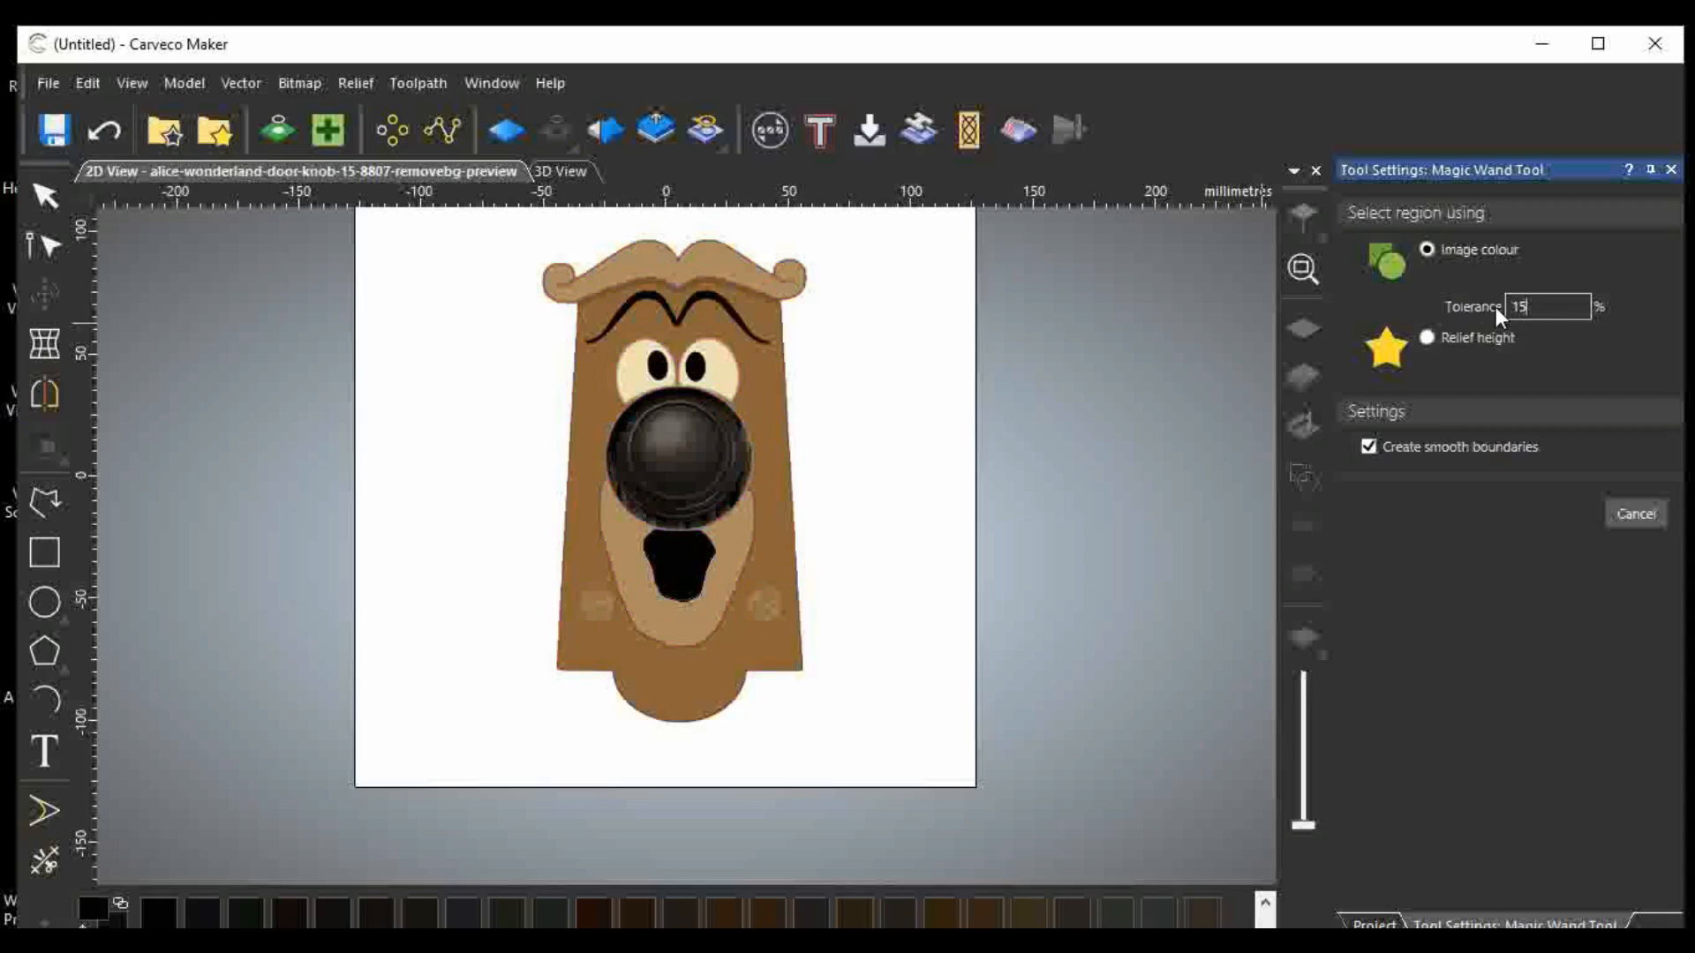
click(704, 453)
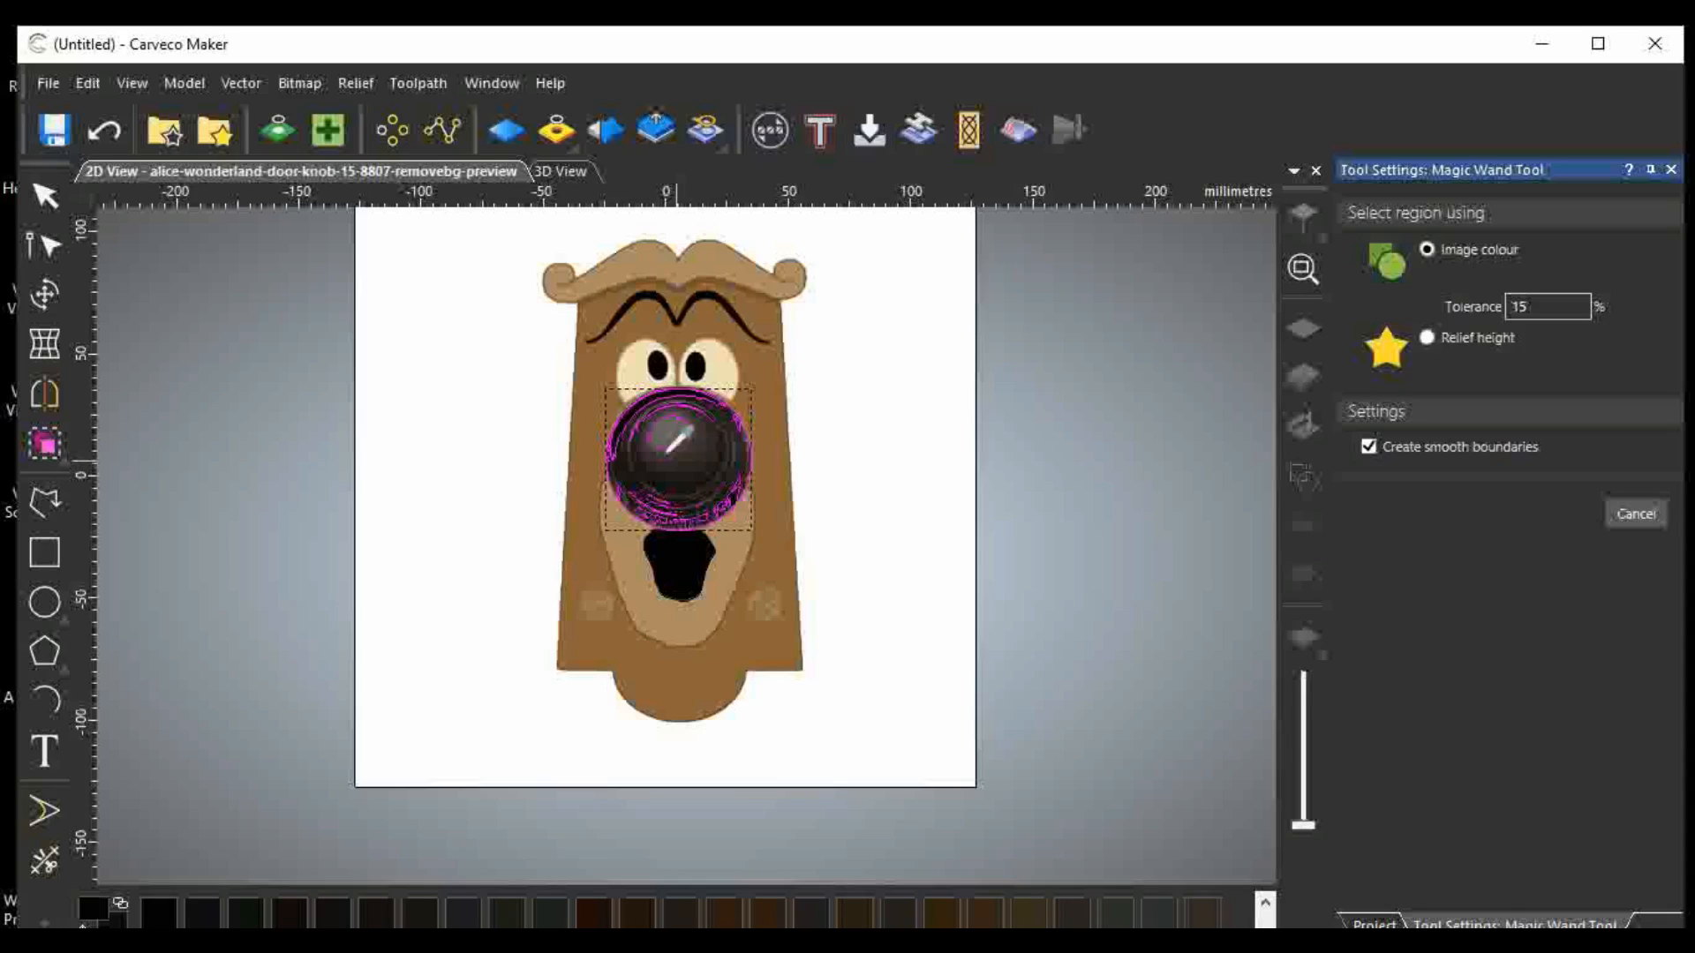
click(104, 134)
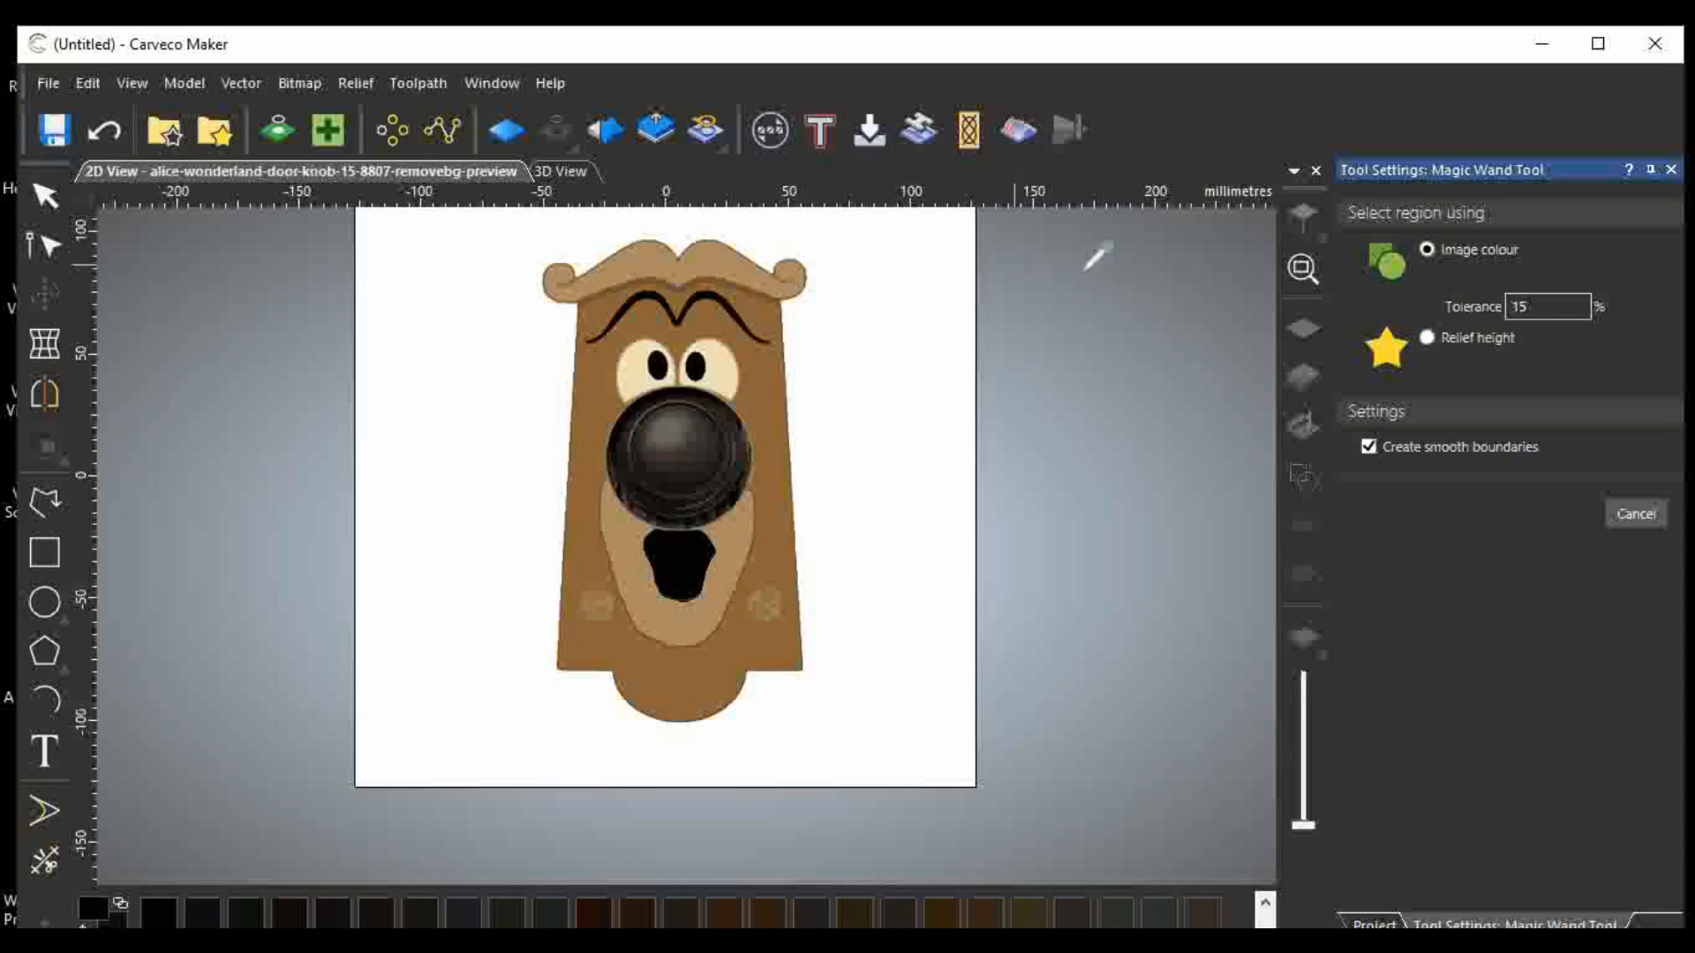
Set the Magic Wand tolerance to 20% and trace the nose.
drag(1536, 308, 1496, 316)
text(20)
click(725, 437)
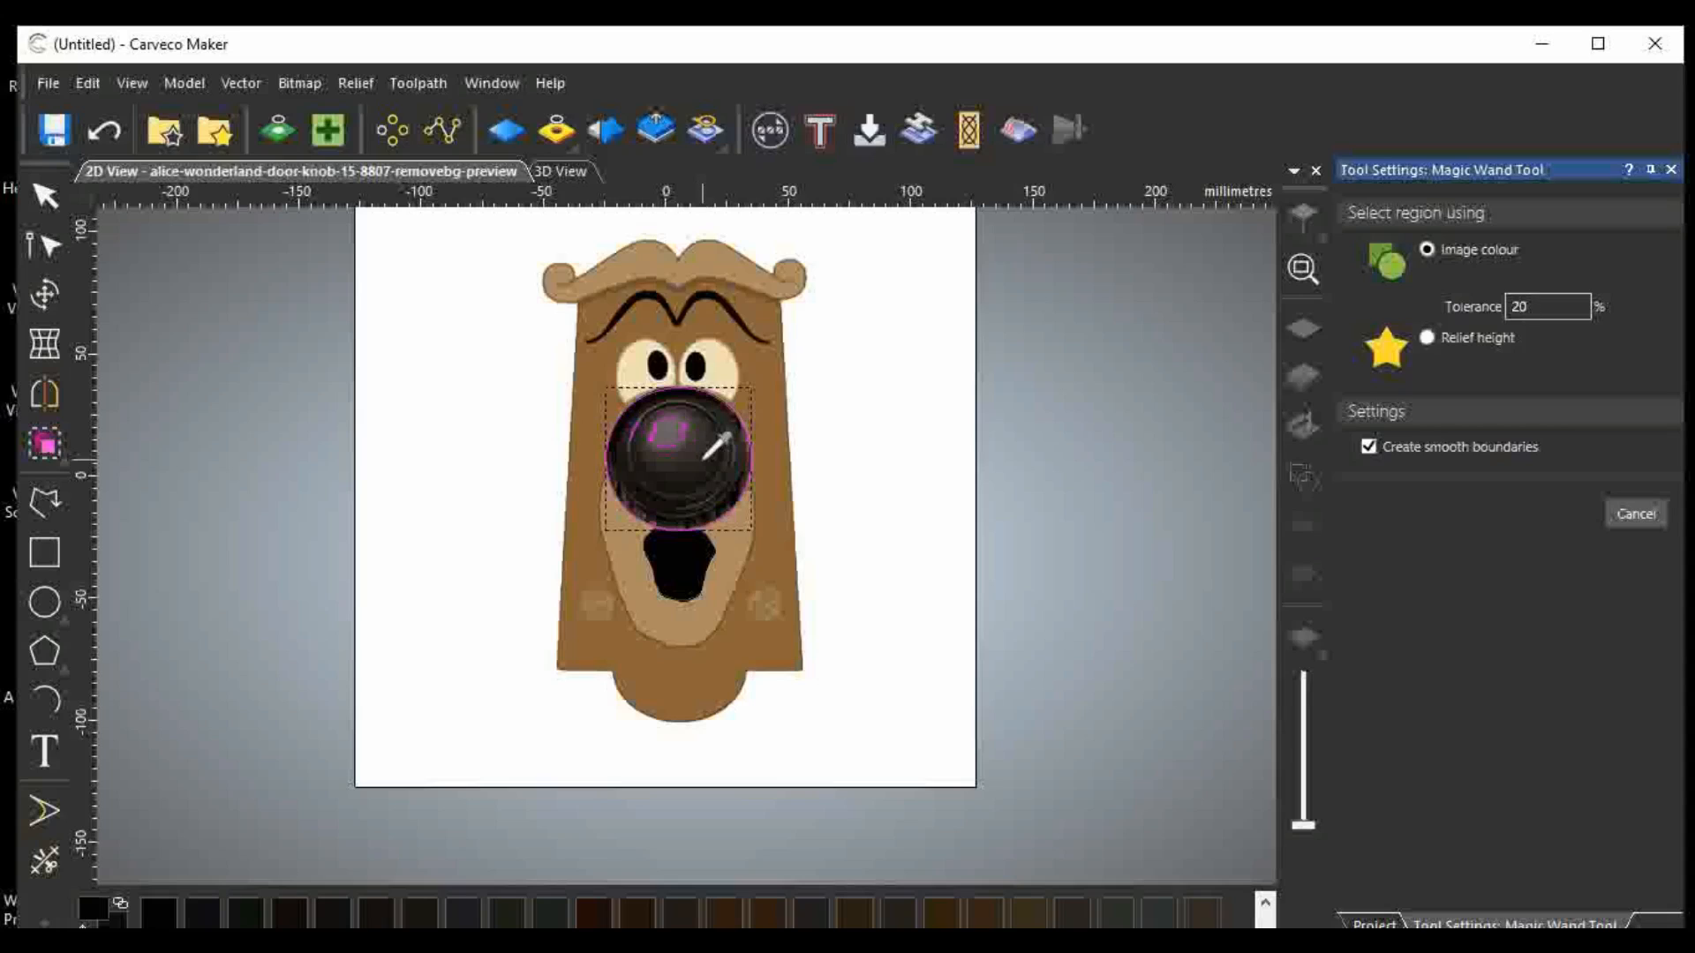
scroll(713, 449, up, 3)
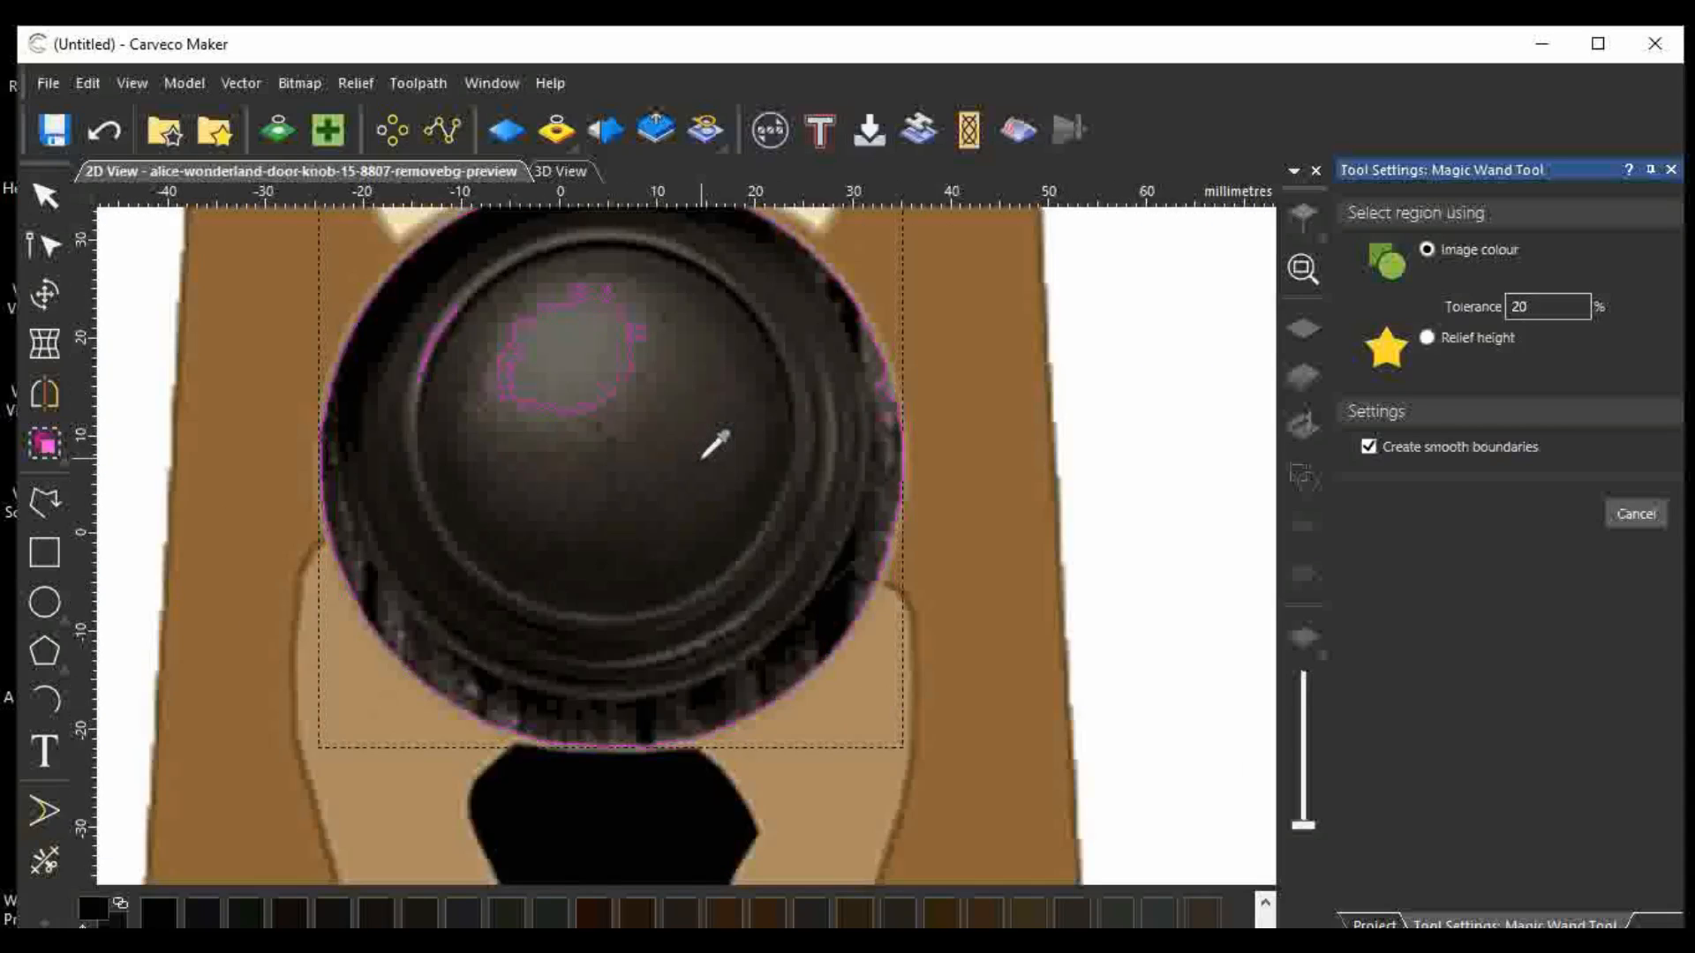
scroll(714, 446, down, 2)
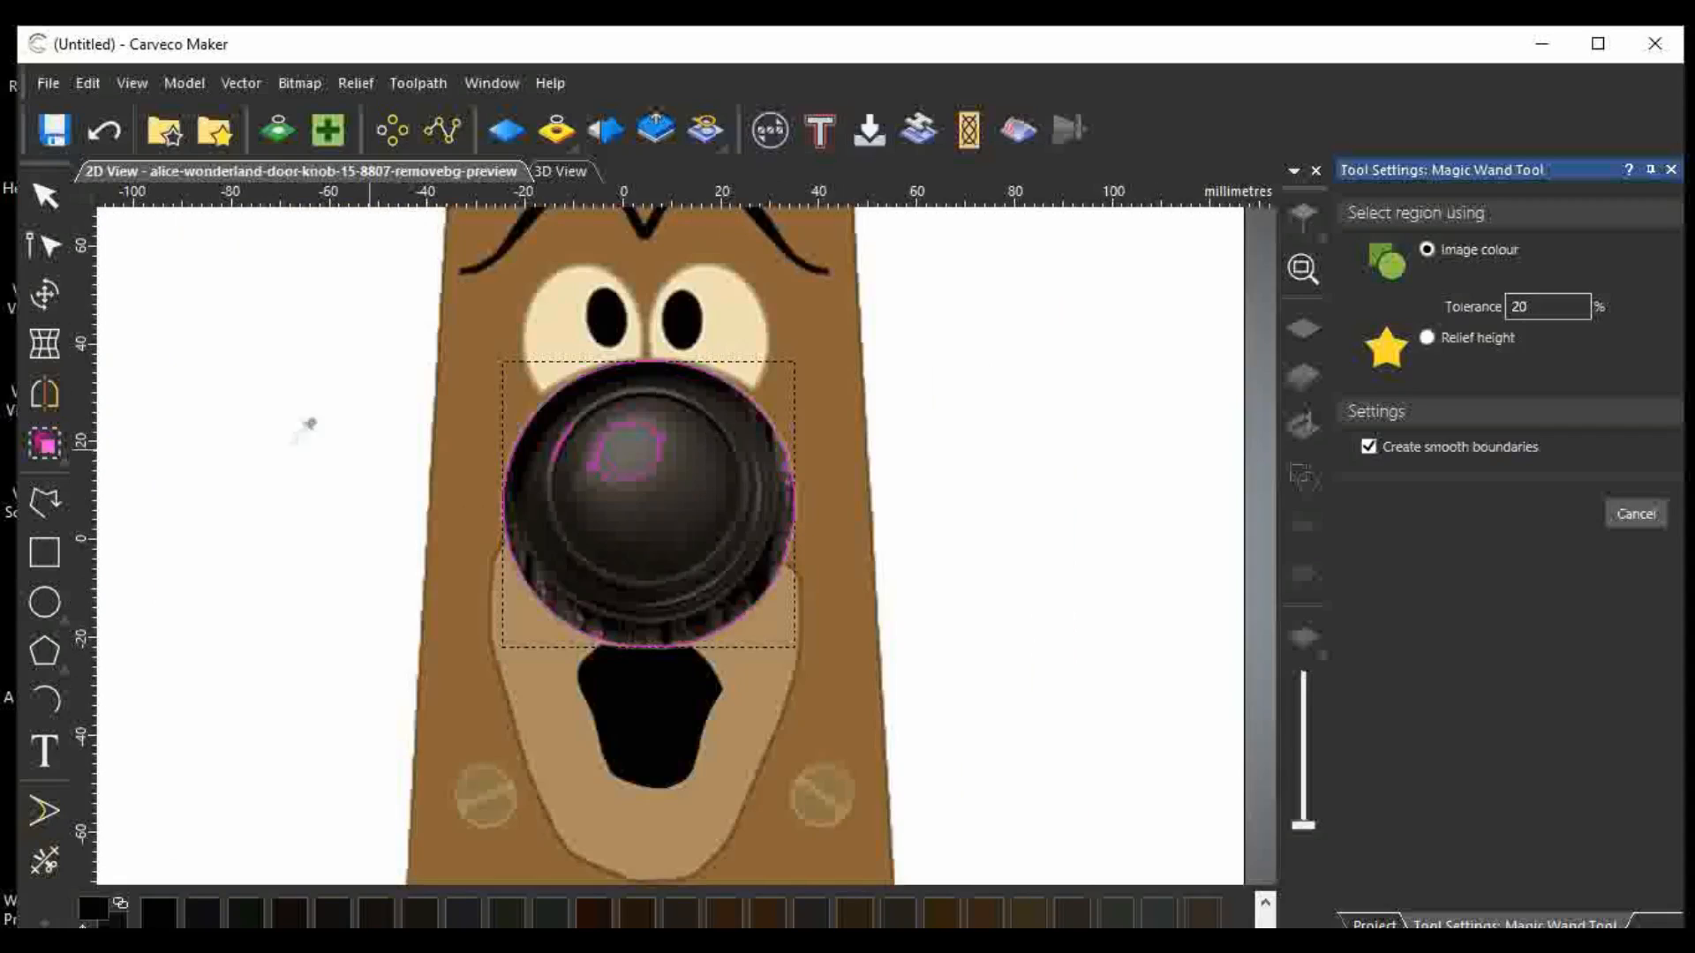
Leave the Magic Wand and delete the outline around the nose's highlight and the stray traces beside it.
click(45, 196)
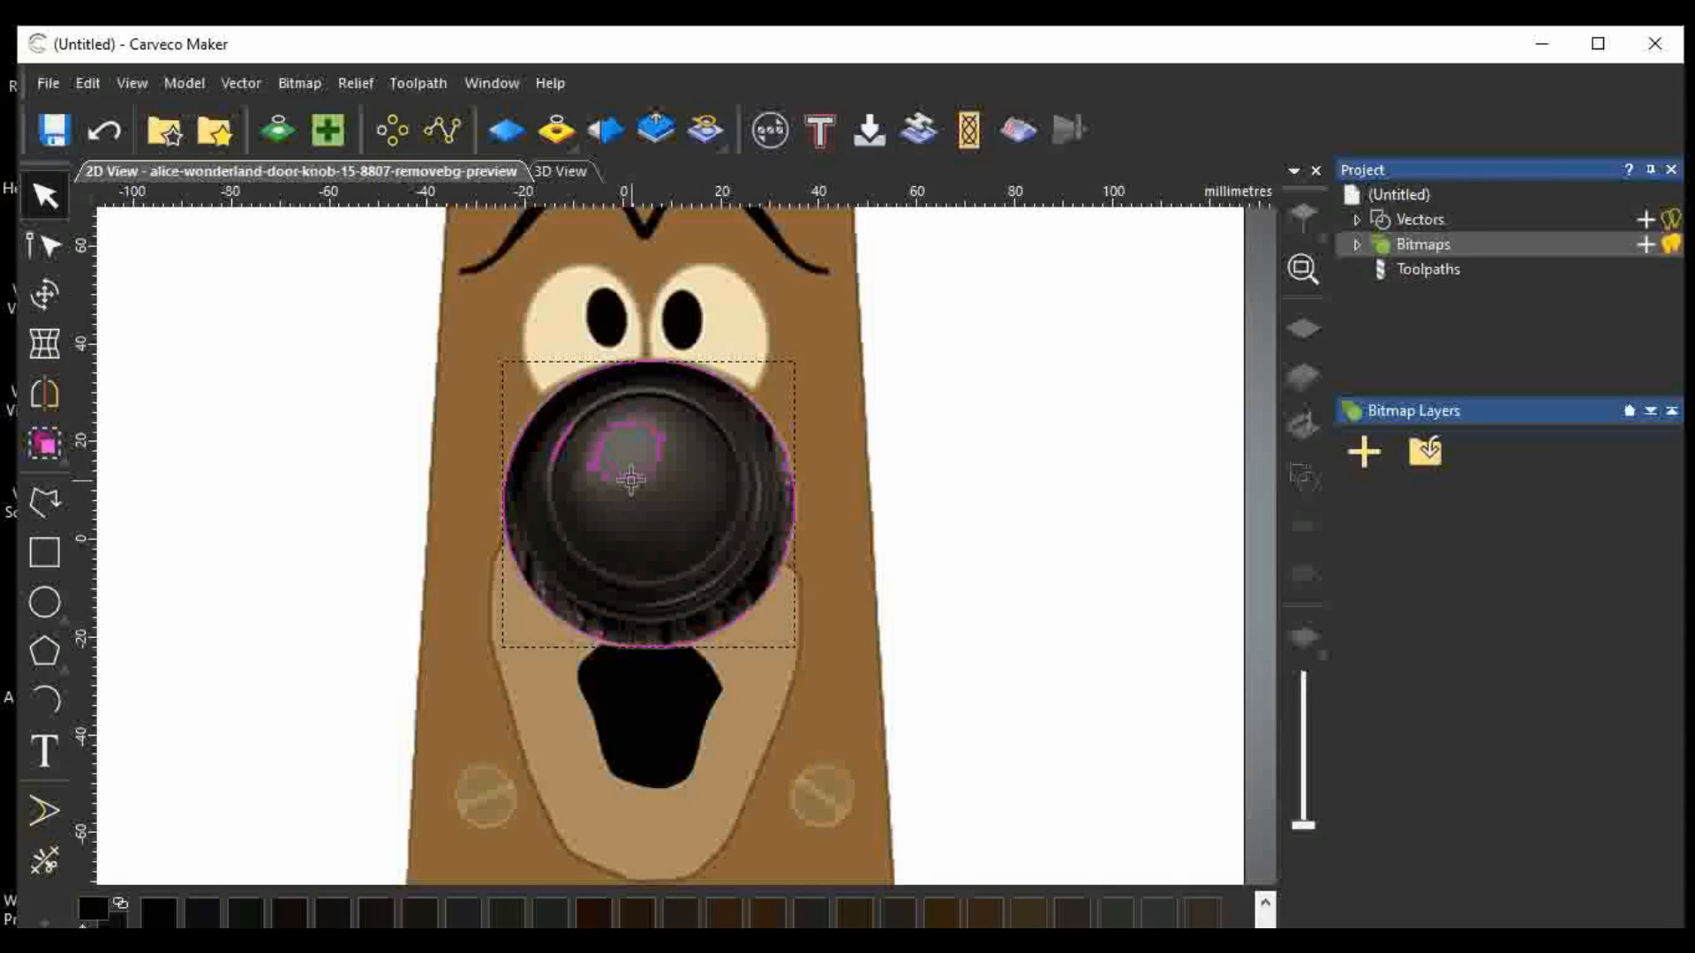
click(942, 469)
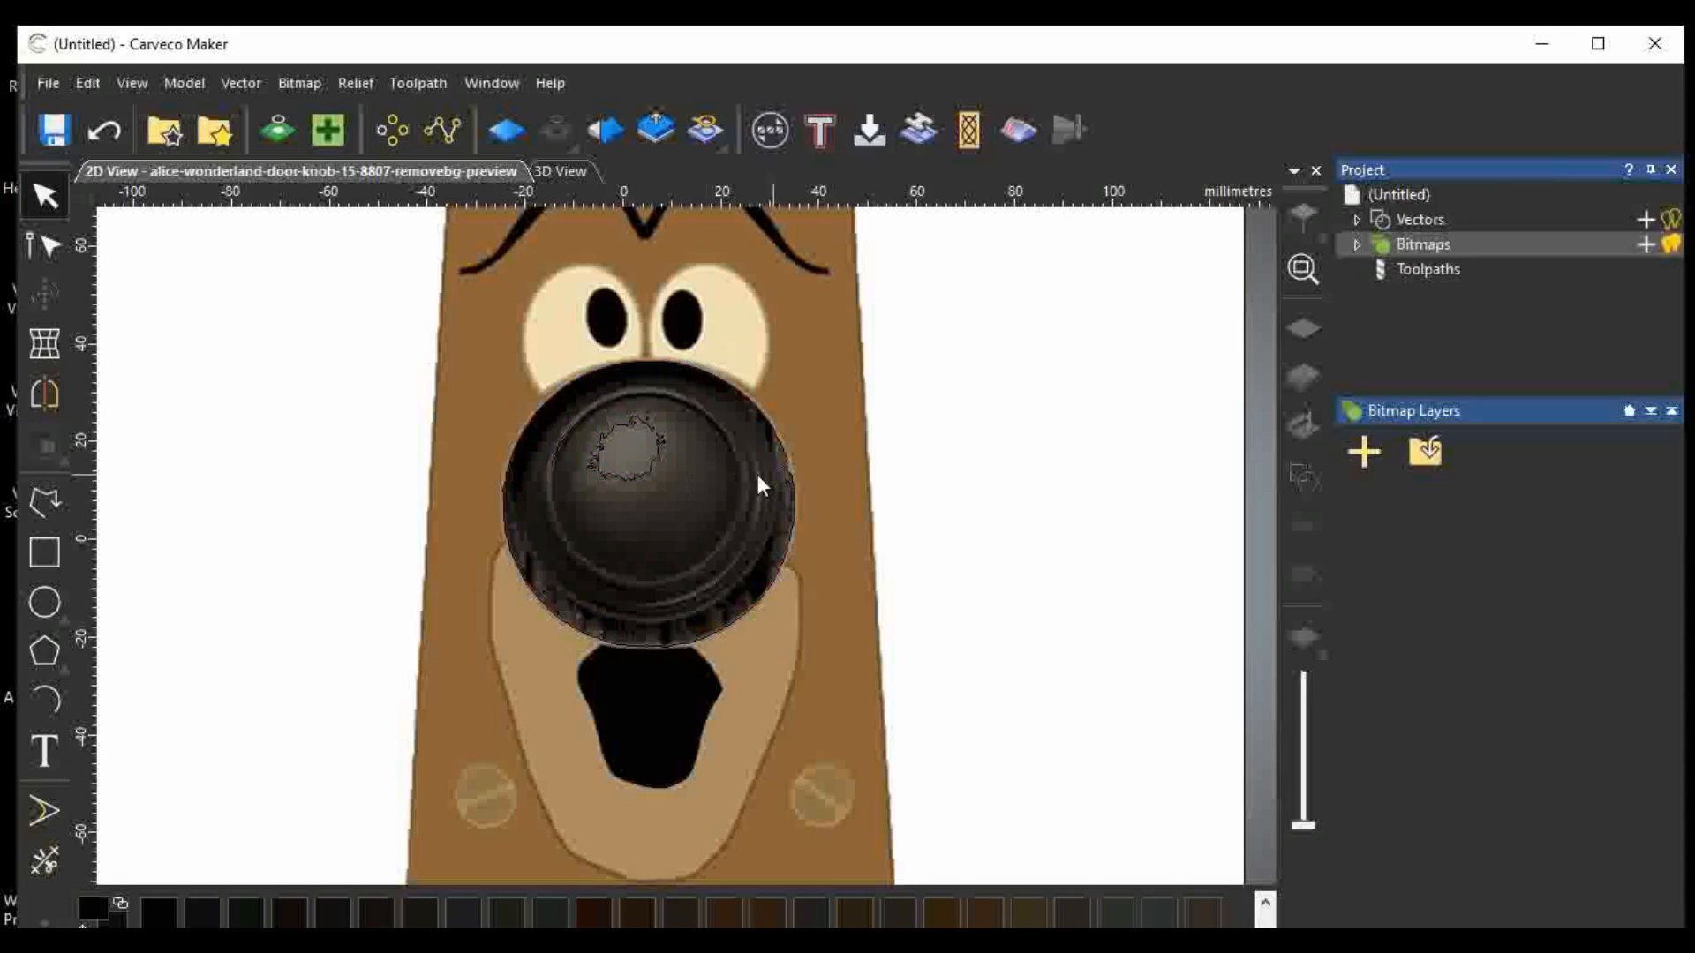
click(650, 472)
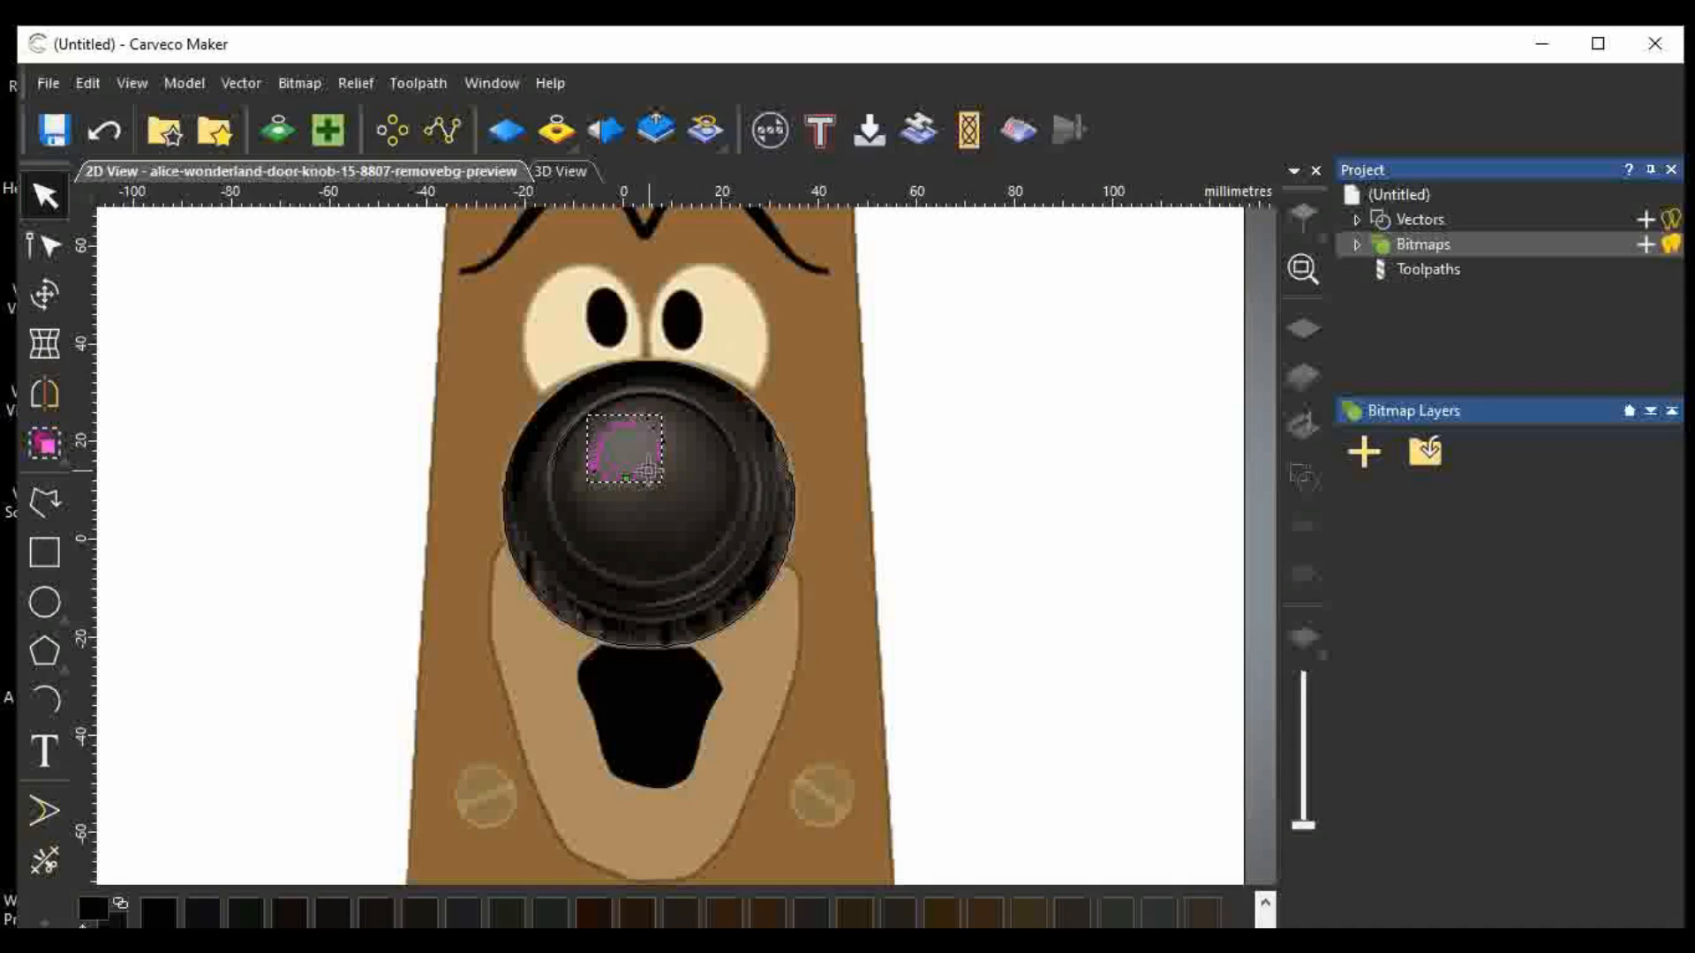
click(647, 472)
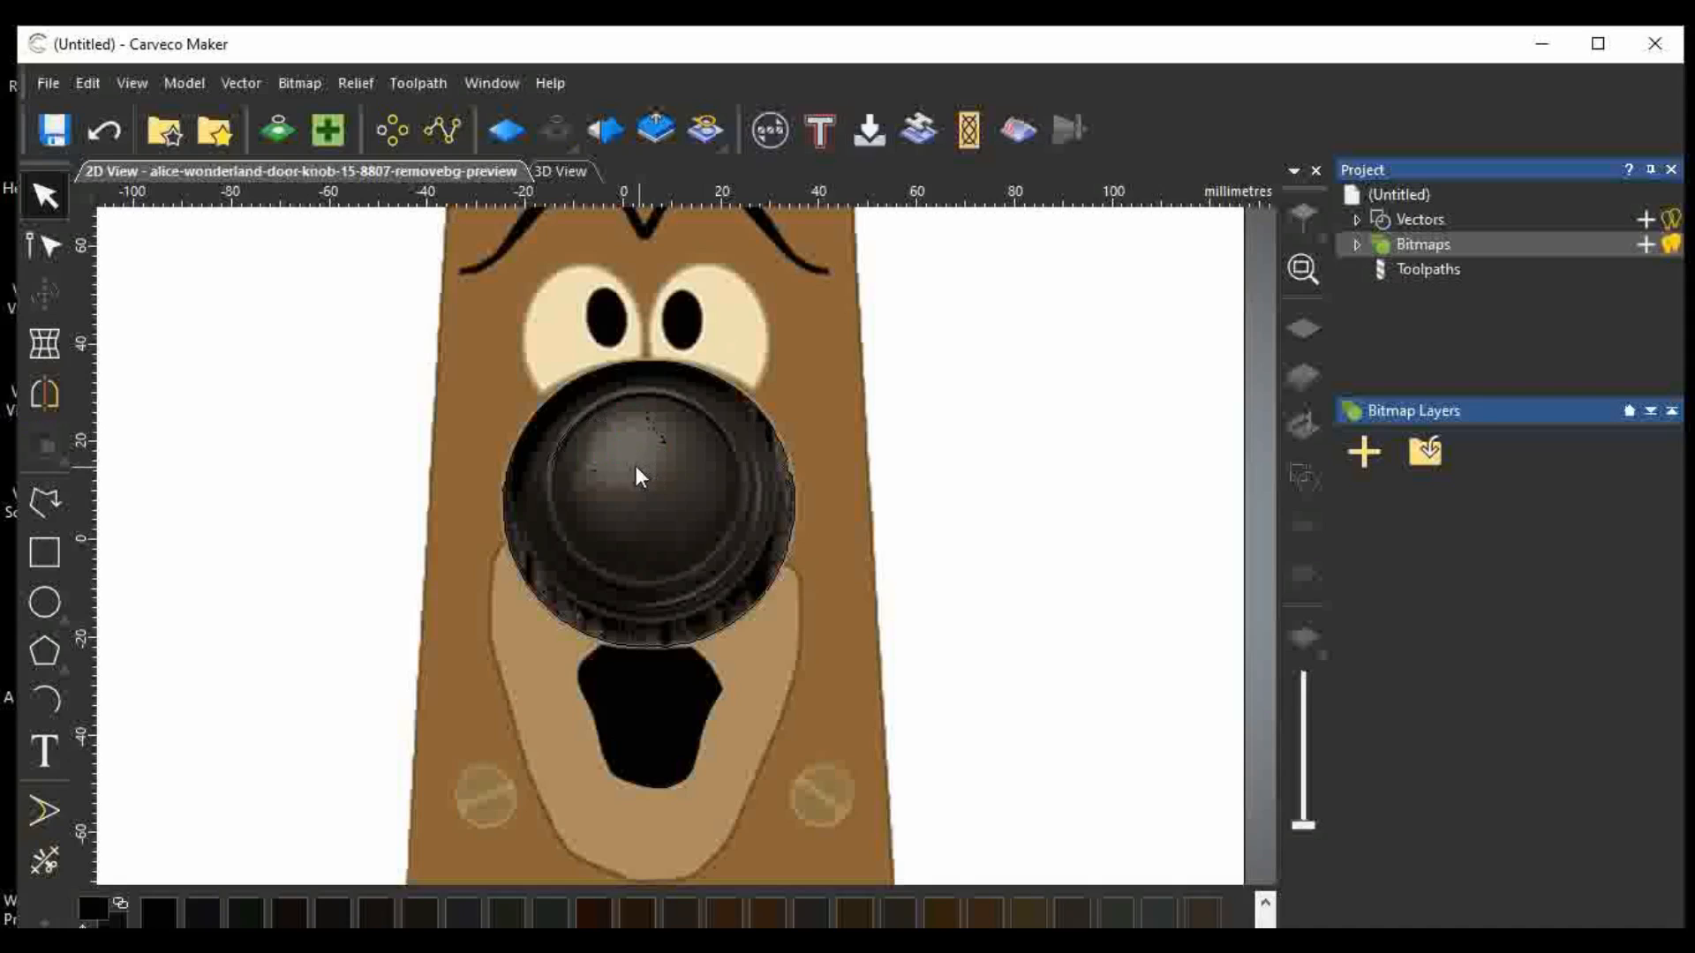
click(563, 441)
key(Delete)
click(553, 458)
key(Delete)
Delete the small leftover outline fragments around the nose's highlight in two window selections.
drag(533, 437, 664, 483)
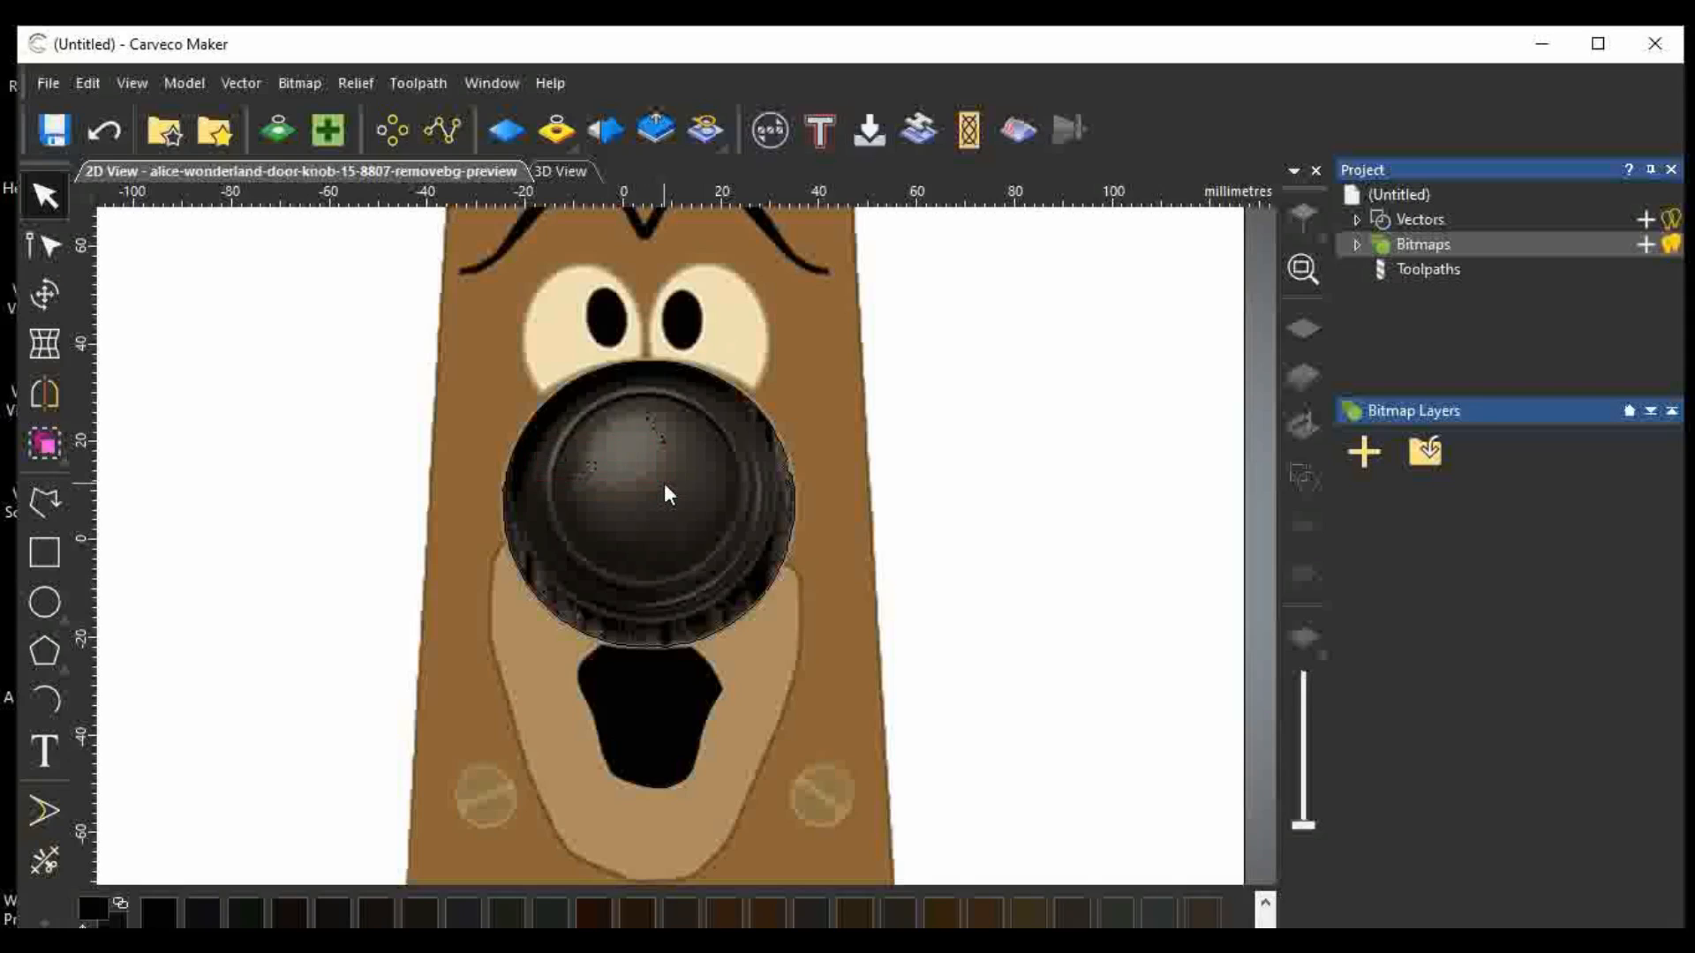
key(Delete)
drag(637, 425, 669, 520)
key(Delete)
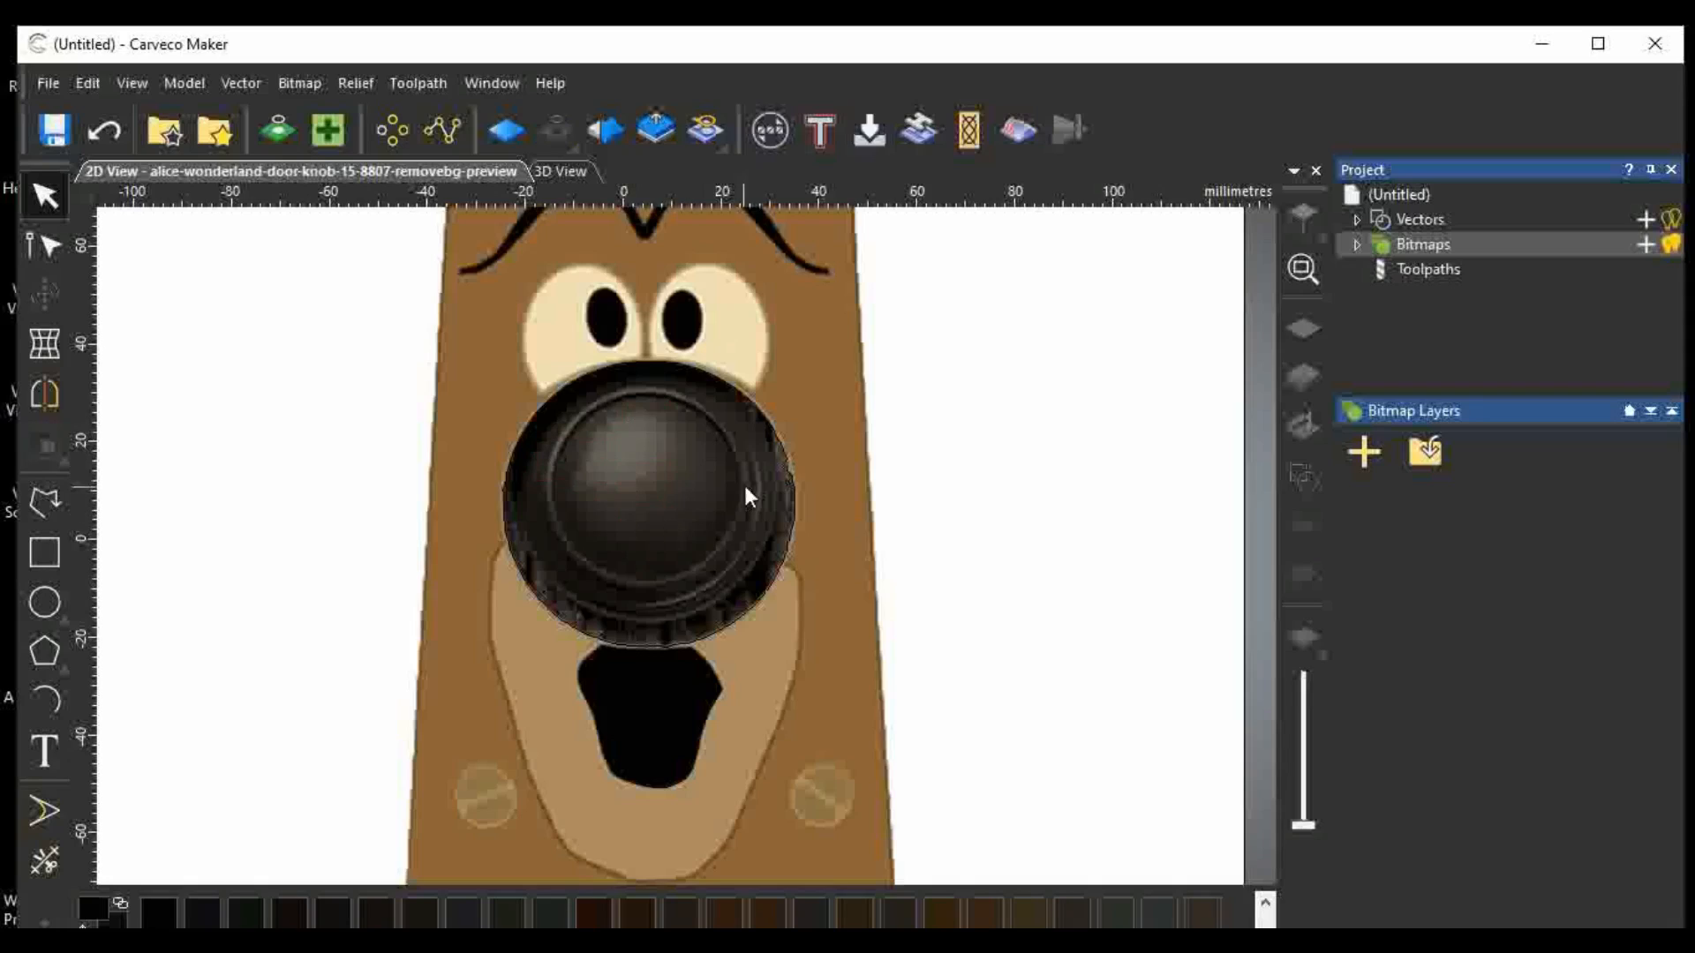
Delete the stray vector fragments along the right rim of the nose.
drag(758, 457, 833, 508)
key(Delete)
scroll(590, 637, up, 5)
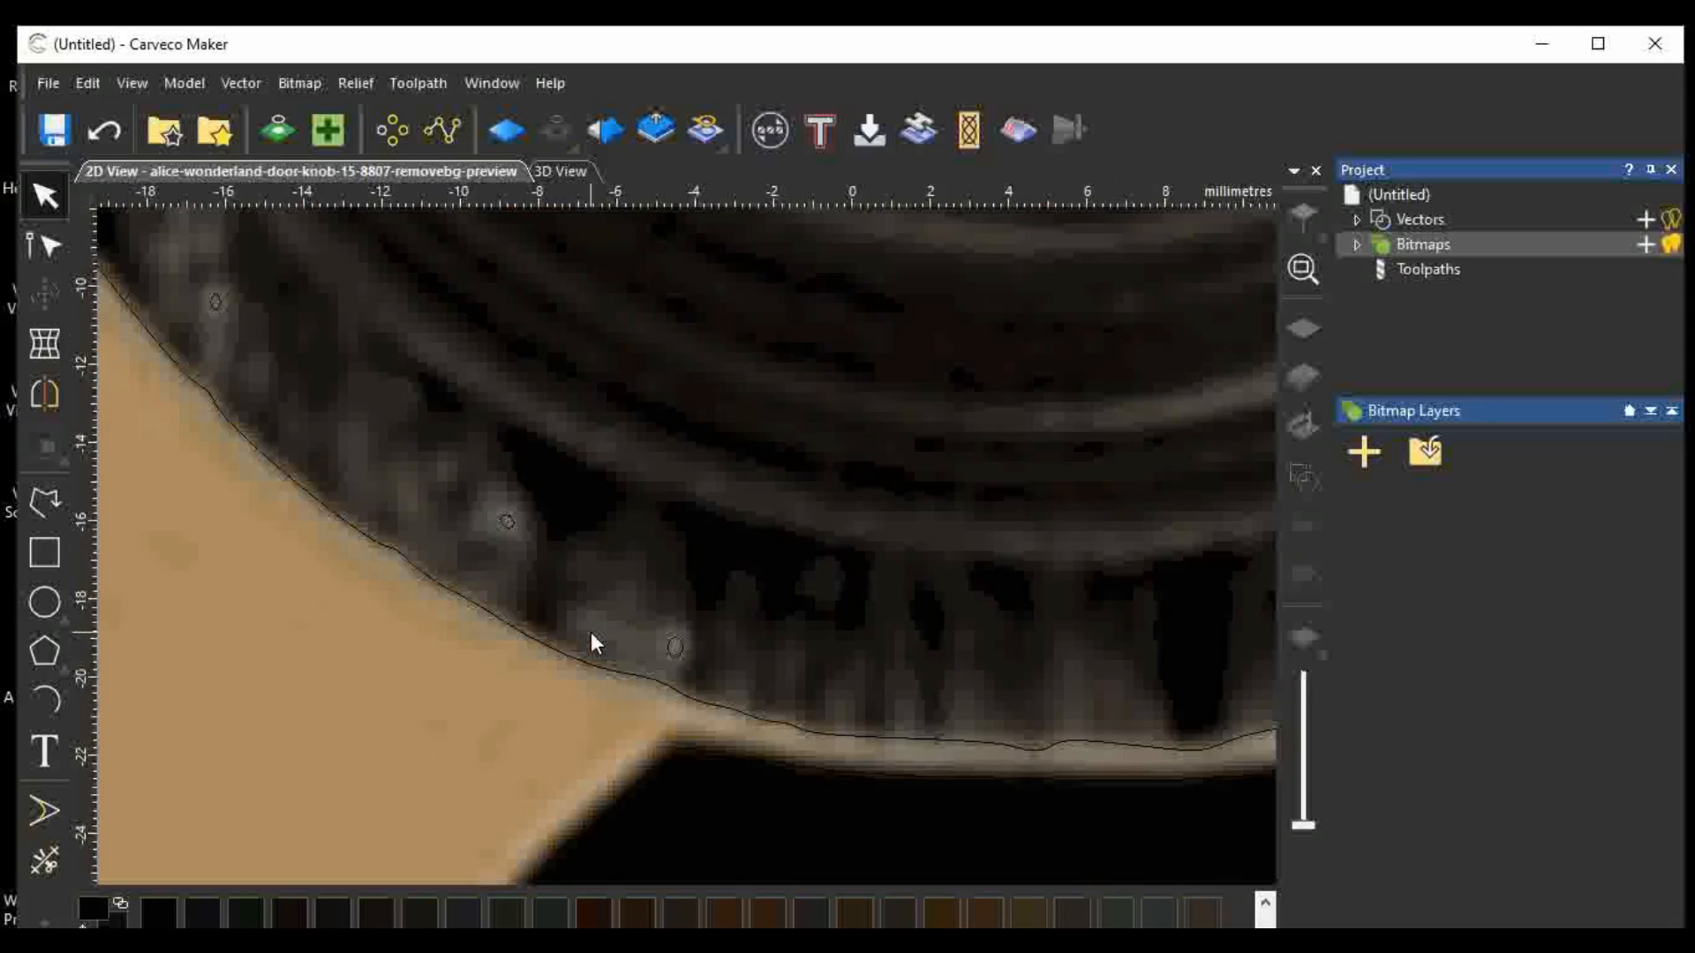
Delete the stray vector fragments along the nose's lower-left rim and check the remaining outlines with the bitmap temporarily hidden.
drag(434, 501, 787, 690)
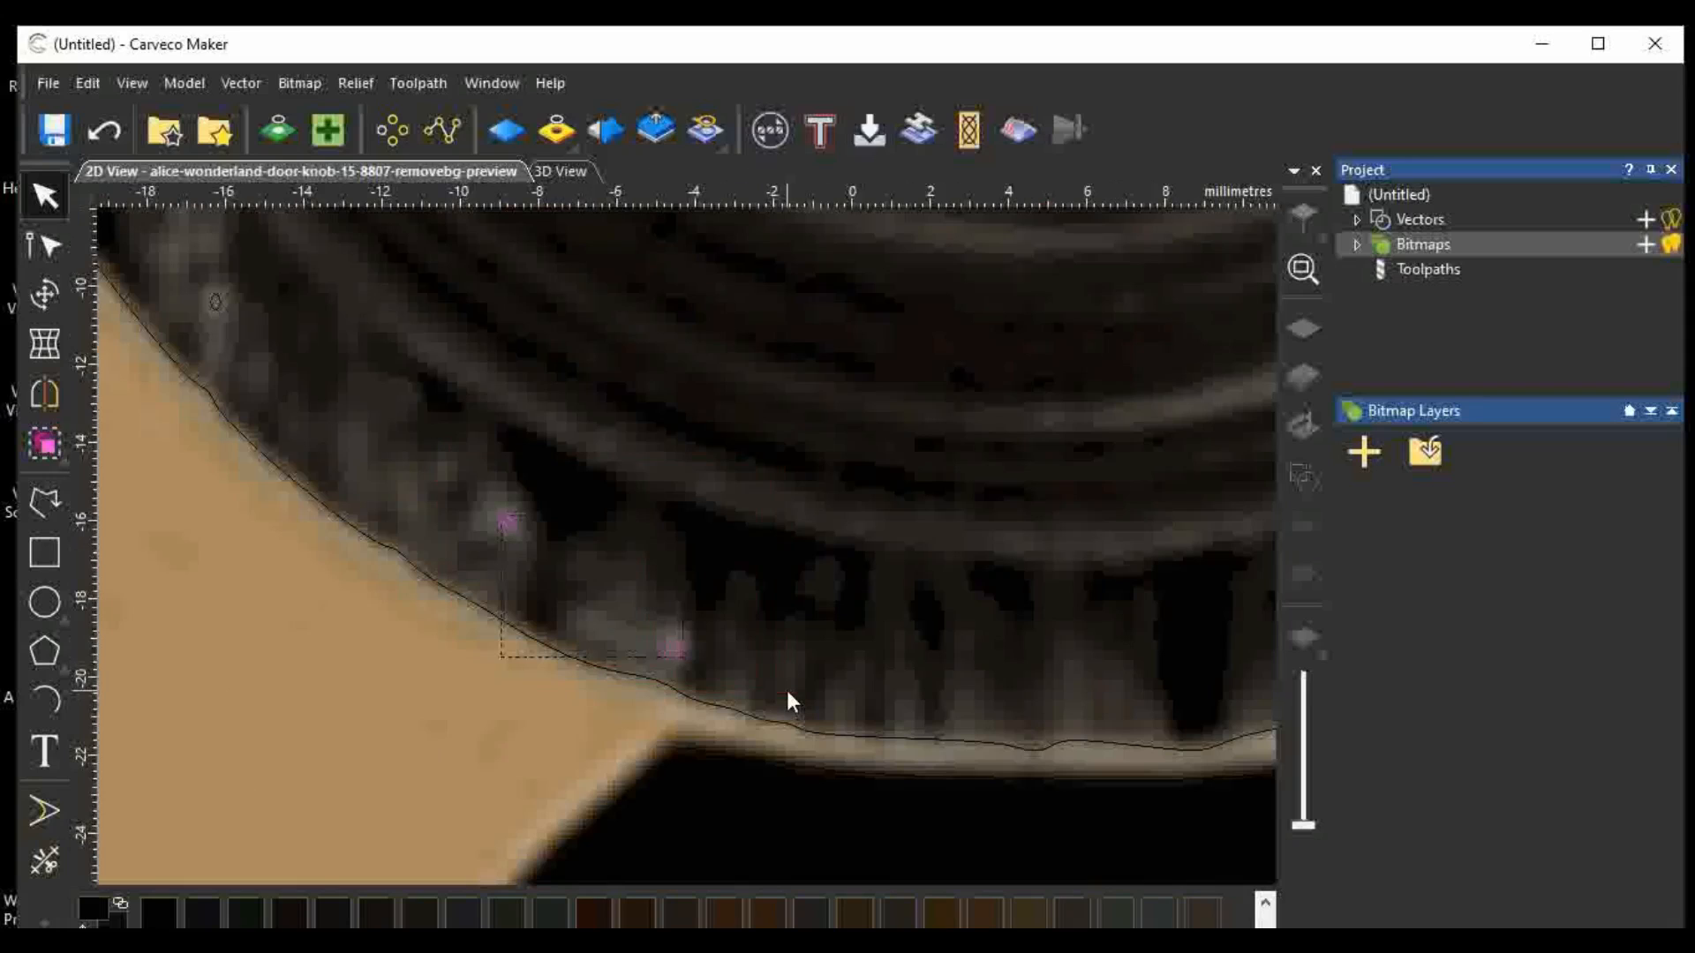
key(Delete)
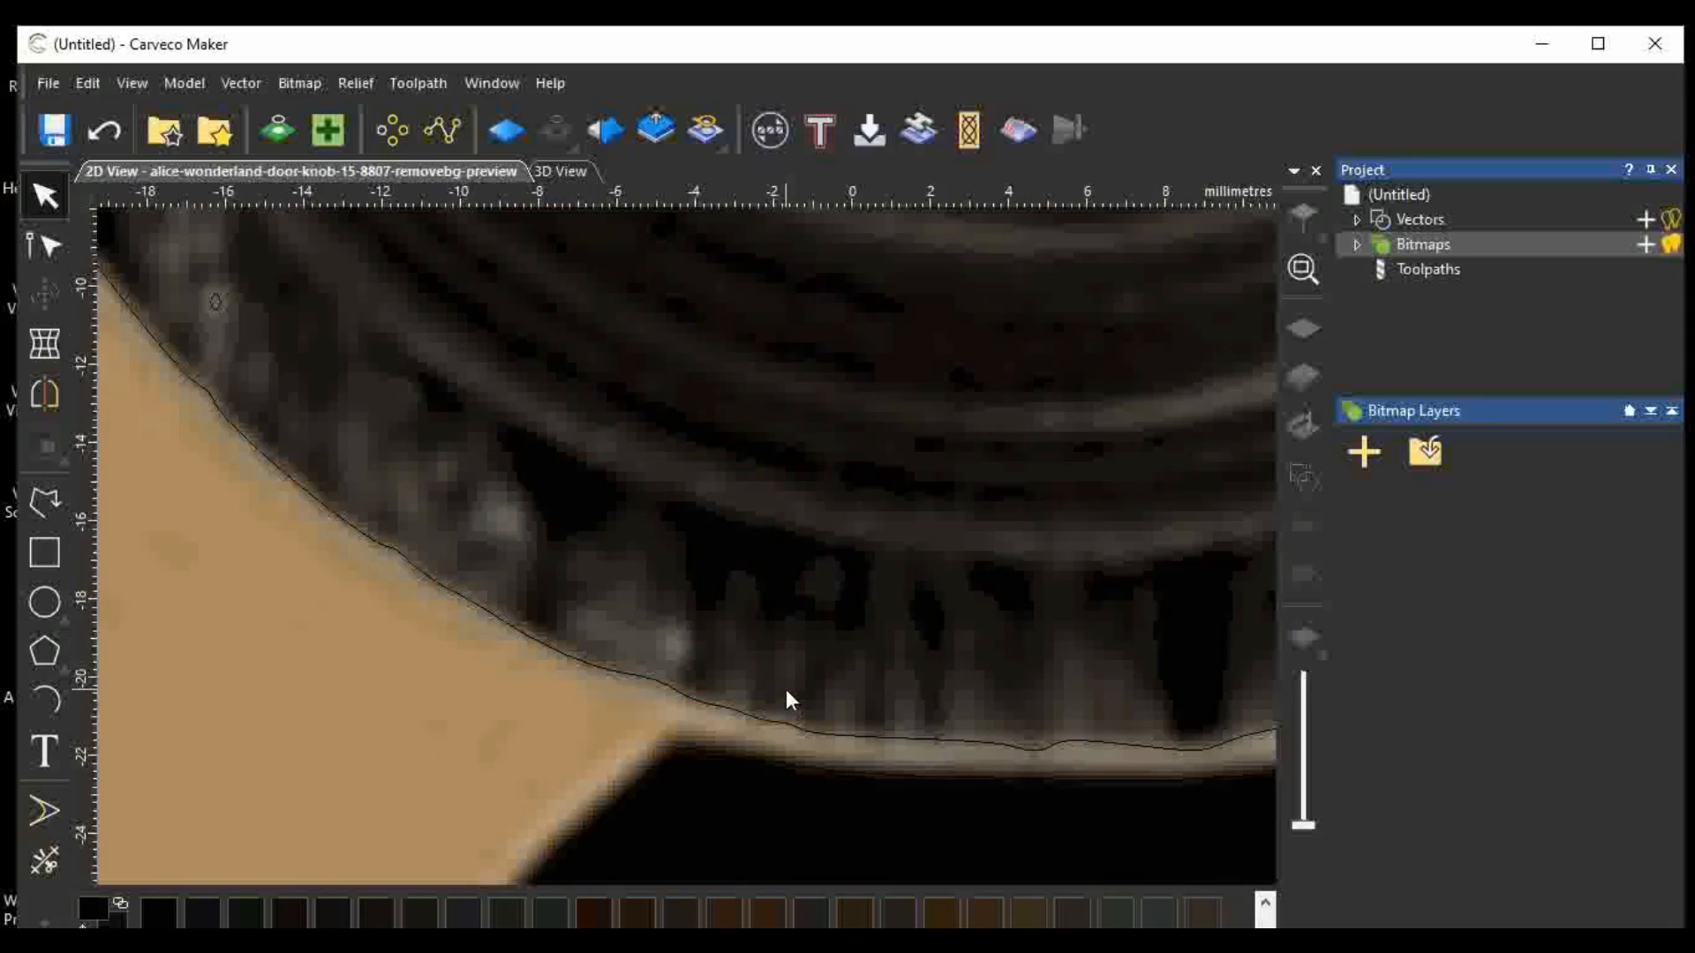
scroll(785, 690, down, 2)
drag(413, 394, 520, 458)
key(Delete)
scroll(531, 596, down, 2)
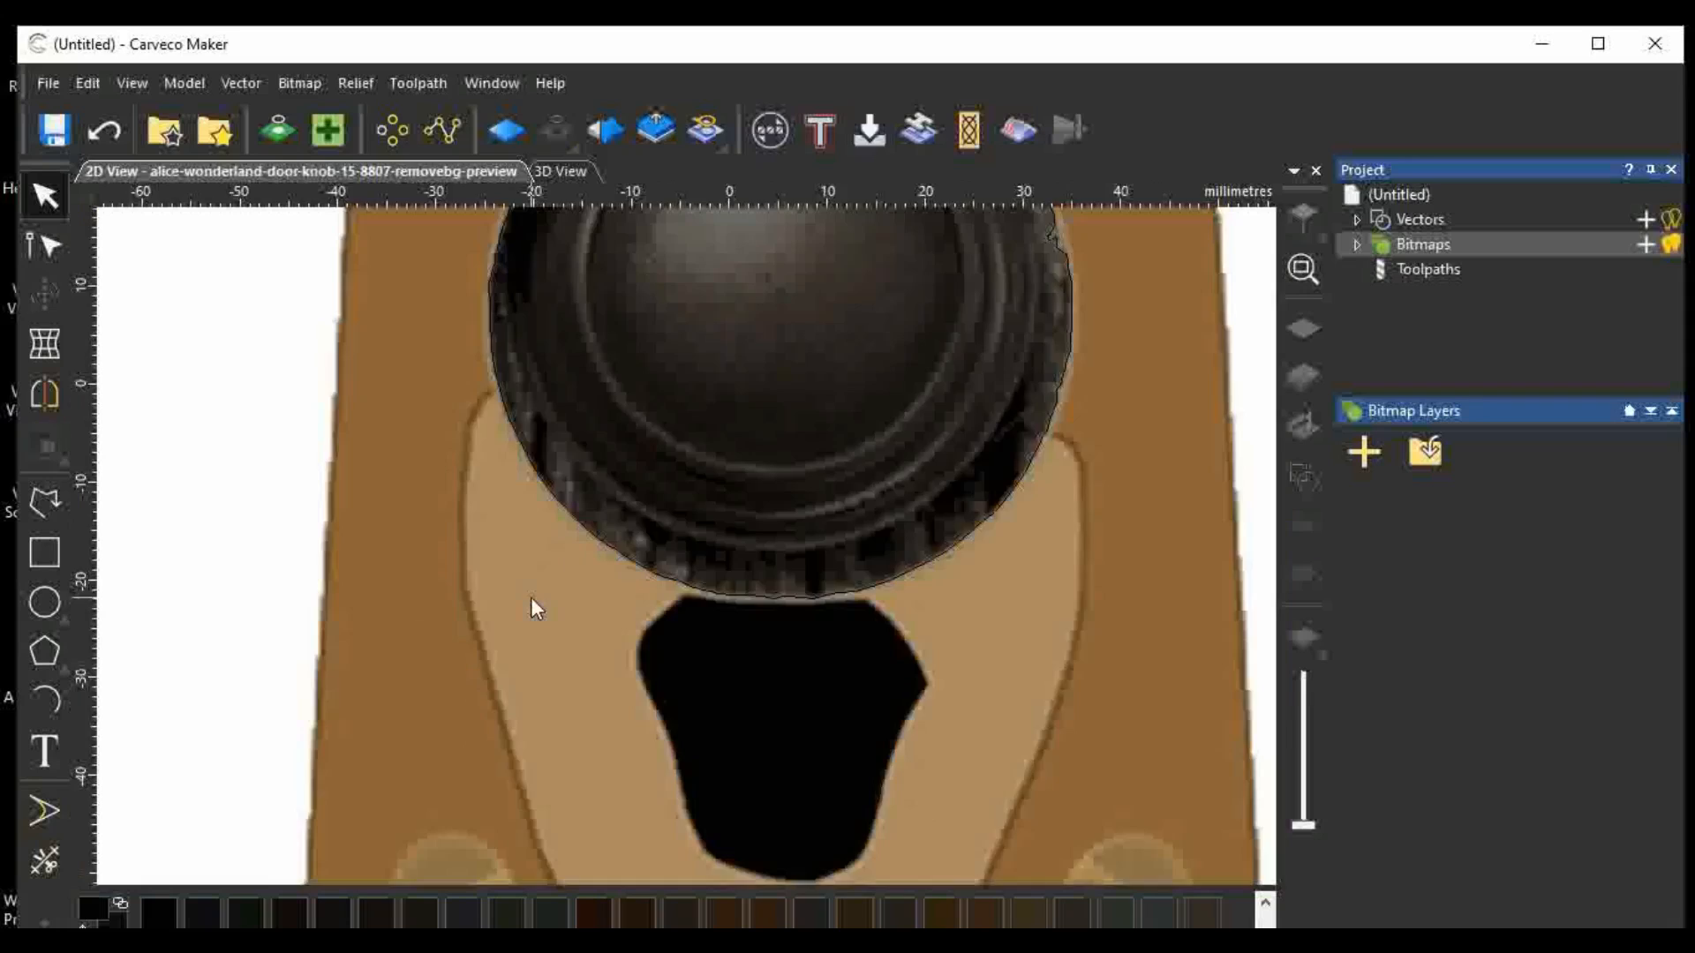
scroll(531, 597, down, 2)
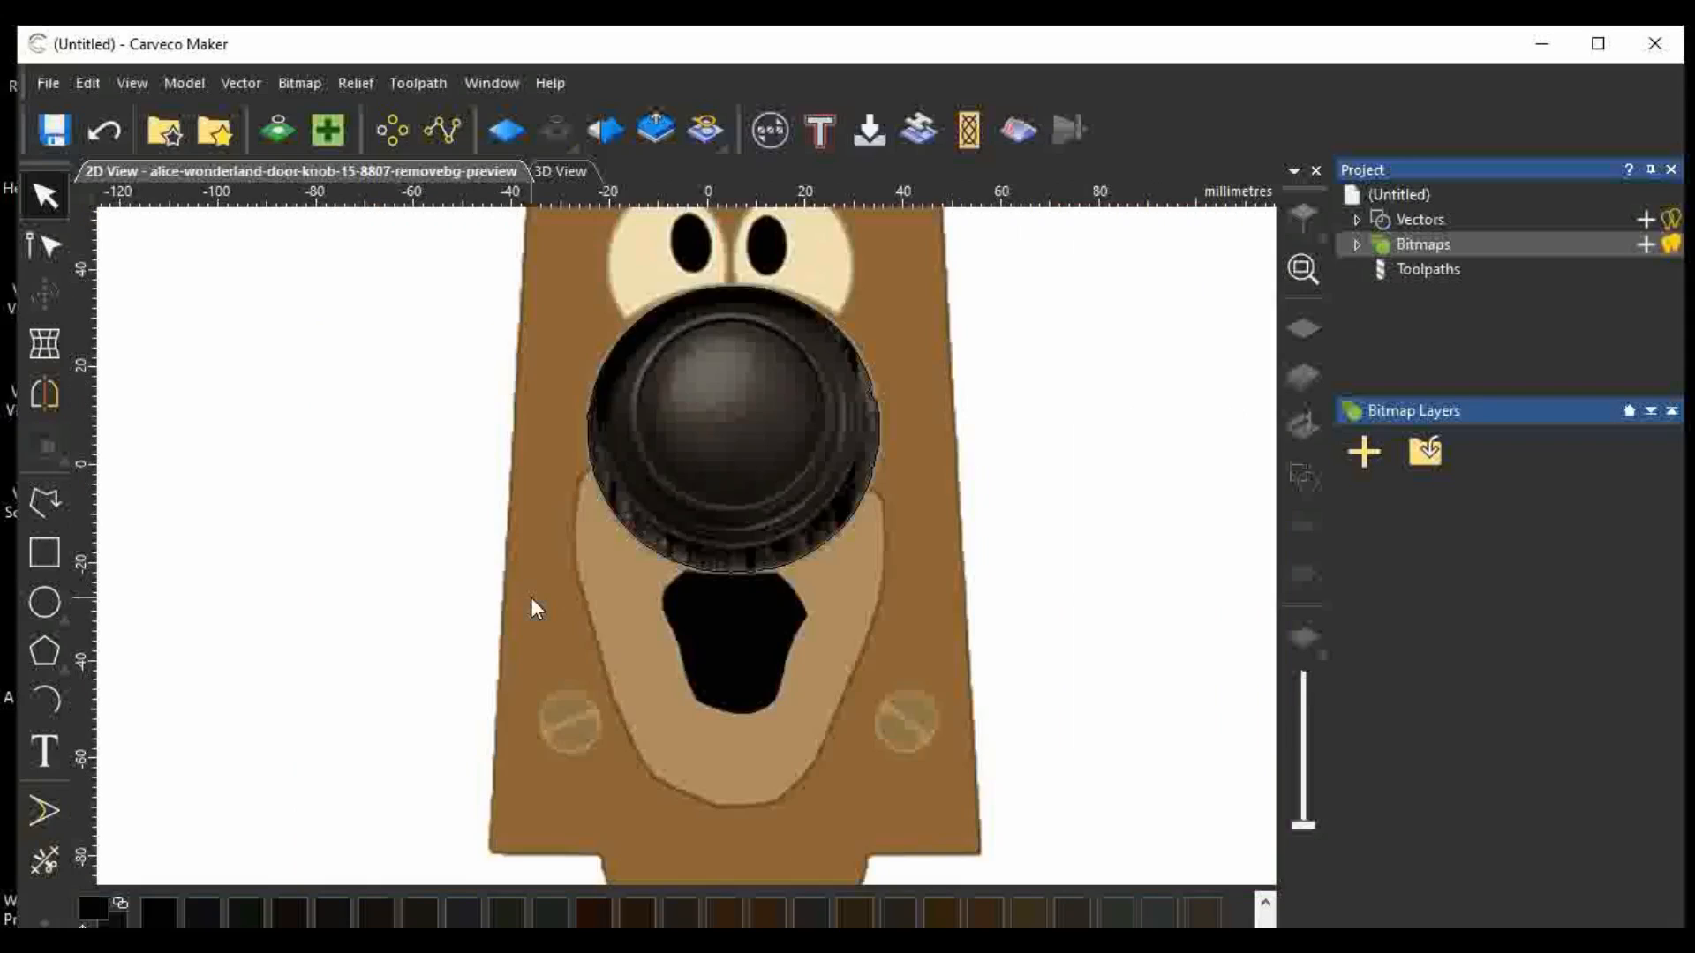
click(1674, 247)
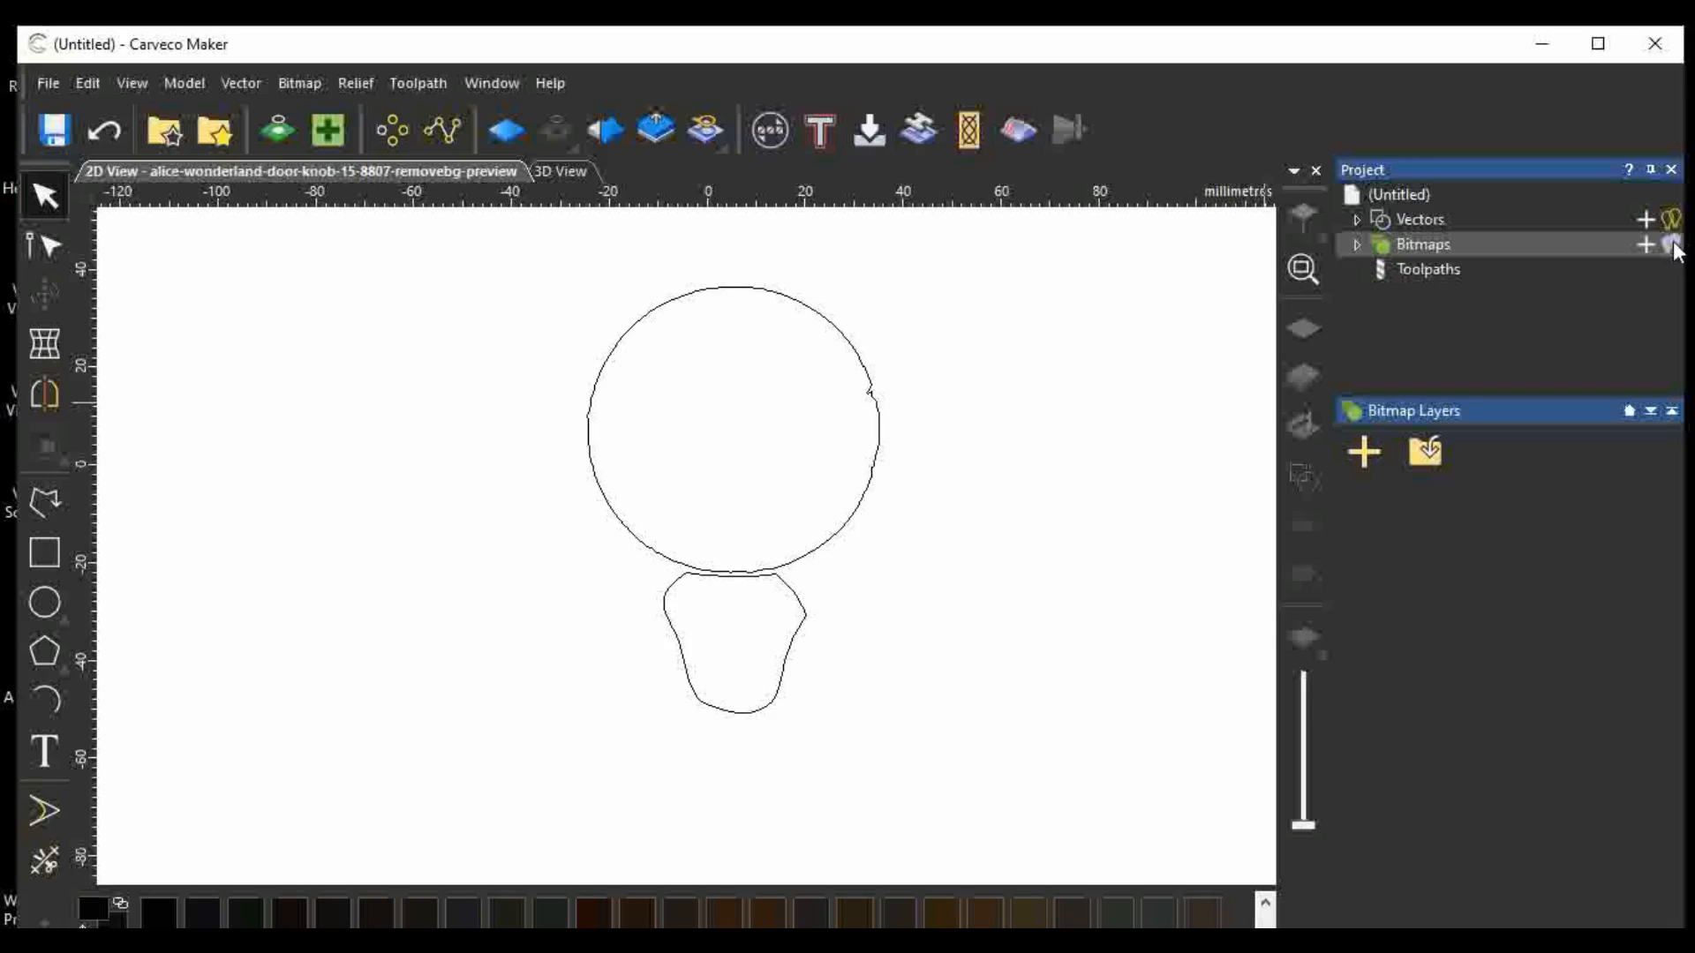
click(1672, 246)
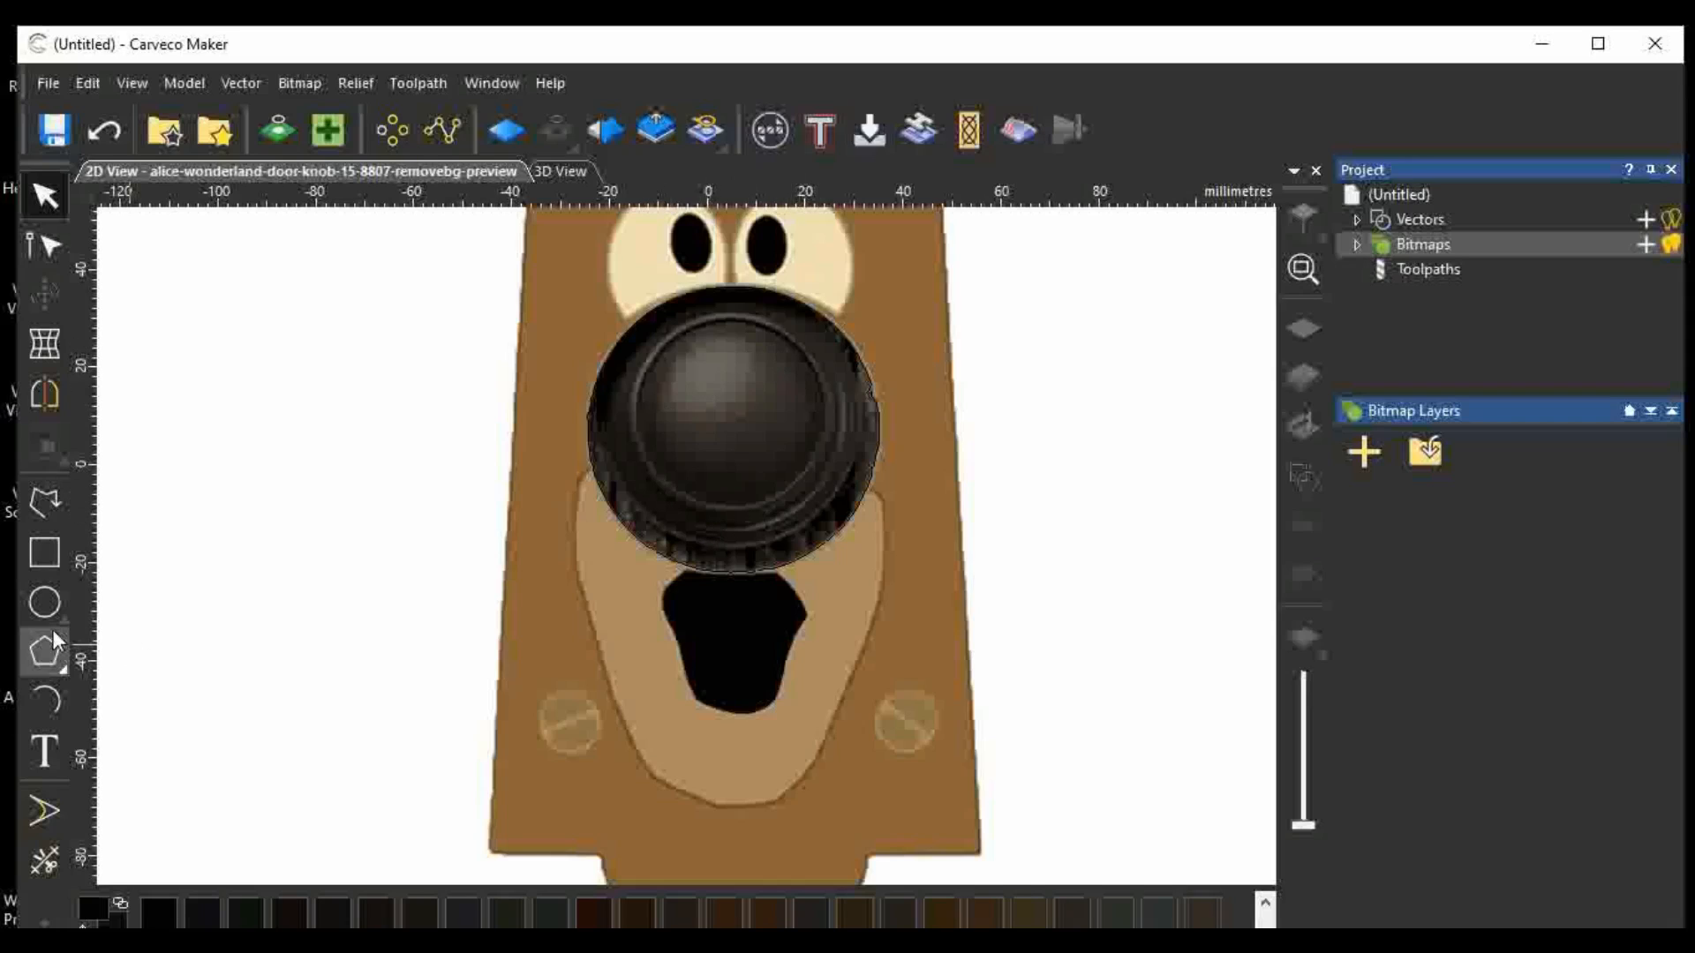
Create a circle about 40.7 mm in diameter around the nose's inner dome and centre it in the model.
click(45, 603)
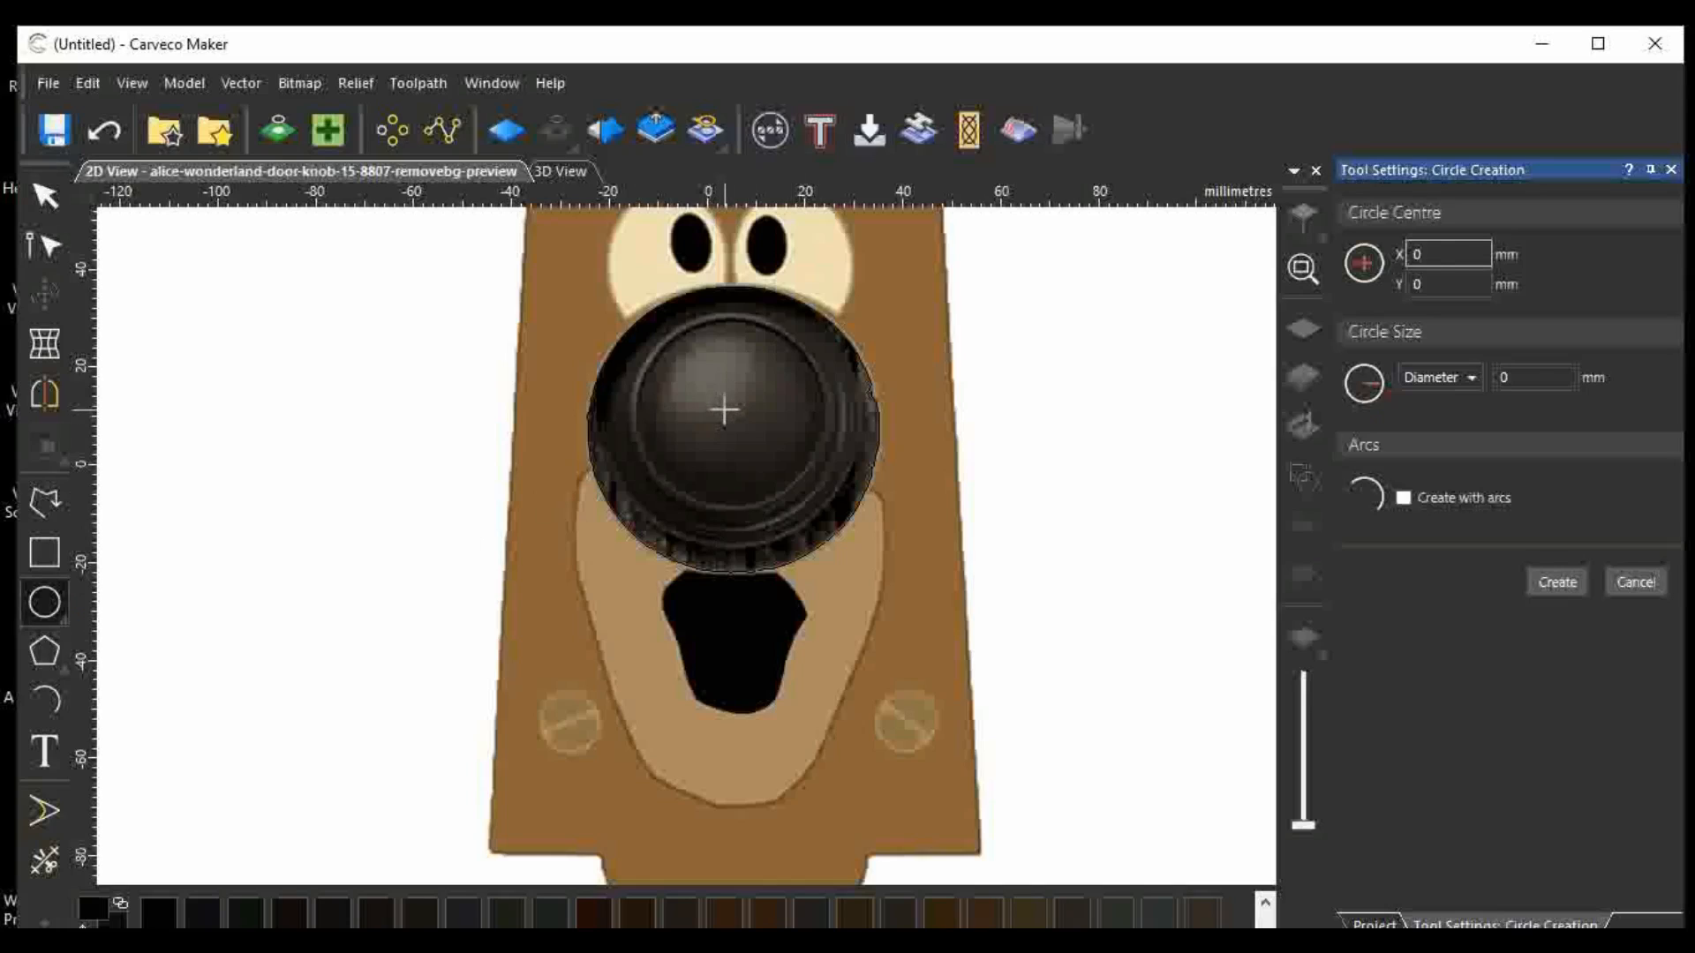
drag(724, 410, 659, 335)
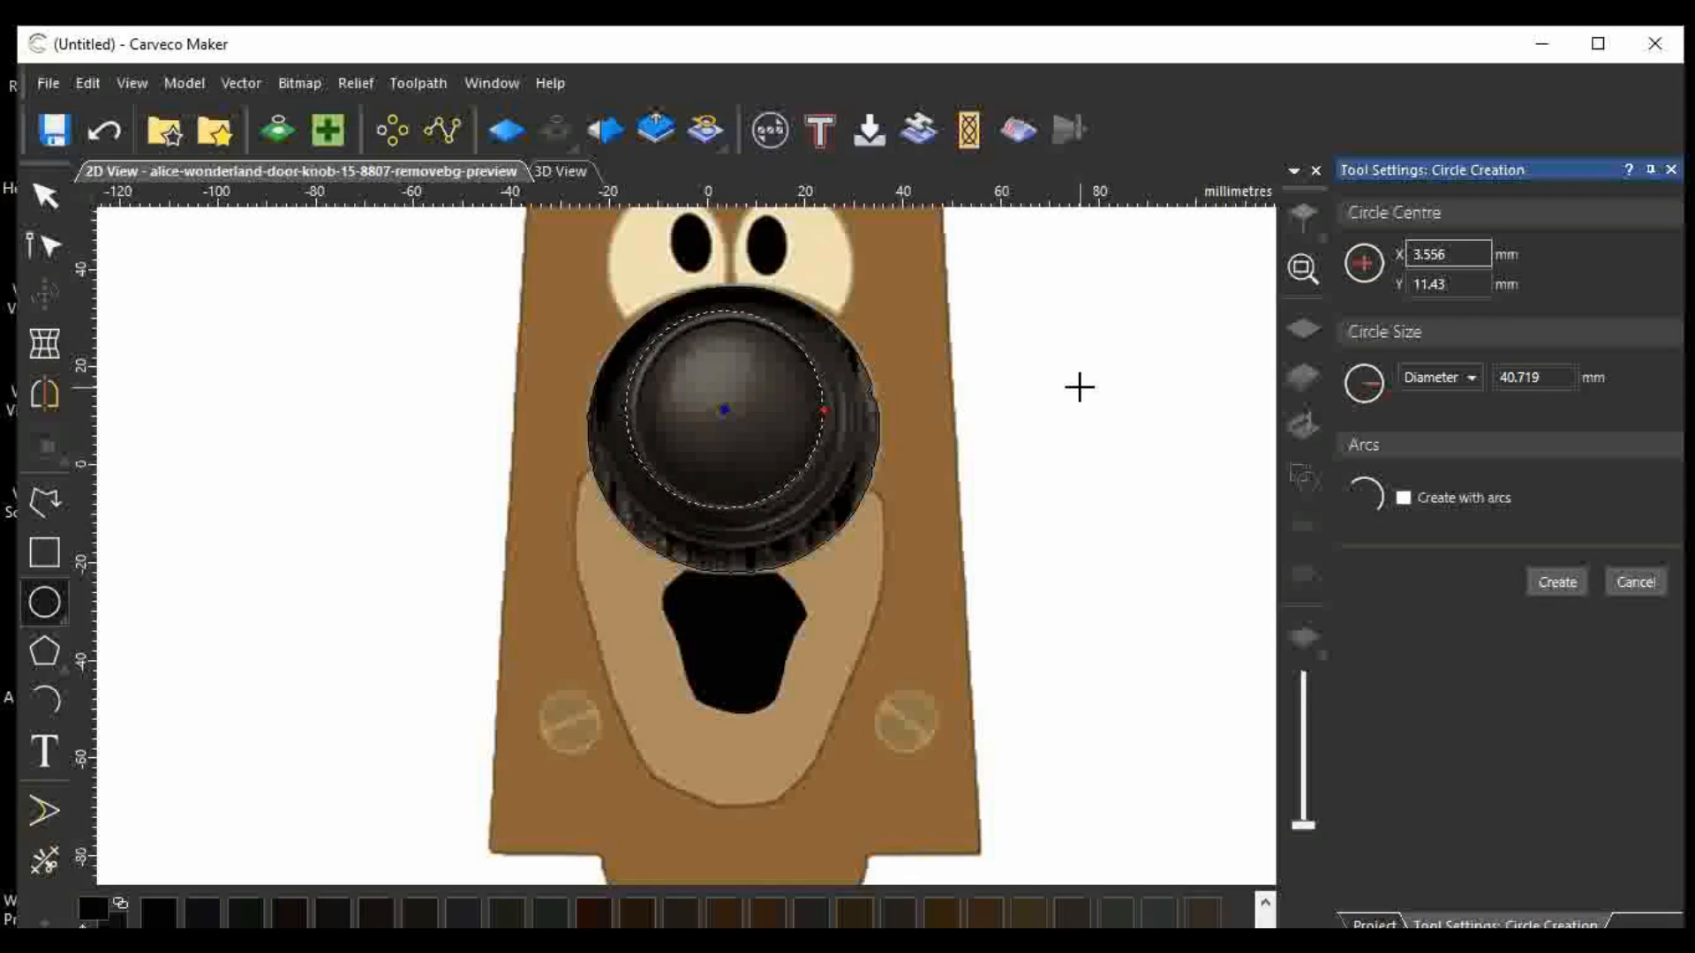
click(1544, 586)
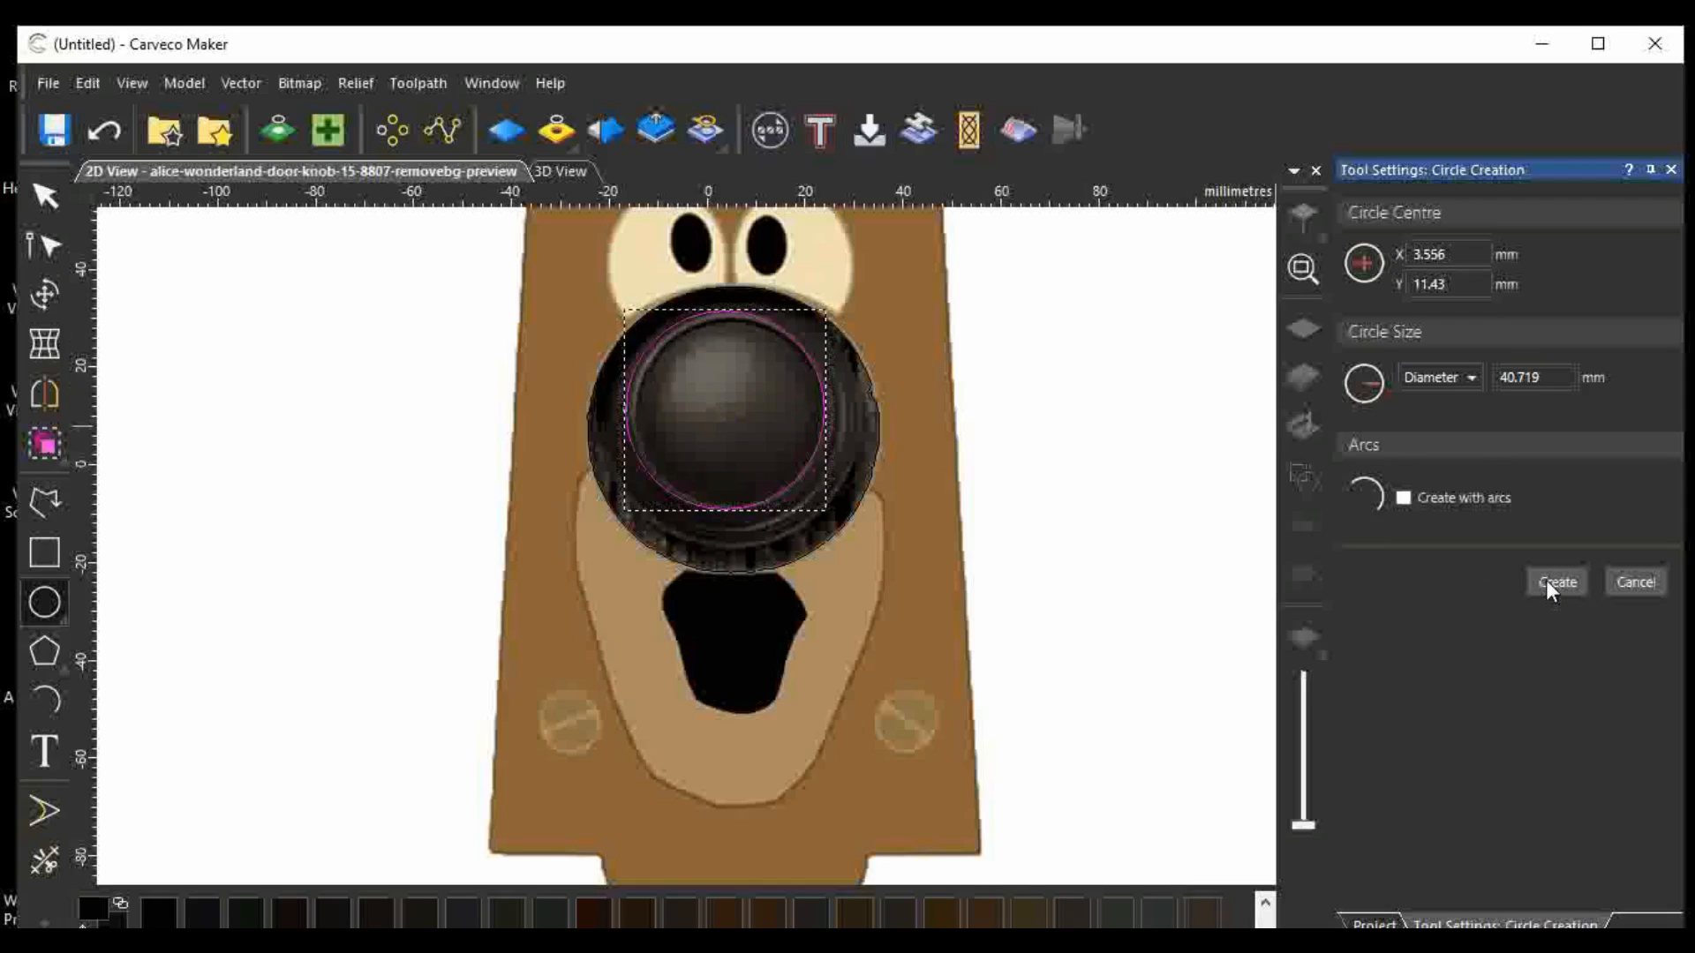
key(F9)
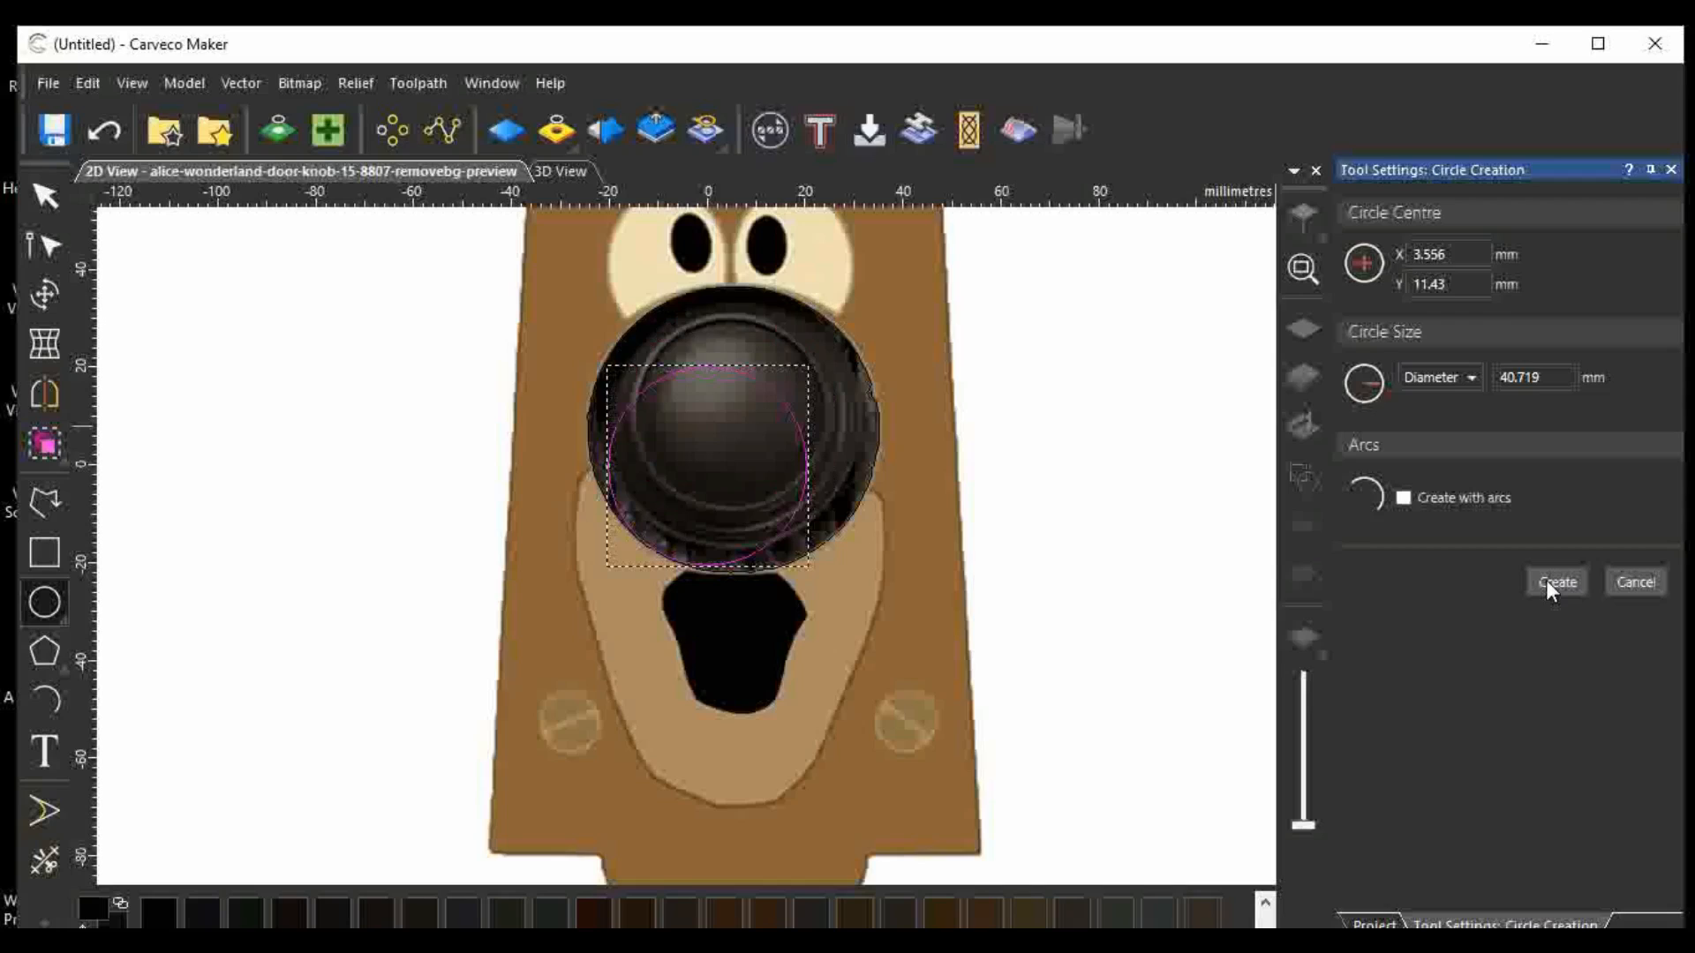
click(1633, 581)
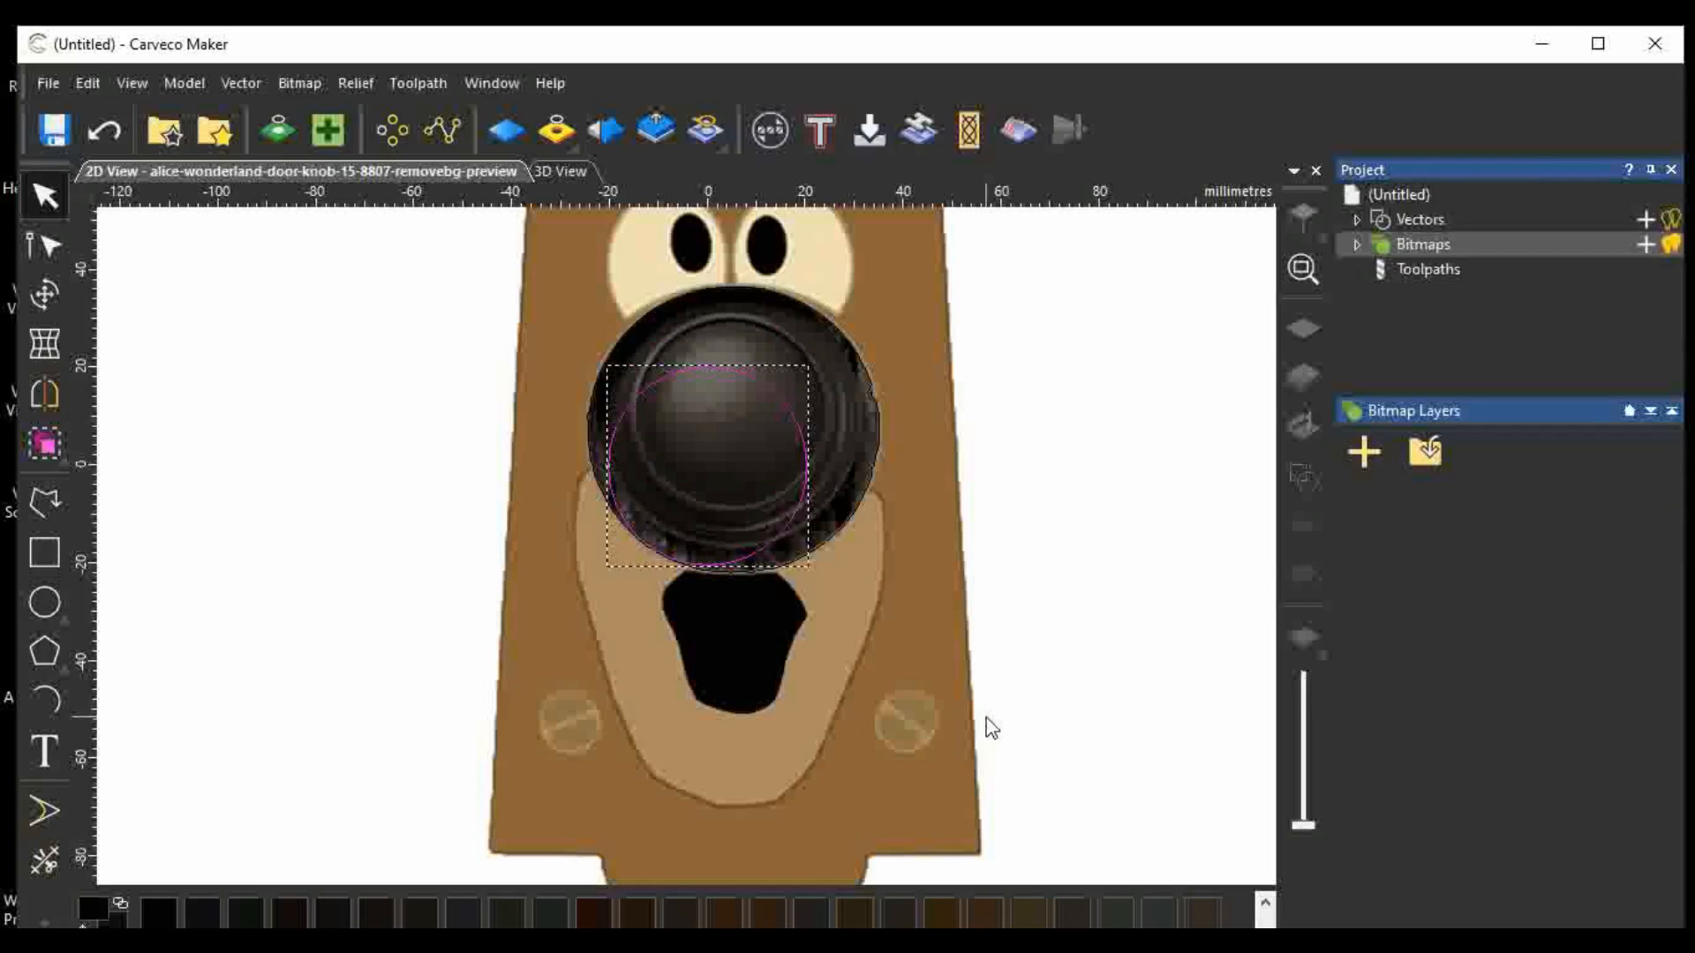
Nudge the circle up and to the right until it lines up with the ring around the nose's inner dome.
key(Up)
key(Up)
key(Up)
key(Up)
key(Up)
key(Up)
key(Up)
key(Up)
key(Up)
key(Up)
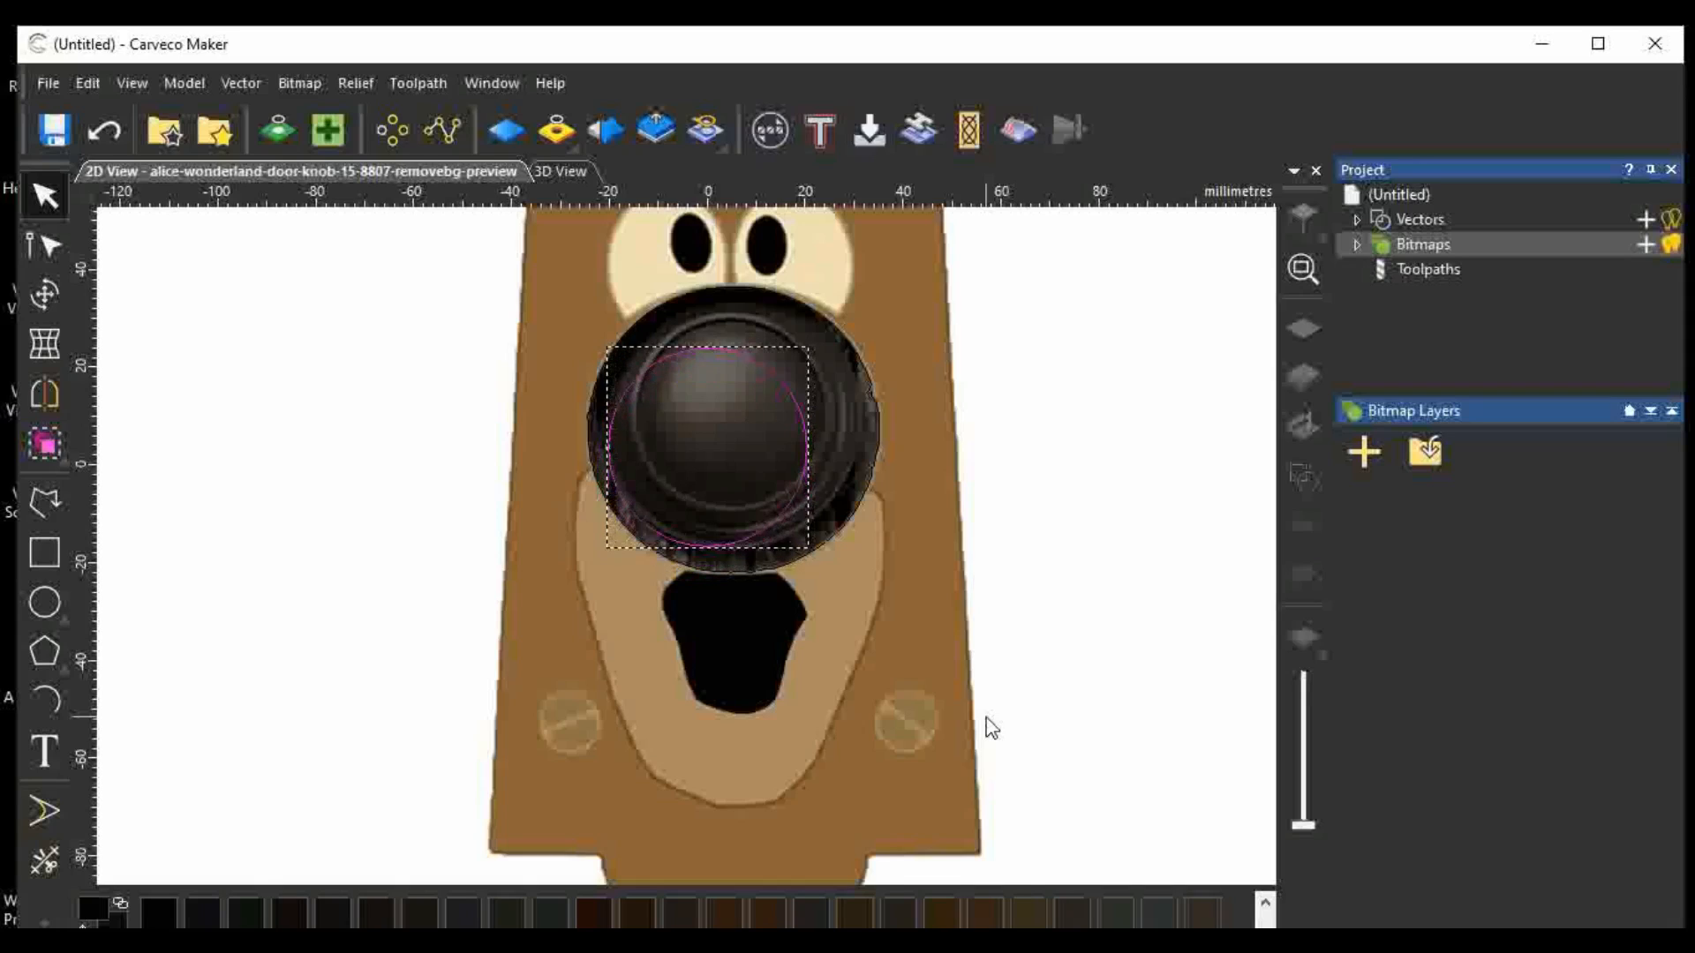
key(Right)
key(Right)
key(Right)
key(Right)
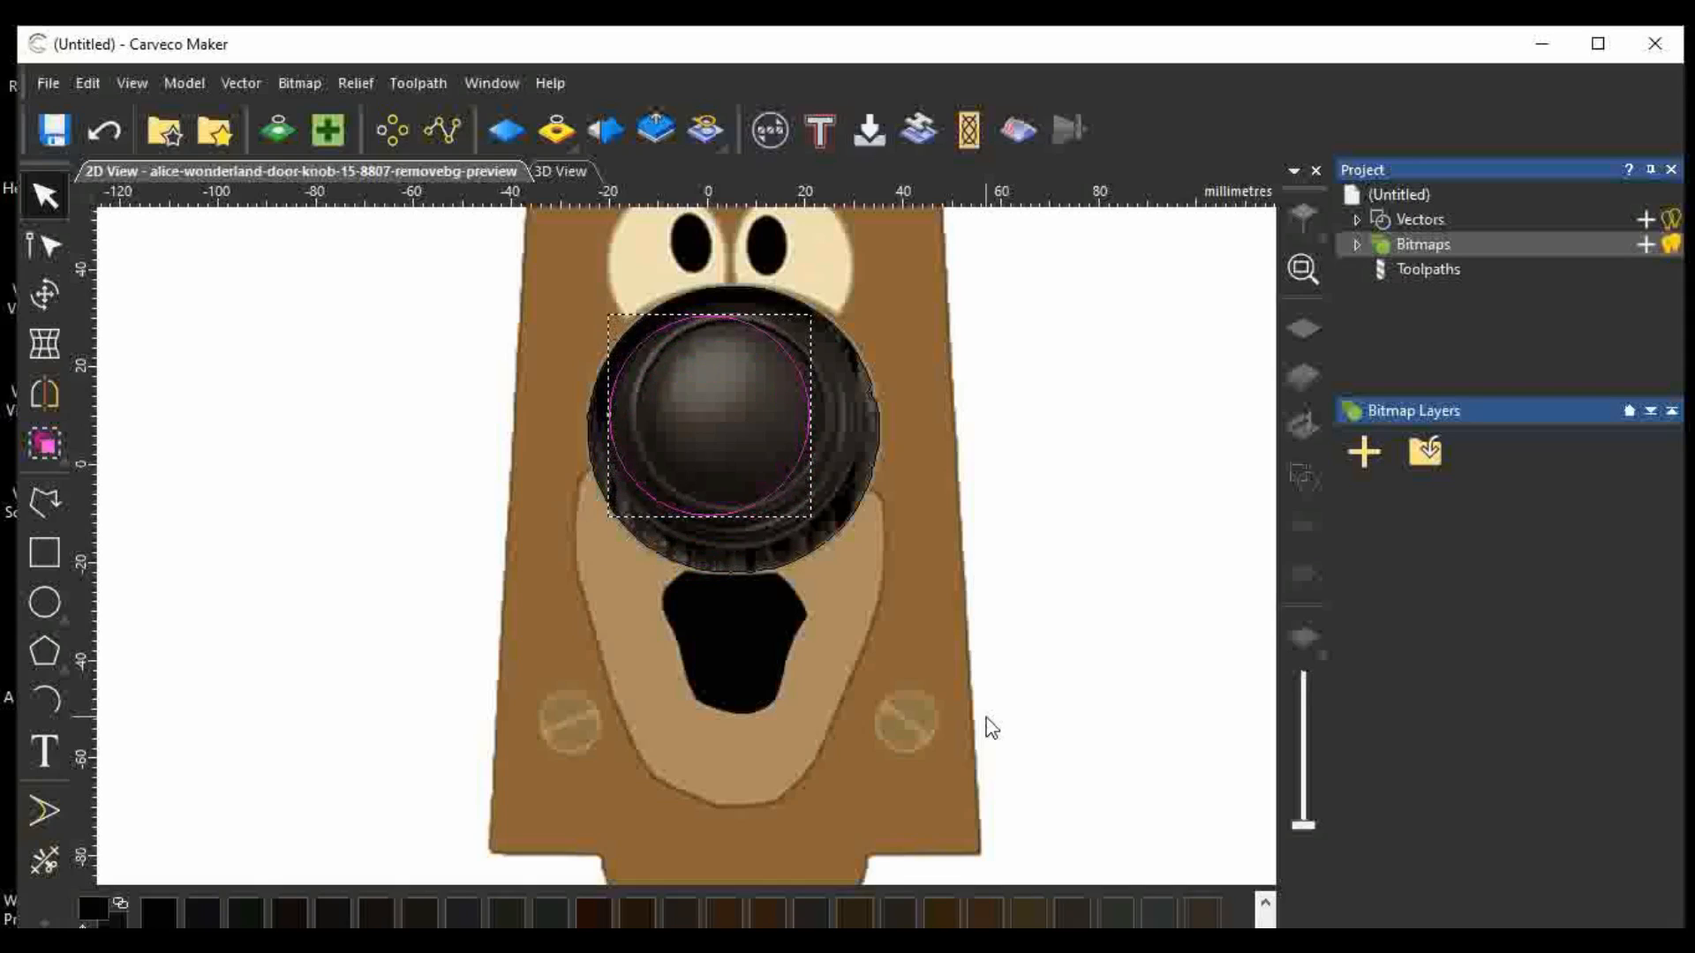
key(Right)
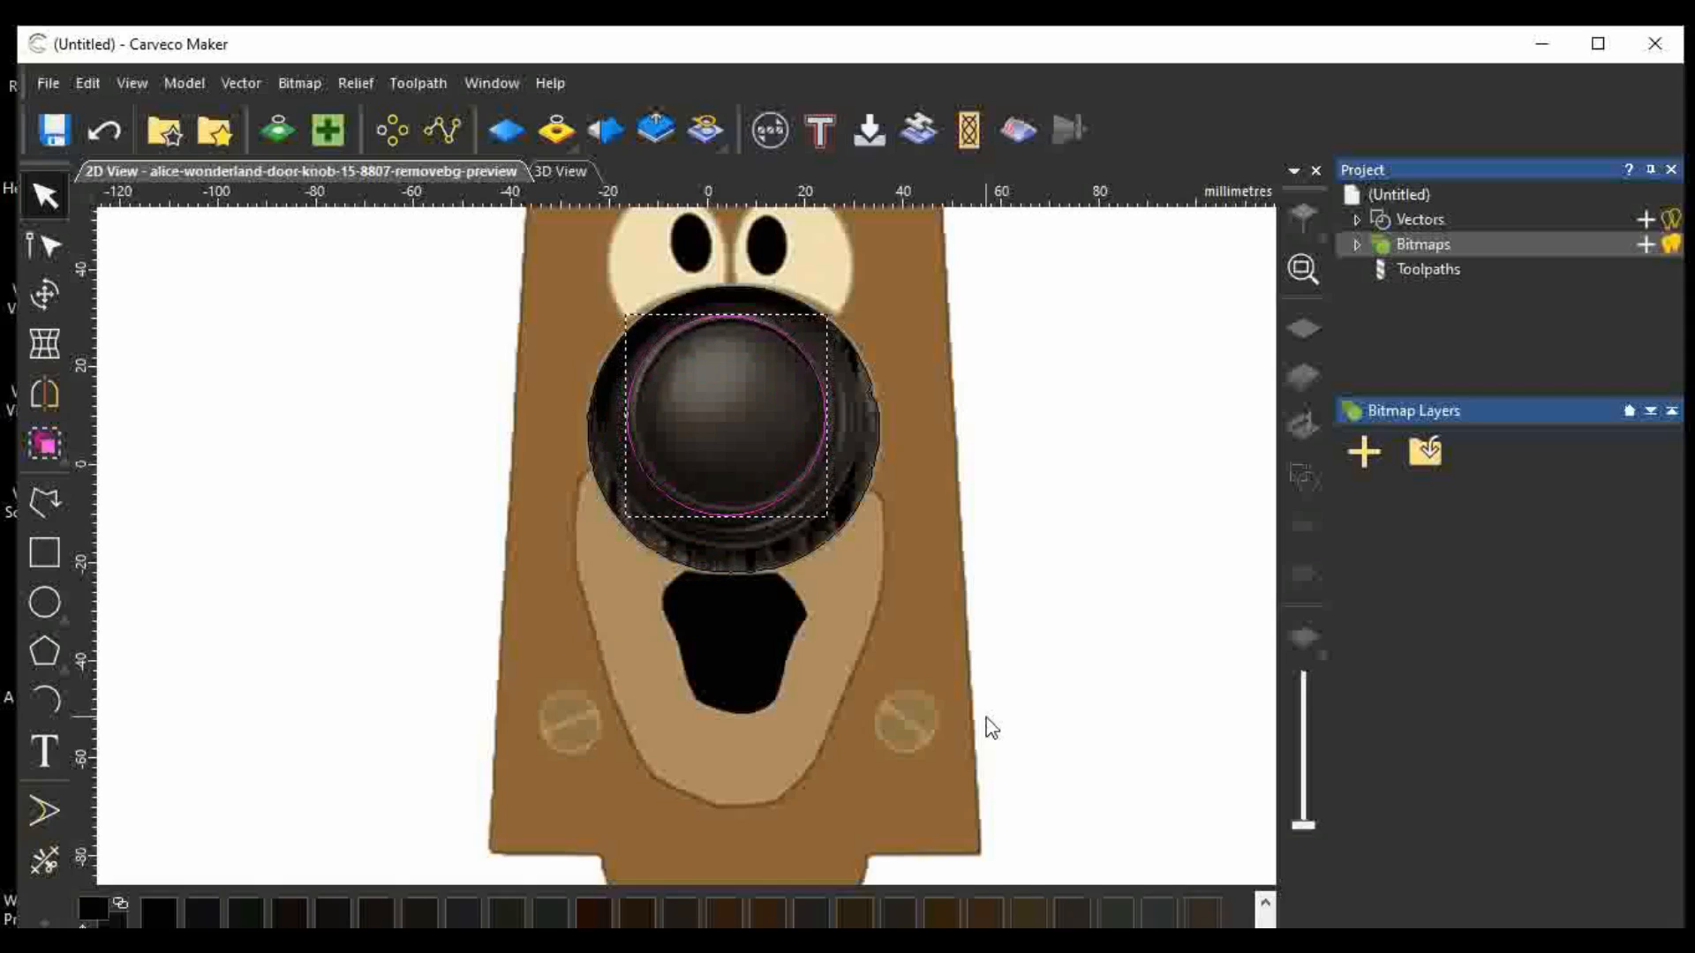
key(Right)
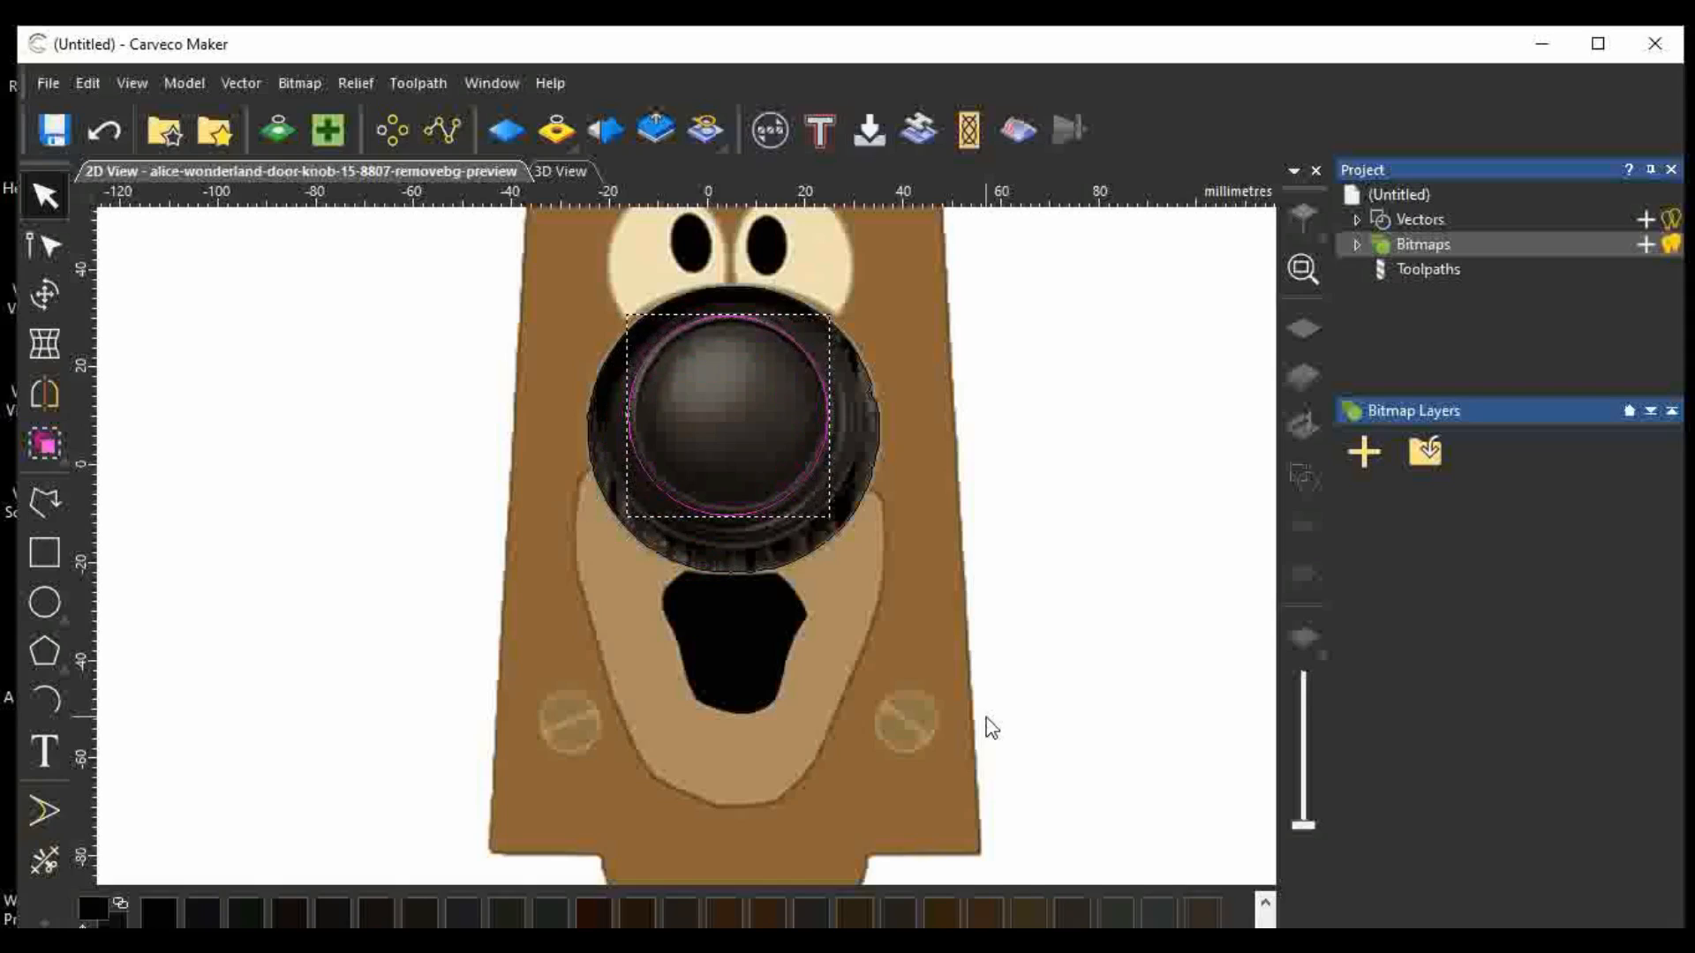
key(Right)
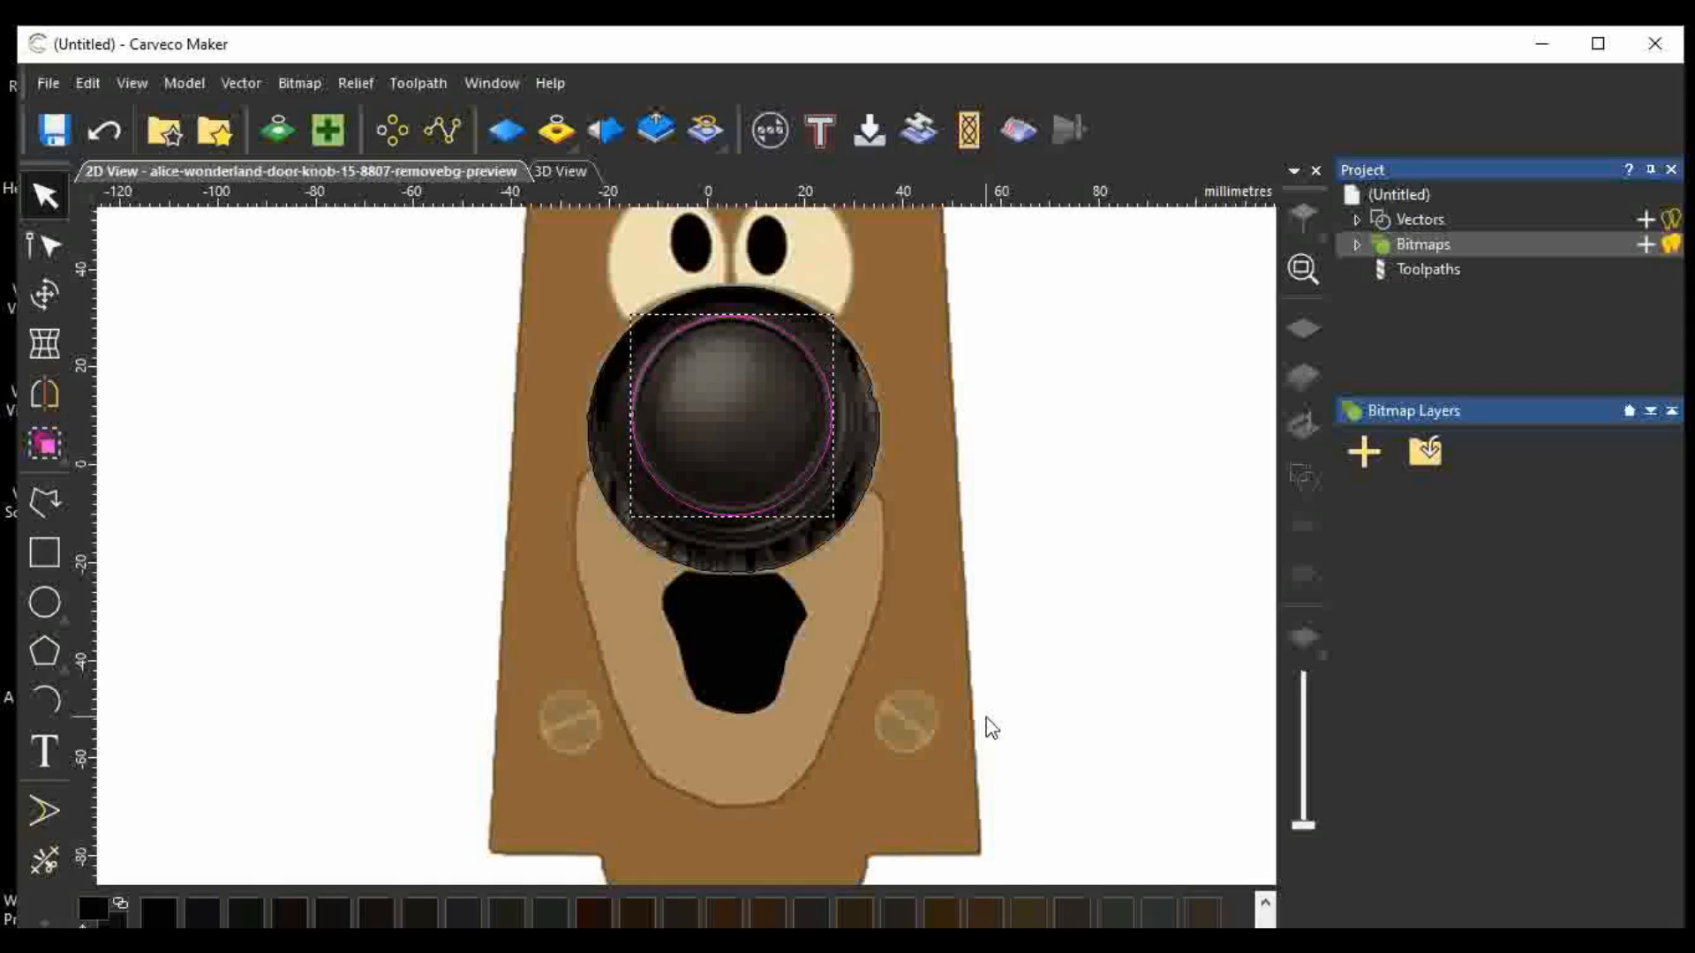
key(Left)
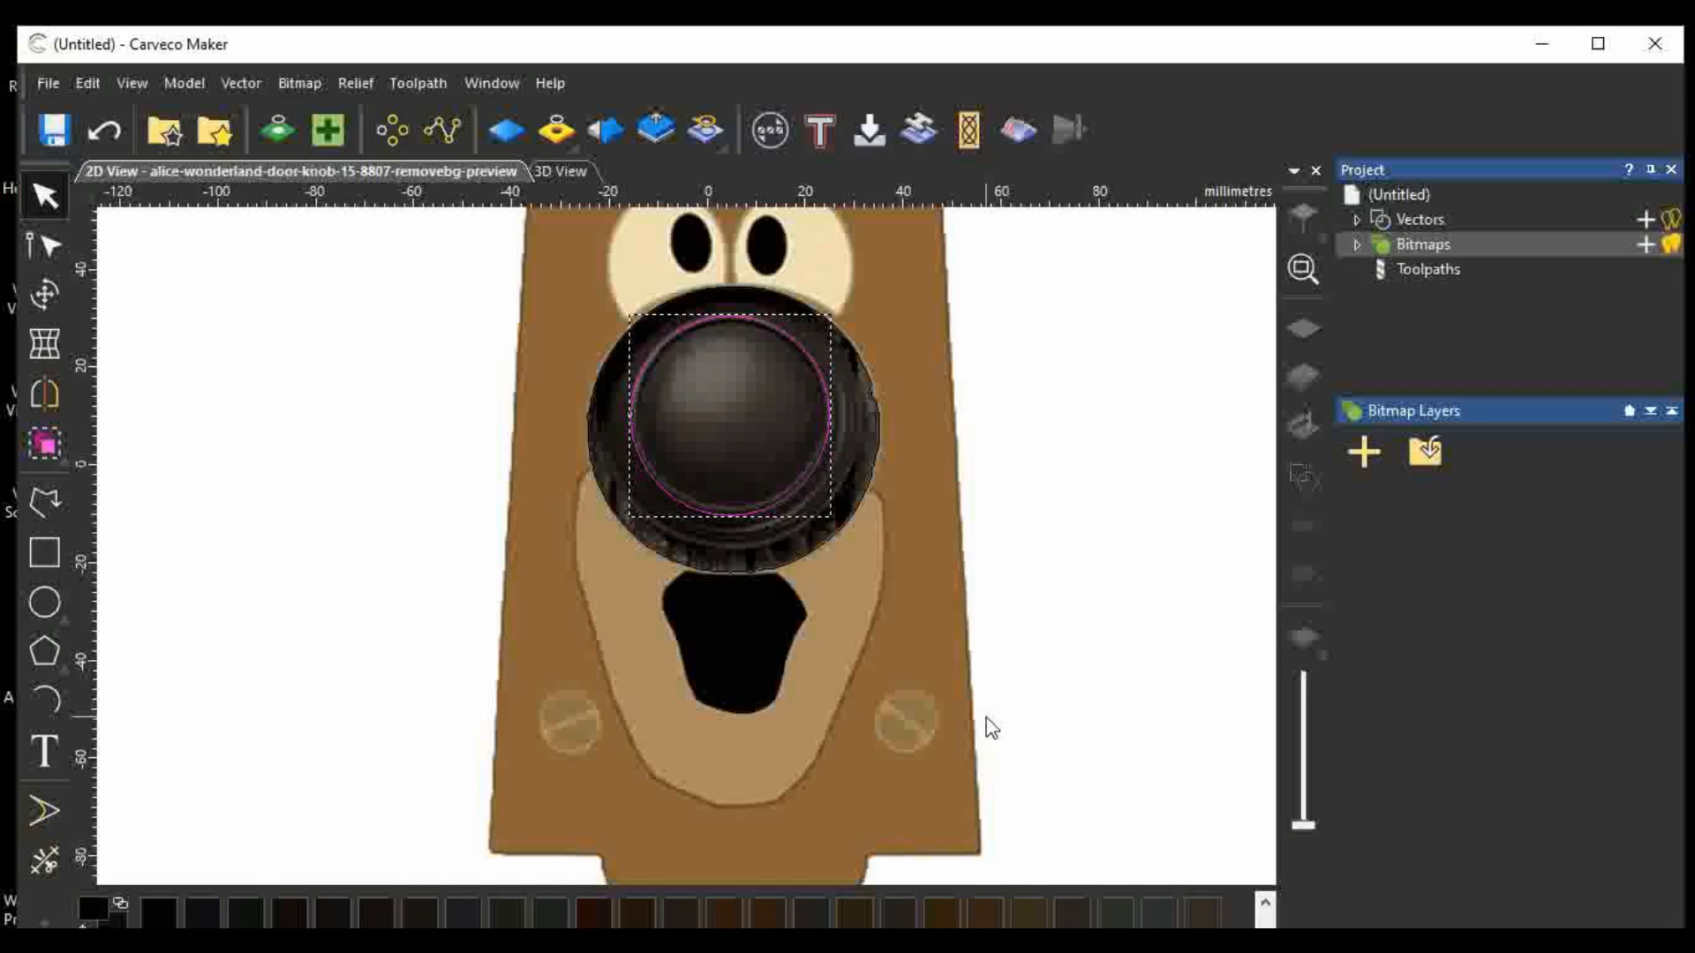
key(Right)
key(Up)
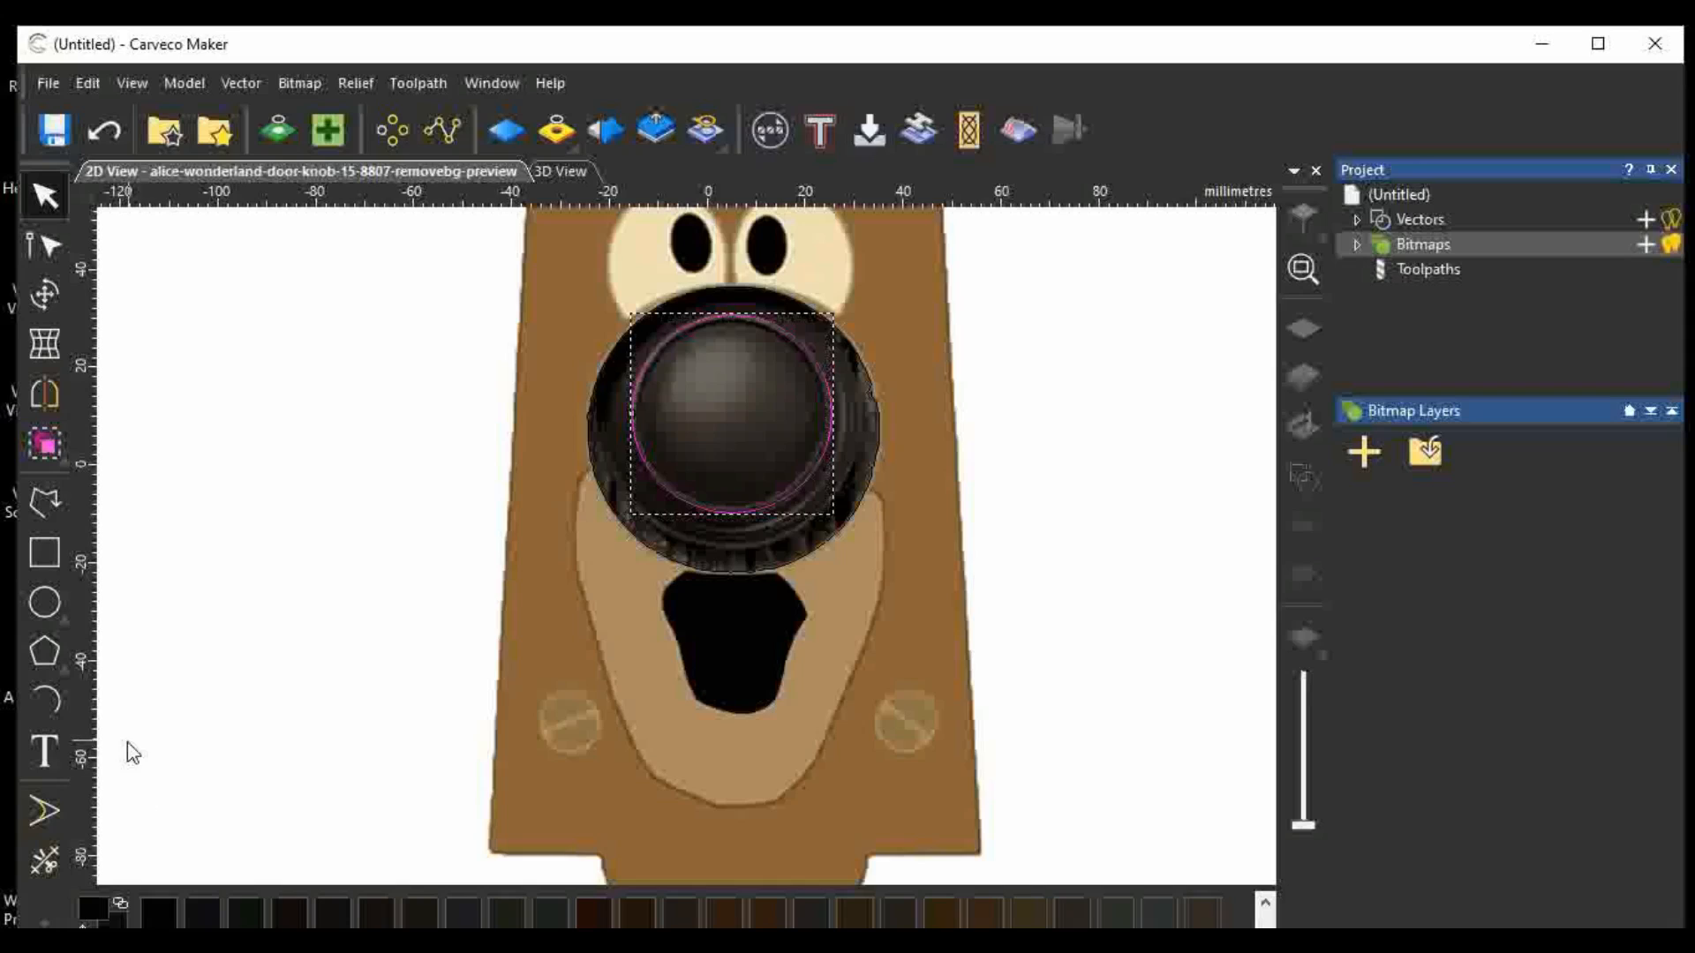
Try to offset the nose's inner circle inwards by 0.1 mm with sharp corners, keeping the original vector.
click(59, 882)
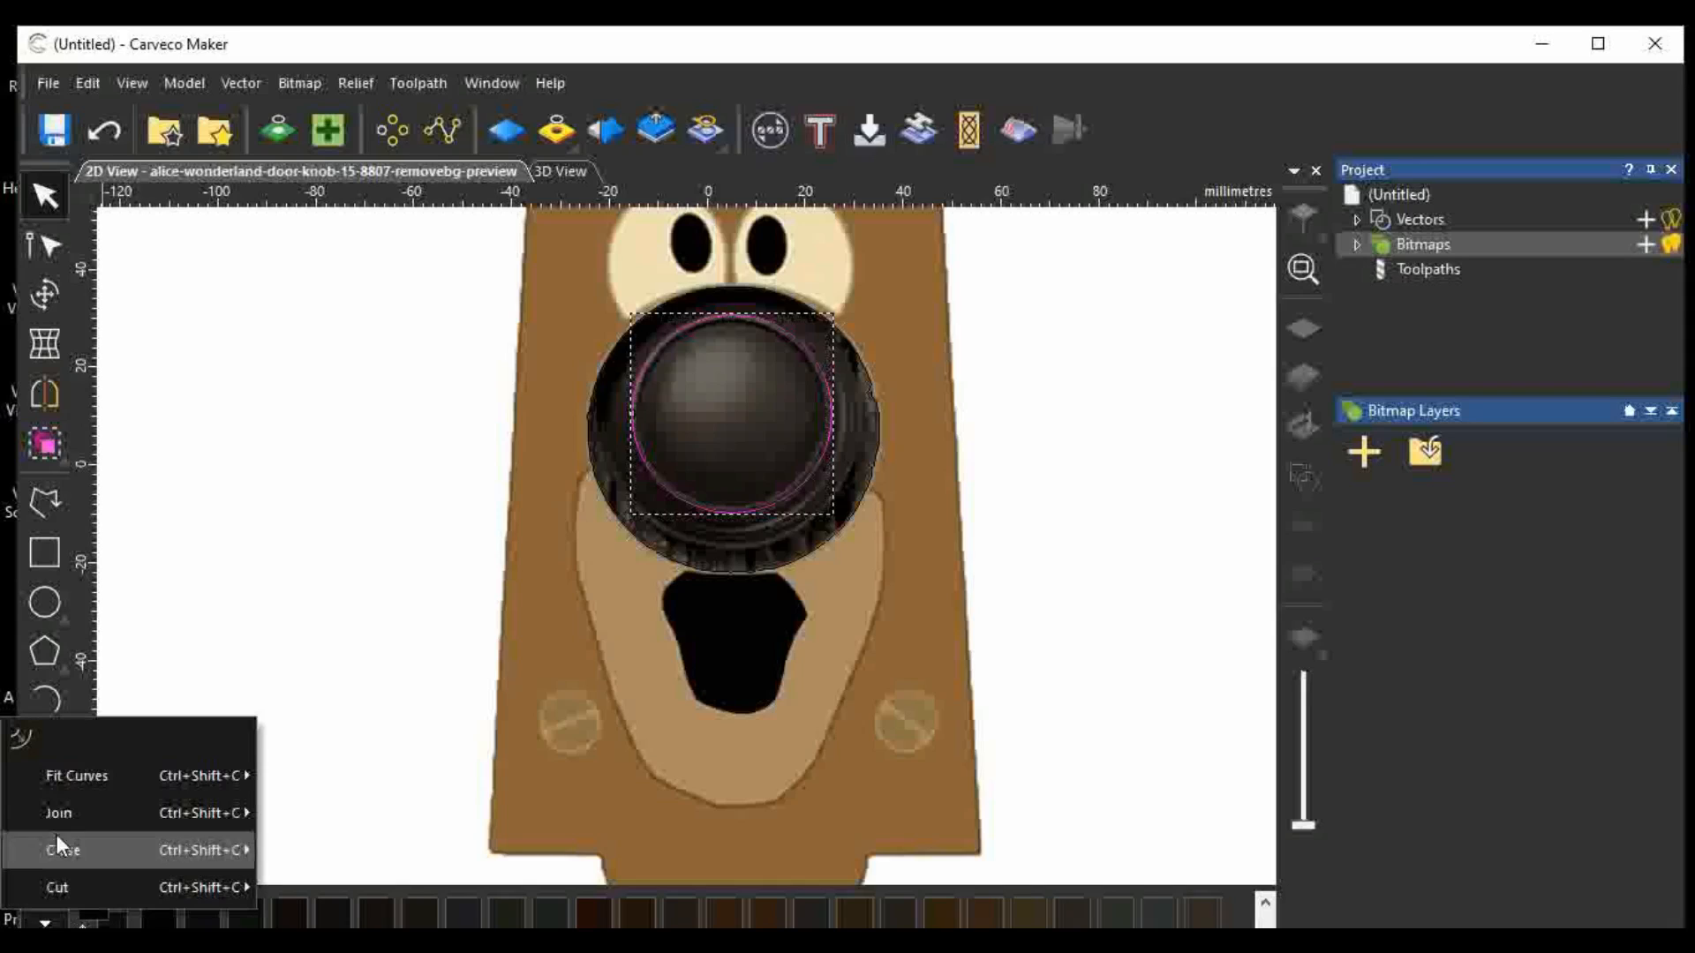
click(48, 745)
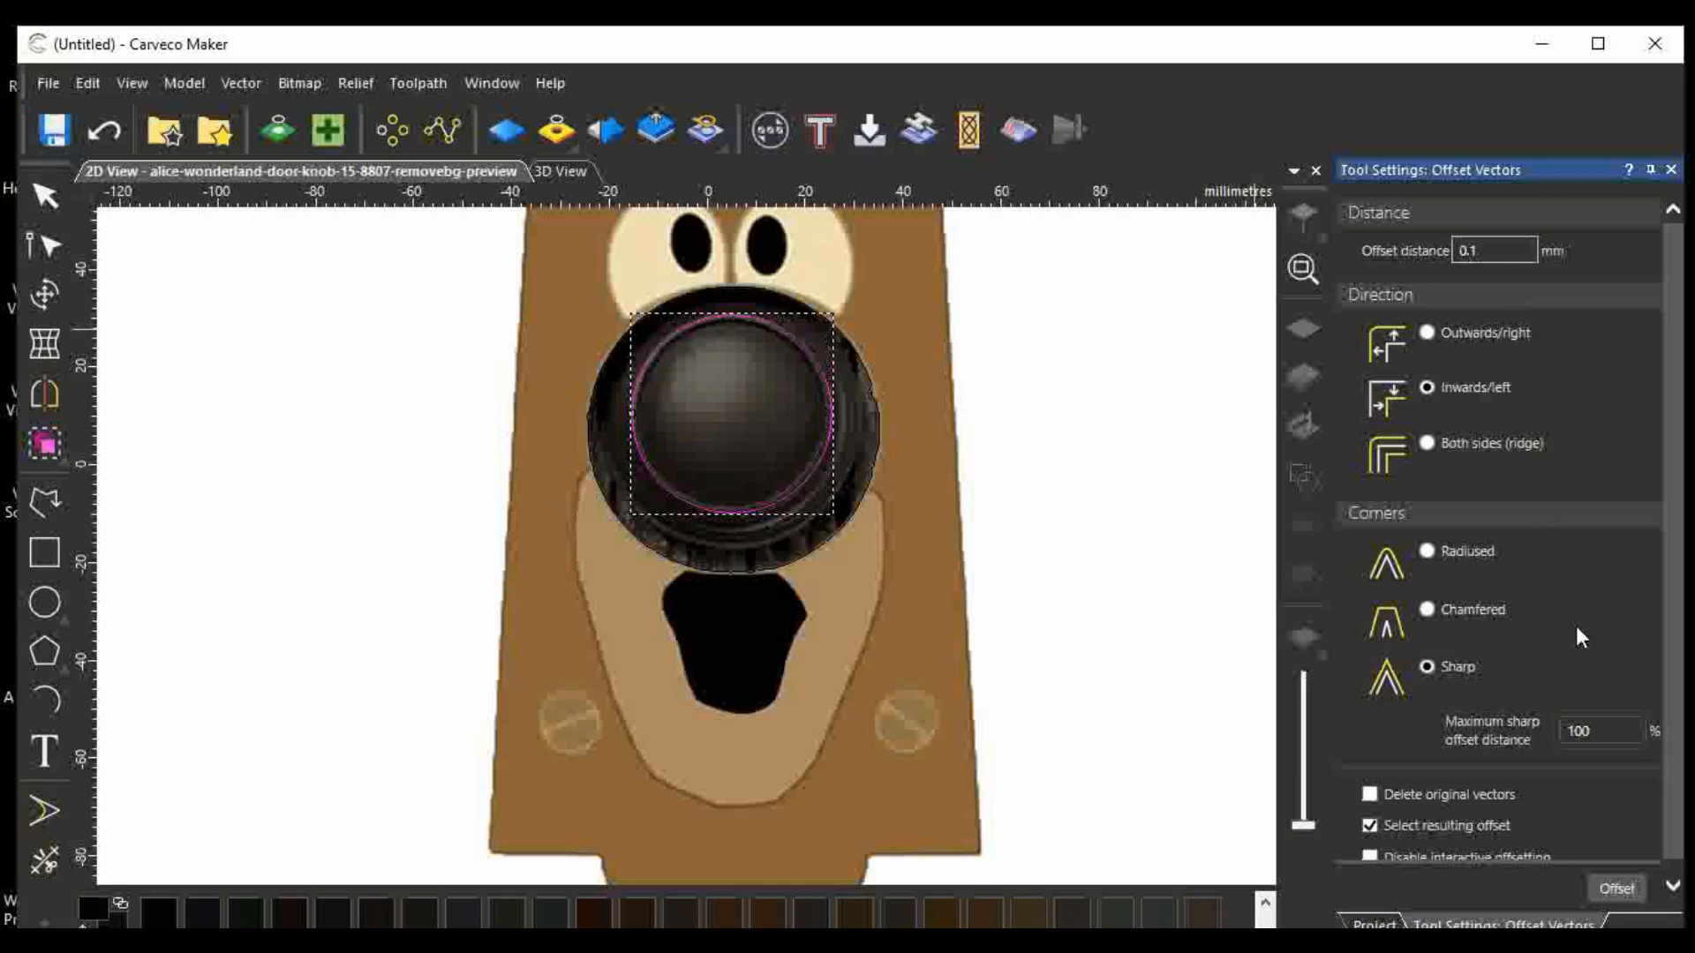
click(1616, 888)
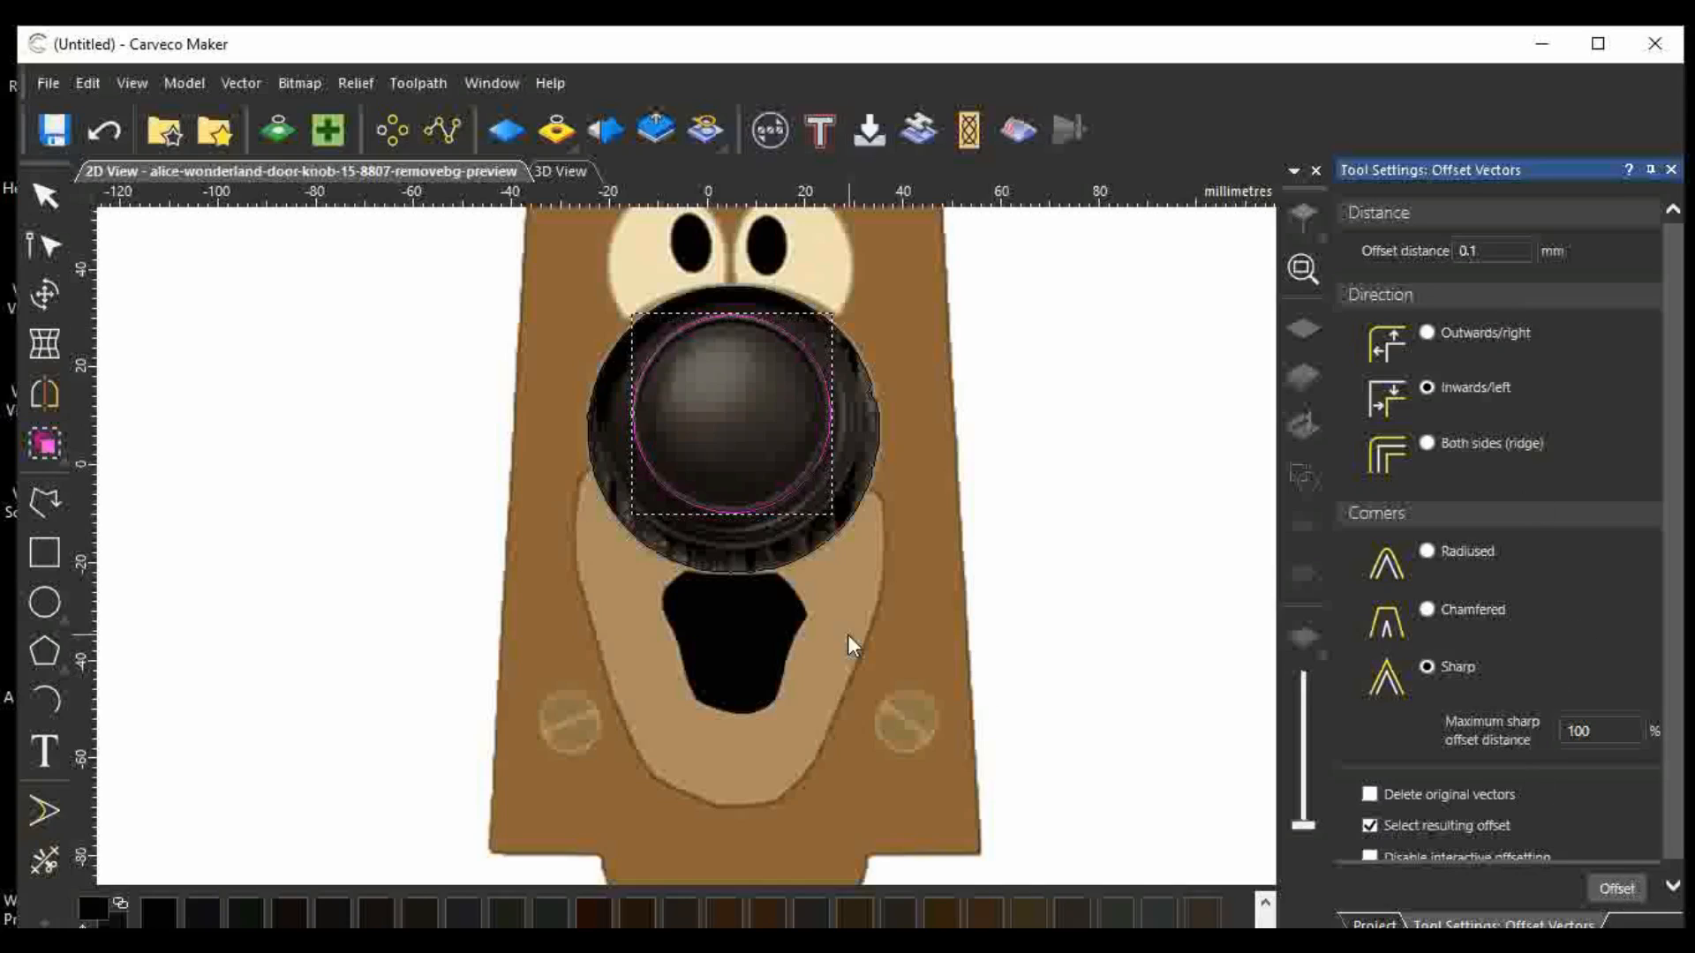
Inspect the gap between the circle and its offset up close and undo the 0.1 mm offset.
scroll(735, 496, up, 4)
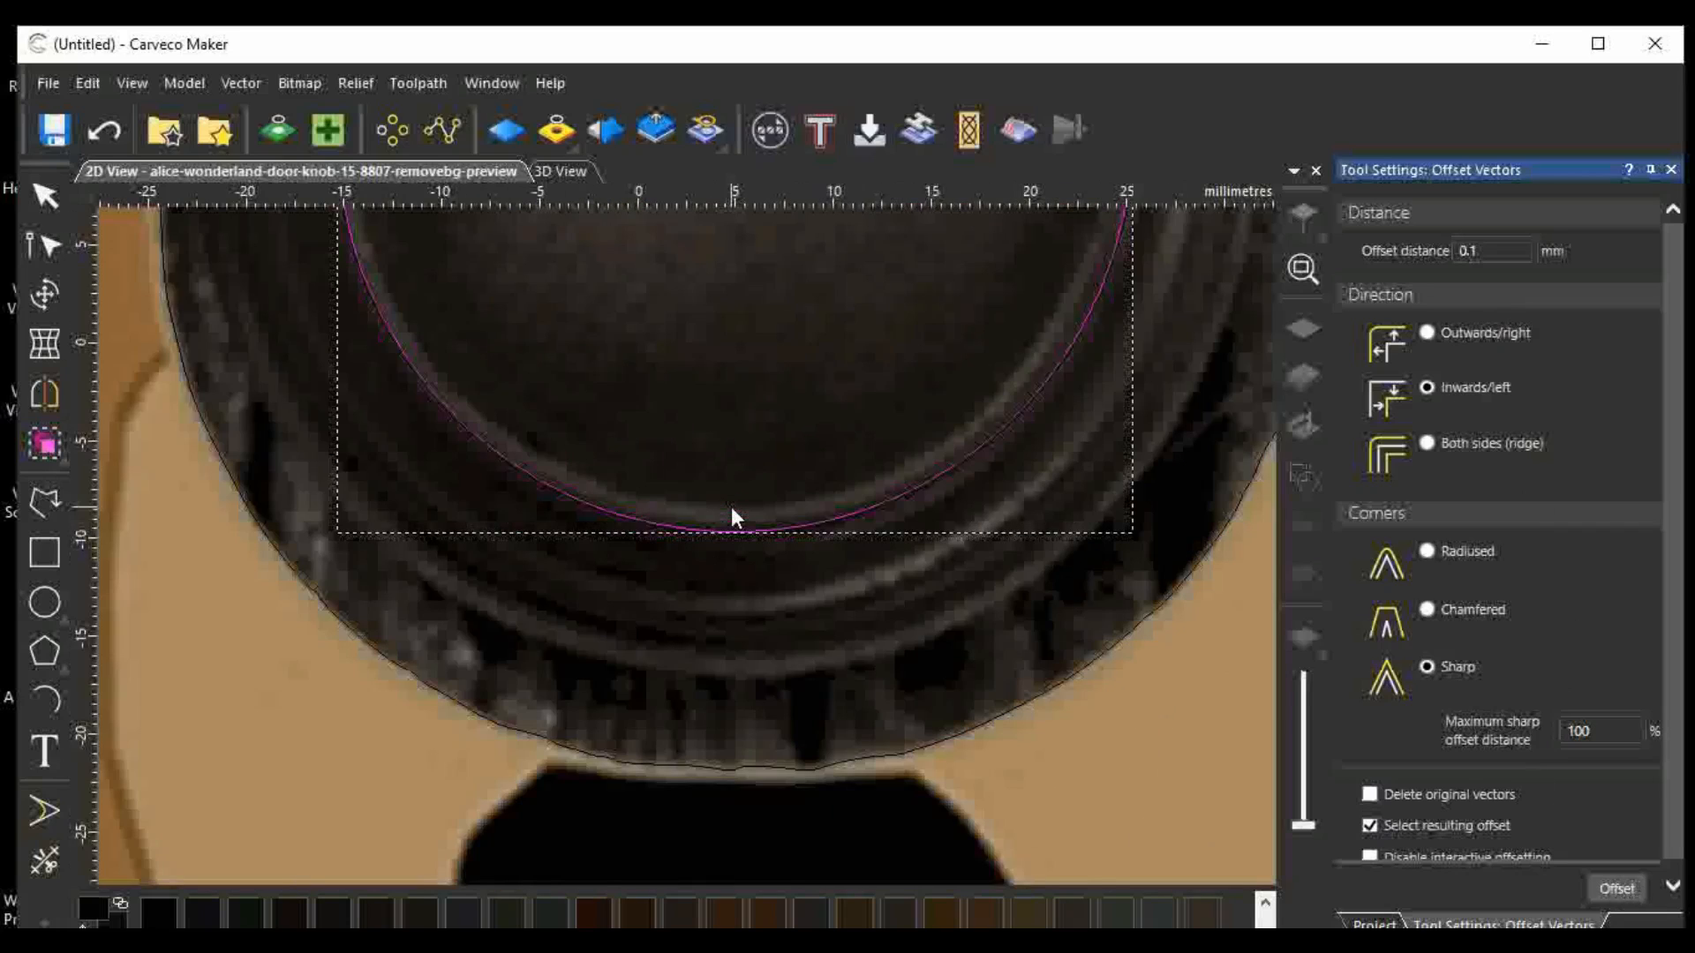
scroll(732, 510, down, 2)
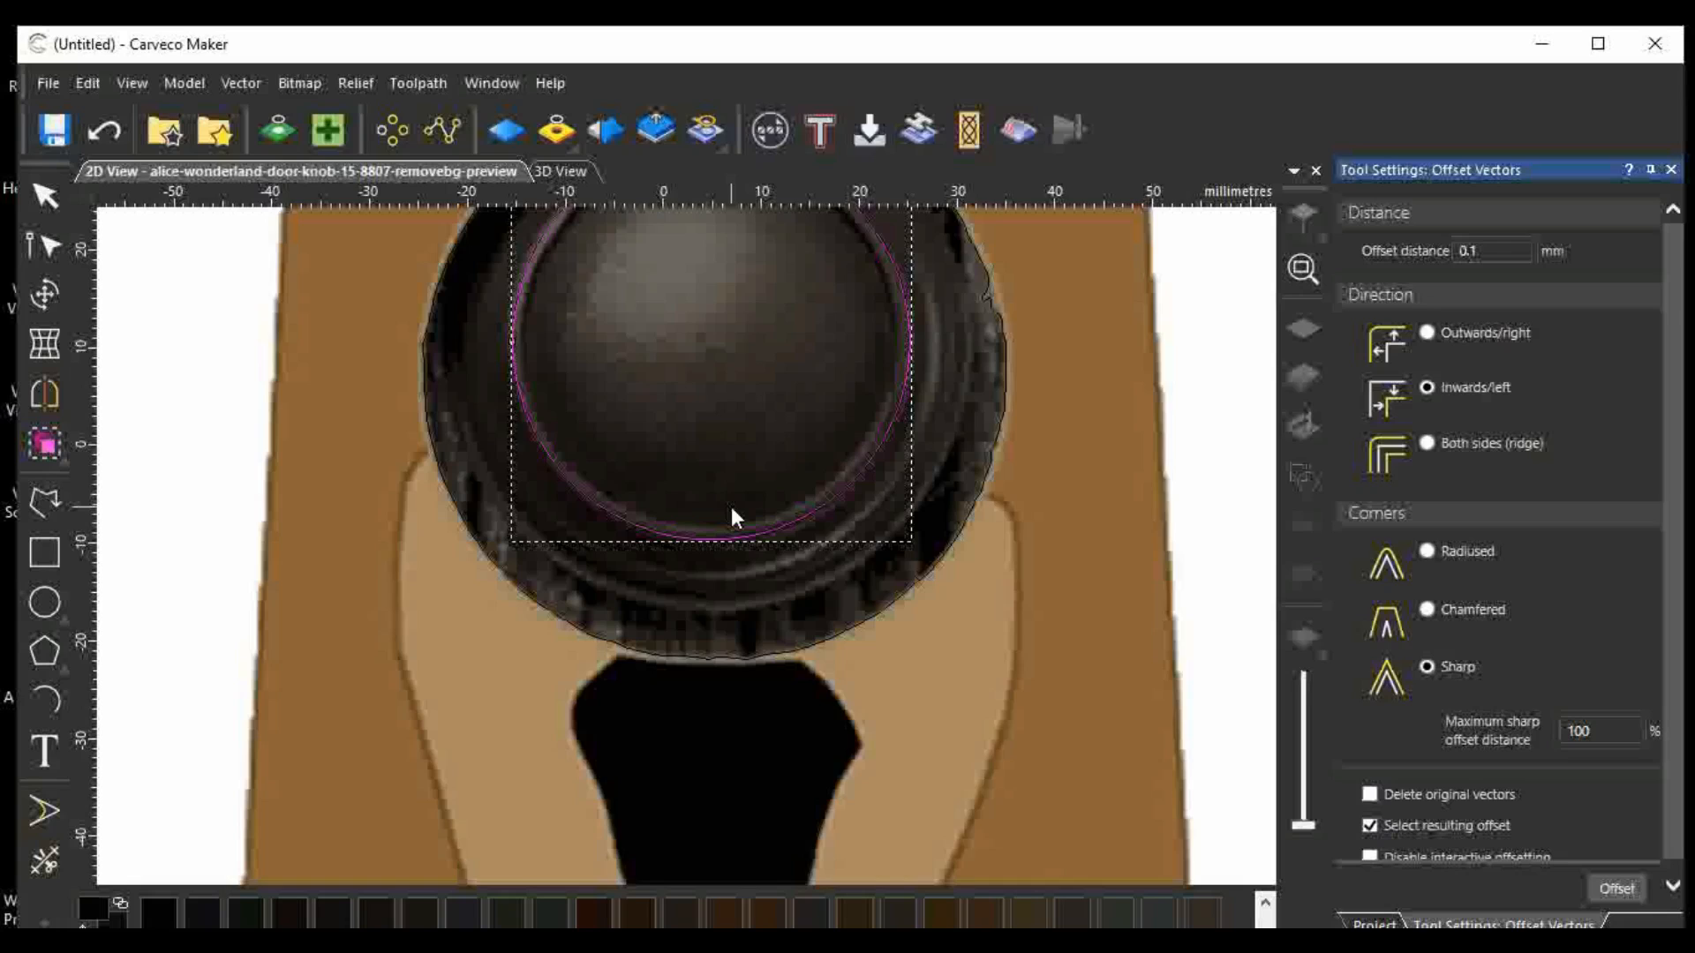
scroll(731, 511, up, 4)
scroll(735, 518, down, 5)
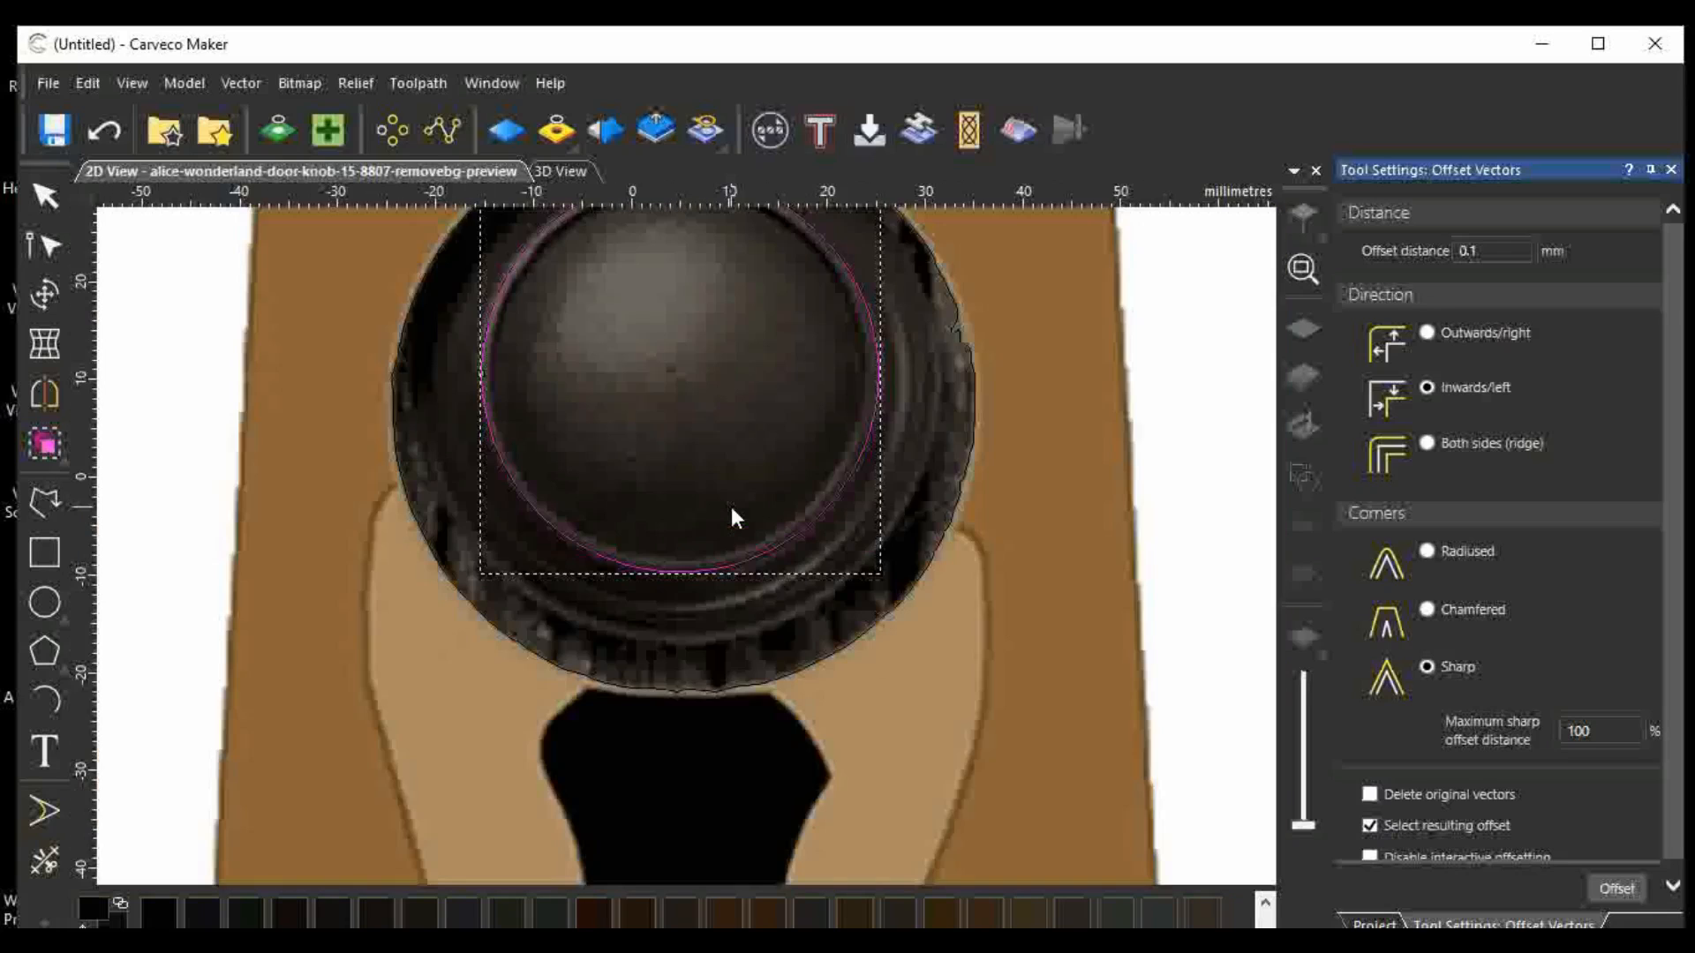
scroll(637, 383, up, 7)
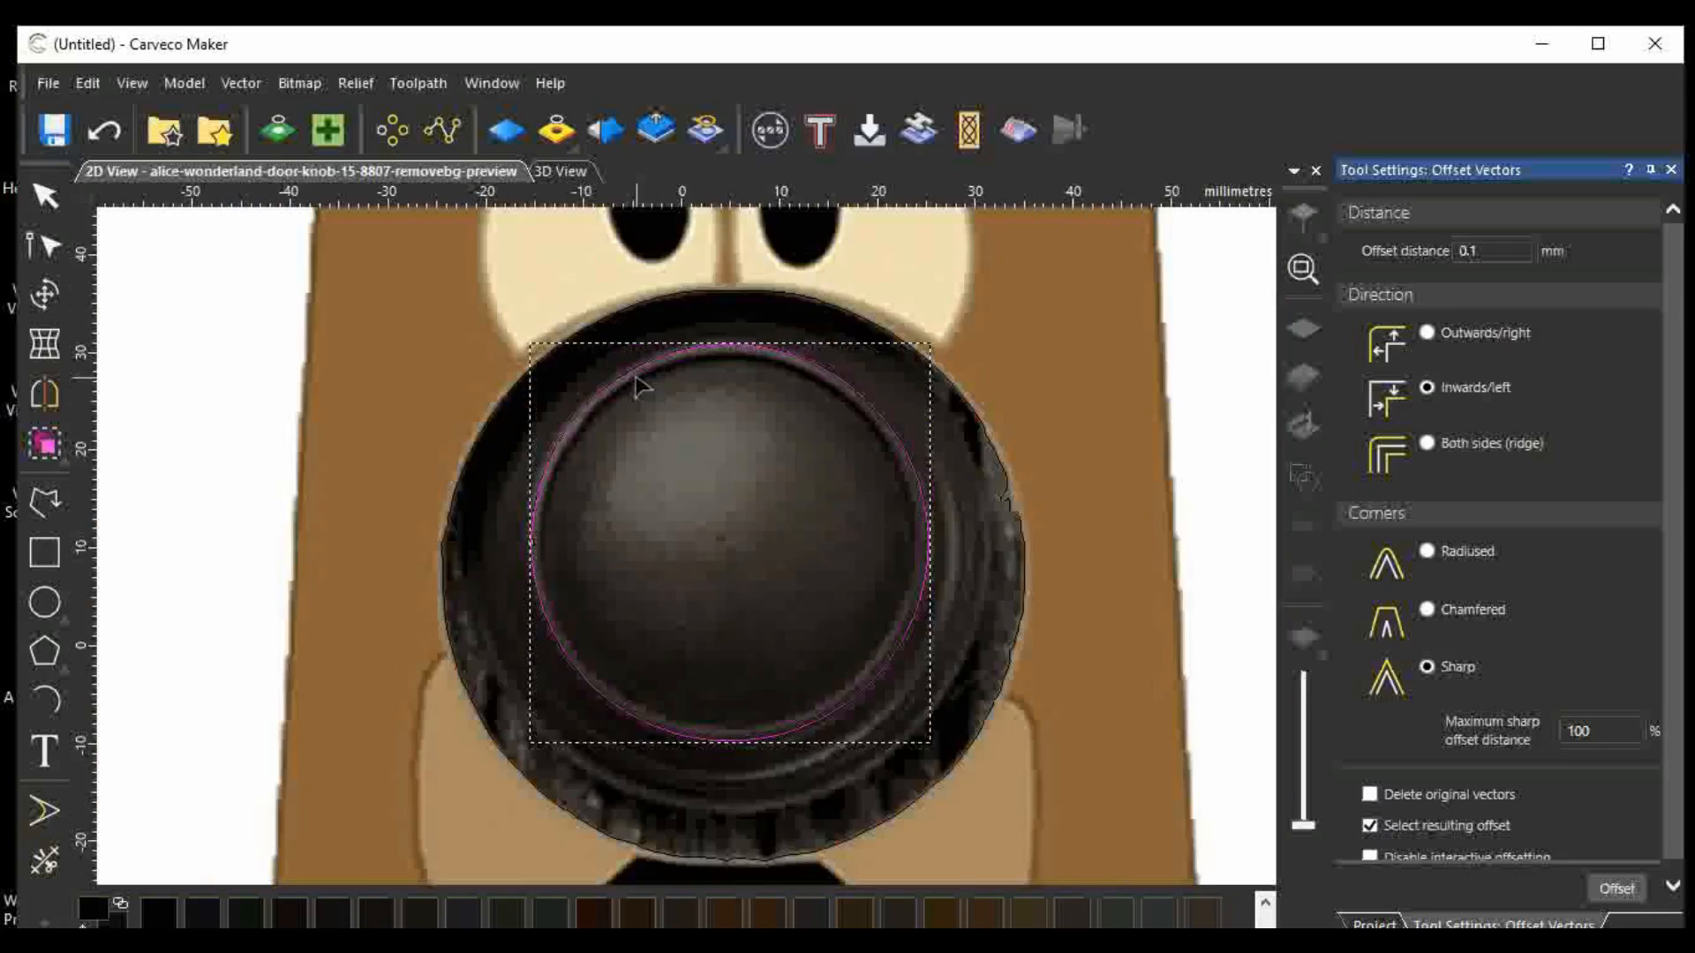
scroll(638, 386, down, 6)
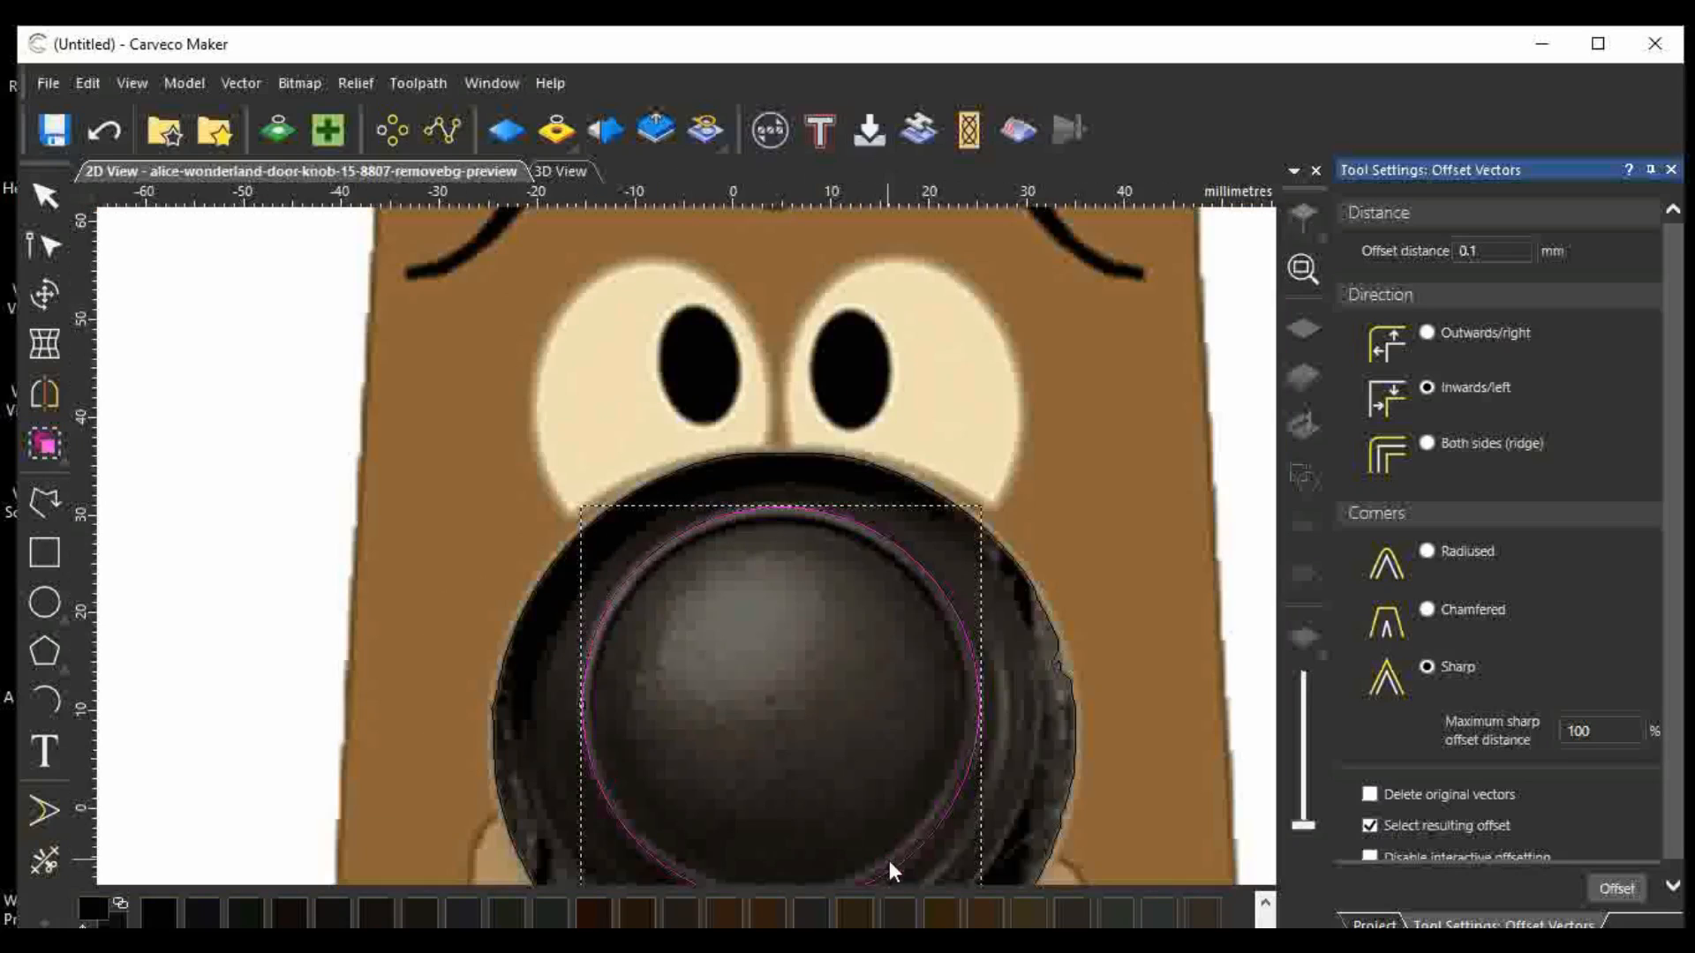
scroll(904, 873, up, 7)
scroll(904, 874, up, 1)
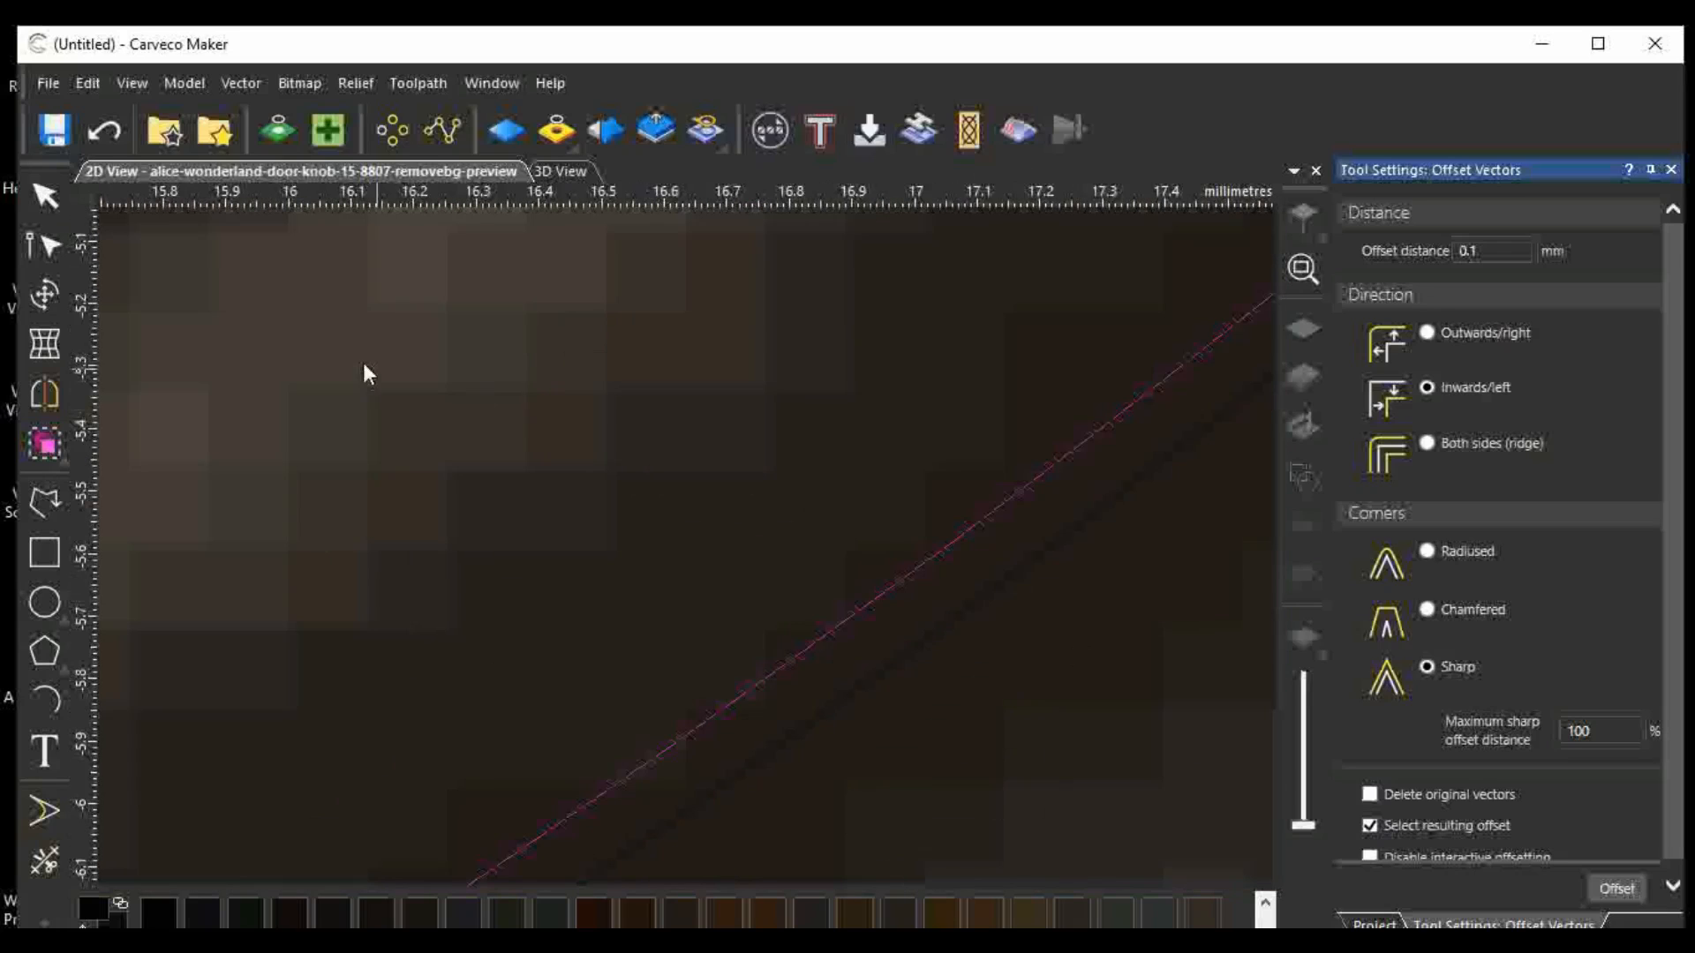
click(100, 132)
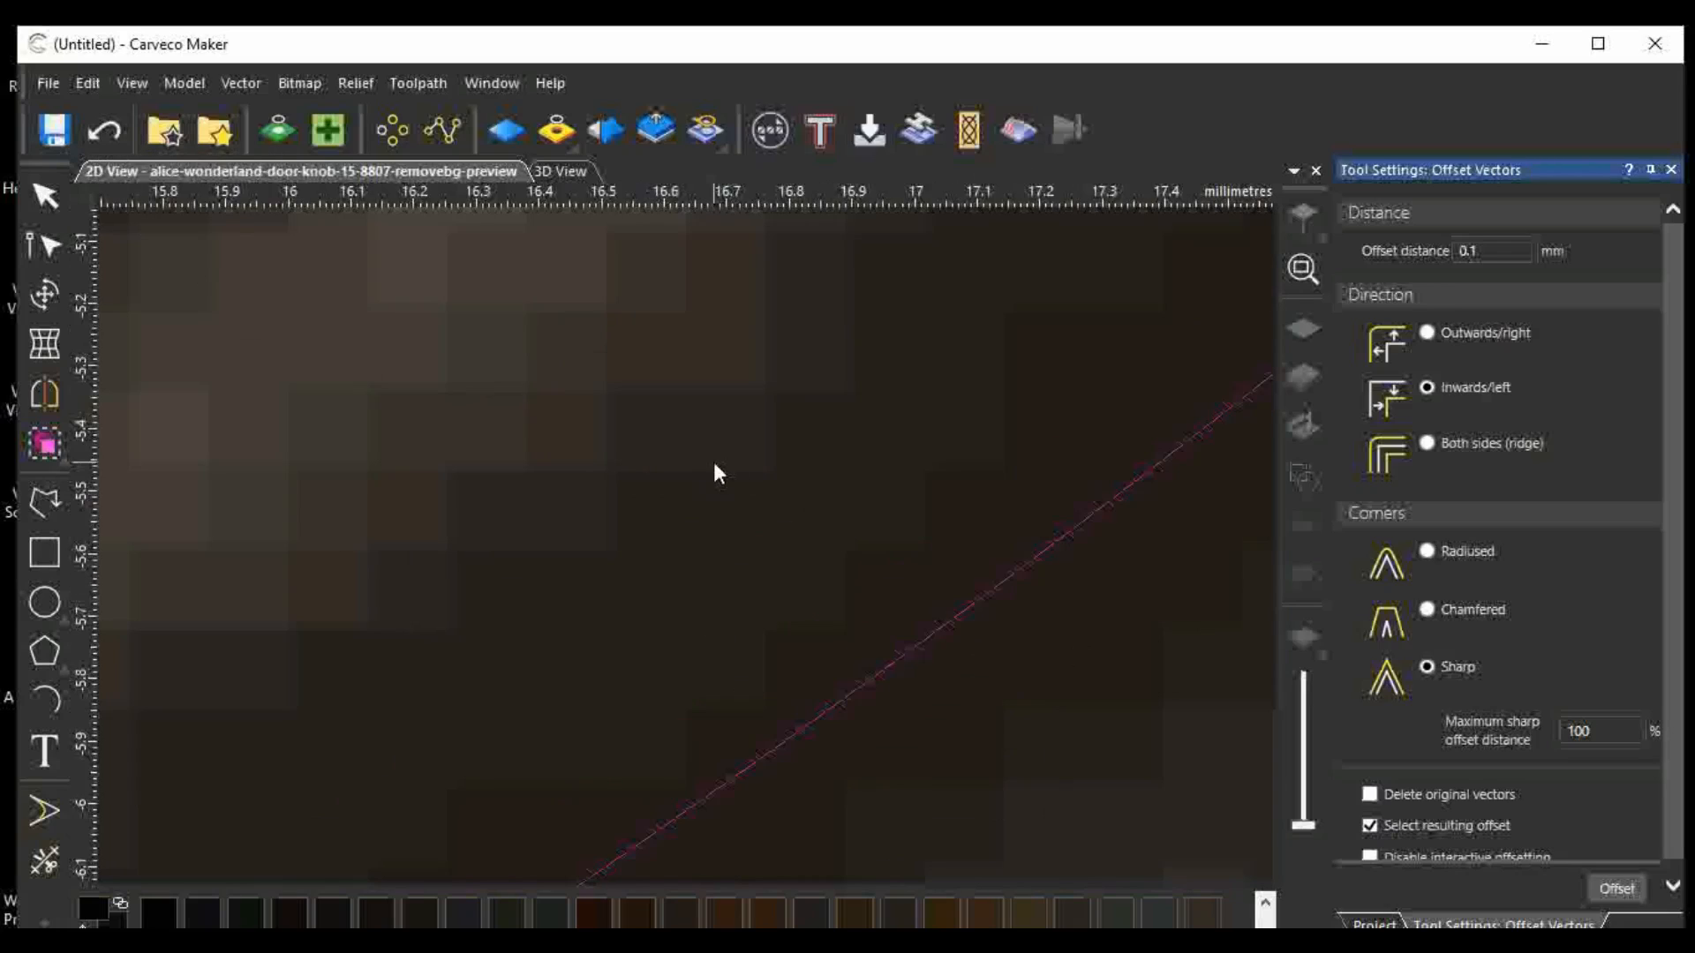
Set the offset distance to 0.5 mm and offset the nose's inner circle inwards.
click(1483, 250)
mouse_move(1483, 250)
mouse_down()
mouse_move(1466, 247)
mouse_move(1524, 250)
mouse_move(1470, 249)
mouse_up()
click(1618, 890)
scroll(831, 652, down, 2)
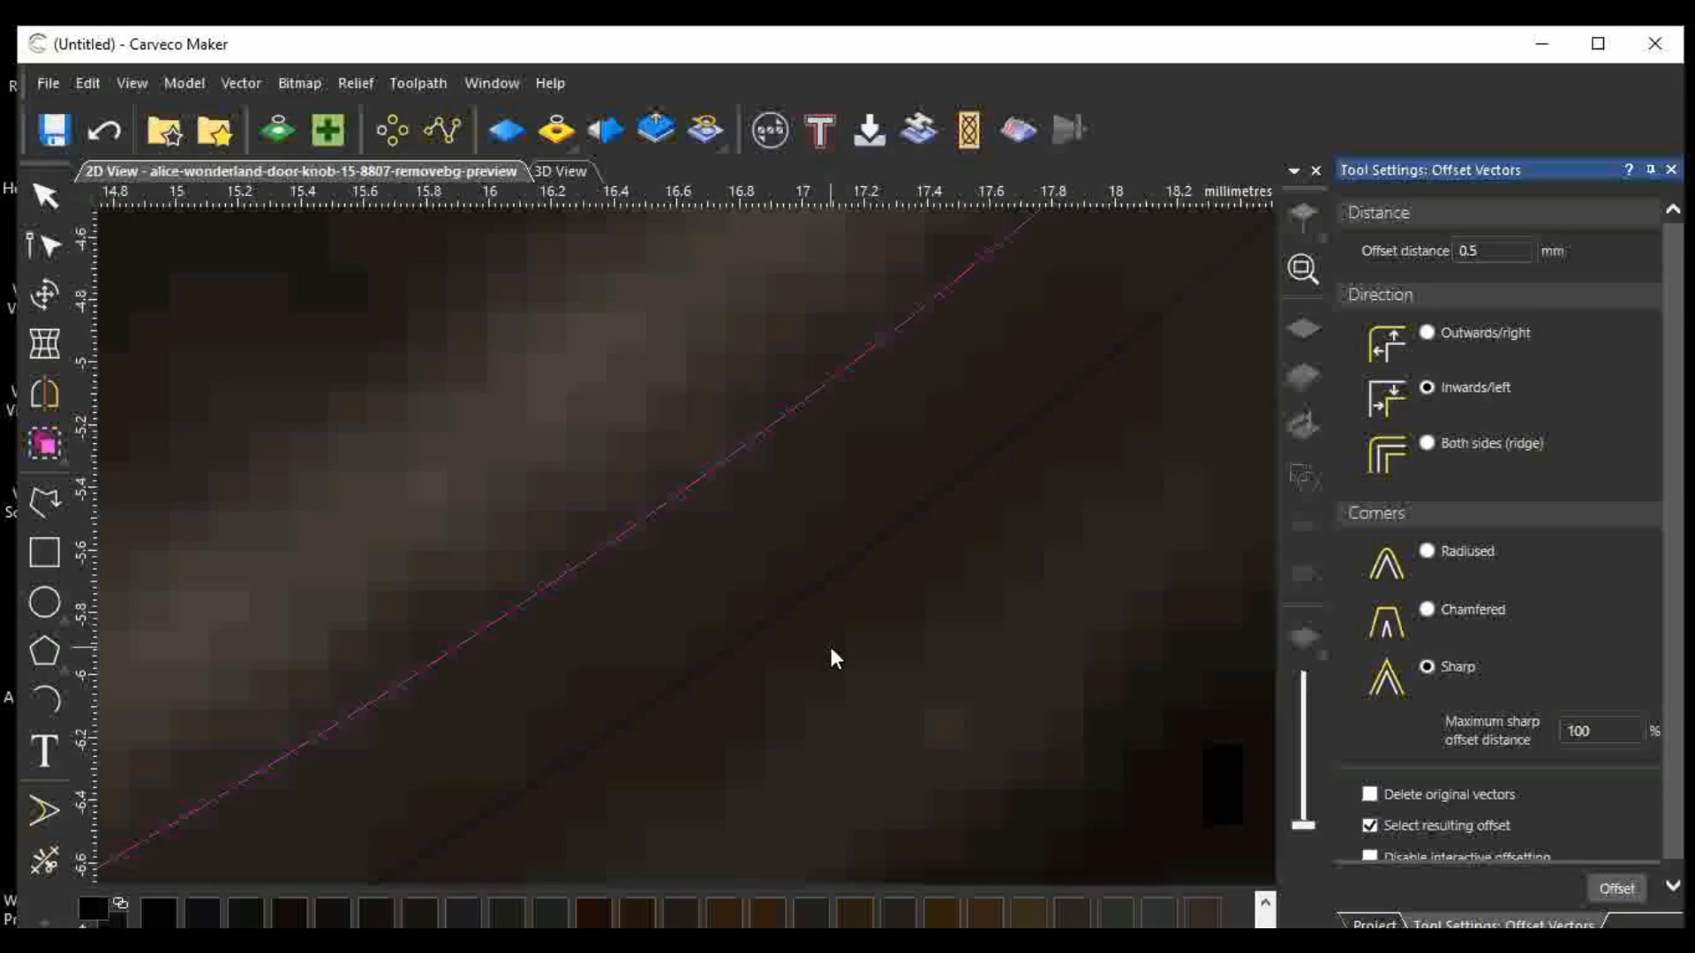
scroll(832, 651, down, 6)
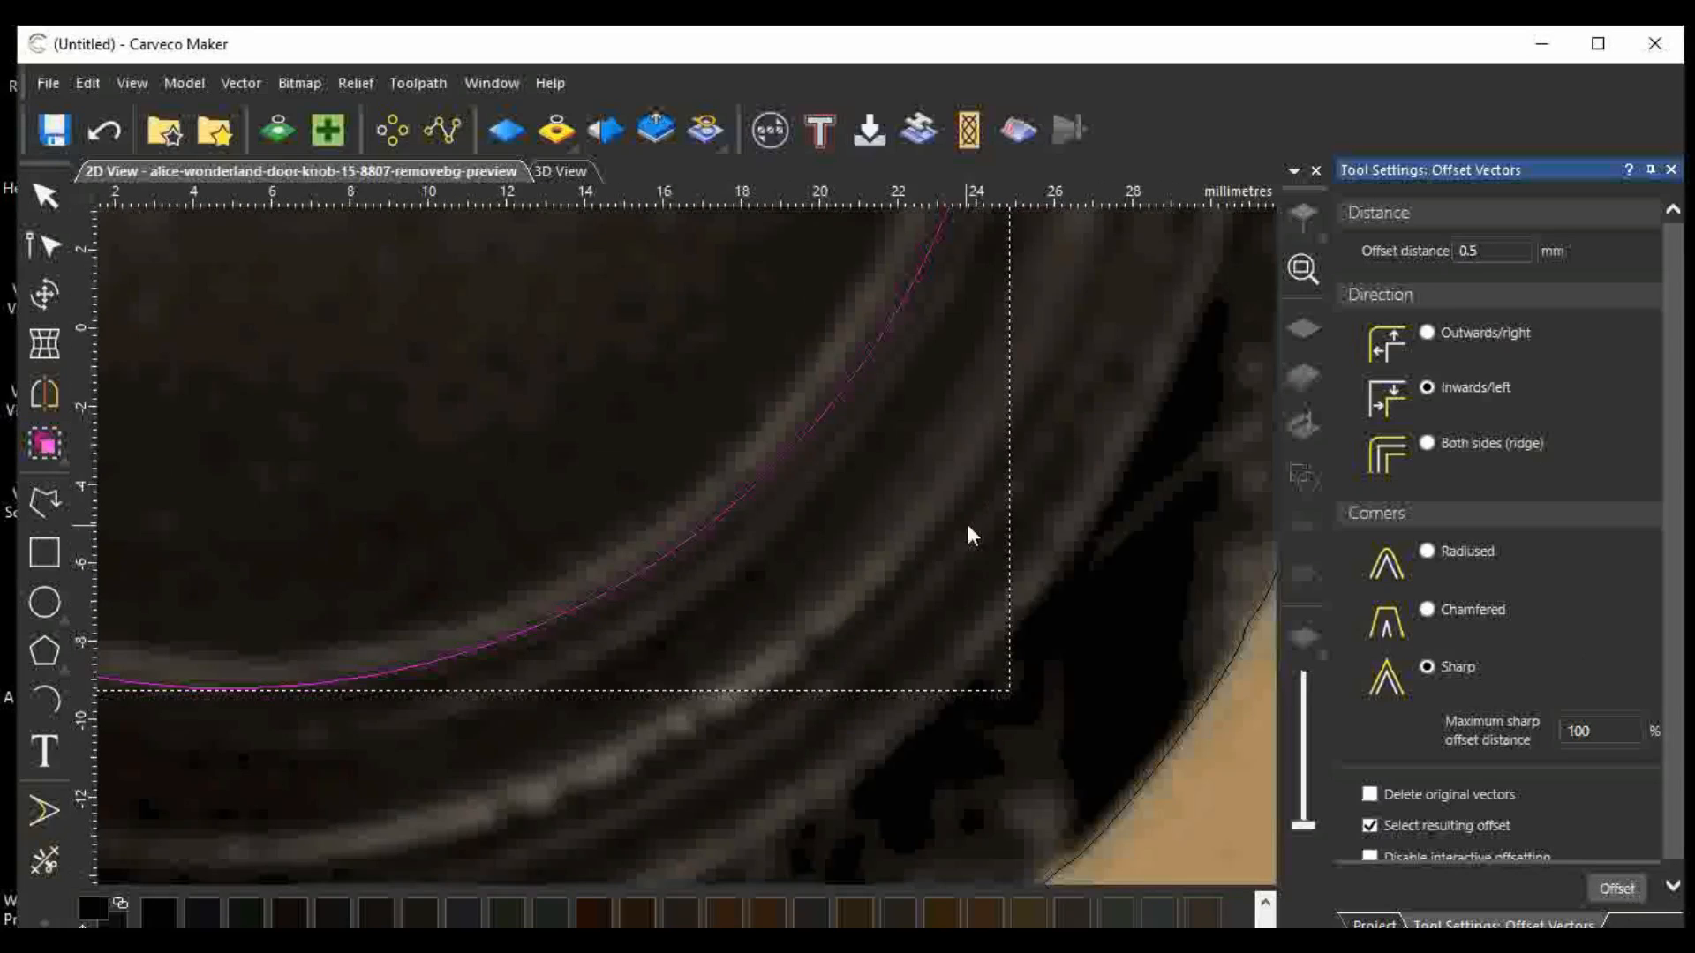
scroll(972, 534, down, 4)
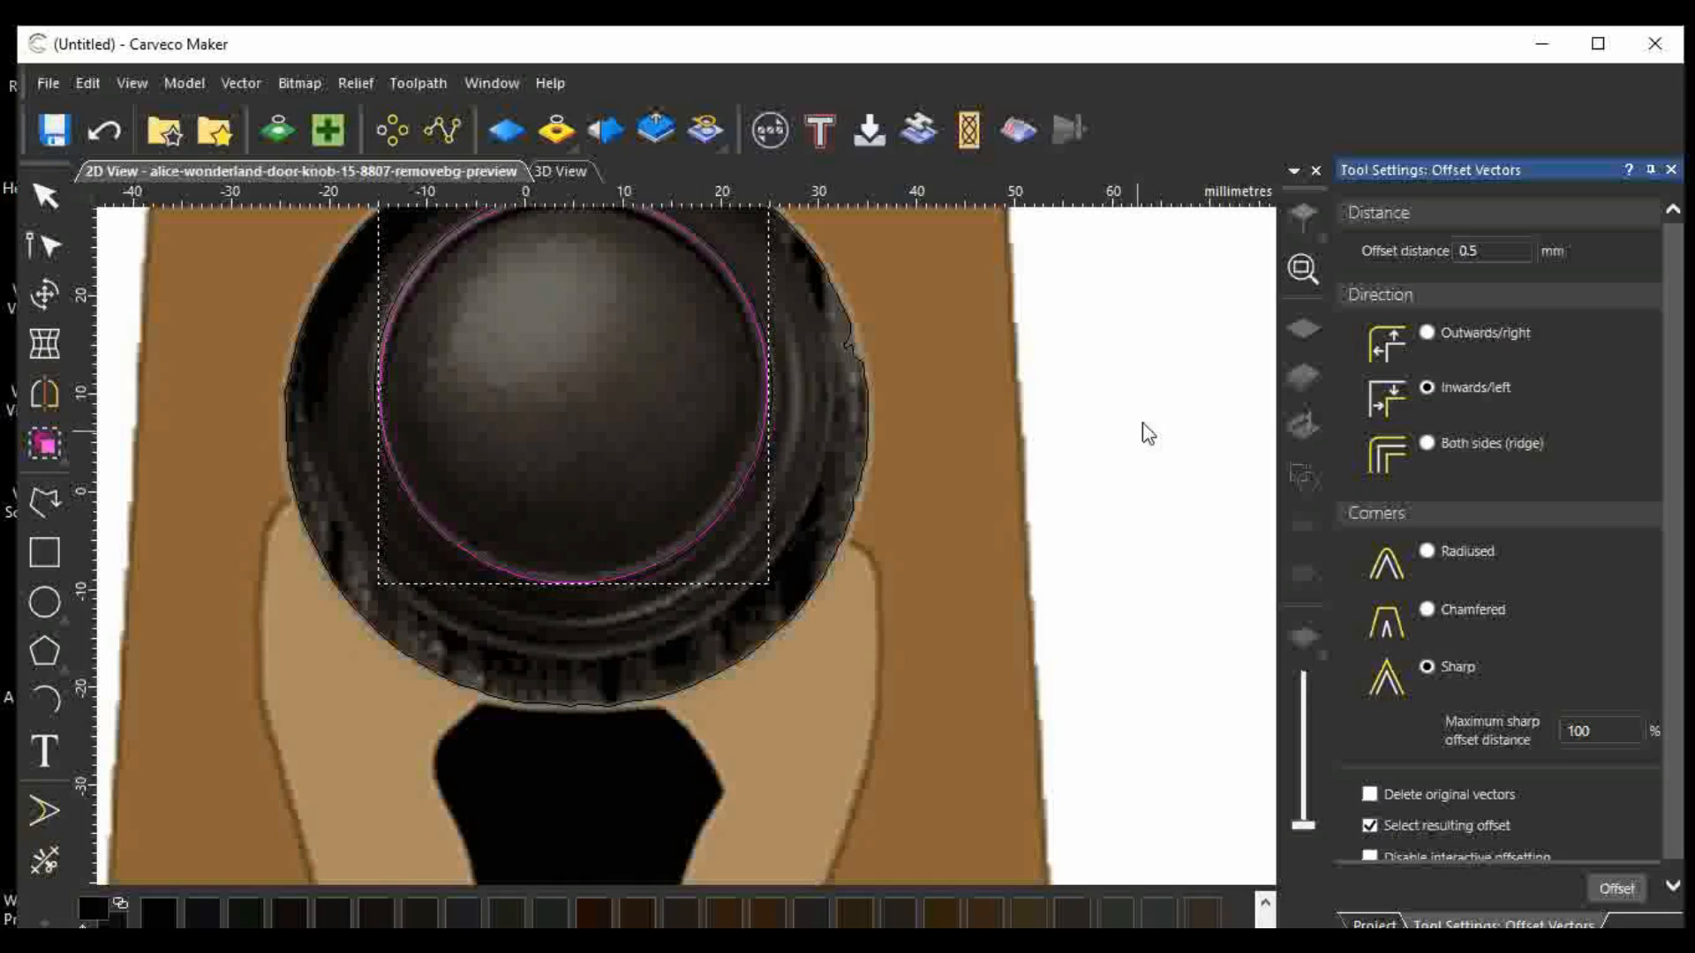
Examine the nose's outer outline and its two inner circles, from the whole model down to the lower edge up close.
click(1303, 268)
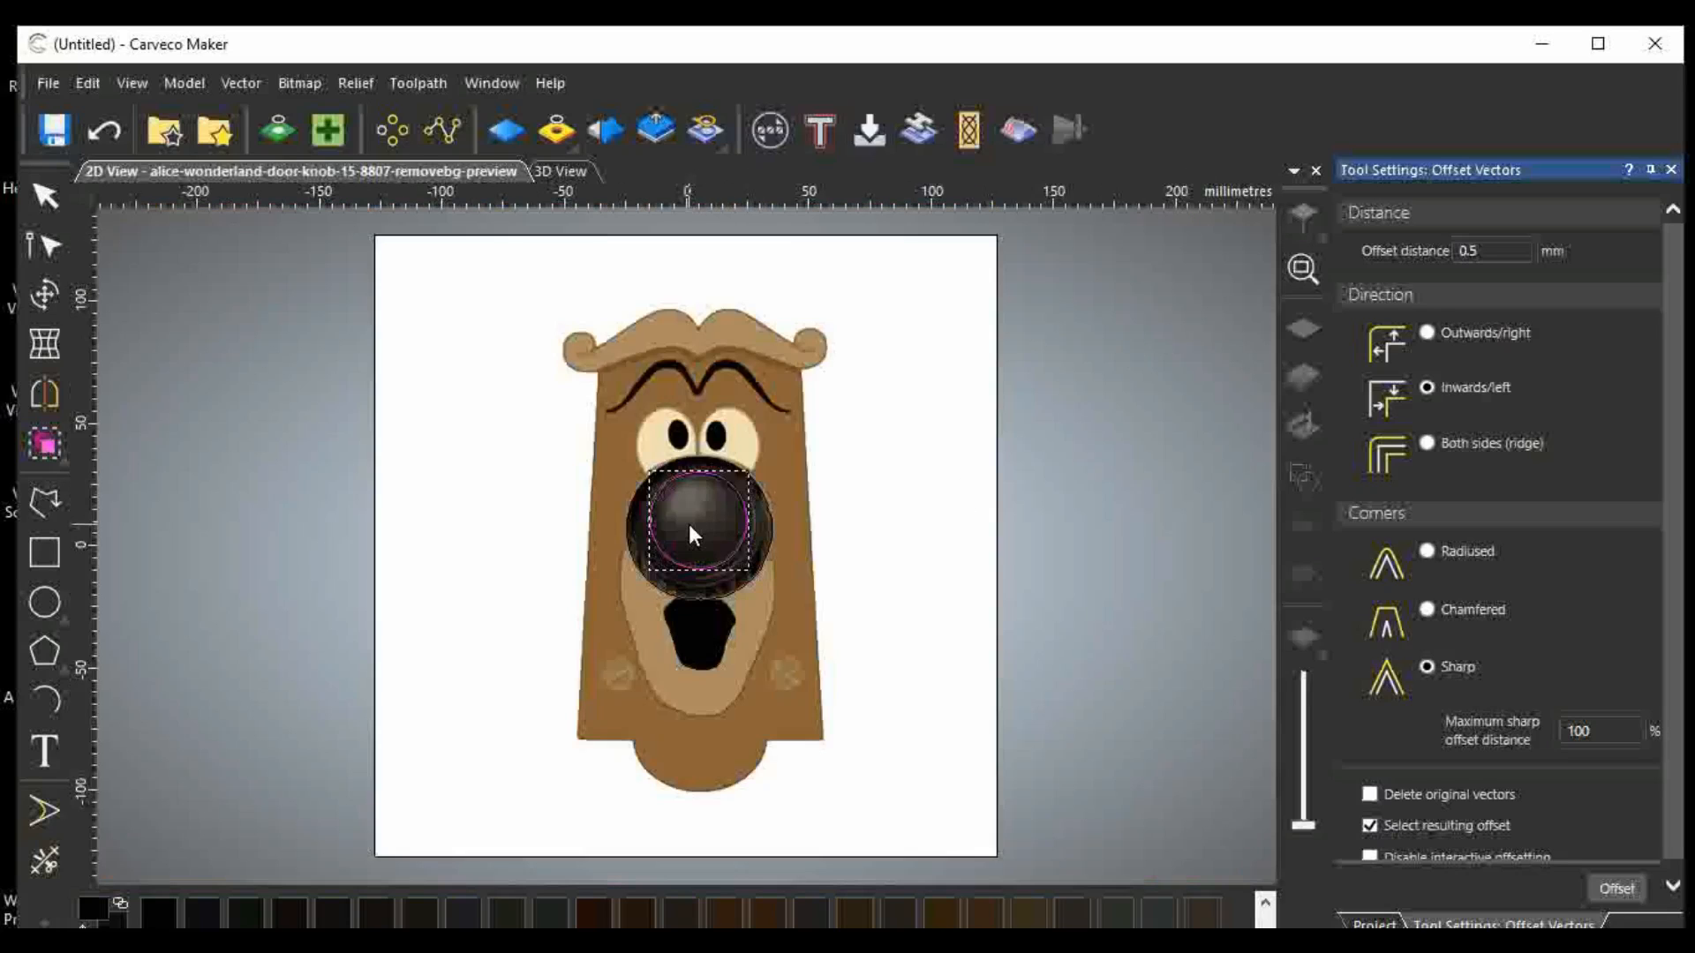
scroll(688, 523, up, 6)
scroll(690, 525, down, 2)
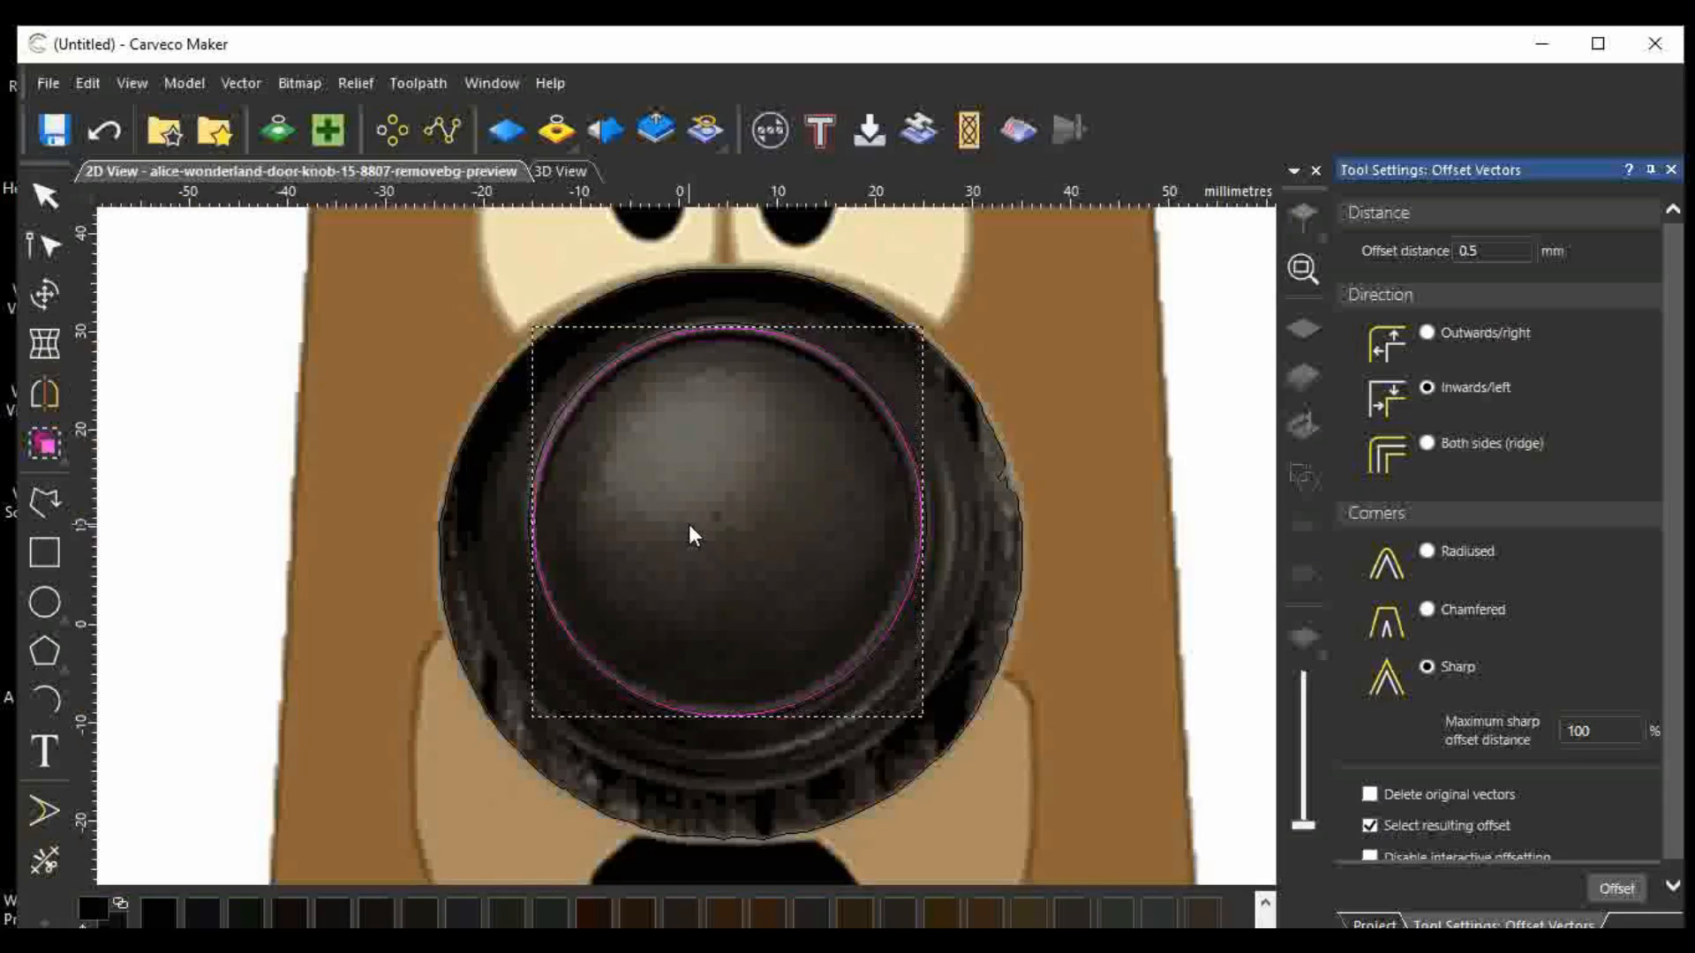
click(273, 521)
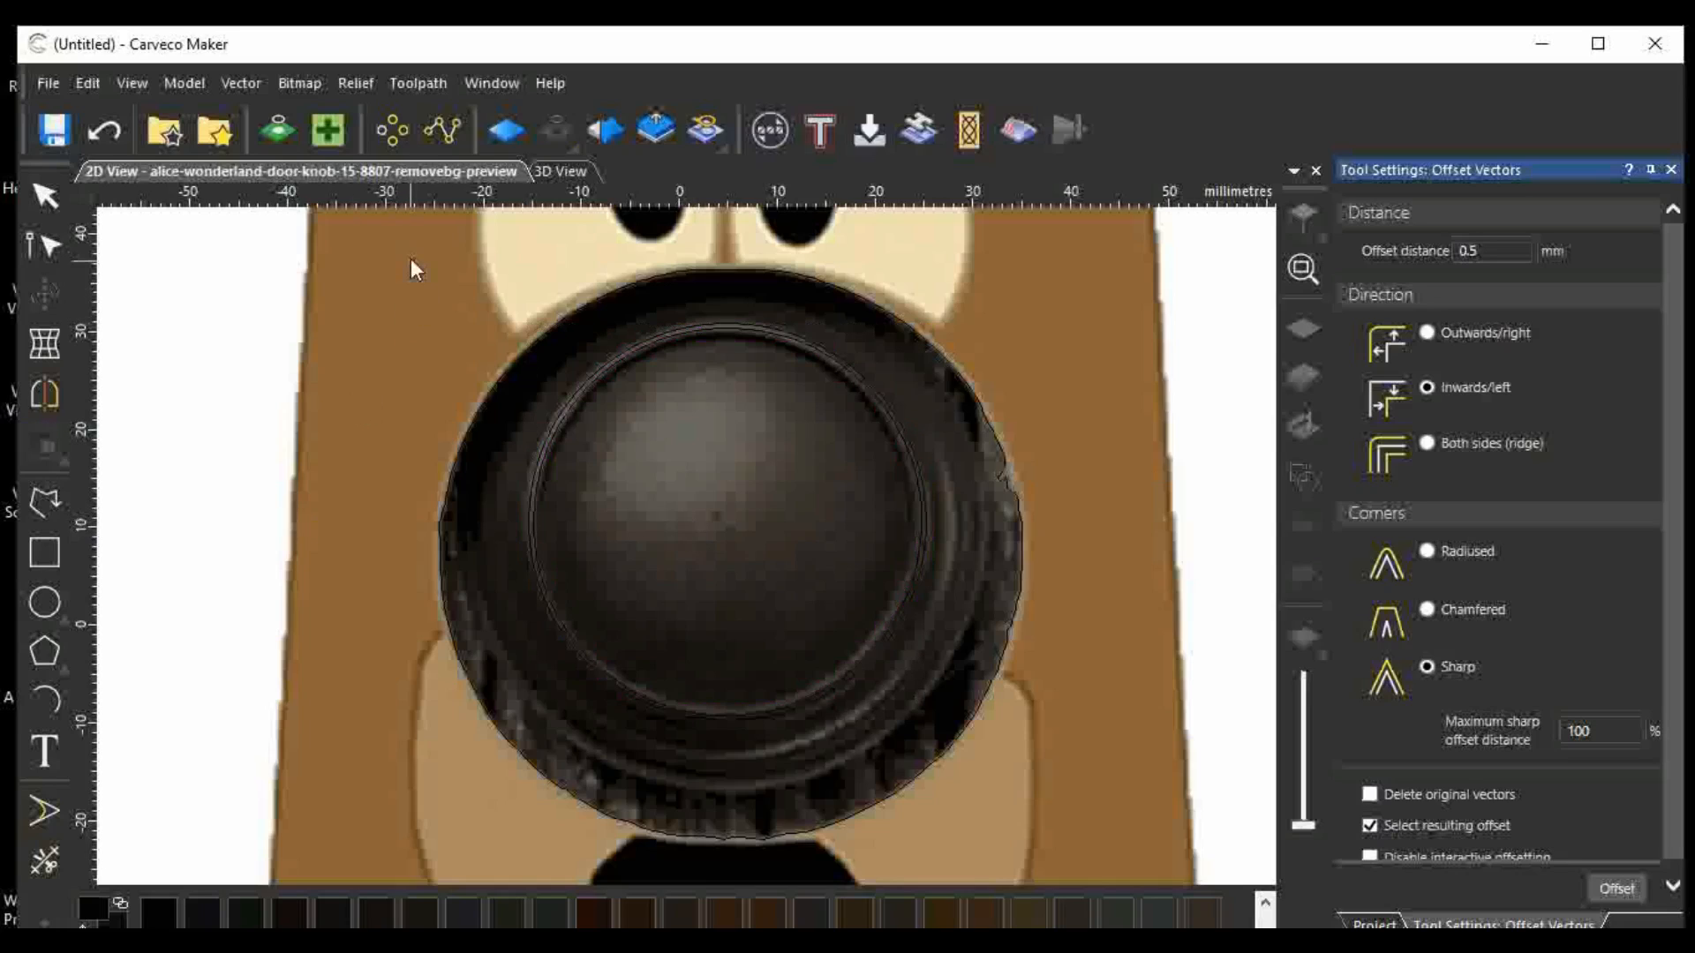
drag(407, 239, 1108, 862)
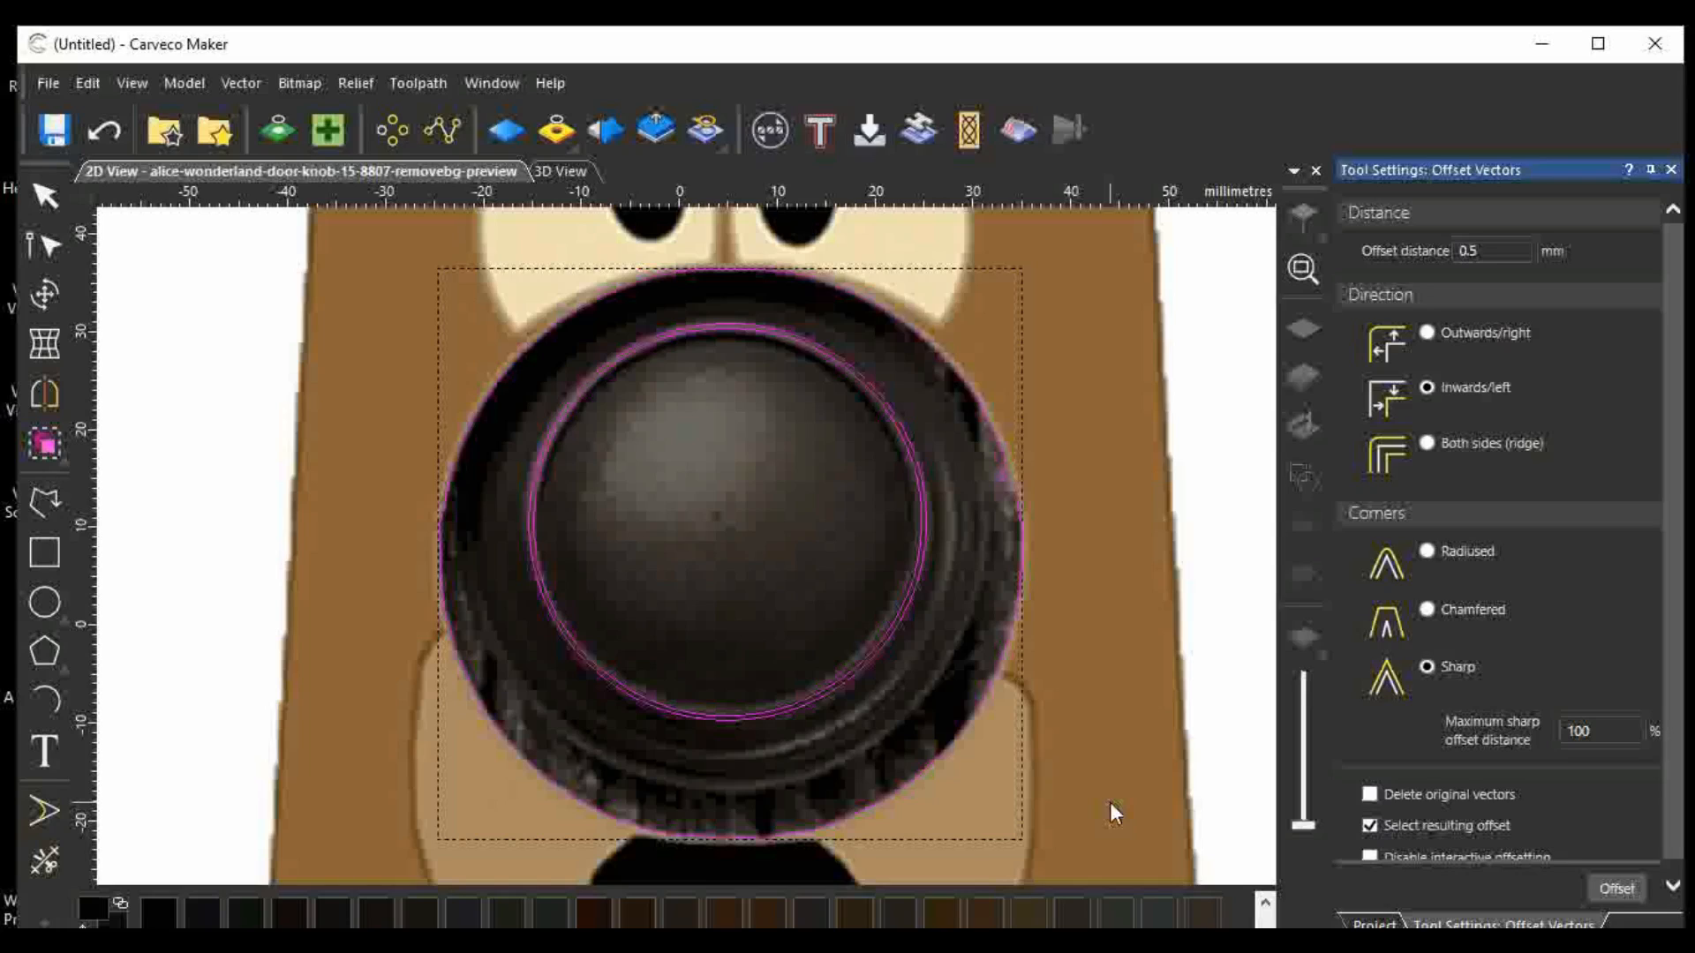
click(1115, 735)
scroll(1115, 734, up, 1)
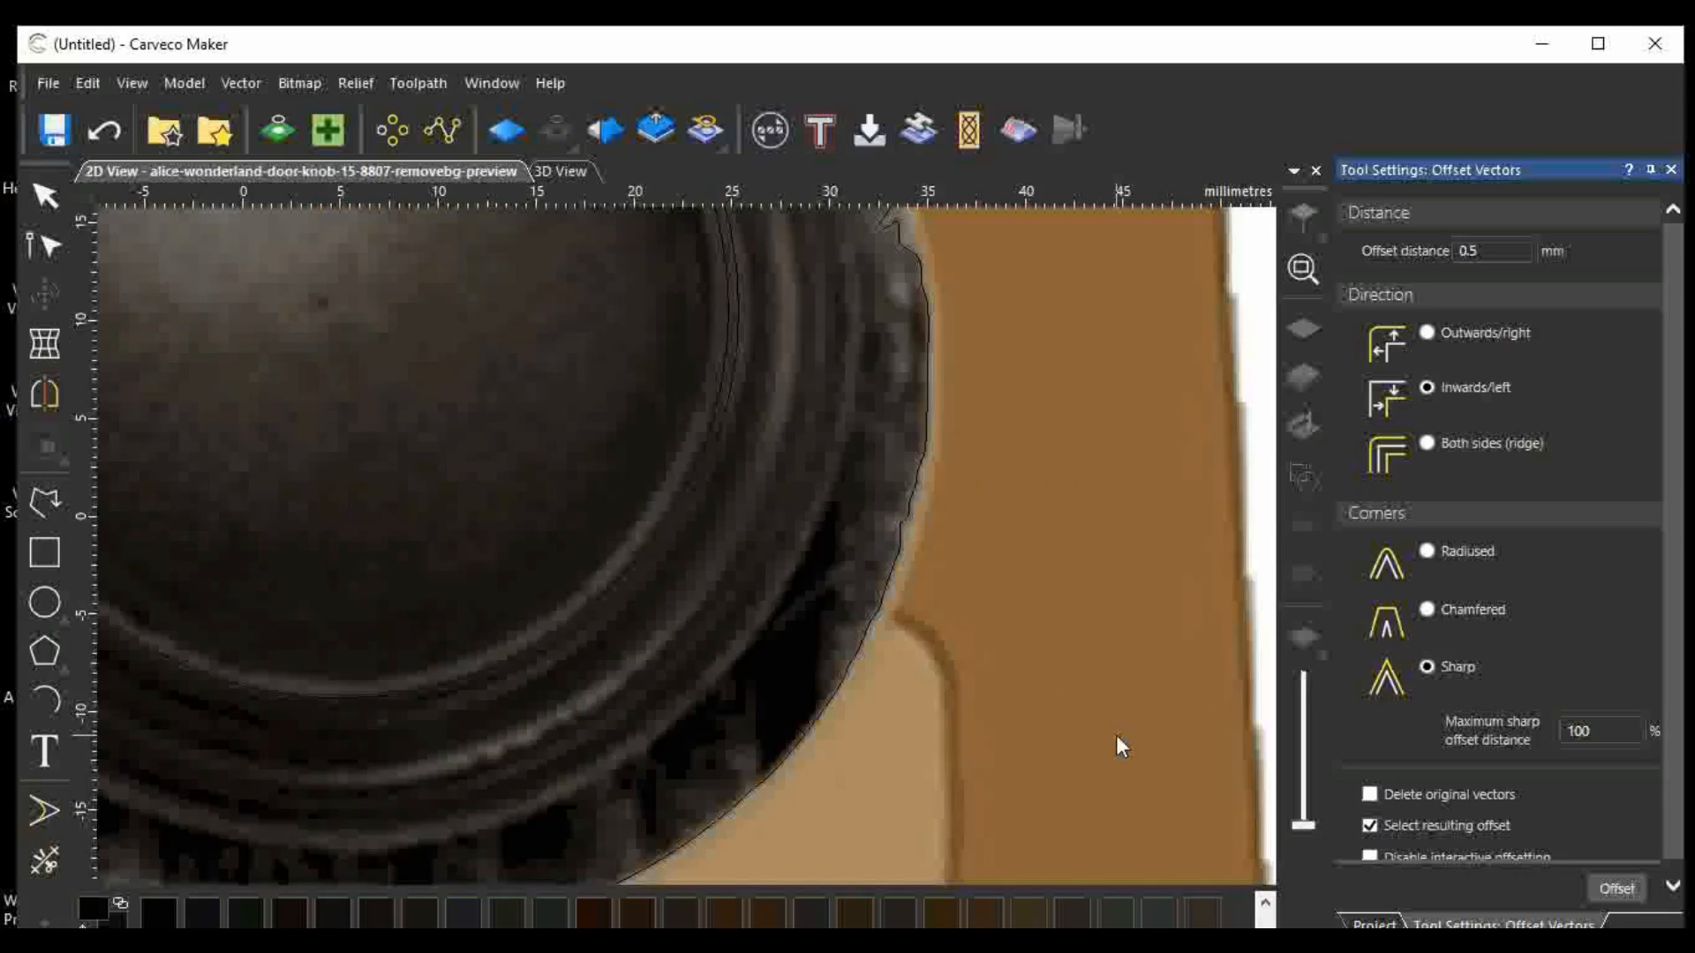
scroll(1116, 734, down, 2)
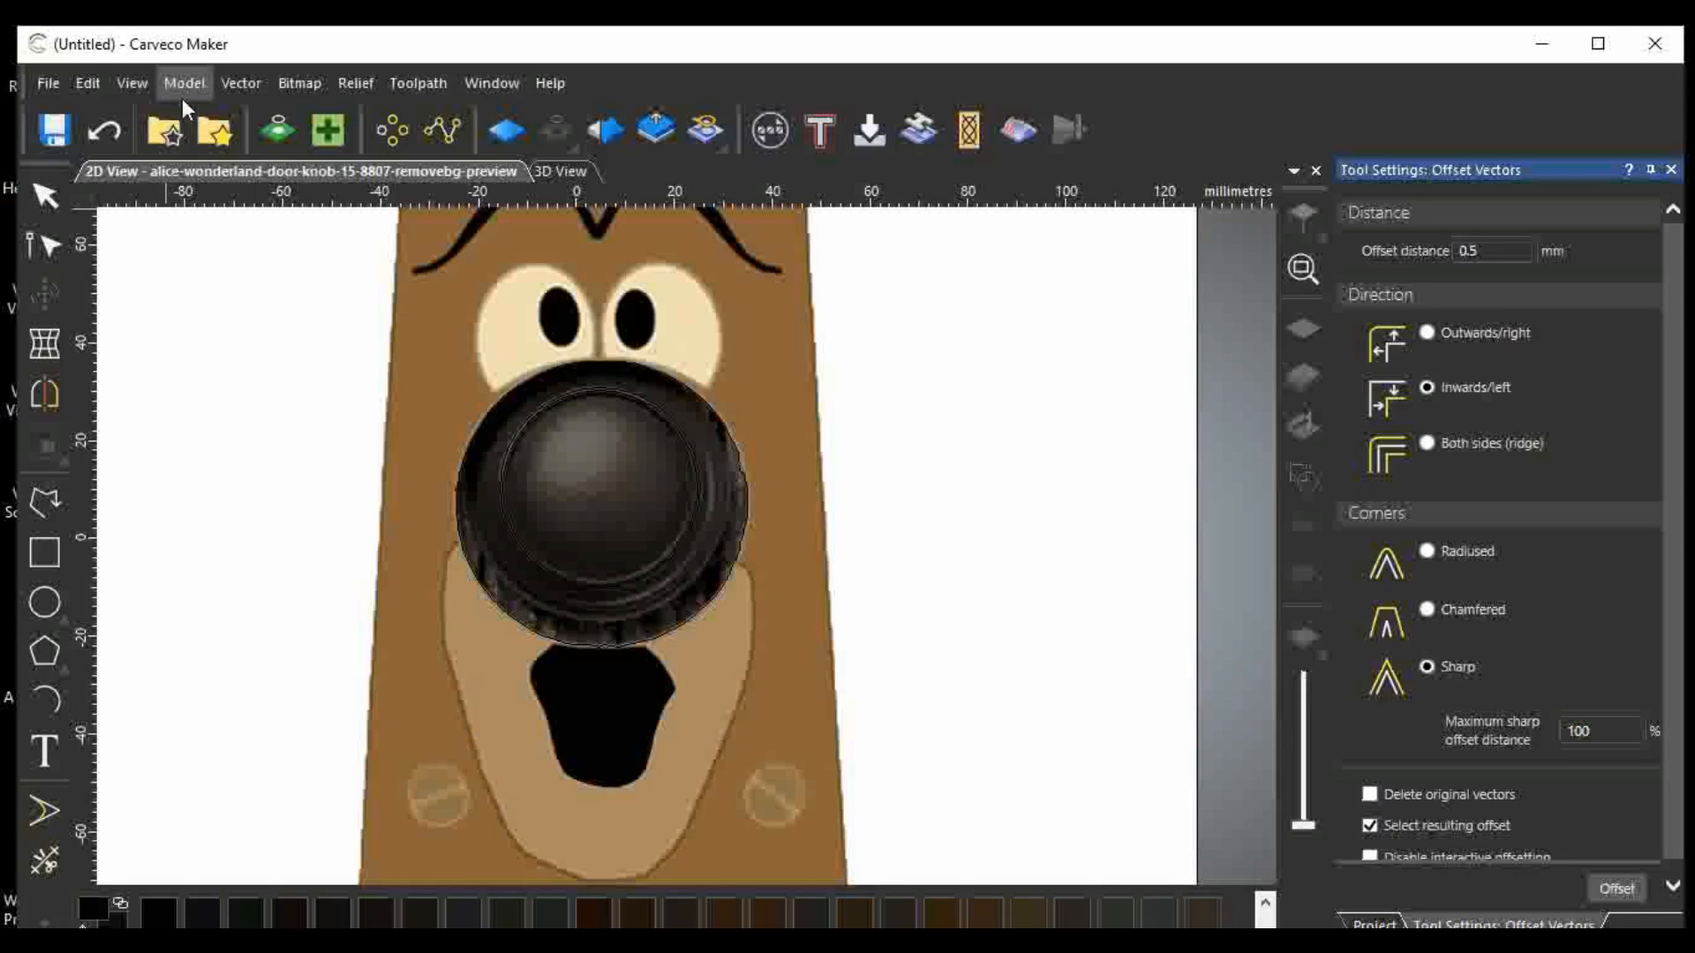
Try to trace the light brown muzzle with the Magic Wand at 20% tolerance and undo the trace.
click(297, 85)
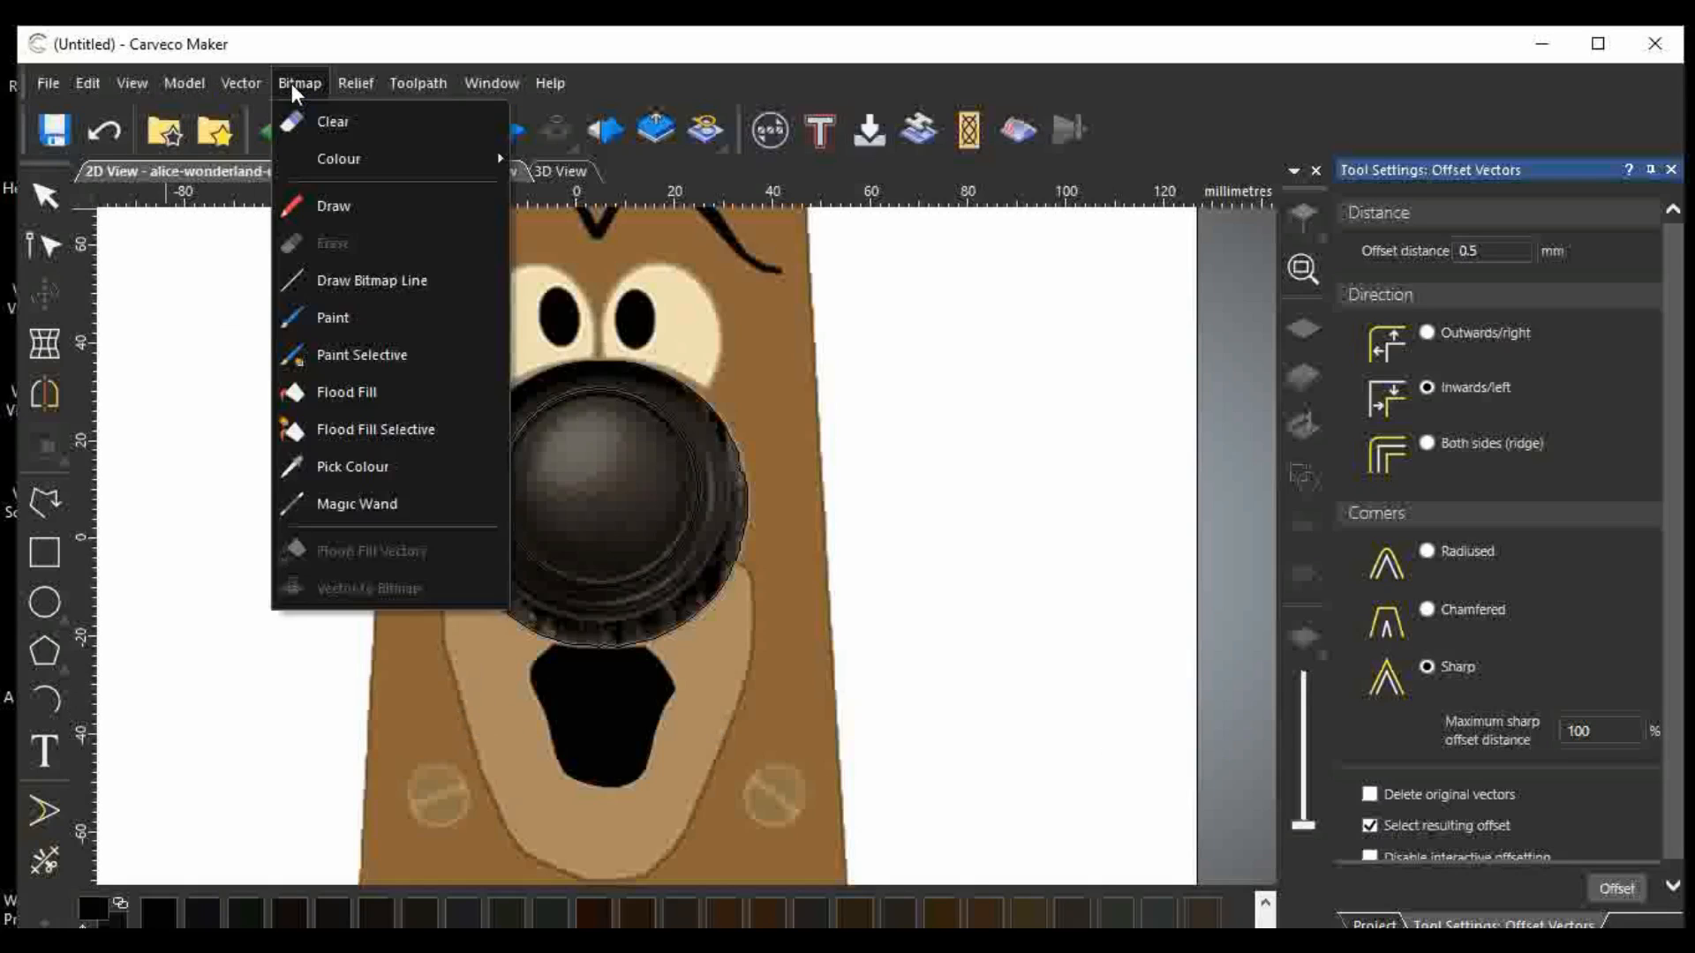
click(359, 504)
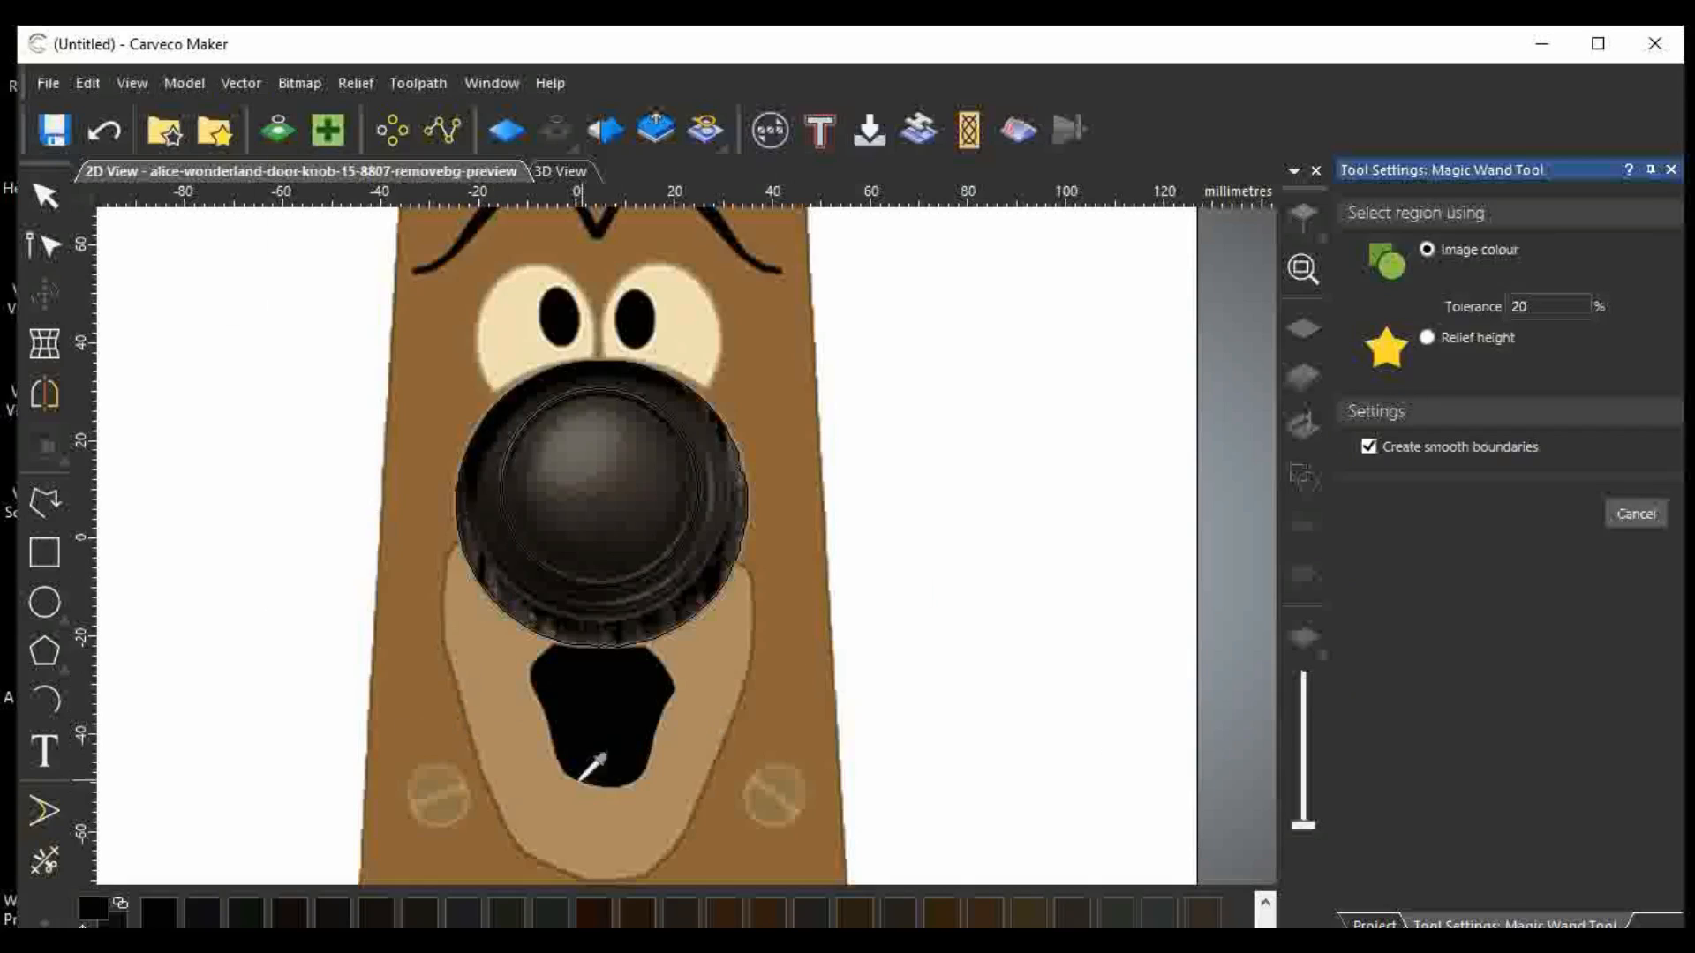
click(530, 794)
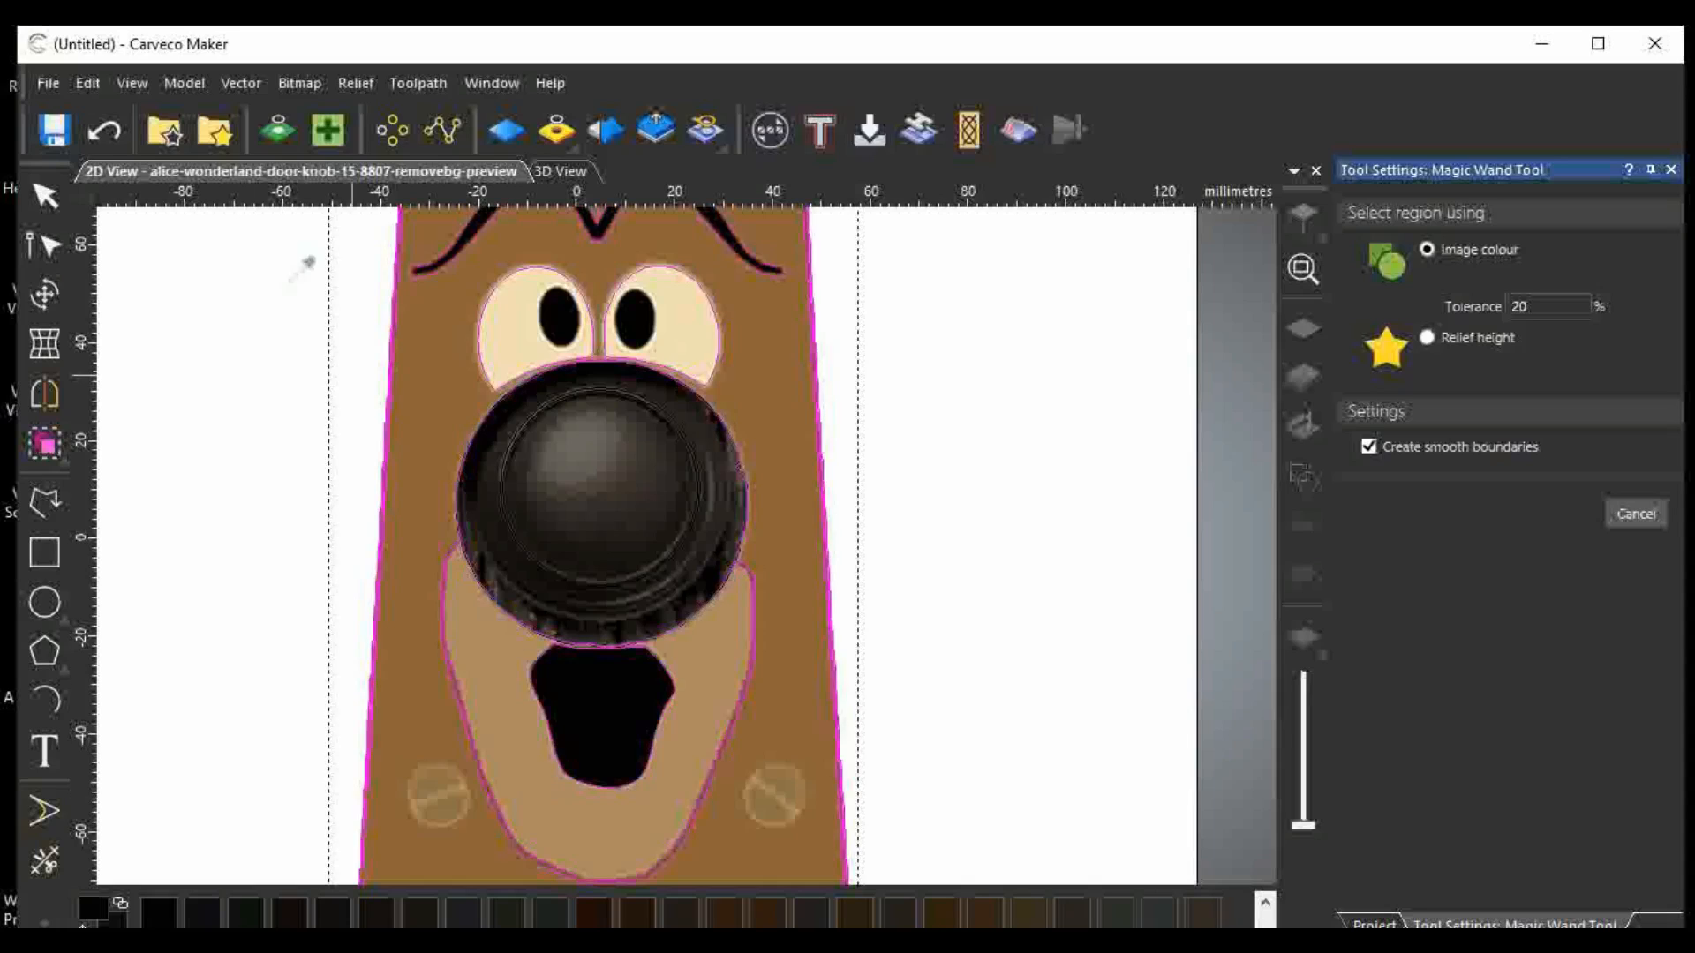
click(104, 130)
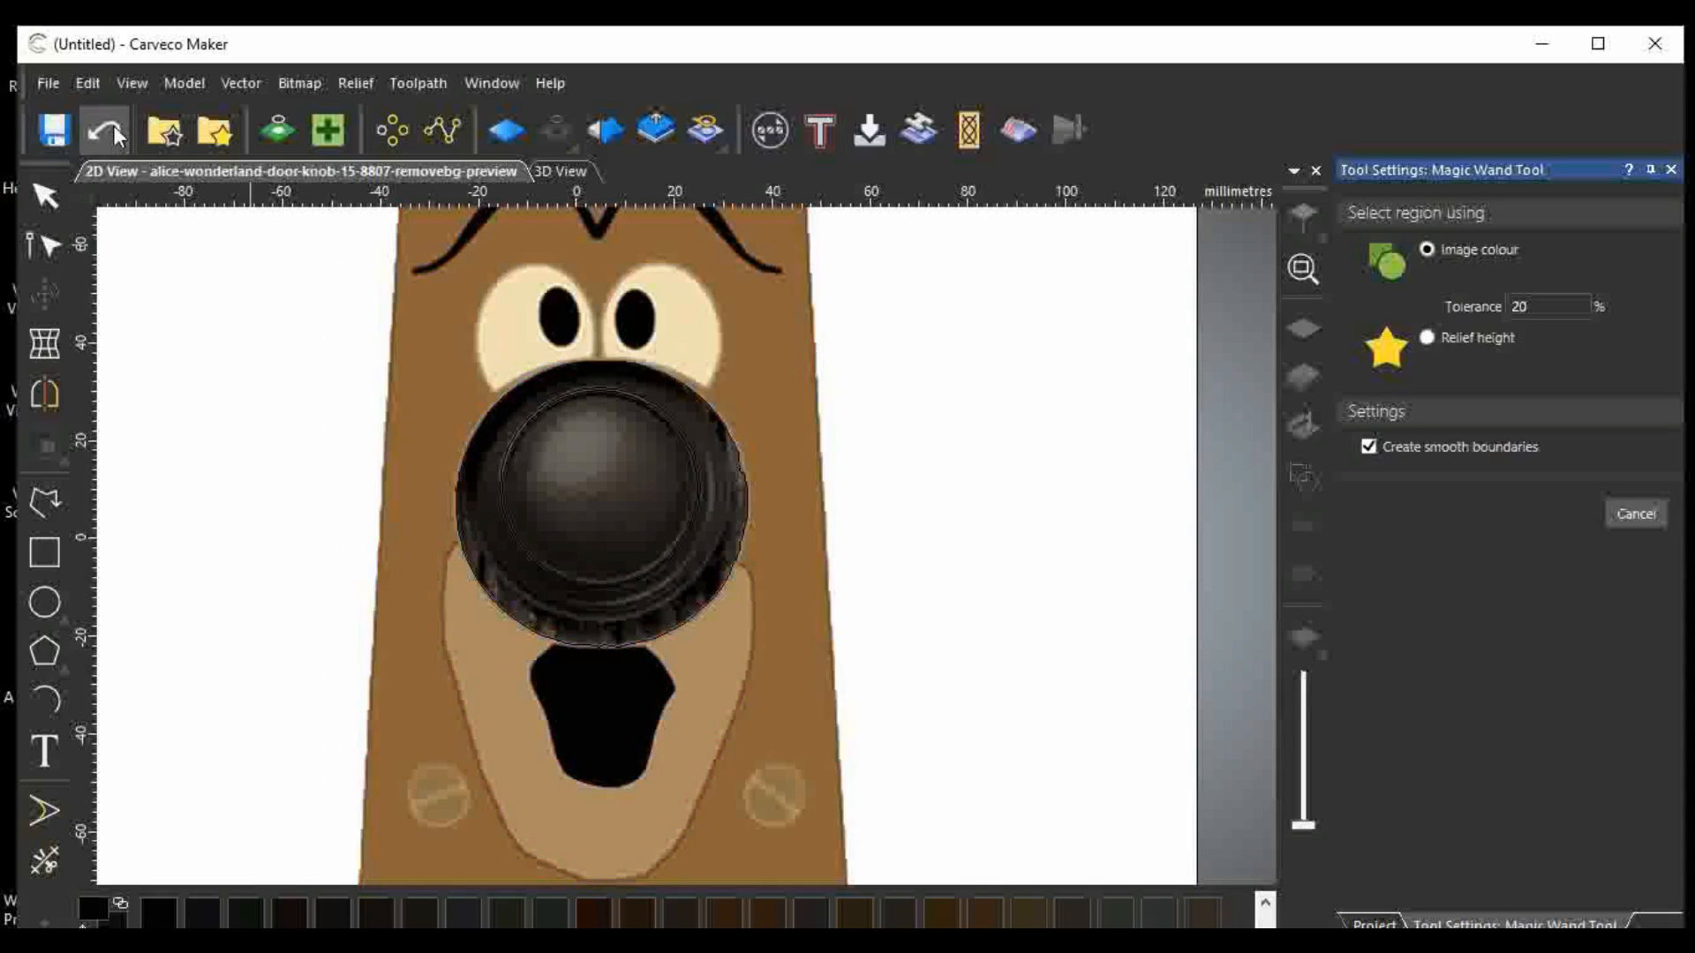
Try the muzzle trace with the Magic Wand tolerance set to 10% and undo it.
double_click(1525, 306)
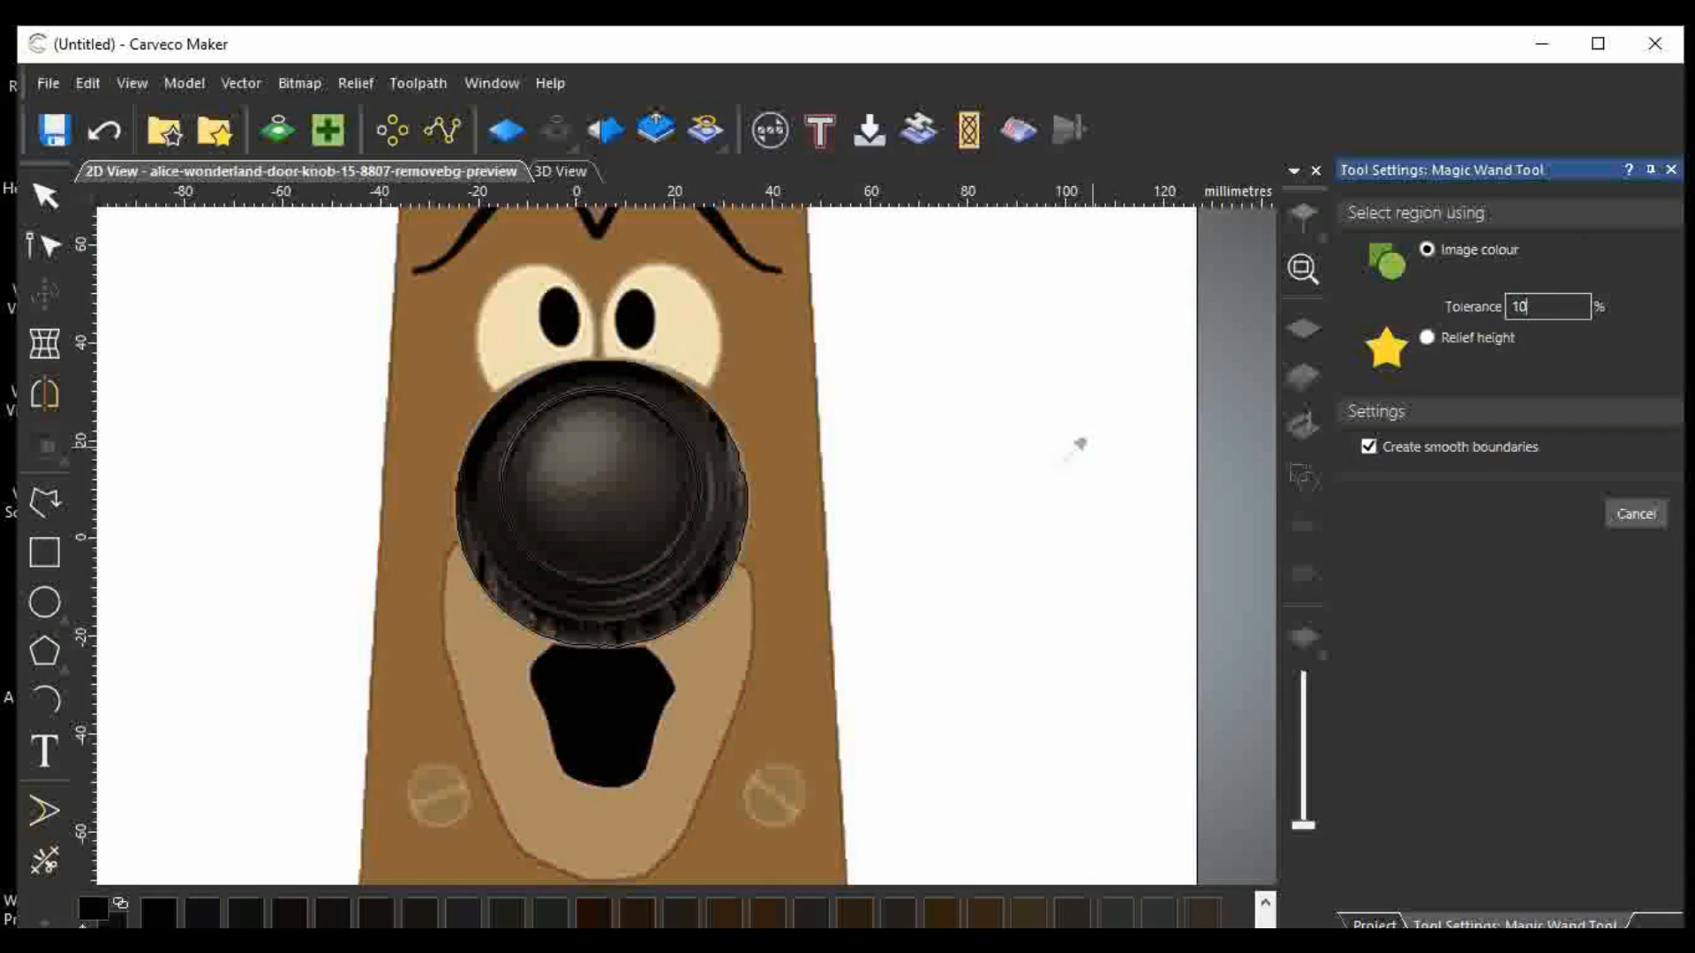
click(680, 748)
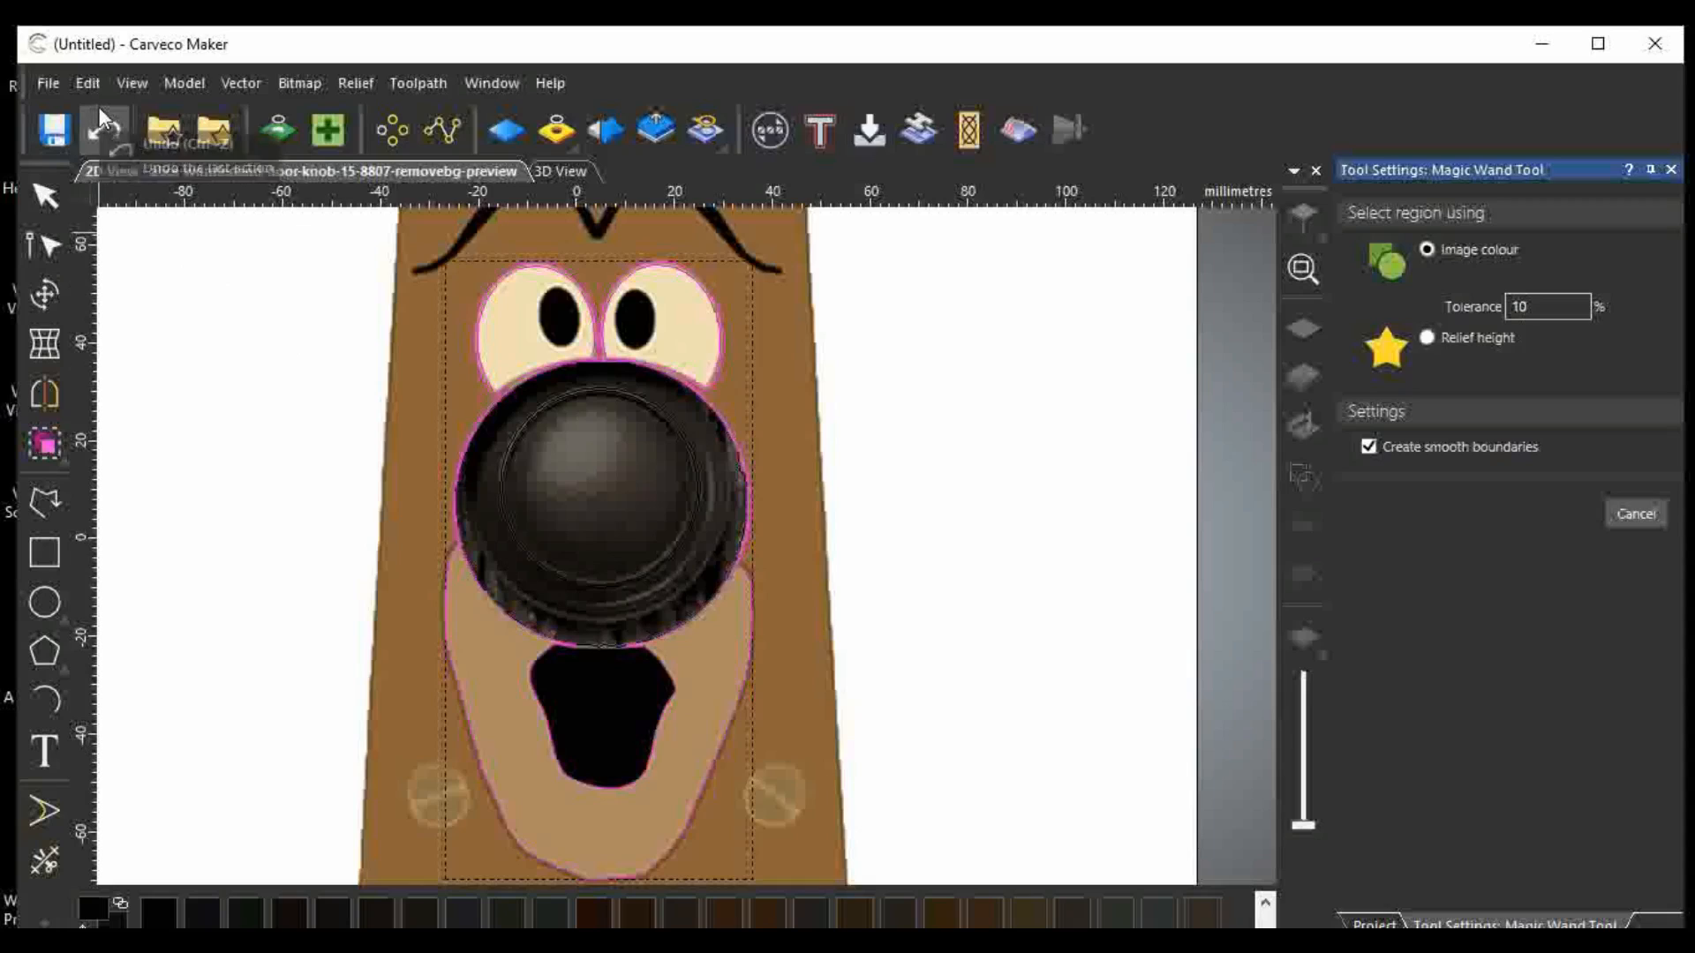
click(103, 135)
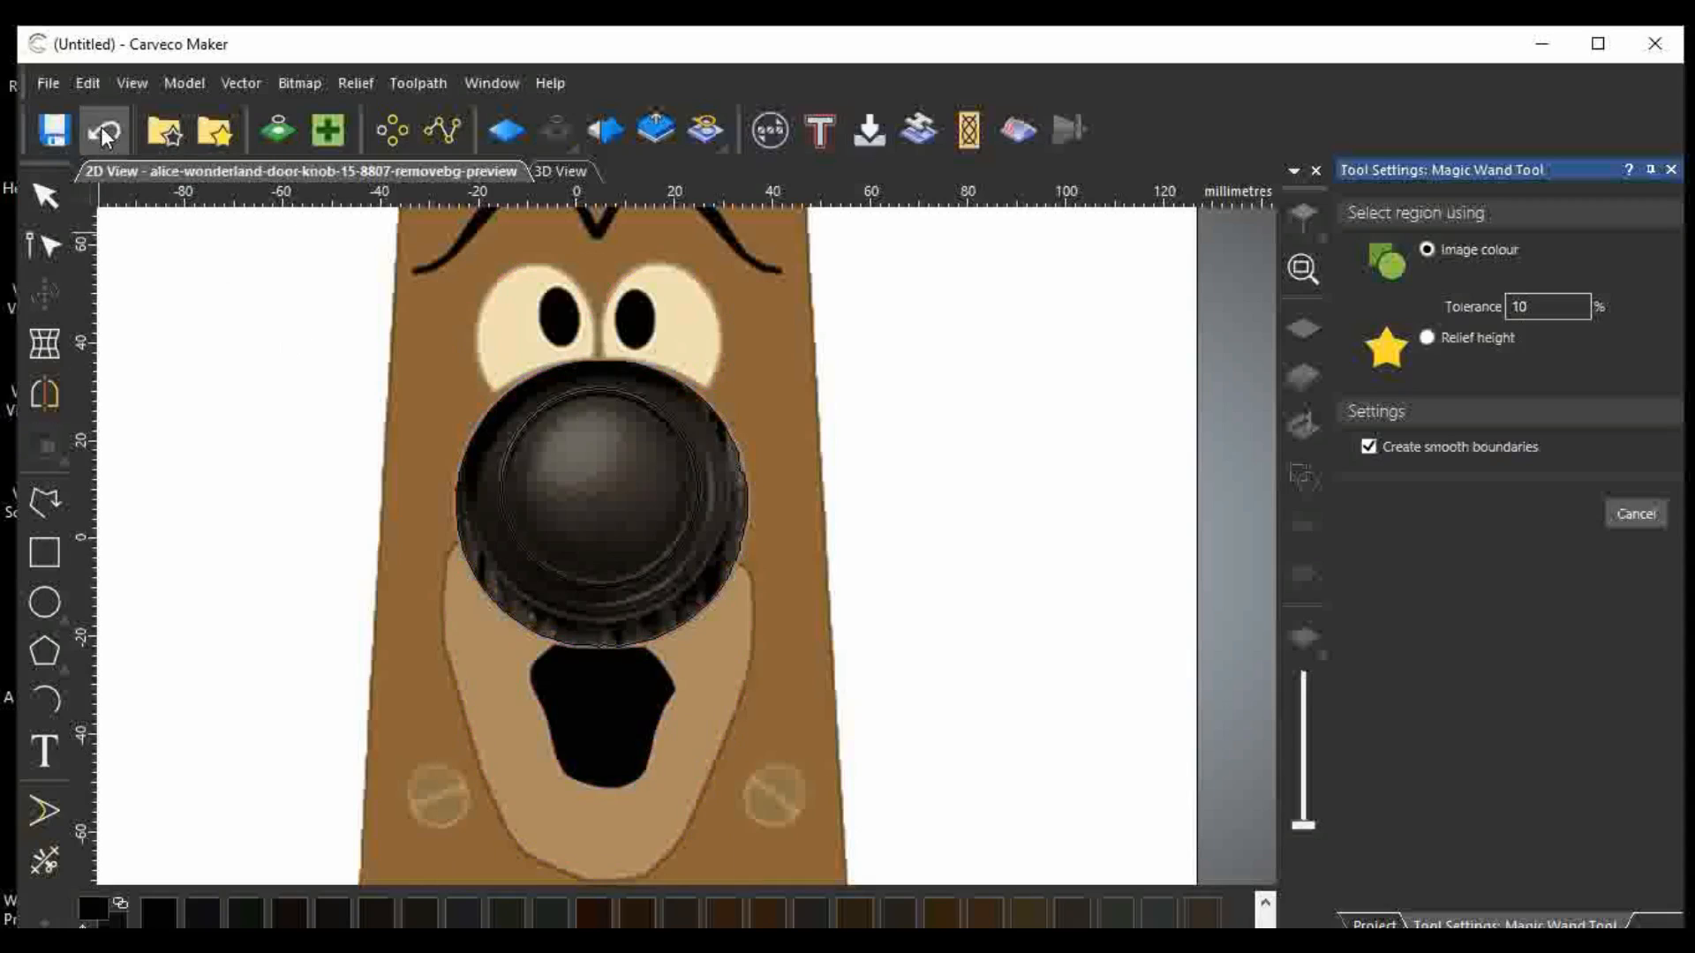
Set the Magic Wand tolerance to 5%, trace the light brown muzzle and check the traced lines around the mouth.
double_click(1544, 305)
text(5)
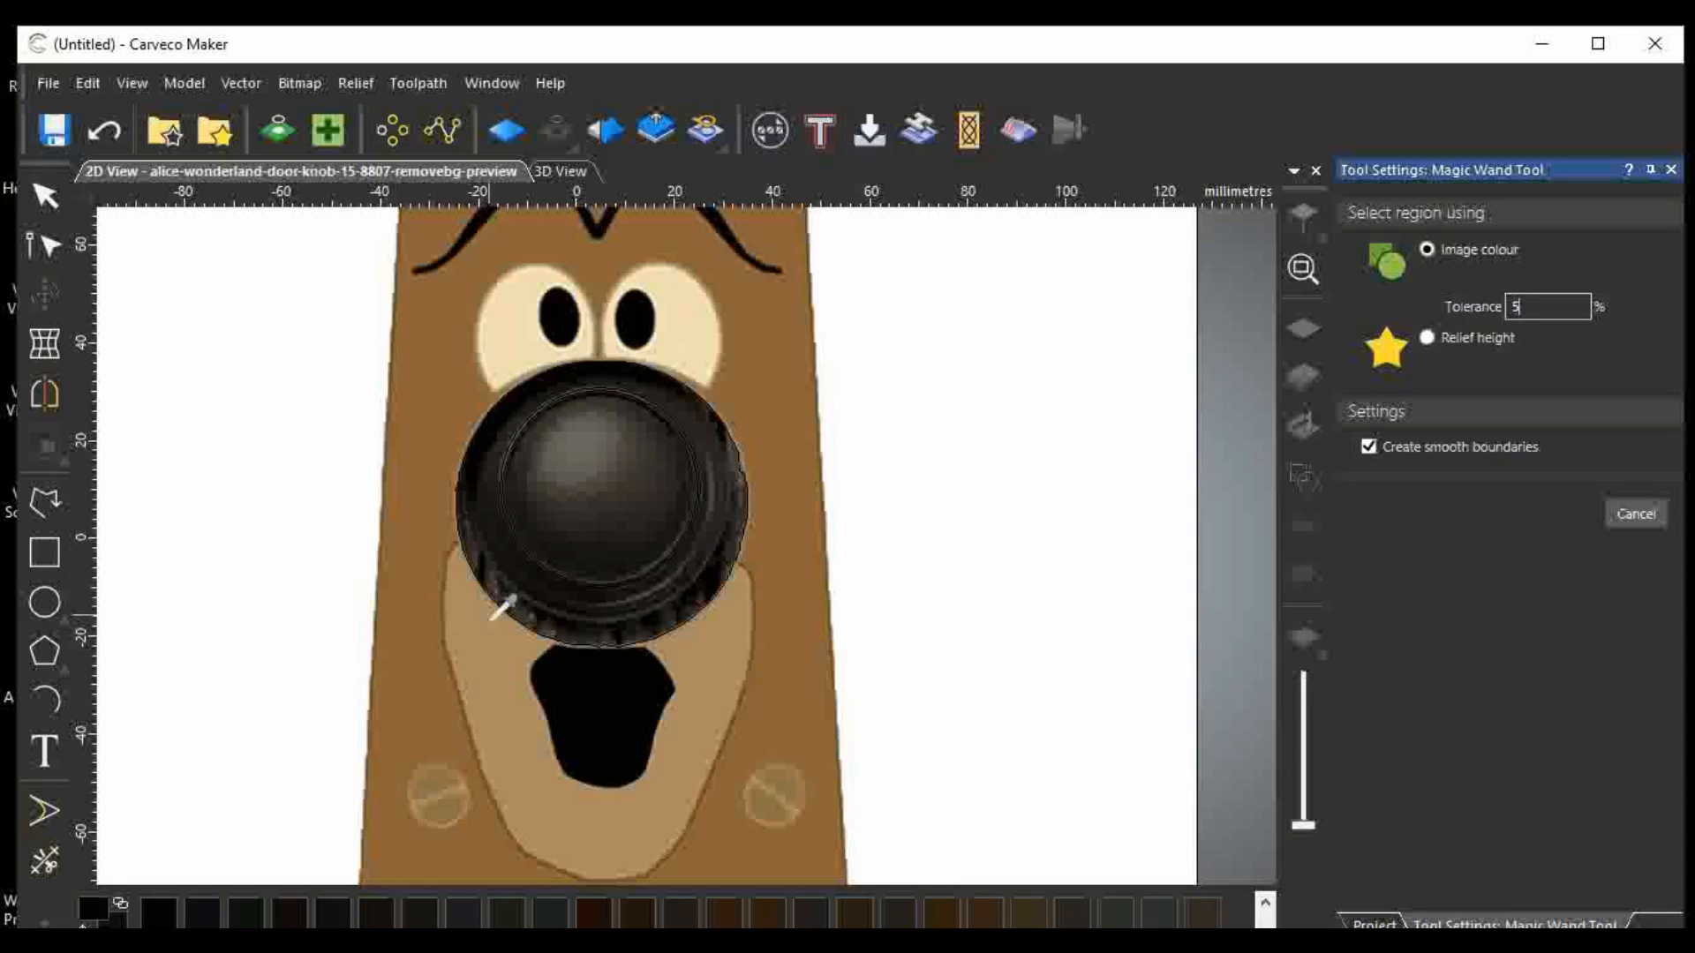
click(569, 770)
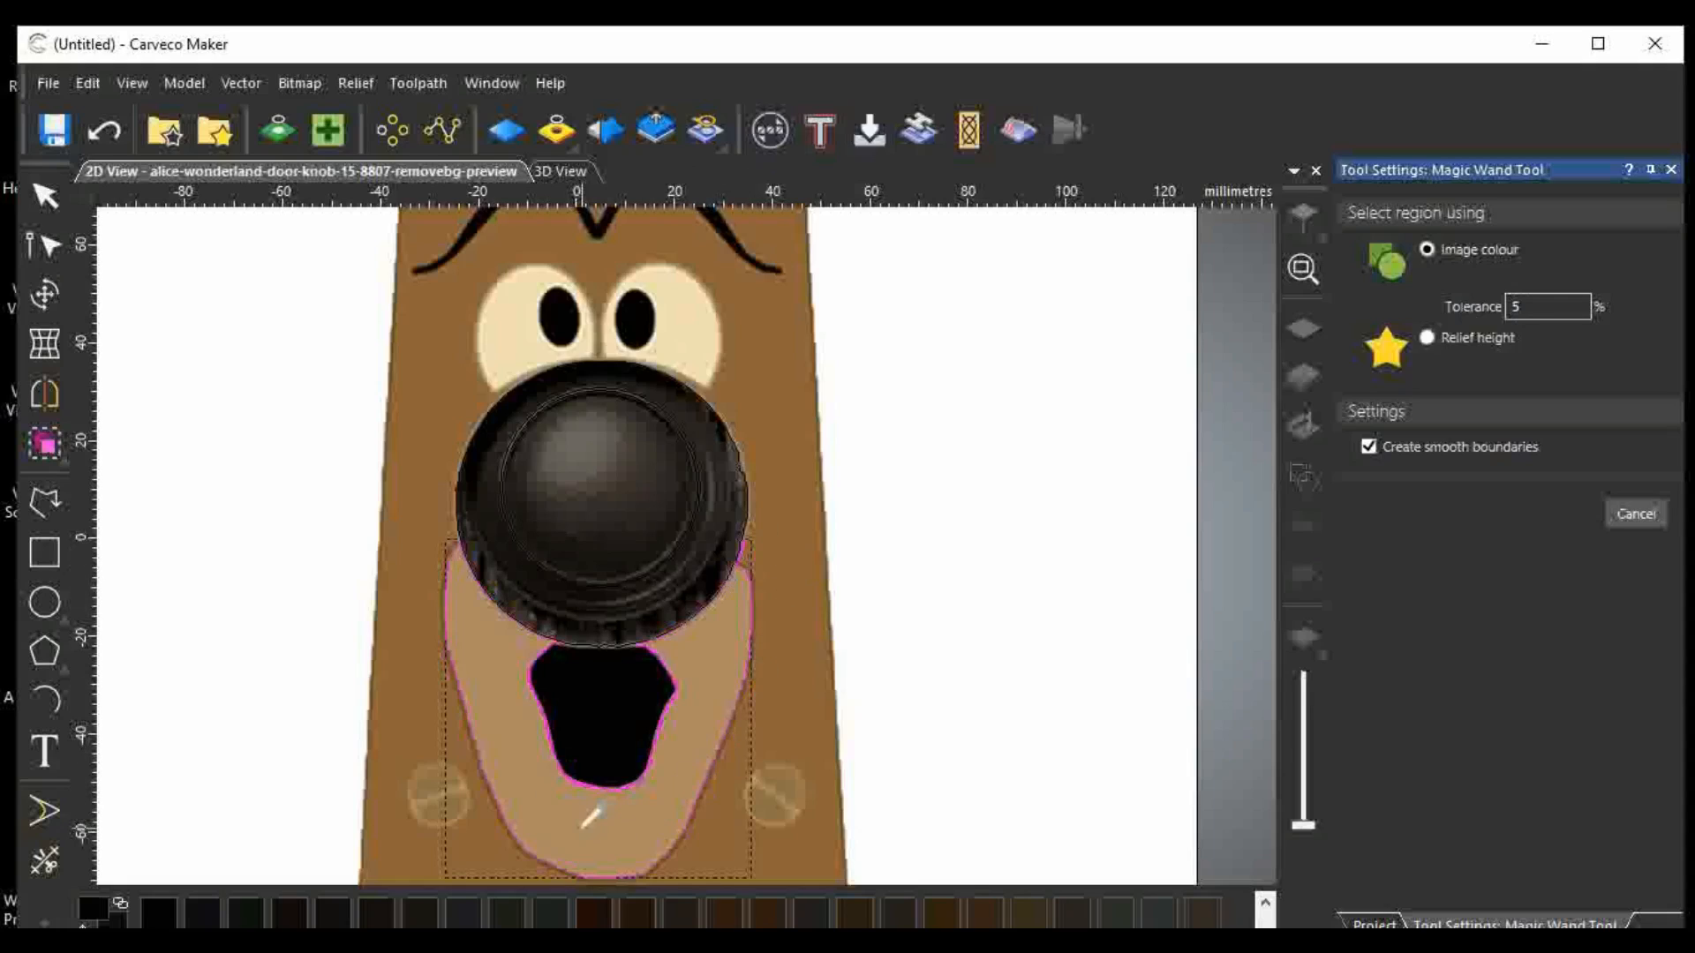
scroll(560, 713, up, 5)
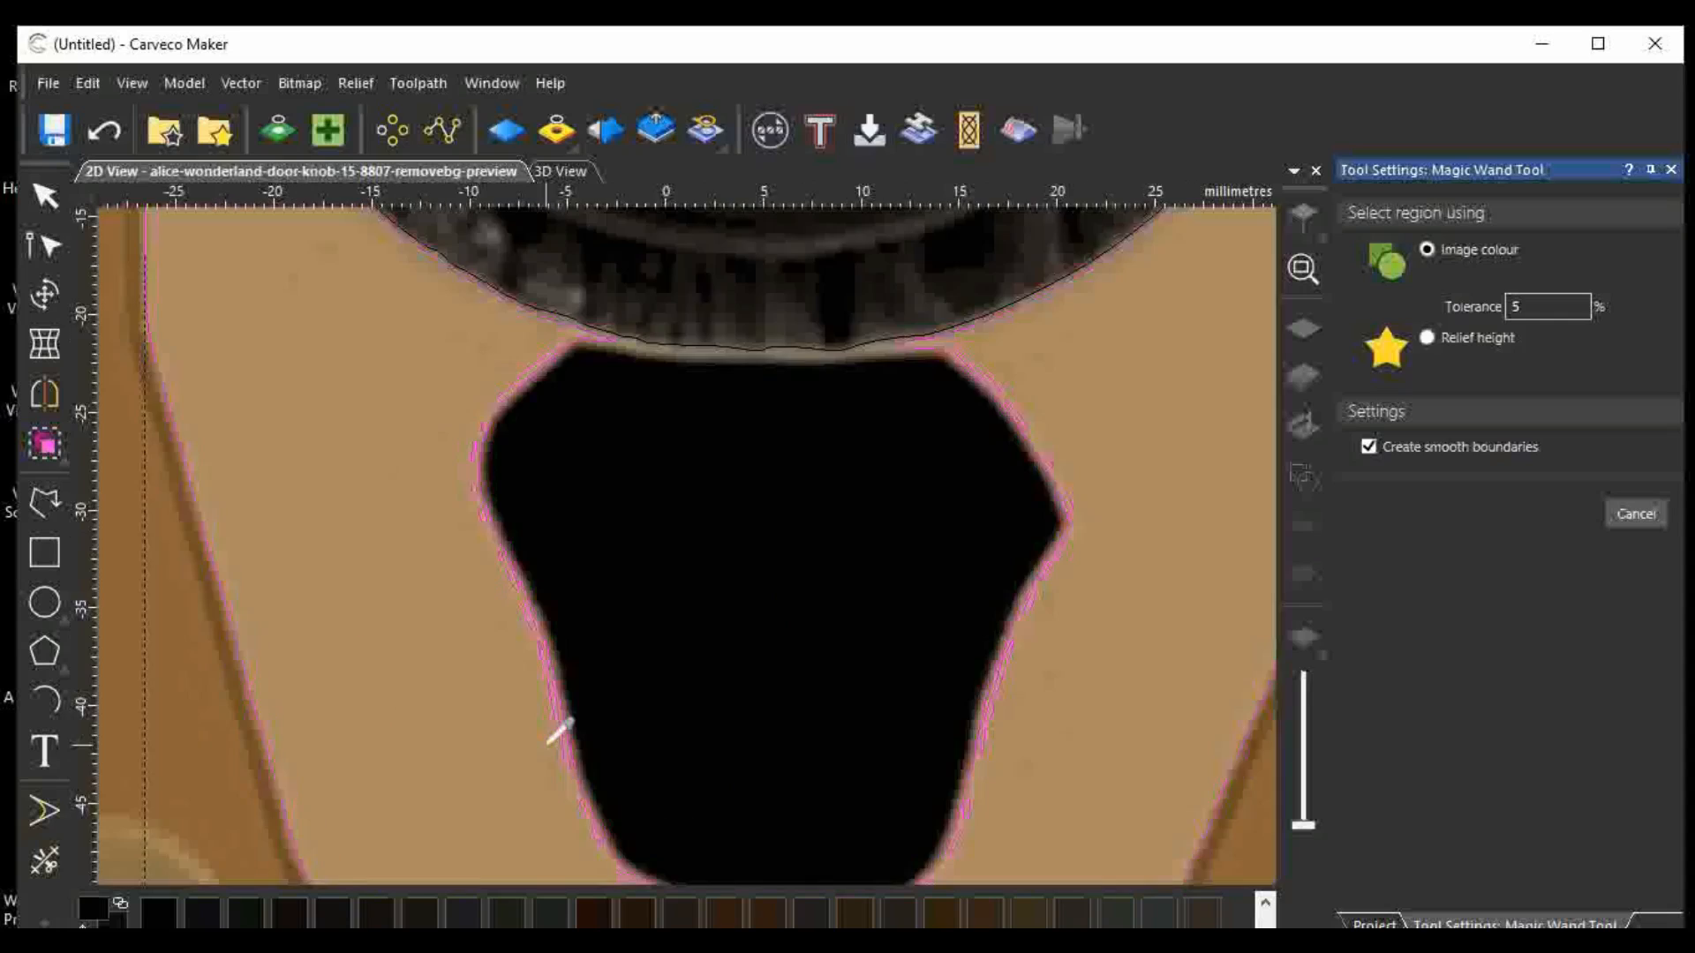
scroll(559, 731, up, 5)
scroll(557, 733, down, 5)
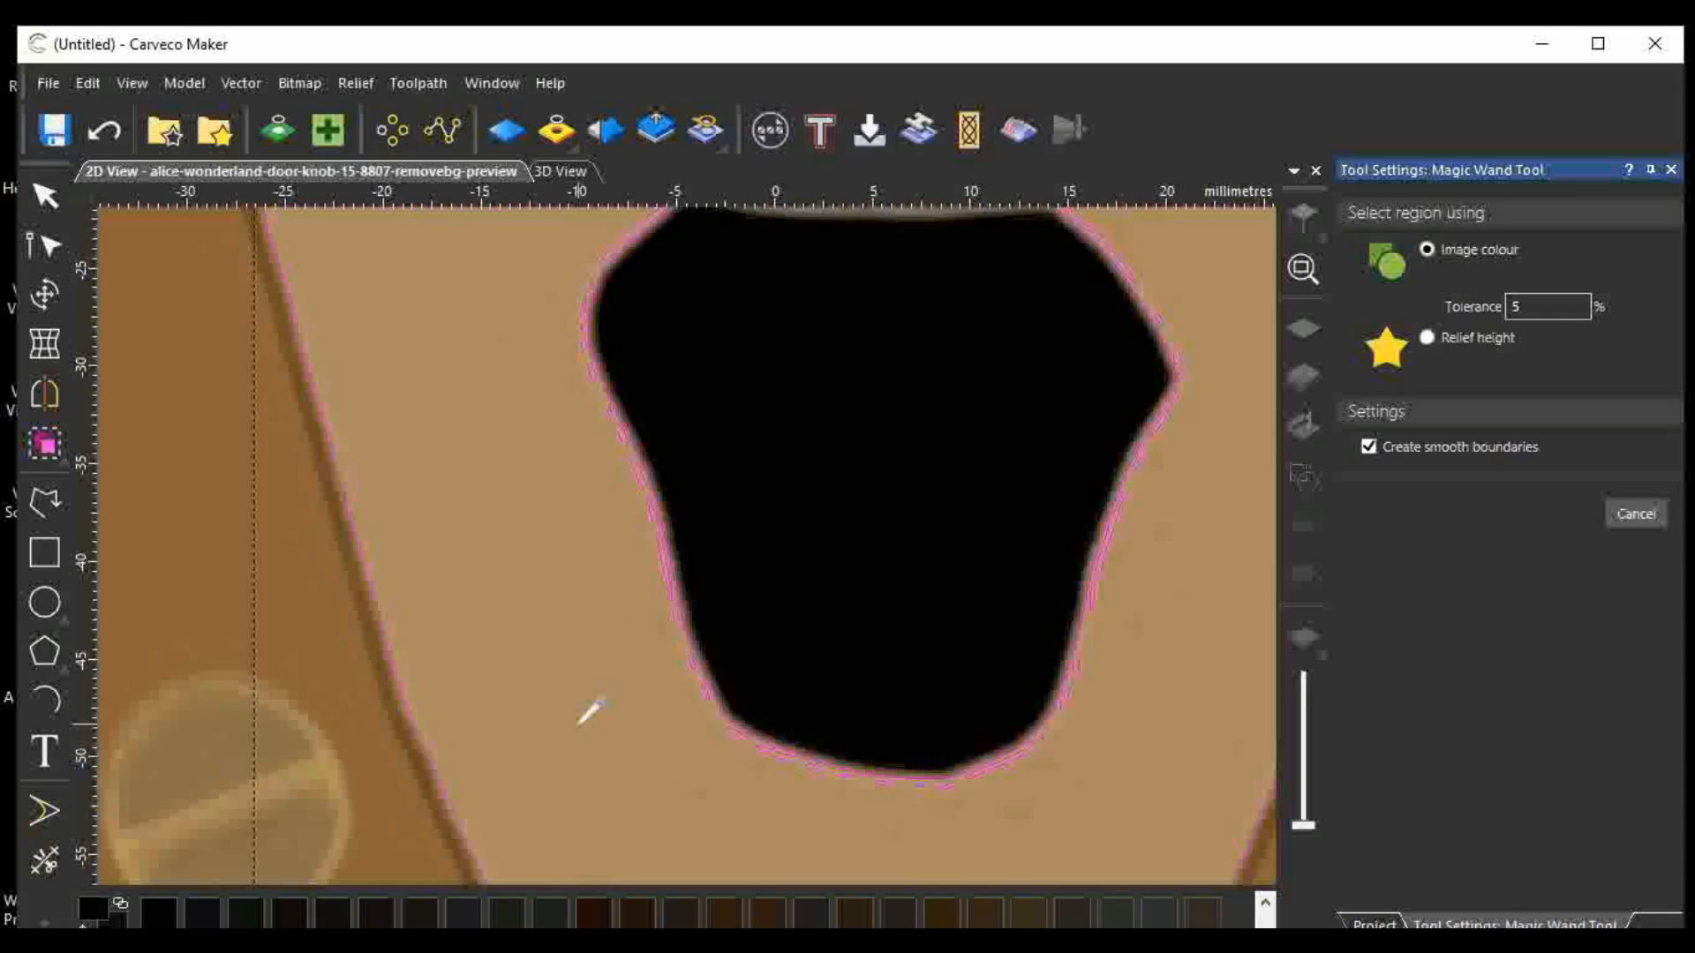
scroll(590, 711, down, 3)
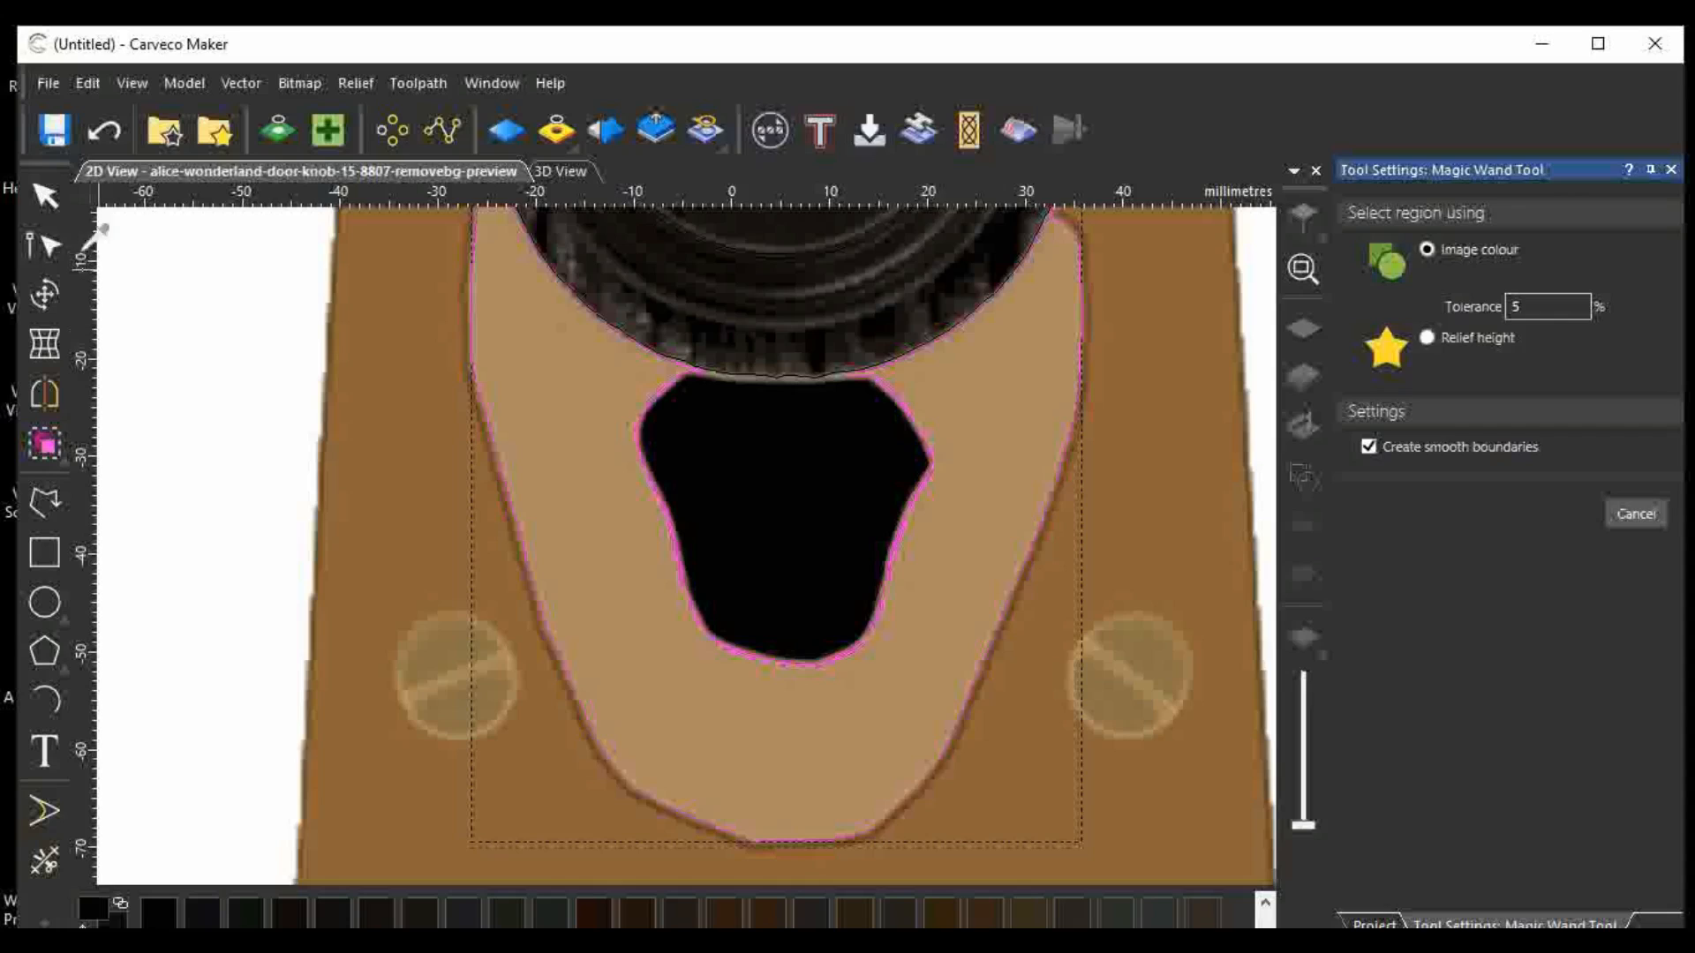
Delete the small stray vectors along the left, lower and right edges of the mouth.
click(45, 196)
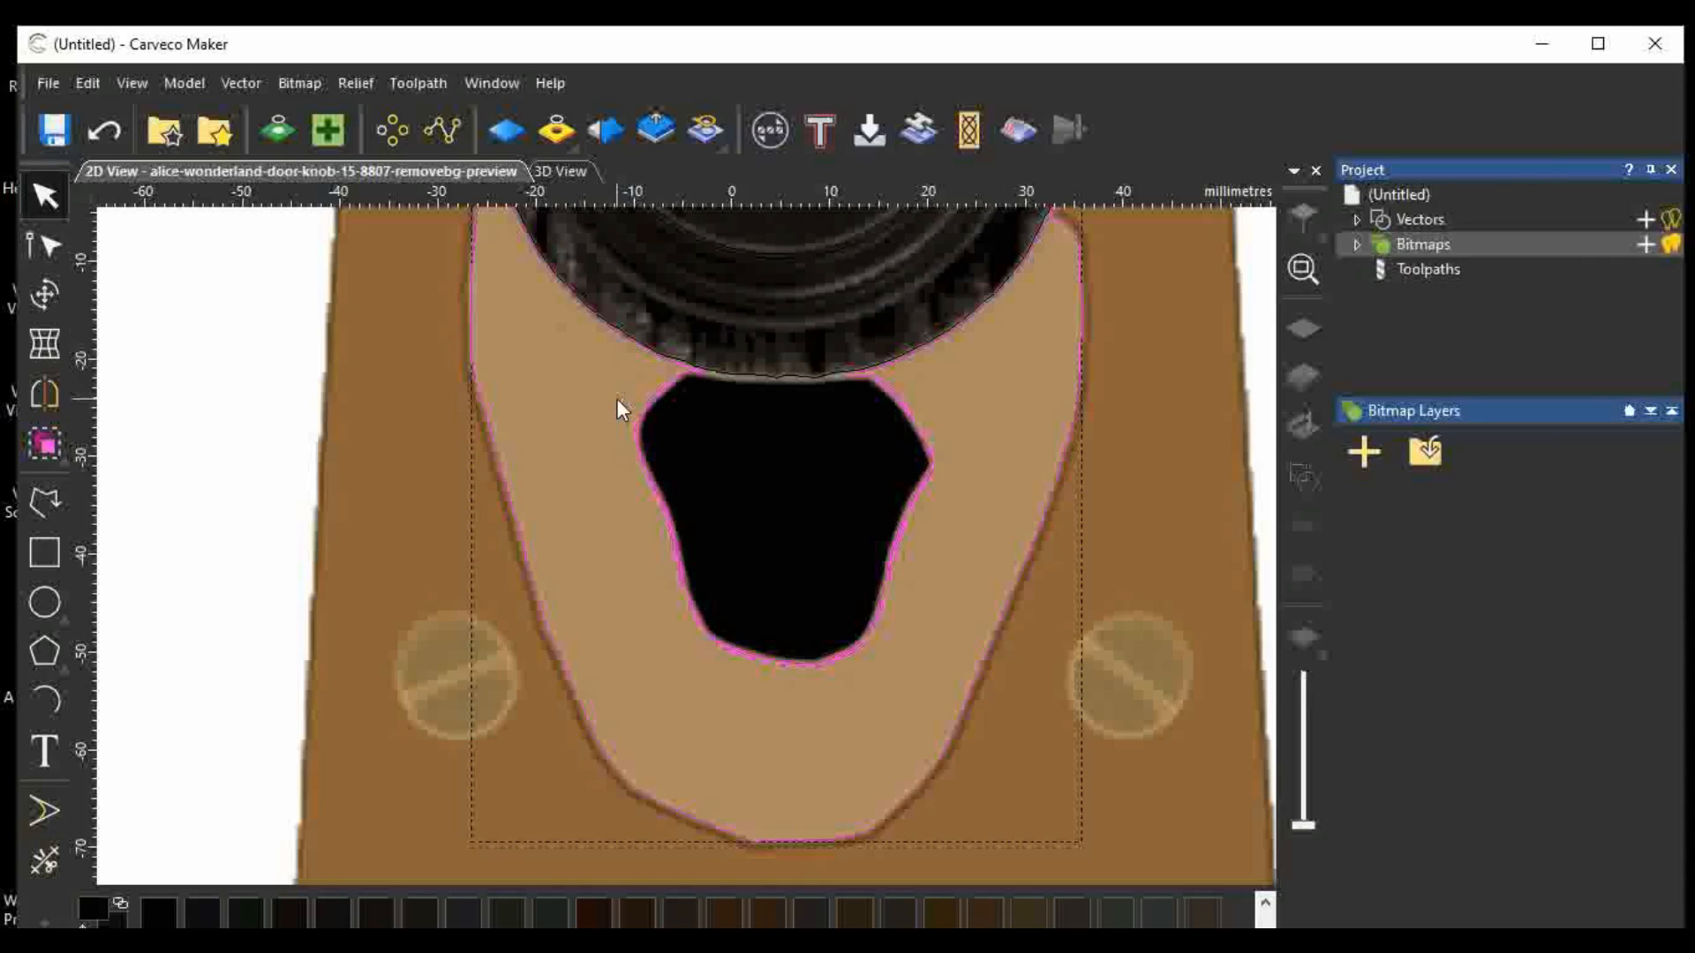
drag(616, 399, 740, 645)
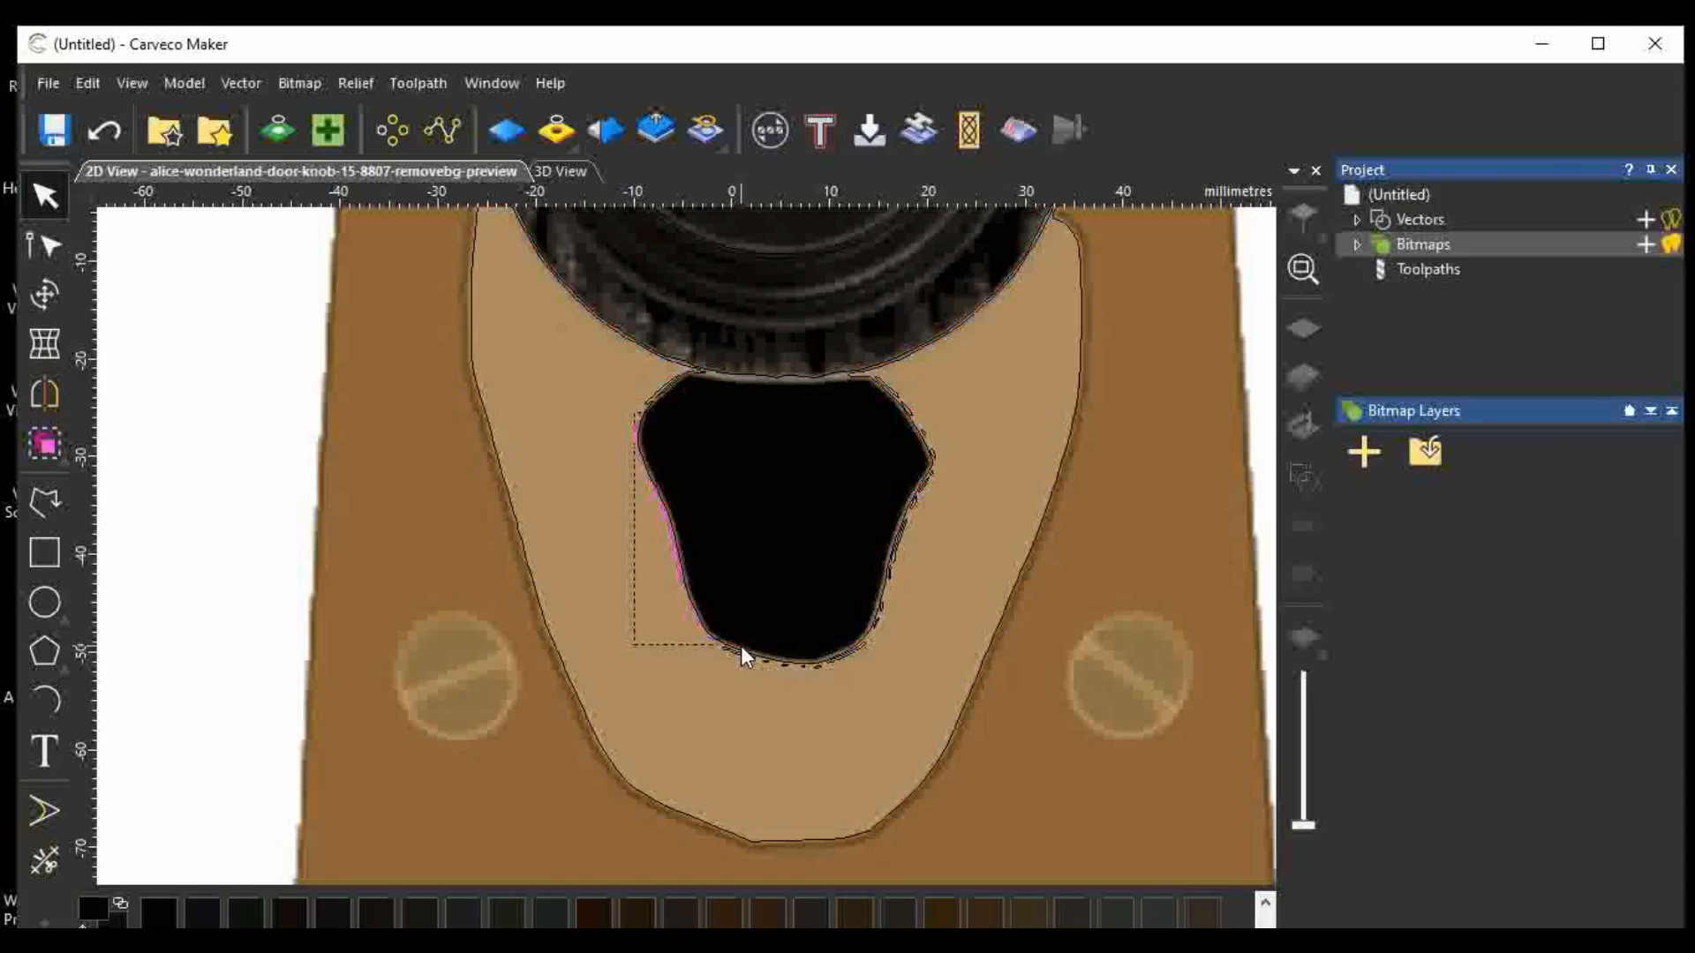
key(Delete)
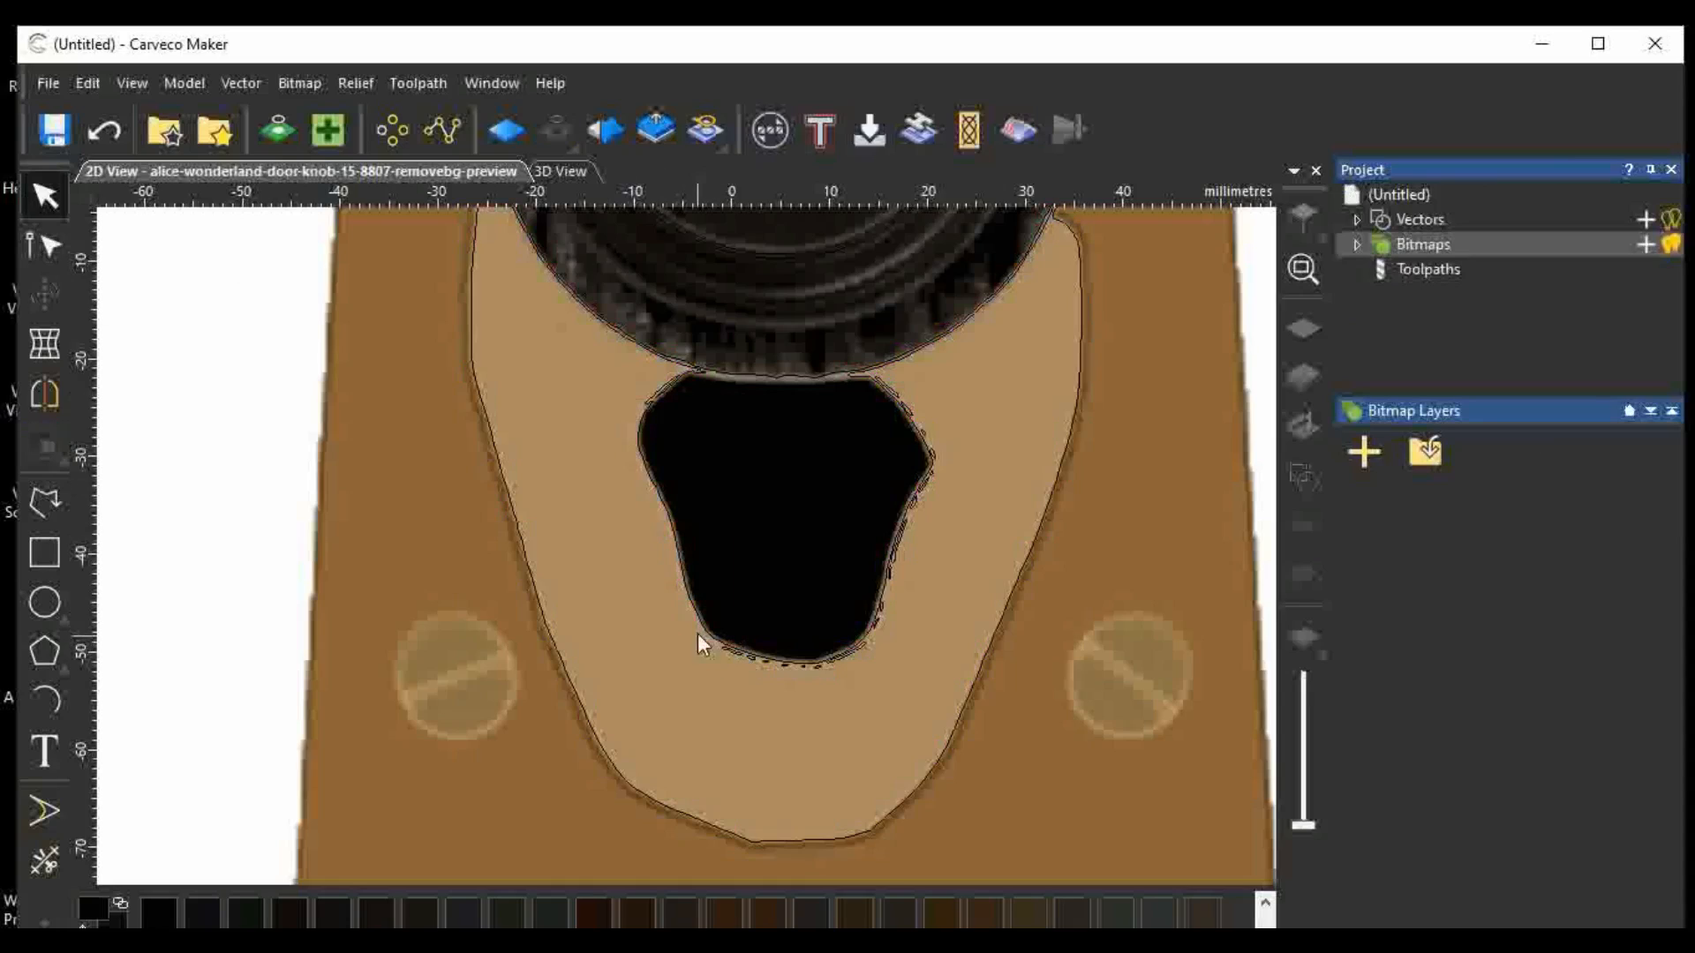
drag(681, 599, 917, 712)
key(Delete)
drag(862, 353, 945, 632)
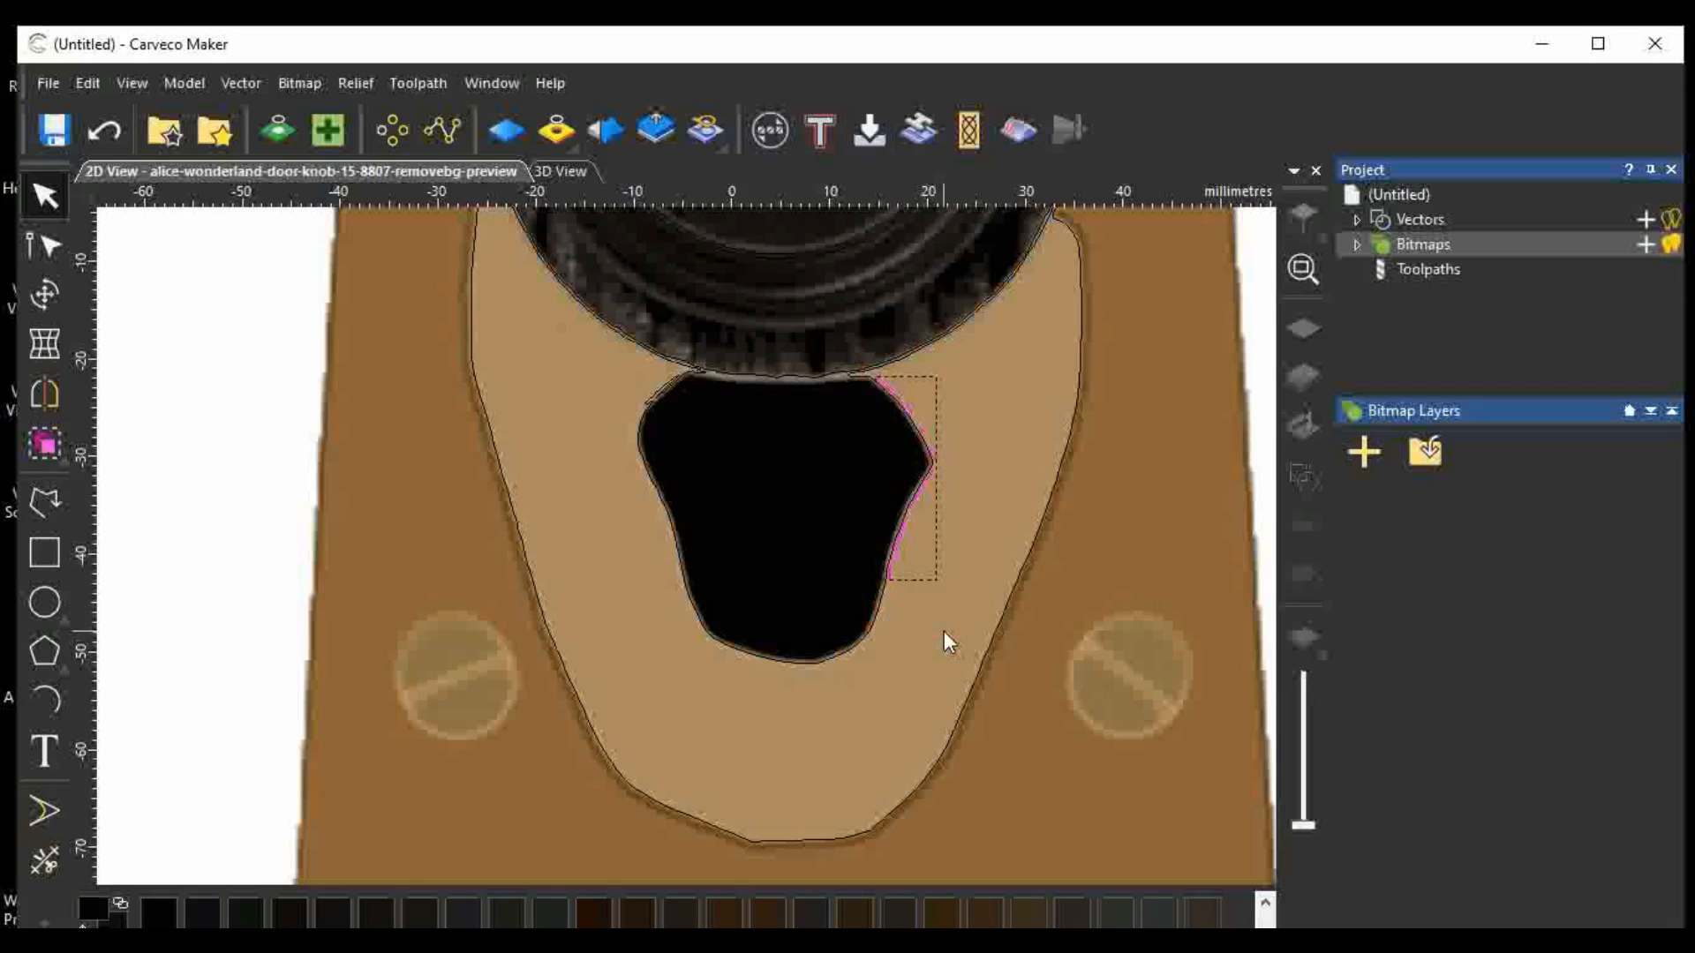
key(Delete)
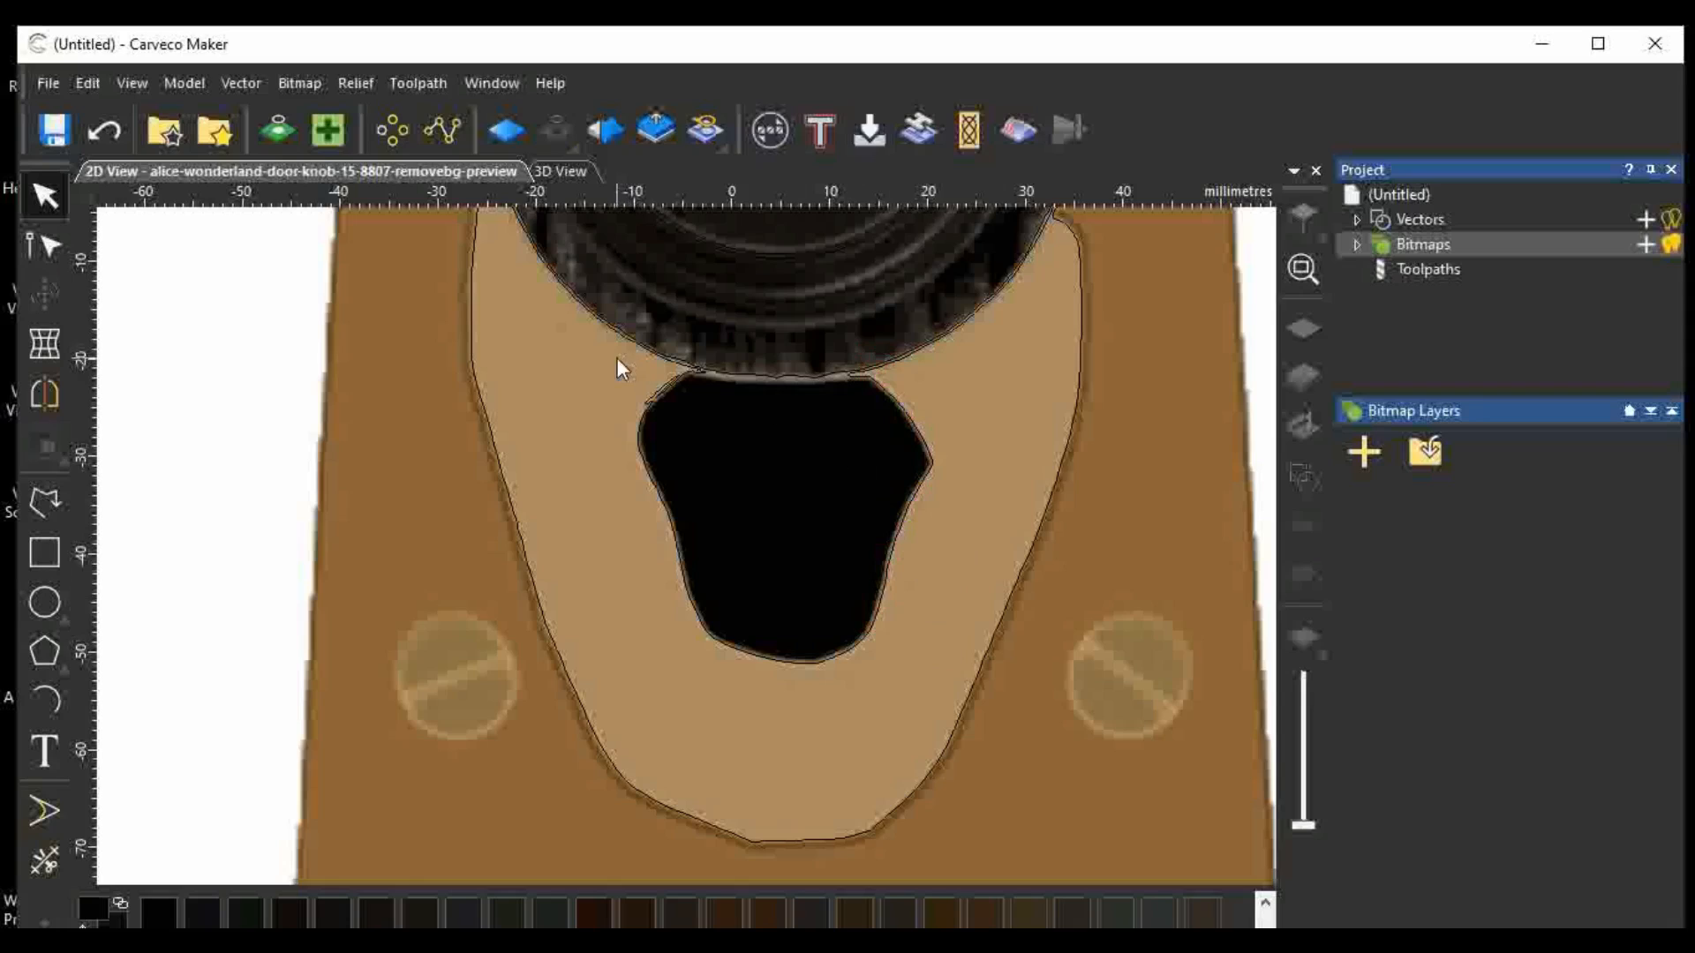
drag(616, 305, 703, 466)
Cut the muzzle vector near the mouth's two upper corners and remove its outer part, keeping the open mouth outline.
scroll(712, 369, up, 2)
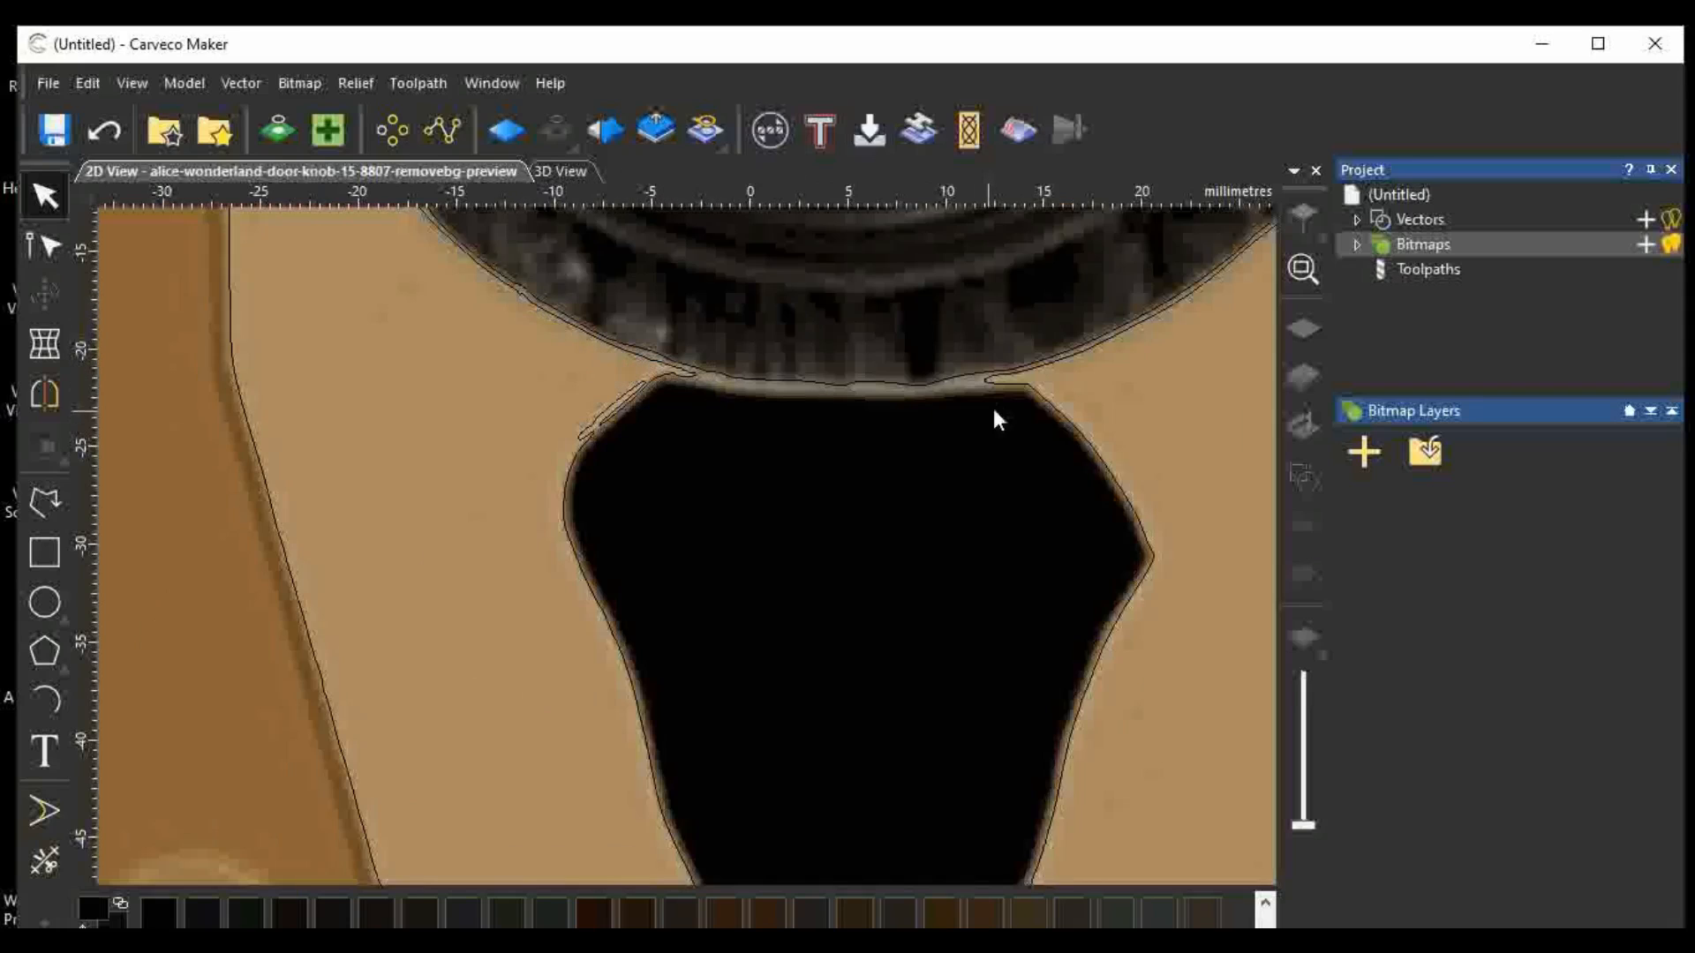
scroll(893, 393, up, 2)
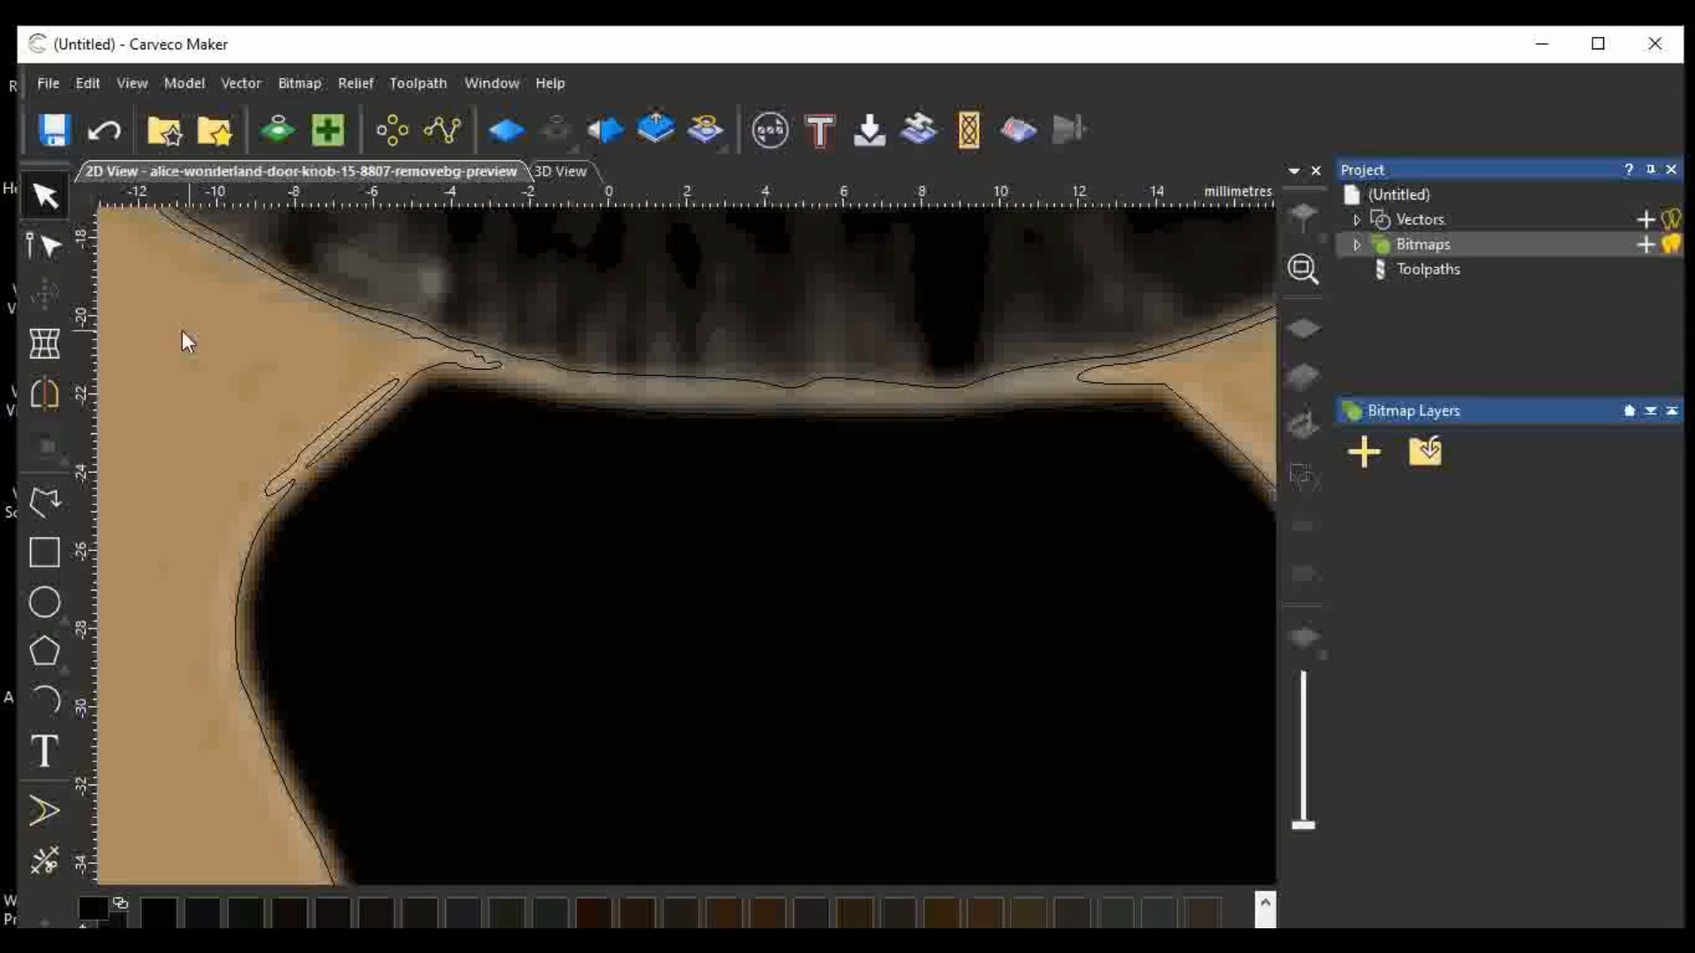
click(44, 244)
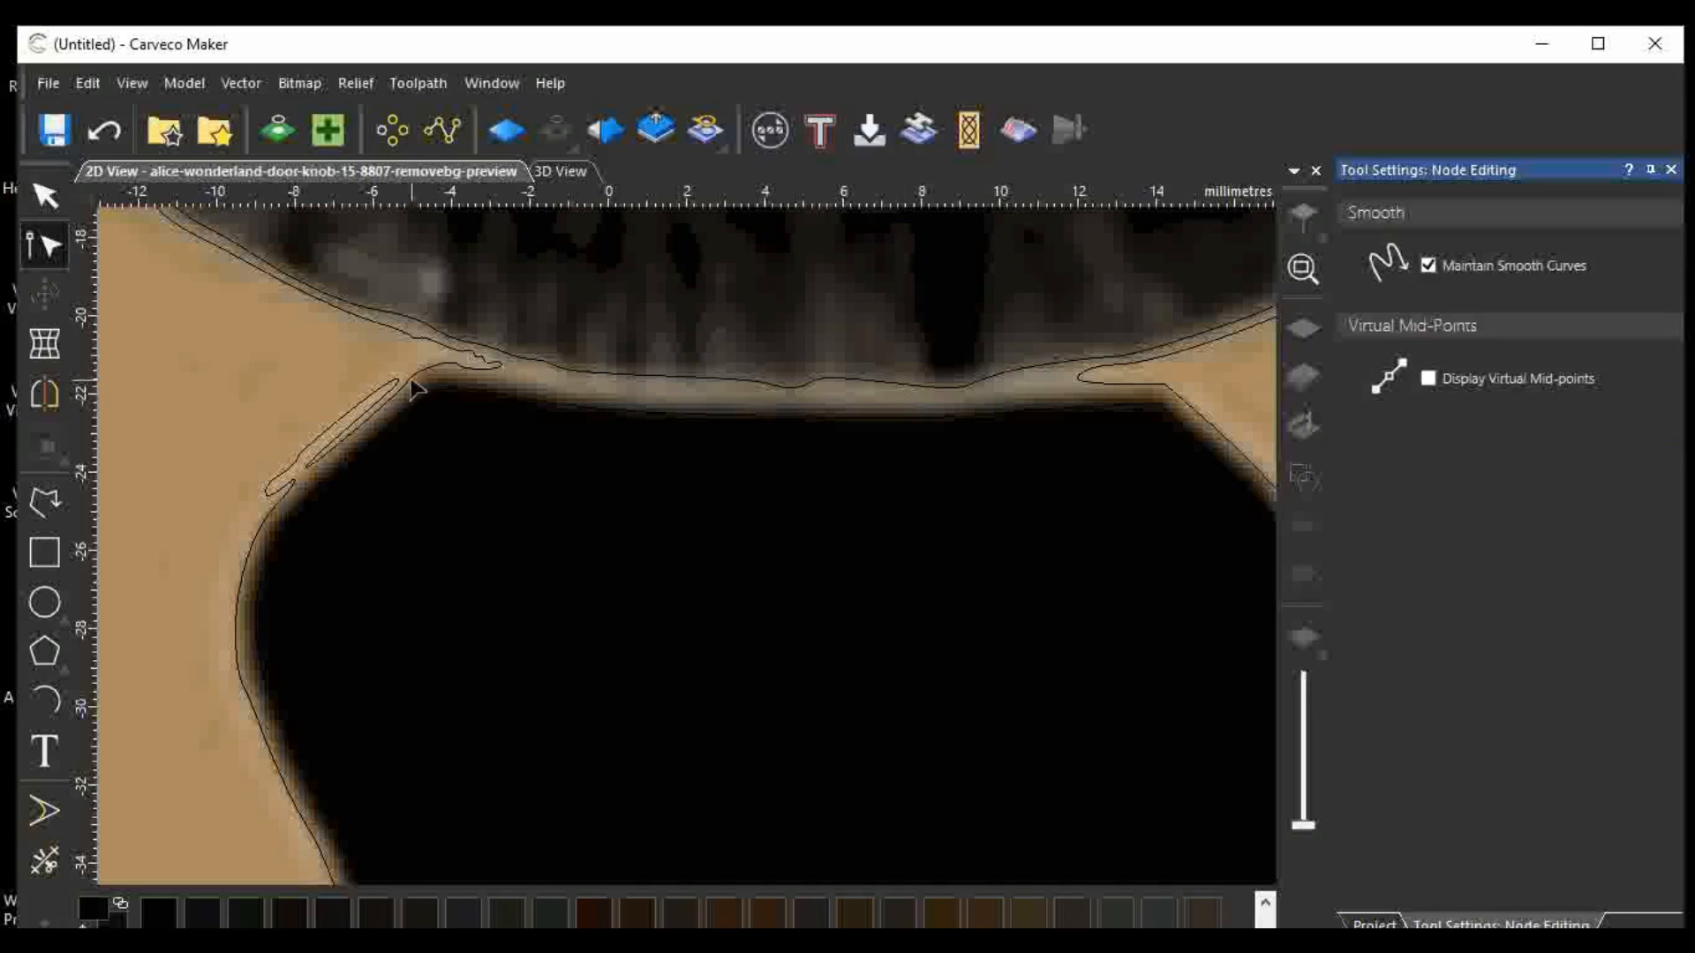
click(468, 386)
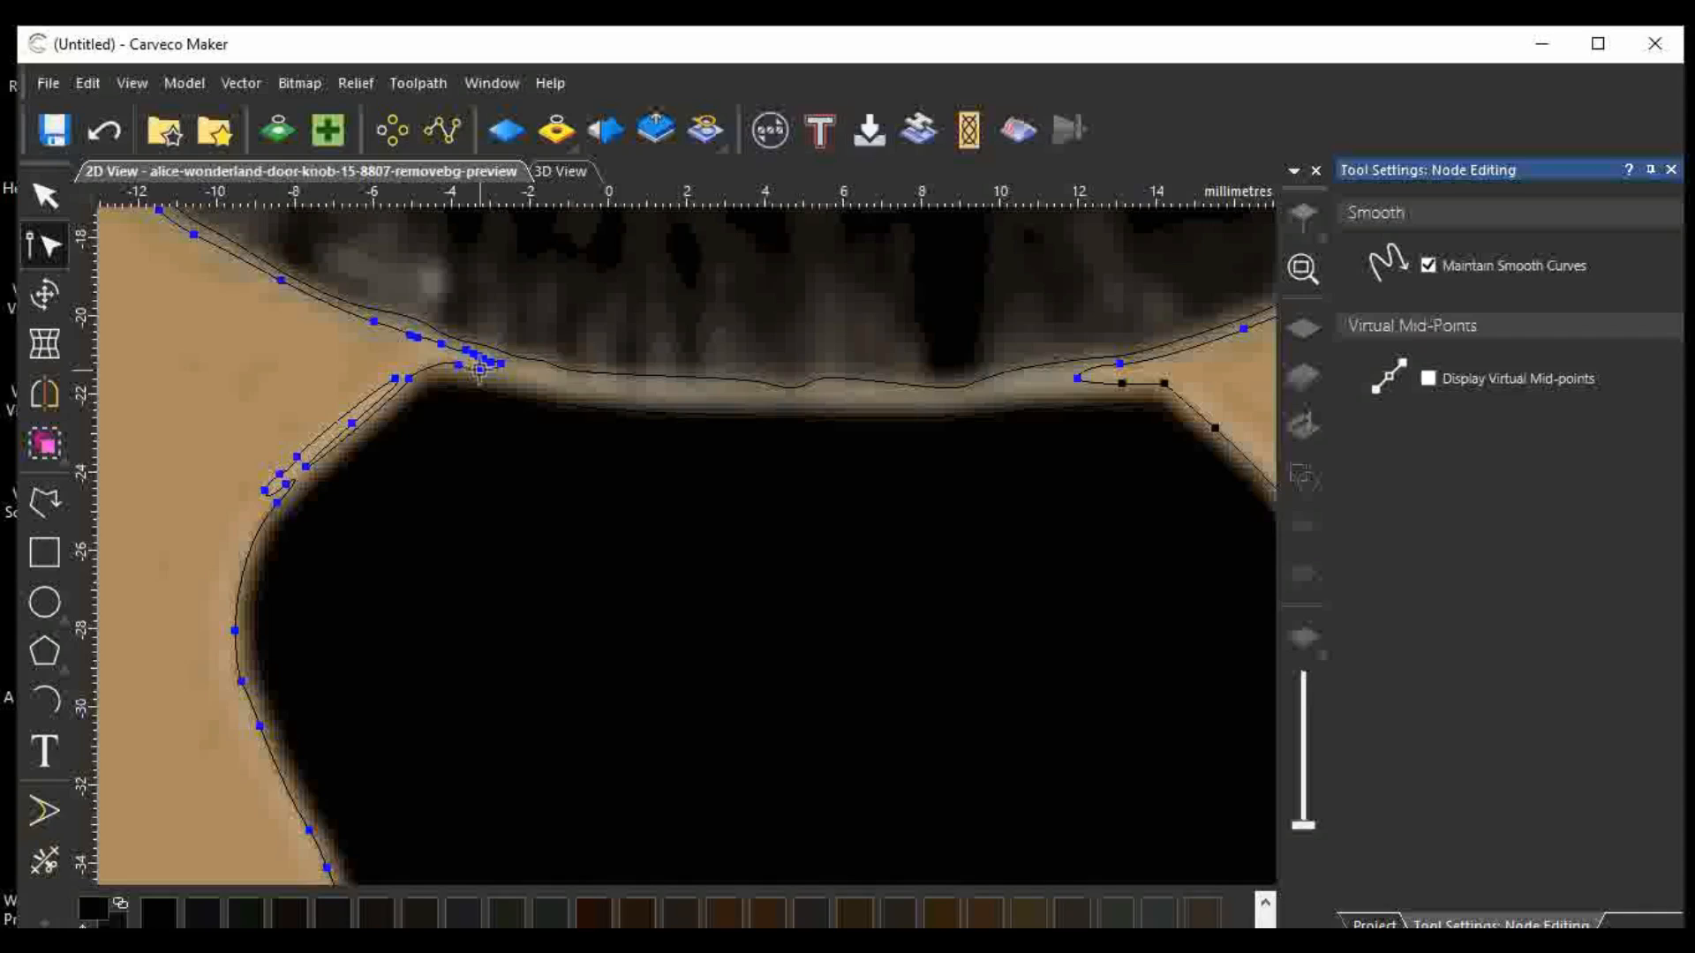
click(1120, 383)
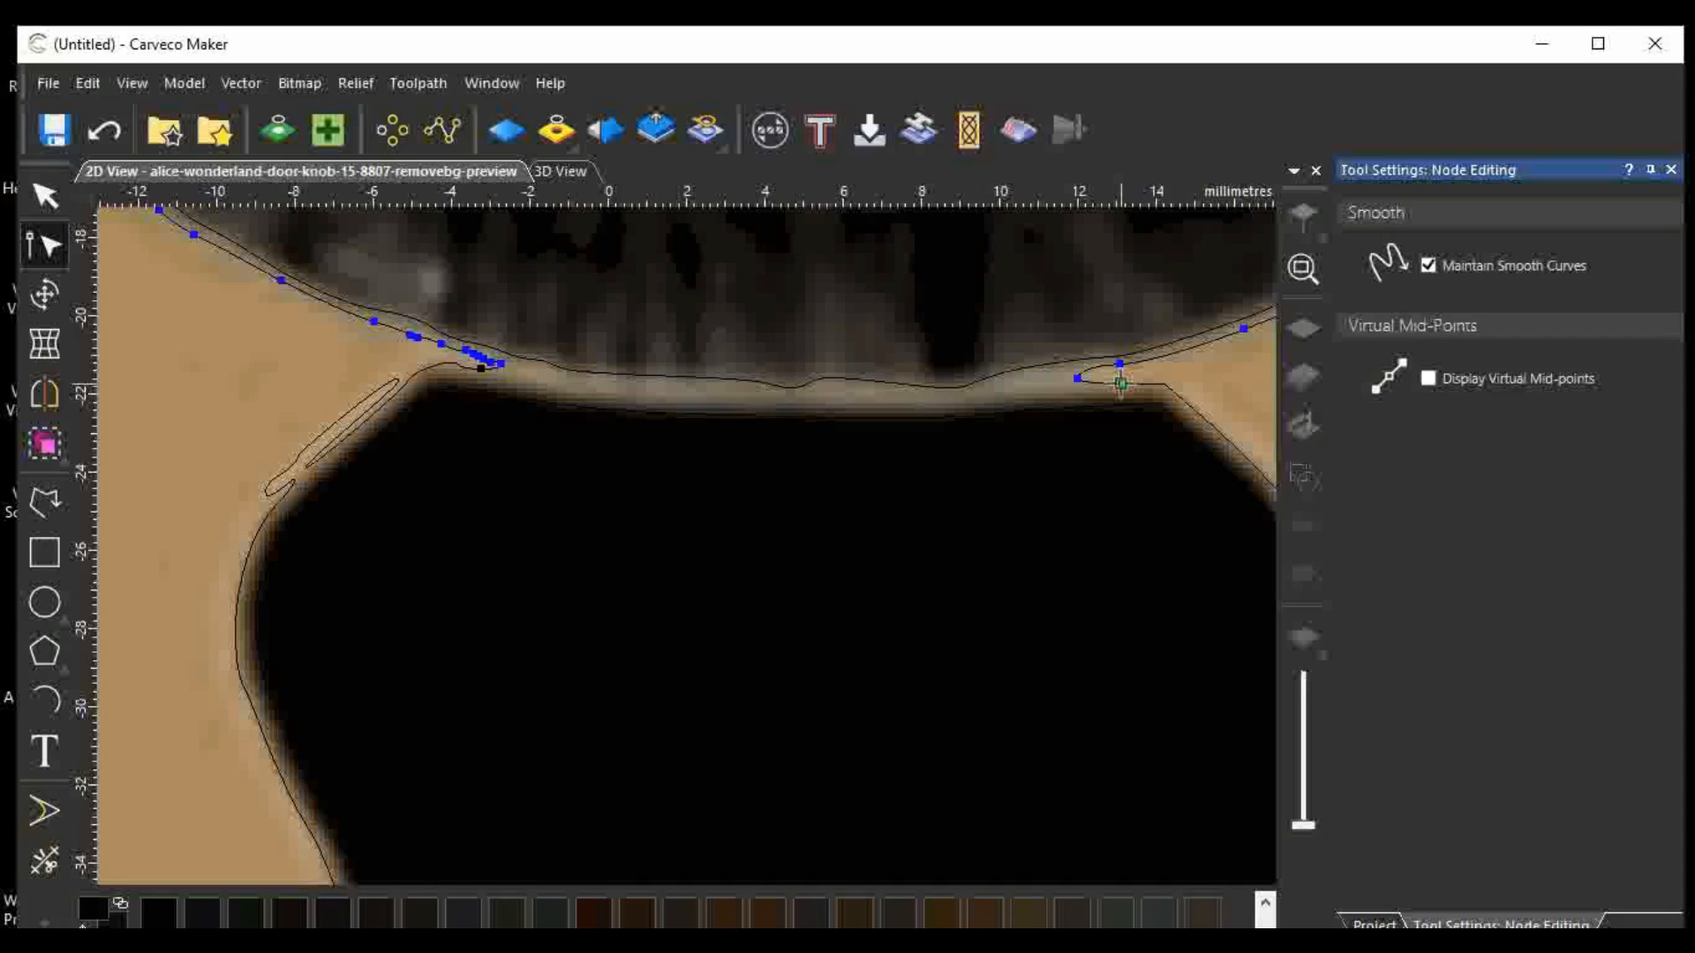
drag(1121, 383, 1126, 385)
click(1135, 402)
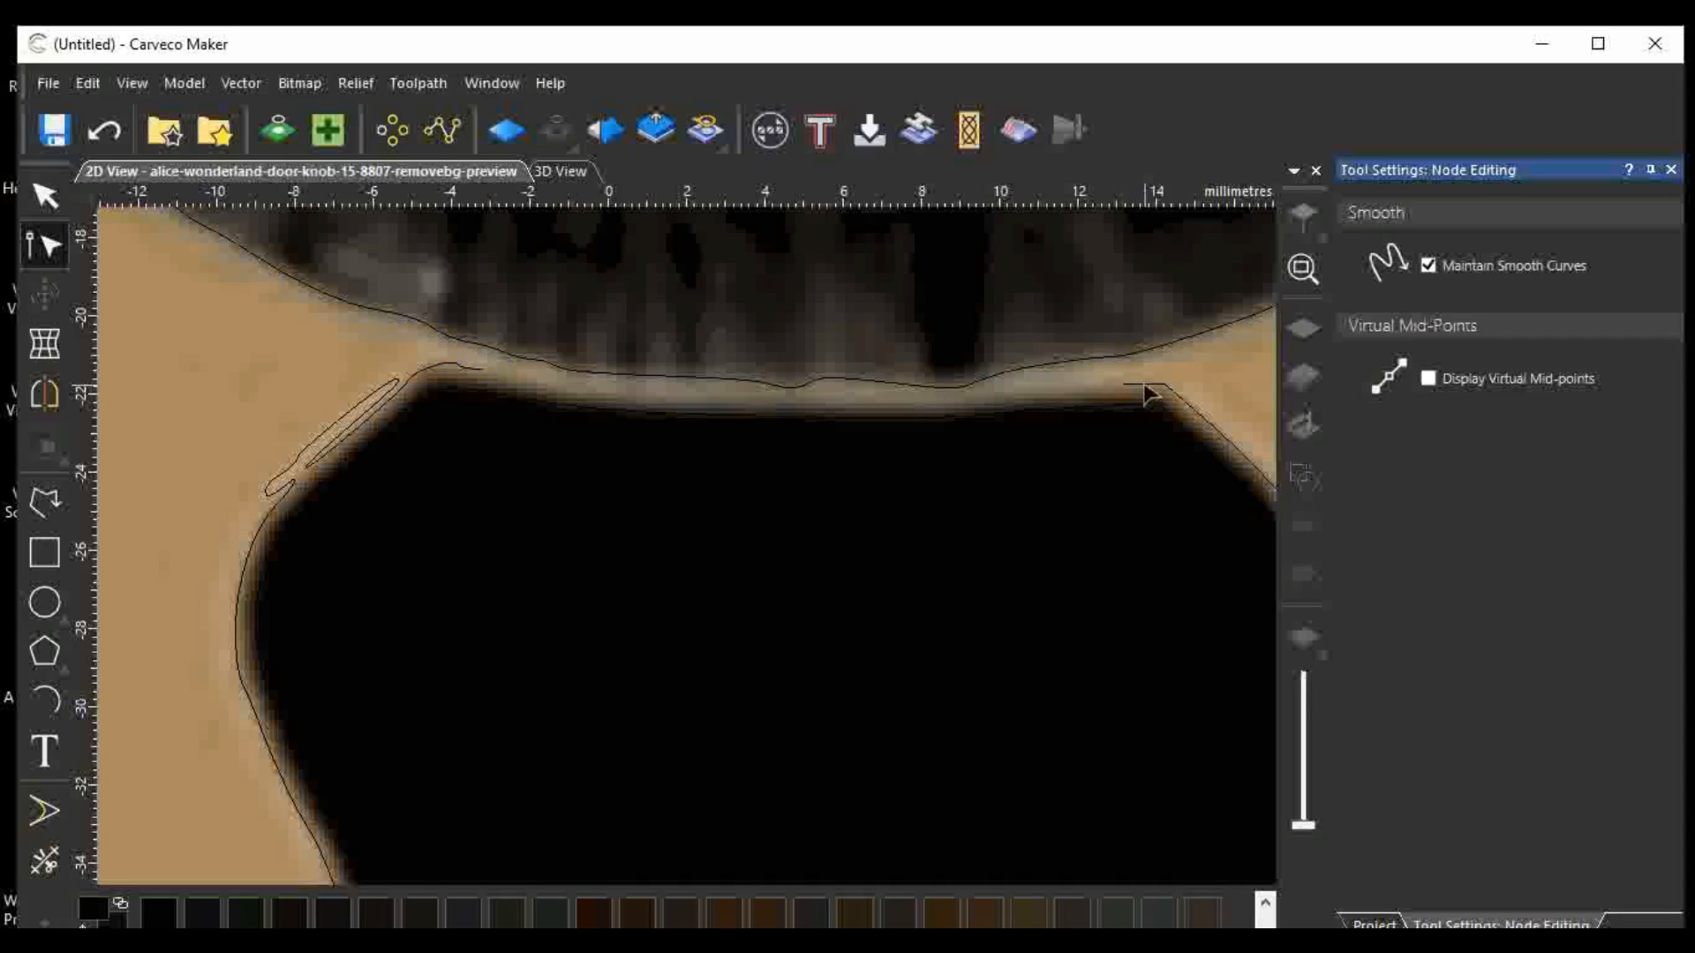
Close the open mouth outline along its upper edge with a smooth curve.
click(1144, 388)
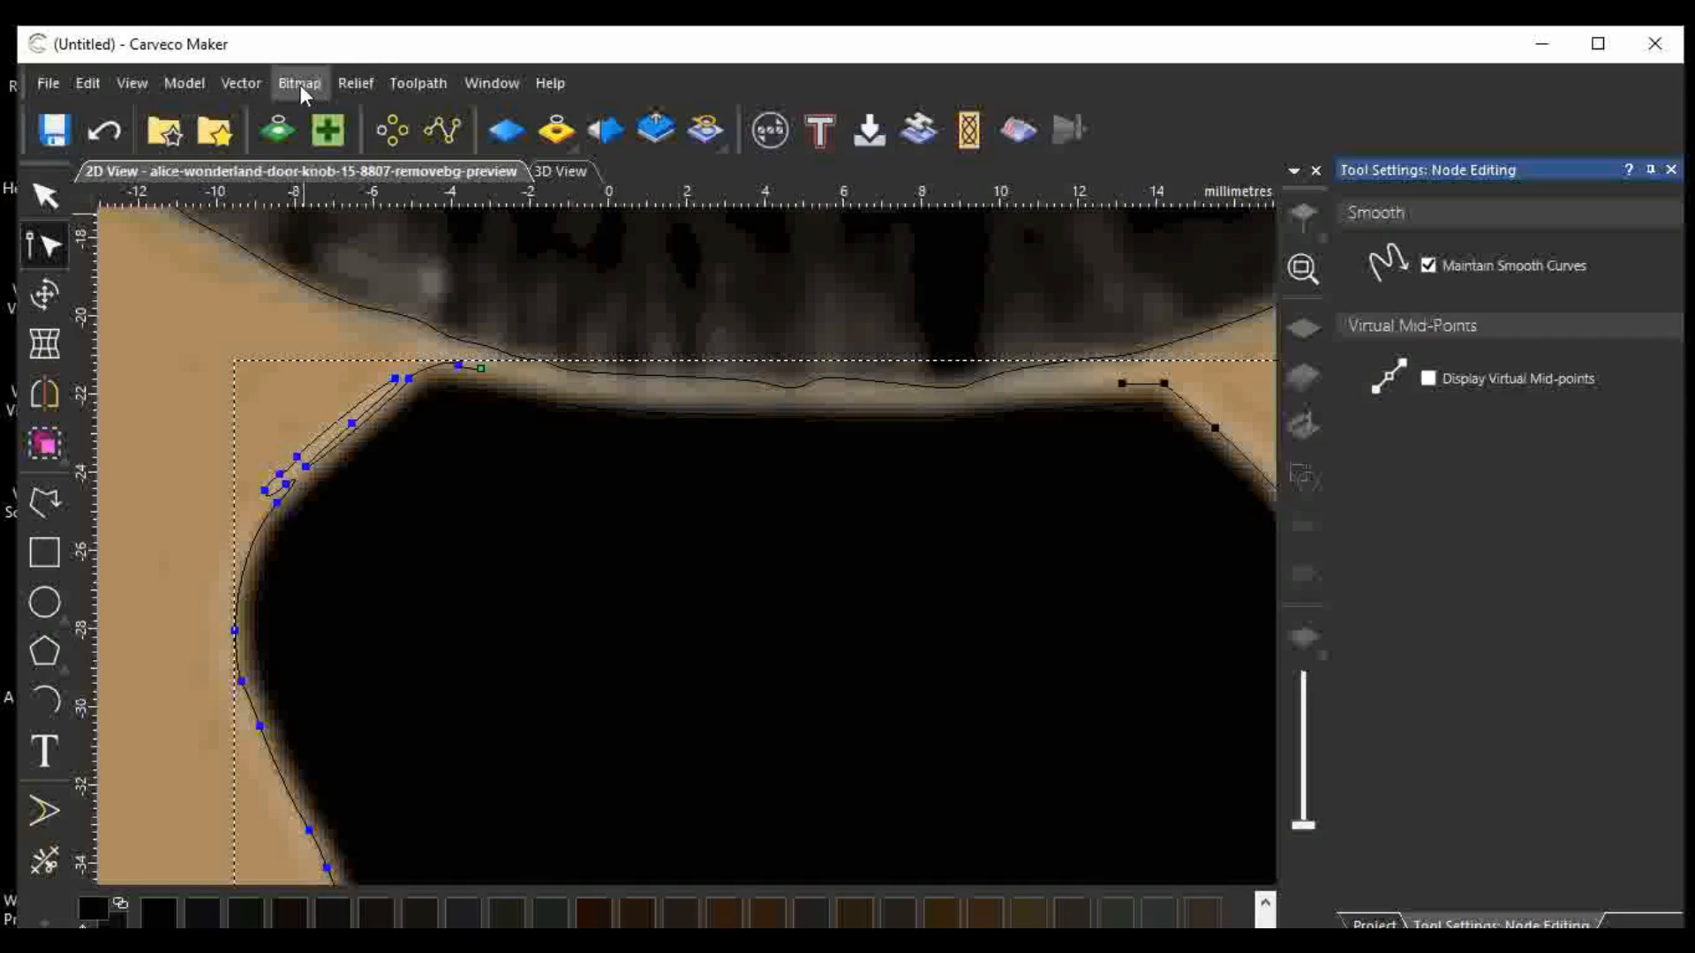
click(239, 85)
mouse_move(415, 281)
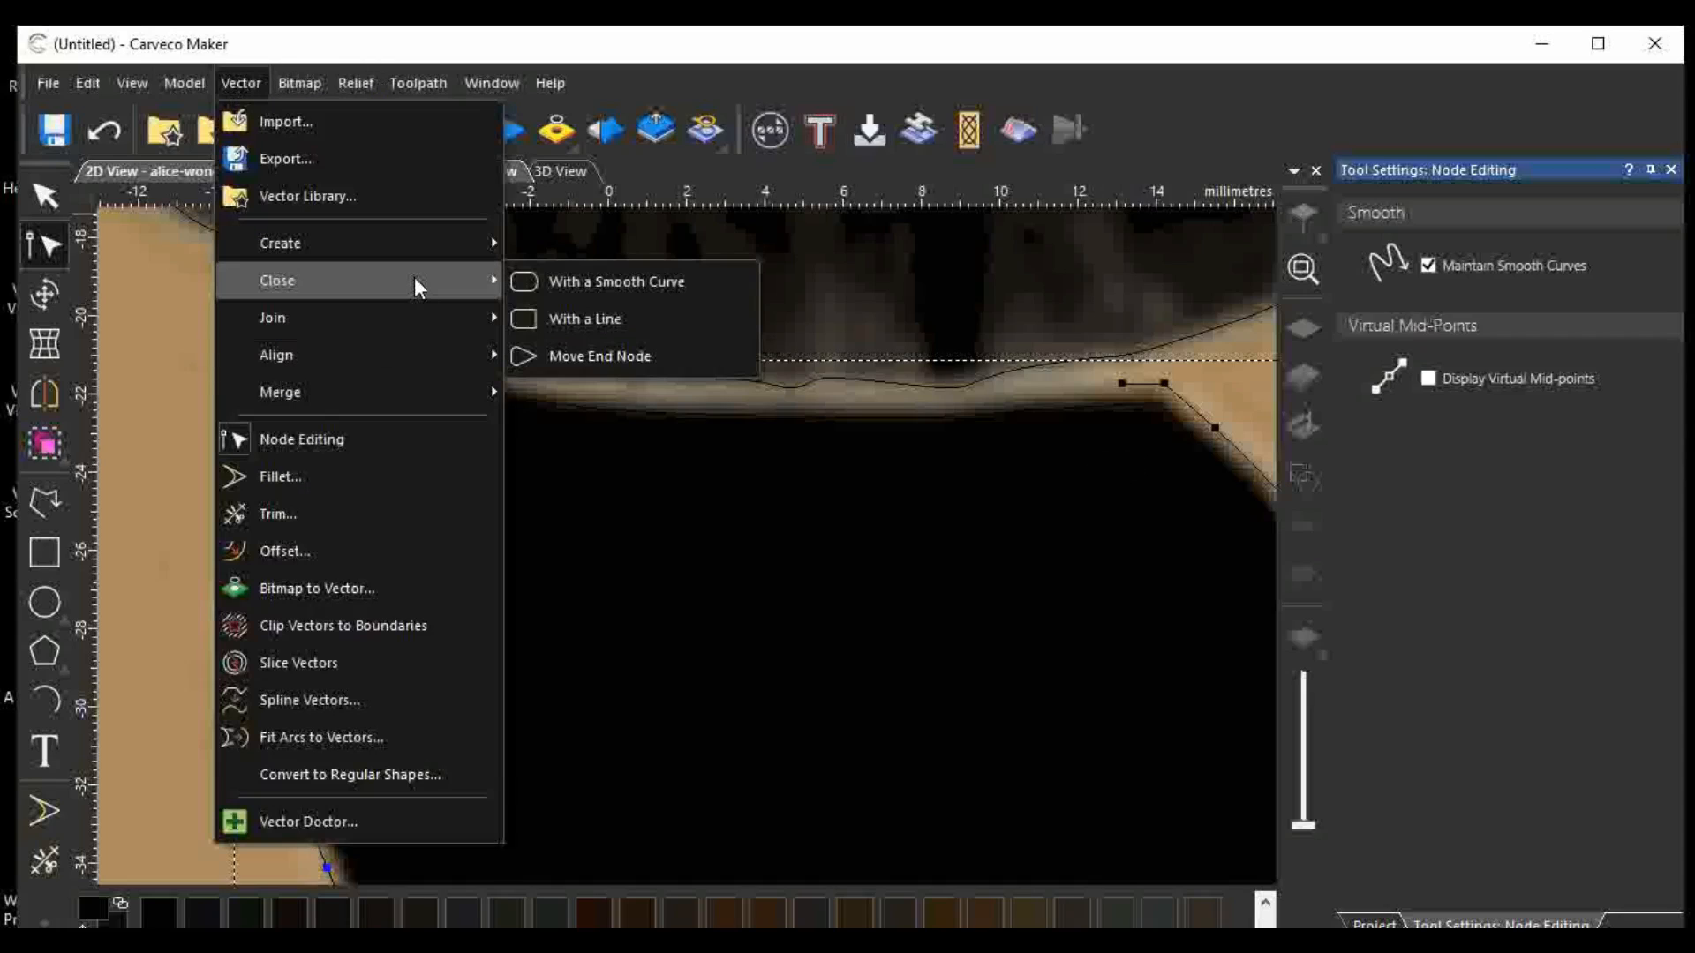
click(608, 283)
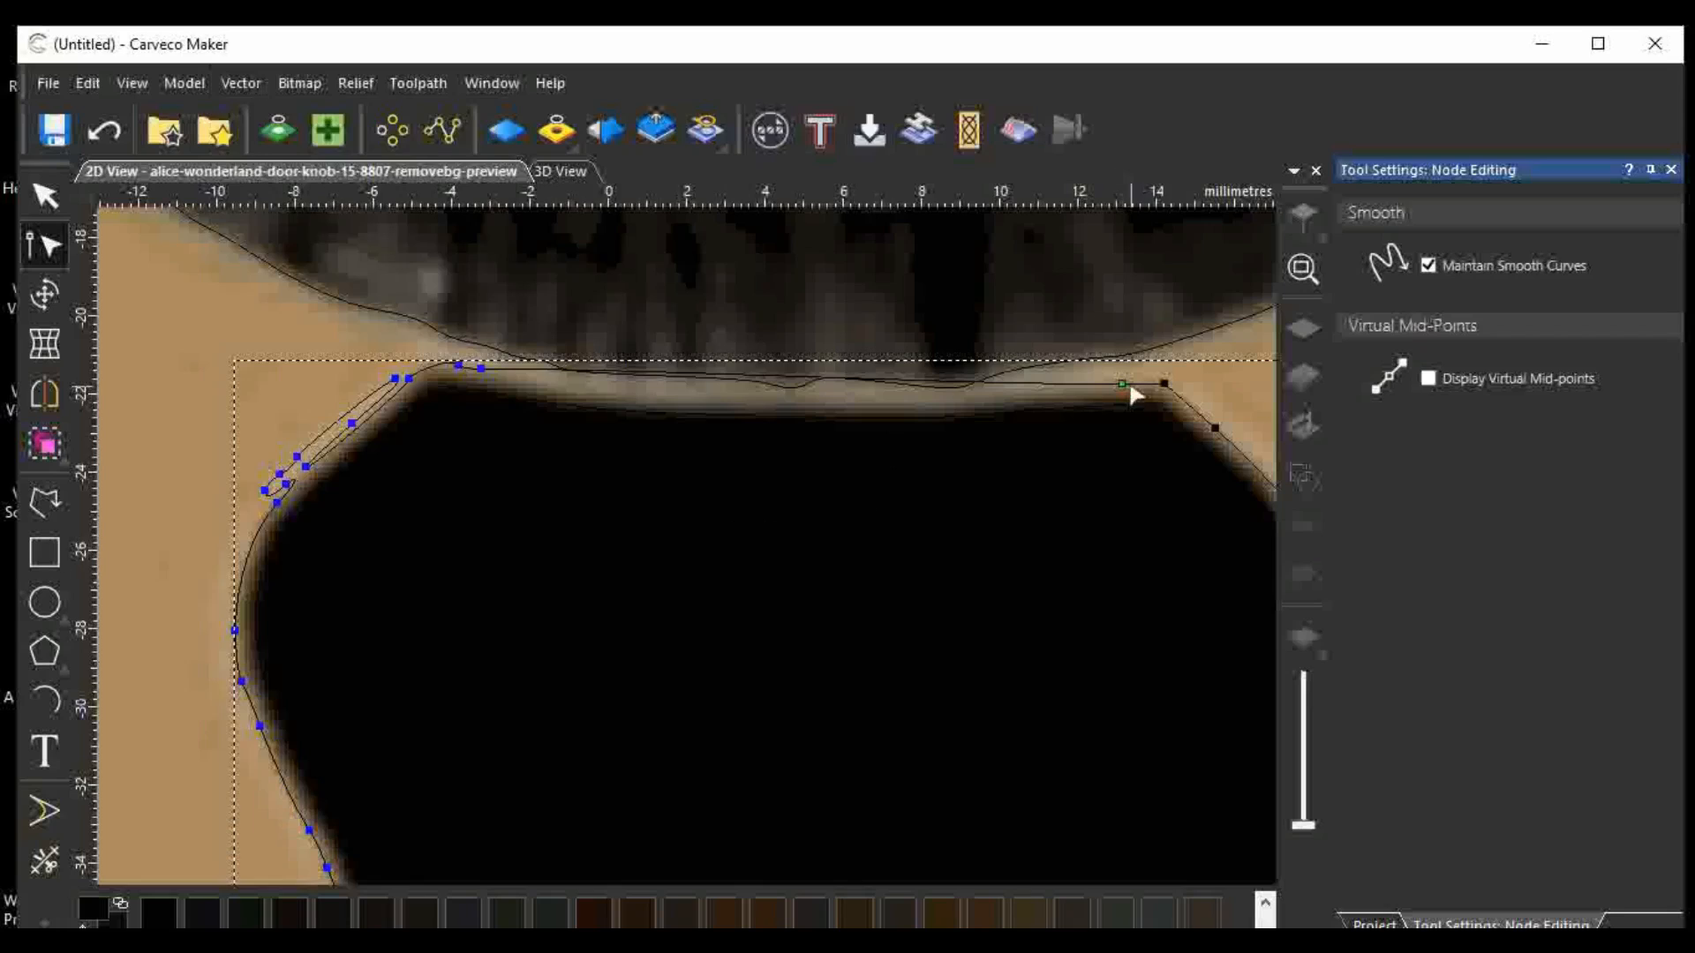
Move the mouth outline's upper right end node left and slightly down onto the black edge, and insert a node left of it.
drag(1121, 386, 943, 406)
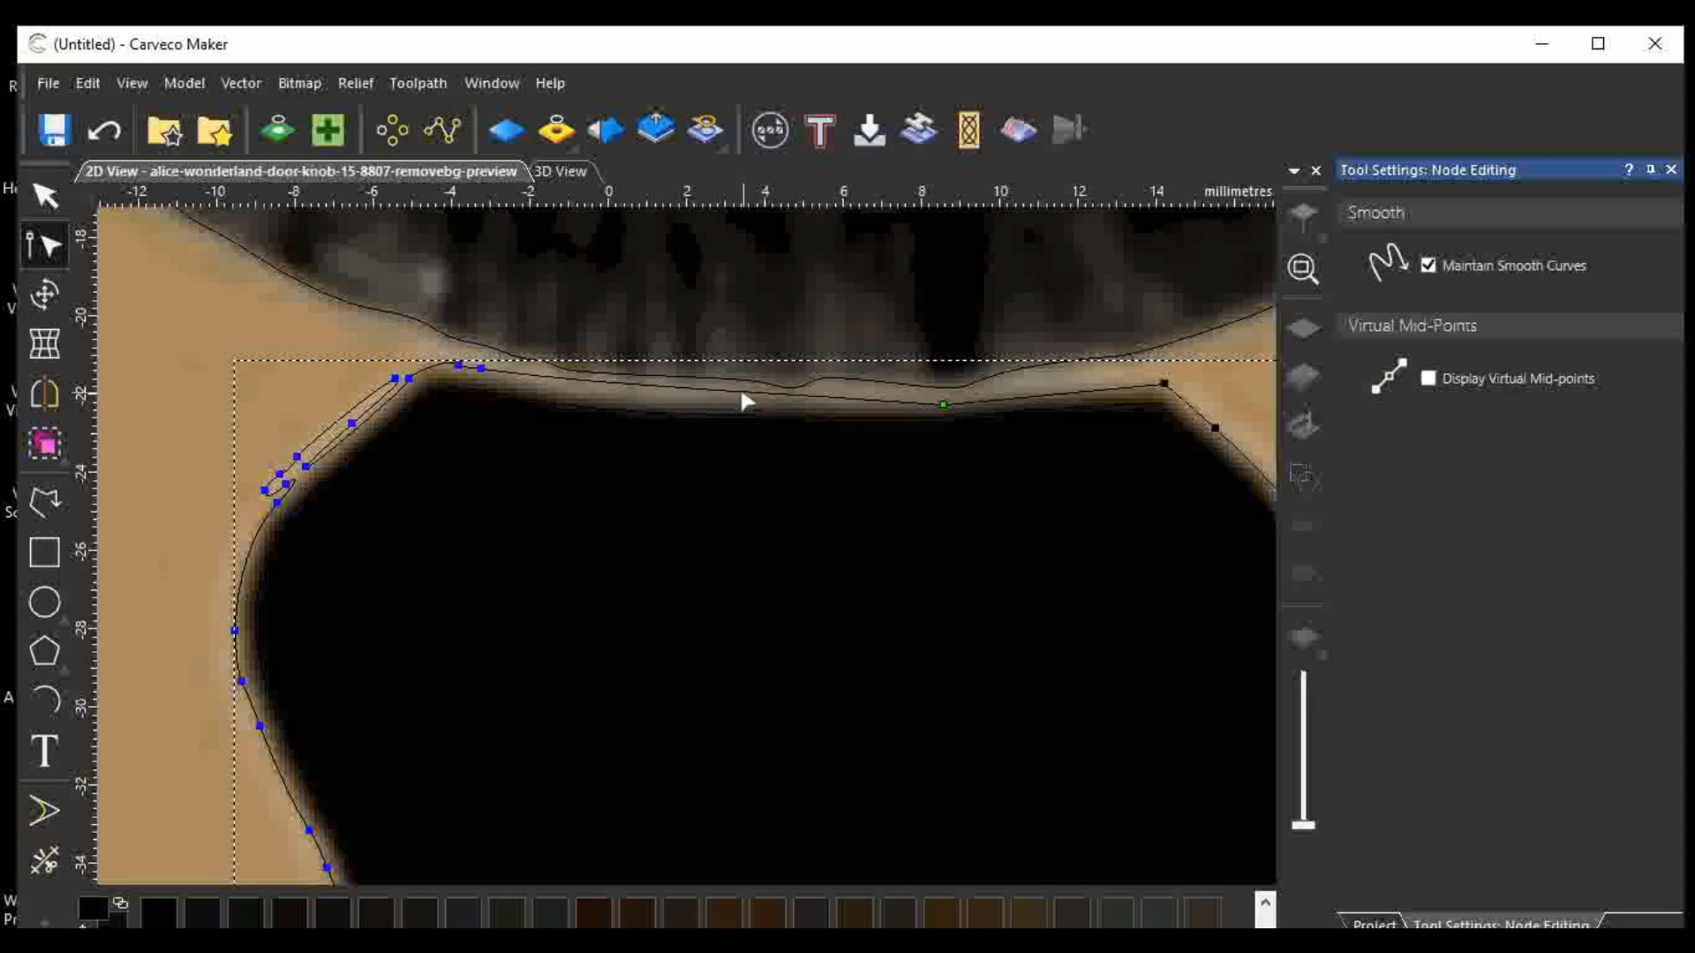
right_click(717, 402)
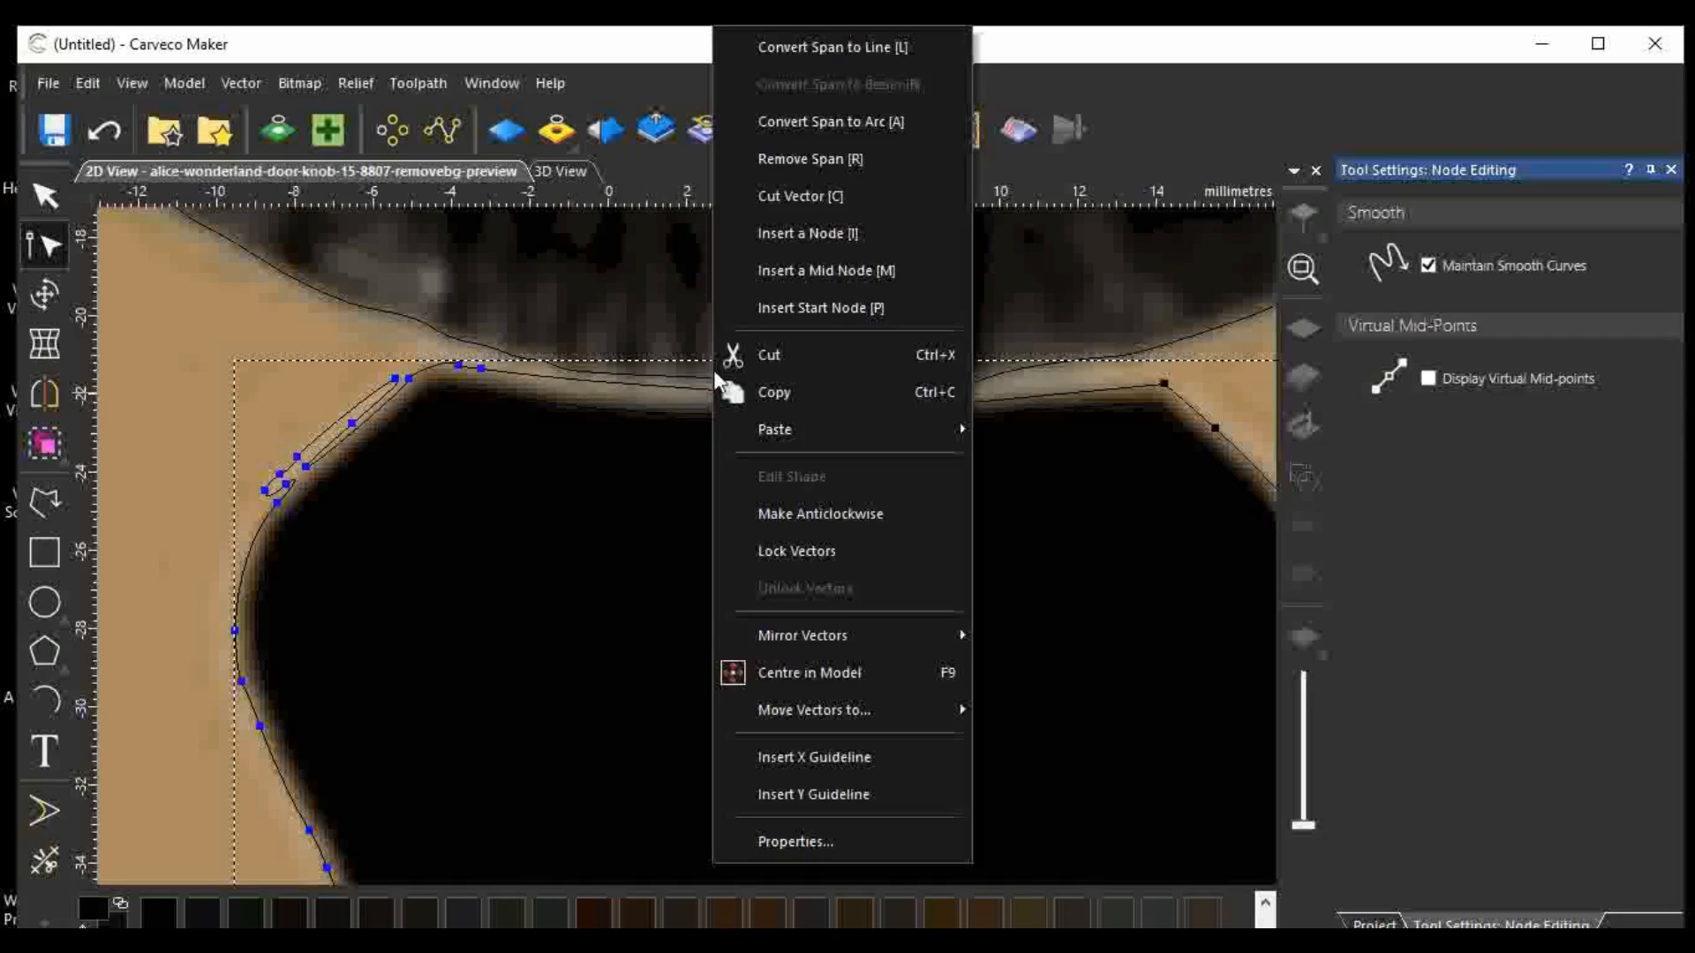
click(774, 238)
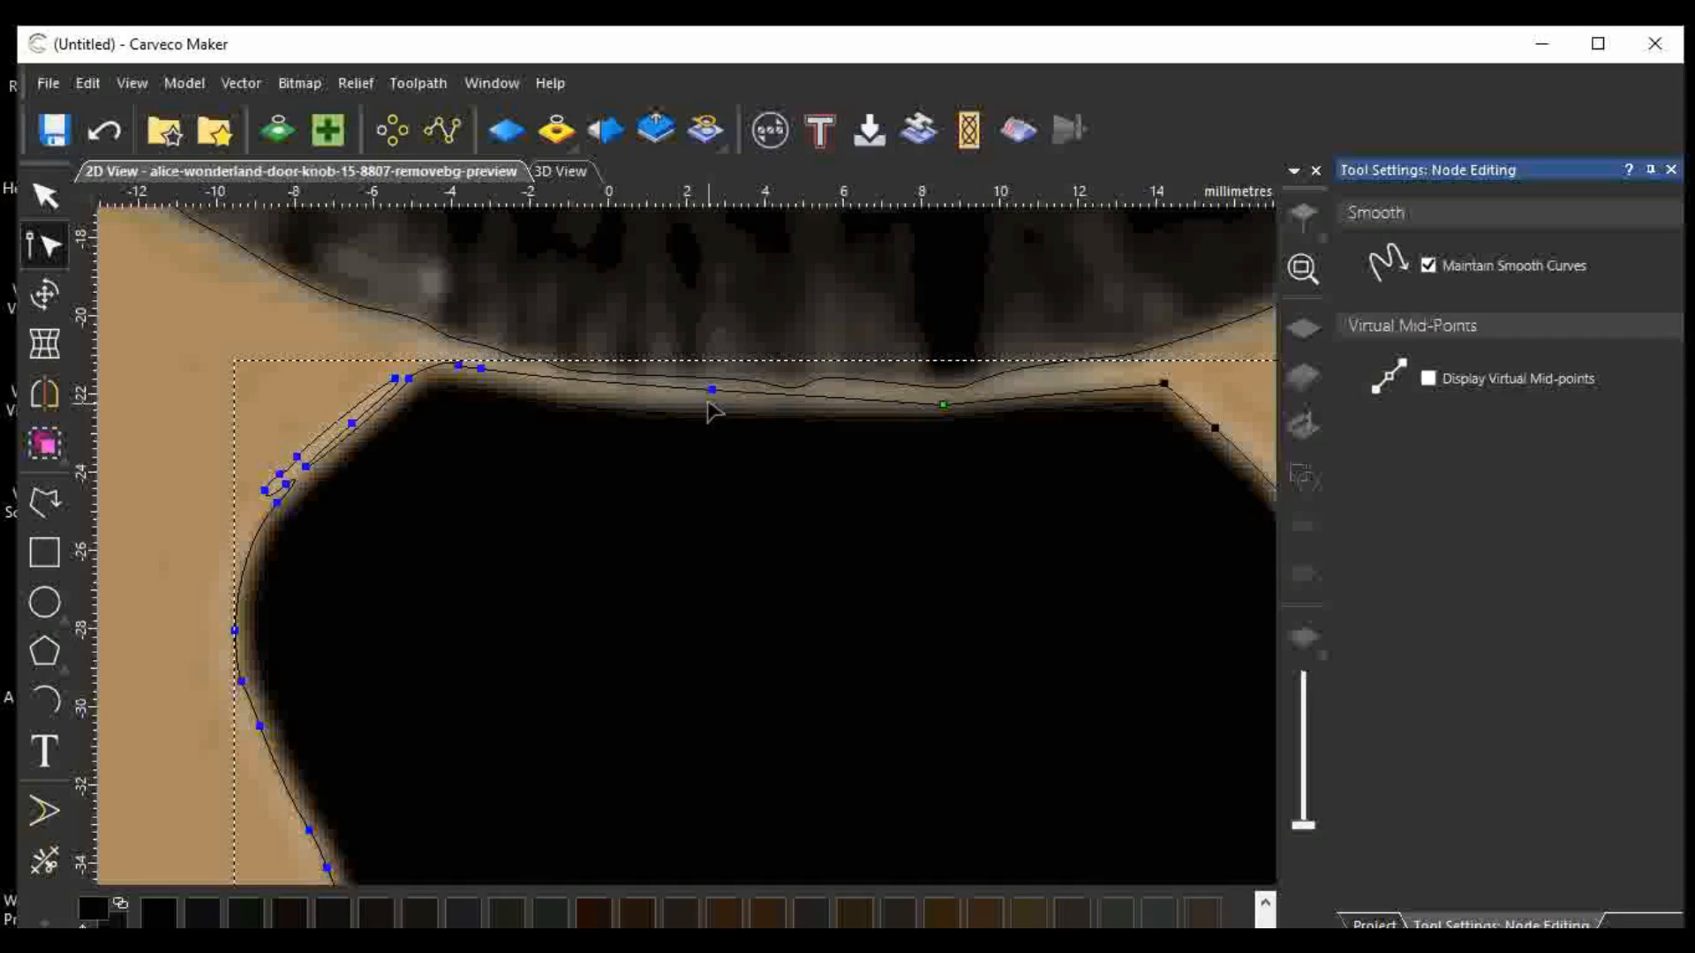
Move the node on the mouth's upper edge left along the black edge, and delete the jagged loop at the upper left corner.
drag(711, 390, 584, 394)
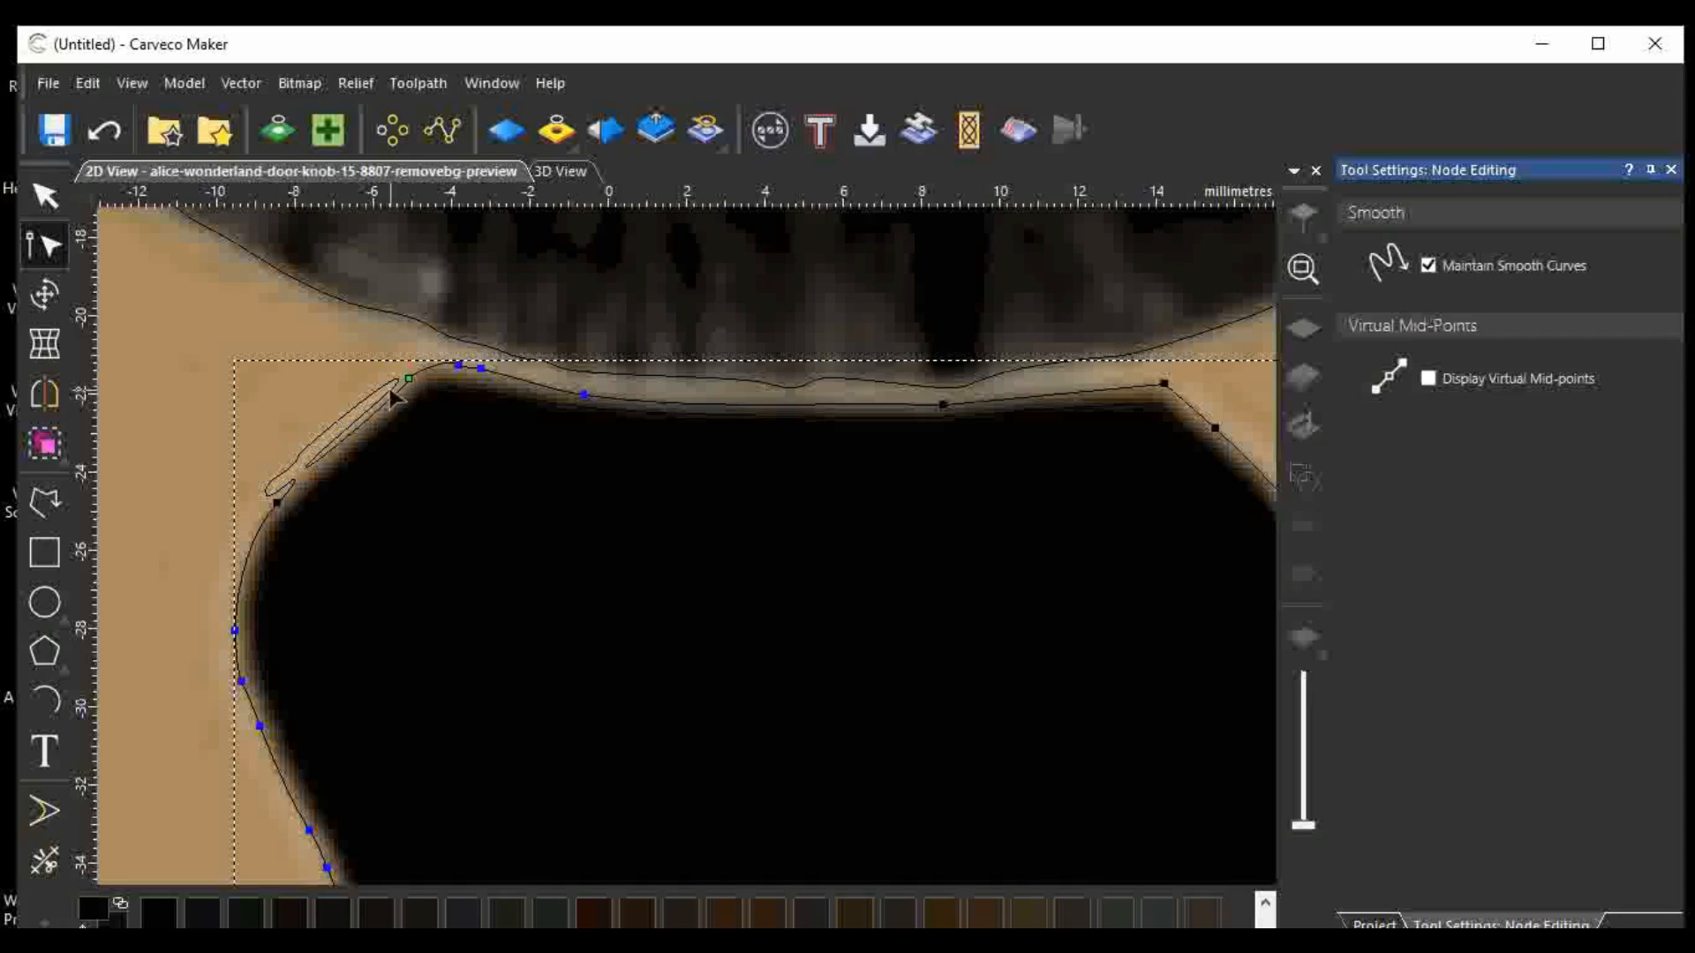
click(394, 399)
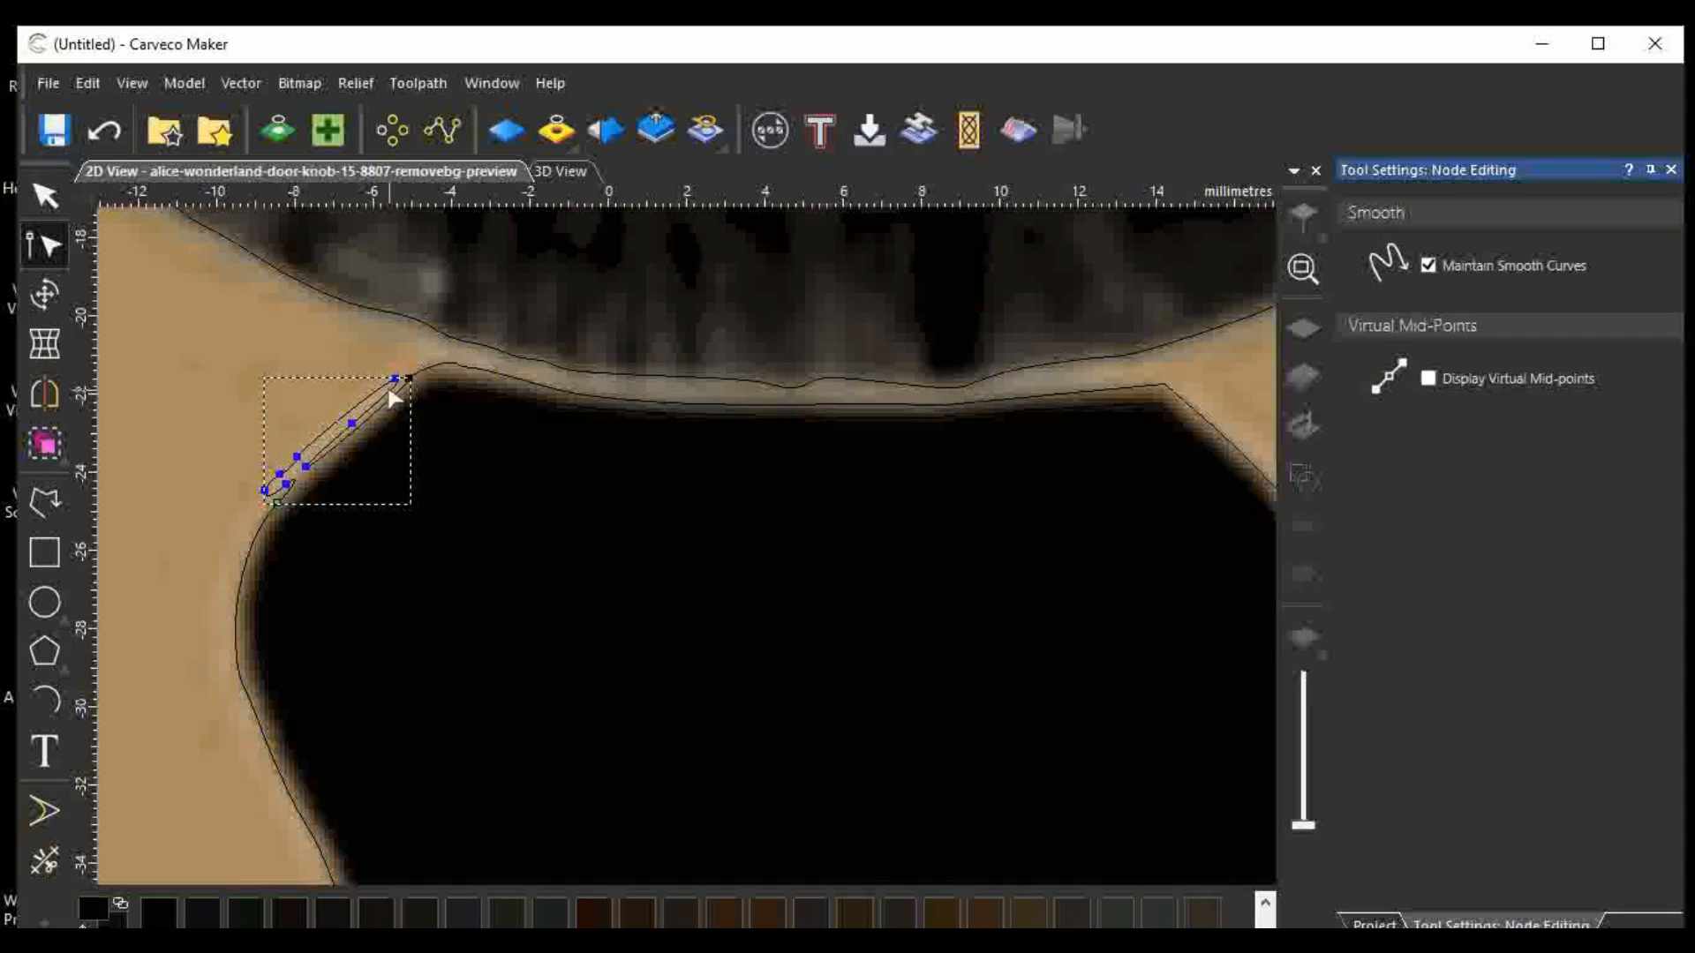
key(Delete)
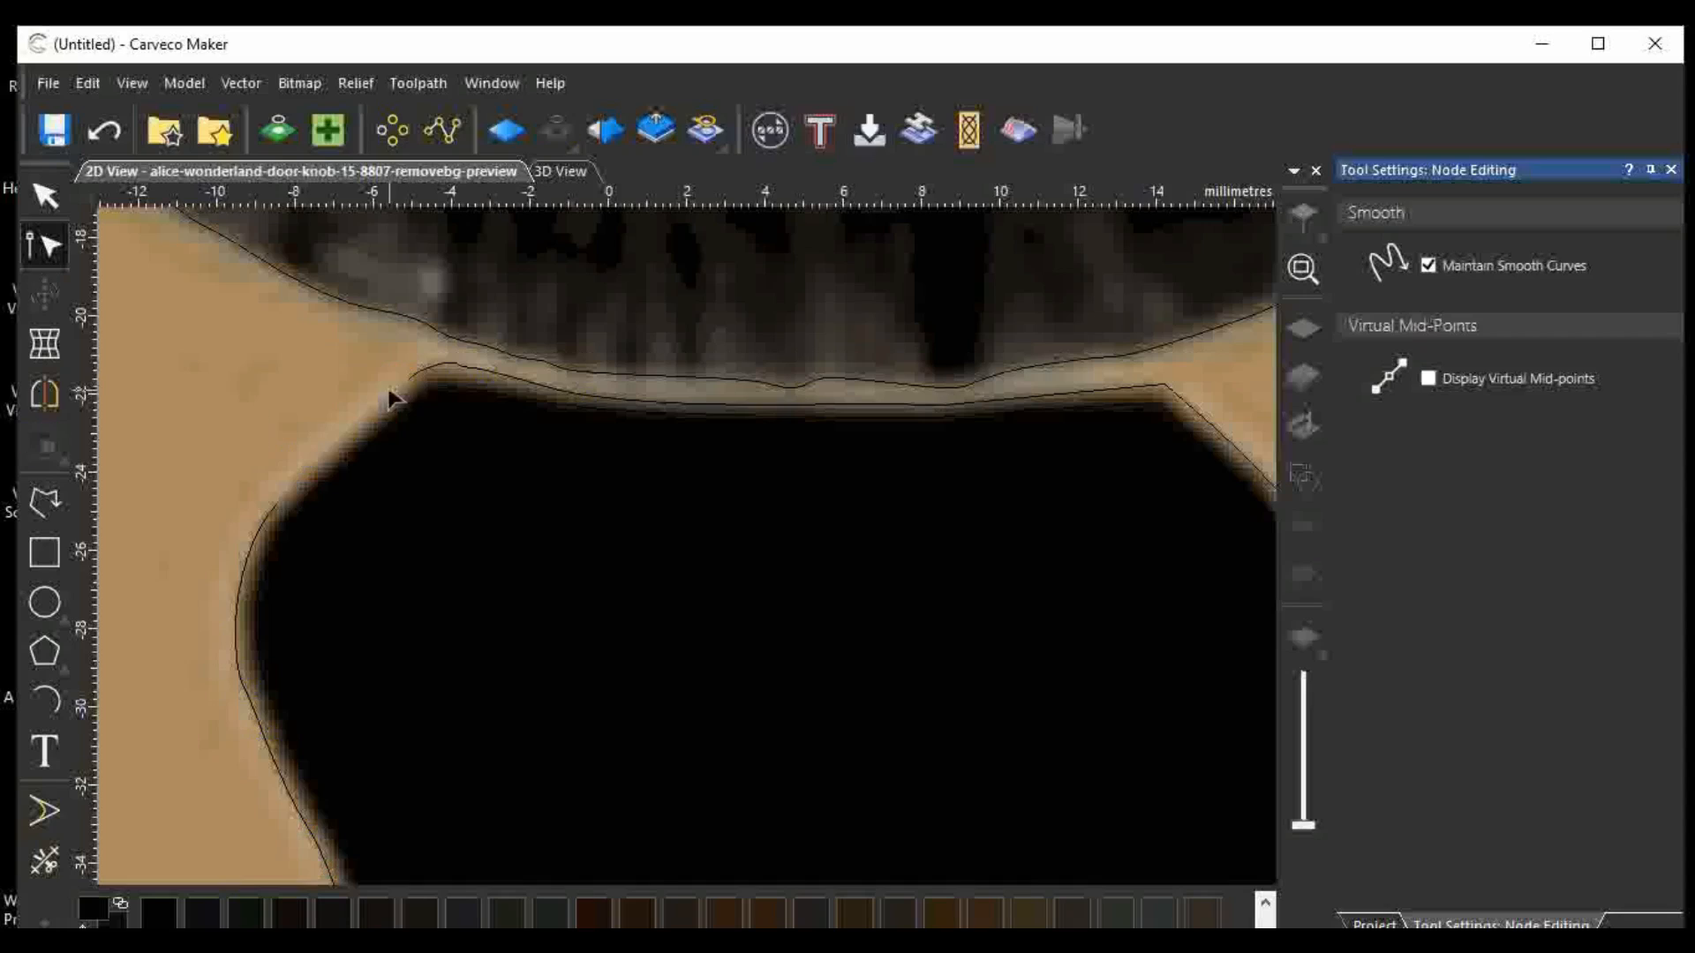
Close the gap at the mouth outline's upper left corner with a straight line.
click(437, 376)
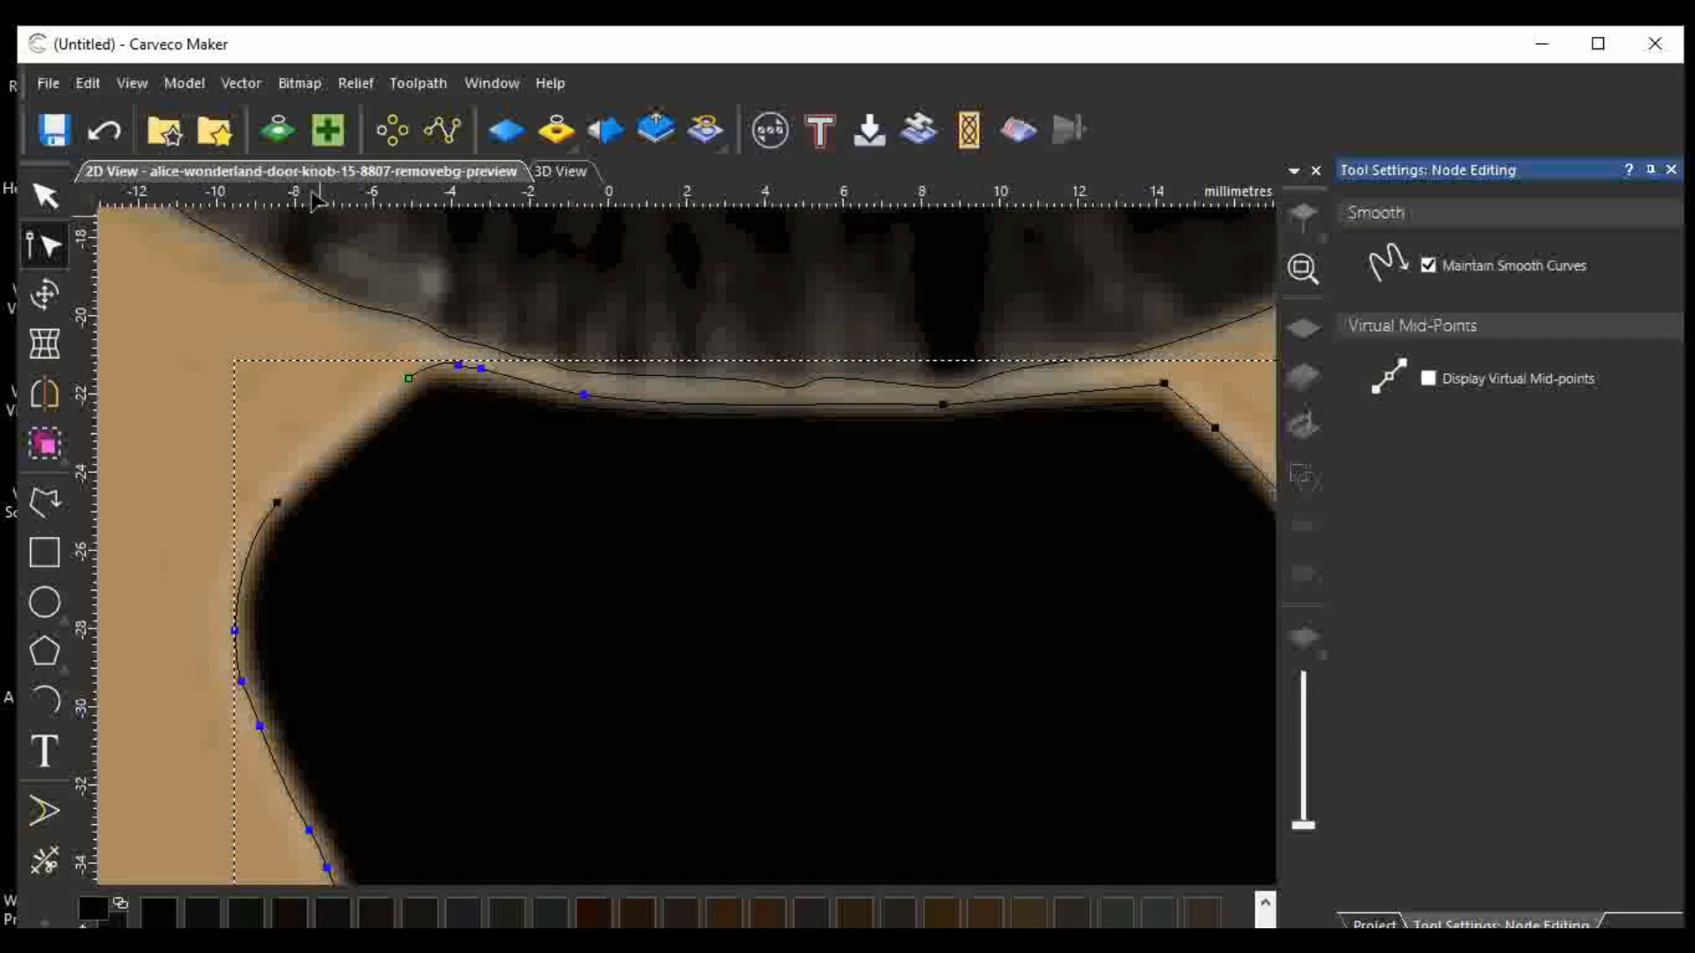
click(242, 81)
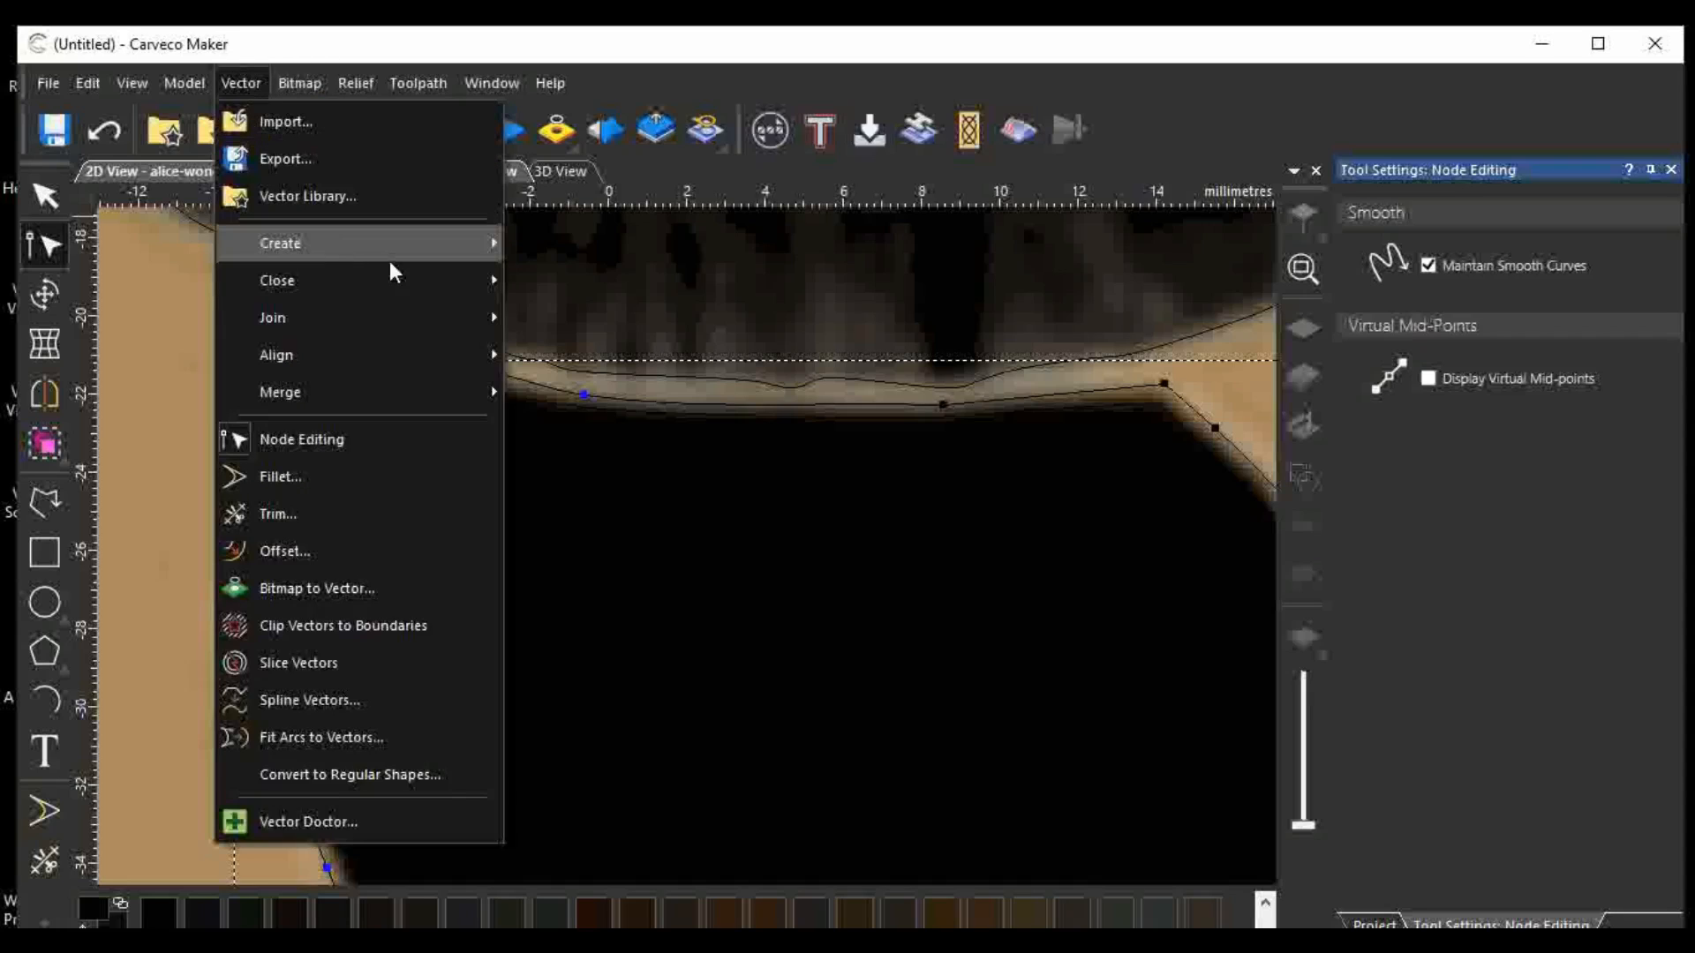
mouse_move(444, 279)
click(575, 318)
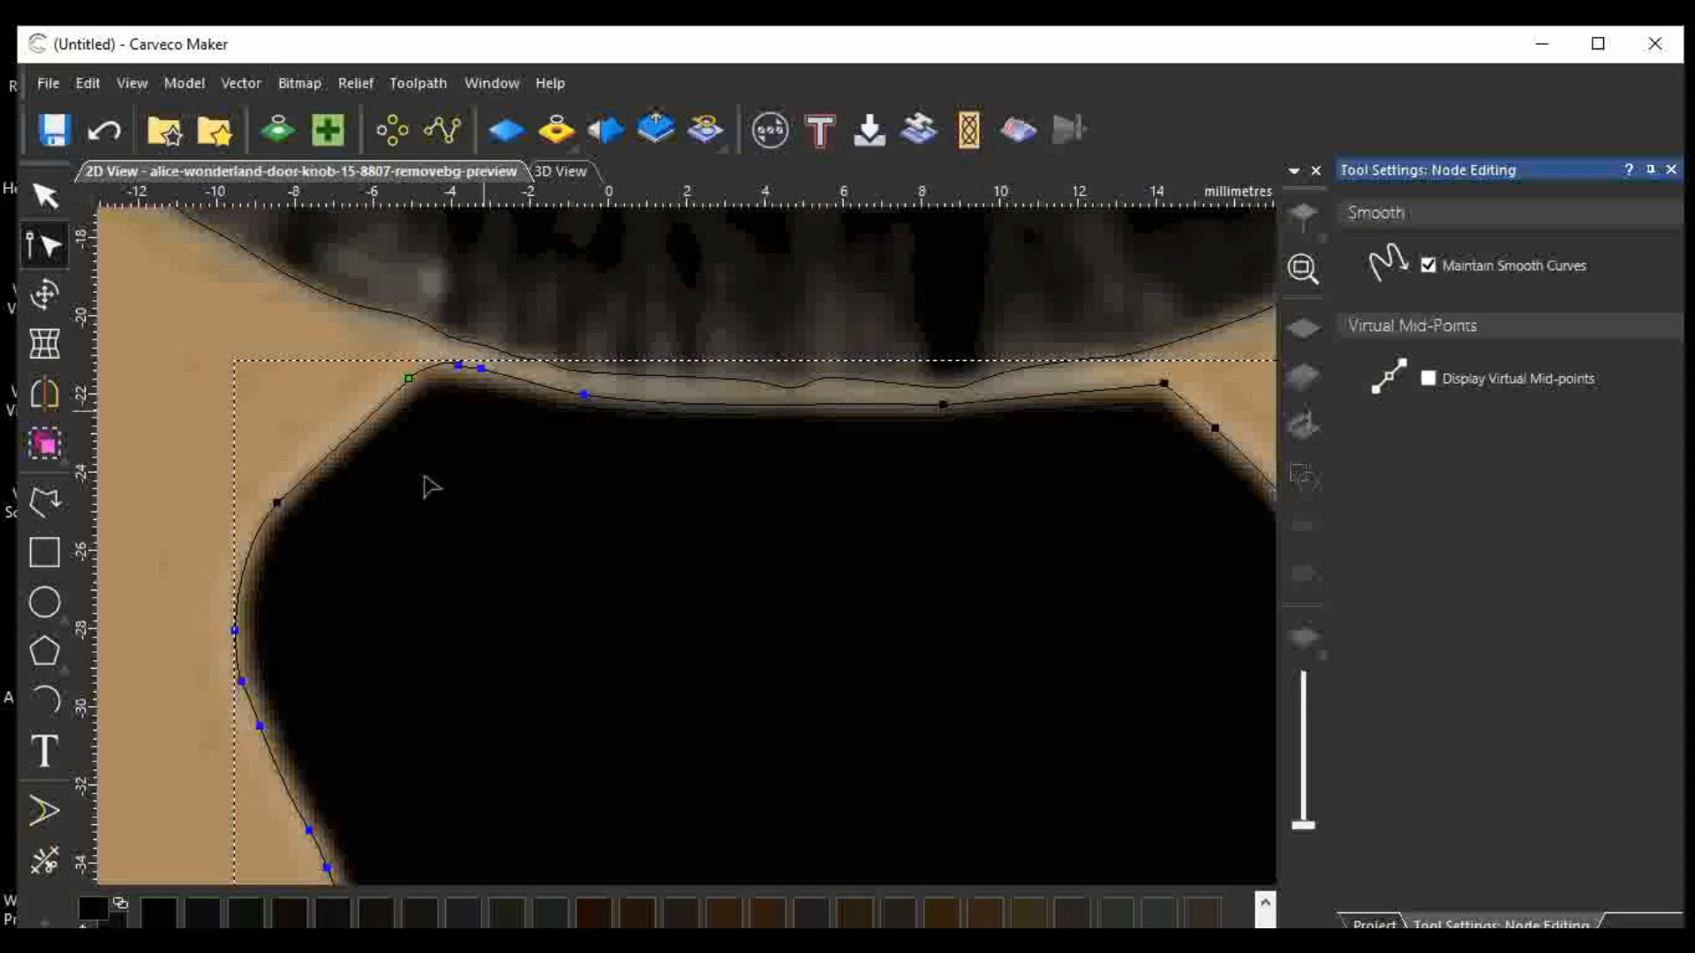
scroll(362, 618, down, 2)
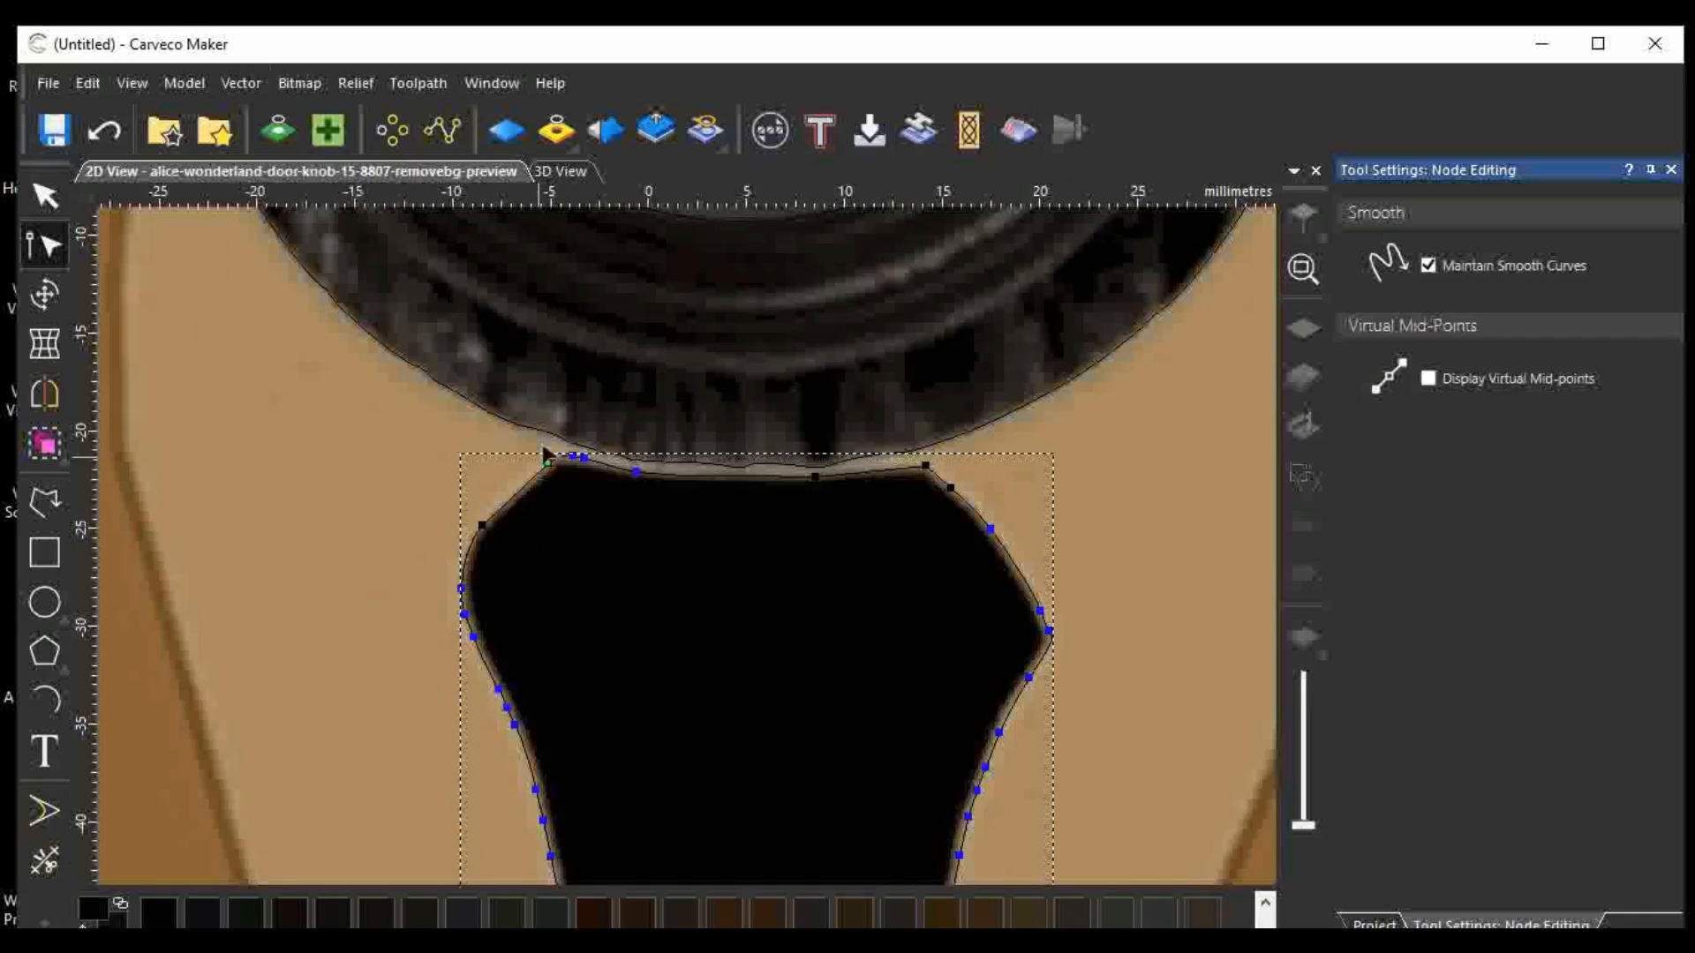
scroll(673, 783, down, 2)
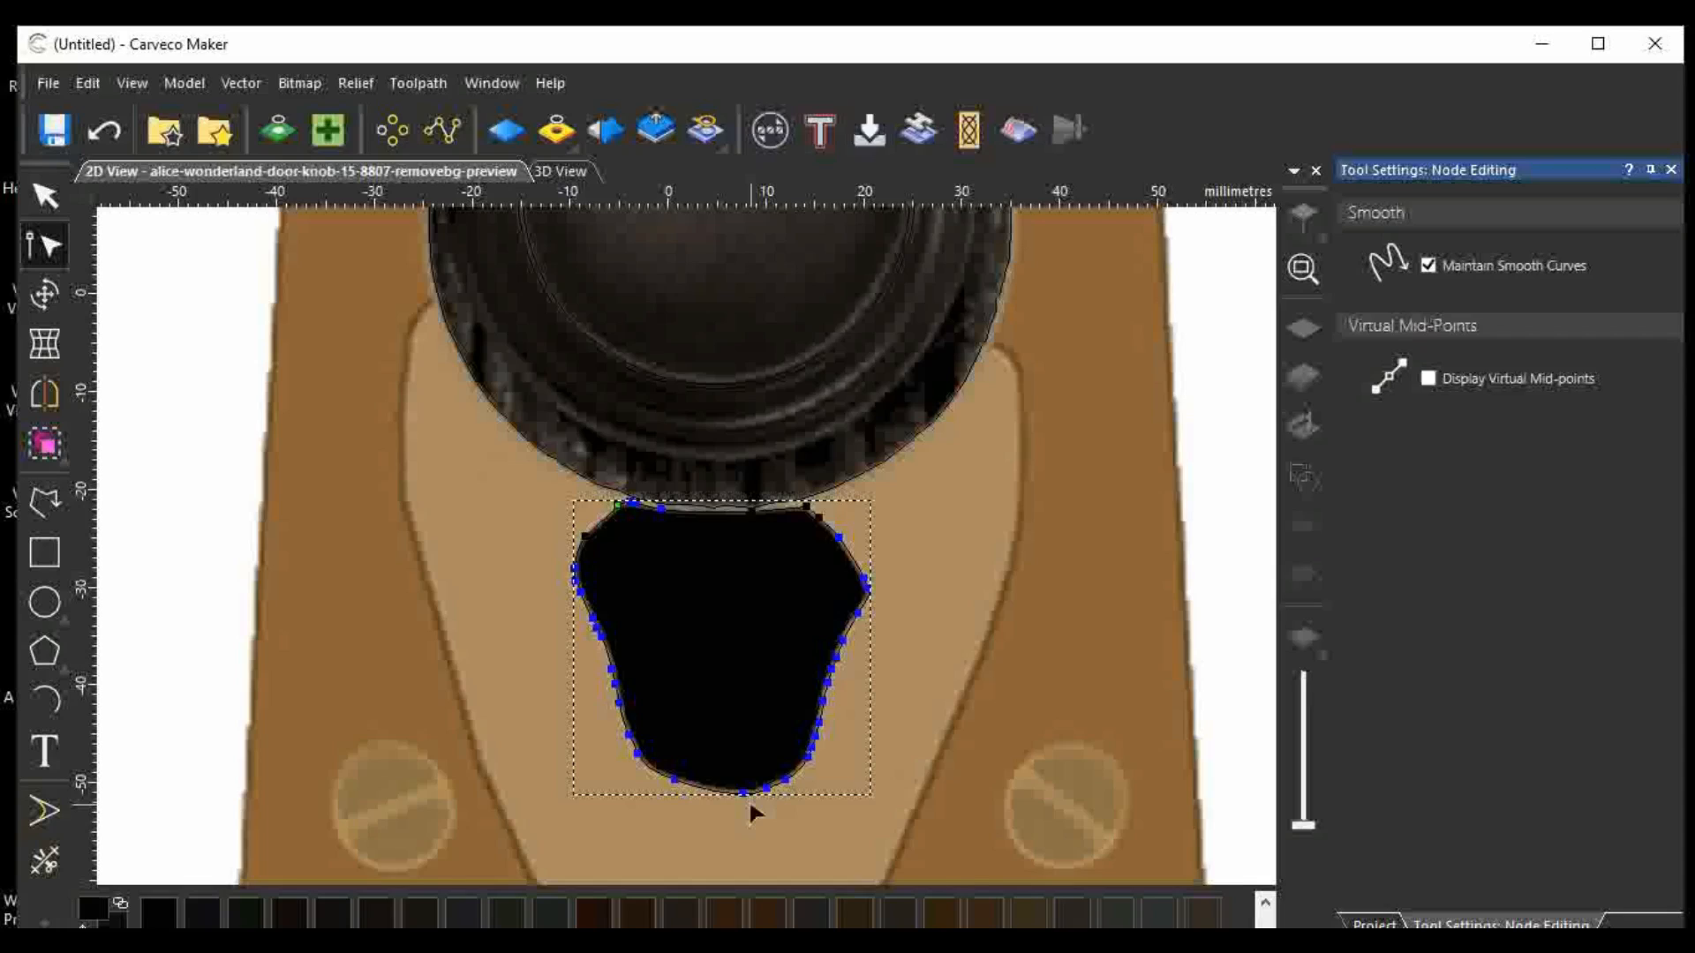
Undo the mouth outline edits back to before the muzzle vector was split, restoring the full muzzle outline.
click(103, 133)
click(103, 132)
click(103, 133)
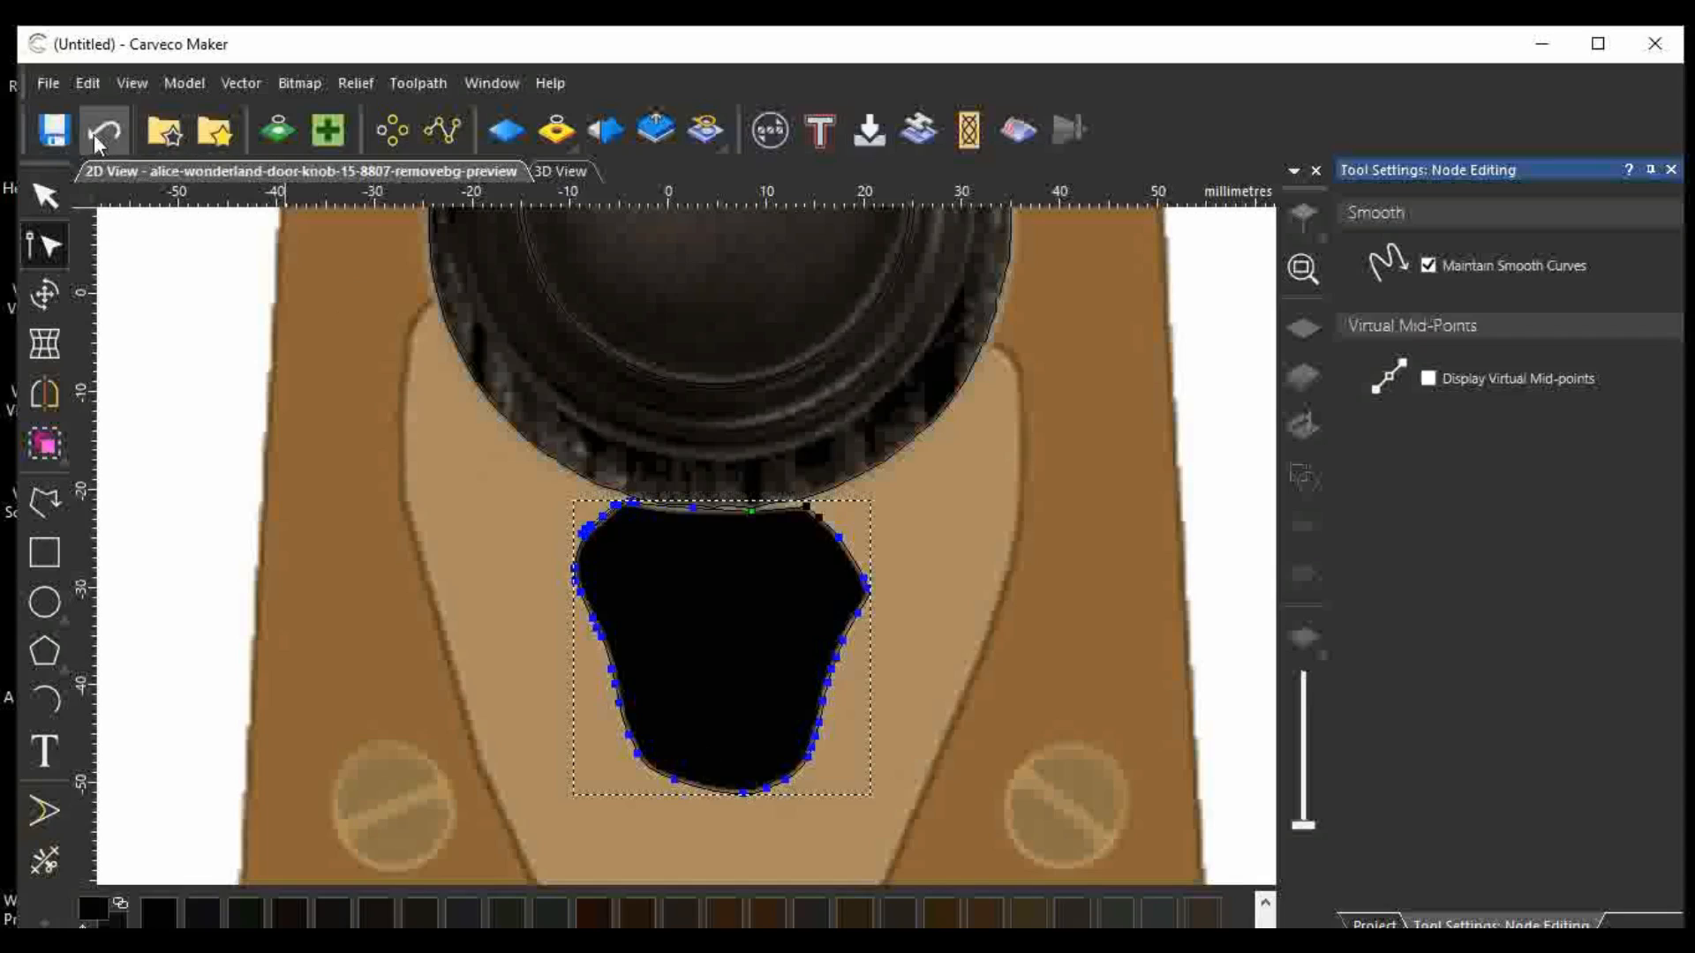
click(103, 132)
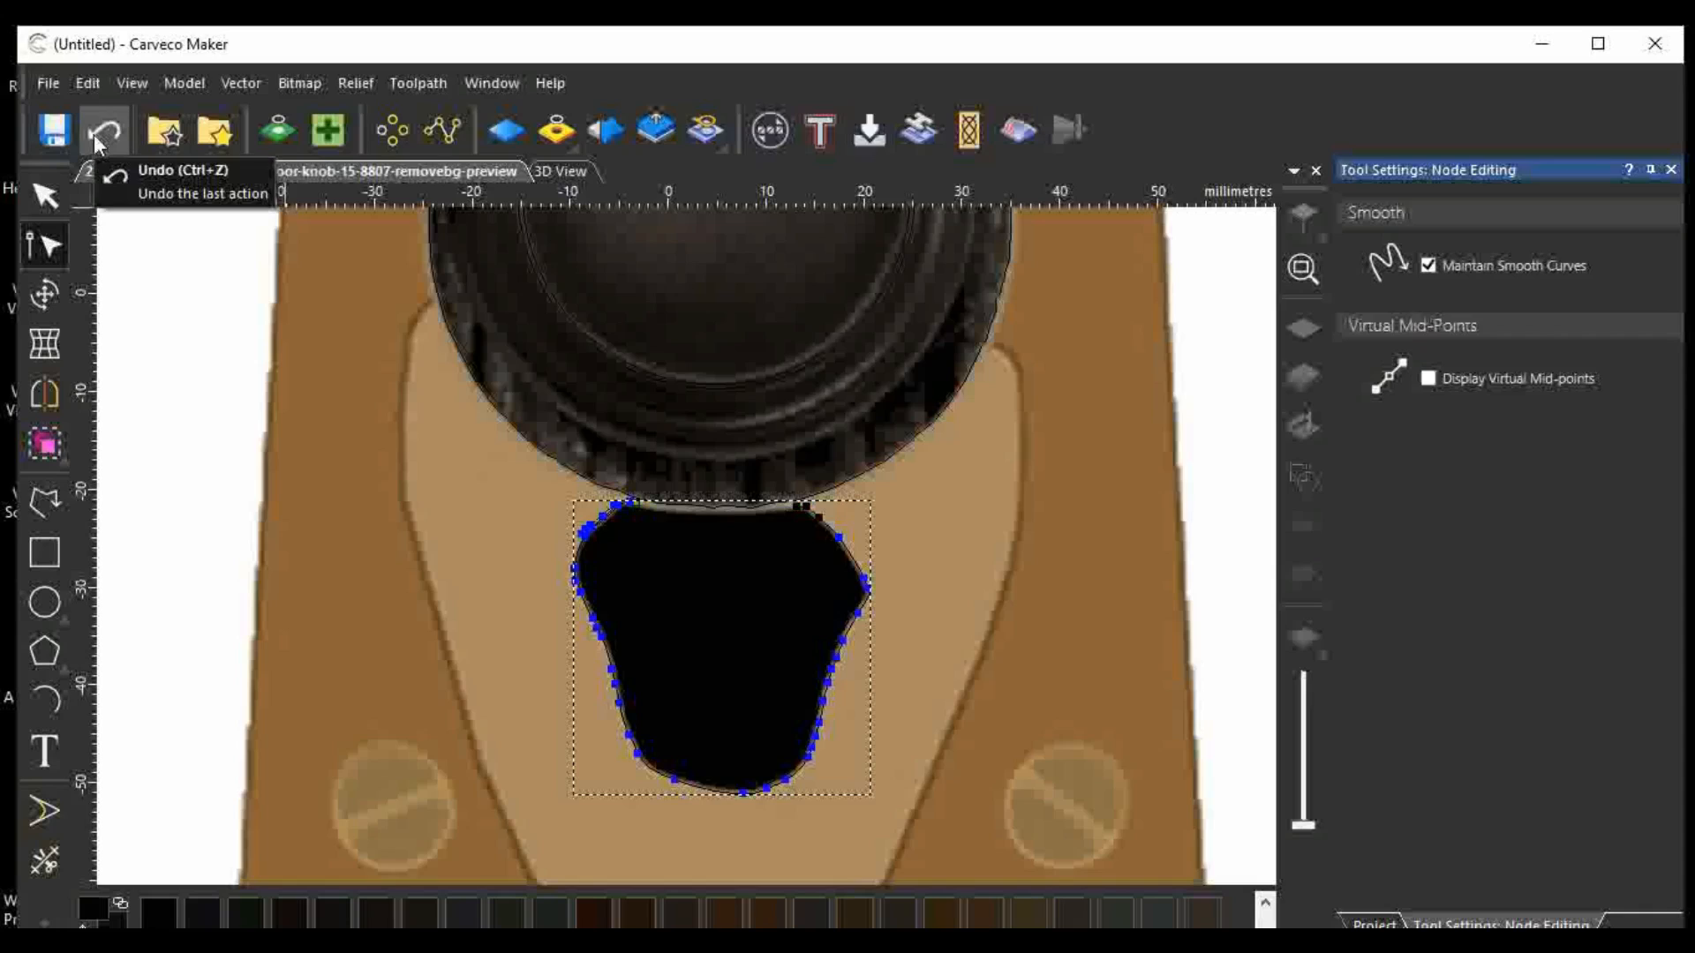
click(99, 137)
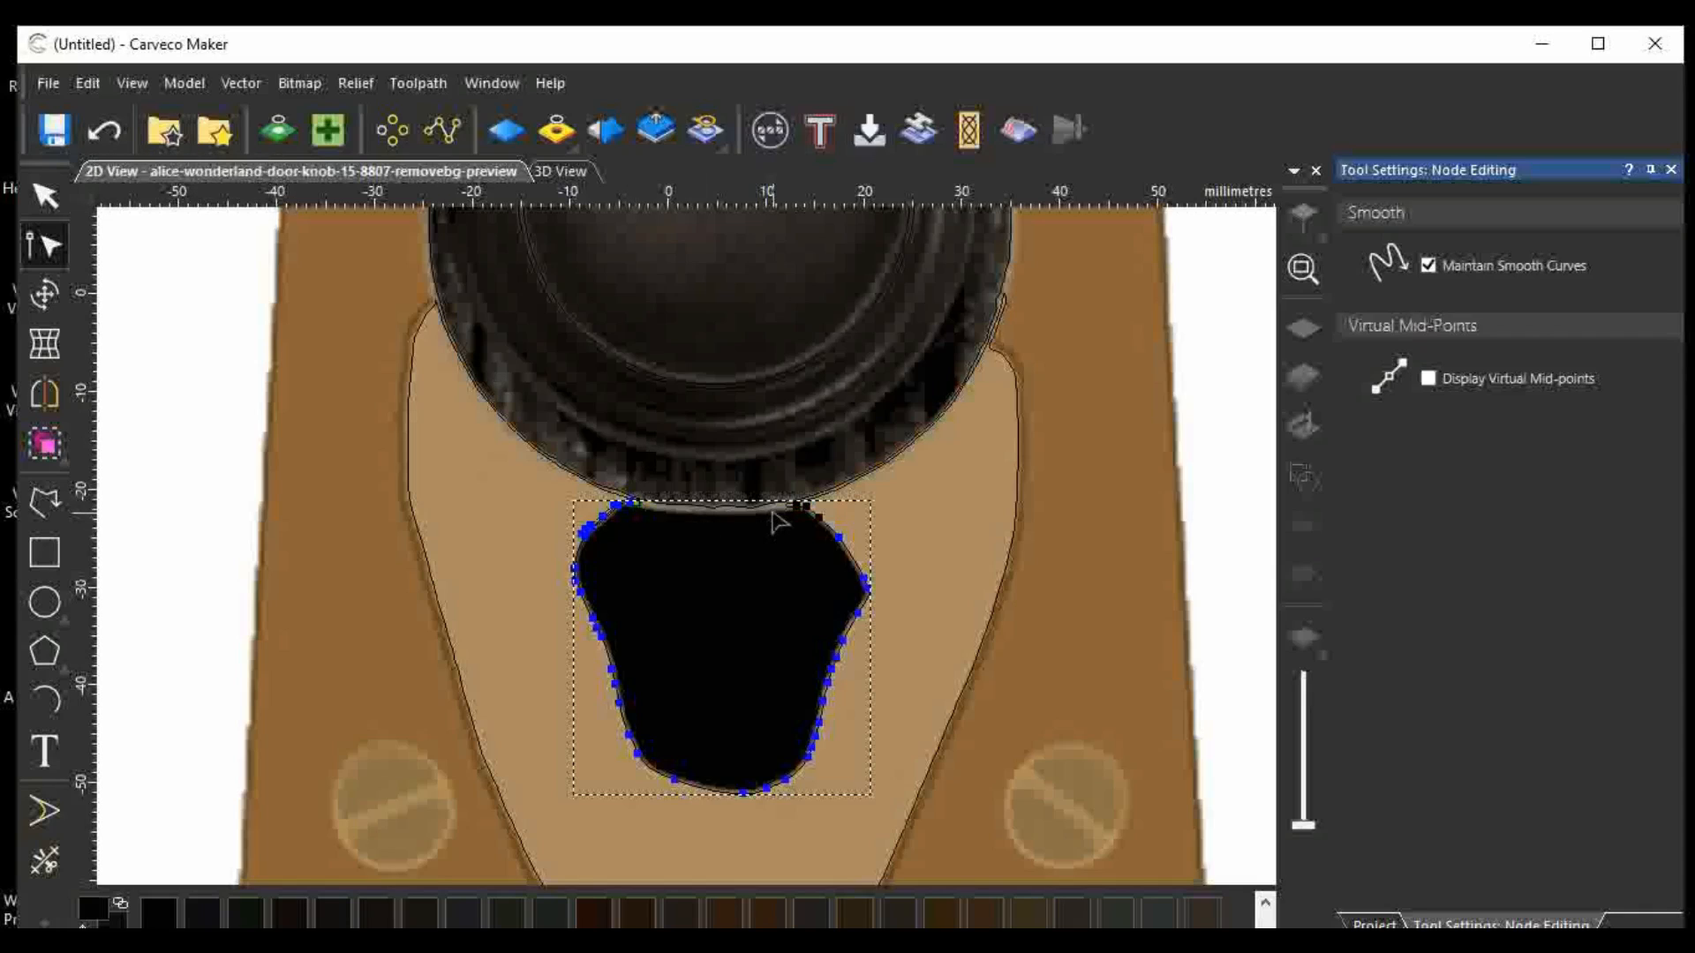
scroll(775, 522, up, 2)
scroll(775, 522, up, 2)
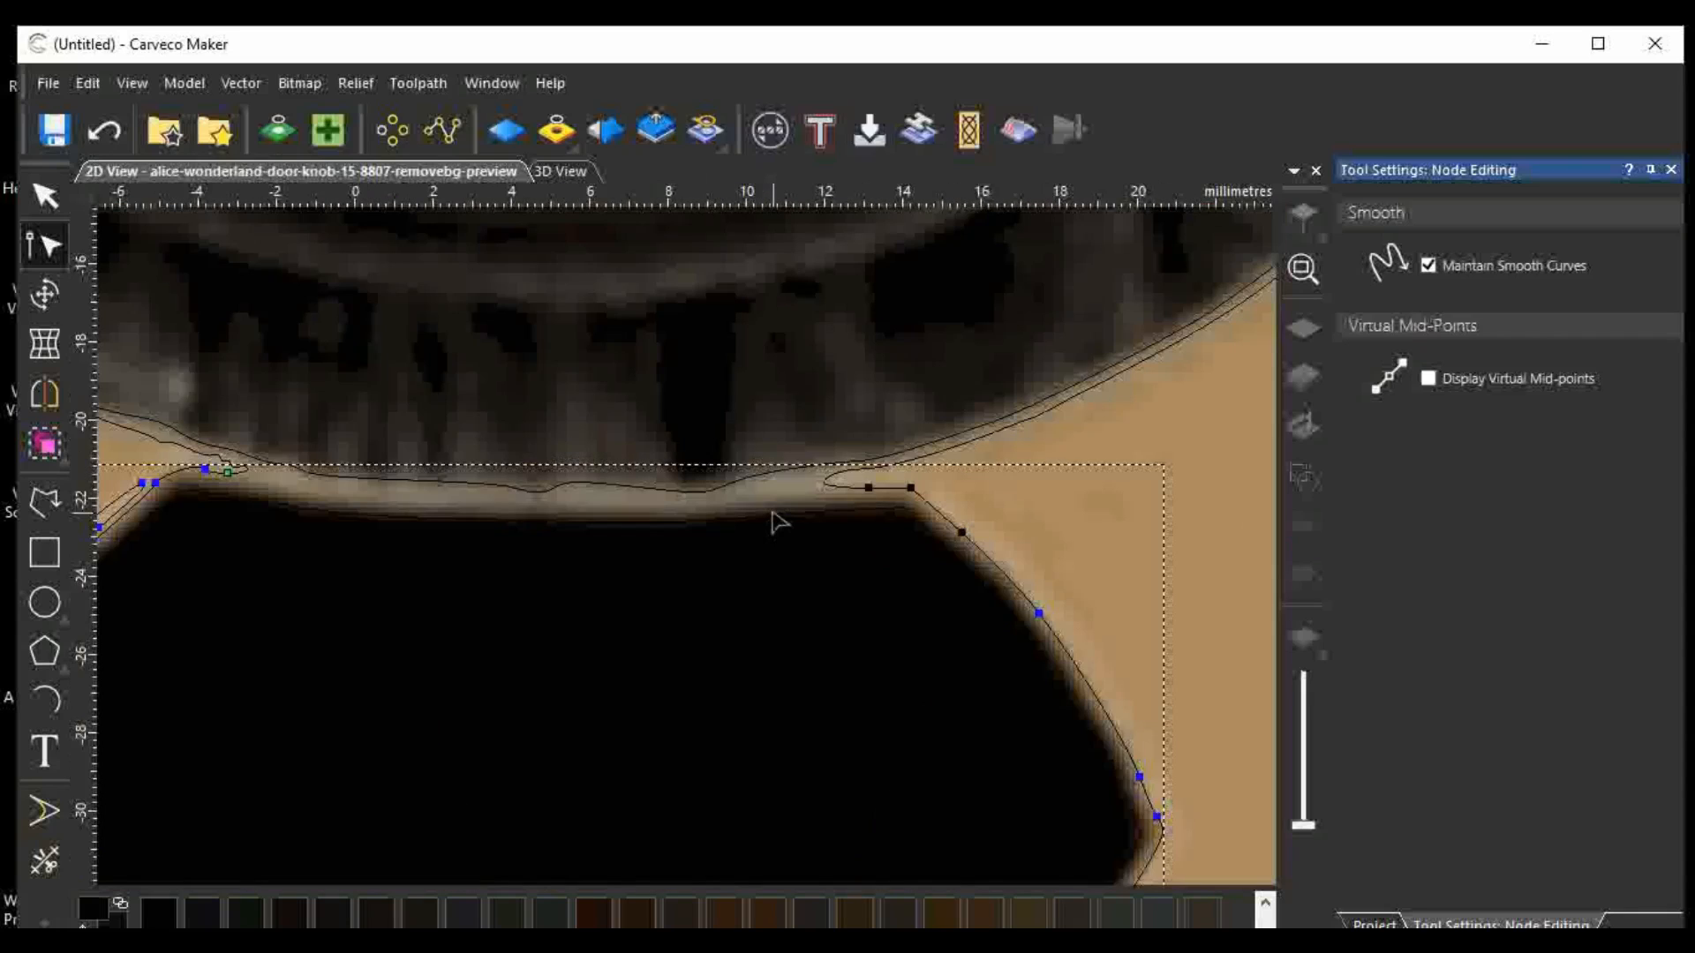
click(90, 81)
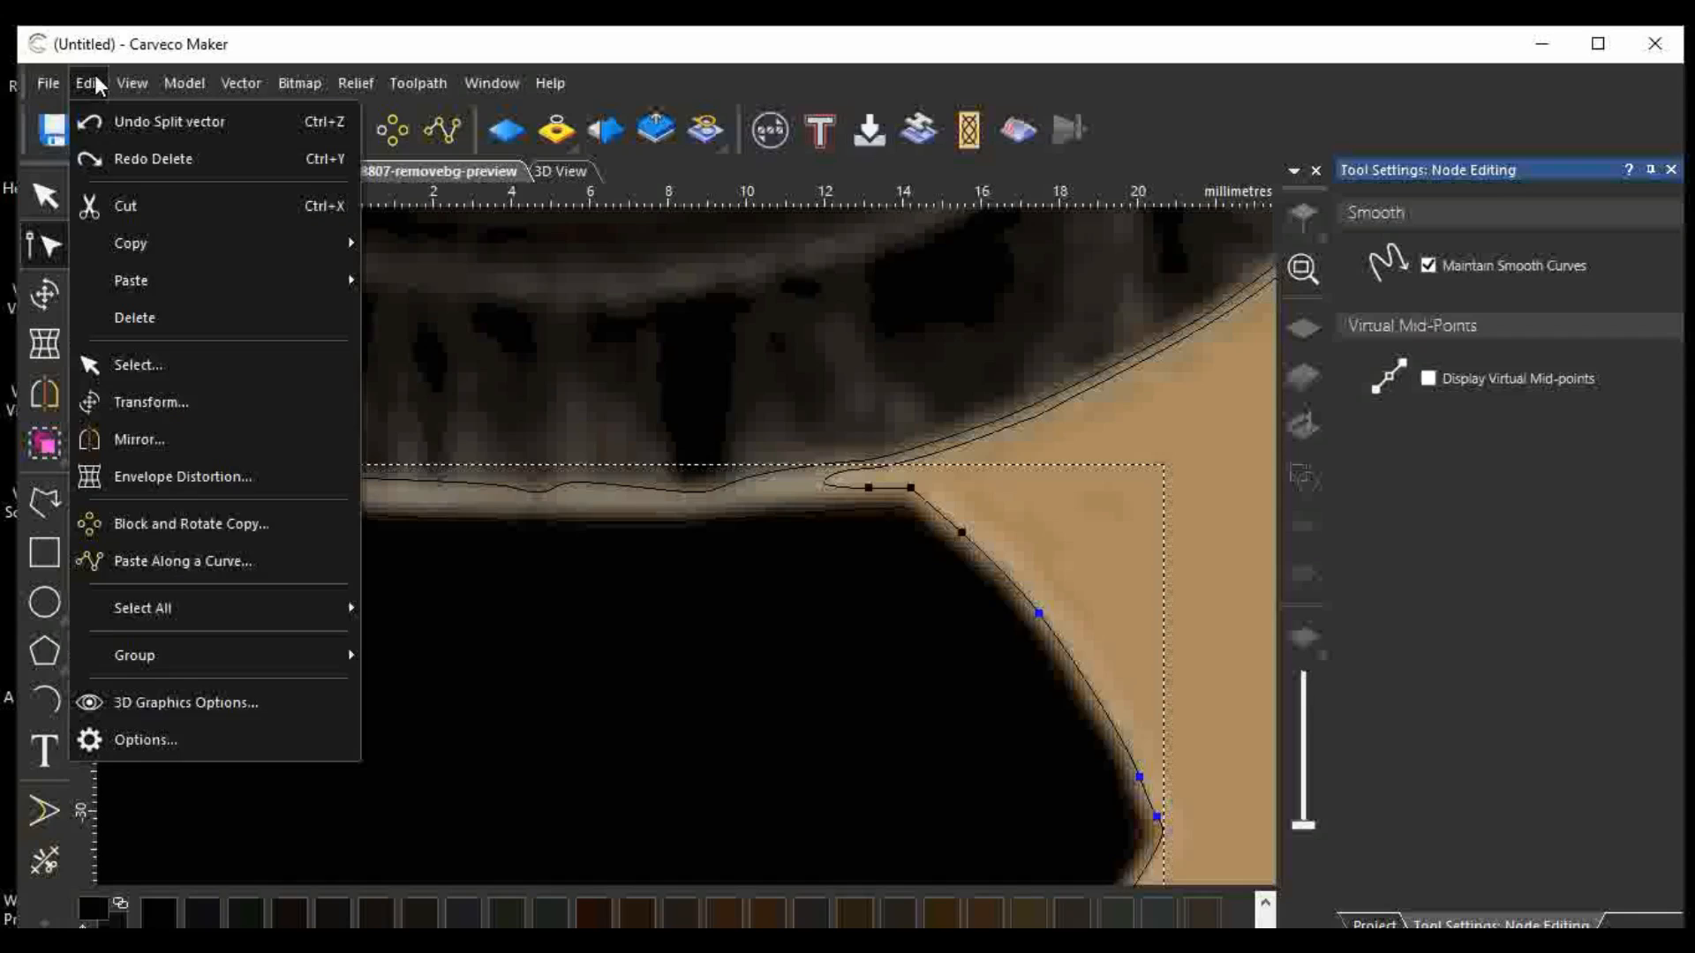
click(125, 123)
click(88, 82)
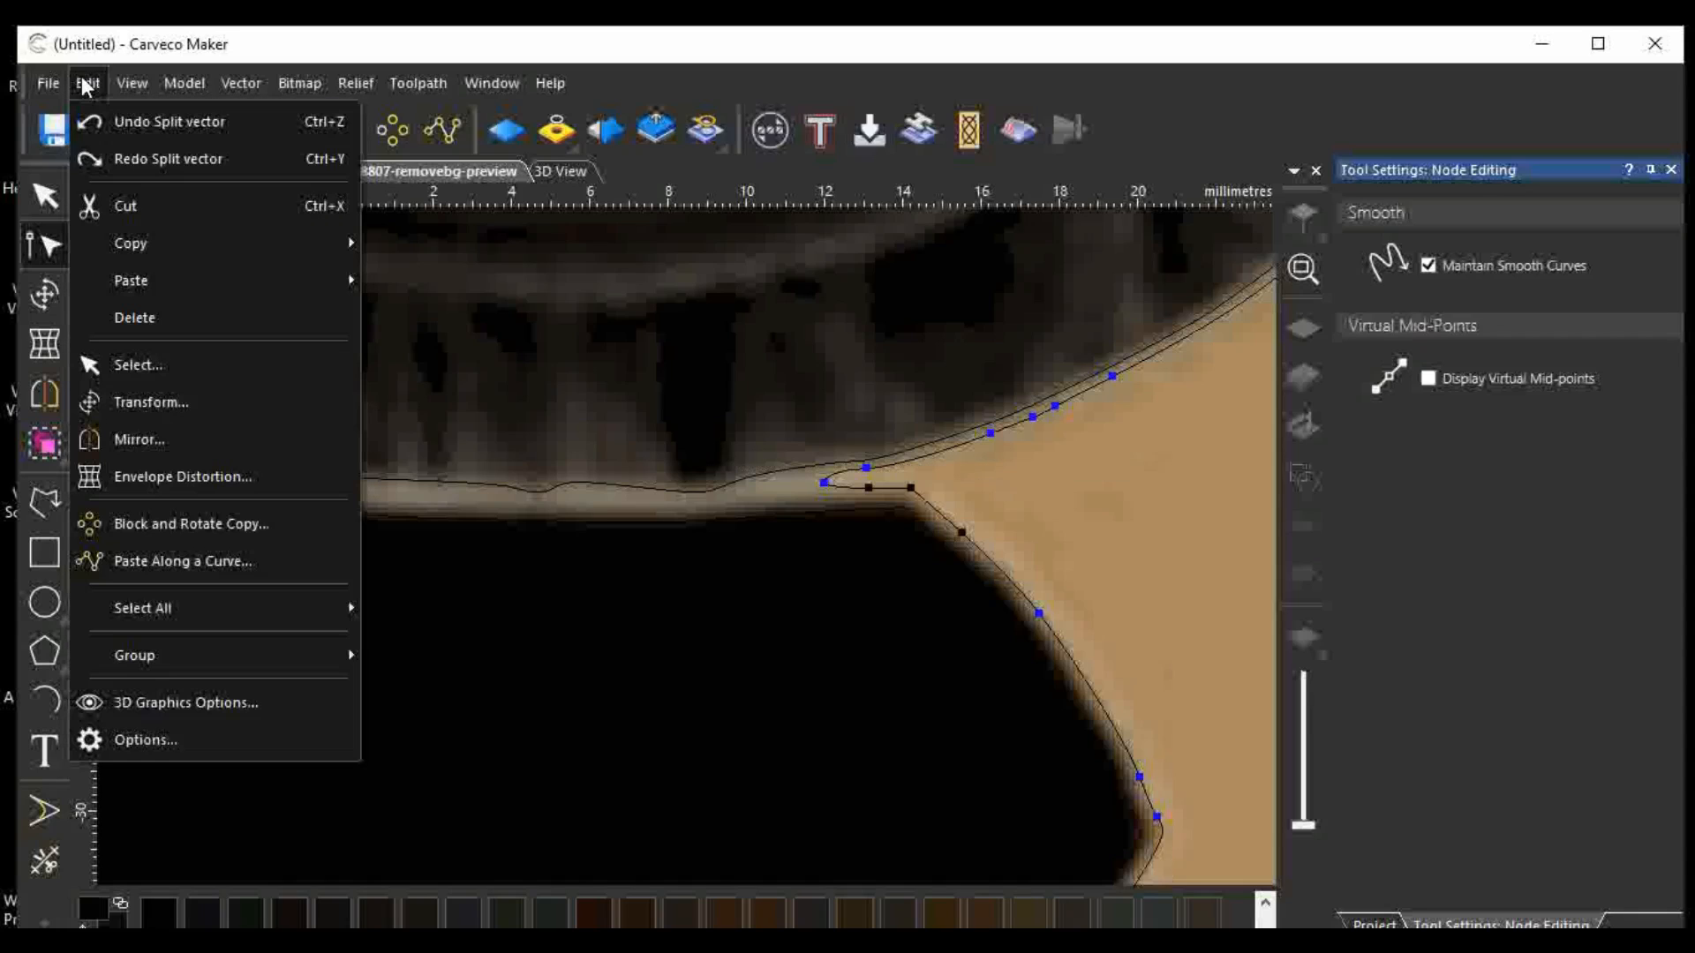
click(148, 123)
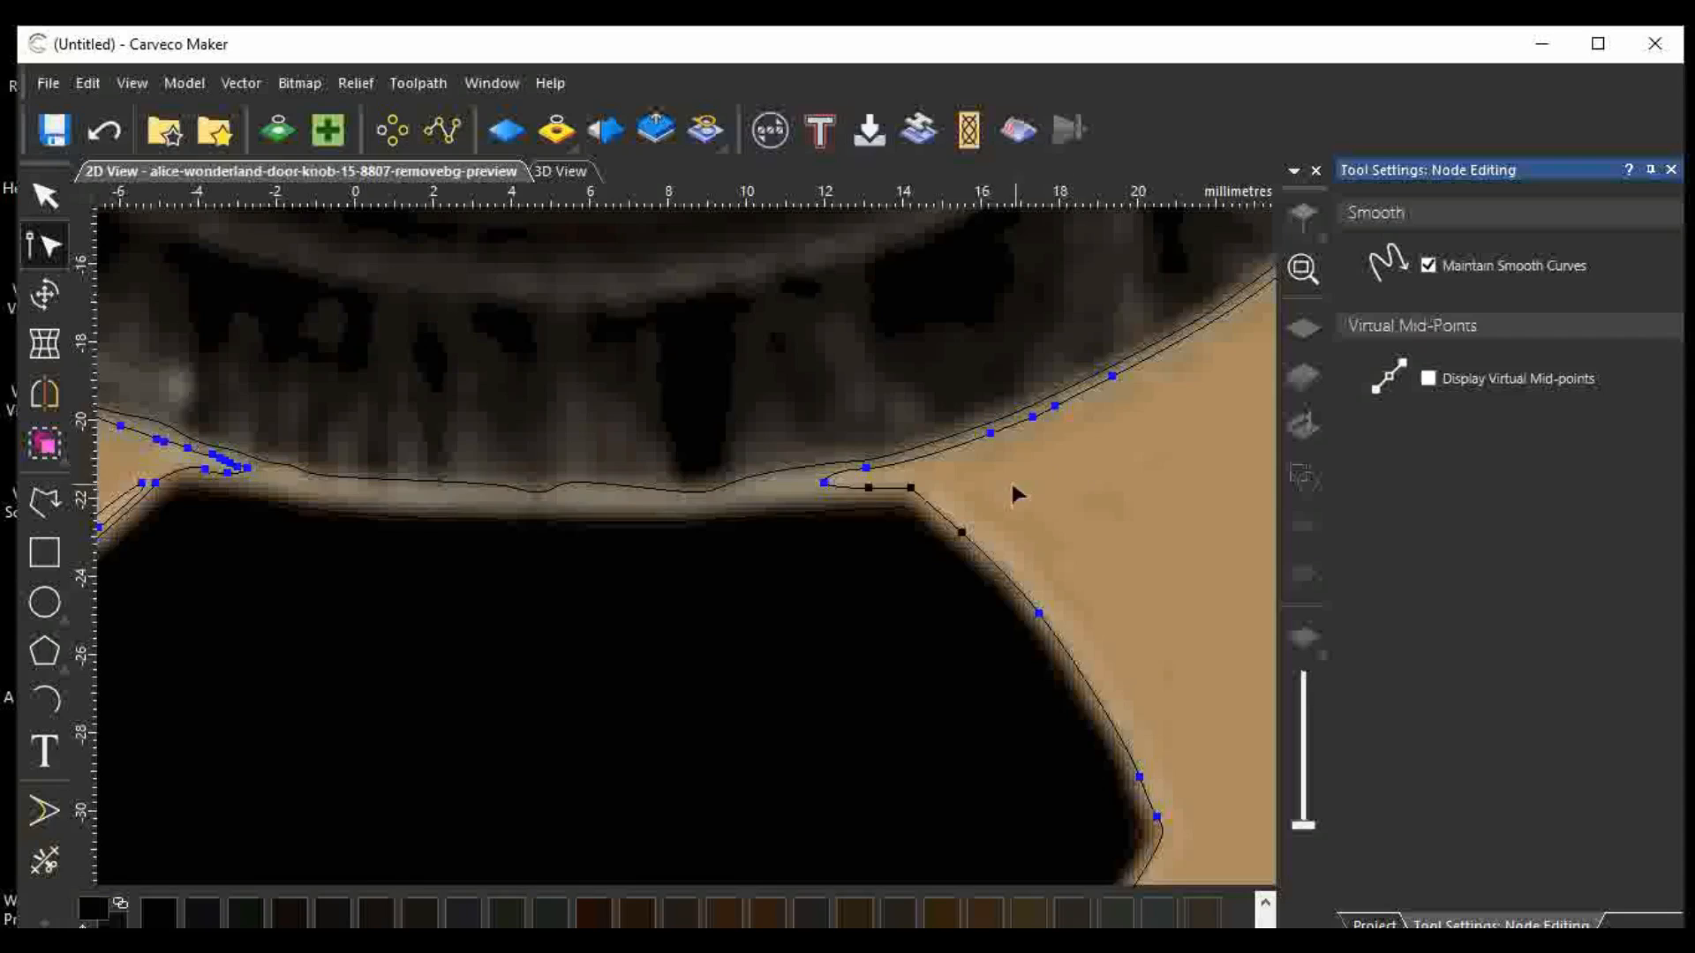
Cut the muzzle vector at the narrow neck of its upper right tip and delete the thin sliver beside the nose.
scroll(807, 439, down, 4)
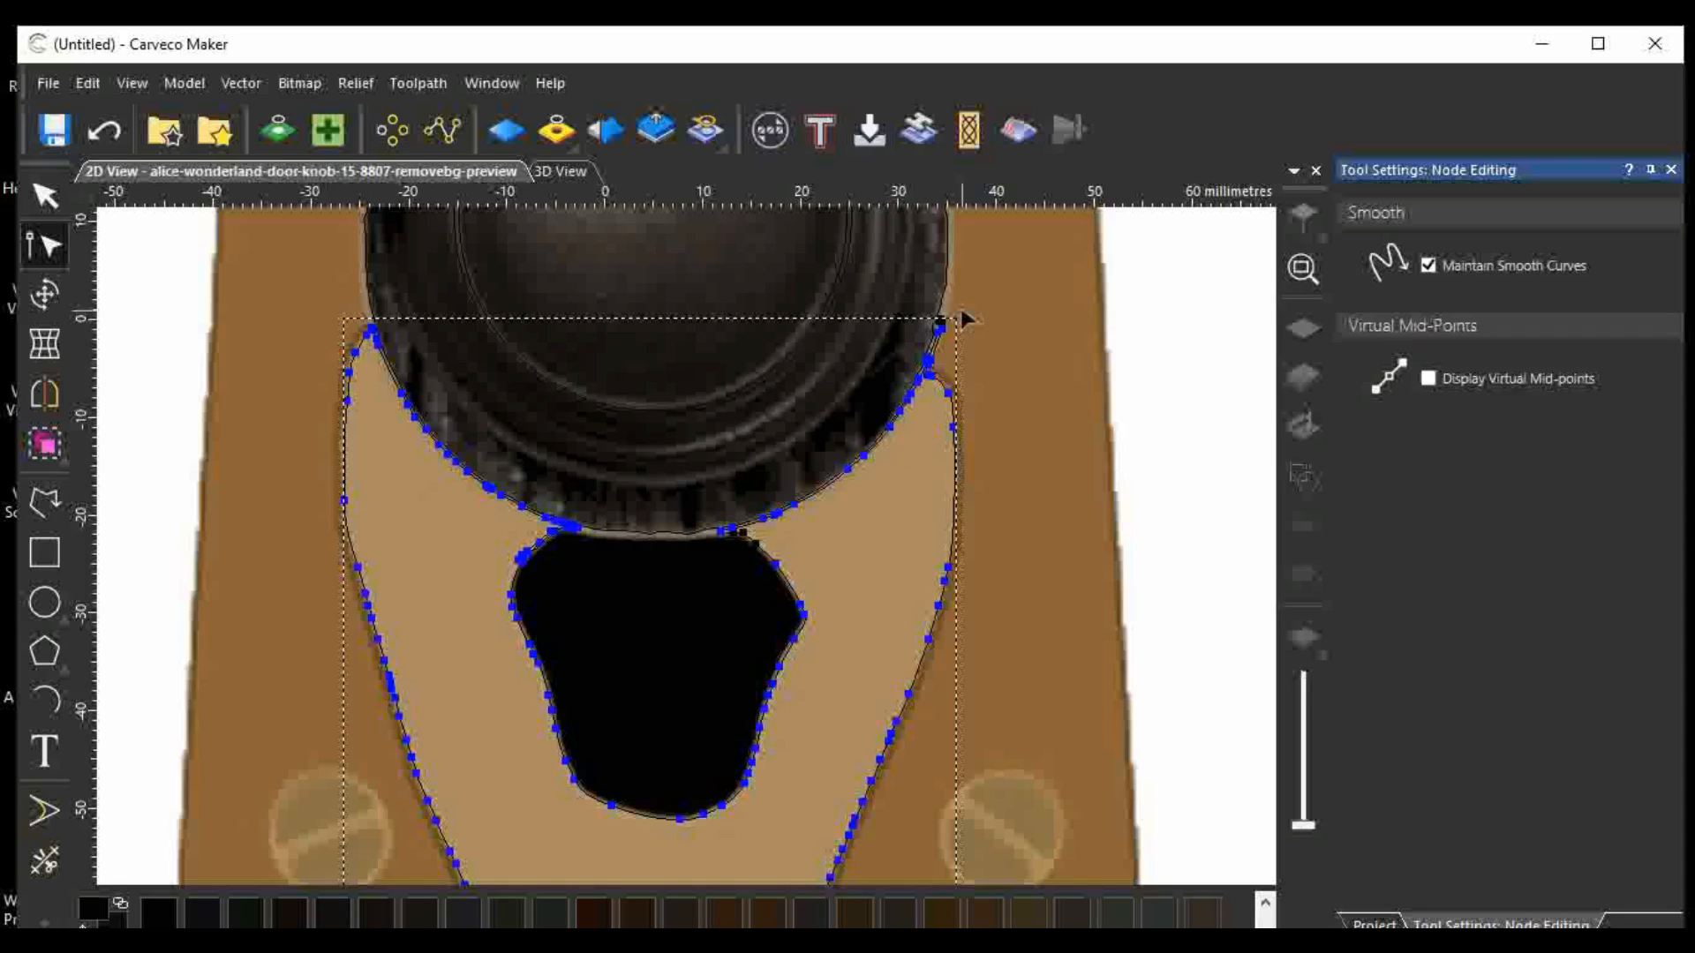
scroll(941, 348, up, 3)
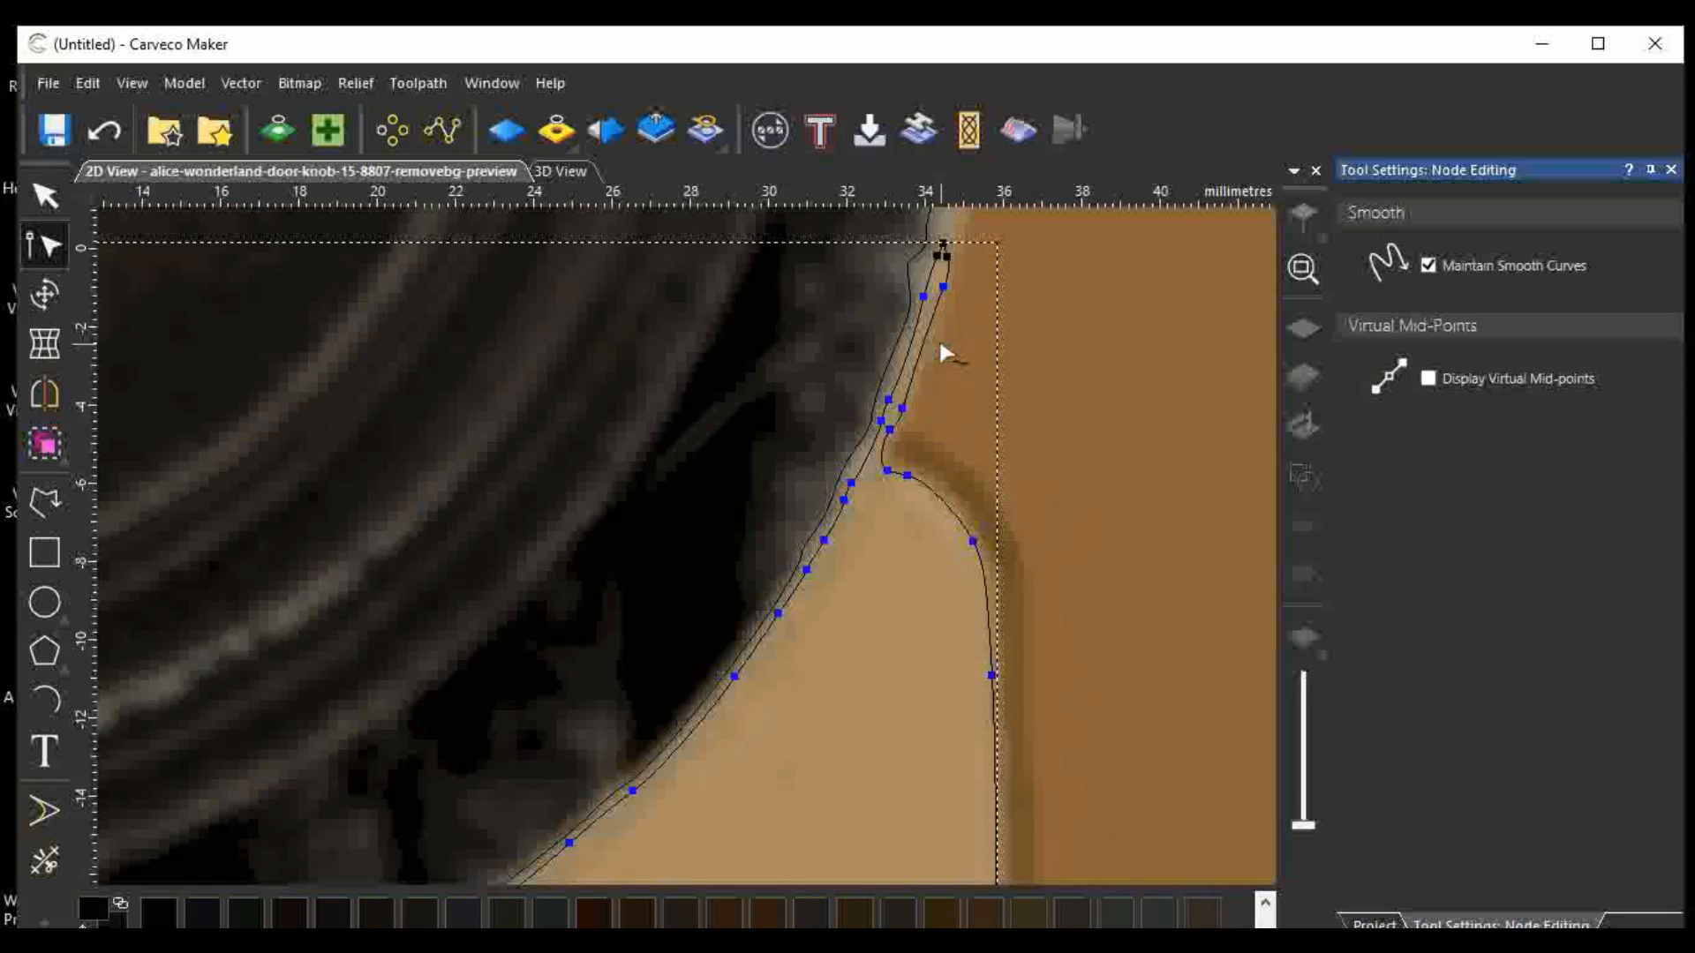
scroll(968, 402, down, 2)
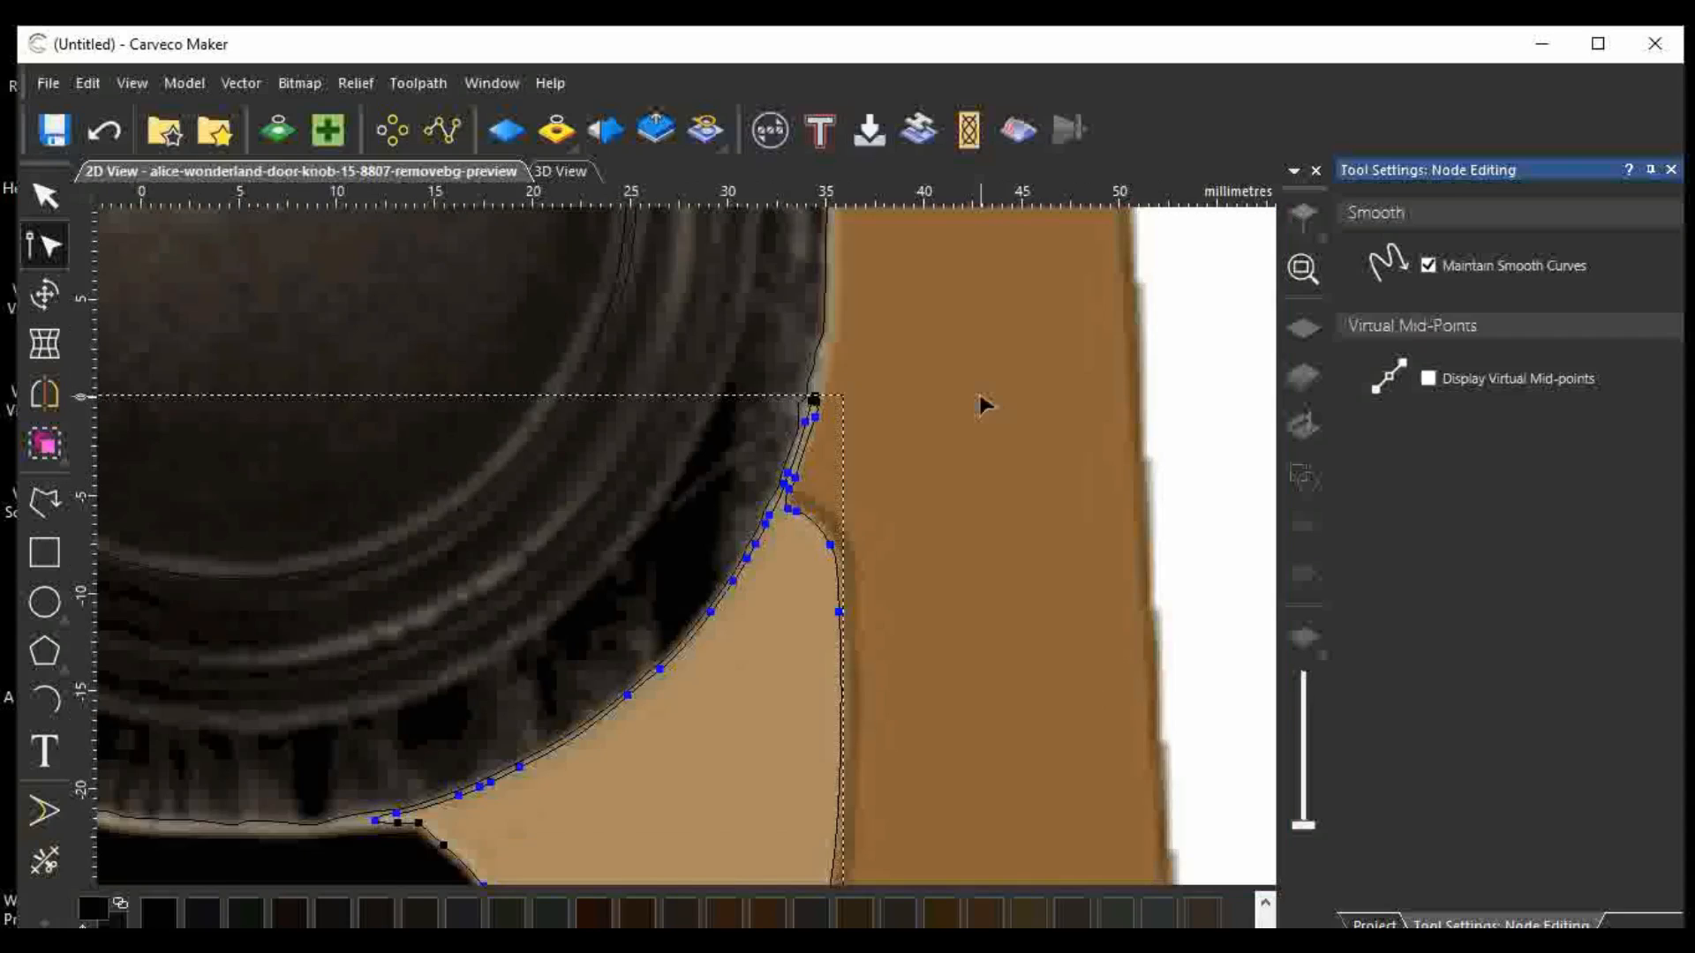
scroll(979, 404, down, 2)
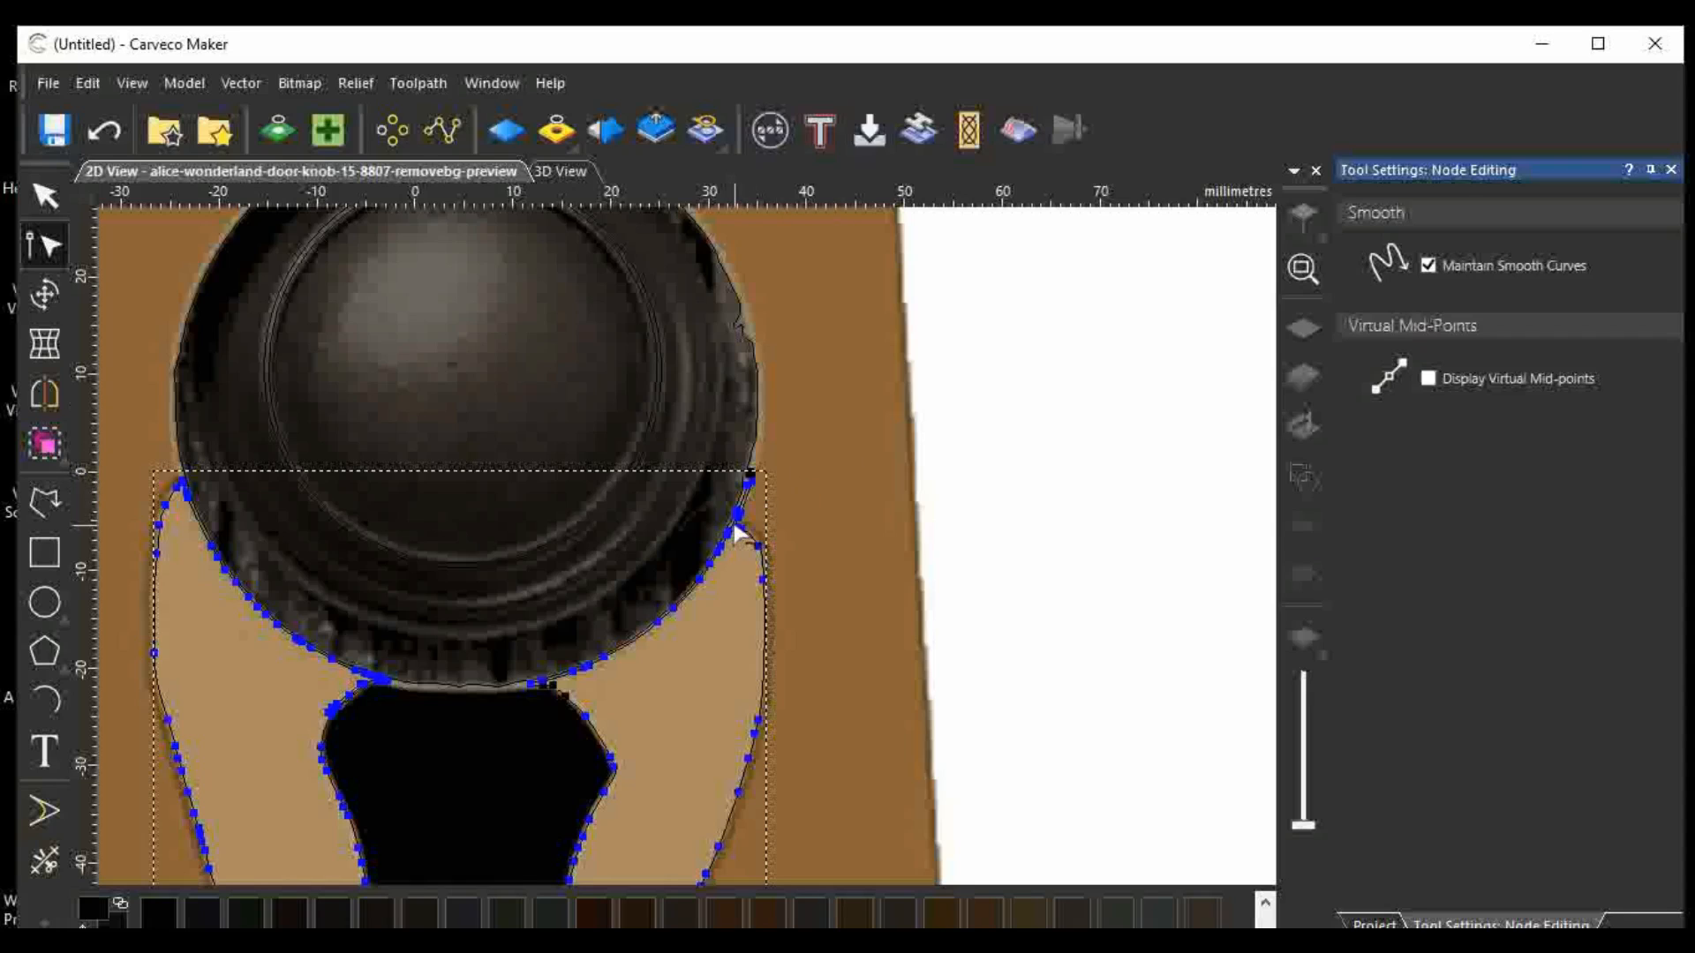
scroll(739, 529, up, 4)
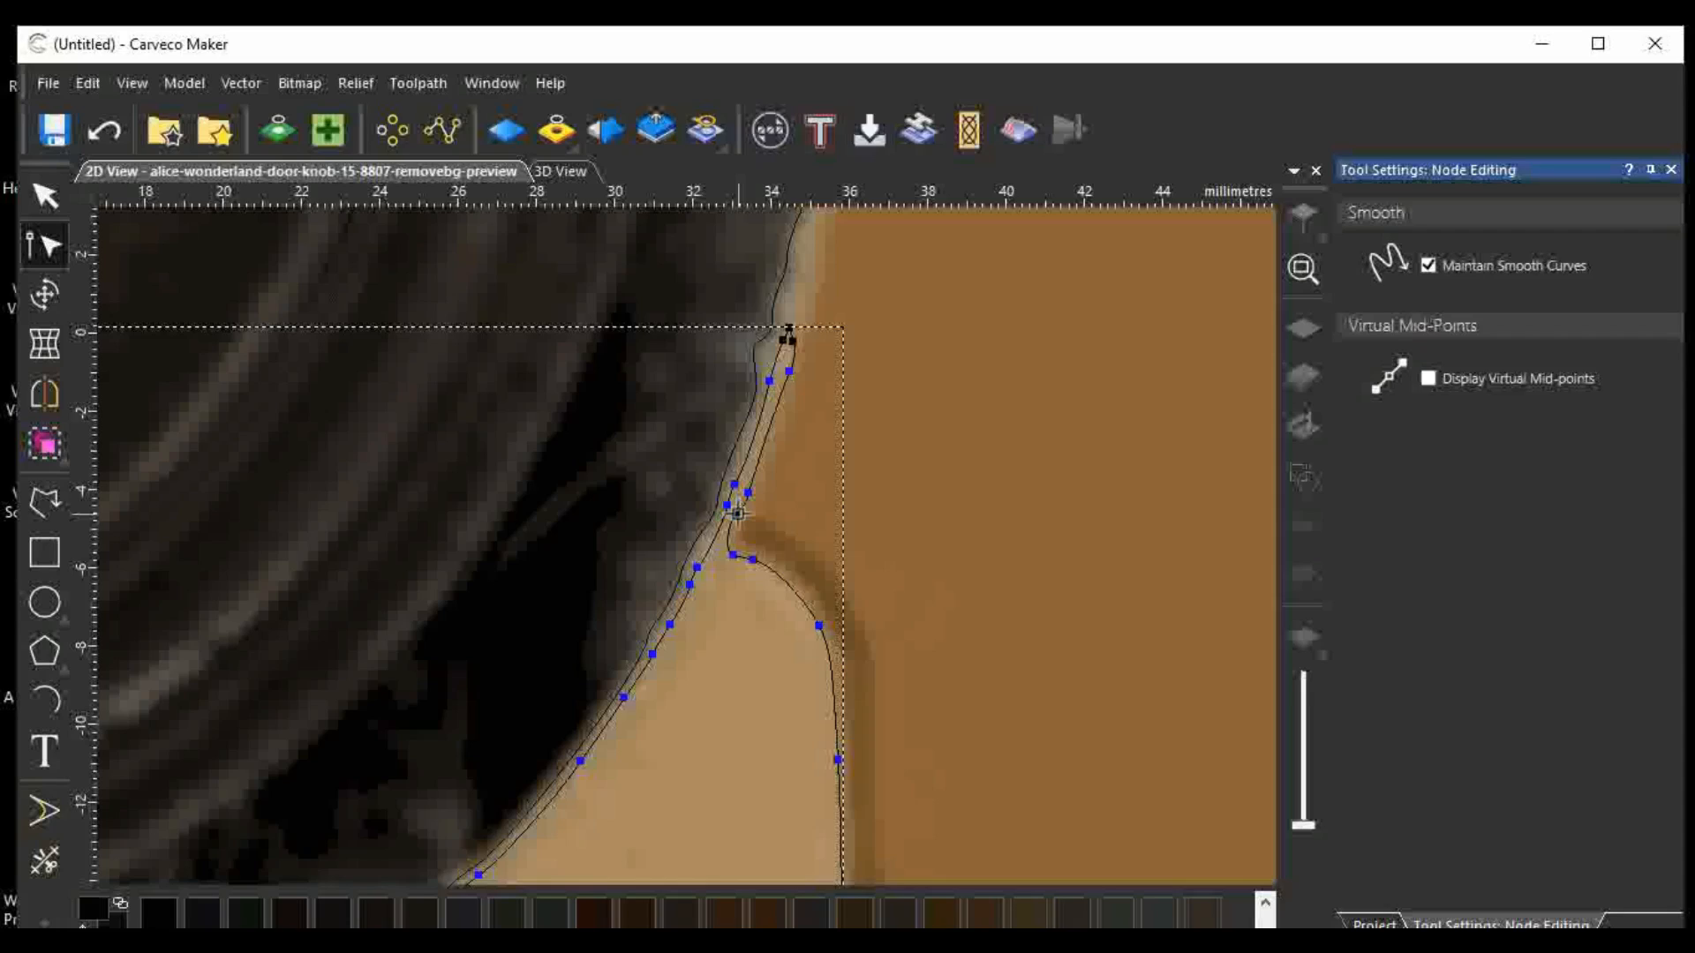
key(c)
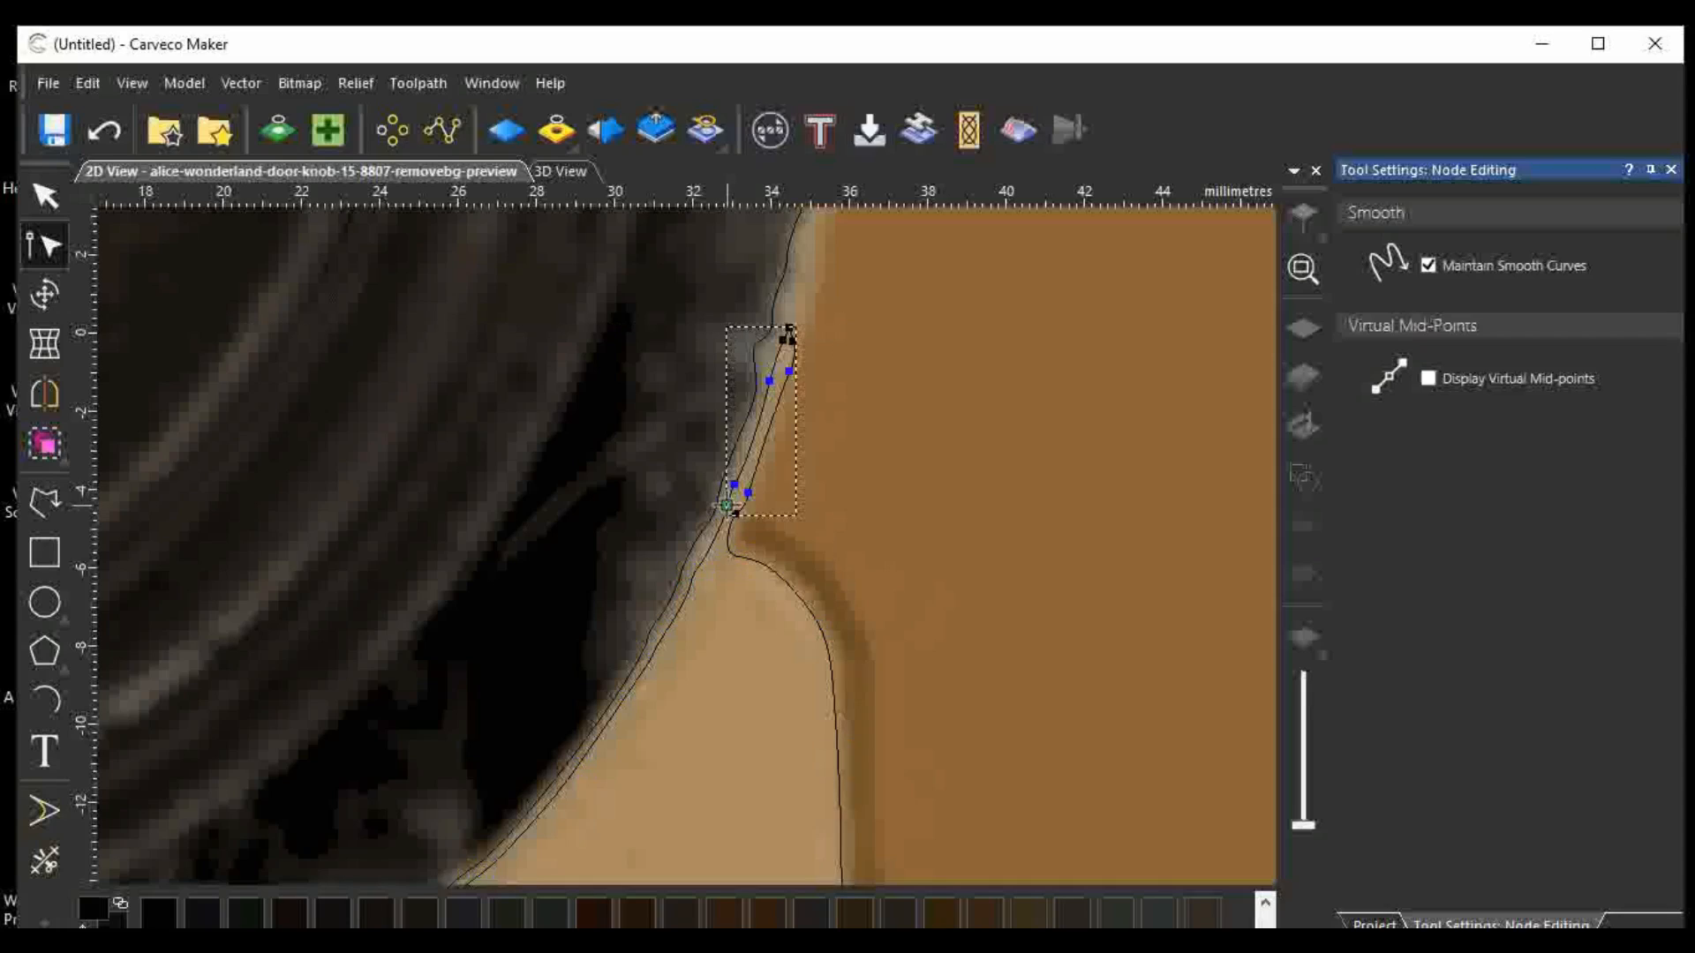
key(Delete)
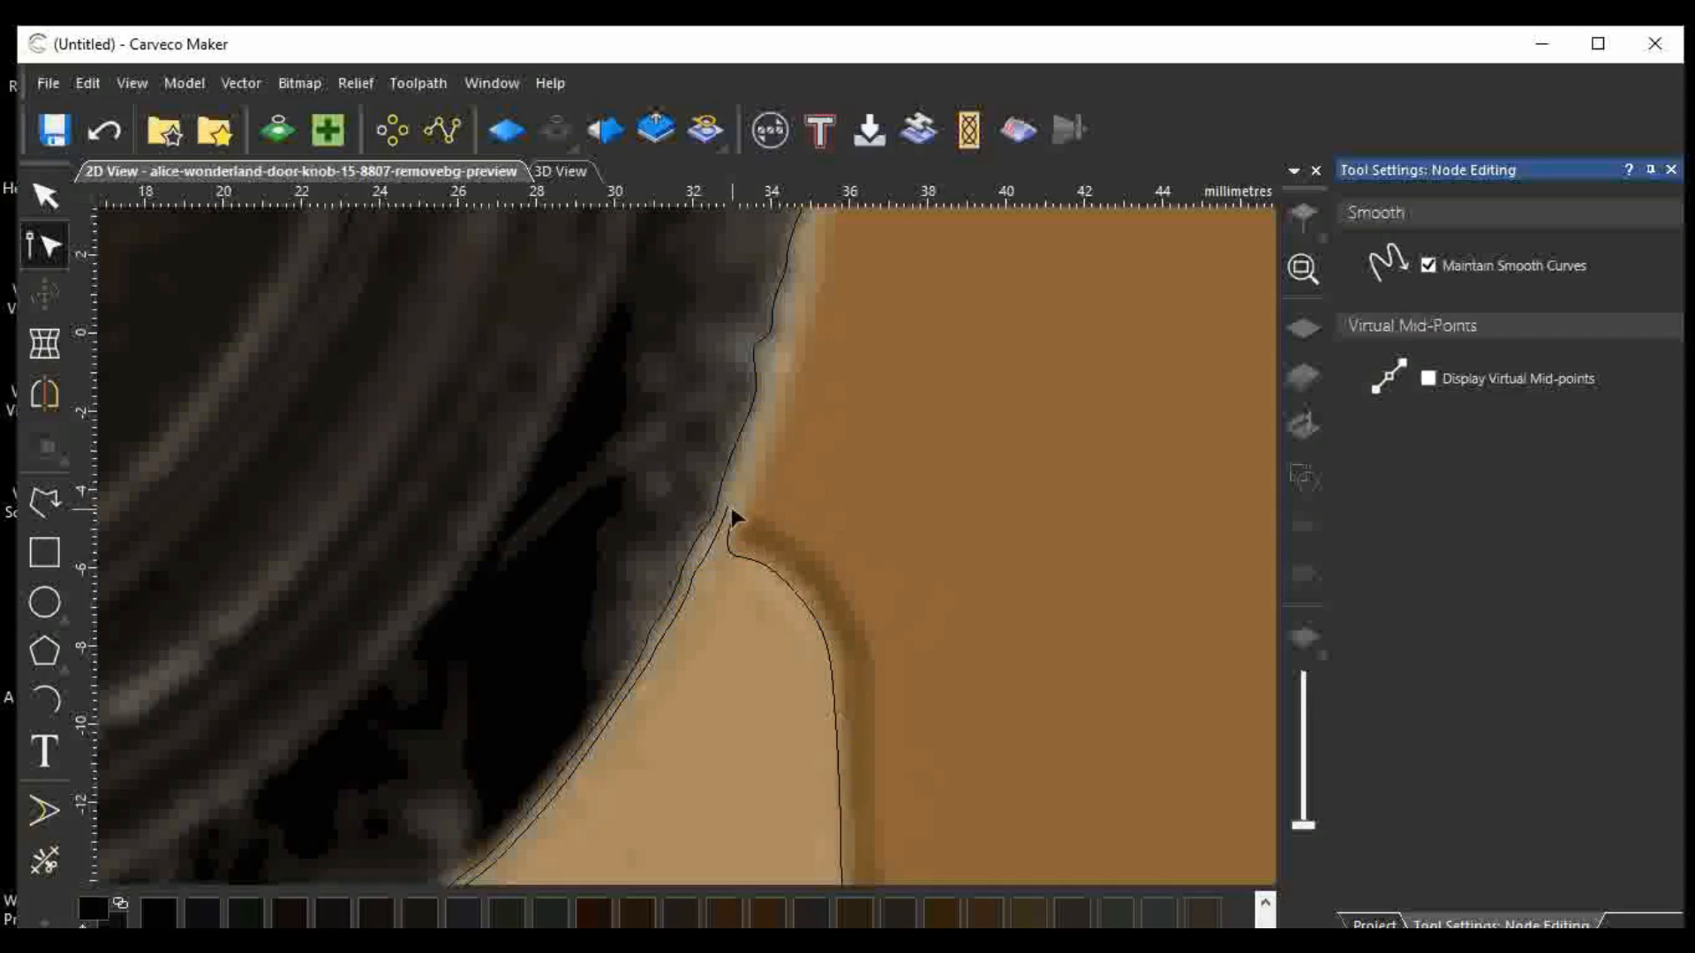
Close the open muzzle outline at its upper right tip by moving the end nodes together.
click(731, 520)
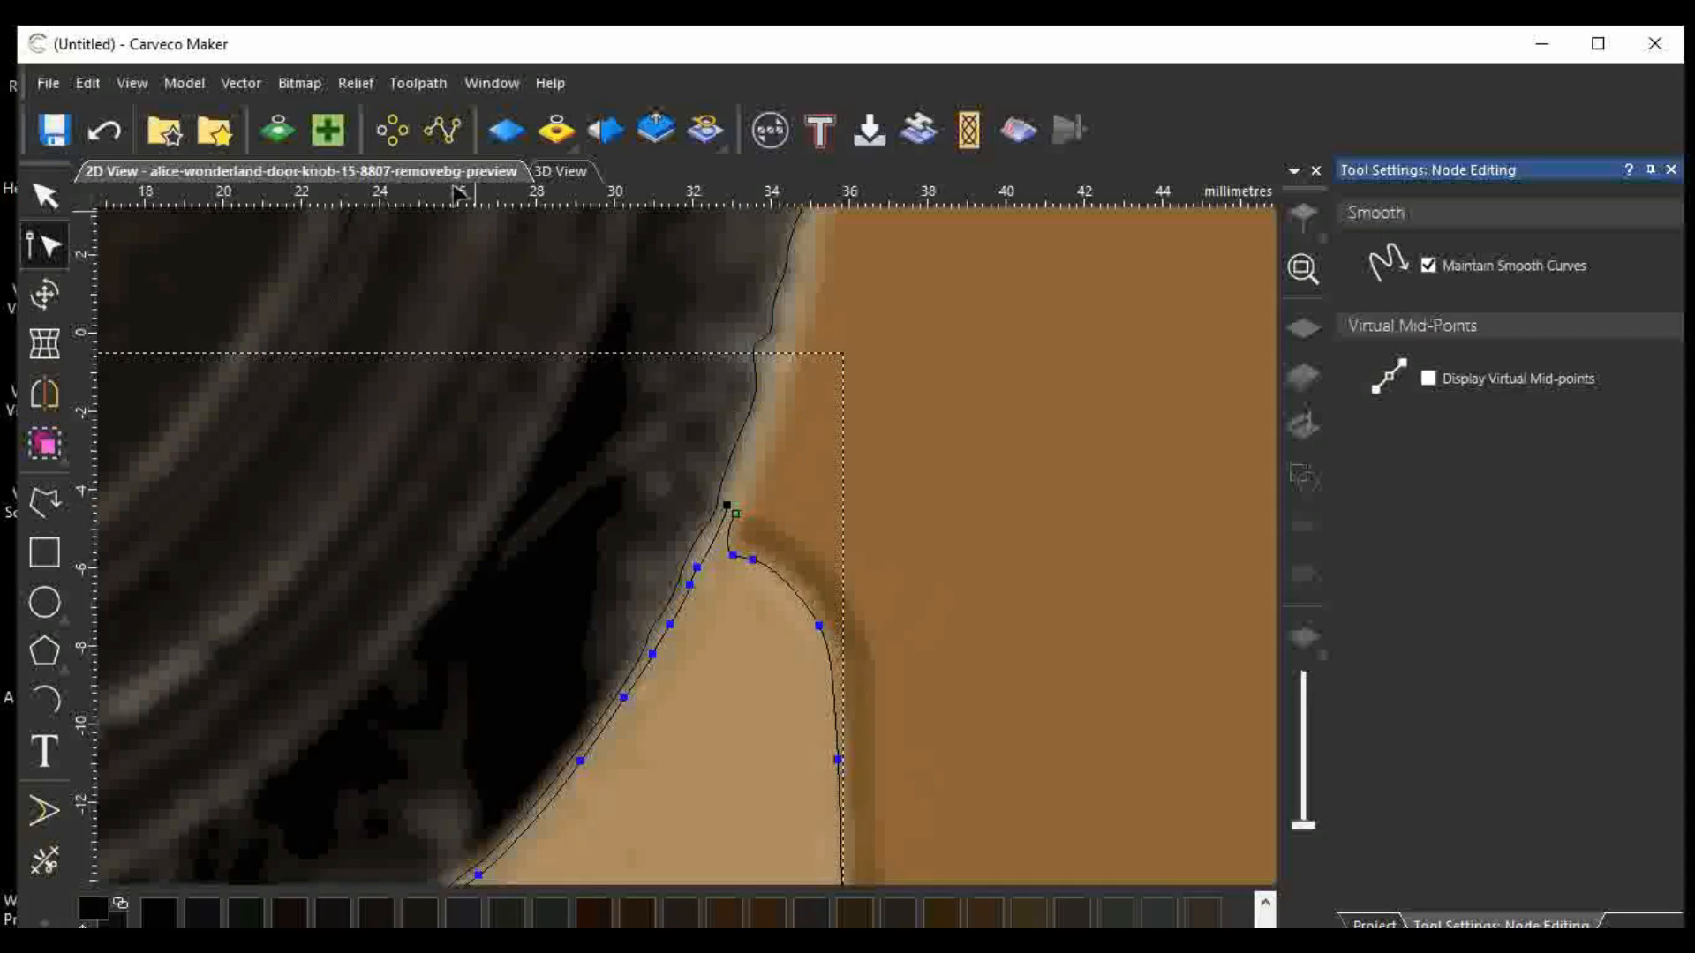
click(249, 87)
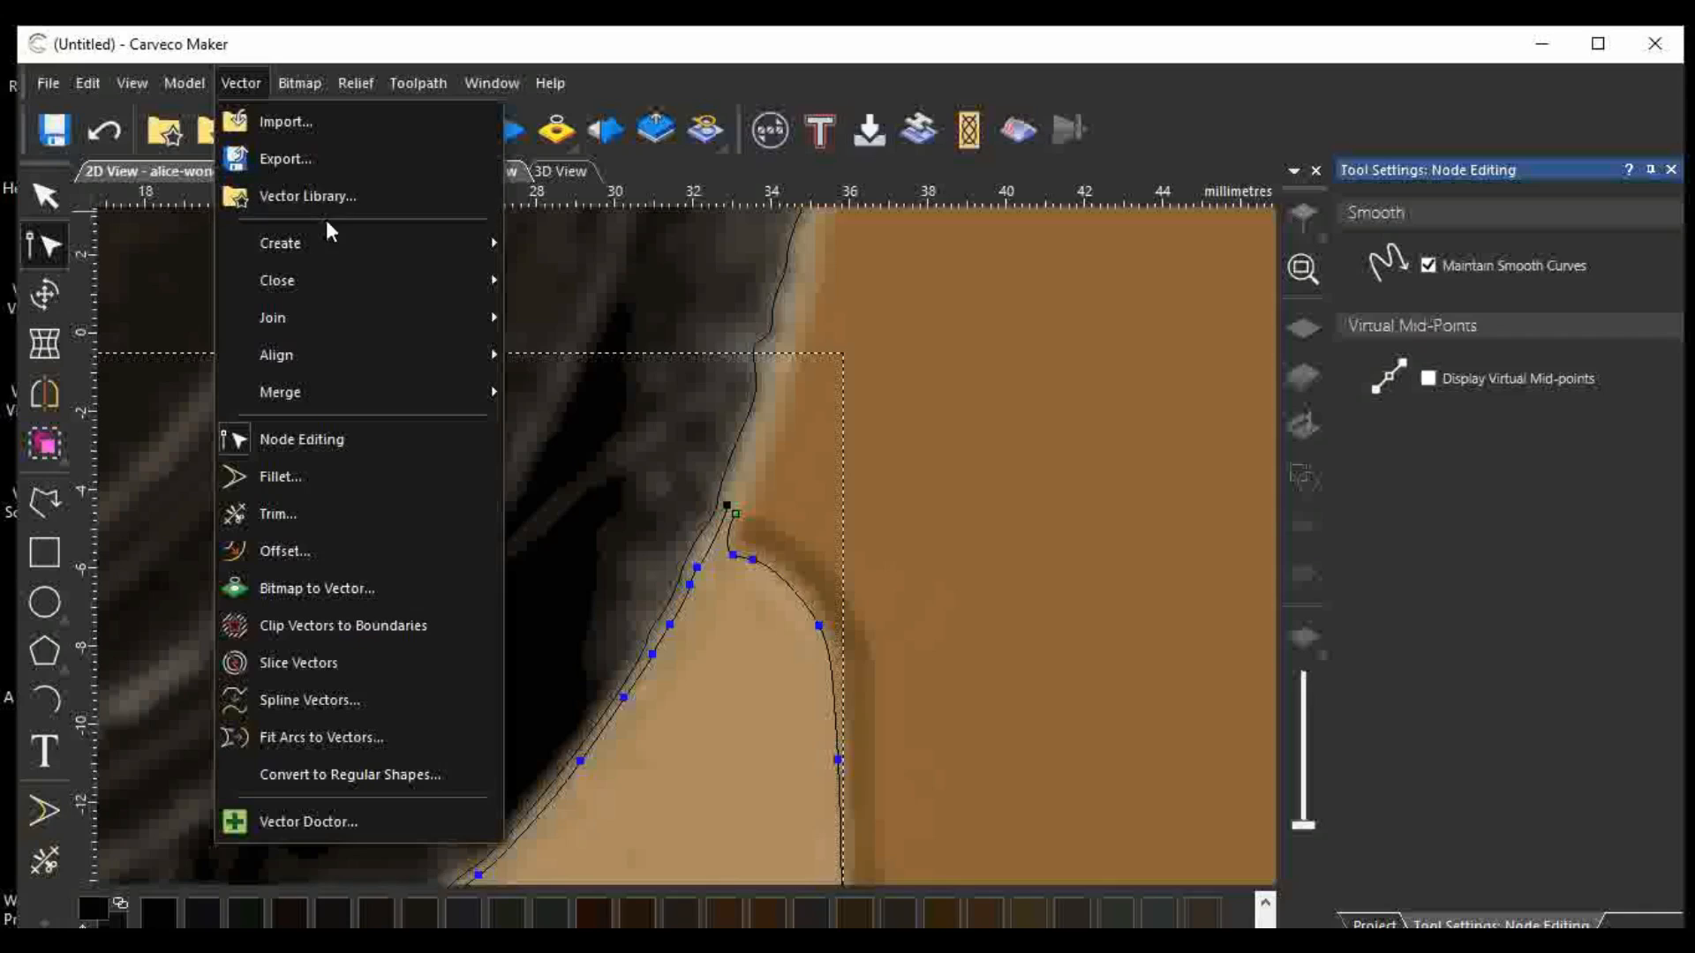
mouse_move(384, 275)
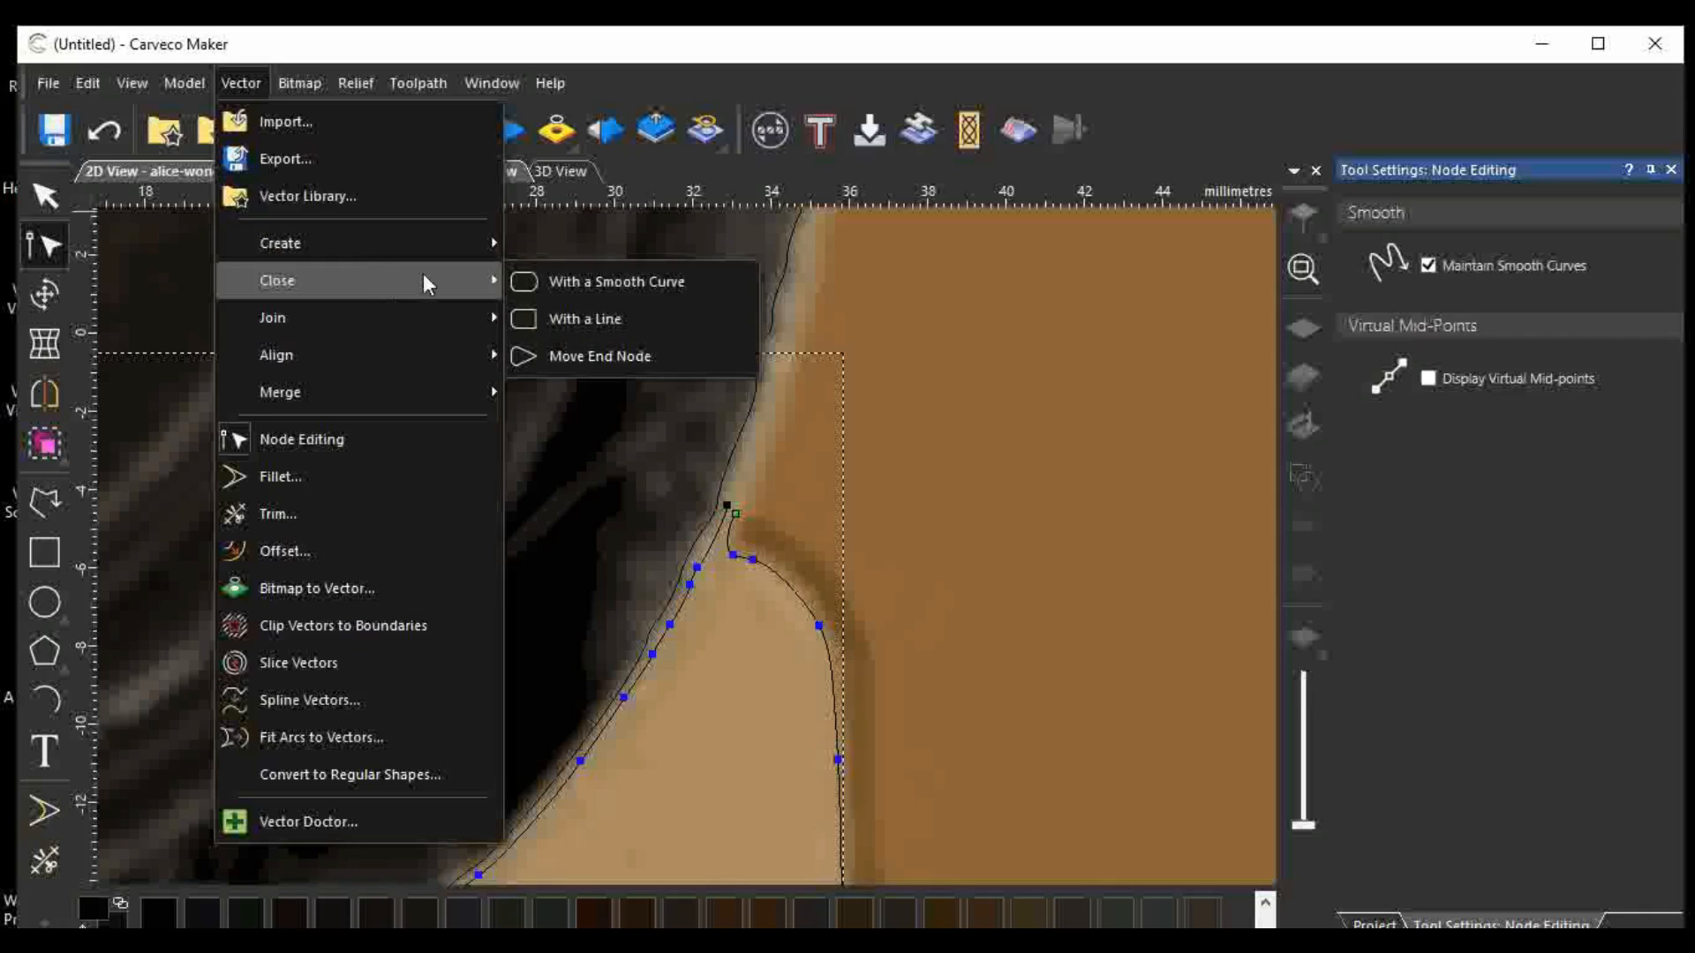
click(574, 356)
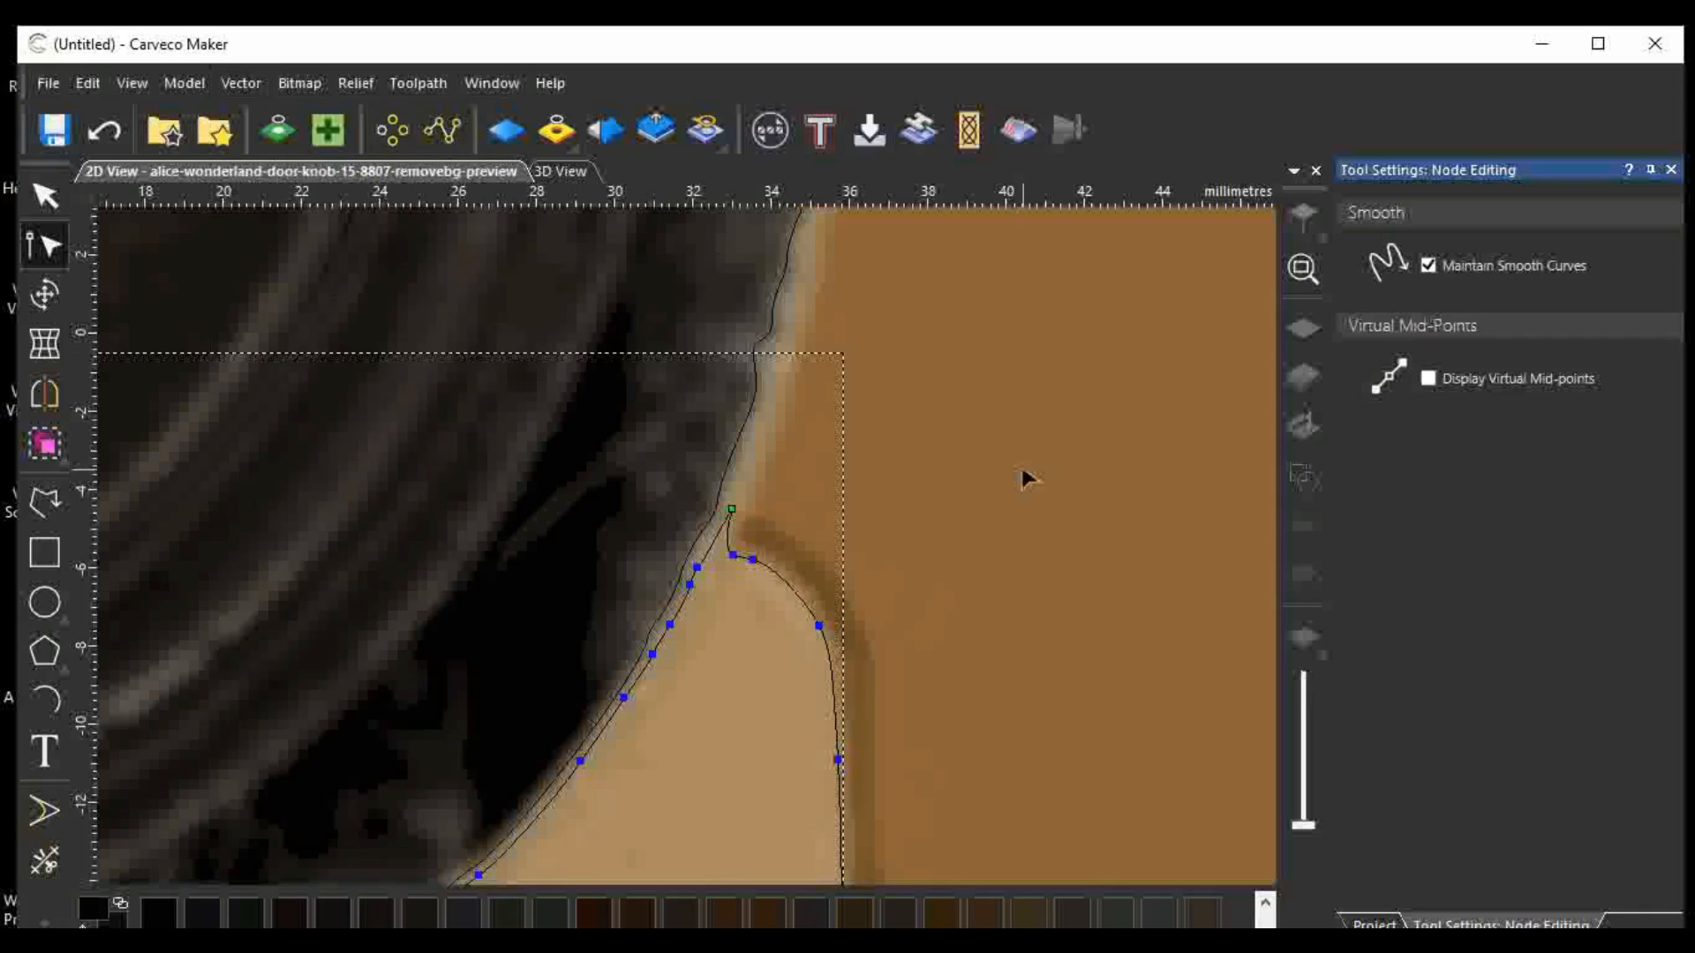
Move the muzzle's upper right tip node down and left to the light brown corner, and delete four surplus nodes around it.
drag(733, 509, 716, 550)
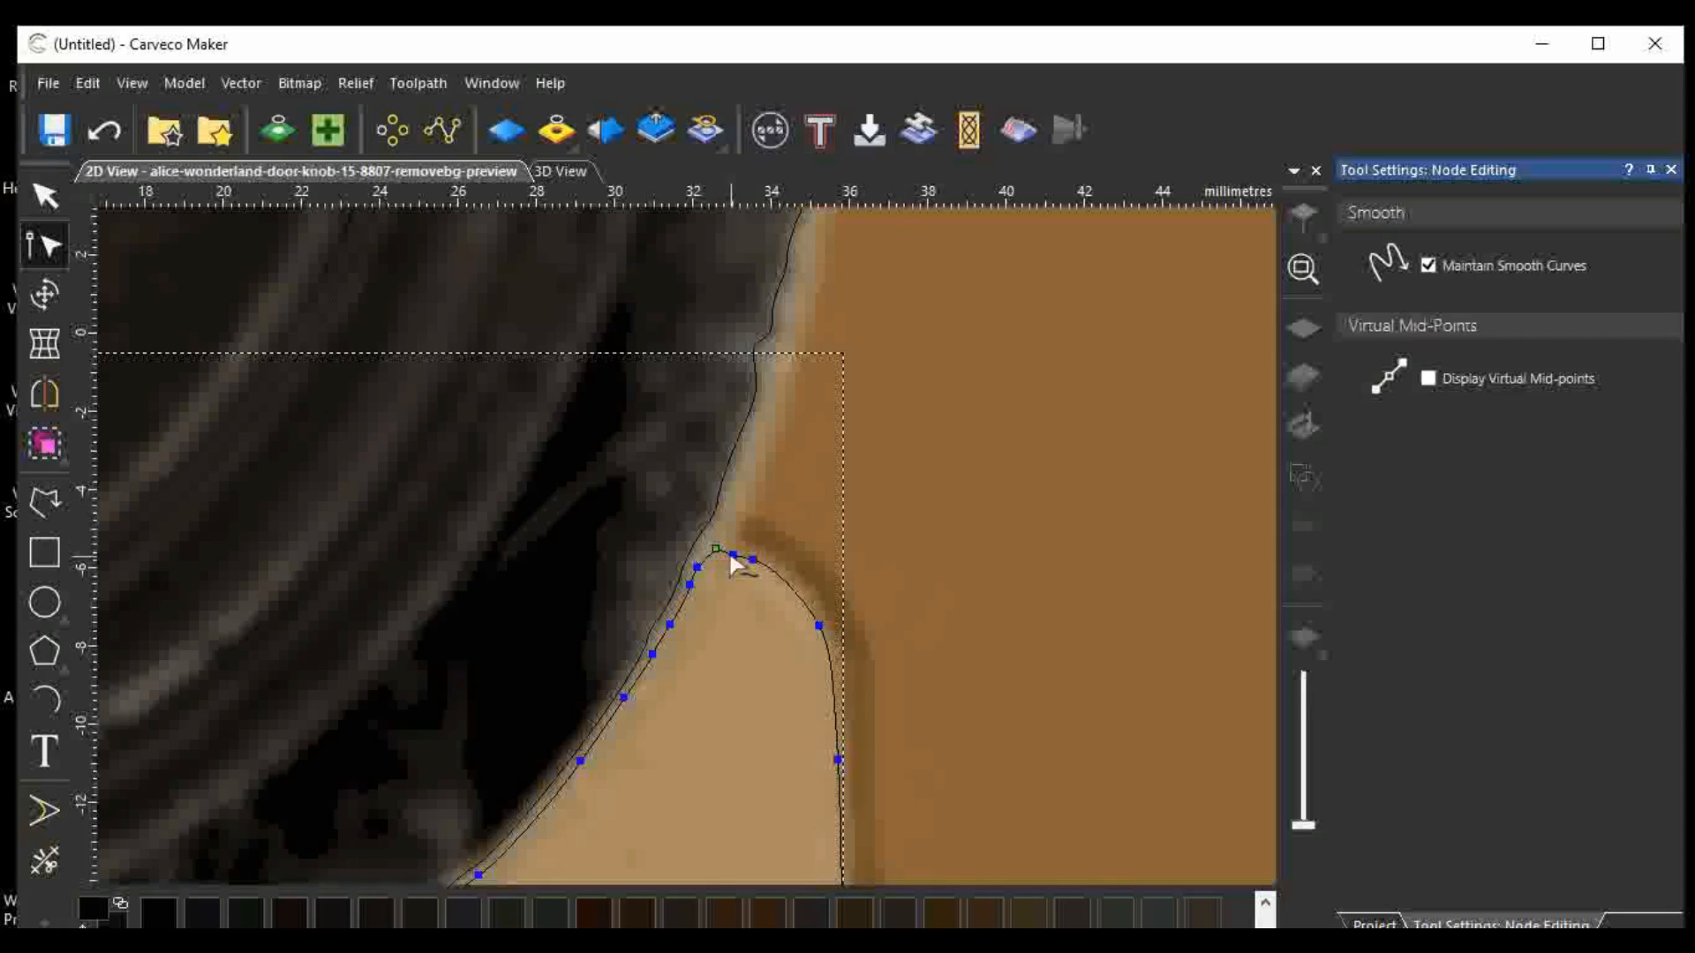
key(d)
key(d)
key(d)
key(d)
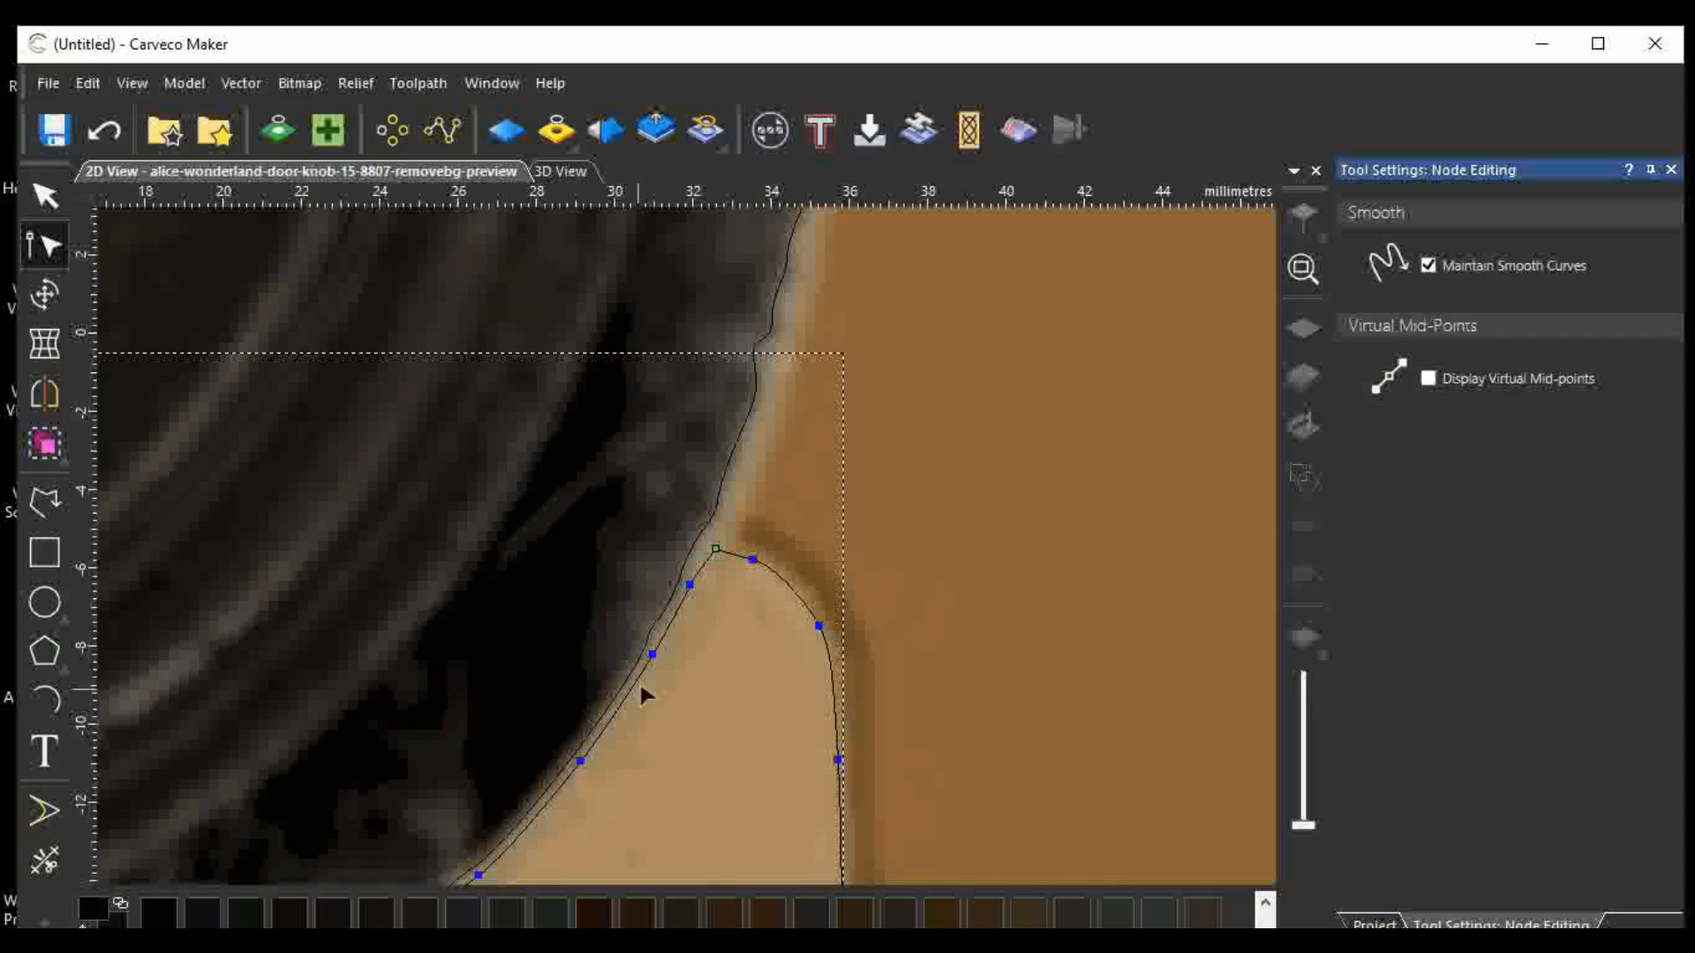
scroll(855, 579, down, 4)
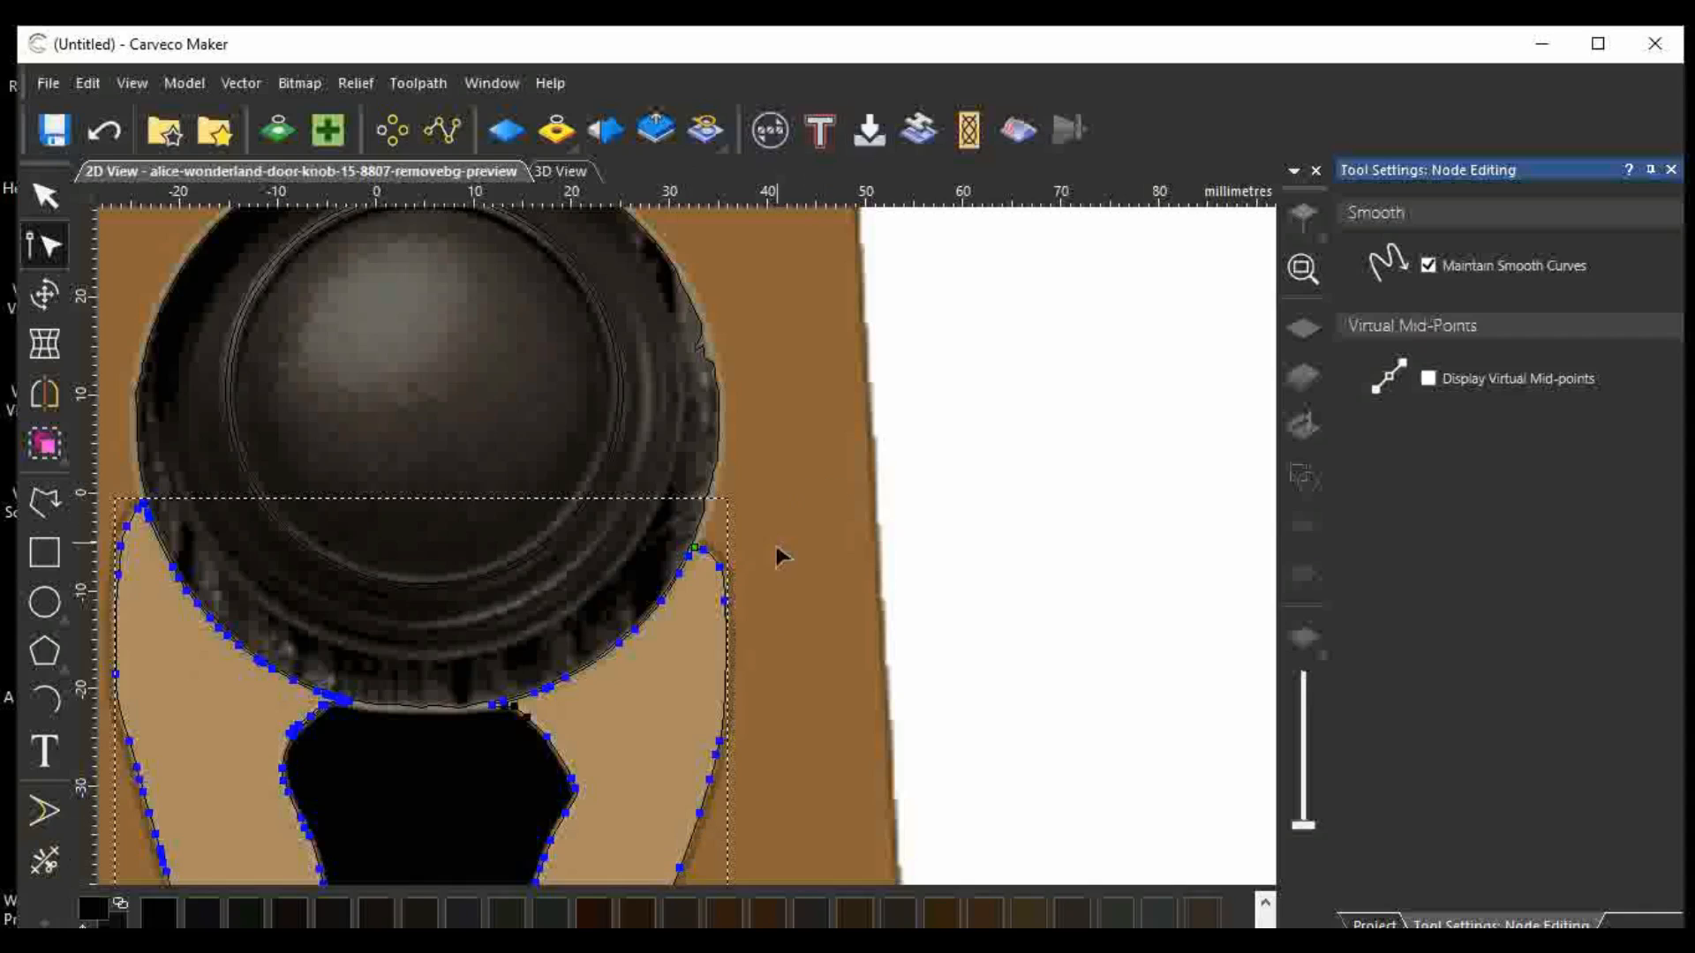
scroll(794, 618, down, 2)
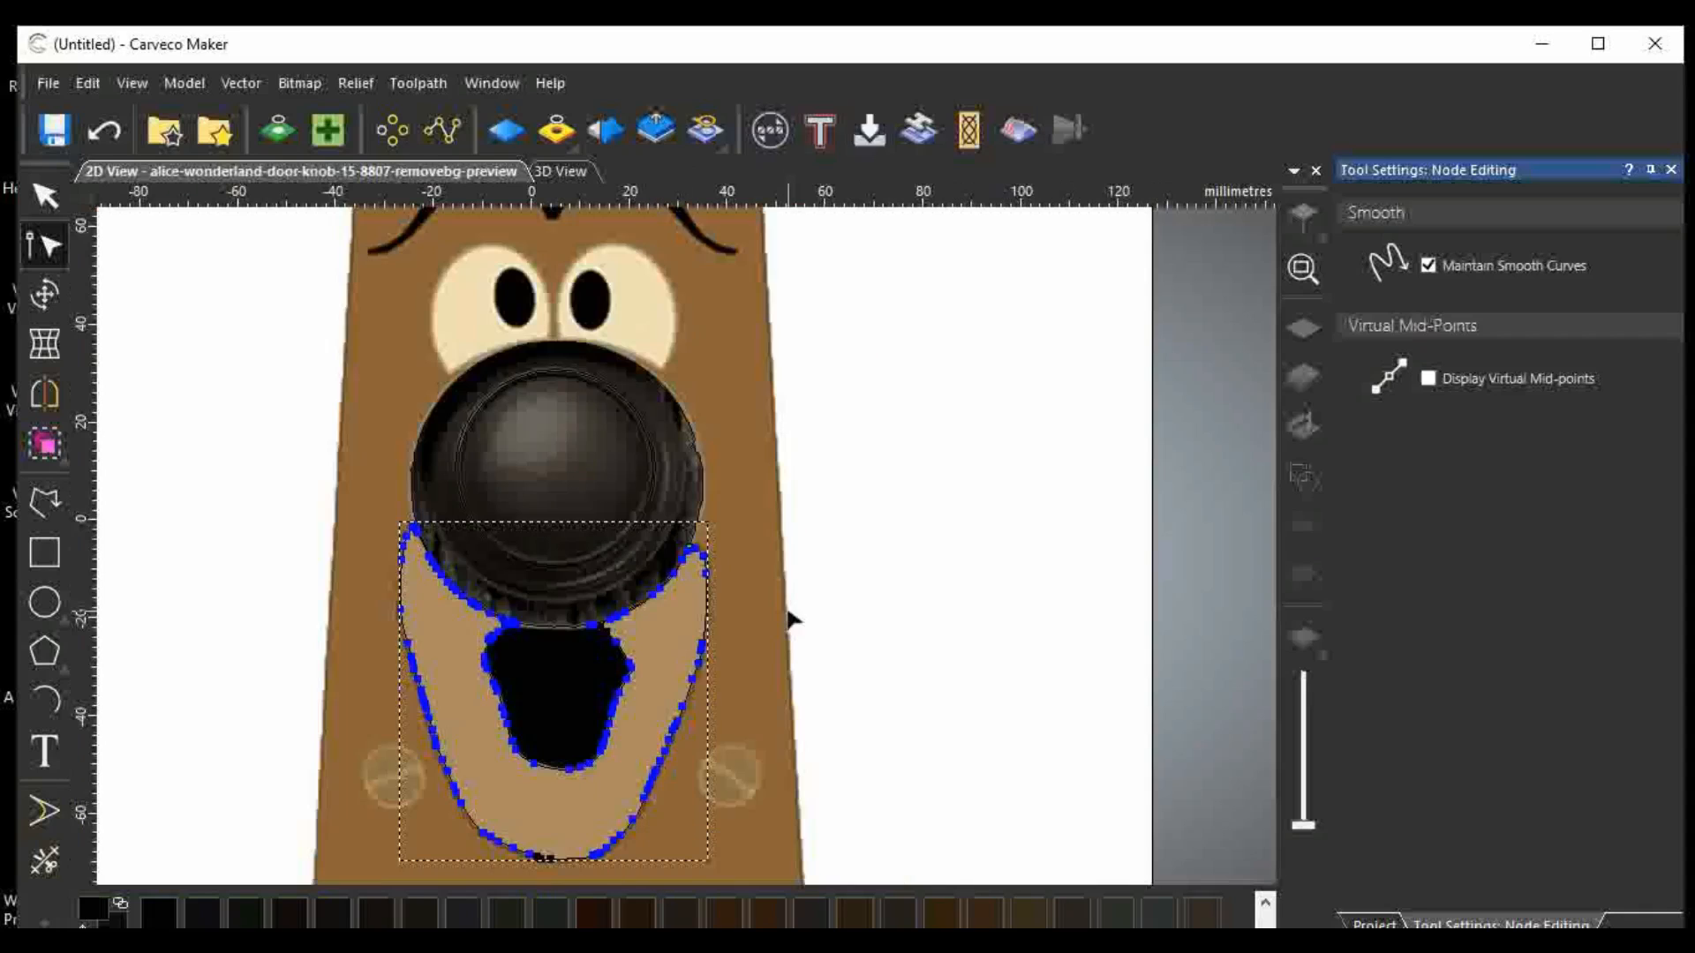
click(865, 581)
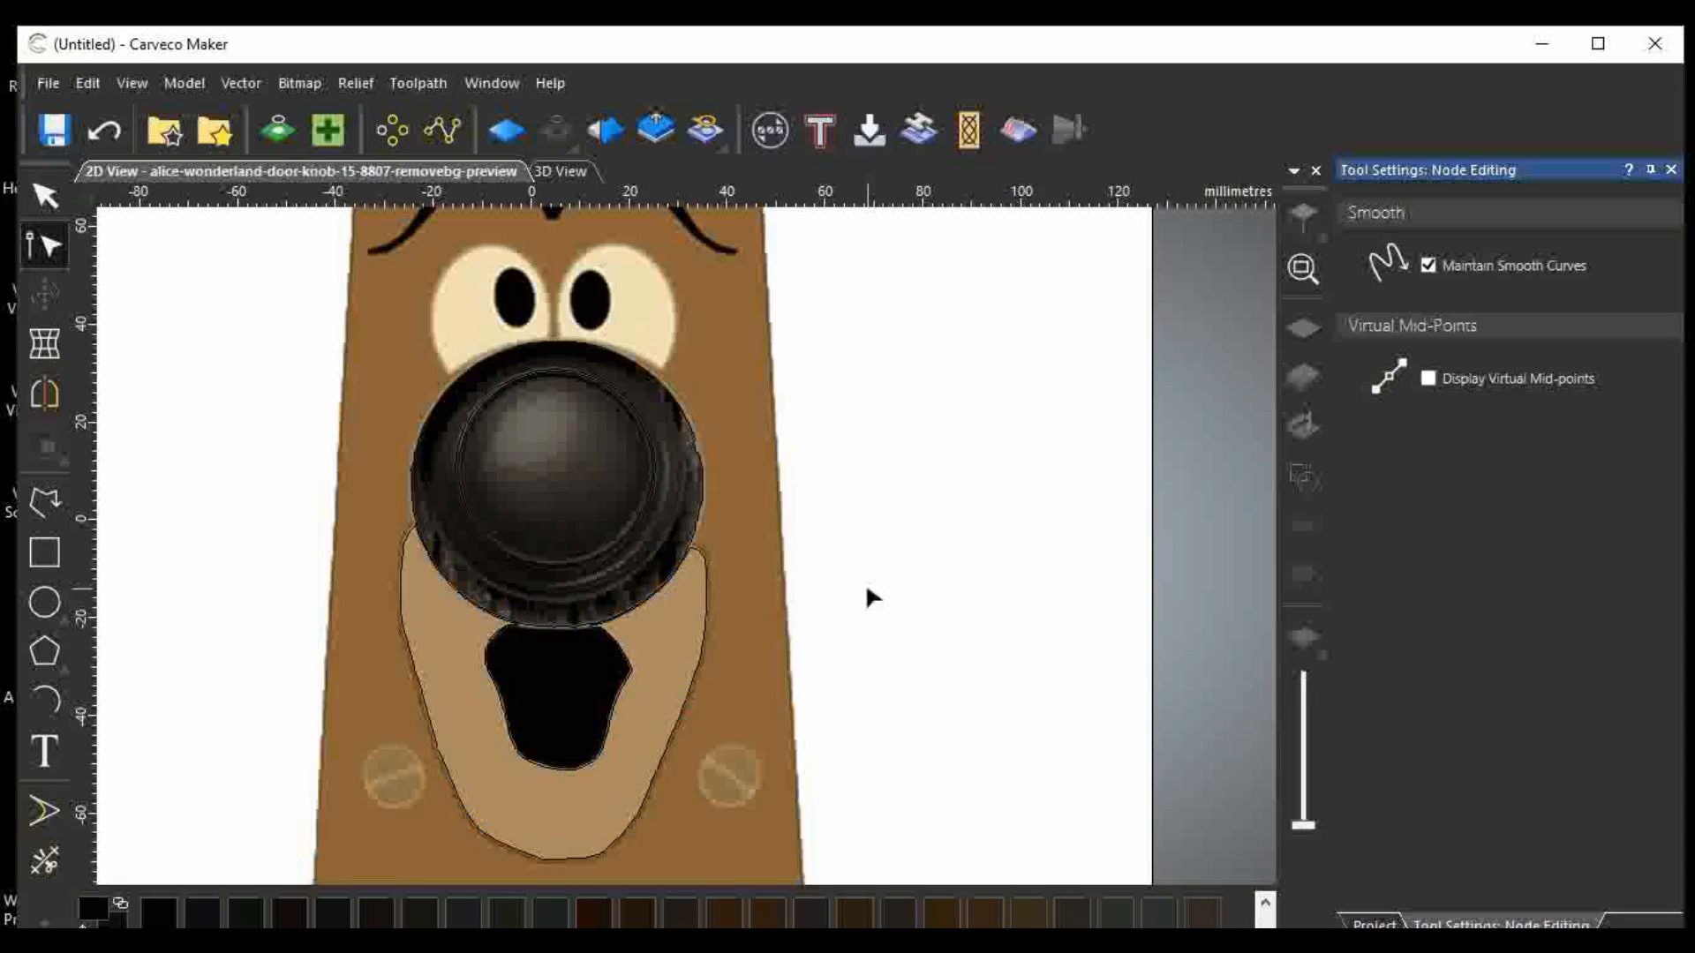
Trace the left eye's pupil with the Magic Wand, using image colour at 5% tolerance with smooth boundaries.
click(57, 201)
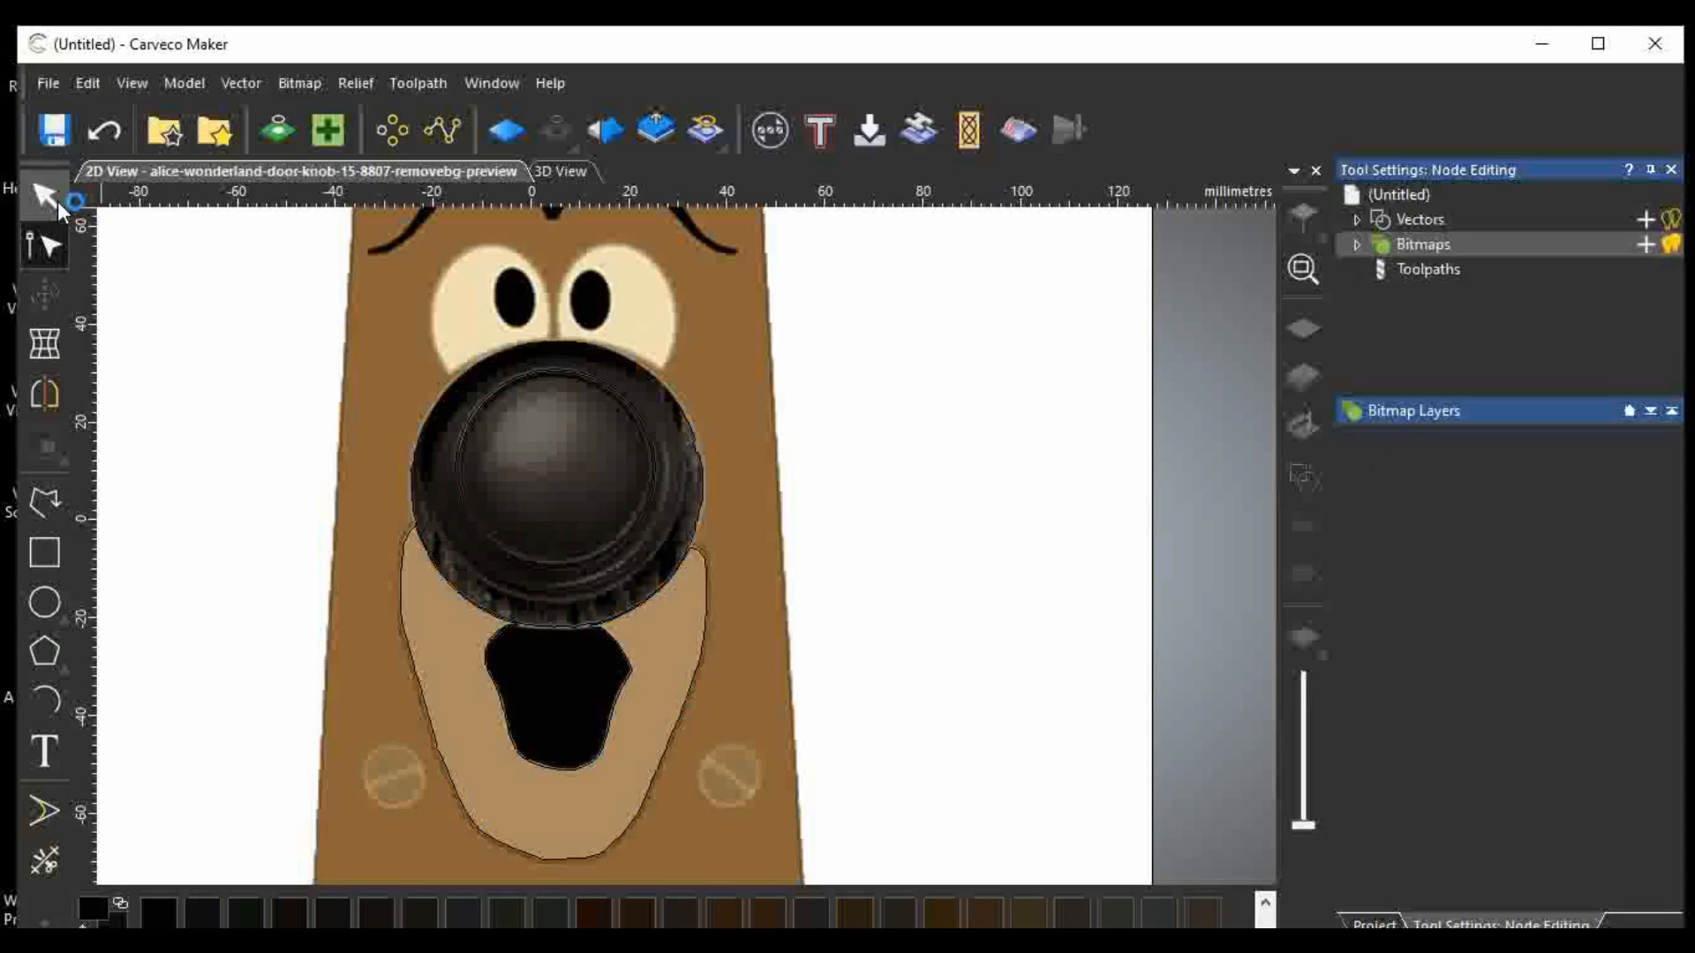
click(292, 88)
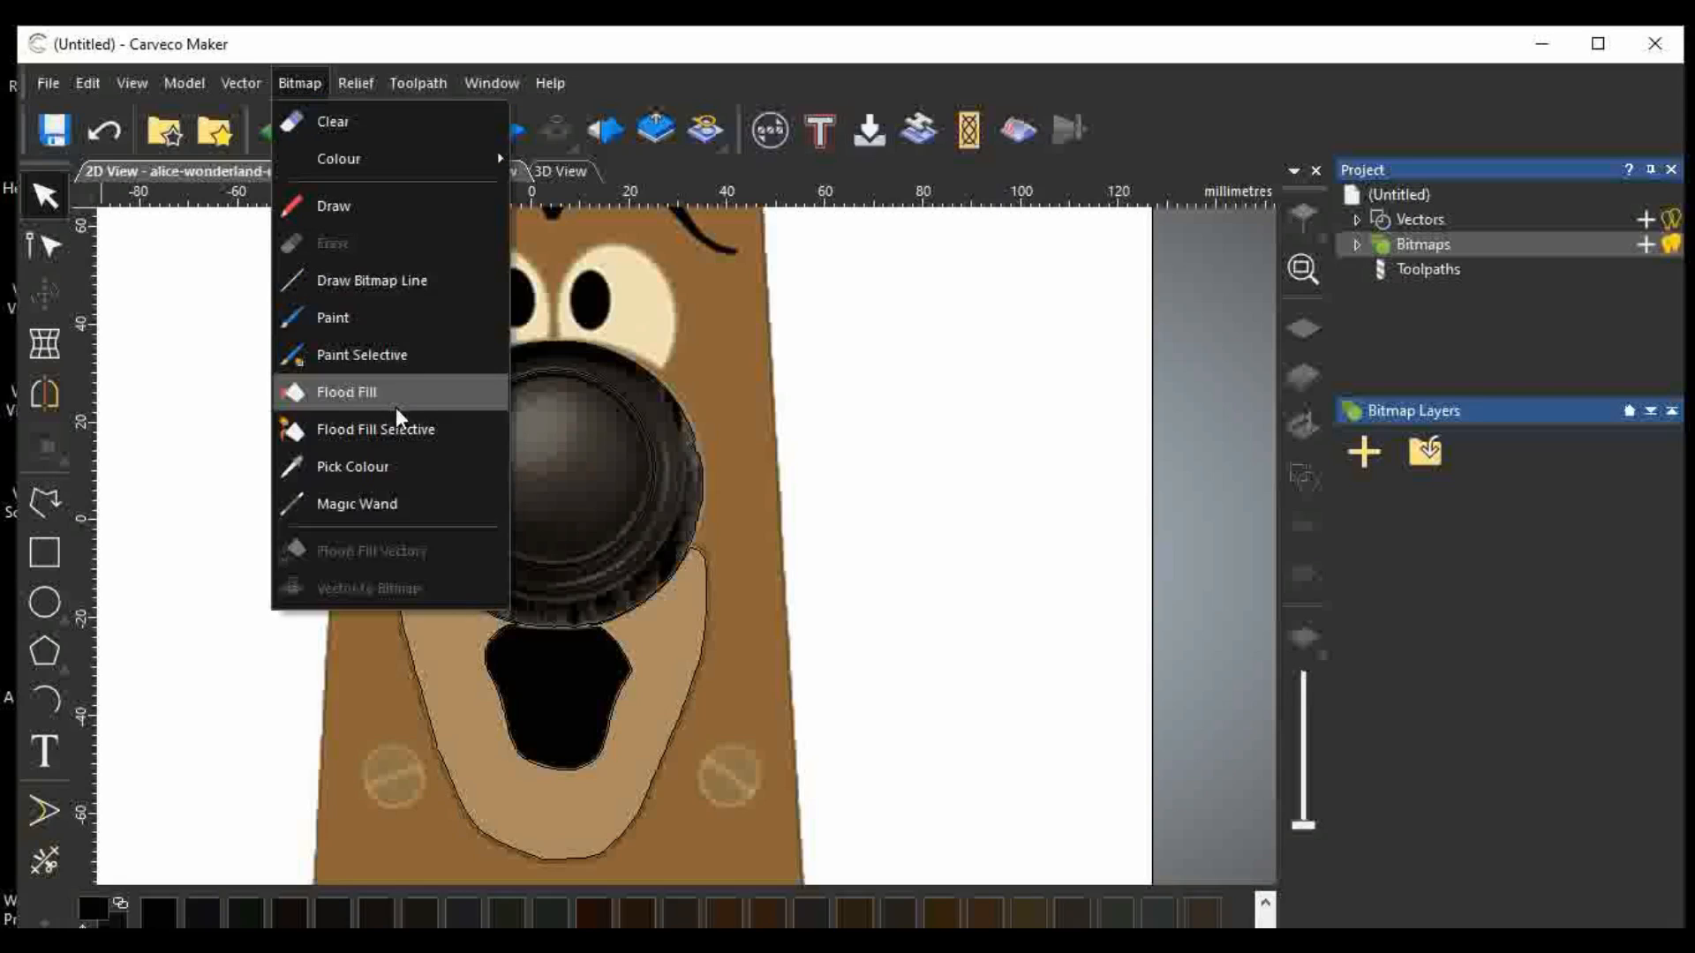
click(353, 505)
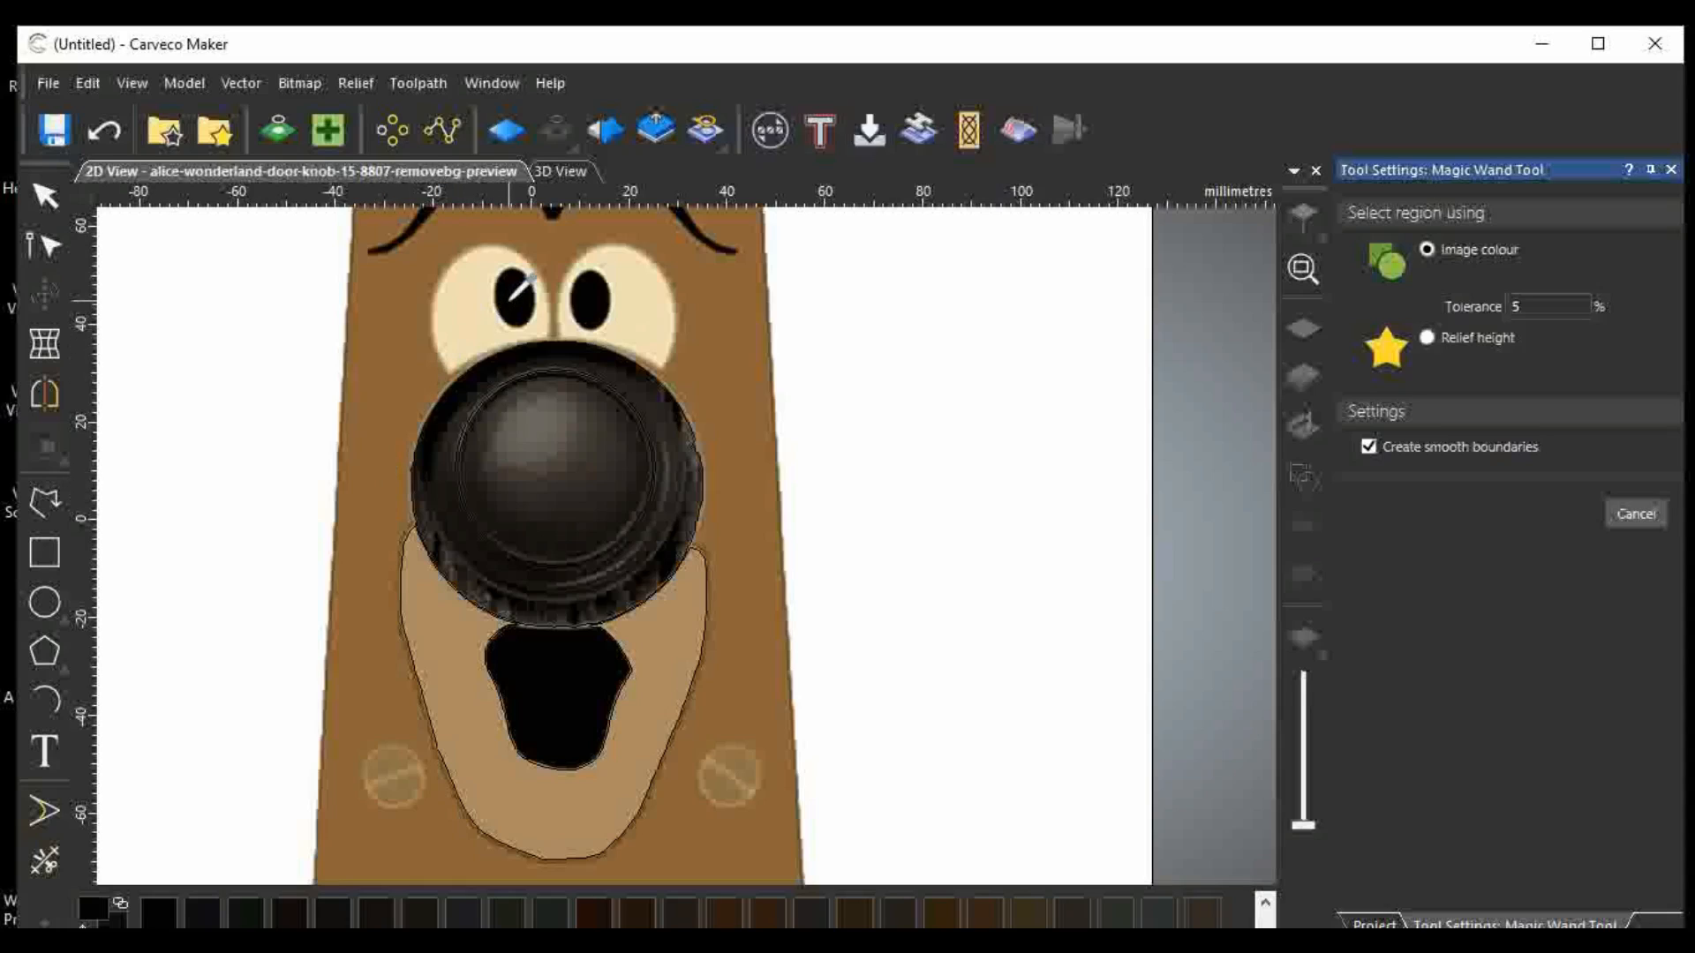
click(516, 293)
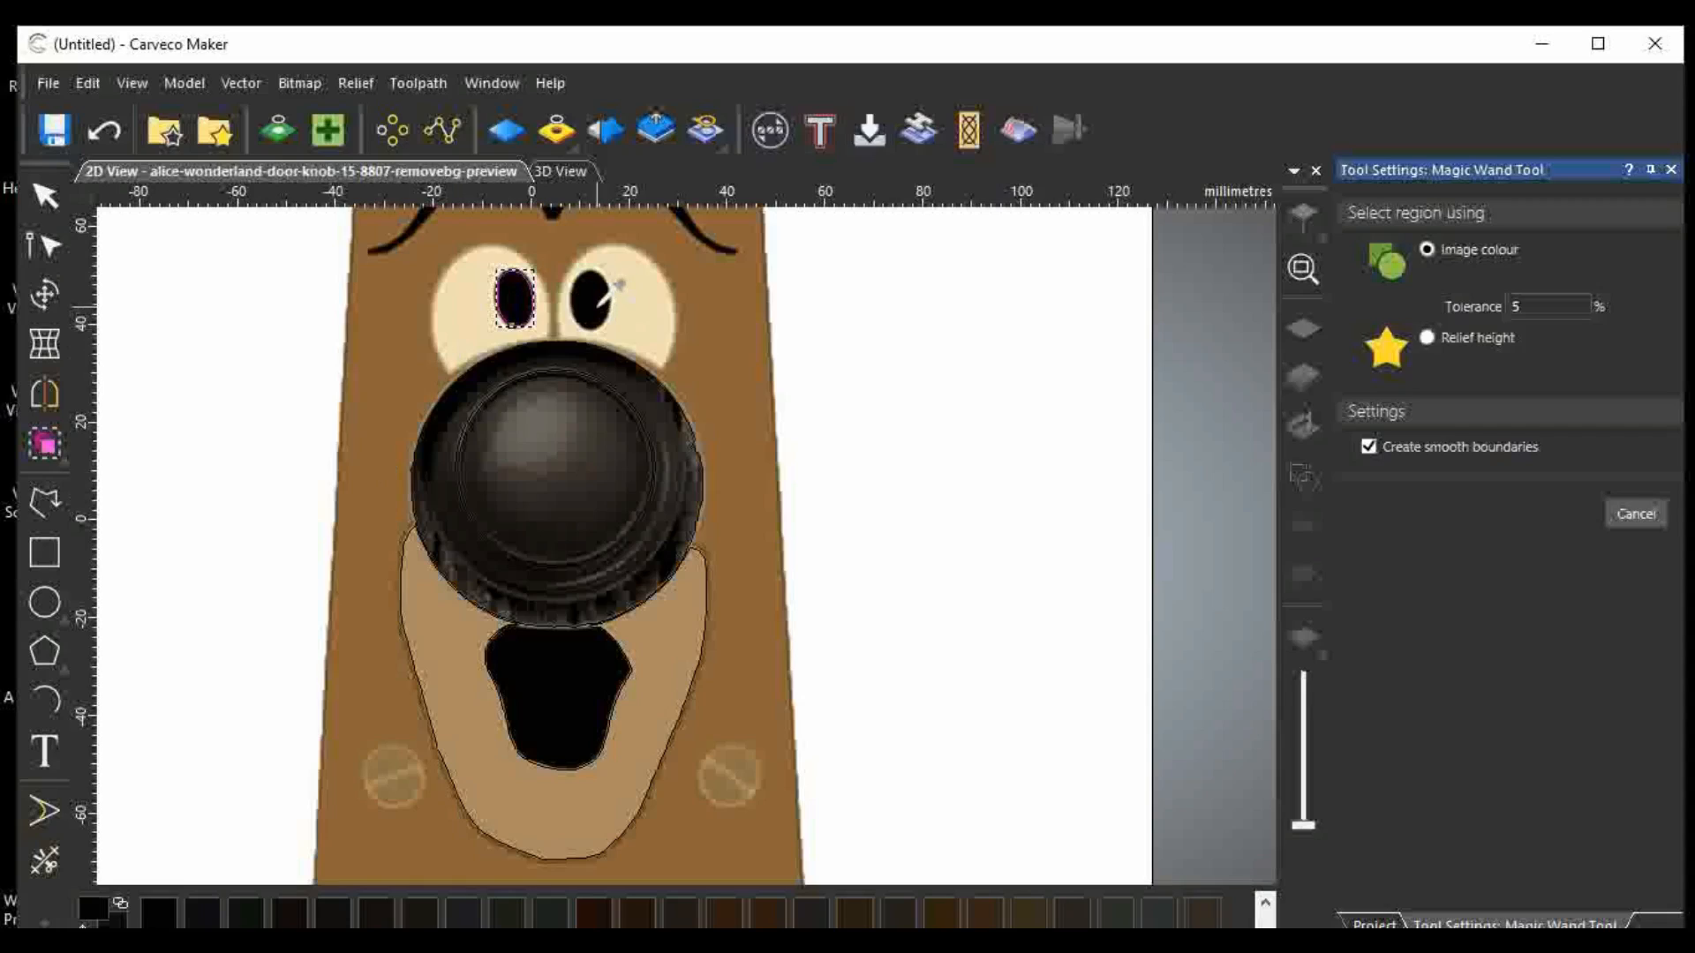
Trace the right eye's pupil and the black eyebrows with the Magic Wand, using image colour at 5% tolerance with smooth boundaries.
click(597, 303)
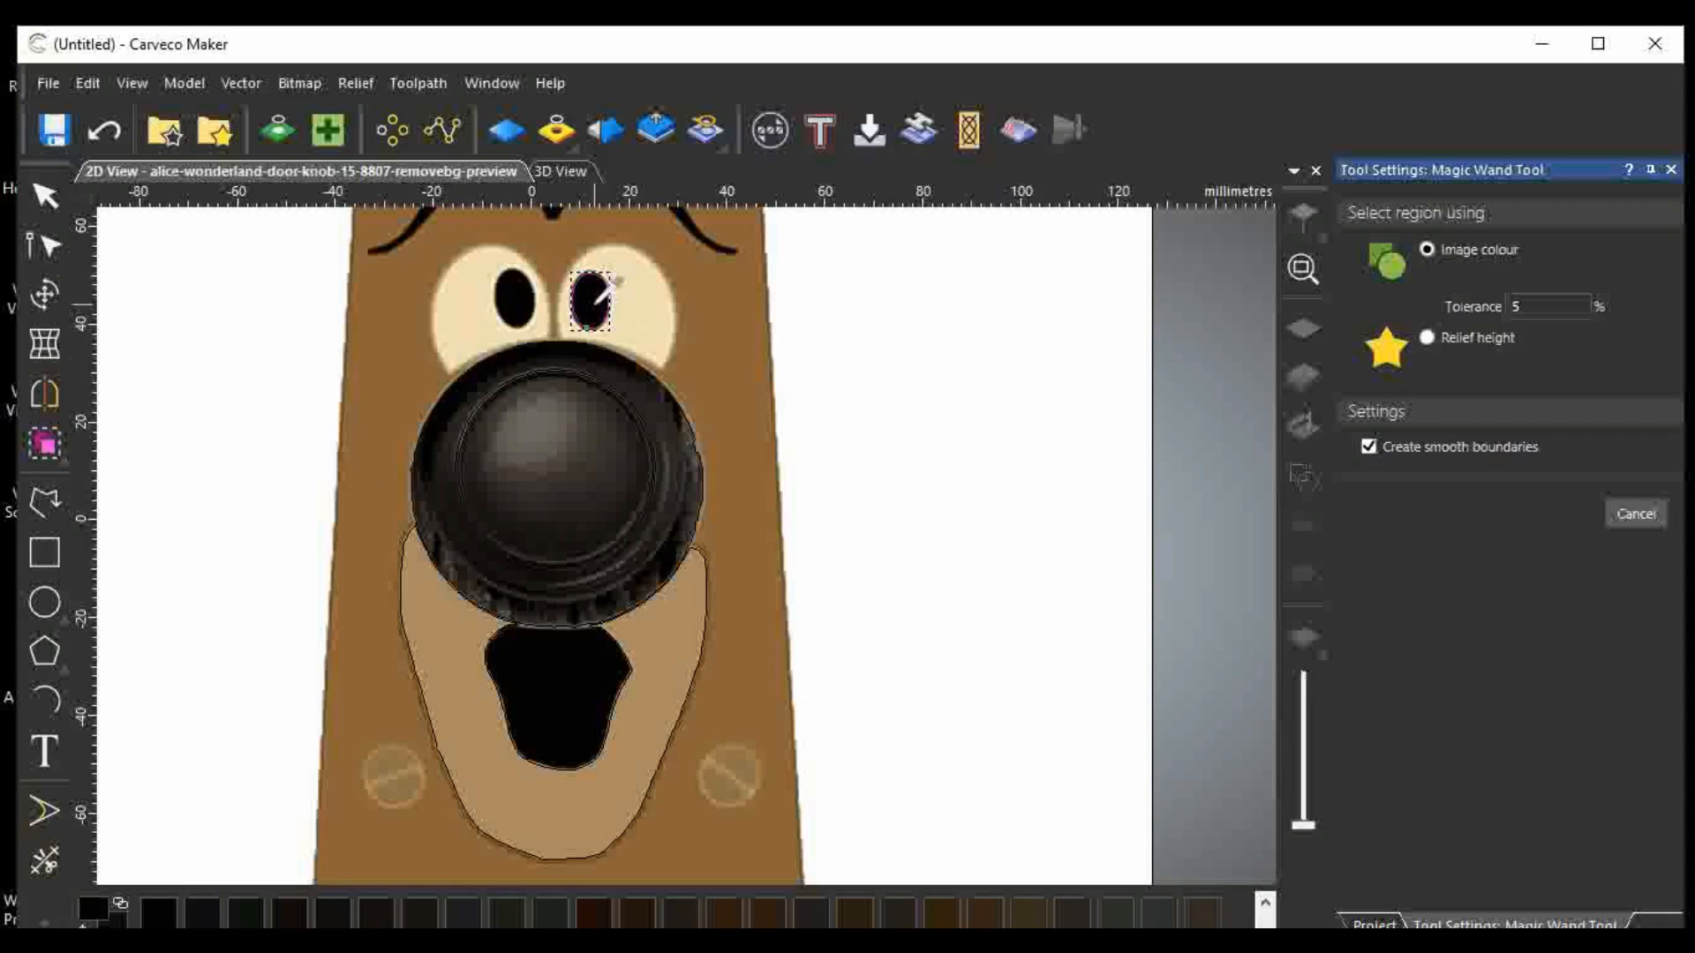
scroll(793, 427, down, 1)
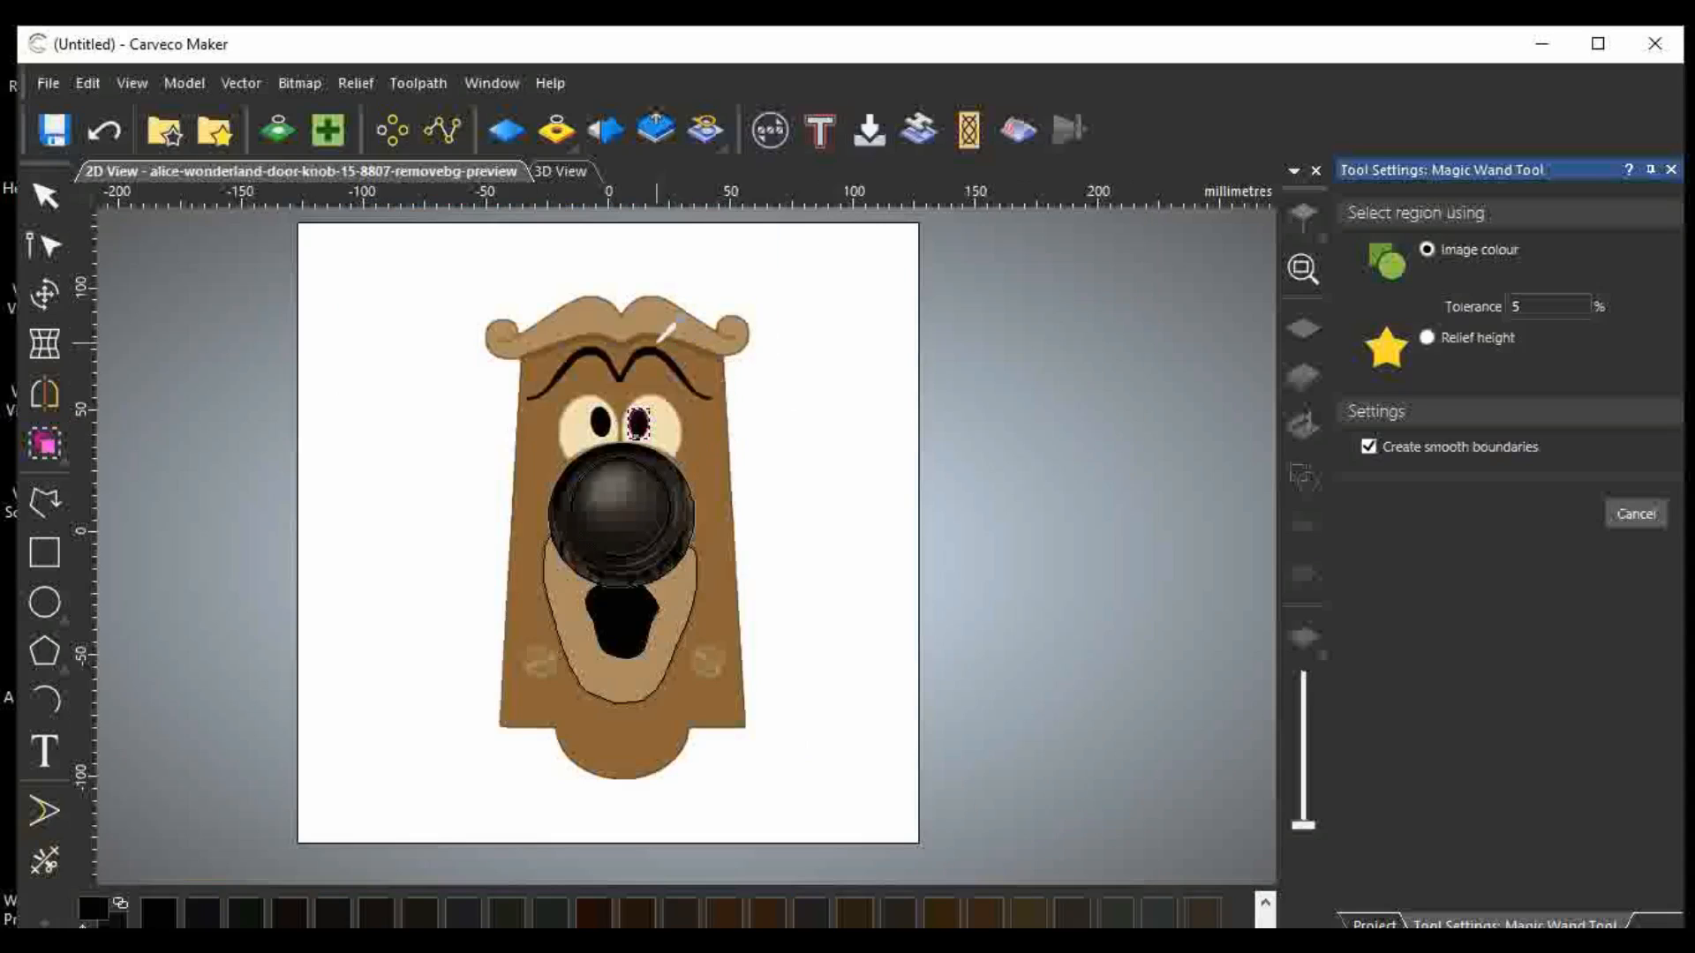
scroll(662, 336, up, 2)
click(642, 369)
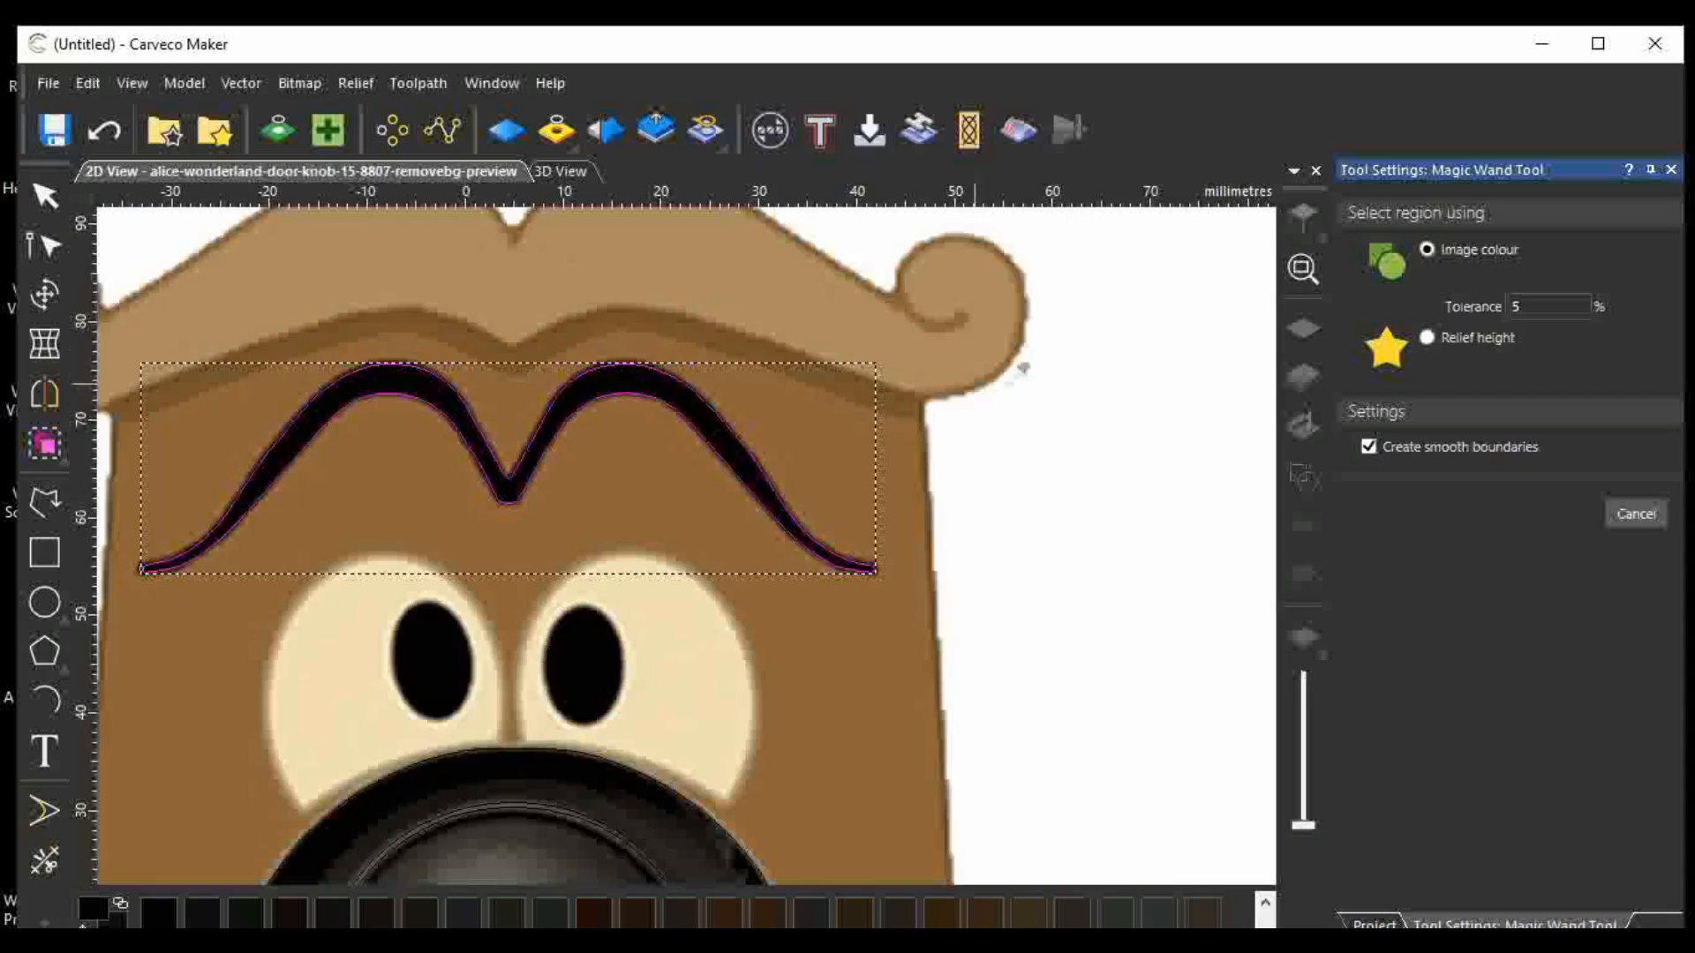
scroll(1009, 408, down, 1)
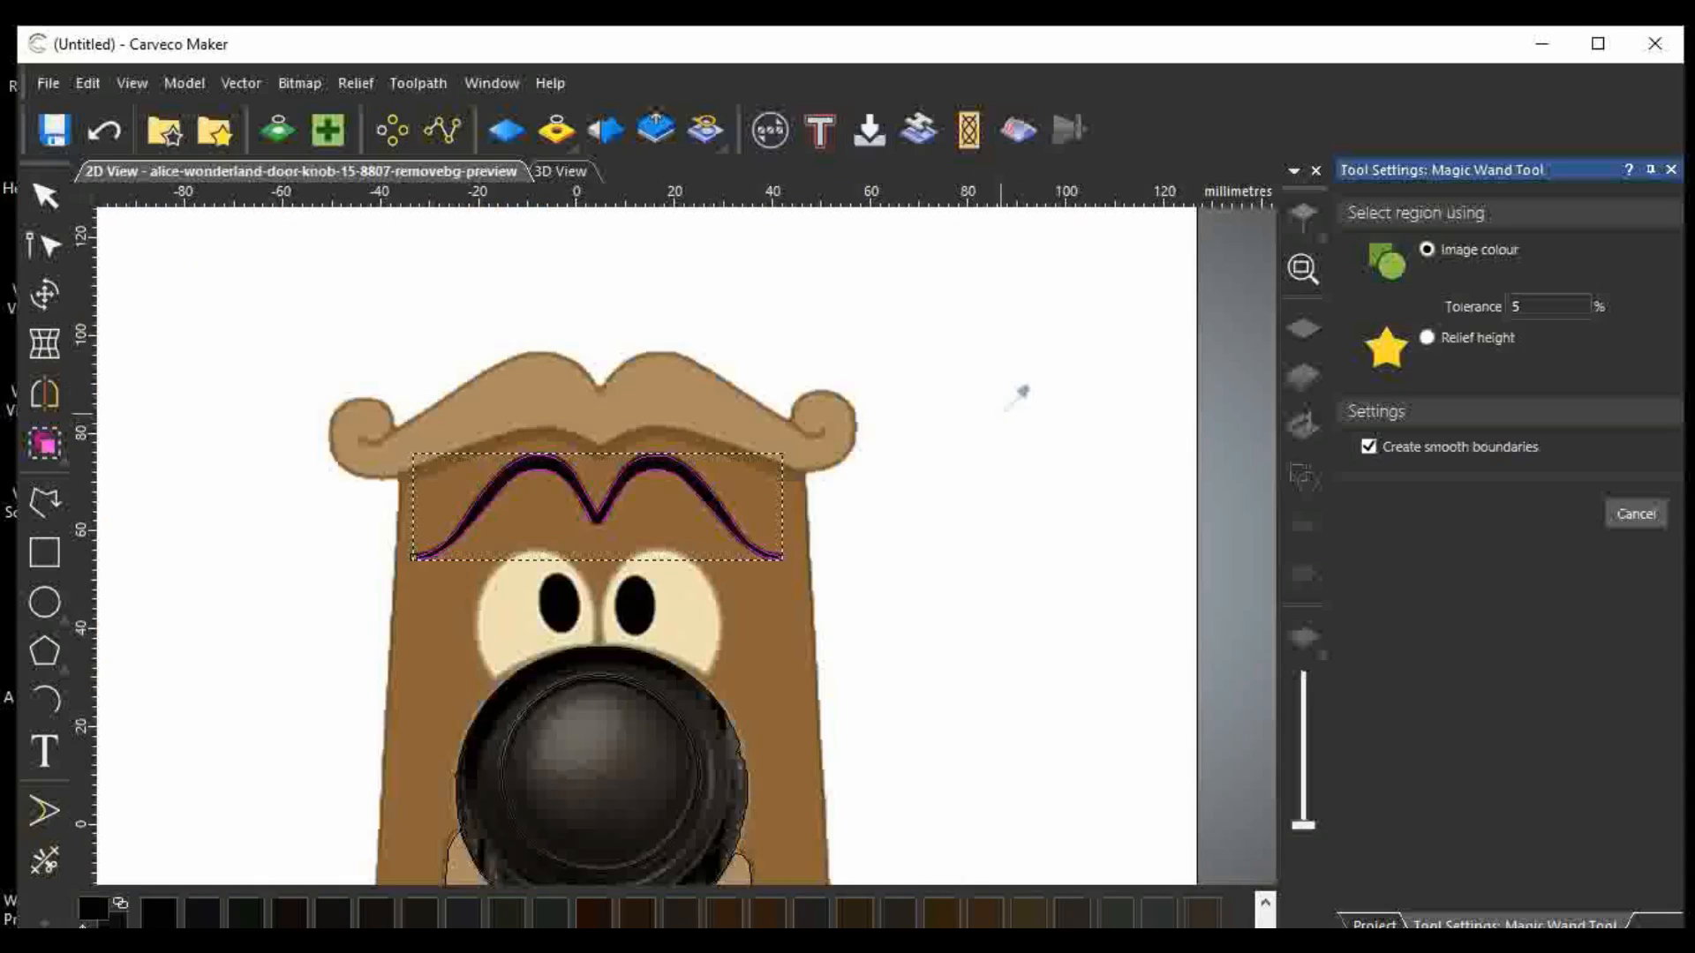
scroll(941, 321, down, 1)
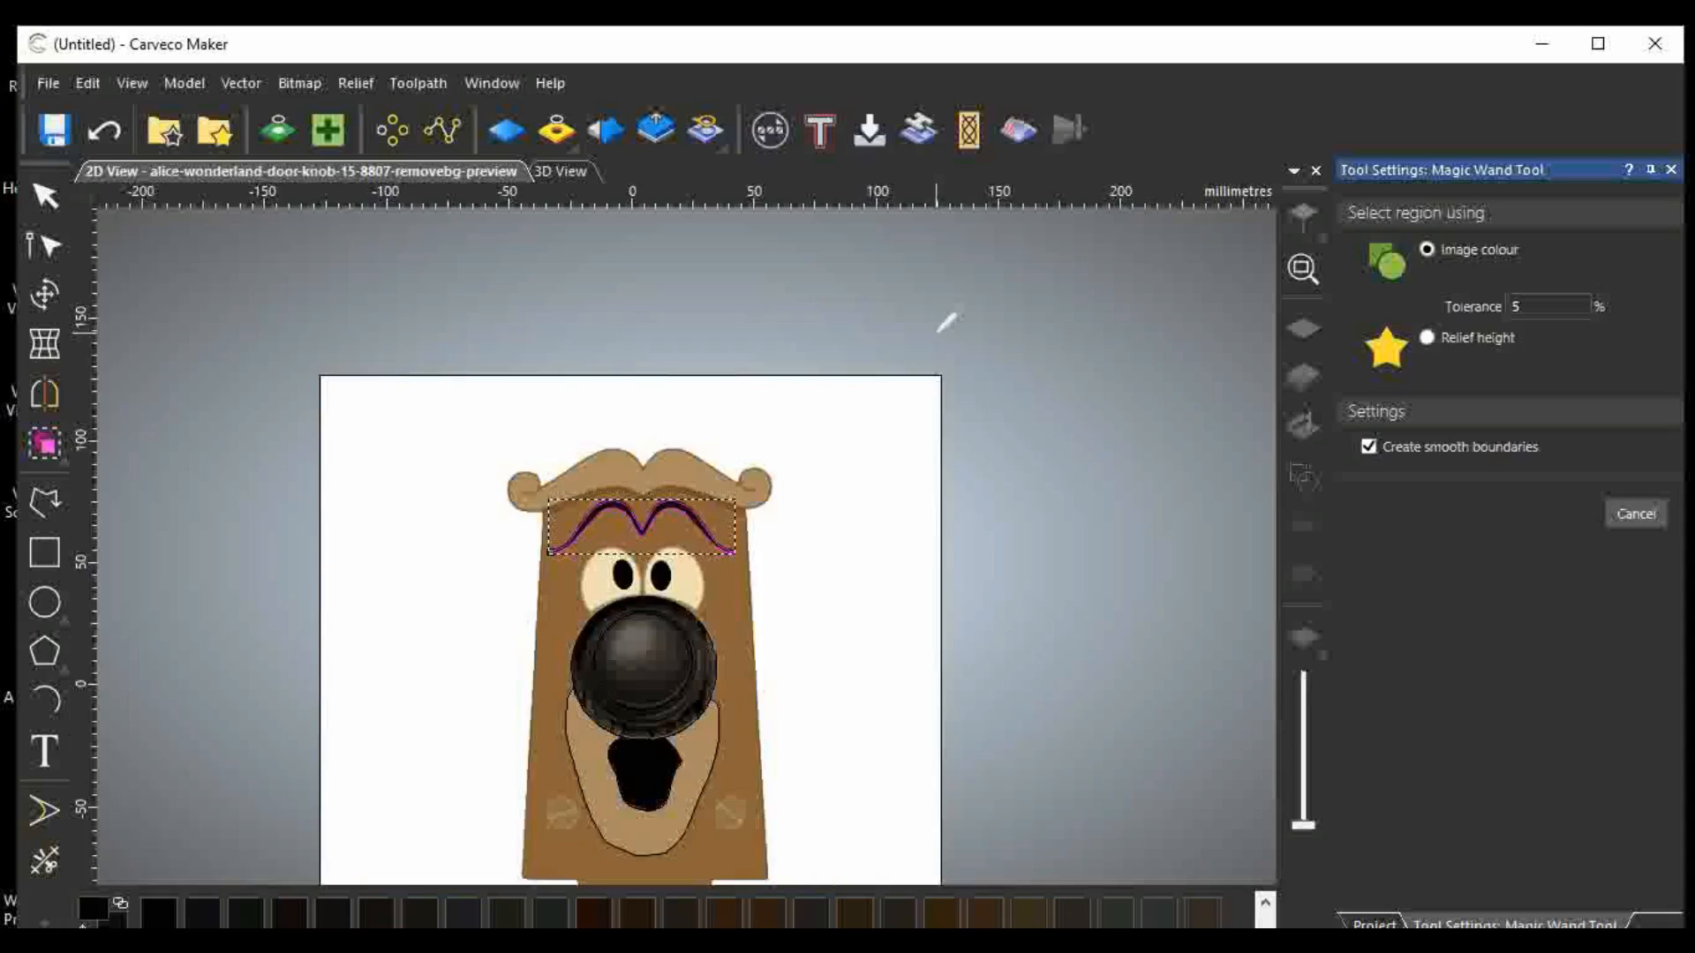
Select the eyebrow vector, both pupil vectors and the nose circles together.
click(44, 197)
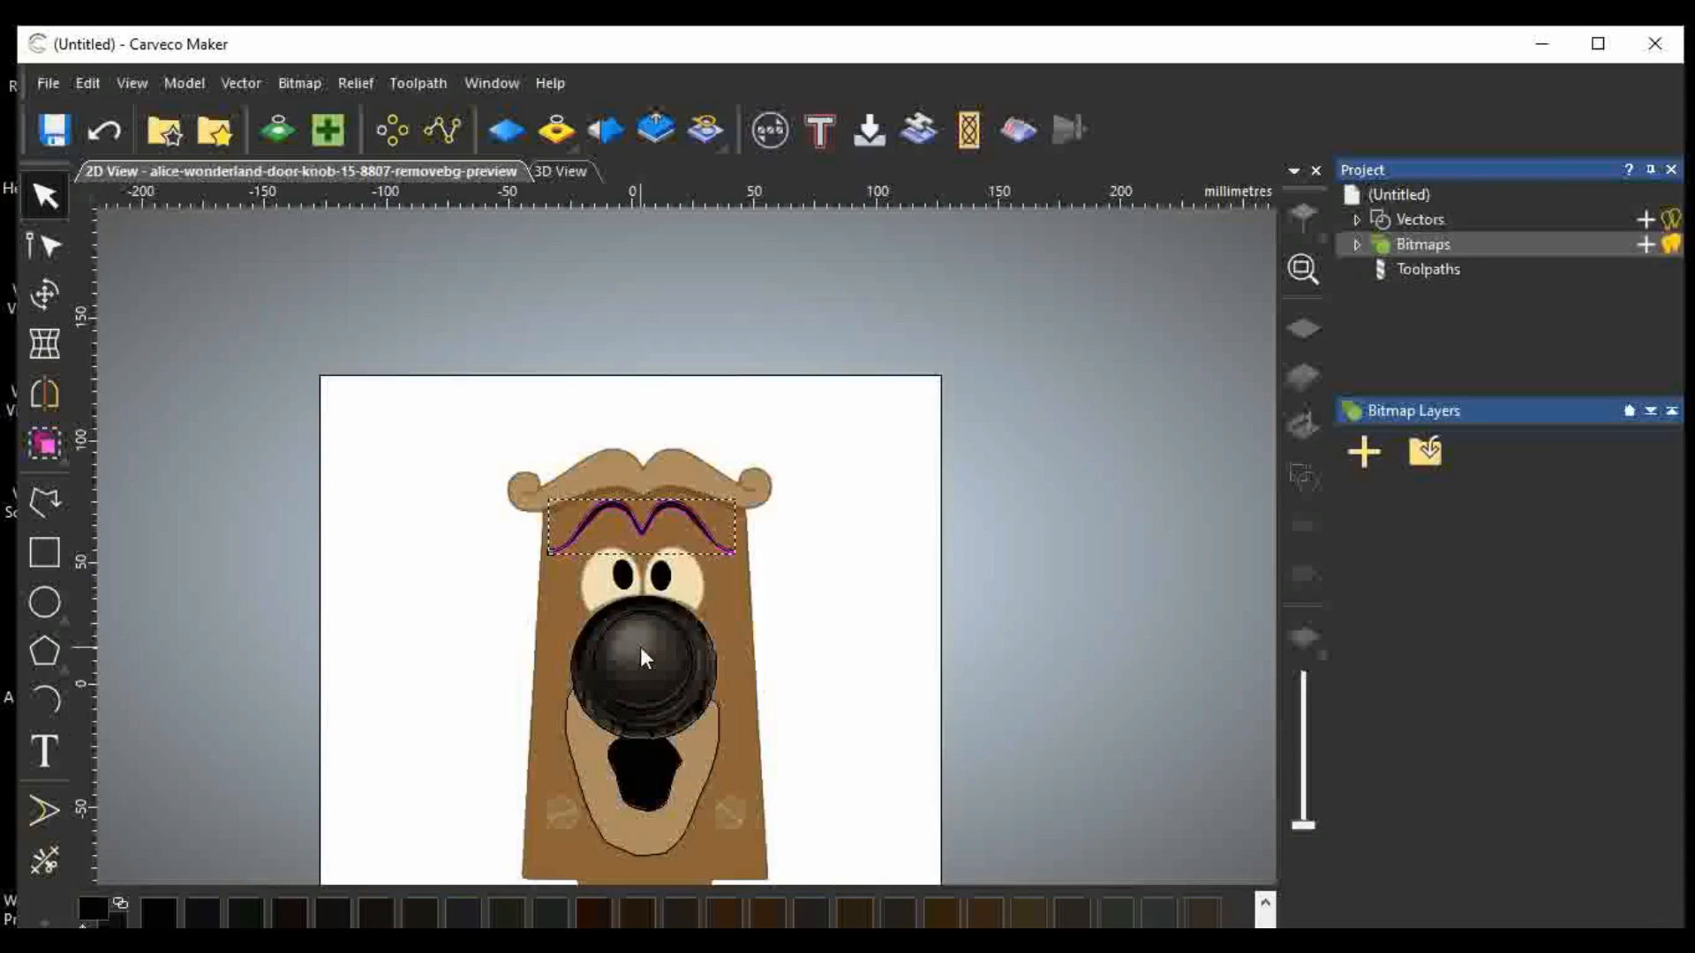
shift+click(618, 585)
shift+click(662, 576)
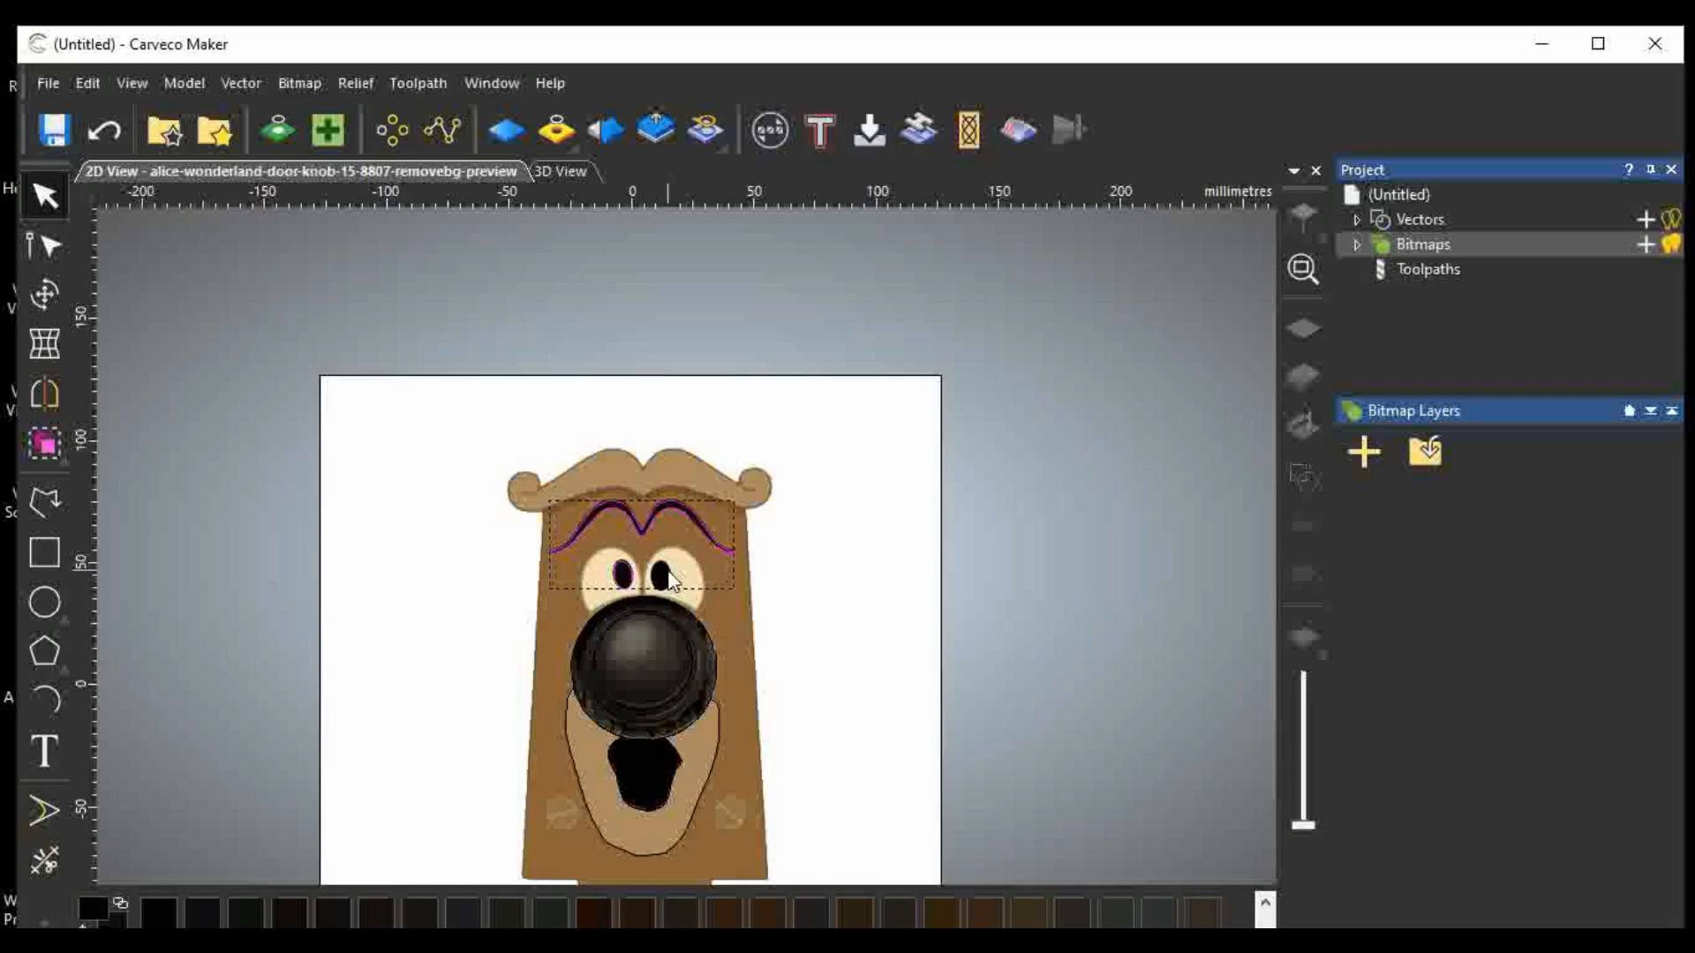
shift+click(675, 645)
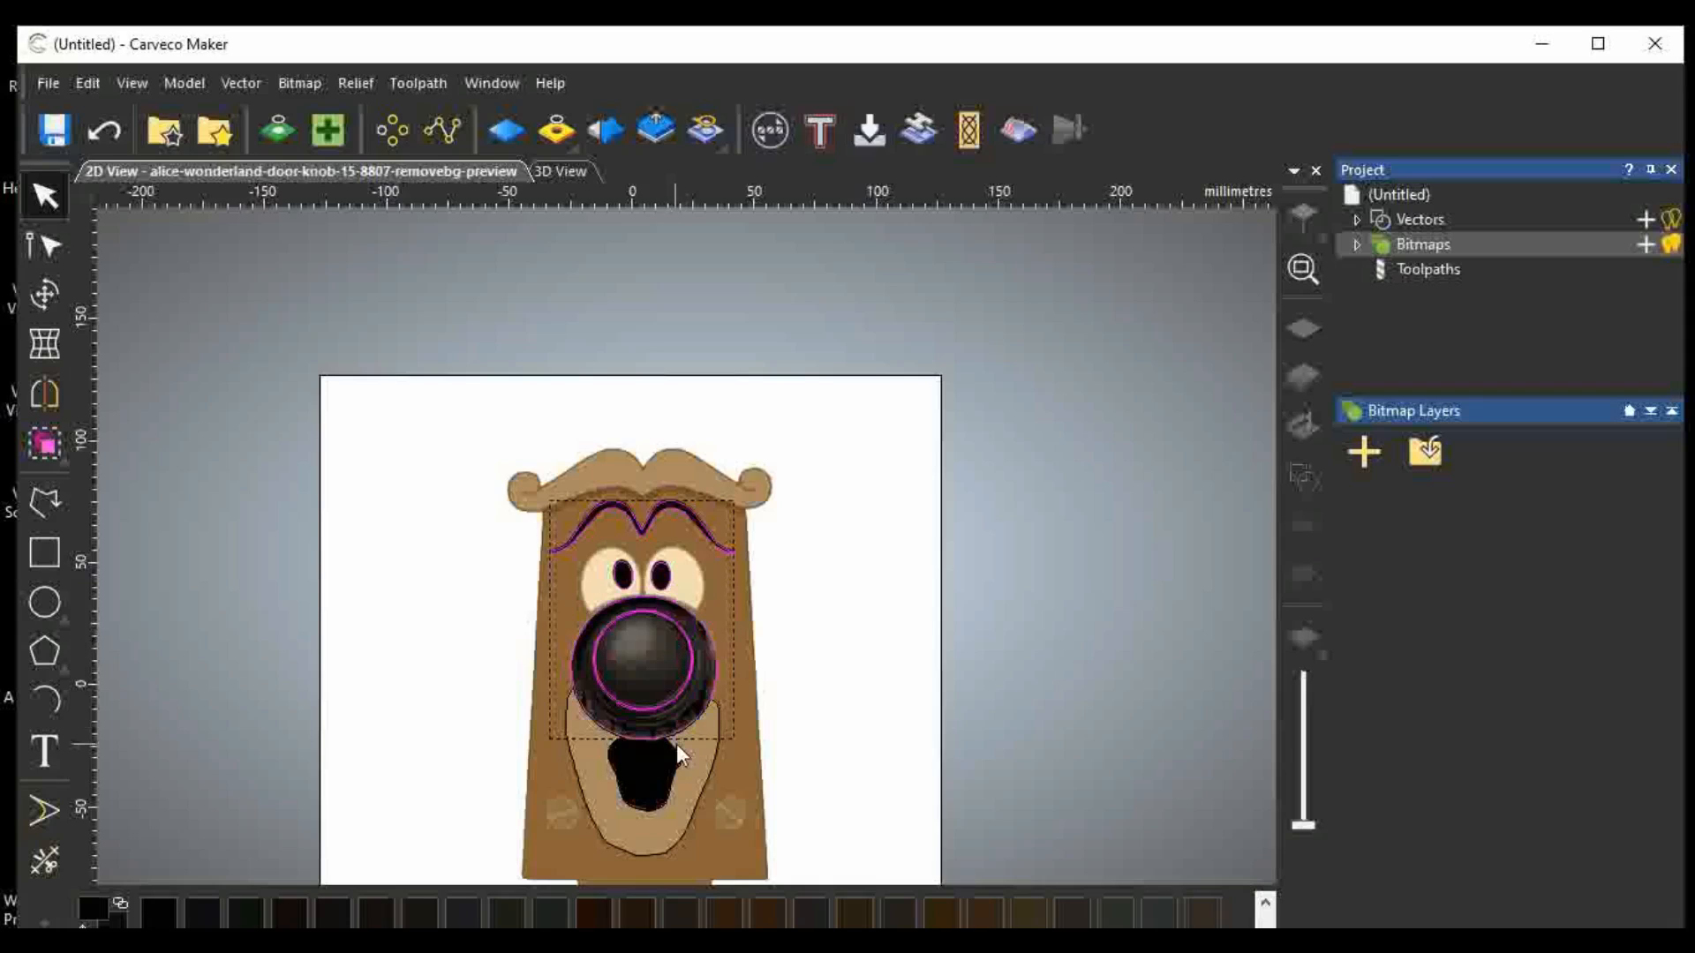
Add the black mouth's inner outline to the selection, leaving the surrounding muzzle outline unselected.
shift+click(621, 792)
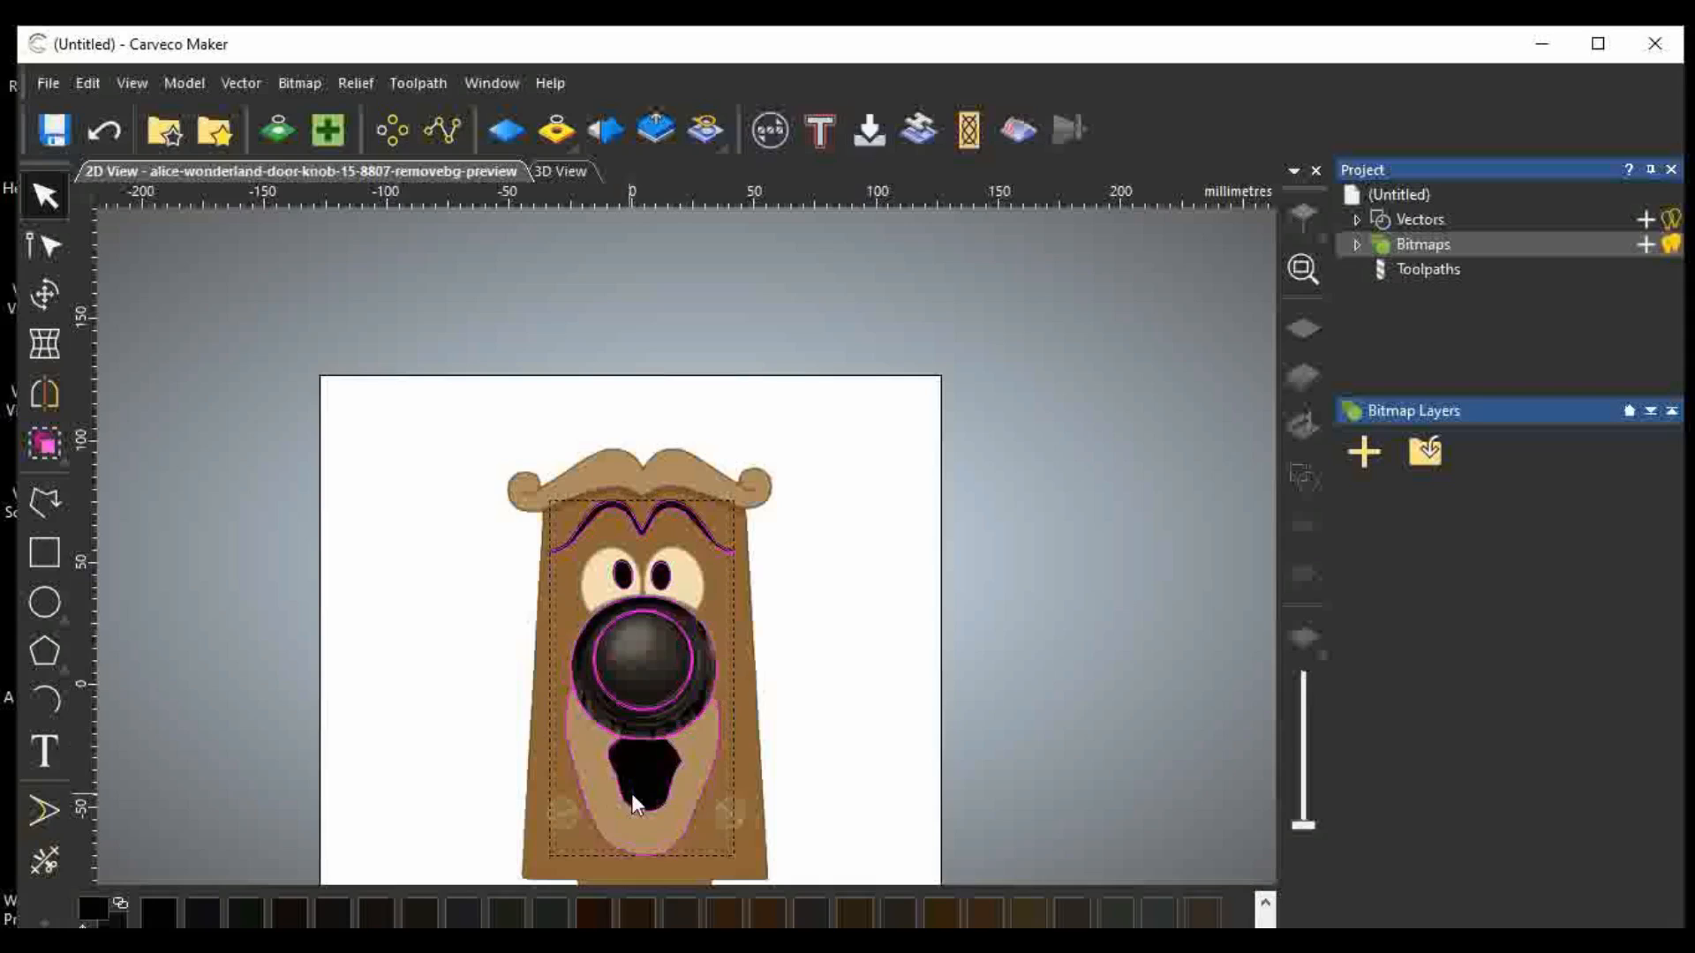
shift+click(709, 773)
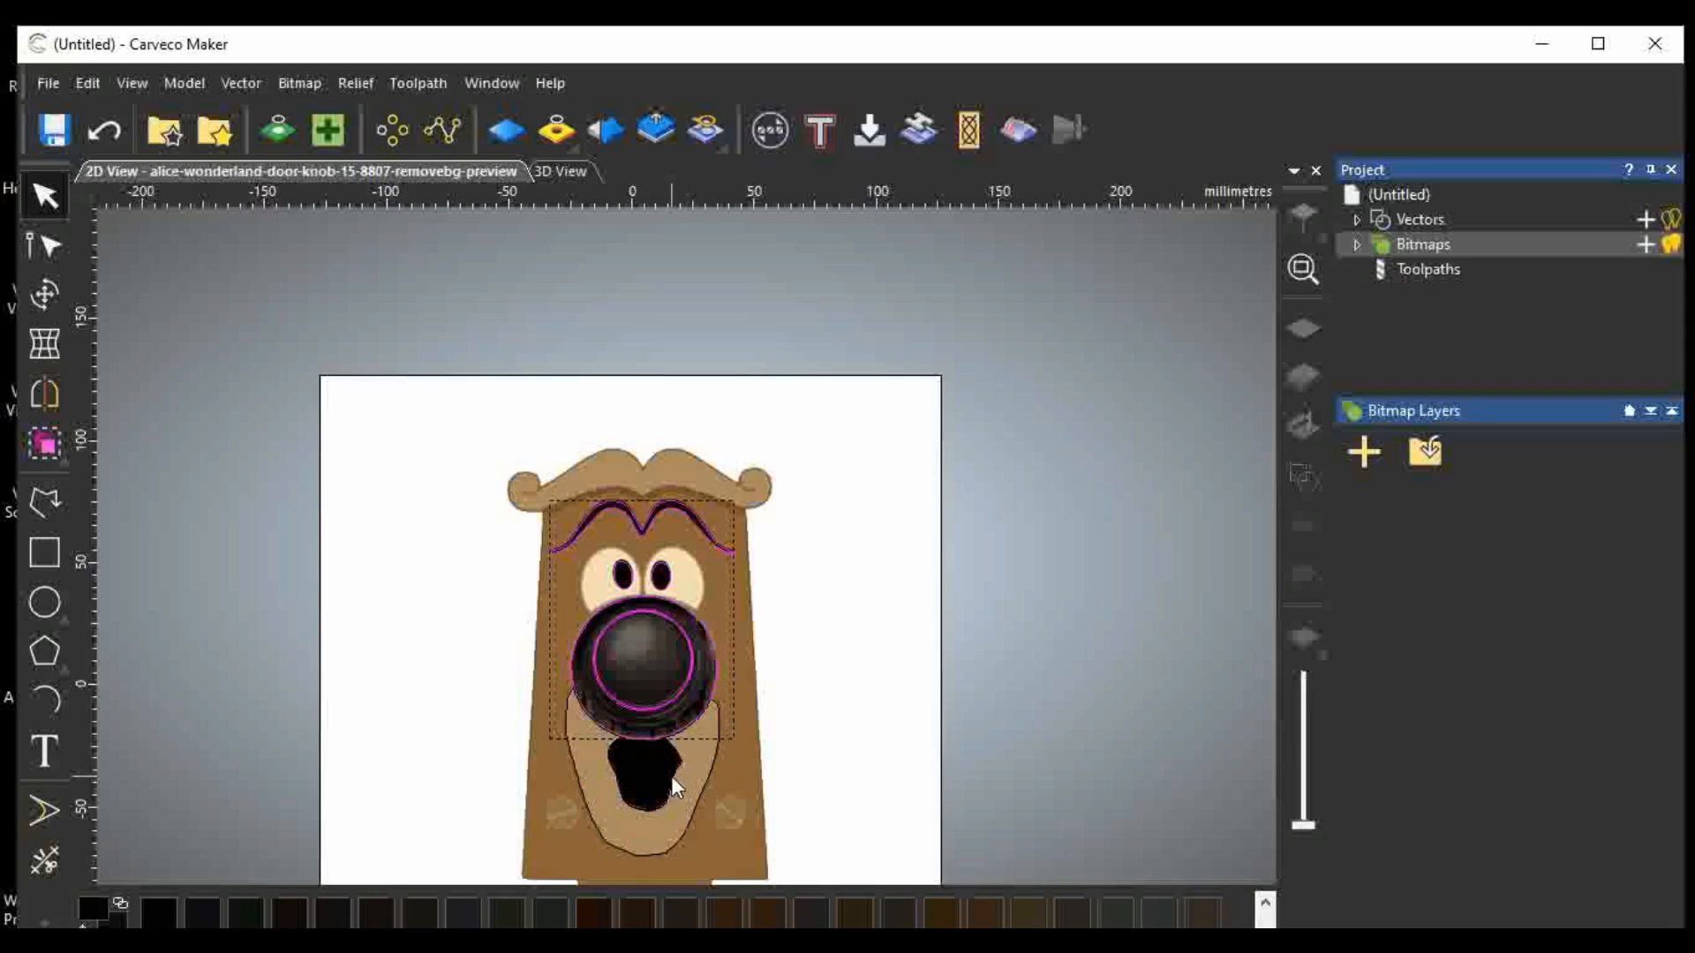
shift+click(671, 775)
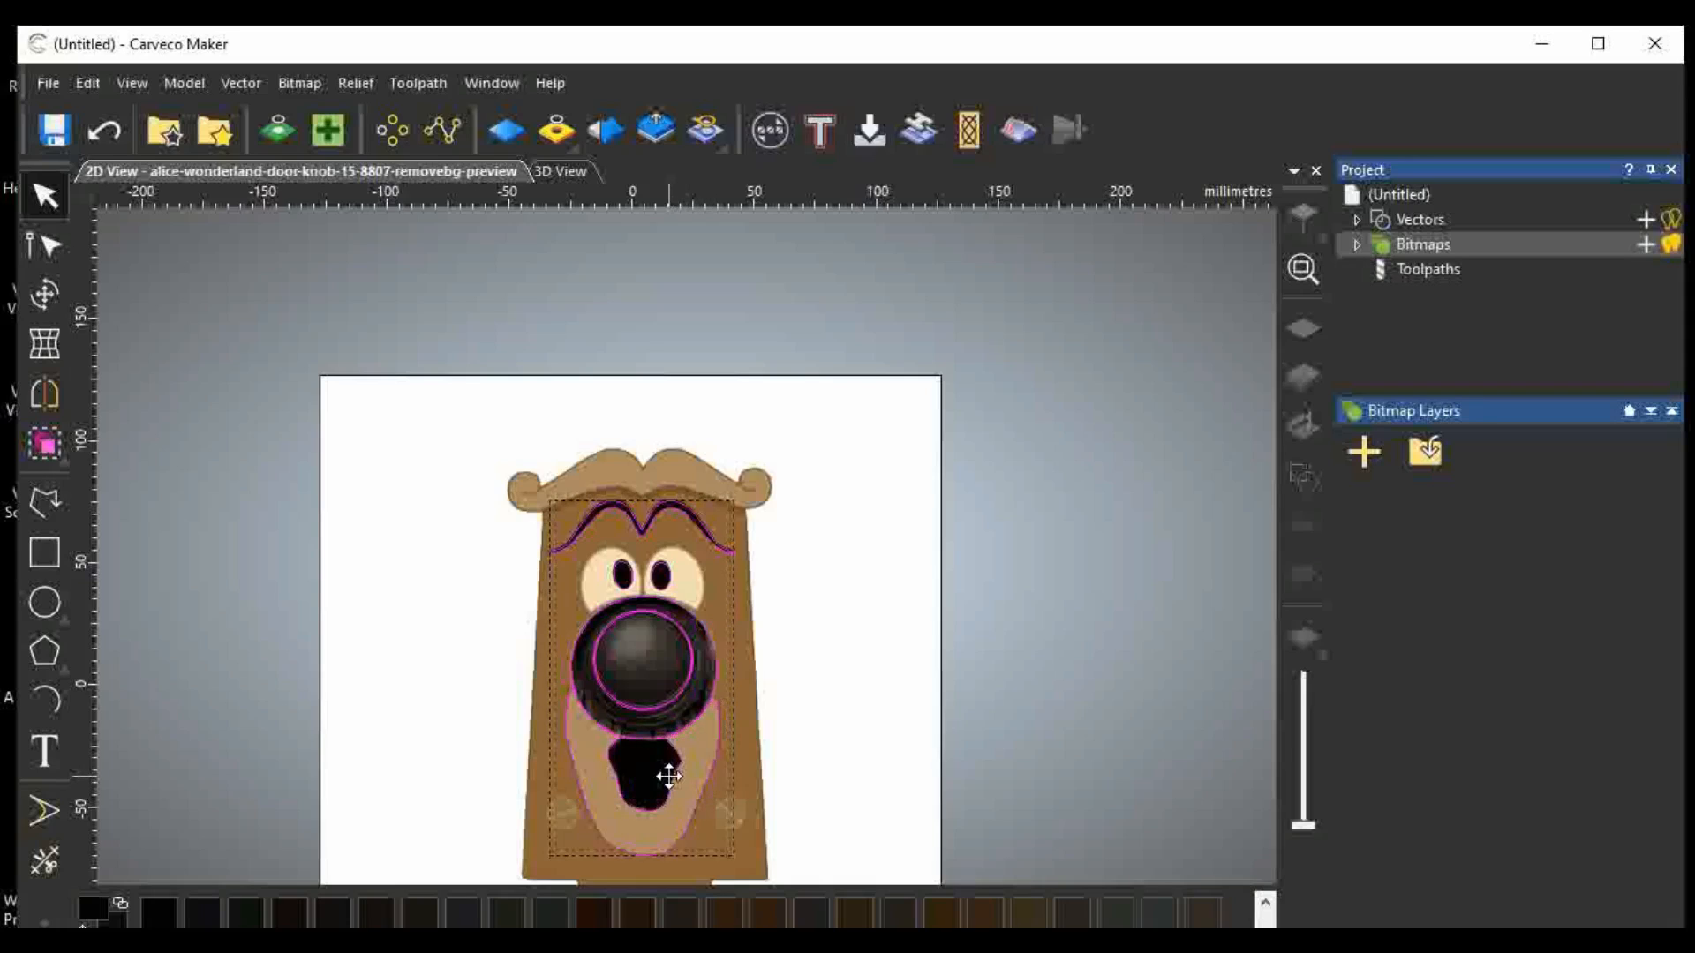
scroll(669, 776, up, 2)
scroll(669, 776, up, 4)
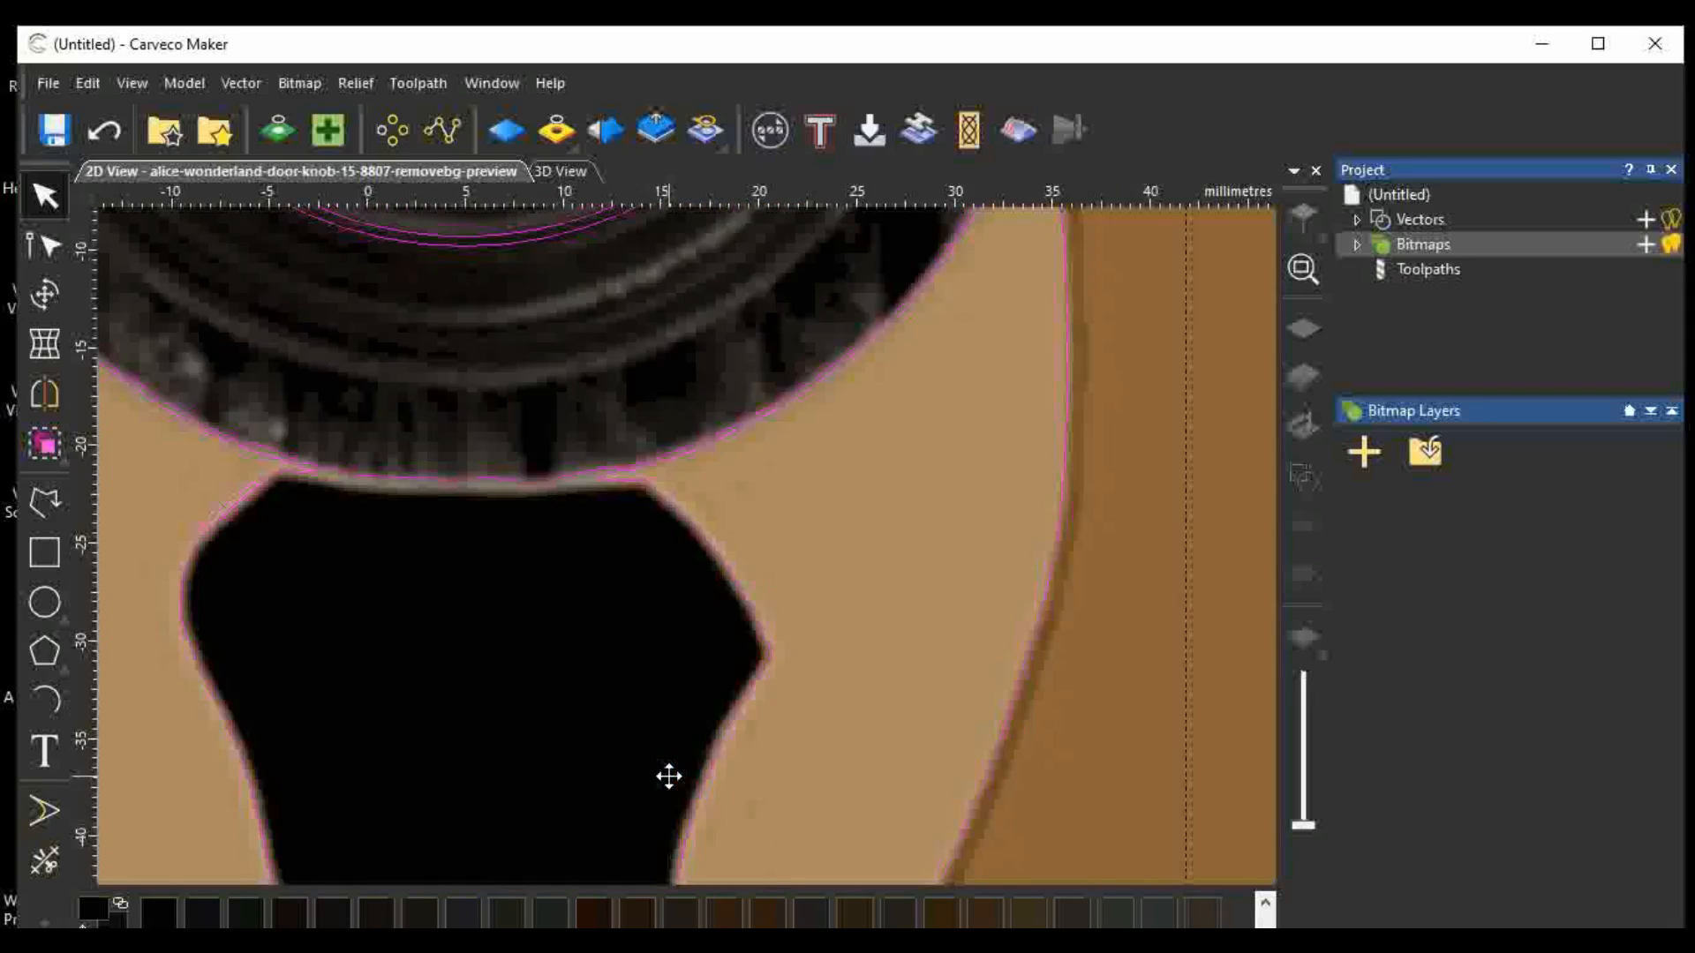
shift+click(759, 682)
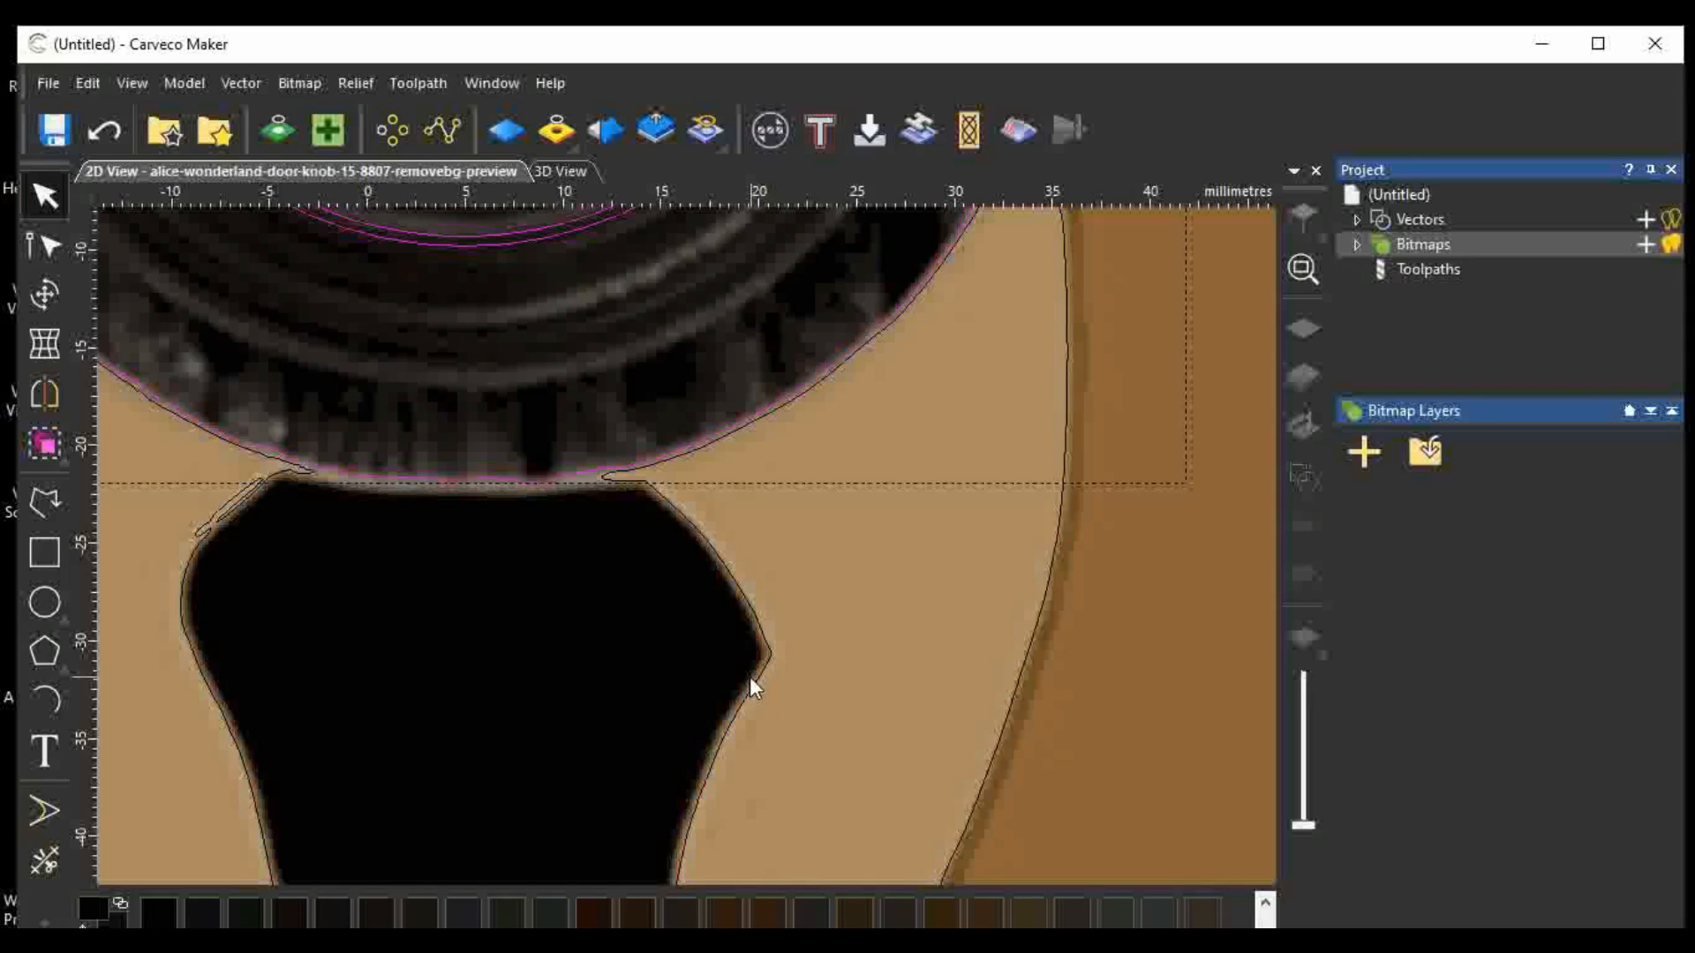
shift+click(747, 676)
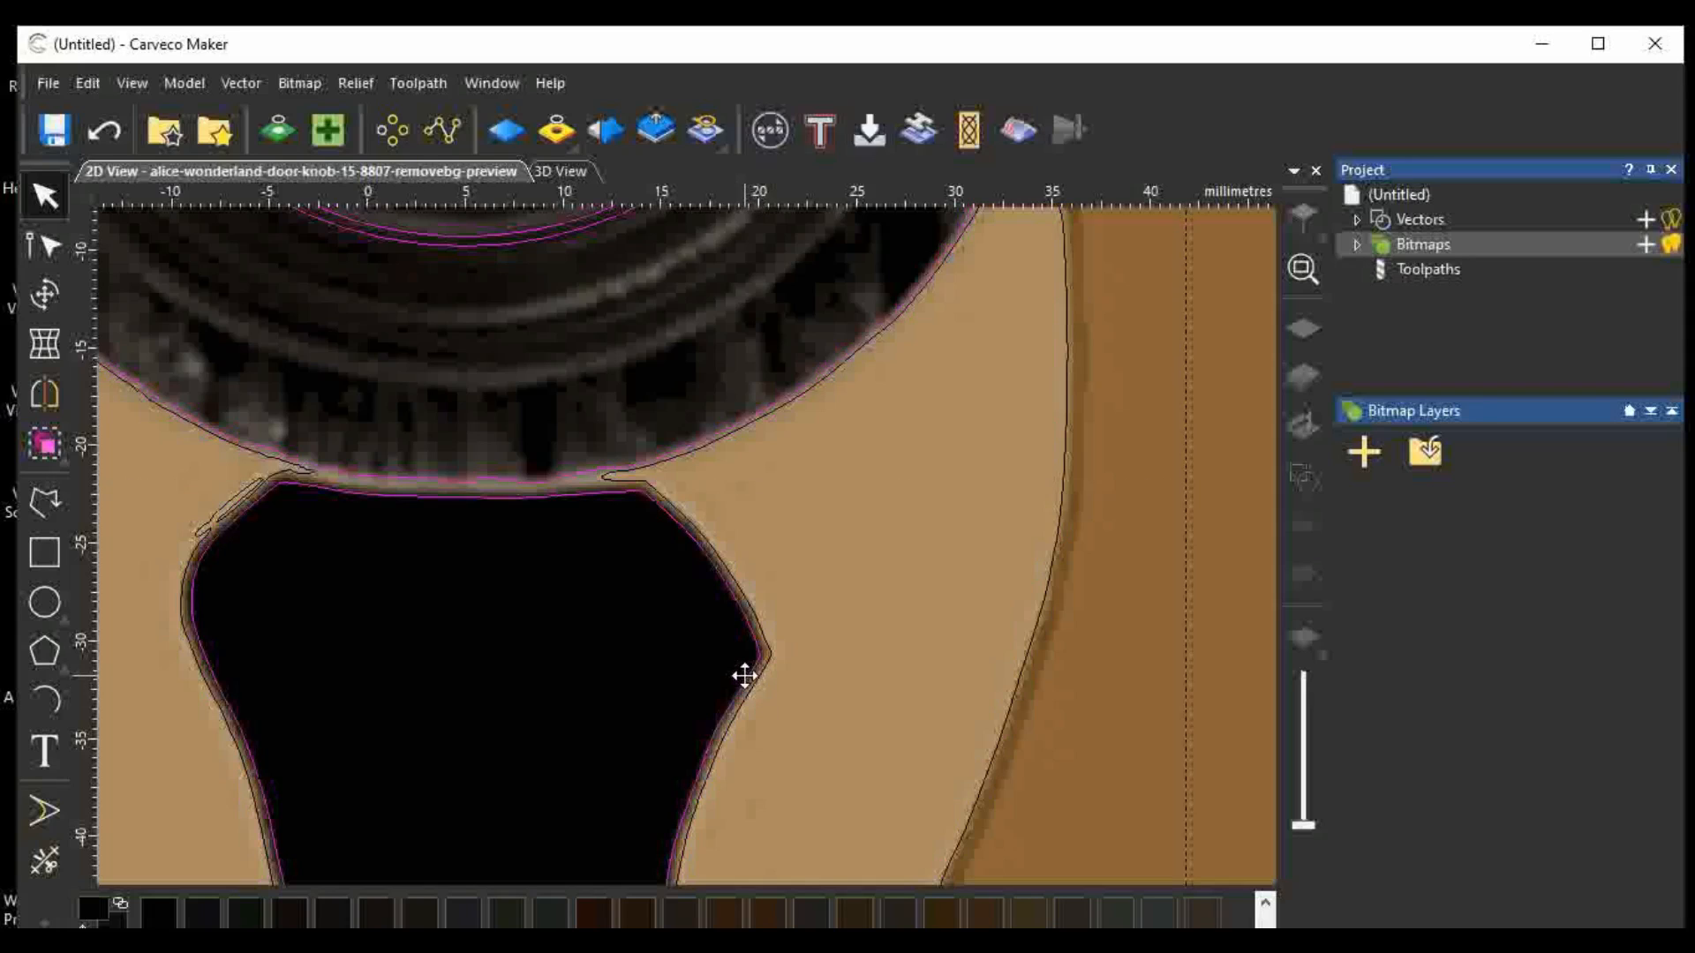
scroll(745, 674, down, 4)
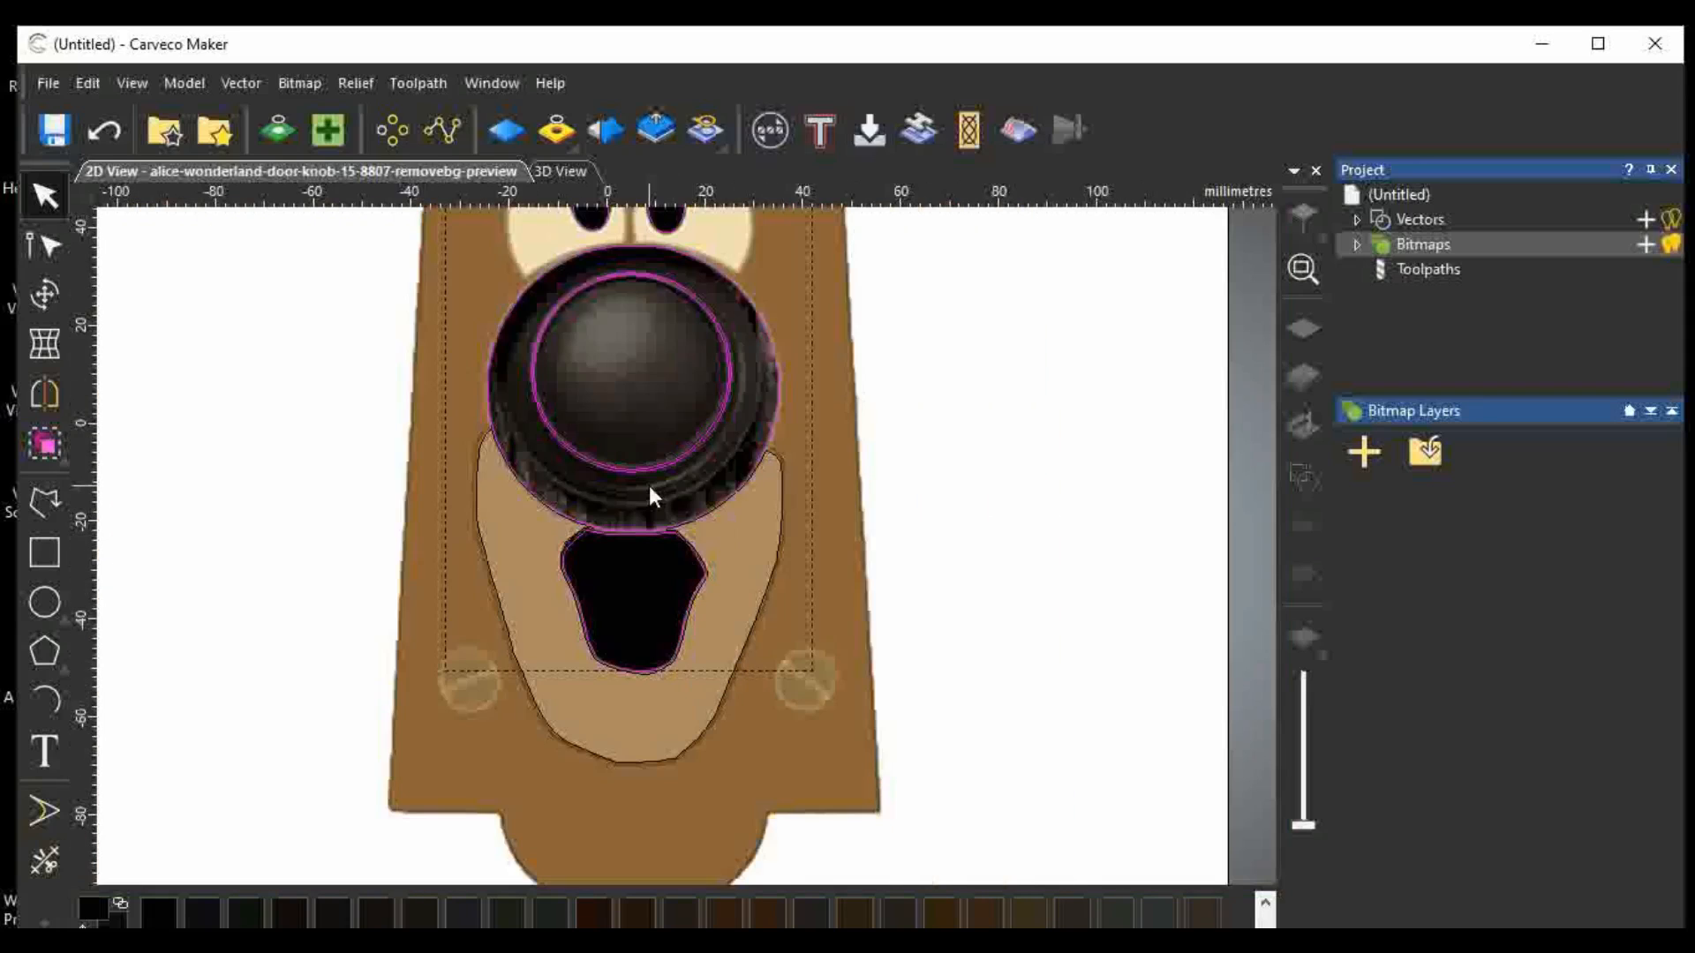
Move the selected vectors to a new vector layer and name that layer Black.
right_click(635, 474)
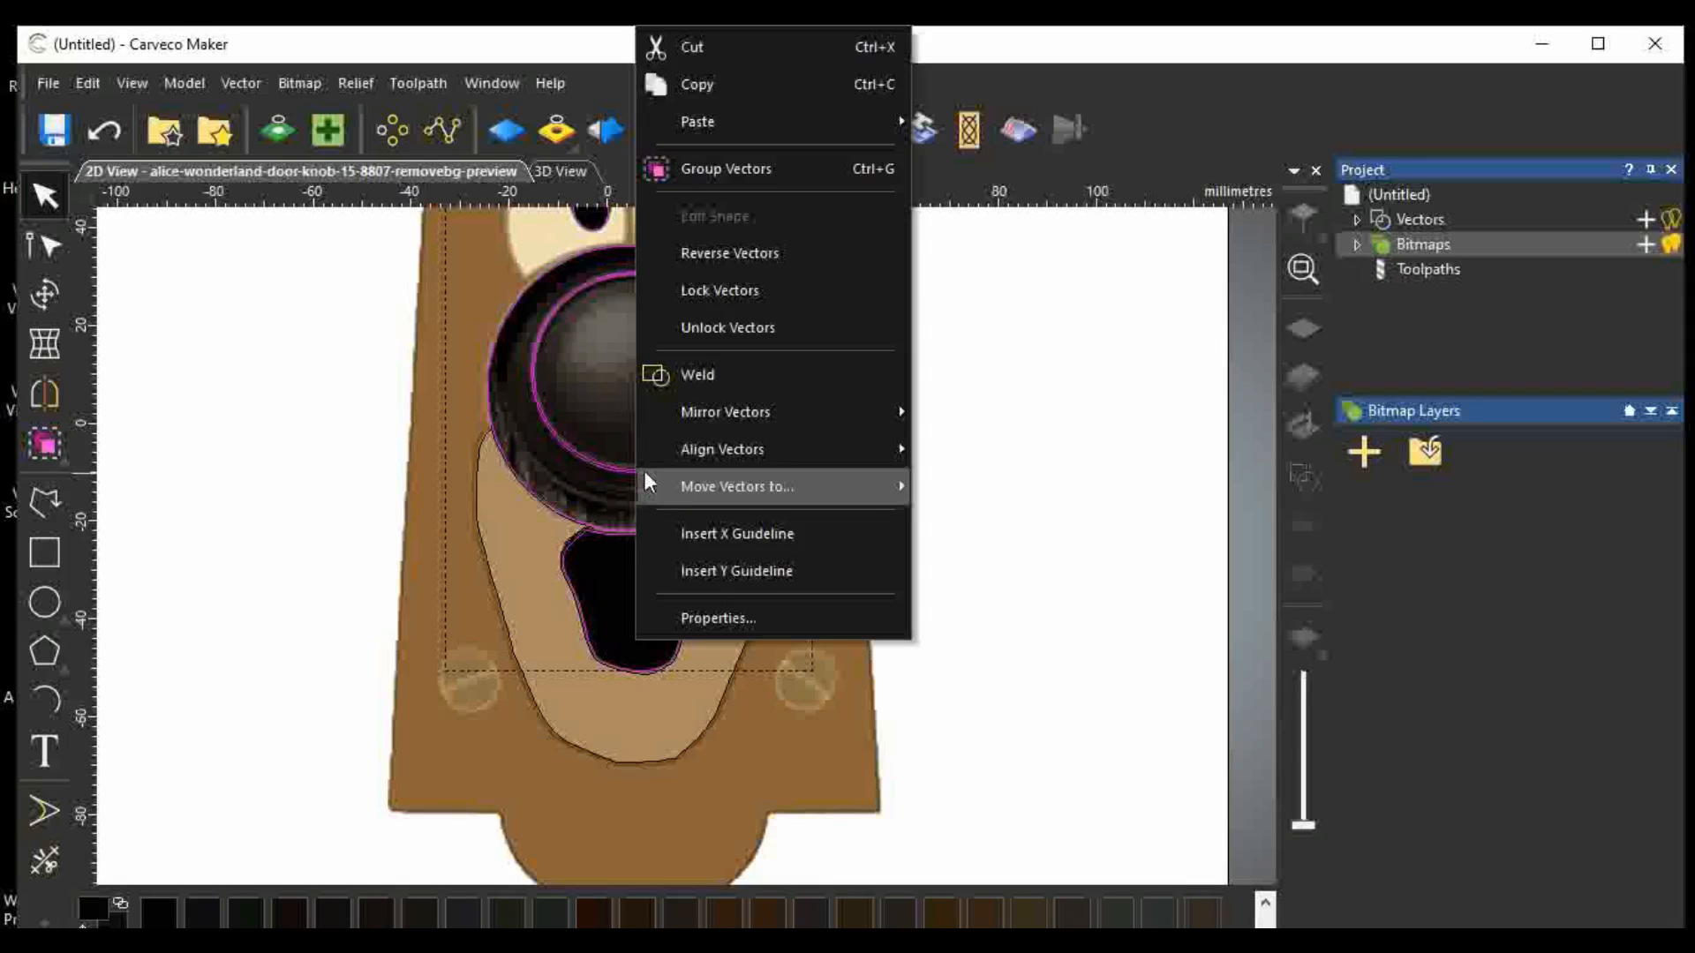
mouse_move(695, 484)
click(971, 487)
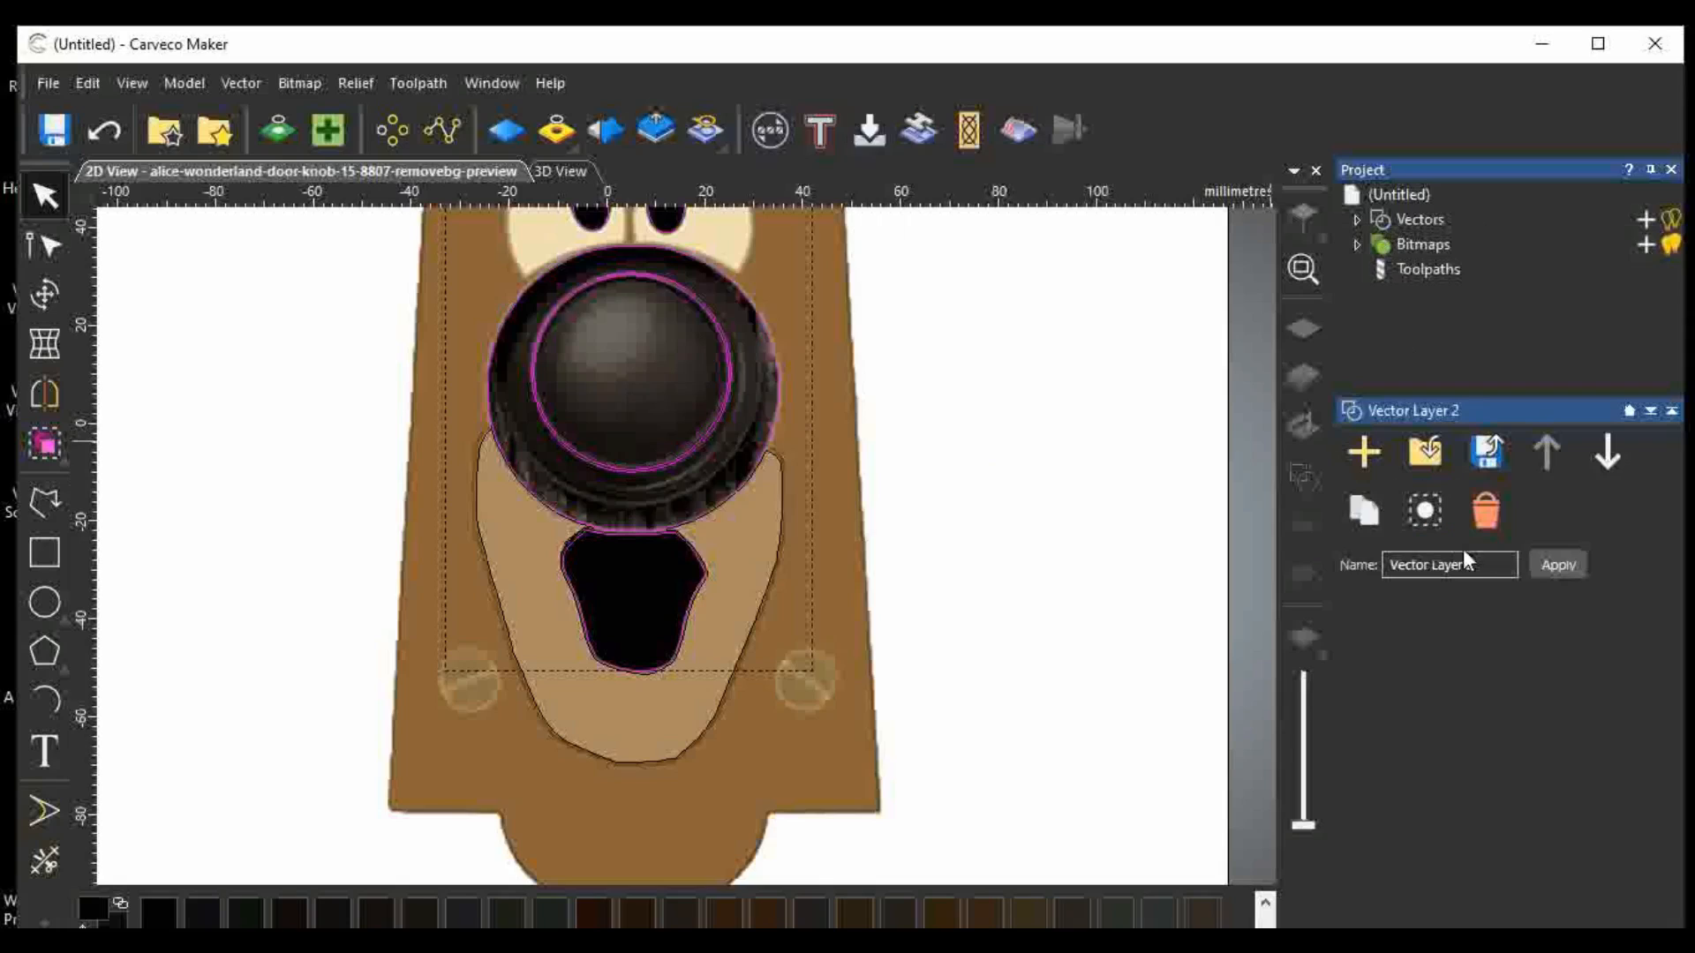
drag(1474, 565, 1382, 572)
text(Black)
click(1558, 563)
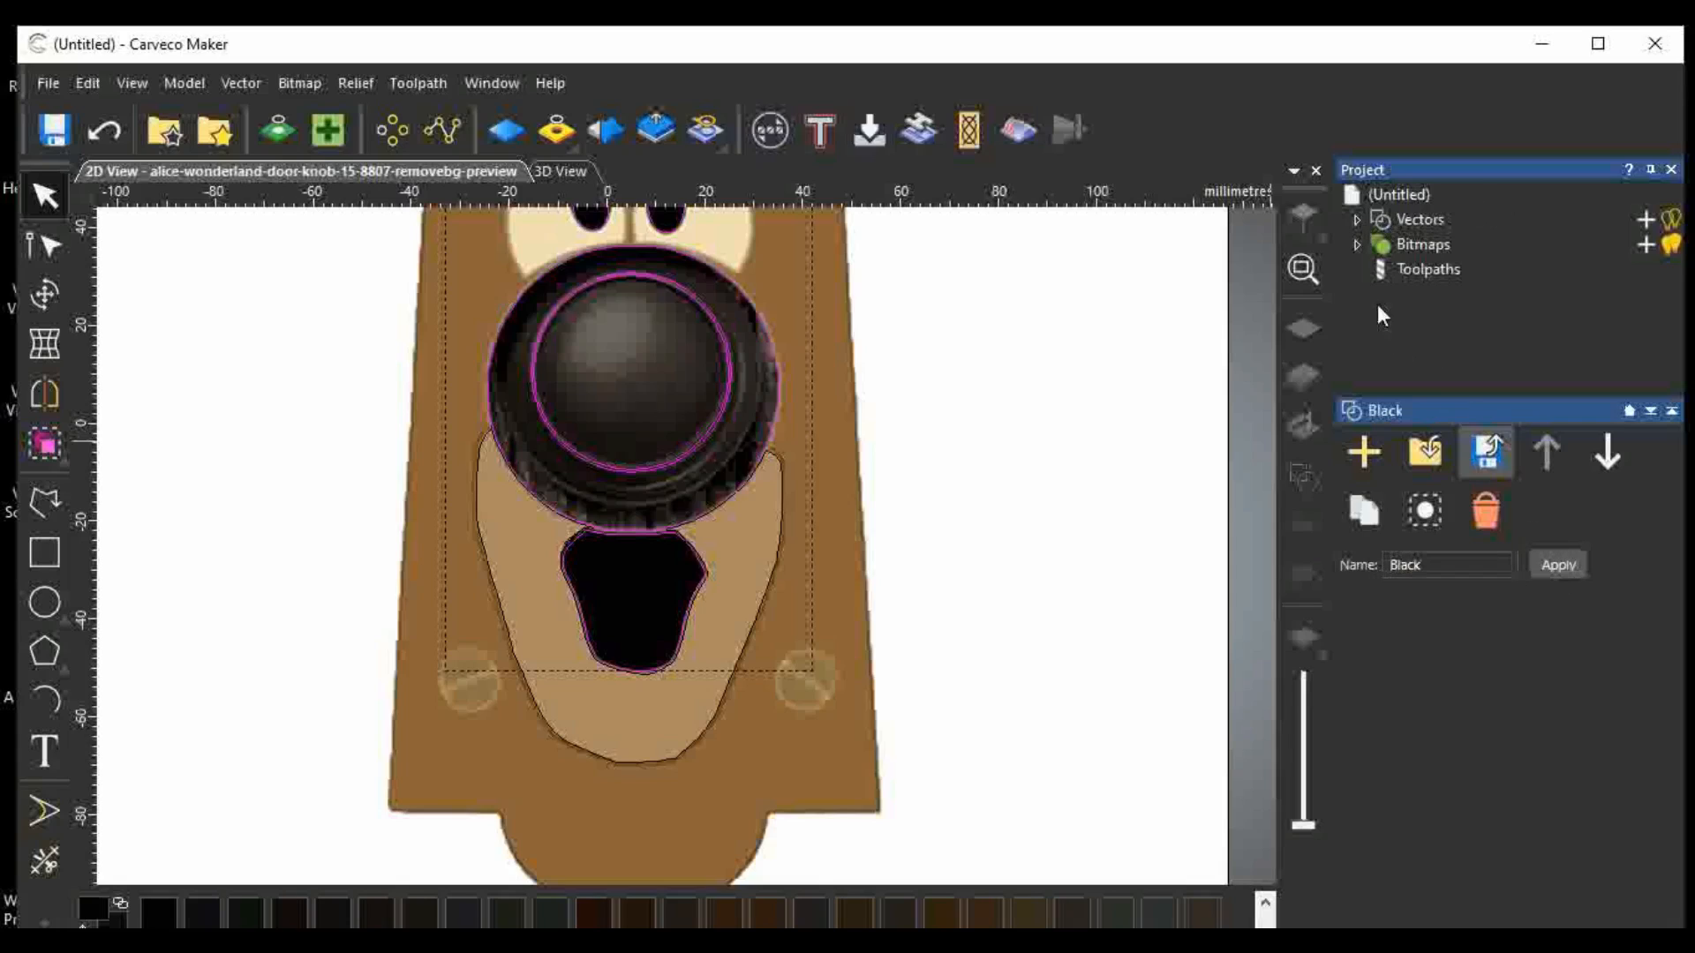
Expand the project's vector layers and hide the Black layer.
click(1358, 219)
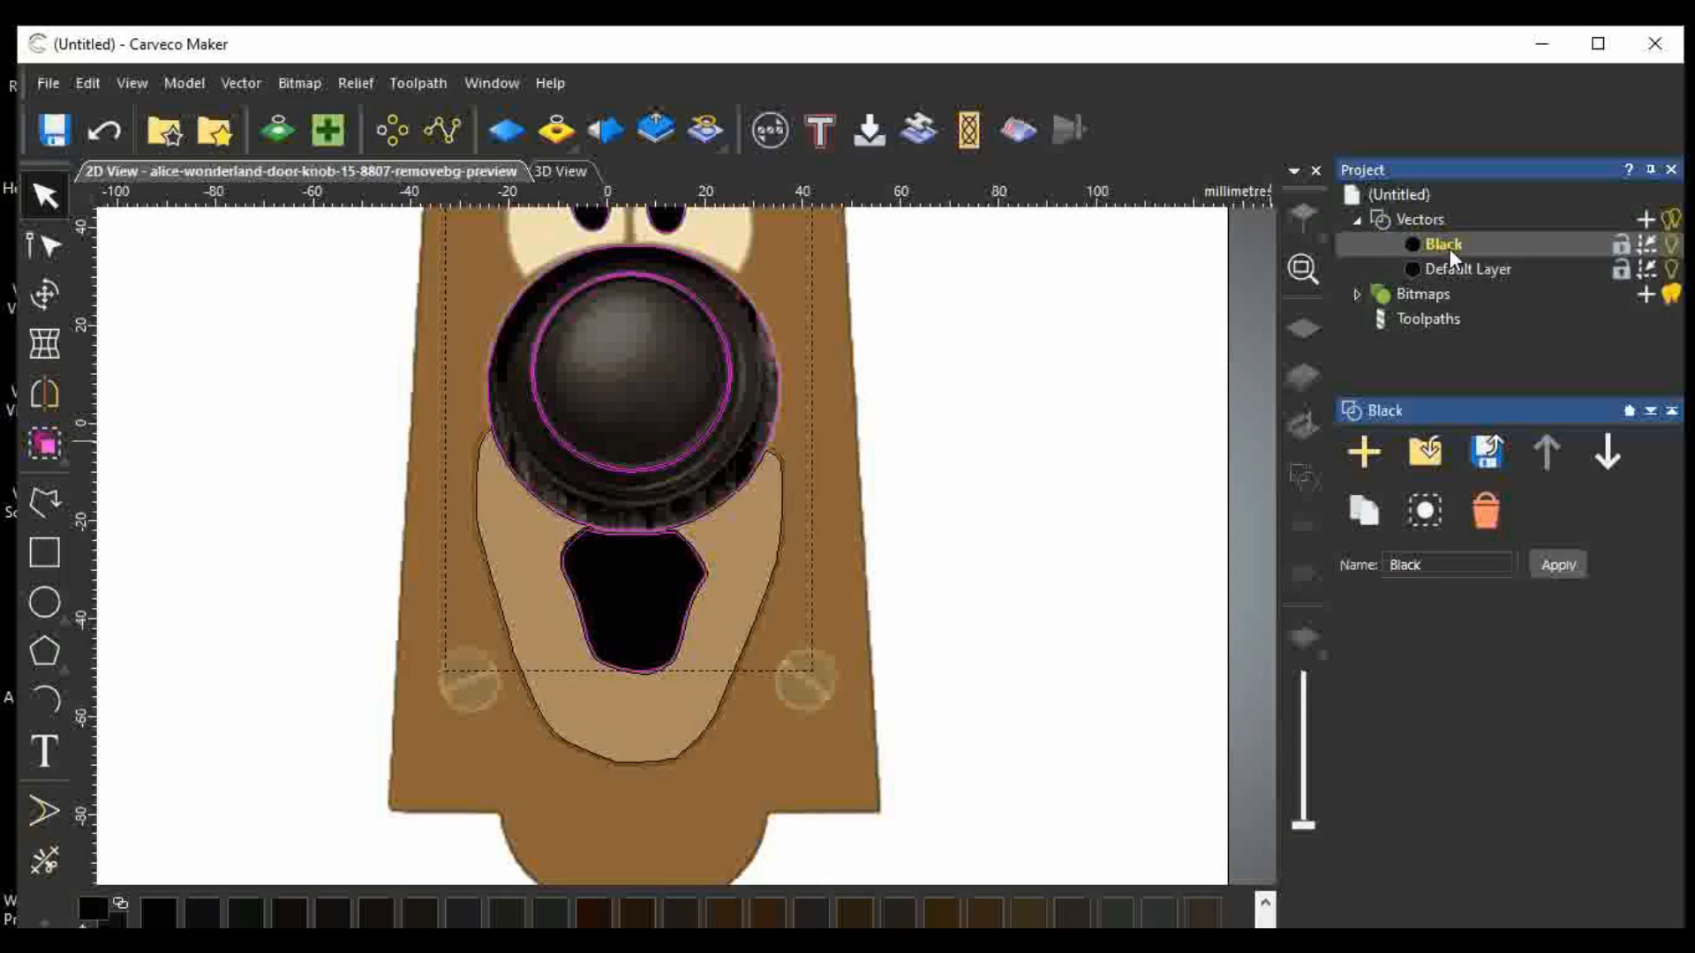
click(1672, 245)
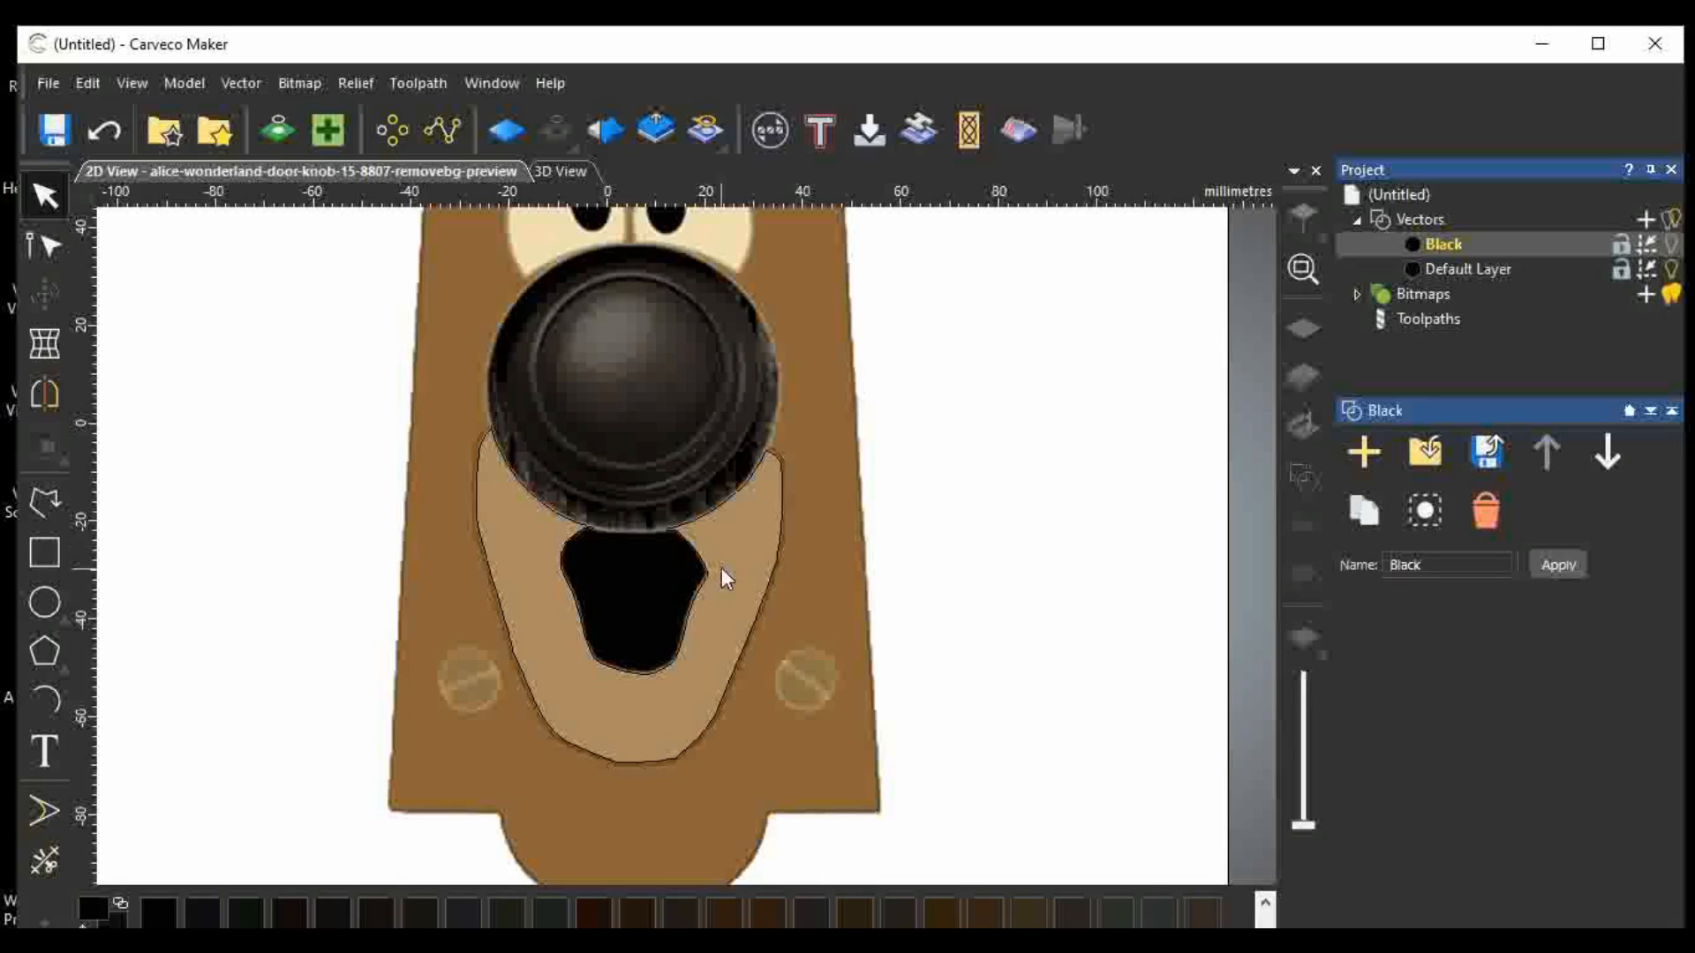
scroll(701, 602, down, 2)
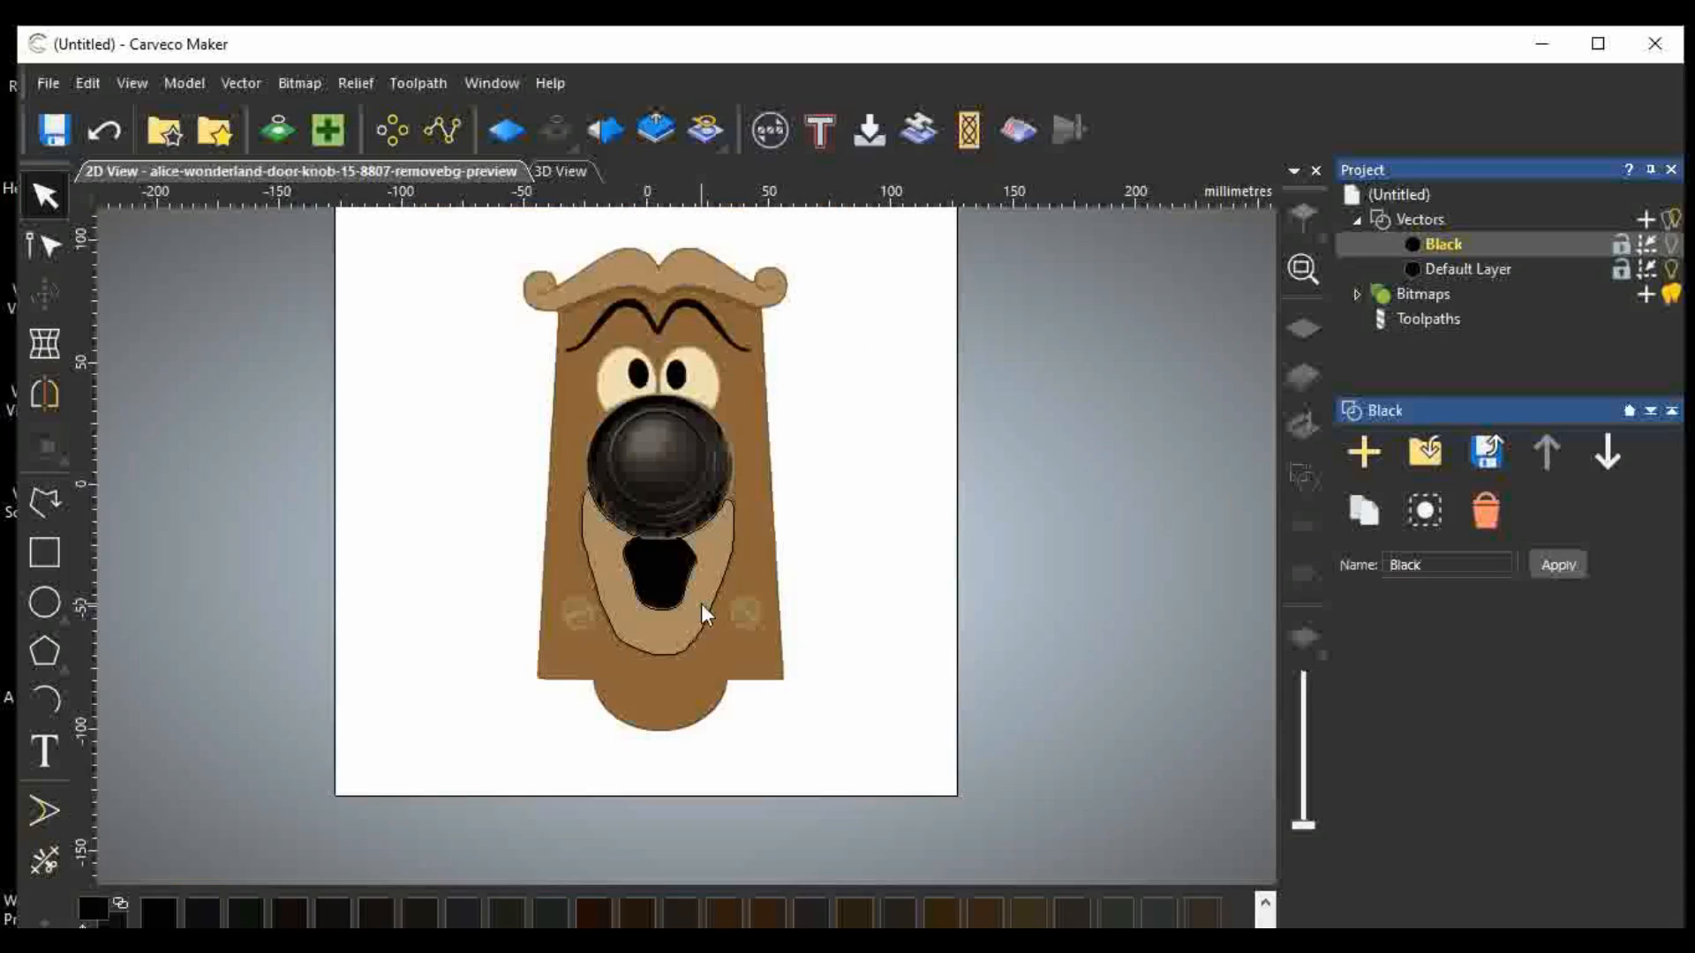
Trace the light brown scroll trim above the face with the Magic Wand, using image colour at 5% tolerance with smooth boundaries.
click(293, 85)
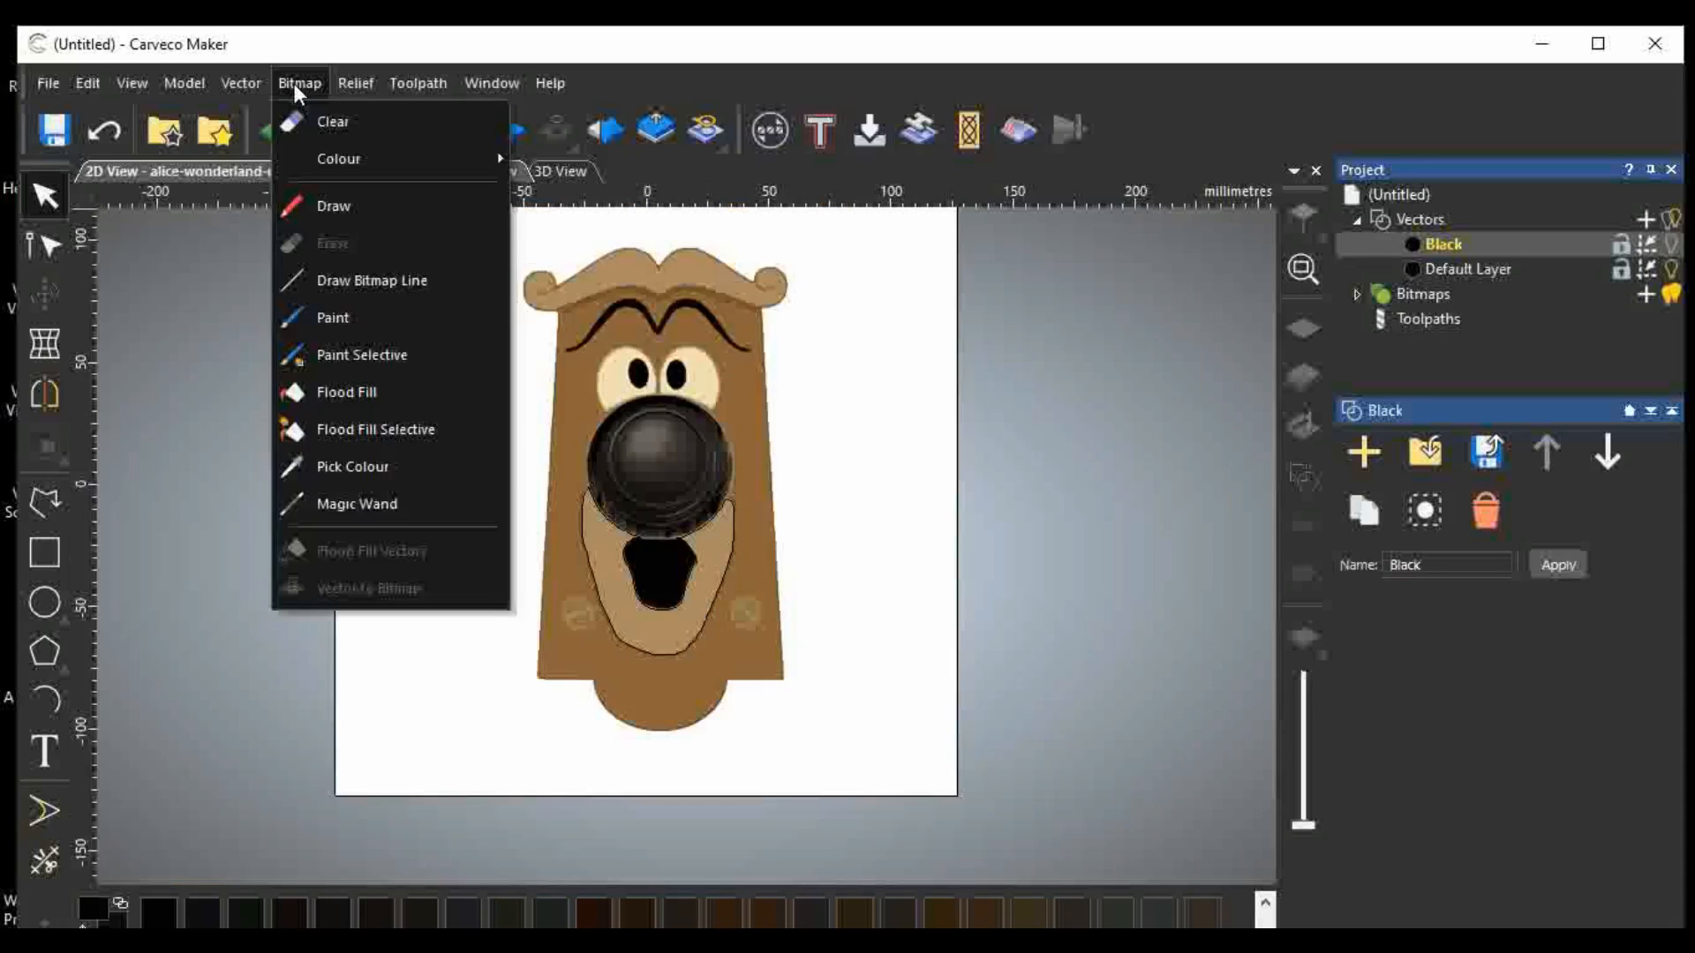
click(357, 505)
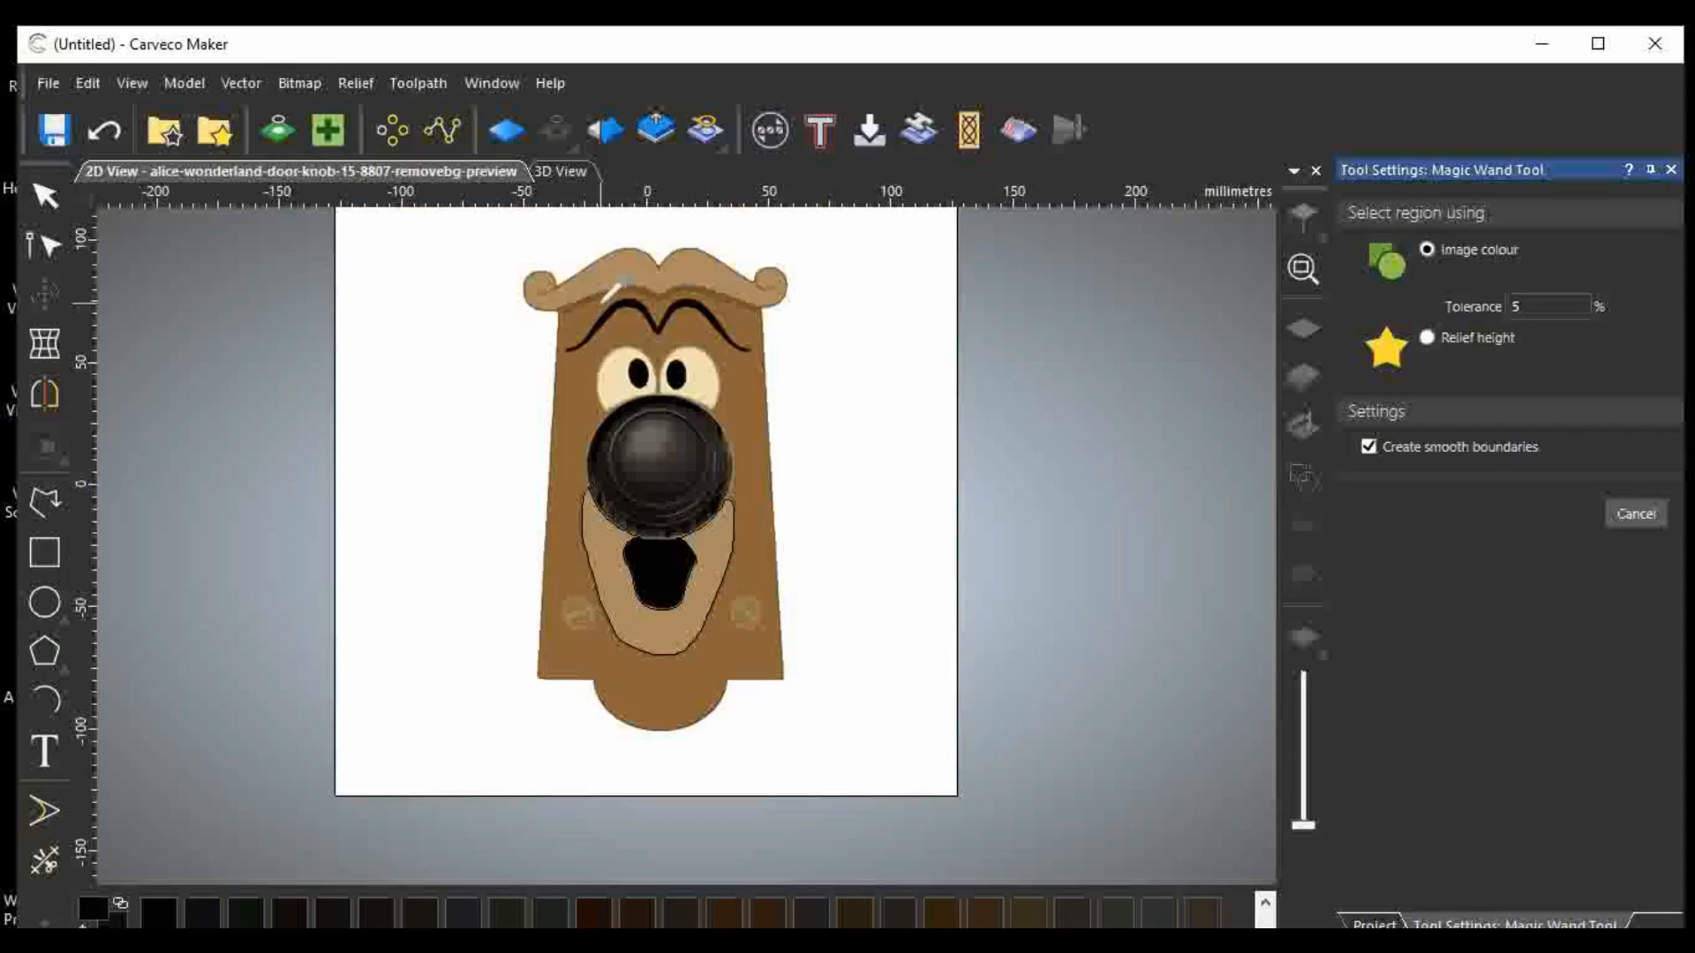
click(615, 262)
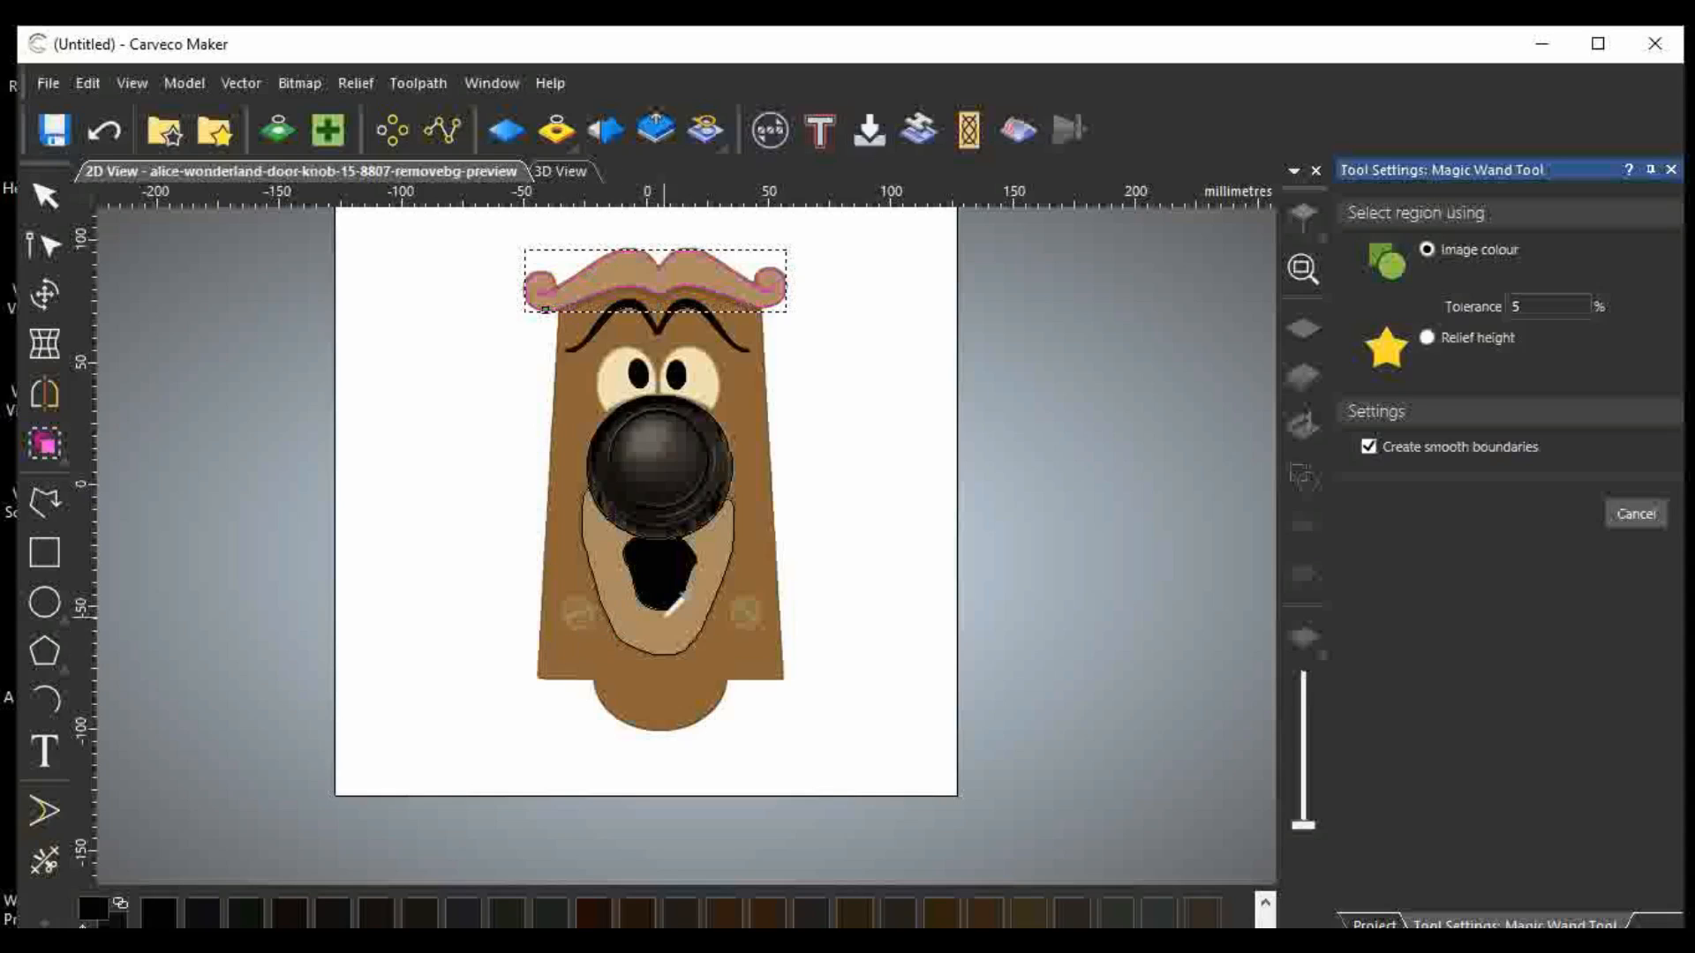
Trace the left and right screw heads beside the muzzle with the Magic Wand, undoing and repeating the right screw's trace.
scroll(673, 605, up, 4)
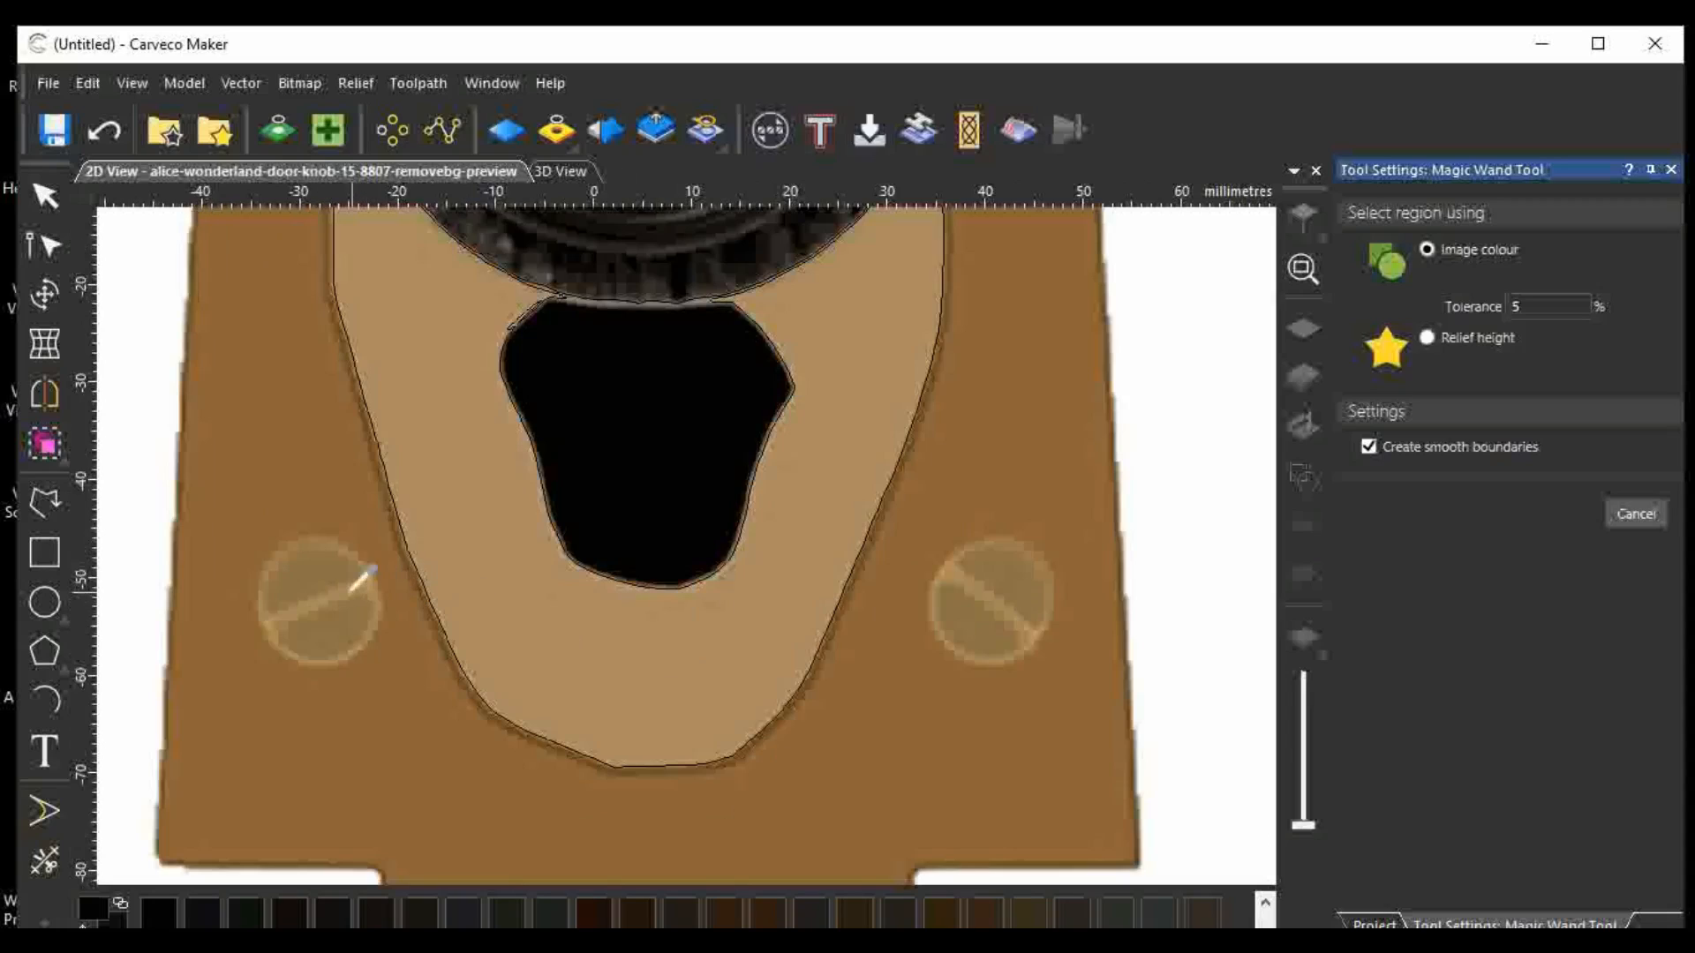
click(355, 572)
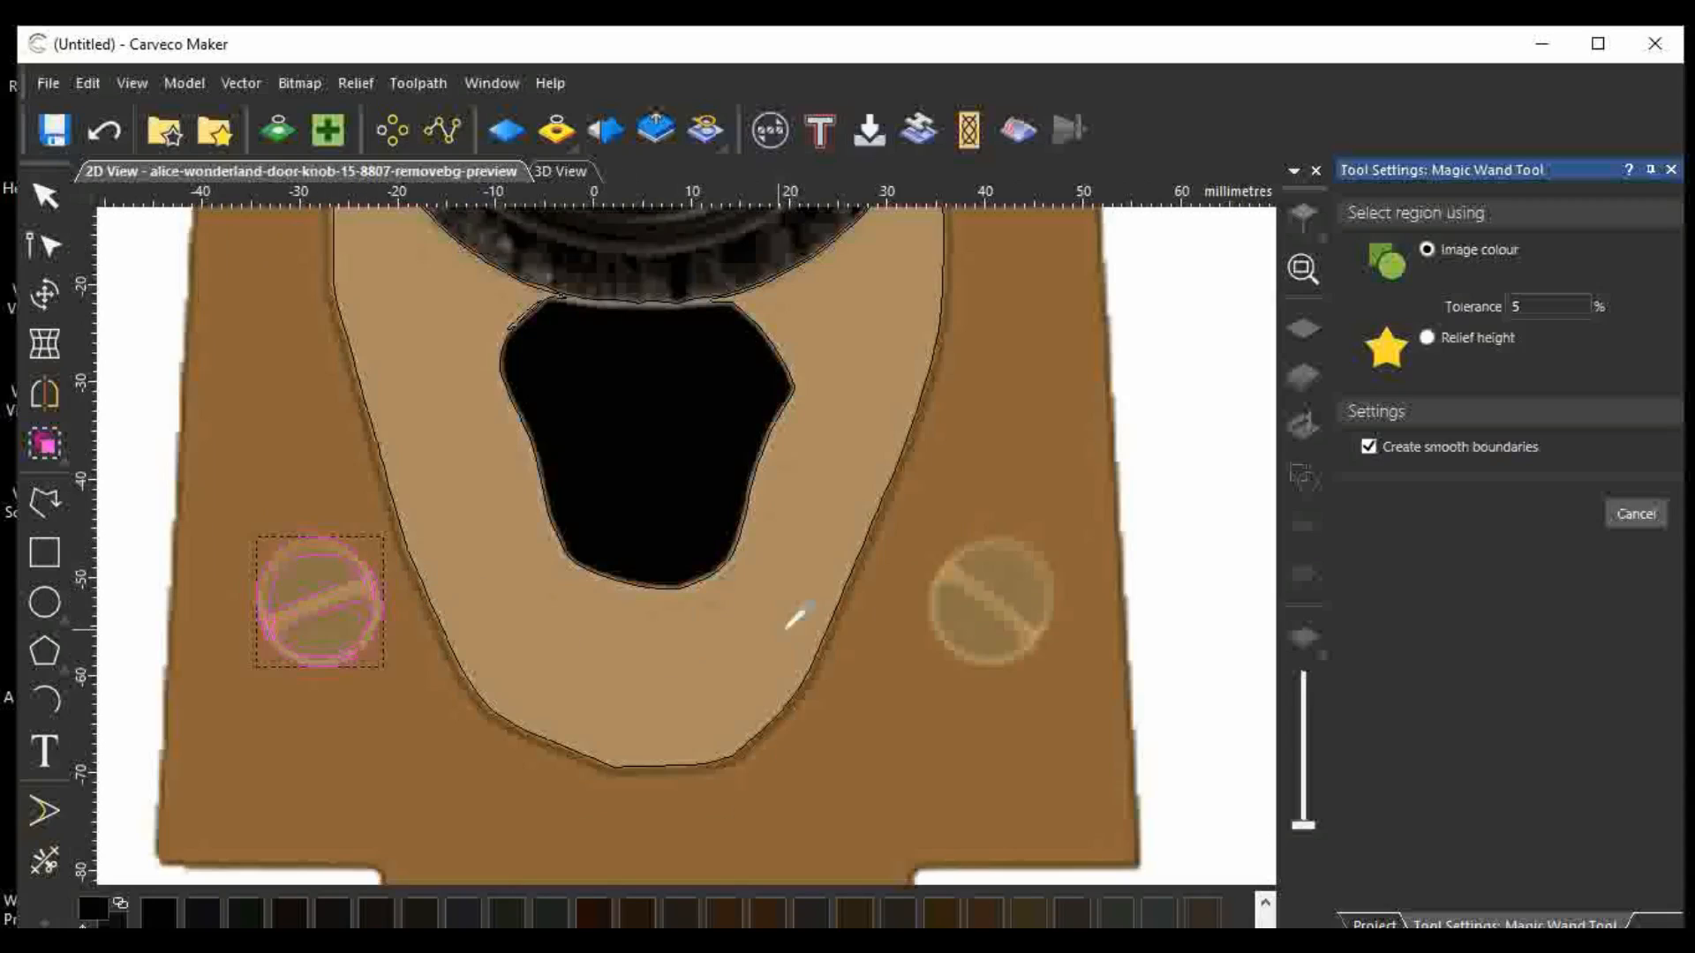
click(1006, 588)
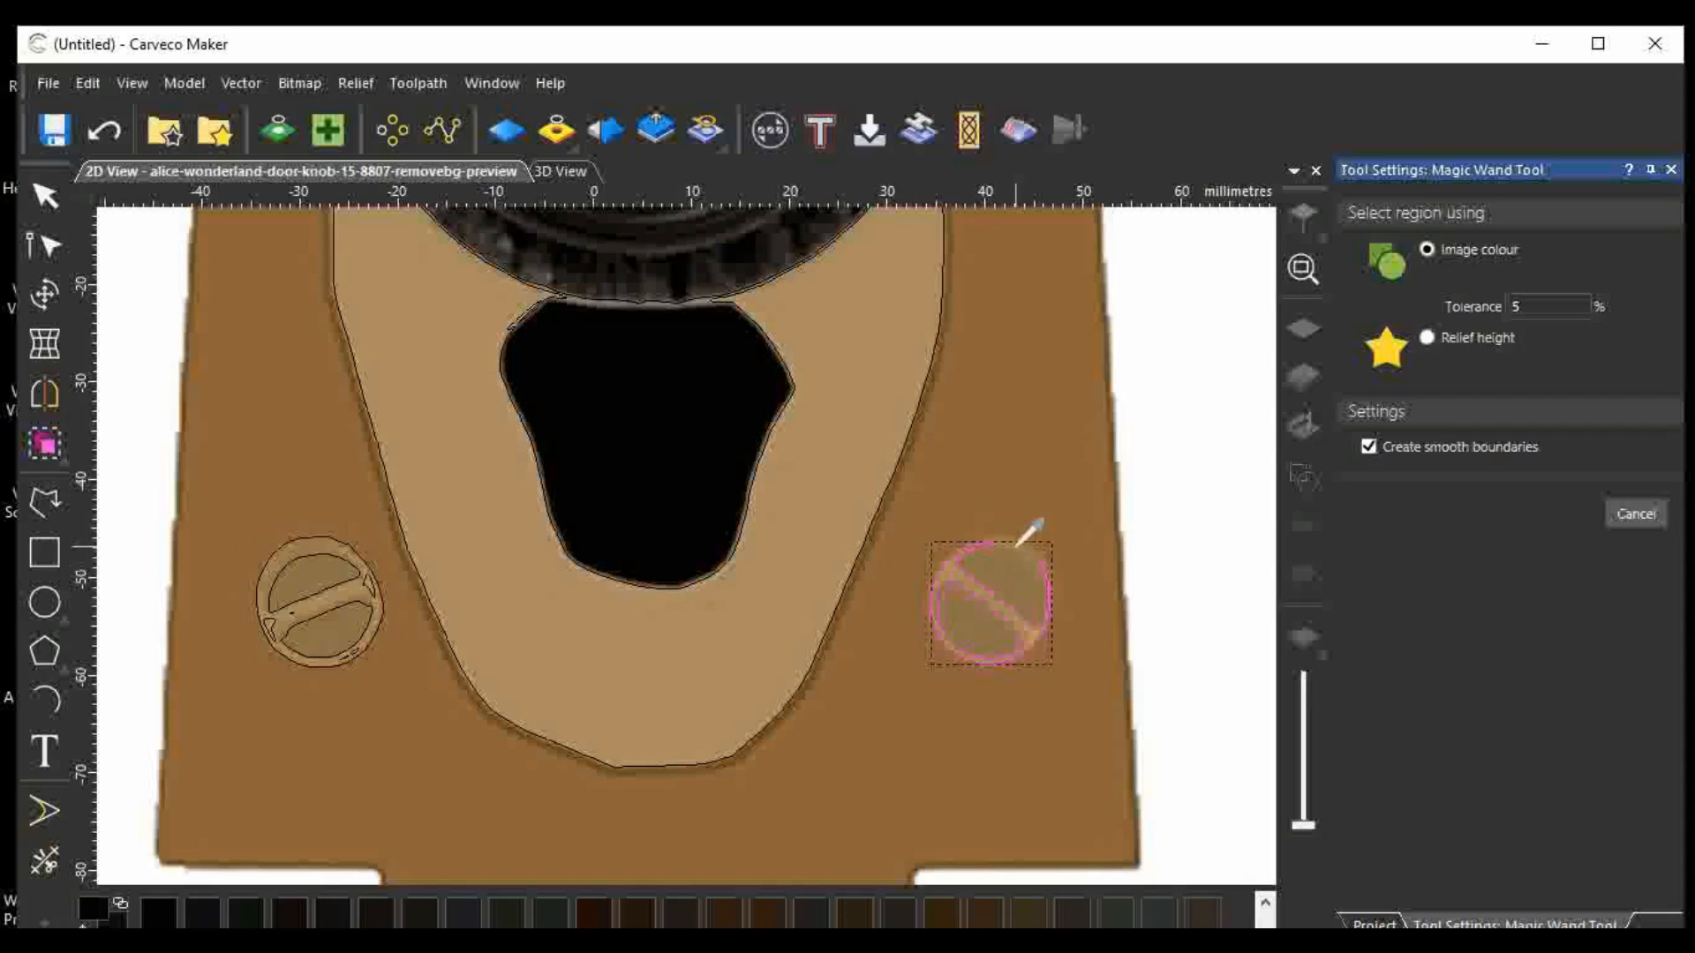
click(105, 133)
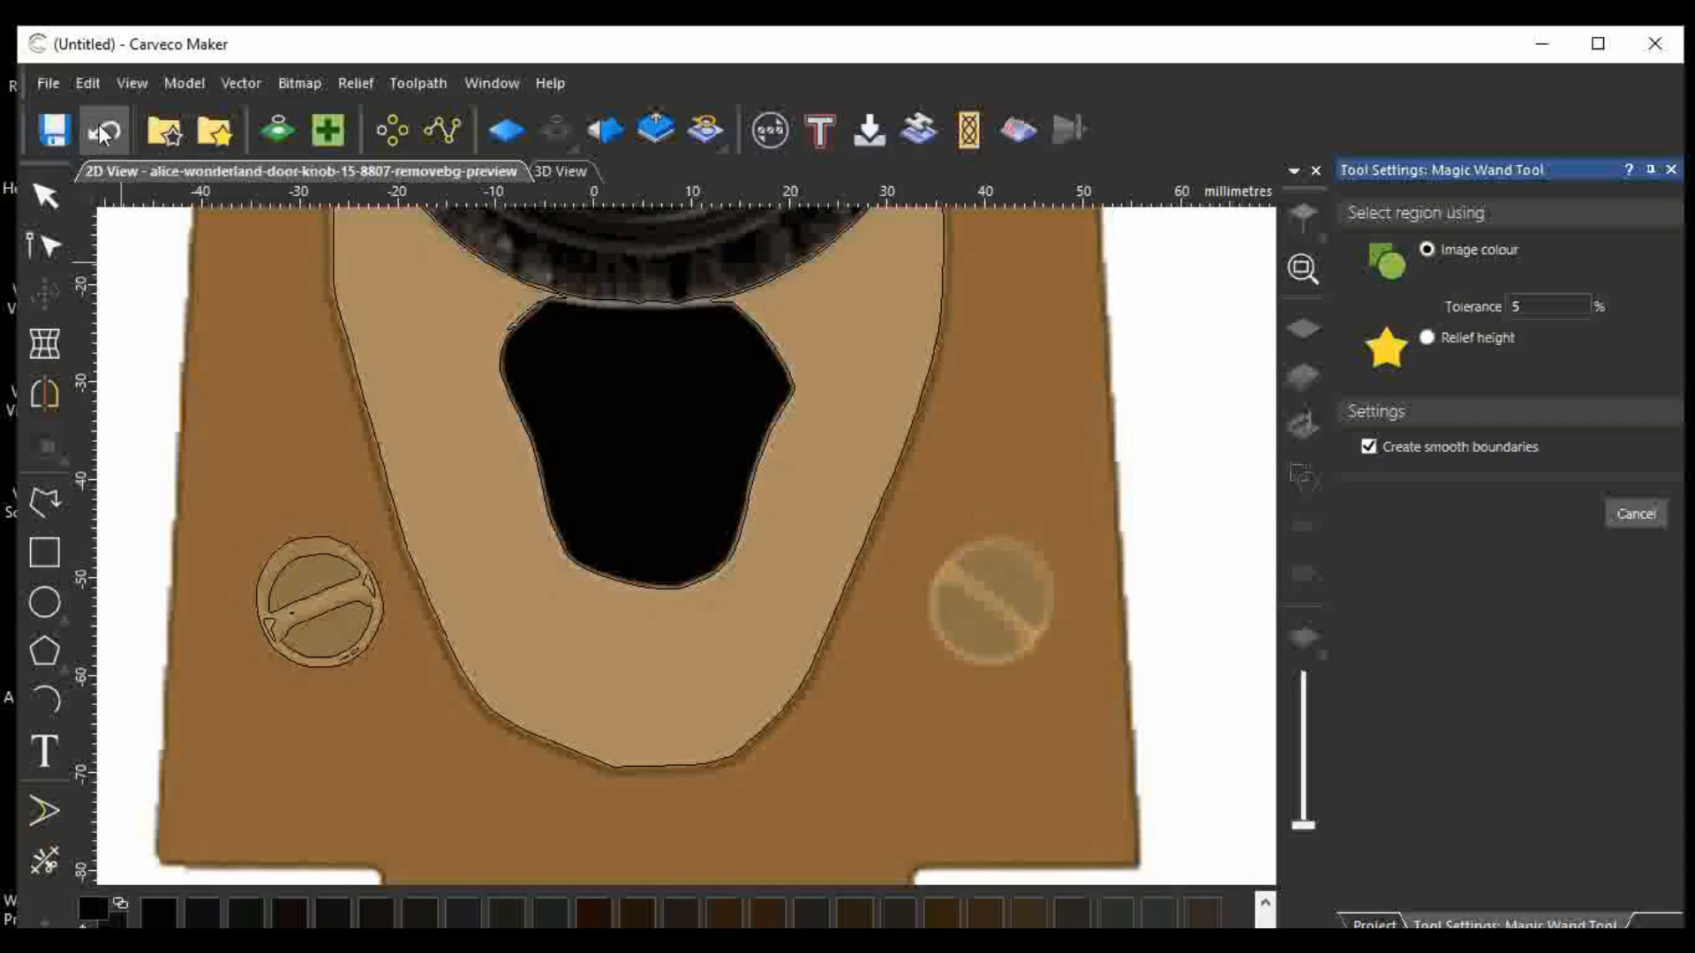
click(1042, 562)
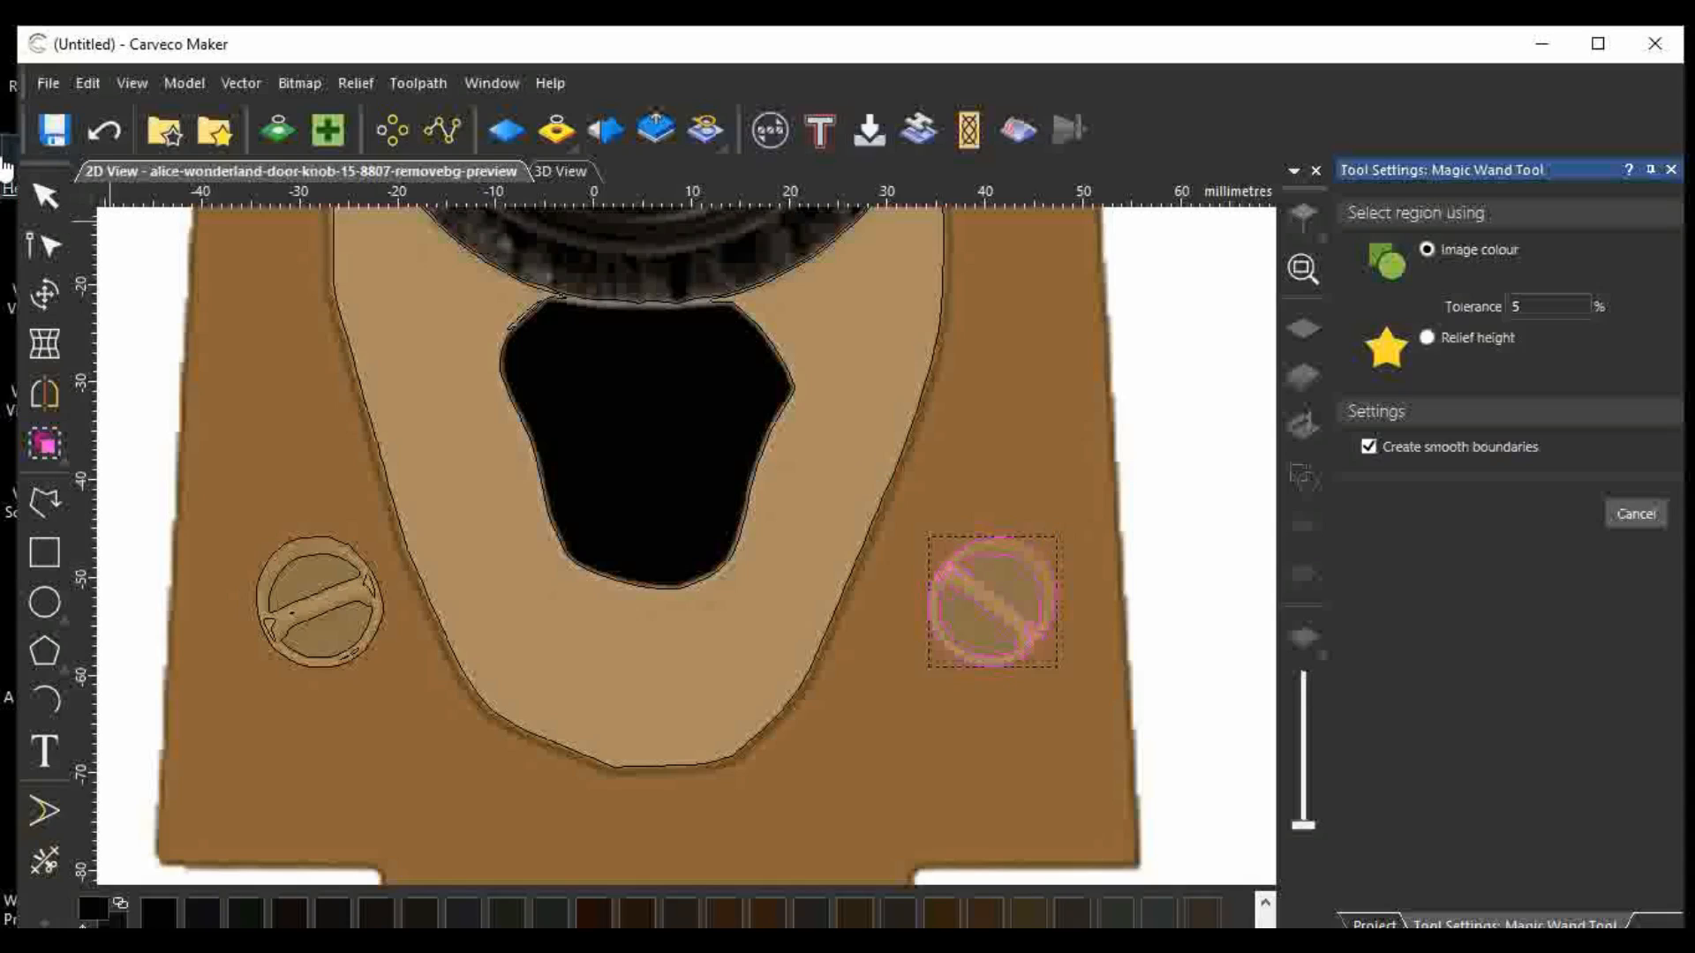
Delete the small stray vectors at both ends of the right screw's slot.
click(44, 190)
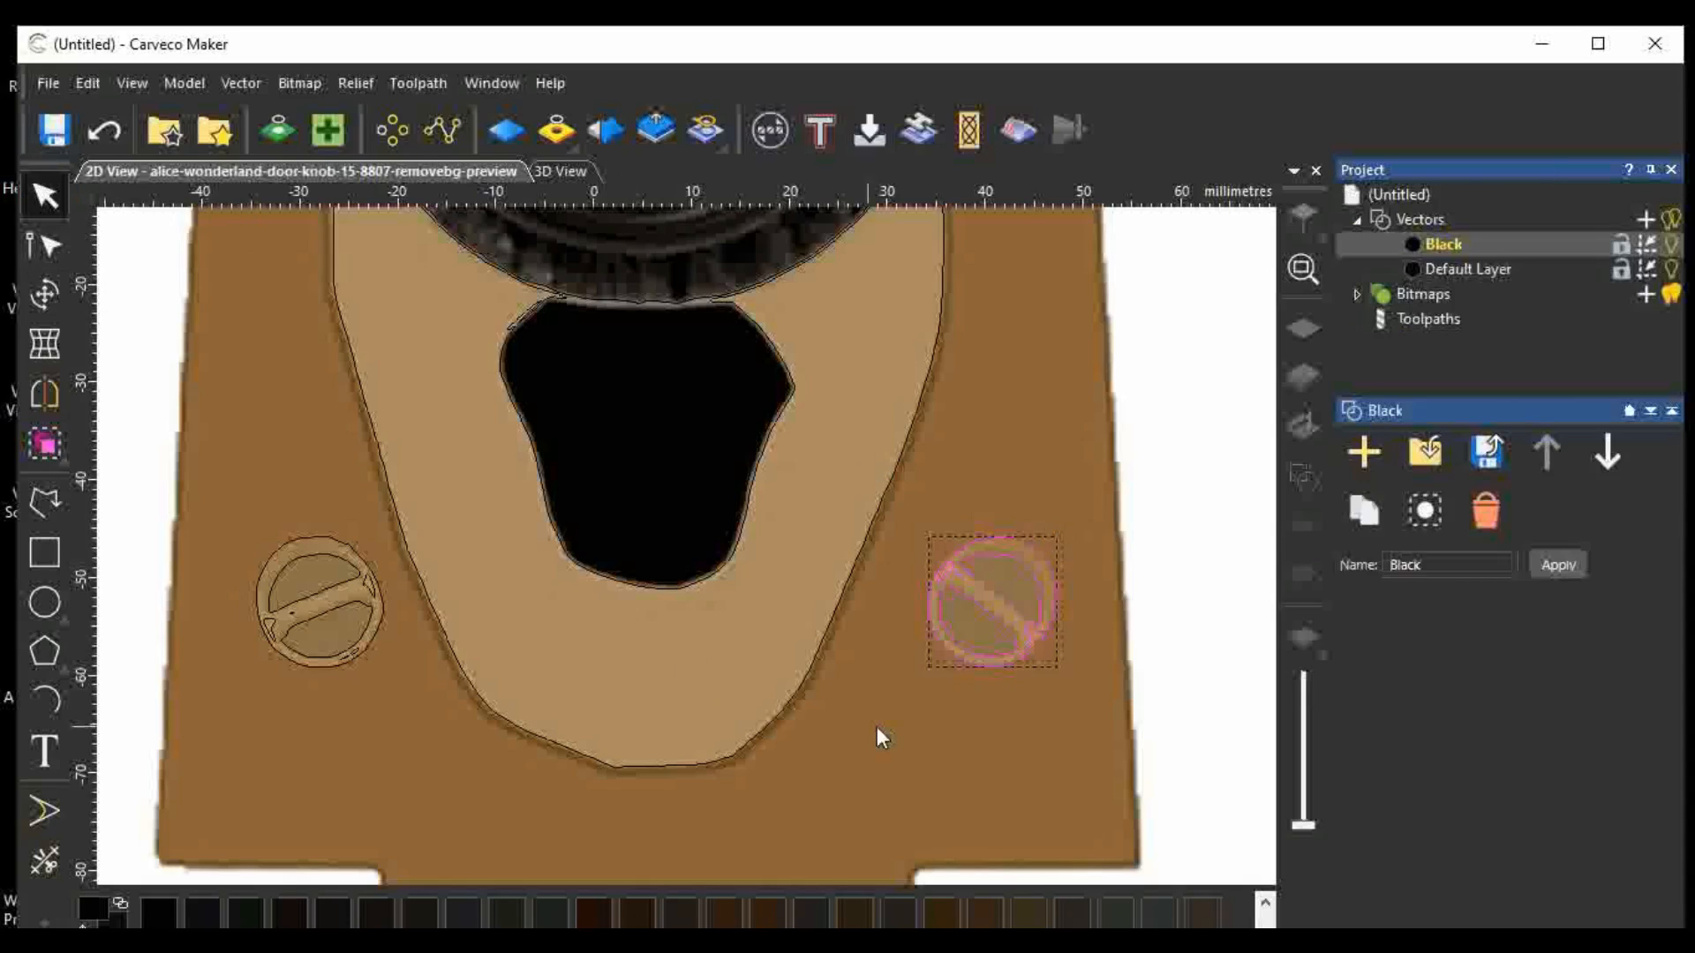
drag(904, 544, 979, 585)
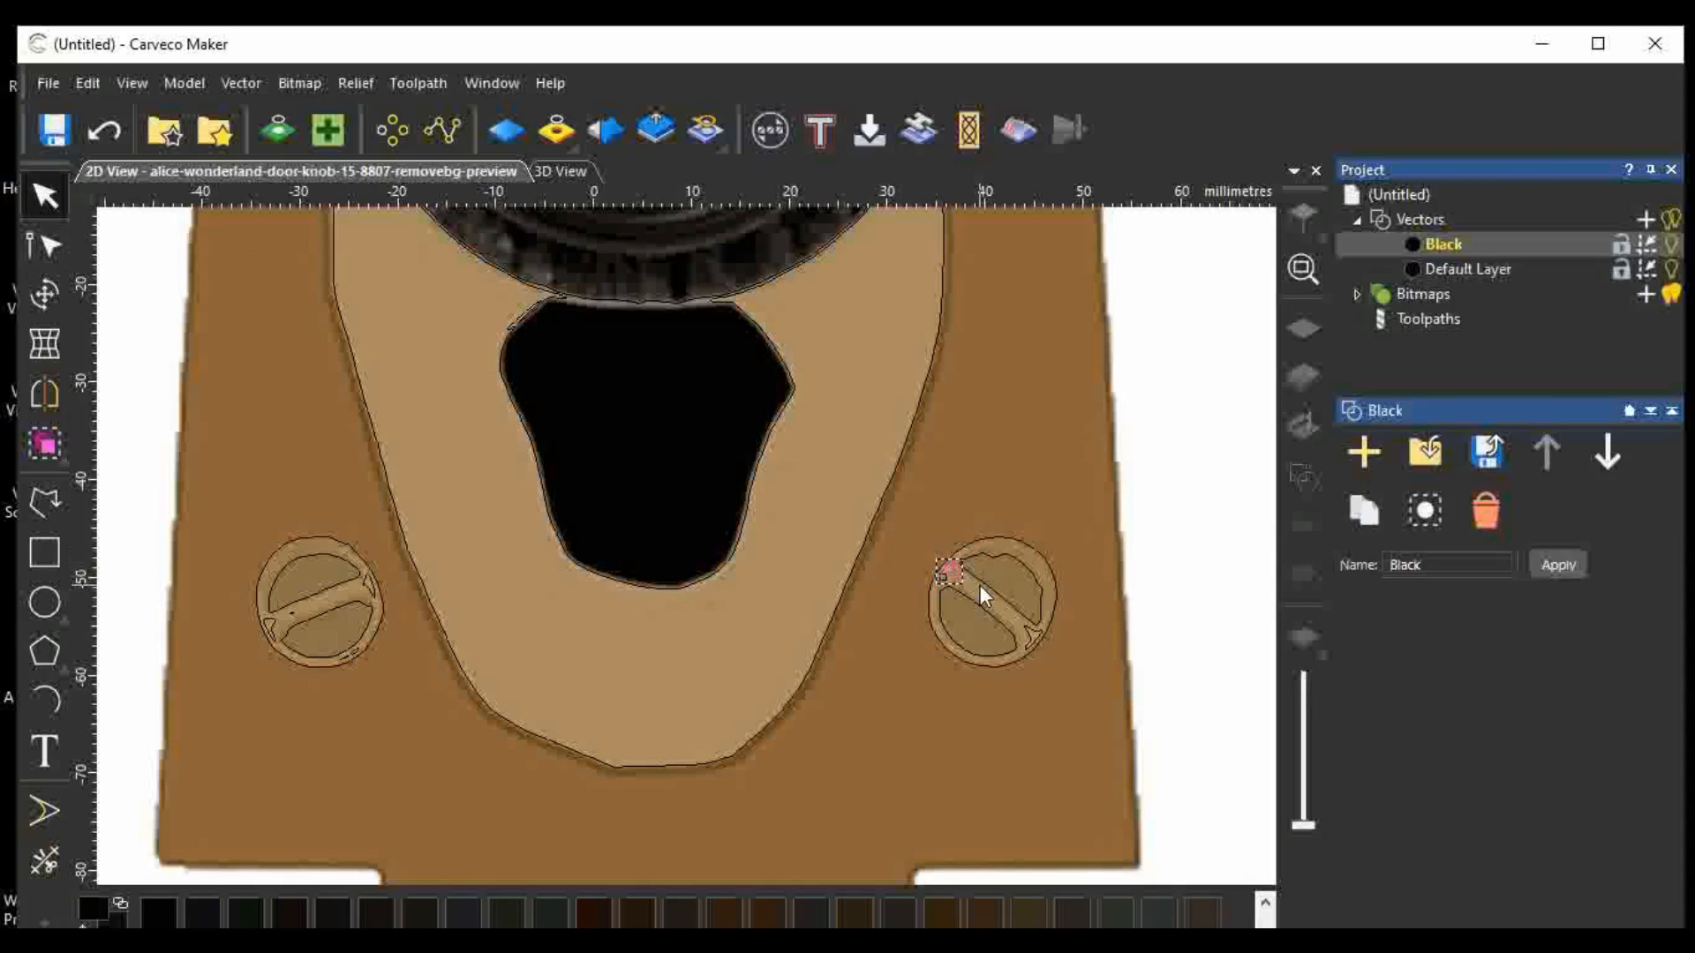
key(Delete)
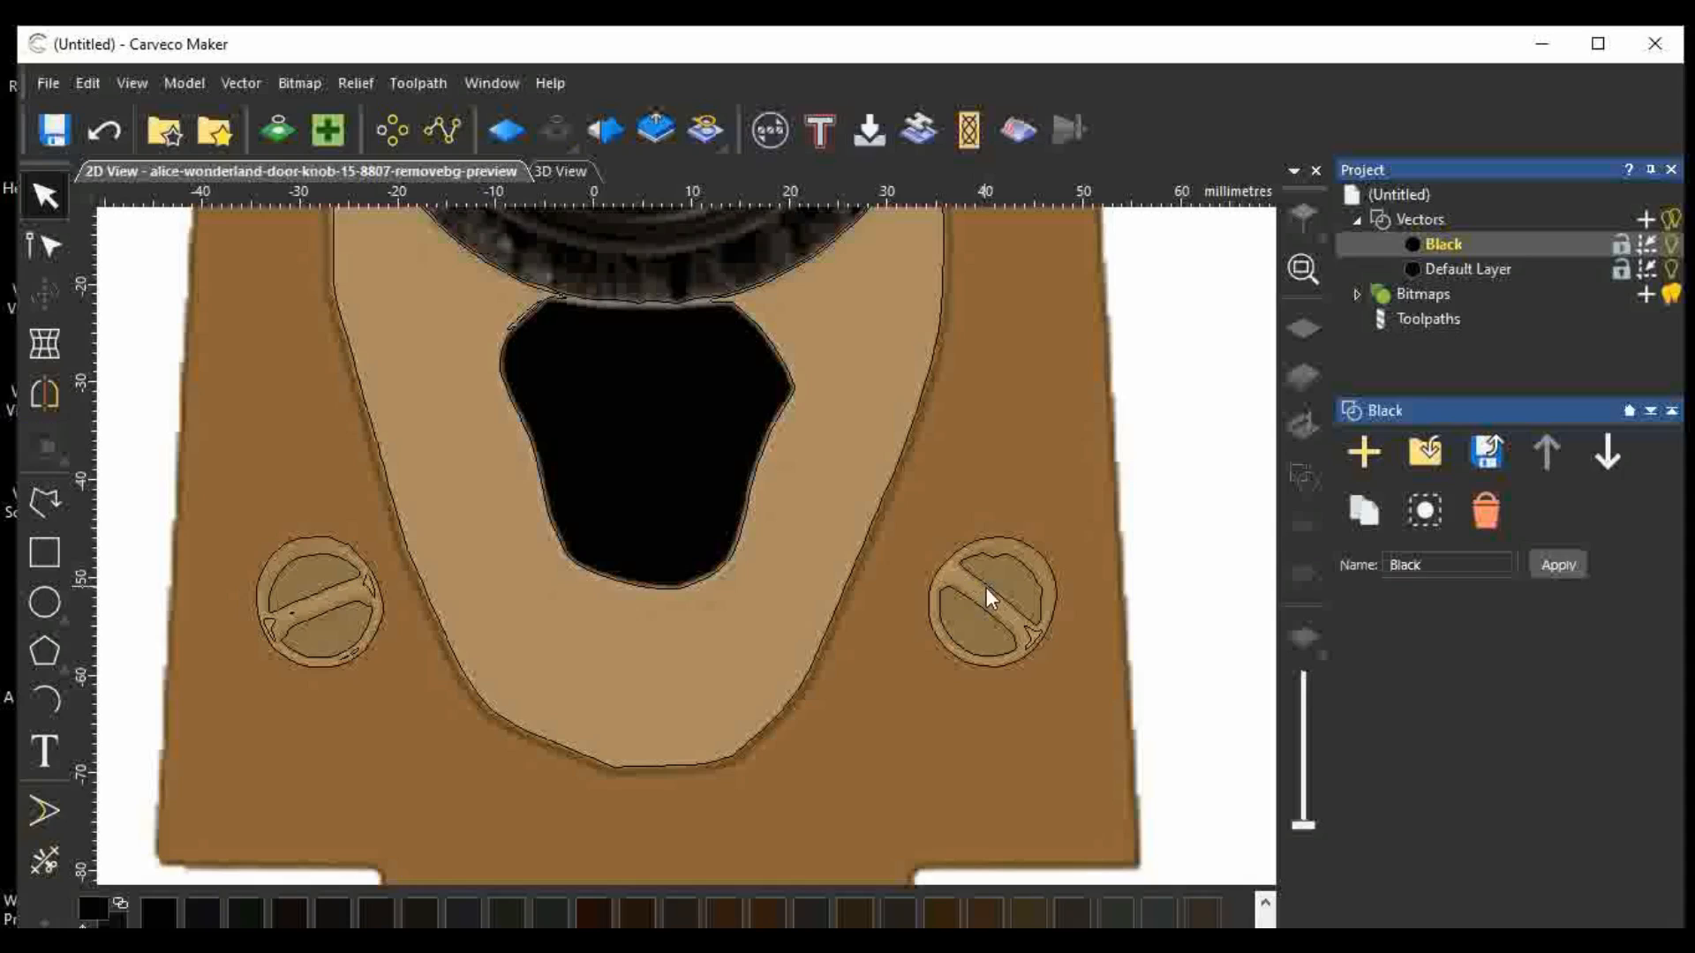
drag(1005, 586, 1077, 676)
key(Delete)
Delete the small stray vectors at both ends of the left screw's slot.
drag(337, 521, 396, 632)
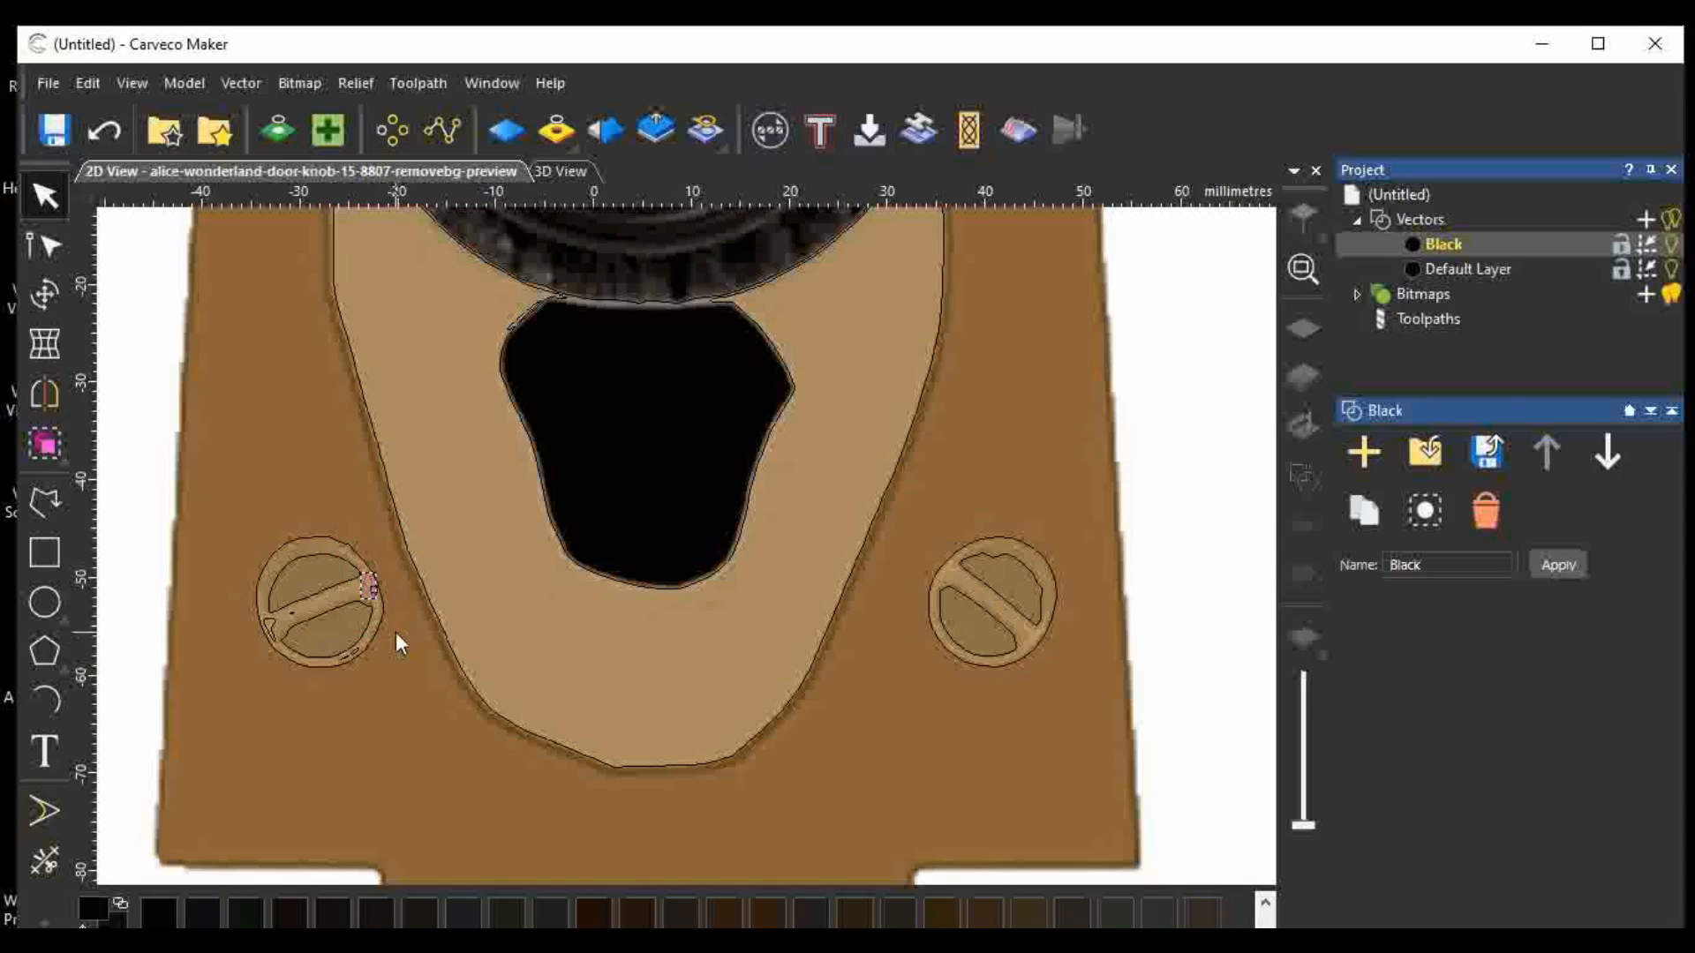
key(Delete)
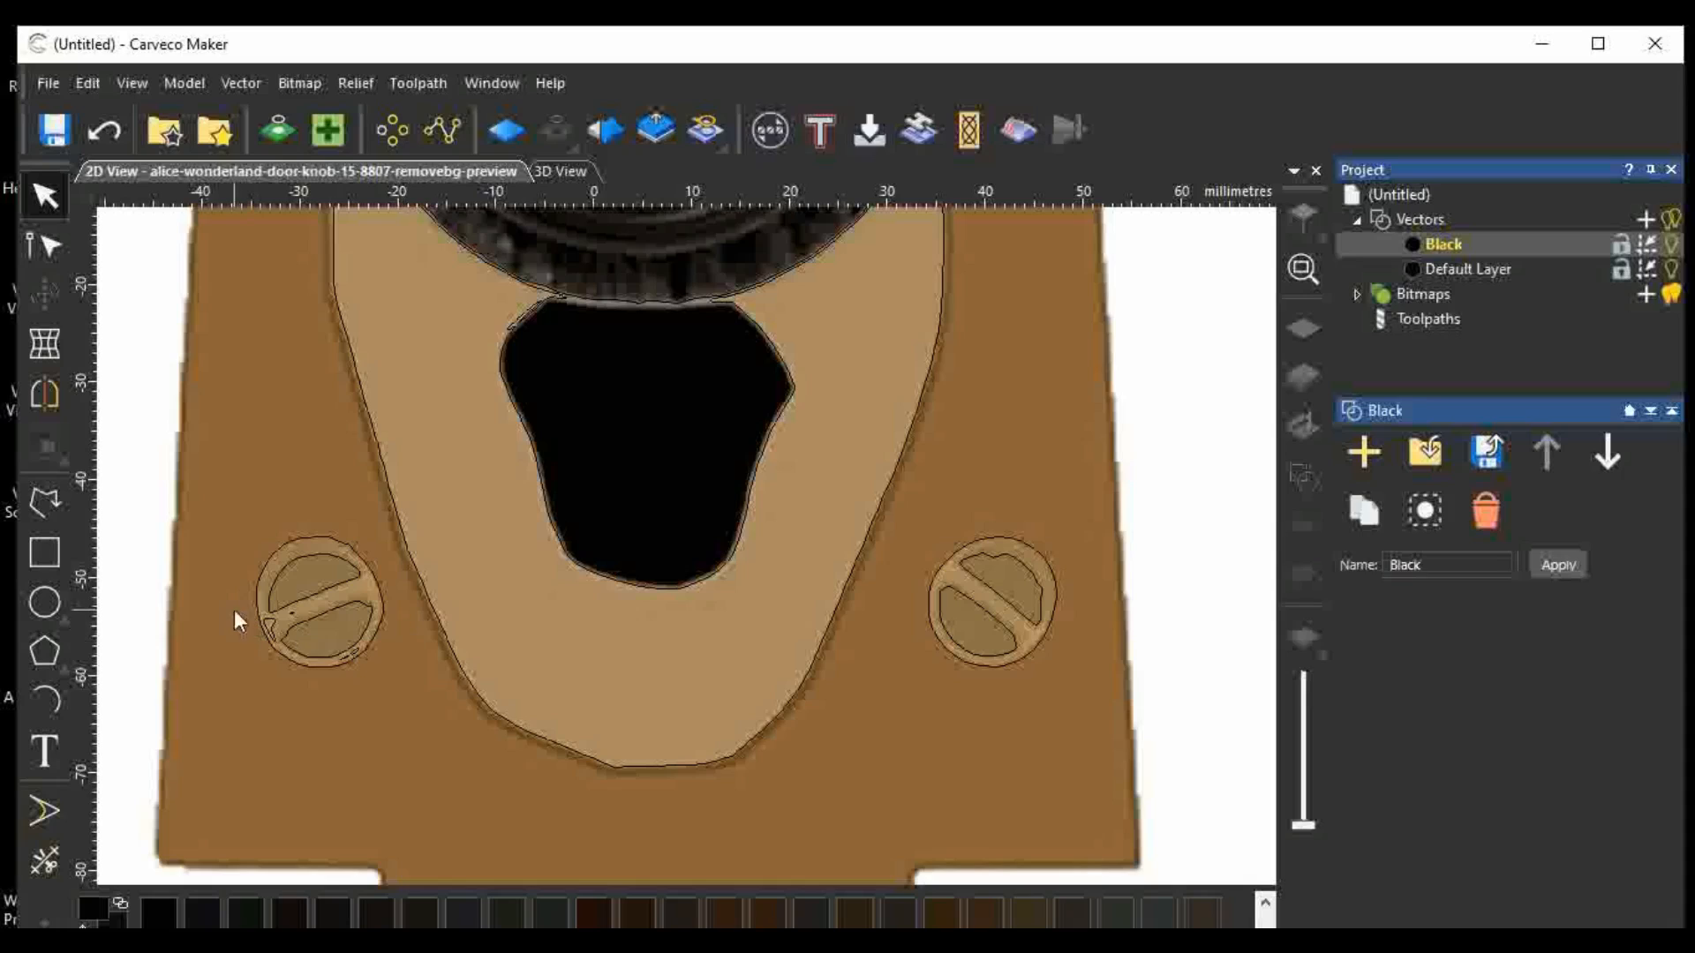
drag(237, 589, 373, 680)
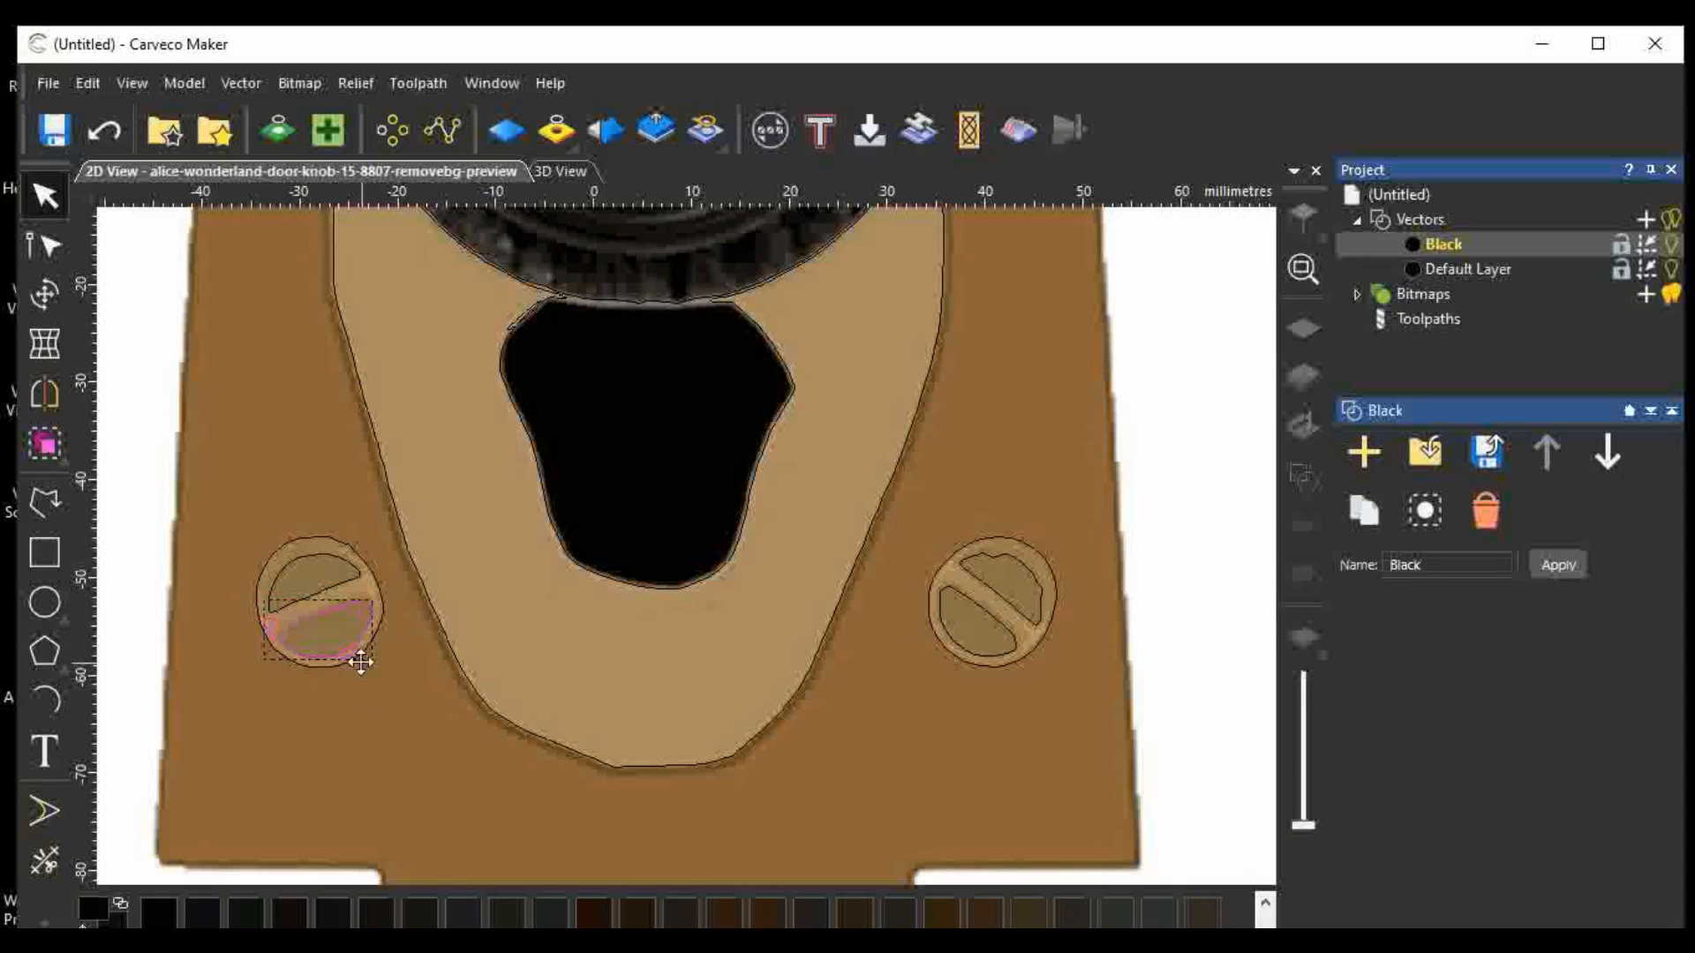
key(Delete)
drag(229, 602, 299, 655)
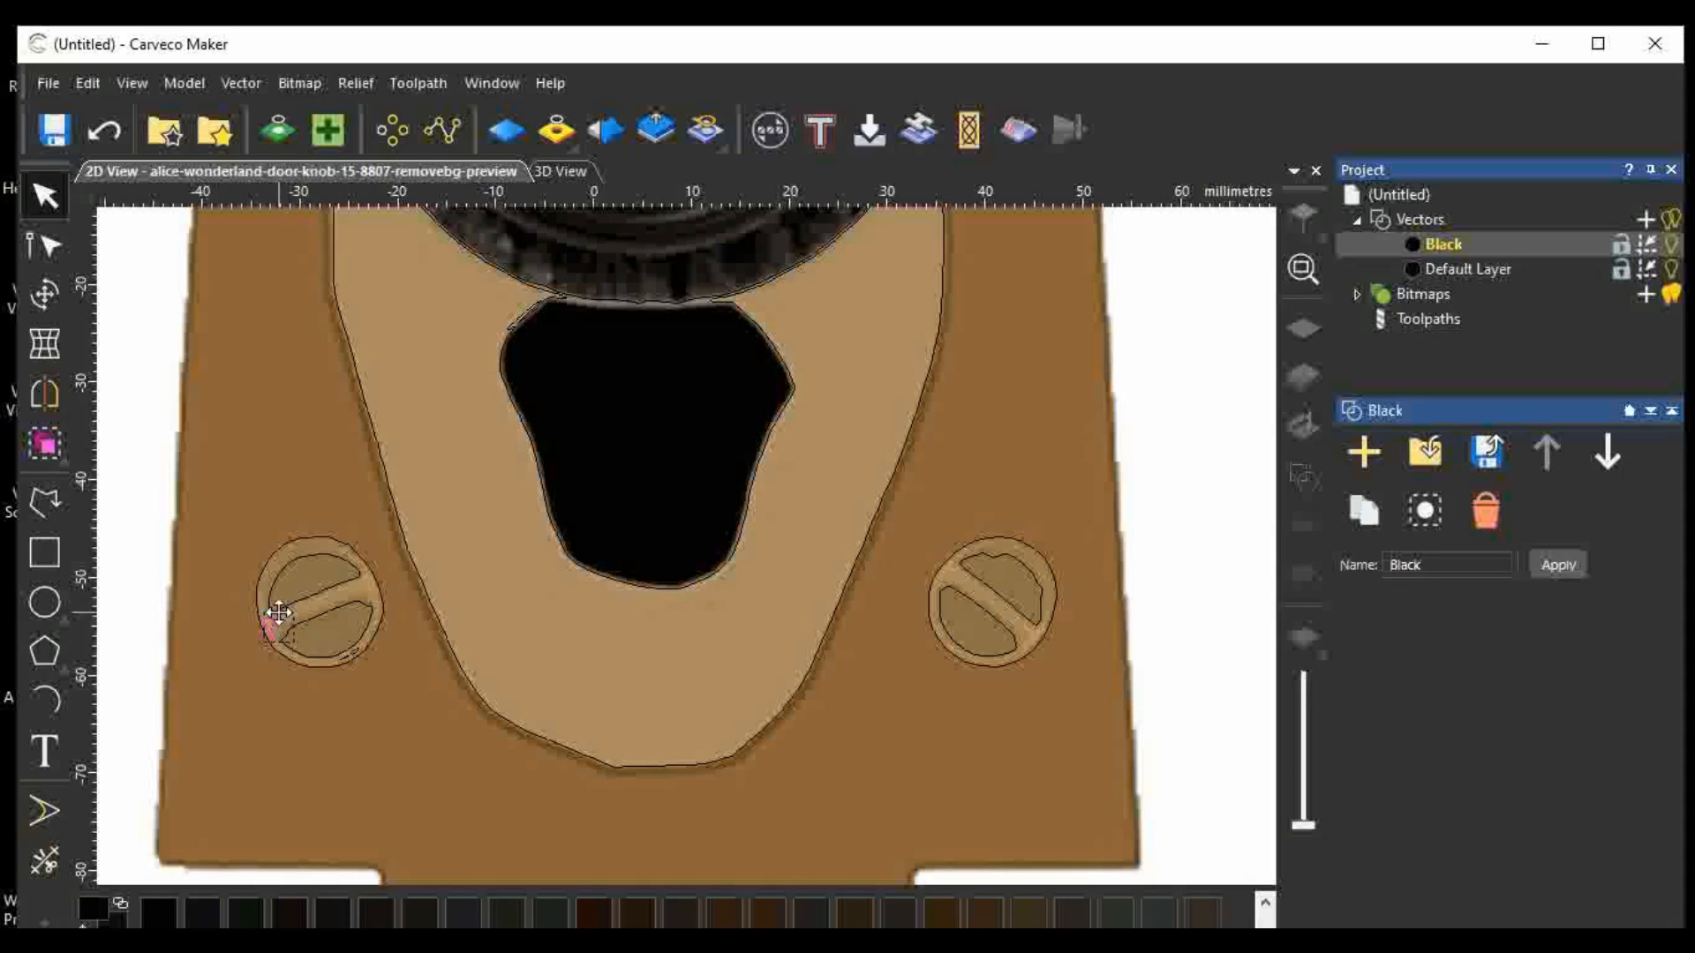
click(225, 612)
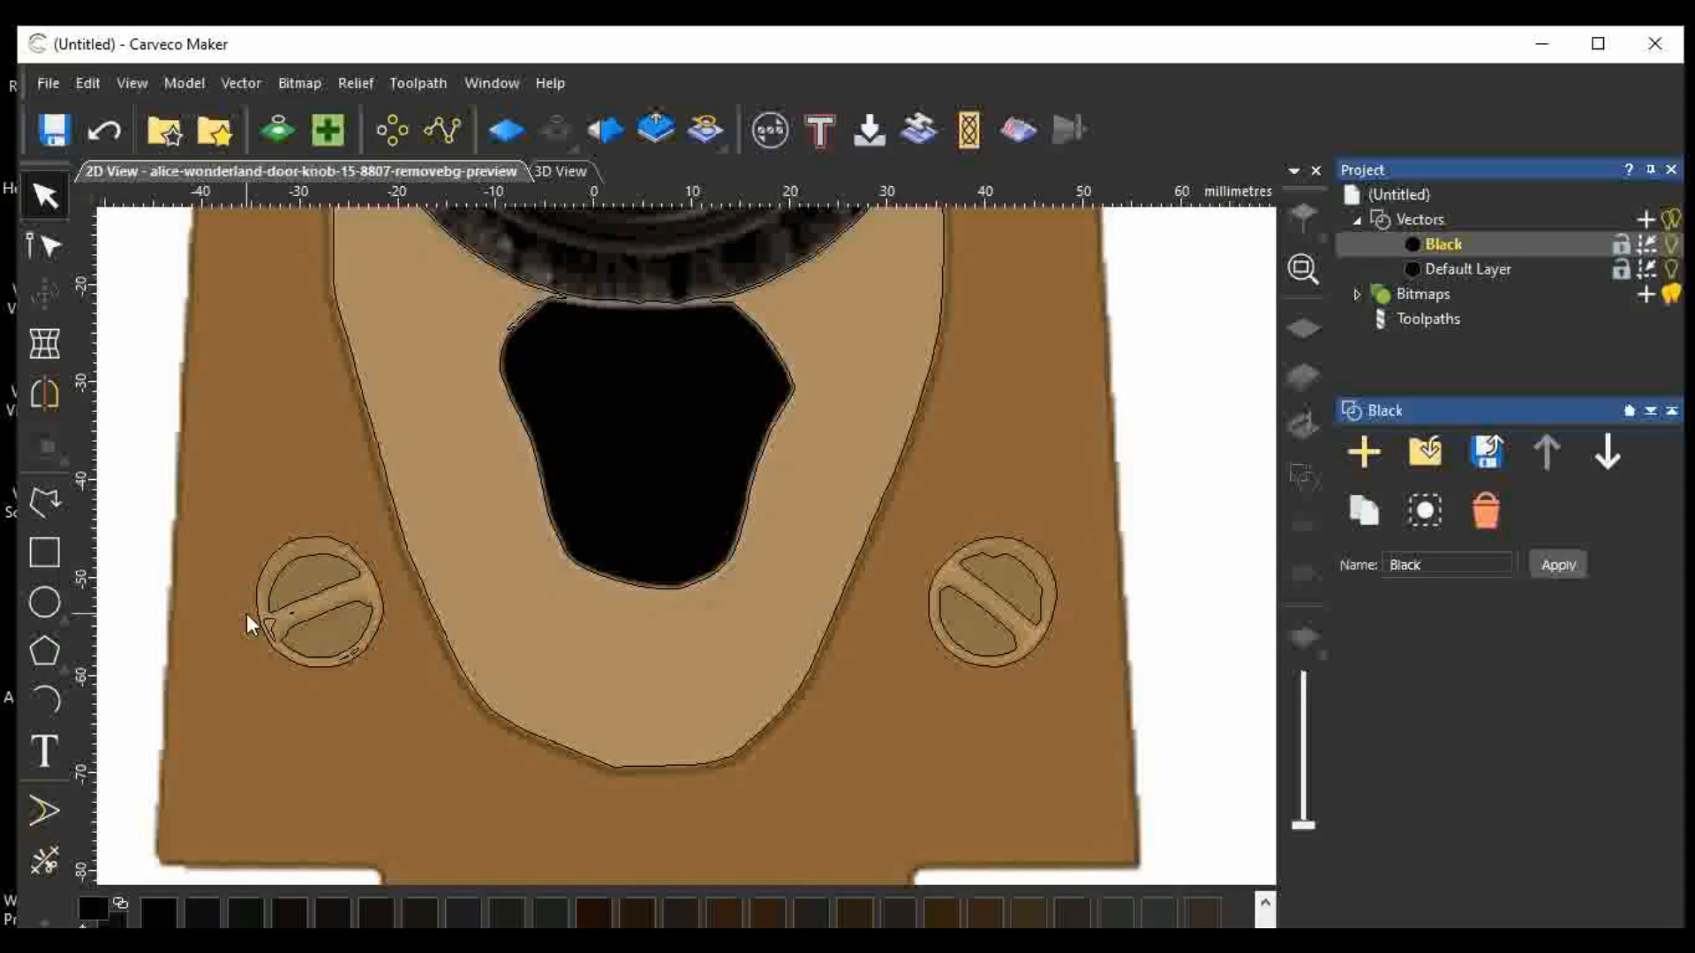
click(274, 643)
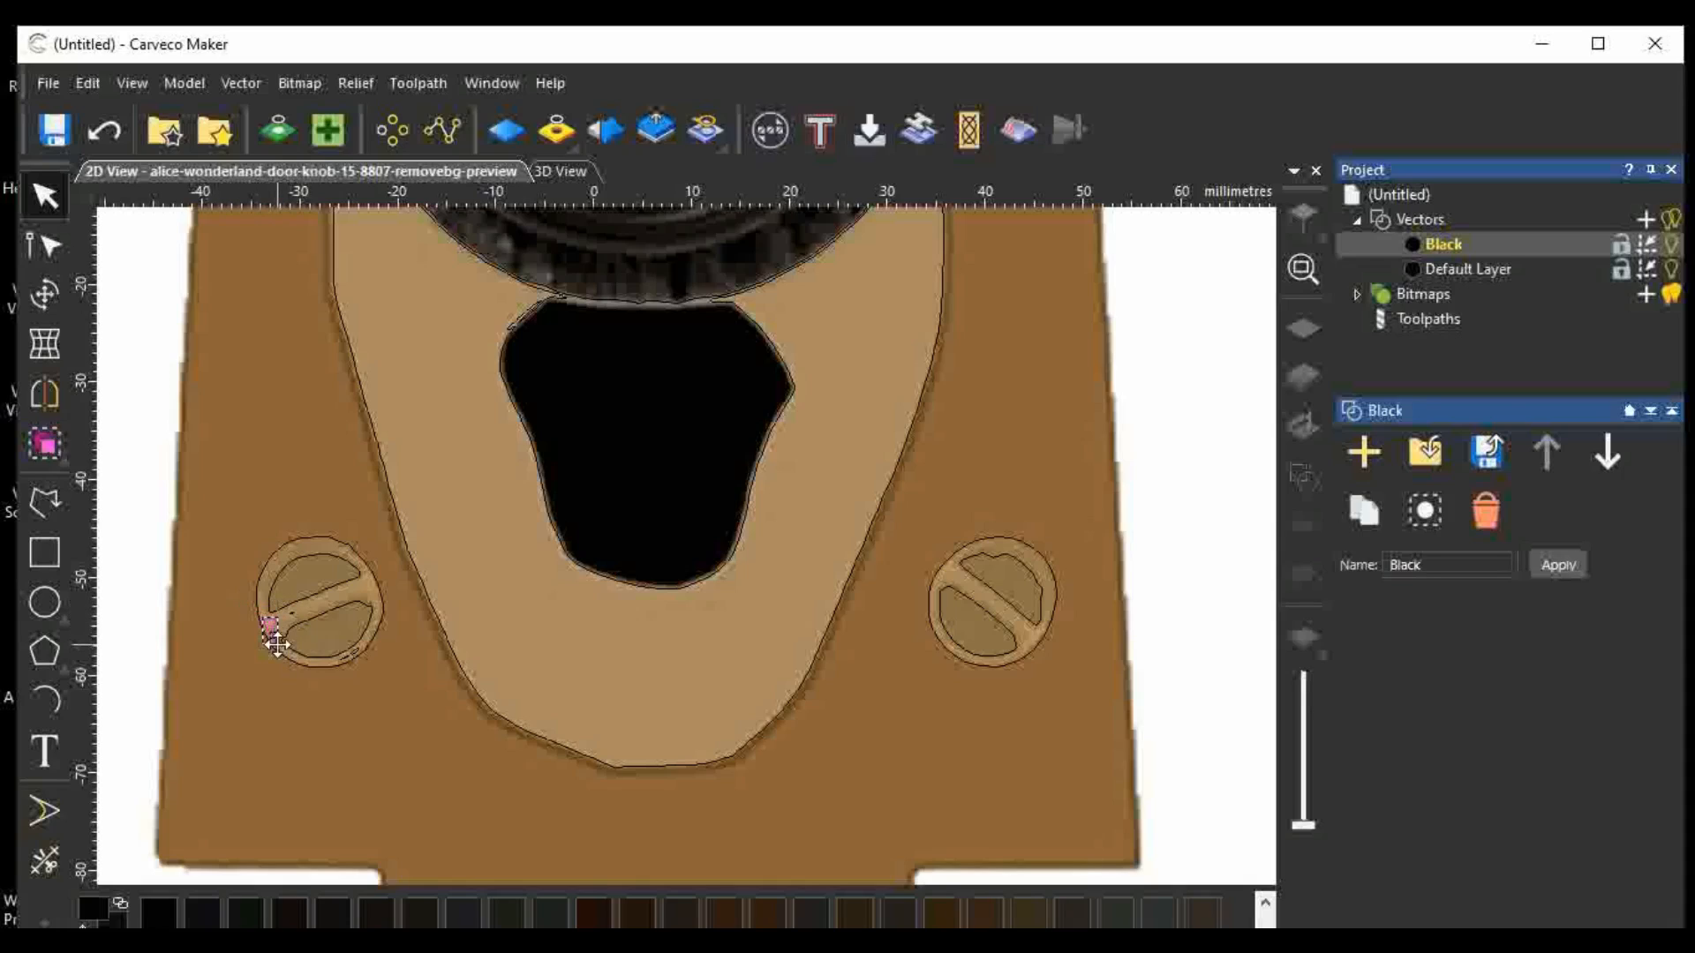
click(230, 603)
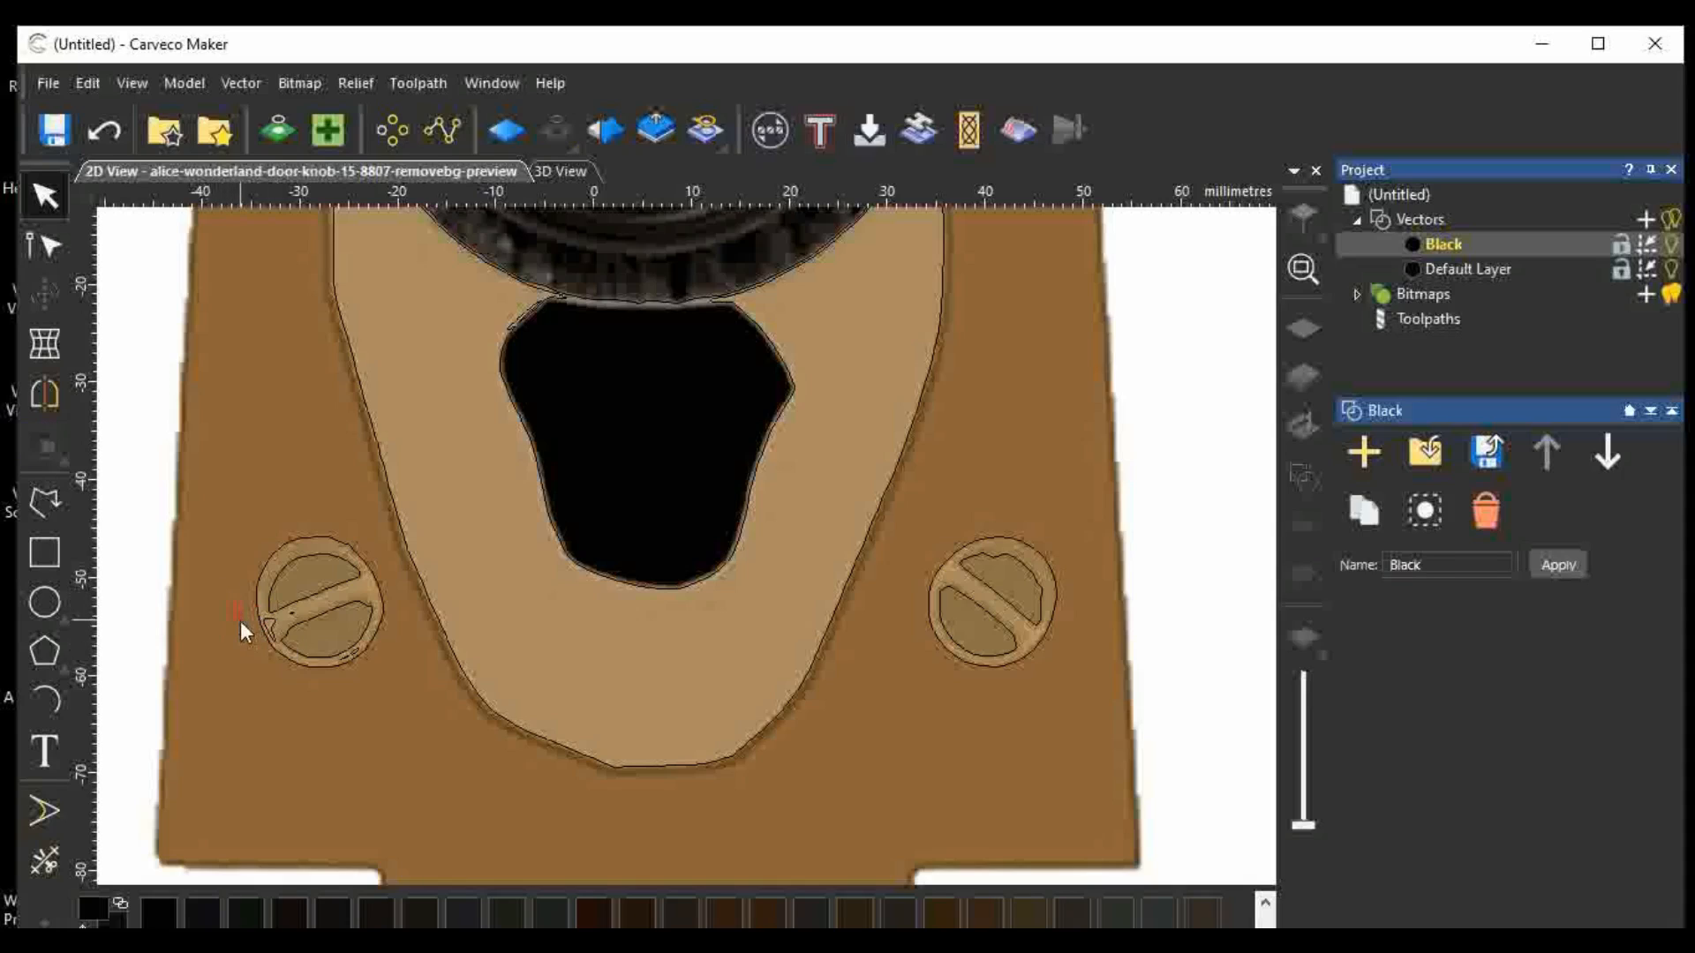
click(307, 655)
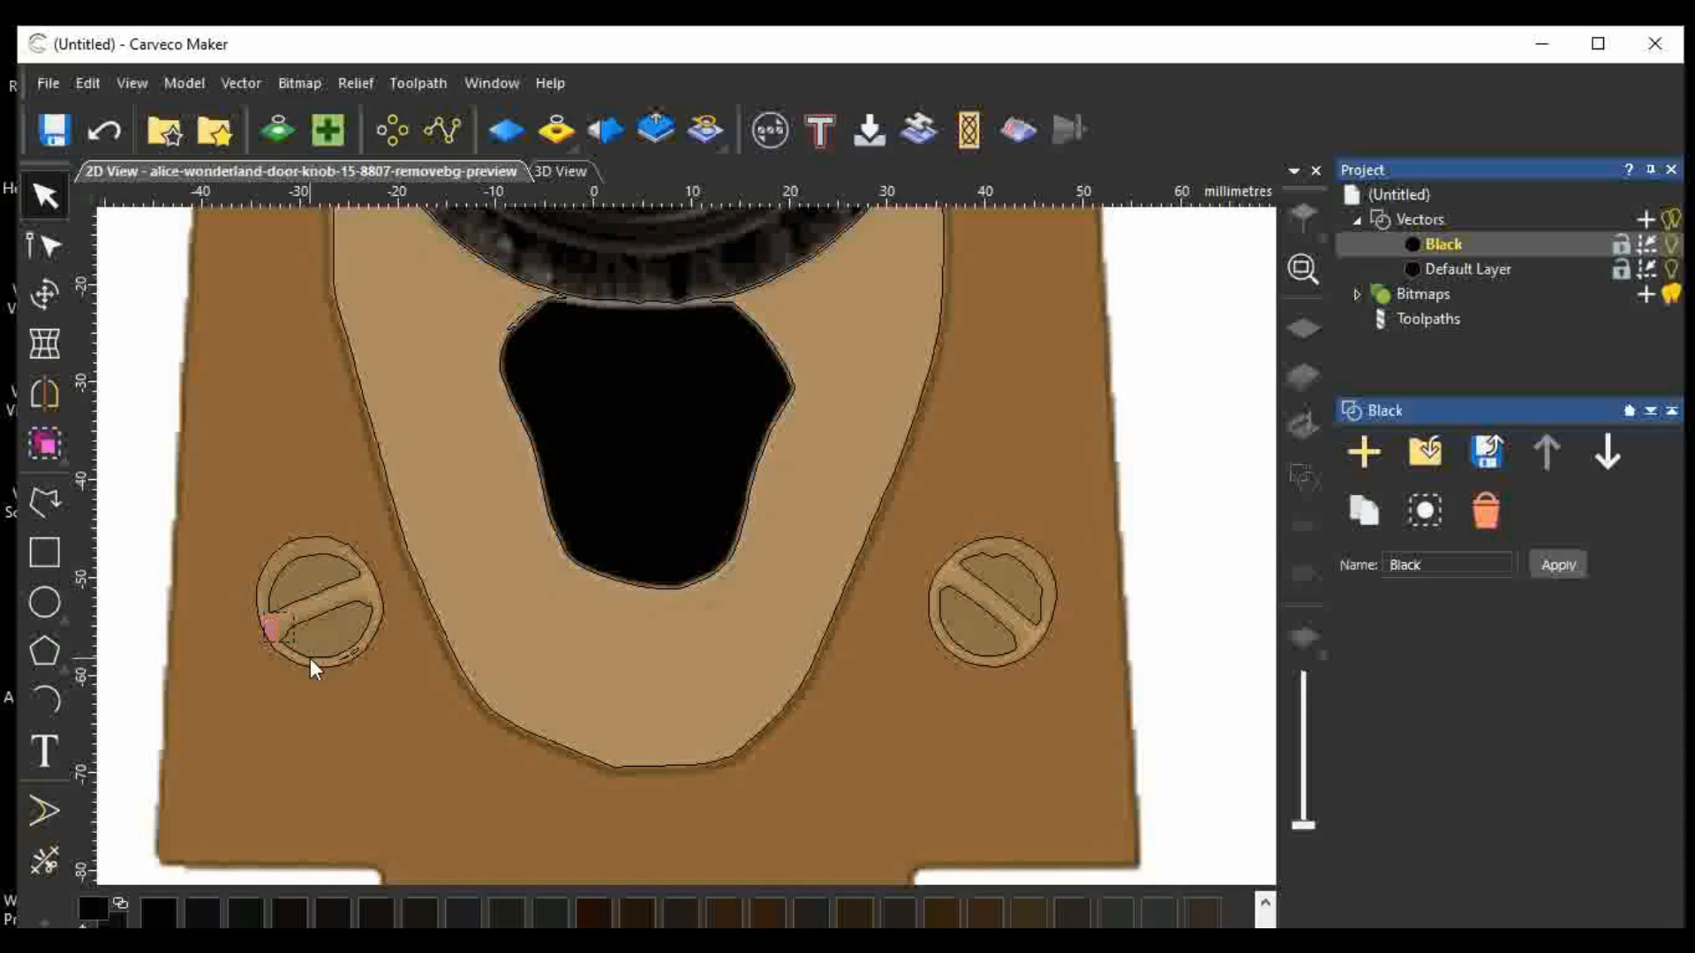
click(307, 658)
Delete the stray vectors along the lower rim of the left screw.
click(379, 632)
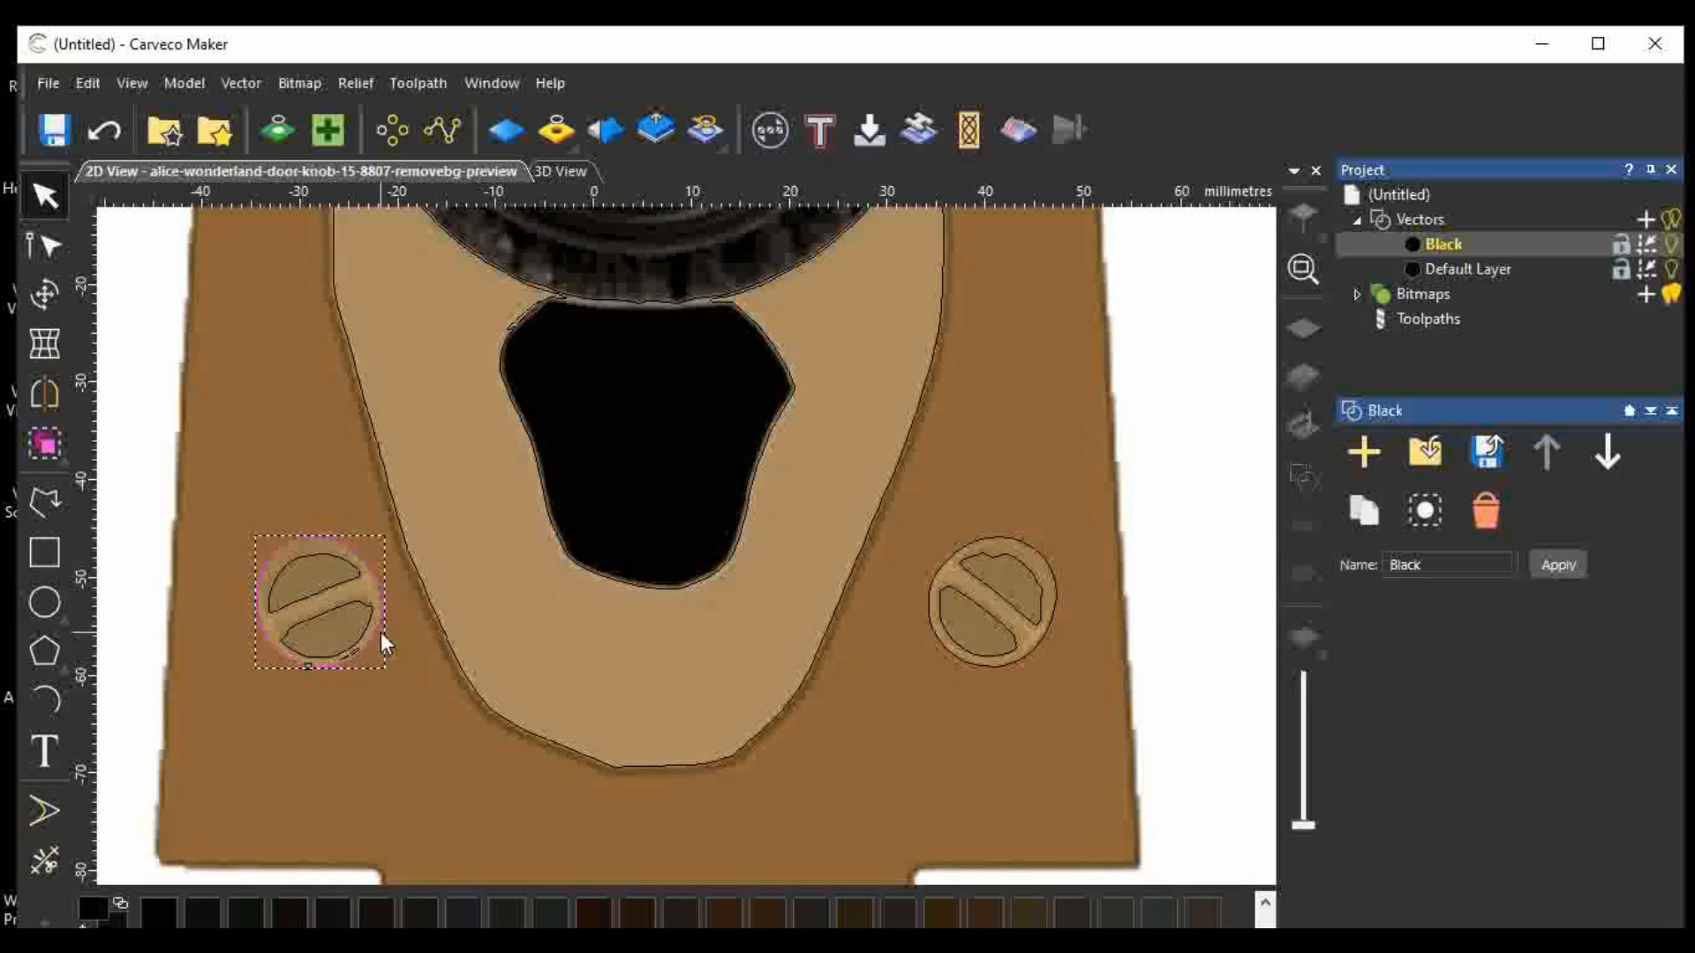
click(395, 630)
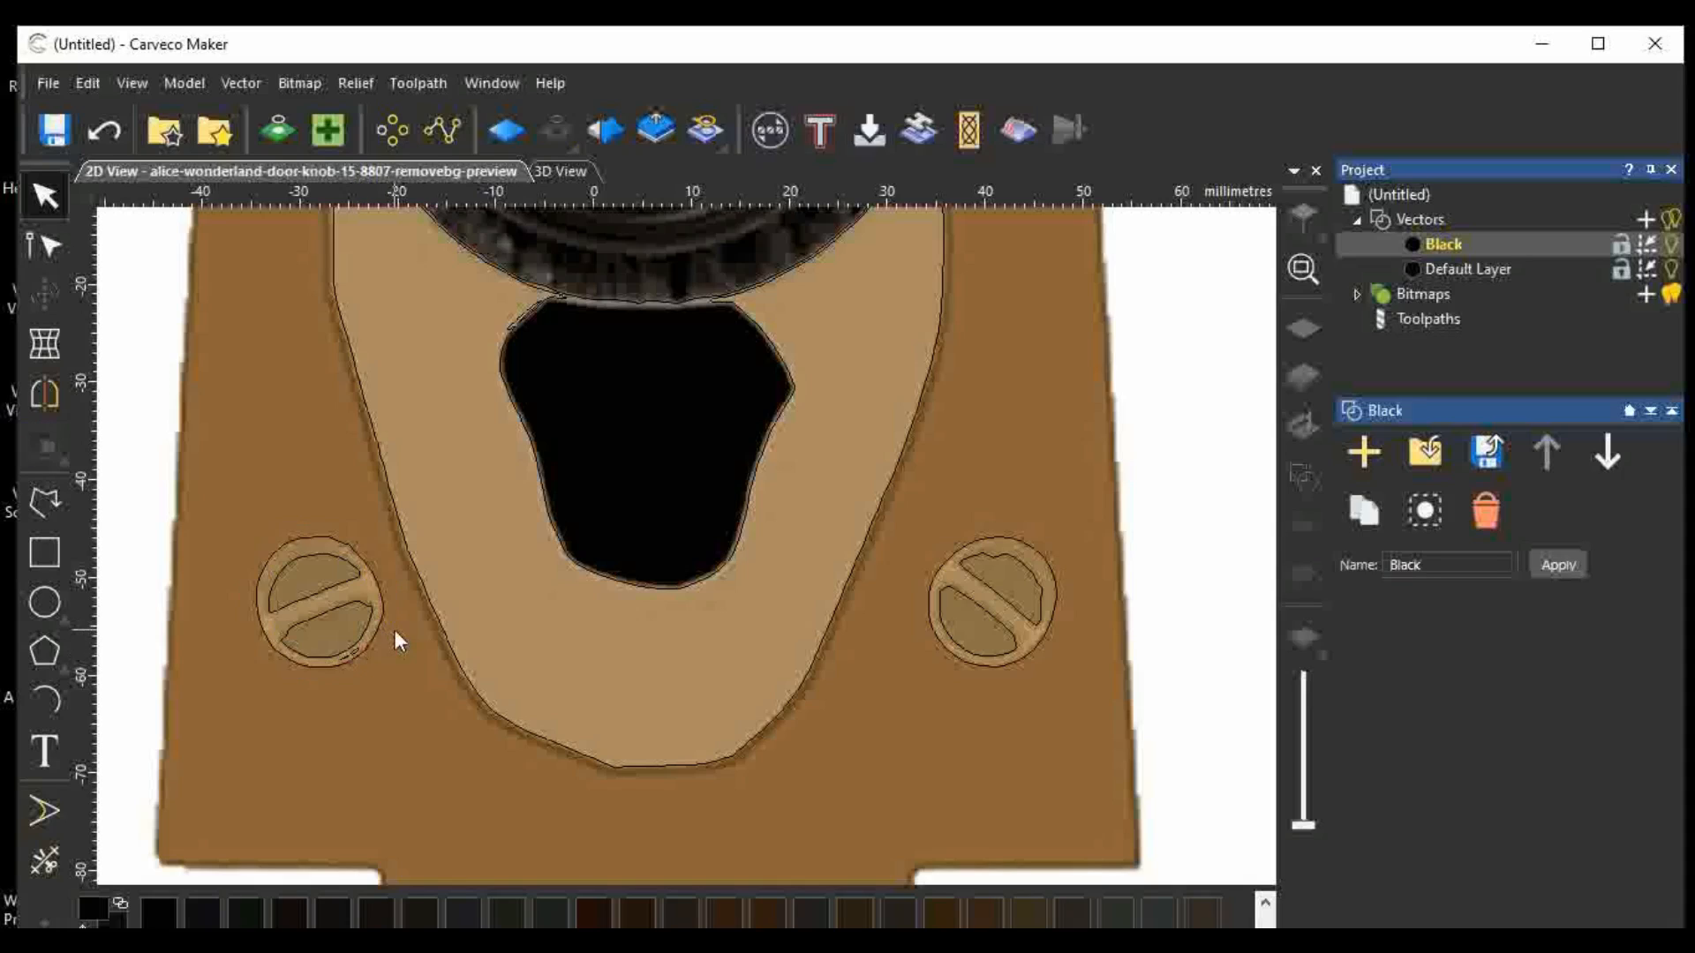
click(347, 662)
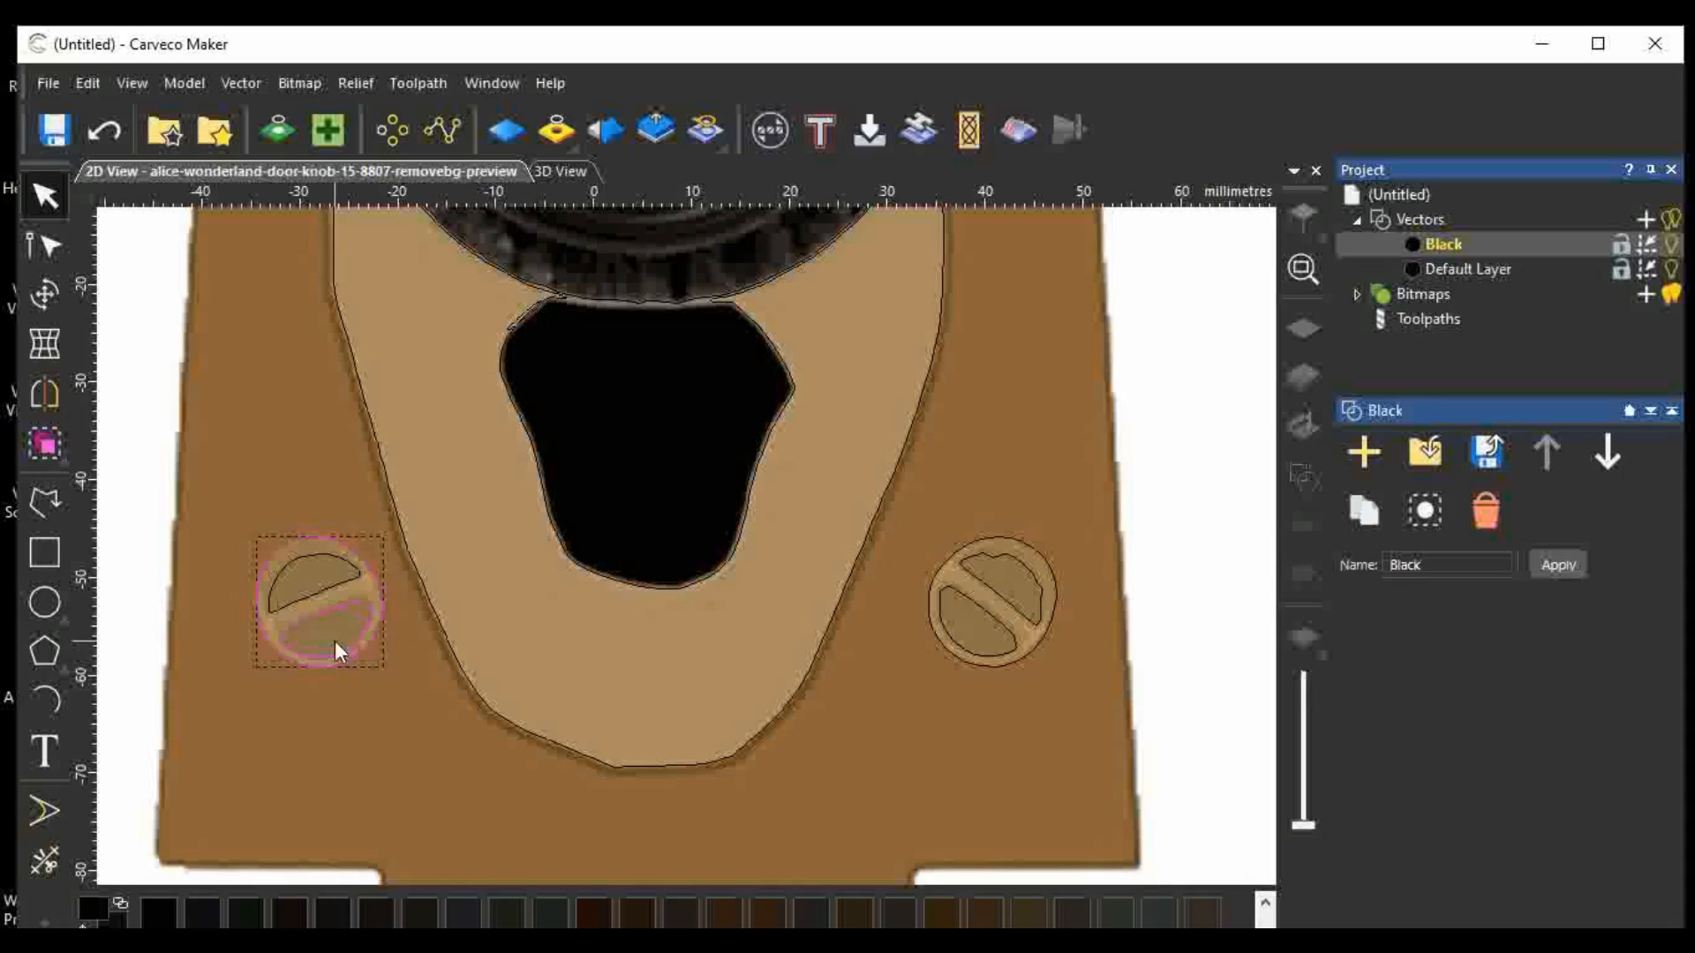
click(395, 631)
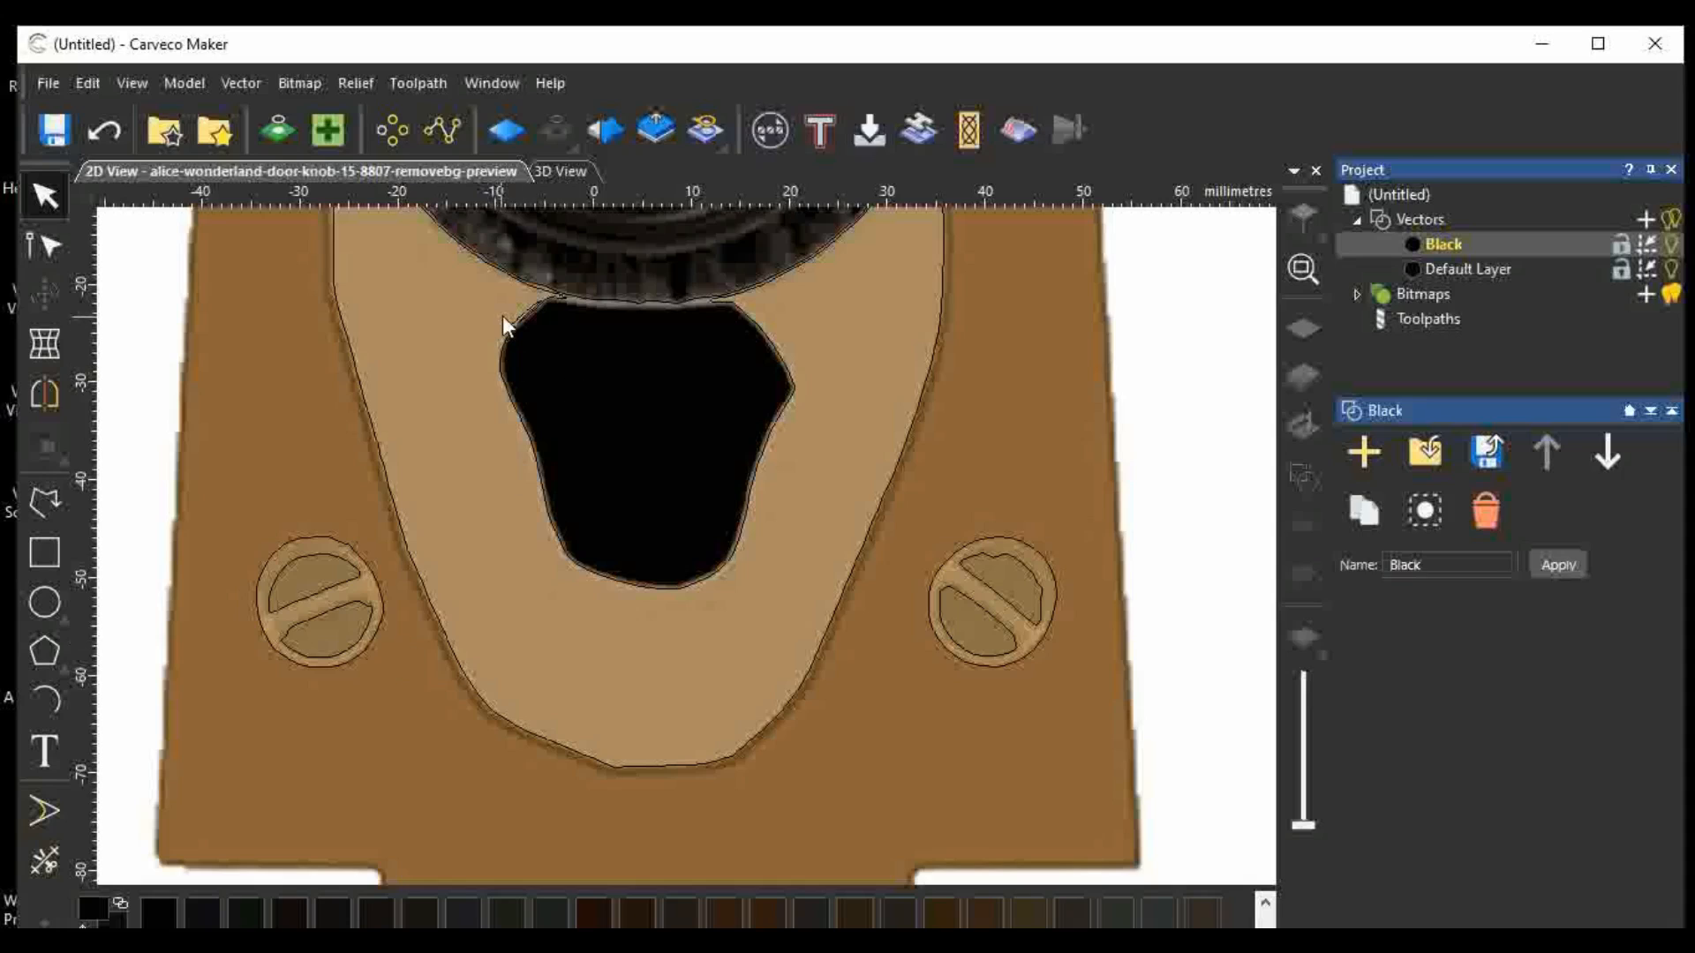
Cut the muzzle outline at the mouth's upper-left corner in node editing and delete the looping stretch between the cuts.
click(373, 426)
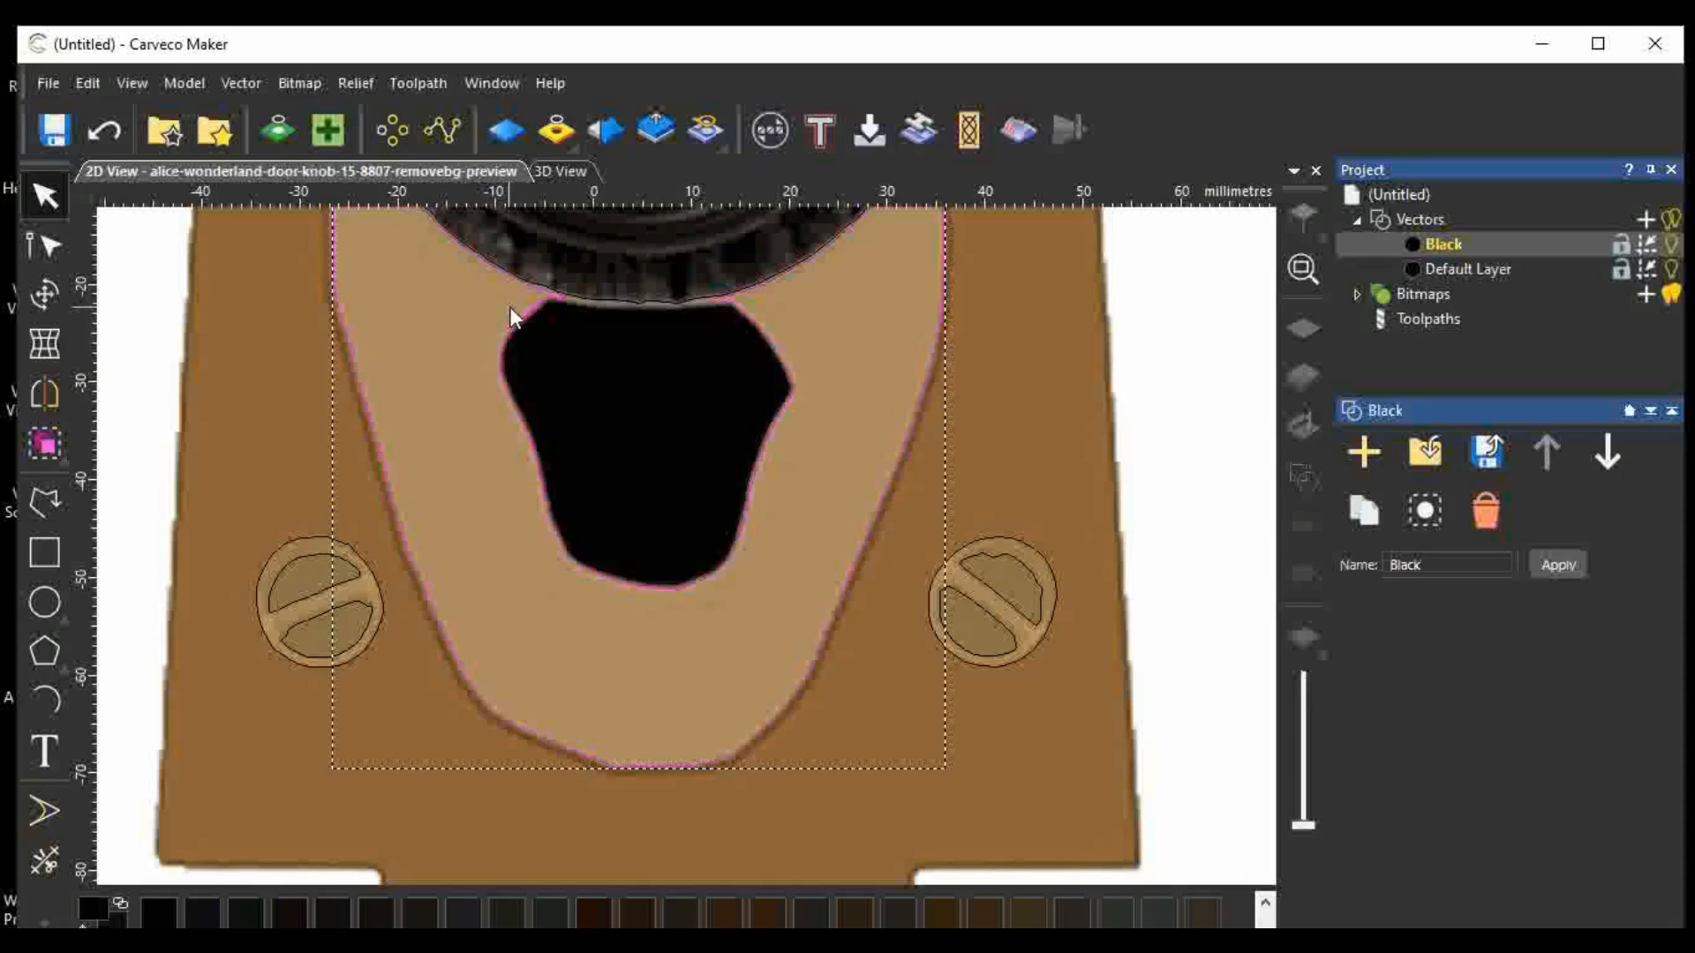
scroll(521, 304, up, 2)
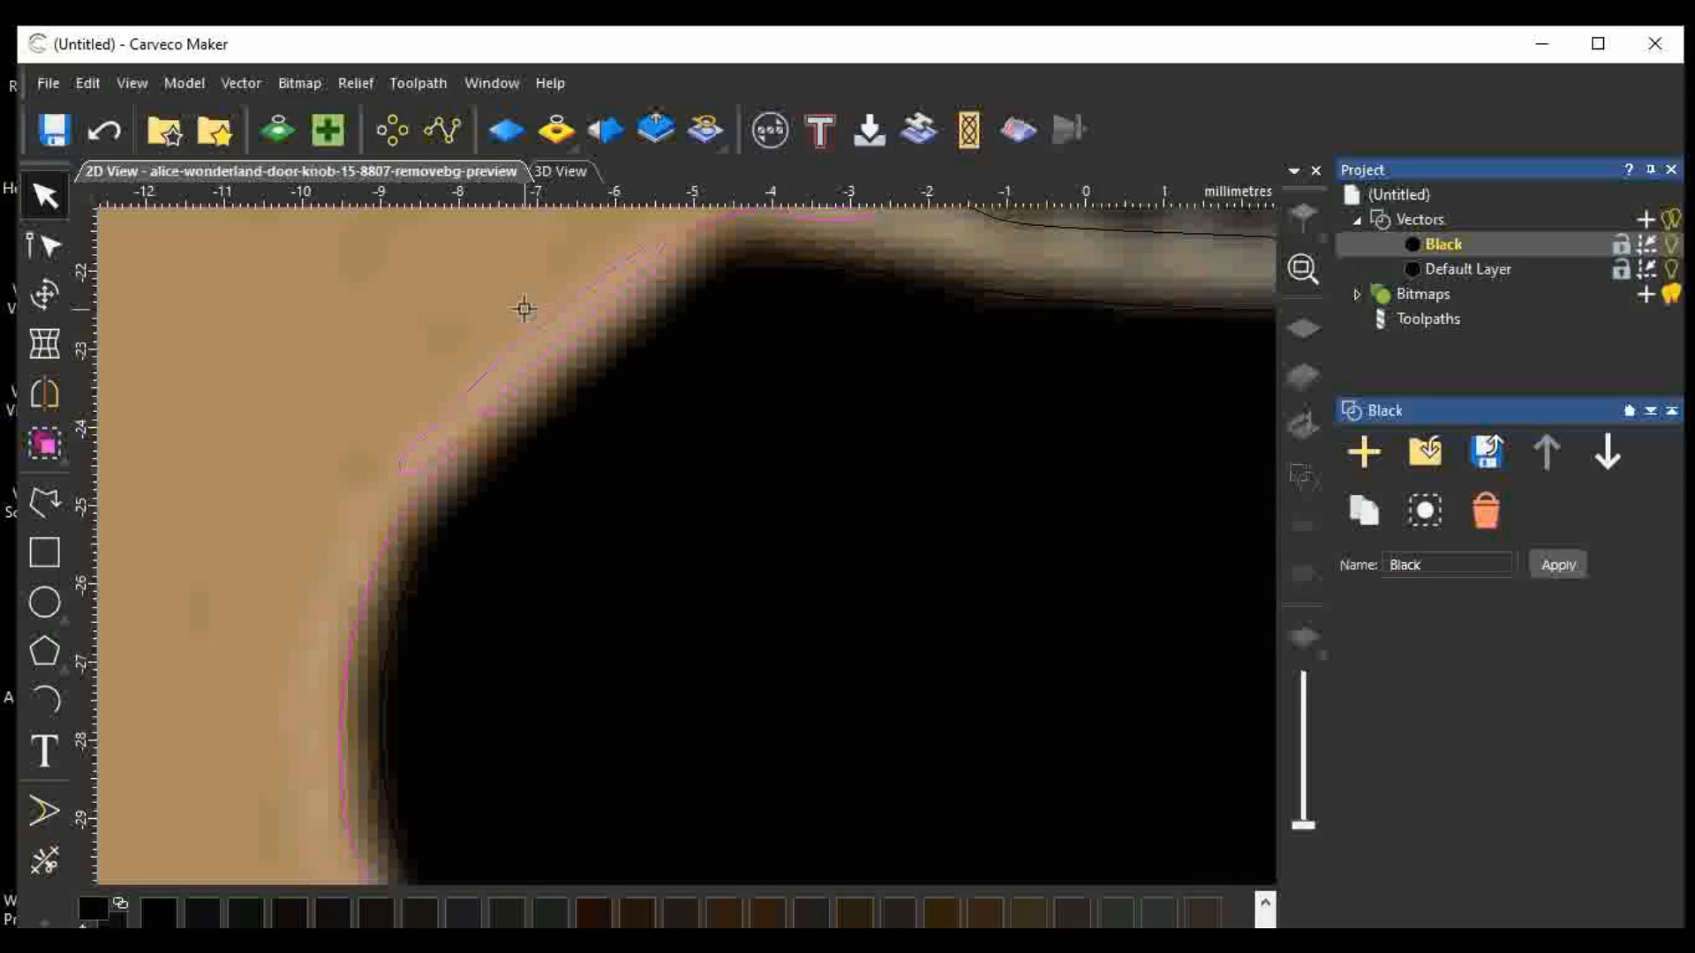
click(48, 250)
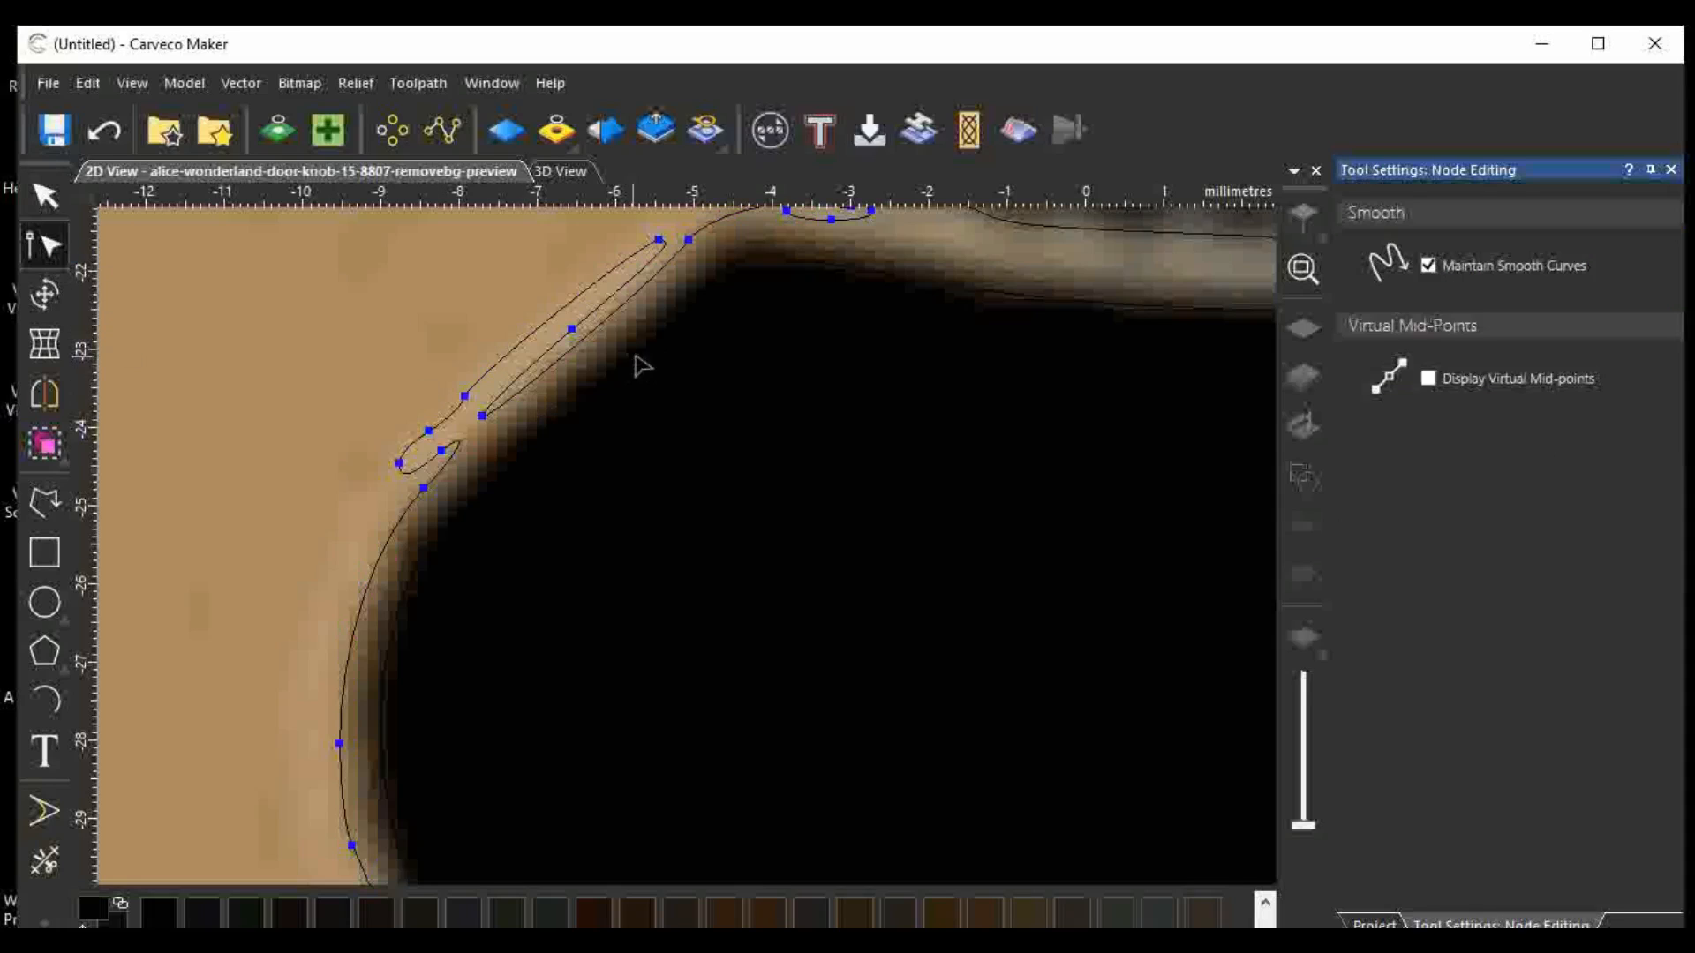
click(689, 239)
key(c)
click(434, 464)
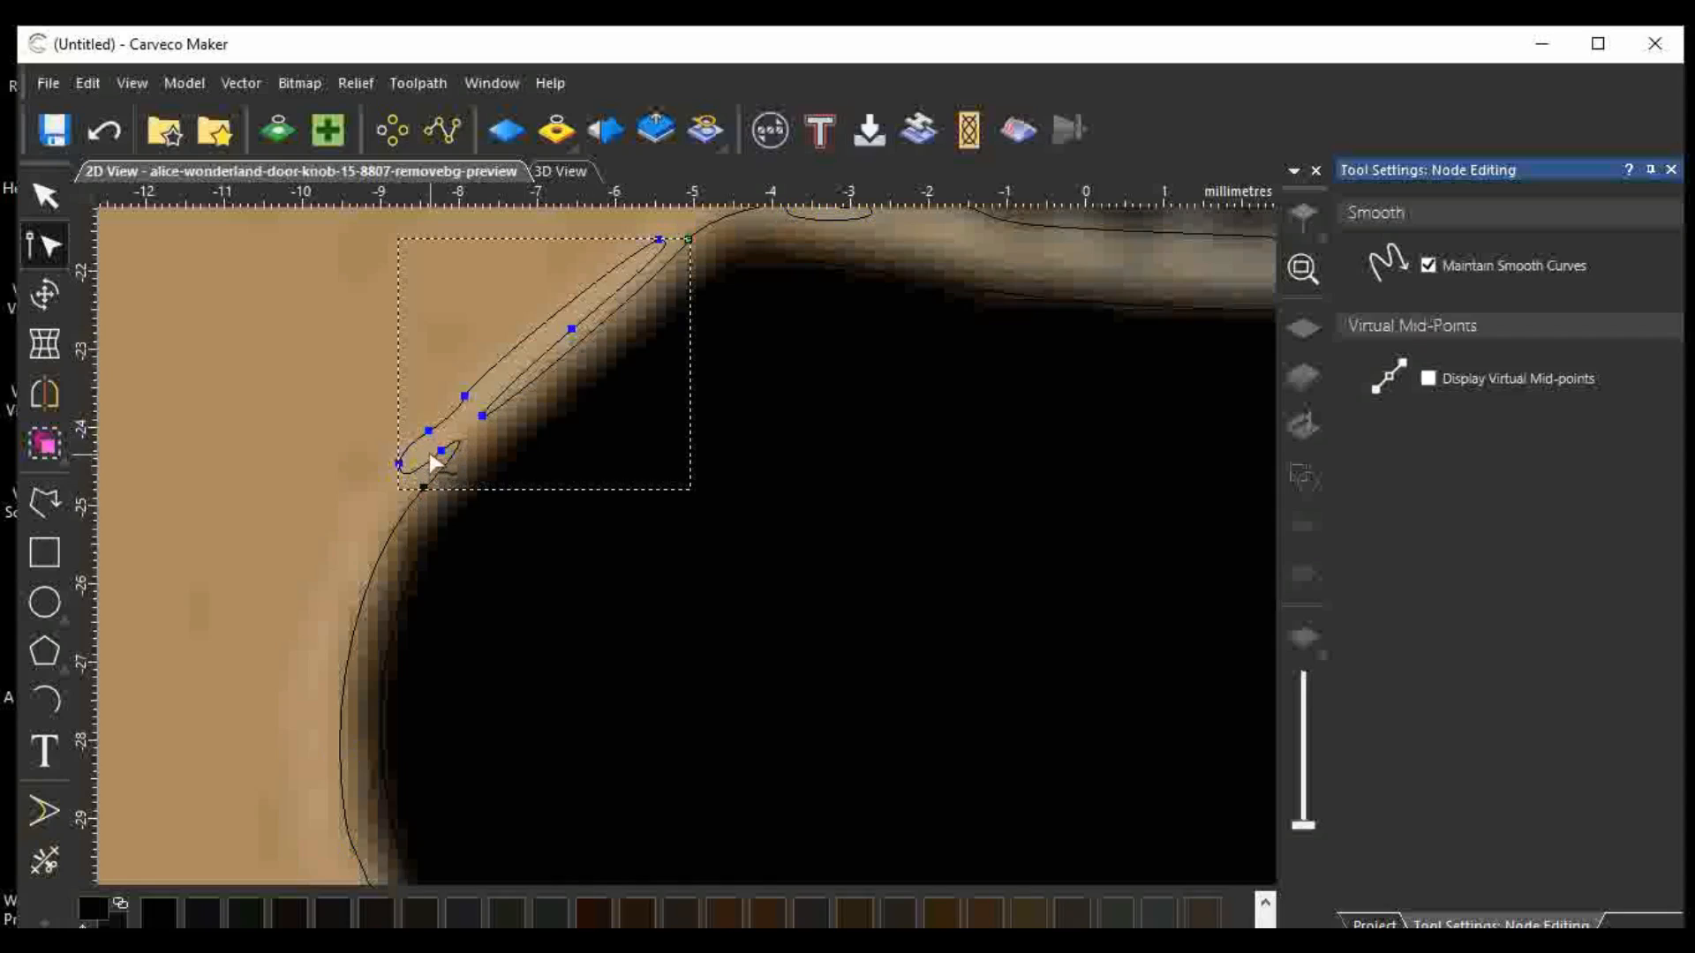
key(Delete)
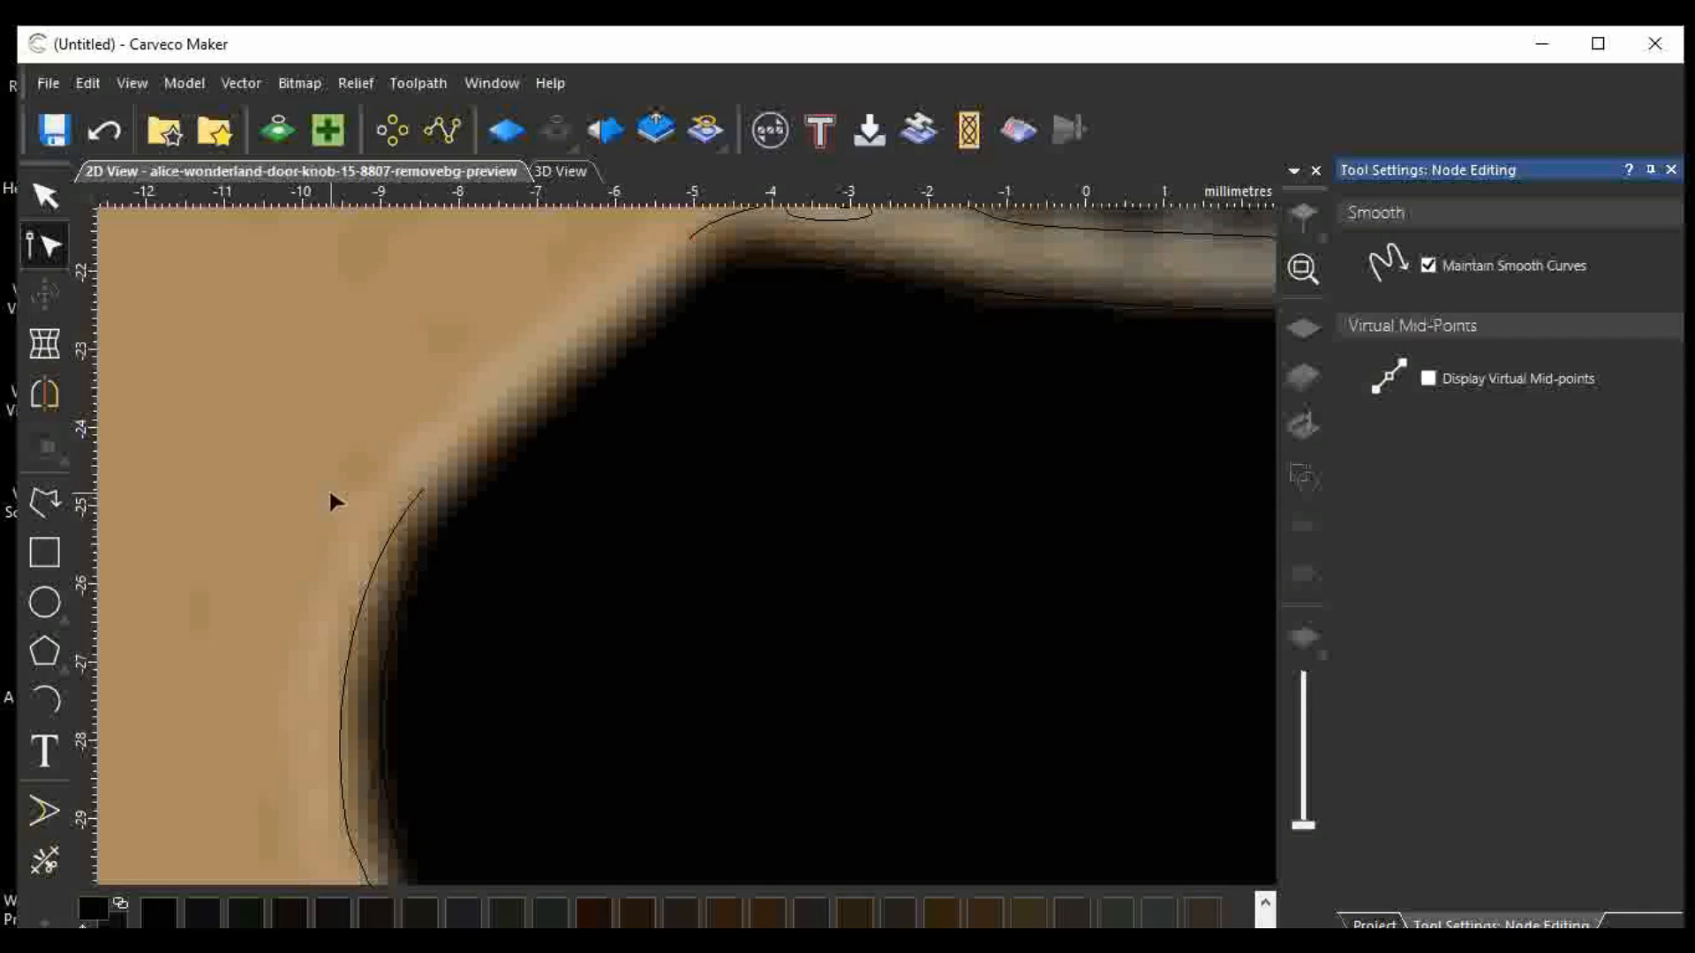
Close the gap in the muzzle outline with a smooth curve and adjust its upper node to follow the mouth's edge.
click(406, 516)
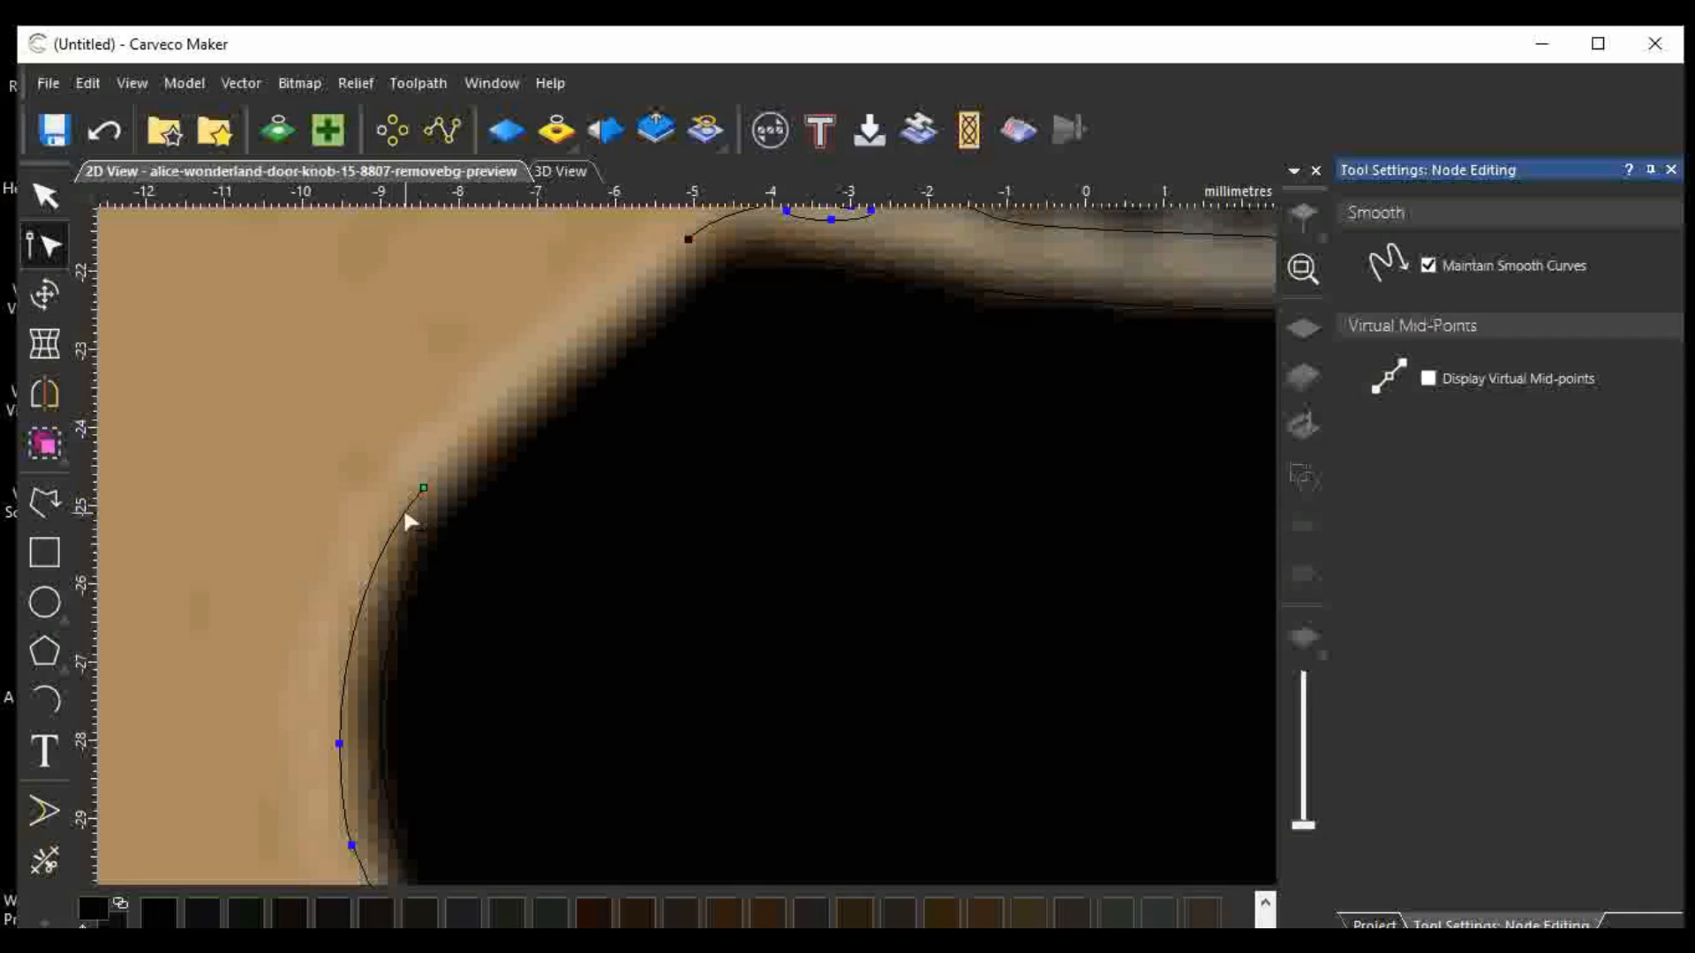
click(249, 81)
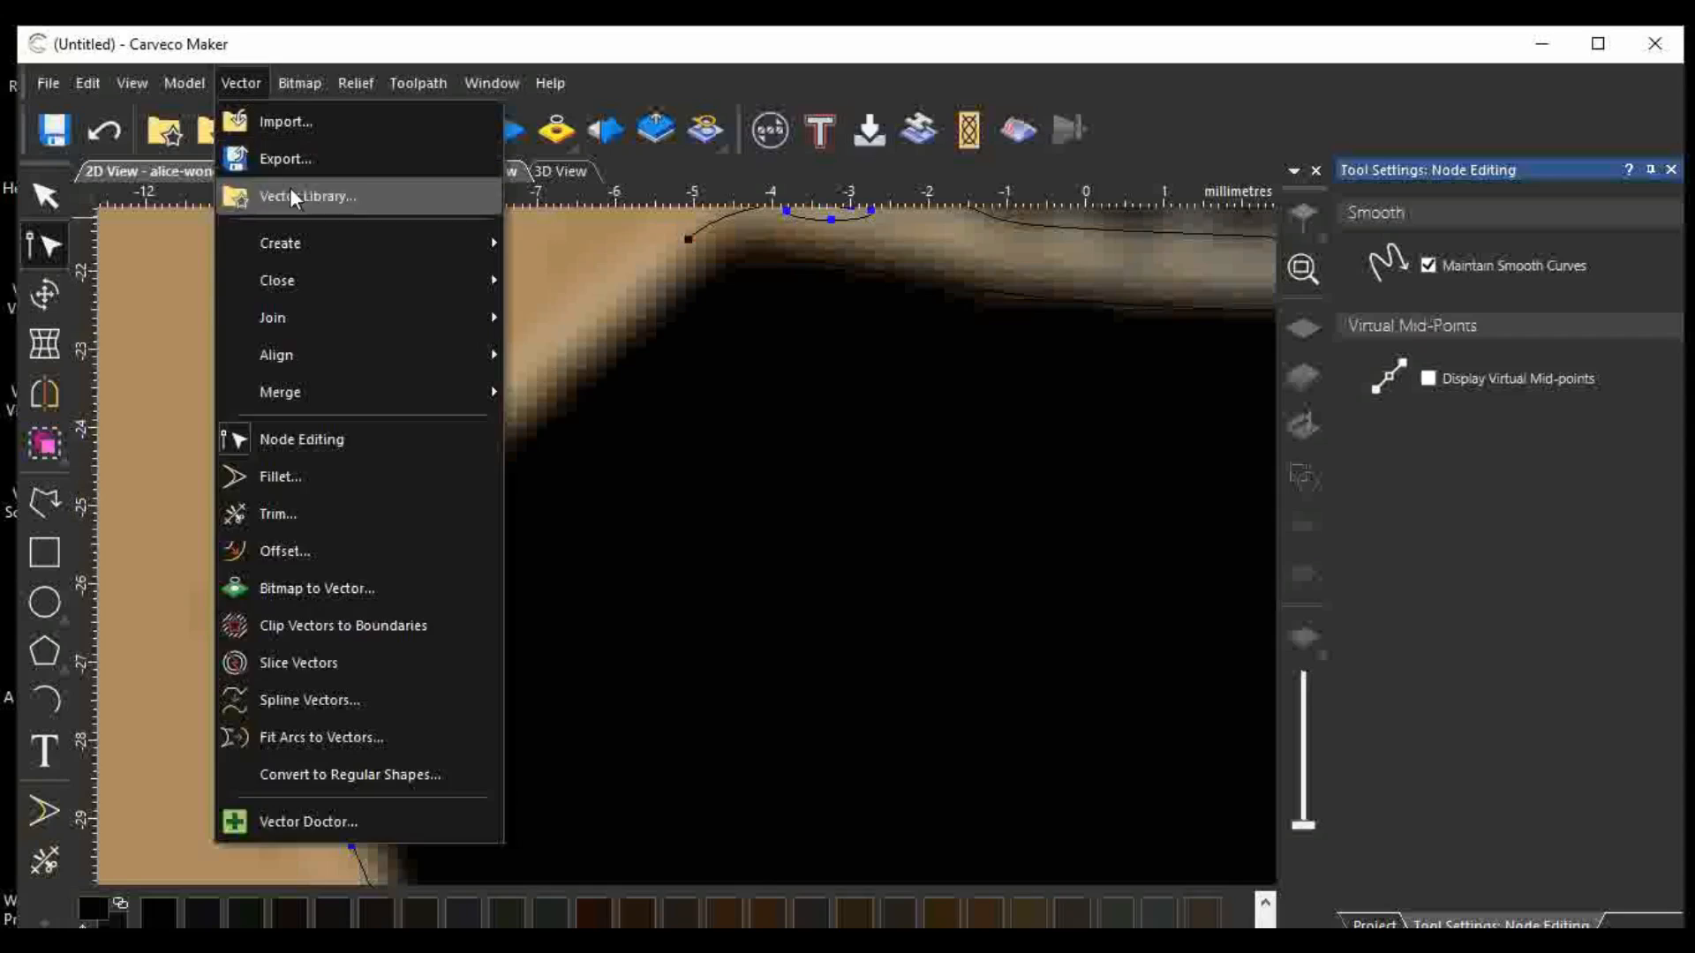
mouse_move(368, 280)
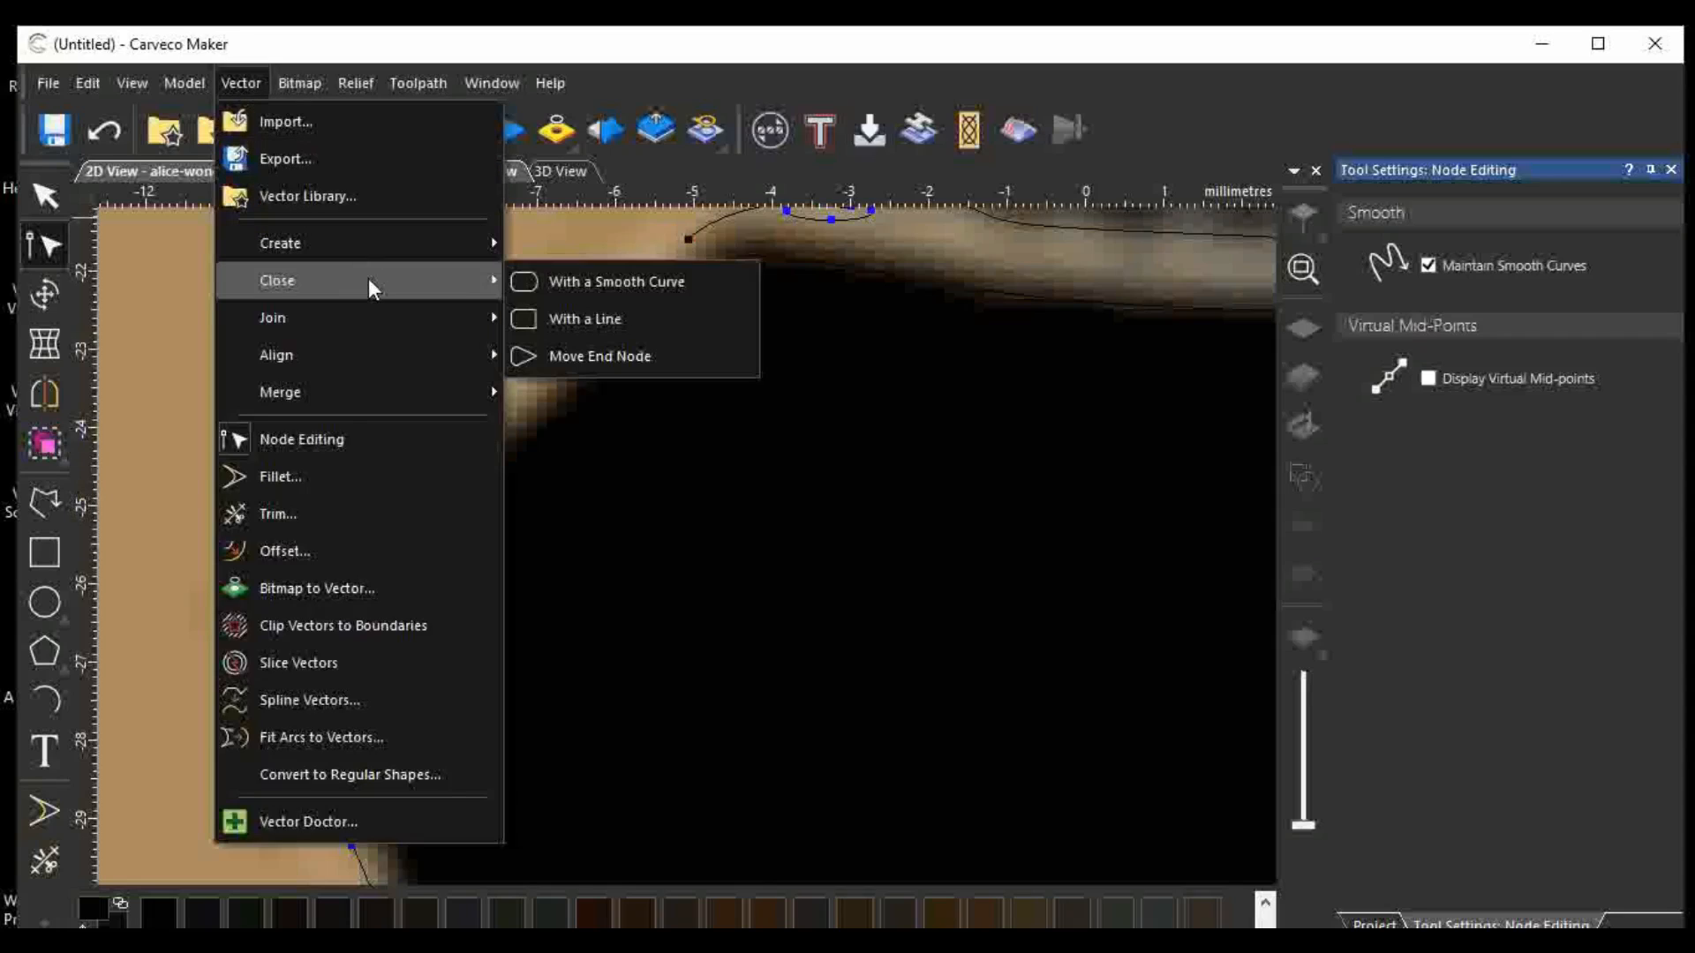
click(548, 282)
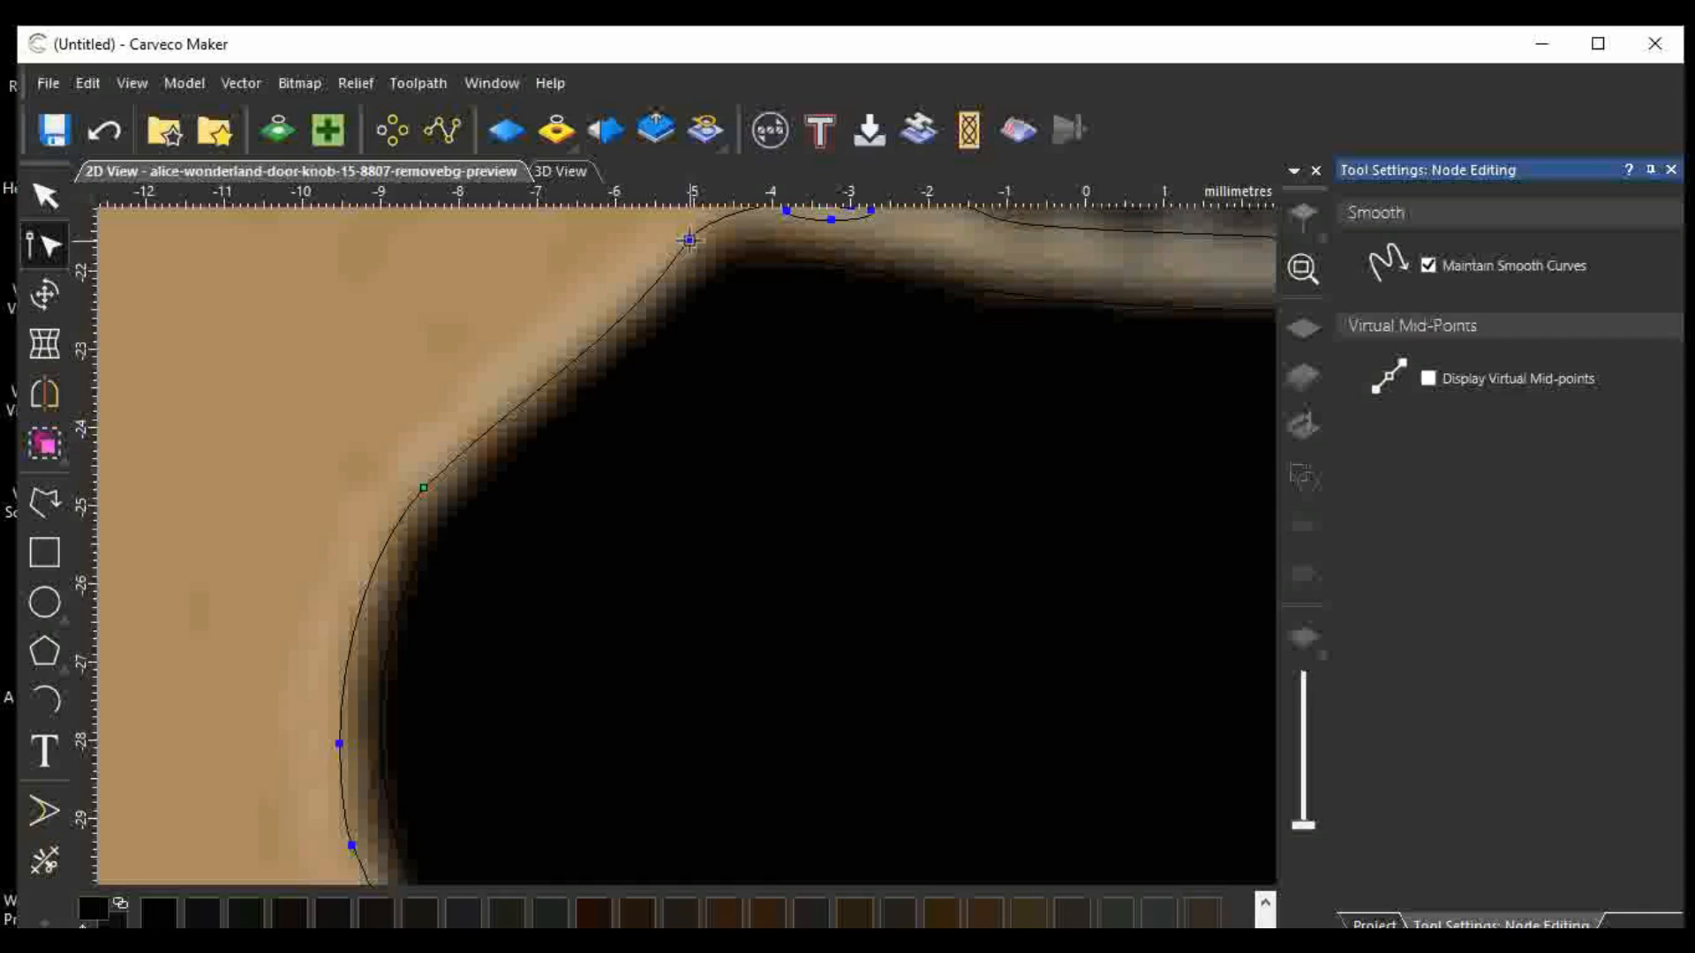
drag(689, 239, 682, 251)
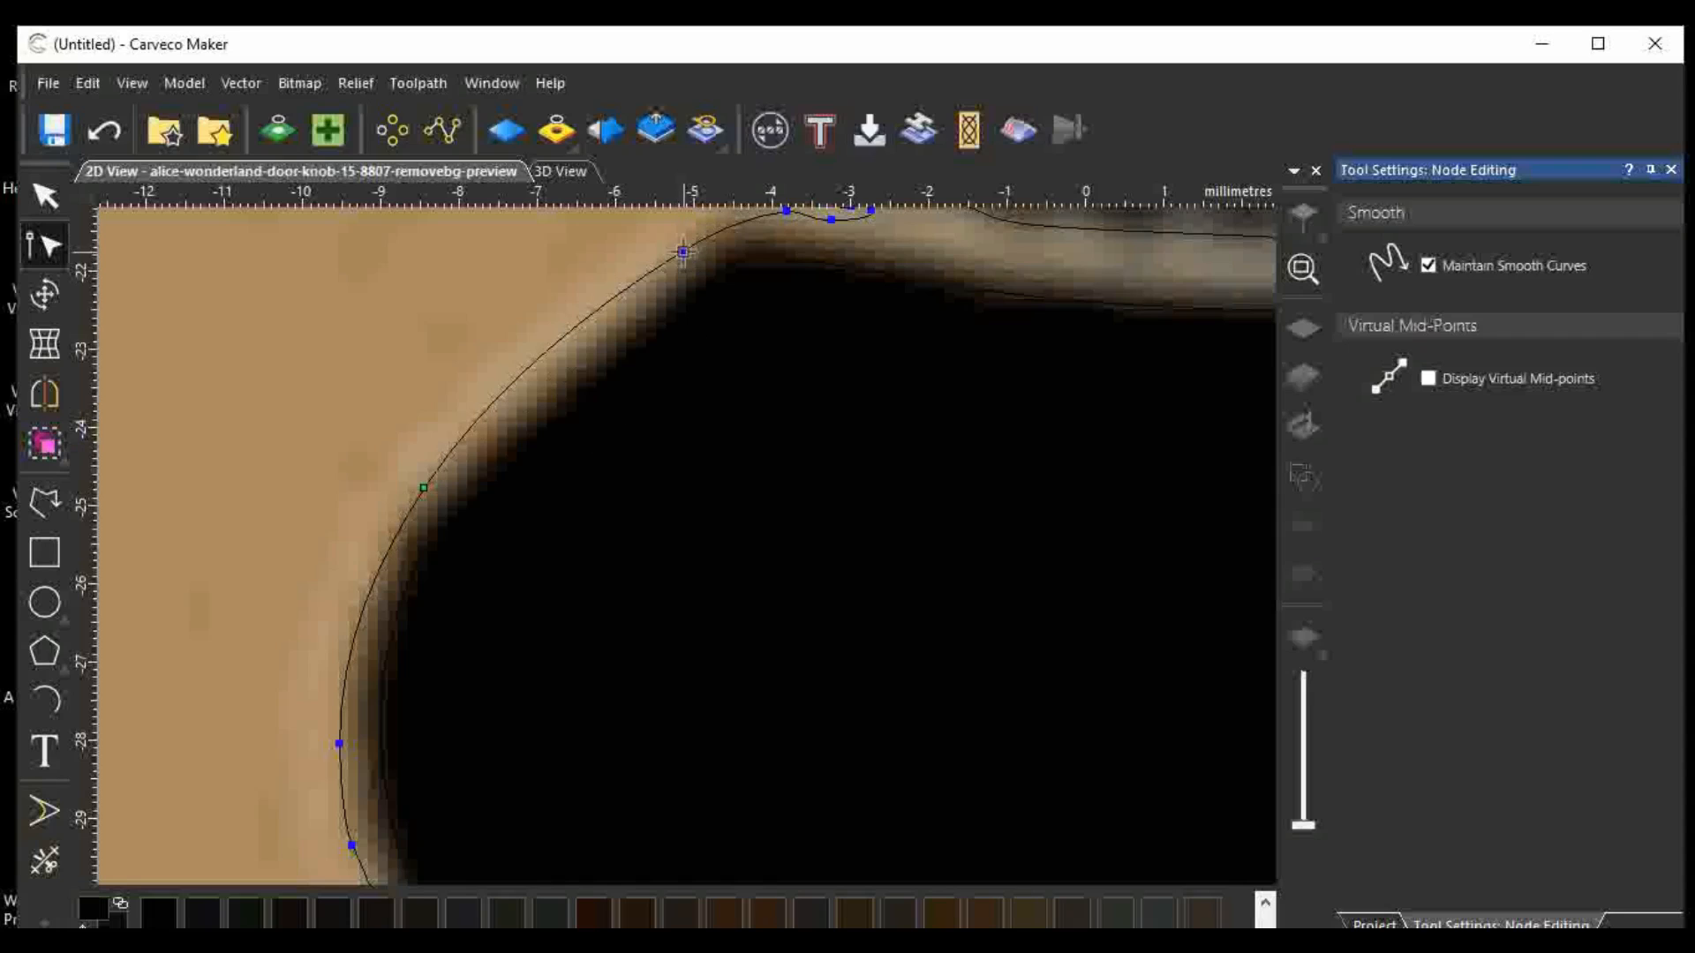
Select the muzzle outline, both screws and the scroll trim, and move these vectors to a new vector layer.
scroll(521, 344, down, 3)
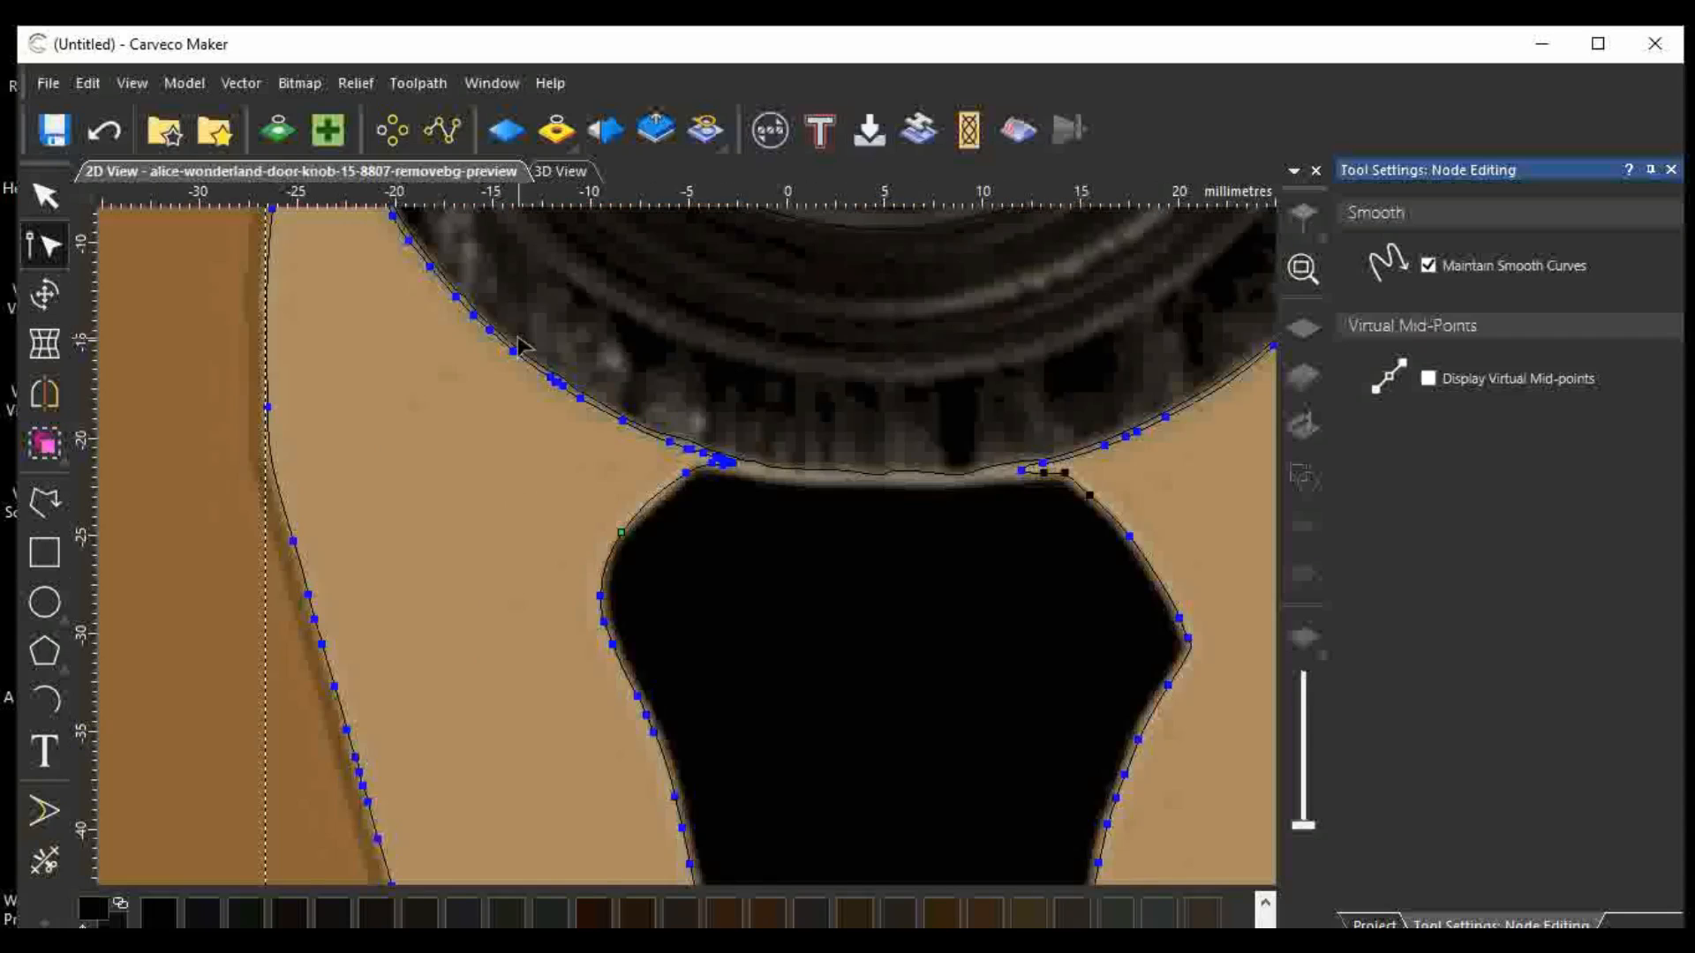
scroll(522, 344, down, 4)
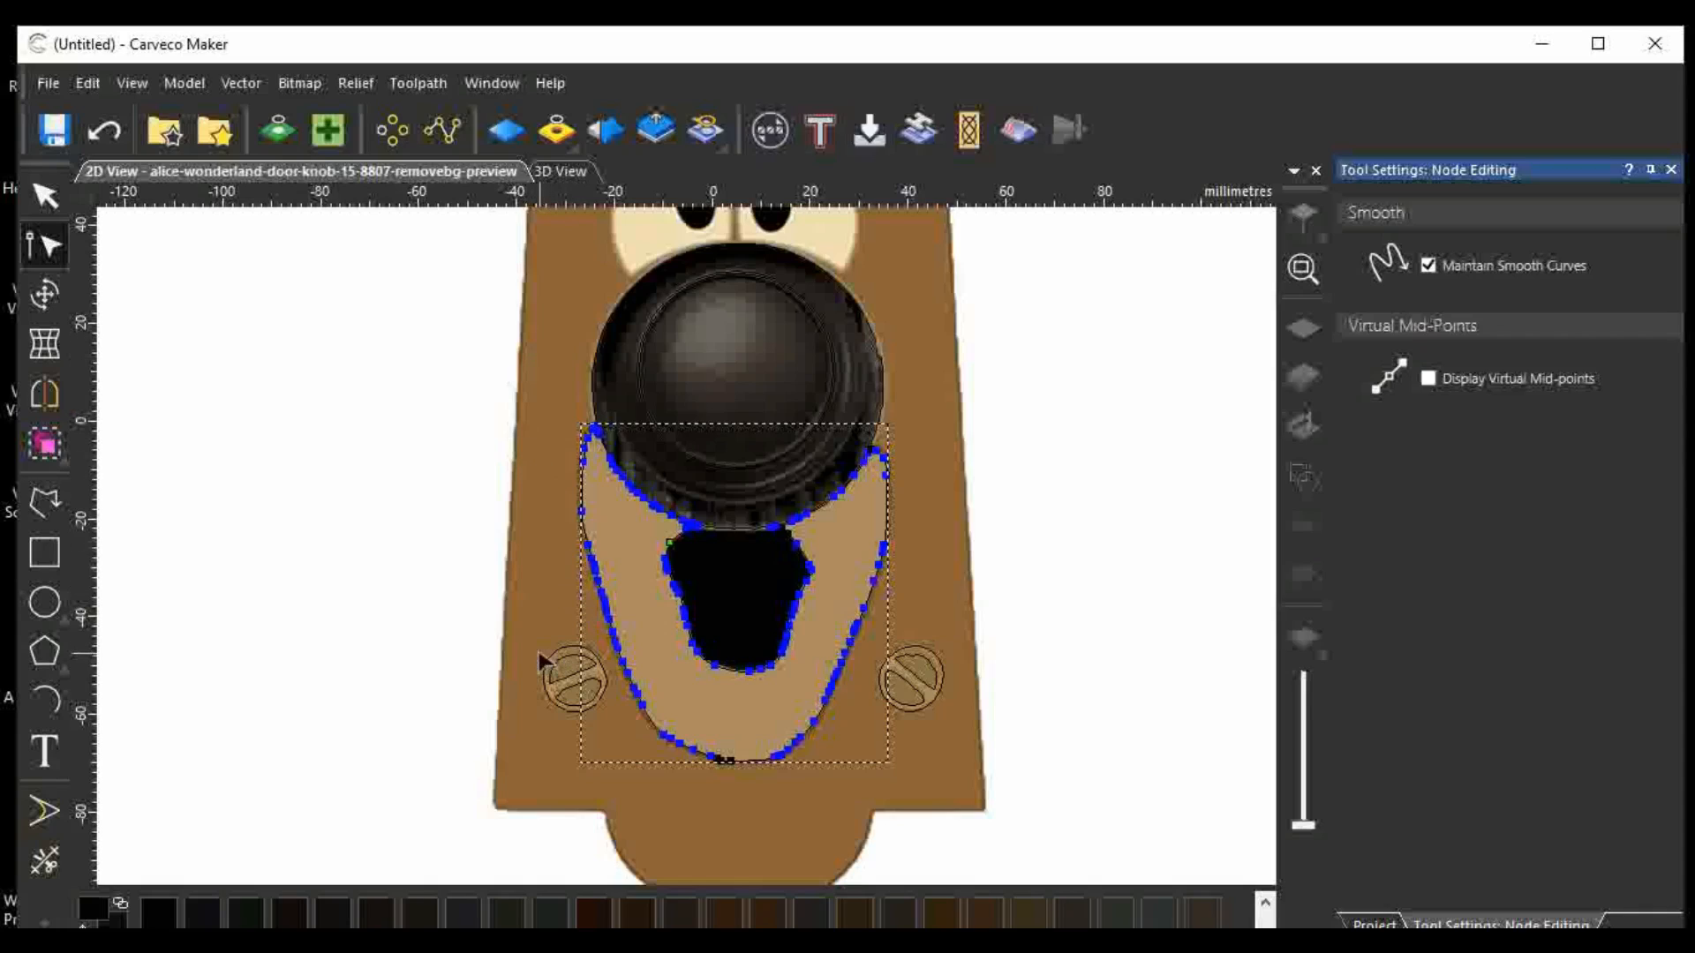
shift+click(606, 678)
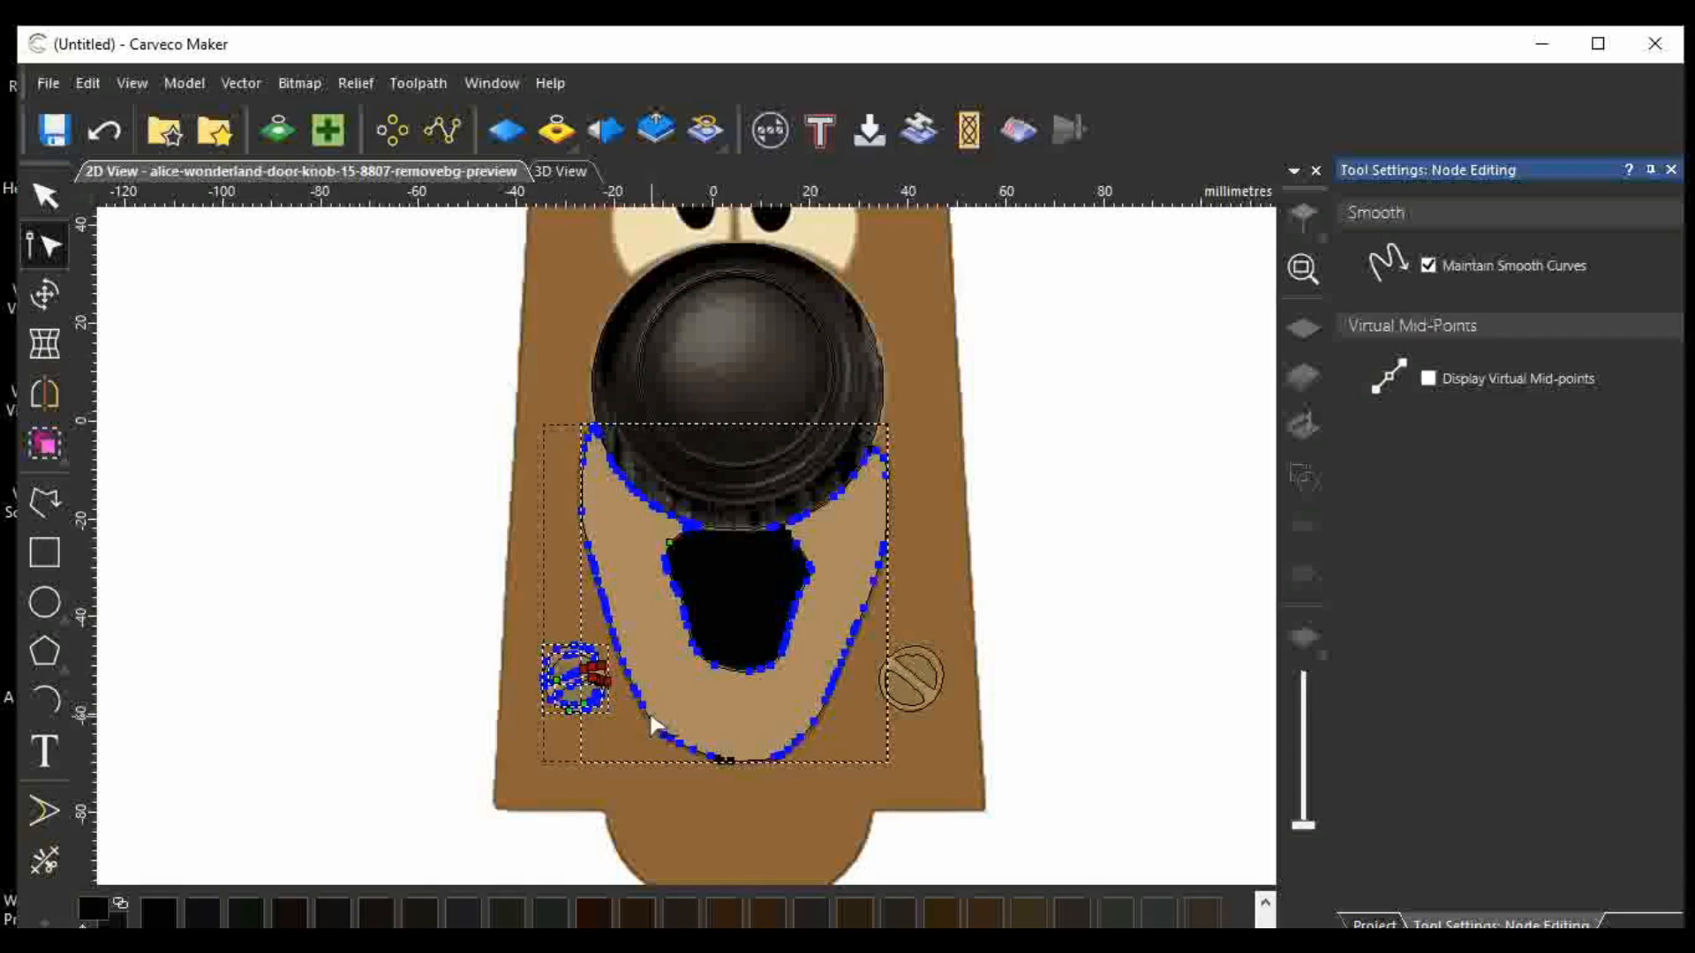
click(46, 198)
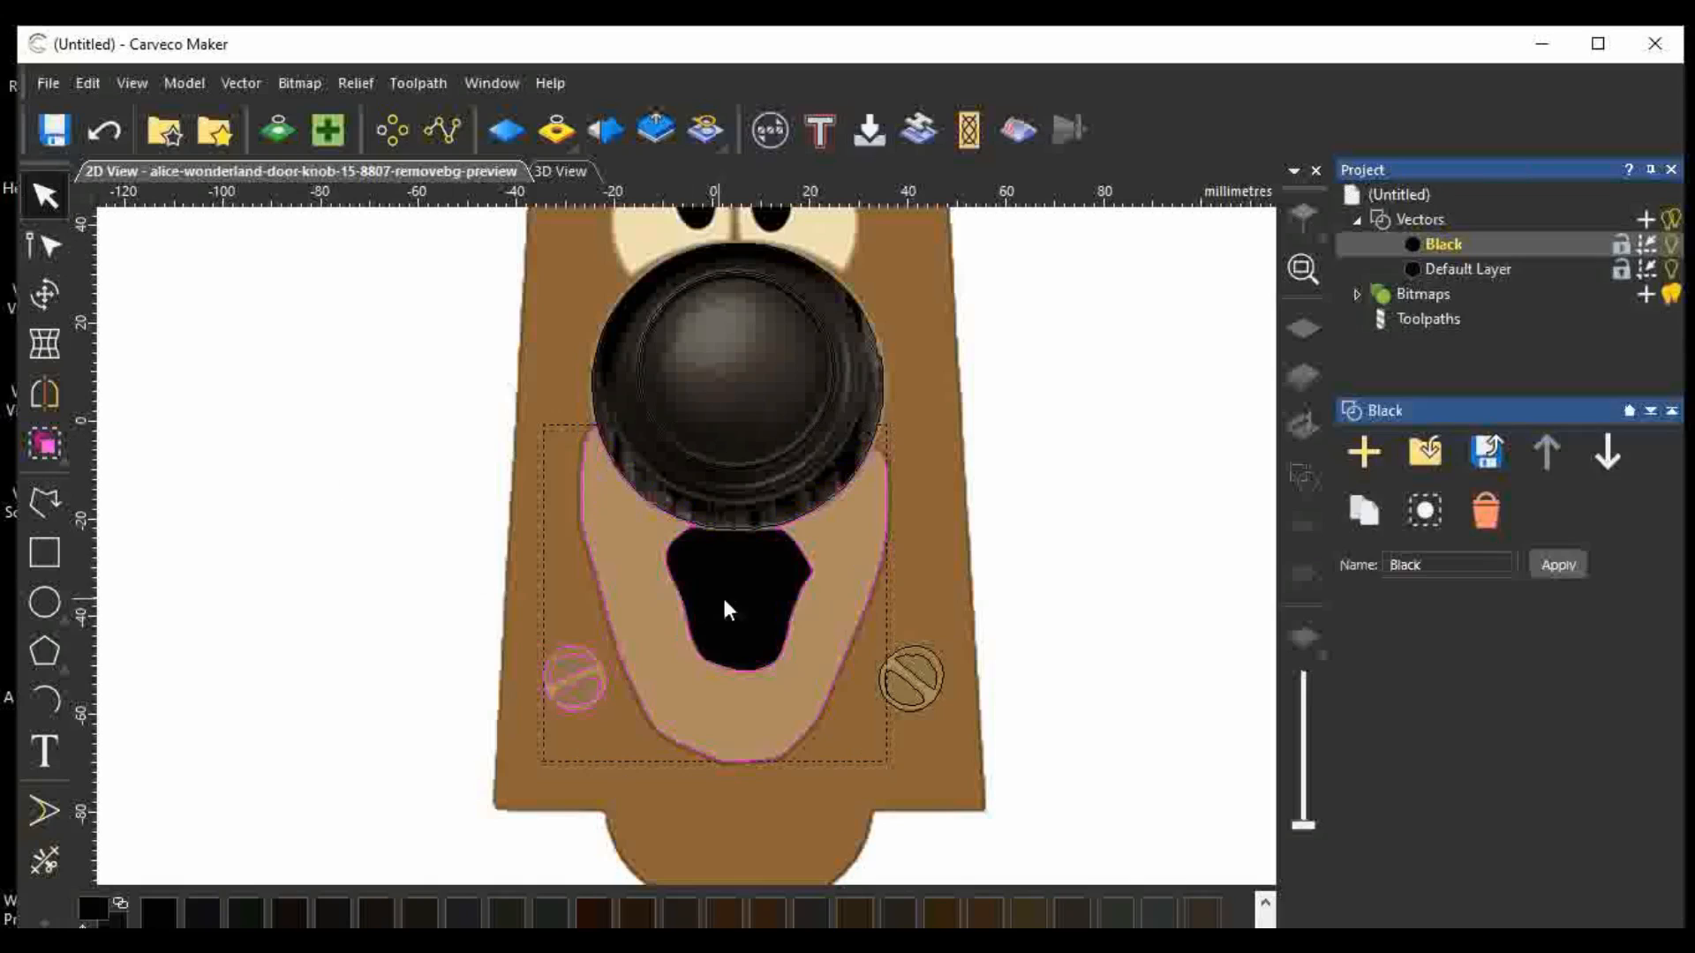
shift+click(925, 696)
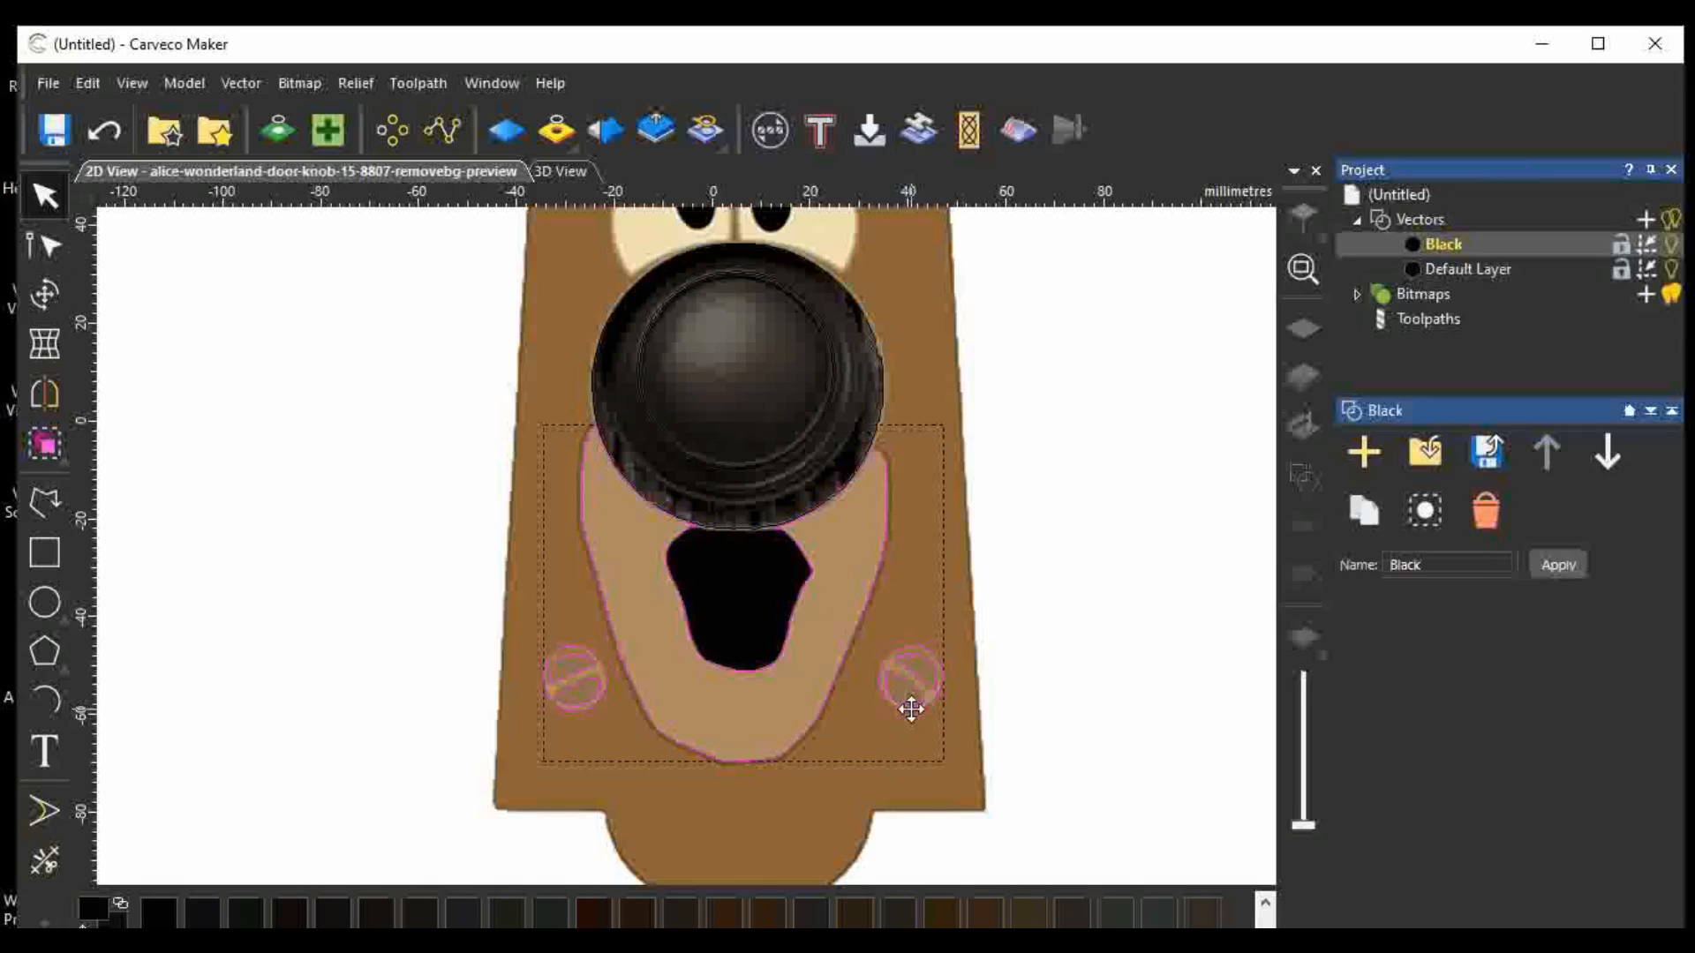
scroll(1031, 724, down, 1)
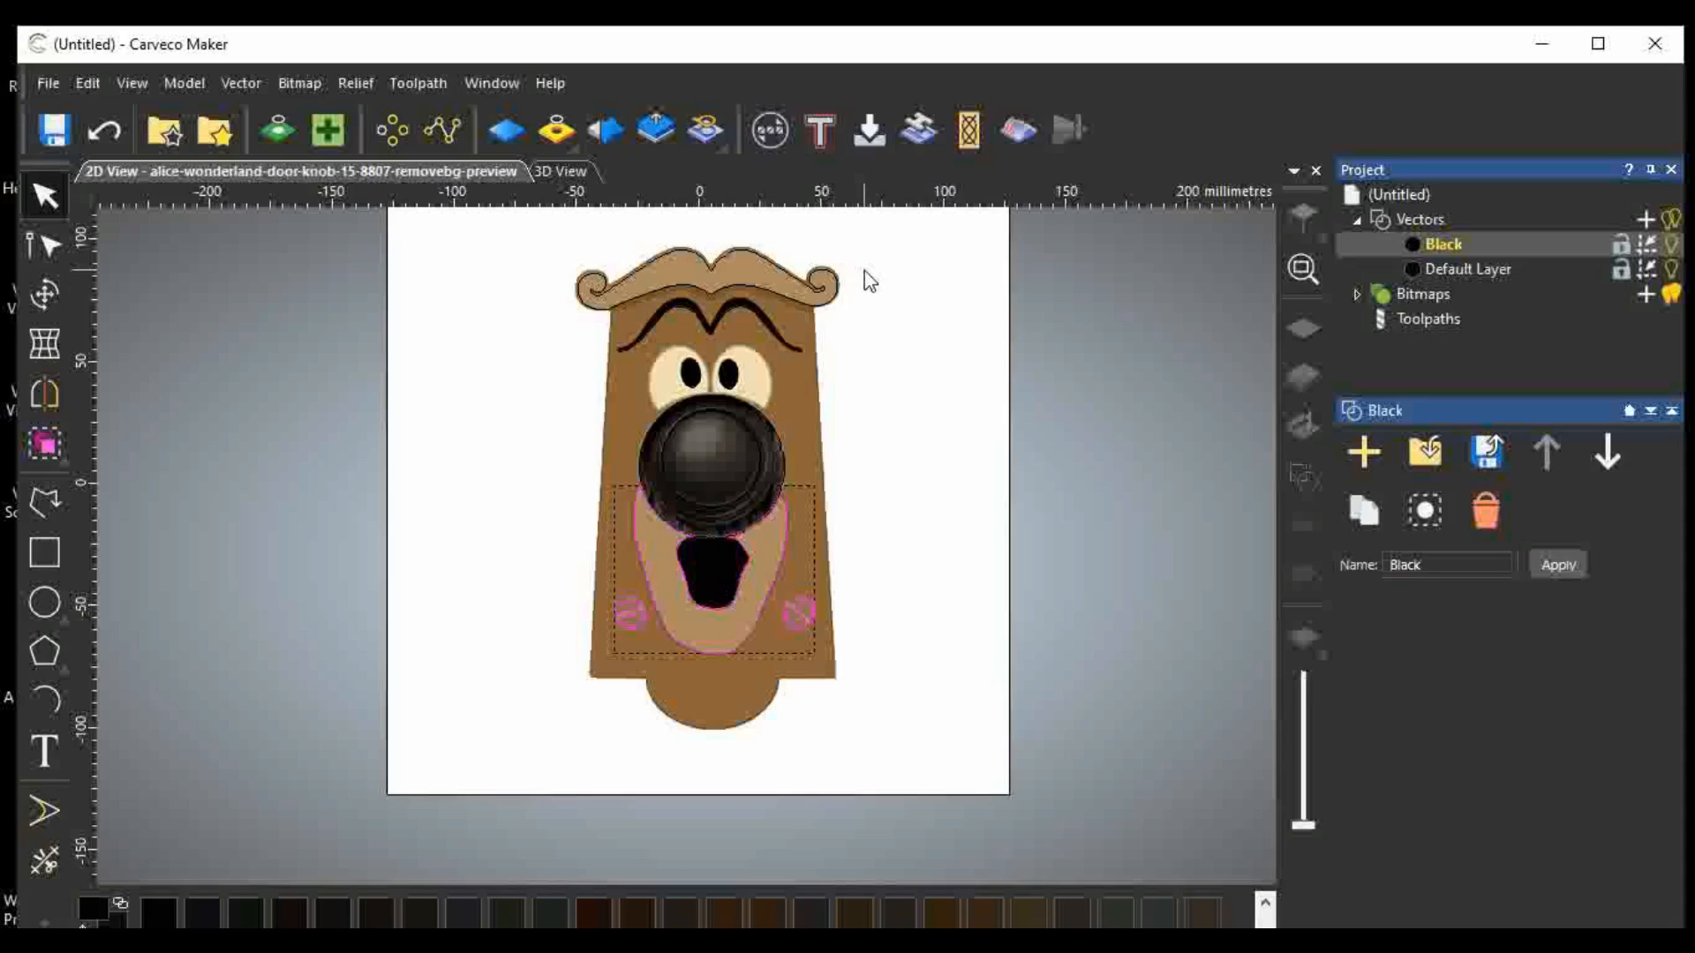
shift+click(828, 288)
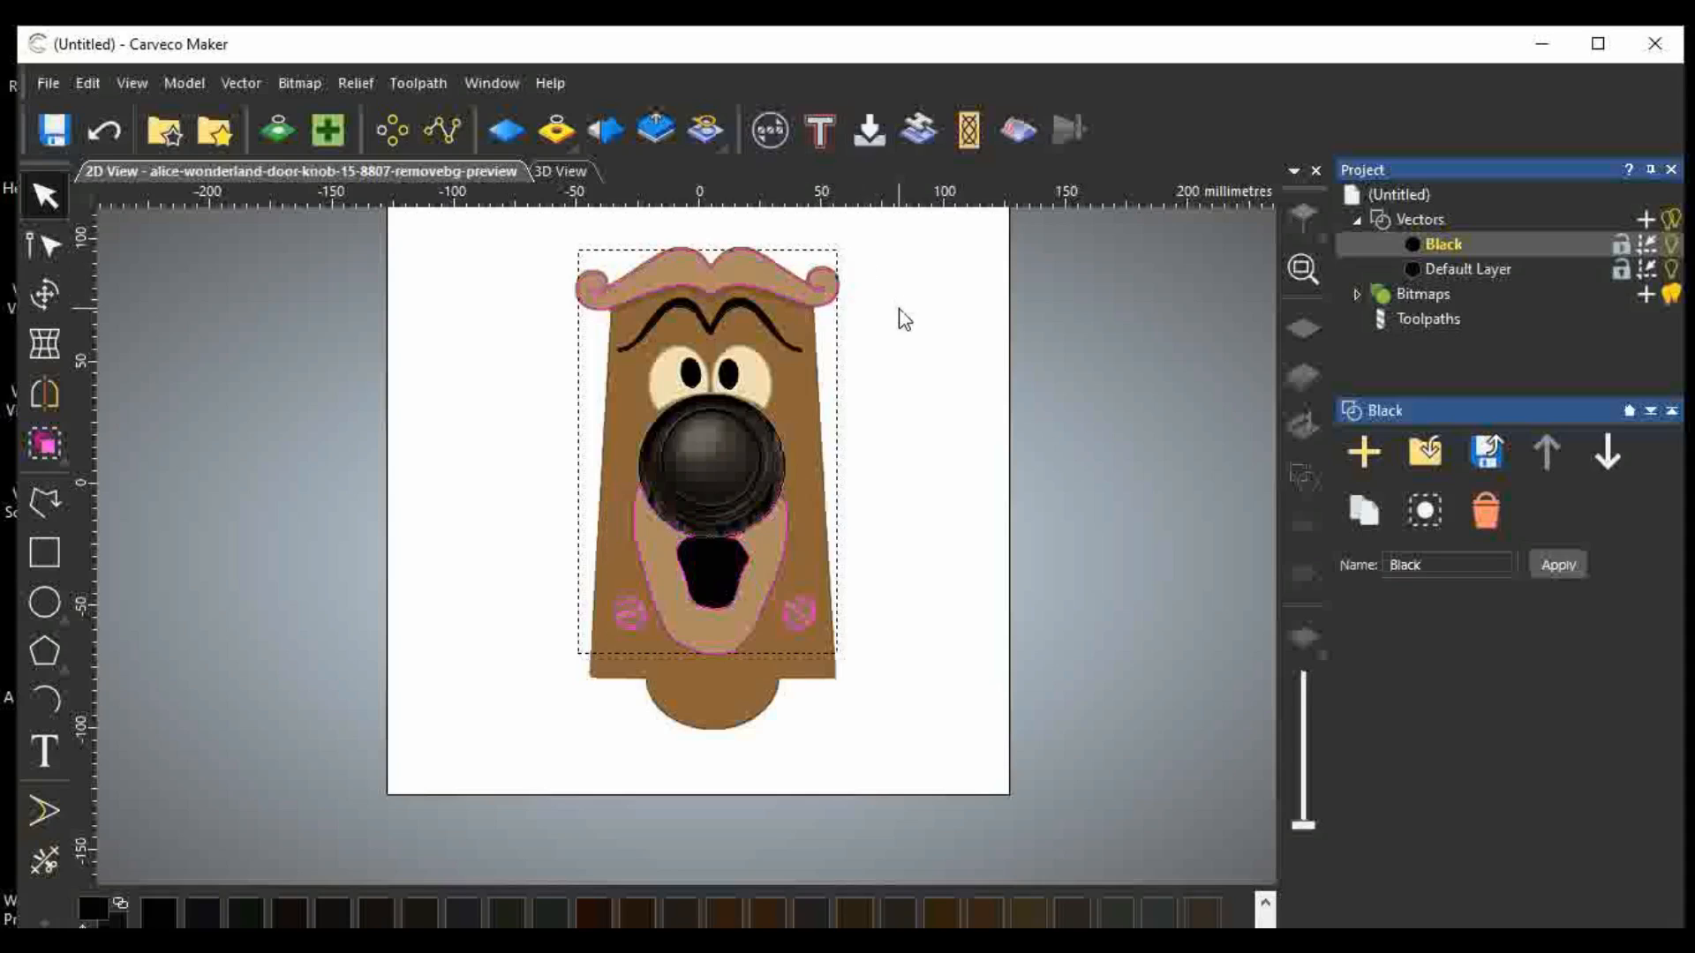
right_click(809, 624)
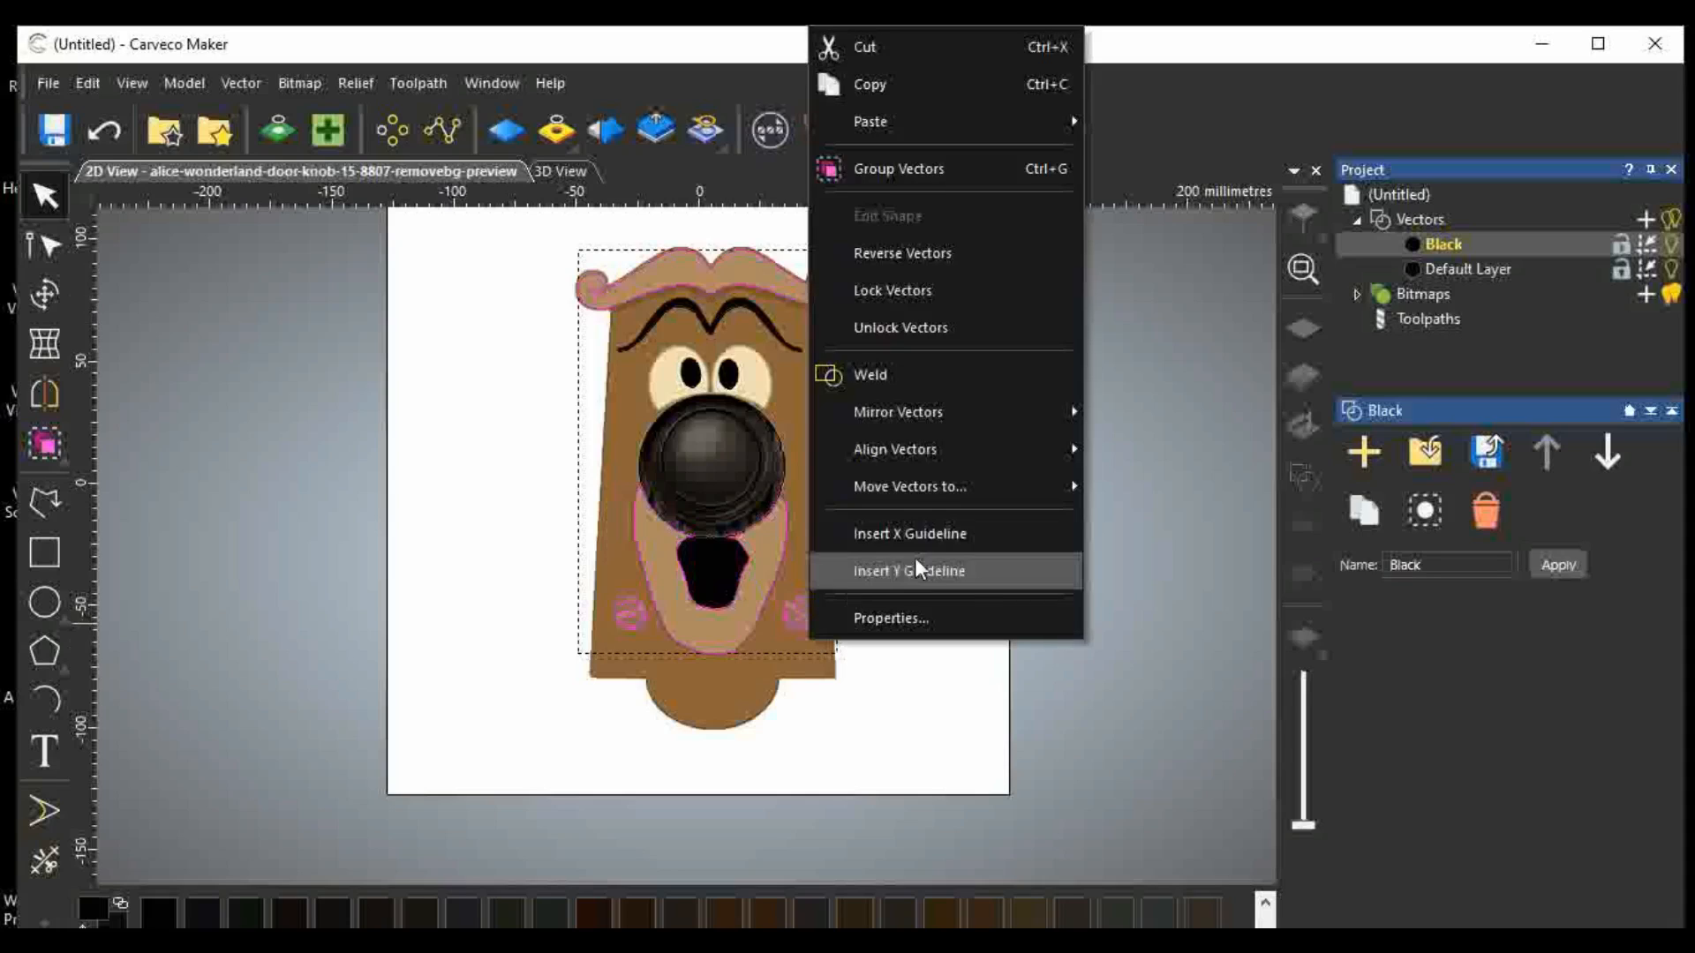
mouse_move(962, 491)
click(1149, 484)
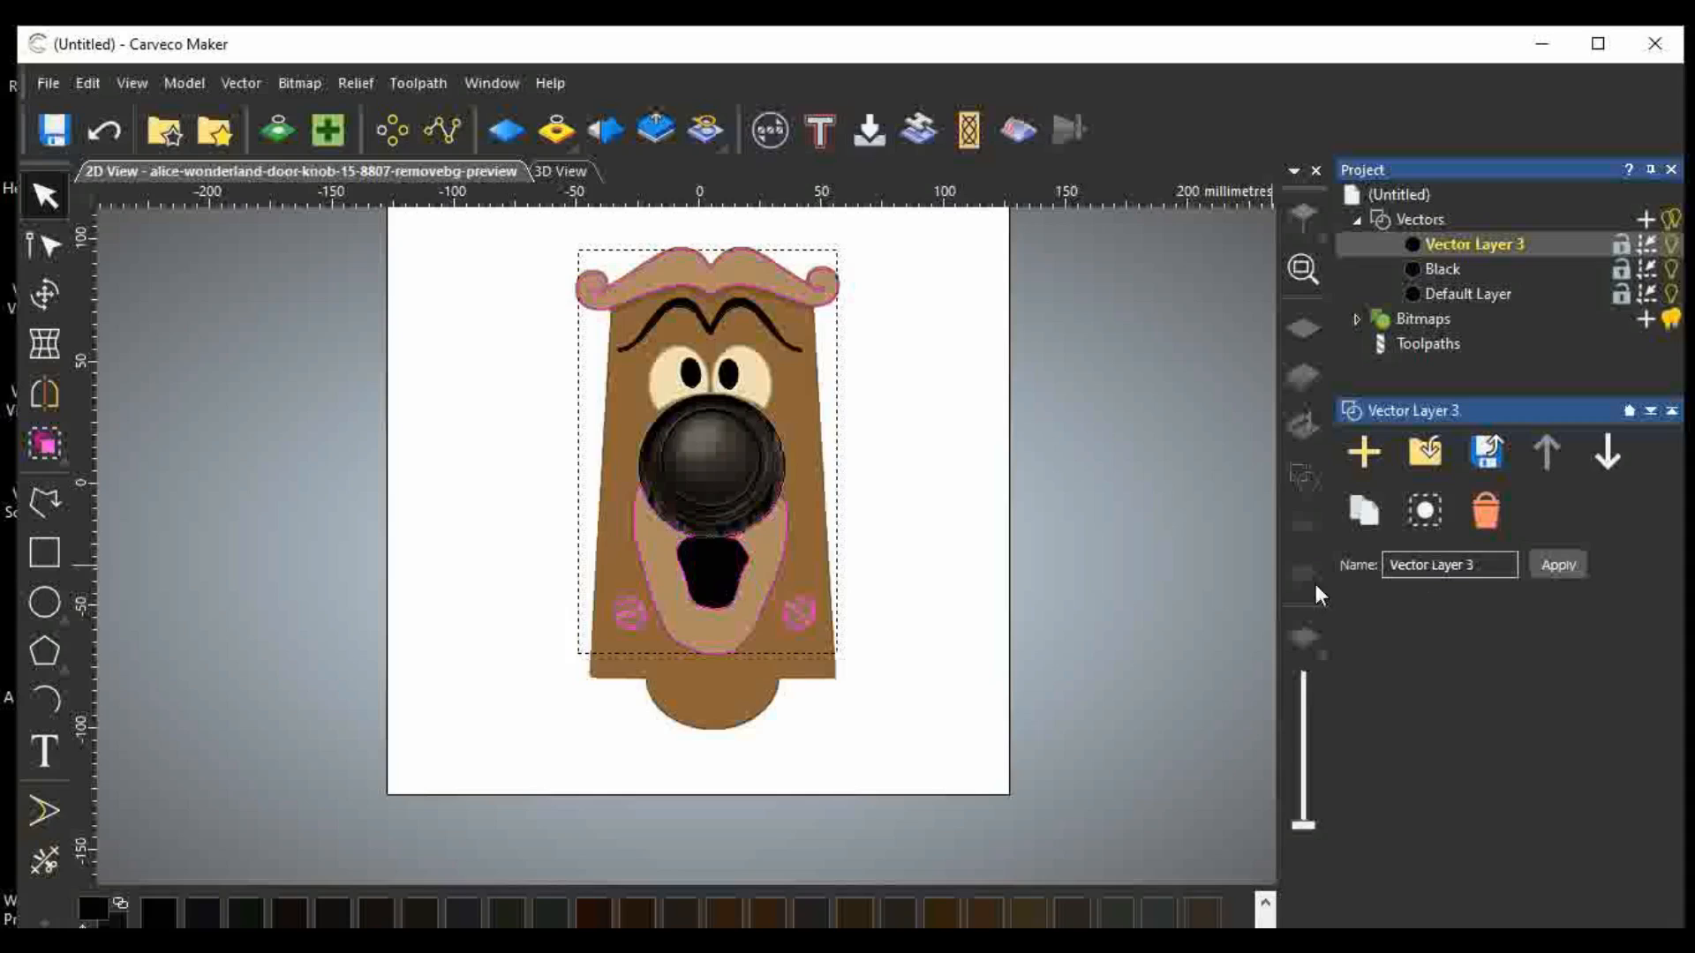
Rename the new vector layer to Light Tan and deselect the vectors.
drag(1467, 566, 1406, 571)
text(Light Tan)
click(1557, 566)
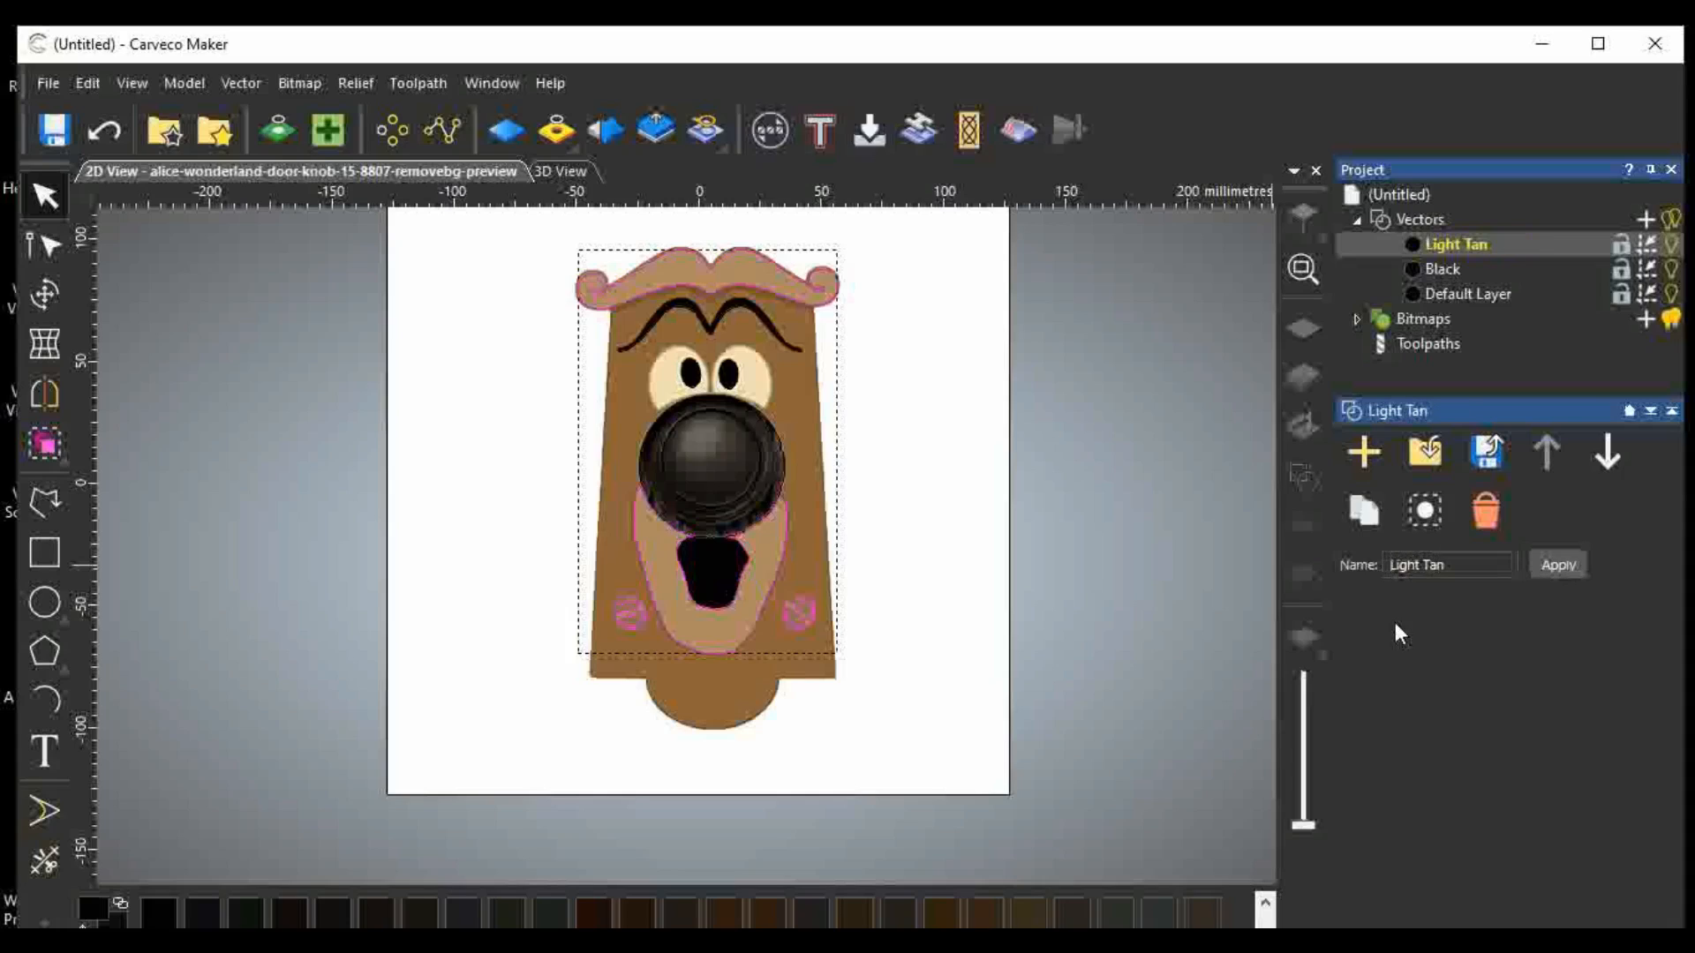
click(954, 611)
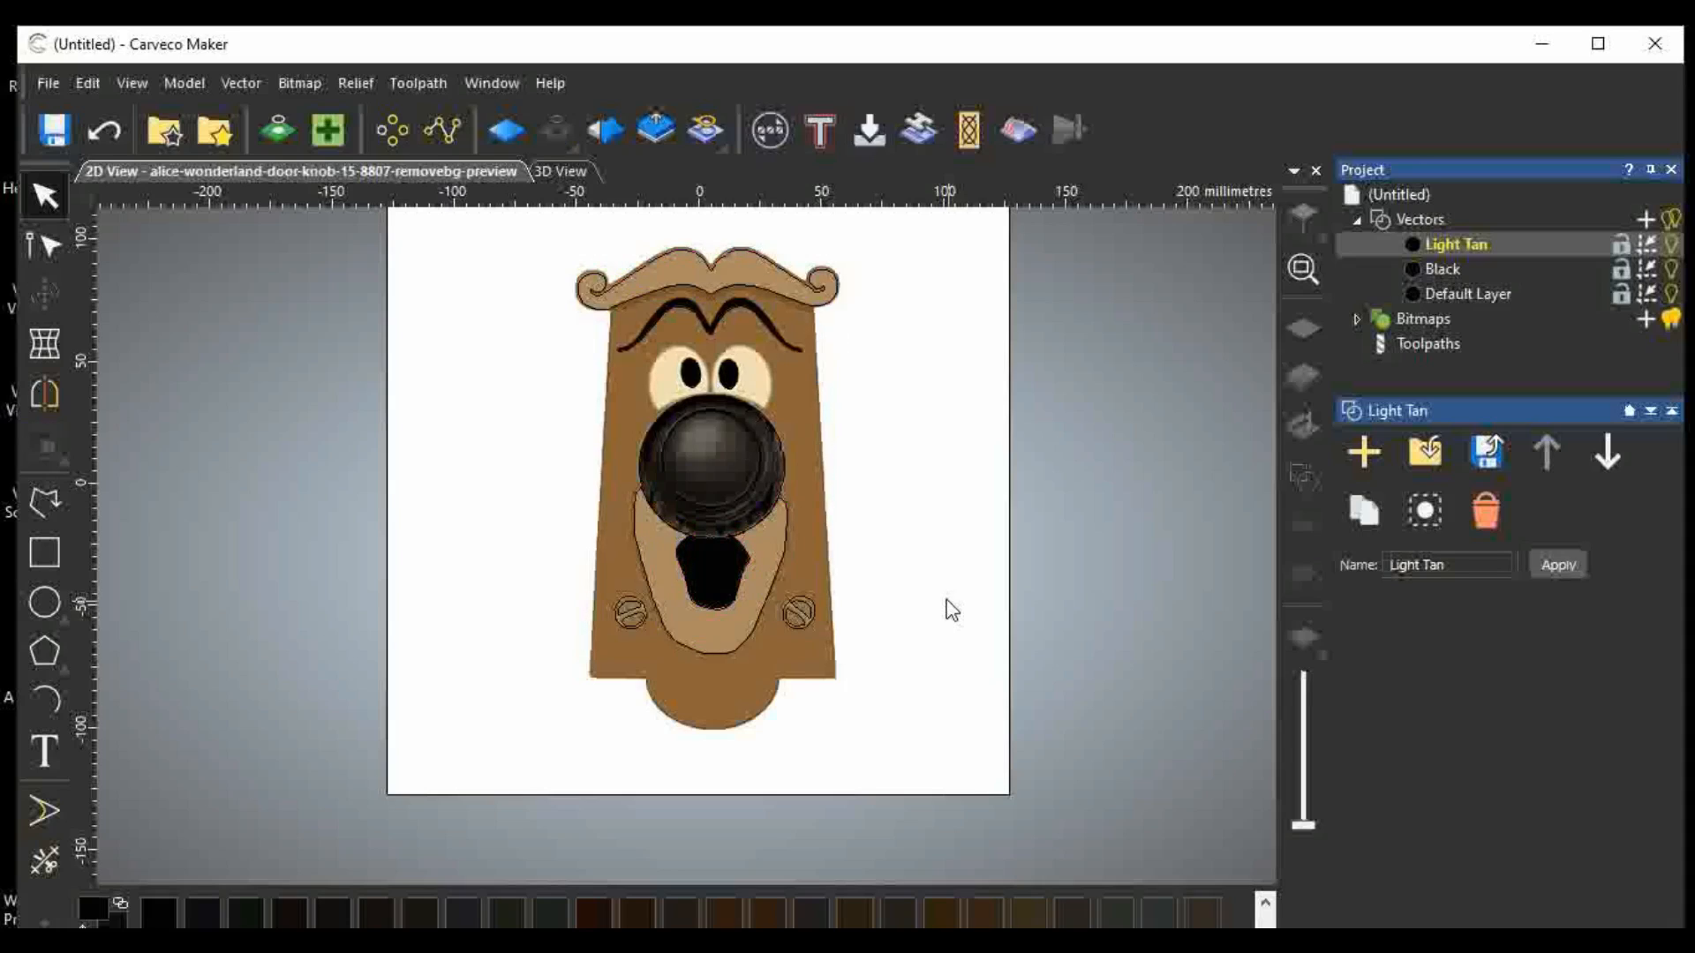
Trace the brown door plate area of the image into vectors with the Magic Wand.
click(320, 87)
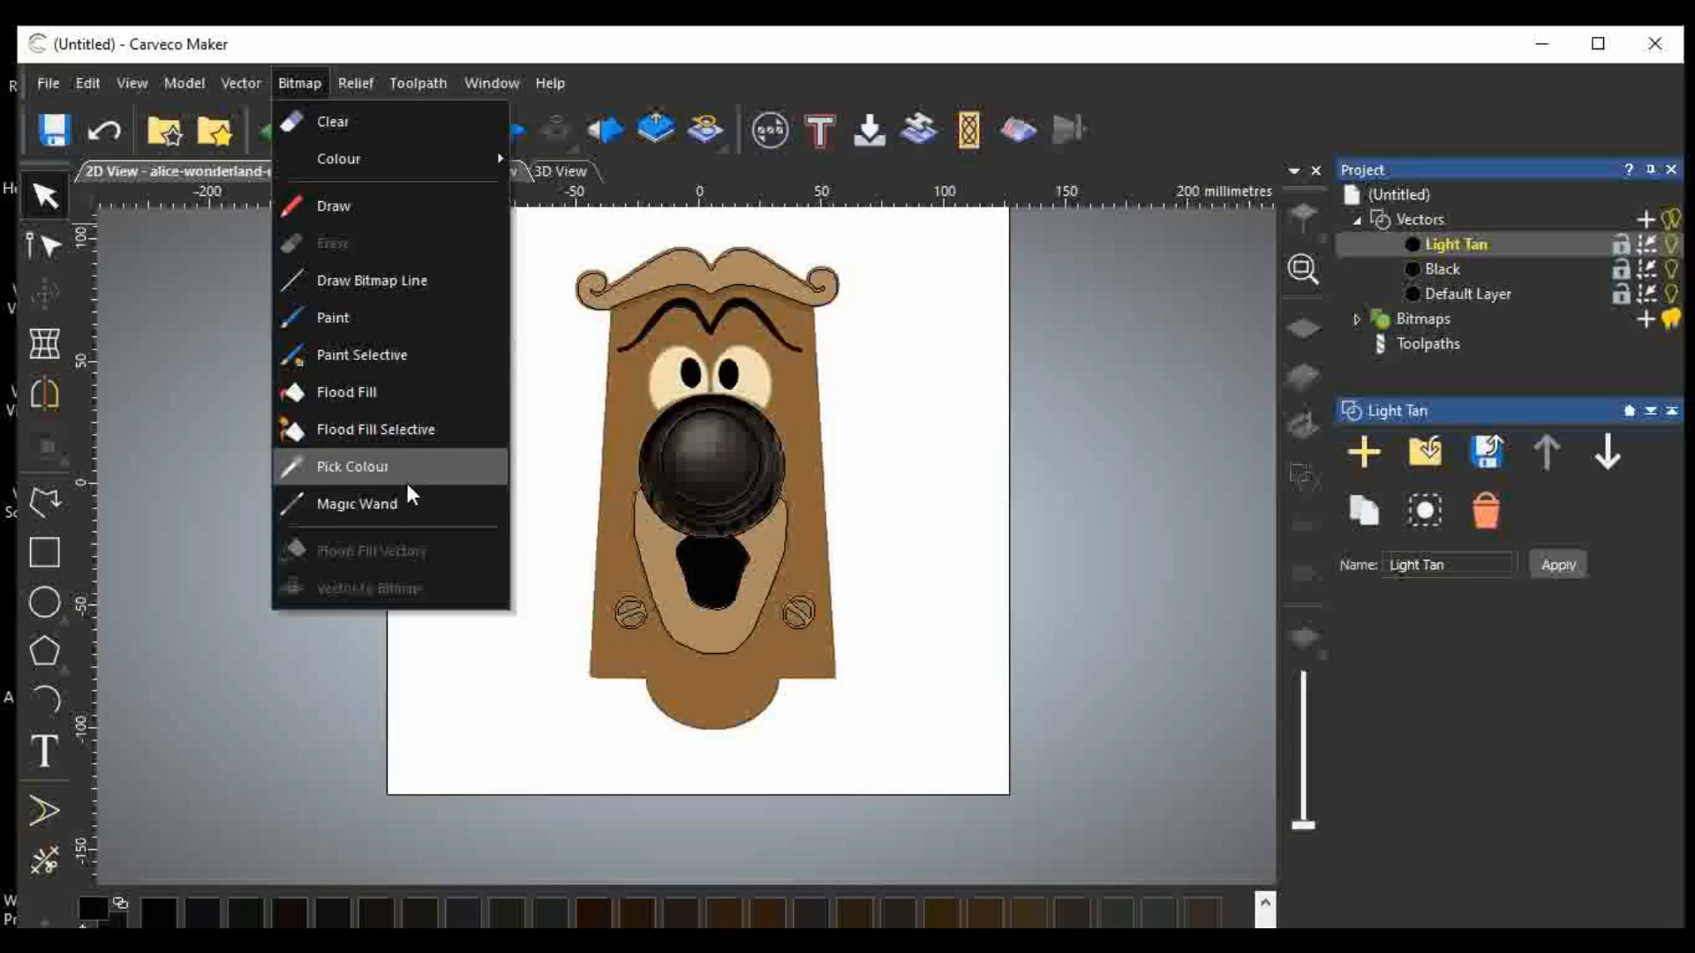
click(406, 505)
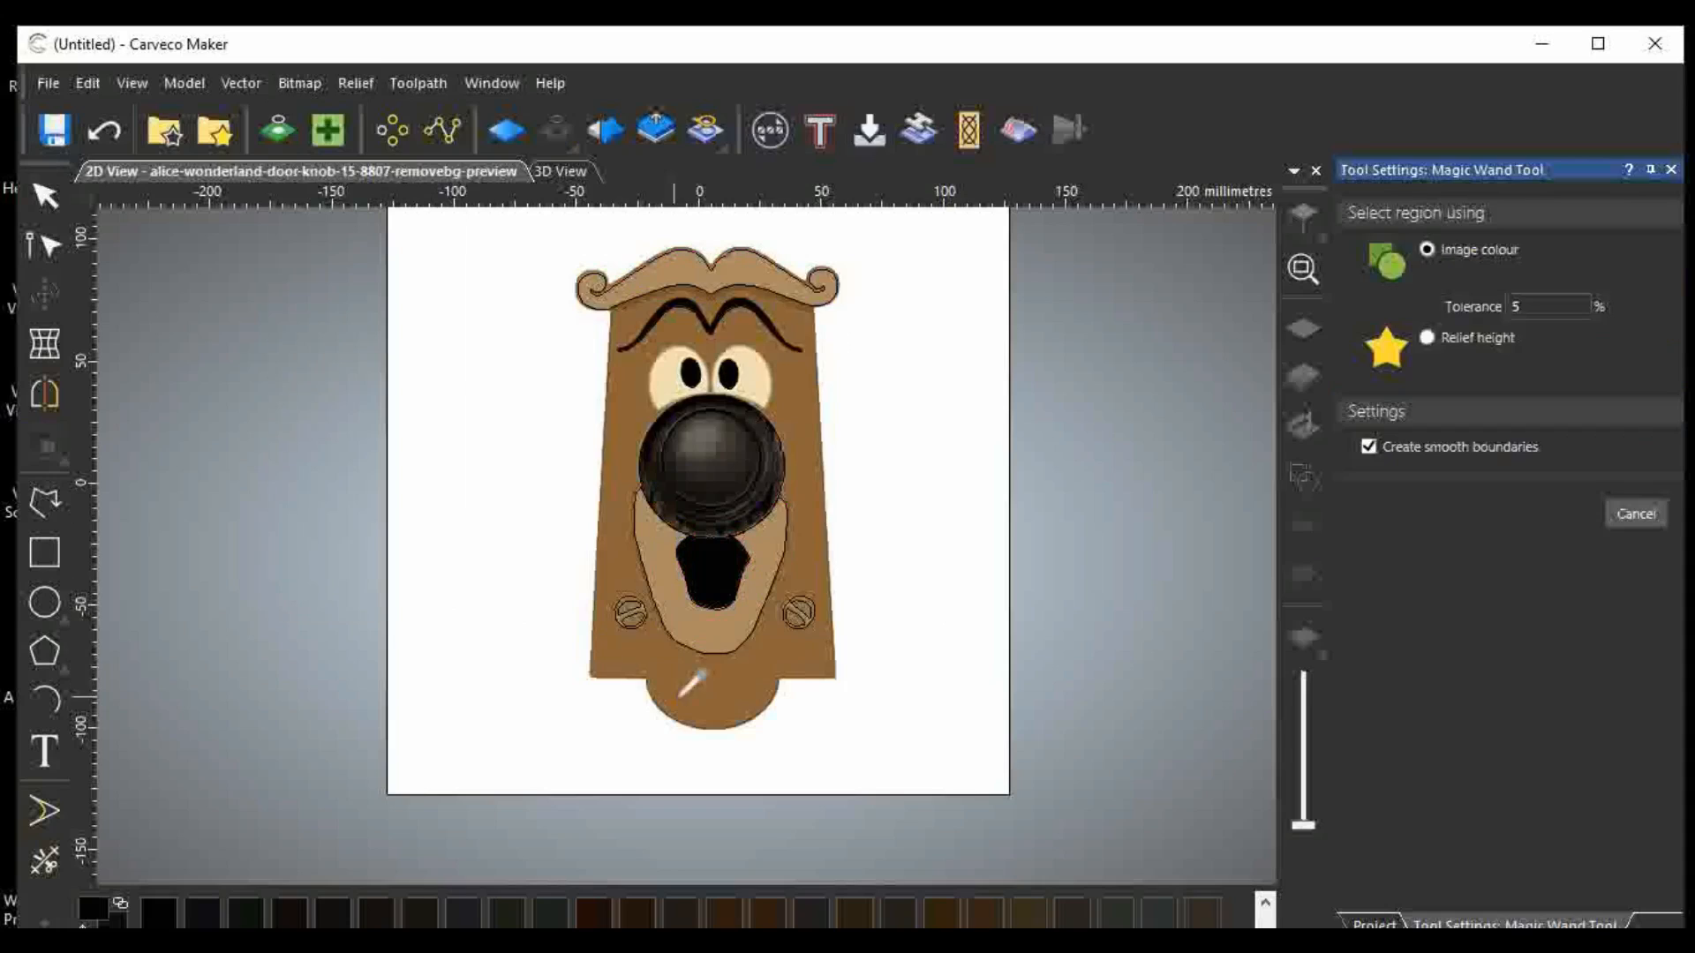
click(731, 668)
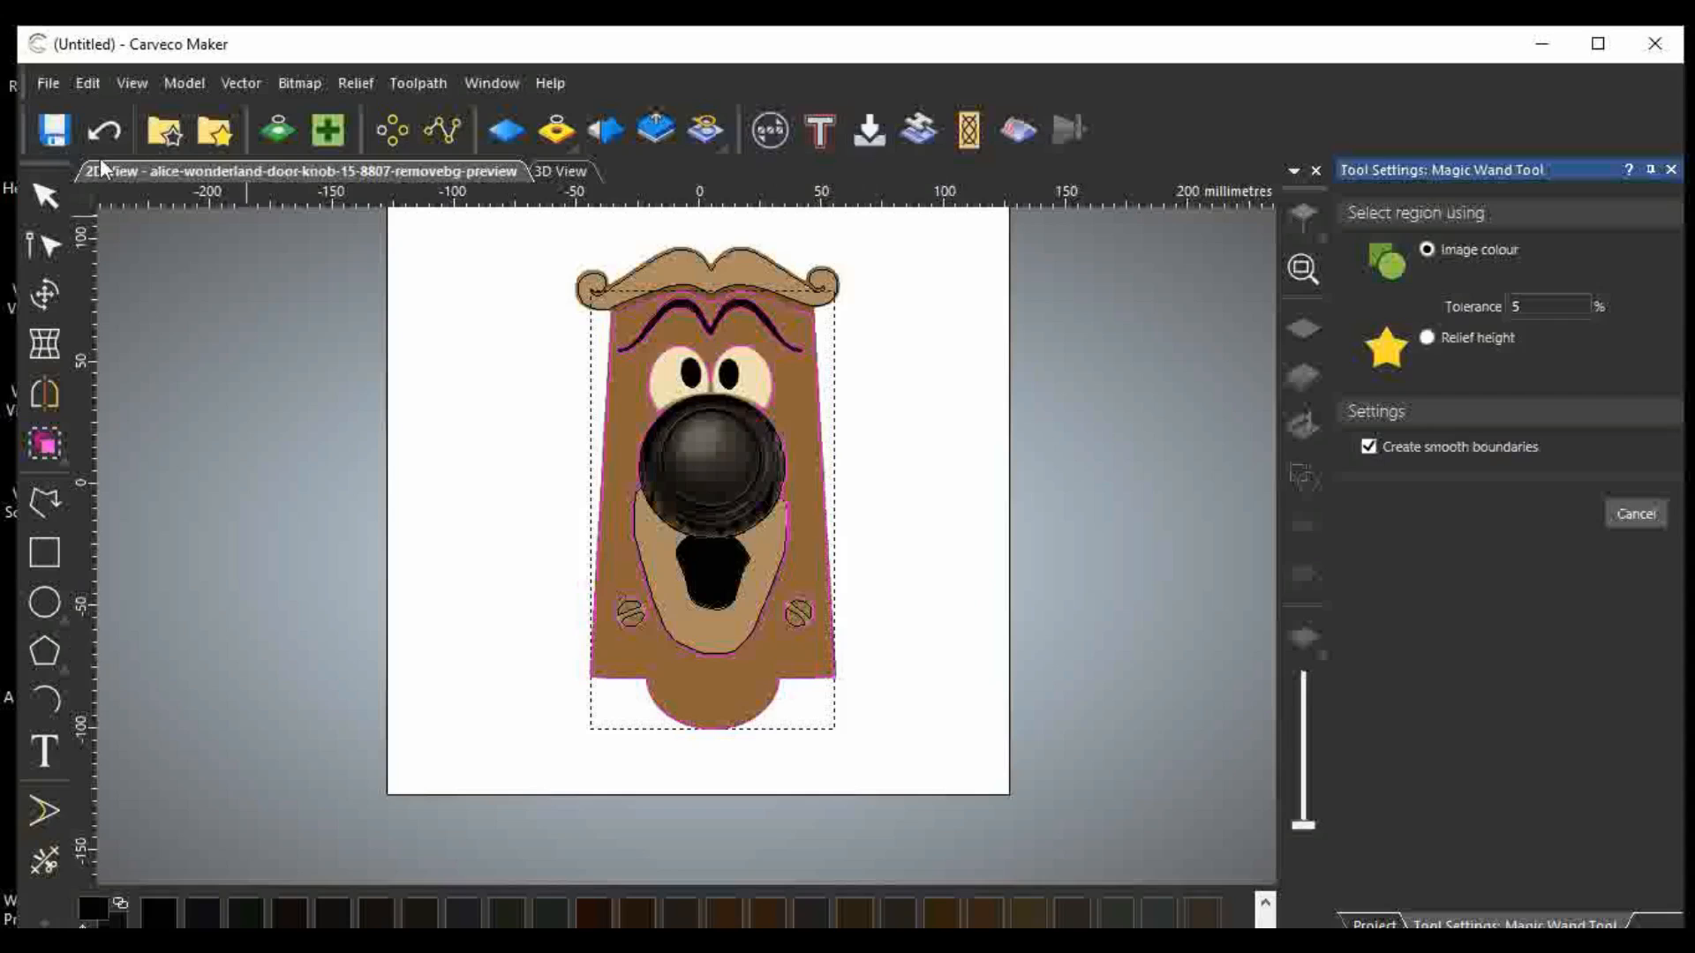
click(40, 199)
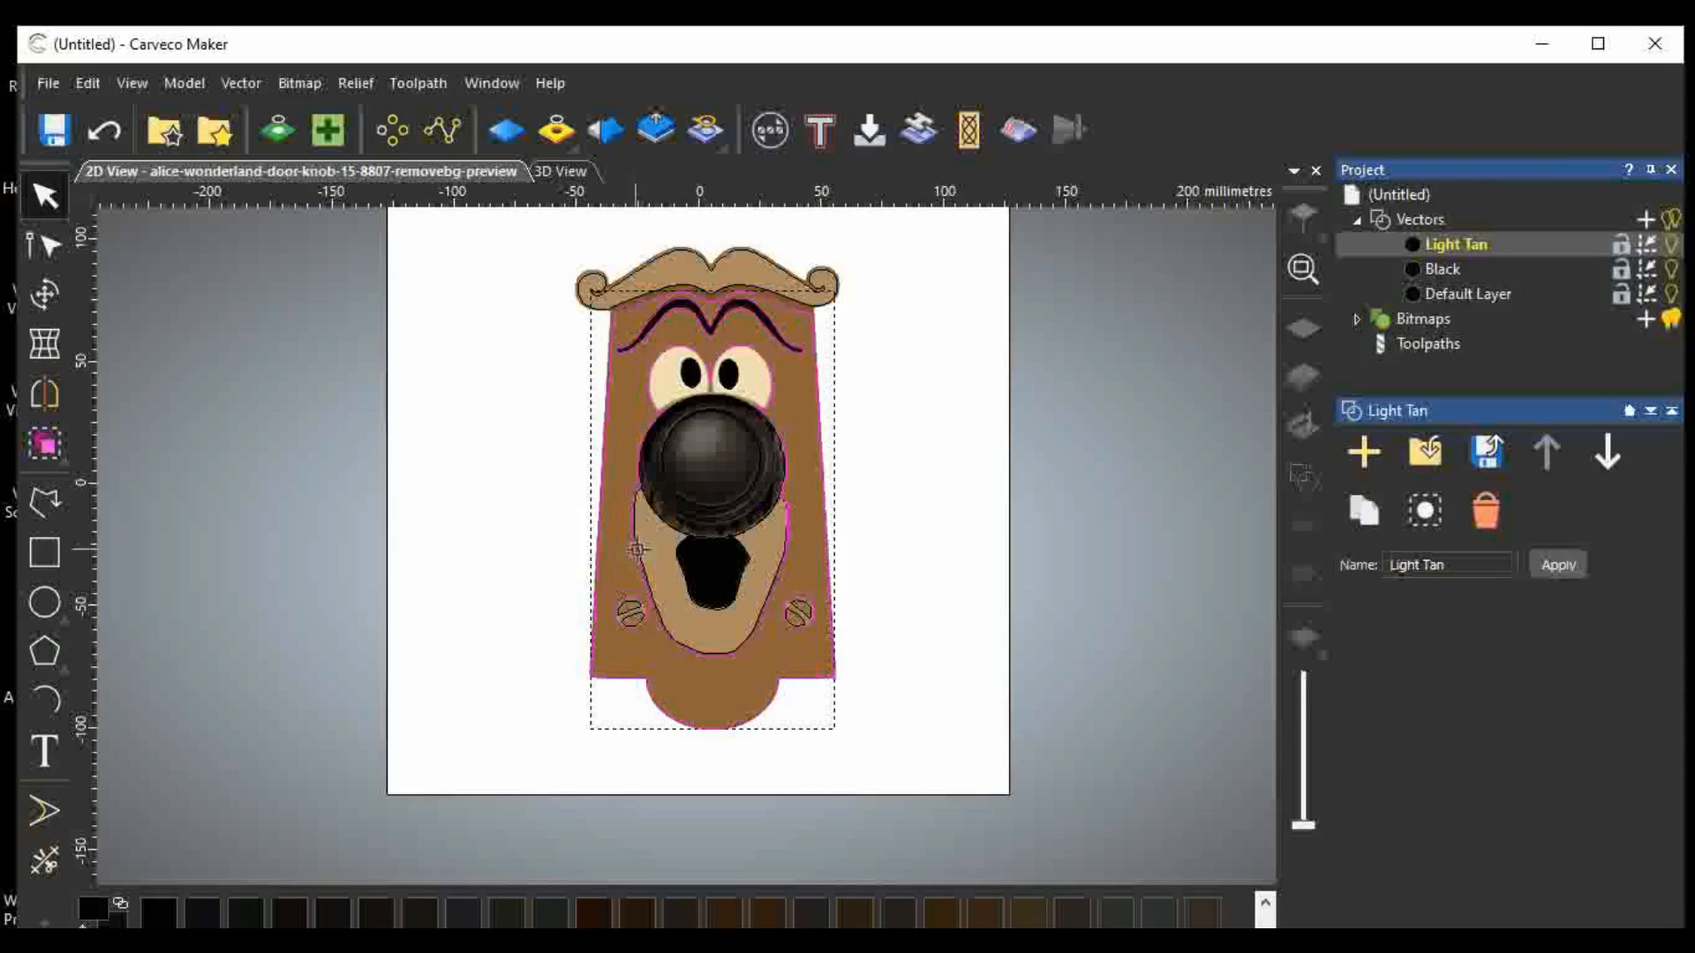
Move the traced door plate vectors to a new vector layer and name it Brown.
right_click(827, 551)
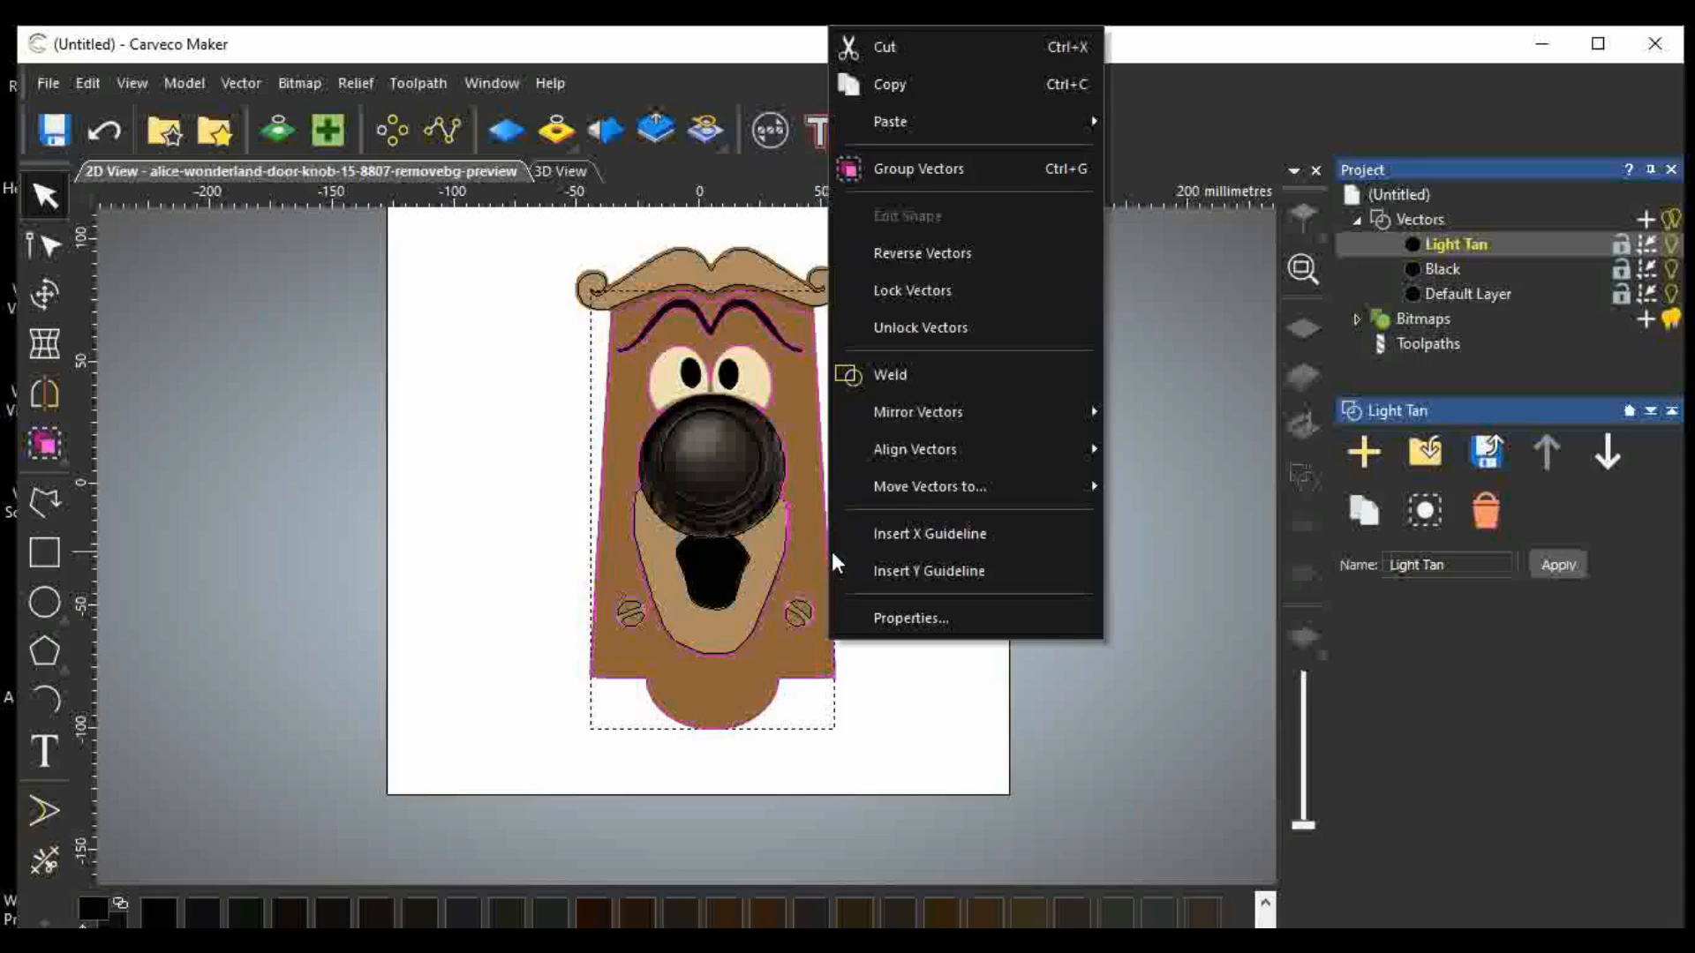
mouse_move(940, 489)
click(1236, 487)
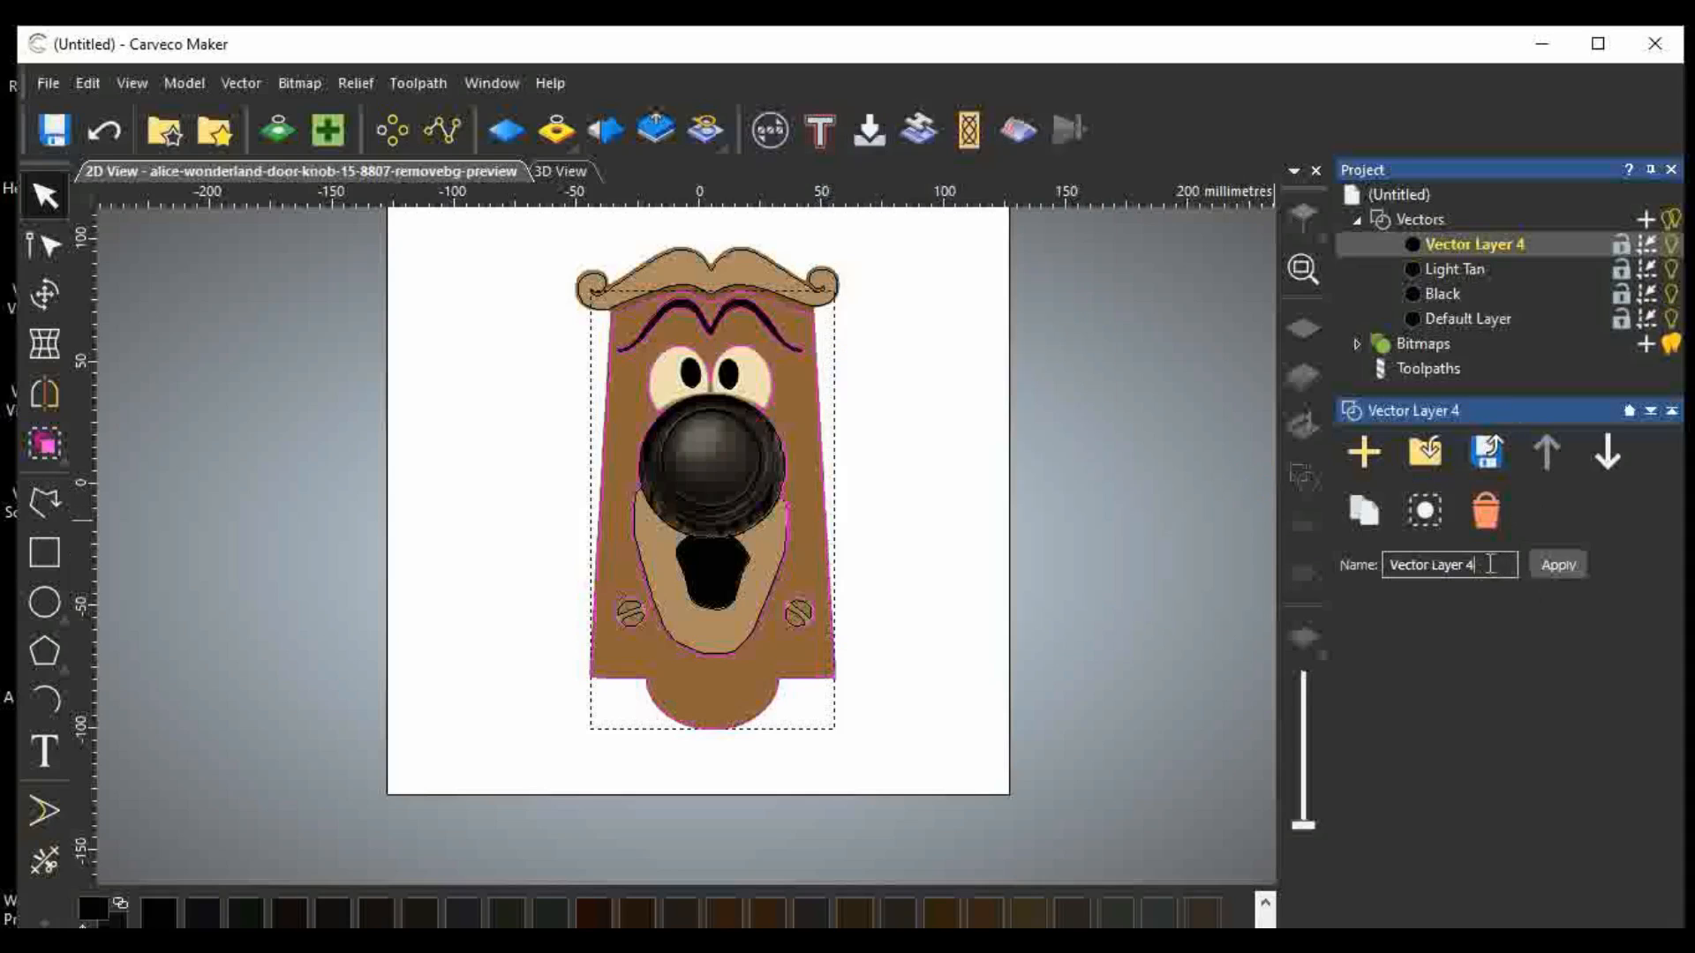
drag(1492, 564, 1385, 569)
text(Brown)
click(1557, 563)
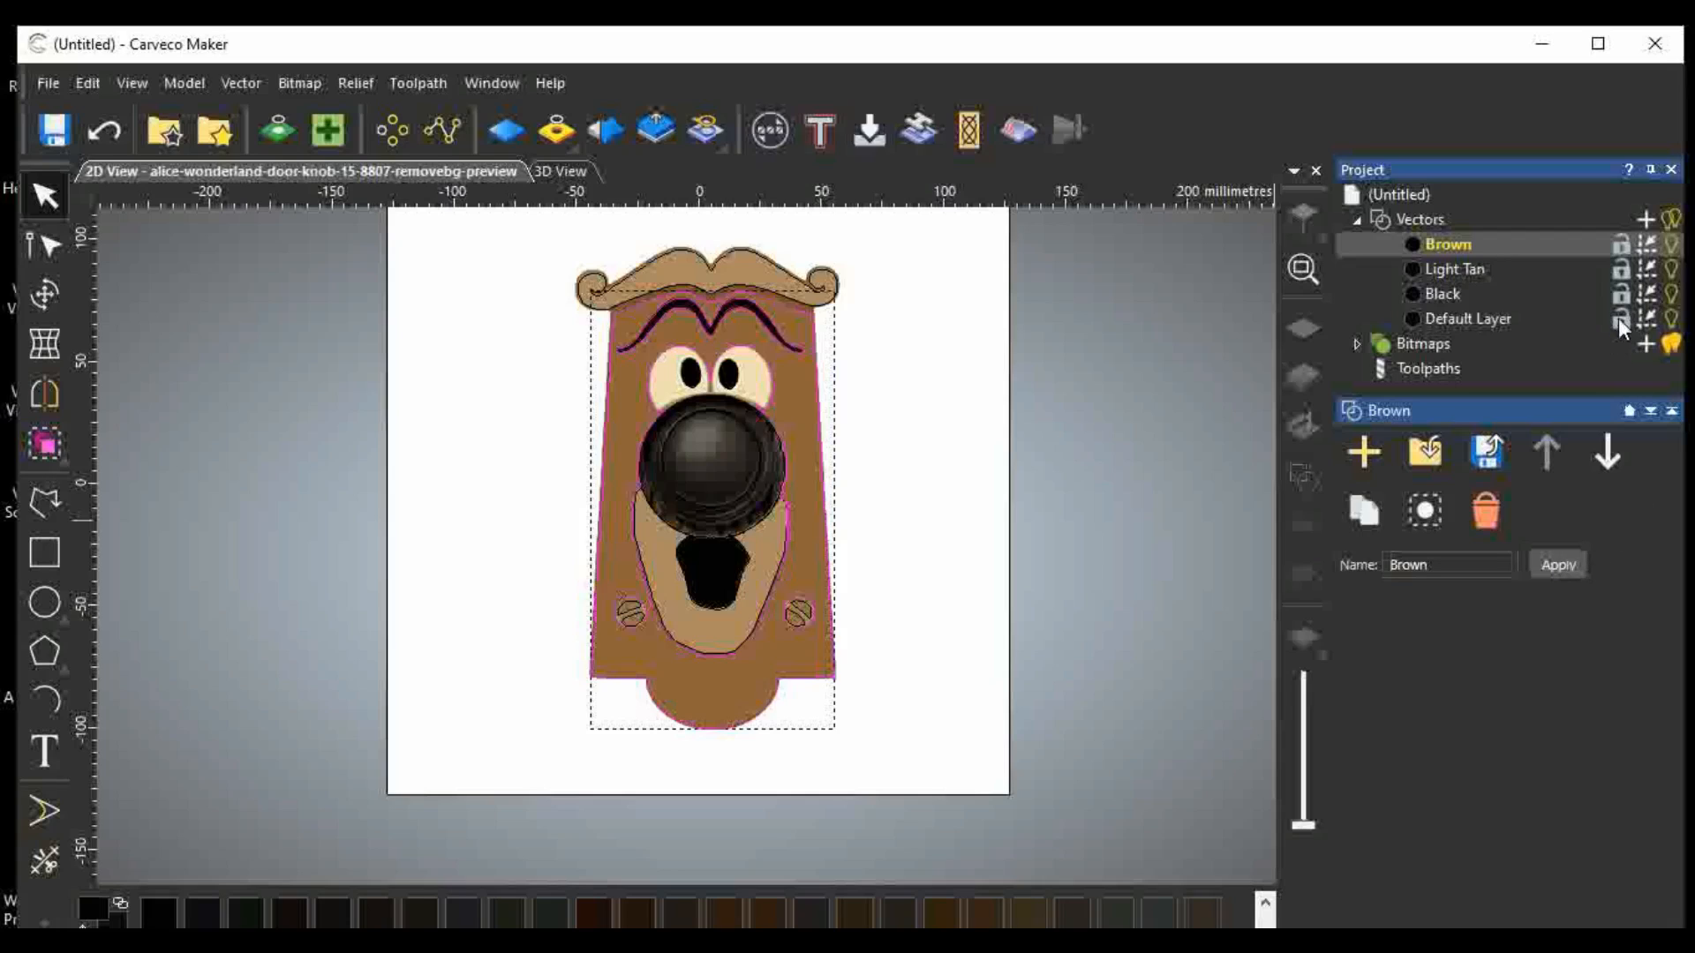
Check the vector layers by hiding them all and showing them again one at a time.
click(1671, 245)
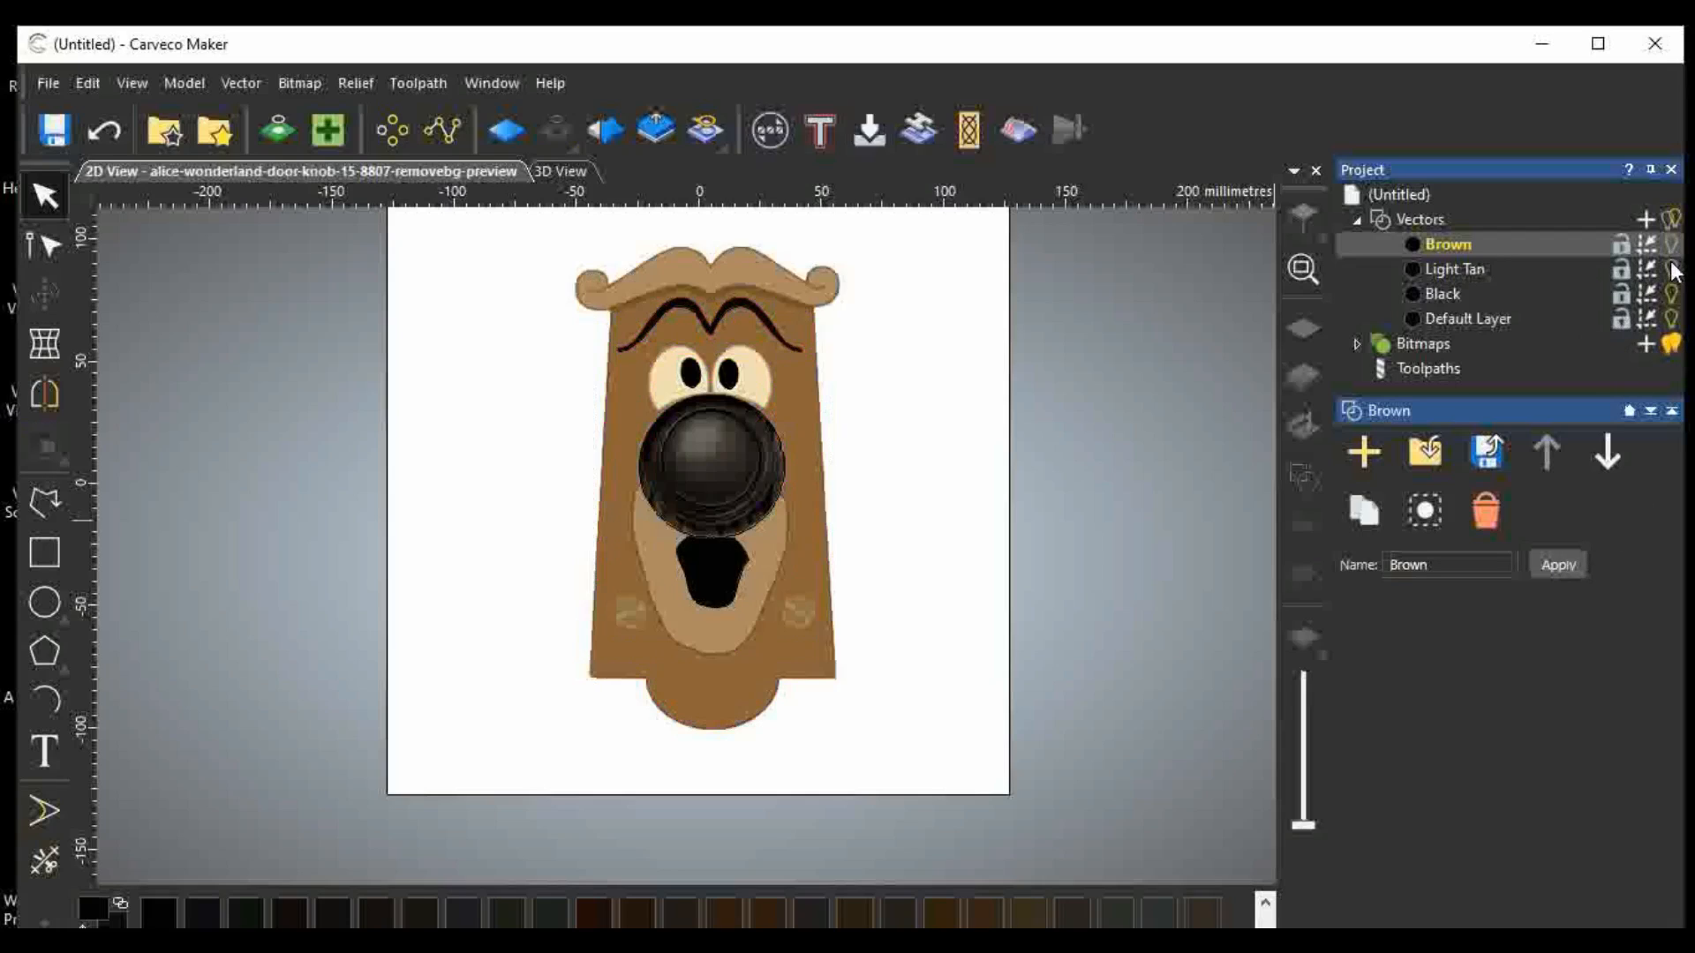
click(1672, 294)
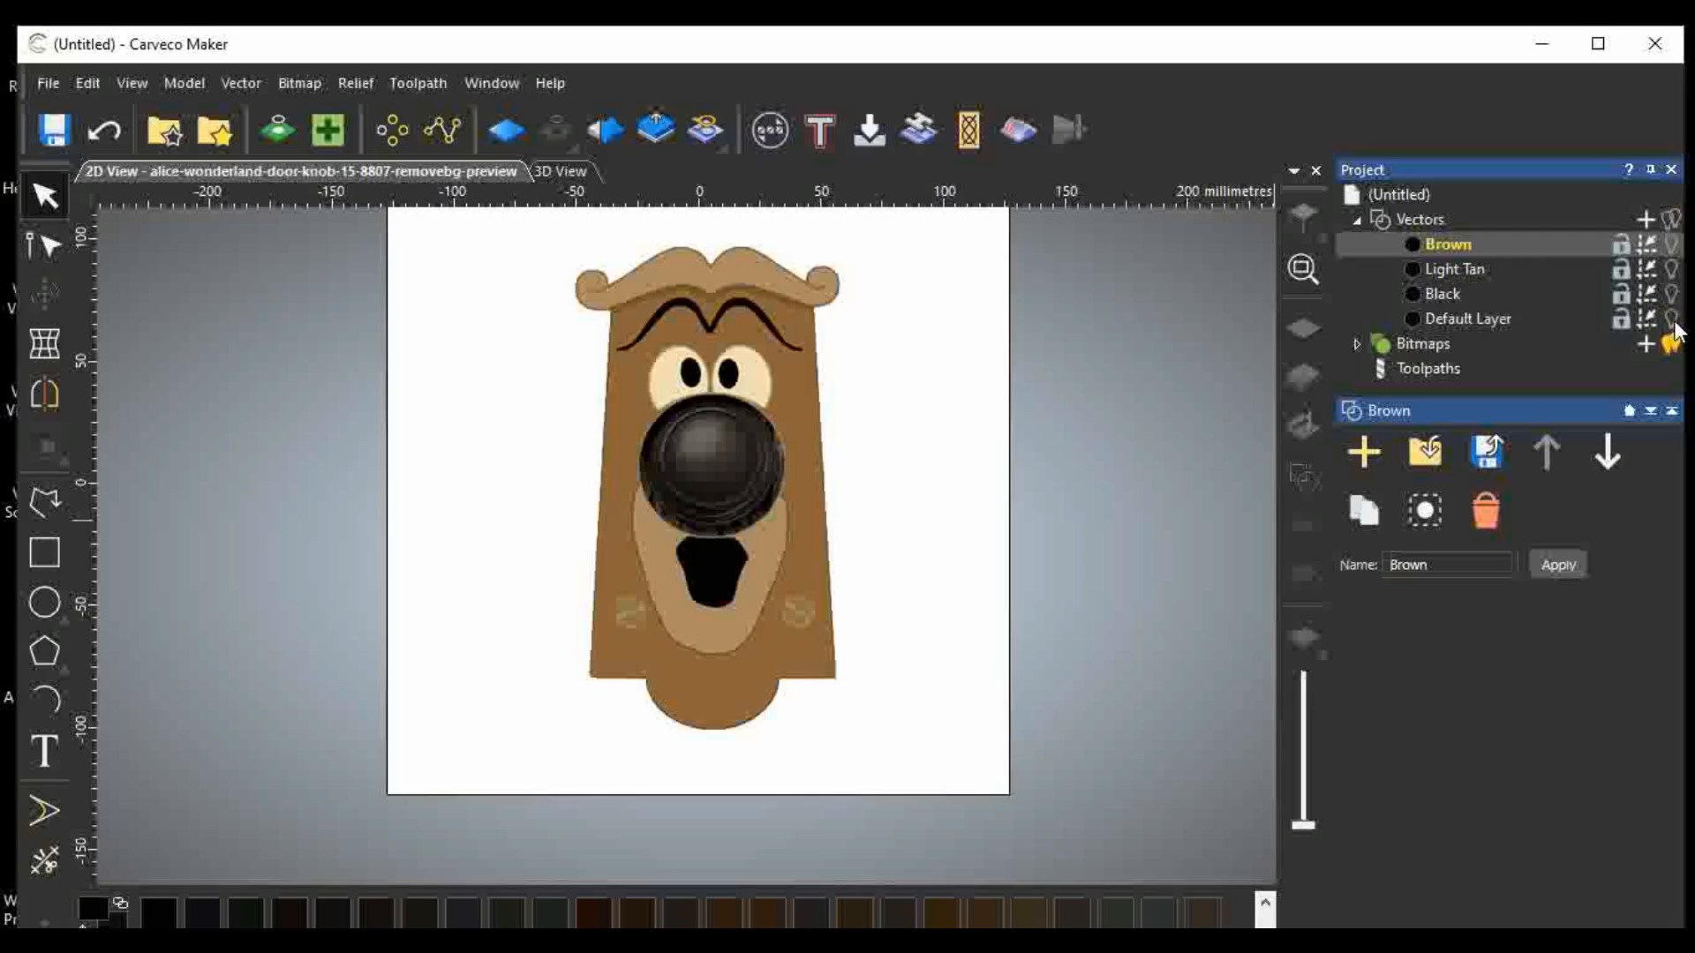
click(1671, 244)
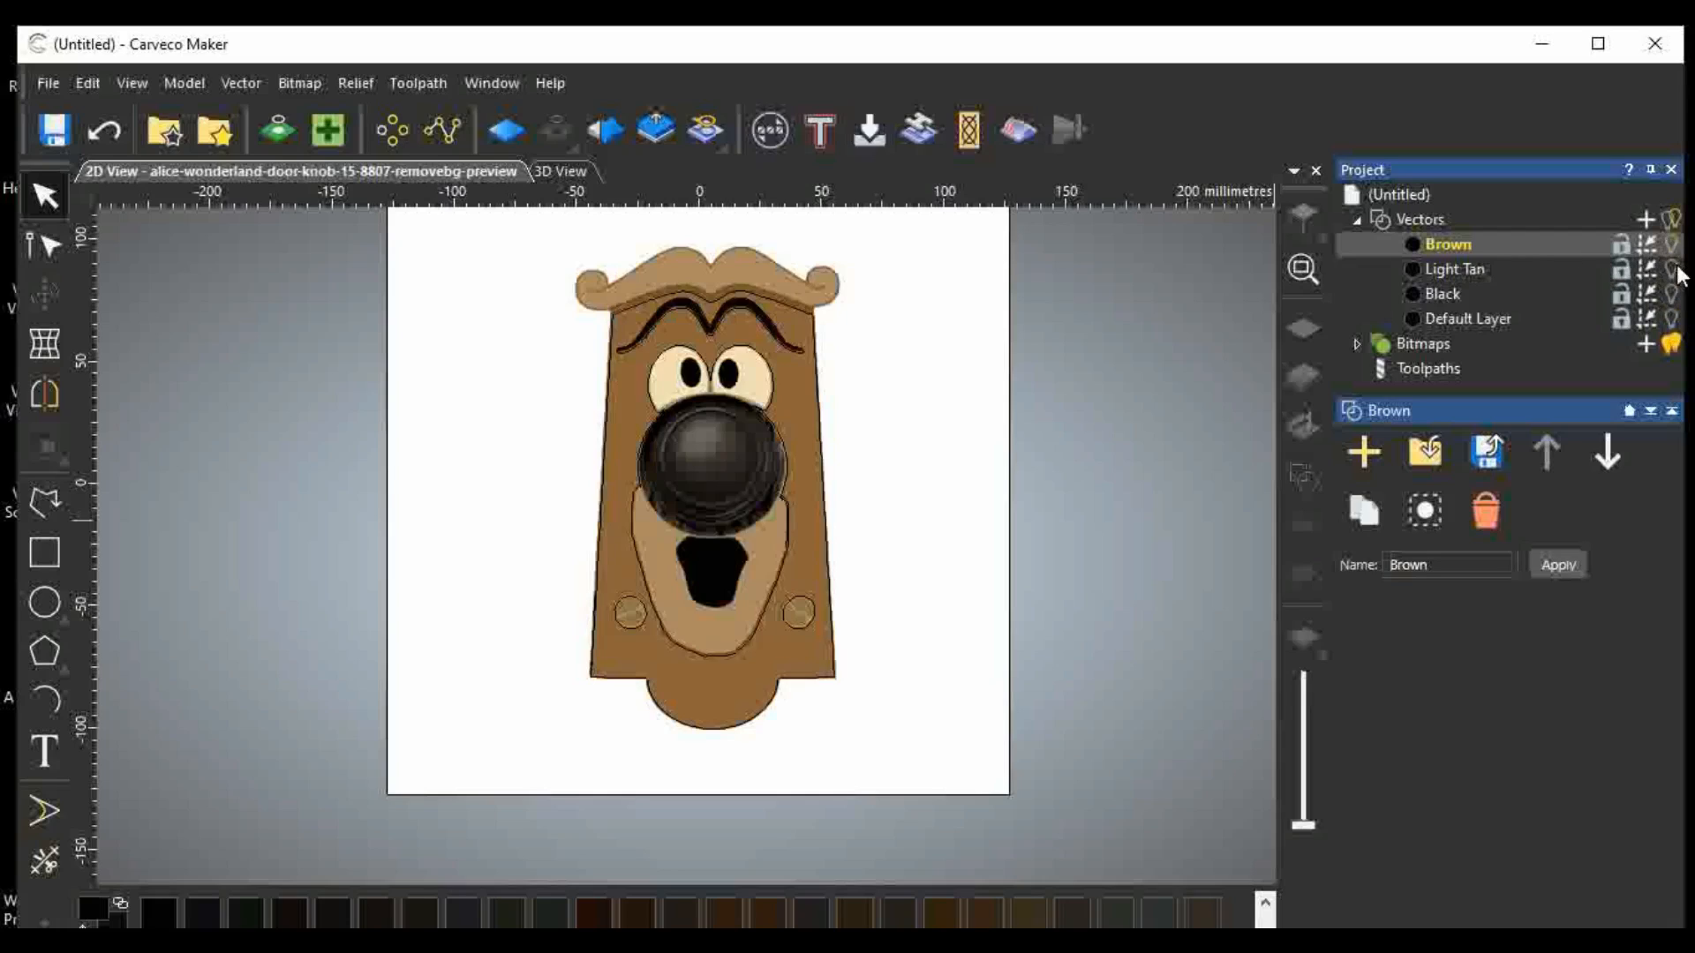
click(1671, 269)
click(1671, 294)
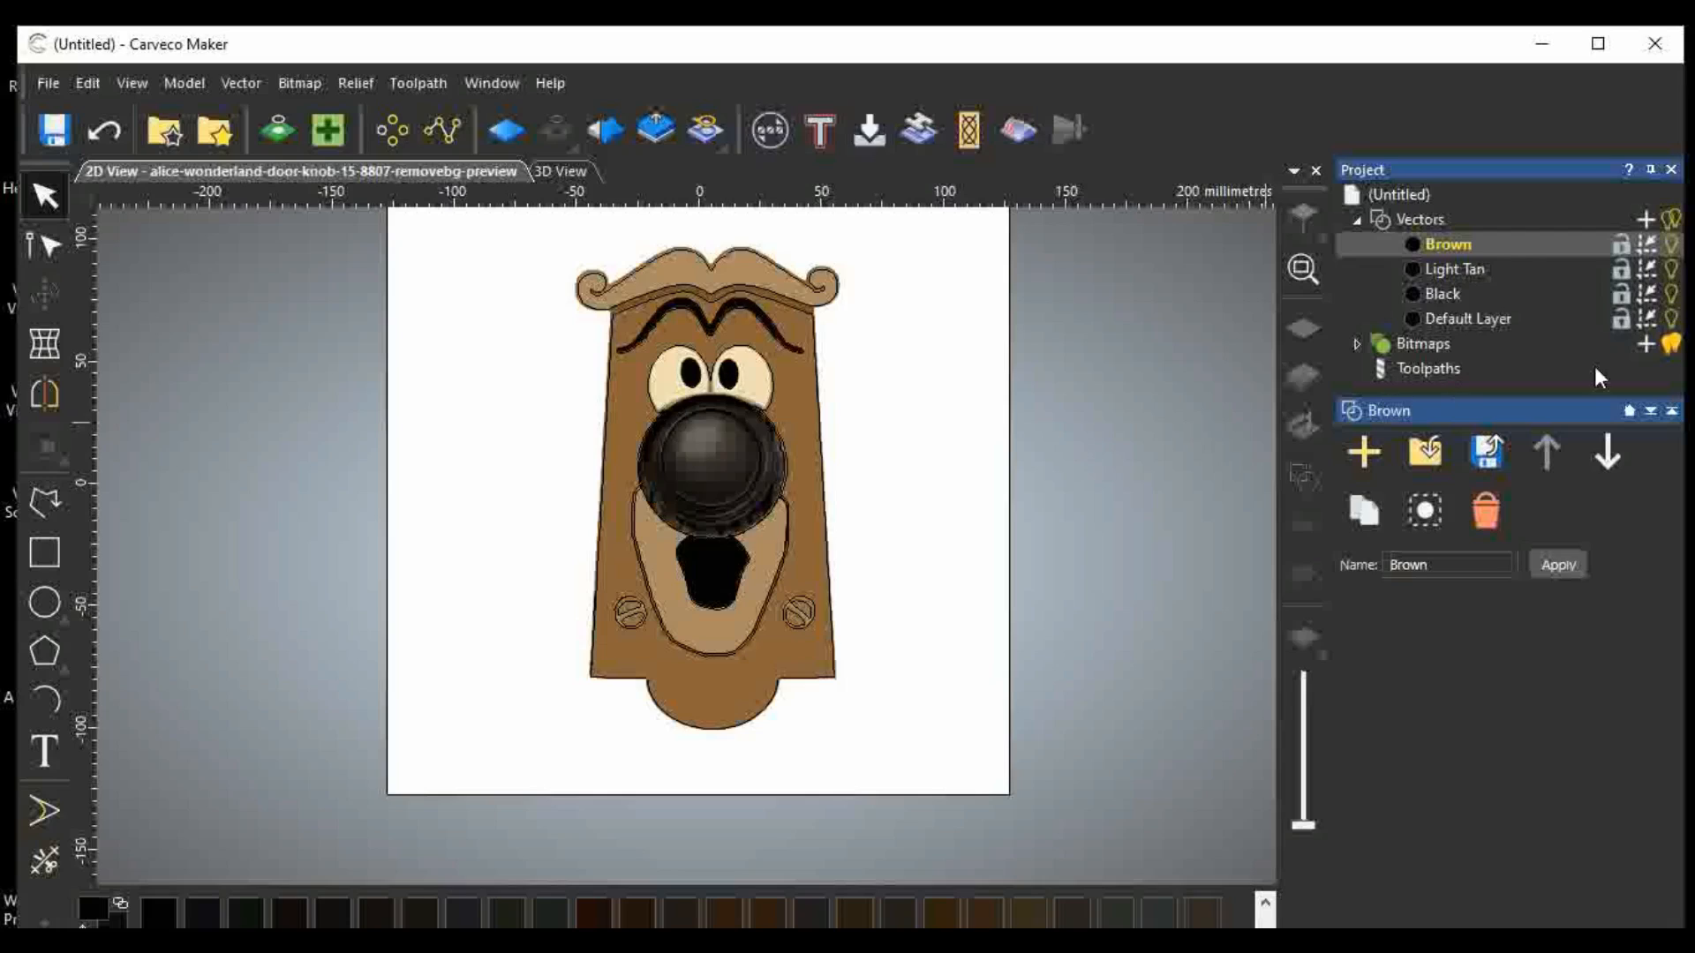
Compare the vectors with the source image by repeatedly hiding and showing the bitmaps.
click(1671, 345)
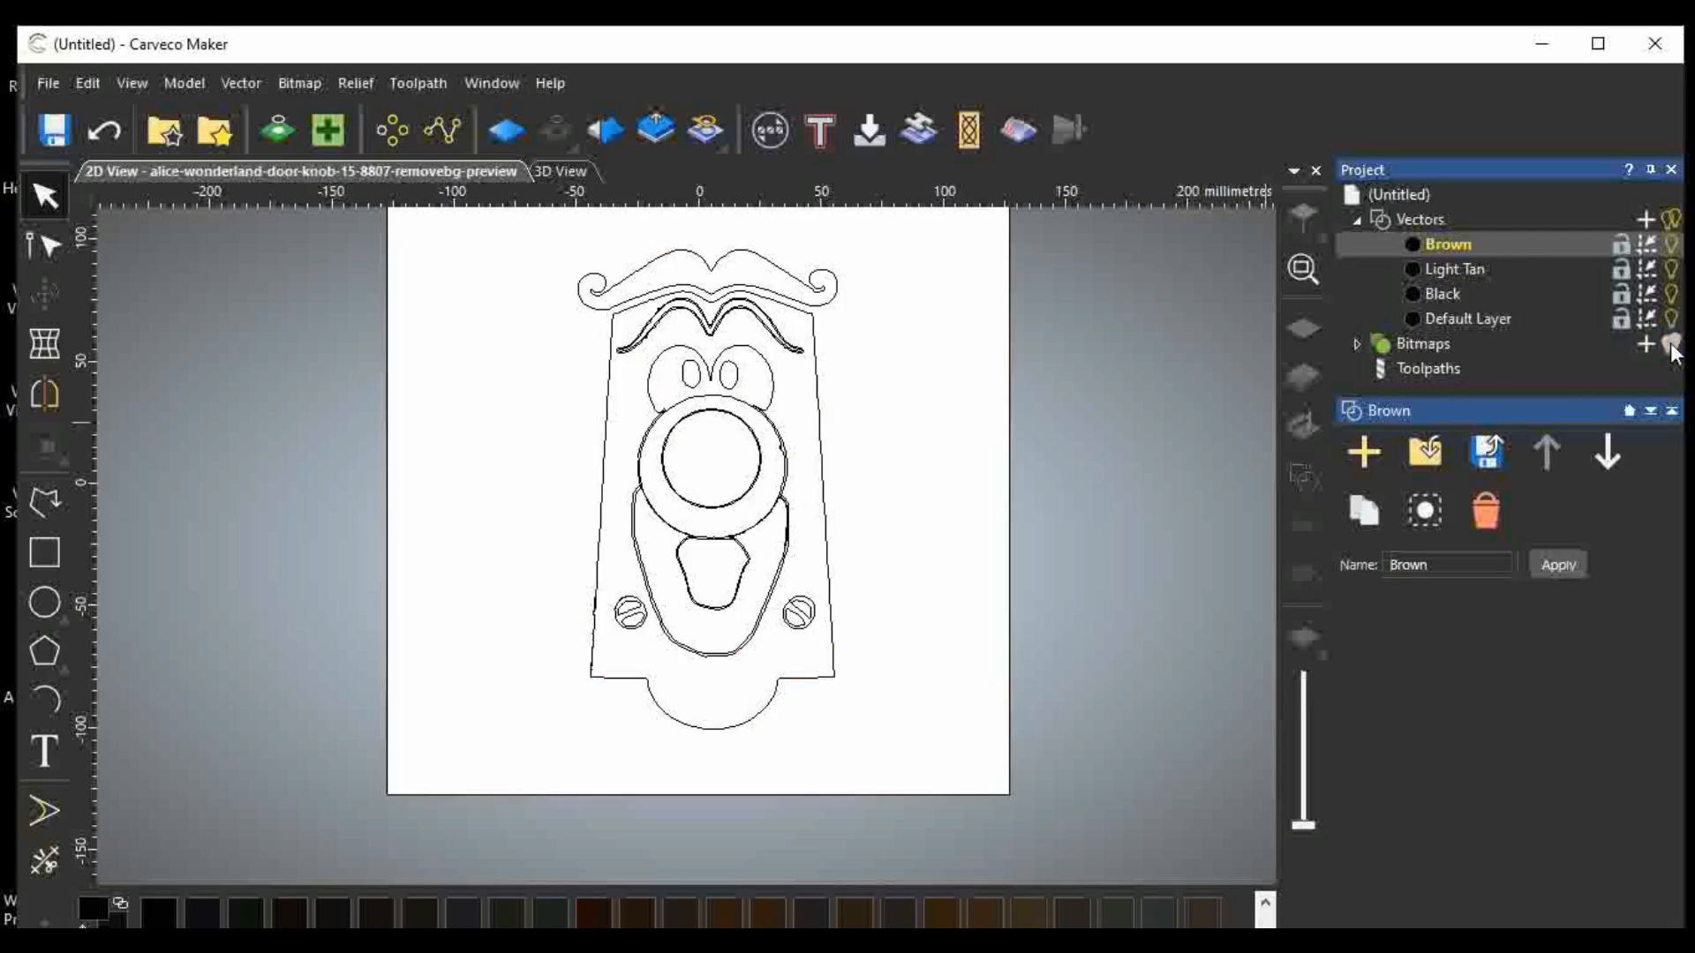
click(1671, 345)
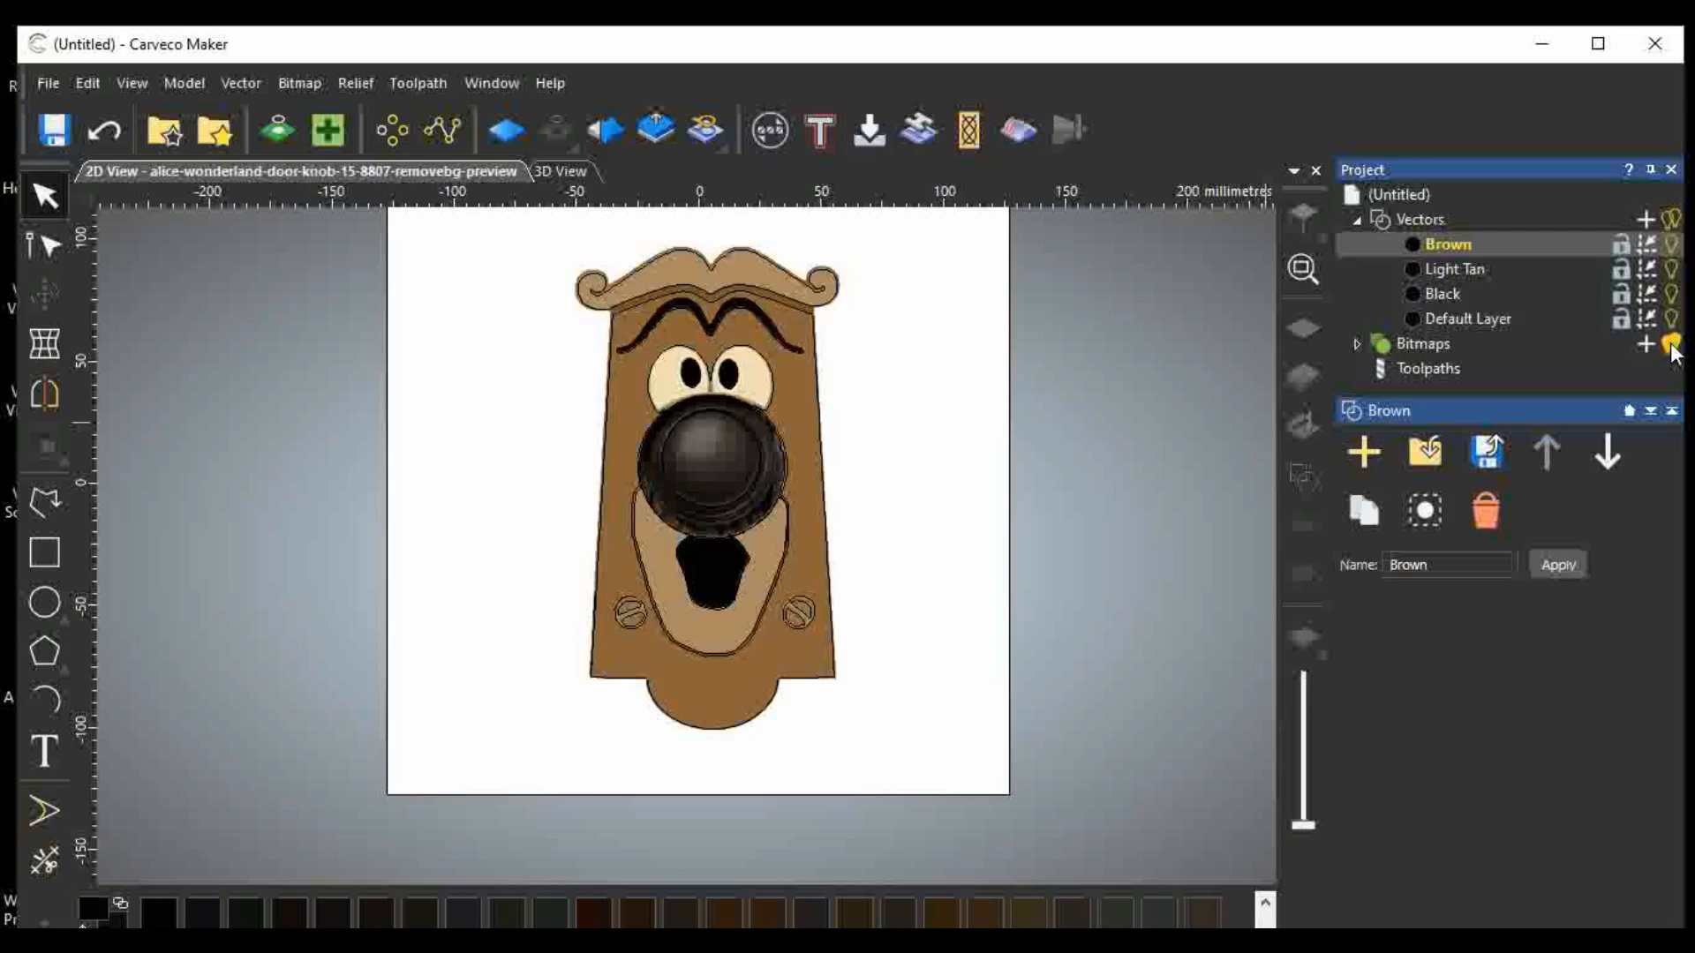
click(1671, 345)
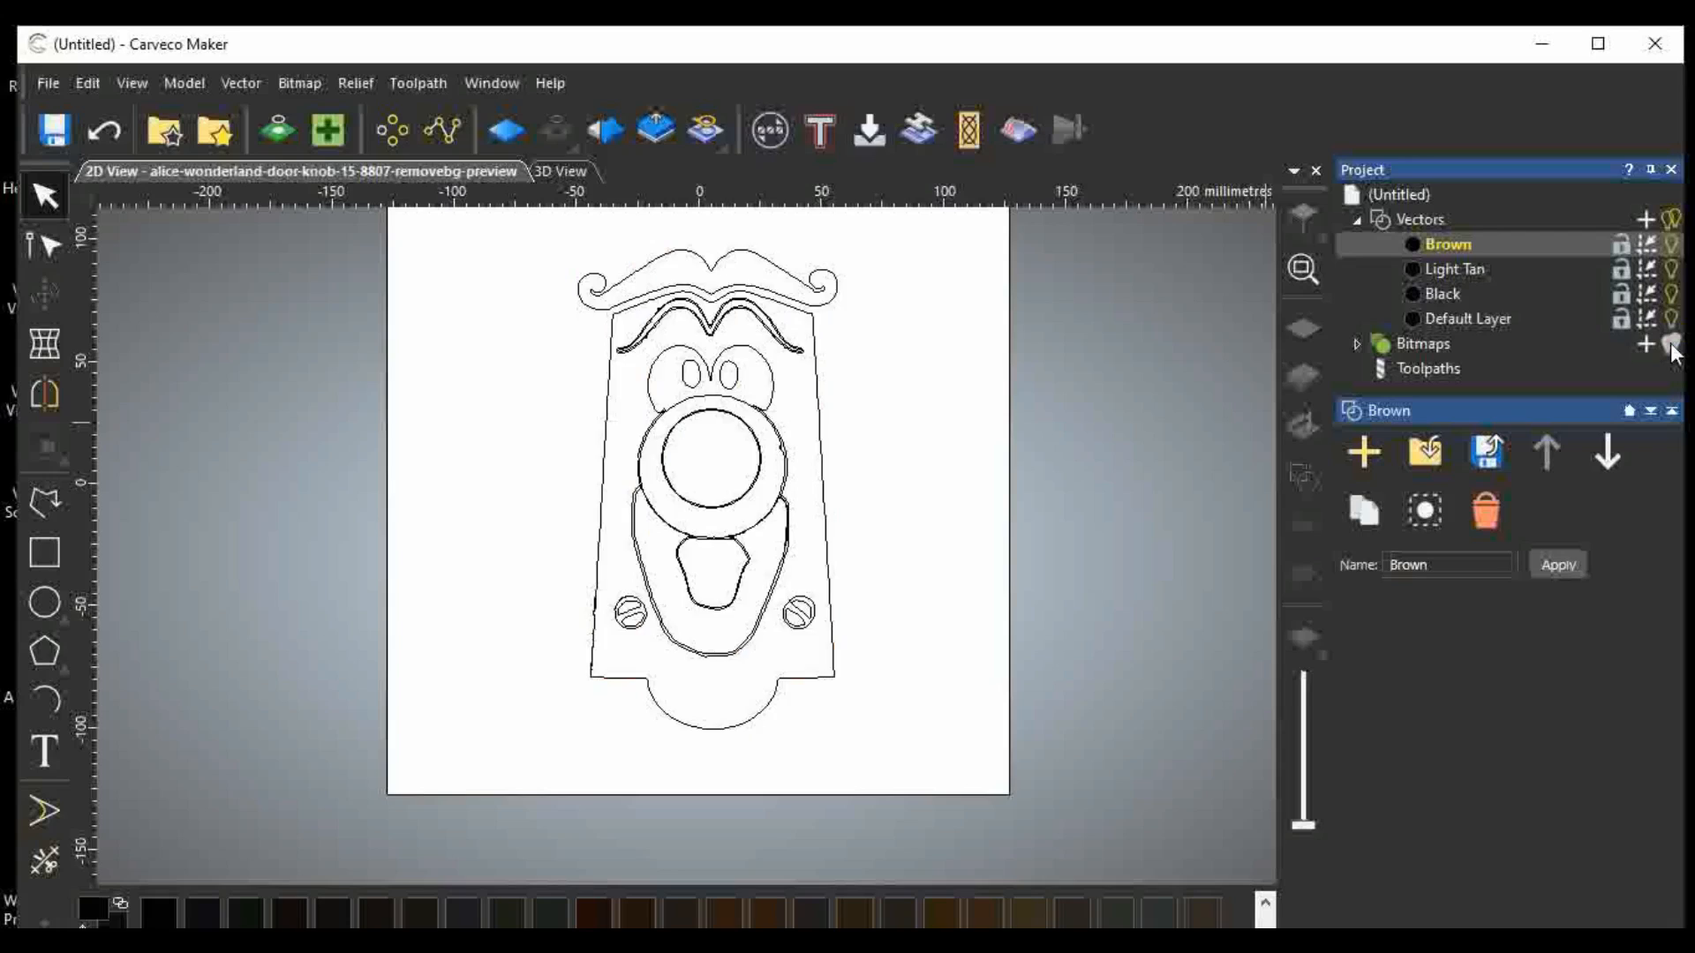
click(1671, 345)
click(1671, 346)
click(1671, 345)
click(1671, 345)
click(1671, 345)
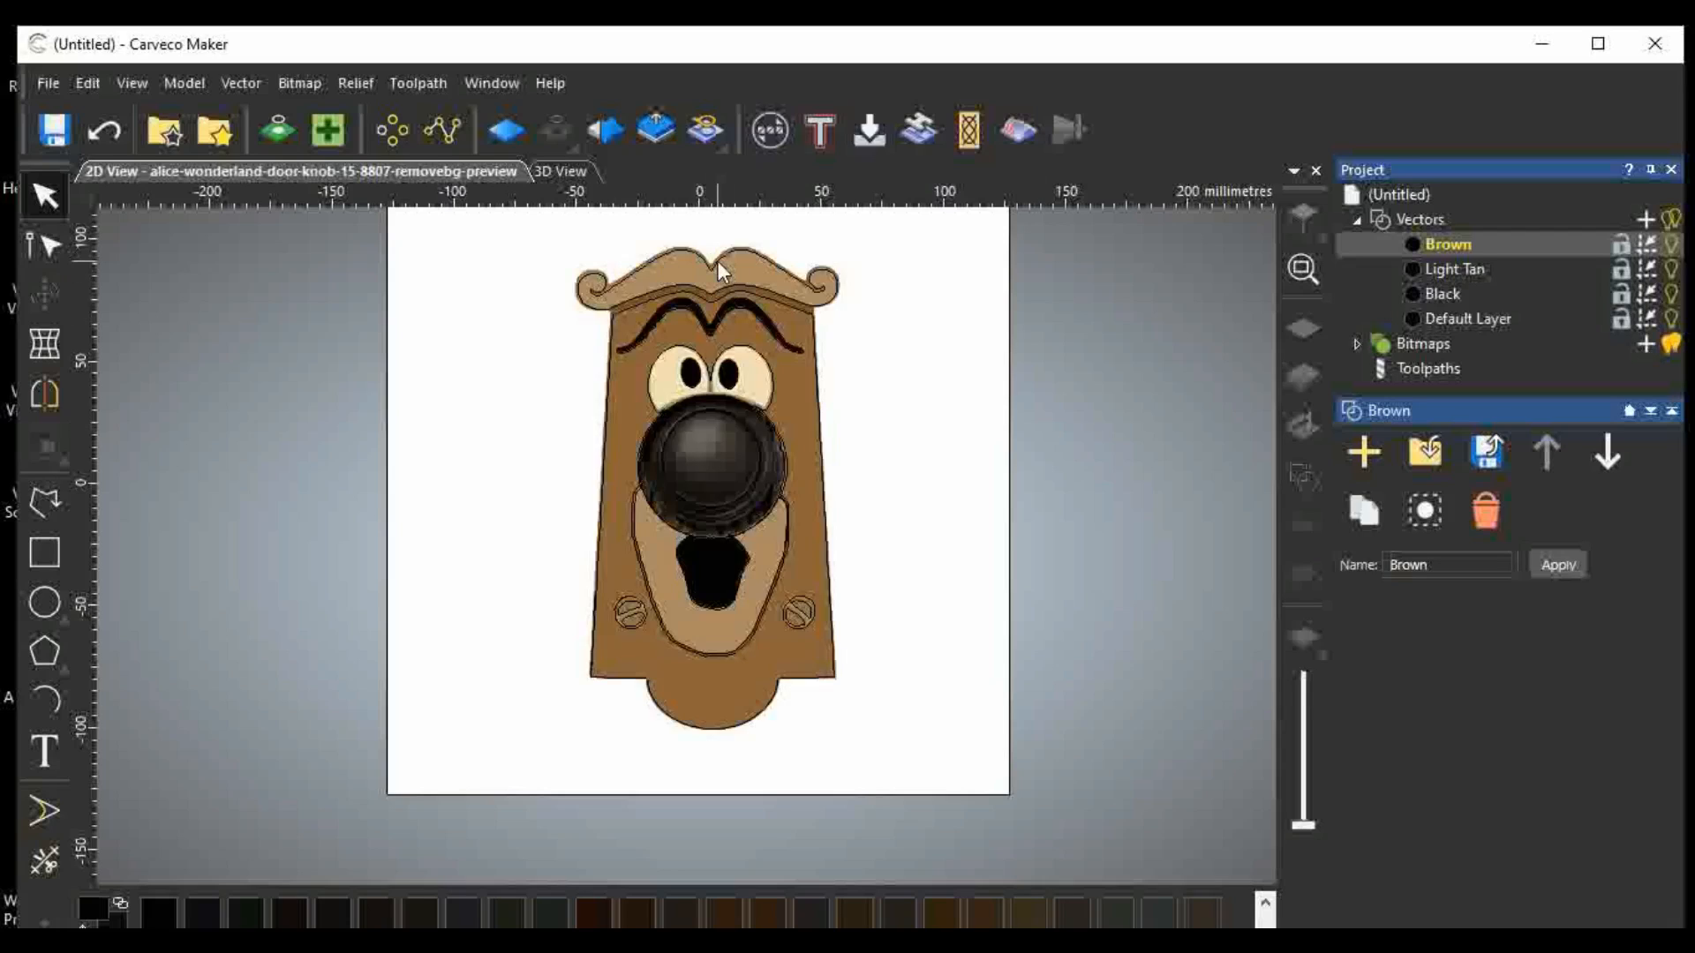
Trace the dark brown band beneath the scroll trim into vectors with the Magic Wand.
scroll(717, 258, up, 2)
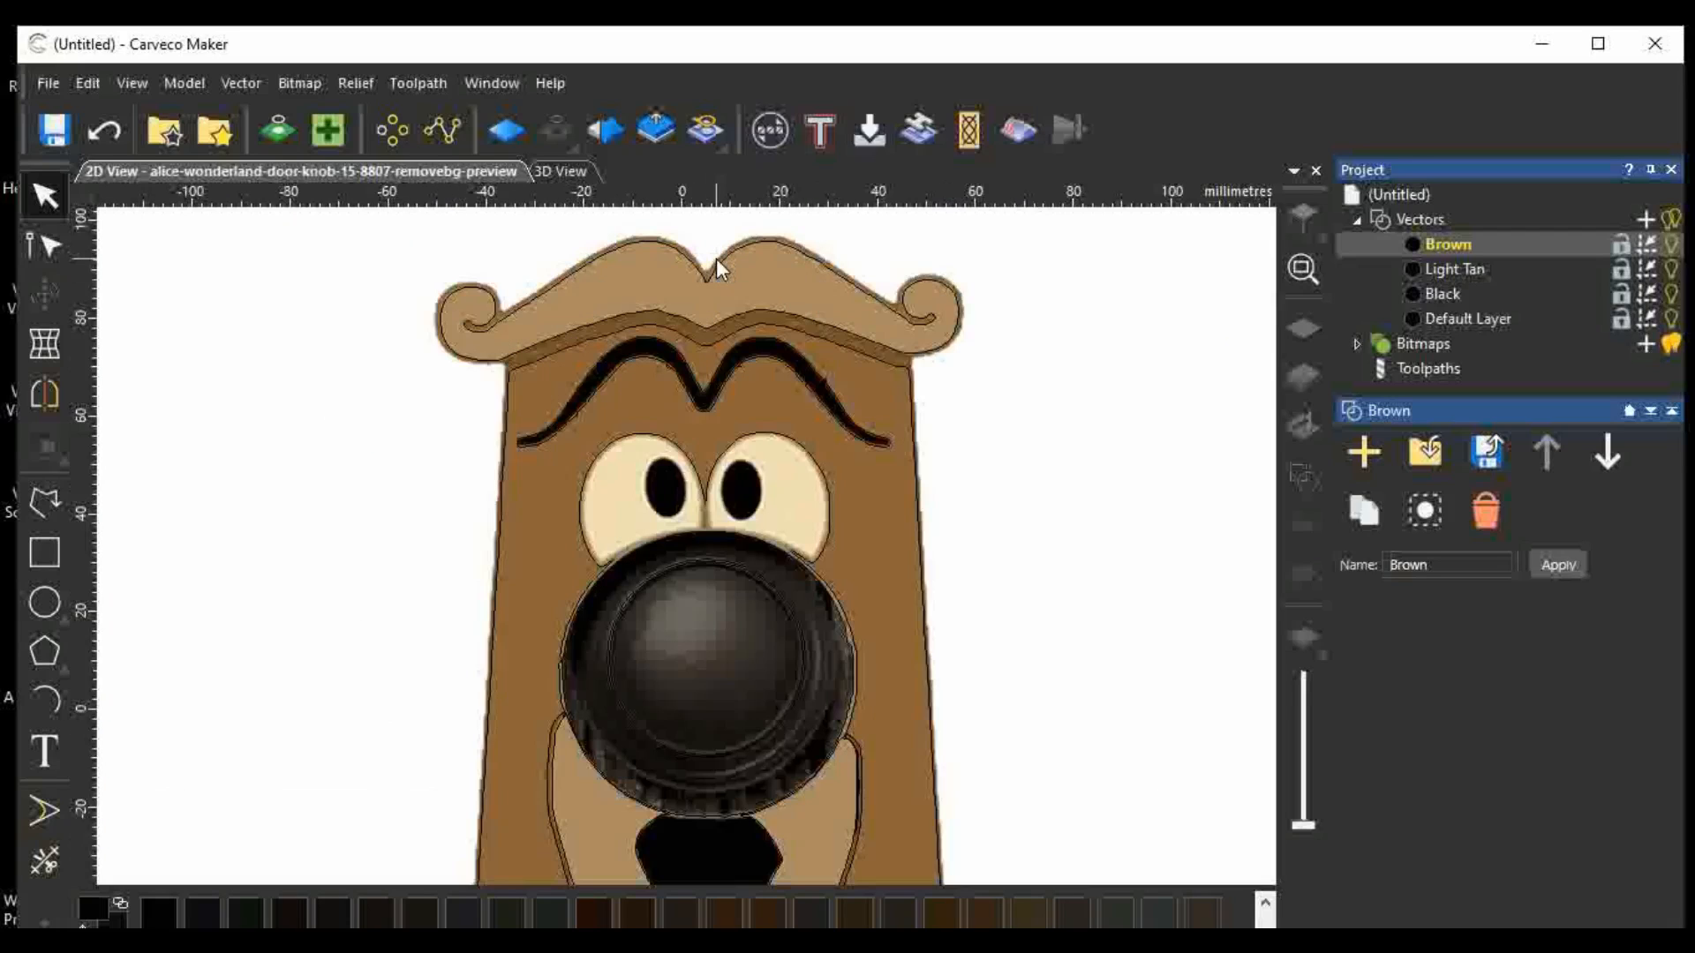
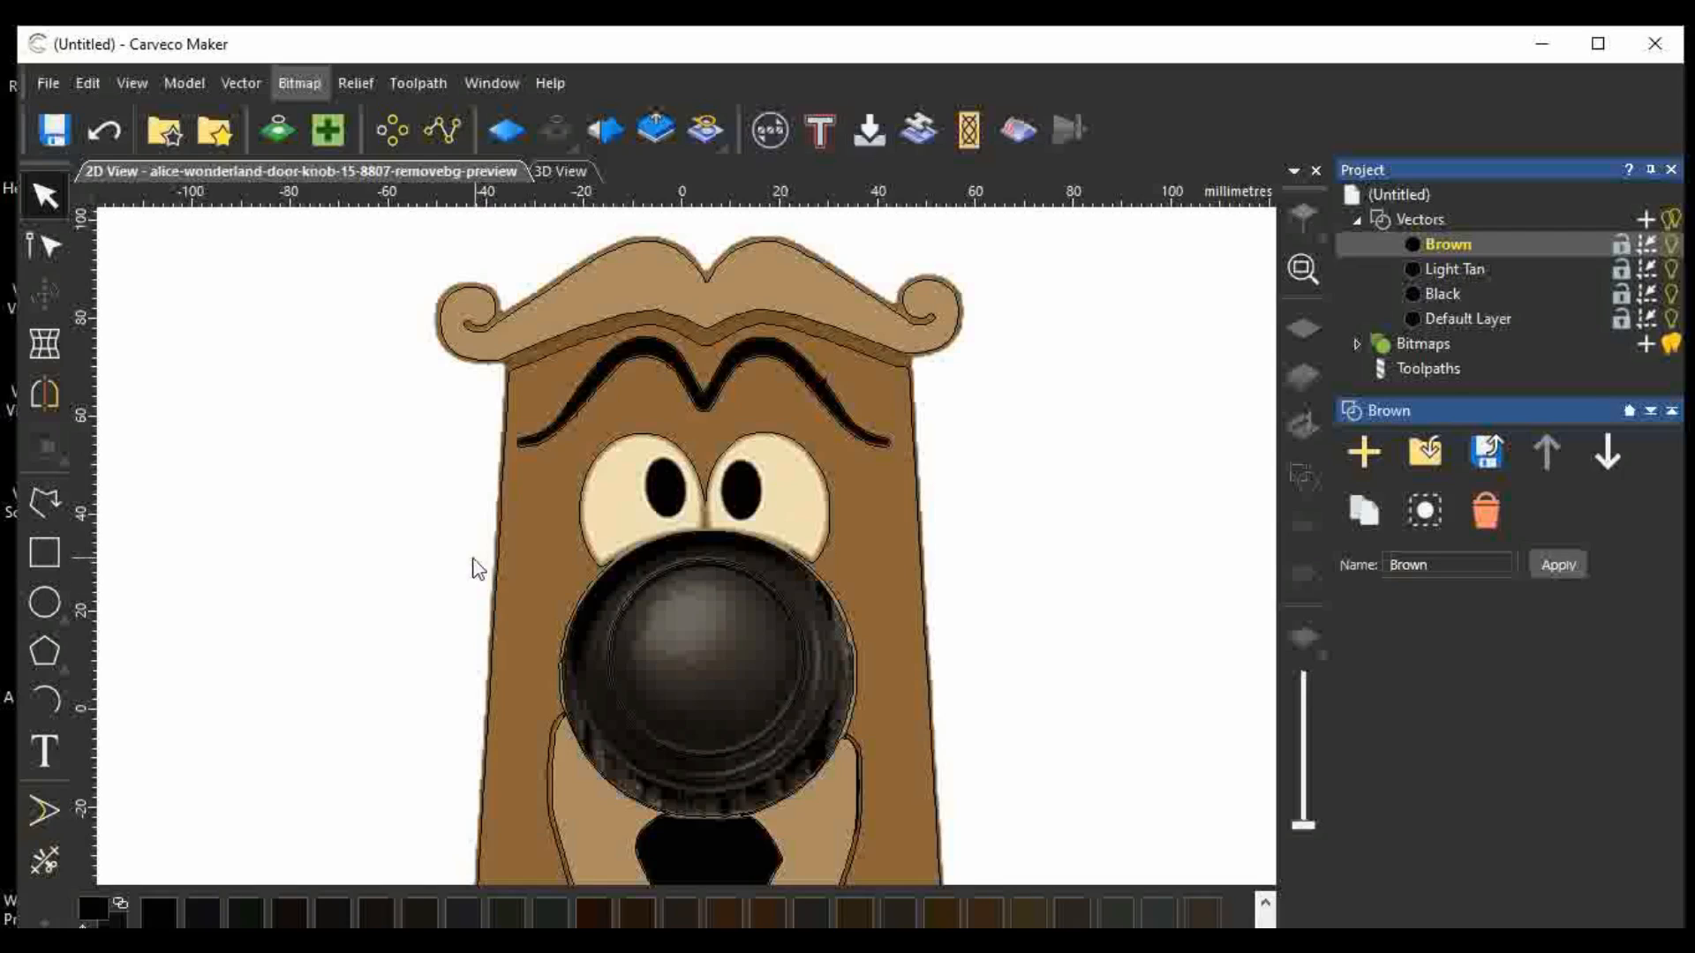
click(296, 81)
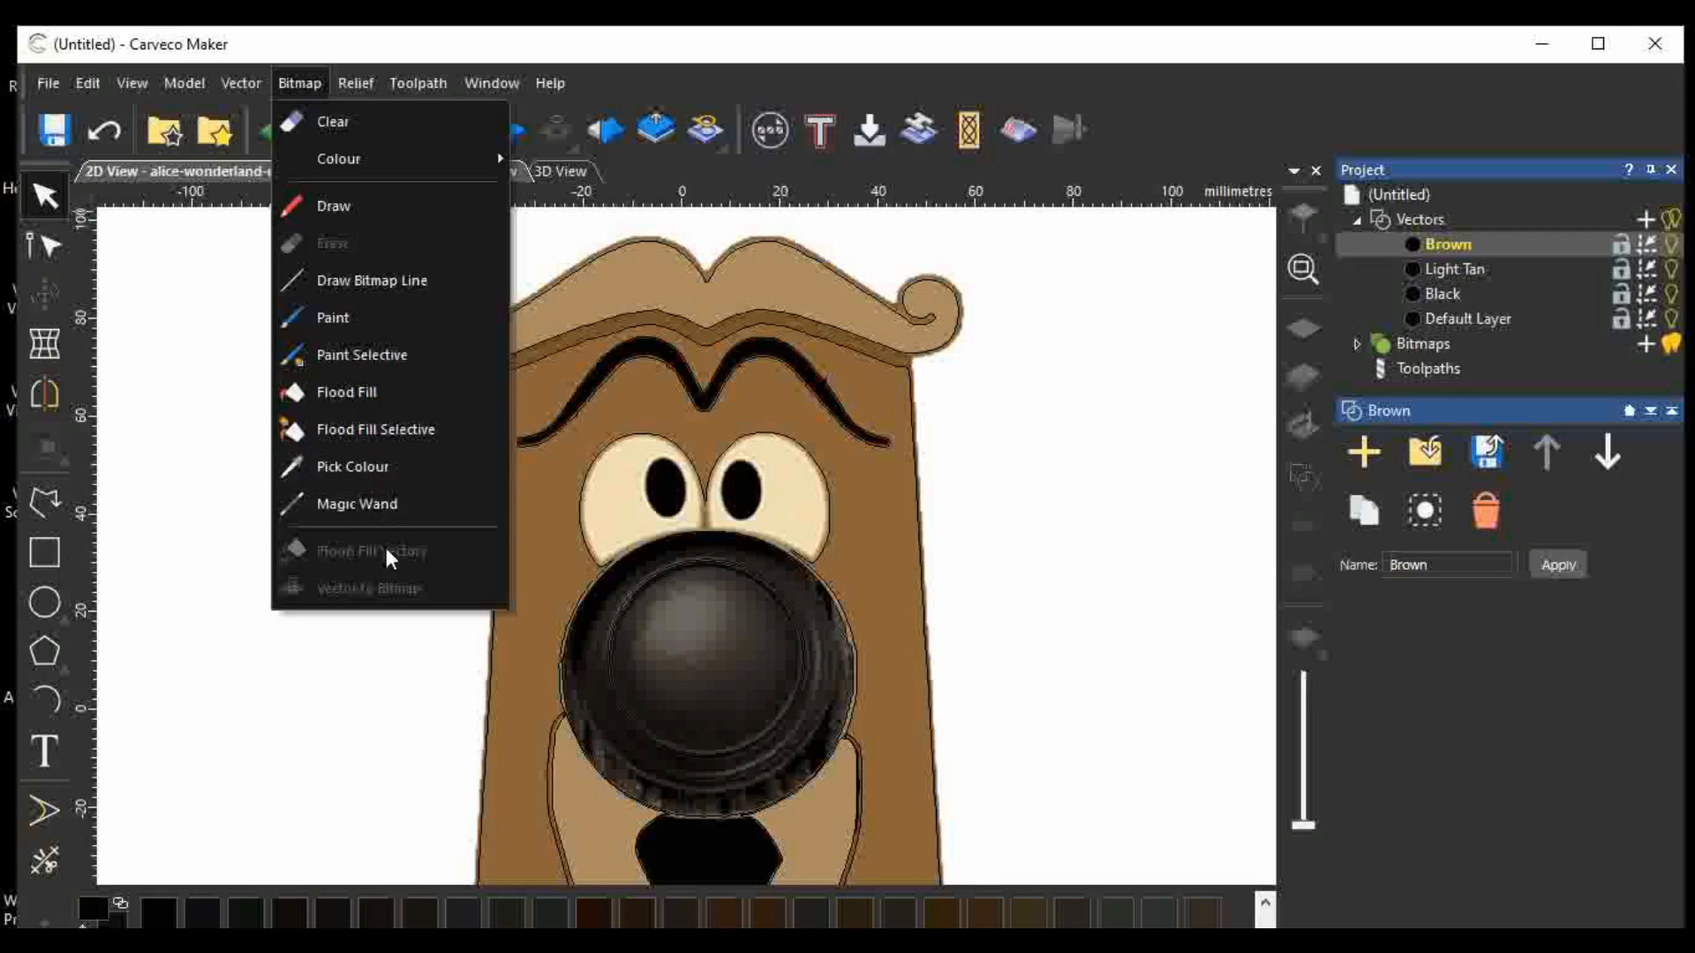
click(359, 501)
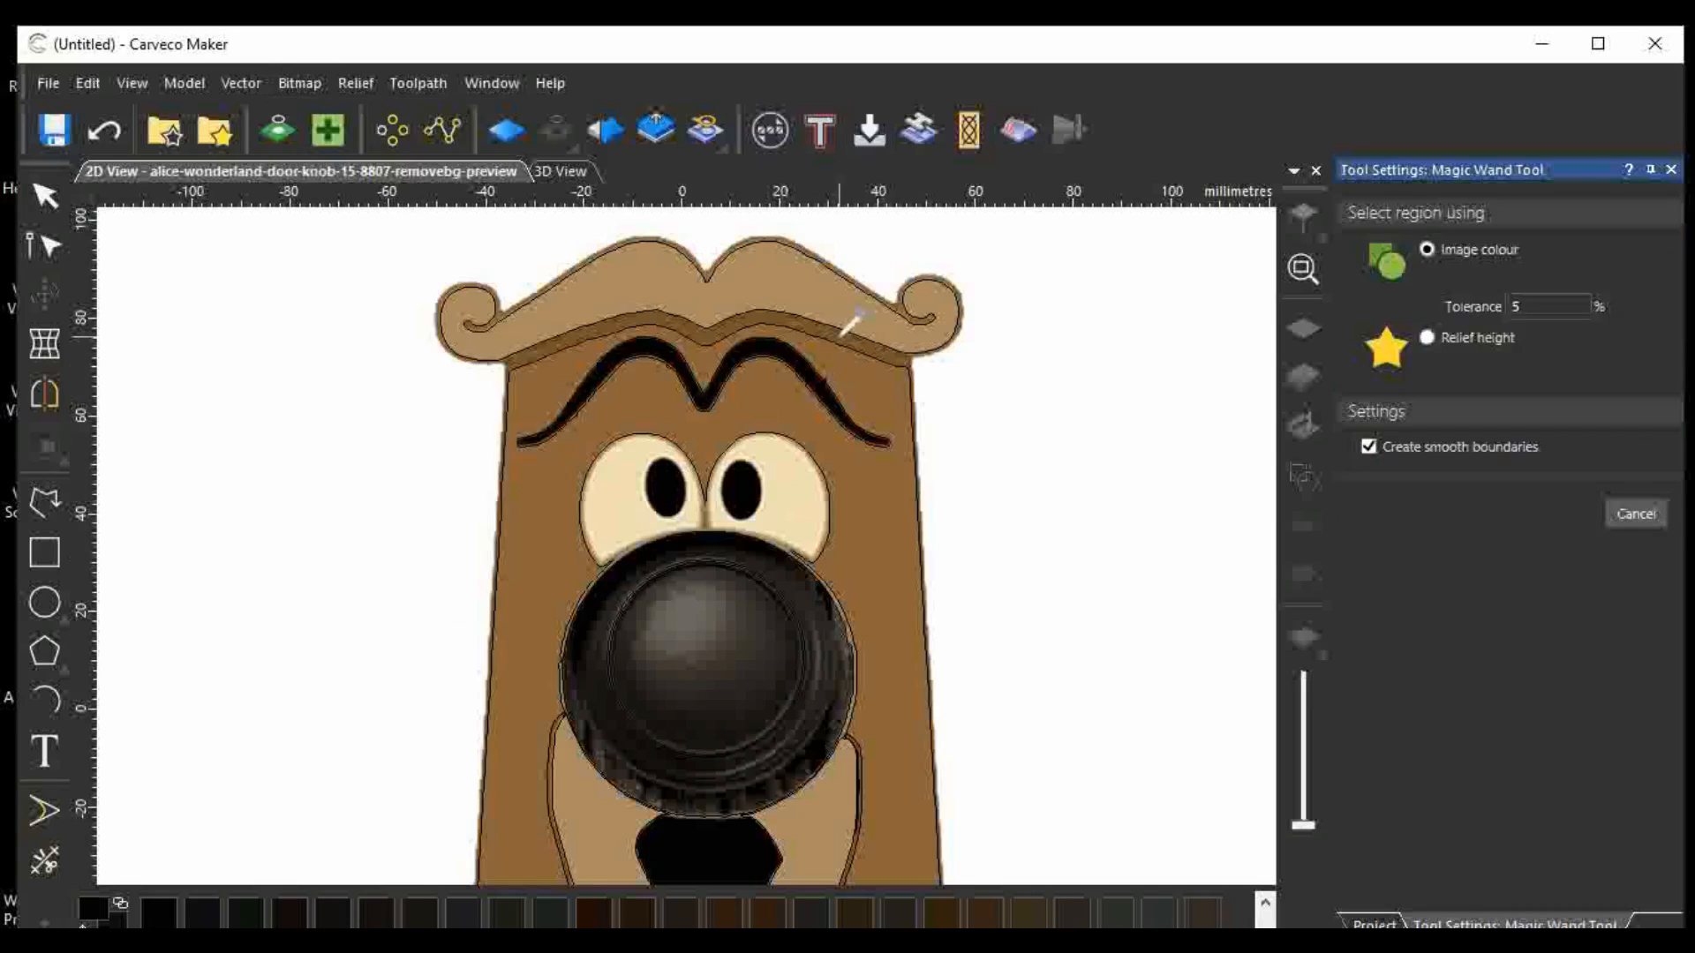
click(840, 326)
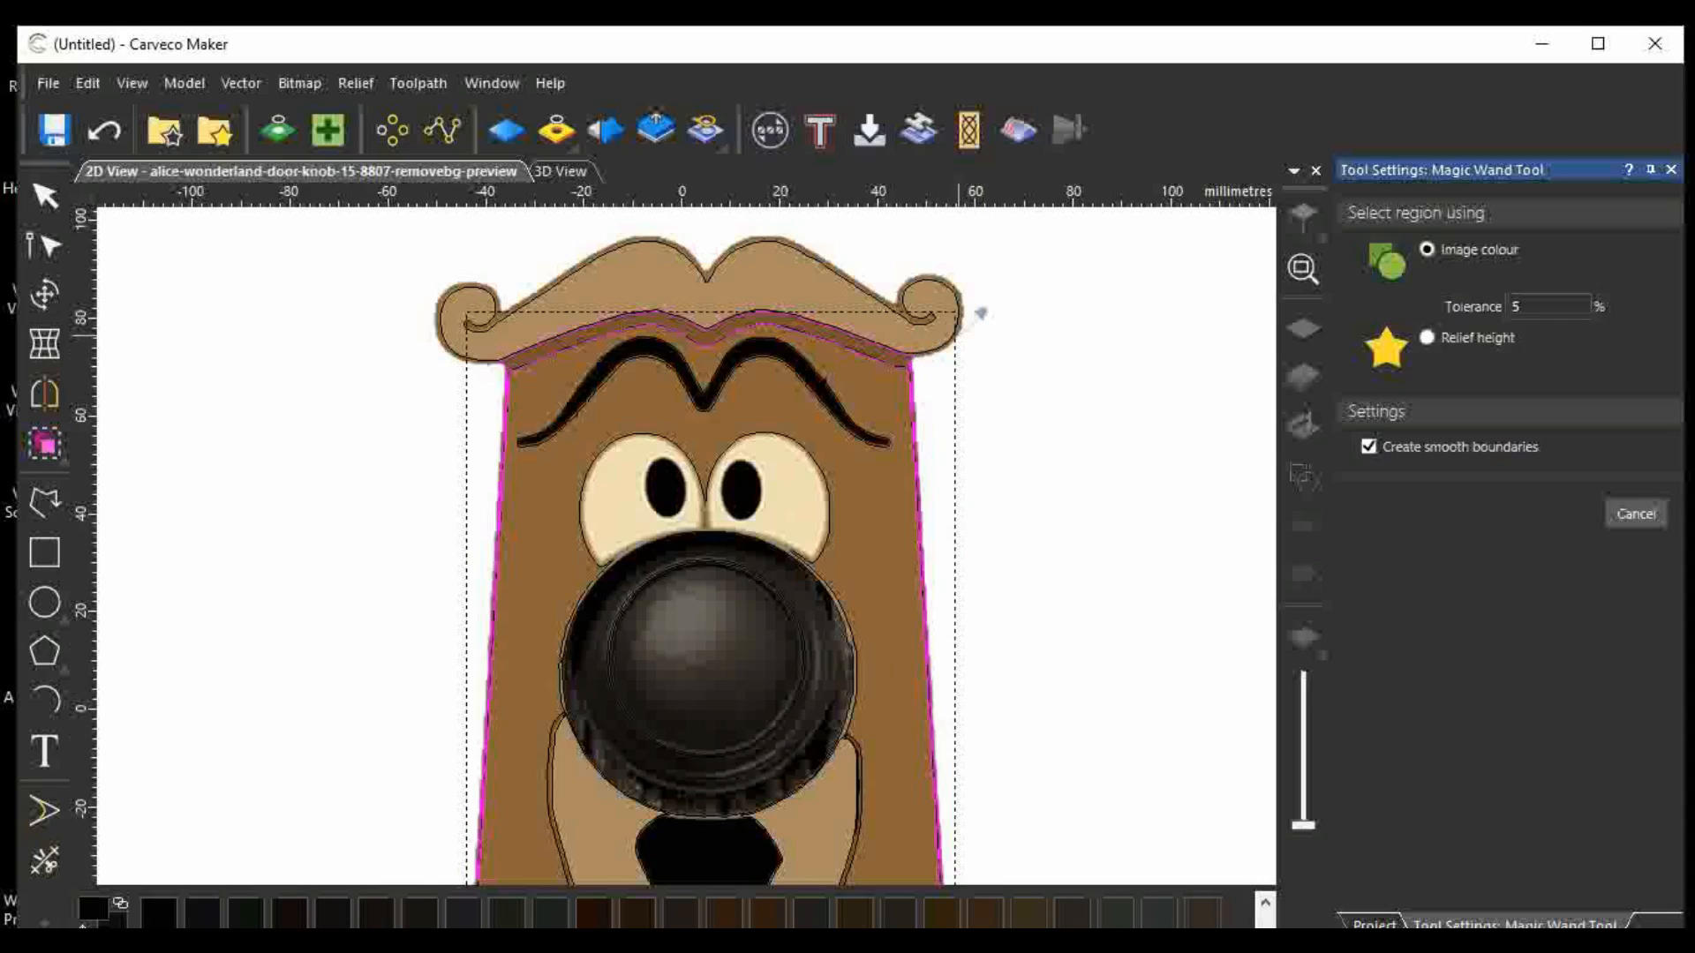
Trace the thin brown border along the upper edge of the scroll trim with the Magic Wand.
scroll(1006, 415, down, 2)
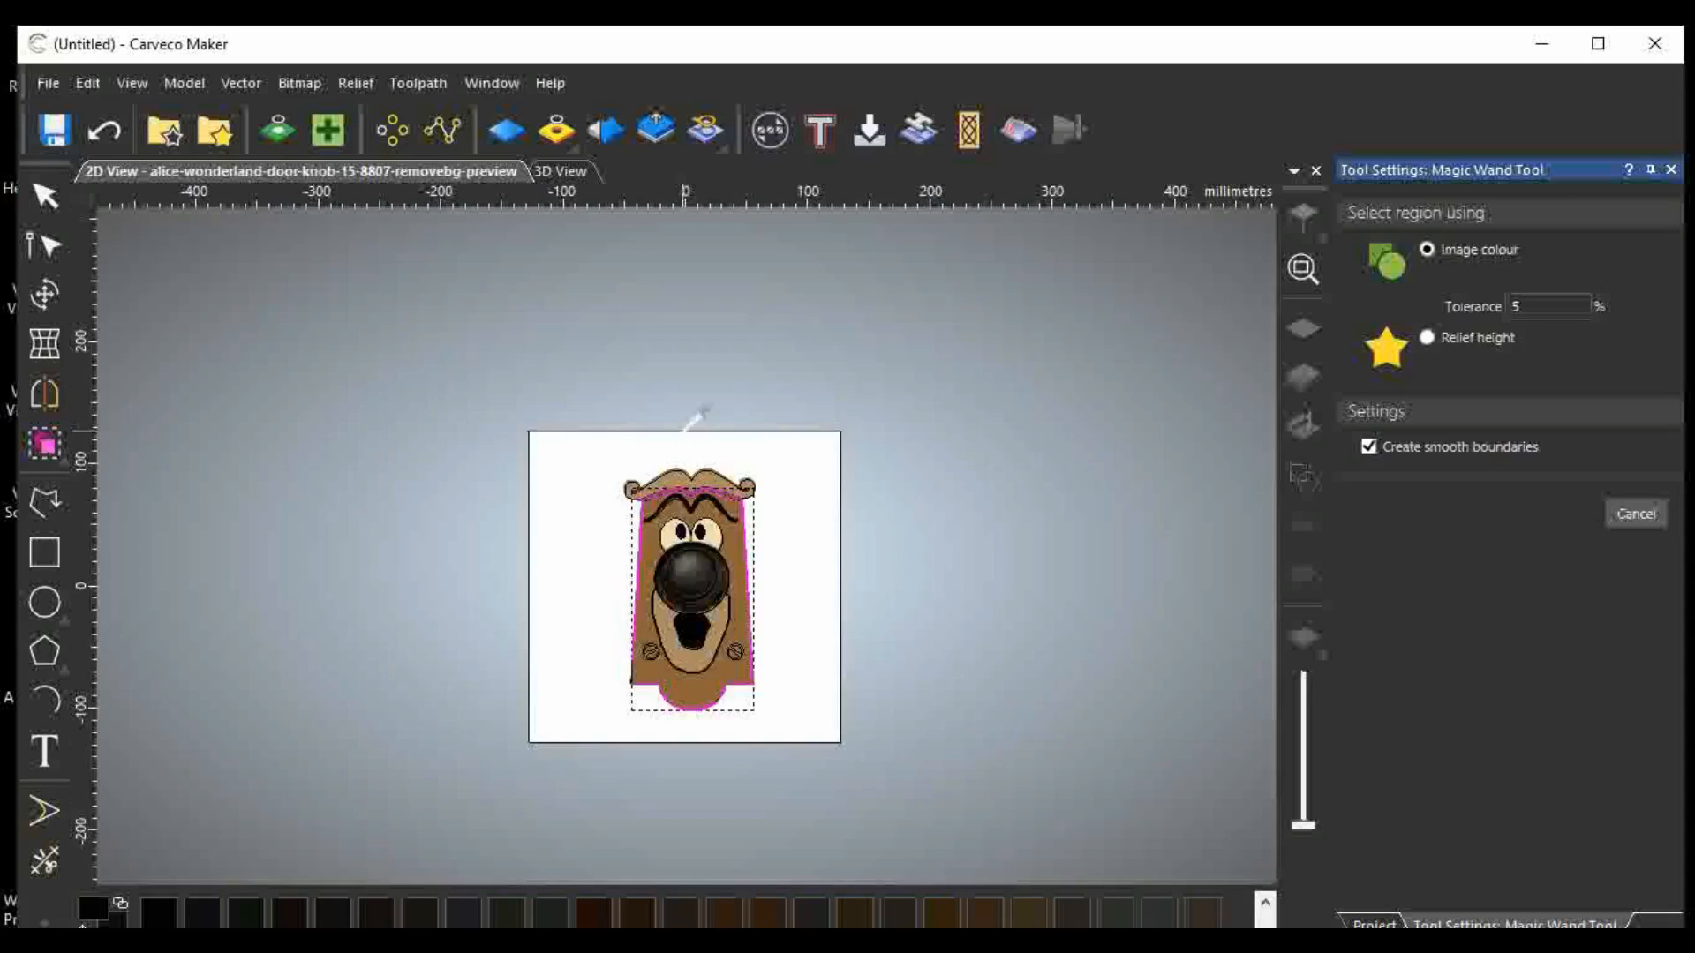
scroll(700, 427, up, 2)
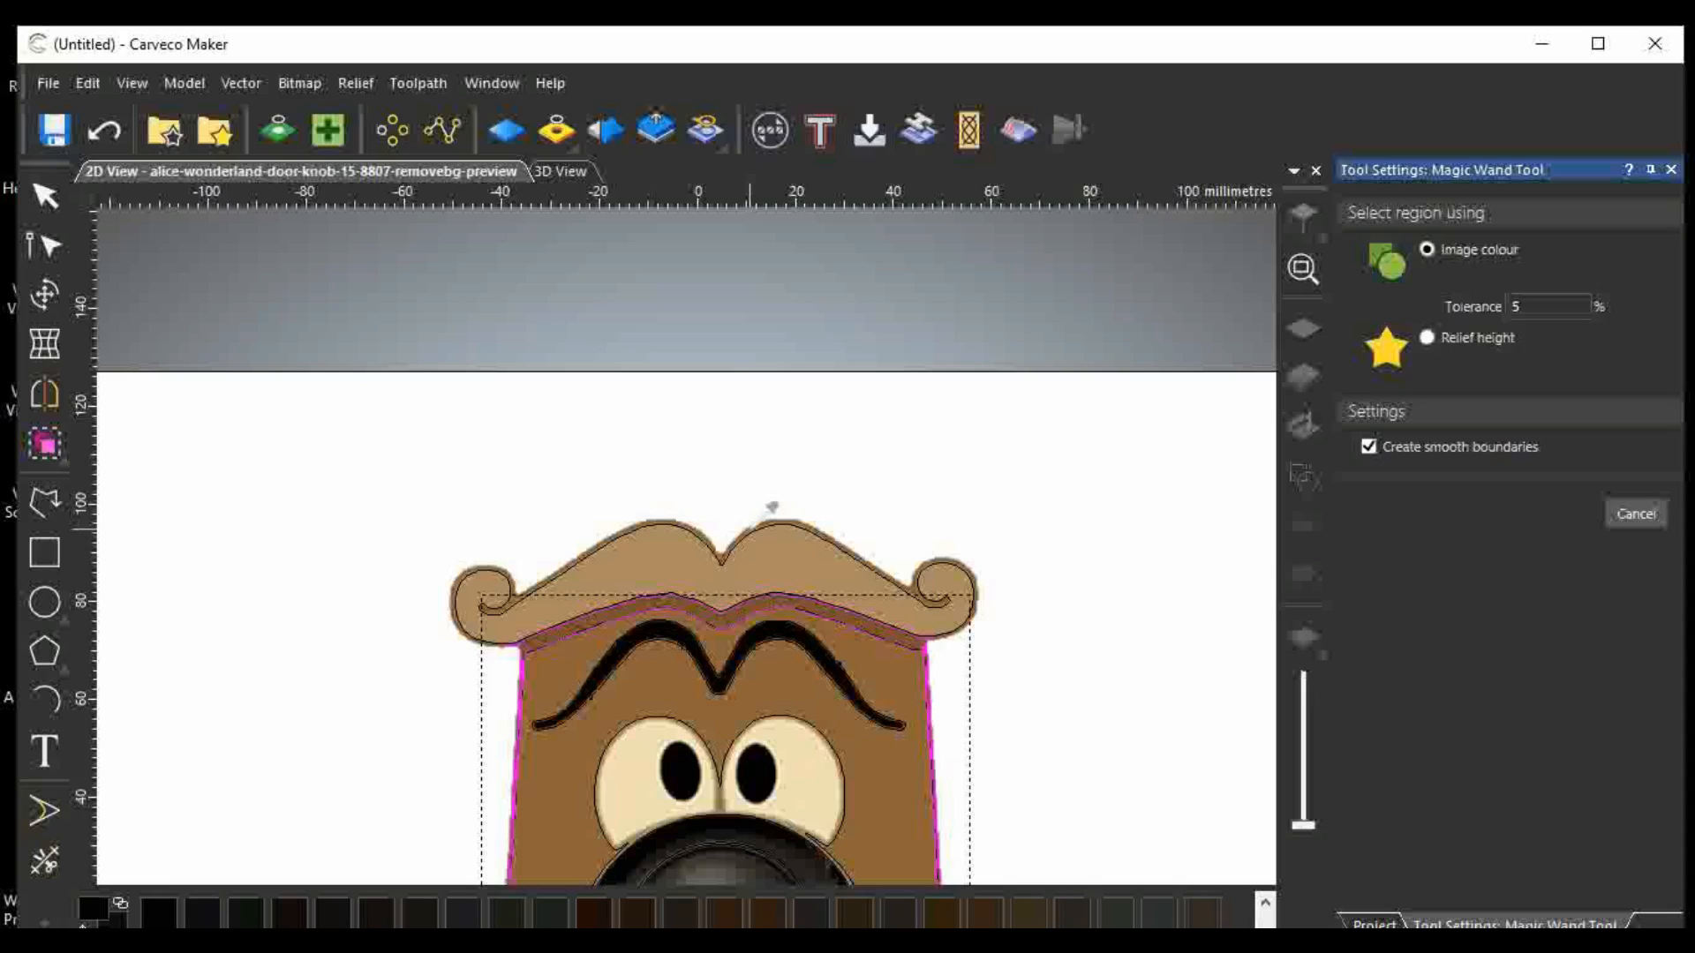
click(753, 528)
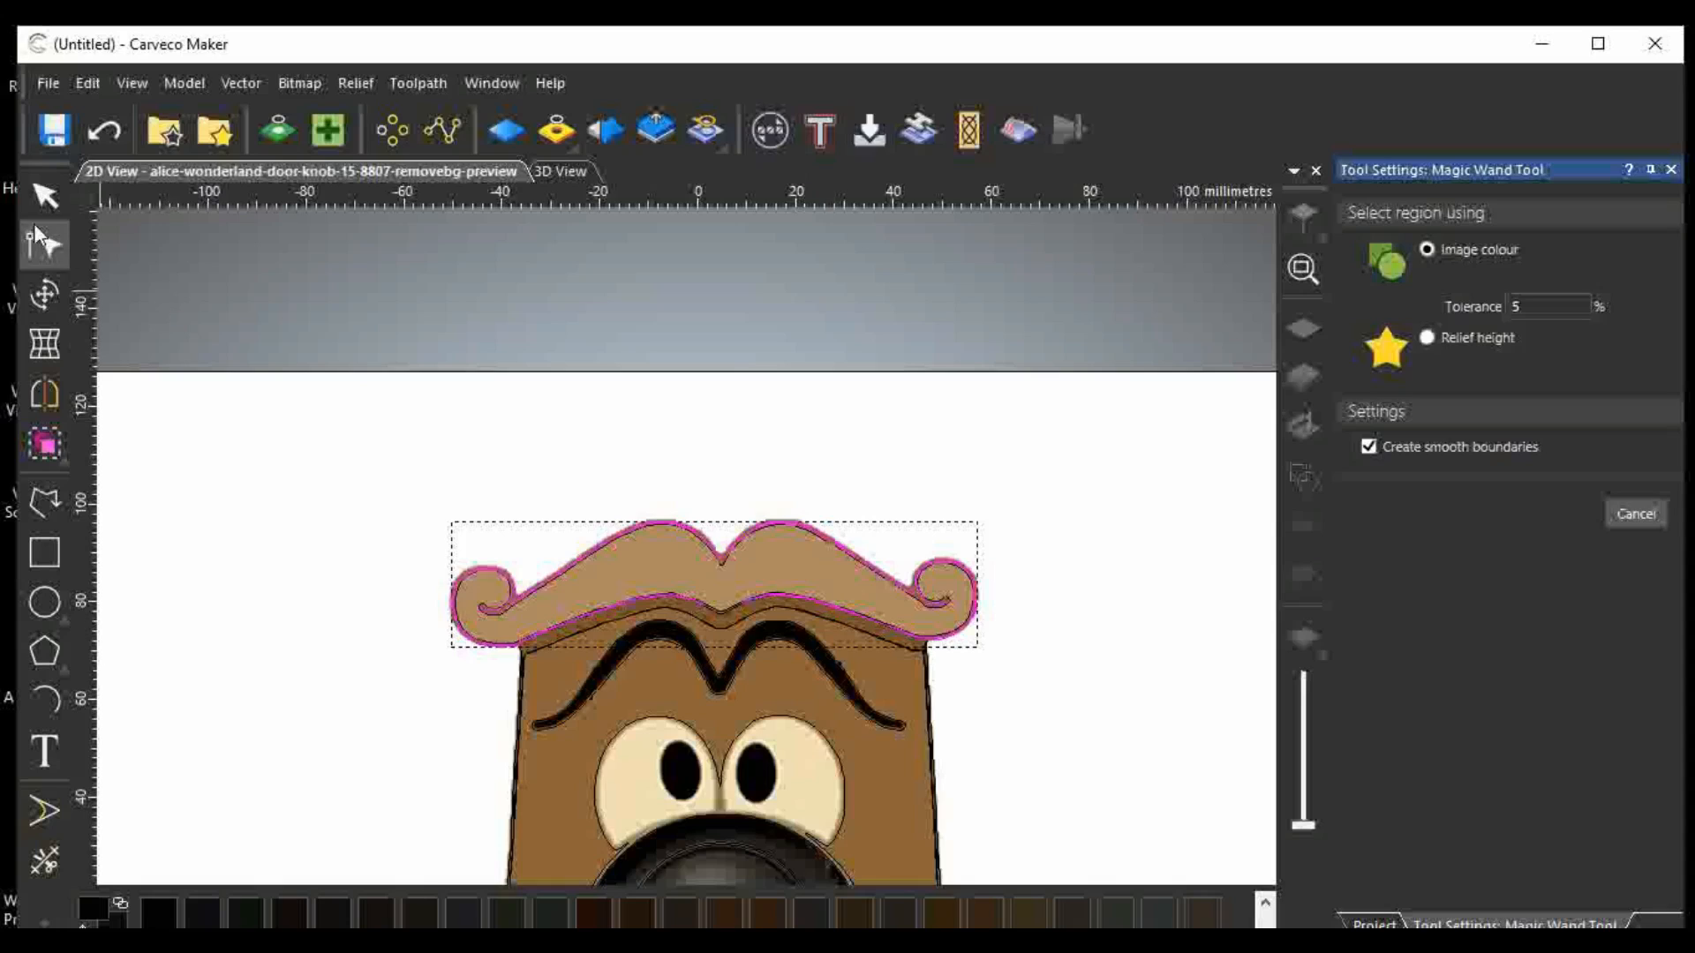
click(44, 195)
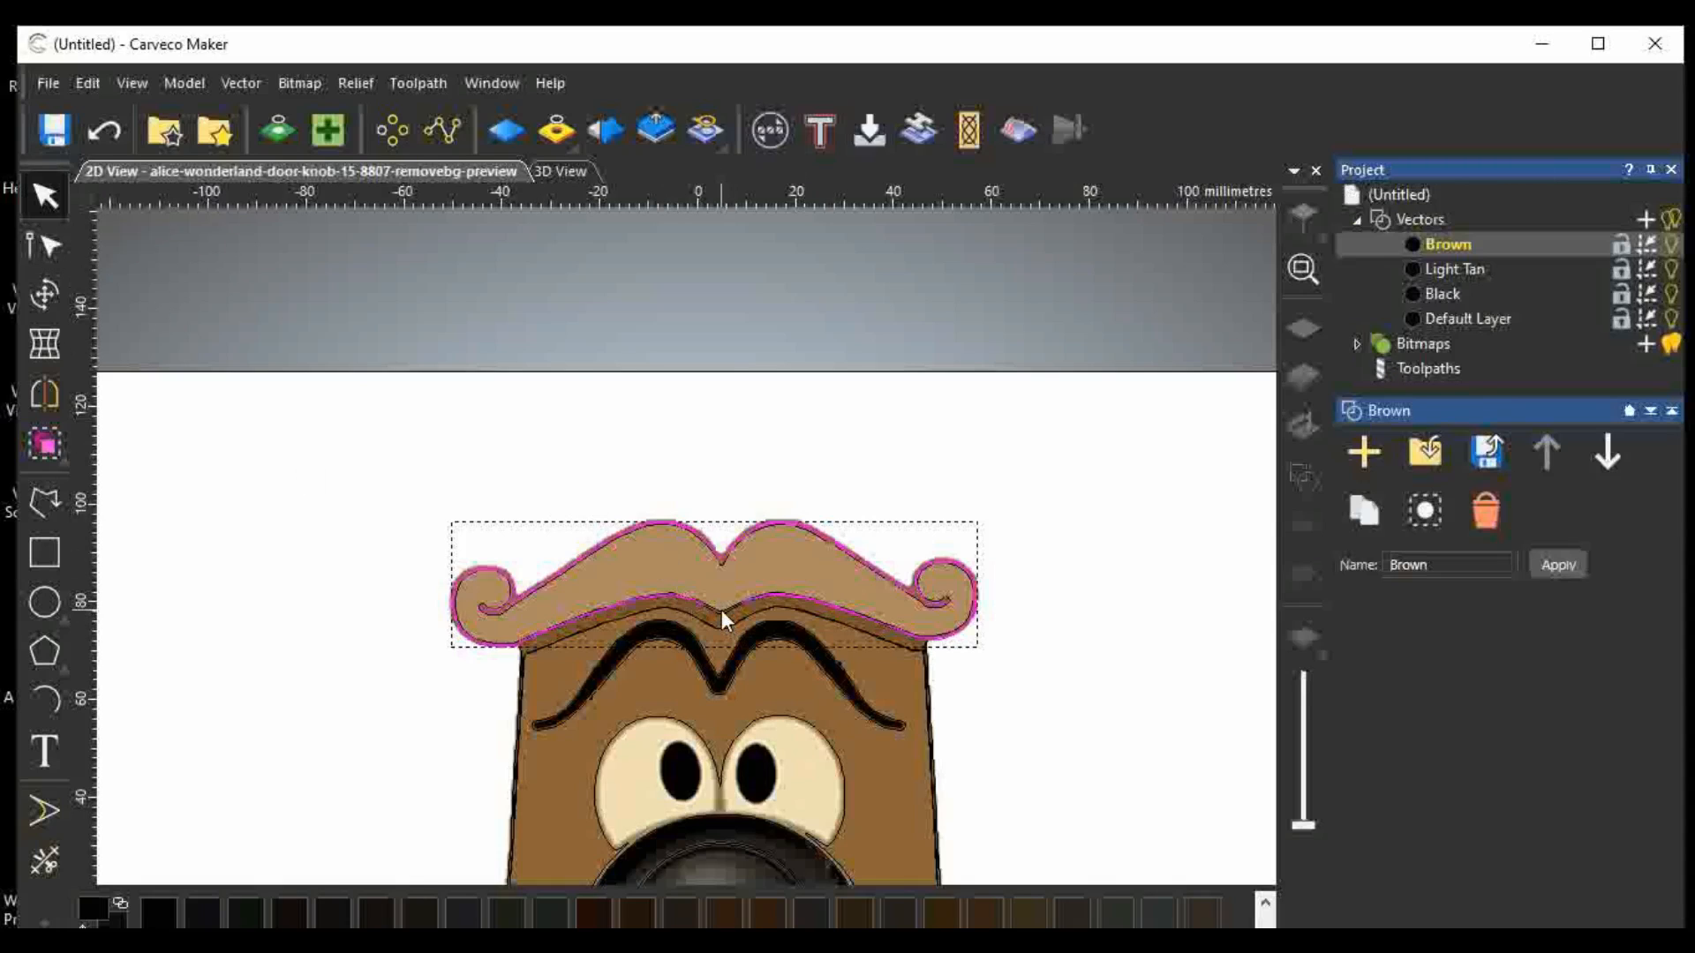
Trace the thin border at the central dip of the scroll trim's lower edge with the Magic Wand.
scroll(722, 611, up, 2)
scroll(722, 611, up, 2)
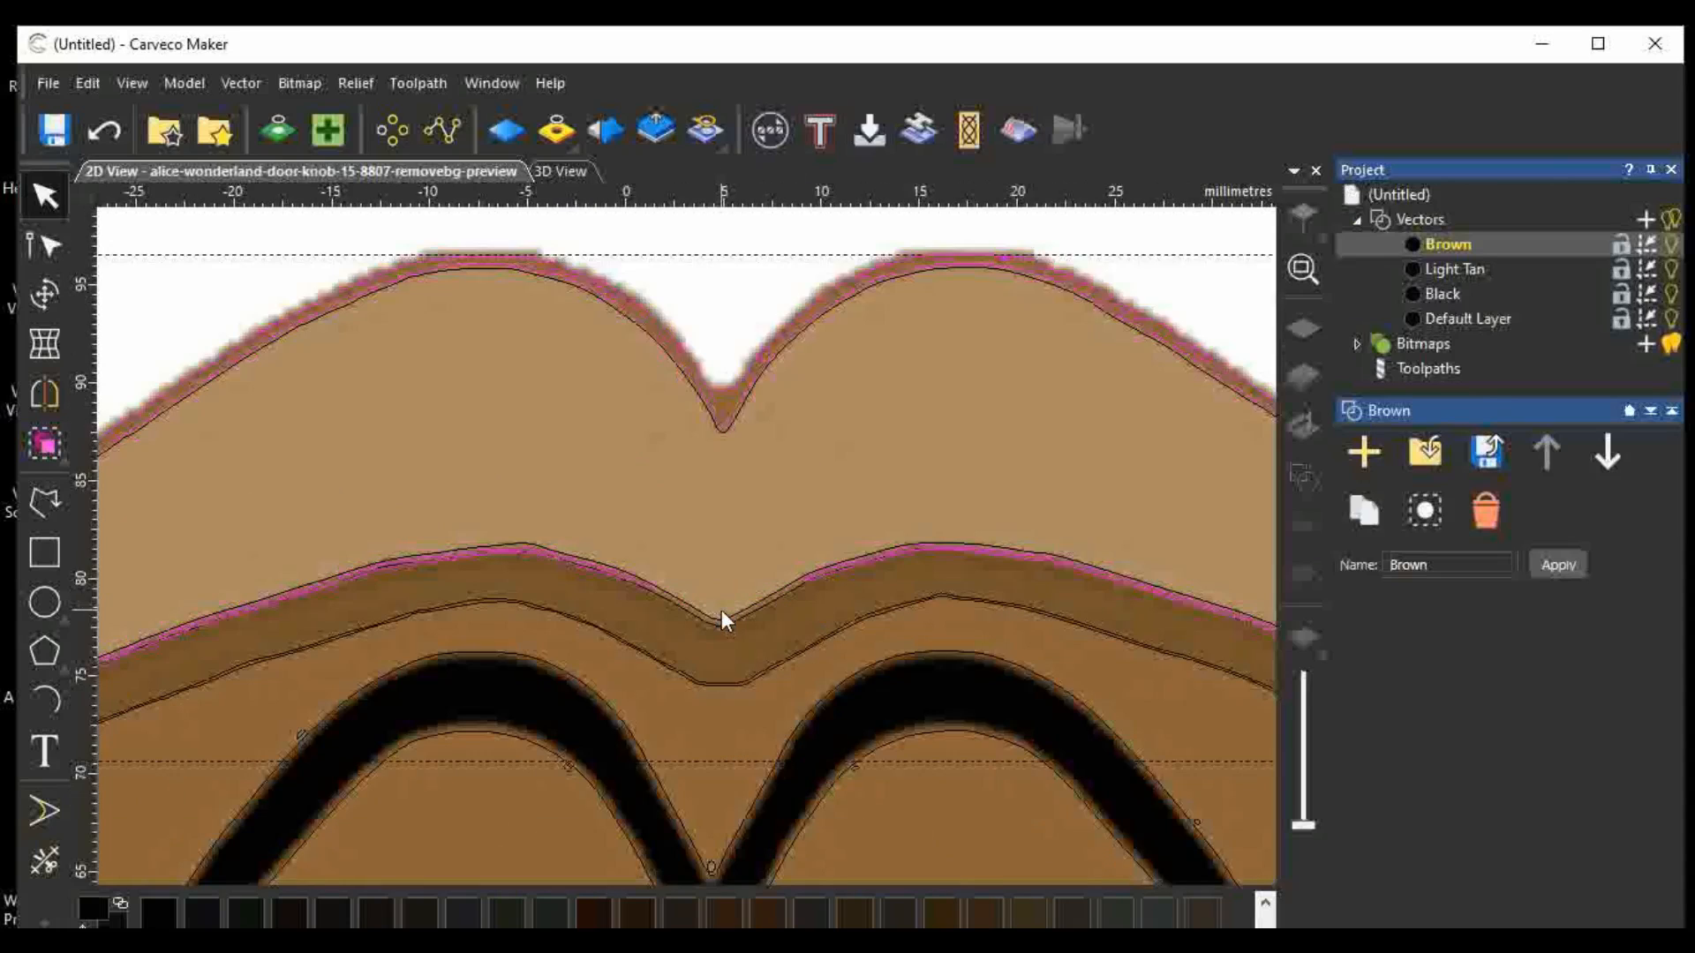
click(302, 83)
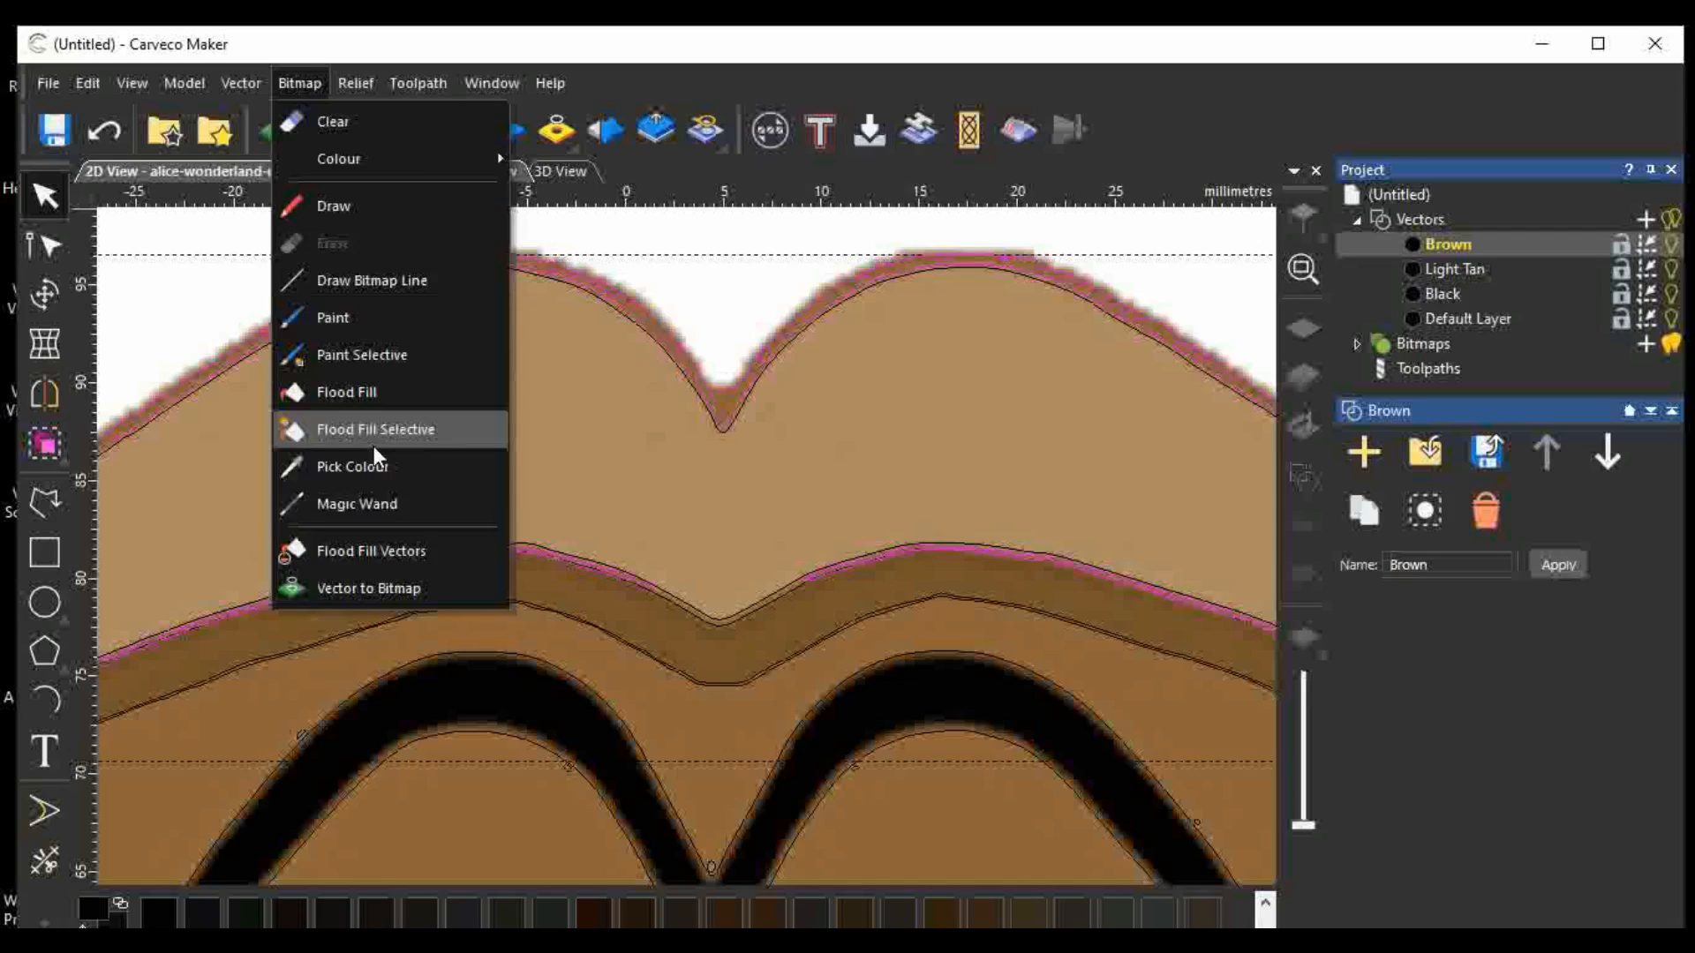
click(384, 505)
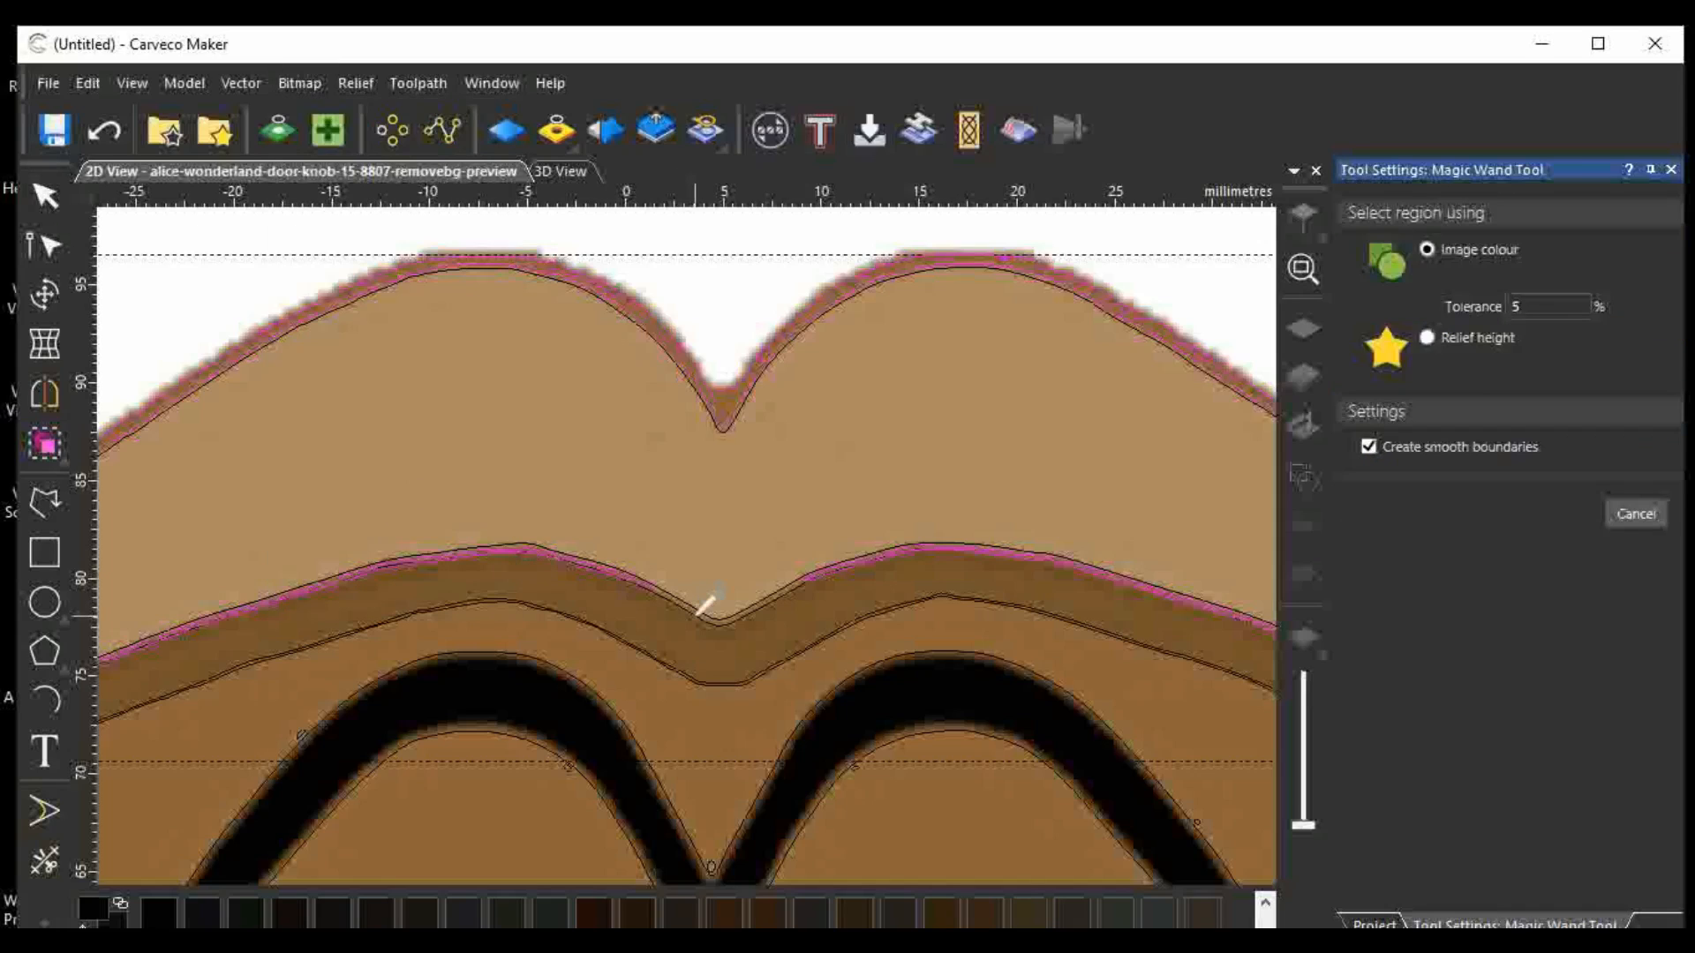
click(722, 586)
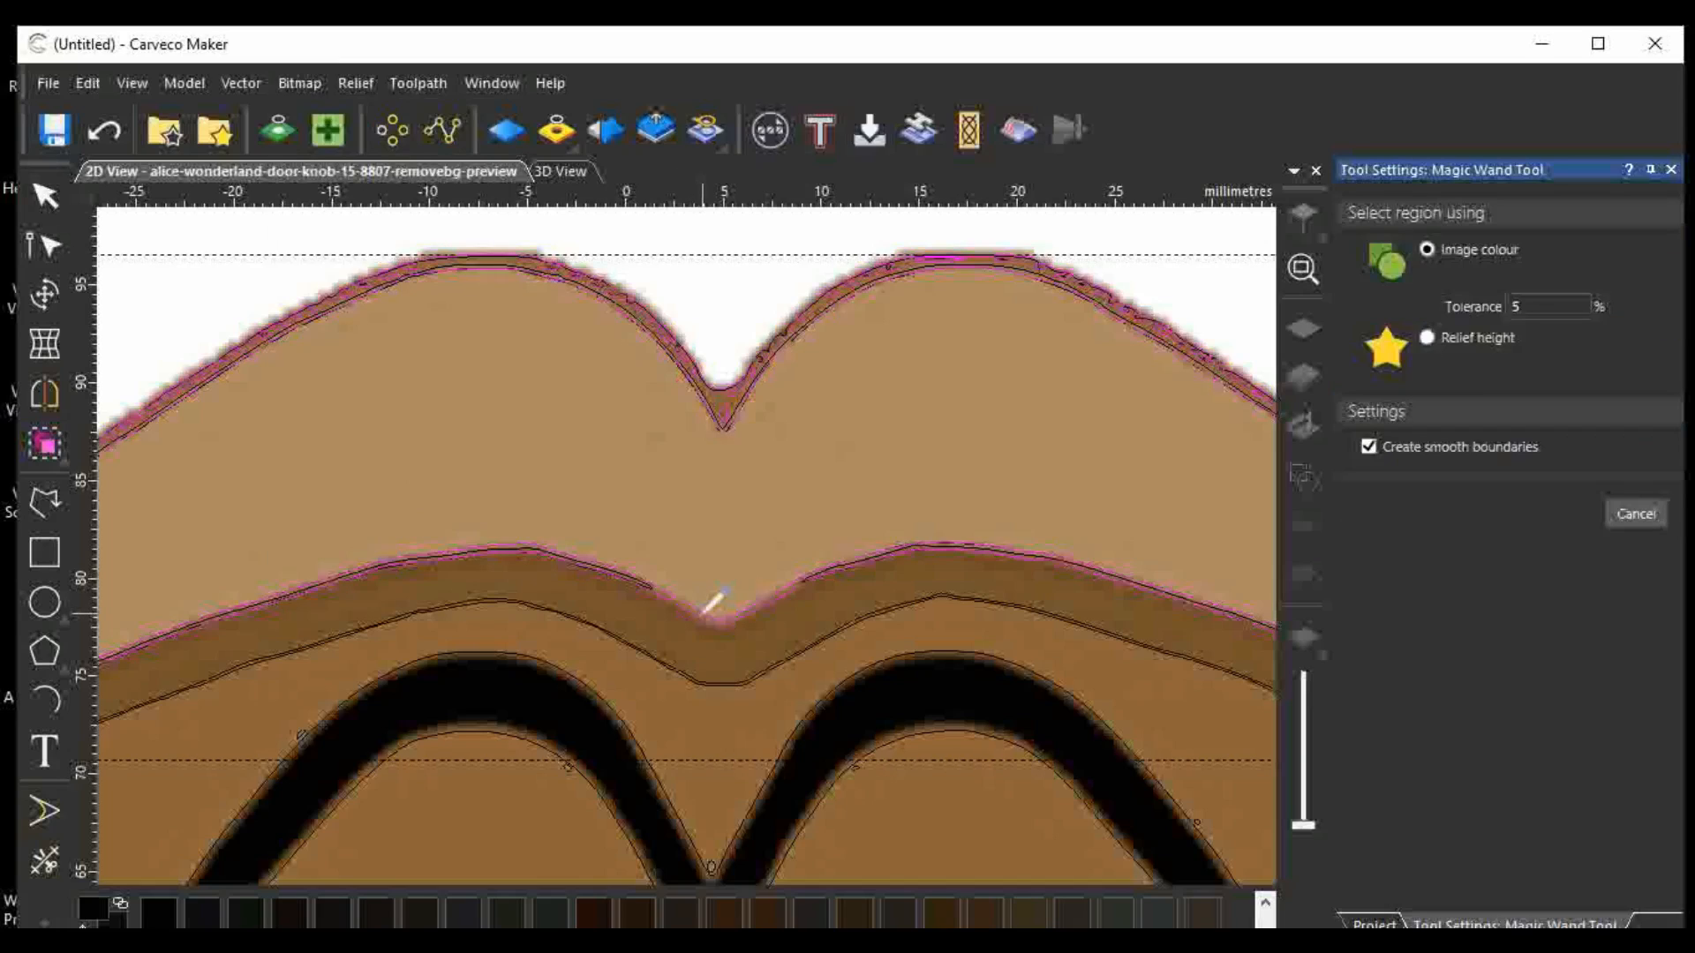
scroll(779, 469, down, 1)
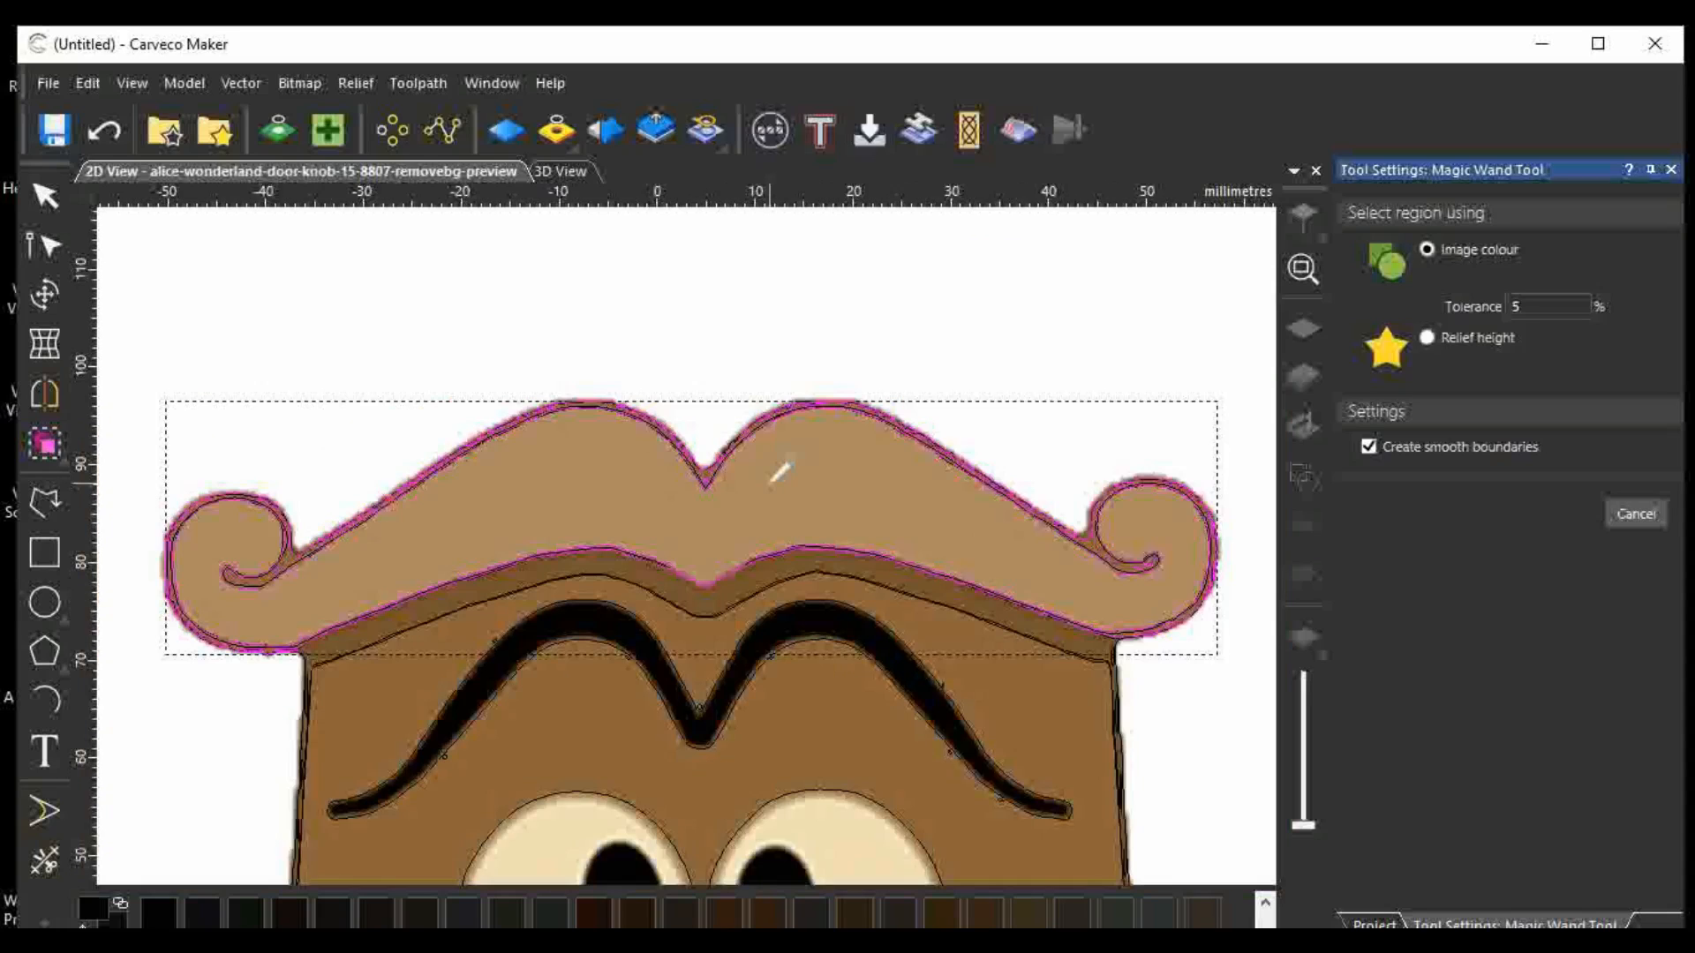
click(48, 193)
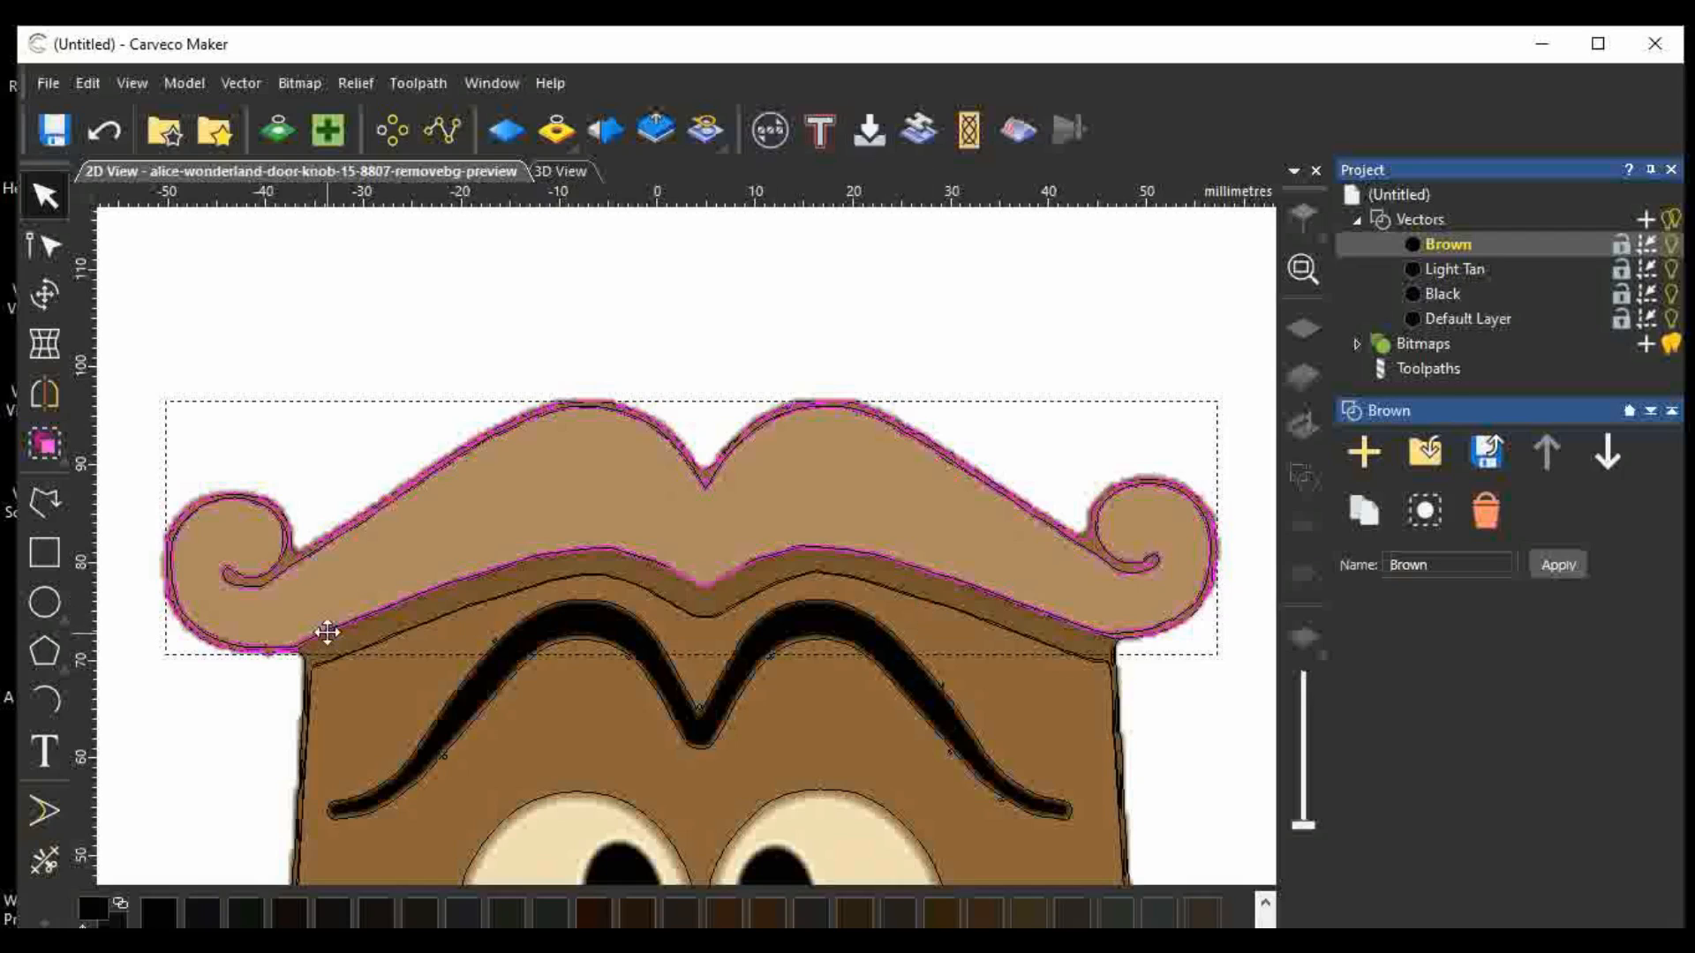
Add the dark brown body outline to the selected scroll trim borders and move all these vectors to a new layer.
scroll(299, 660, up, 5)
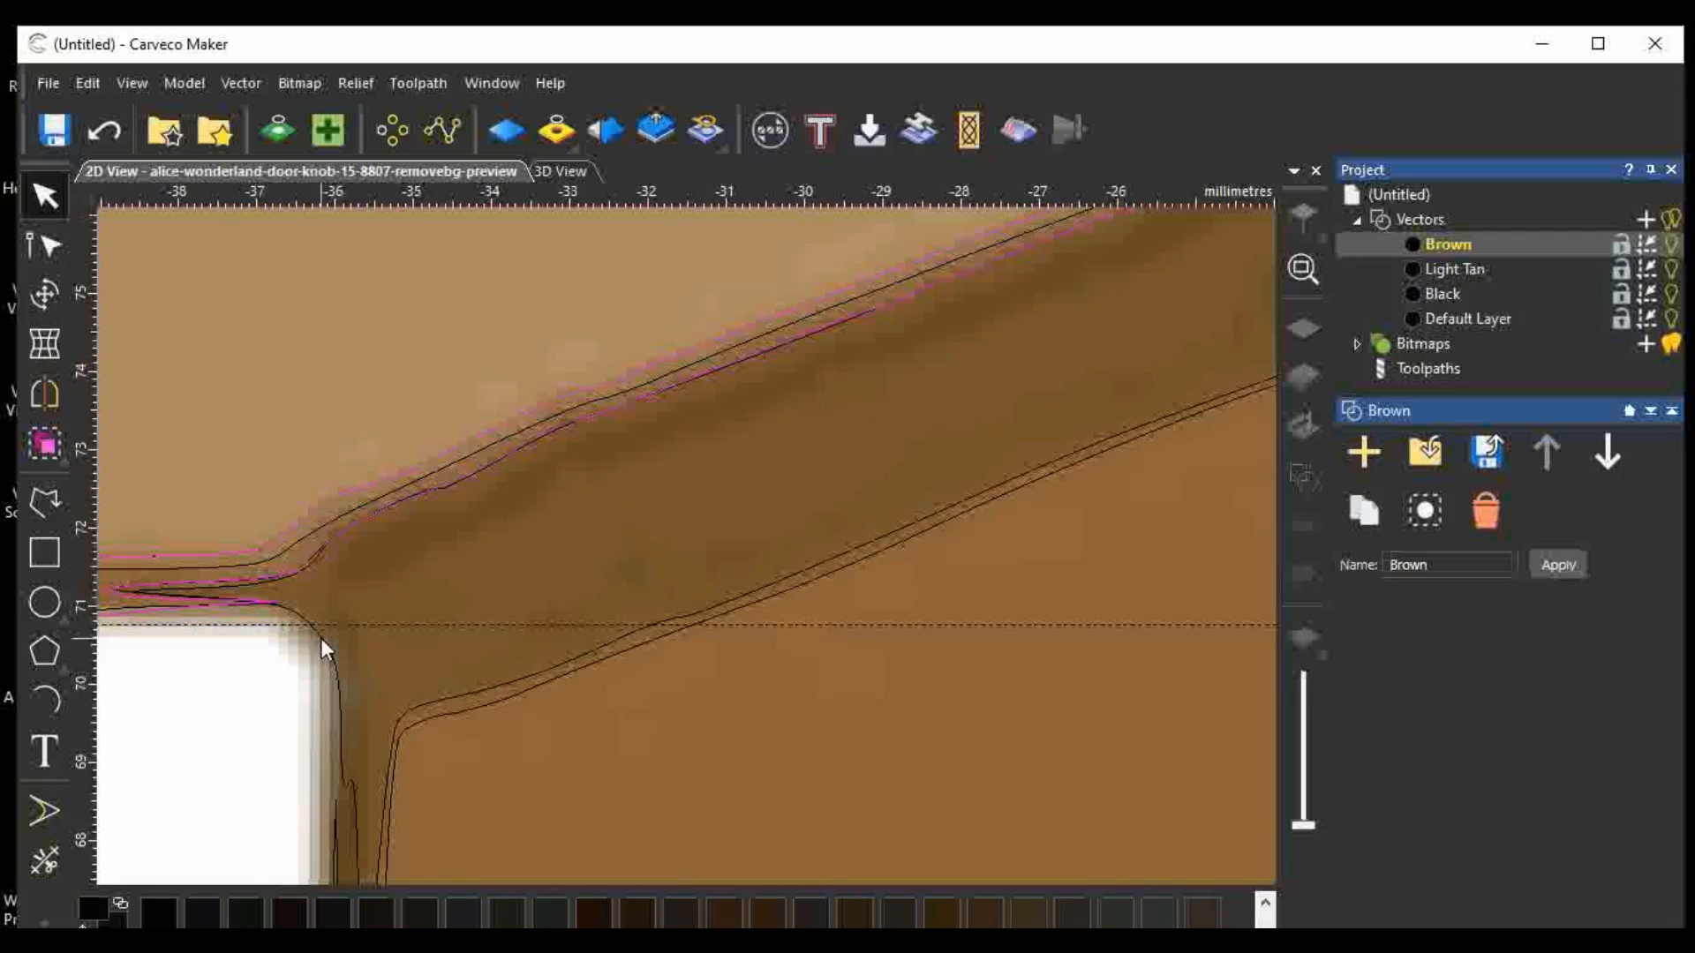
shift+click(320, 638)
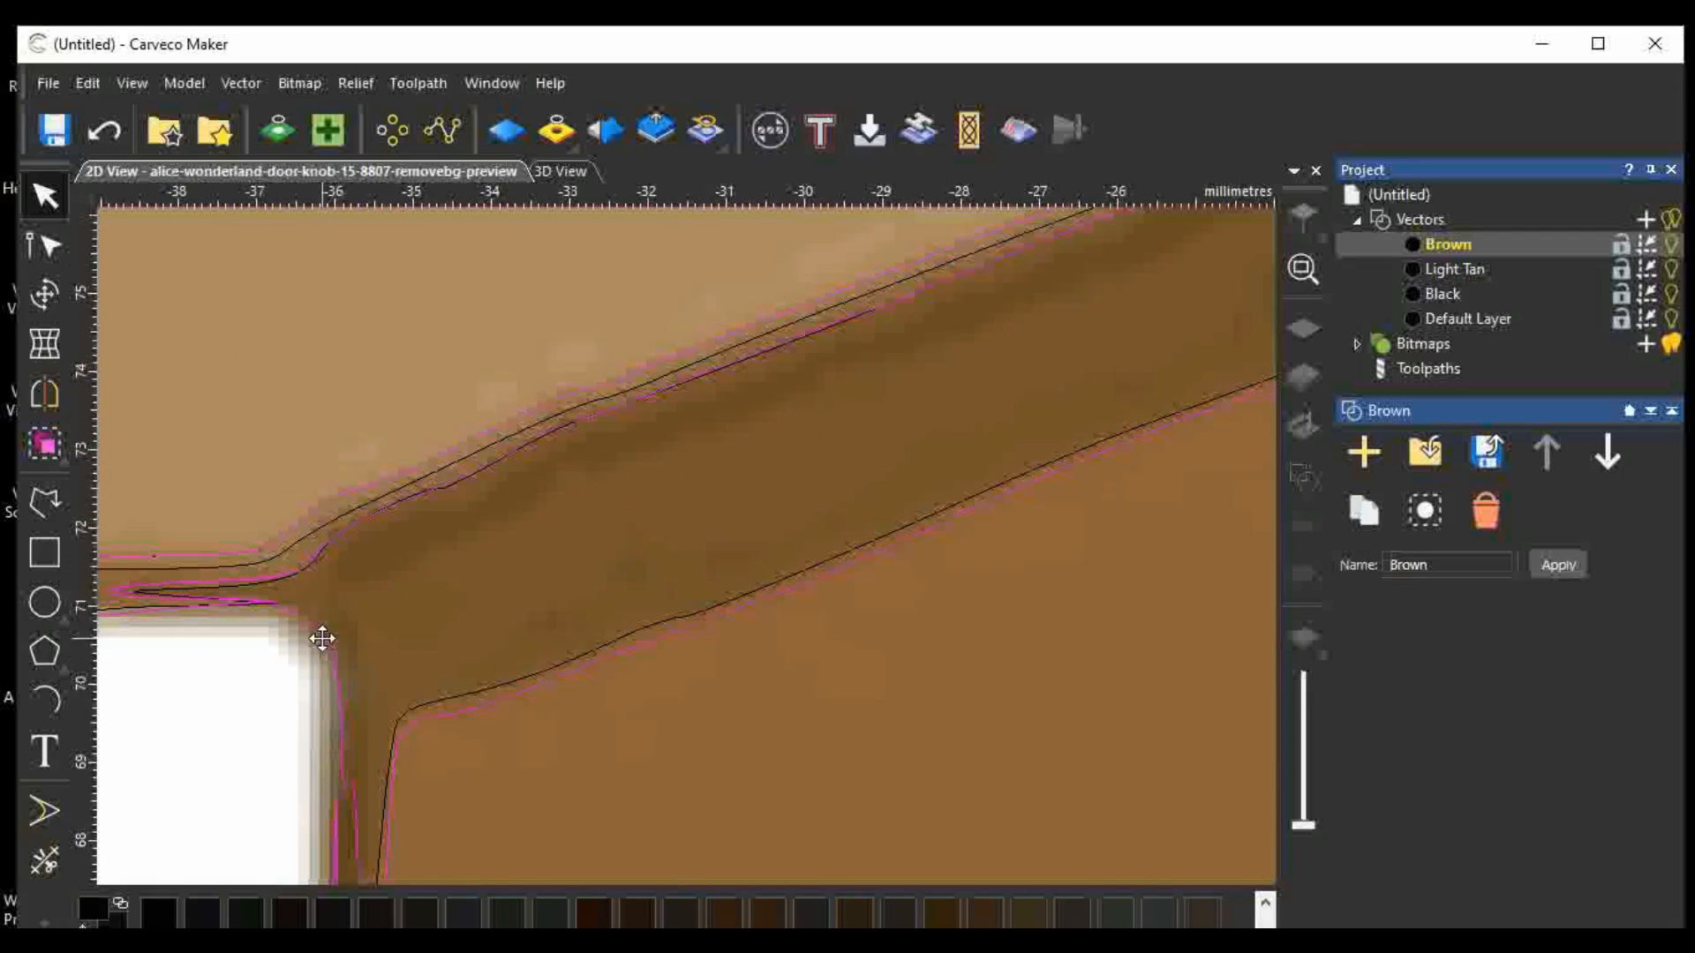
scroll(322, 638, down, 5)
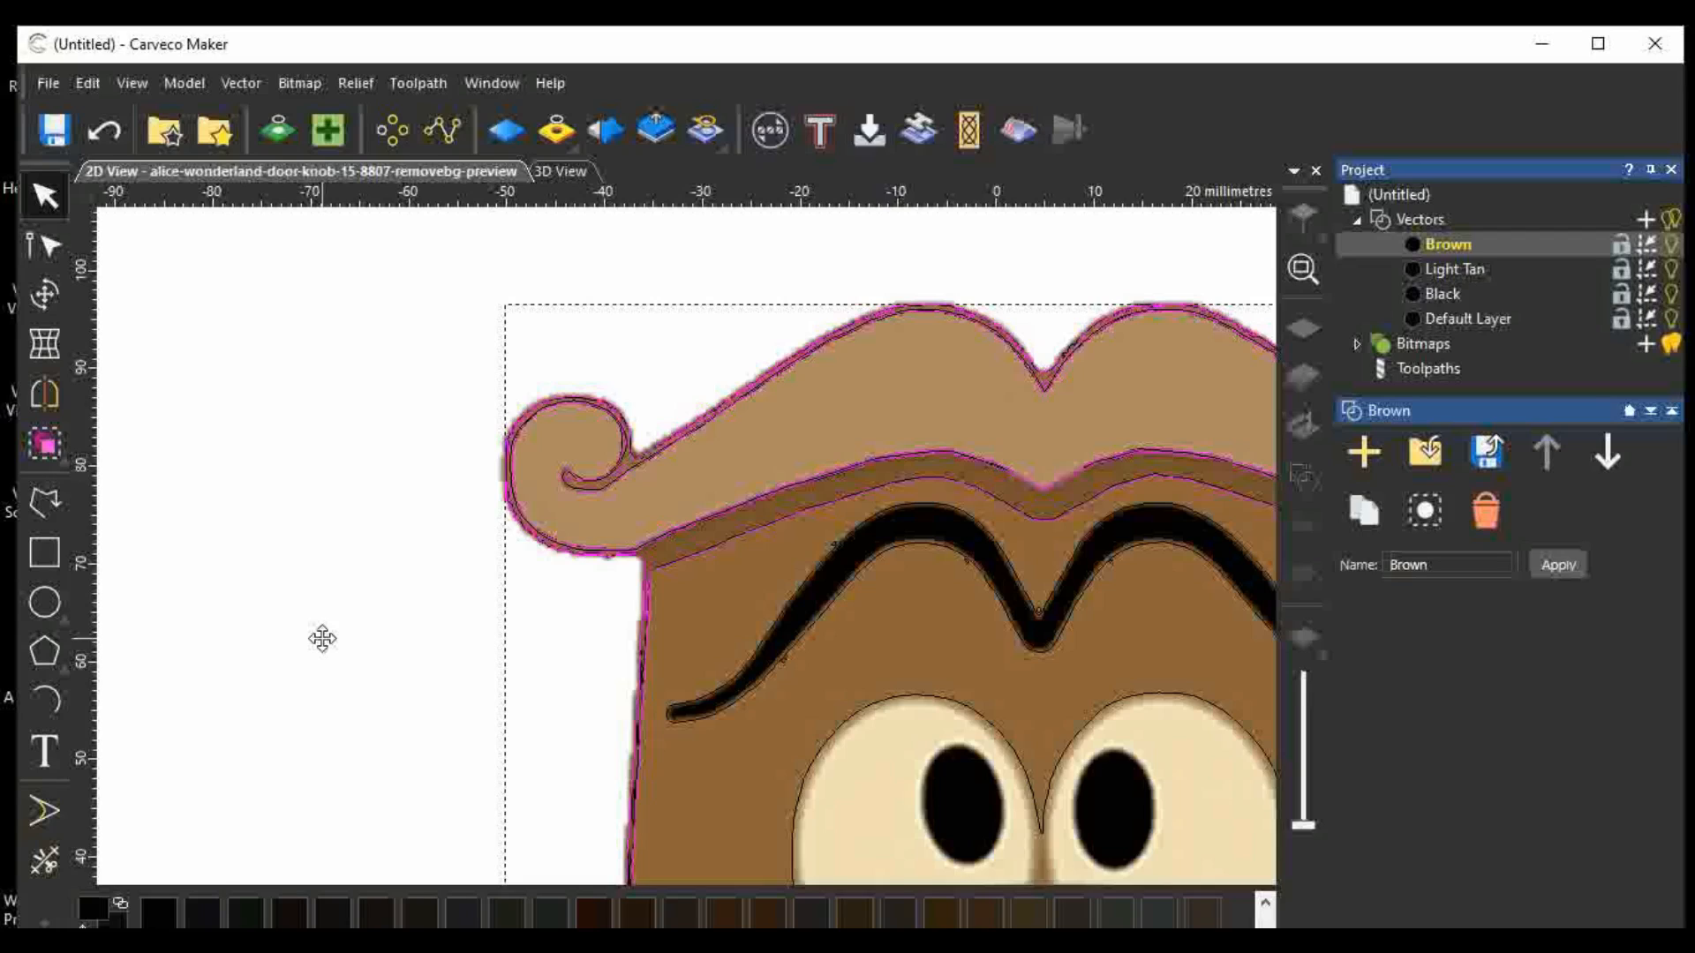
scroll(322, 638, down, 2)
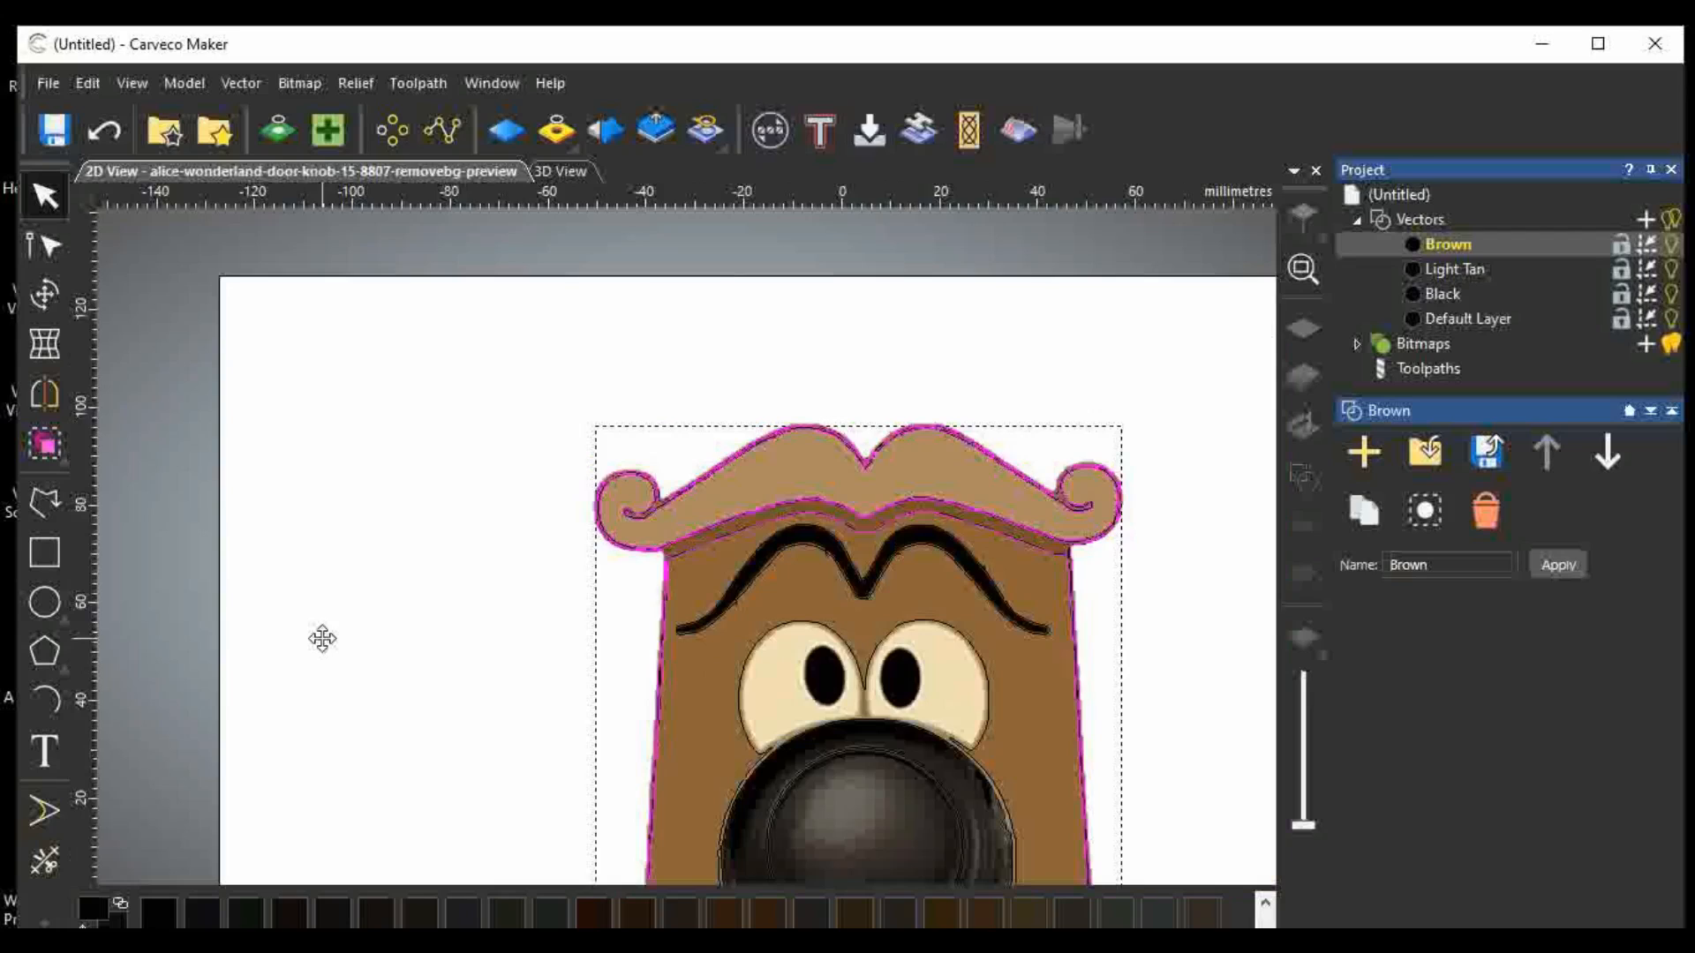
scroll(458, 599, down, 2)
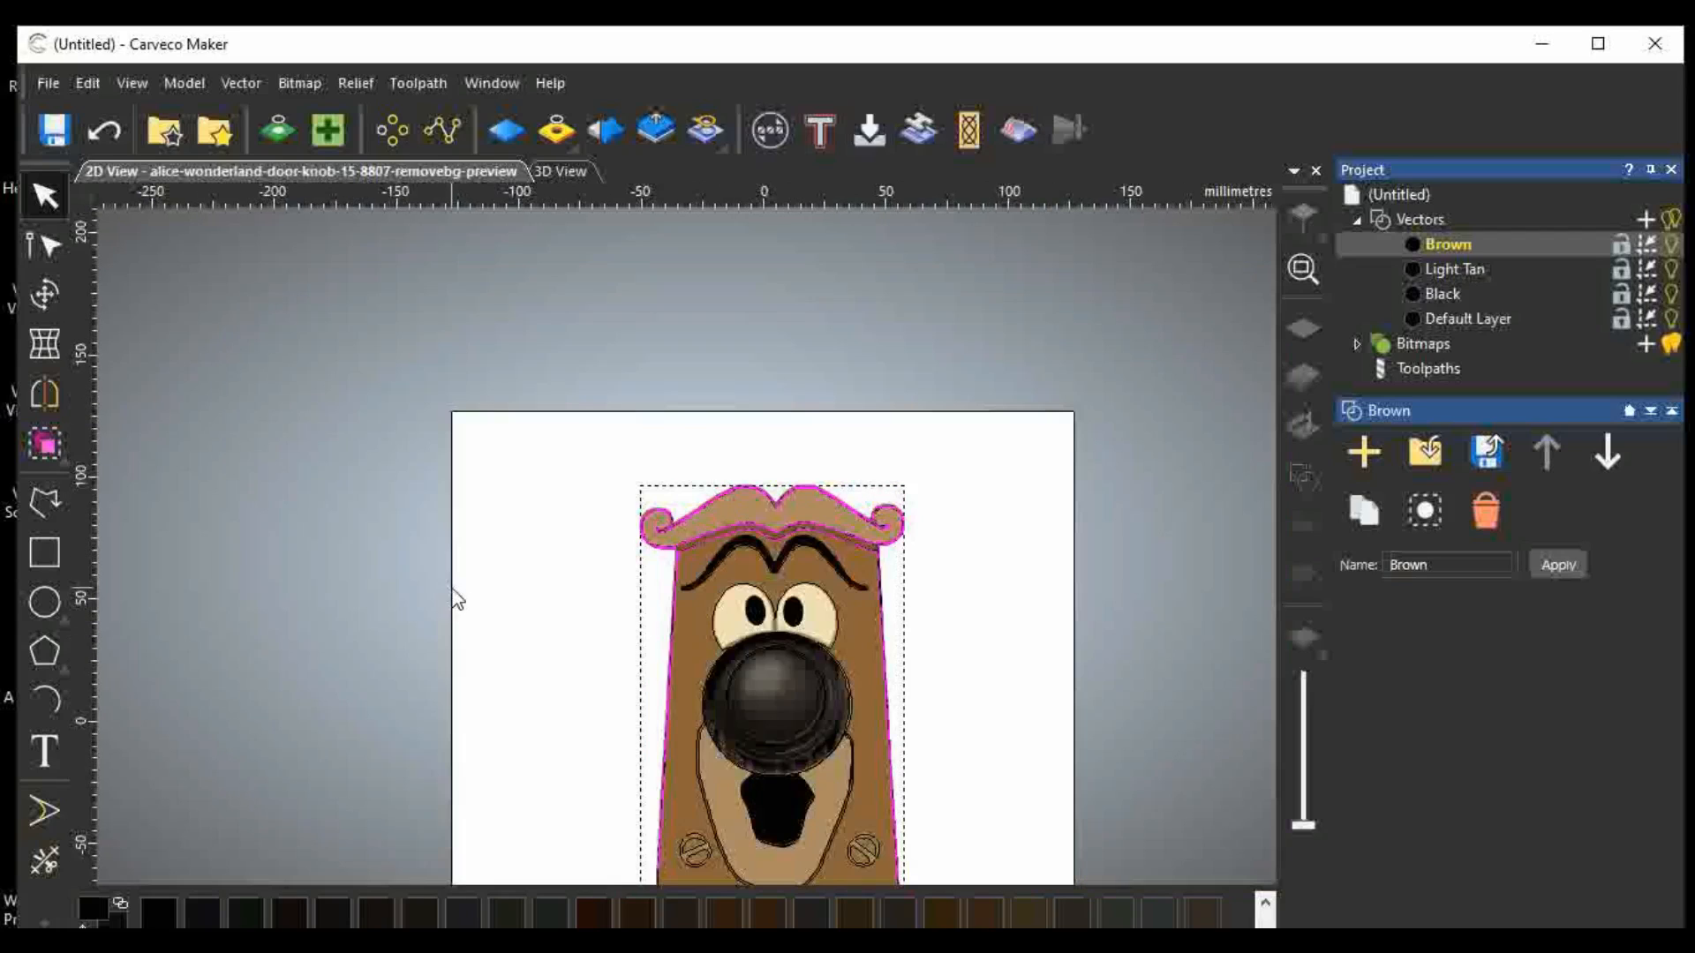
scroll(724, 544, up, 6)
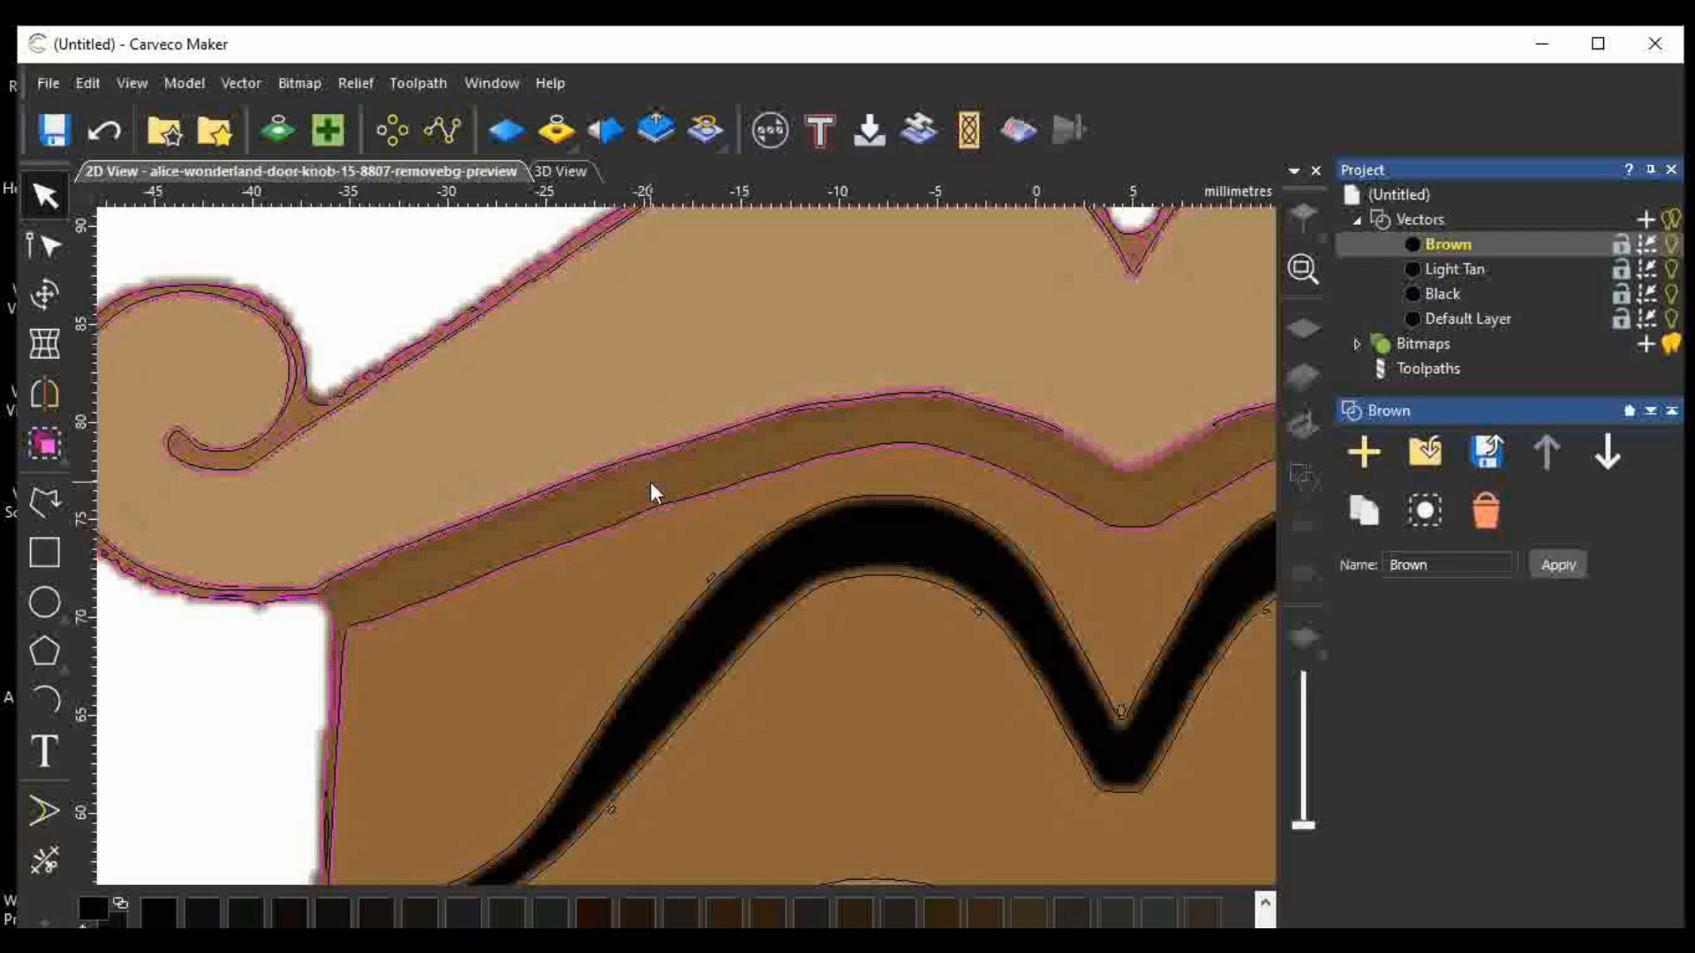
scroll(650, 482, down, 3)
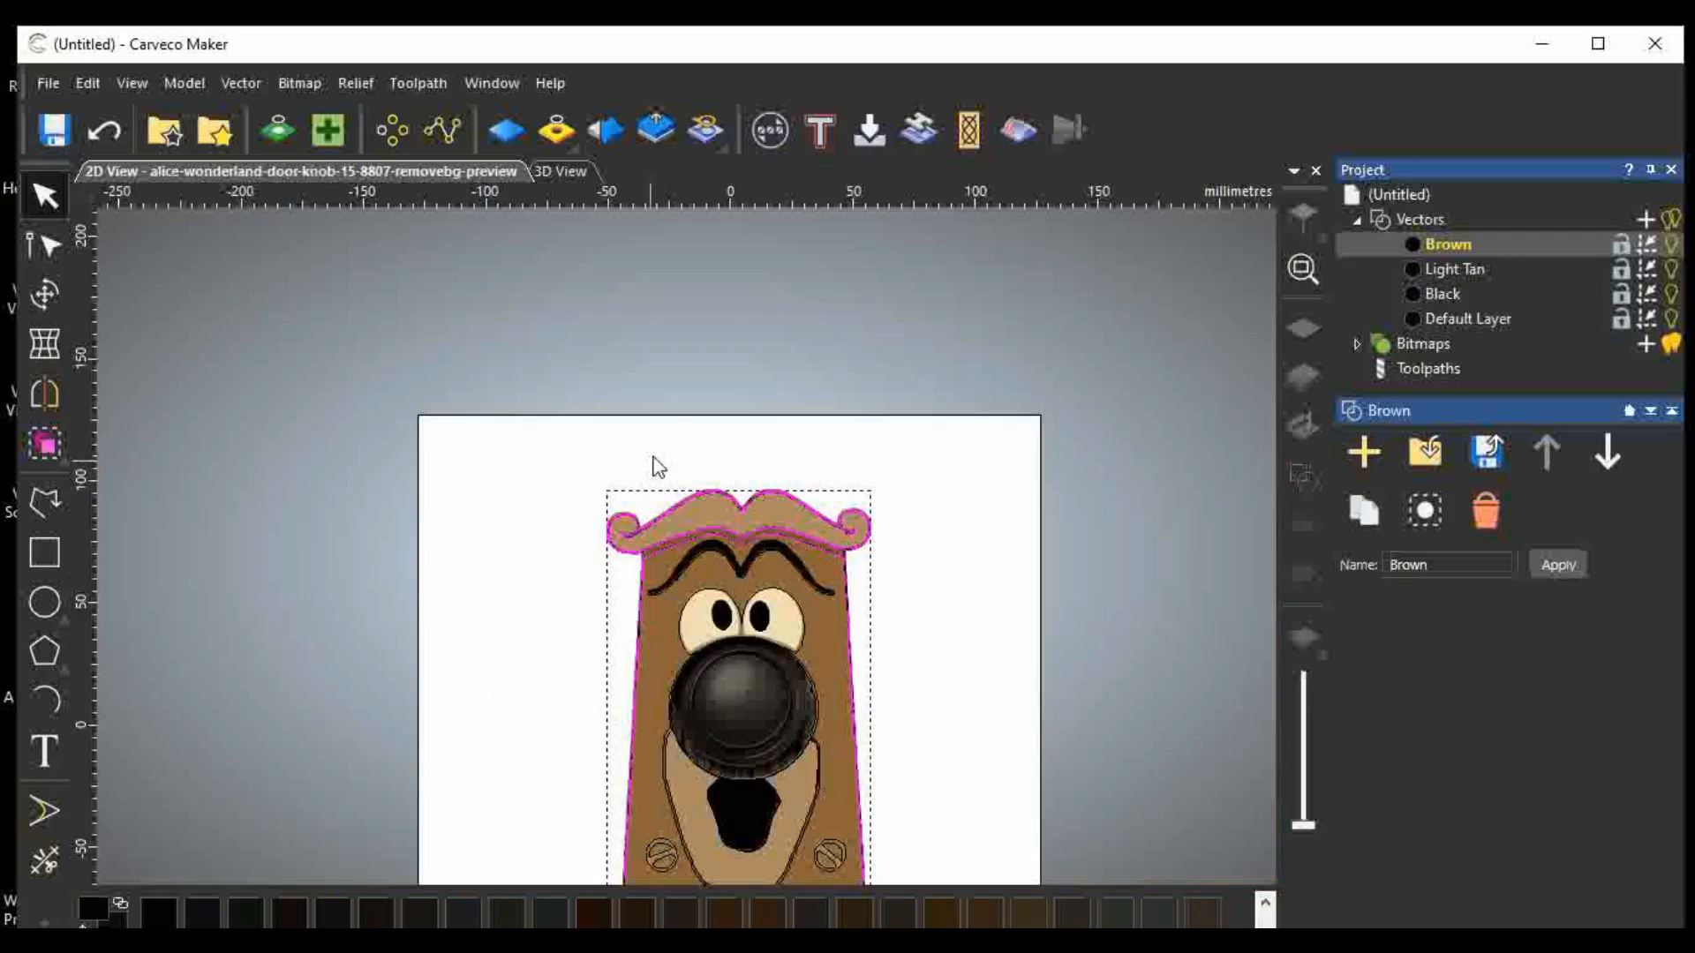
scroll(671, 427, down, 1)
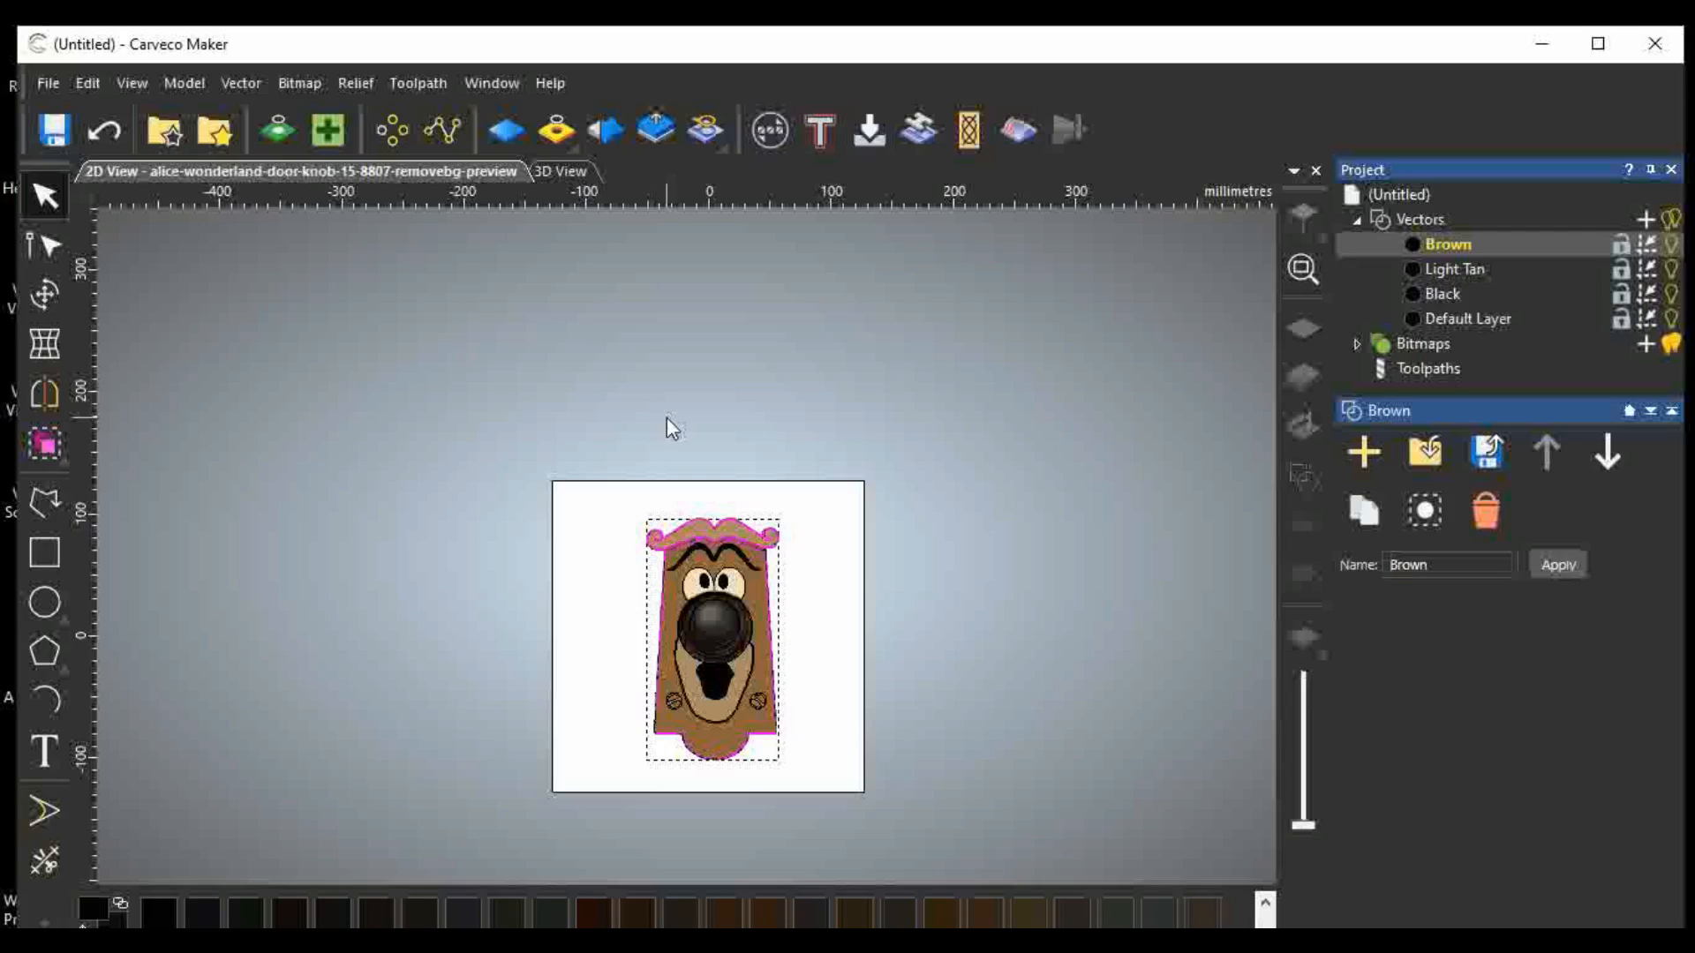
drag(655, 512, 694, 547)
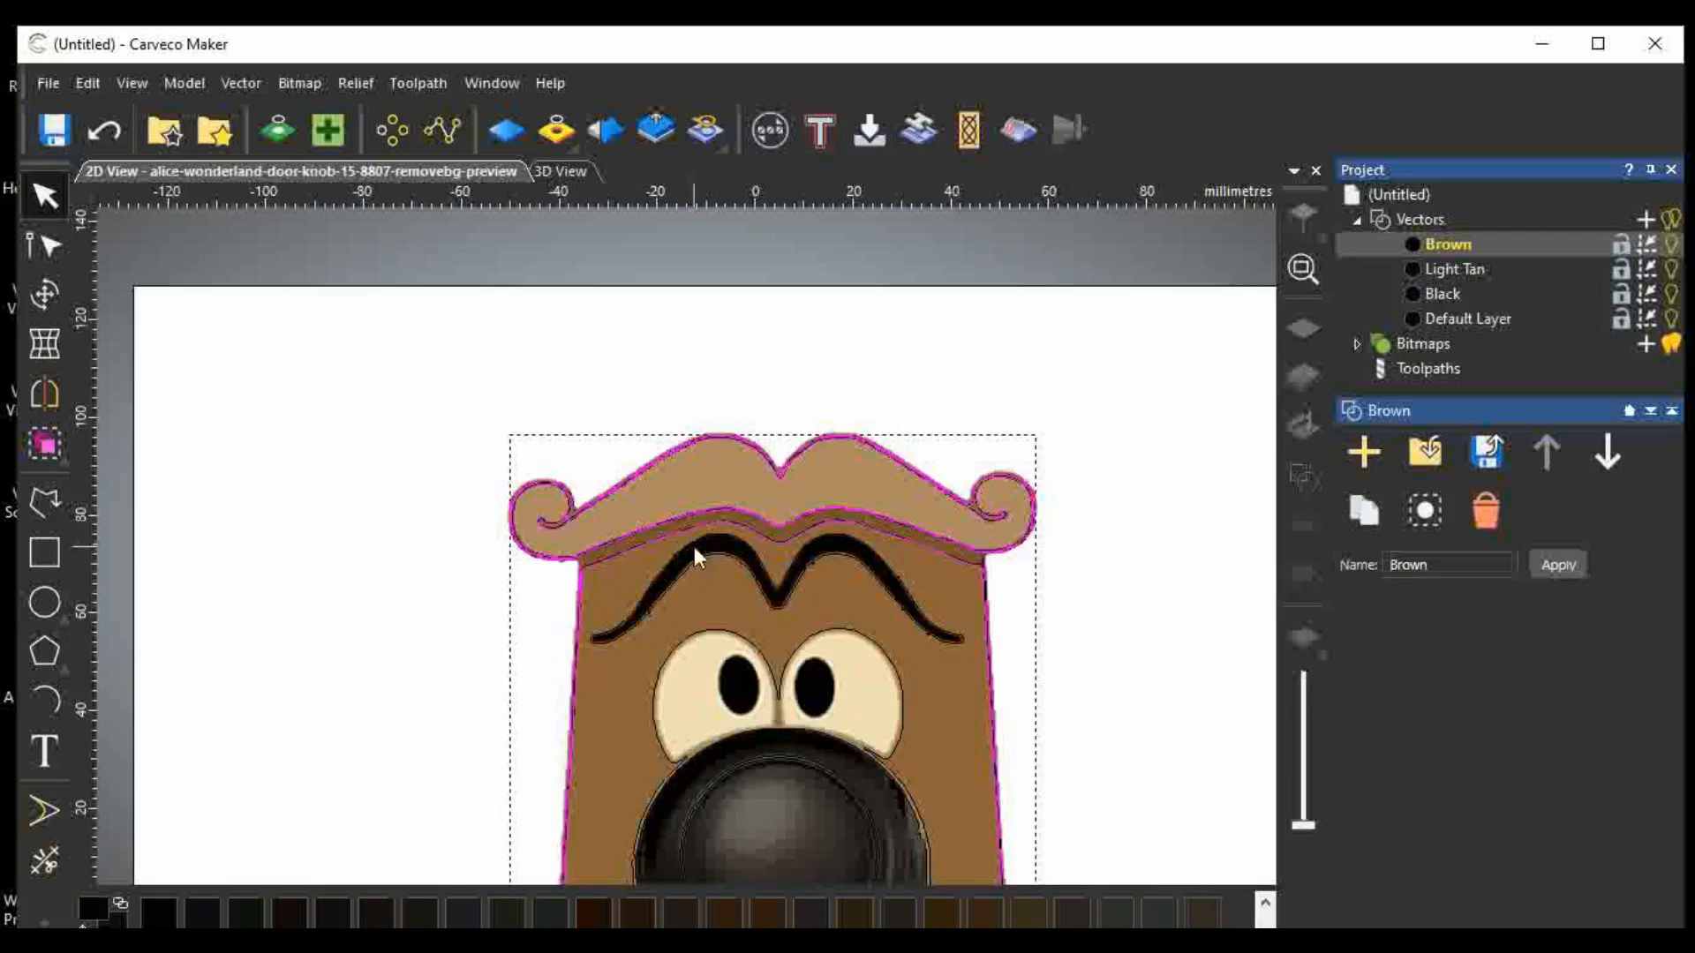
scroll(693, 547, up, 4)
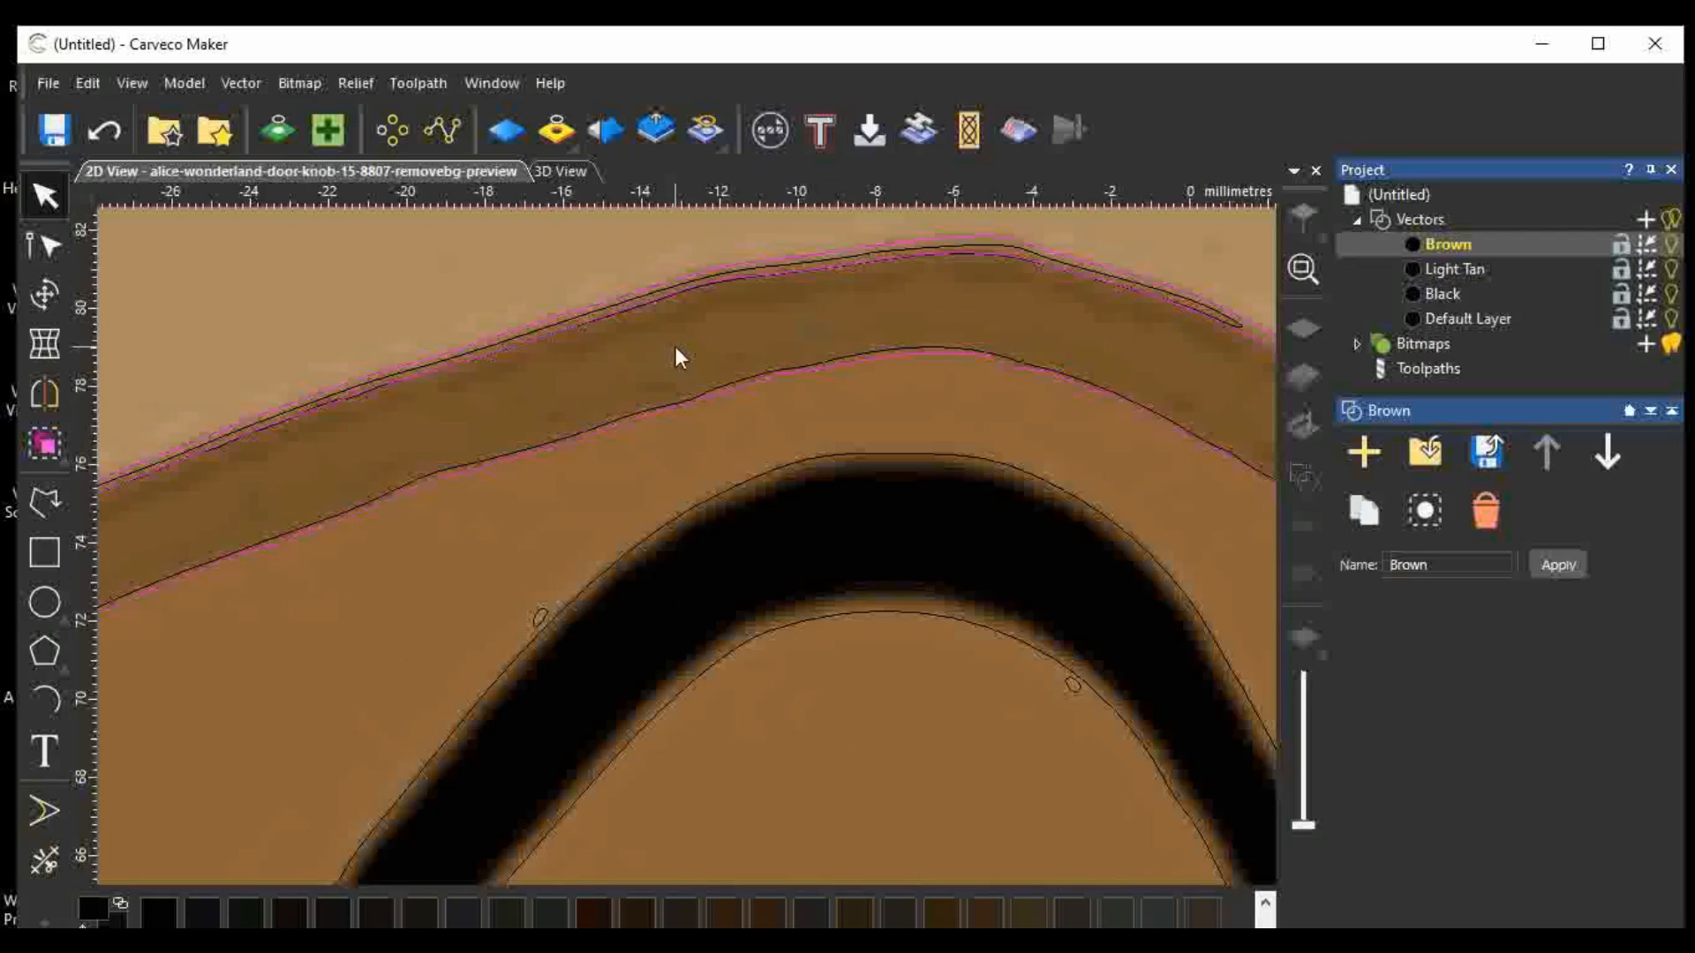
right_click(719, 392)
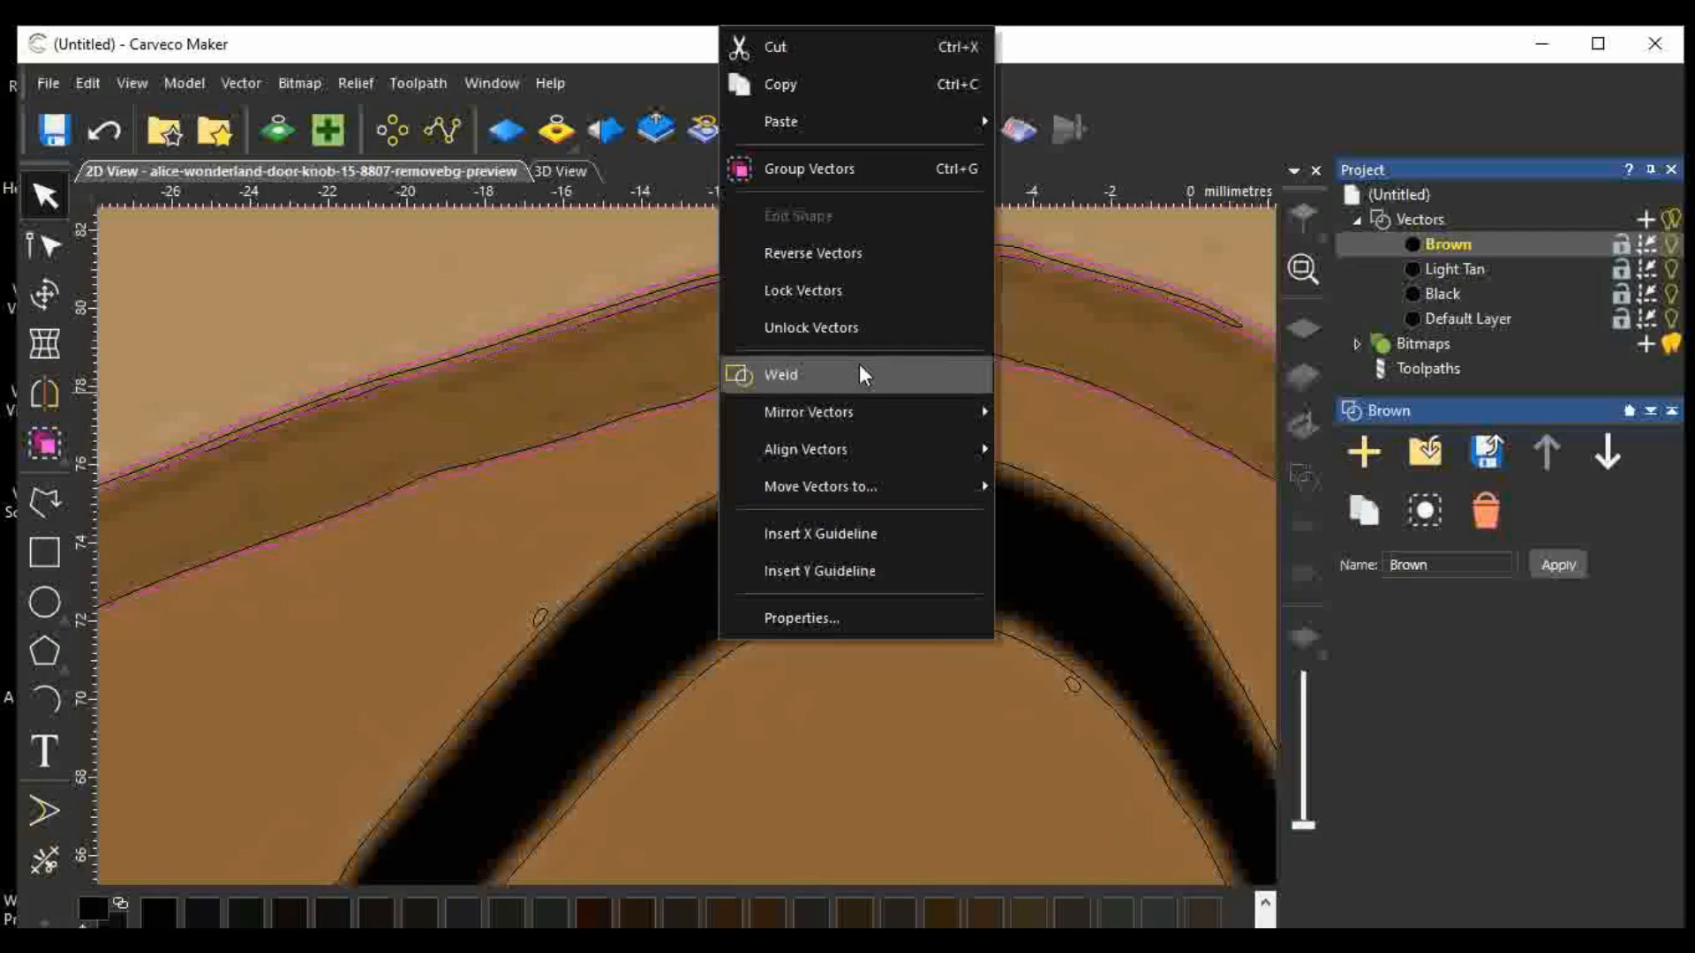
mouse_move(882, 486)
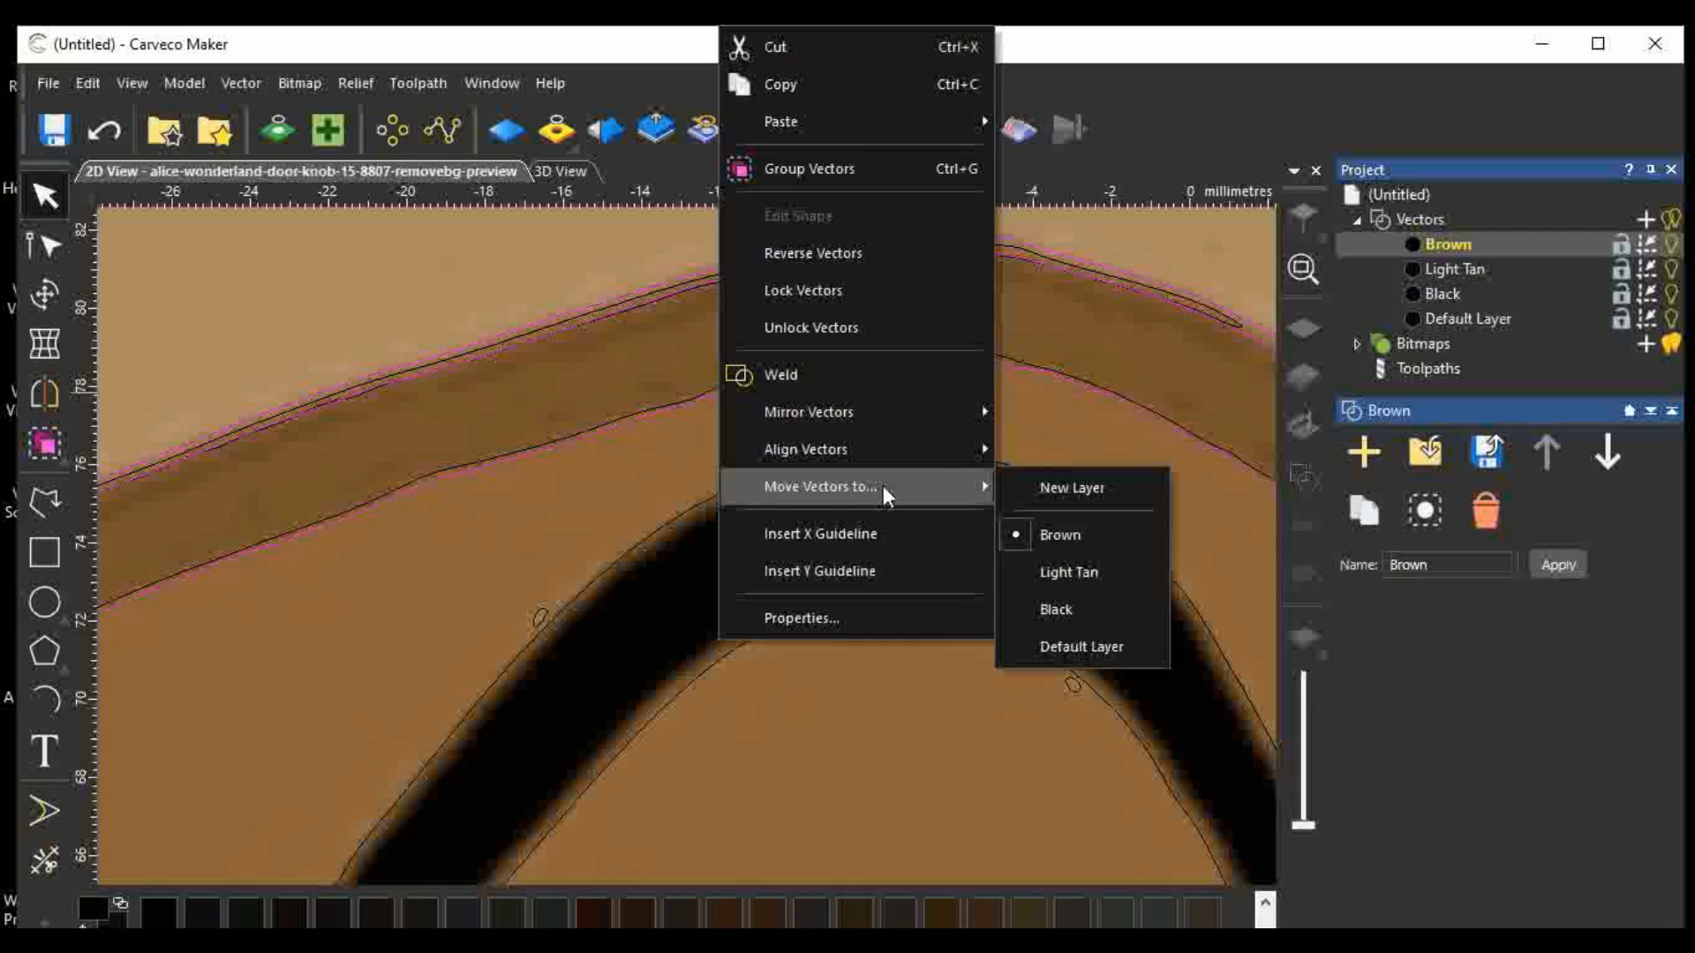
click(1055, 487)
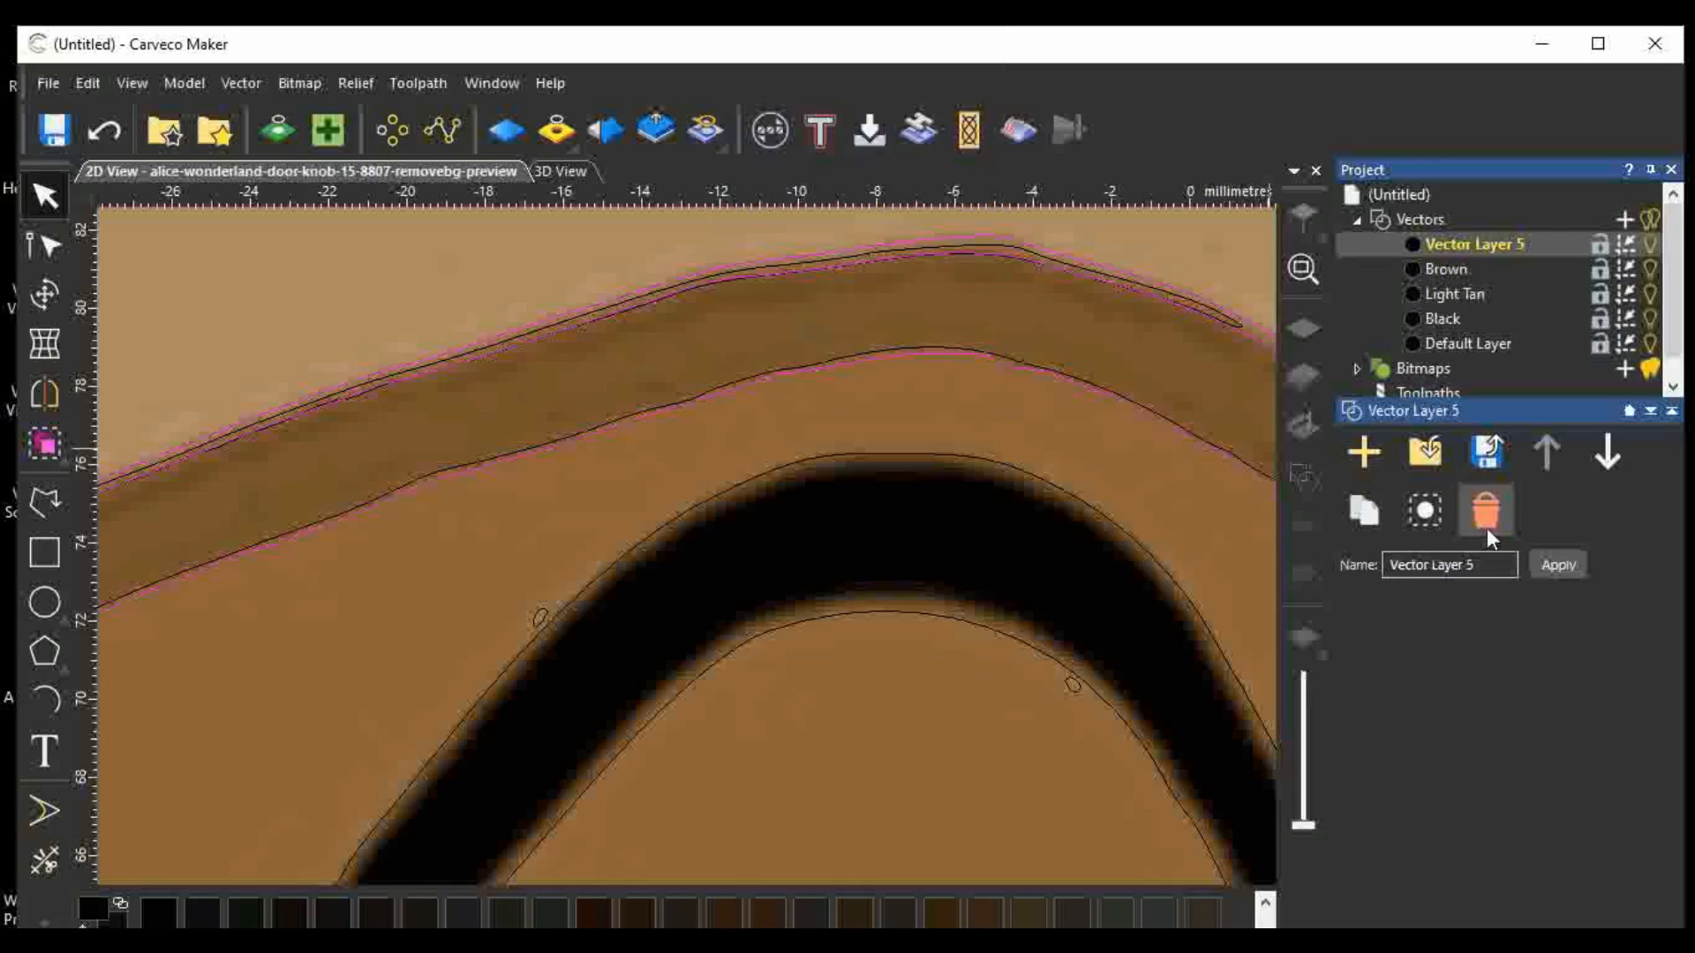
Rename the new vector layer as Dark Brown.
drag(1472, 565, 1390, 573)
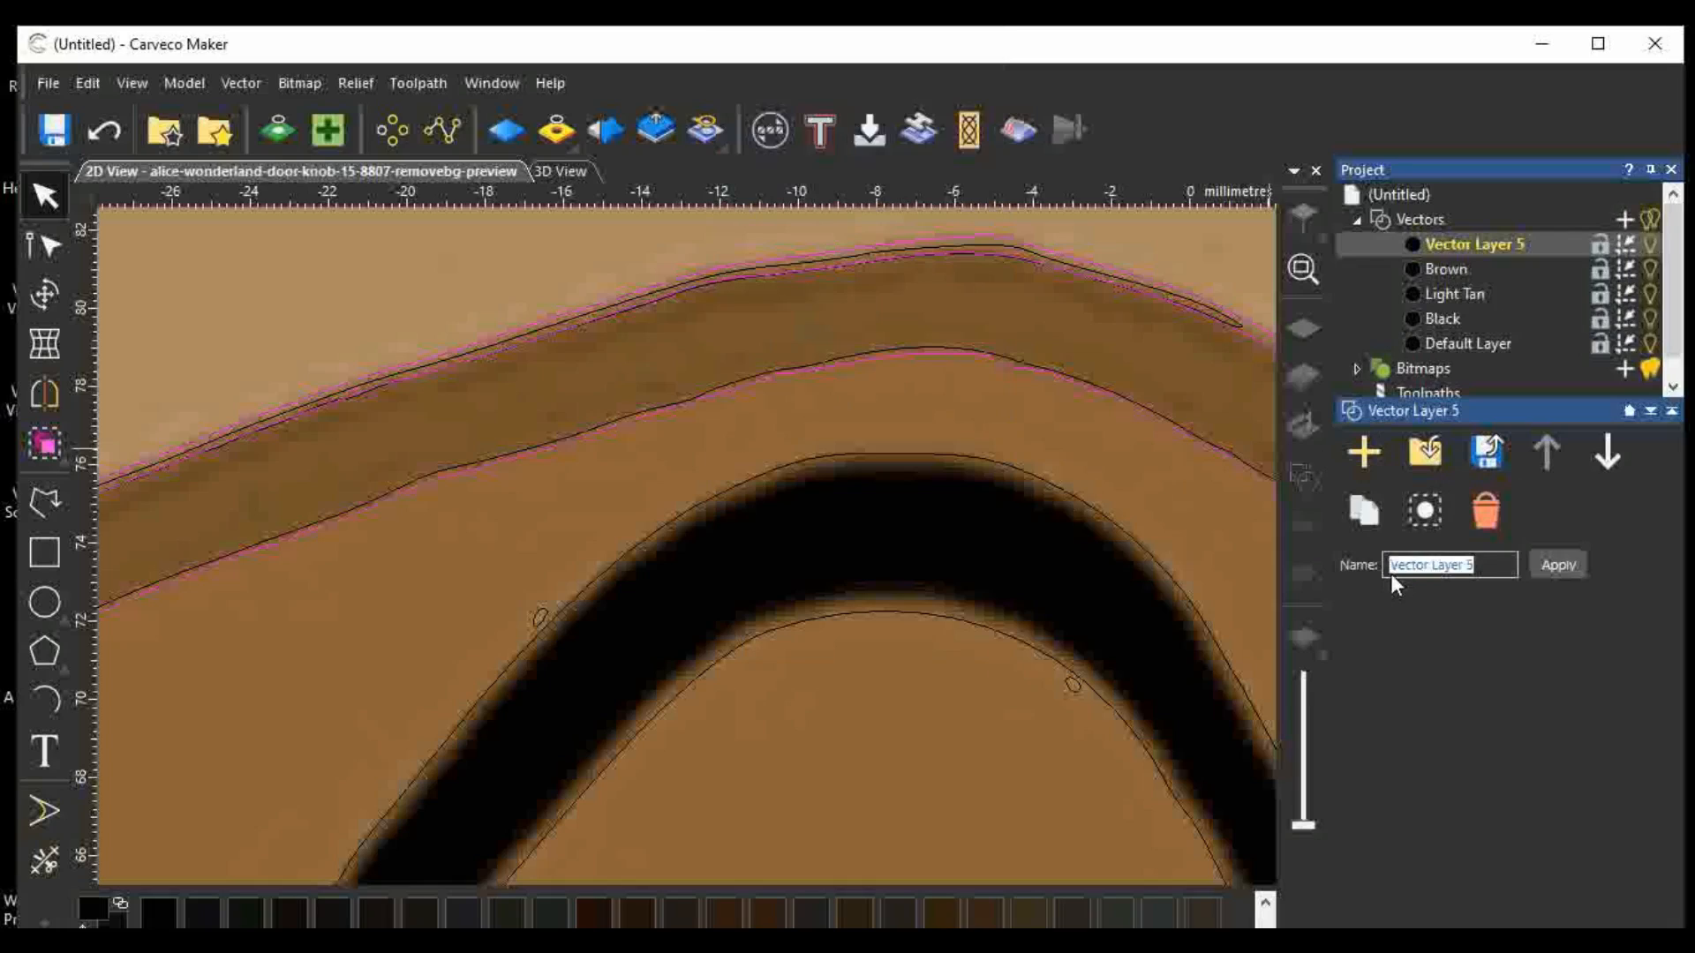
text(D)
text(ark Brown)
click(1538, 564)
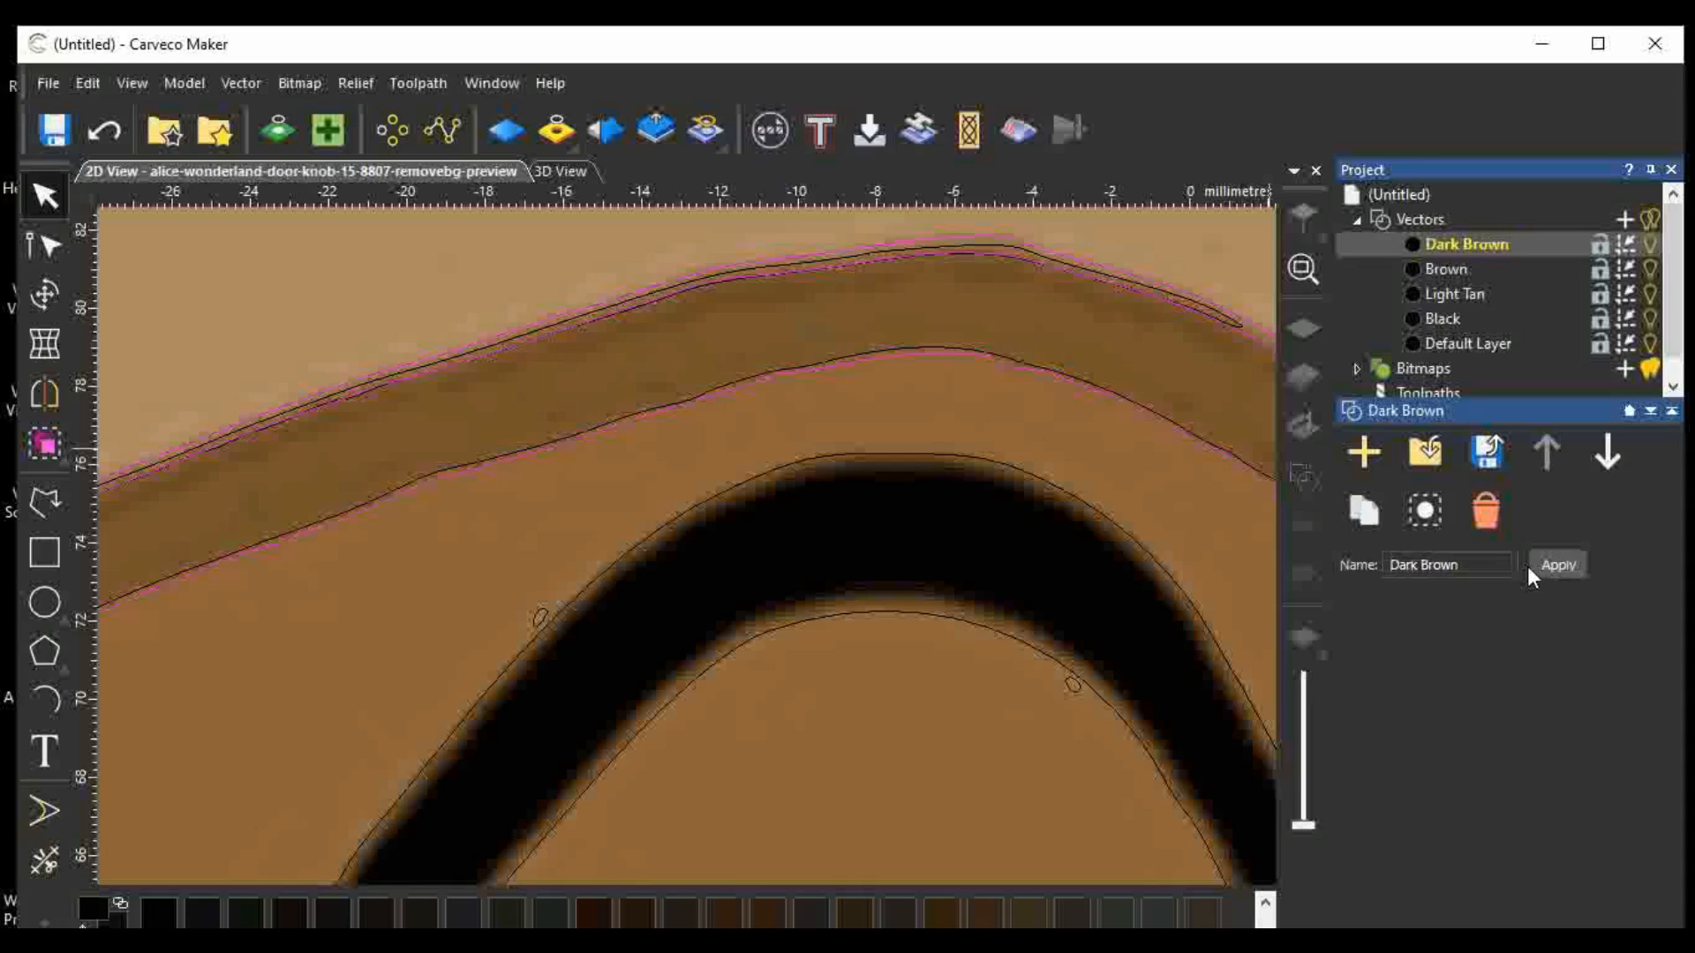
Hide all five vector layers and examine the whole door knob bitmap on its own.
scroll(966, 552, down, 4)
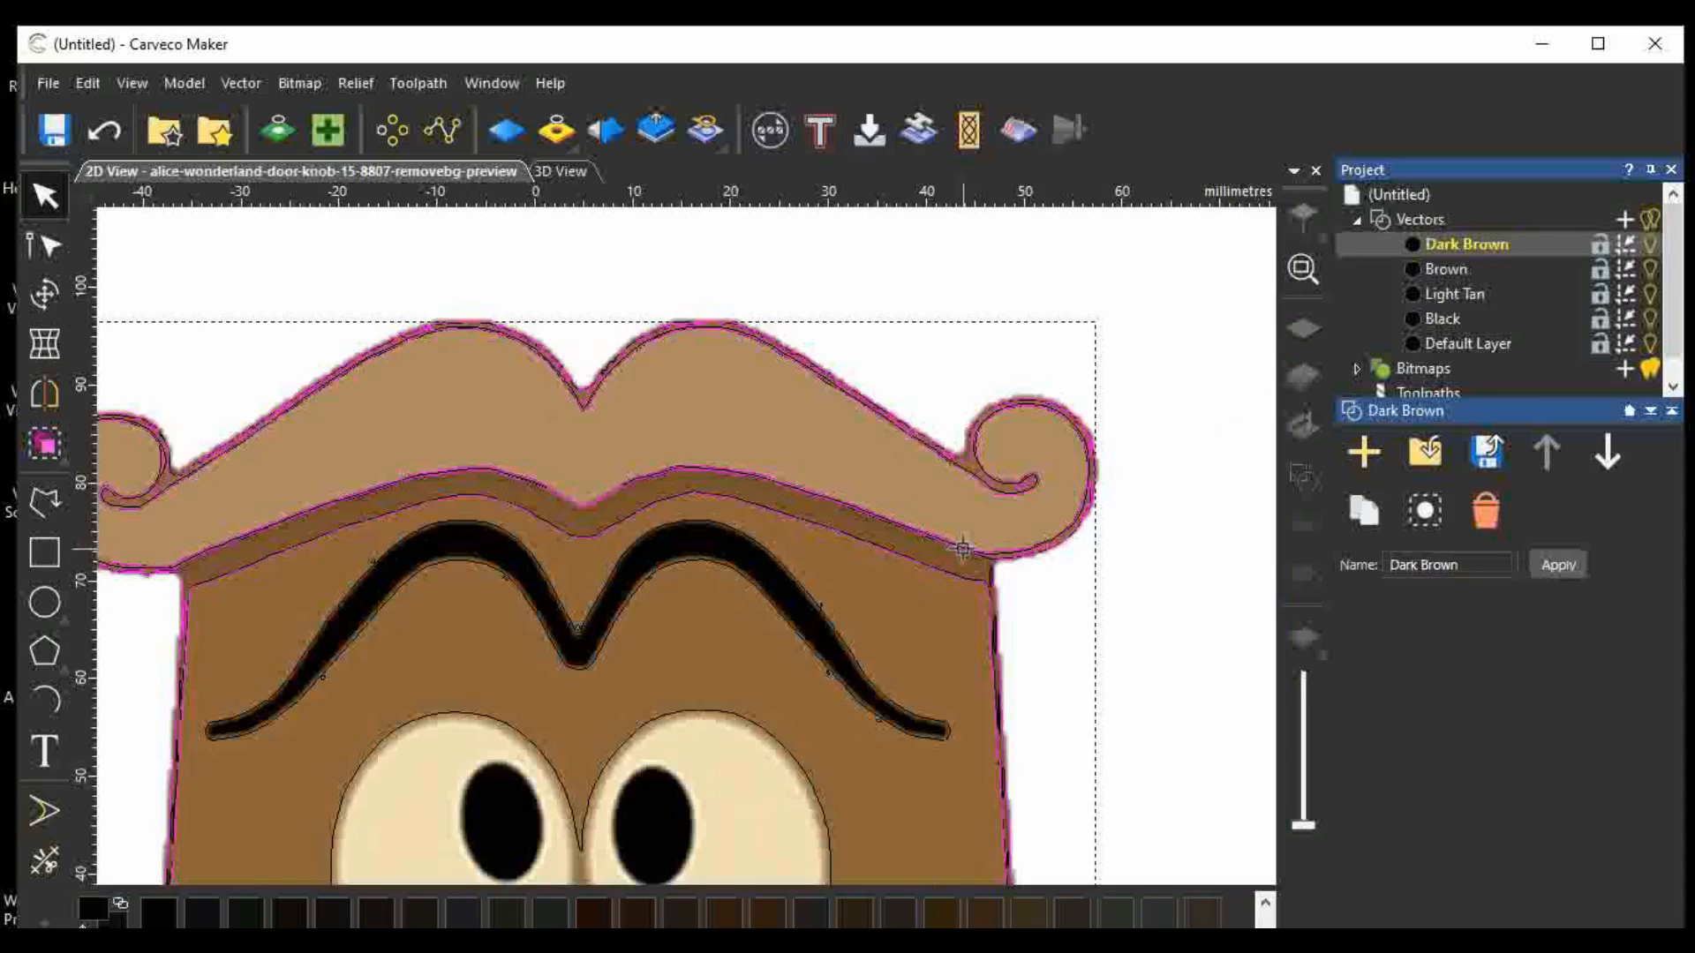
click(1650, 247)
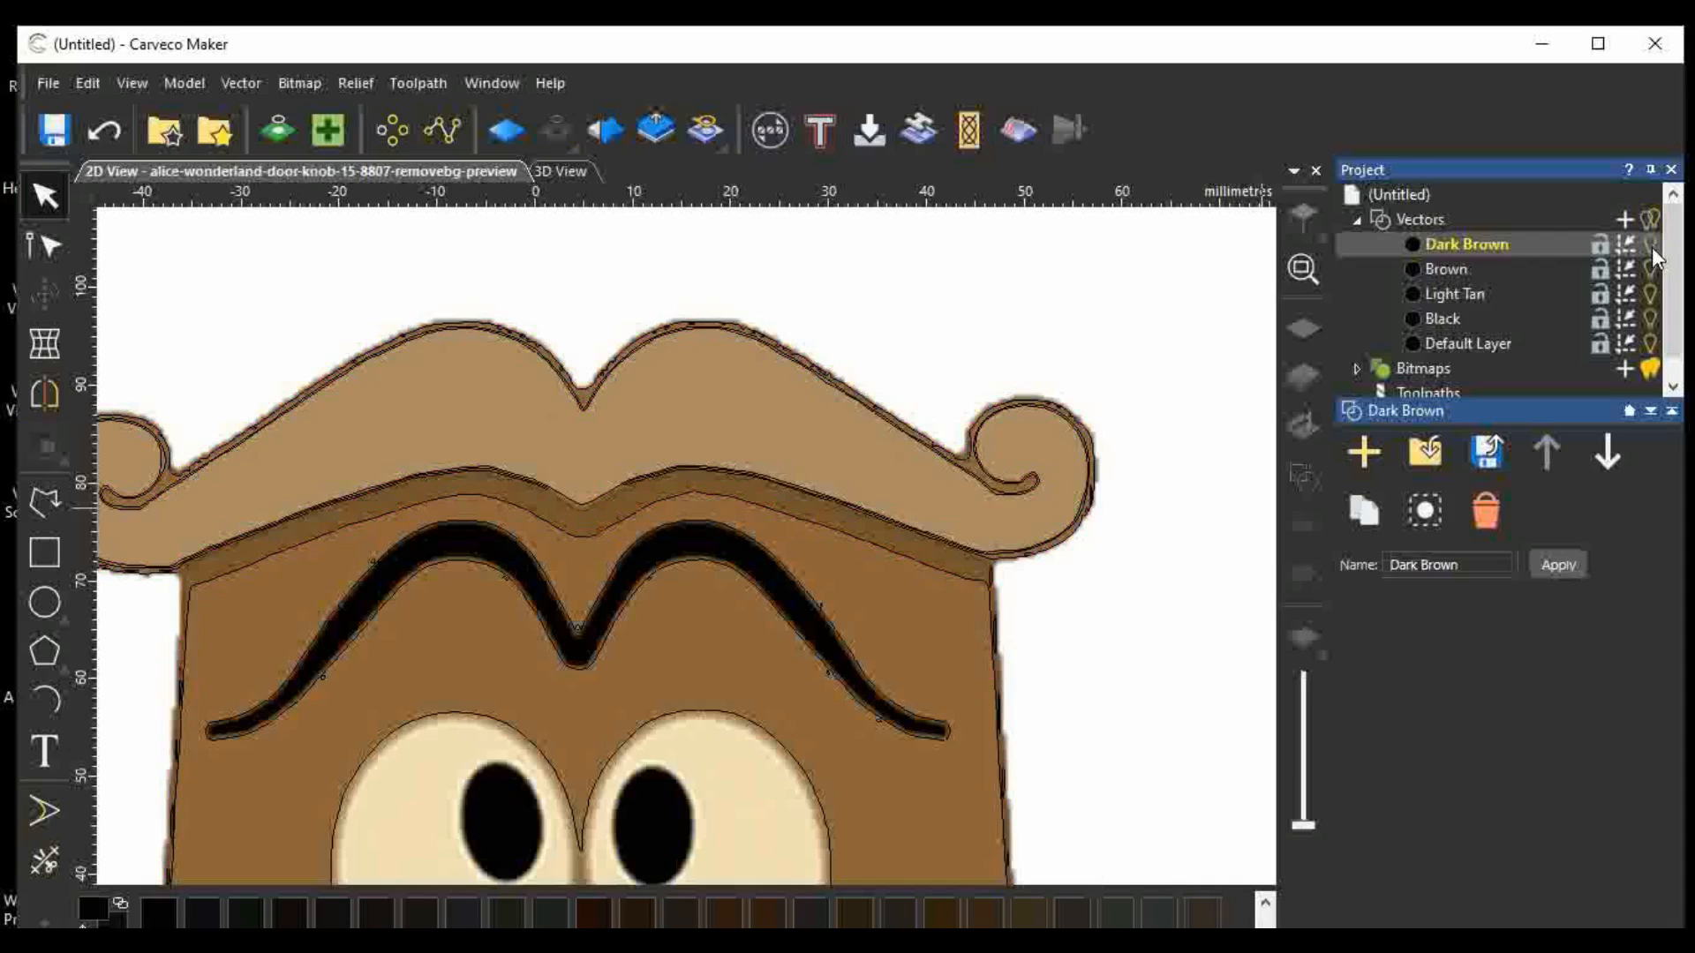
click(1650, 269)
click(1650, 294)
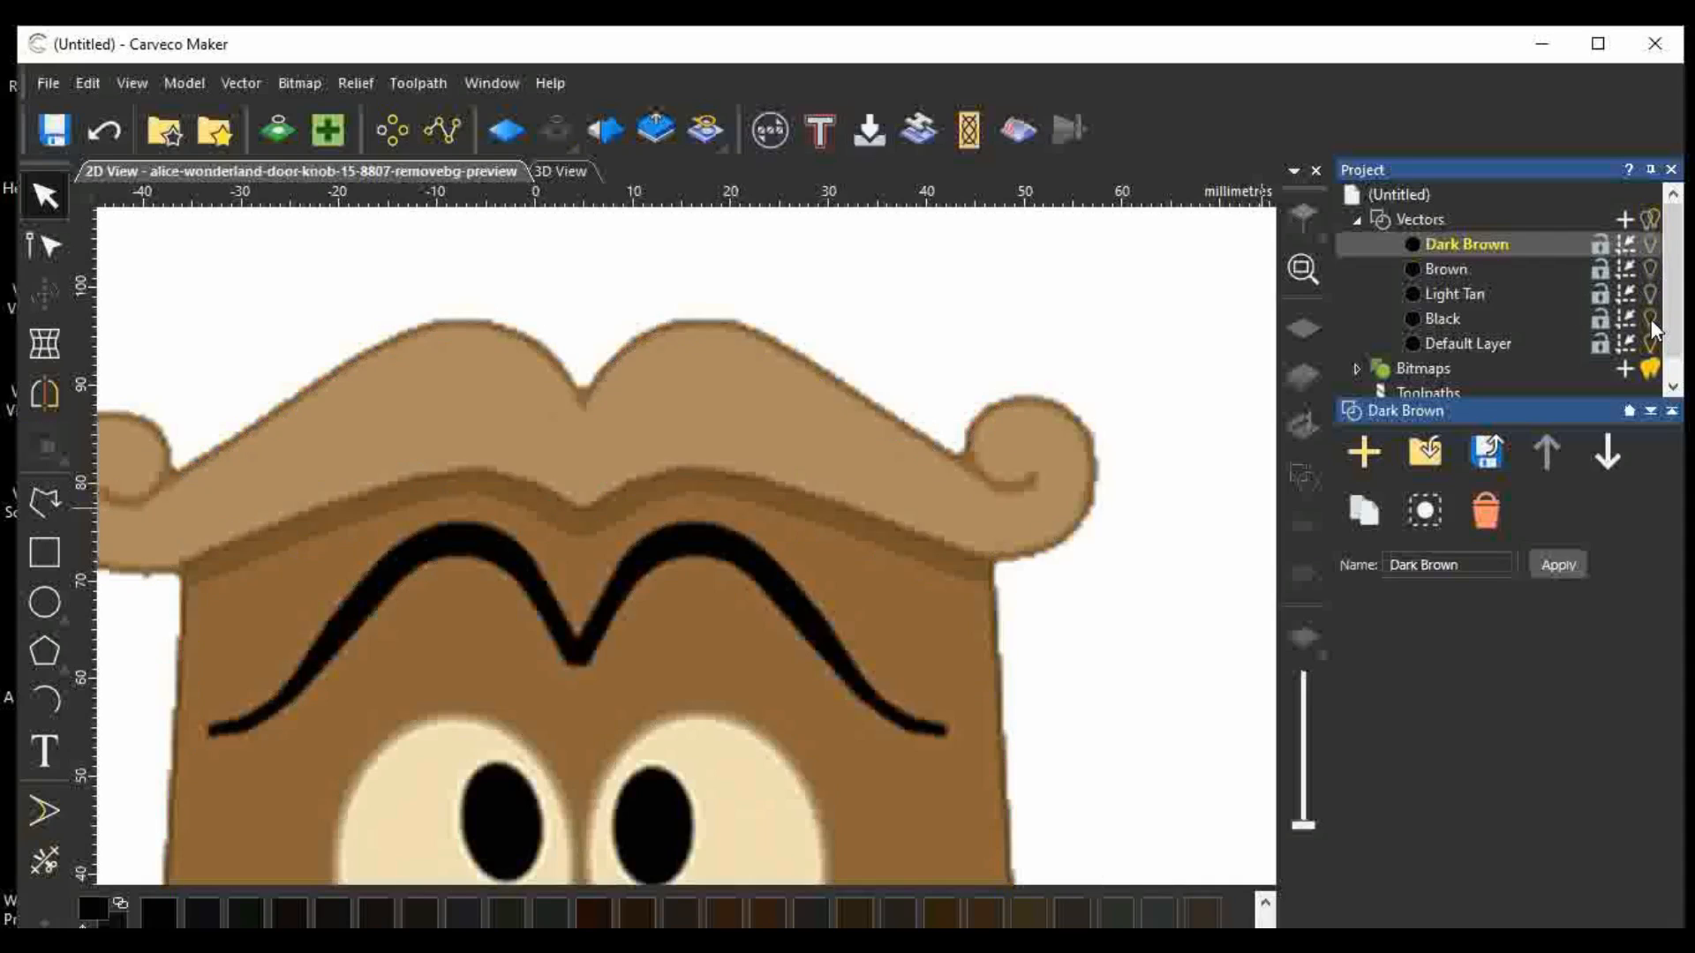
click(1651, 319)
click(1651, 344)
scroll(1218, 332, down, 1)
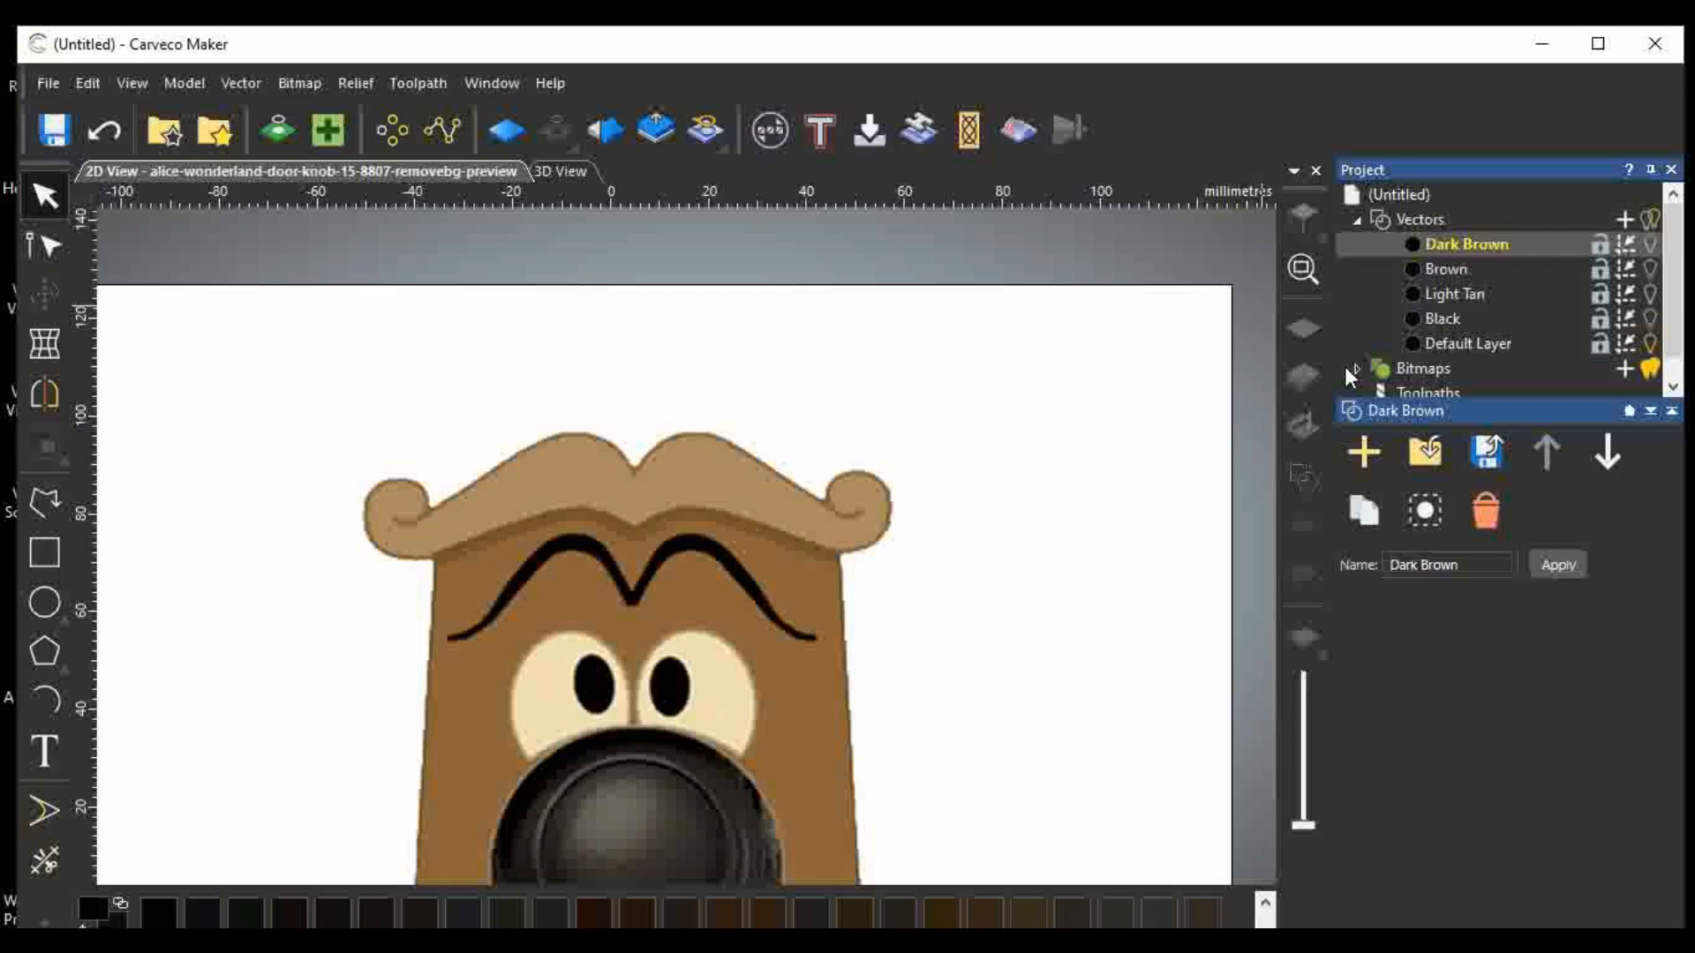
click(1304, 272)
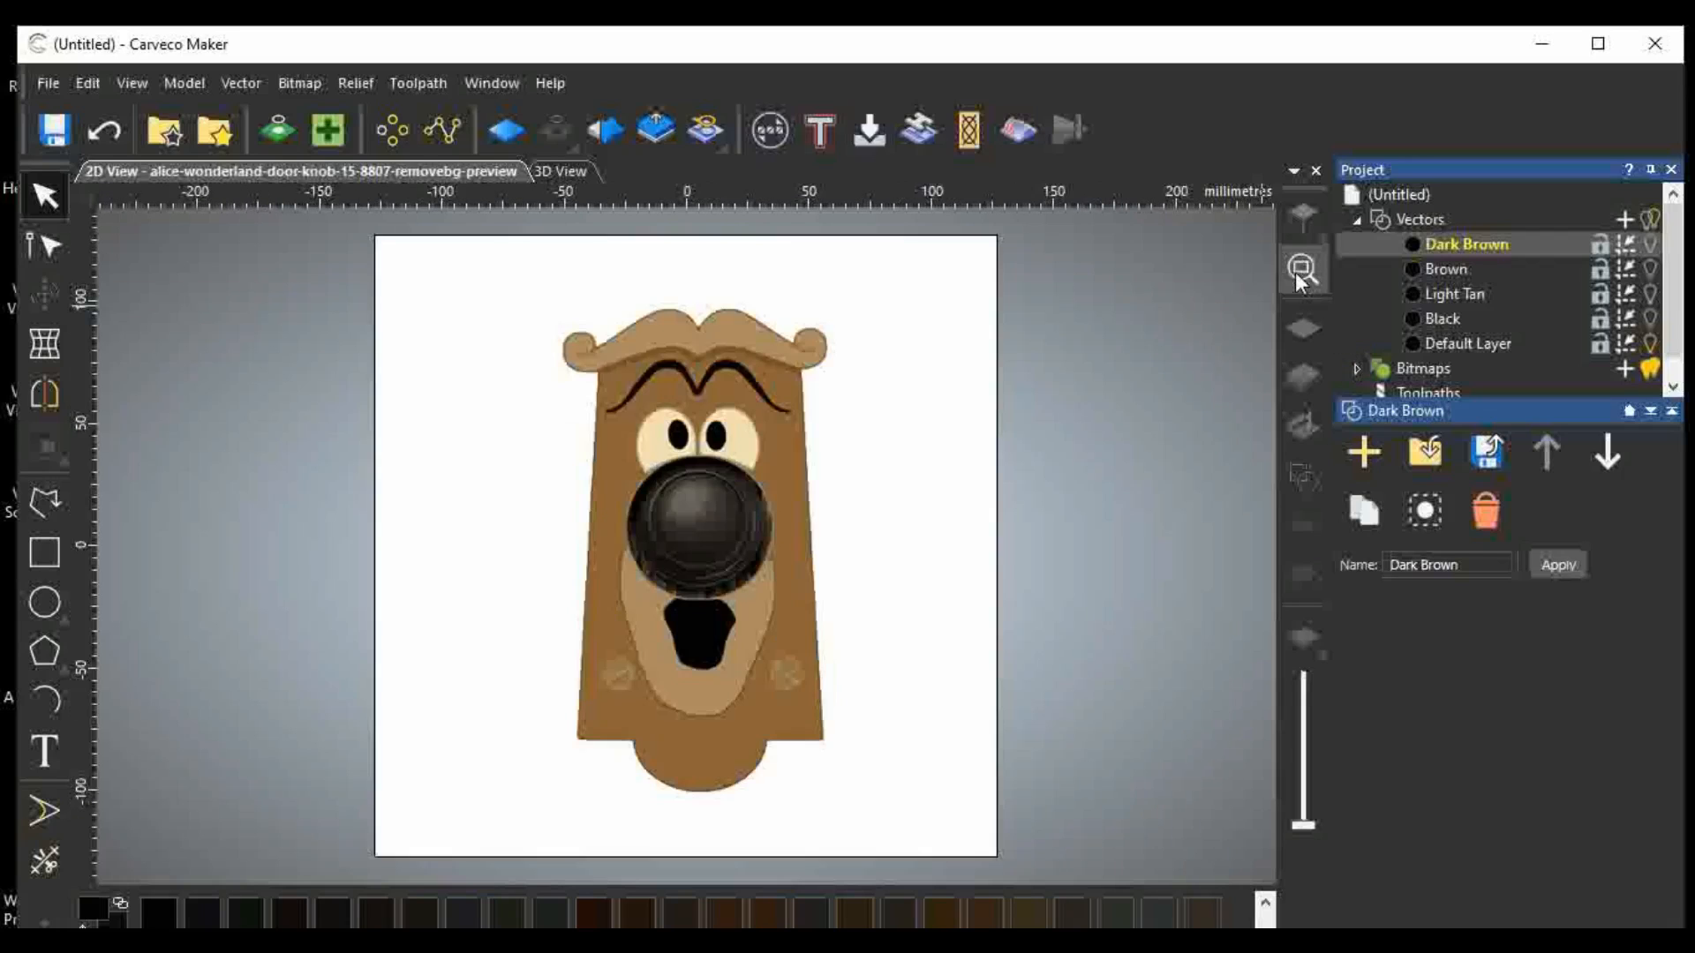
Show the Black, Light Tan, Brown and Dark Brown vector layers over the bitmap one after another.
click(1649, 315)
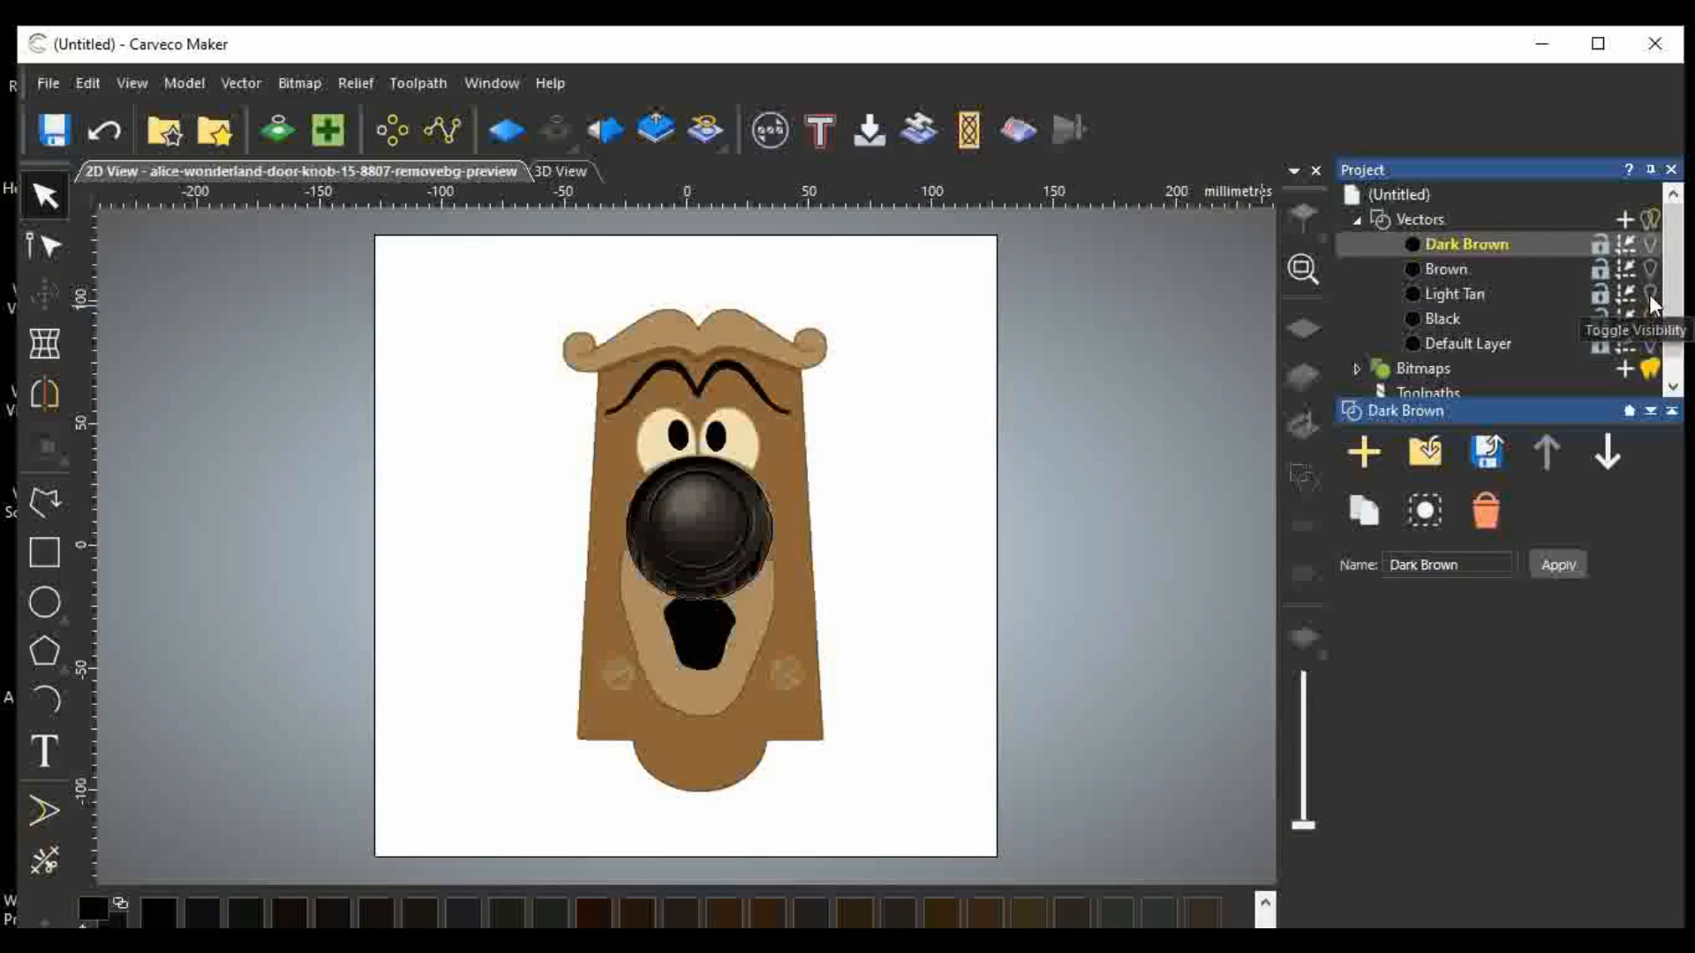
click(1648, 294)
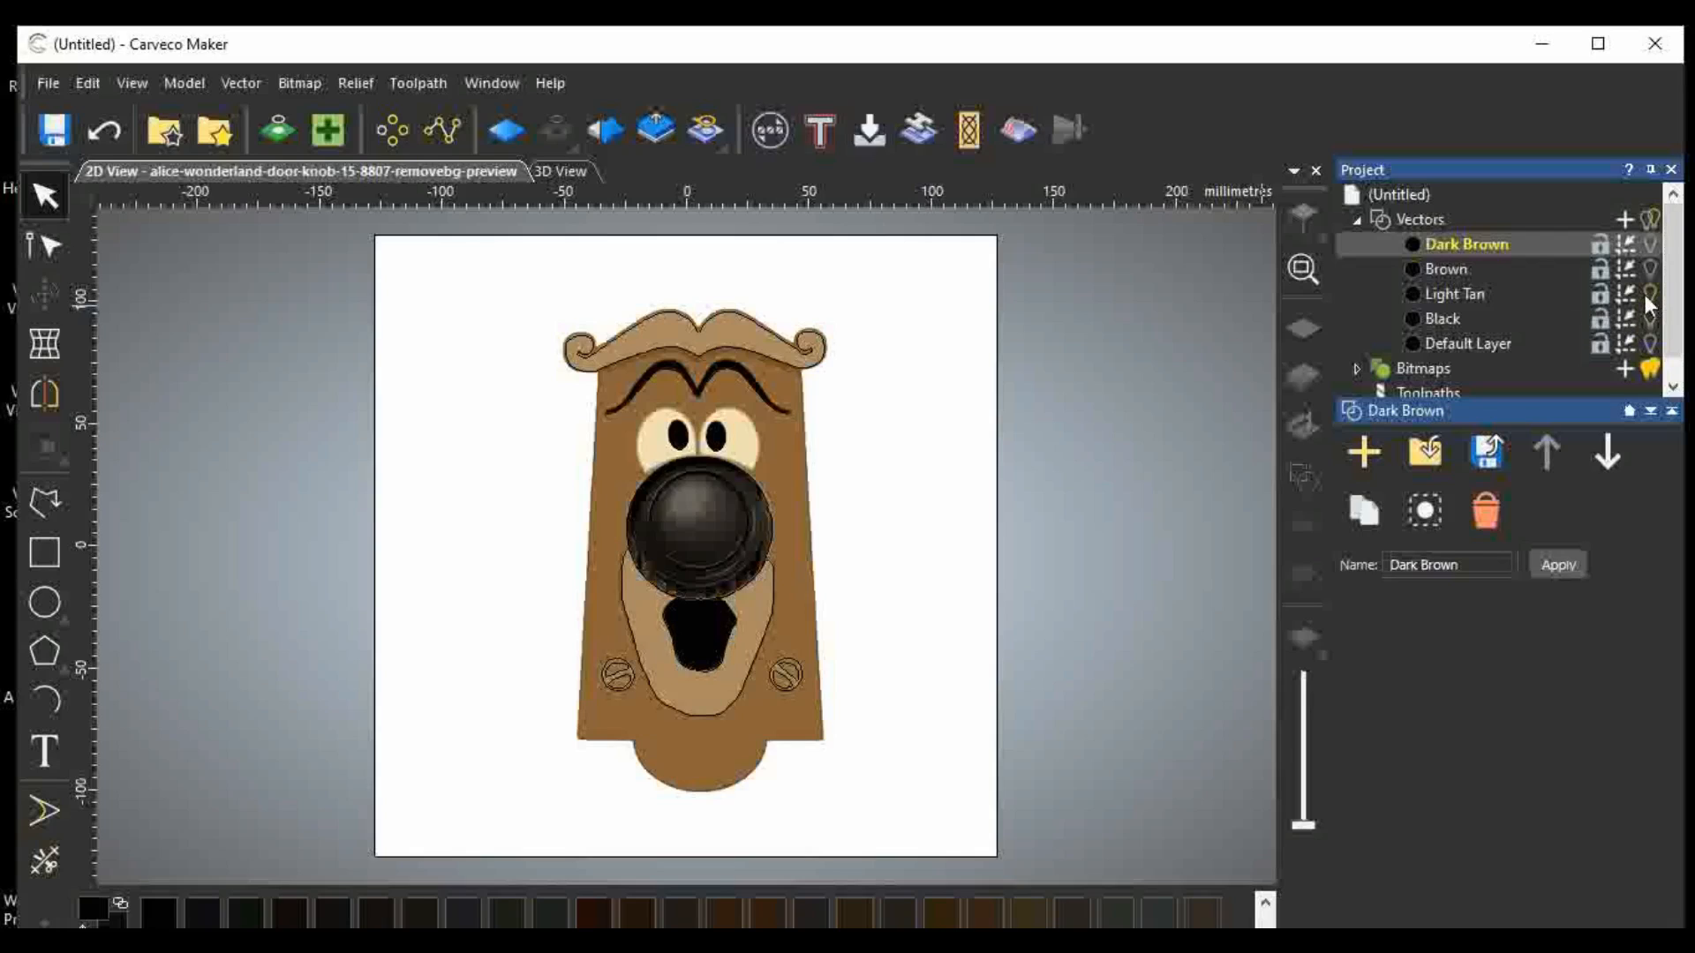
click(1649, 269)
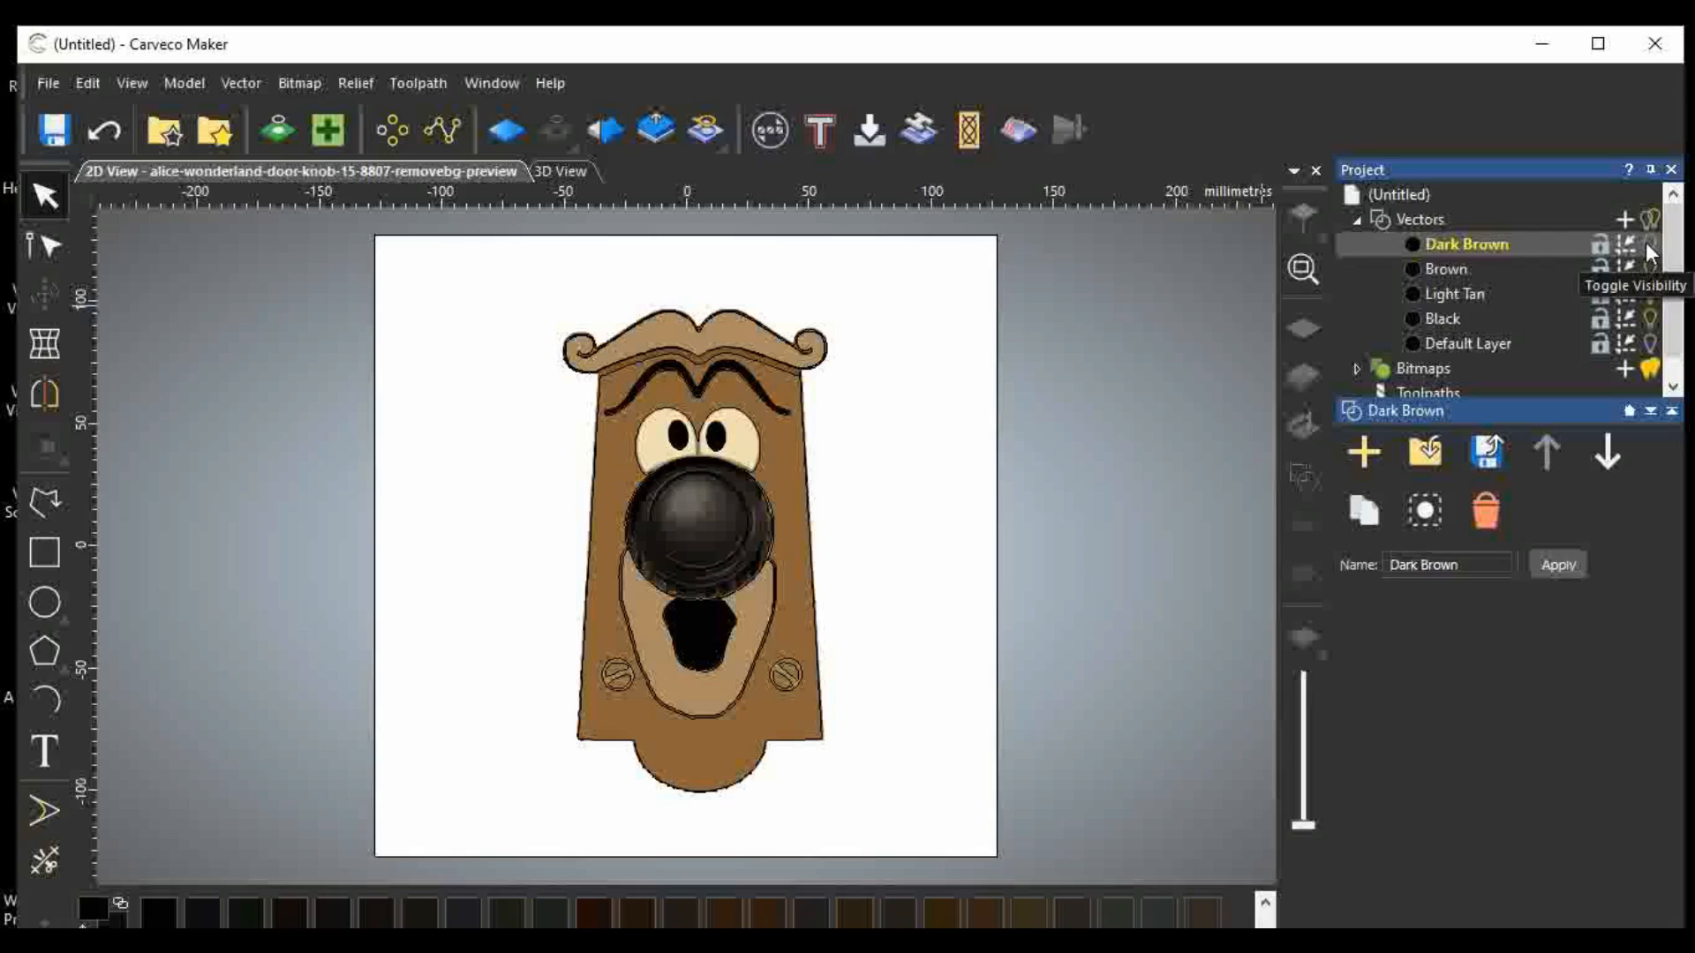
click(1647, 247)
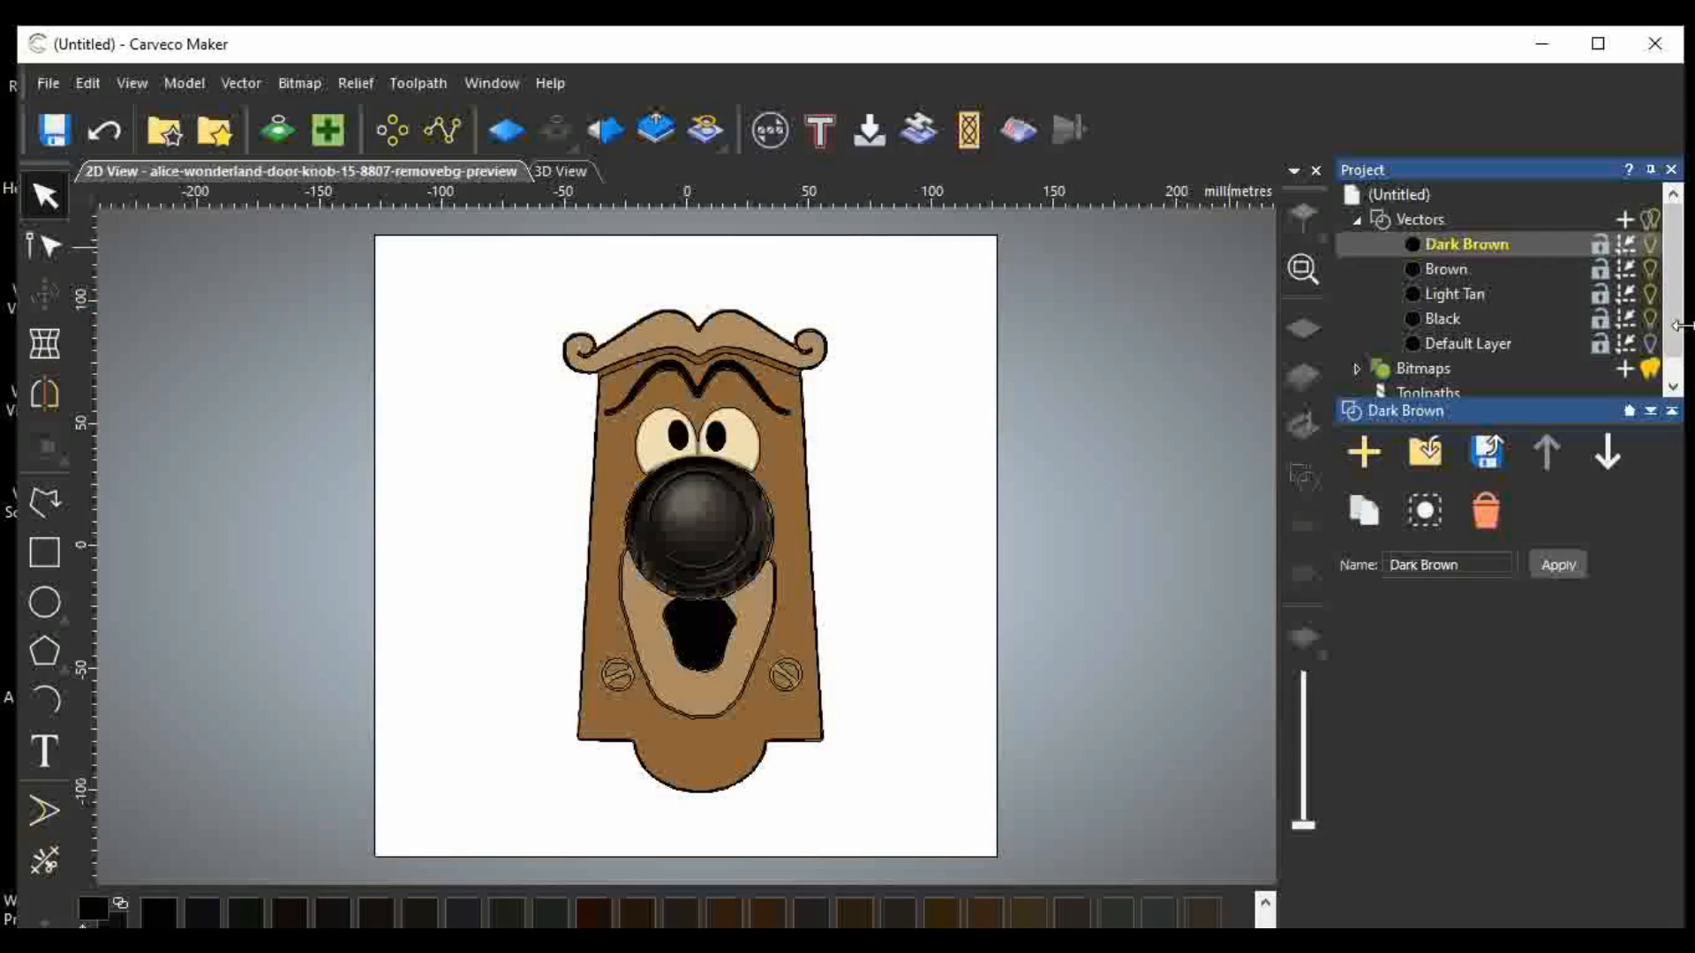
Hide the bitmaps and every vector layer except Dark Brown.
click(1648, 371)
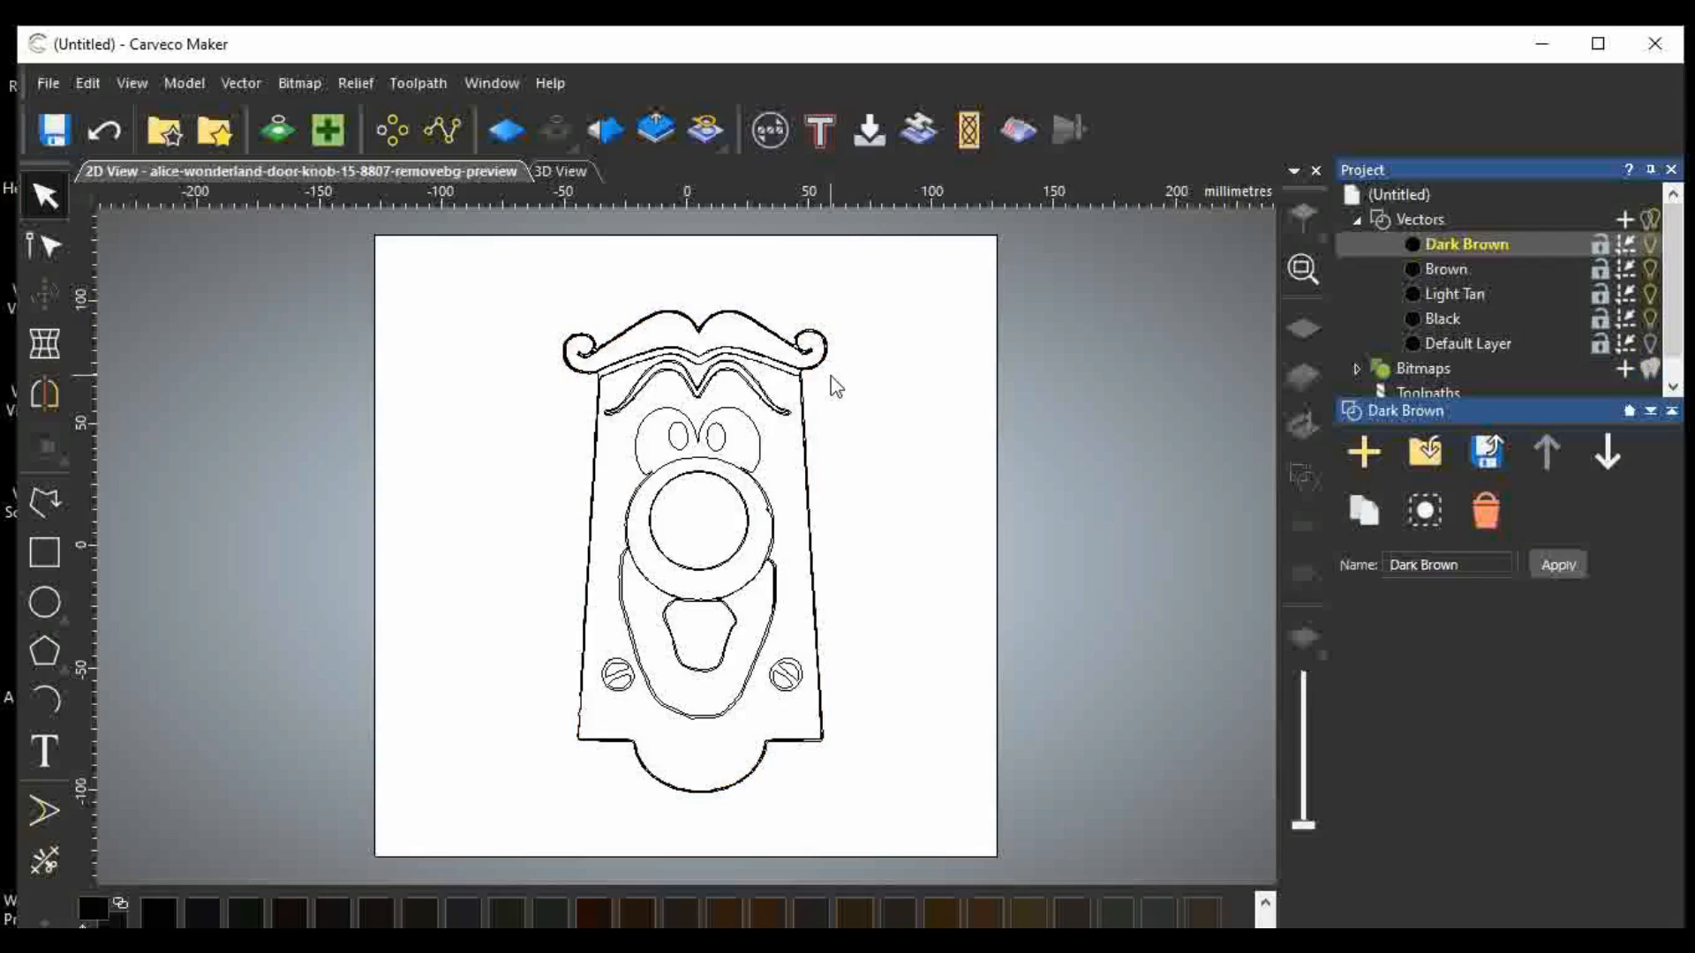
scroll(706, 375, up, 5)
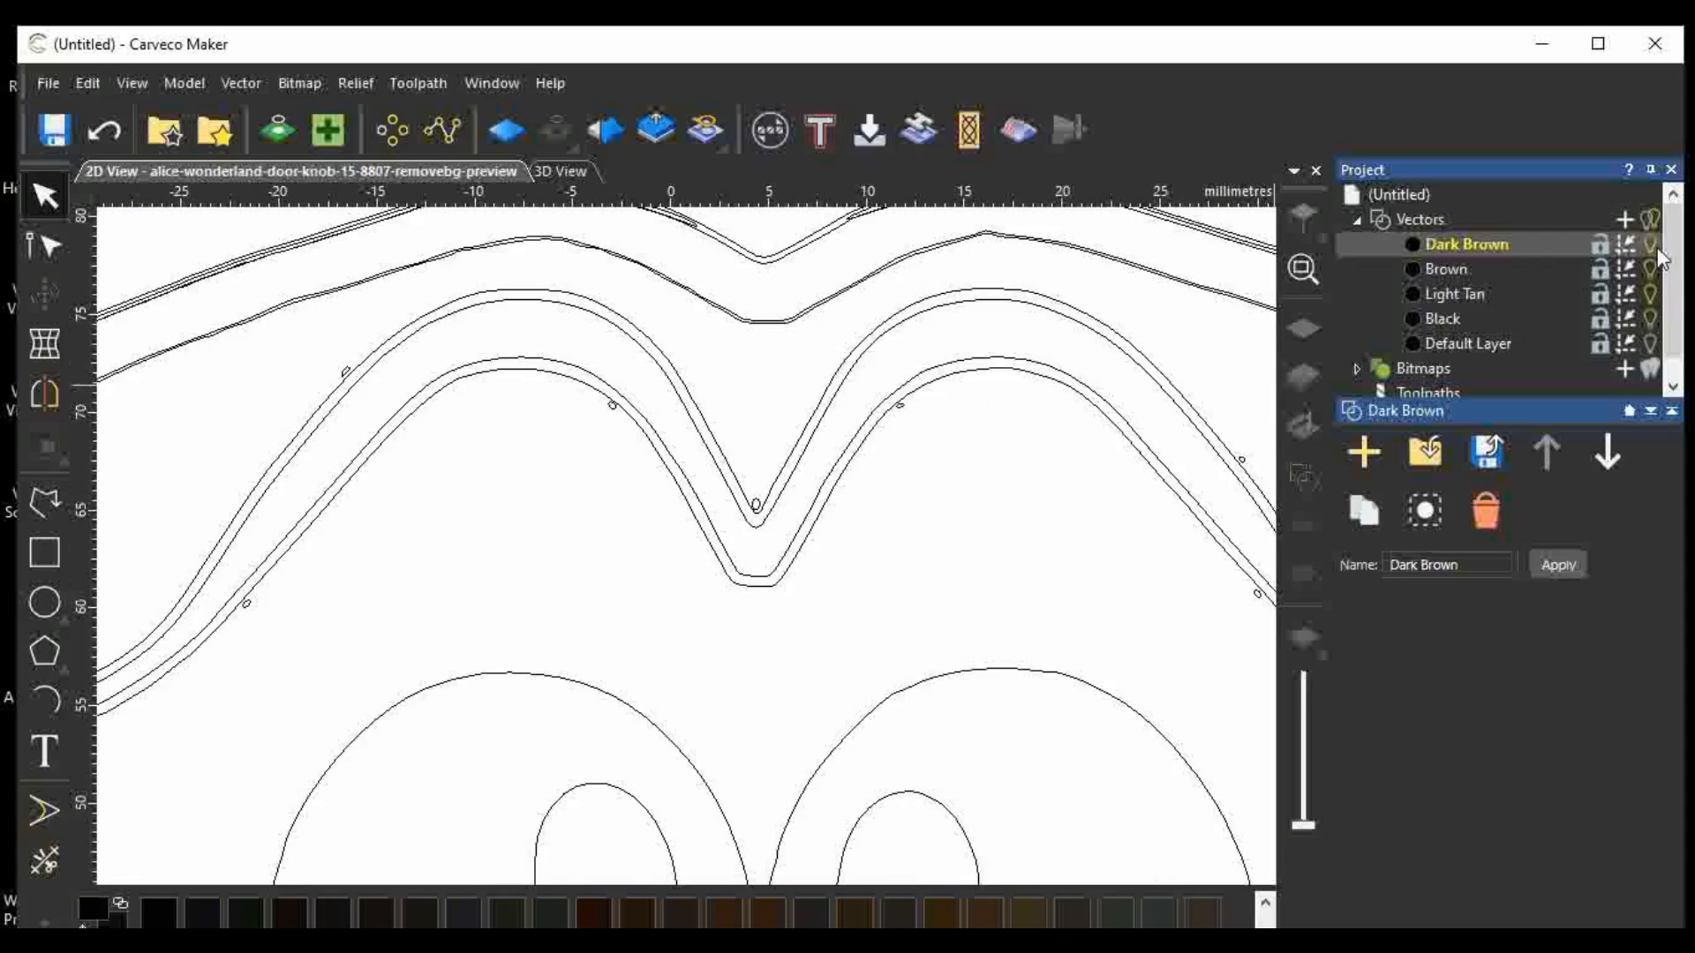
click(1650, 295)
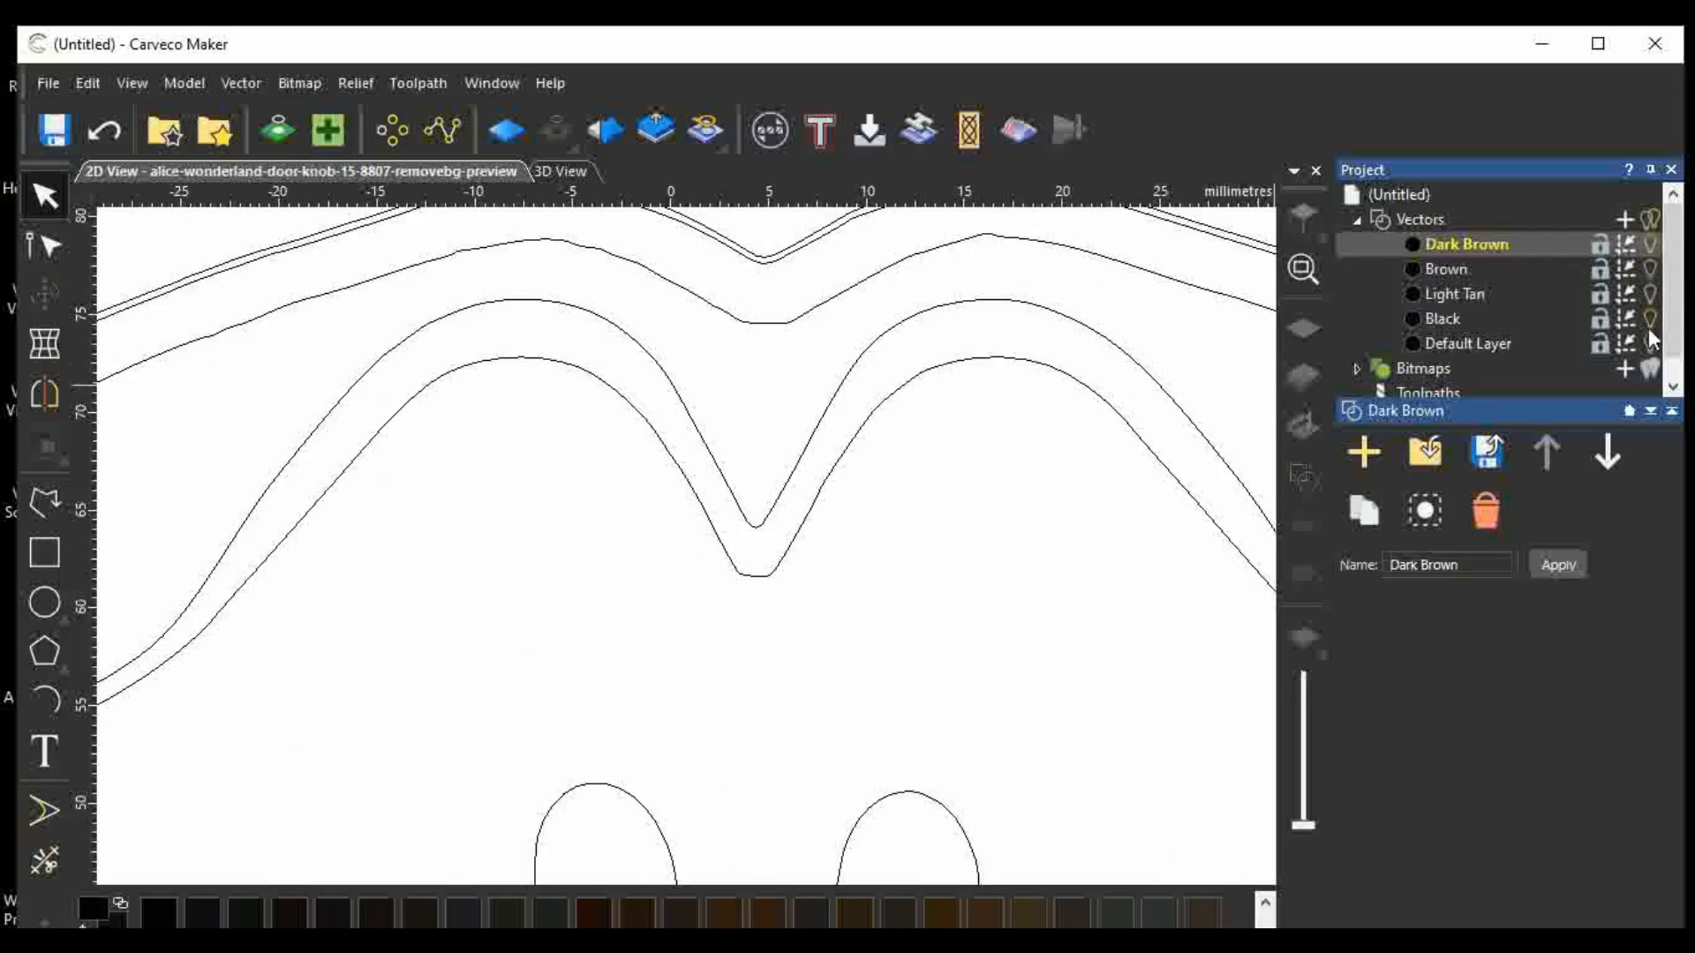
click(1649, 325)
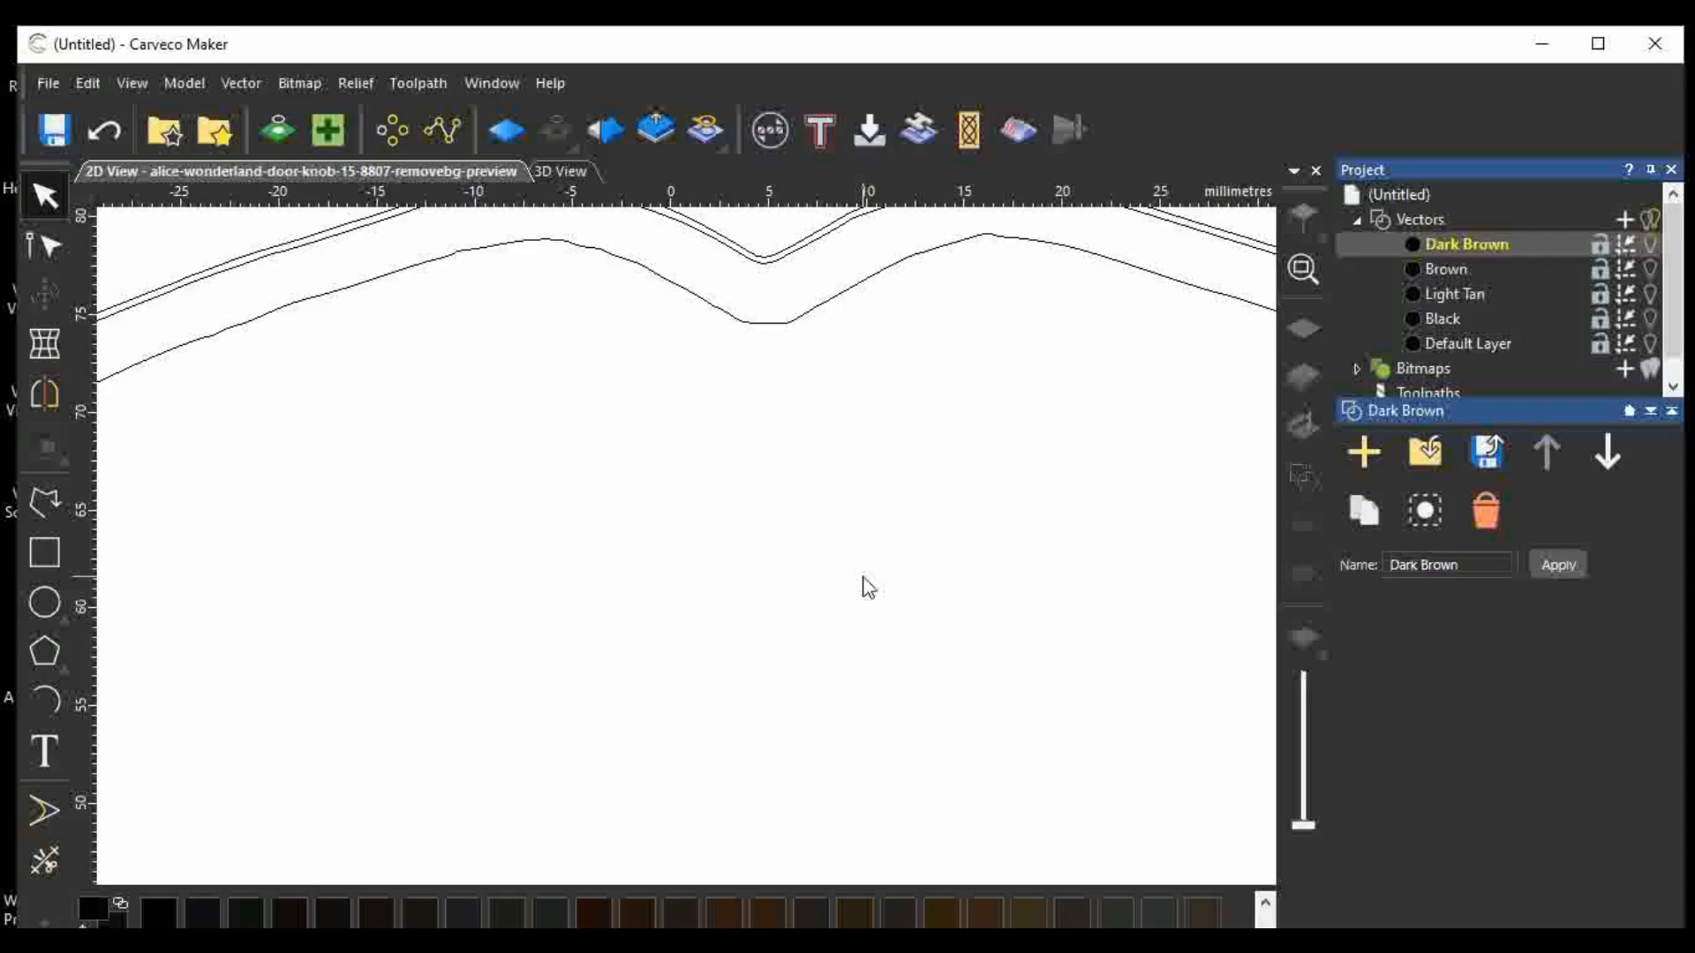
Delete the small stray vector fragments around the right-hand curl of the scroll trim.
scroll(869, 587, down, 2)
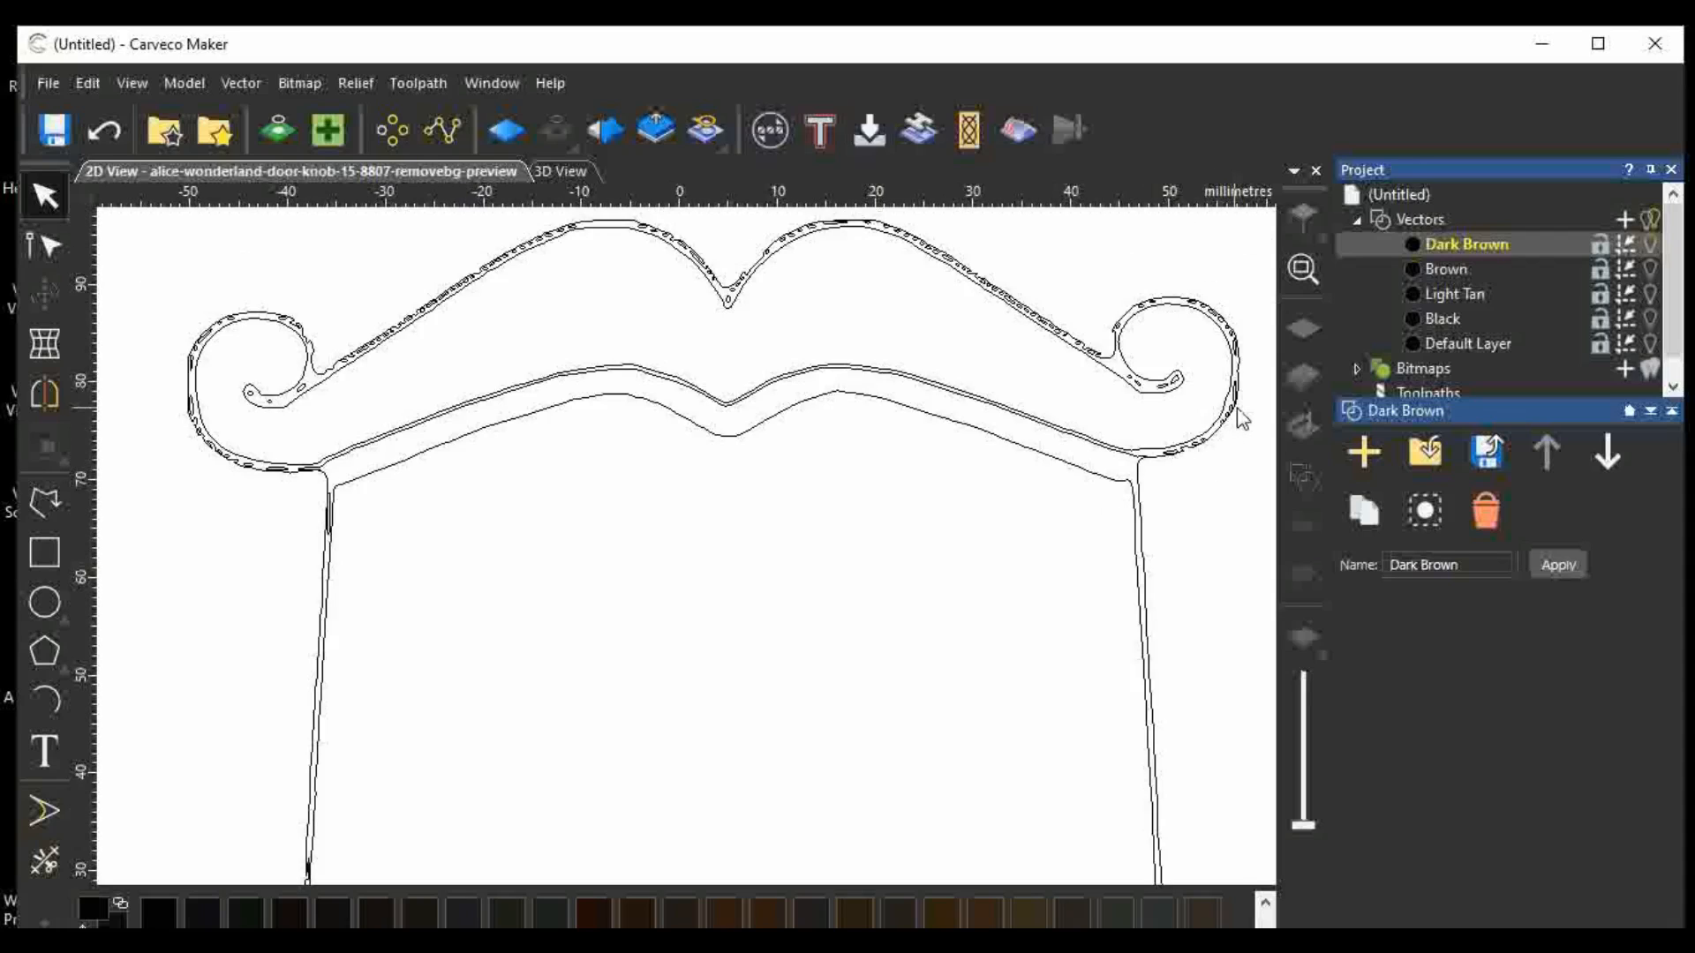
drag(1176, 256, 1269, 487)
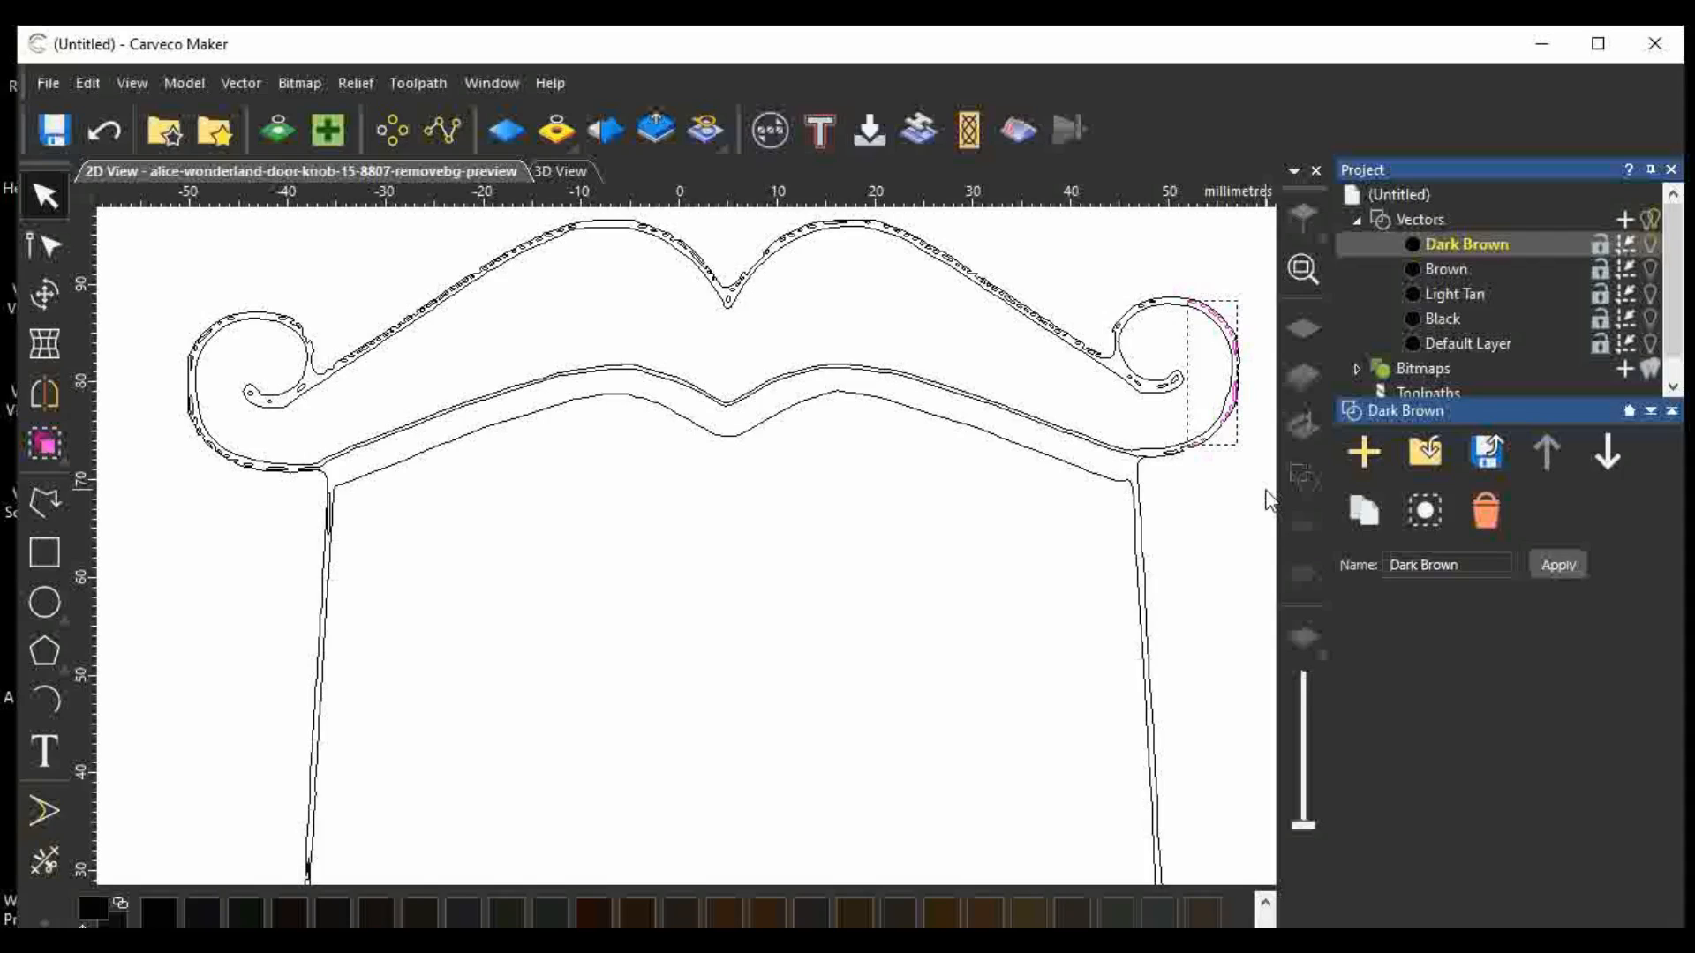
key(Delete)
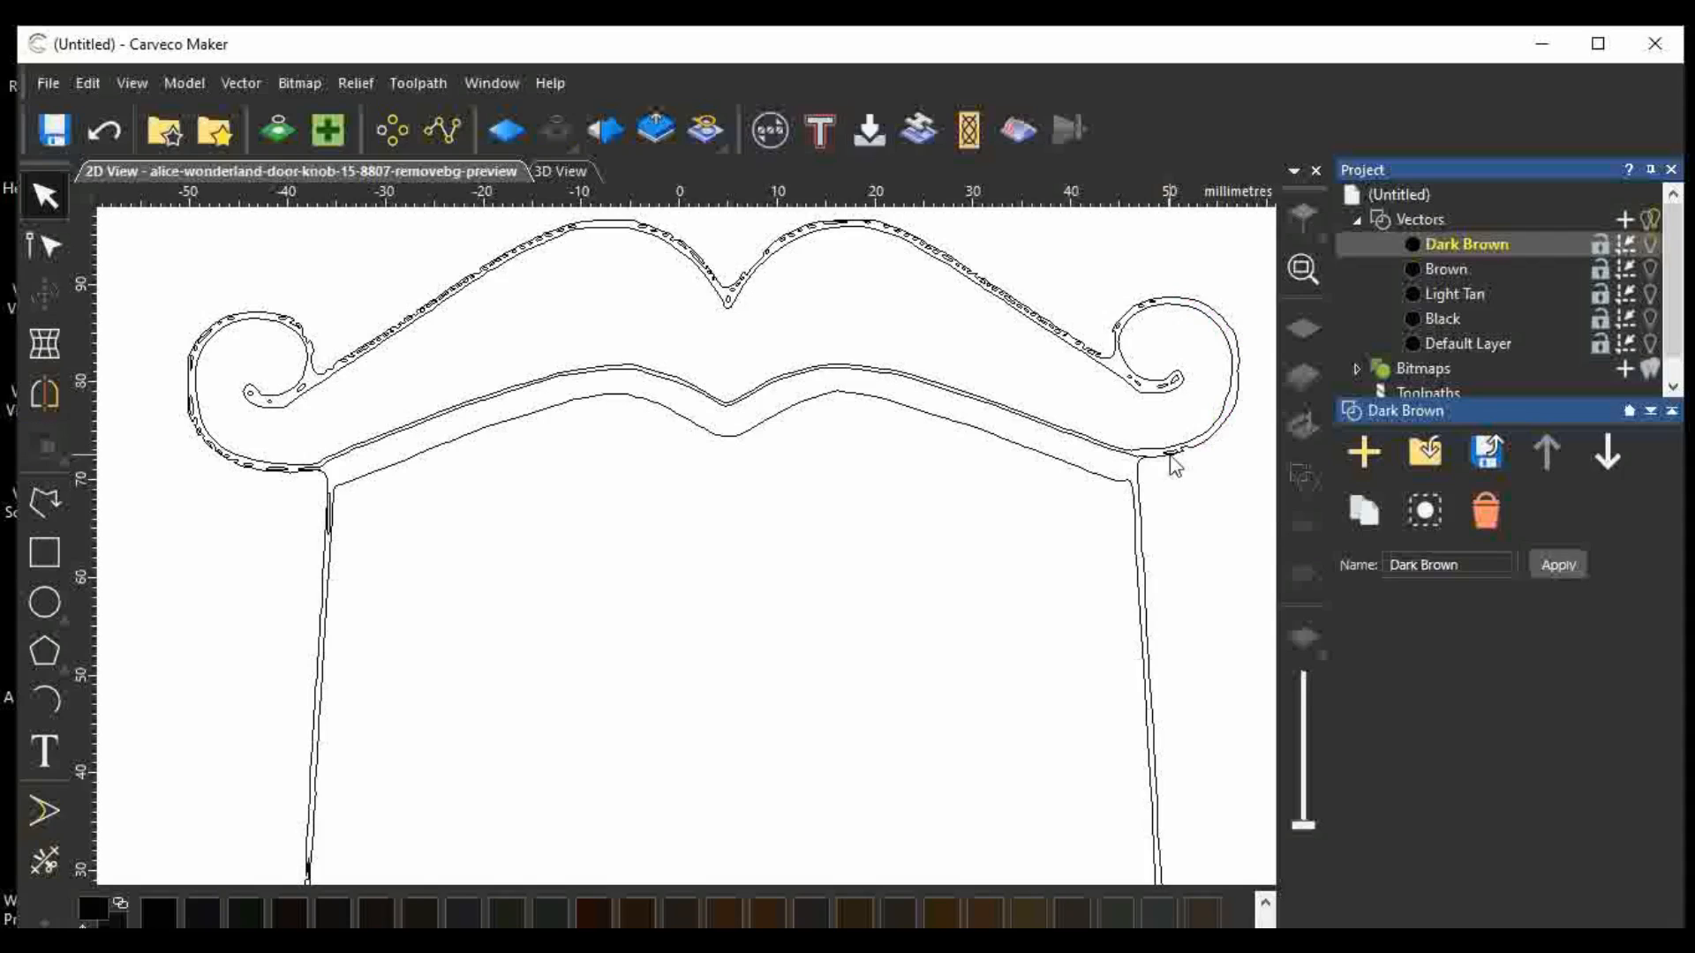
drag(1156, 427, 1203, 481)
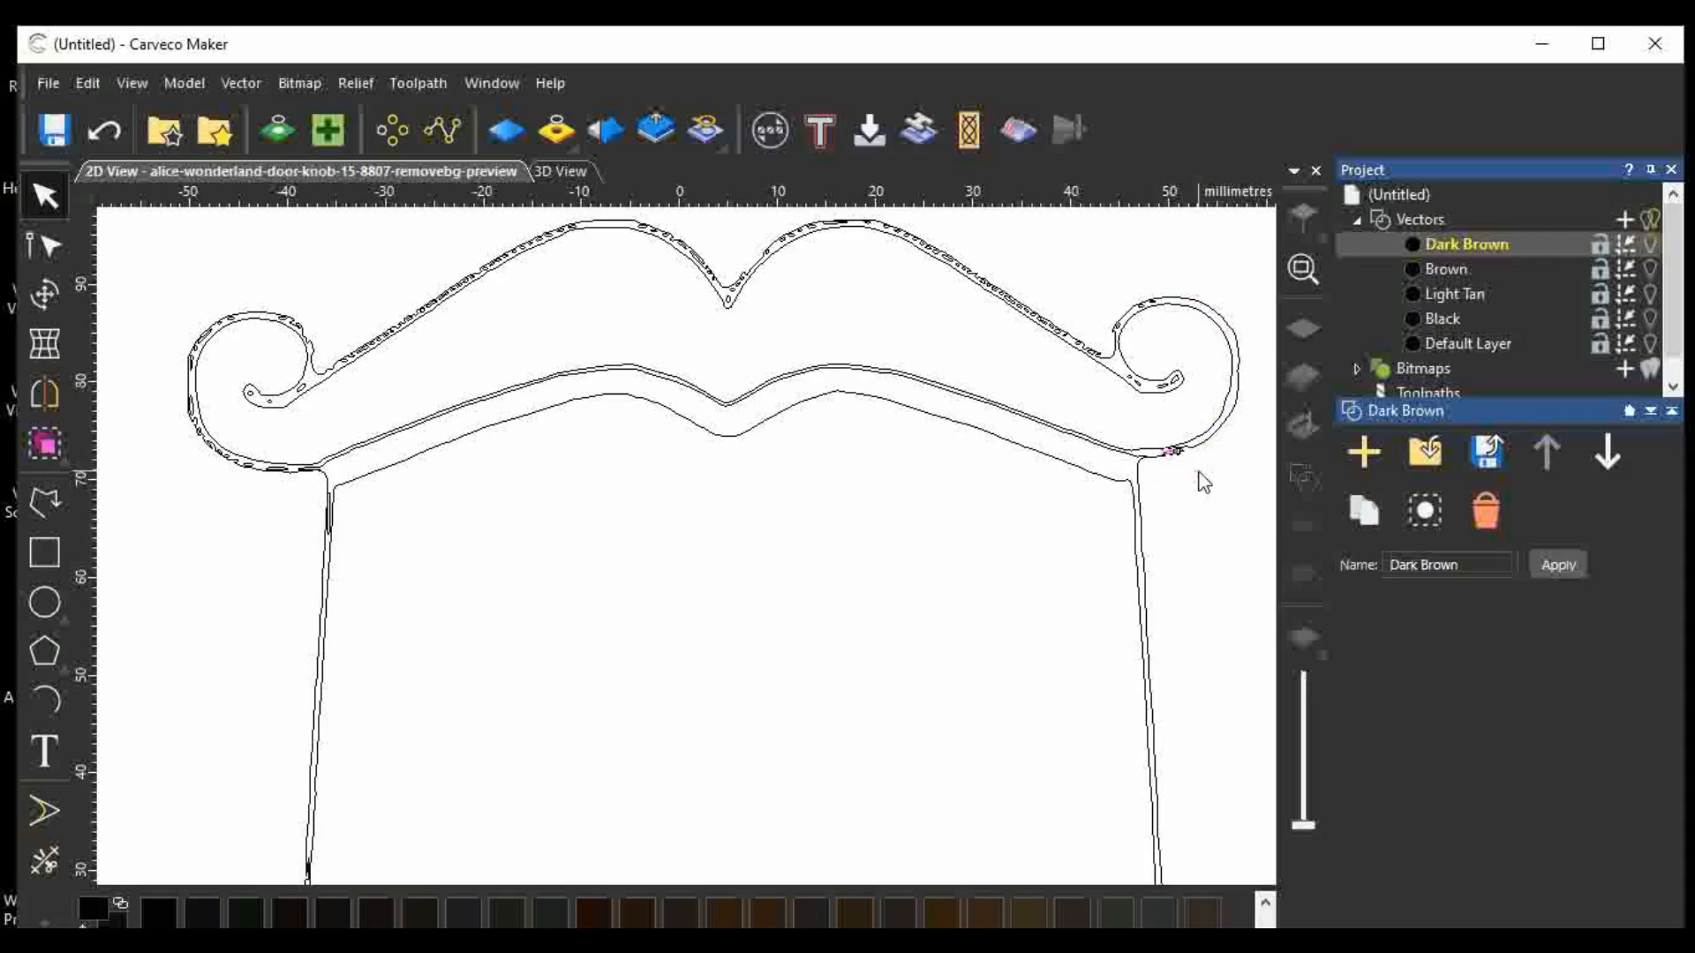
key(Delete)
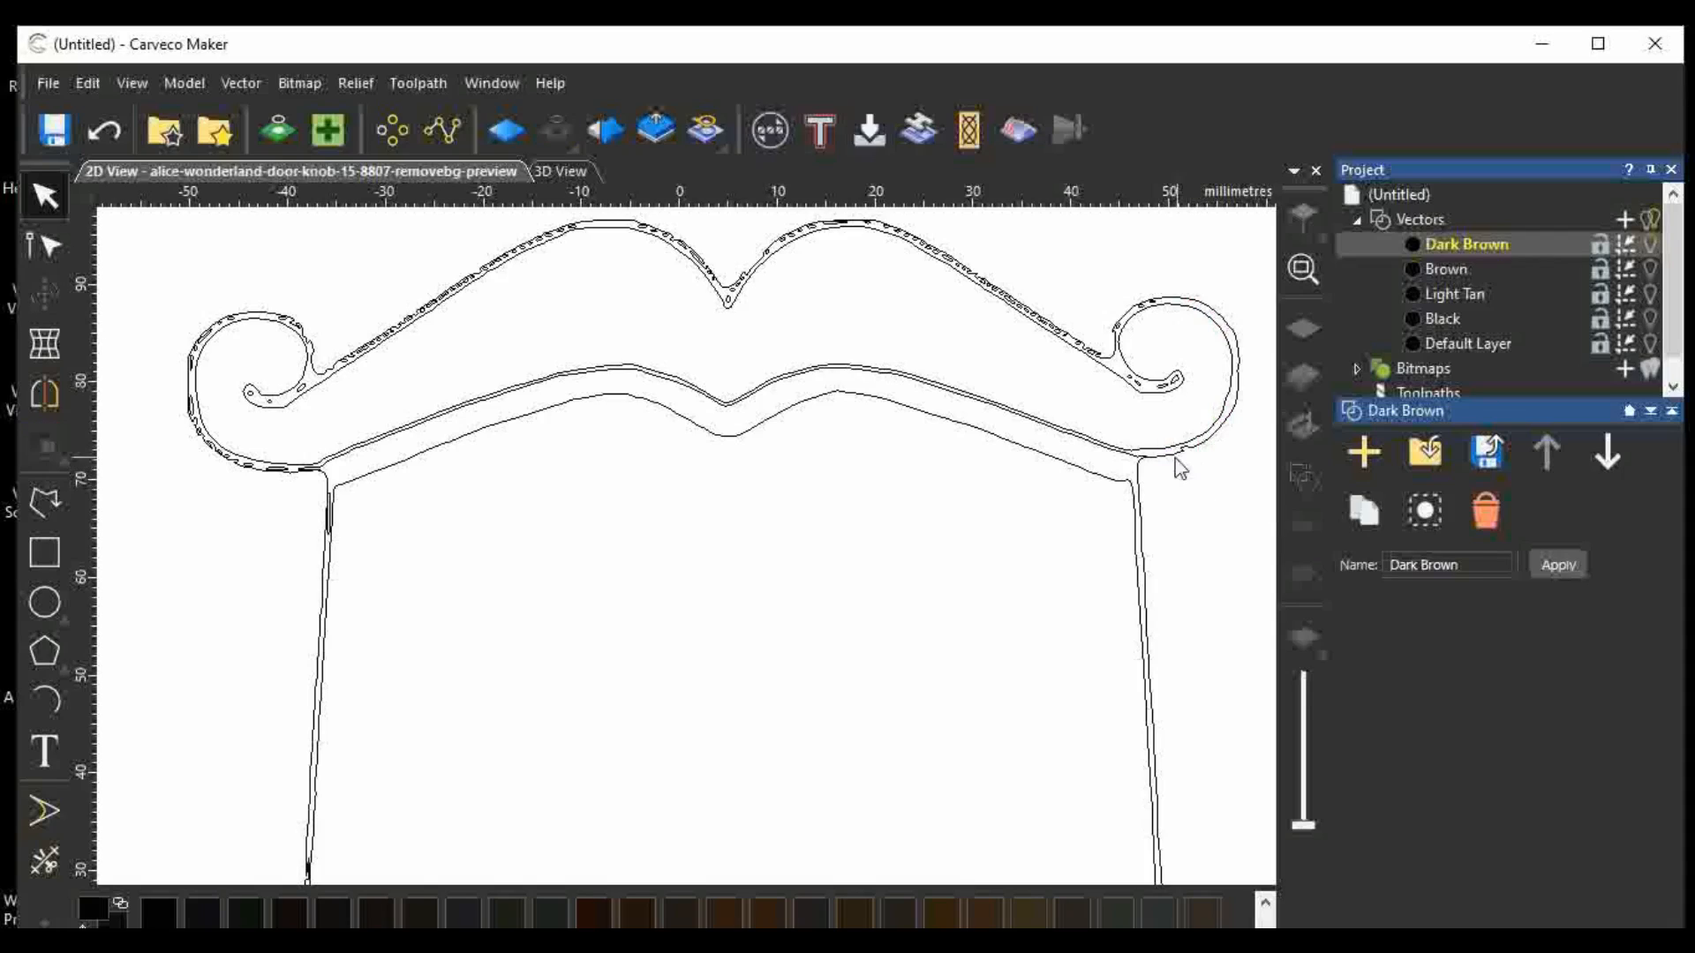
drag(1087, 264, 1213, 407)
key(Delete)
Delete the small stray vector fragments along the right half of the scroll trim's upper edge.
scroll(1127, 415, down, 2)
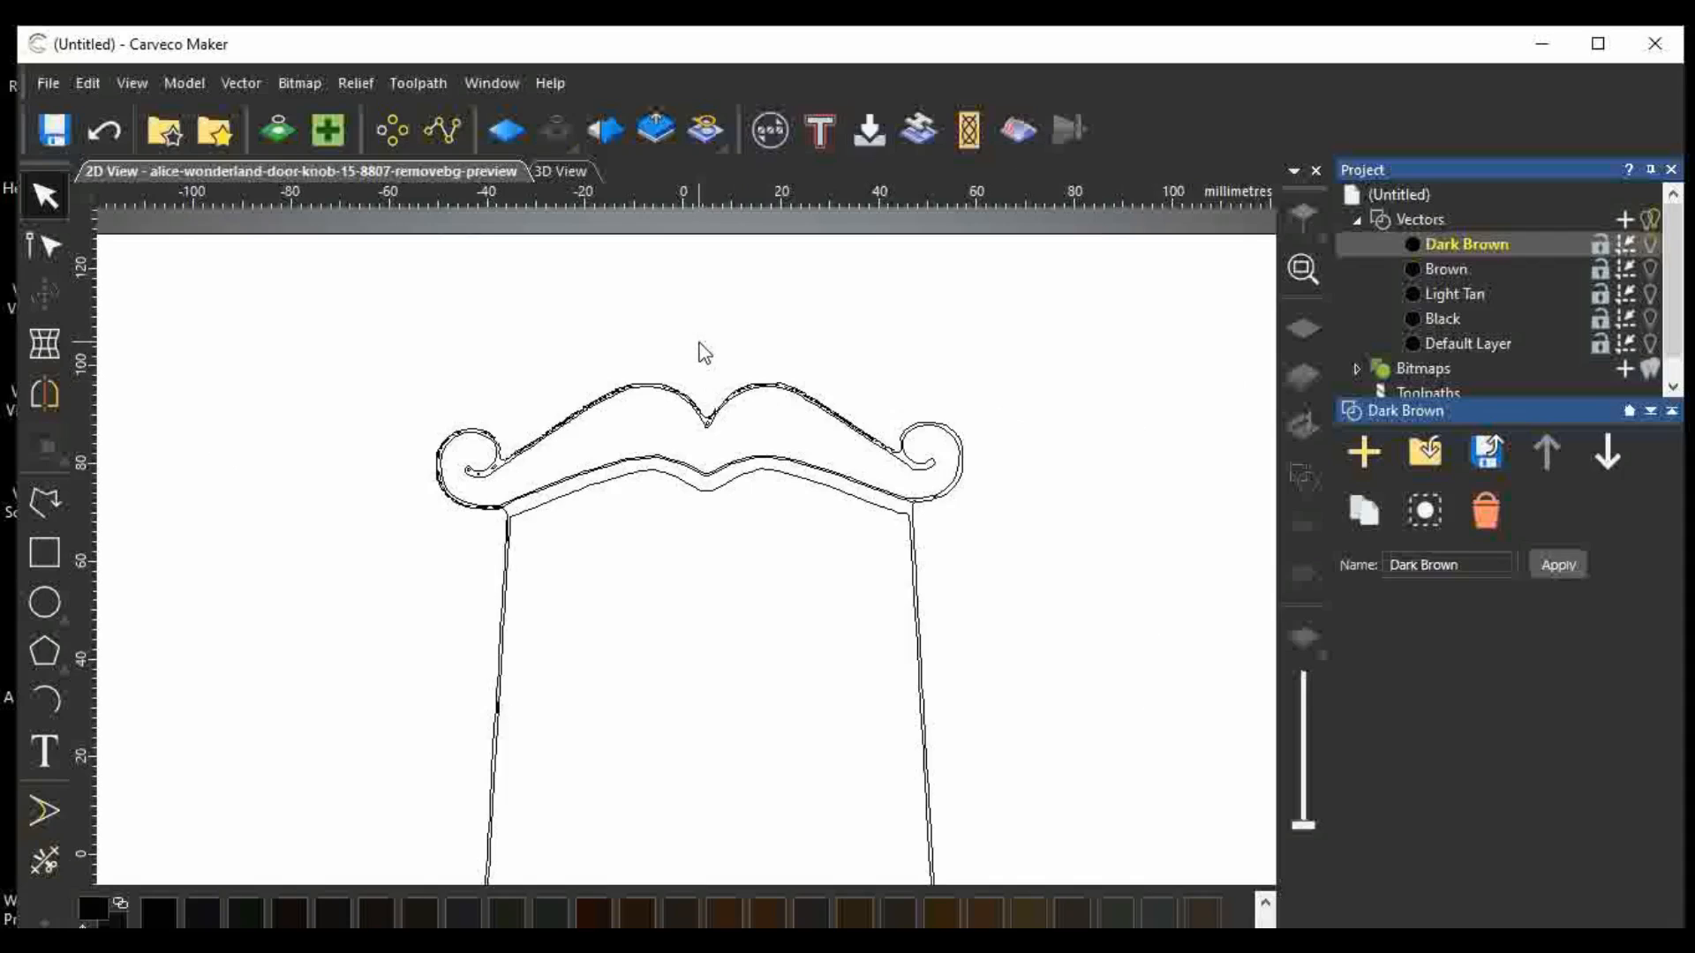
drag(698, 341, 913, 459)
key(Delete)
click(801, 359)
Delete the small stray vector fragments along the left half of the scroll trim's upper edge and around its left-hand curl.
drag(480, 385, 712, 487)
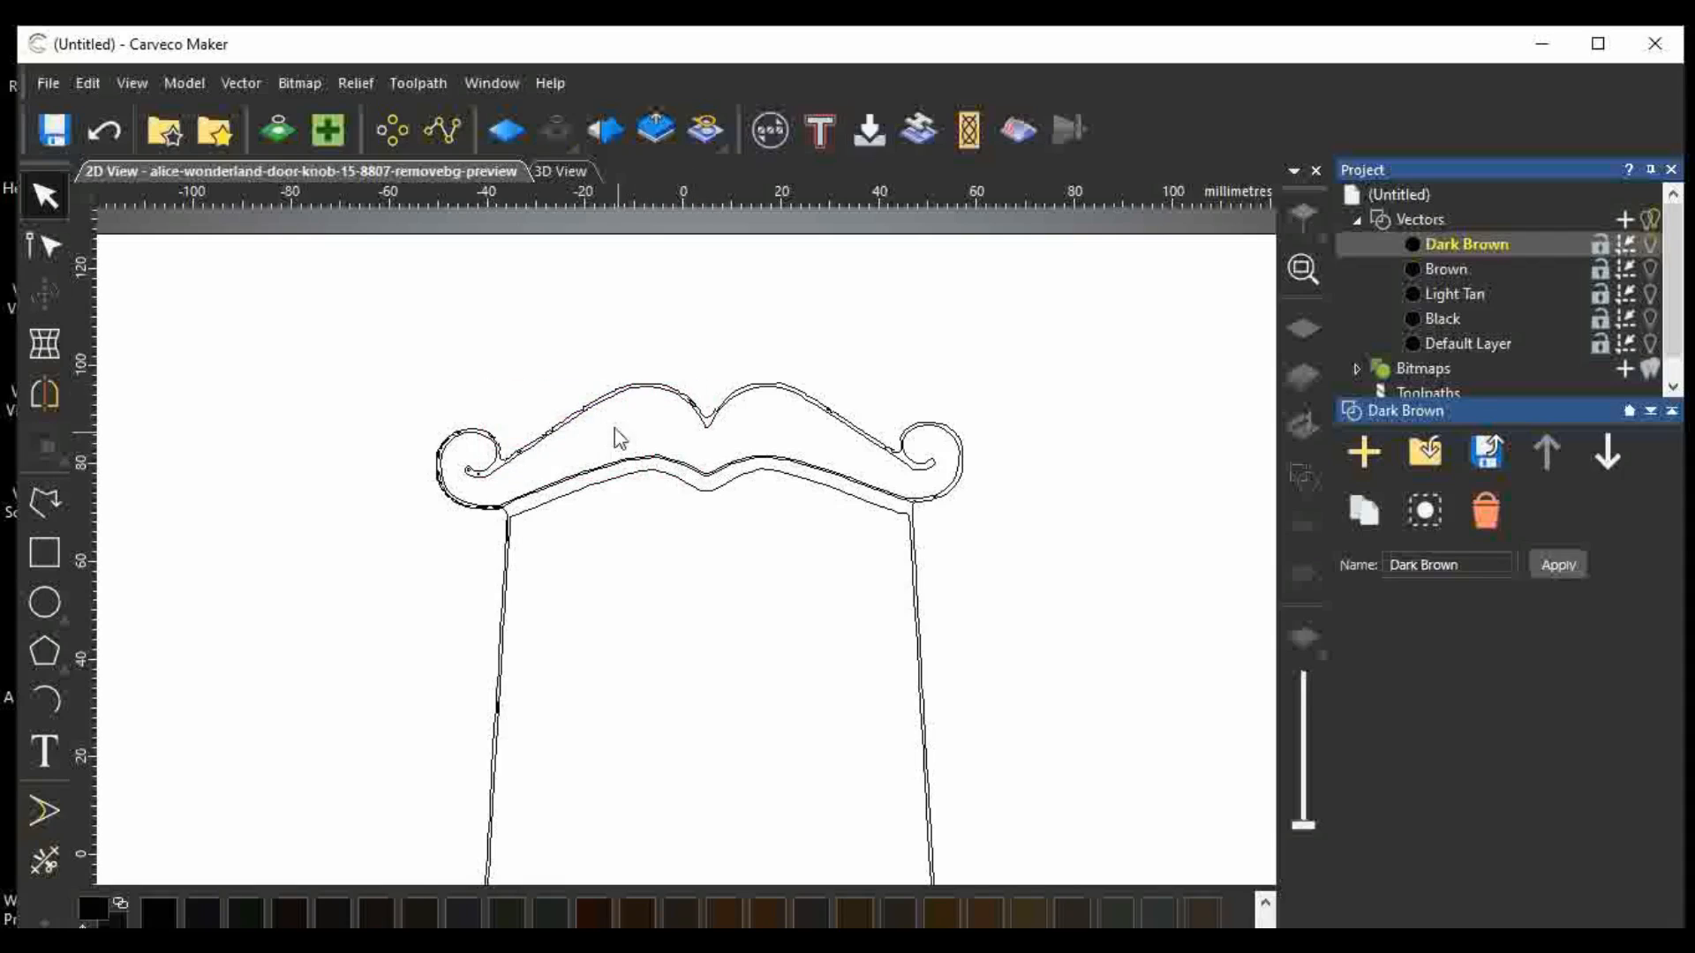
drag(637, 354, 717, 450)
drag(384, 407, 545, 557)
Examine the scroll trim's outline around both curls and the centre dip for leftover fragments and rough edges.
scroll(435, 506, up, 5)
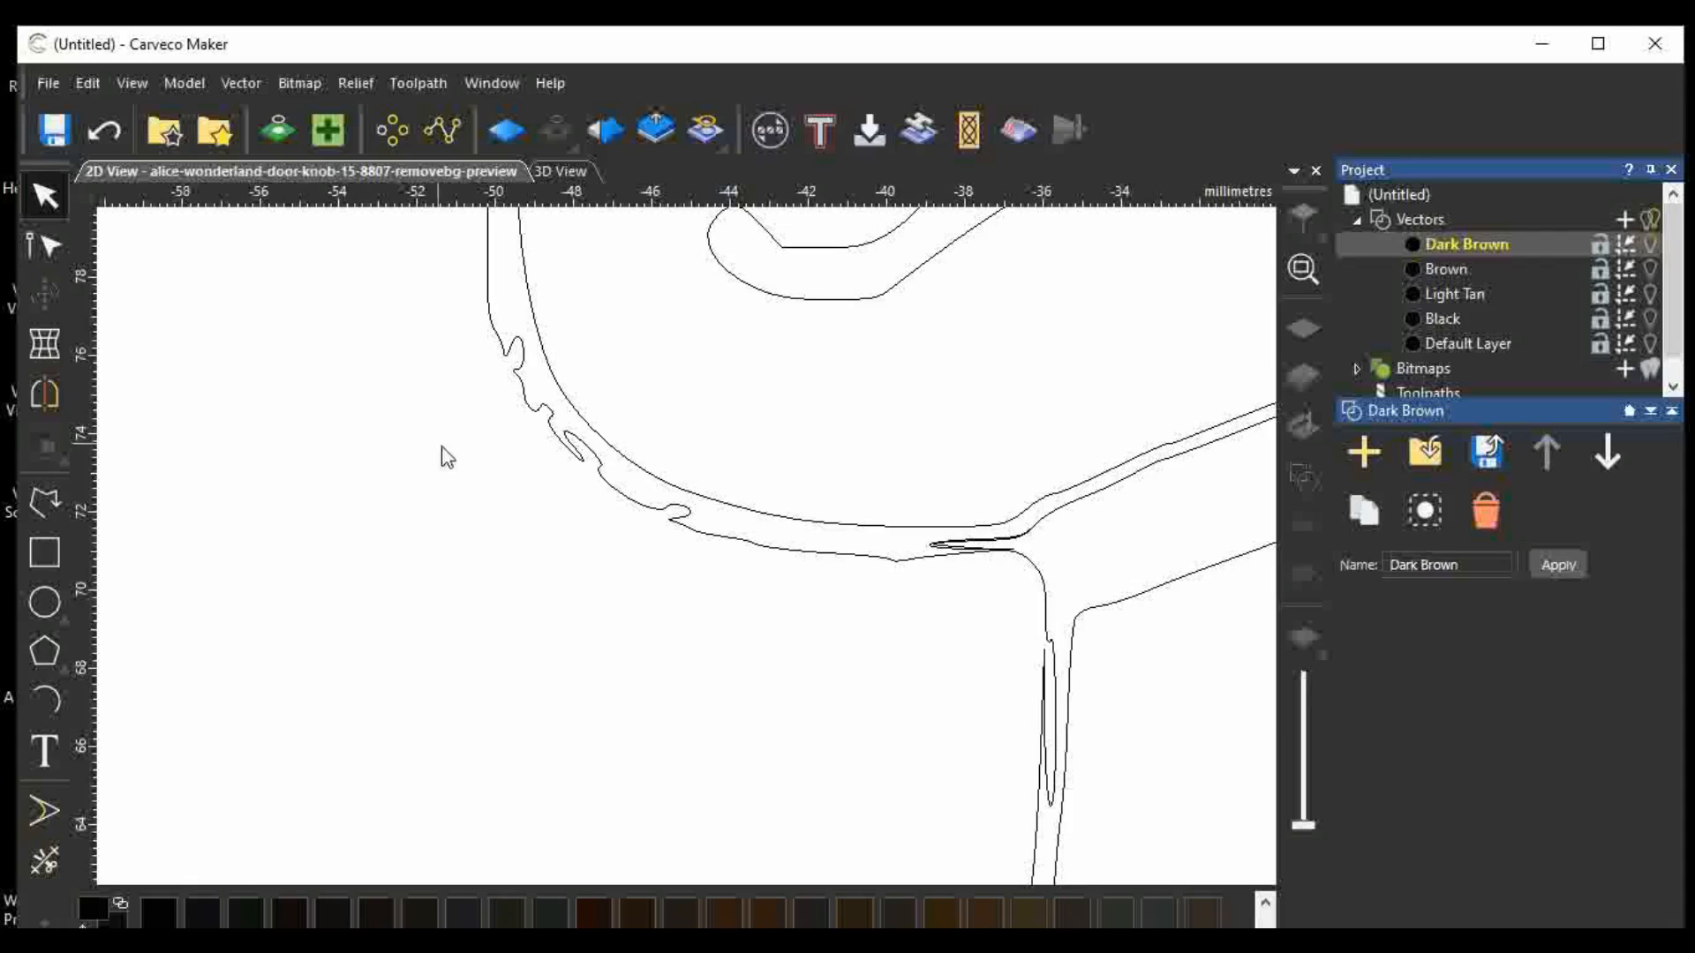
scroll(543, 532, down, 3)
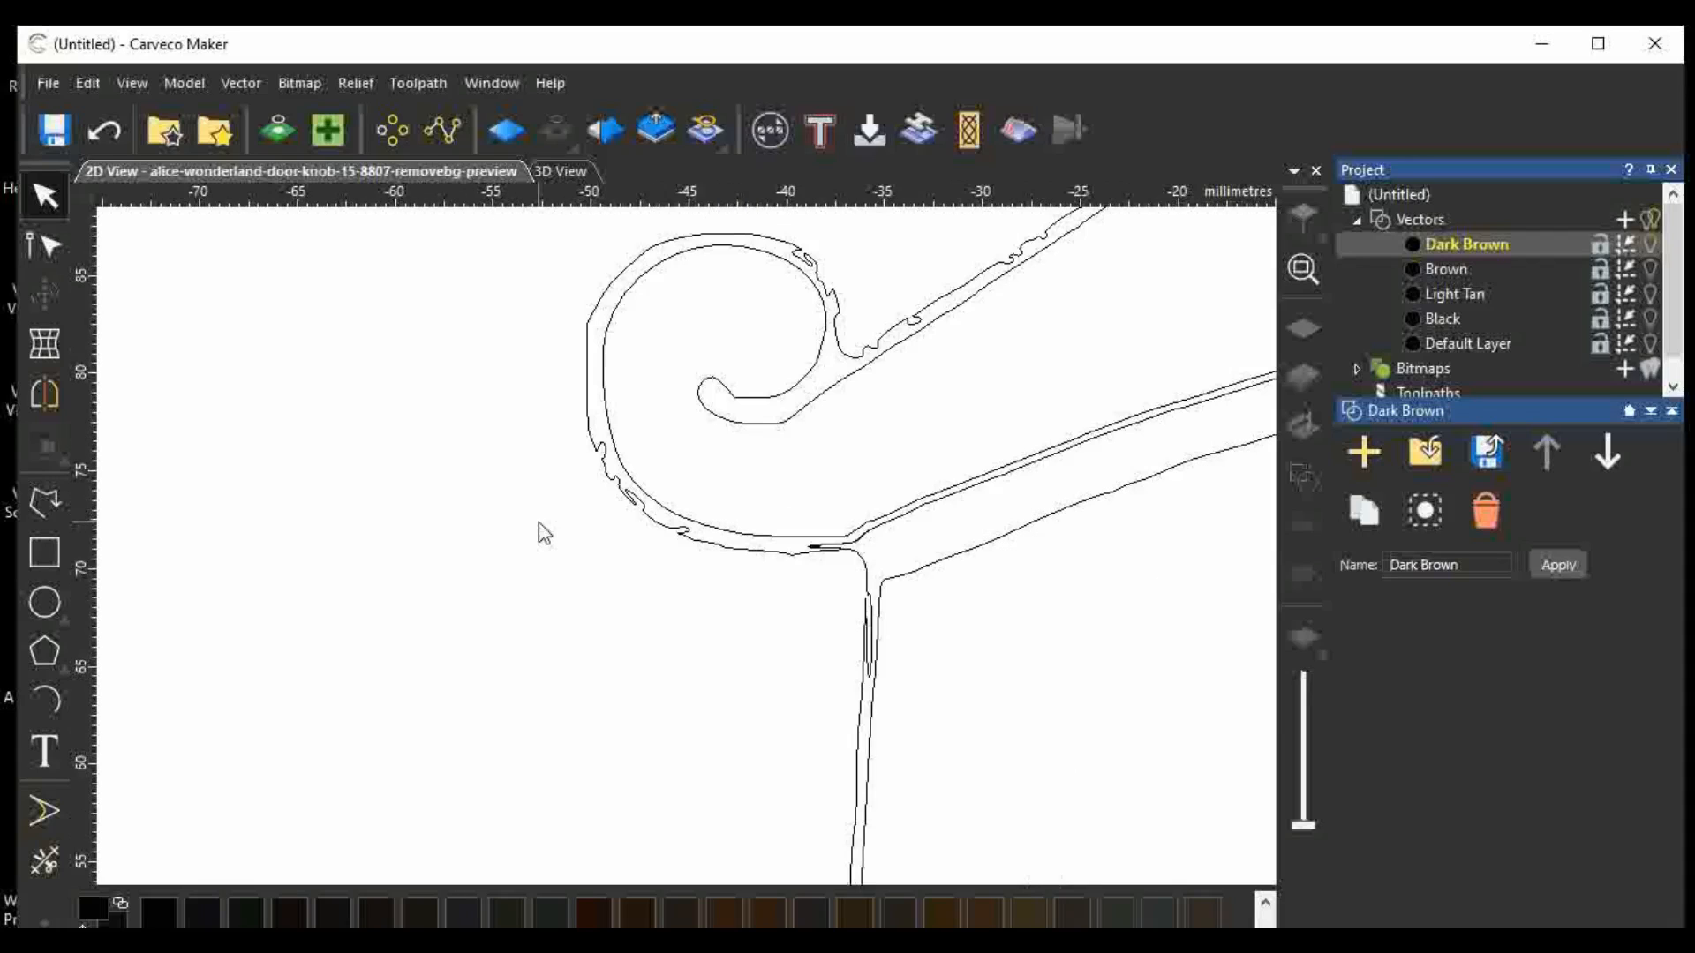
scroll(528, 523, down, 5)
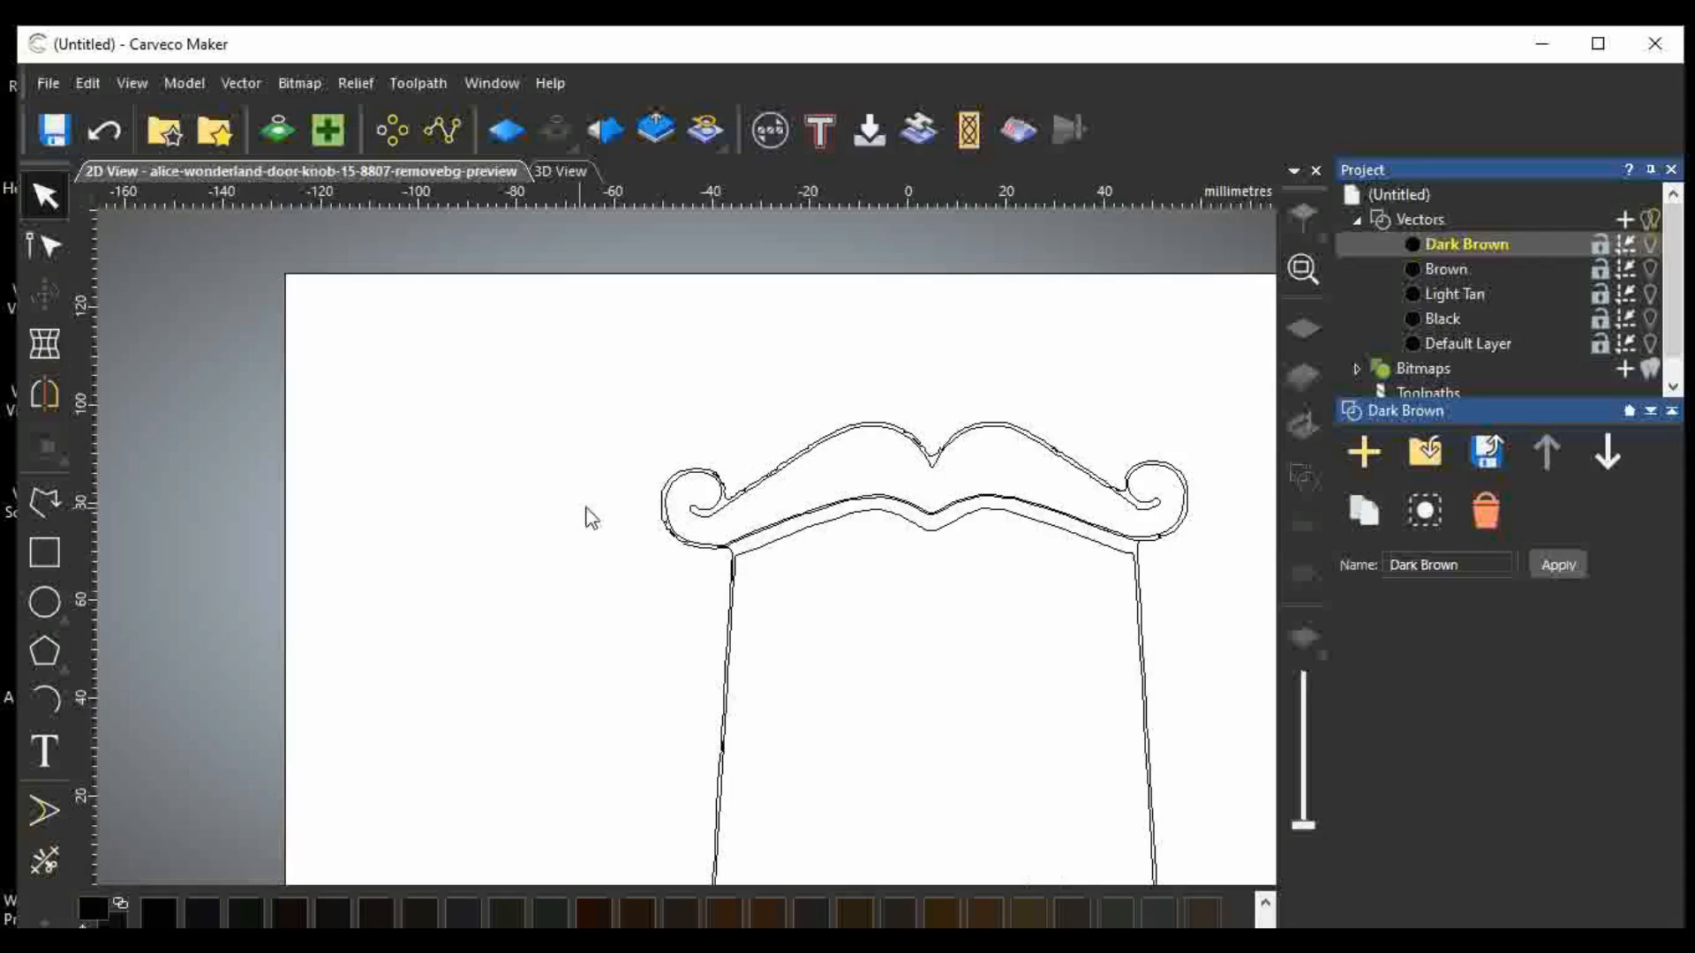
scroll(925, 484, up, 5)
scroll(931, 481, down, 4)
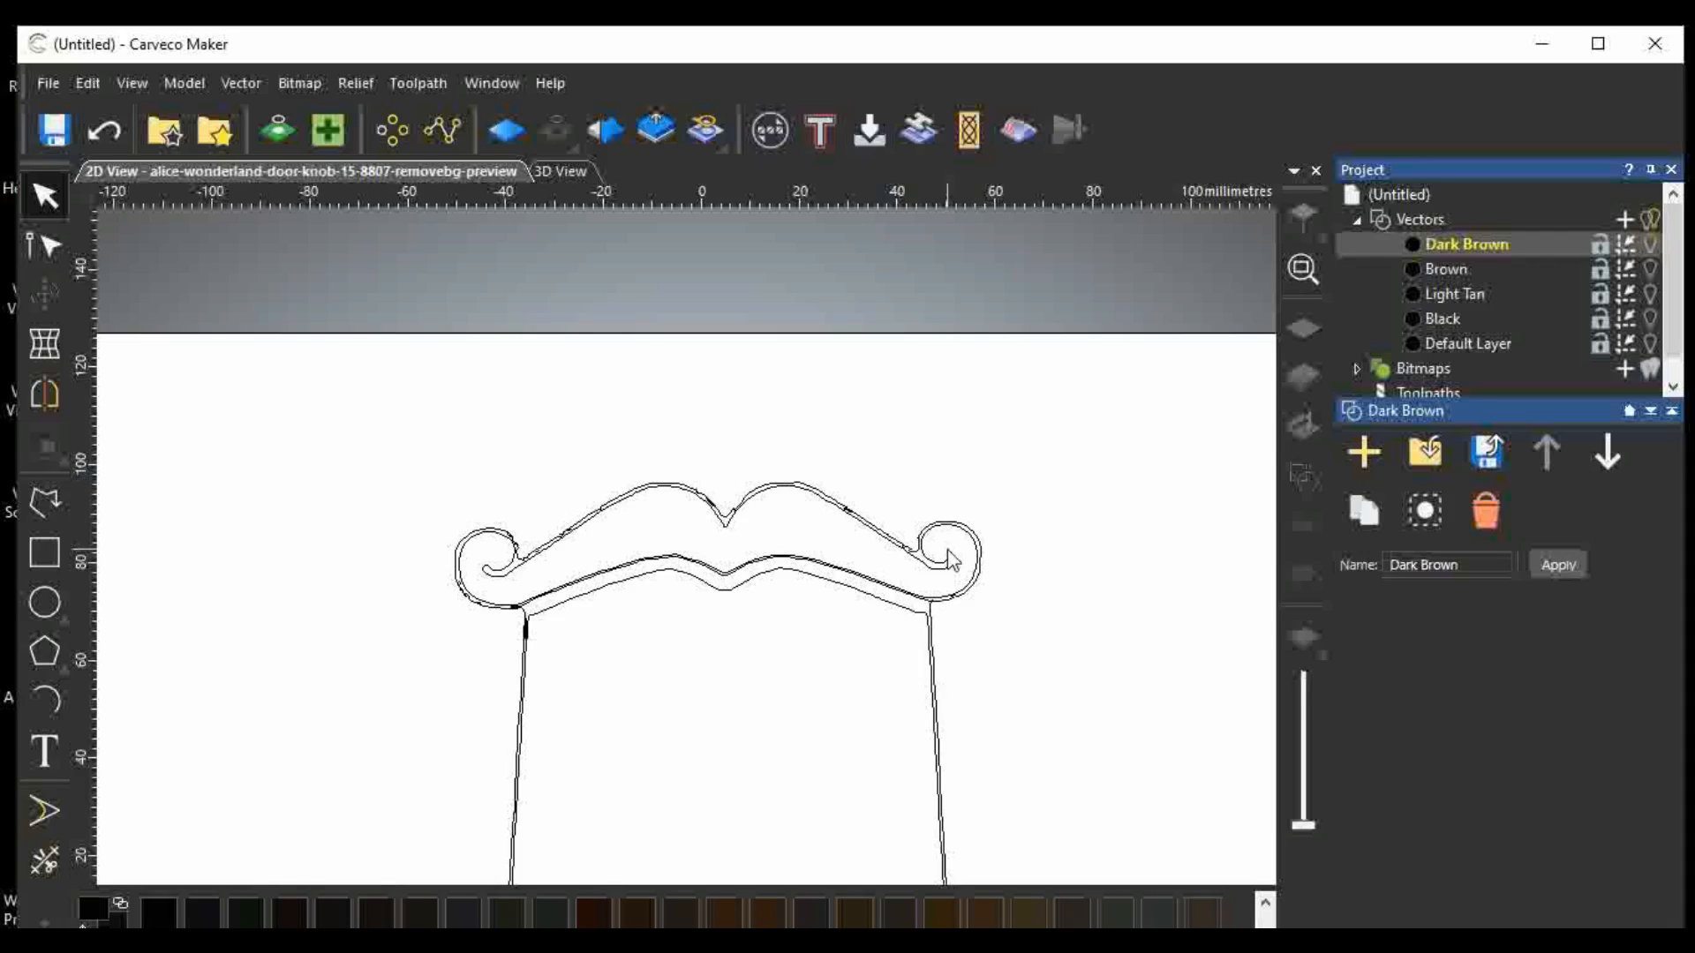
scroll(976, 492, down, 1)
scroll(809, 568, up, 4)
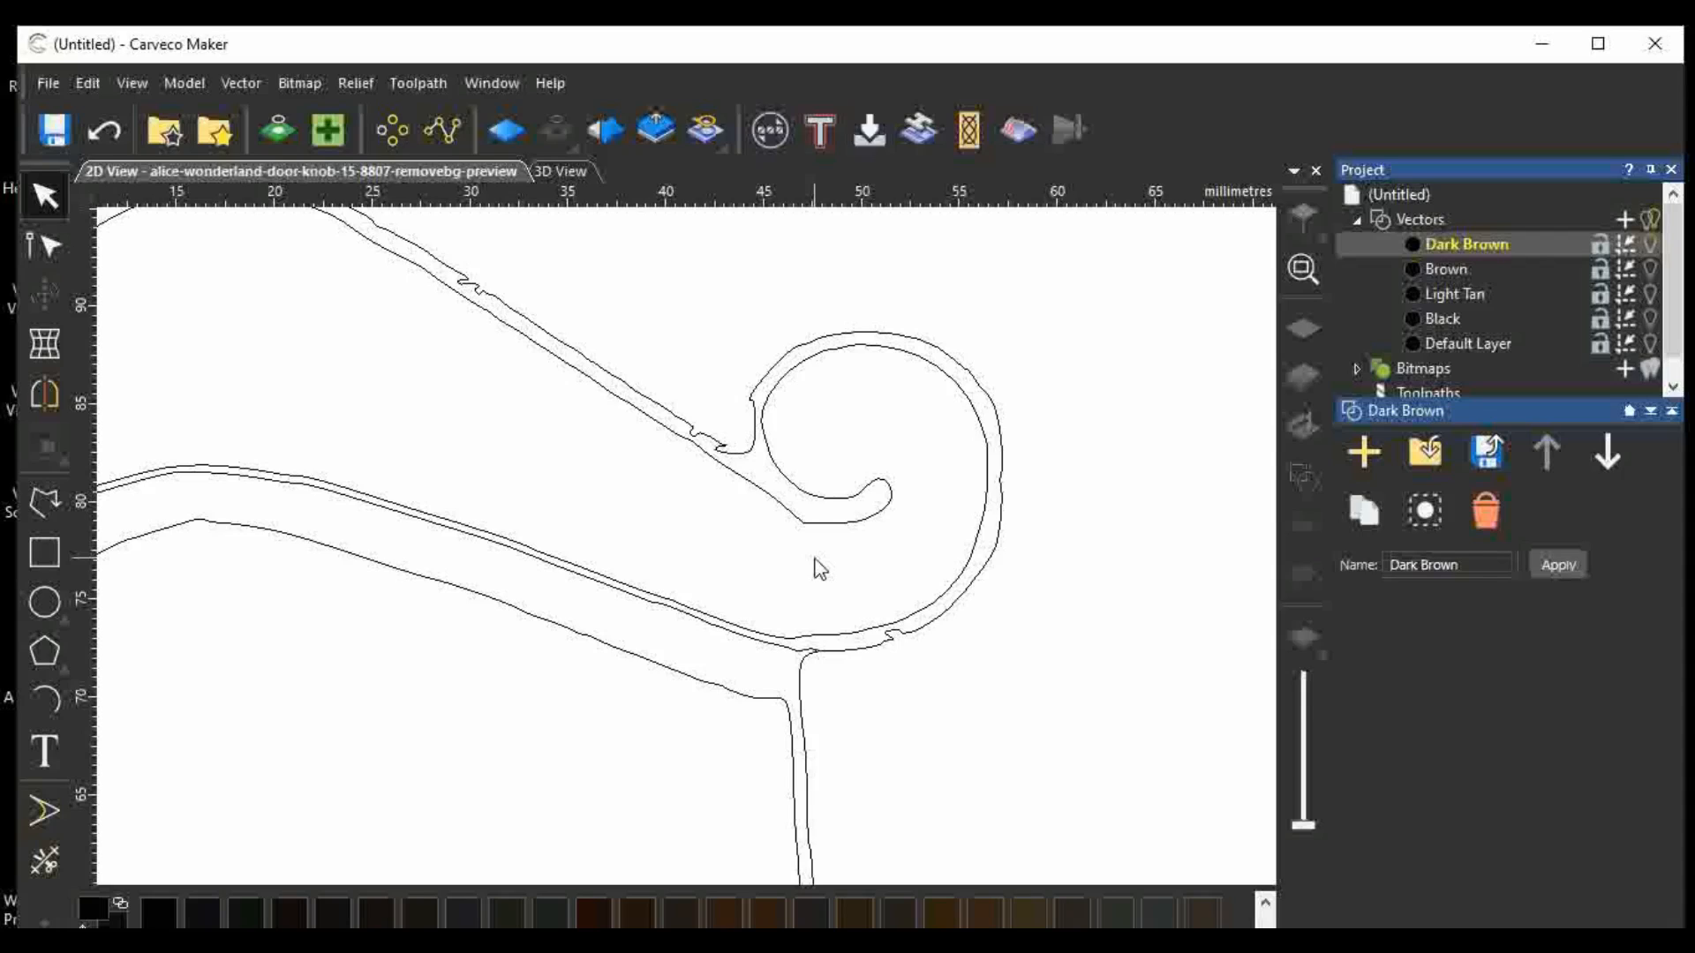
scroll(1074, 449, down, 1)
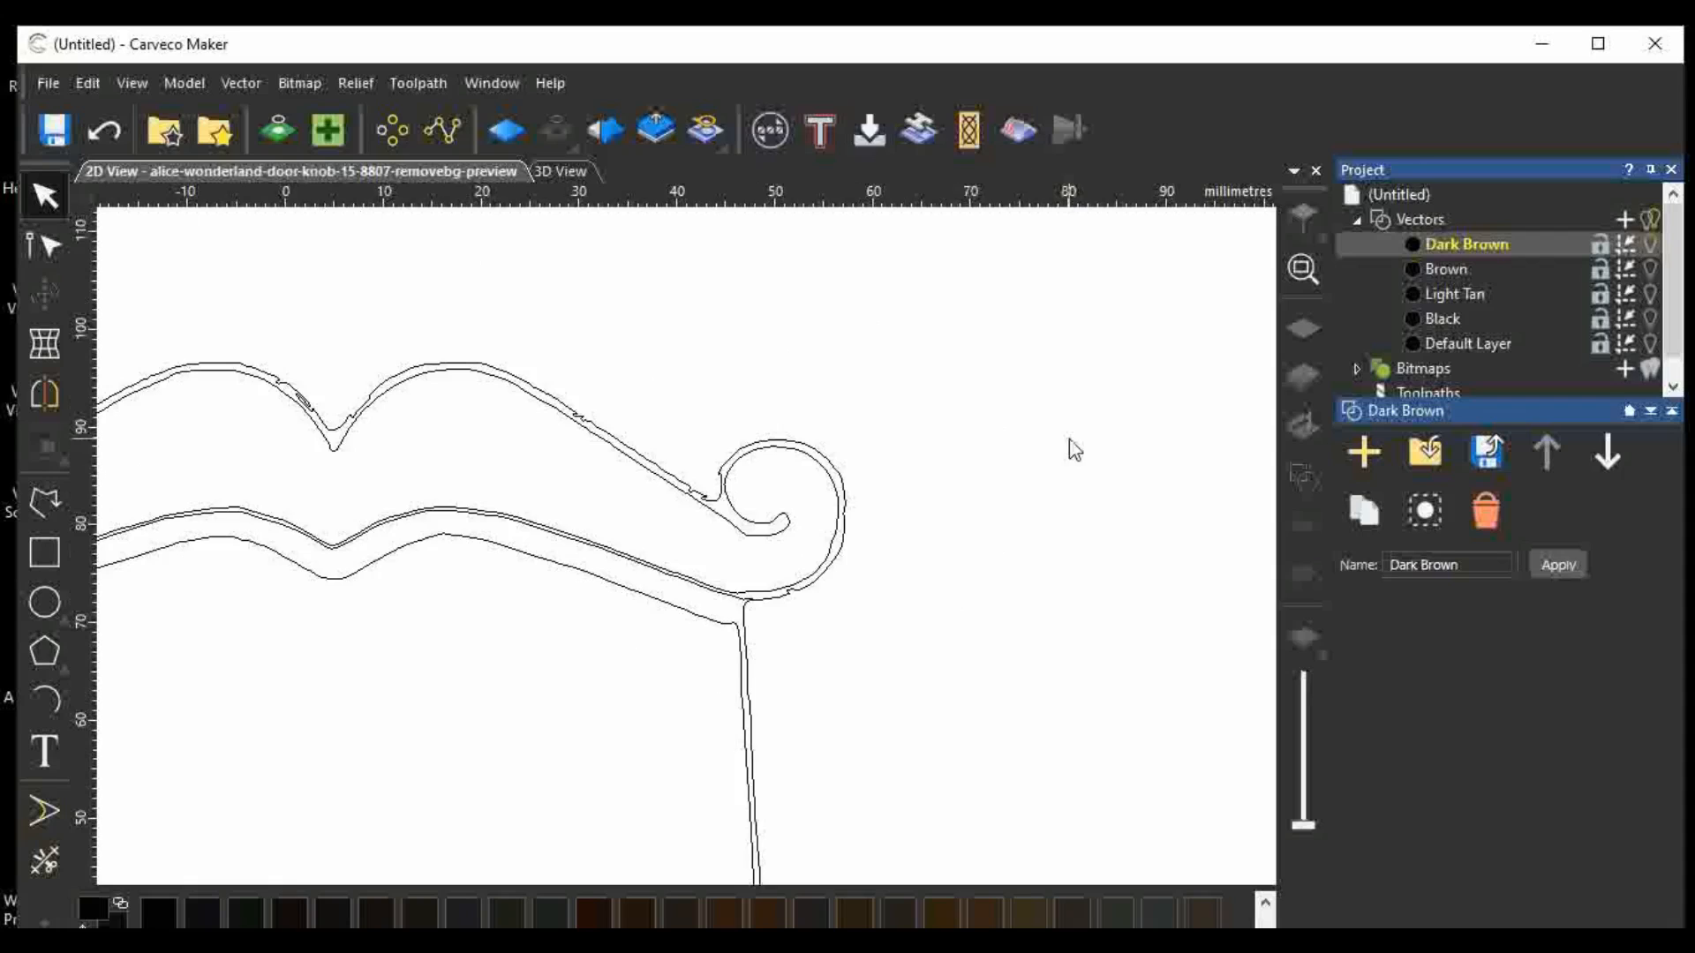
scroll(1079, 446, down, 1)
Start node editing on the Dark Brown outline at its open end by the gap in the plate's lower-left corner.
click(1303, 270)
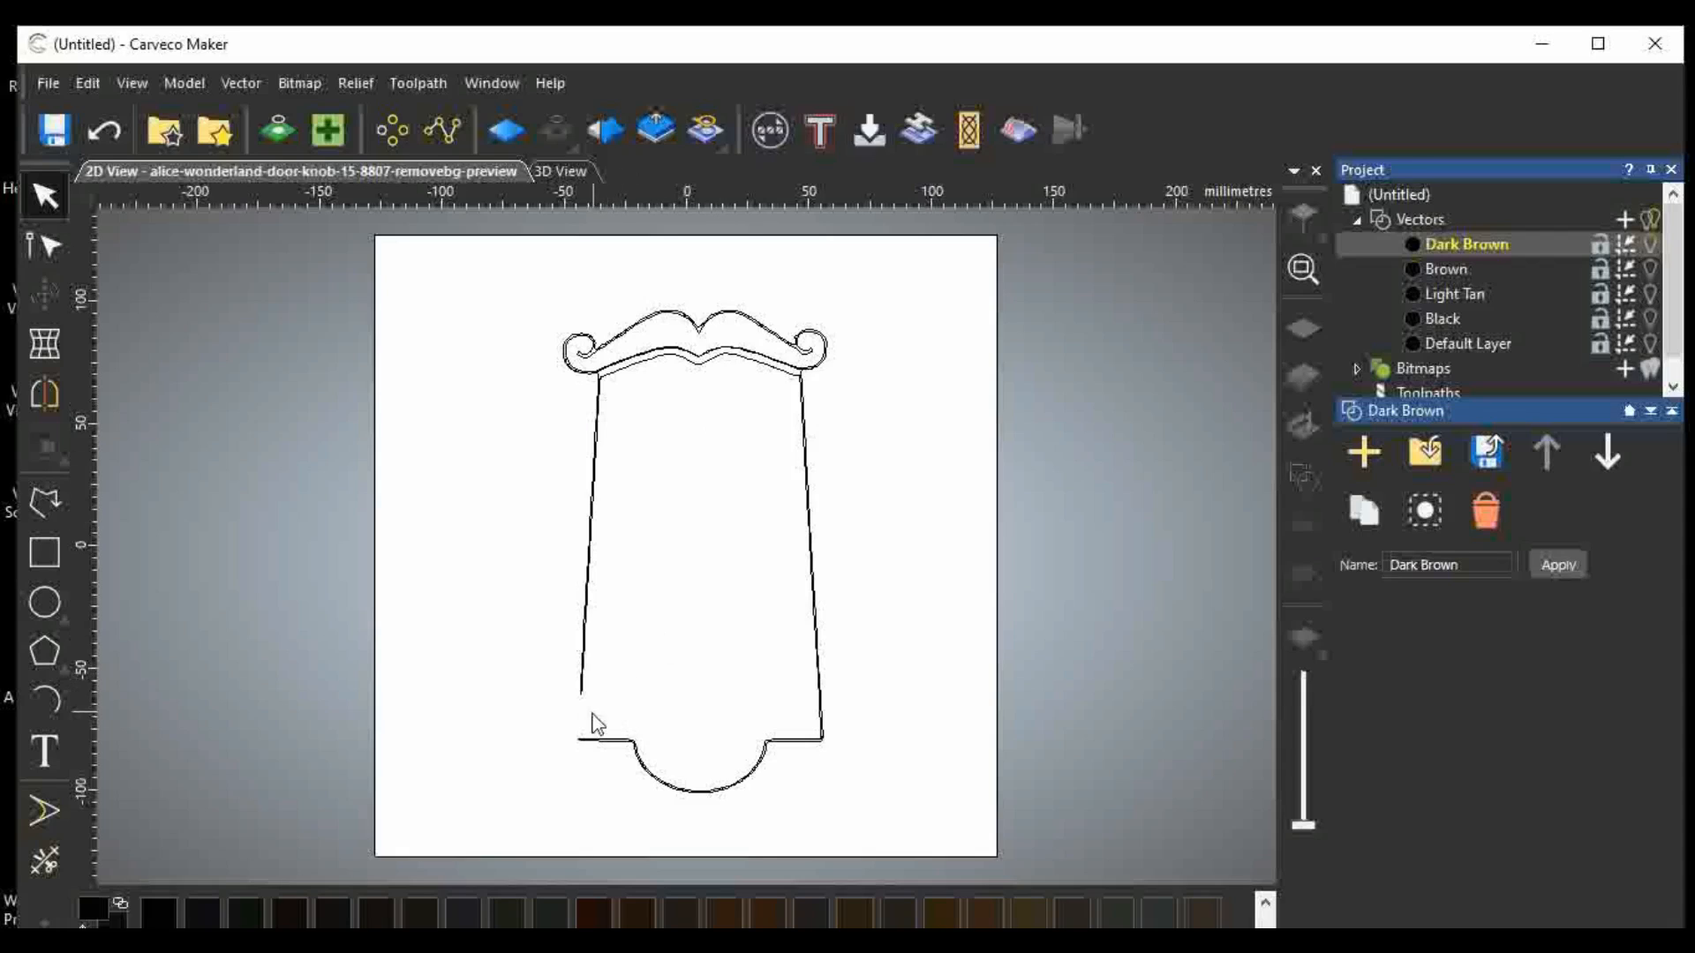
scroll(584, 739, up, 1)
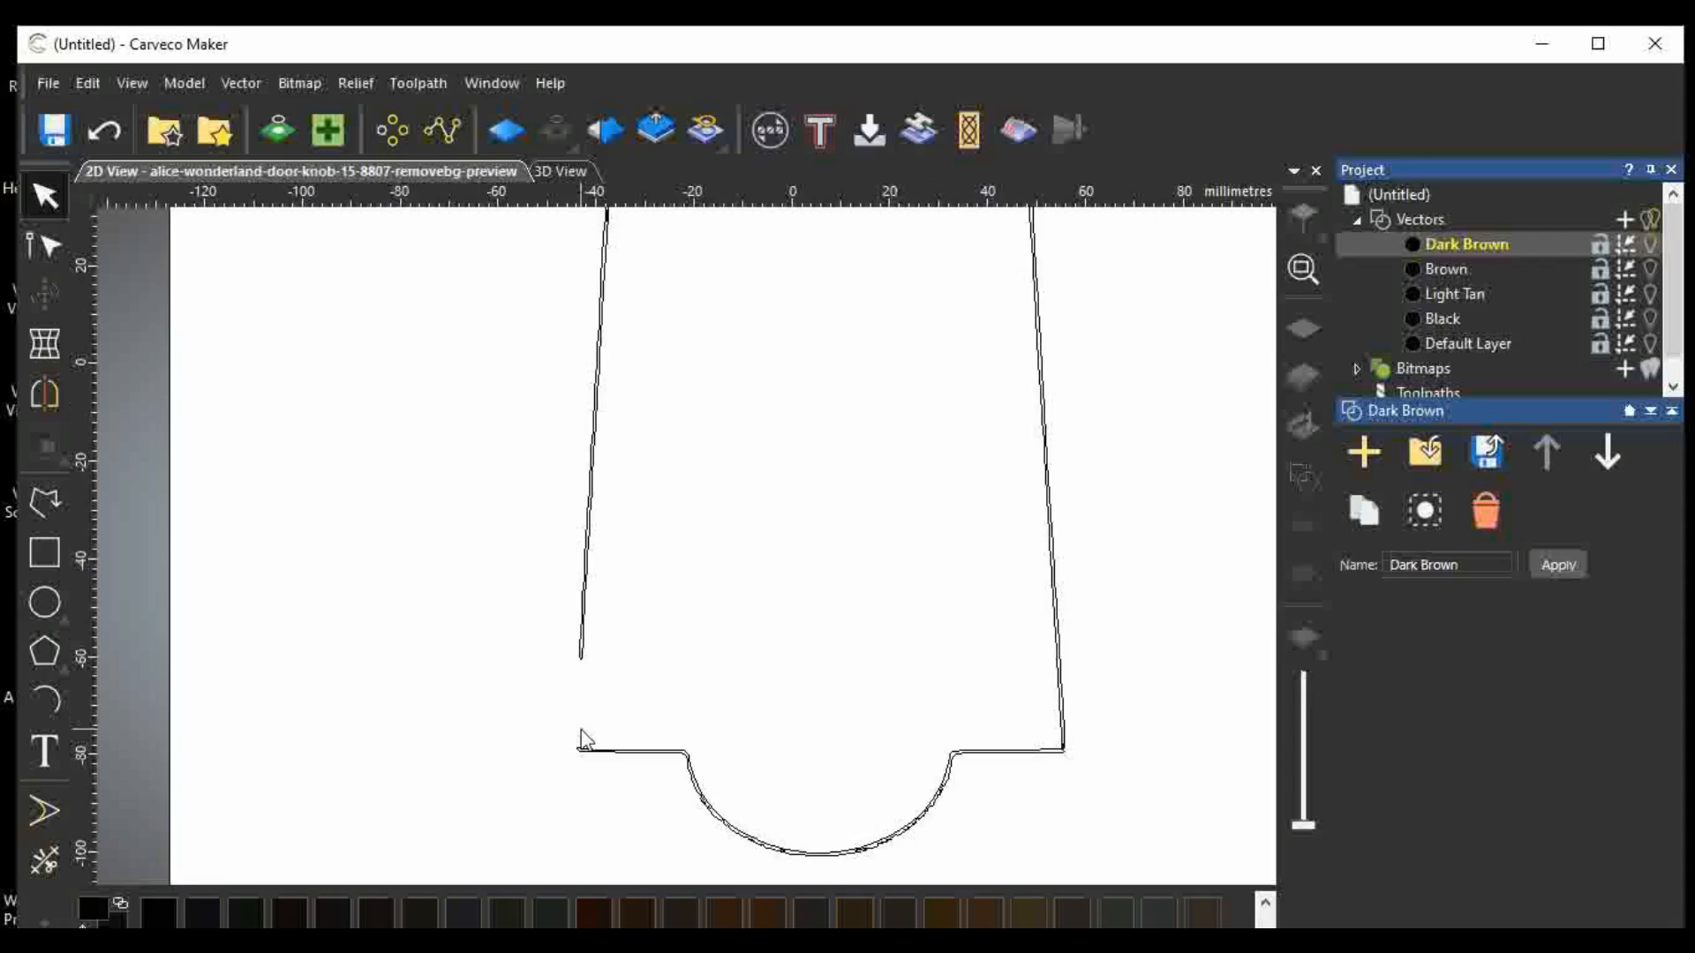
scroll(583, 740, up, 1)
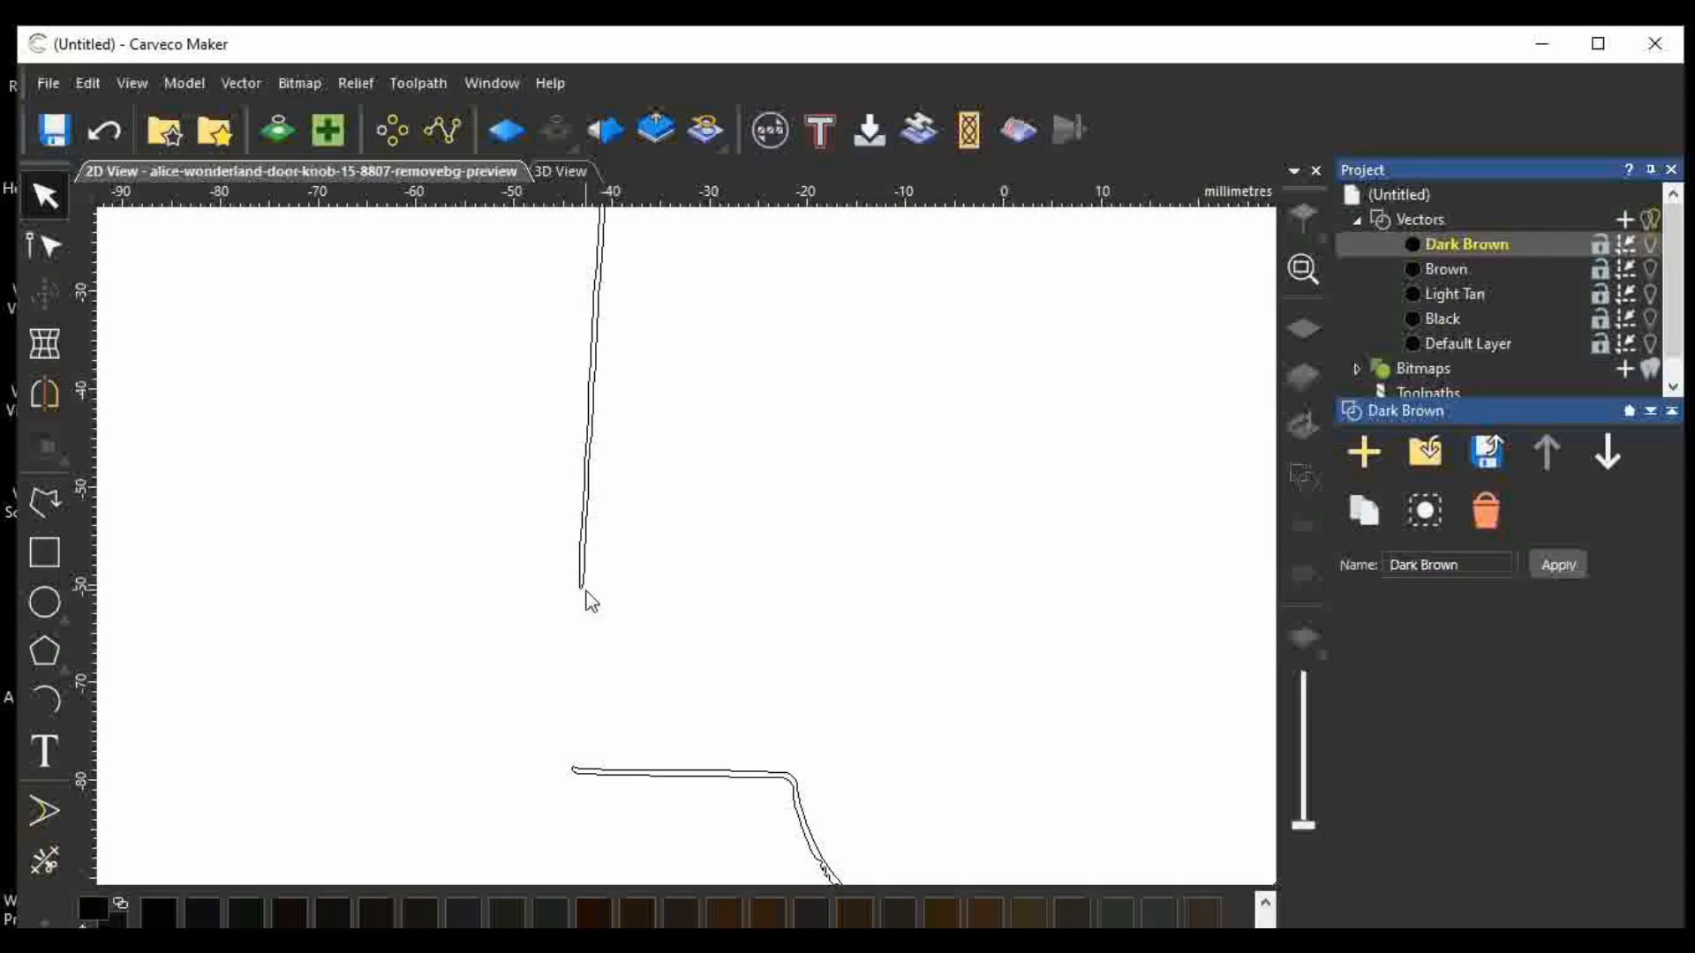
scroll(580, 781, up, 3)
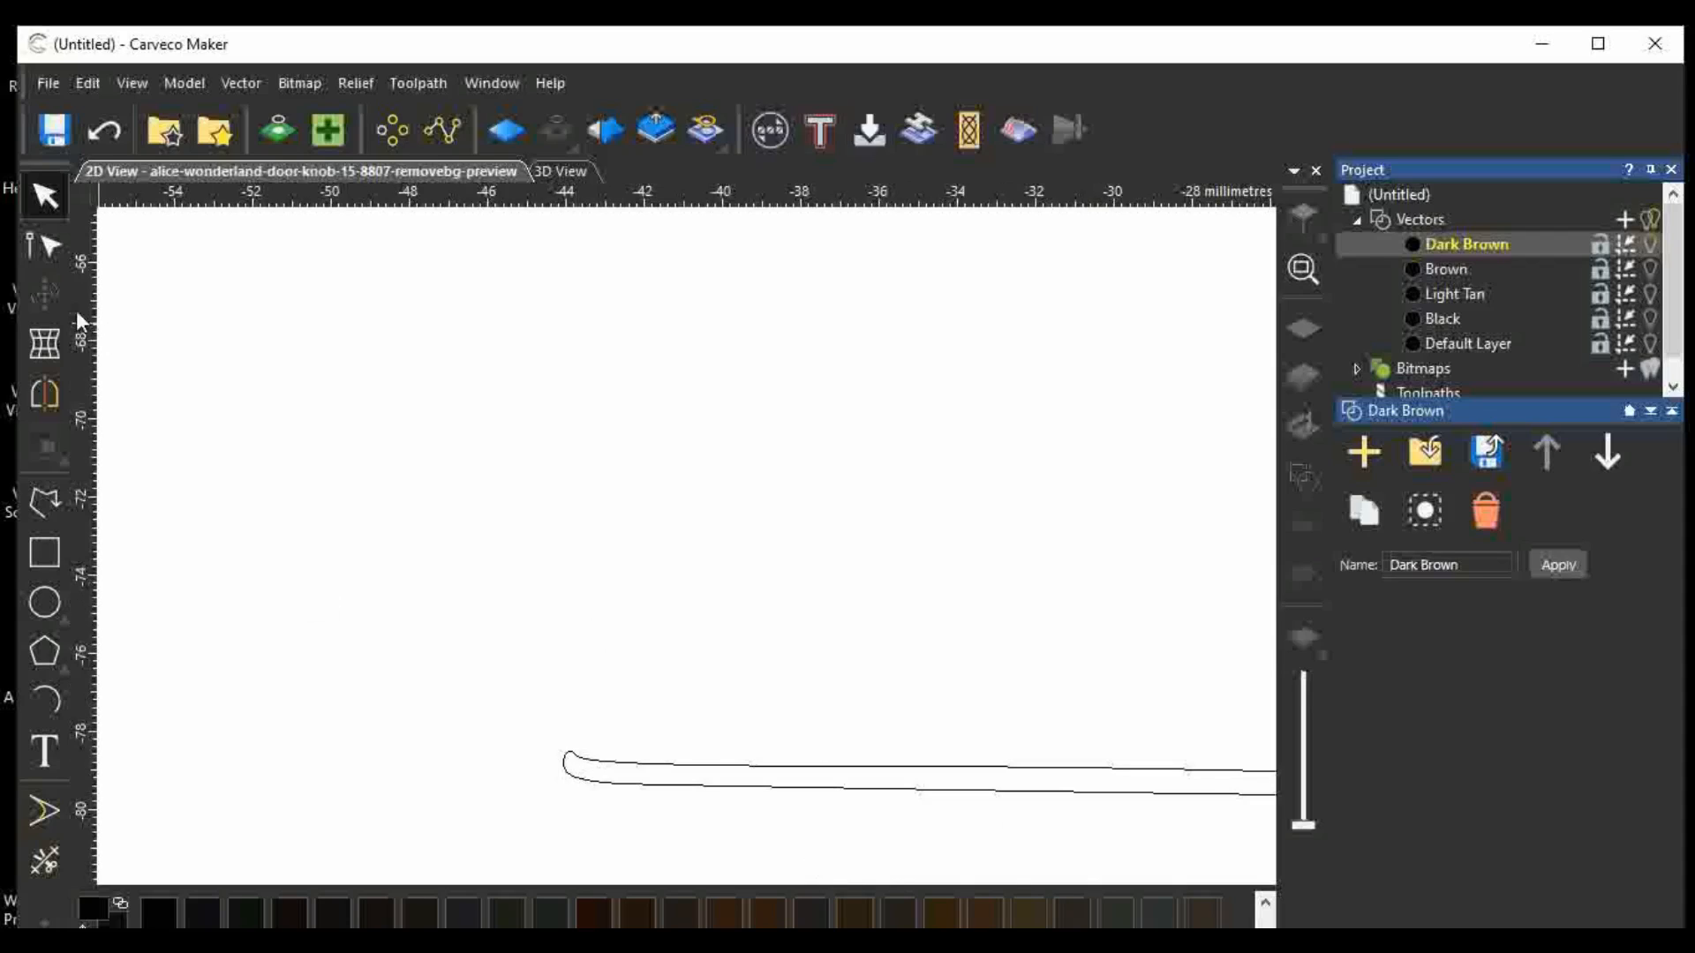
click(44, 247)
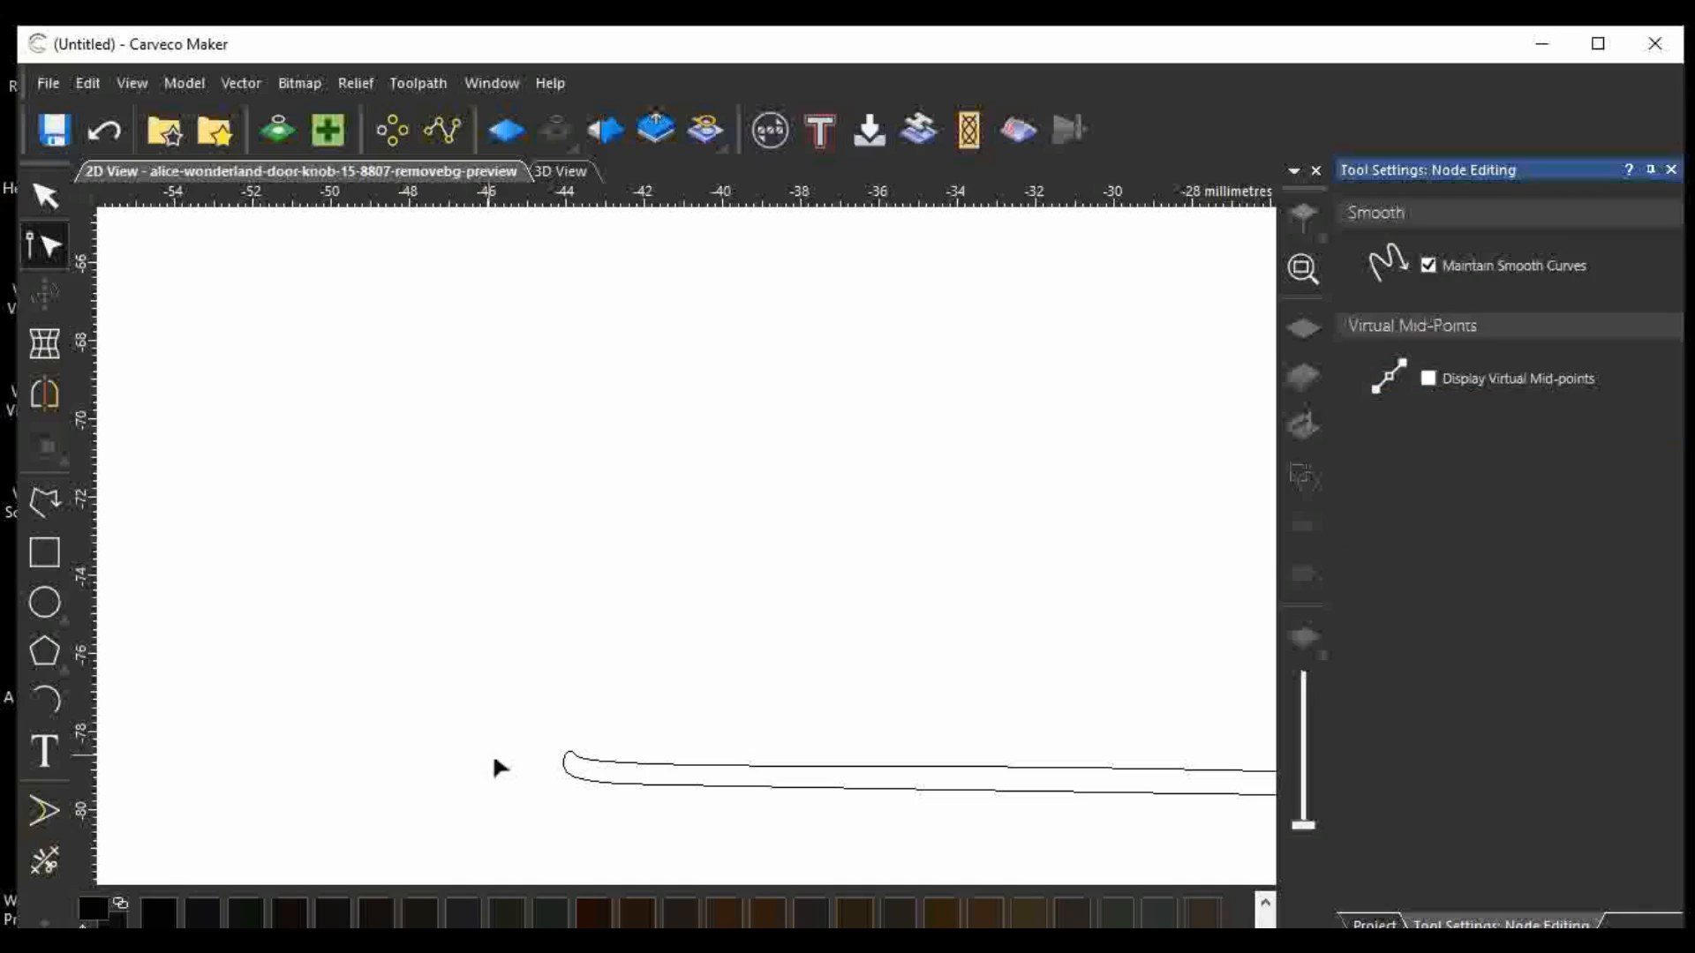
click(608, 790)
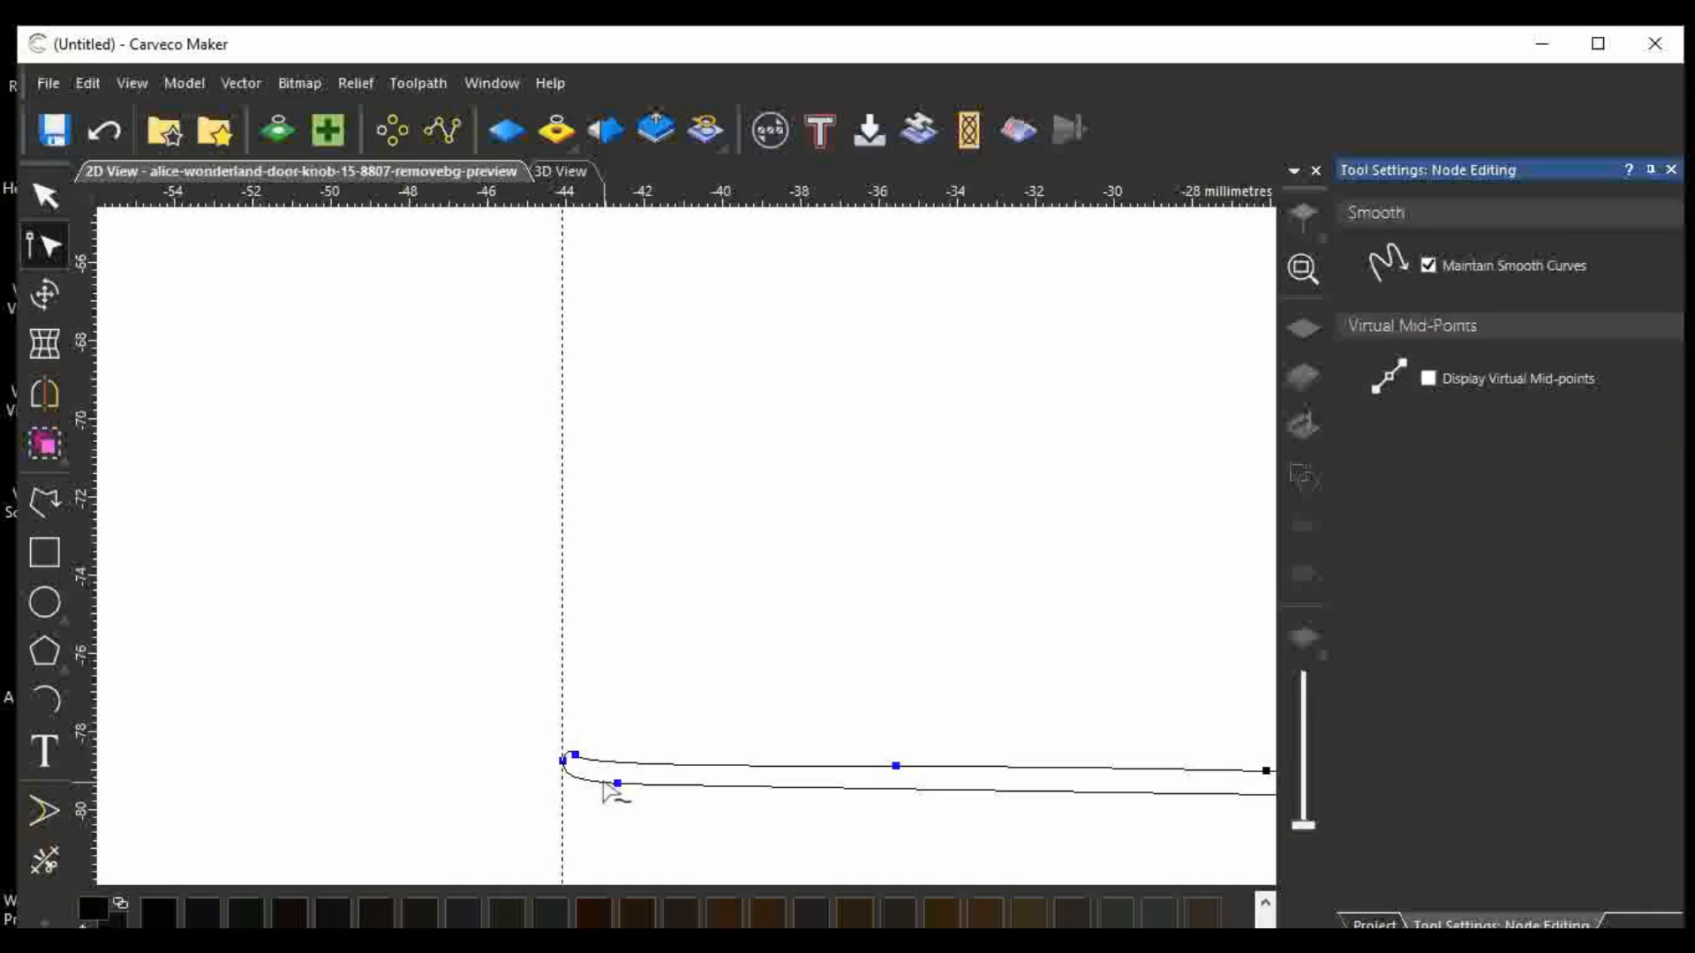
Delete the rounded end spans closing the horizontal and vertical outlines on both sides of the gap, and turn off Maintain Smooth Curves.
click(566, 755)
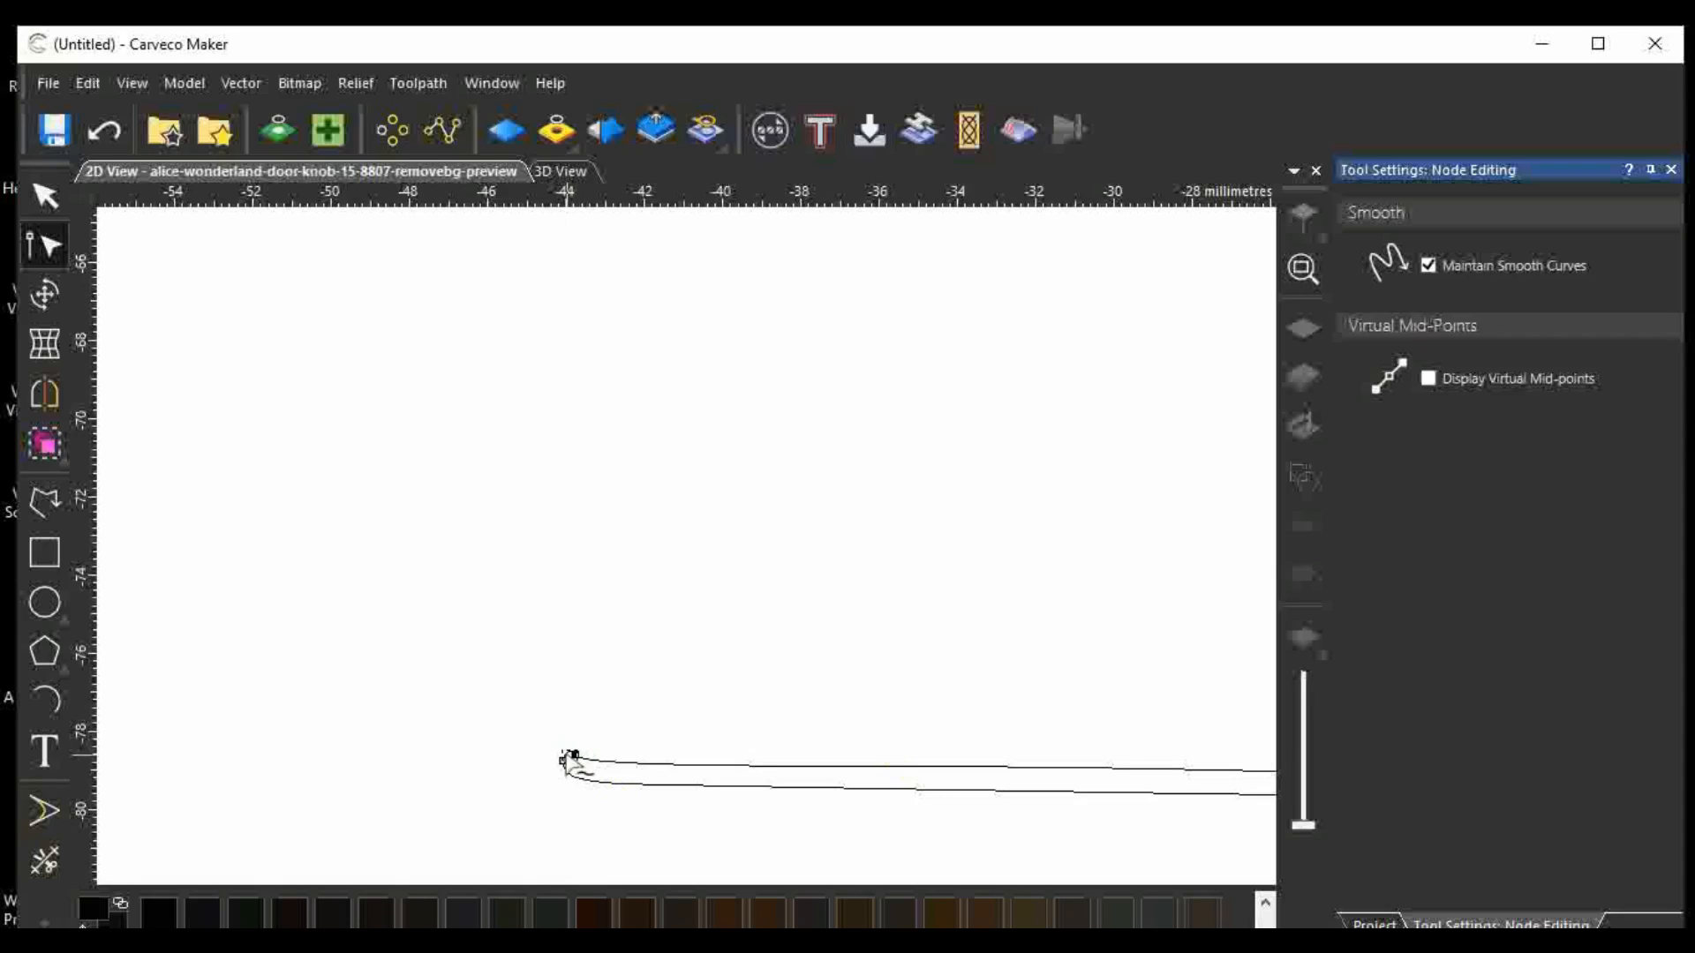
click(669, 704)
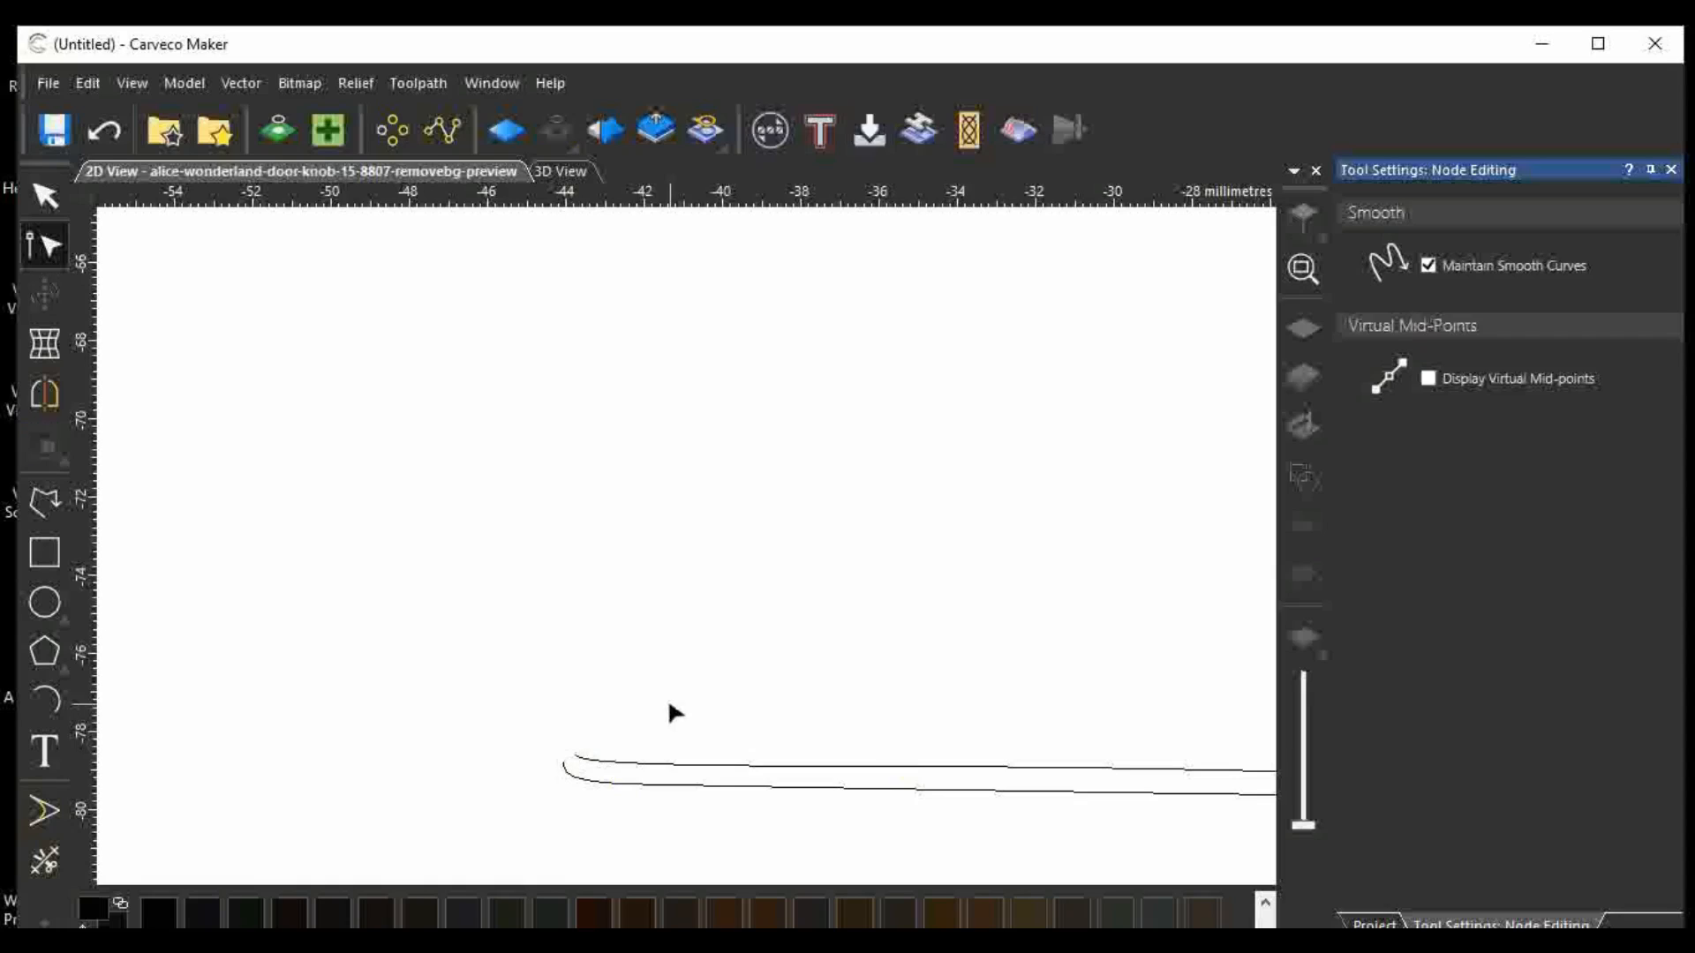
scroll(662, 711, down, 2)
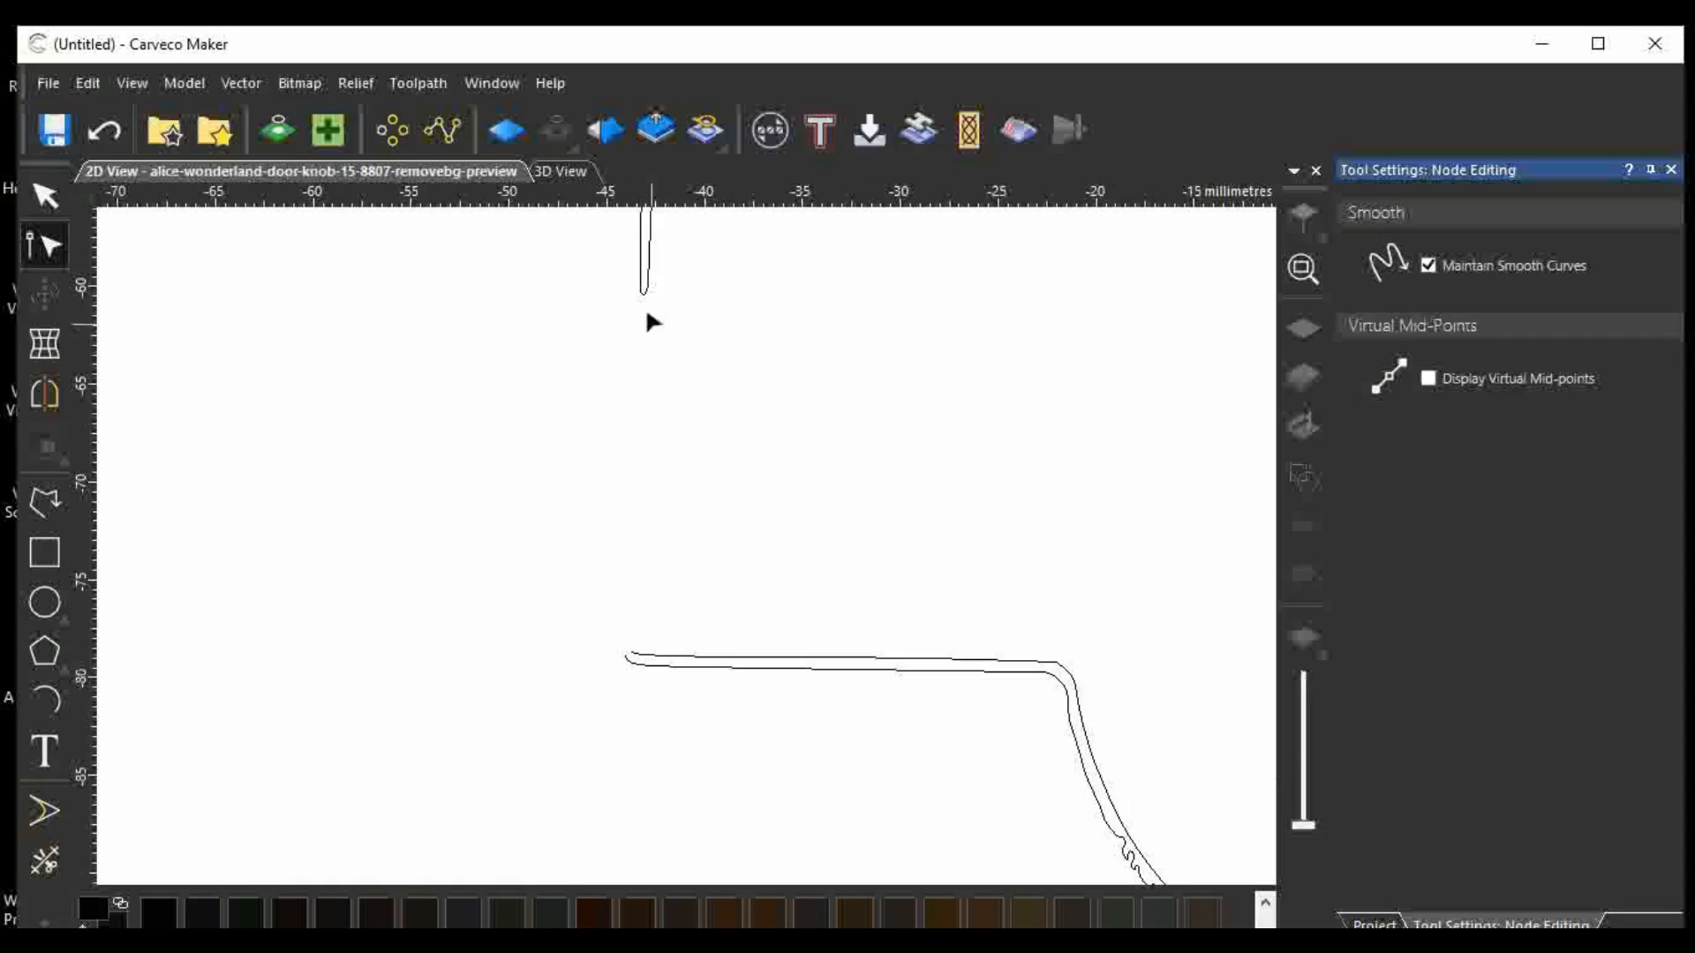
scroll(642, 290, up, 2)
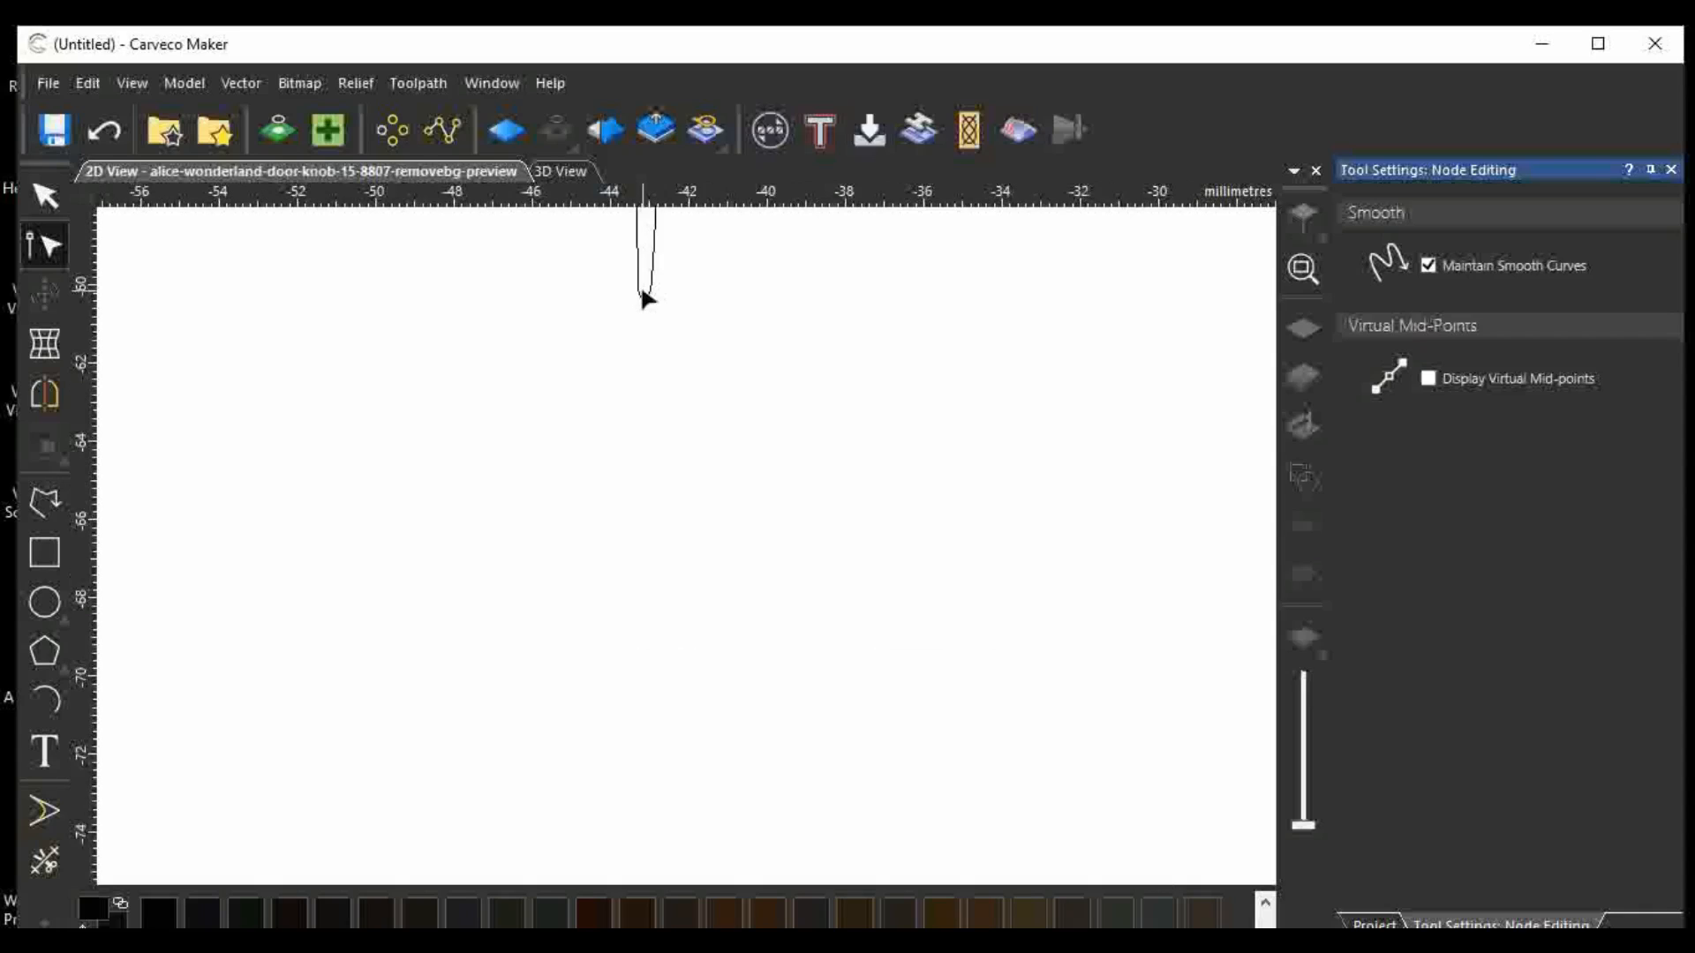
click(645, 301)
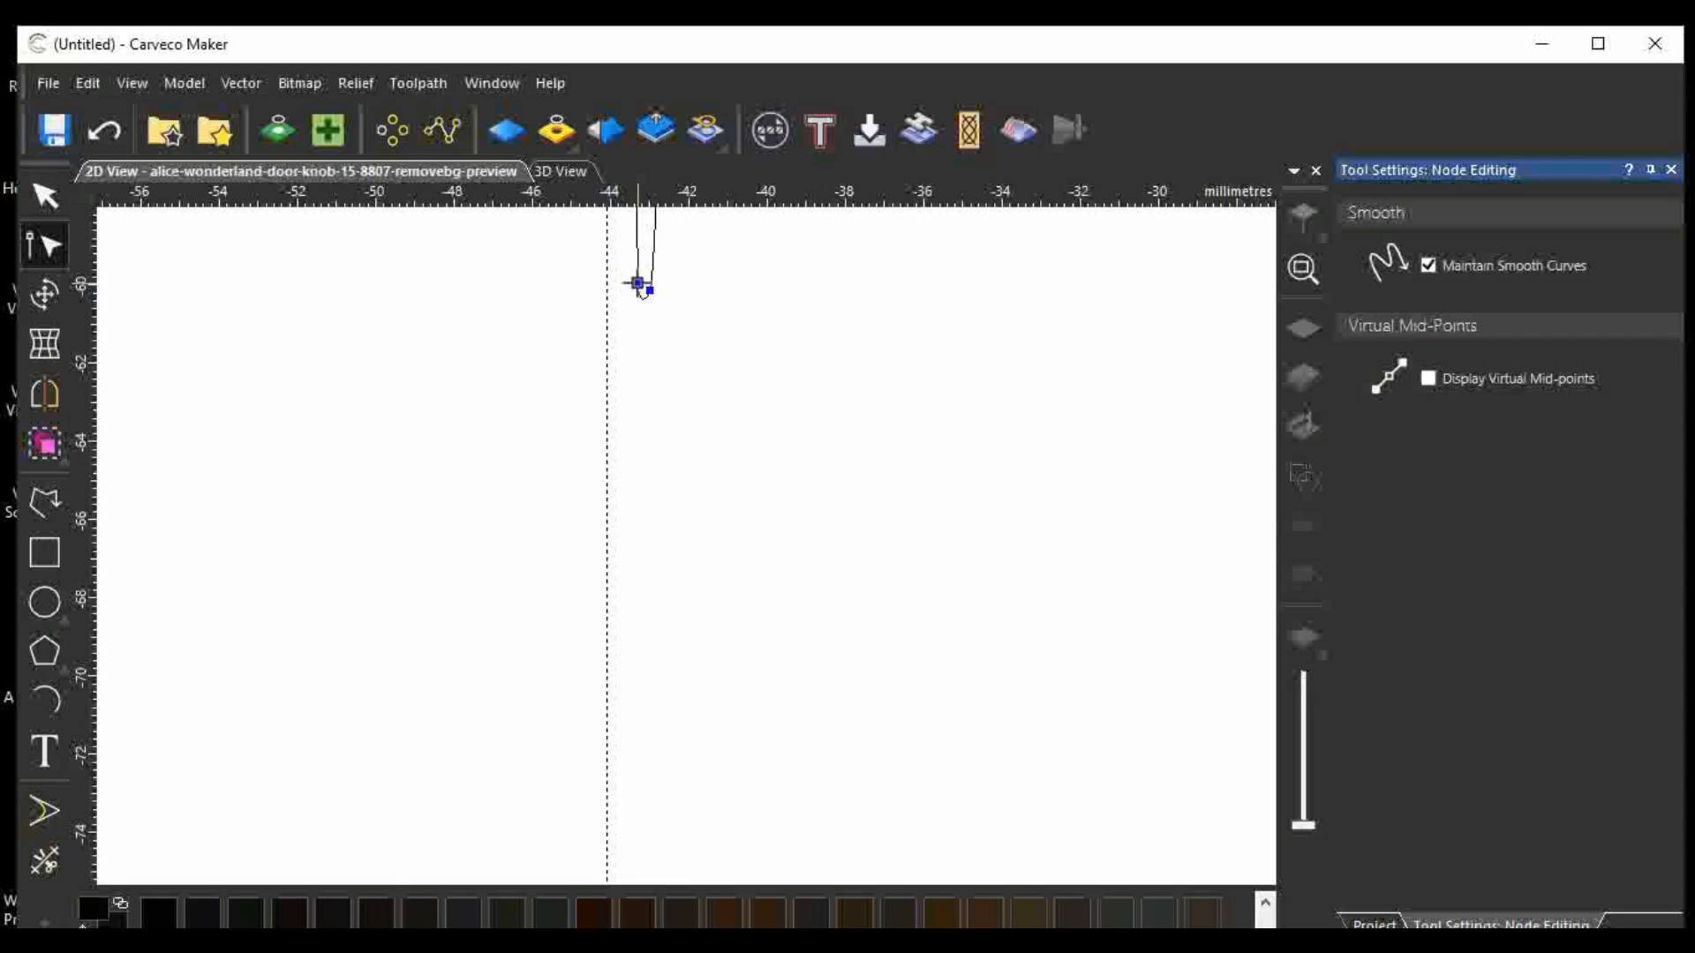
click(638, 283)
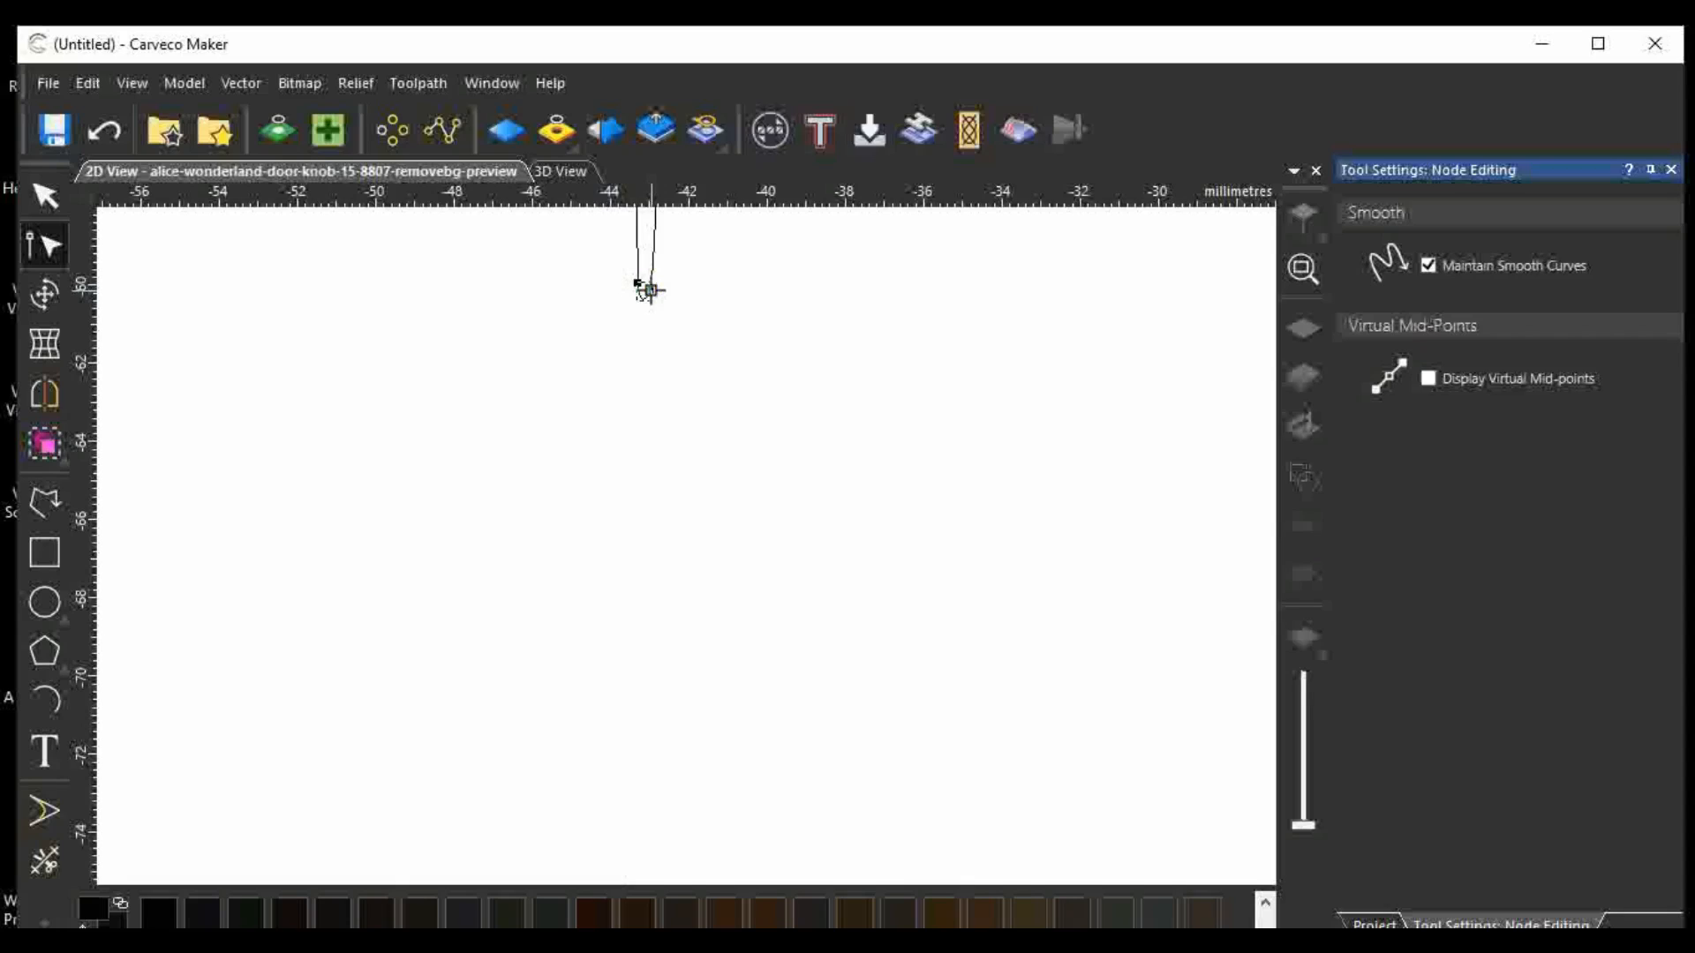
click(724, 295)
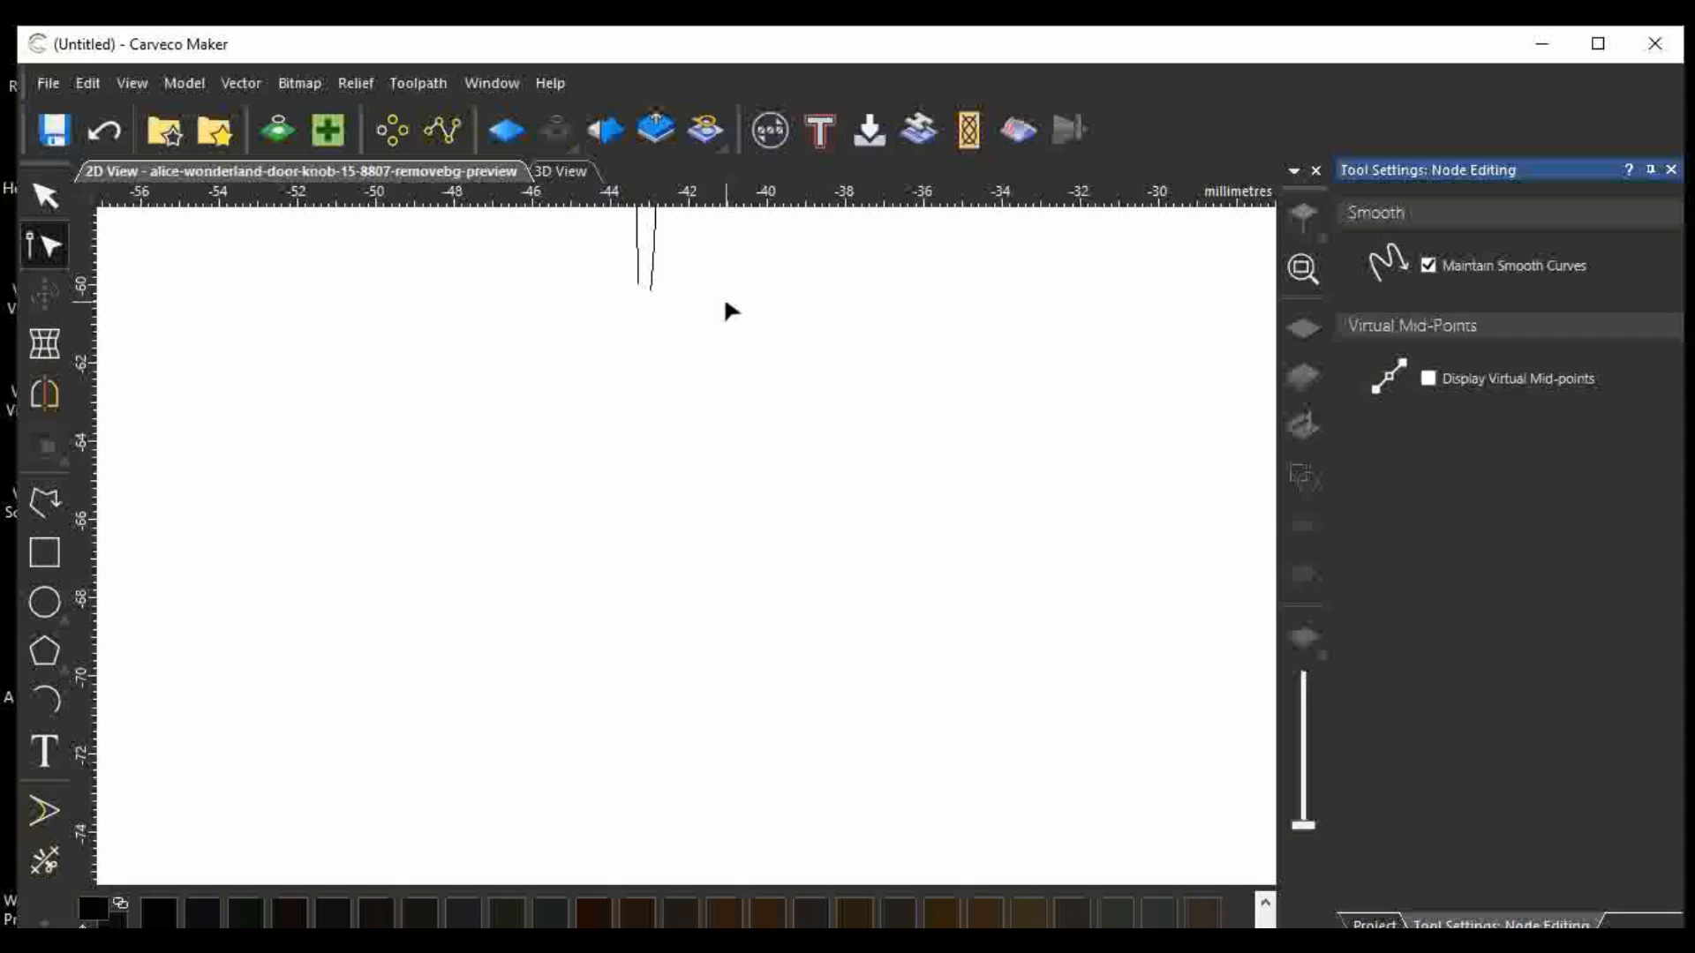
scroll(741, 280, down, 2)
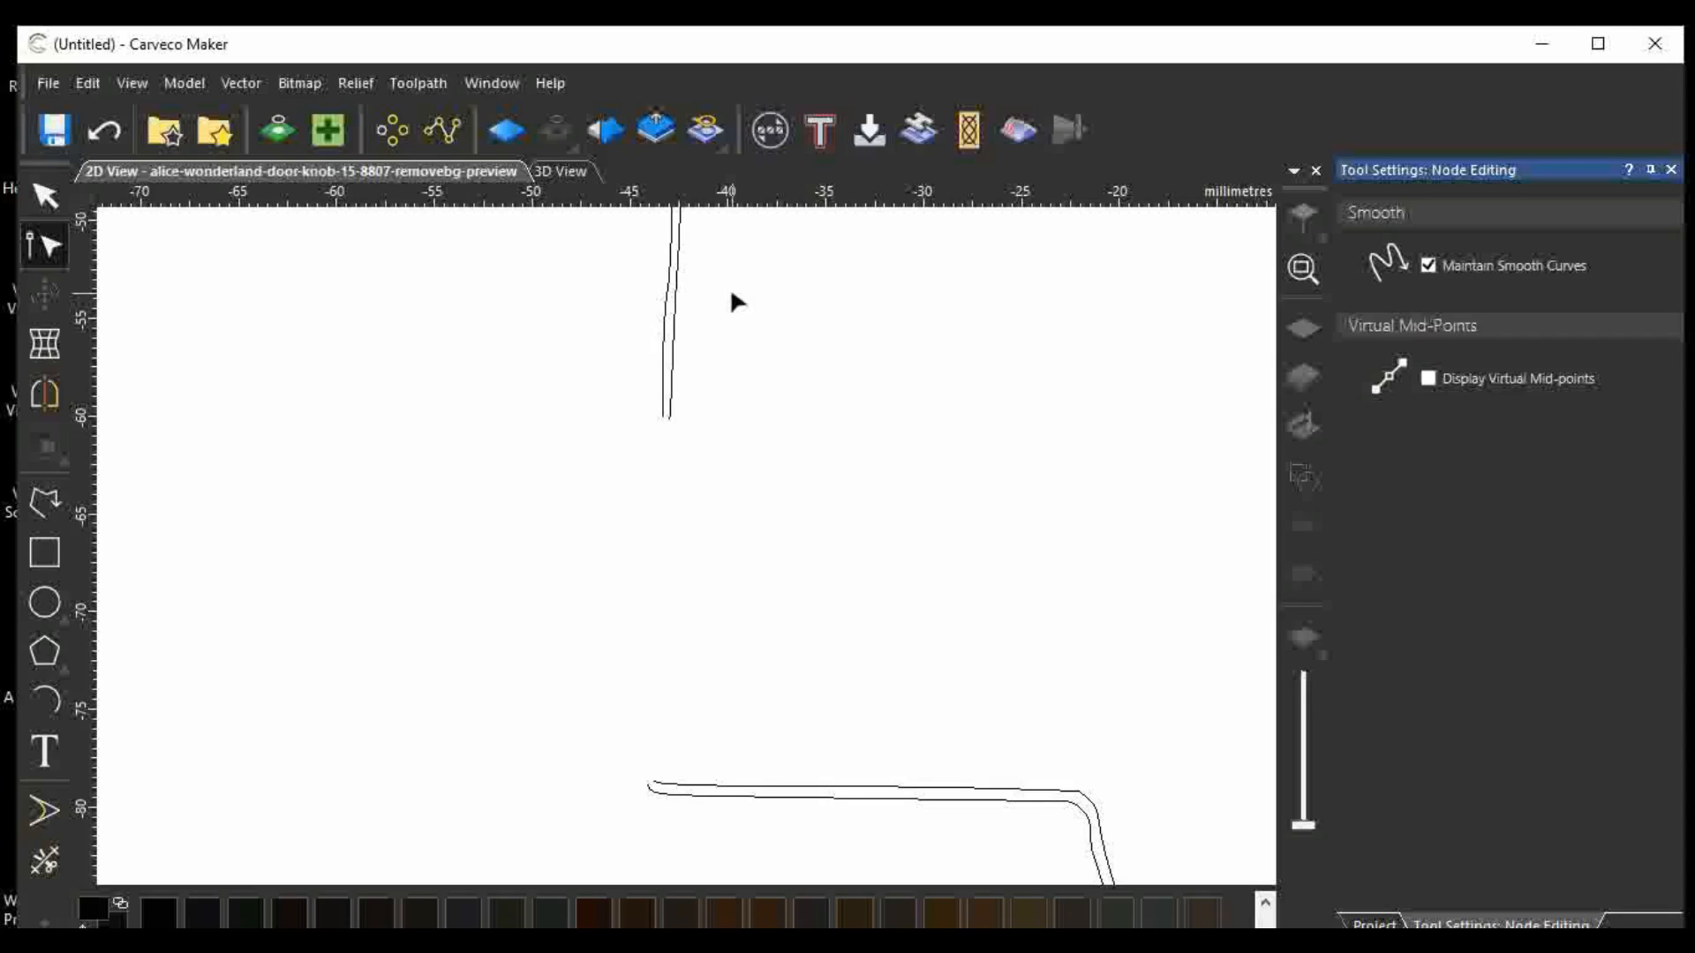
click(1427, 265)
Try to extend the inner vertical line downward across the gap with a smooth polyline, and undo the edits.
click(49, 501)
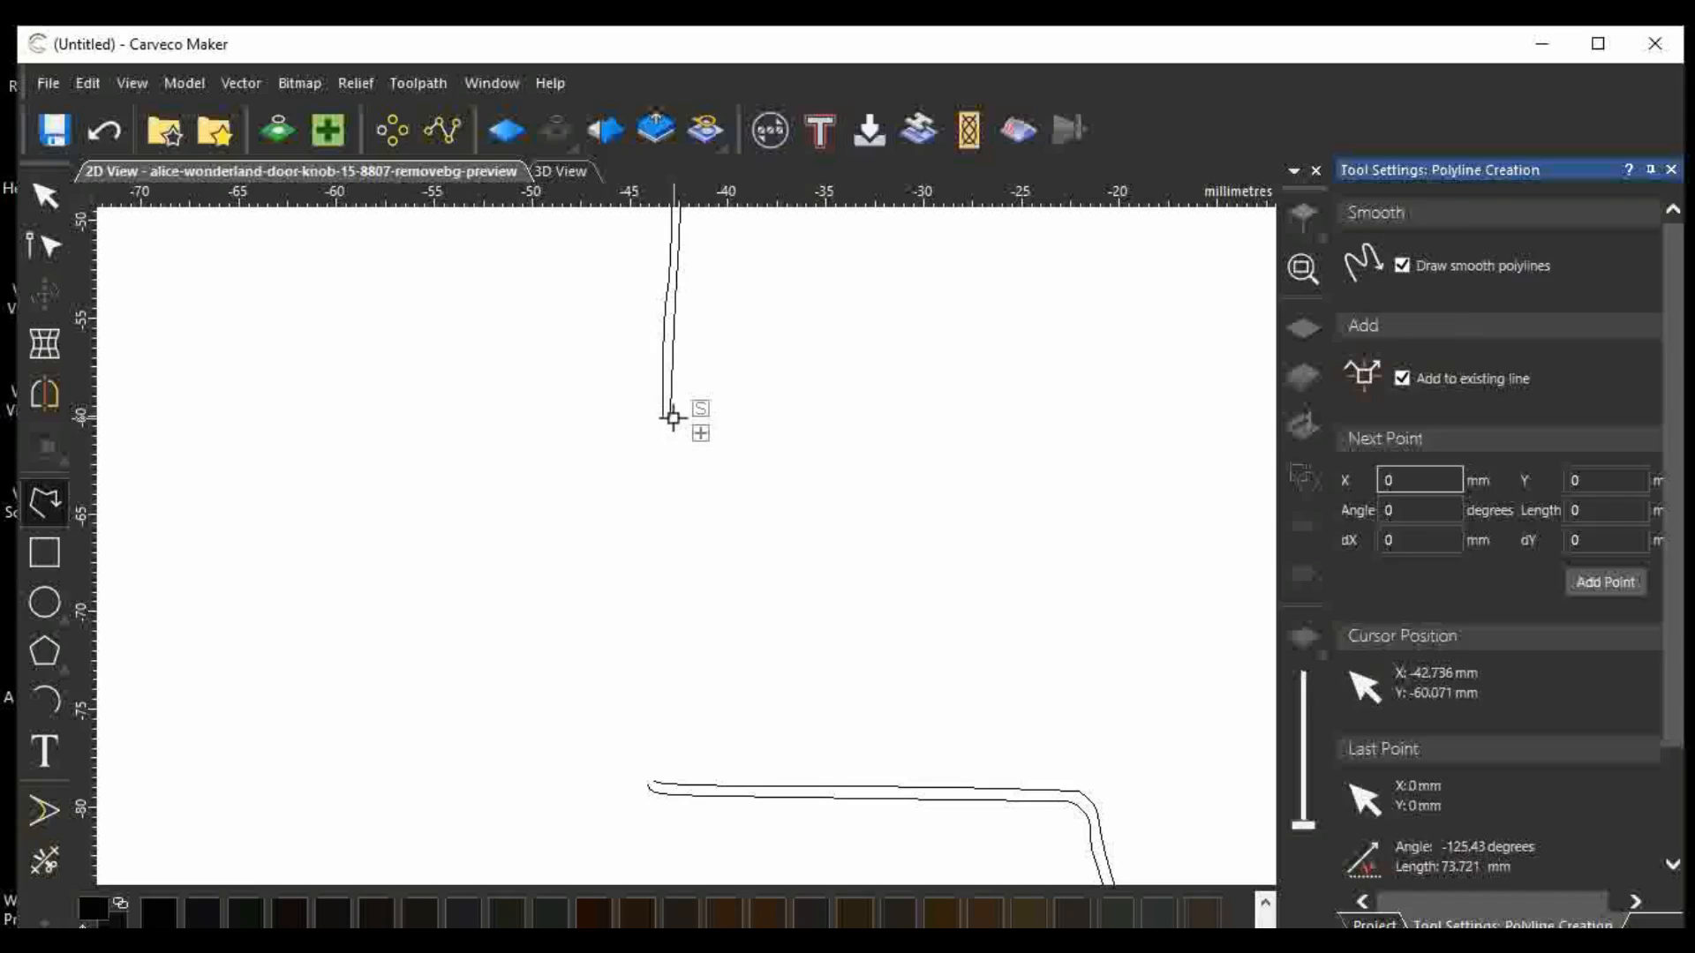
click(672, 417)
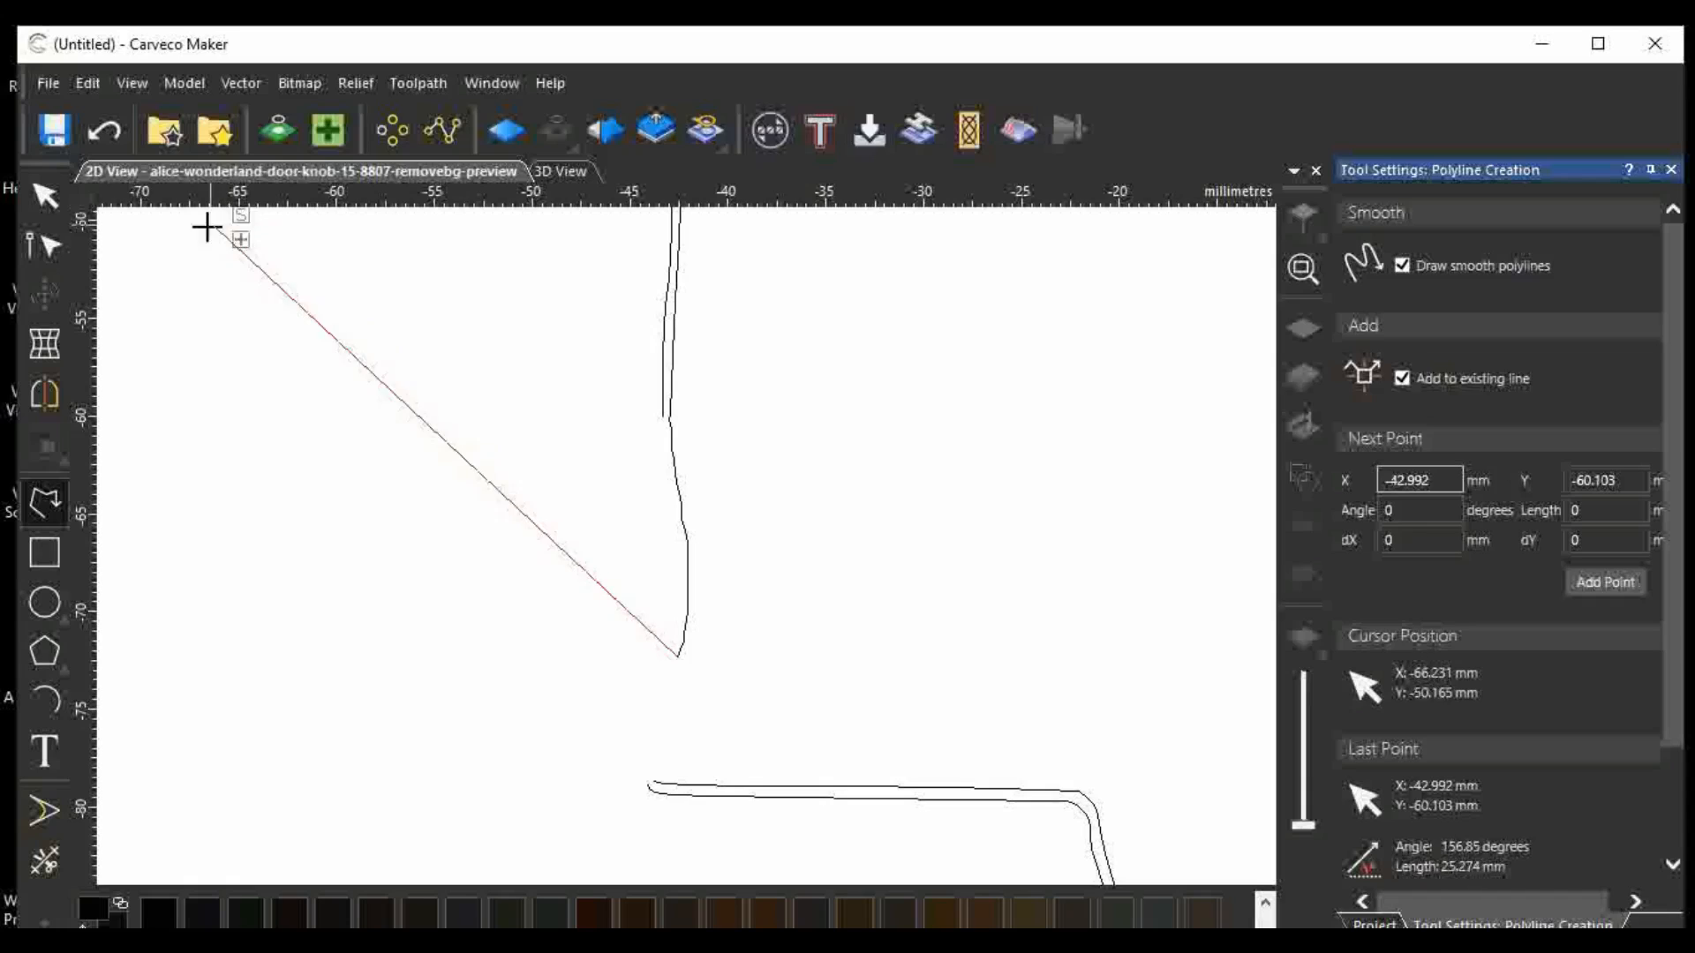
click(103, 134)
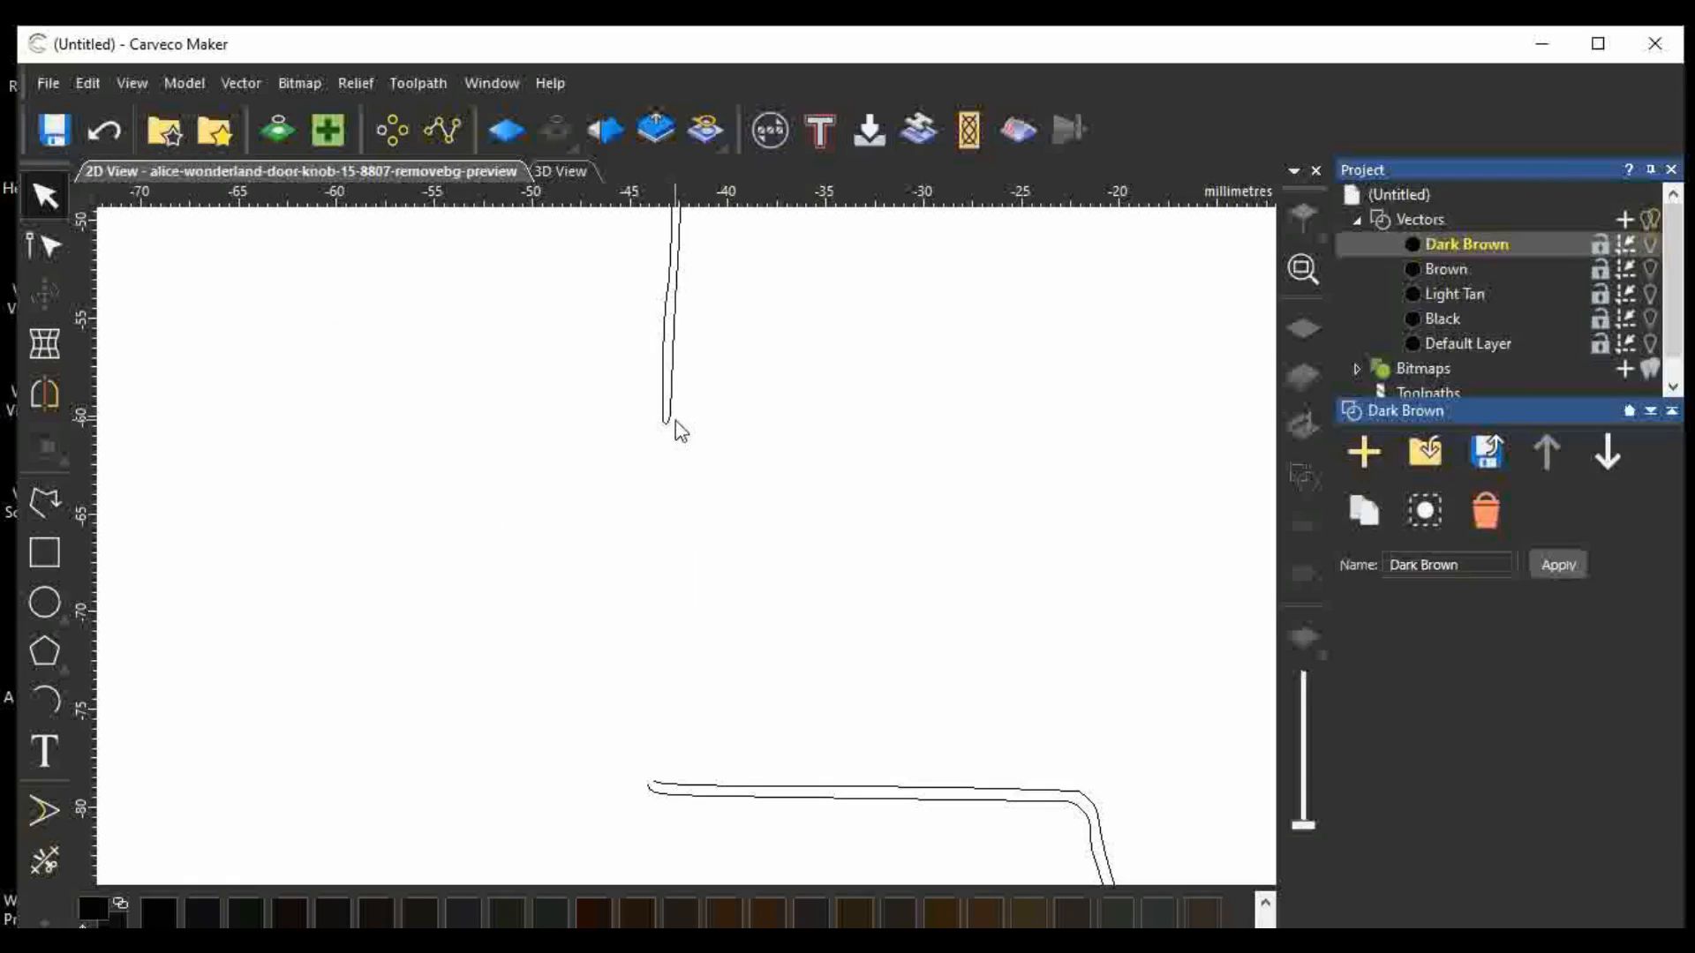
Redo the undone vector split and the polyline extension below the inner vertical line.
click(46, 503)
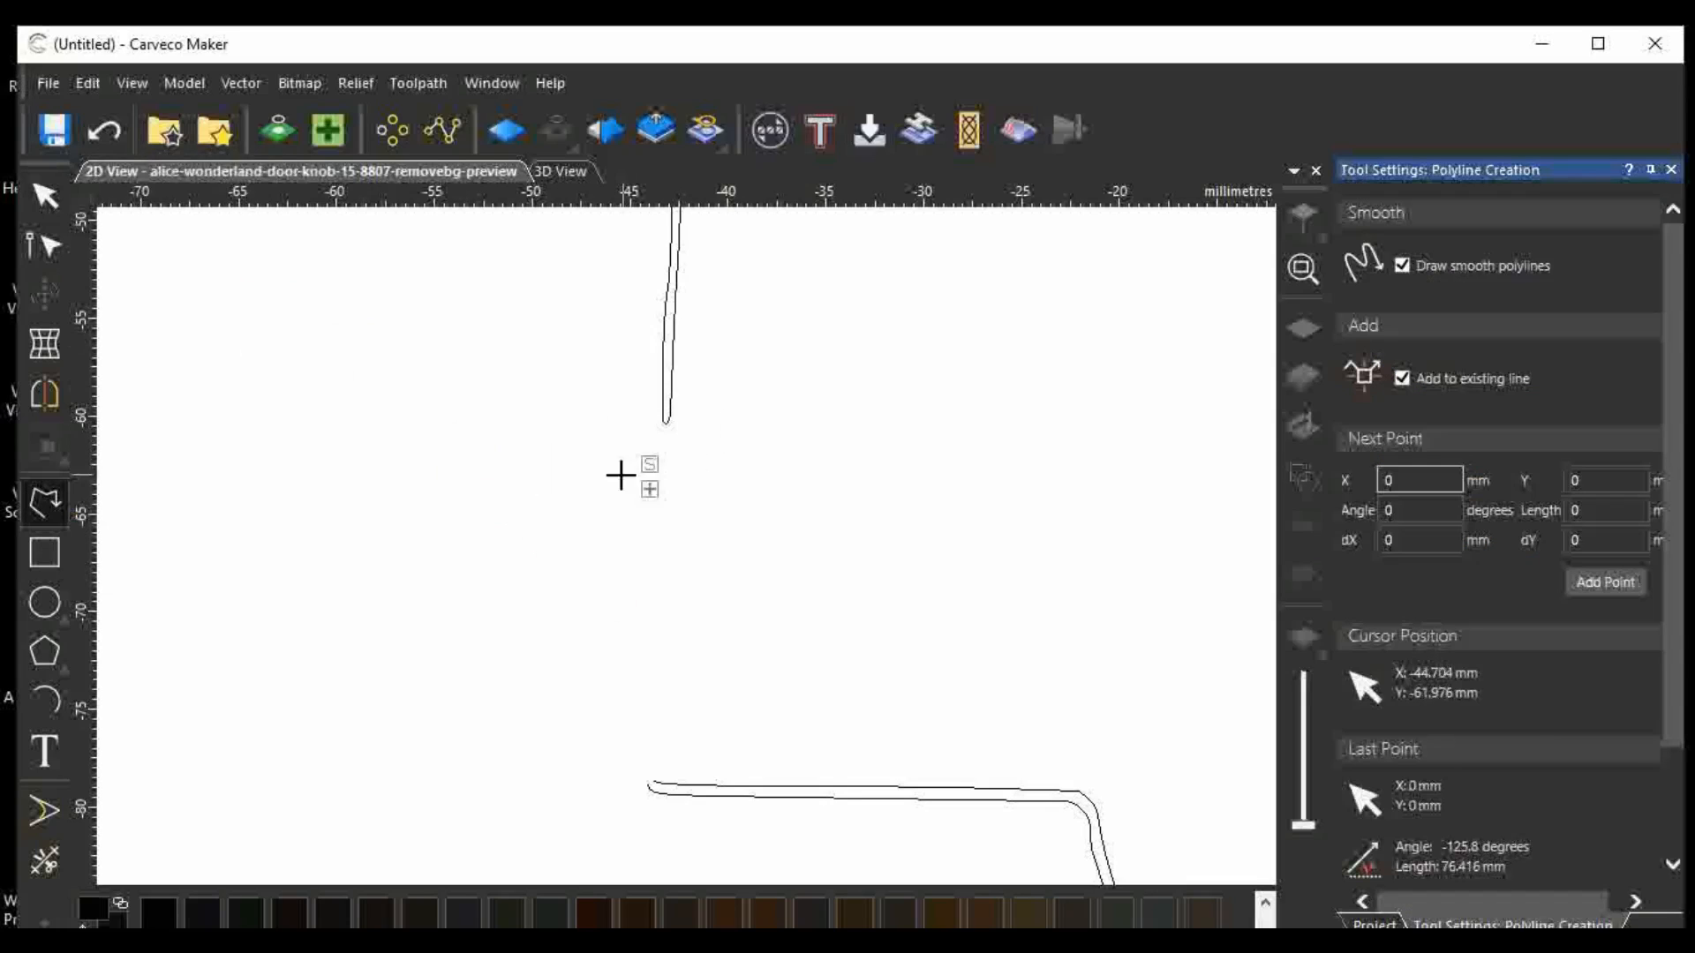
click(85, 85)
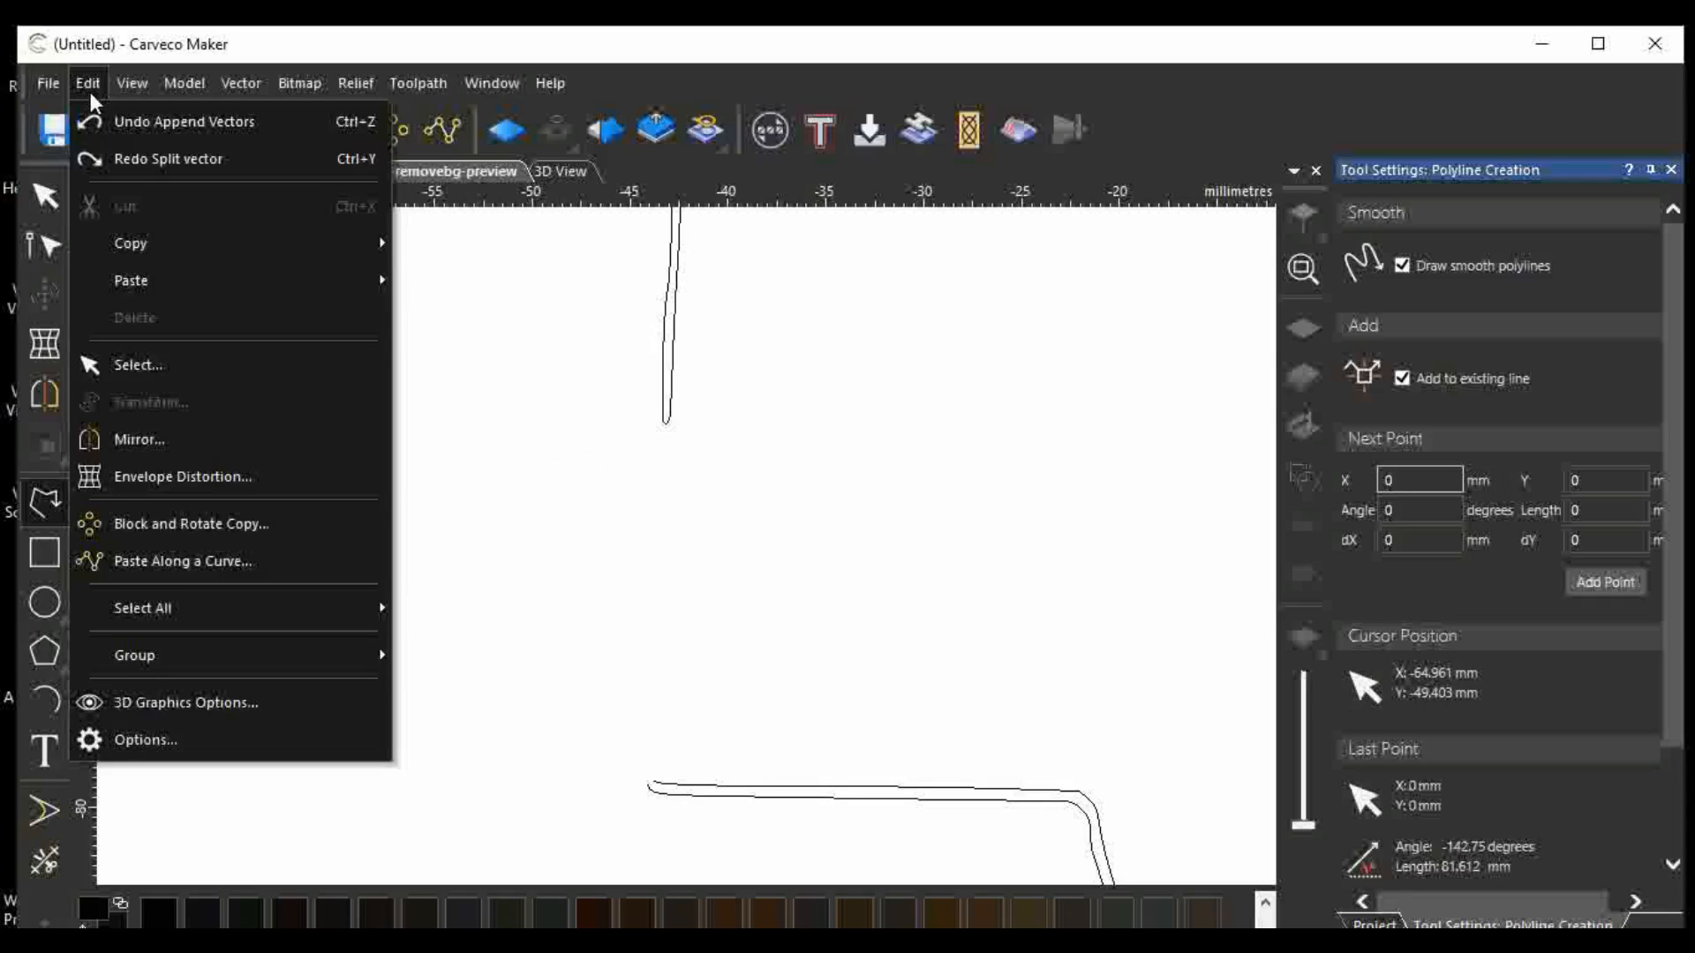
click(120, 155)
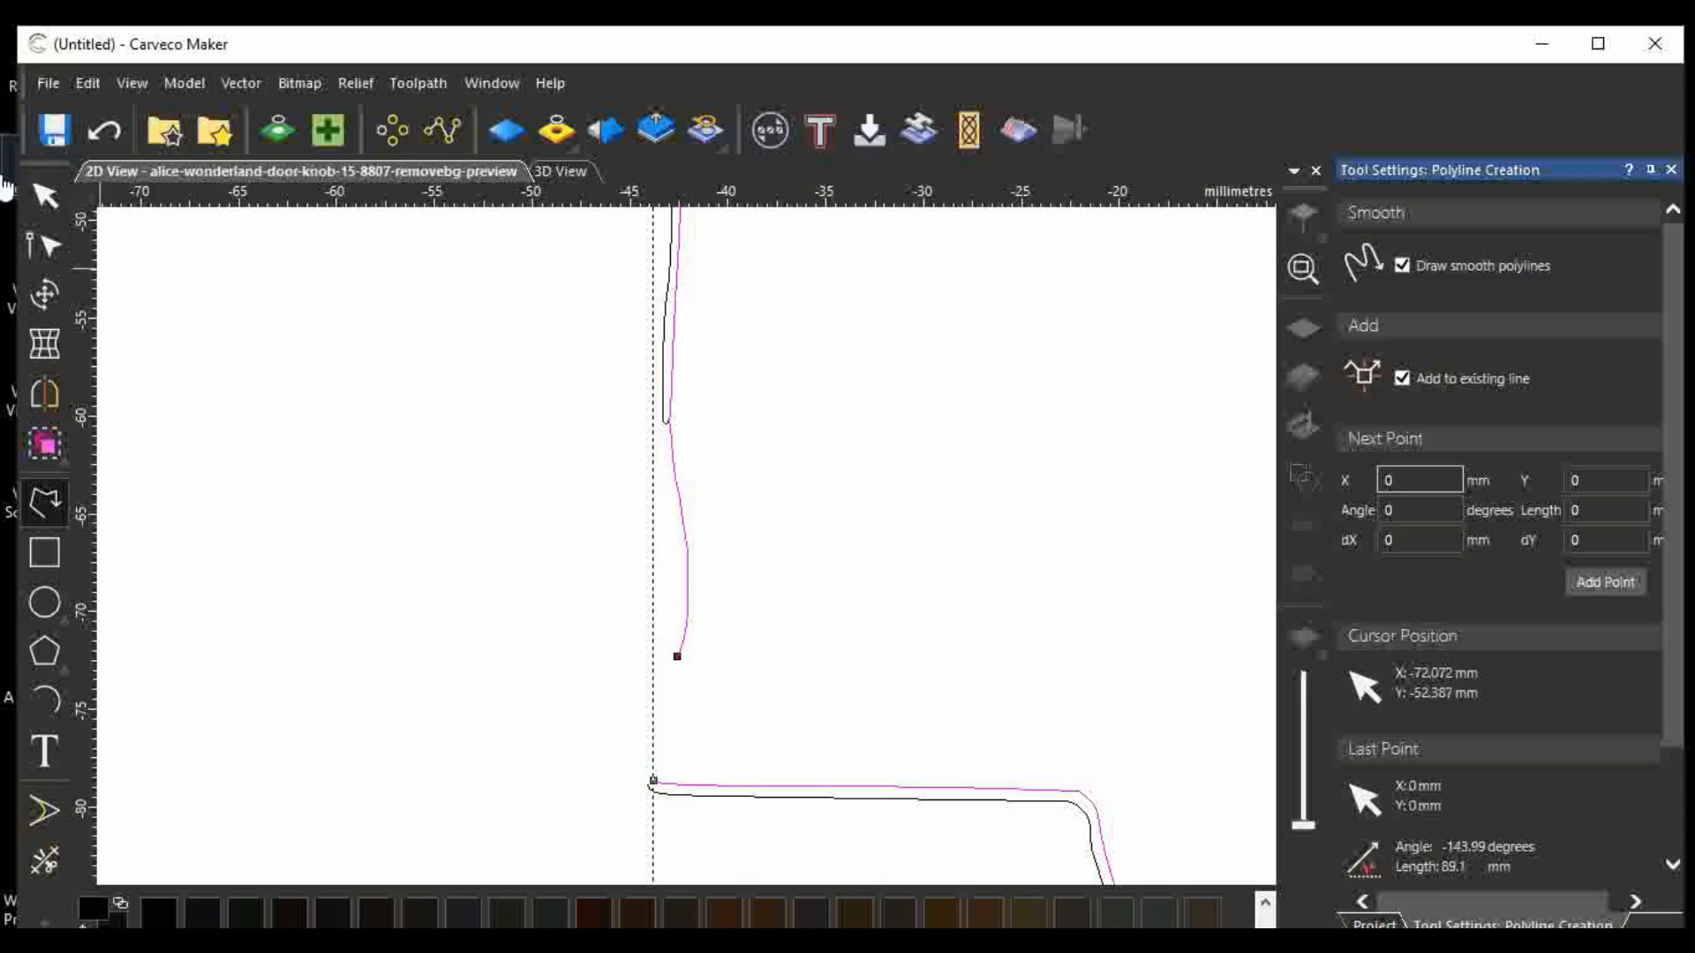
click(44, 196)
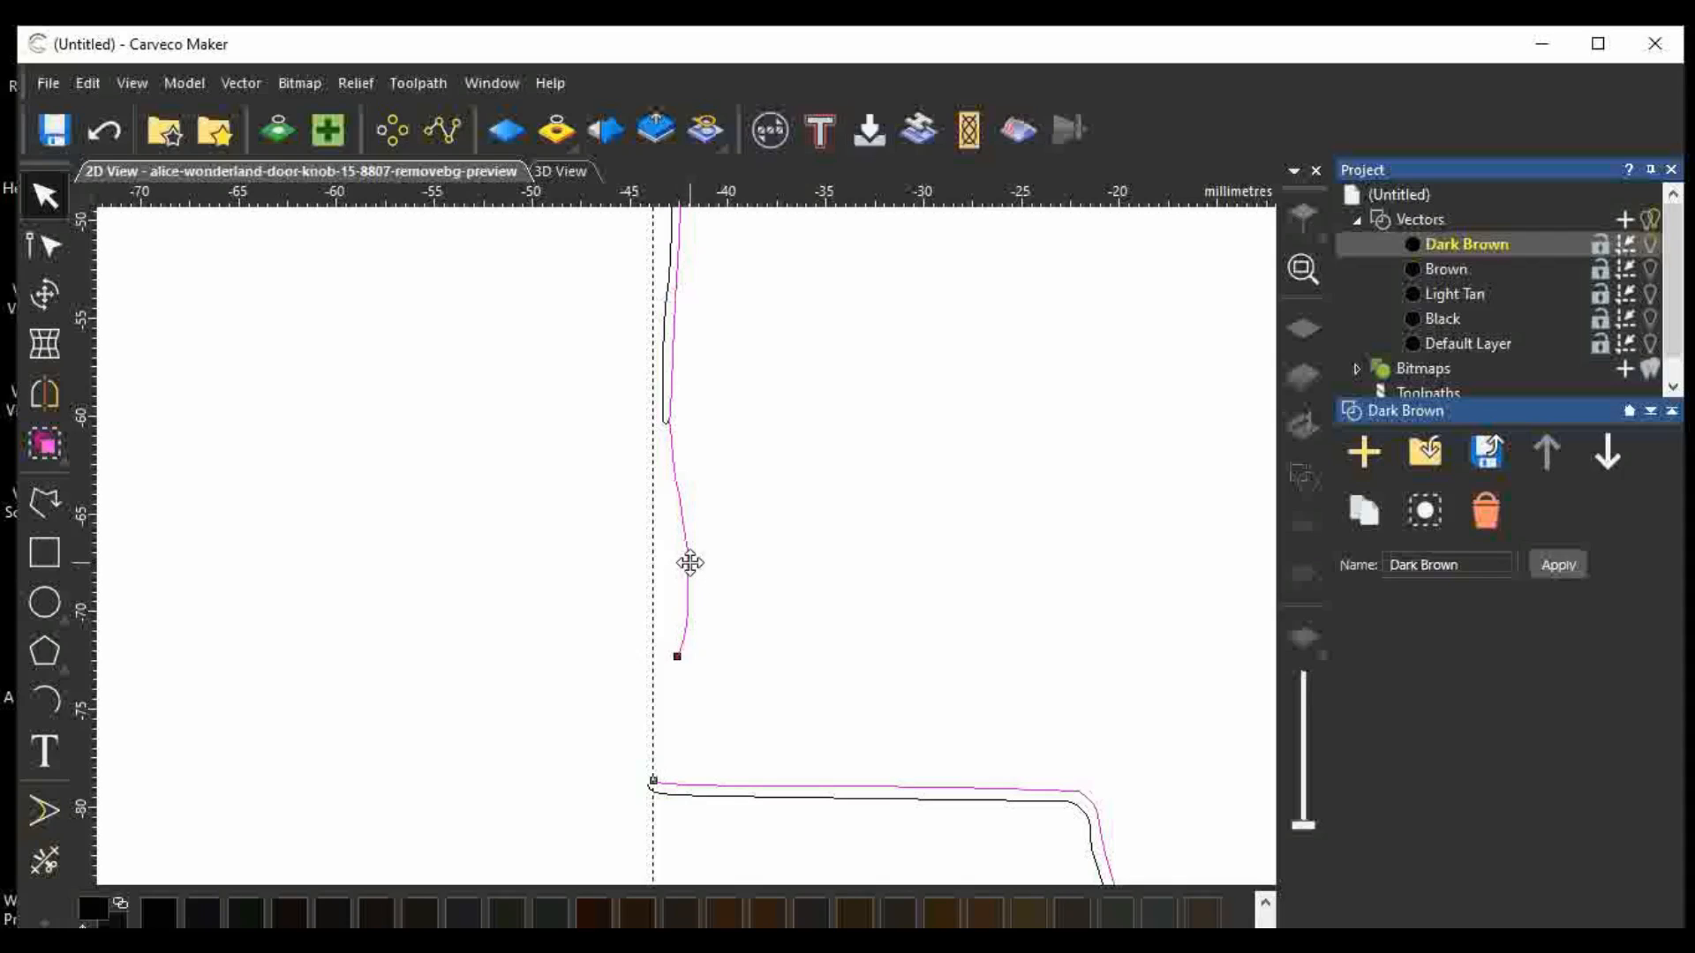
click(751, 570)
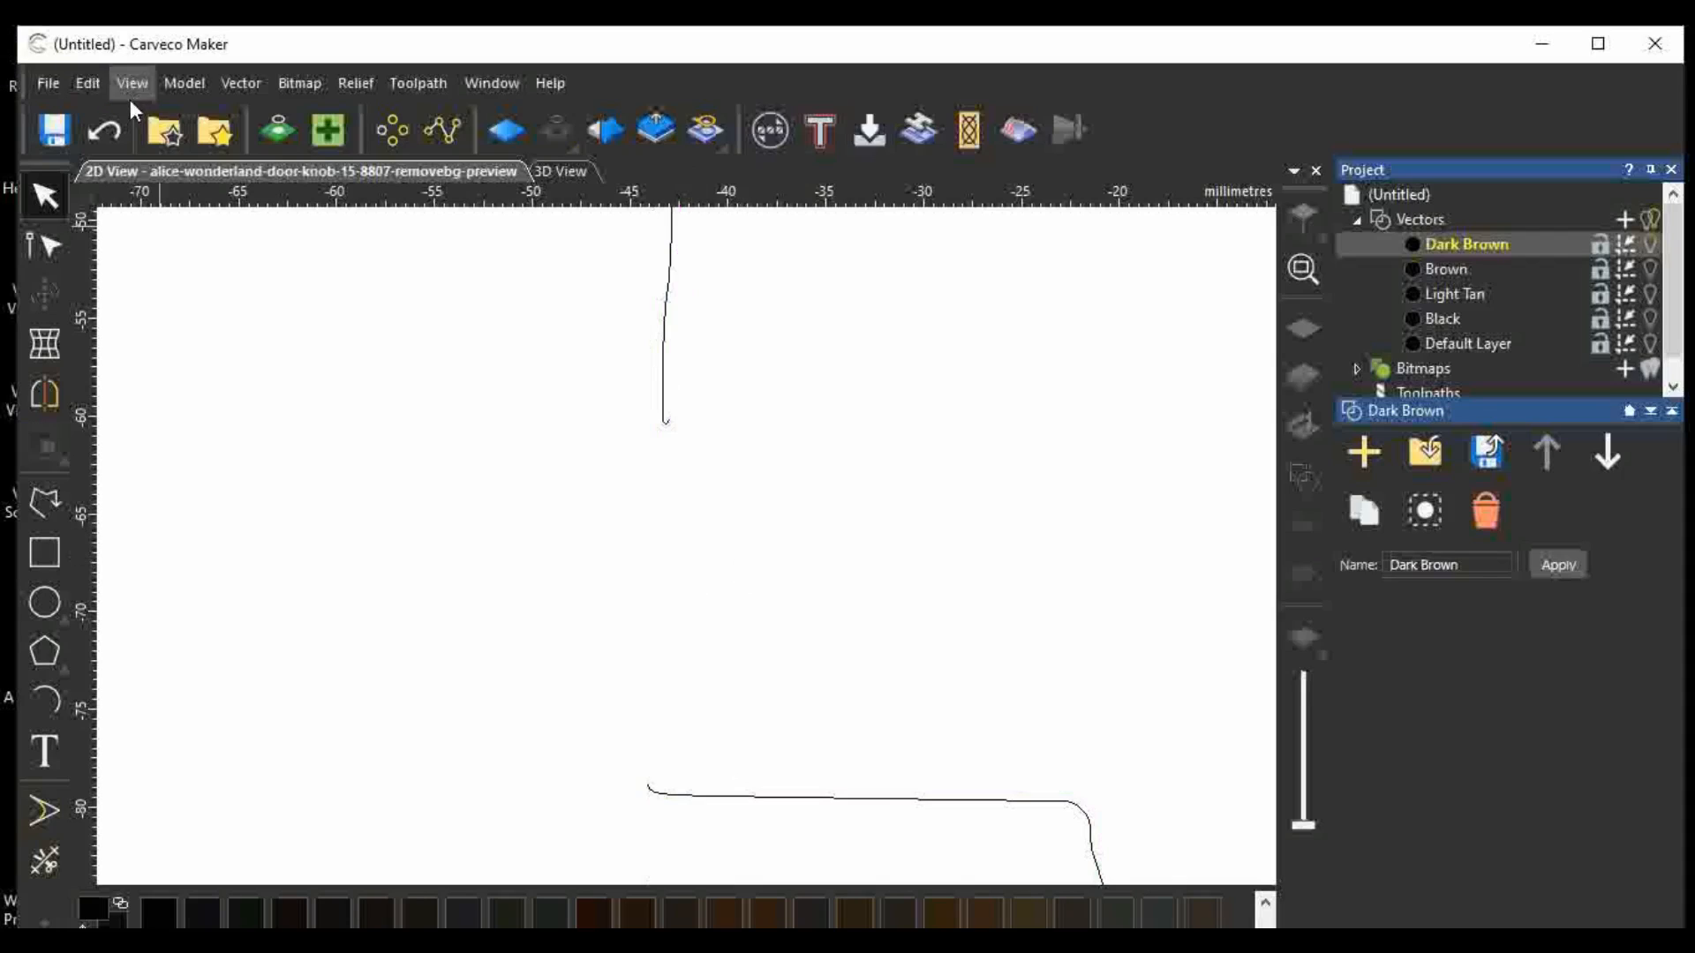
click(111, 134)
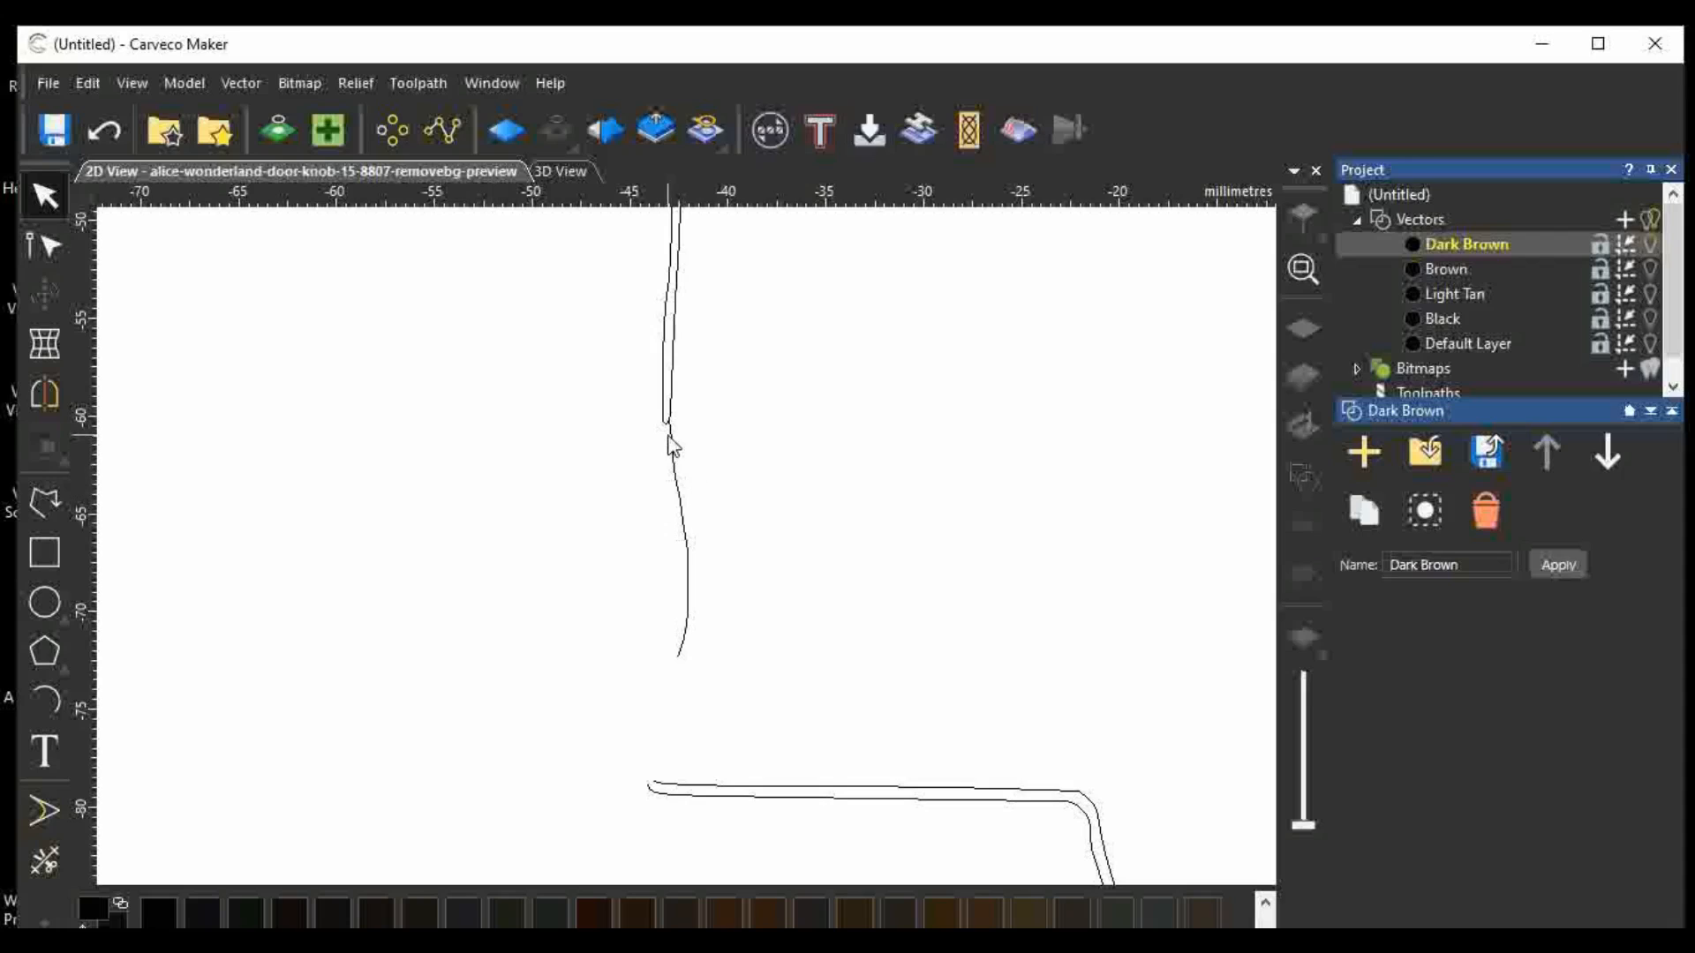
Cut the inner vector at the node where the stray polyline begins, and delete the piece below it.
click(44, 244)
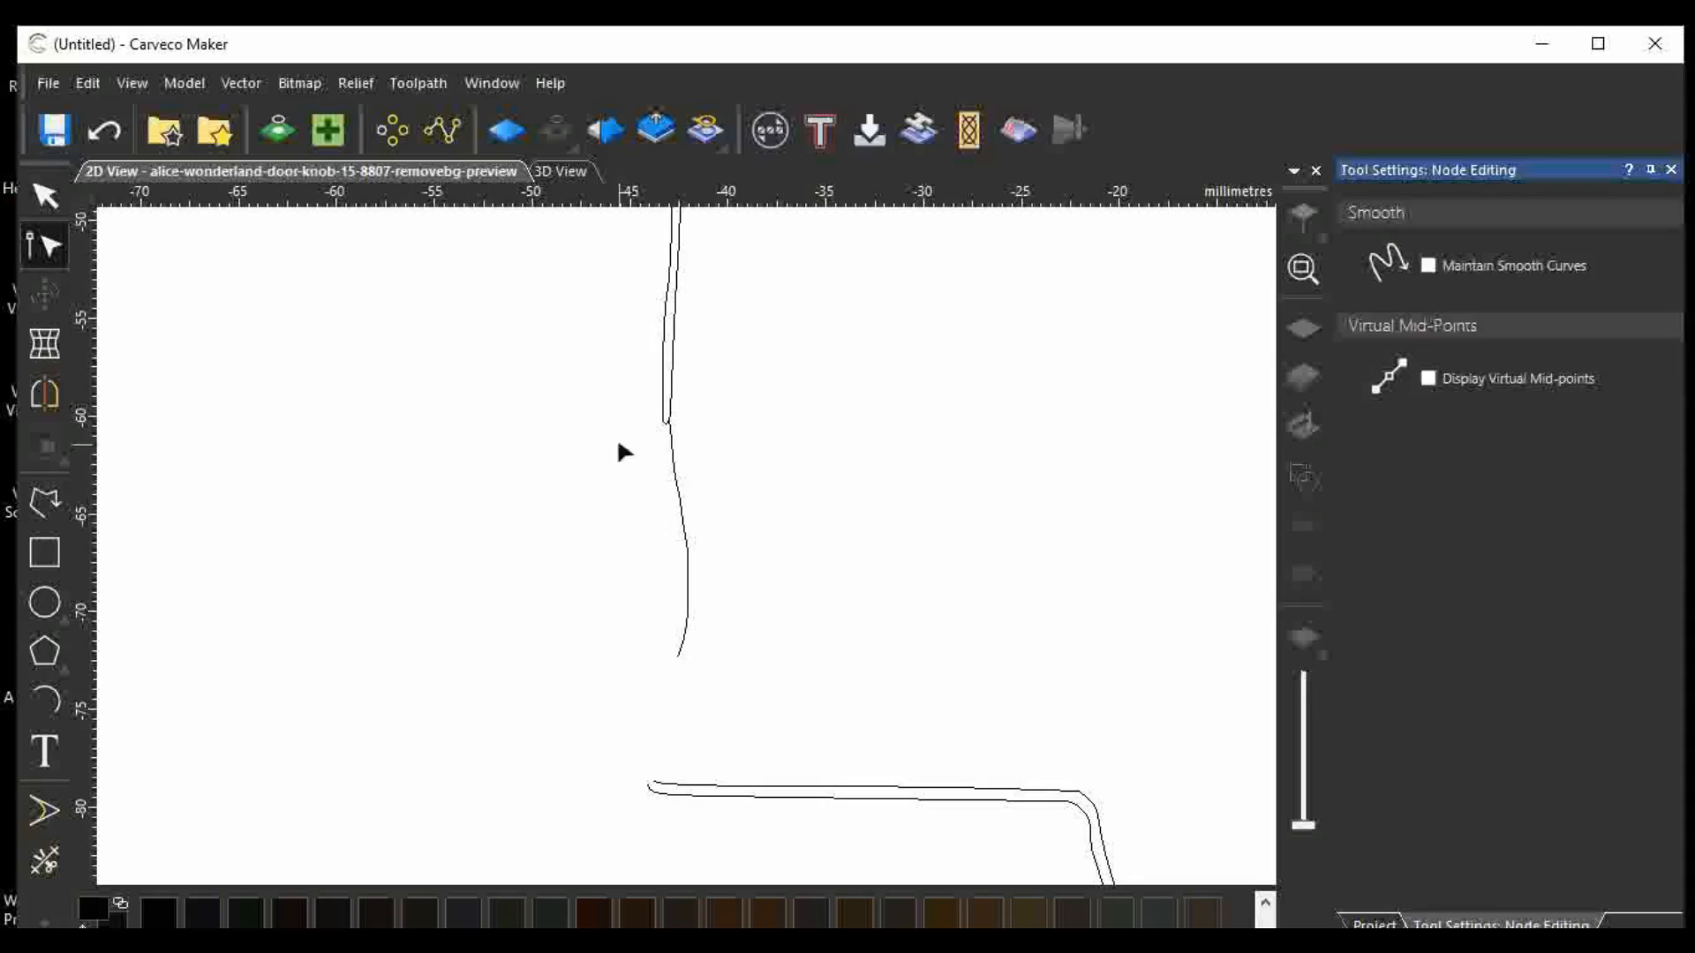
click(674, 455)
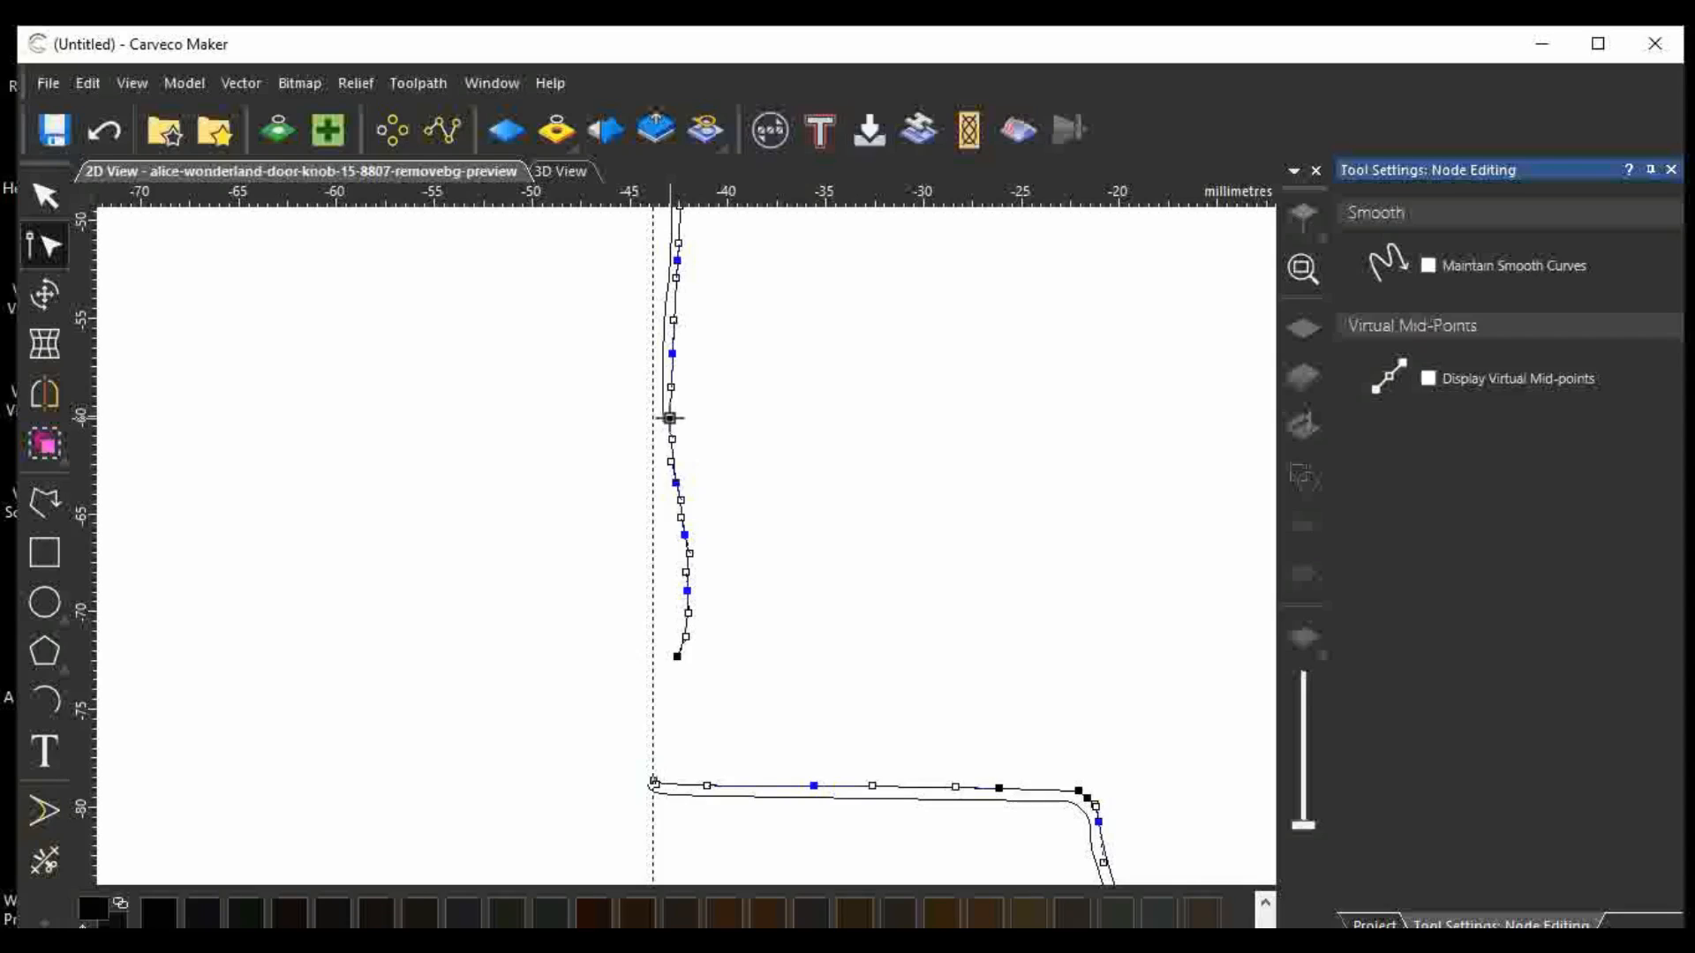
key(c)
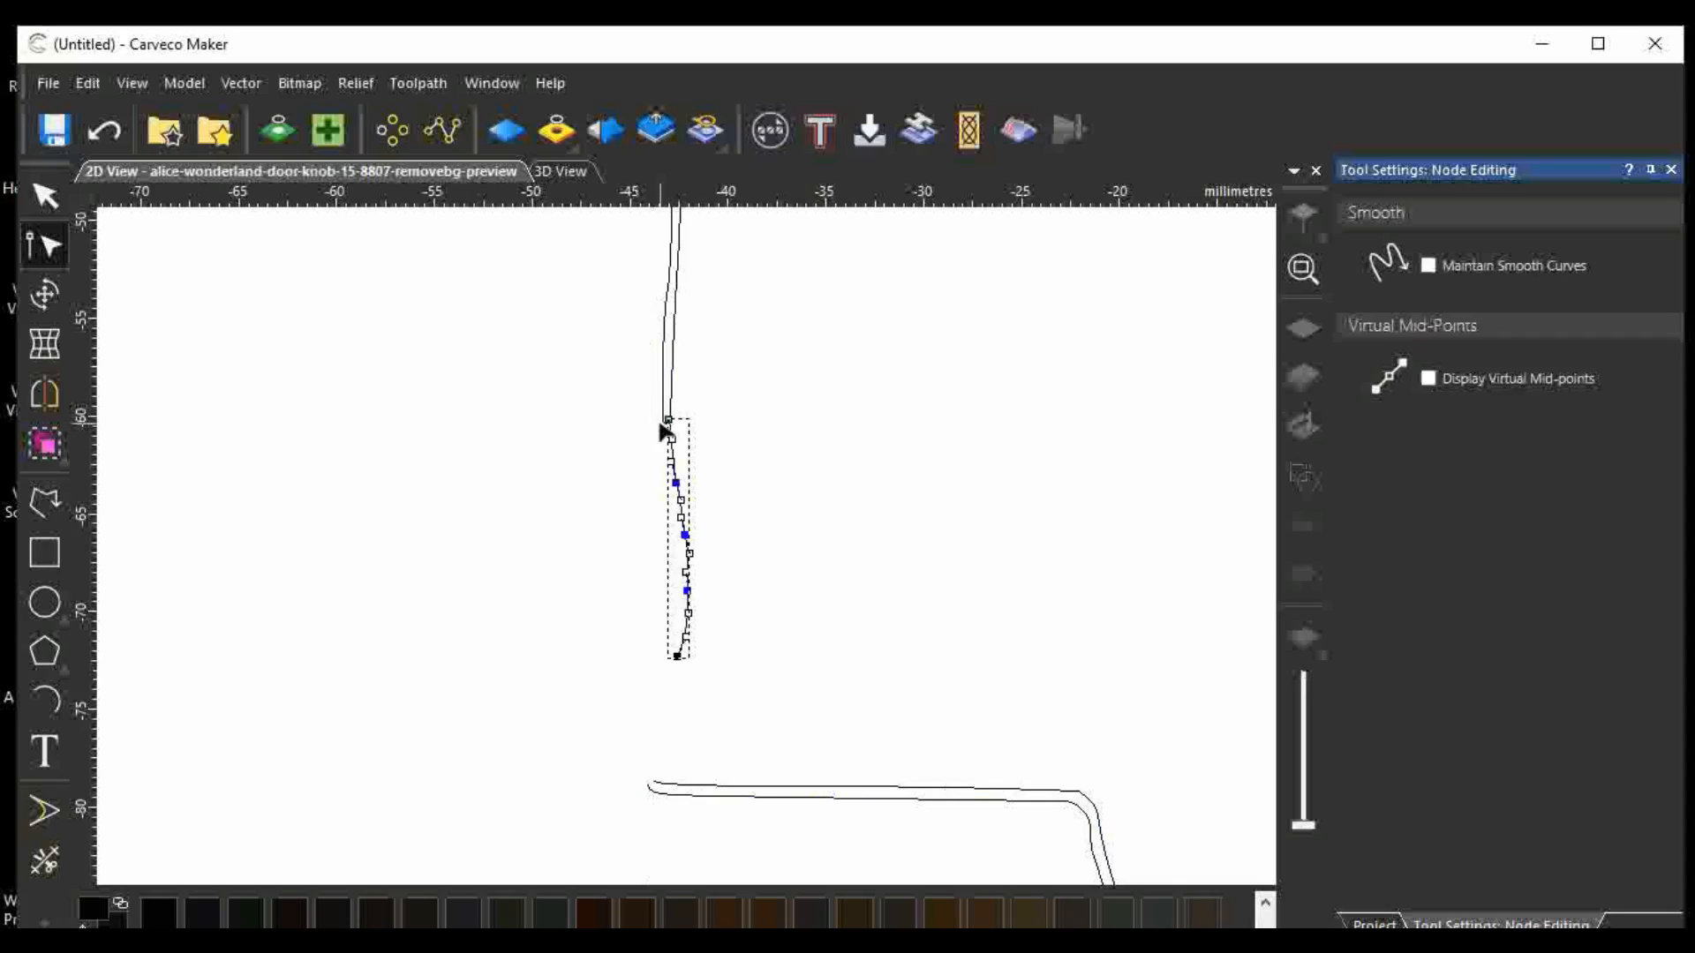
key(Delete)
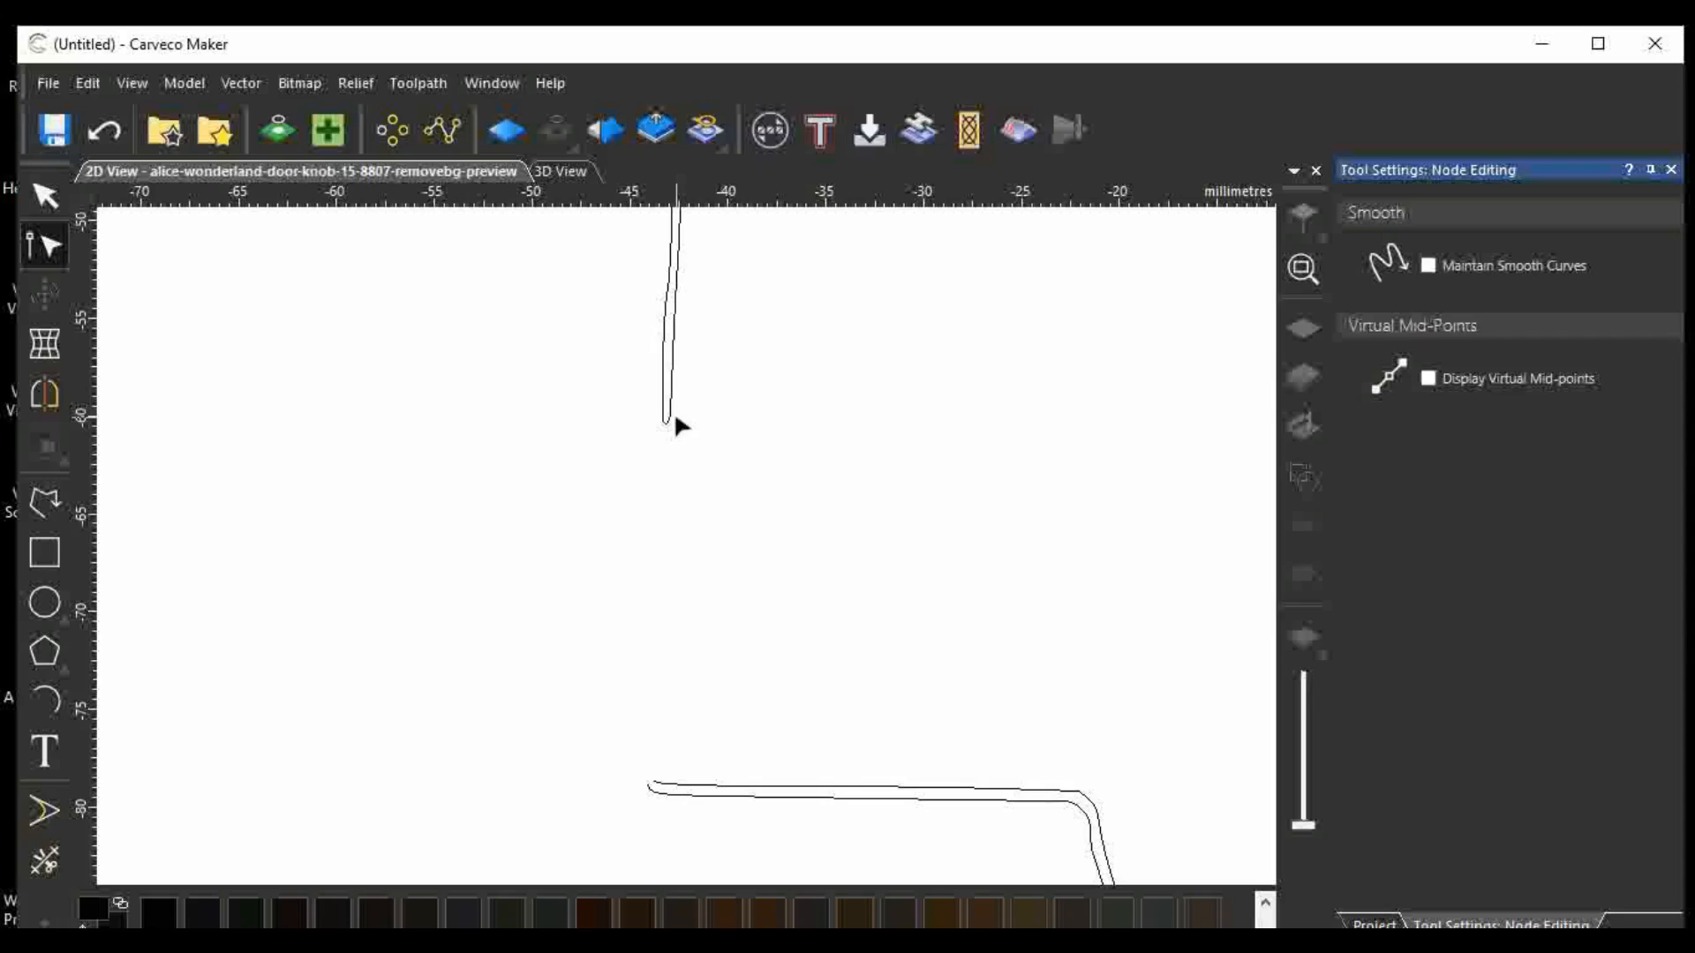
Delete the rounded span that joins the lower ends of the two vertical lines.
click(673, 413)
scroll(684, 429, up, 5)
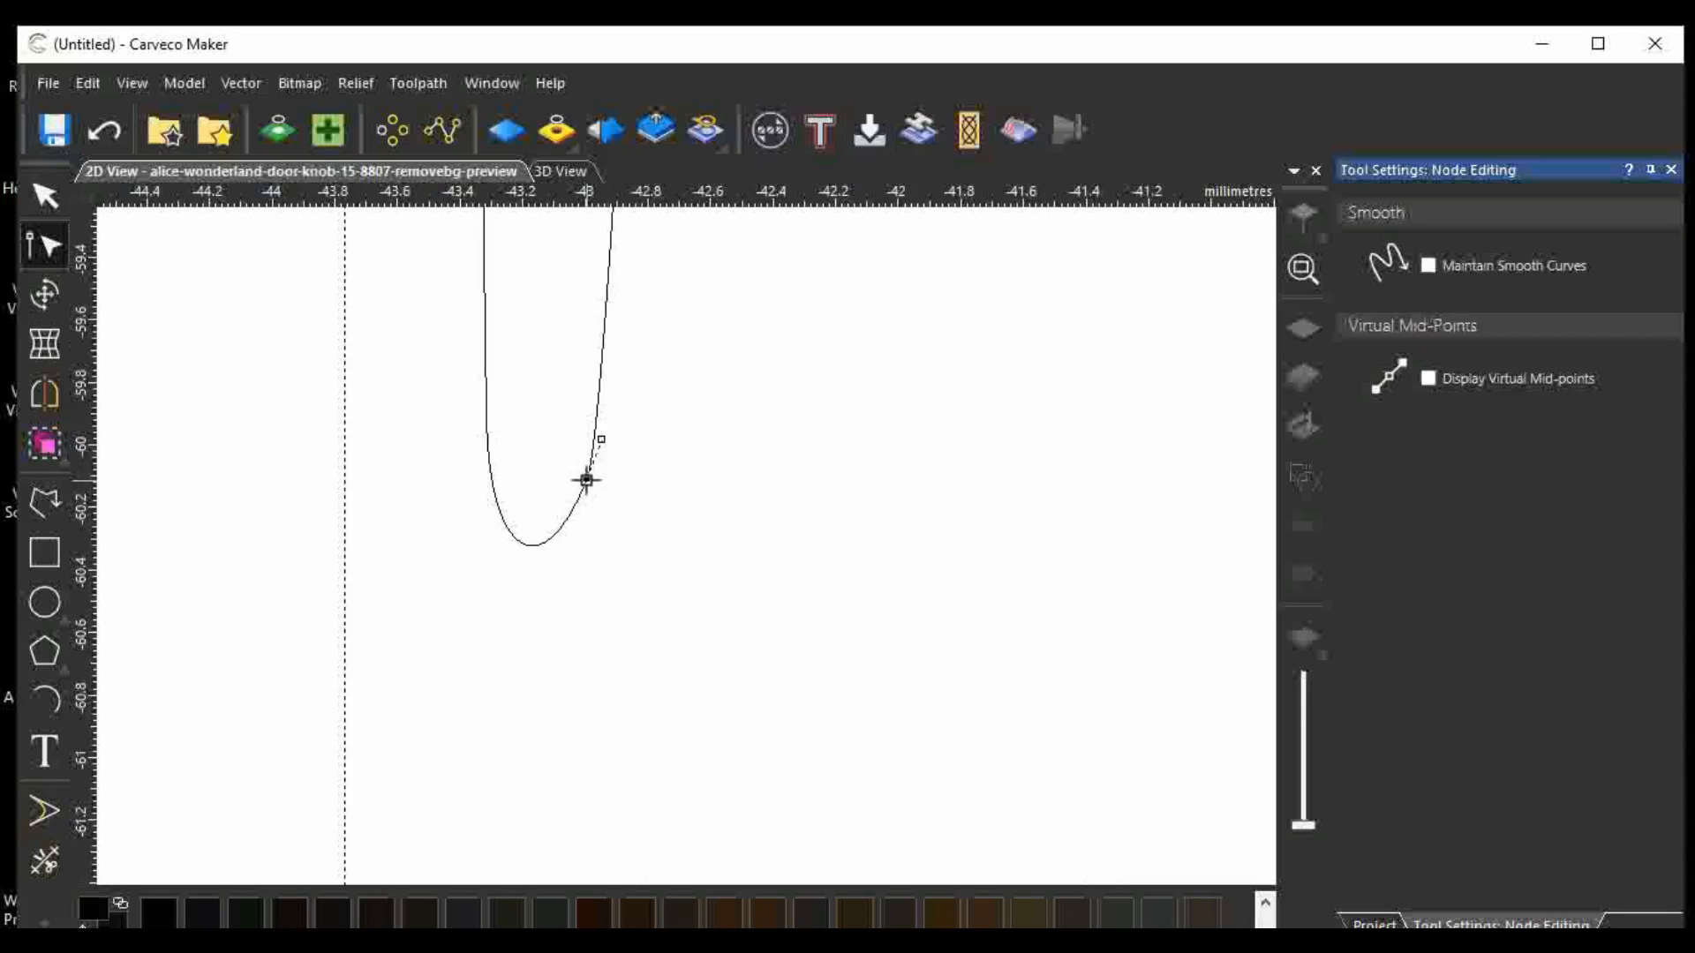
click(490, 474)
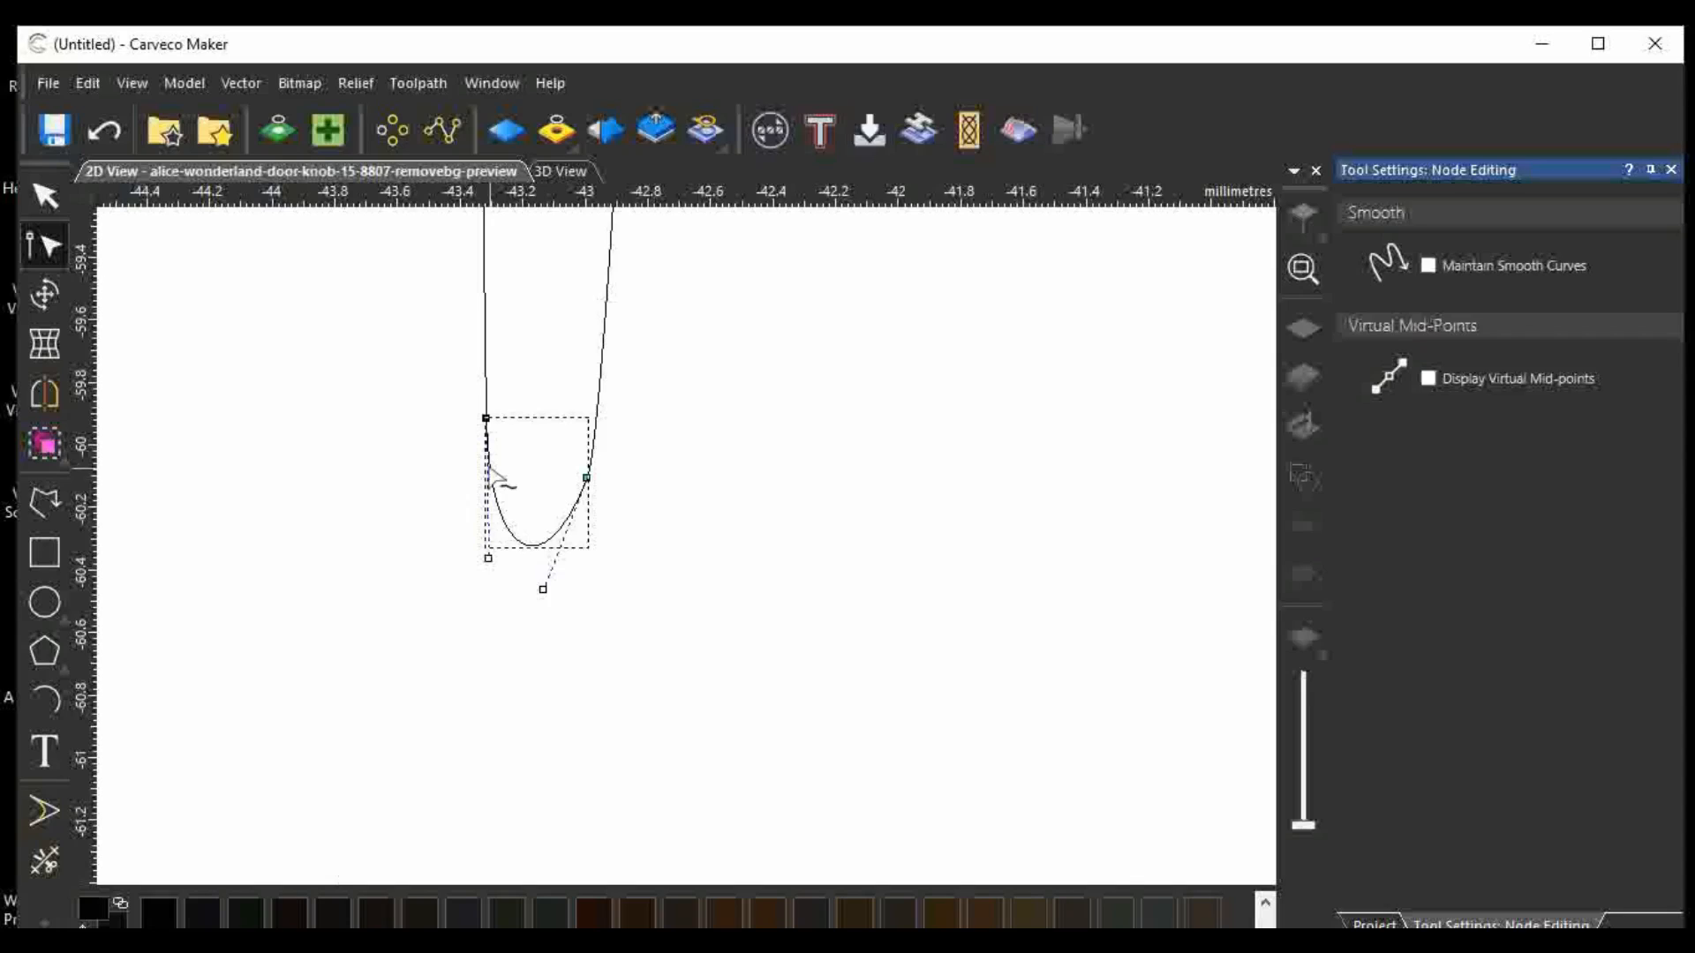
key(Delete)
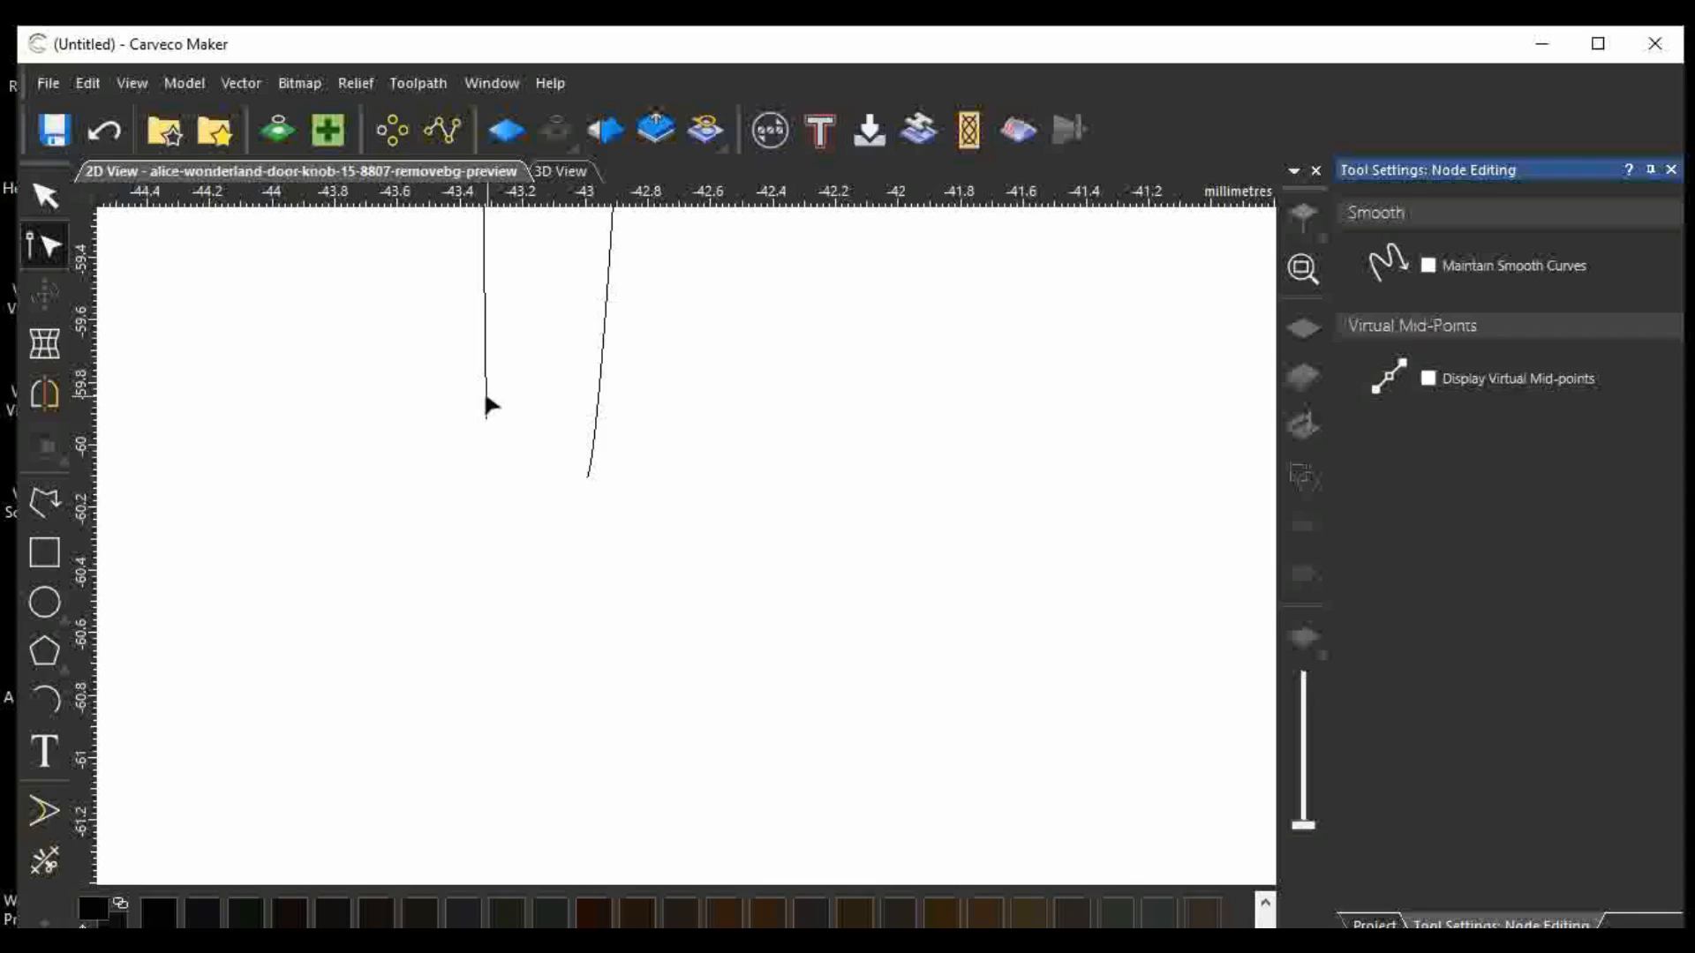
Bridge the gap with a polyline from the outer vertical line's lower end to the outer horizontal outline's open end.
click(35, 198)
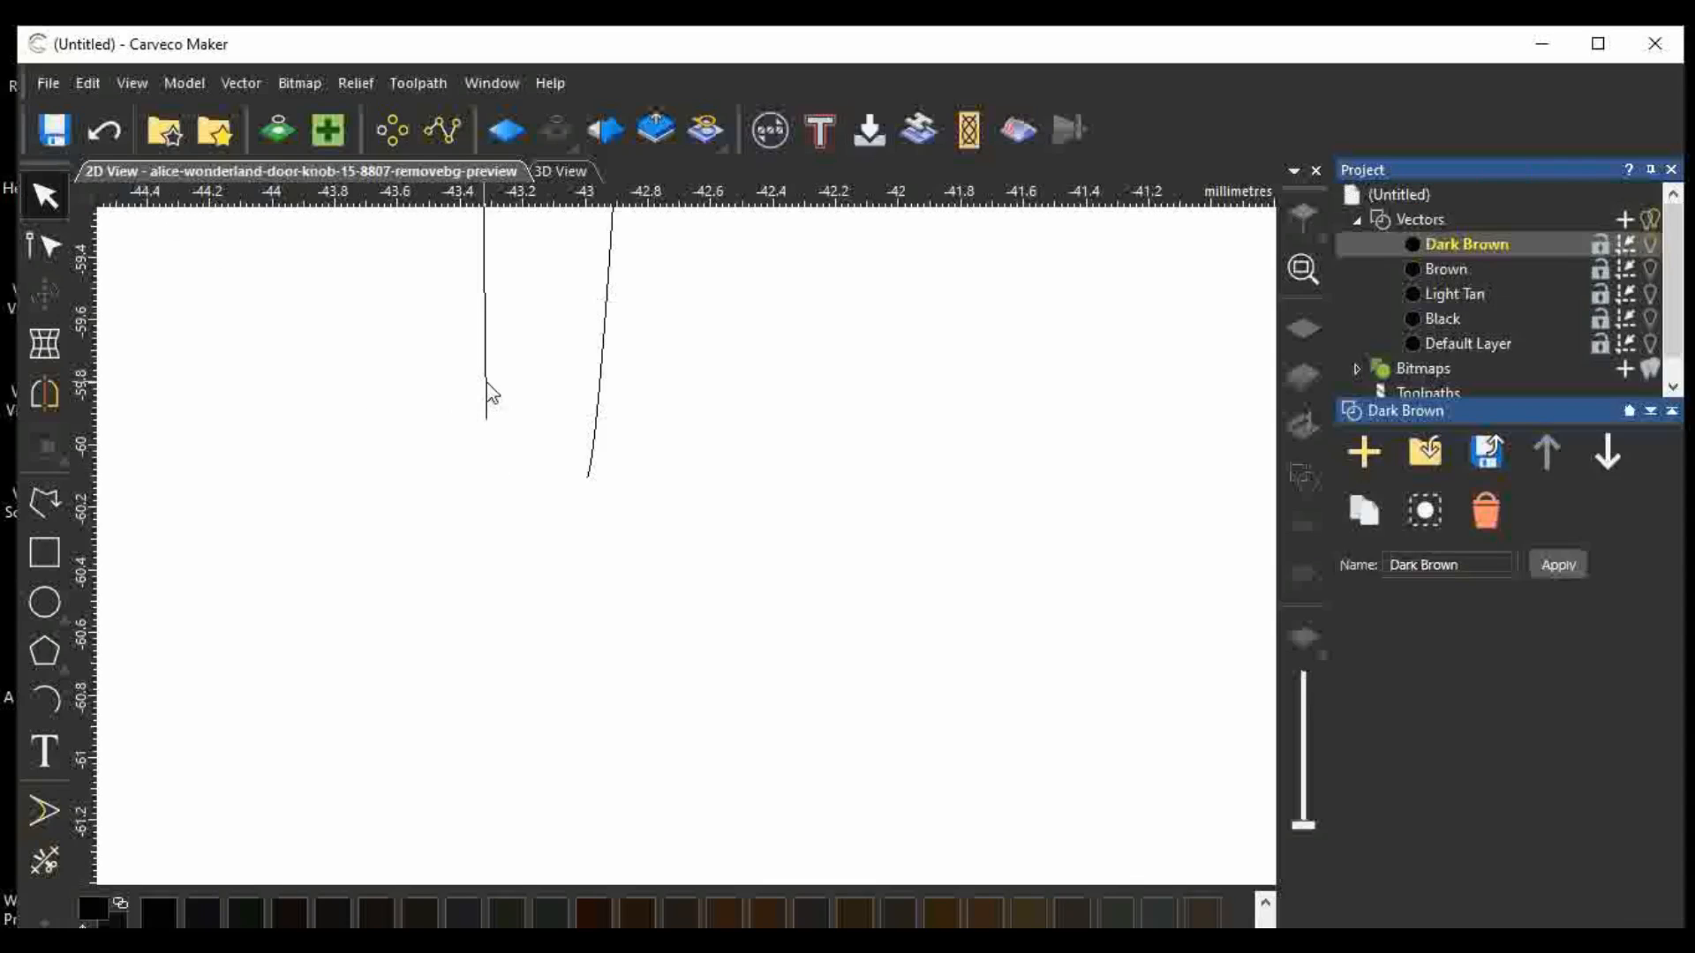
click(485, 416)
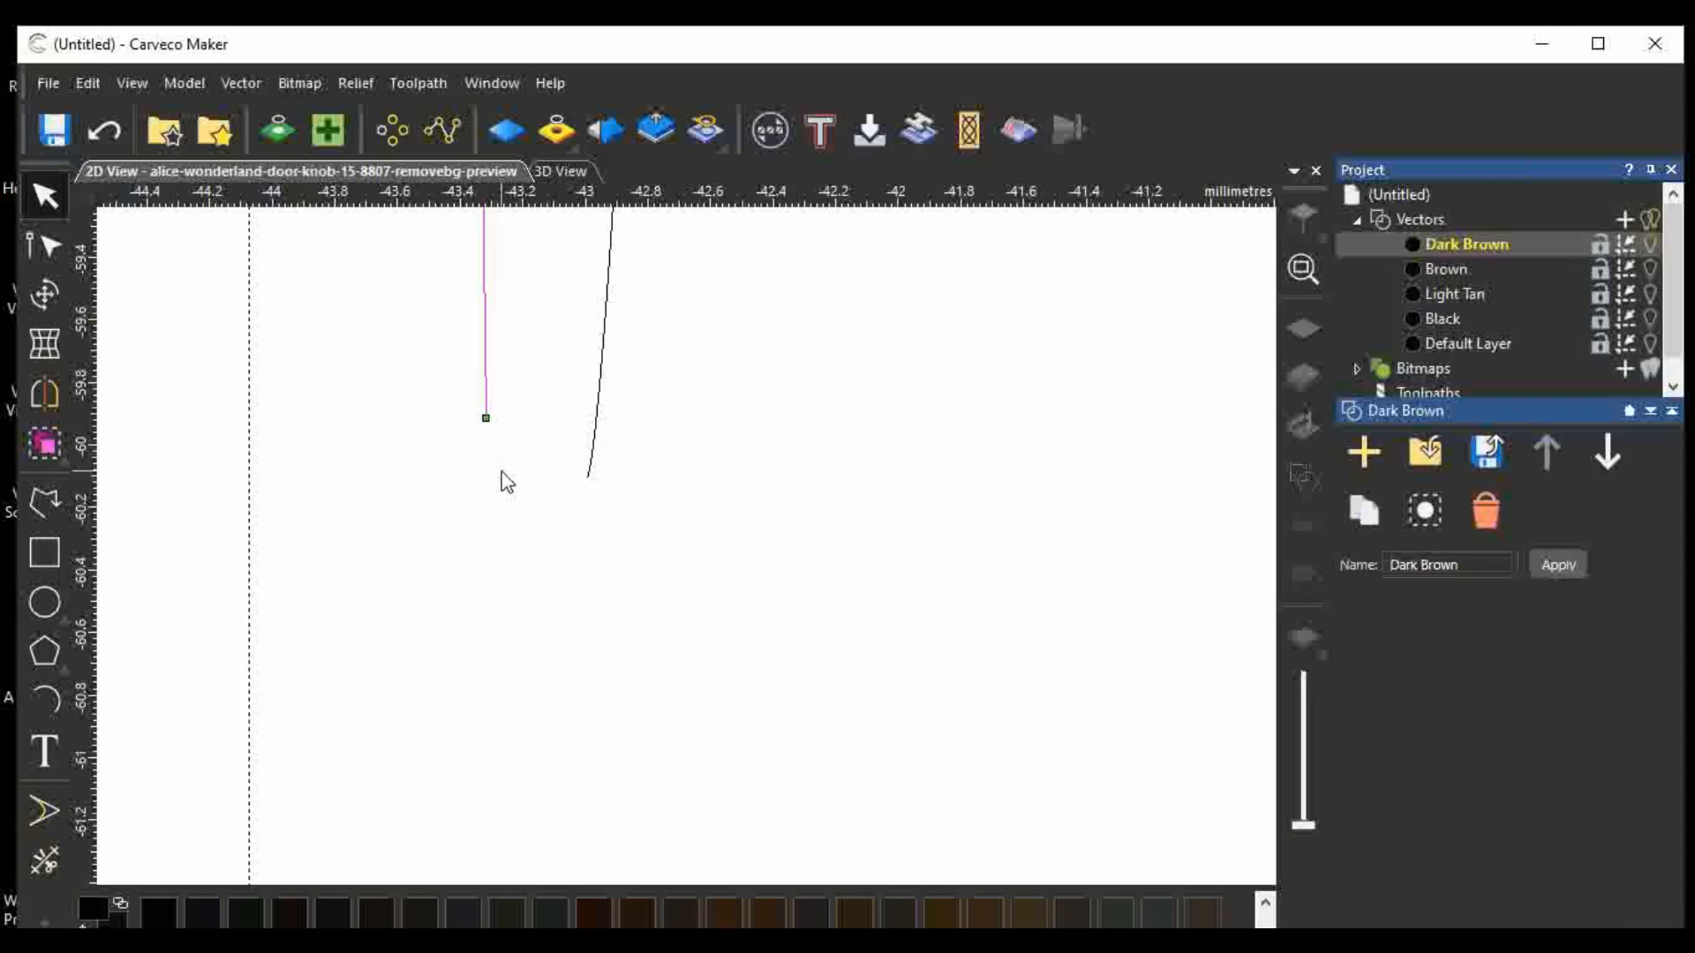
scroll(558, 396, down, 2)
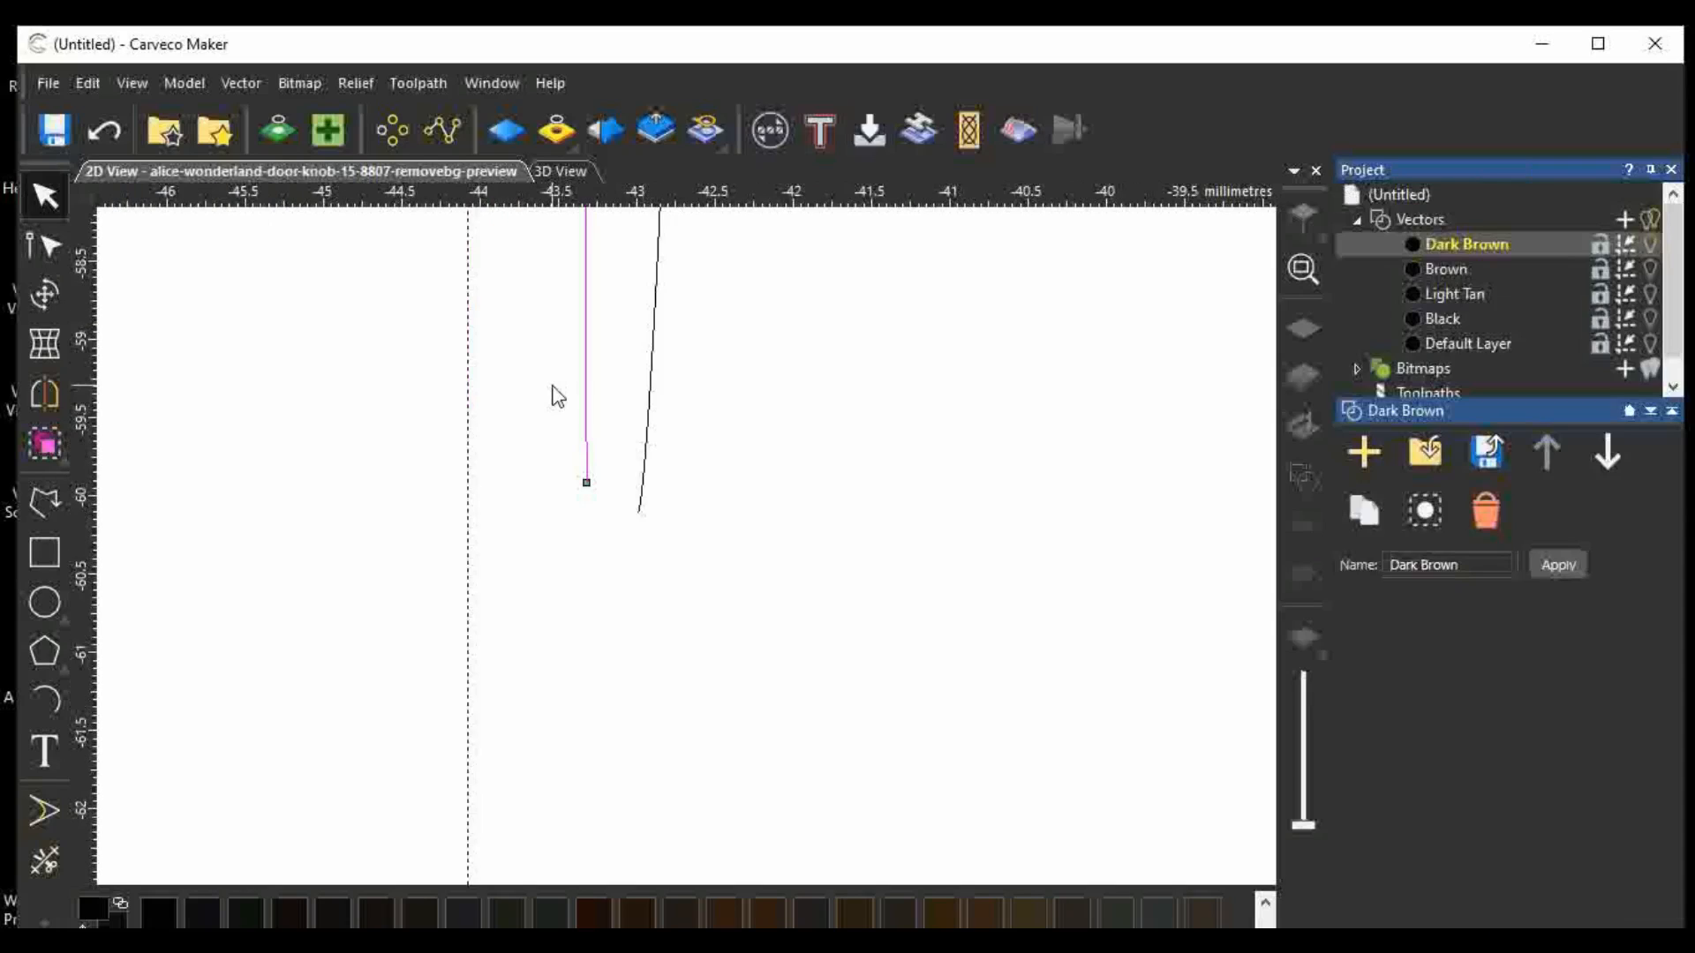
scroll(558, 396, down, 2)
scroll(633, 279, down, 3)
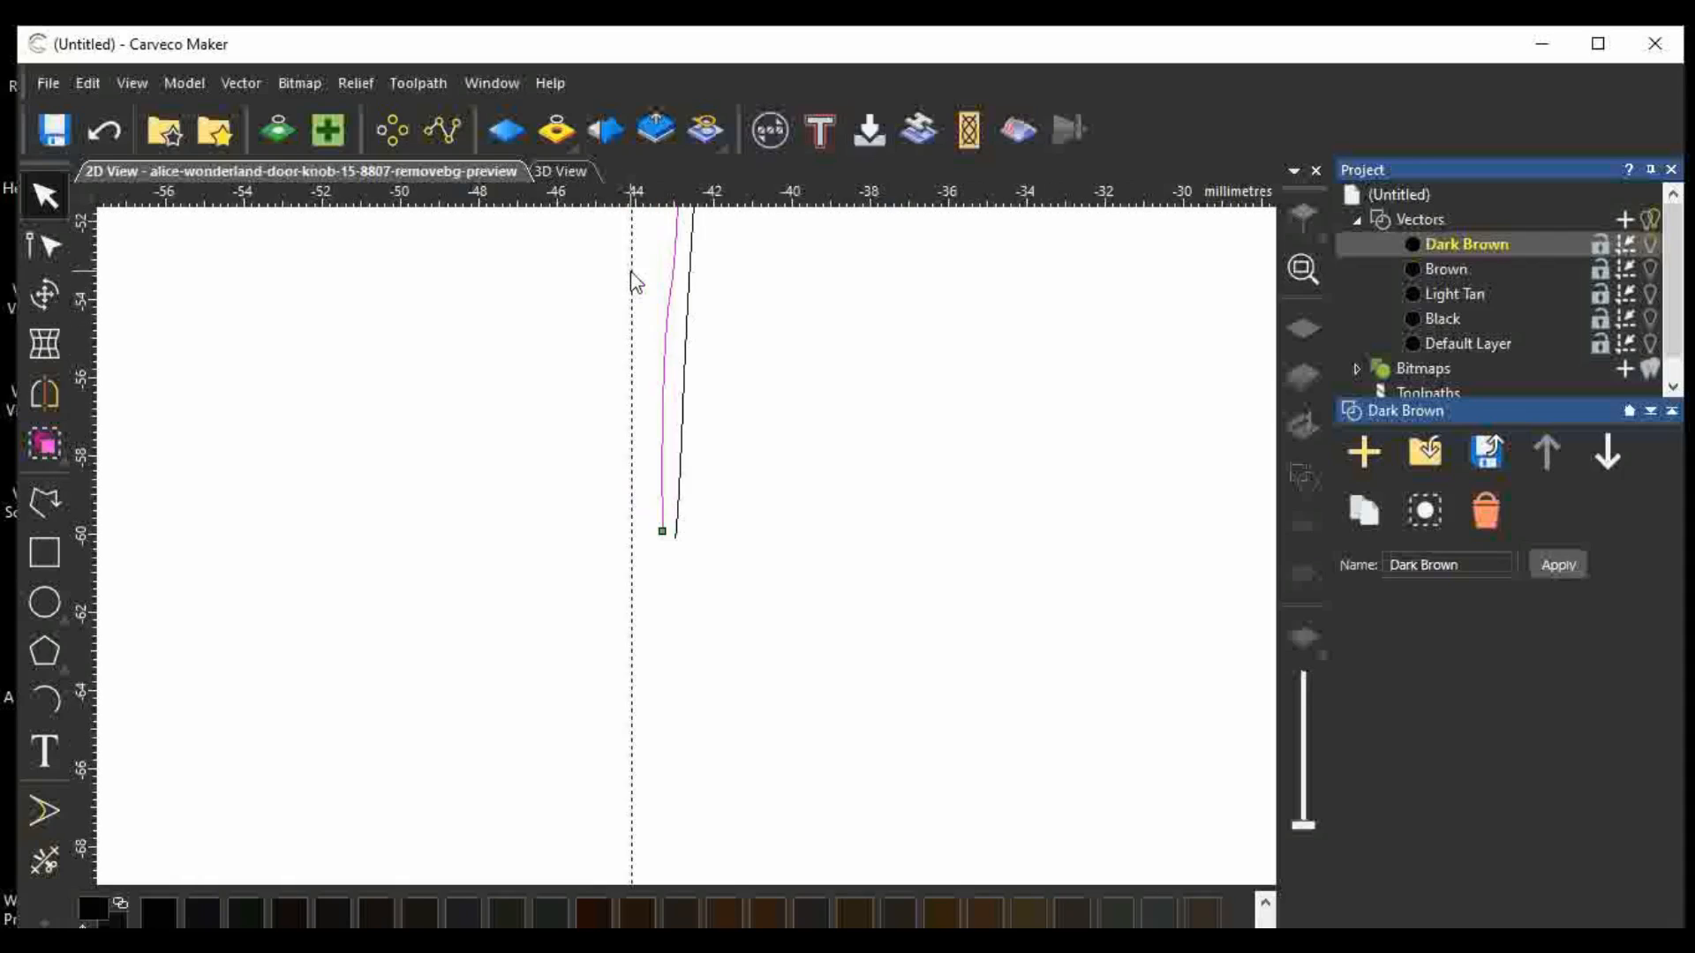
scroll(634, 281, down, 2)
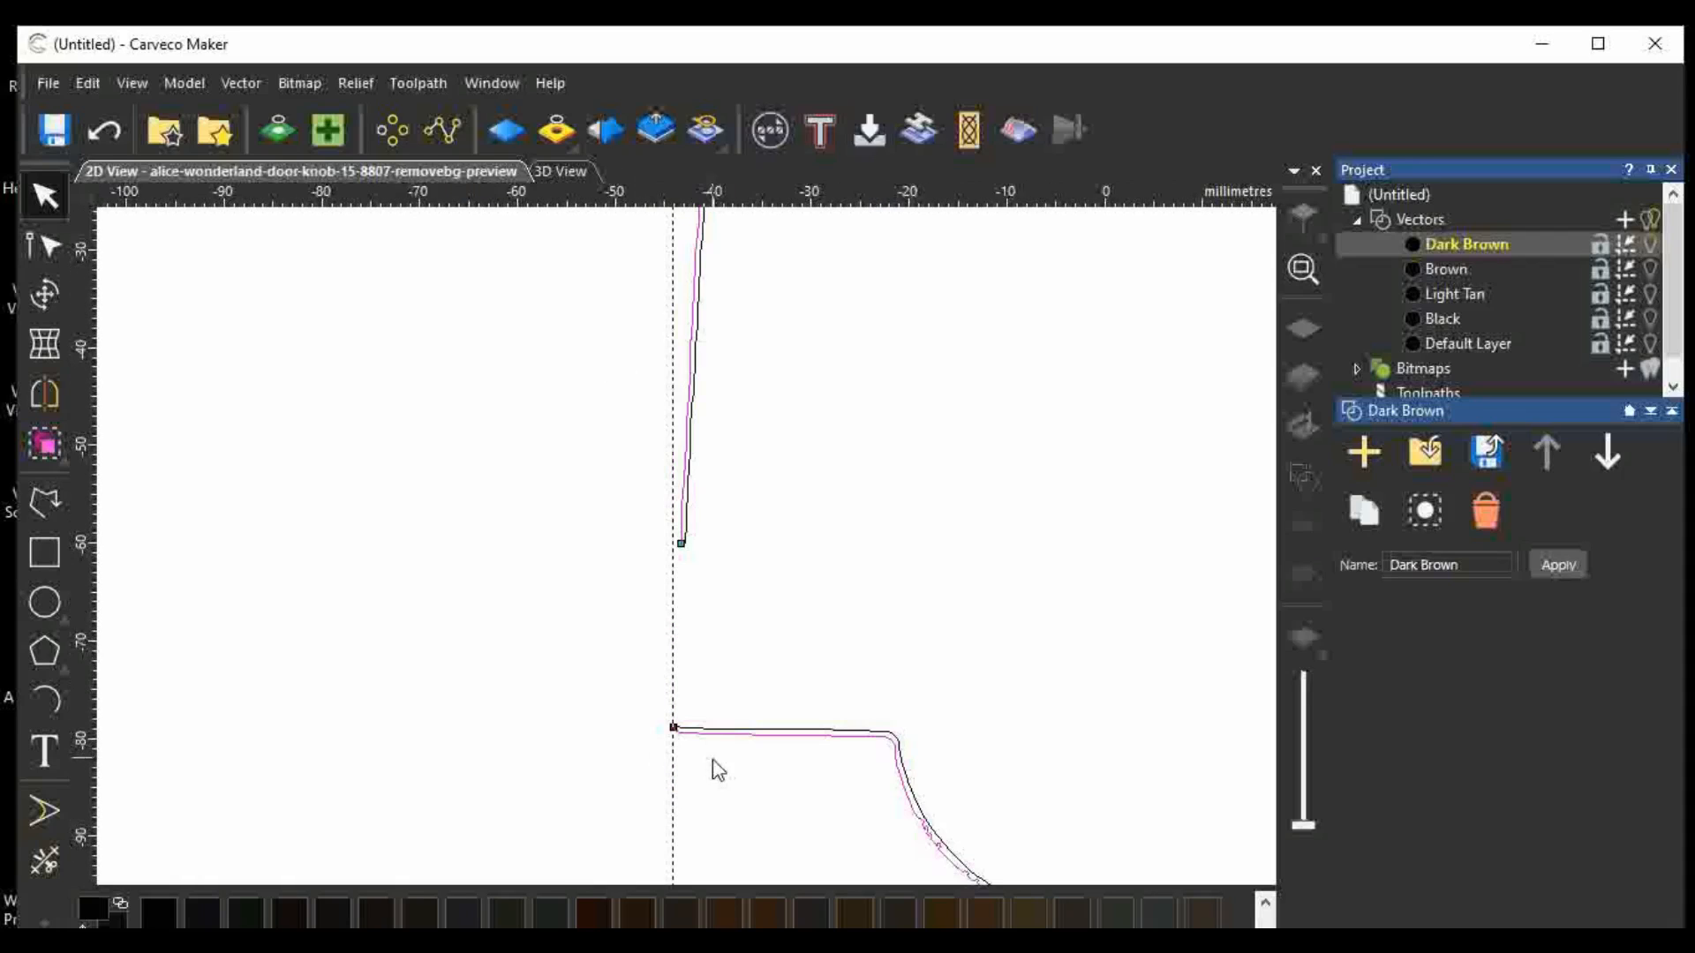
scroll(694, 765, up, 2)
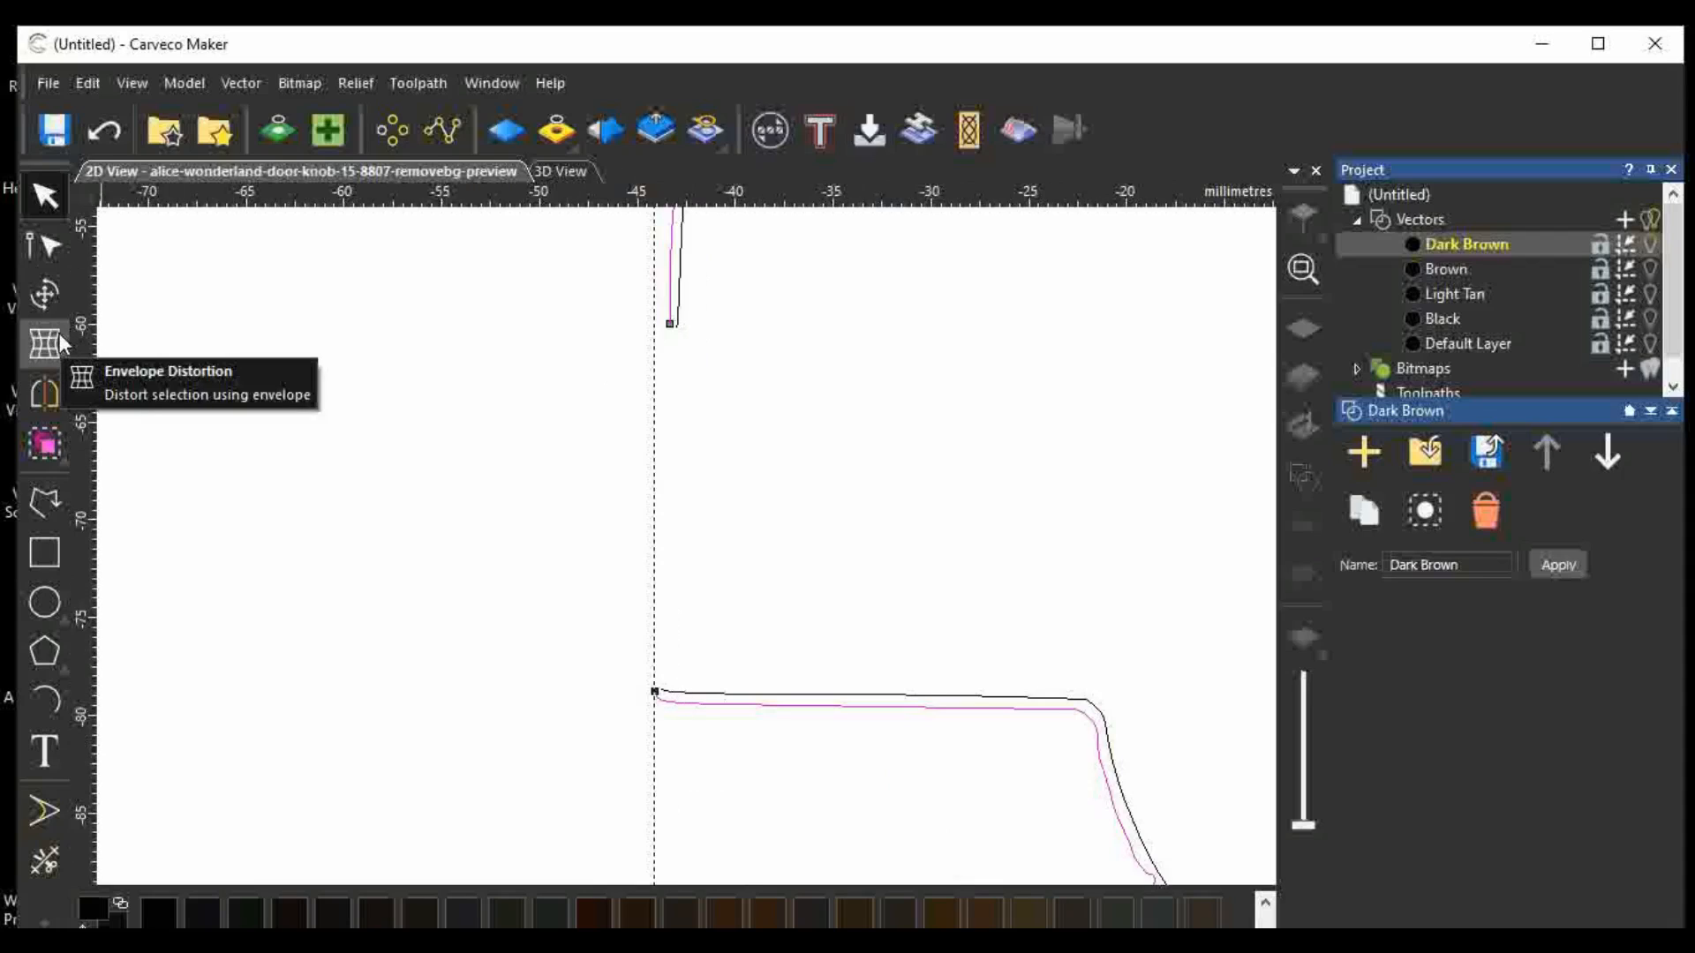
click(57, 494)
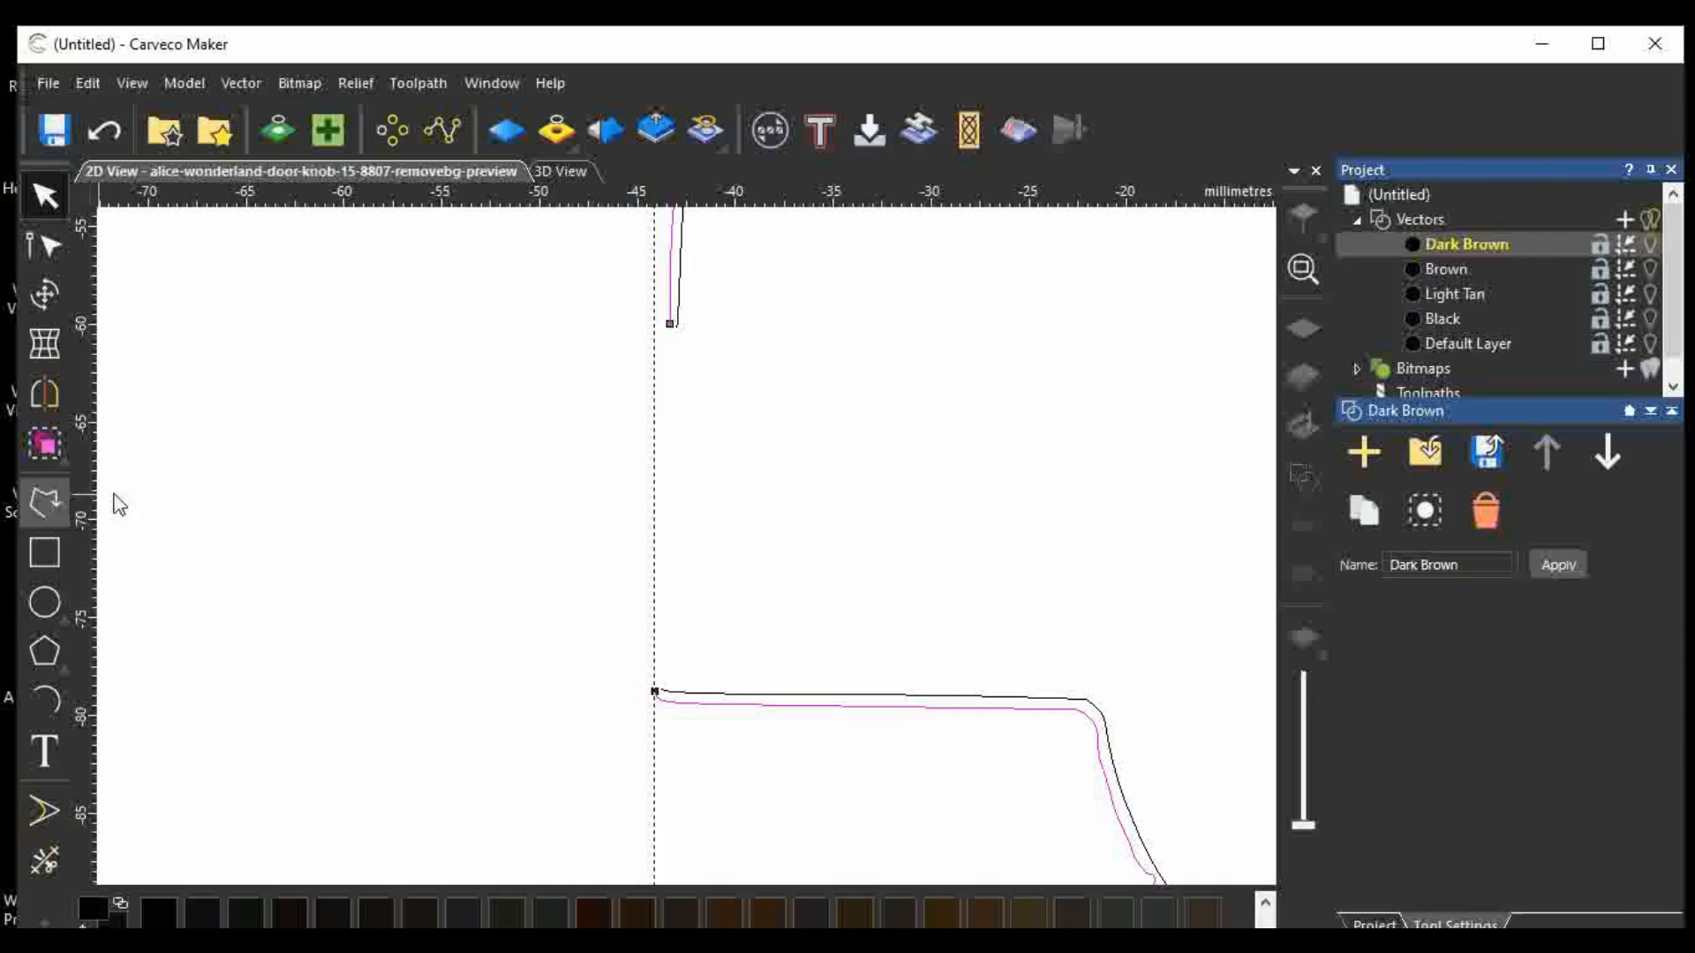
click(671, 326)
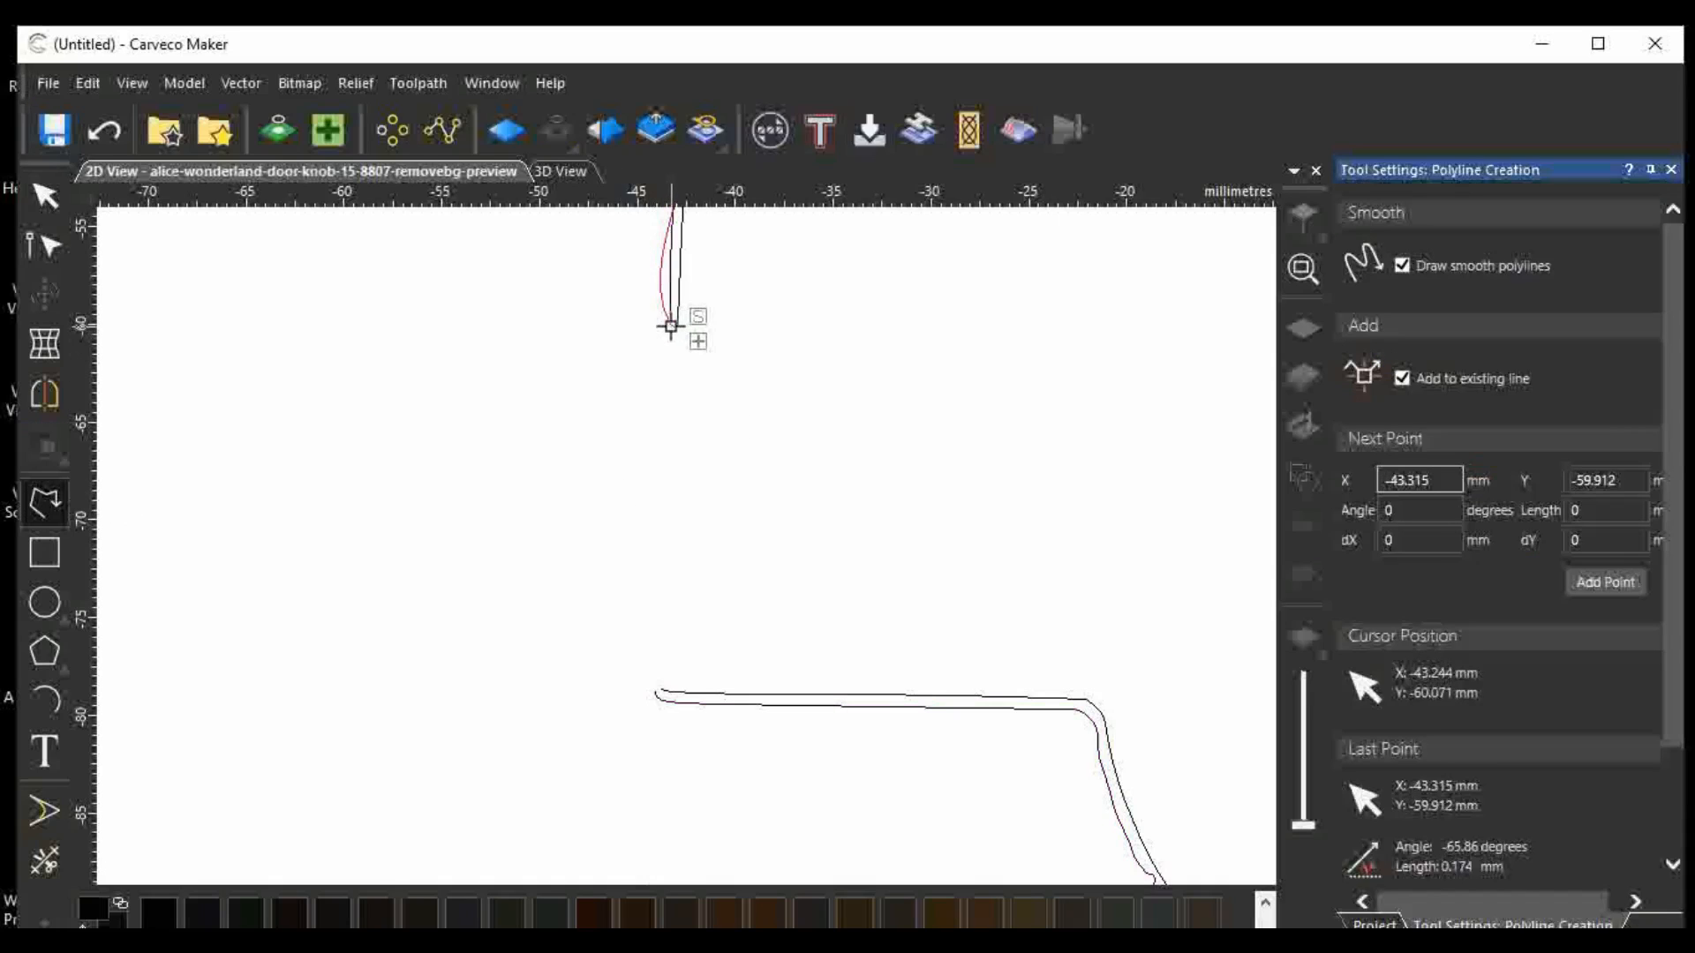
click(653, 694)
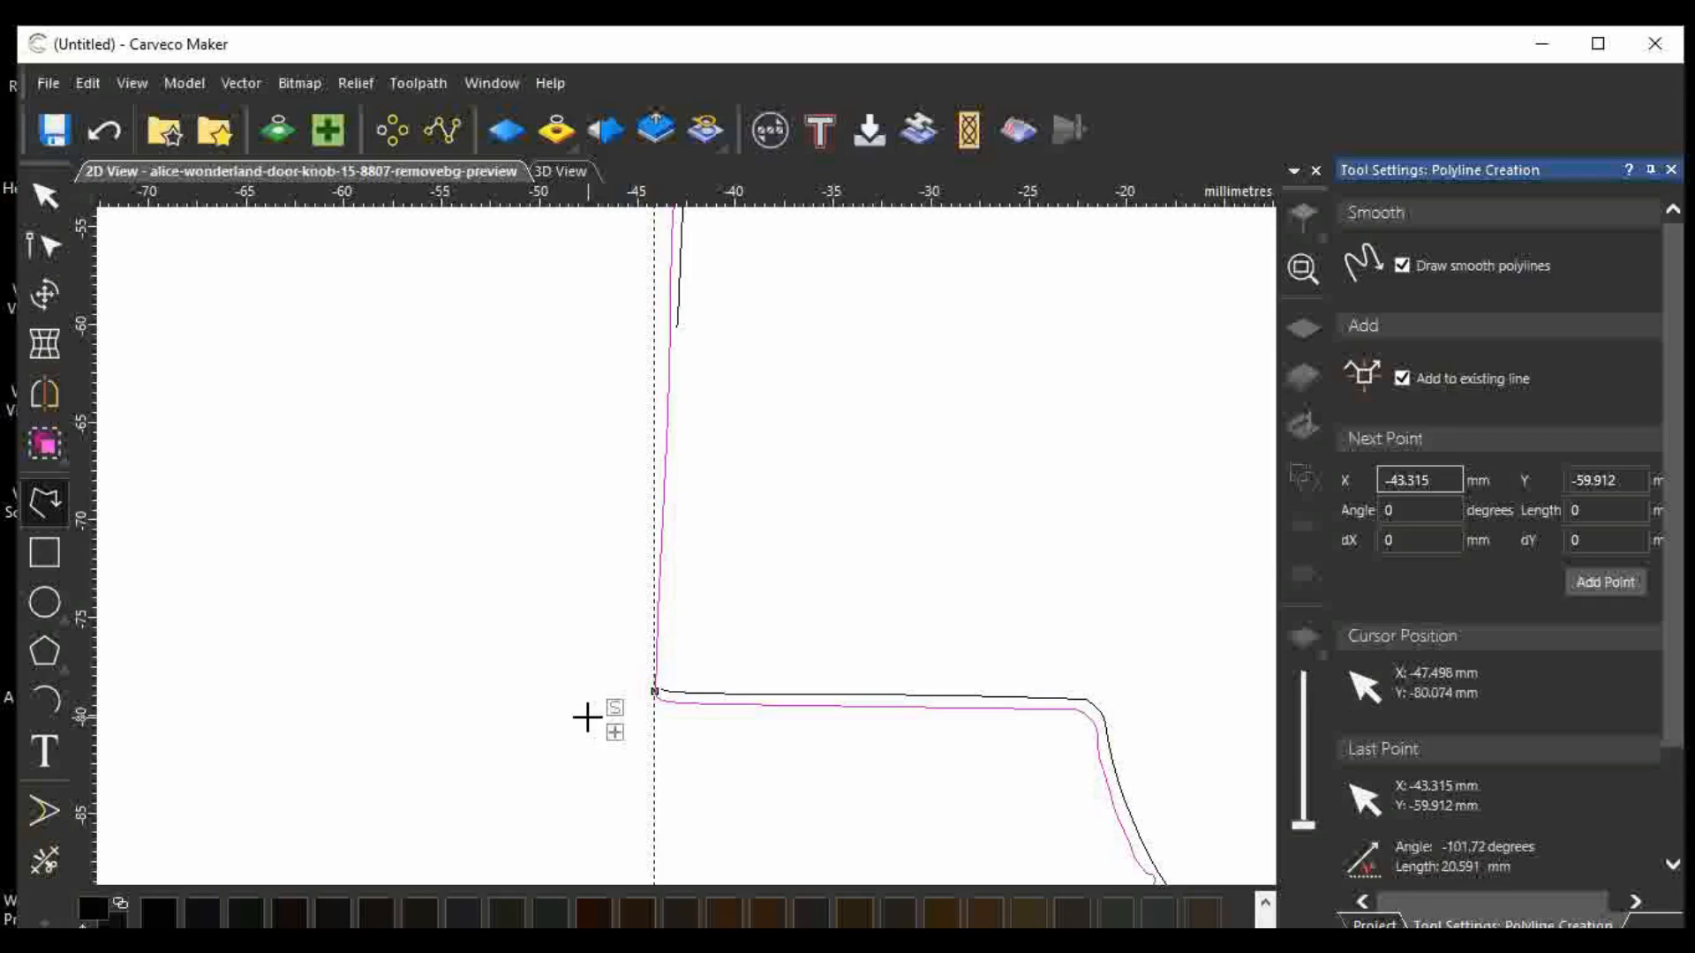
Turn off smooth polylines and bridge the inner vertical line's lower end to the inner horizontal outline's open end with a straight polyline.
click(1403, 263)
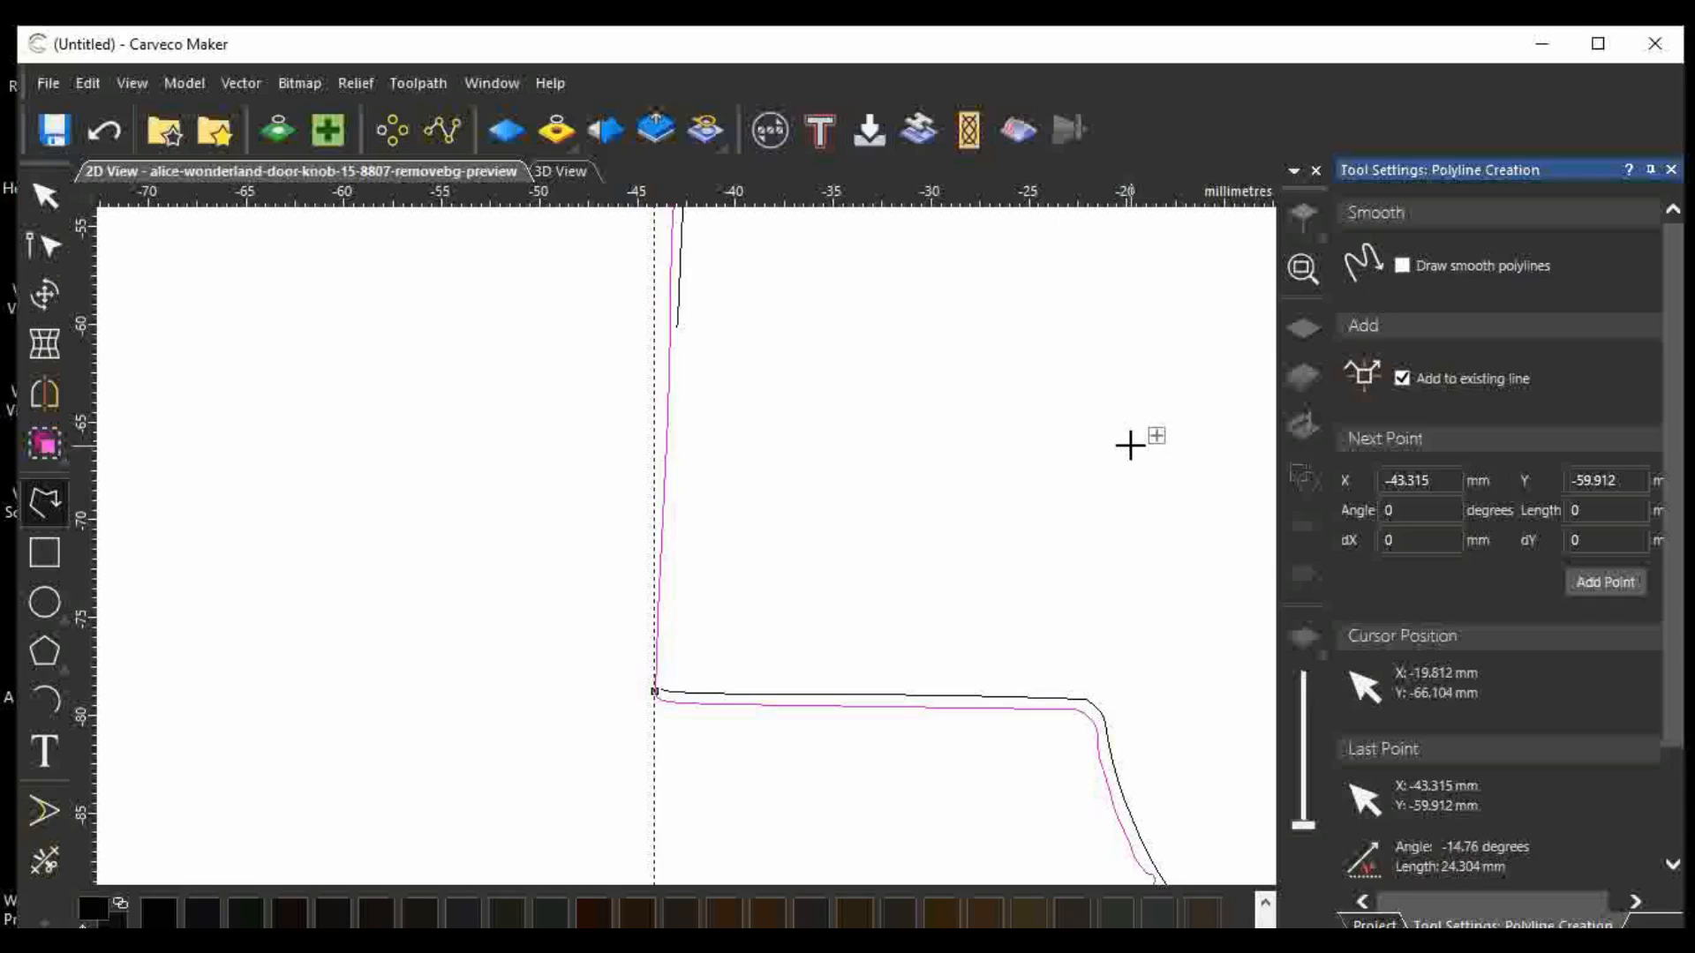
click(677, 327)
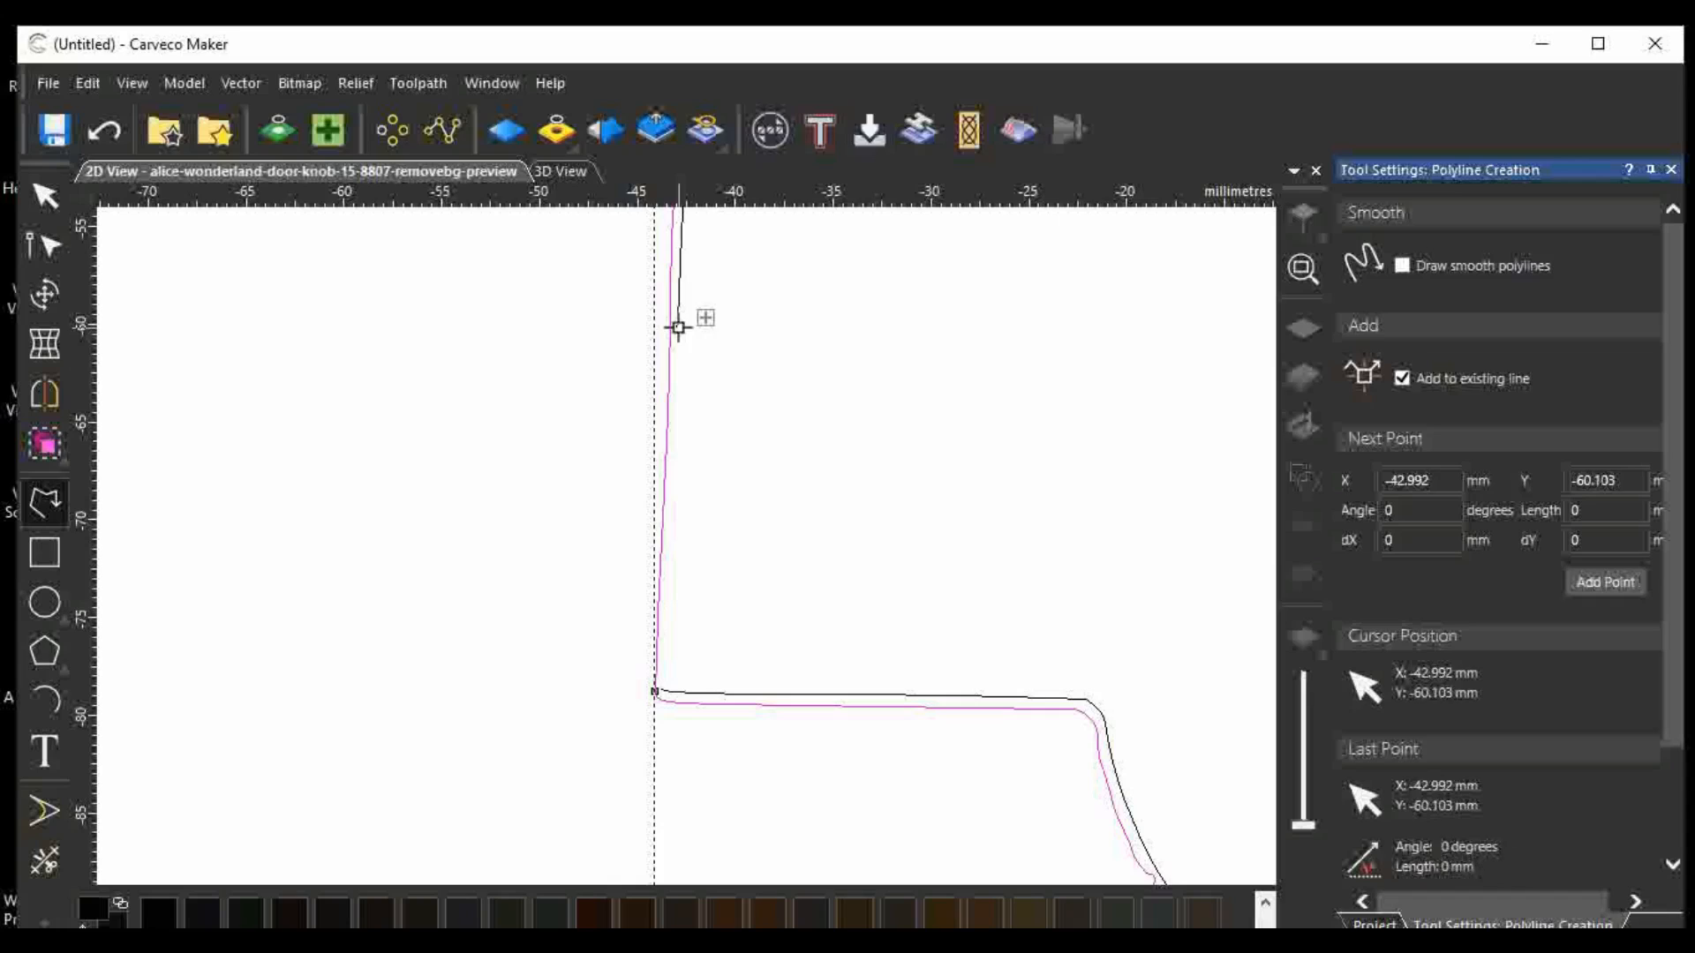
click(661, 690)
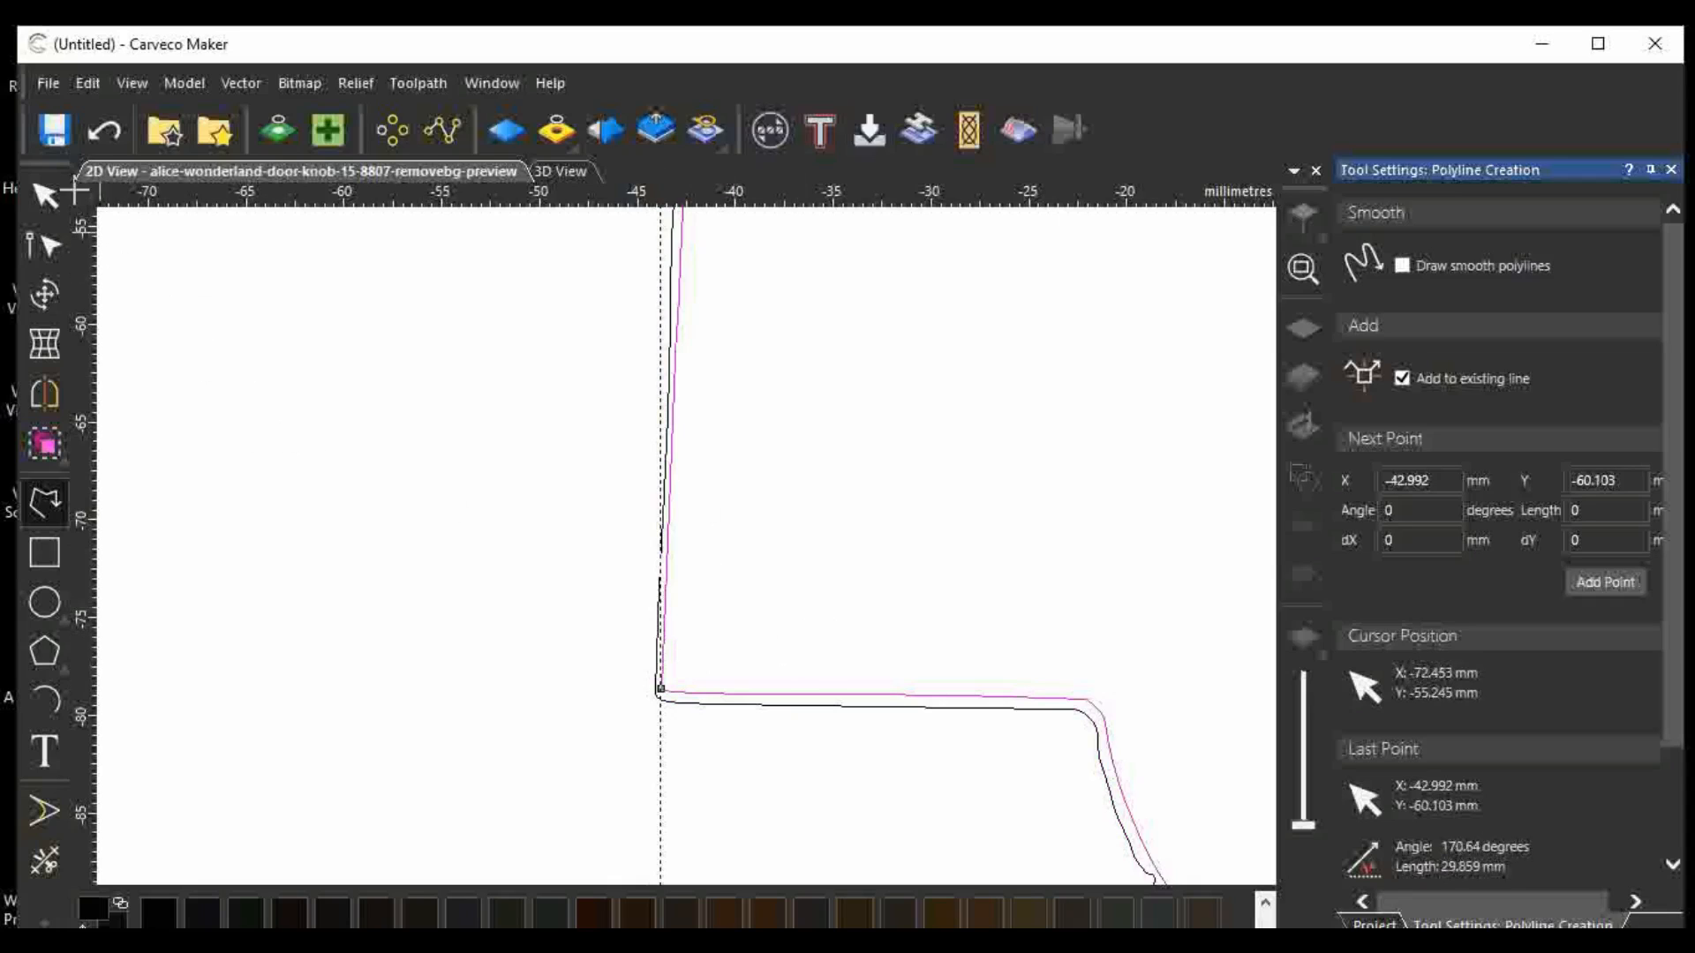
click(46, 195)
Examine the whole traced outline and select individual vectors near the upper corner to check how the body and scrolled ornament connect.
scroll(491, 575, down, 10)
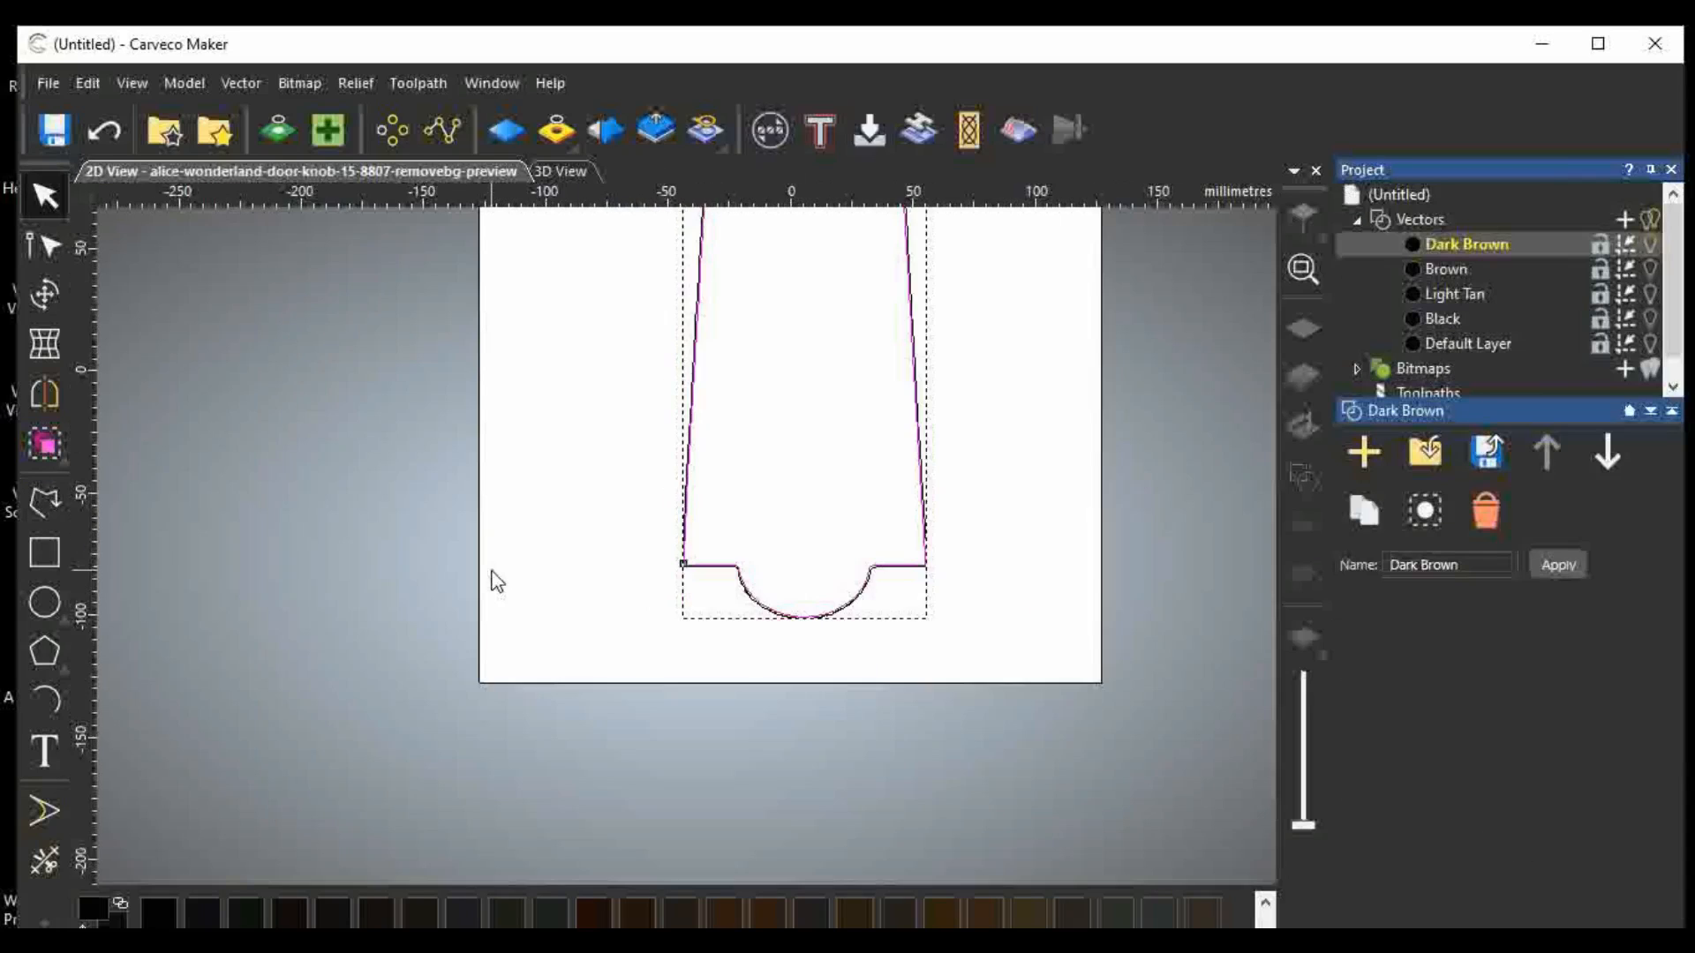
scroll(760, 441, up, 5)
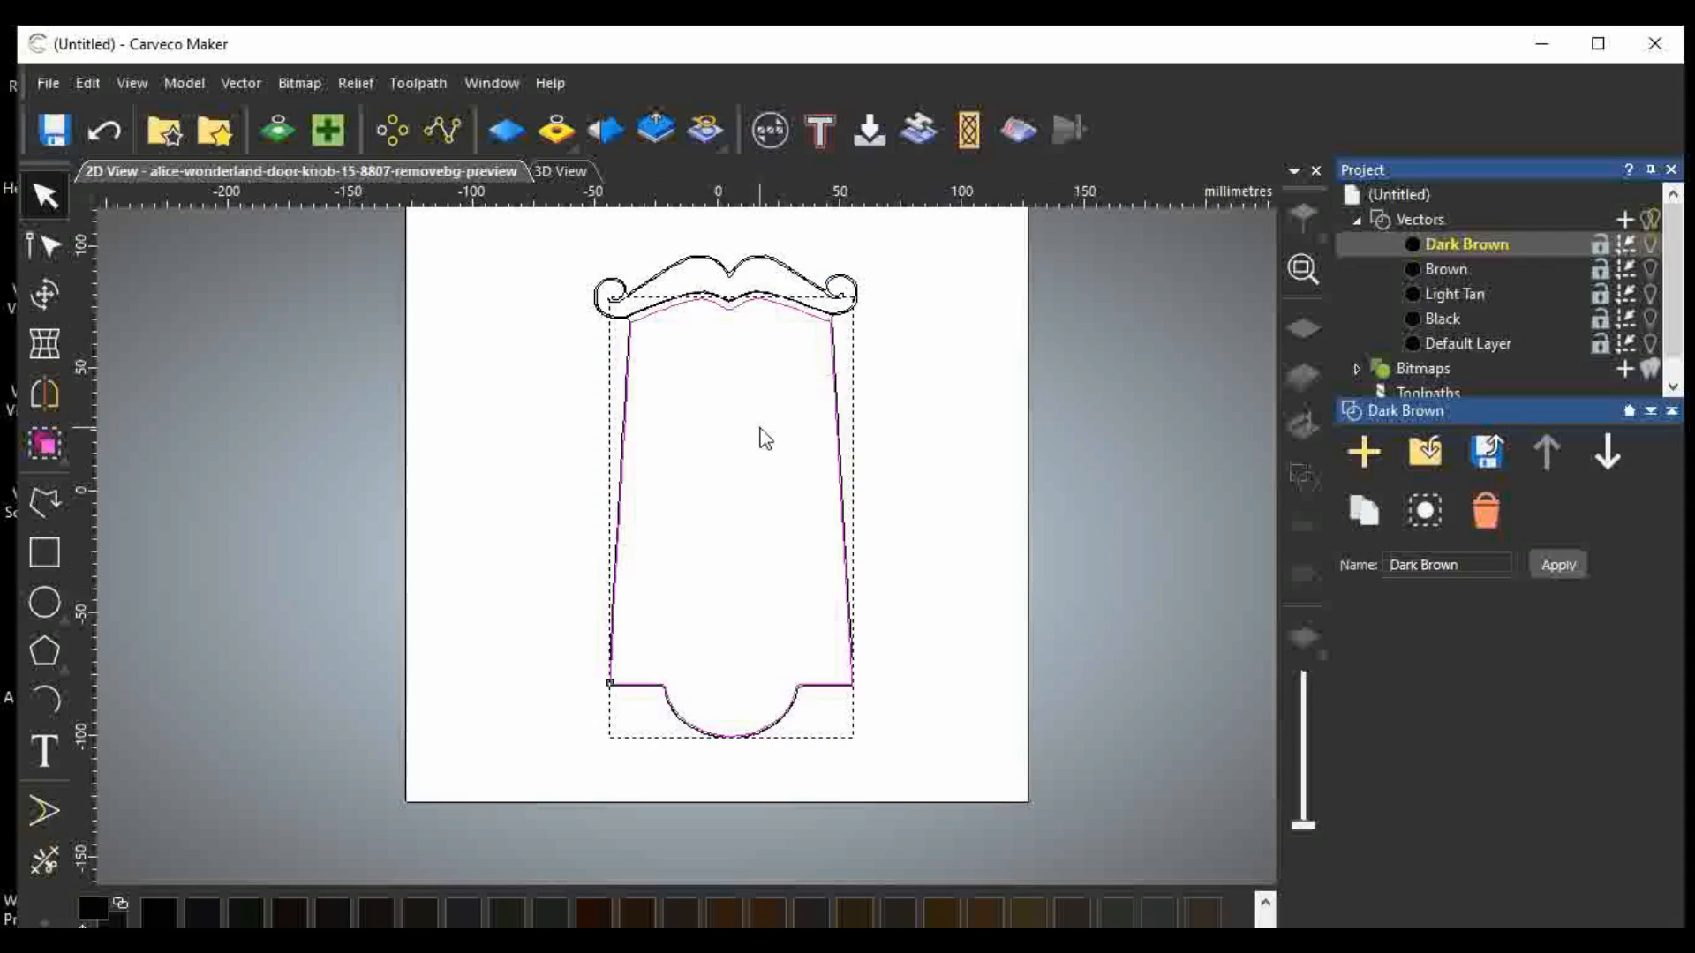
scroll(765, 438, down, 2)
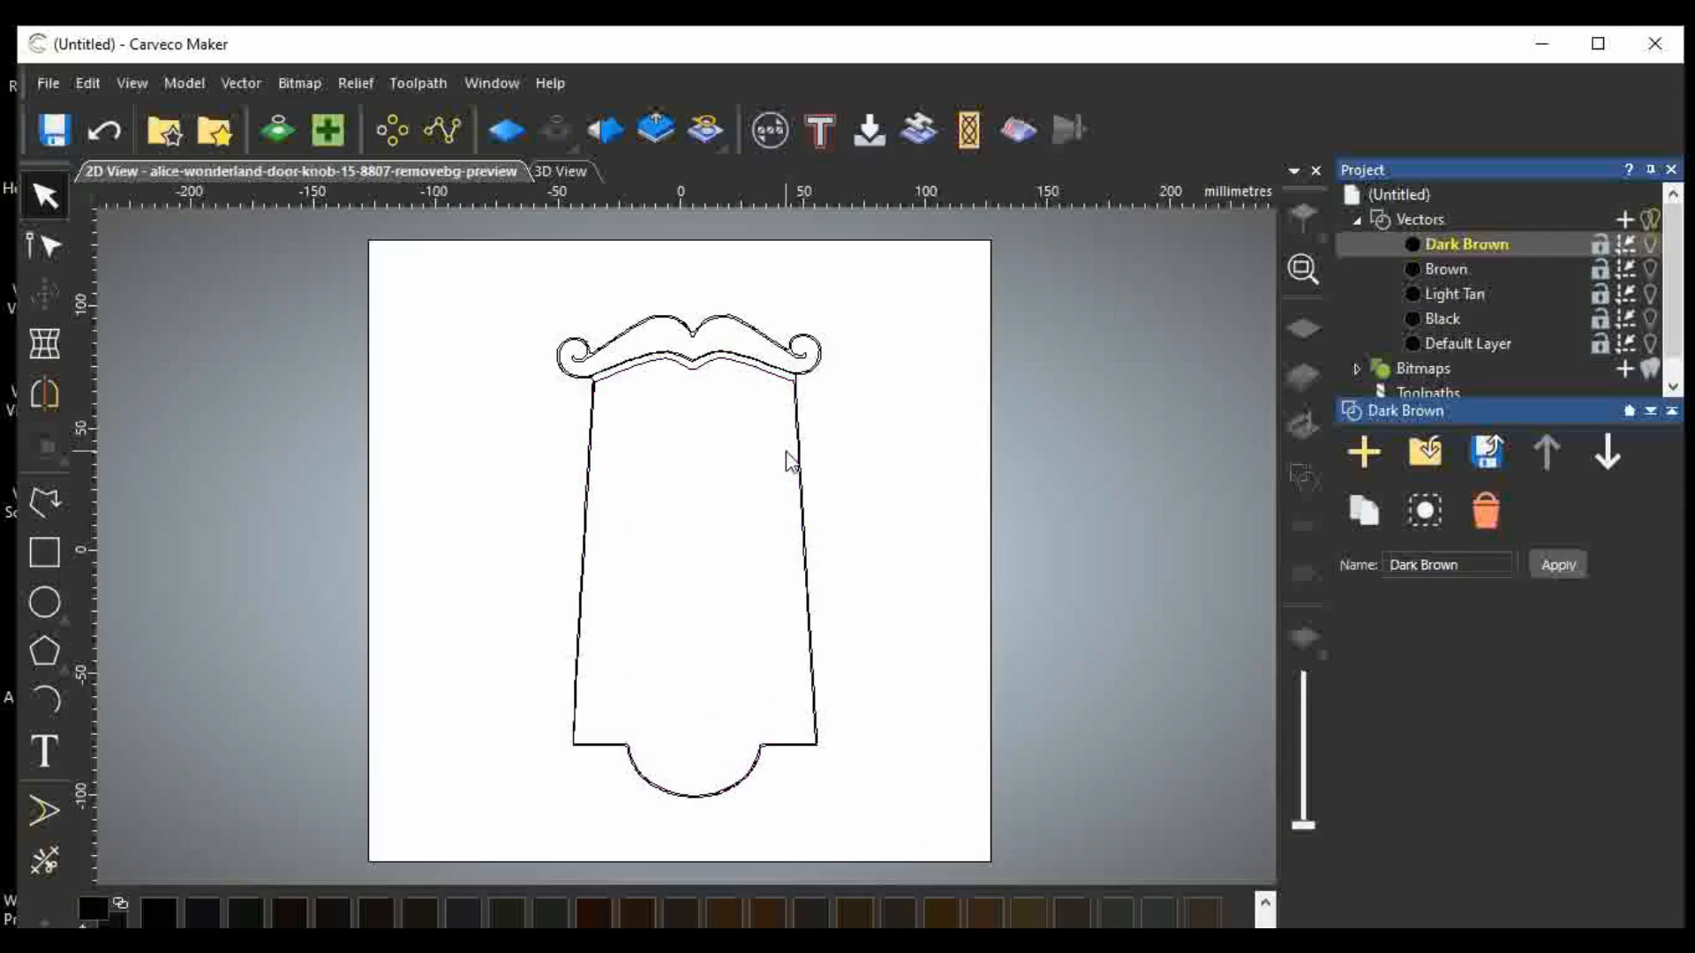
click(788, 455)
click(800, 452)
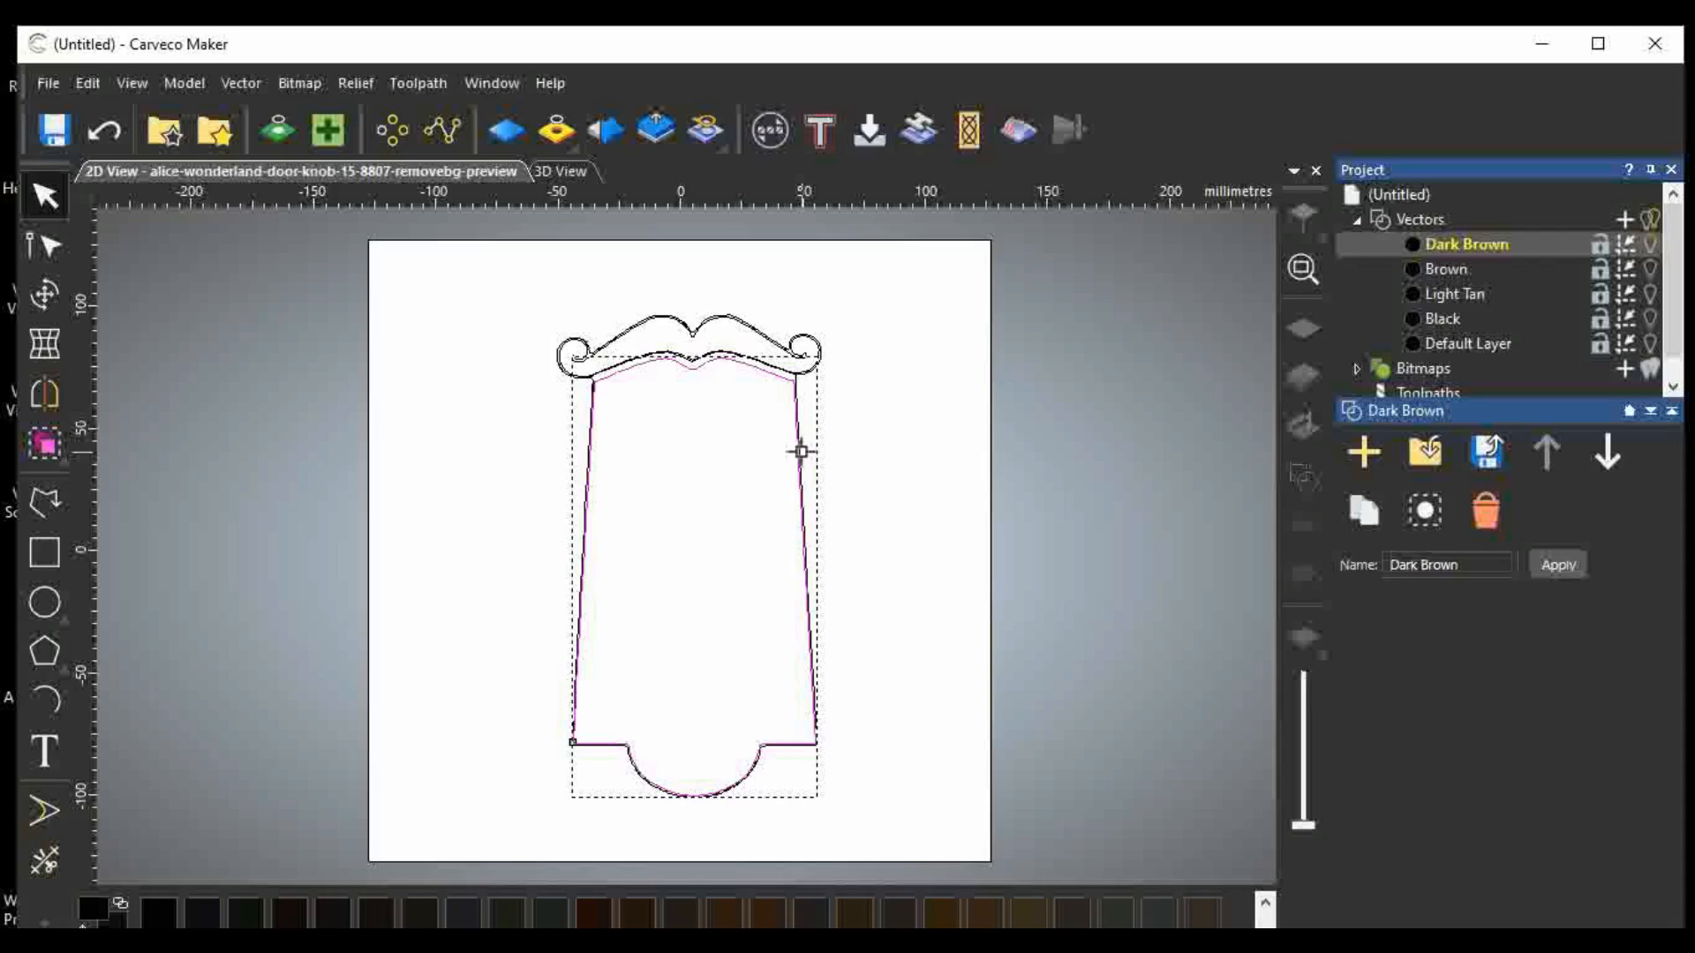
scroll(799, 377, up, 5)
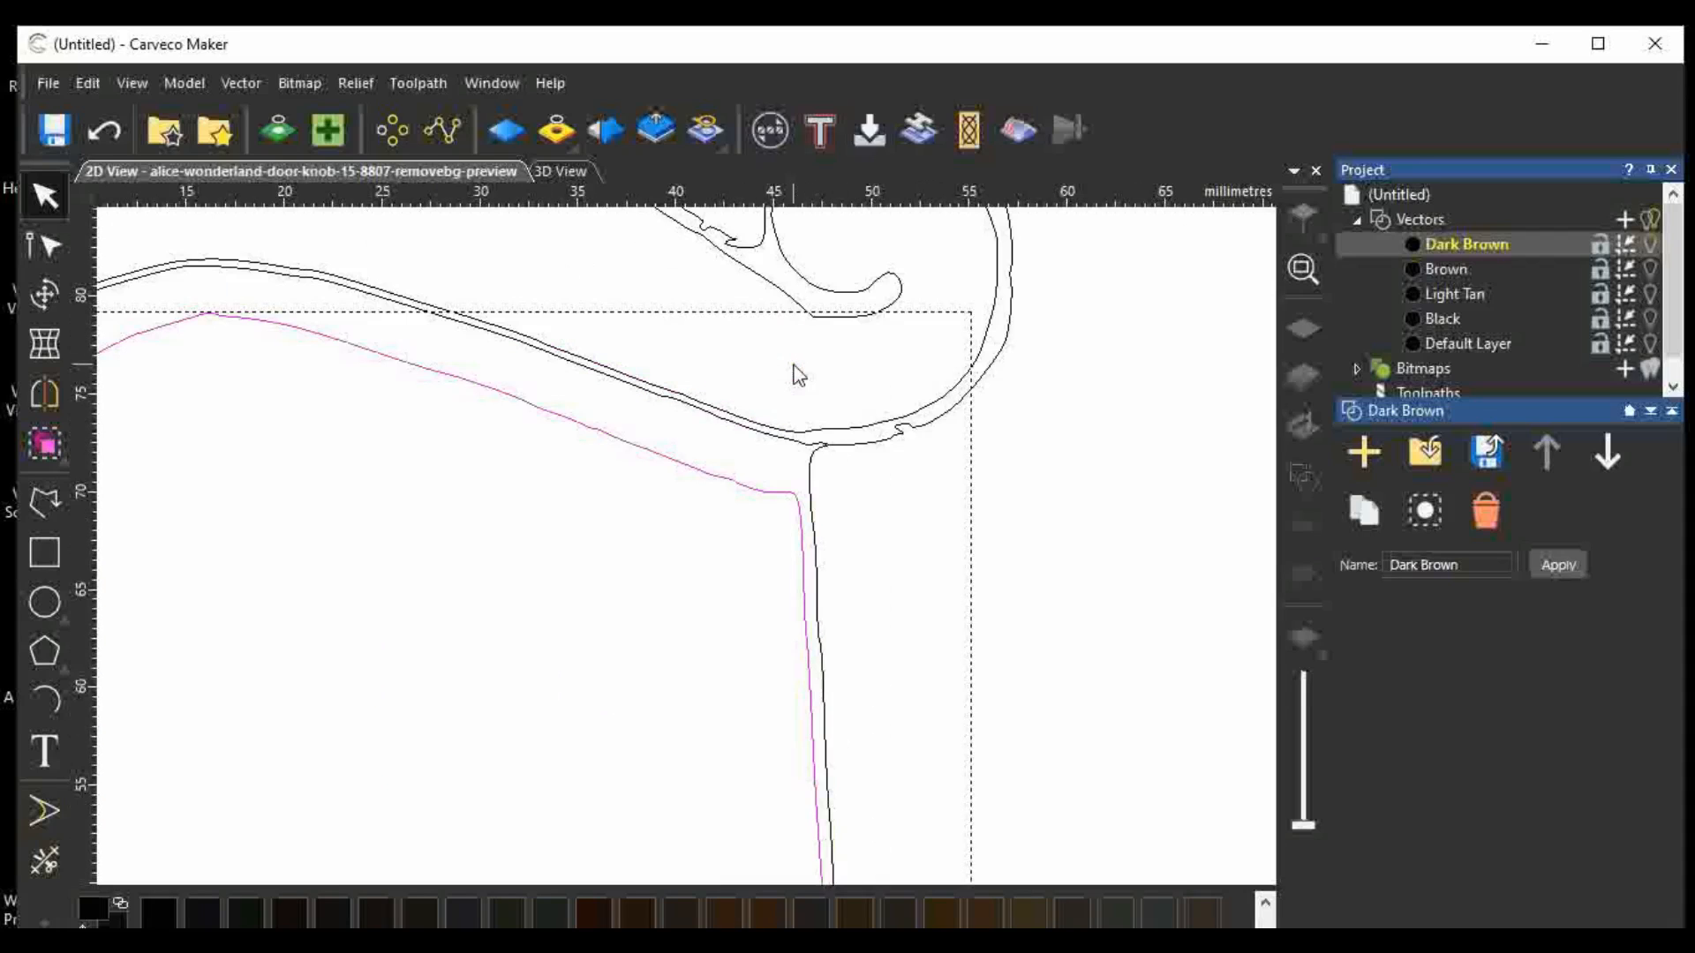
click(813, 512)
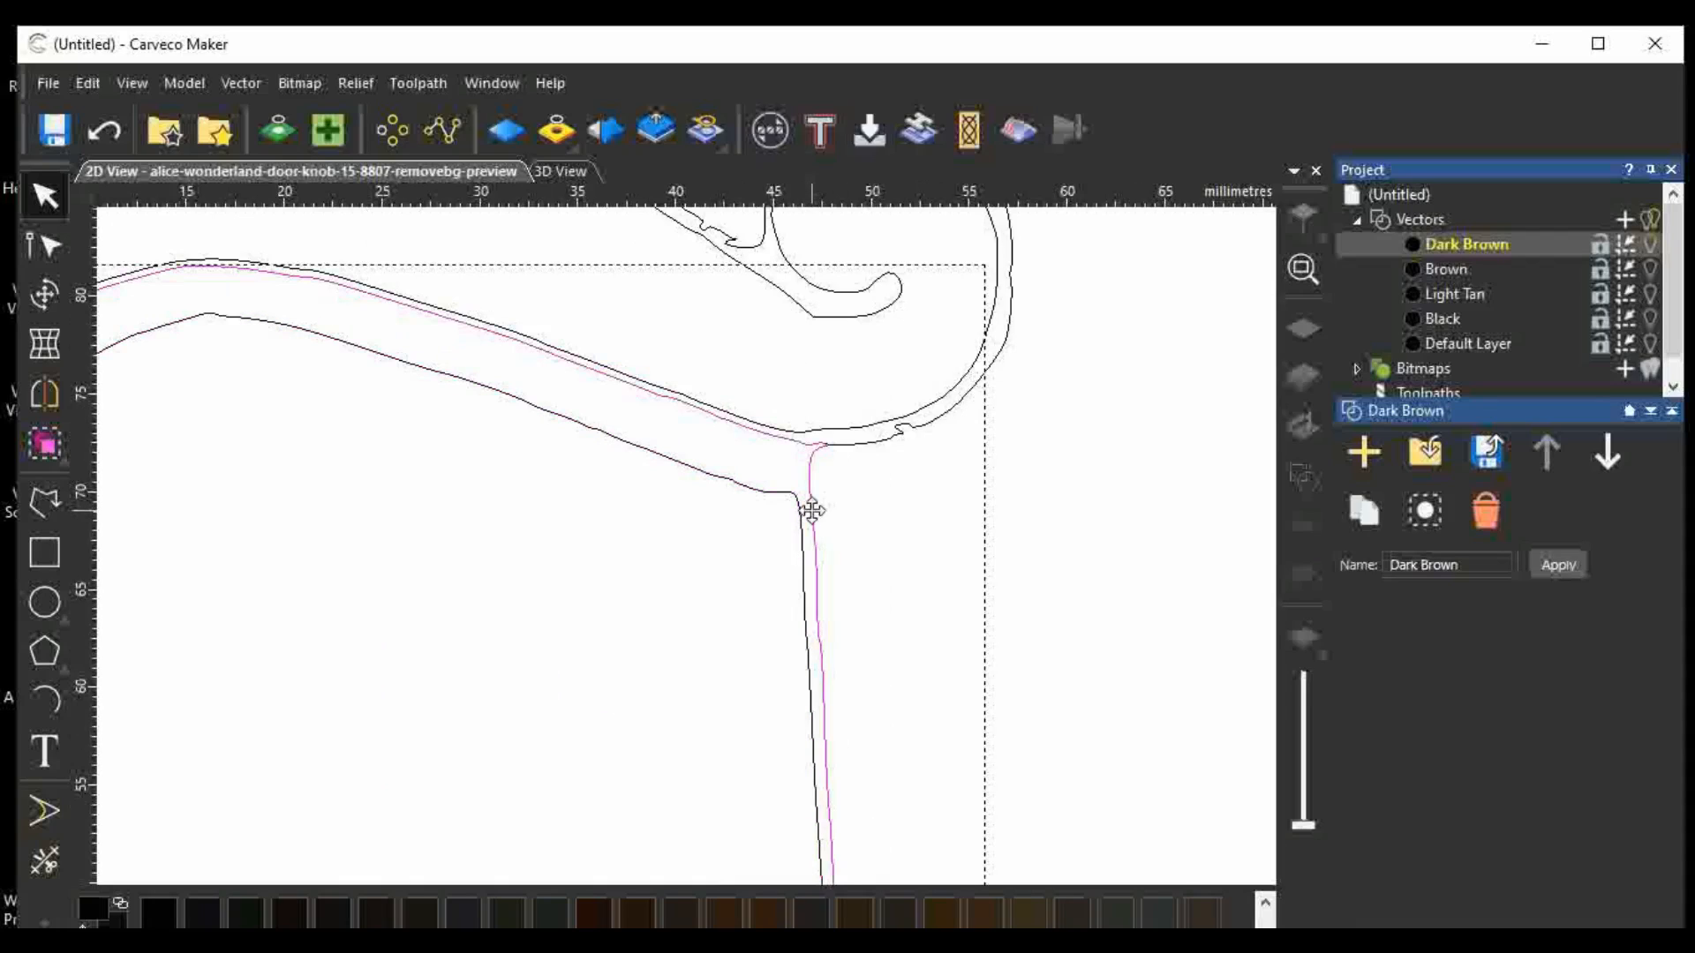
click(858, 442)
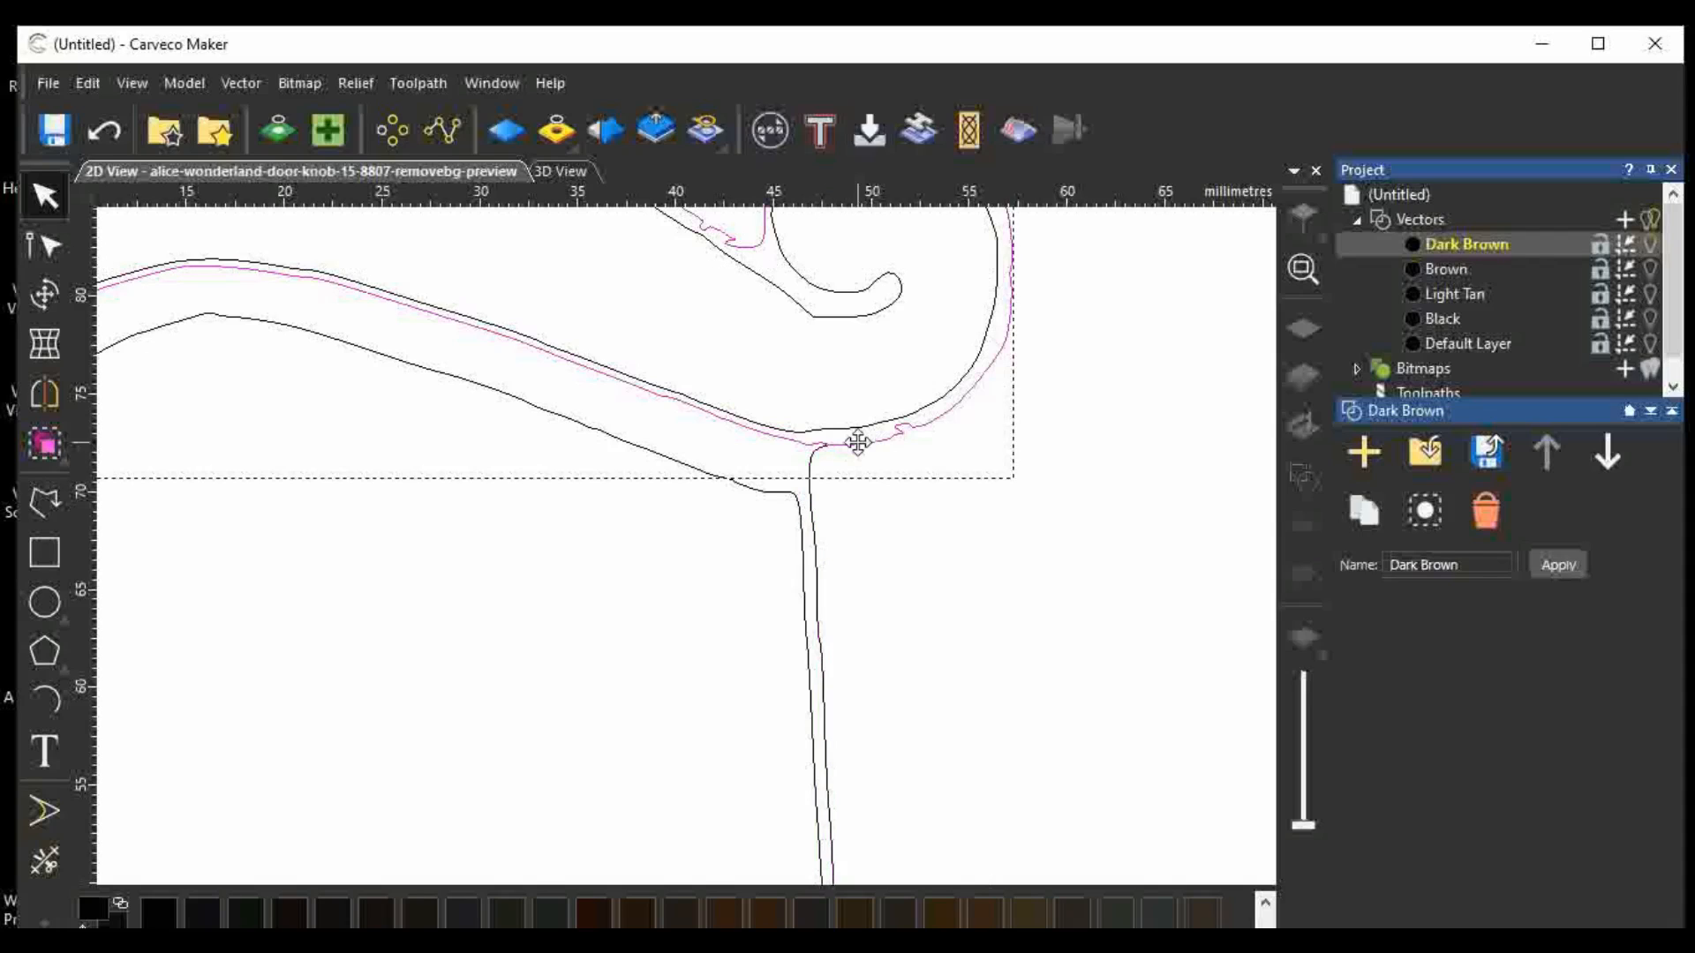
click(808, 469)
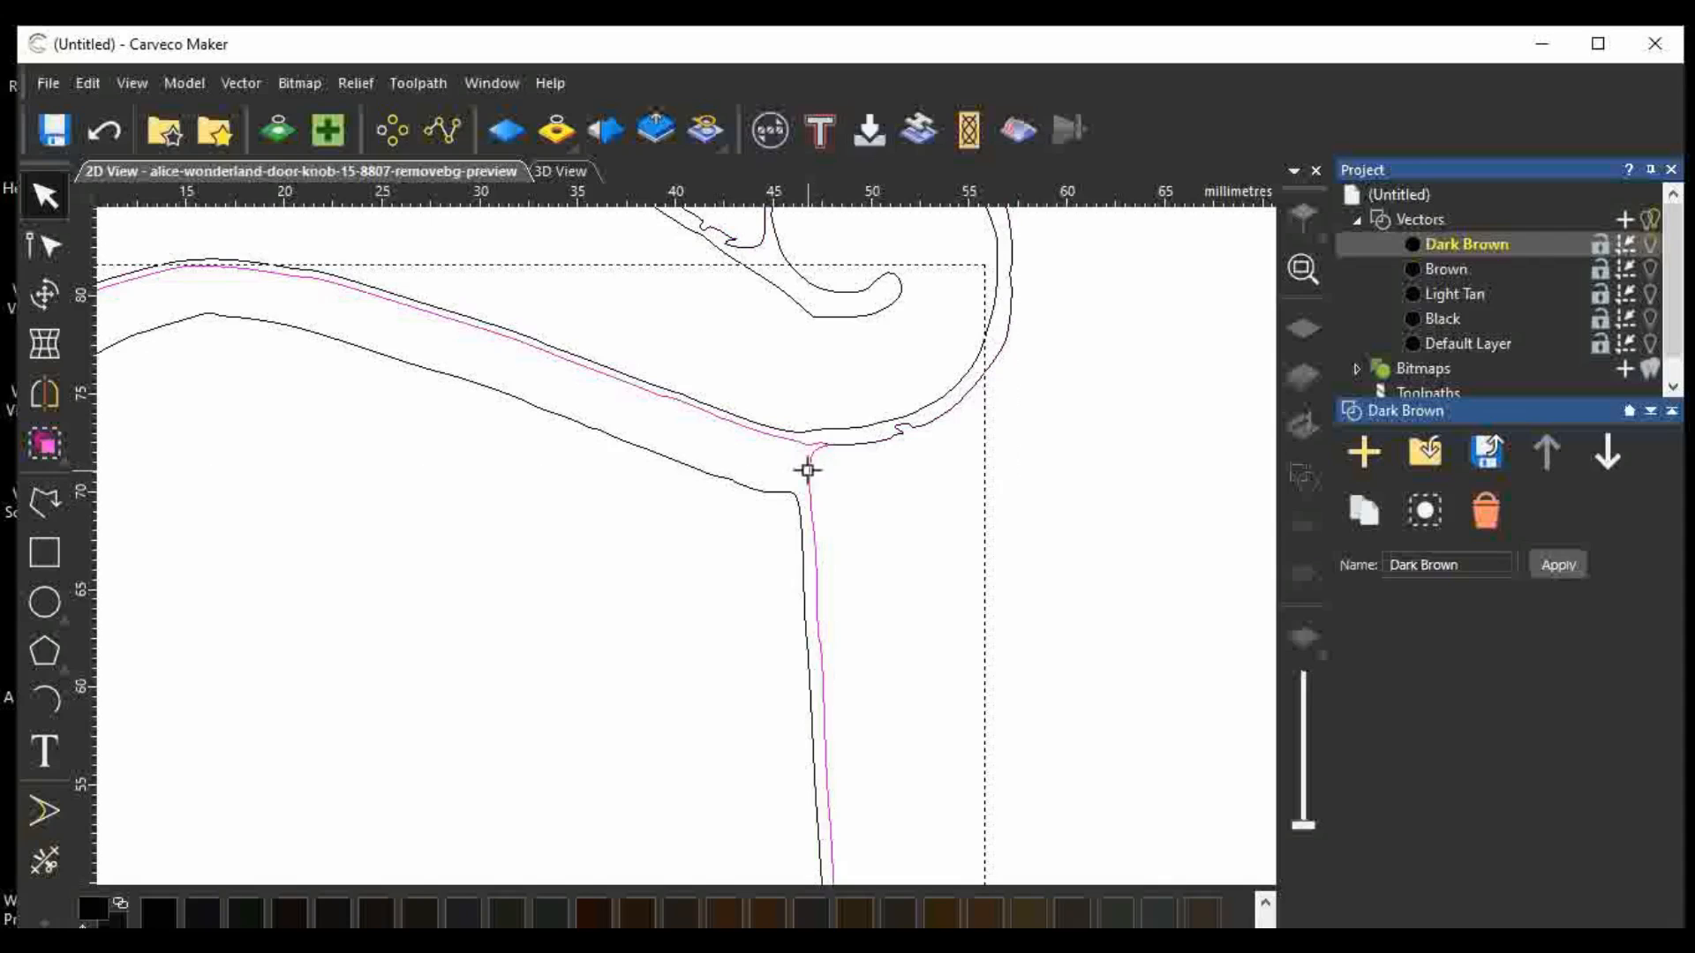
scroll(858, 495, down, 5)
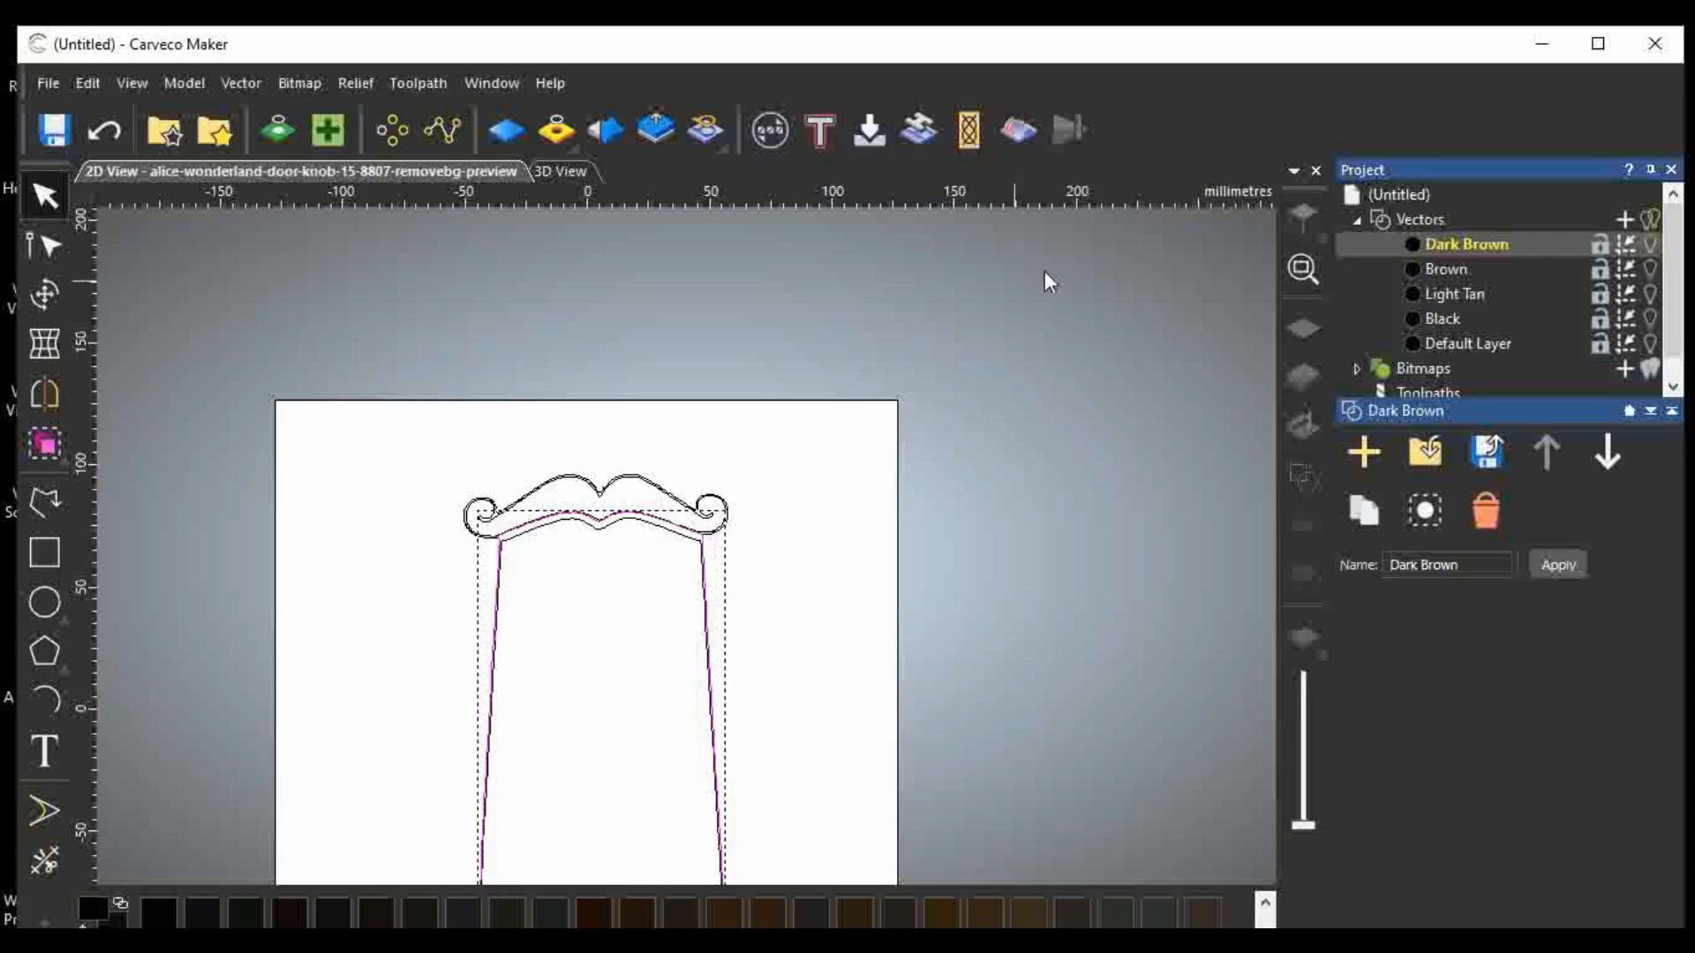
click(1303, 268)
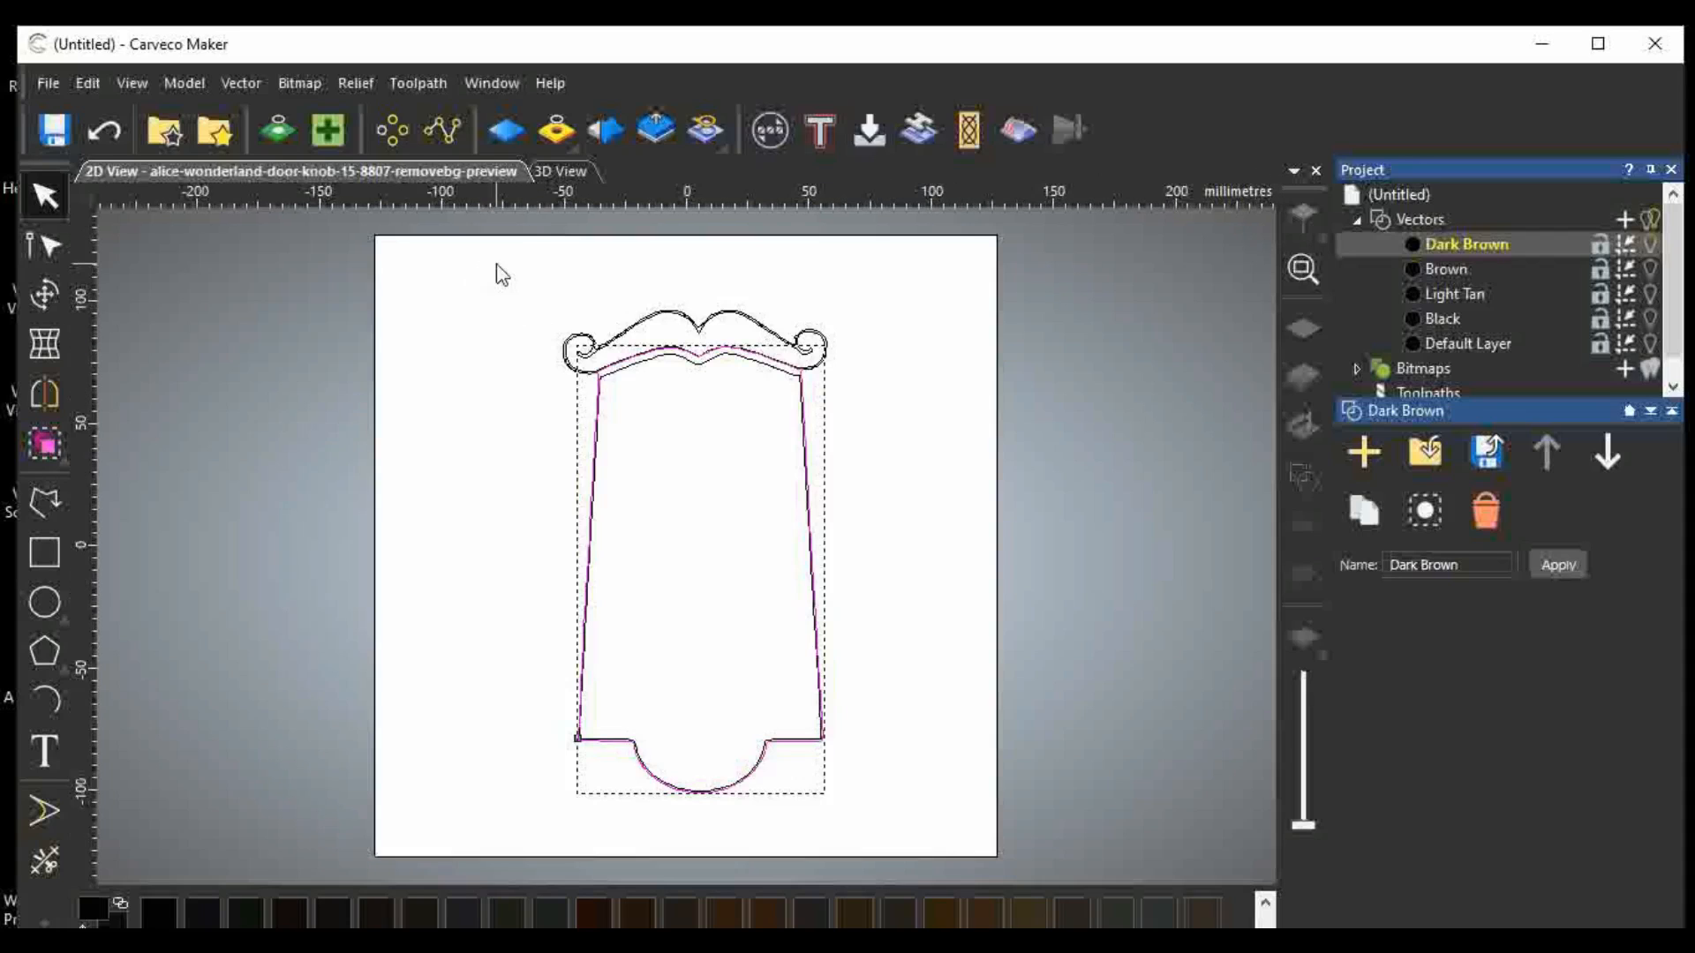
Select all the traced vectors and identify their vector intersections with the Vector Doctor.
drag(493, 264, 920, 808)
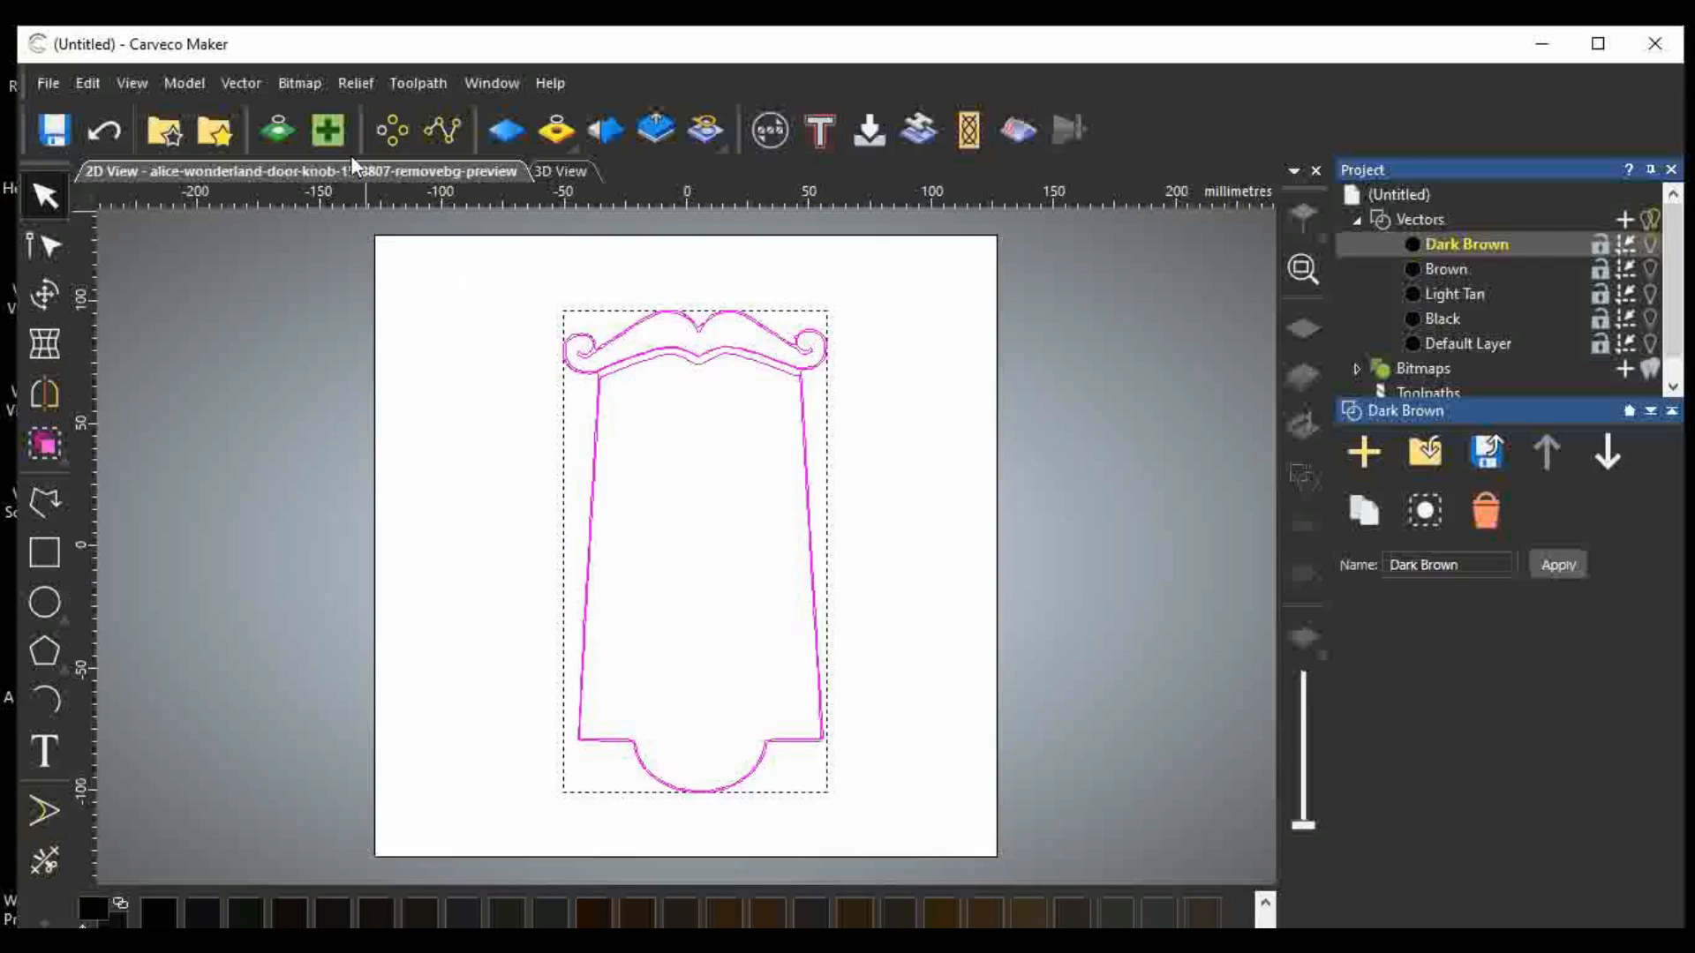
click(1294, 583)
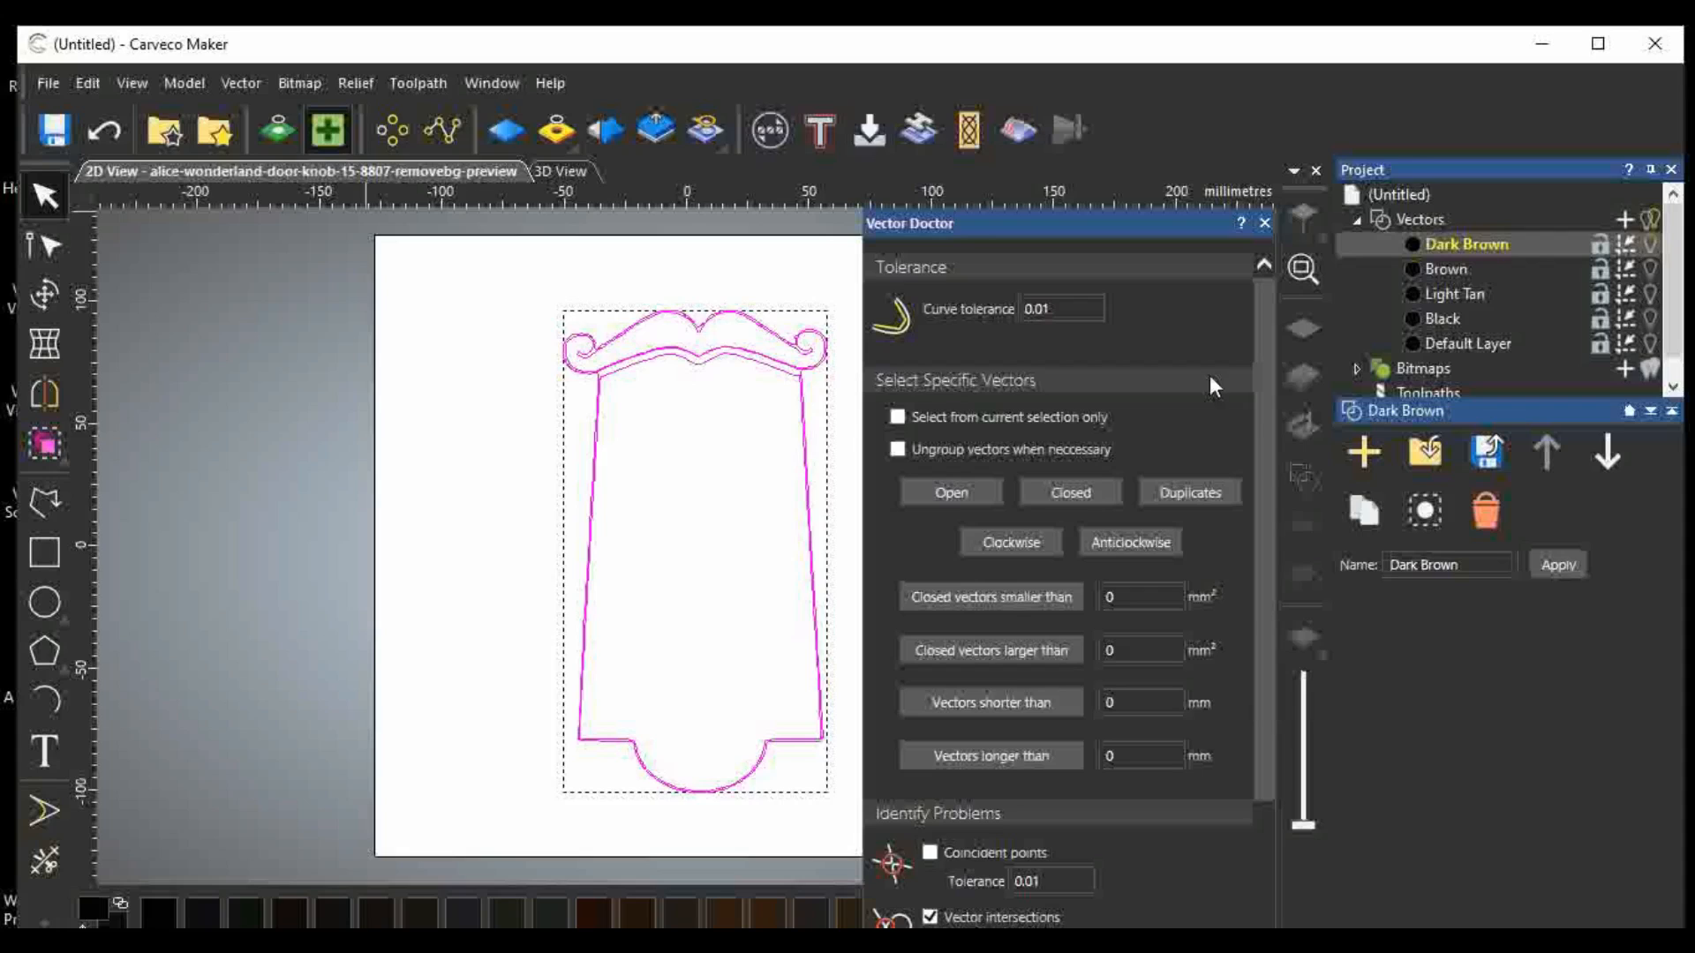
drag(1142, 222, 1191, 79)
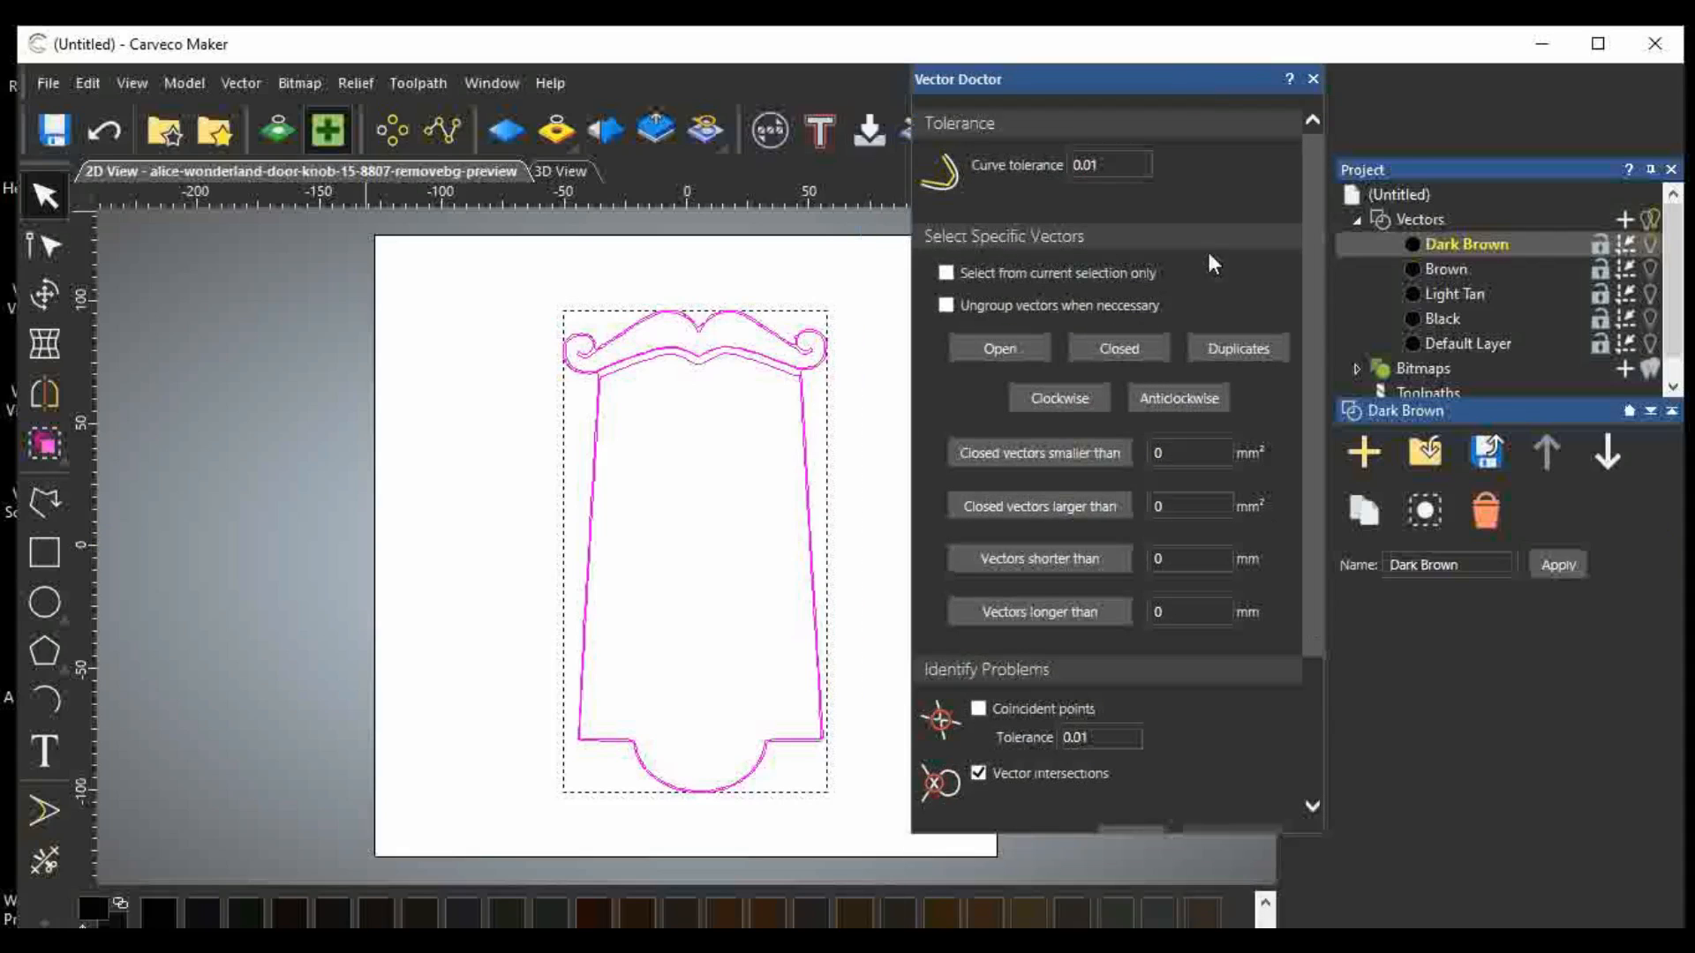
click(1311, 697)
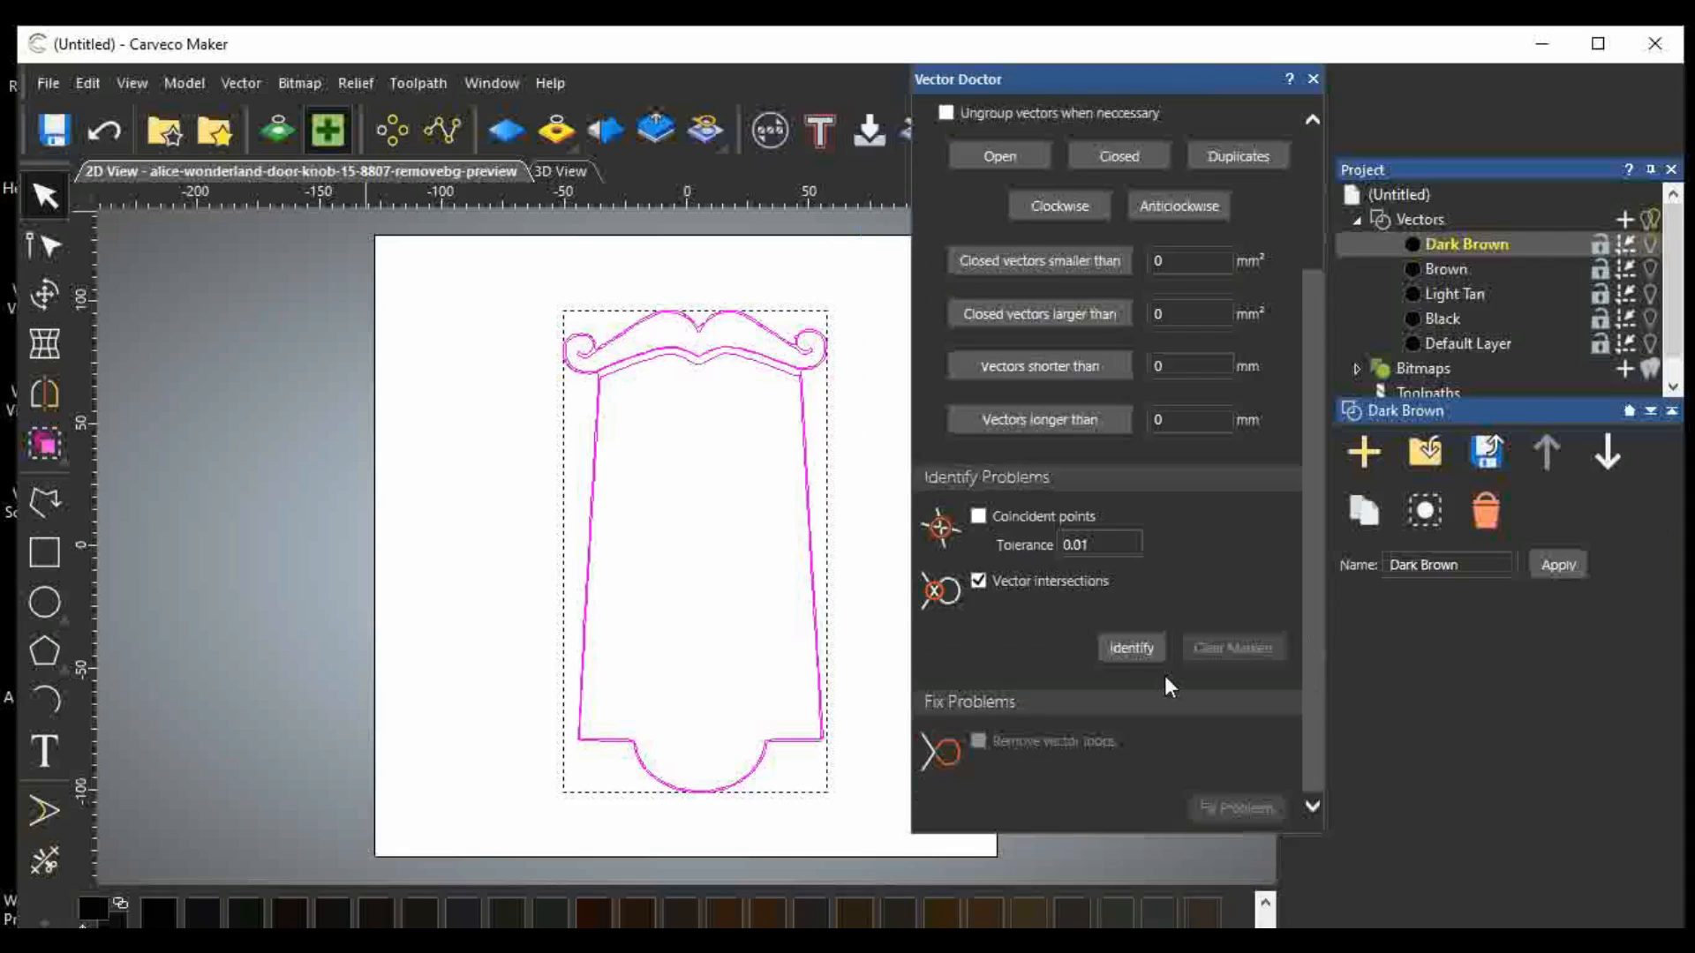
click(1130, 650)
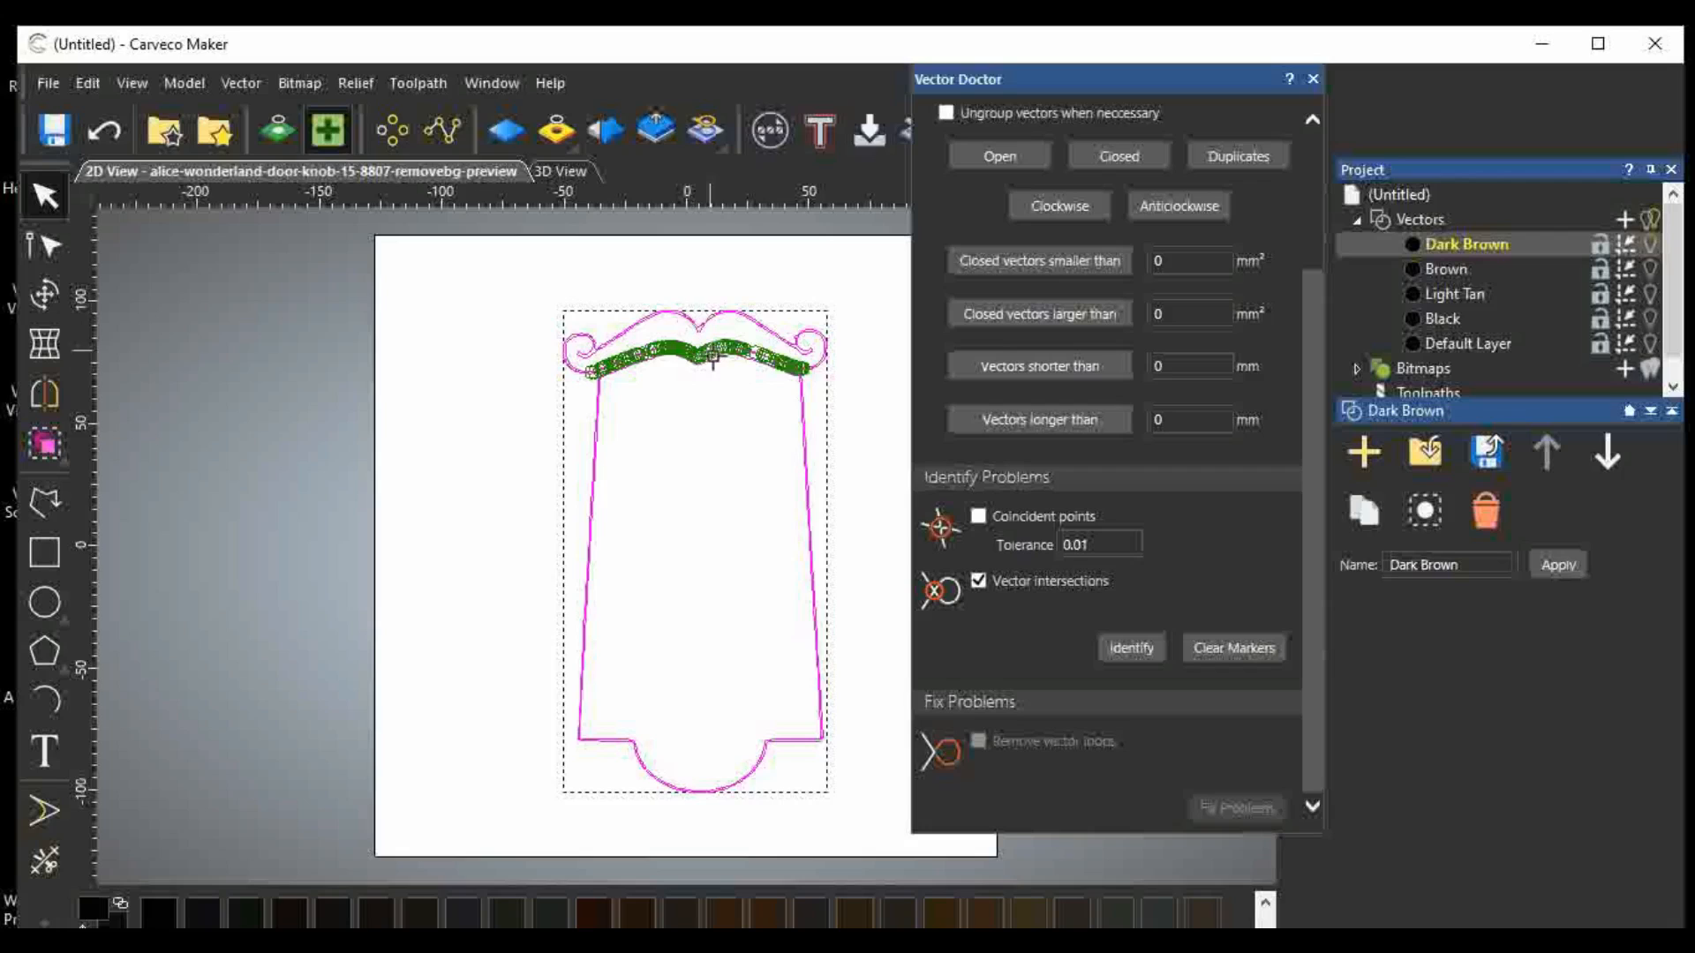
scroll(801, 367, up, 5)
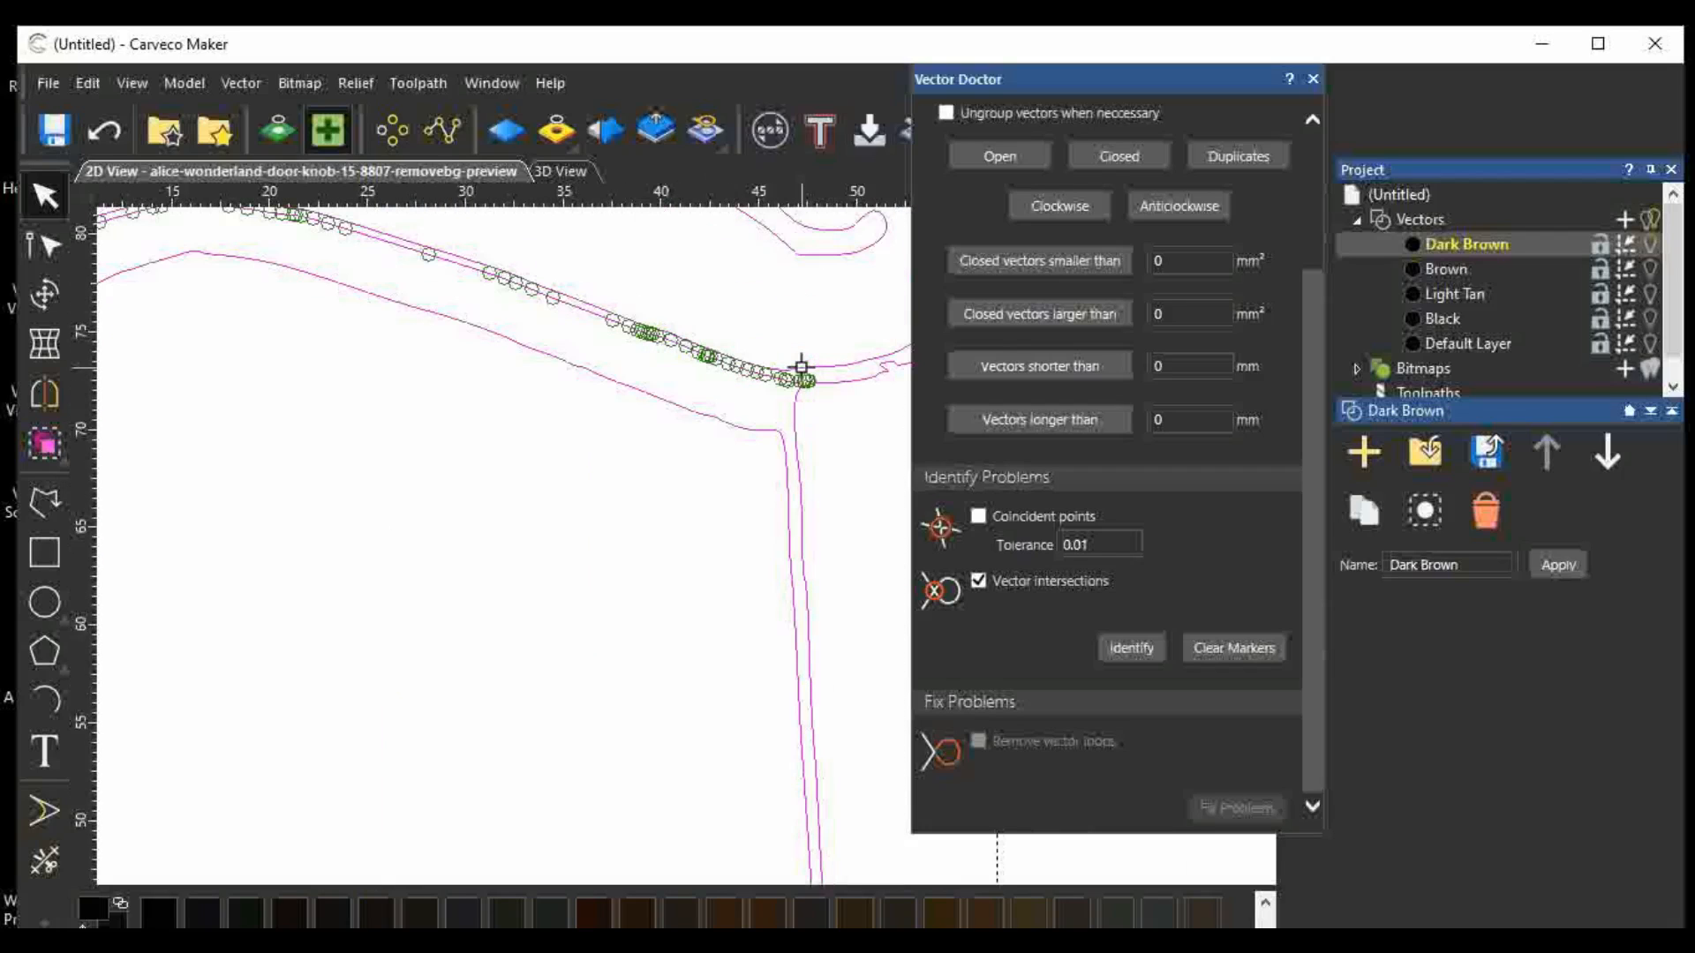
Delete the outer body vector that overlaps the scrolled ornament's lower edge and clear the intersection markers.
click(688, 389)
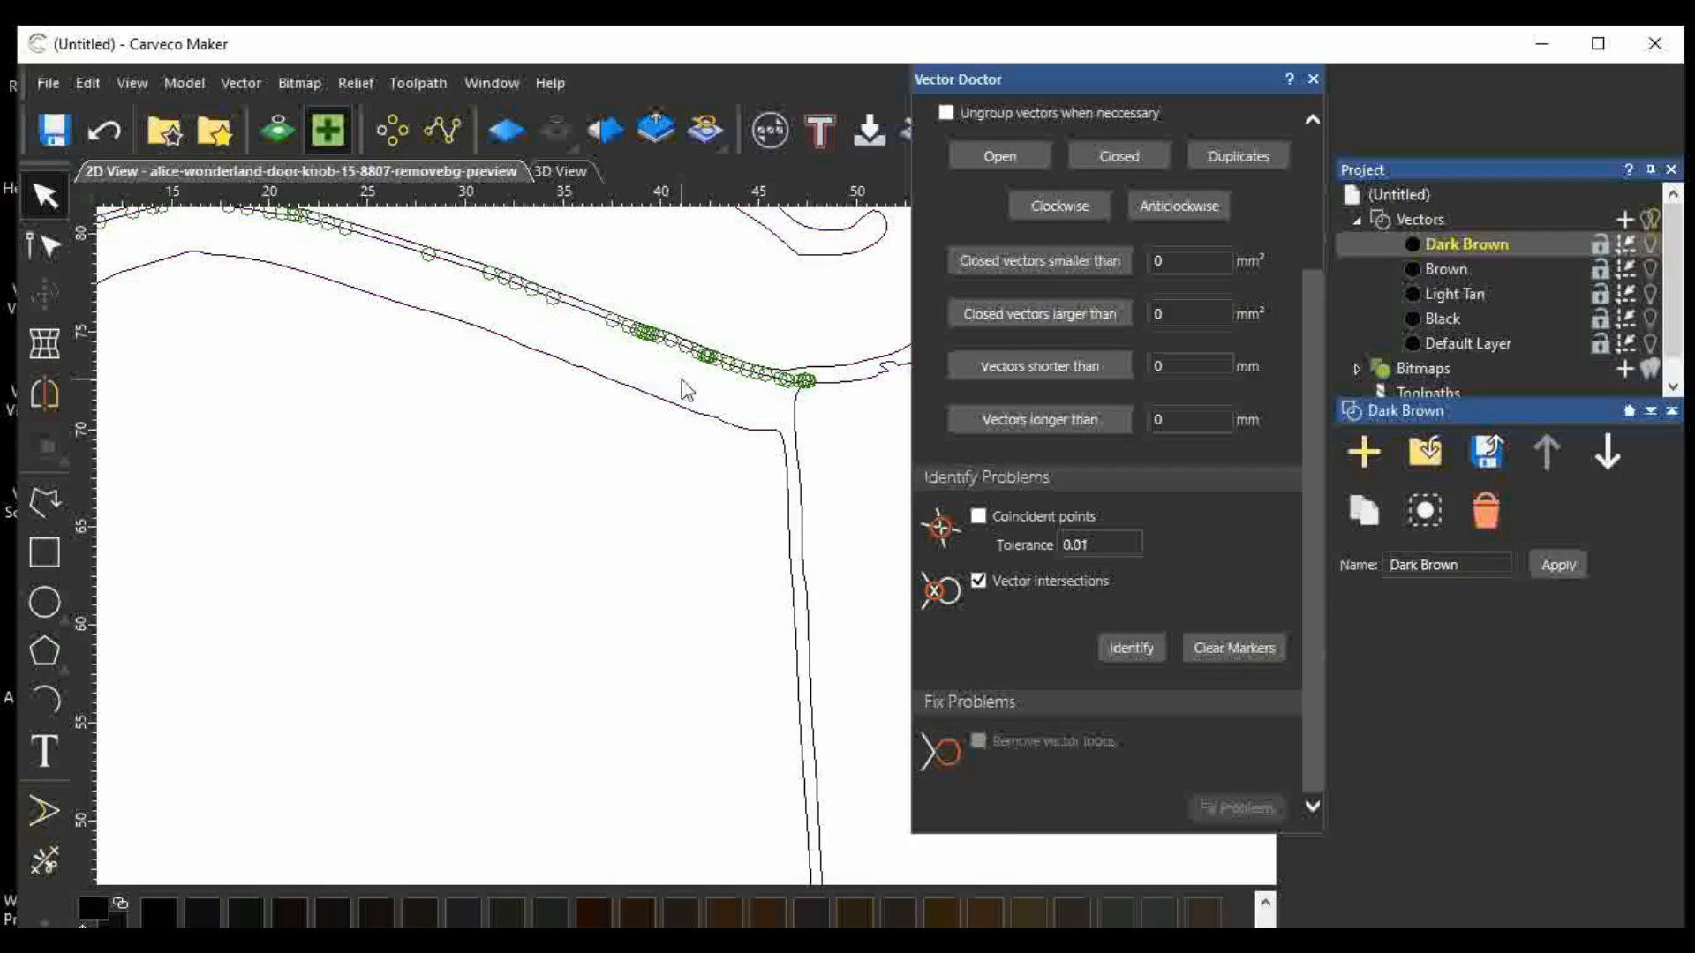
click(609, 320)
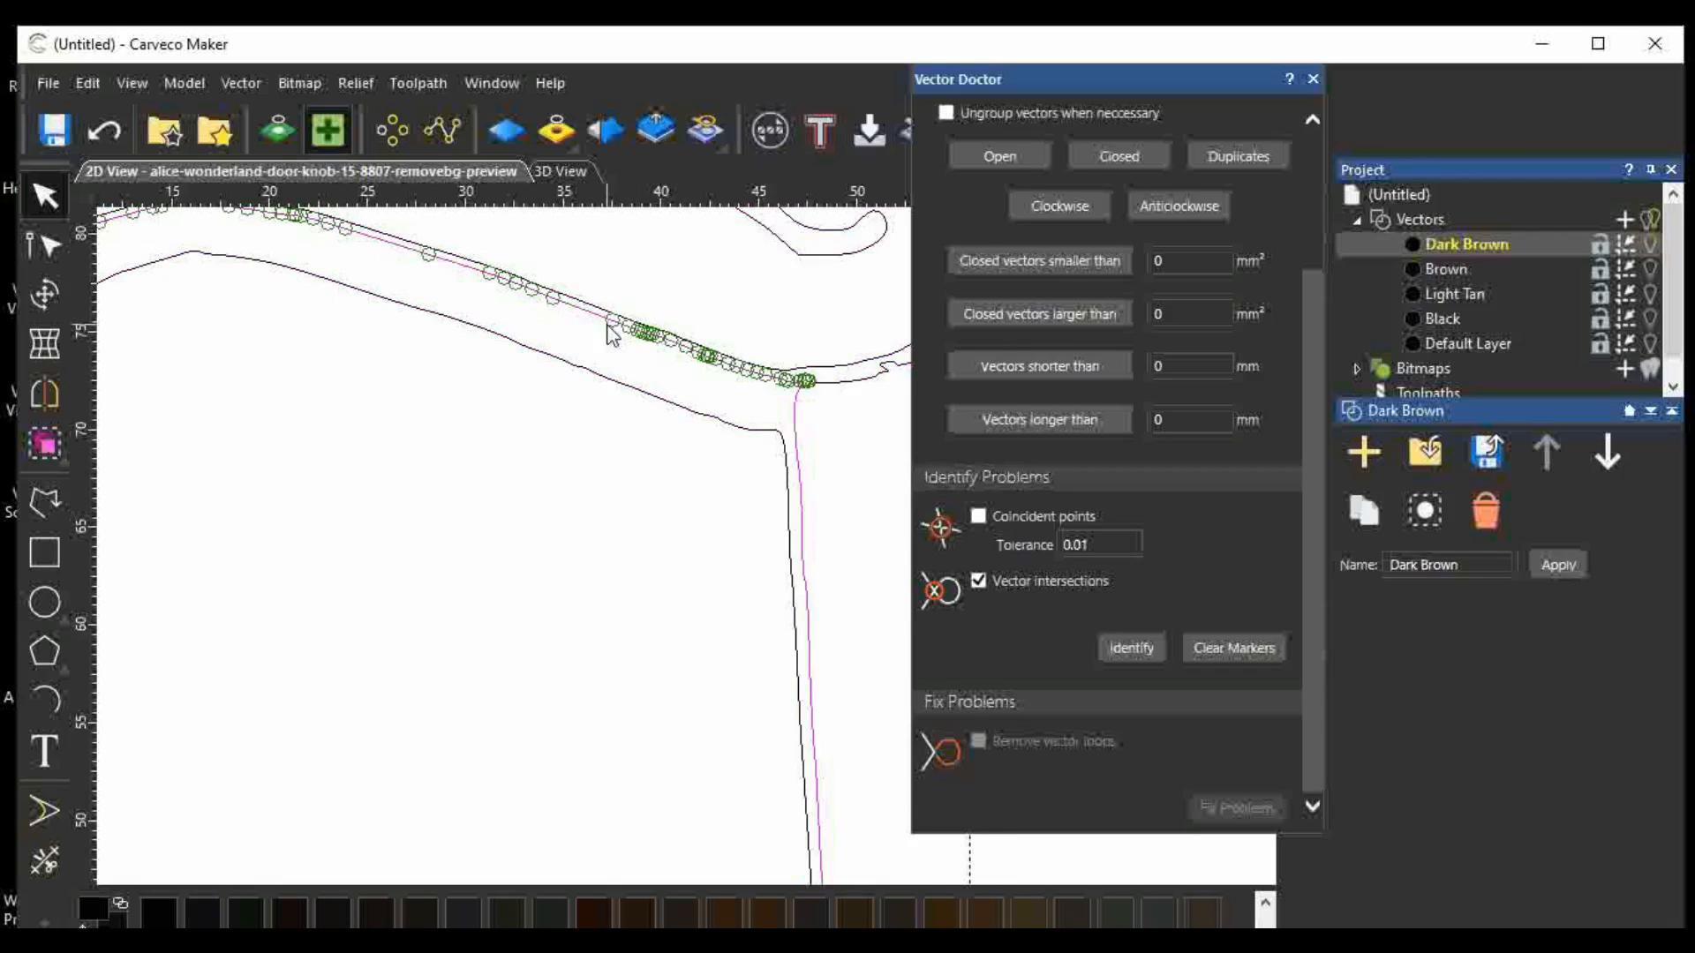
click(612, 334)
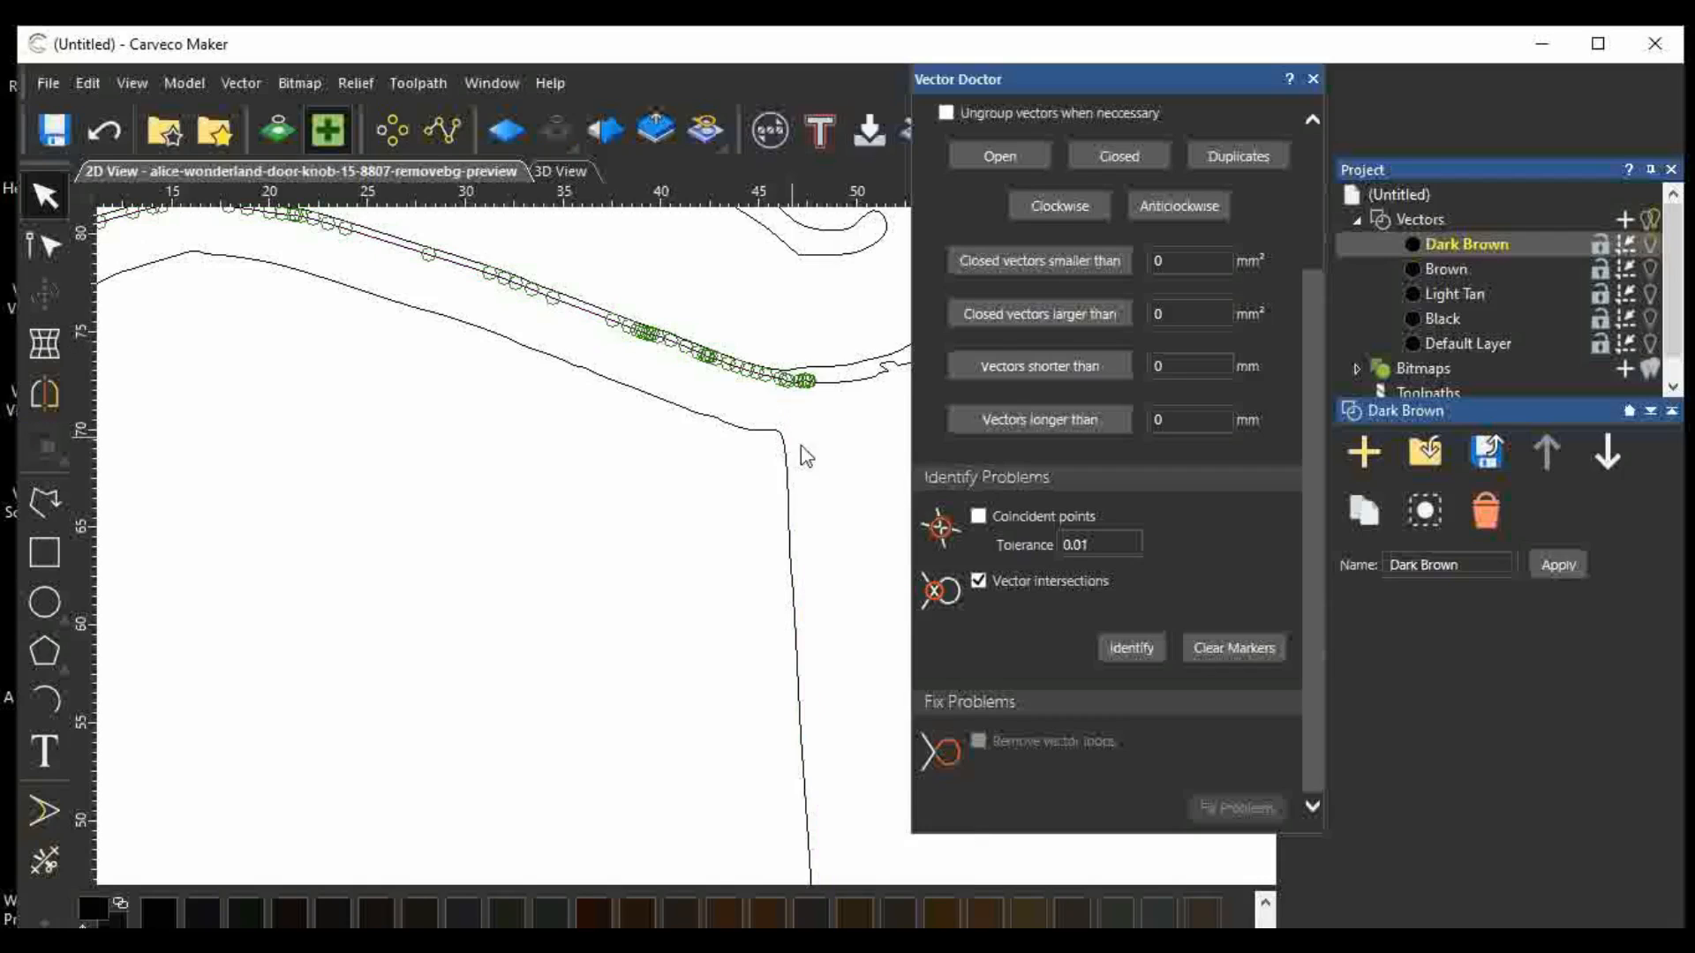
click(1264, 649)
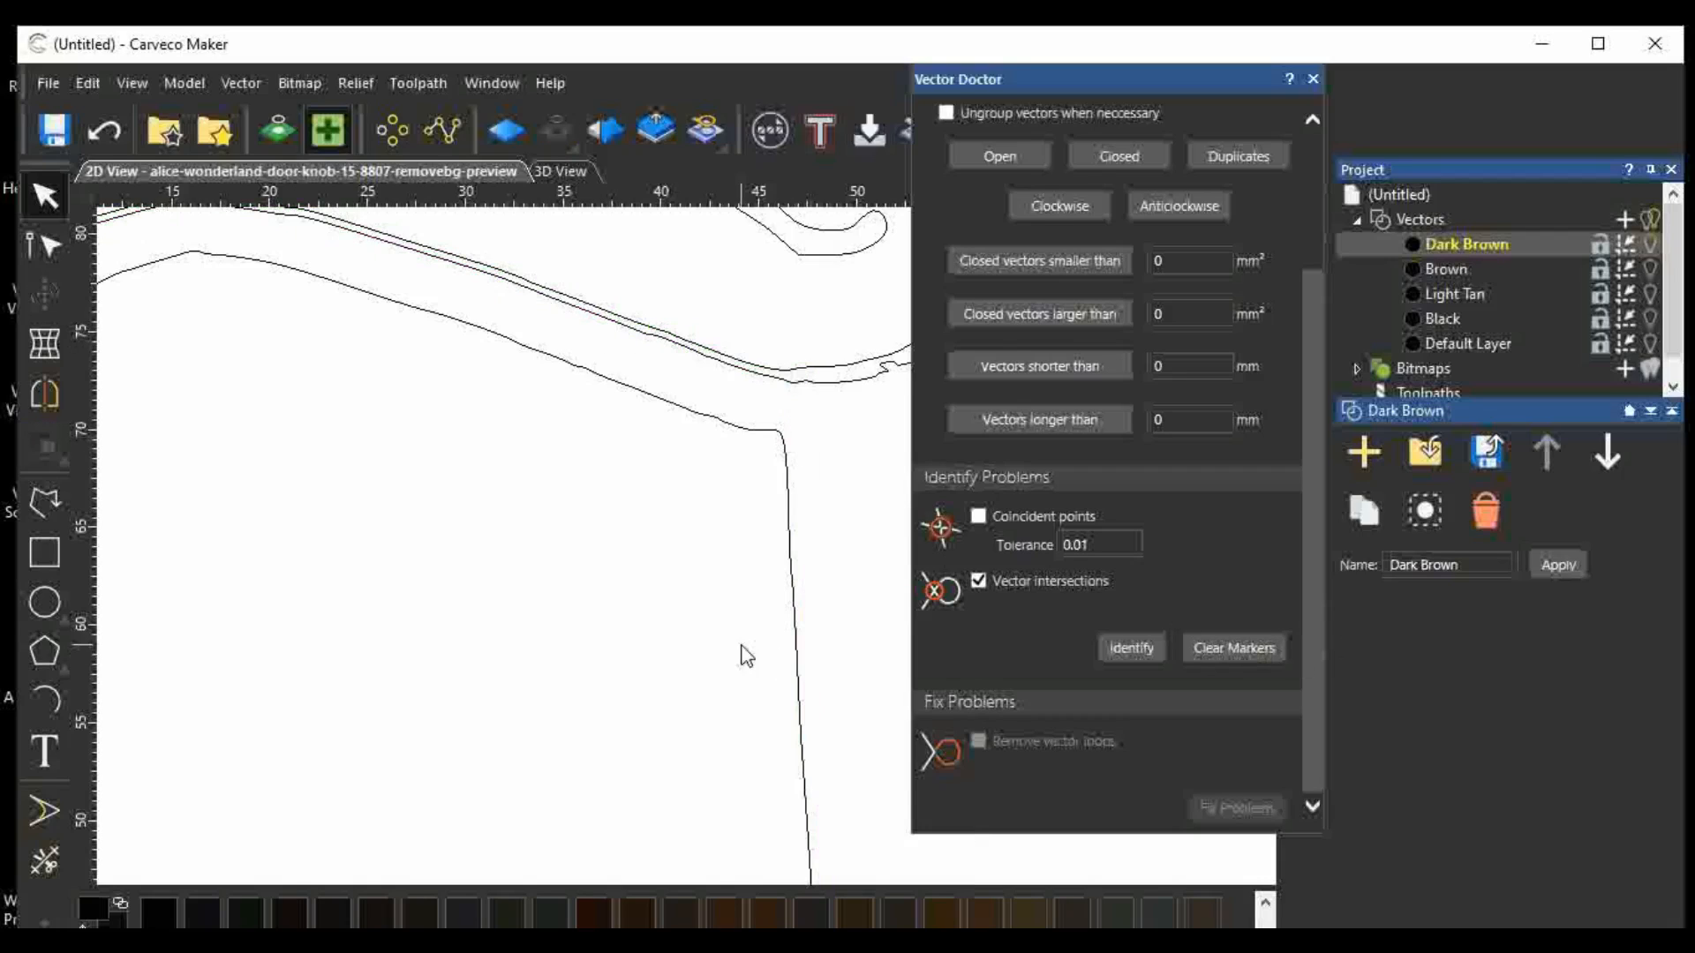
Check only the scrolled ornament's vectors for intersections and close the Vector Doctor.
scroll(656, 644, down, 2)
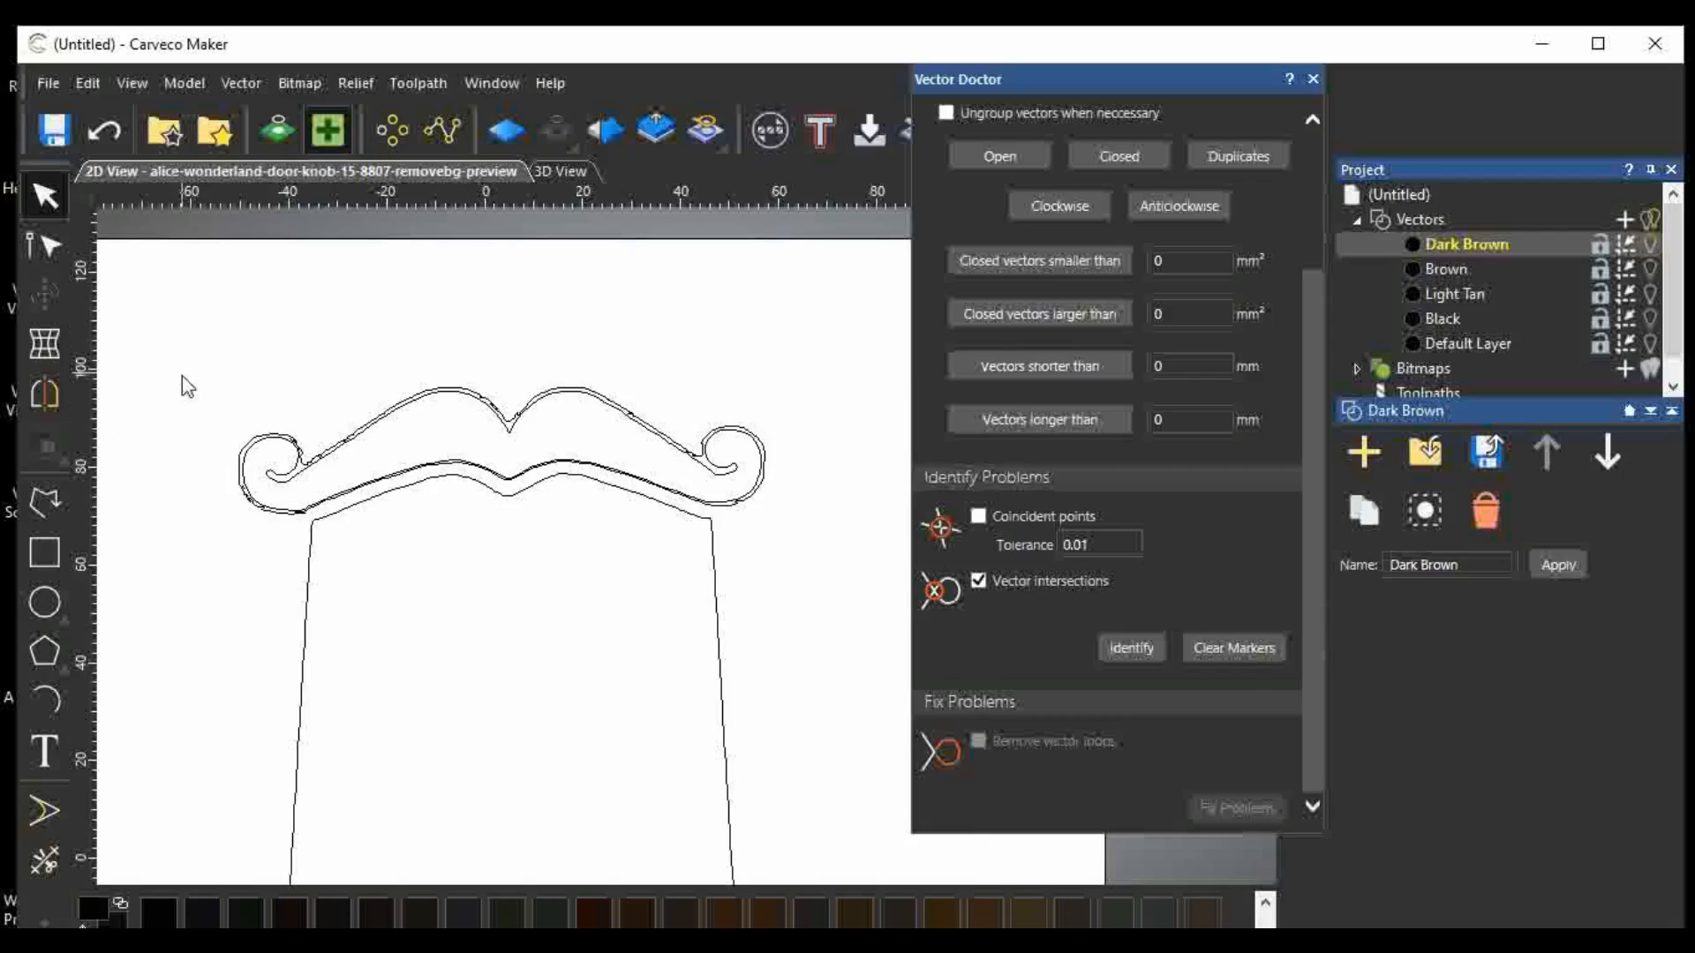
drag(181, 372, 808, 606)
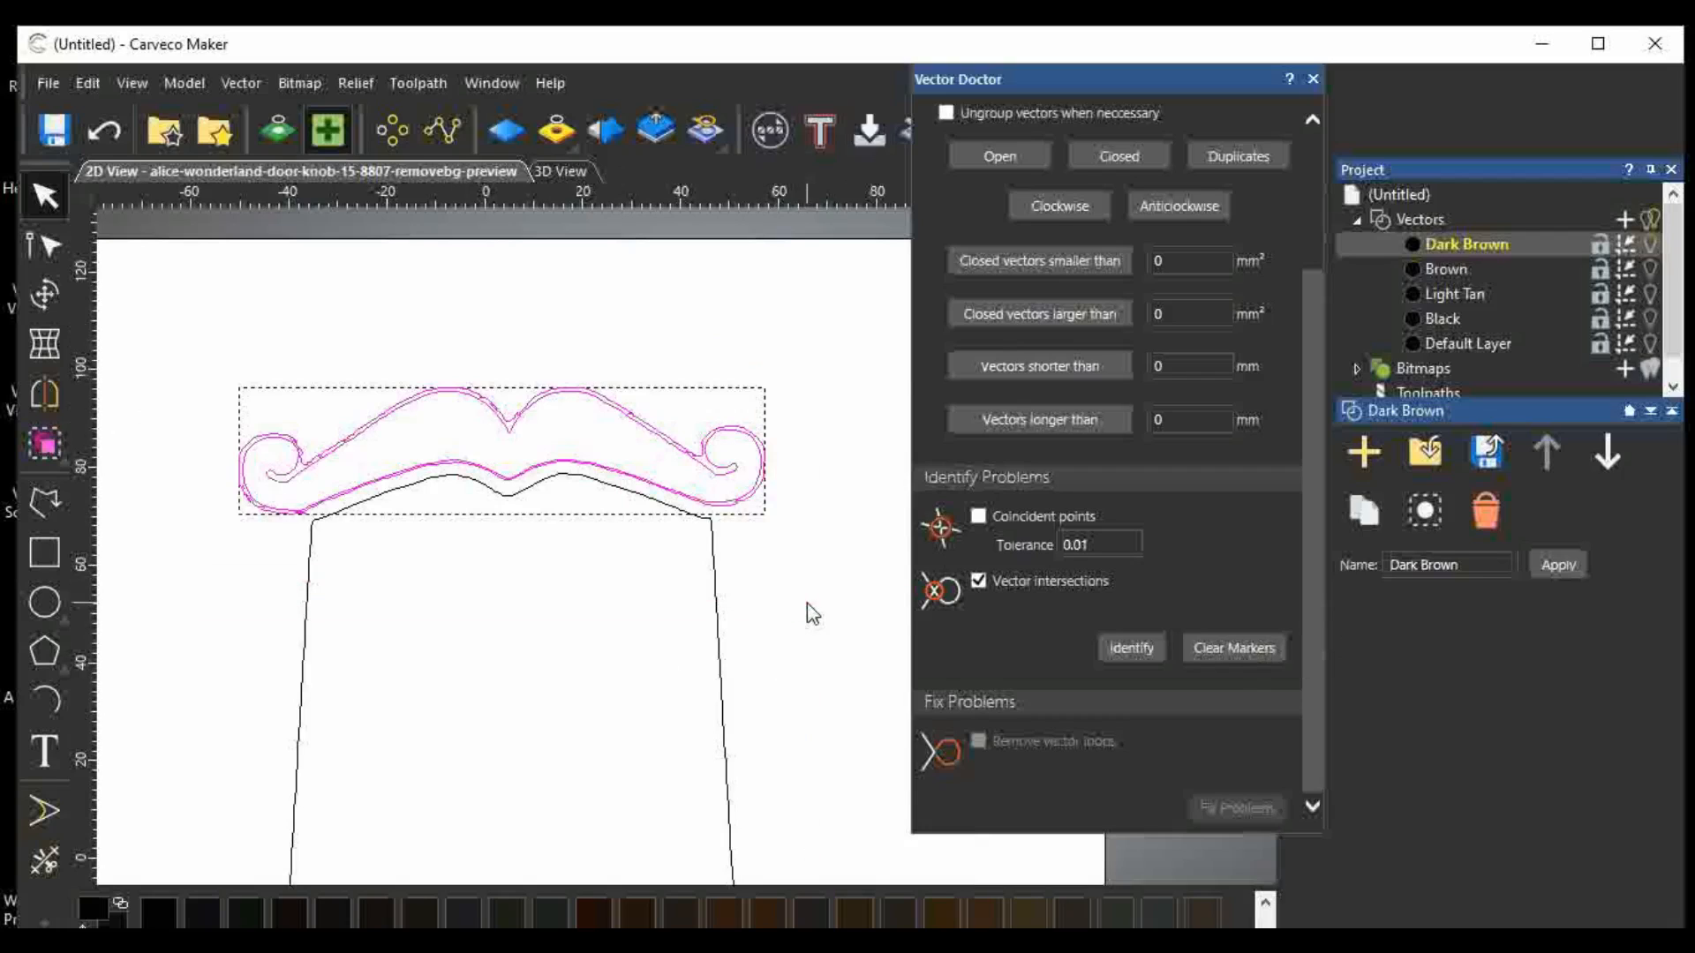
click(1131, 651)
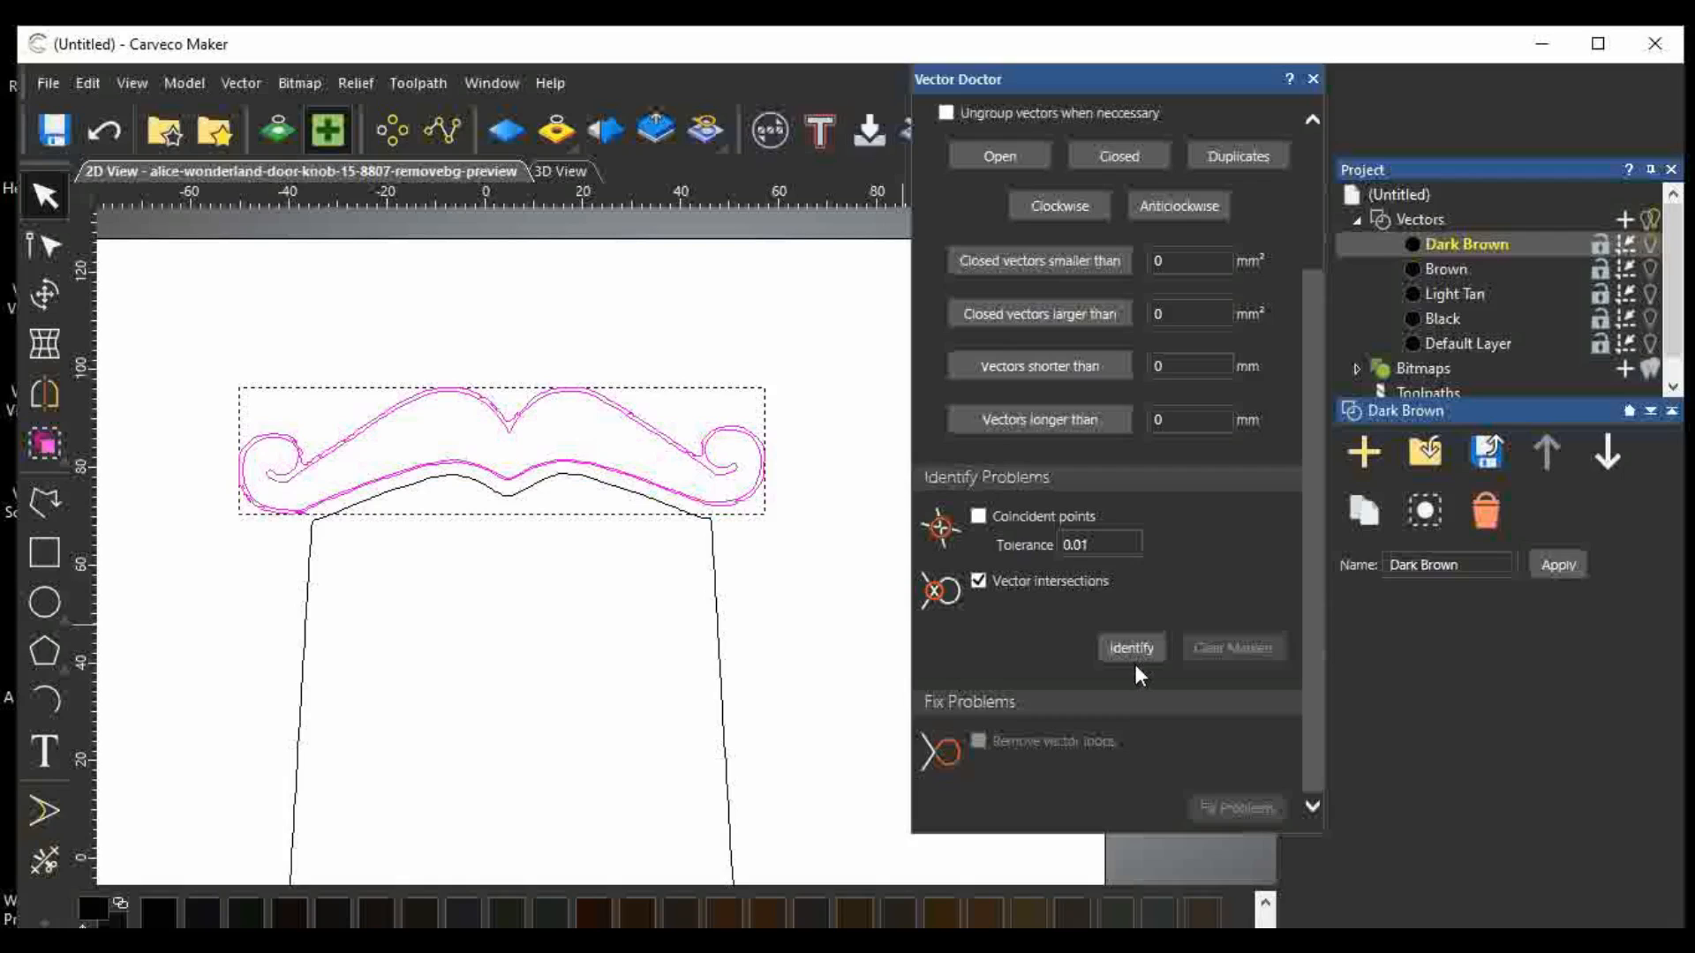
click(1313, 79)
Select the ornament and body vectors together and start a V-Bit Carving toolpath for them.
scroll(1146, 351, down, 3)
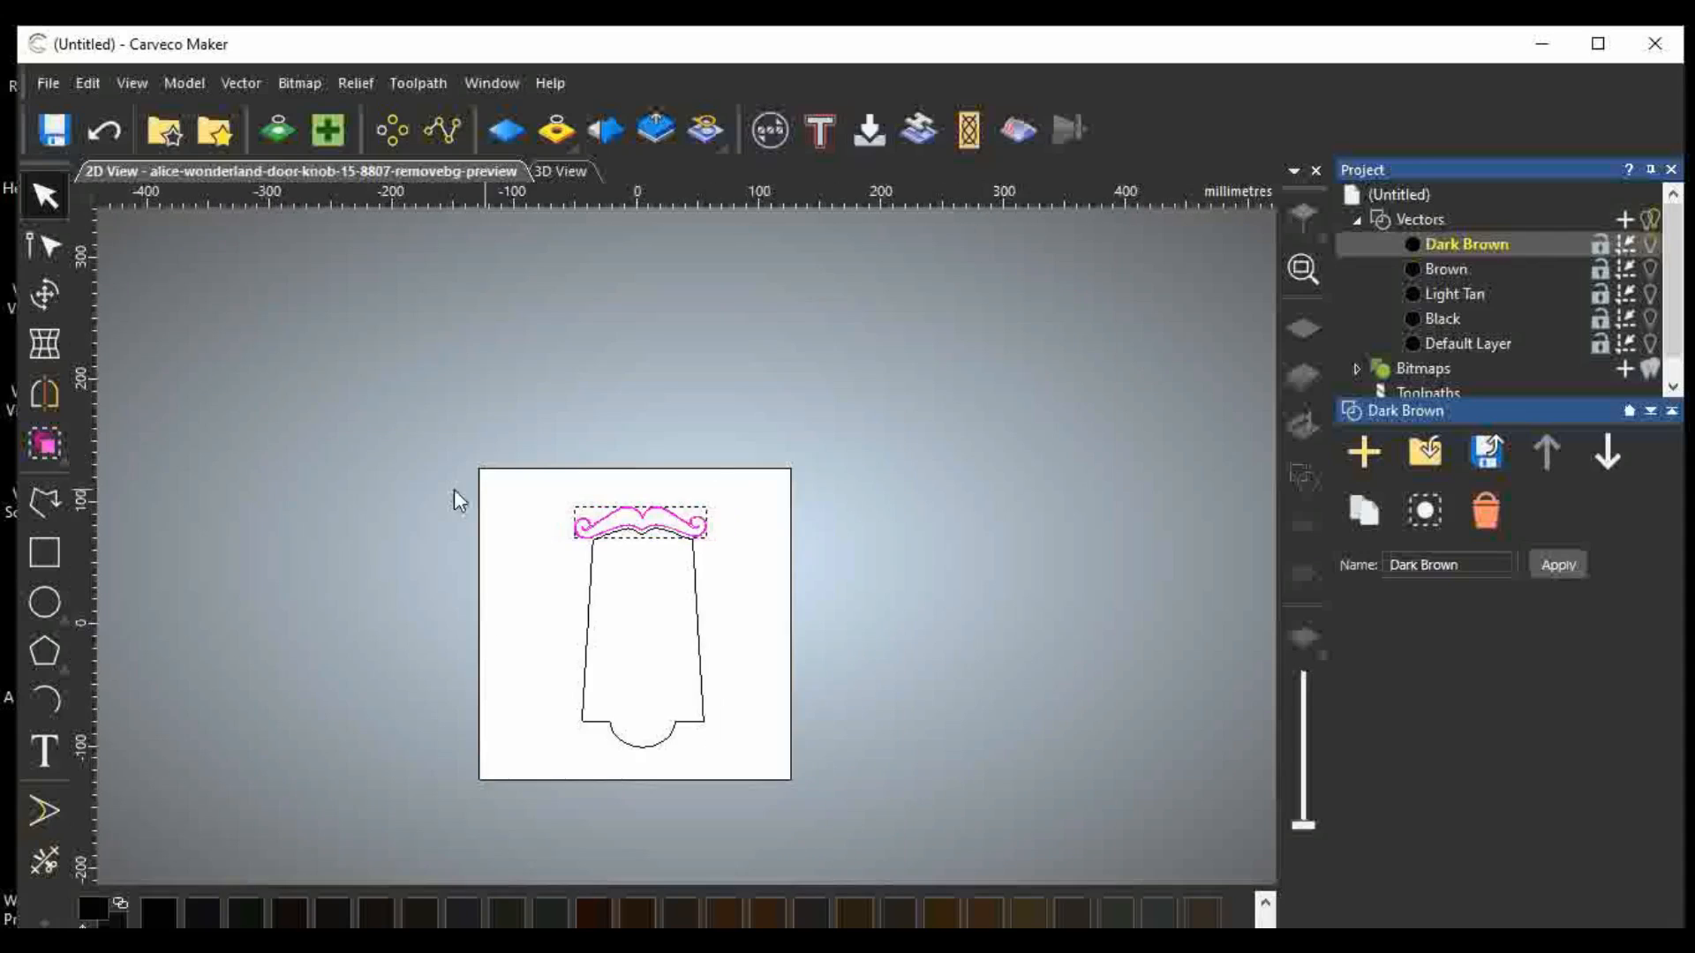
drag(487, 410, 862, 828)
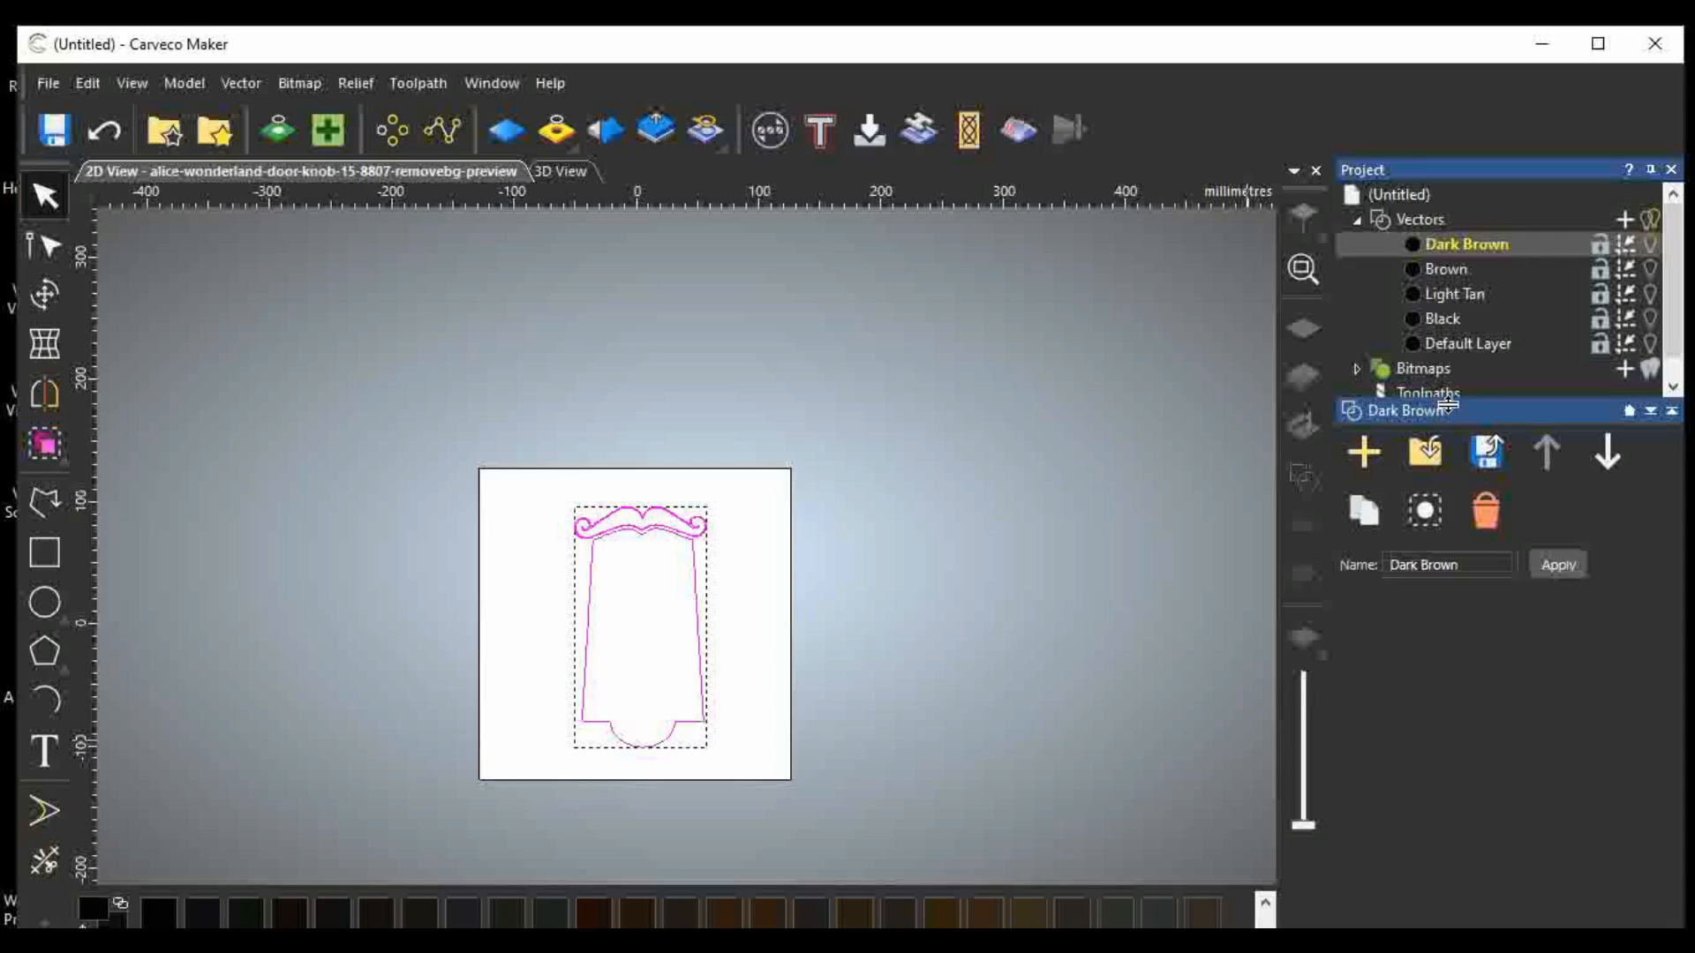
drag(1445, 404, 1437, 502)
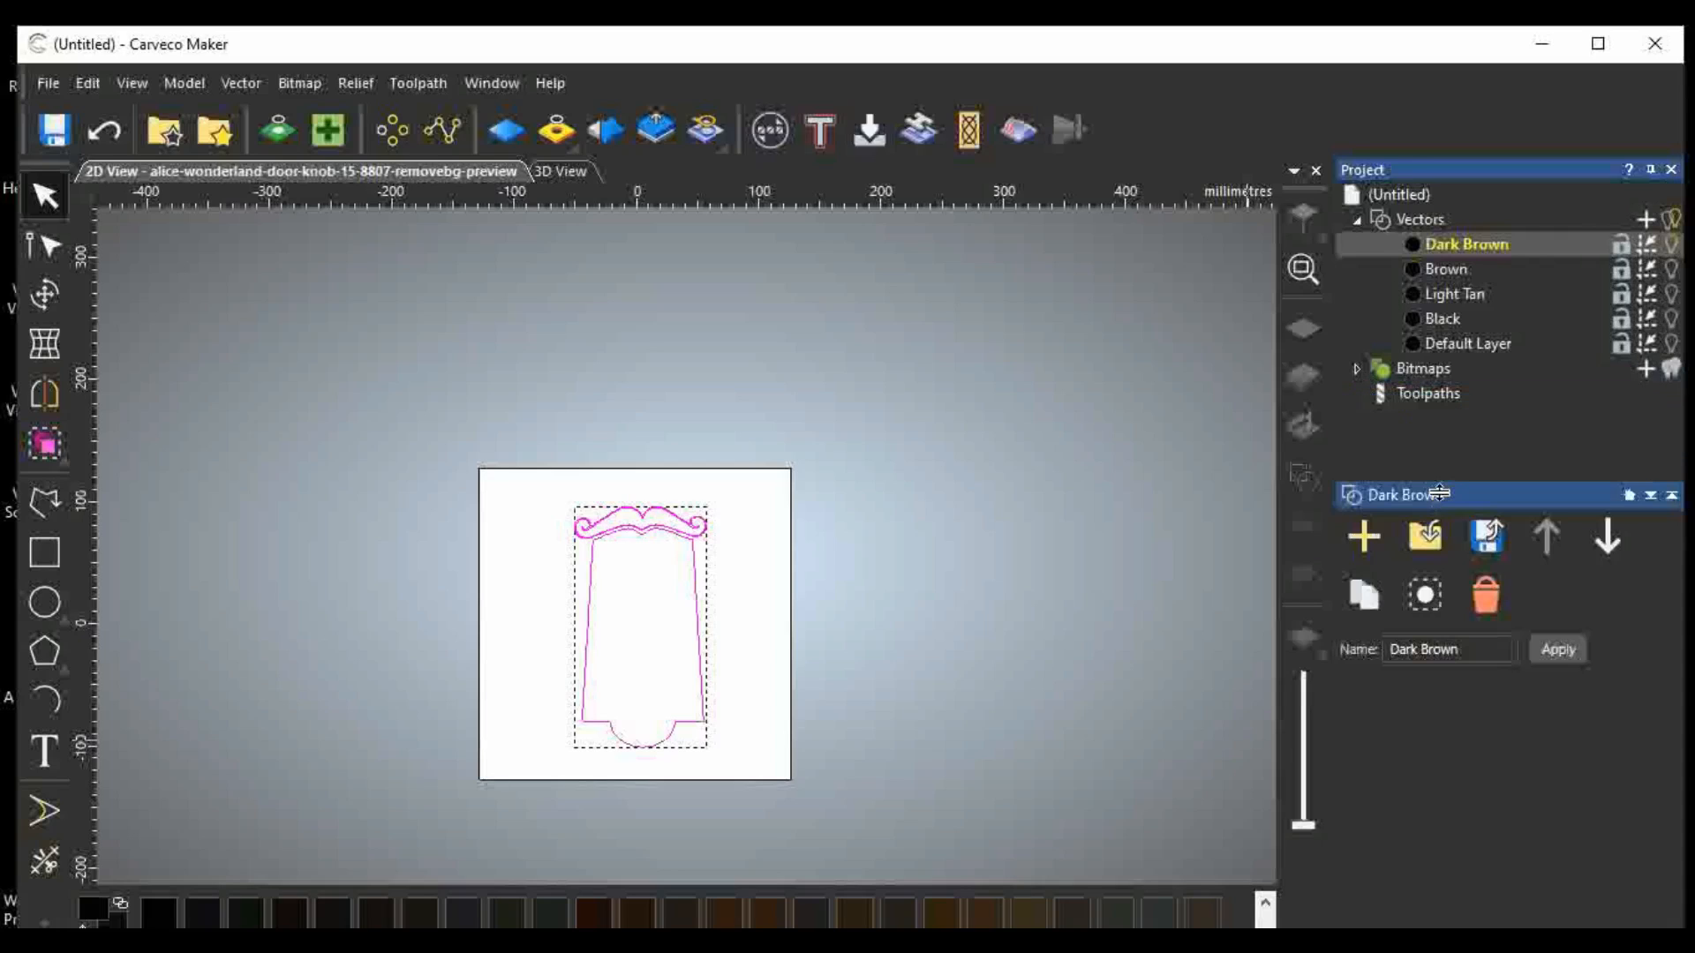
click(1379, 394)
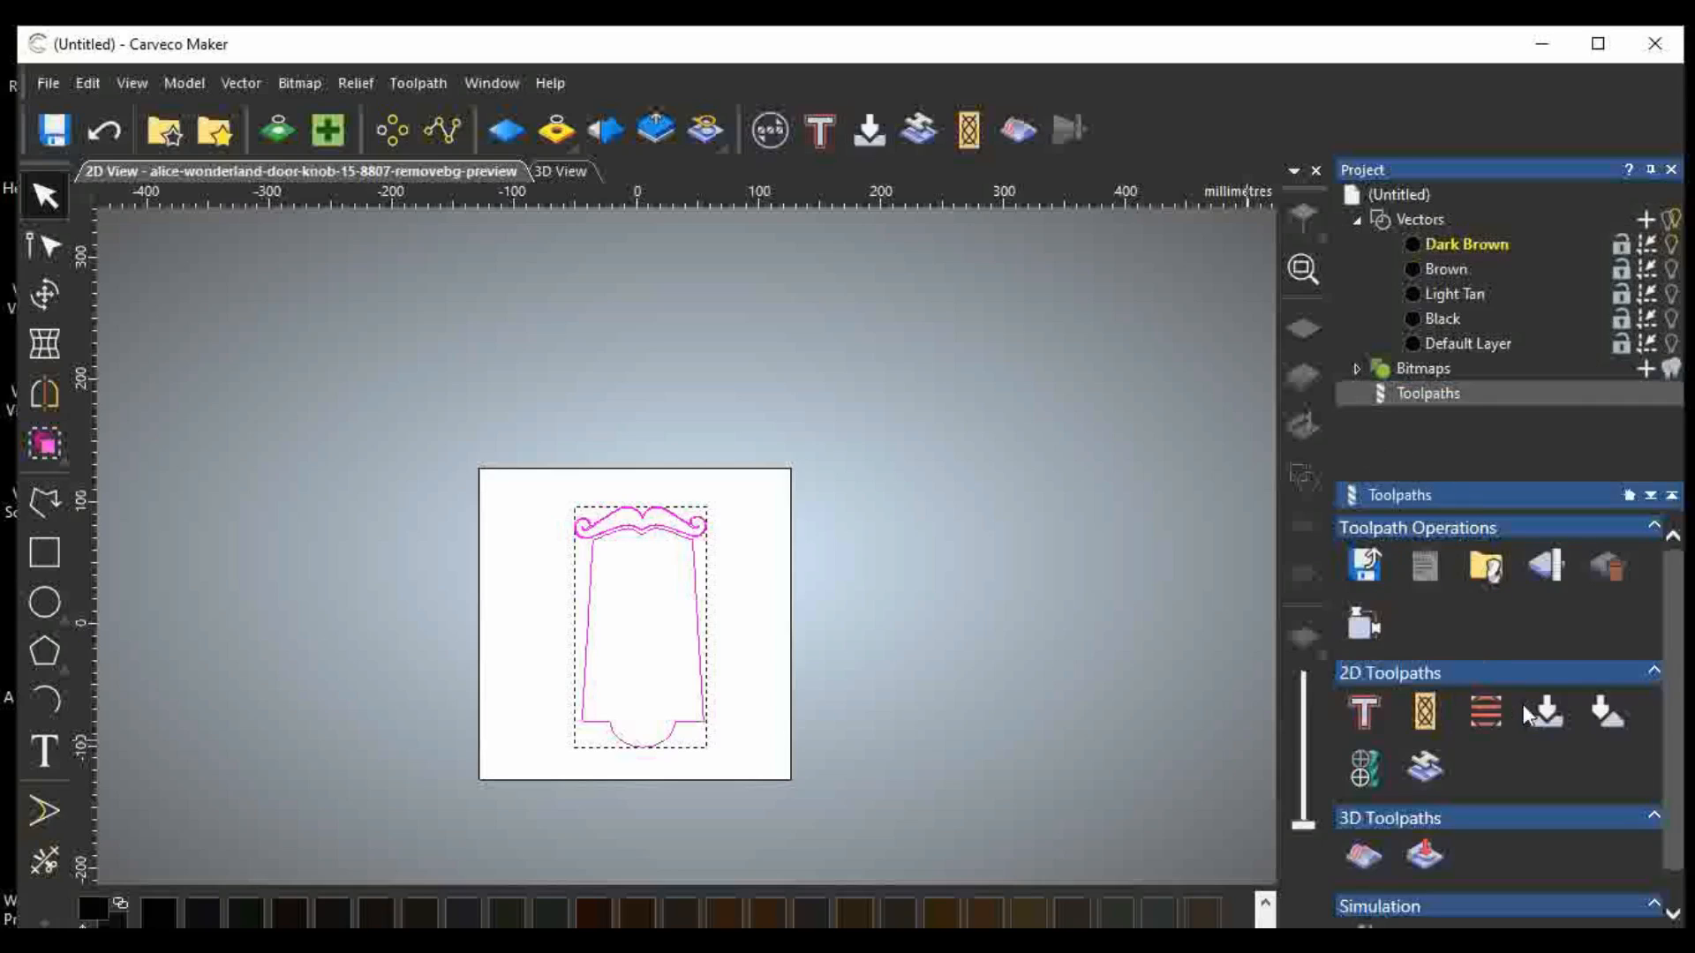
click(1546, 713)
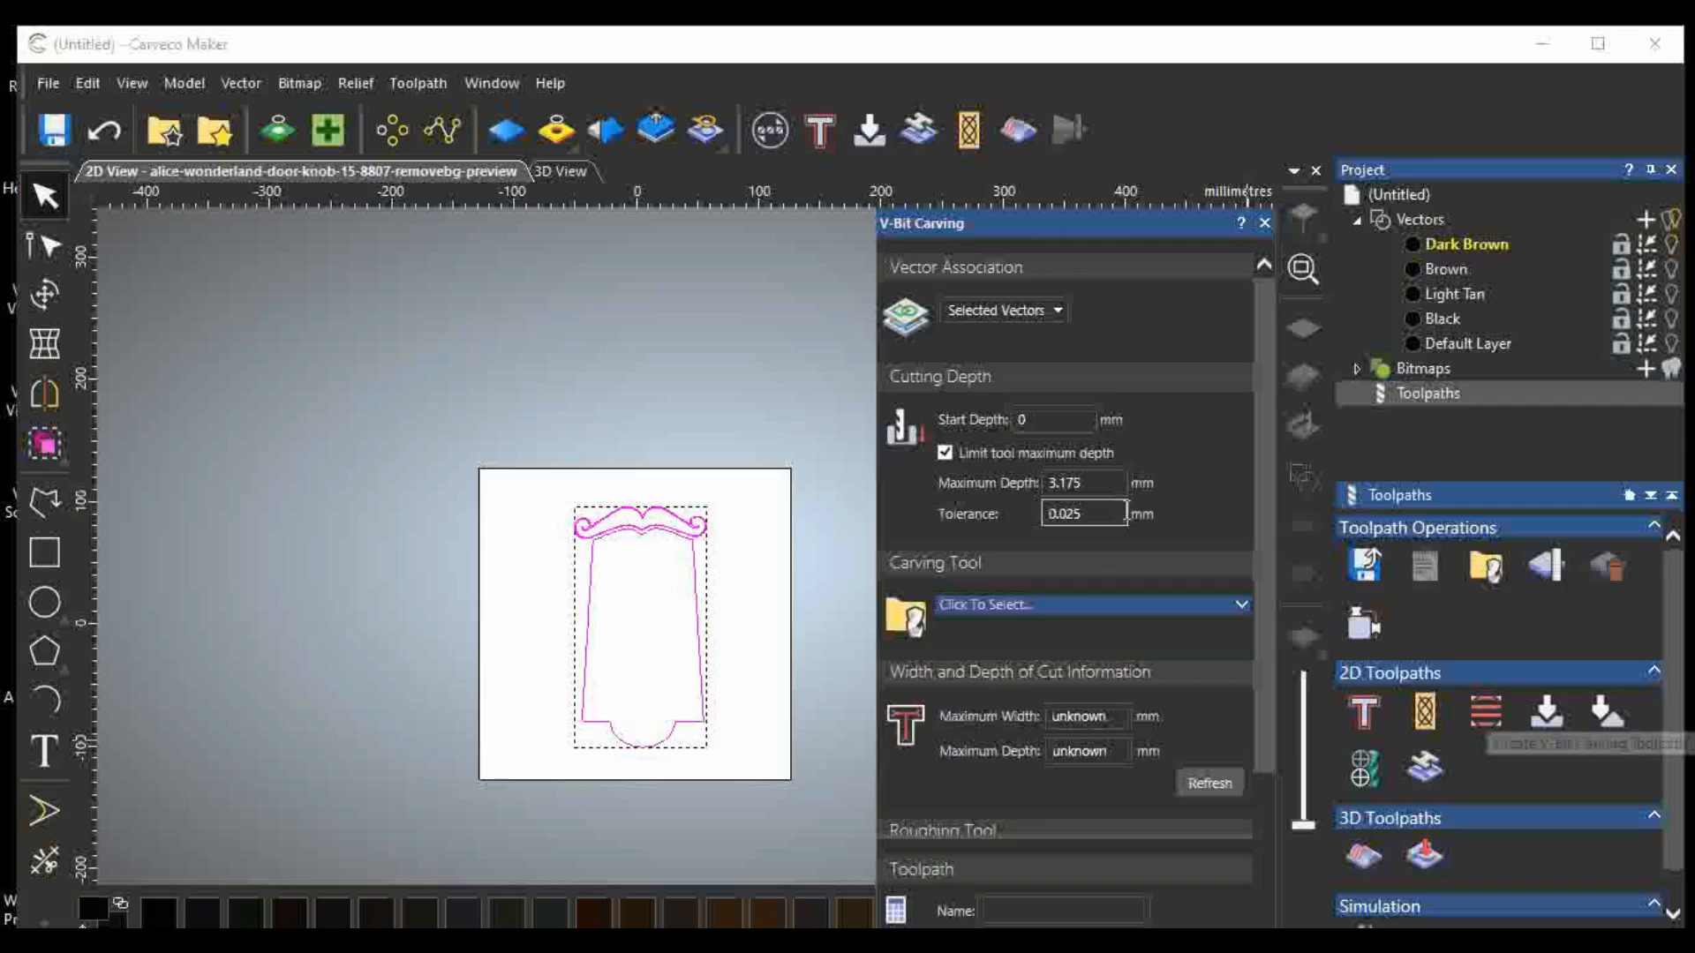
Choose the Small V-Bit 6.35 mm 90 degree from the Tool Database as the carving tool.
click(1058, 604)
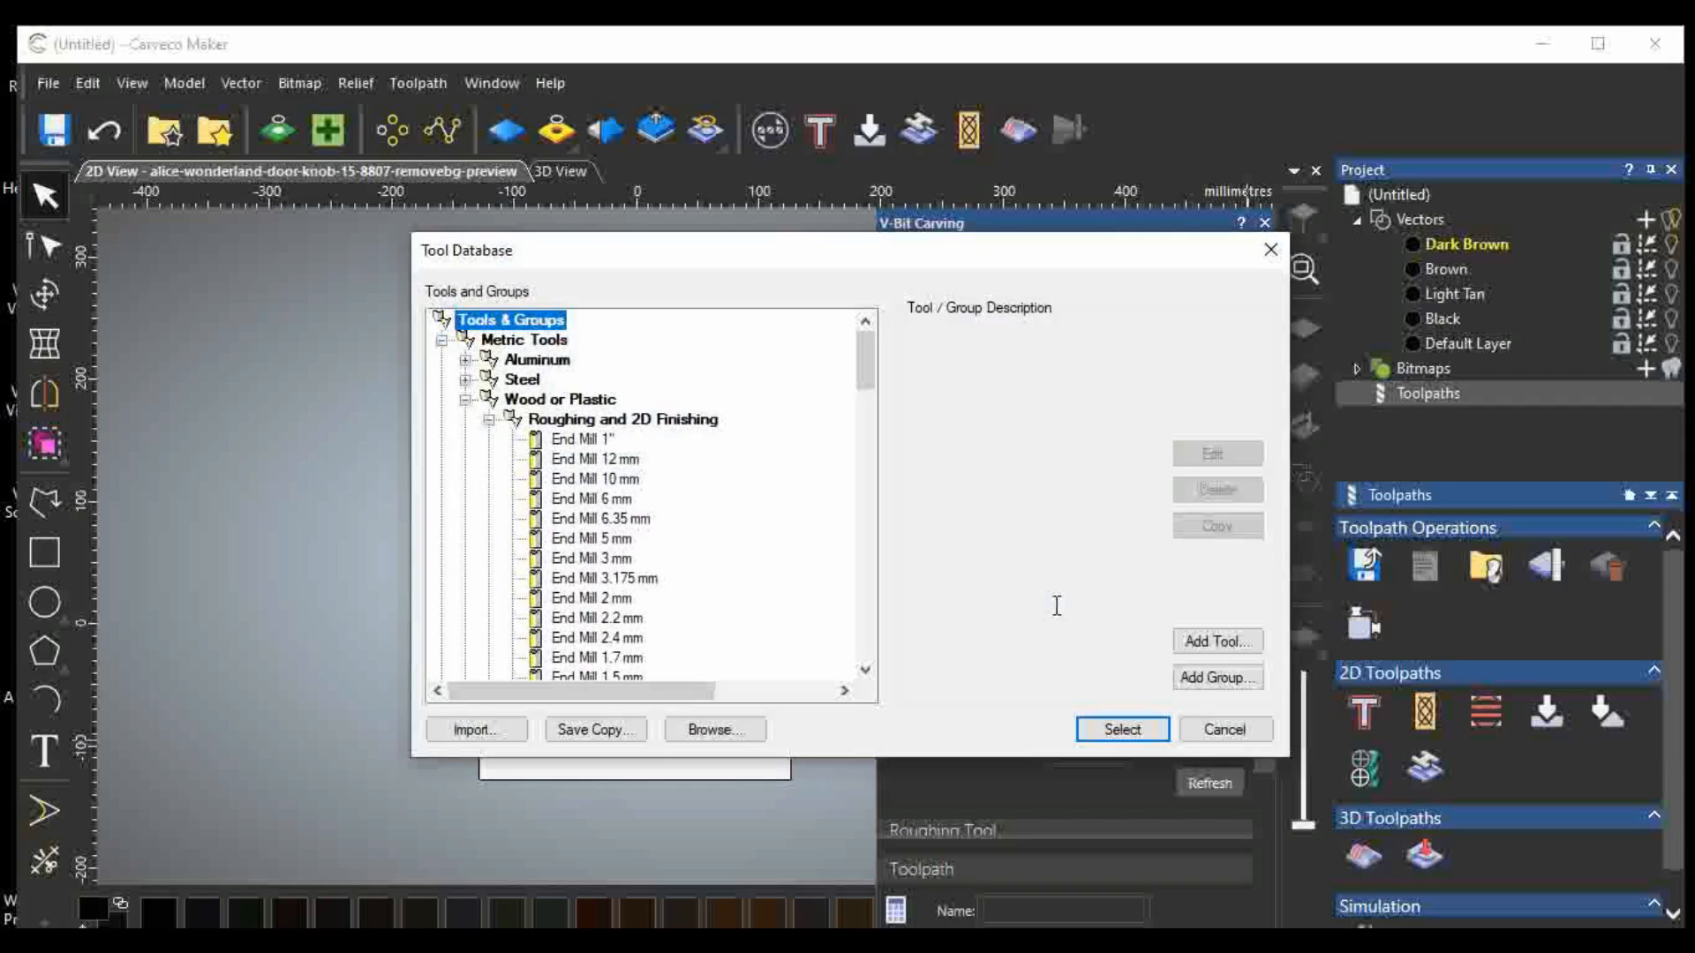
scroll(653, 578, down, 5)
scroll(653, 578, down, 1)
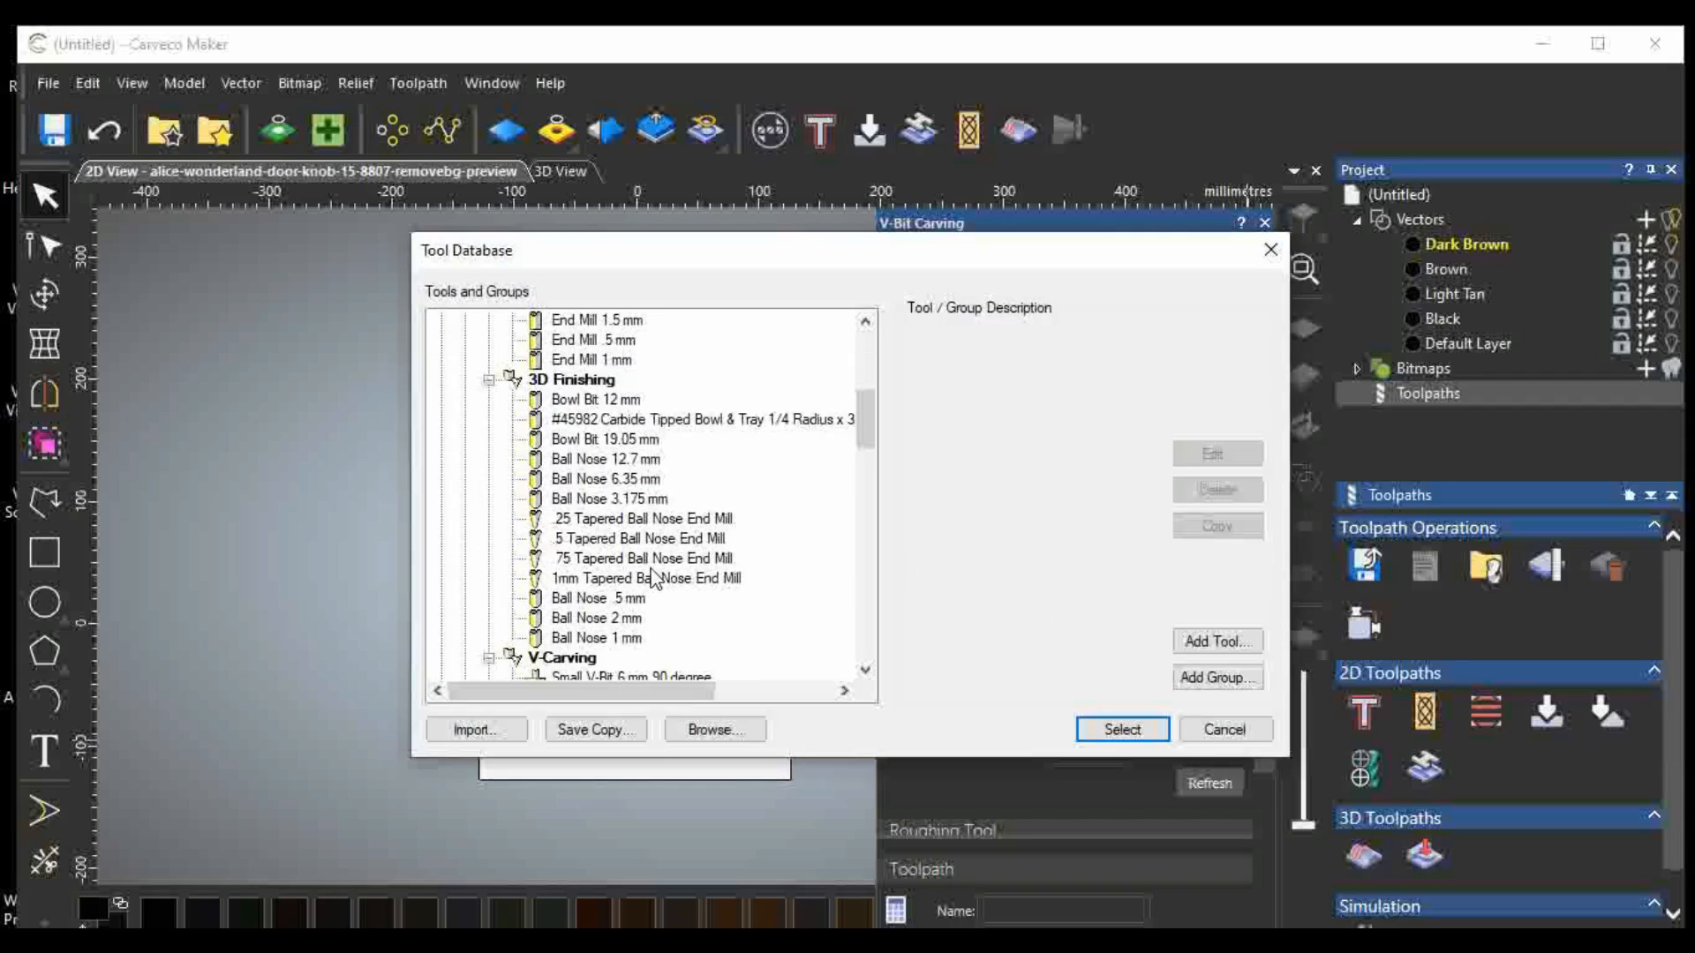
scroll(653, 578, down, 3)
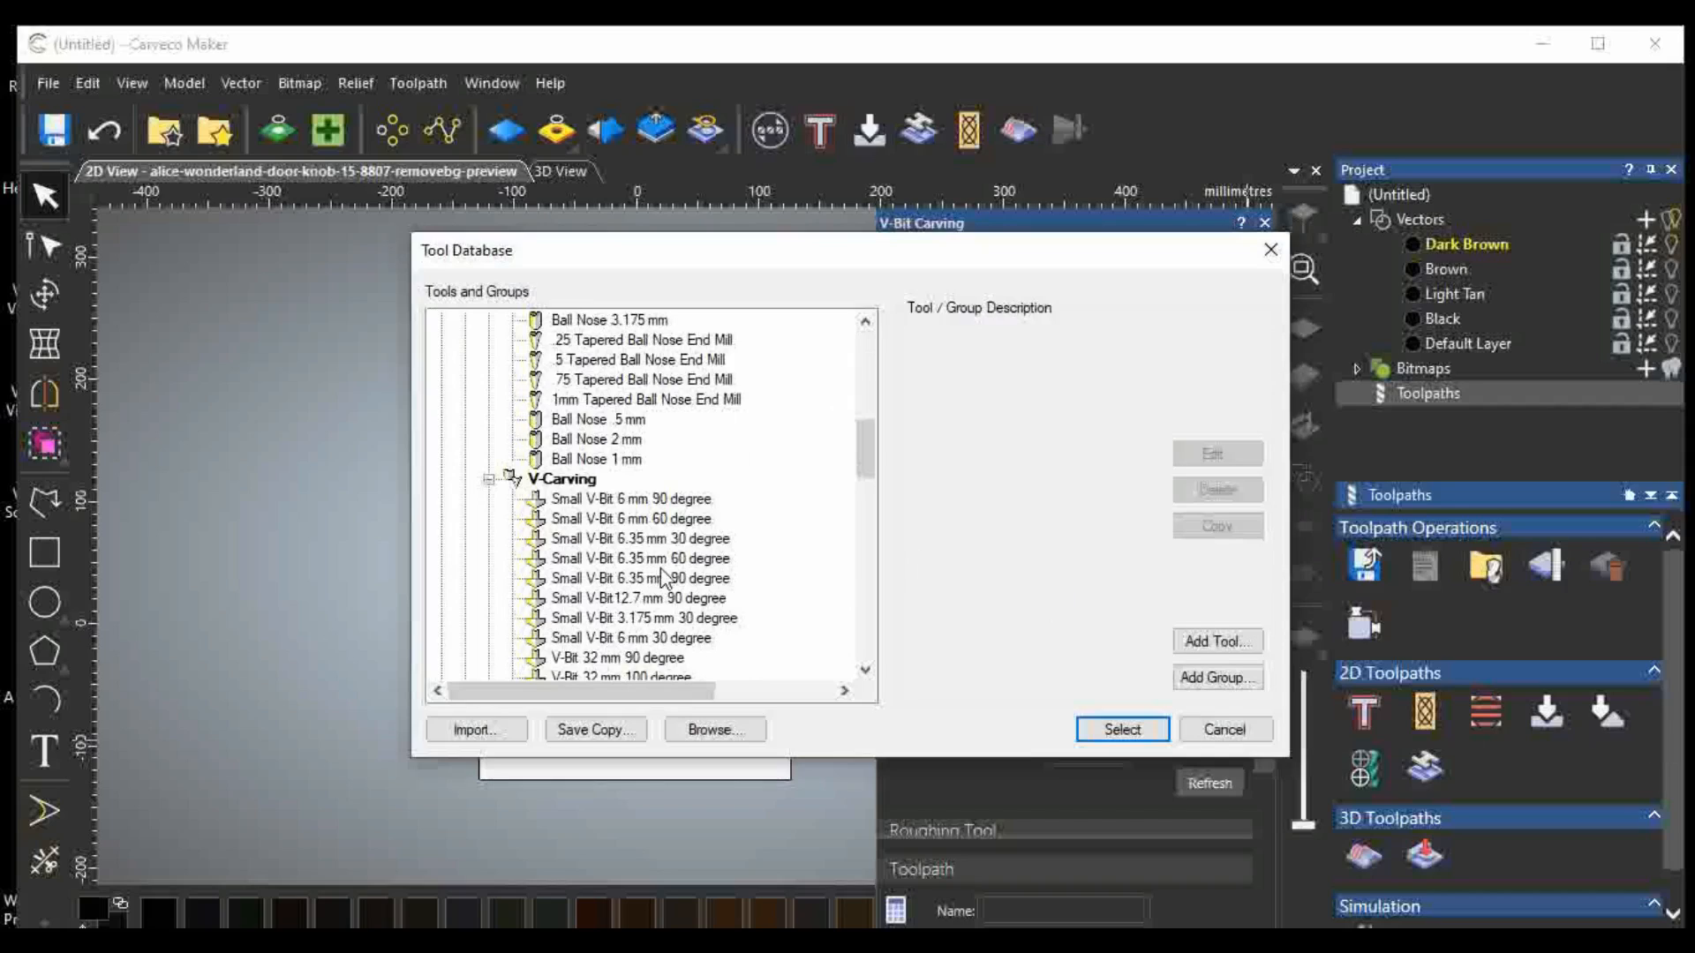
double_click(567, 579)
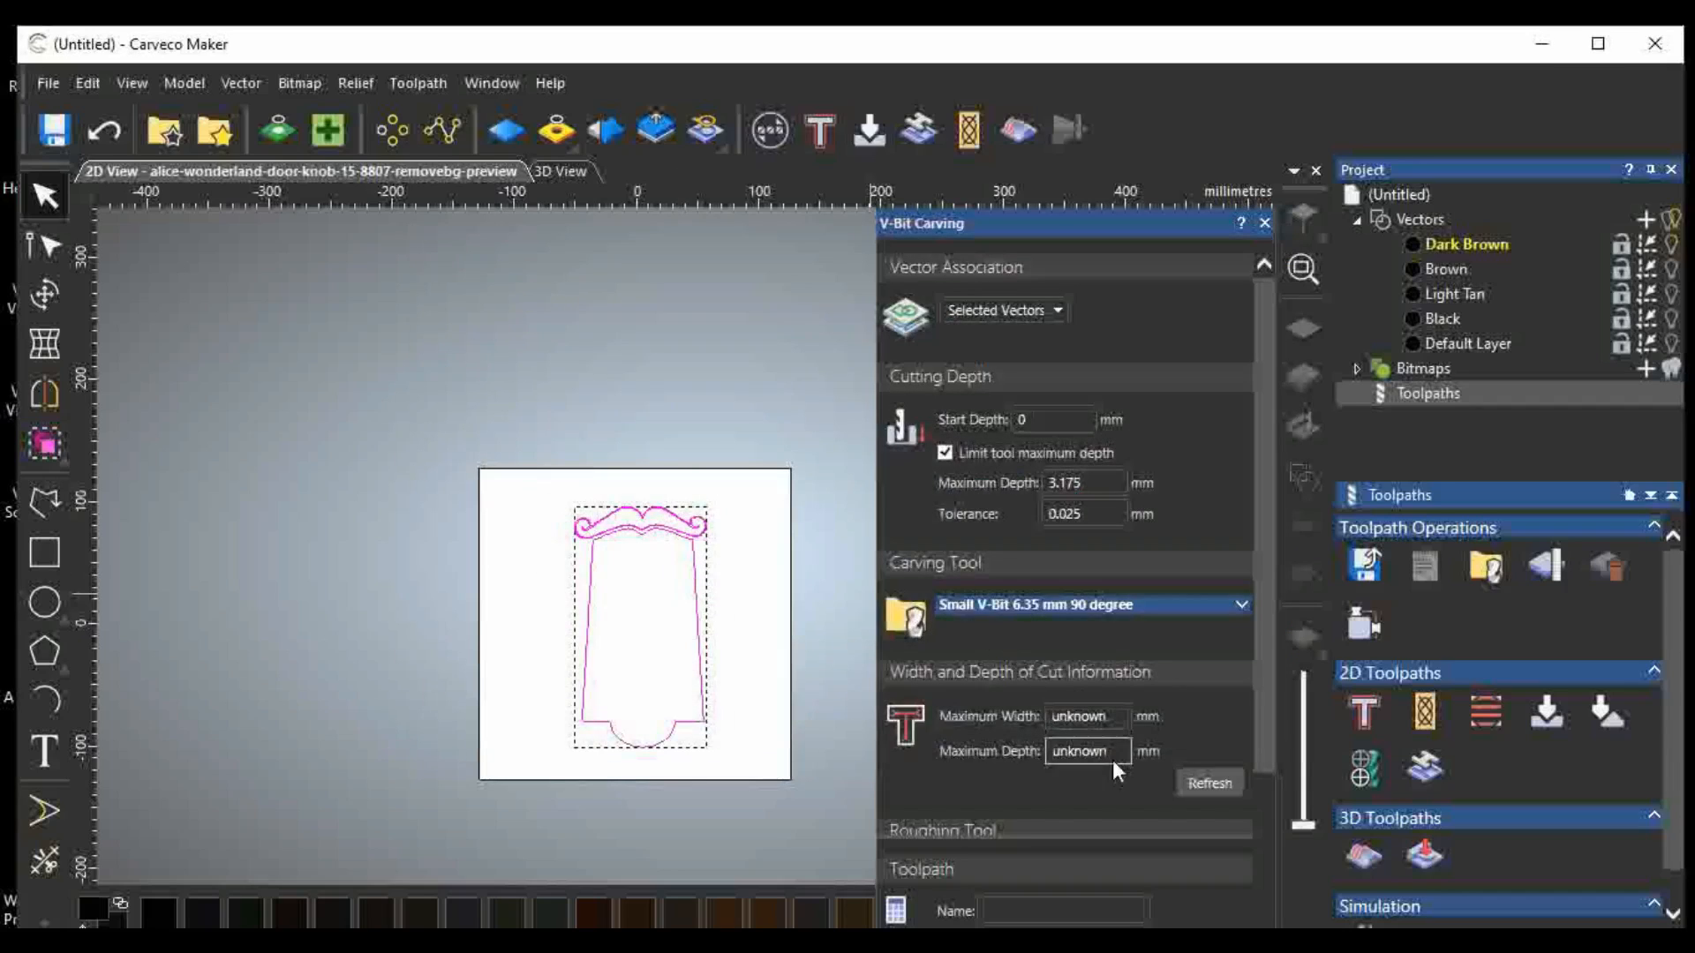
Recalculate the maximum cut width and depth for the selected vectors and inspect the body and ornament outlines closely.
click(1195, 776)
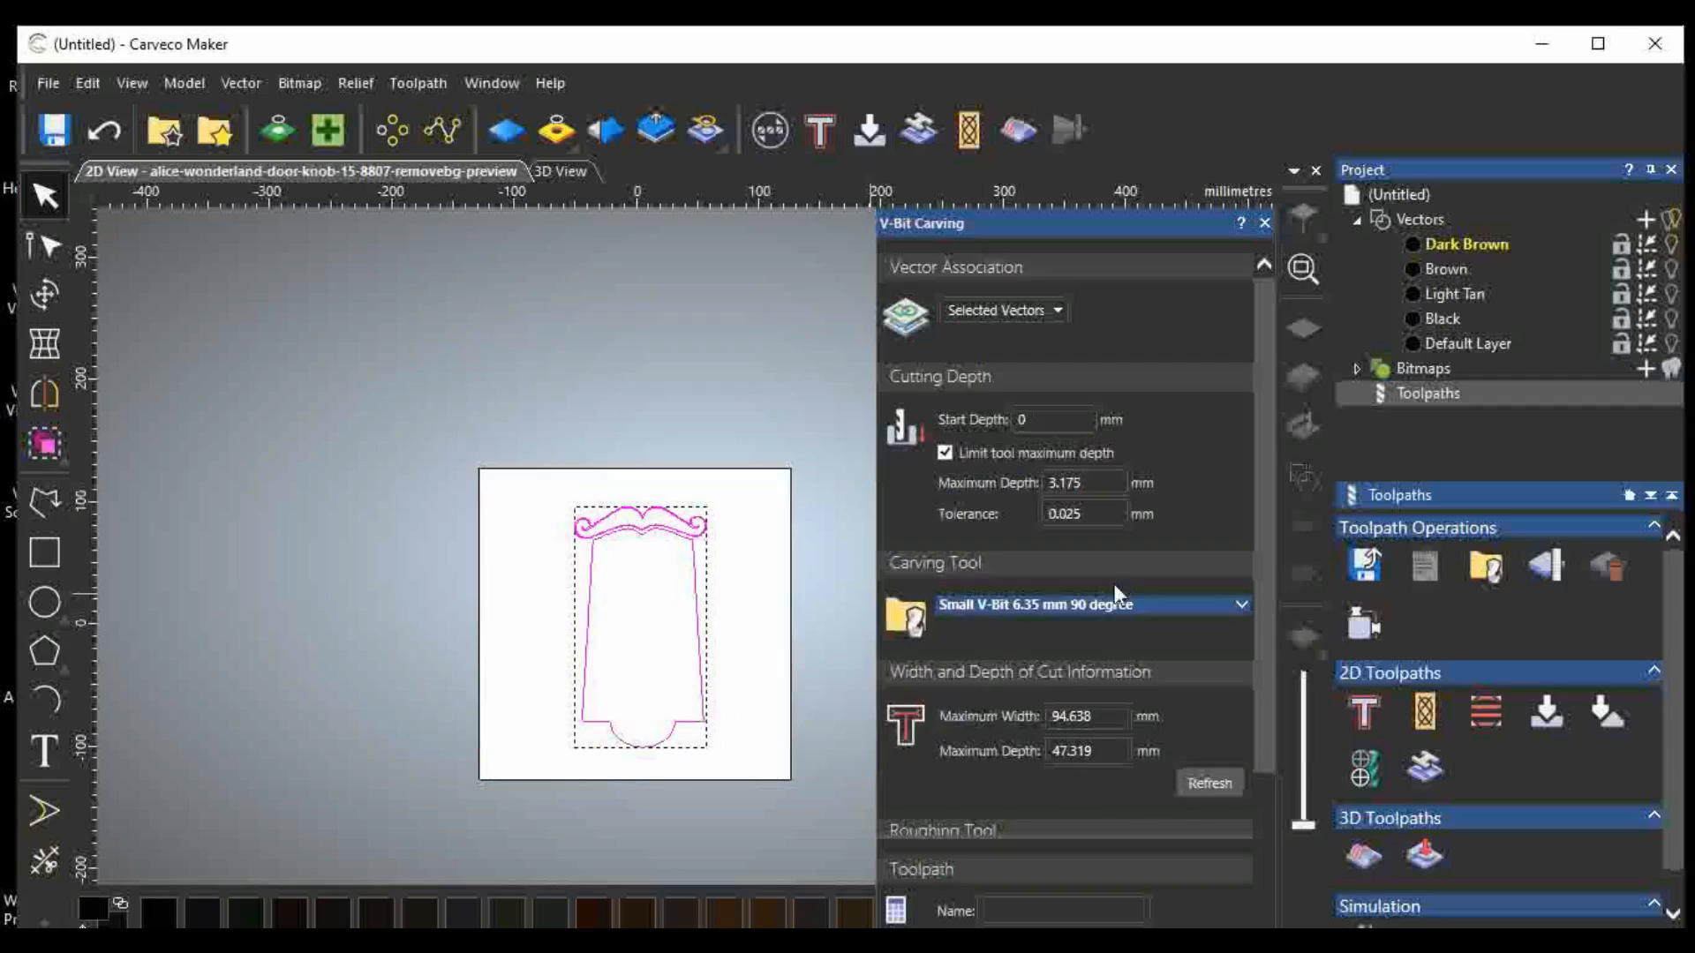
scroll(1119, 565, down, 2)
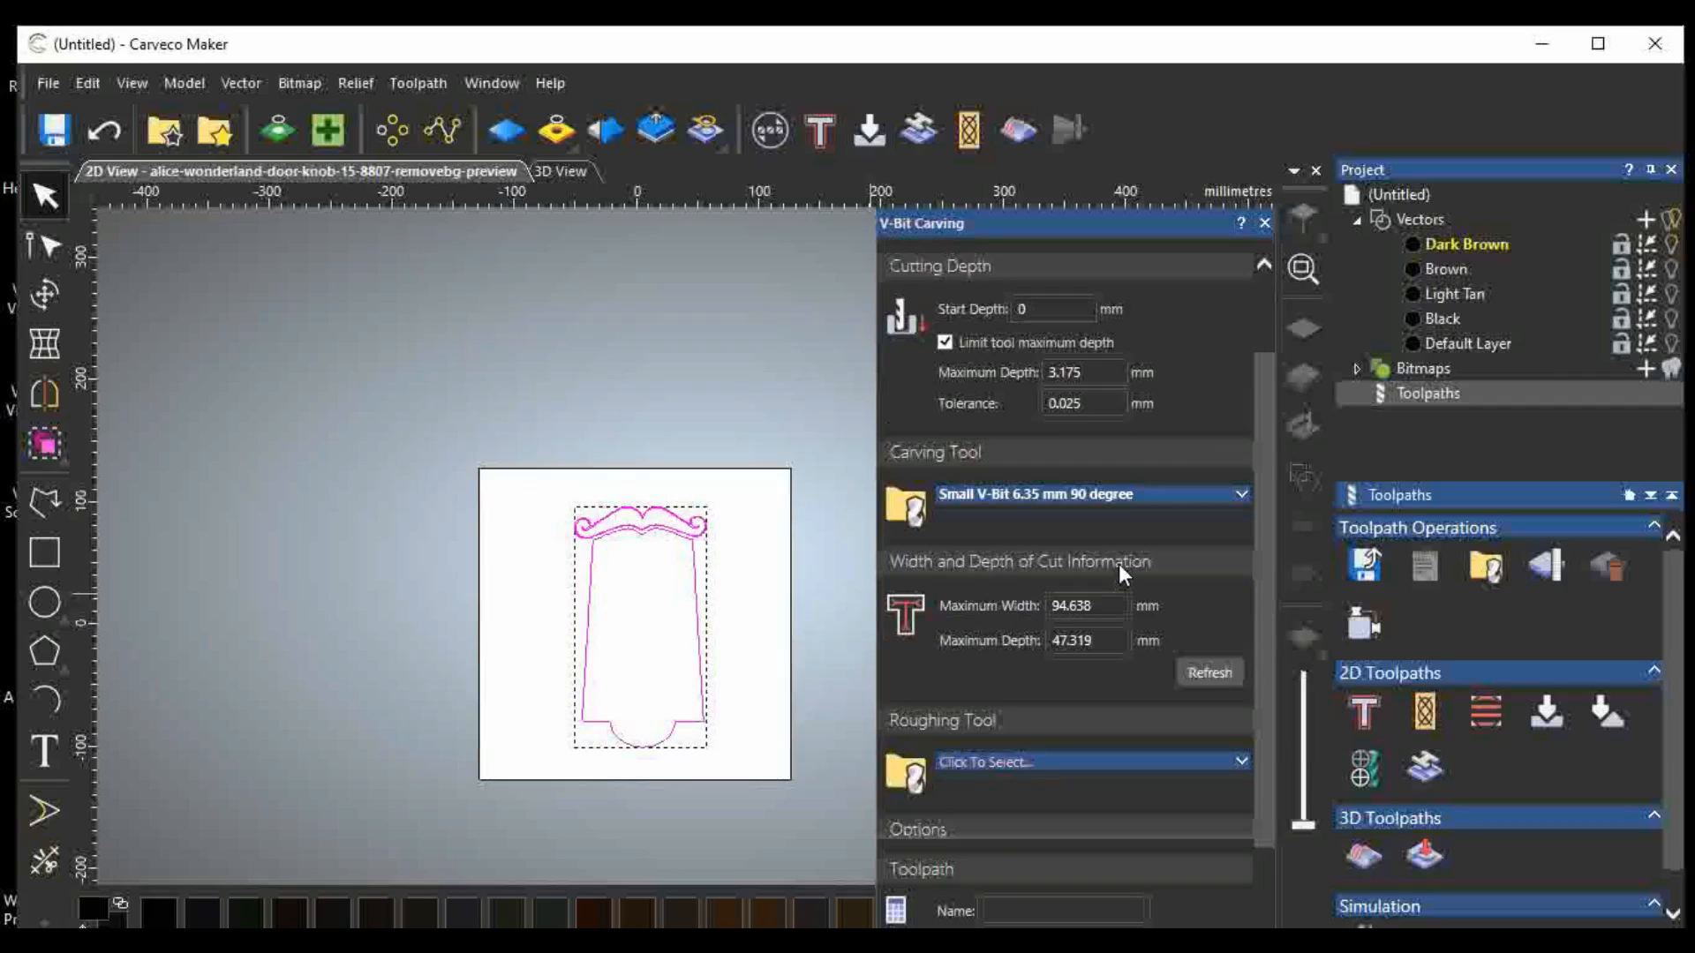
scroll(1119, 566, up, 2)
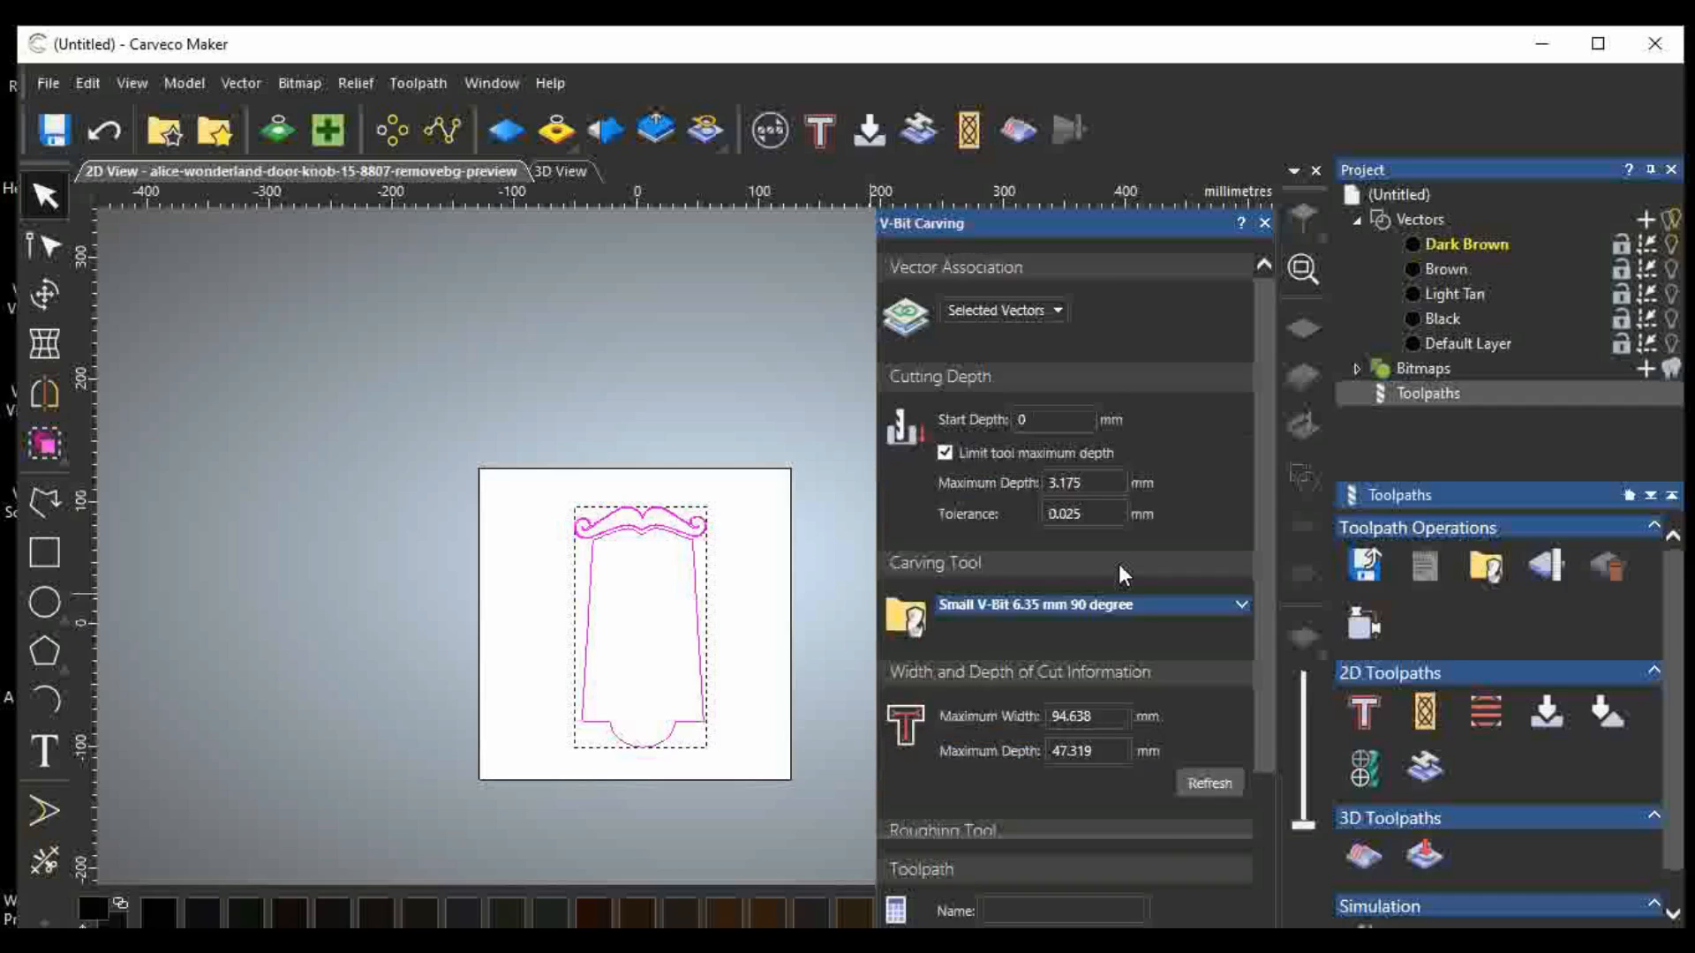
scroll(685, 713, up, 5)
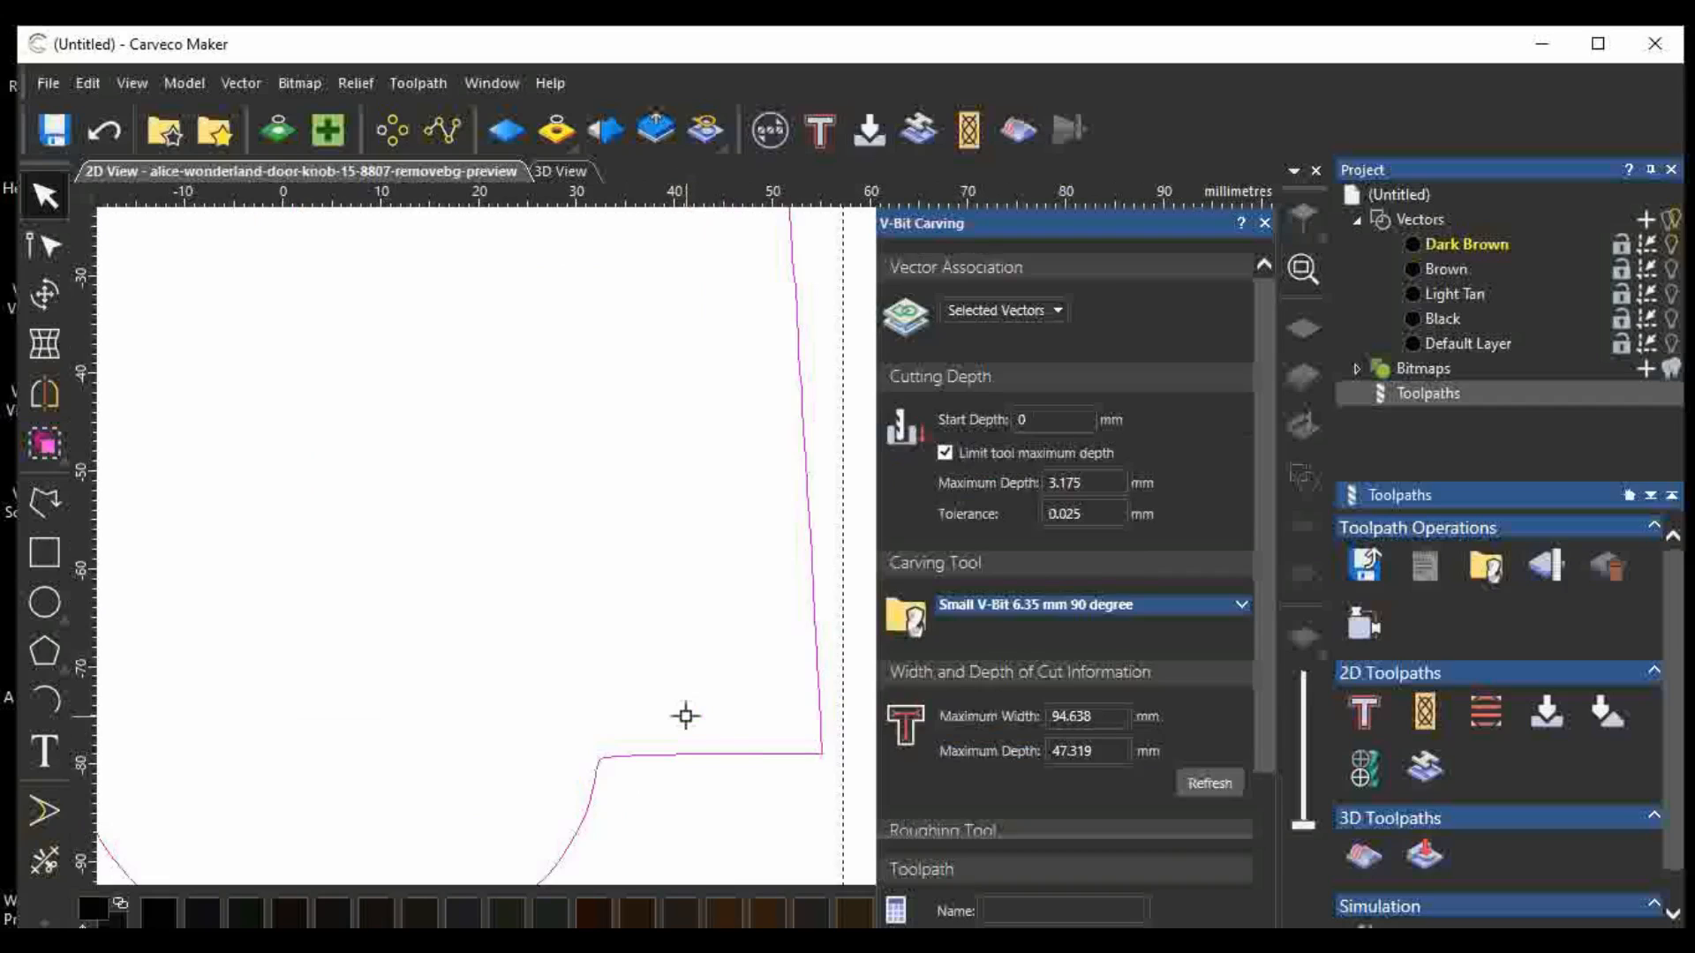
scroll(685, 716, down, 5)
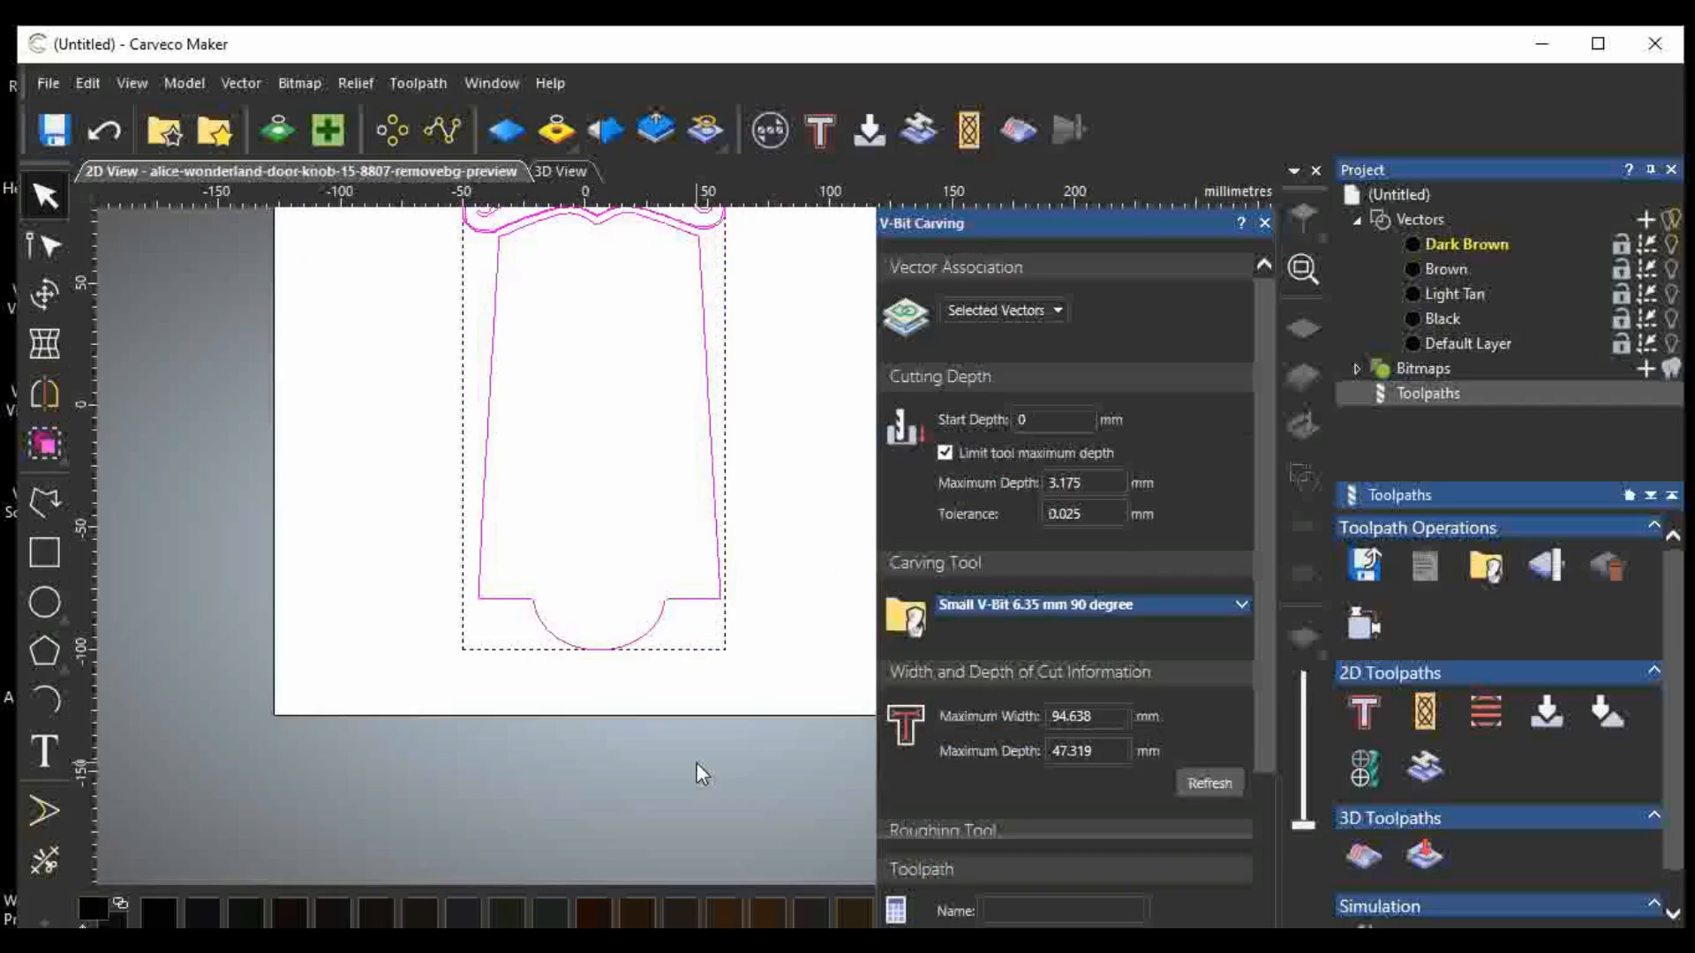
scroll(700, 774, down, 2)
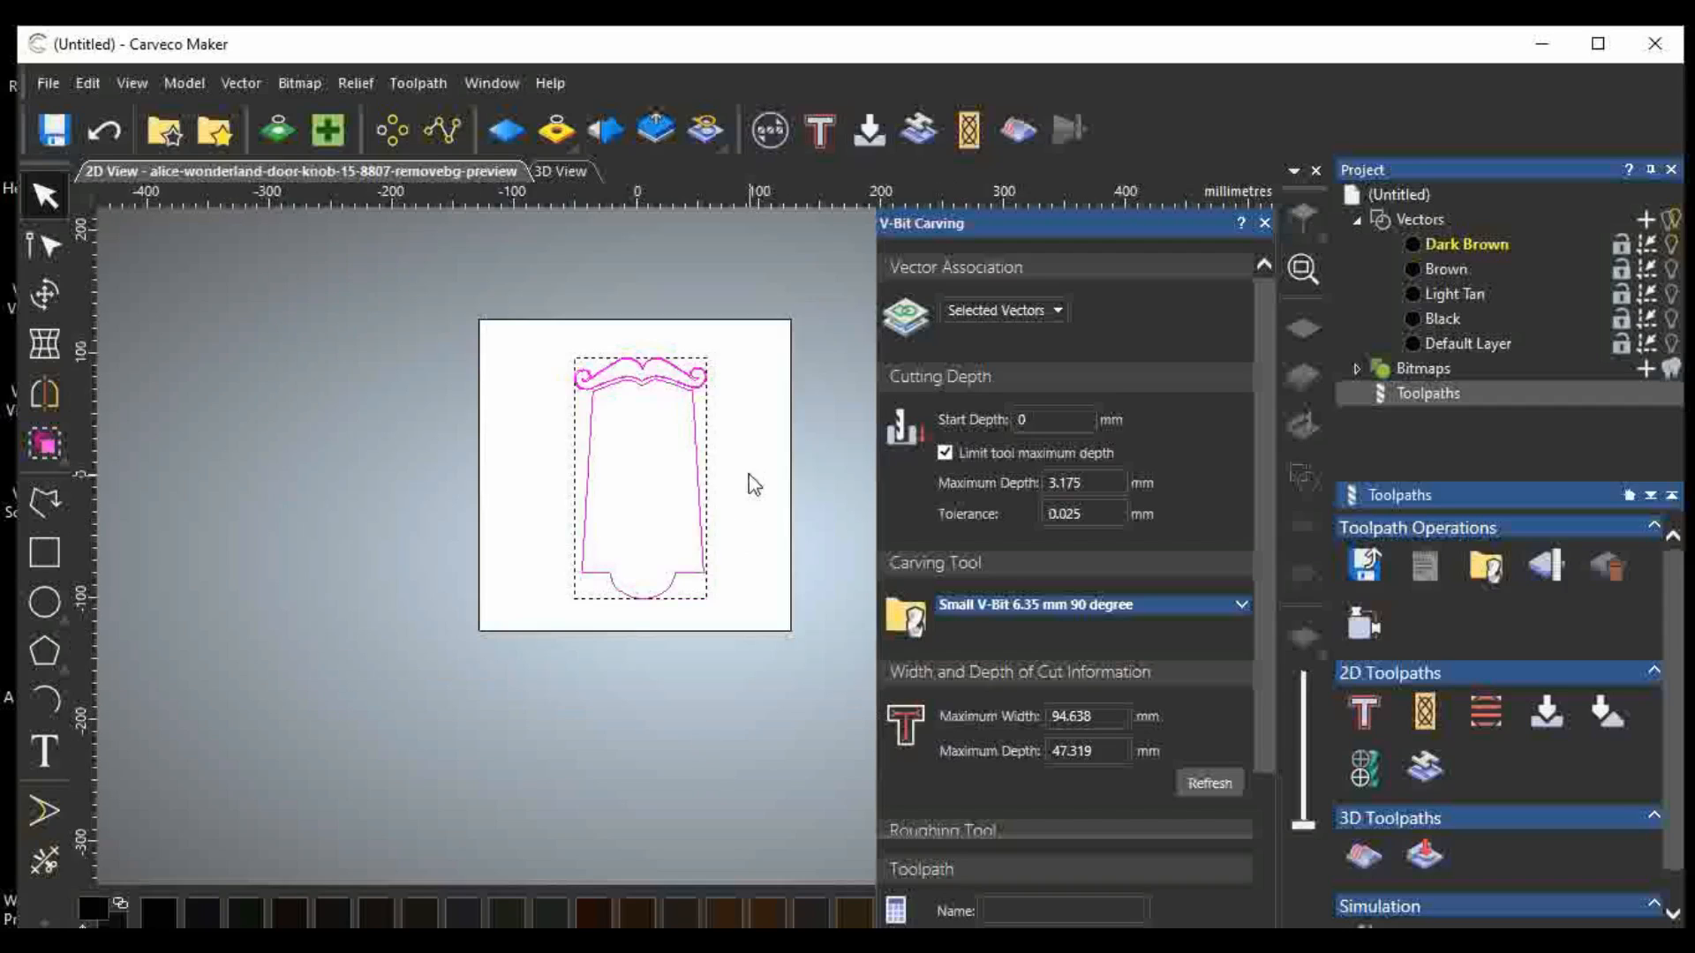
scroll(681, 371, up, 4)
scroll(682, 371, up, 2)
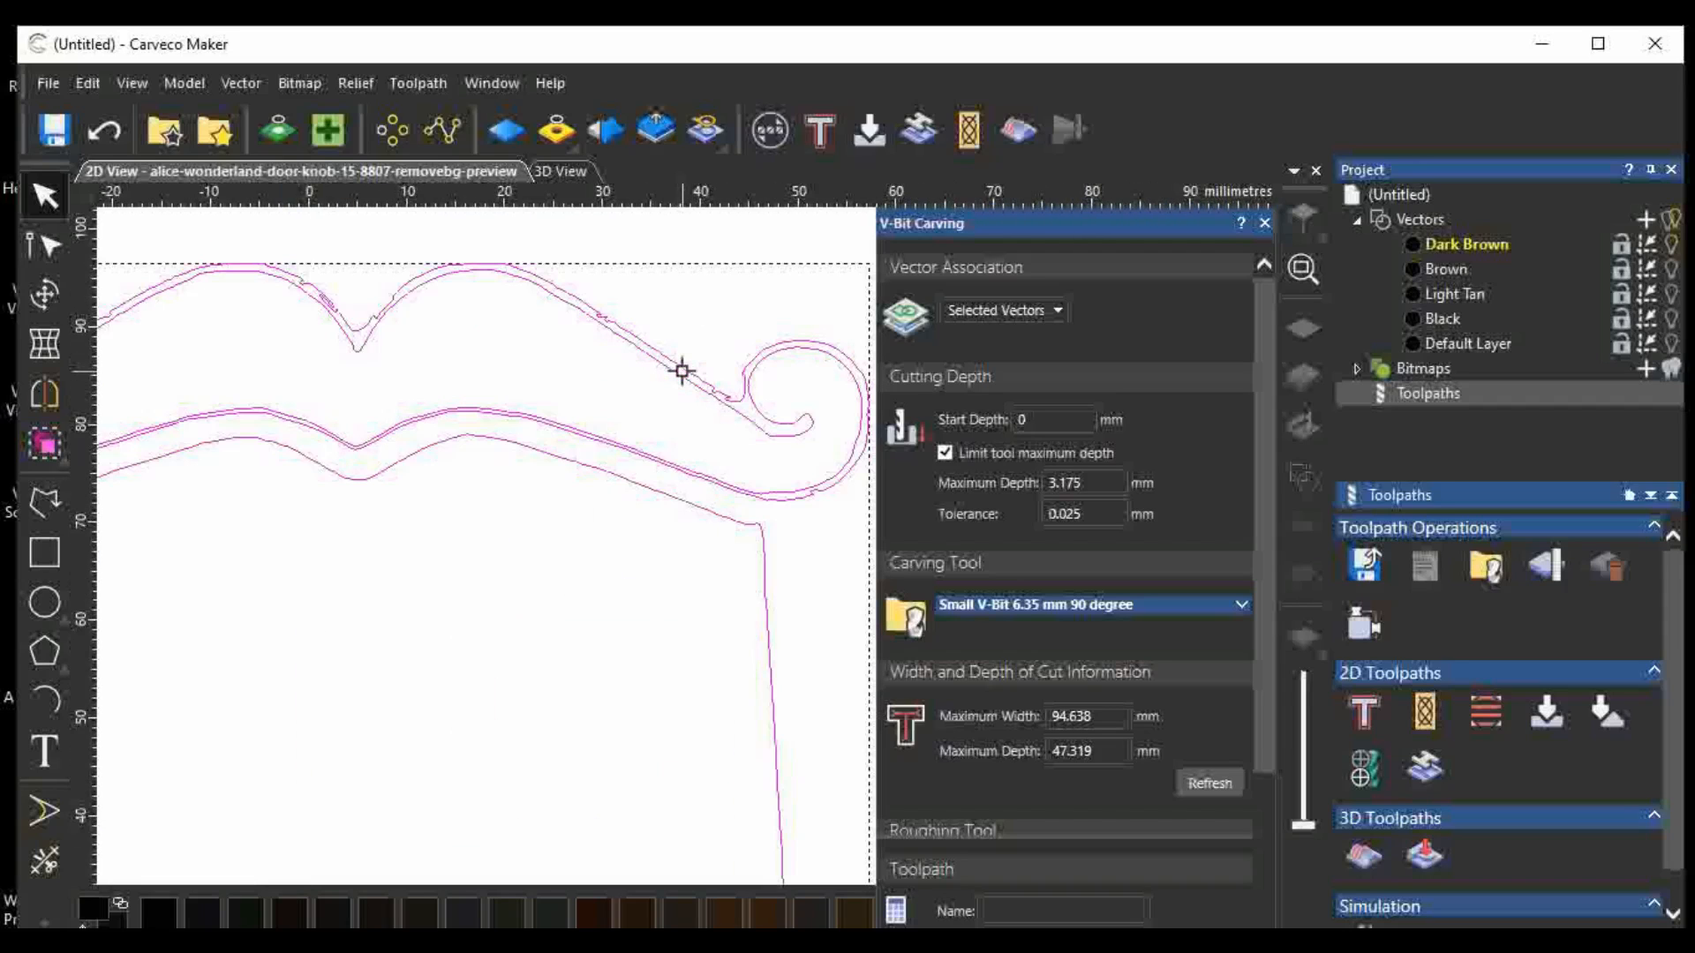
scroll(681, 371, down, 2)
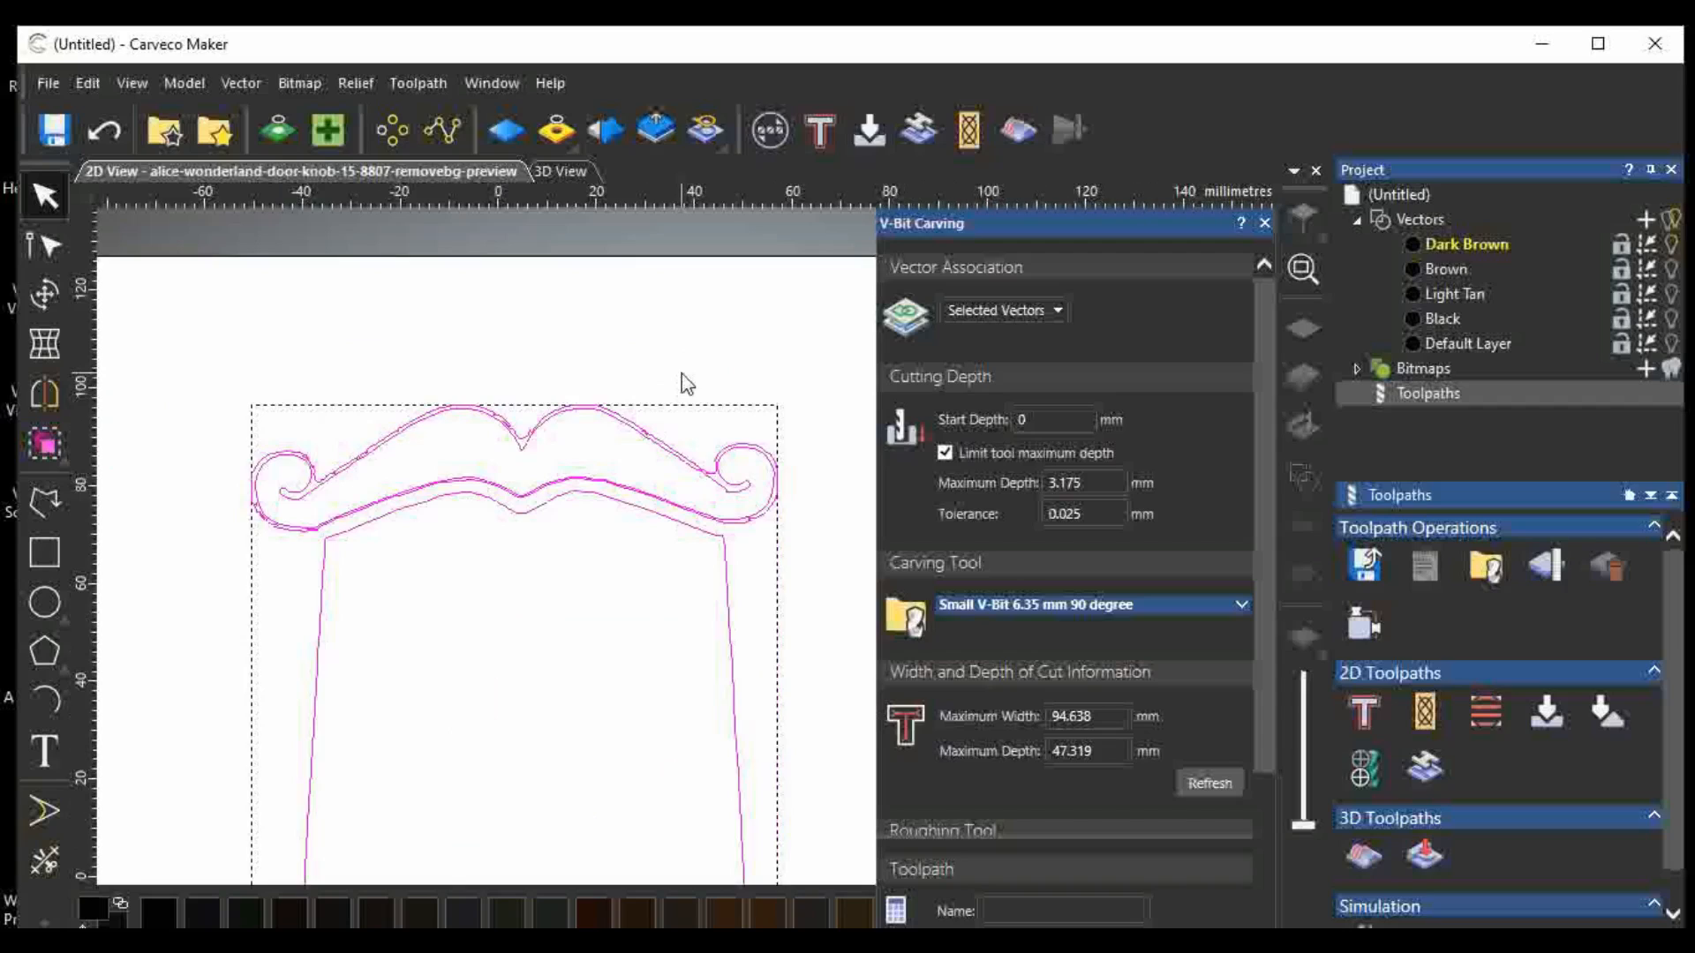
scroll(686, 383, down, 2)
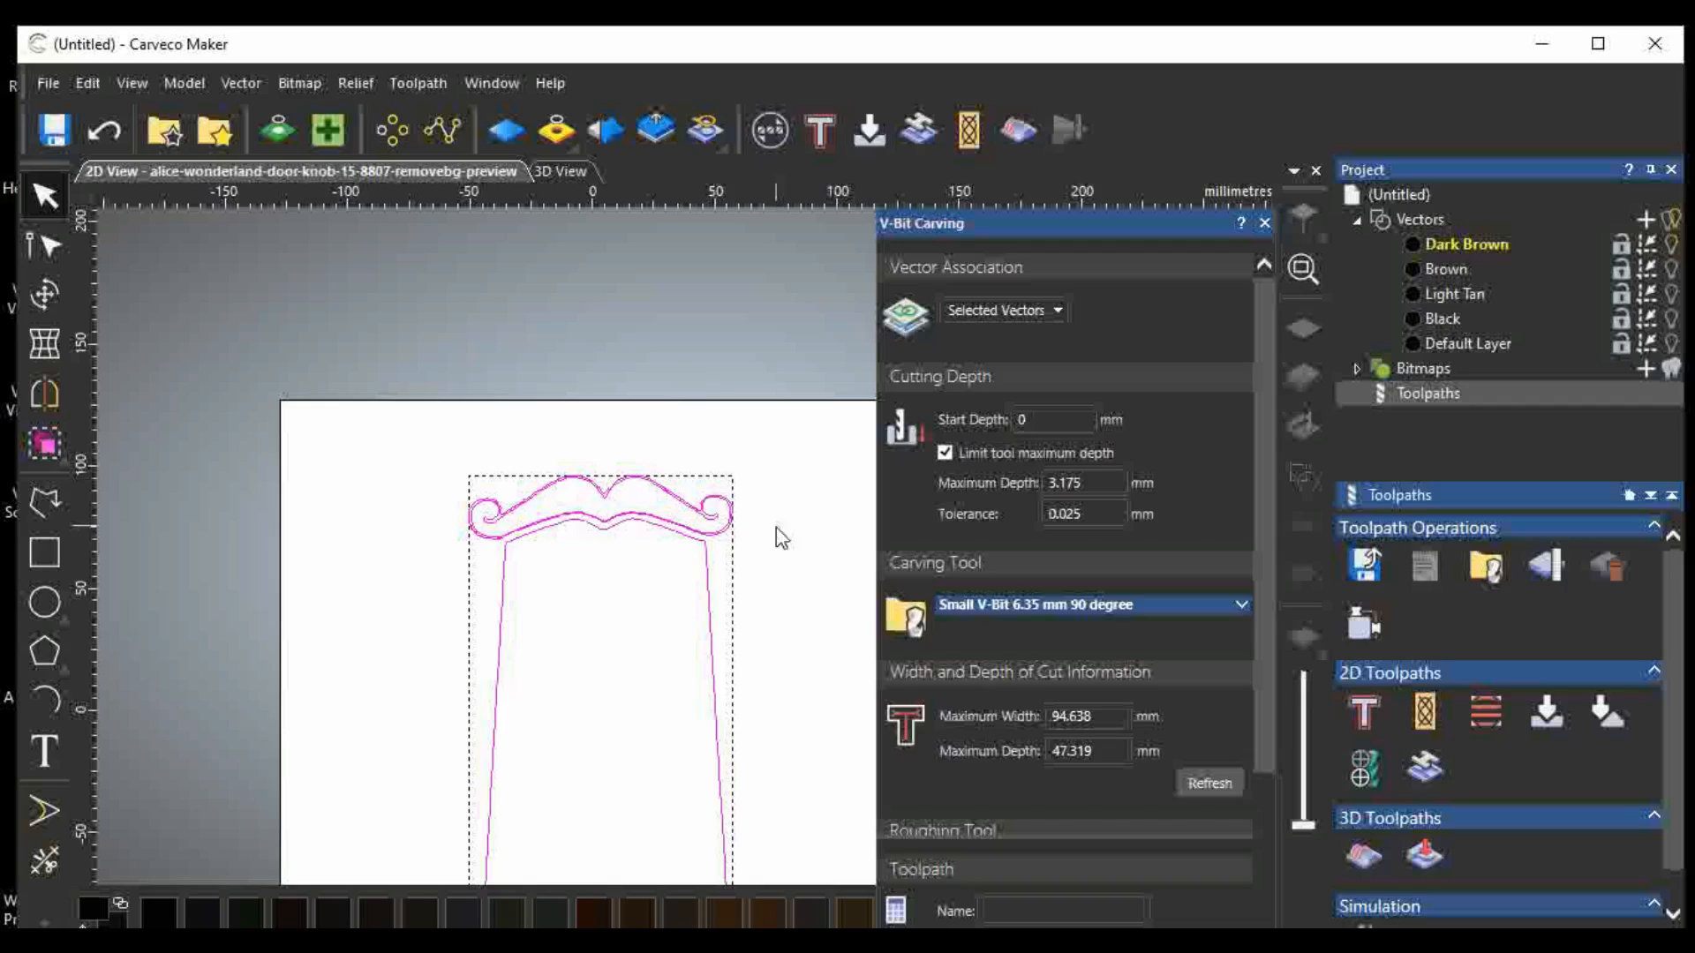
Select only the scrolled ornament's vectors and recalculate their maximum cut width and depth.
click(773, 569)
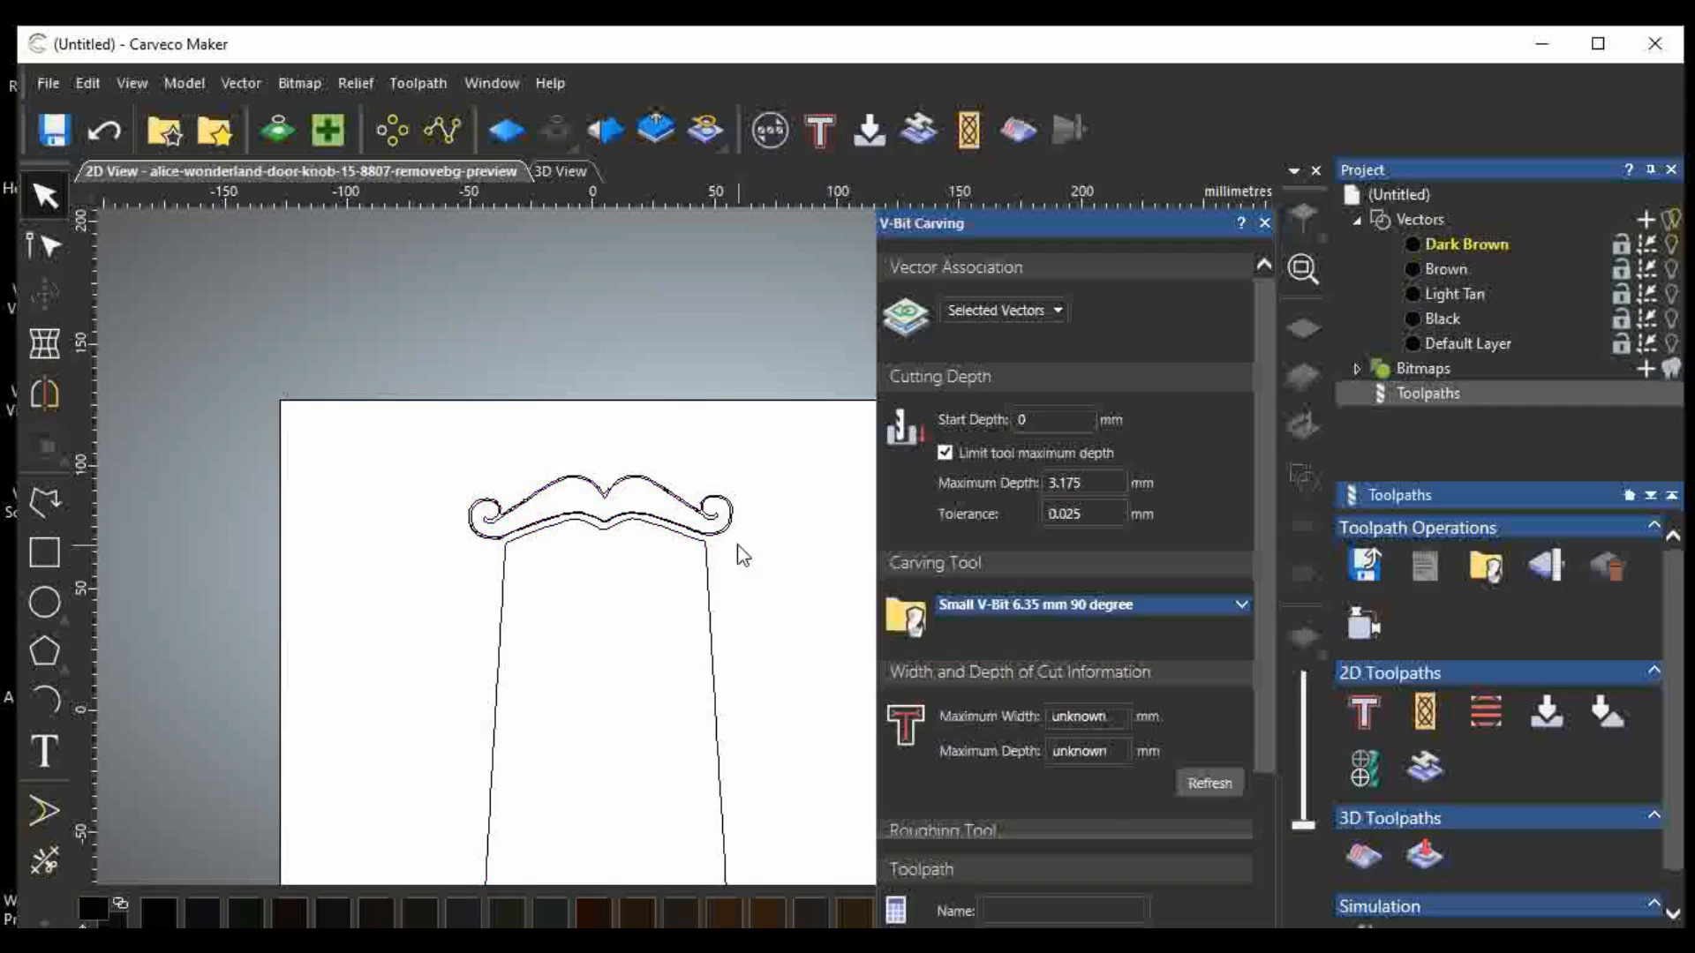
drag(758, 487, 722, 537)
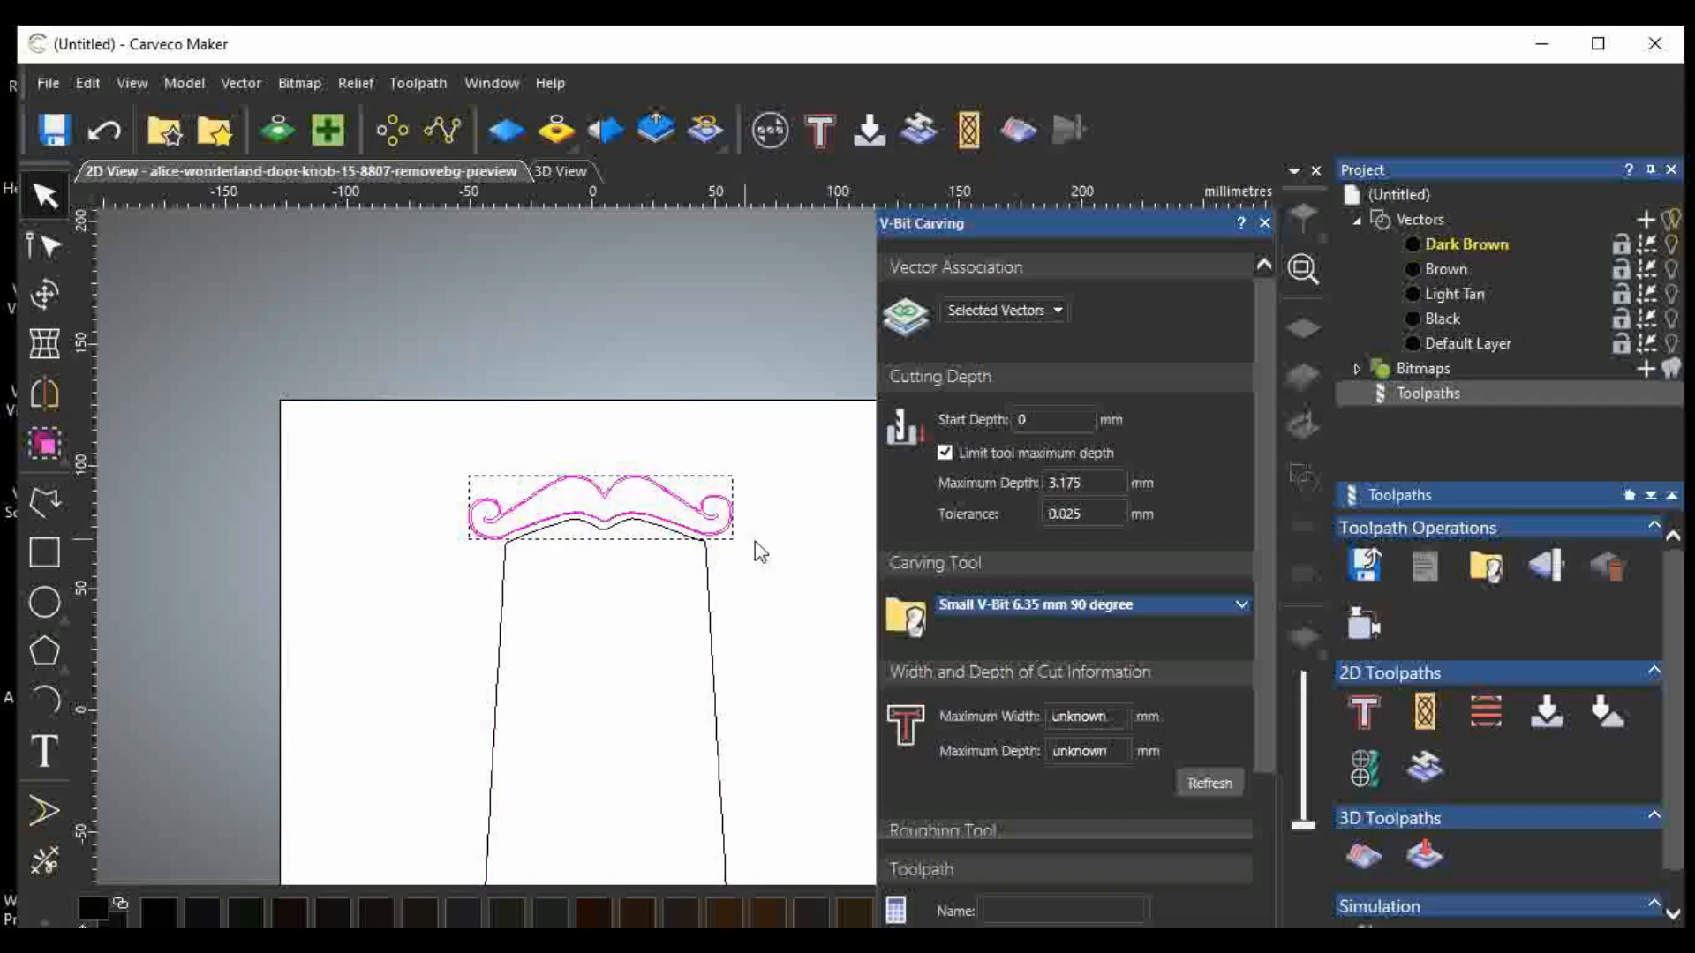
click(1204, 781)
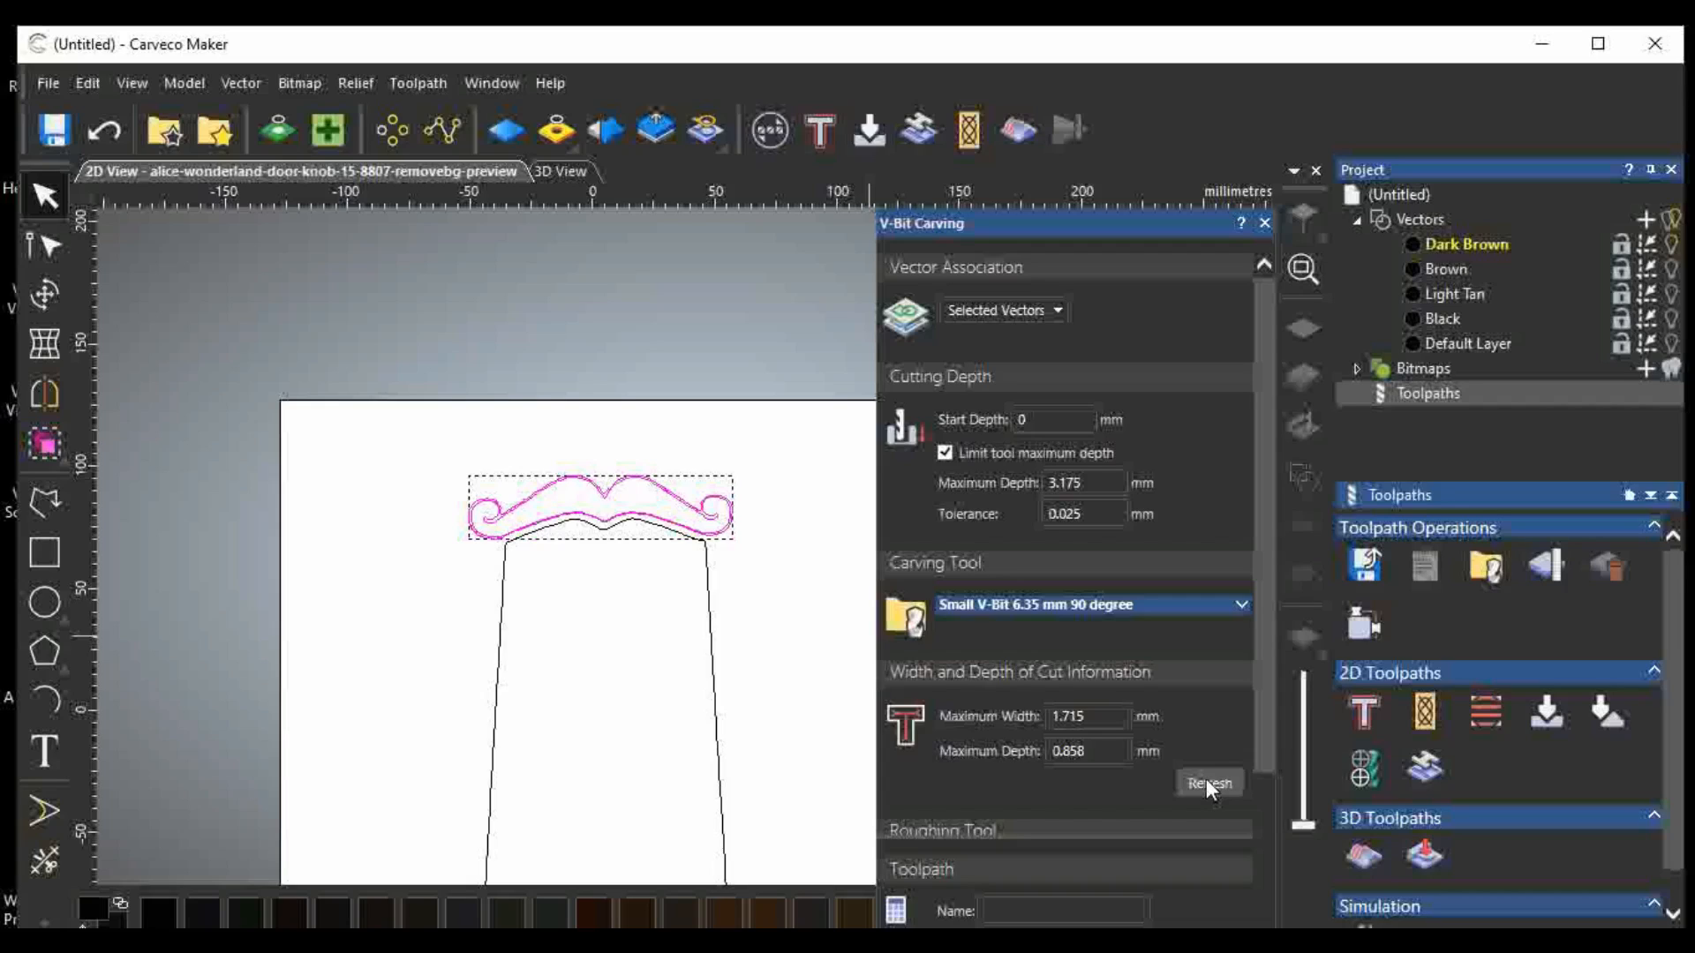
Select the body outline and start Offset Vectors for it with the direction set outwards.
click(717, 722)
scroll(780, 674, down, 2)
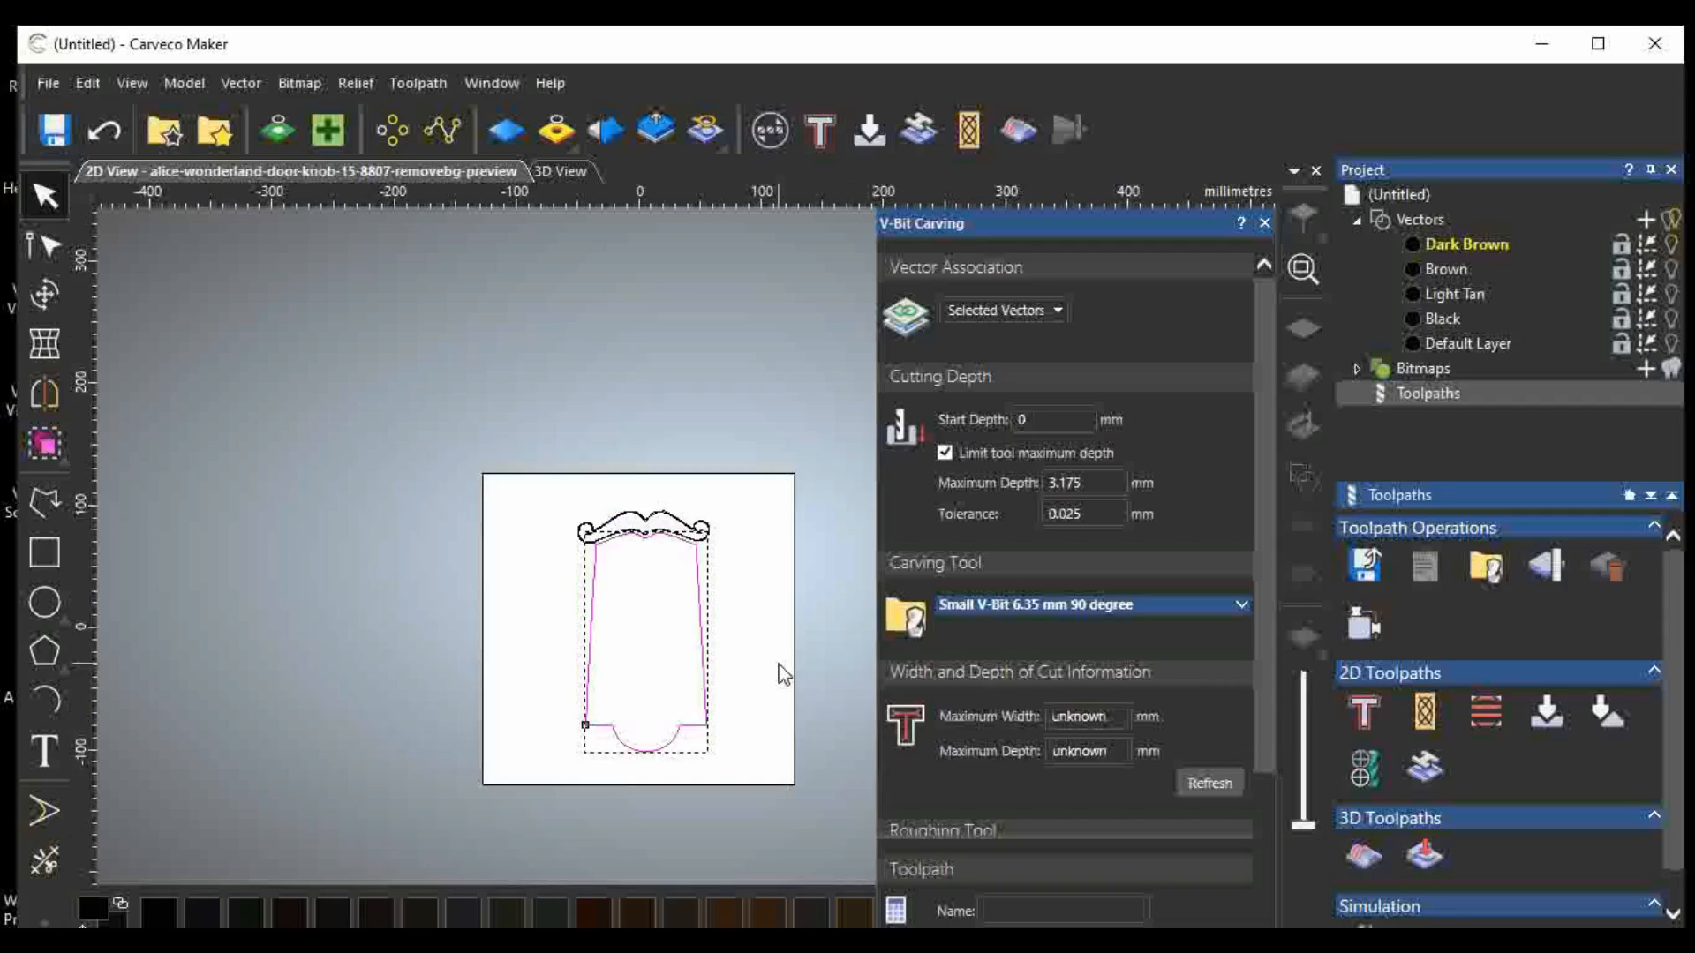
scroll(586, 727, up, 5)
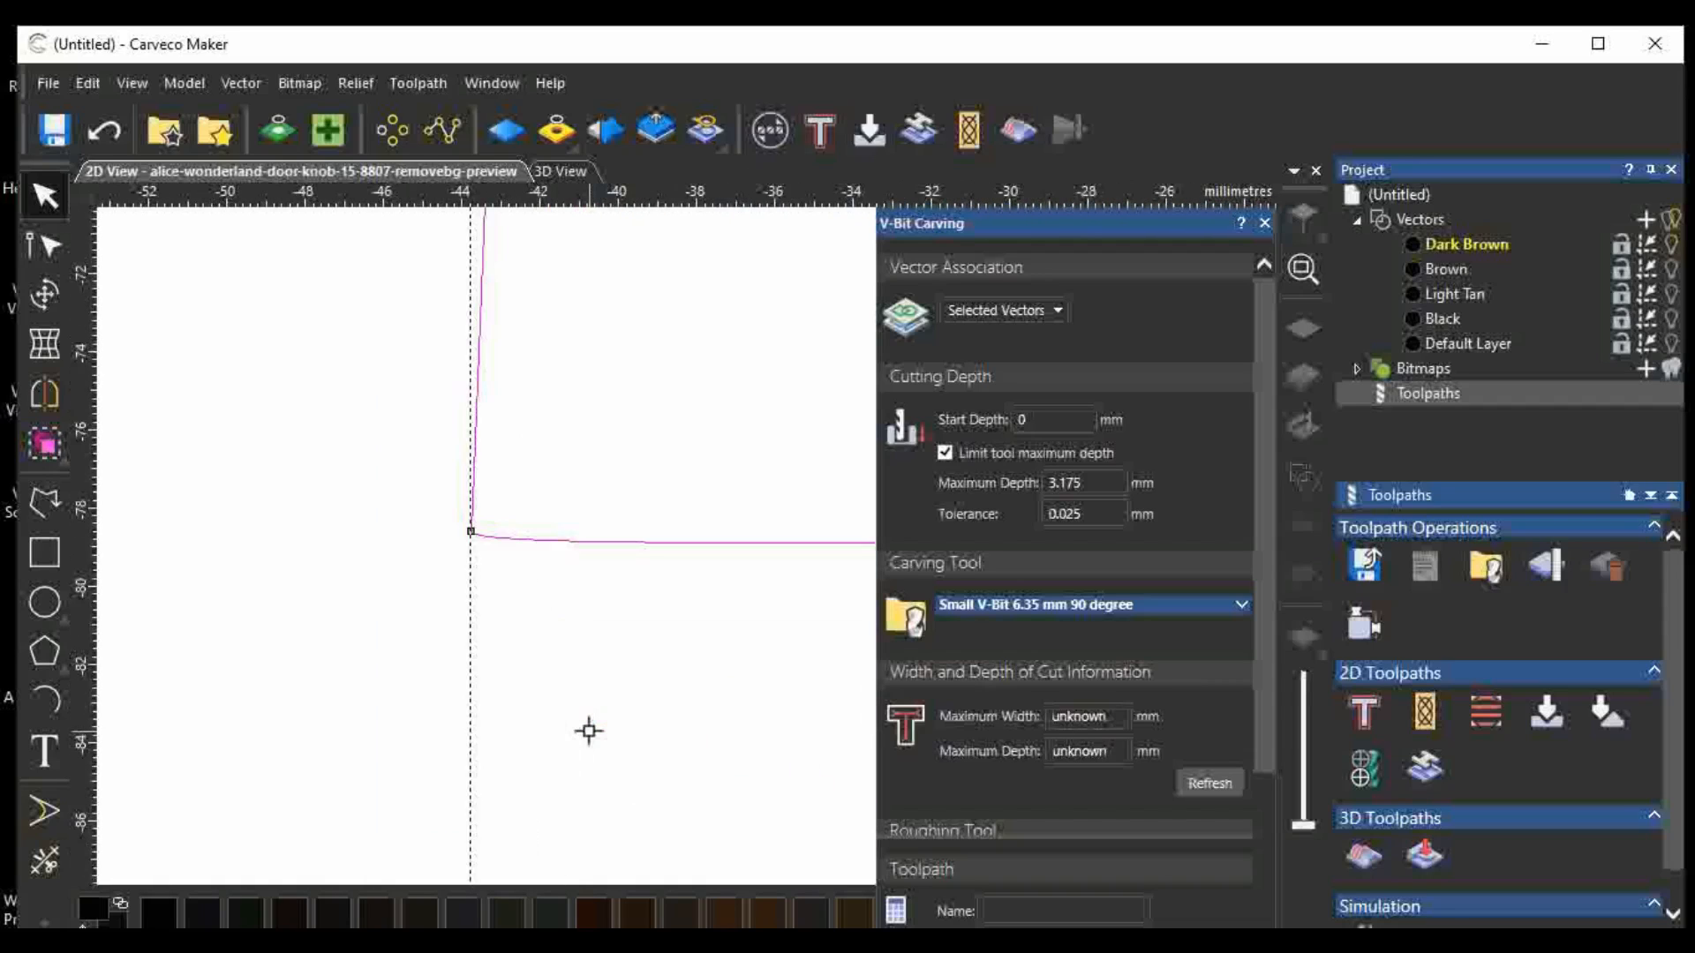
scroll(588, 731, down, 6)
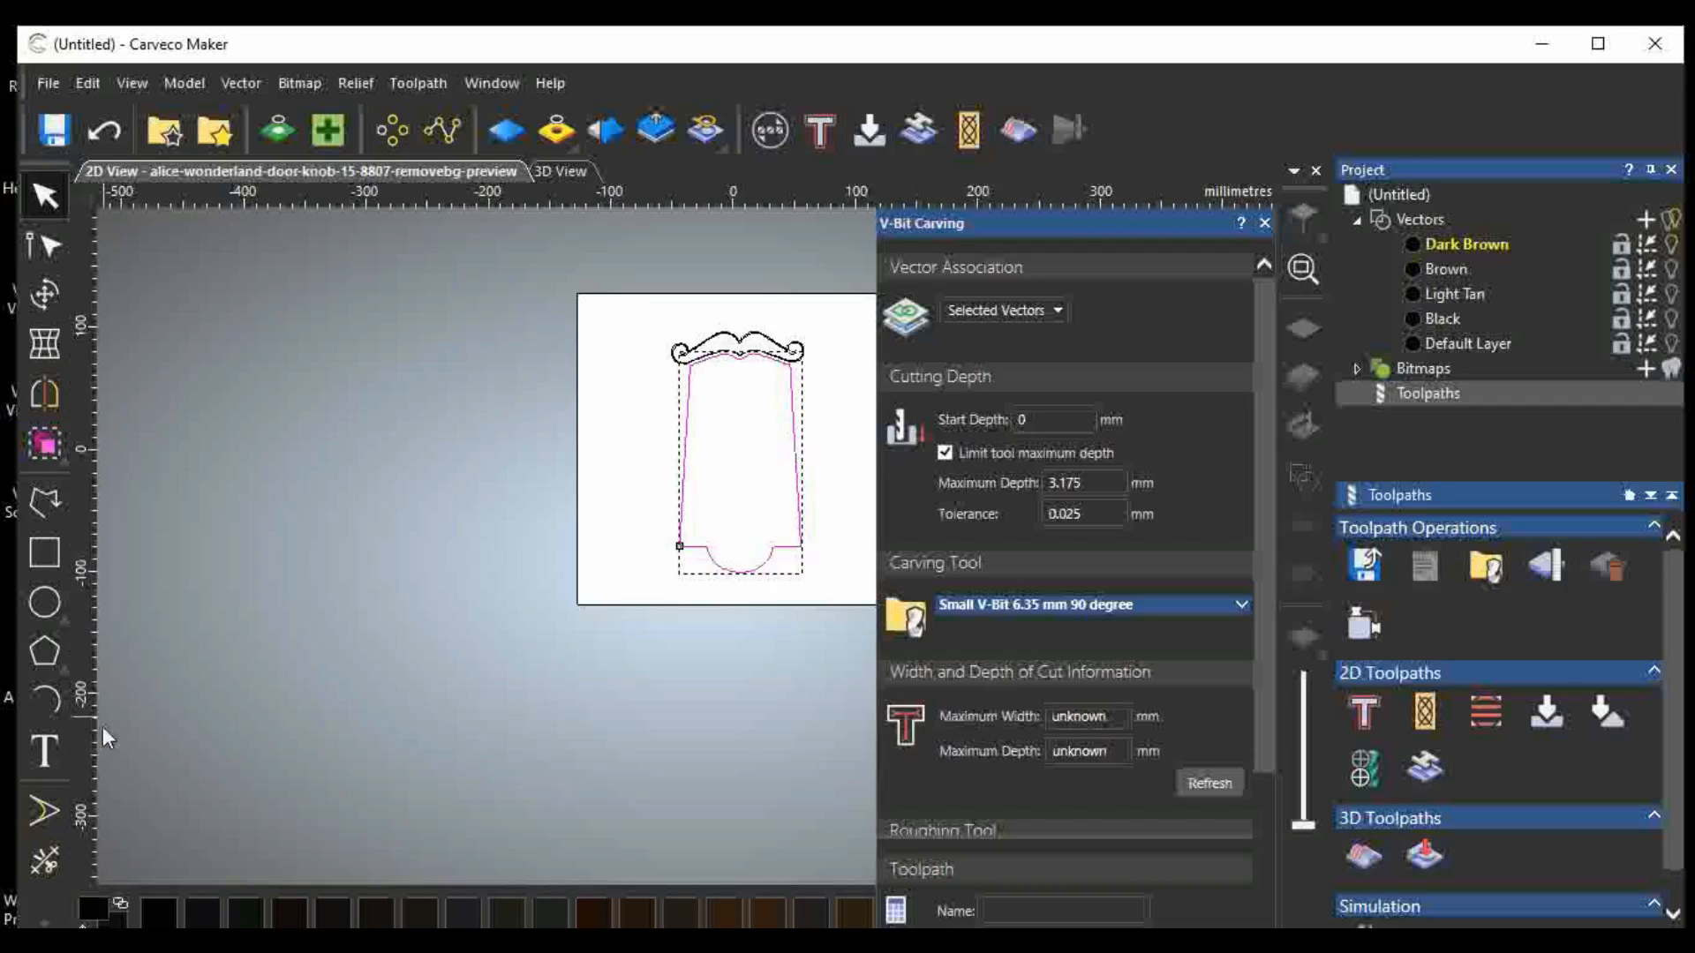
click(44, 920)
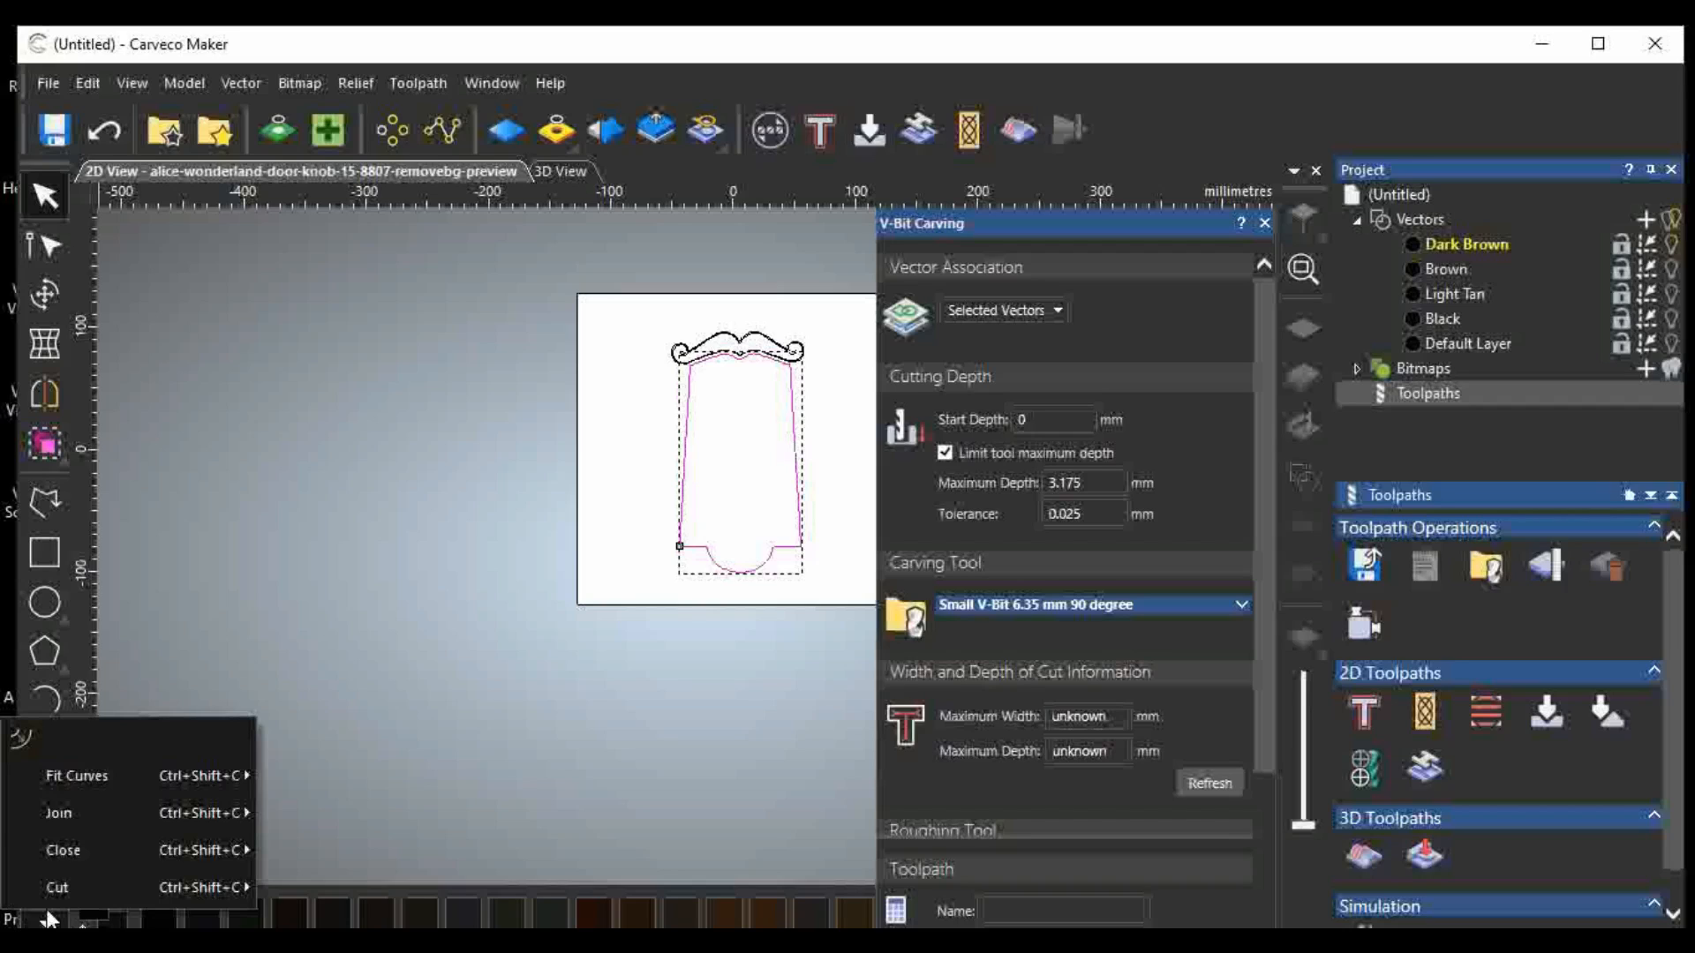
click(43, 740)
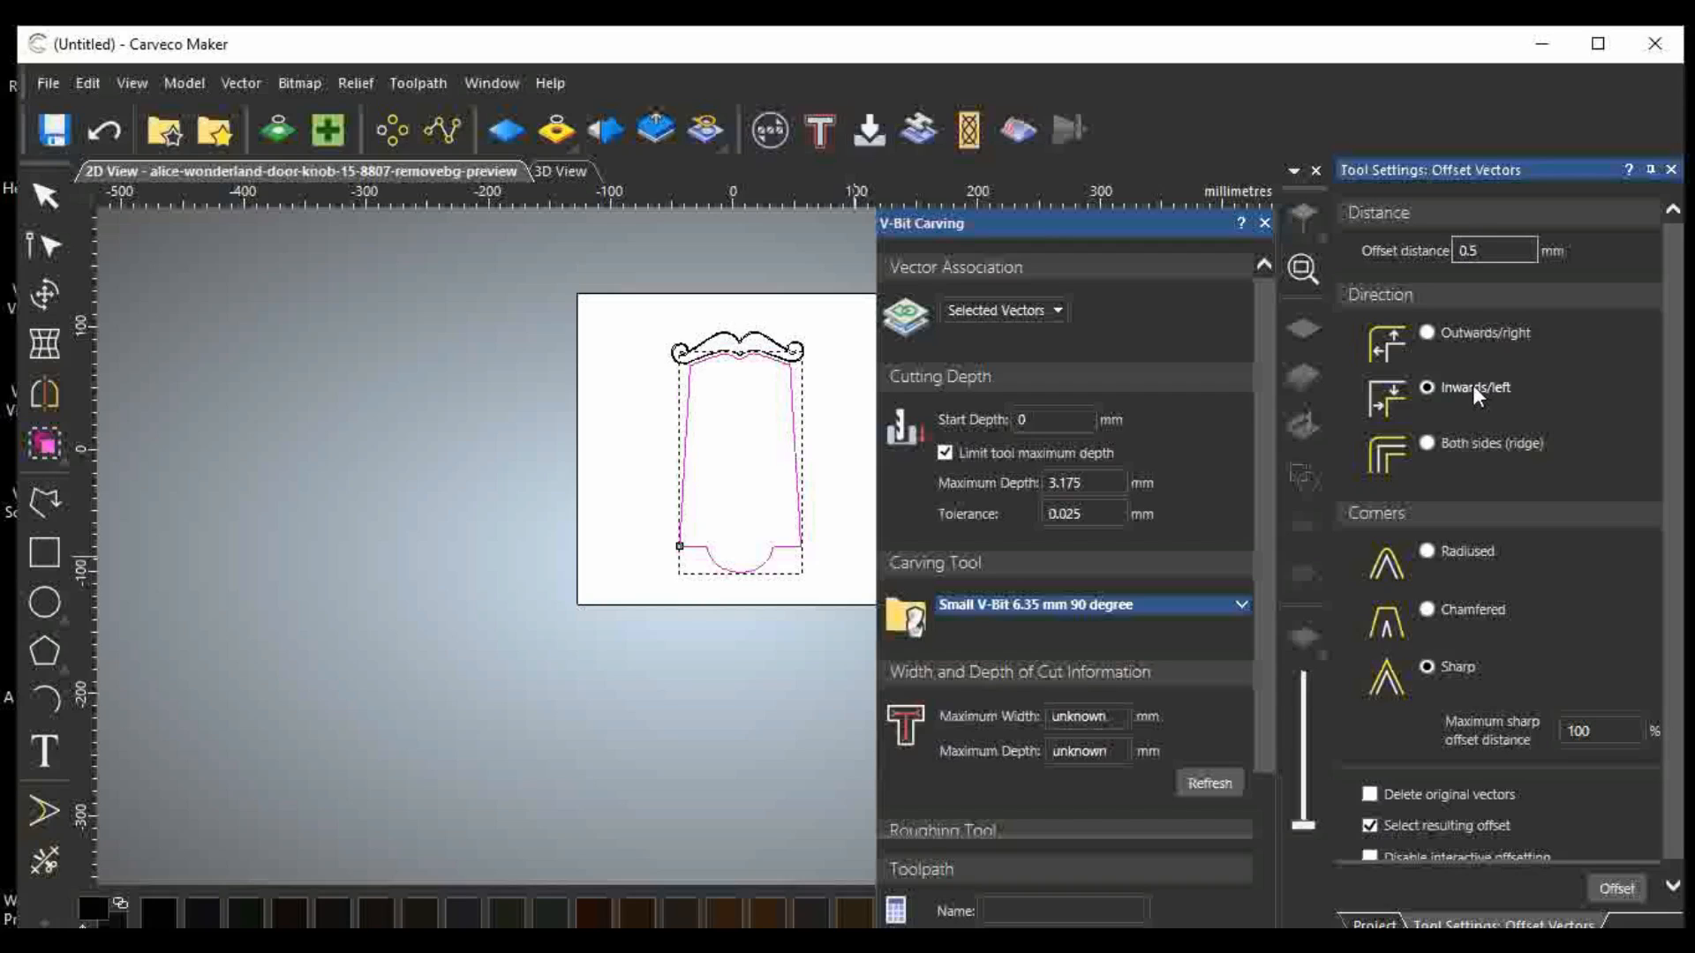
click(1426, 334)
Try offsetting the body outline outwards by 0.2 mm with sharp corners and compare it with the ornament's line spacing.
drag(1480, 253, 1422, 262)
click(1610, 890)
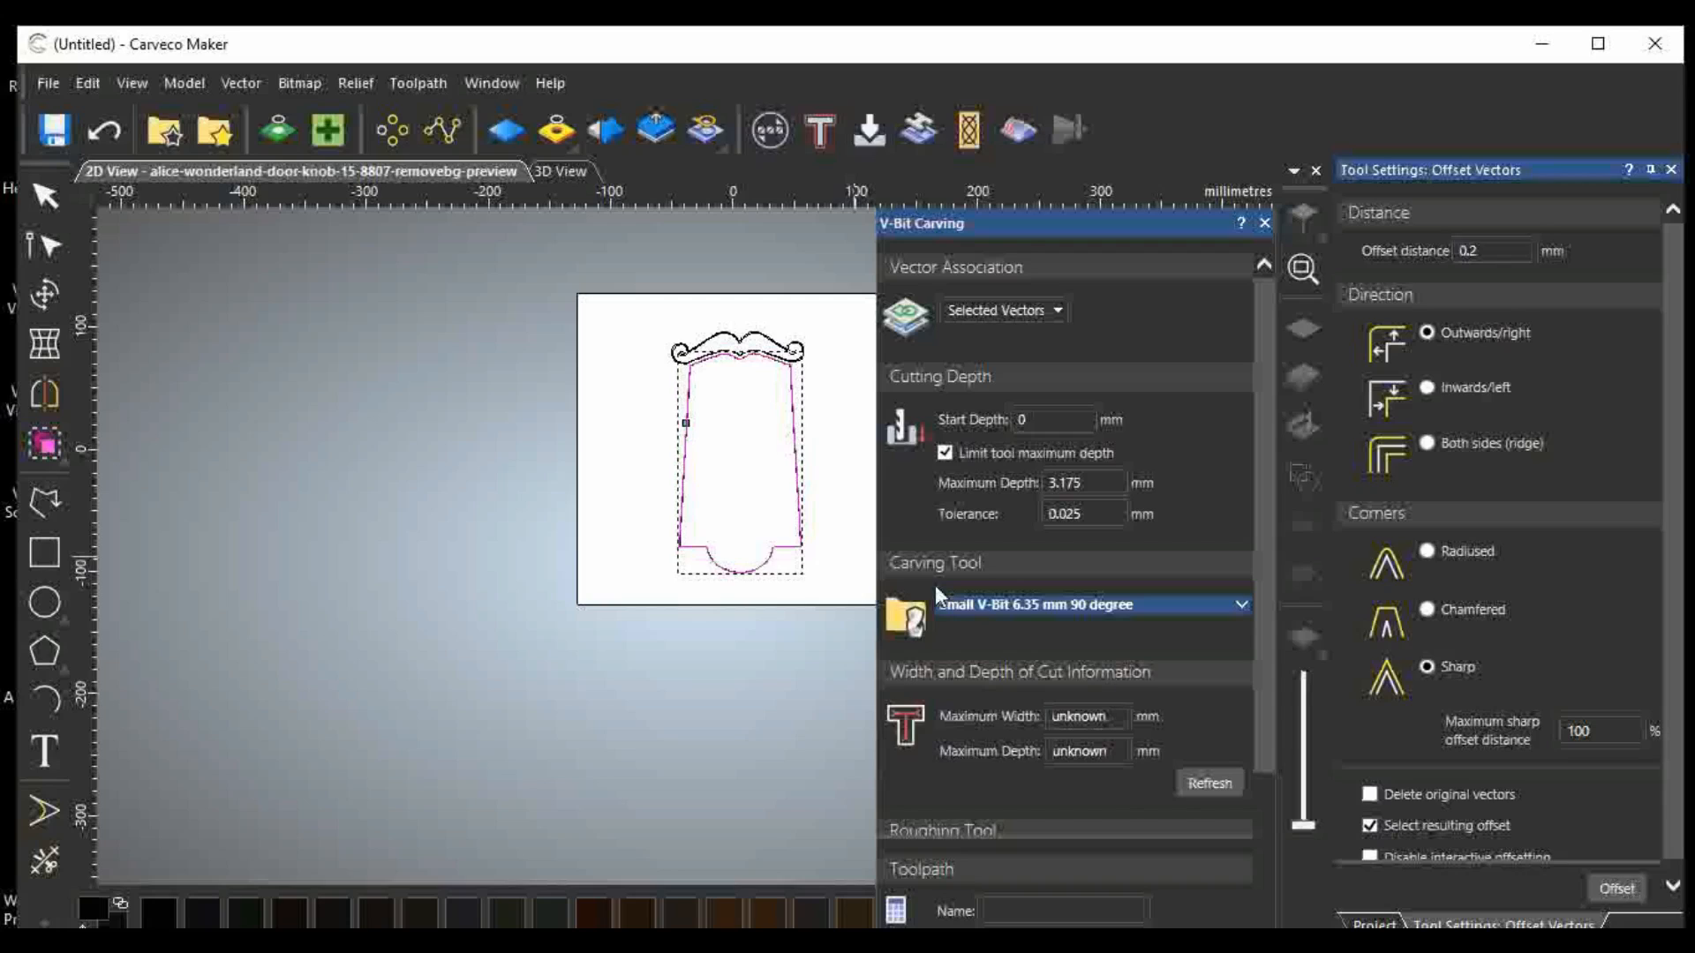
scroll(704, 446, up, 2)
scroll(706, 281, up, 4)
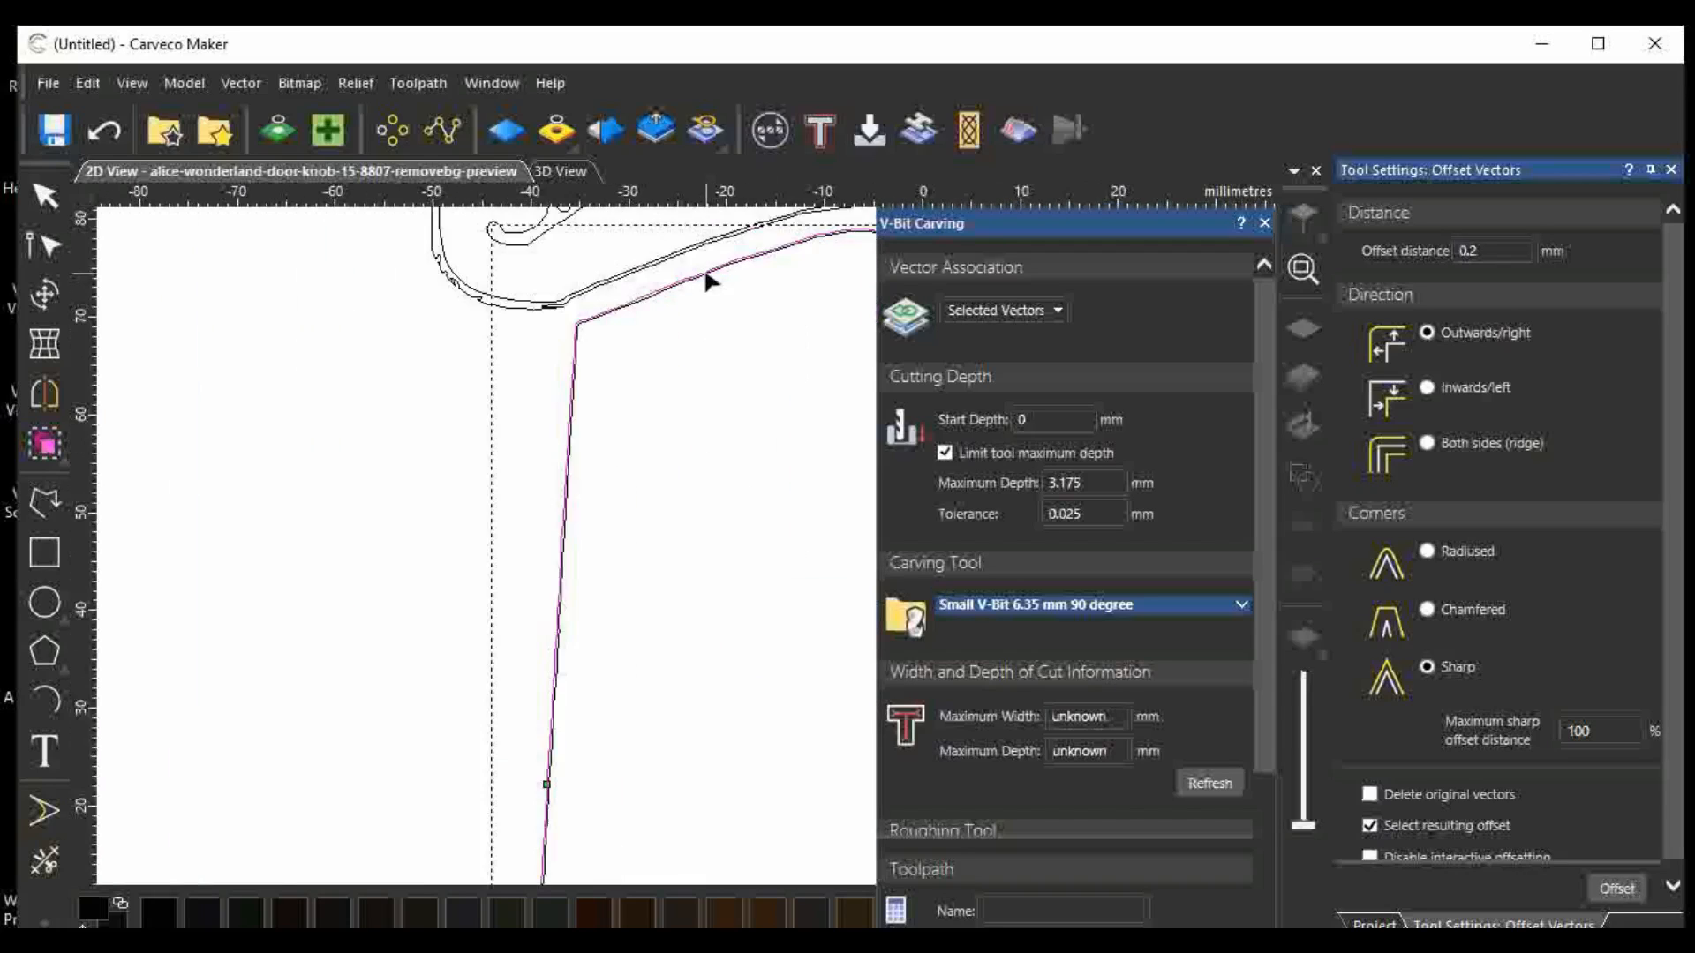
scroll(706, 279, up, 2)
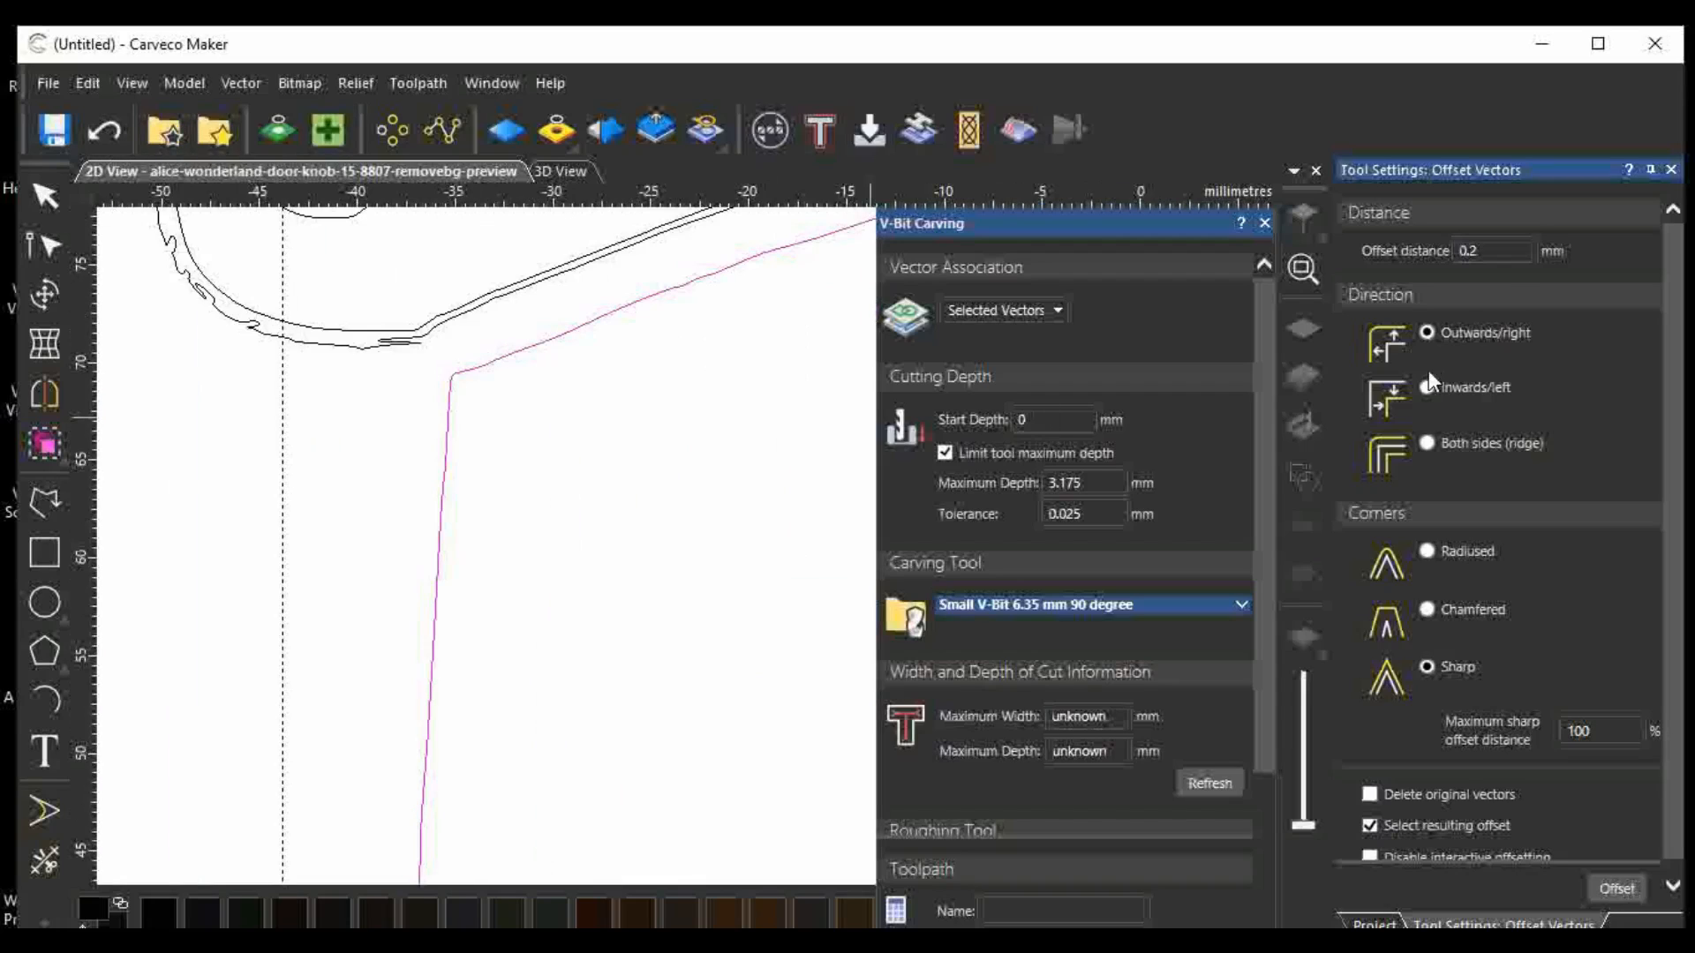
Offset the original body outline outwards by 0.3 mm with sharp corners.
click(1500, 251)
drag(1486, 251, 1443, 256)
text(.3)
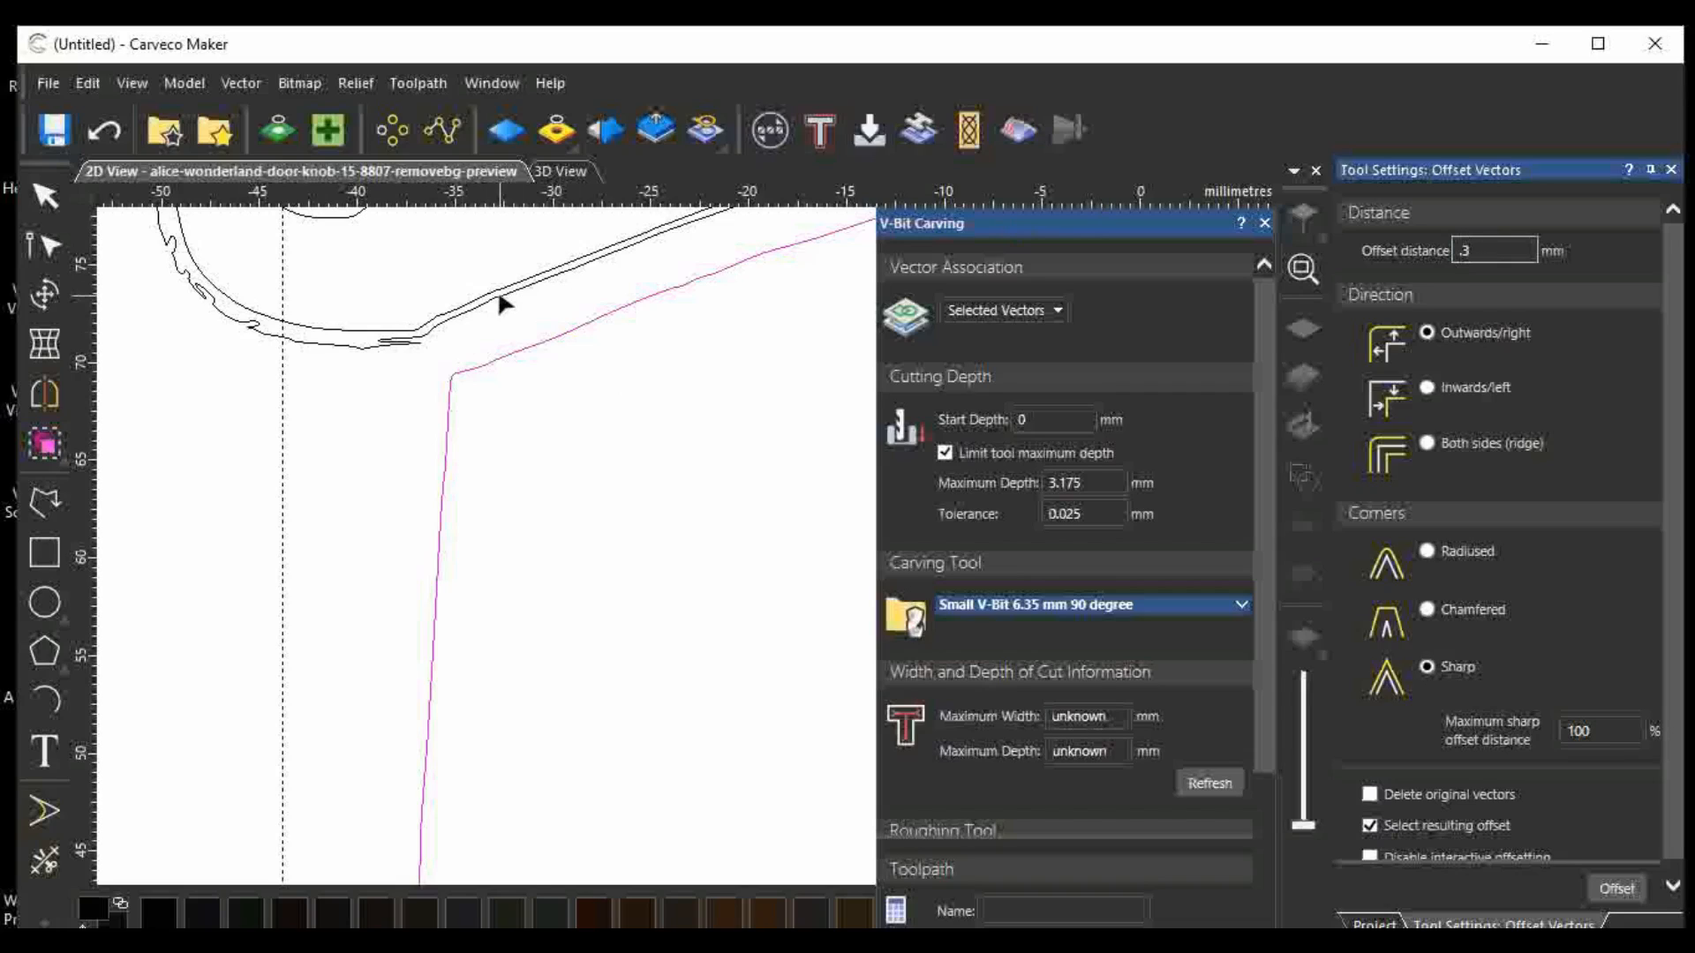
click(1608, 889)
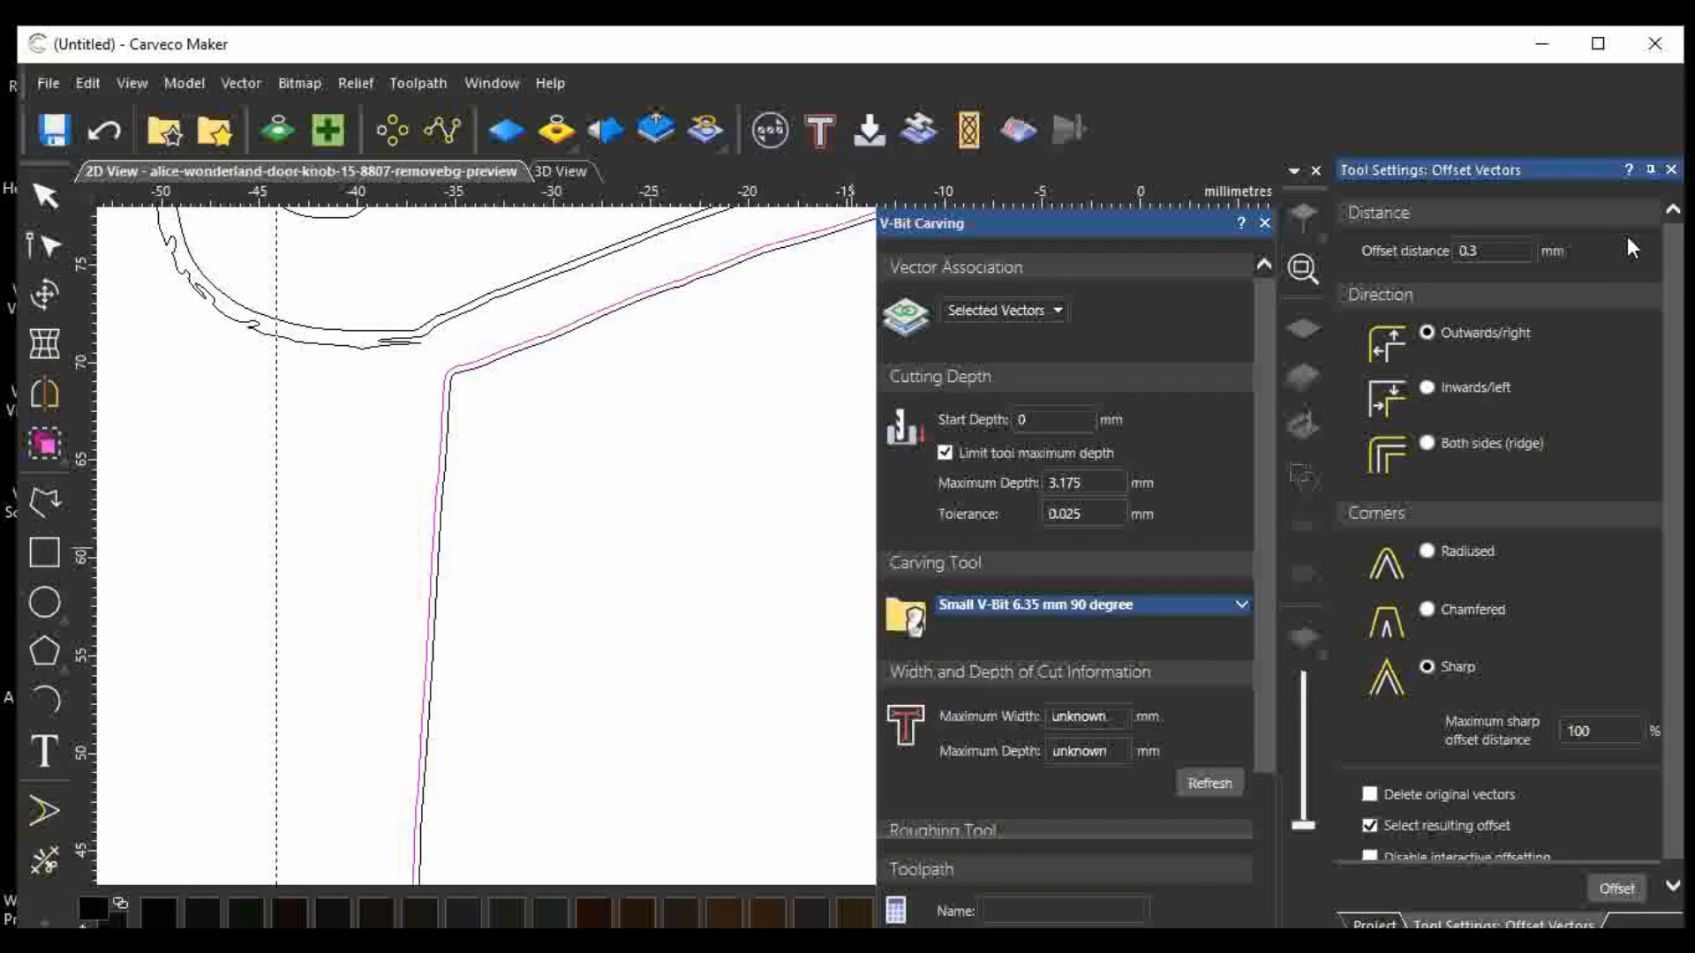
Close the V-Bit Carving and Offset Vectors settings, with all ornament and body vectors selected together.
click(1264, 224)
scroll(968, 446, down, 4)
scroll(968, 447, down, 1)
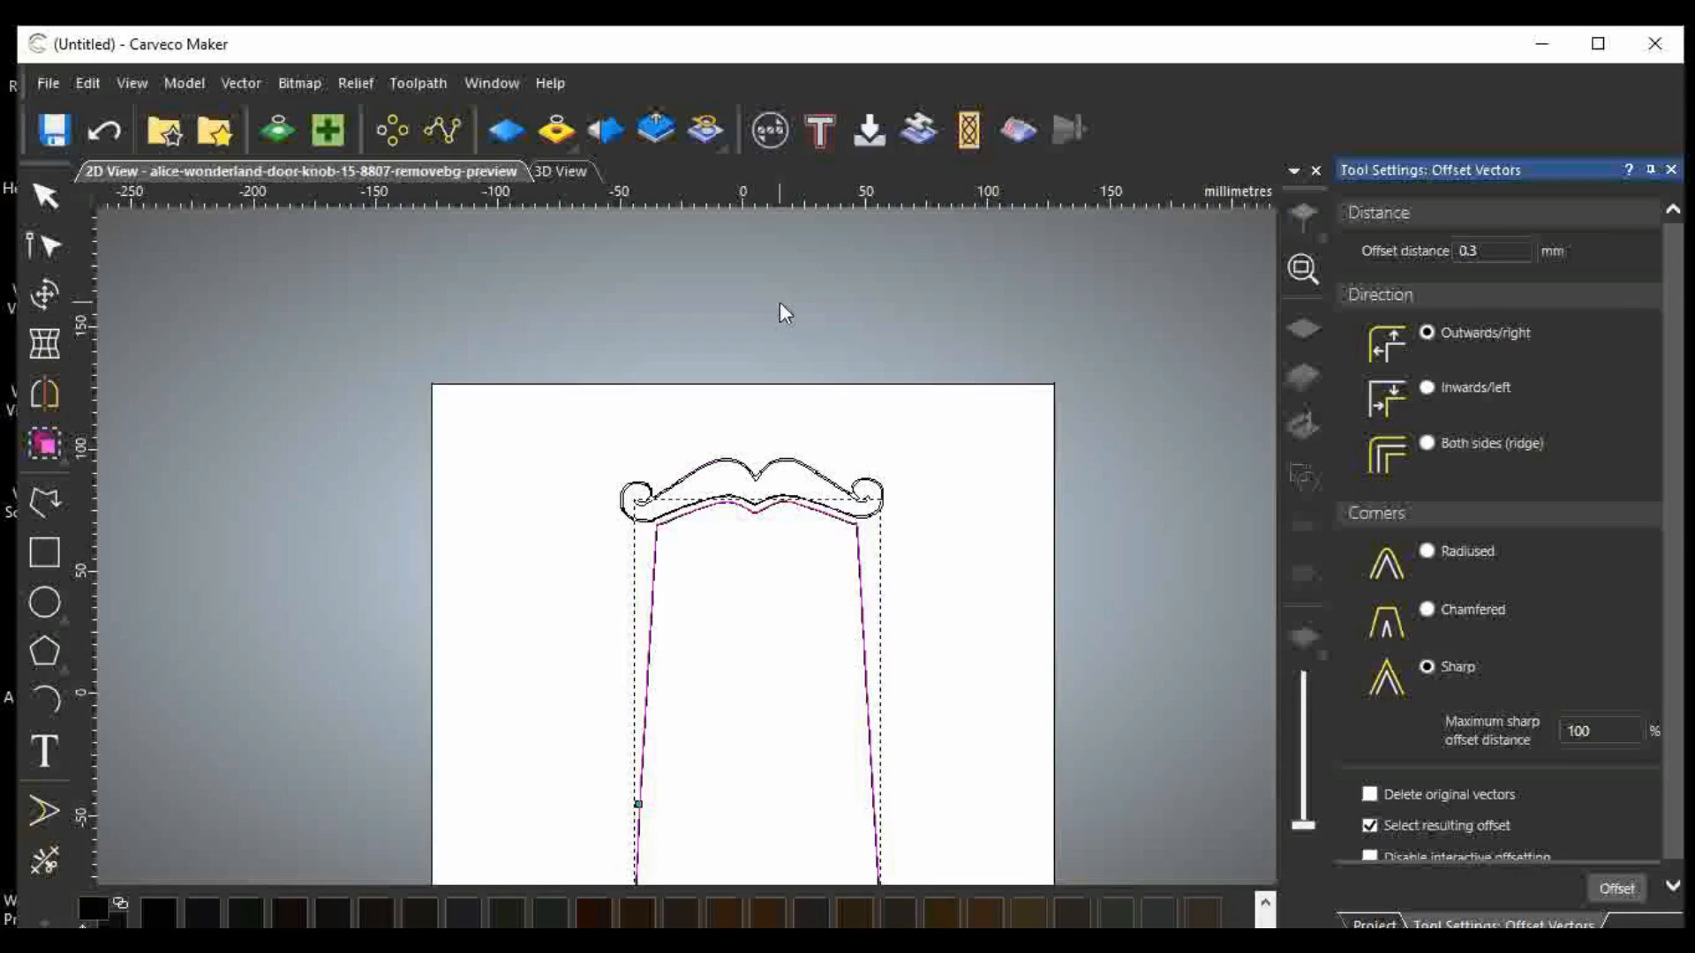
click(1303, 269)
drag(496, 278, 938, 857)
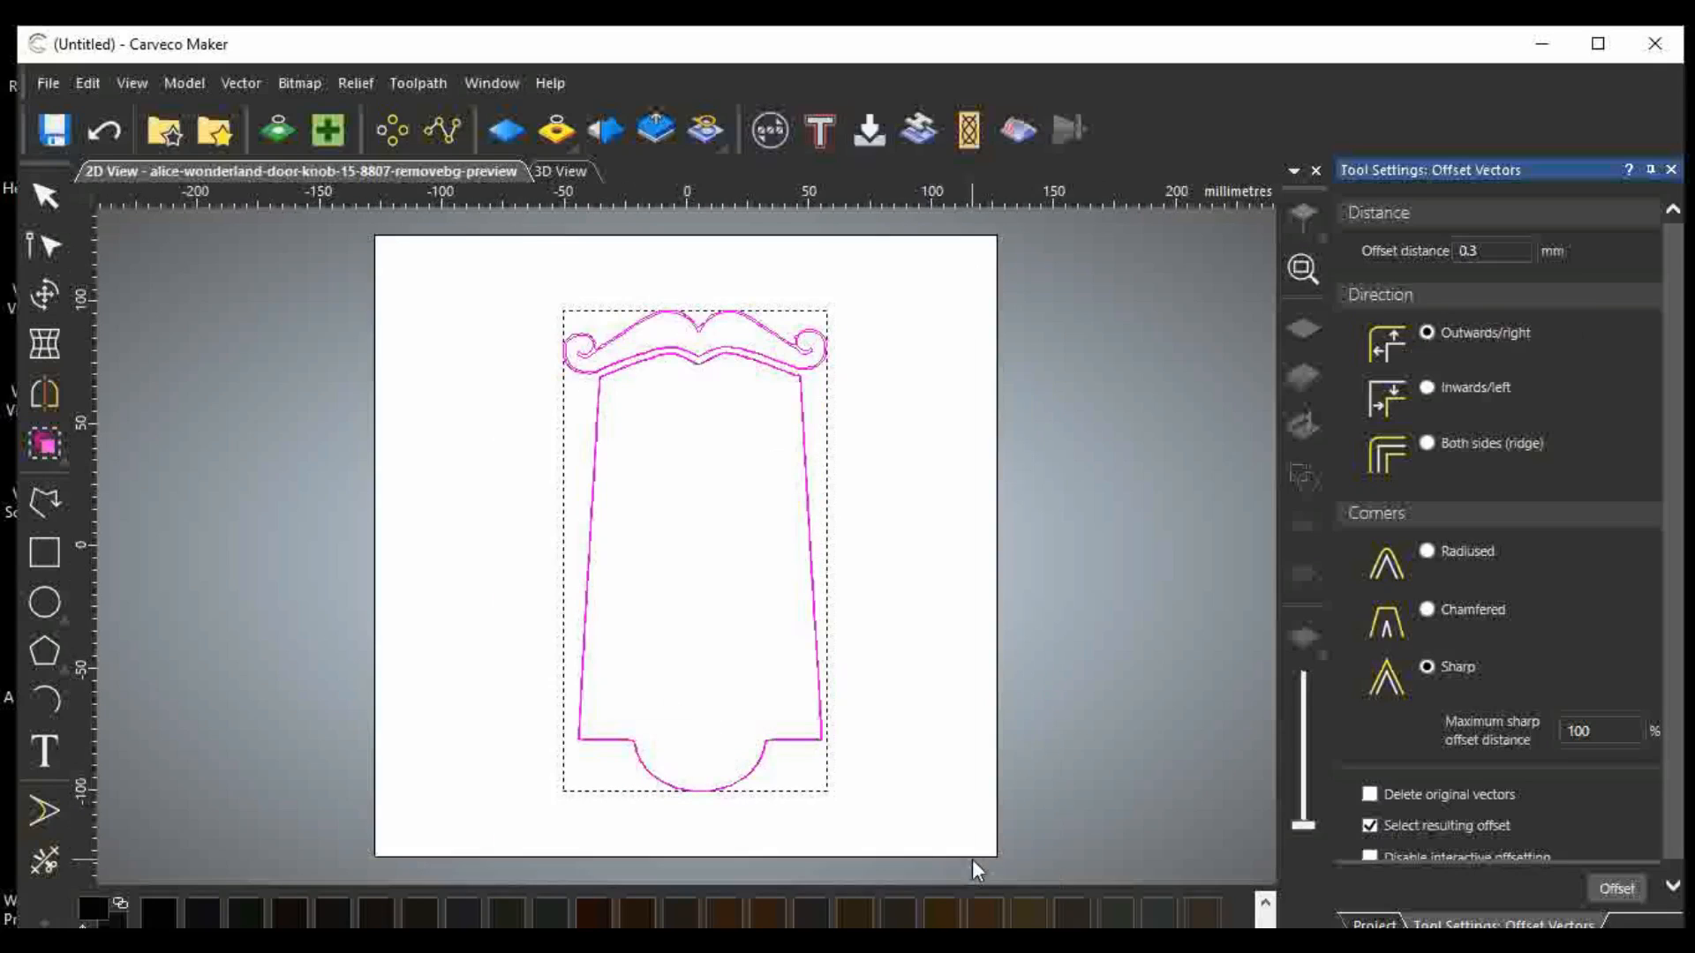
click(1670, 168)
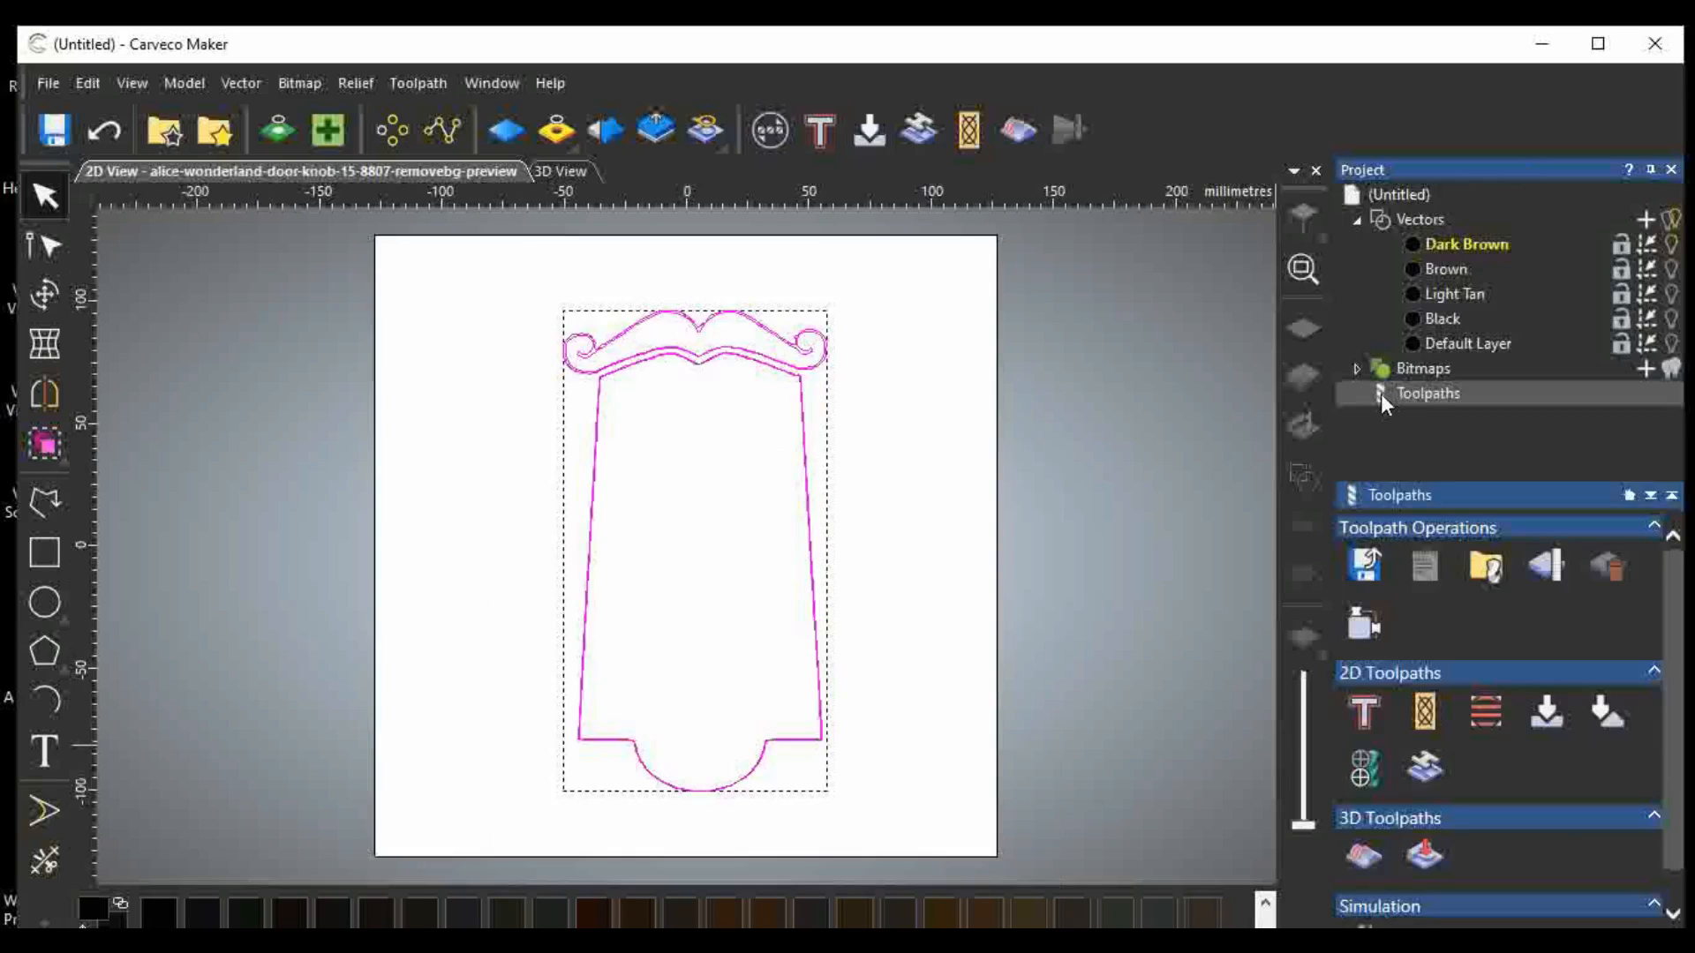
Start a new V-Bit Carving toolpath with the Small V-Bit 6.35 mm 90 degree and recalculate the maximum cut width and depth.
click(1550, 716)
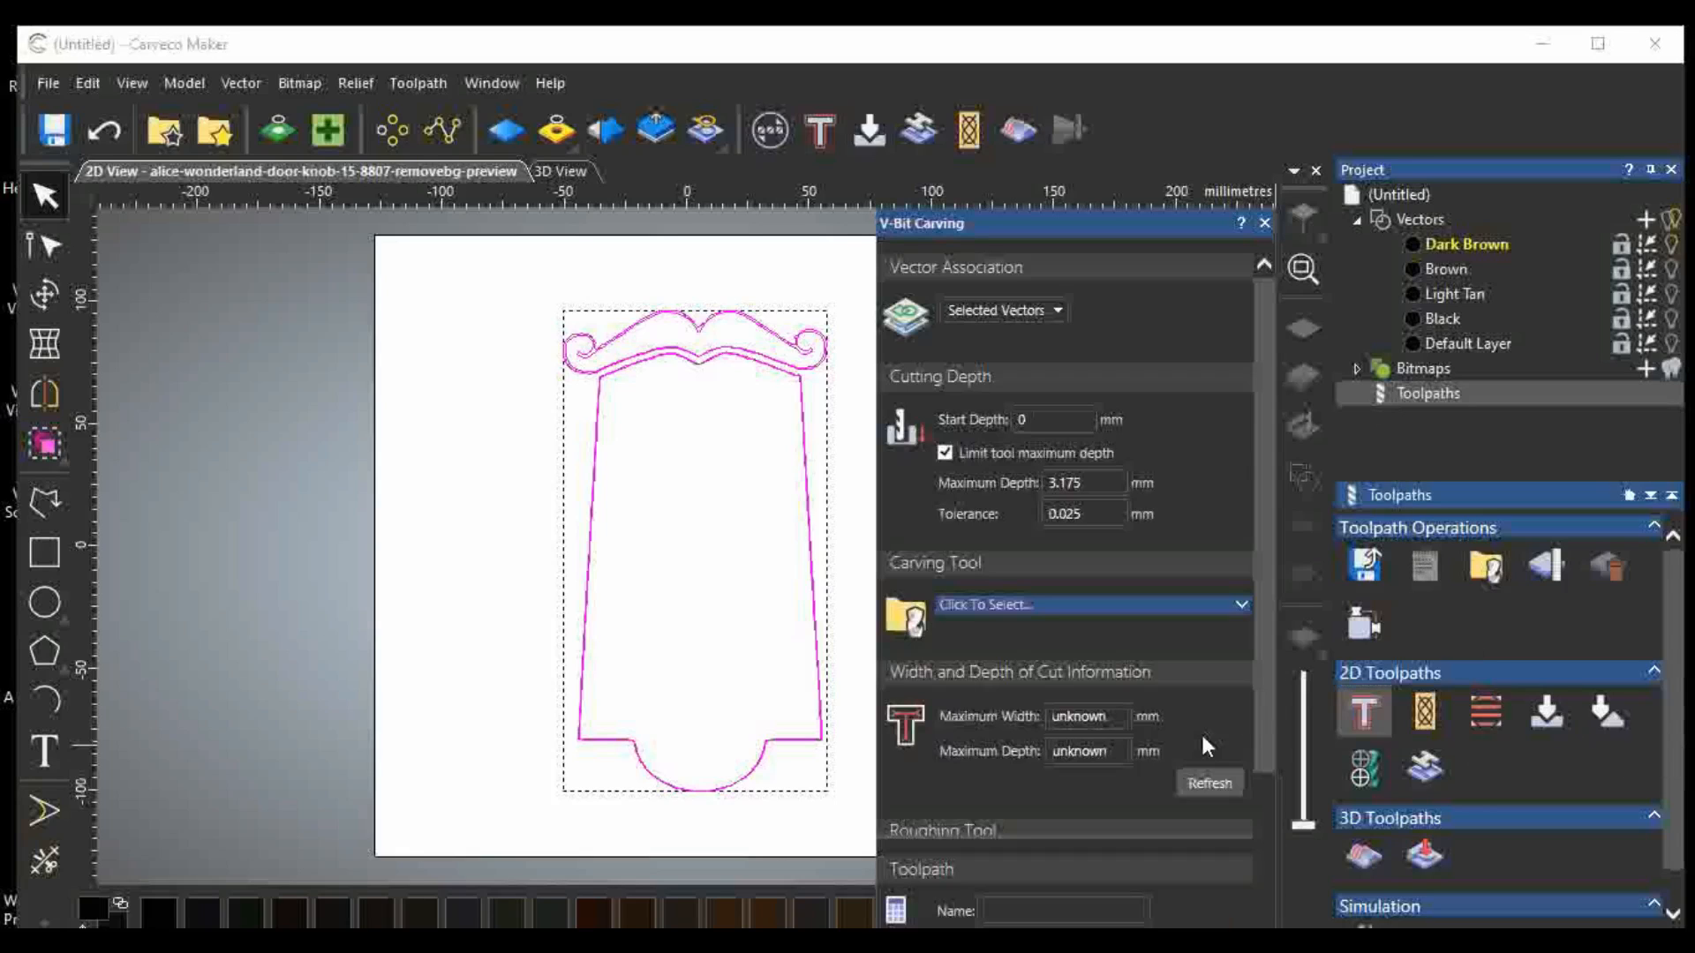
click(1199, 784)
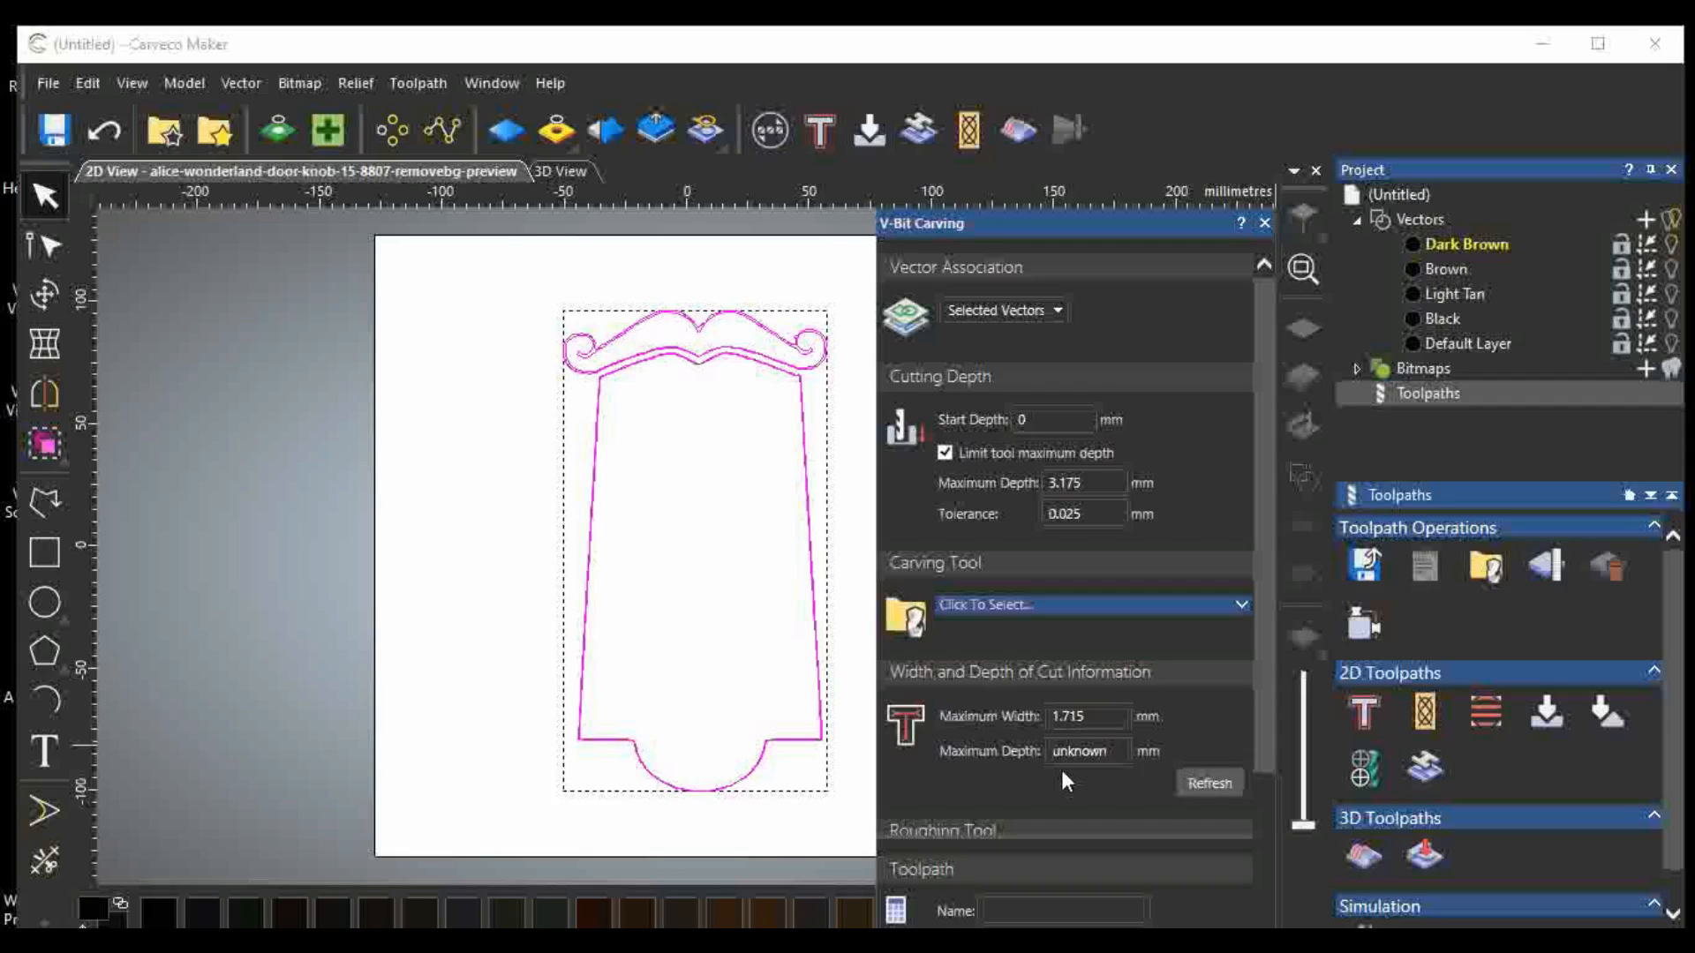
click(1052, 606)
scroll(584, 561, down, 5)
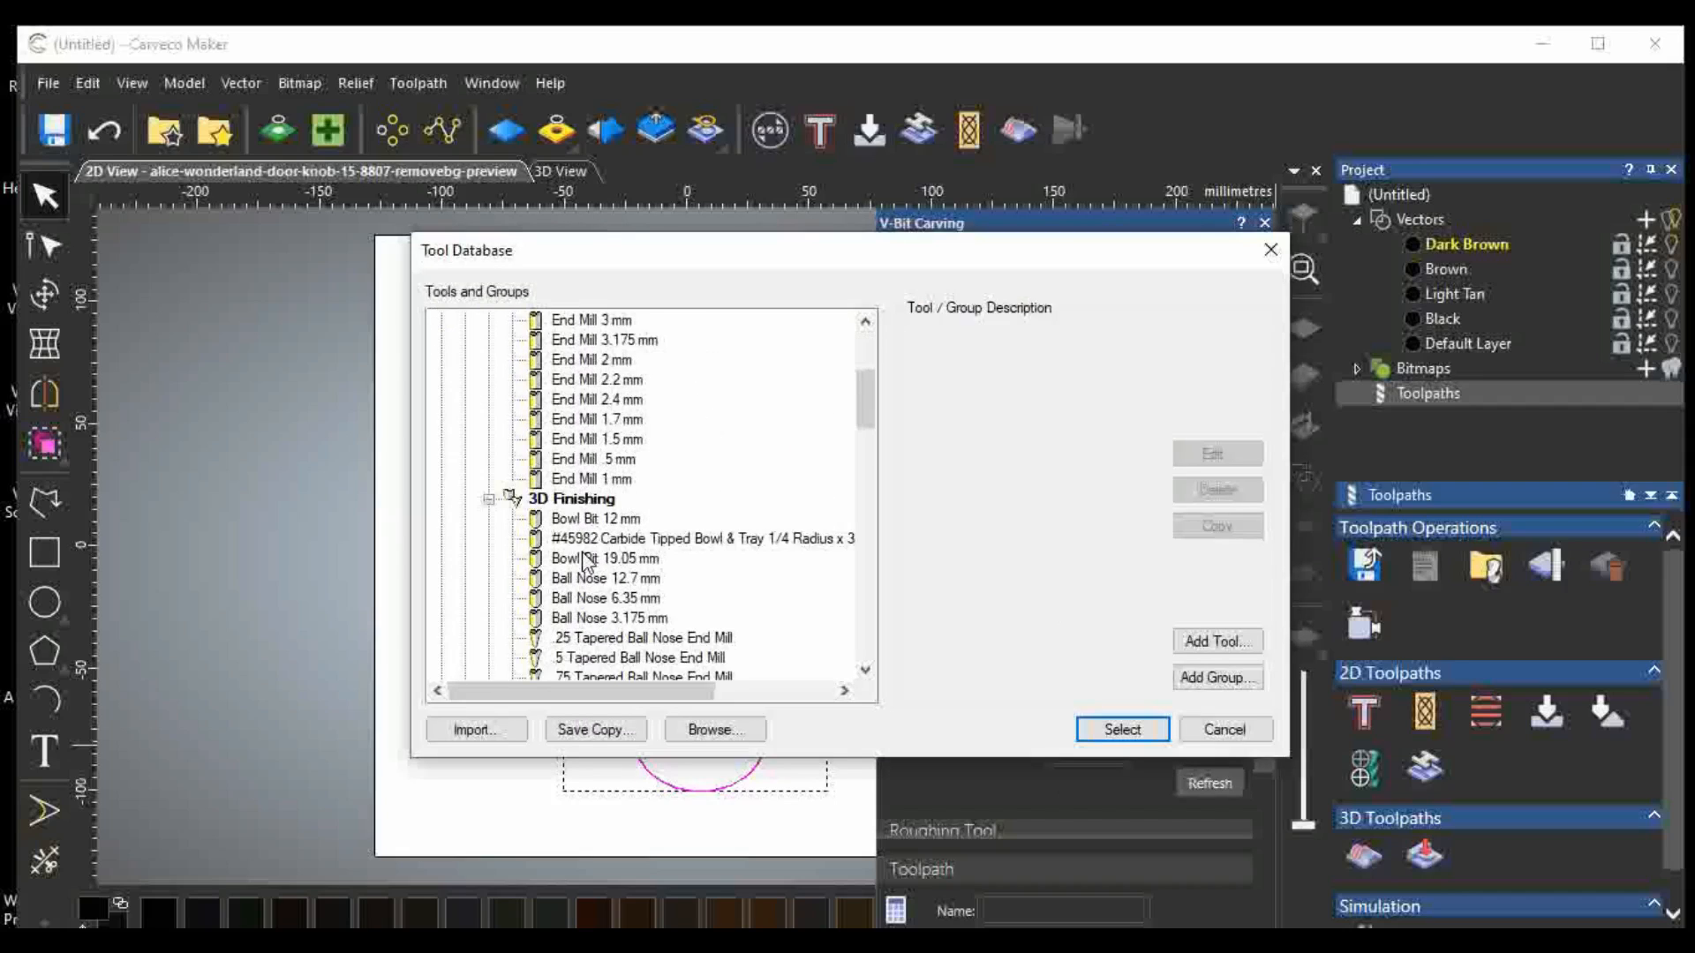
scroll(584, 561, down, 5)
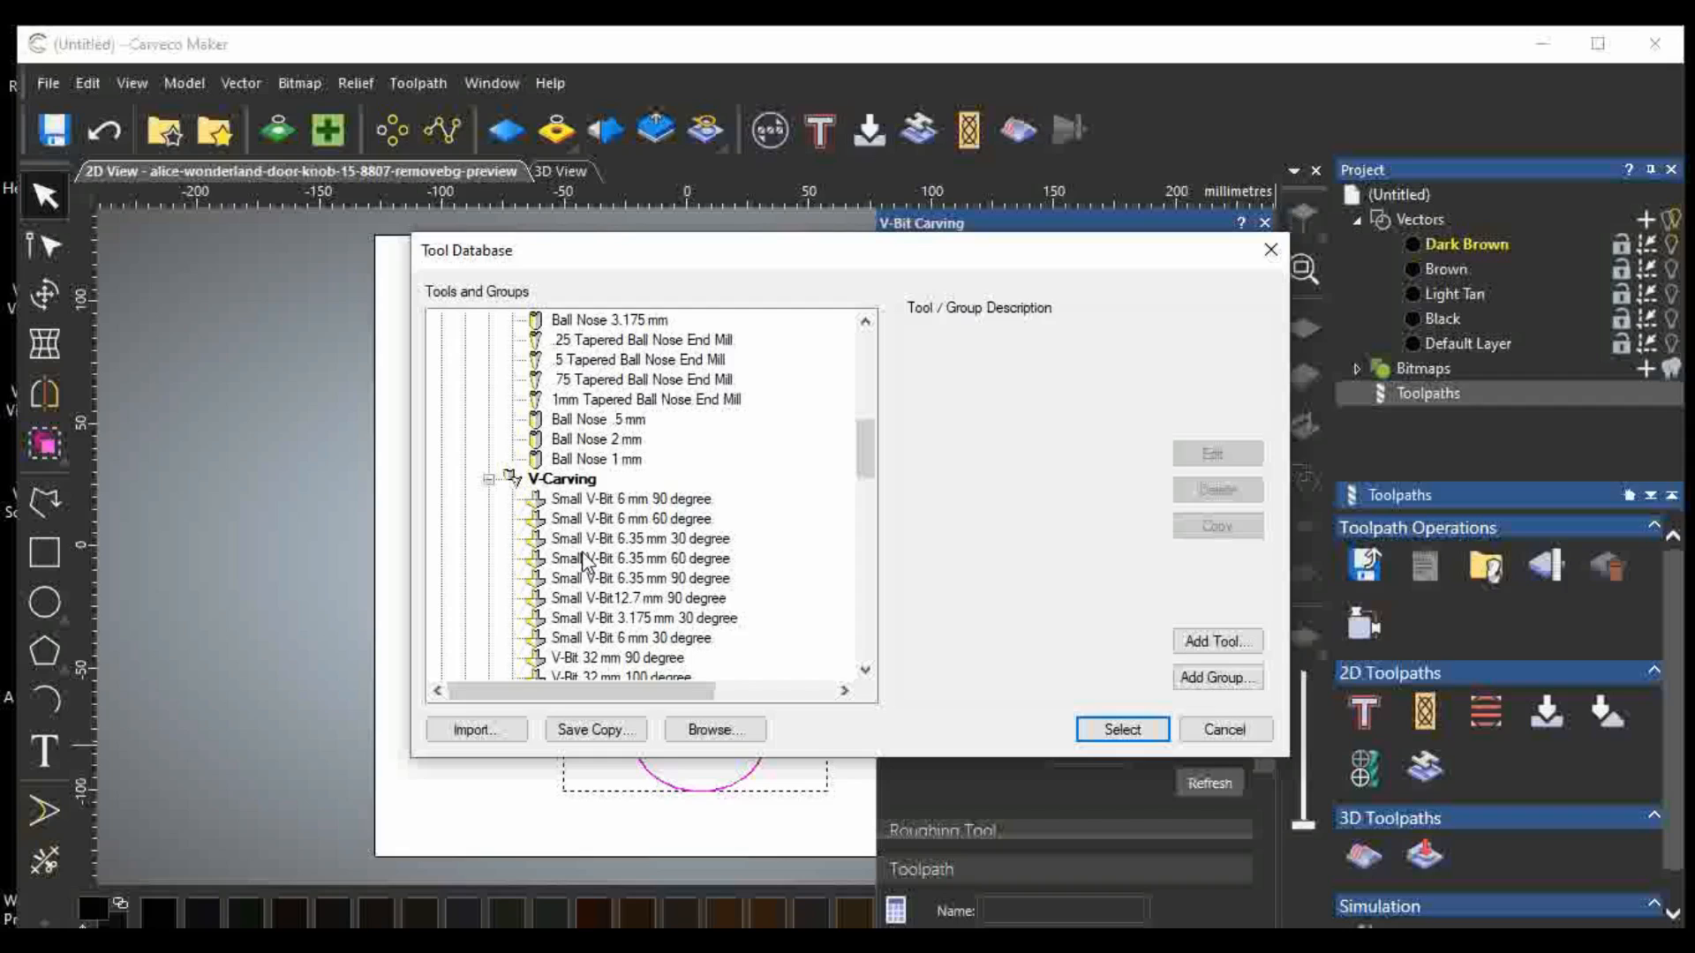
double_click(584, 578)
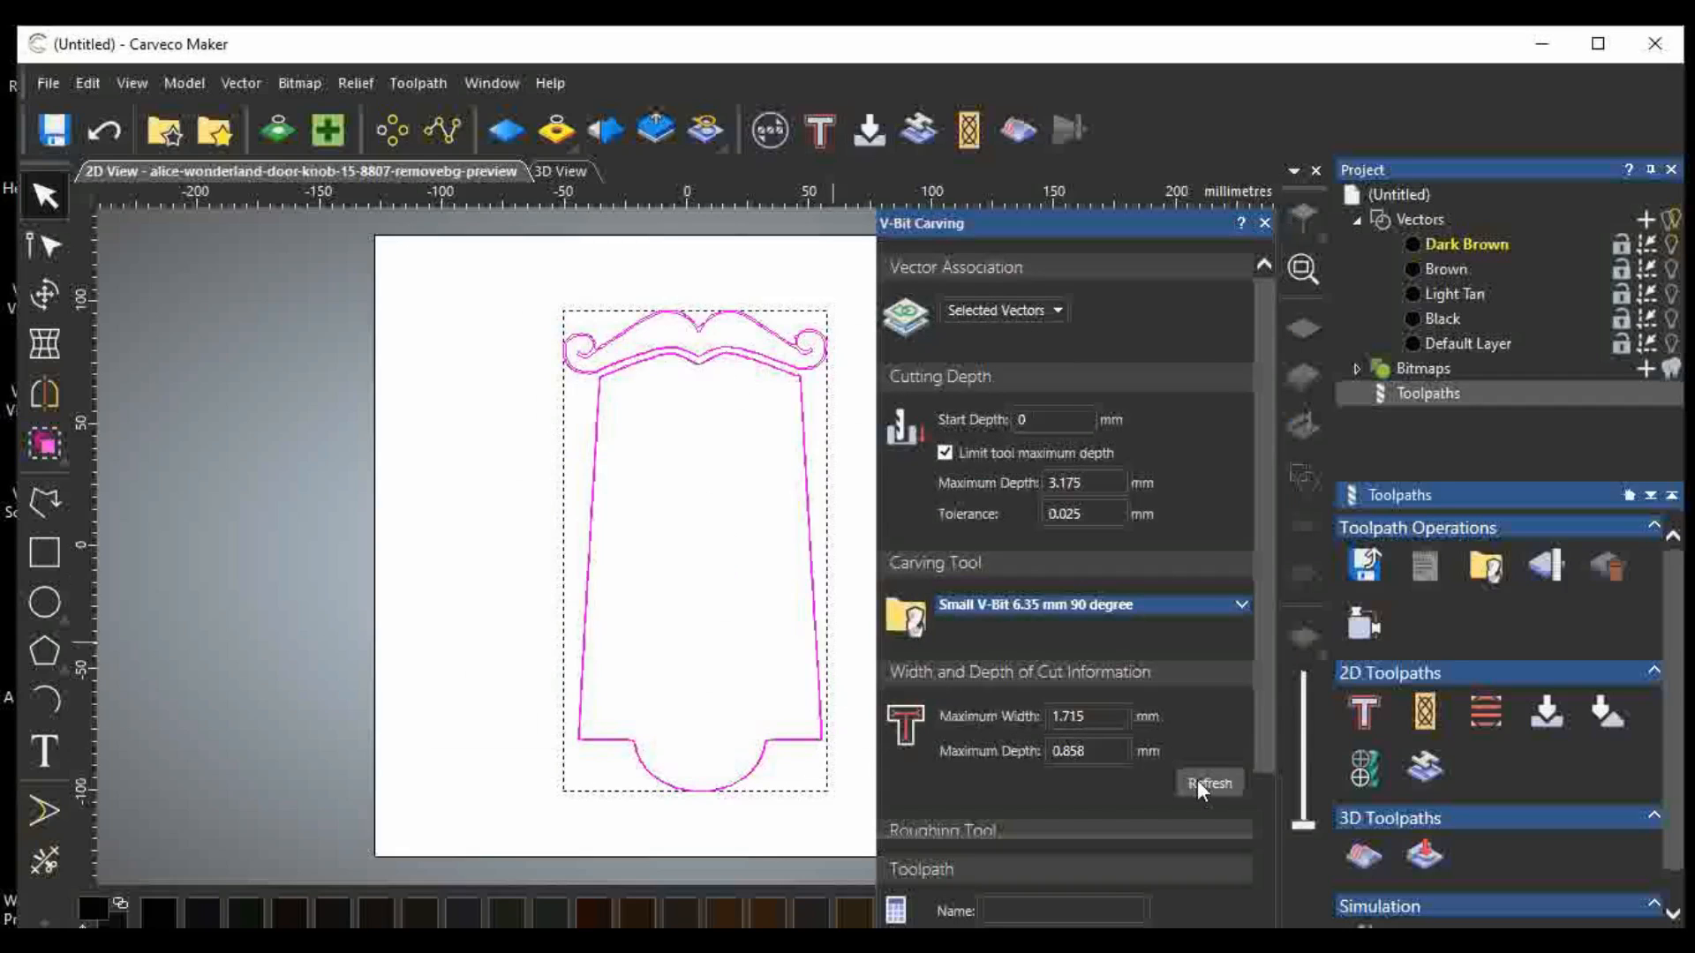
click(1069, 752)
Try to calculate the V-bit carving toolpath for the selected vectors.
drag(1261, 670, 1263, 844)
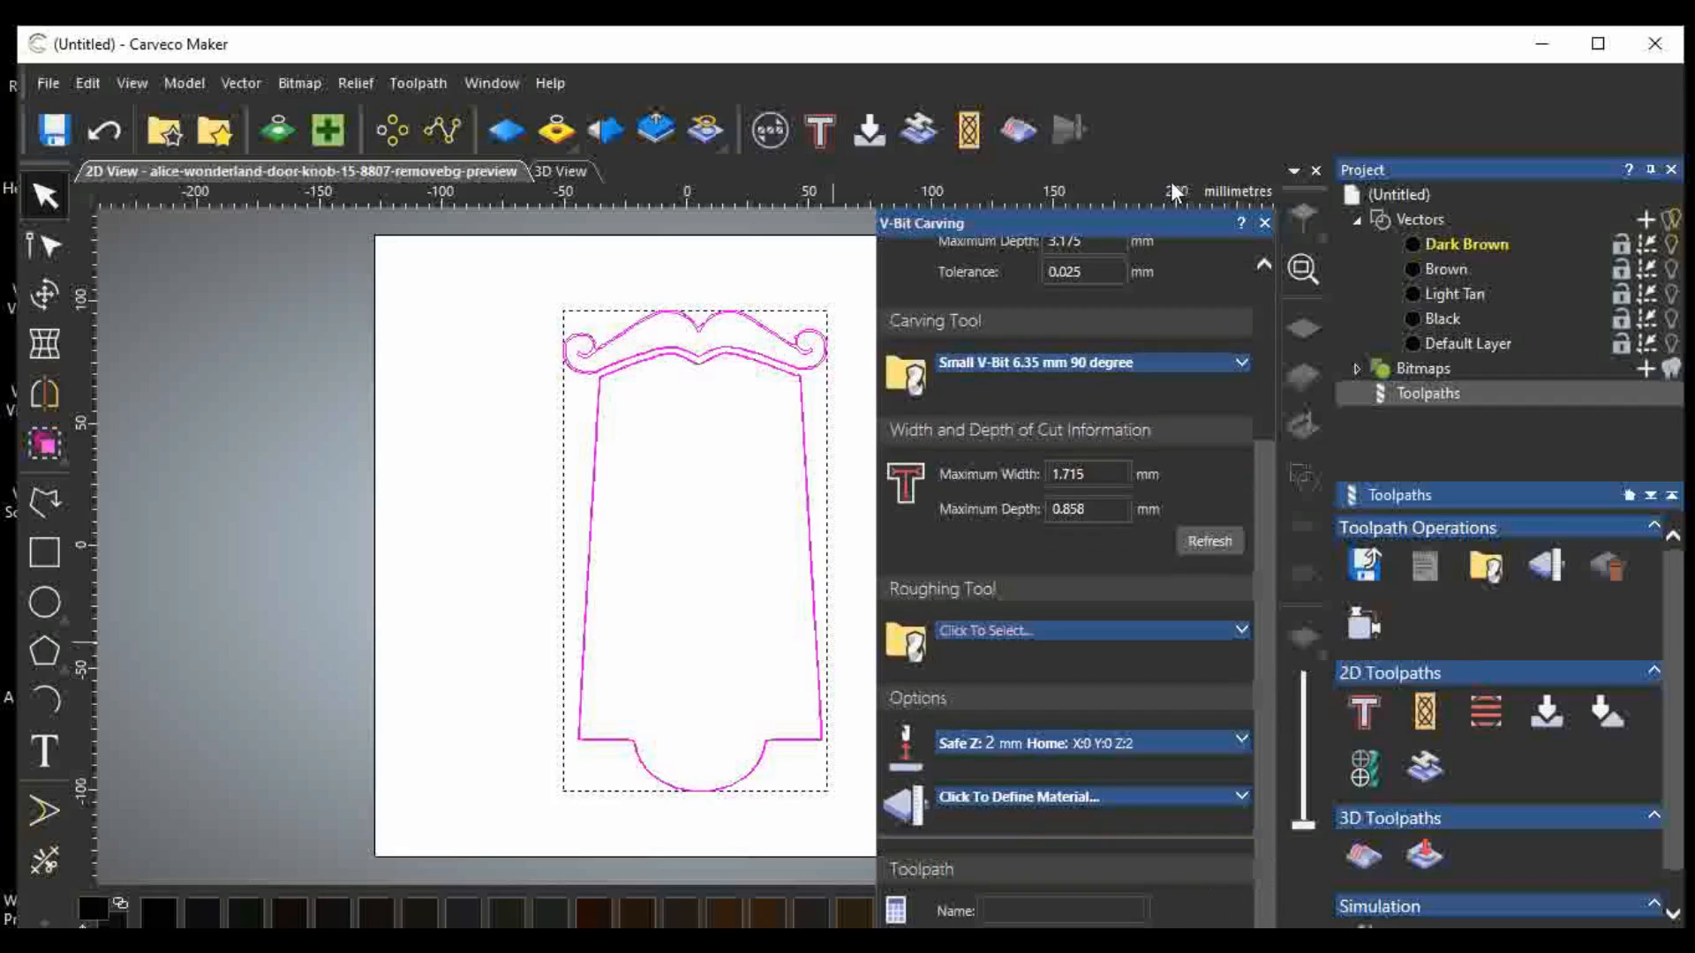
drag(1167, 224, 1194, 121)
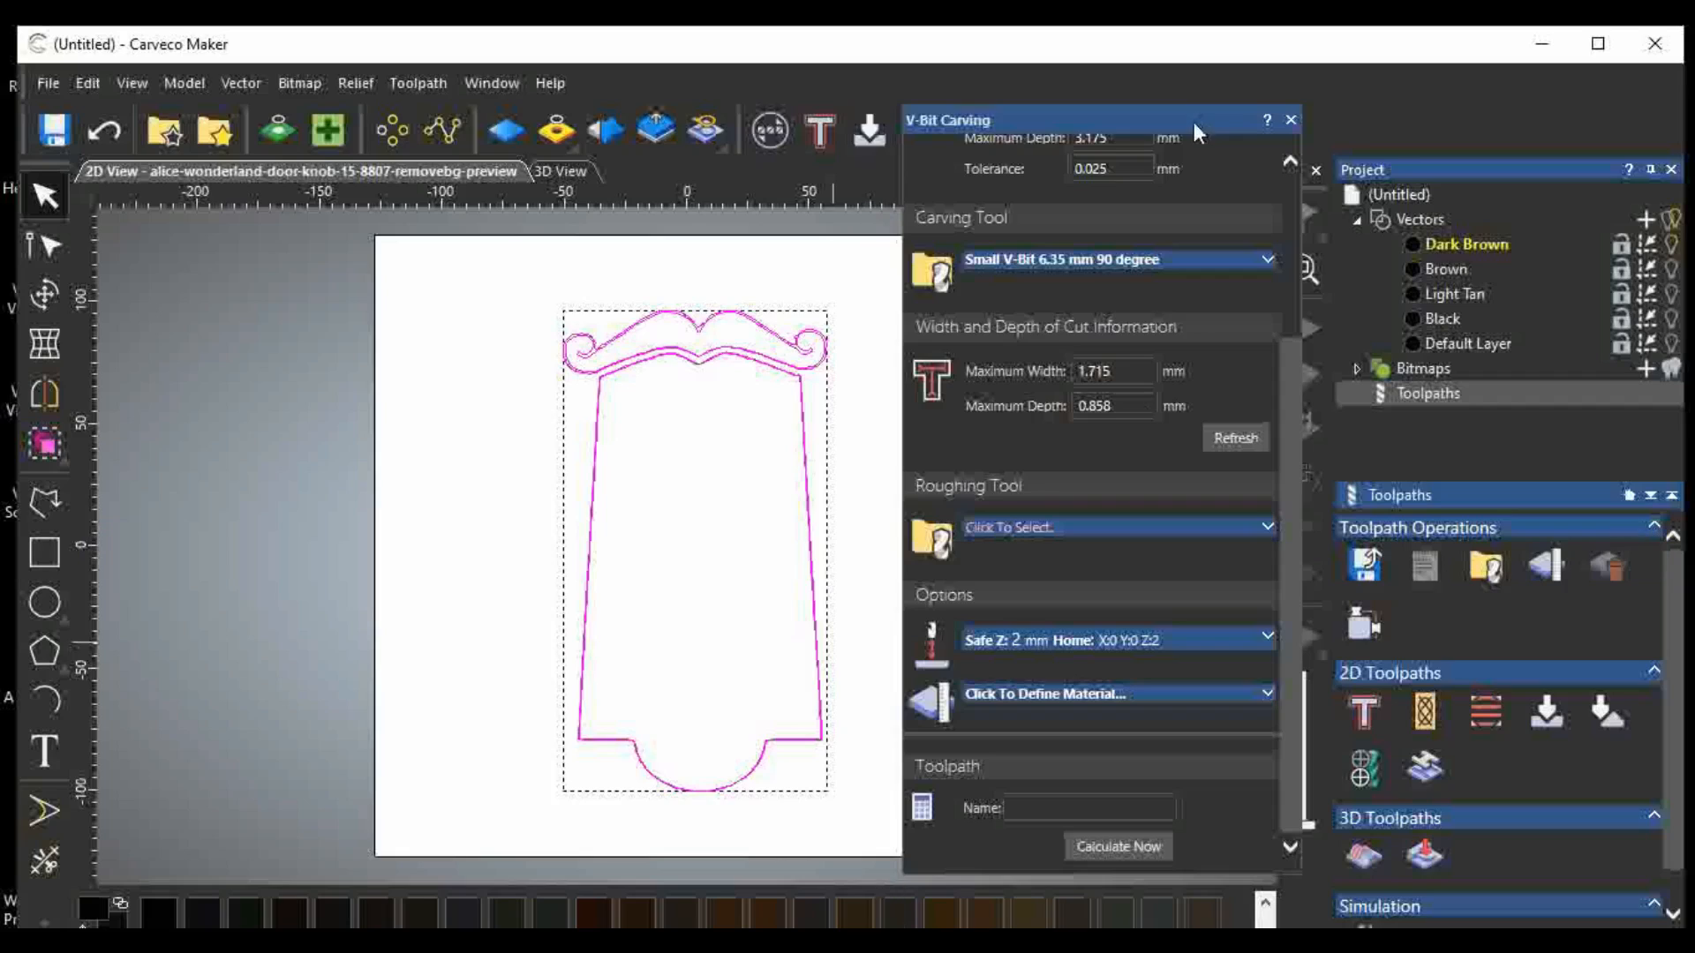
click(1125, 846)
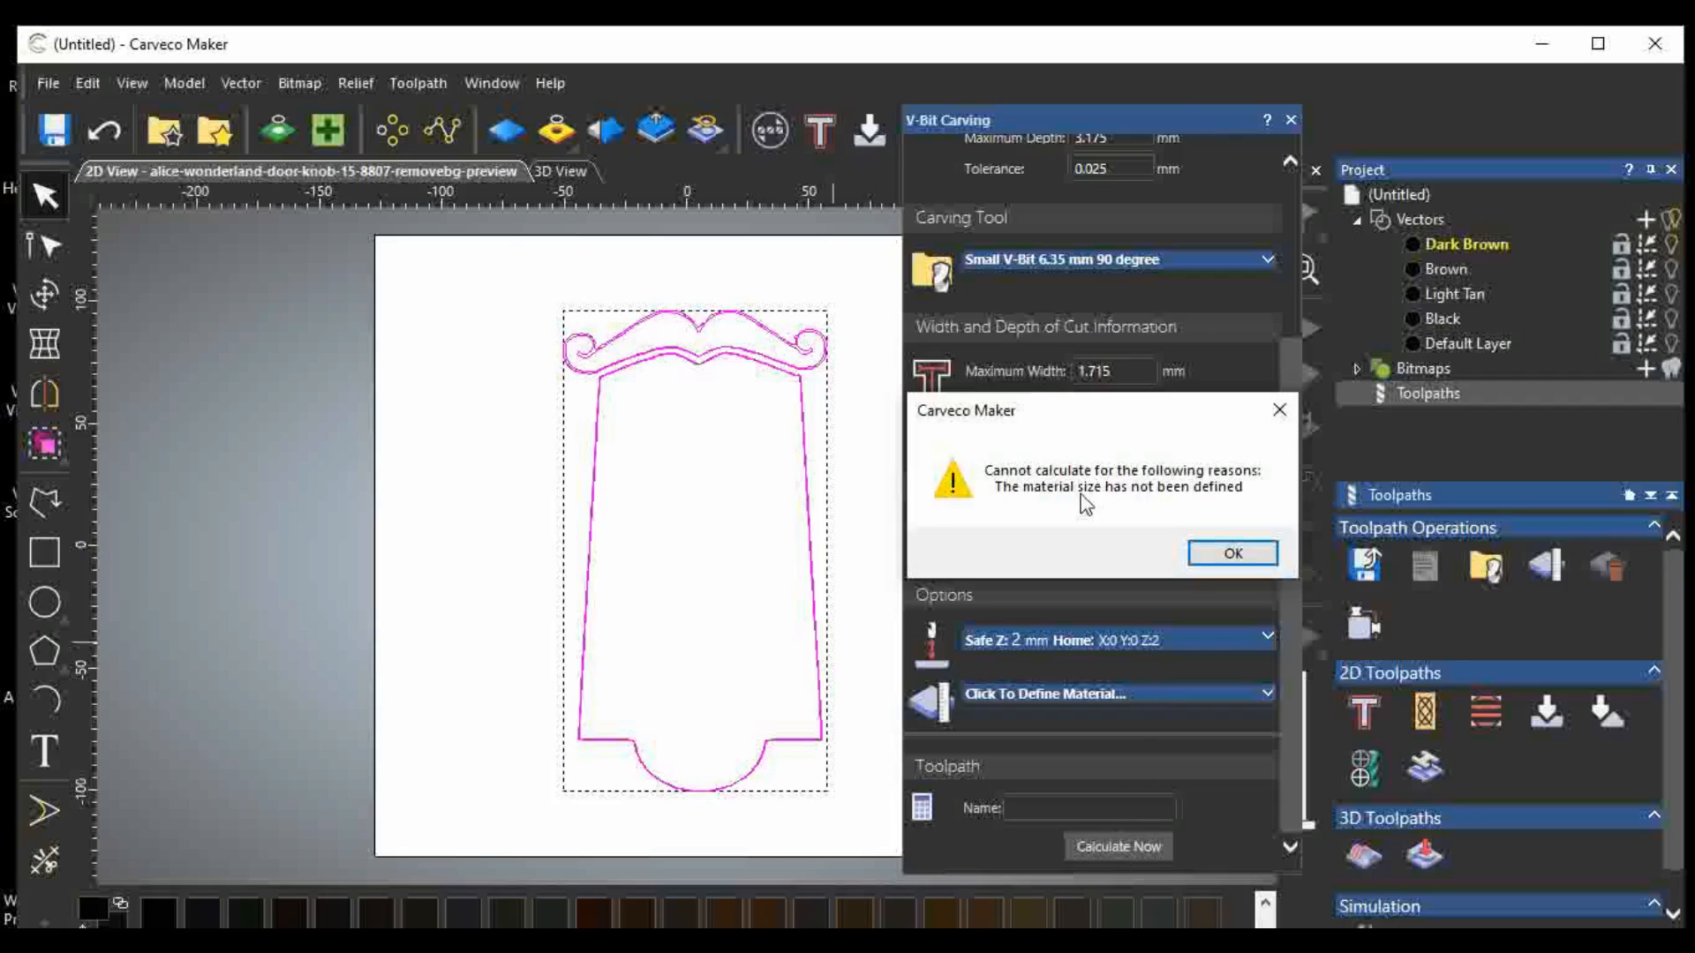
click(1251, 554)
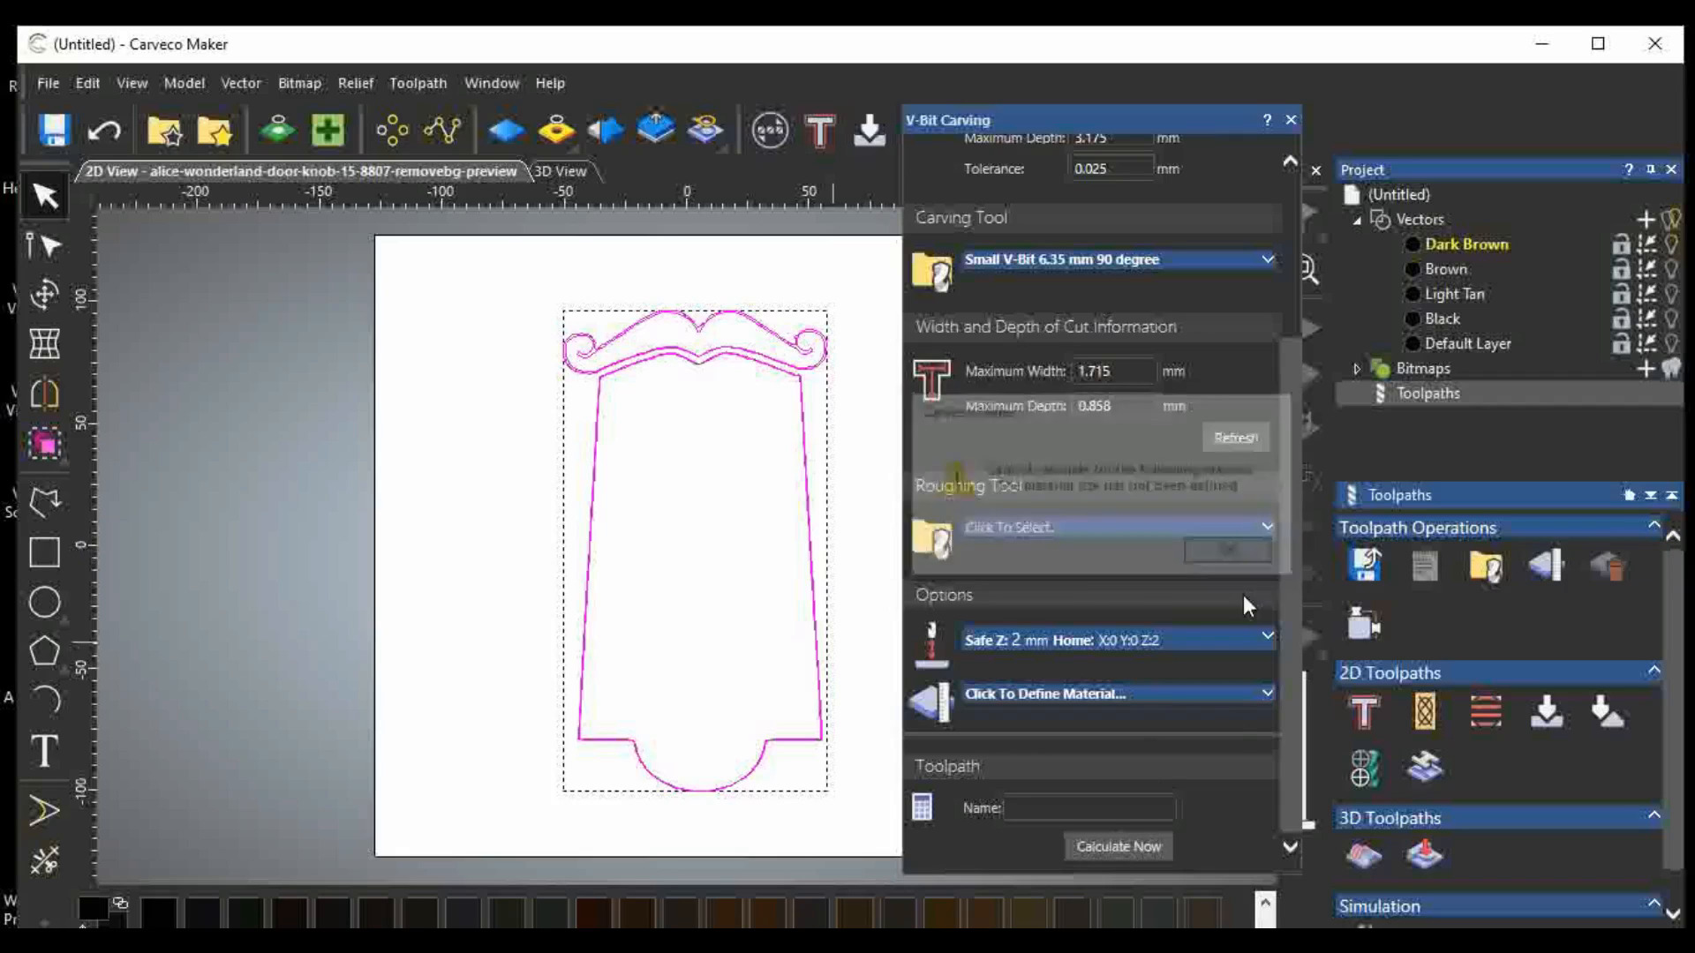
Define the material thickness as 12.7 mm, calculate the V-bit carving toolpath and close its settings.
click(1270, 693)
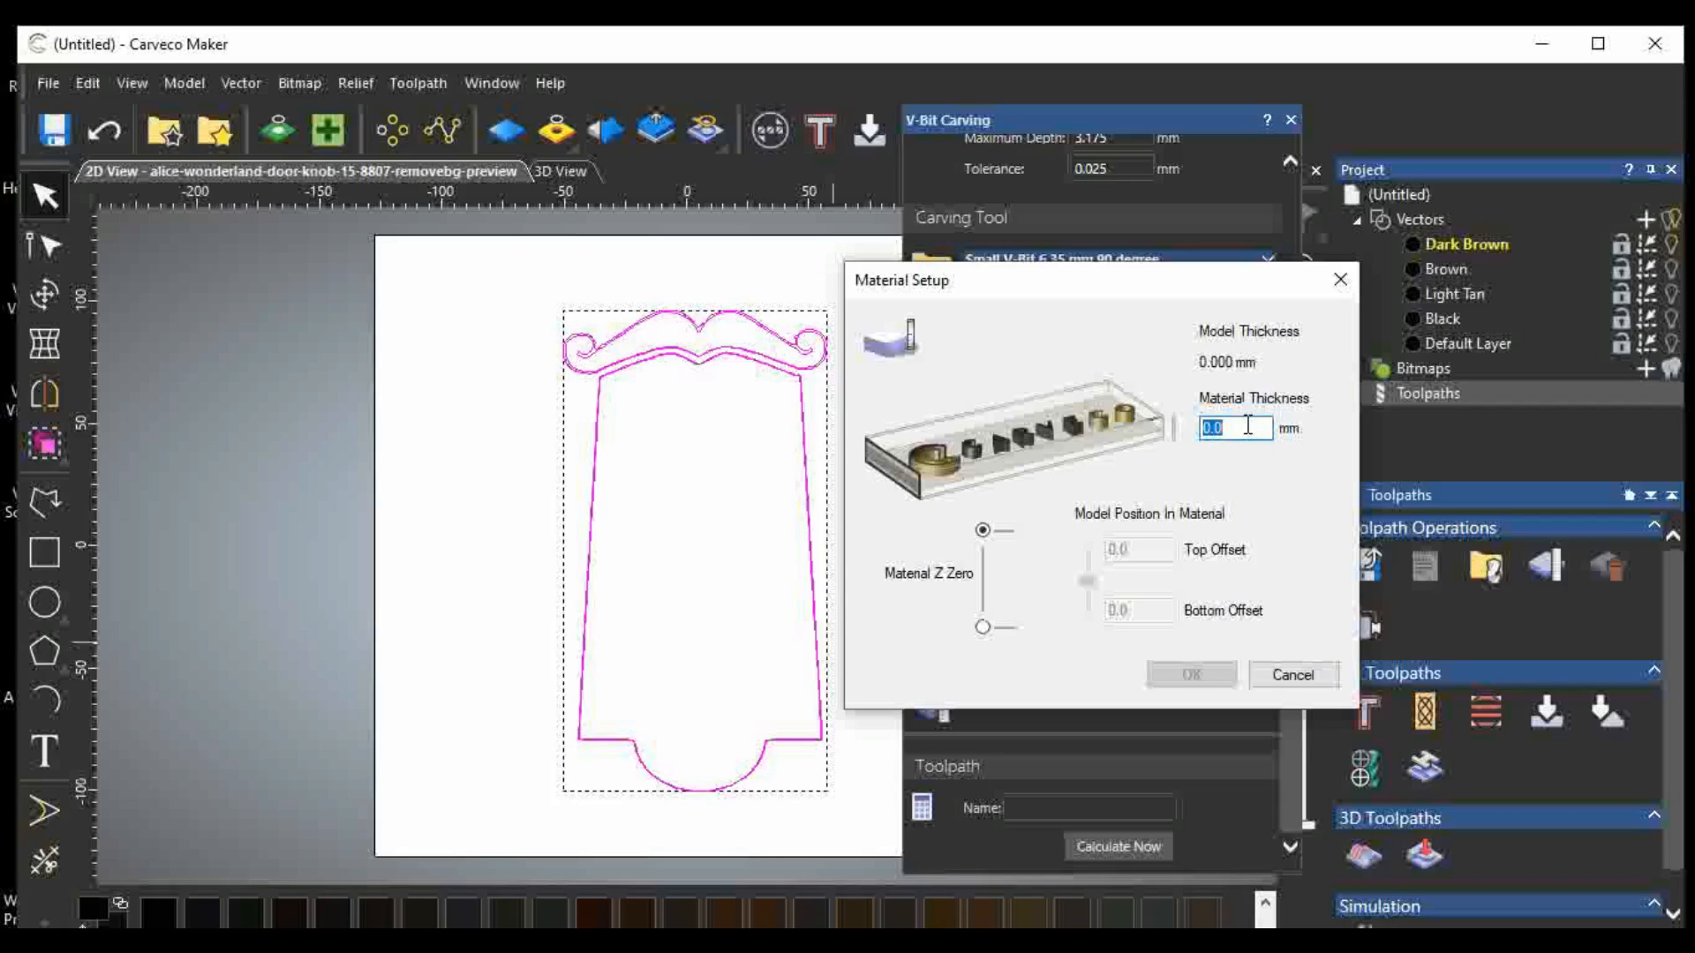
text(12.)
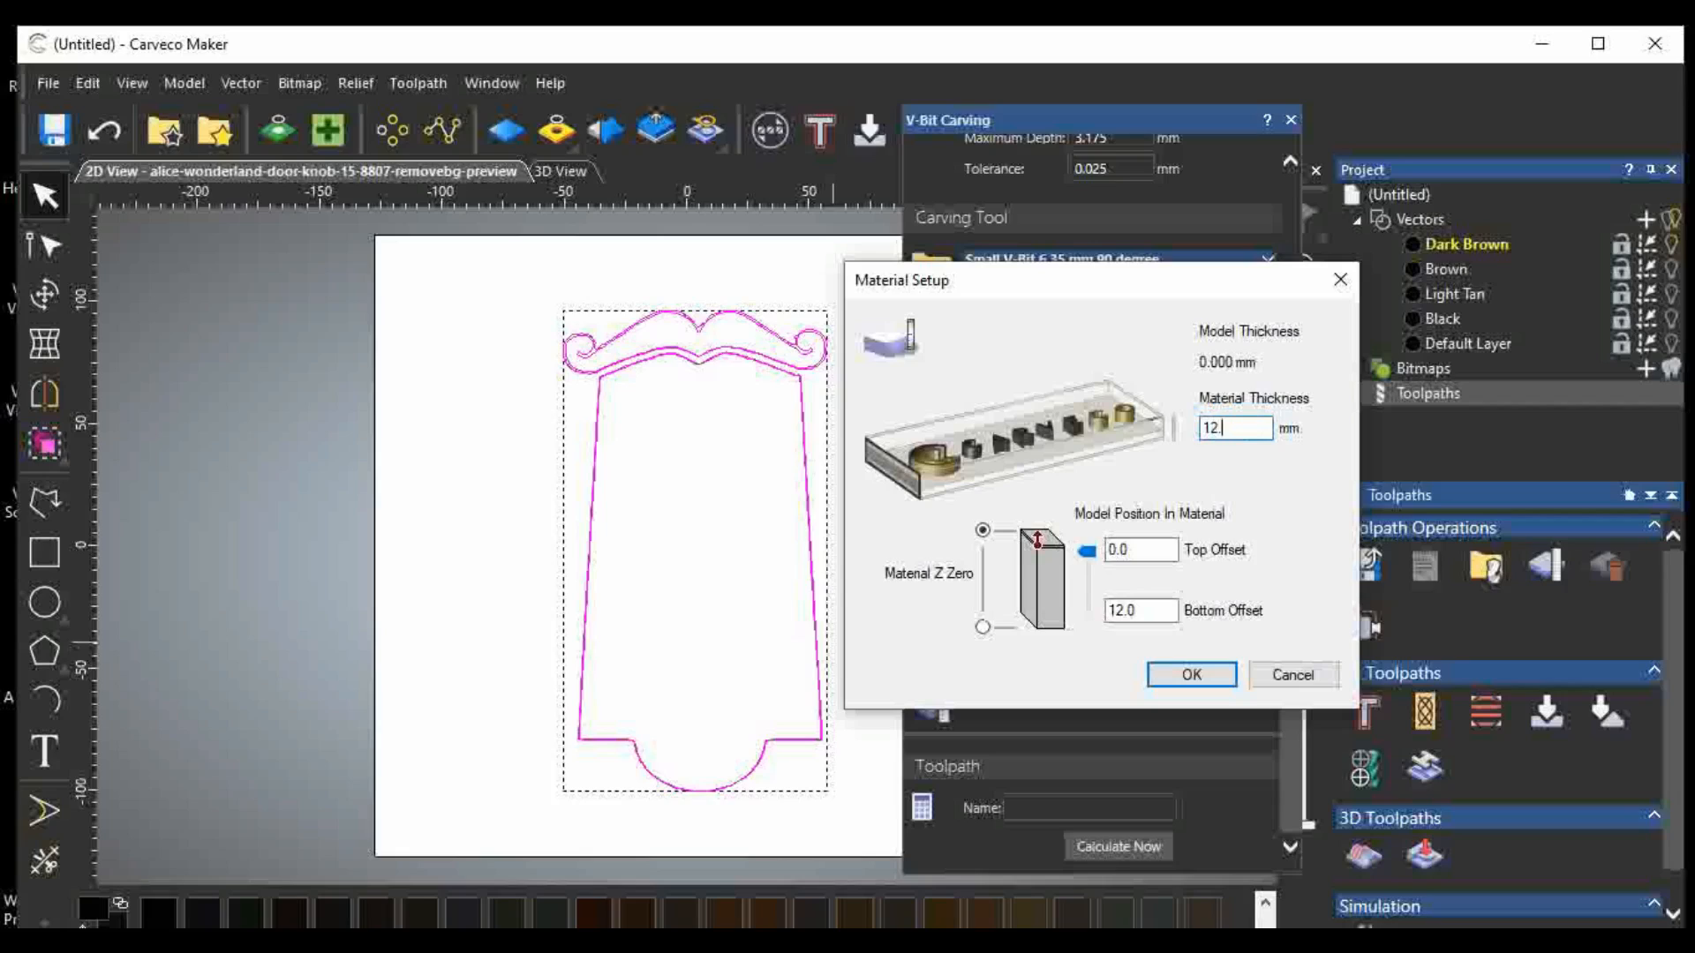
text(7)
click(1196, 676)
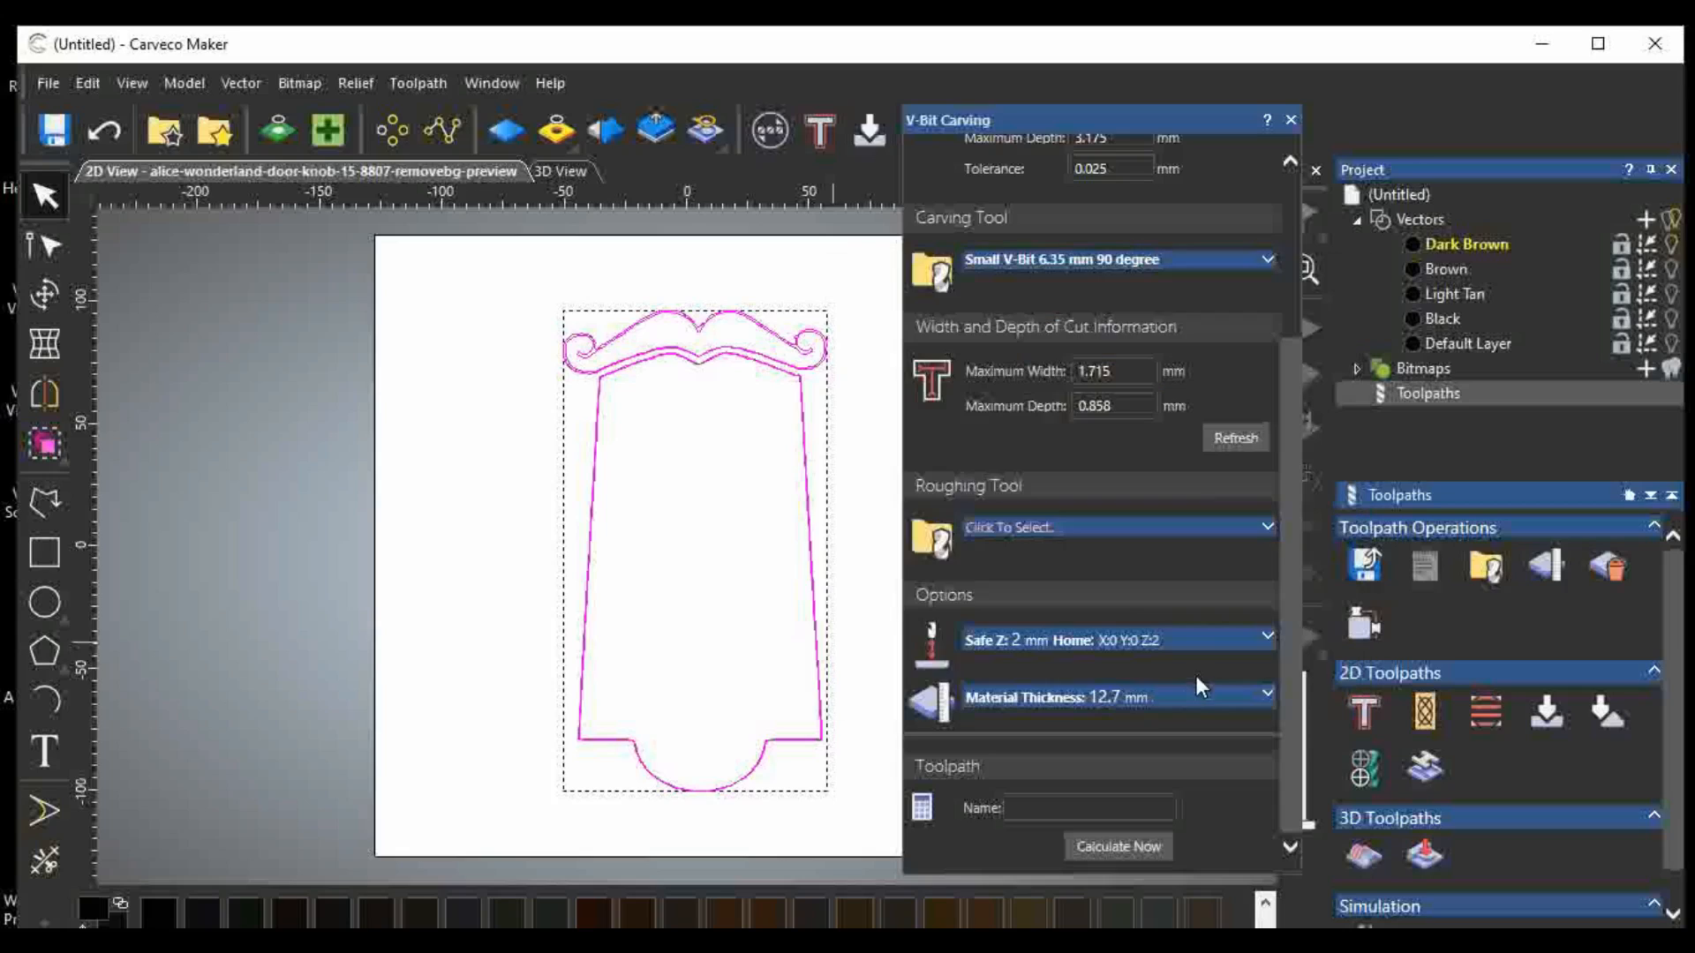
click(1130, 846)
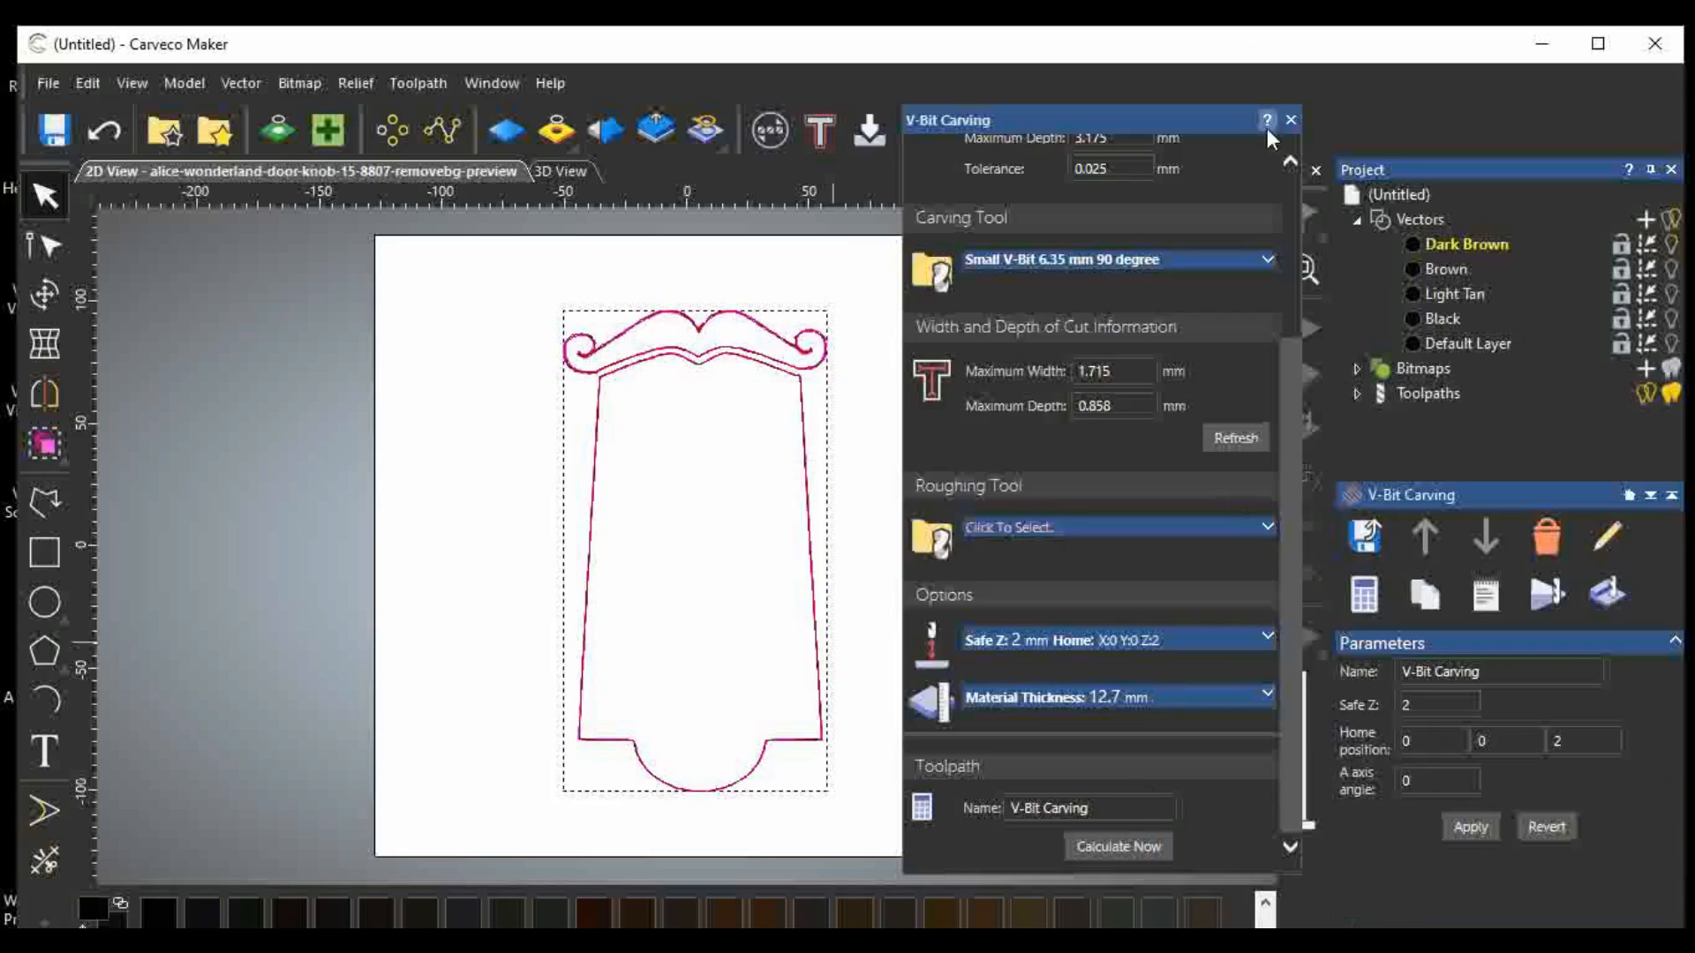
click(1290, 118)
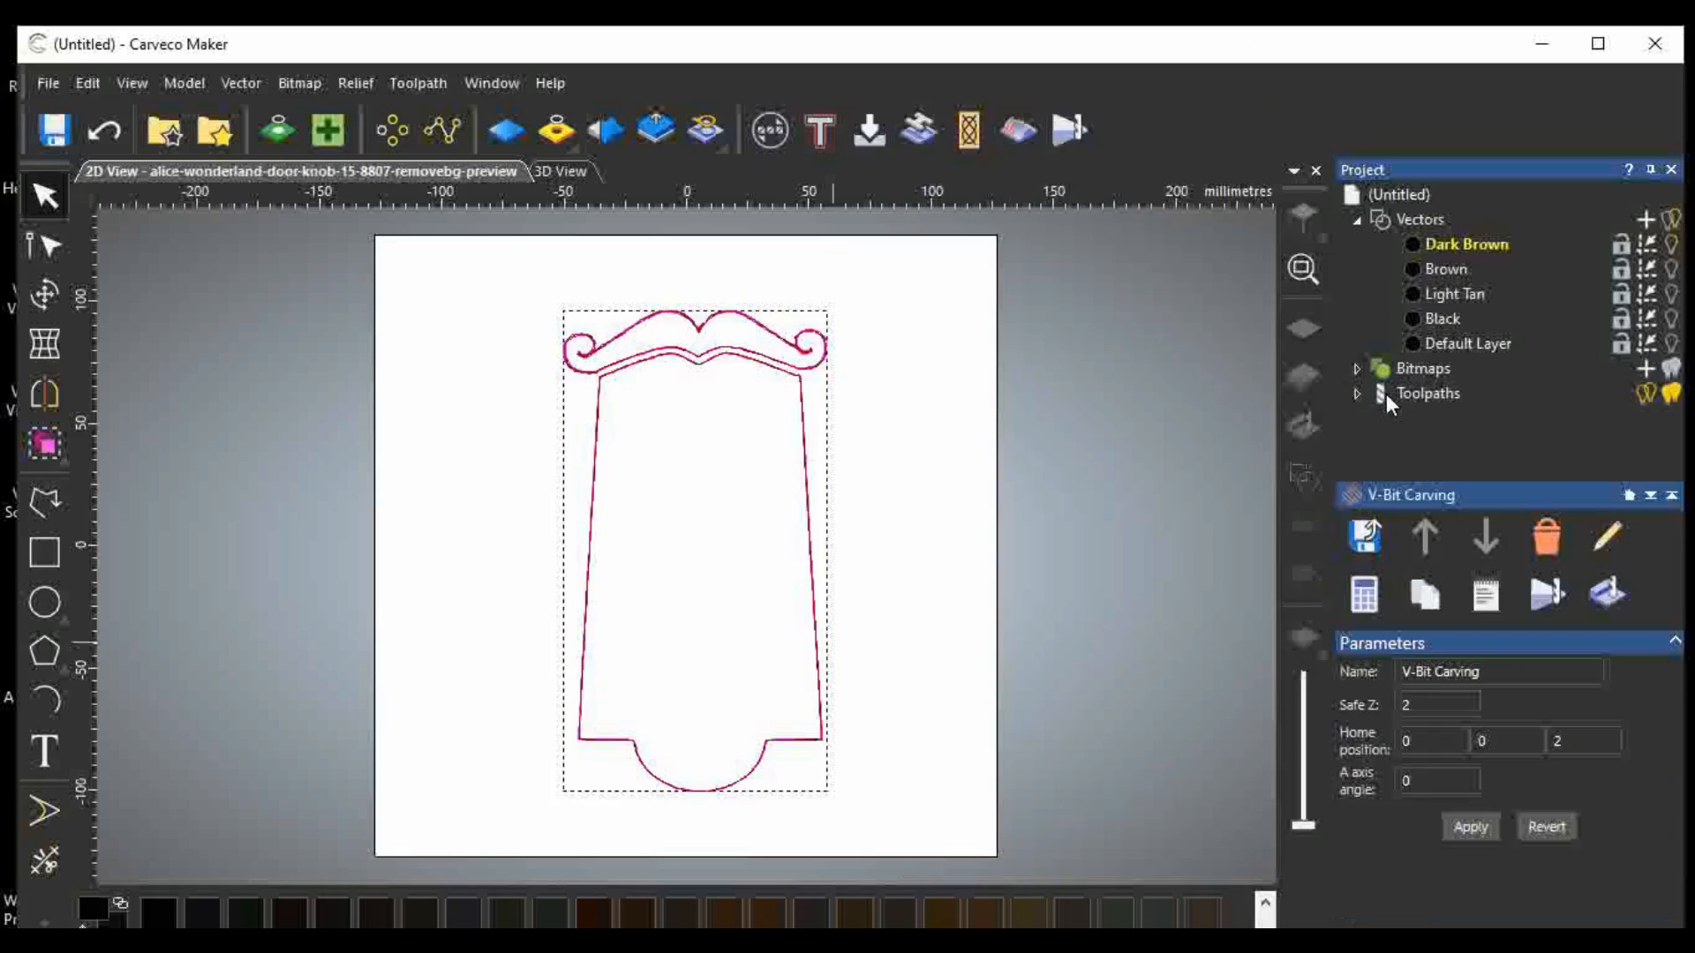
Simulate the V-Bit Carving toolpath and inspect the carved lines up close in an isometric 3D view.
click(1356, 394)
right_click(1407, 422)
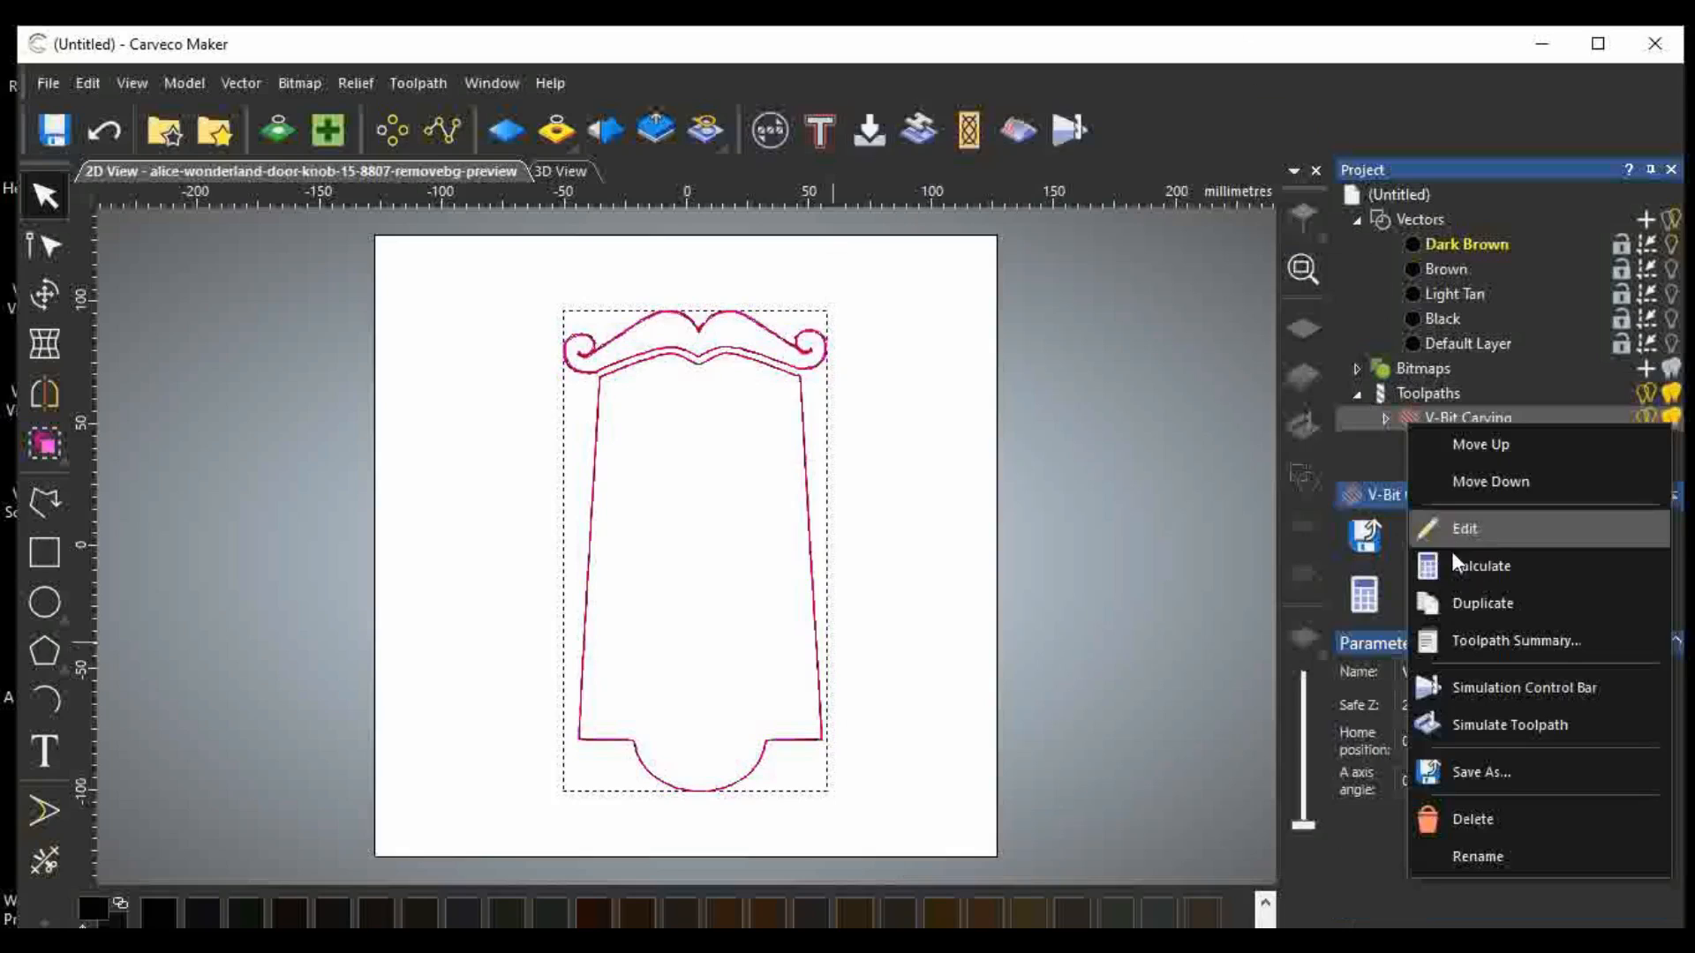
click(1512, 719)
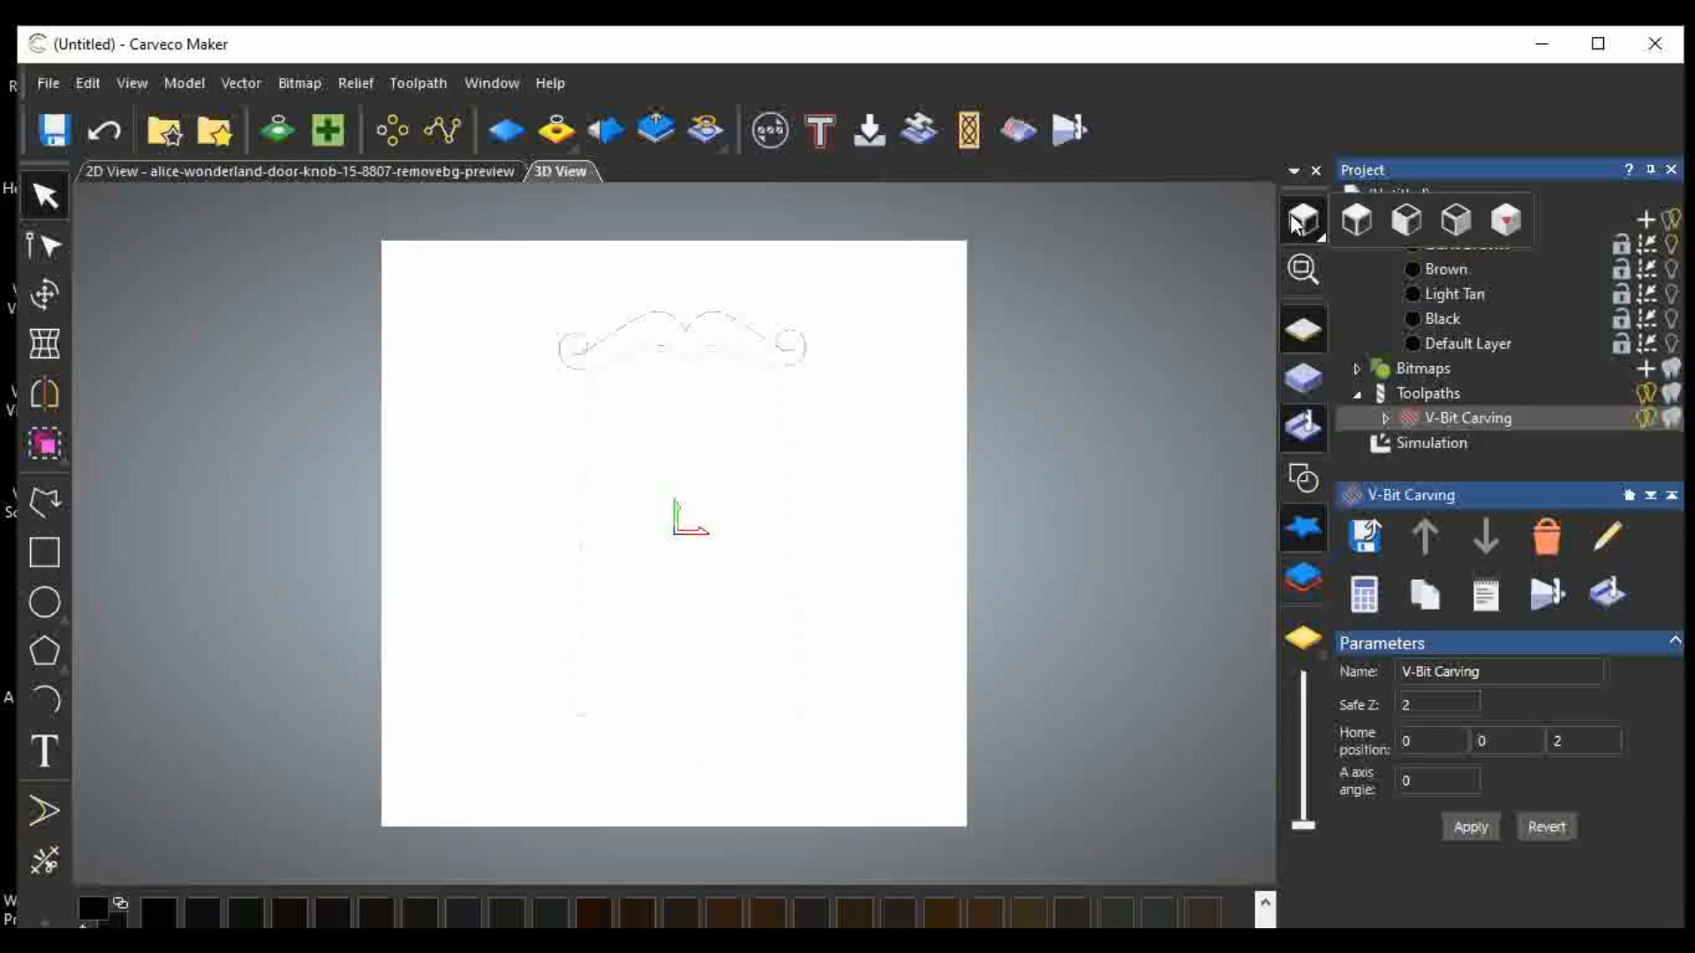
click(1507, 221)
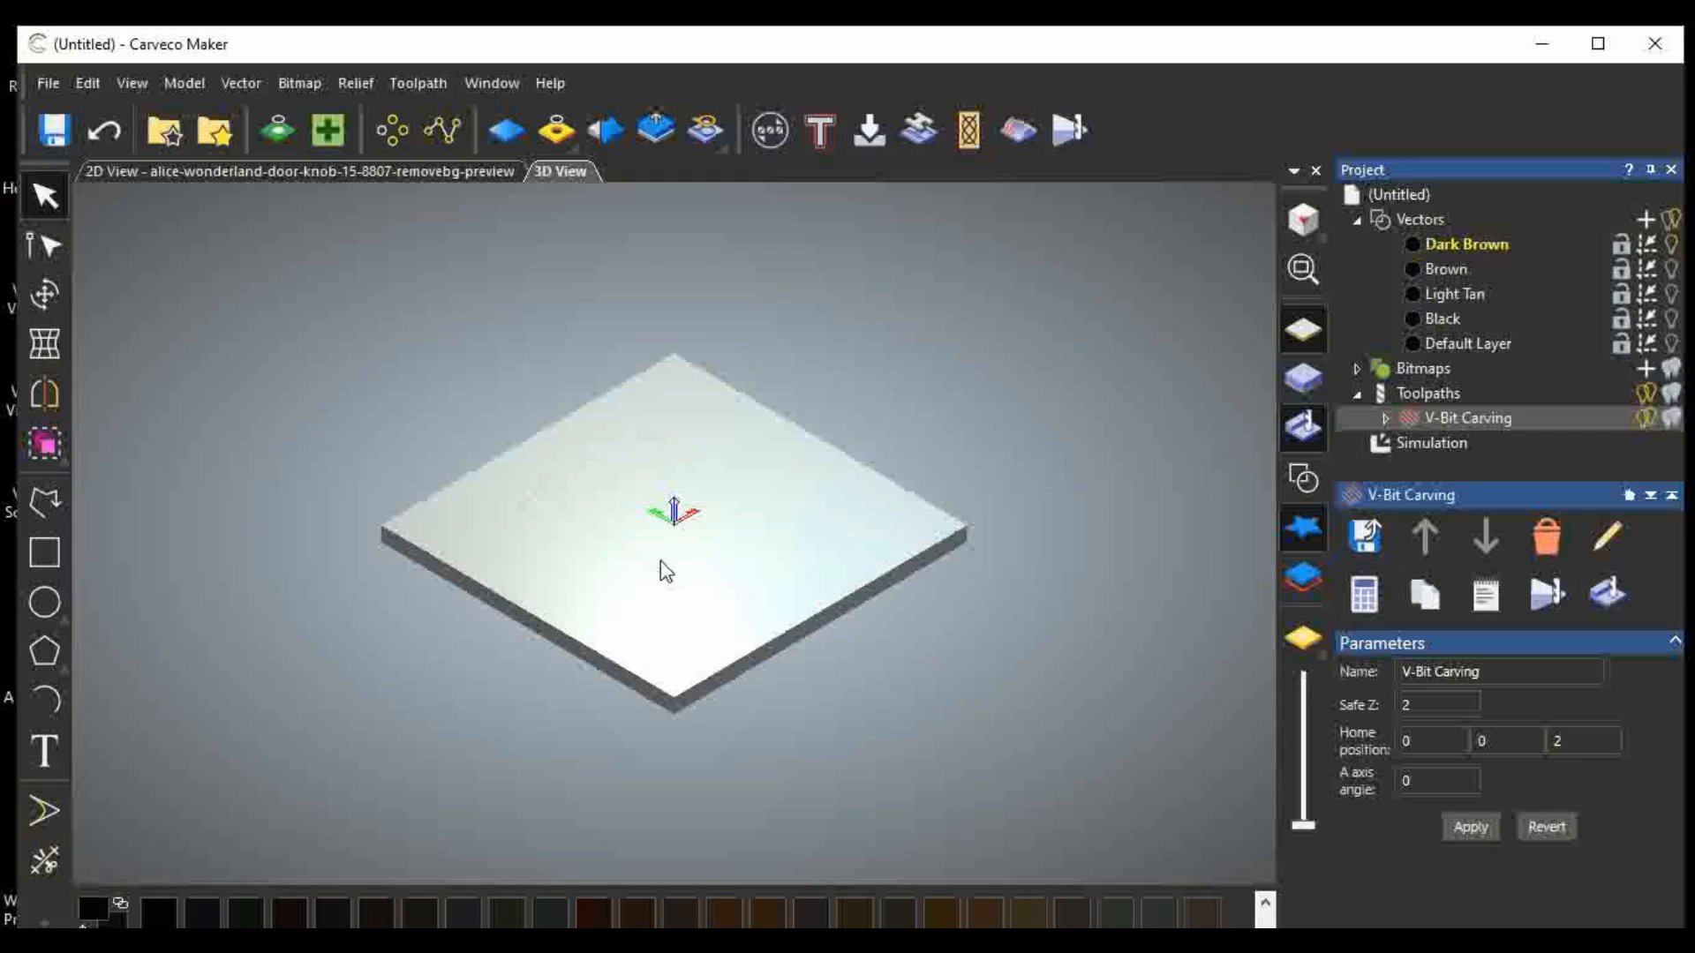
scroll(660, 559, up, 5)
scroll(662, 558, up, 3)
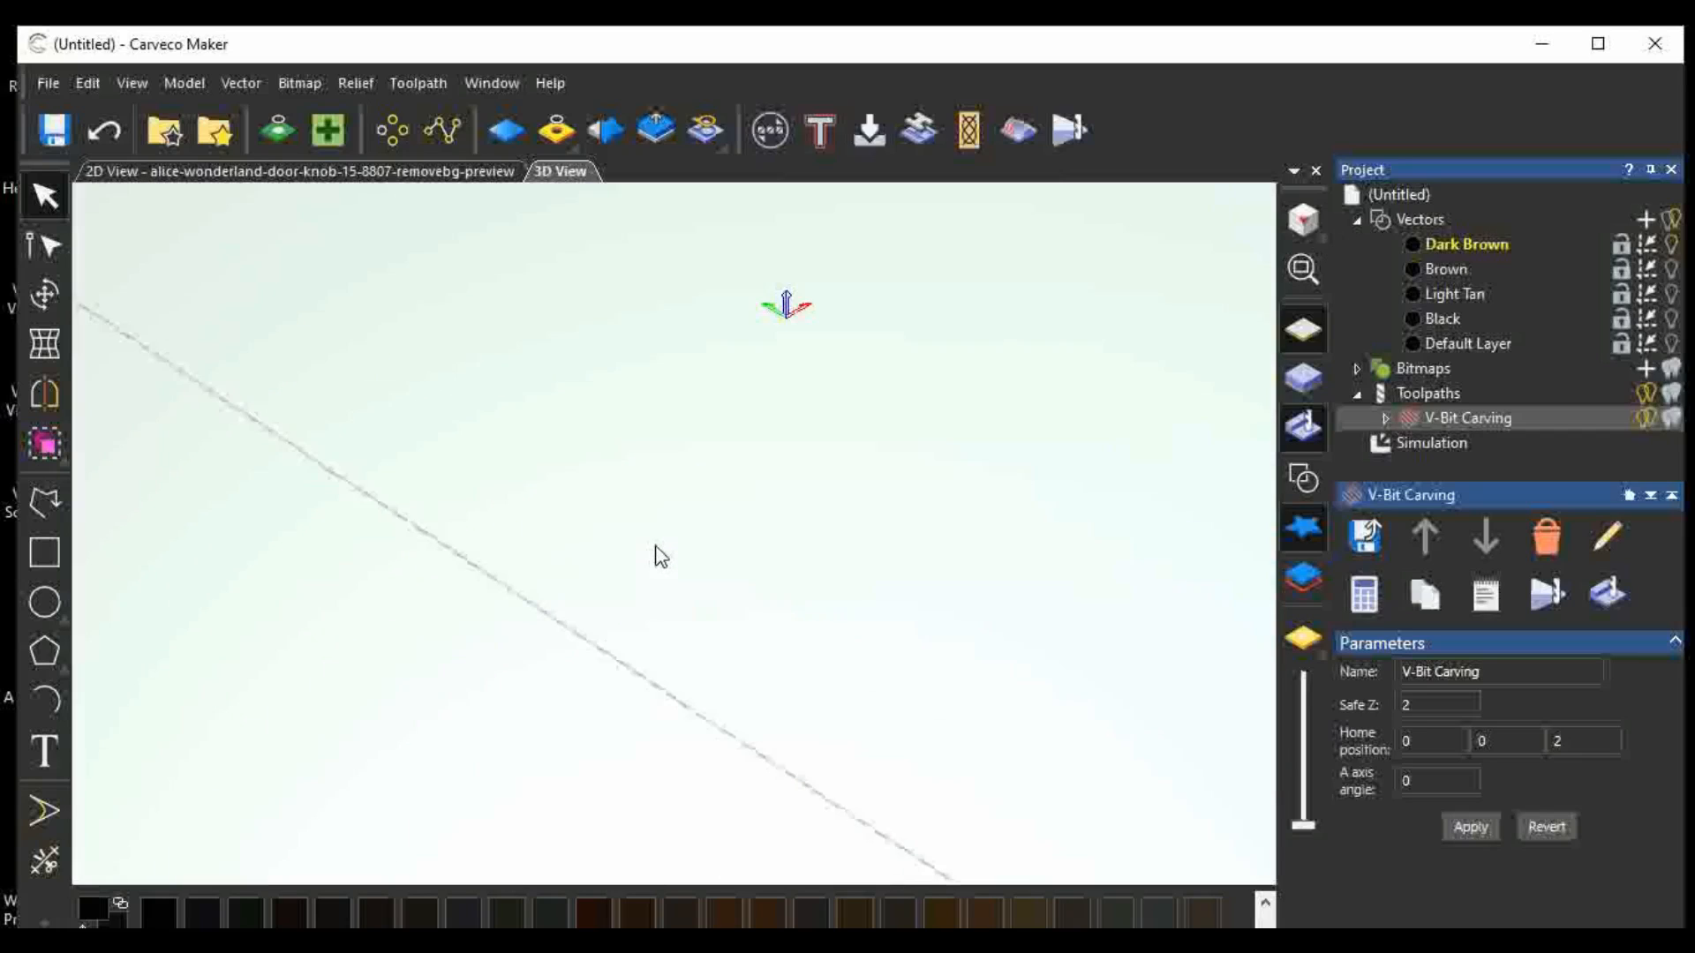
scroll(660, 557, down, 5)
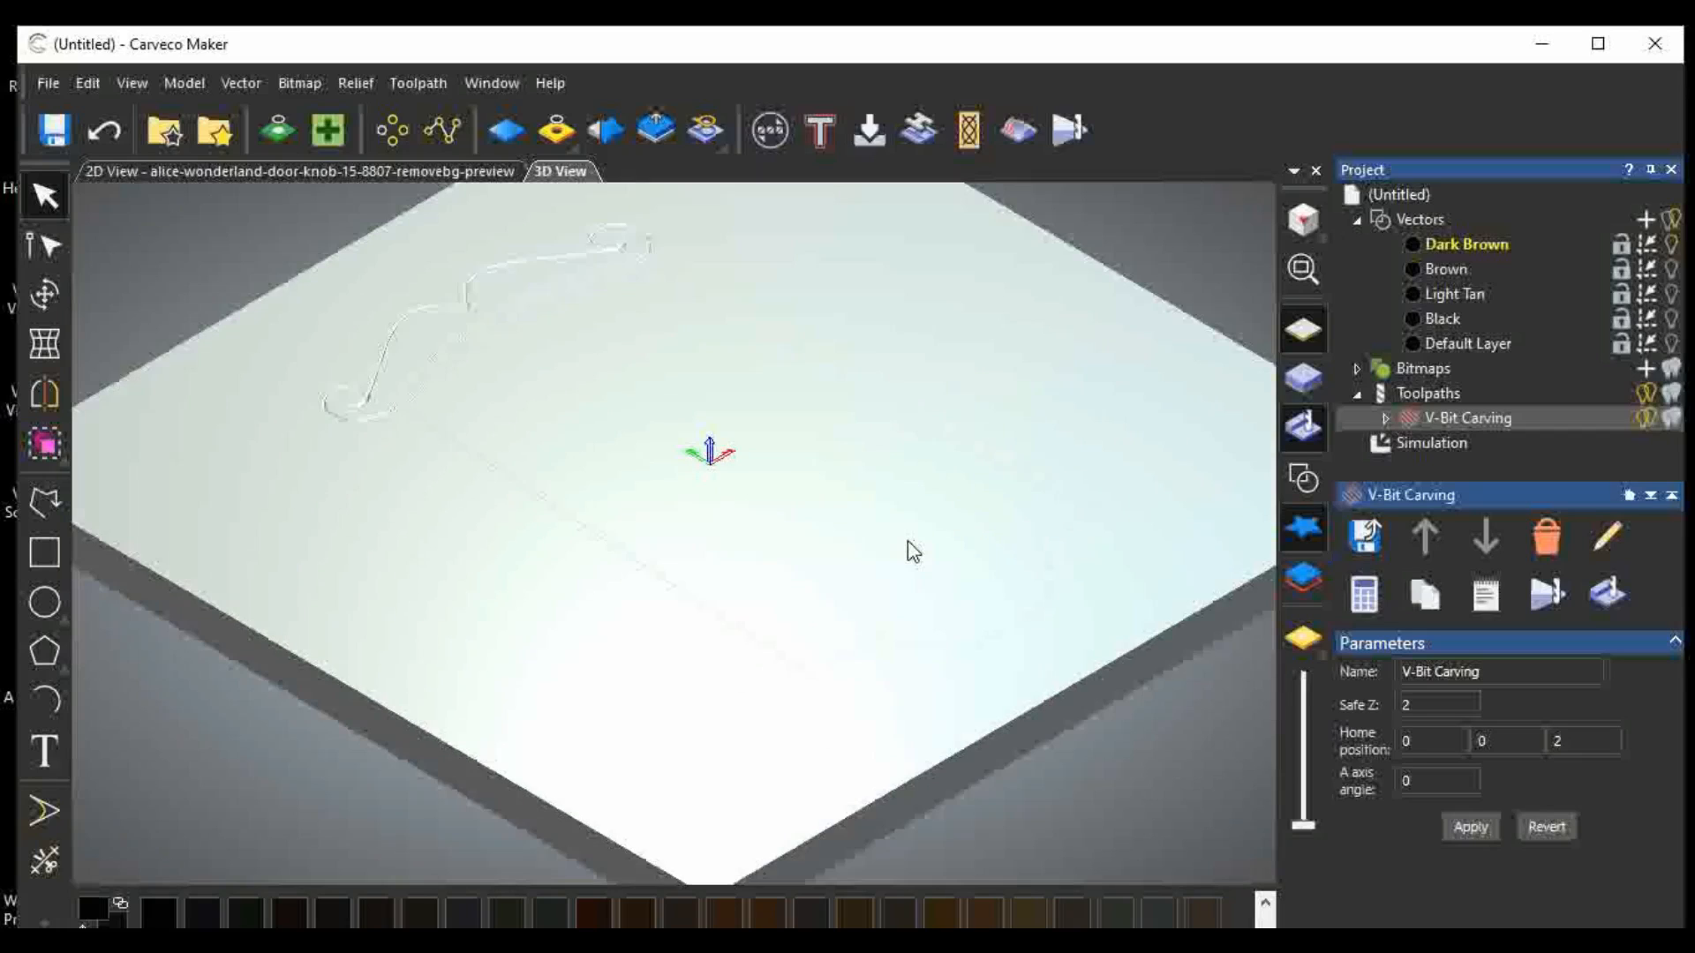
scroll(905, 565, down, 4)
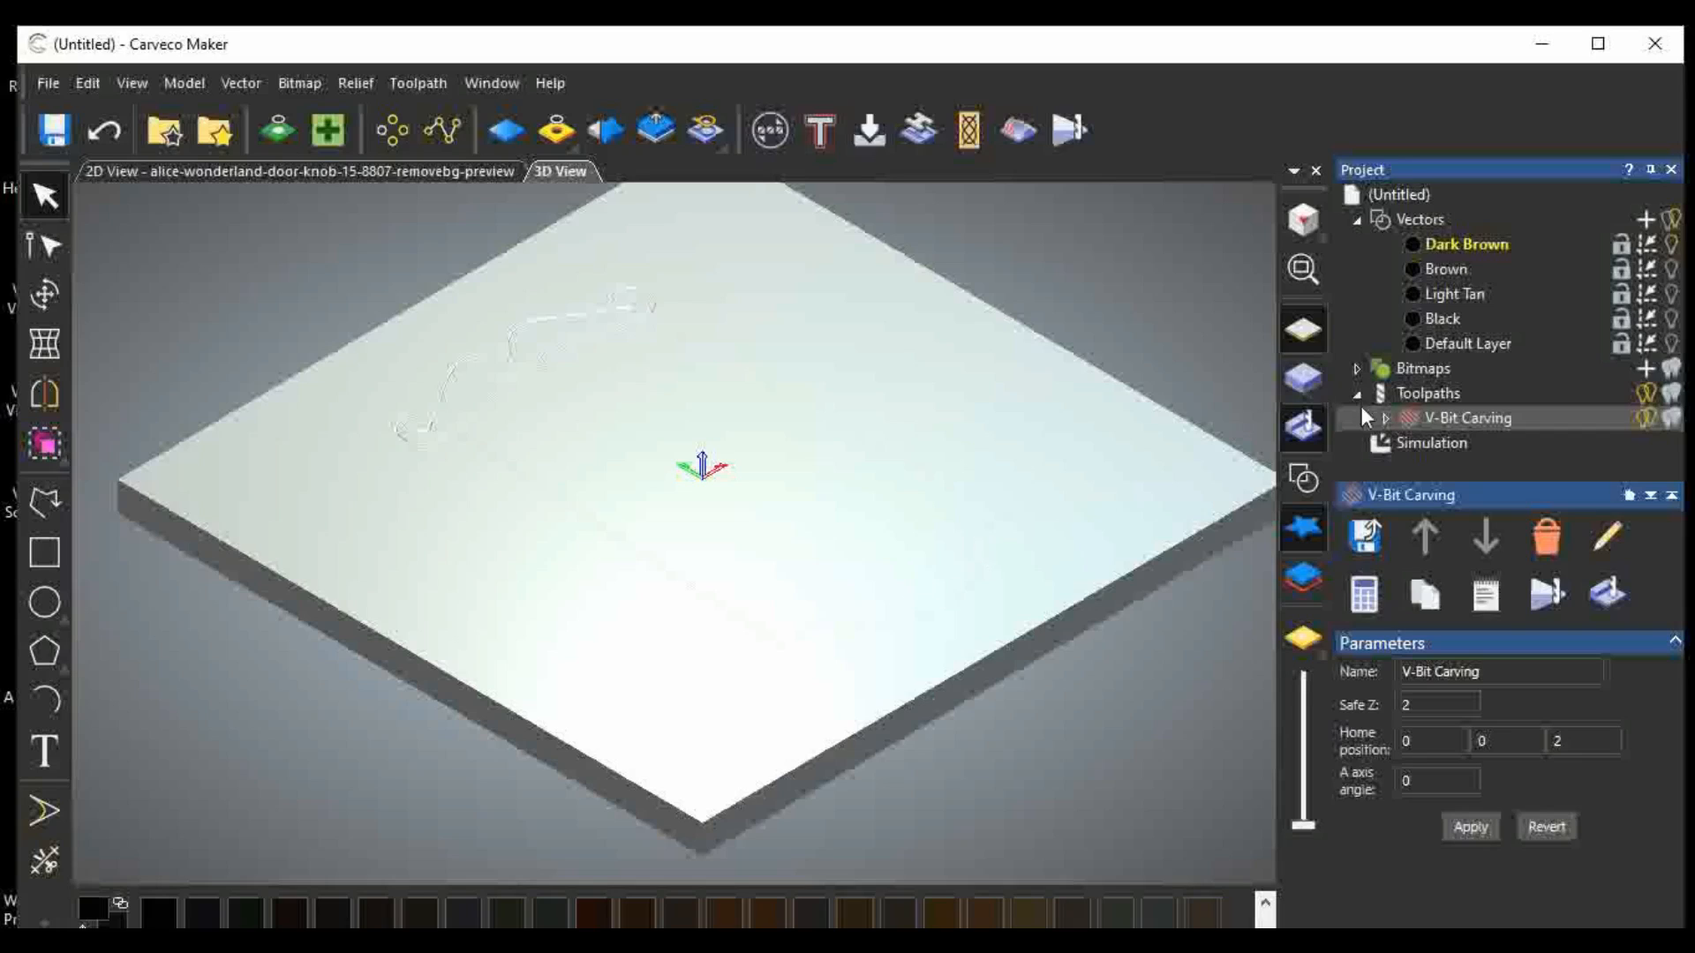
Change the toolpath's carving tool to the Small V-Bit 6.35 mm 30 degree, recalculate it and close its settings.
double_click(1403, 417)
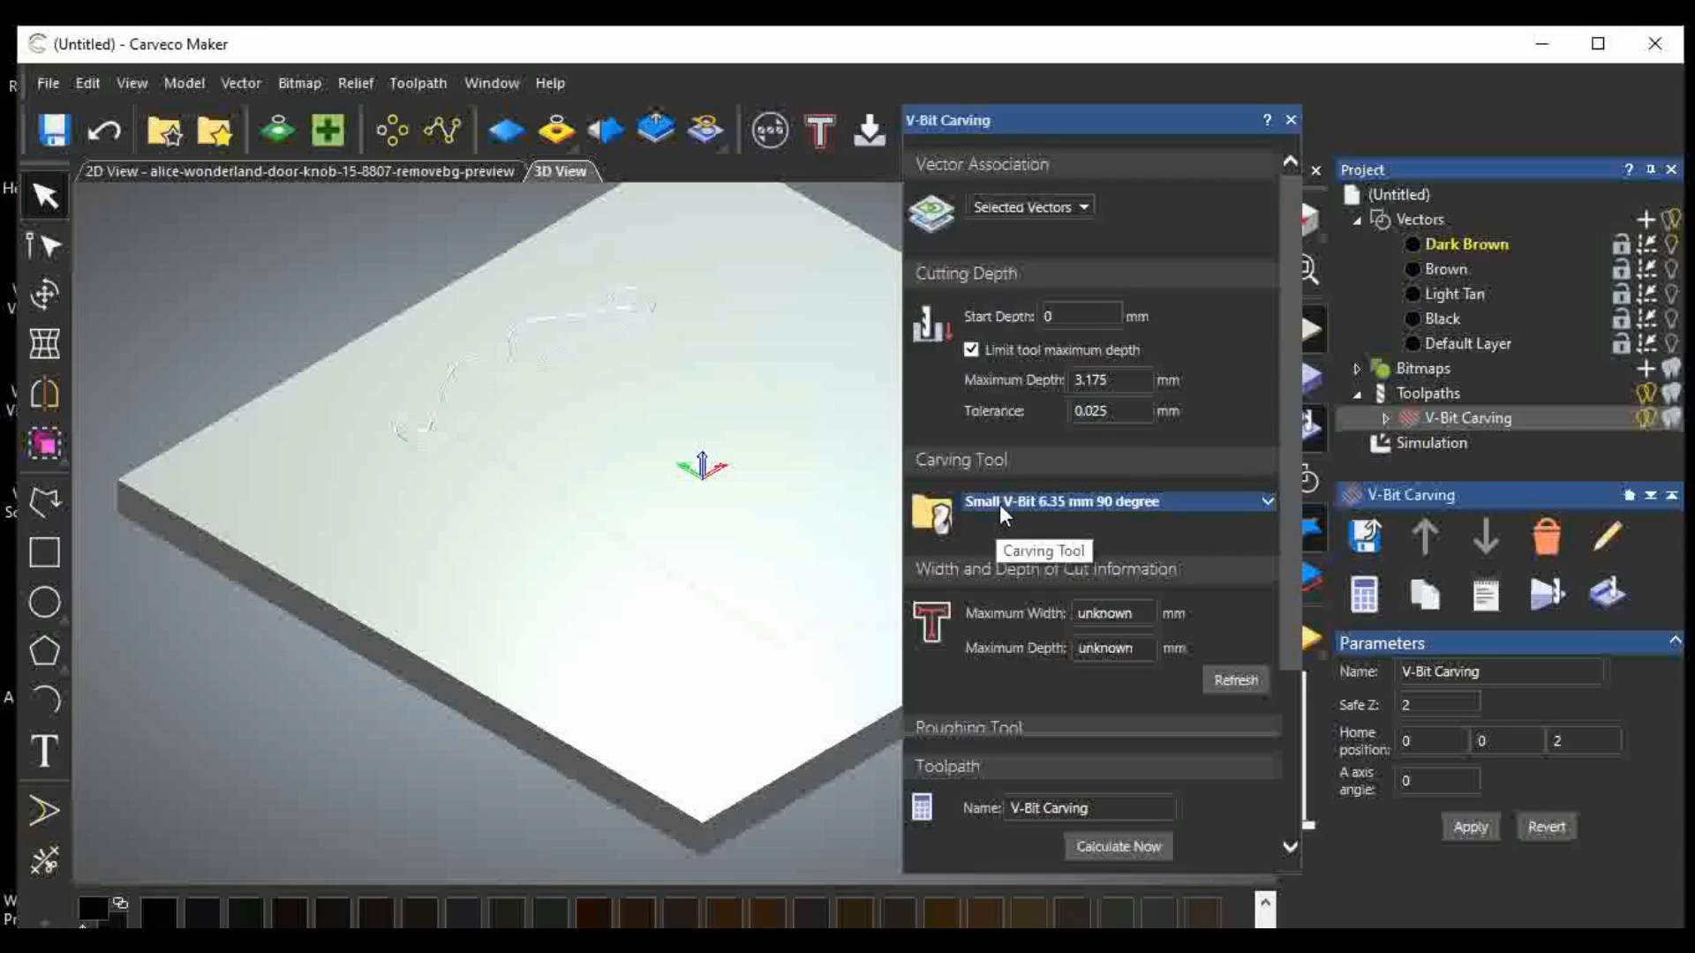
click(997, 501)
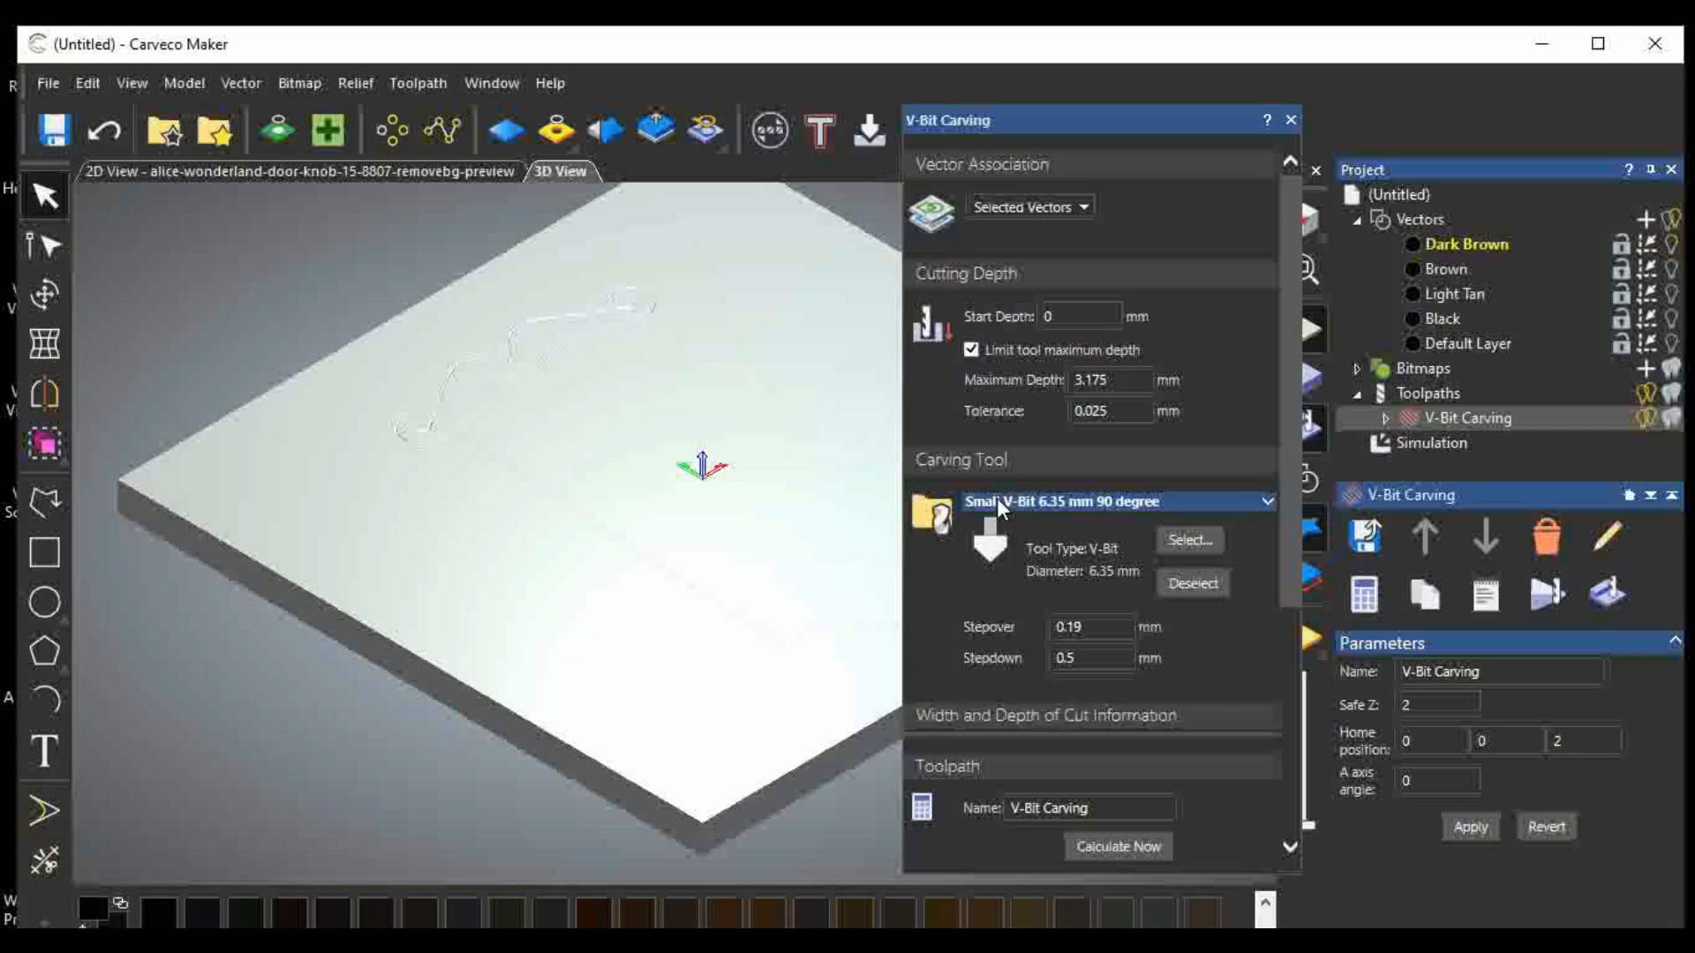
click(997, 501)
click(1066, 498)
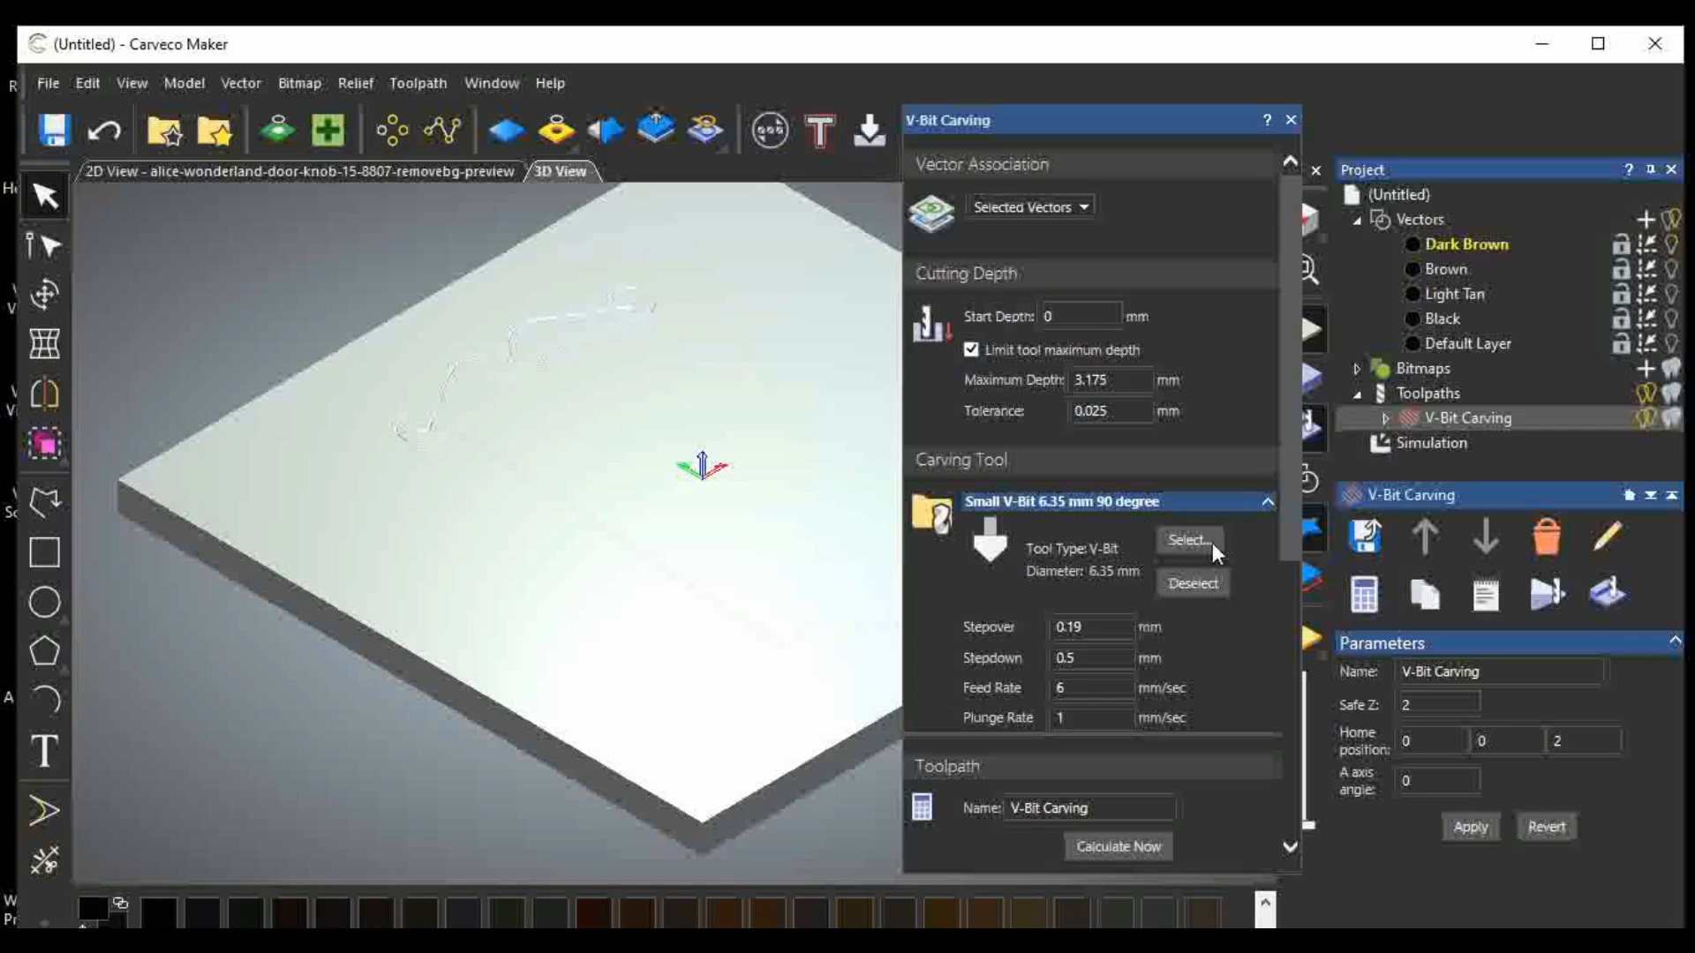
click(1198, 540)
scroll(834, 510, down, 5)
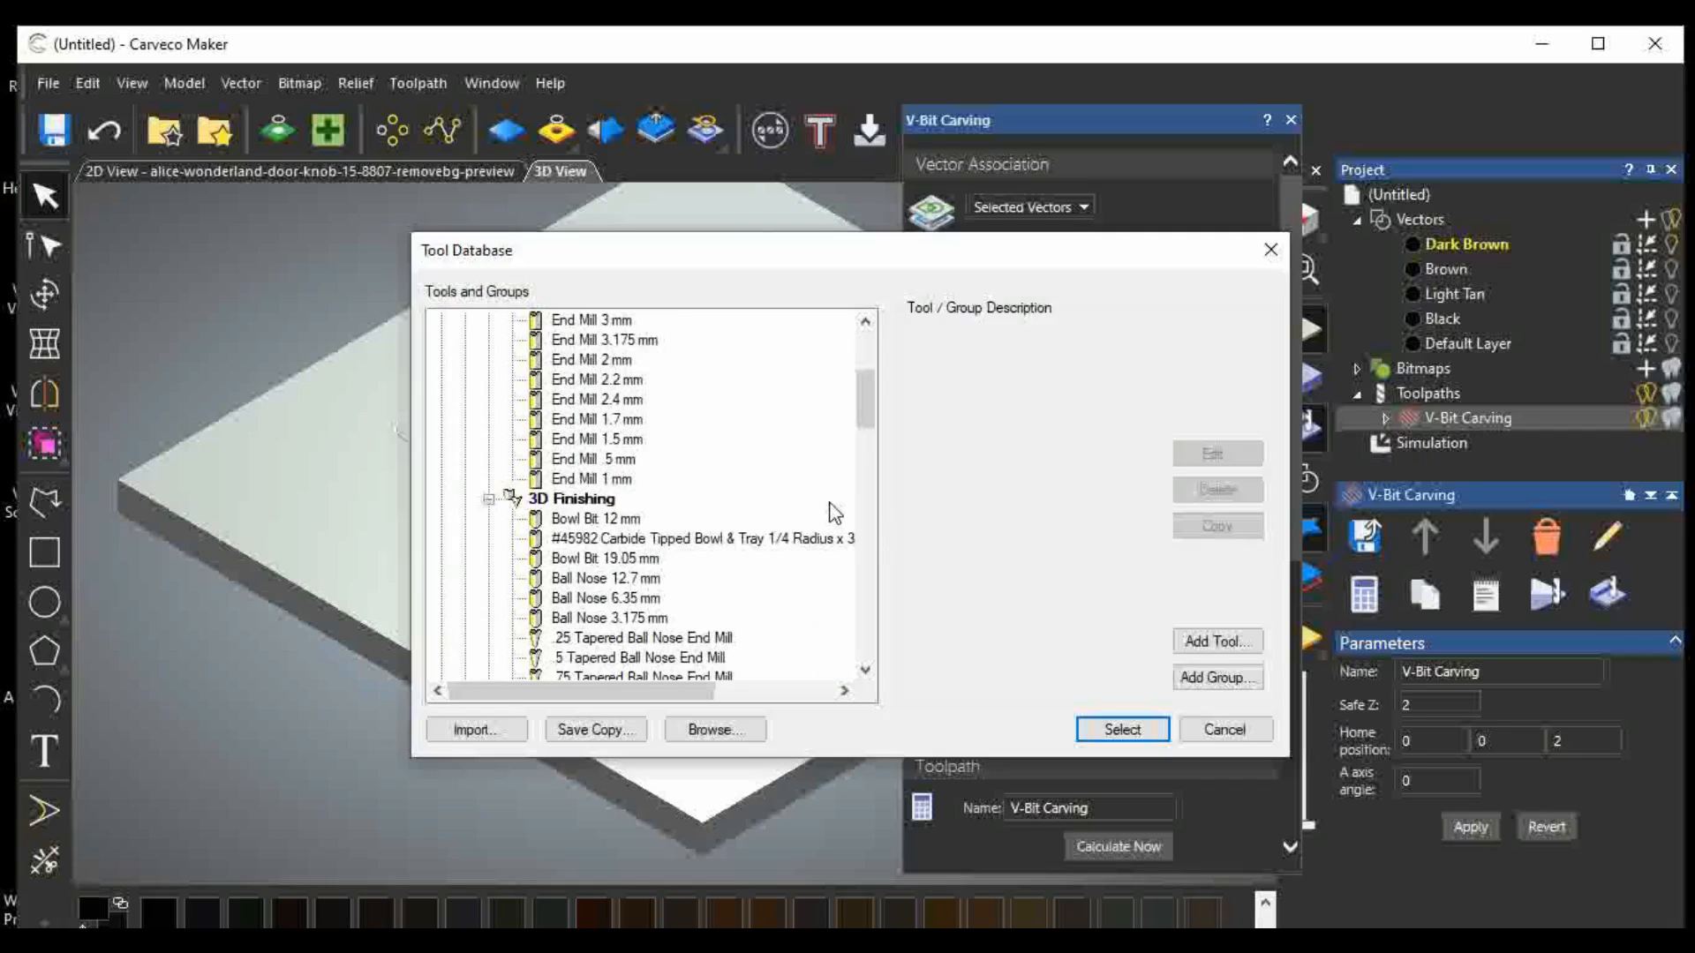
scroll(834, 510, down, 4)
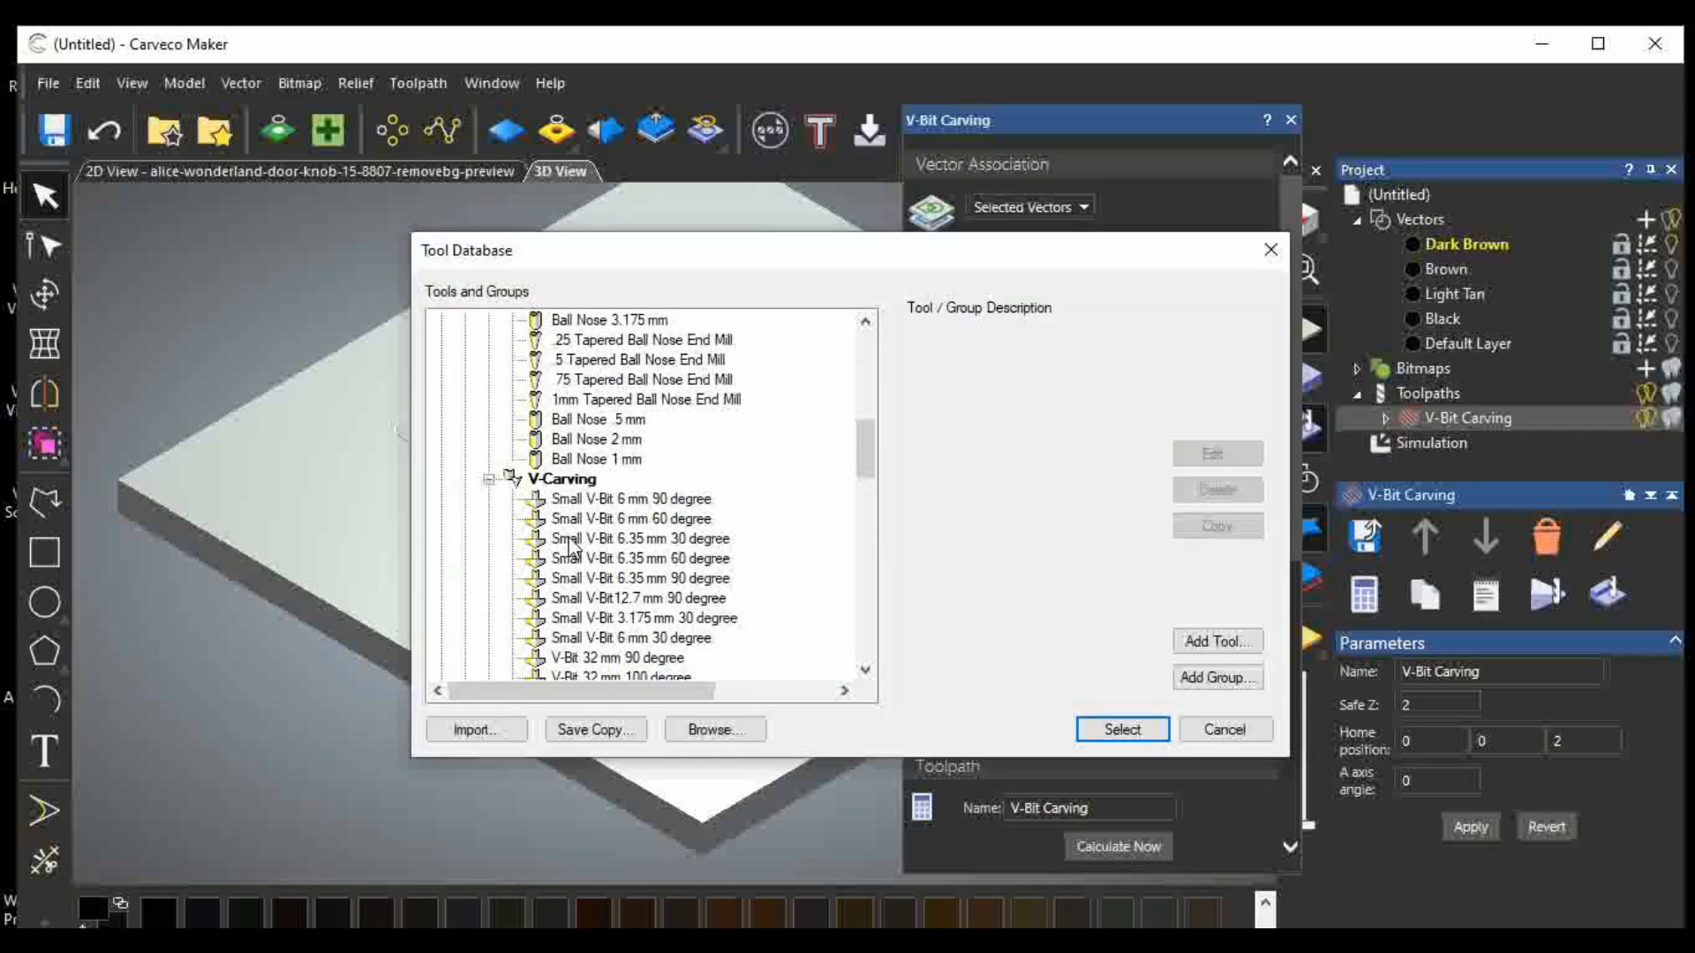
double_click(534, 540)
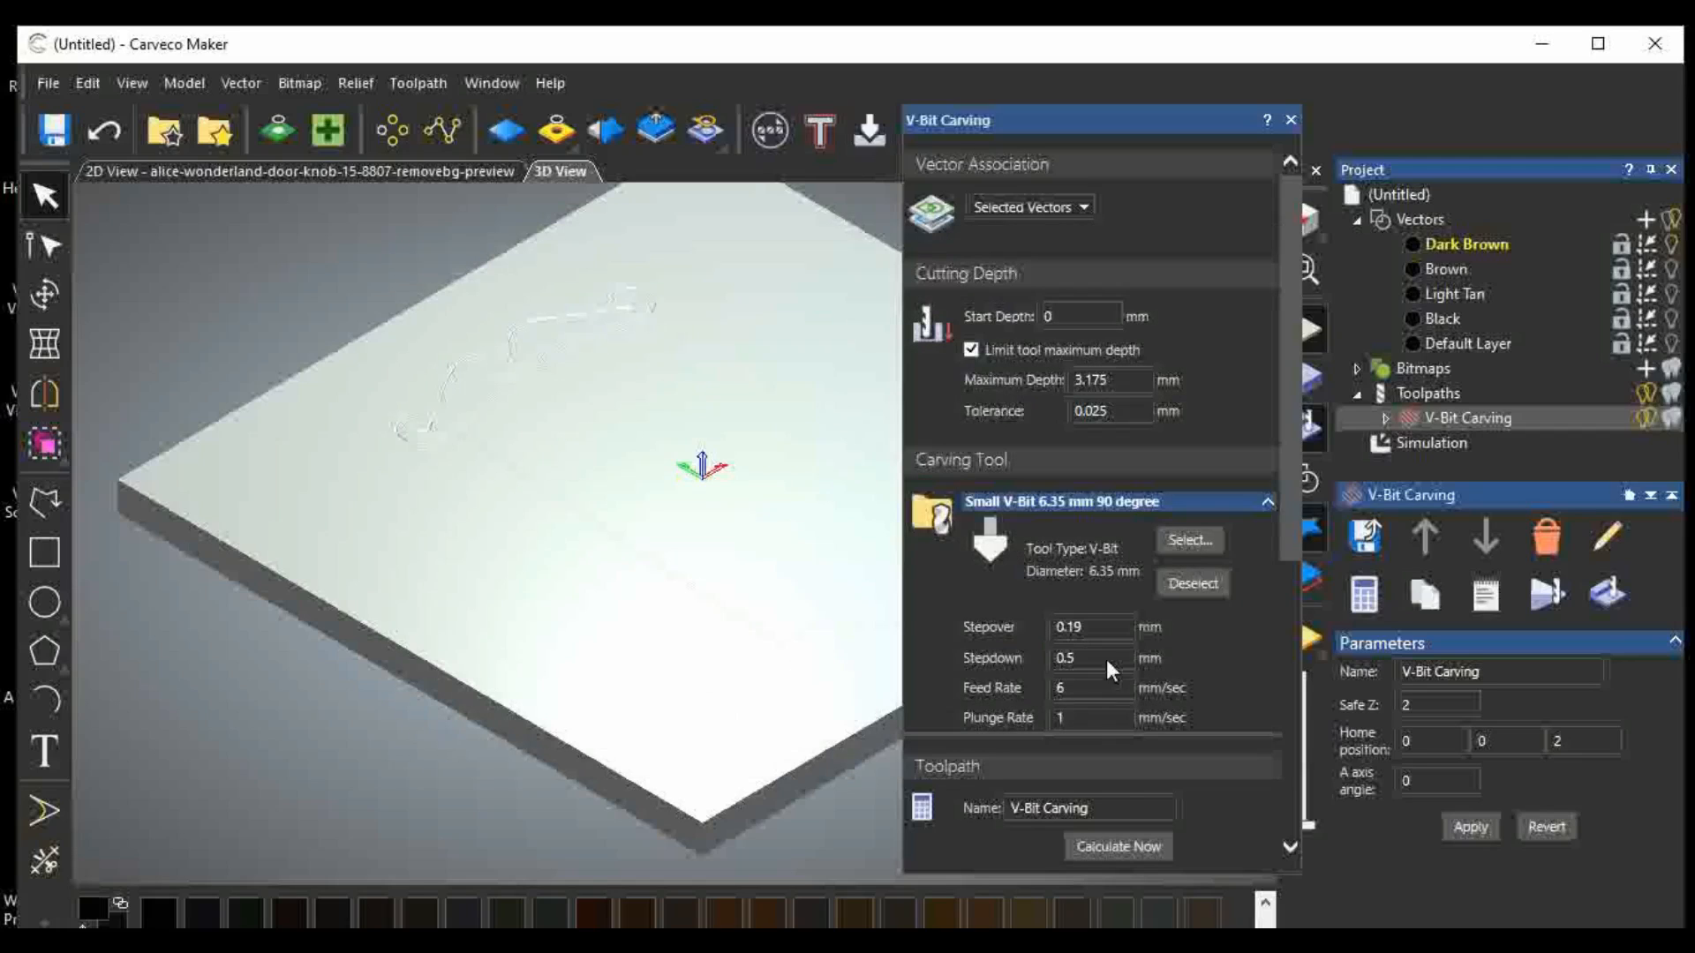
click(1095, 845)
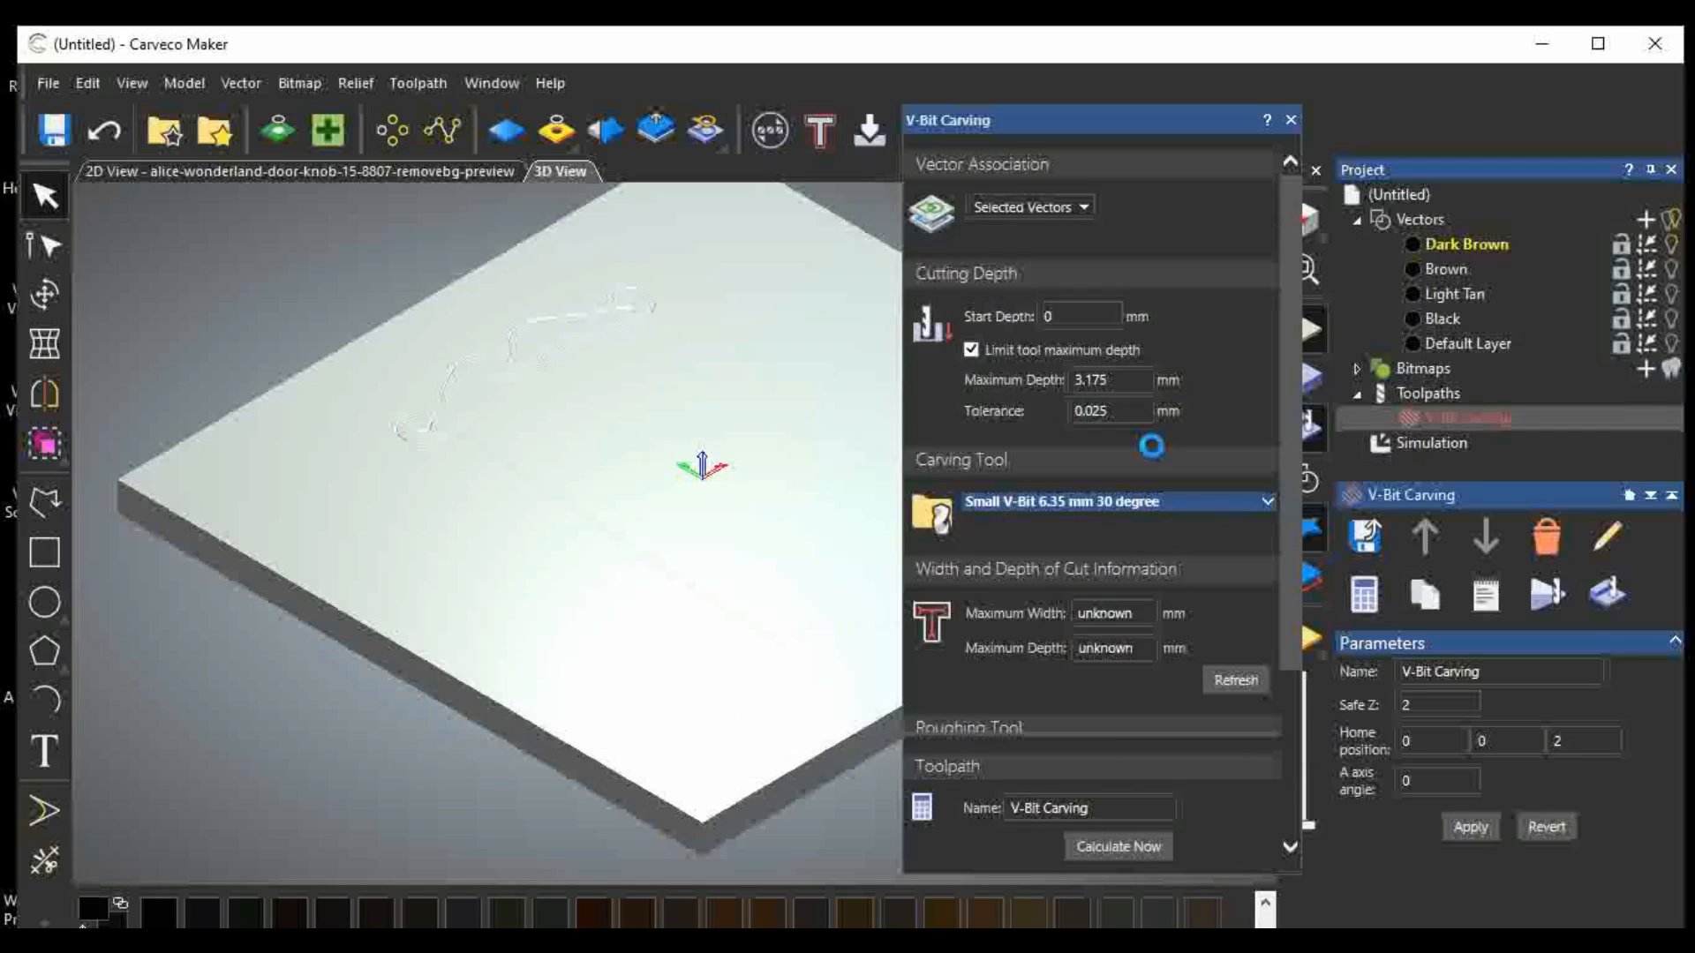
click(1290, 118)
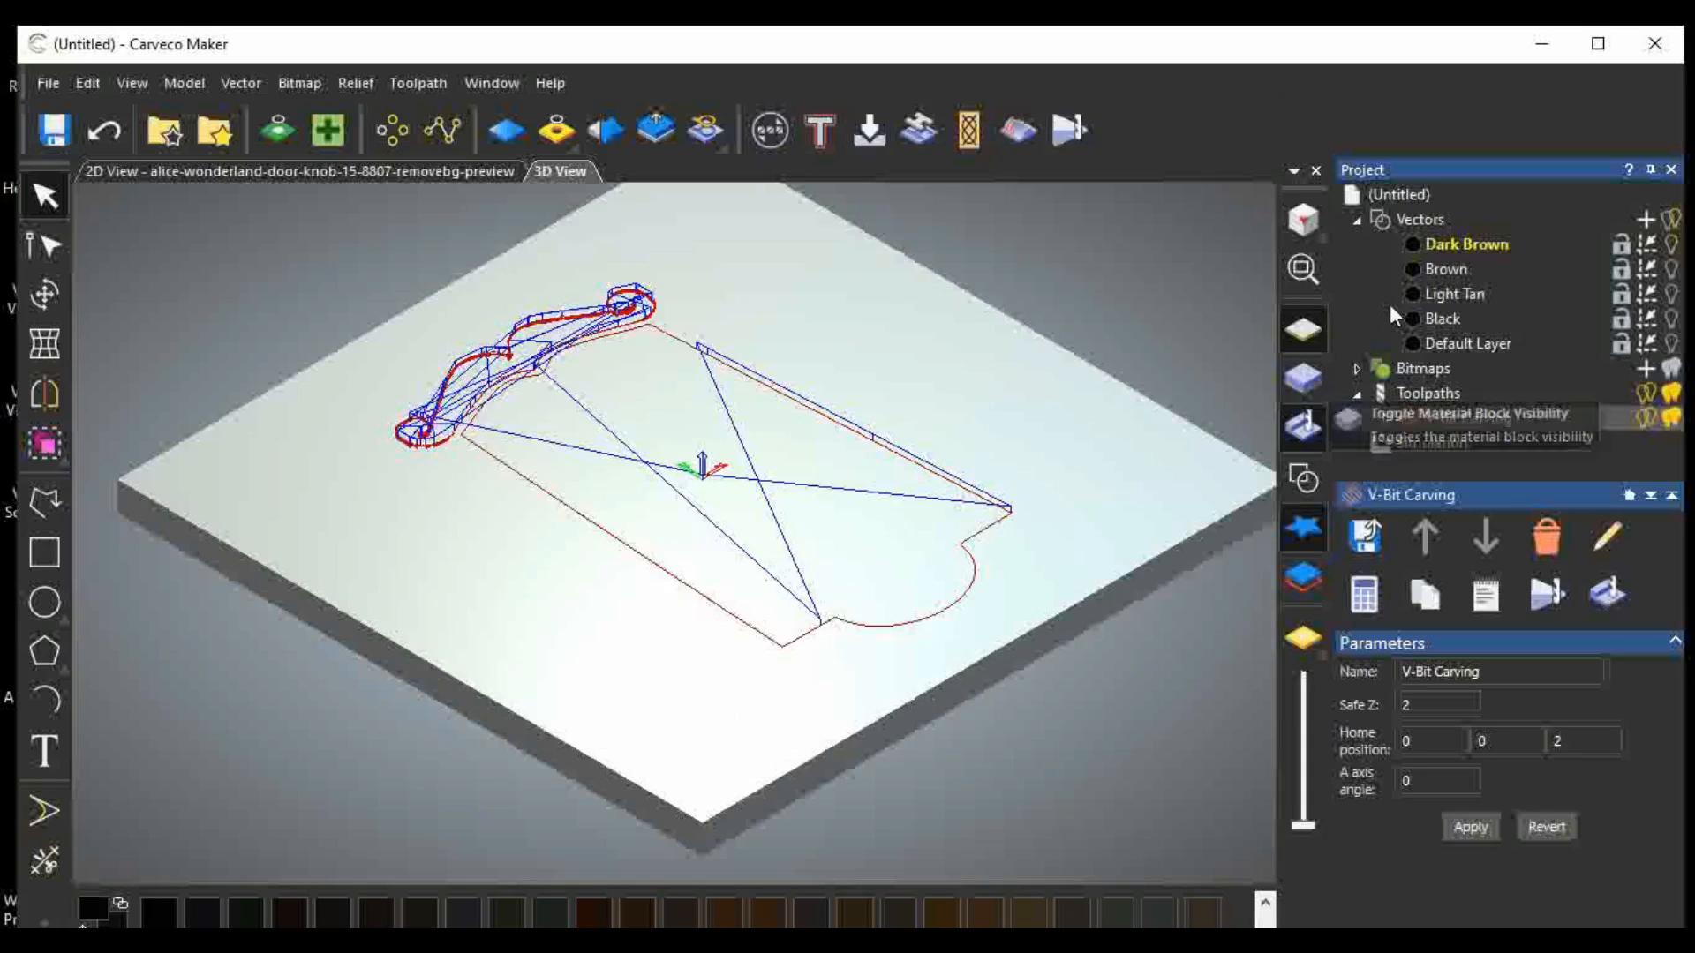
Check the maximum cut width and depth of the V-Bit Carving toolpath with the 30 degree bit.
double_click(1410, 417)
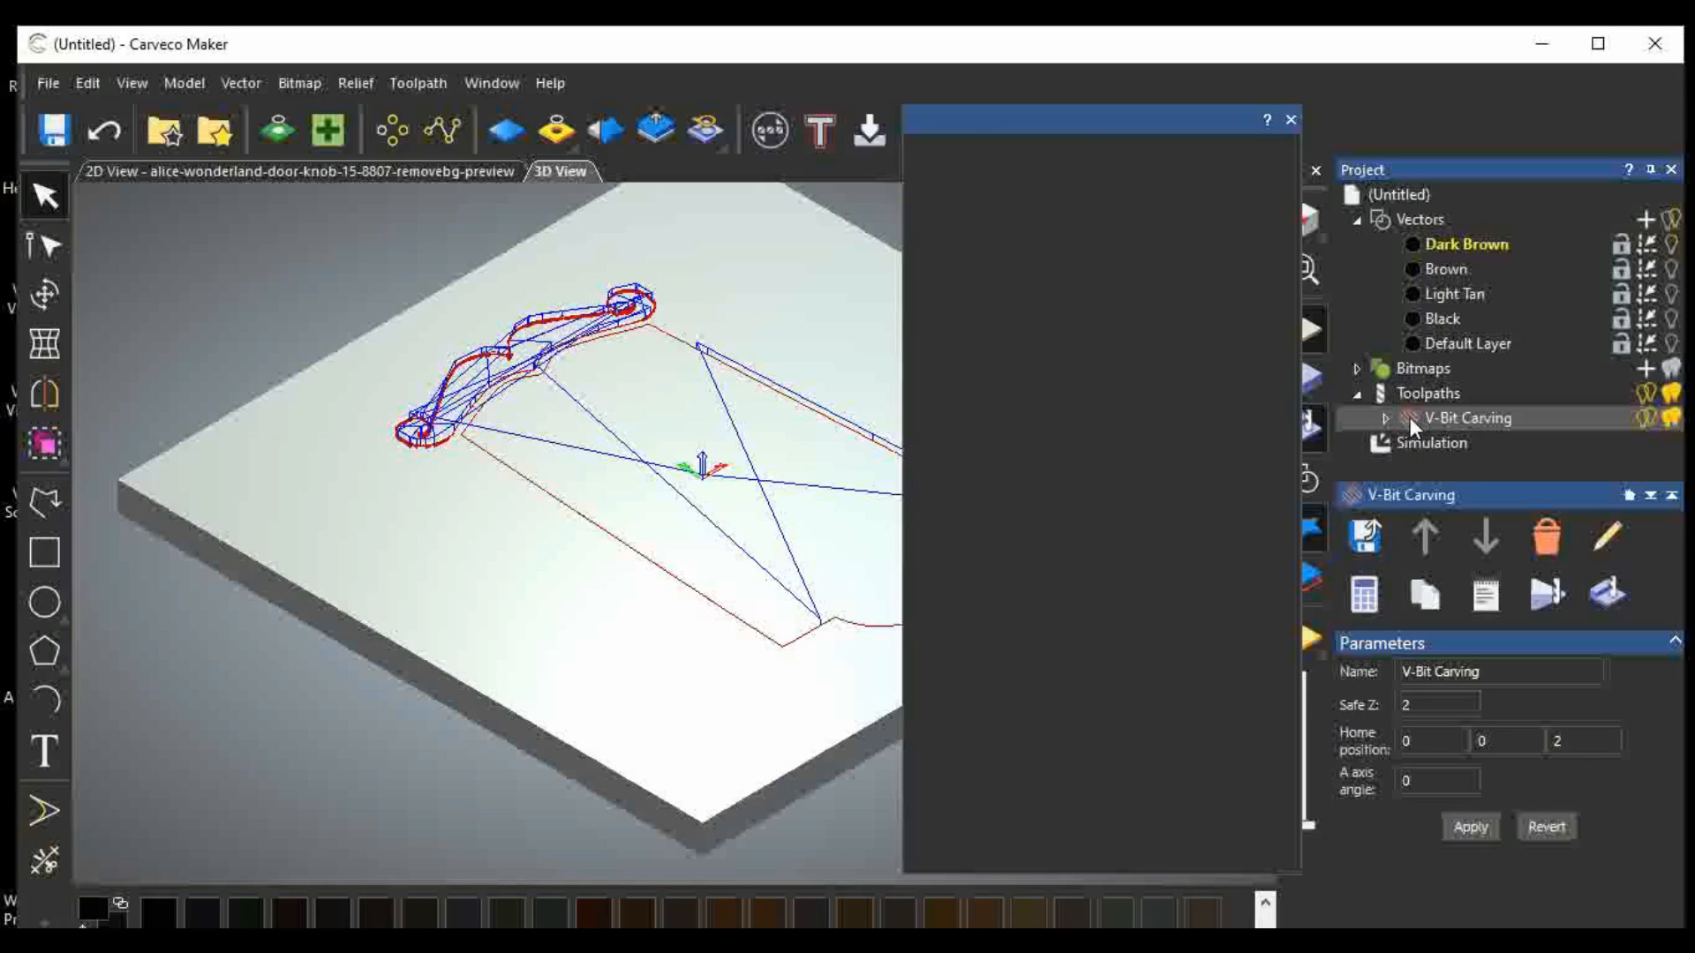
click(1217, 678)
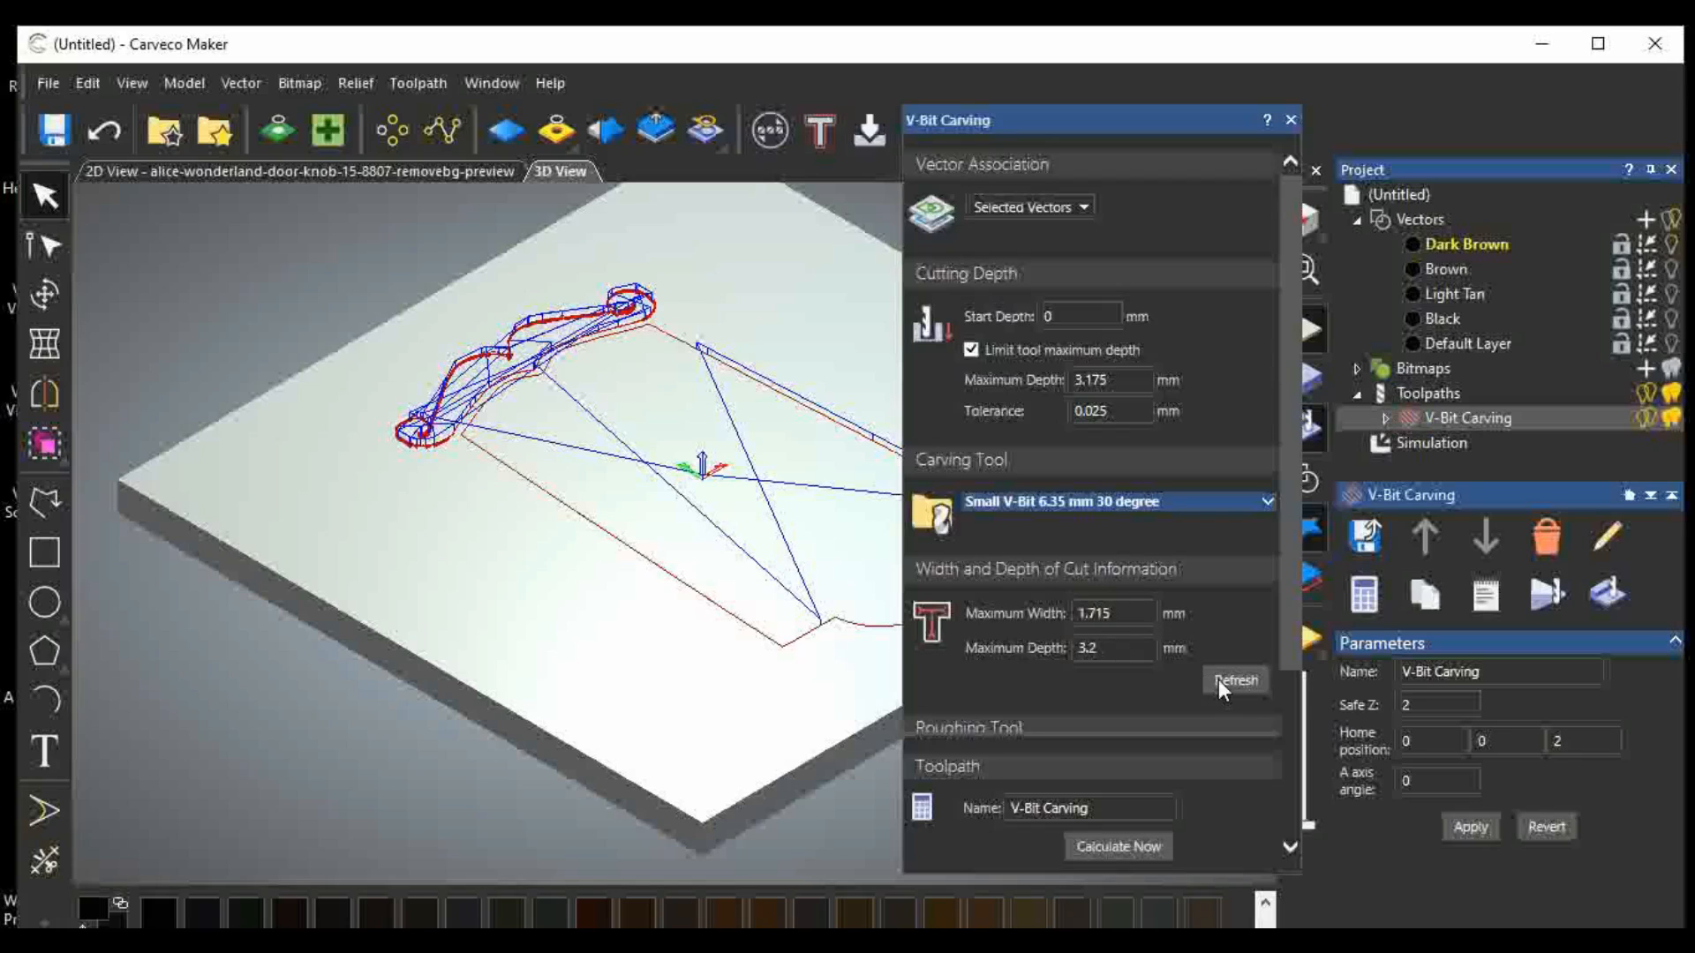
click(1097, 647)
click(1292, 120)
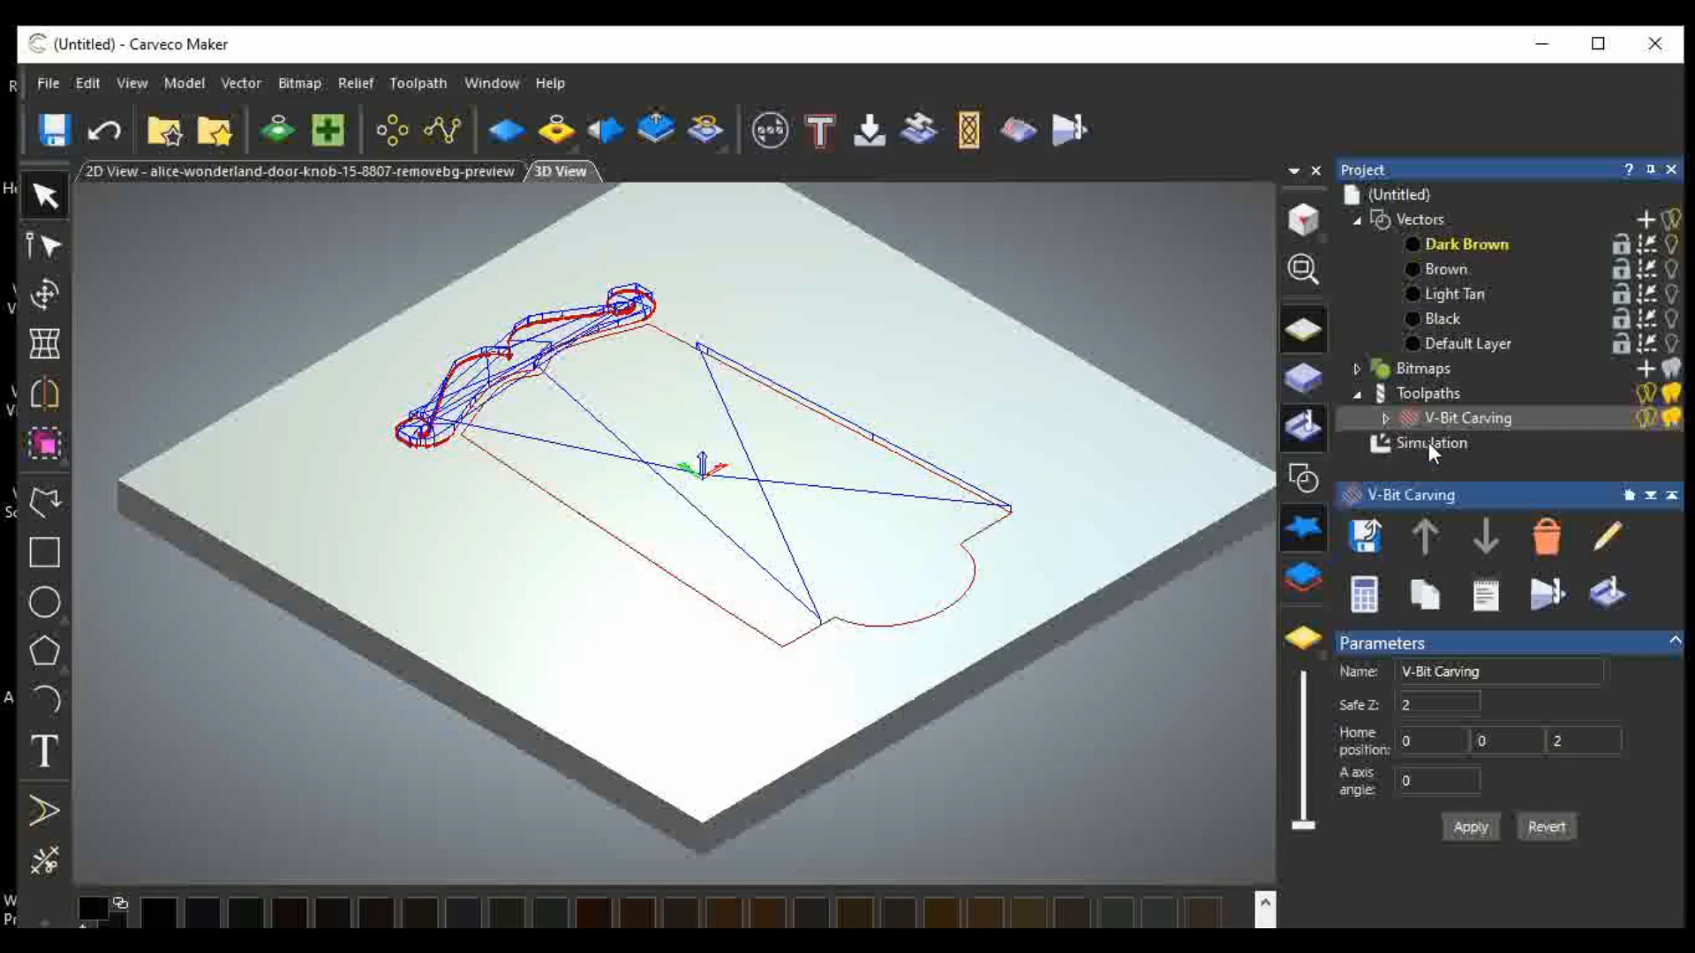
Reset the toolpath simulation to an uncut material block and reorient the 3D view.
click(1402, 447)
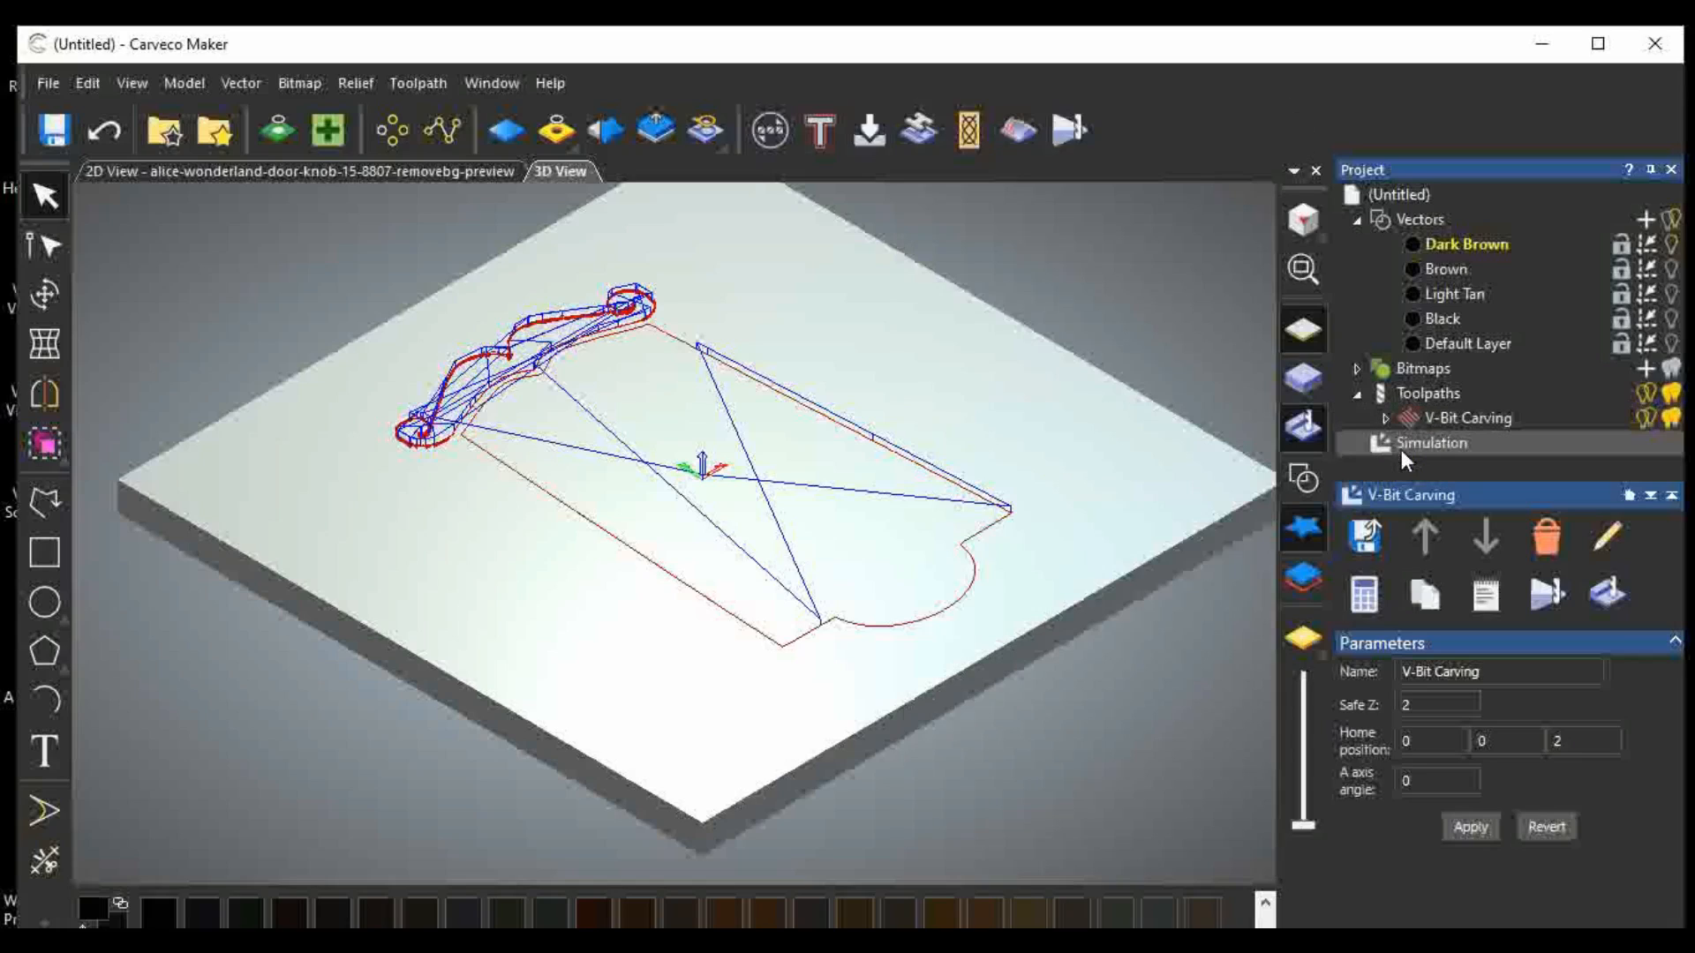
right_click(1401, 450)
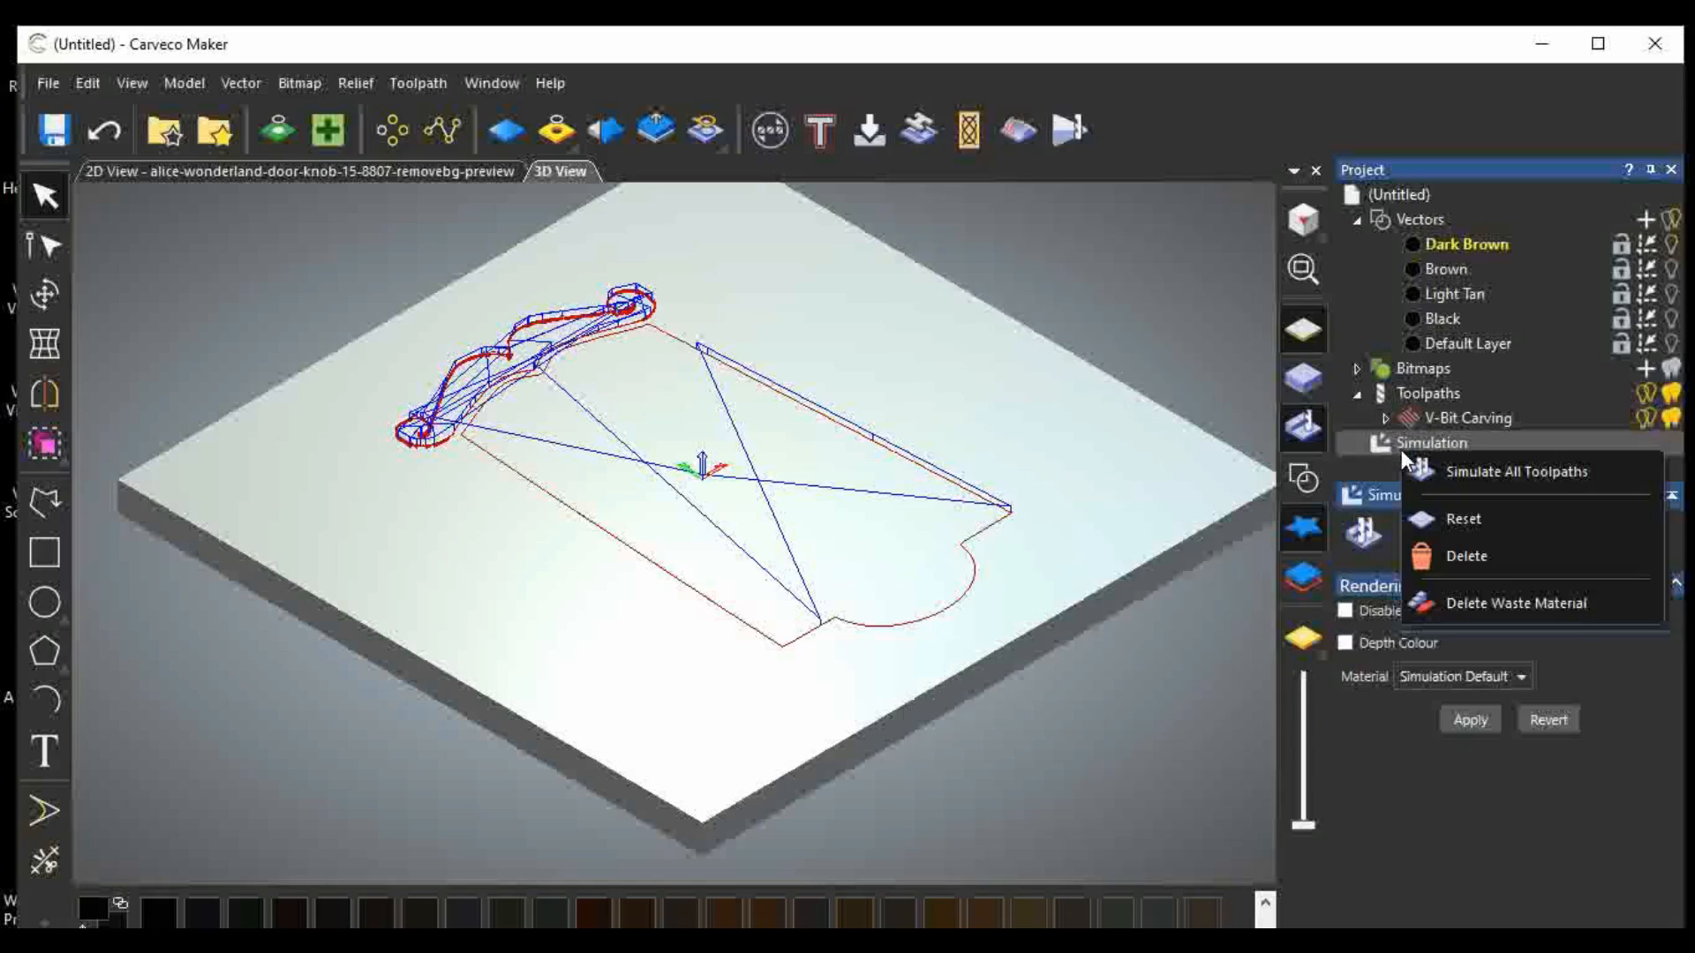
click(1433, 514)
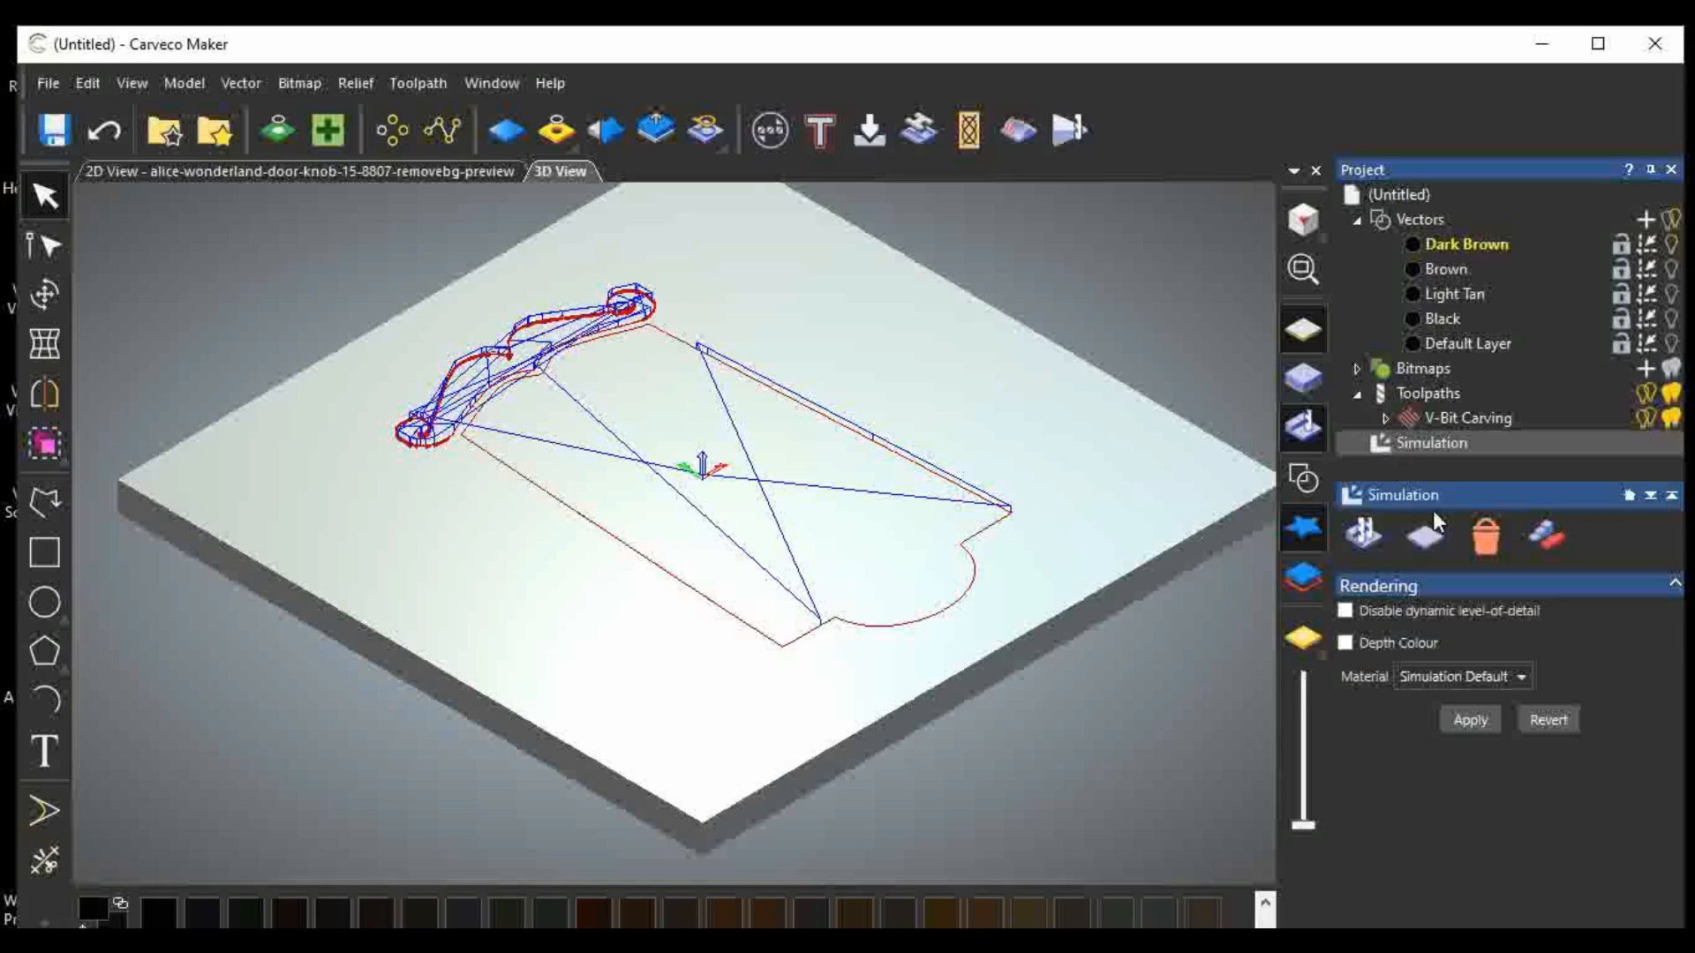
click(1301, 227)
click(1300, 227)
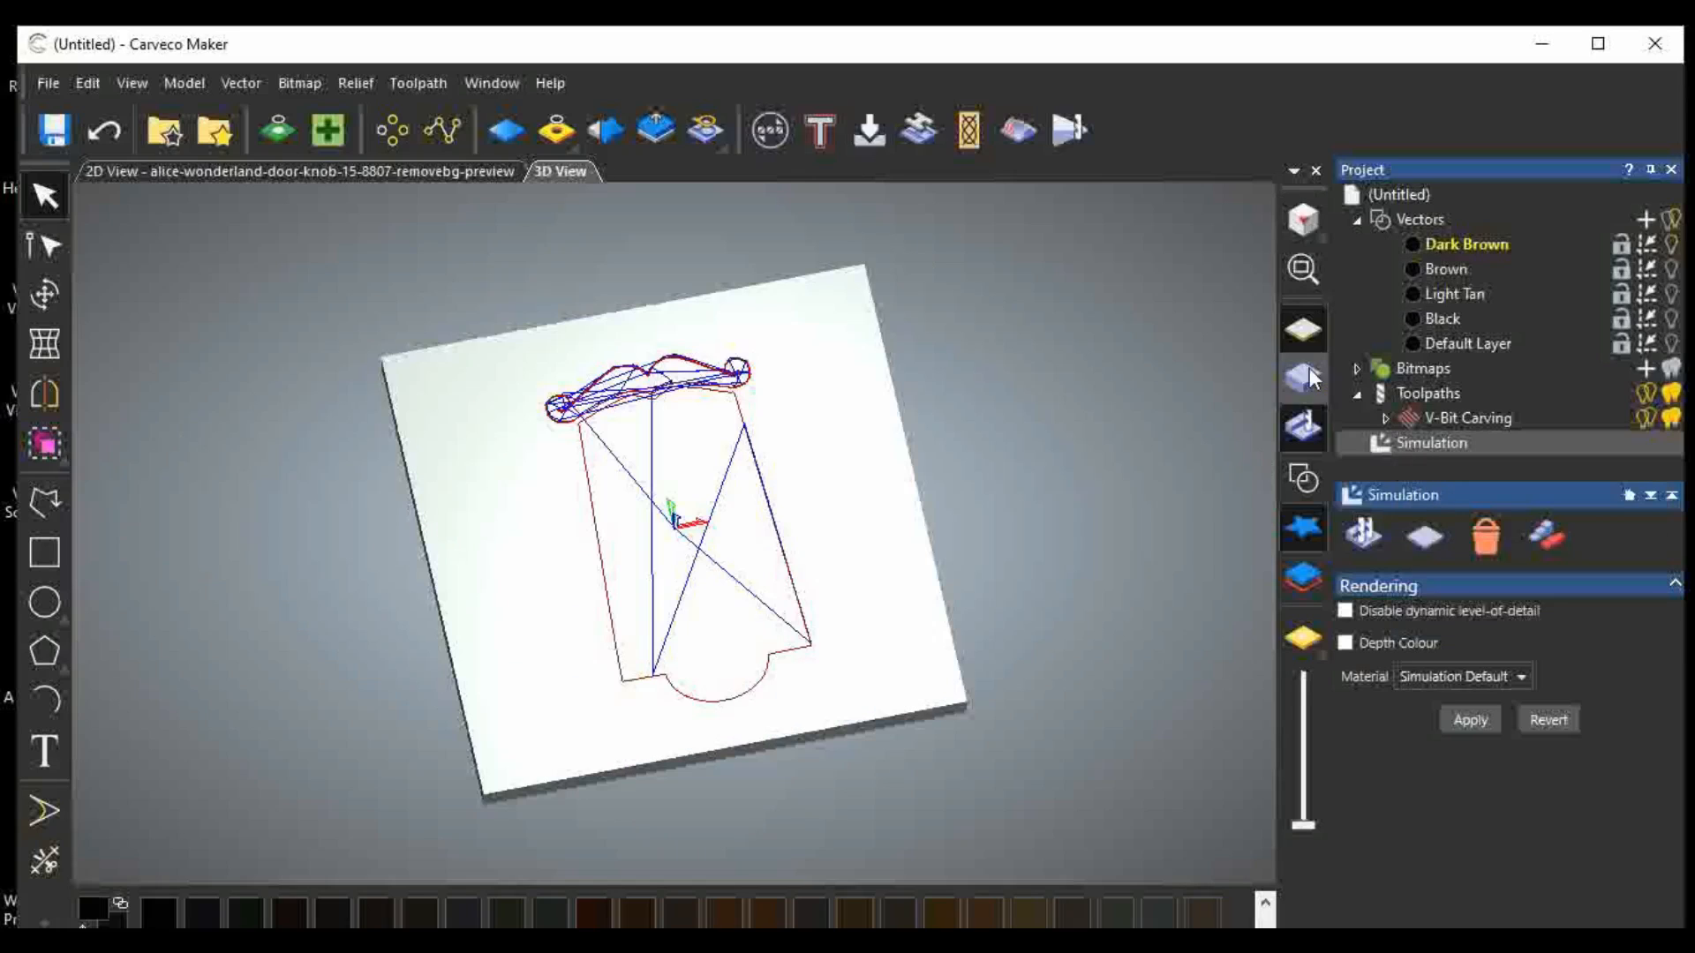
Simulate the recalculated V-Bit Carving toolpath and inspect the carved outline up close in 3D.
click(1411, 415)
right_click(1410, 416)
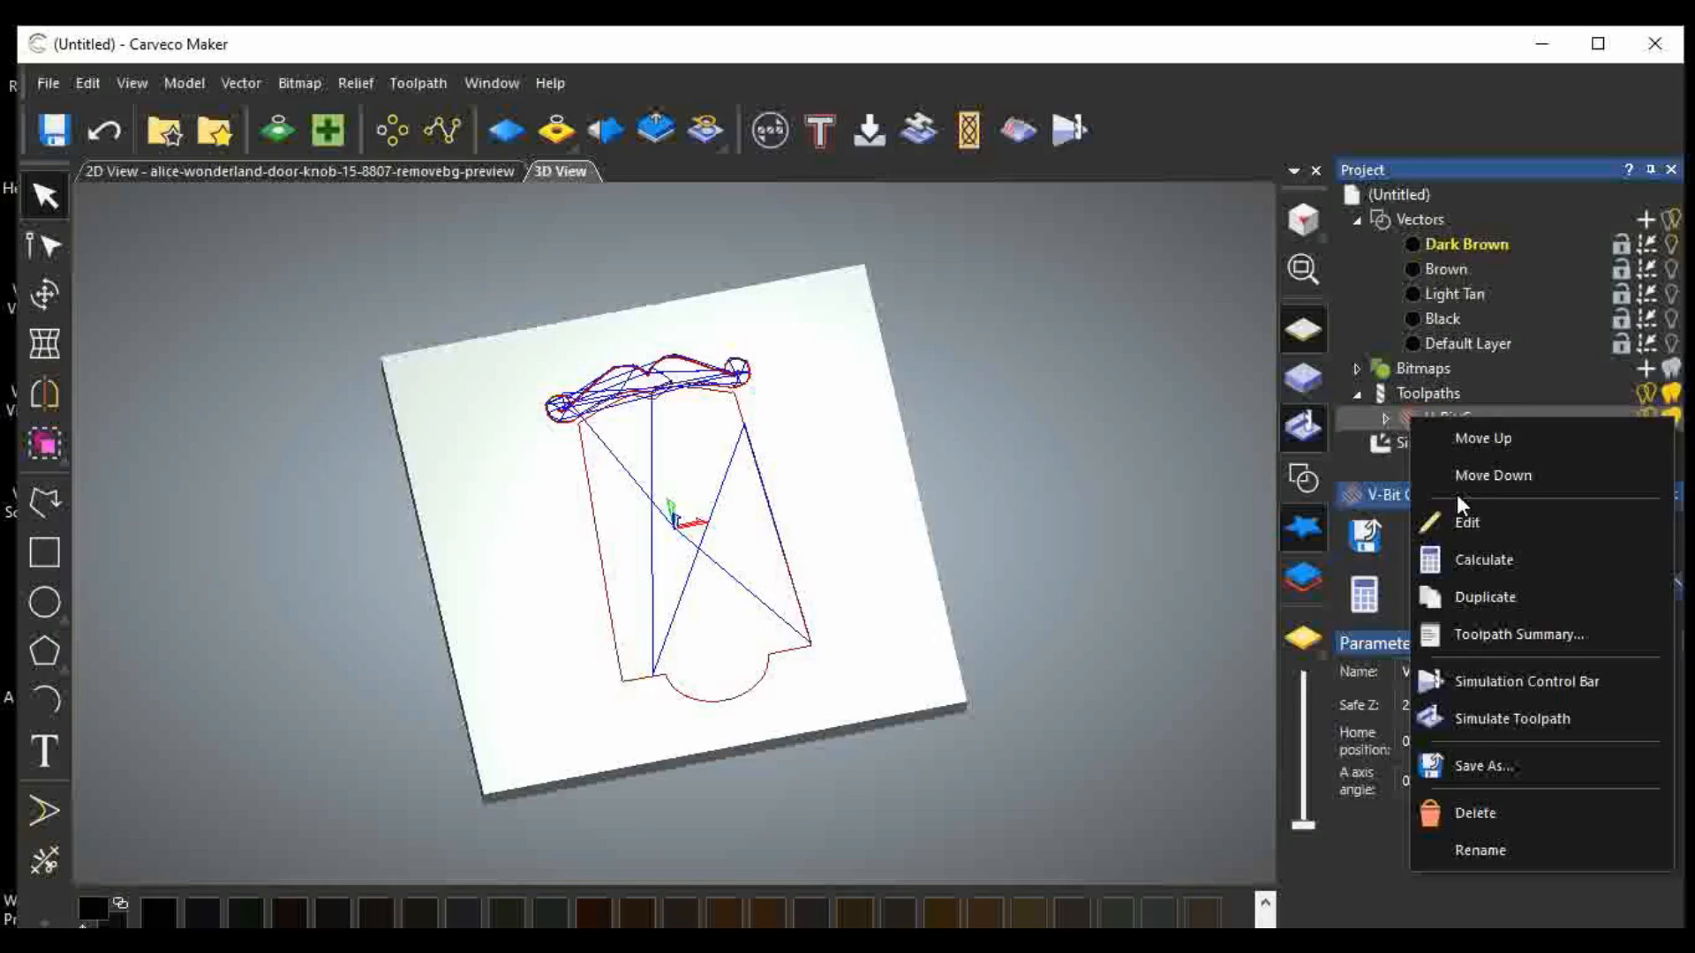
click(1492, 719)
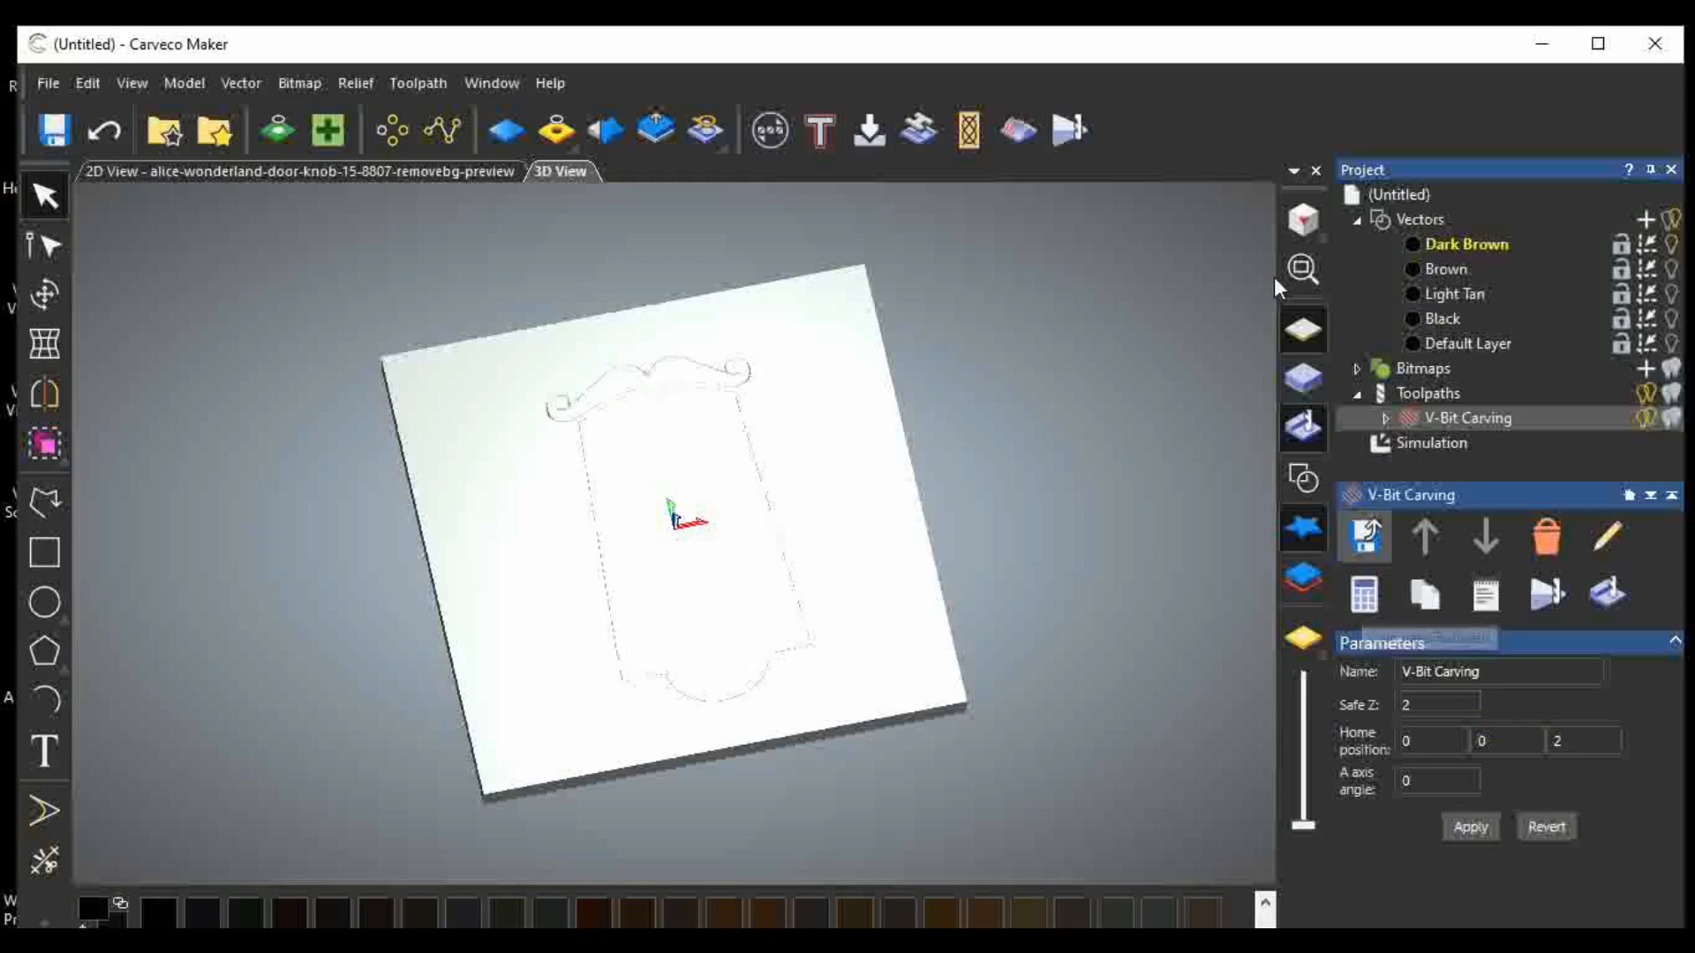
click(1291, 226)
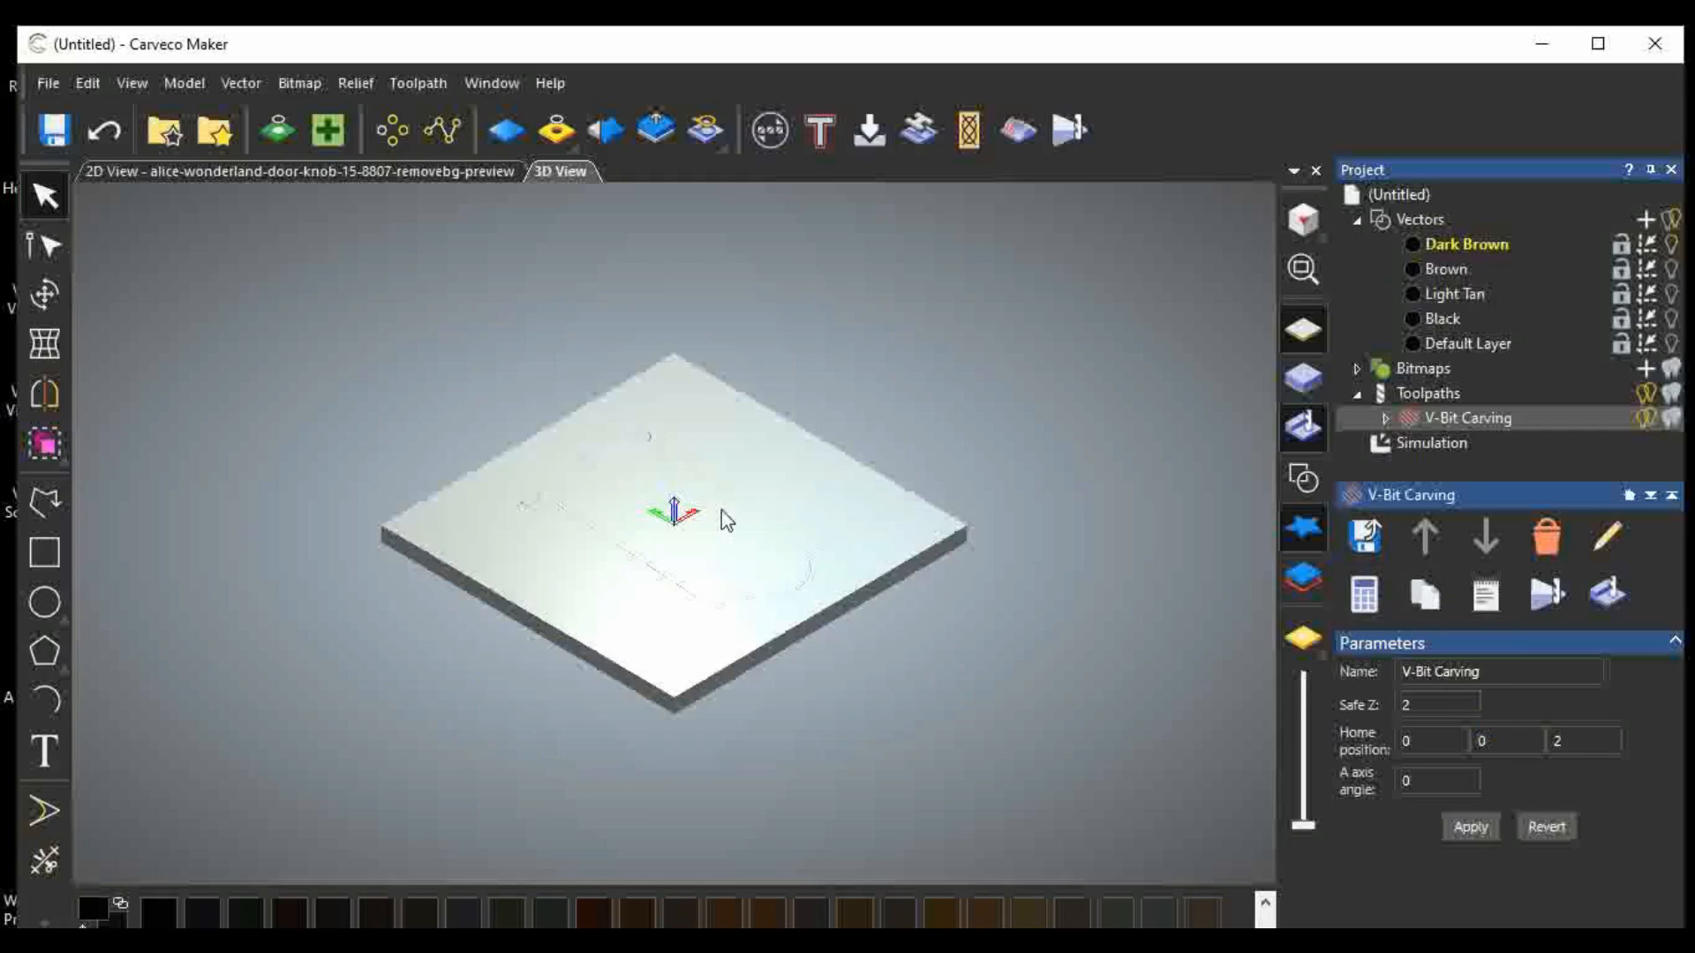
scroll(707, 569, up, 5)
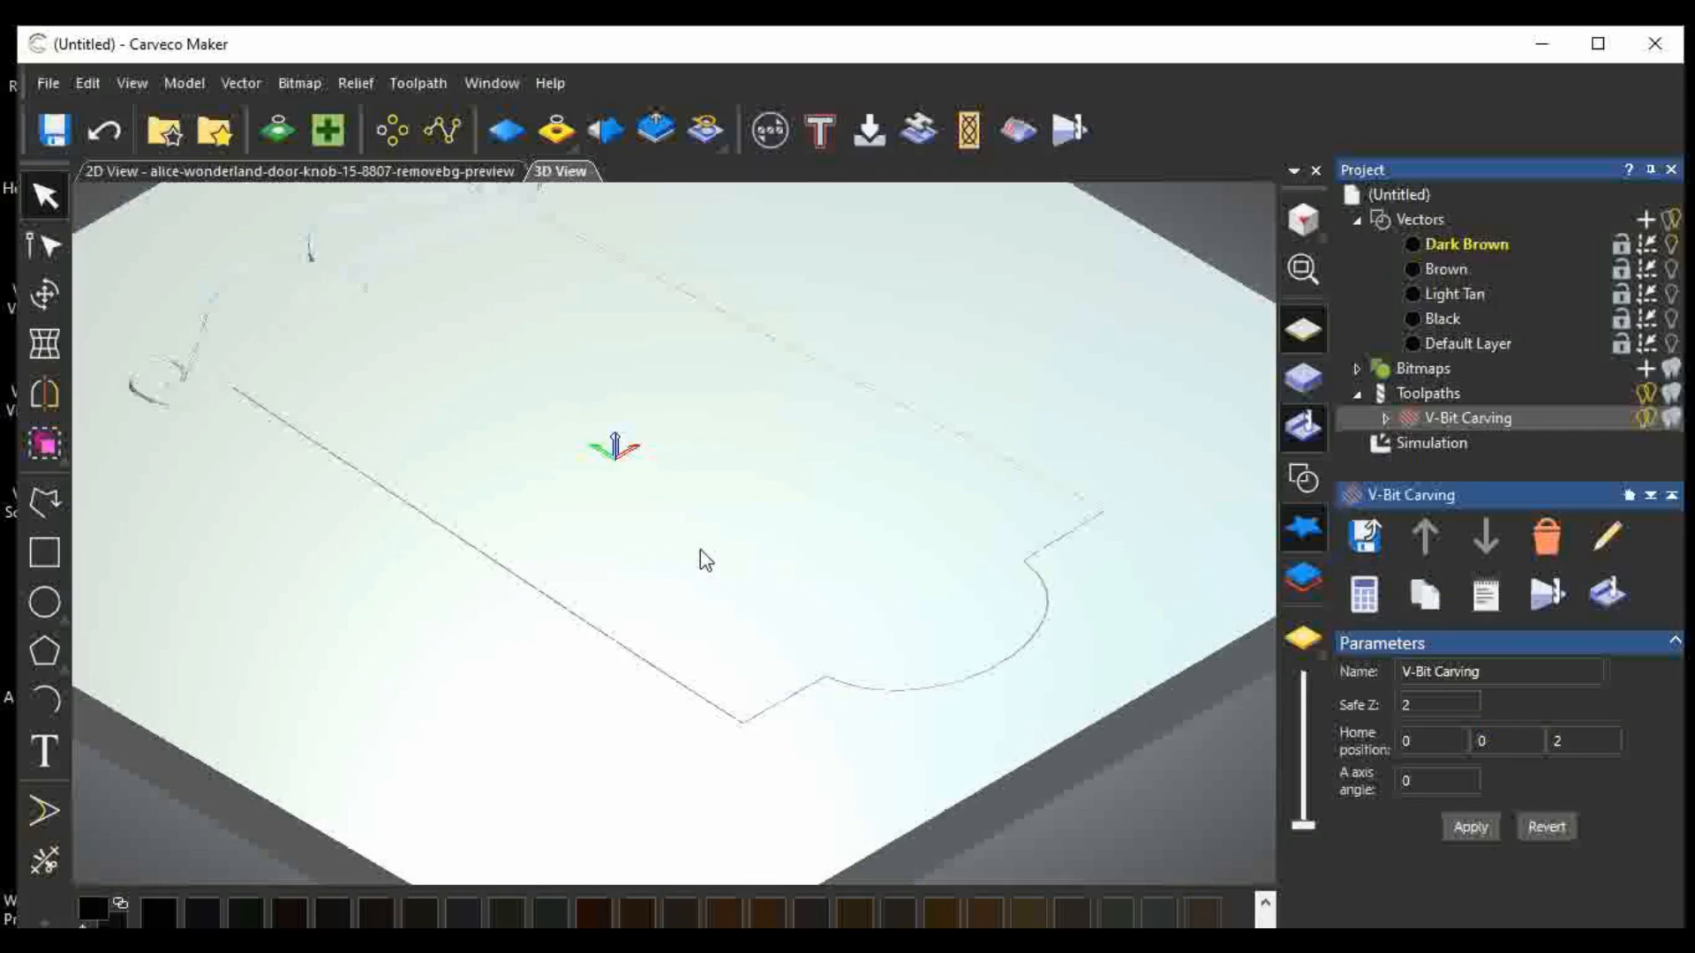
scroll(770, 609, up, 3)
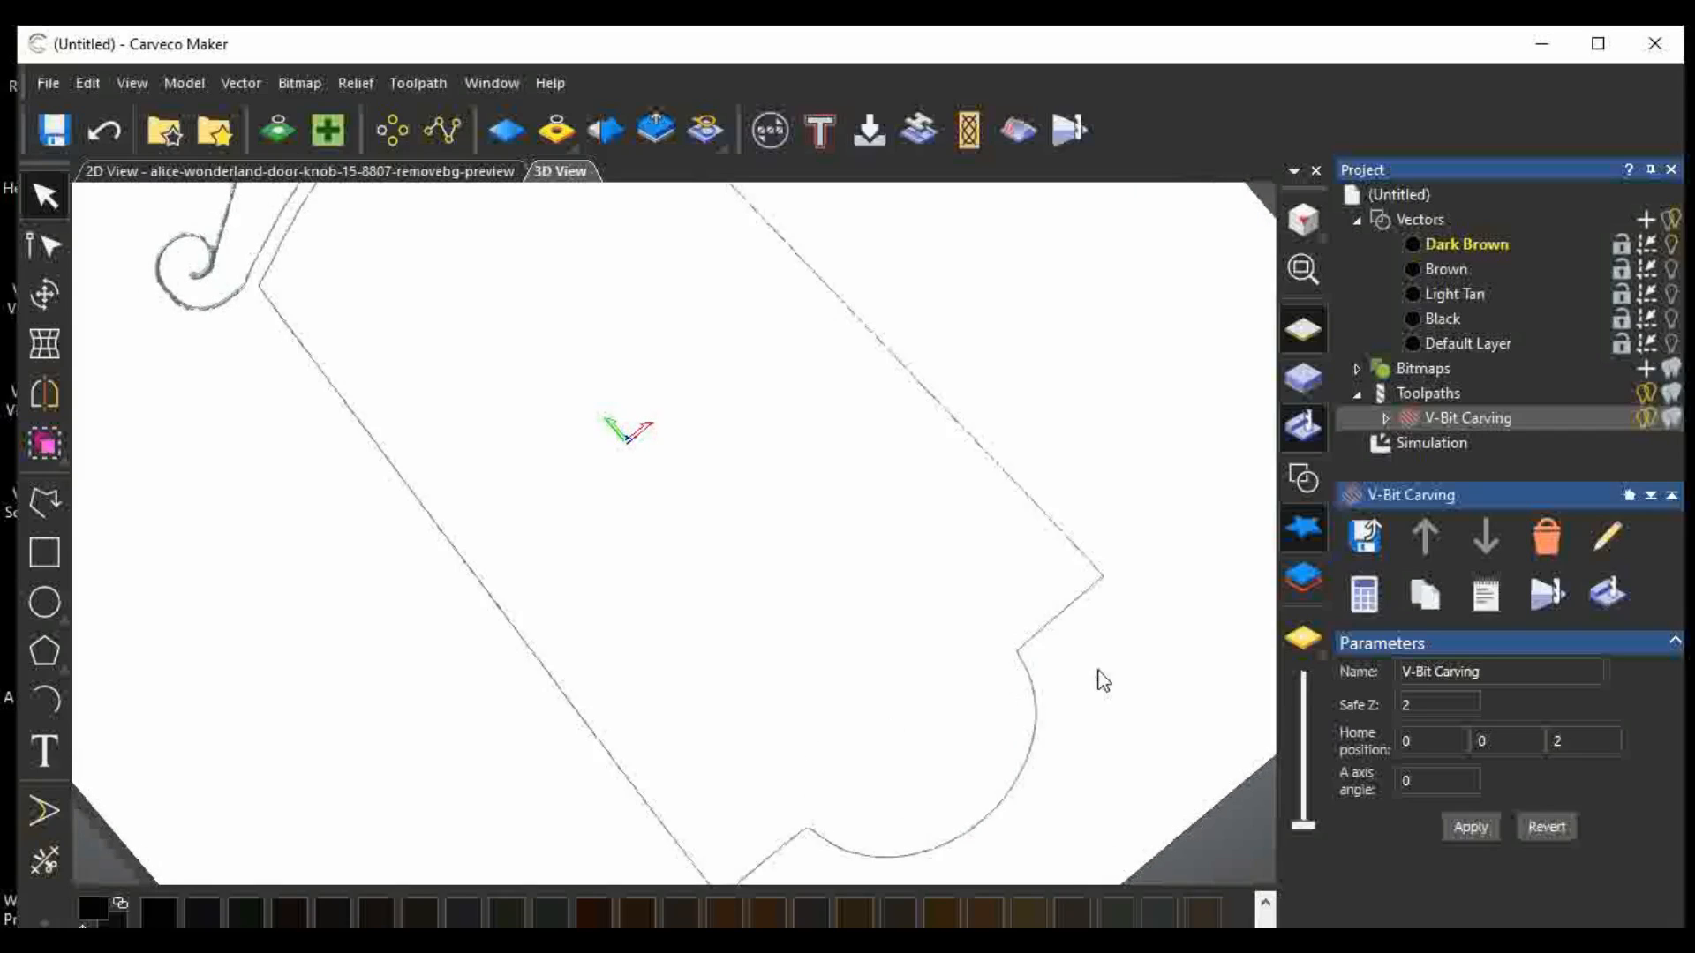
Apply Depth Colour rendering to the simulation and select the V-Bit Carving toolpath.
click(1448, 441)
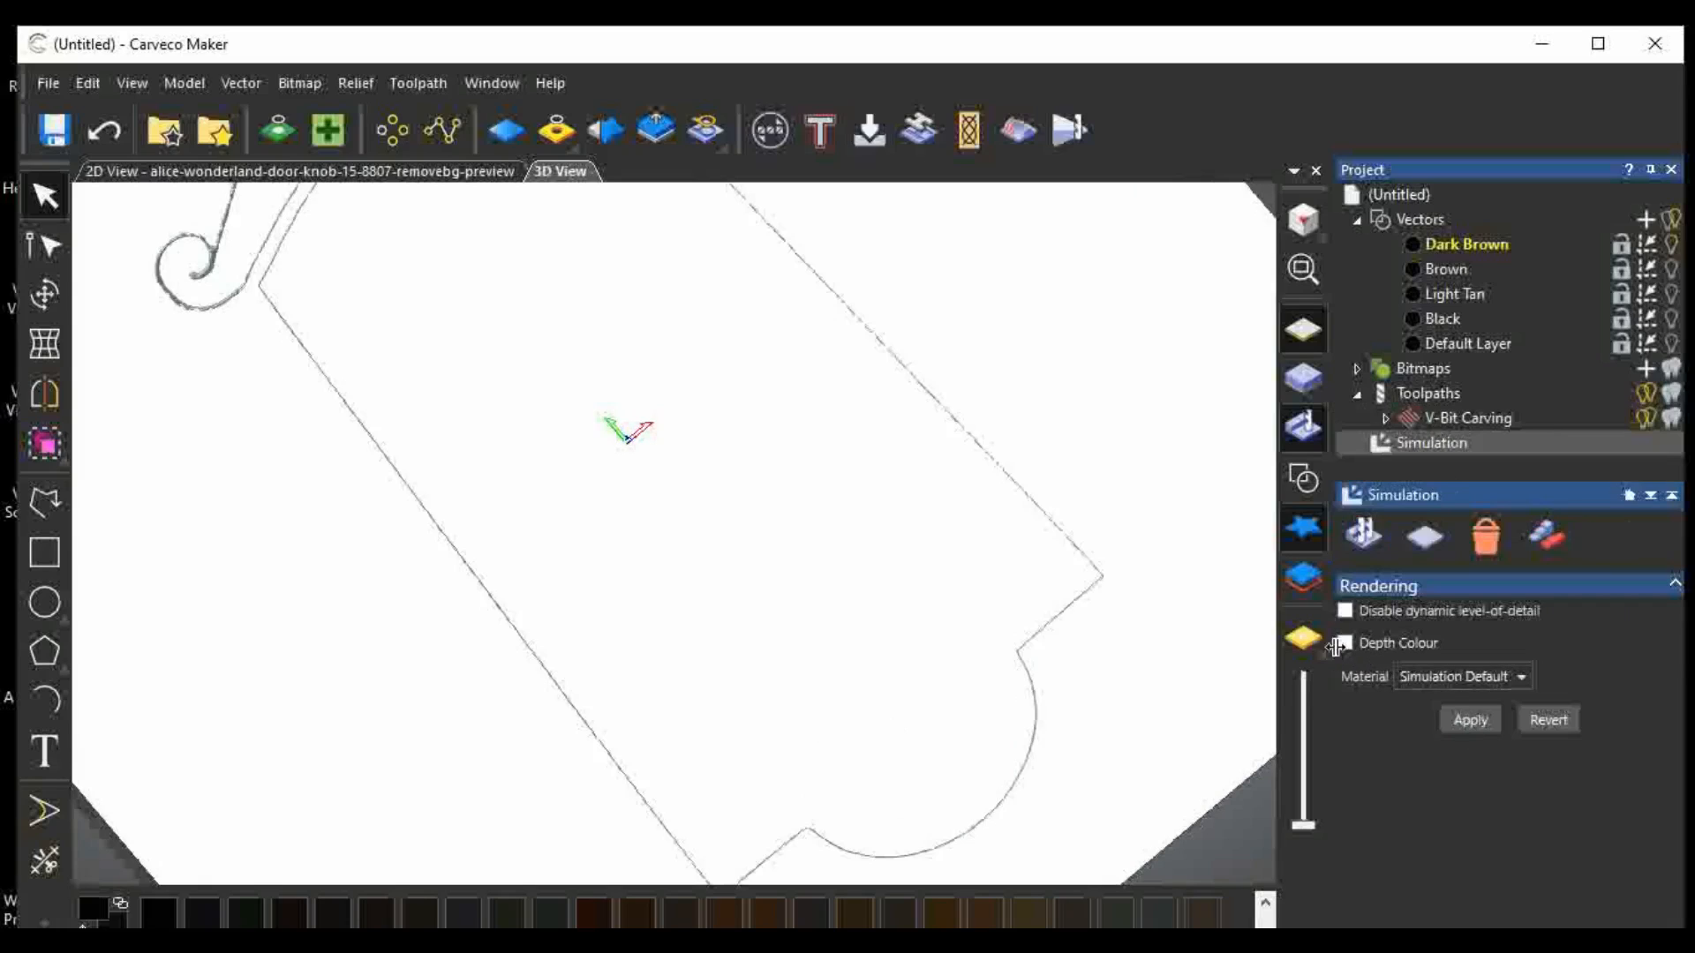
click(1344, 643)
click(1475, 719)
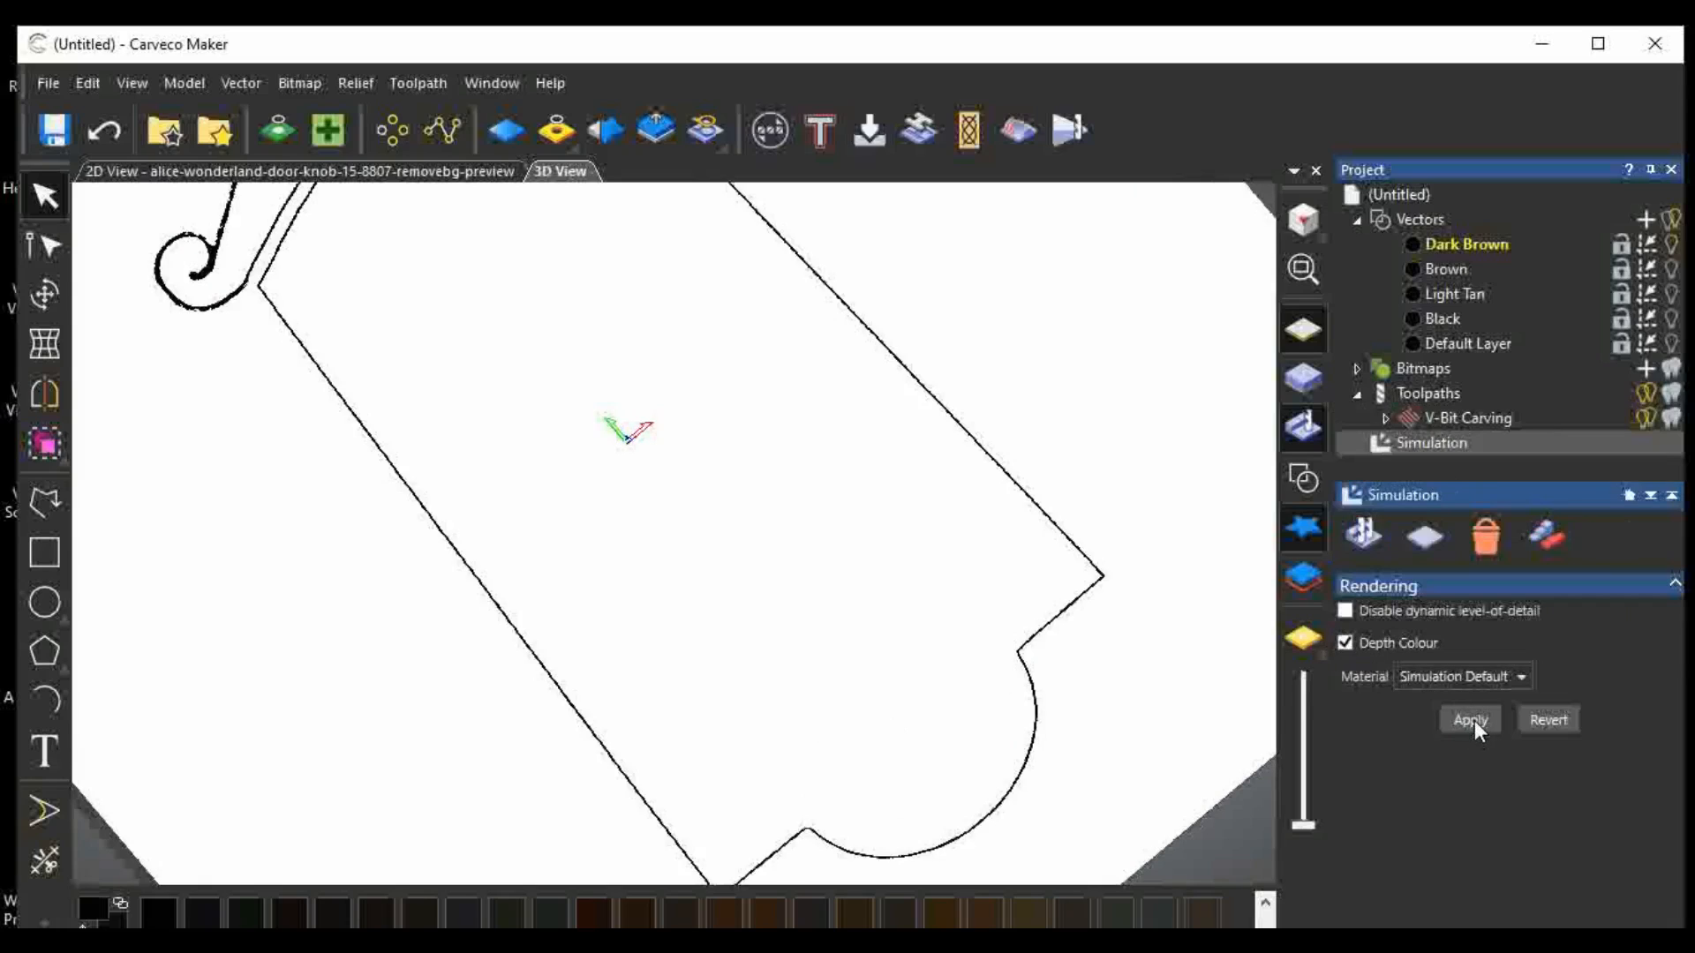
scroll(991, 594, down, 3)
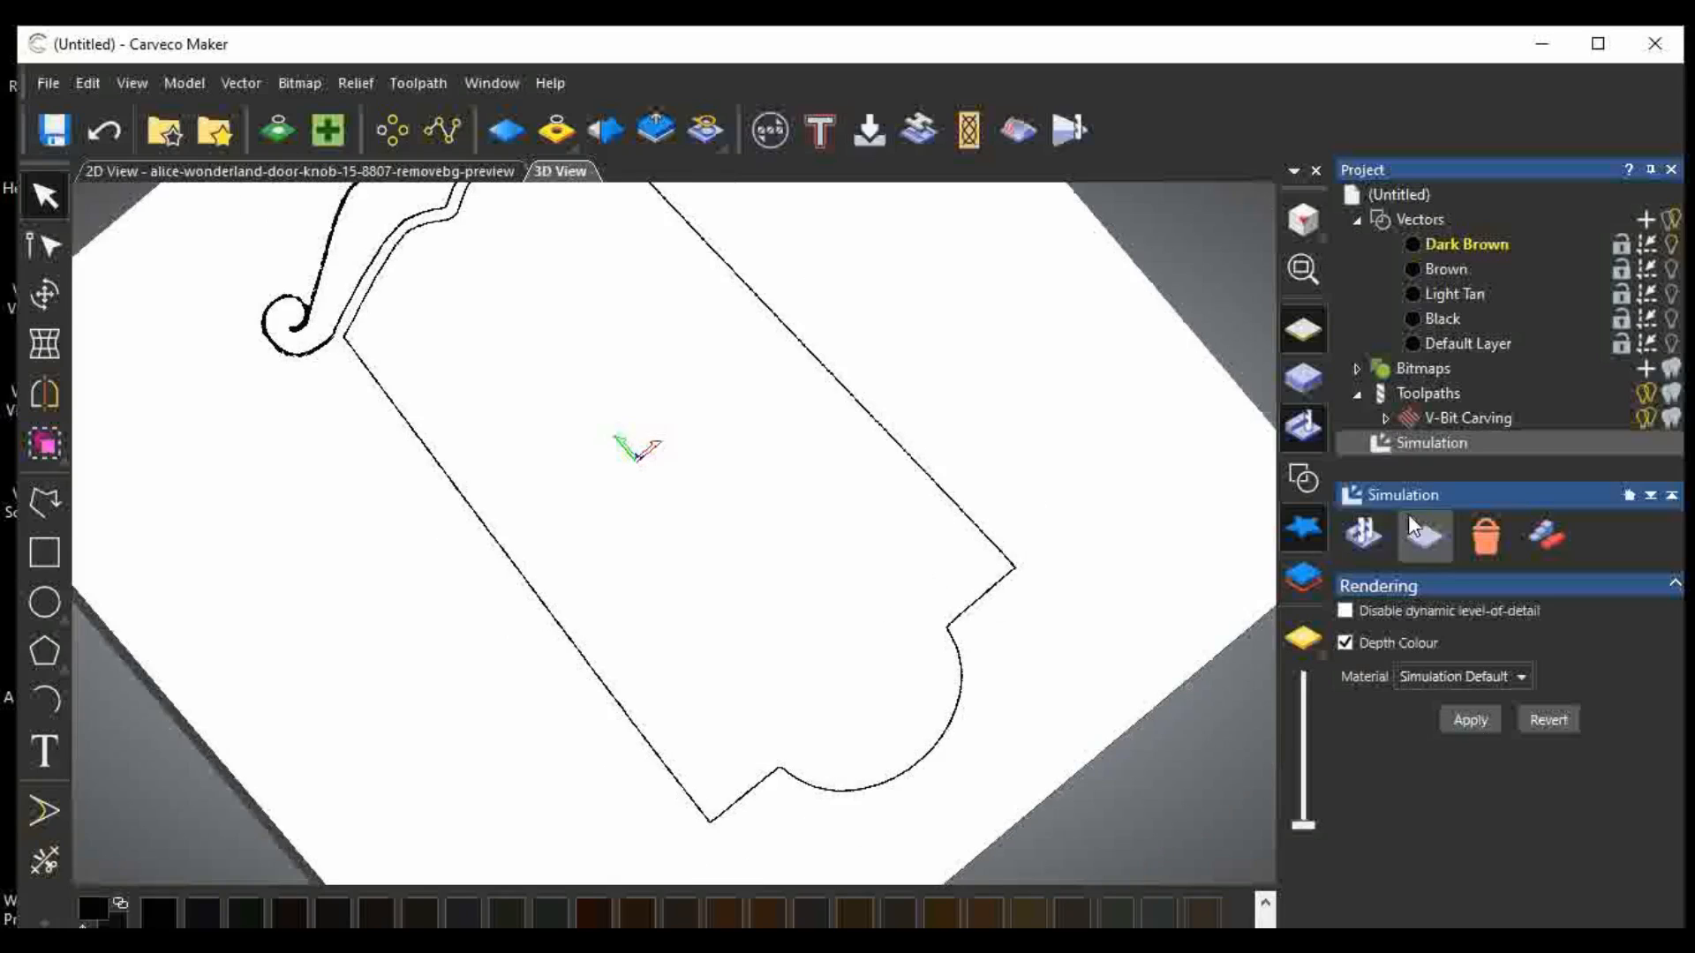
click(1404, 415)
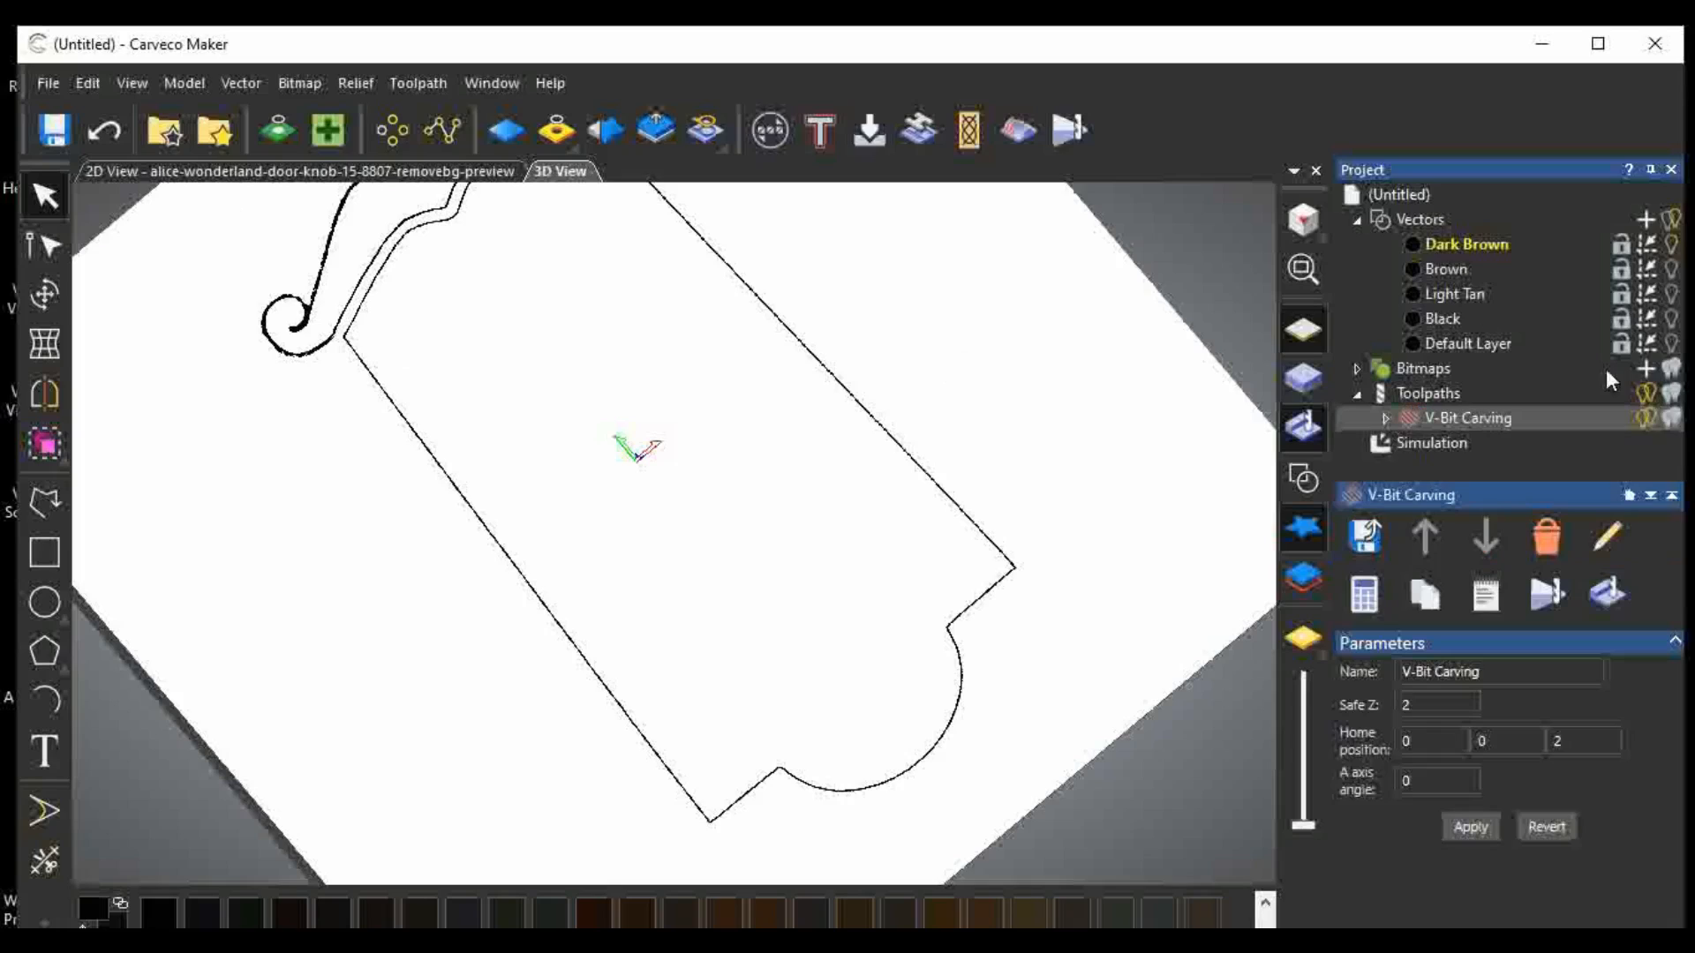
Hide the toolpaths and show the door-knob outline's upper-left scroll up close in the 2D view.
click(1646, 393)
scroll(304, 312, up, 5)
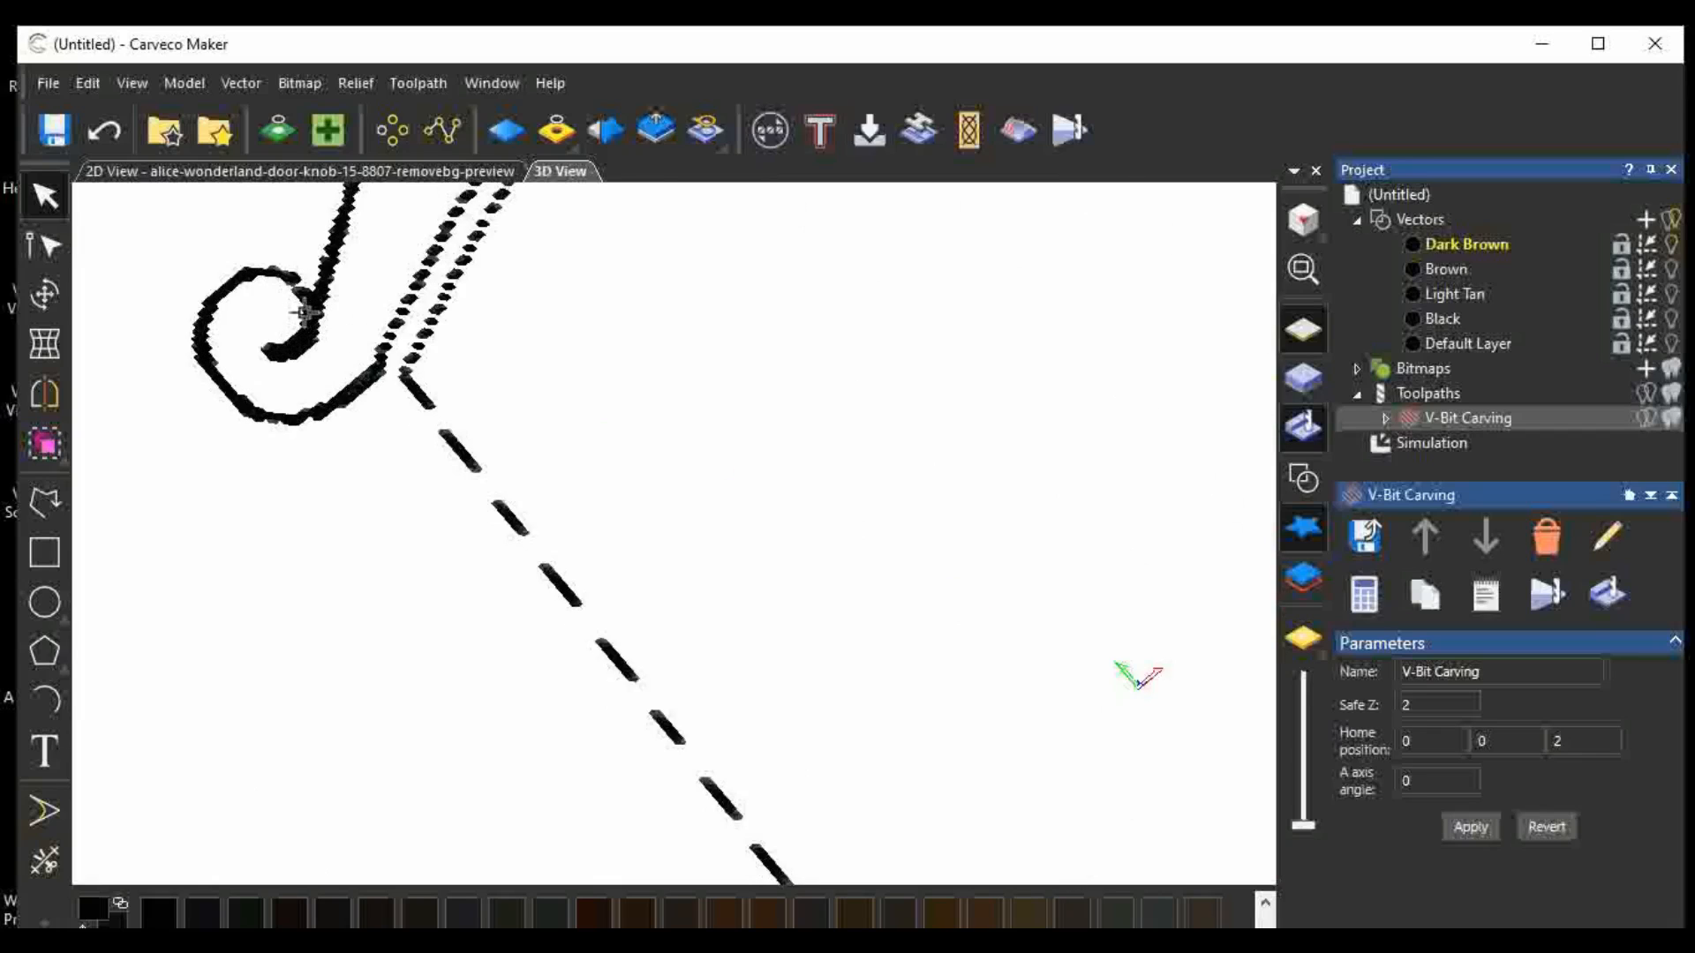
click(216, 169)
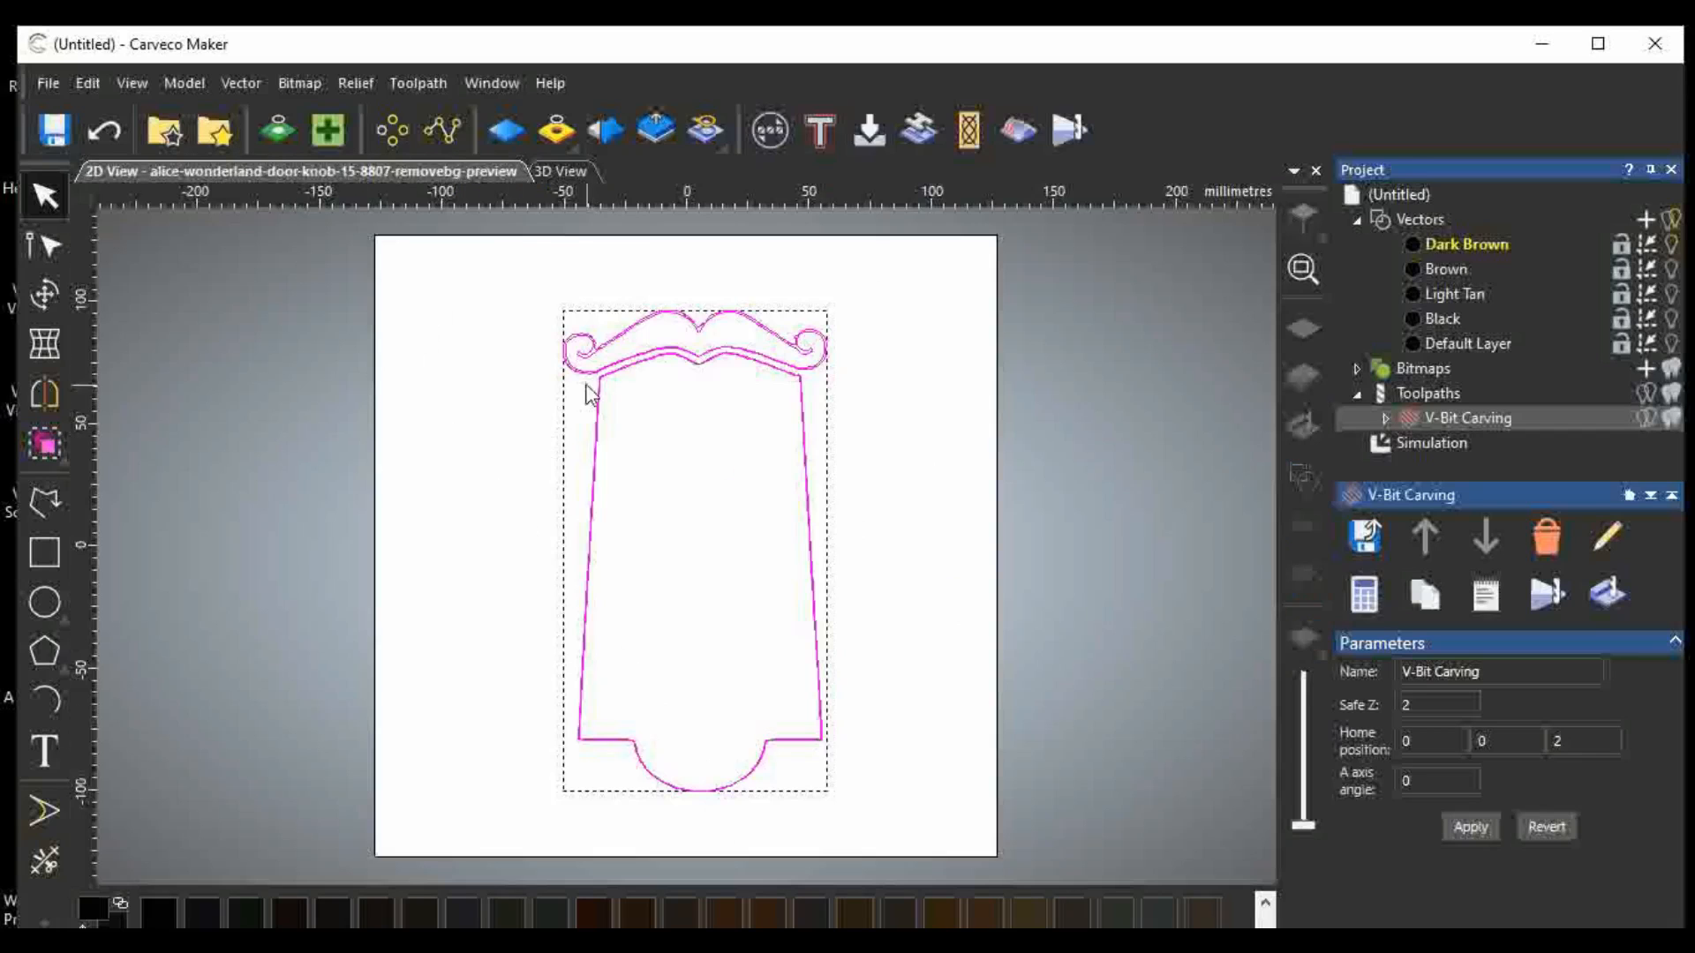
scroll(579, 346, up, 6)
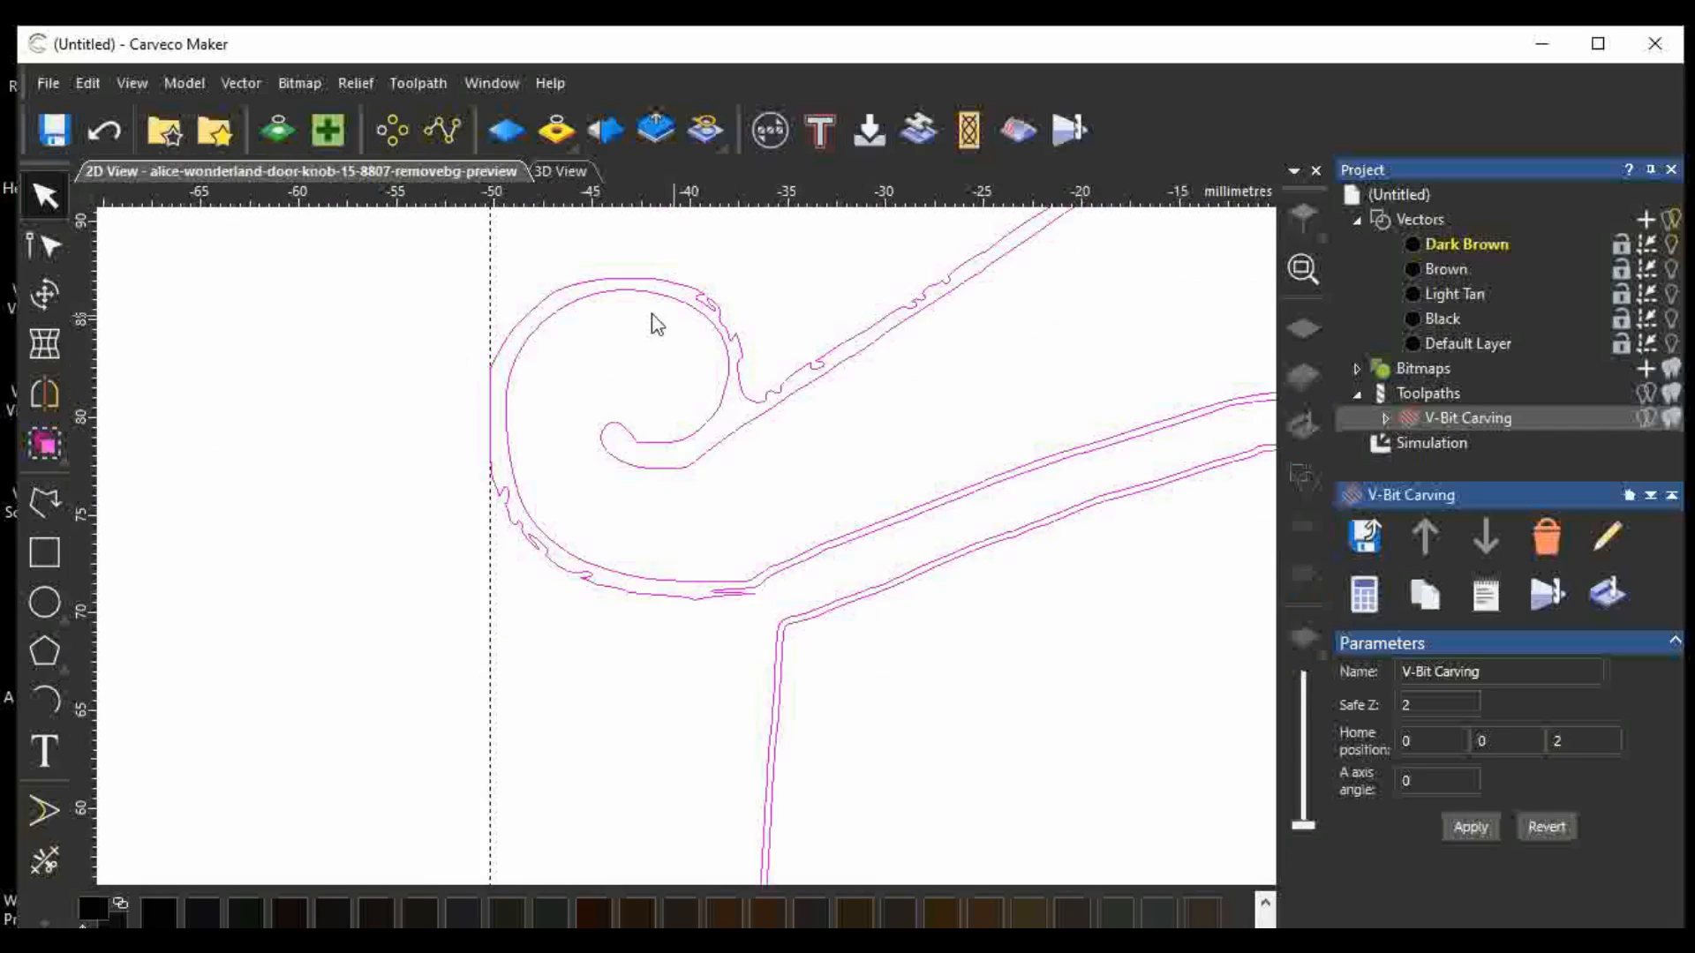
Examine the nodes of the scroll outline and check the machining time in the V-Bit Carving toolpath summary.
click(44, 249)
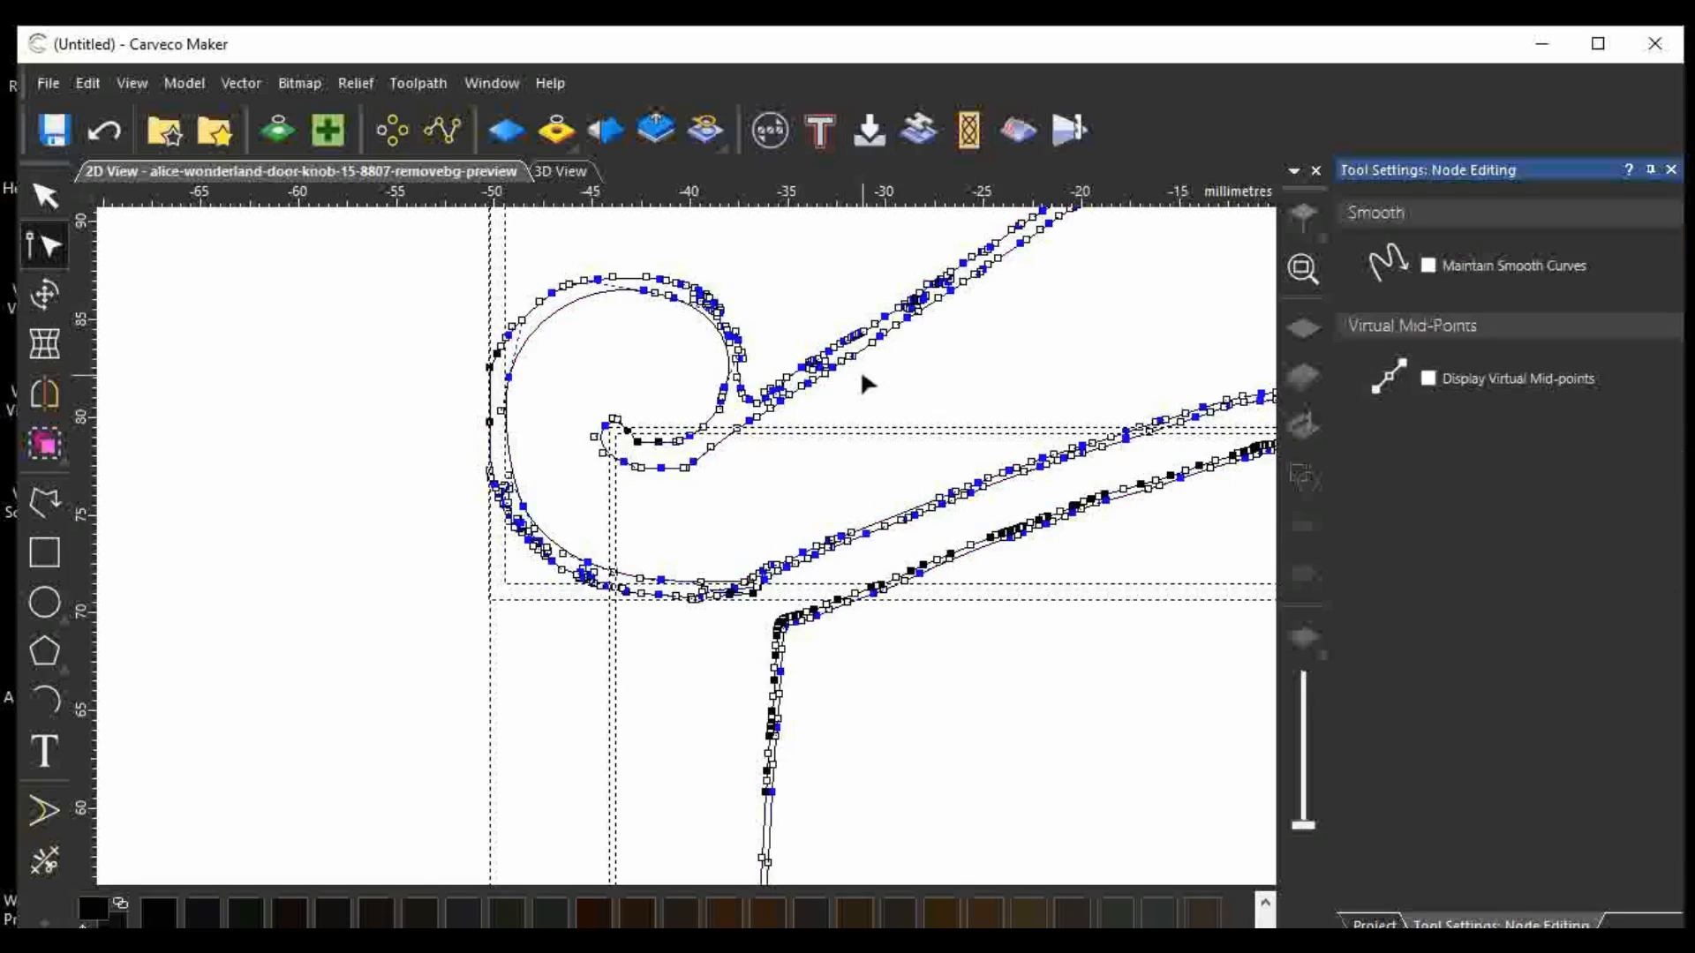
click(1671, 170)
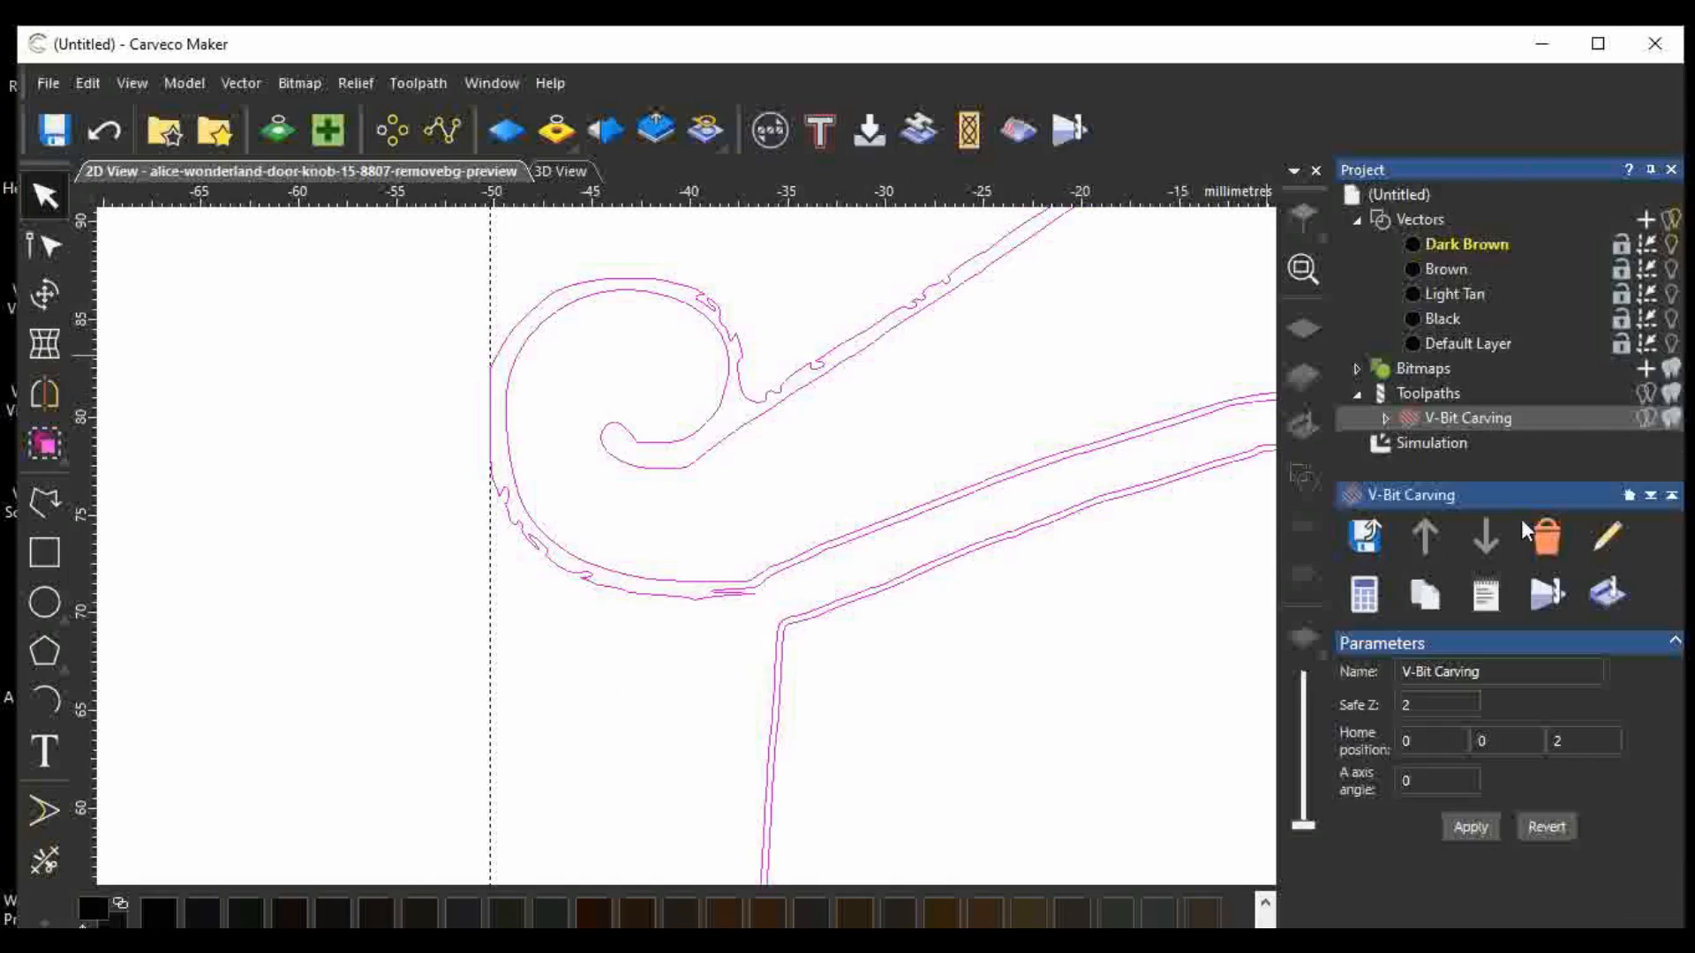
click(1486, 596)
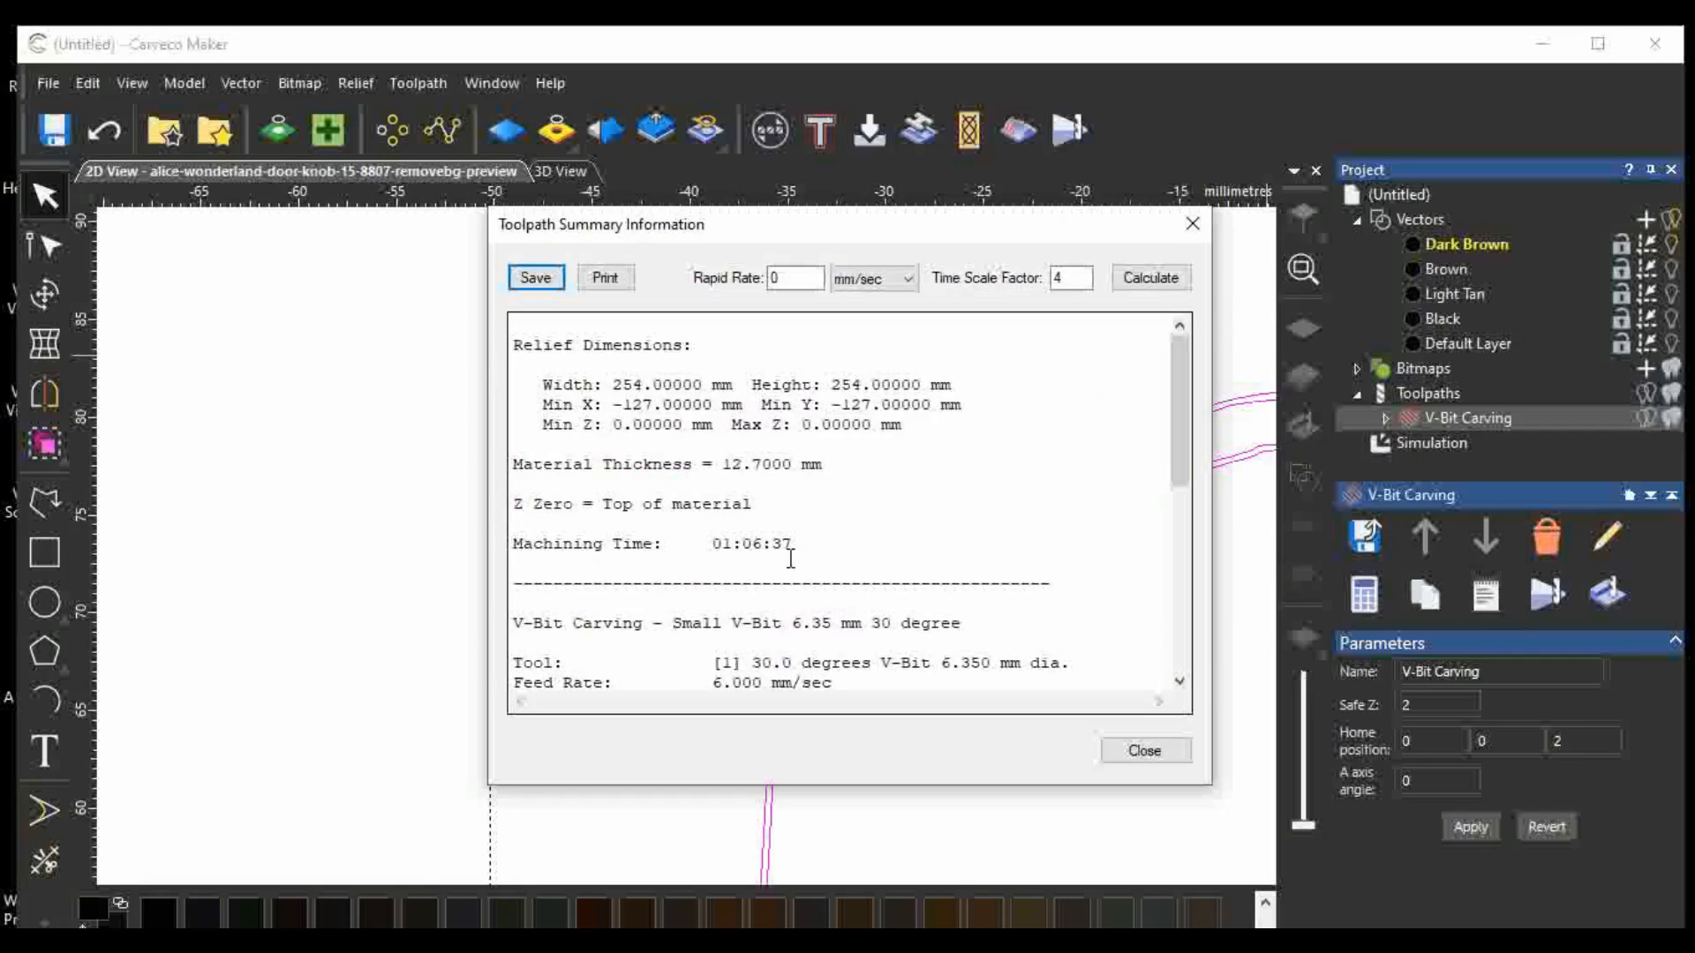
click(1167, 752)
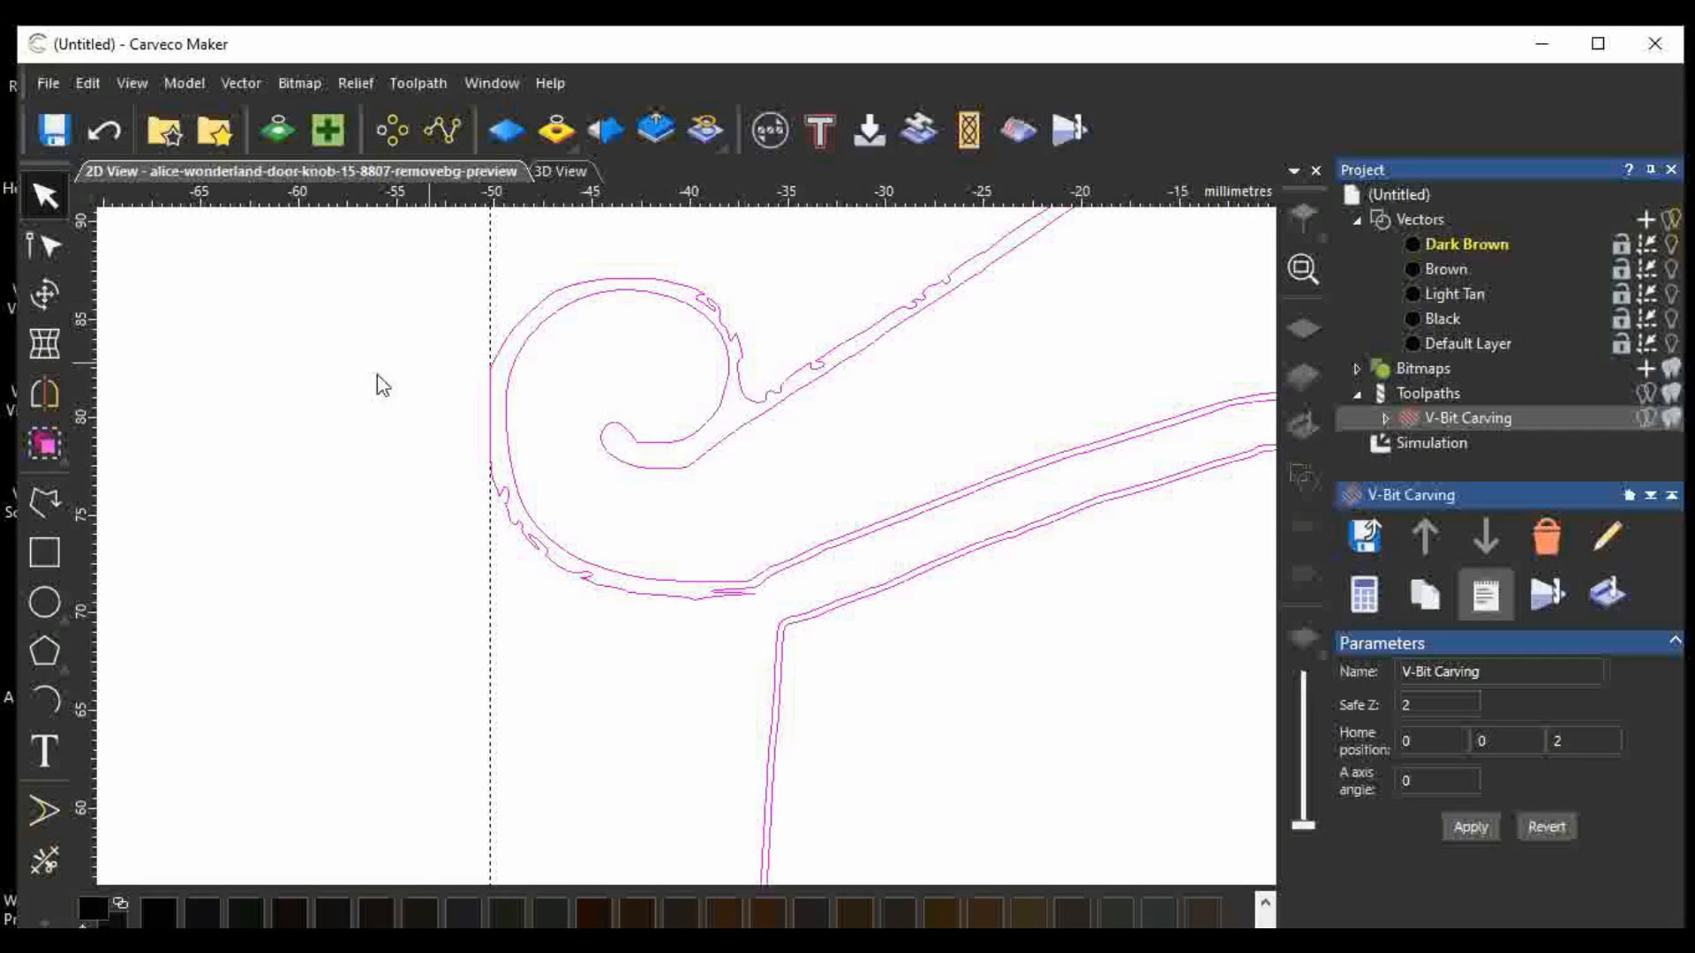
In node editing, cut the outer outline on both sides of the jagged stretch on the scroll's right side and delete that piece.
click(40, 251)
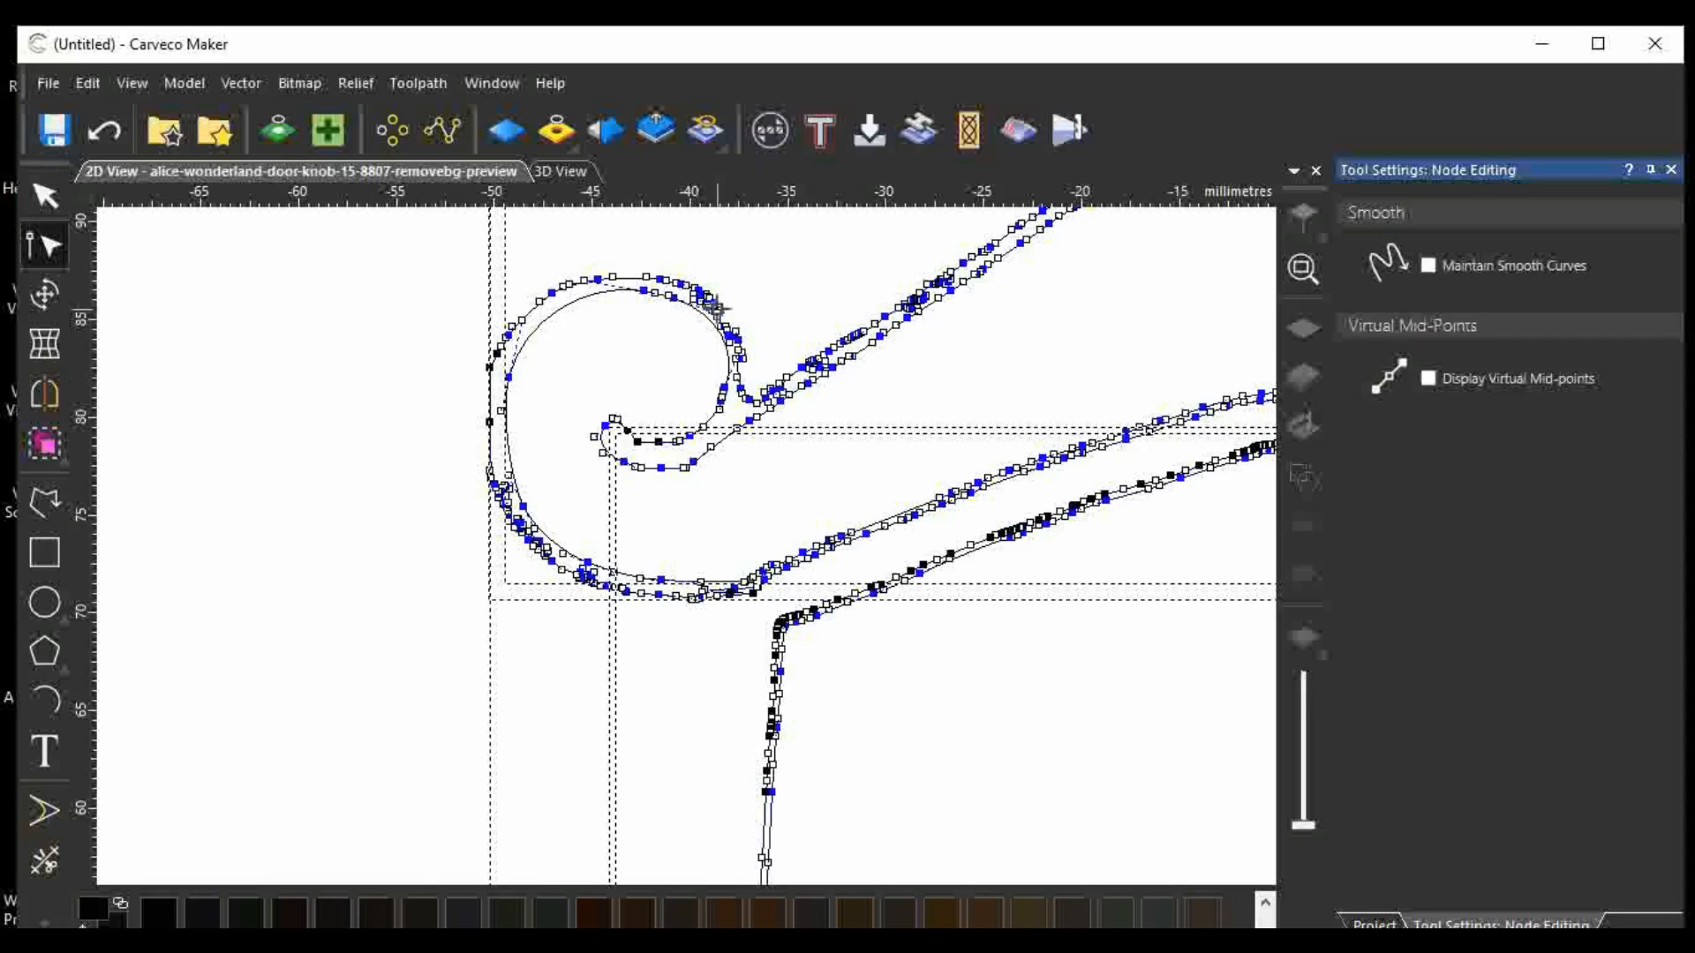
scroll(732, 313, up, 6)
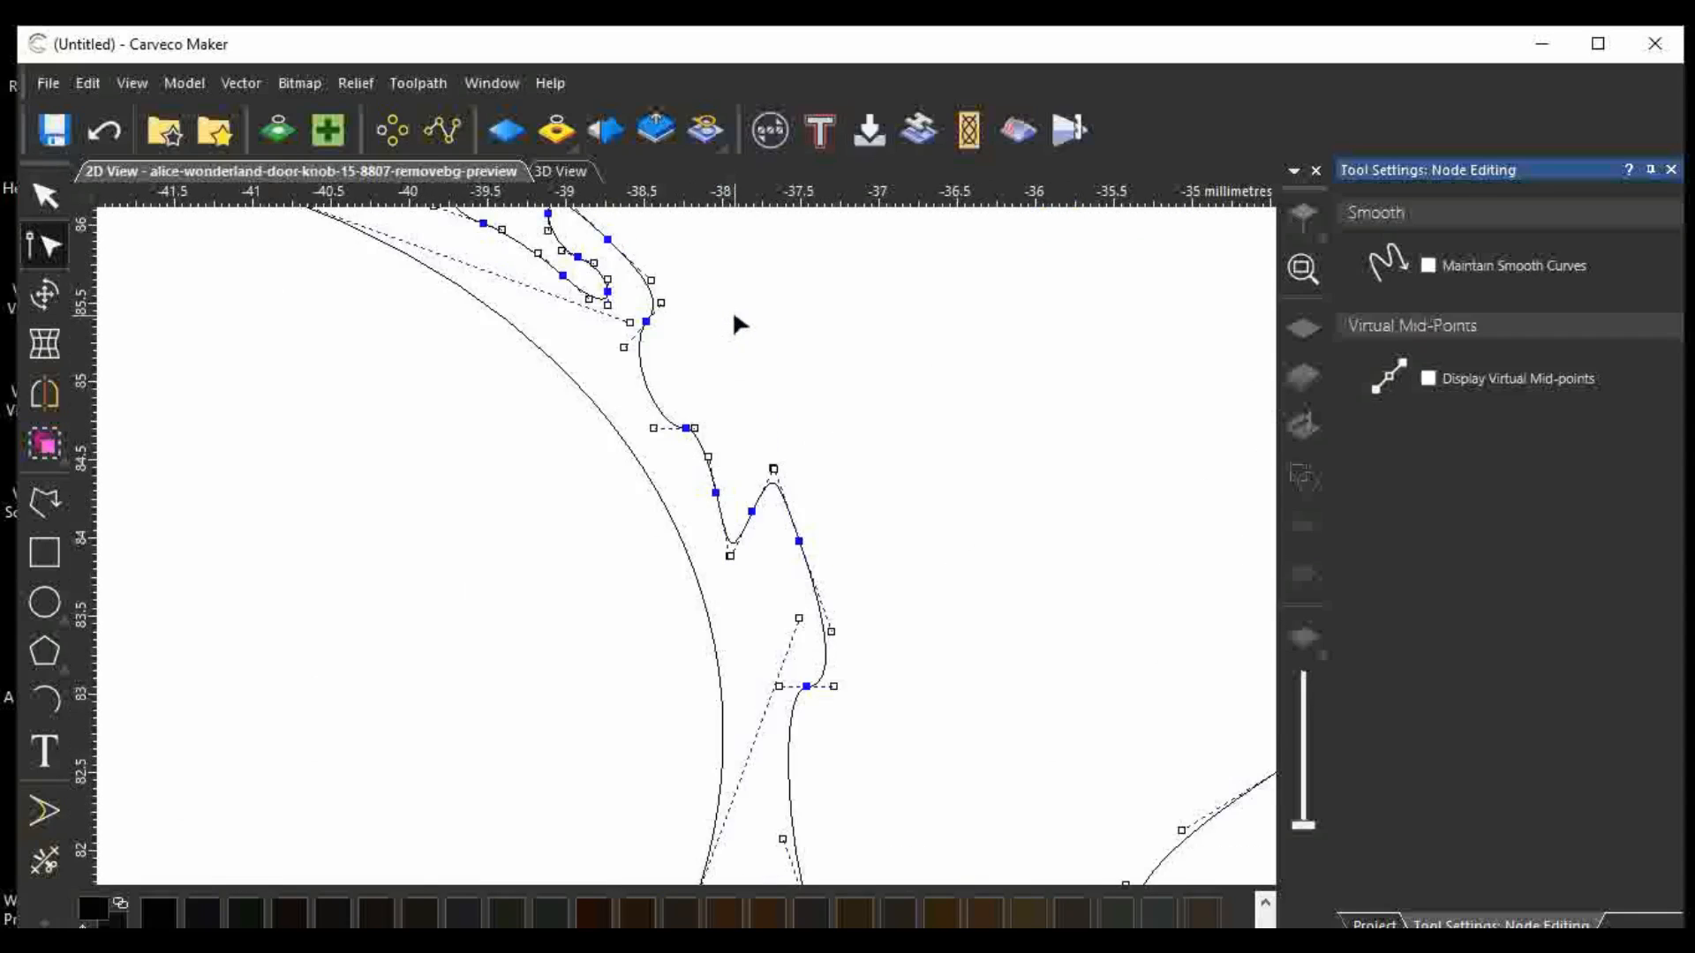
scroll(734, 317, down, 2)
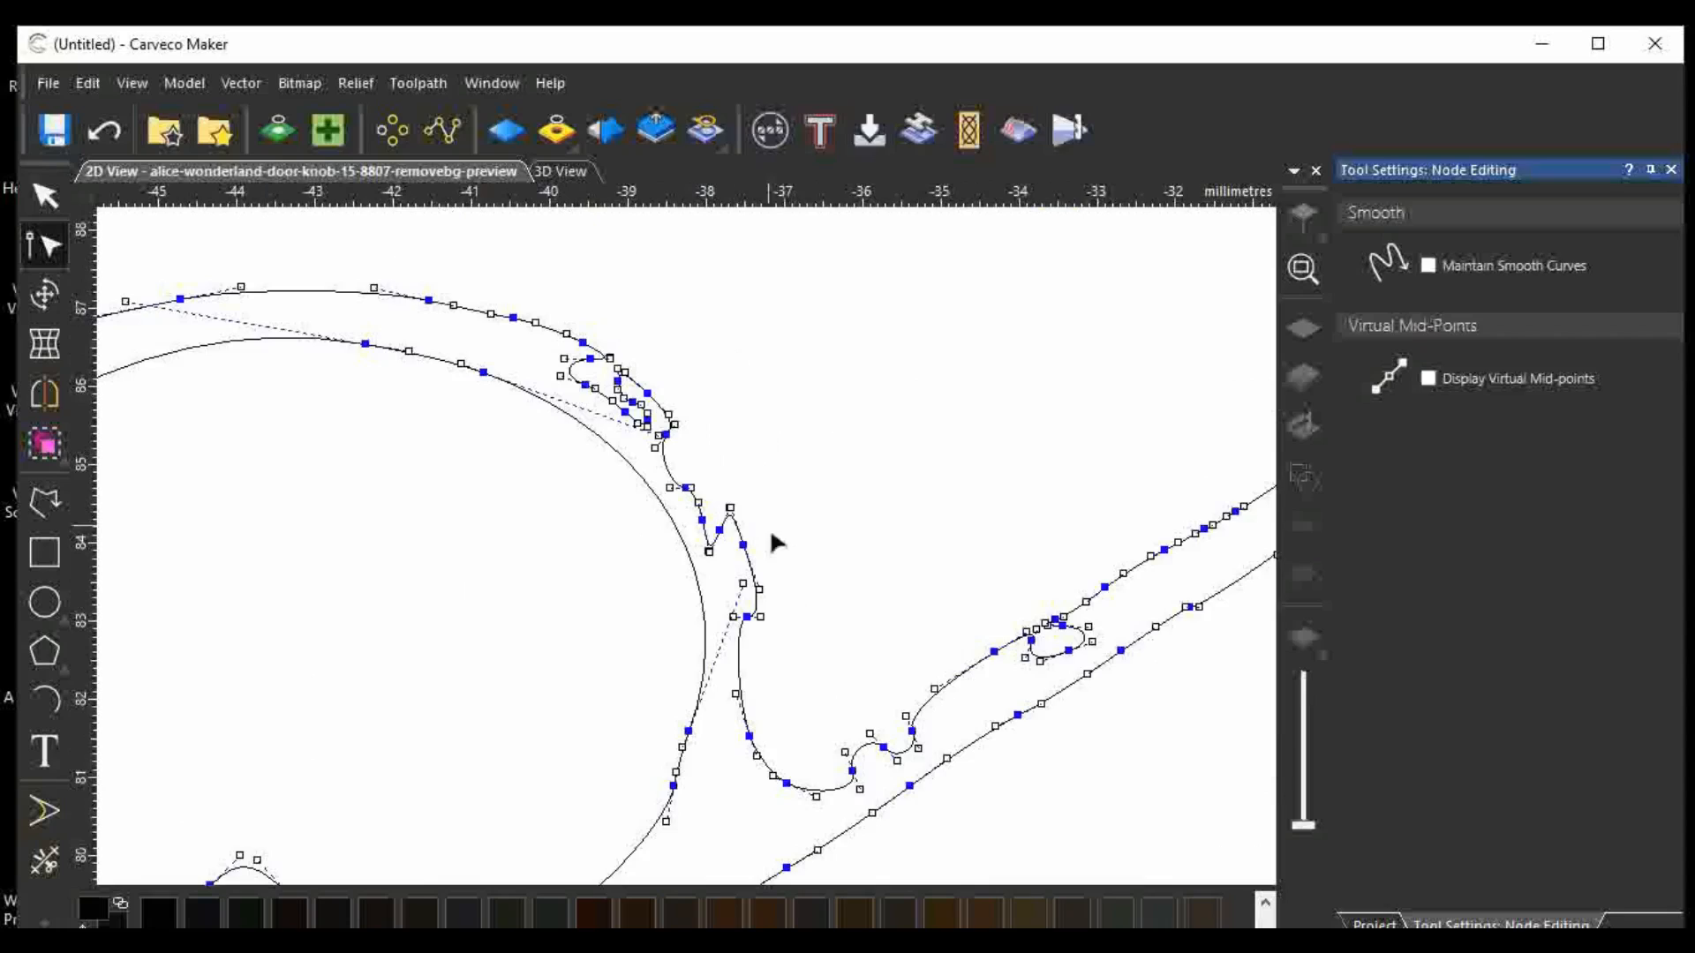
double_click(738, 667)
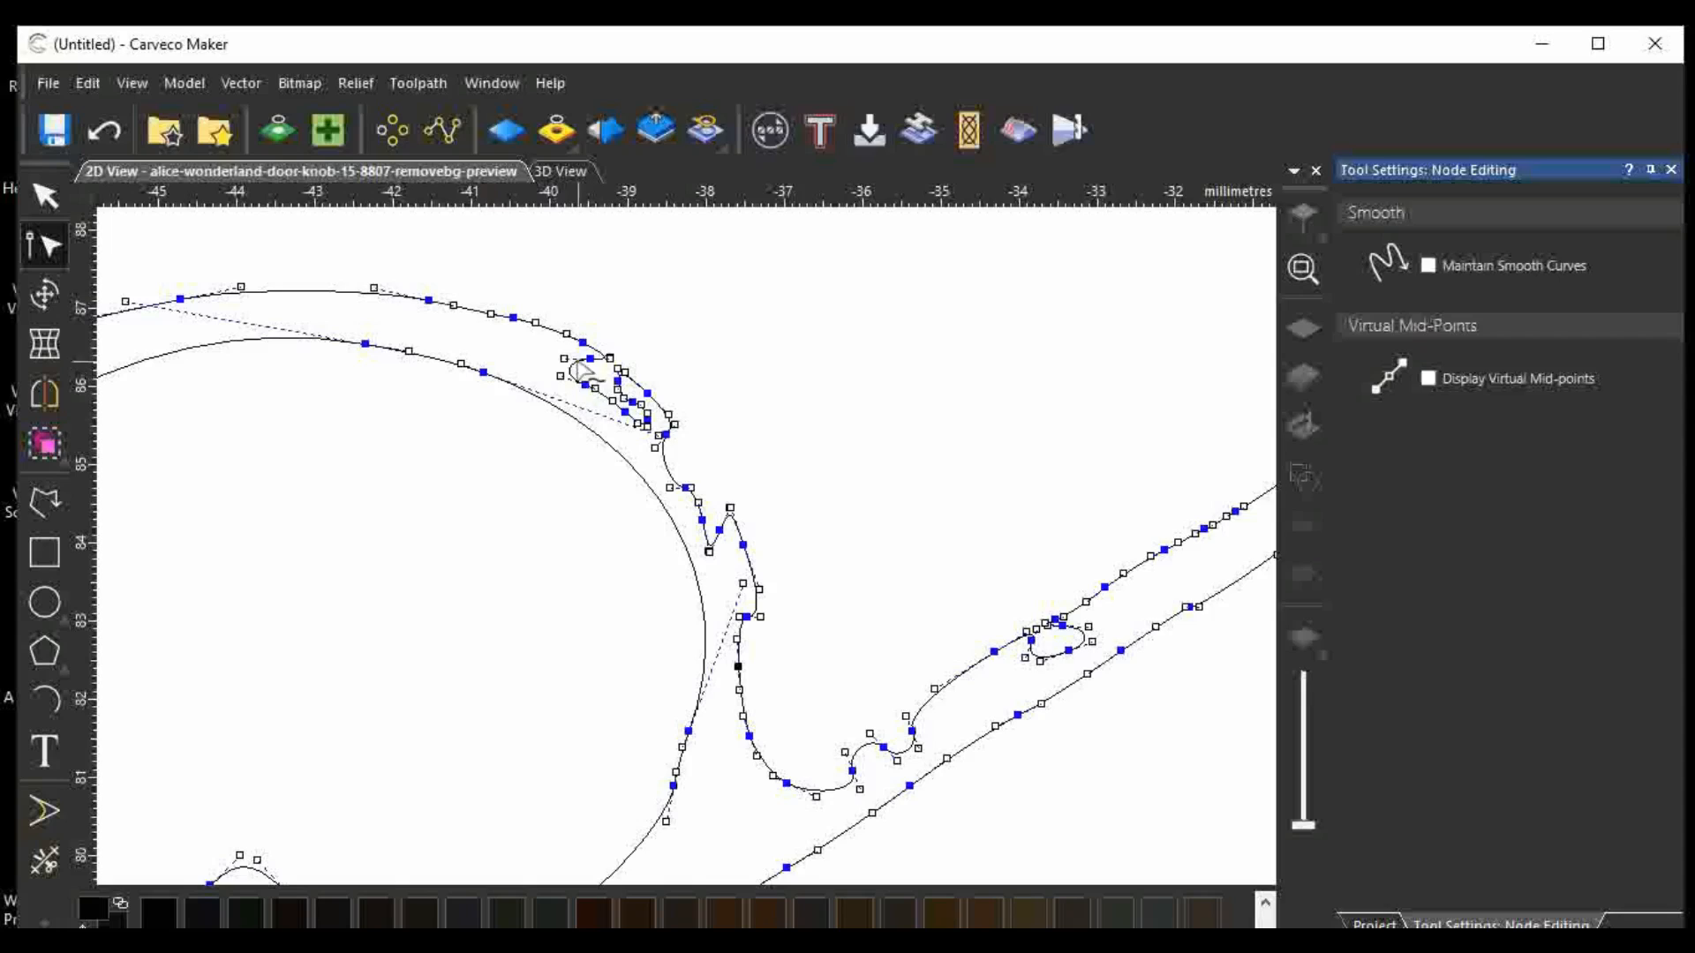
key(c)
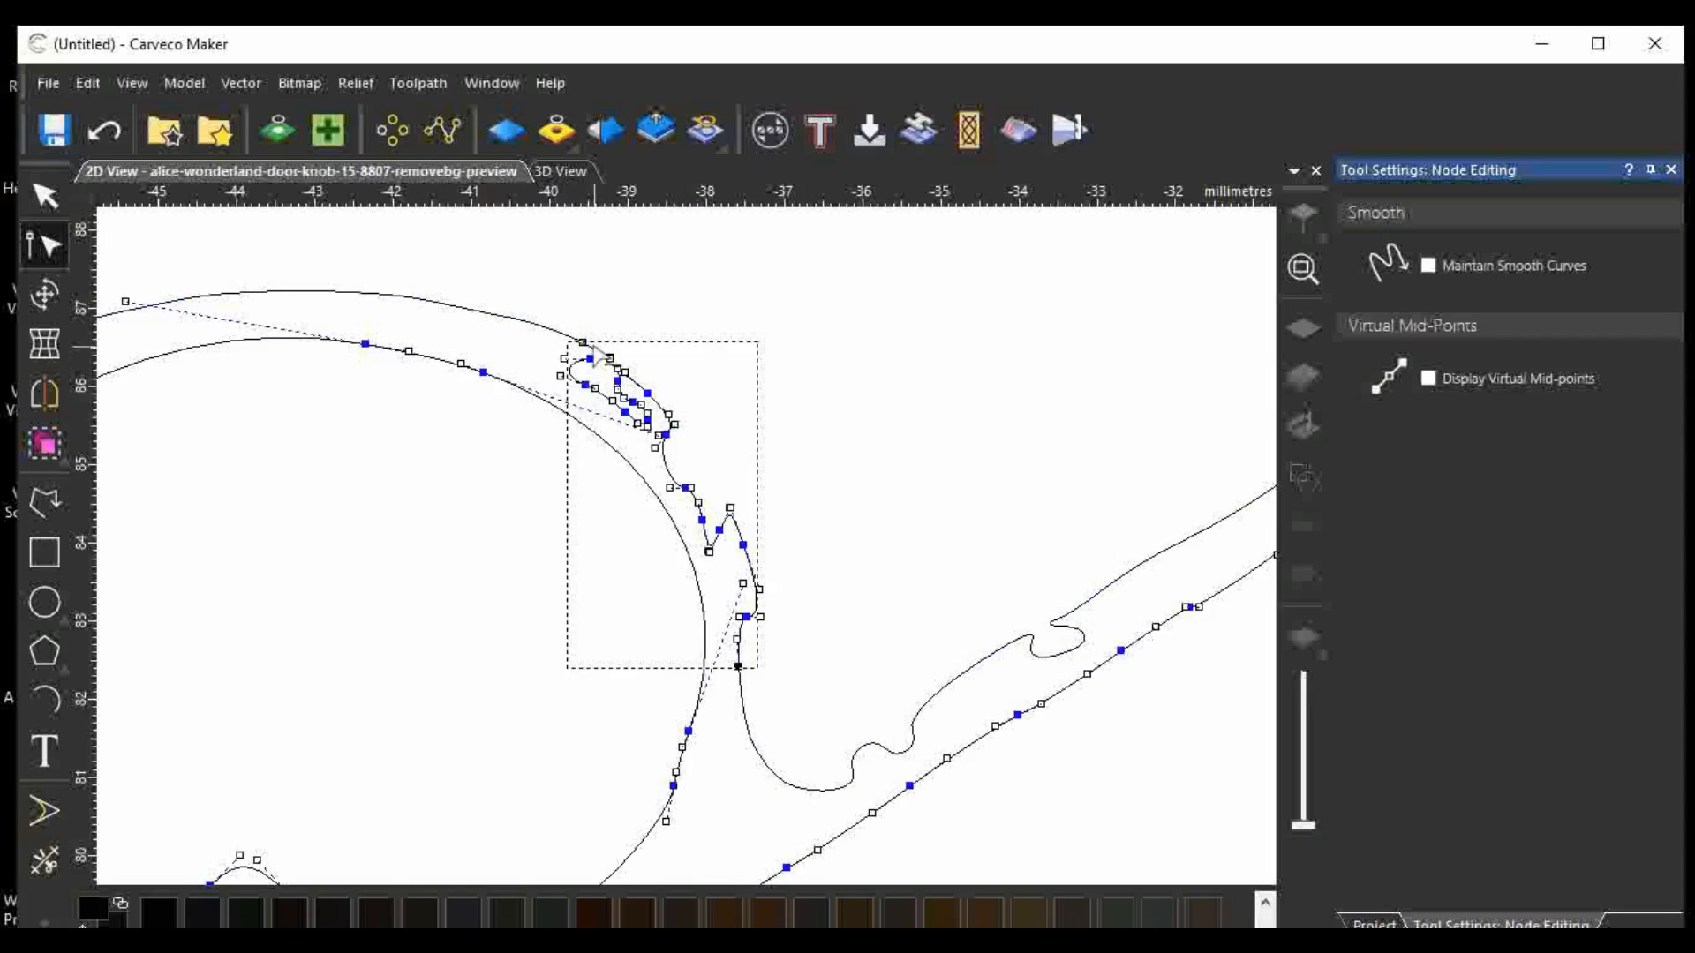
key(Delete)
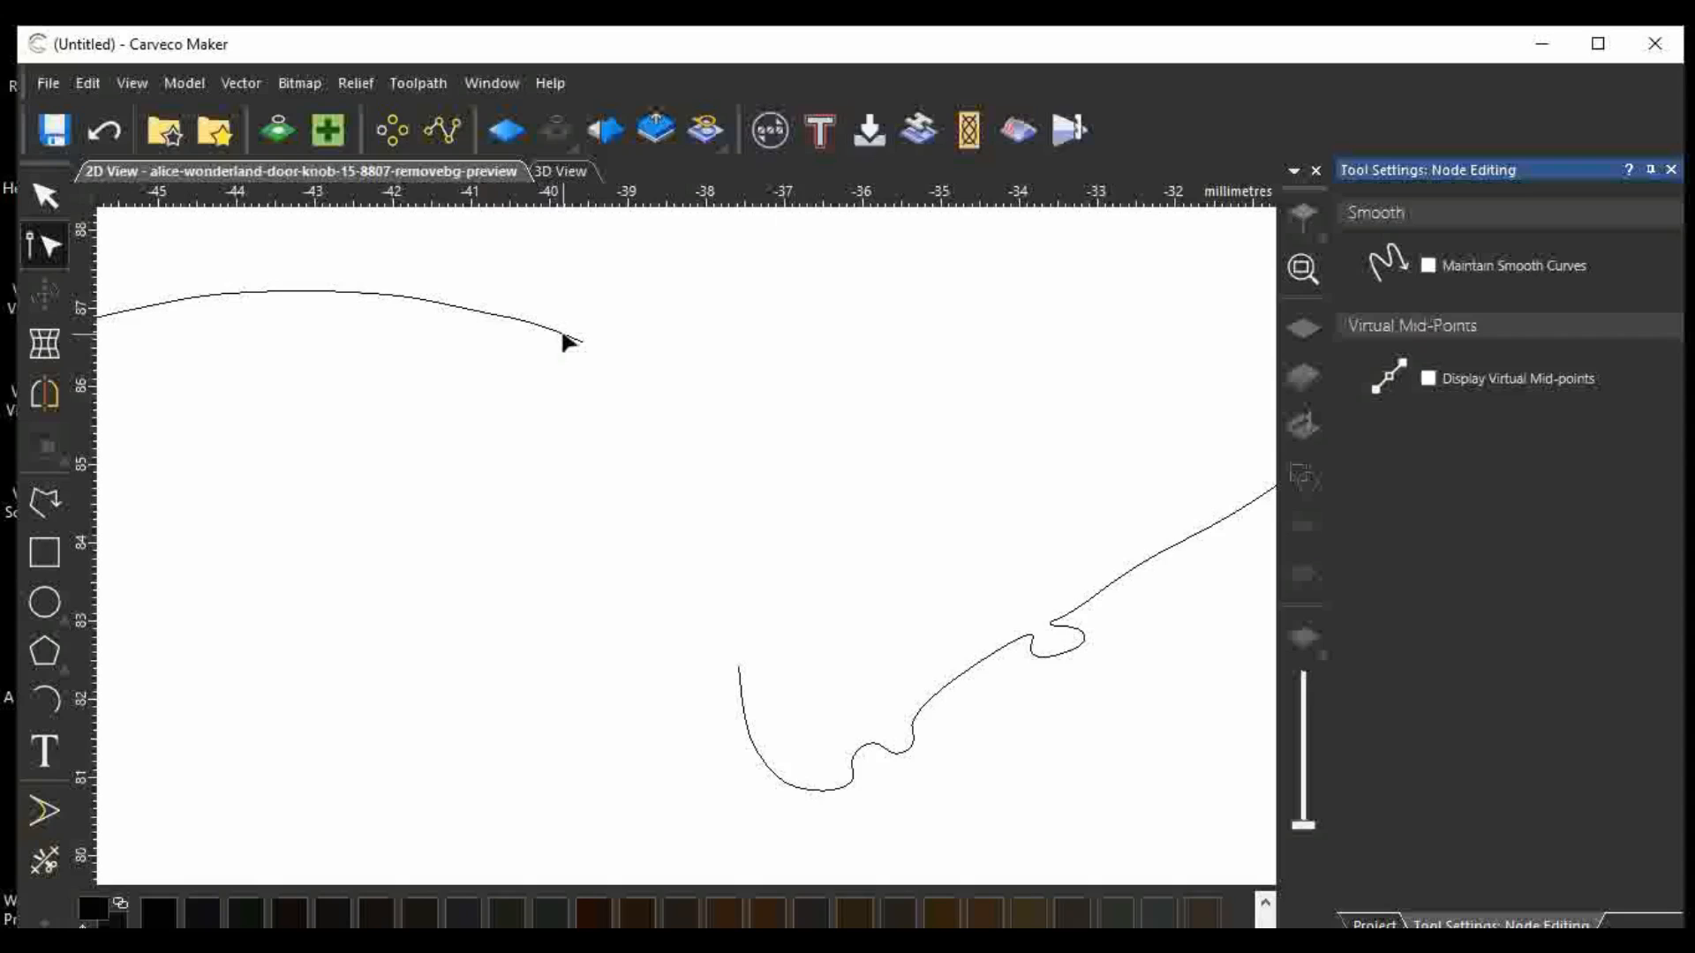
Close the gap in the scroll's outer outline with a smooth curve.
click(569, 342)
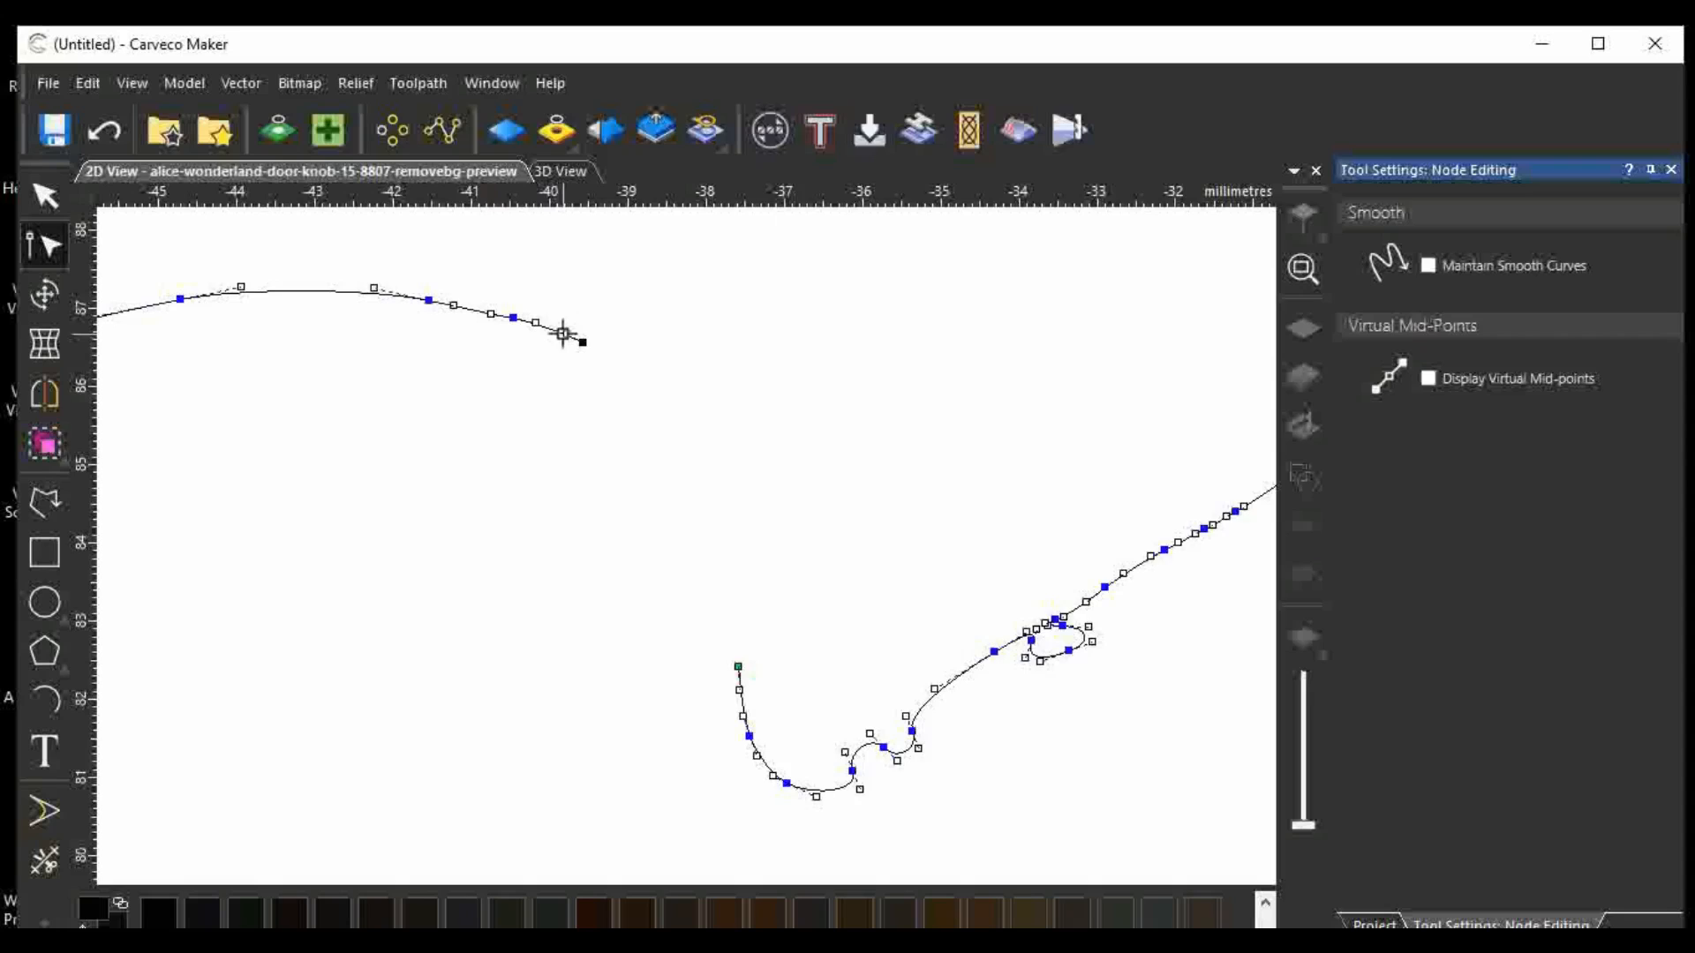
click(235, 82)
mouse_move(453, 283)
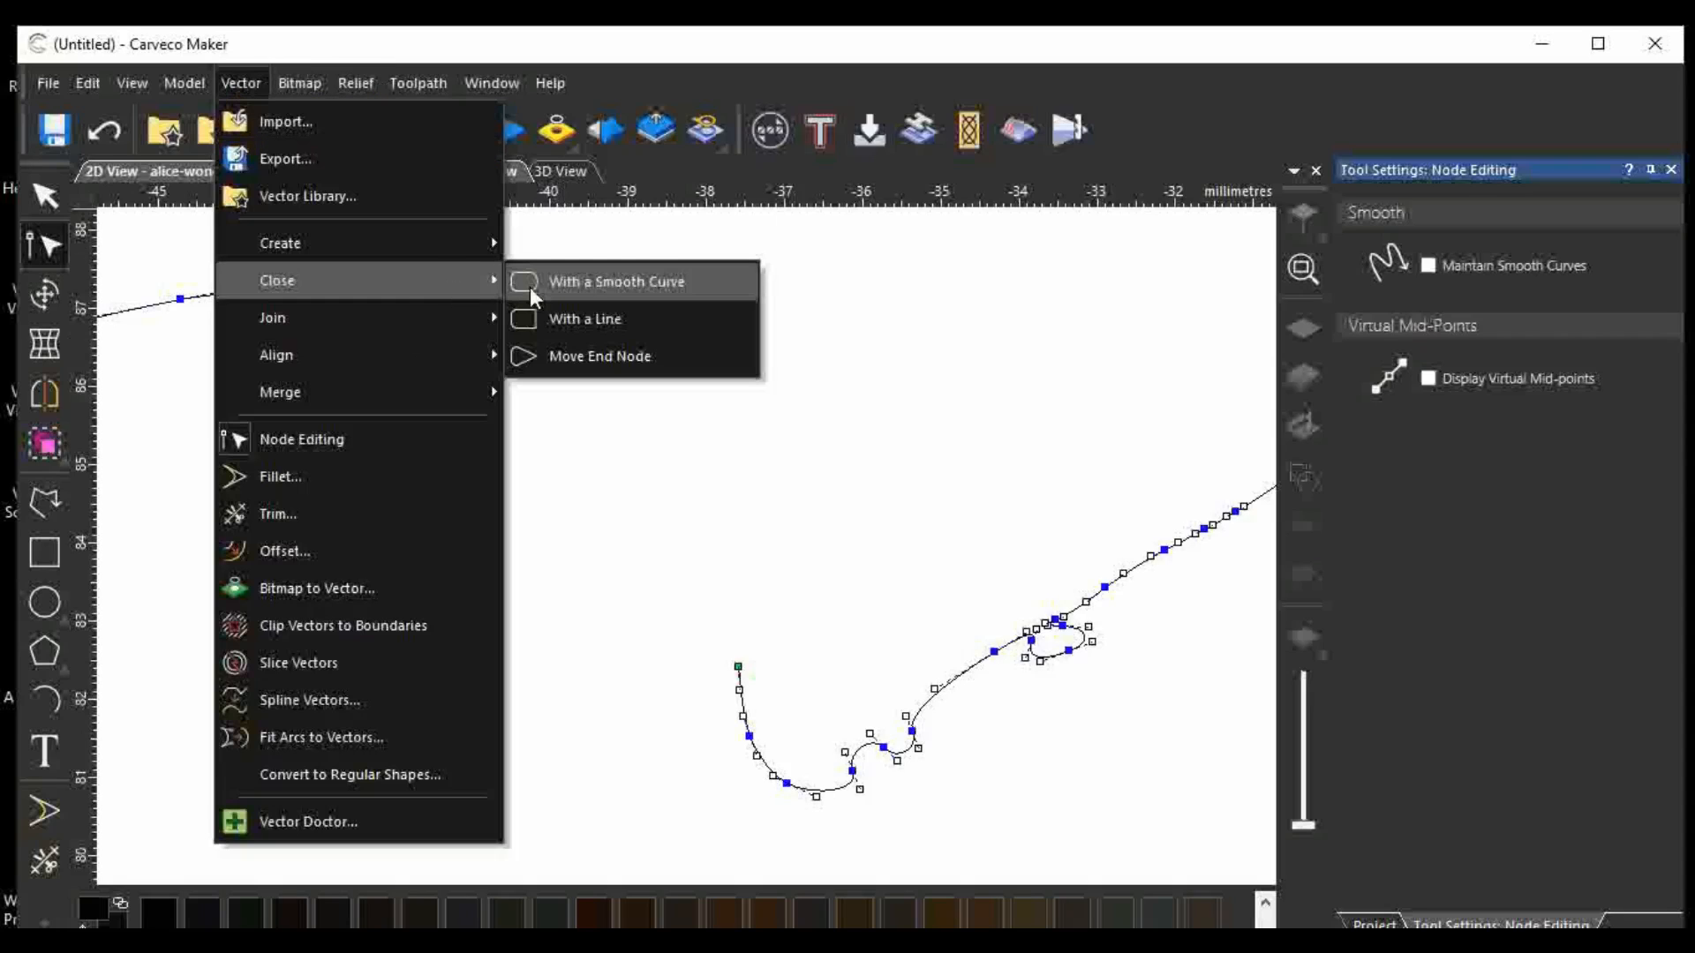
click(604, 281)
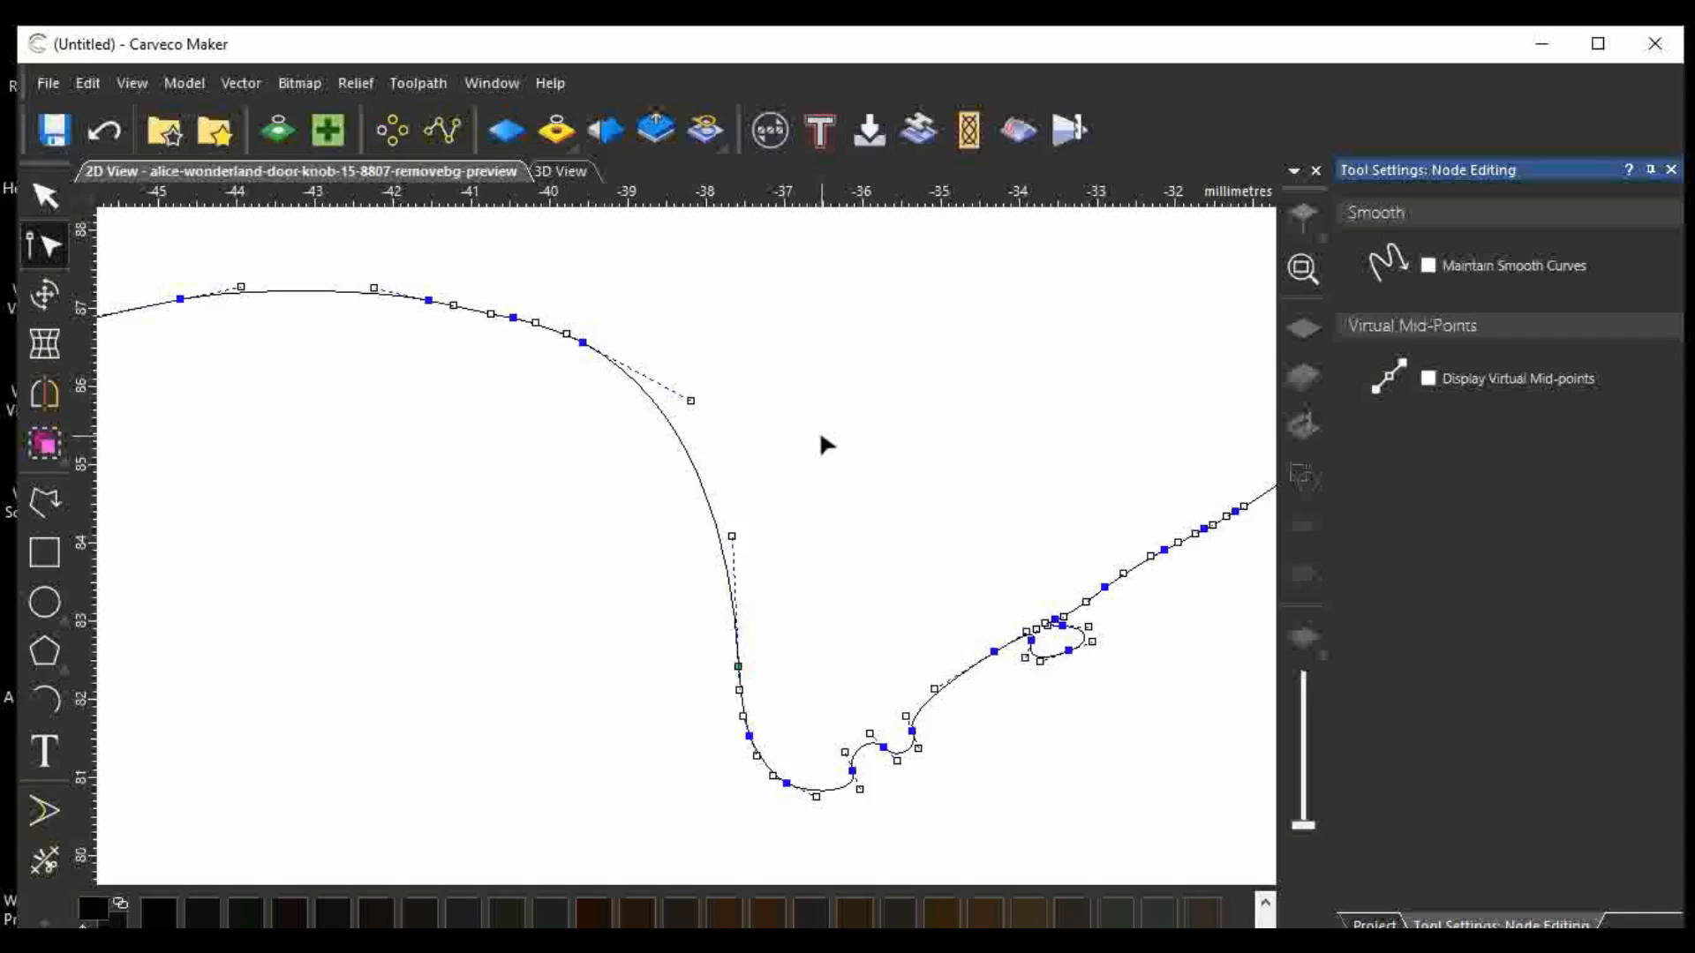
Cut the jagged stretch out of the upper slope beside the scroll, between about X -34 and -26 mm, and delete it.
scroll(448, 491, down, 1)
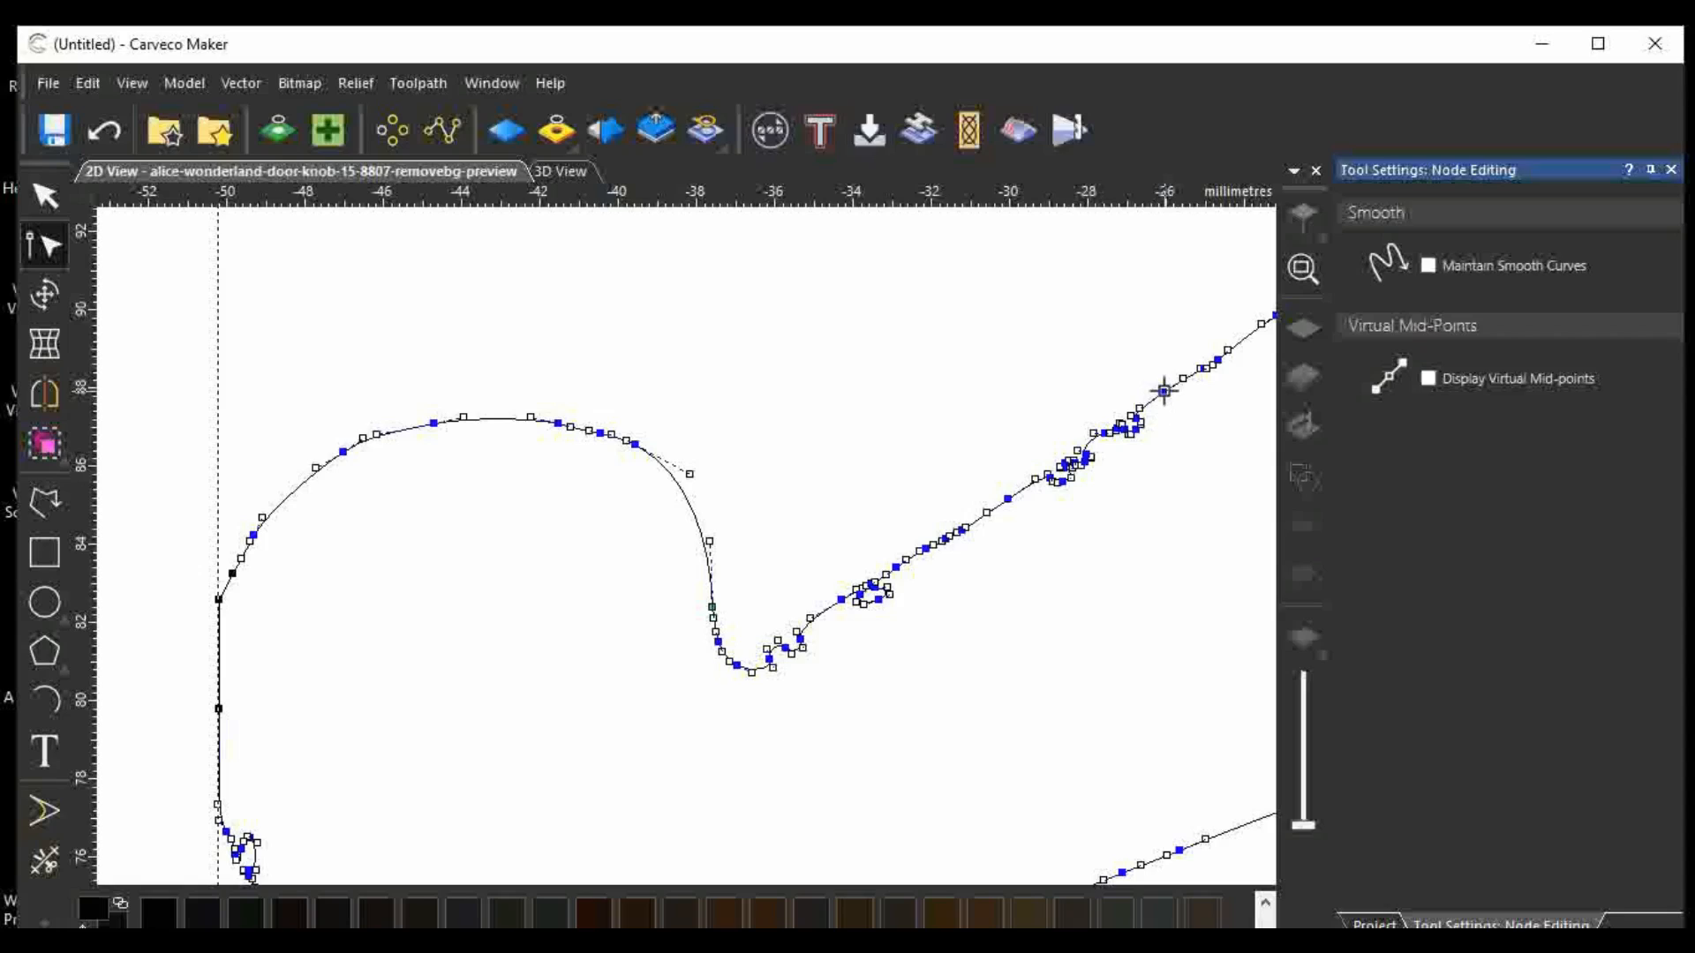
click(1164, 392)
click(840, 599)
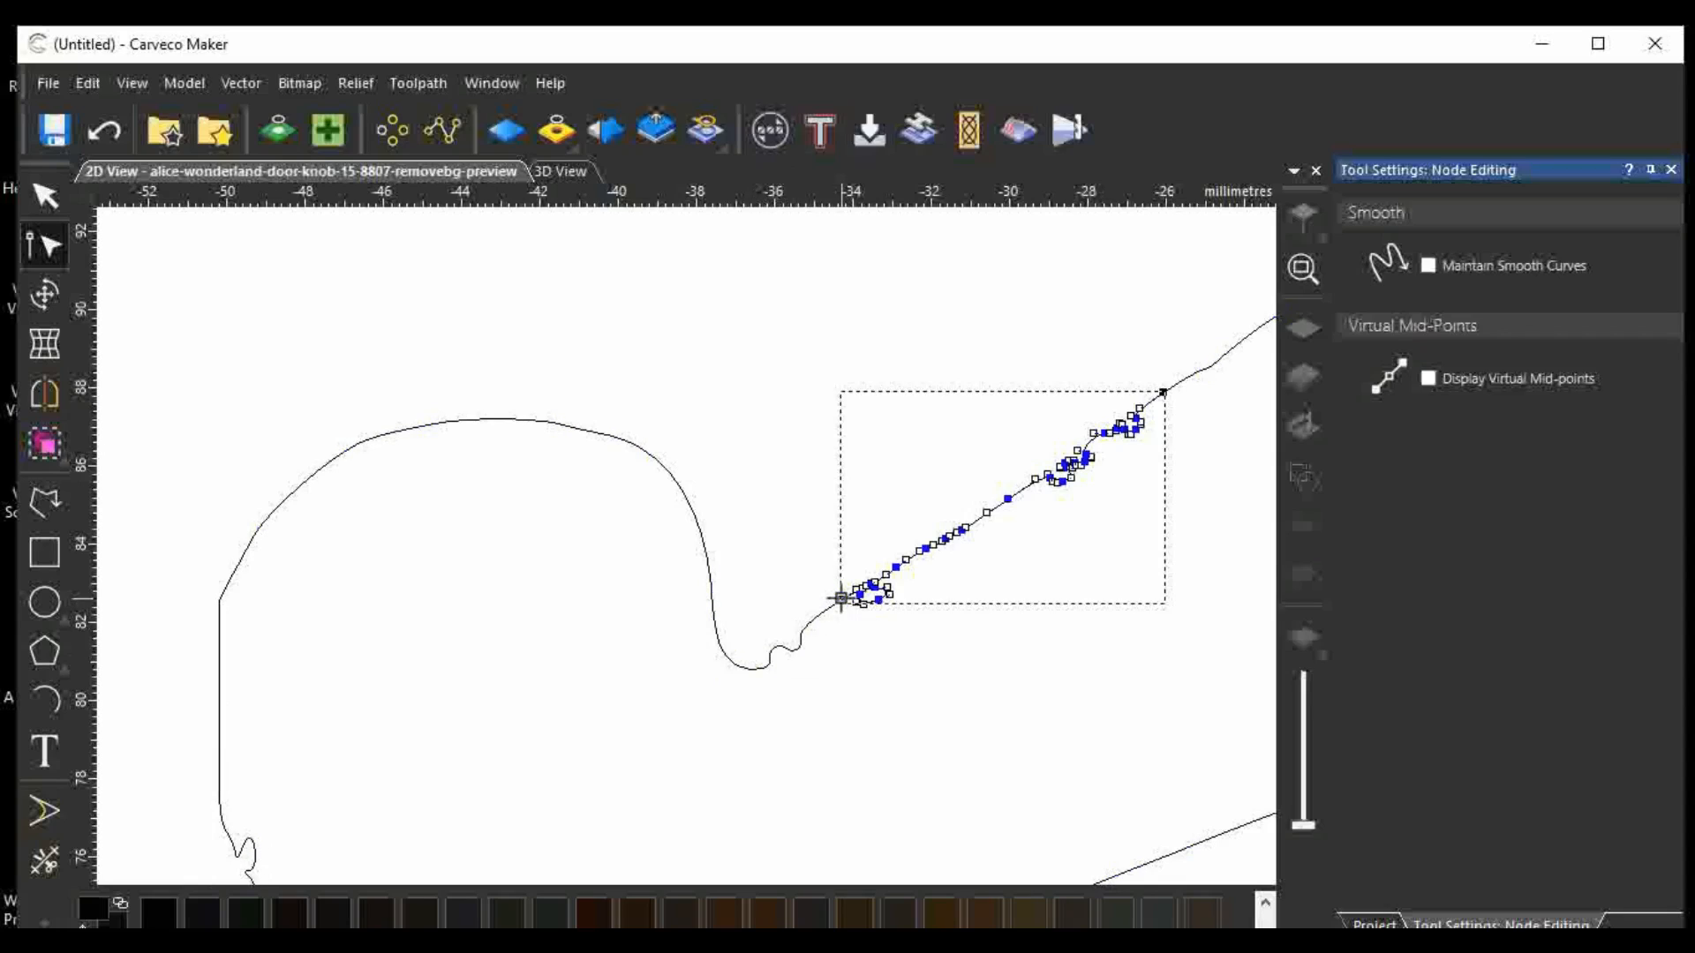
key(Delete)
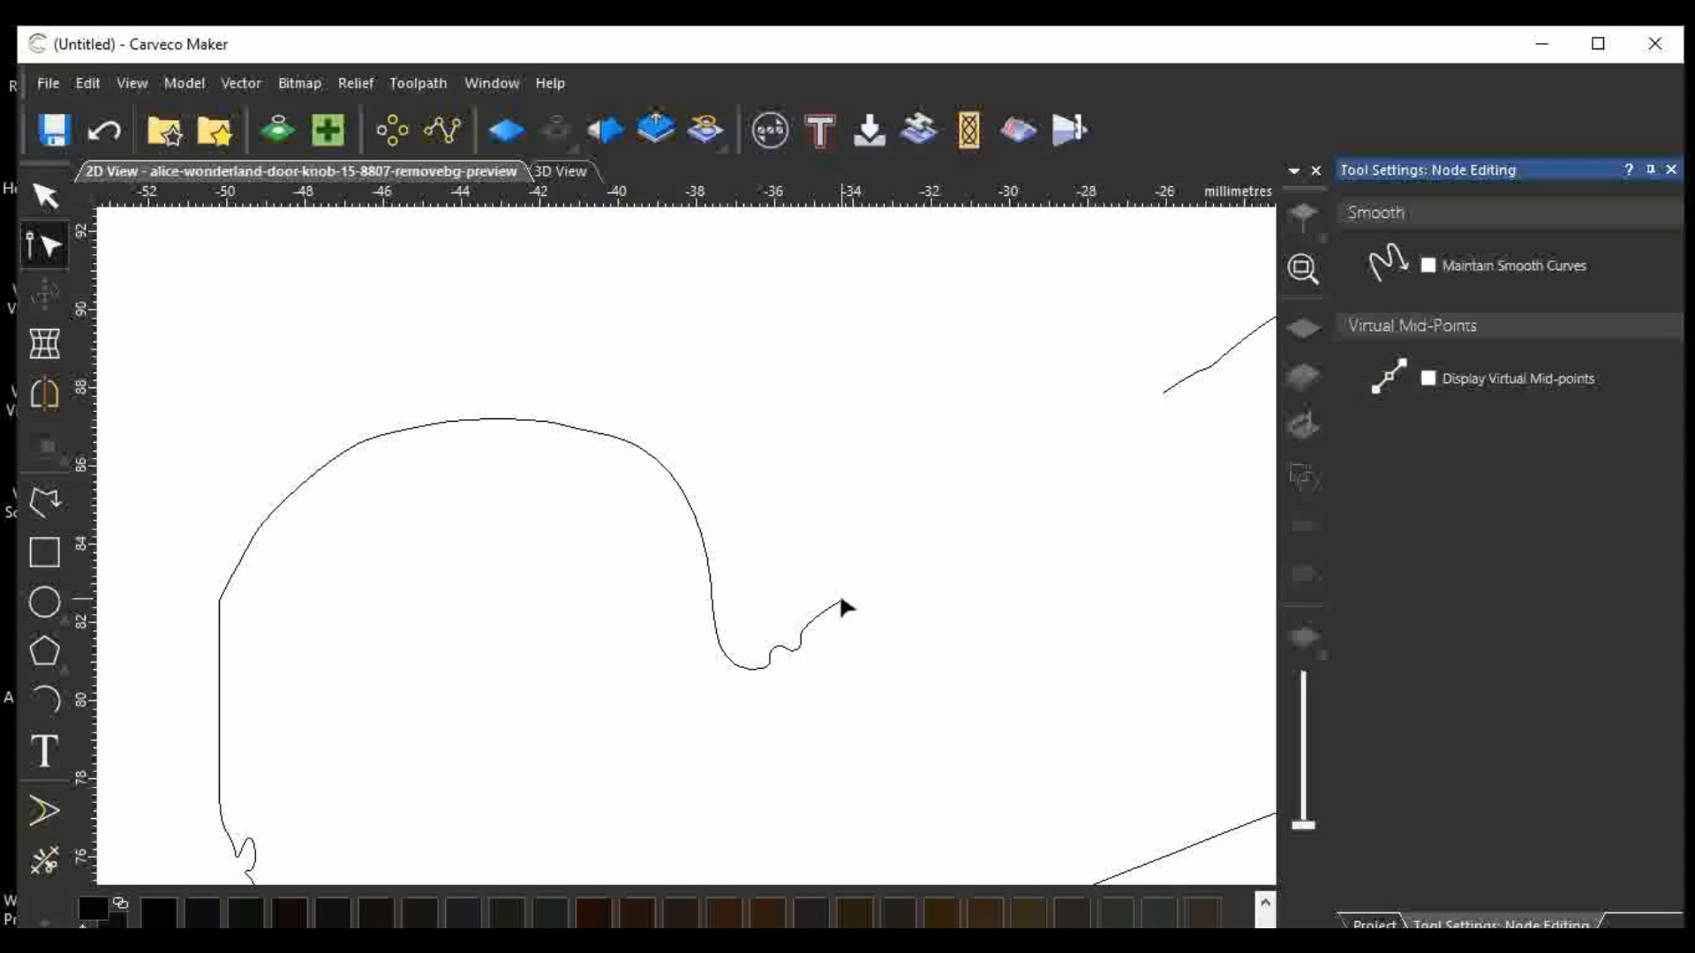
Close the open outline on the upper slope with a straight line.
click(816, 616)
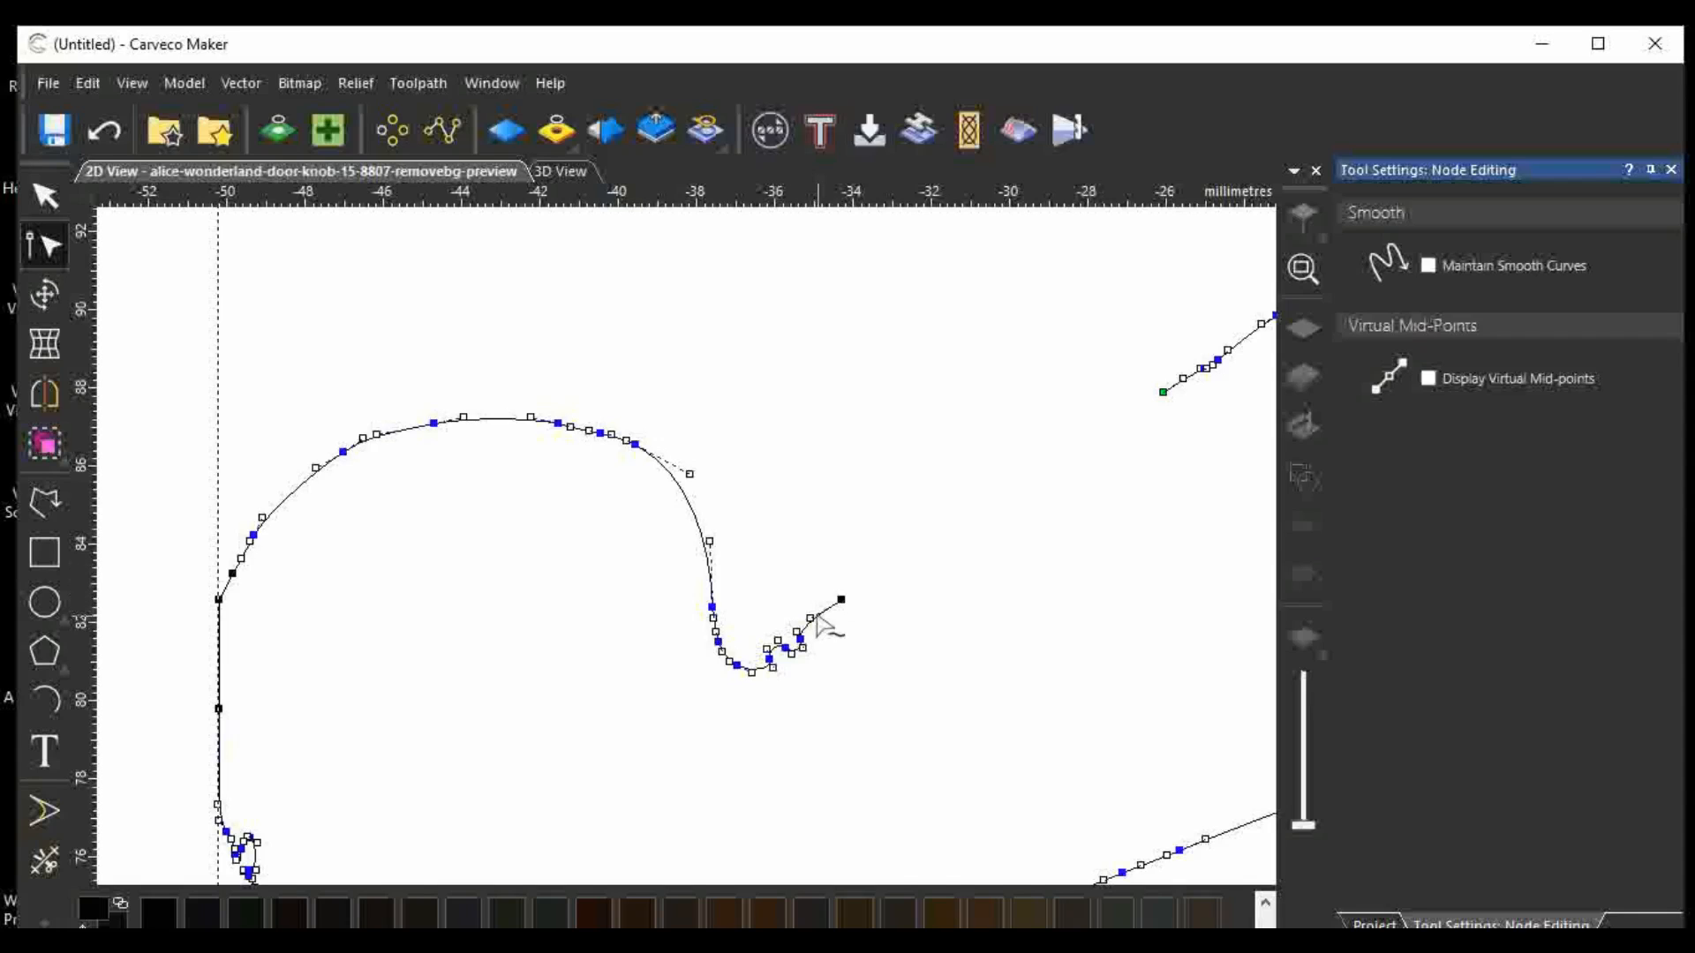
click(235, 85)
mouse_move(454, 279)
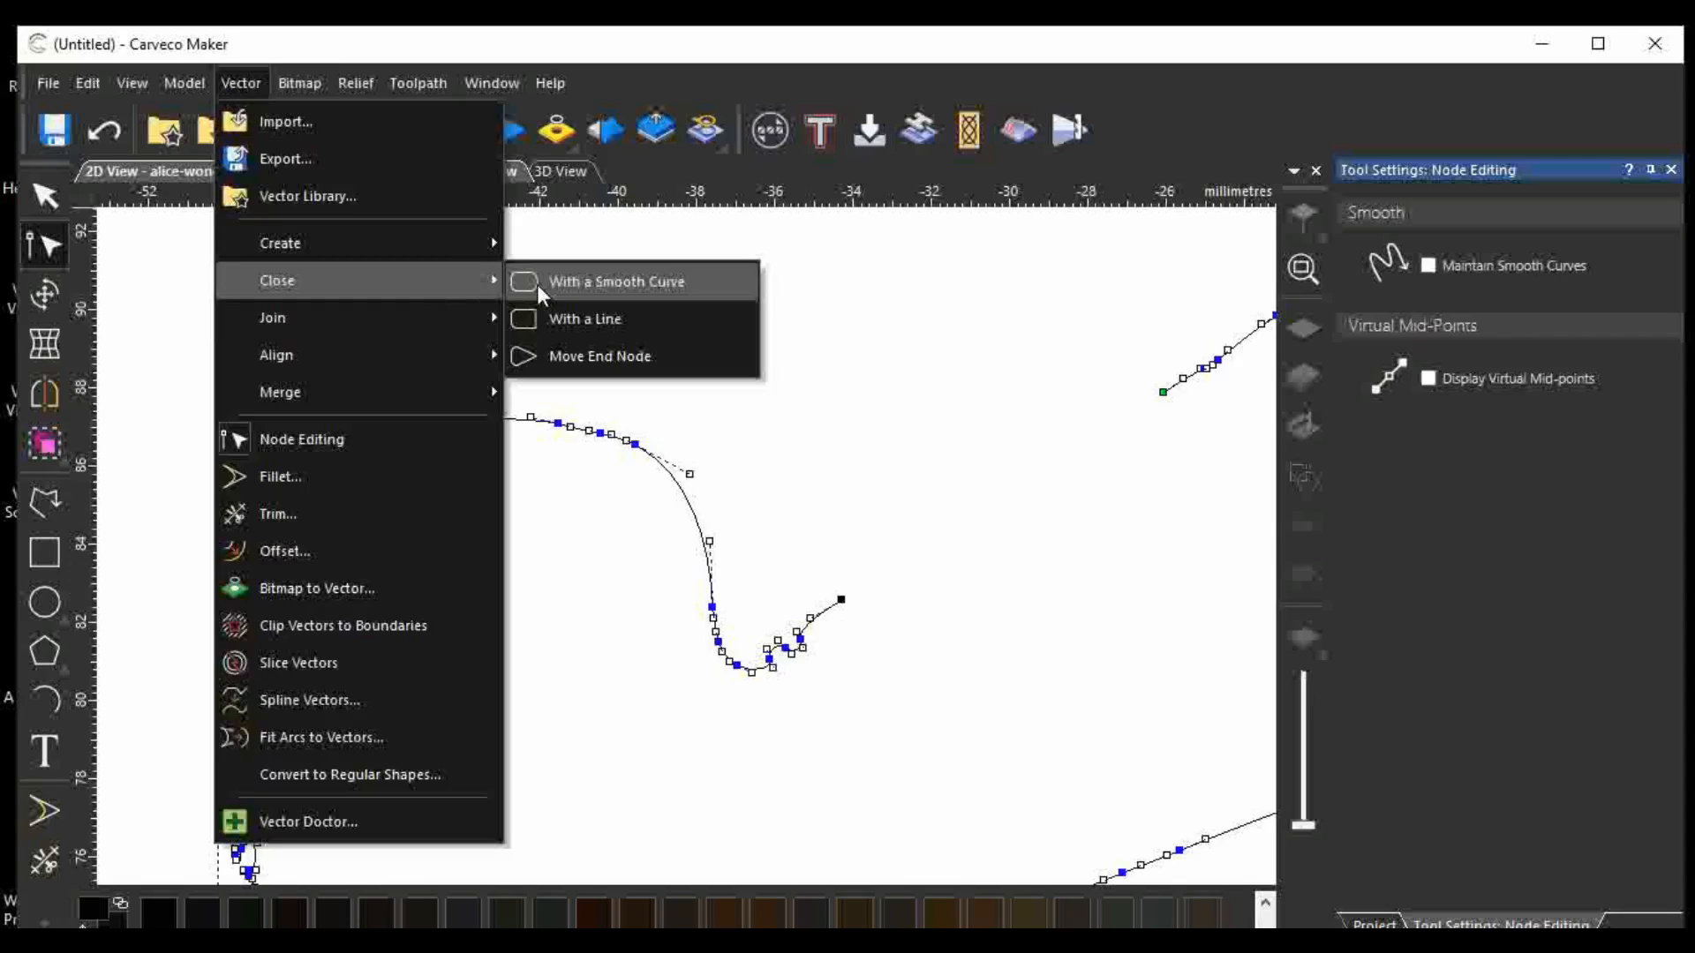
click(578, 316)
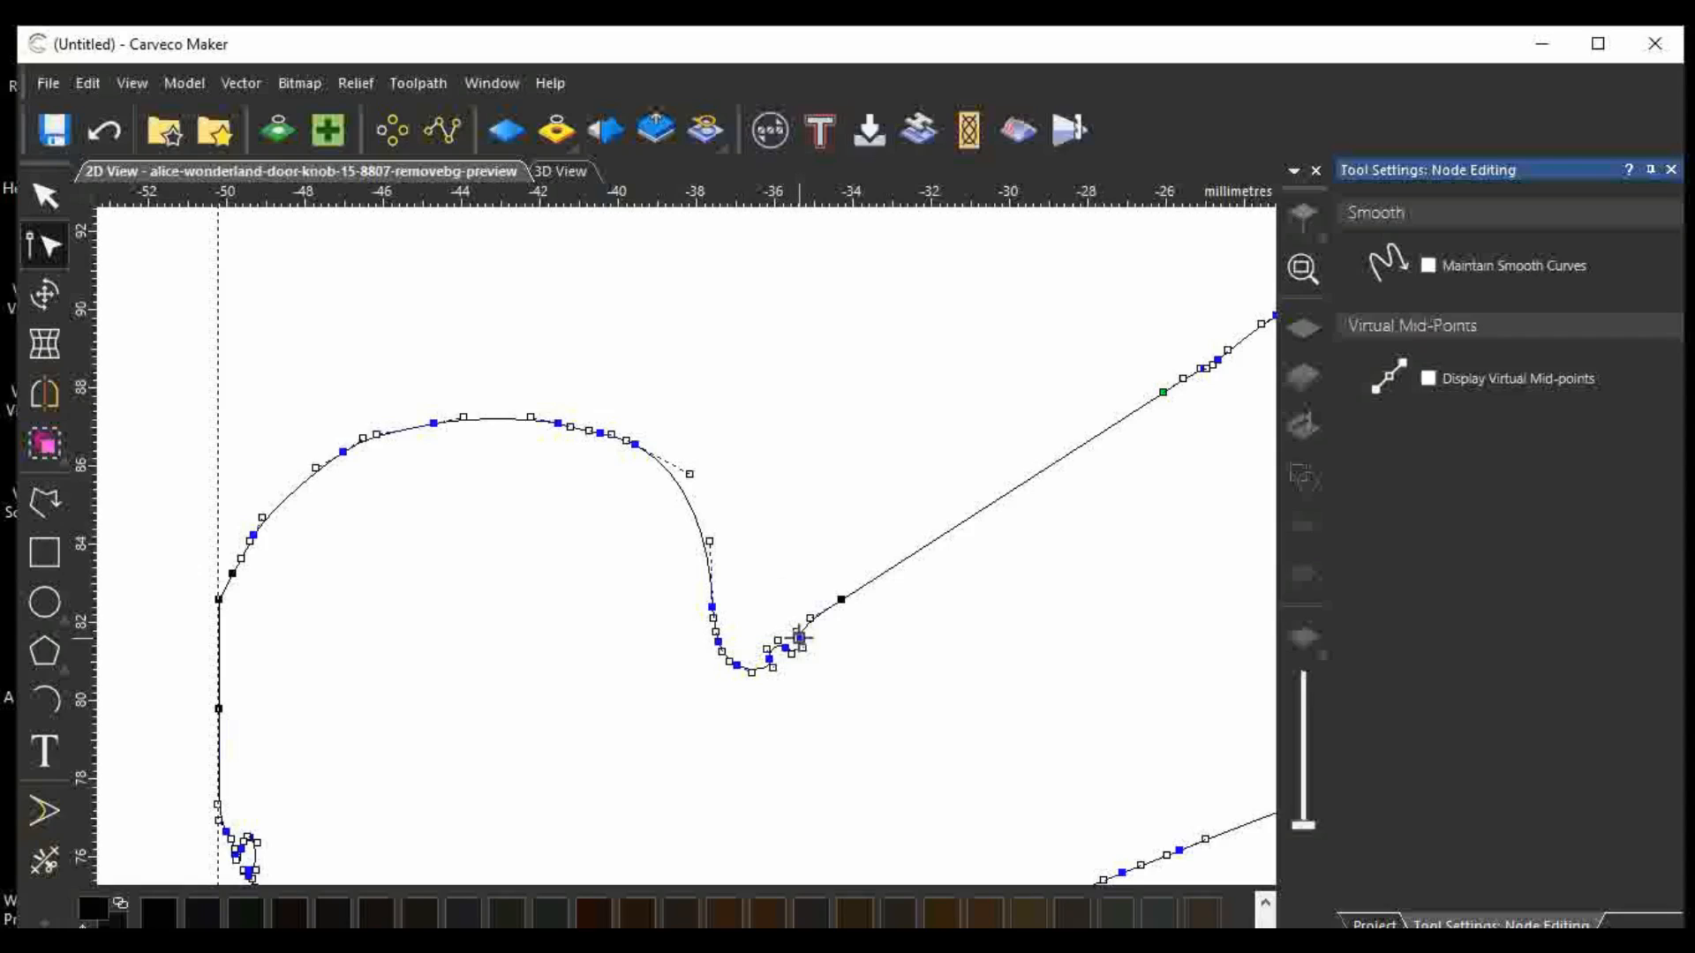
Delete the three bump nodes where the scroll meets the straightened slope.
key(d)
key(d)
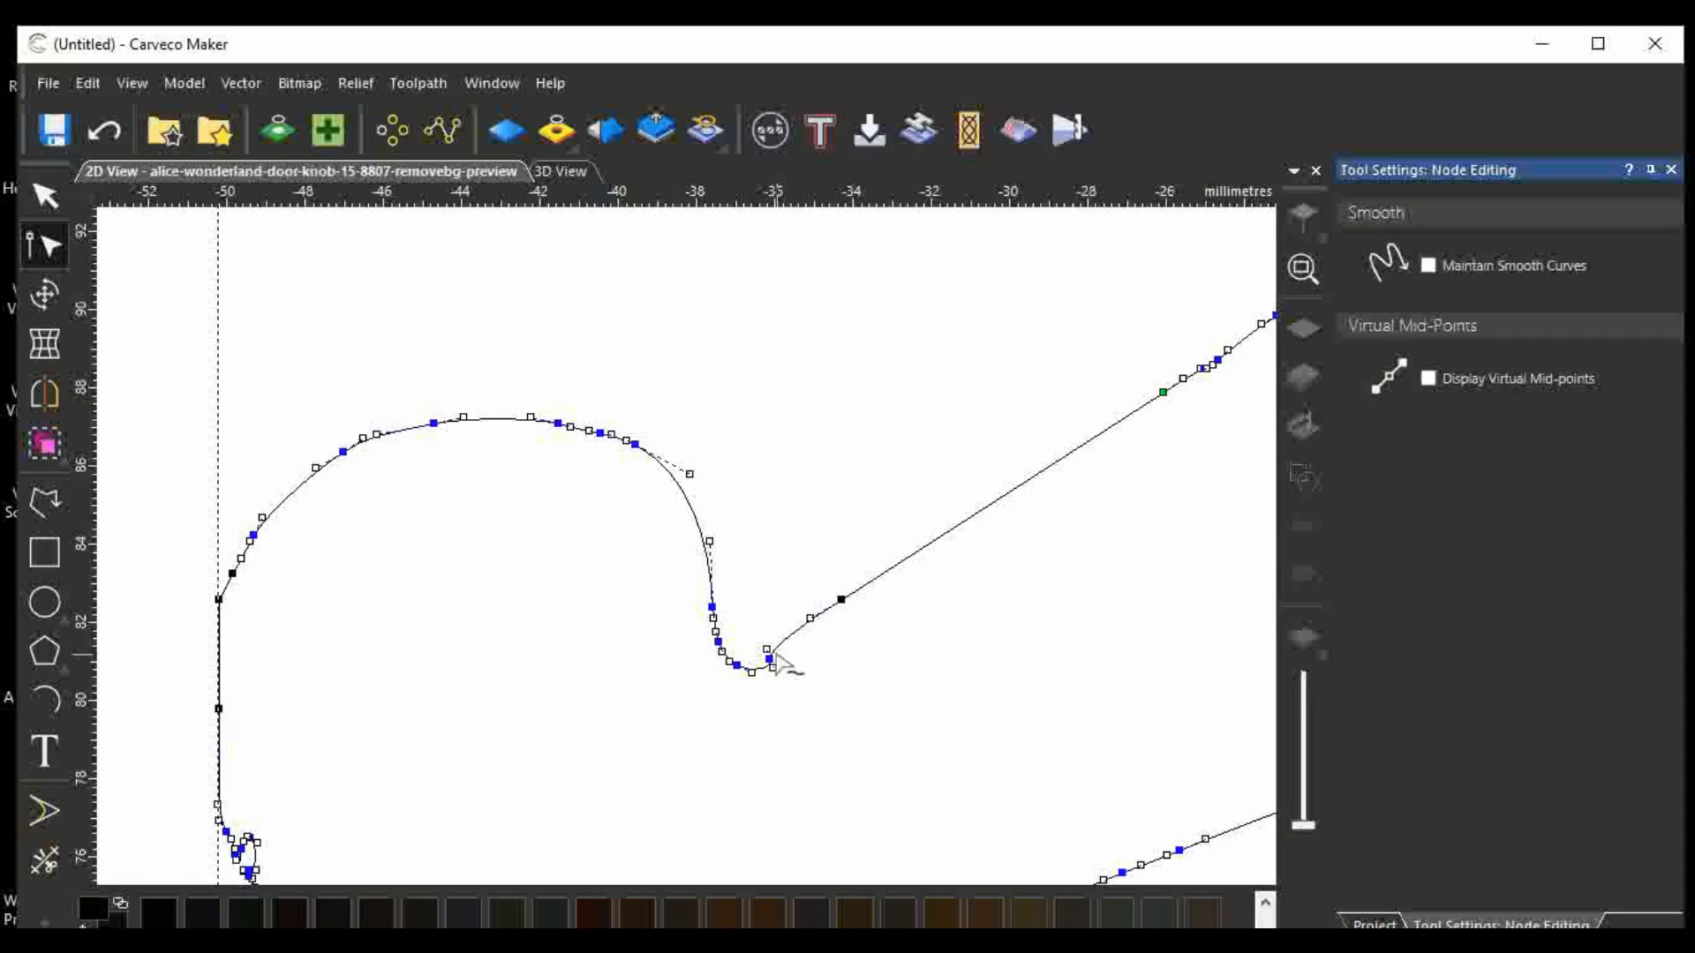
key(d)
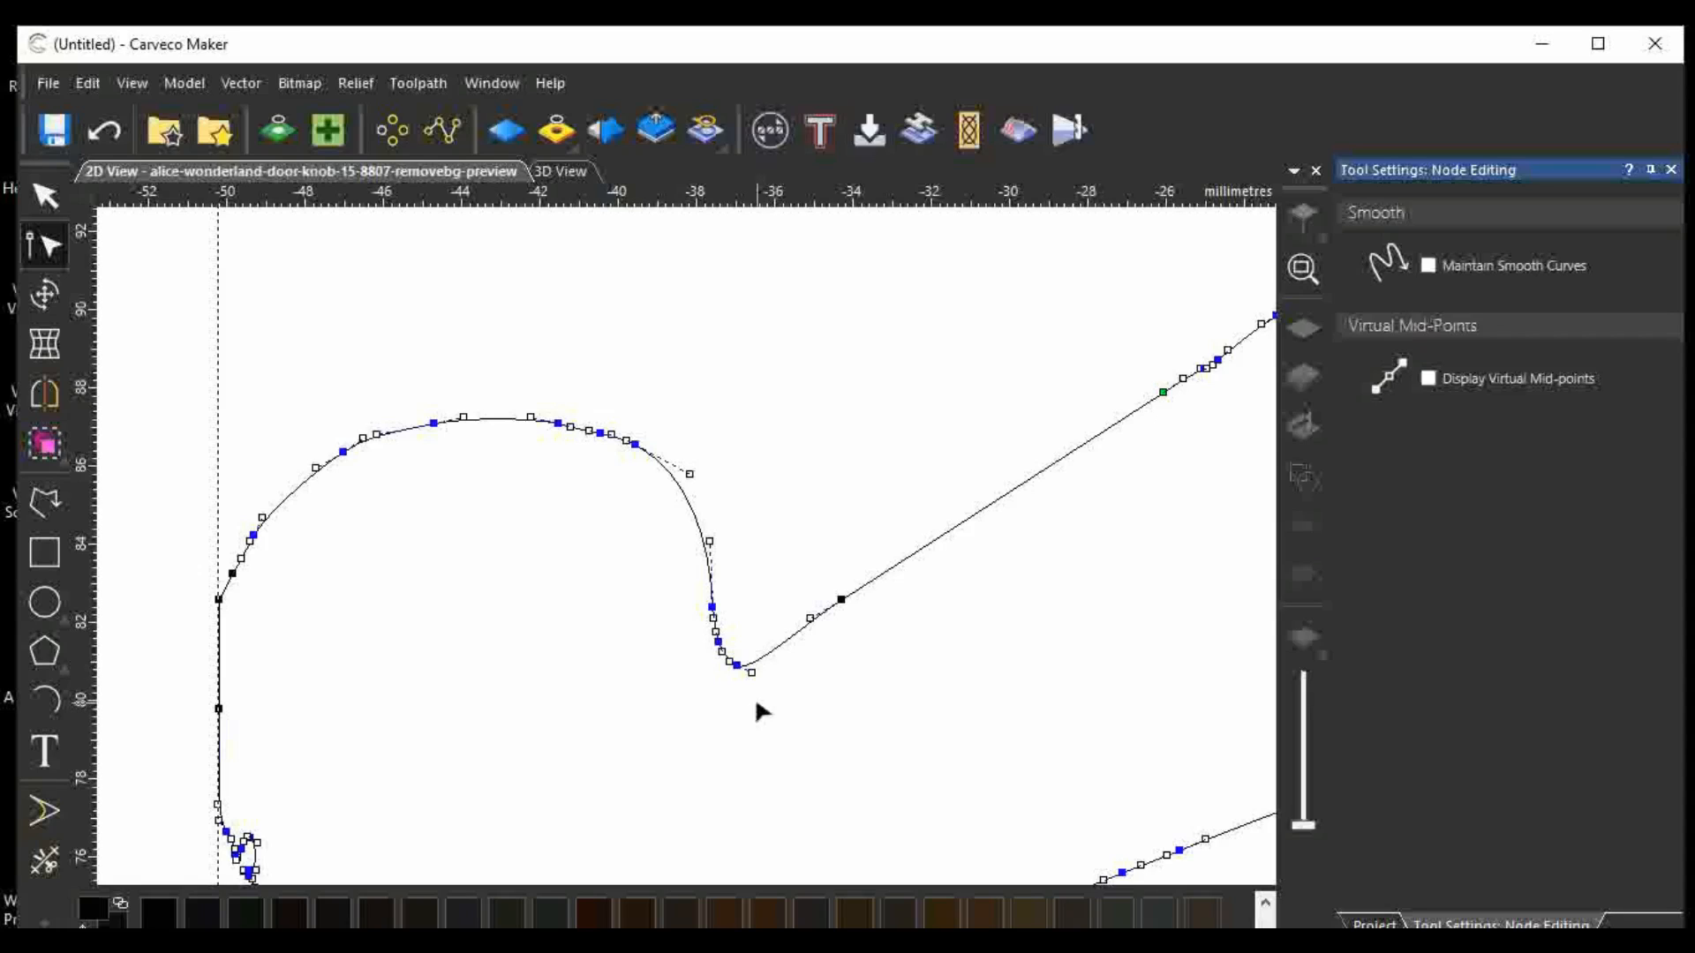
Delete the cluster of nodes forming the S-shaped kink on the upper slope near X -20 mm.
scroll(625, 685, down, 1)
scroll(625, 682, down, 1)
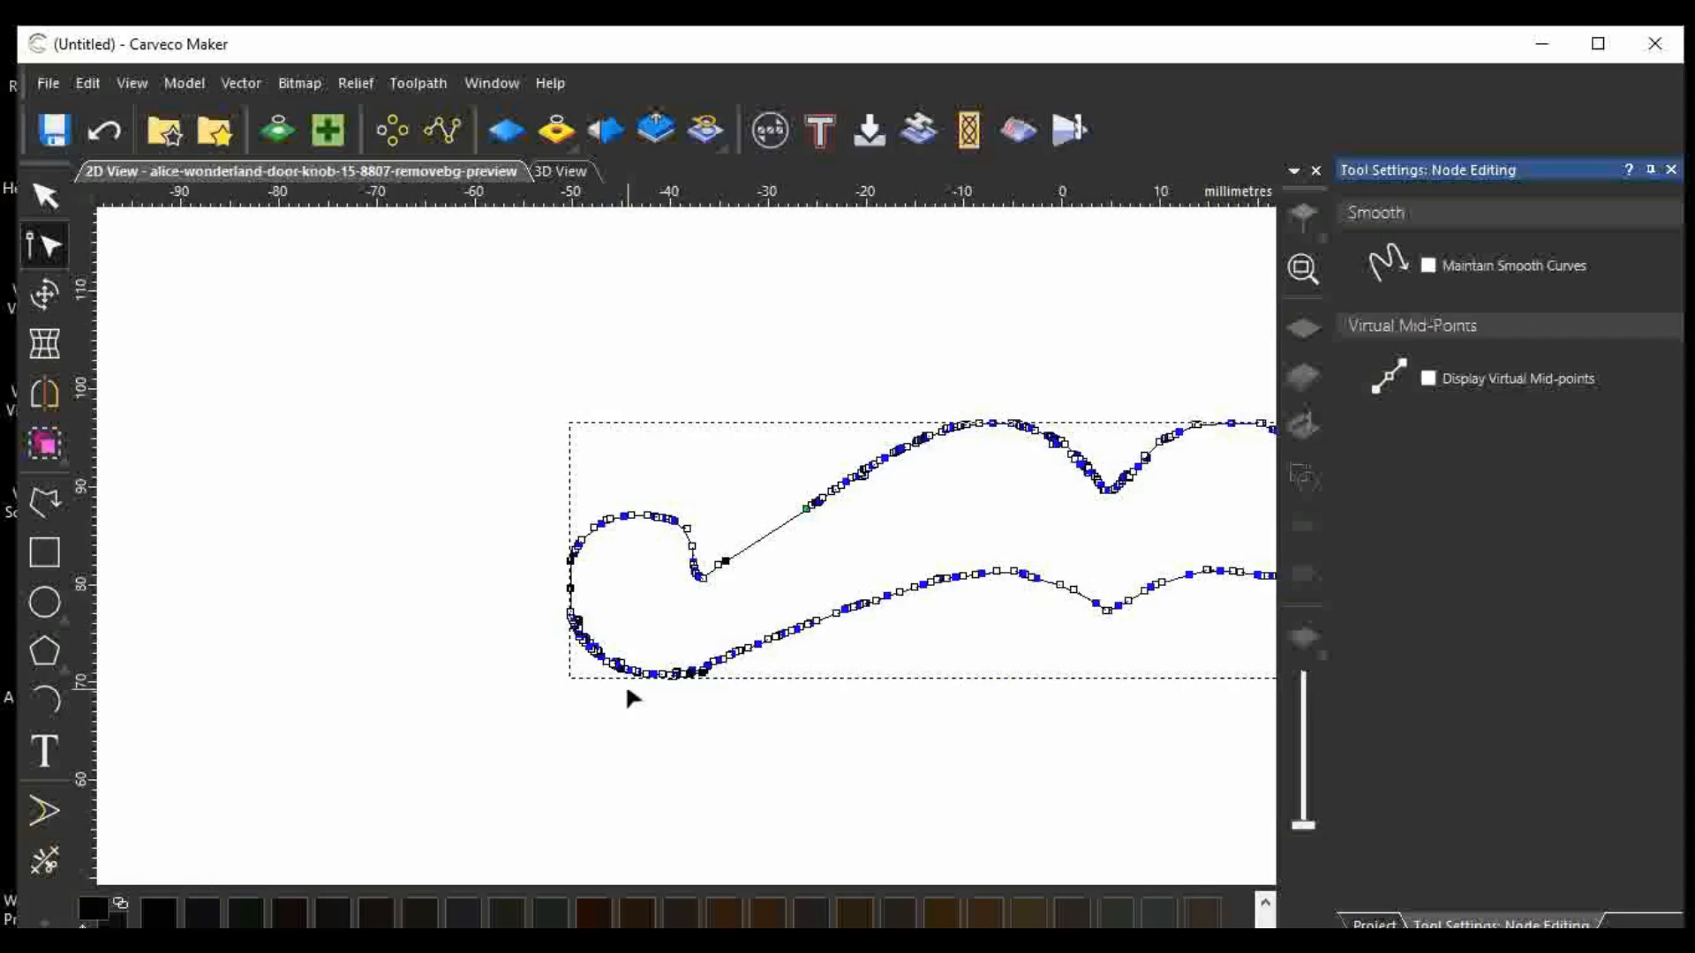
scroll(975, 442, up, 1)
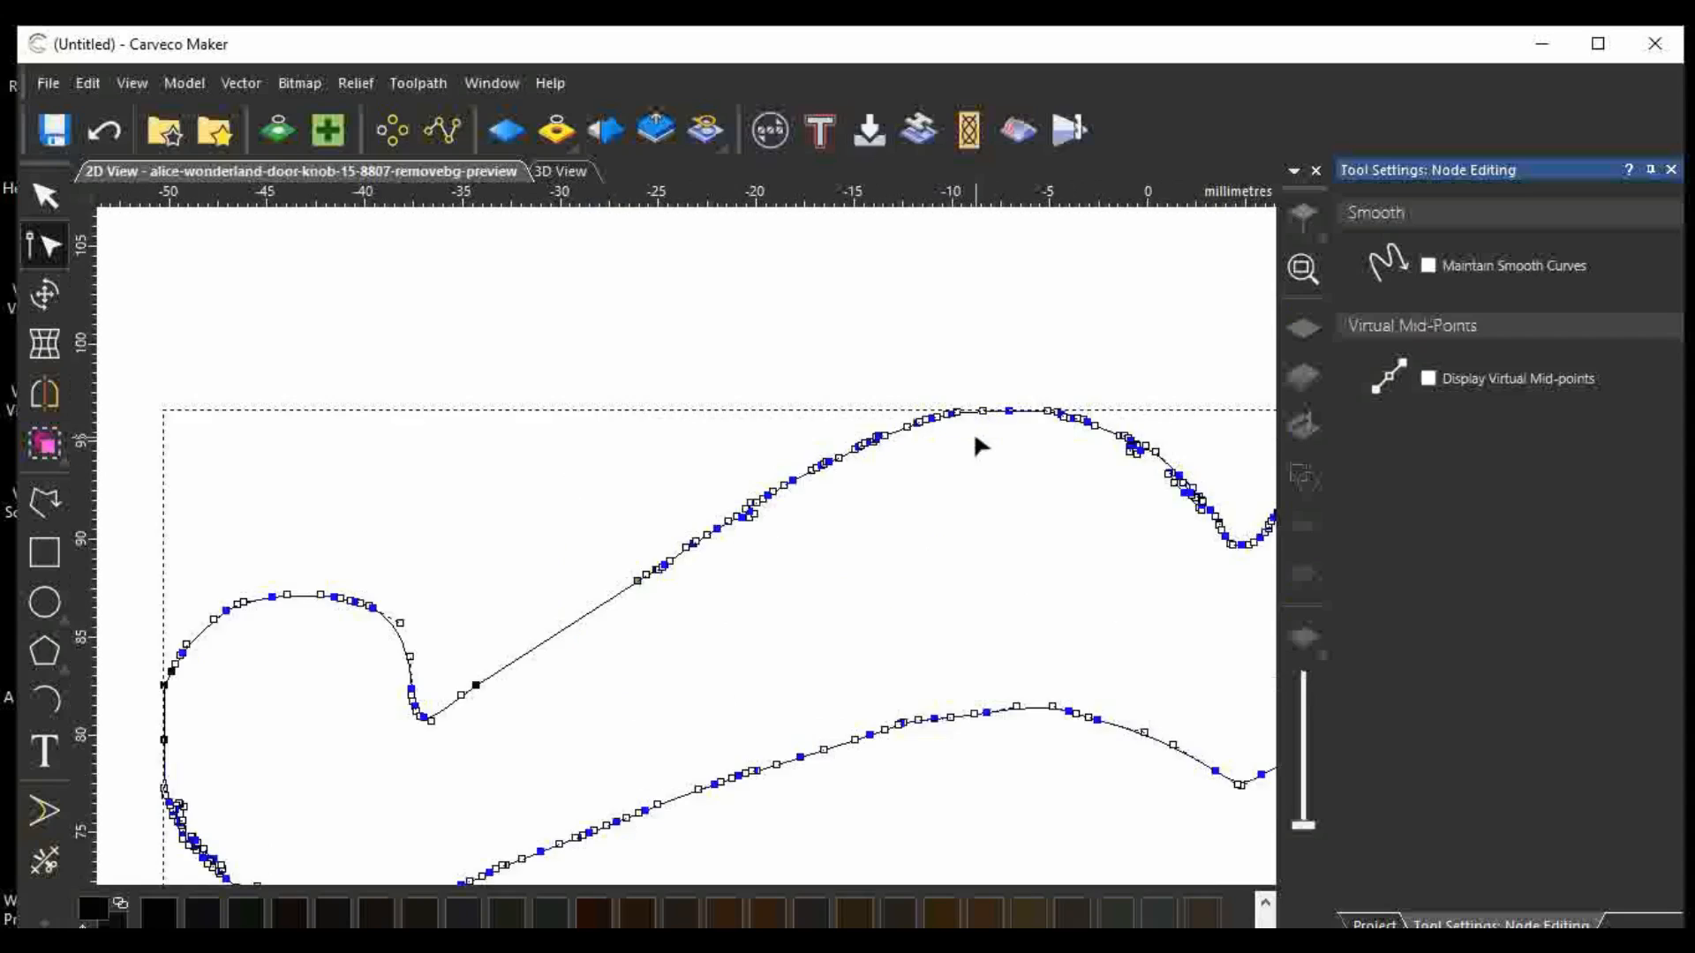
scroll(974, 442, up, 1)
scroll(569, 596, up, 1)
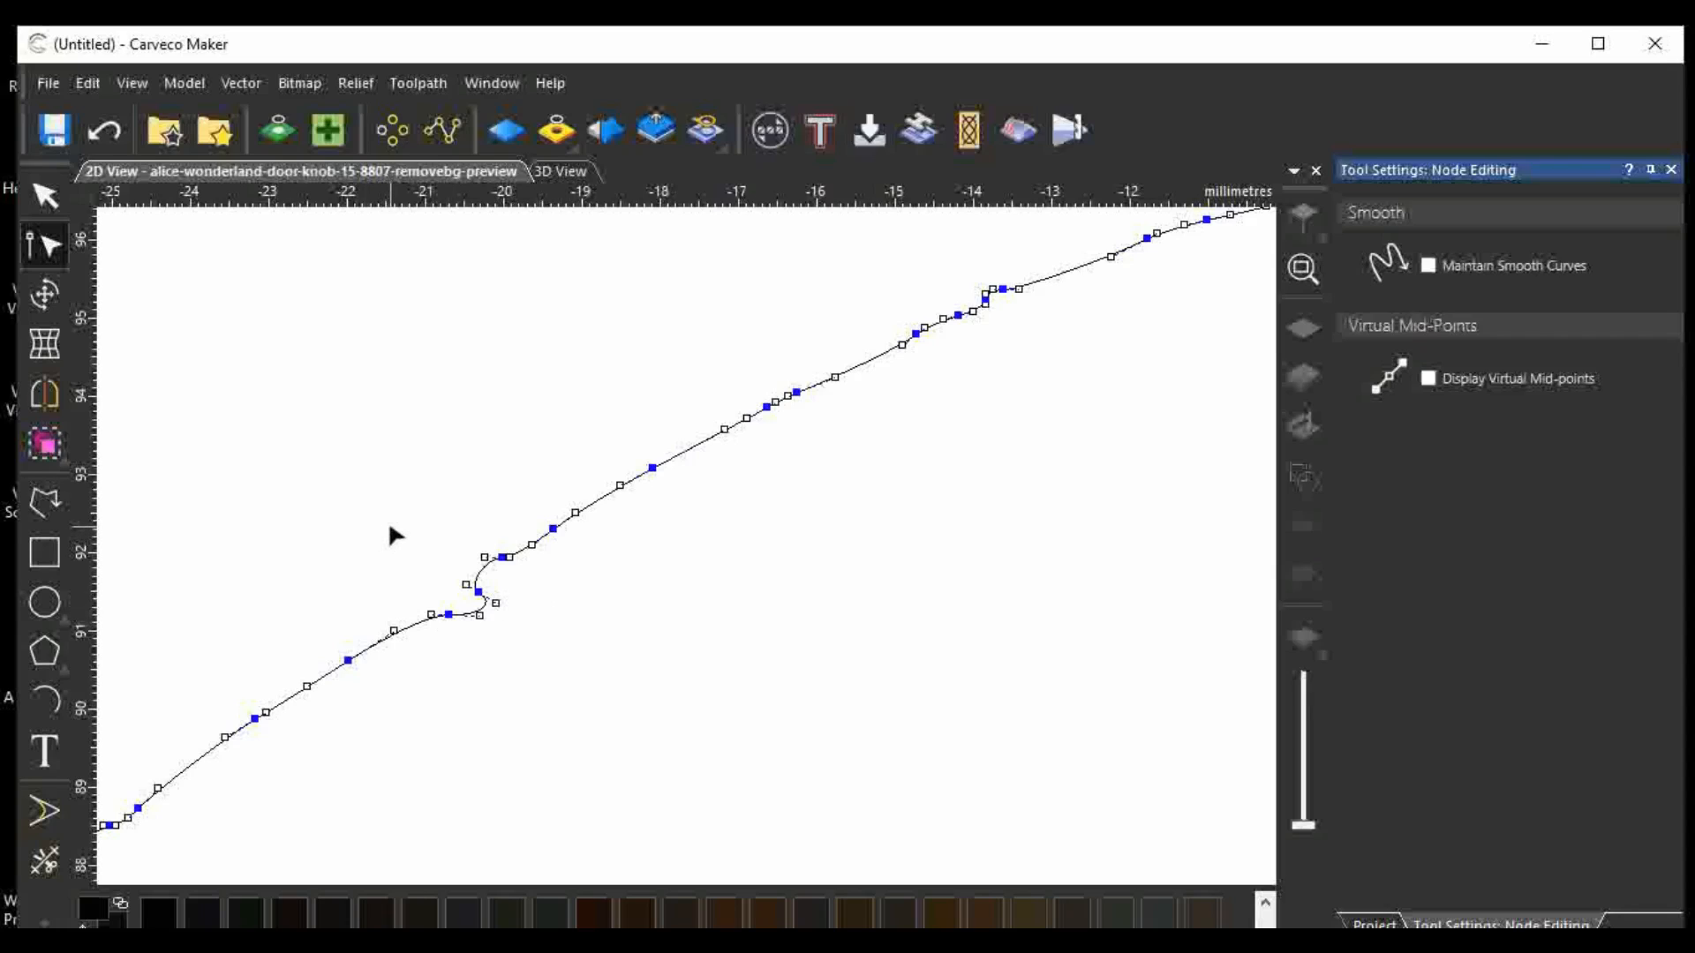
drag(392, 527, 519, 637)
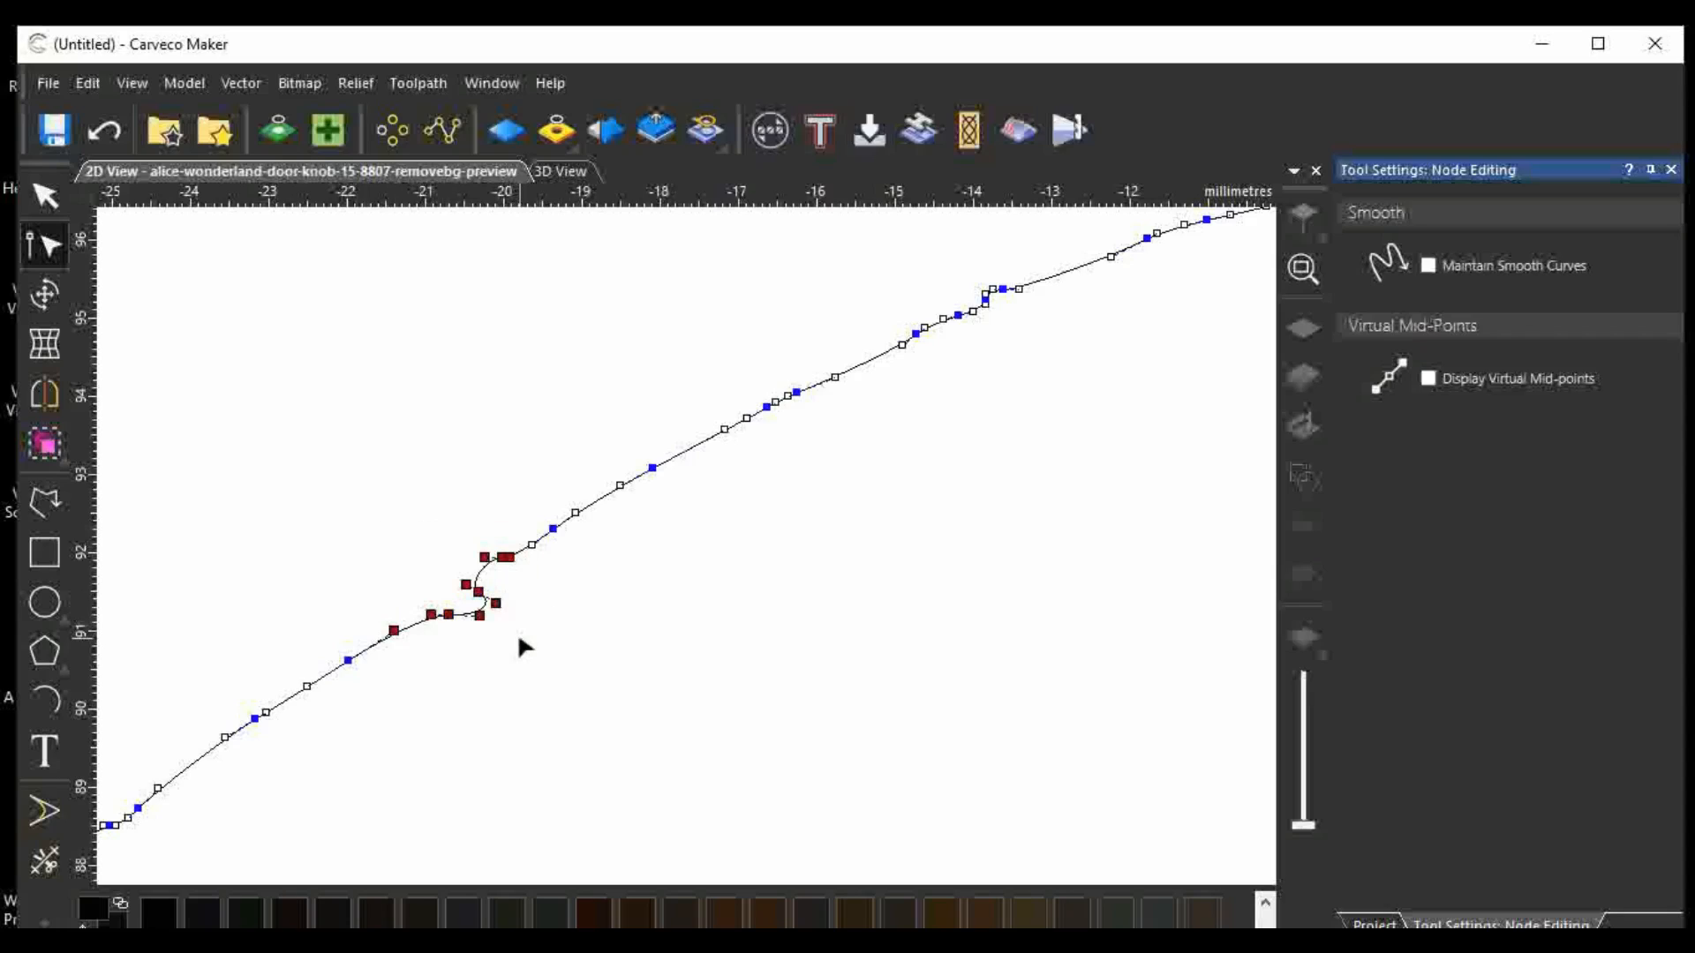
key(Delete)
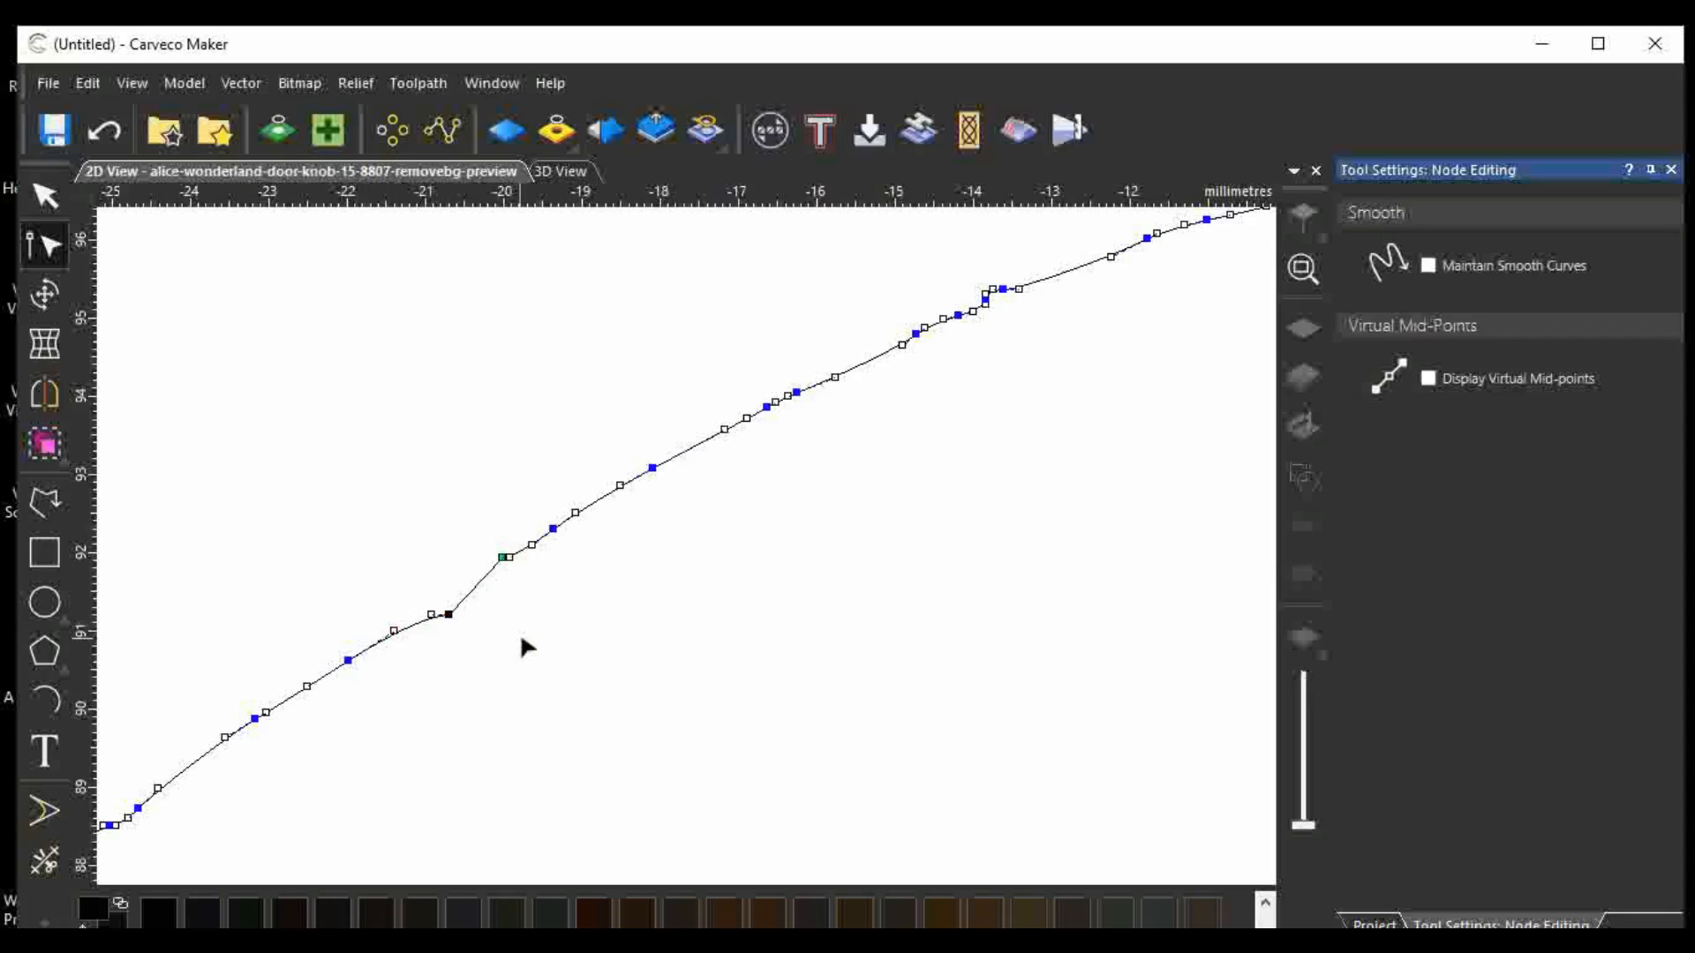
Make the node at the former kink's lower end smooth and move it up slightly in line with the slope.
right_click(449, 617)
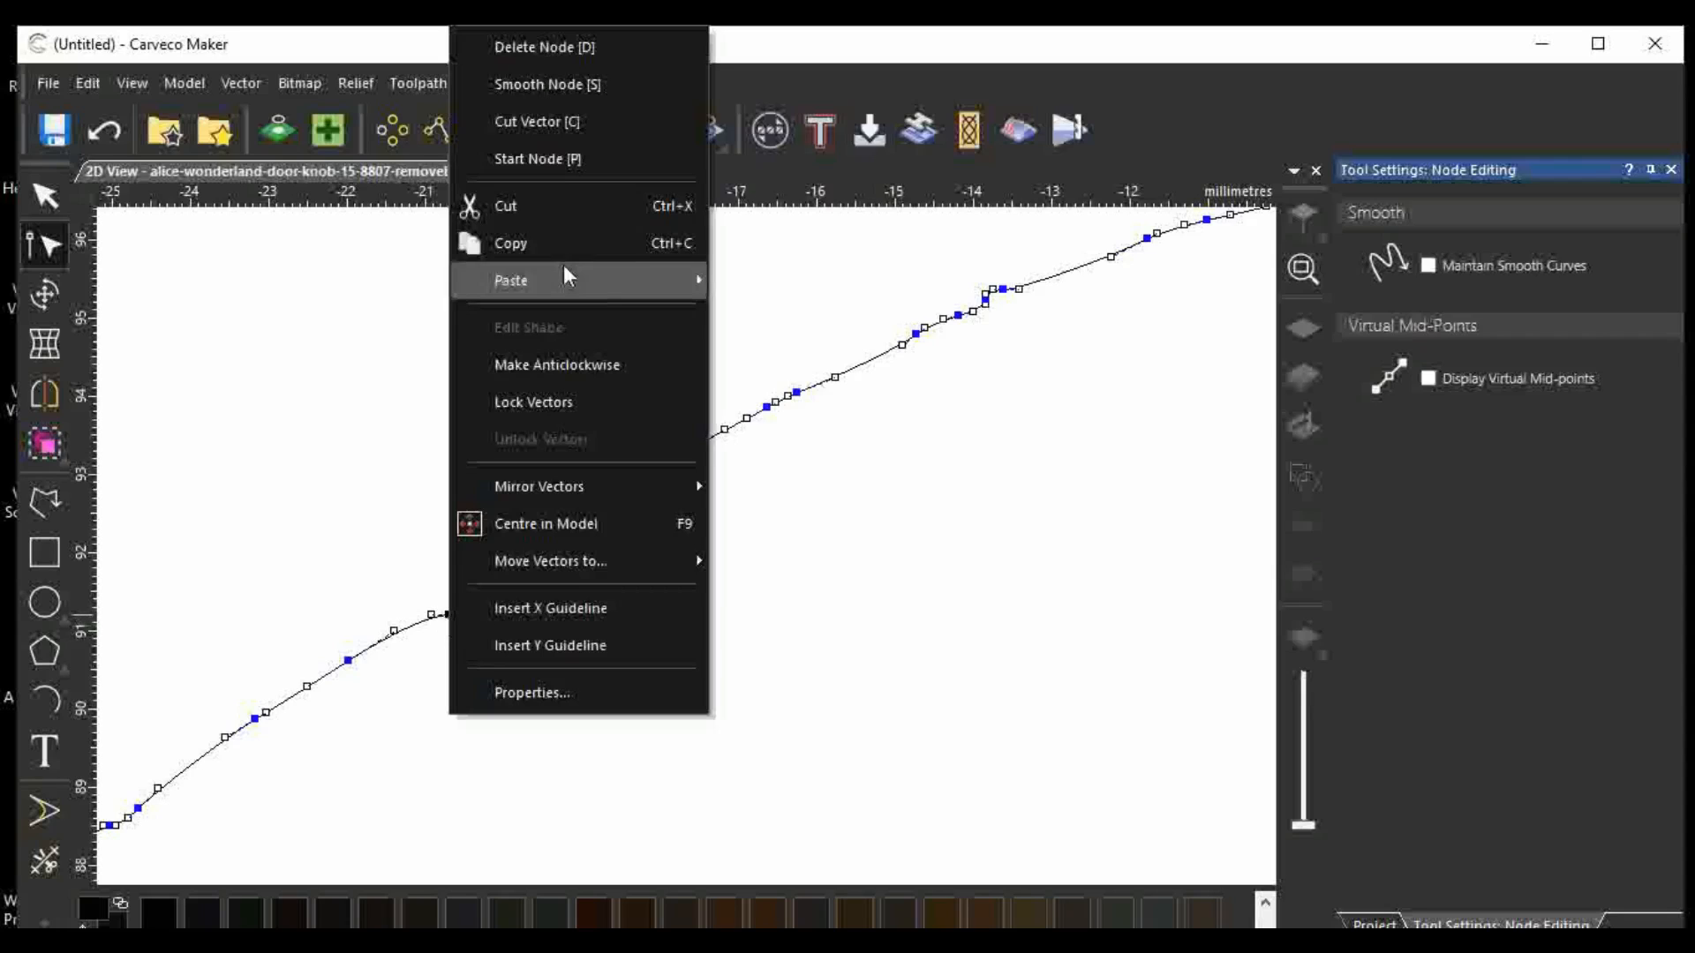
click(551, 84)
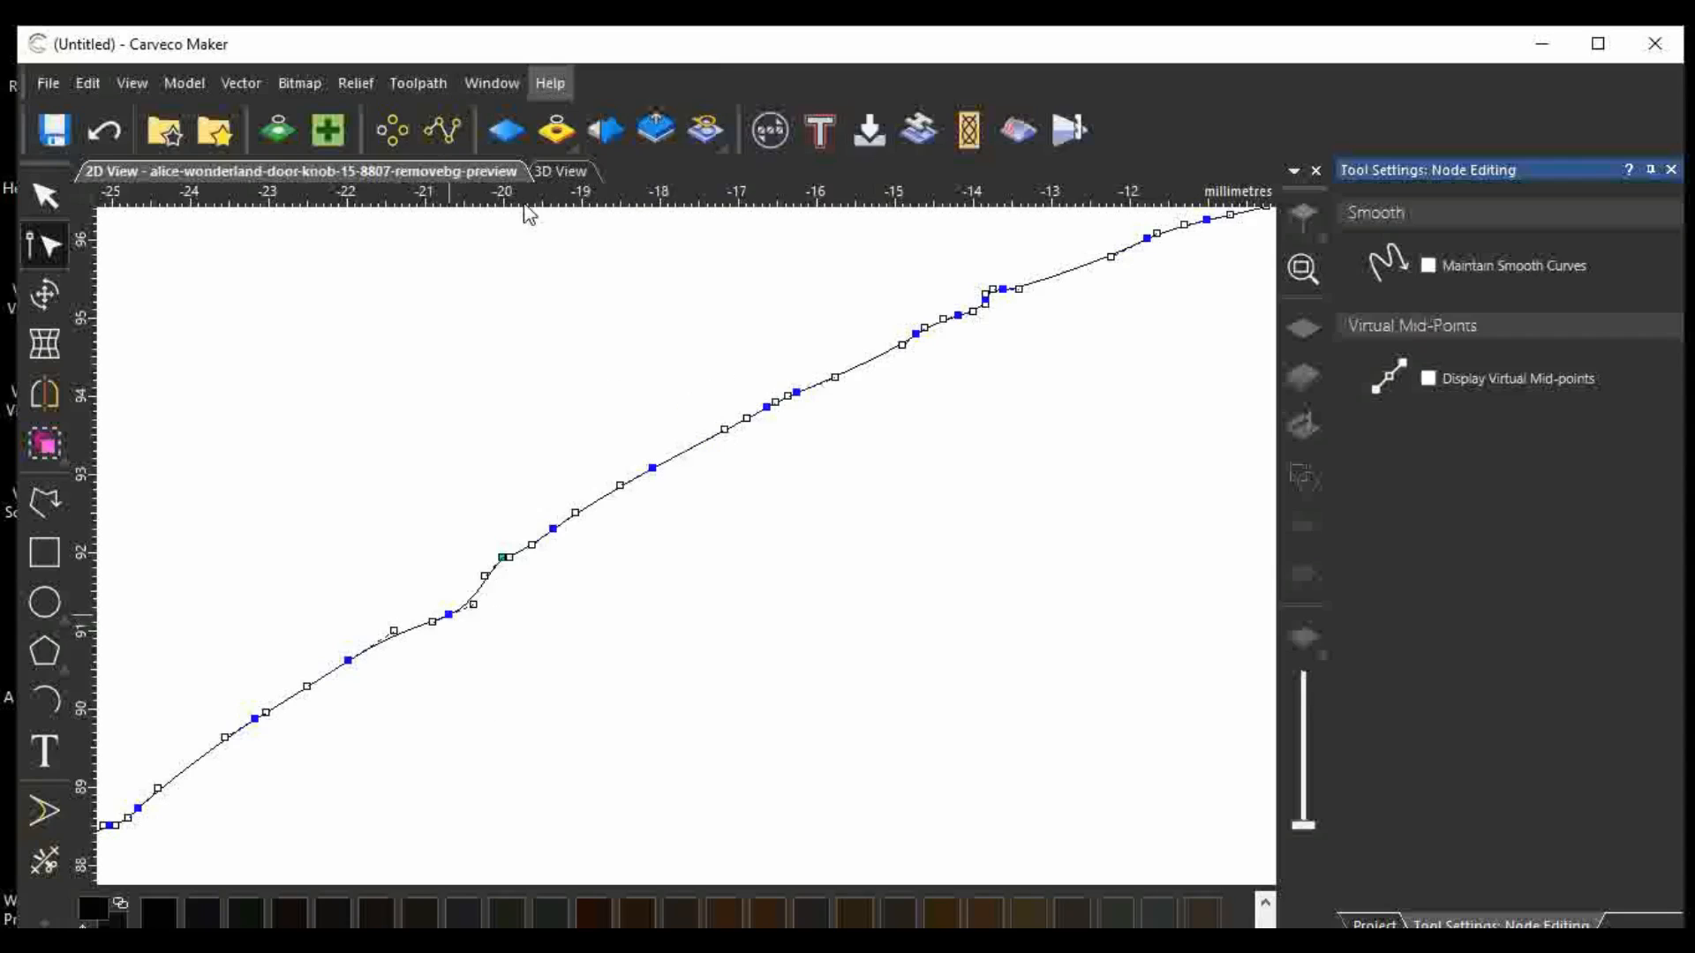
click(450, 612)
drag(451, 609, 445, 596)
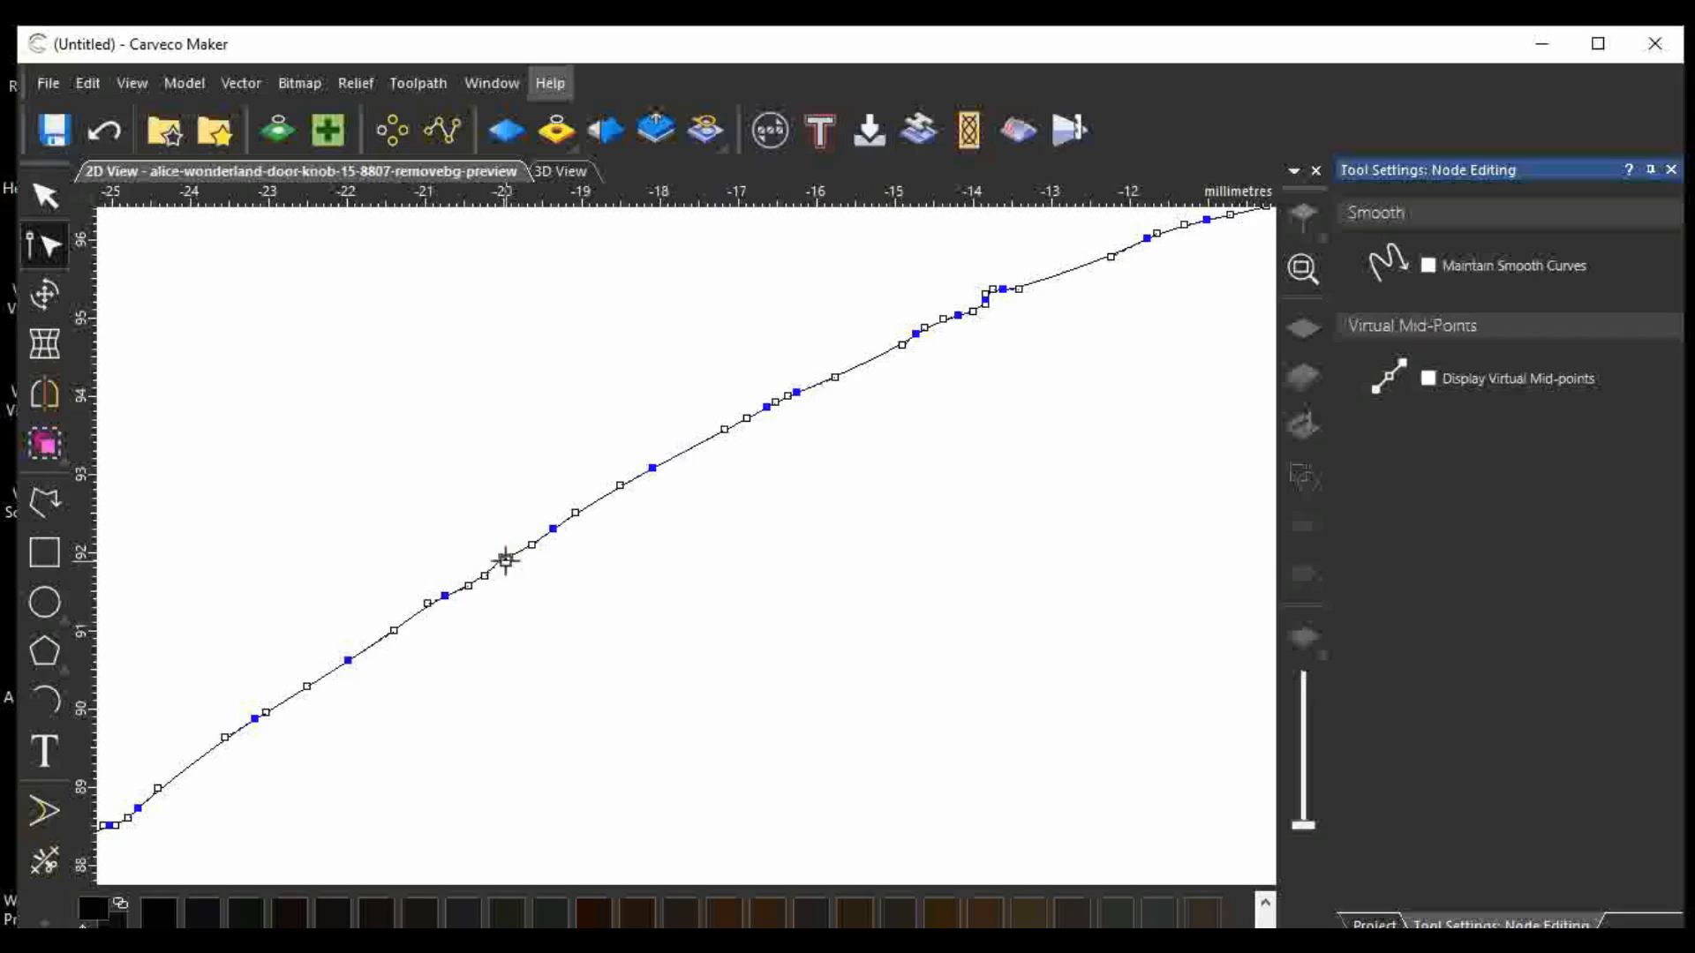
Delete the leftover node at the former kink's upper end and adjust the remaining node and its handle to even out the slope.
click(509, 557)
click(499, 557)
drag(499, 557, 501, 560)
key(Delete)
drag(447, 593, 459, 587)
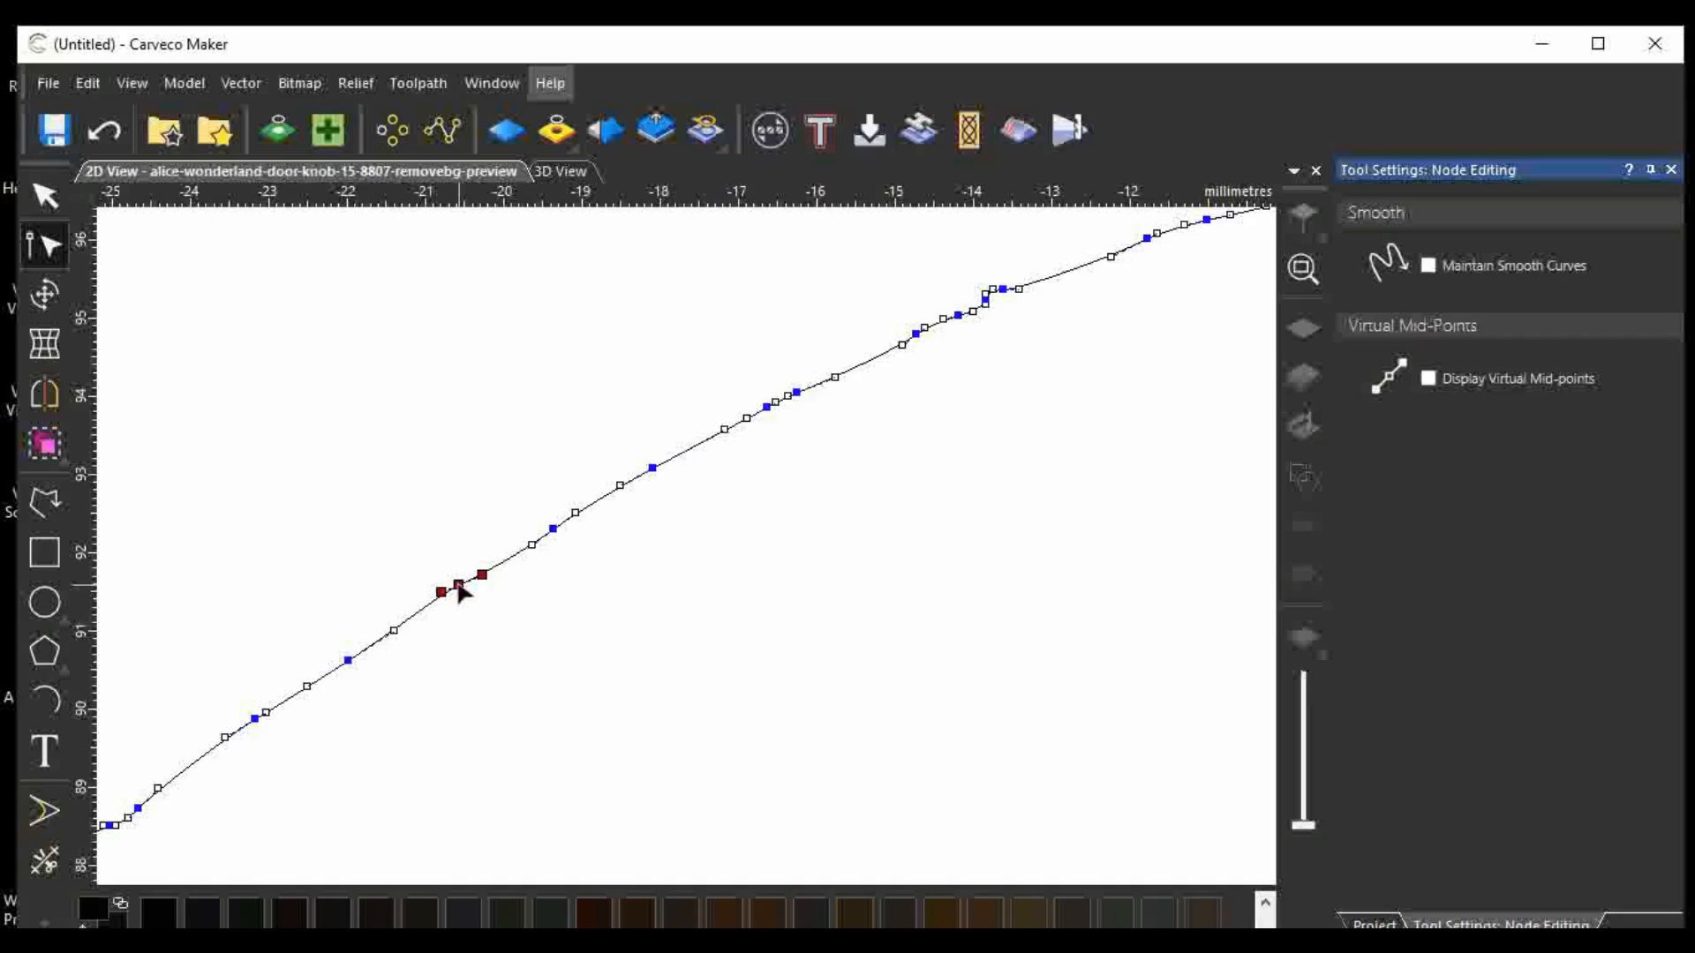
click(481, 574)
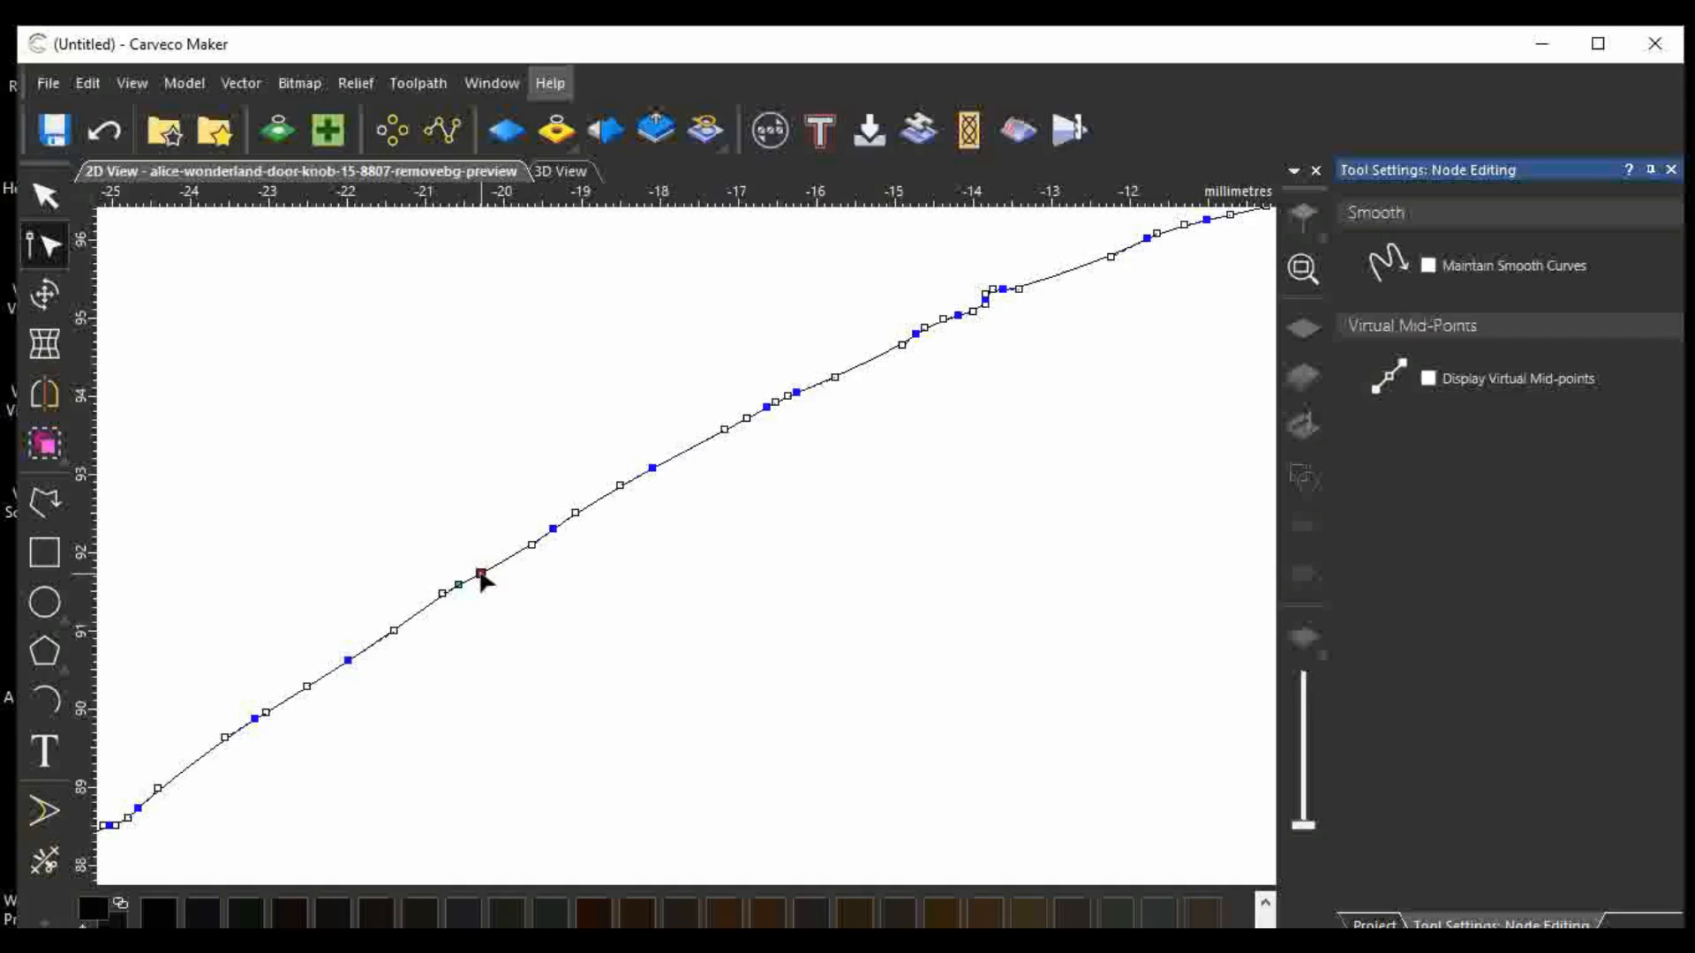
drag(481, 574, 482, 571)
scroll(451, 624, down, 1)
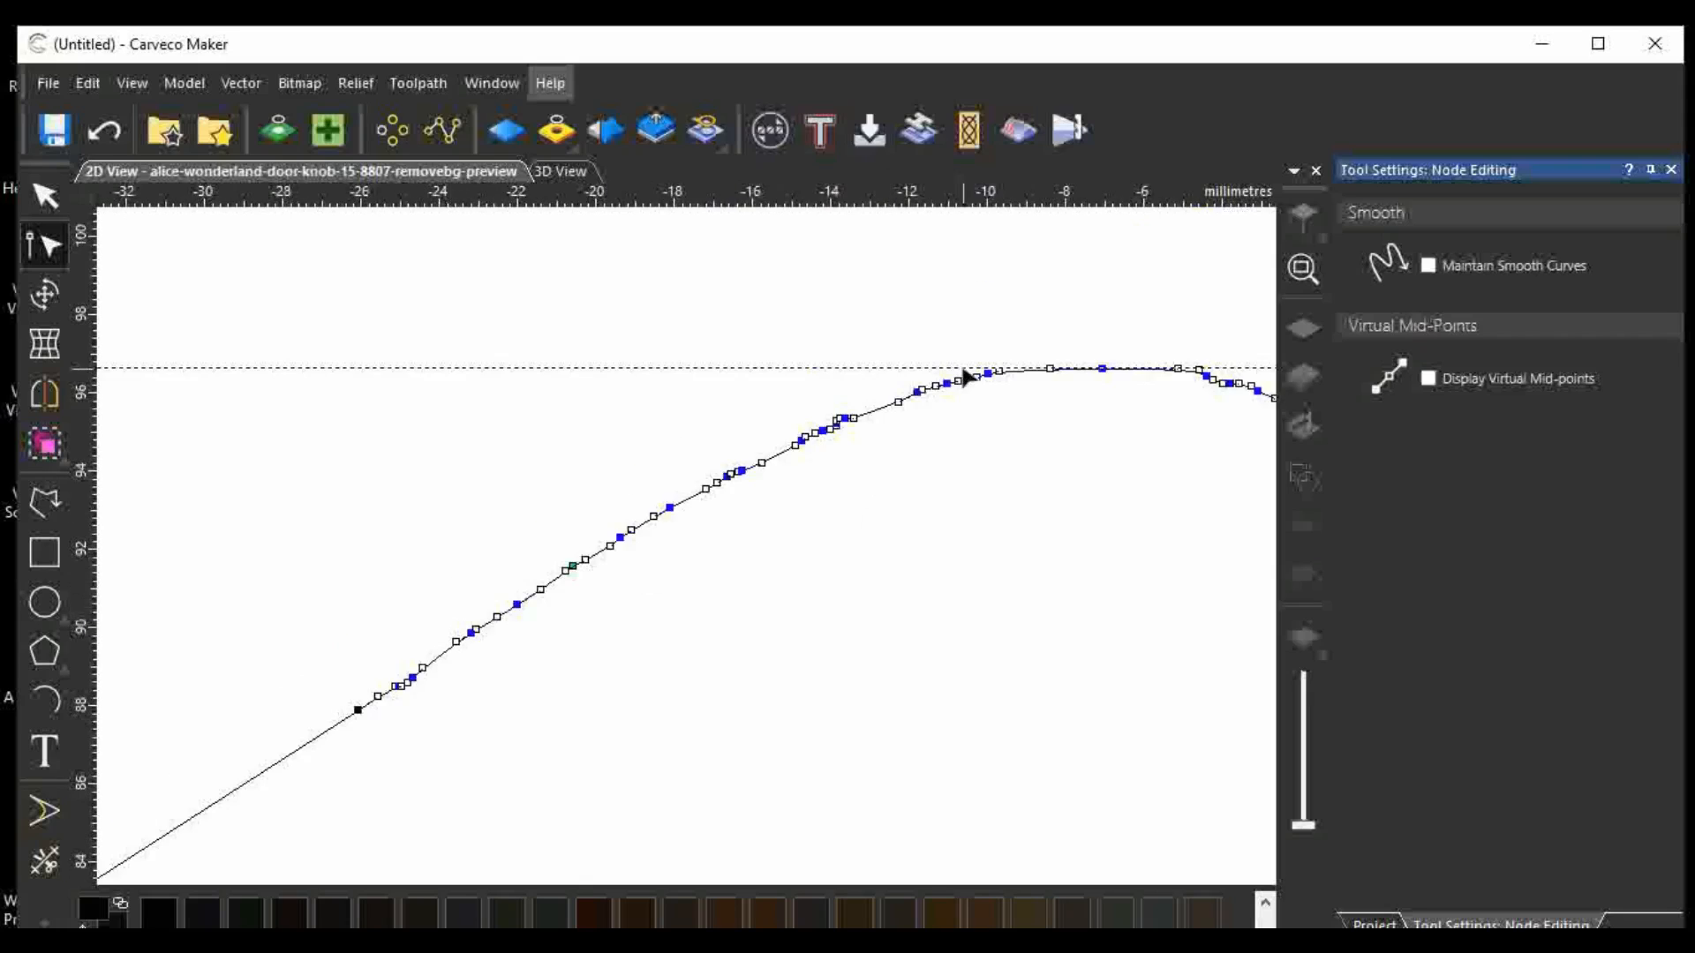
Cut the outline at the nodes on both sides of the kink and delete the section between about X -14.7 and -11.8 mm.
scroll(1010, 388, up, 2)
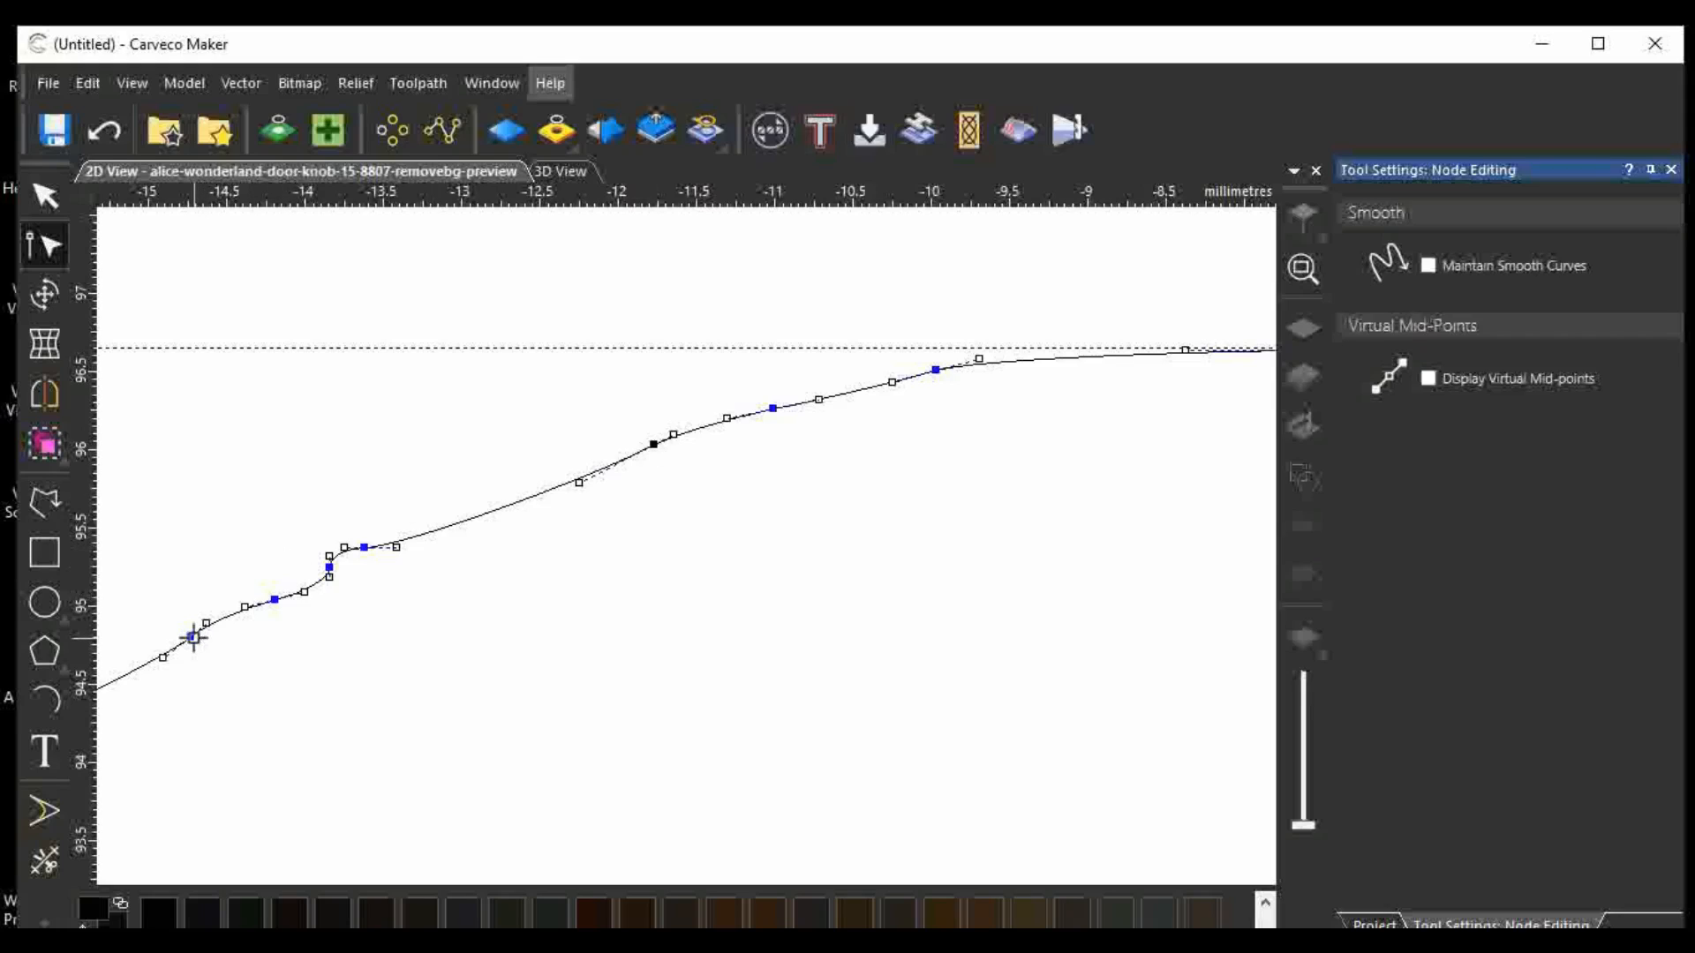
key(c)
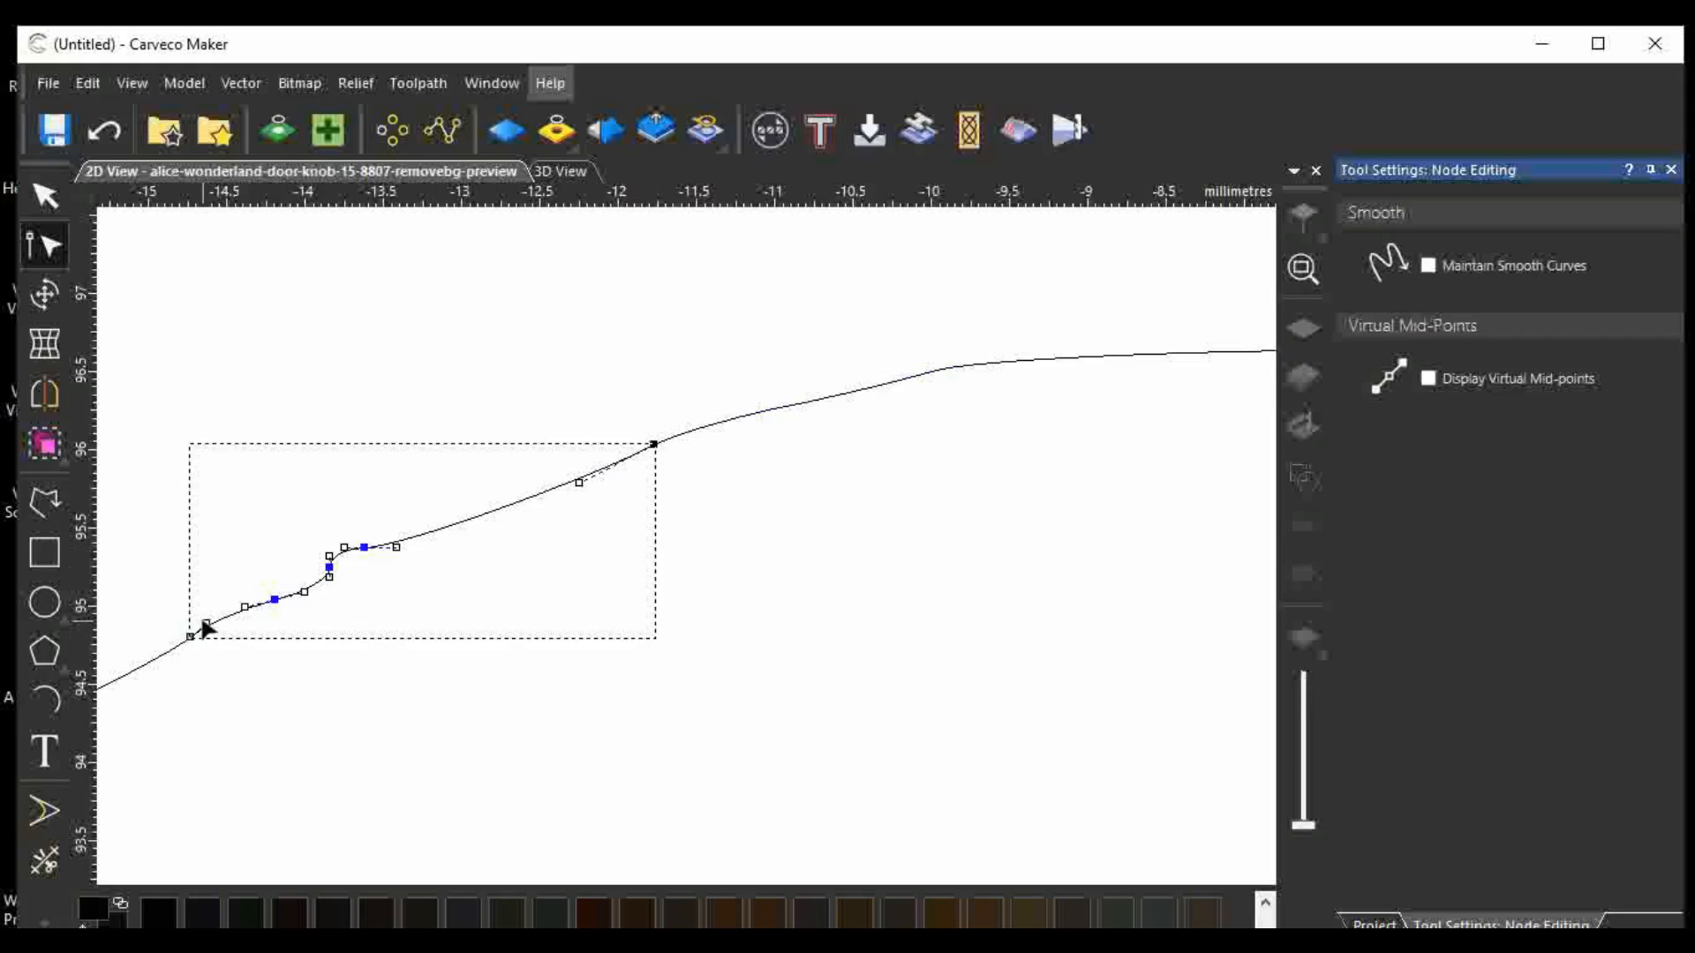
key(Delete)
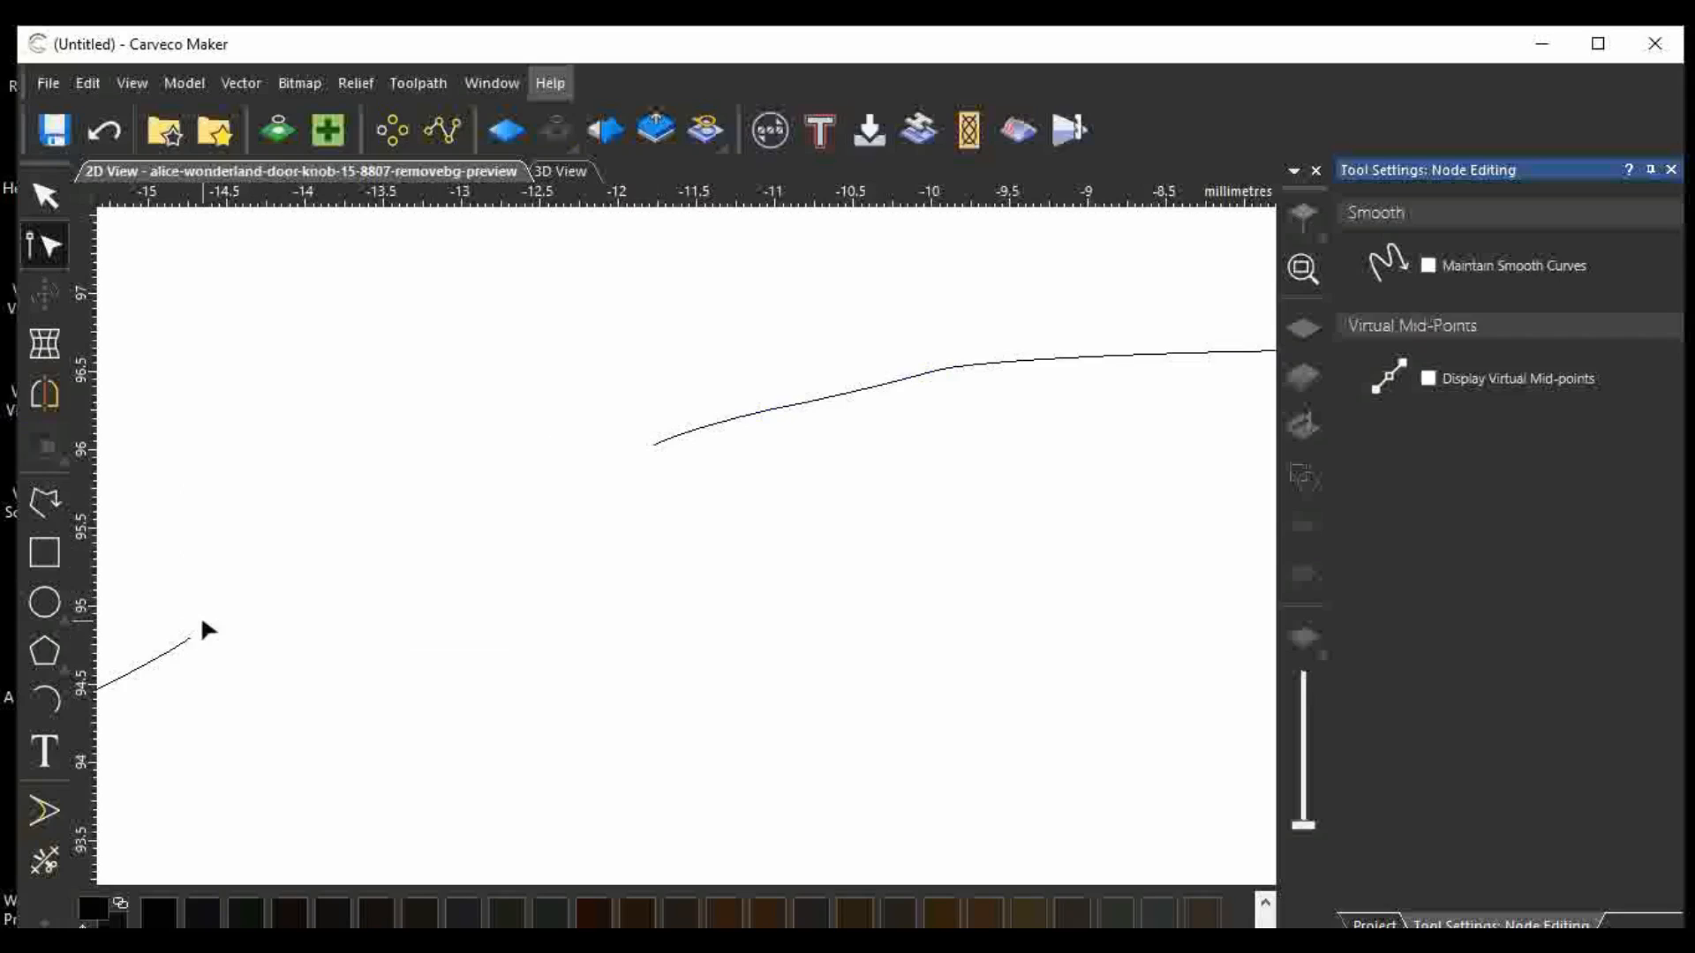
Close the gap in the outline with a smooth curve and adjust the new span's two handles to even out the slope.
click(683, 428)
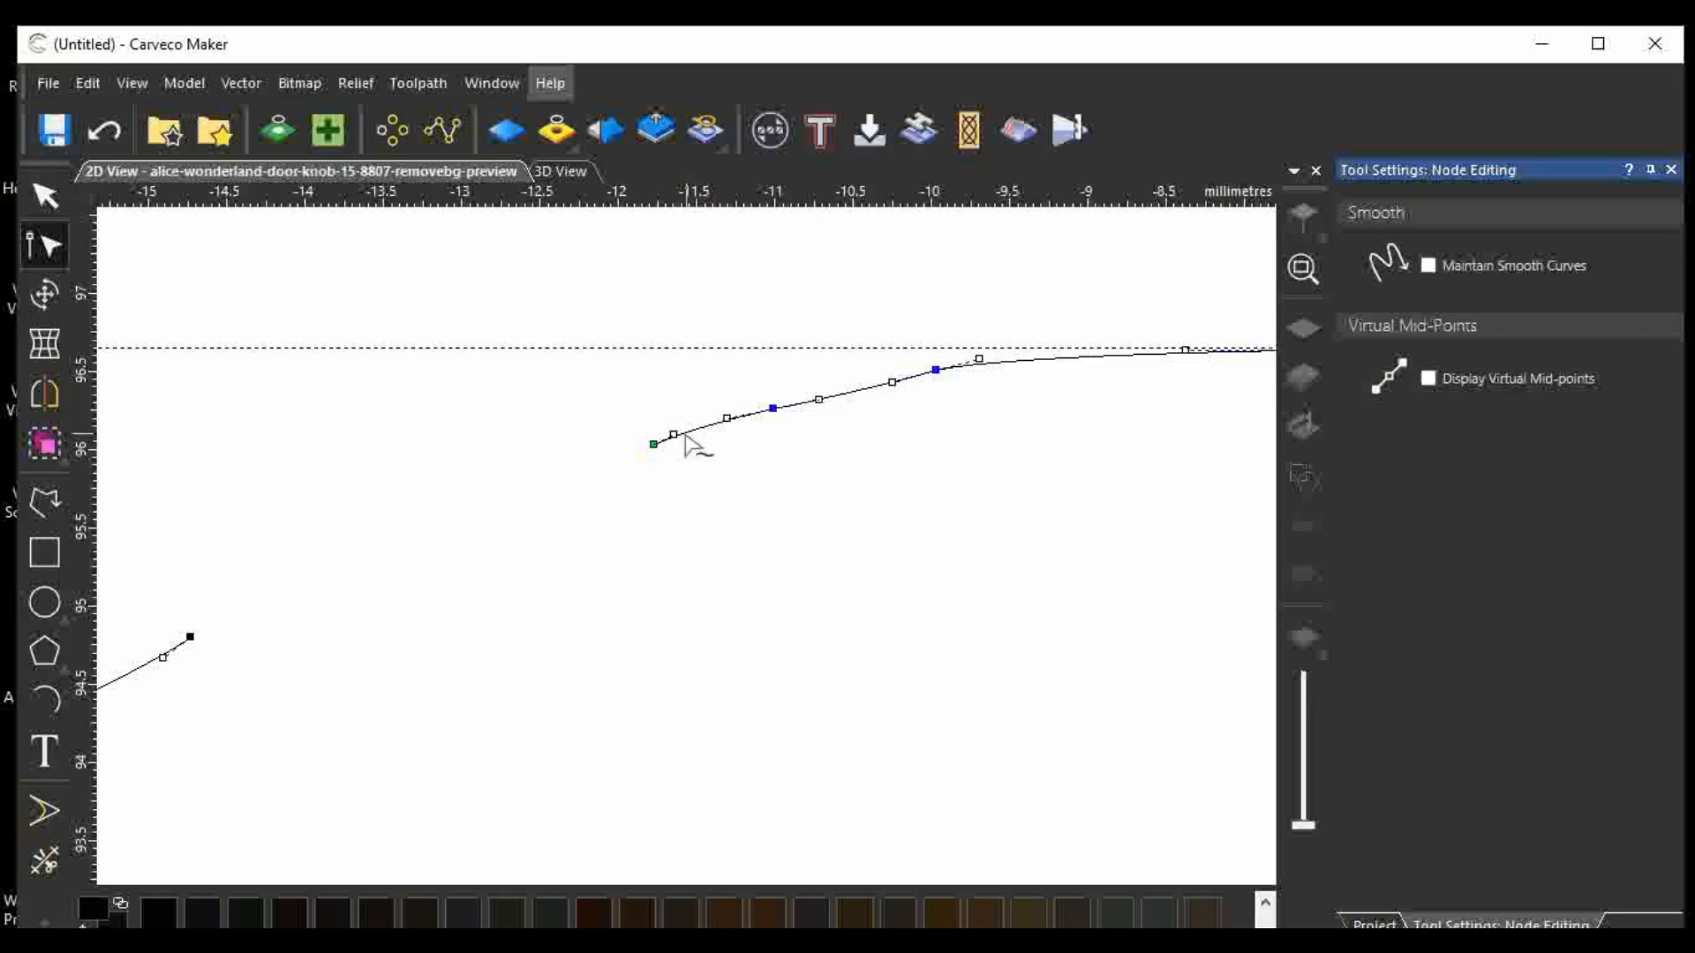
click(233, 82)
mouse_move(358, 293)
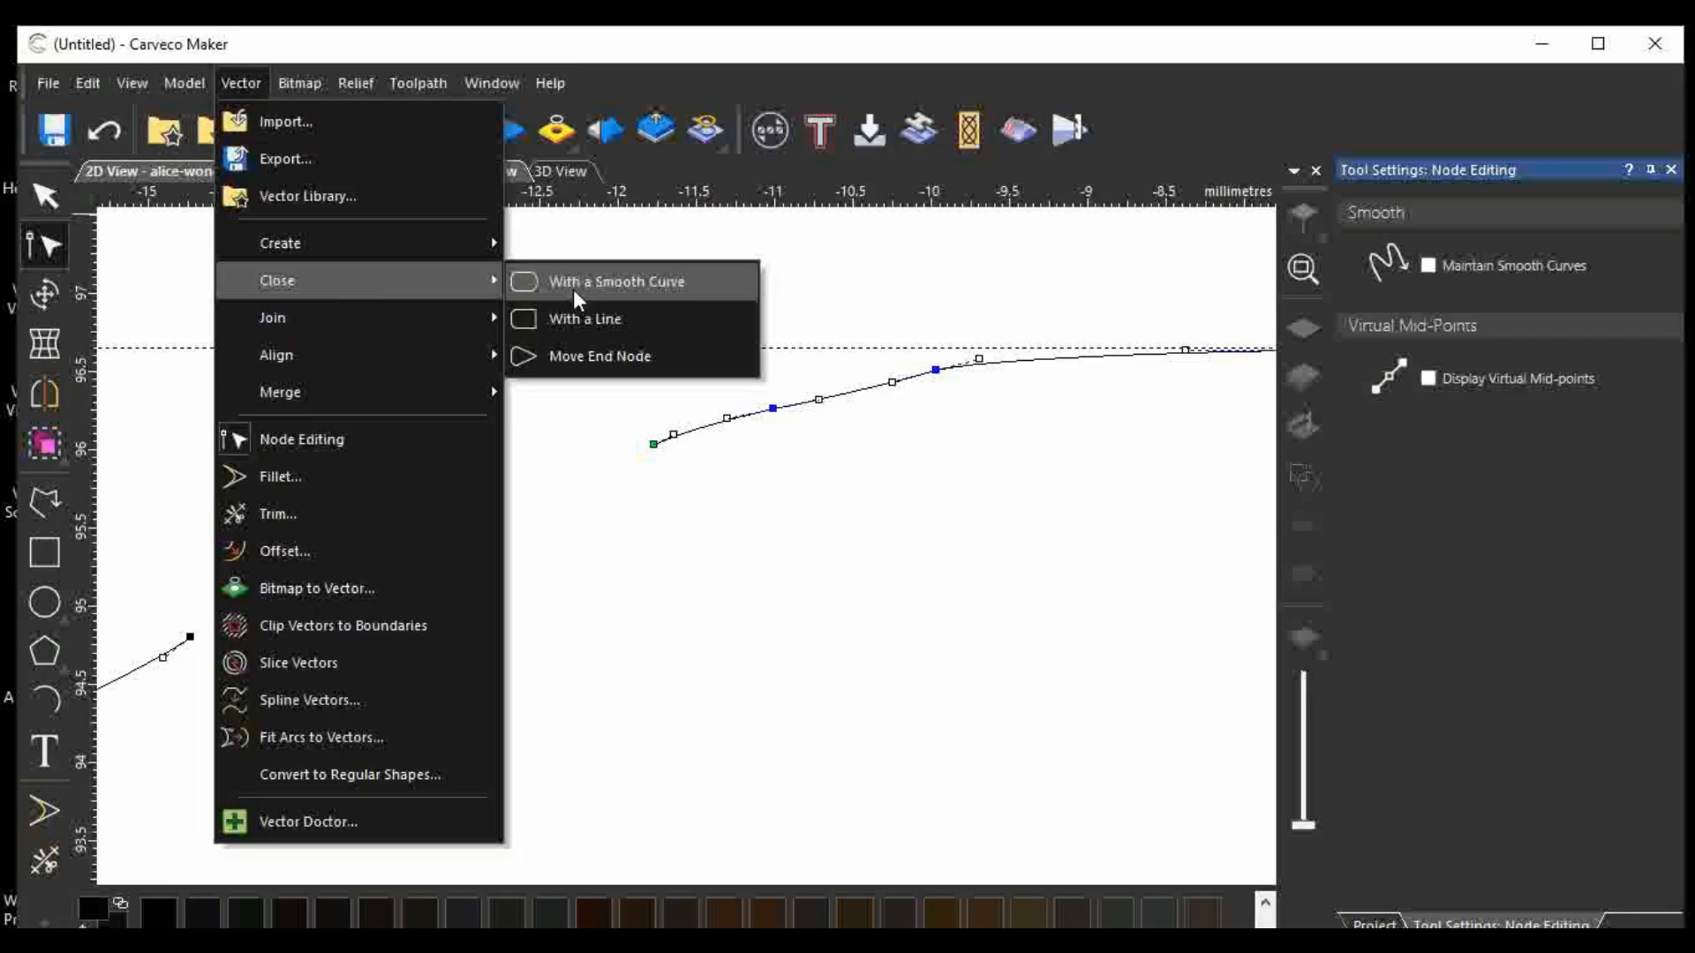
click(597, 284)
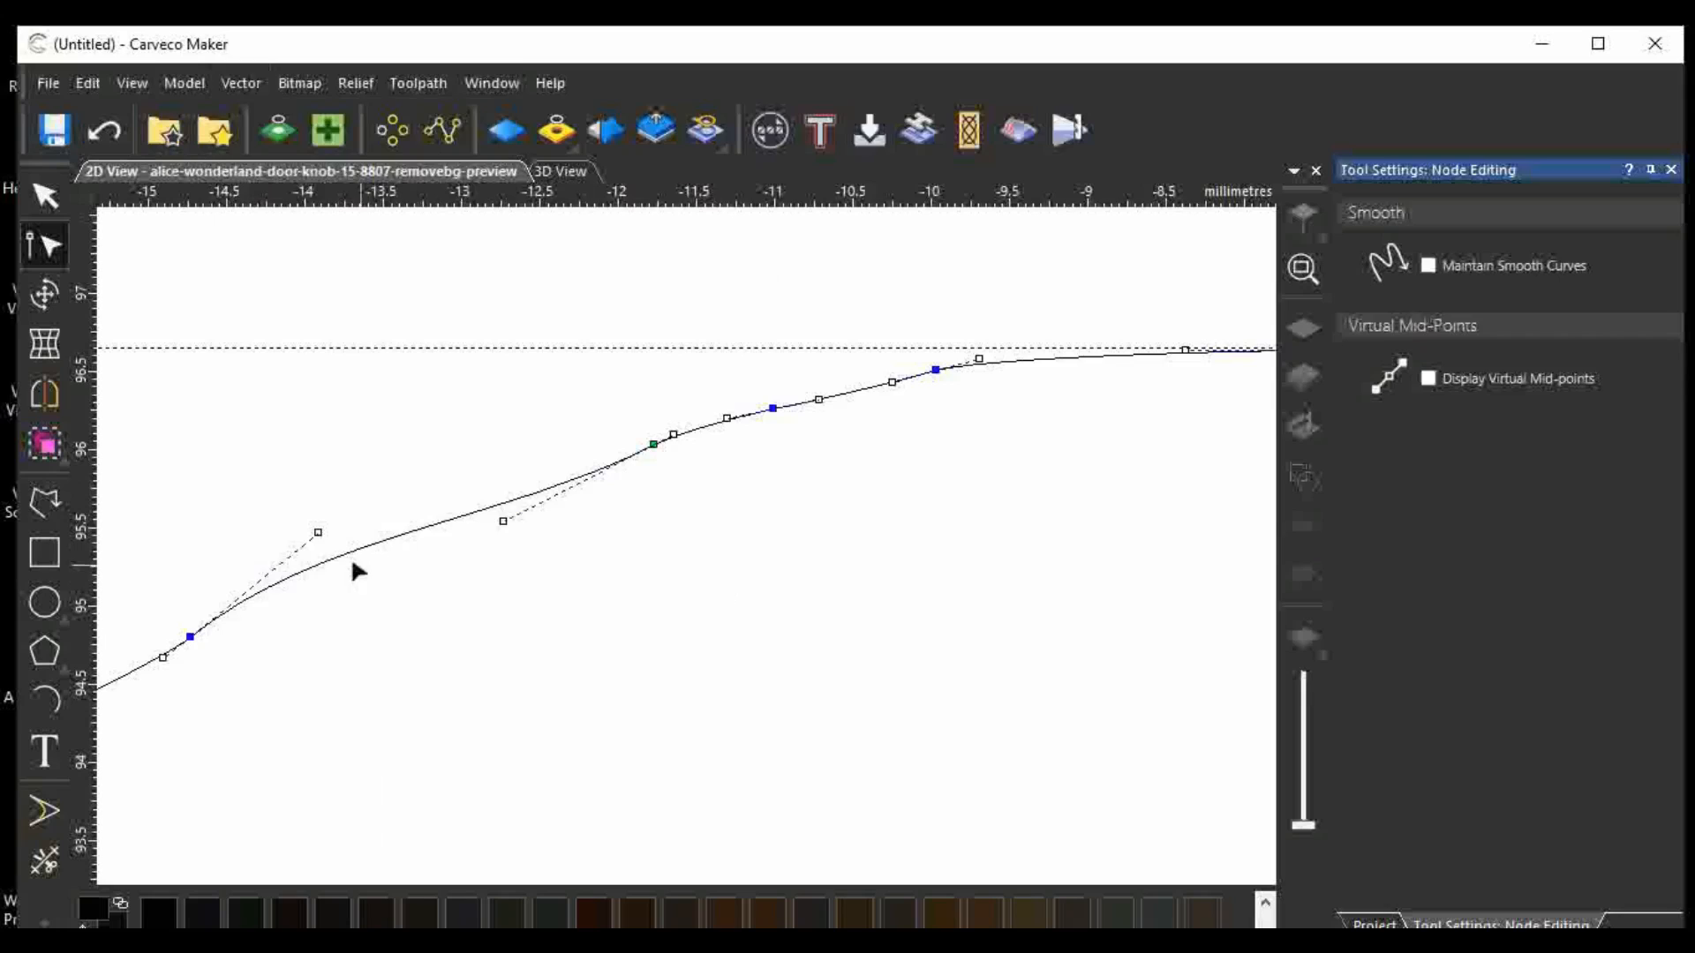
drag(321, 533, 344, 562)
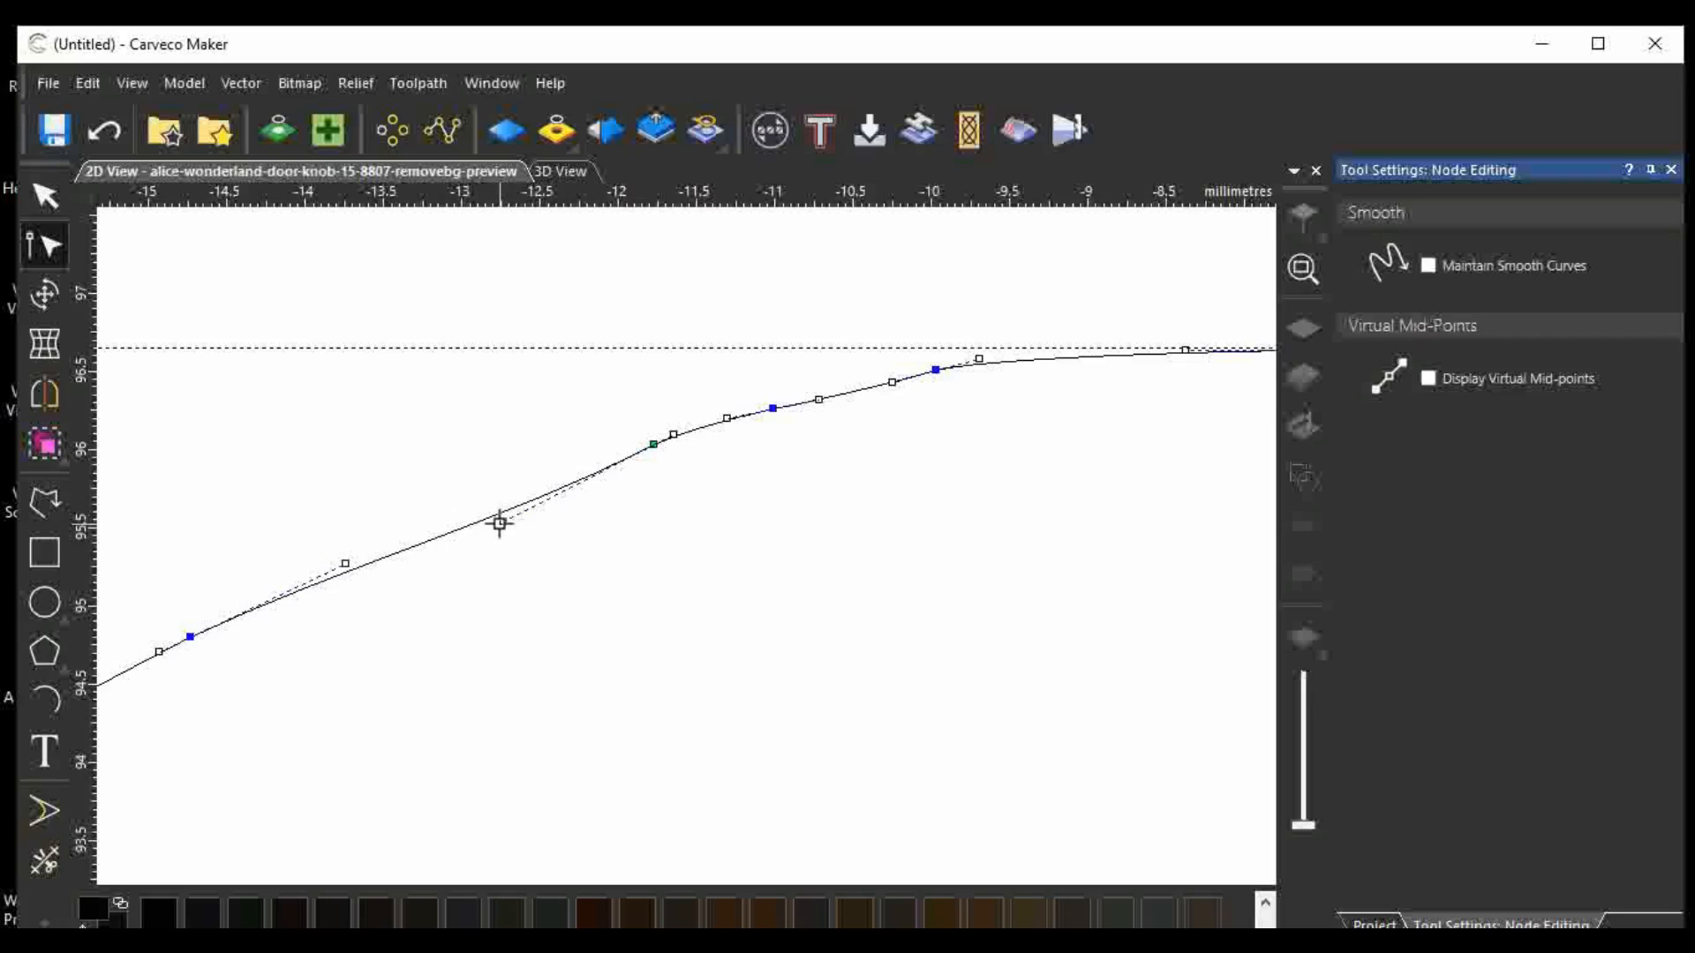
drag(501, 524, 495, 509)
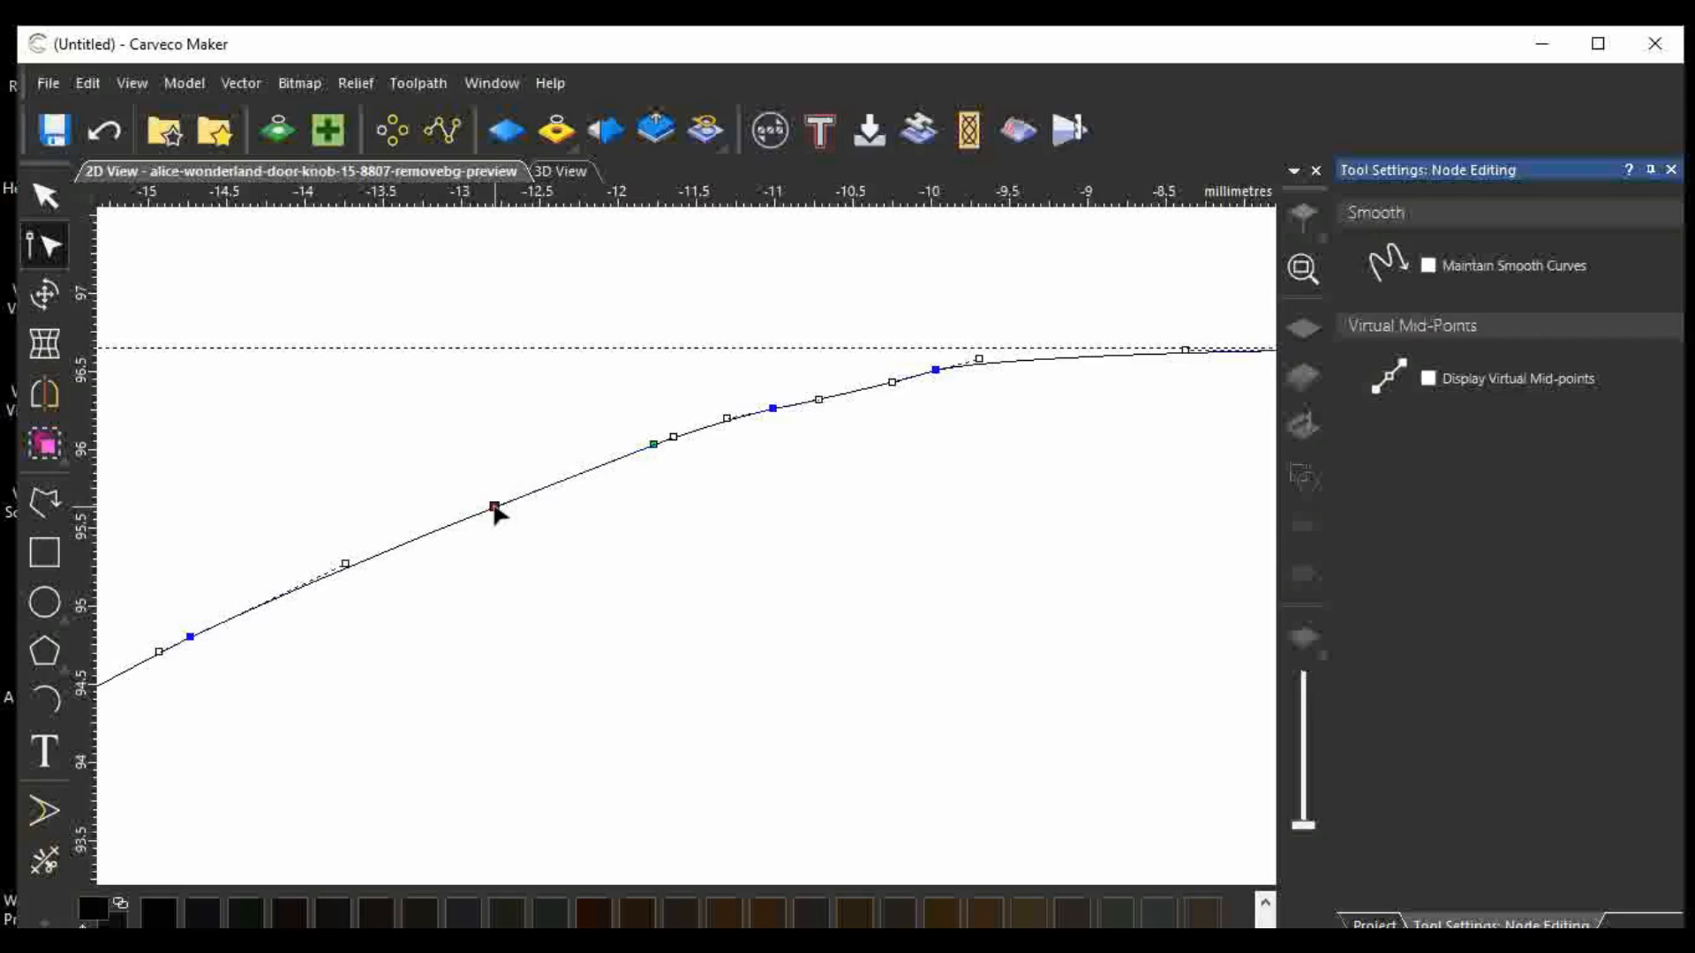
scroll(459, 556, down, 2)
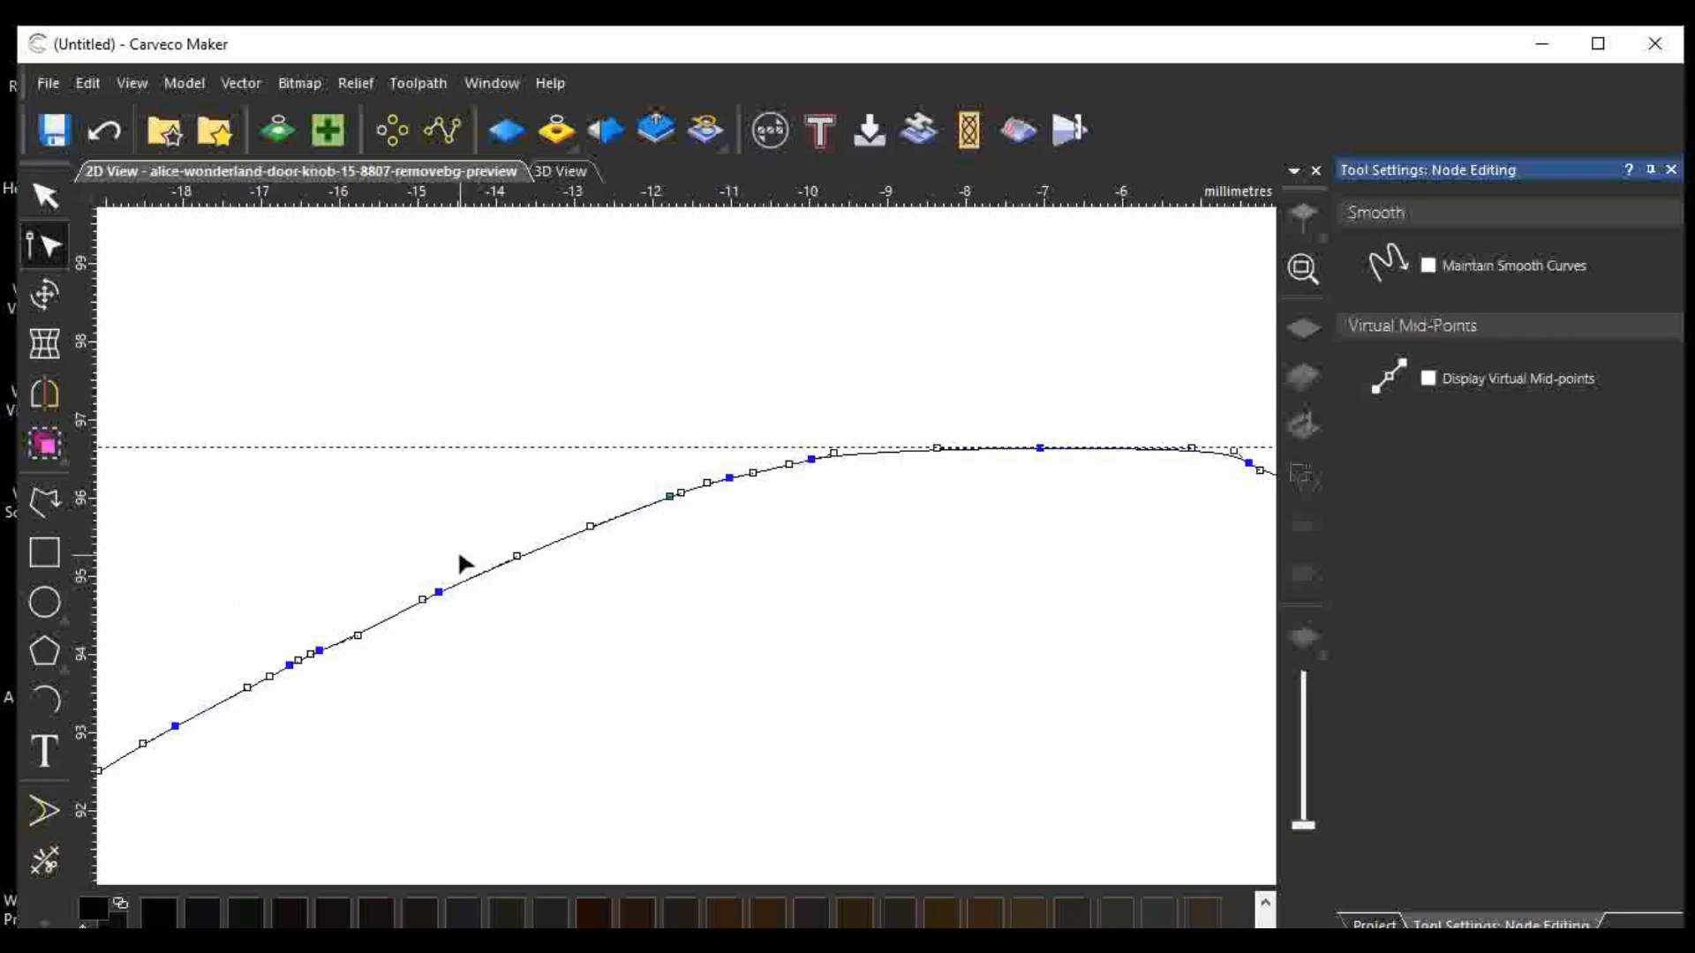
scroll(458, 556, down, 1)
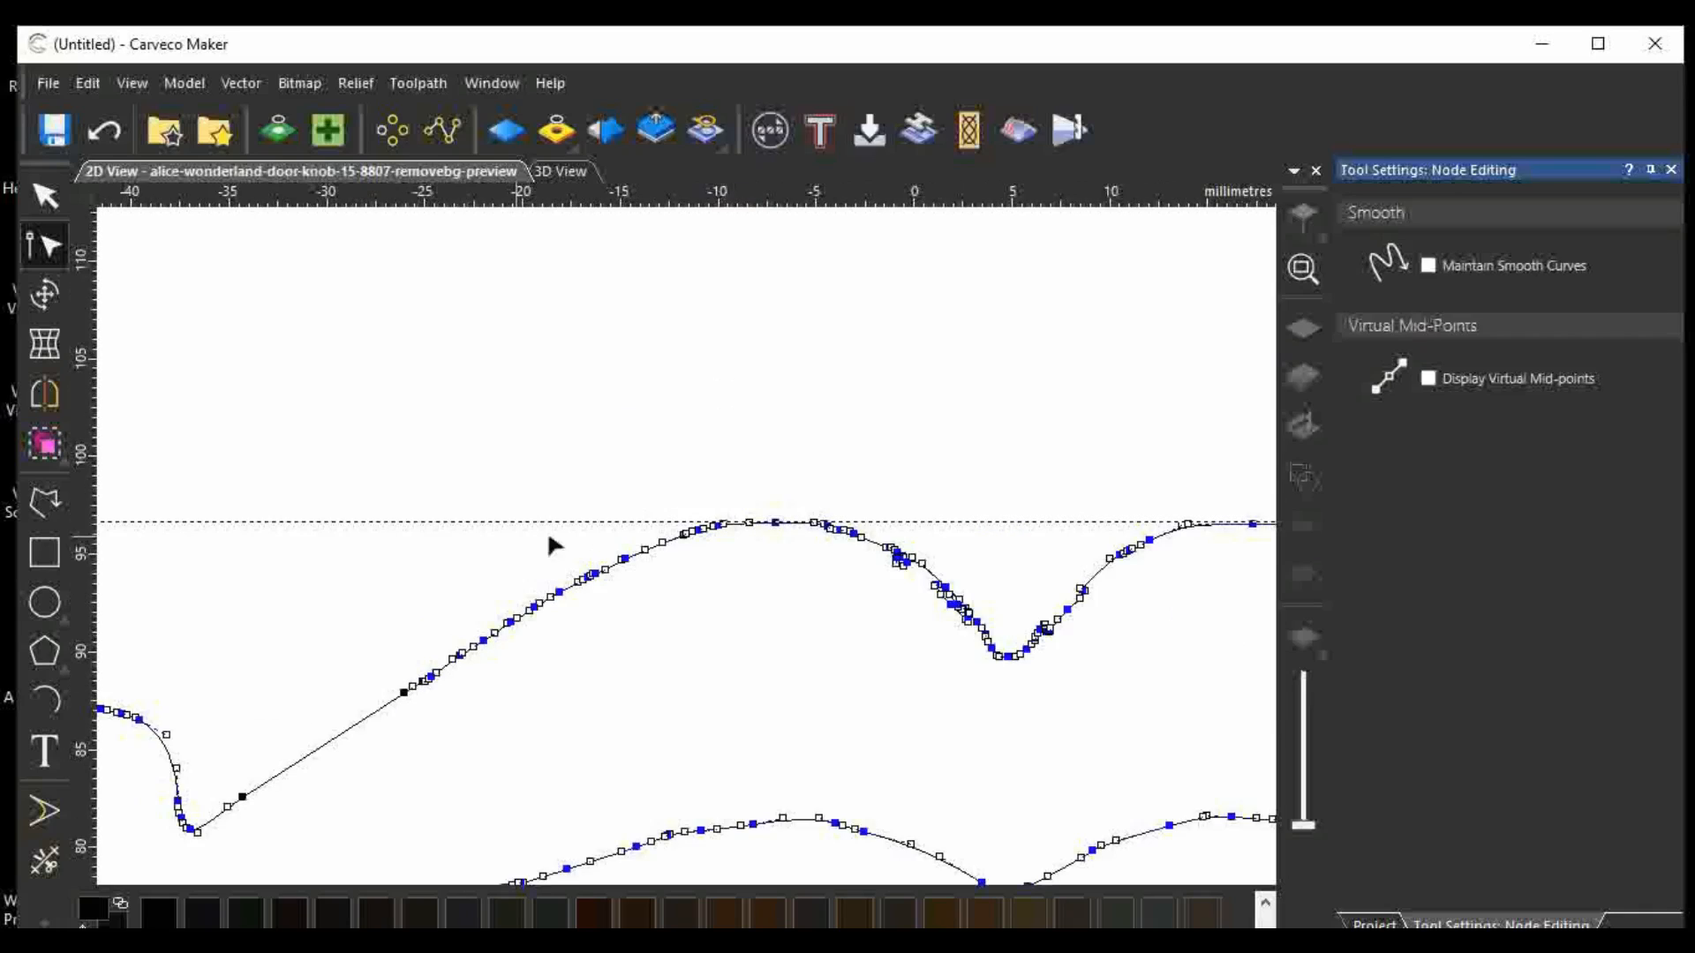
scroll(1196, 653, up, 2)
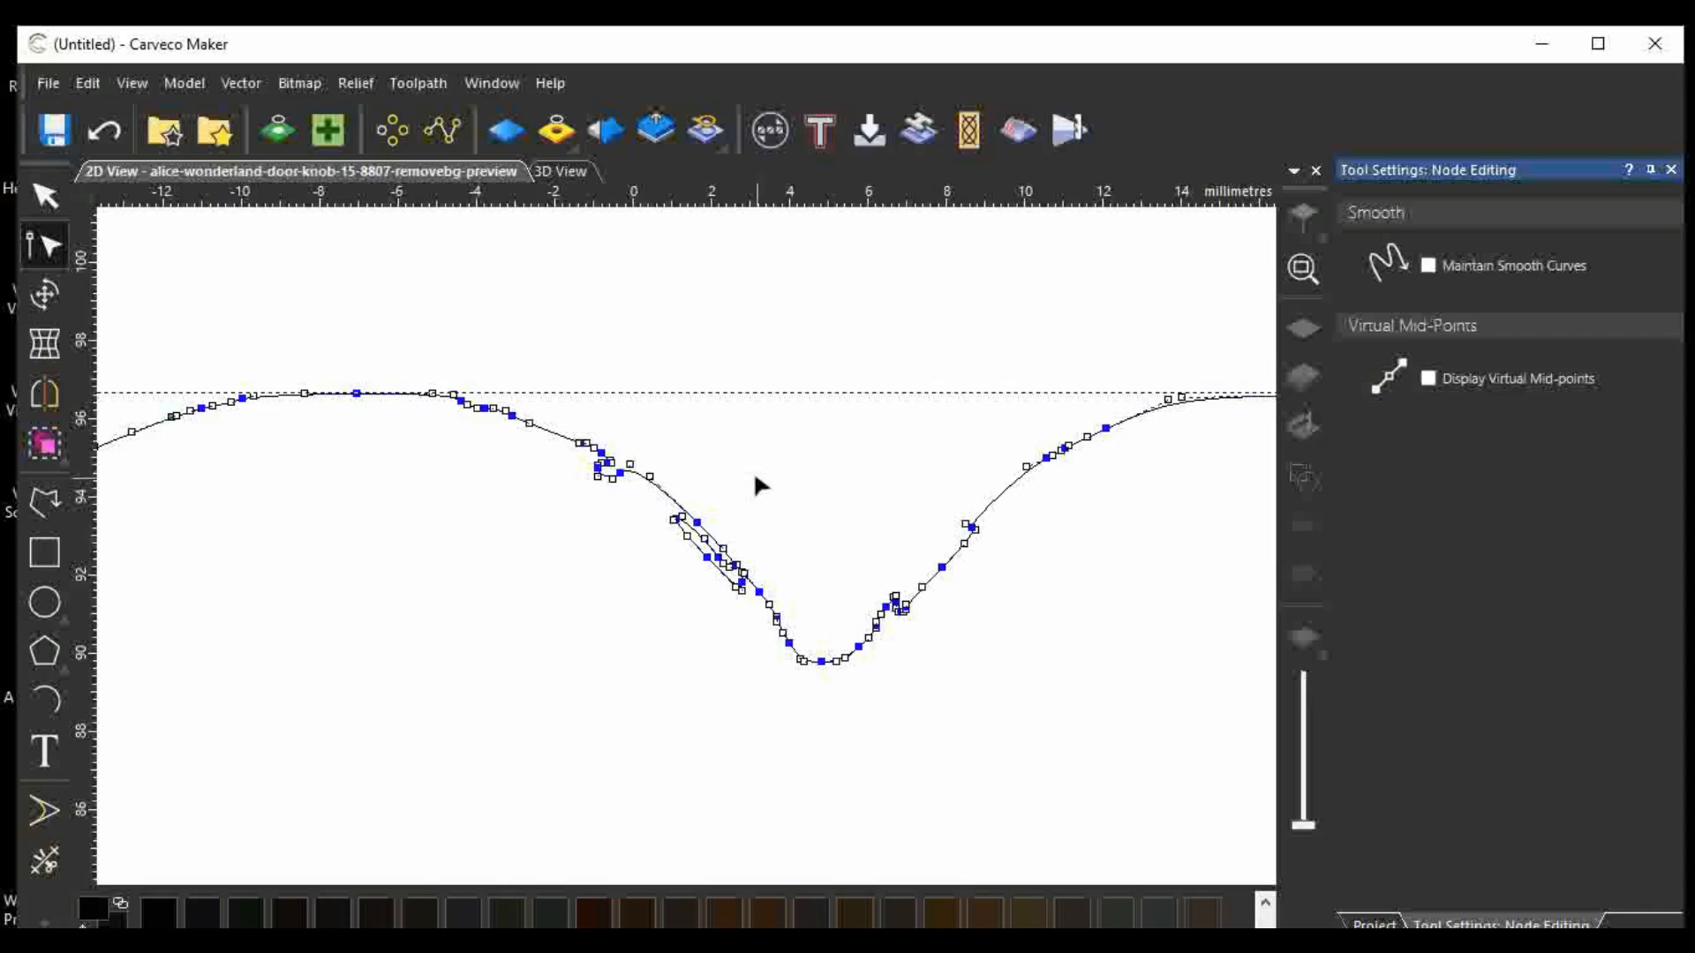
scroll(756, 484, up, 2)
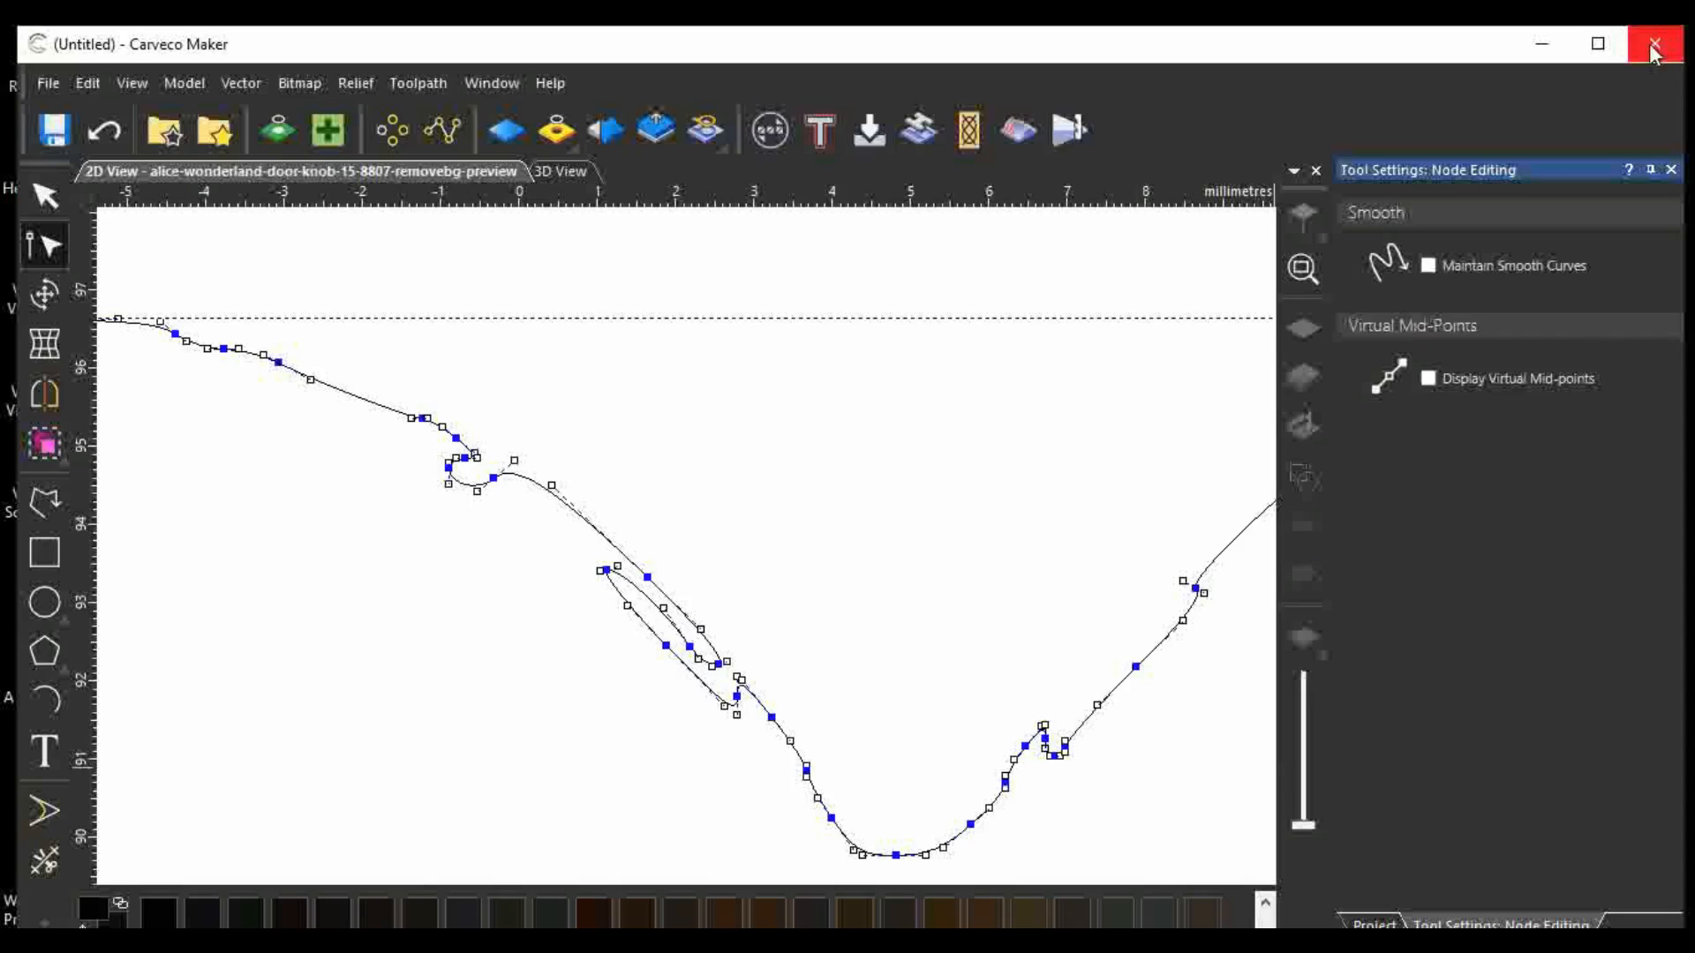
click(1599, 45)
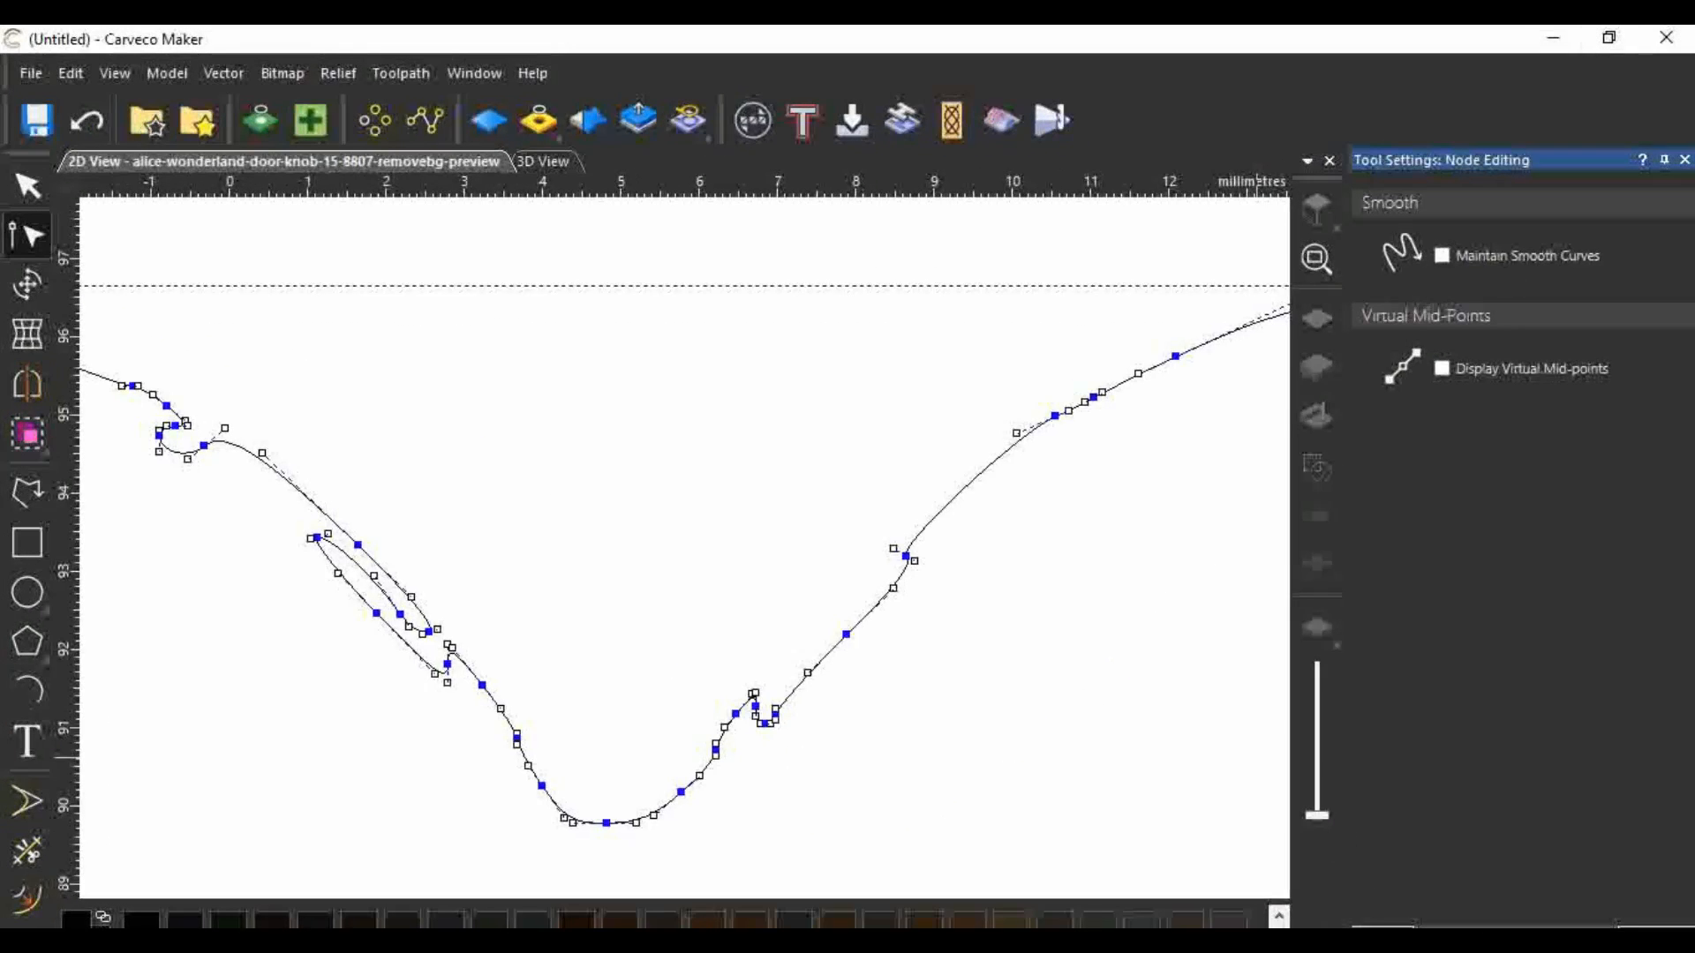
click(1616, 44)
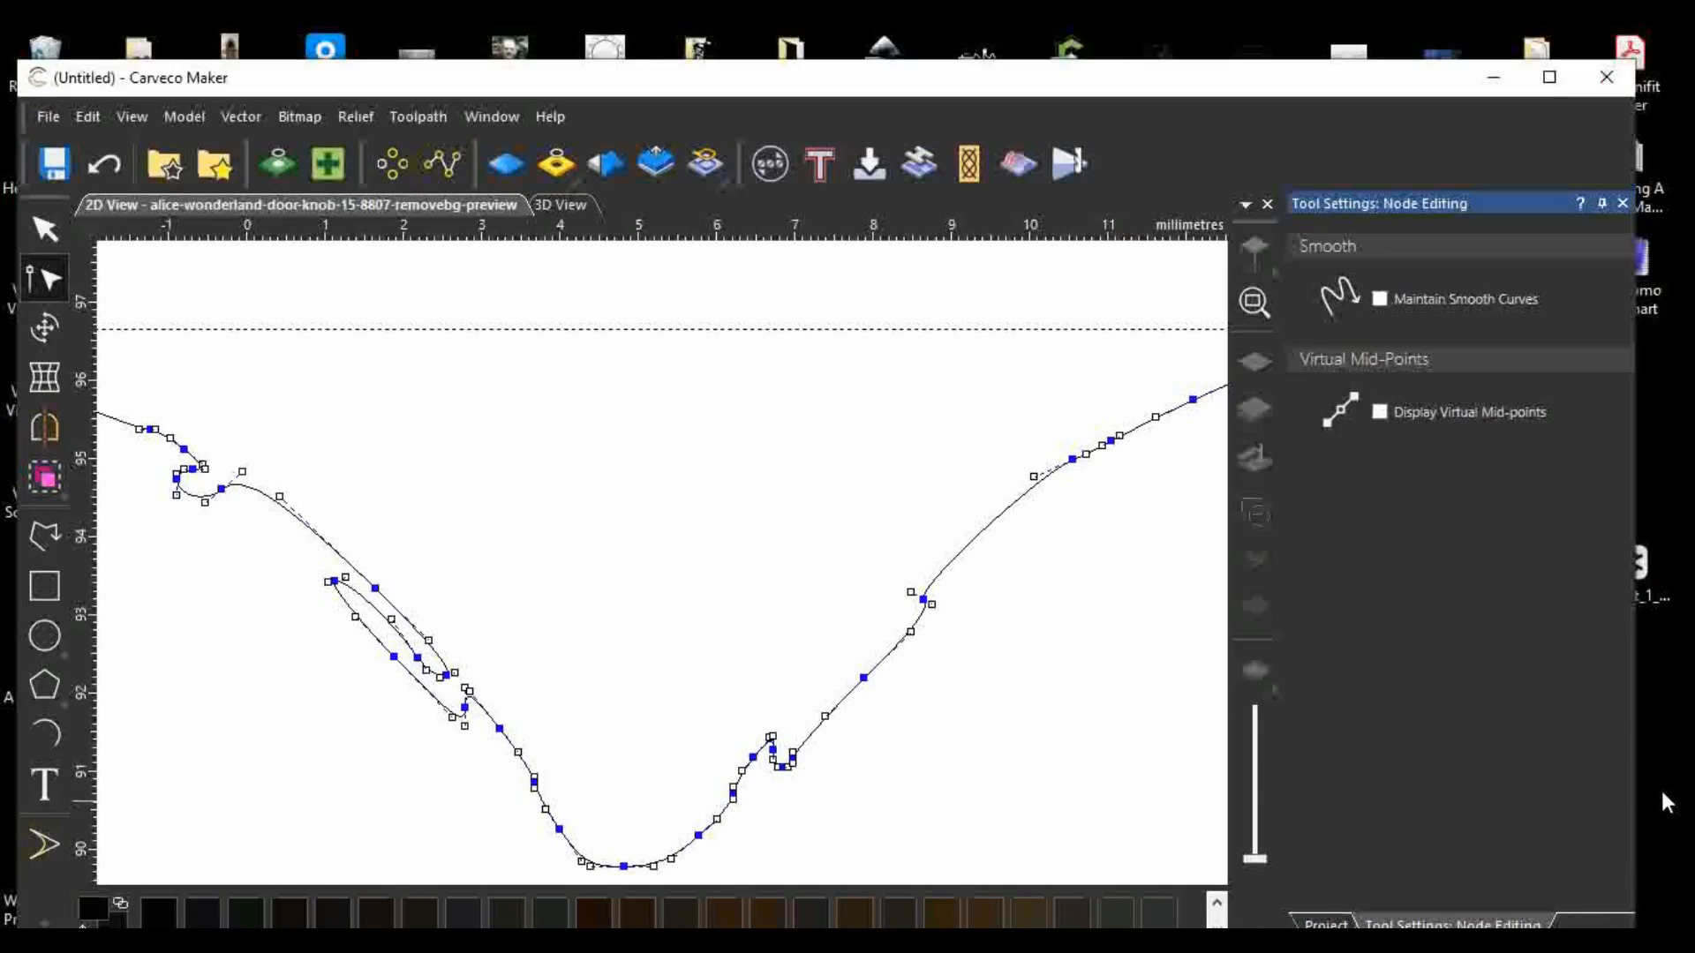
Hide the desktop icons, then shrink the Carveco Maker window and reposition it on the desktop.
right_click(1668, 807)
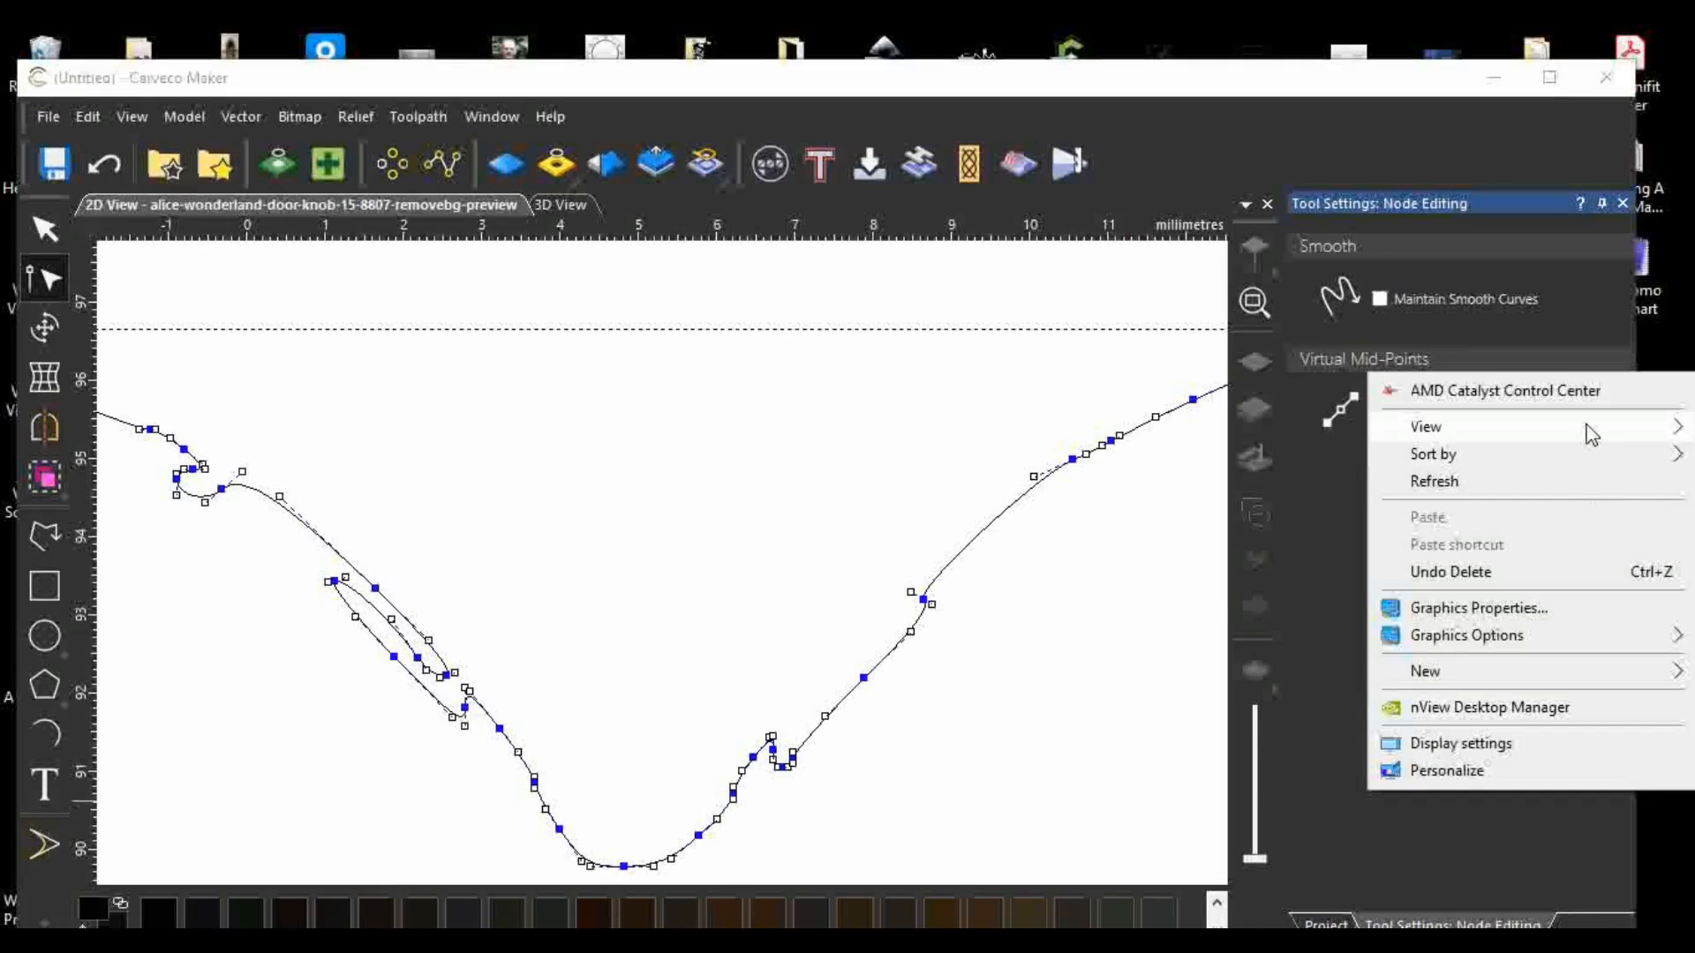
mouse_move(1581, 428)
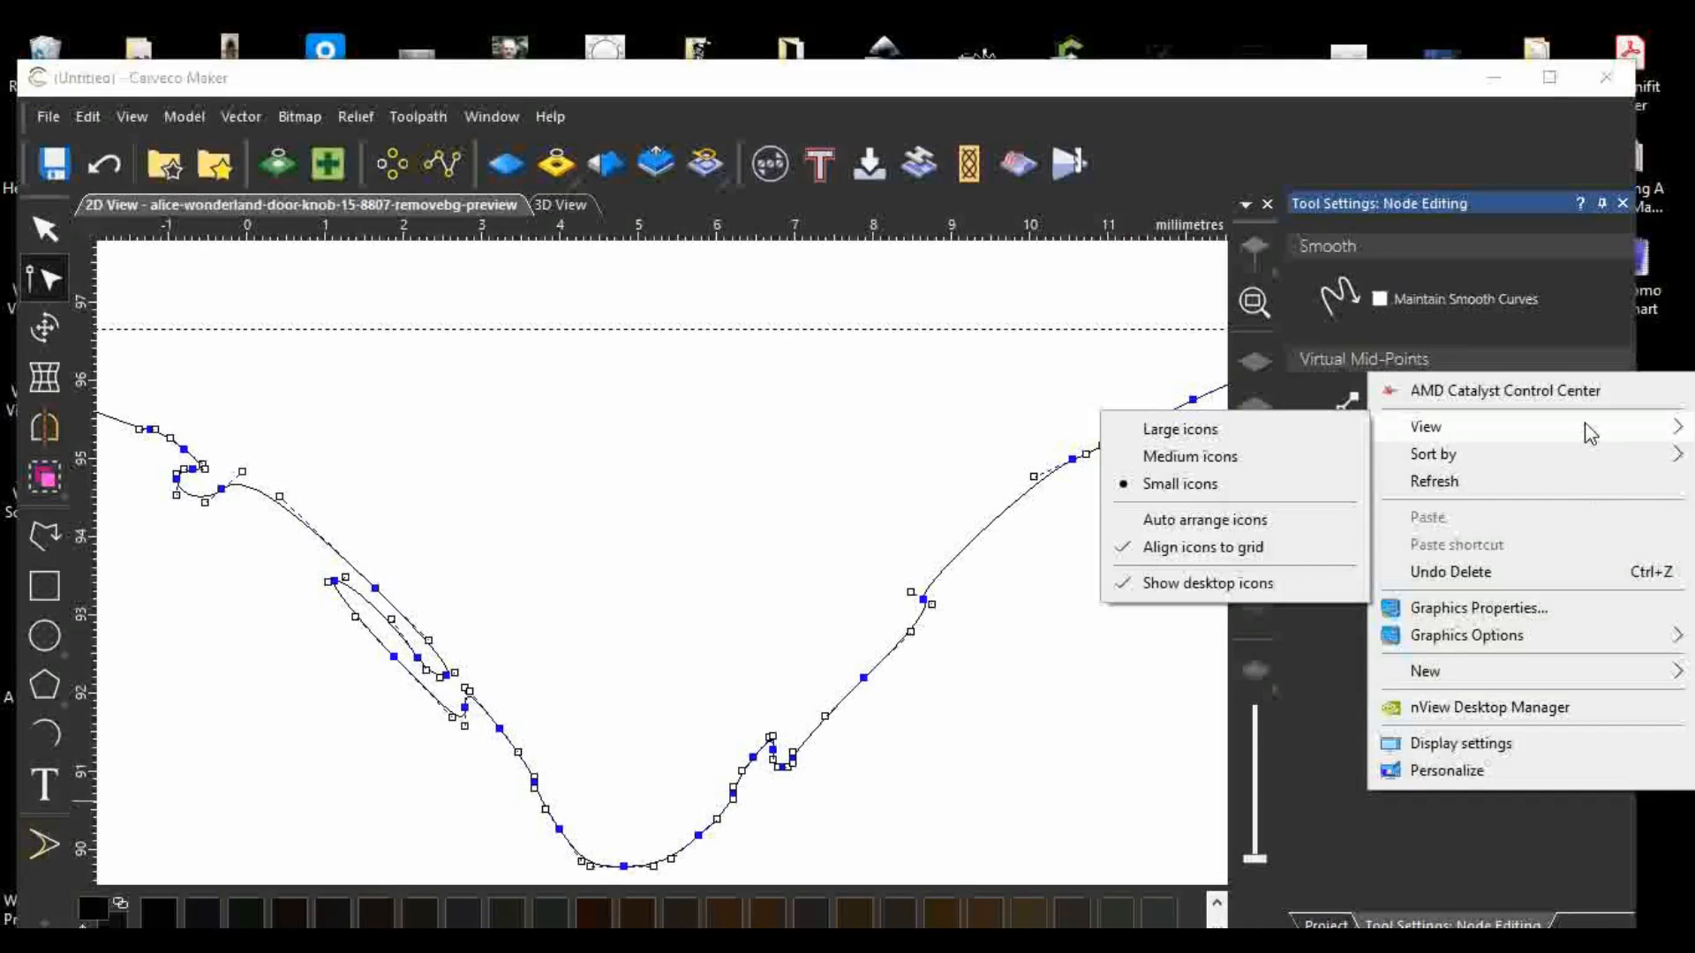
click(1188, 583)
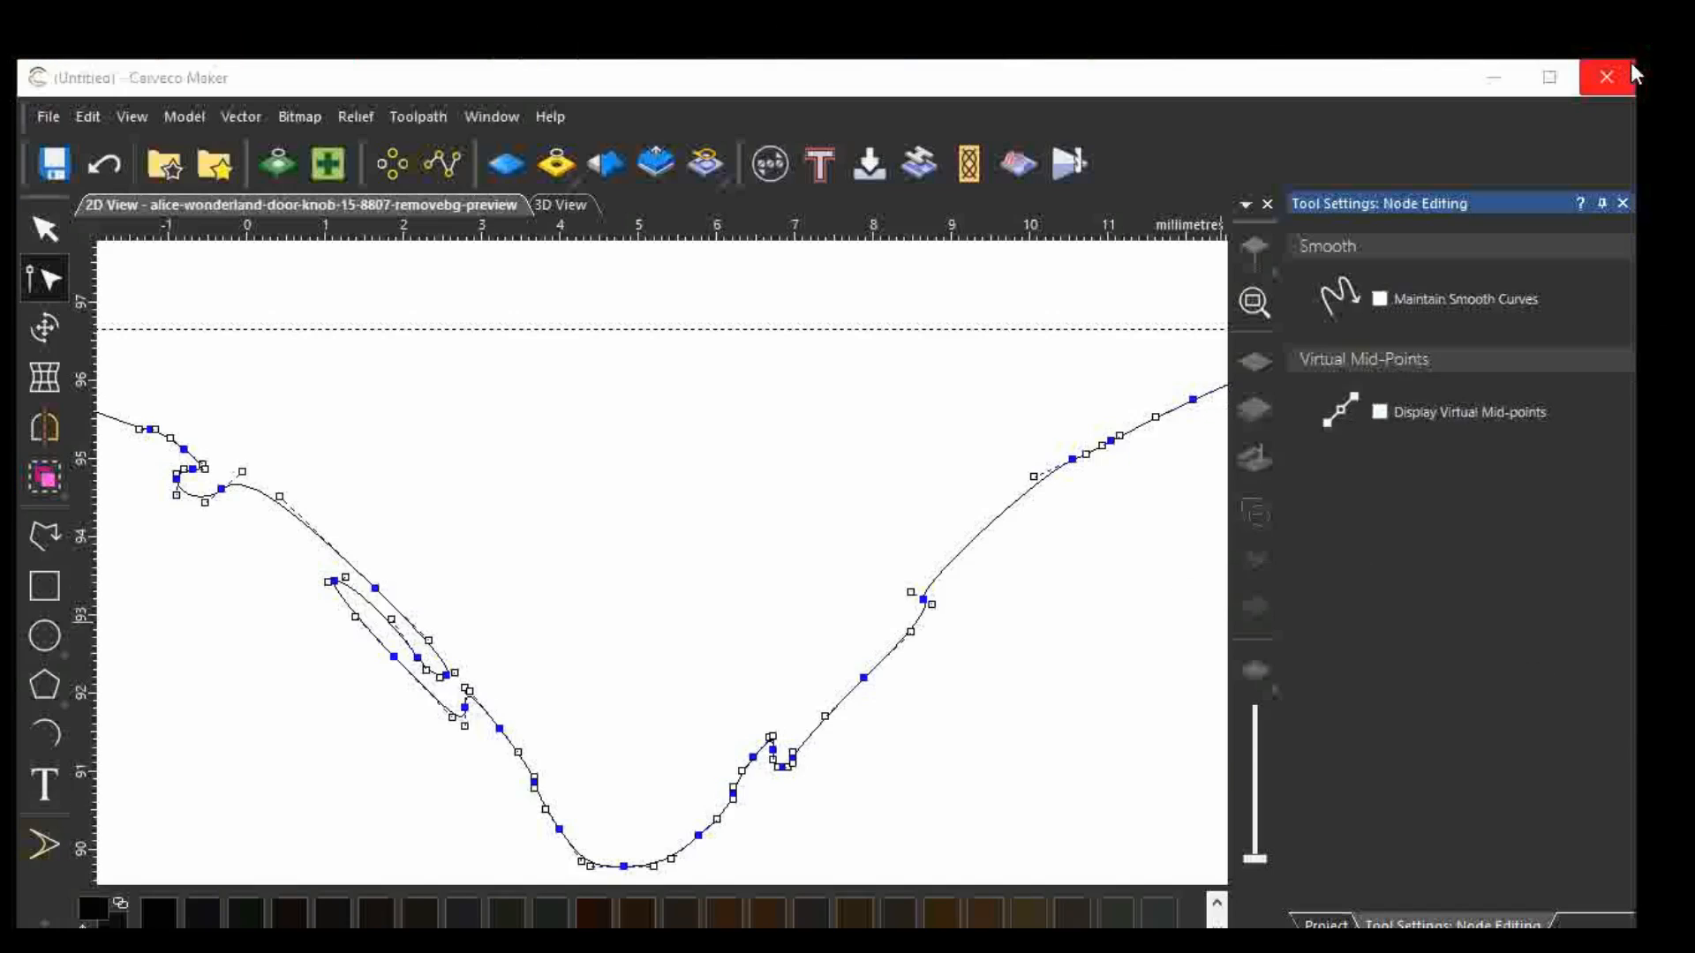
drag(1633, 60, 1484, 161)
drag(1236, 177, 1278, 122)
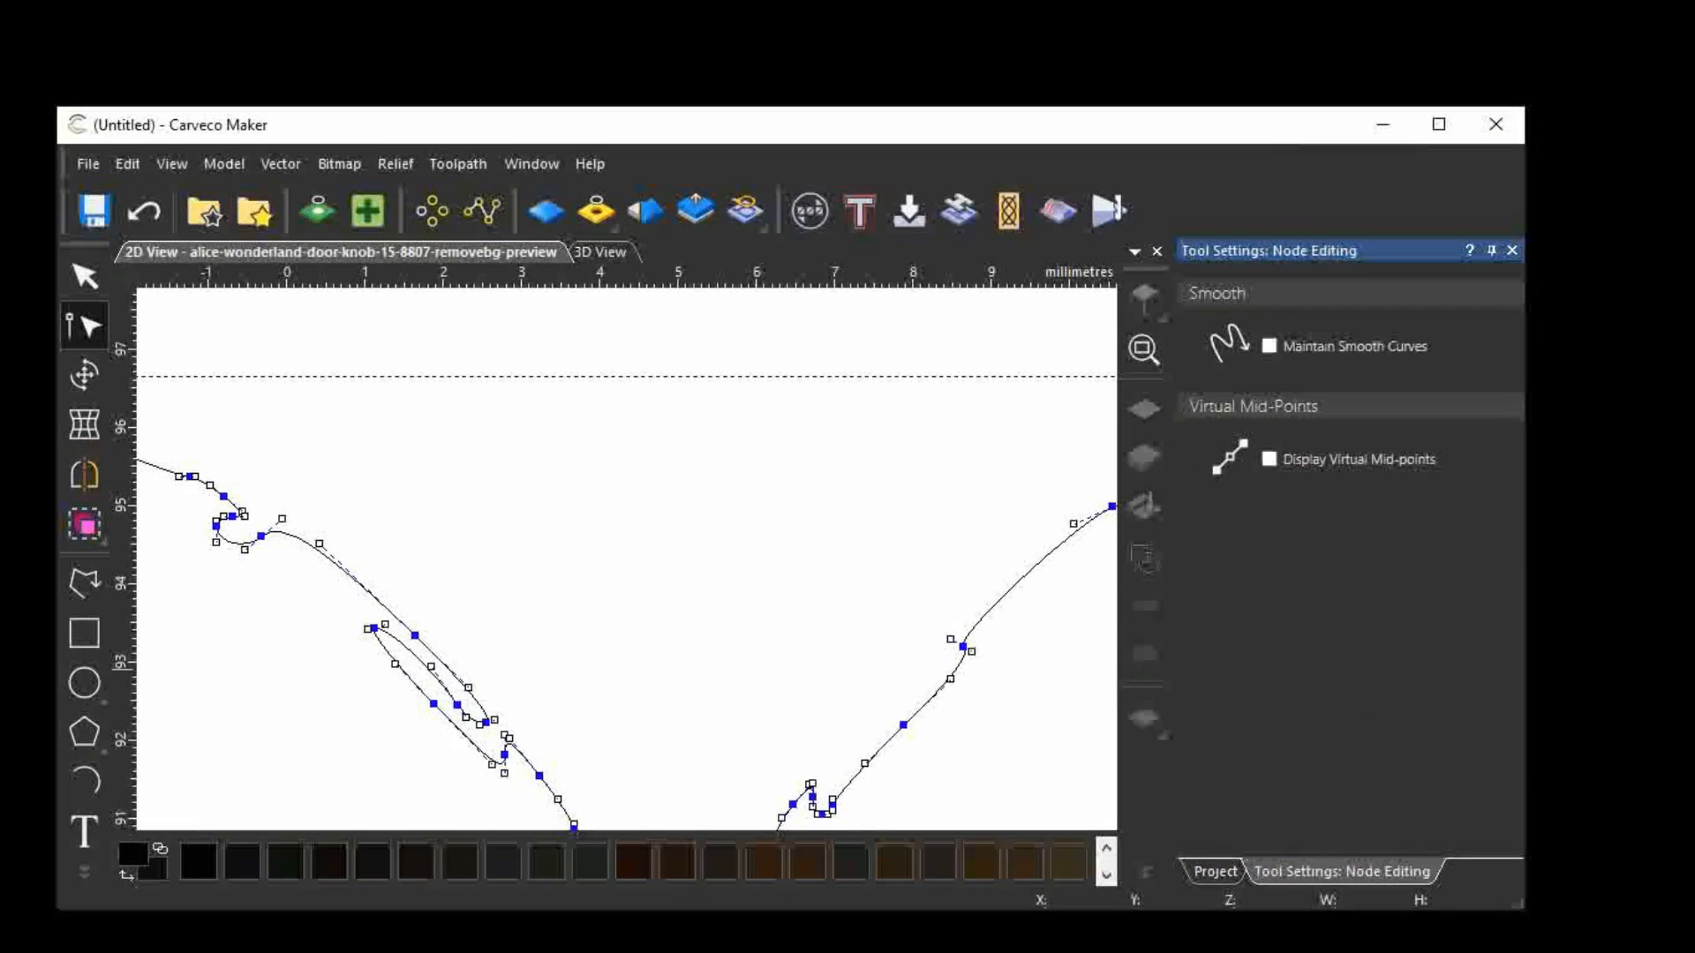
right_click(1301, 943)
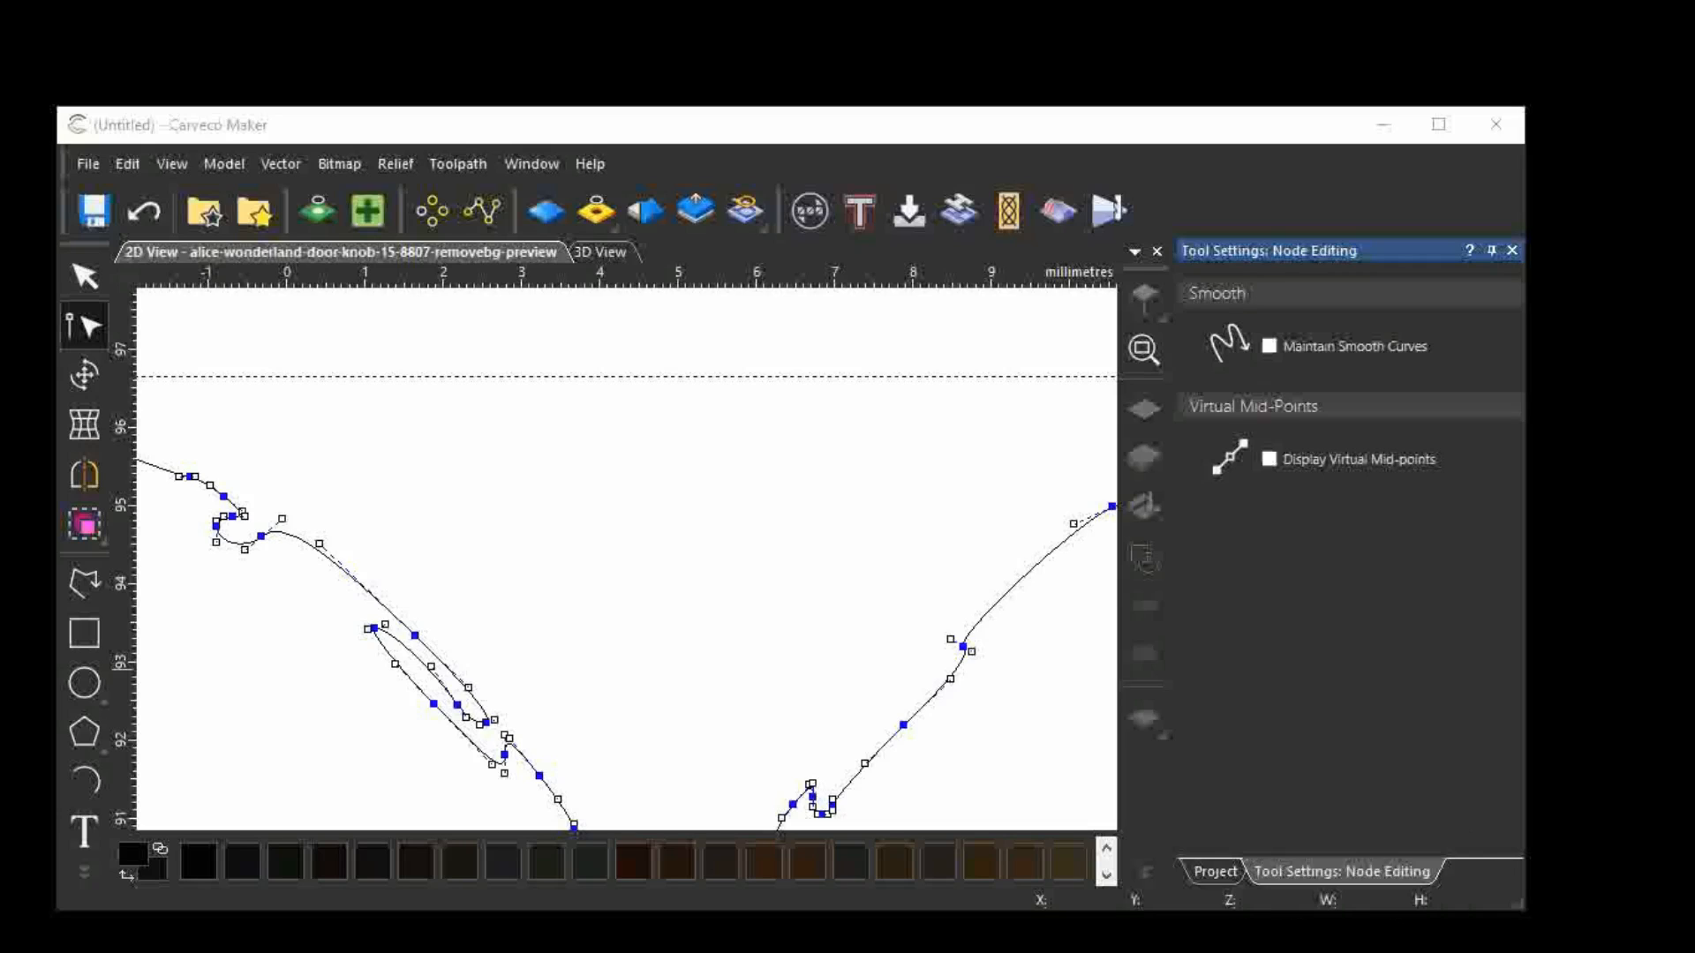
click(1403, 941)
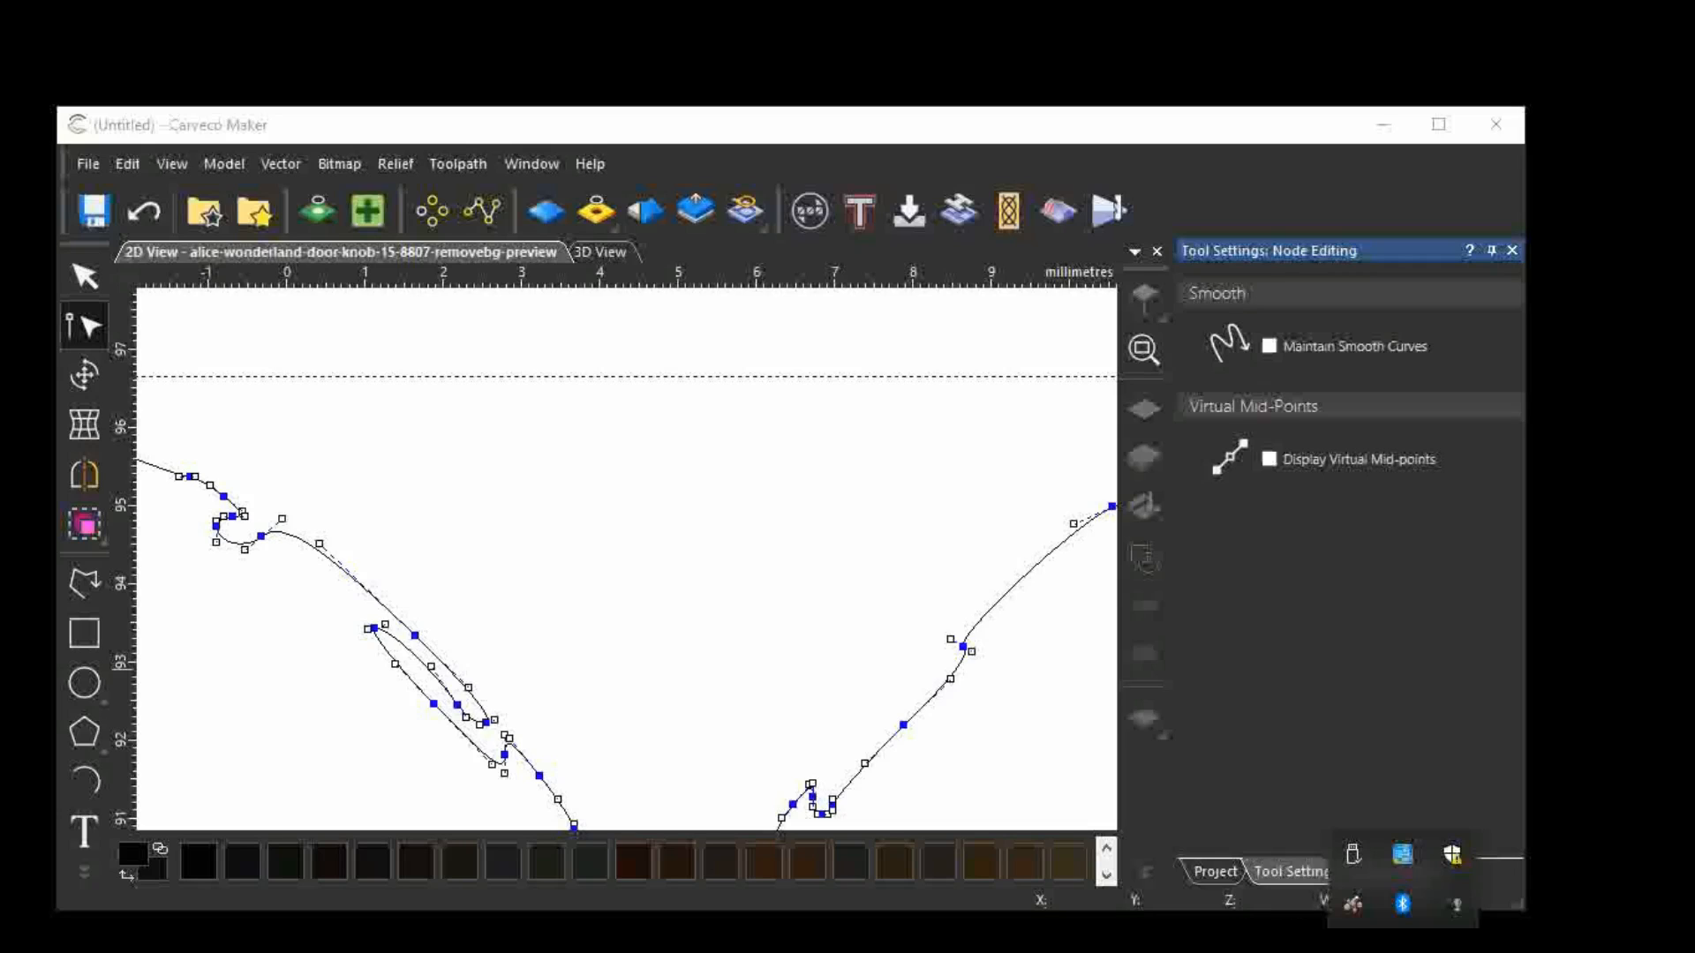
right_click(1457, 904)
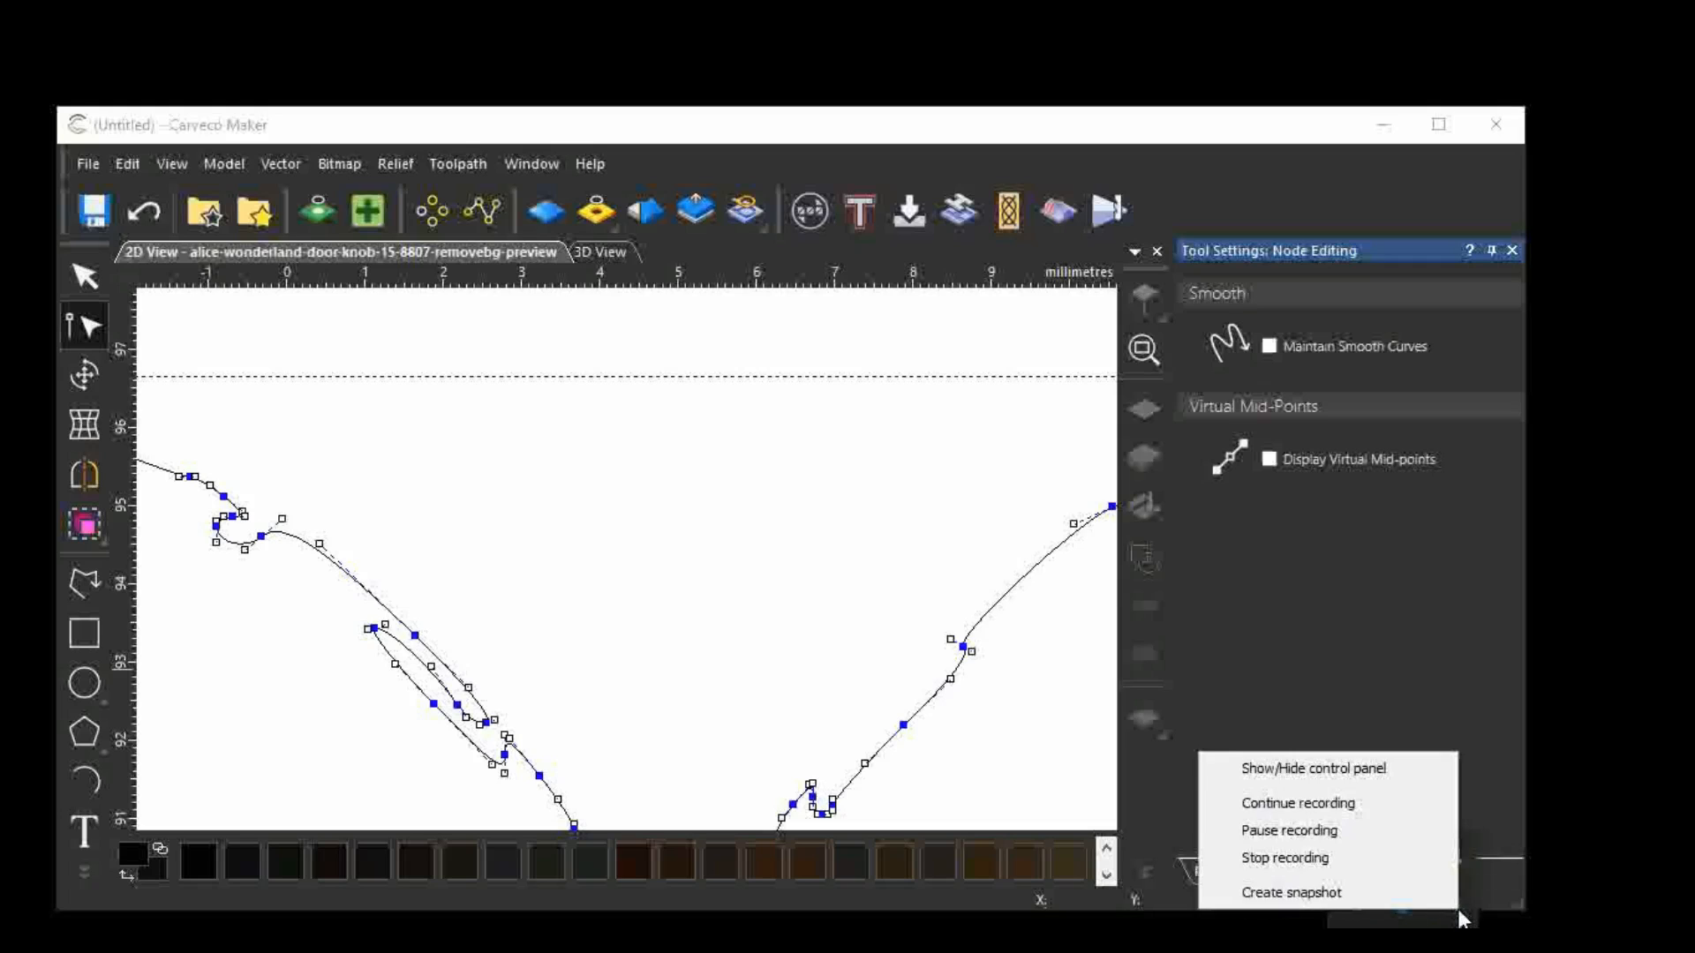
click(1342, 860)
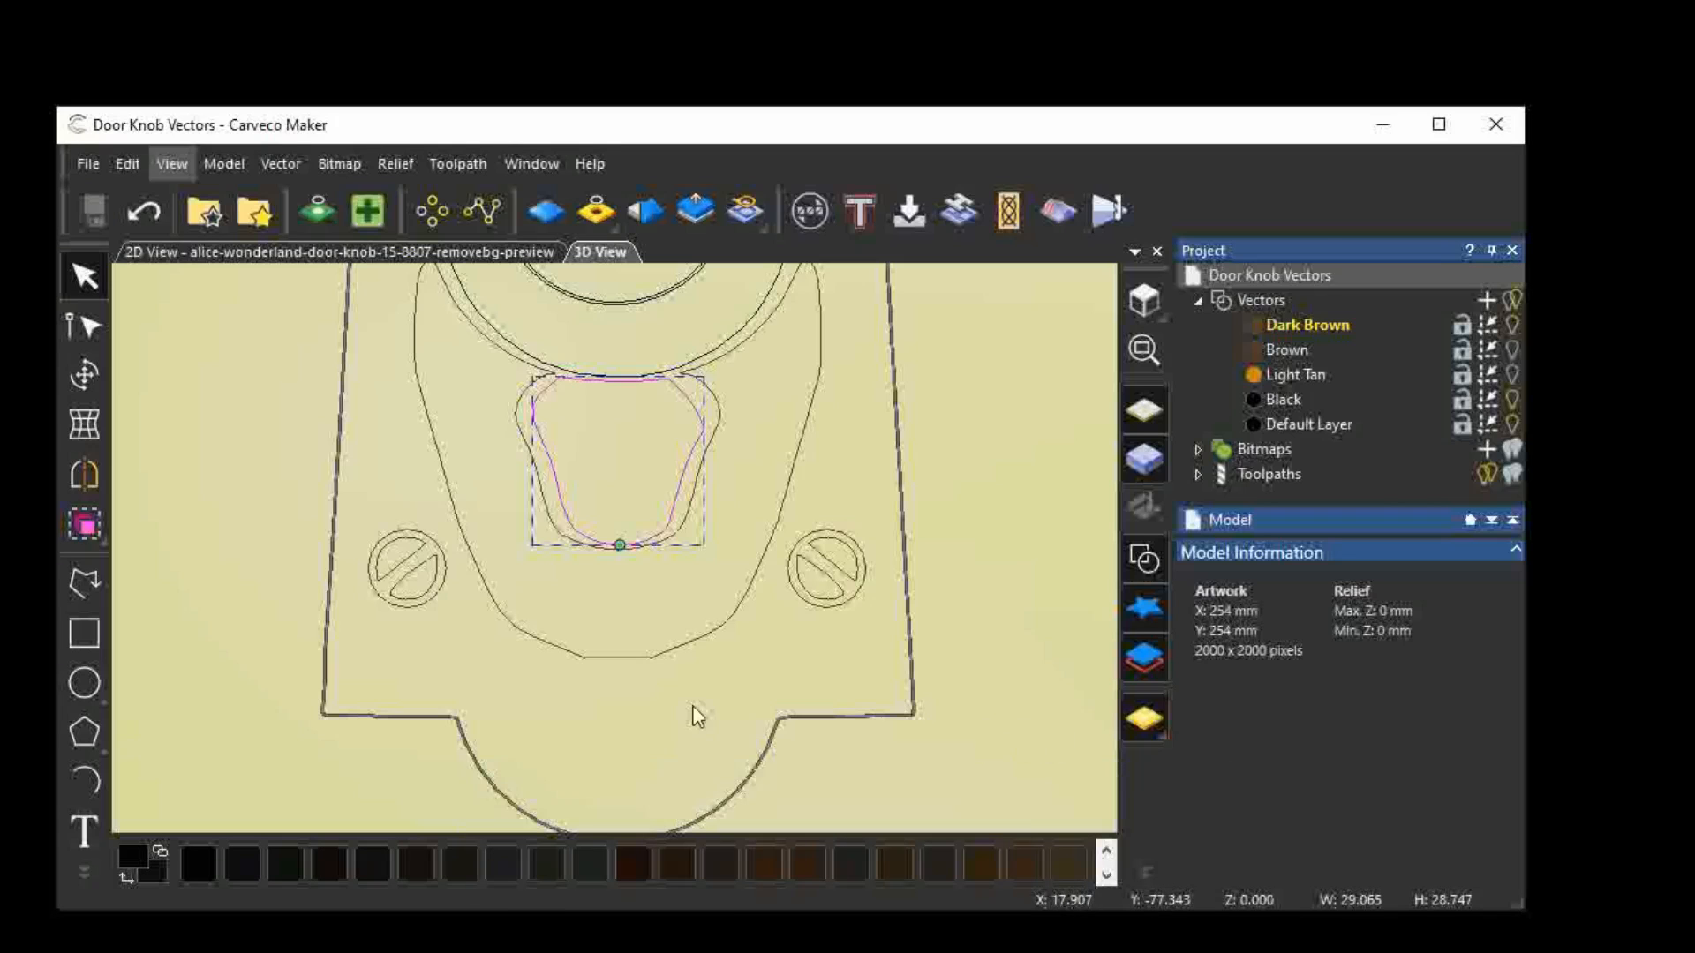
Fit the whole Door Knob Vectors design in the 3D view and deselect the mouth vector.
scroll(698, 717, up, 1)
scroll(698, 717, up, 3)
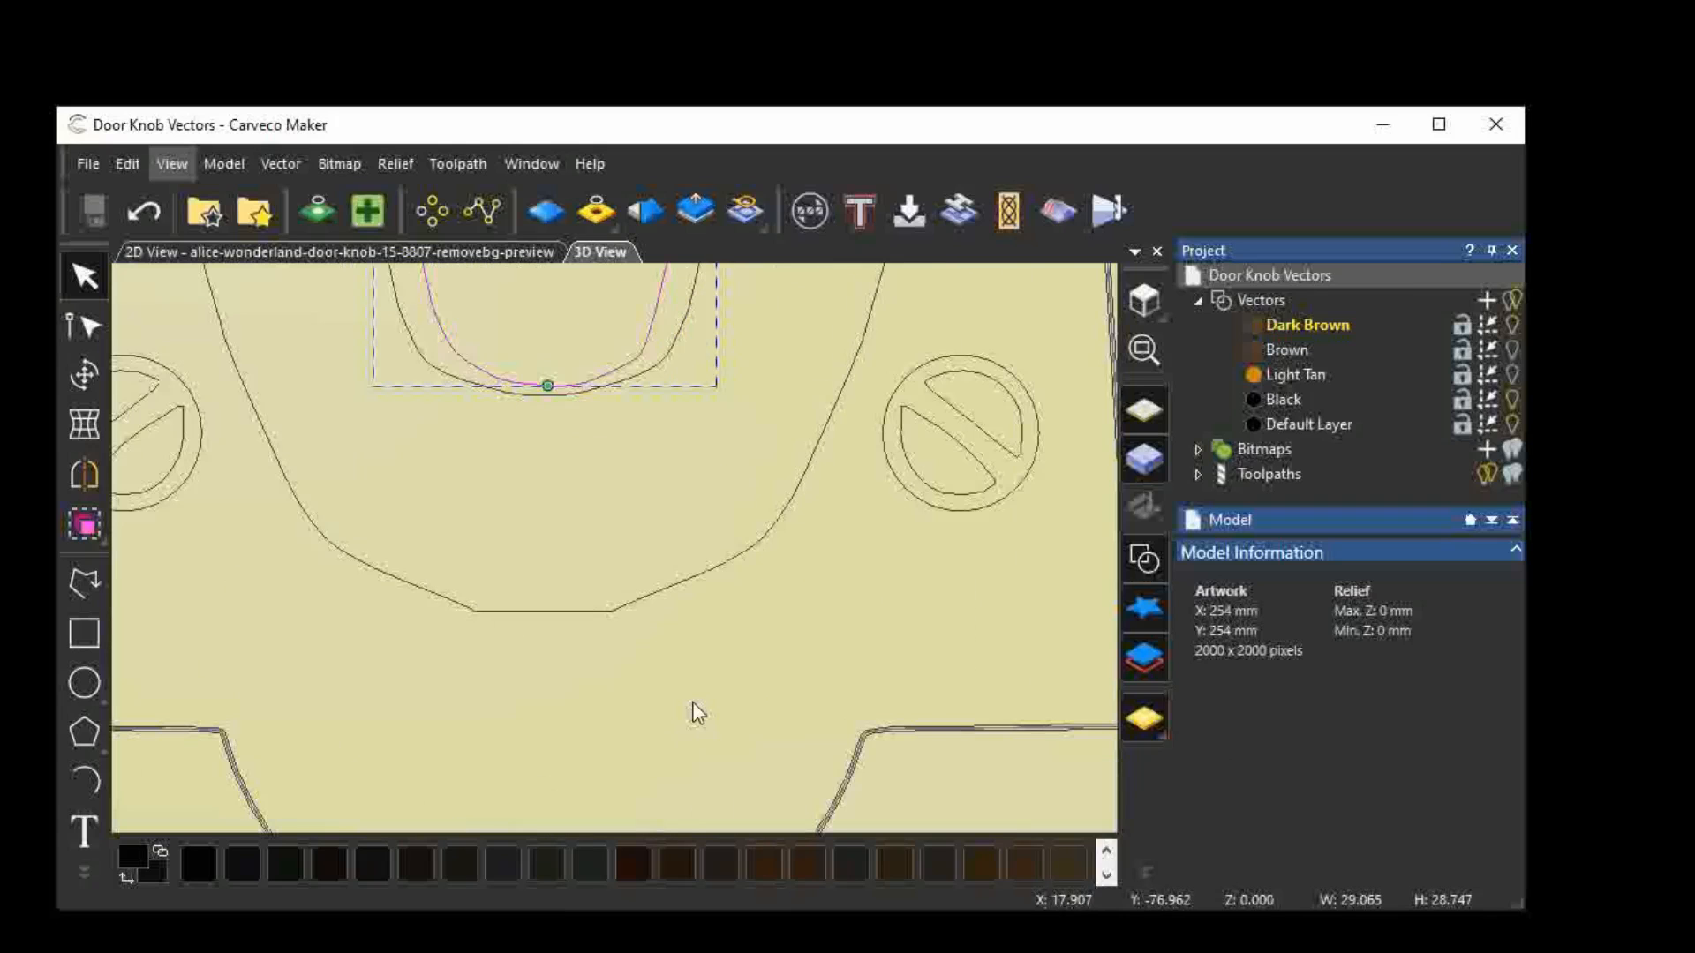
scroll(697, 715, down, 3)
scroll(707, 697, down, 1)
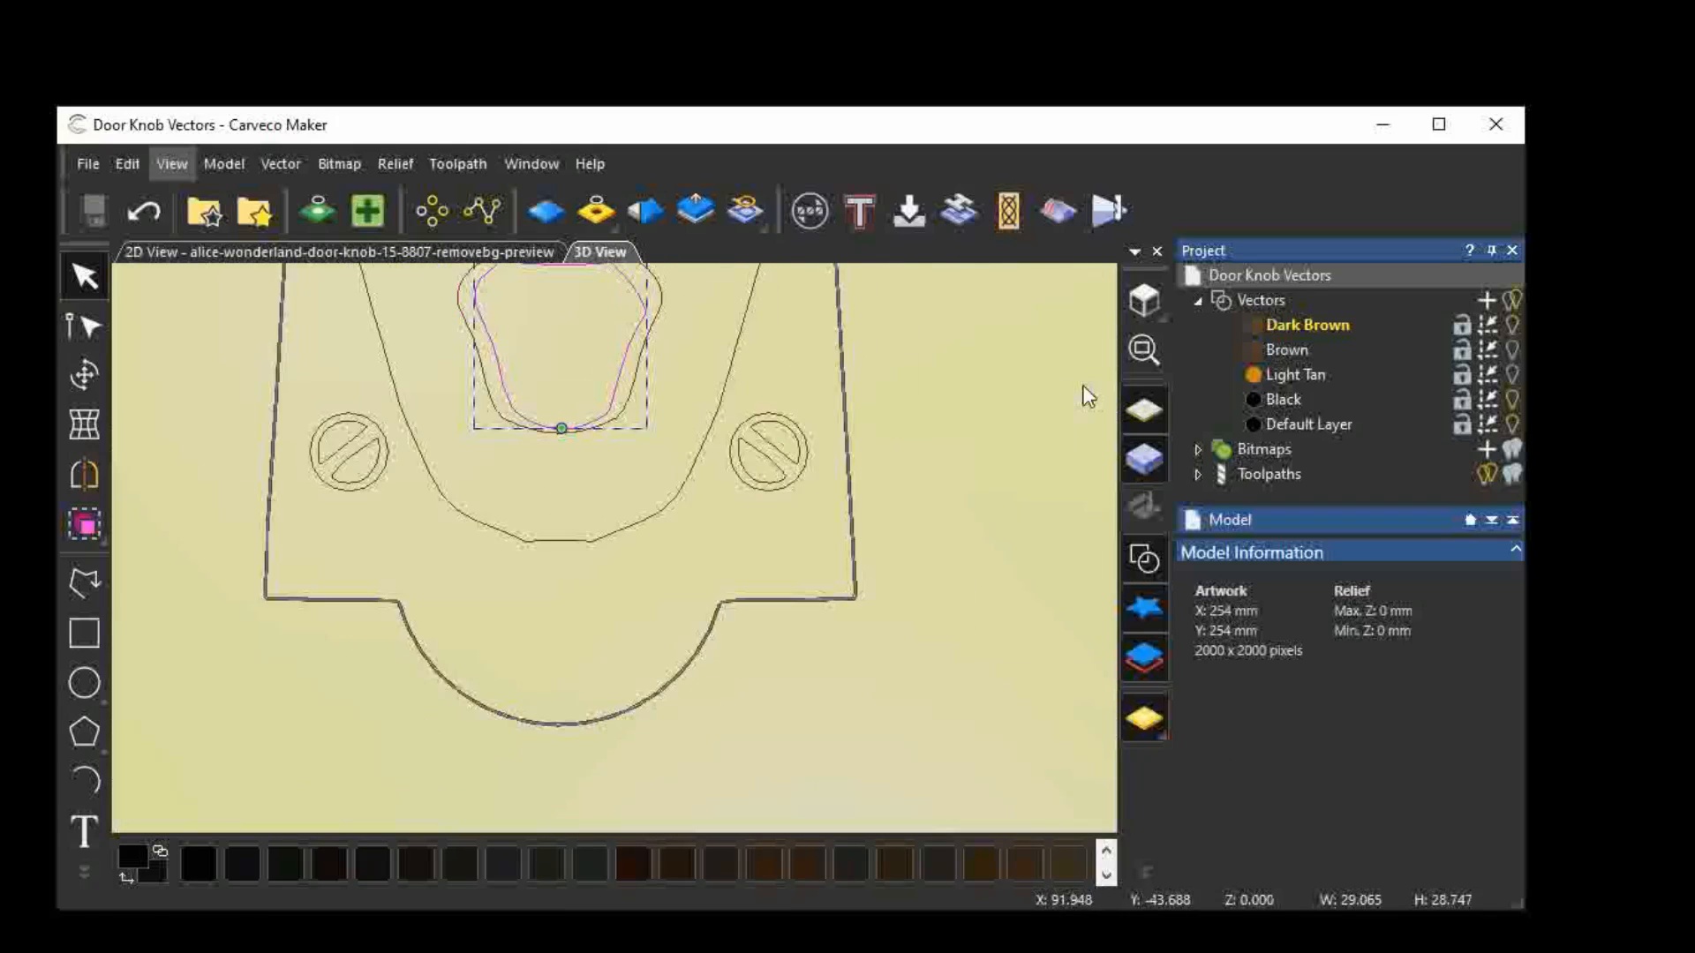
click(1145, 344)
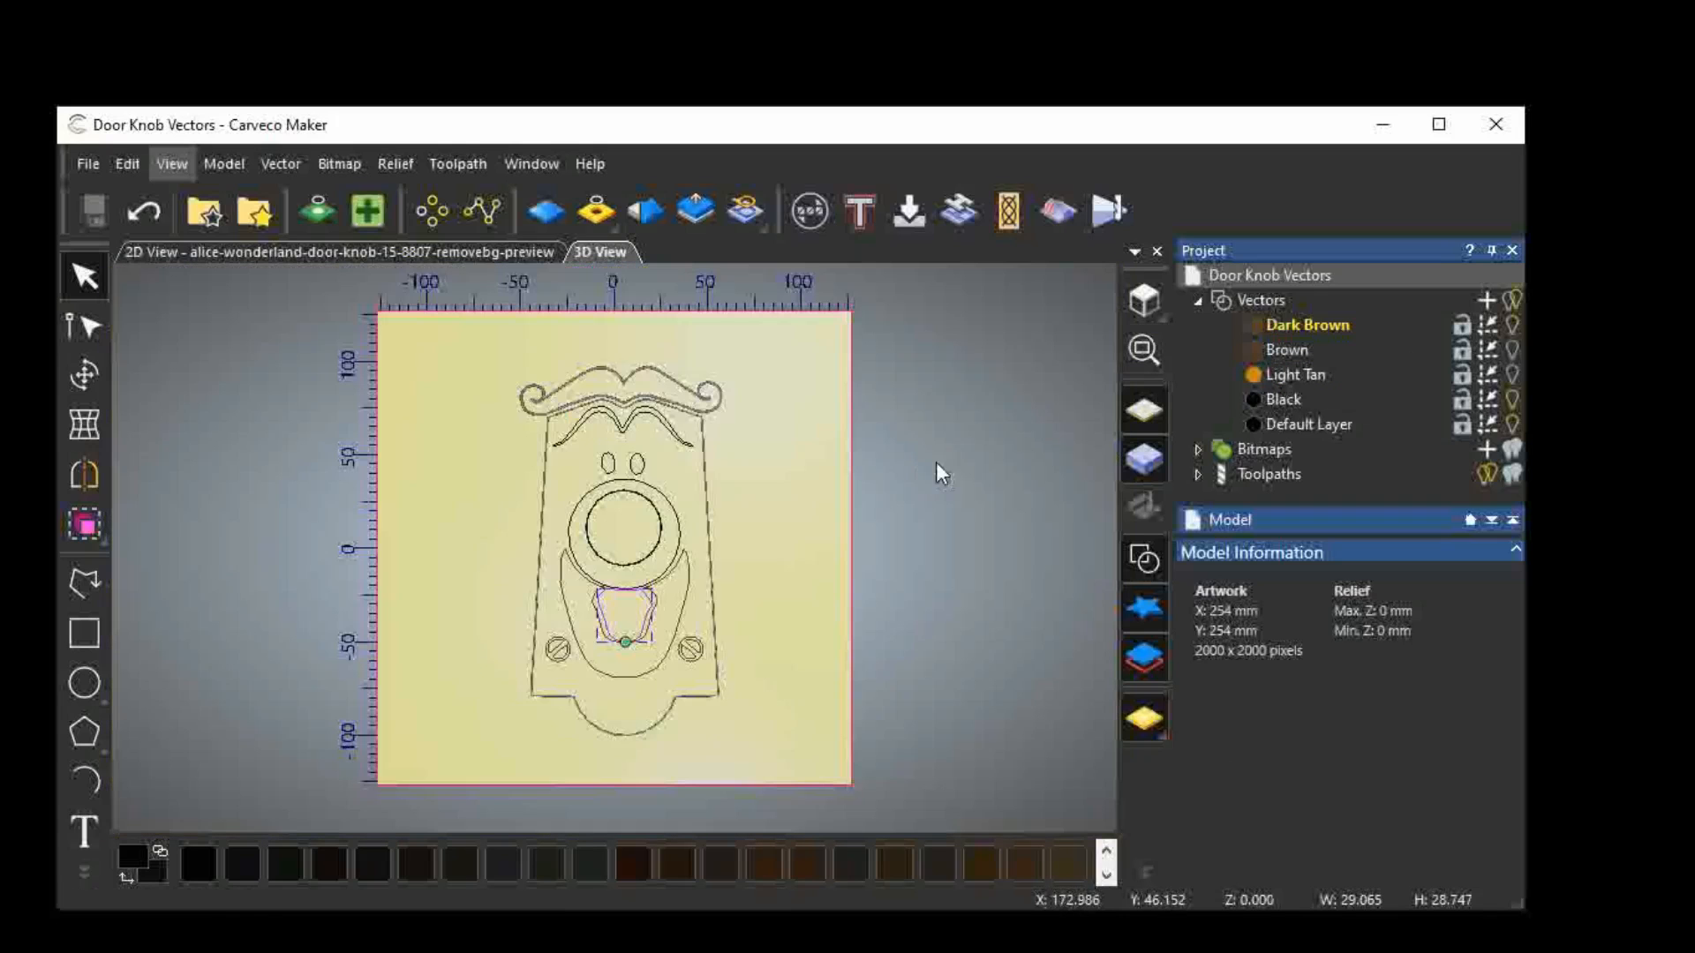
click(748, 487)
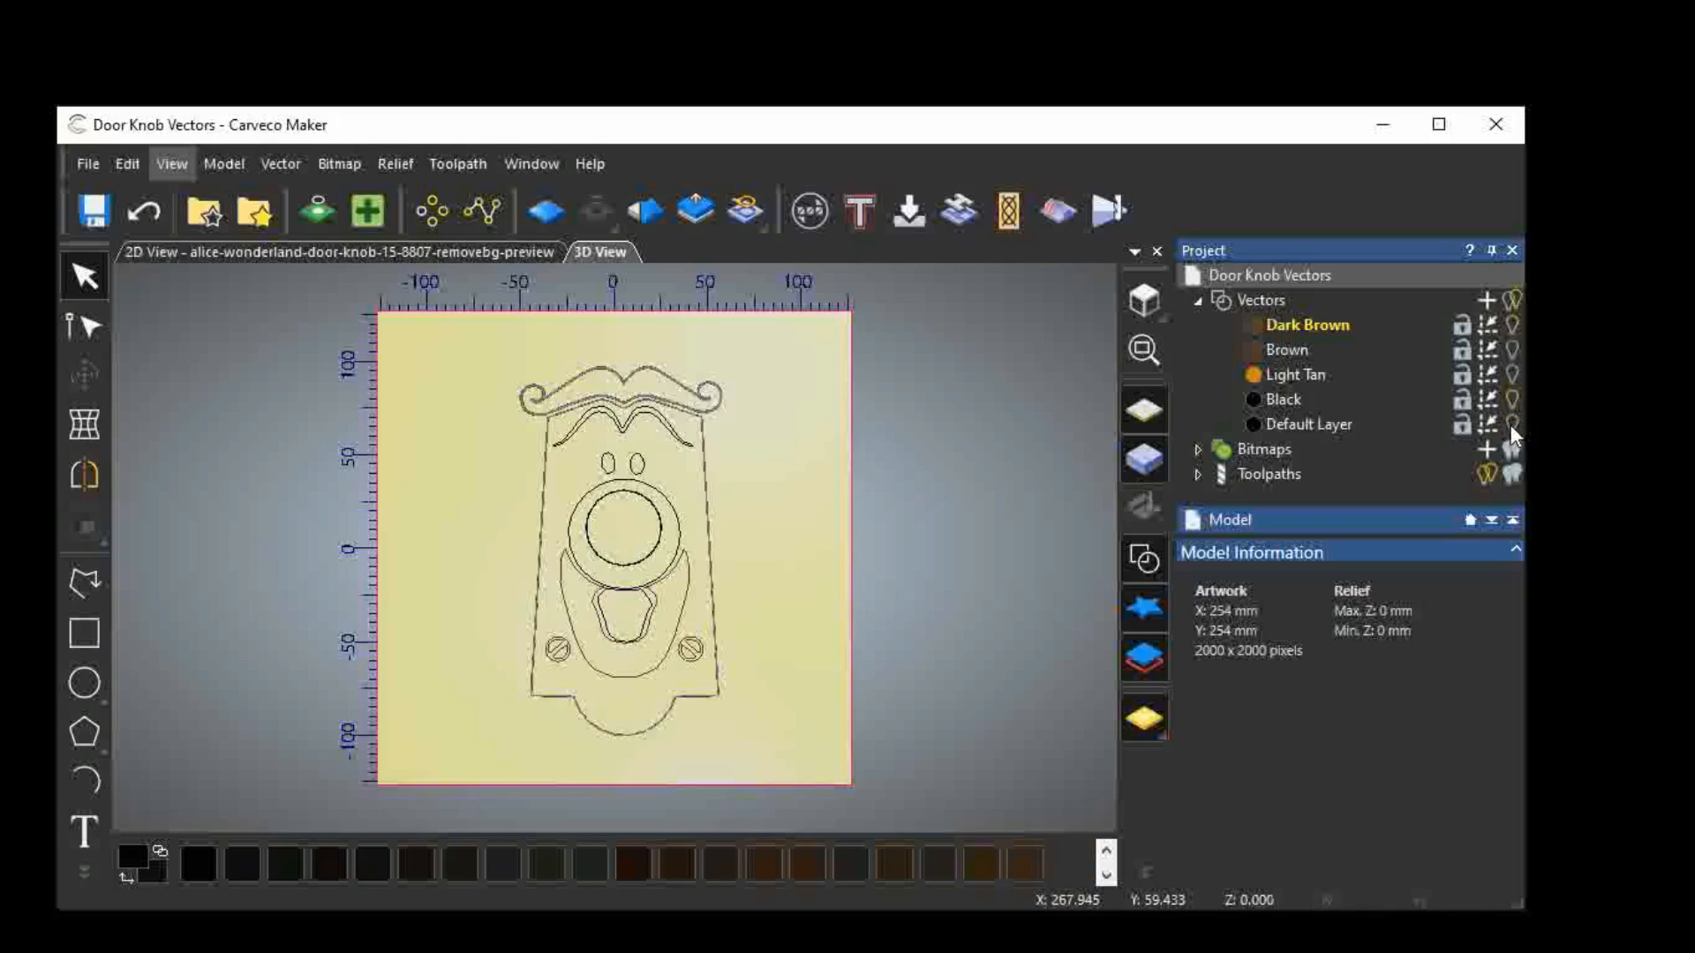
Toggle the Dark Brown vector layer off and on to see which outlines of the door knob belong to it.
click(1511, 321)
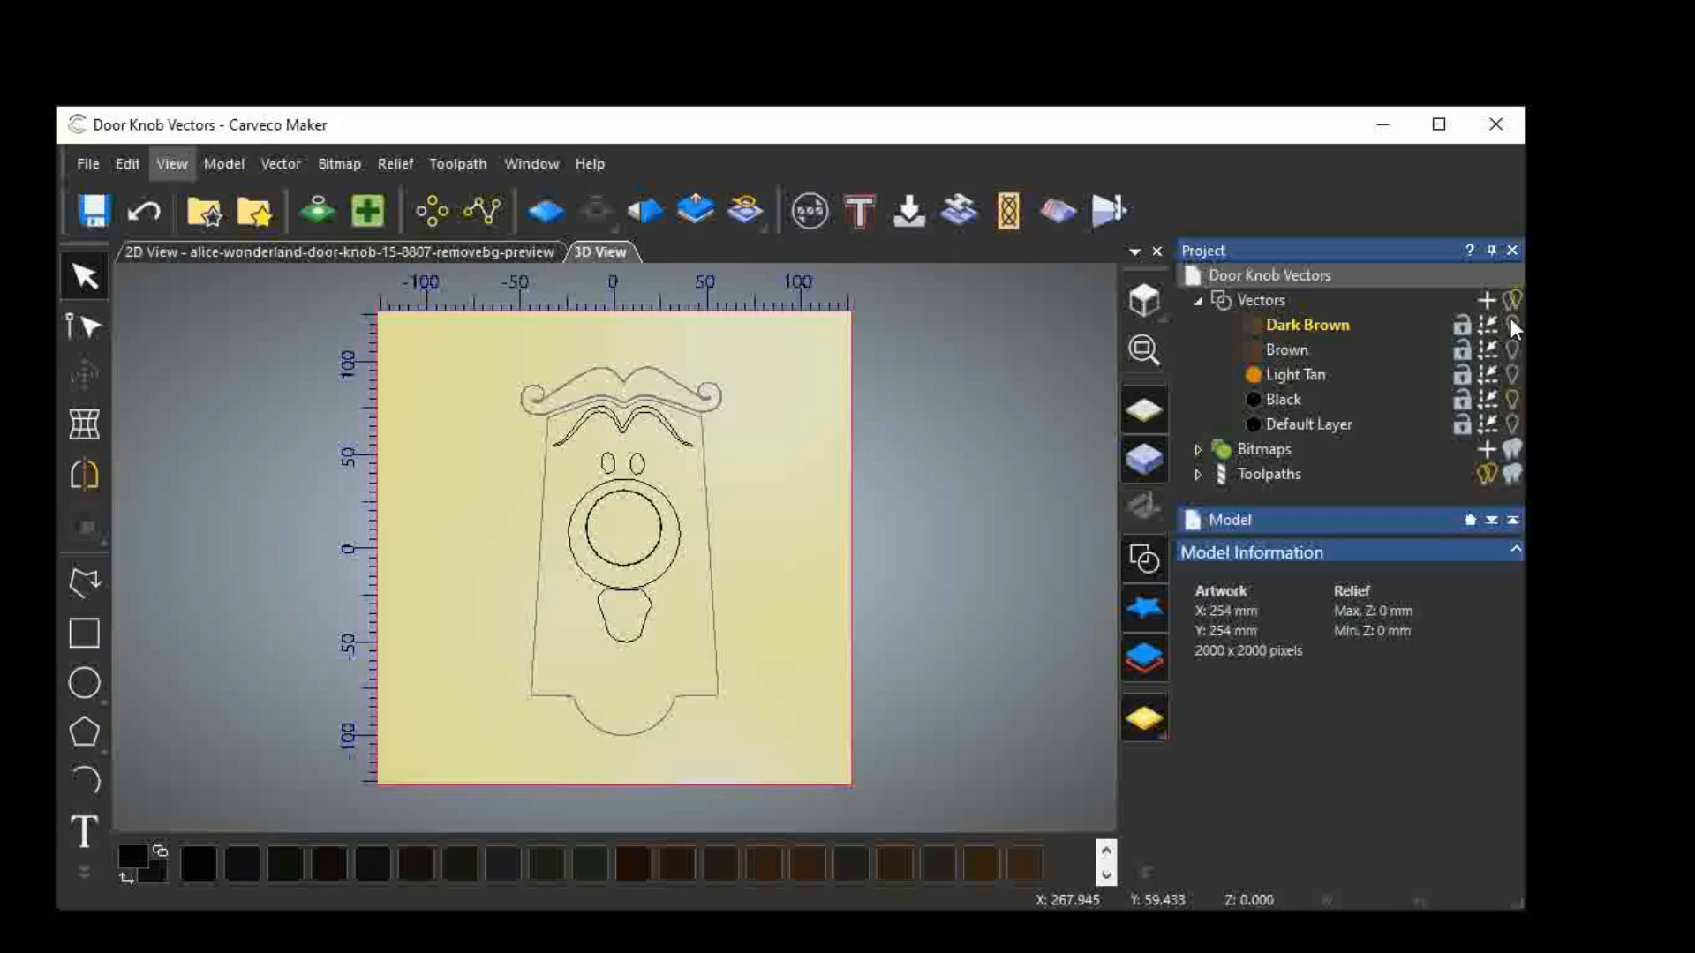
click(1510, 322)
click(1511, 321)
click(1511, 322)
click(1511, 323)
click(1511, 323)
Compare the Dark Brown vectors with the toolpath lines at the top scroll's central V by repeatedly hiding and showing the layer.
scroll(625, 394, up, 2)
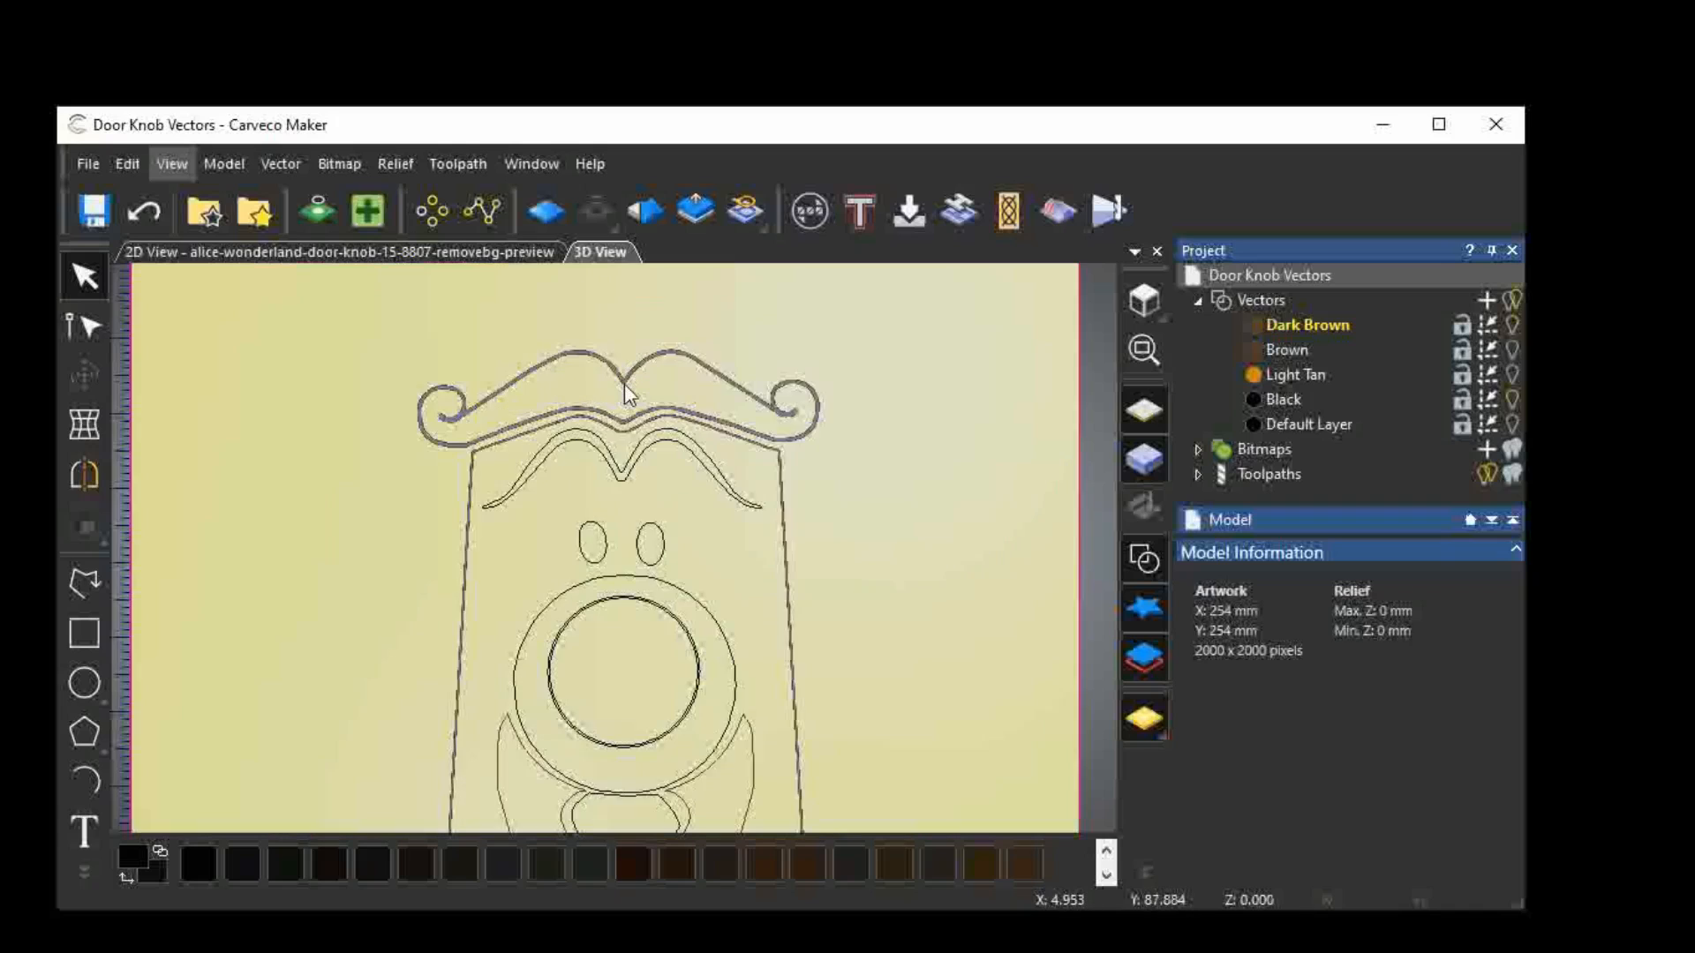
scroll(625, 395, up, 5)
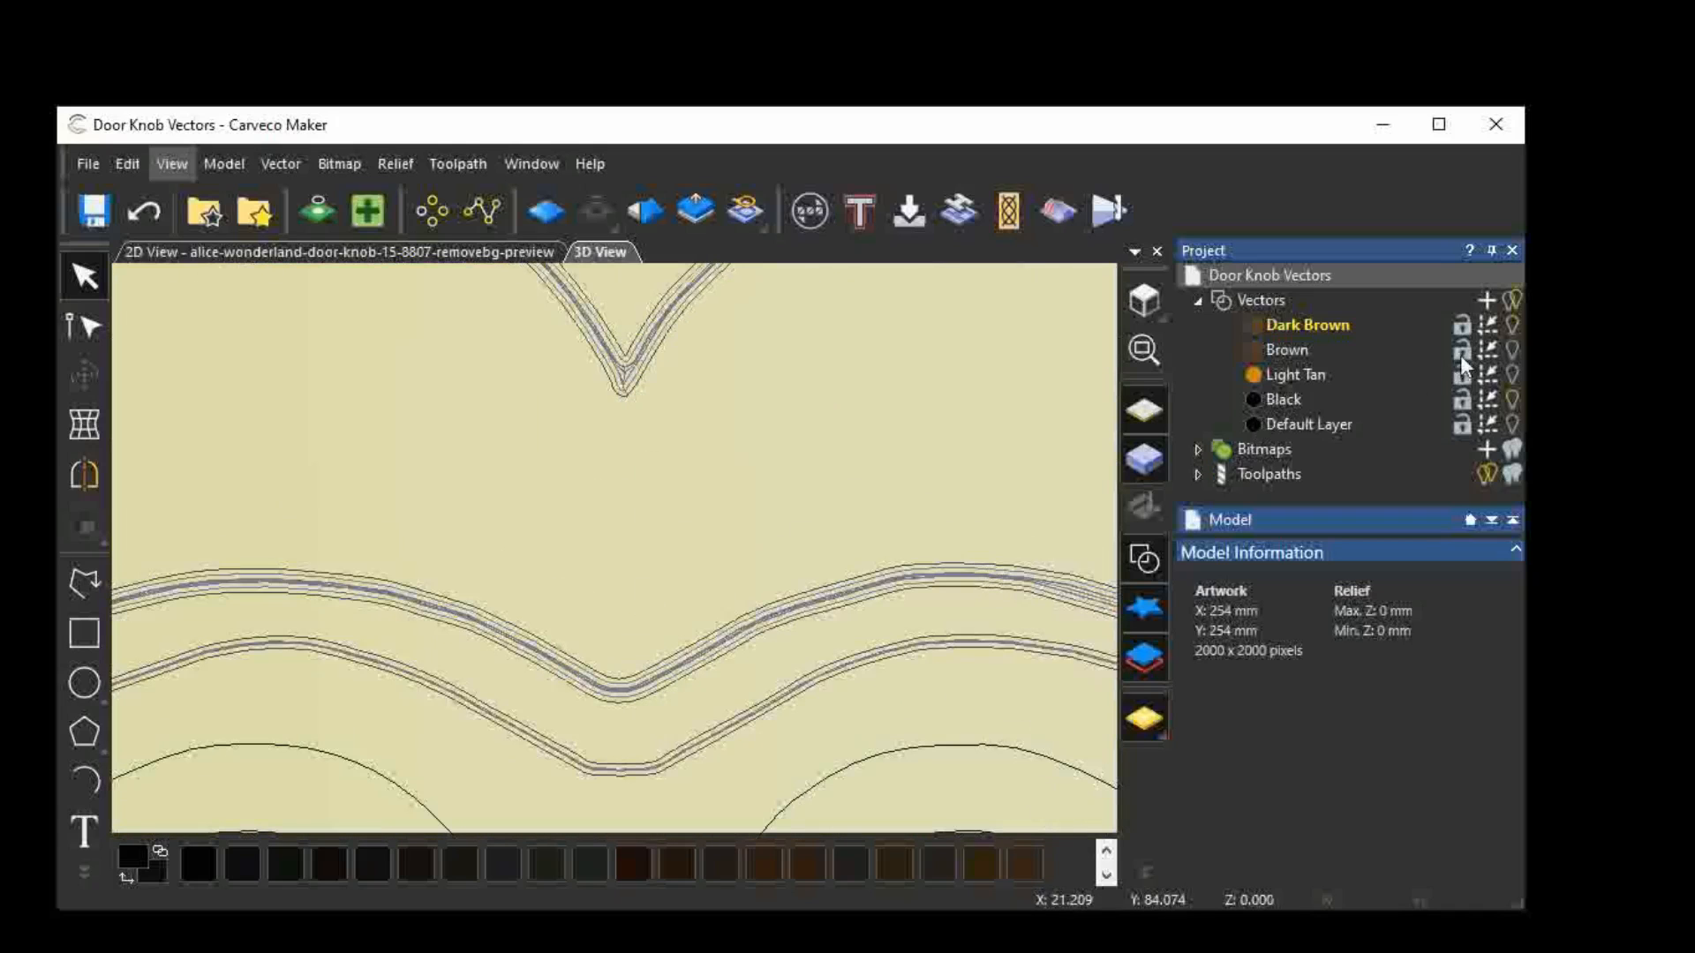
click(1511, 327)
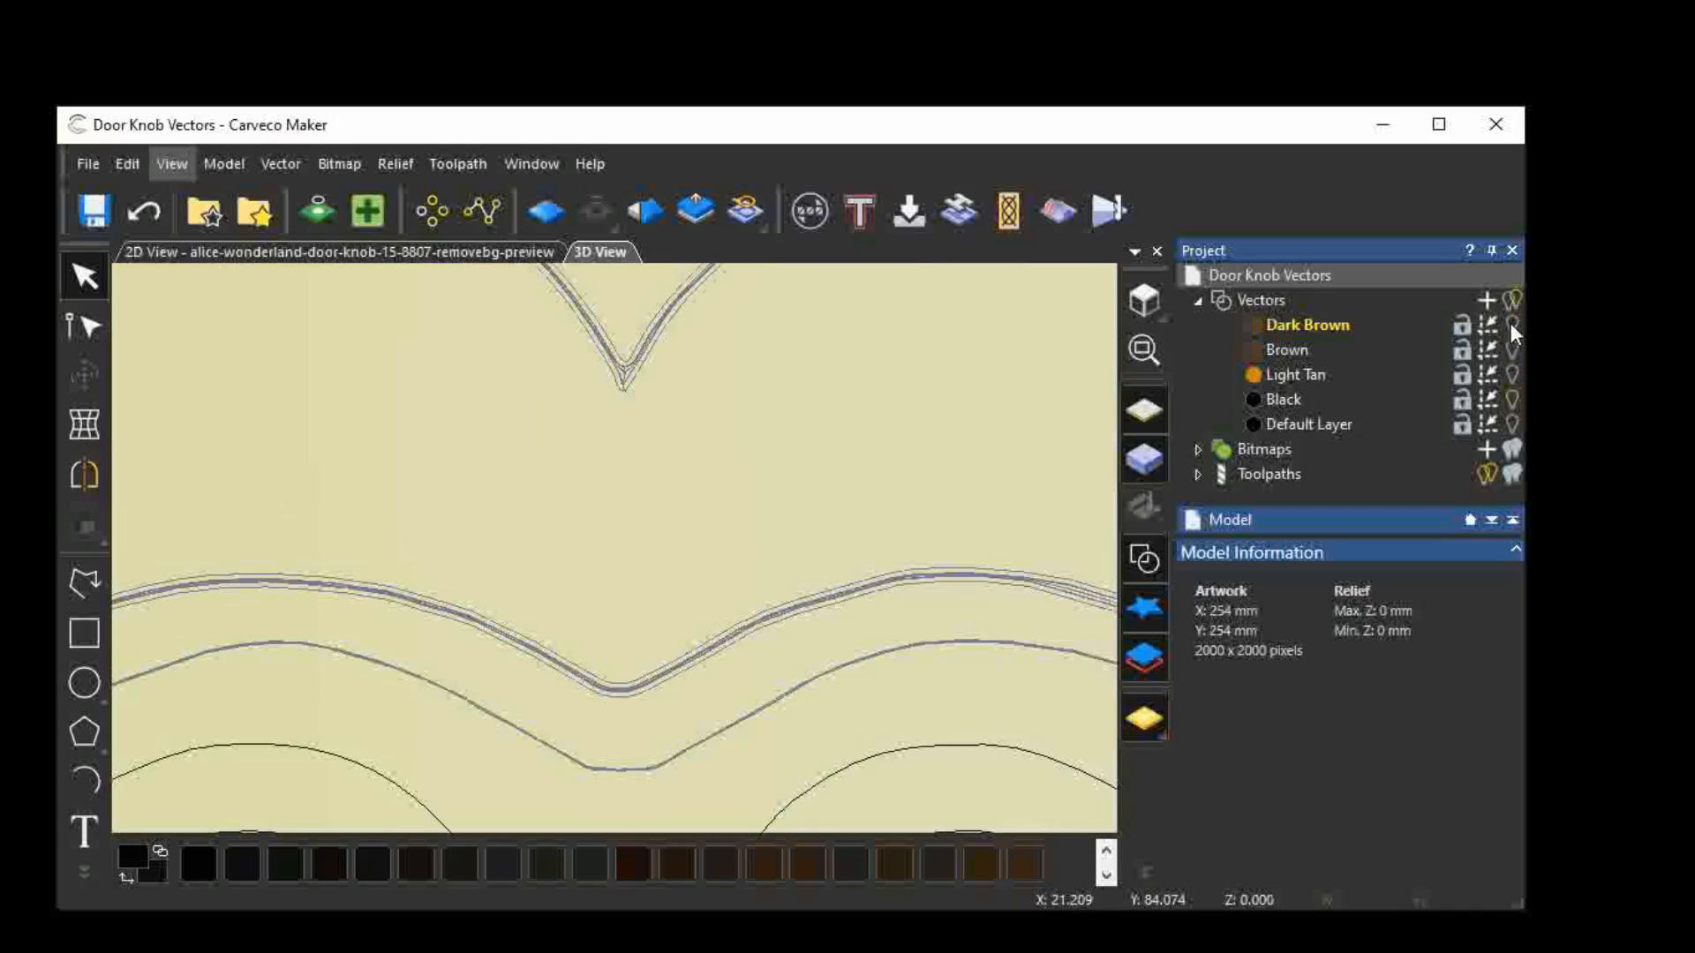
click(1511, 325)
click(1511, 326)
click(1512, 324)
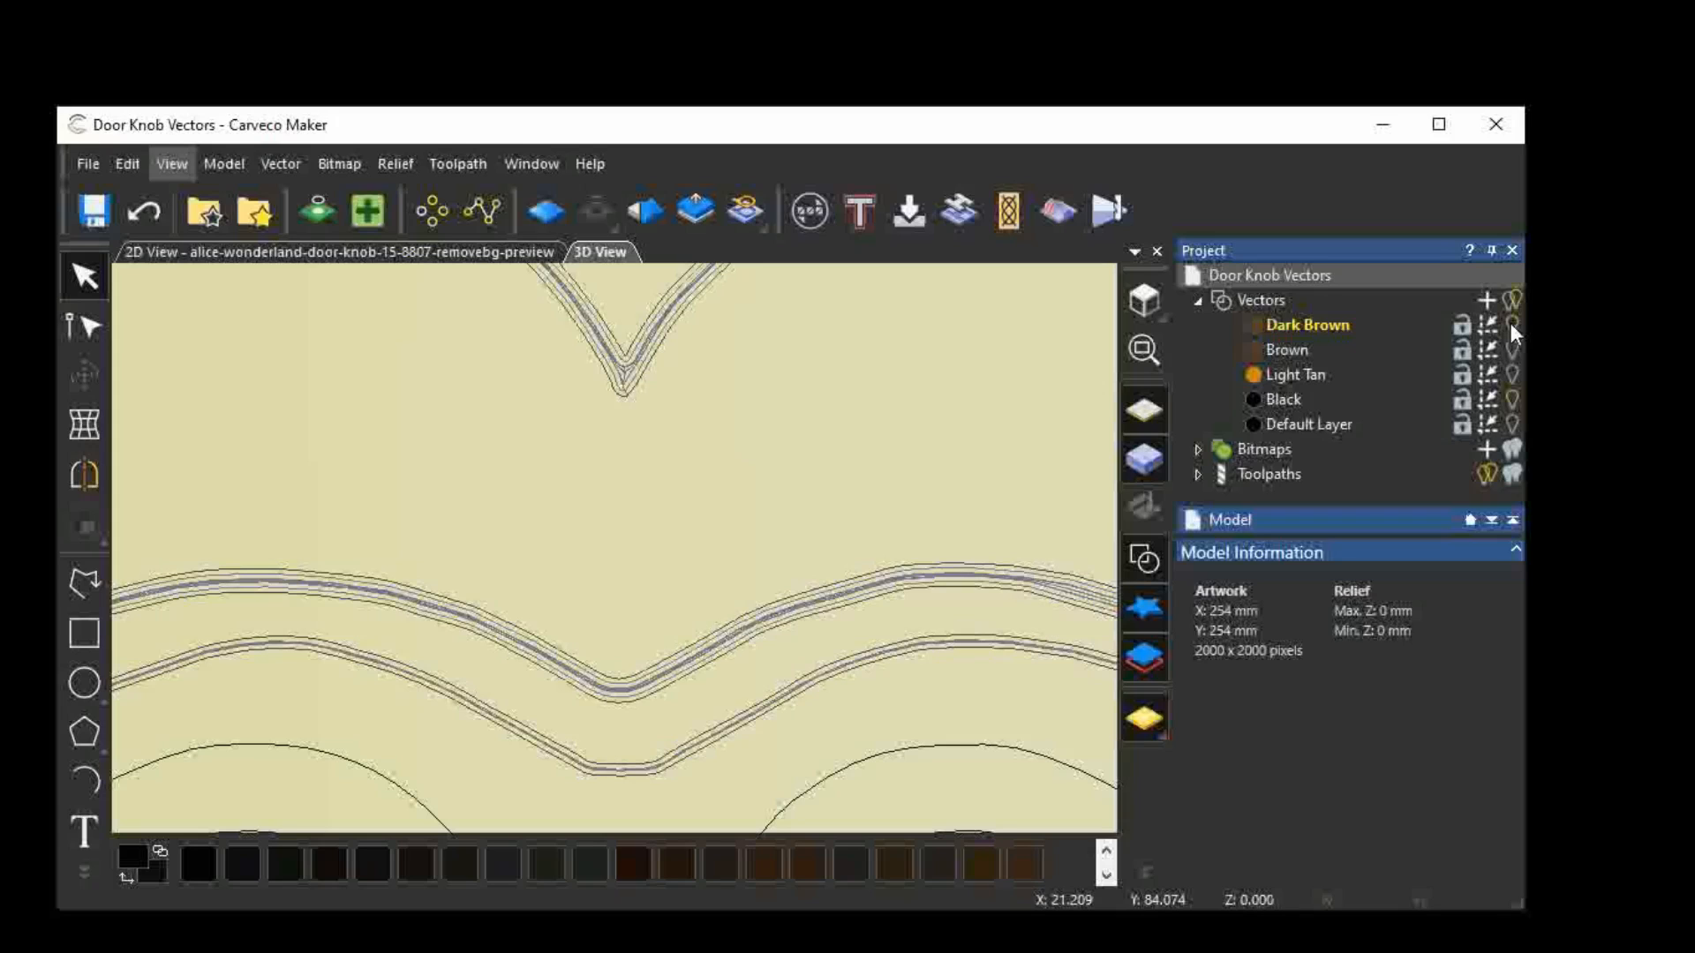
click(1511, 324)
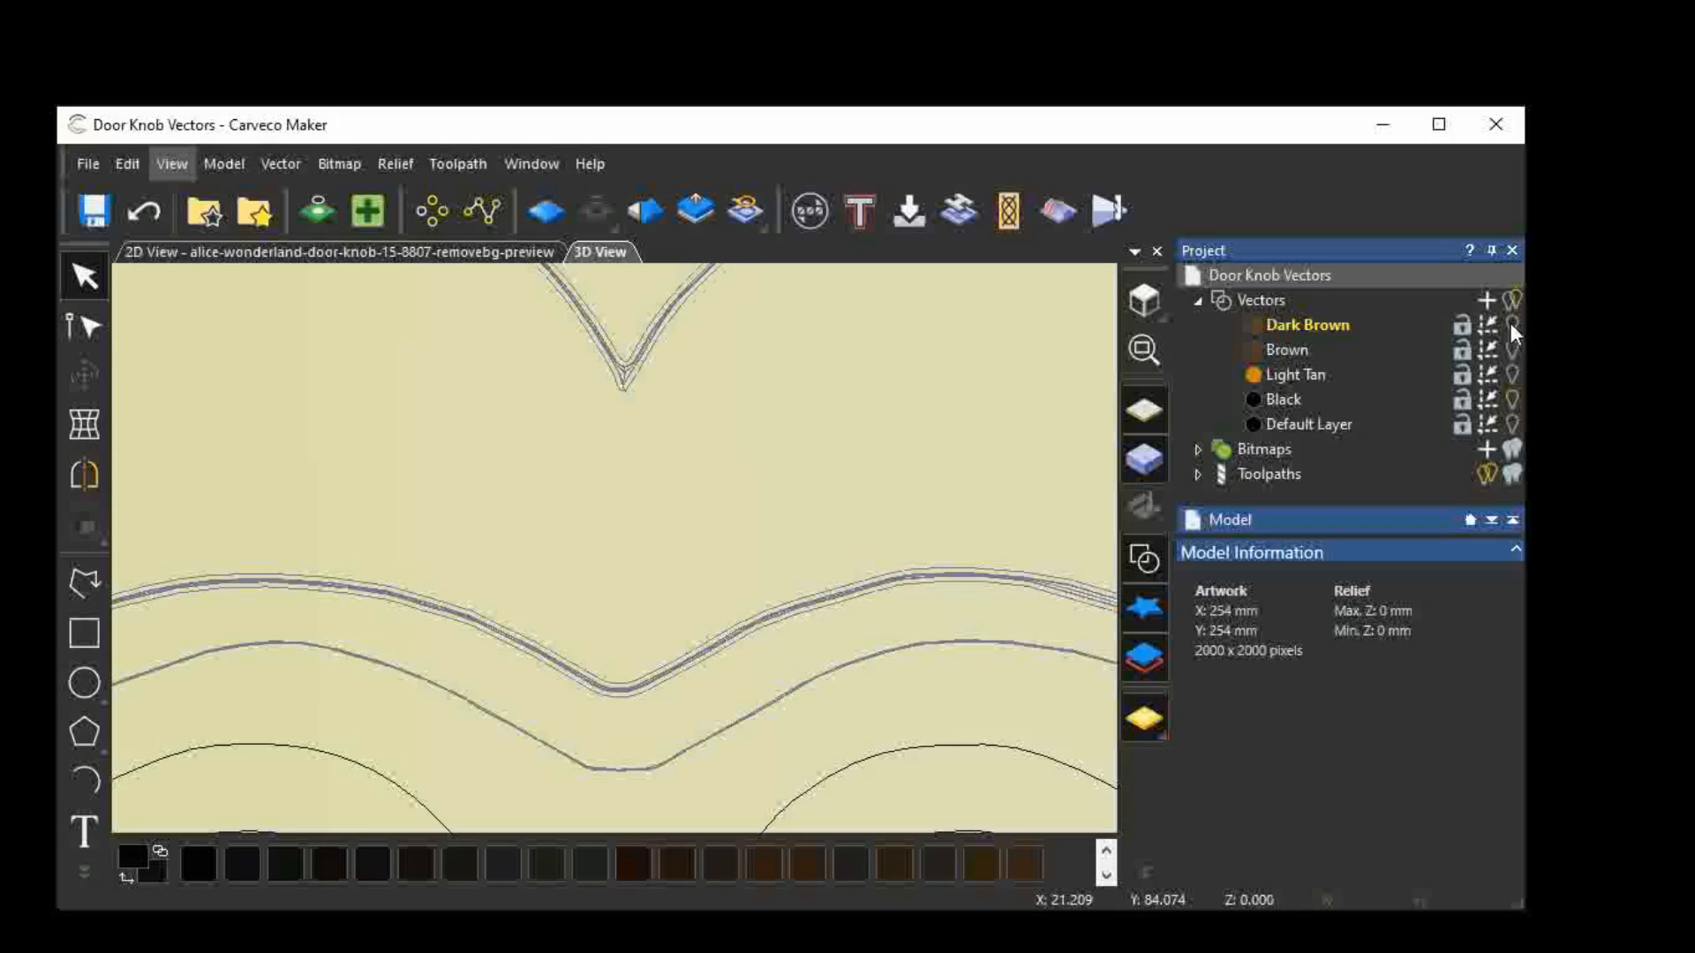
click(1511, 325)
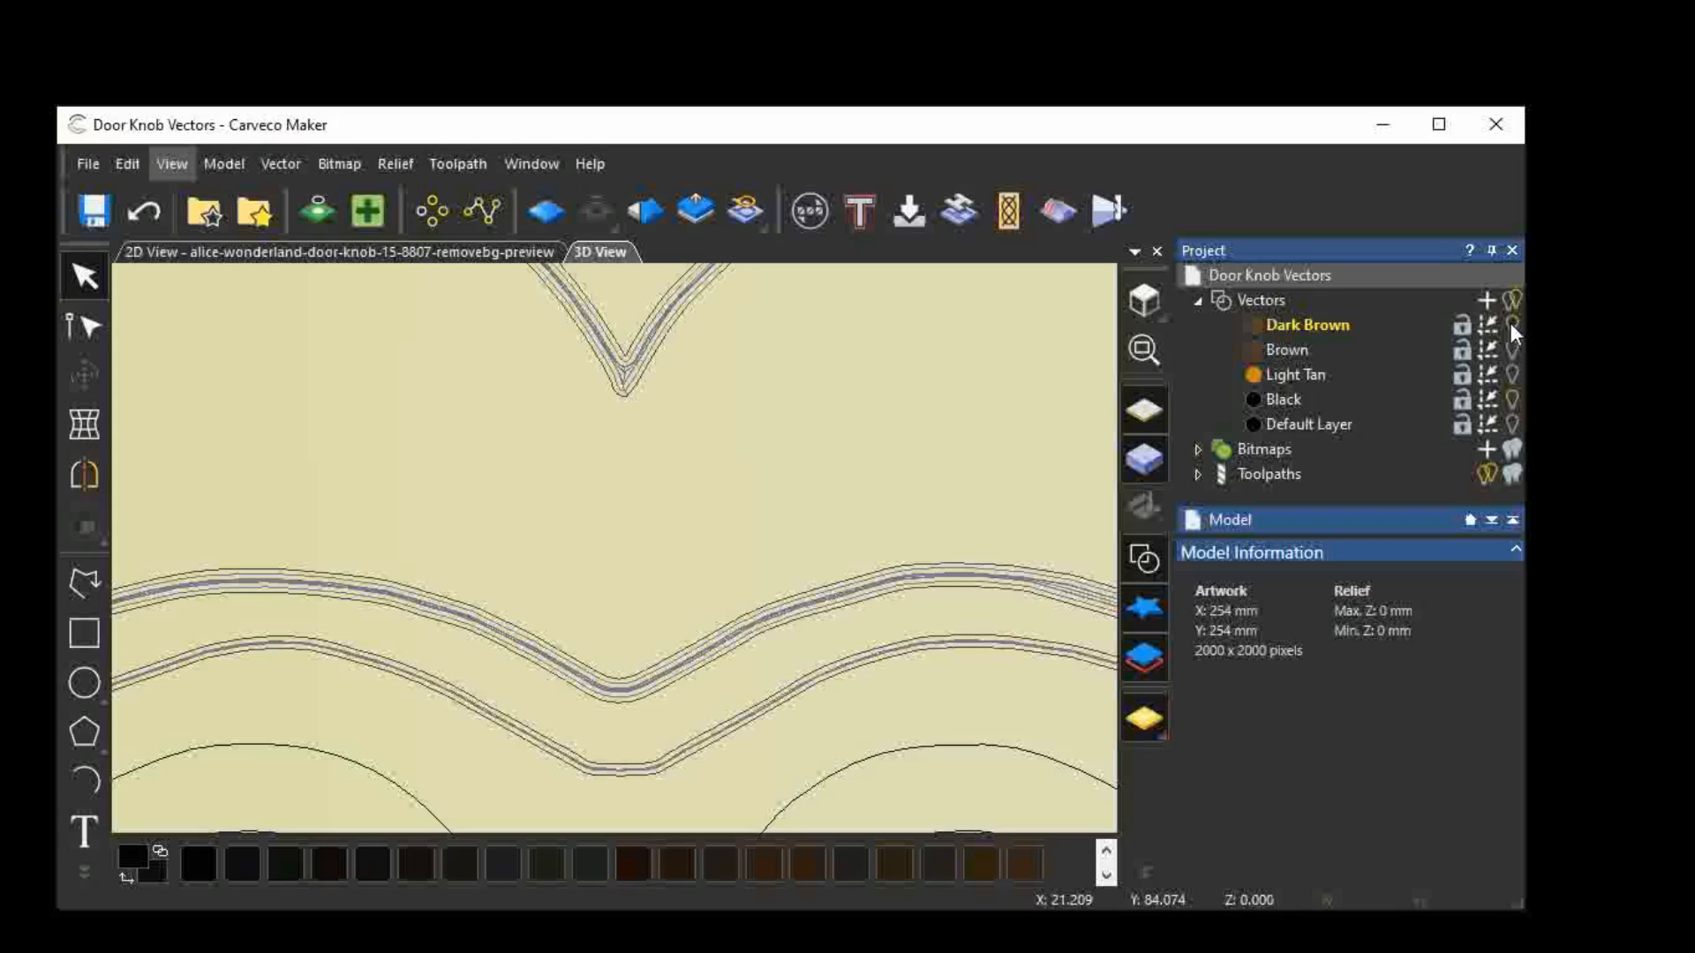
Hide the Dark Brown and Black vector layers.
click(1511, 325)
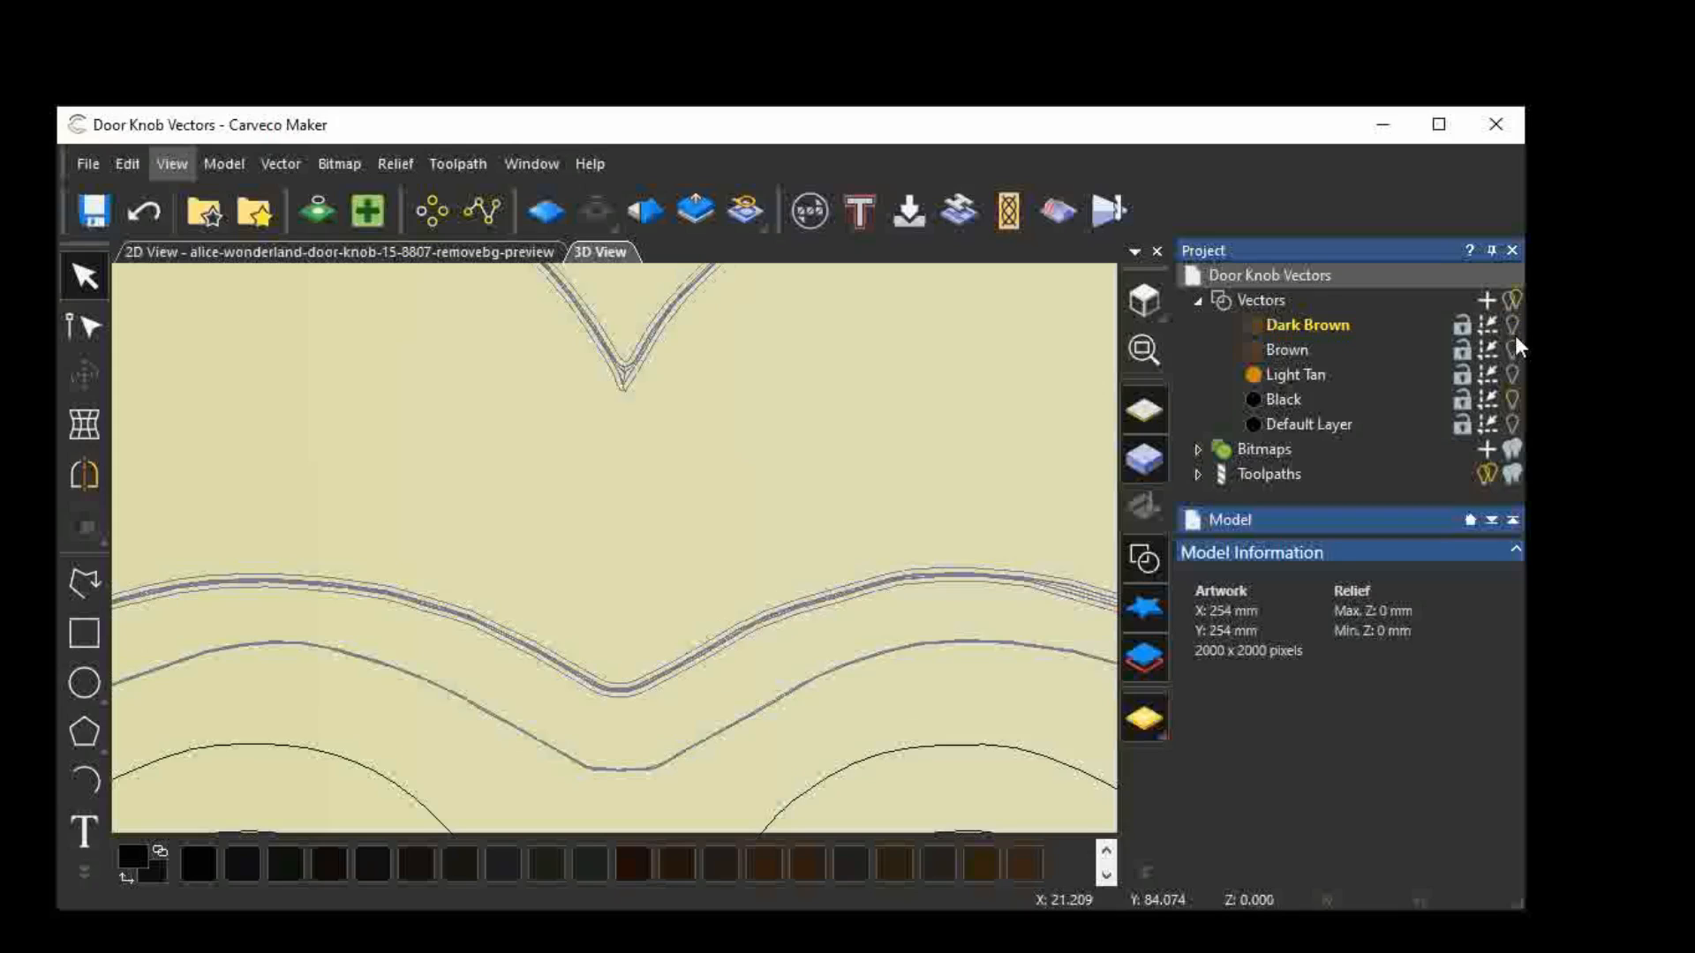
click(1511, 399)
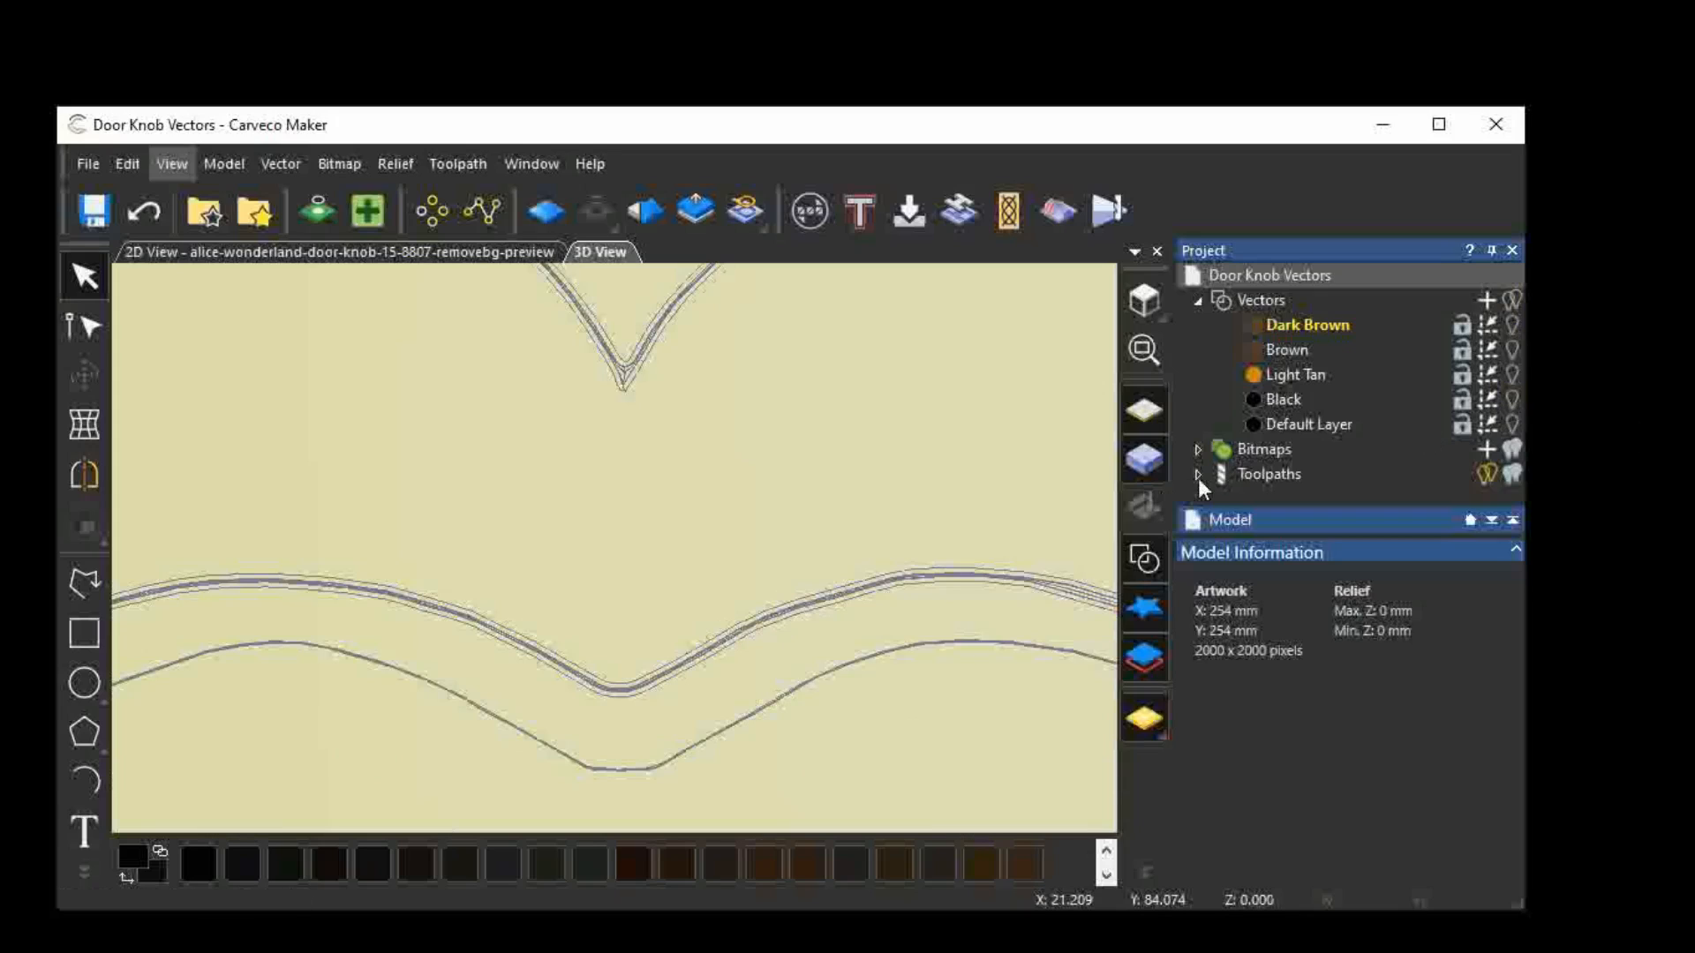
List the V-Bit Carving toolpaths in the project tree, fit the whole model in view, and hide all toolpaths.
click(1199, 474)
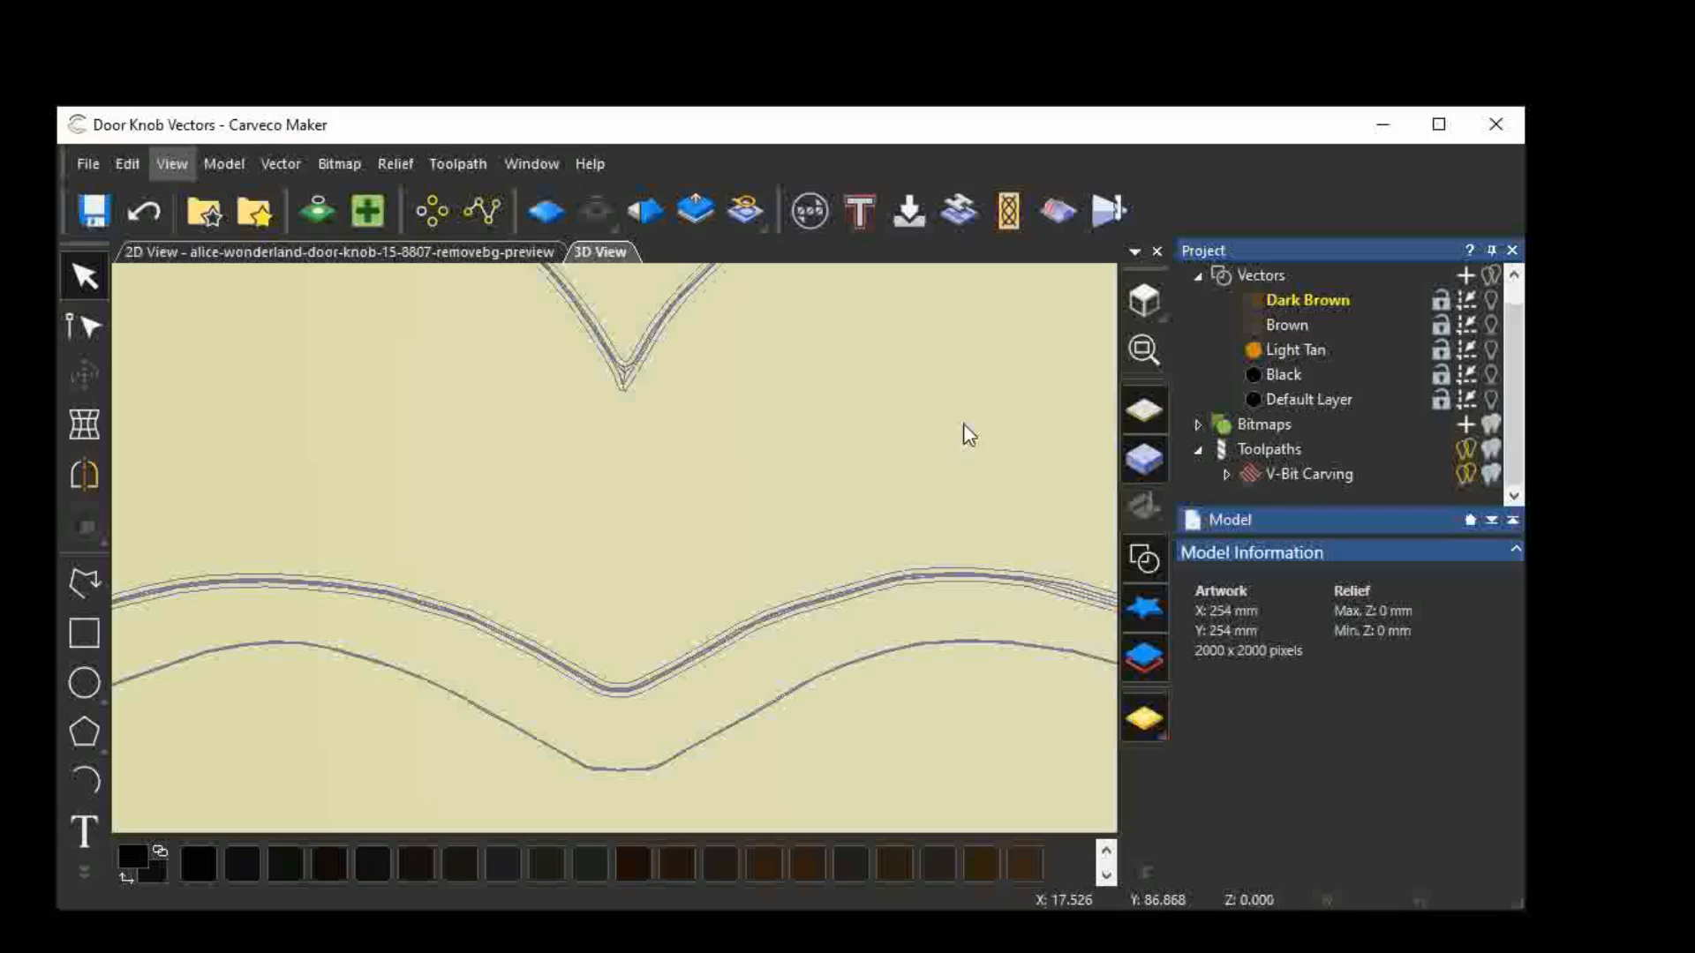
click(1143, 351)
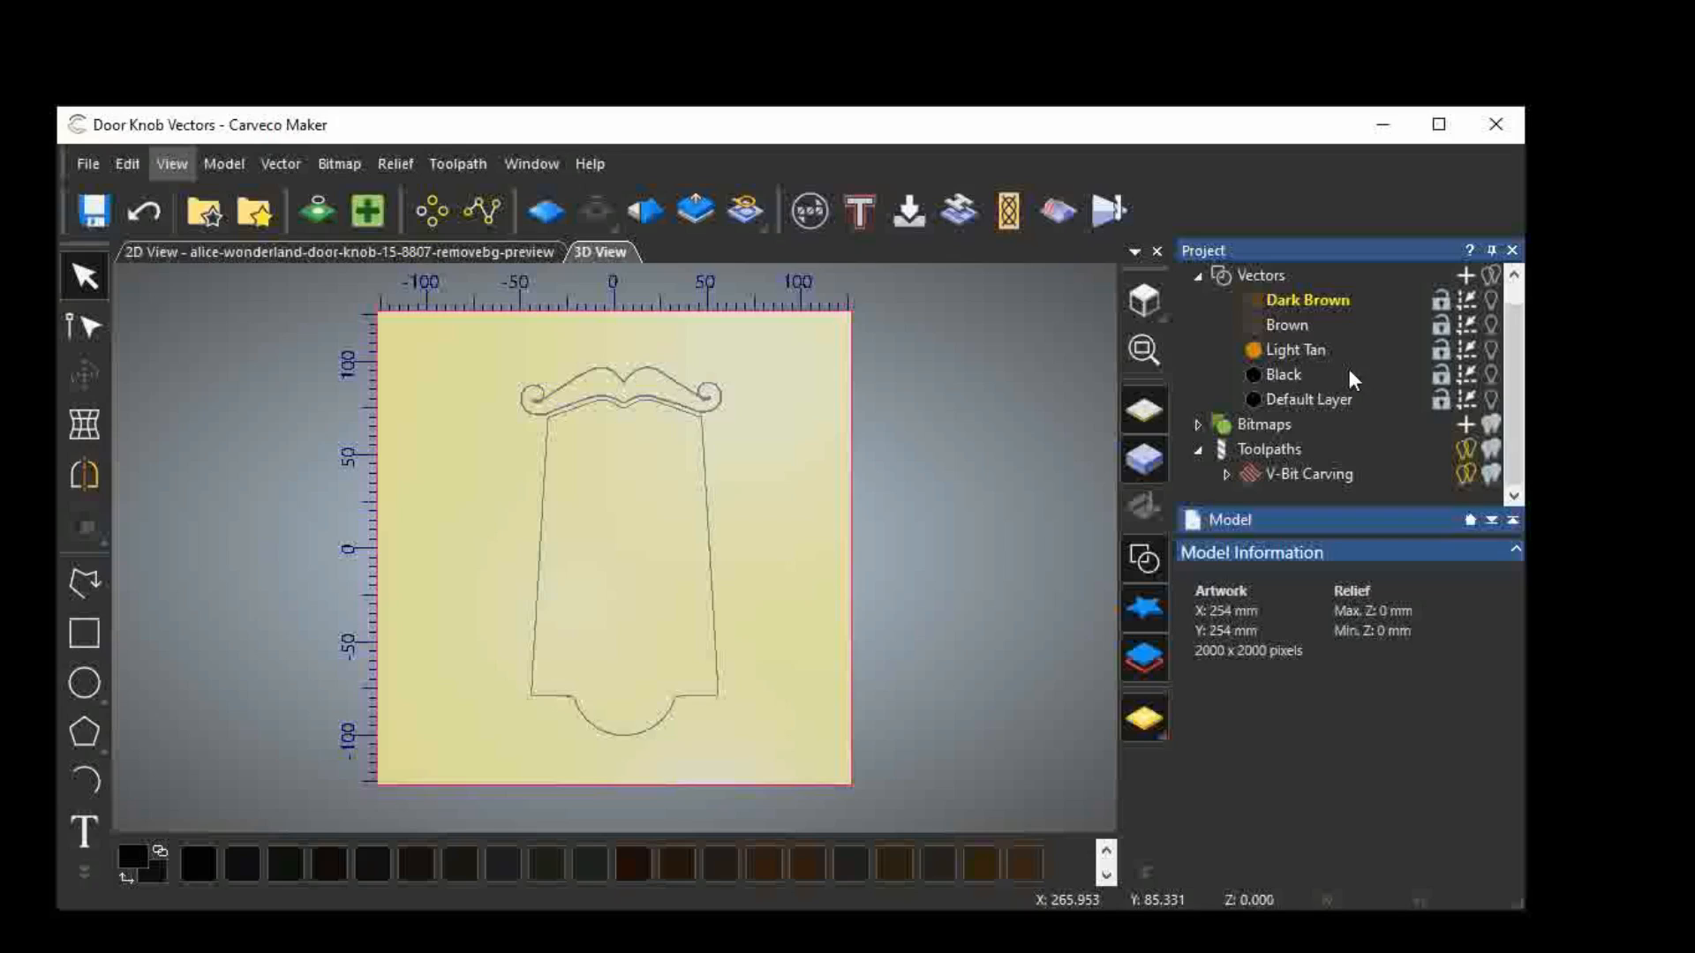
click(1226, 474)
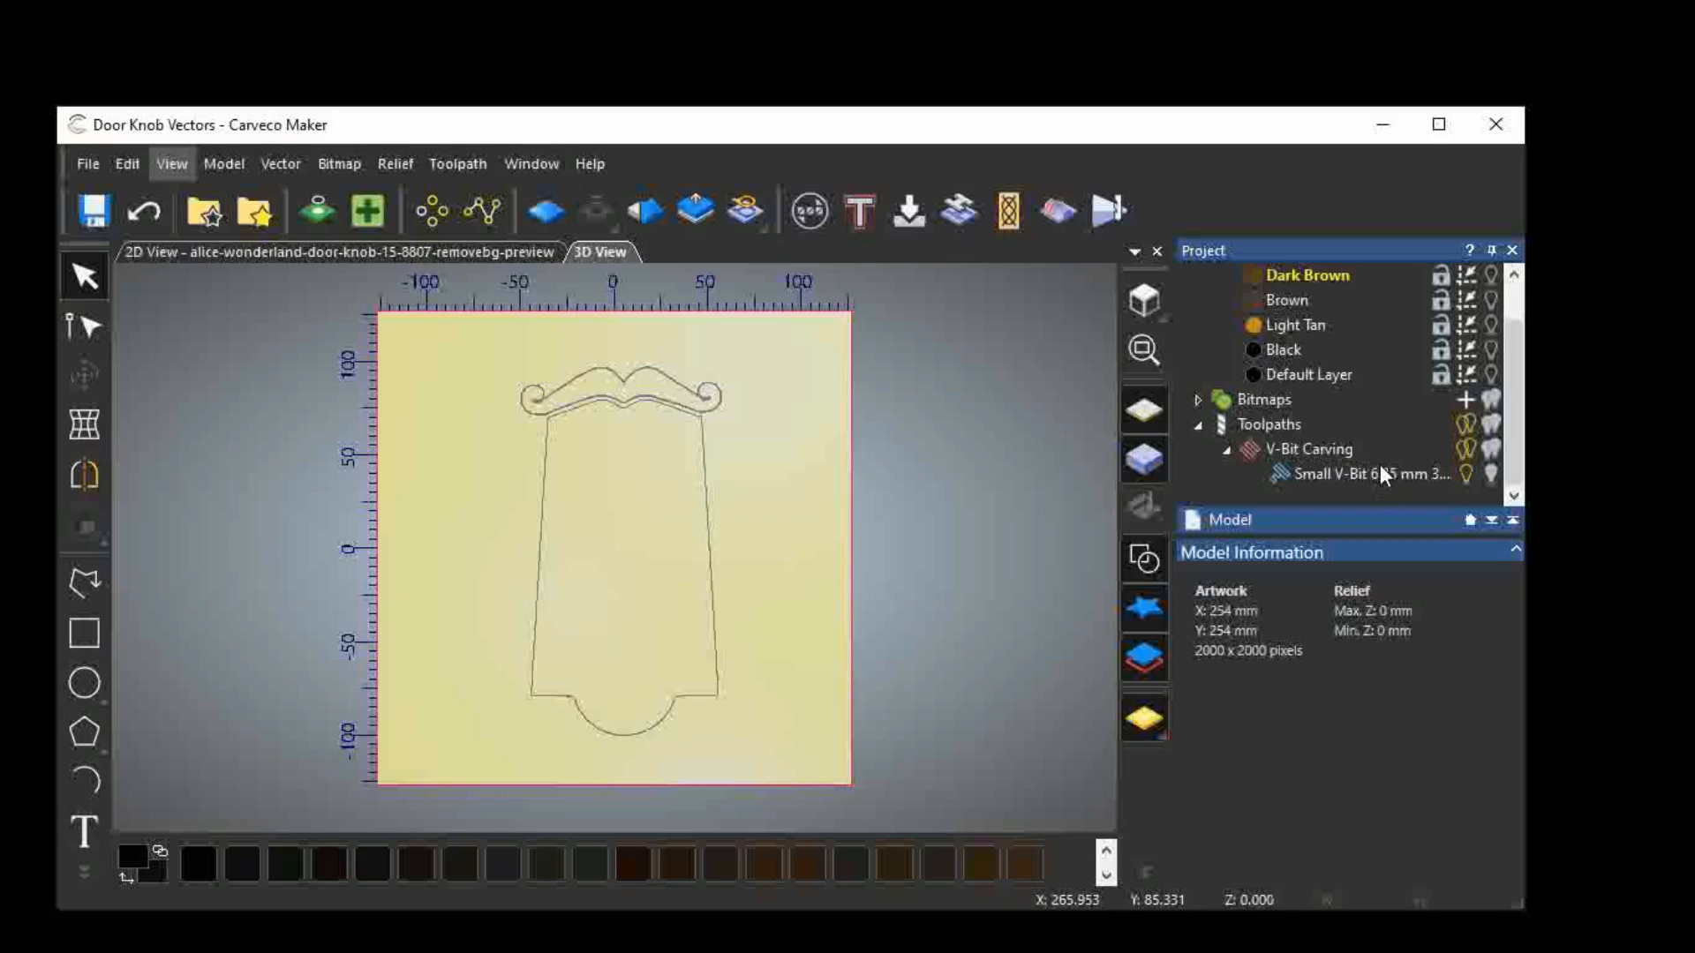
scroll(1368, 463, up, 1)
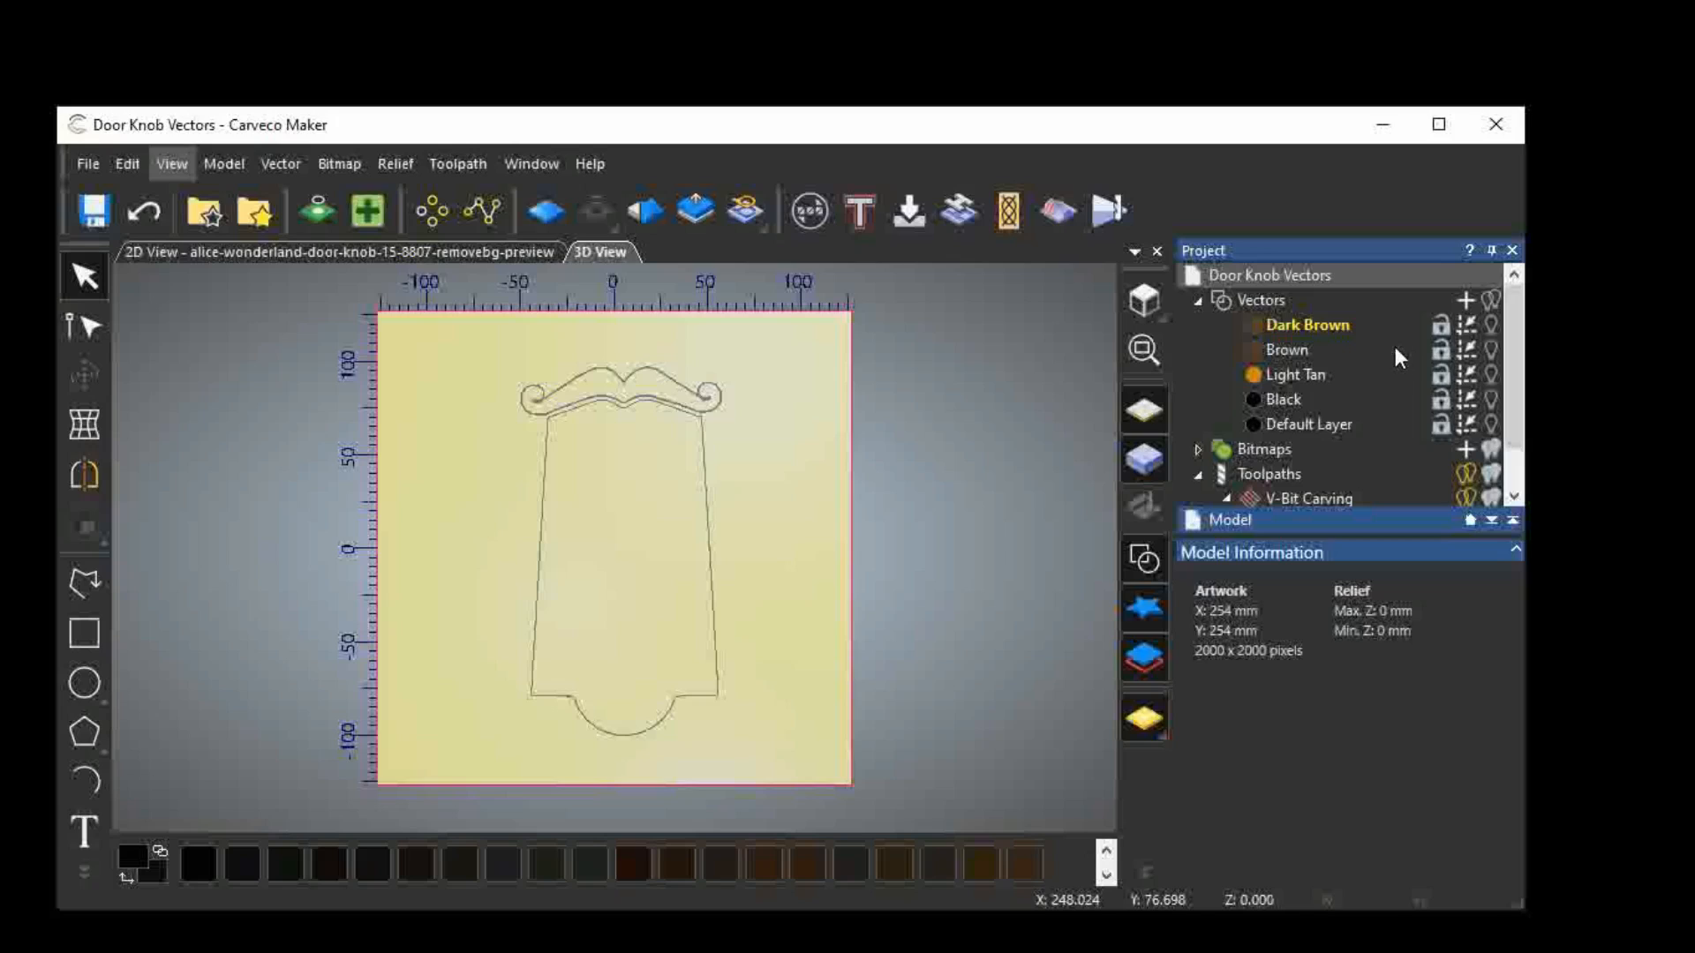
click(1464, 474)
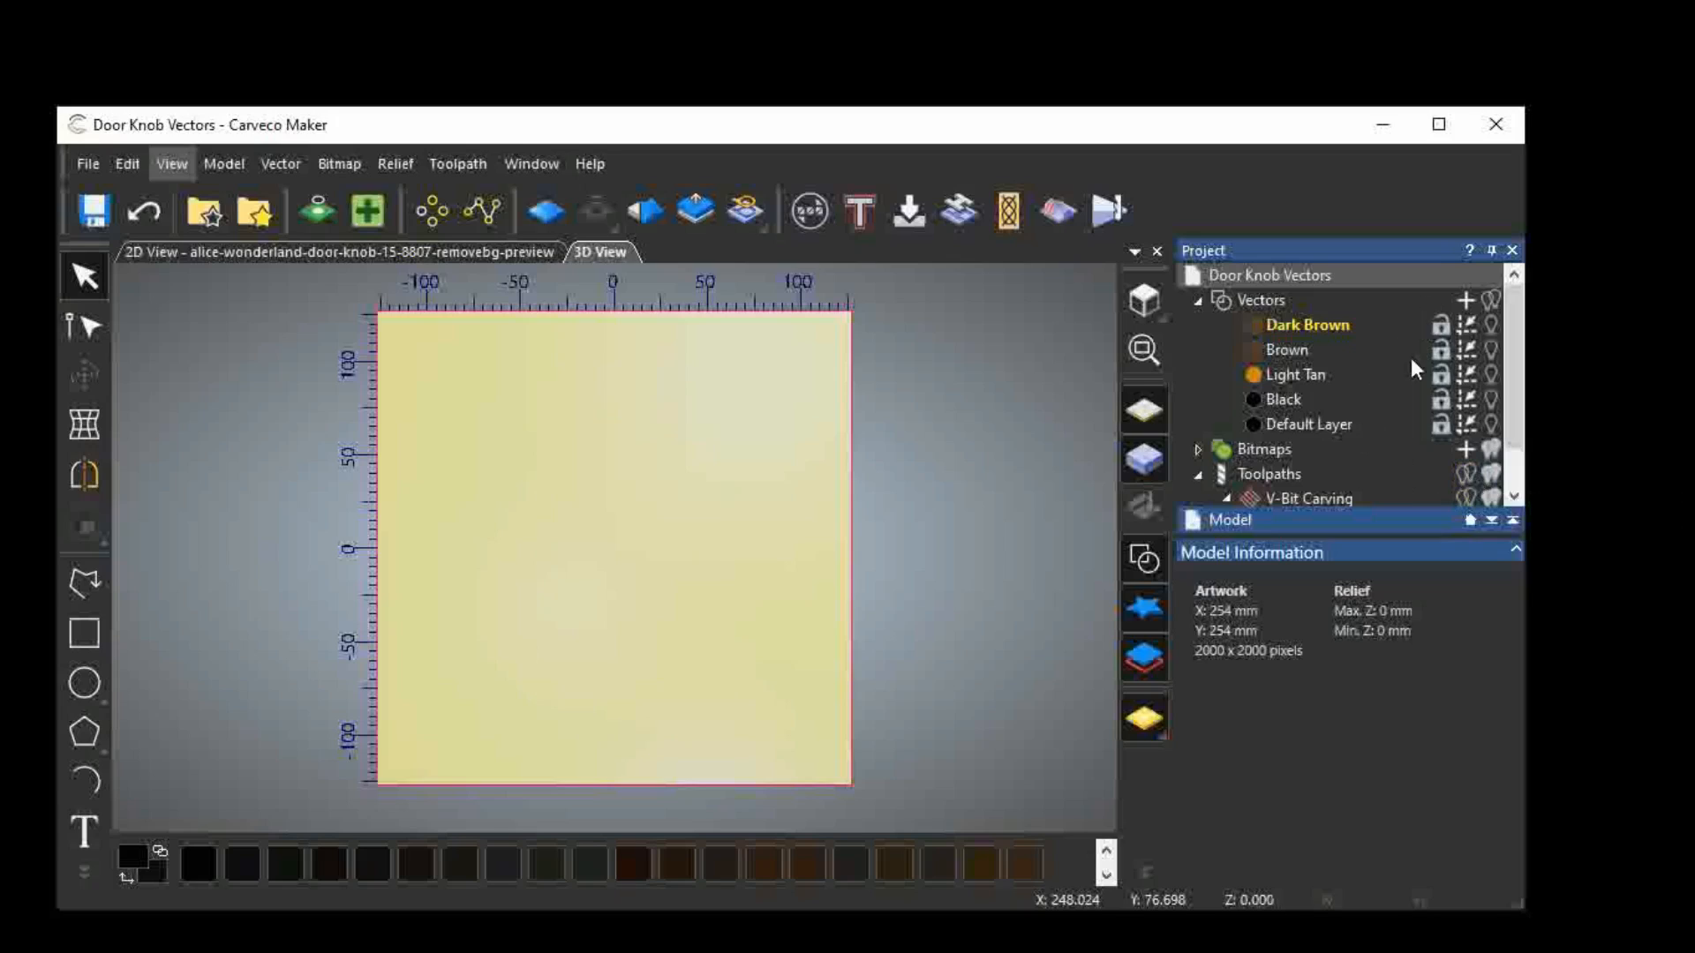
Compare the Dark Brown, Light Tan and Brown vector layers by toggling their visibility to see which outlines each contains.
click(1490, 325)
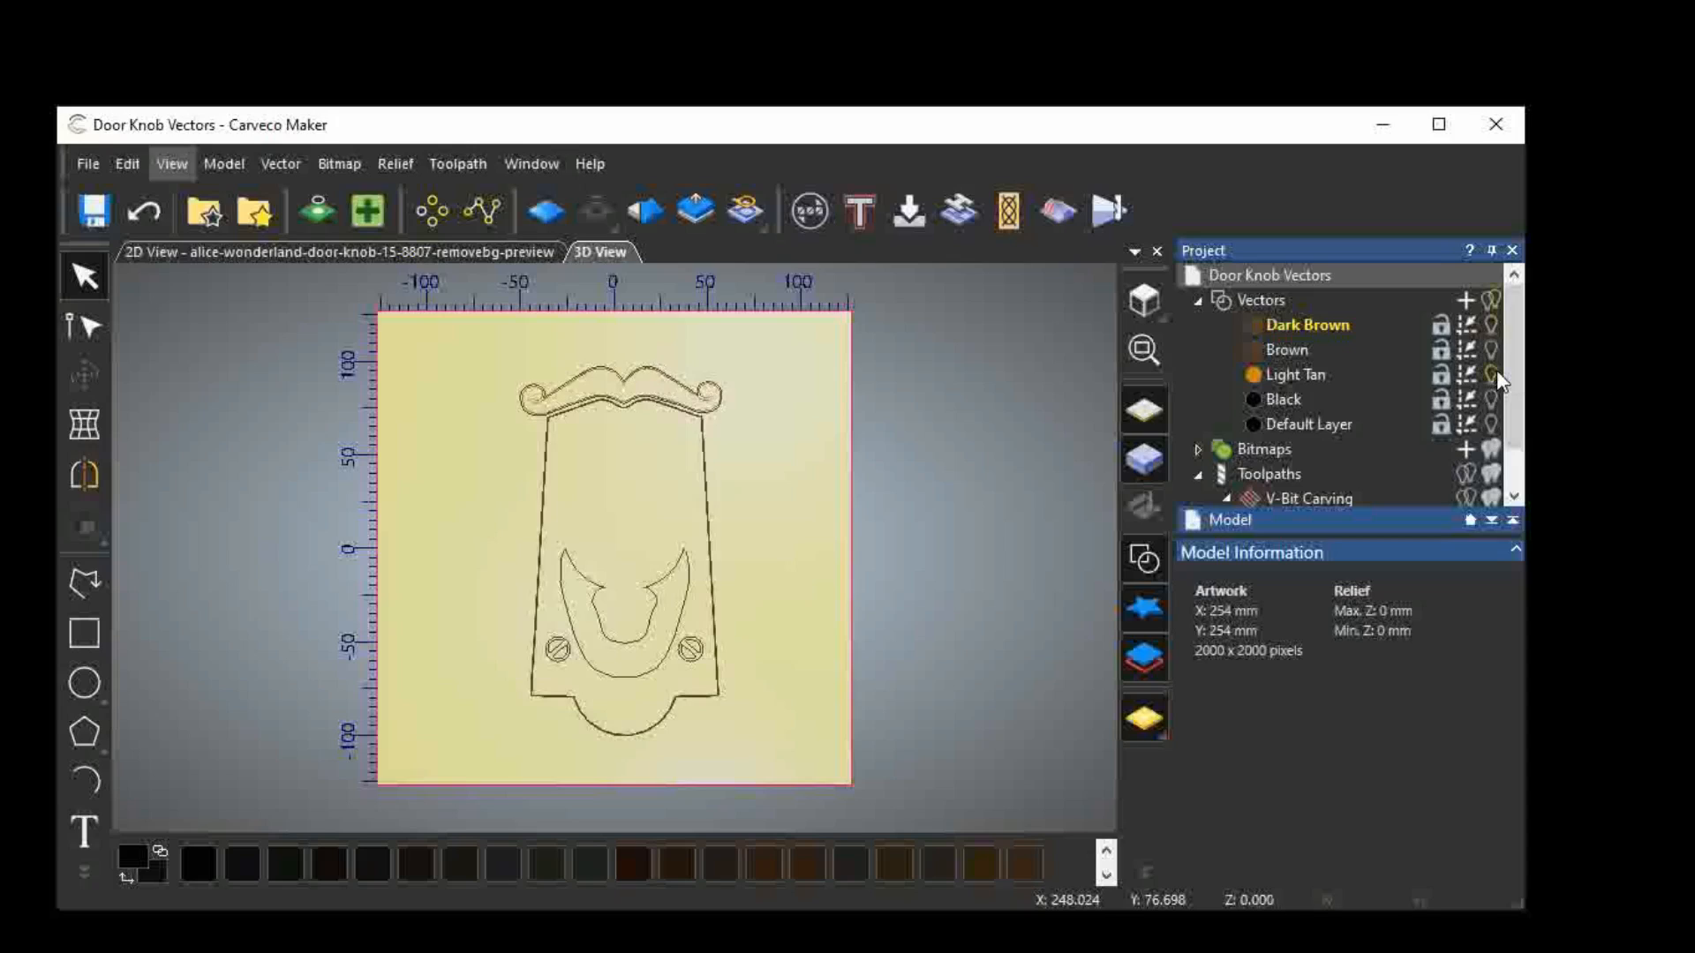
click(1492, 373)
click(1488, 326)
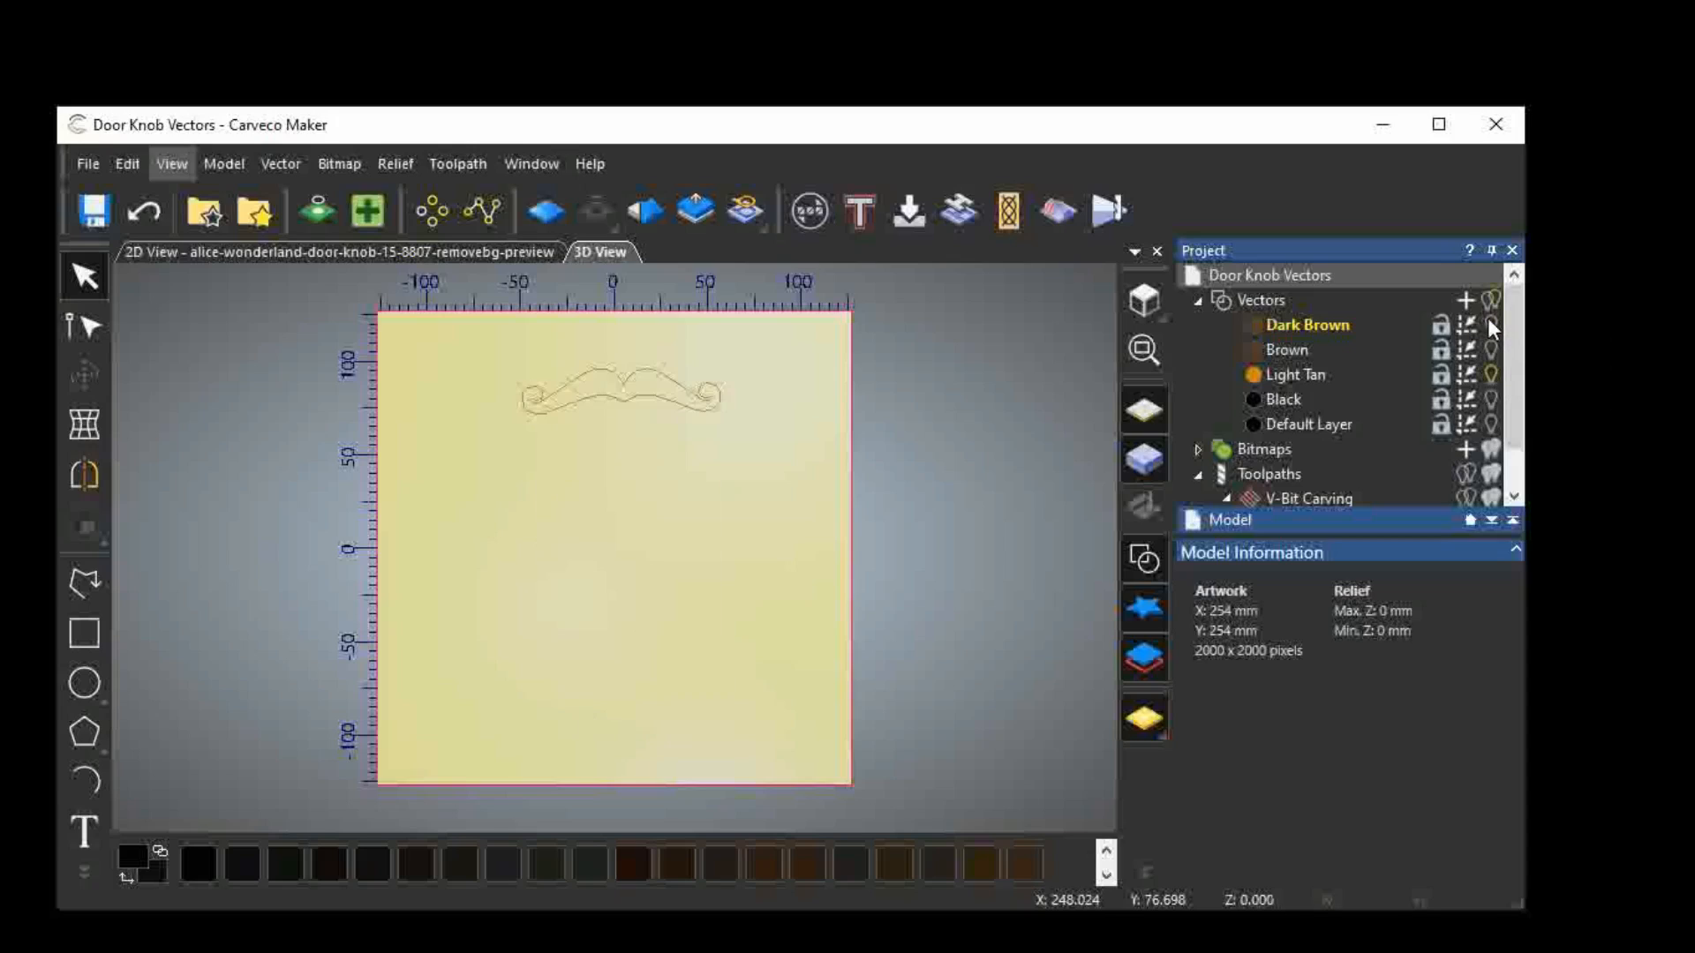
click(1488, 325)
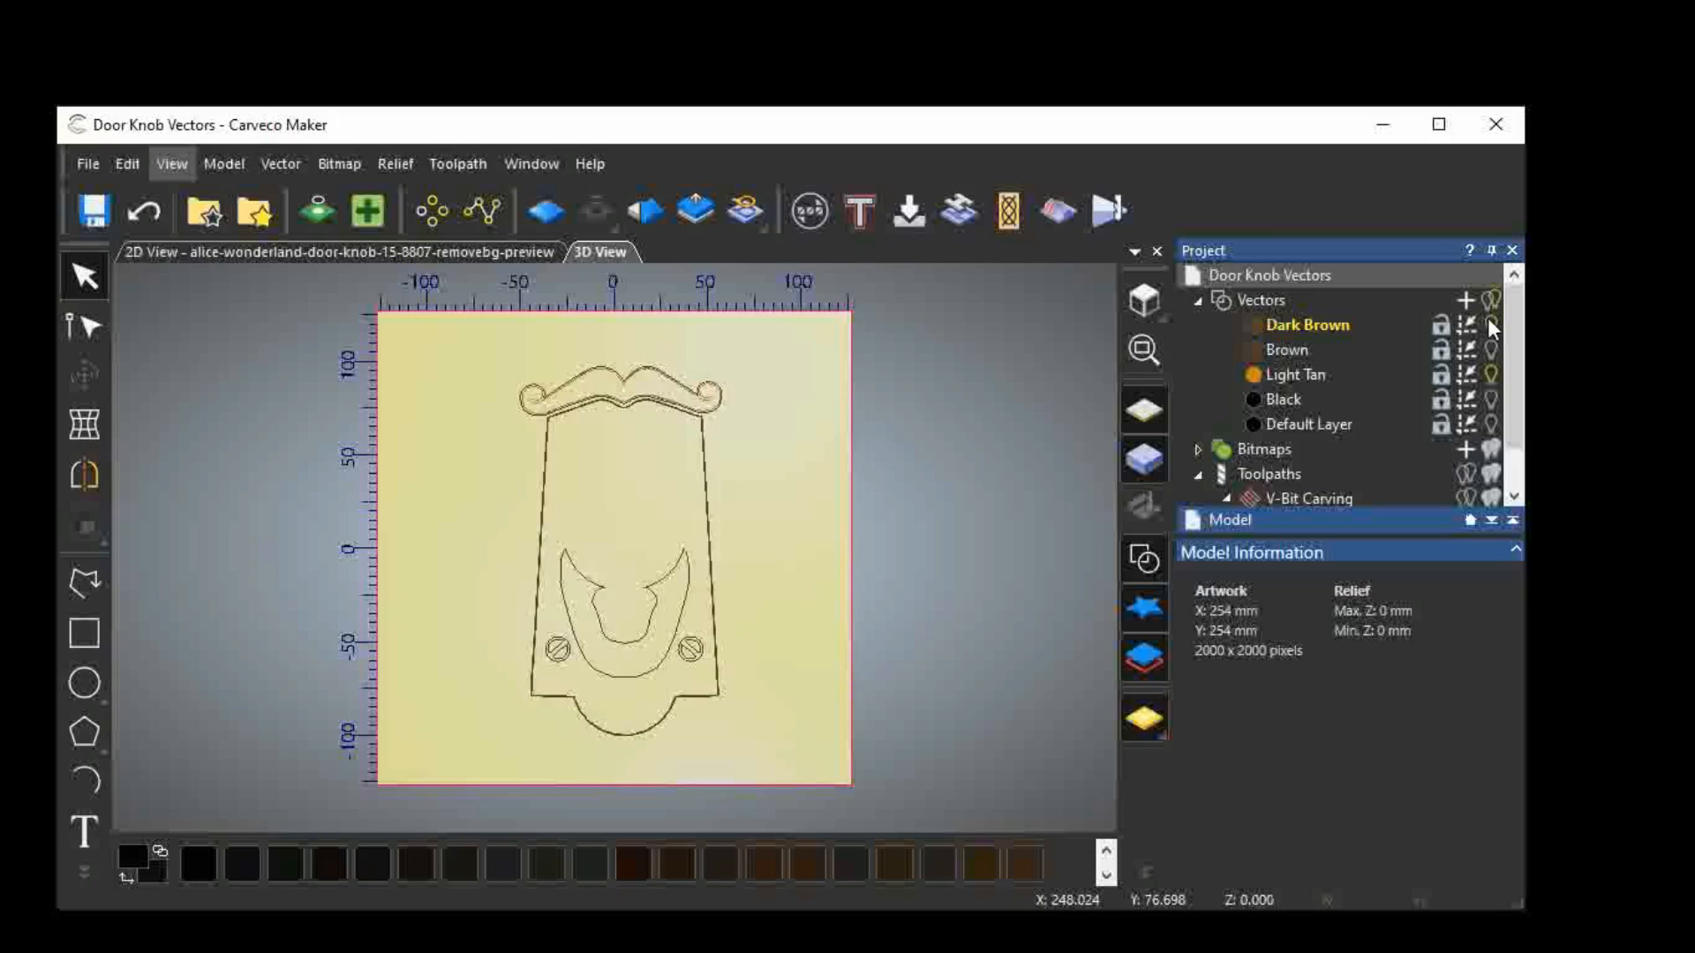
click(1492, 373)
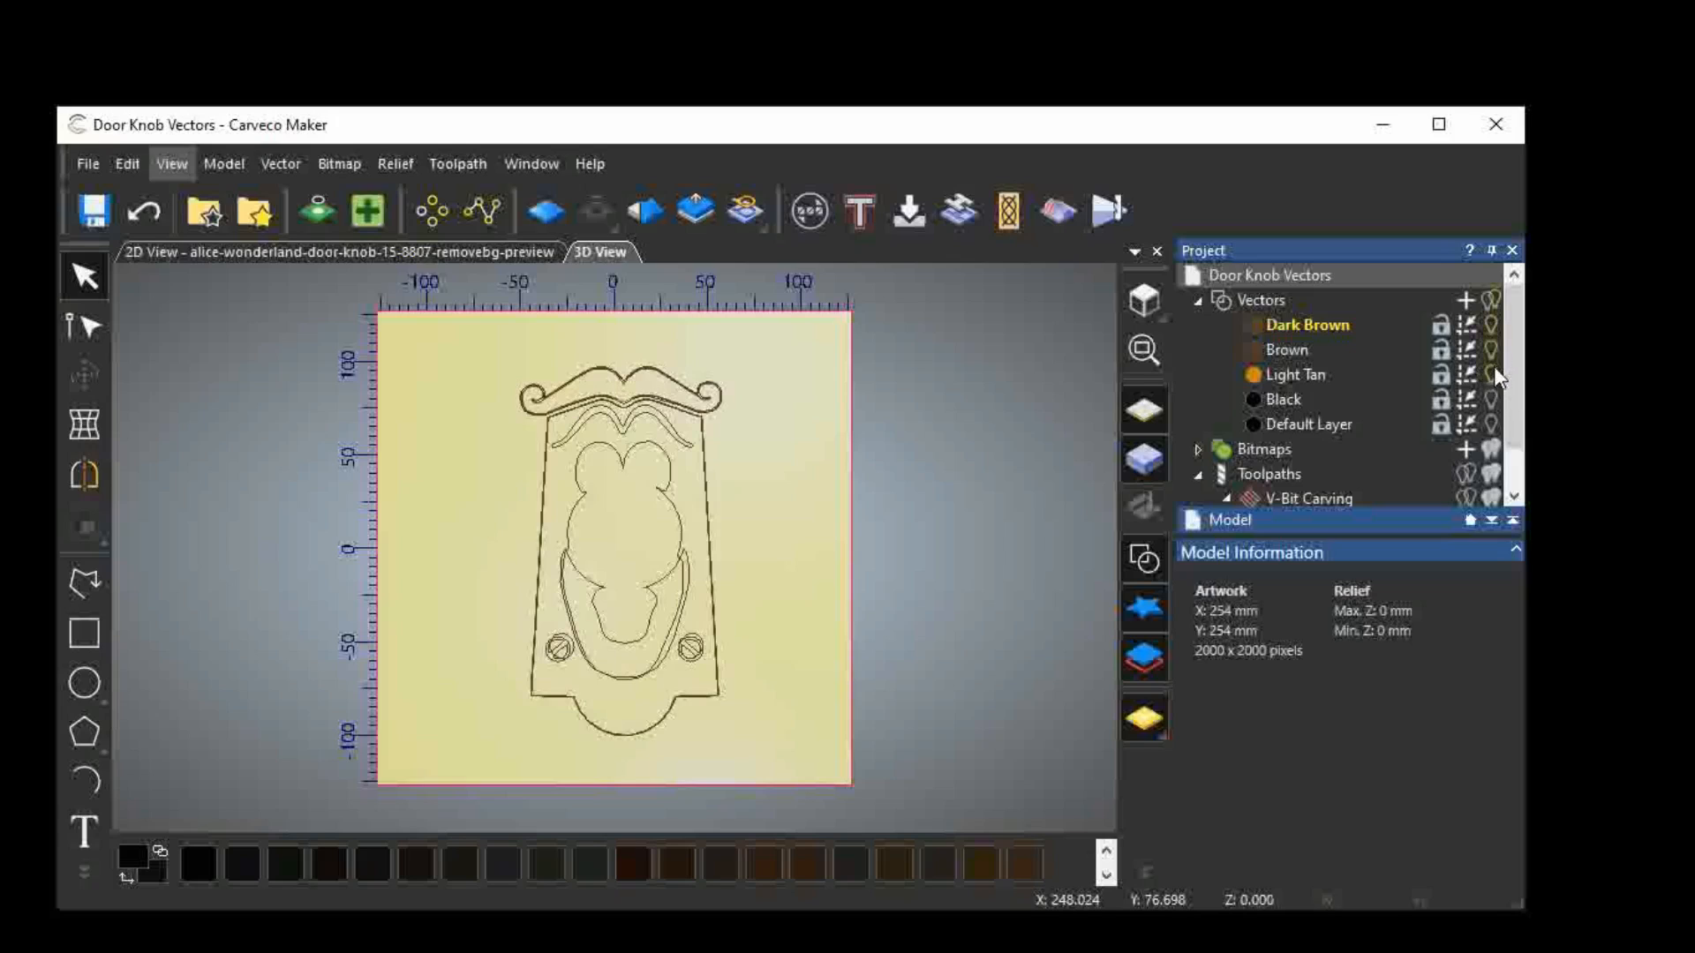
click(1490, 323)
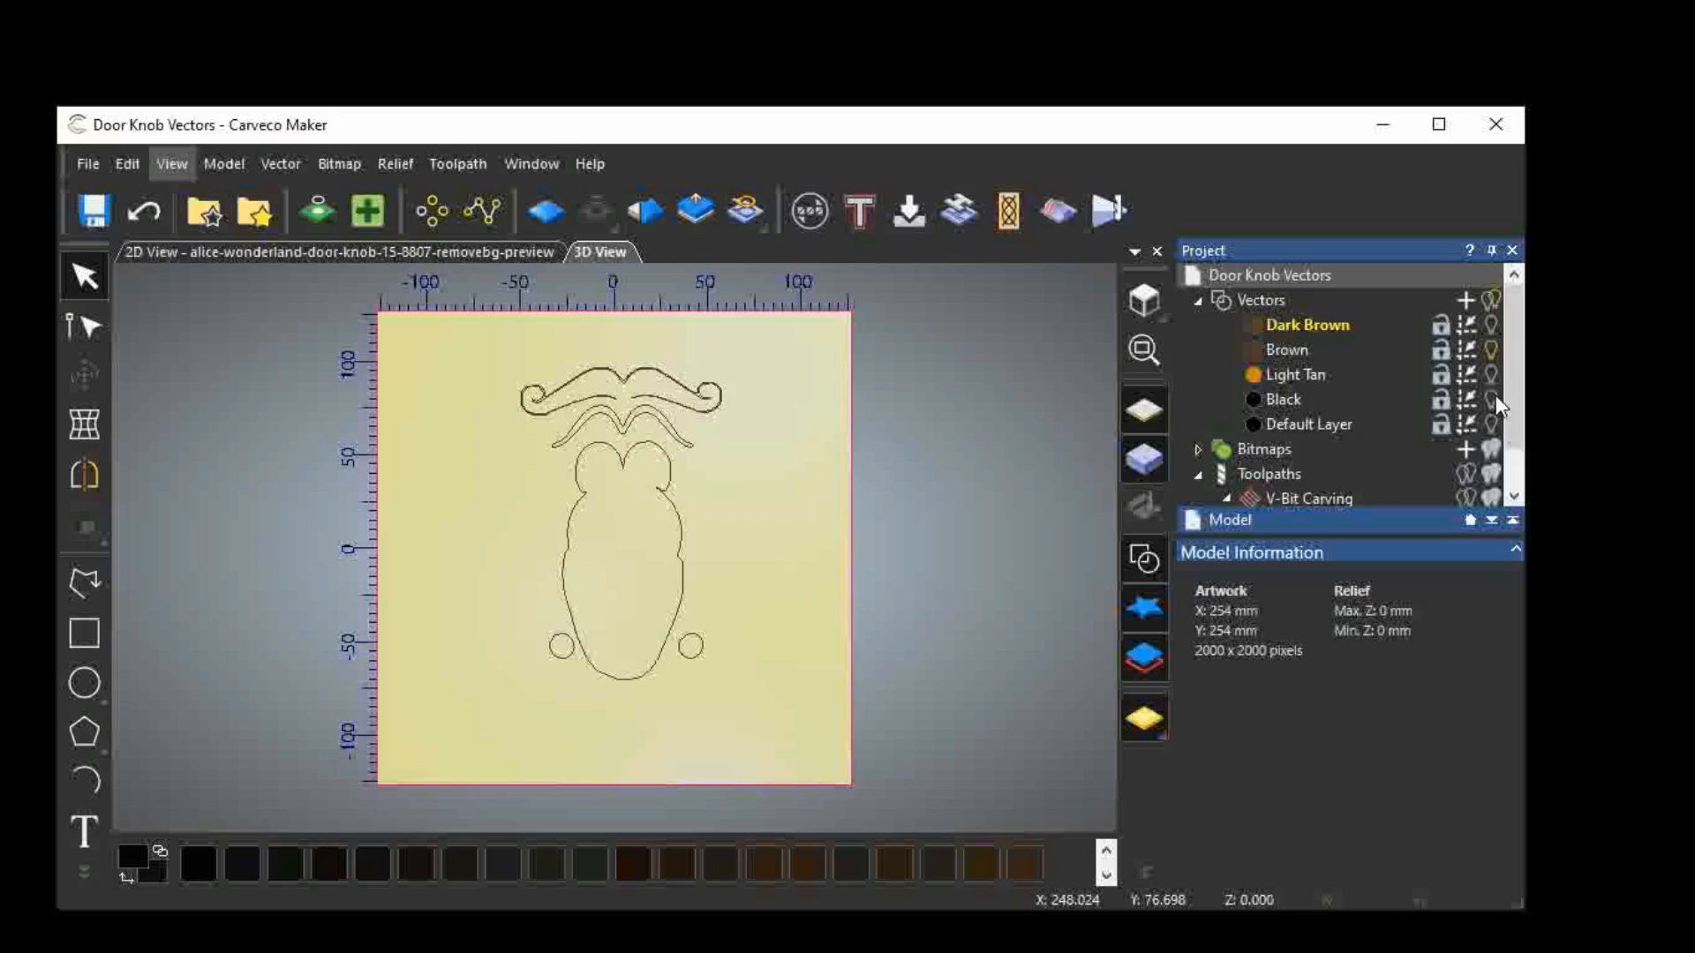
click(1492, 325)
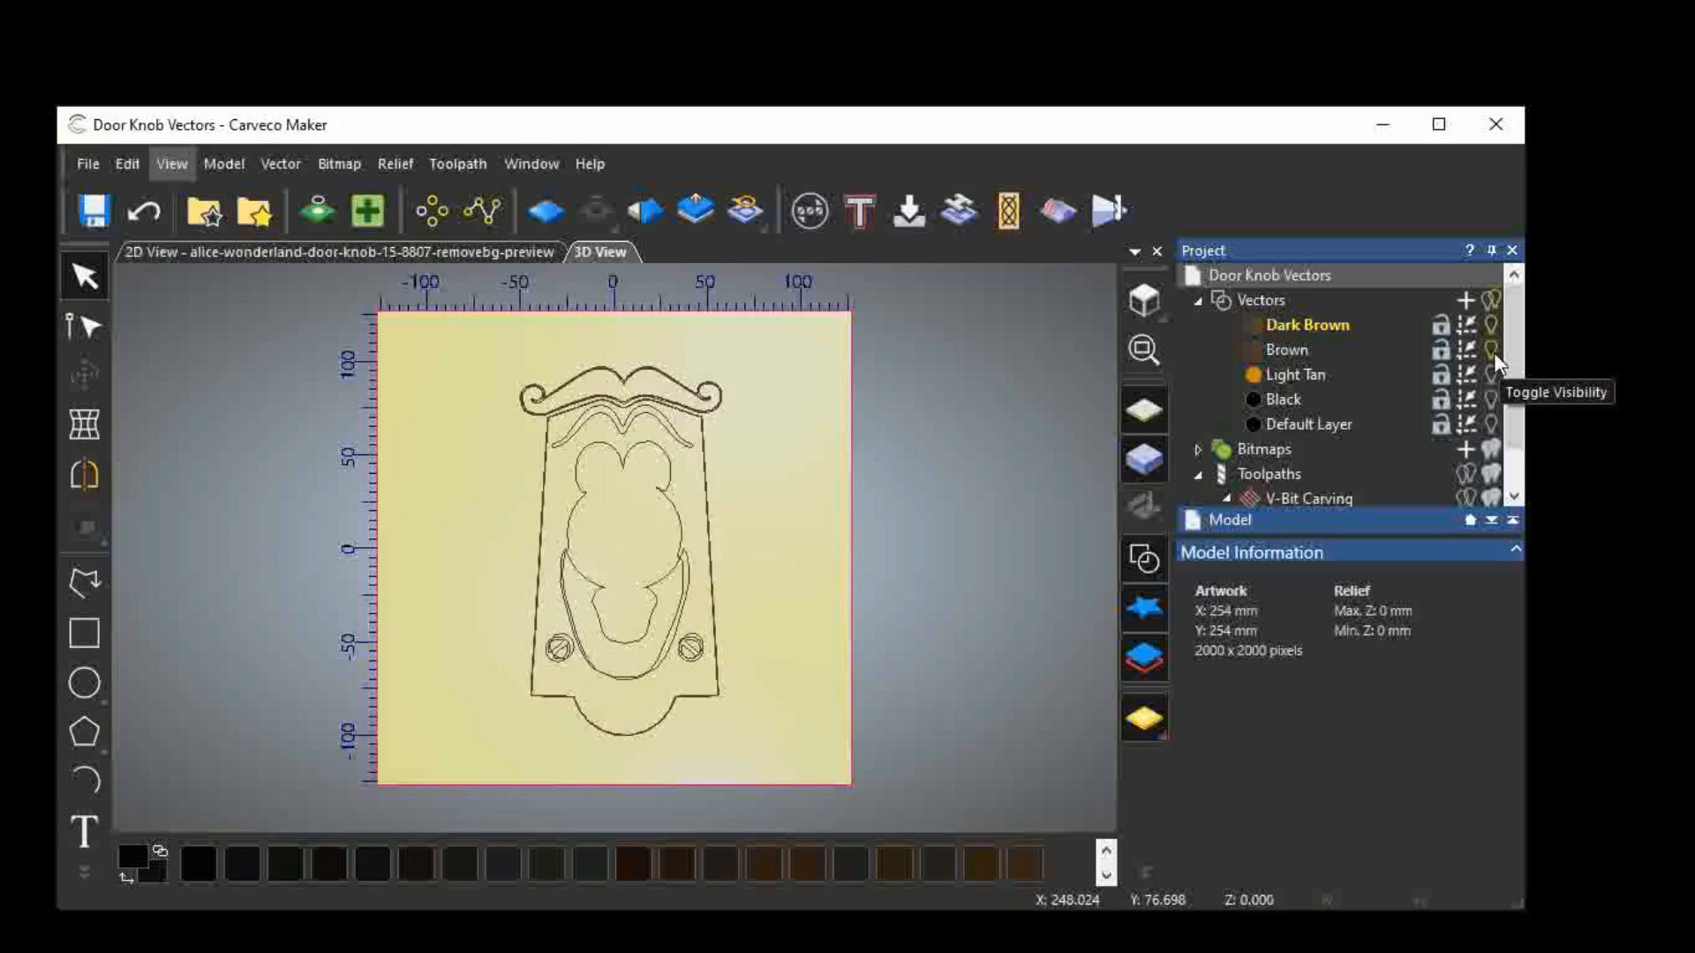
Hide the Brown layer and check the Light Tan scroll outlines against the Dark Brown vectors, finishing with only Dark Brown shown.
click(1494, 348)
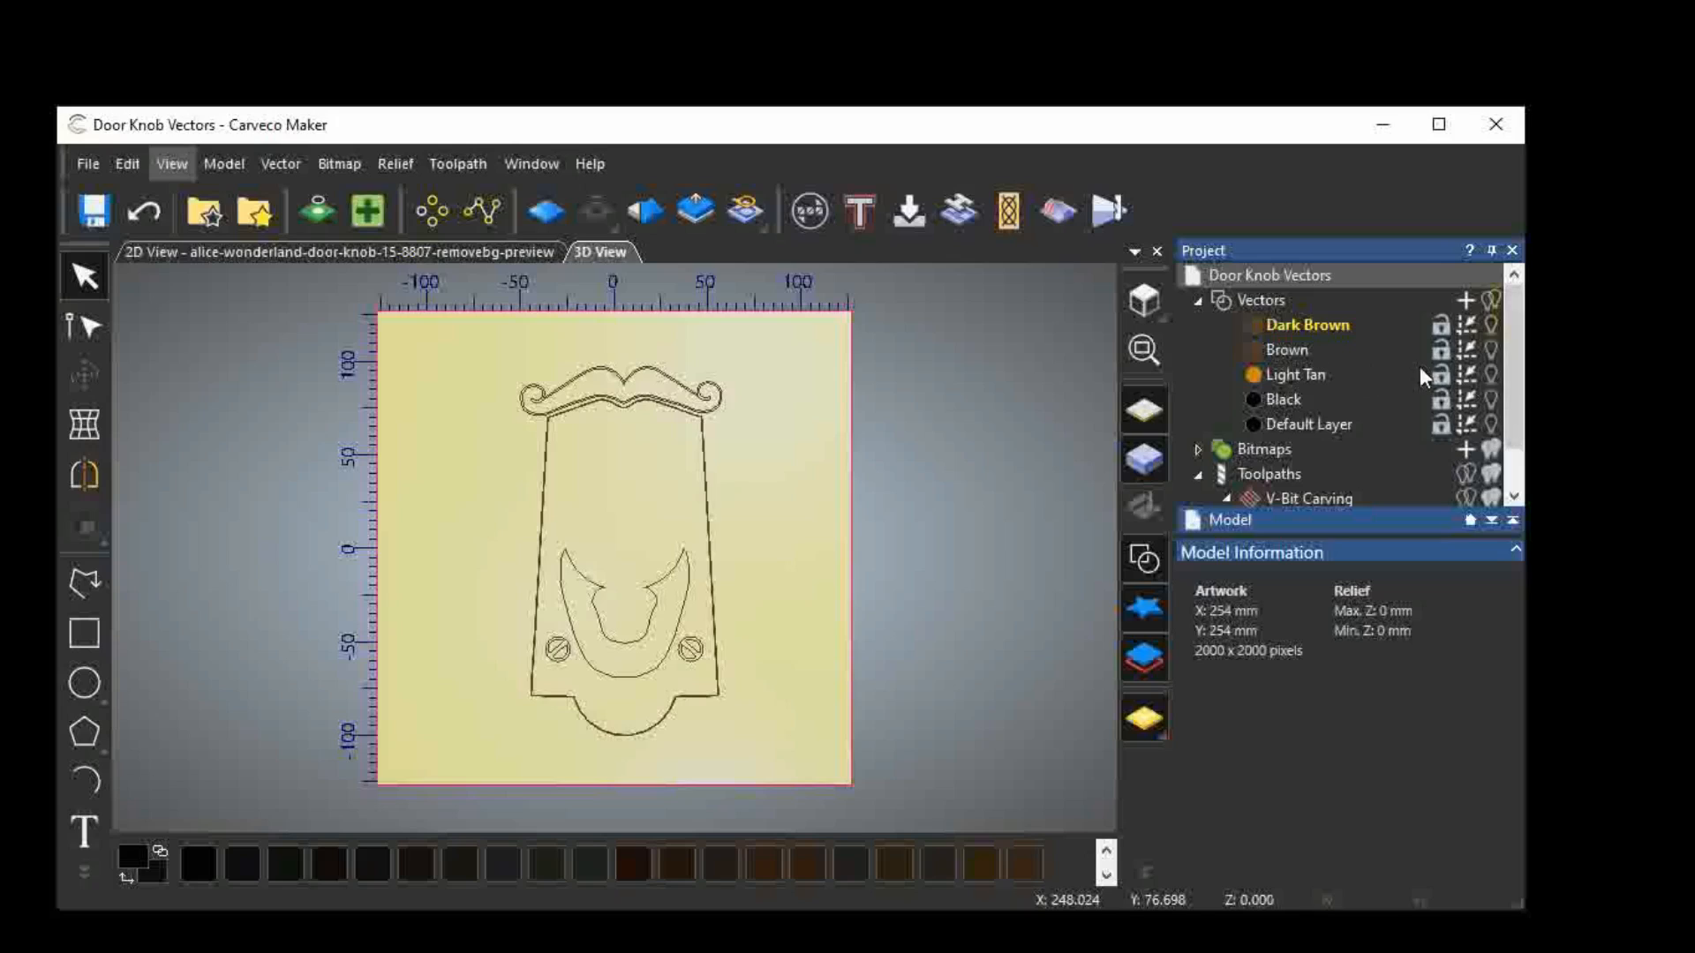
click(1491, 374)
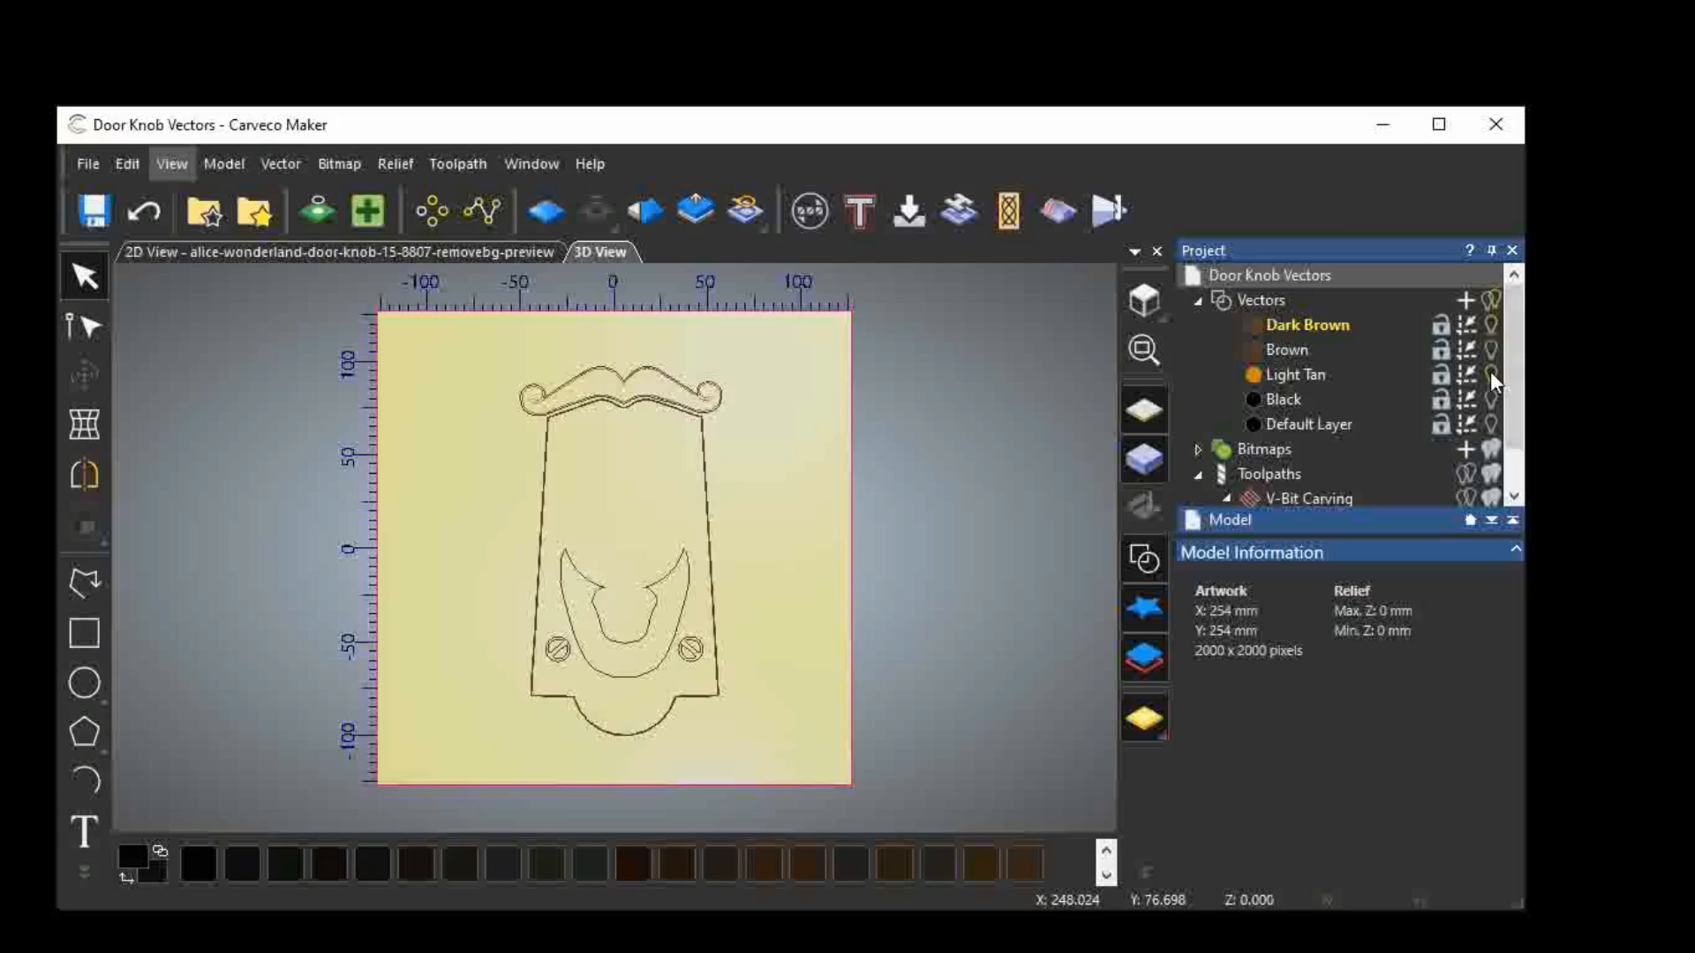
click(1491, 325)
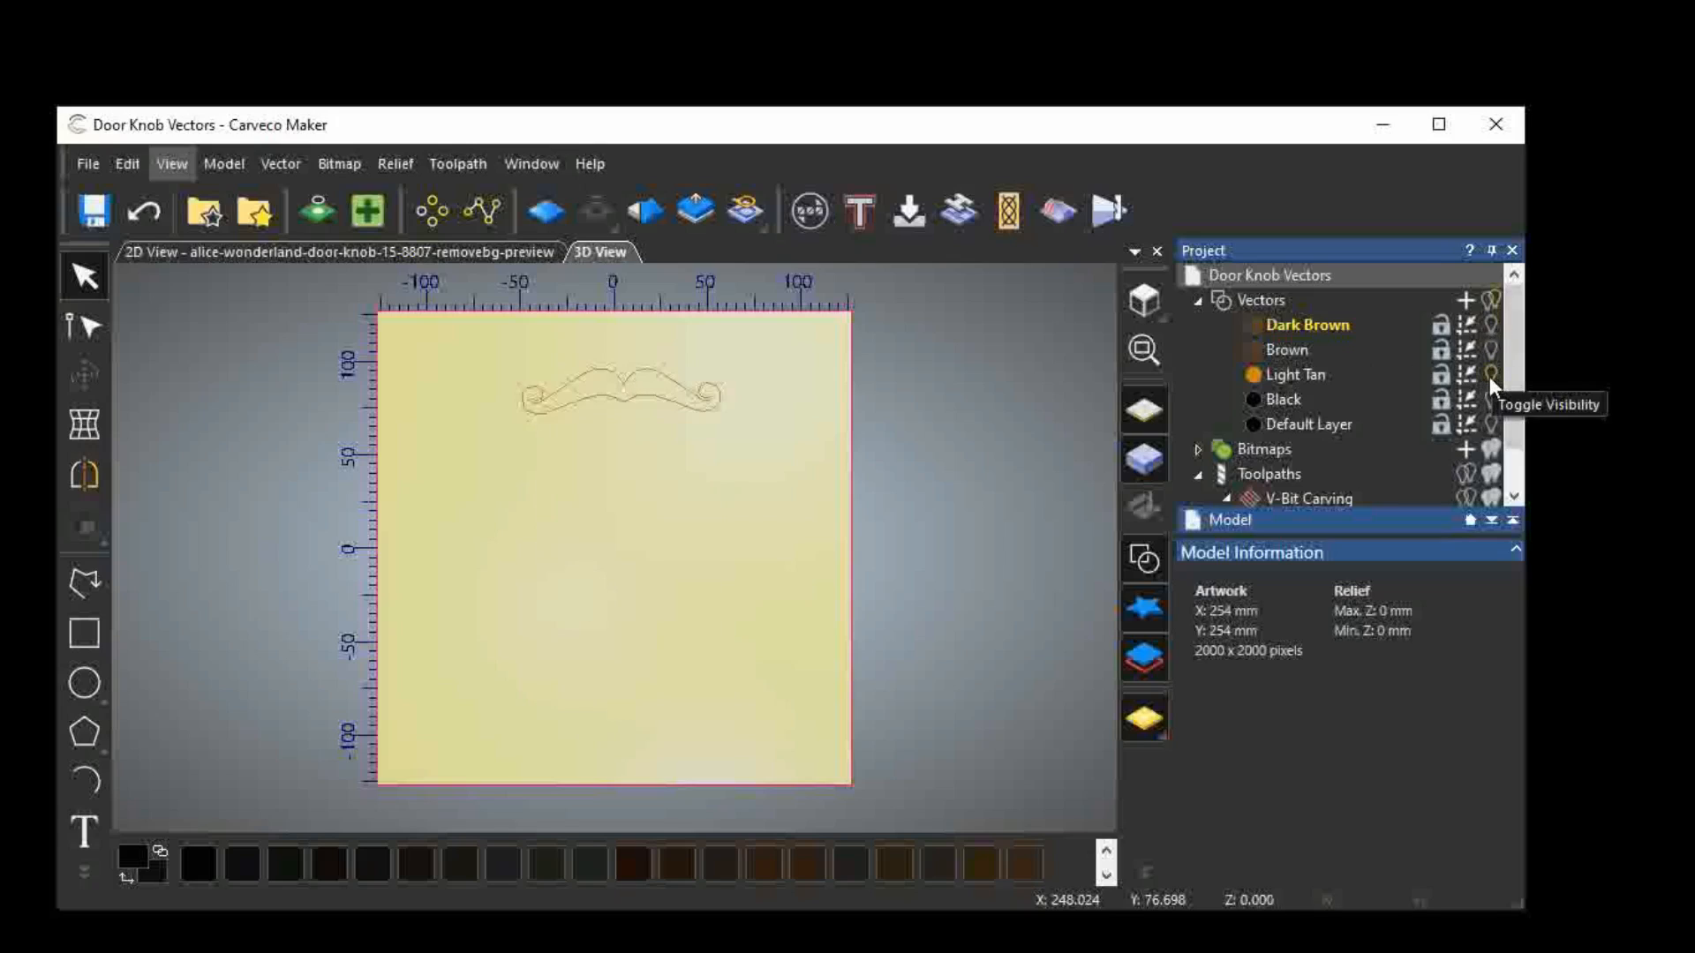
click(1490, 374)
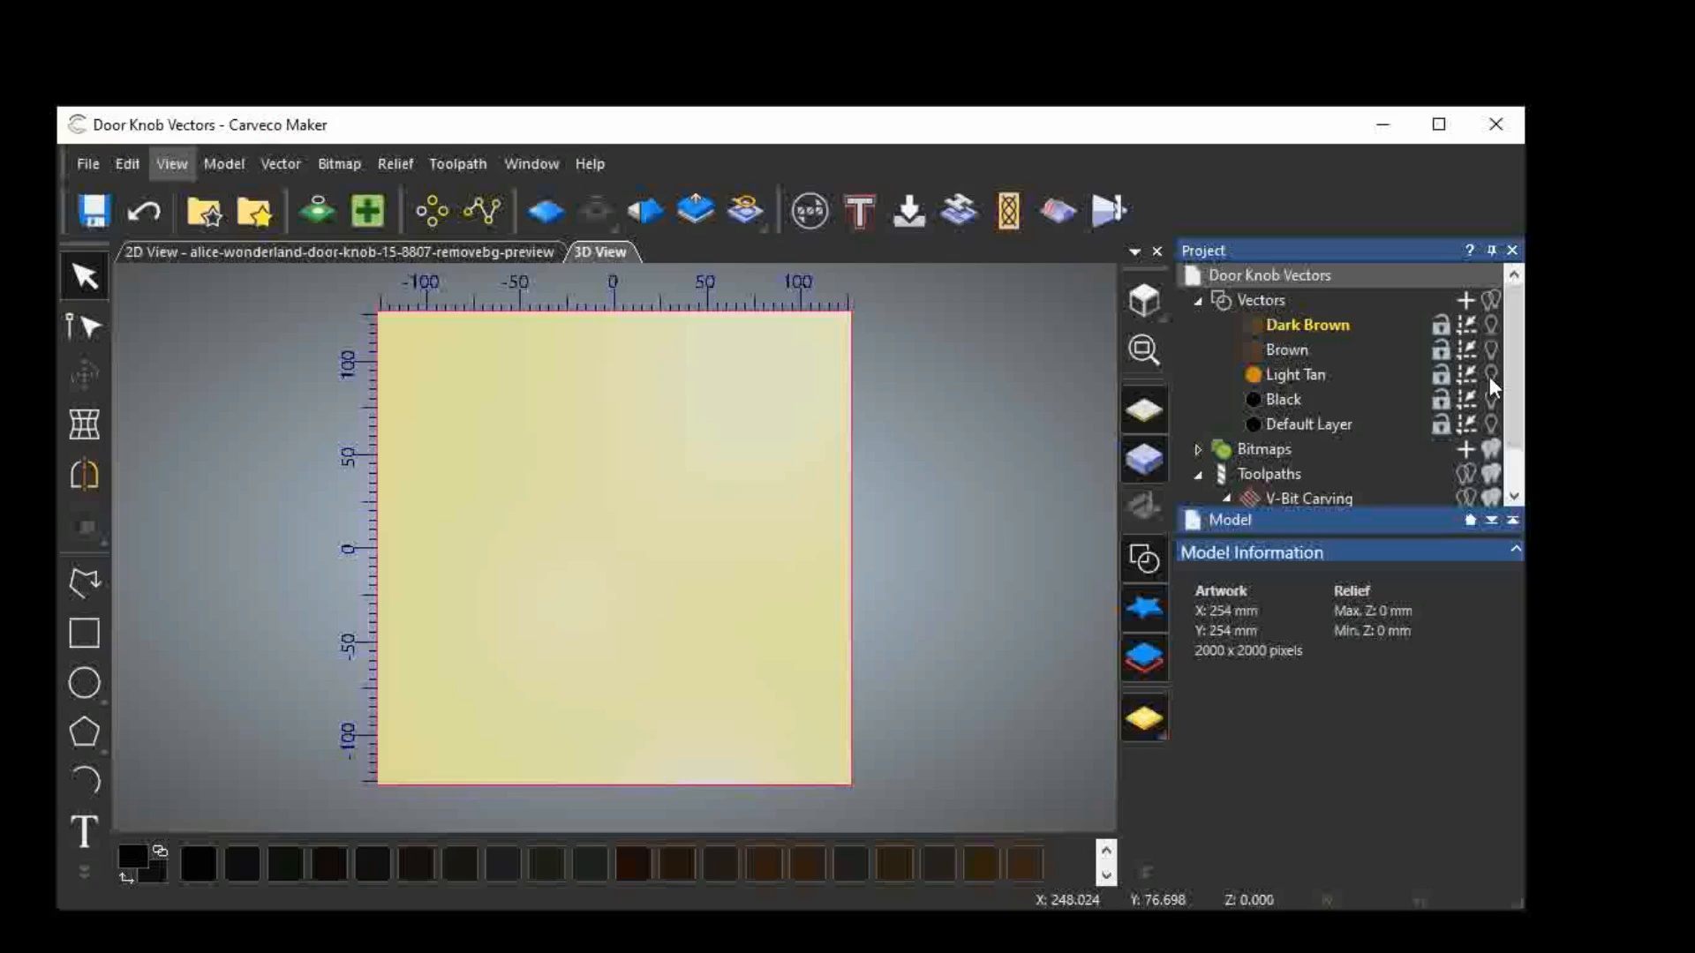
click(1490, 374)
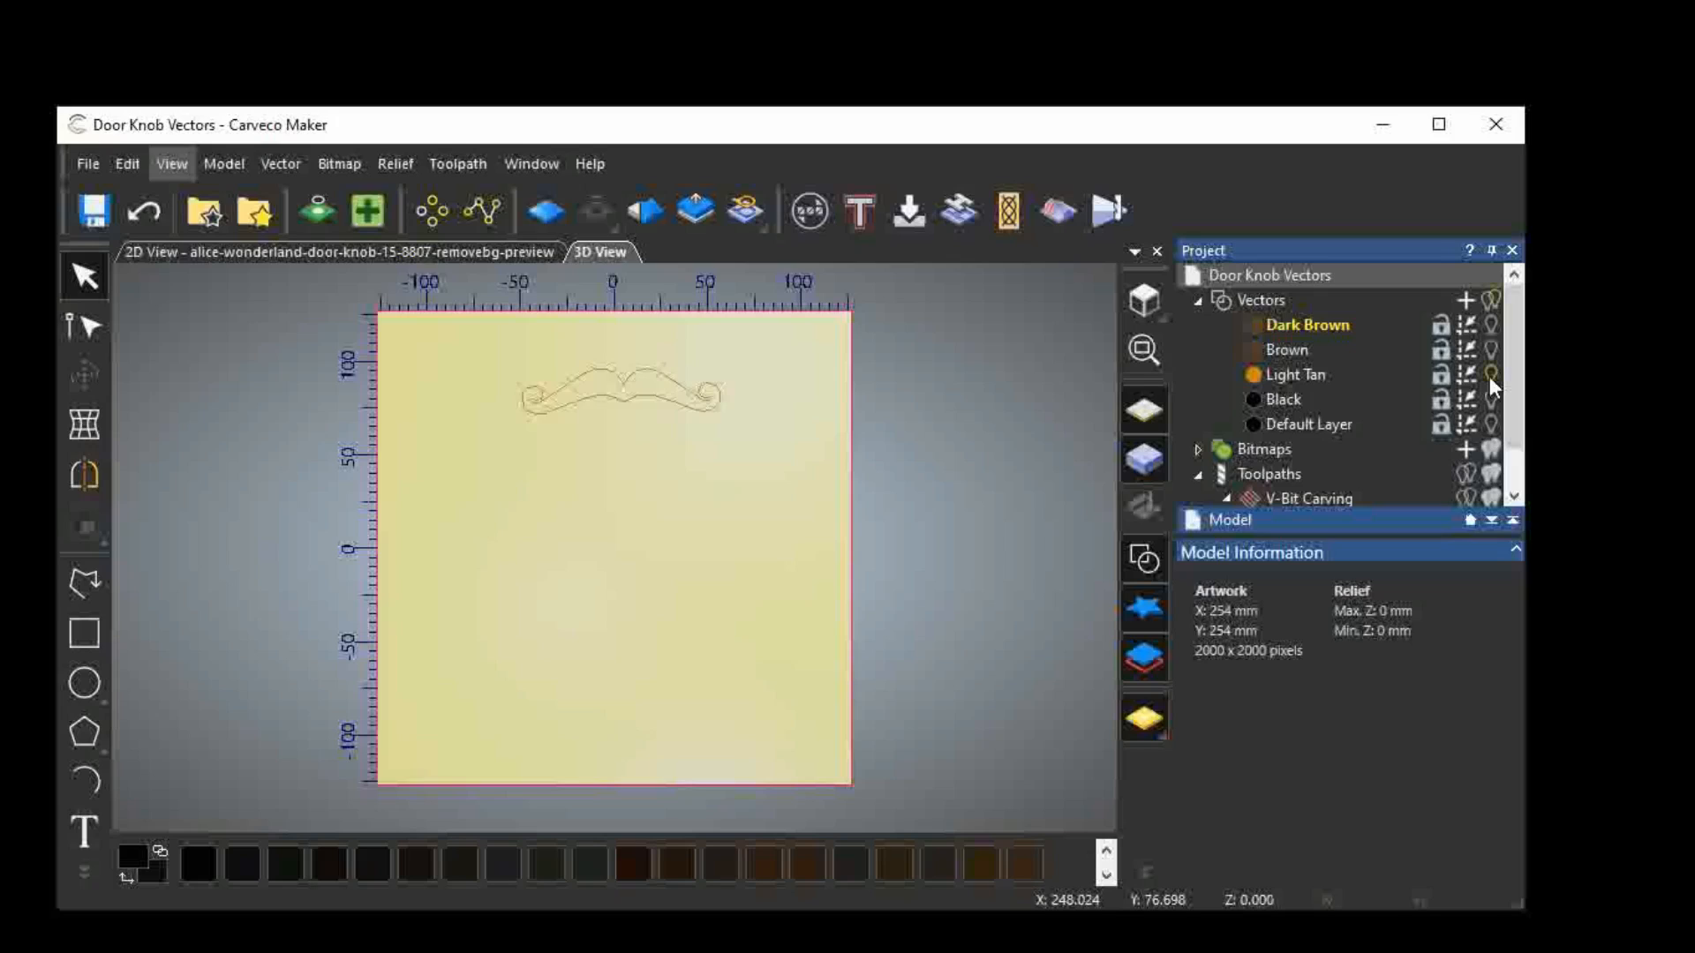
click(1491, 325)
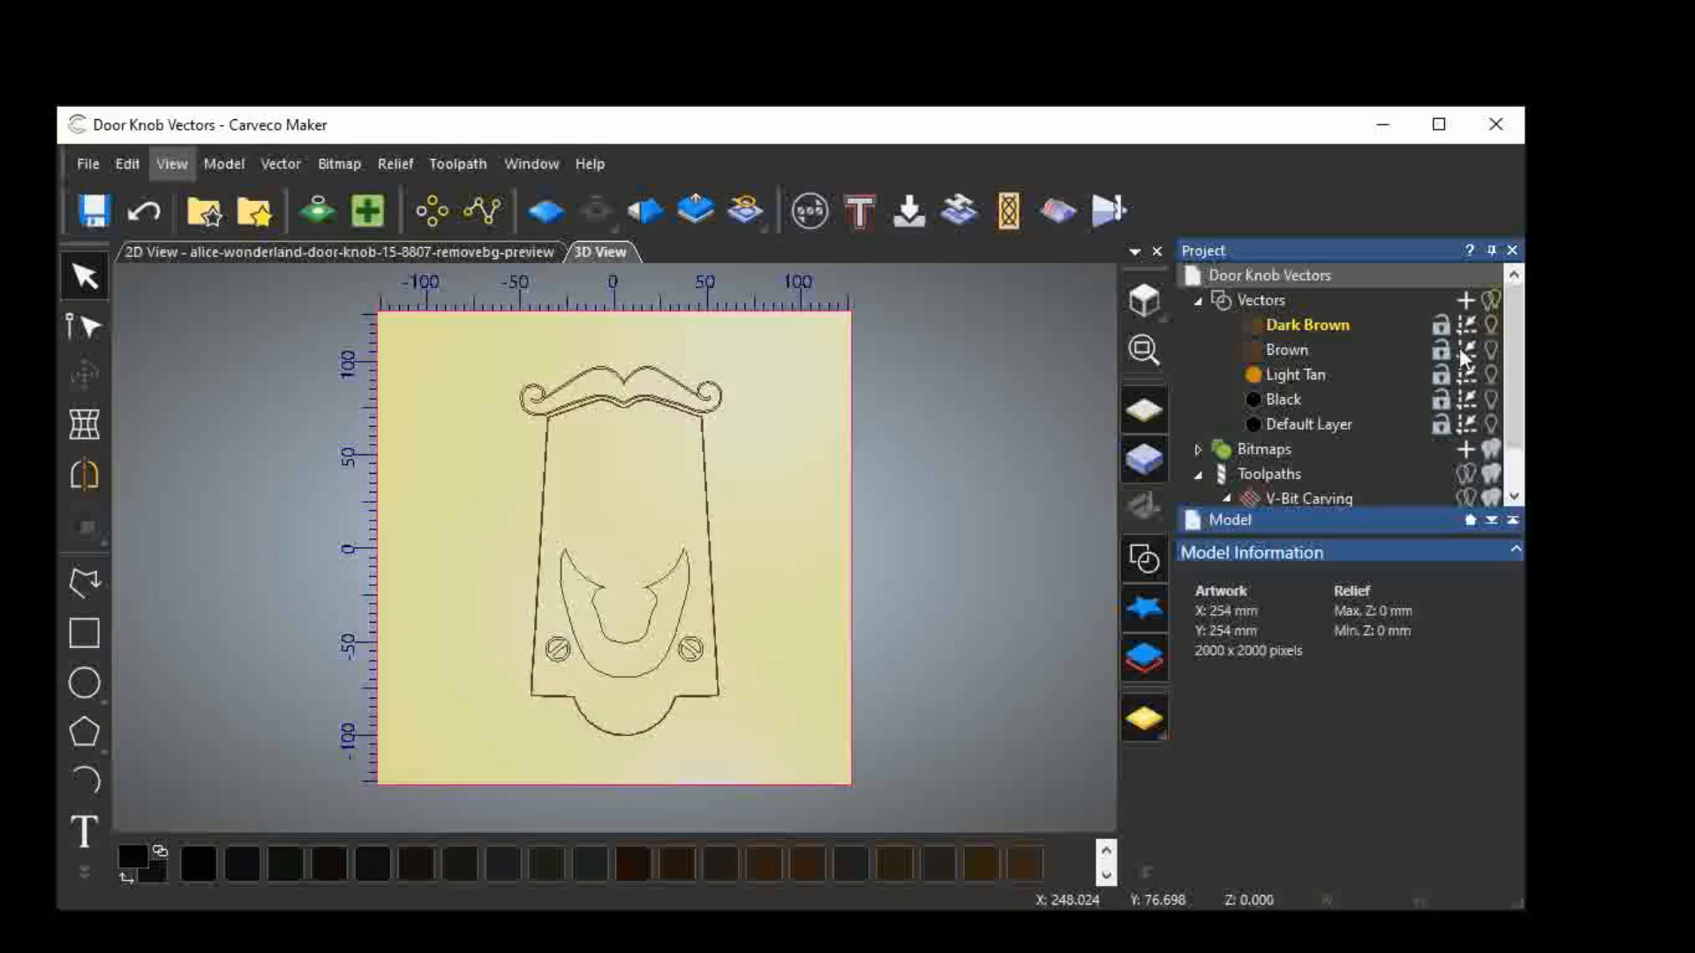
Move the mouth-area vector on the Dark Brown layer to the Light Tan layer.
click(654, 583)
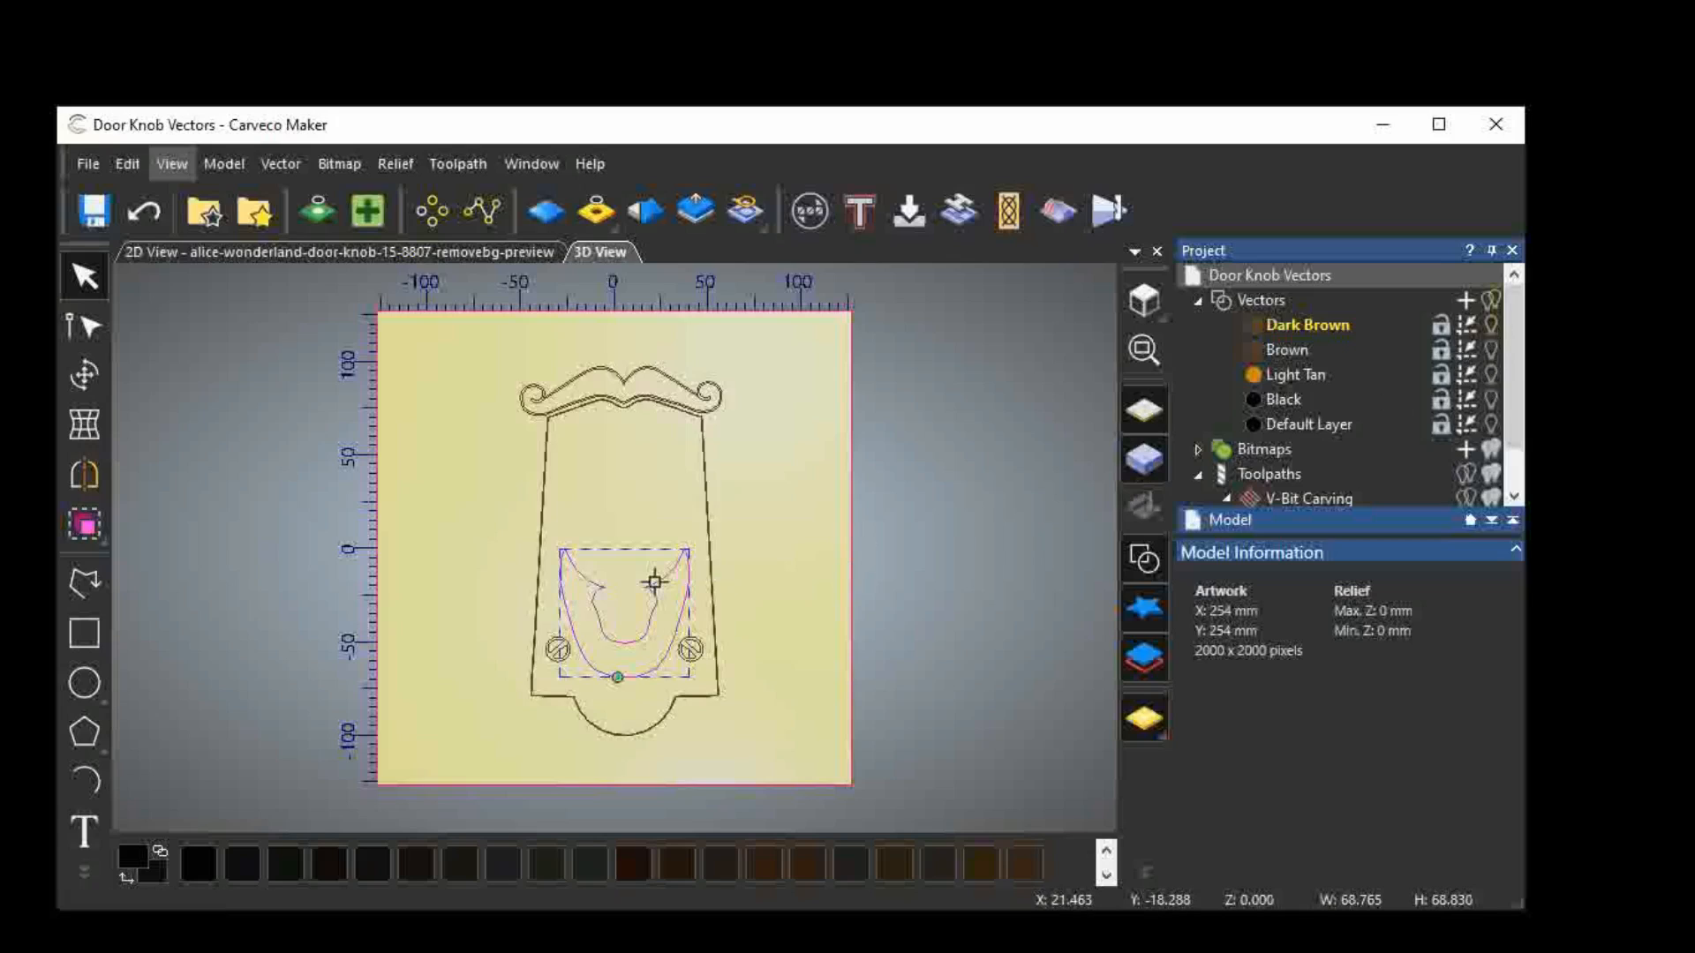
right_click(656, 587)
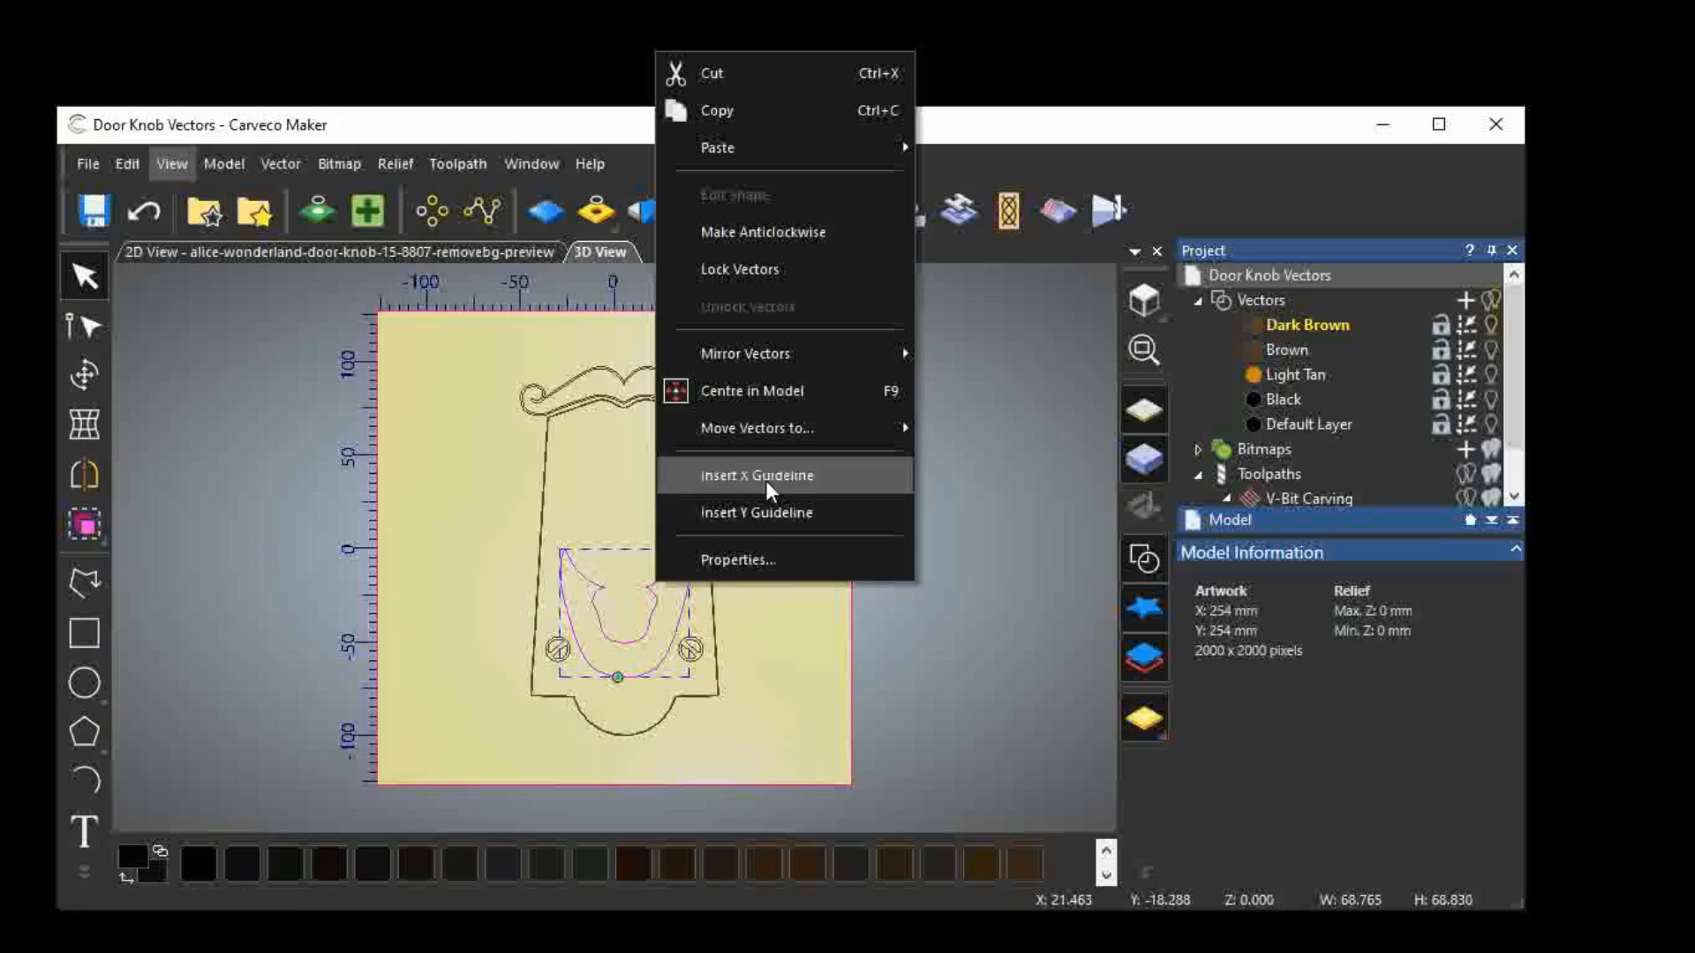
mouse_move(812, 428)
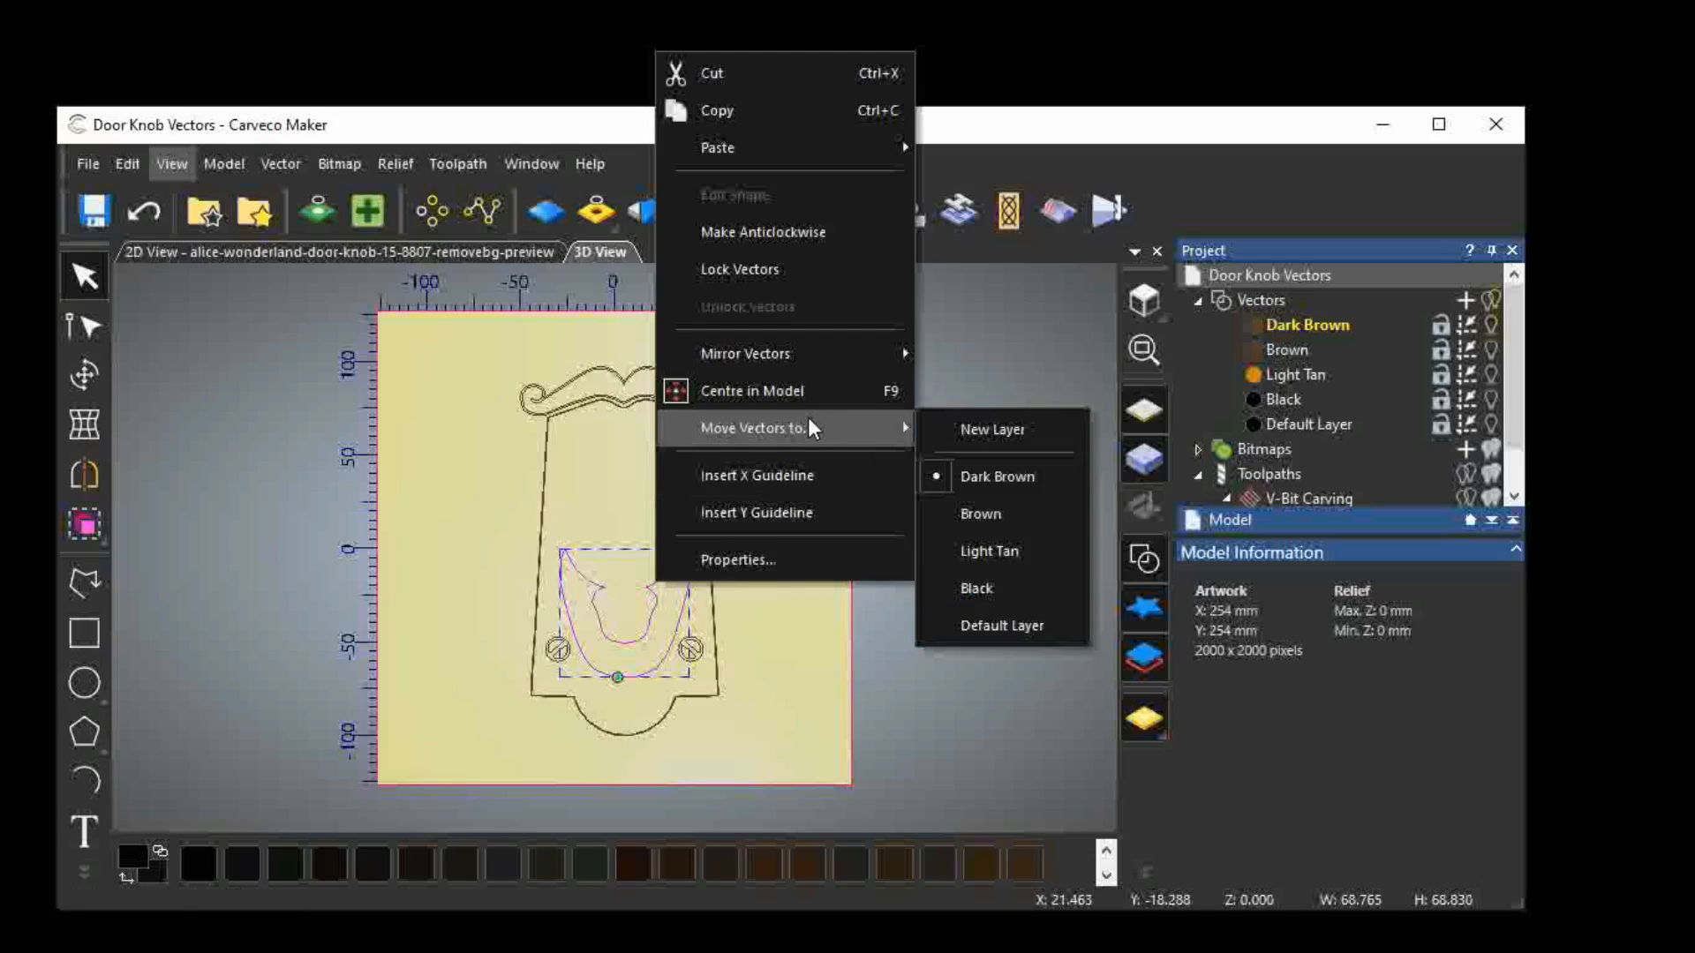
click(1029, 554)
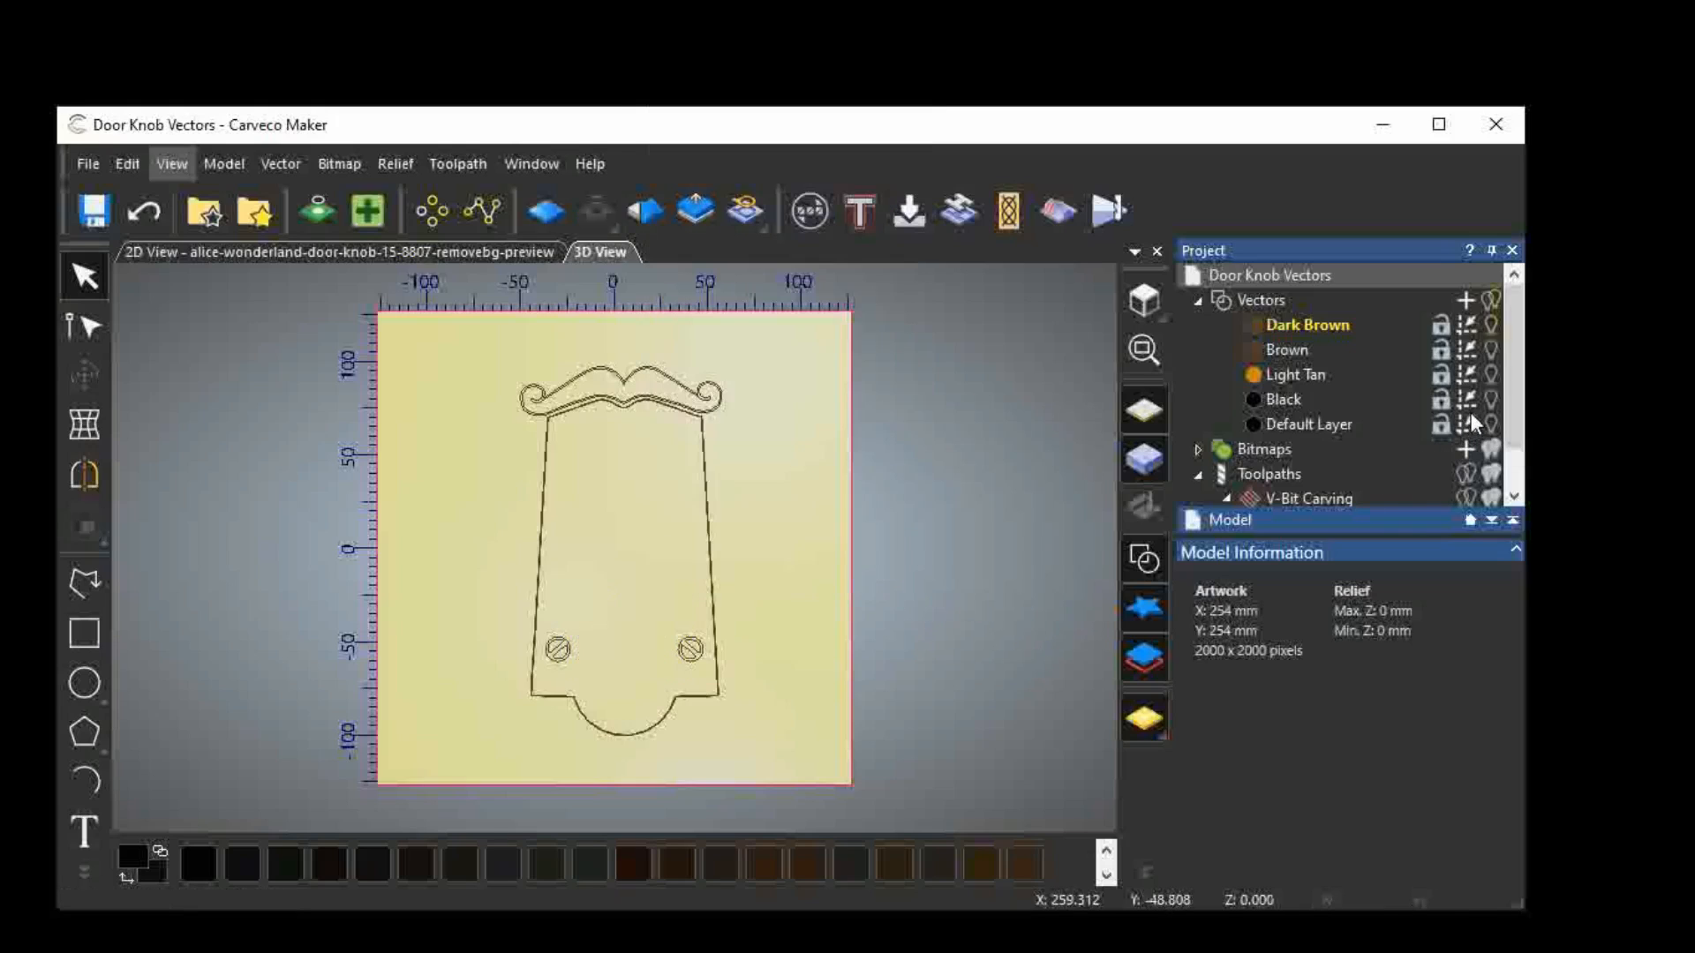
Hide the Dark Brown vector layer and show the Brown layer instead.
click(1491, 324)
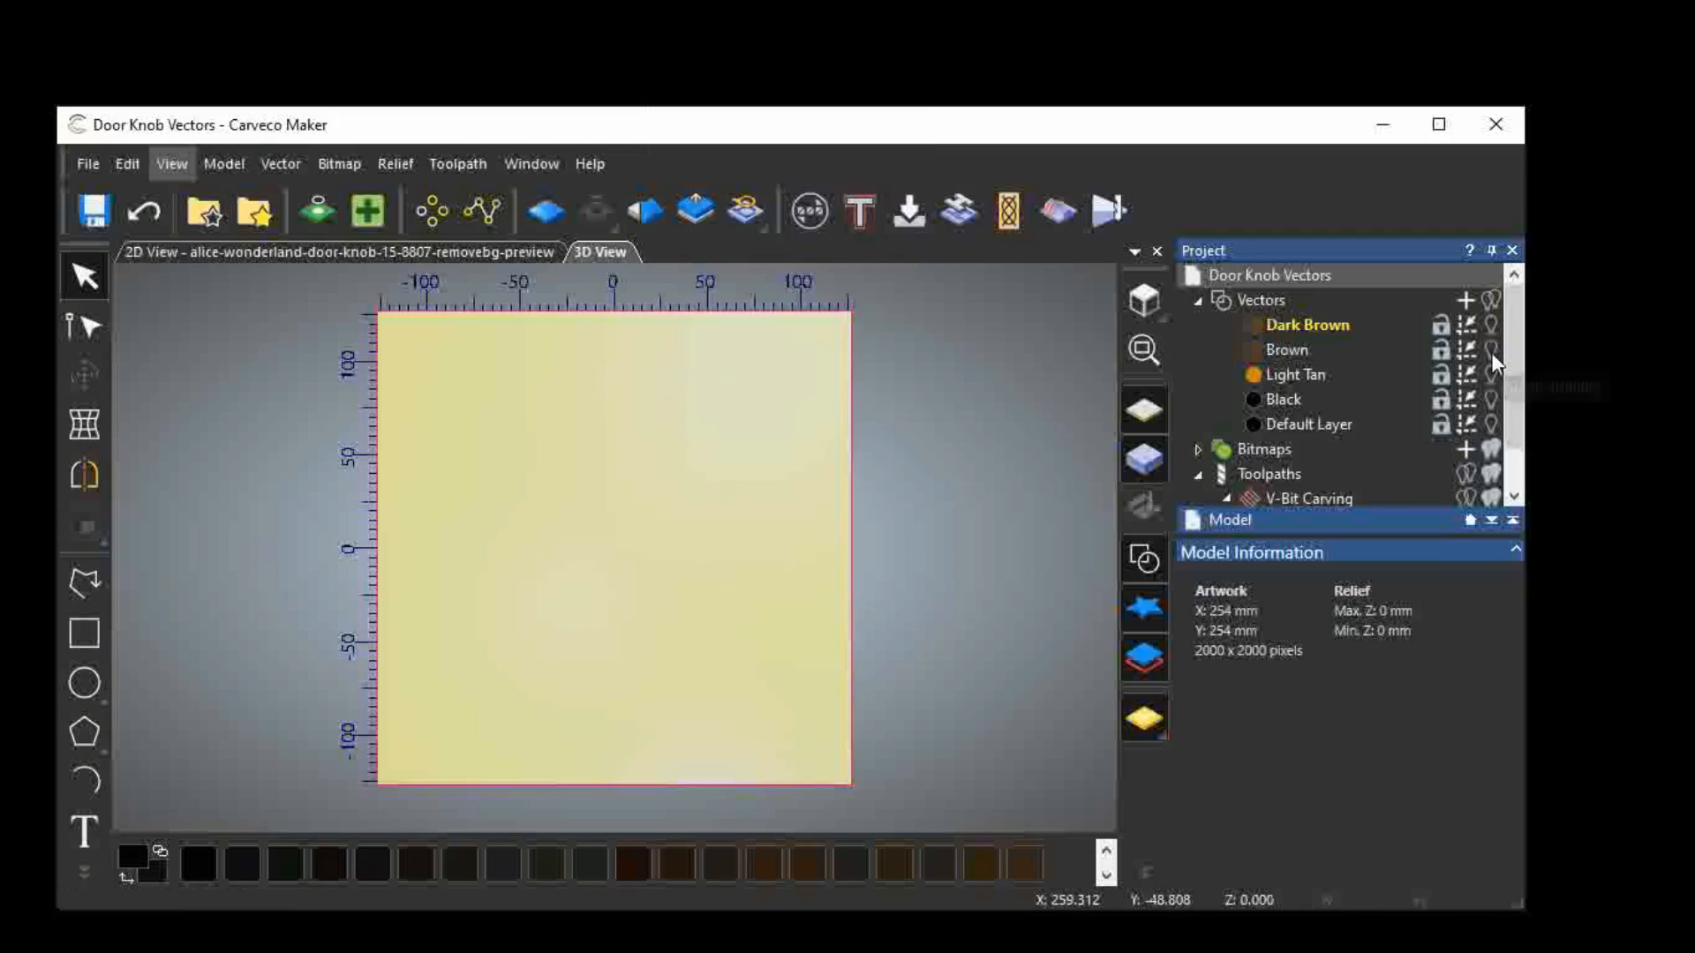
click(1491, 350)
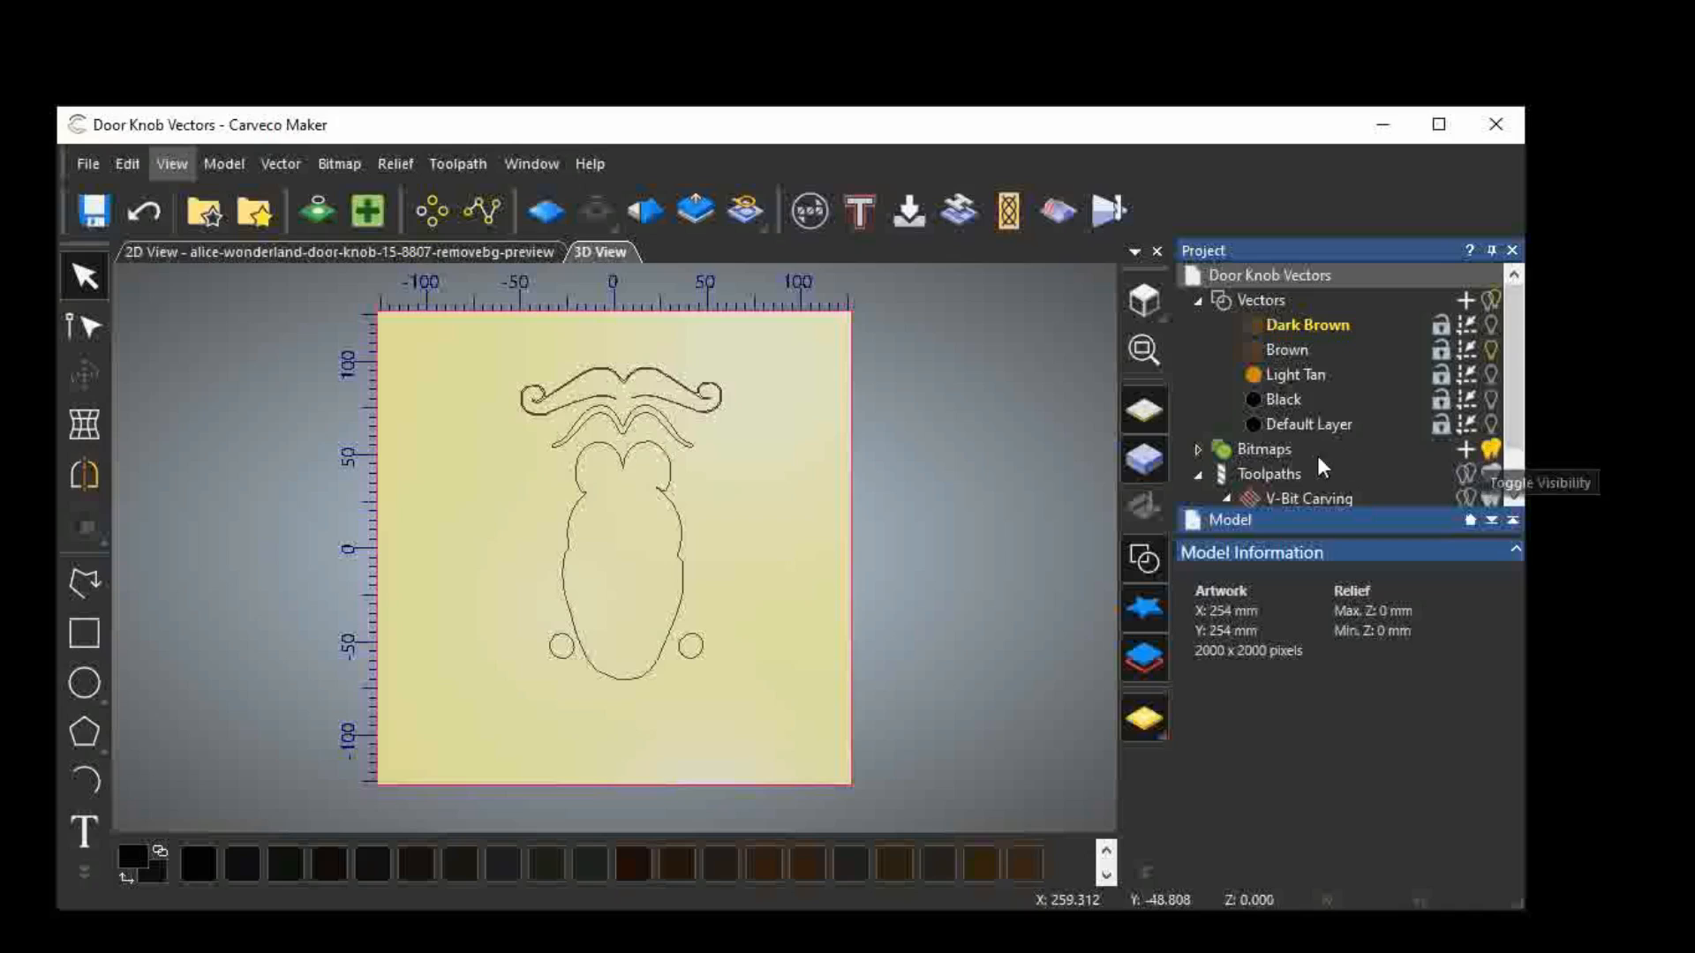
Check the alice-wonderland-door-knob bitmap in the 2D view, and hide the bitmaps so only the Brown vectors are shown.
click(1196, 450)
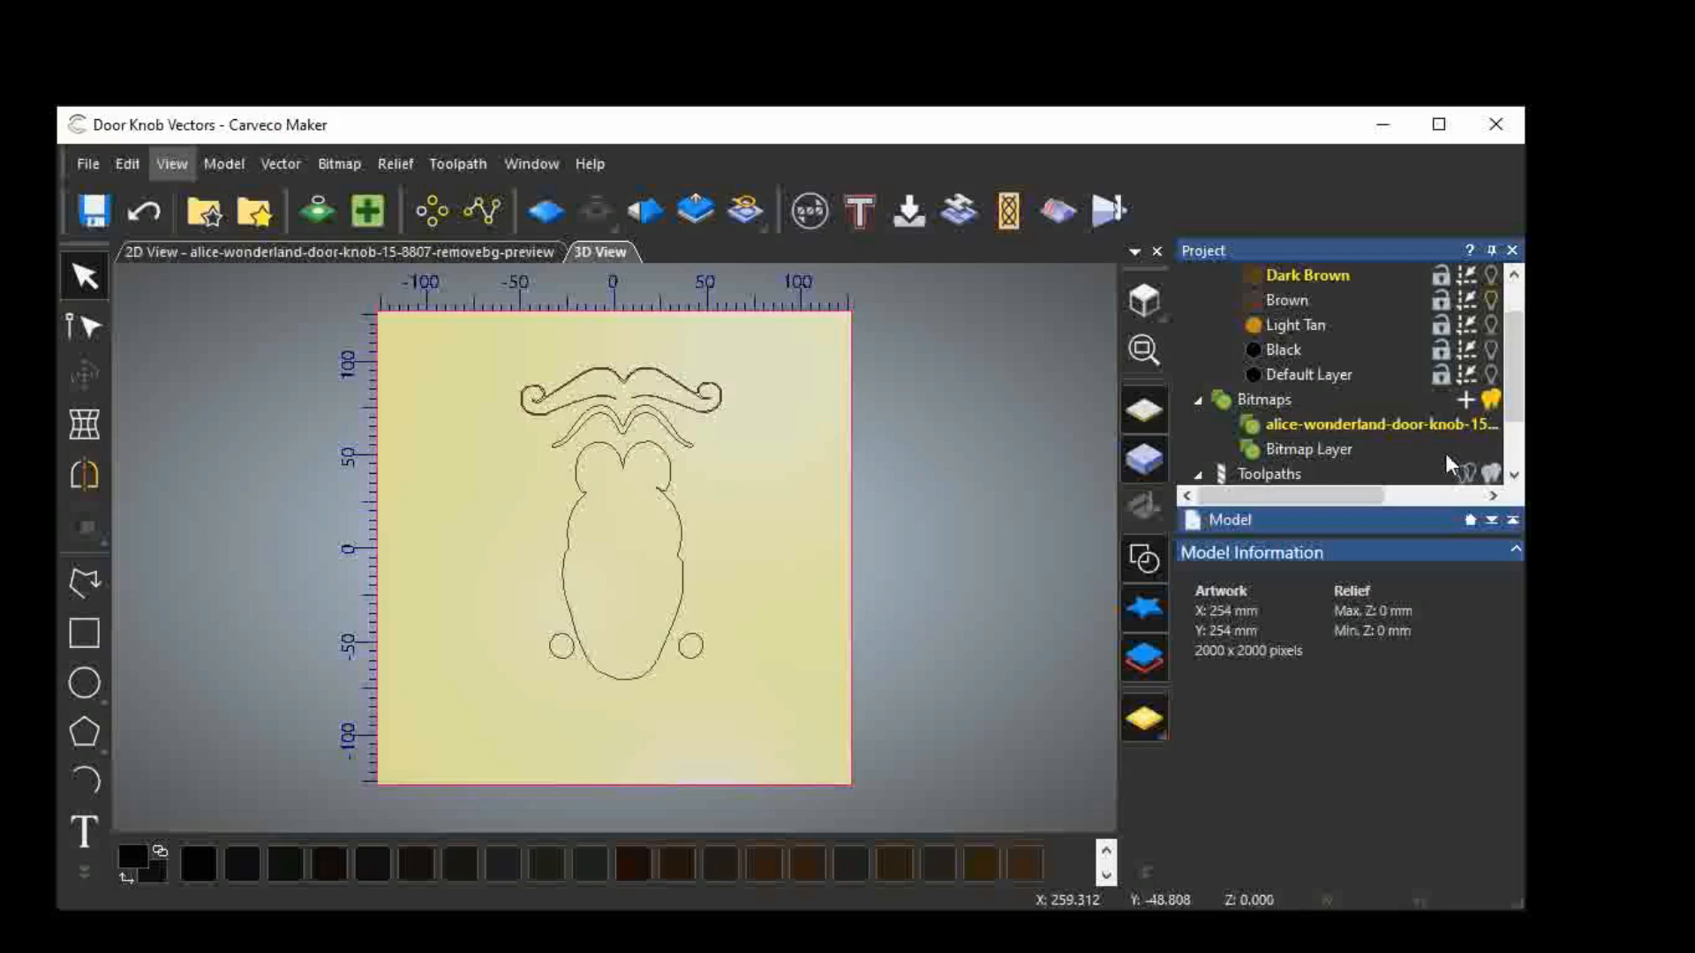
drag(1374, 495, 1293, 521)
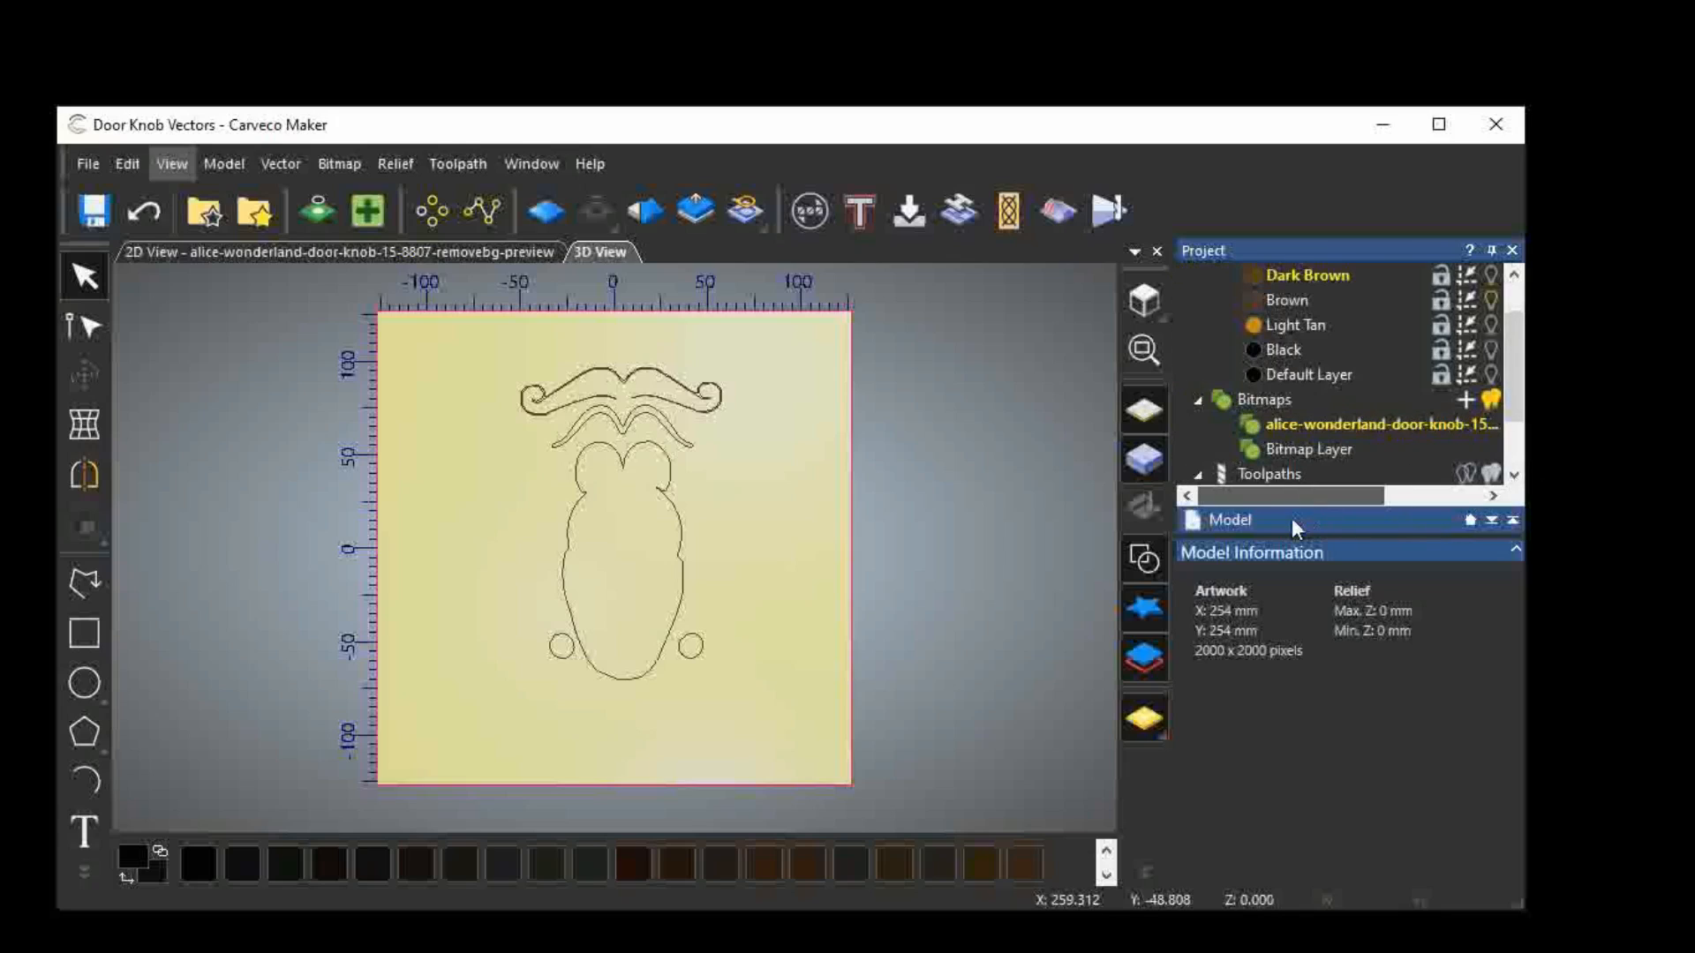
click(1298, 425)
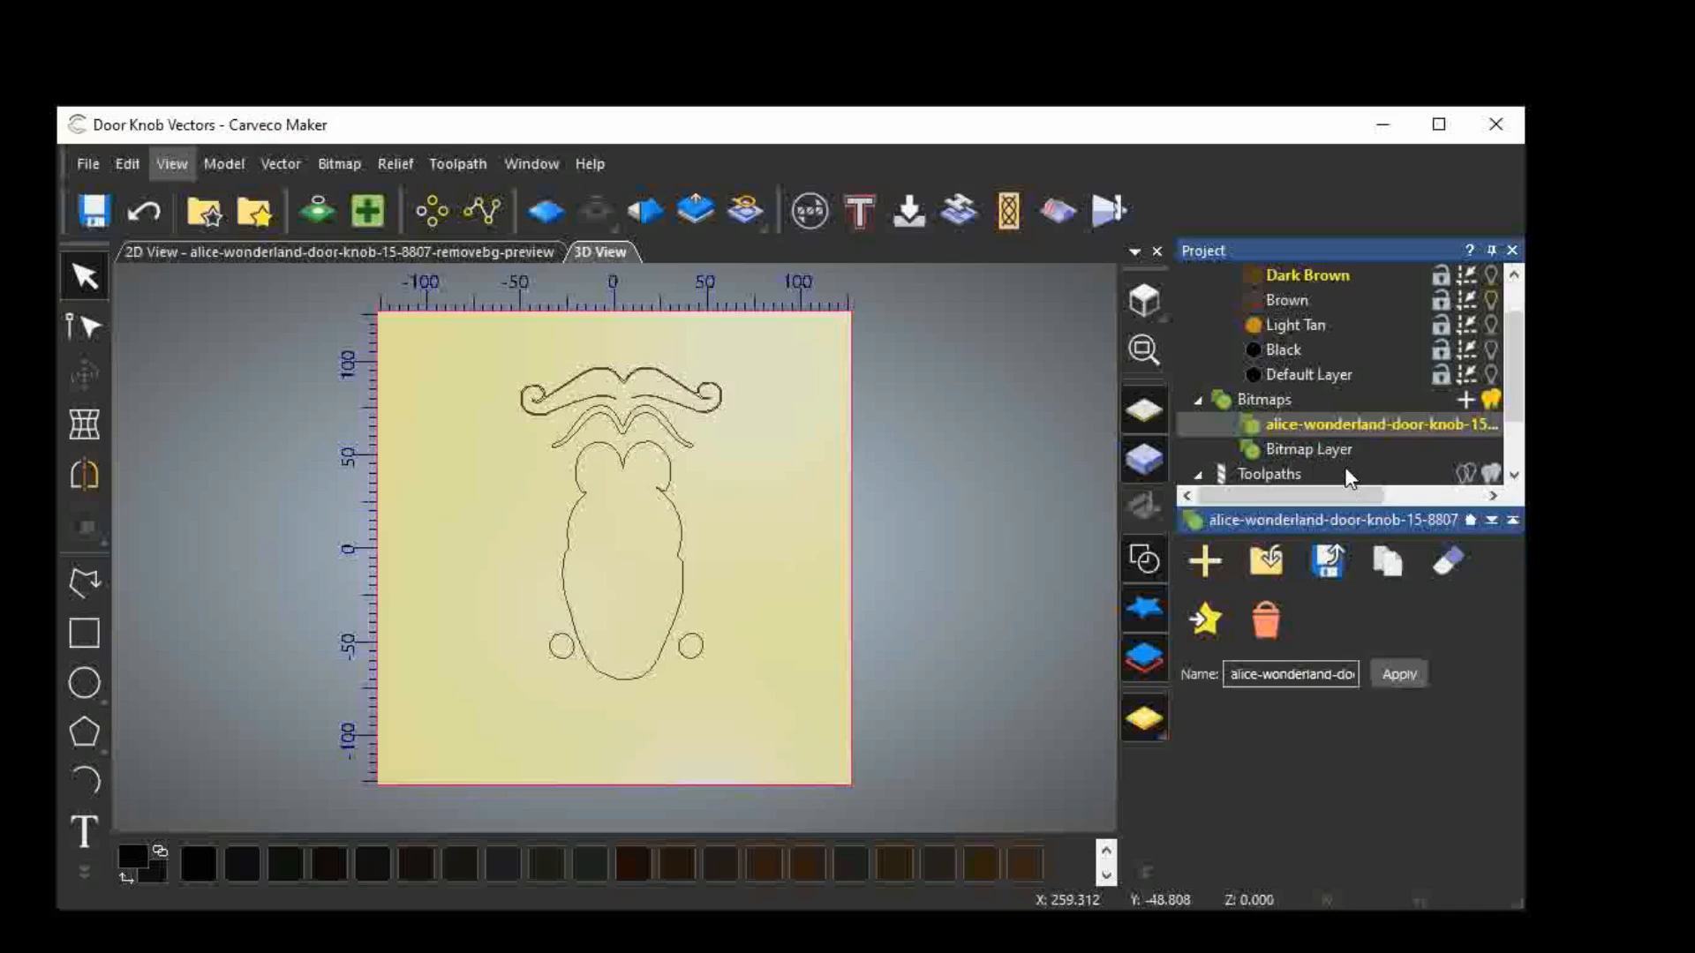
click(315, 250)
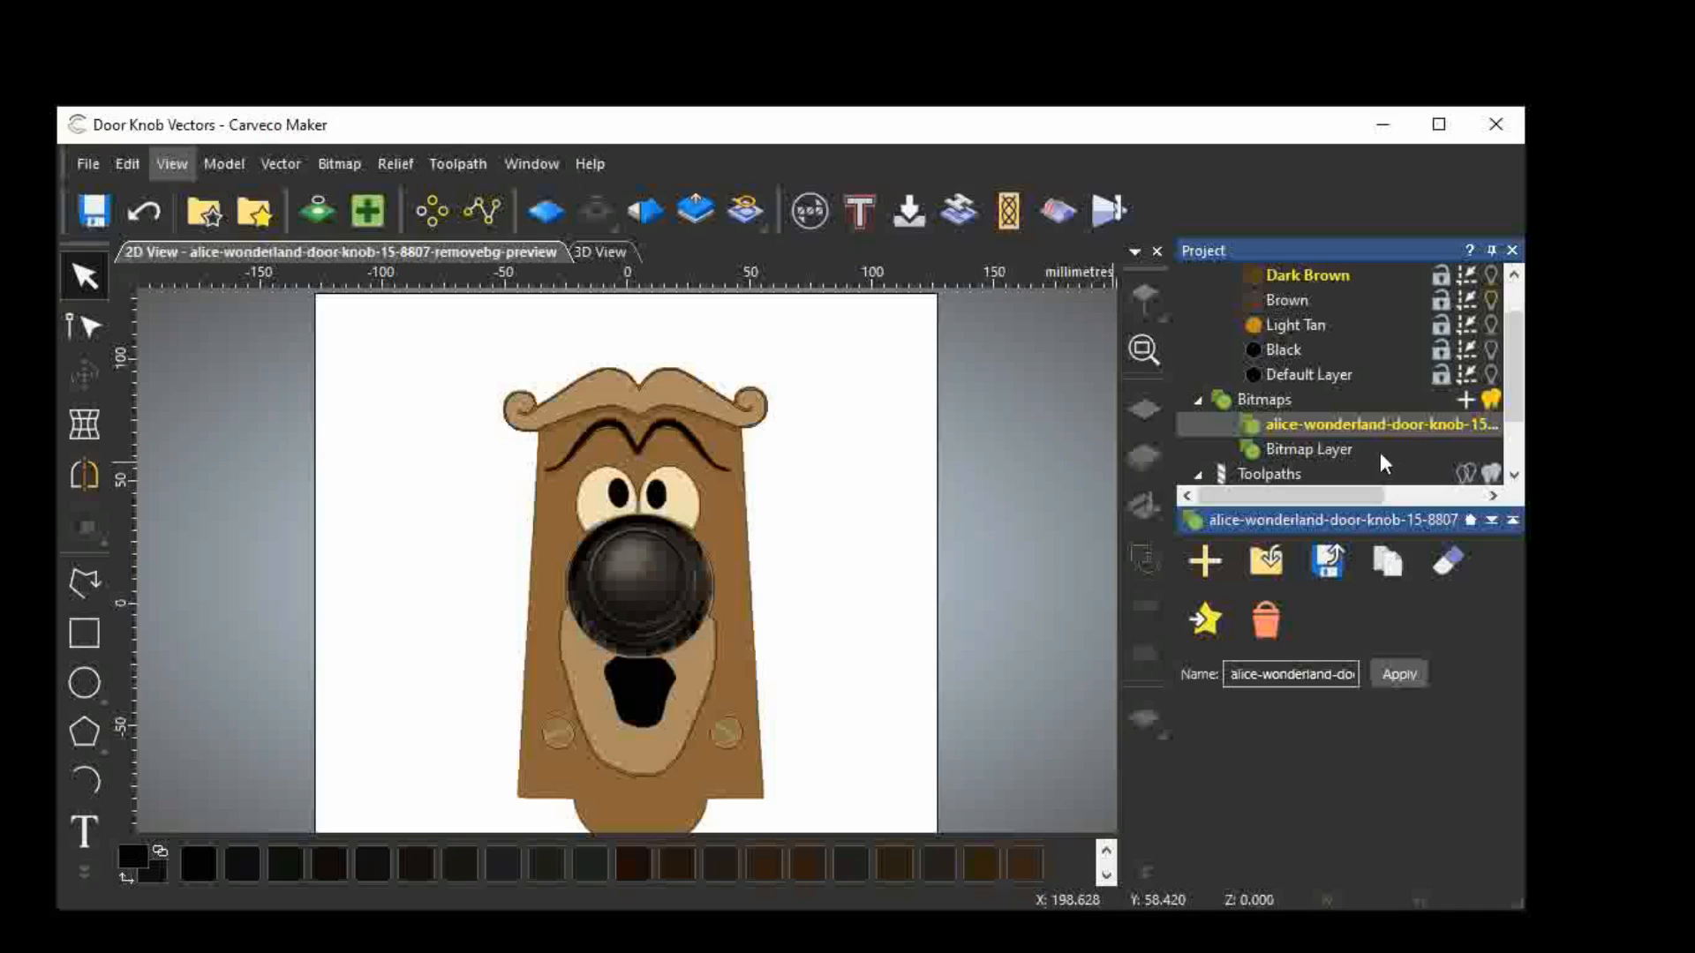
click(1491, 400)
click(1491, 400)
click(1491, 400)
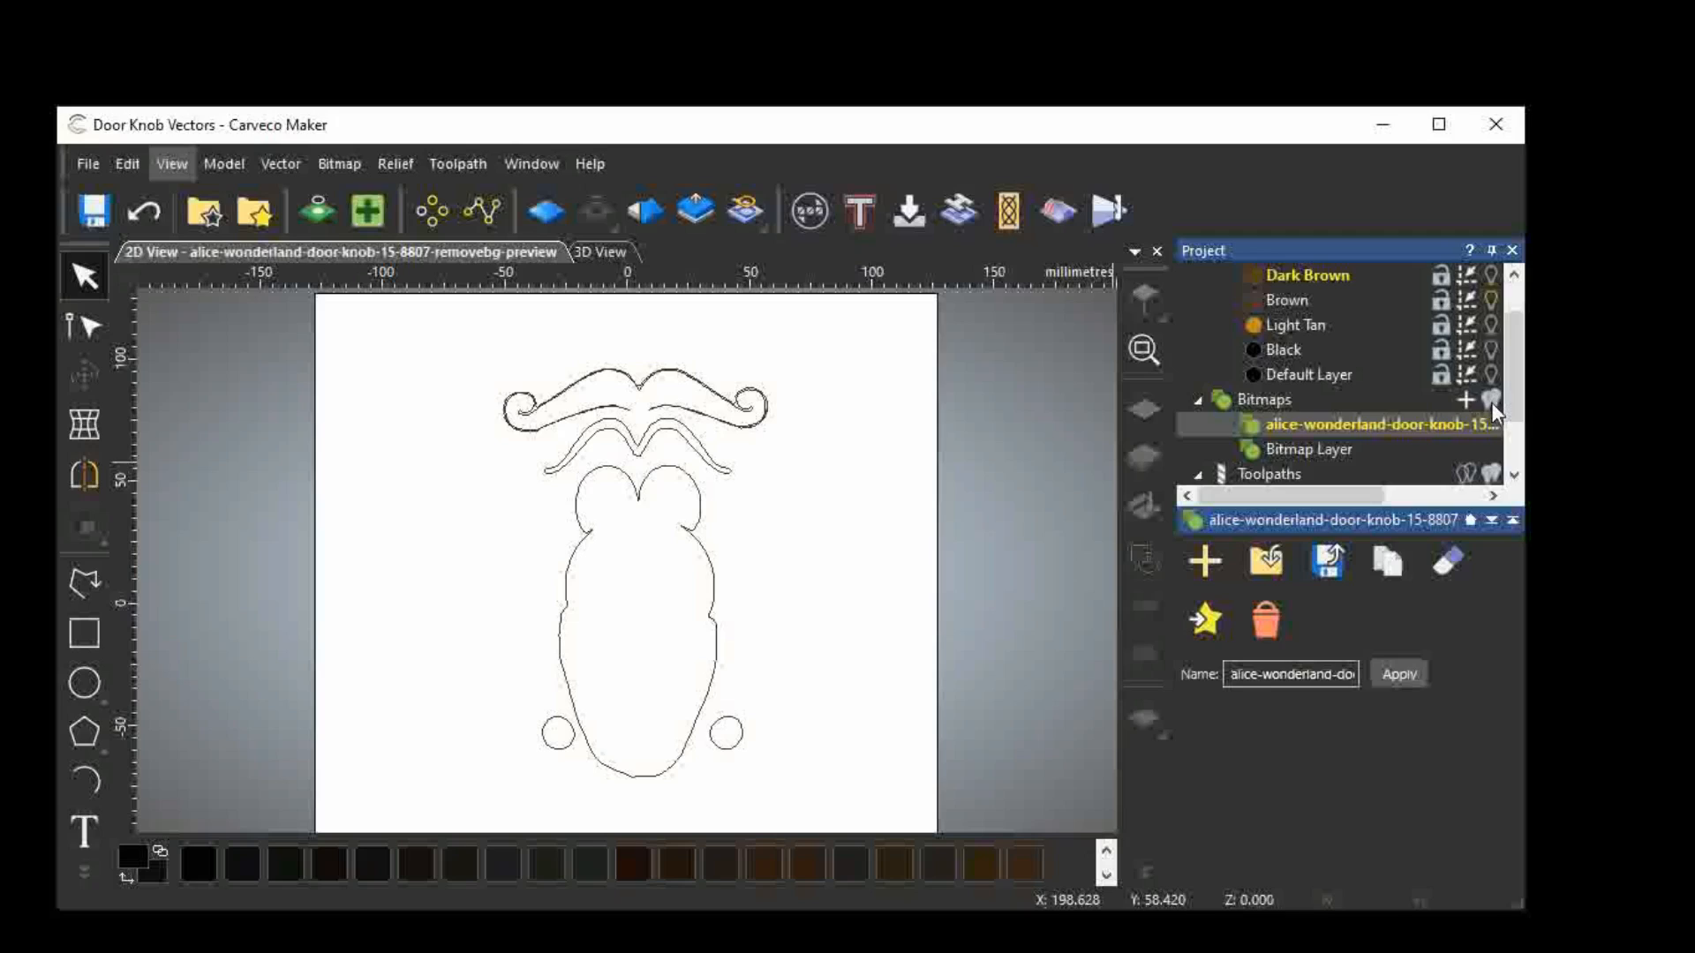
click(1491, 301)
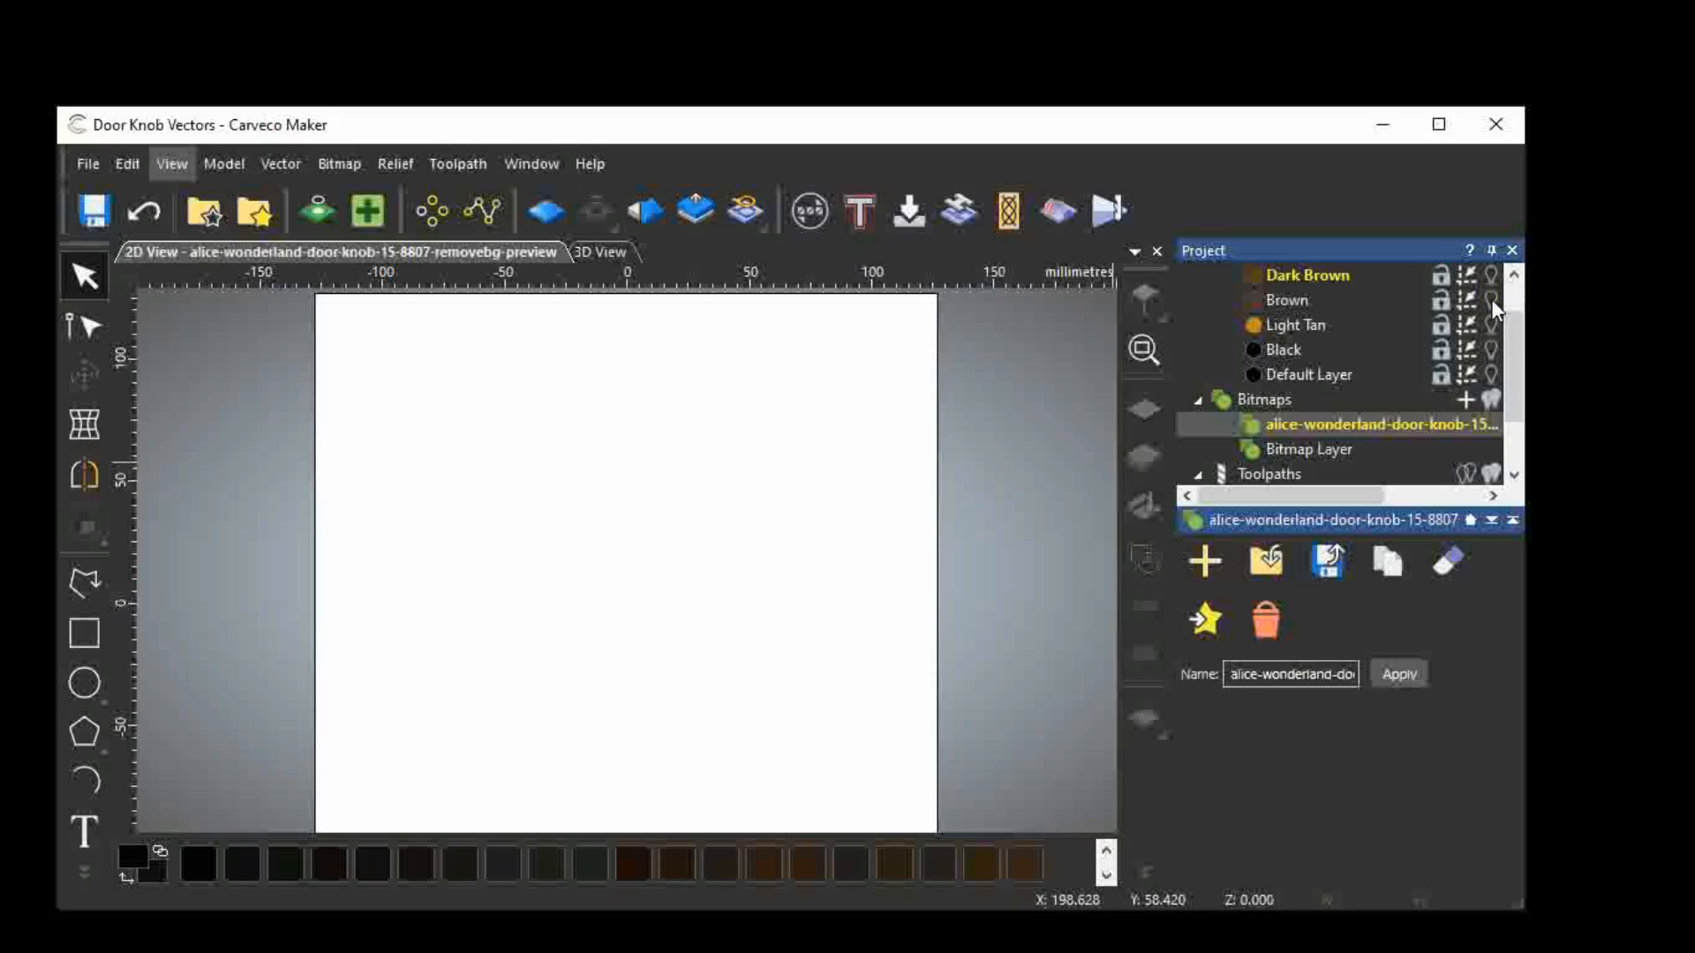
click(1492, 301)
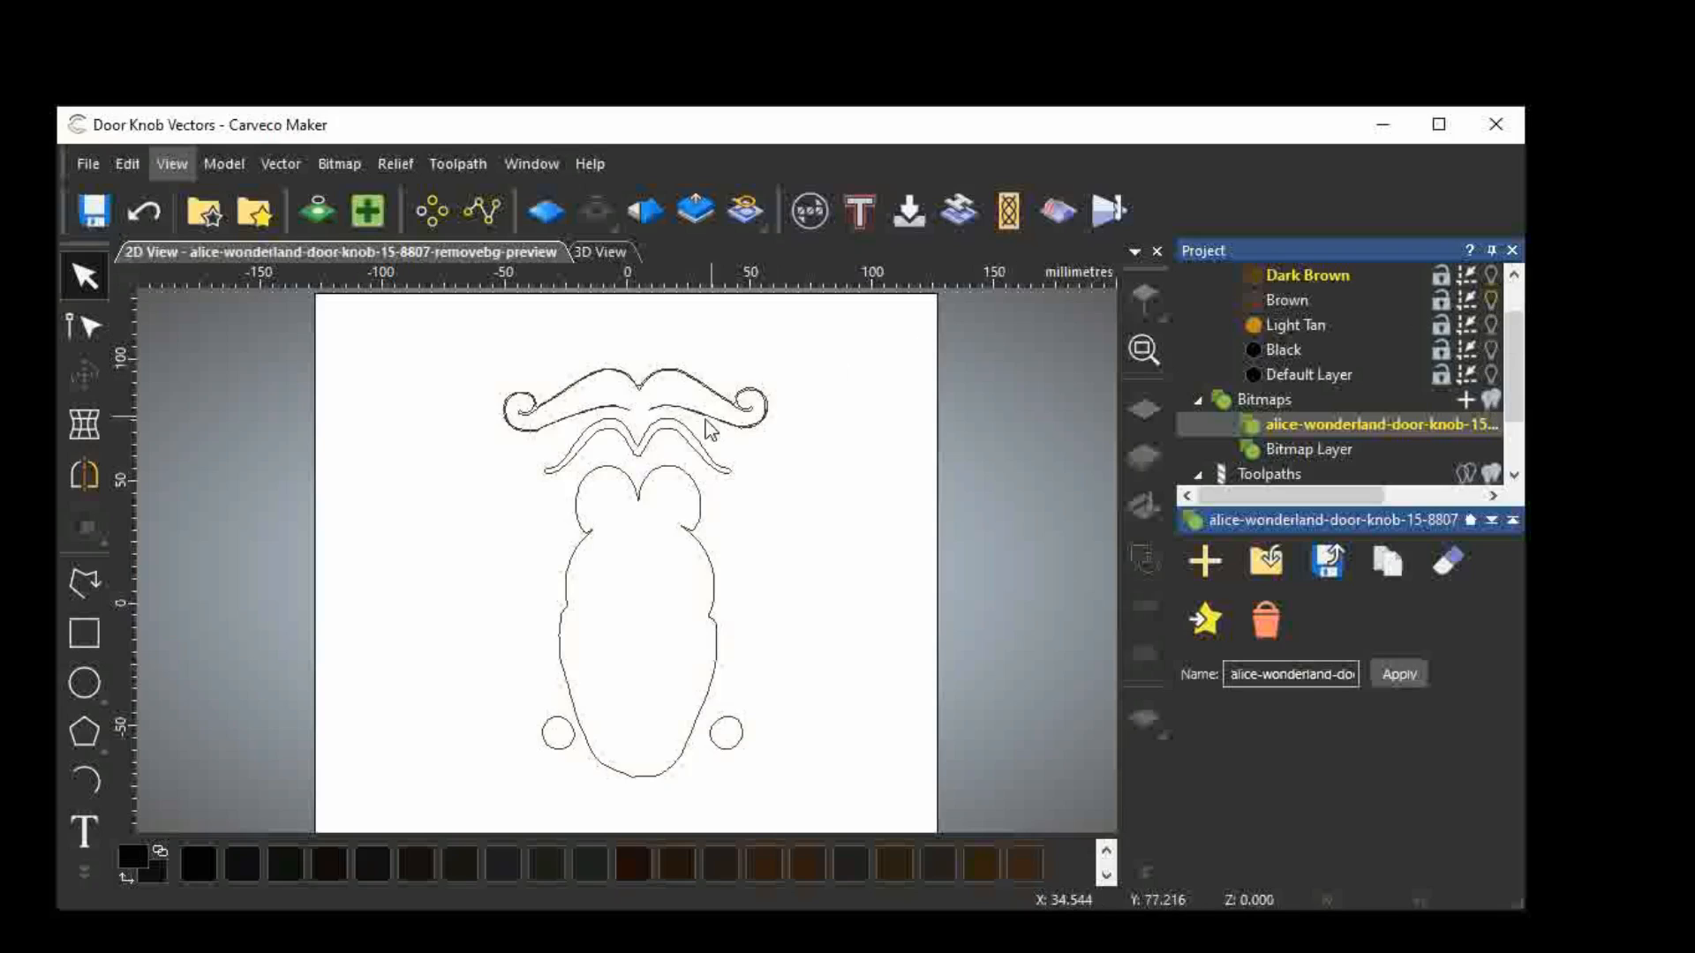
Move the eyebrow vector from the Brown layer to the Black layer.
click(685, 433)
right_click(686, 437)
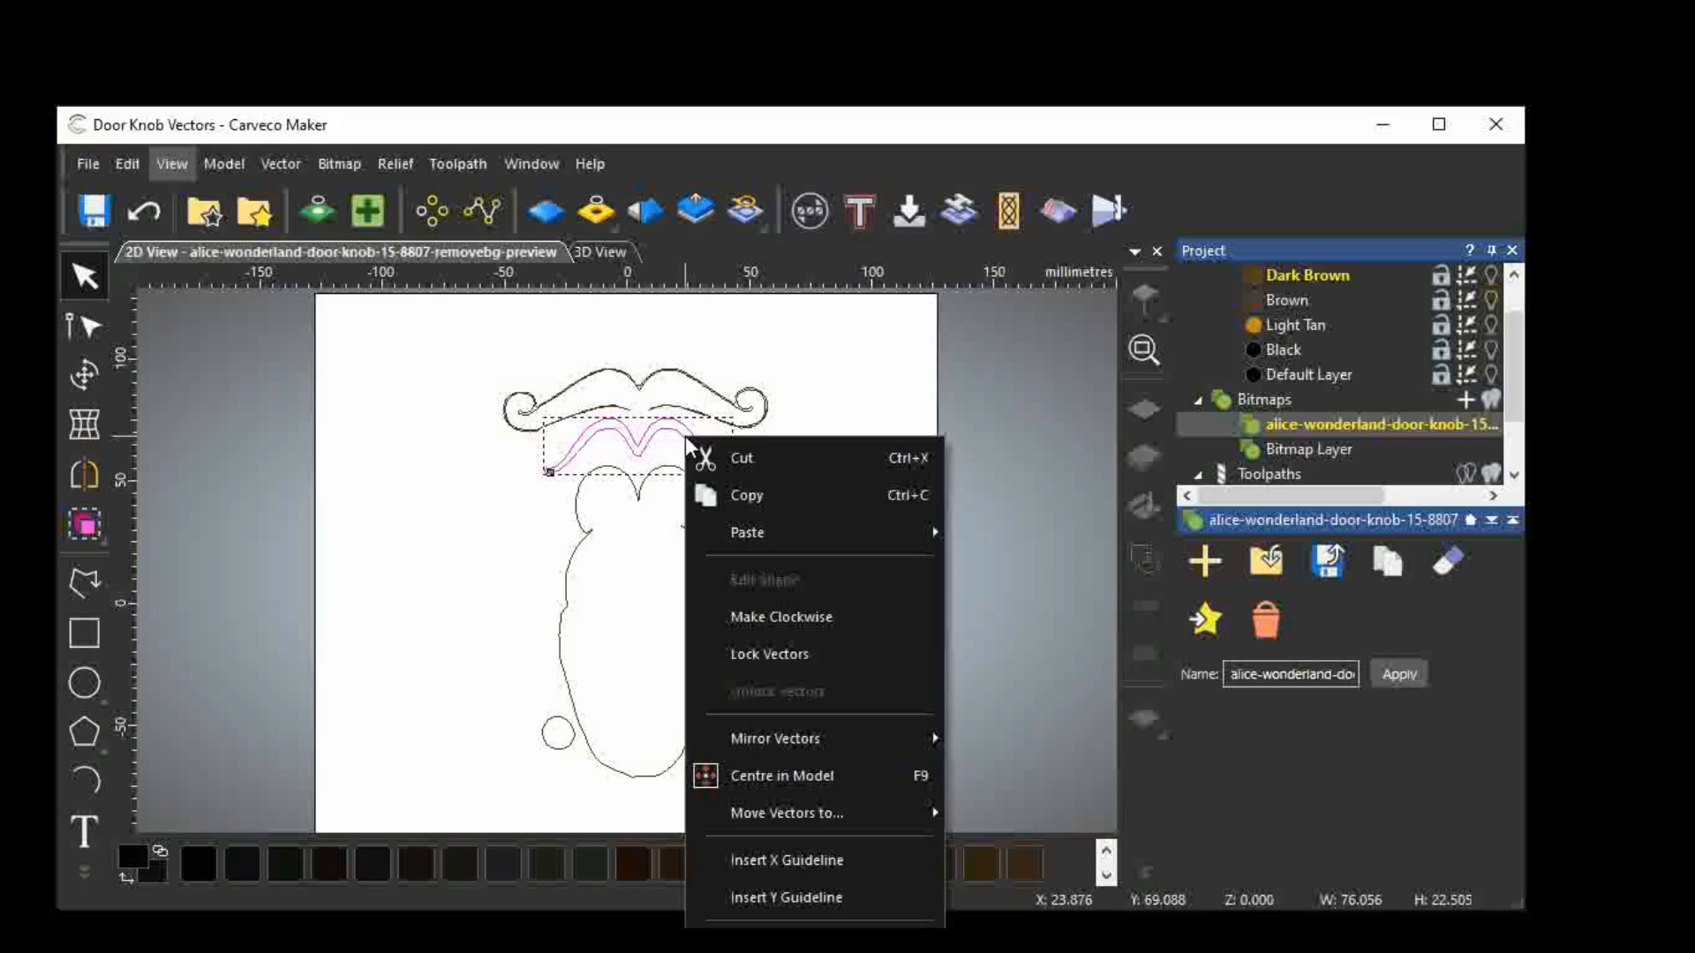
mouse_move(817, 807)
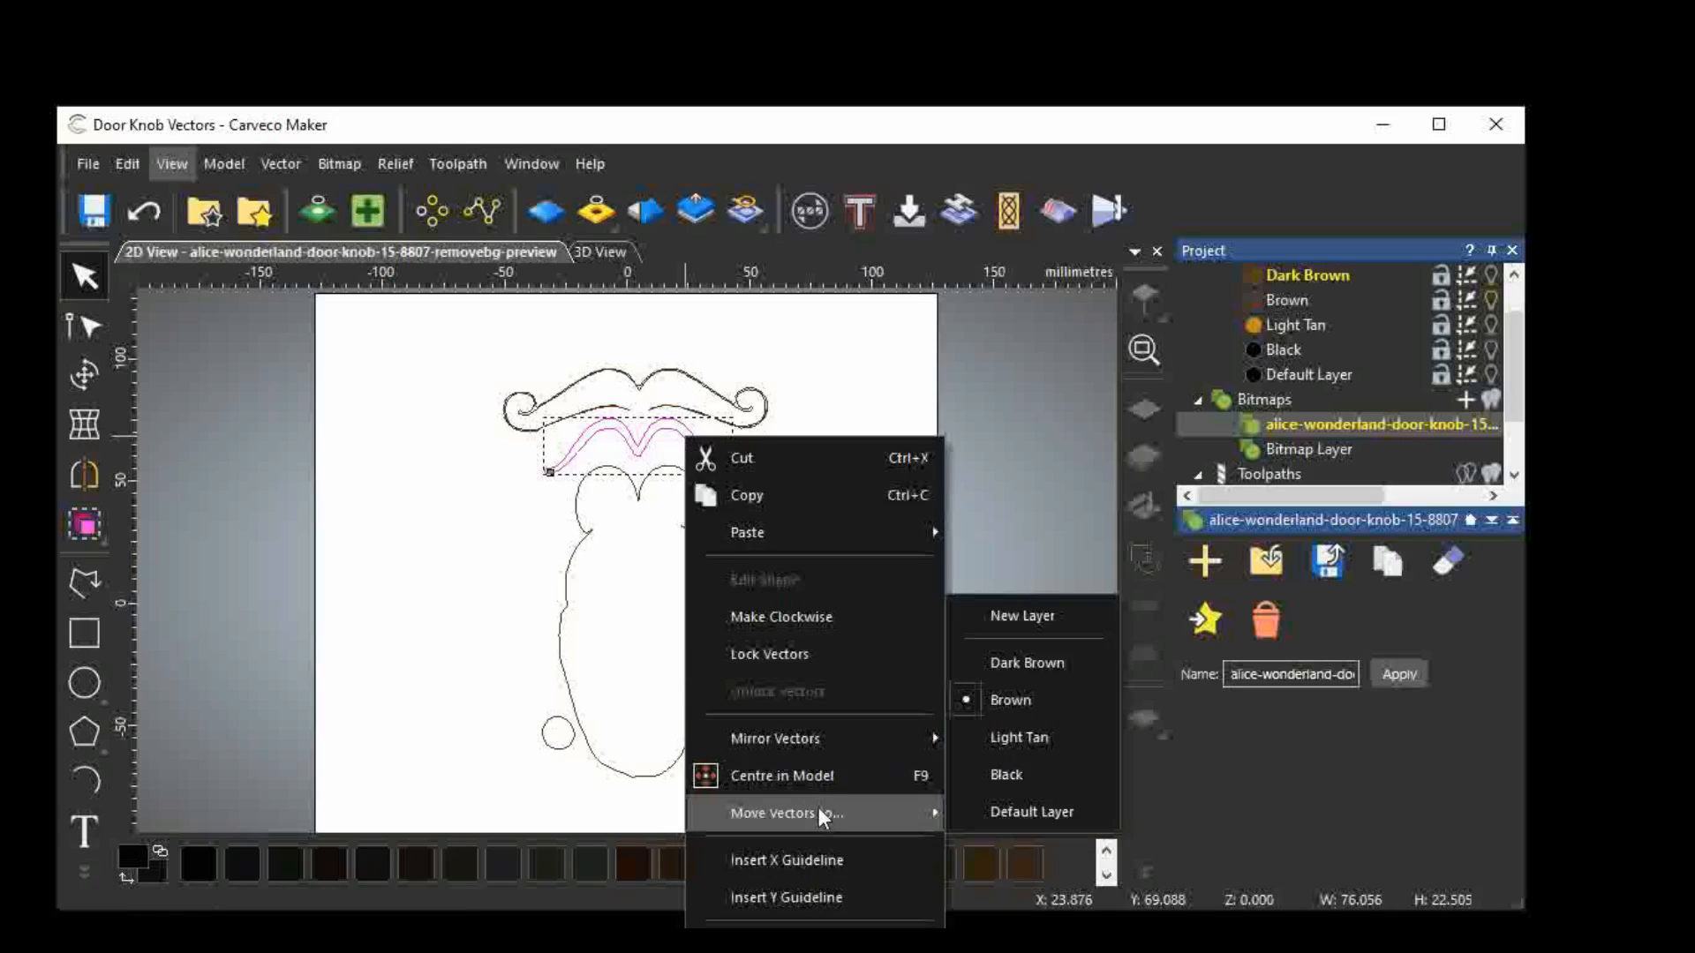
click(1021, 771)
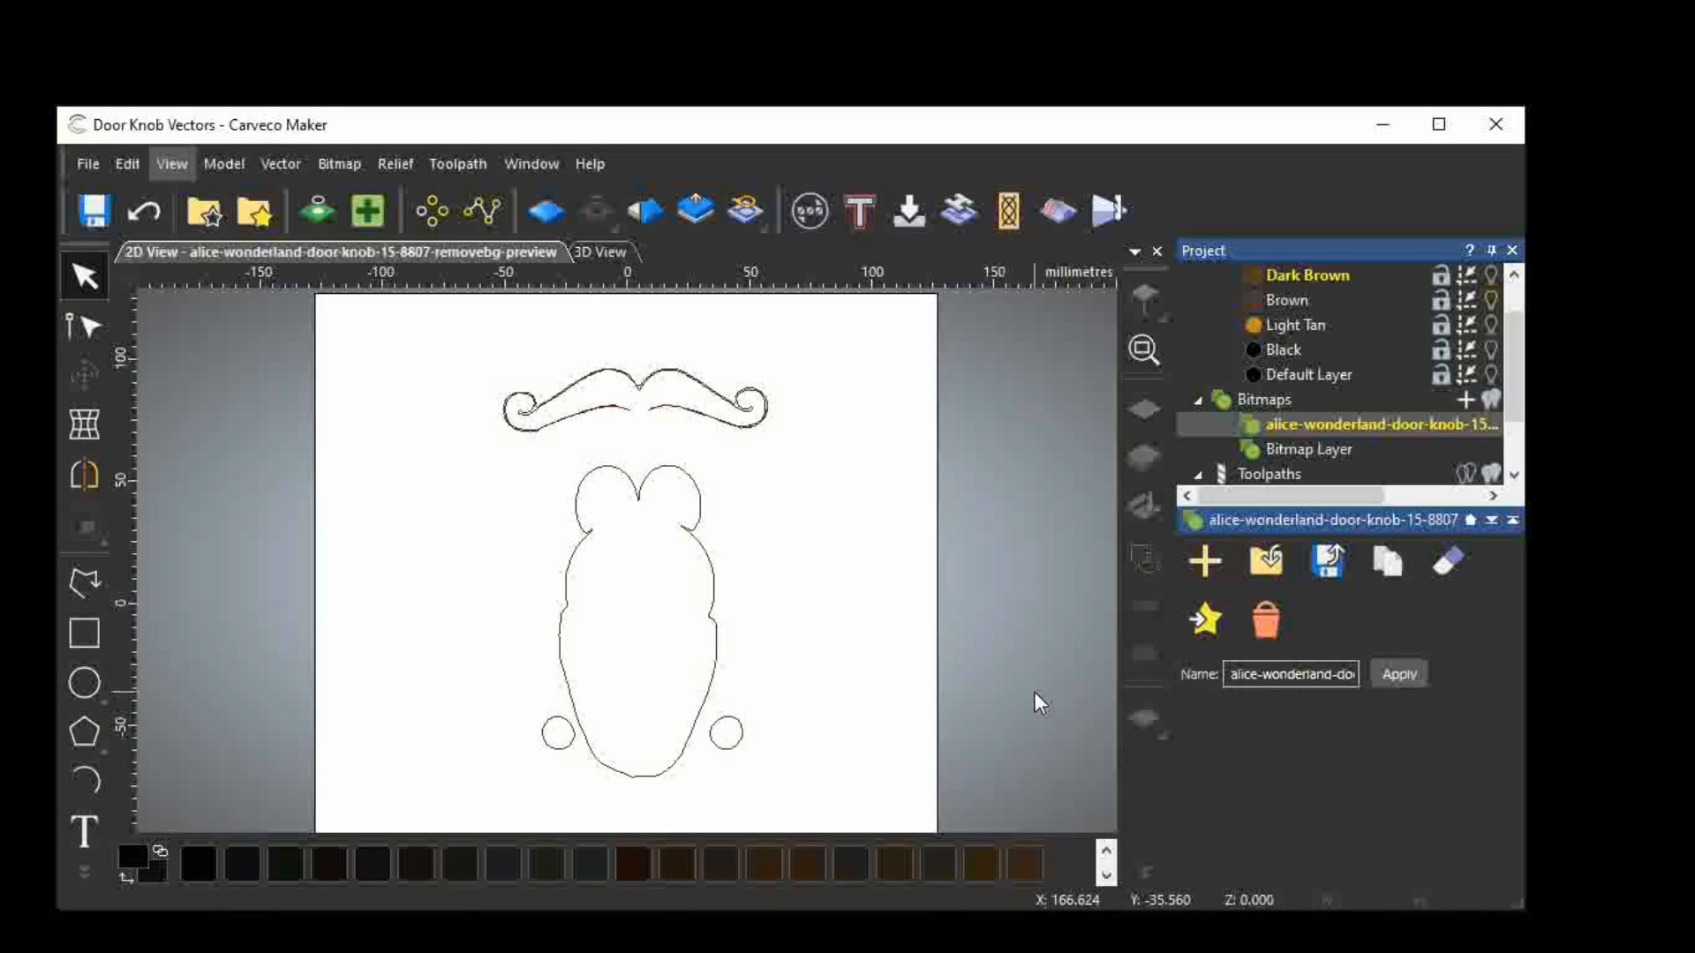
Add a new bitmap layer and keep its default name.
click(1481, 403)
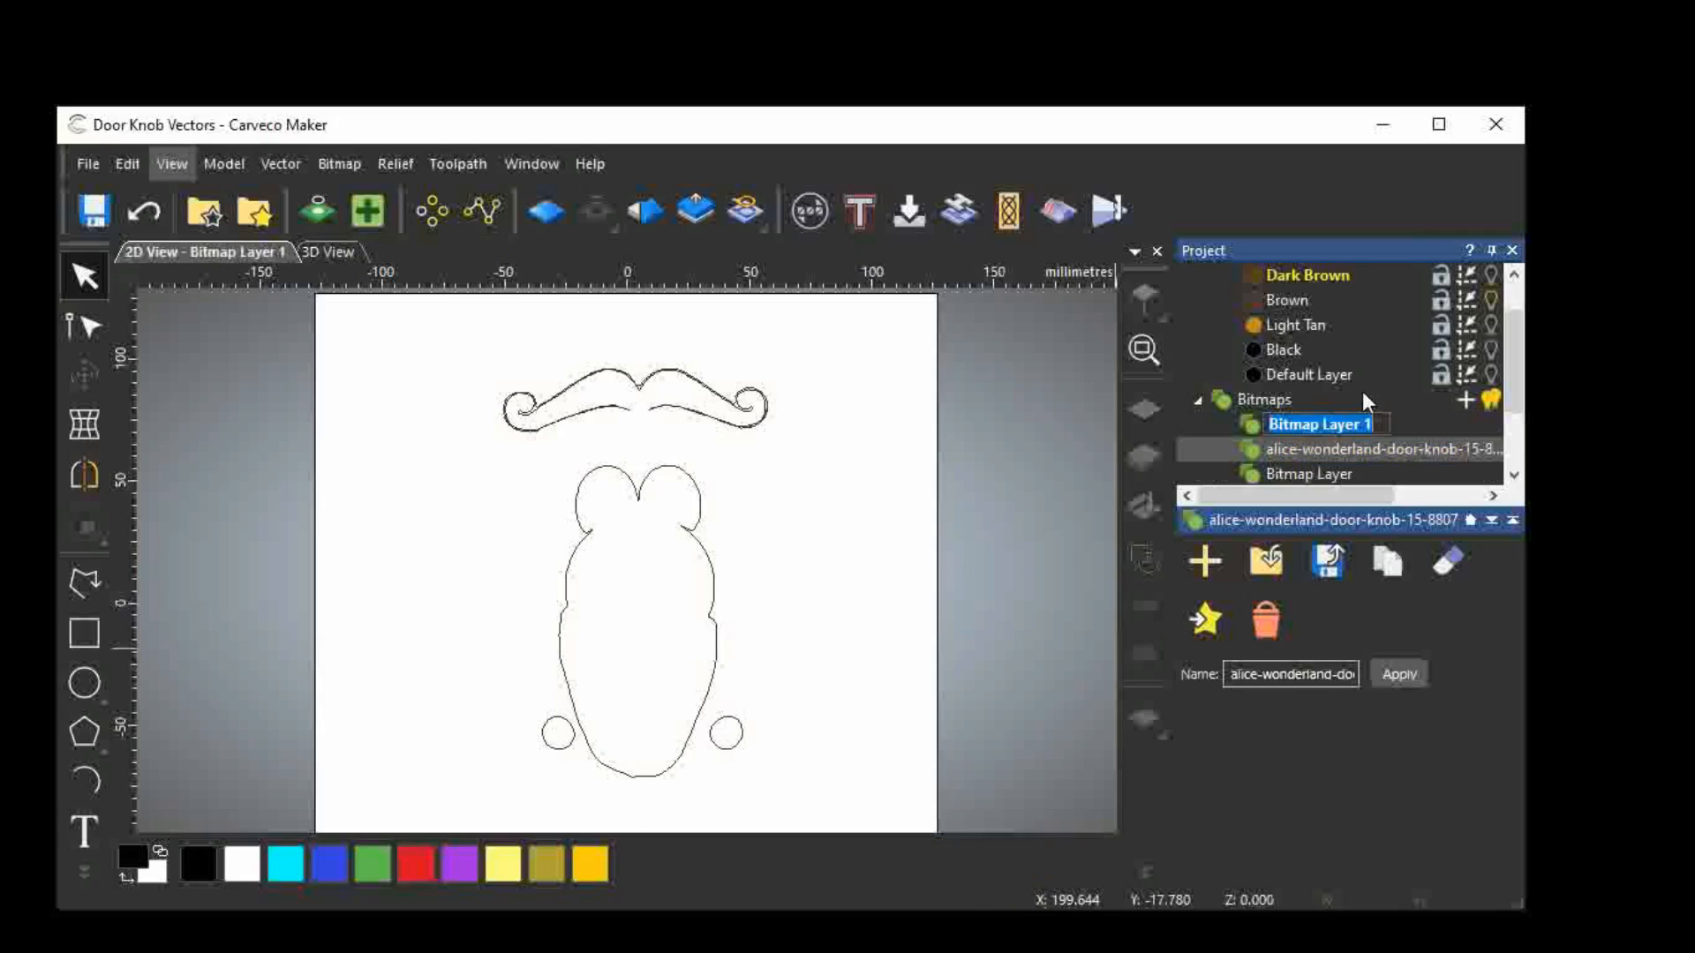
key(Return)
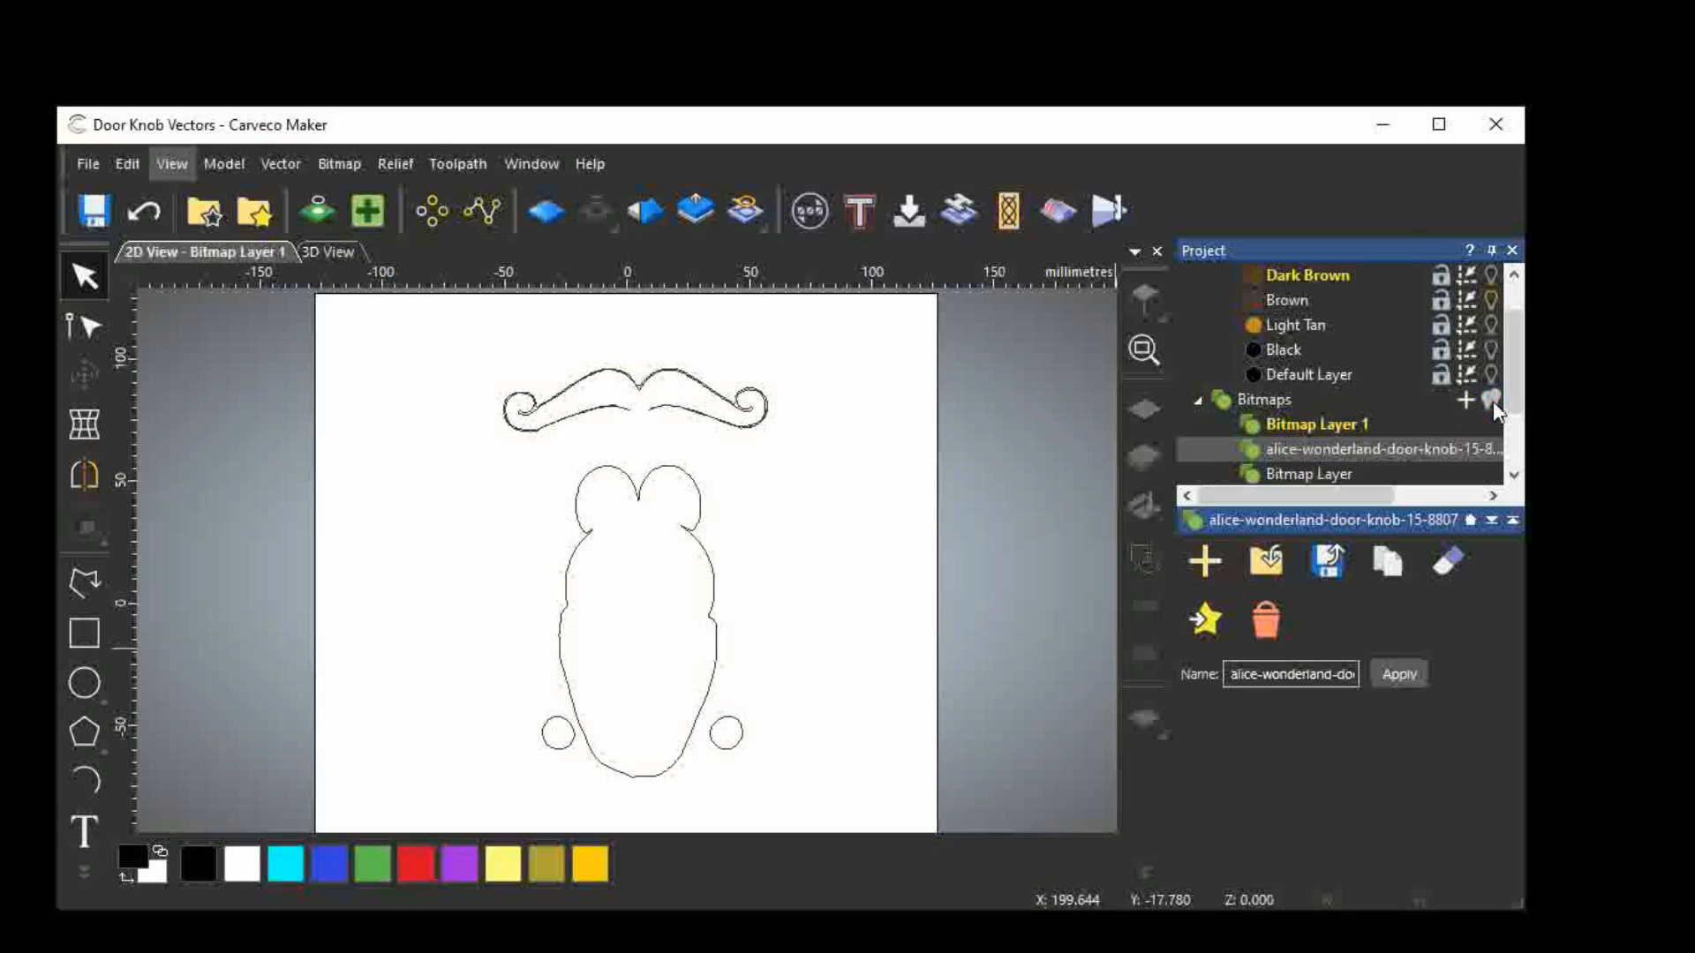
click(1463, 449)
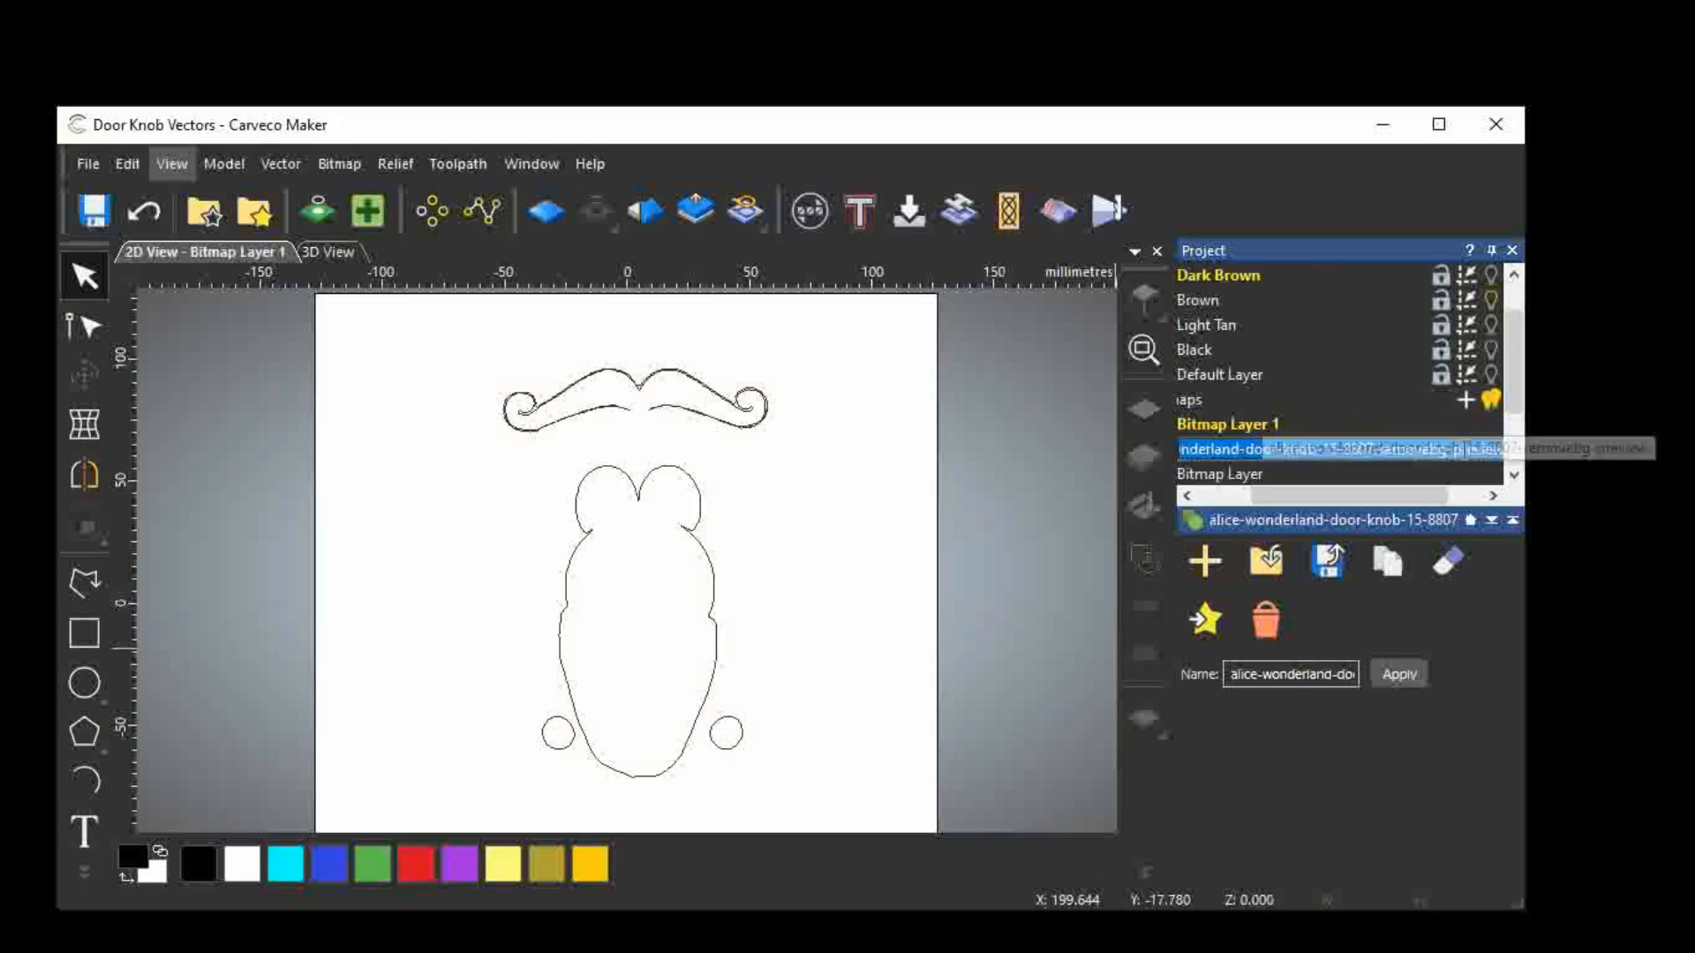
click(1329, 411)
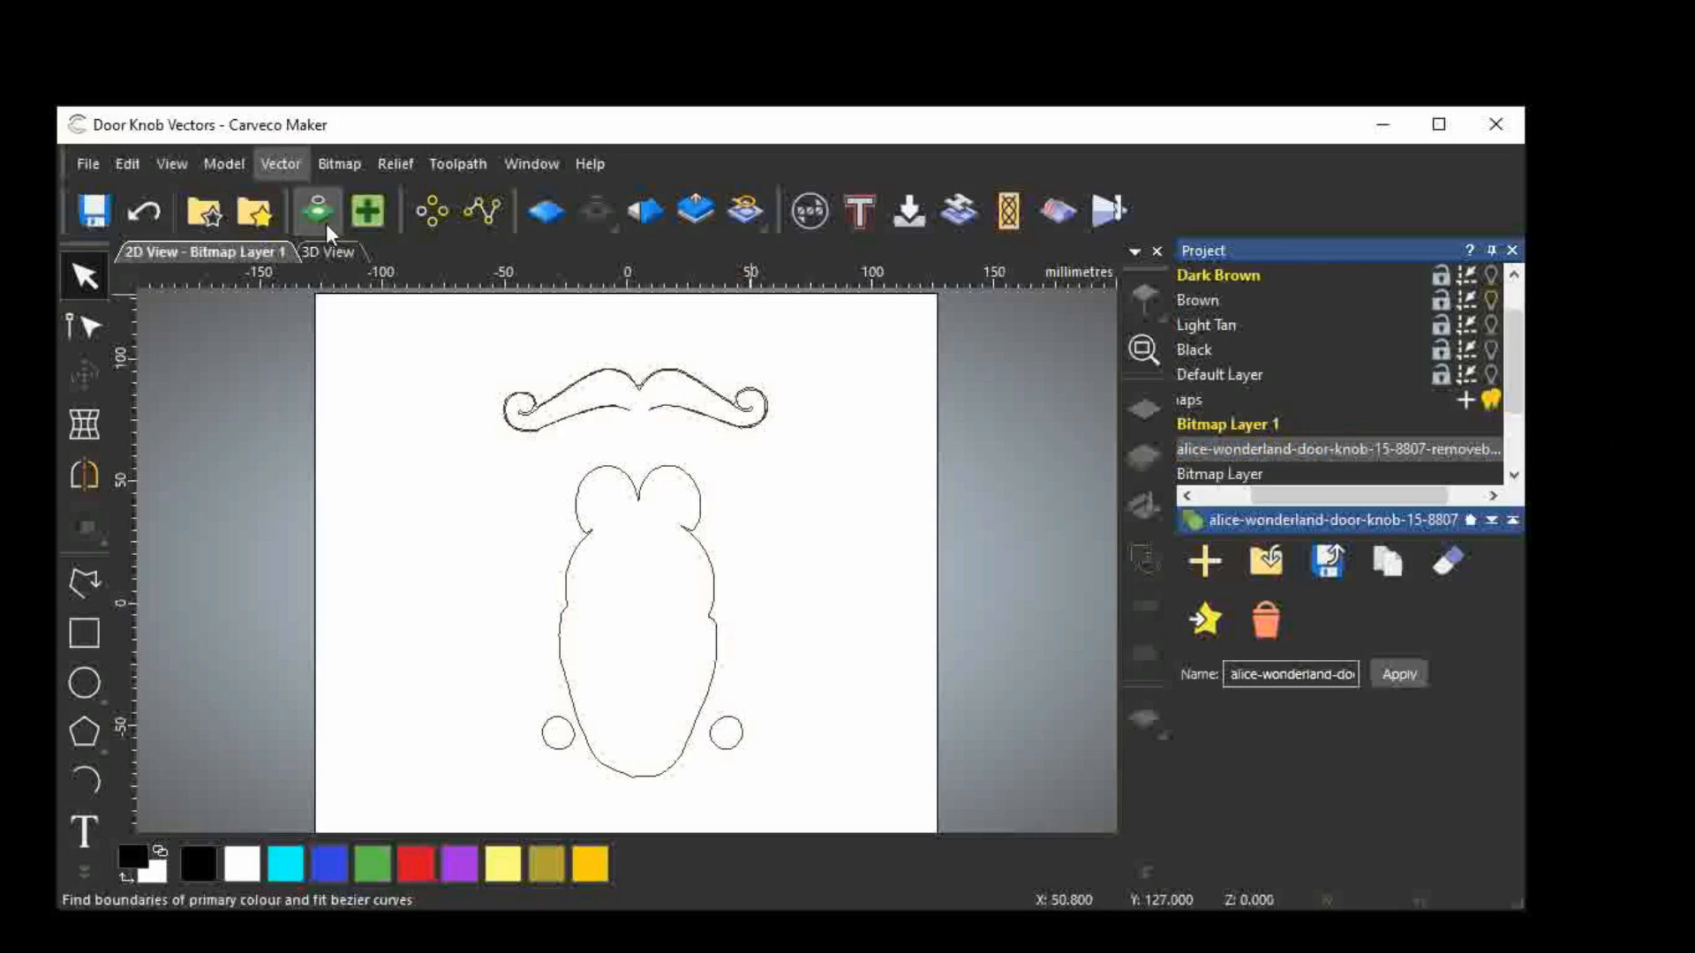
click(329, 252)
click(212, 251)
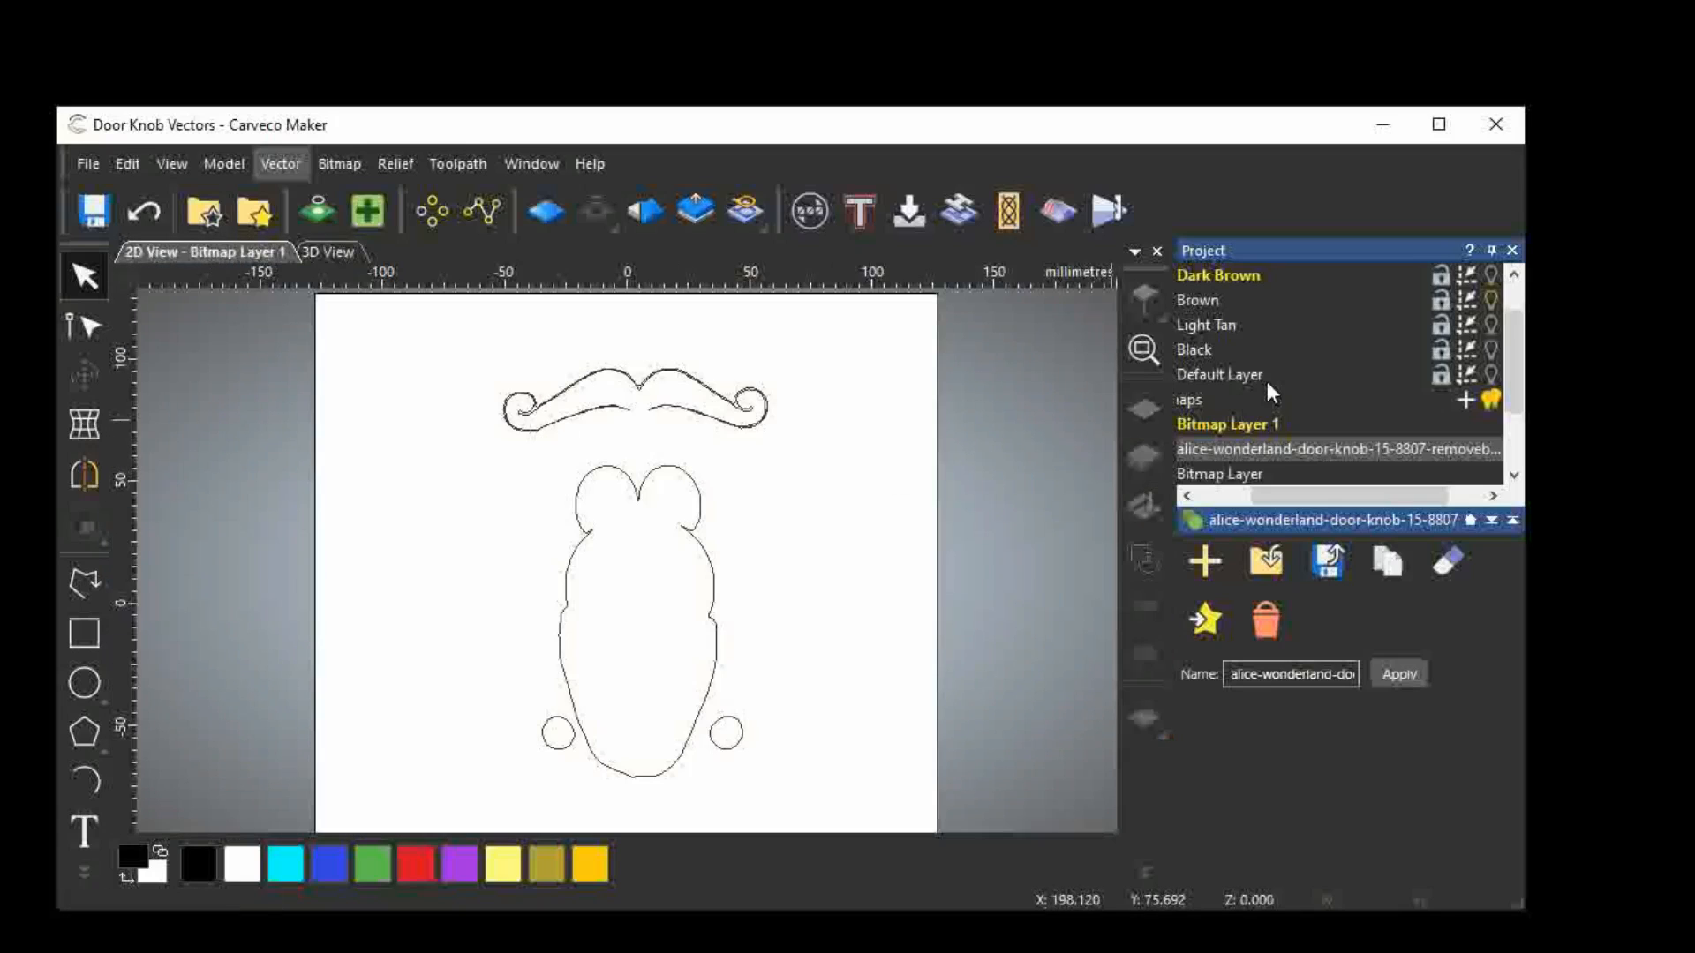
click(1492, 301)
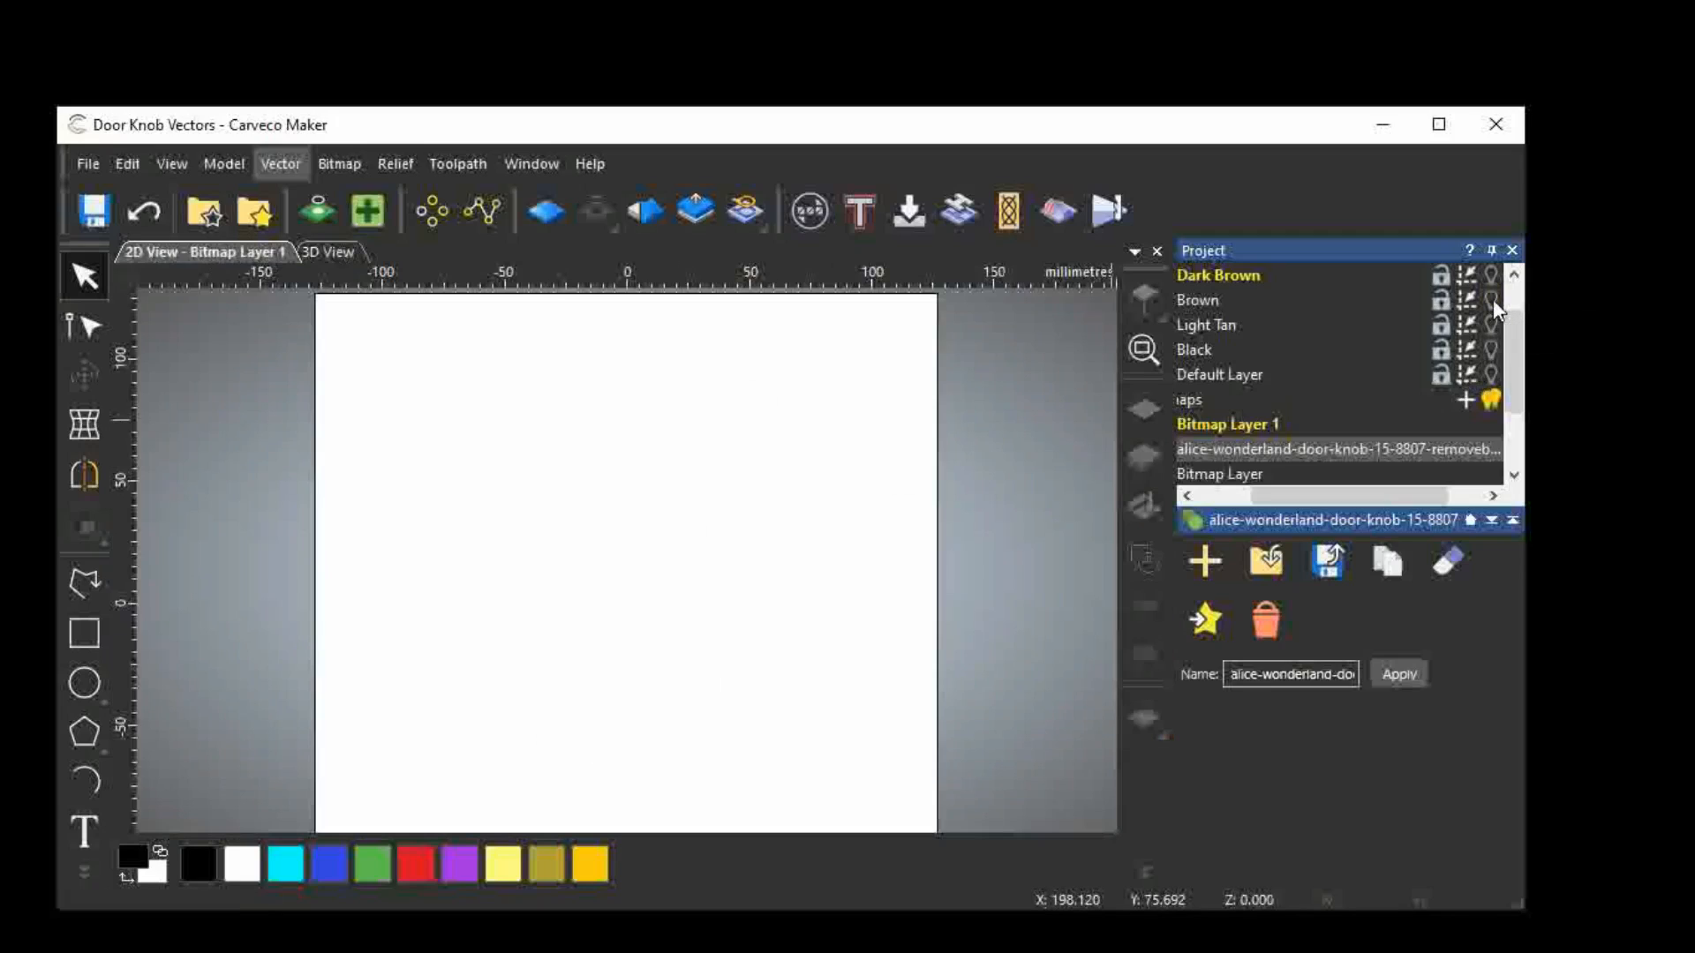
click(1492, 301)
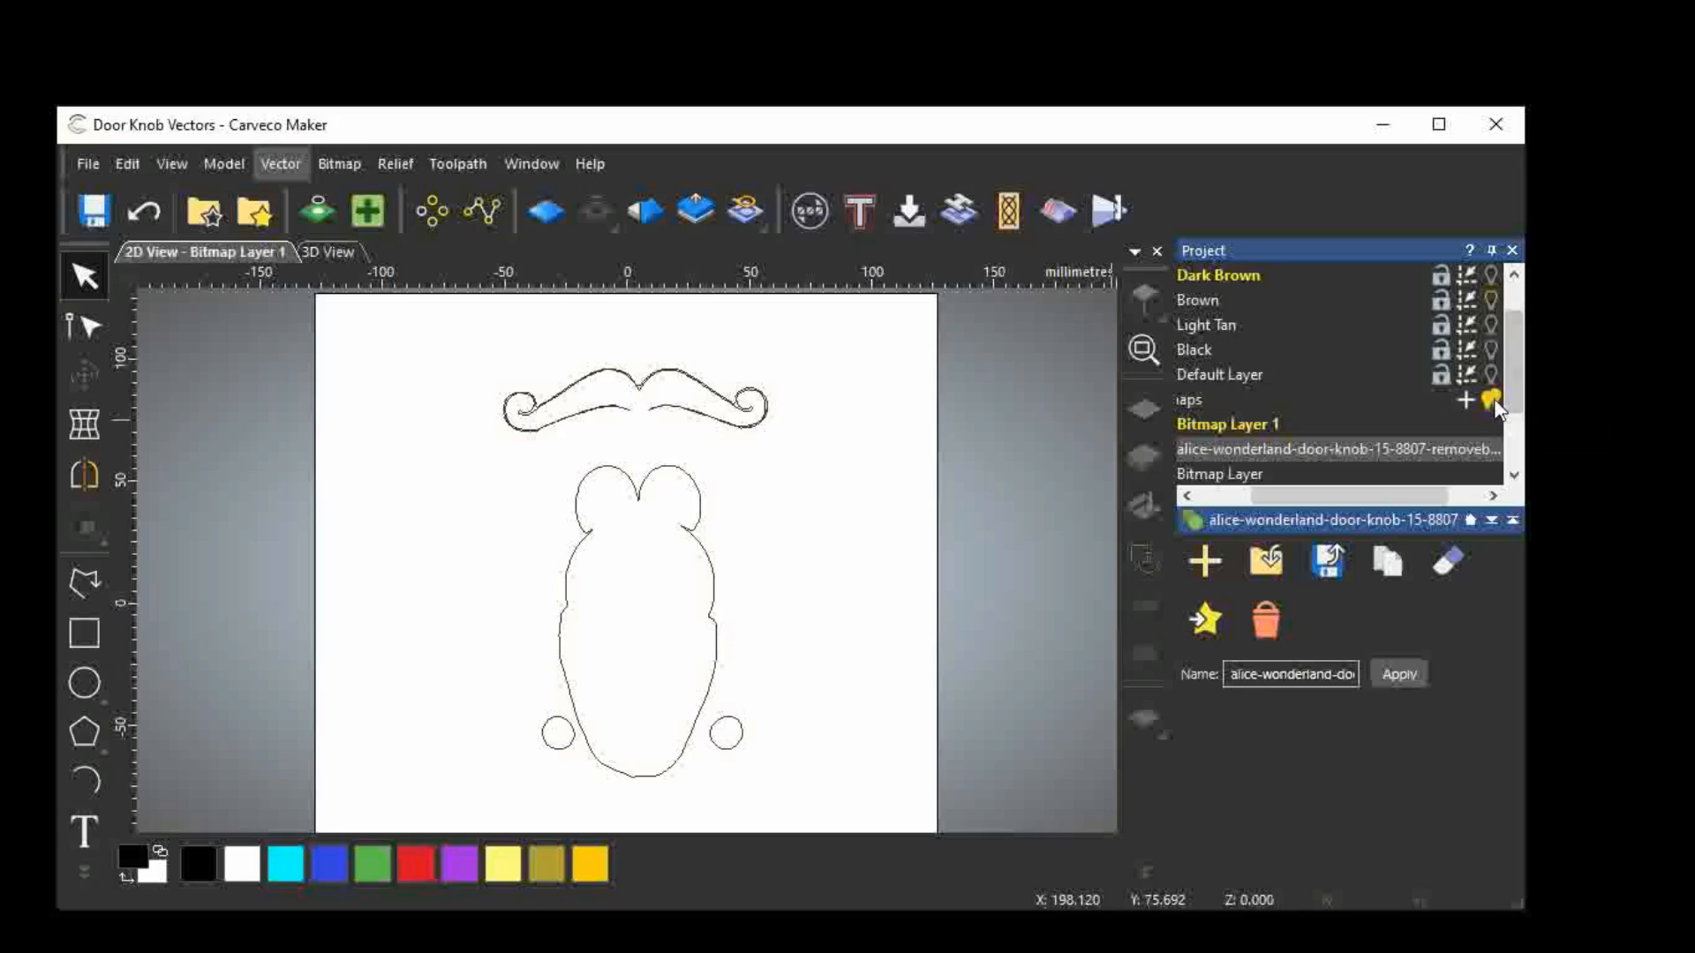
click(1465, 401)
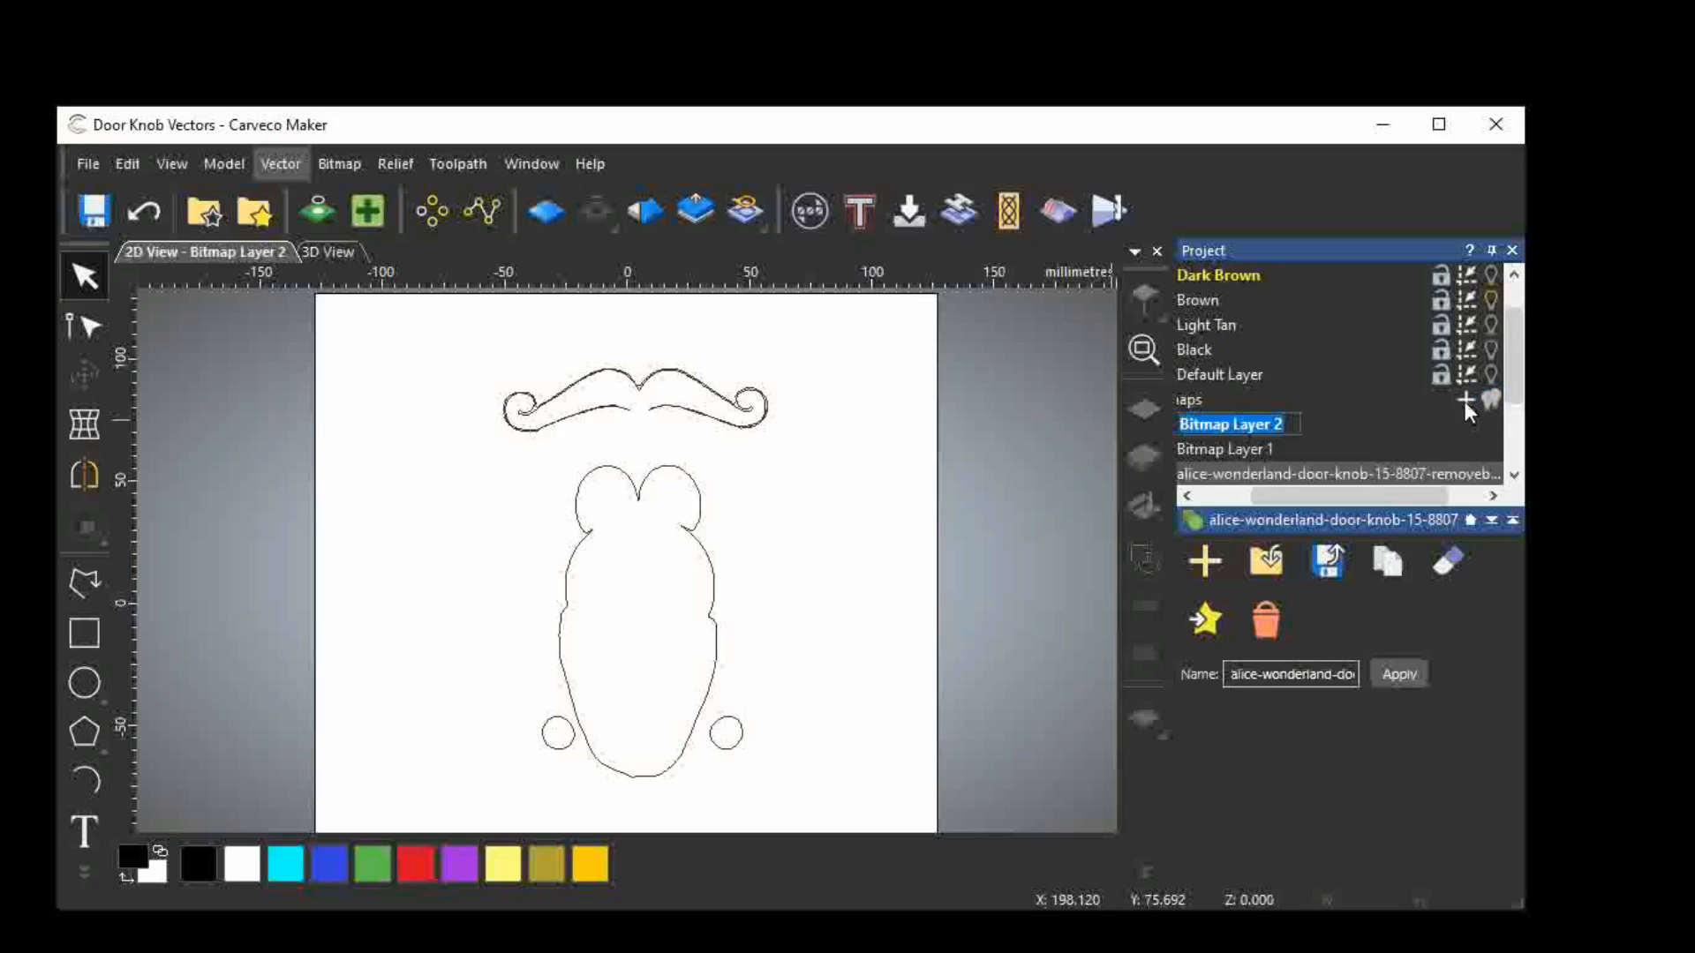
click(1411, 431)
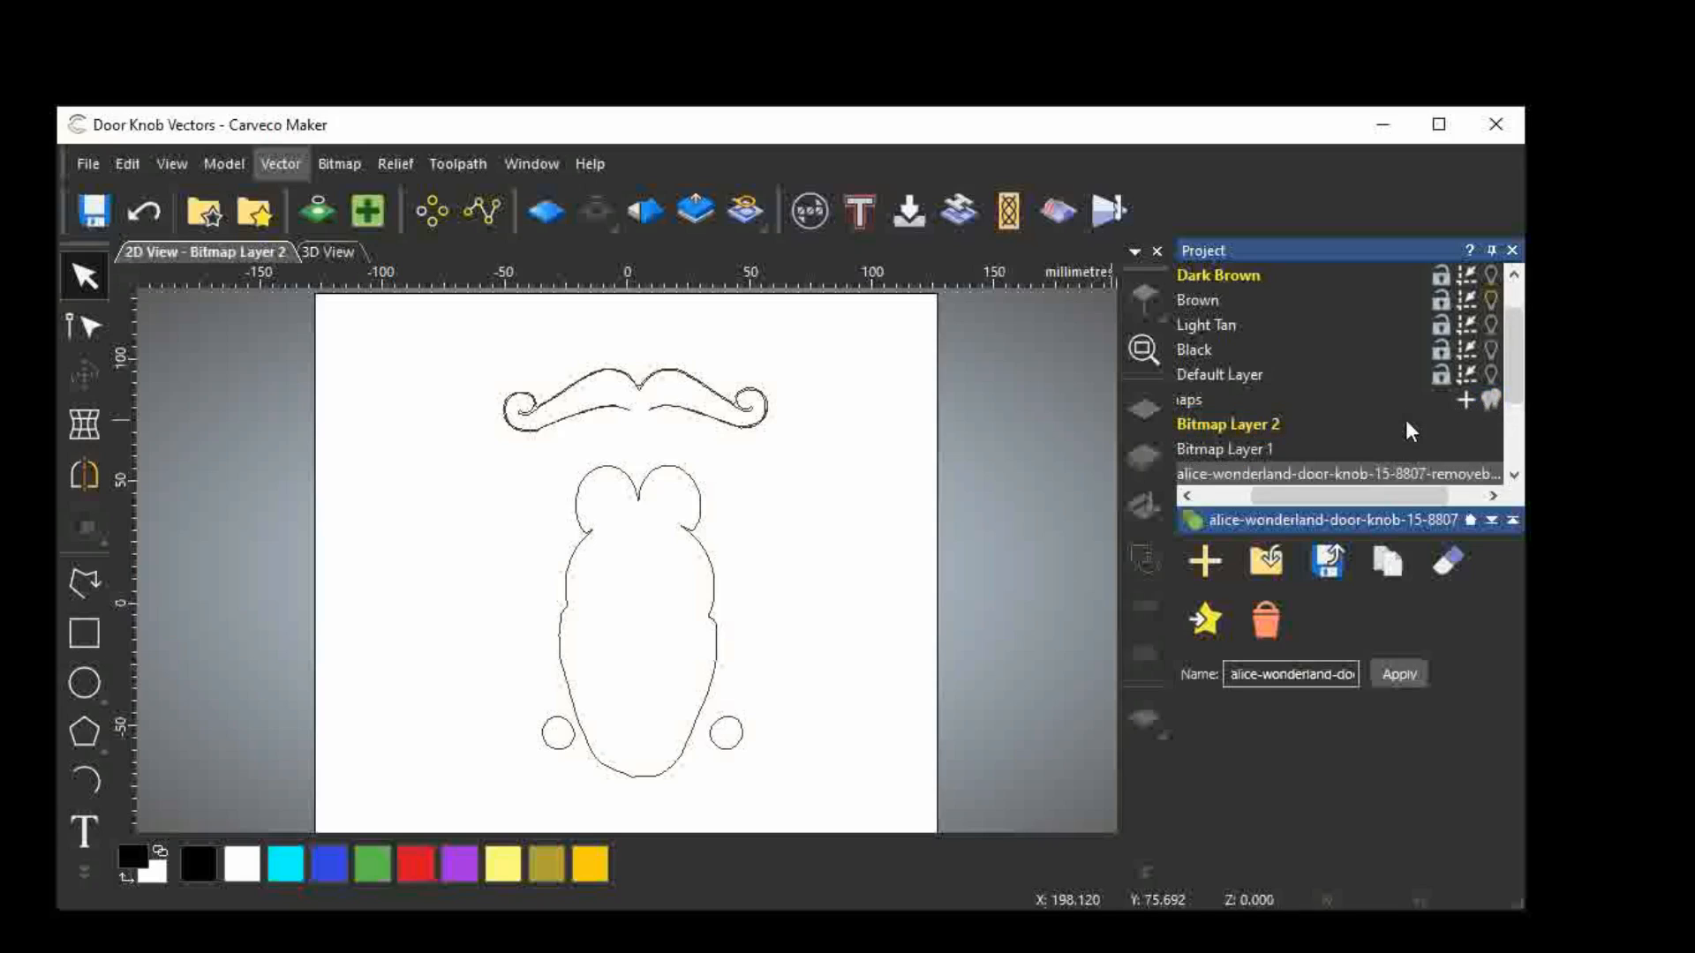
Delete the empty bitmap layers Bitmap Layer 2 and Bitmap Layer 1.
right_click(1248, 432)
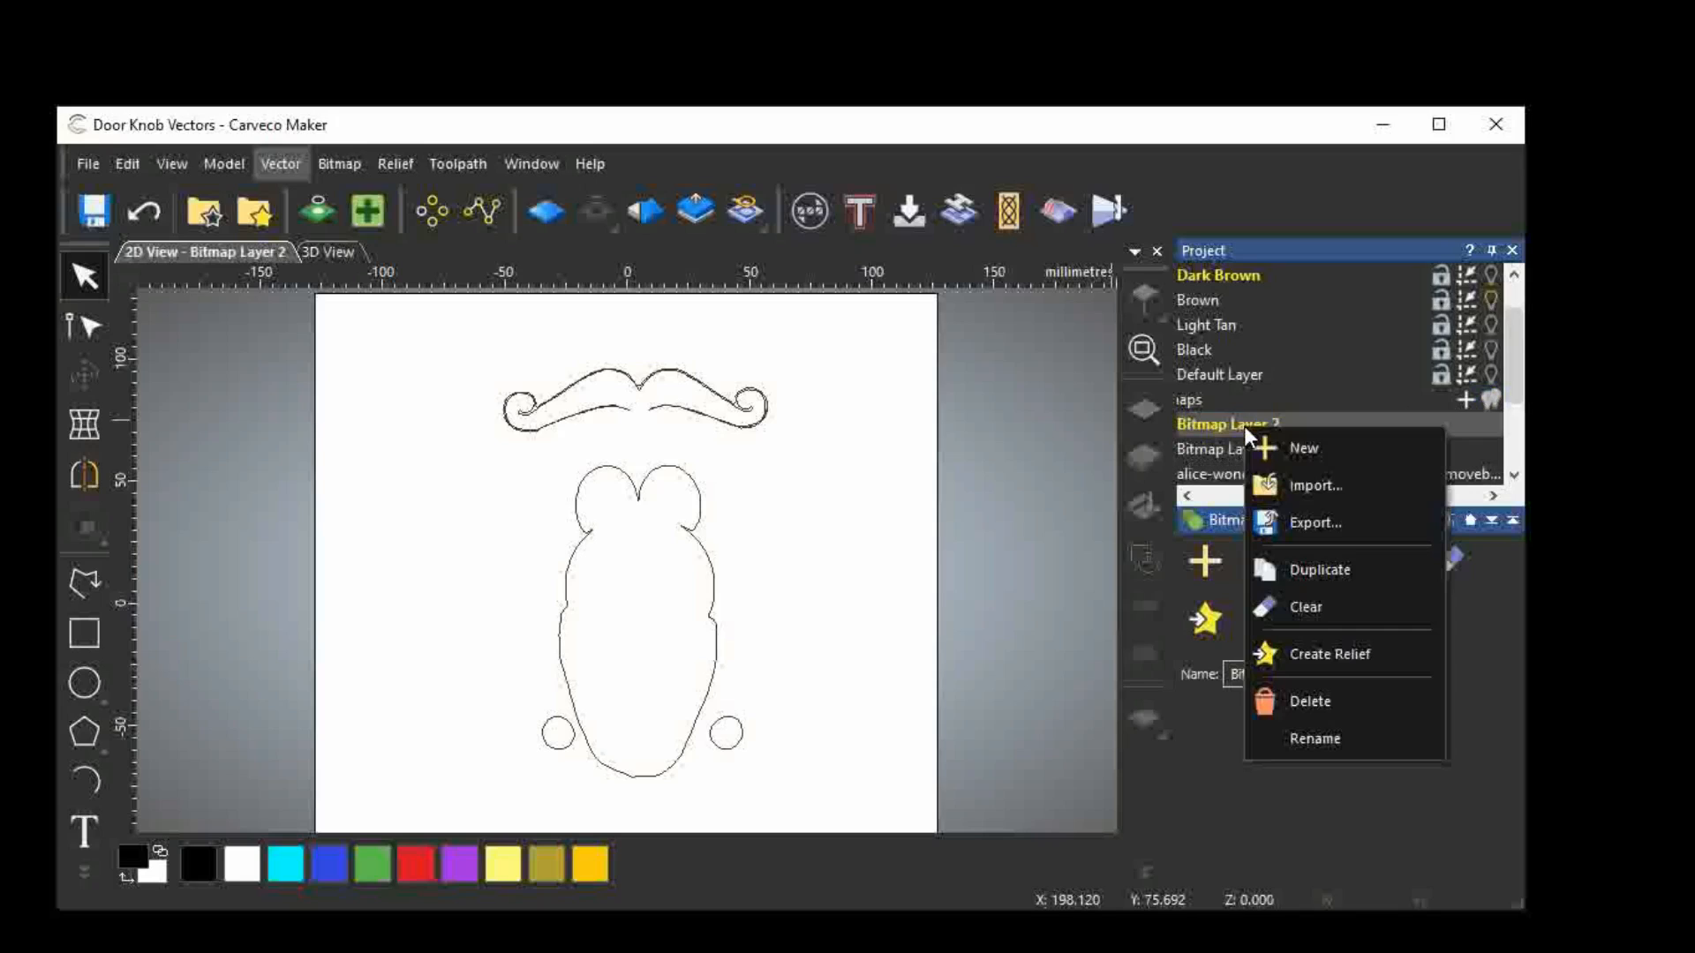
click(1297, 703)
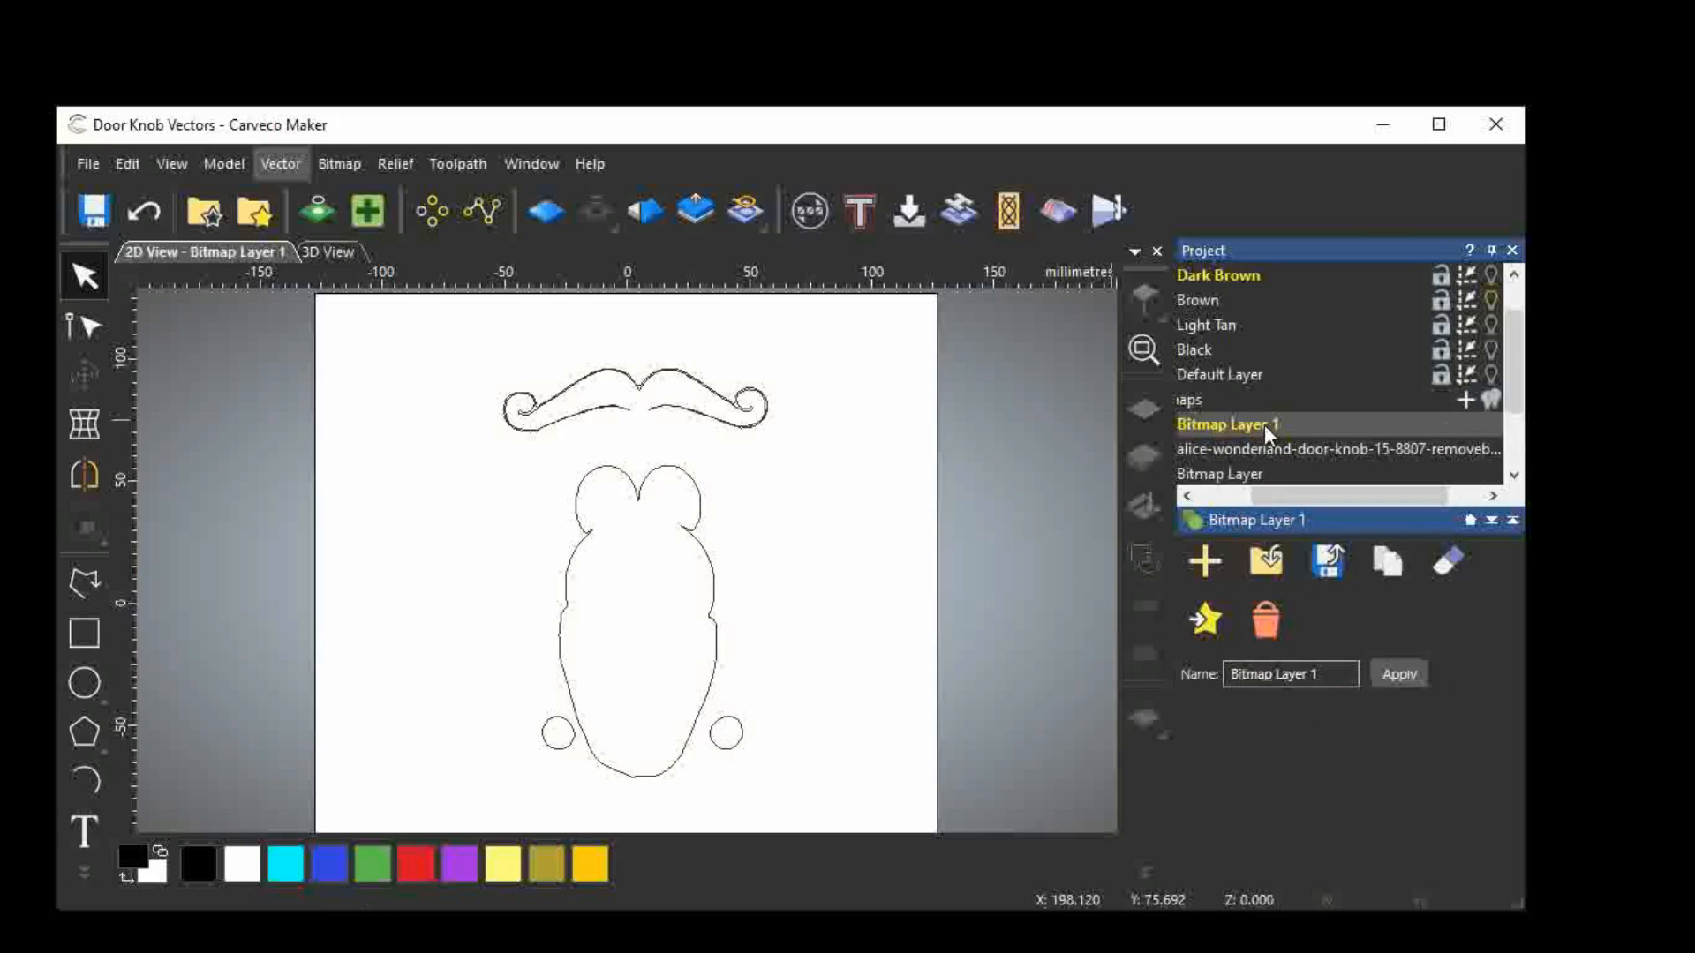
right_click(1264, 426)
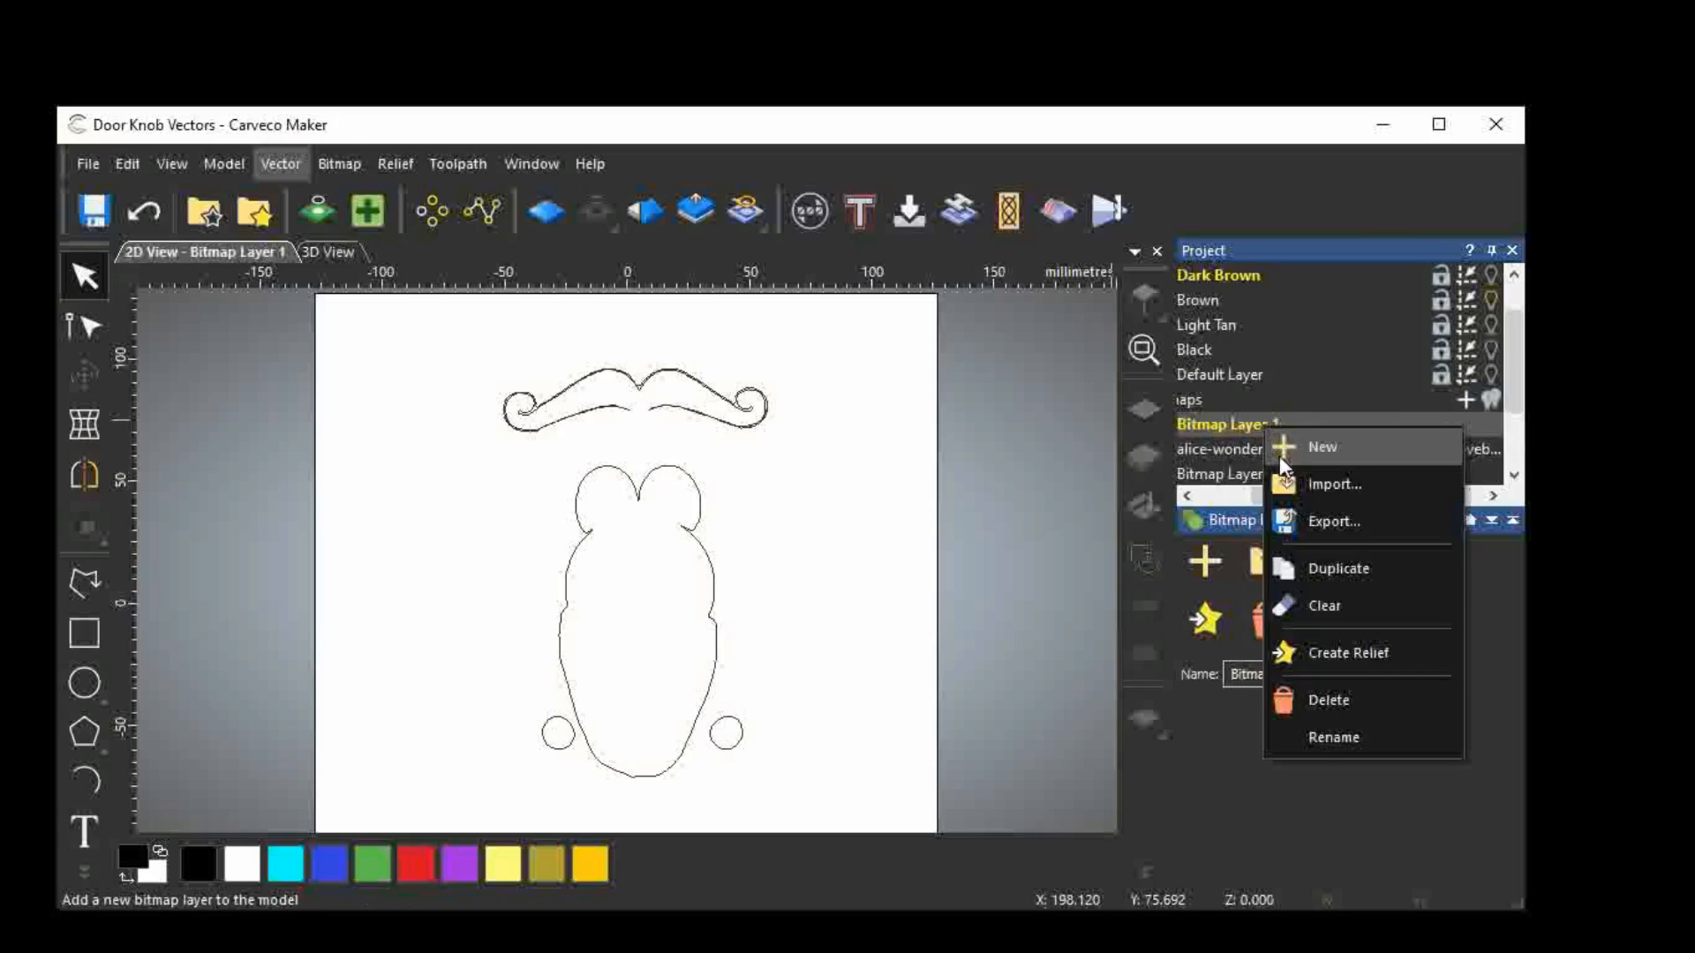
click(1335, 699)
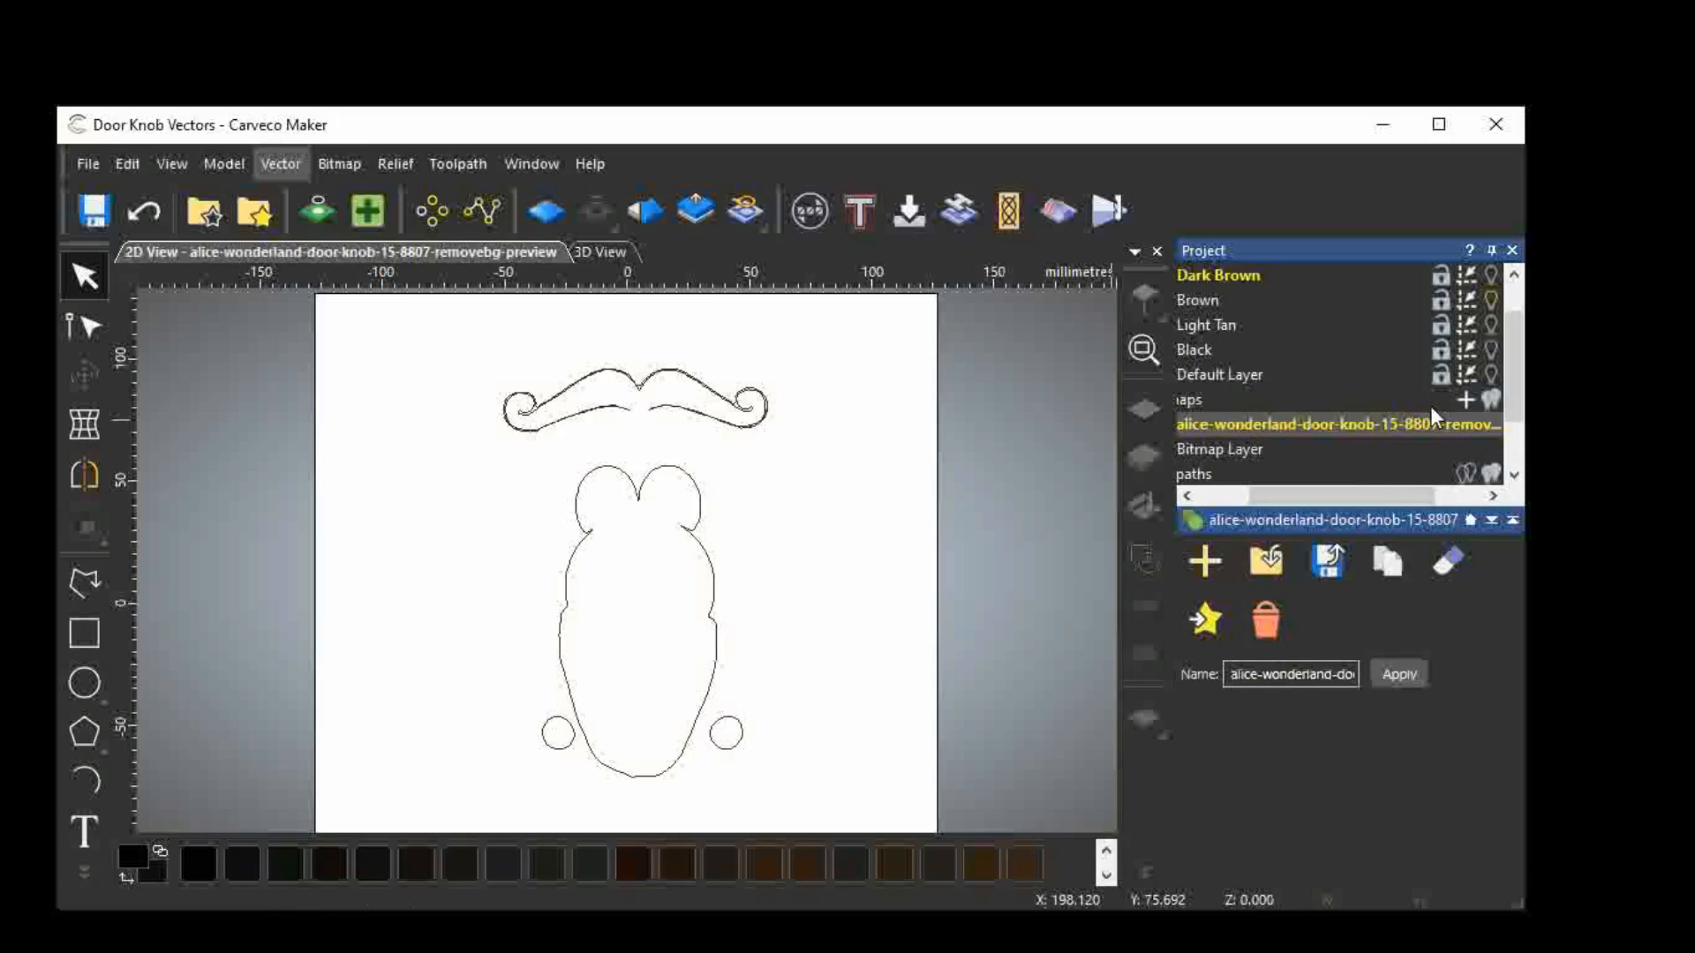
Show the door-knob bitmap and switch the Brown layer's visibility repeatedly to compare its outlines with the artwork.
click(1492, 395)
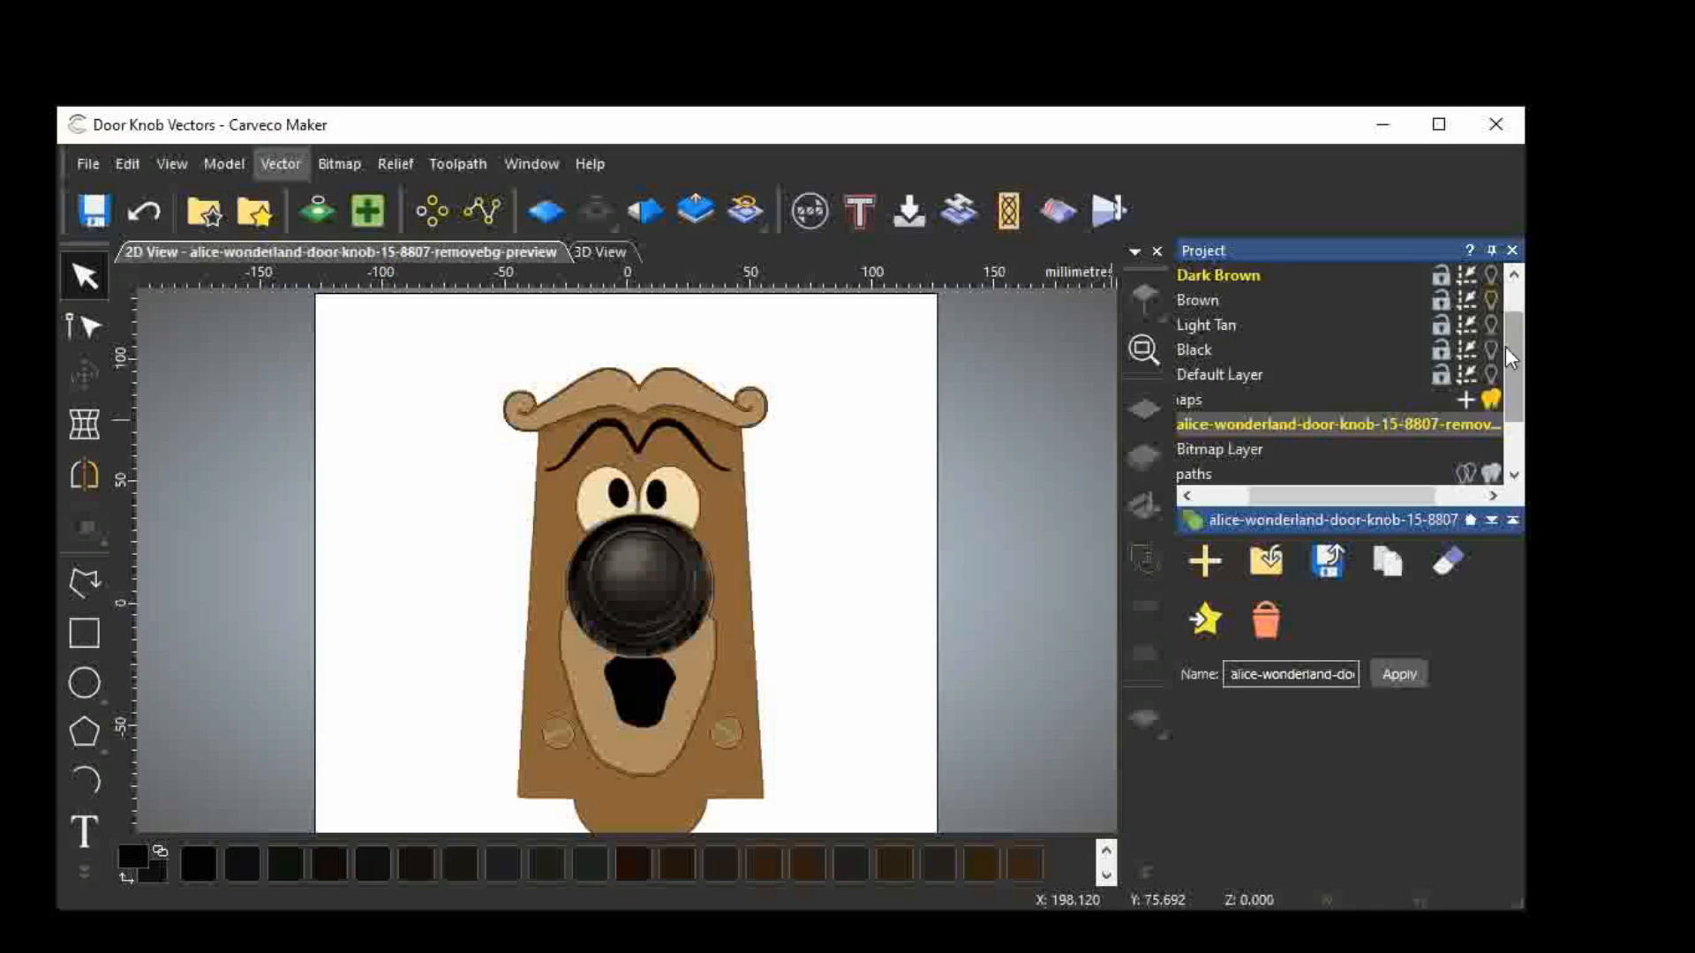
click(1492, 302)
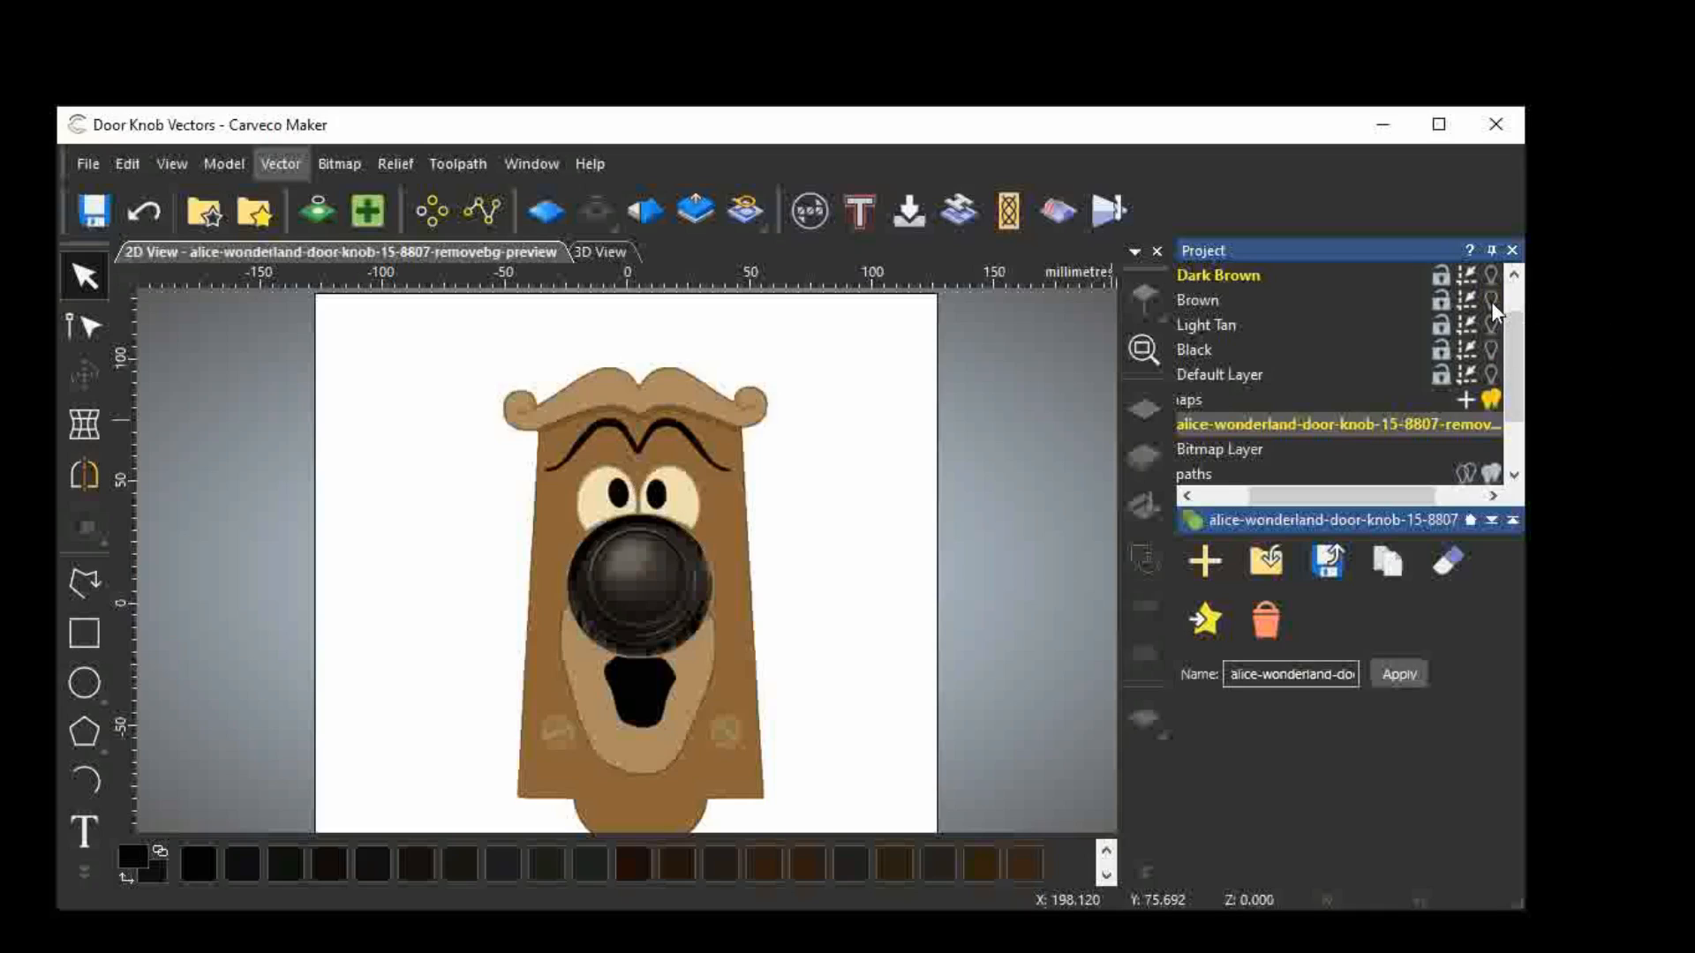
click(1492, 302)
click(1492, 301)
click(1492, 301)
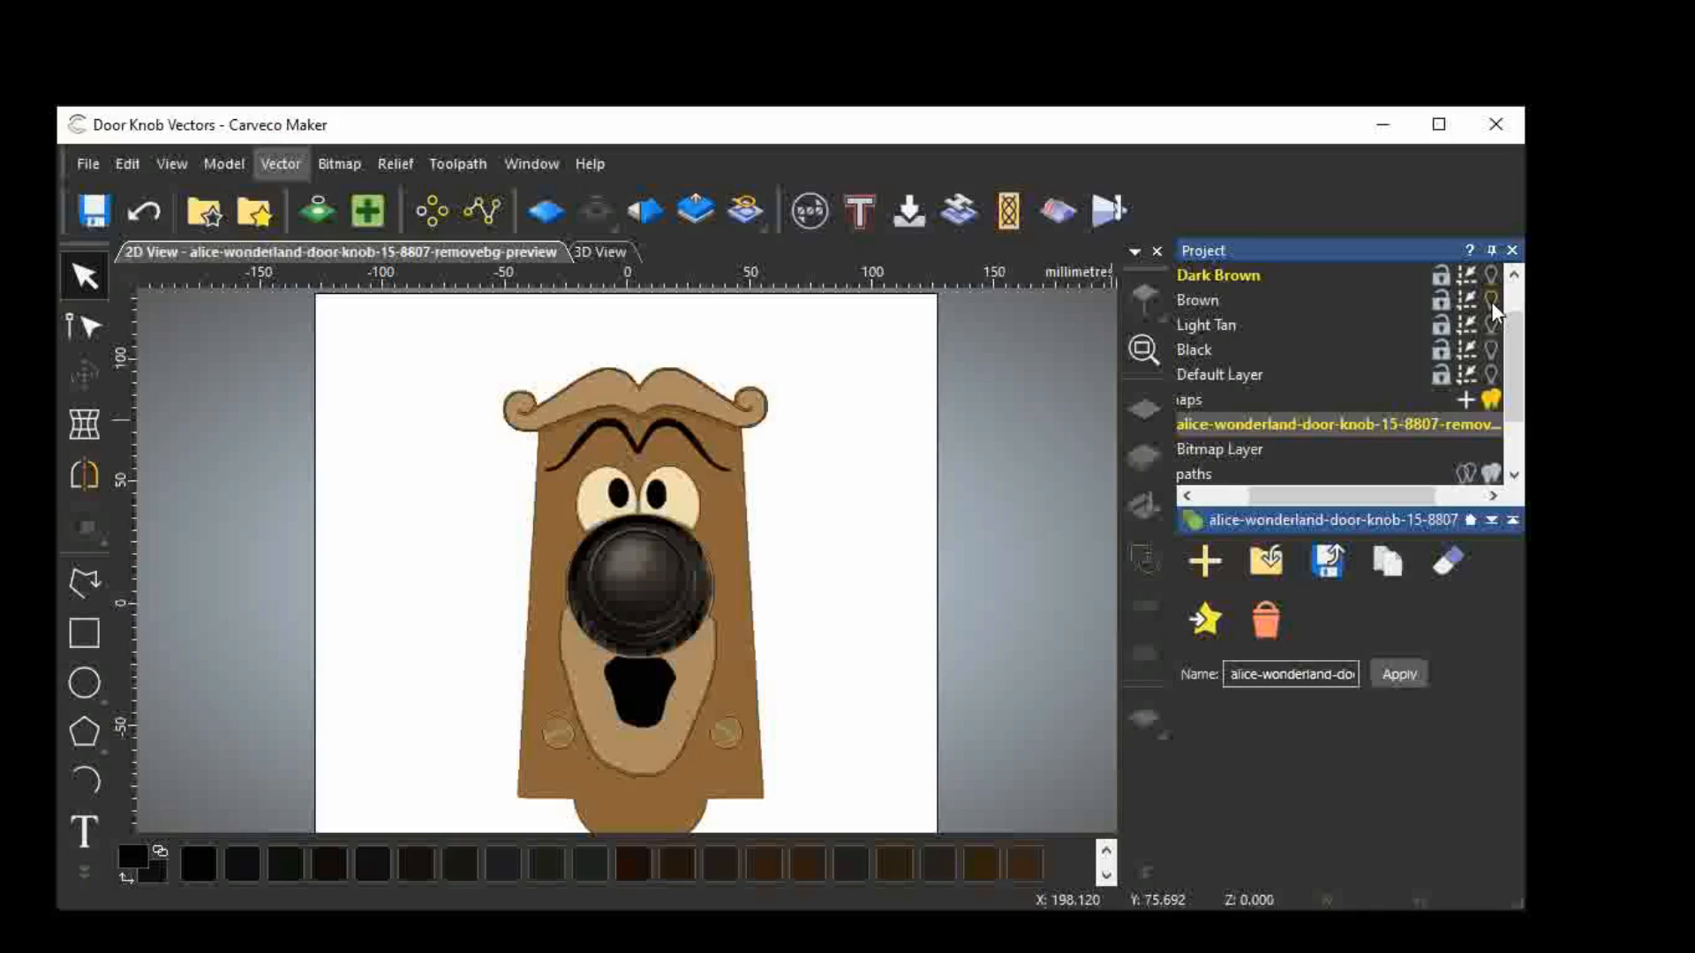
click(1492, 302)
click(1492, 301)
click(1492, 301)
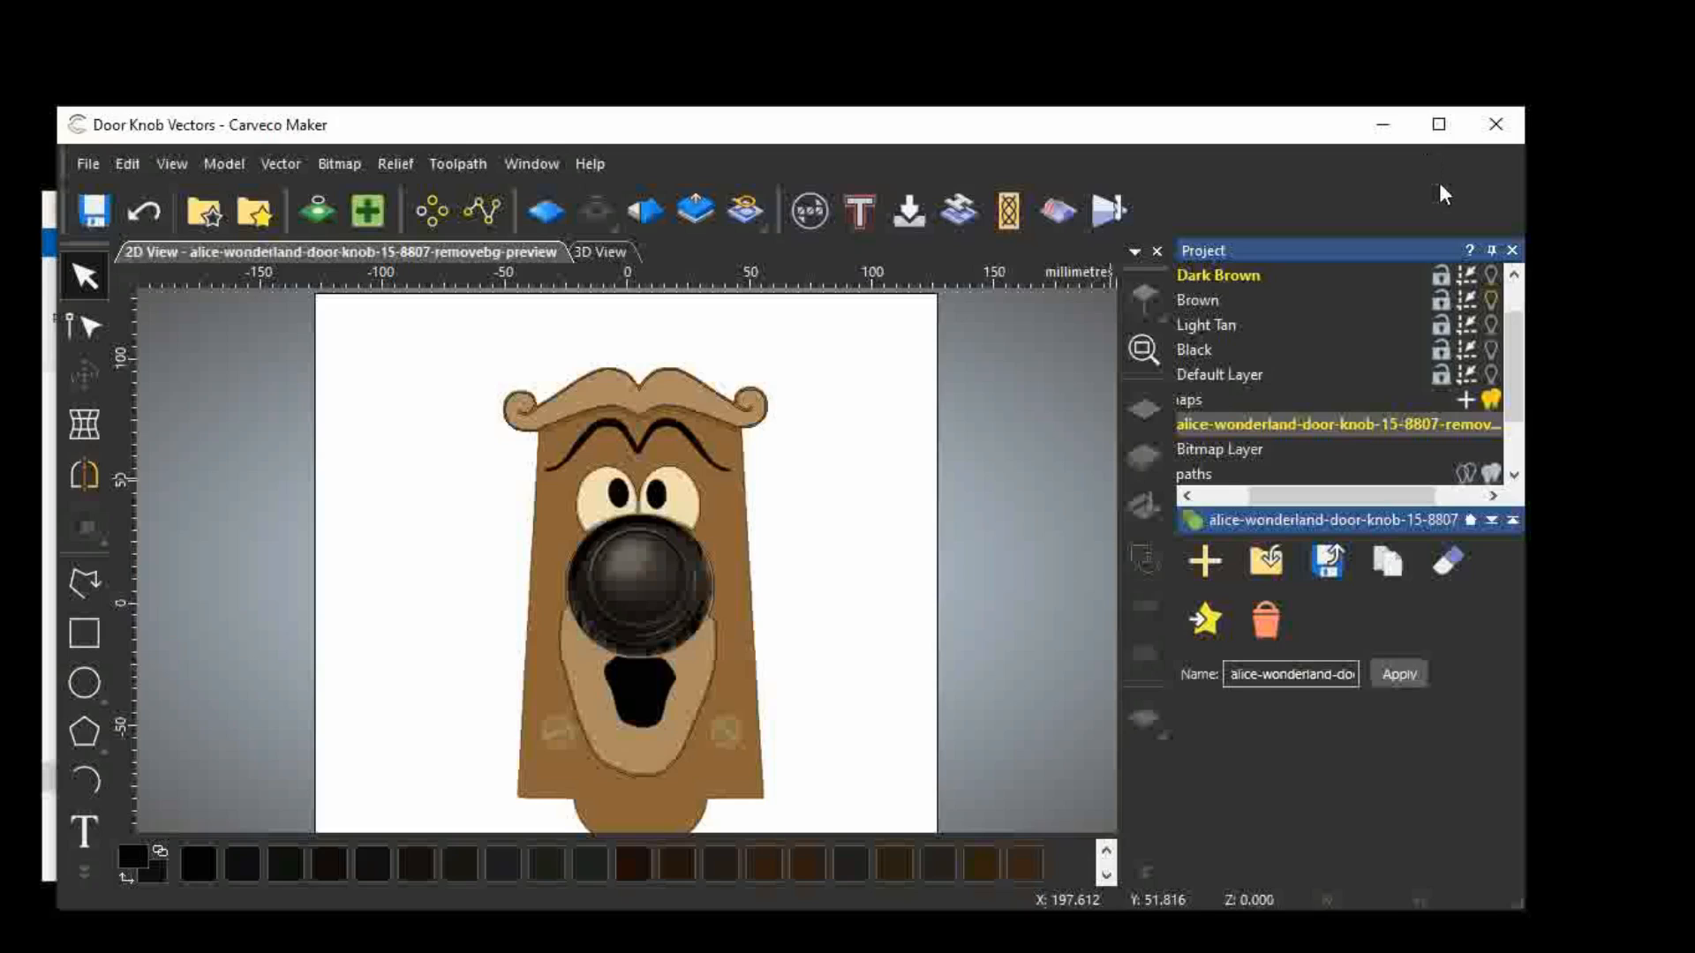
Hide the bitmaps and view the Brown and Light Tan vector layers one at a time to compare their outlines.
click(1488, 399)
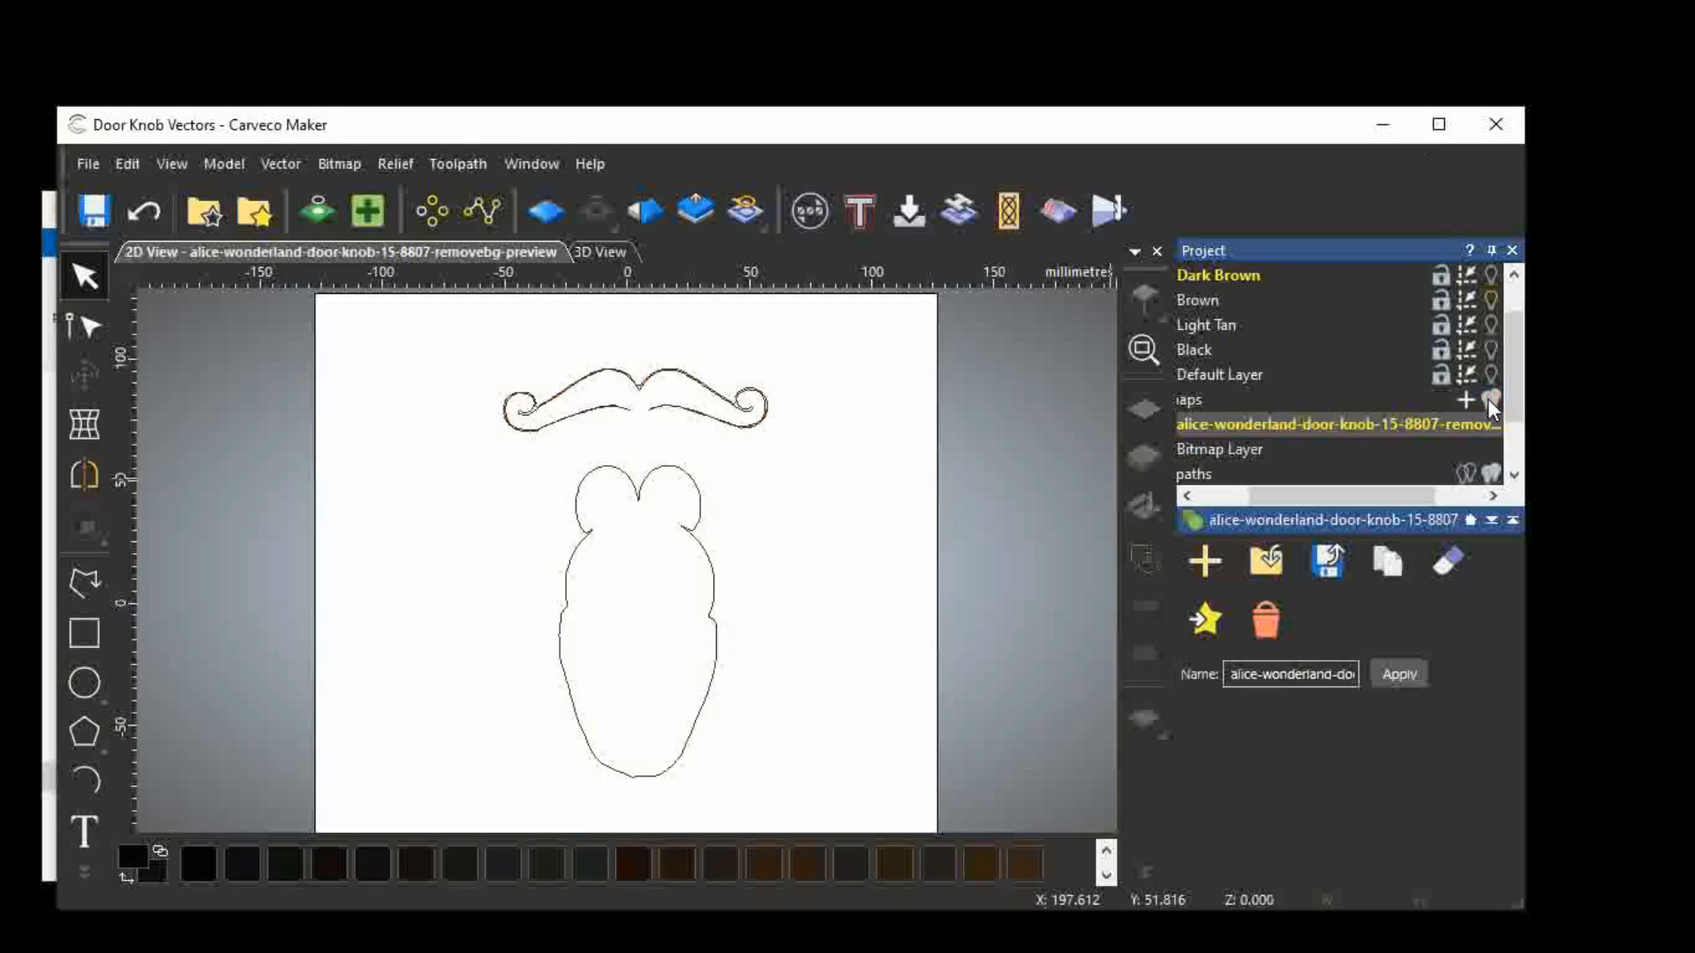
click(1491, 300)
click(1491, 300)
click(1491, 325)
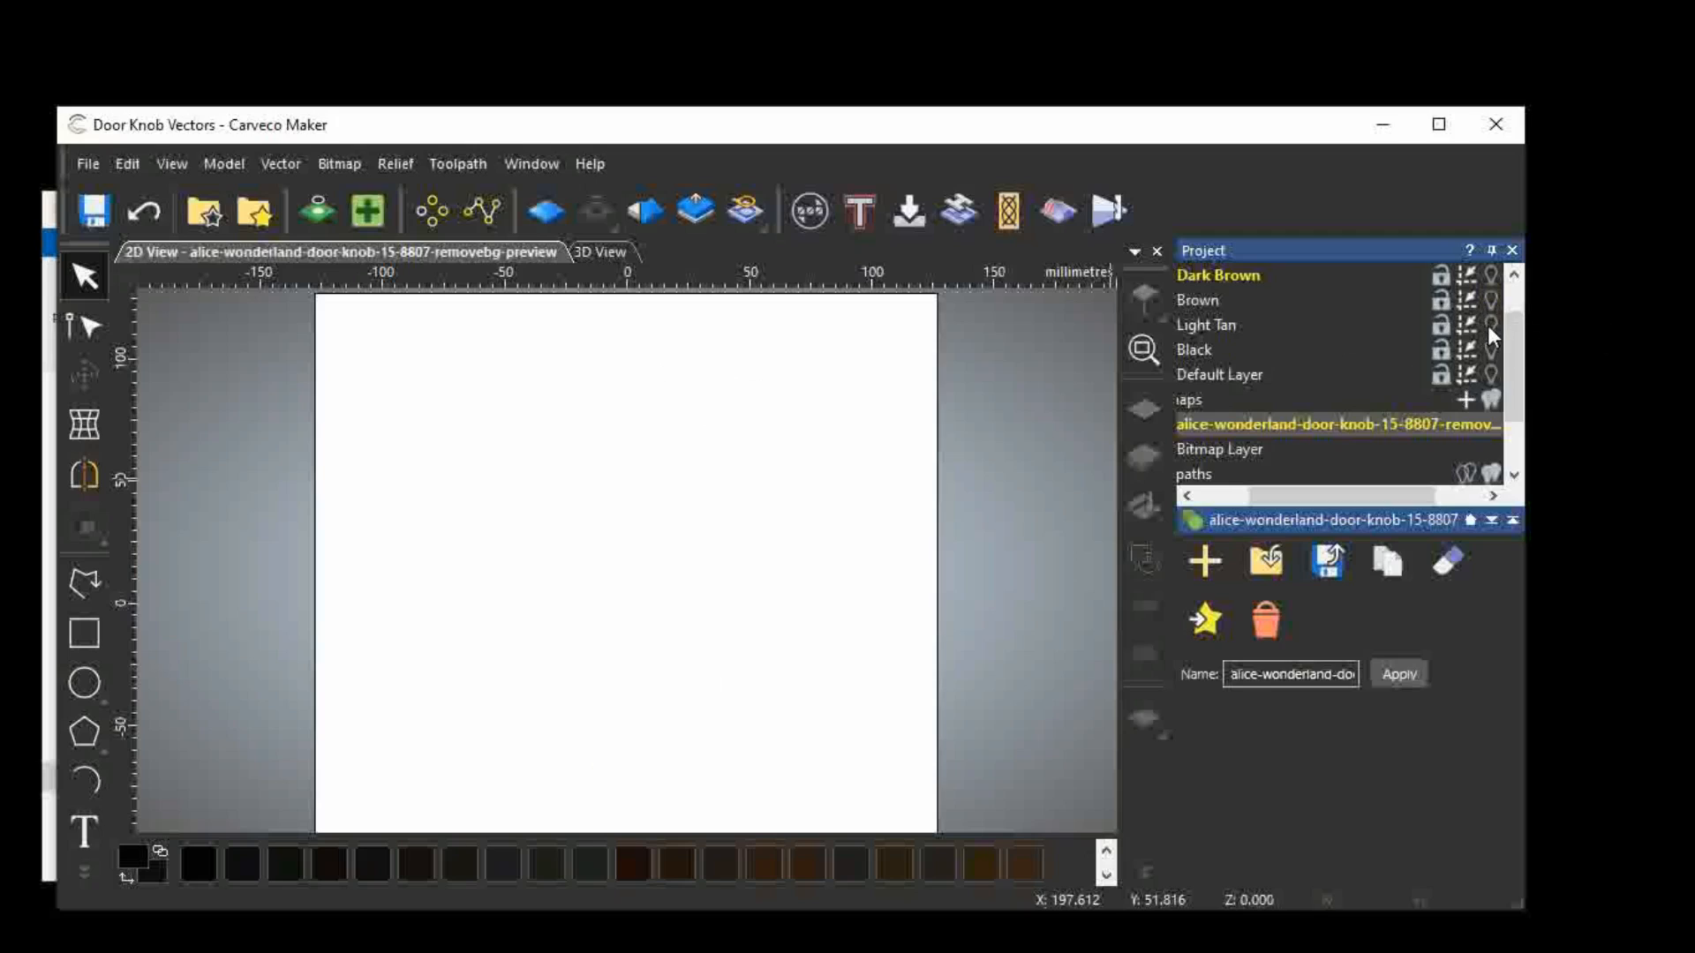
click(1490, 325)
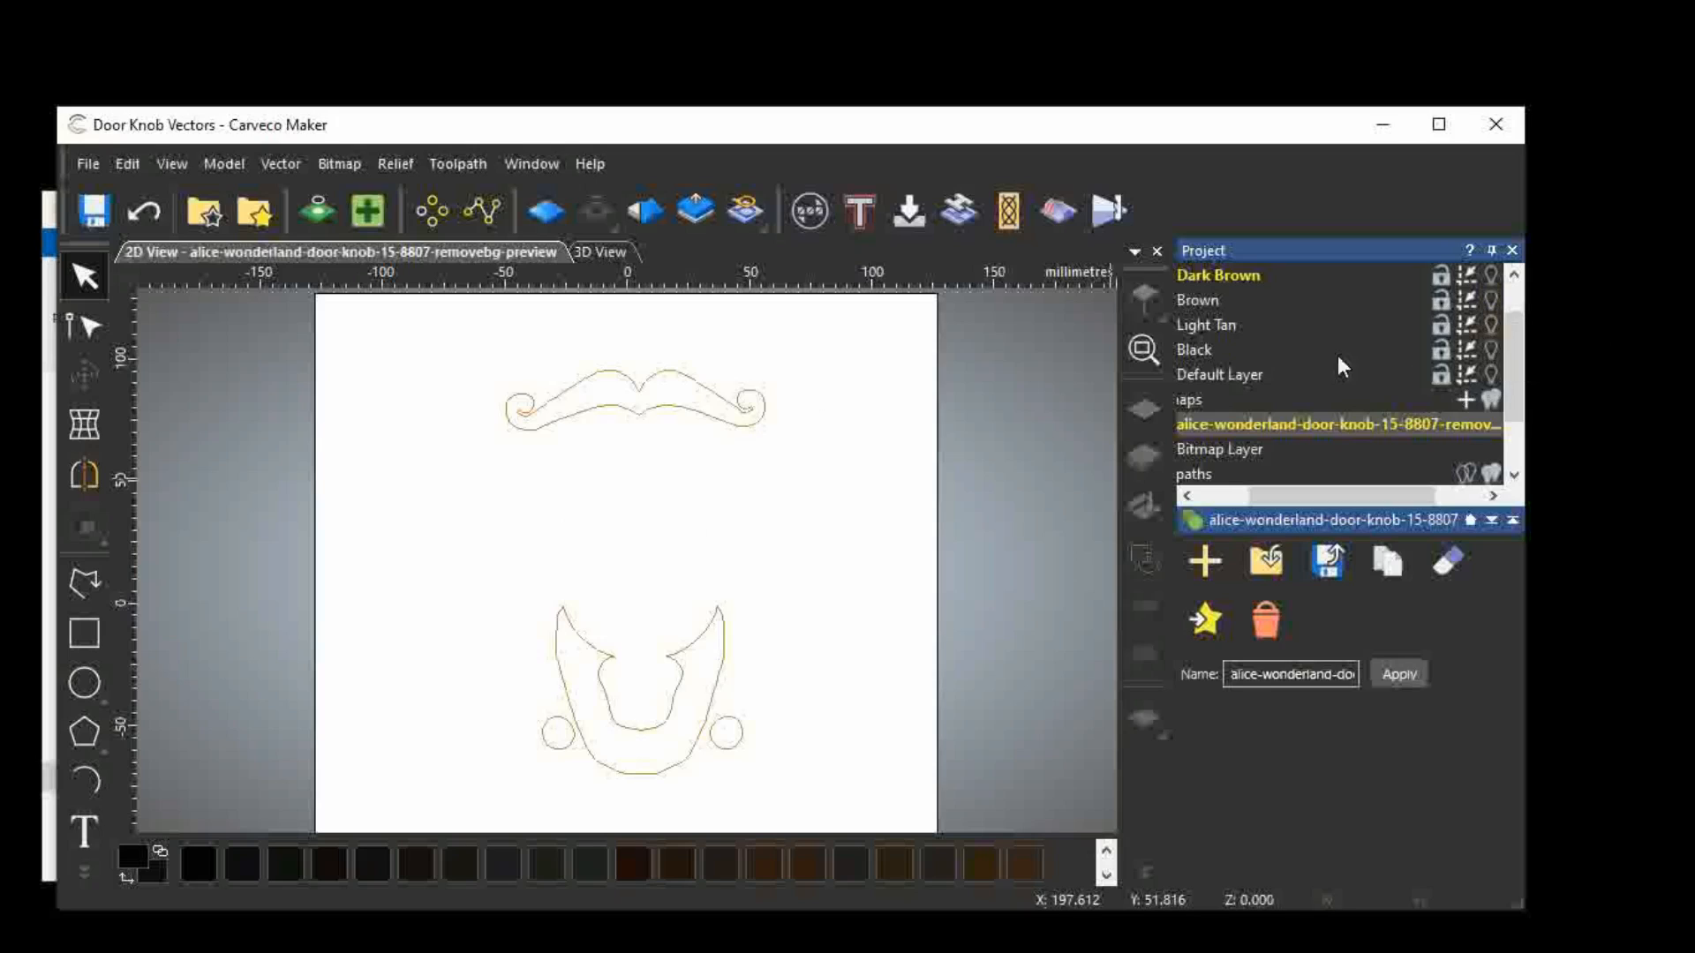
click(1490, 325)
click(1490, 300)
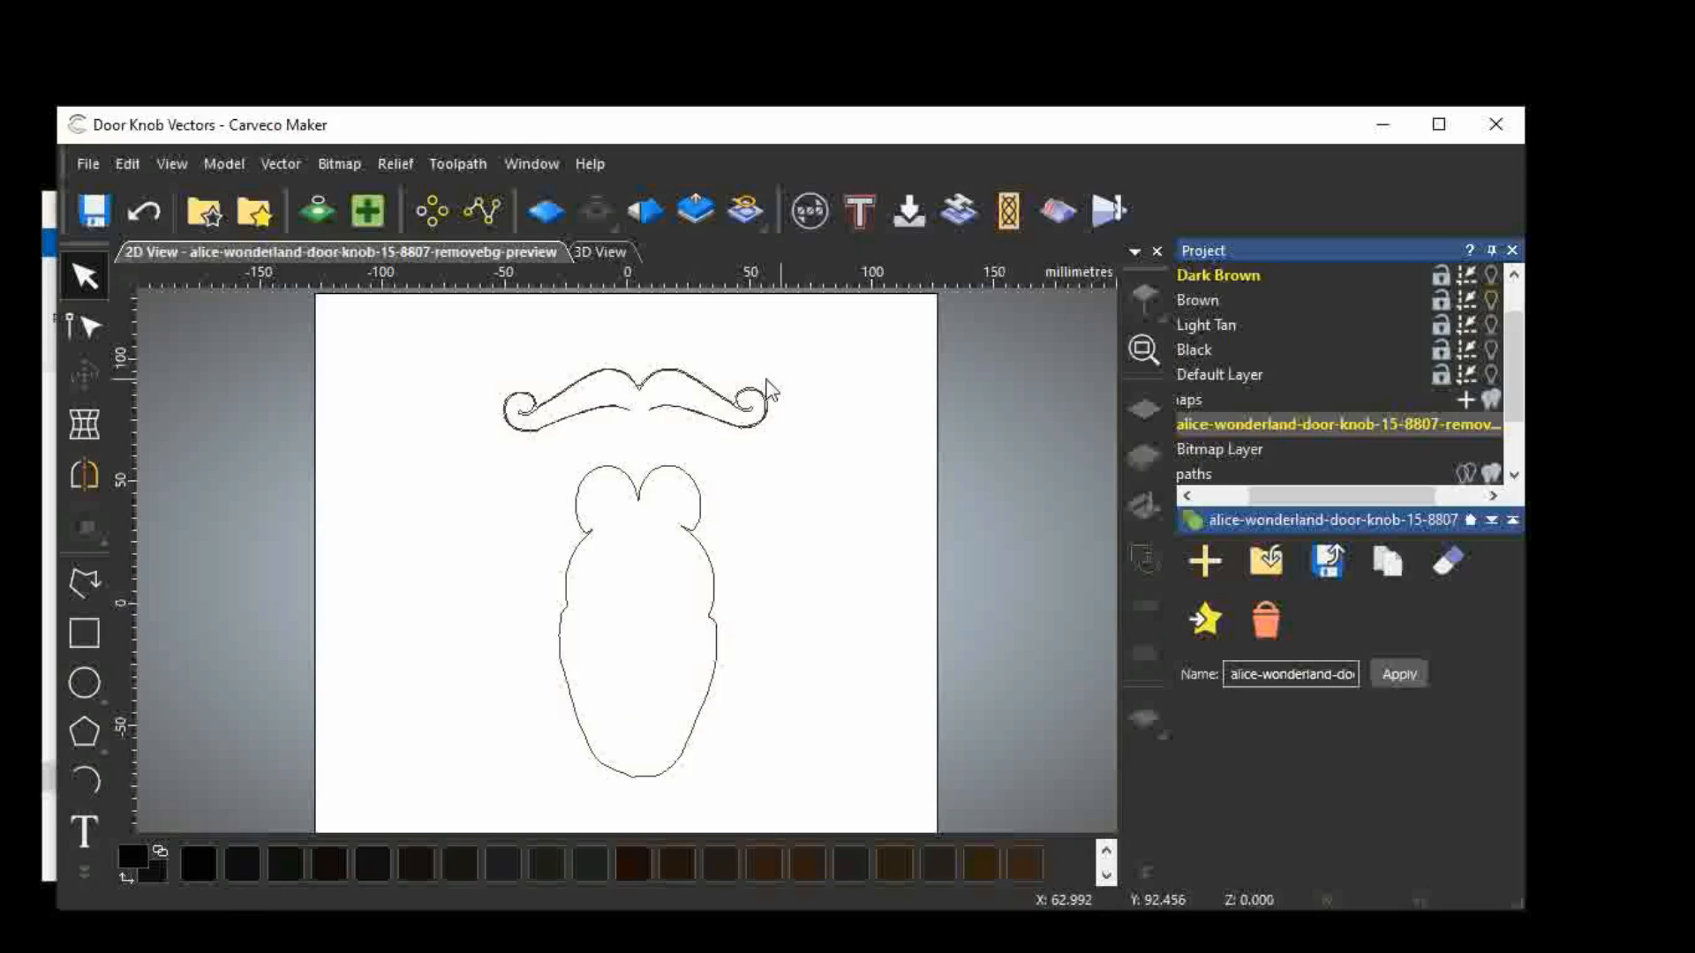
Compare the scrolled top outline with the Light Tan version, and delete that double-lined outline from the Brown layer.
scroll(637, 418, up, 4)
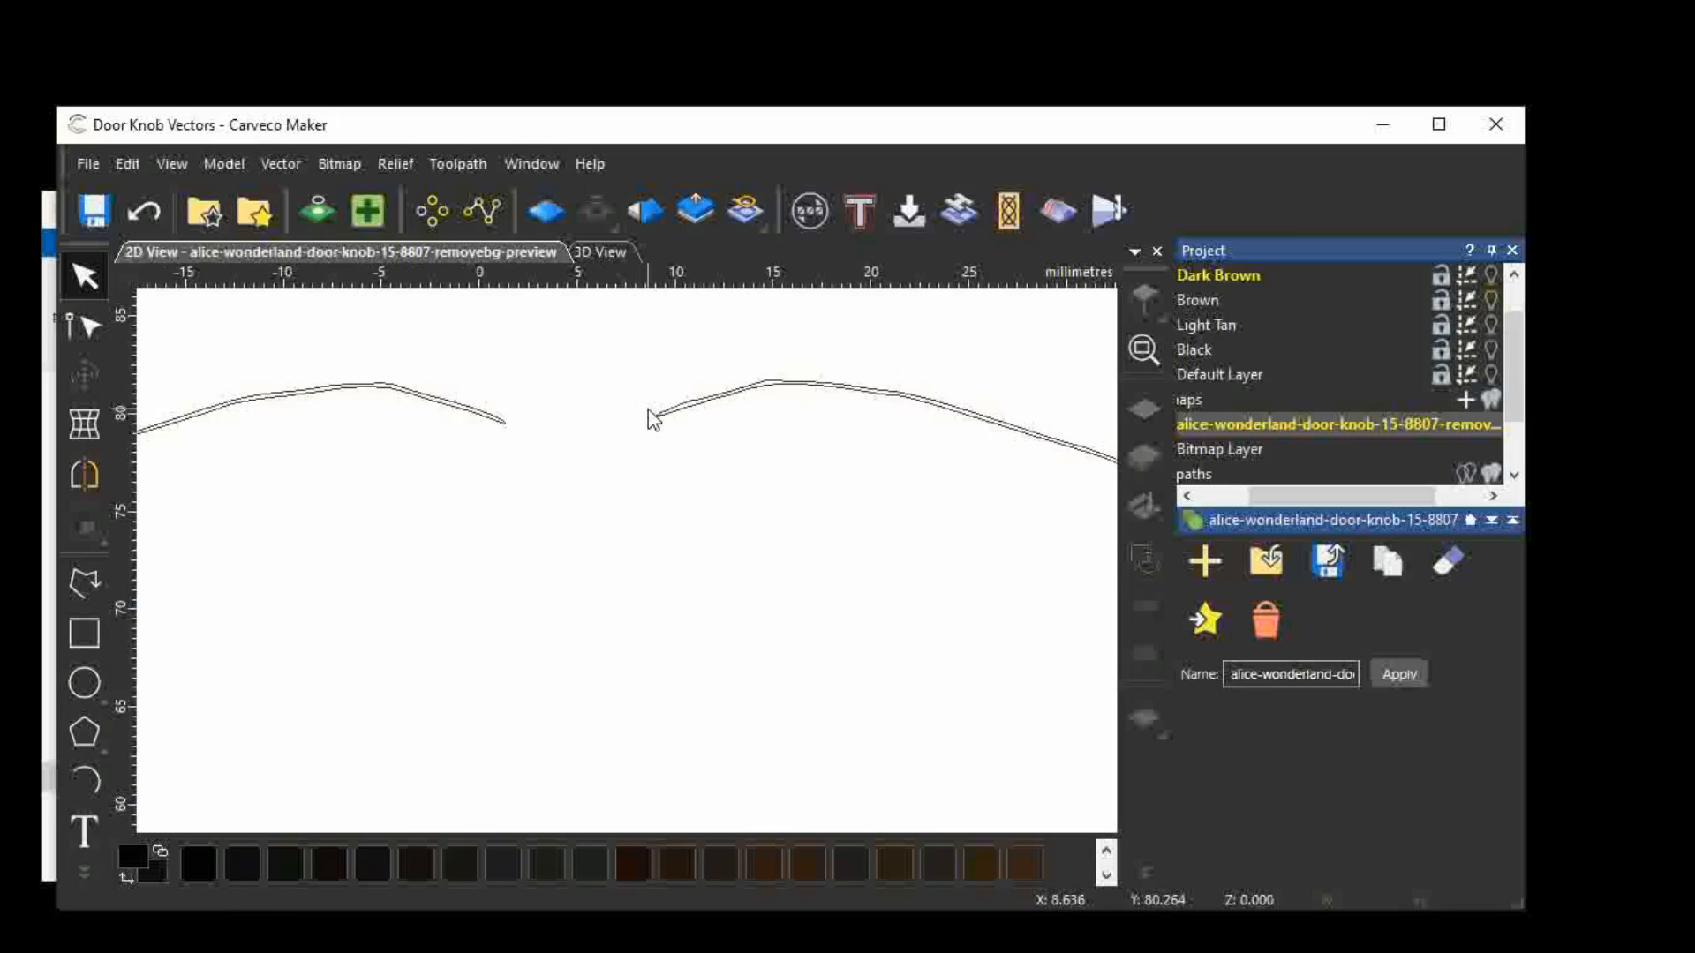
scroll(653, 419, down, 3)
scroll(635, 474, up, 2)
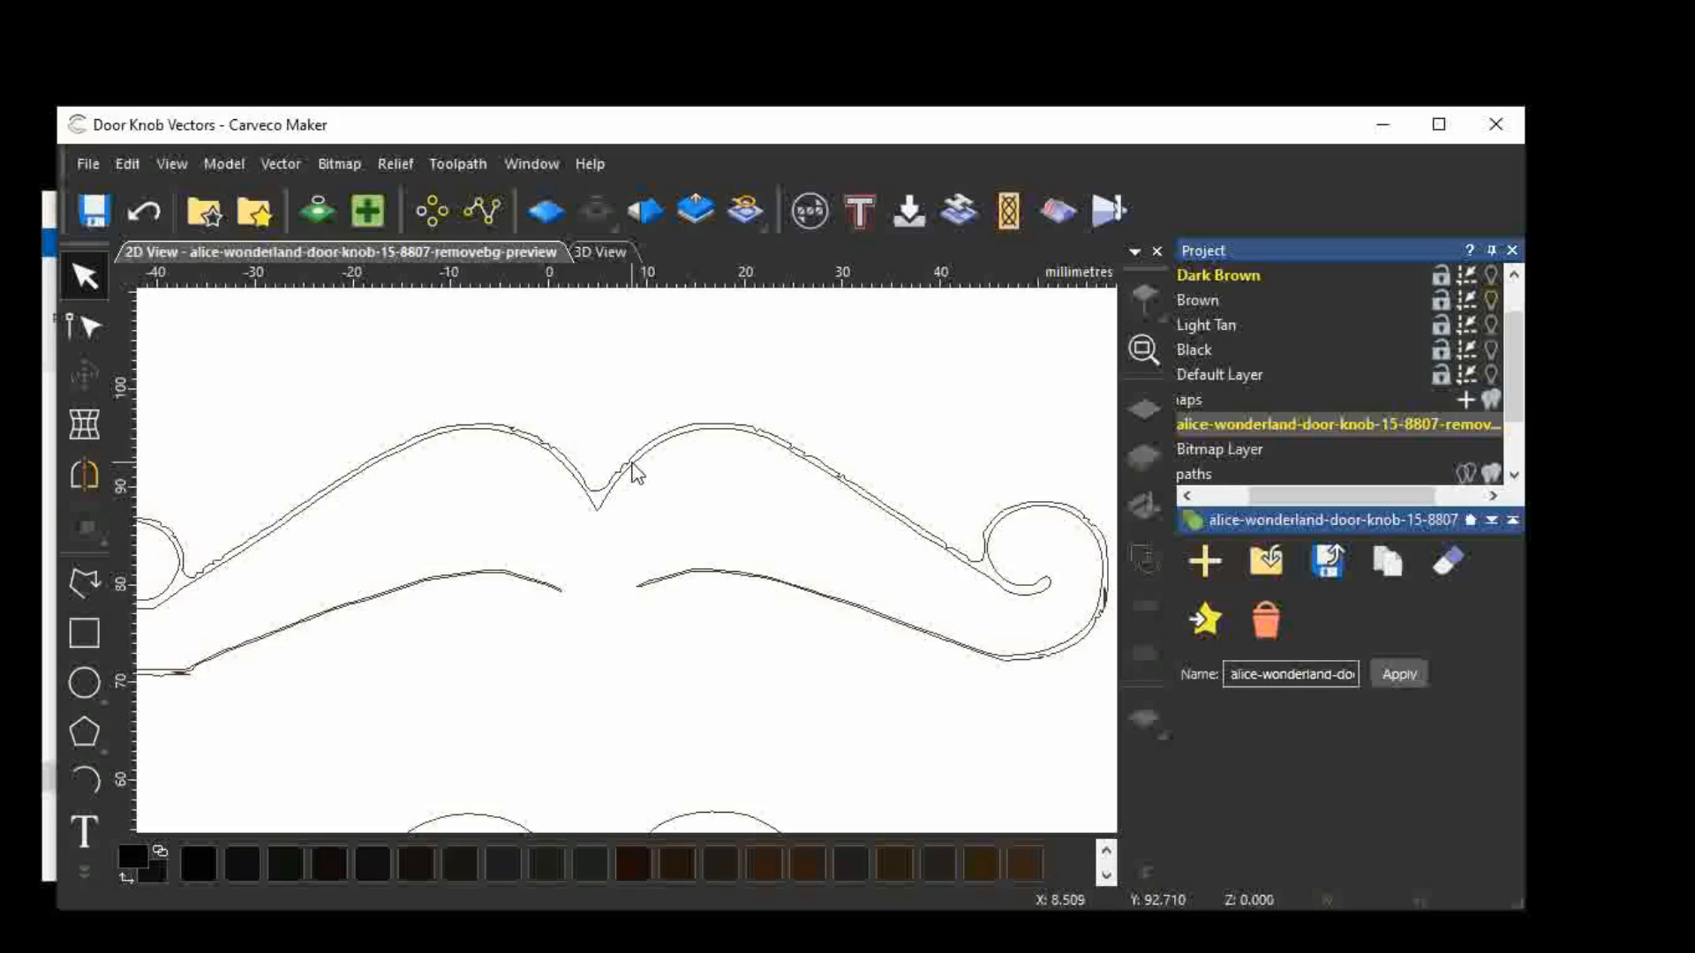
scroll(636, 474, down, 2)
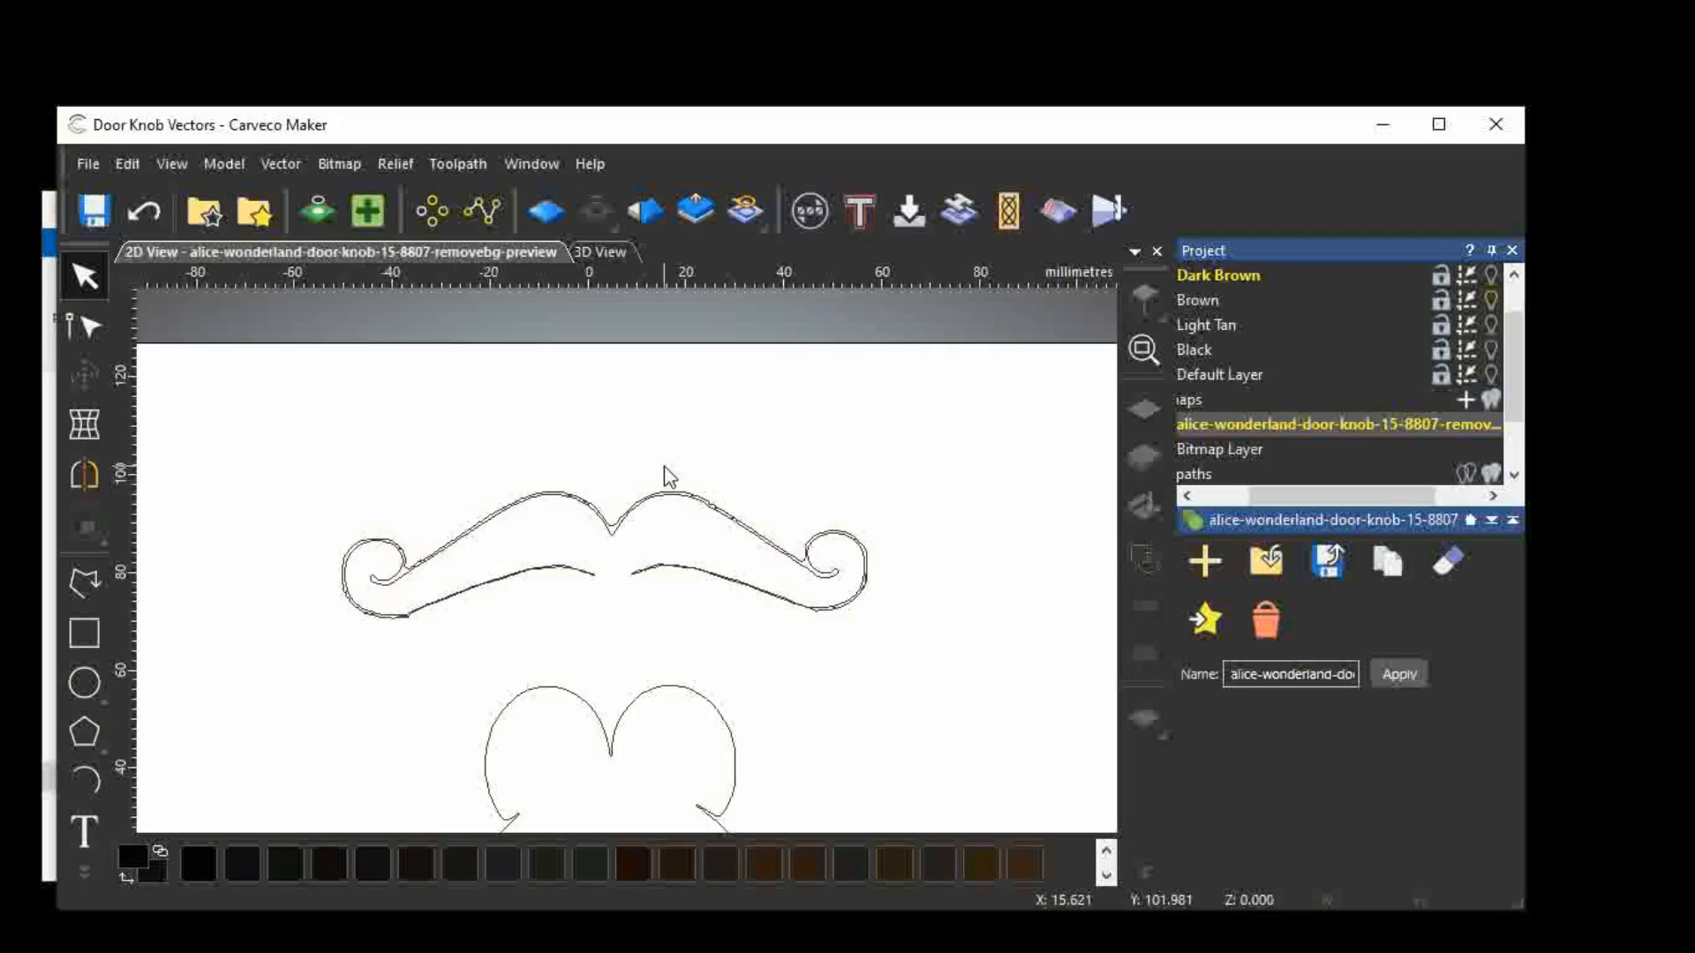
click(1492, 326)
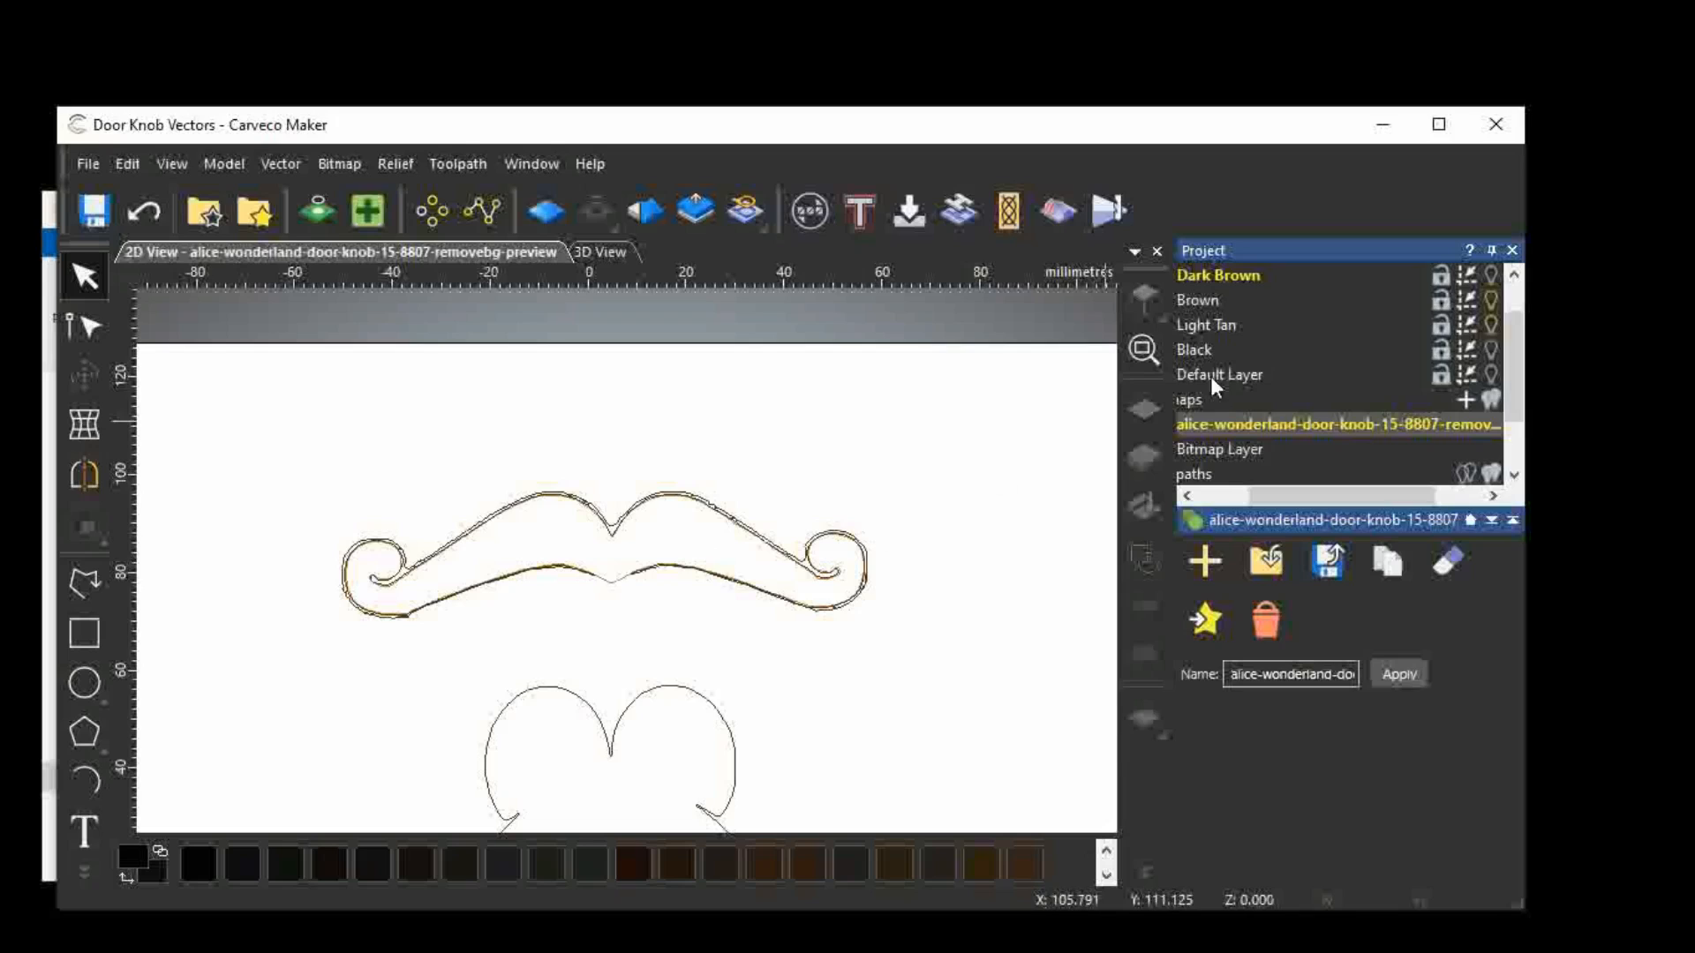
click(1488, 325)
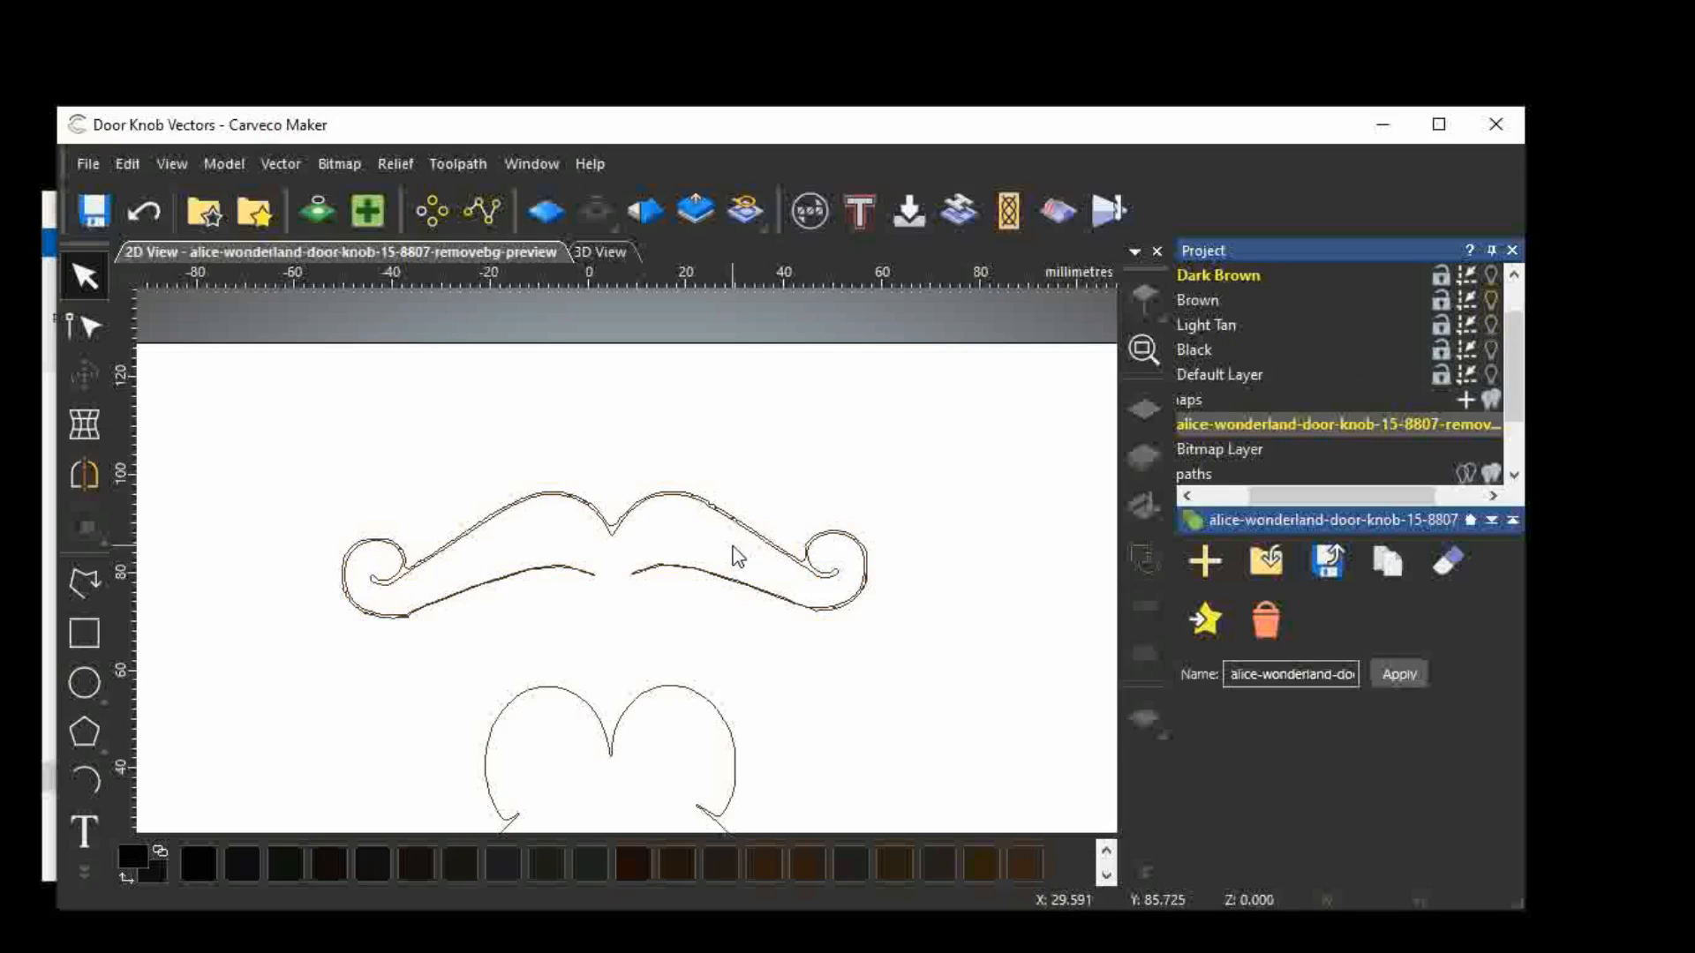
drag(728, 550, 691, 615)
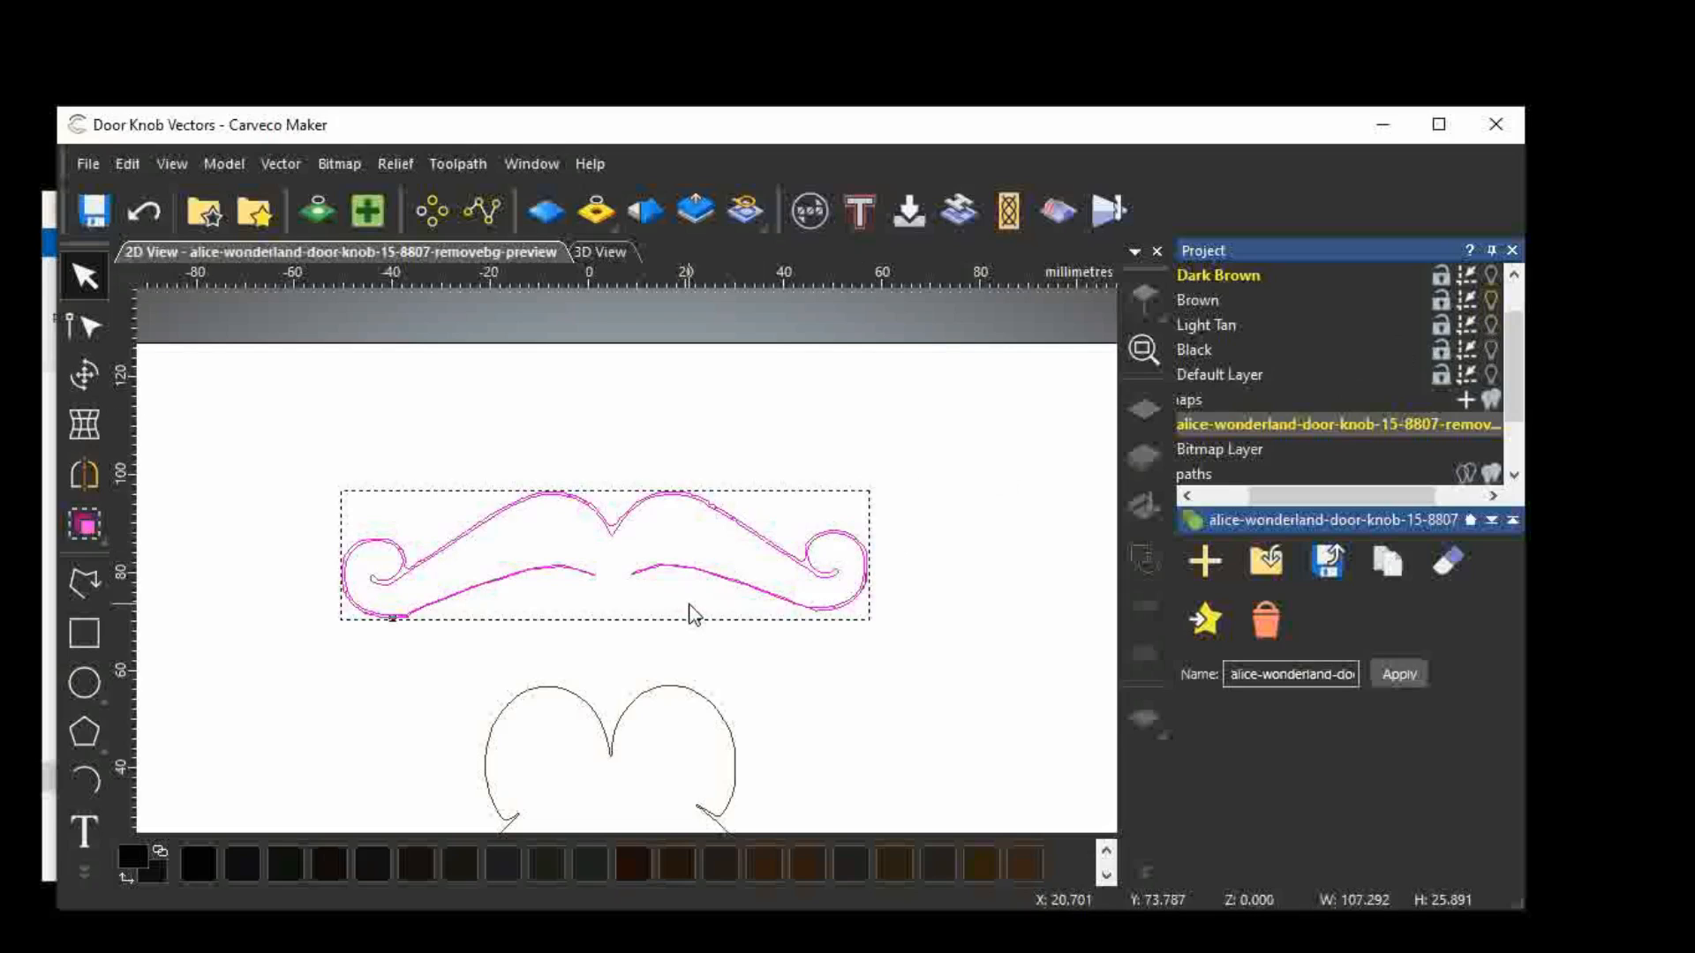
key(Delete)
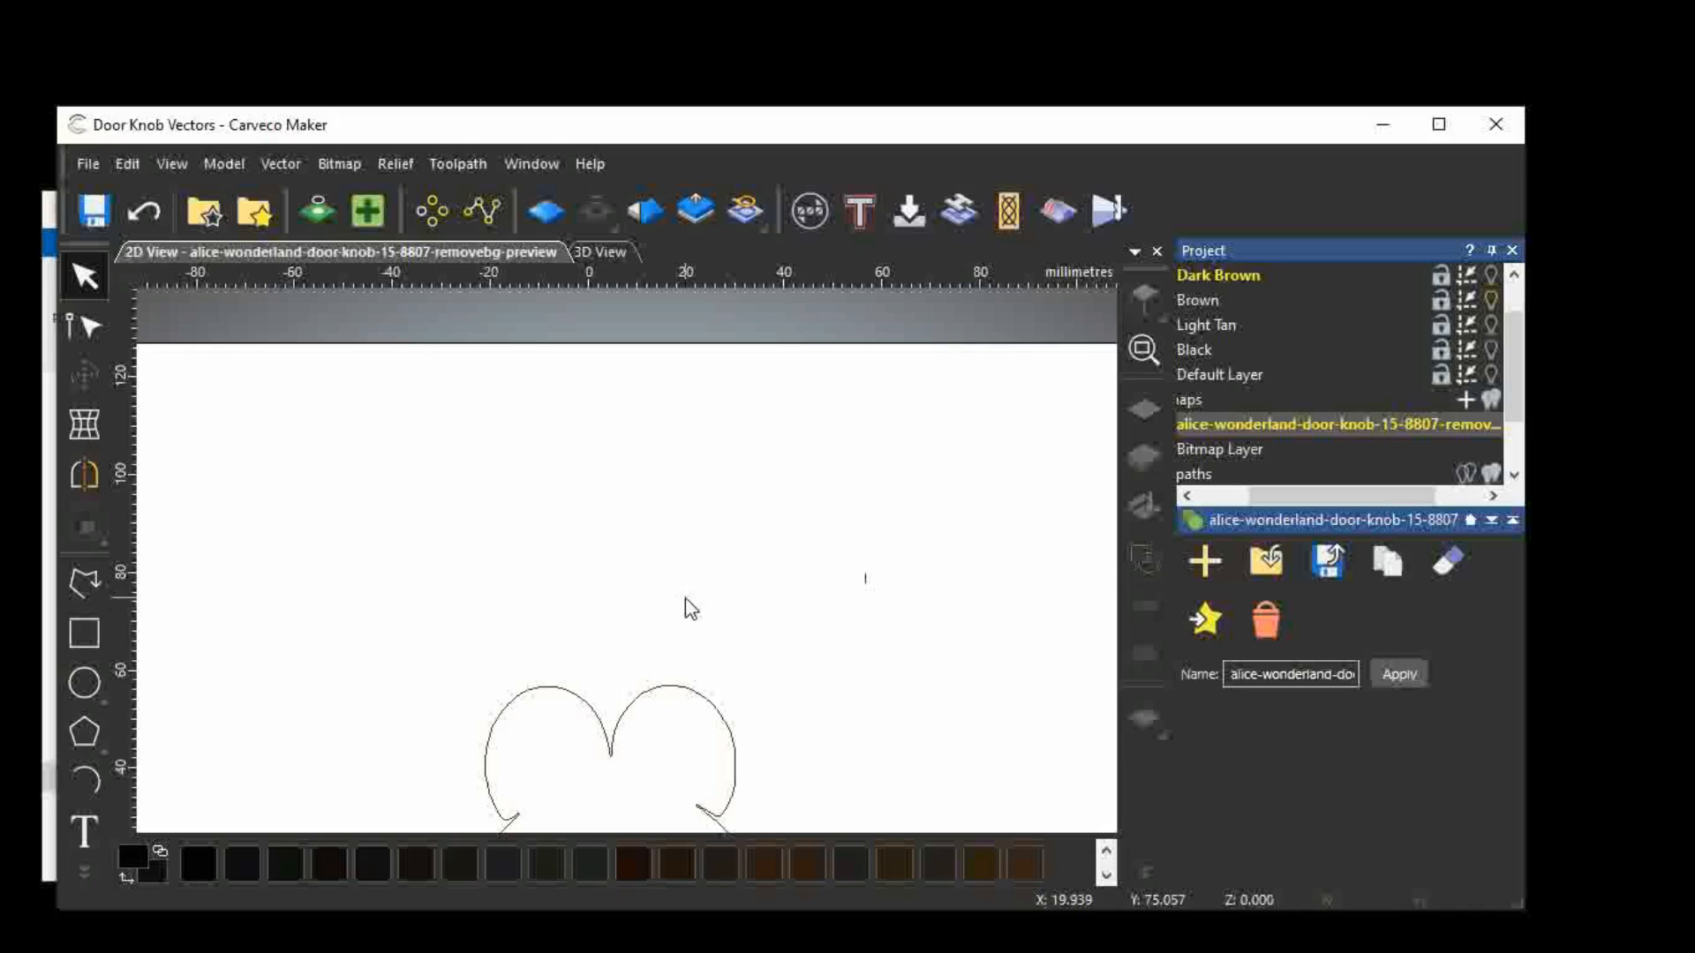
Show the Light Tan layer, hide the Brown layer, and make Light Tan the active vector layer.
click(1493, 325)
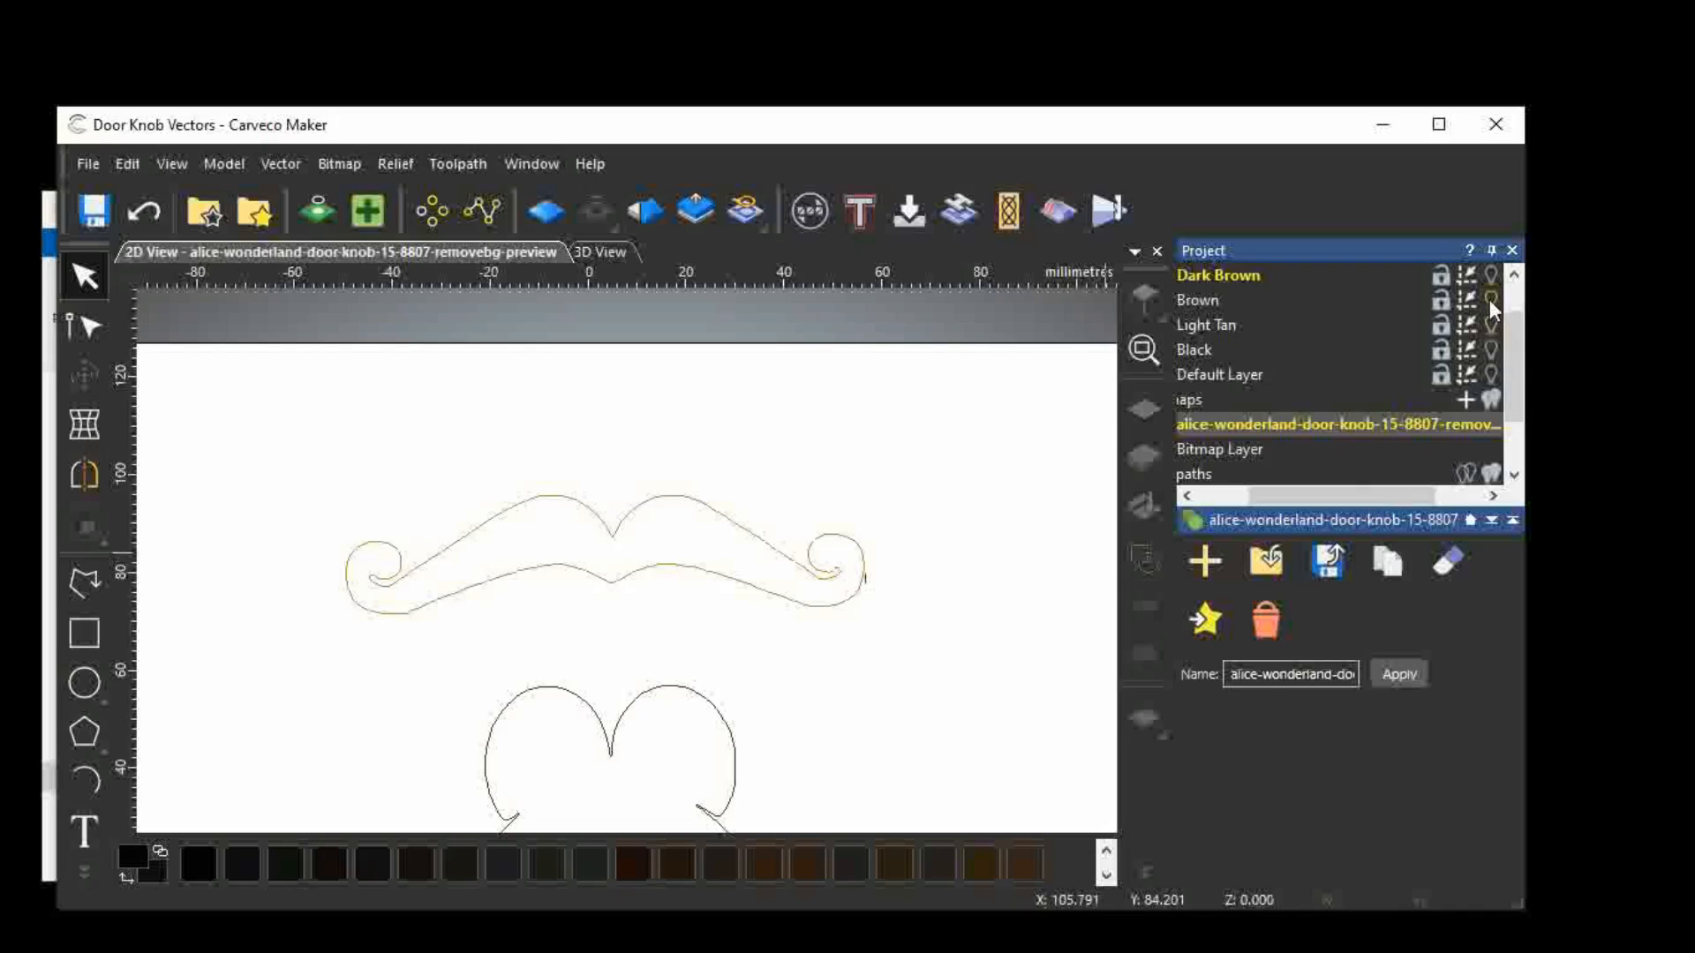
click(1492, 301)
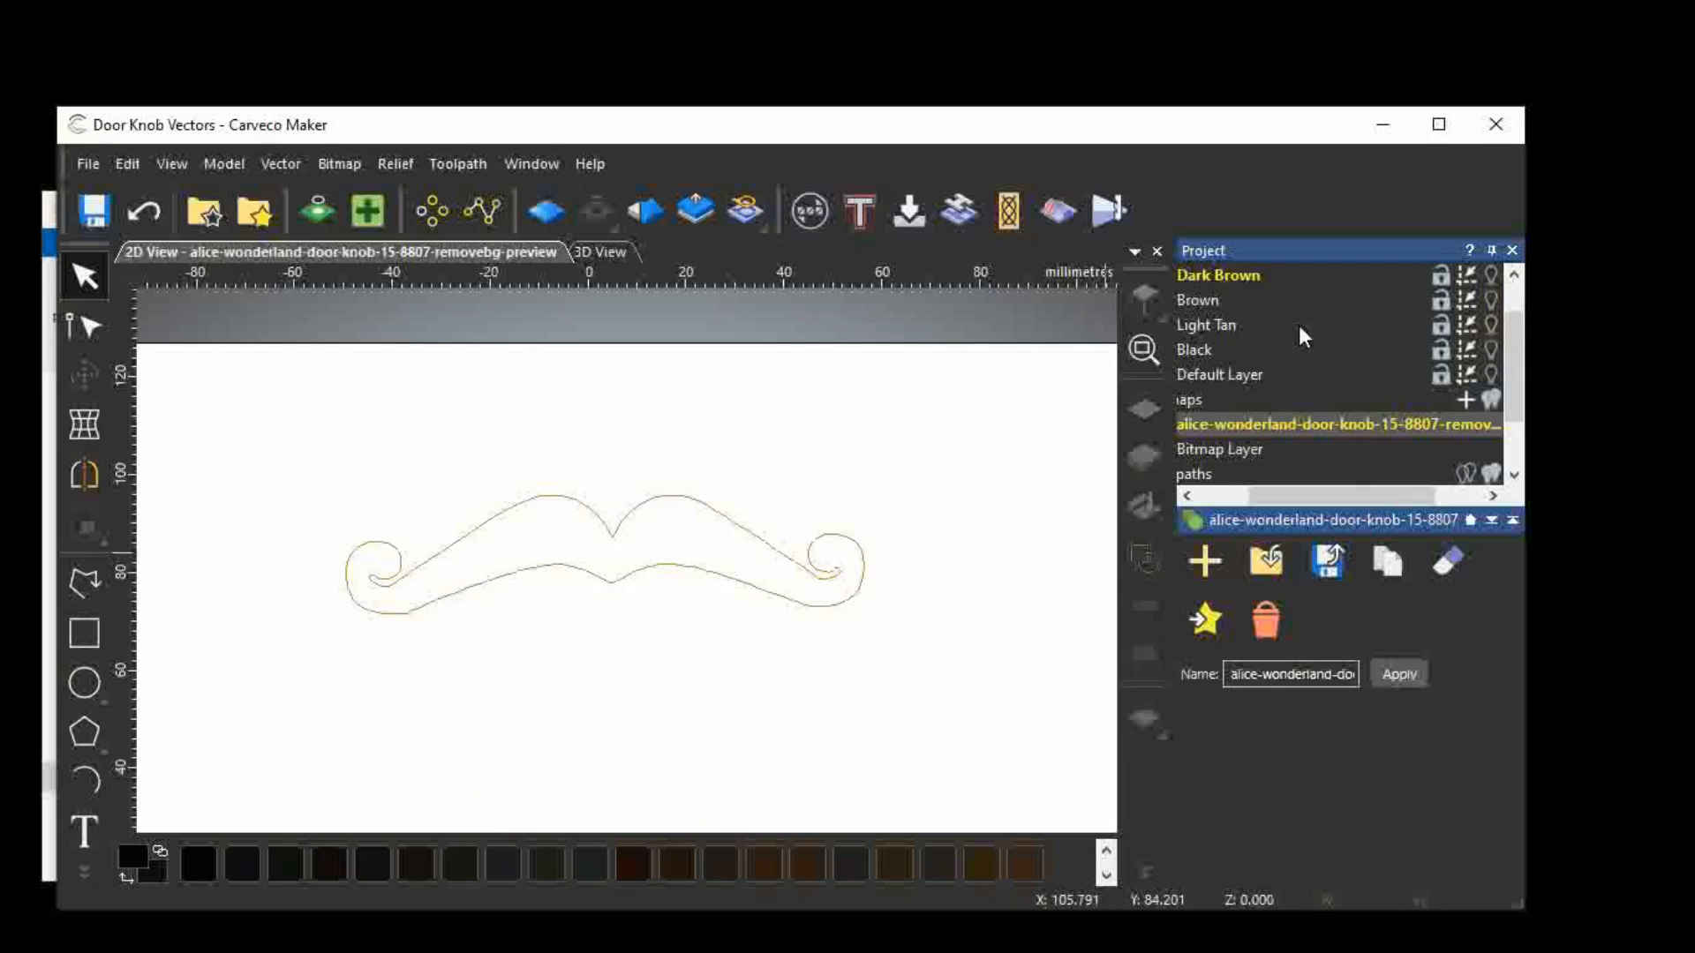
click(1204, 323)
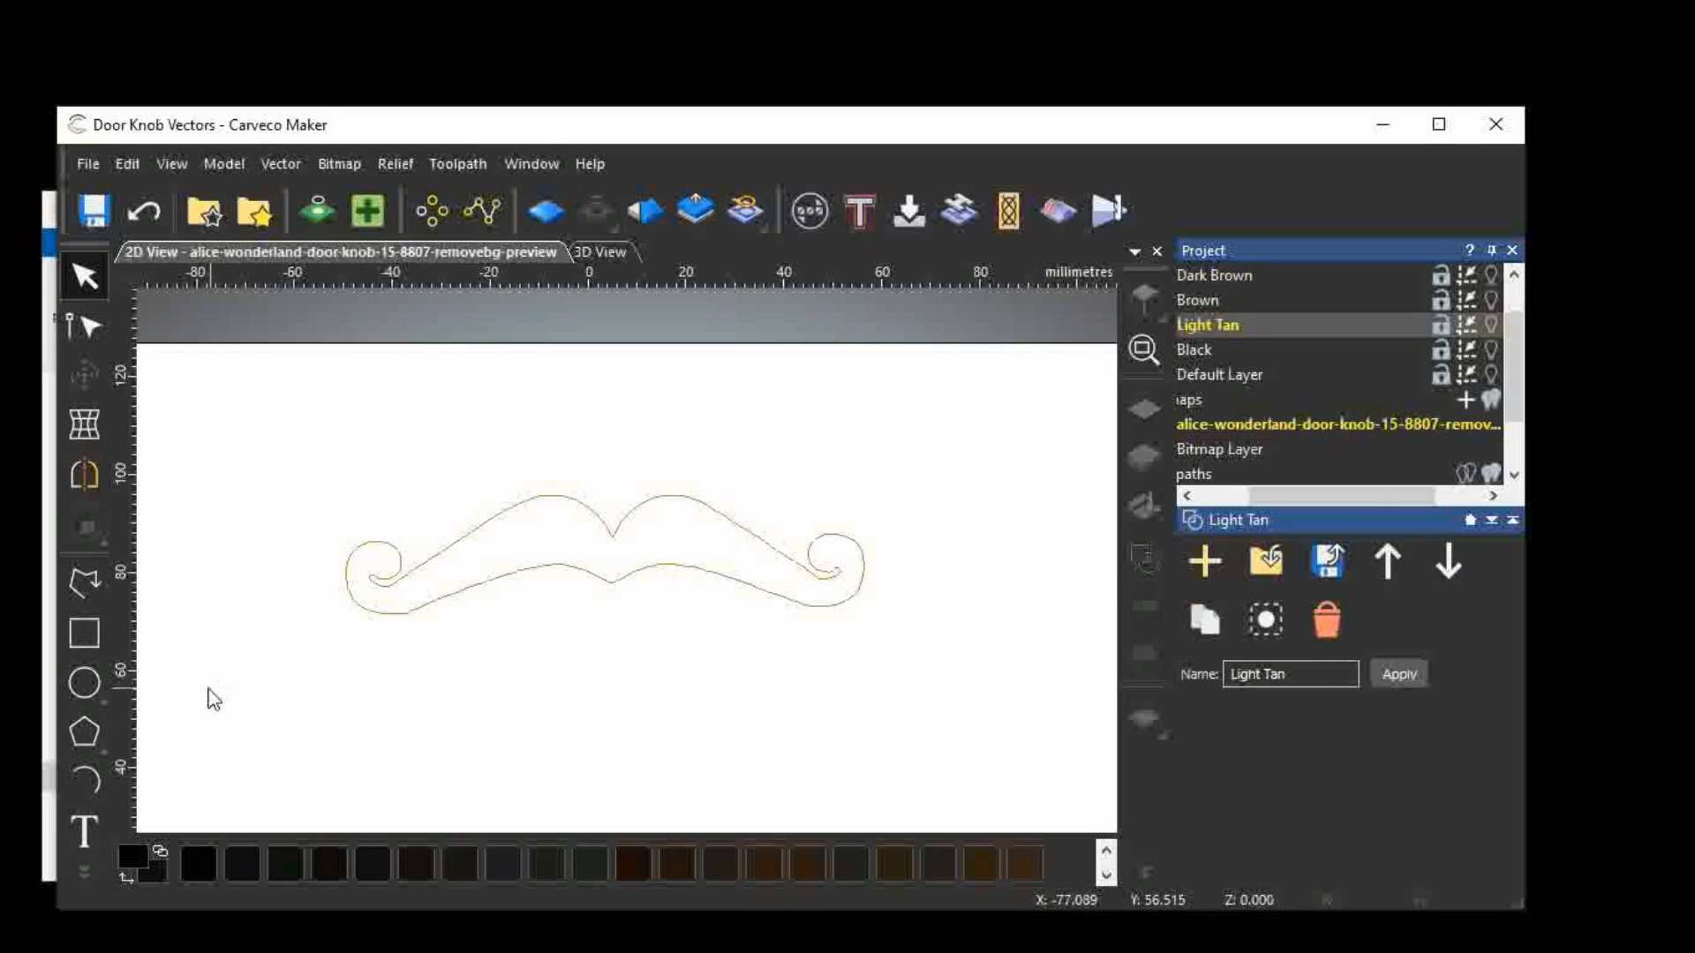
Offset the Light Tan scrolled top outline outwards twice by 0.8 mm with sharp corners, and hide the Light Tan layer.
click(86, 872)
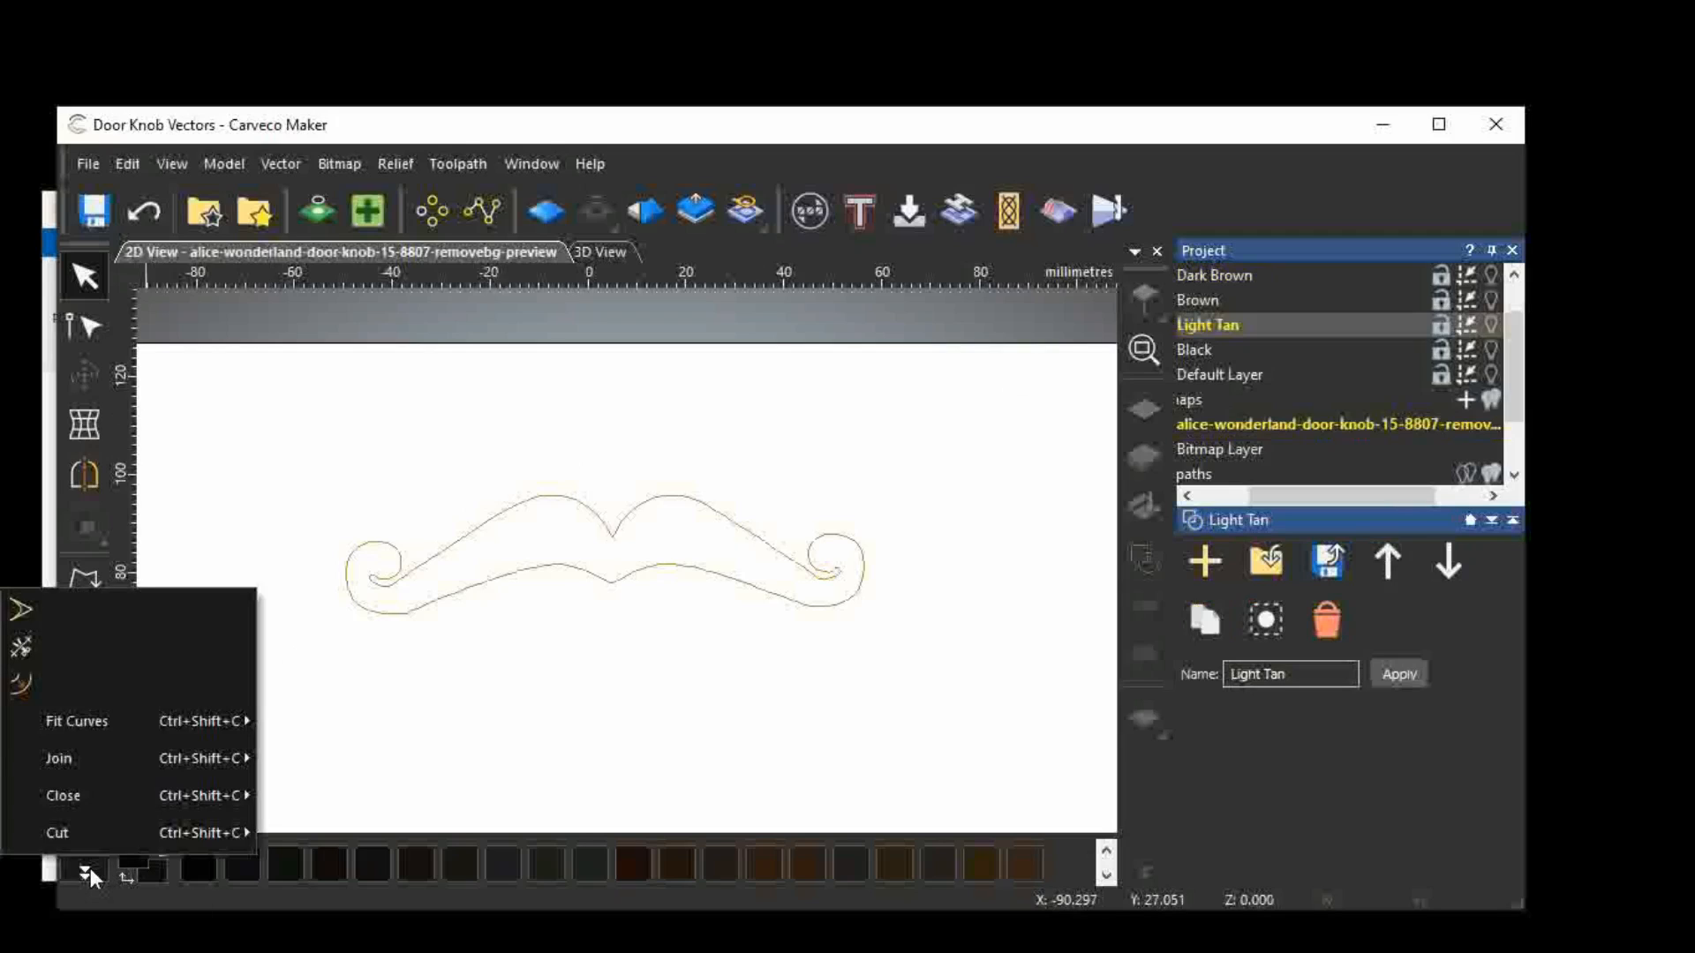
click(29, 687)
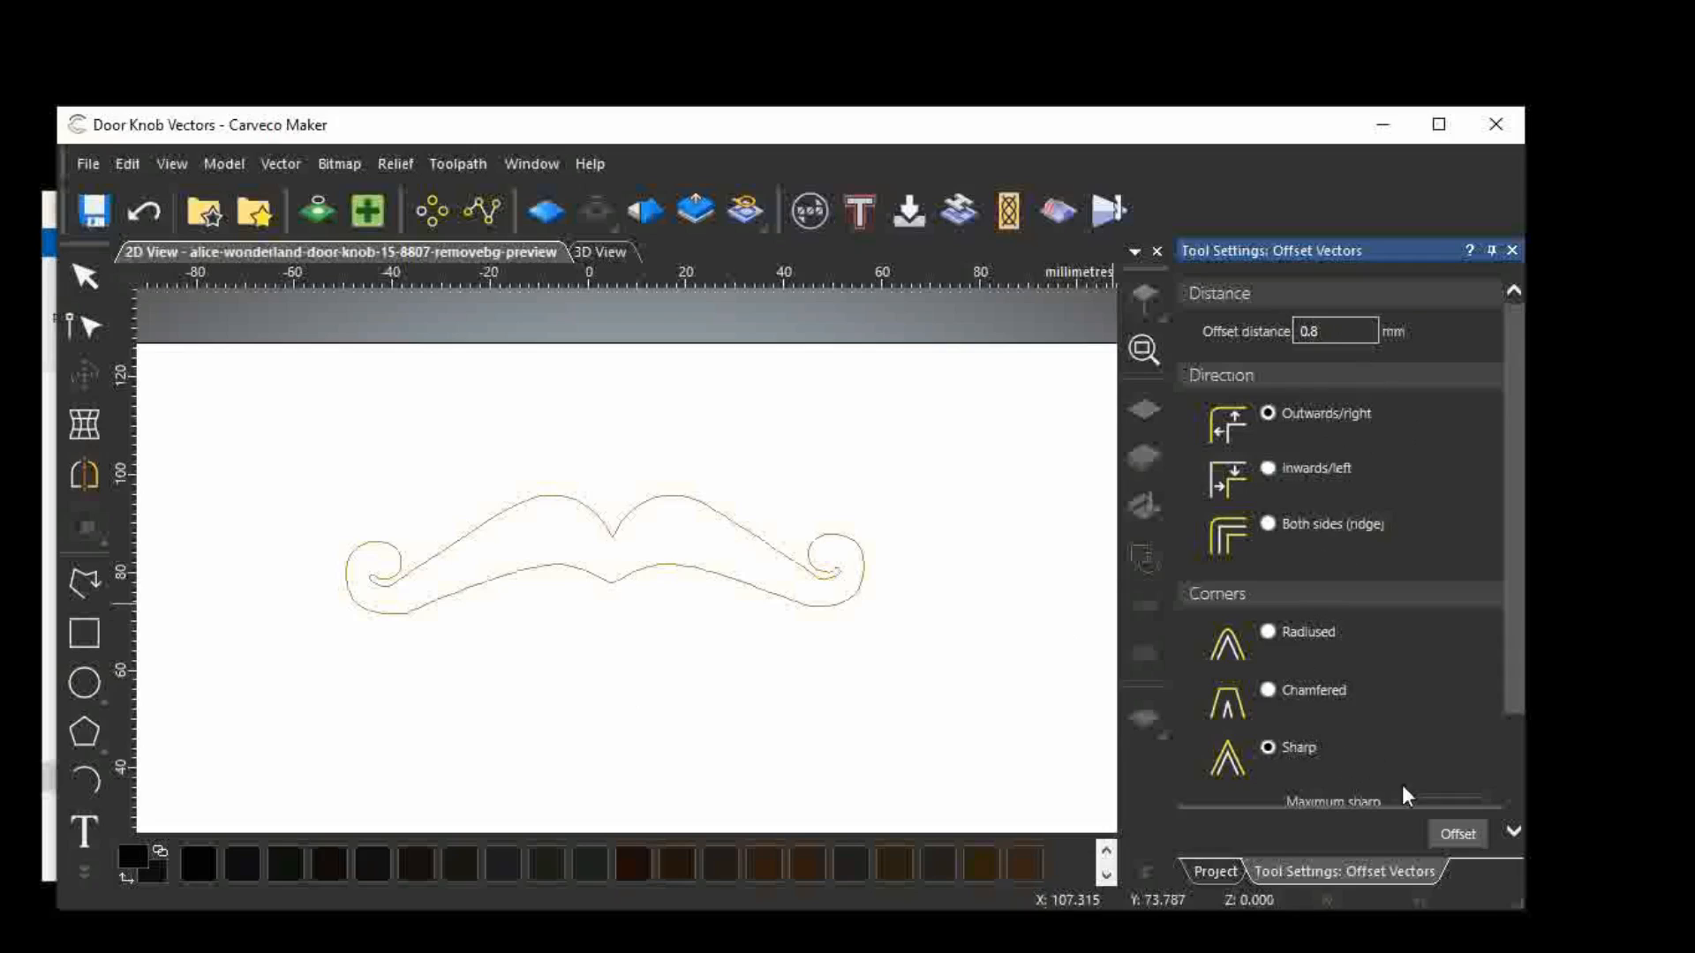
click(1457, 834)
click(737, 578)
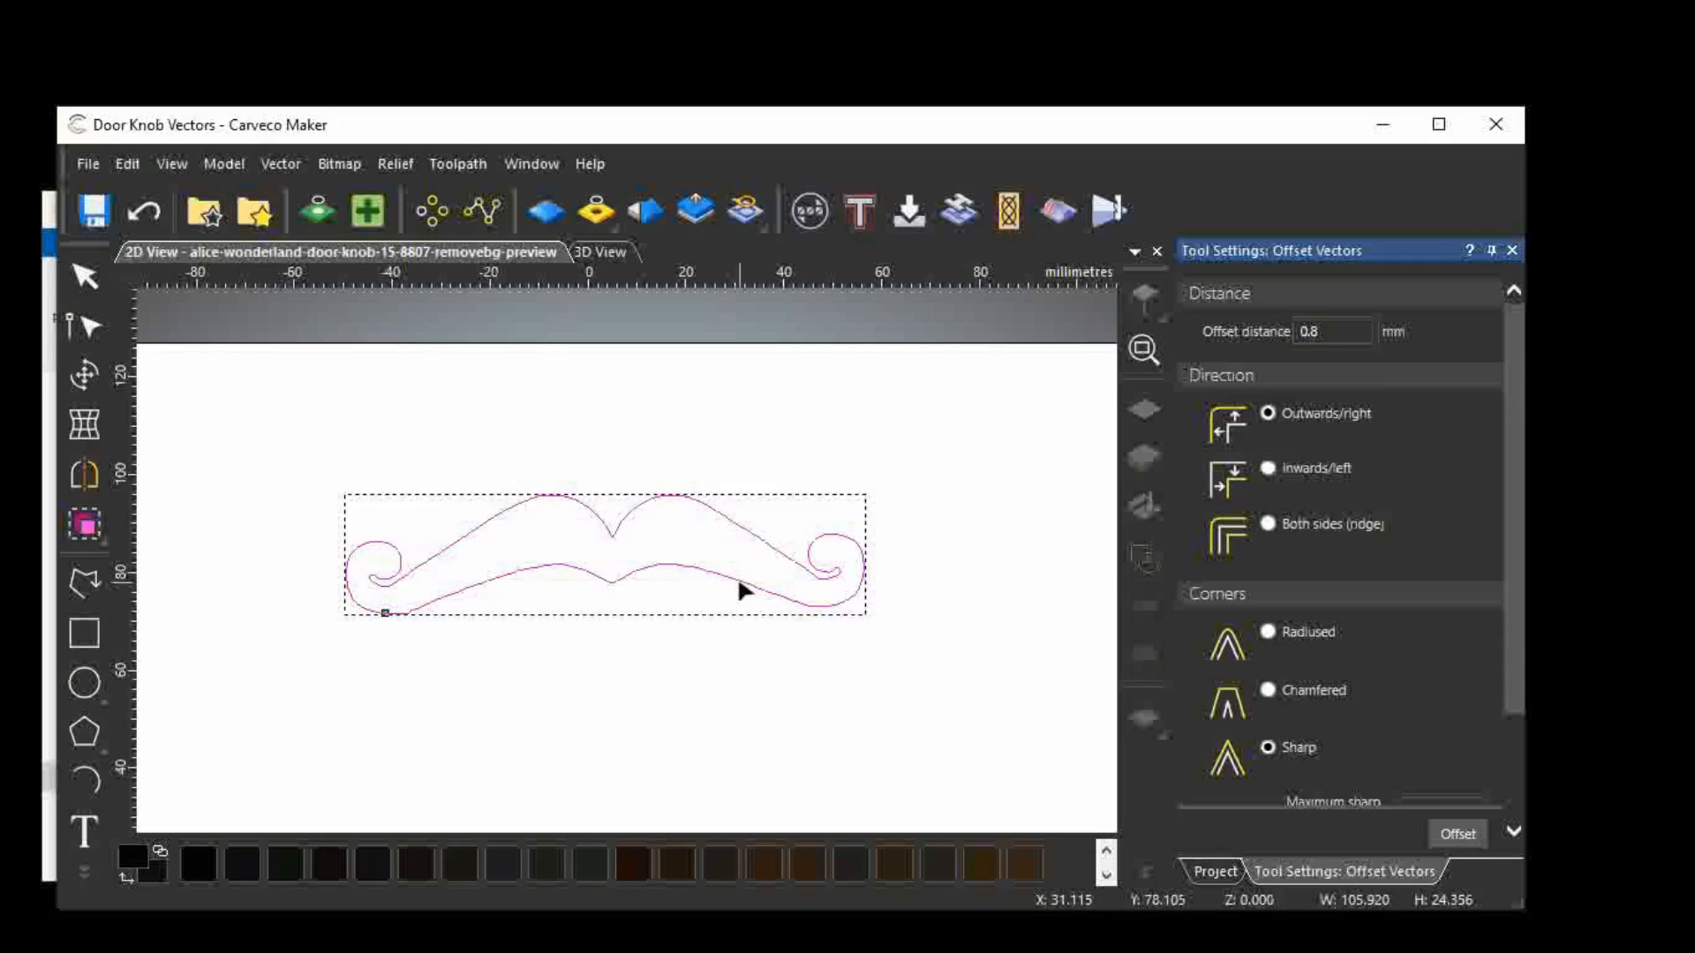
click(1455, 833)
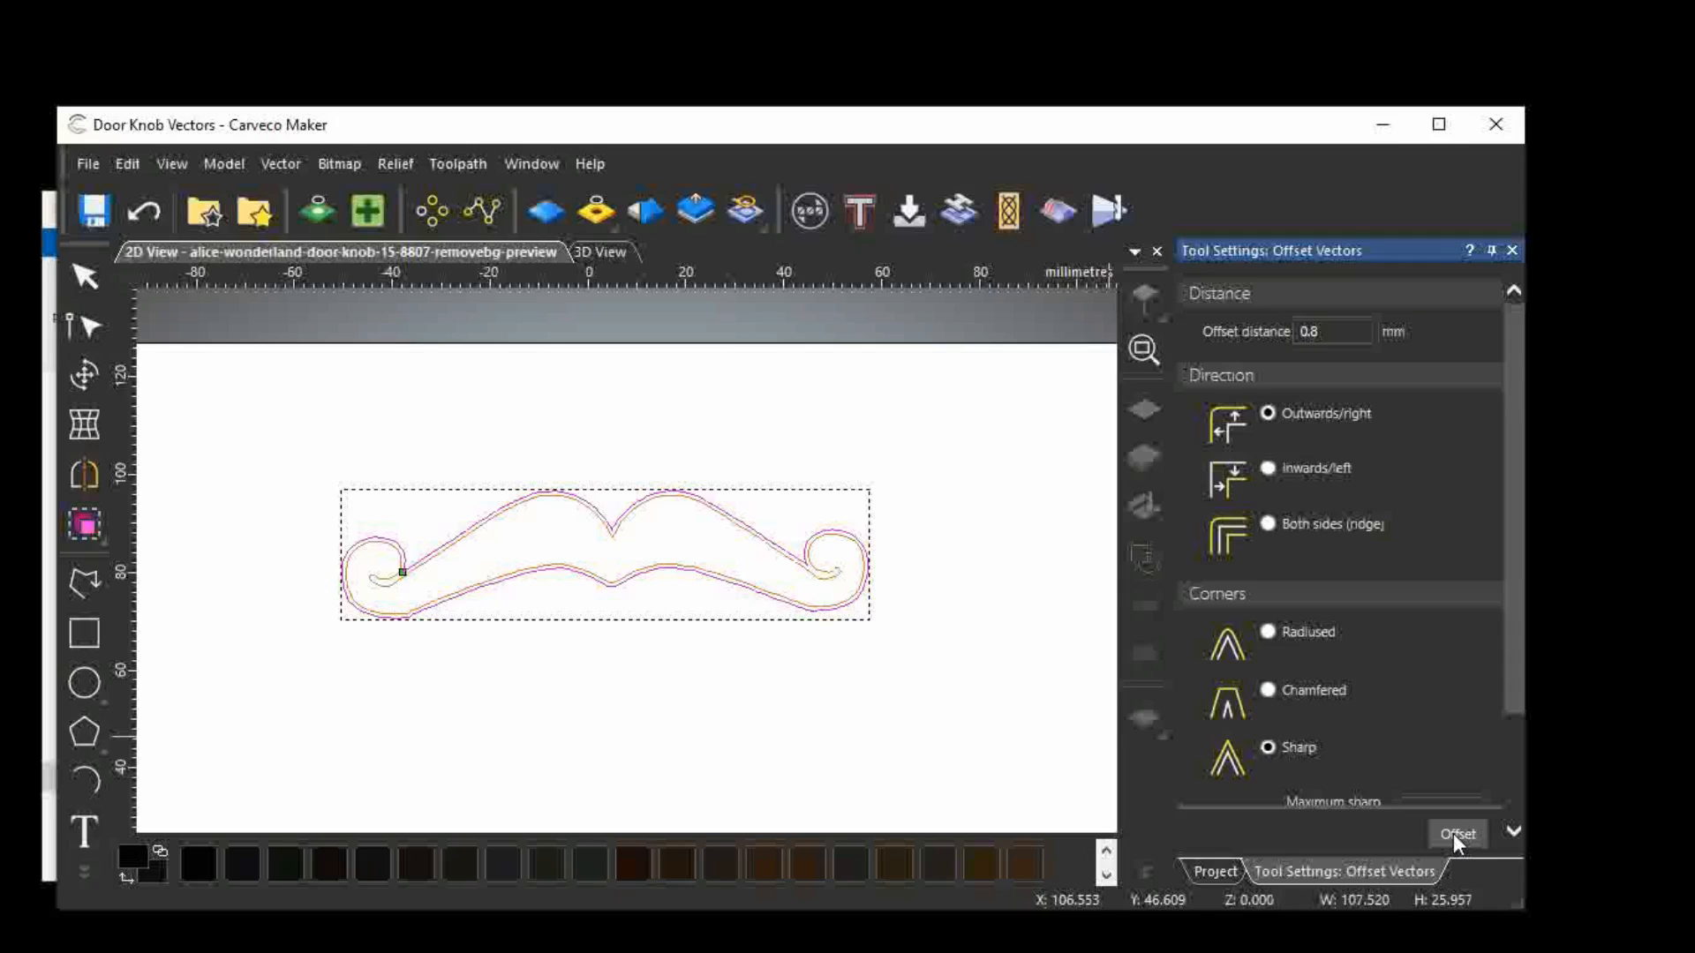
click(1455, 834)
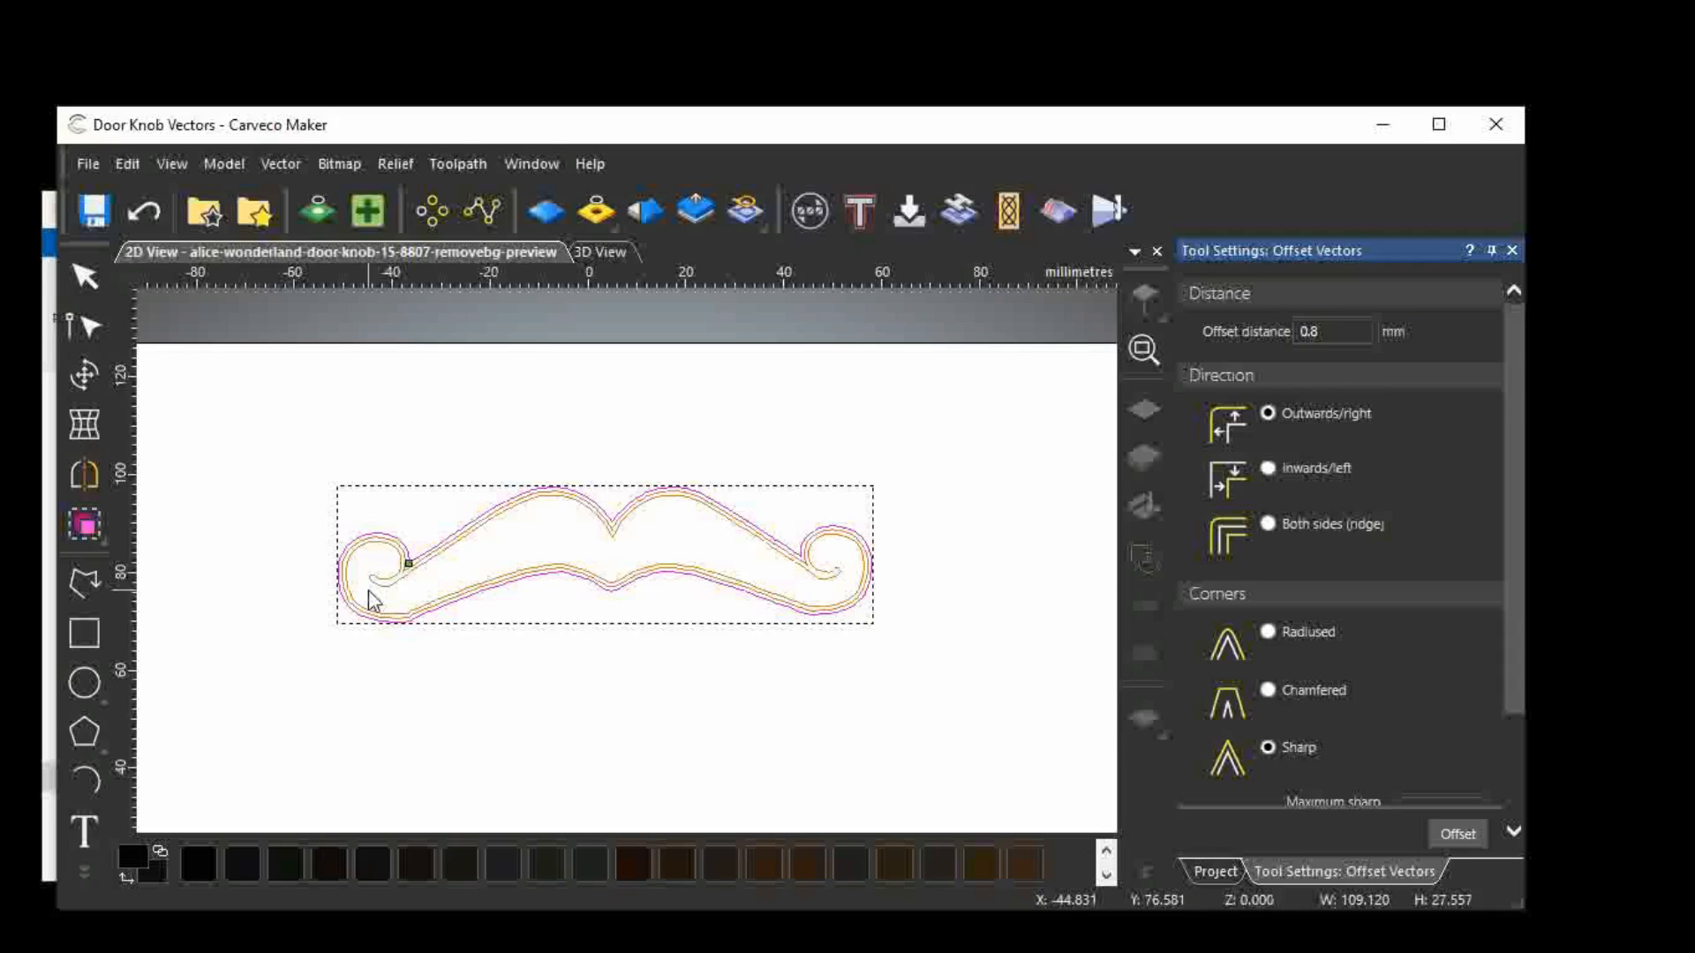
click(319, 600)
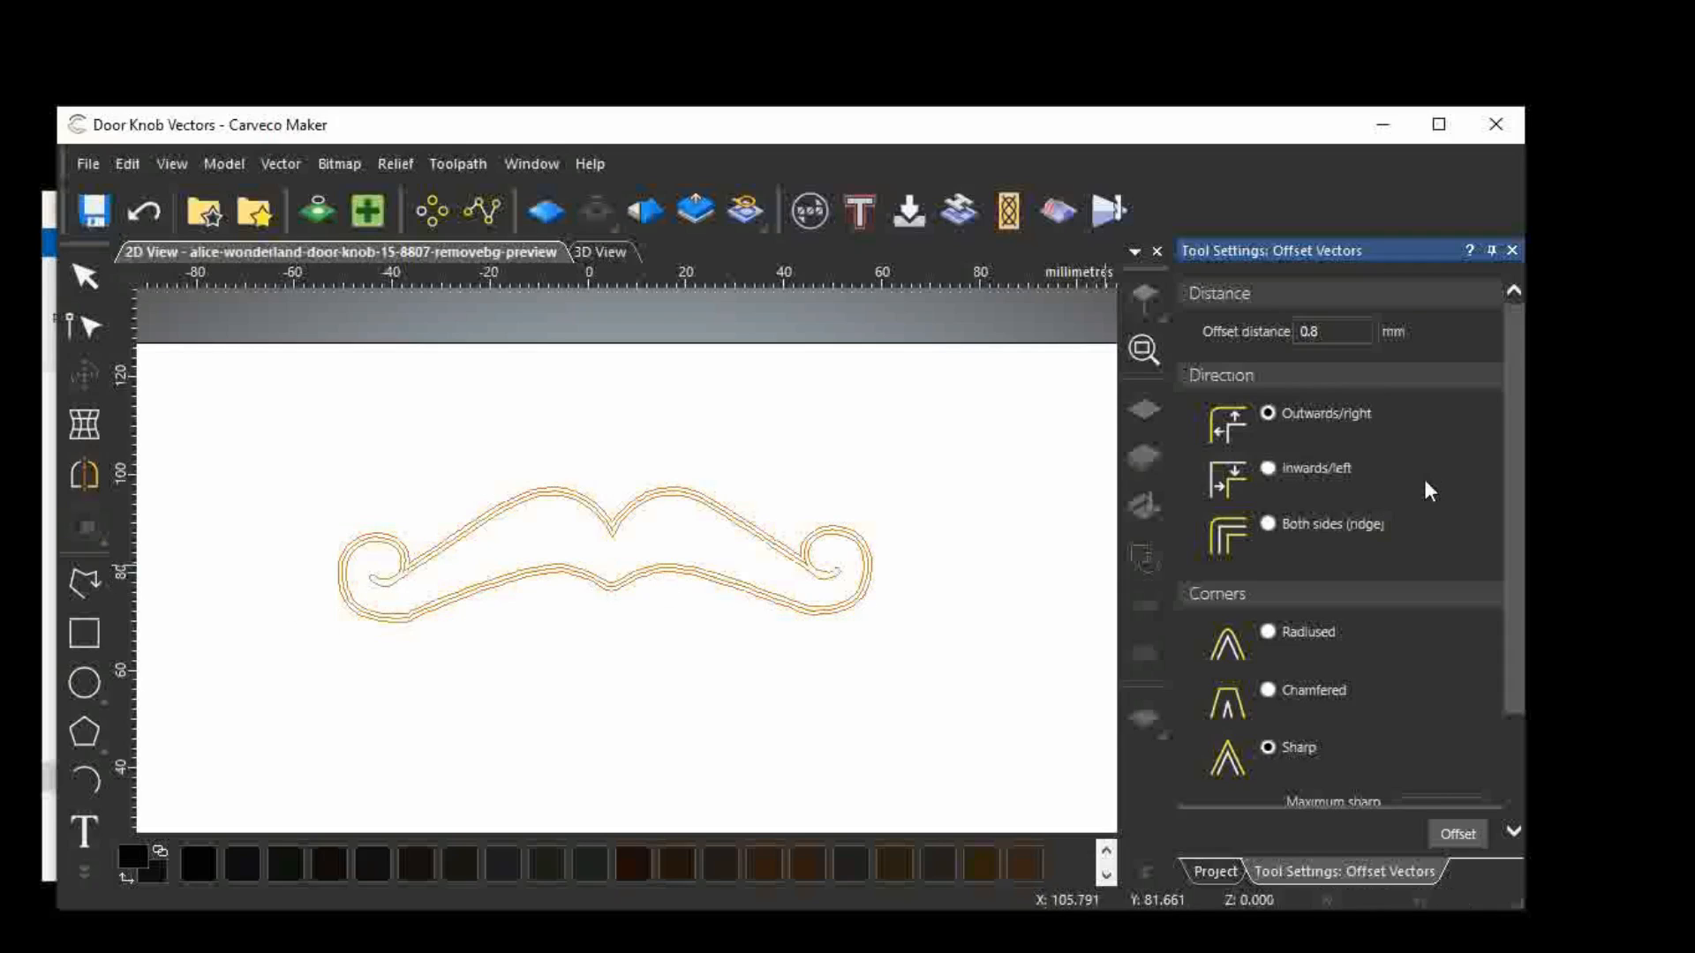
click(1511, 251)
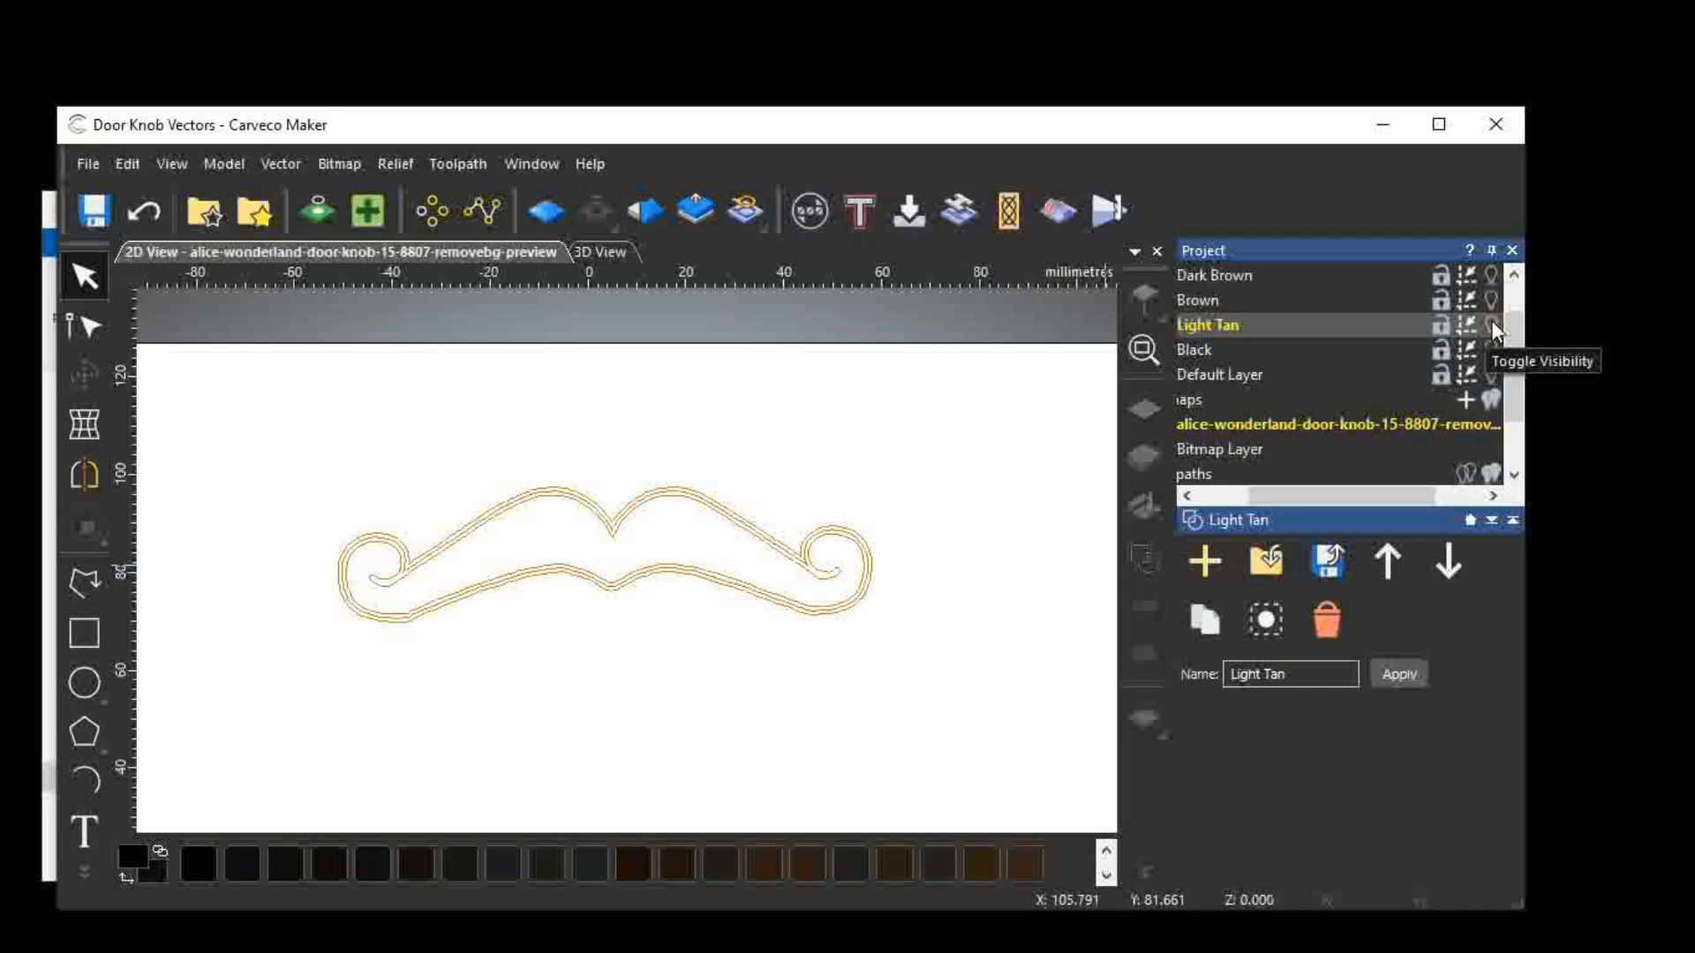
click(1492, 326)
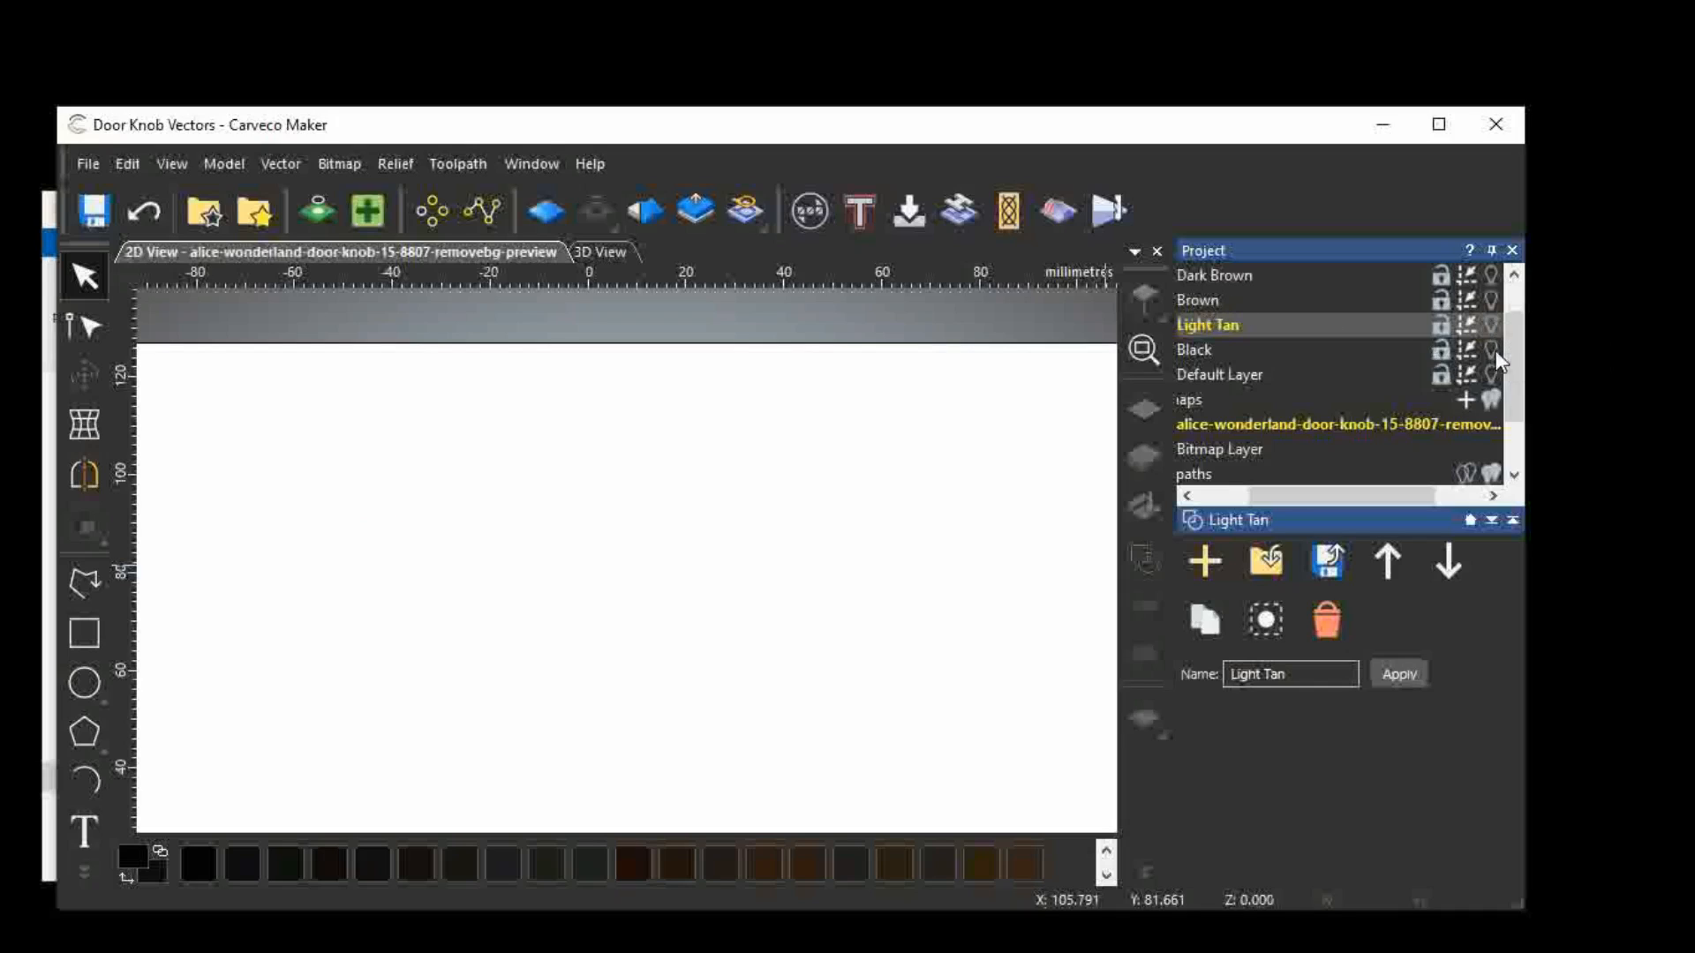
Show the Light Tan and Brown vector layers, make Brown the active layer and inspect the scroll-shaped crest outlines up close.
click(1492, 325)
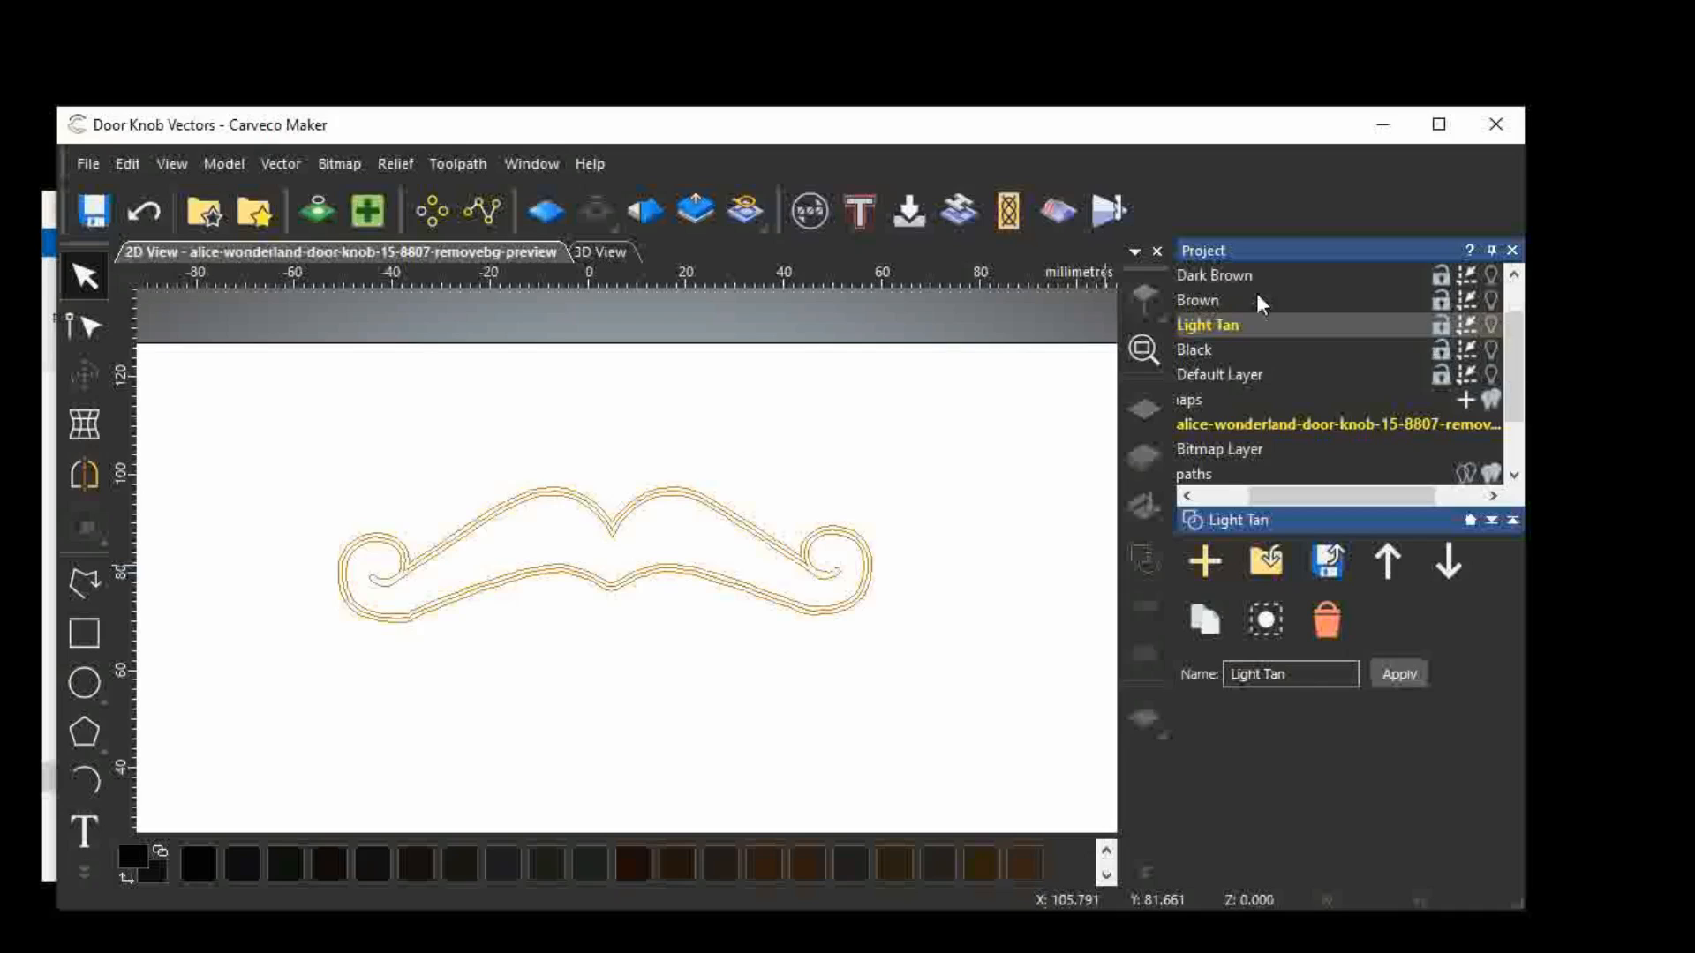
click(1200, 301)
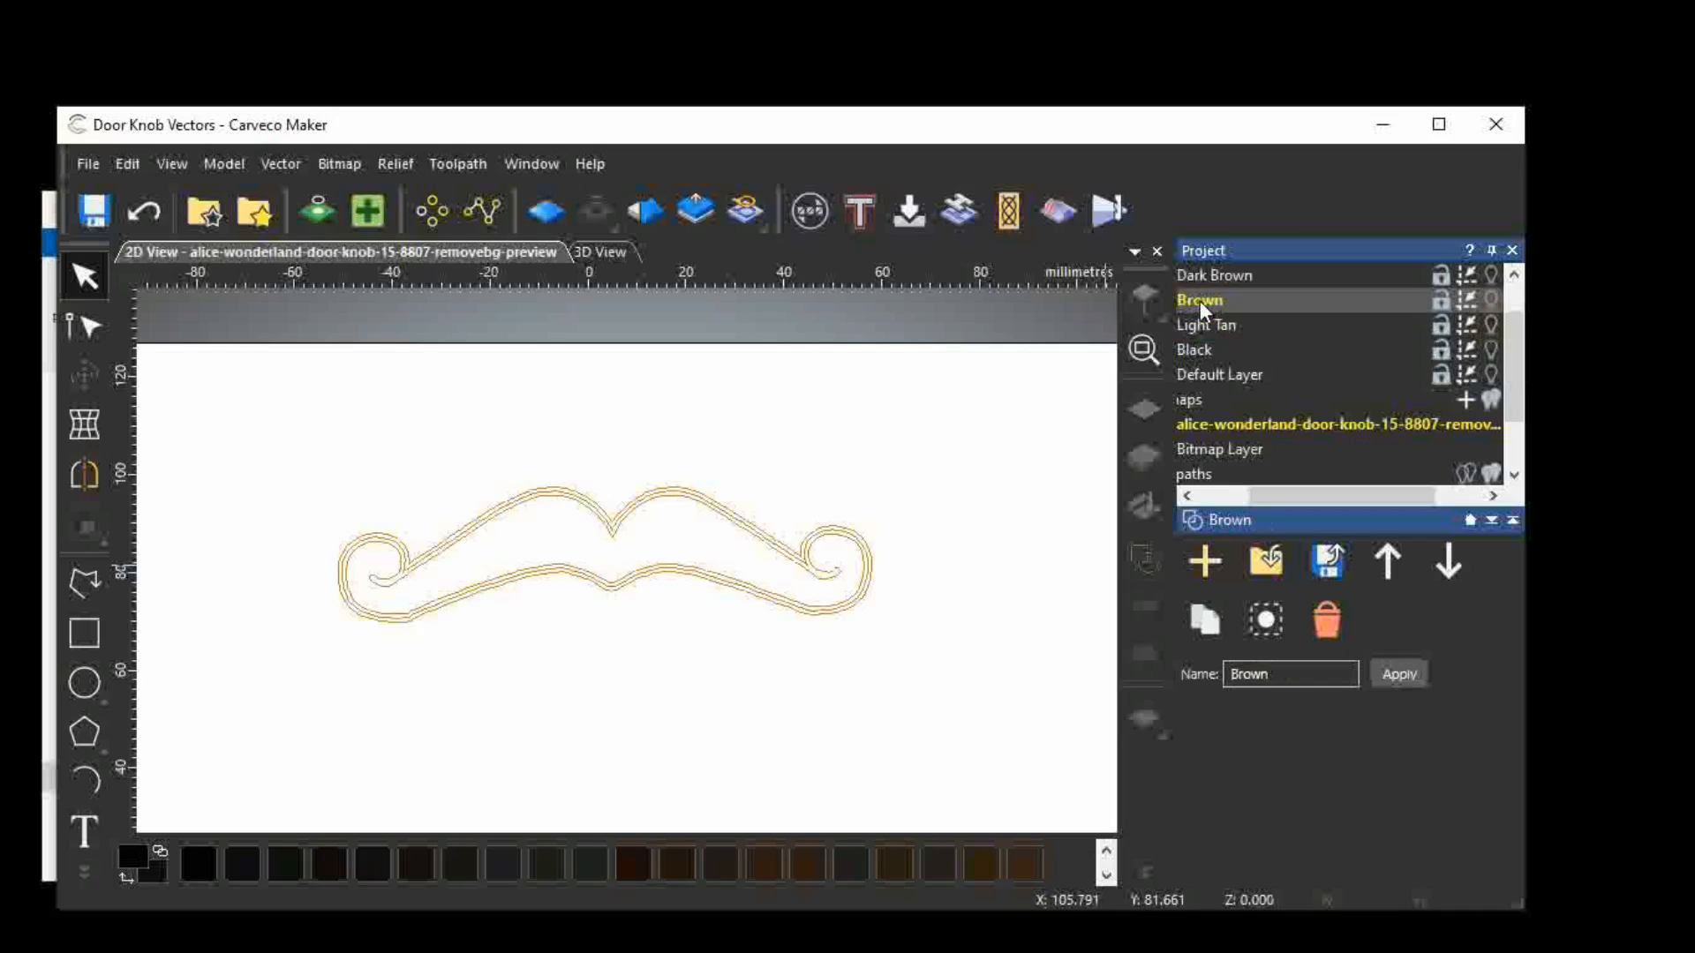
click(1492, 300)
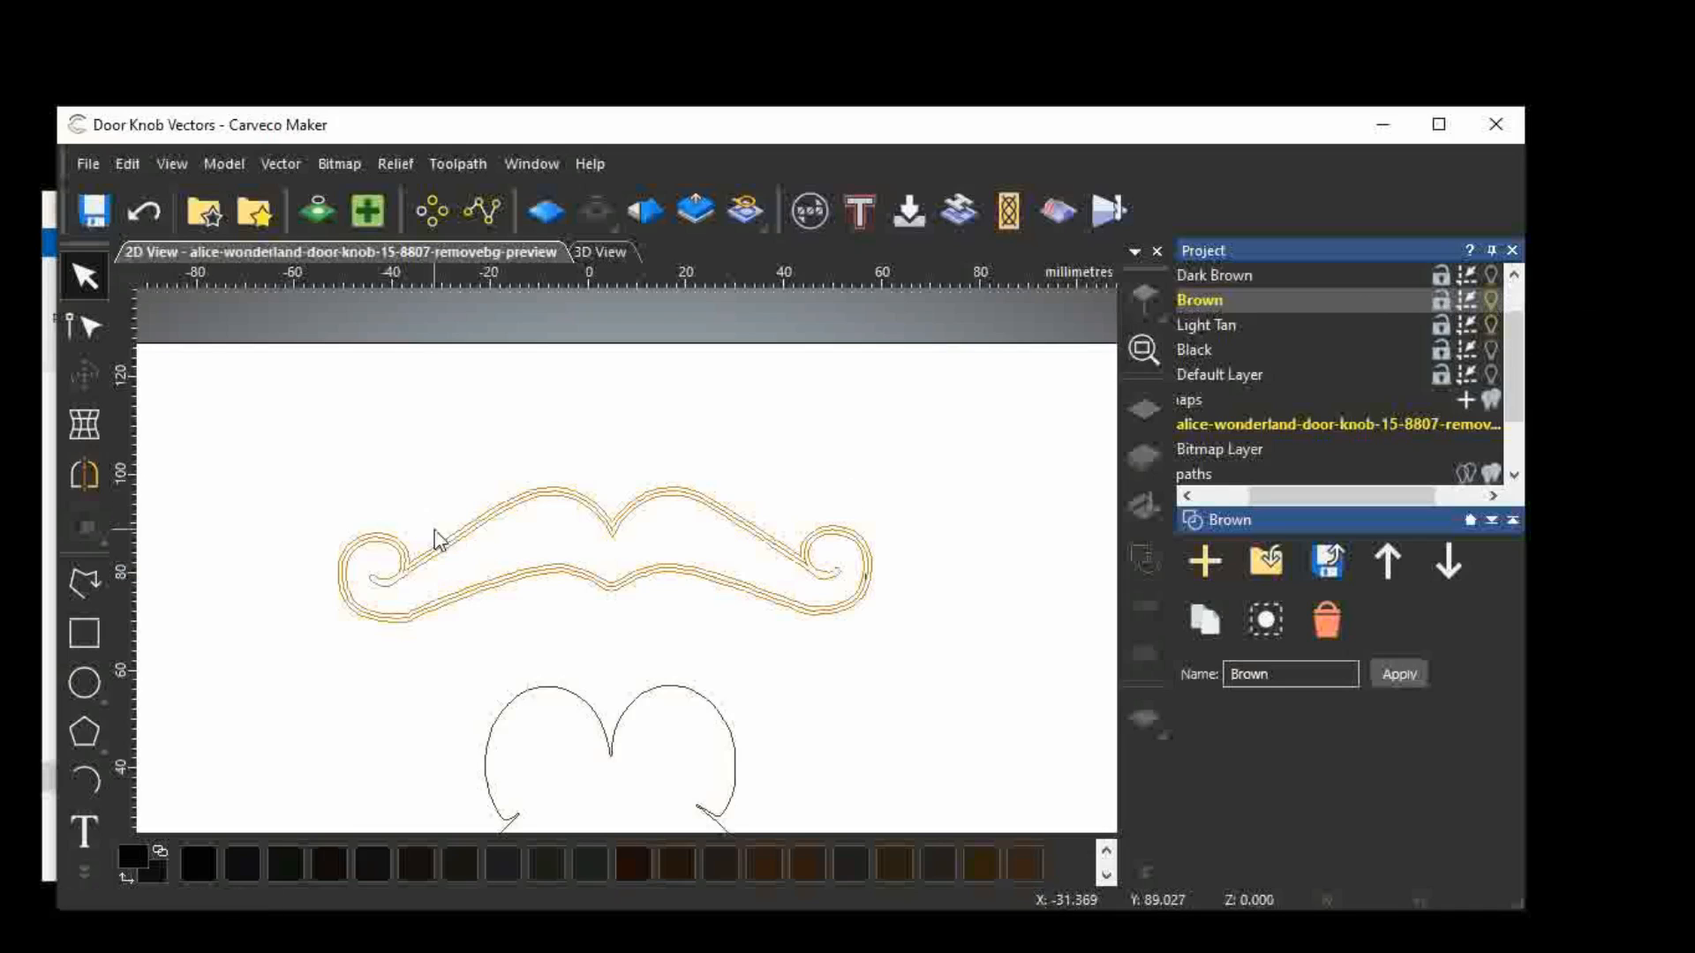
scroll(621, 542, up, 8)
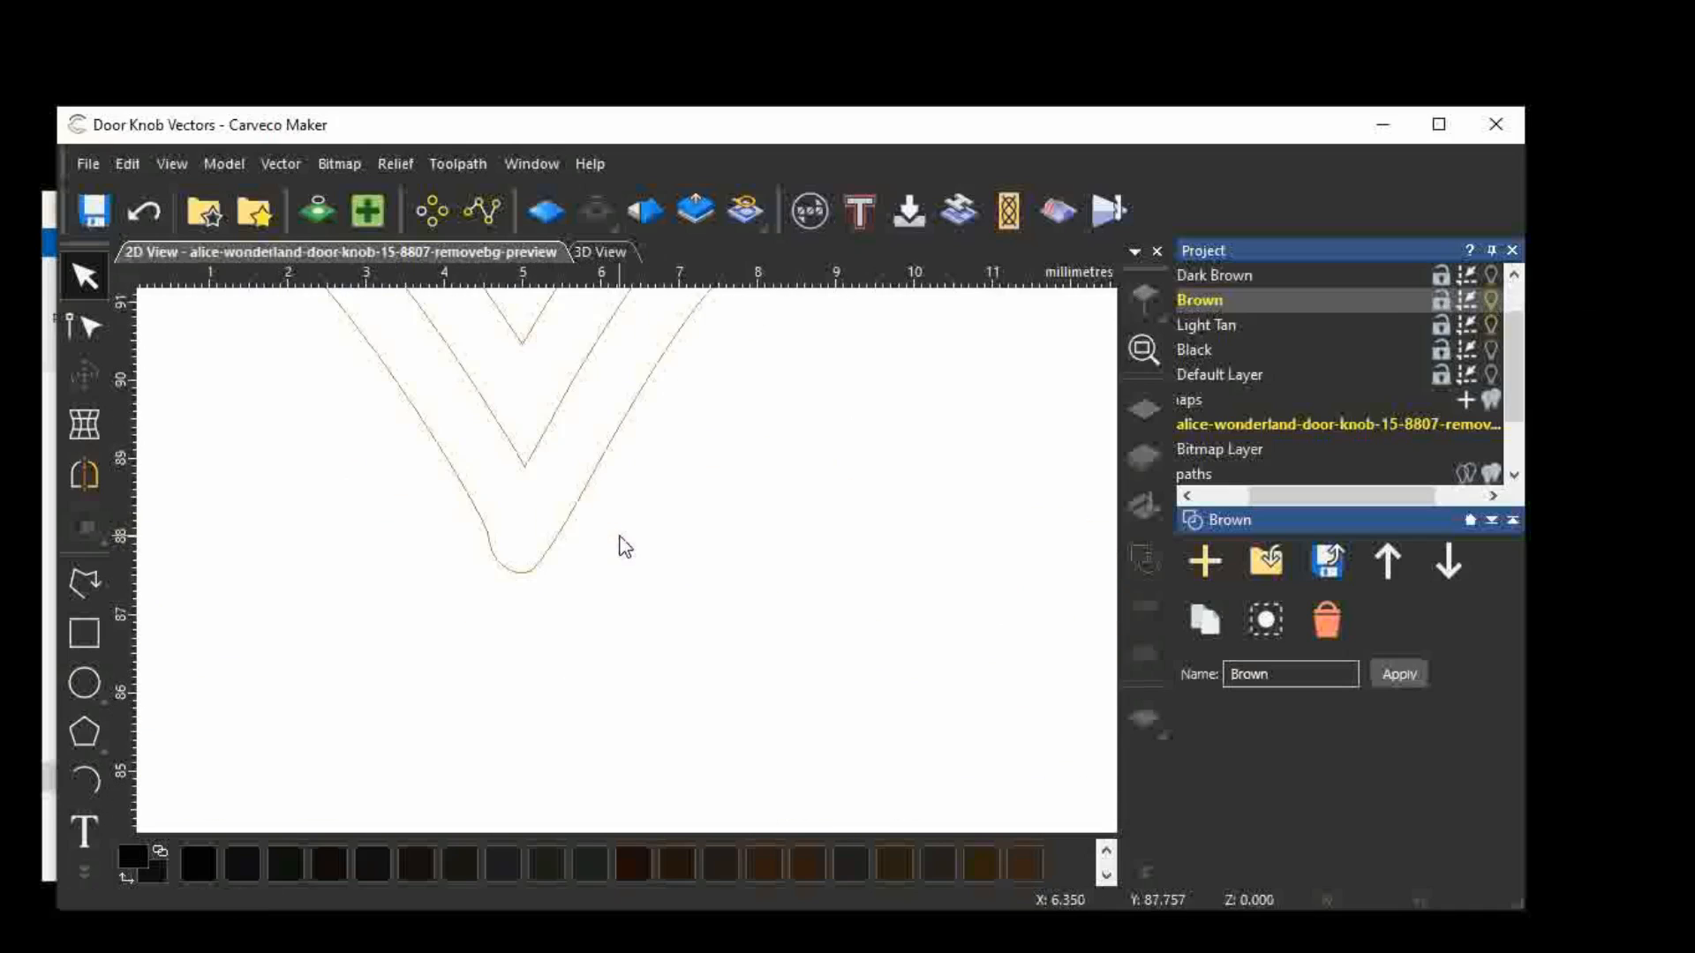
scroll(620, 543, down, 6)
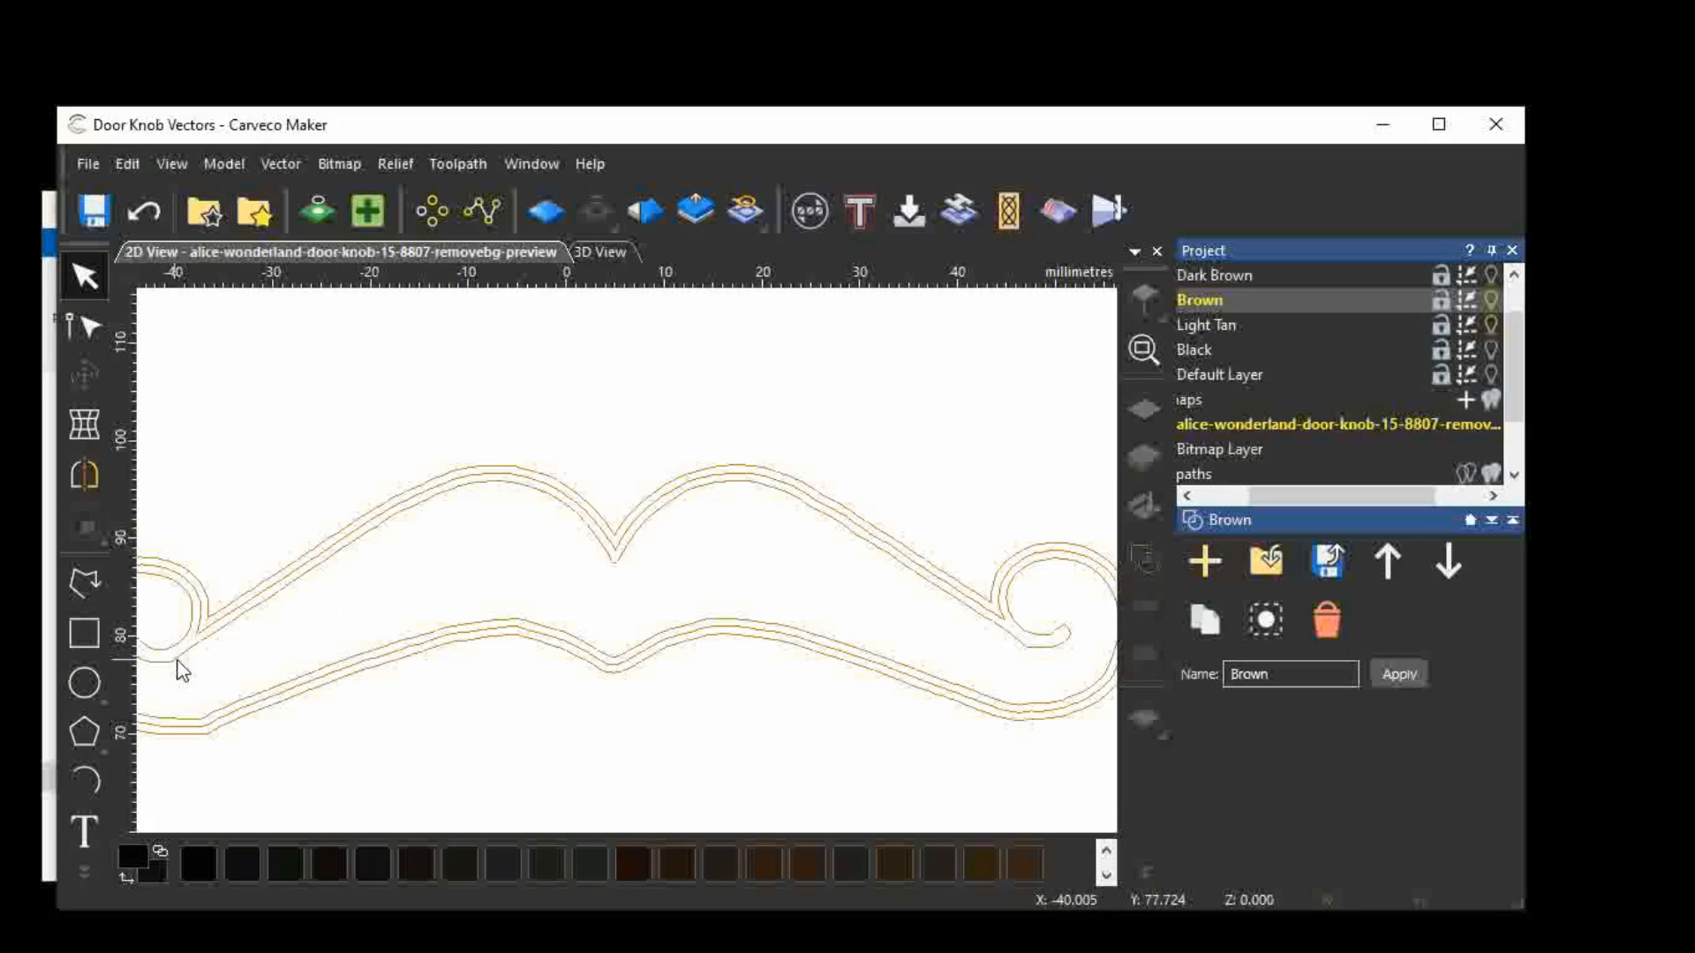
Move the two outer outlines of the scroll-shaped crest from the Light Tan layer to the Brown layer.
click(198, 608)
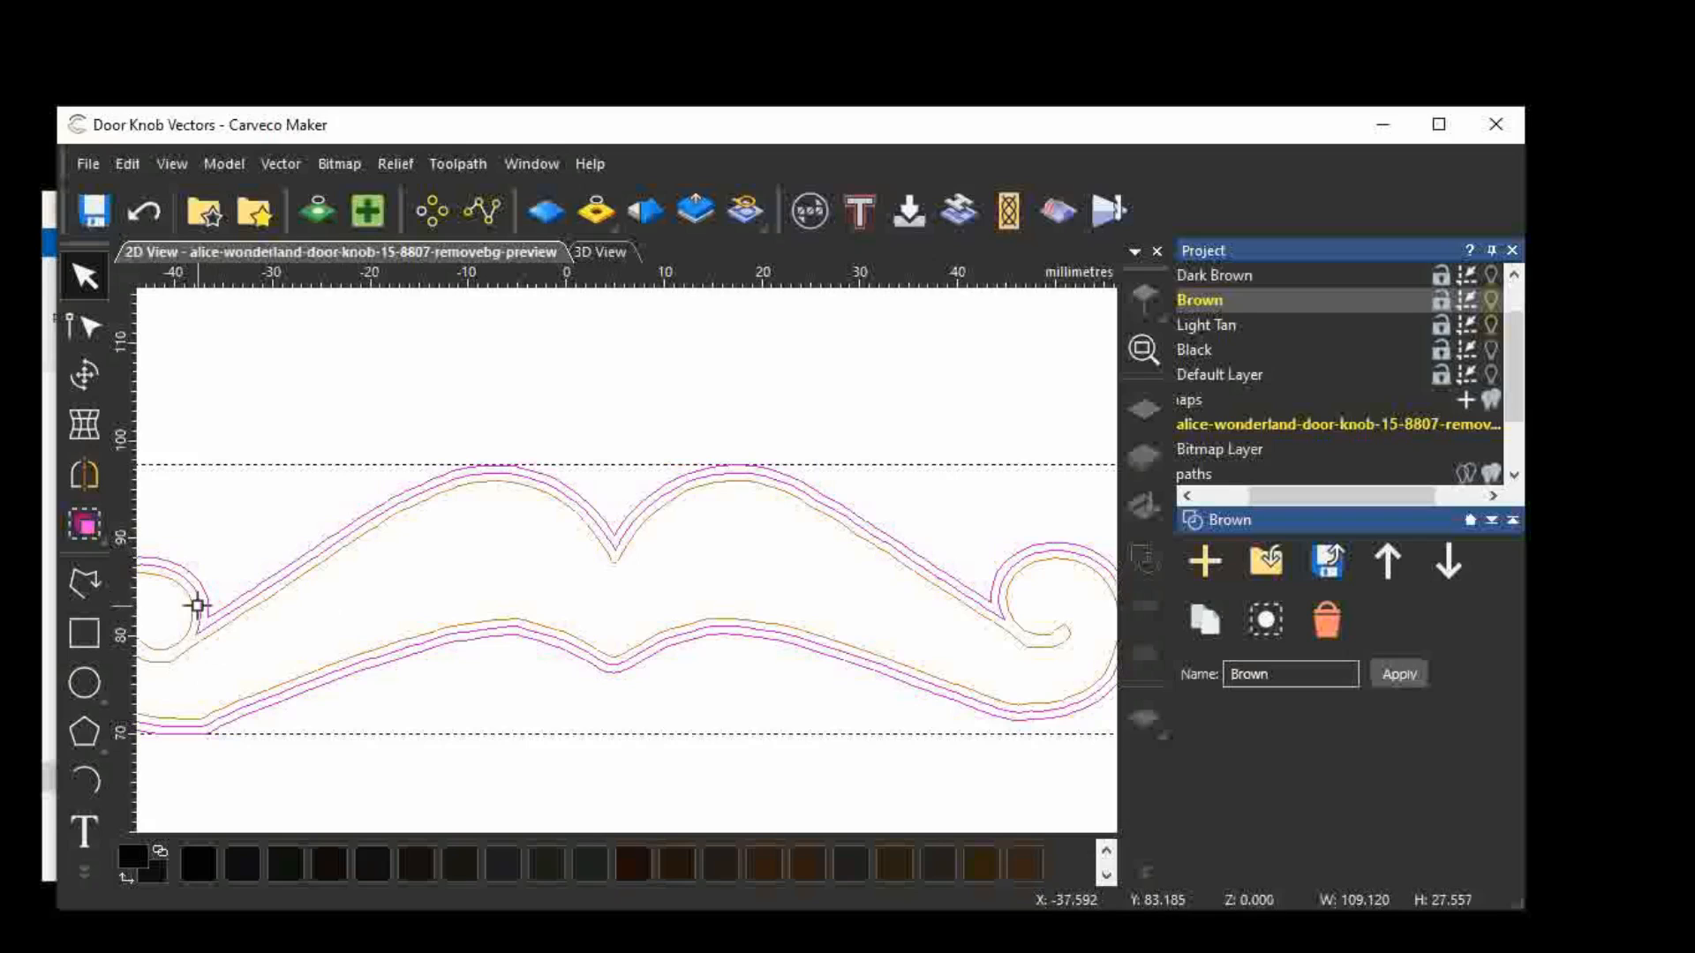
right_click(247, 603)
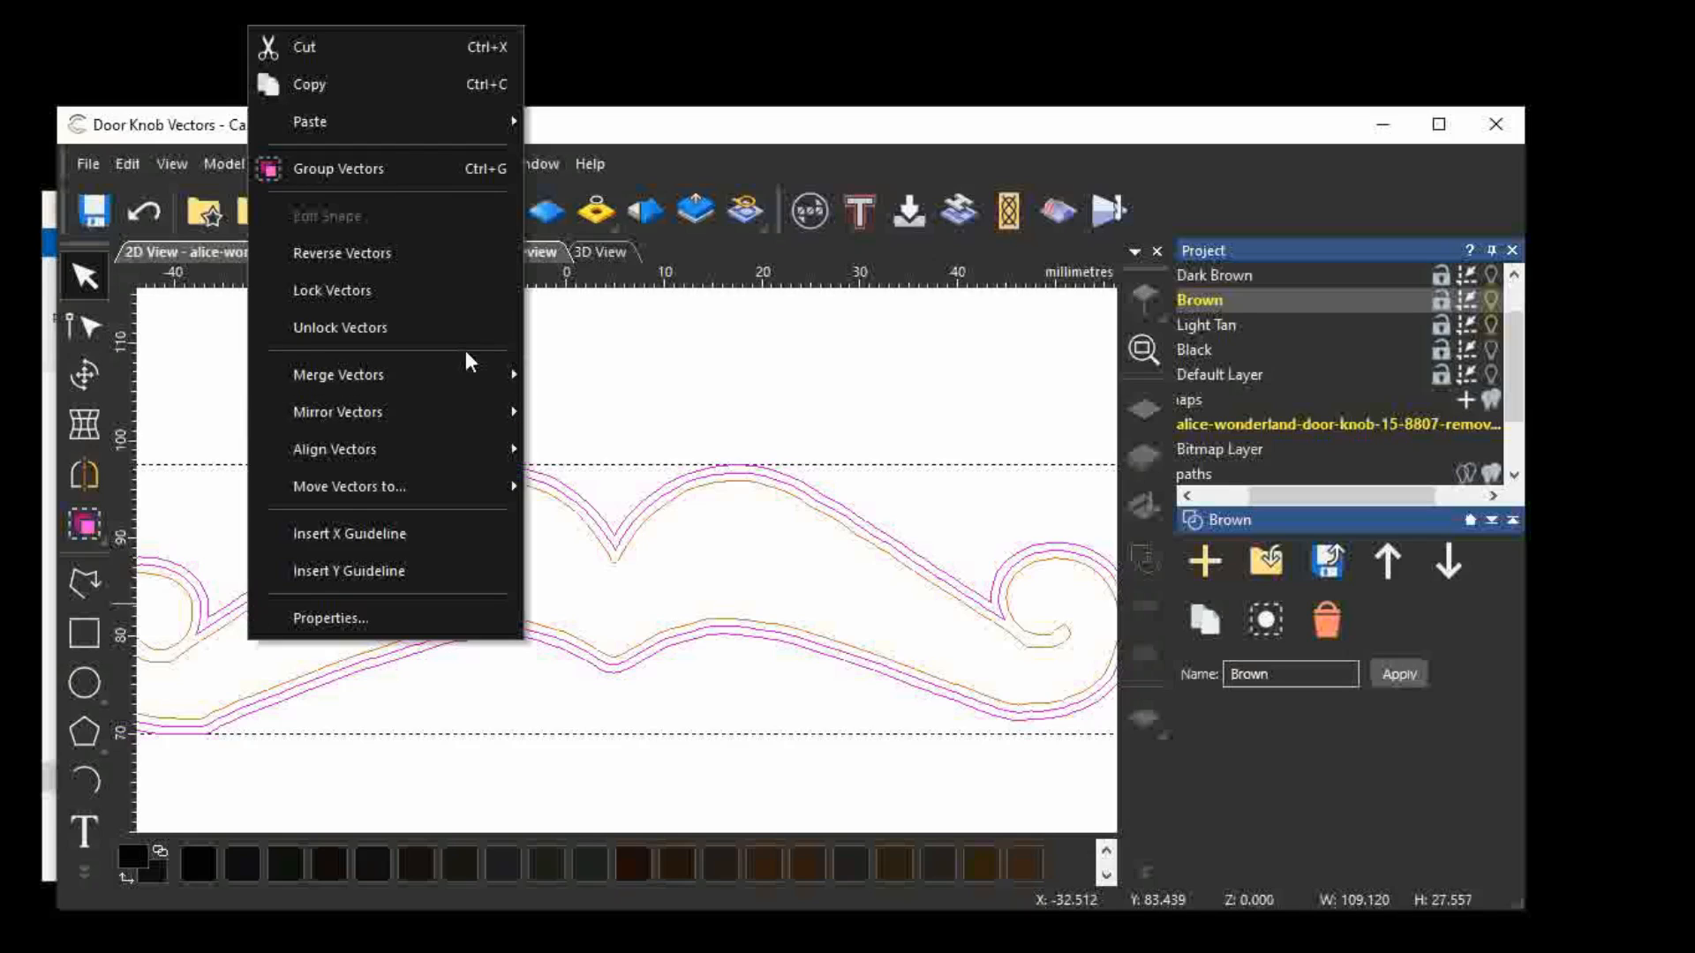
mouse_move(487, 486)
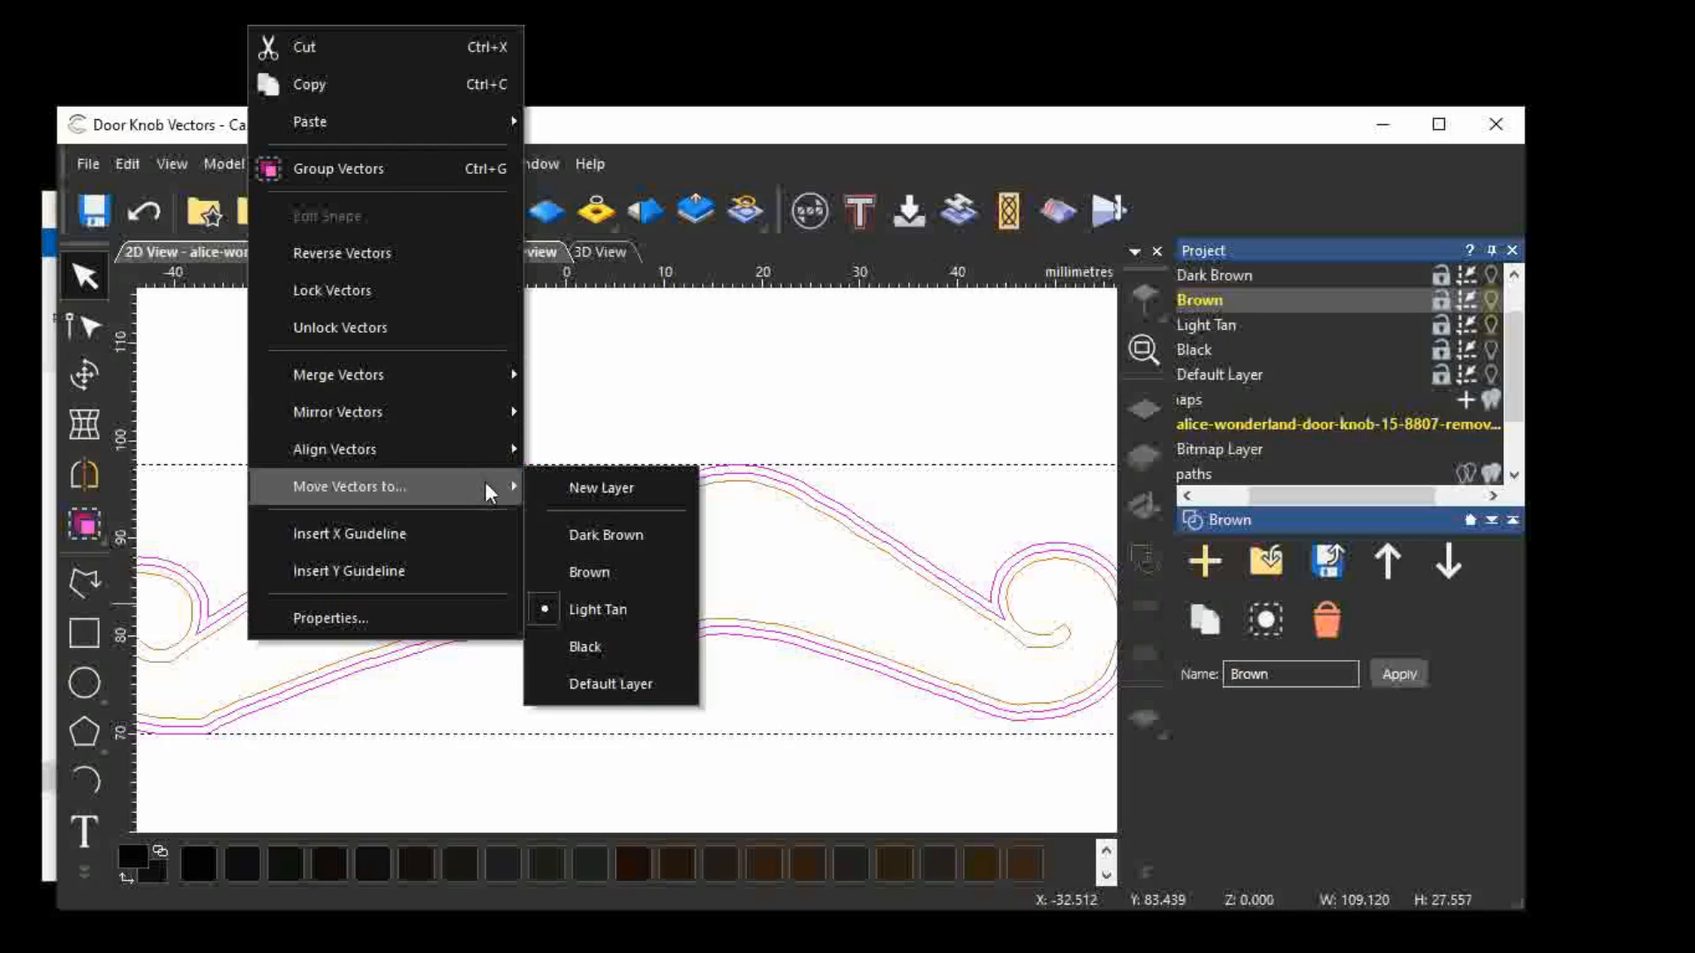
click(620, 573)
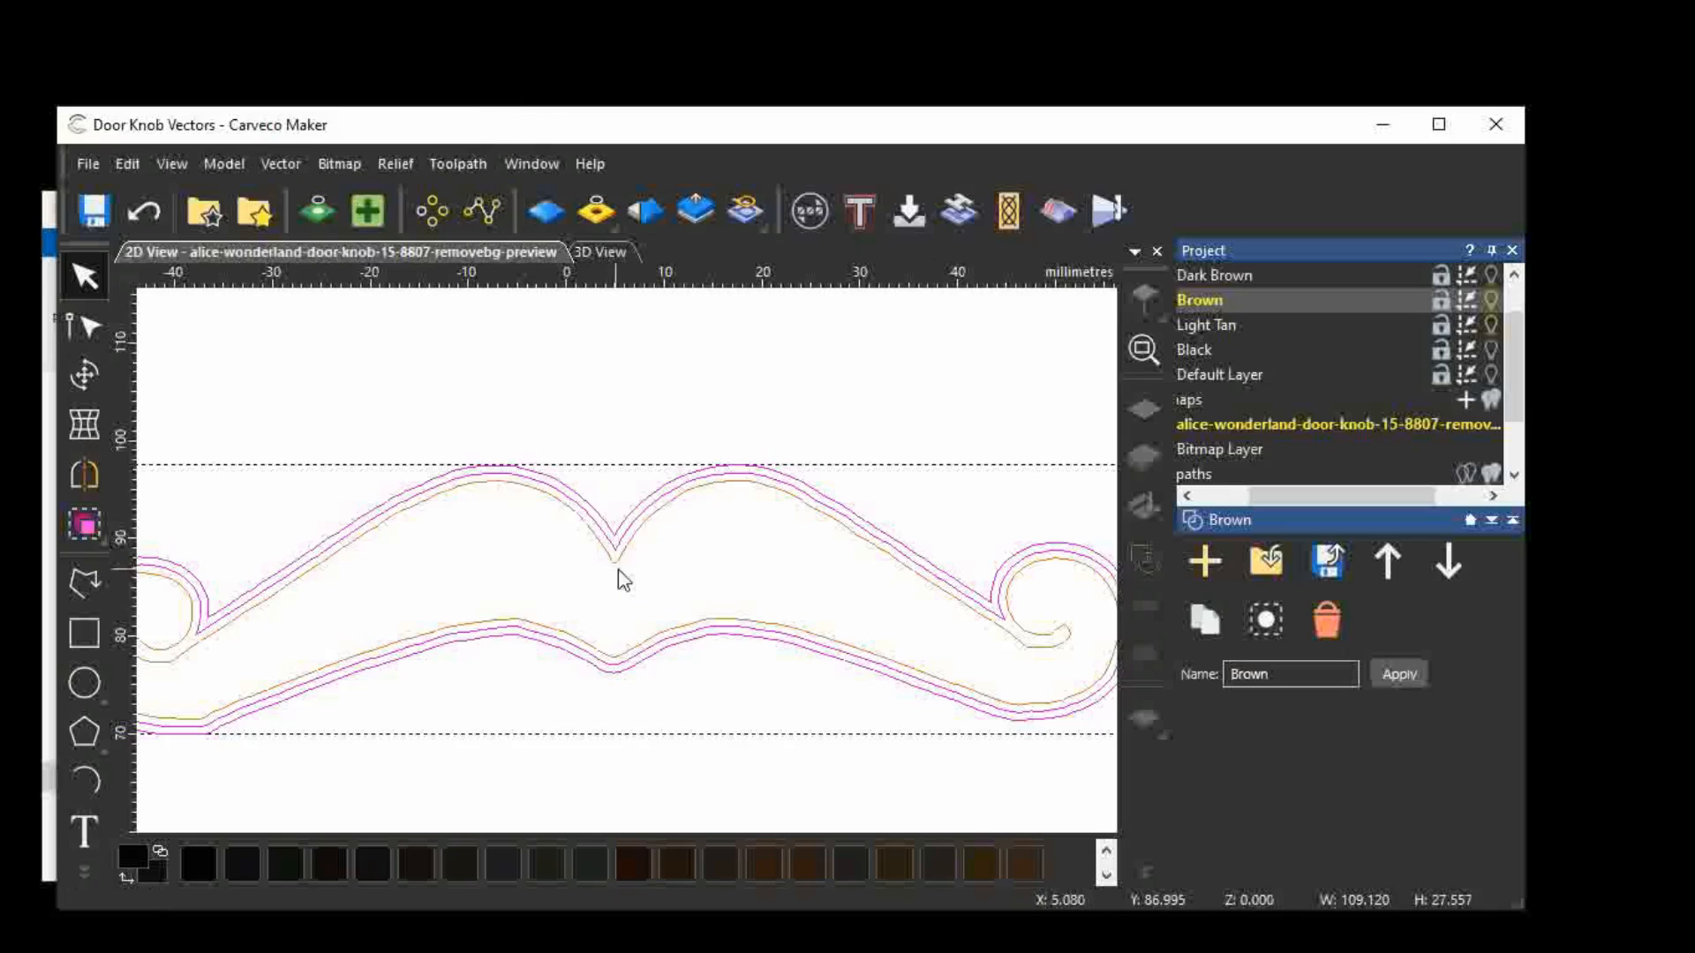
Toggle the Brown and Light Tan layers to check which crest outlines each holds, and leave both hidden.
click(1491, 300)
click(1491, 325)
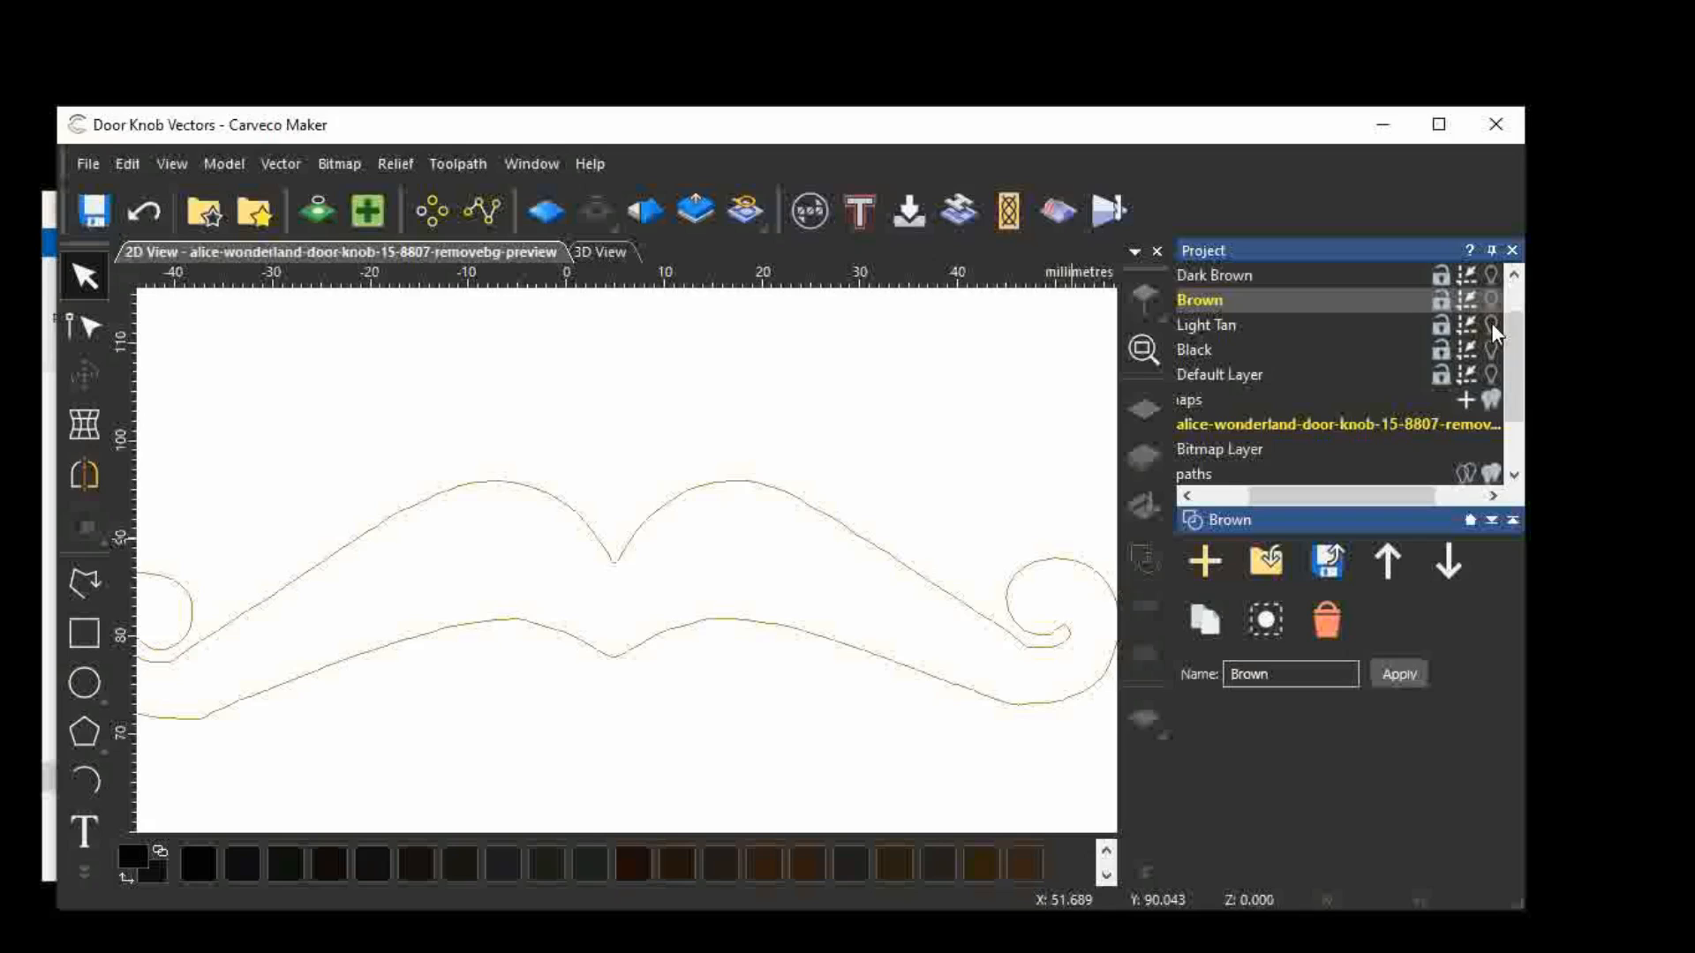
click(1491, 323)
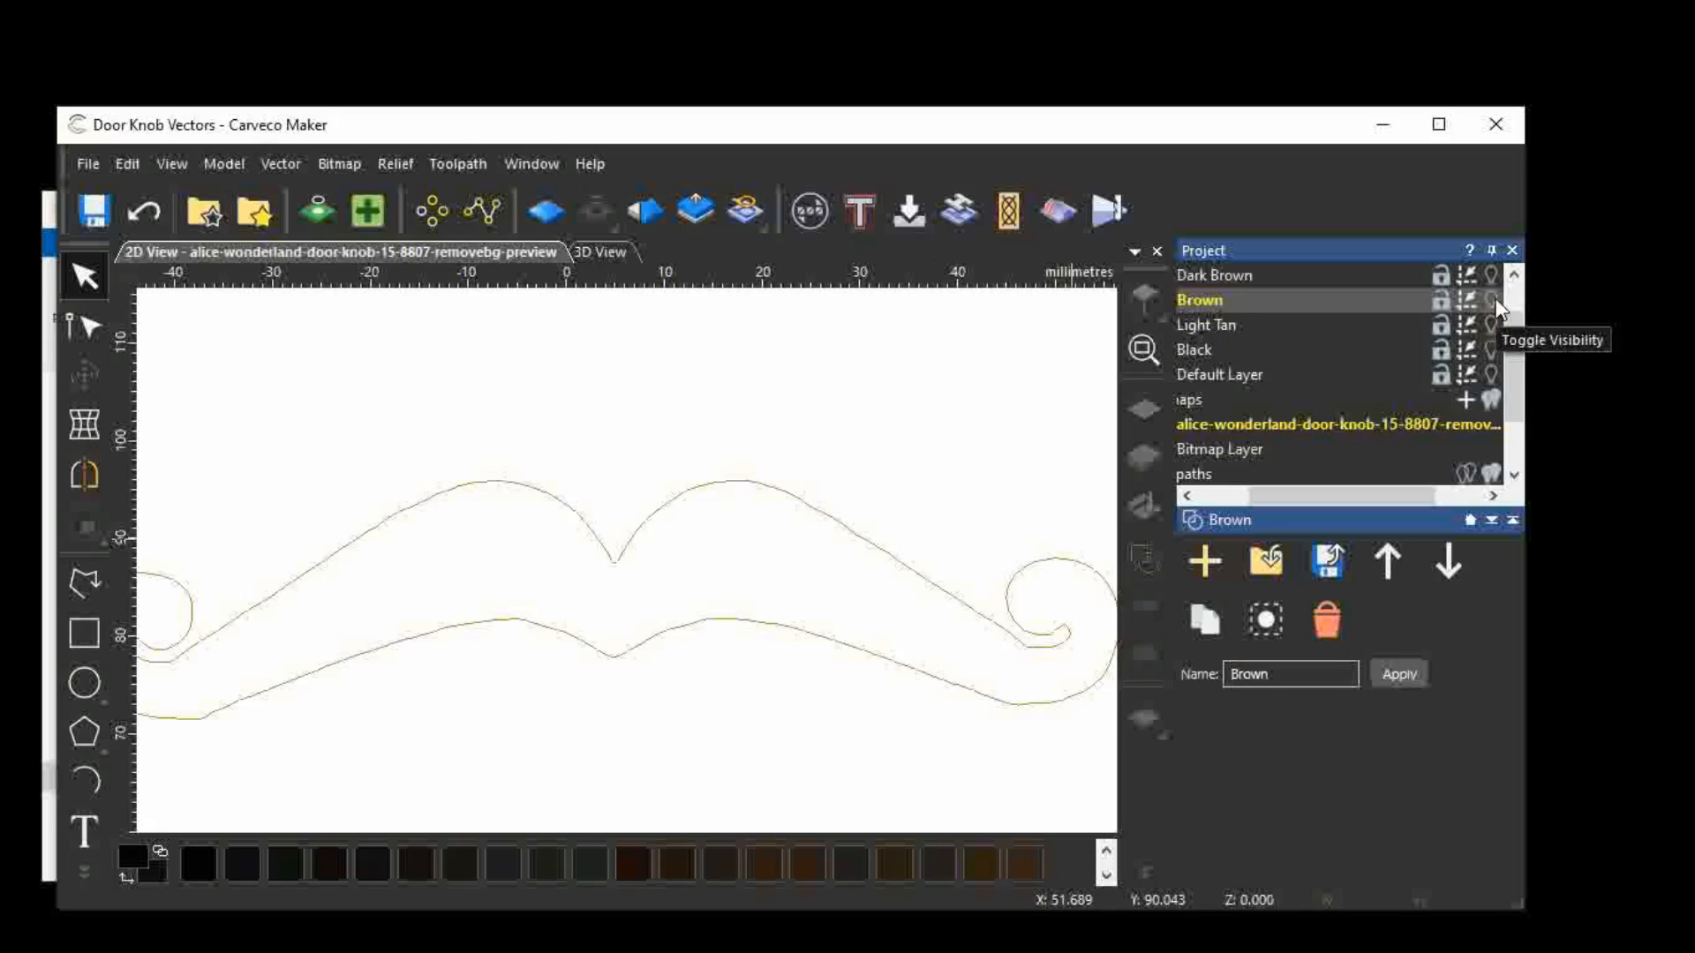
click(1496, 302)
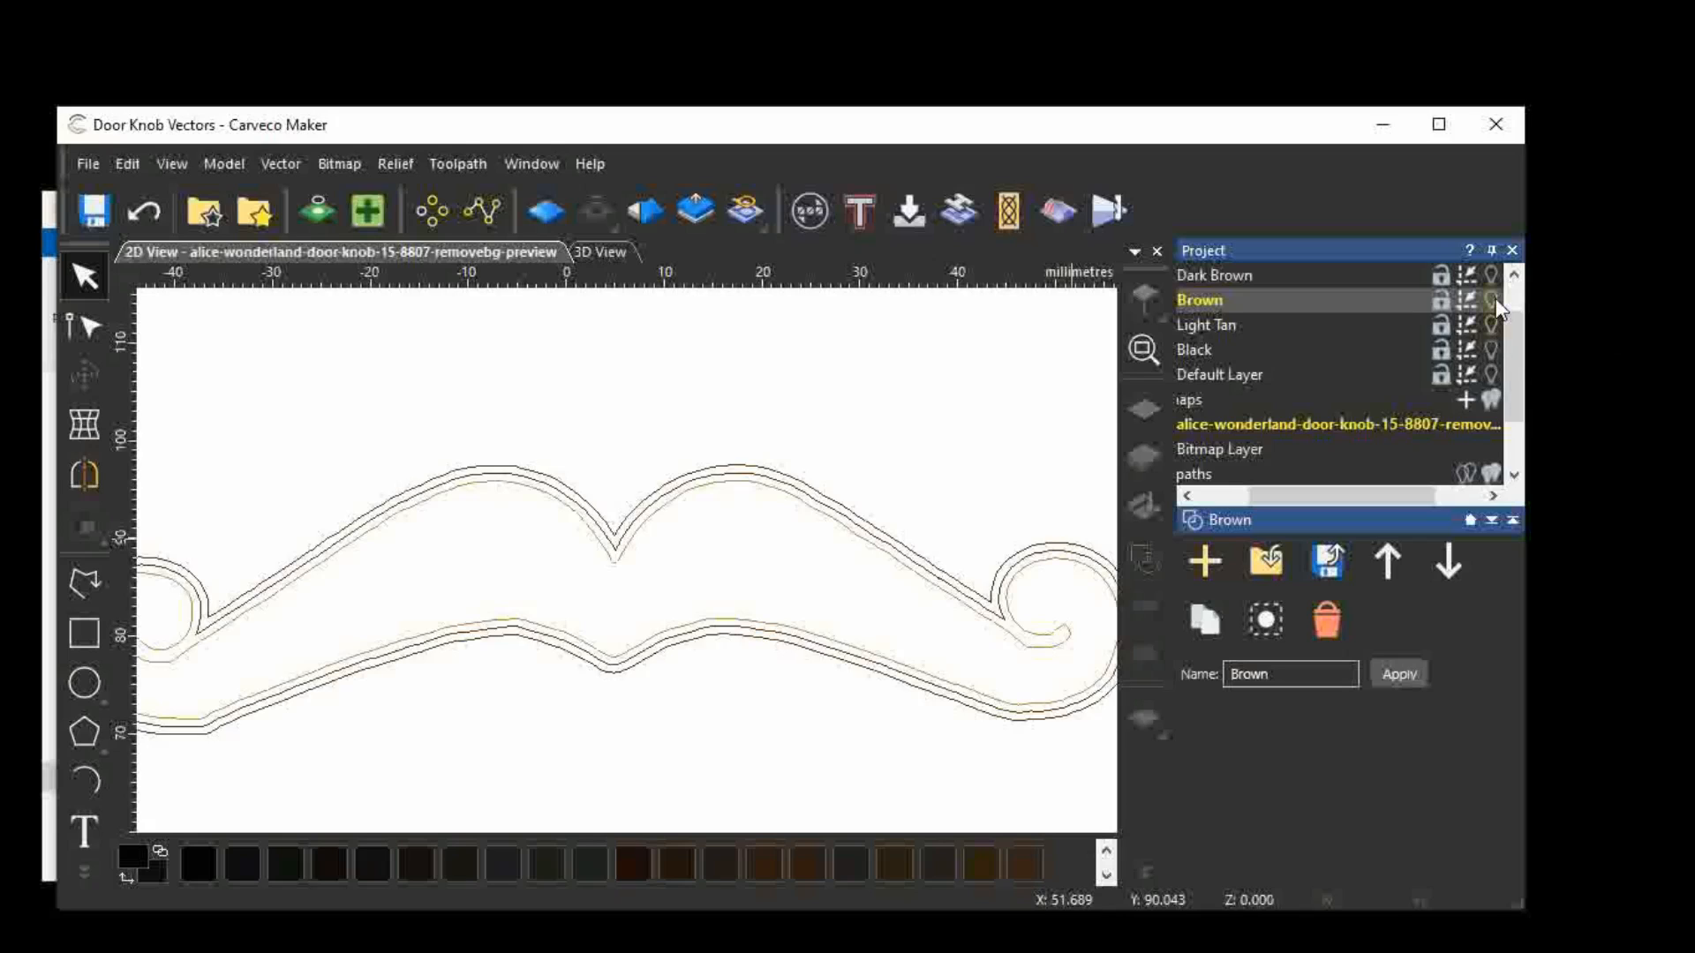
click(1496, 302)
click(1495, 325)
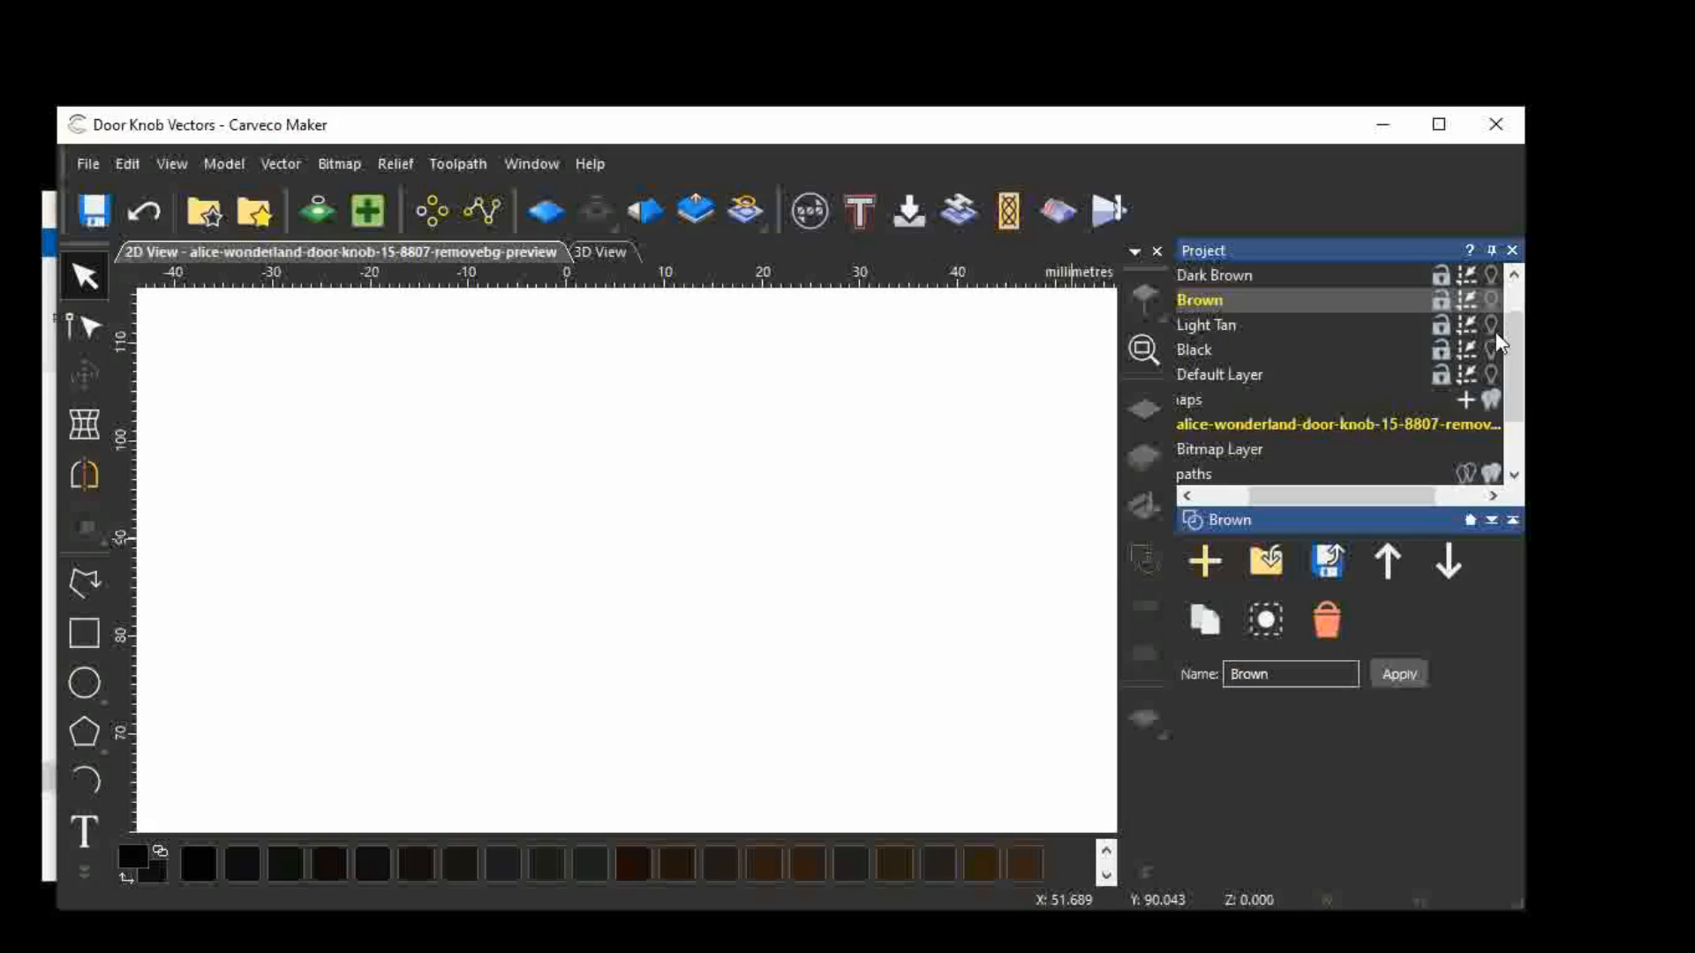
Show the Black layer and the door knob bitmap to compare them, and save the model.
click(1491, 351)
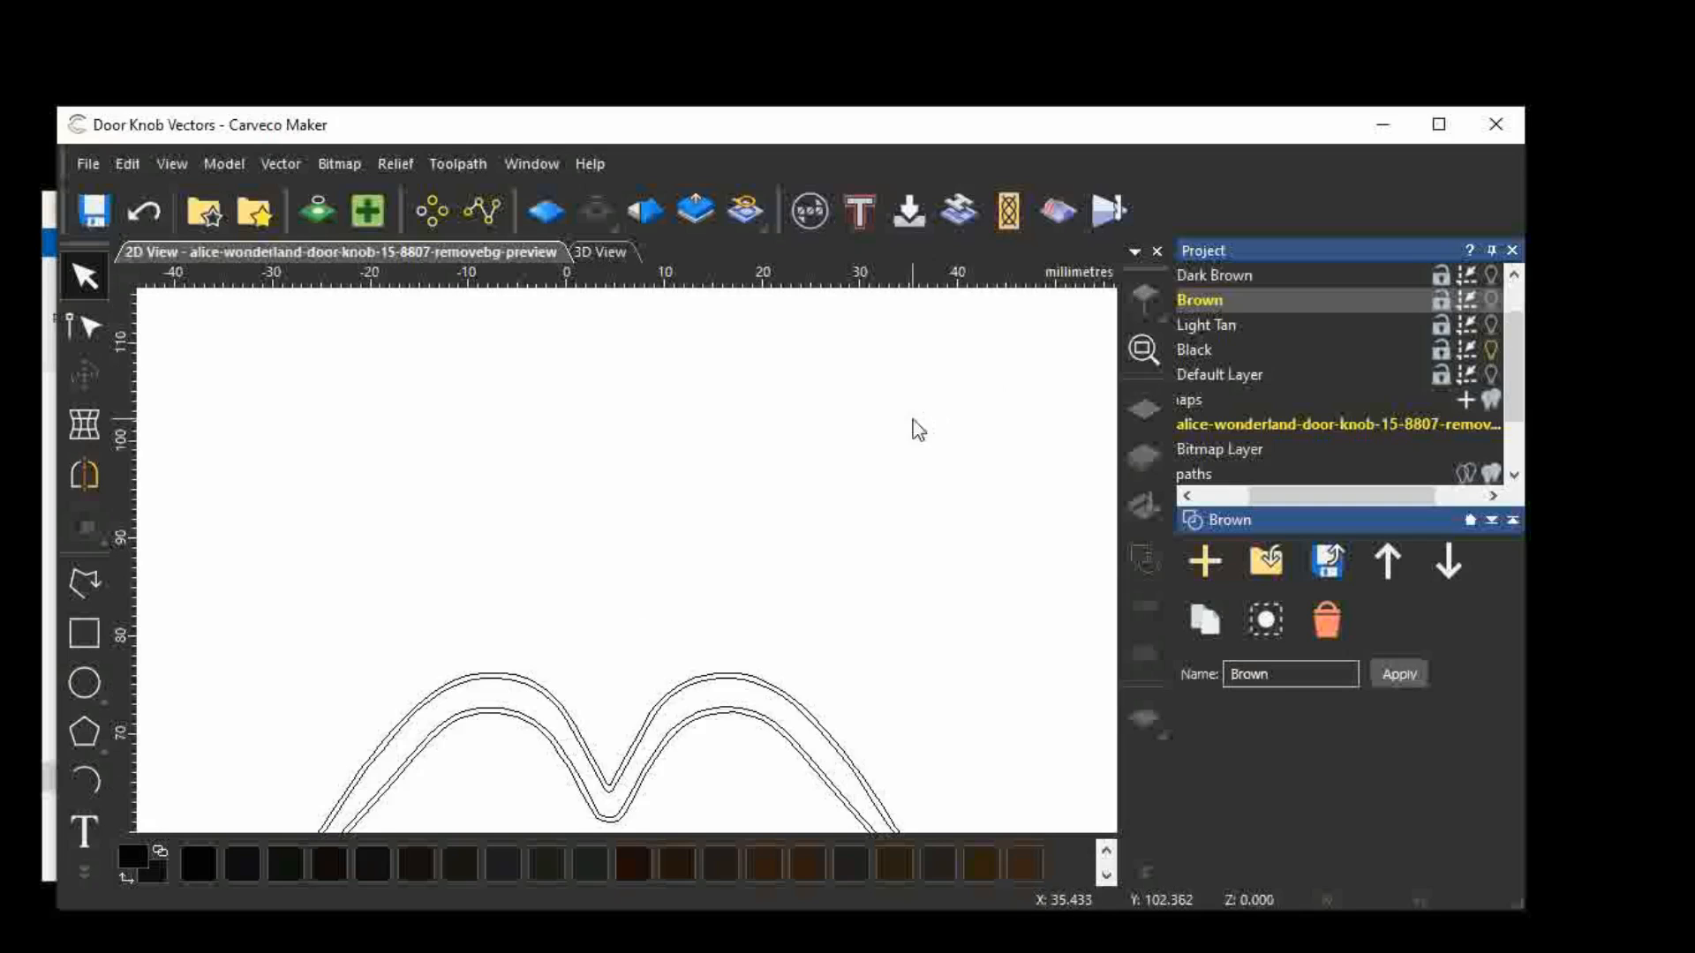
scroll(882, 459, down, 5)
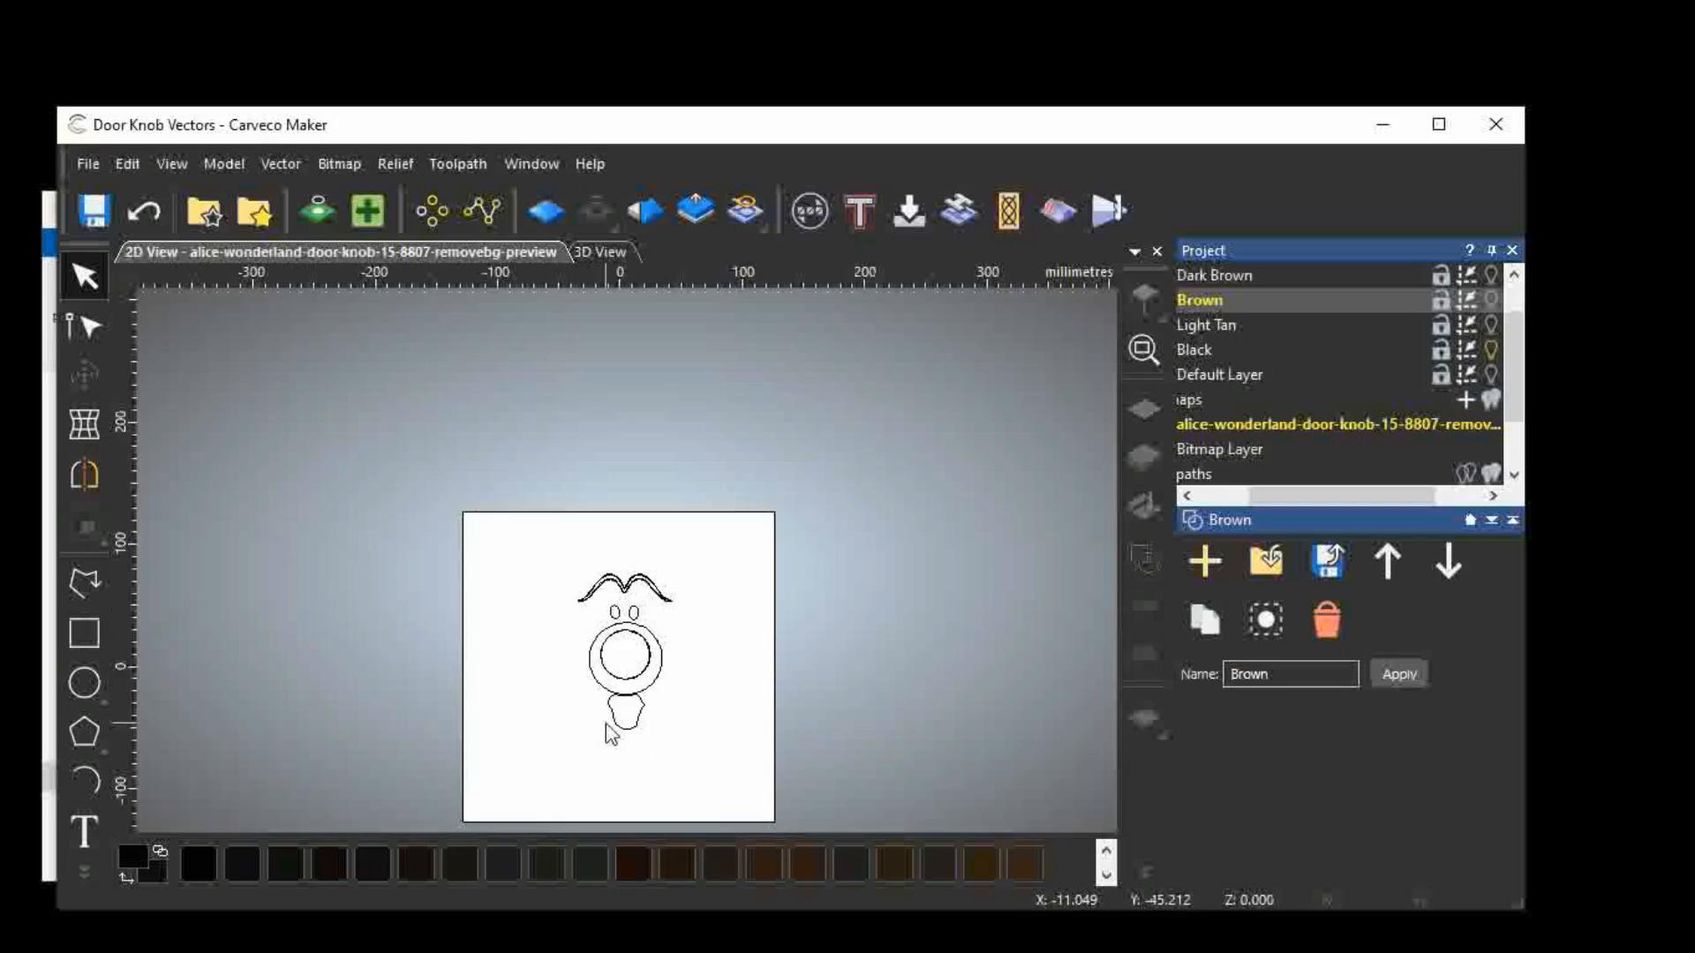
click(1489, 400)
click(1489, 400)
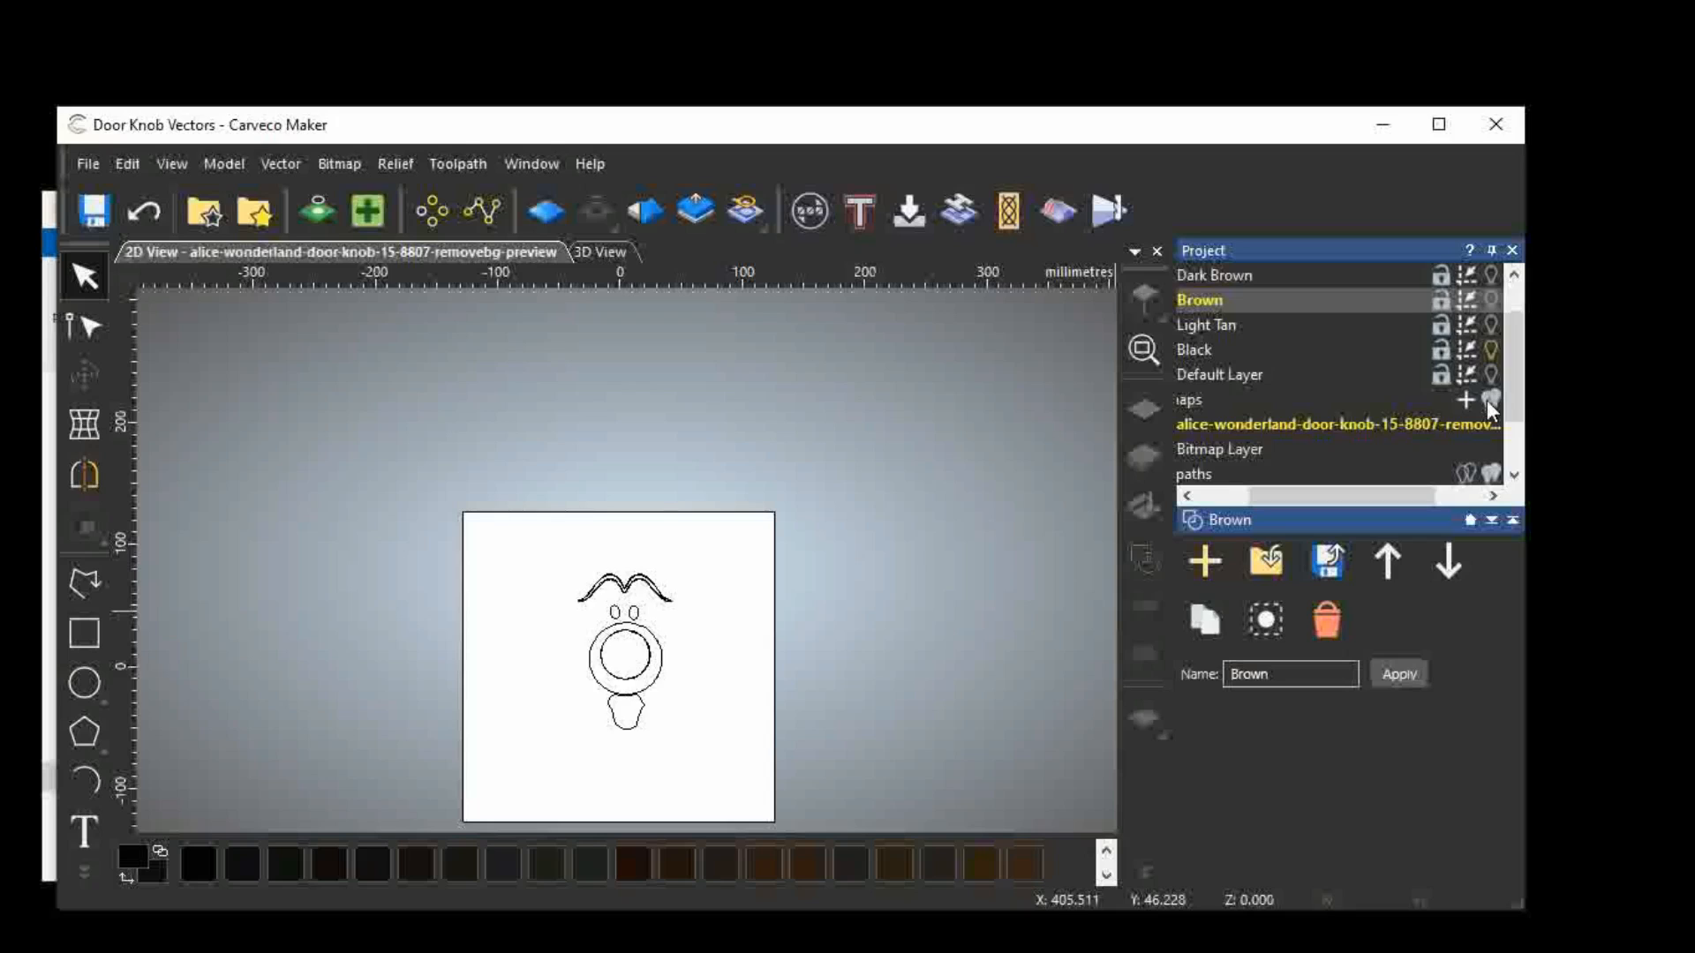
click(1489, 400)
click(1488, 400)
click(1488, 399)
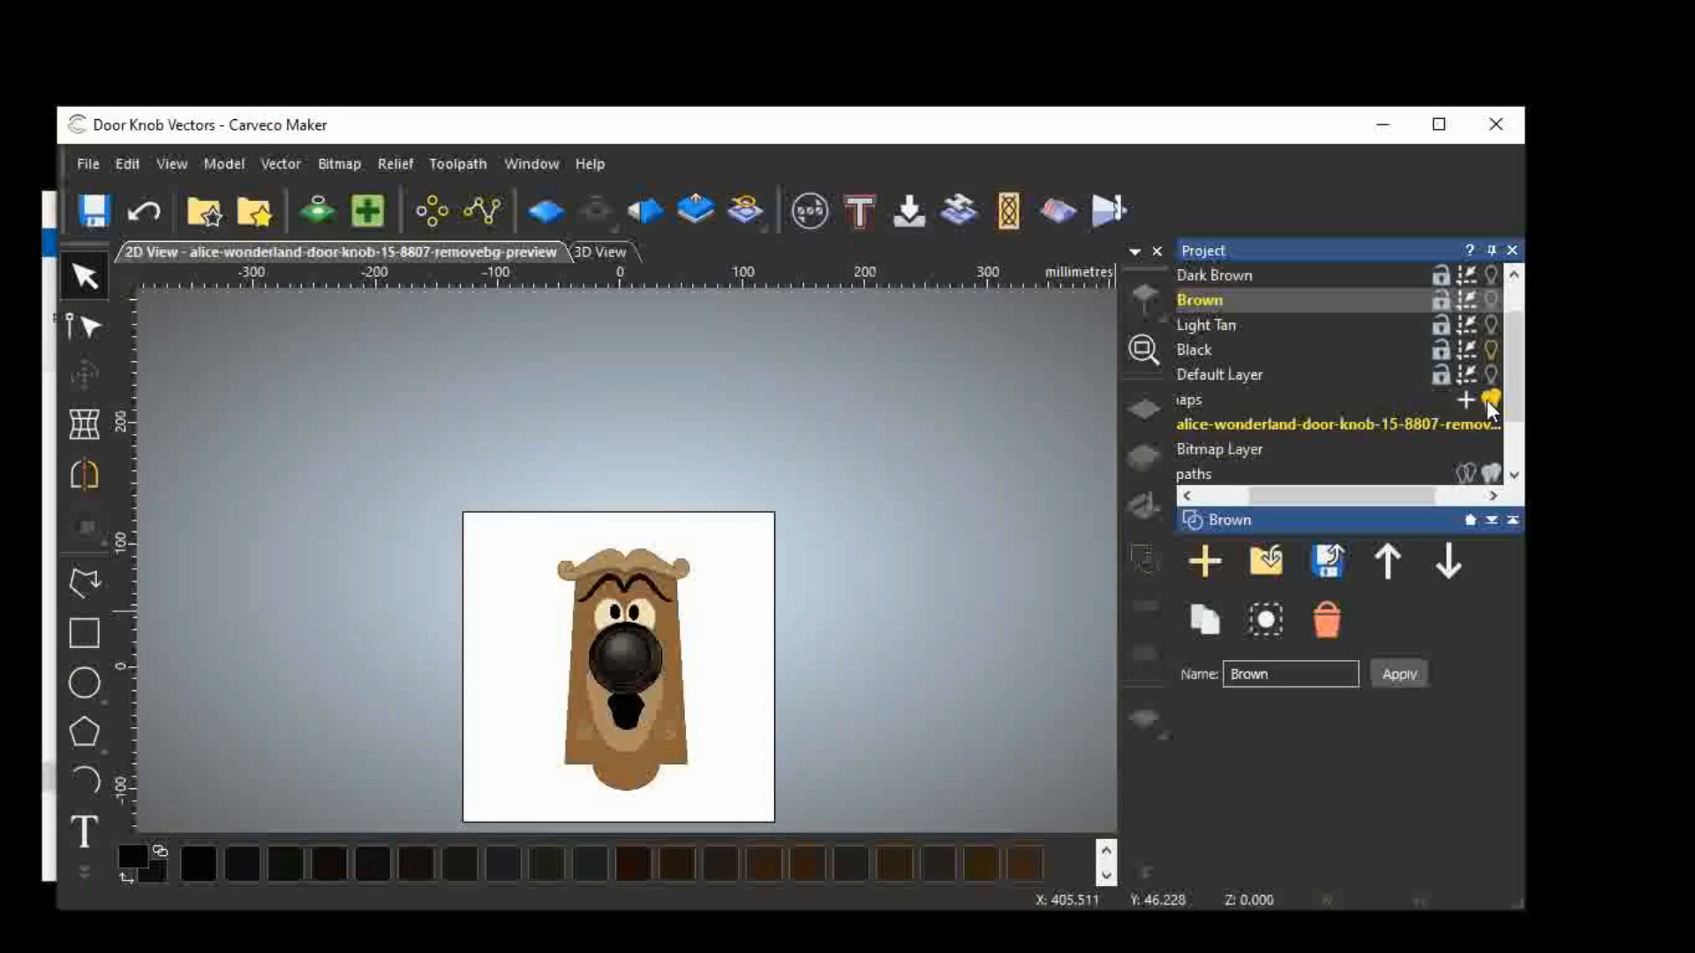
click(1488, 399)
click(1488, 400)
click(1488, 400)
click(1488, 400)
click(94, 210)
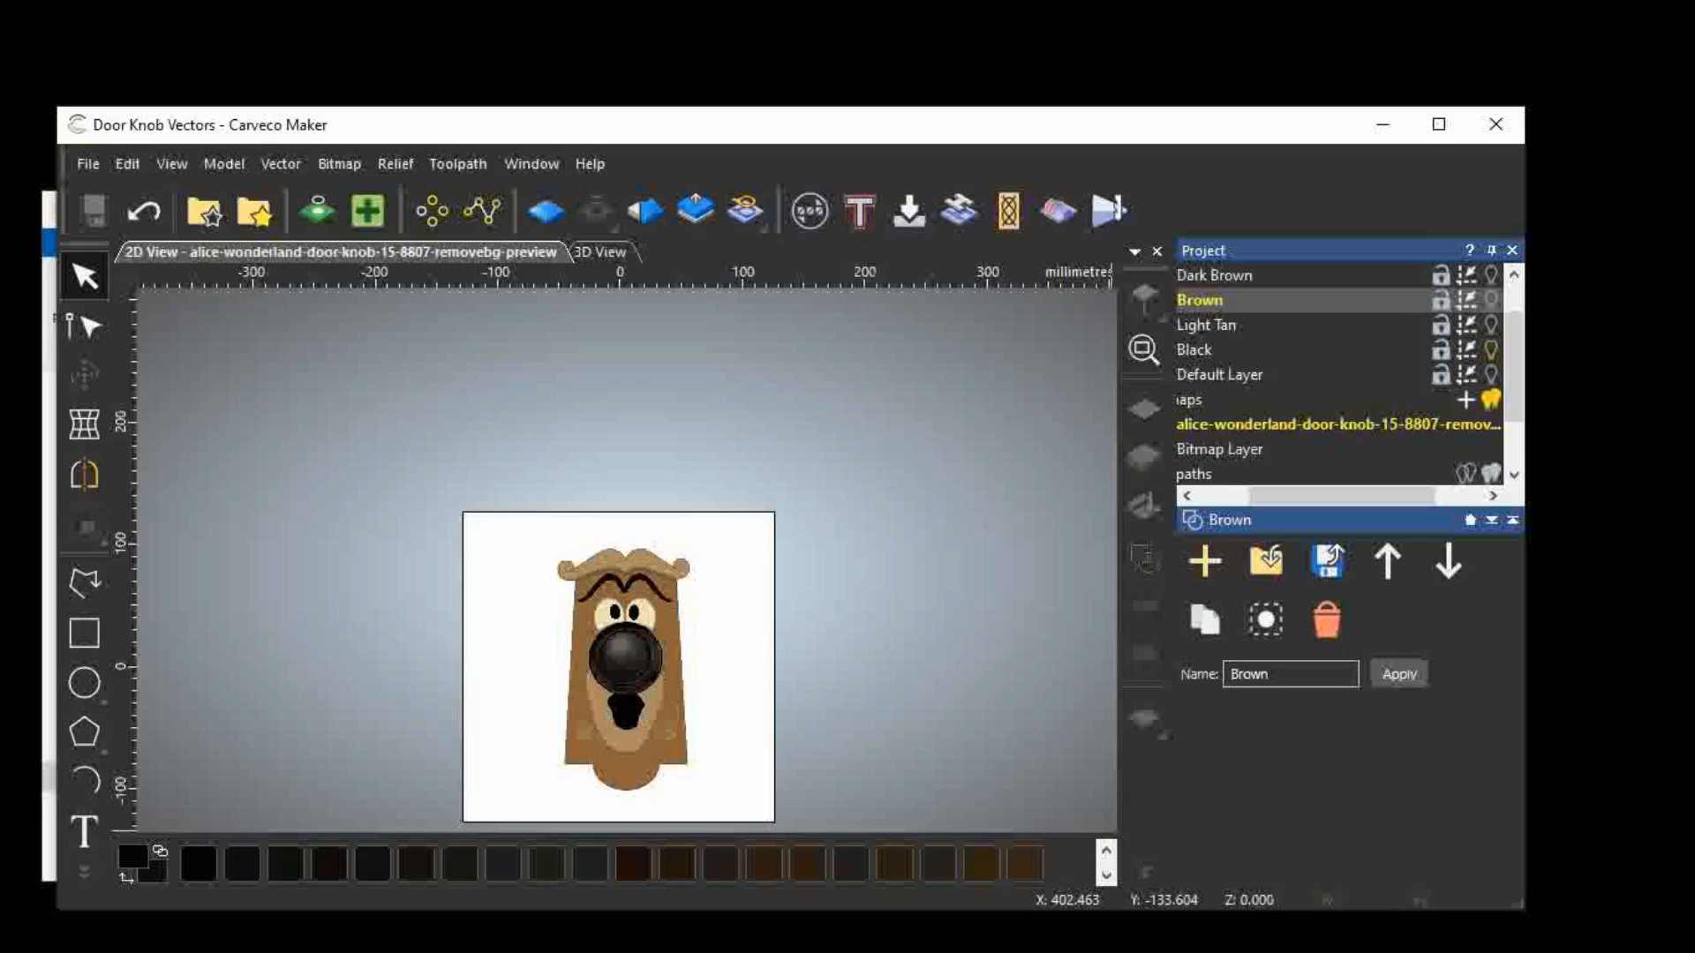
Check the VSDC Free Screen Recorder control panel and dismiss it.
right_click(1294, 941)
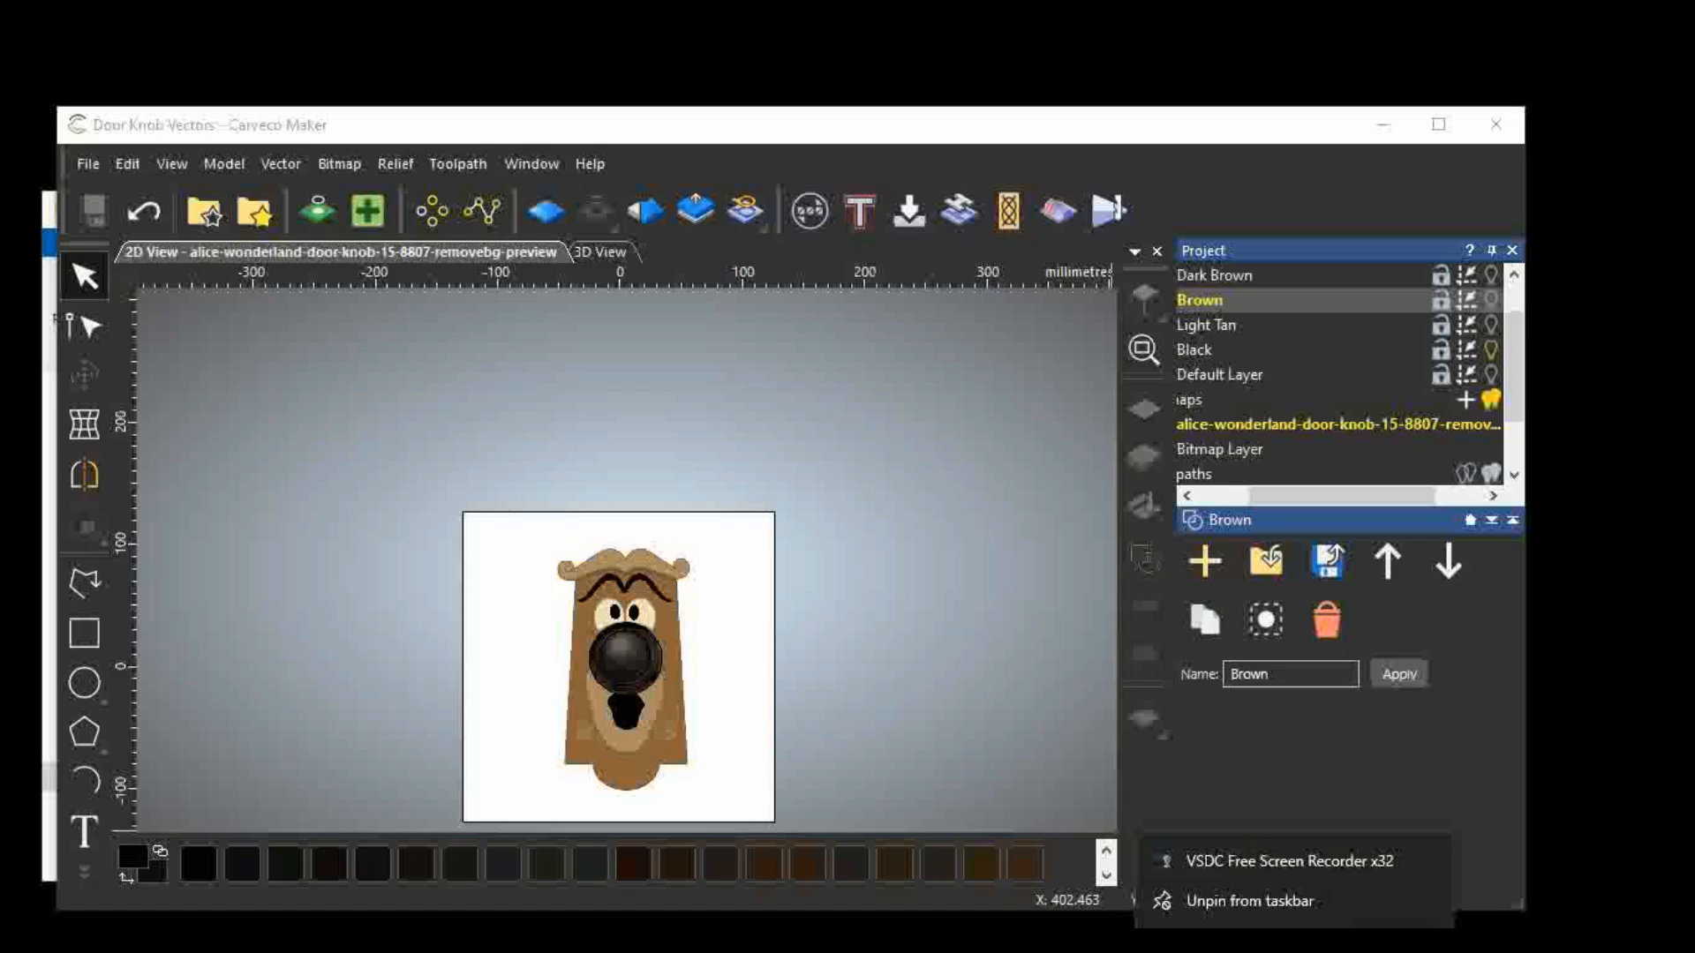
click(1403, 941)
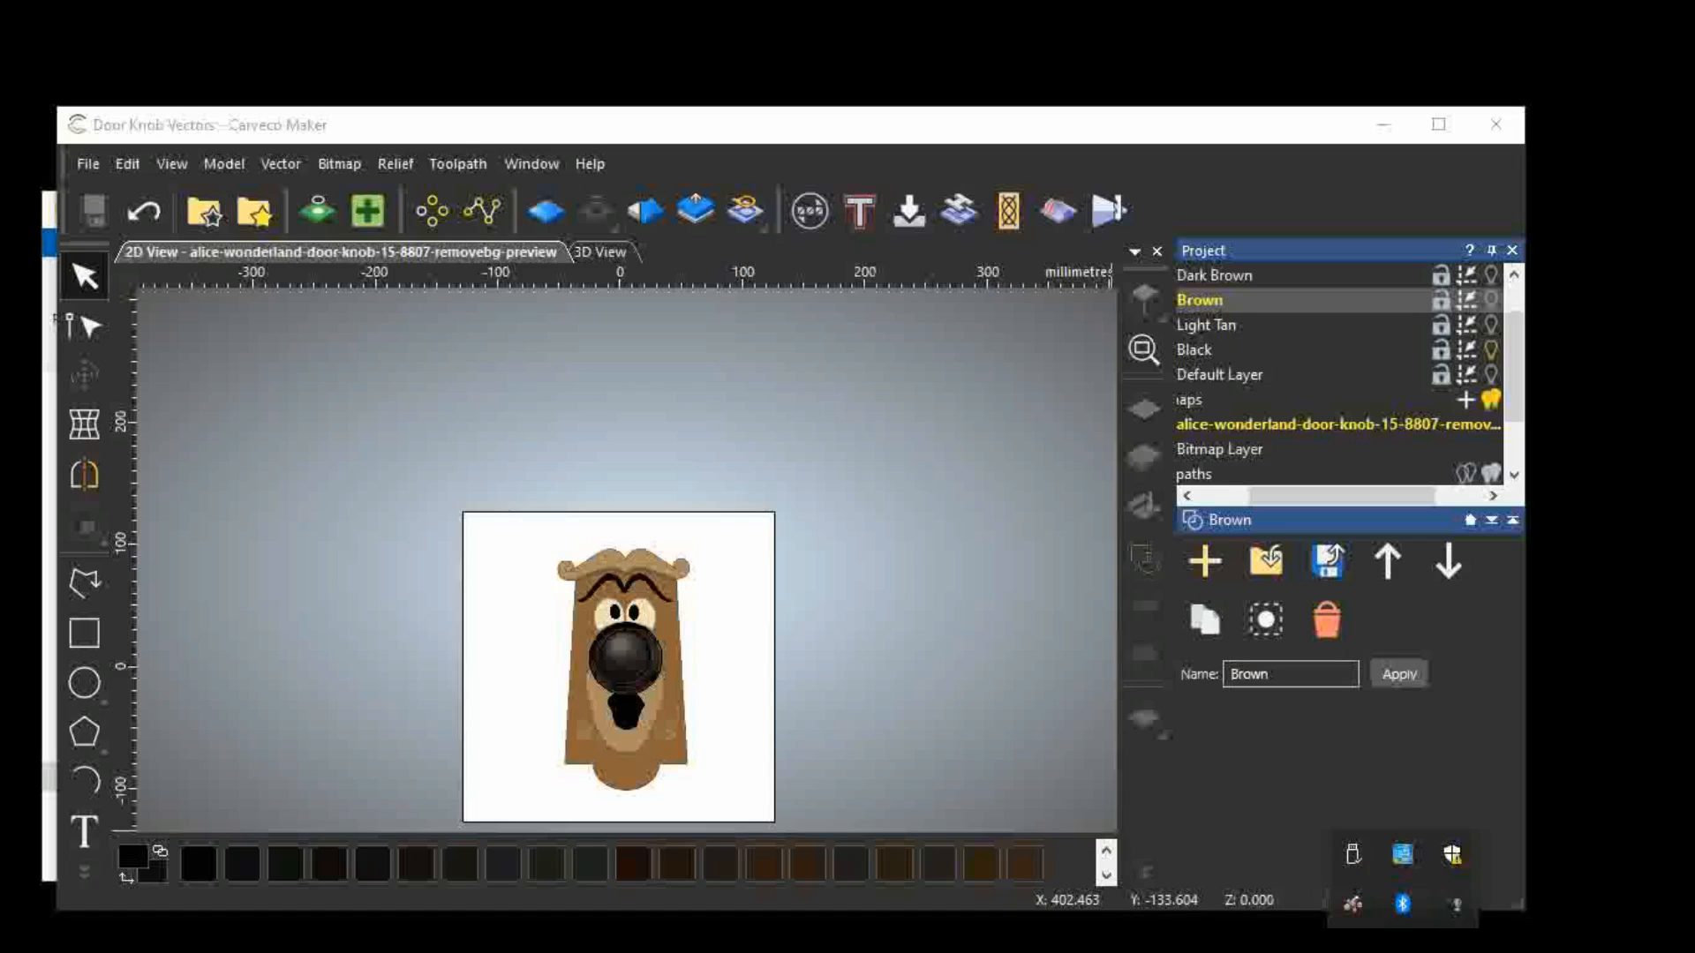
right_click(1452, 905)
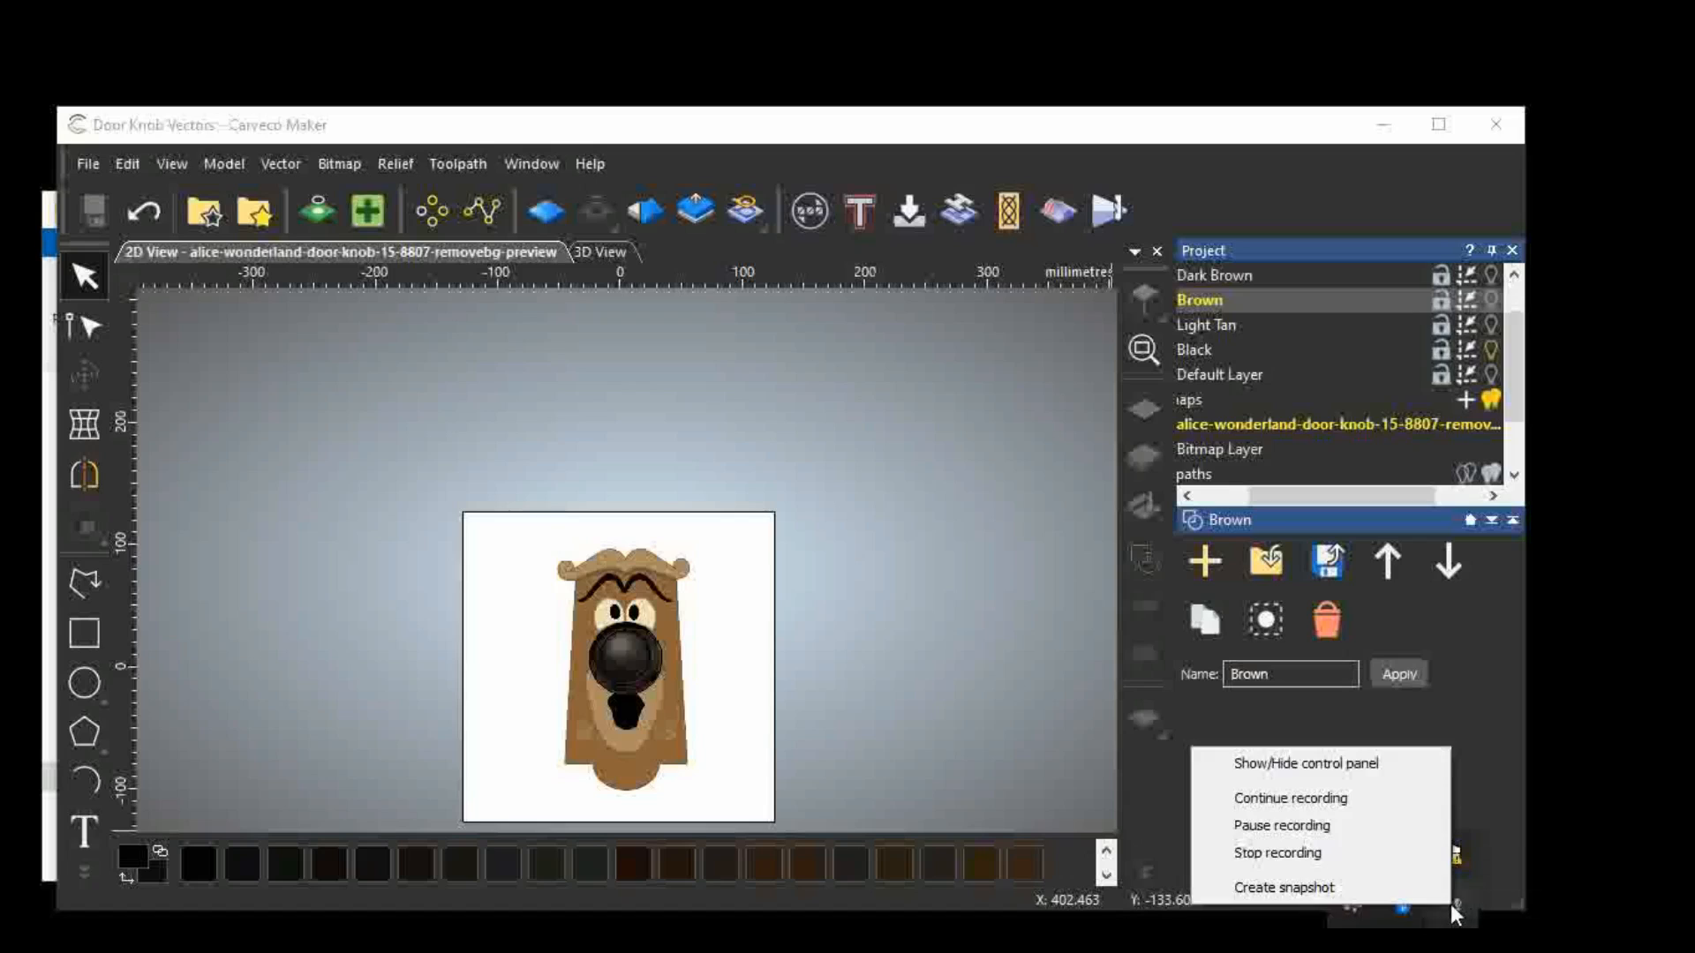
click(1320, 764)
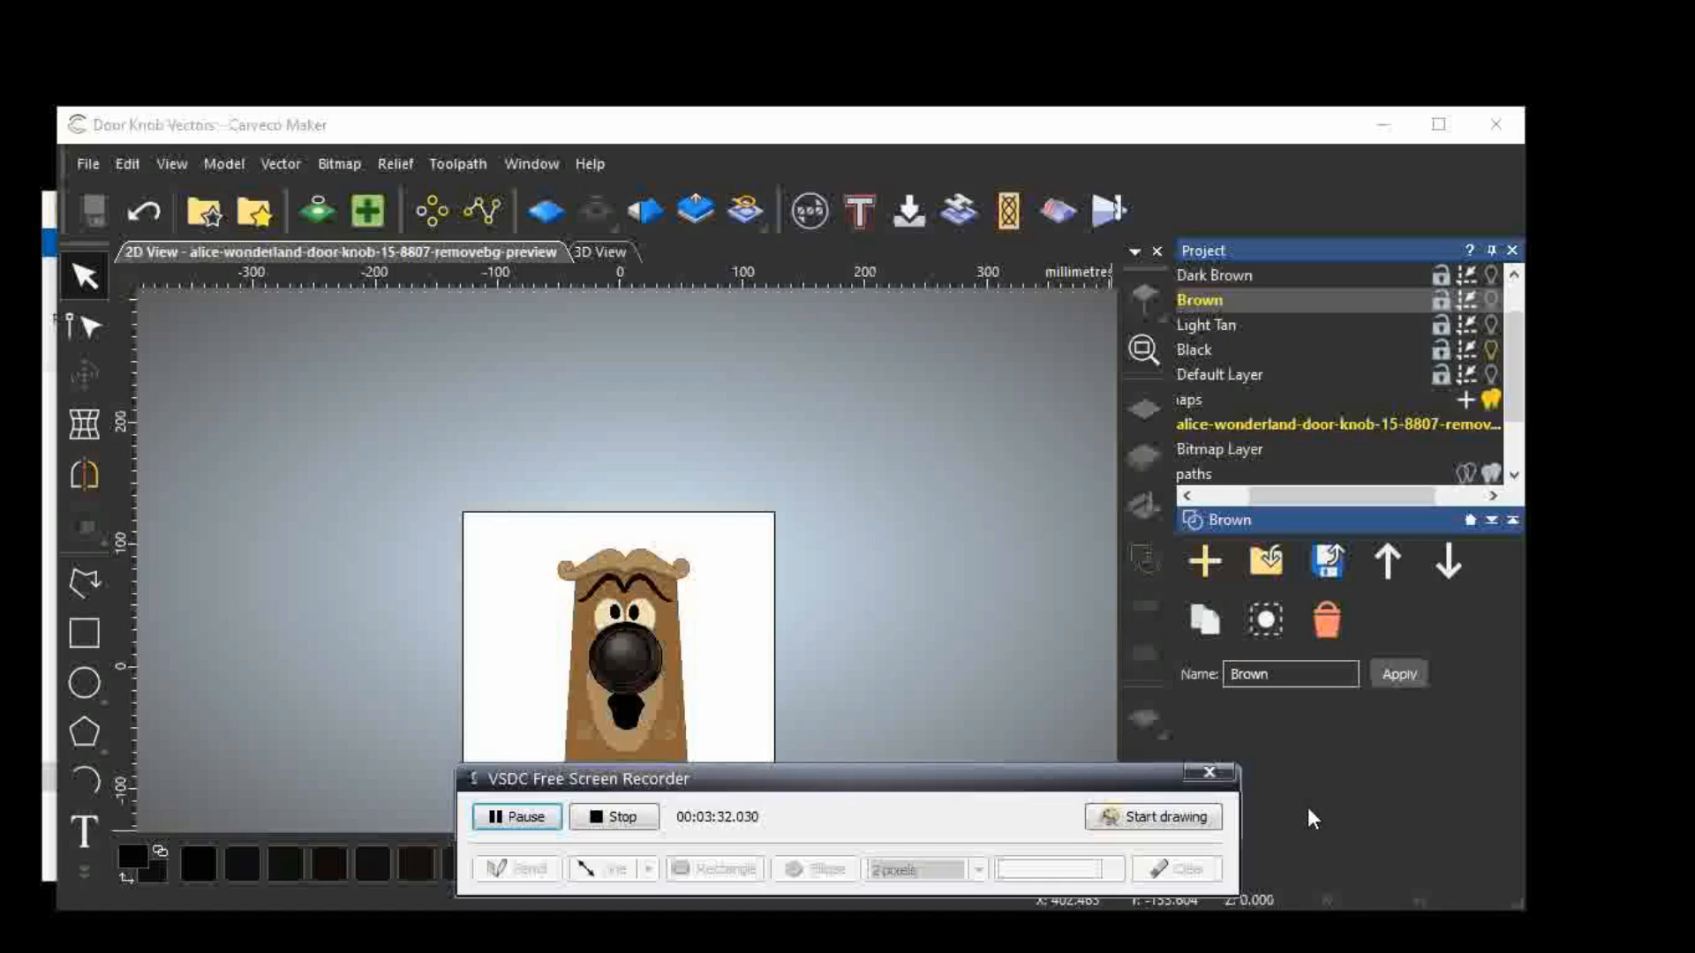
click(1222, 786)
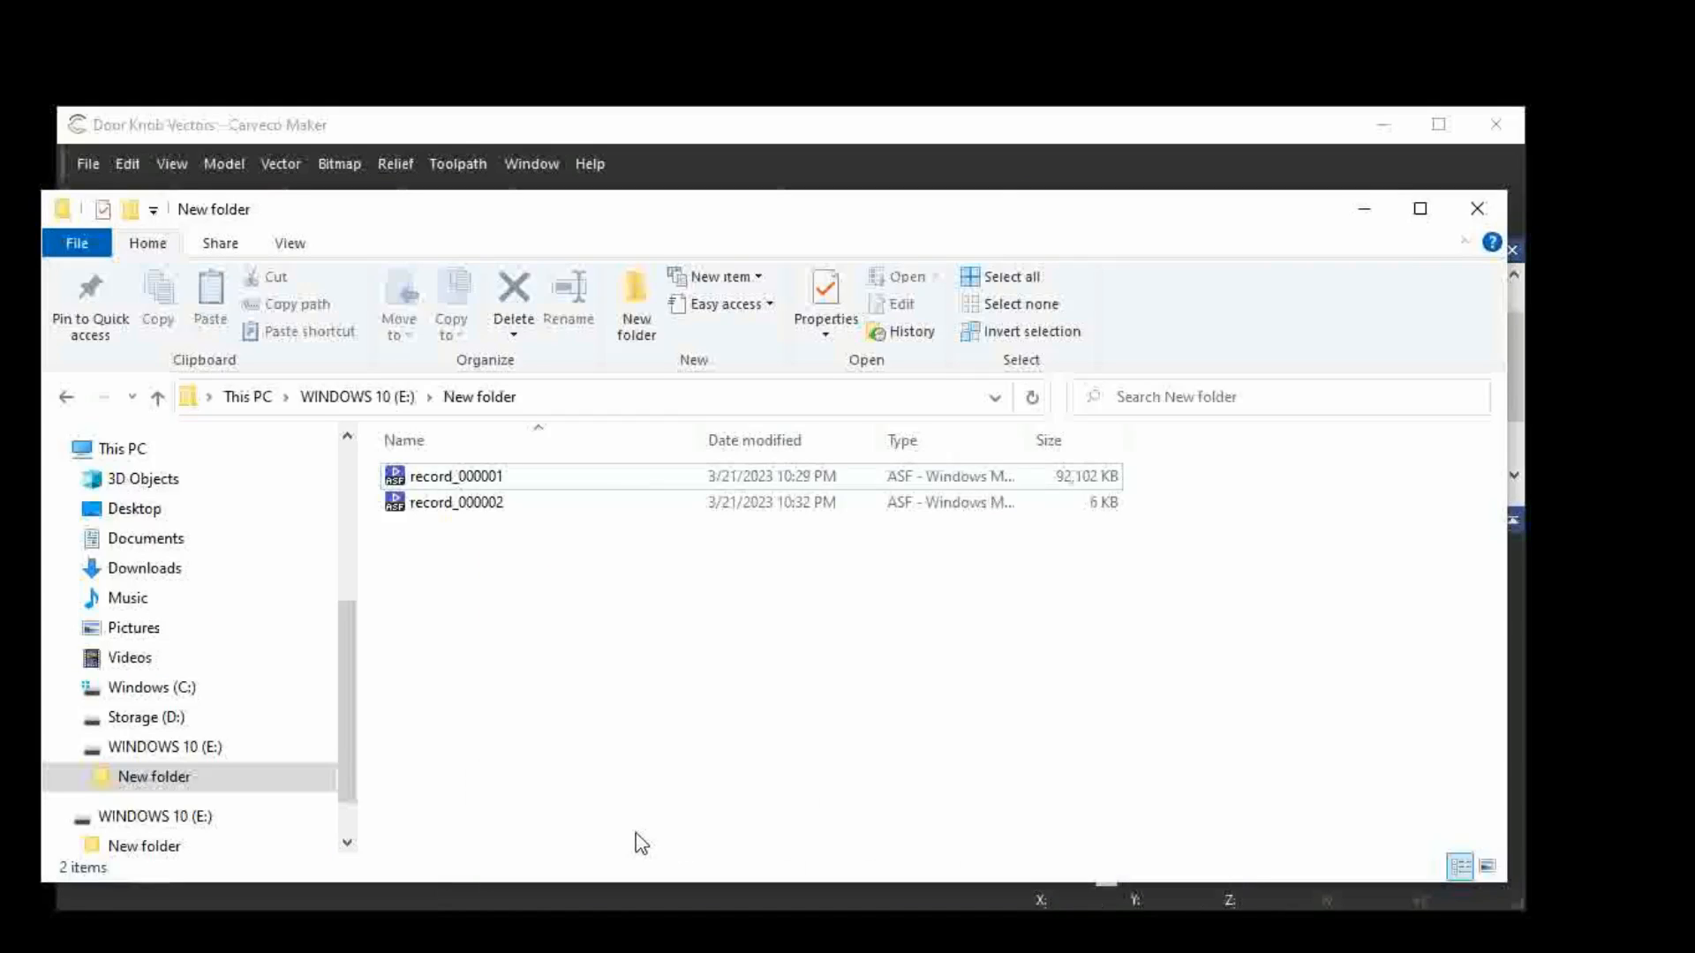
In File Explorer, refresh the recordings folder and widen the Type column to check the recording files' details, and minimize the window.
right_click(764, 690)
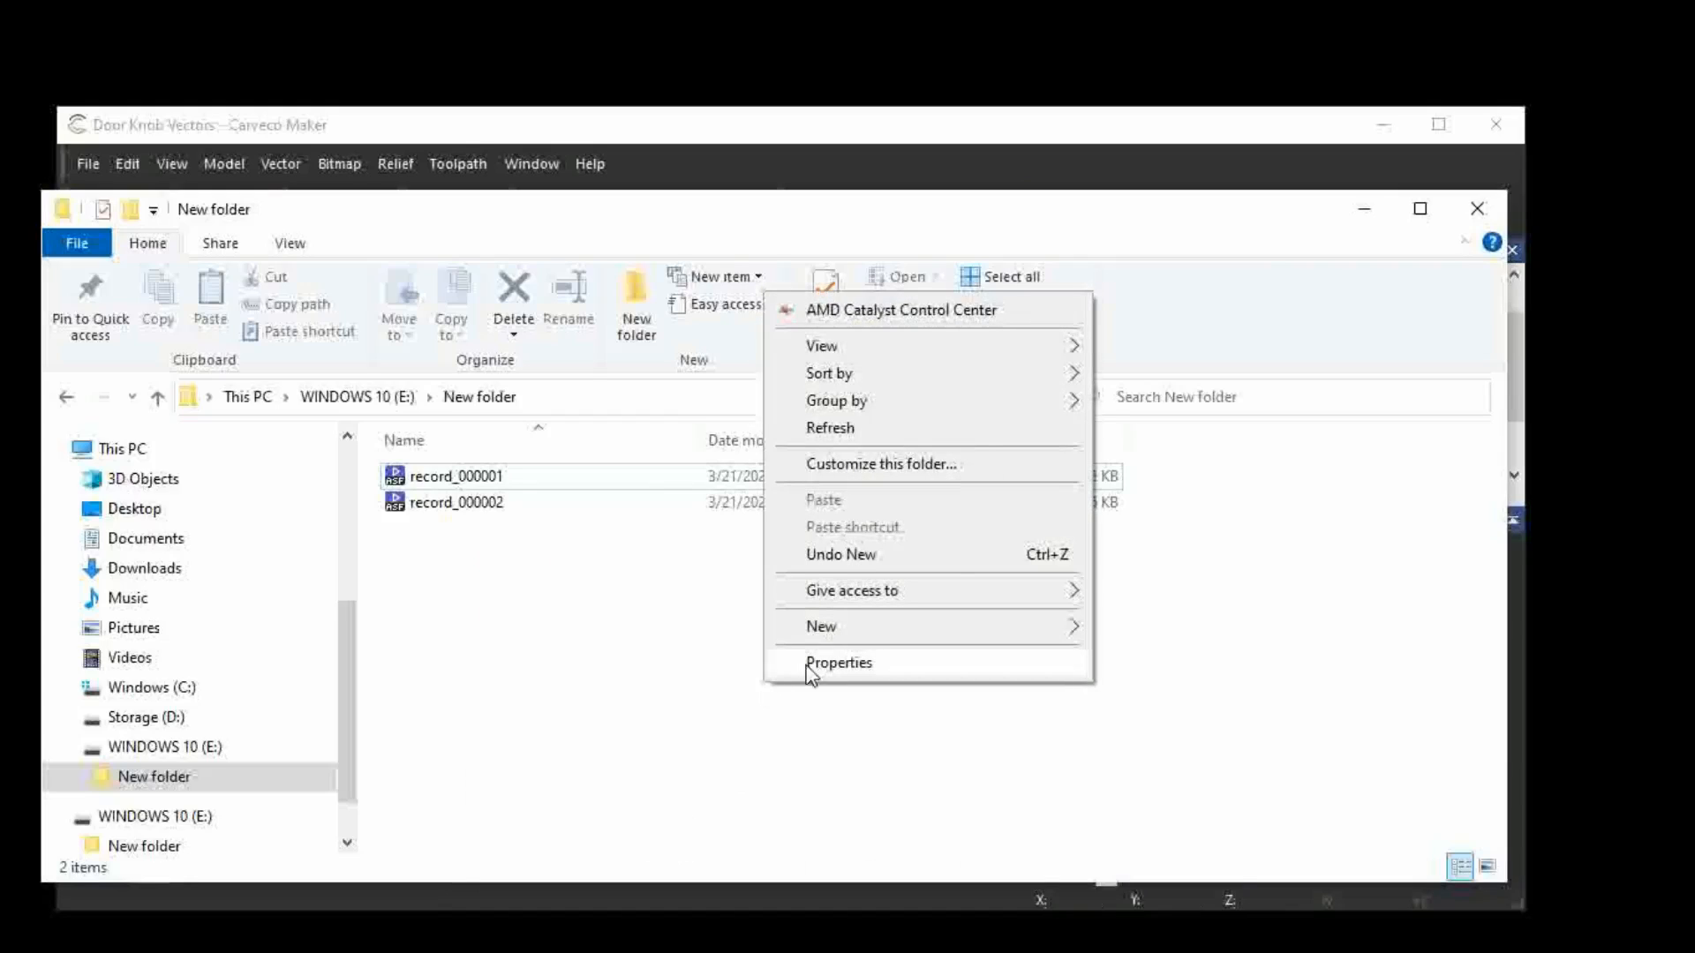
mouse_move(873, 383)
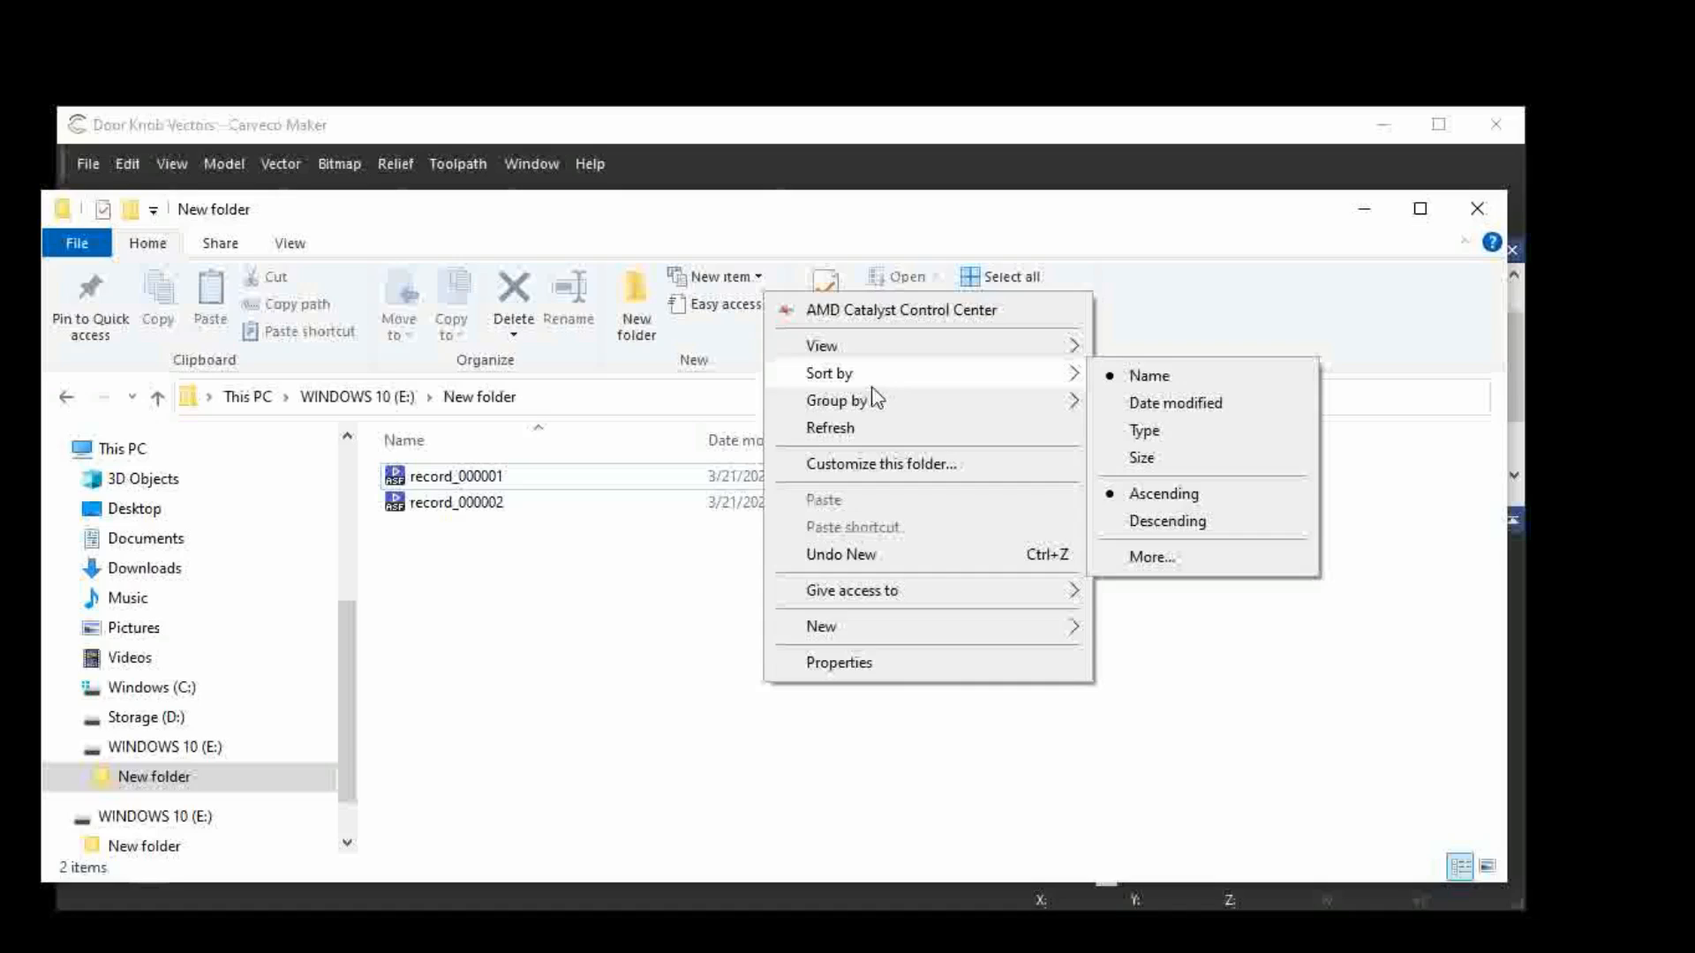
click(867, 430)
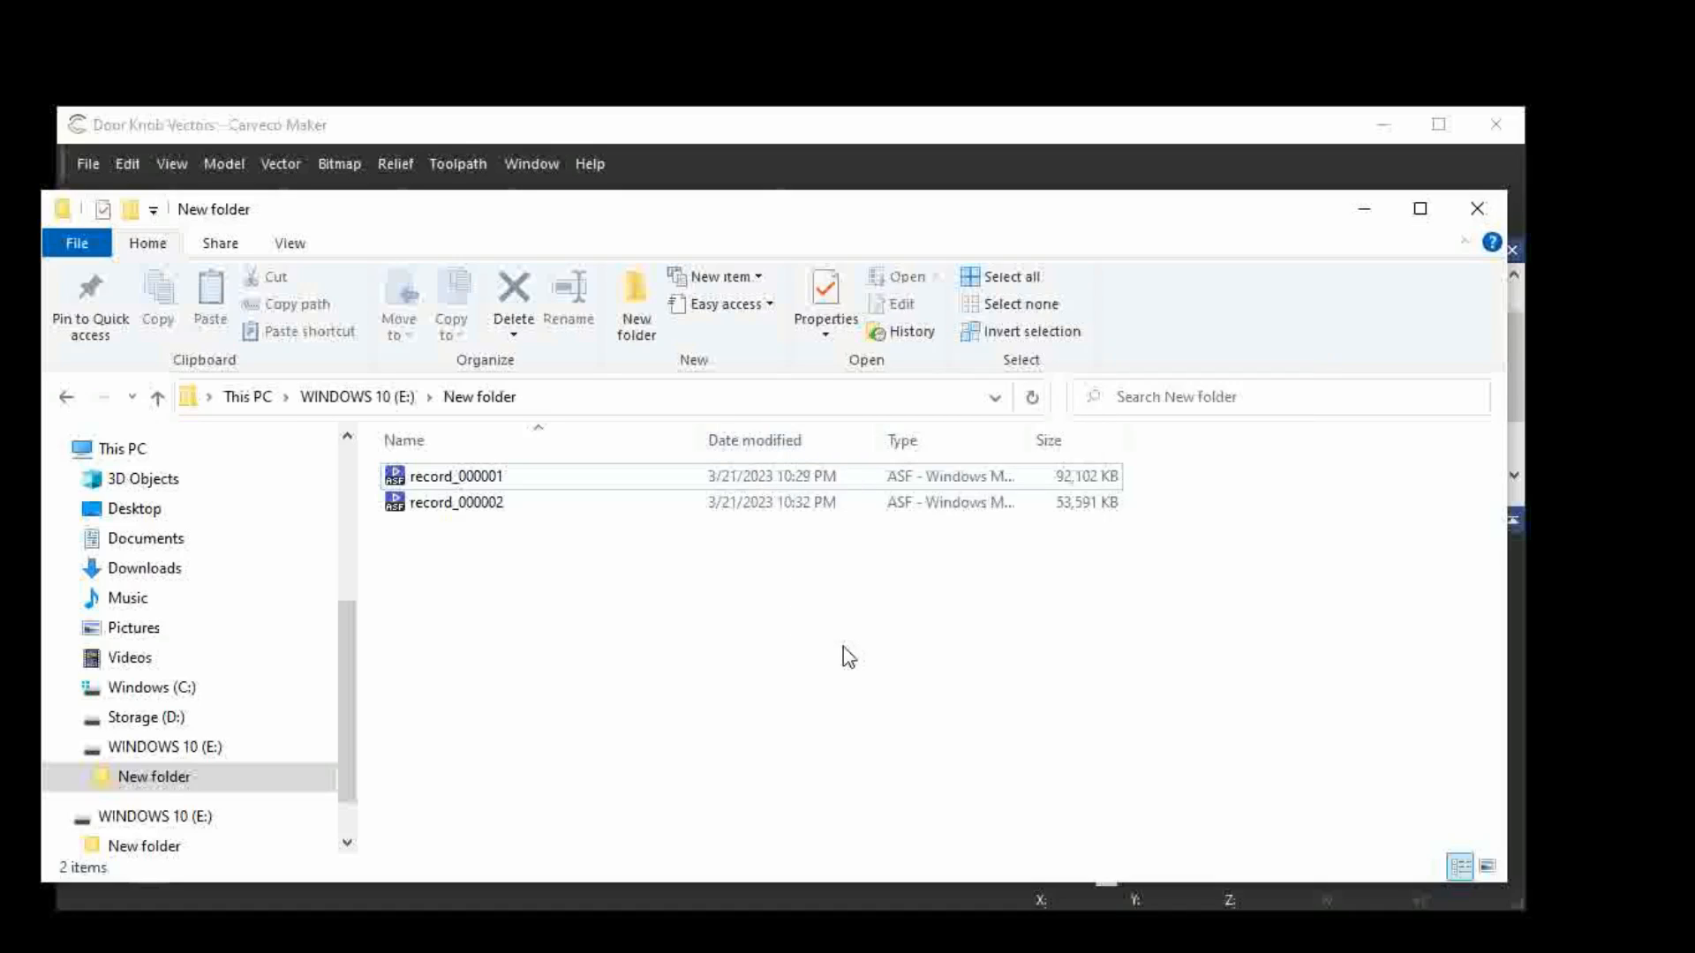
double_click(1028, 439)
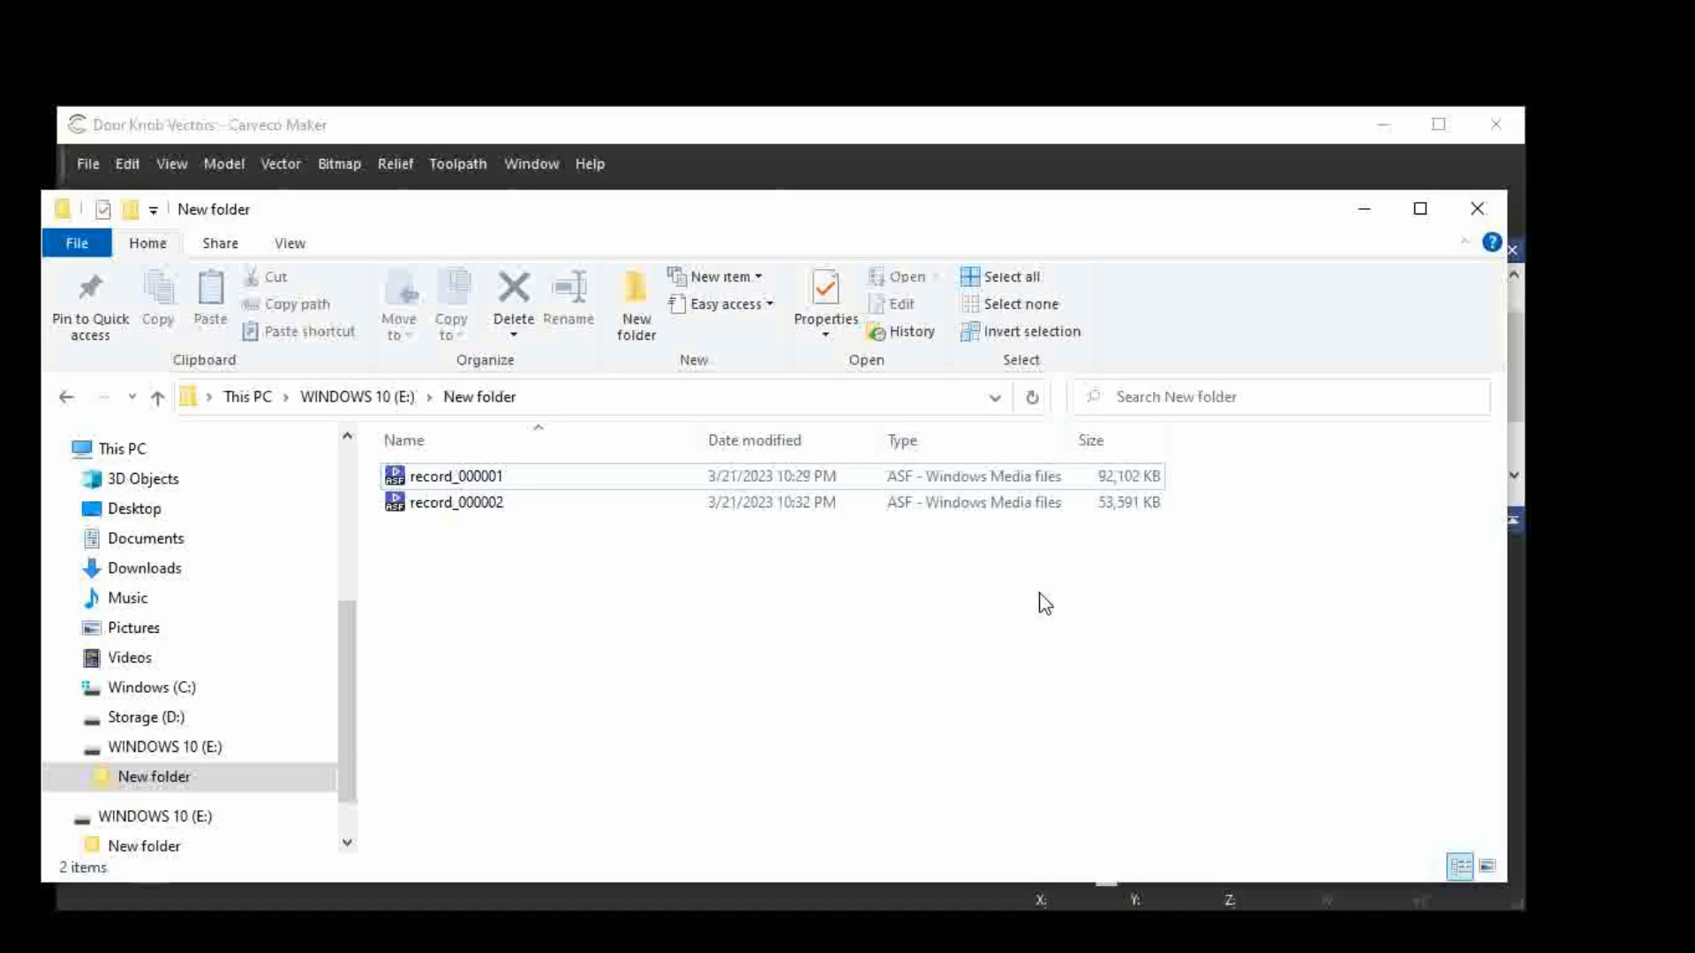
click(1362, 217)
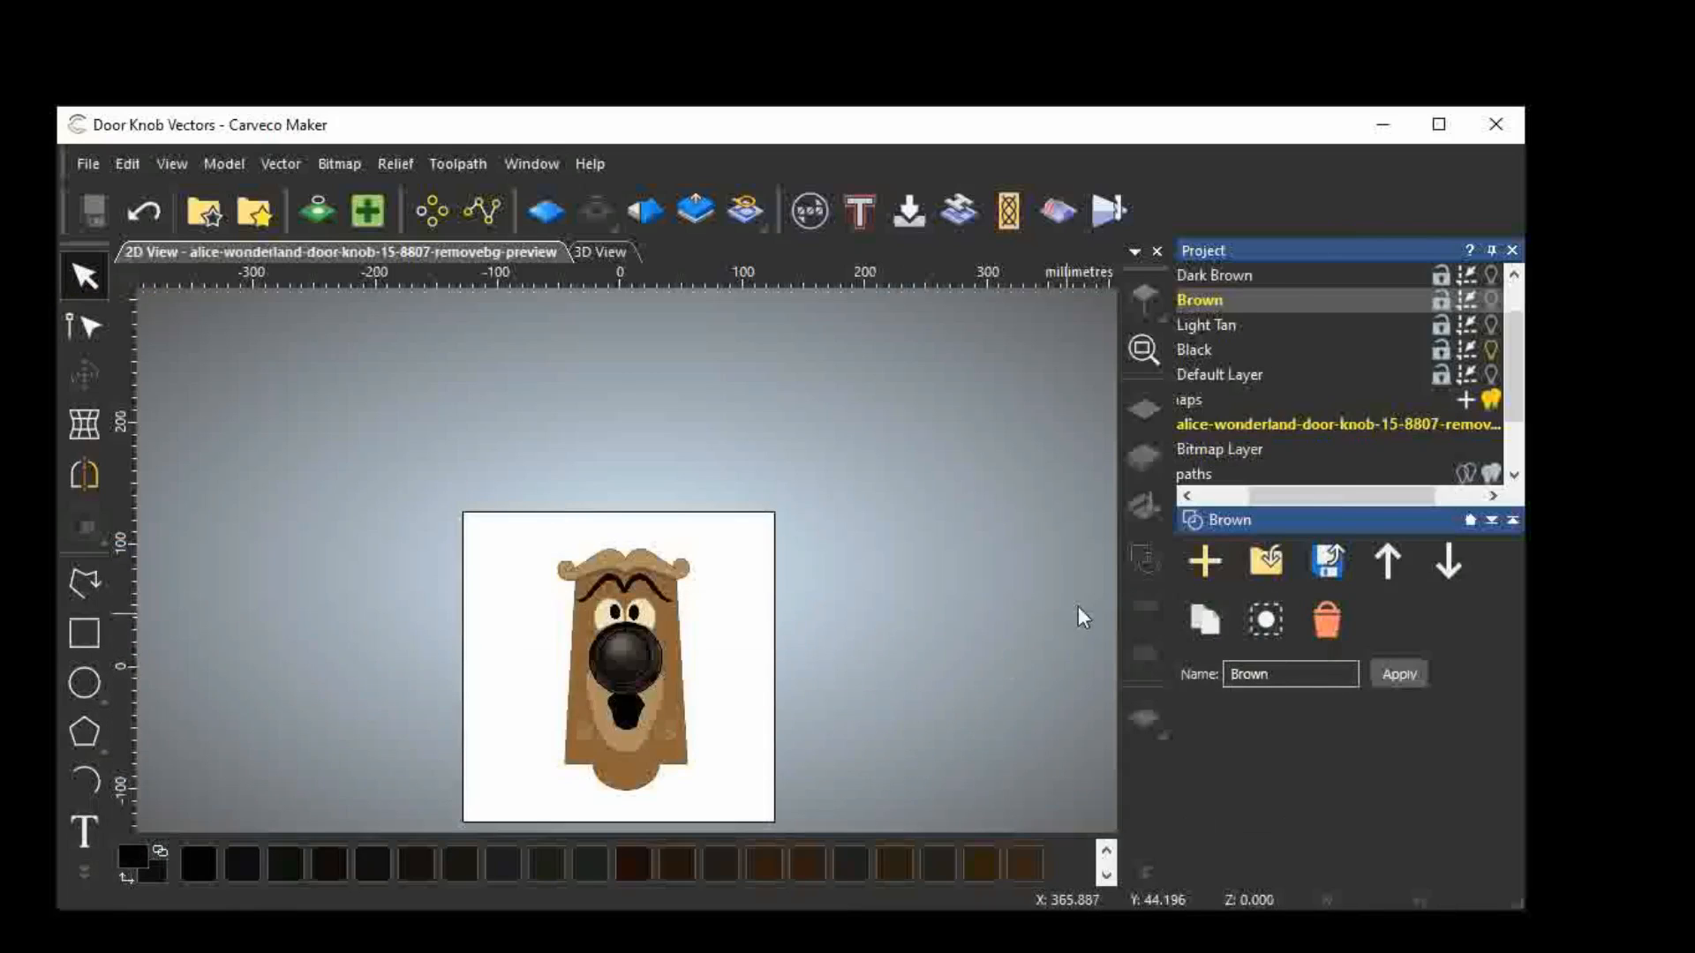
Display the model in the 3D view with the bitmaps and Black layer hidden and the Brown layer shown.
click(1144, 350)
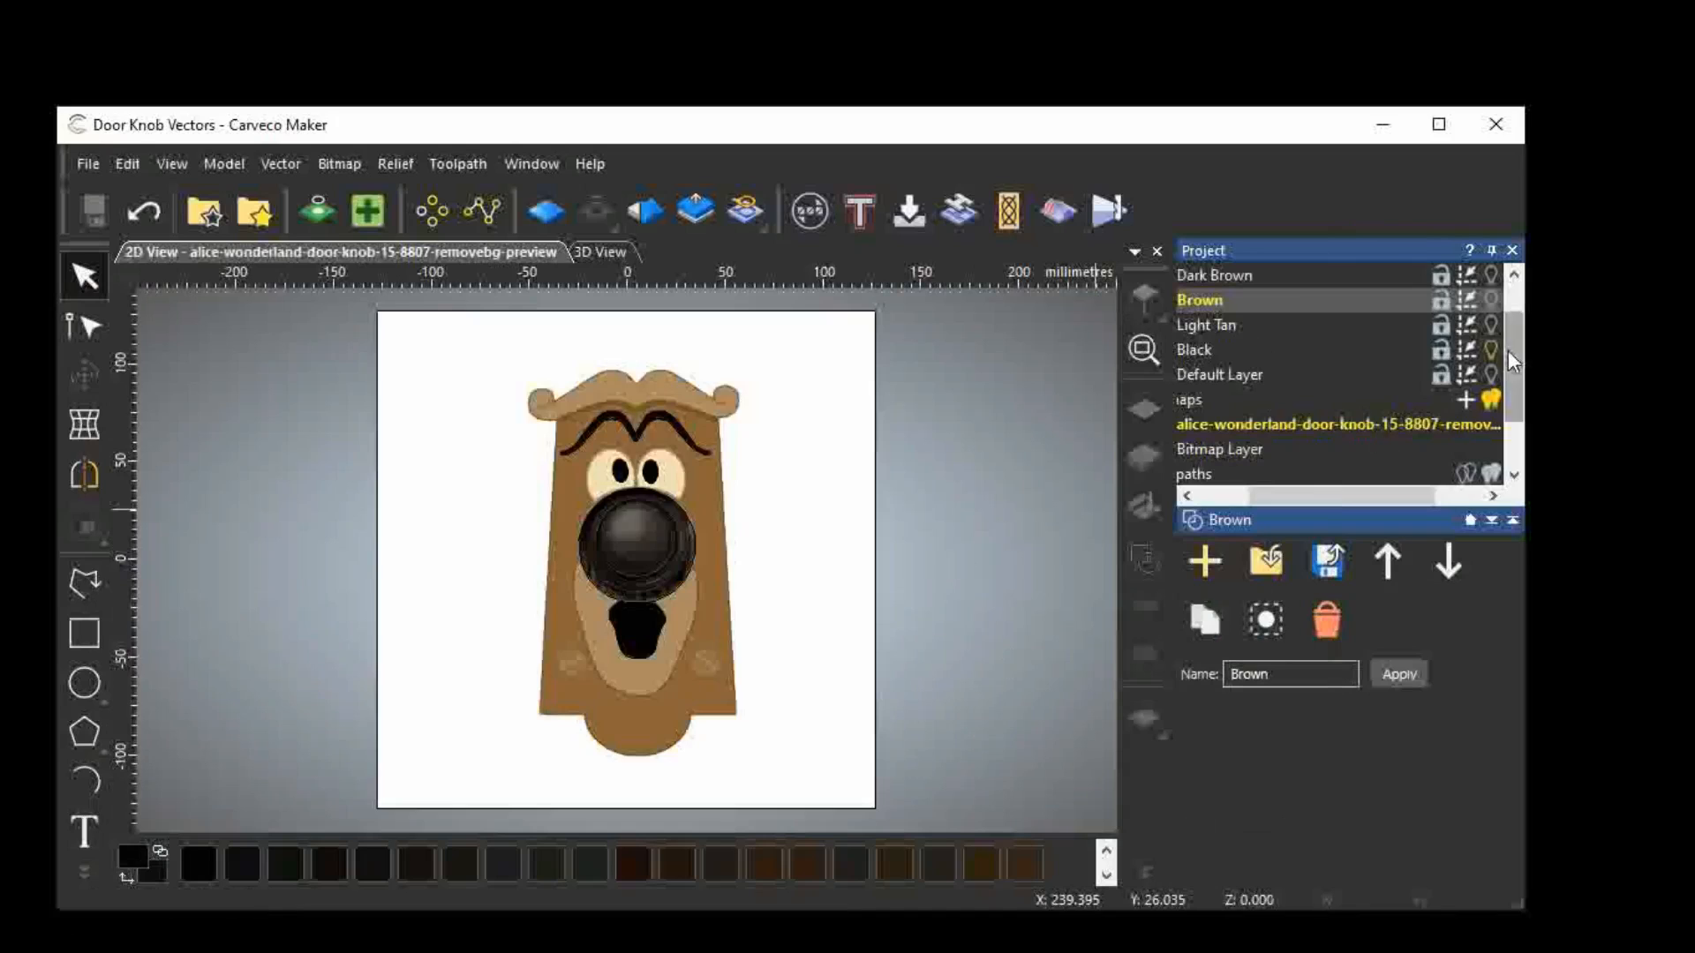
click(601, 252)
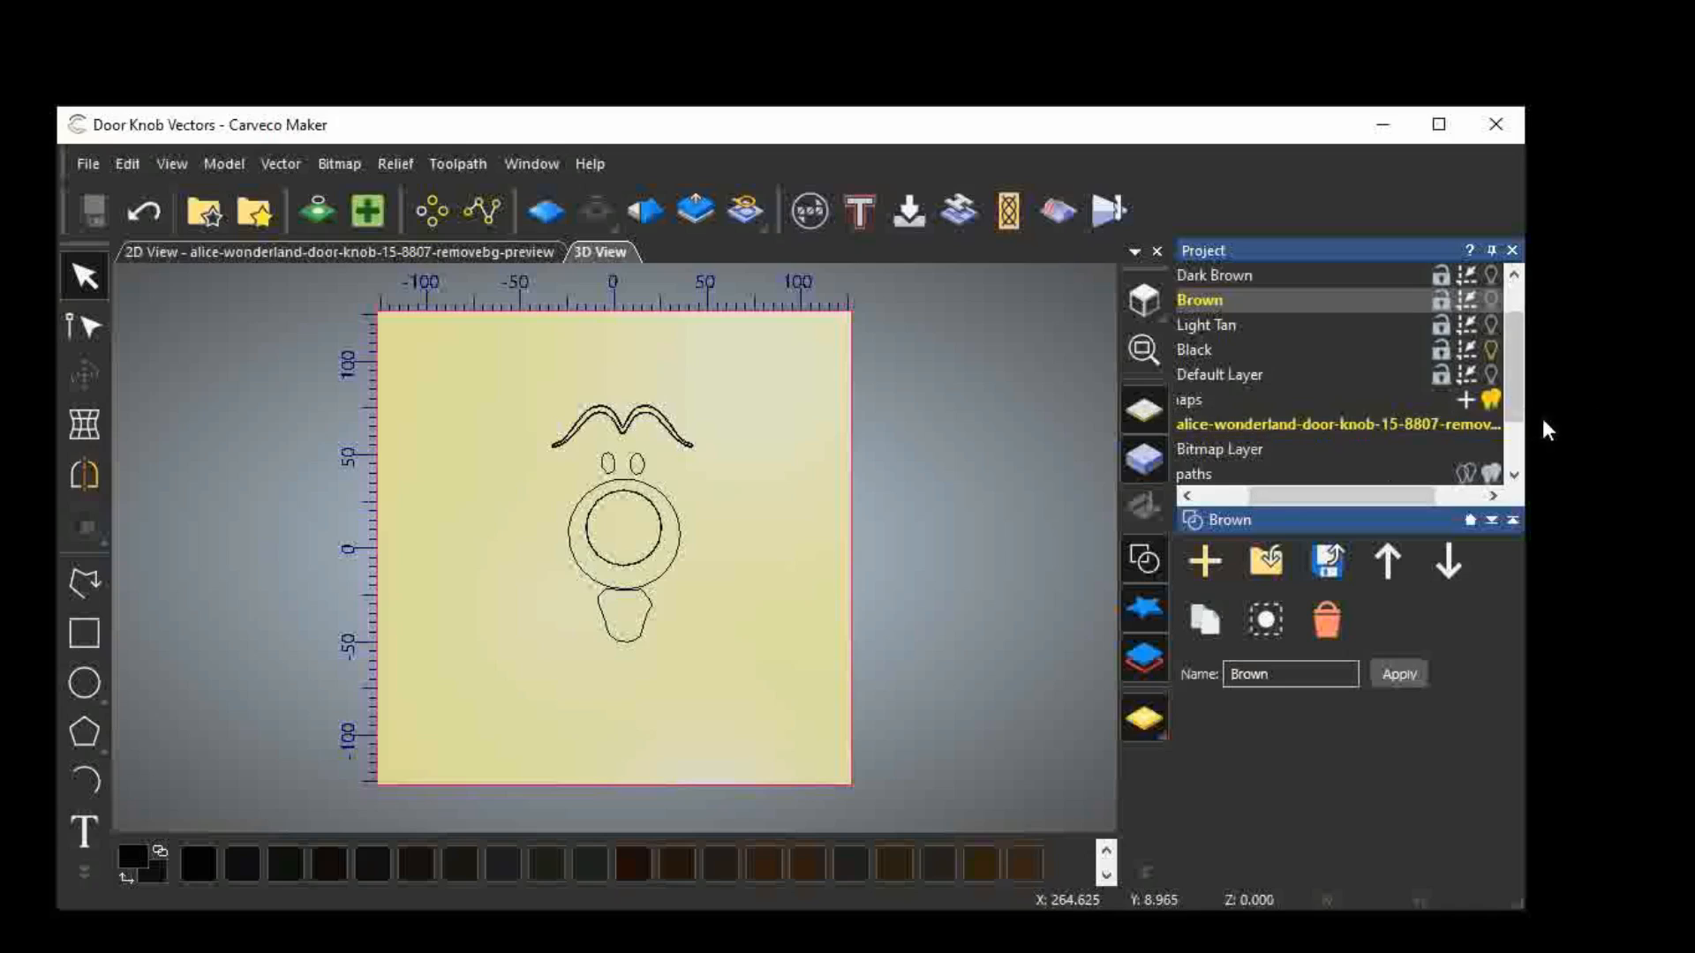
click(1490, 402)
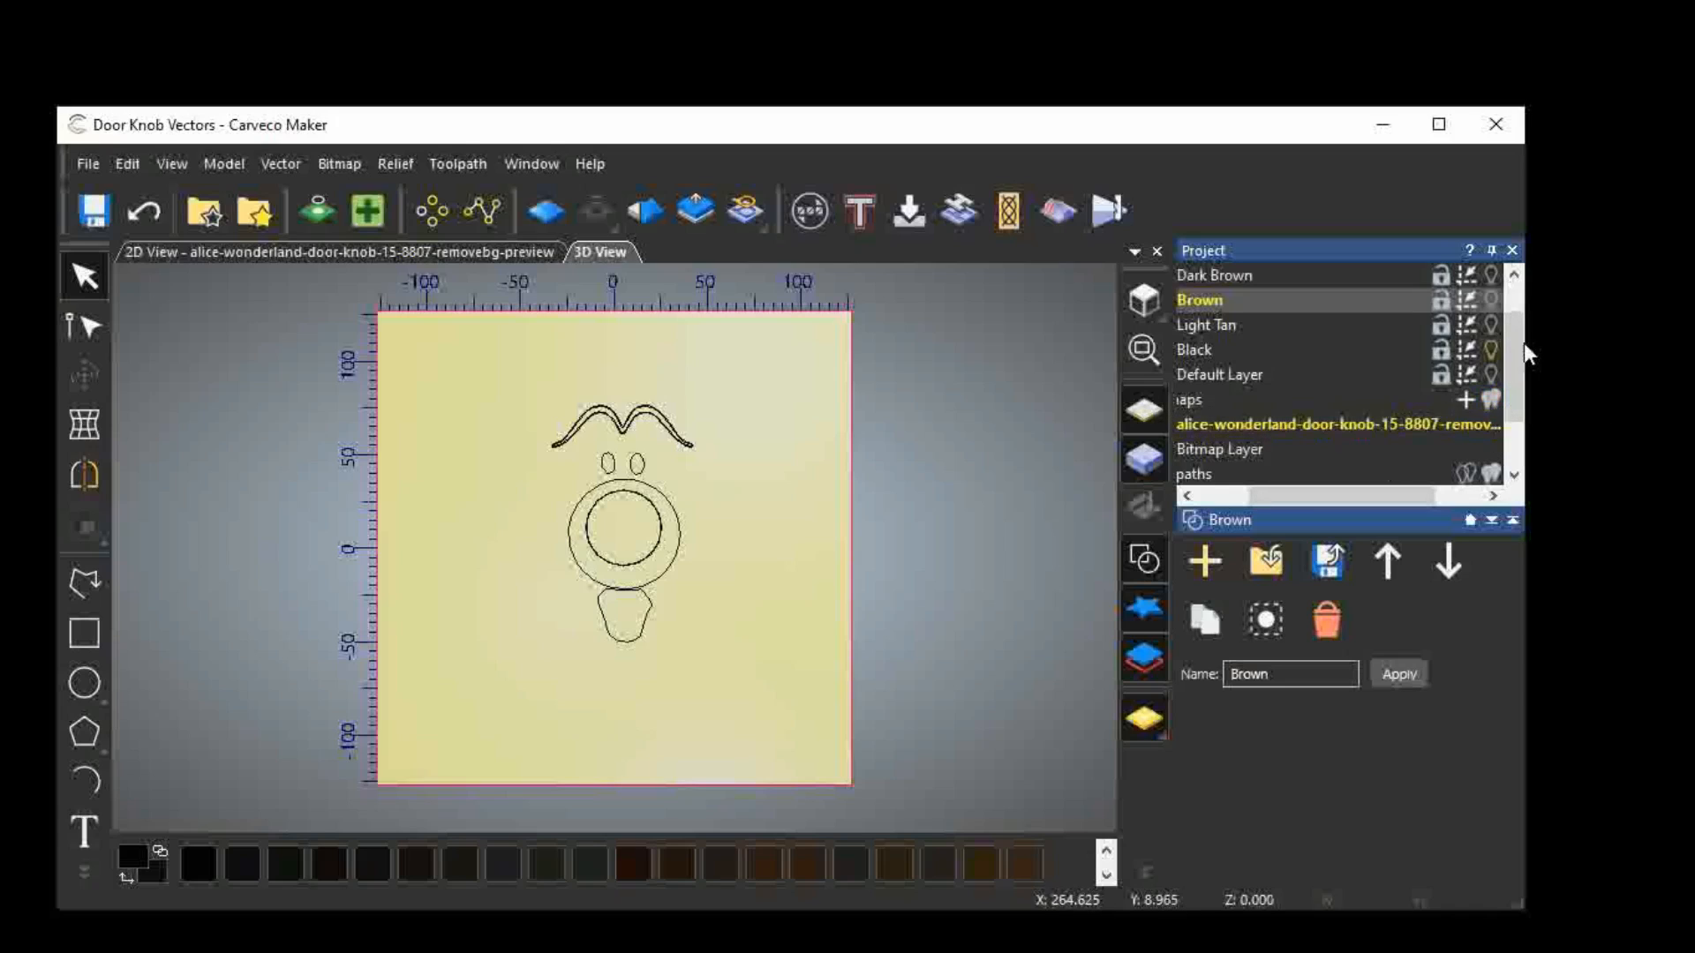
click(1492, 299)
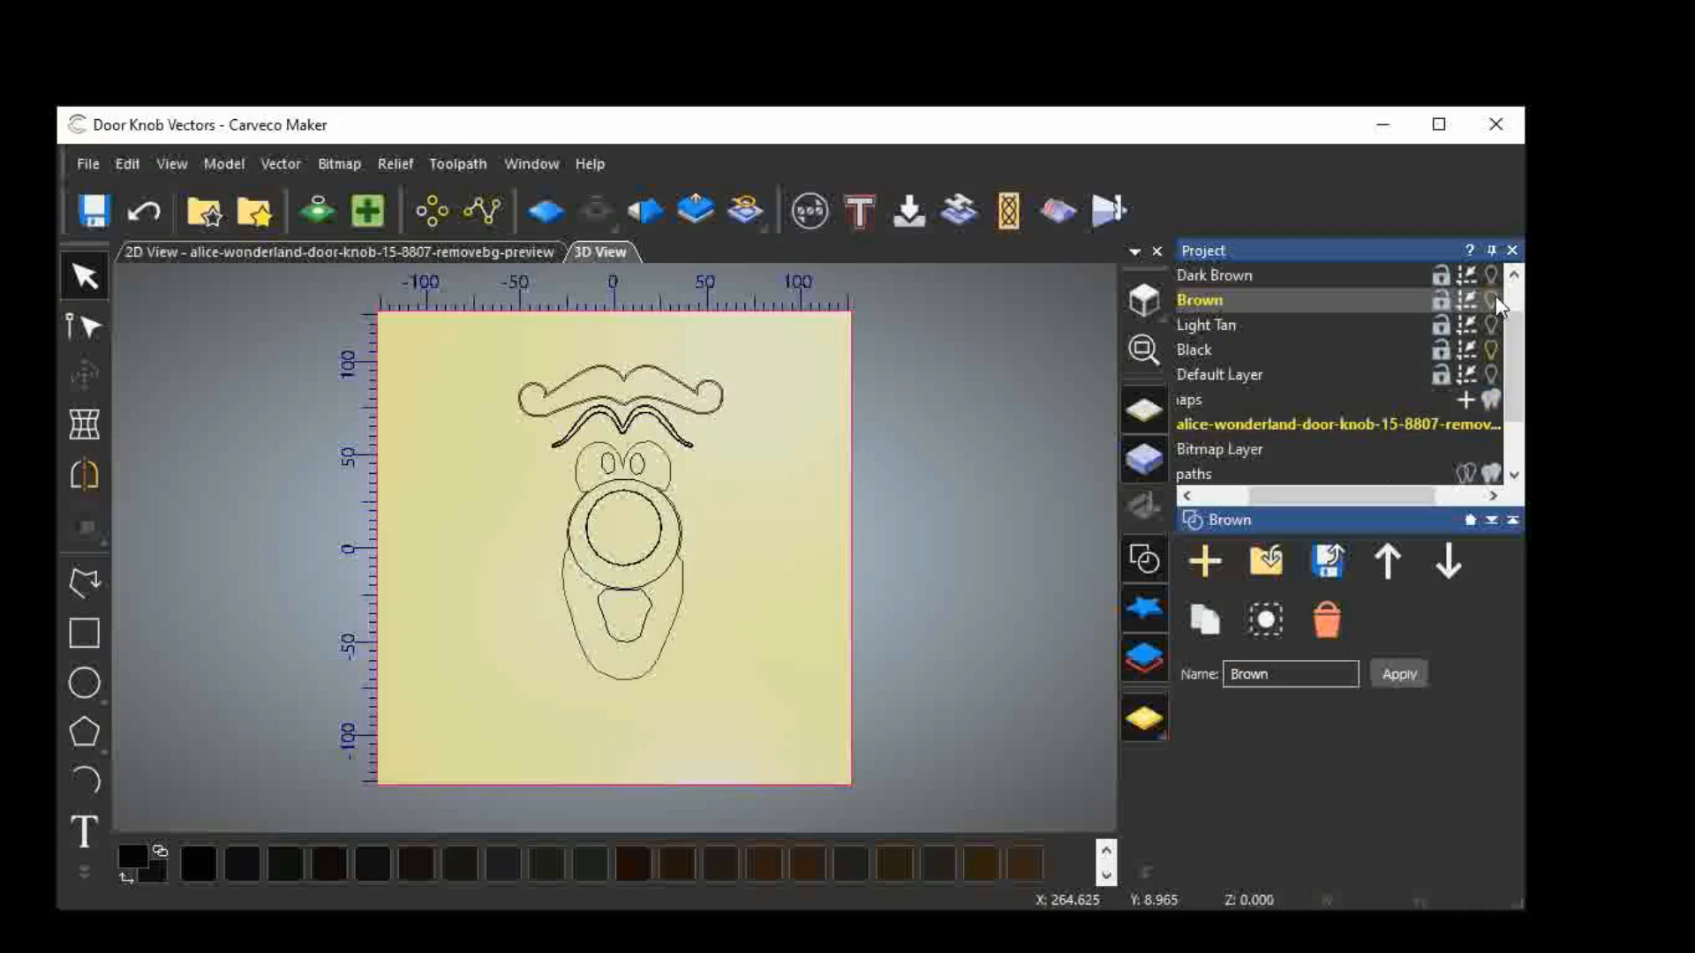
click(1490, 351)
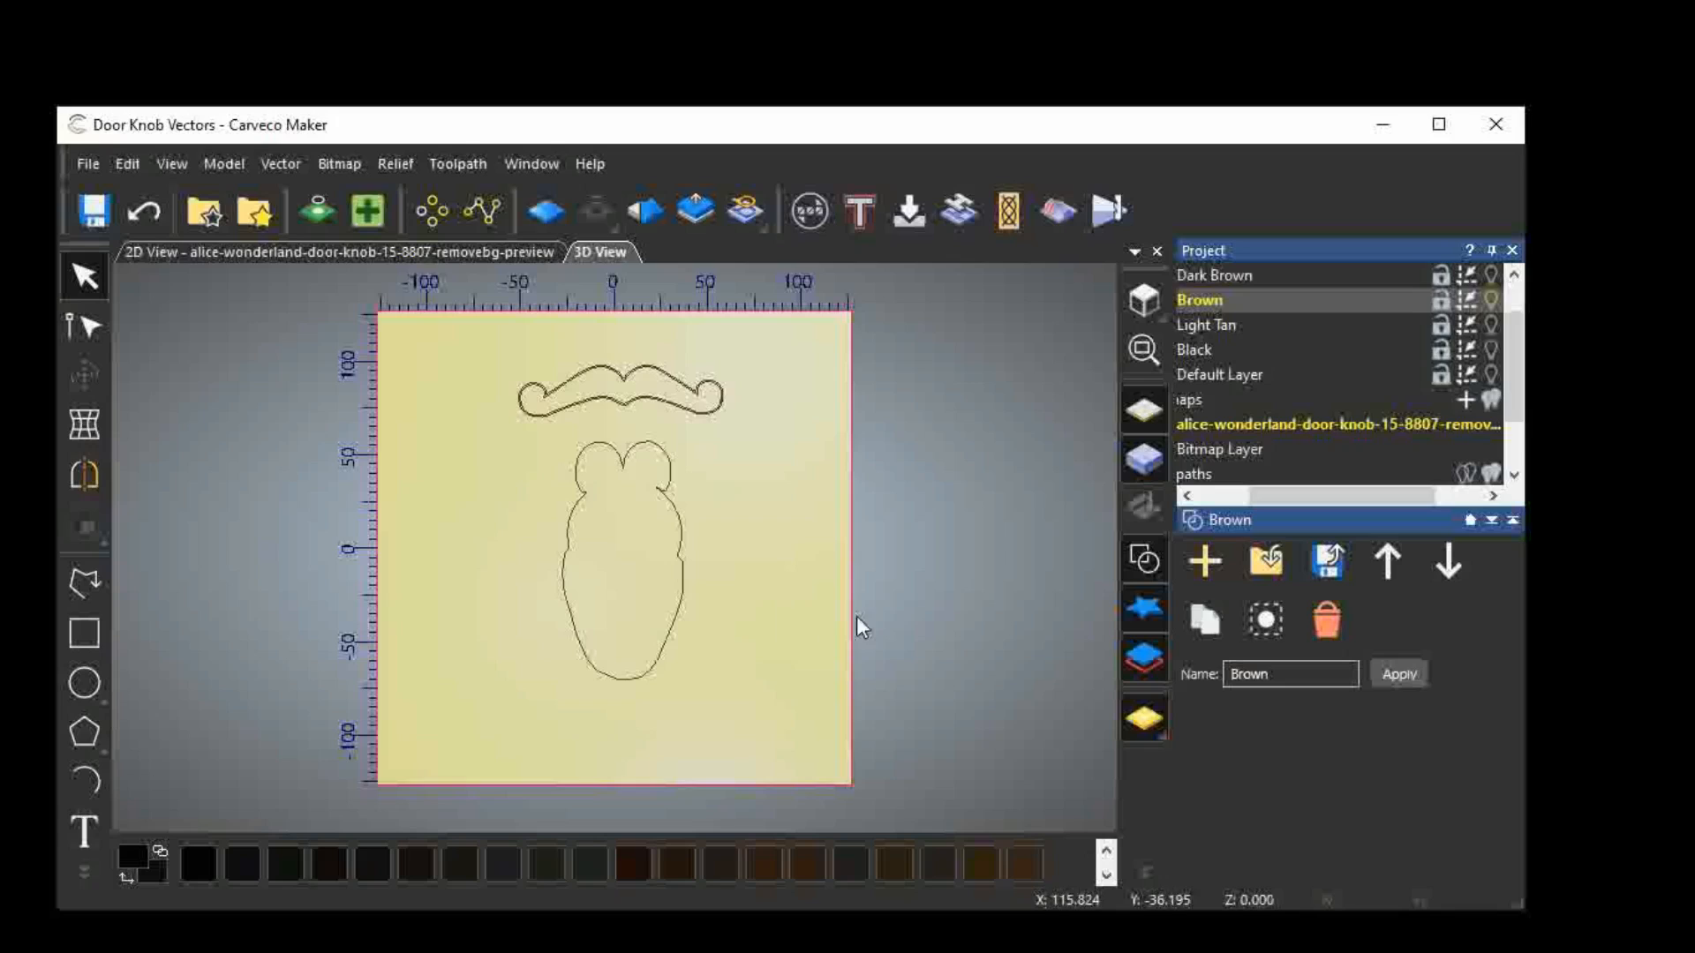
Select all the Brown layer's vectors and open the existing V-Bit Carving toolpath for editing.
scroll(1229, 459, down, 1)
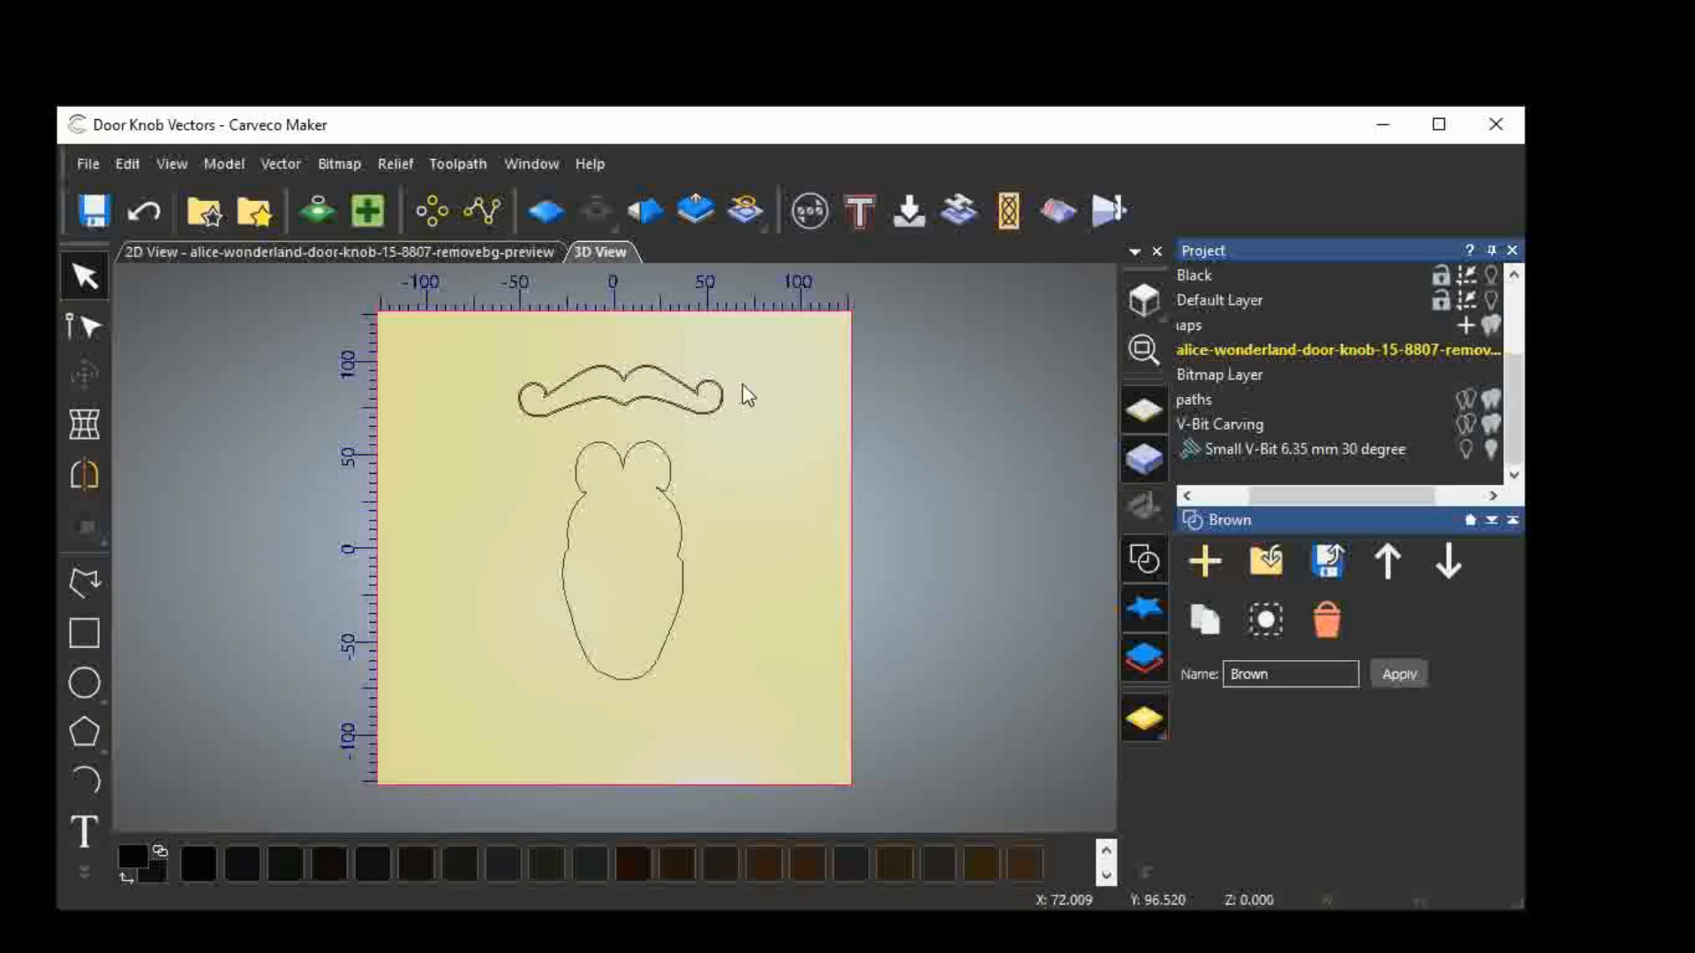
drag(747, 371, 510, 716)
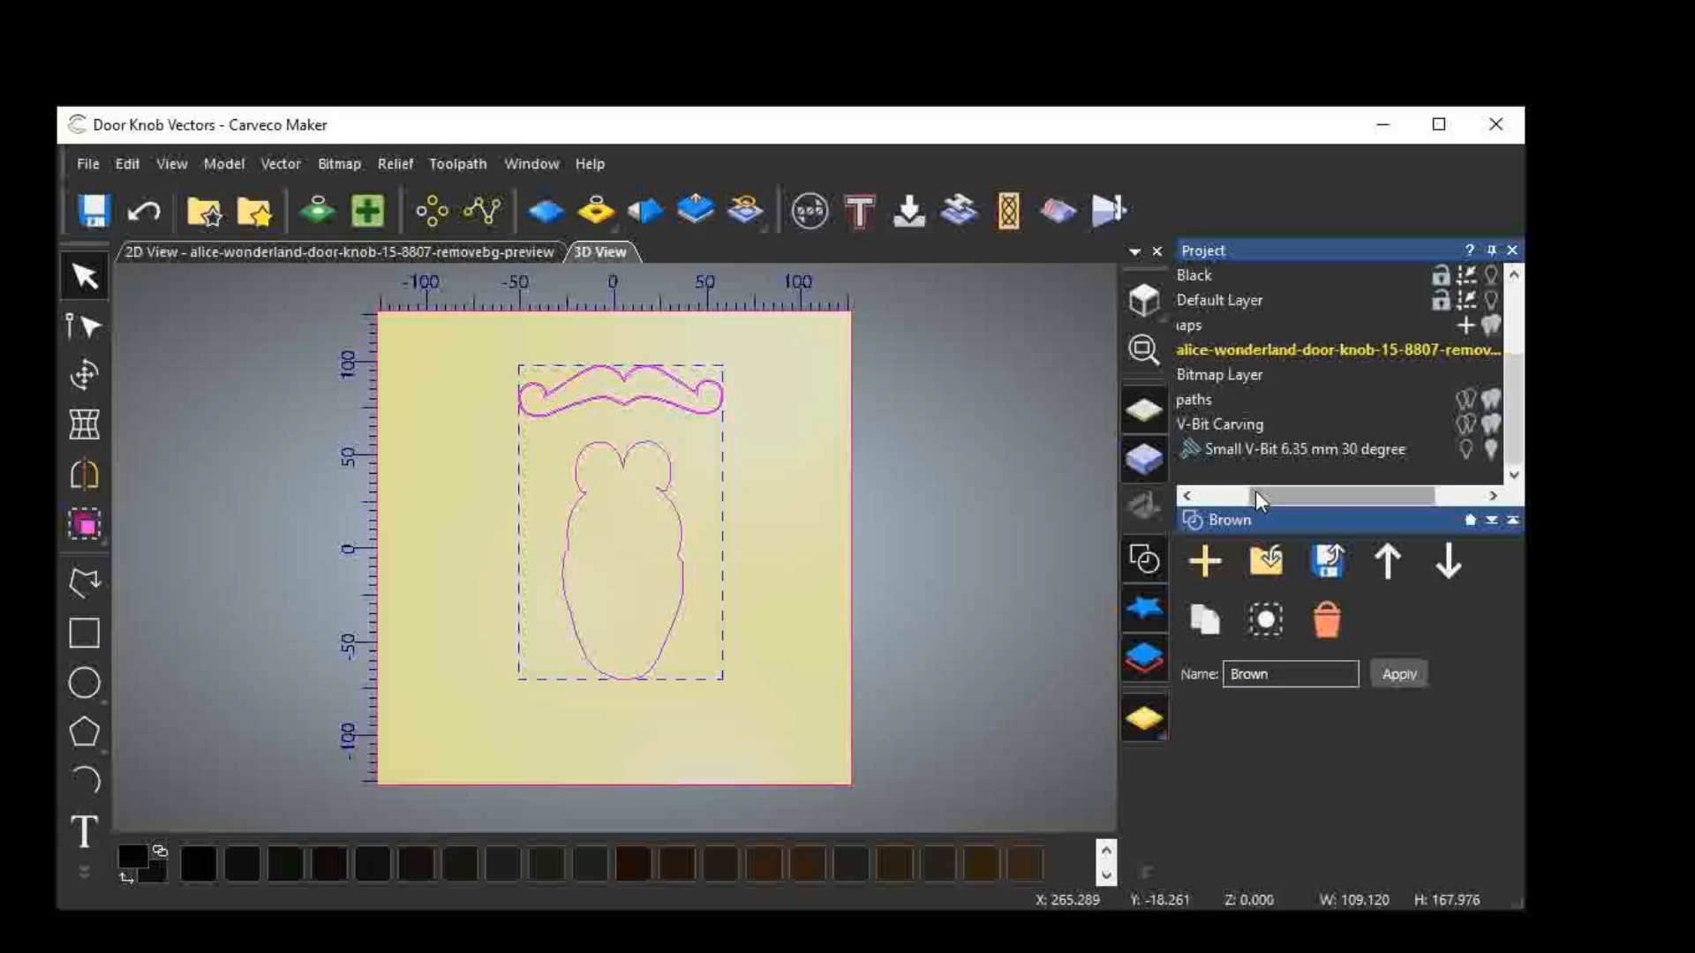
drag(1255, 490, 1184, 506)
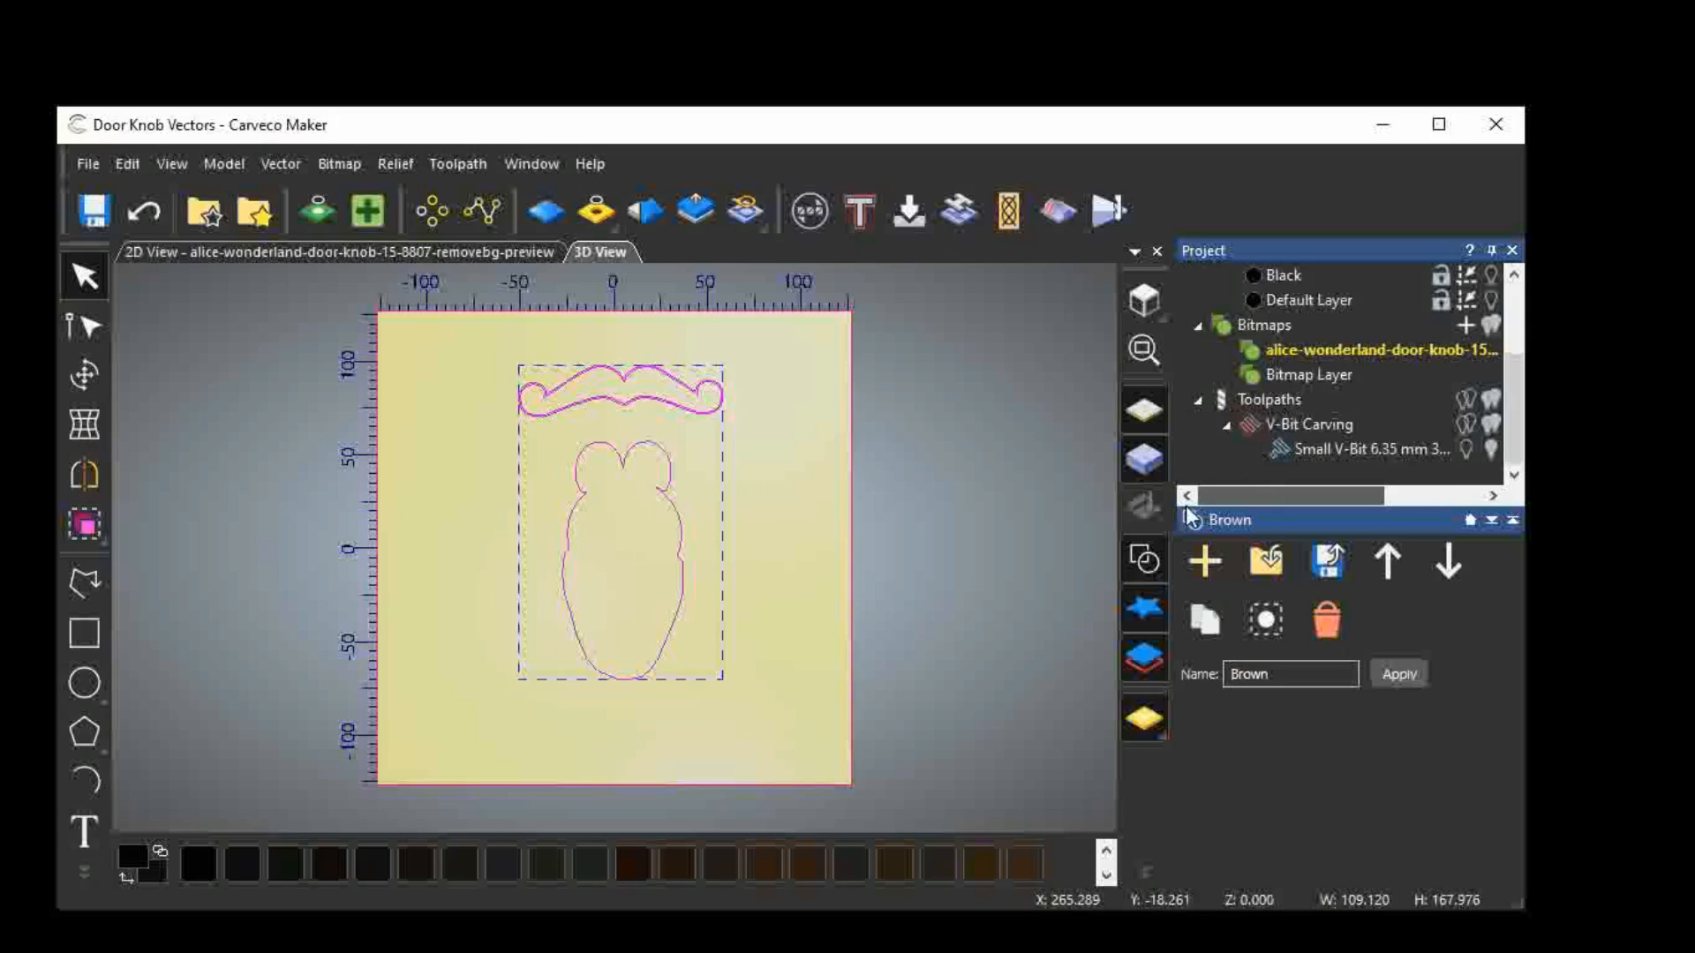
double_click(1254, 427)
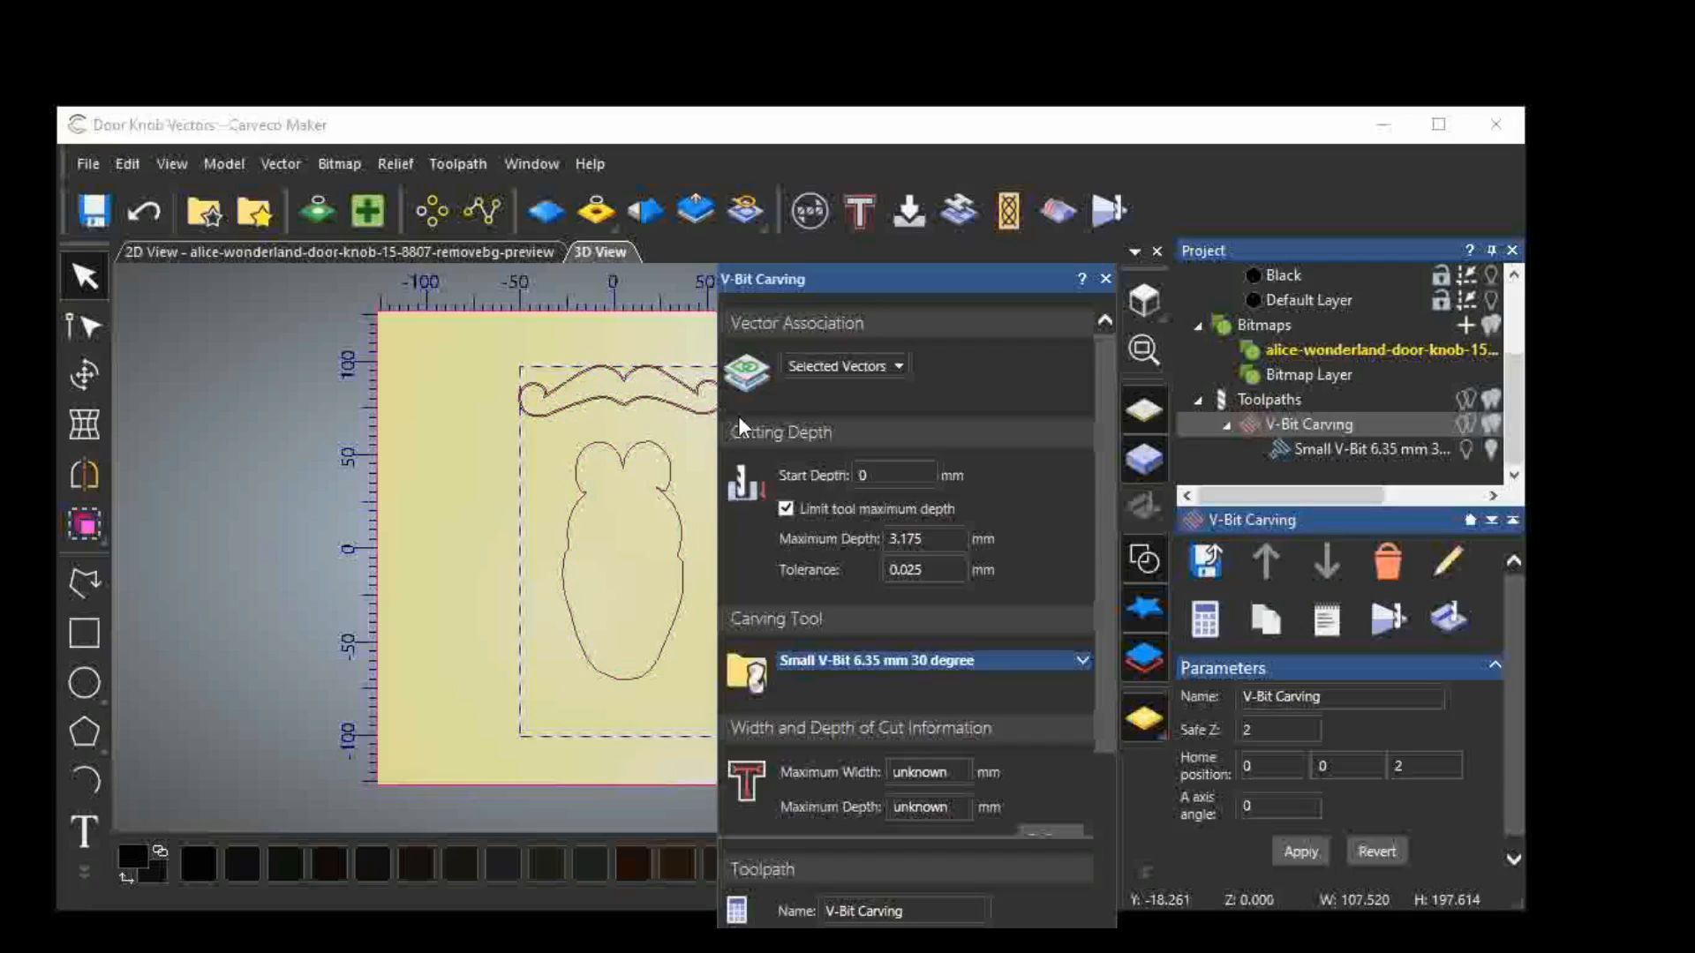
Reselect the moustache and body outlines and try to calculate the V-Bit Carving toolpath on the selected vectors.
click(464, 460)
middle_drag(463, 460, 311, 461)
drag(337, 337, 691, 778)
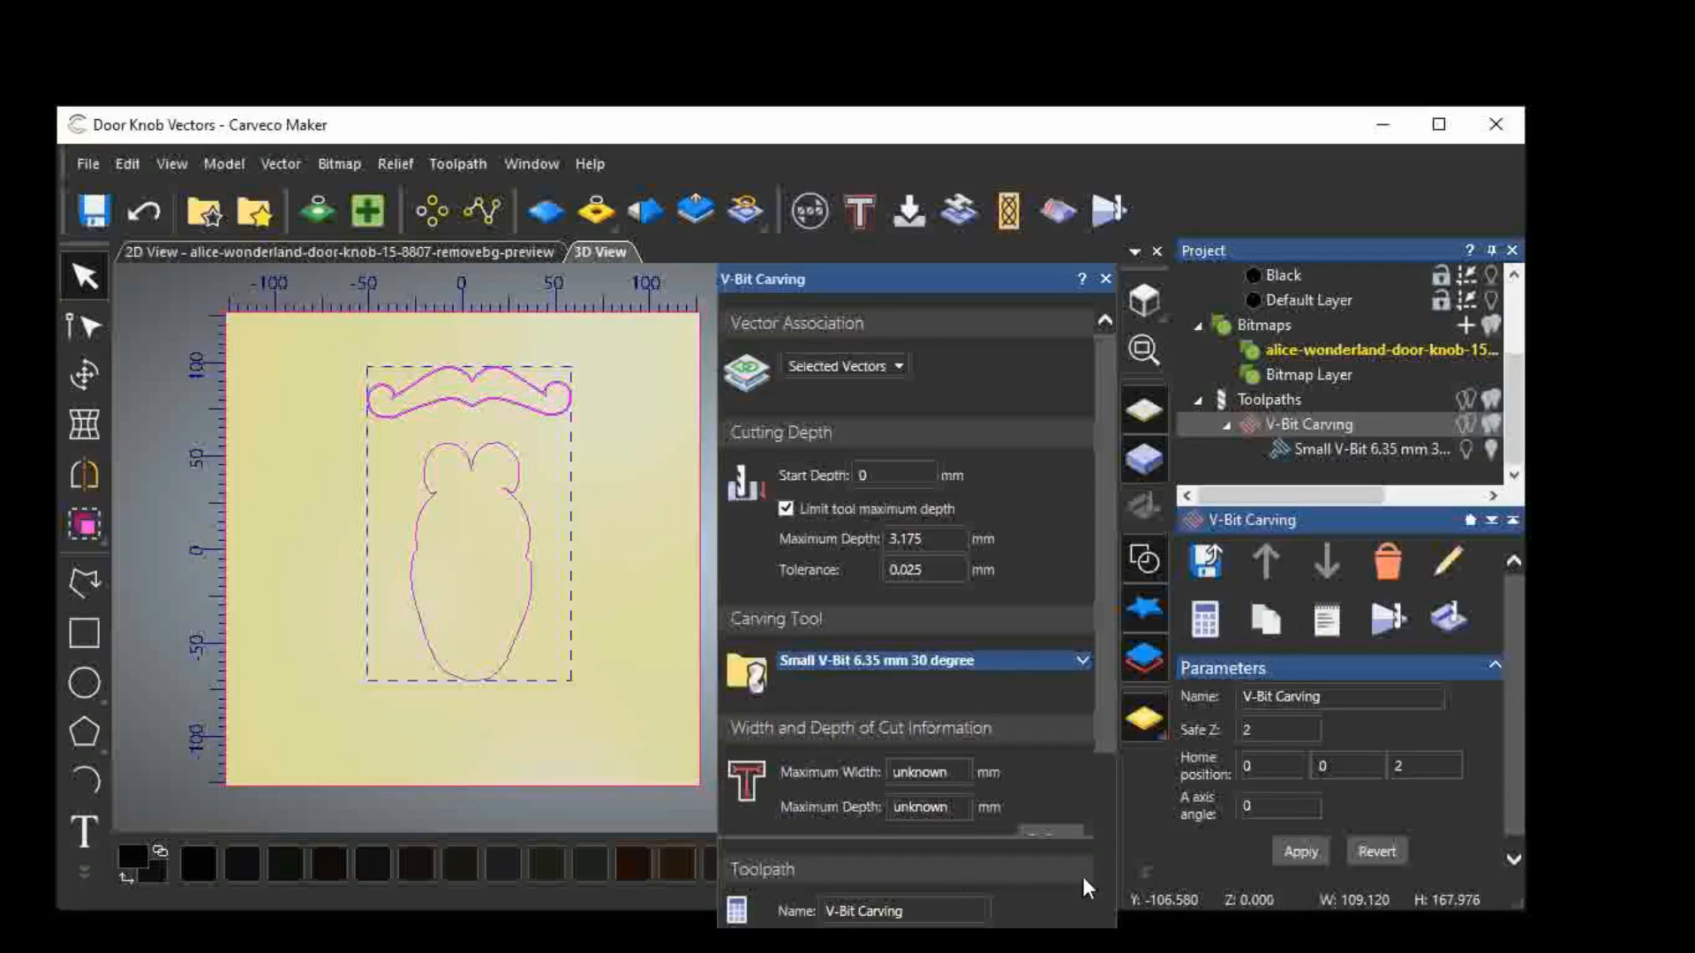
scroll(1083, 874, down, 3)
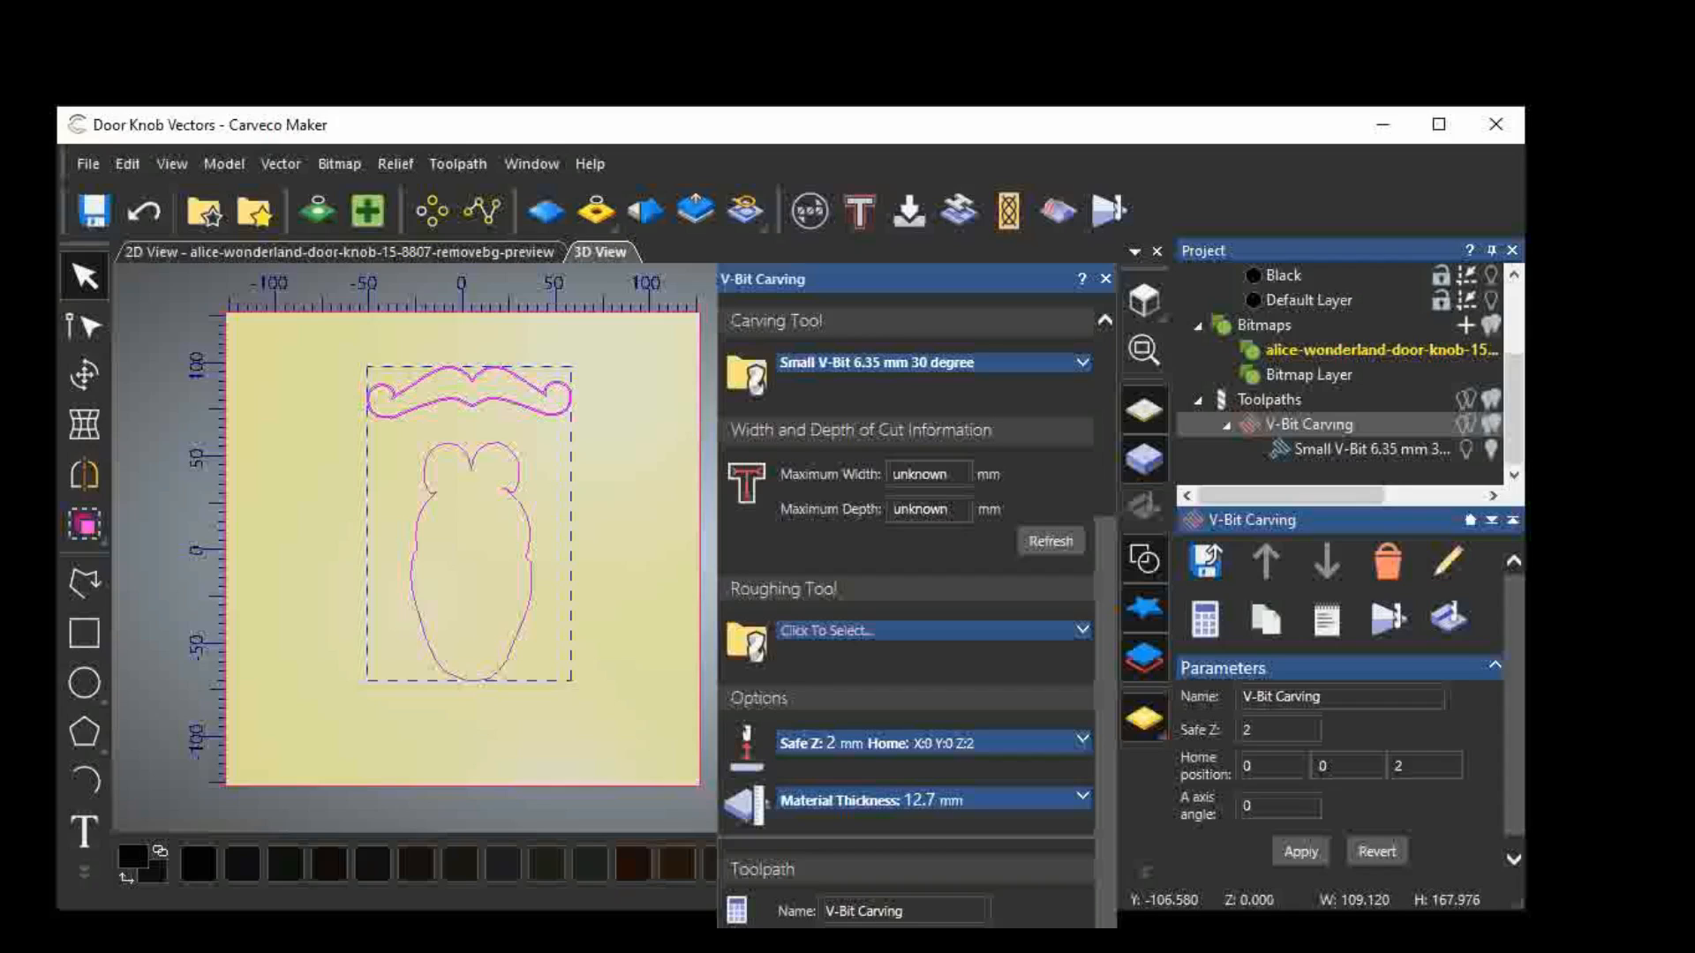
scroll(1342, 379, up, 1)
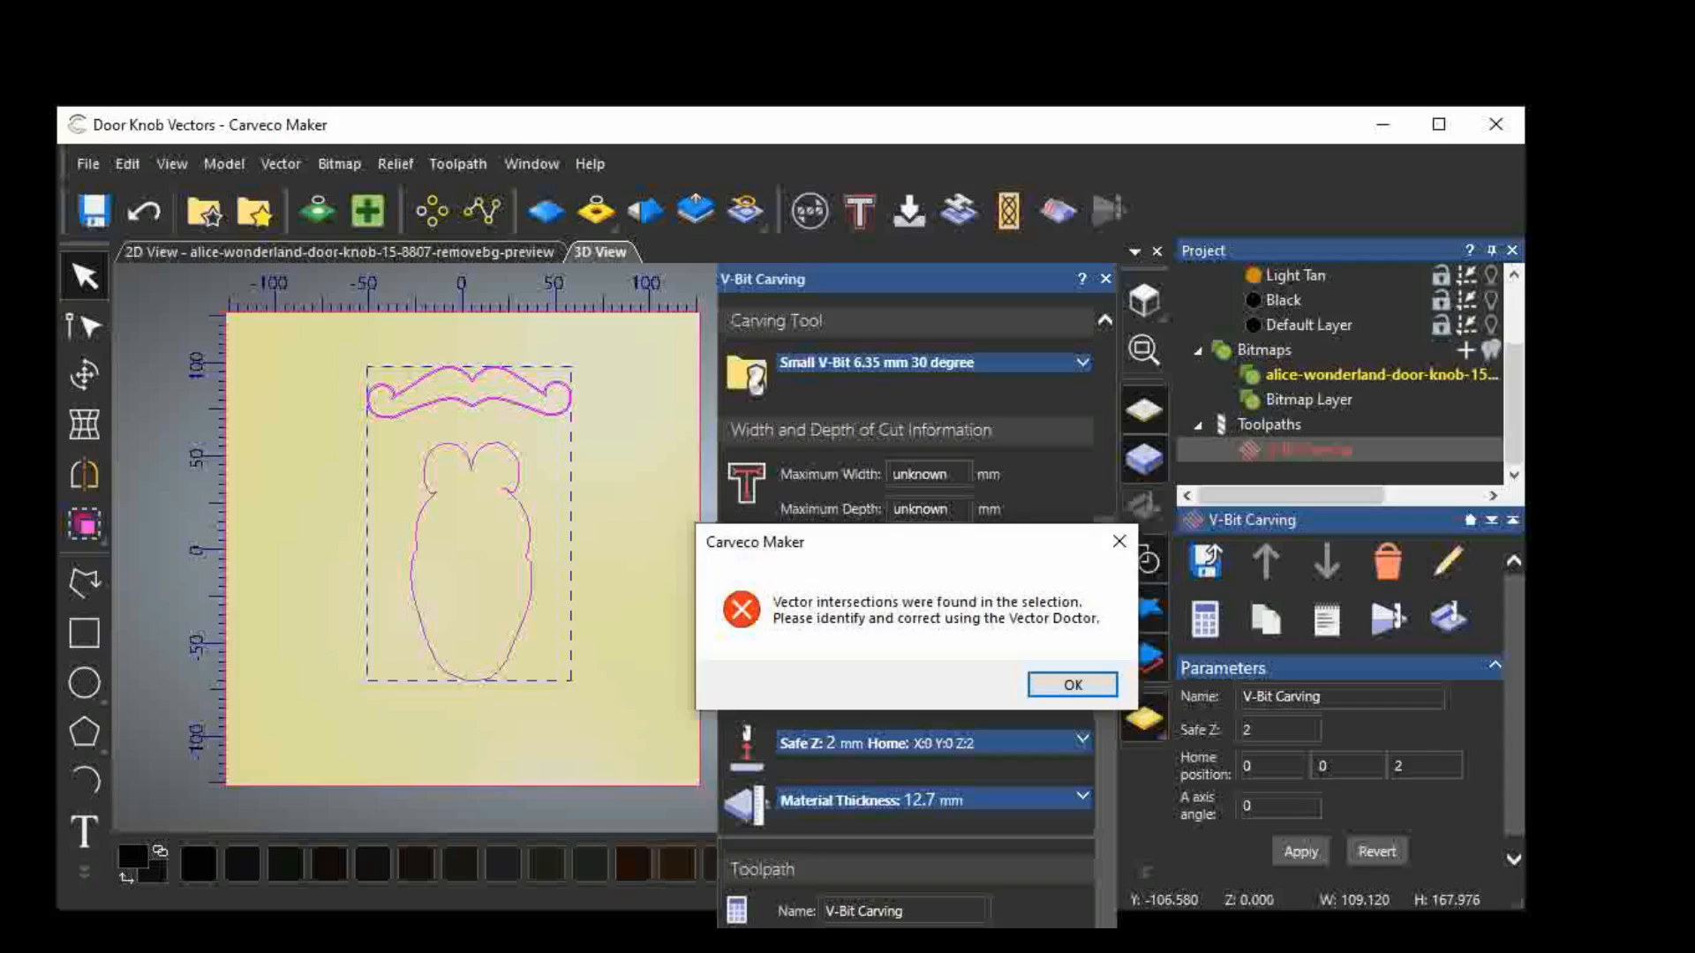
click(1072, 686)
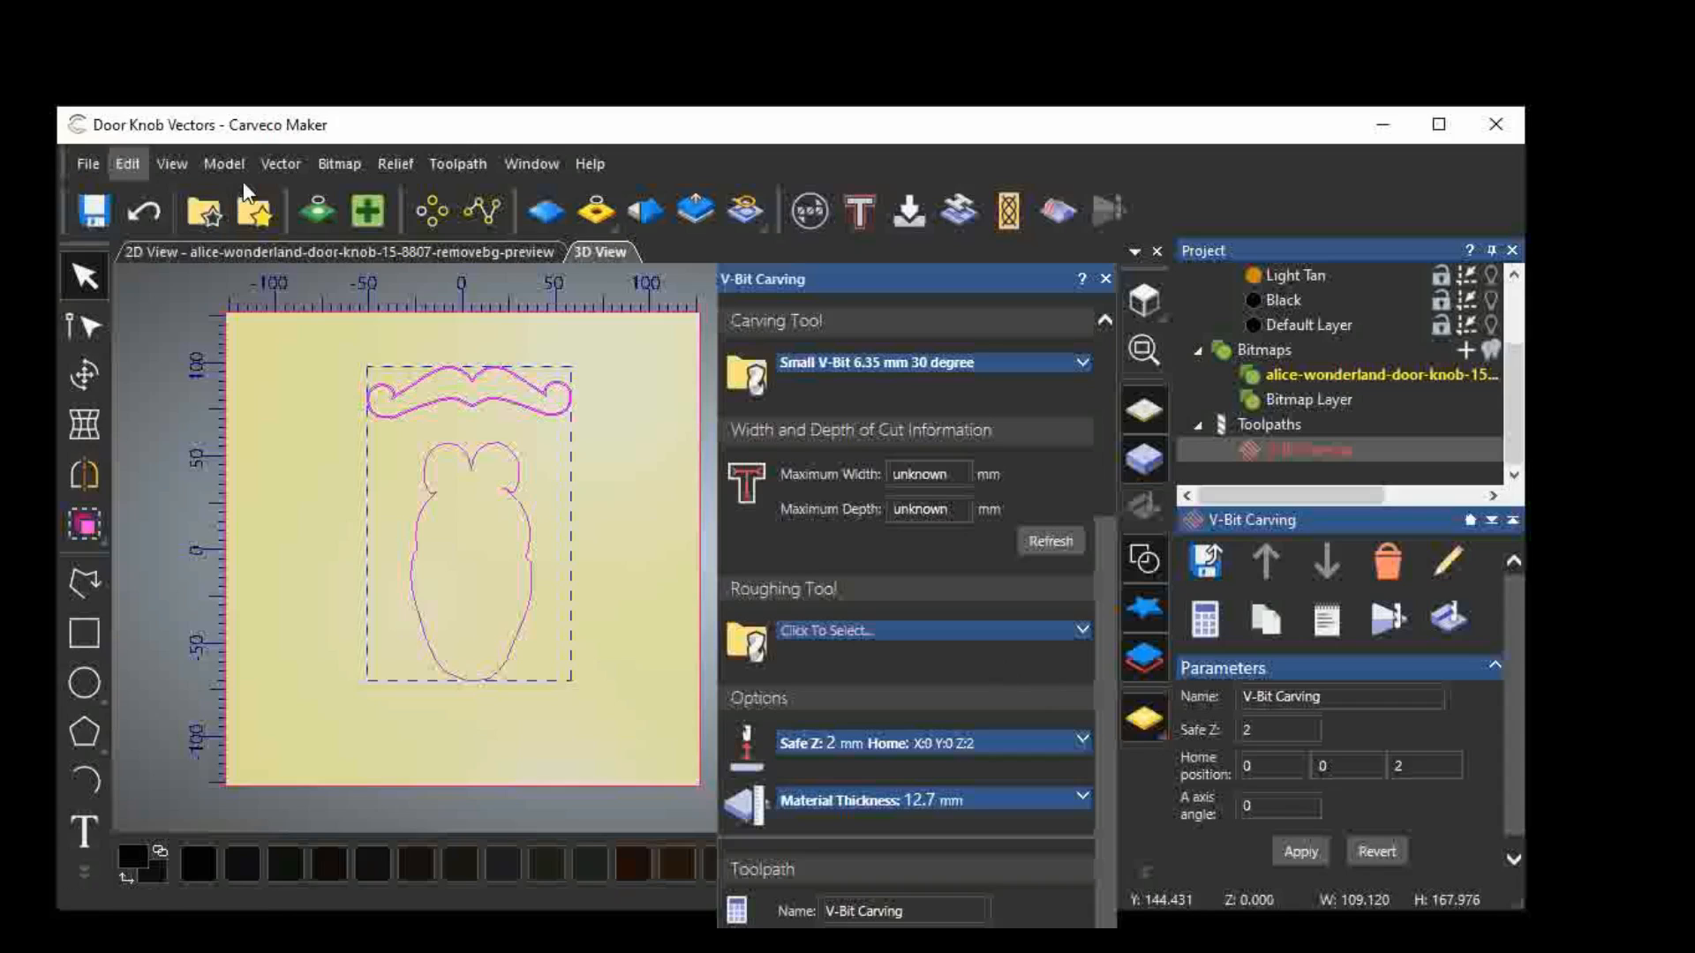
Use the Vector Doctor to identify vector intersections in the selection and examine the marked spot on the moustache's right curl.
click(363, 215)
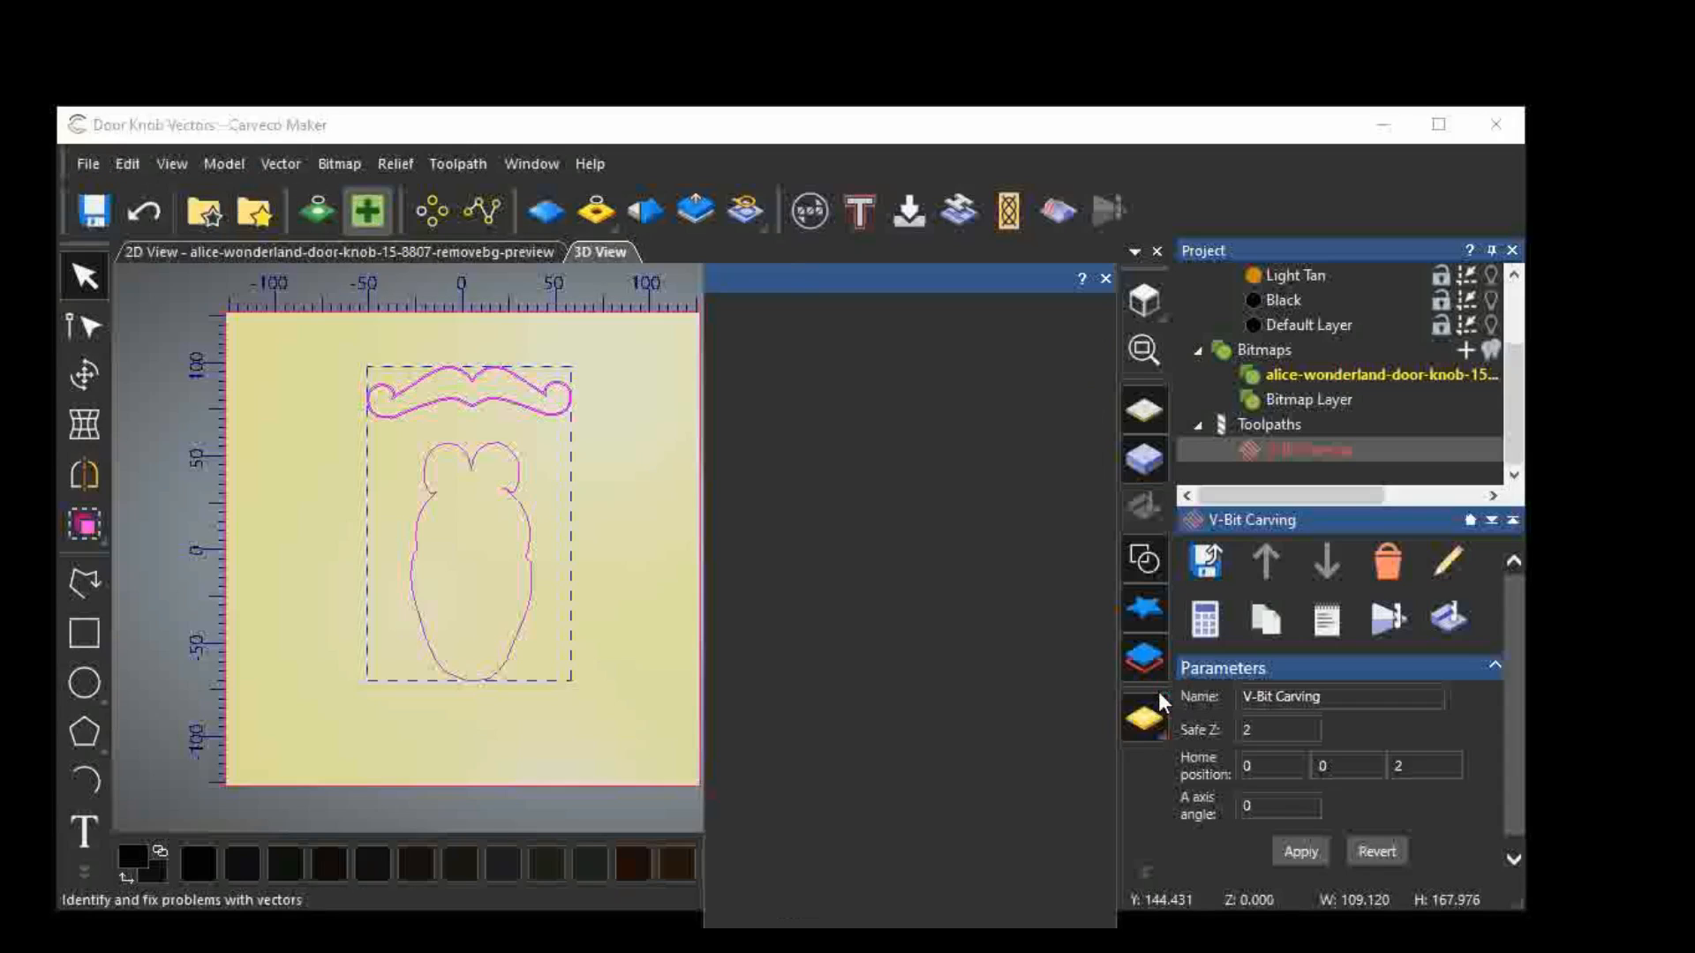
scroll(1059, 777, down, 3)
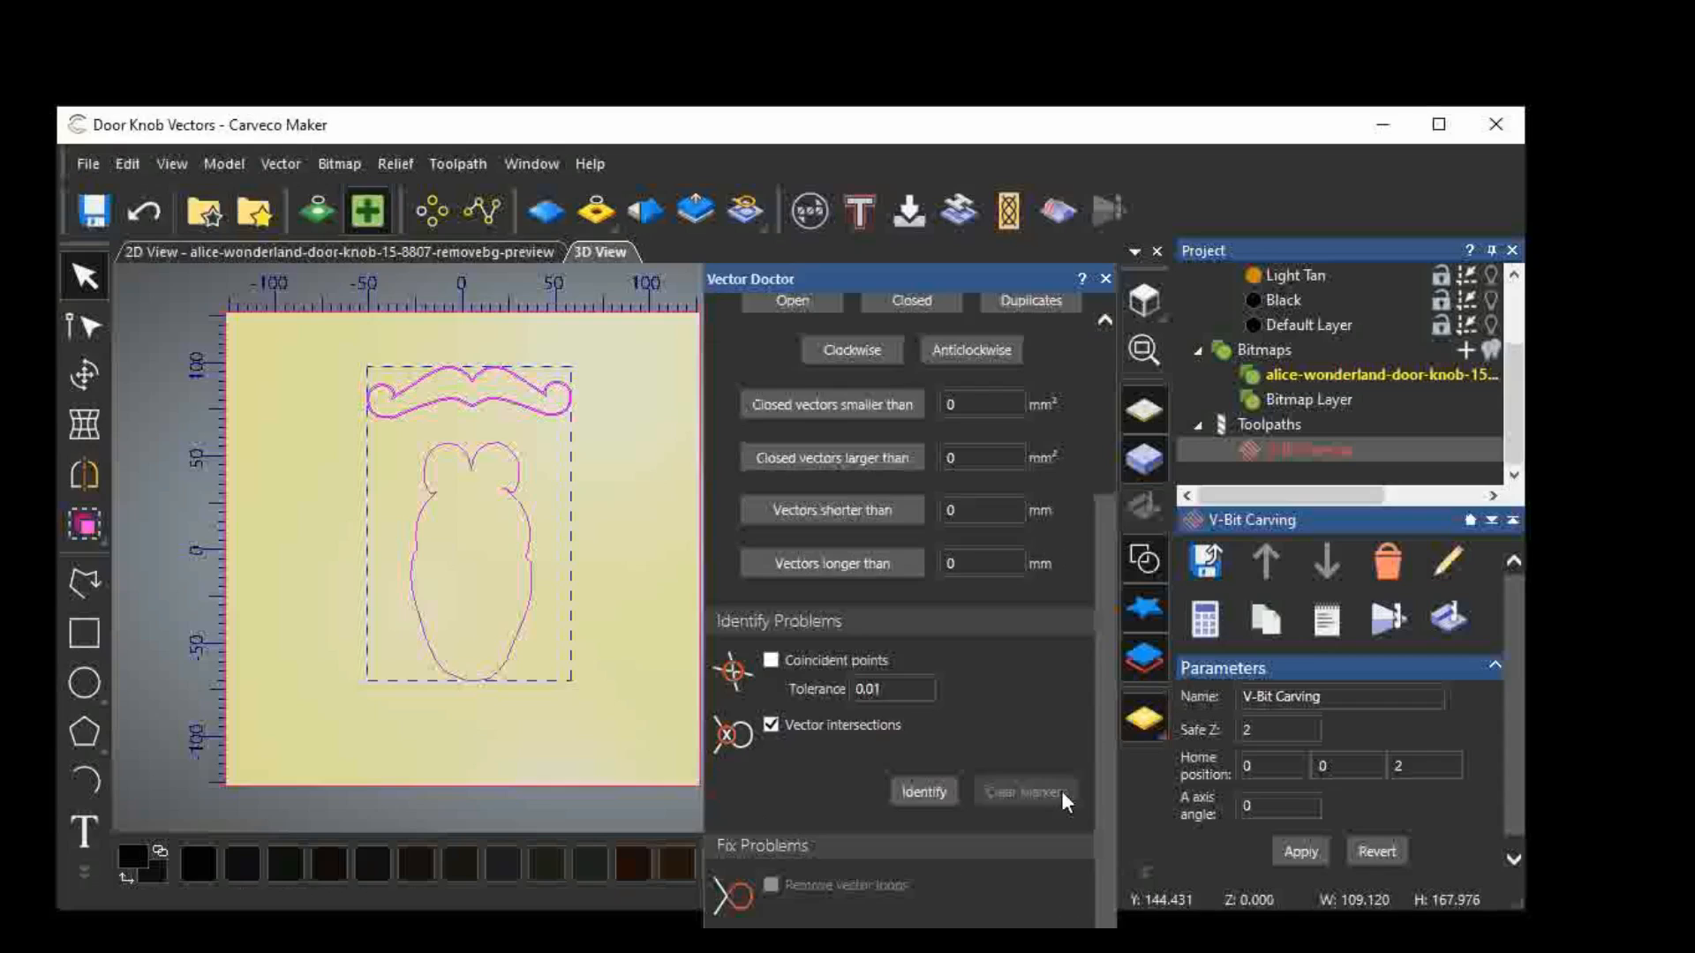
click(922, 792)
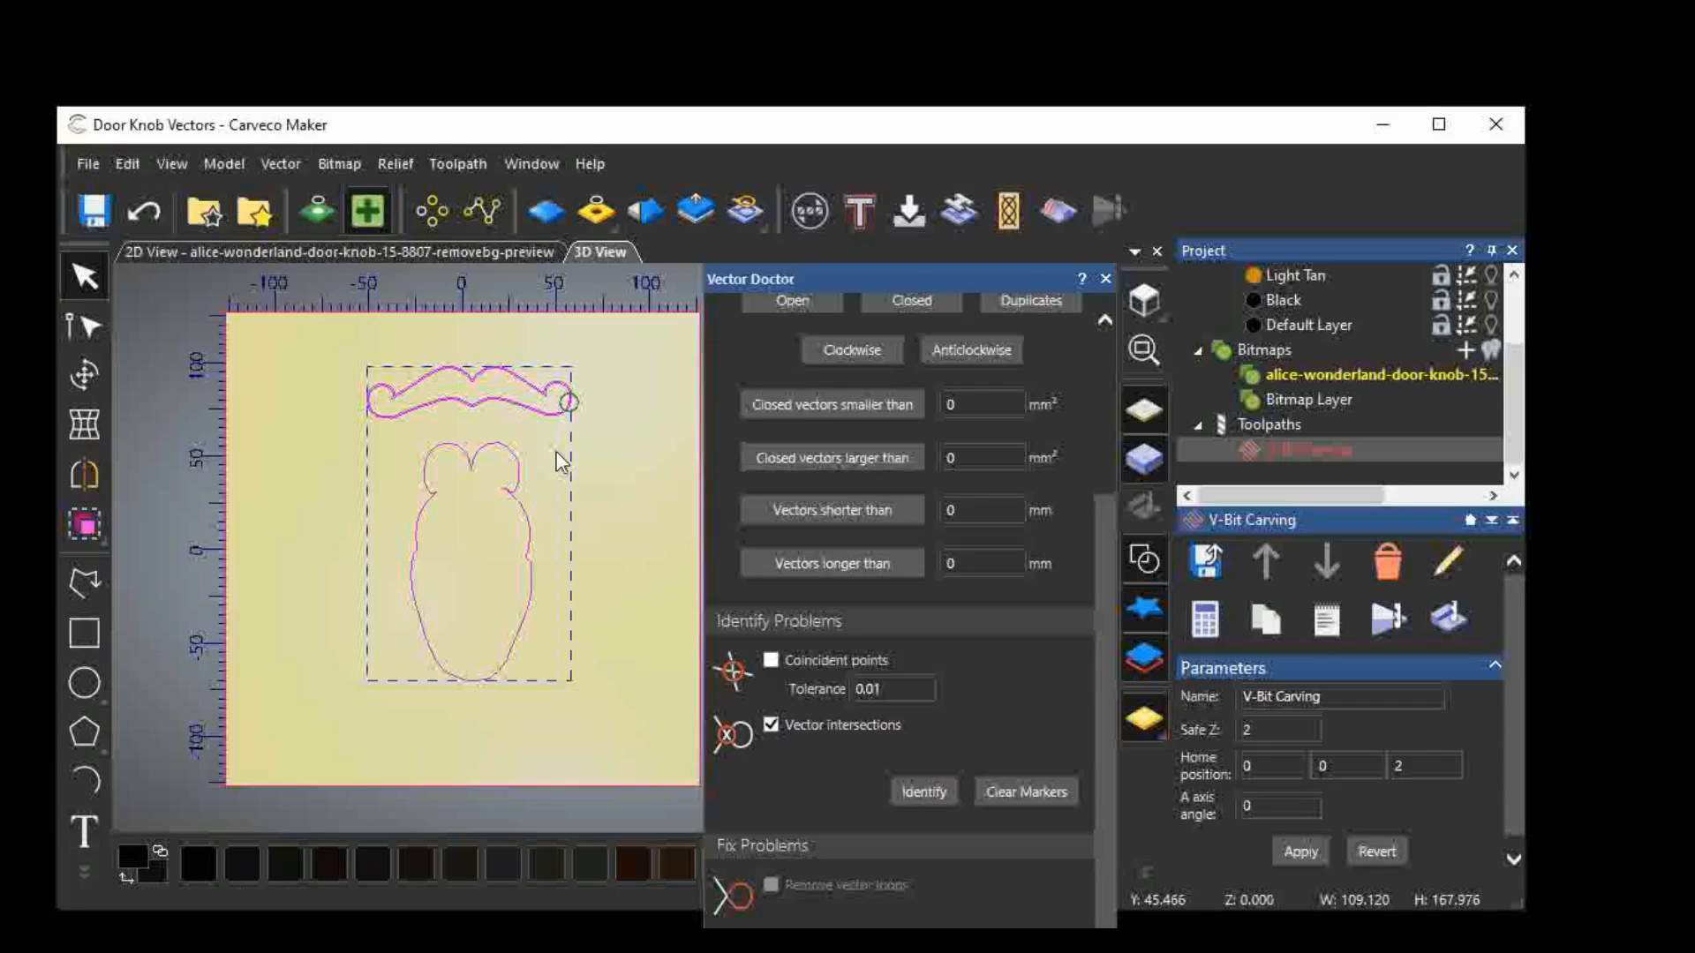
scroll(580, 413, up, 3)
scroll(554, 397, up, 4)
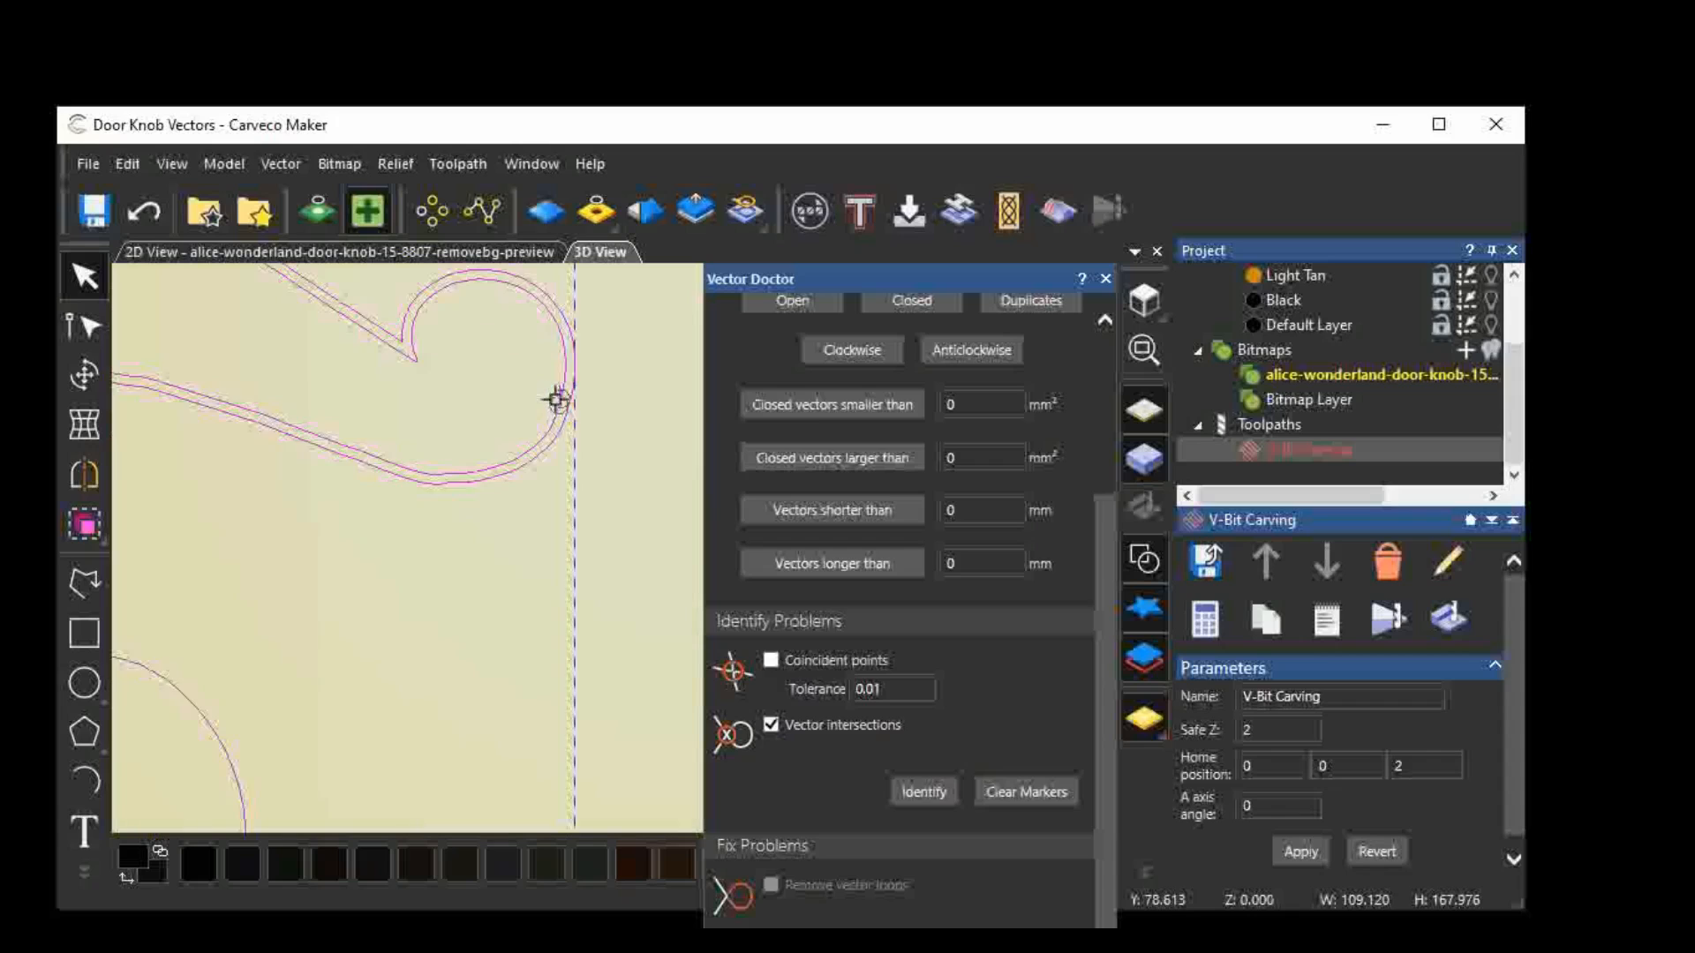
scroll(557, 399, up, 2)
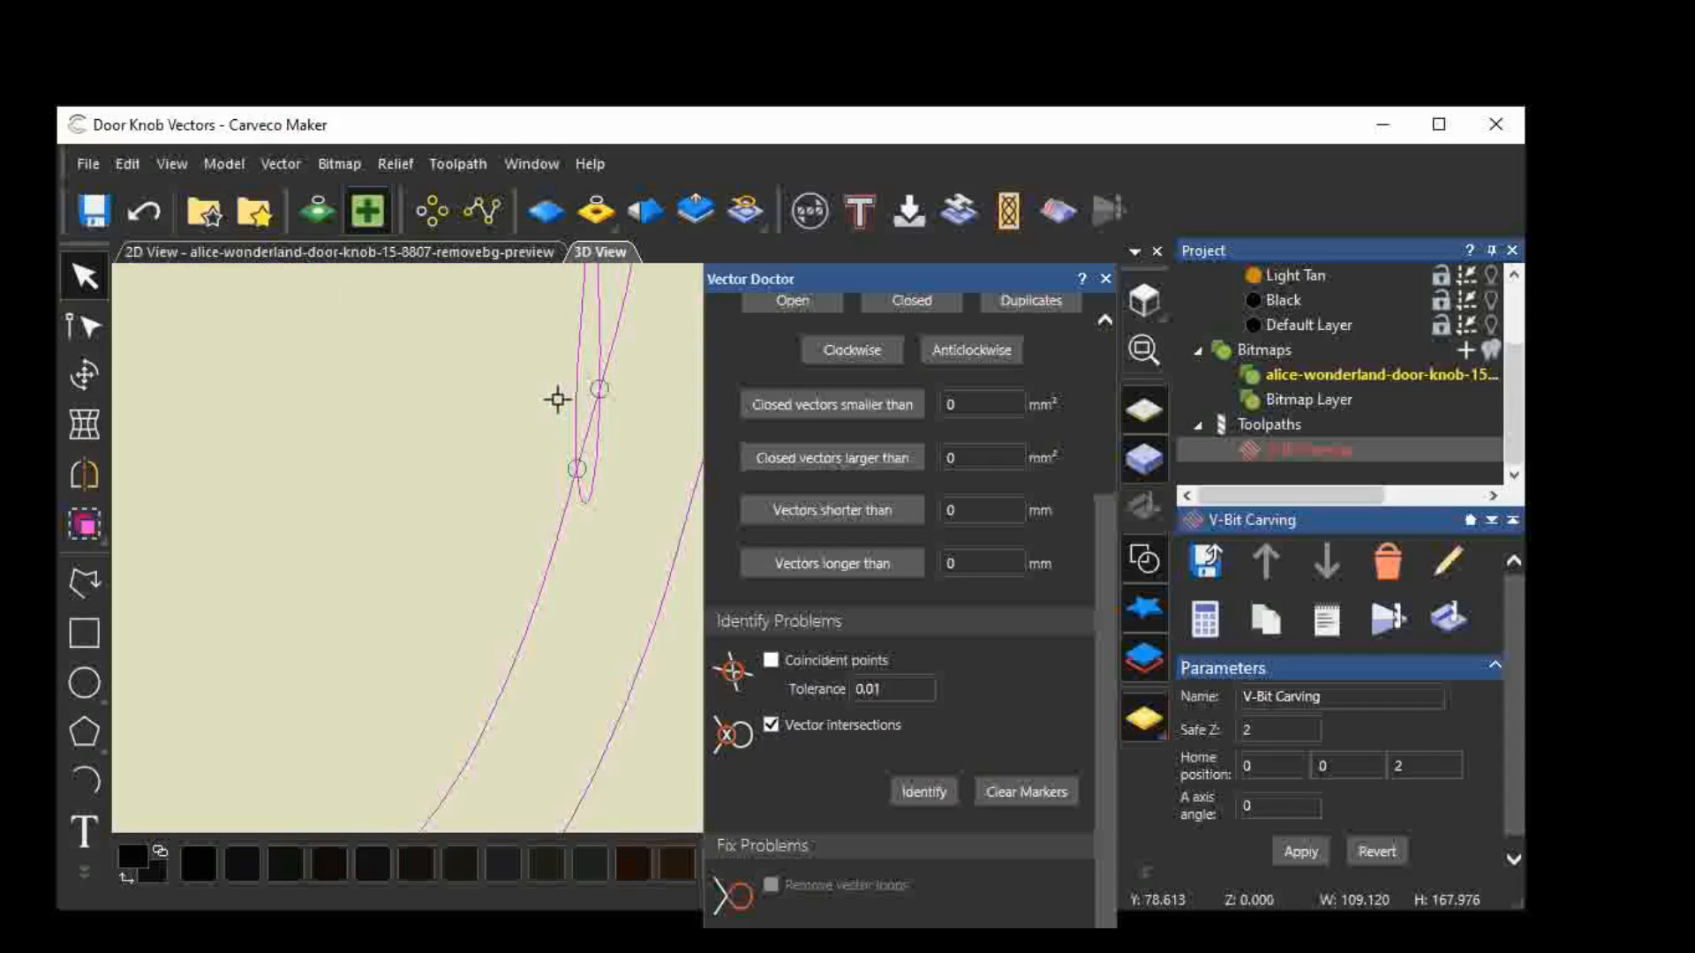
Delete the tiny stray vector that crosses the outline at the moustache's right curl.
click(541, 413)
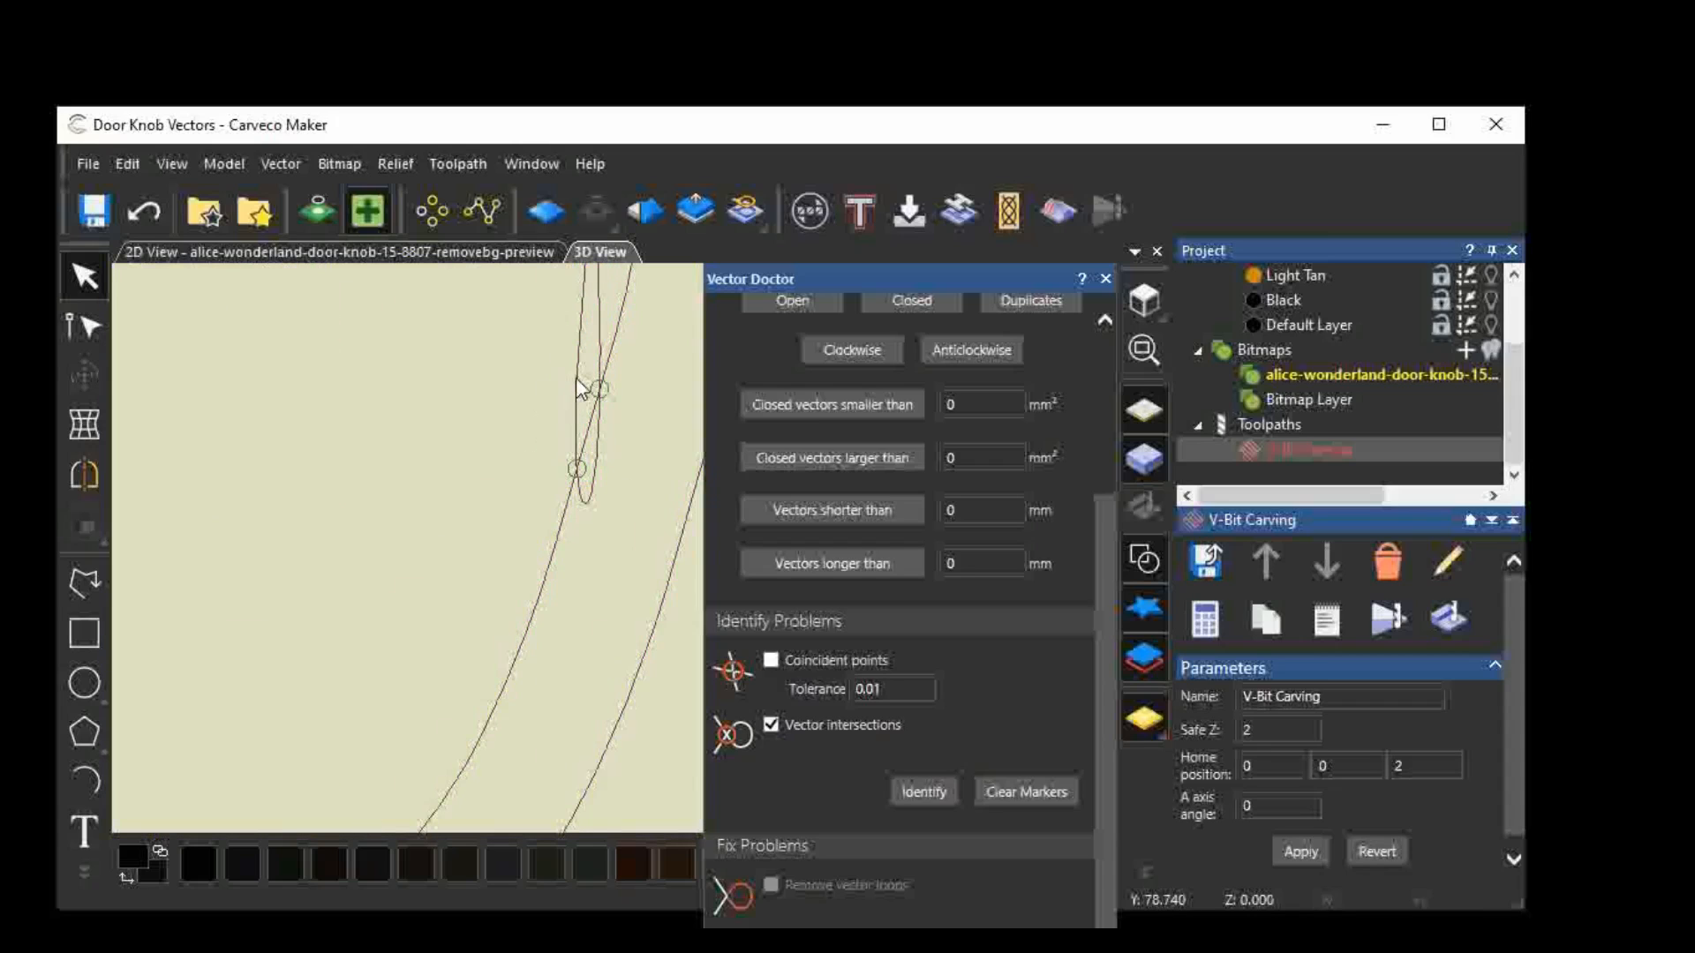
click(578, 390)
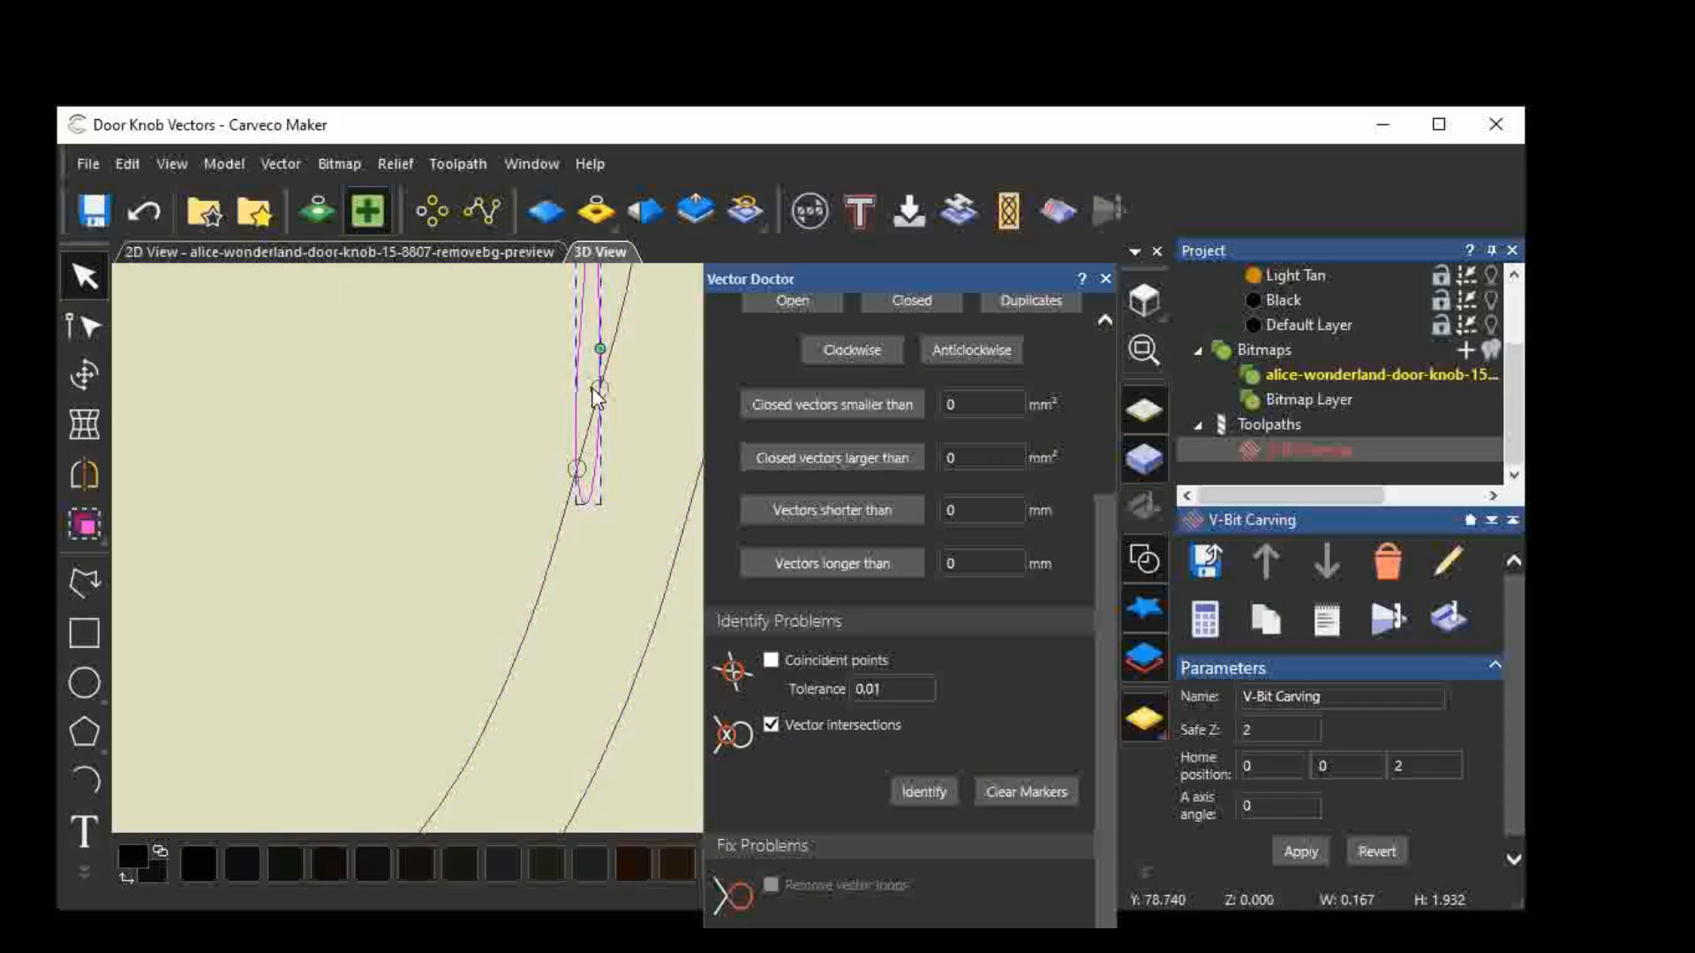
key(Delete)
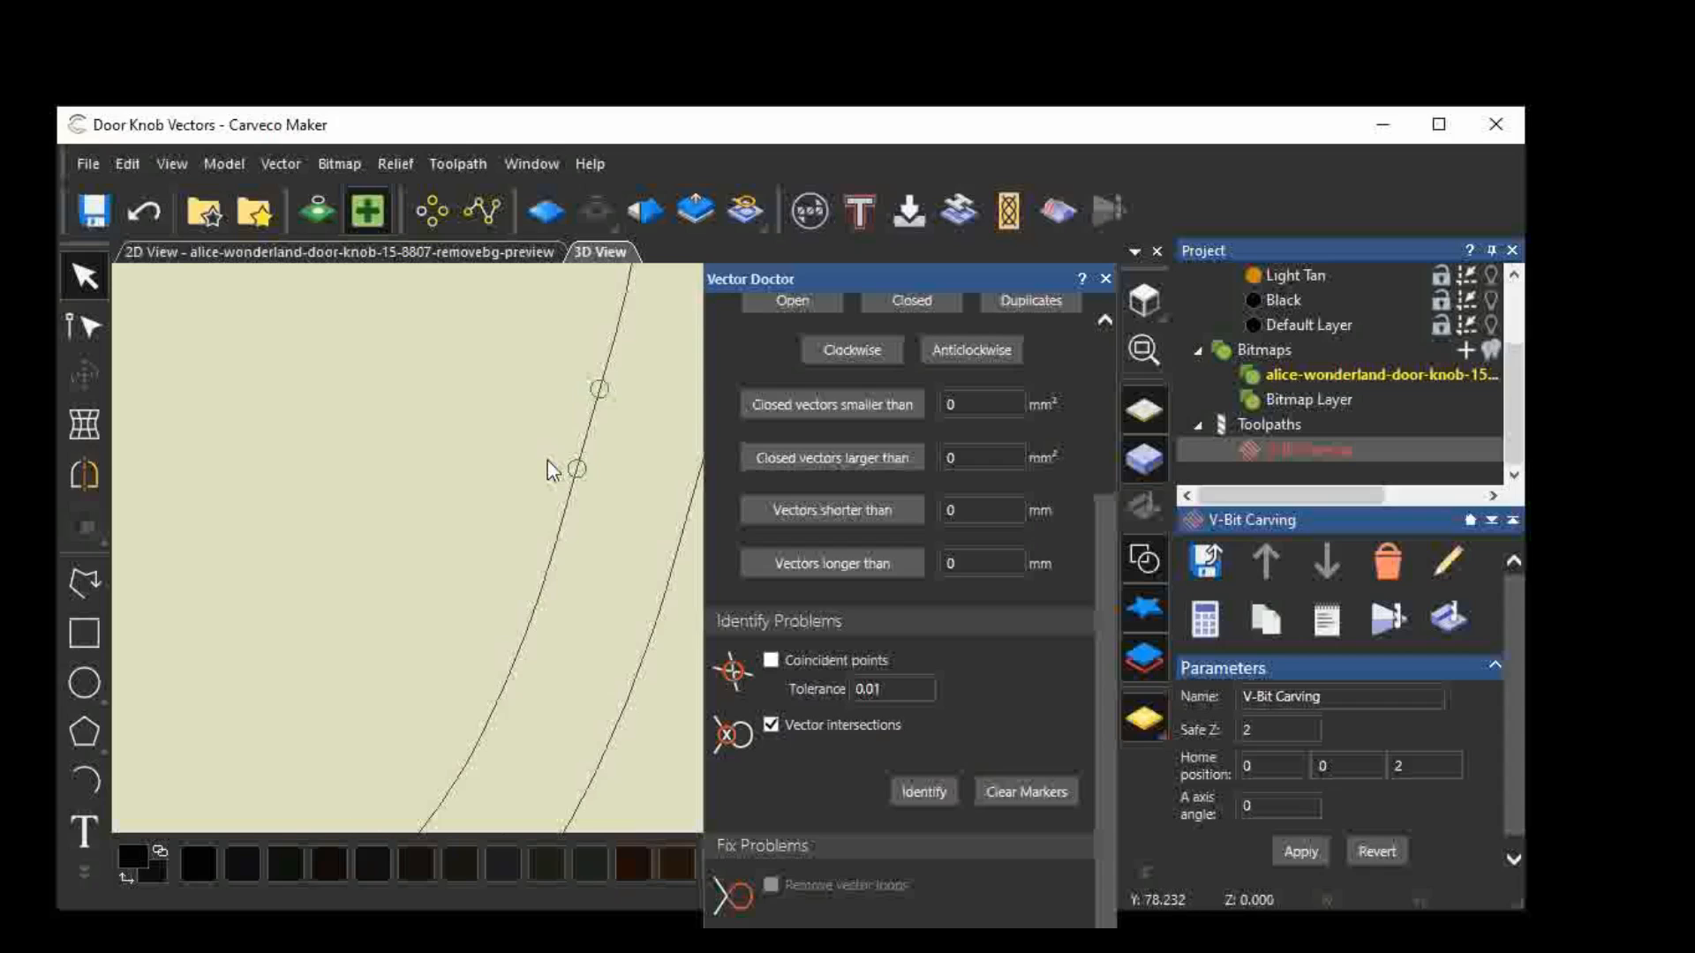
scroll(548, 459, down, 2)
scroll(547, 470, down, 4)
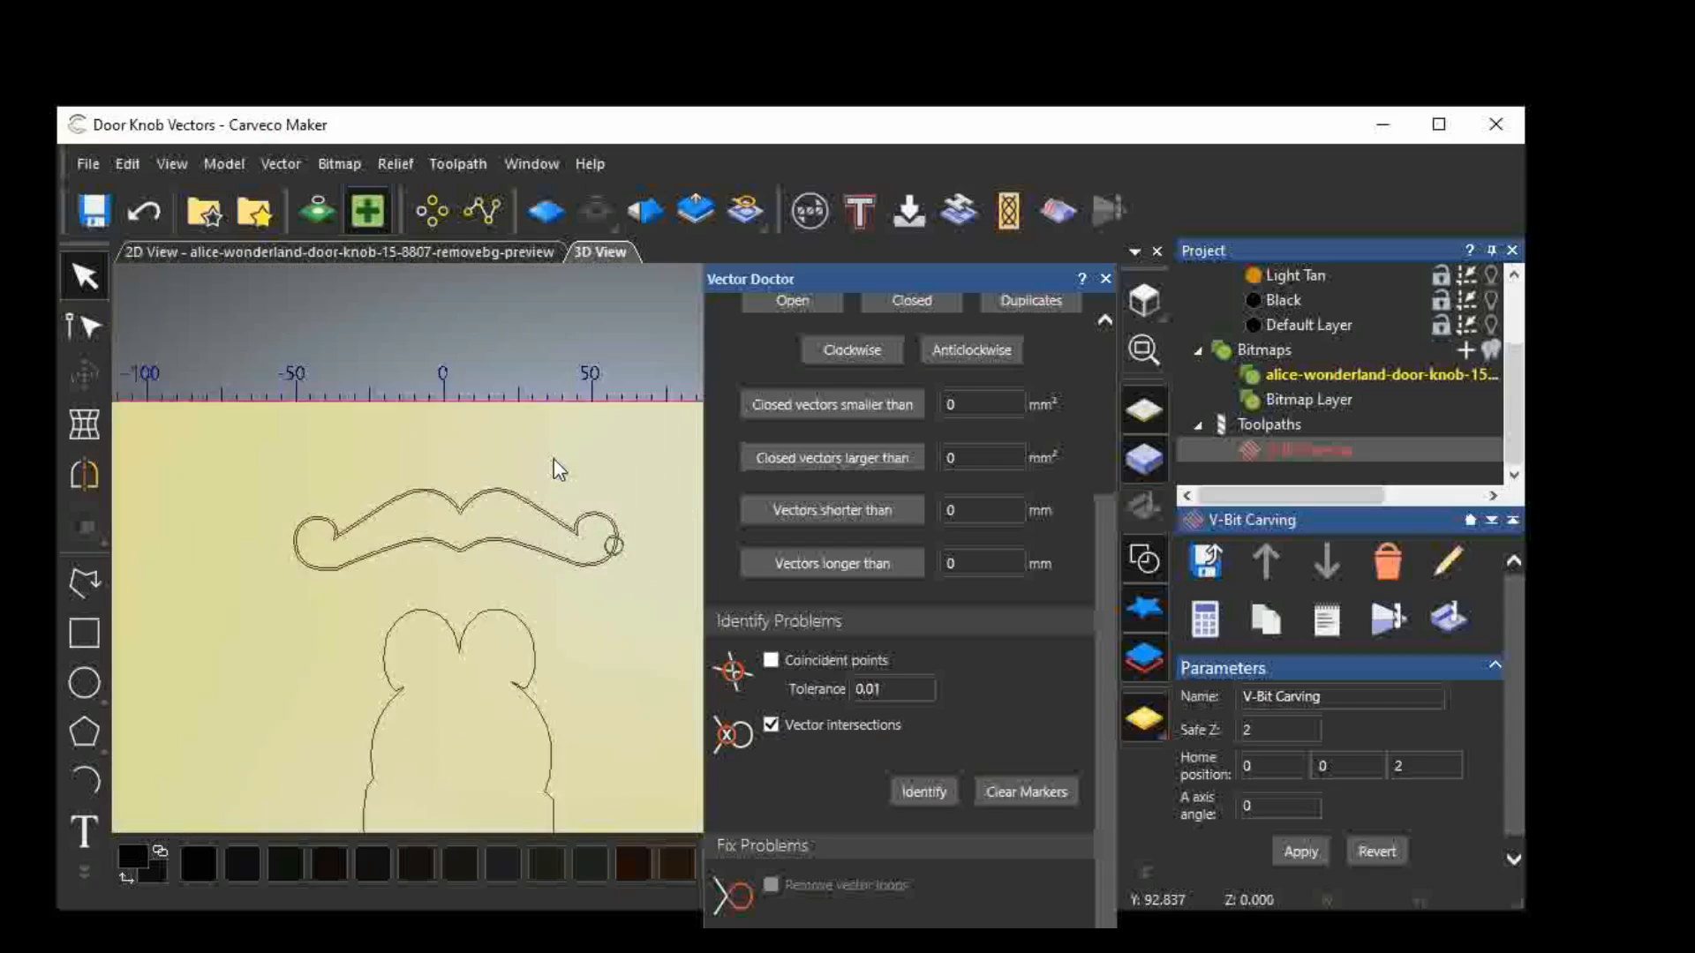
Clear the intersection markers, recheck all the Brown vectors for intersections, and close the Vector Doctor.
click(1030, 789)
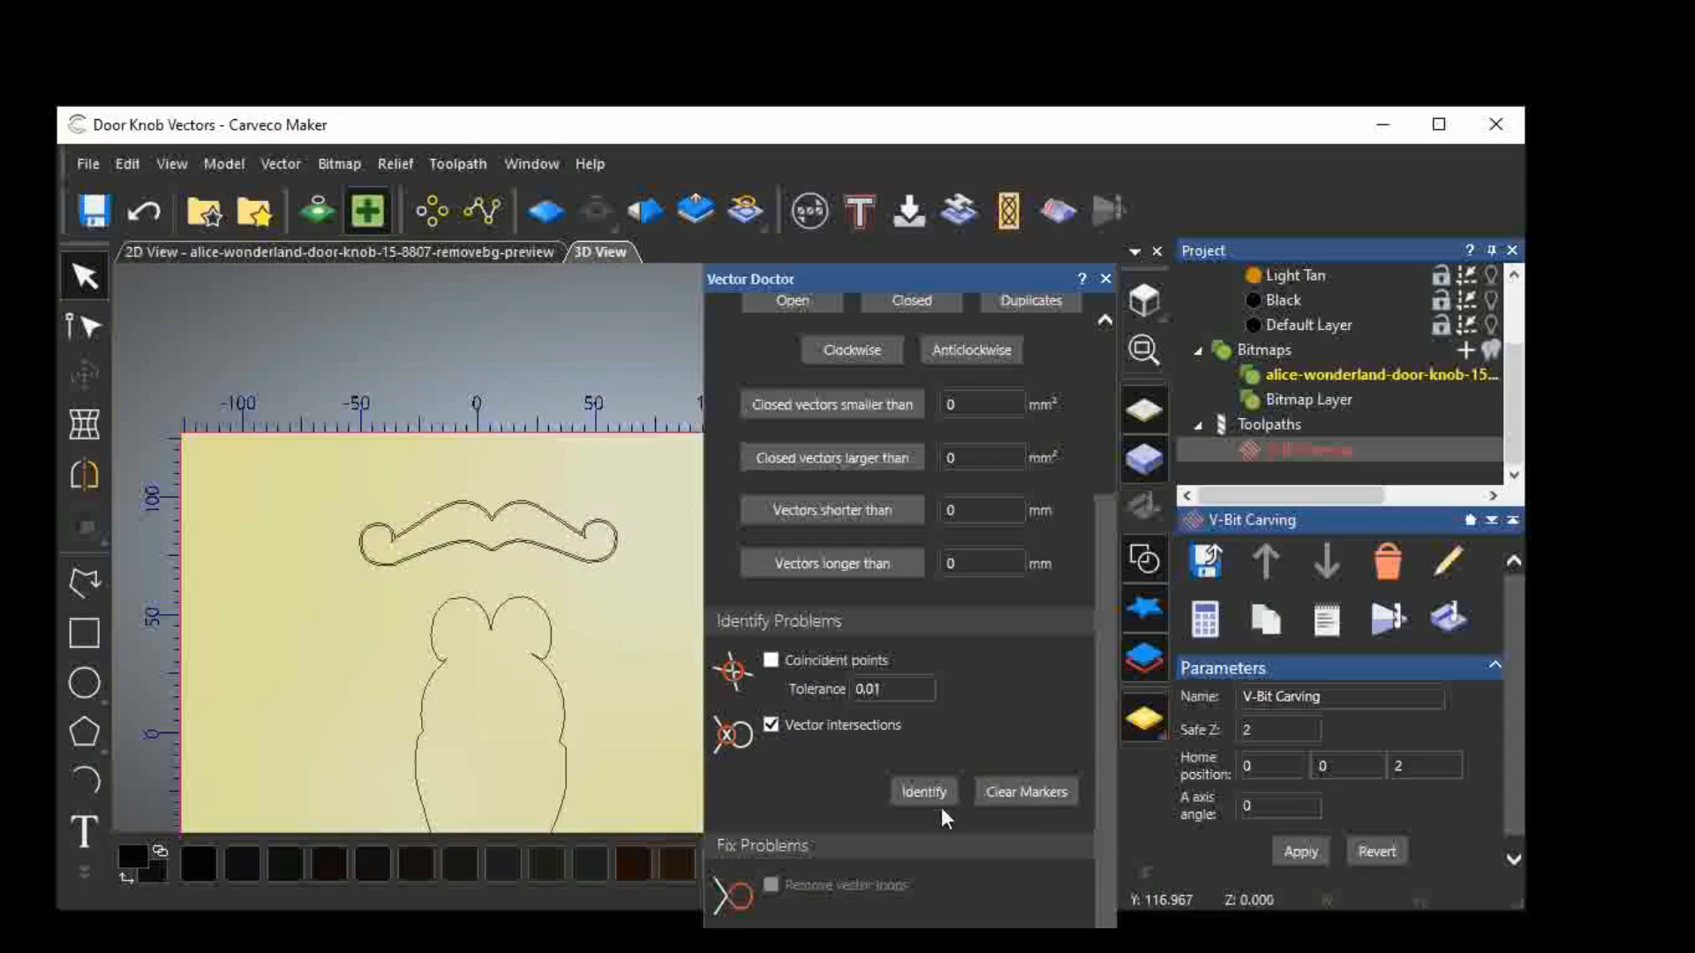
click(925, 795)
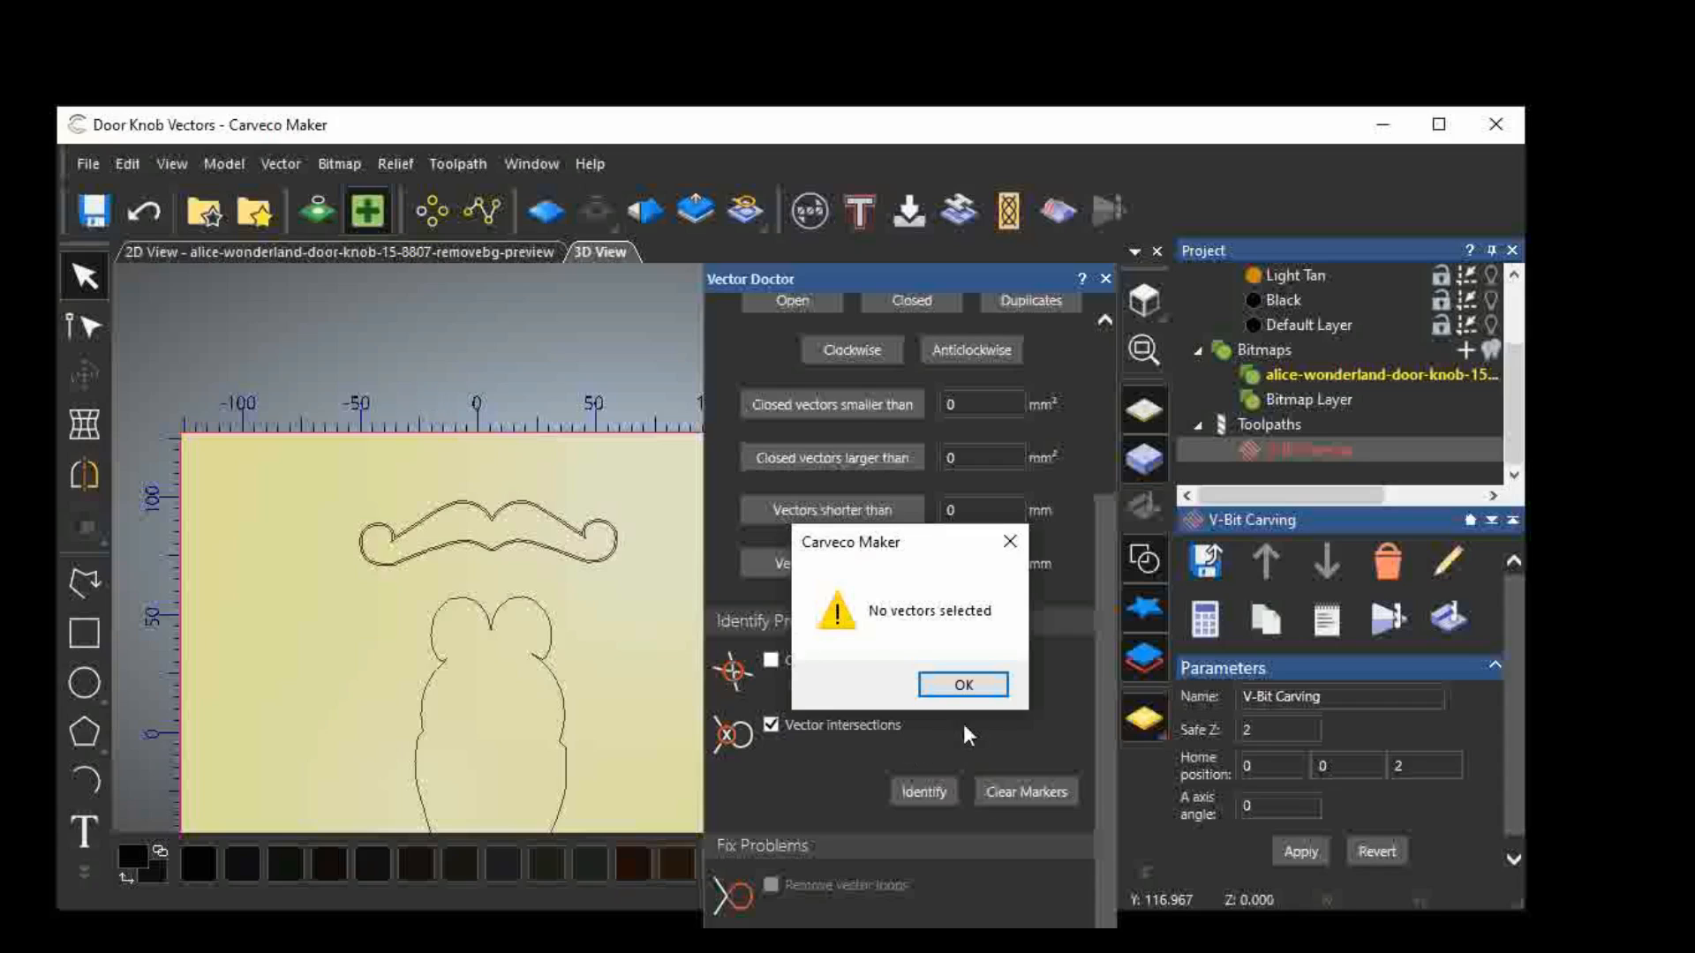
click(970, 685)
scroll(366, 397, down, 1)
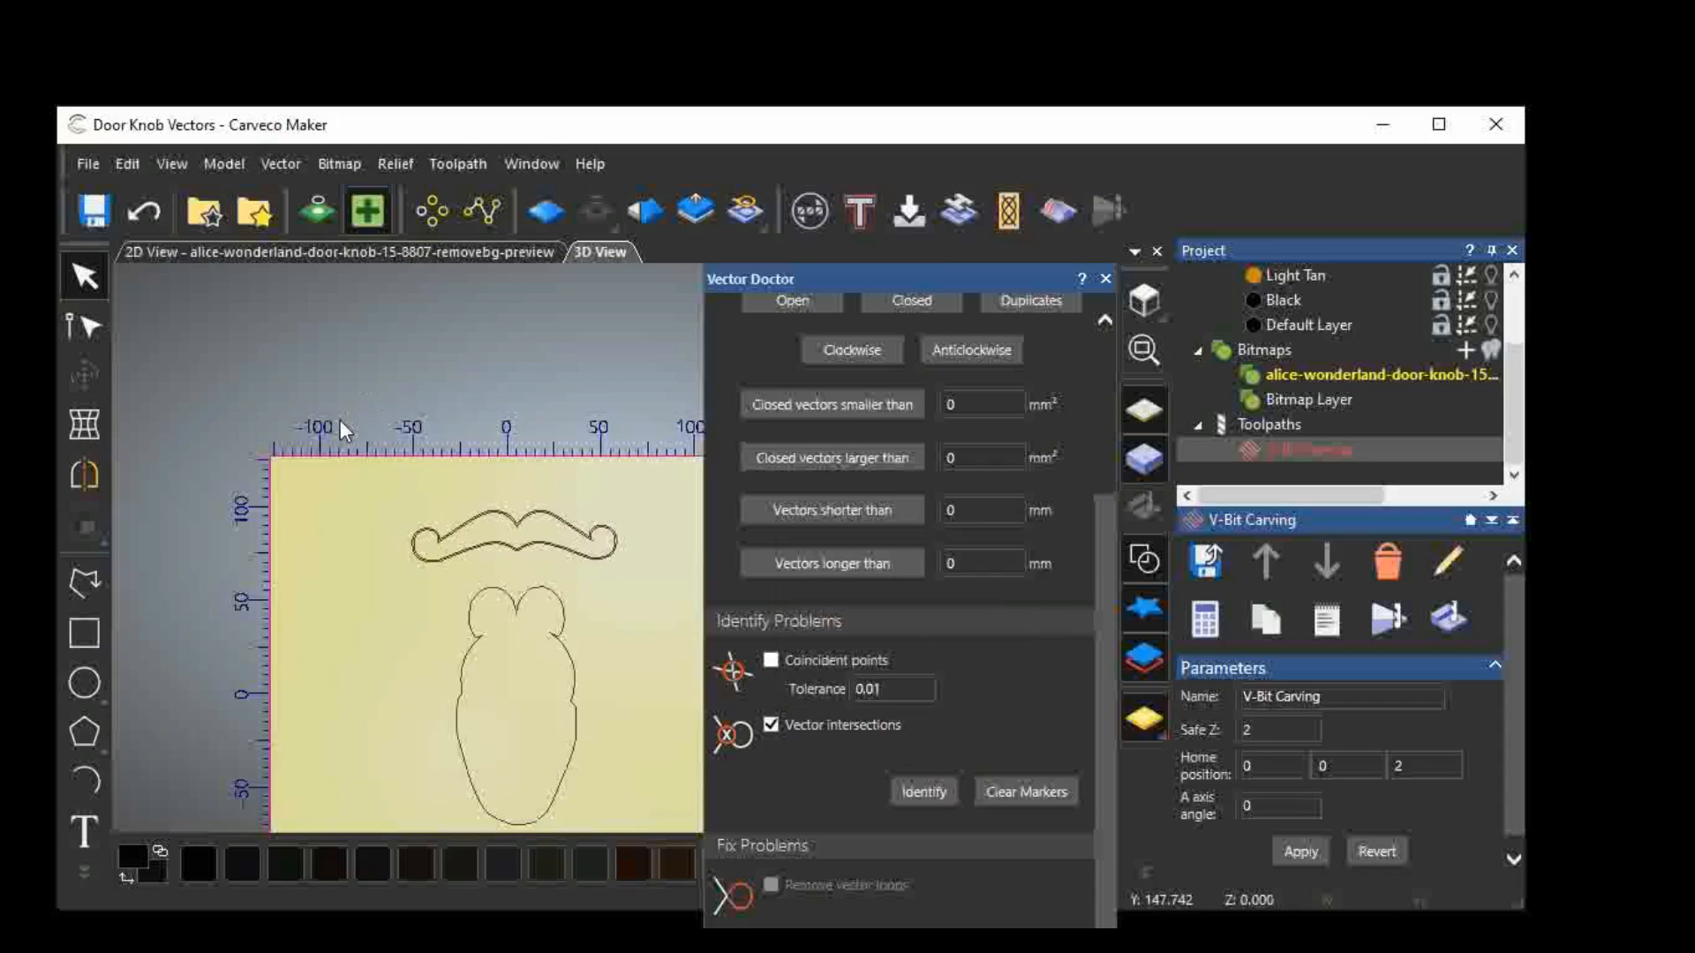
drag(325, 443, 696, 874)
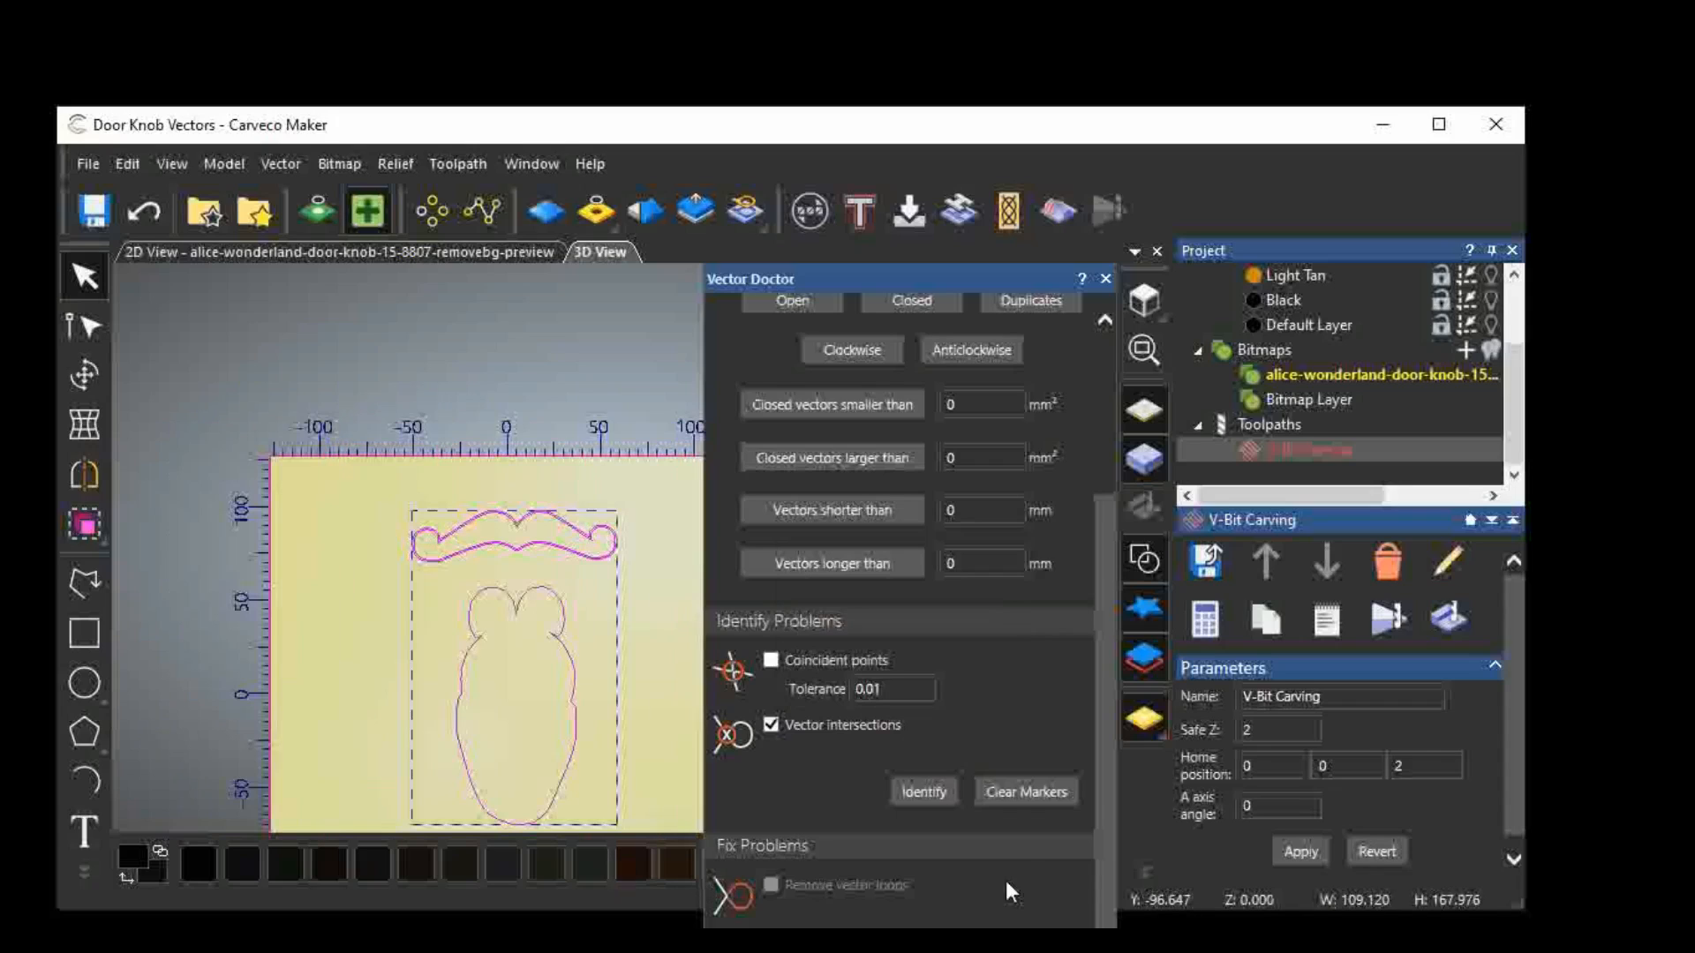
click(918, 790)
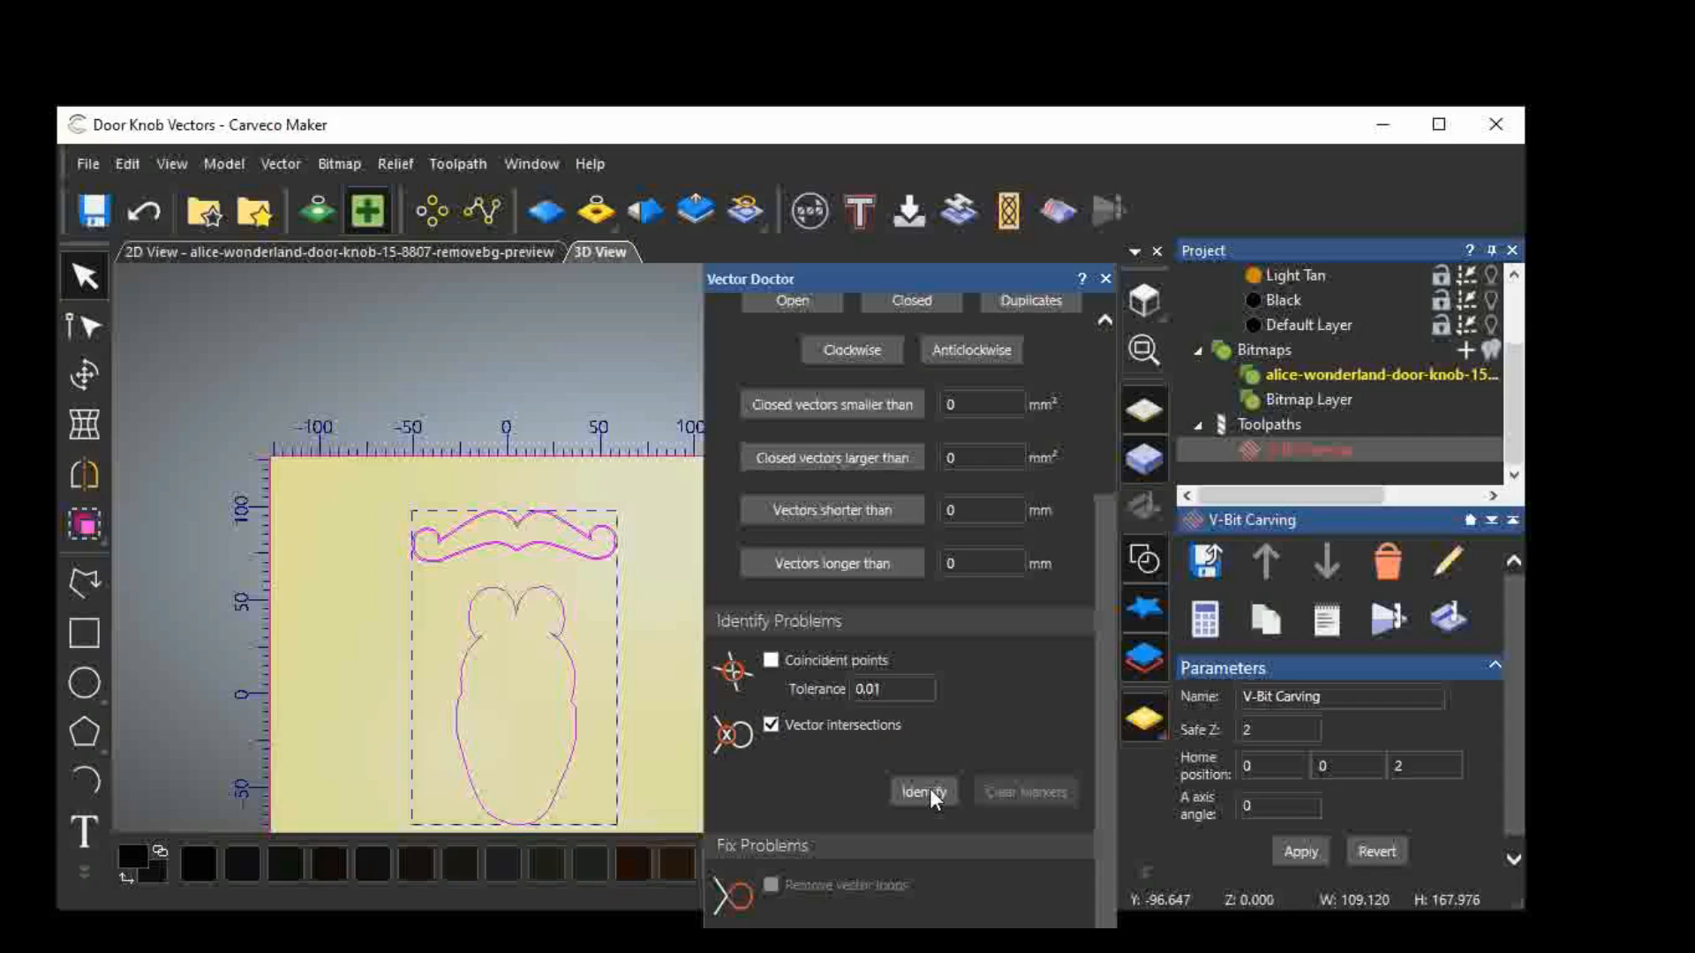
click(1106, 279)
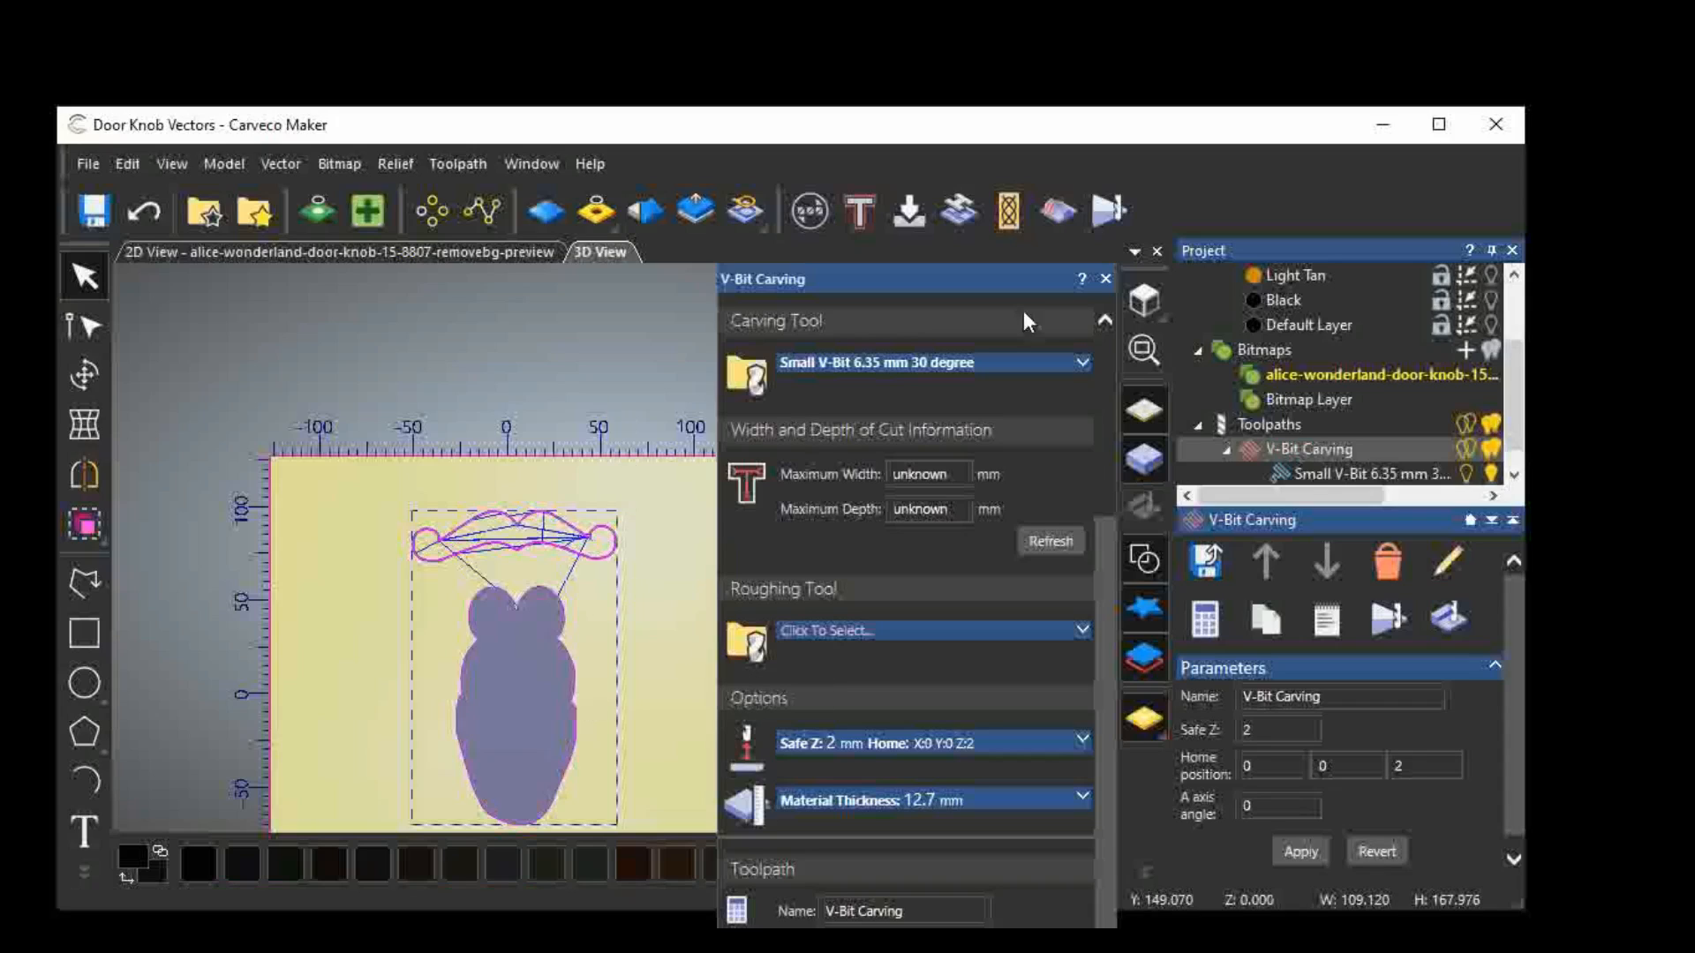
Calculate the V-Bit Carving toolpath for the Brown vectors, and switch to the 2D view with only the Dark Brown layer shown.
click(1105, 279)
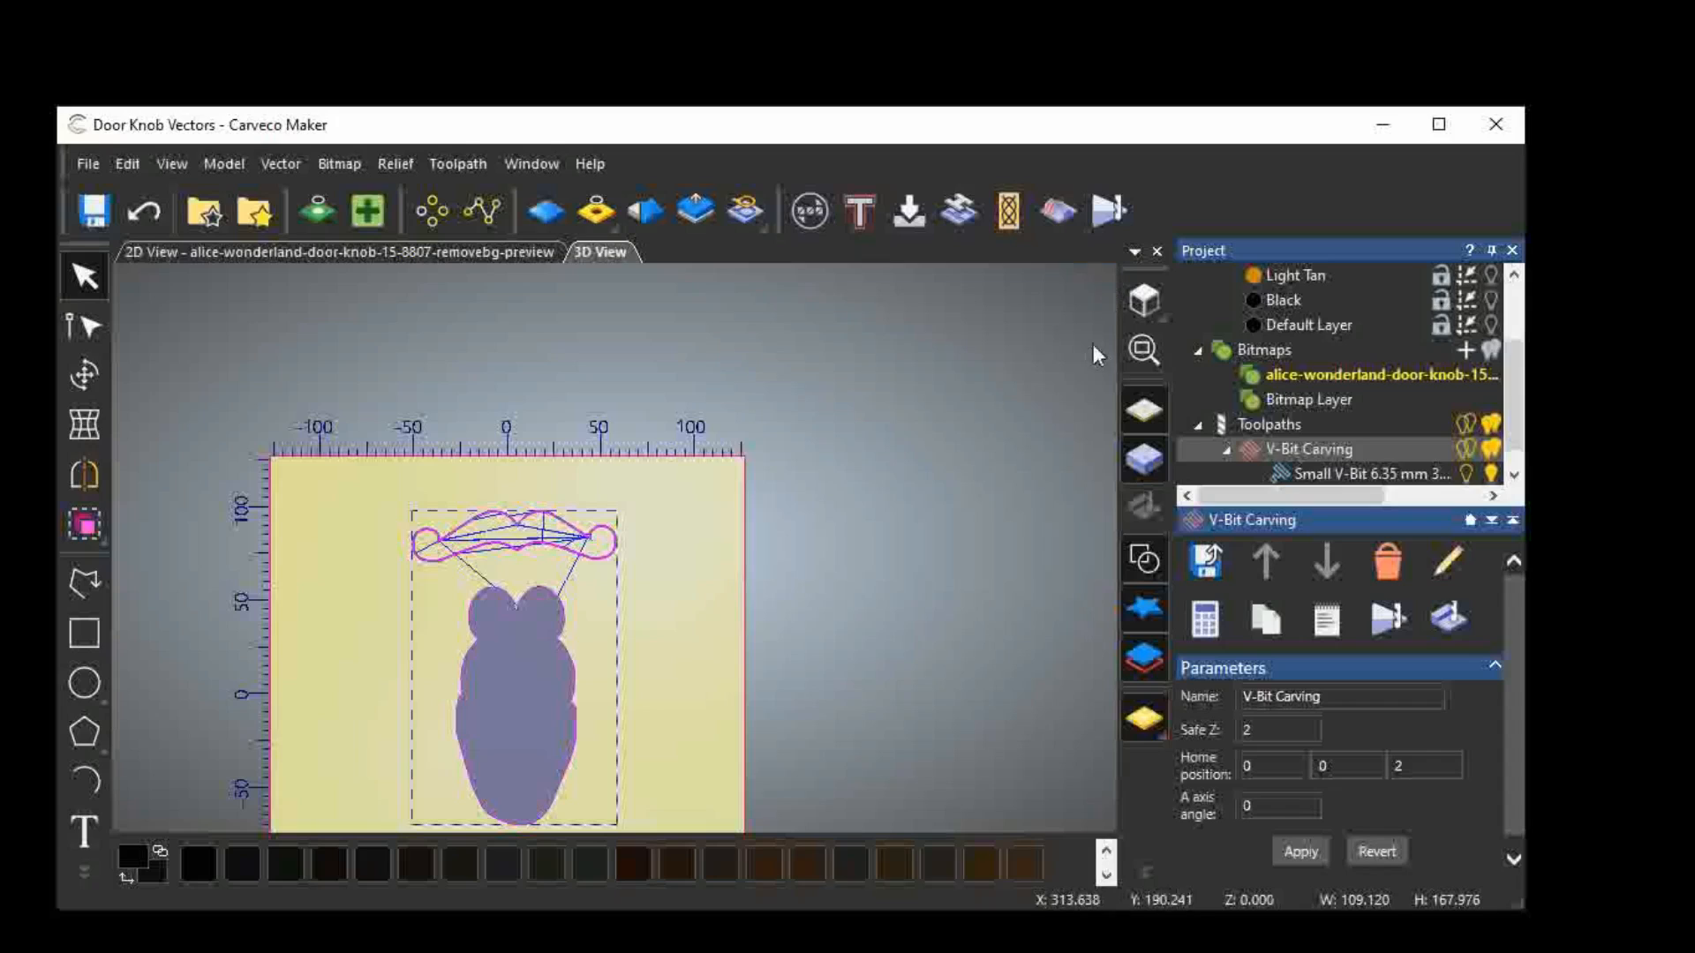
click(1141, 350)
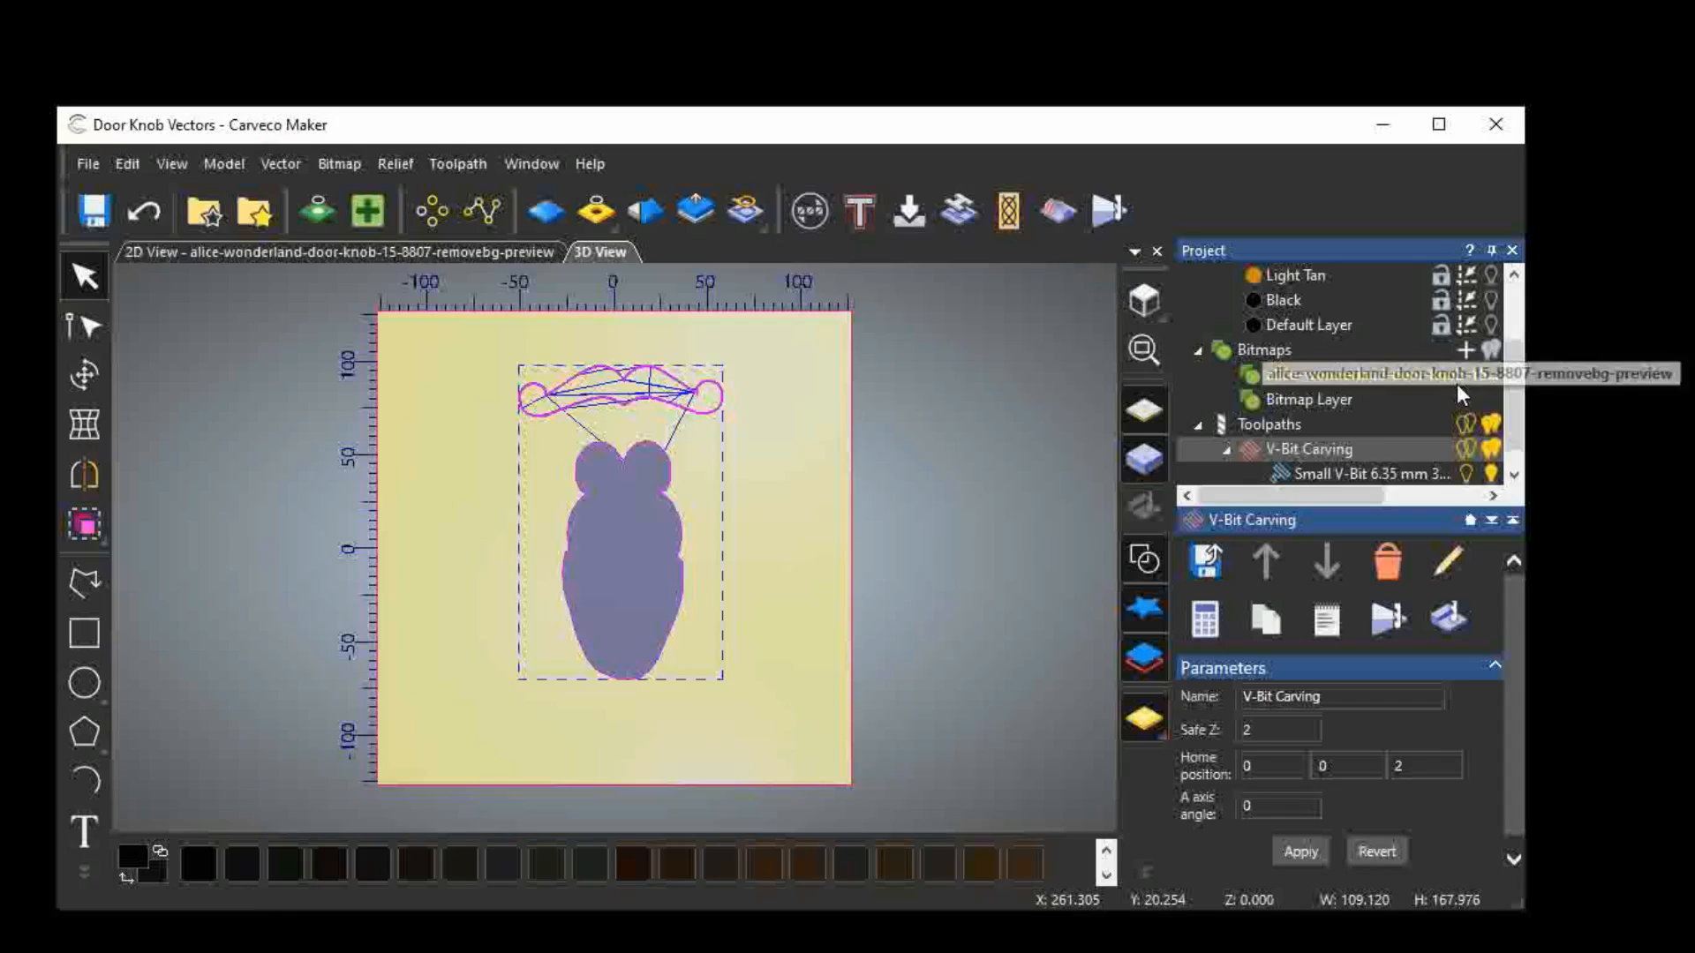
scroll(1268, 330, up, 2)
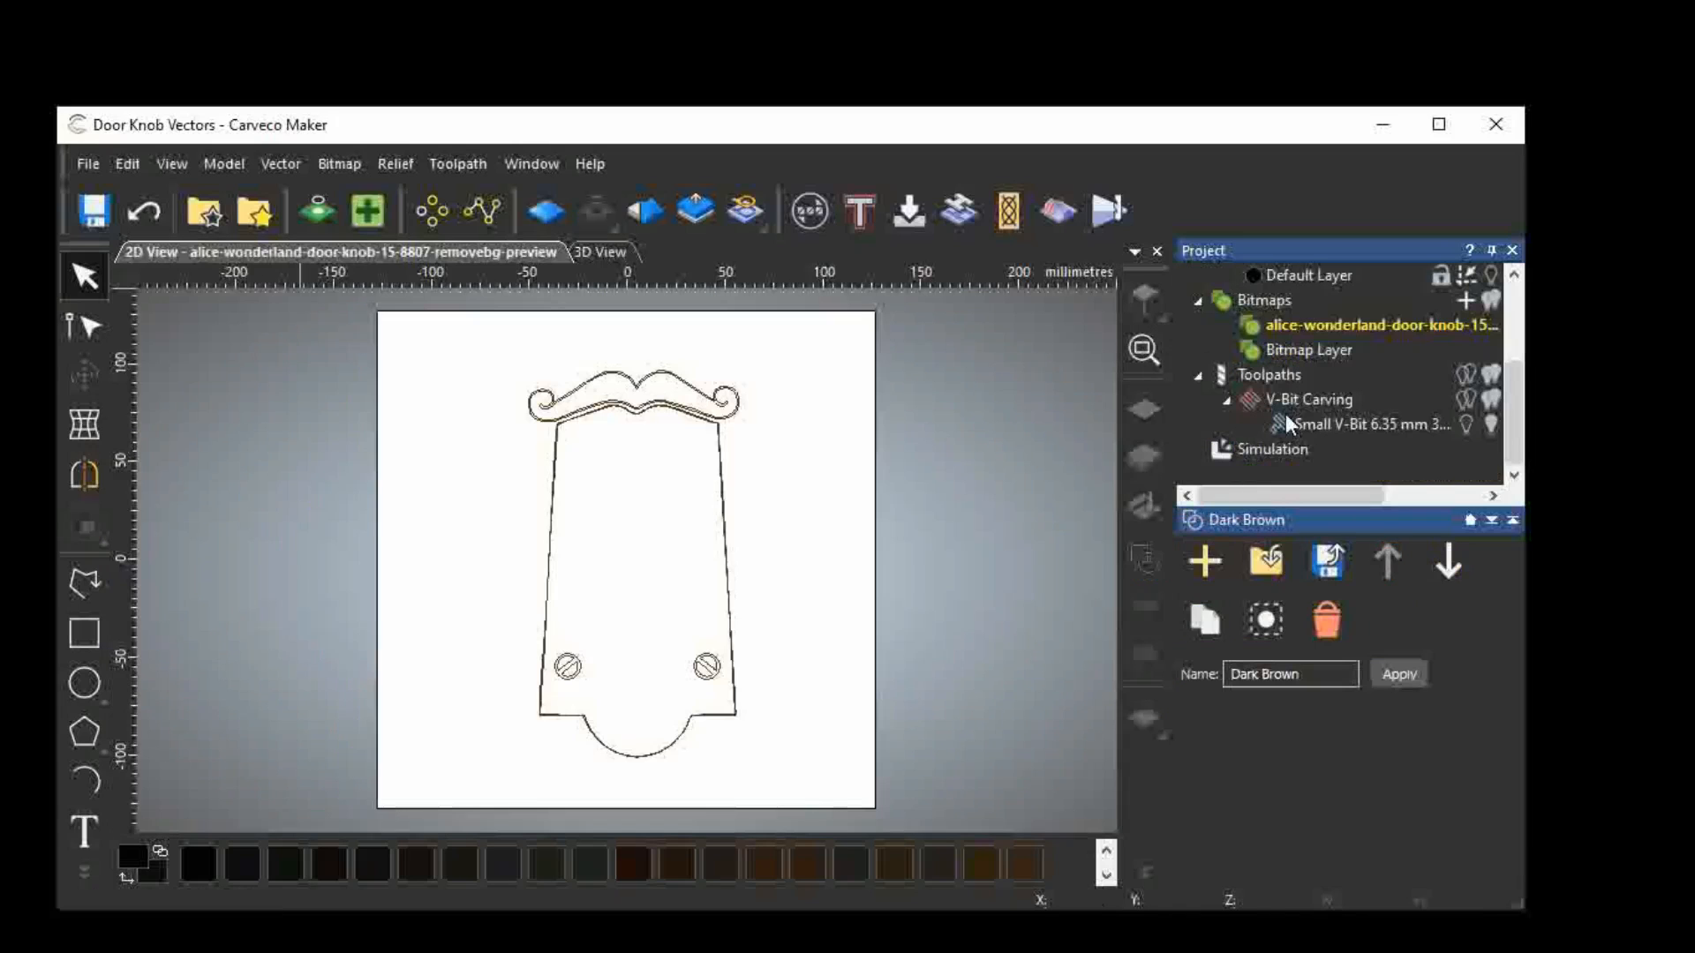
Rename the V-Bit Carving toolpath as Brown, after checking the Brown layer's vectors.
click(1253, 400)
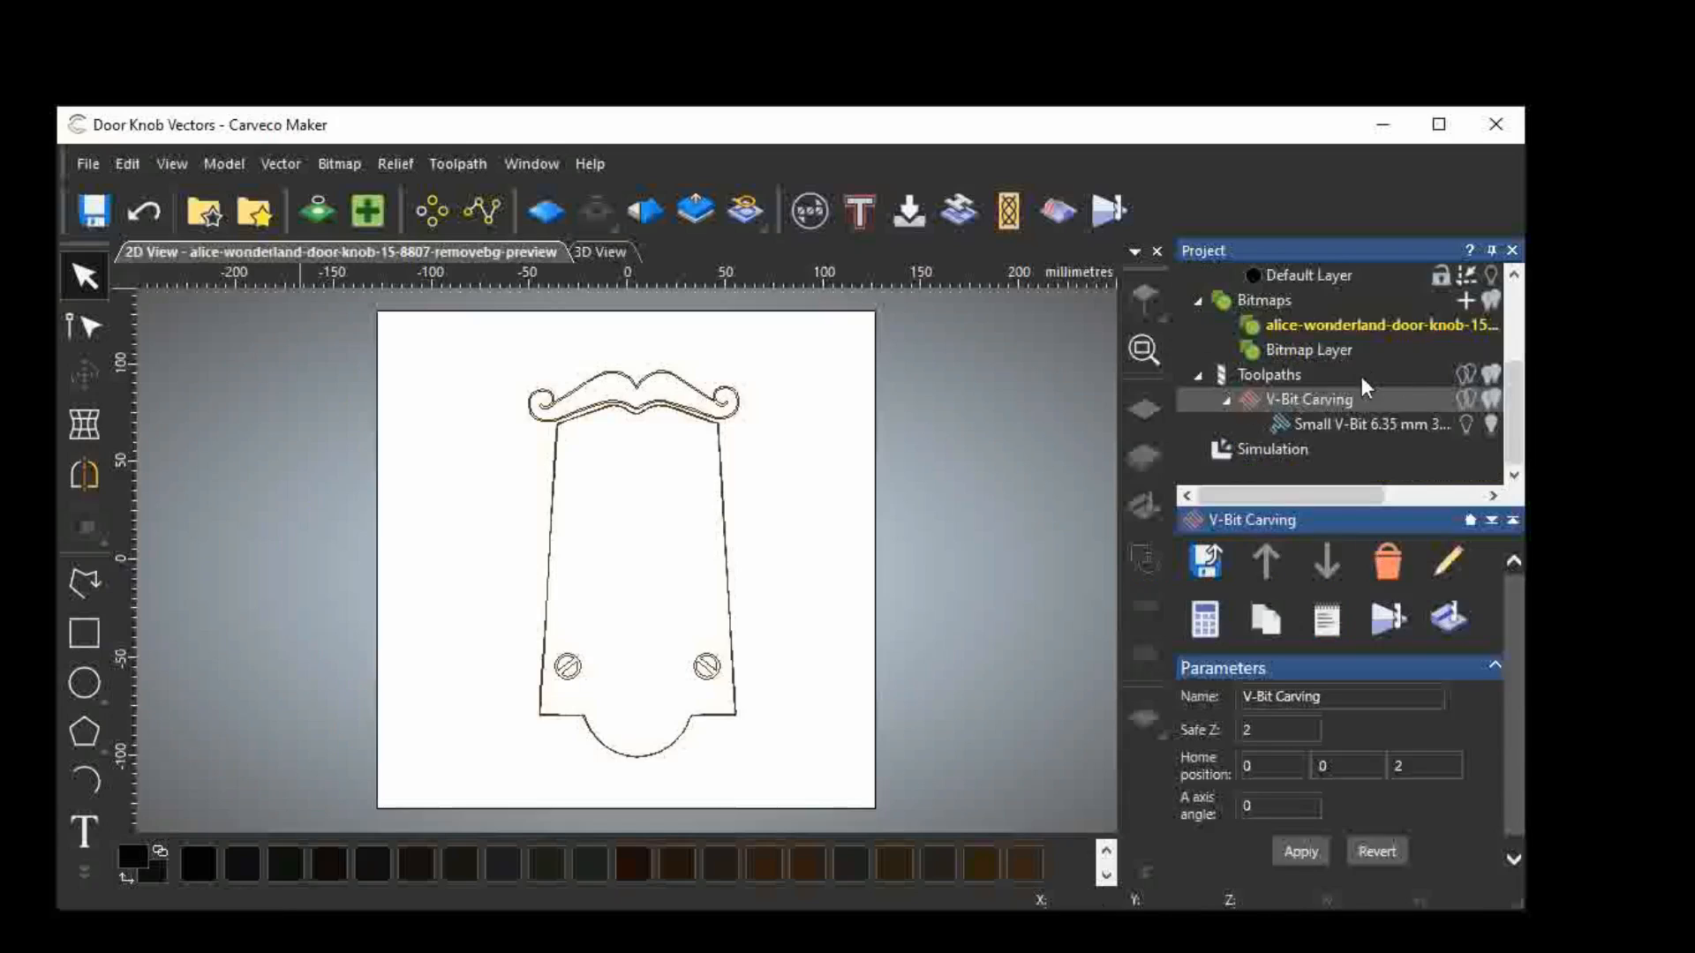
scroll(1398, 367, up, 2)
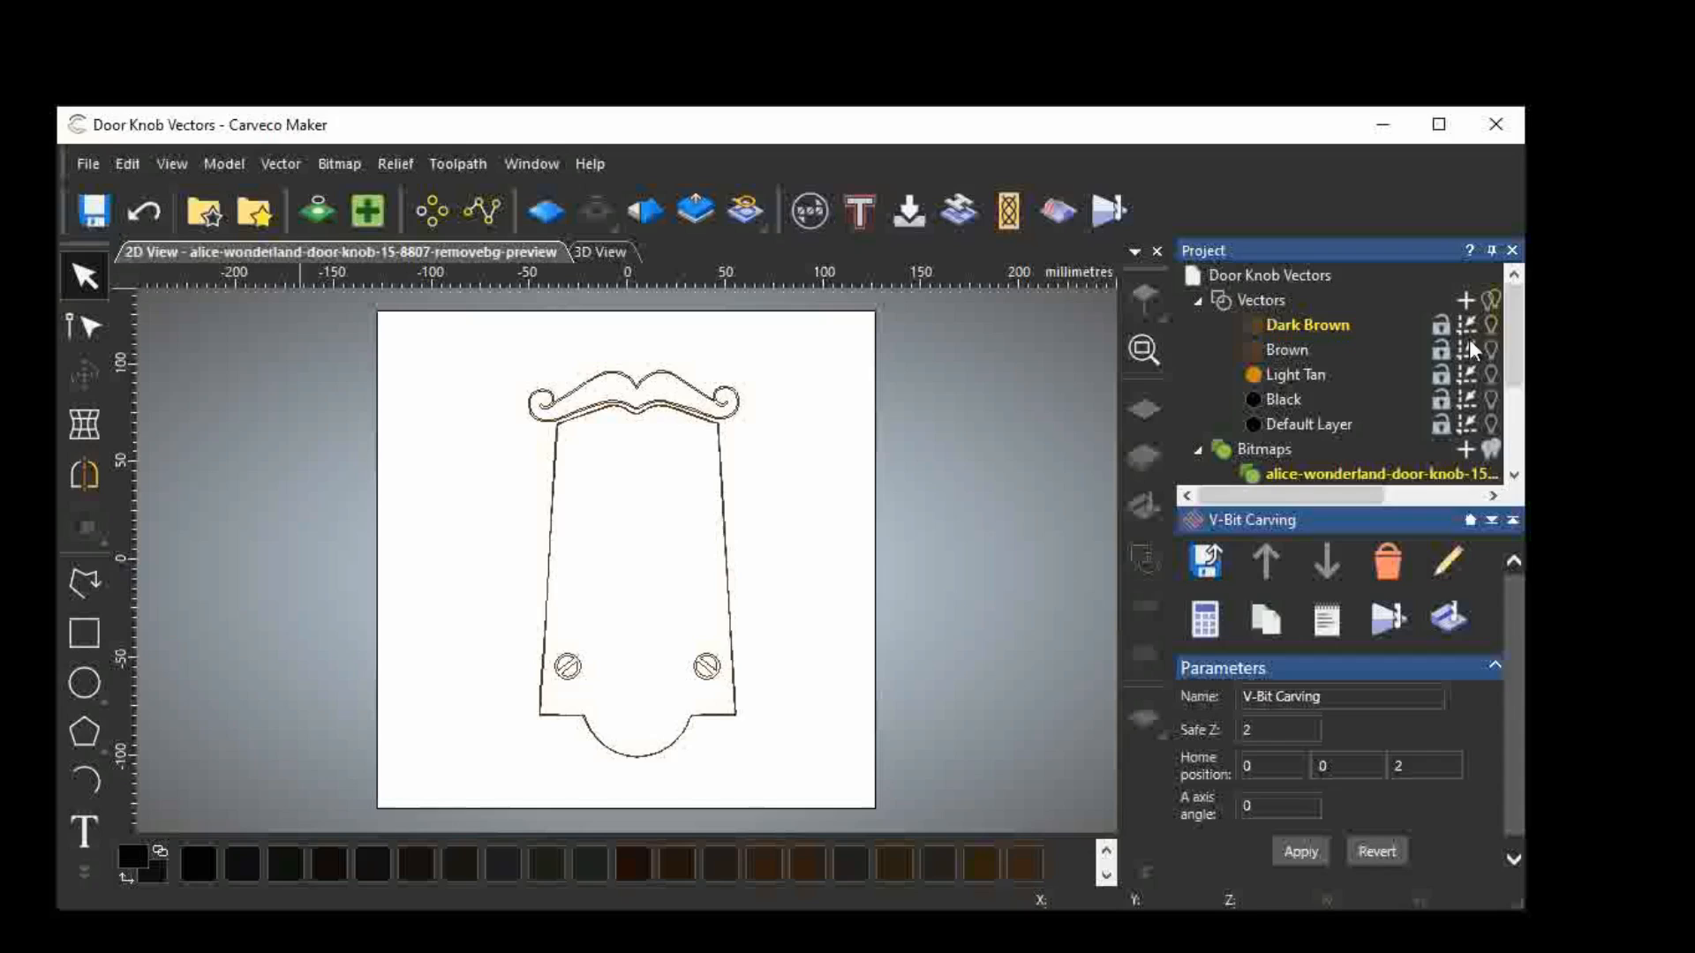
click(1491, 350)
click(1491, 350)
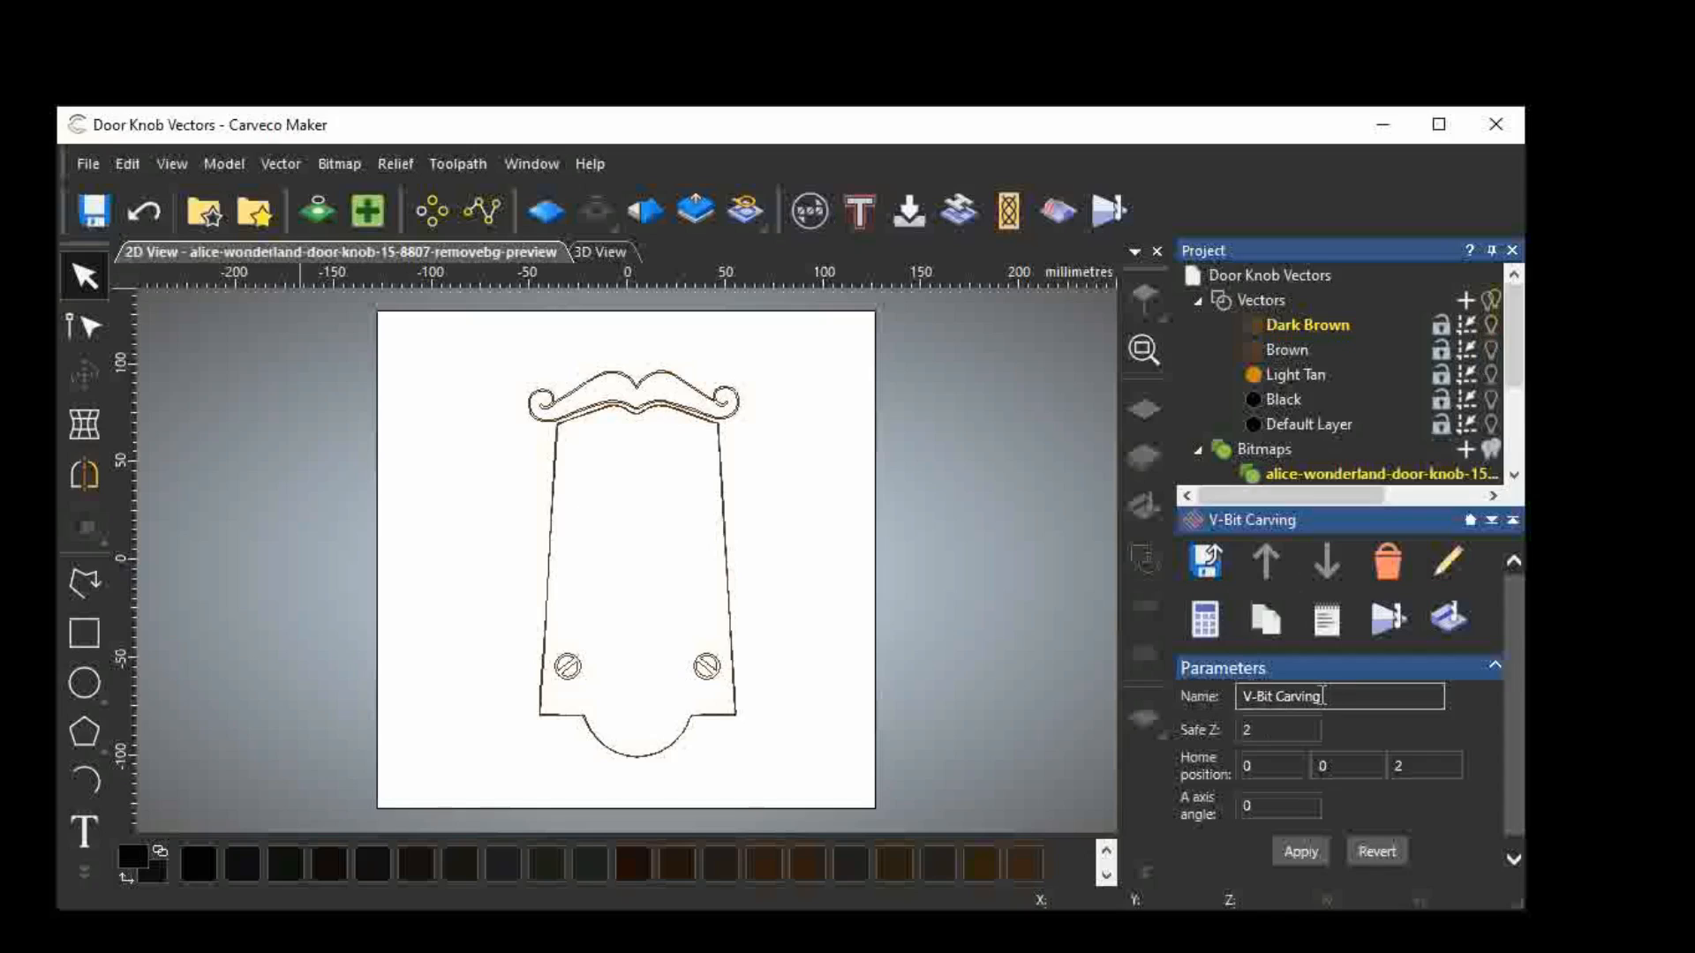
drag(1323, 697, 1213, 687)
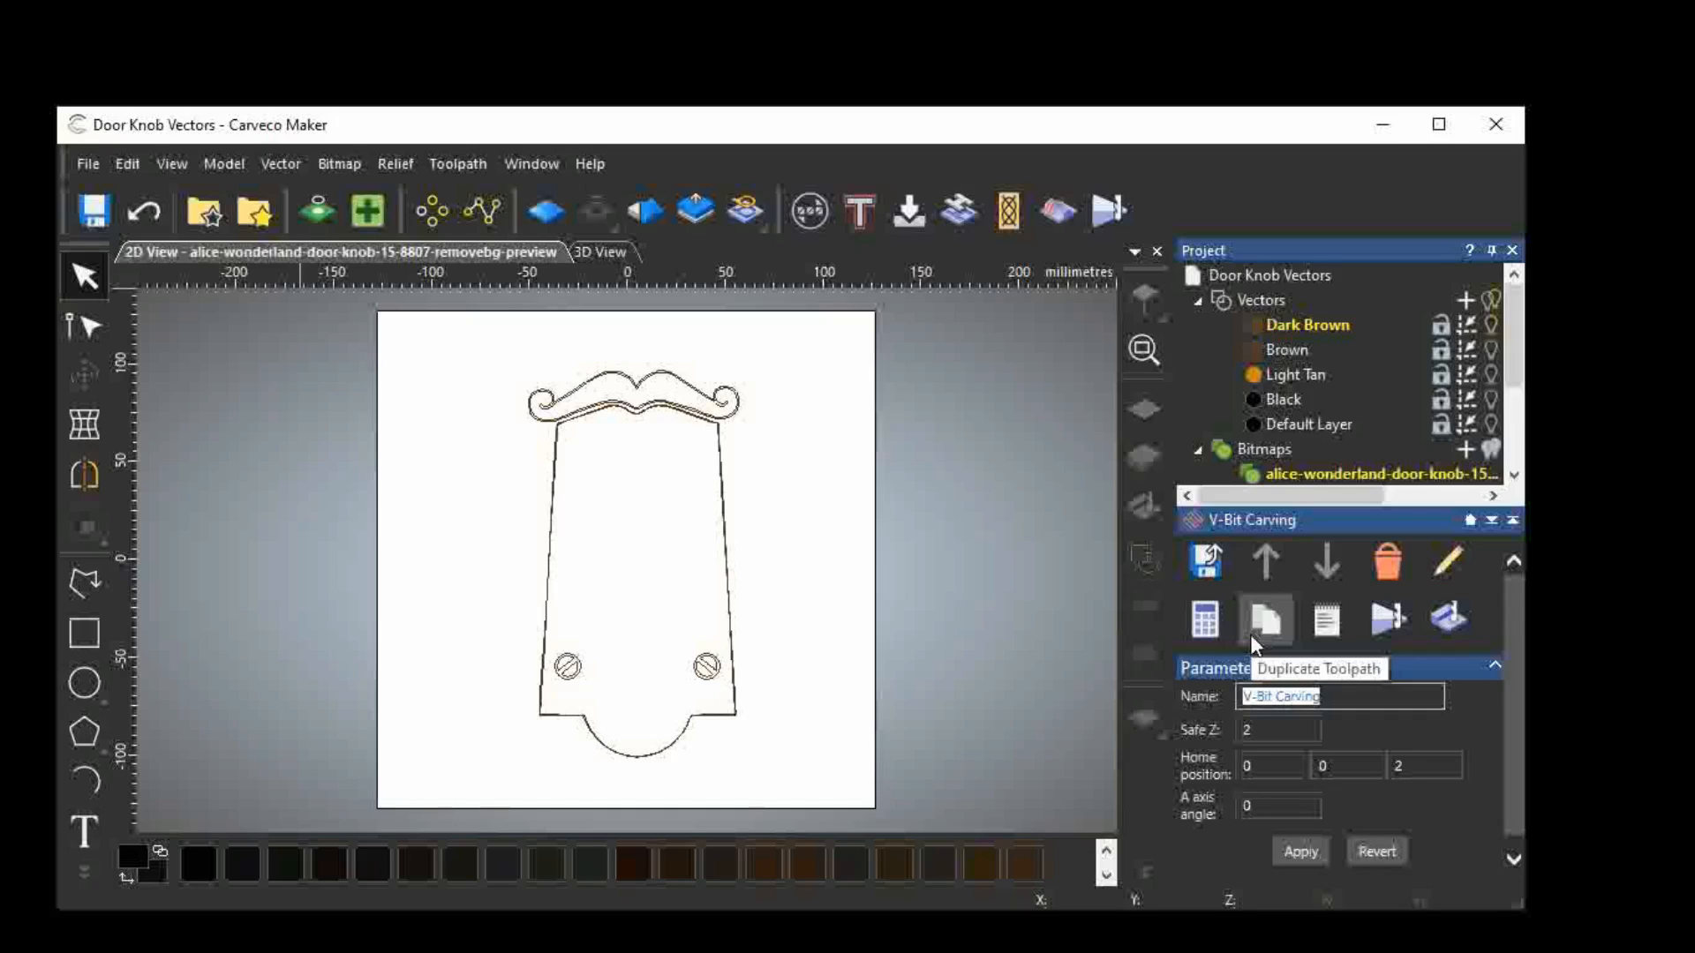
text(Bro)
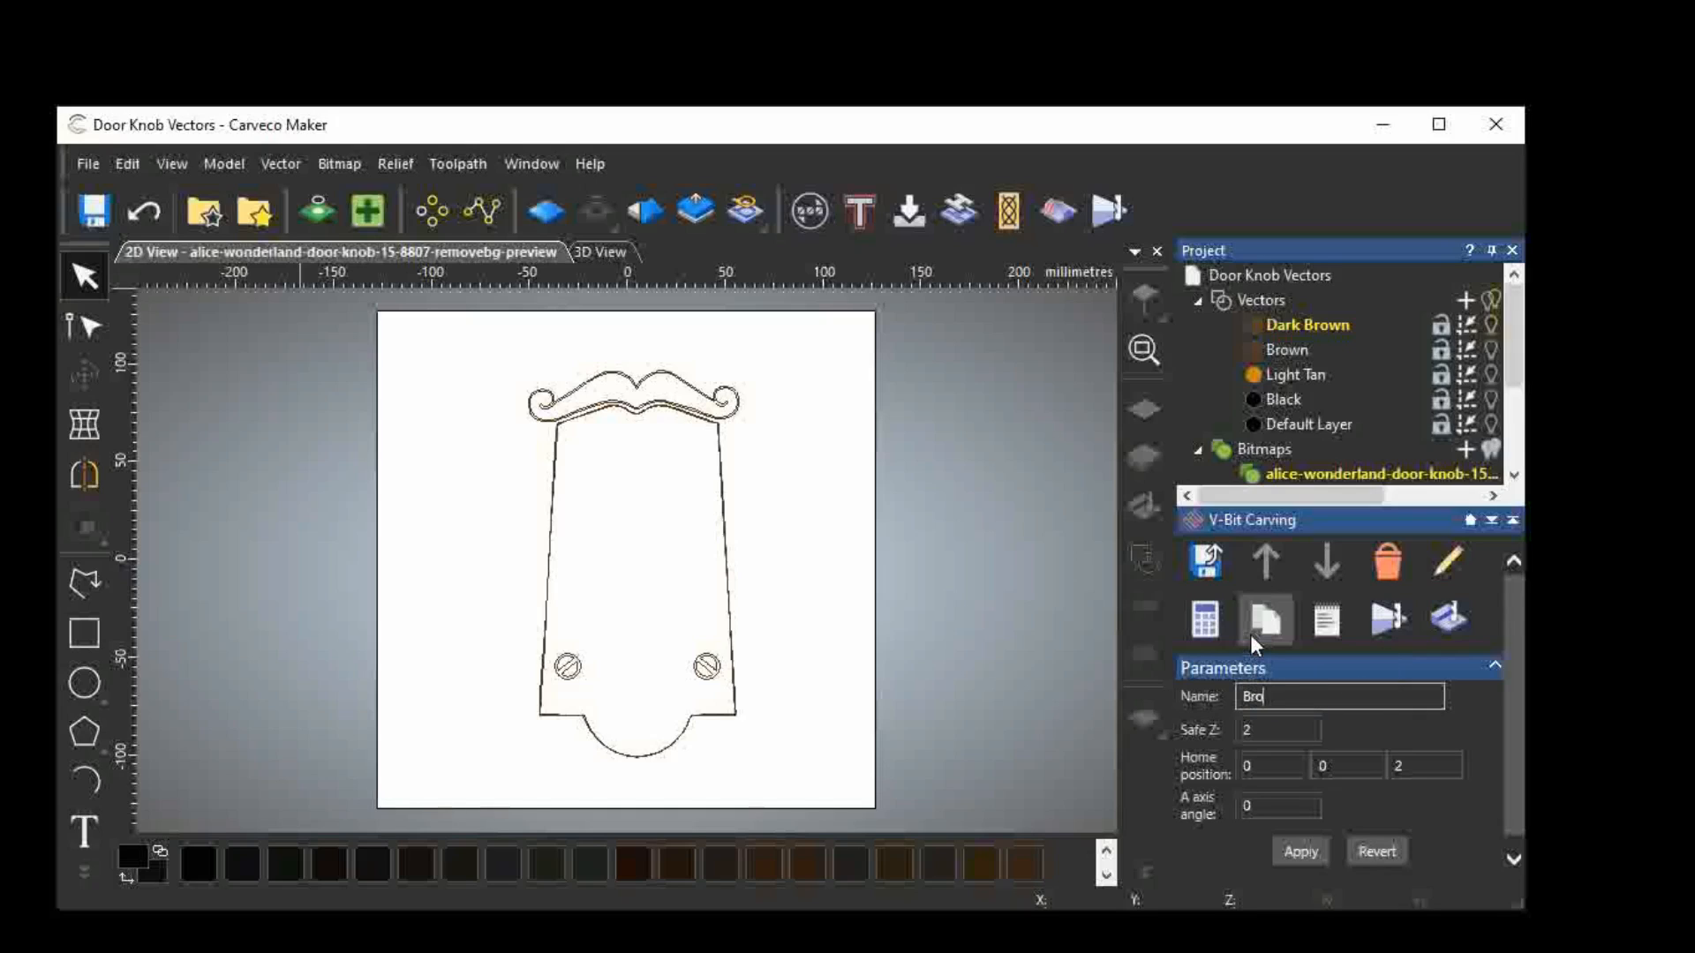
text(wn)
click(1299, 853)
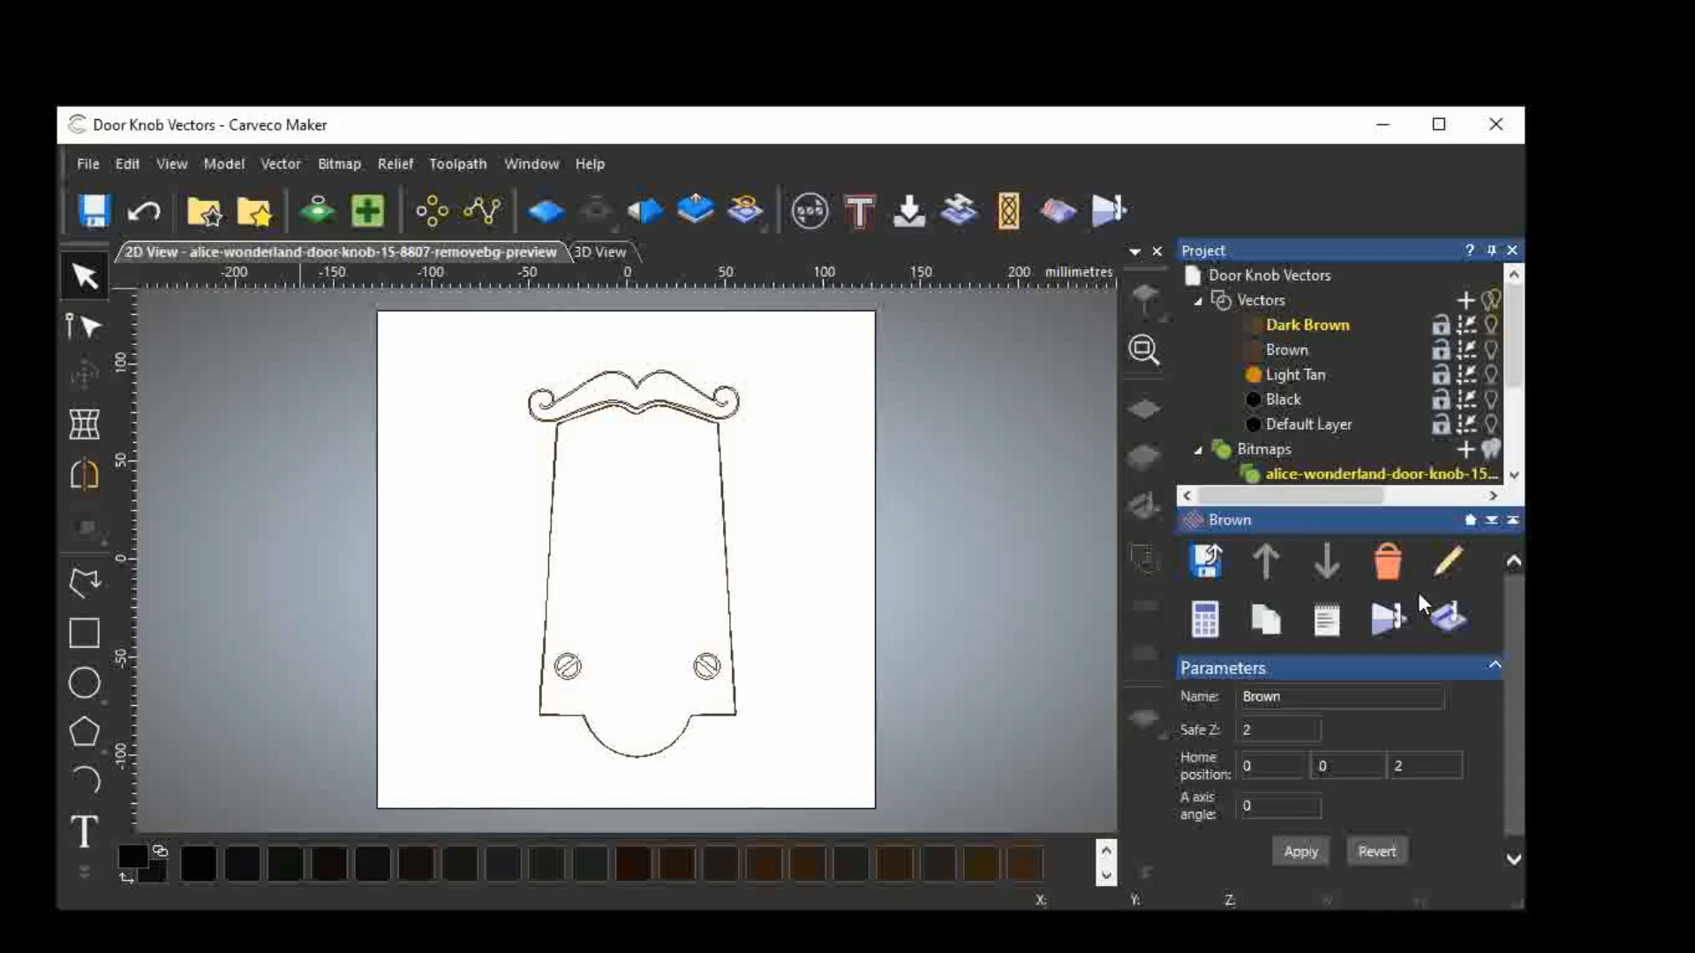
Start a V-Bit Carving toolpath and select all the Dark Brown vectors for it.
scroll(1386, 452, down, 2)
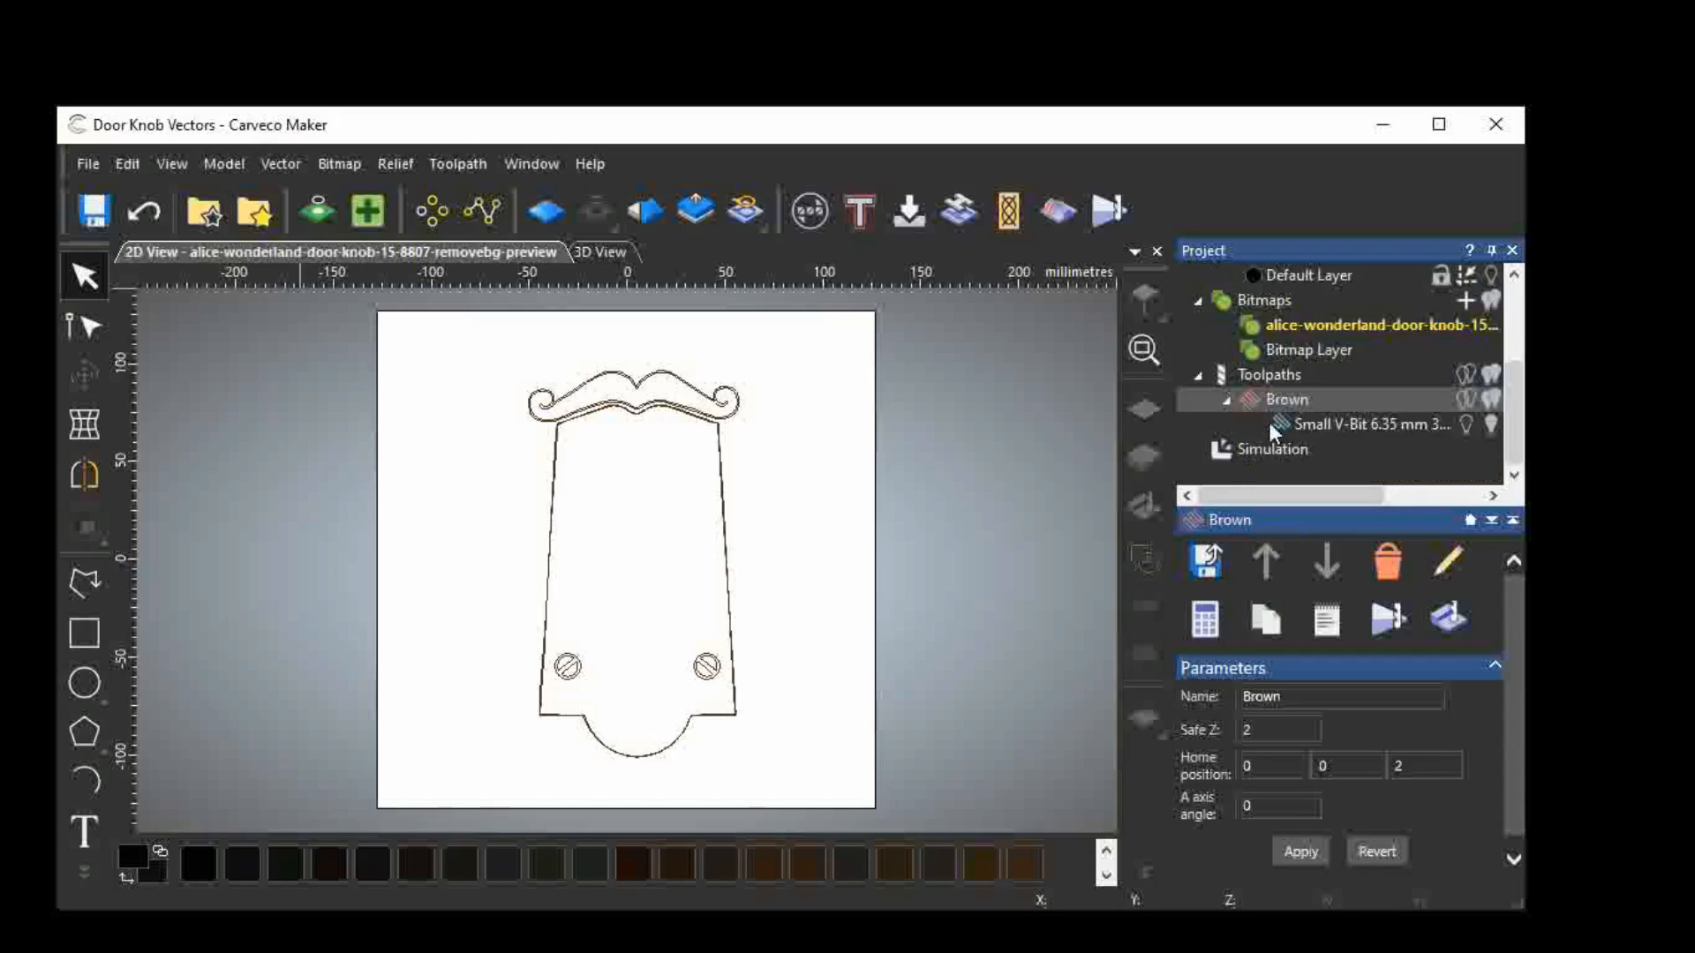
click(1220, 376)
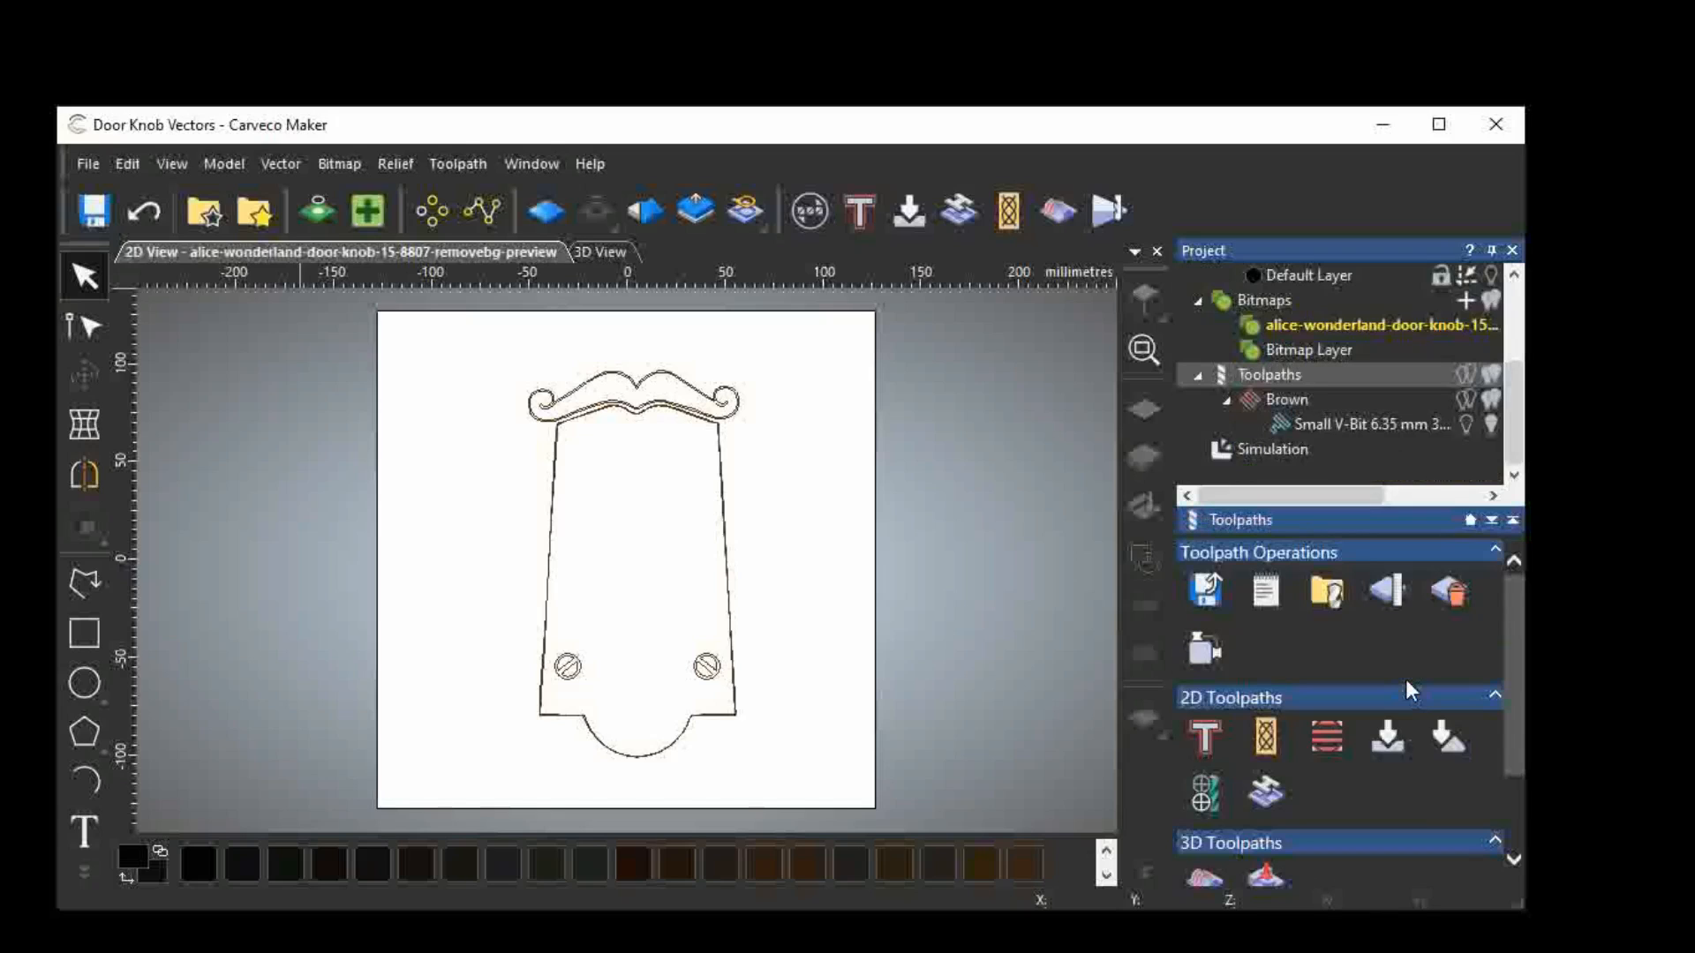
click(1390, 738)
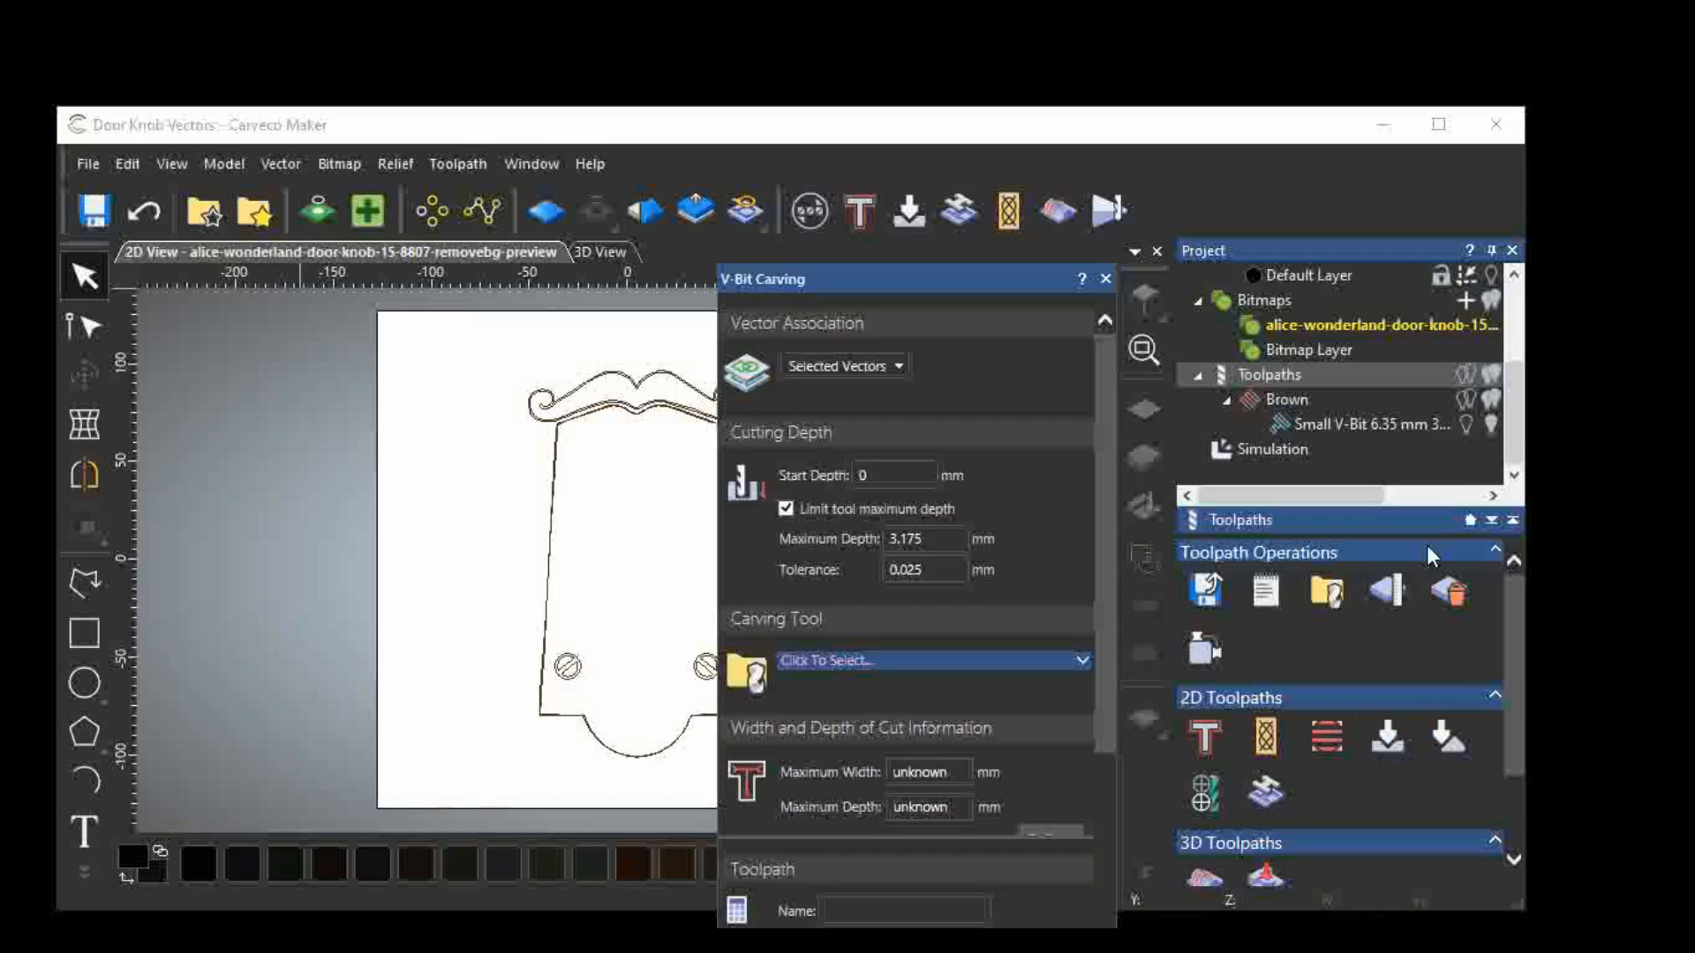
click(463, 519)
middle_drag(468, 528, 371, 526)
scroll(1377, 313, up, 2)
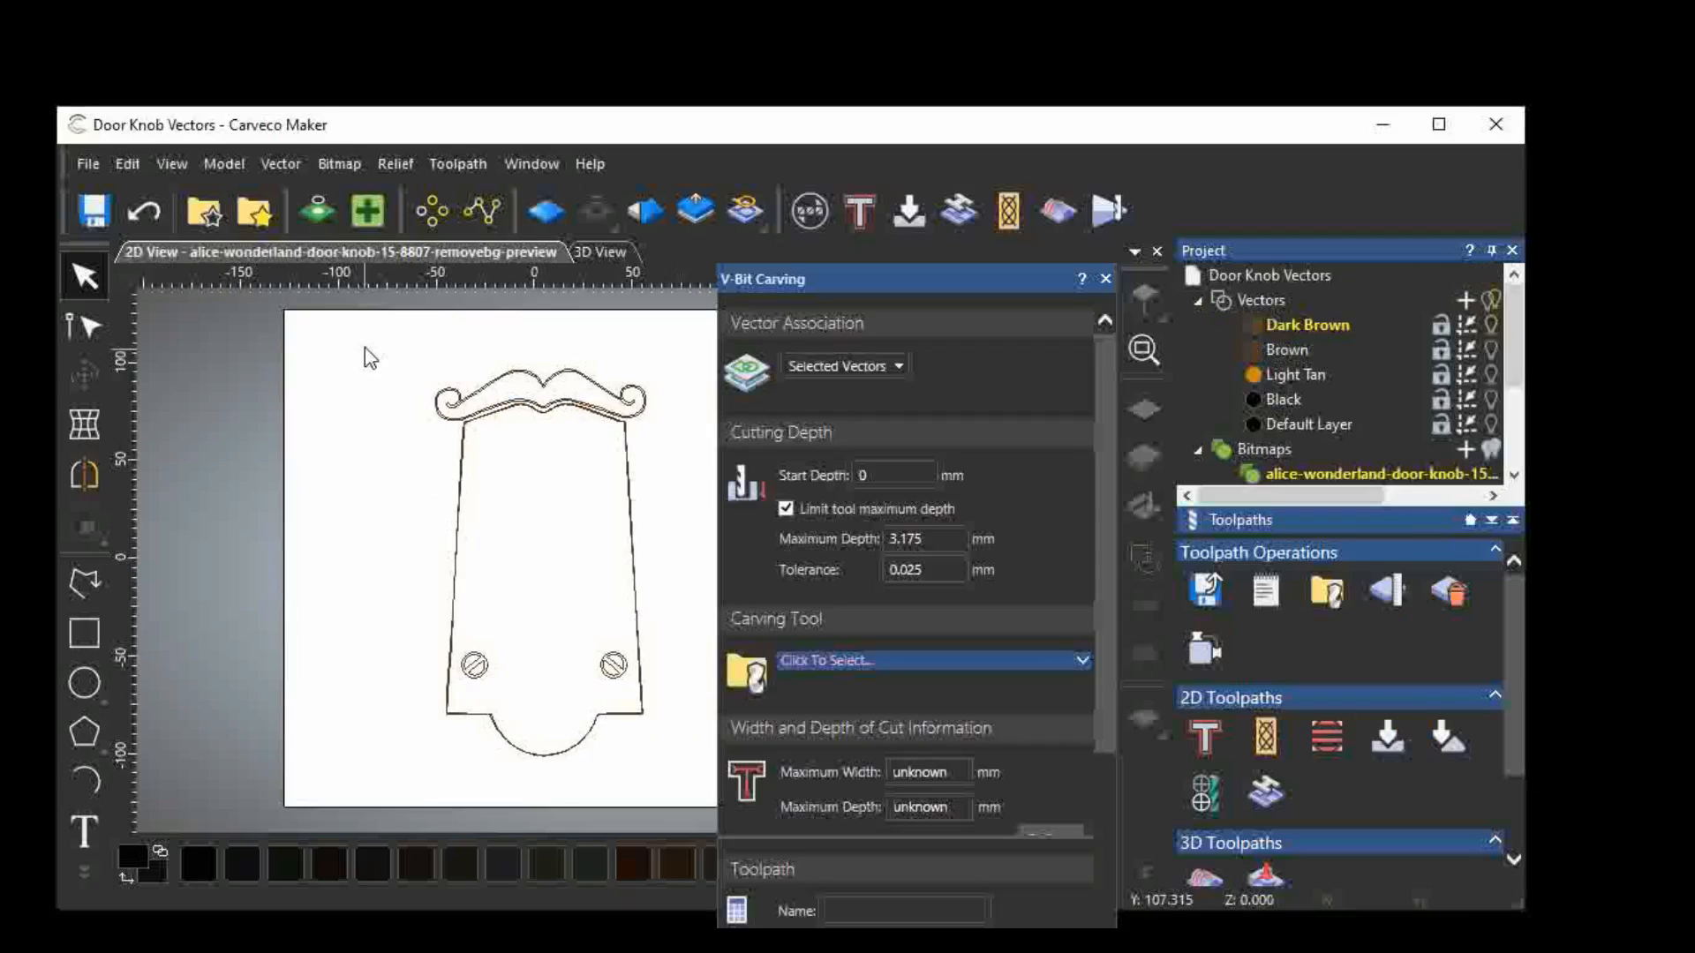
mouse_move(368, 339)
mouse_down()
mouse_move(524, 777)
mouse_move(706, 794)
mouse_up()
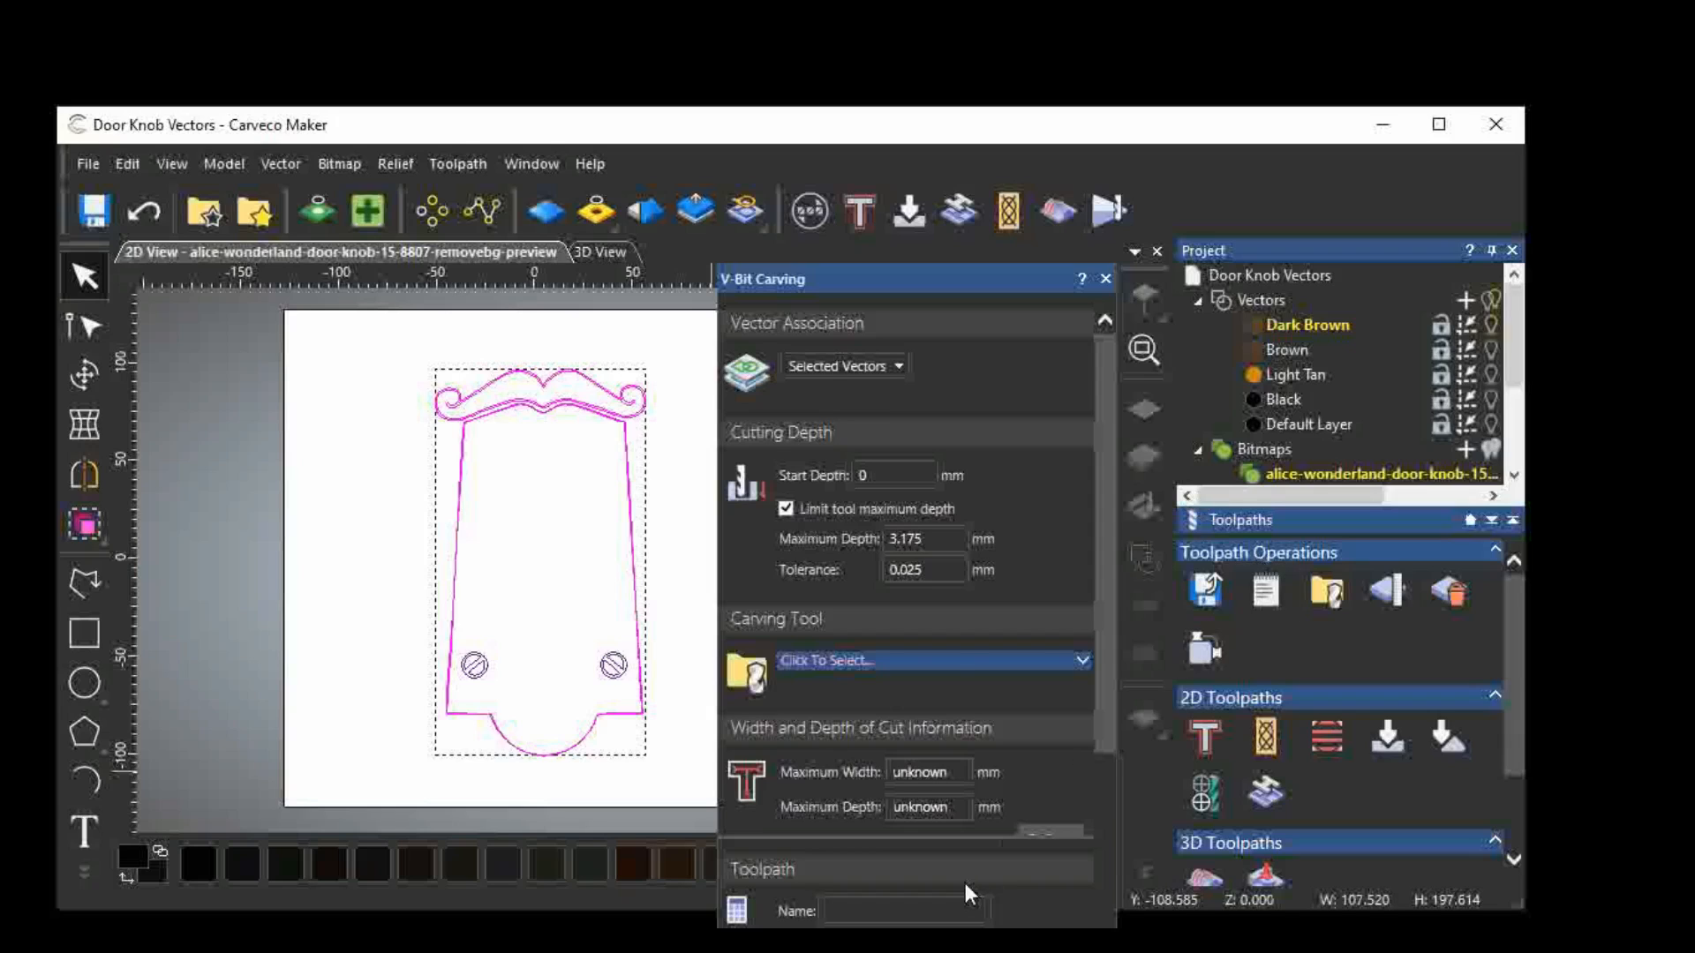
Assign the Small V-Bit 6.35 mm 90 degree tool, calculate the V-Bit Carving toolpath, and close its settings.
click(941, 659)
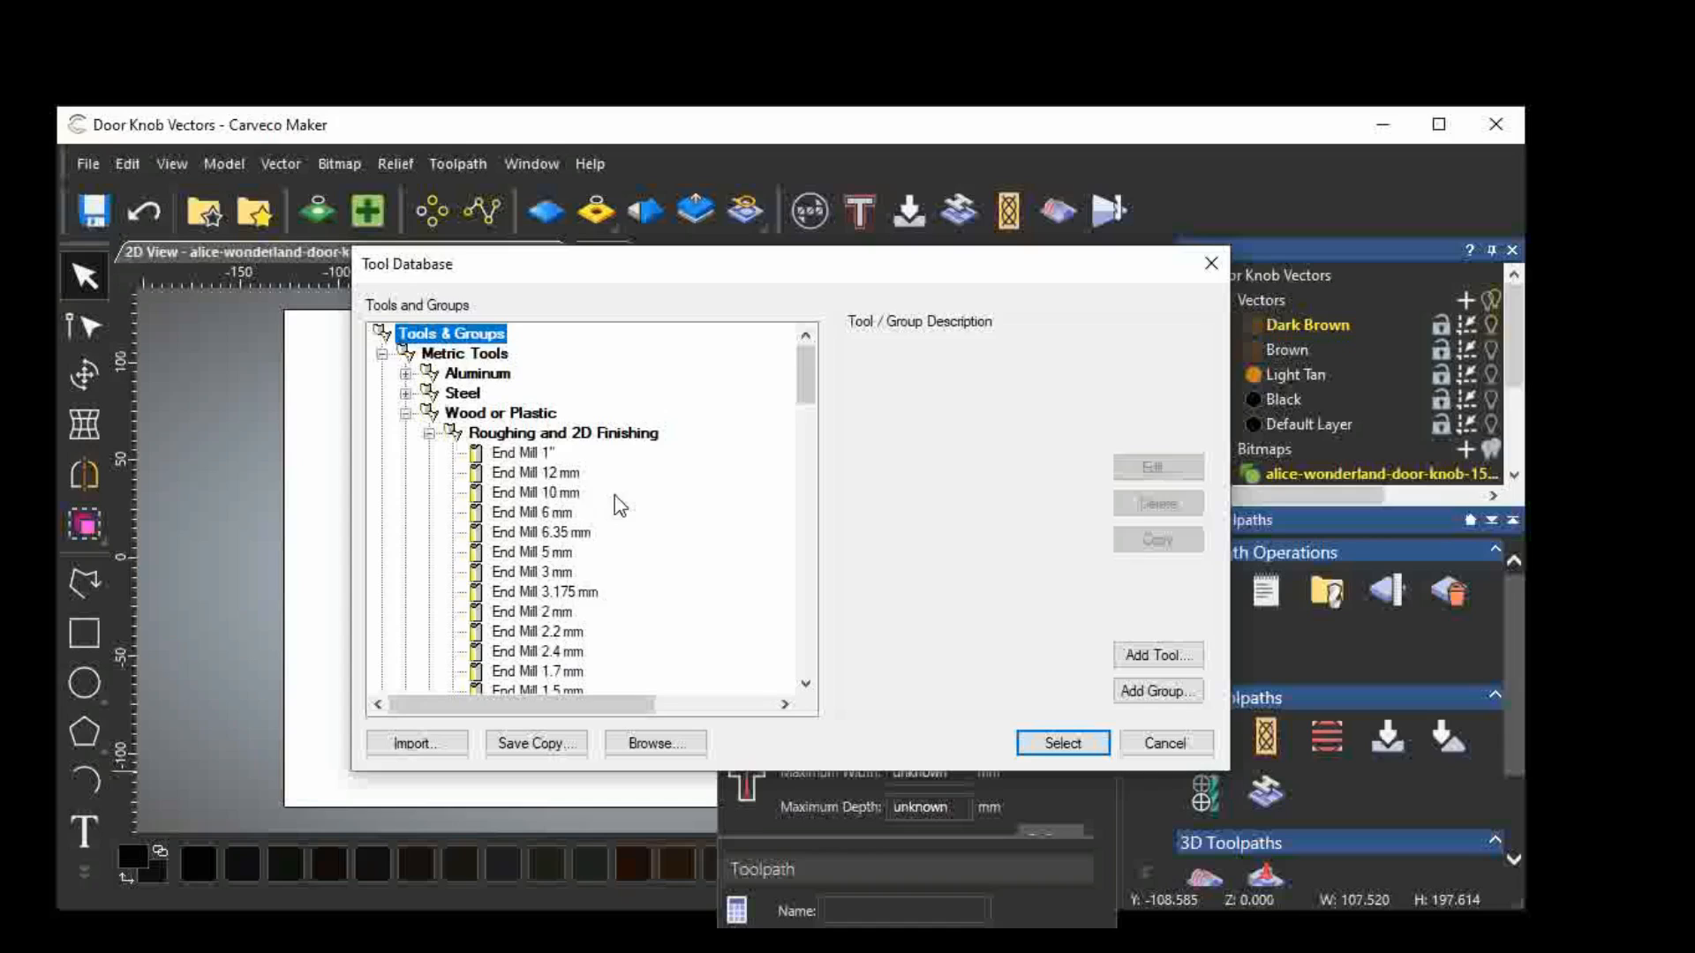
scroll(534, 582, down, 5)
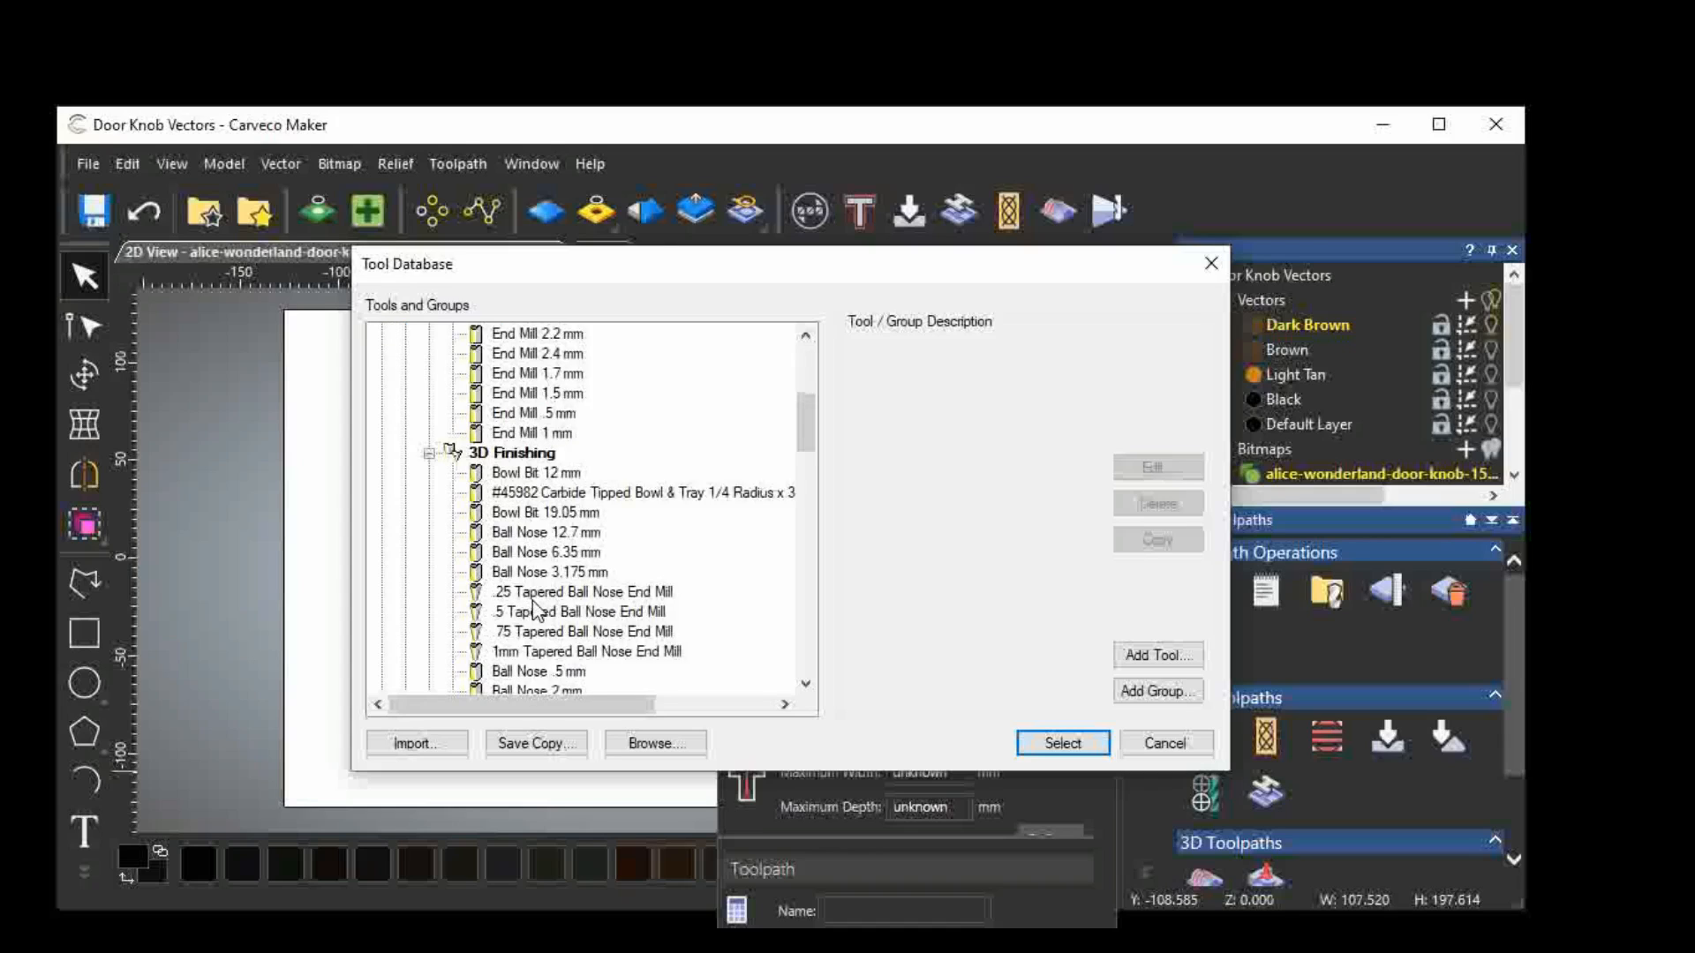
scroll(547, 634, down, 4)
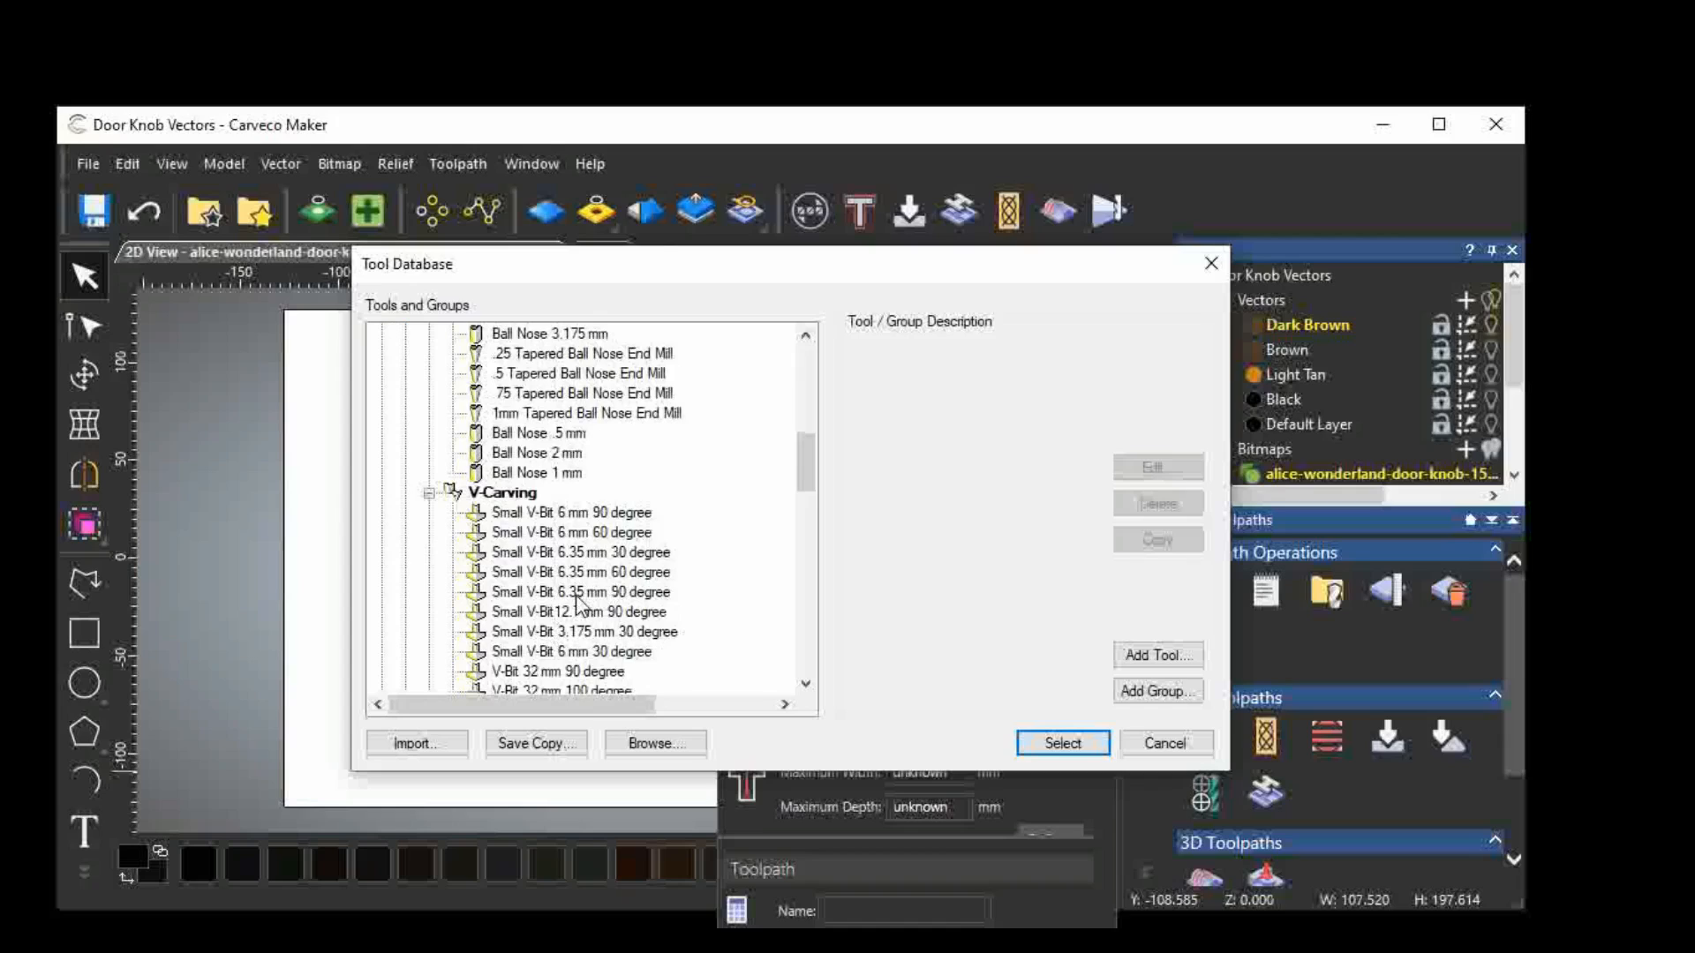
click(482, 597)
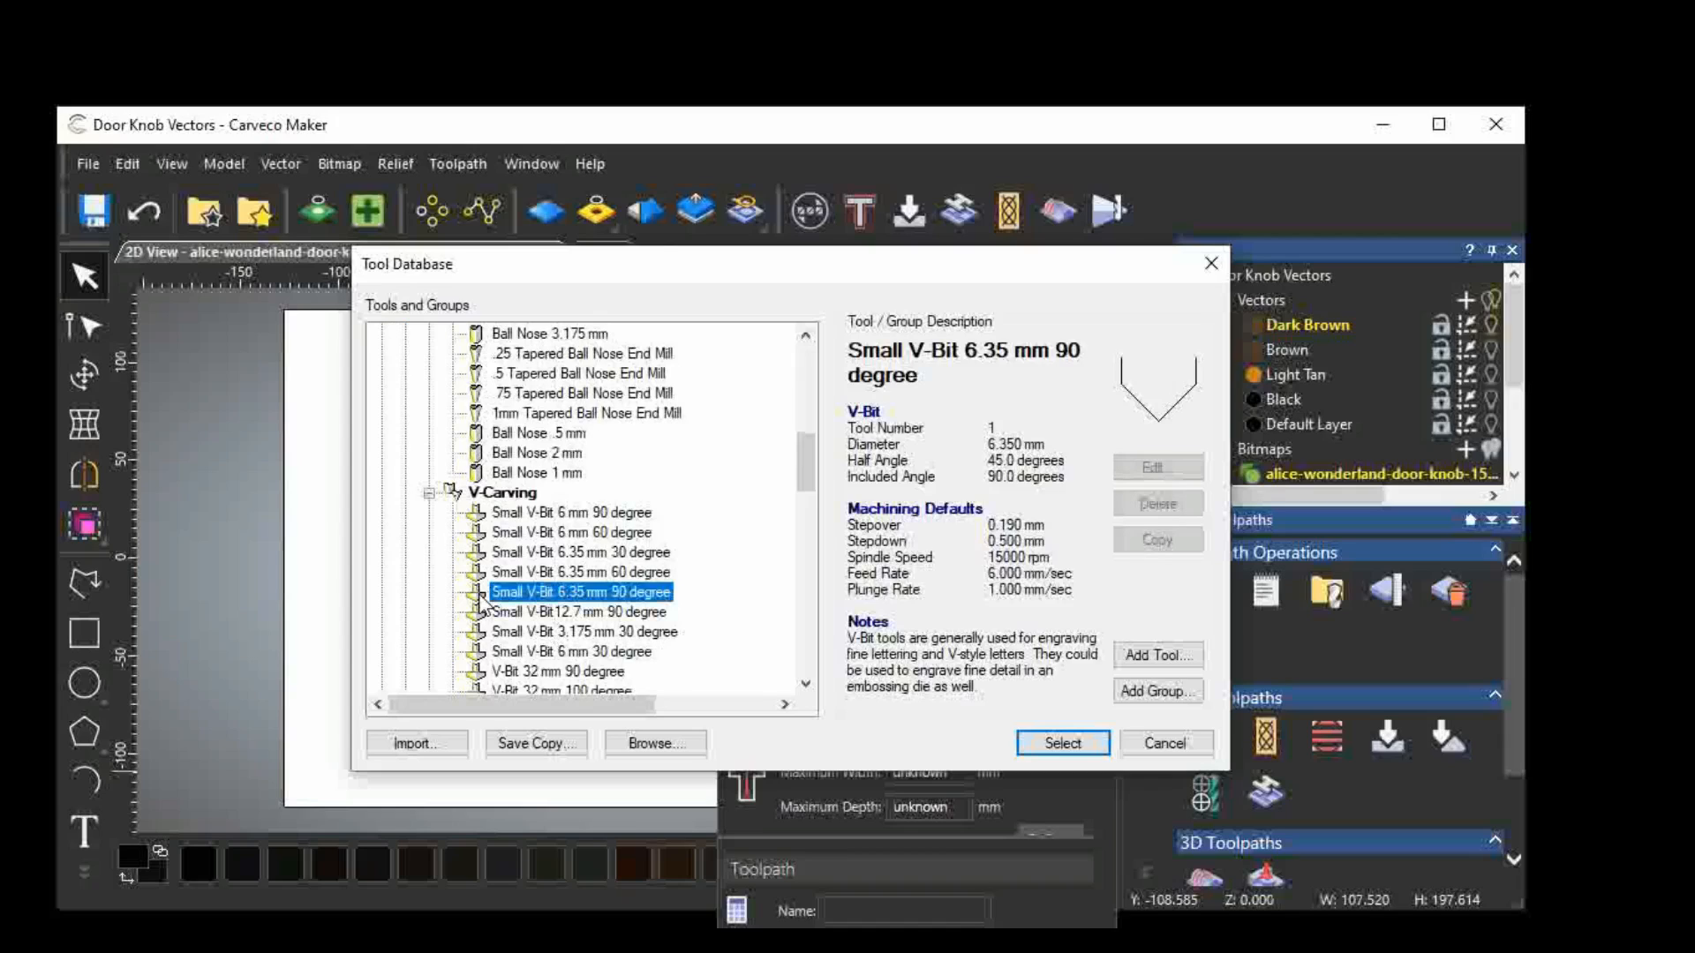
double_click(480, 593)
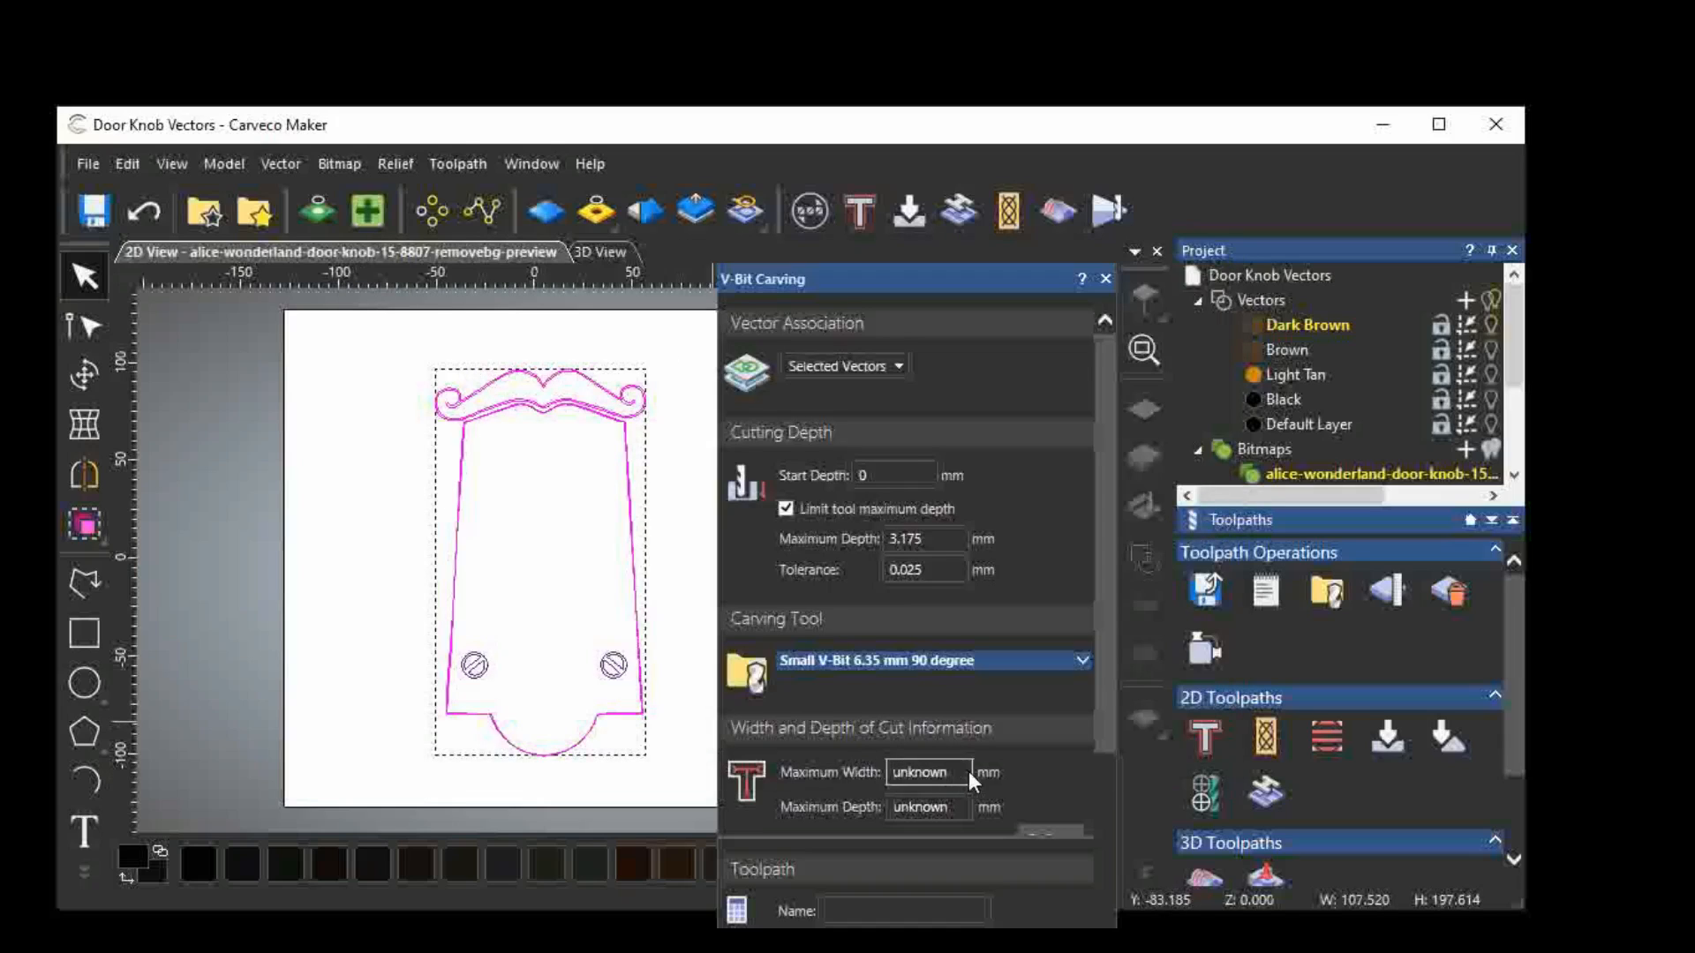
click(1041, 829)
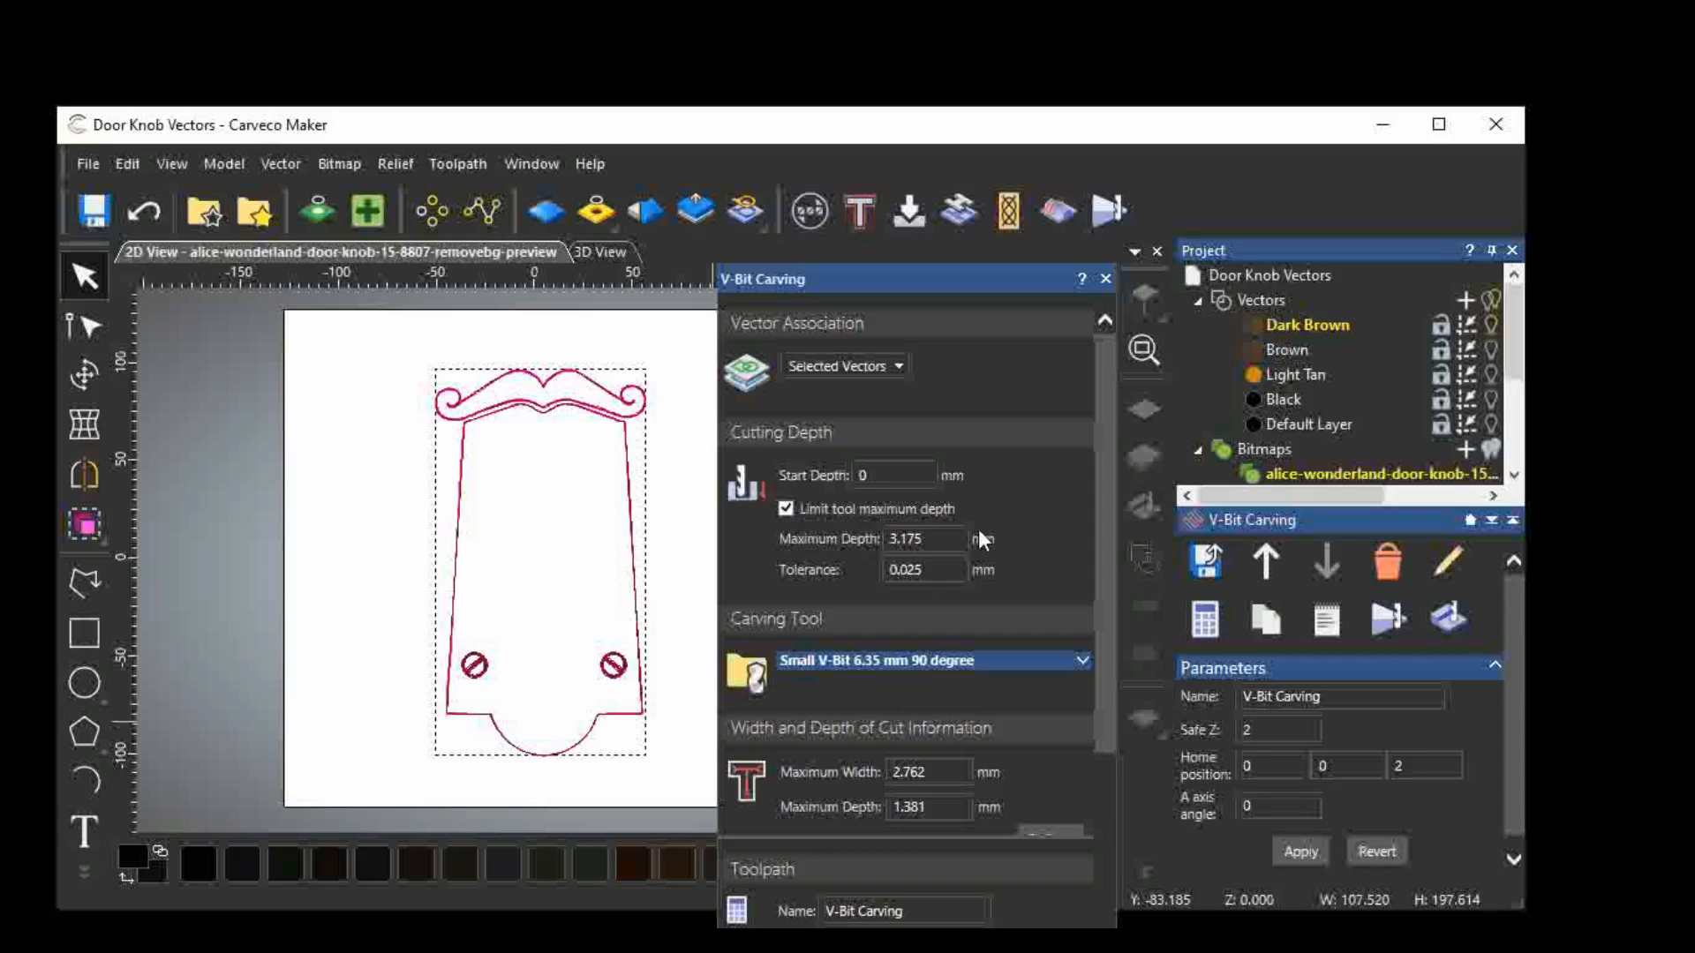
click(1105, 279)
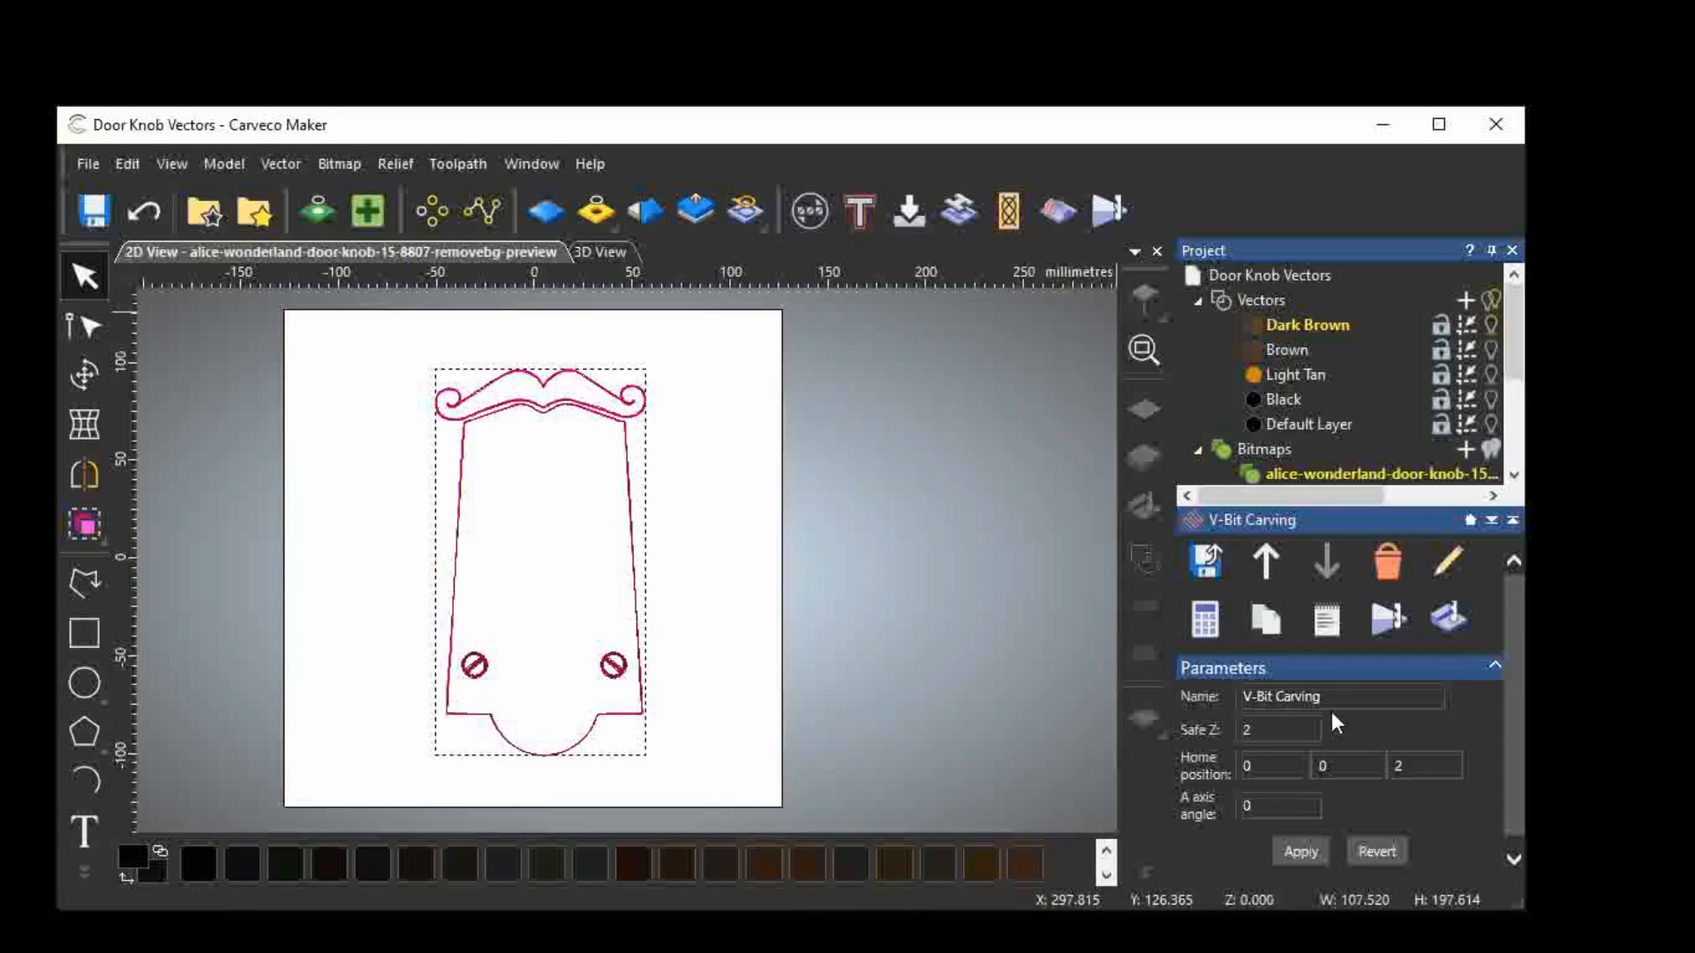
Rename the new V-Bit Carving toolpath as Dark Brown.
drag(1322, 697, 1261, 699)
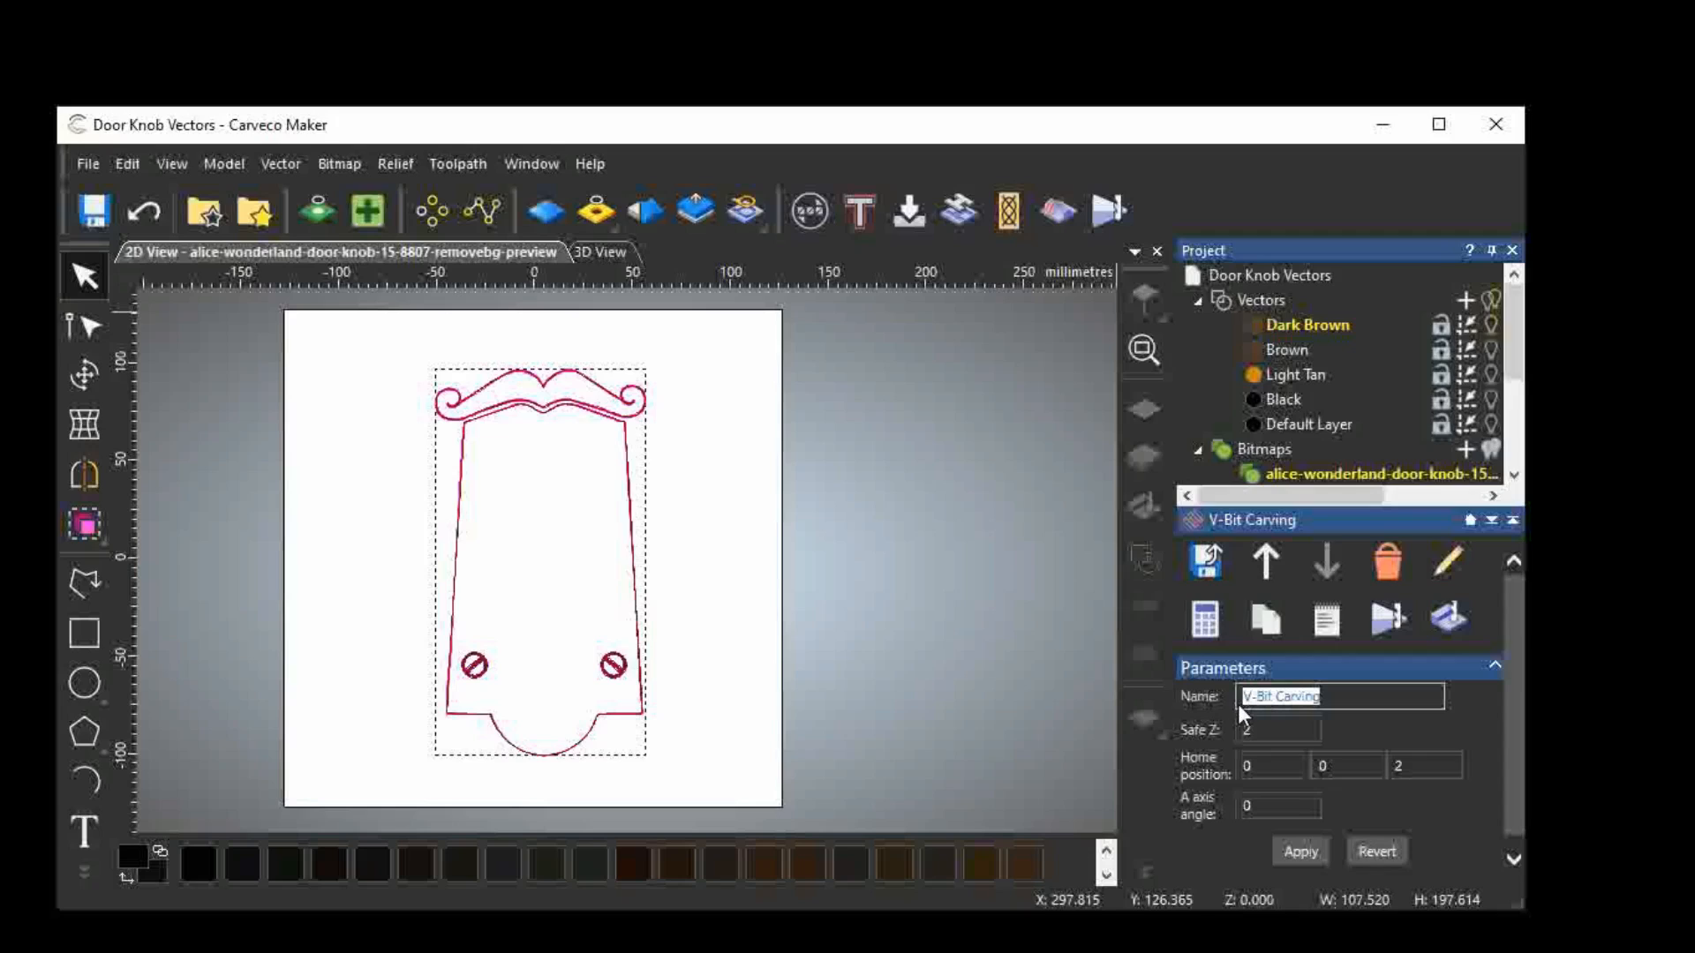
text(Dark Brown)
click(1308, 849)
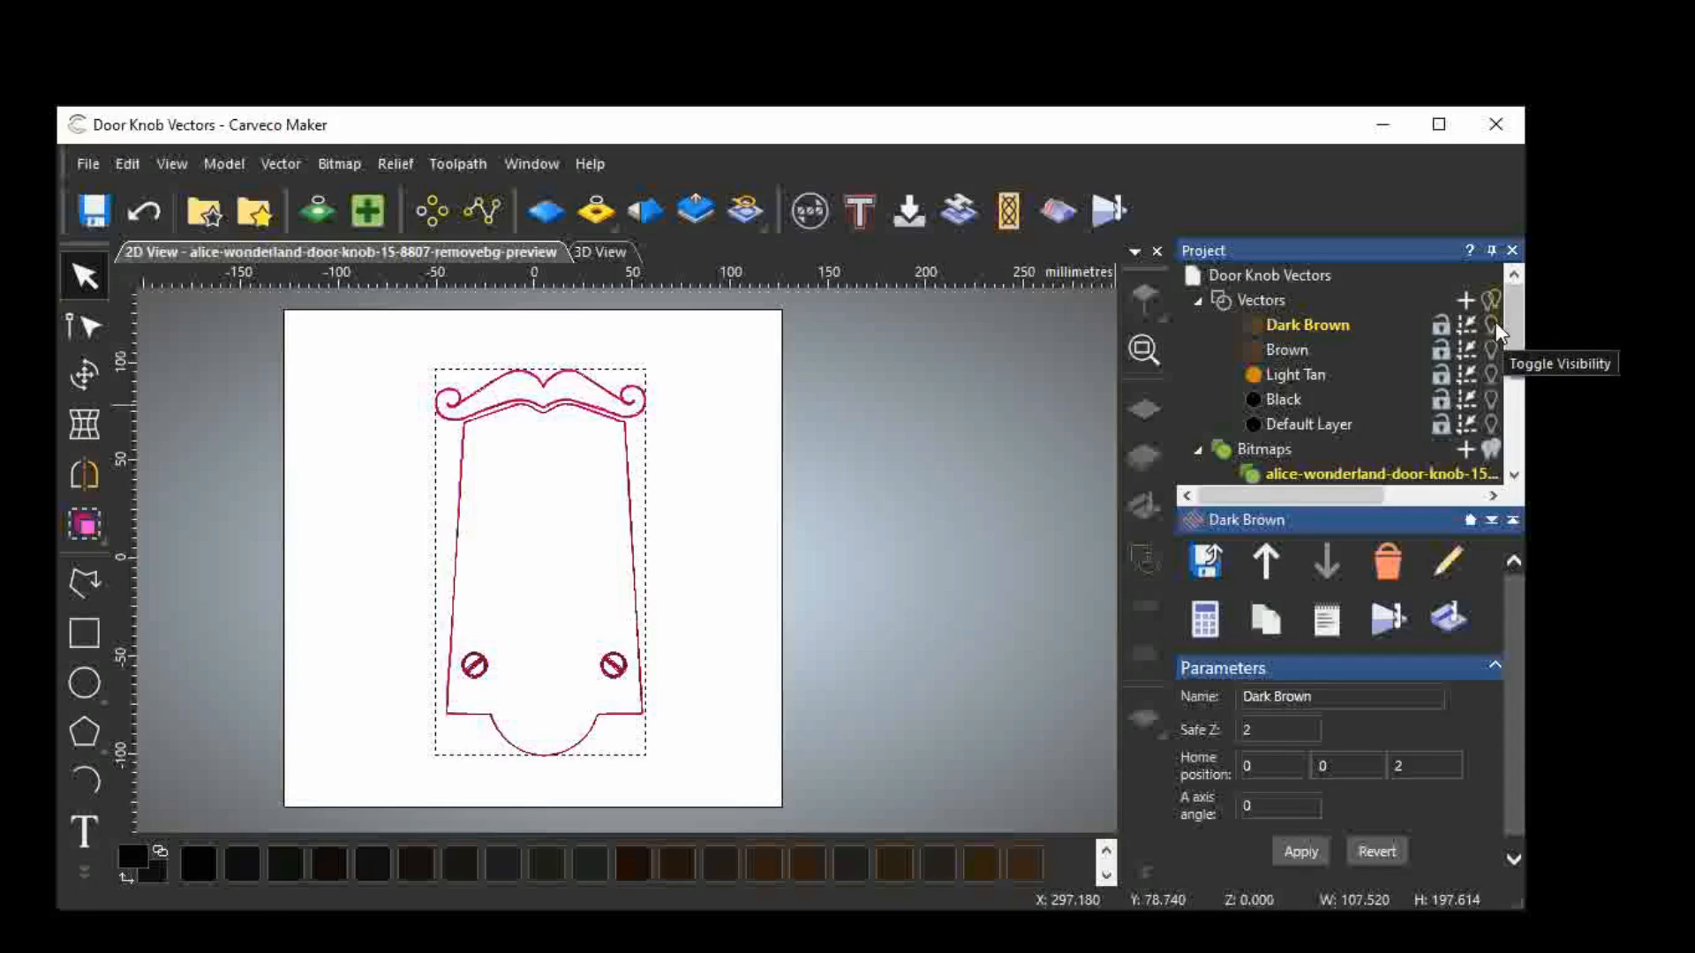
Show only the Light Tan vector layer and hide all toolpaths in both the 2D and 3D views.
click(1495, 373)
click(1493, 374)
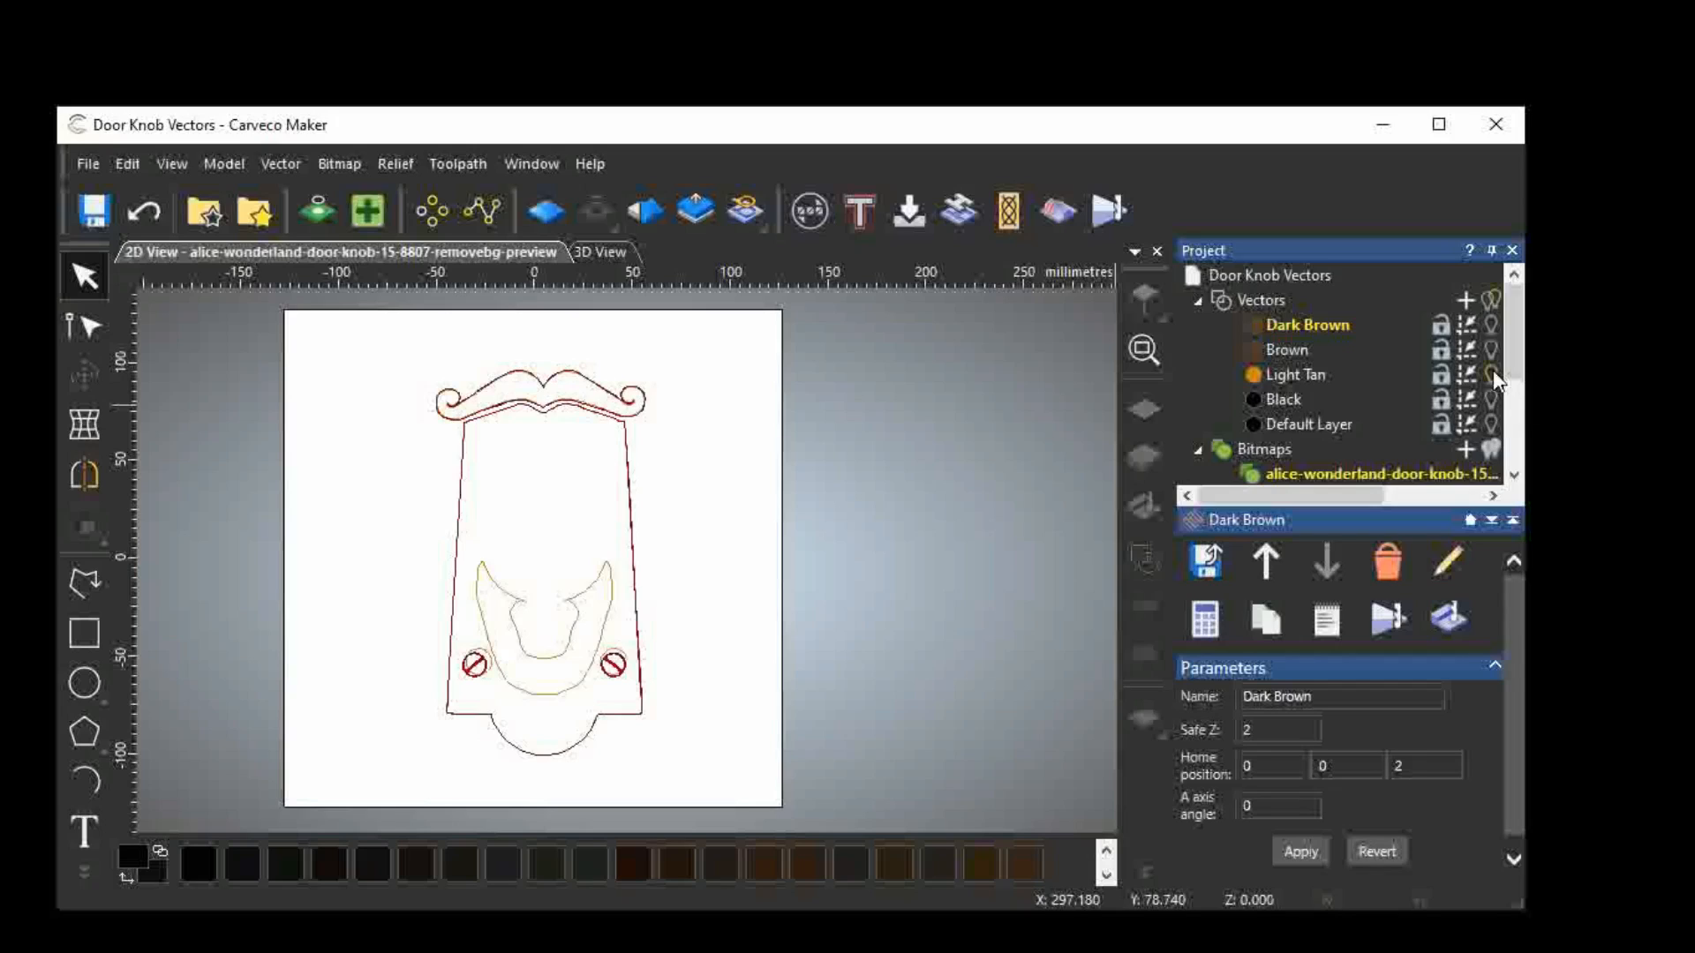
scroll(1490, 452, down, 1)
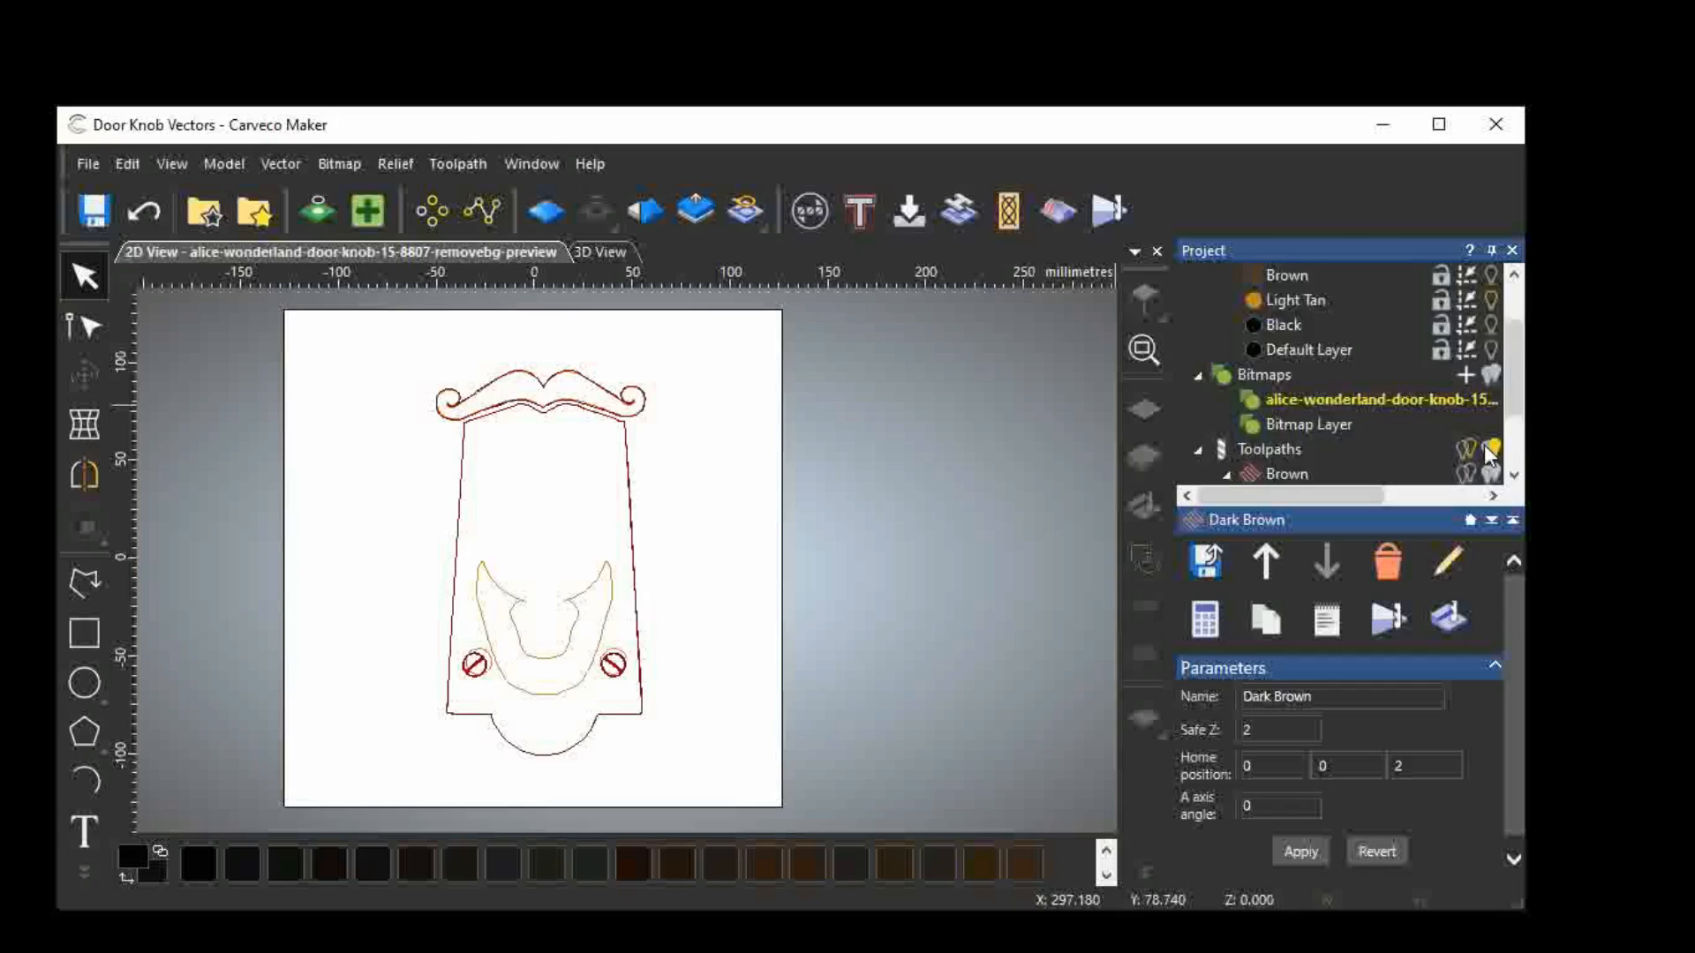
scroll(1488, 454, down, 1)
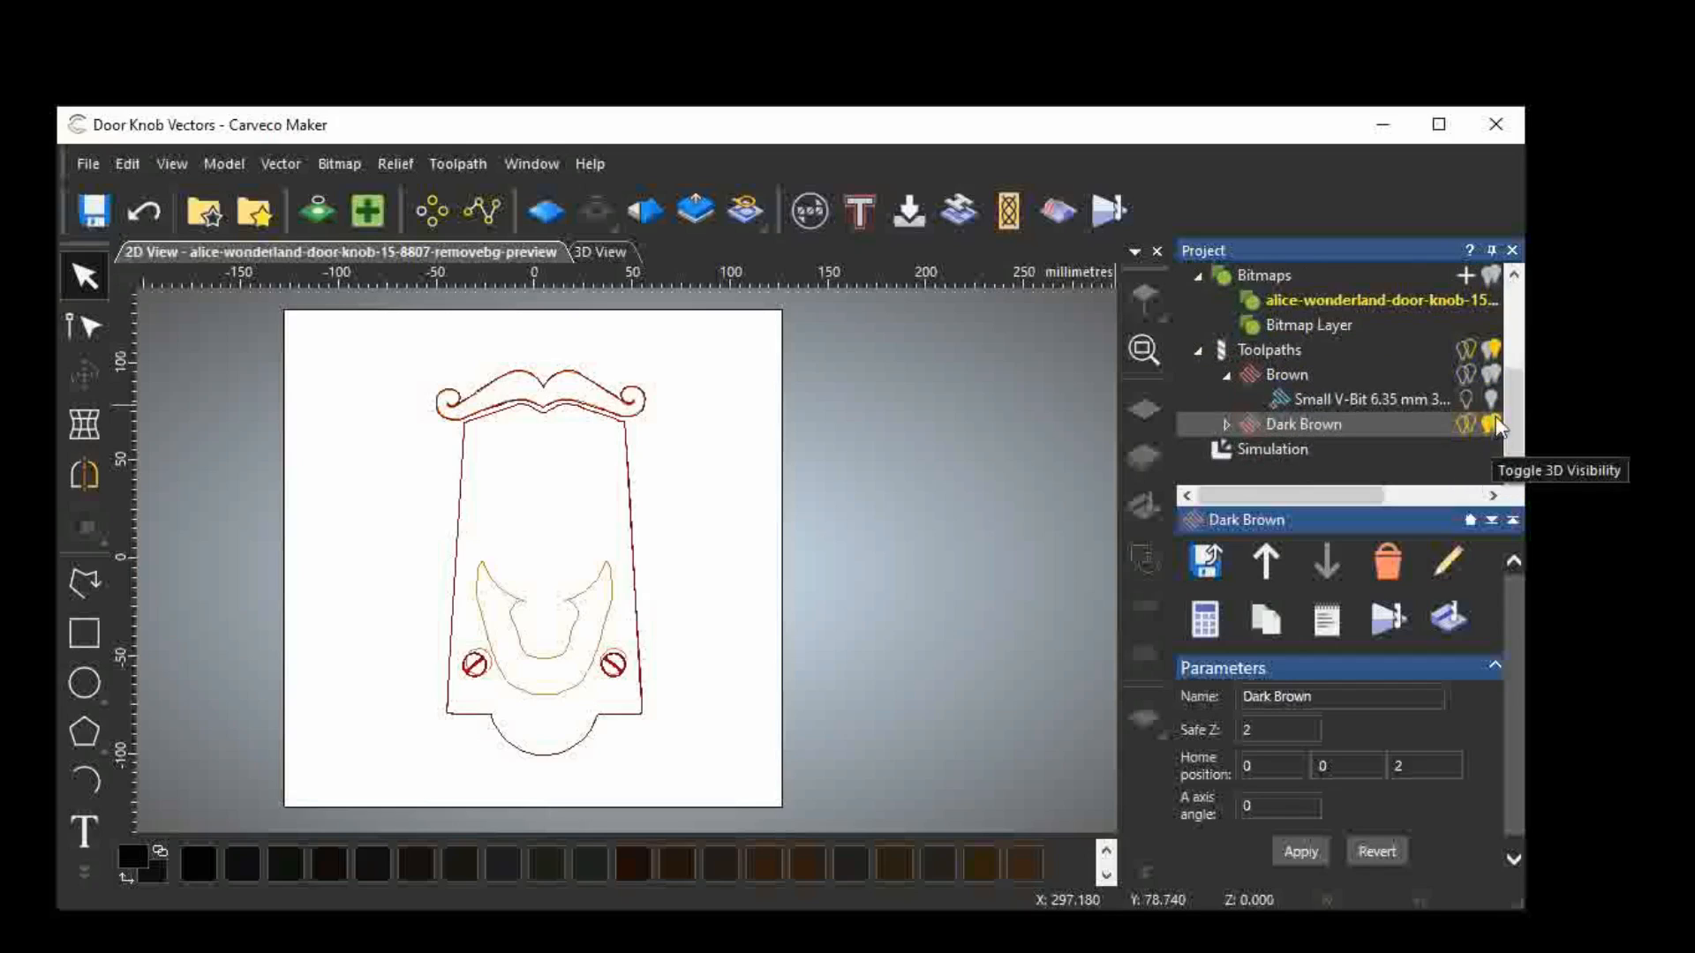
click(1491, 349)
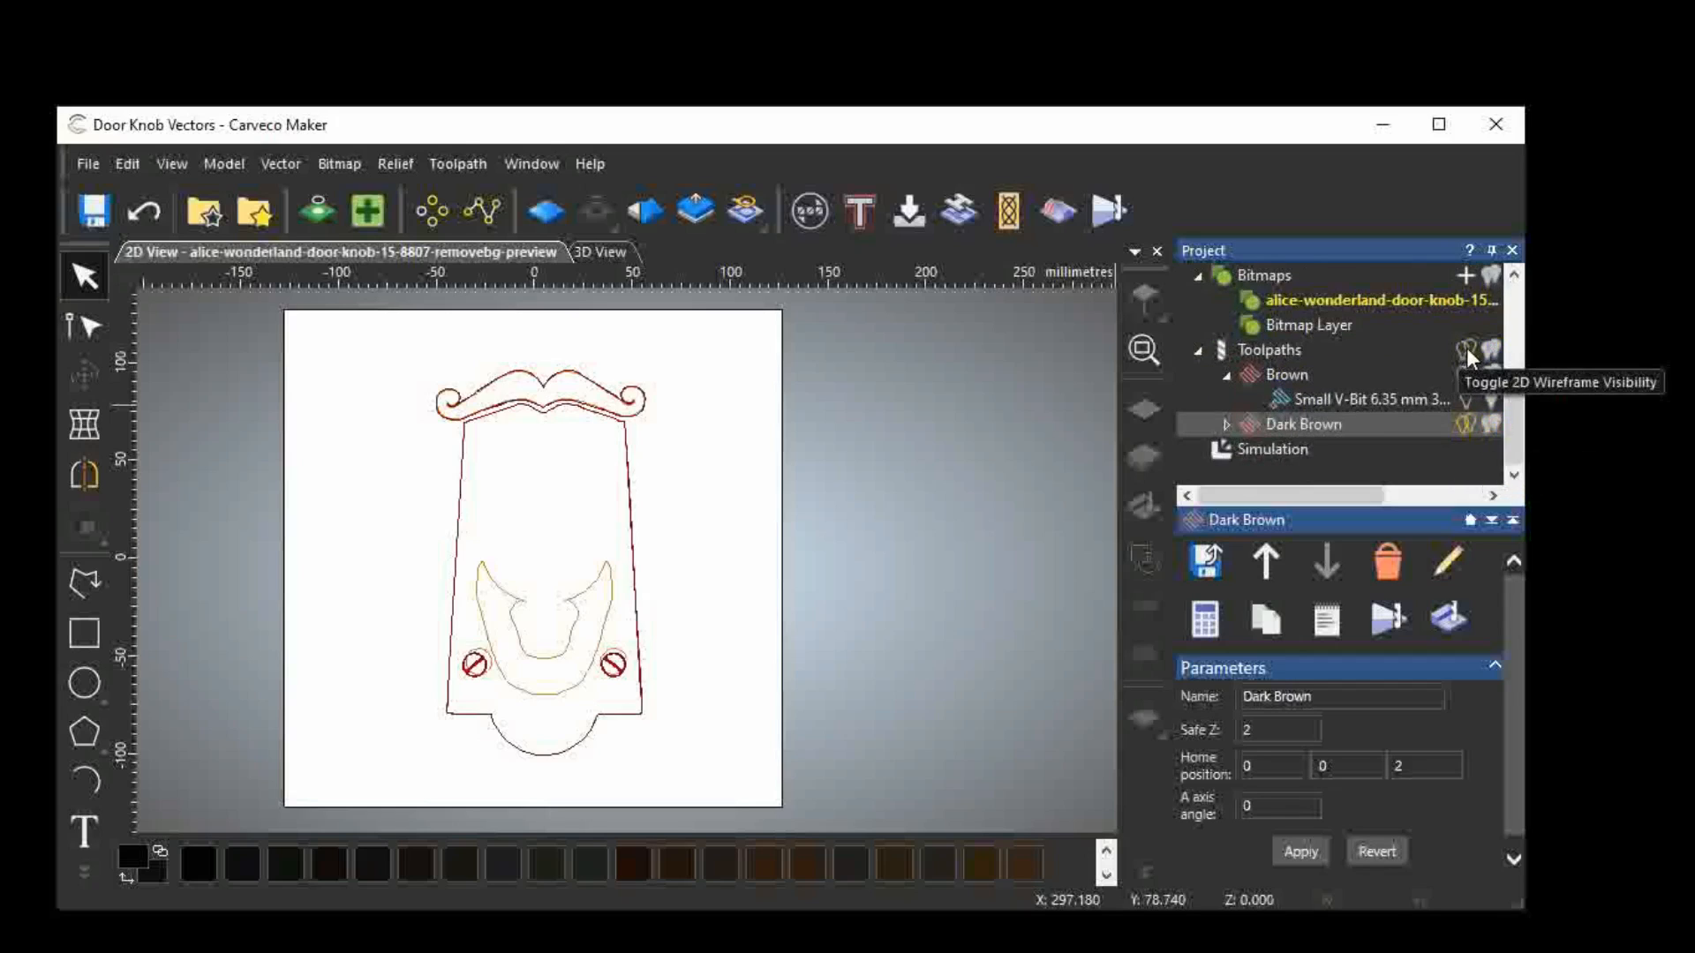
click(1466, 348)
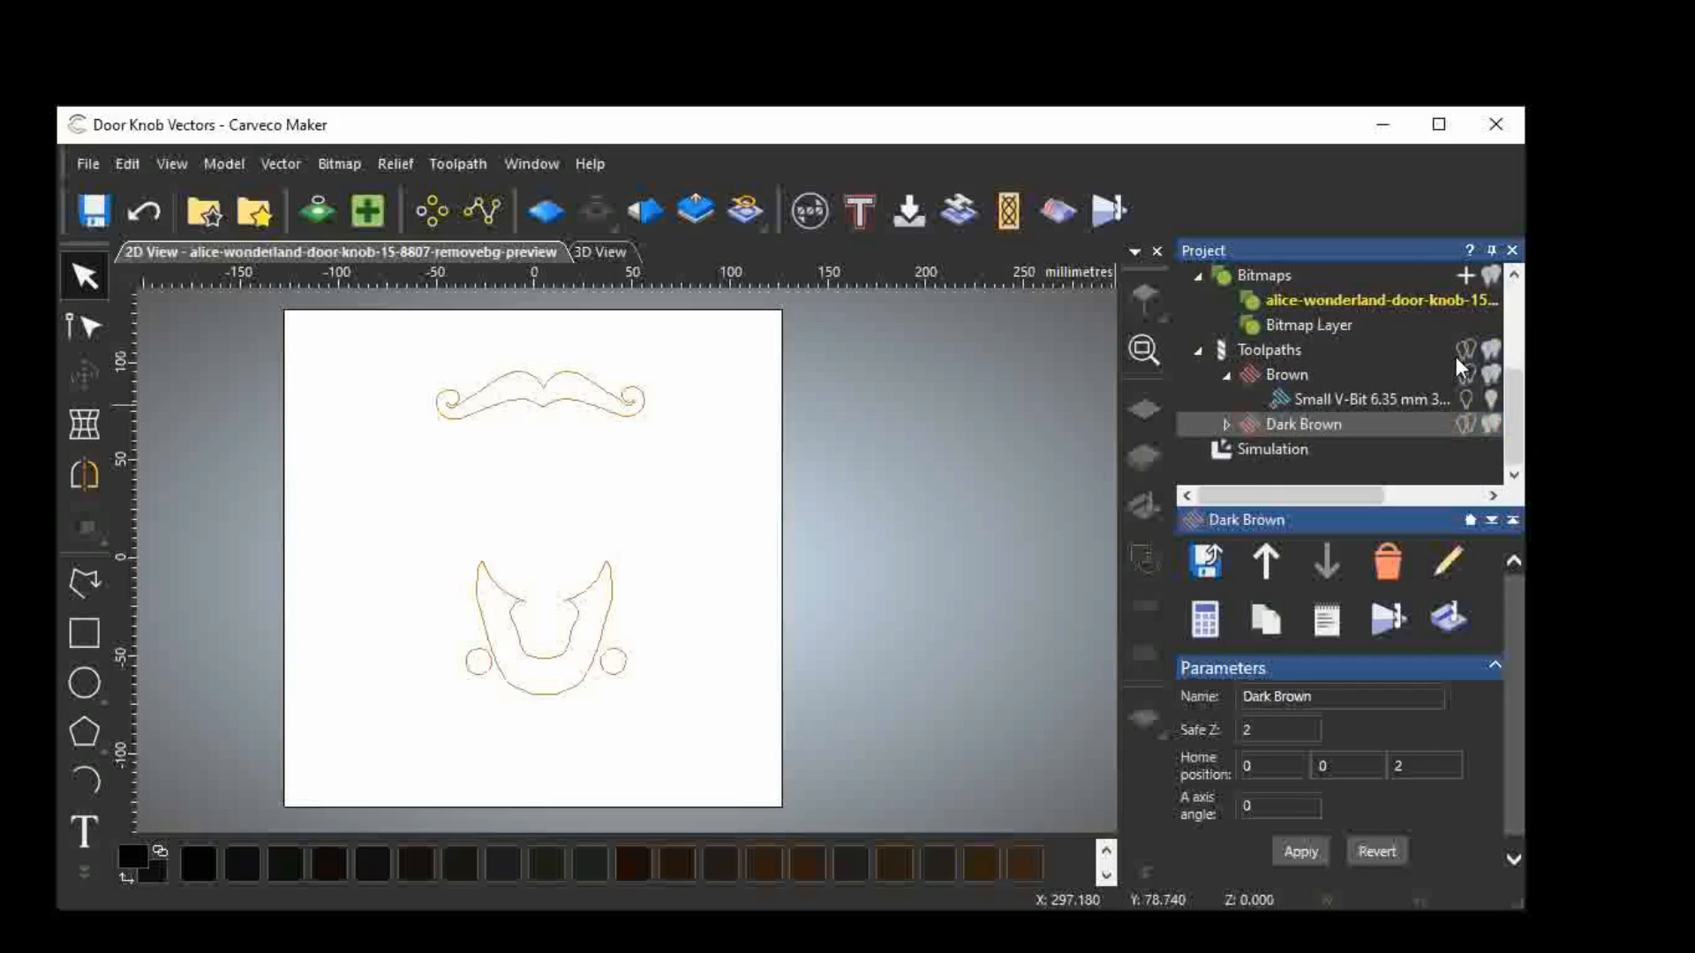
scroll(1303, 445, up, 2)
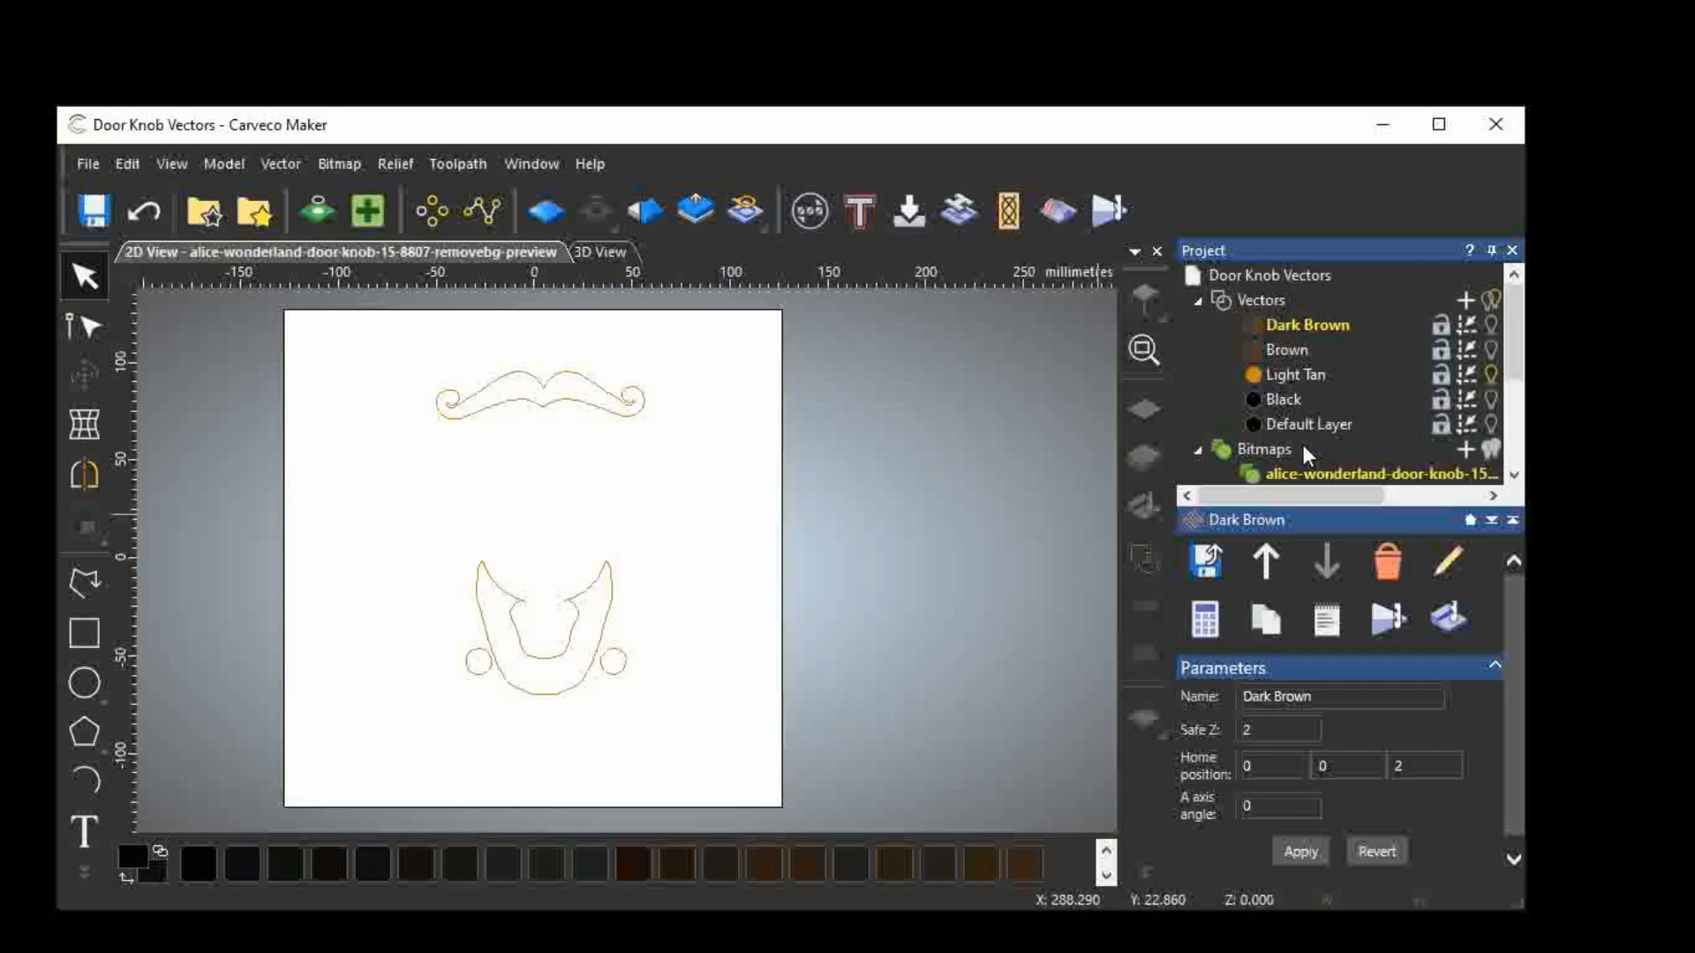
Compare with the Dark Brown layer, and delete the two plain screw circles beside the mouth from the Light Tan layer.
click(1492, 325)
click(1492, 325)
click(612, 662)
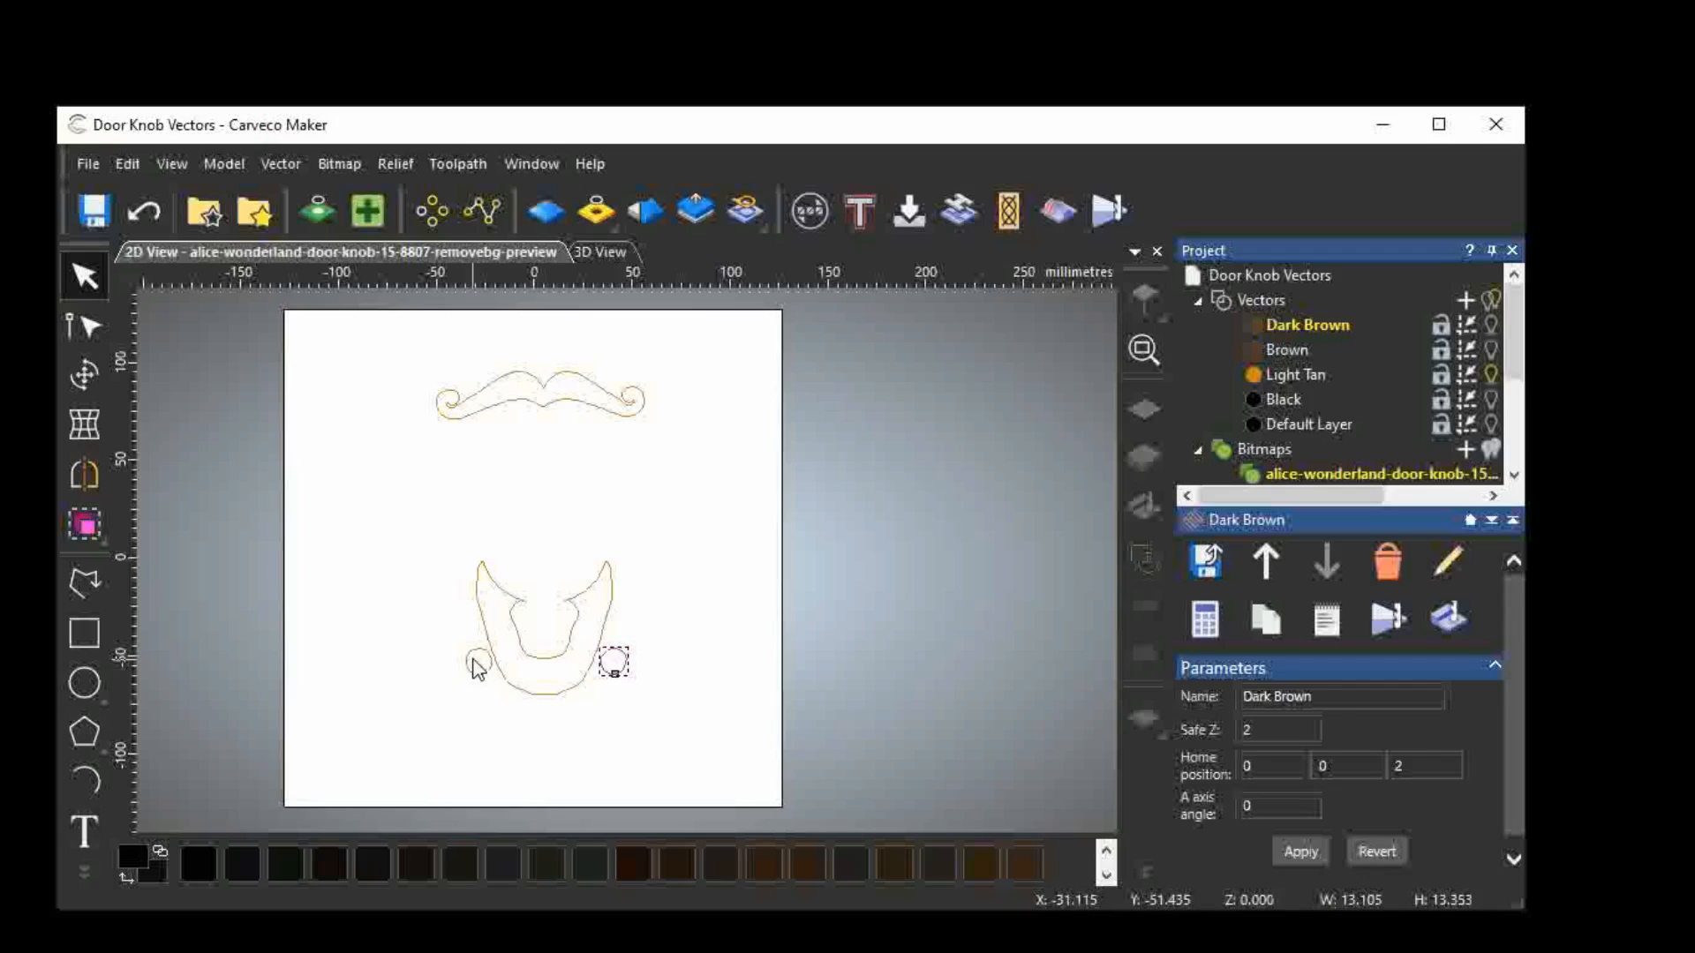
shift+click(477, 662)
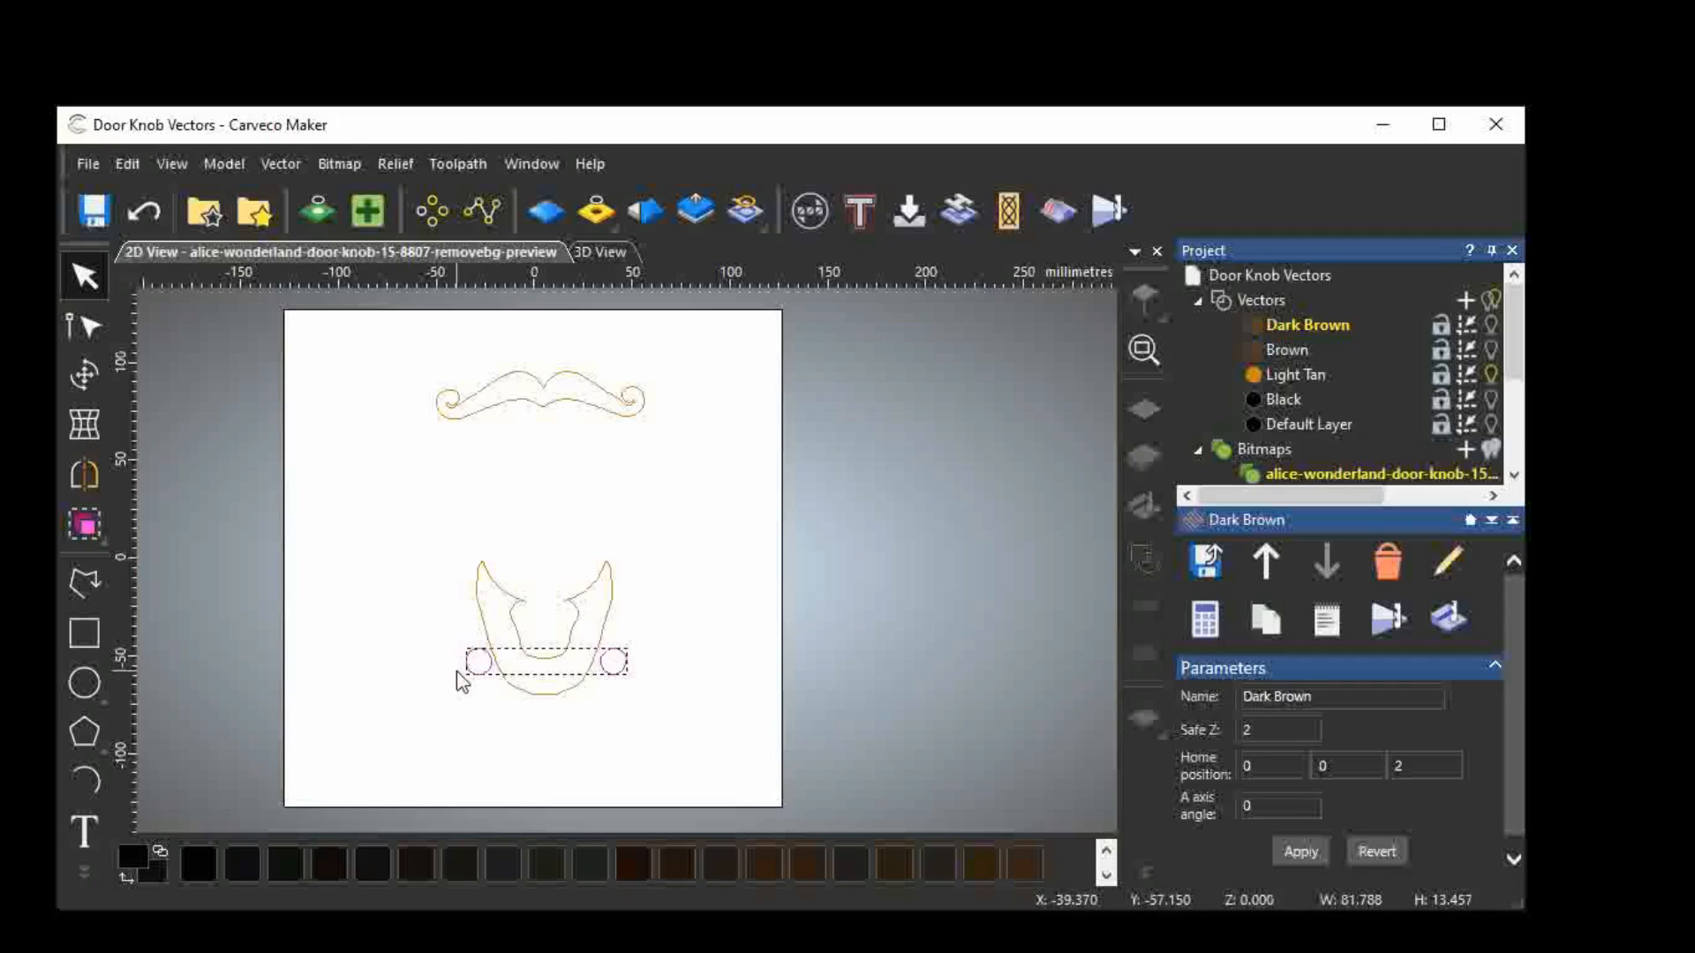
key(Delete)
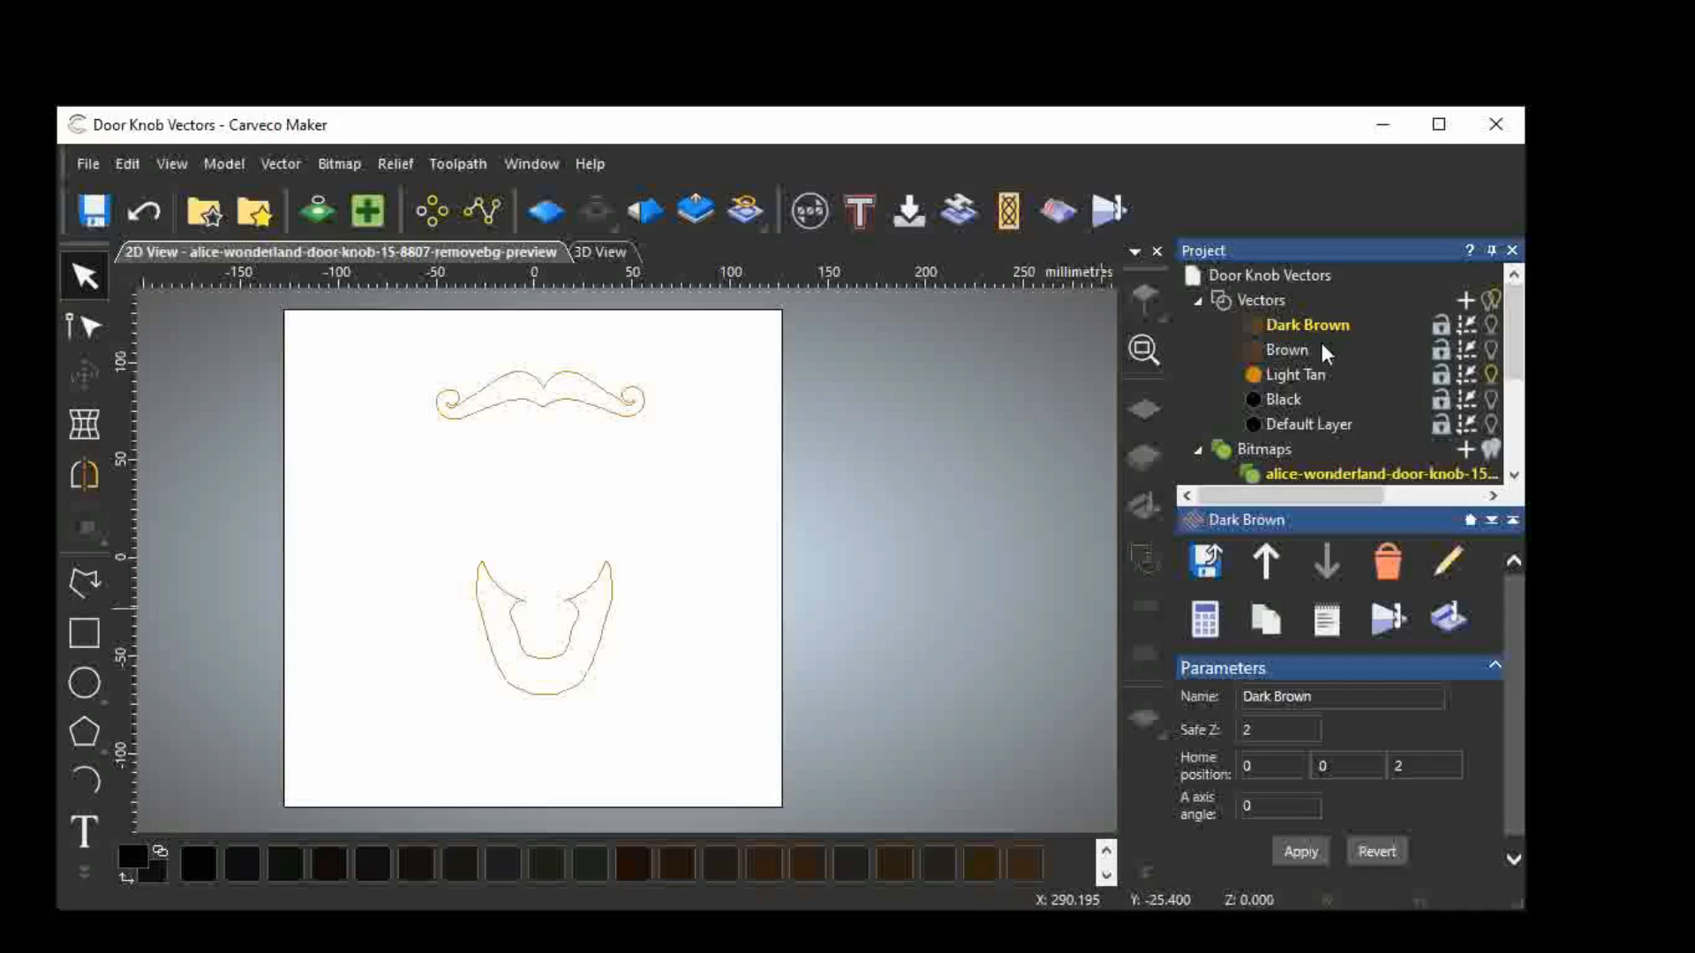
Show the Dark Brown layer and move its two slotted screw heads to the Light Tan layer.
click(1491, 324)
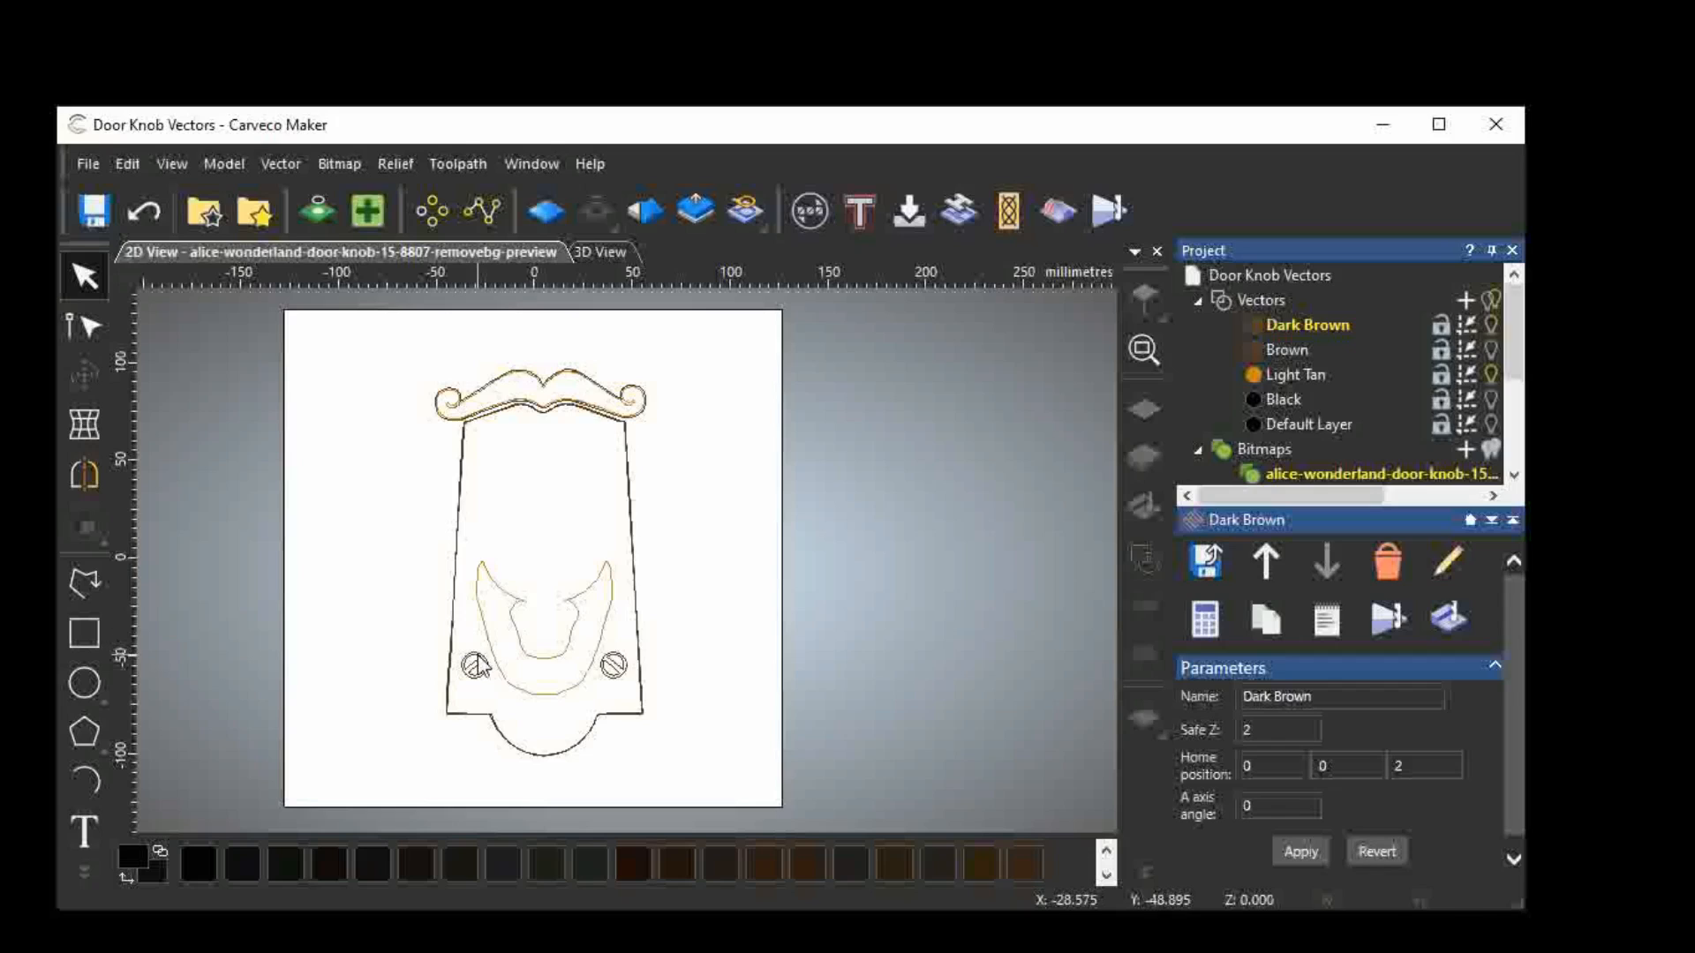
click(474, 662)
shift+click(613, 667)
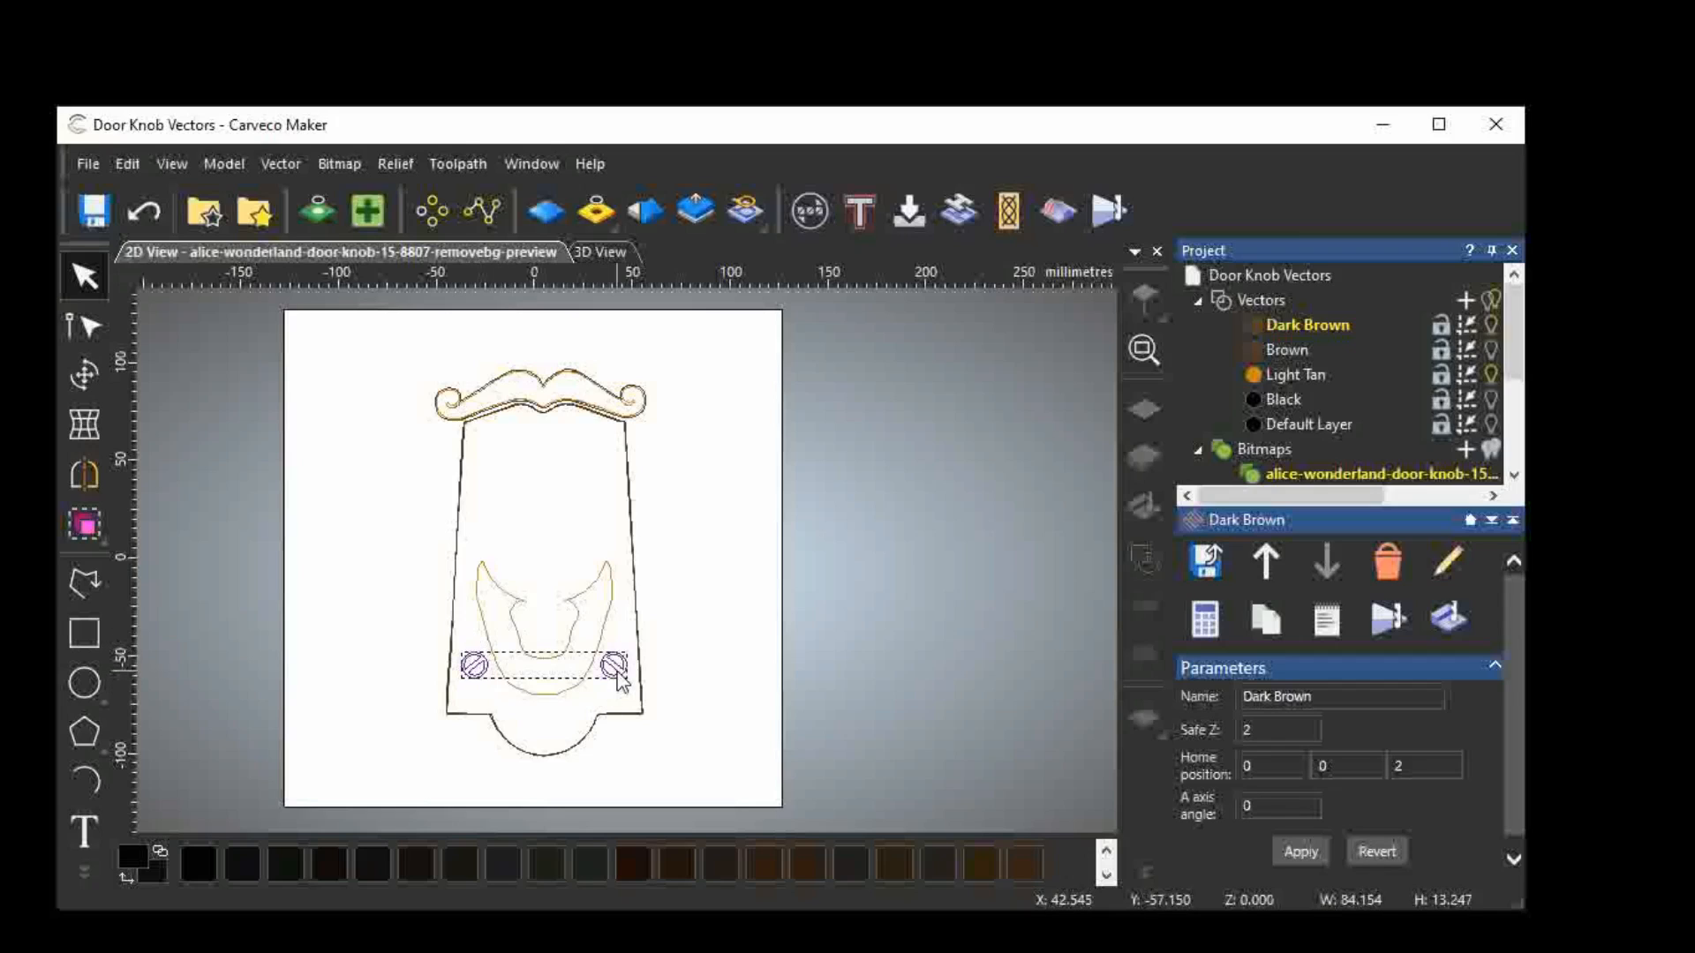
right_click(615, 667)
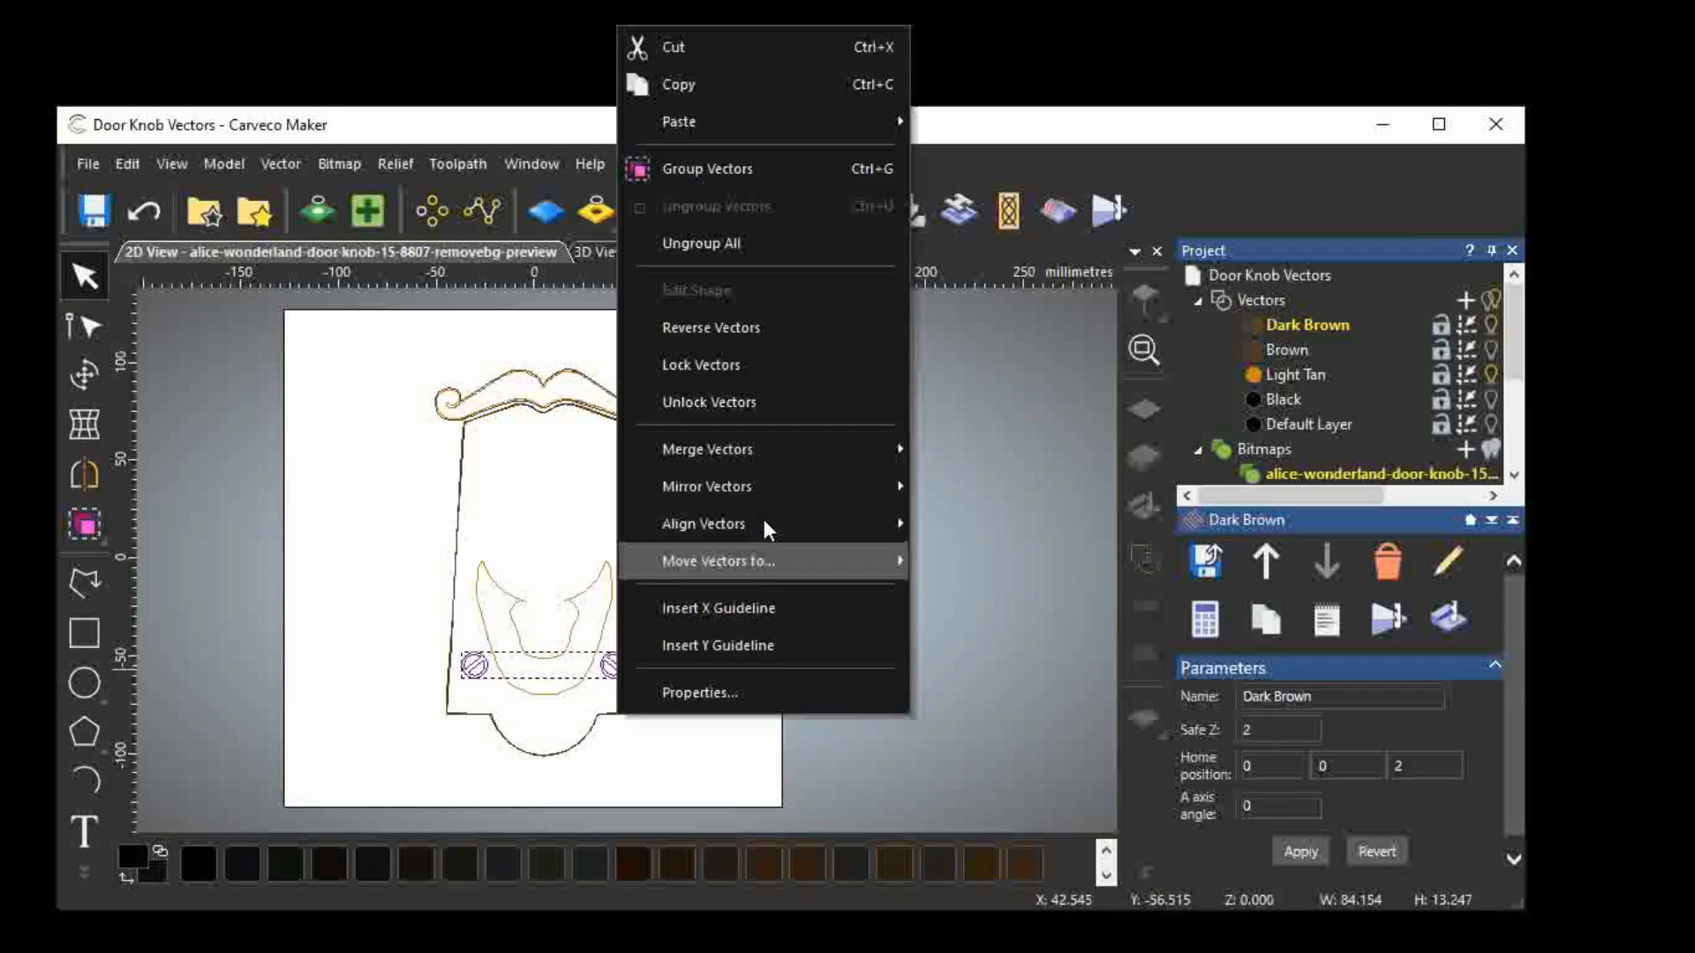
mouse_move(899, 565)
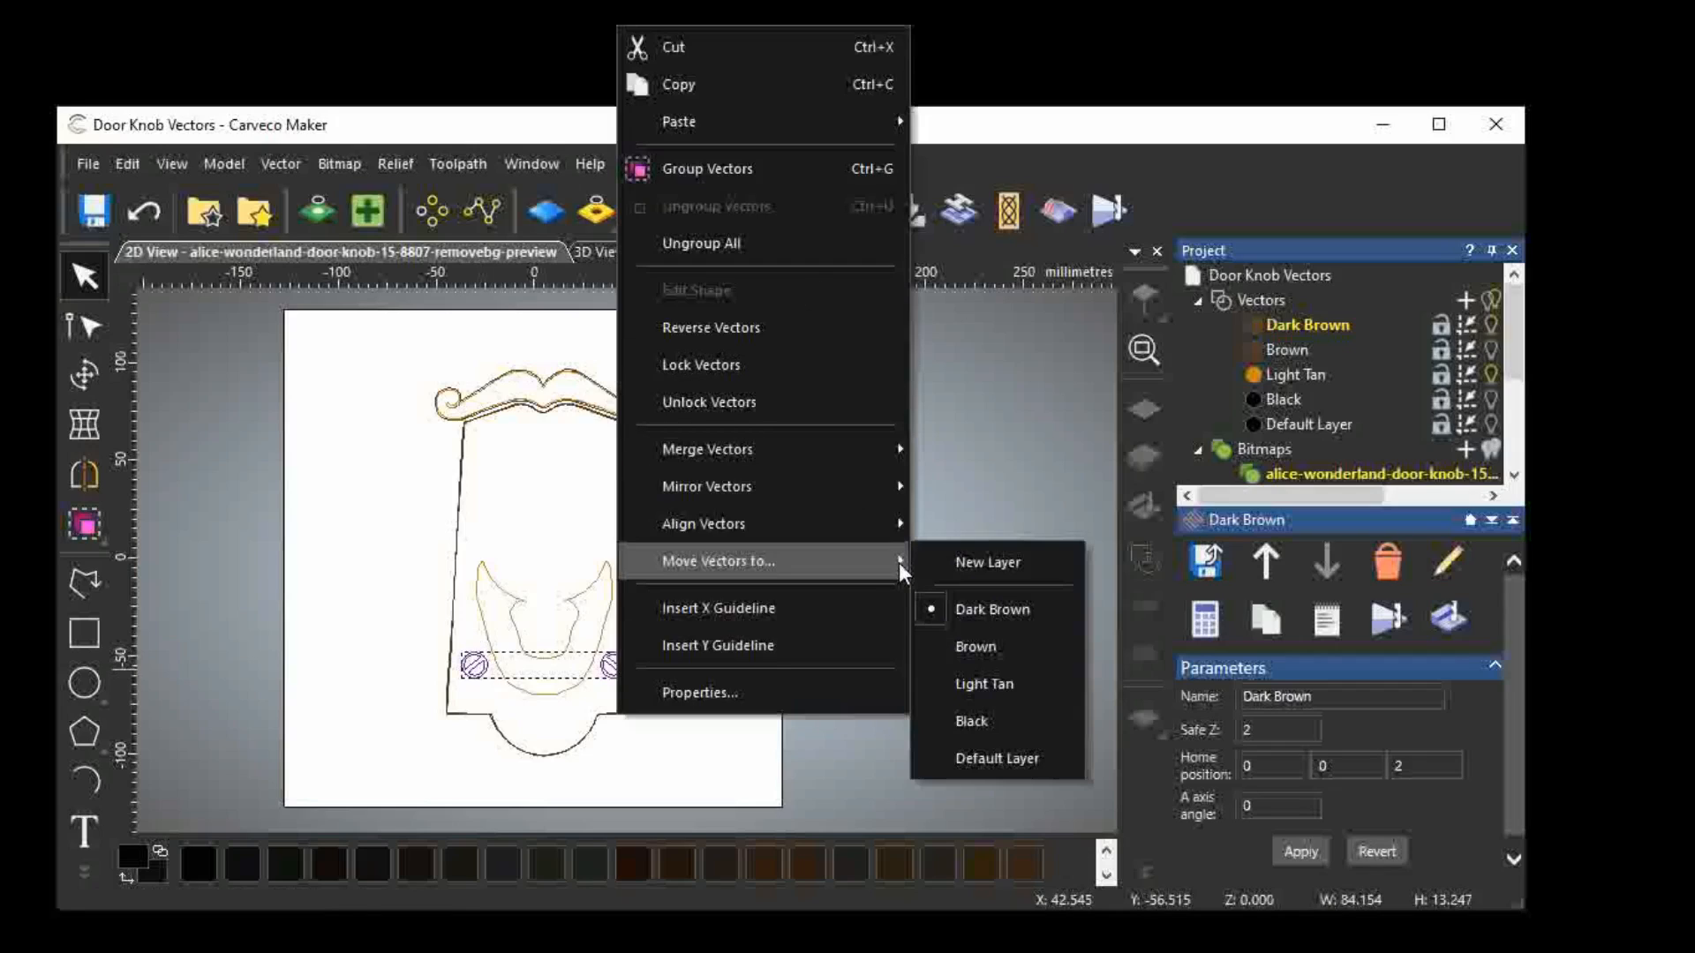
click(1007, 685)
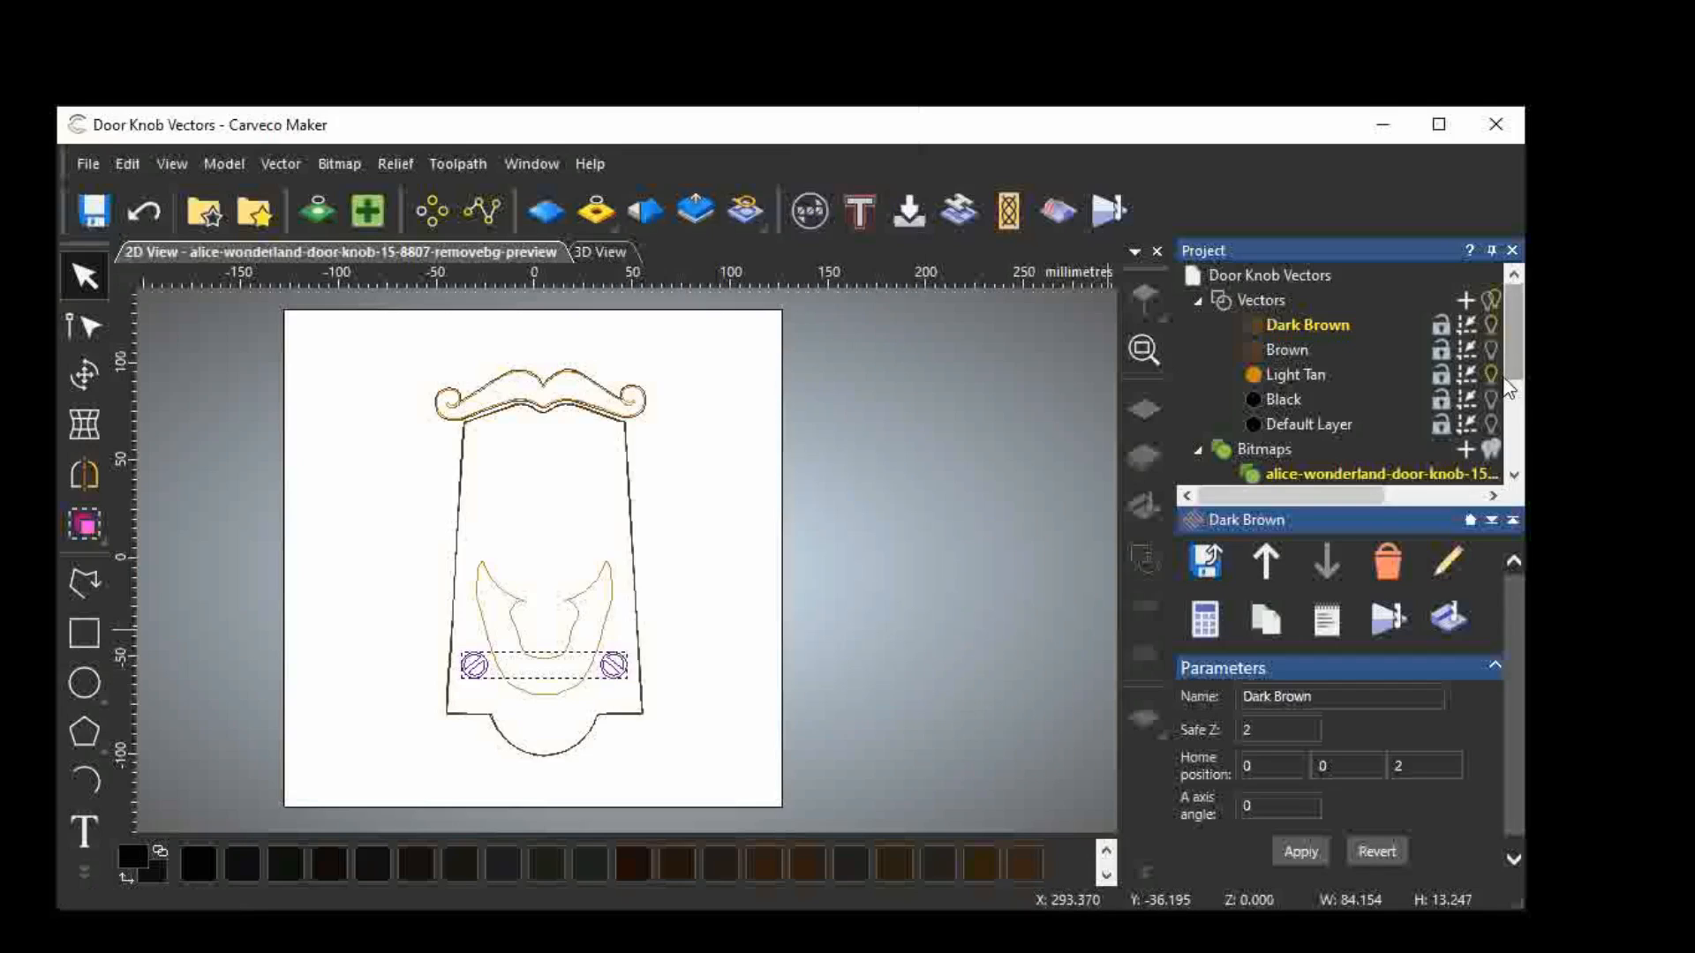
Hide the Dark Brown layer, make Light Tan the active layer, and toggle its visibility to check the moved screws.
click(1492, 325)
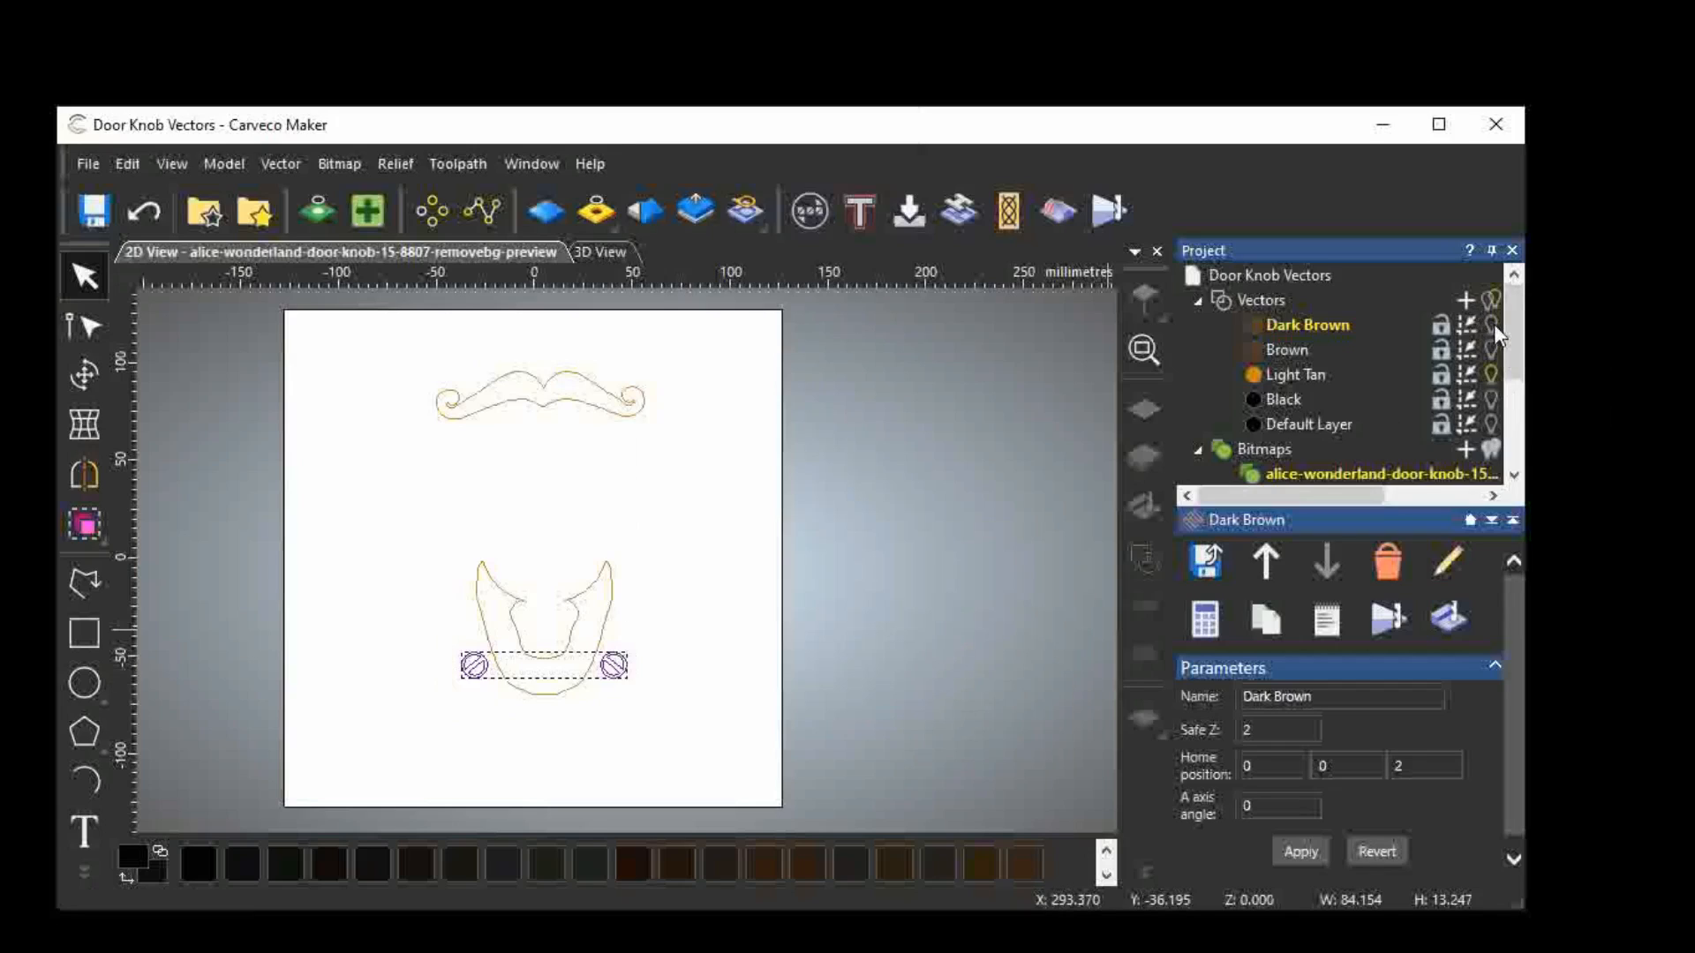
click(1312, 378)
click(1494, 376)
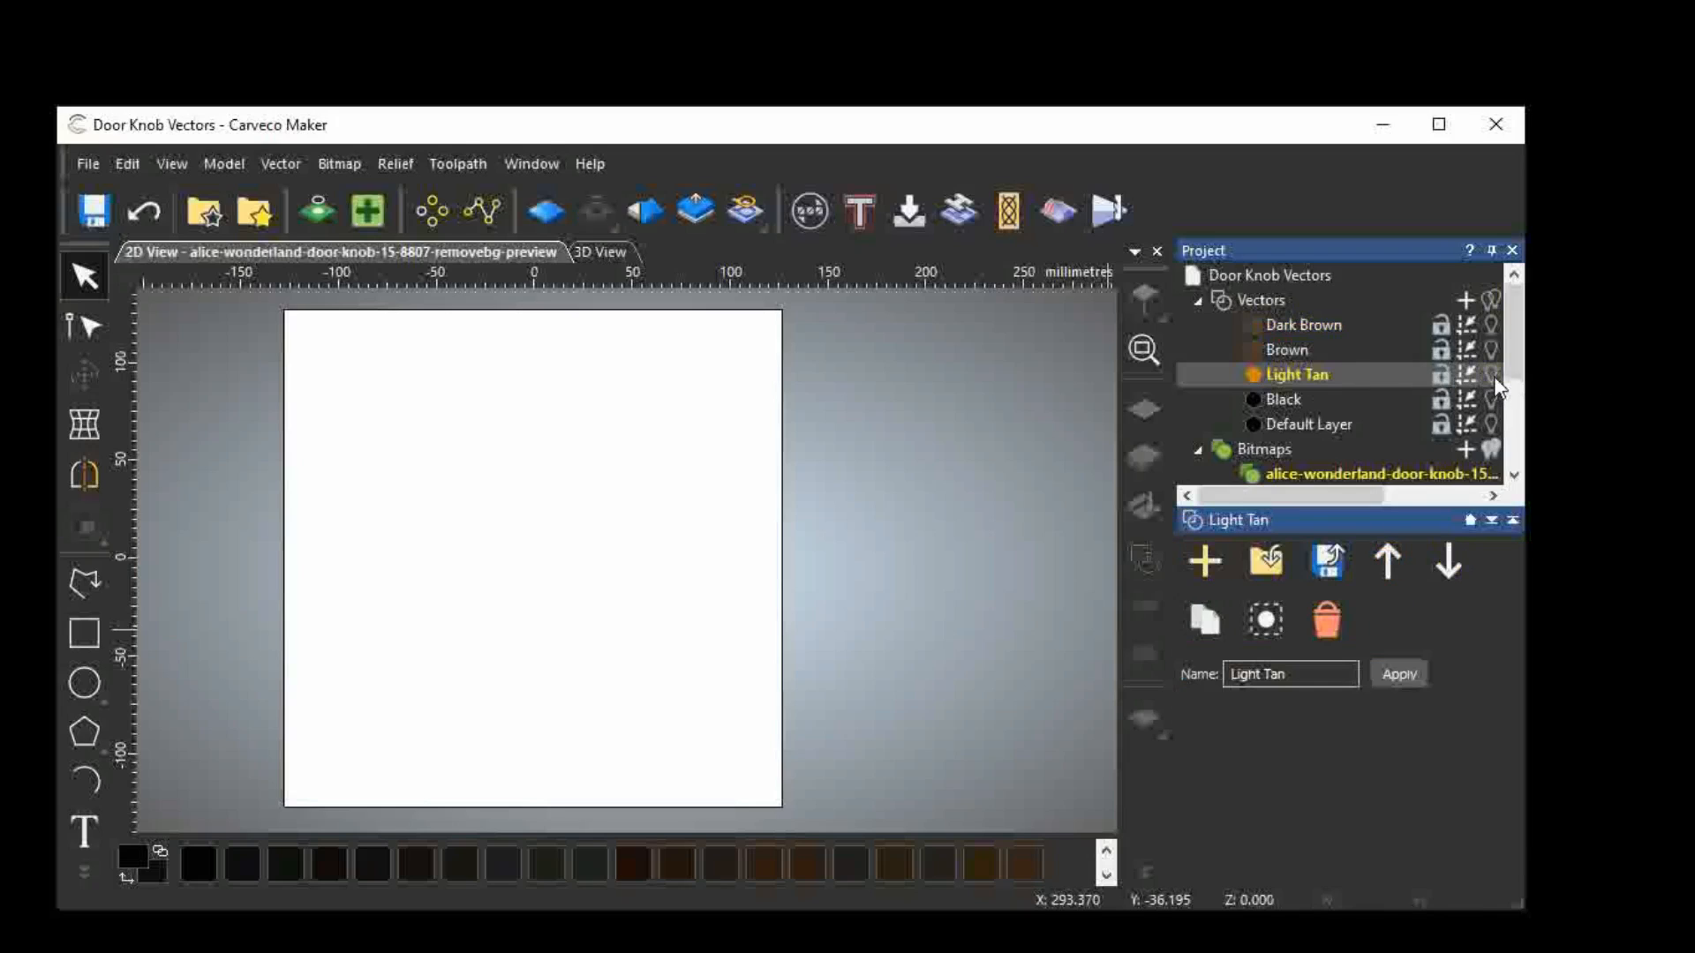
click(1493, 376)
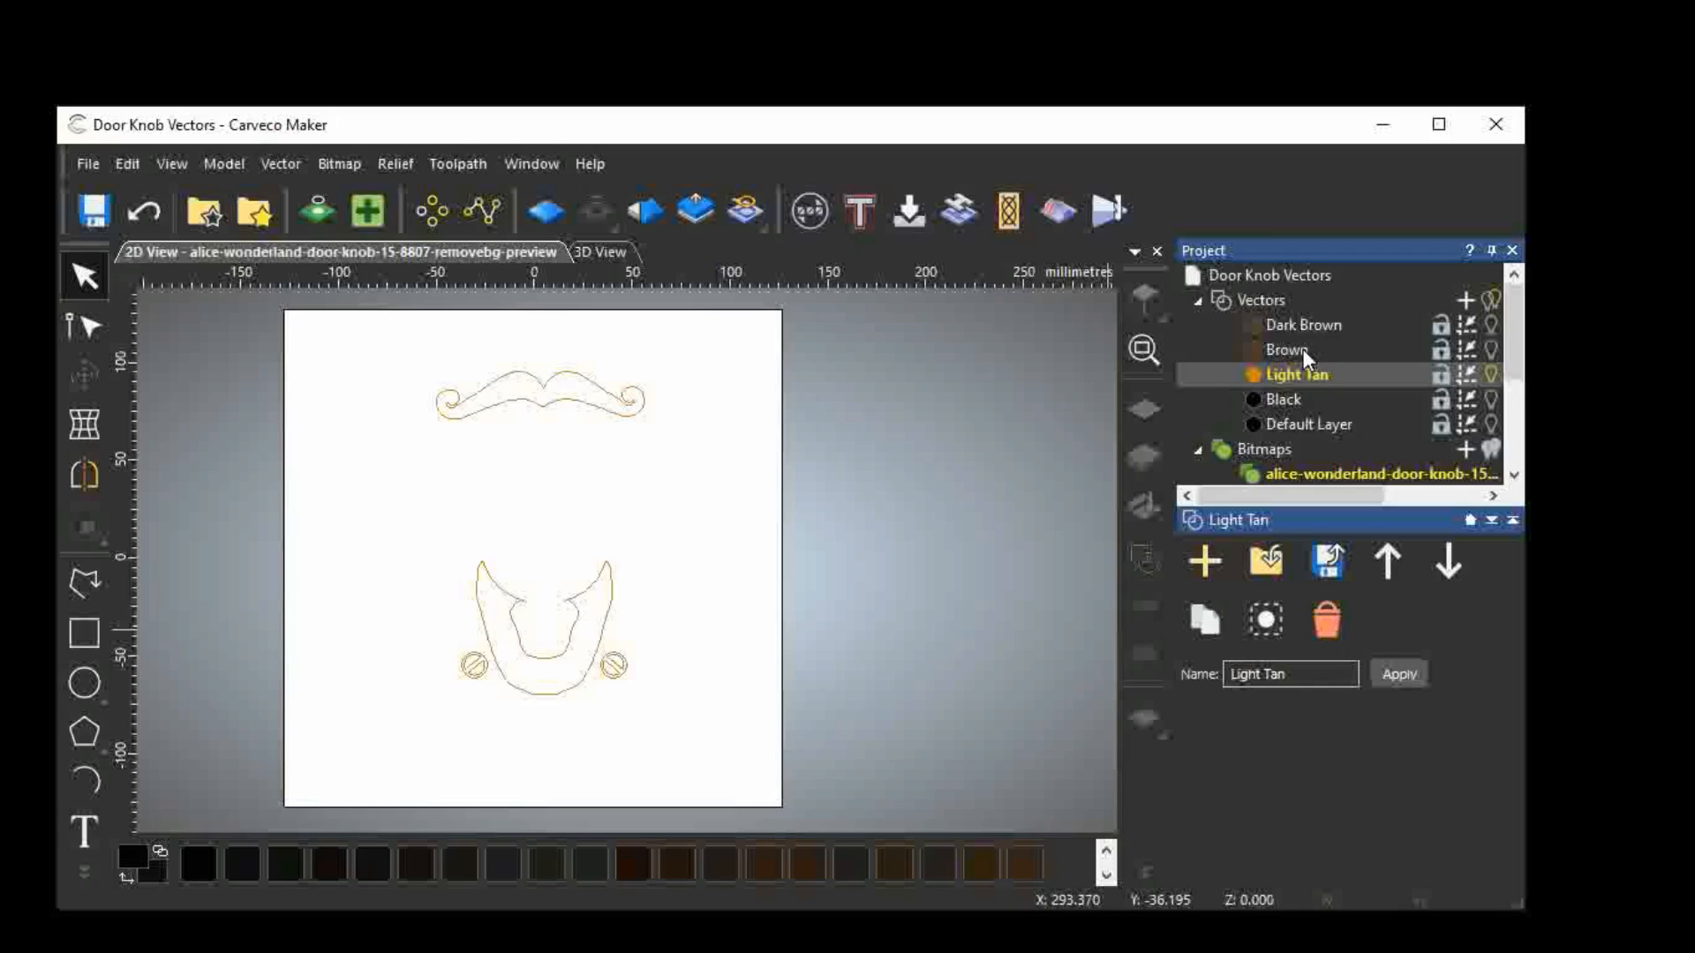
Make Dark Brown the active vector layer, open the Dark Brown V-Bit Carving toolpath for editing, and delete the existing simulation.
click(1302, 325)
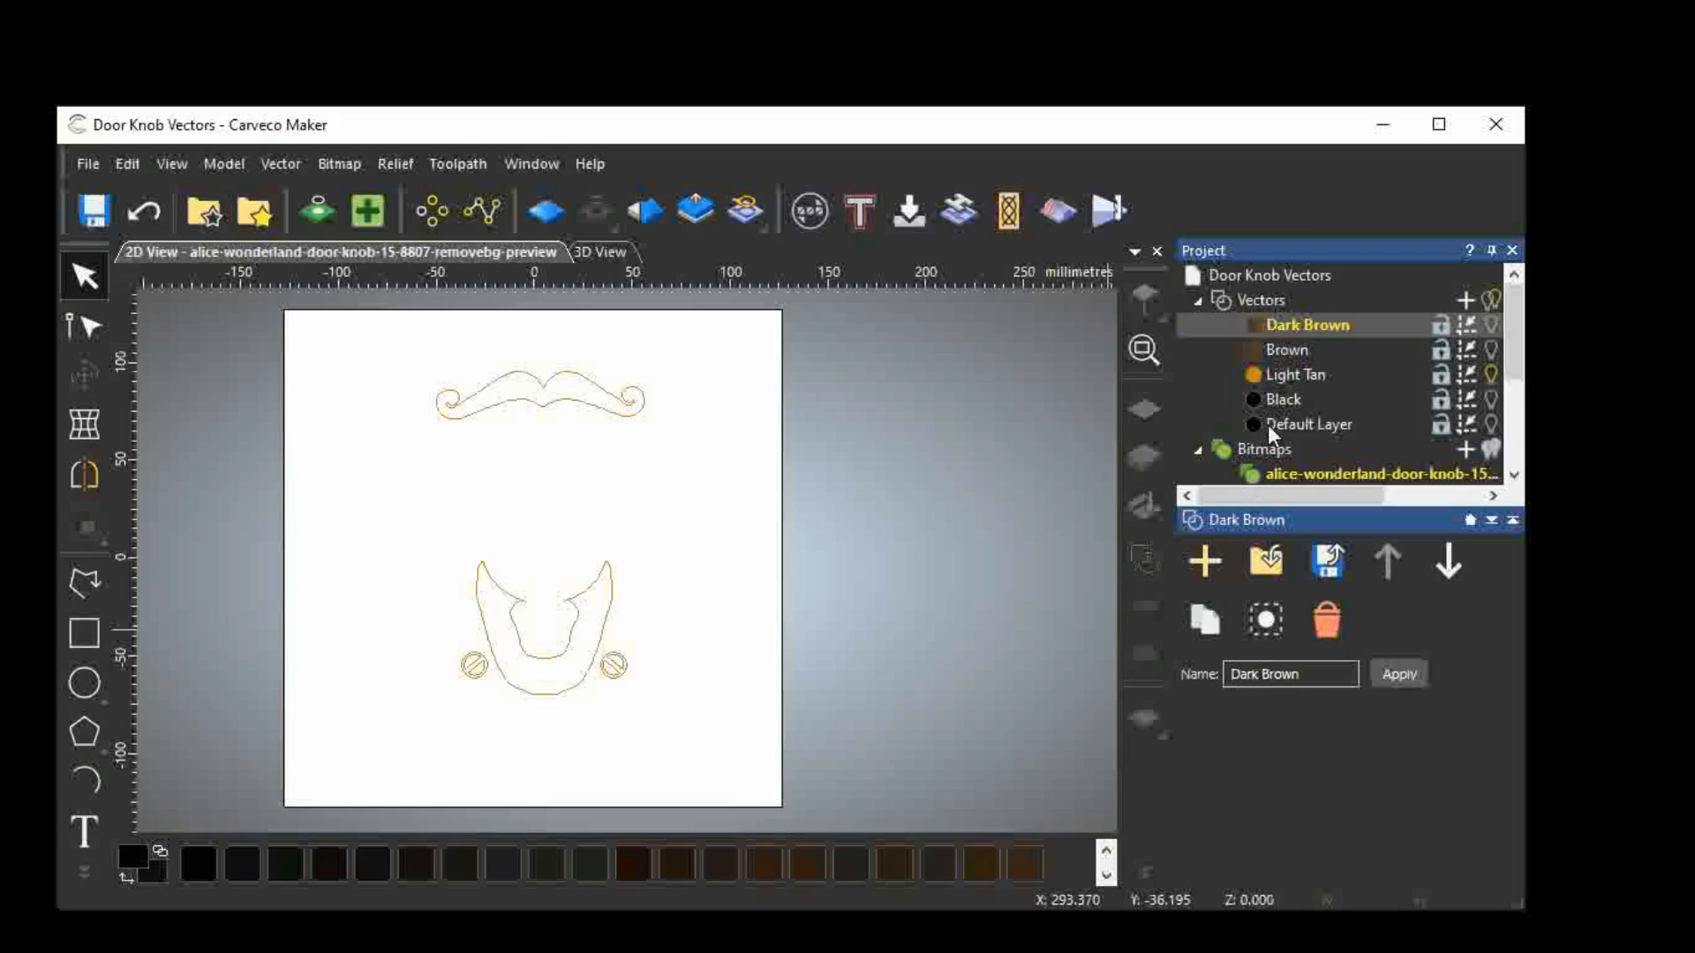
scroll(1244, 475, down, 3)
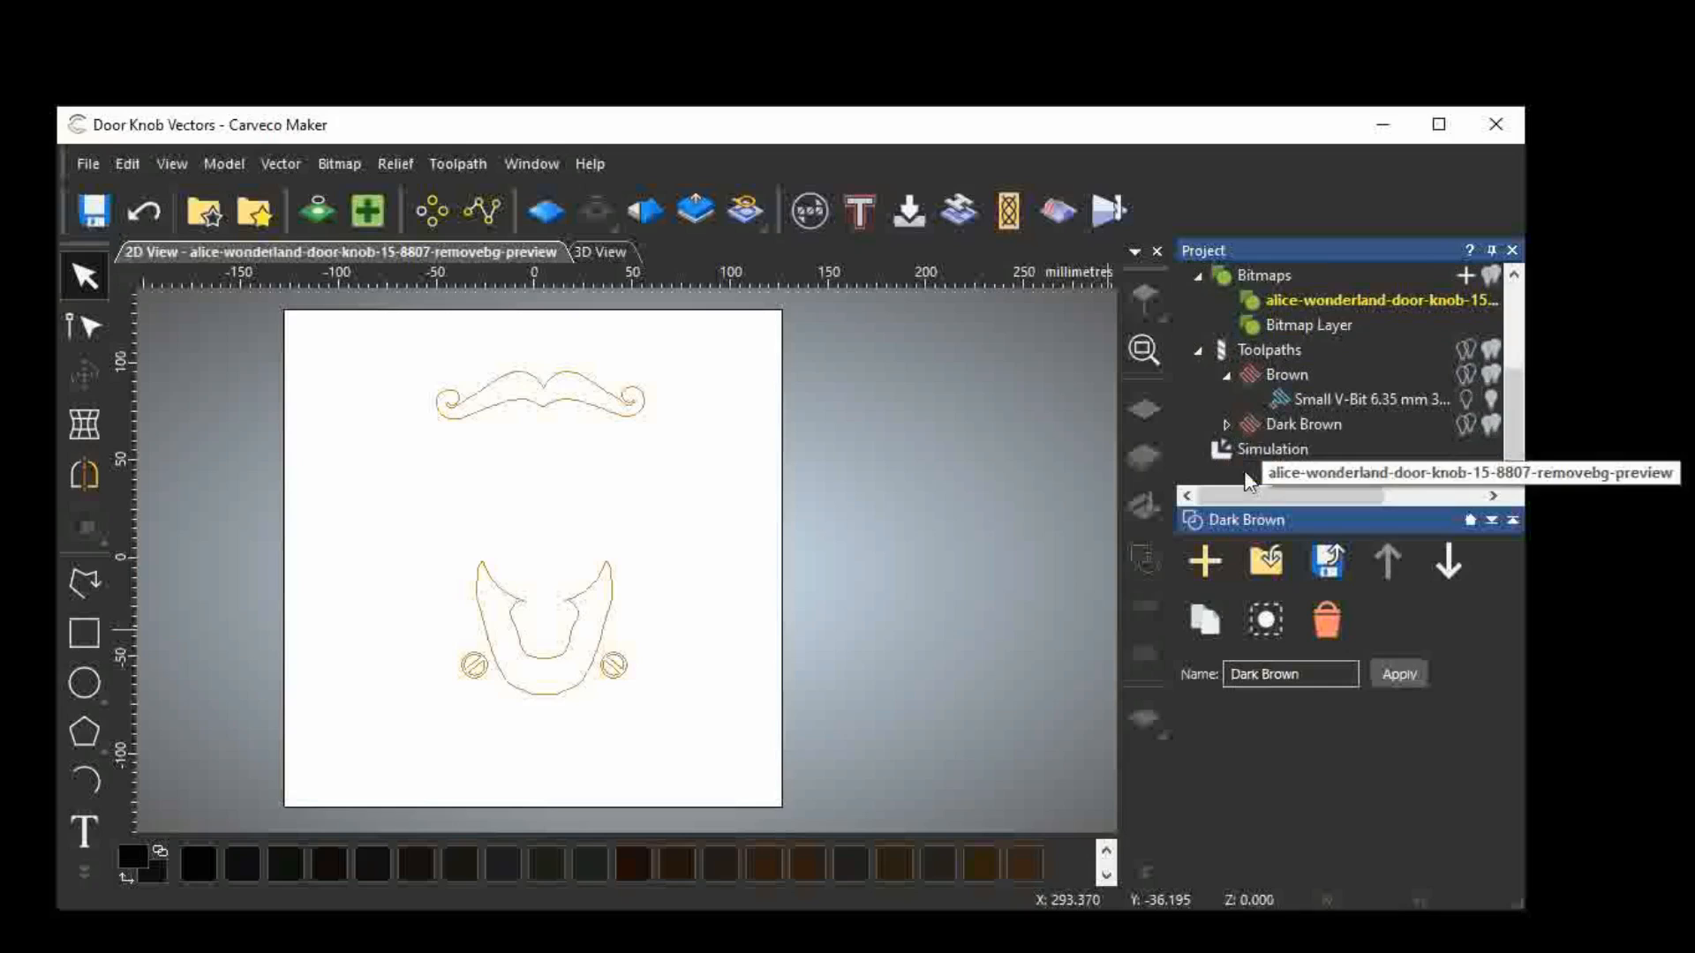
double_click(1252, 419)
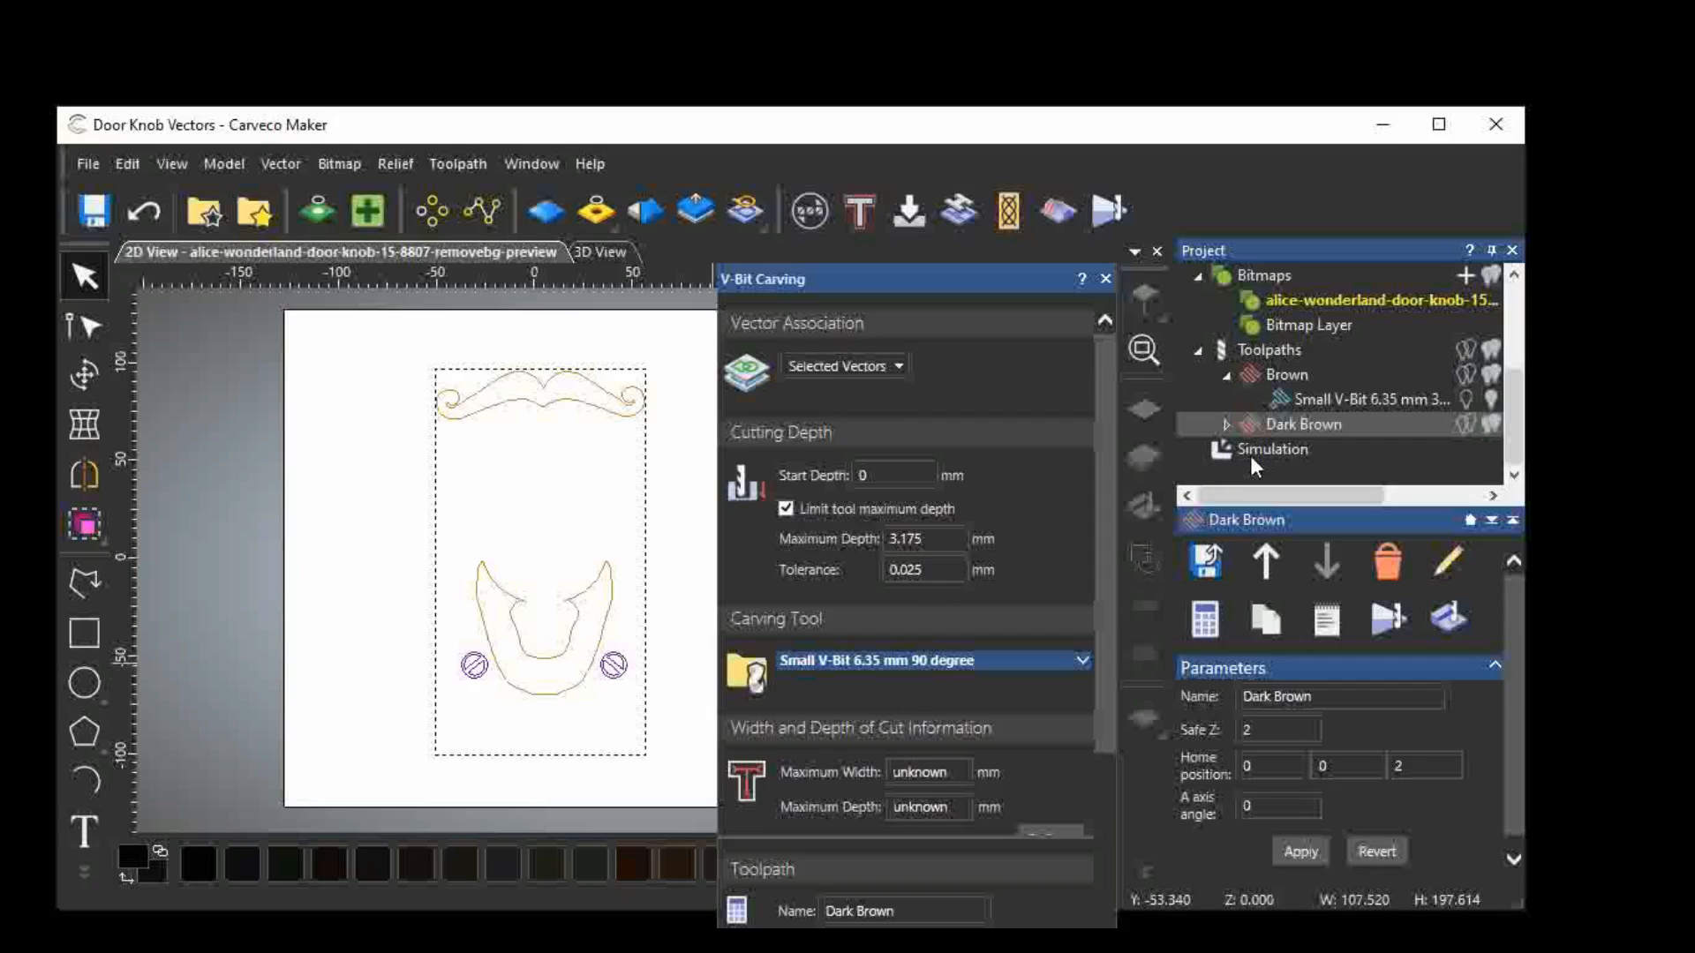
click(1245, 451)
right_click(1243, 450)
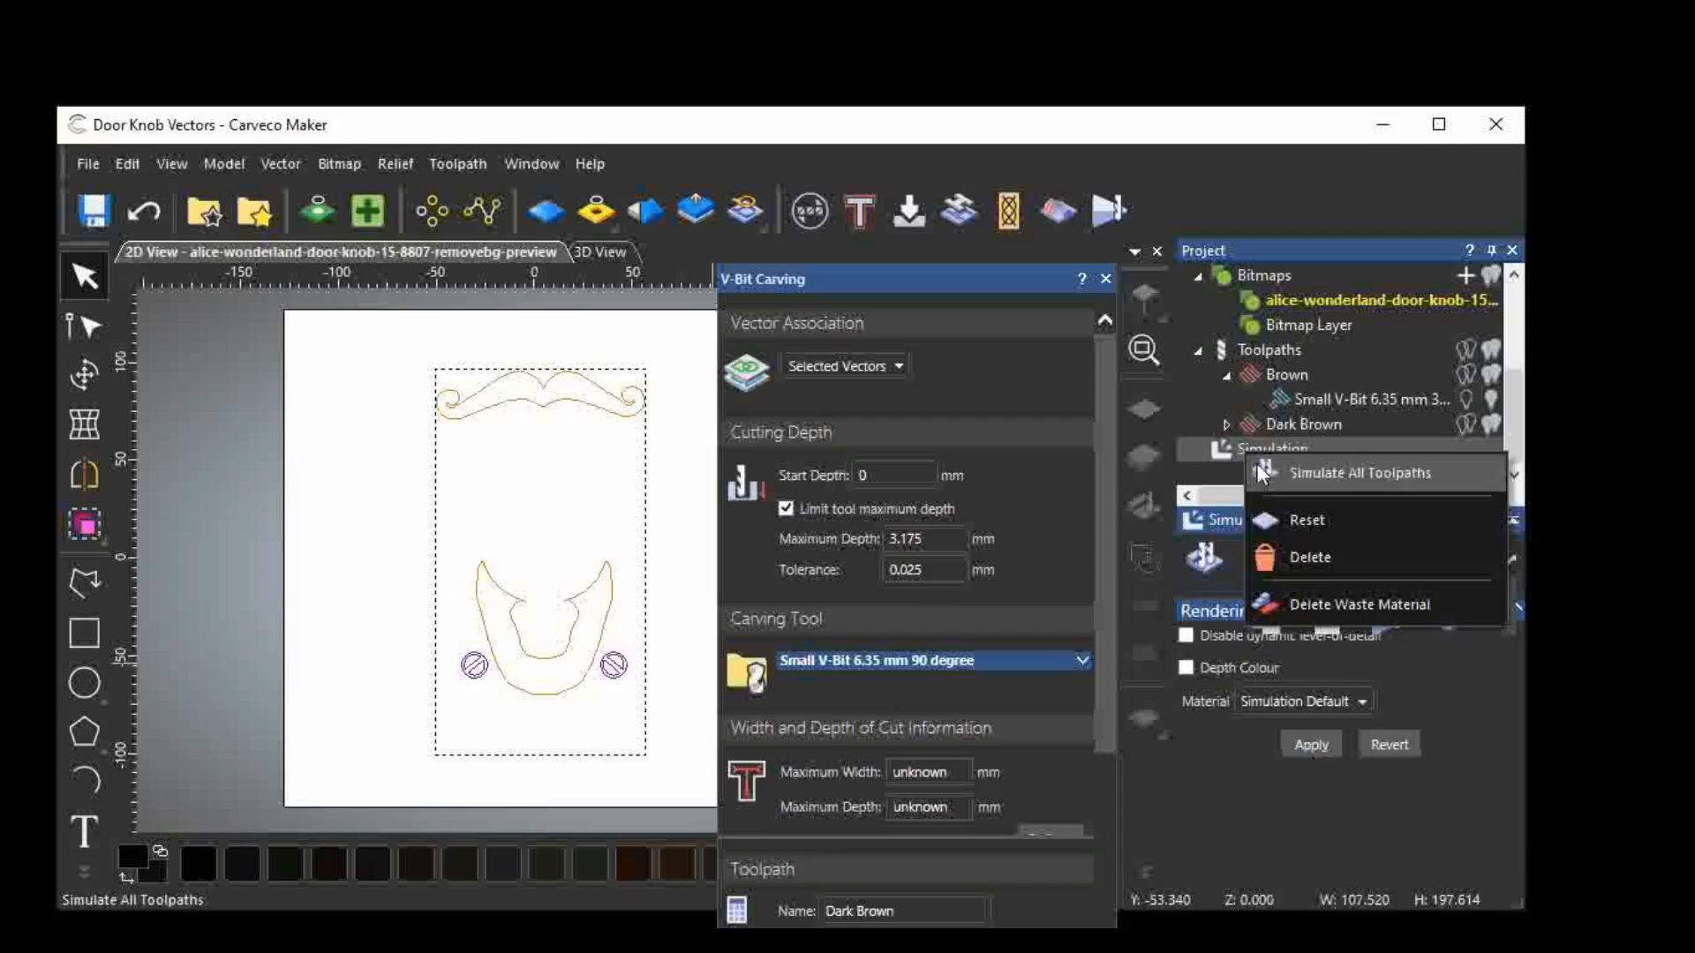
click(1310, 558)
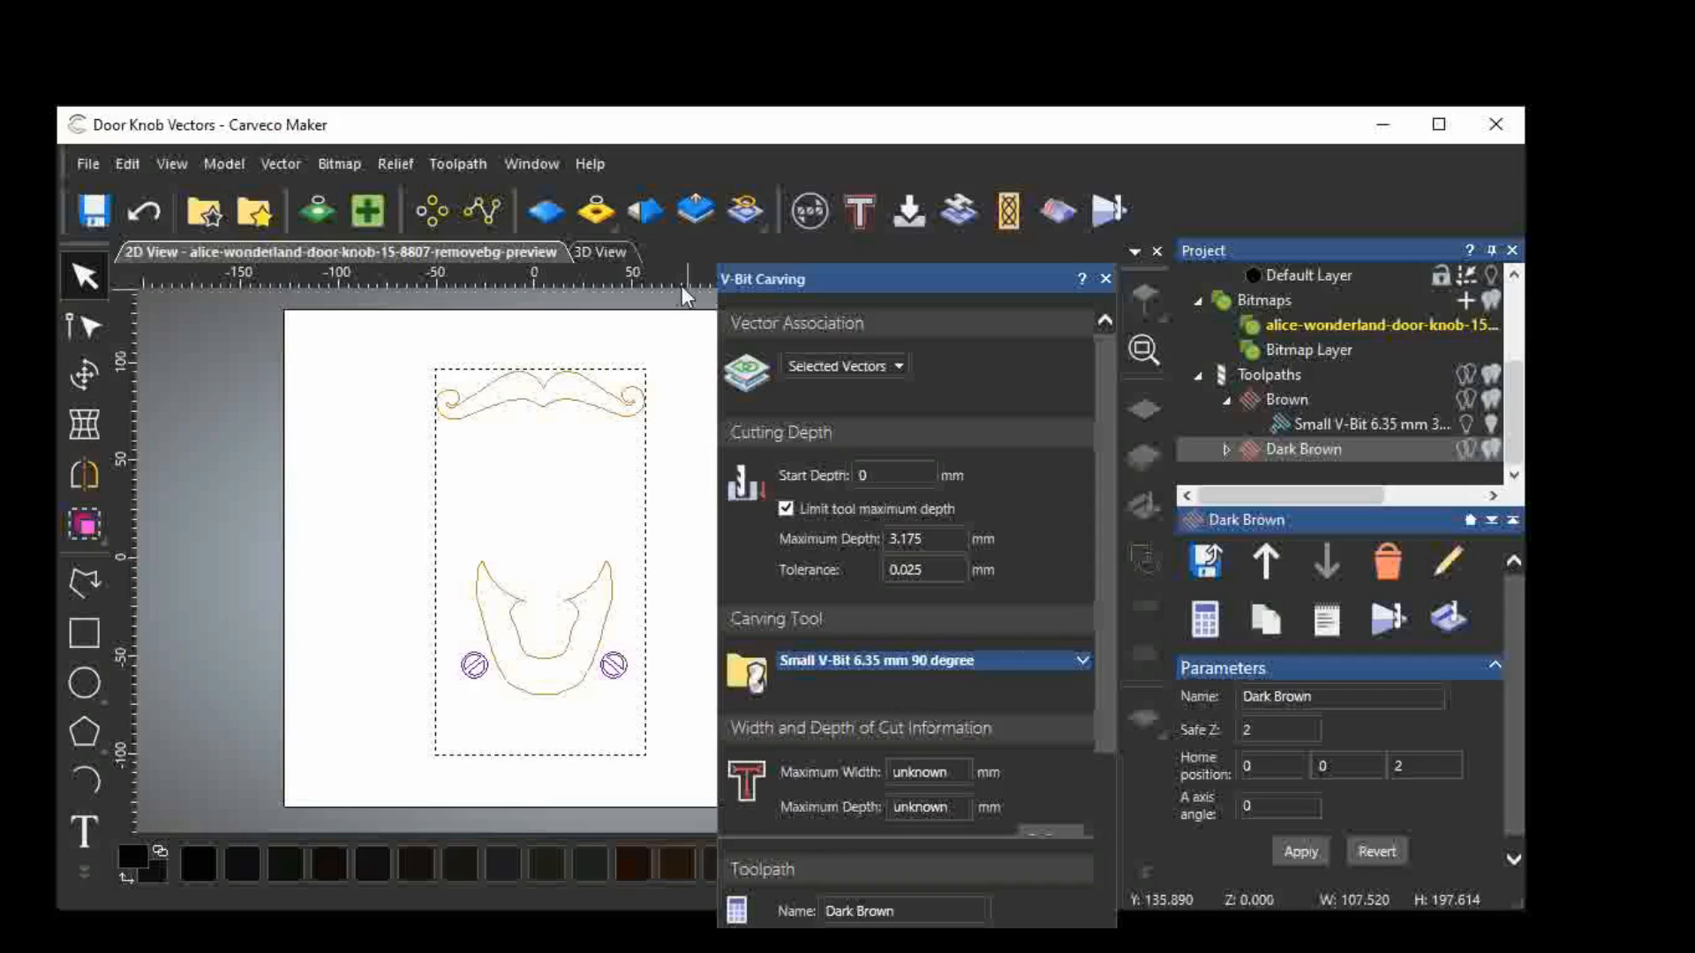
Show only the Dark Brown vectors in the 3D view, select them all, and recalculate the Dark Brown V-Bit Carving toolpath.
click(593, 253)
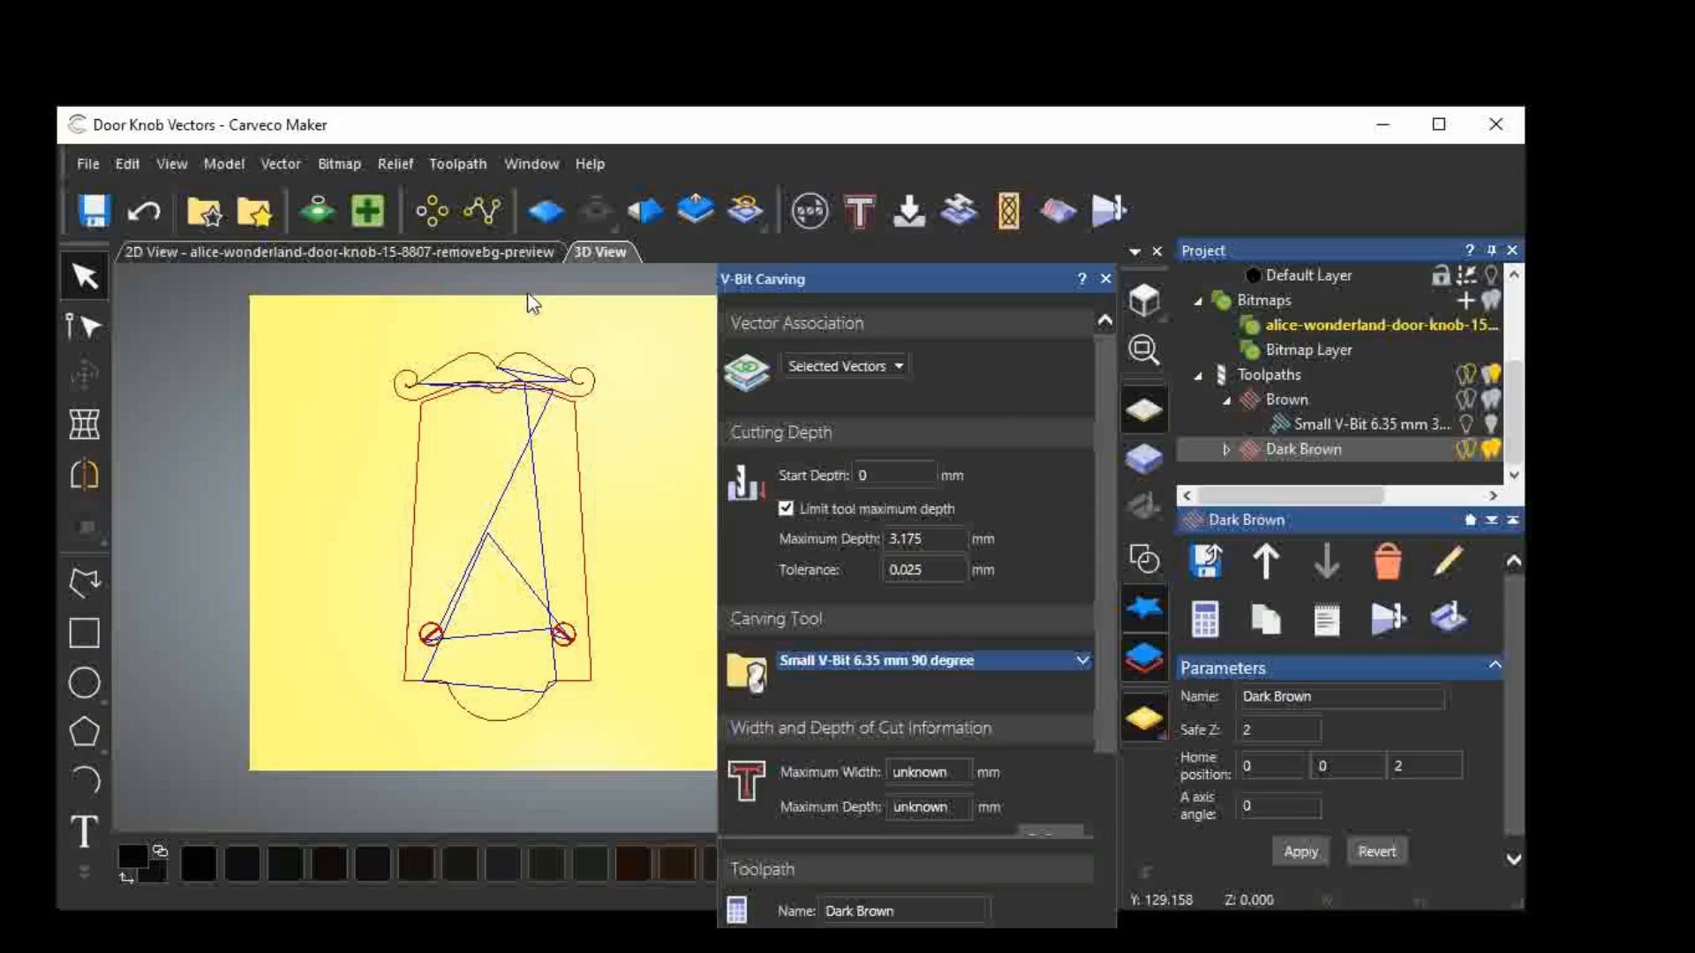
click(1136, 556)
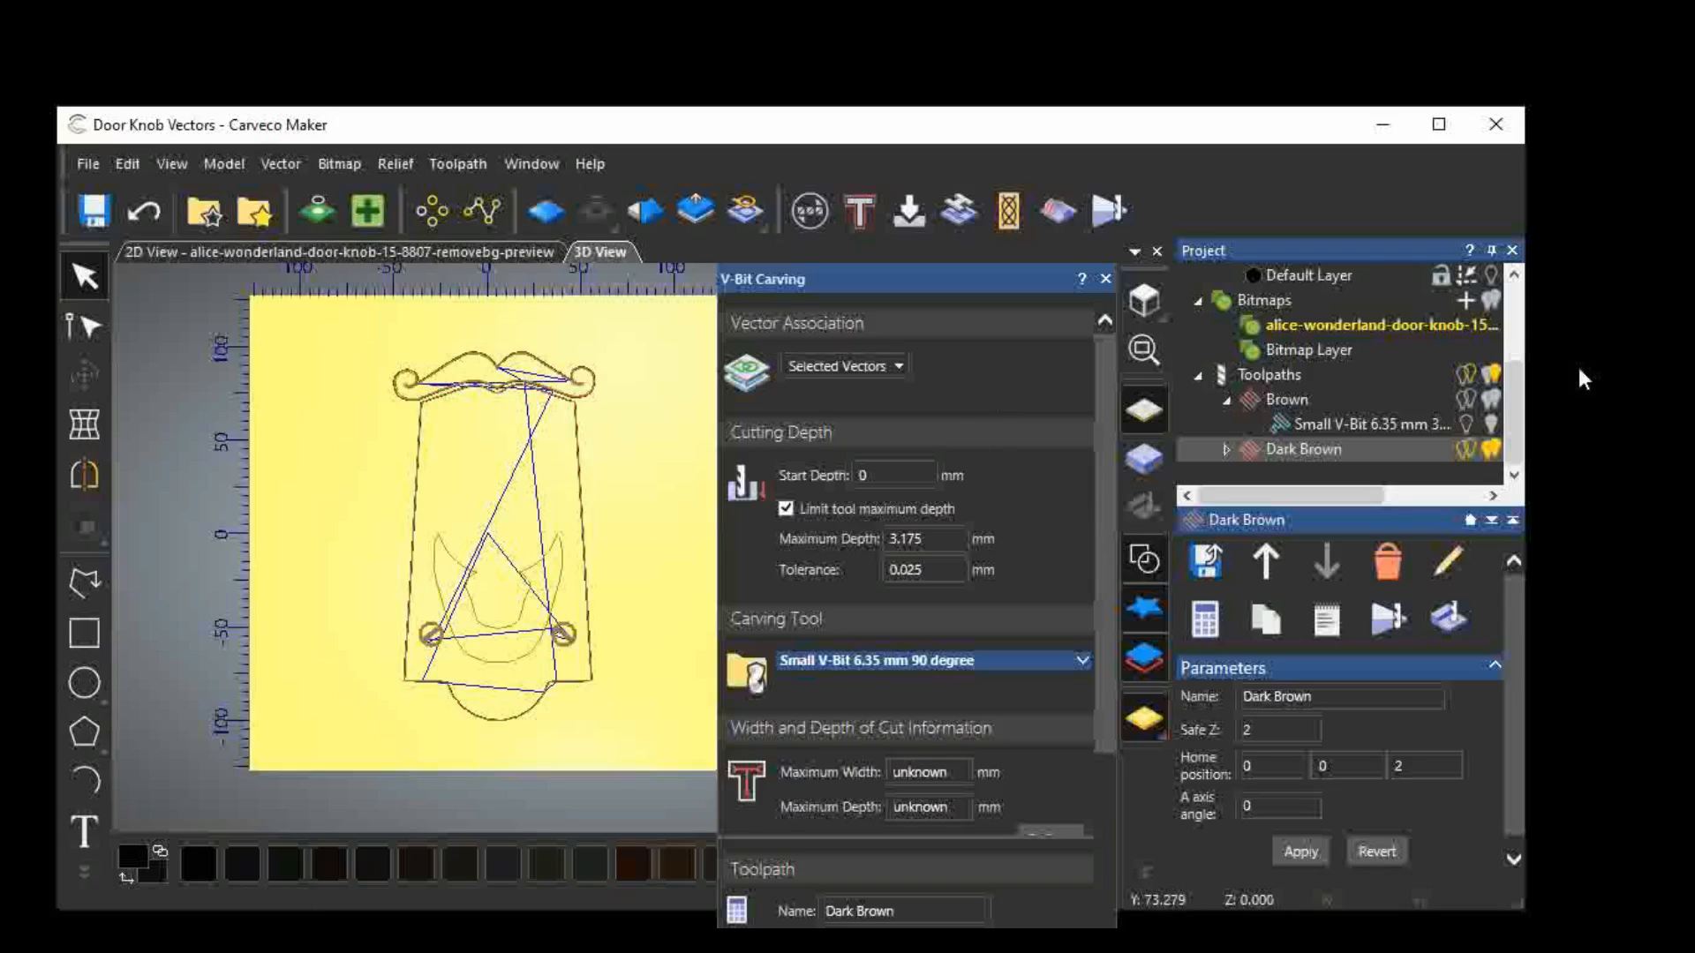
scroll(1508, 367, up, 2)
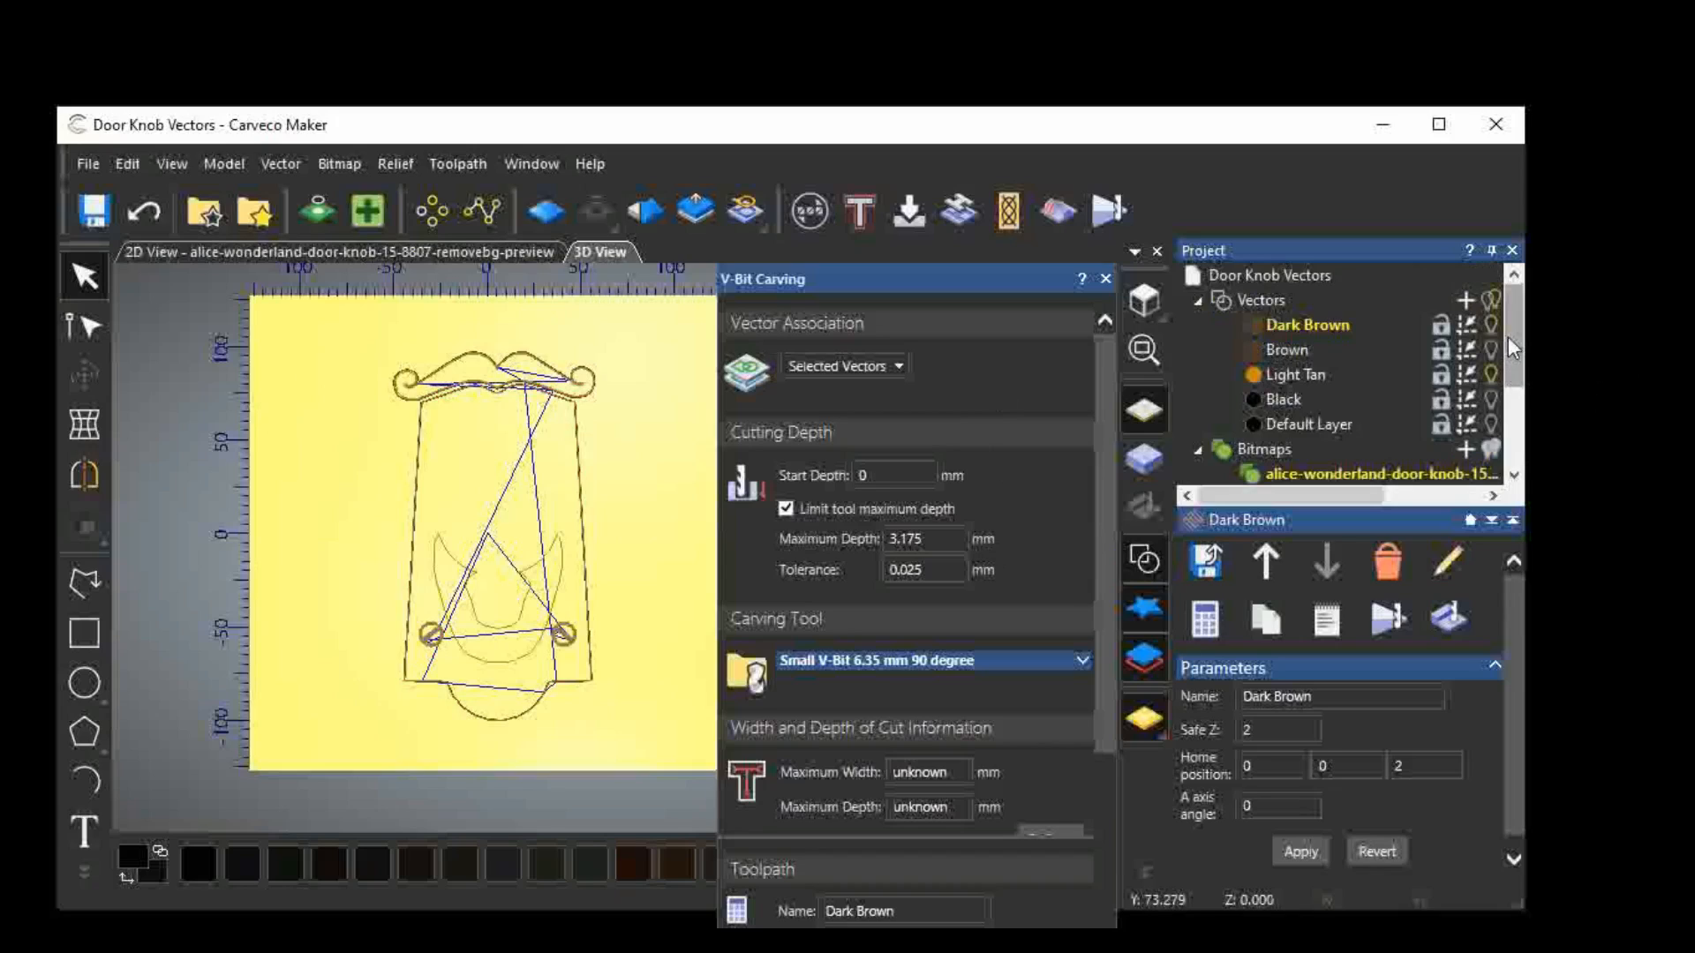
click(1490, 374)
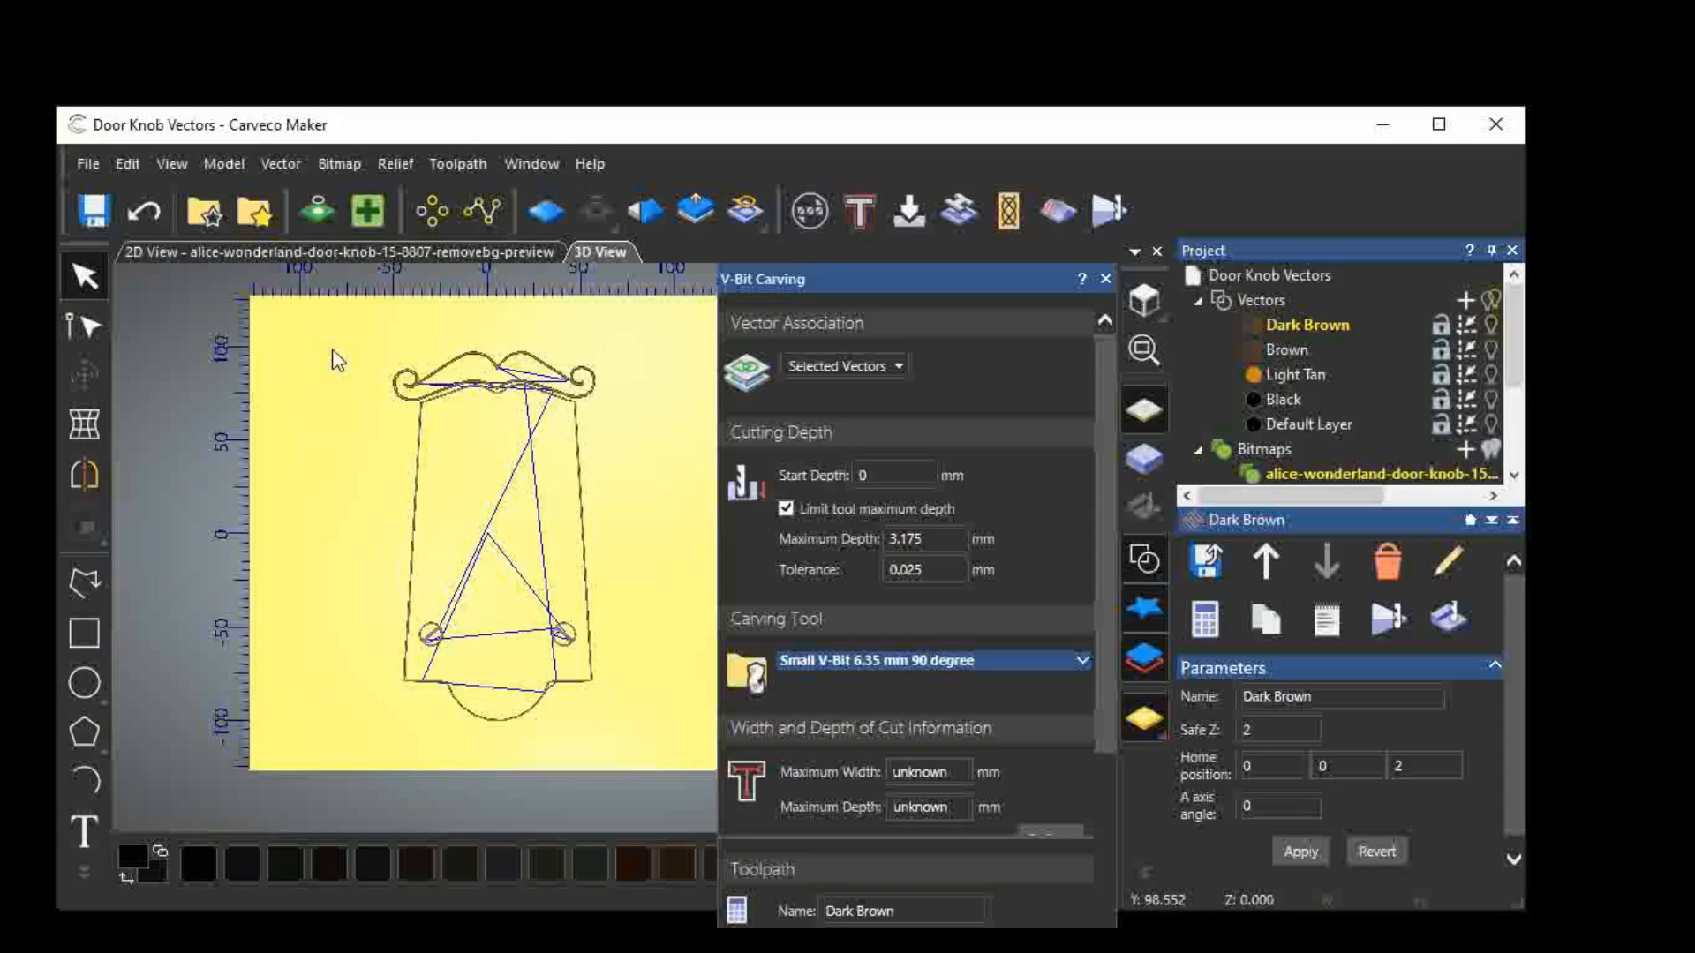
mouse_move(337, 345)
mouse_down()
mouse_move(351, 489)
mouse_move(521, 702)
mouse_move(620, 706)
mouse_move(670, 756)
mouse_up()
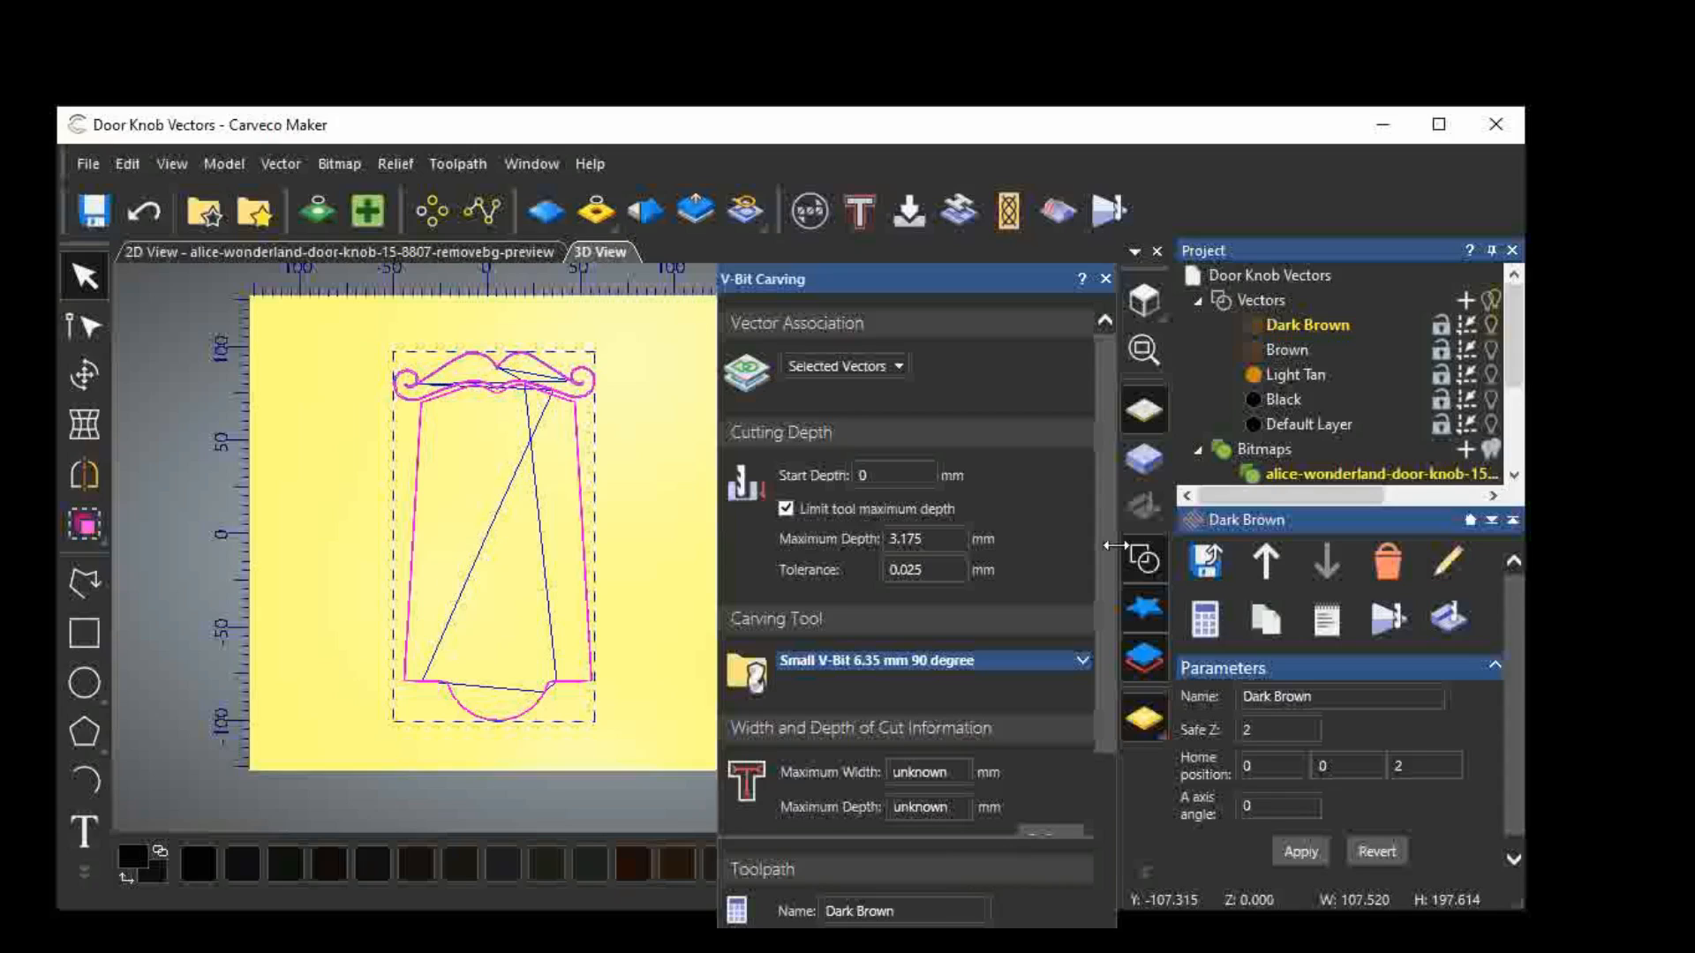
click(1105, 279)
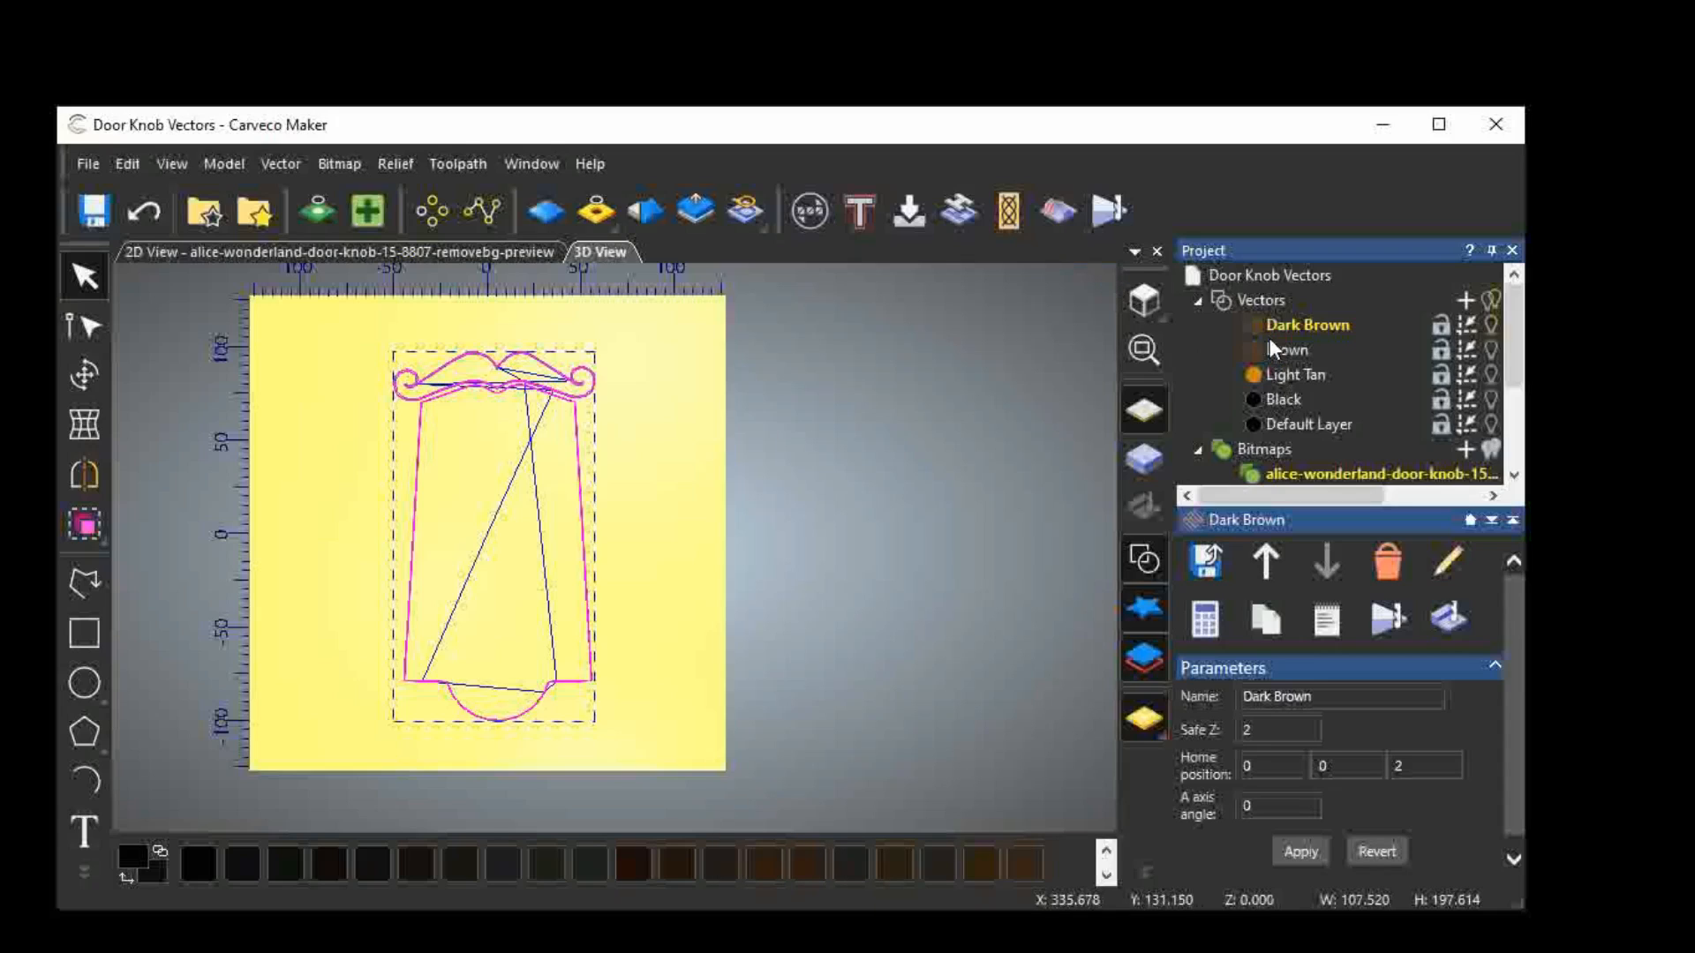
Simulate the Brown toolpath and the recalculated Dark Brown toolpath.
scroll(1263, 378, down, 2)
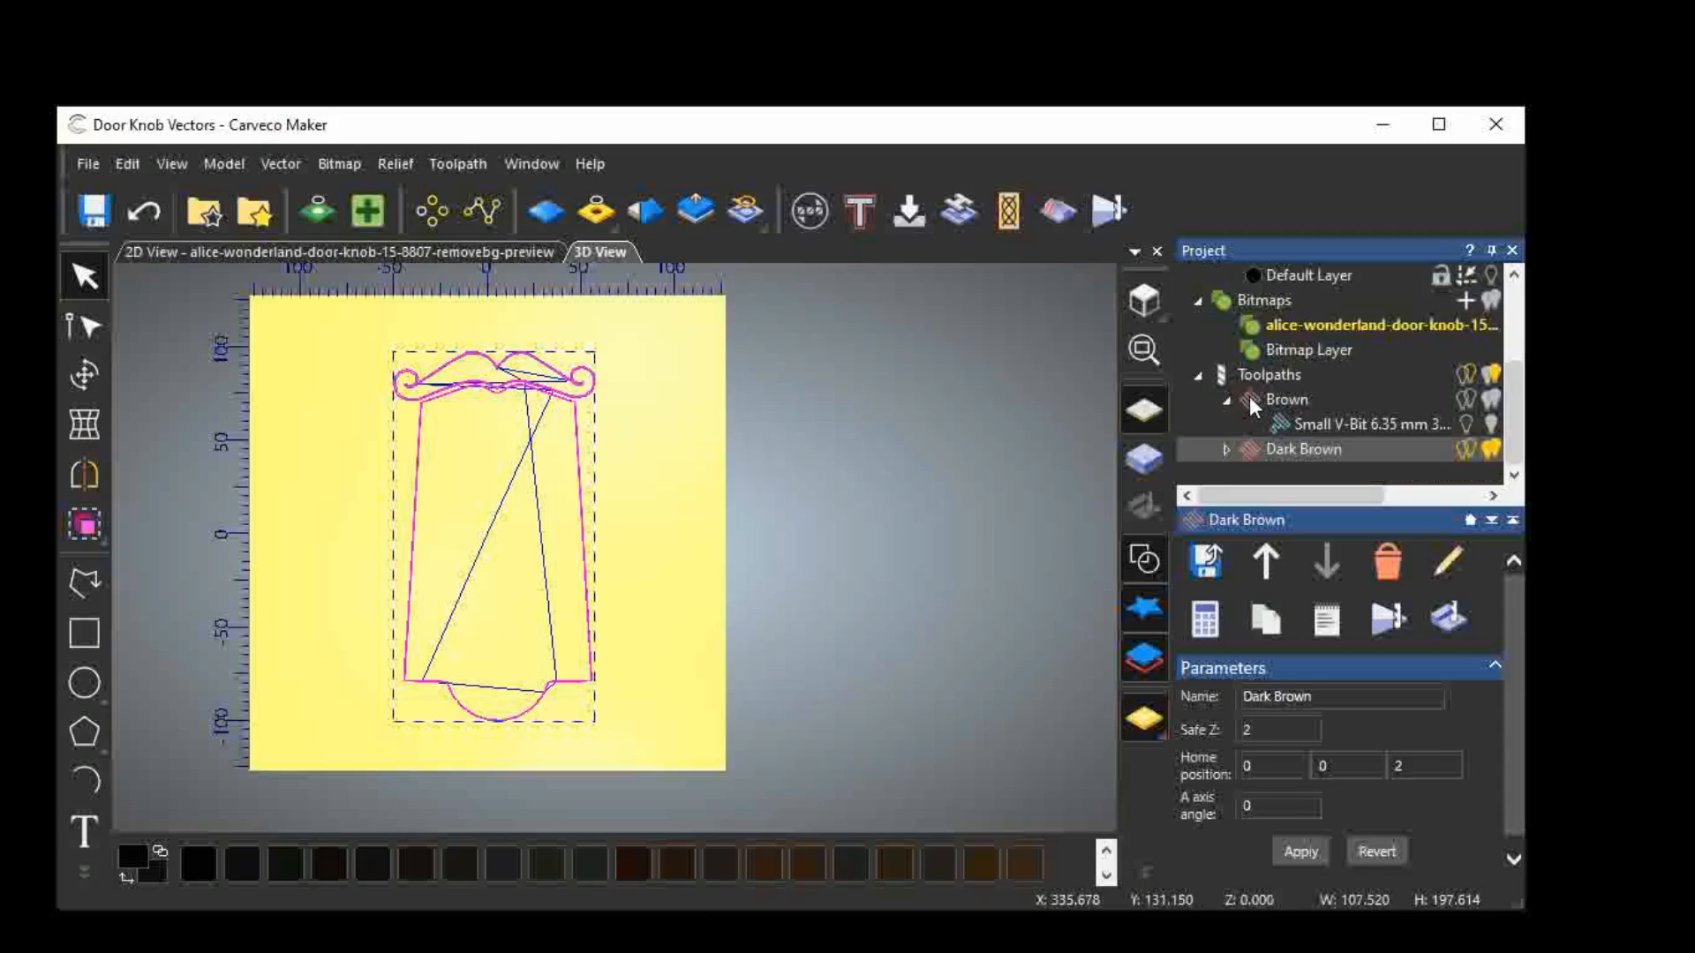
right_click(1251, 399)
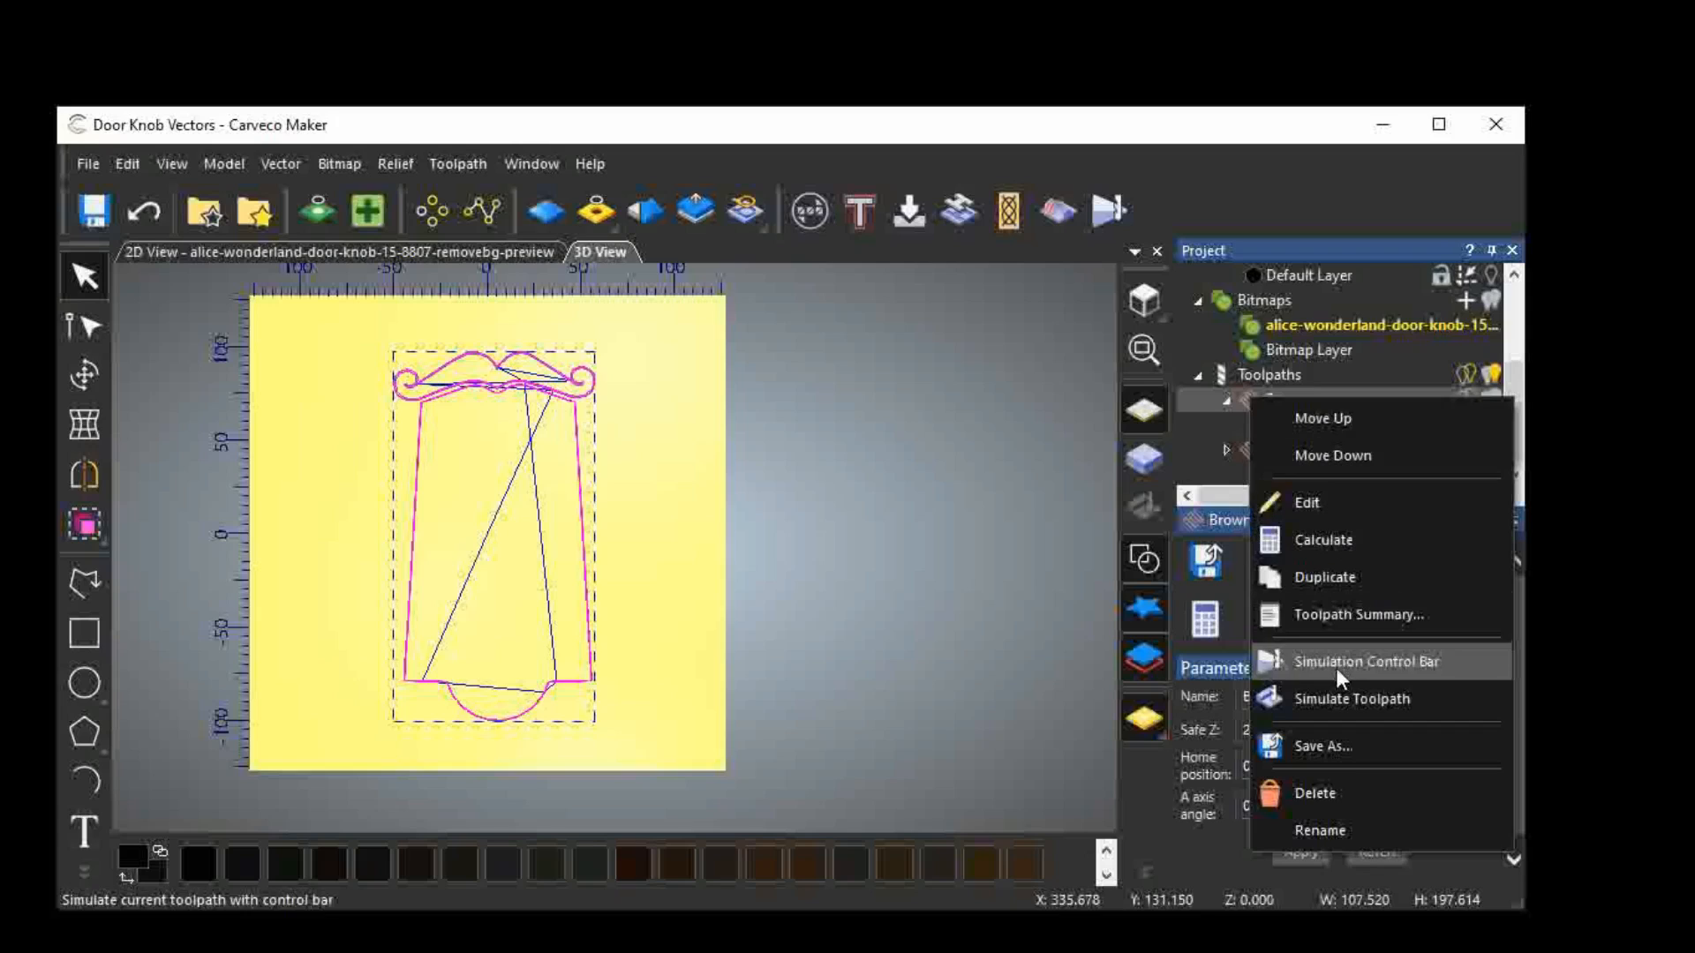
click(1334, 696)
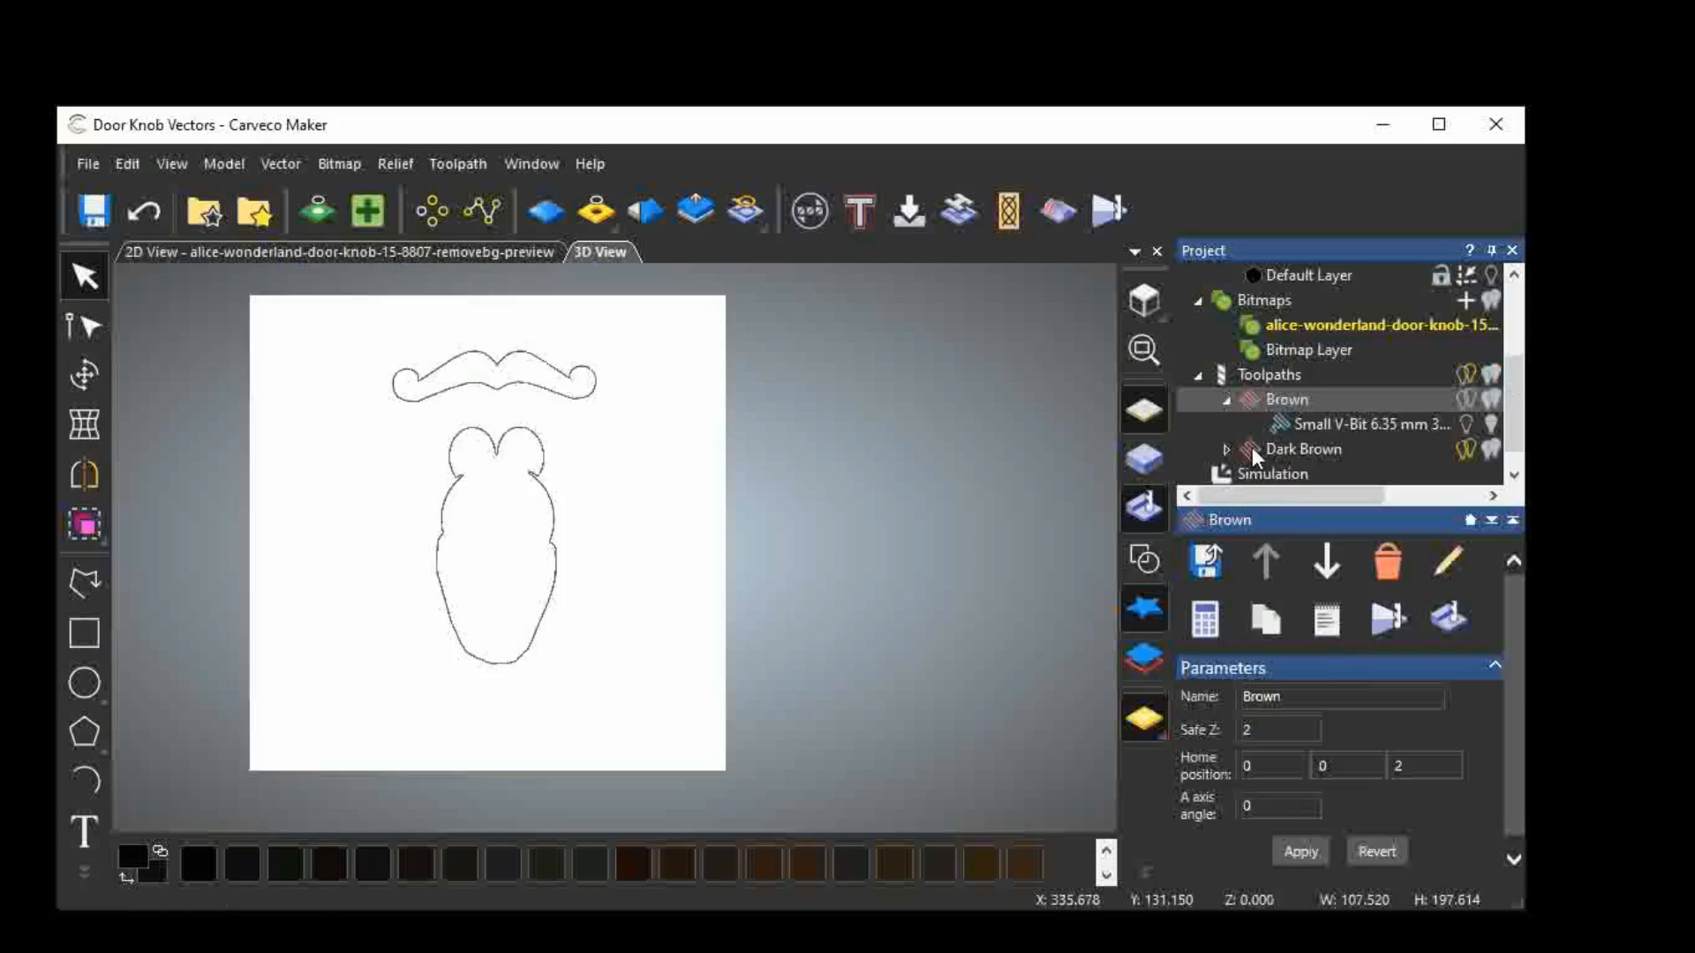
click(1252, 447)
right_click(1252, 447)
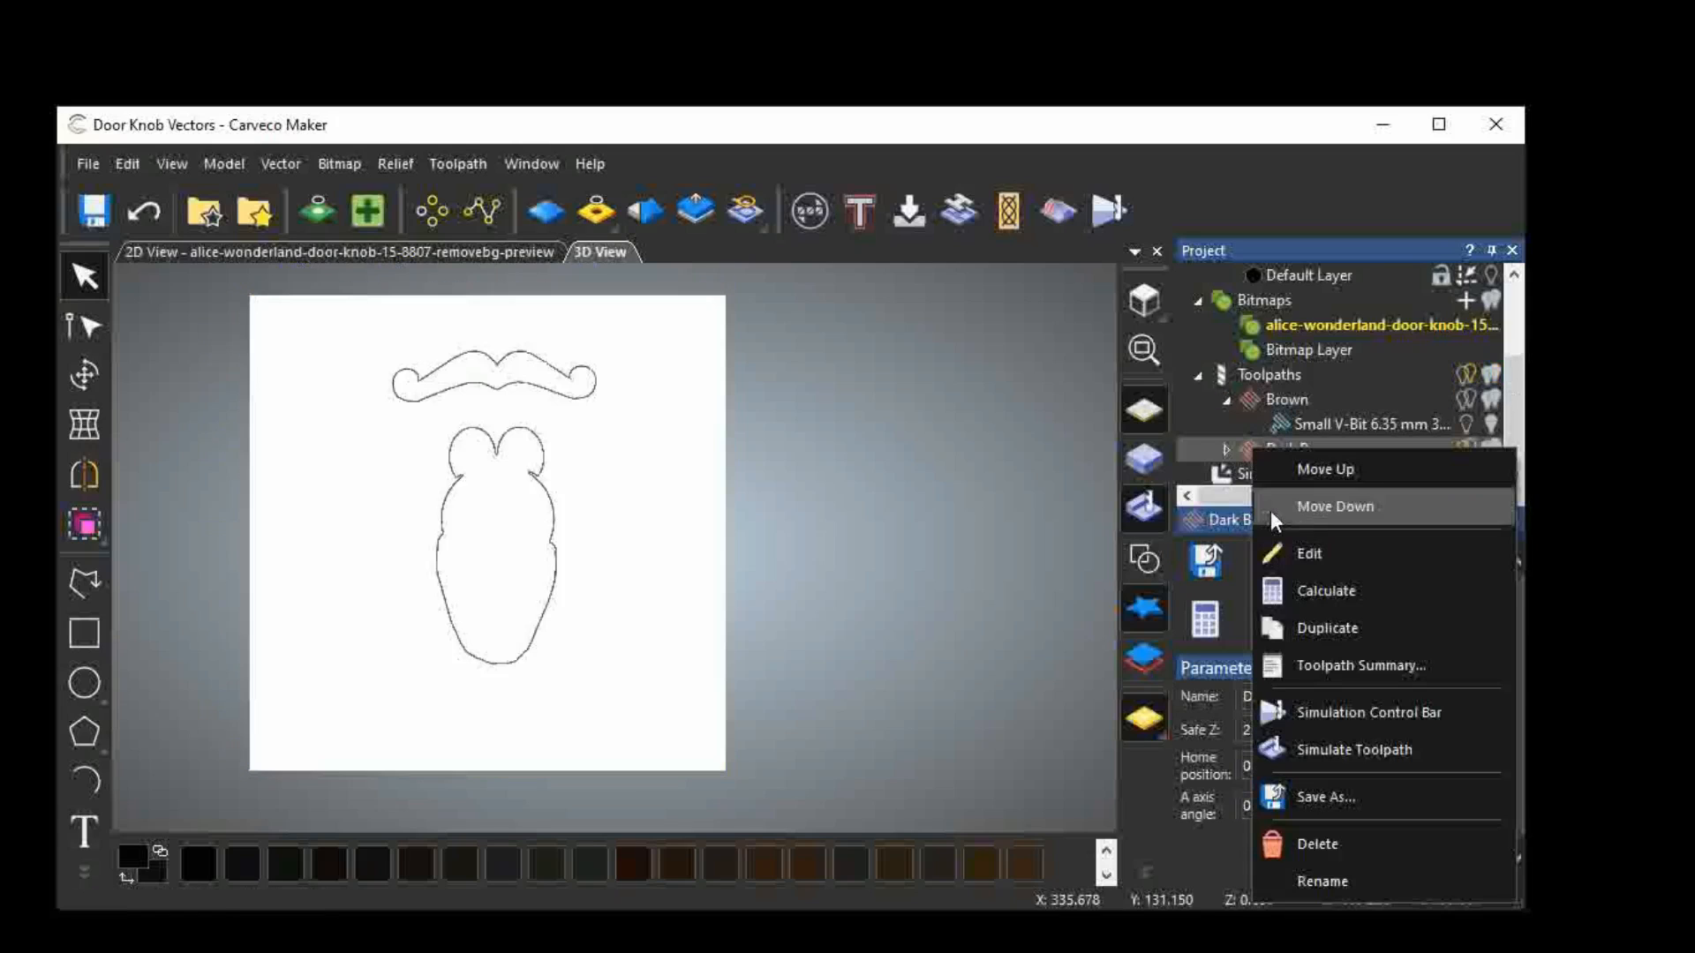
click(1302, 748)
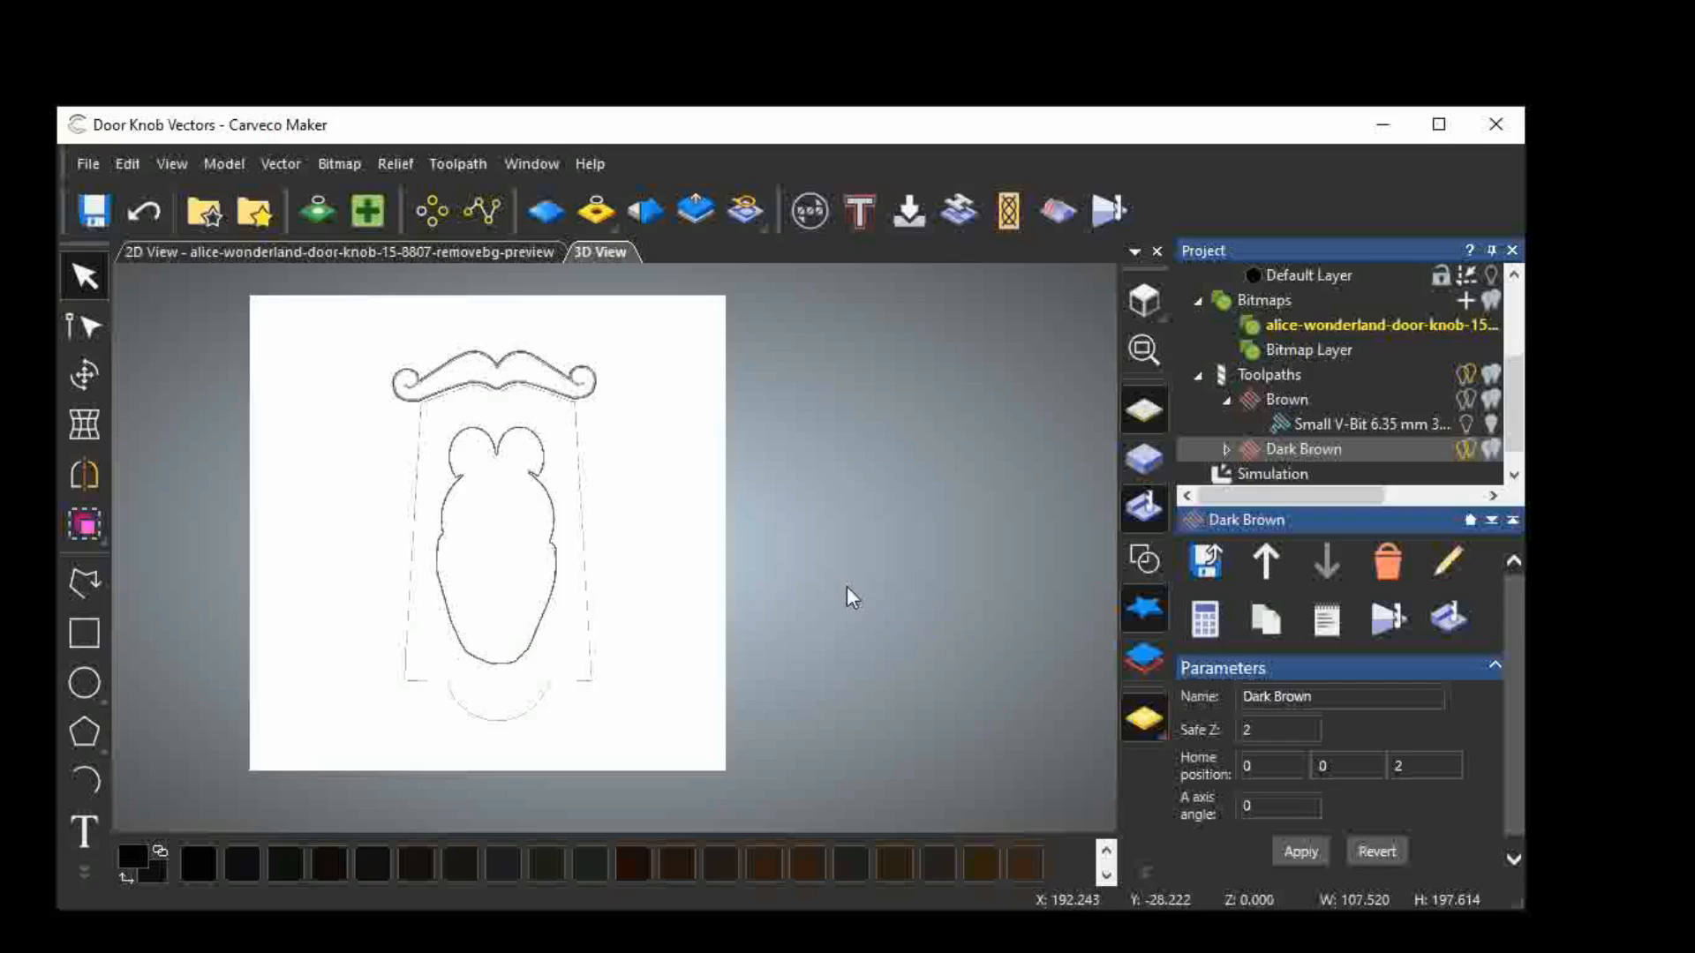
Inspect the simulated grooves around the lower edge of the door plate, and hide the toolpaths in the 2D view.
scroll(533, 717, up, 3)
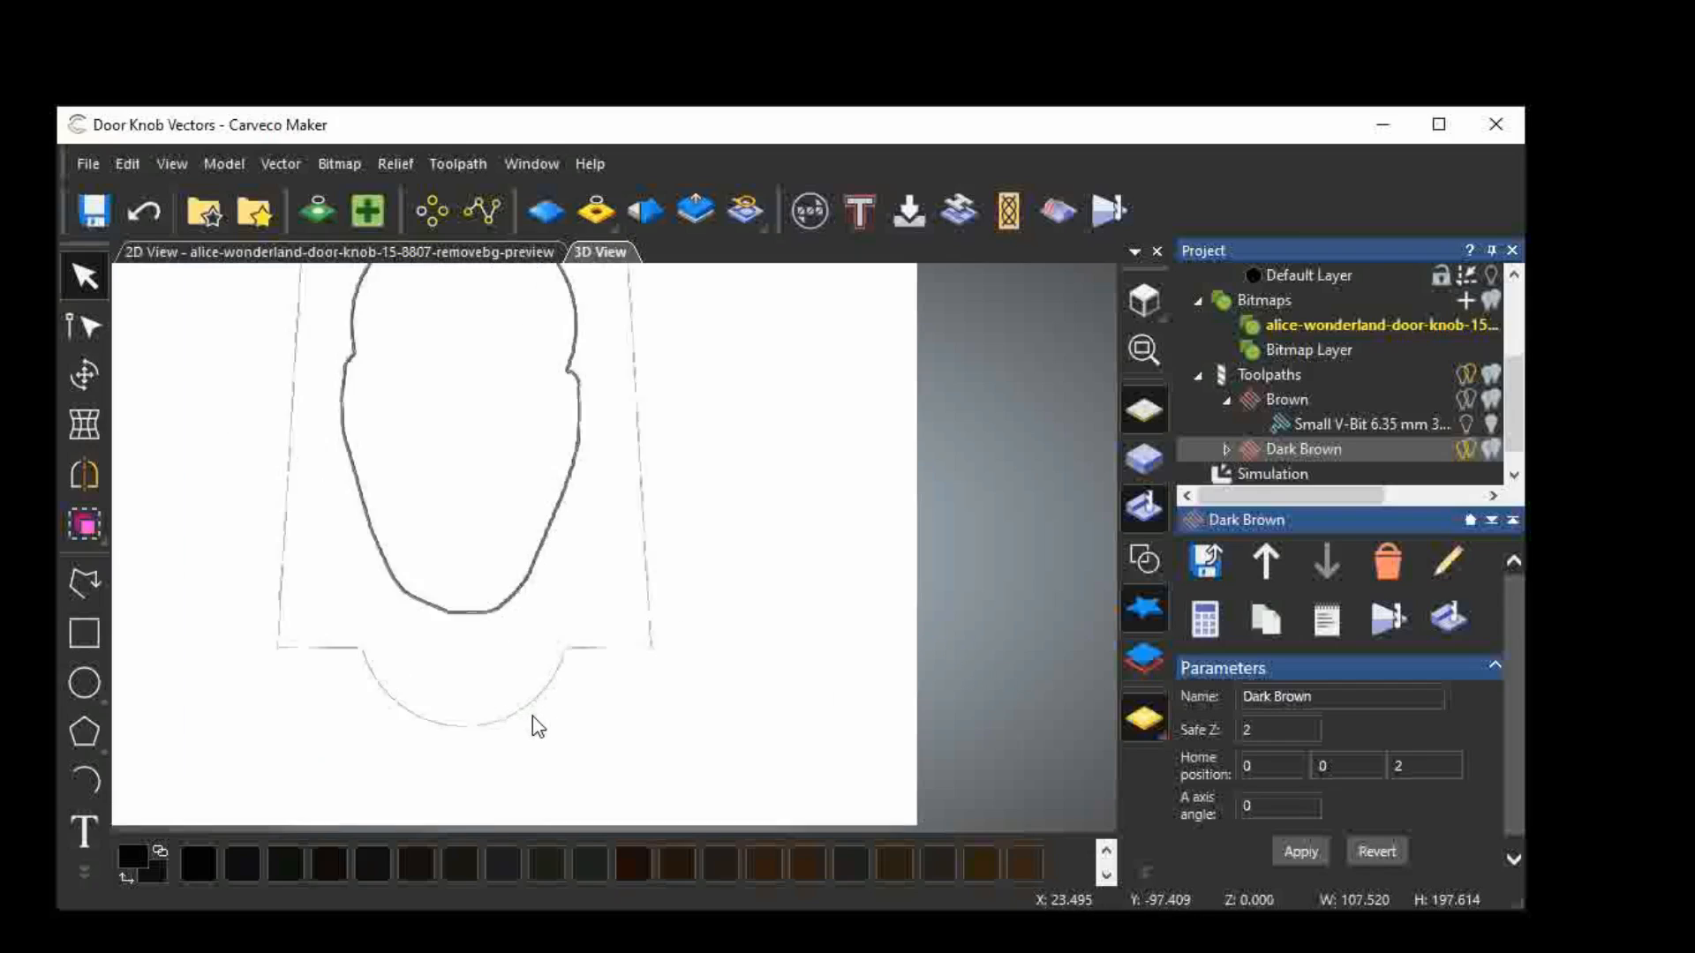
scroll(532, 716, up, 1)
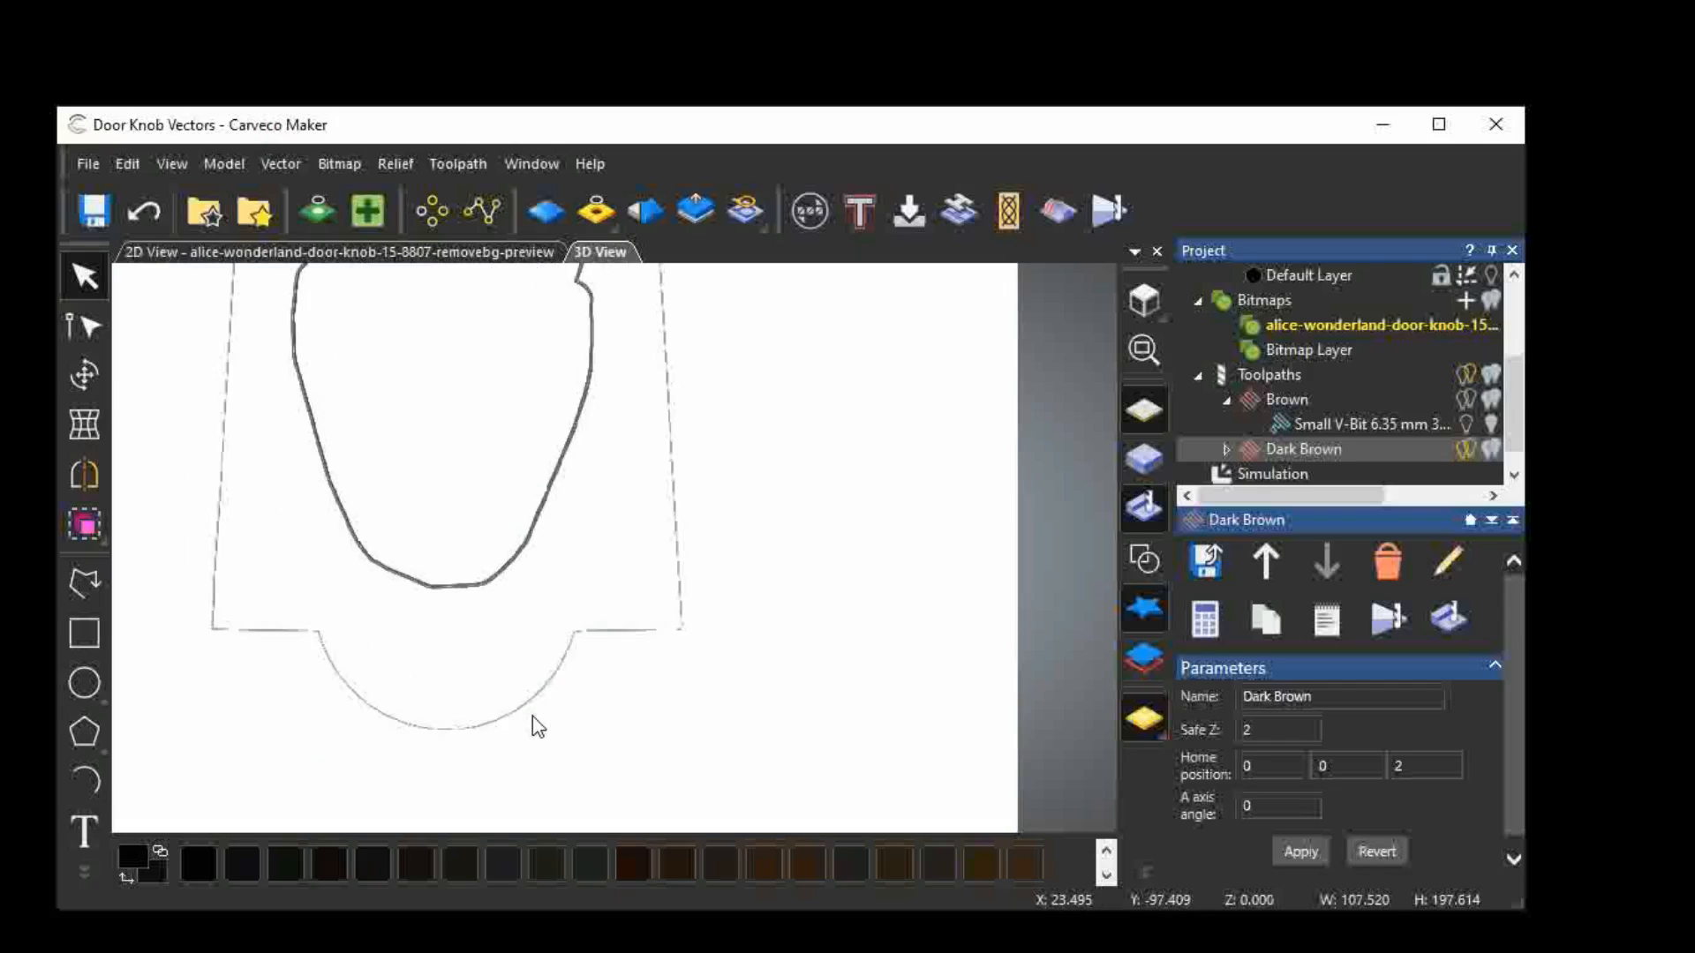
scroll(533, 717, down, 2)
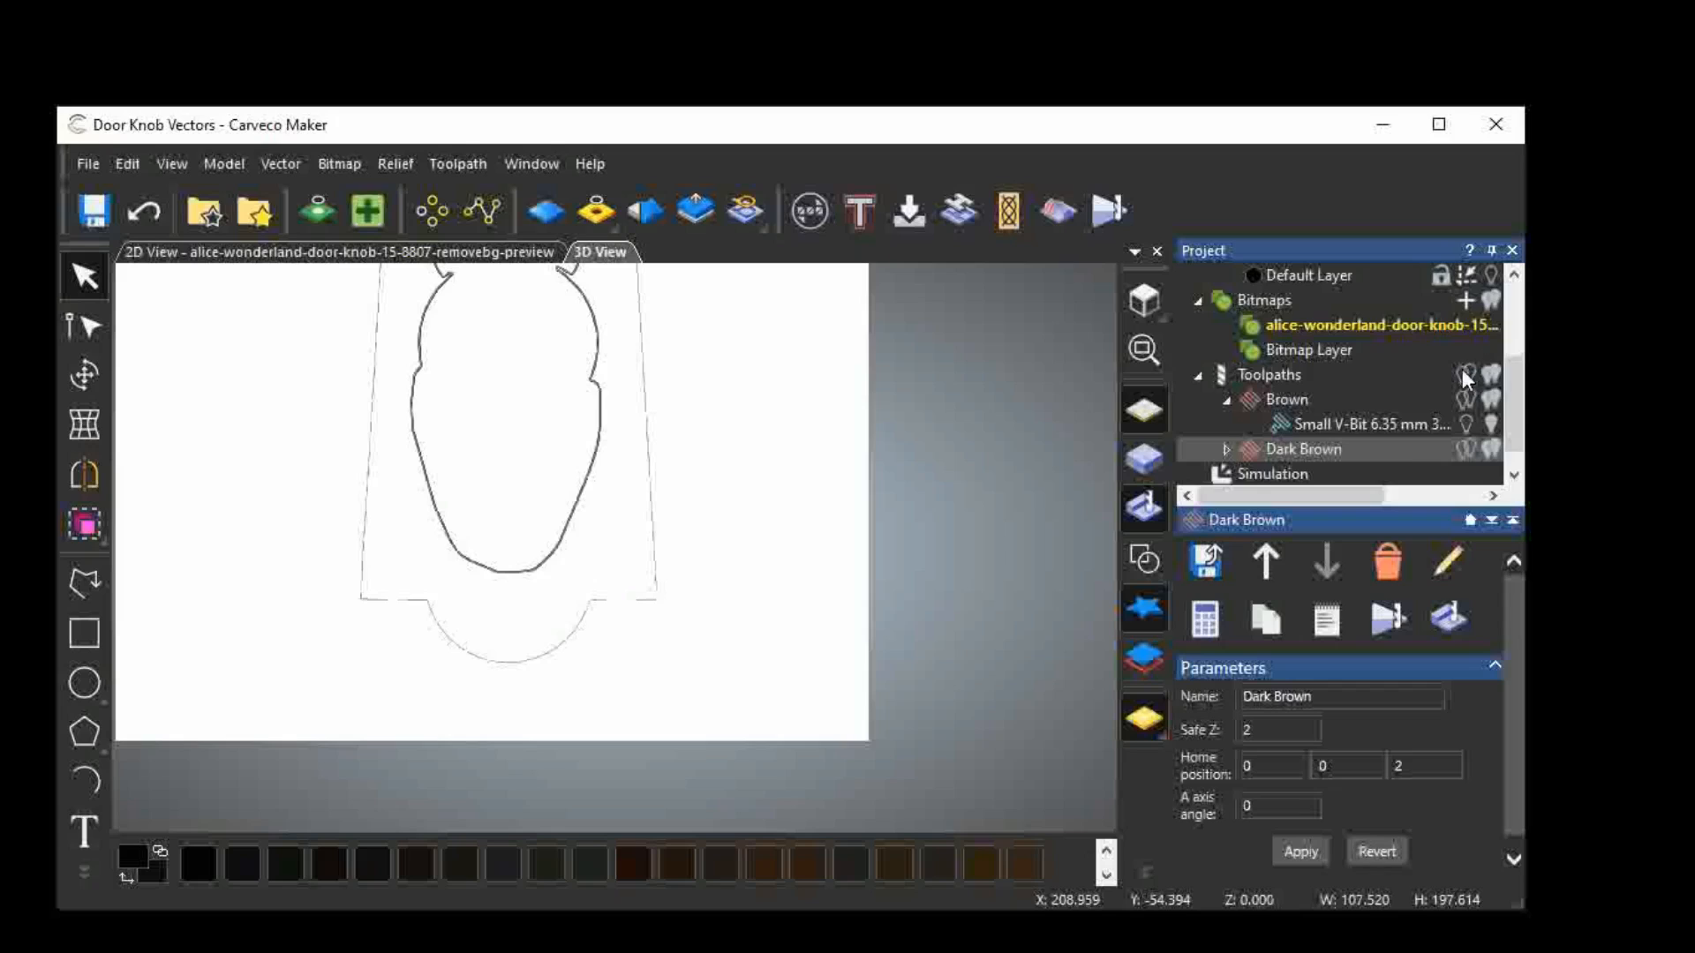
scroll(1339, 452, down, 1)
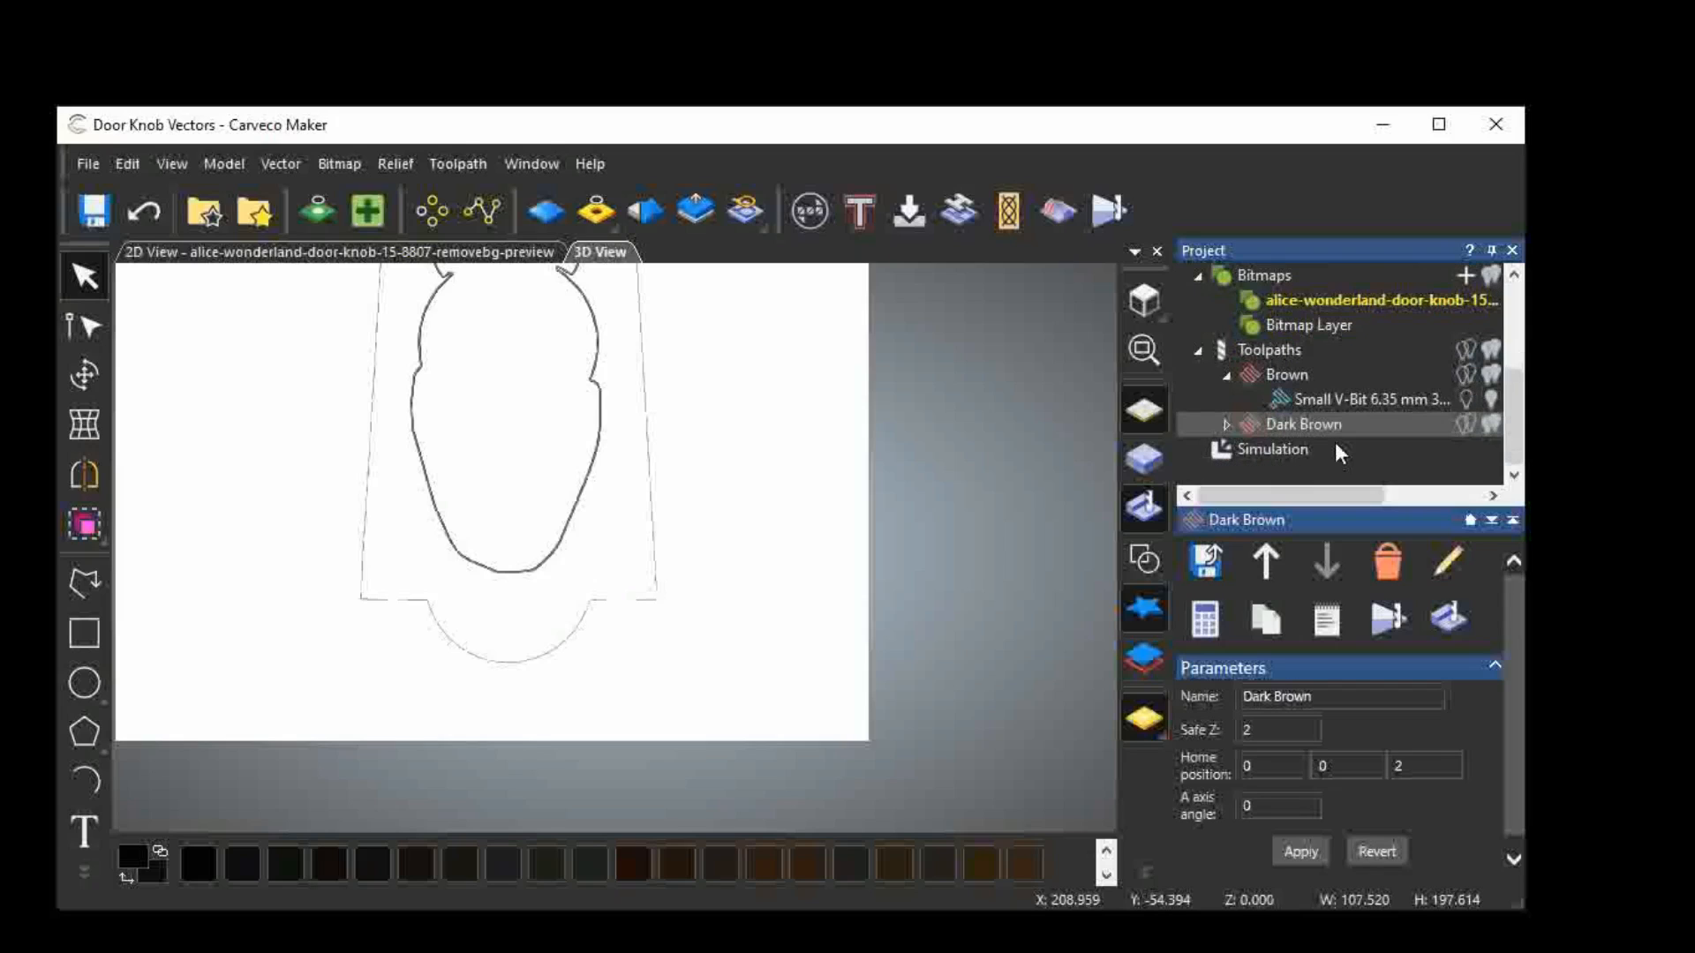
Hide the Dark Brown and Brown layers, fit the whole simulated block in view, and turn on vector display in 3D.
click(1507, 366)
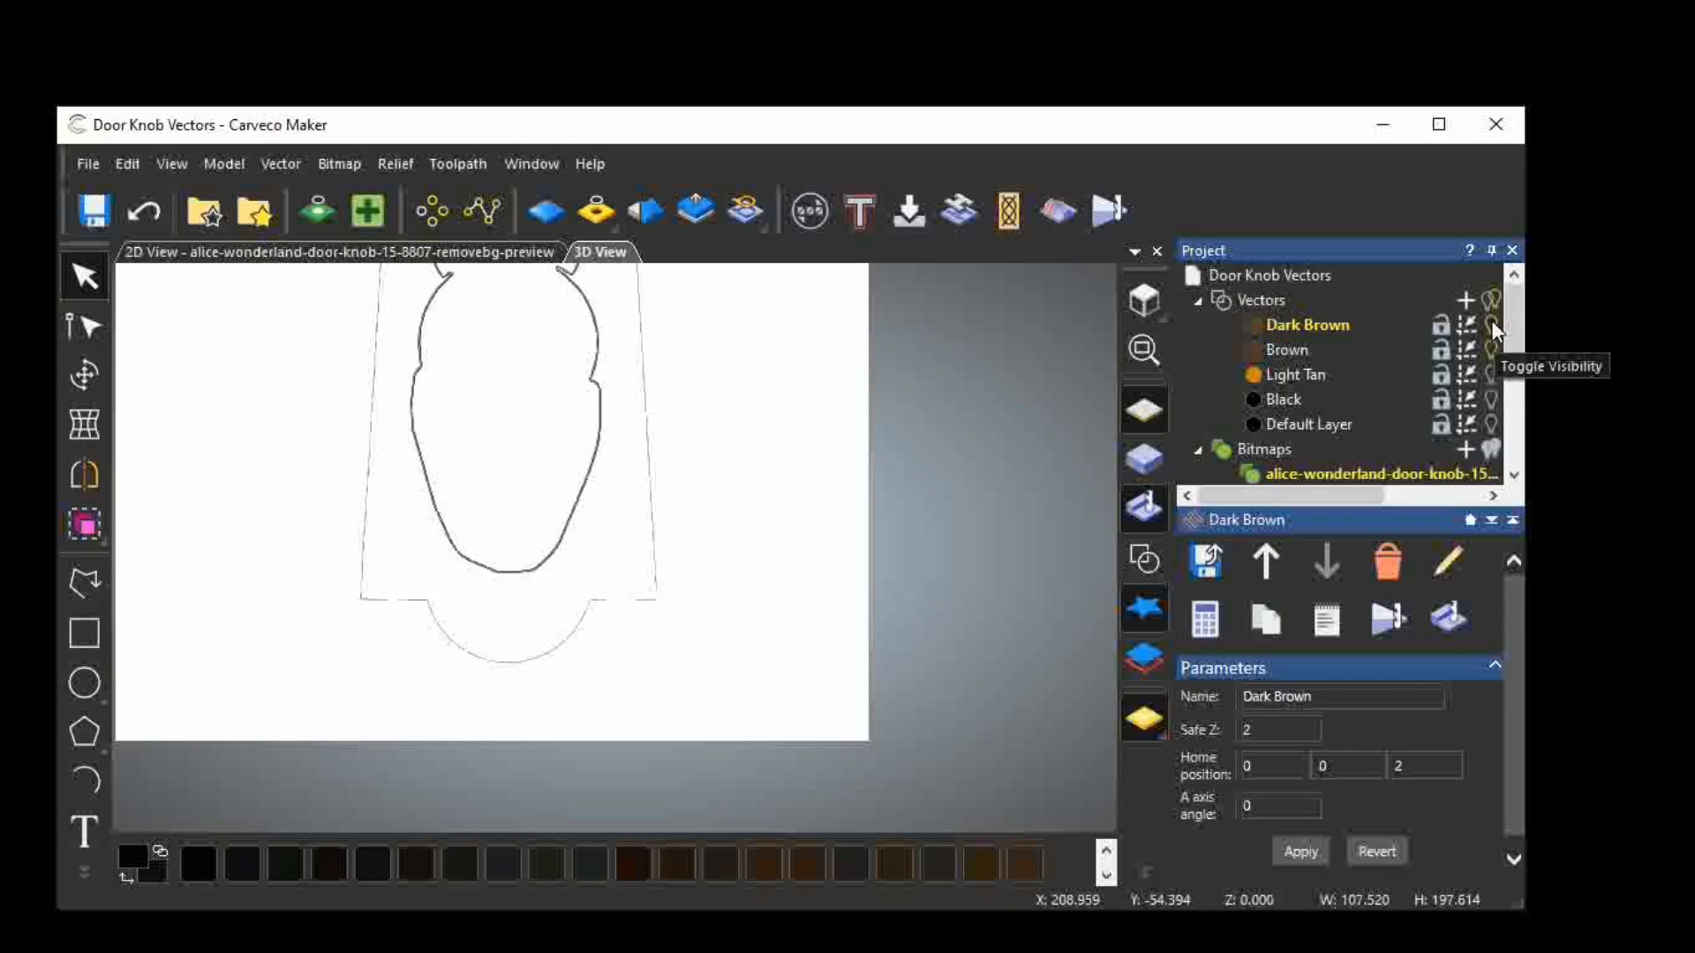
click(1491, 323)
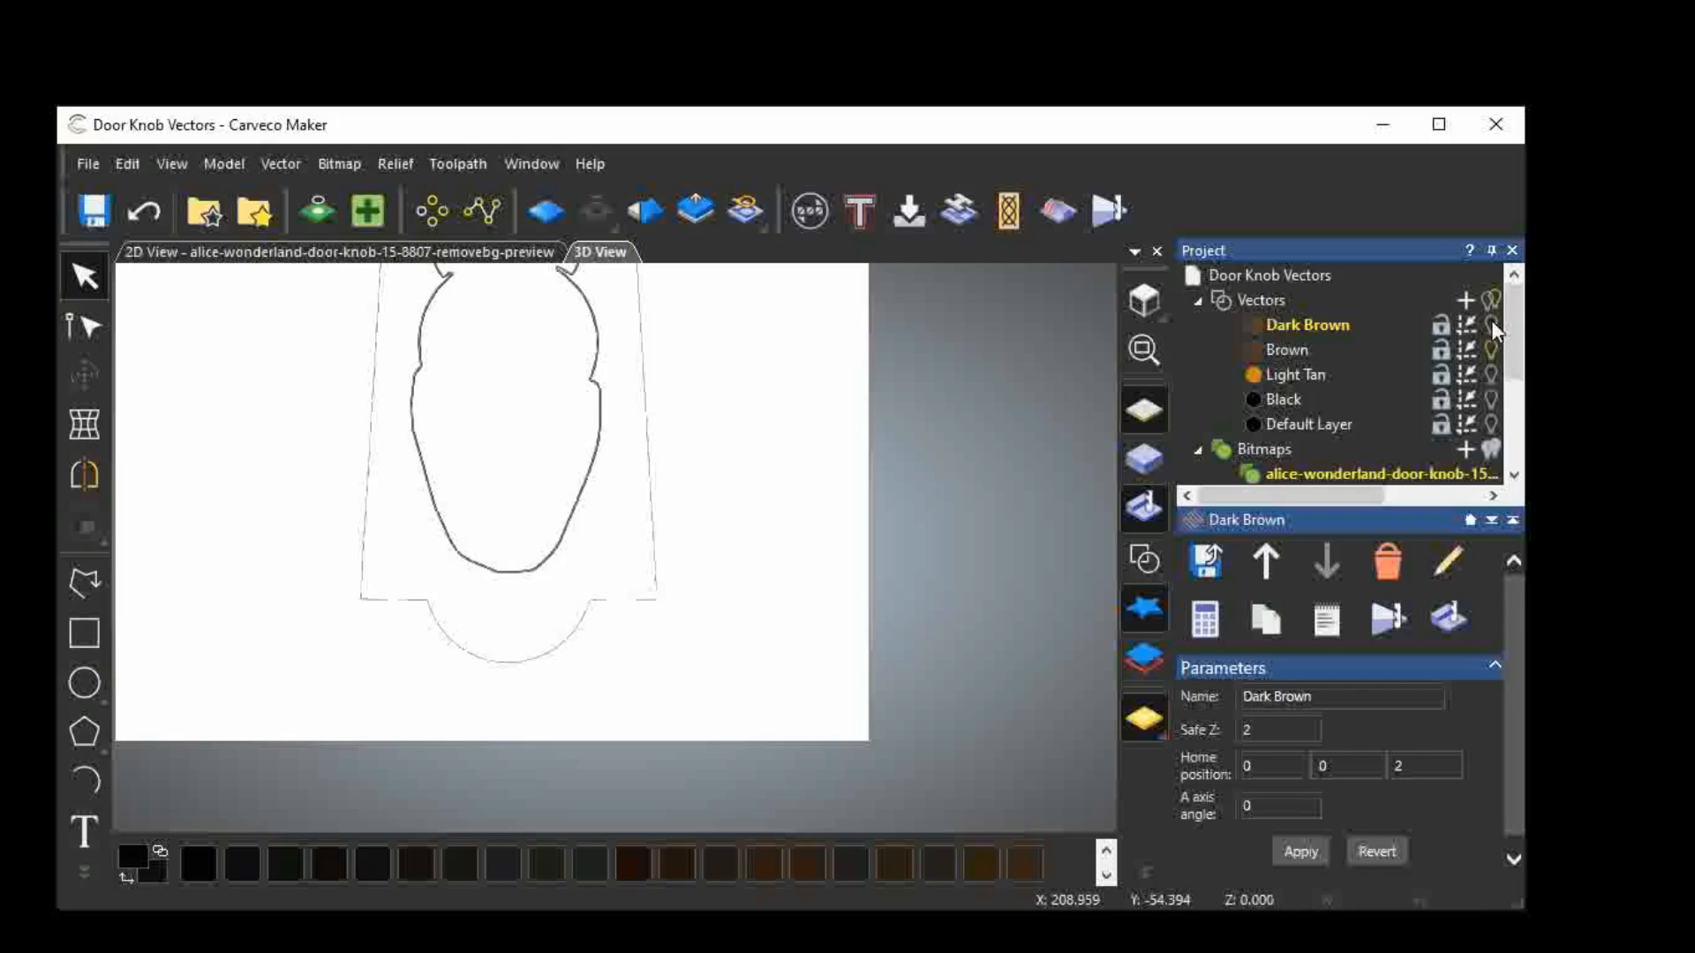
click(1491, 323)
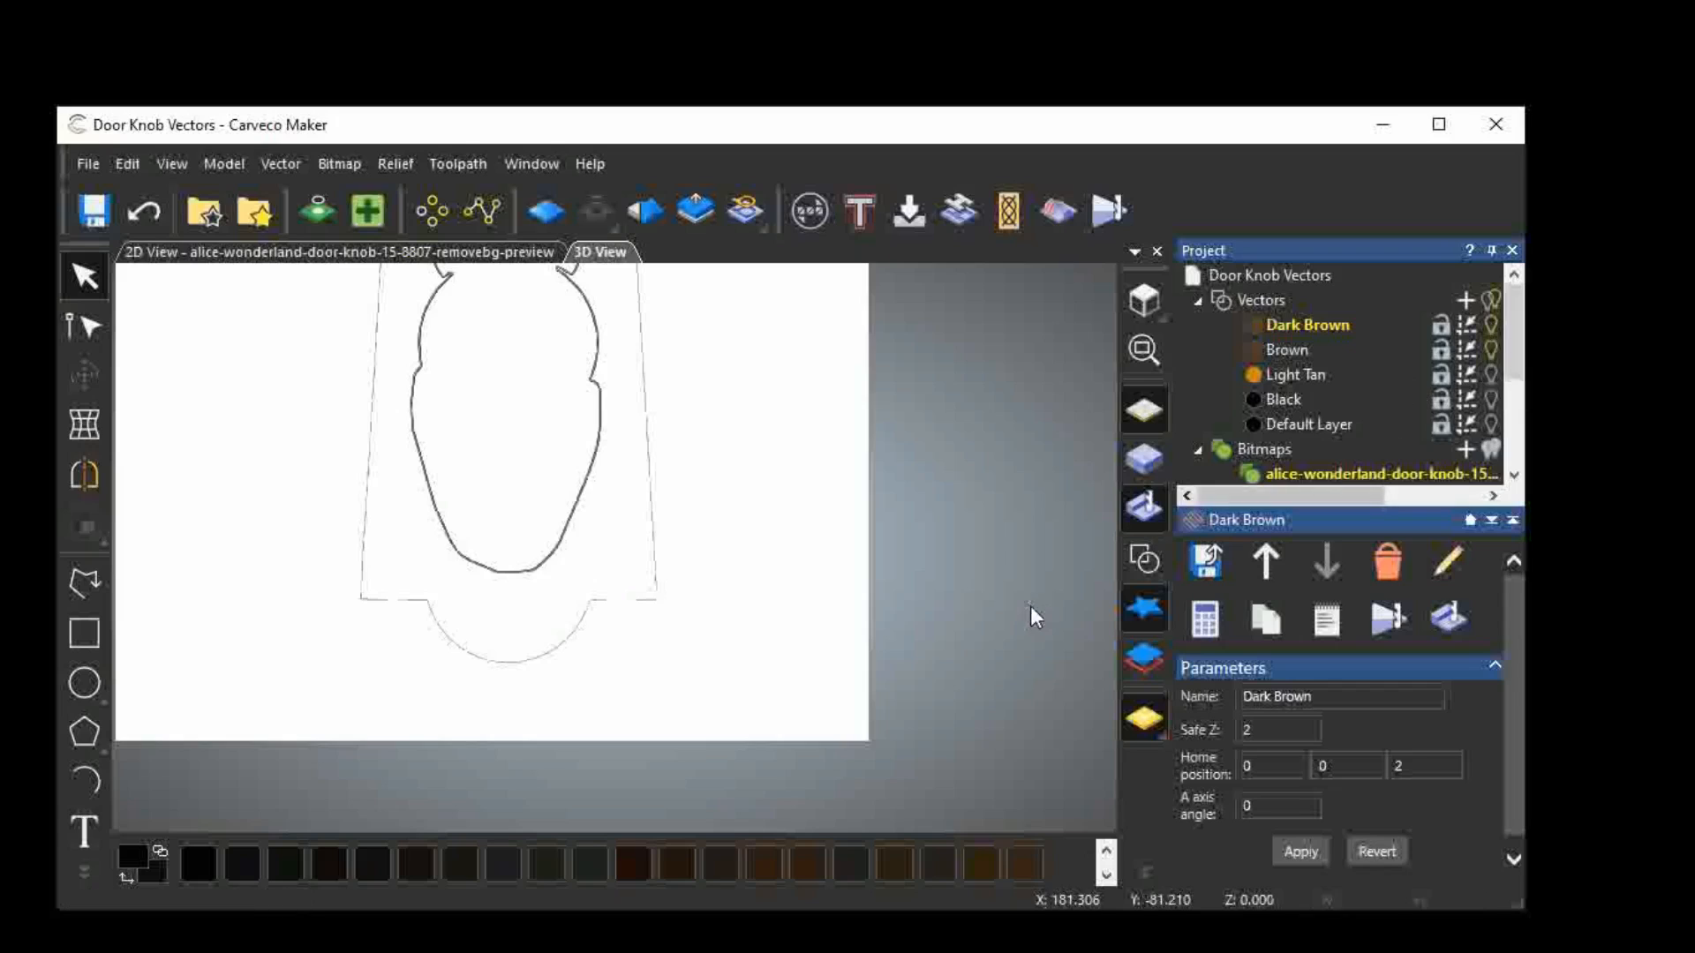
click(1149, 348)
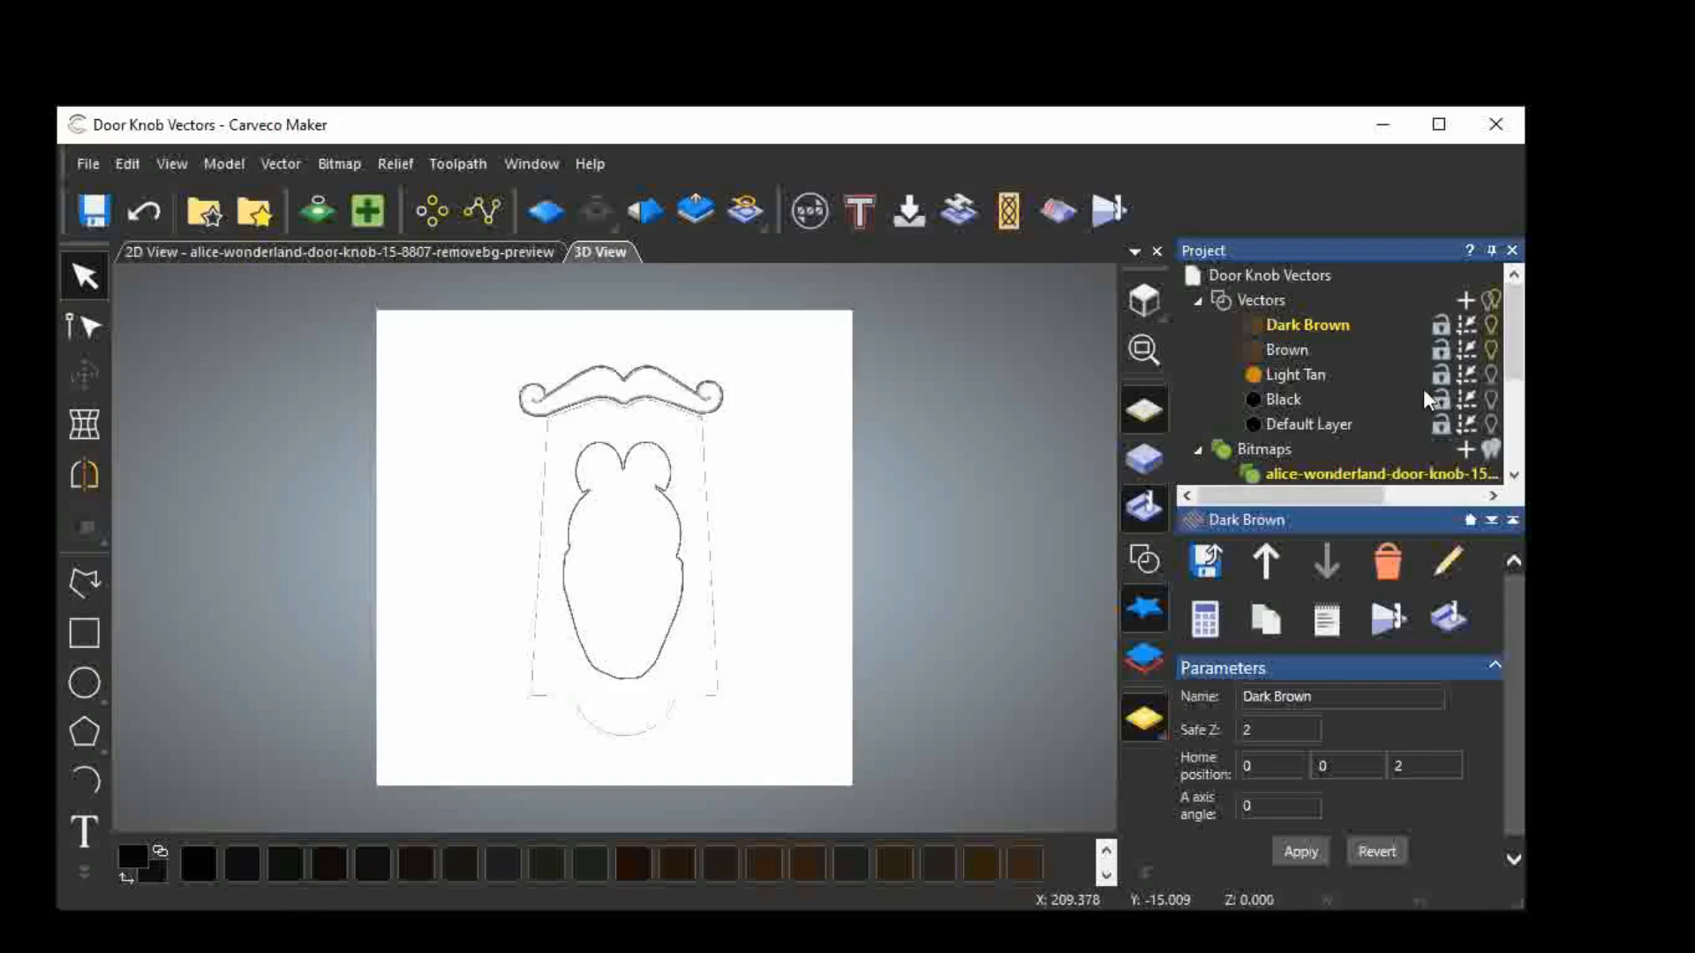
click(1491, 351)
click(1143, 561)
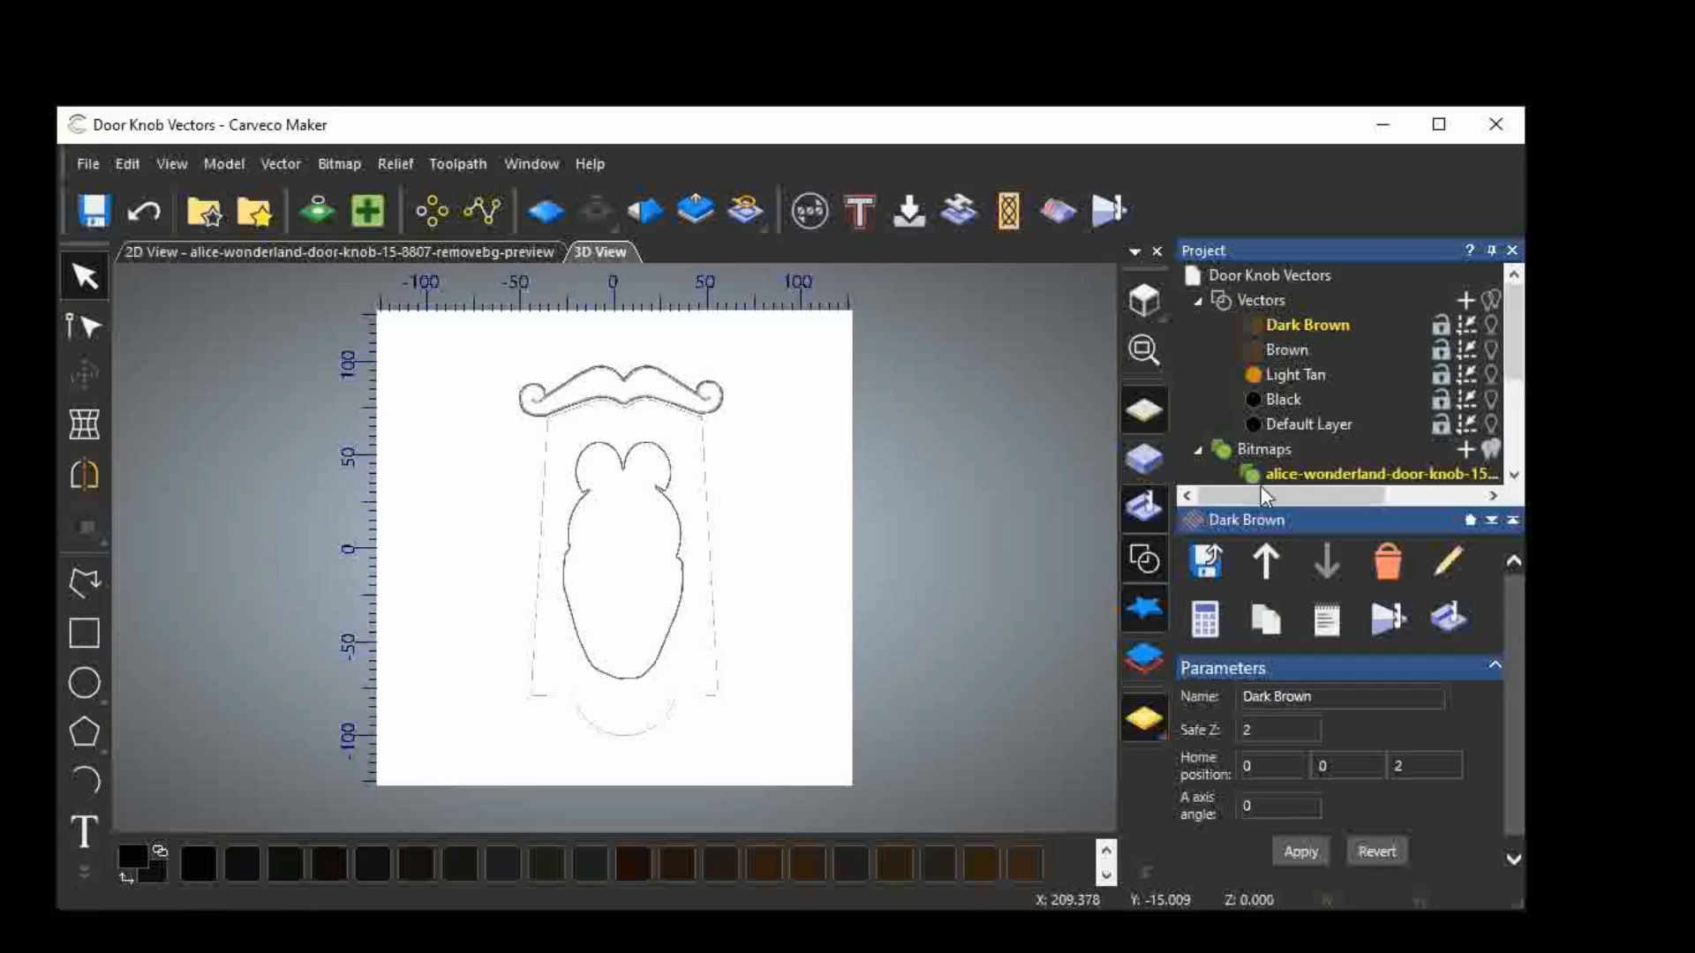
Compare the Dark Brown and Brown layers in turn with the simulation, and show the Light Tan layer.
click(1490, 323)
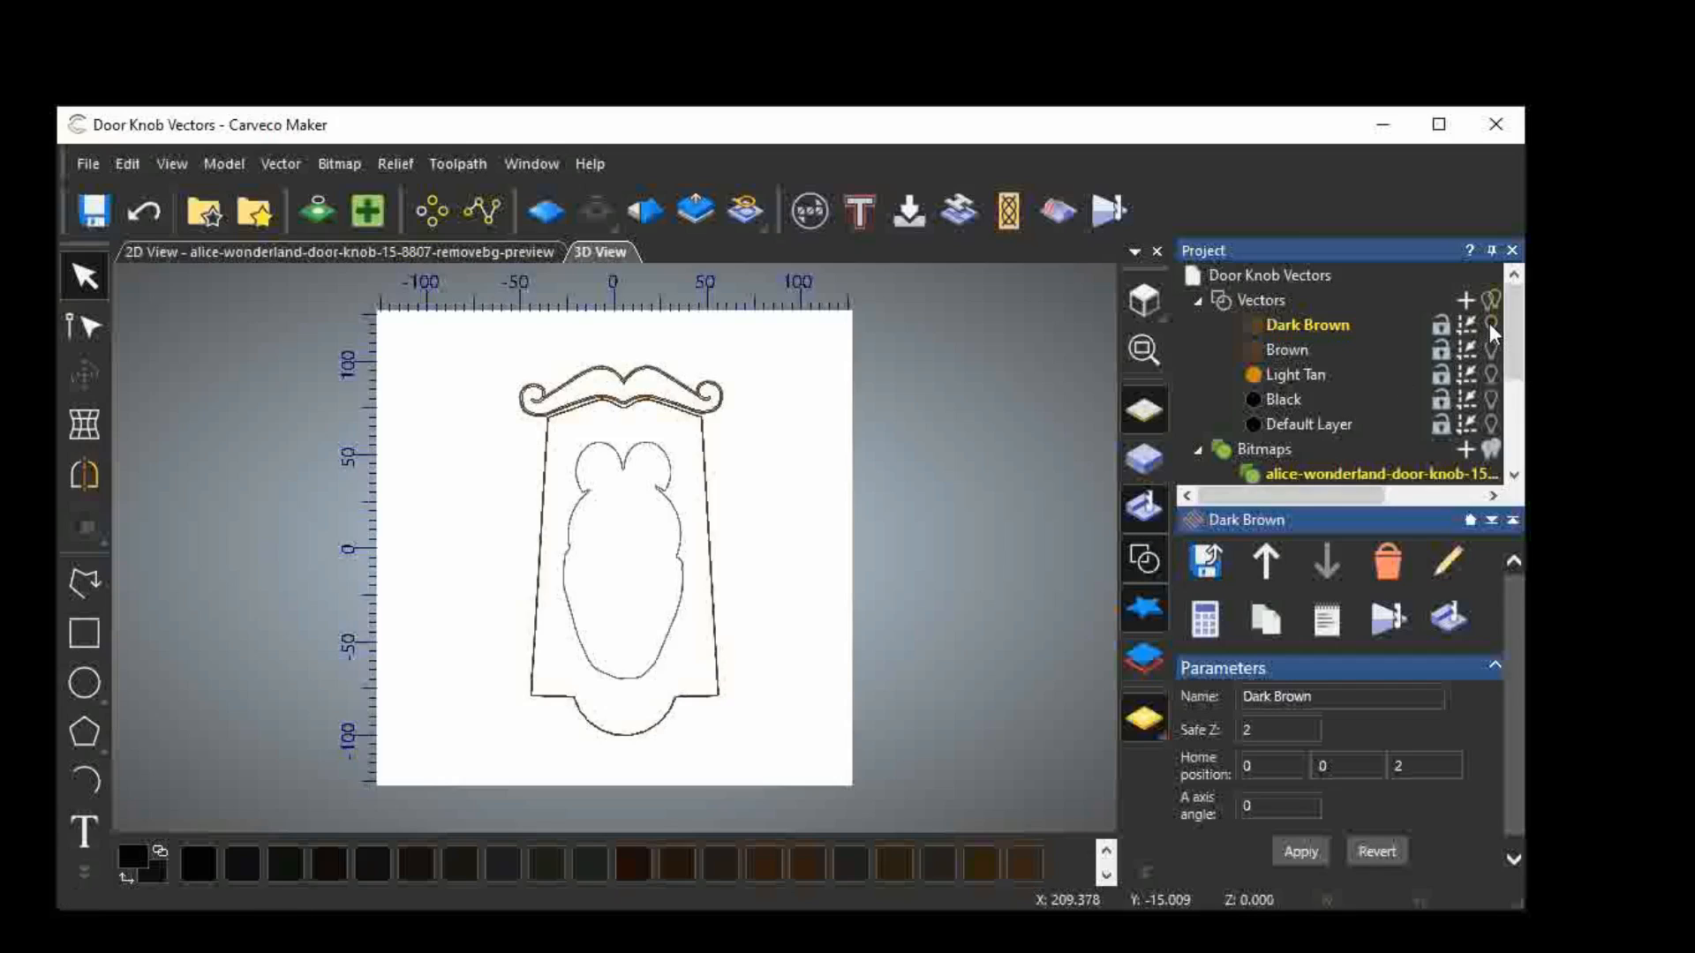
click(1490, 323)
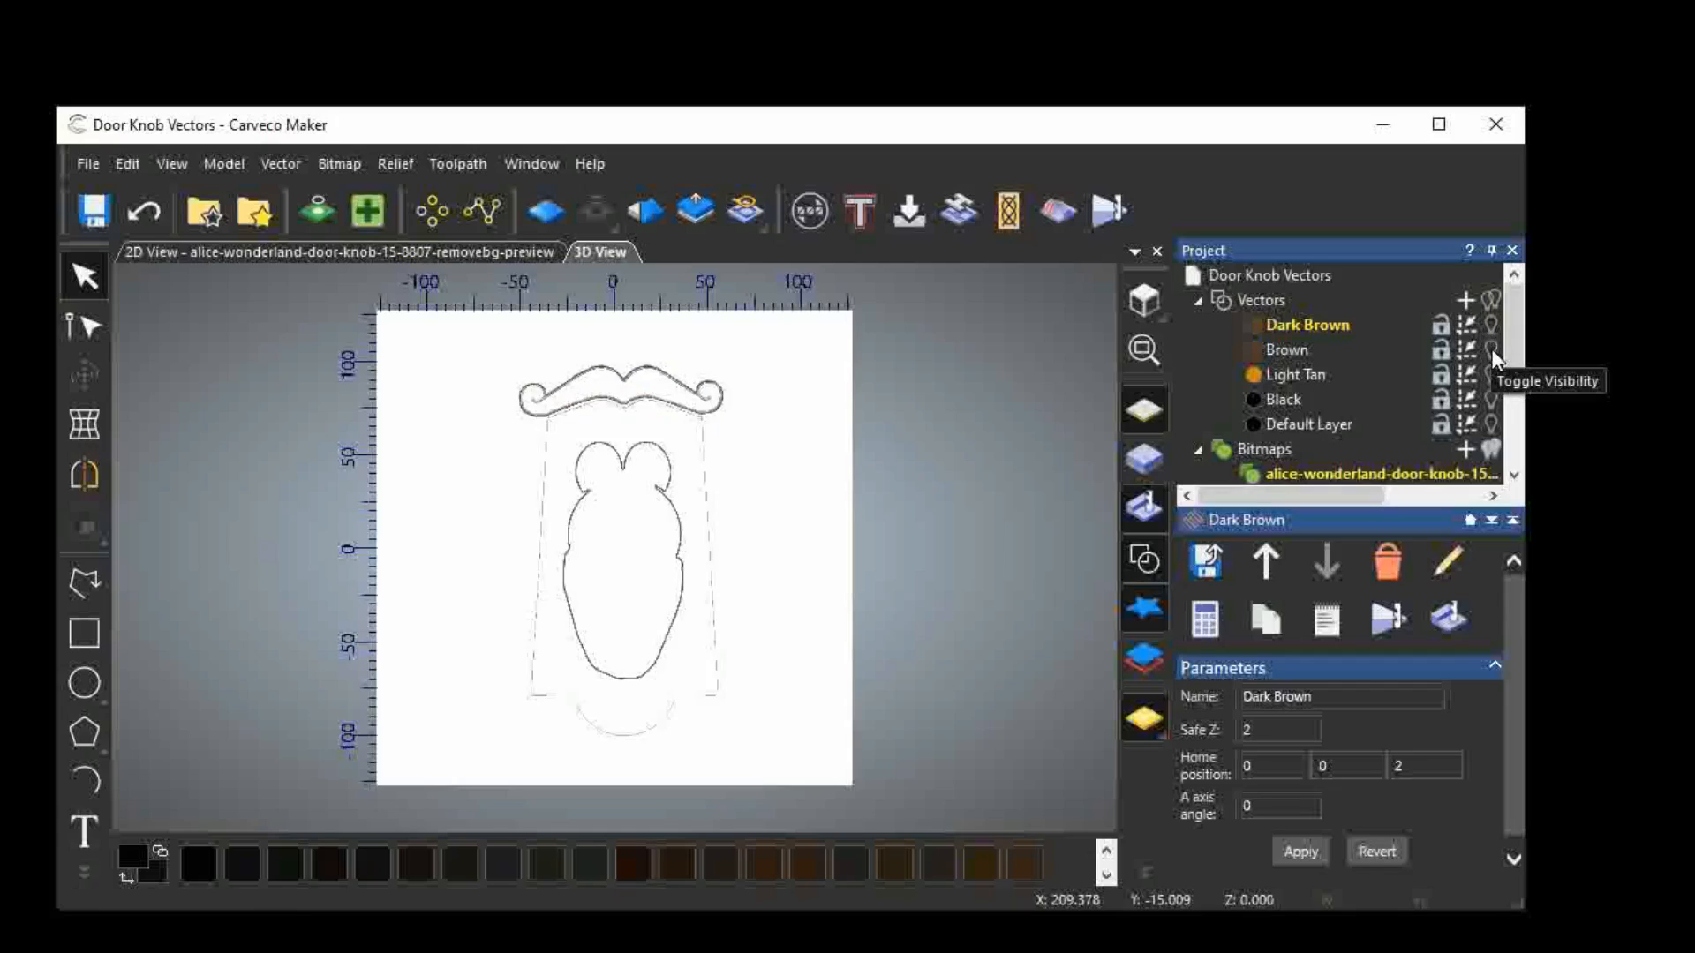
click(1491, 348)
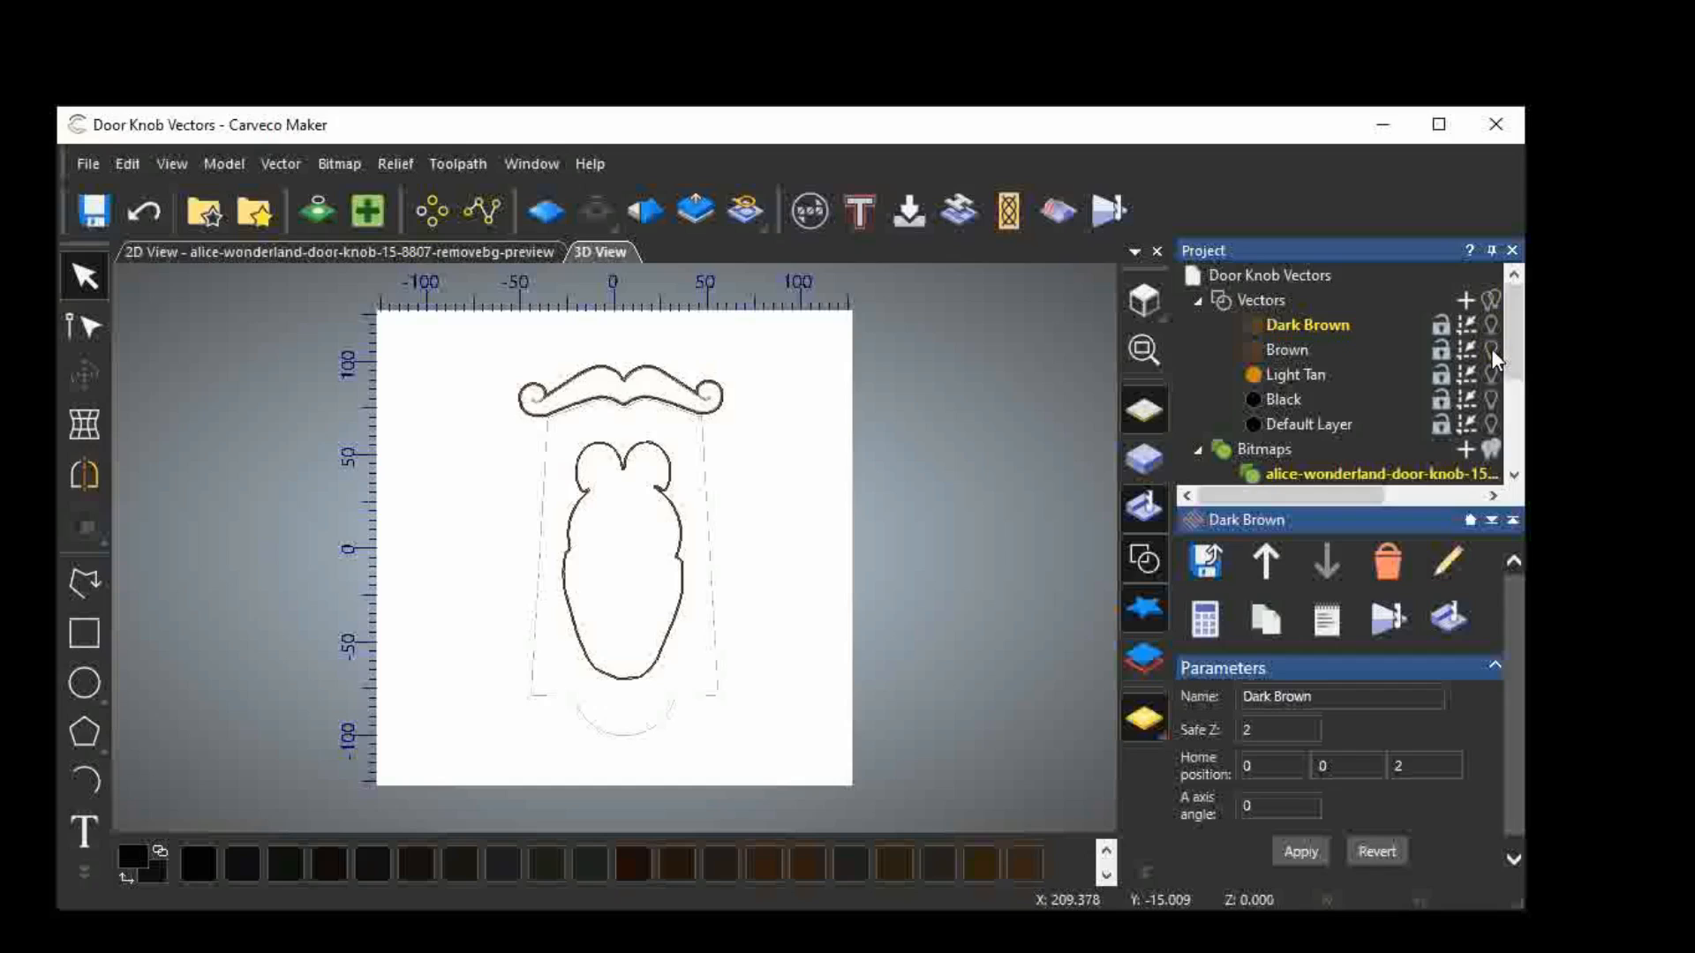
click(1490, 348)
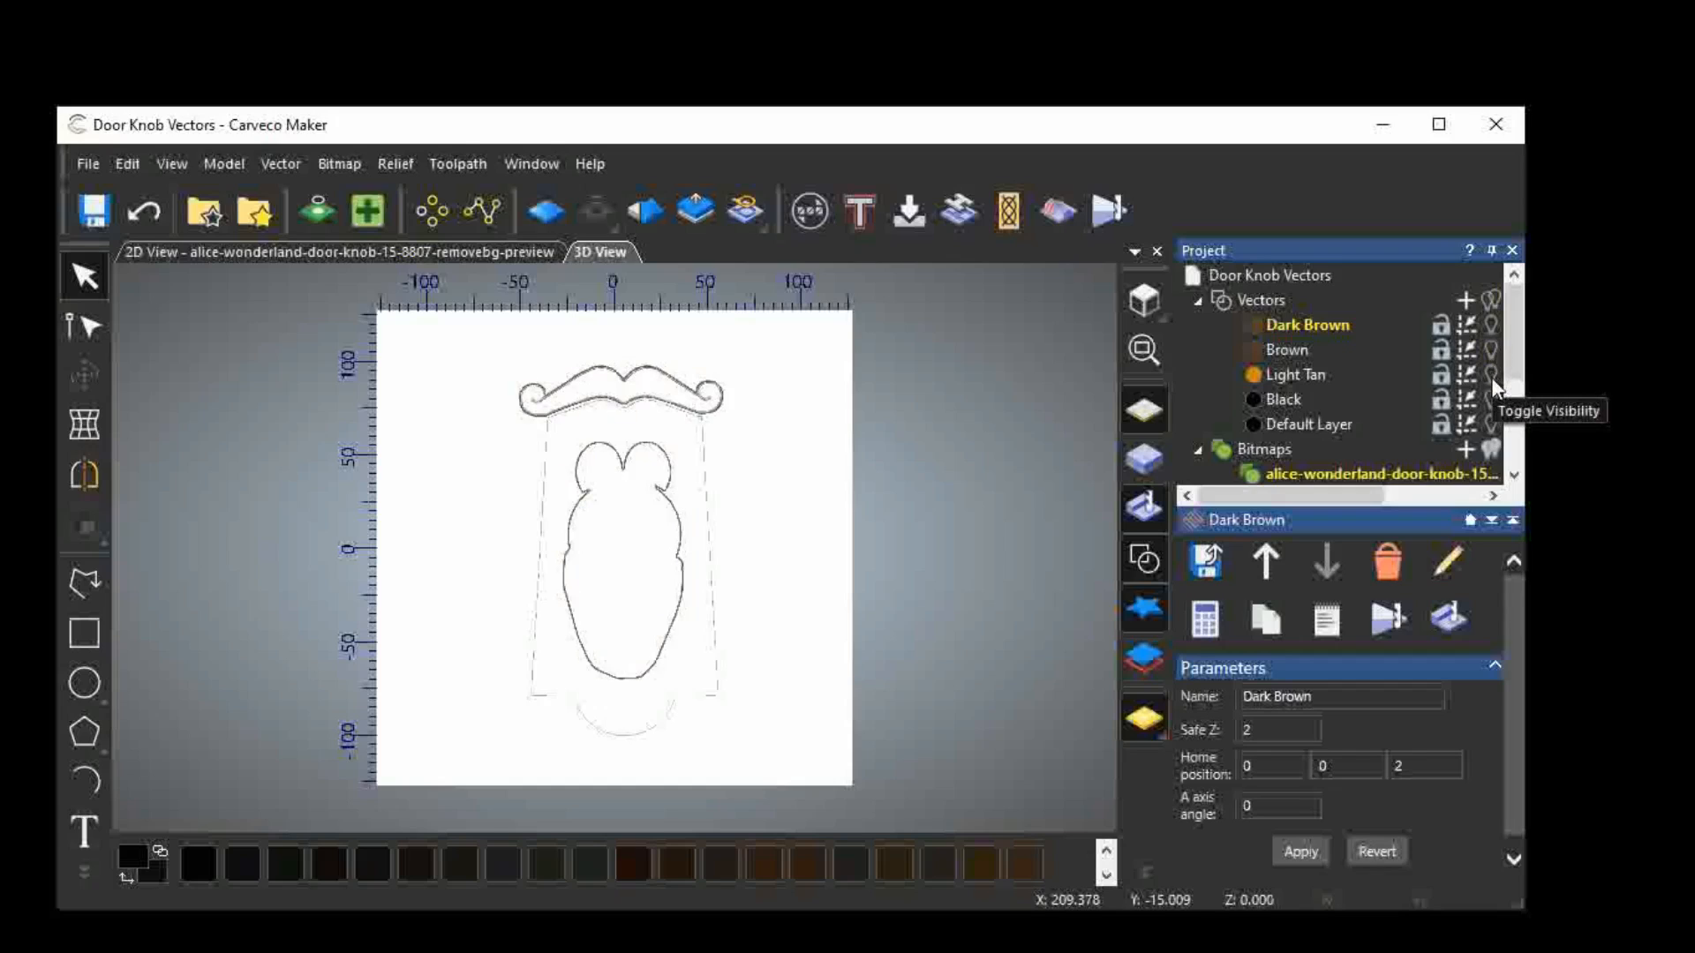
click(1491, 376)
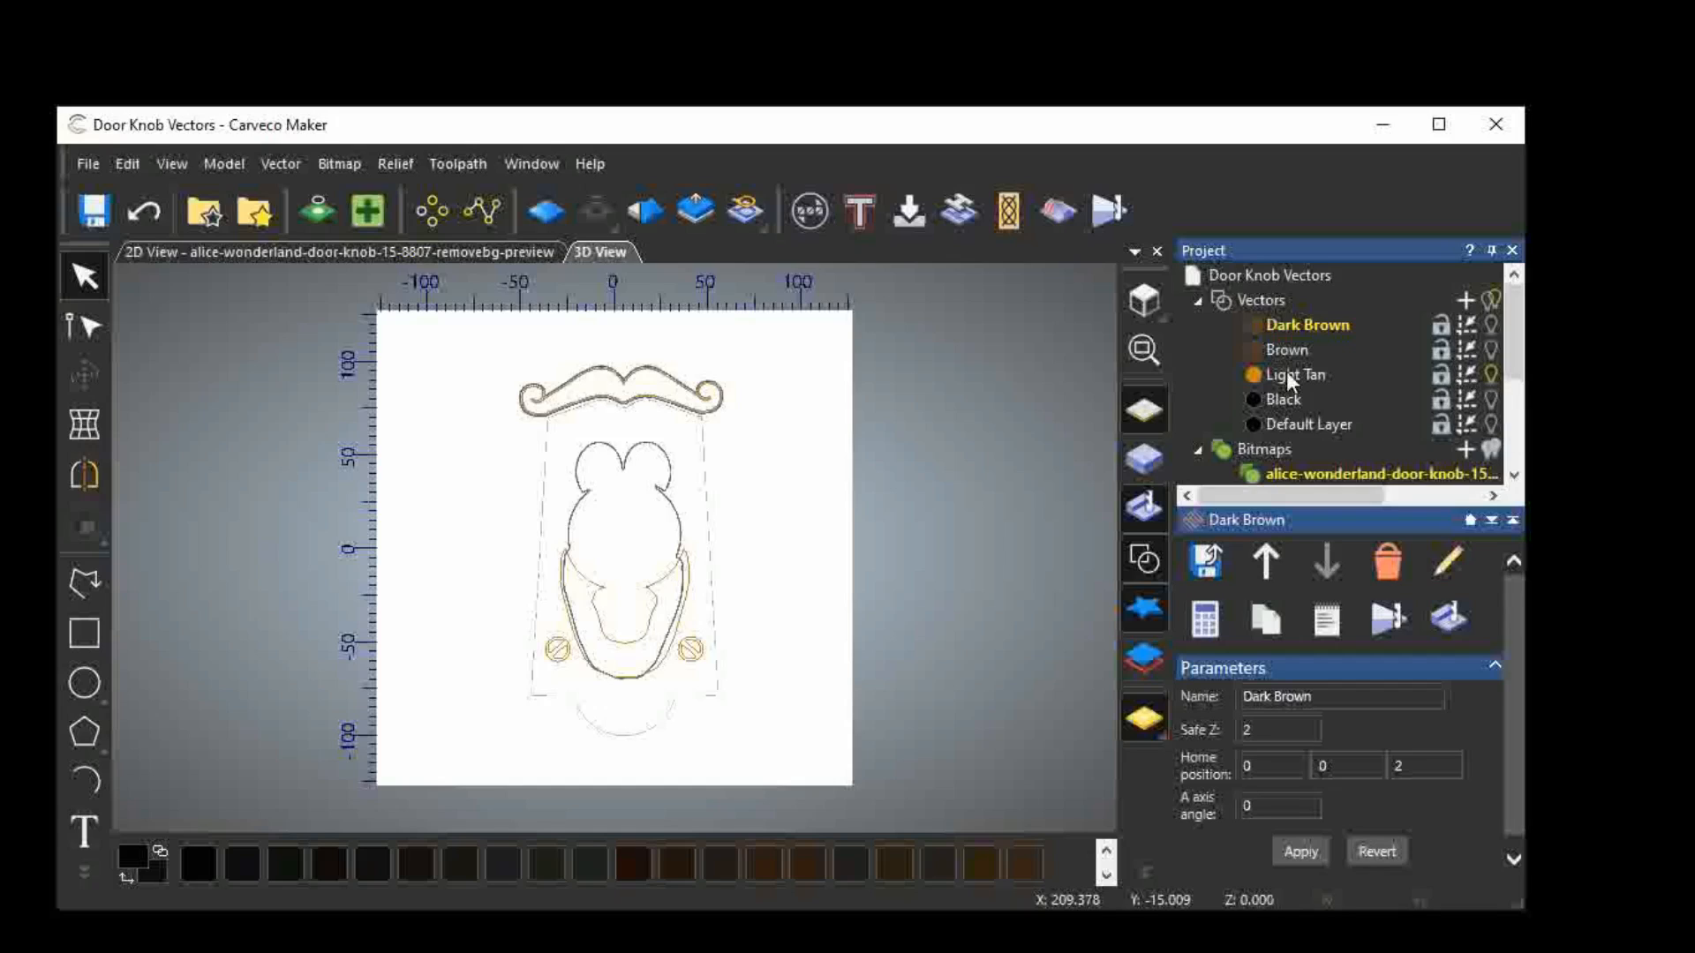
Select the mouth outline on the Light Tan layer and offset it inward.
click(645, 635)
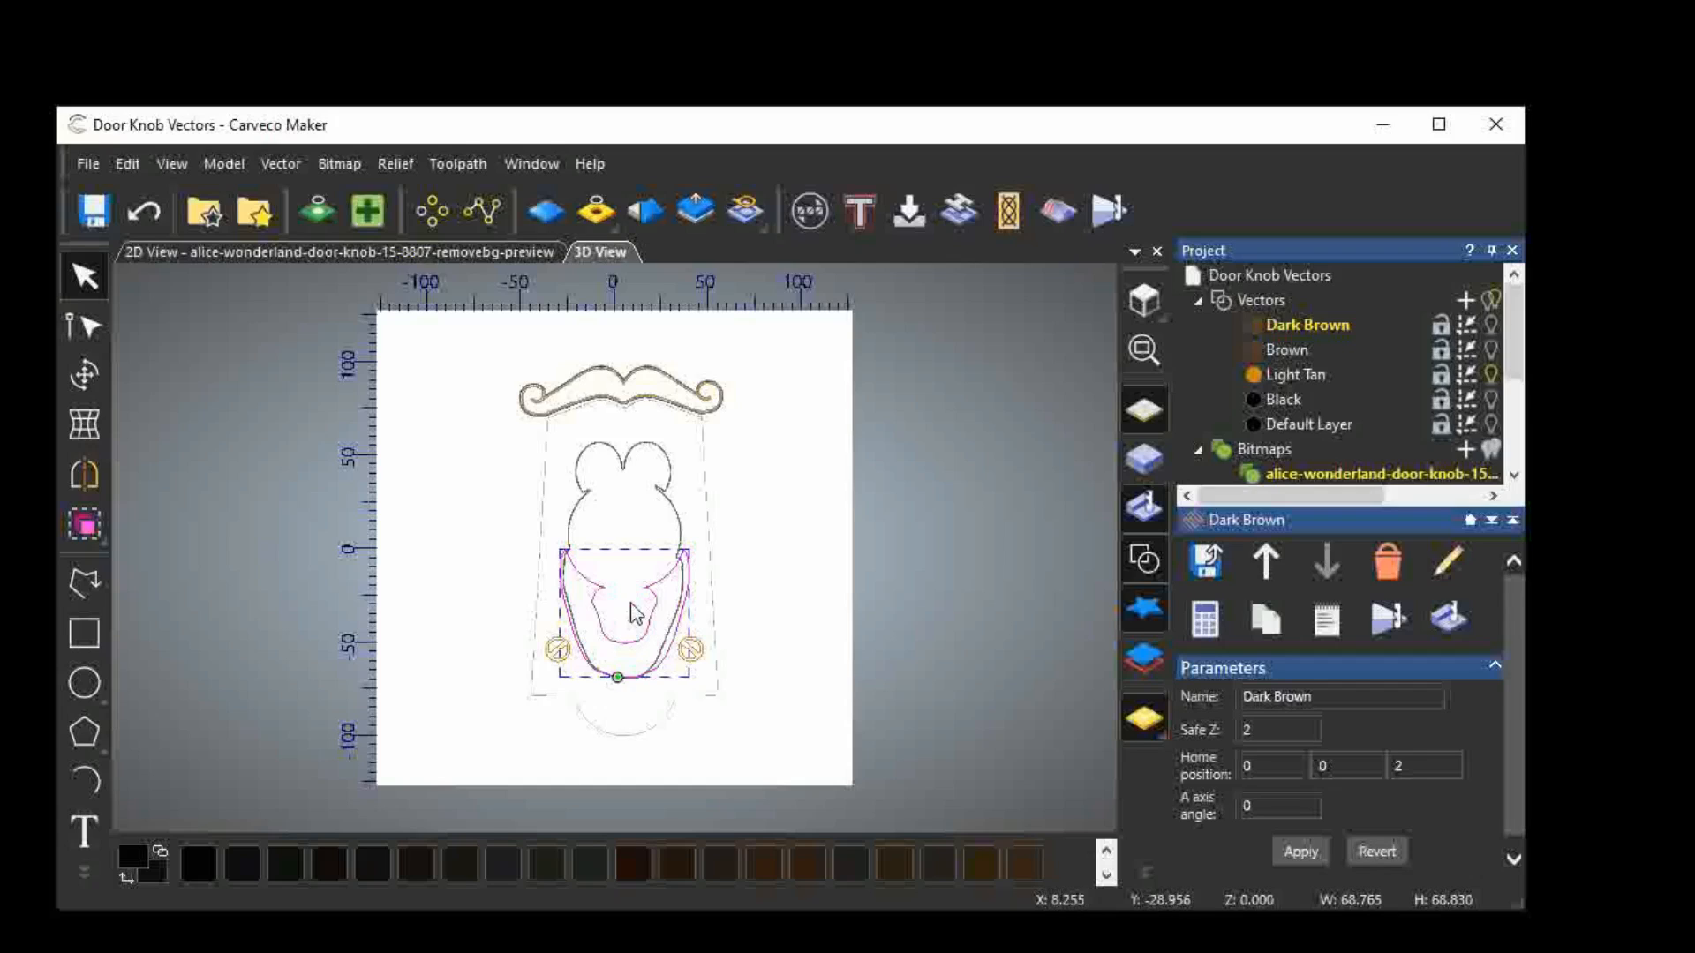
click(88, 874)
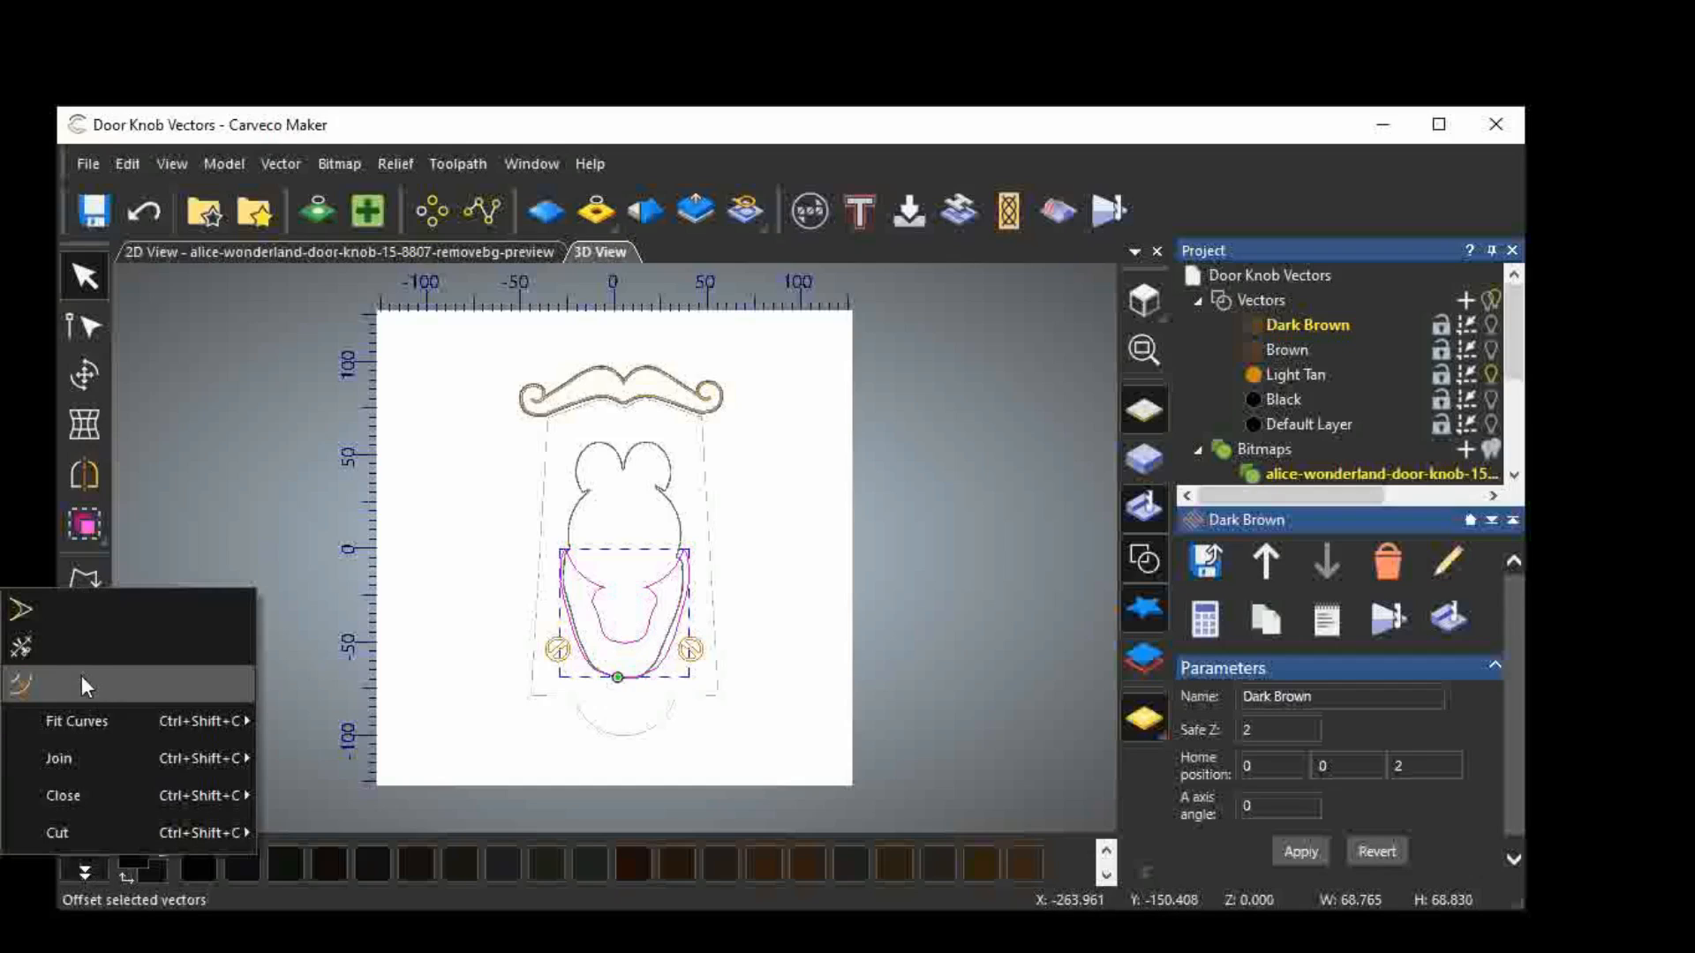
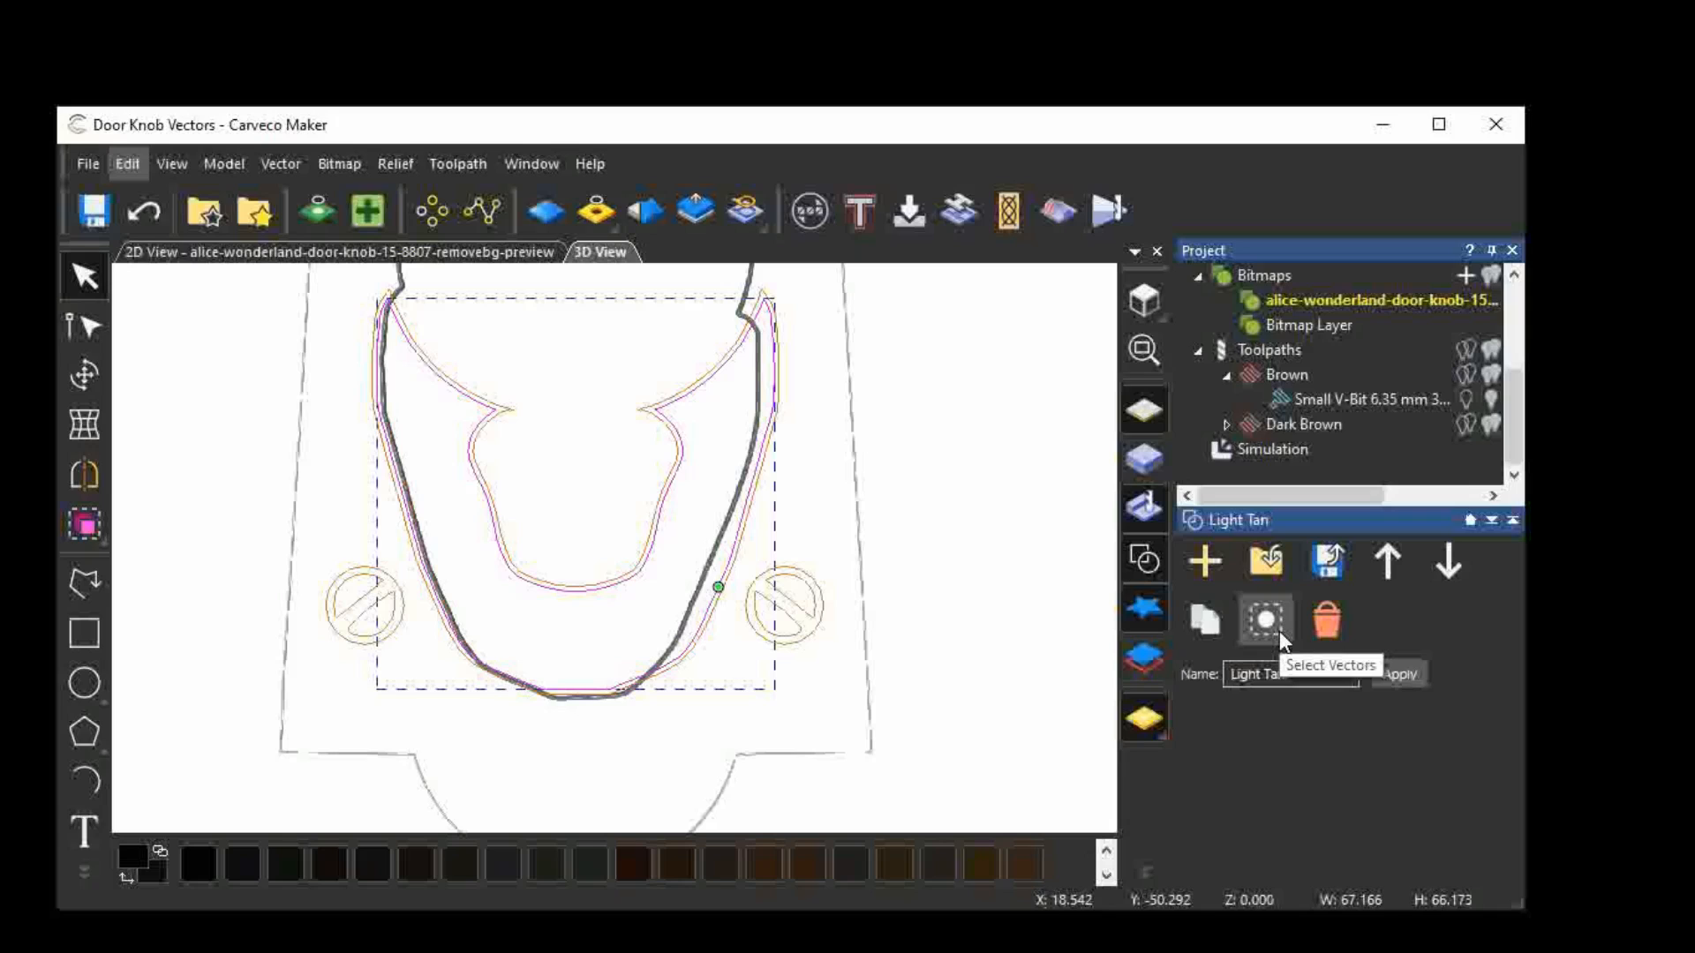
Calculate a V-Bit Carving toolpath for both mouth outlines using the Small V-Bit 12.7 mm 90 degree tool.
click(1249, 350)
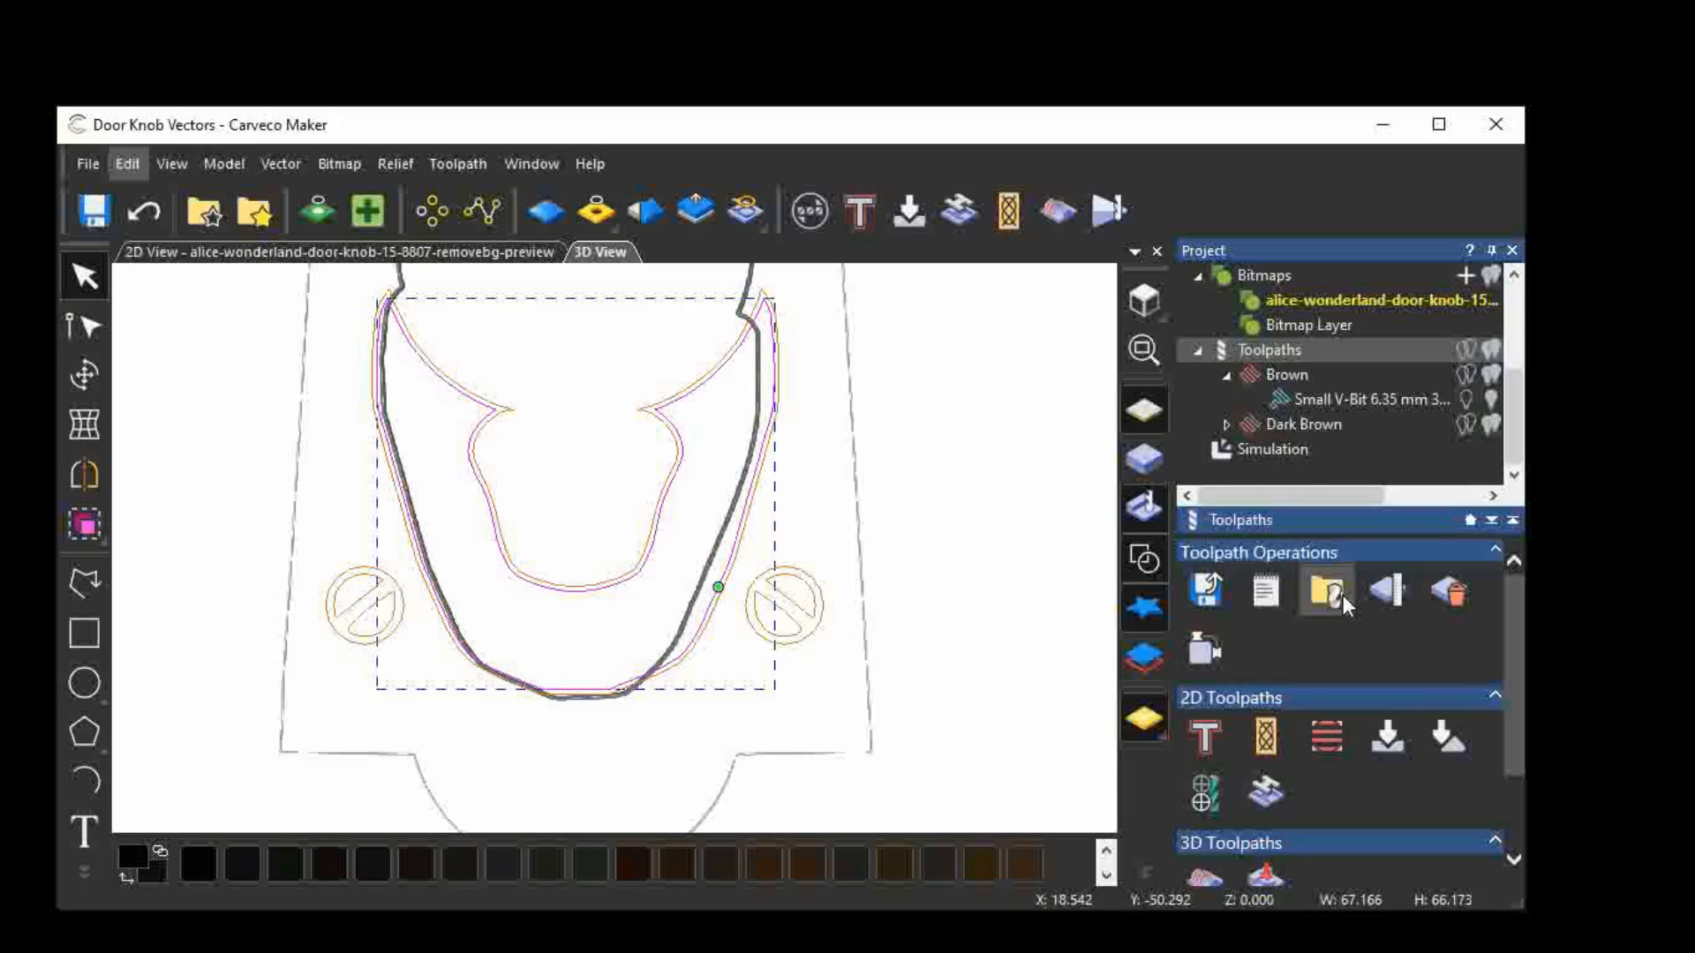
click(1403, 759)
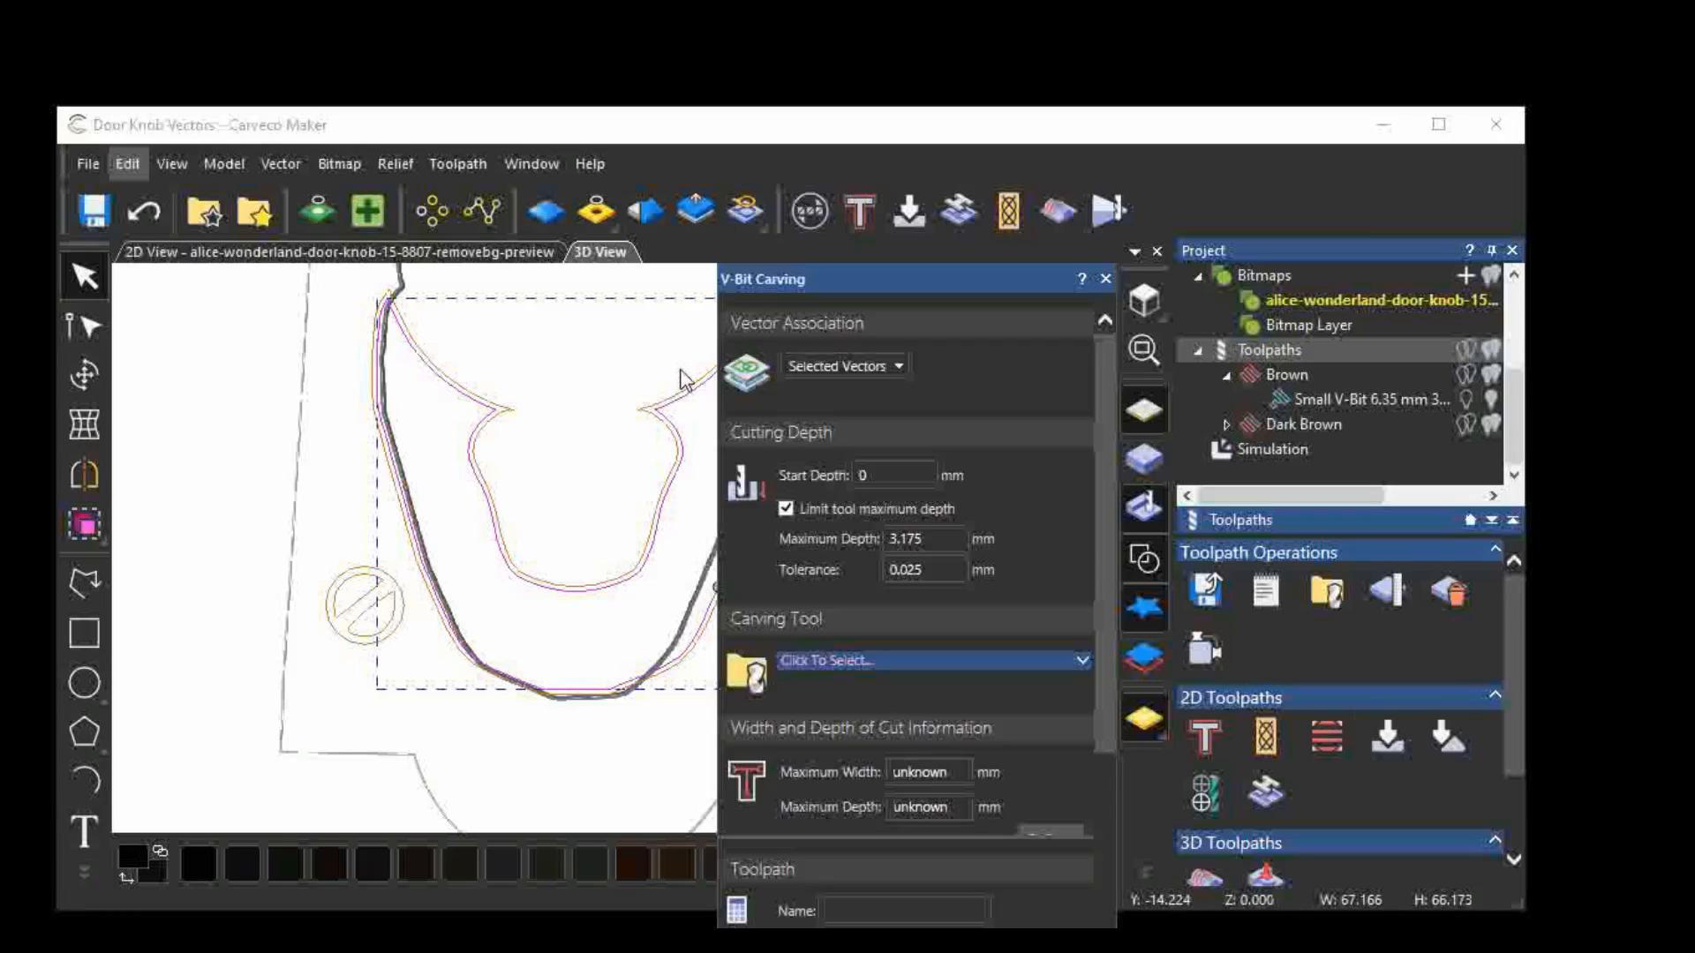
drag(698, 364, 630, 479)
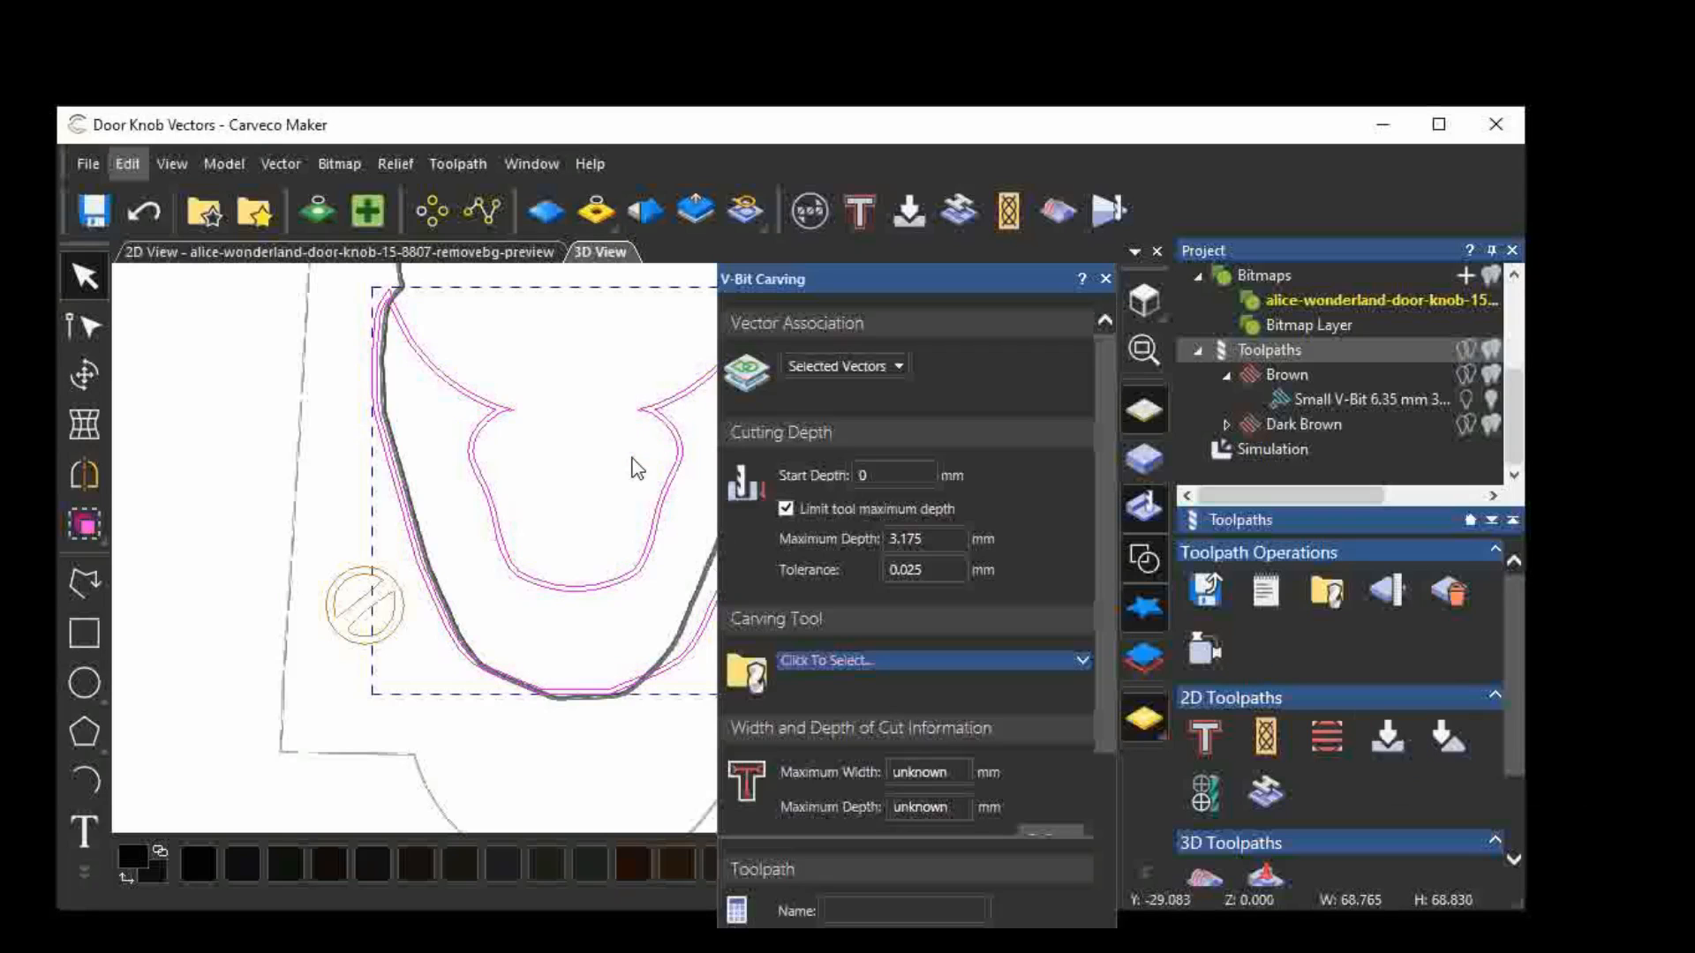
click(913, 660)
scroll(503, 631, down, 10)
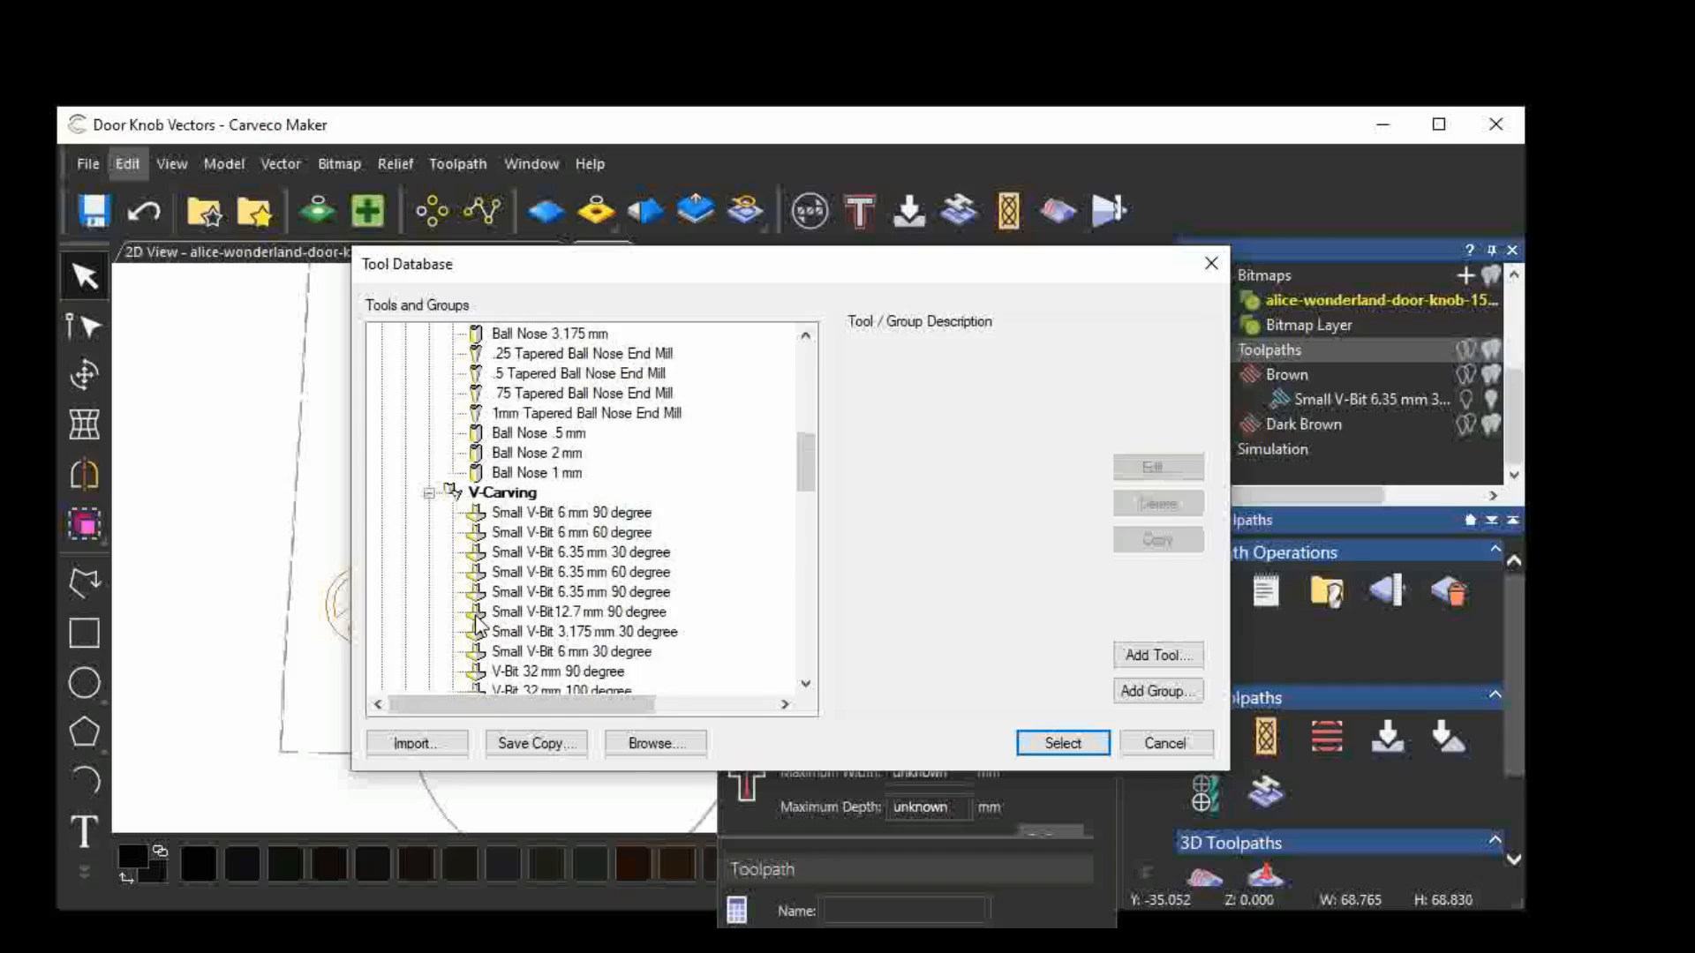
double_click(482, 612)
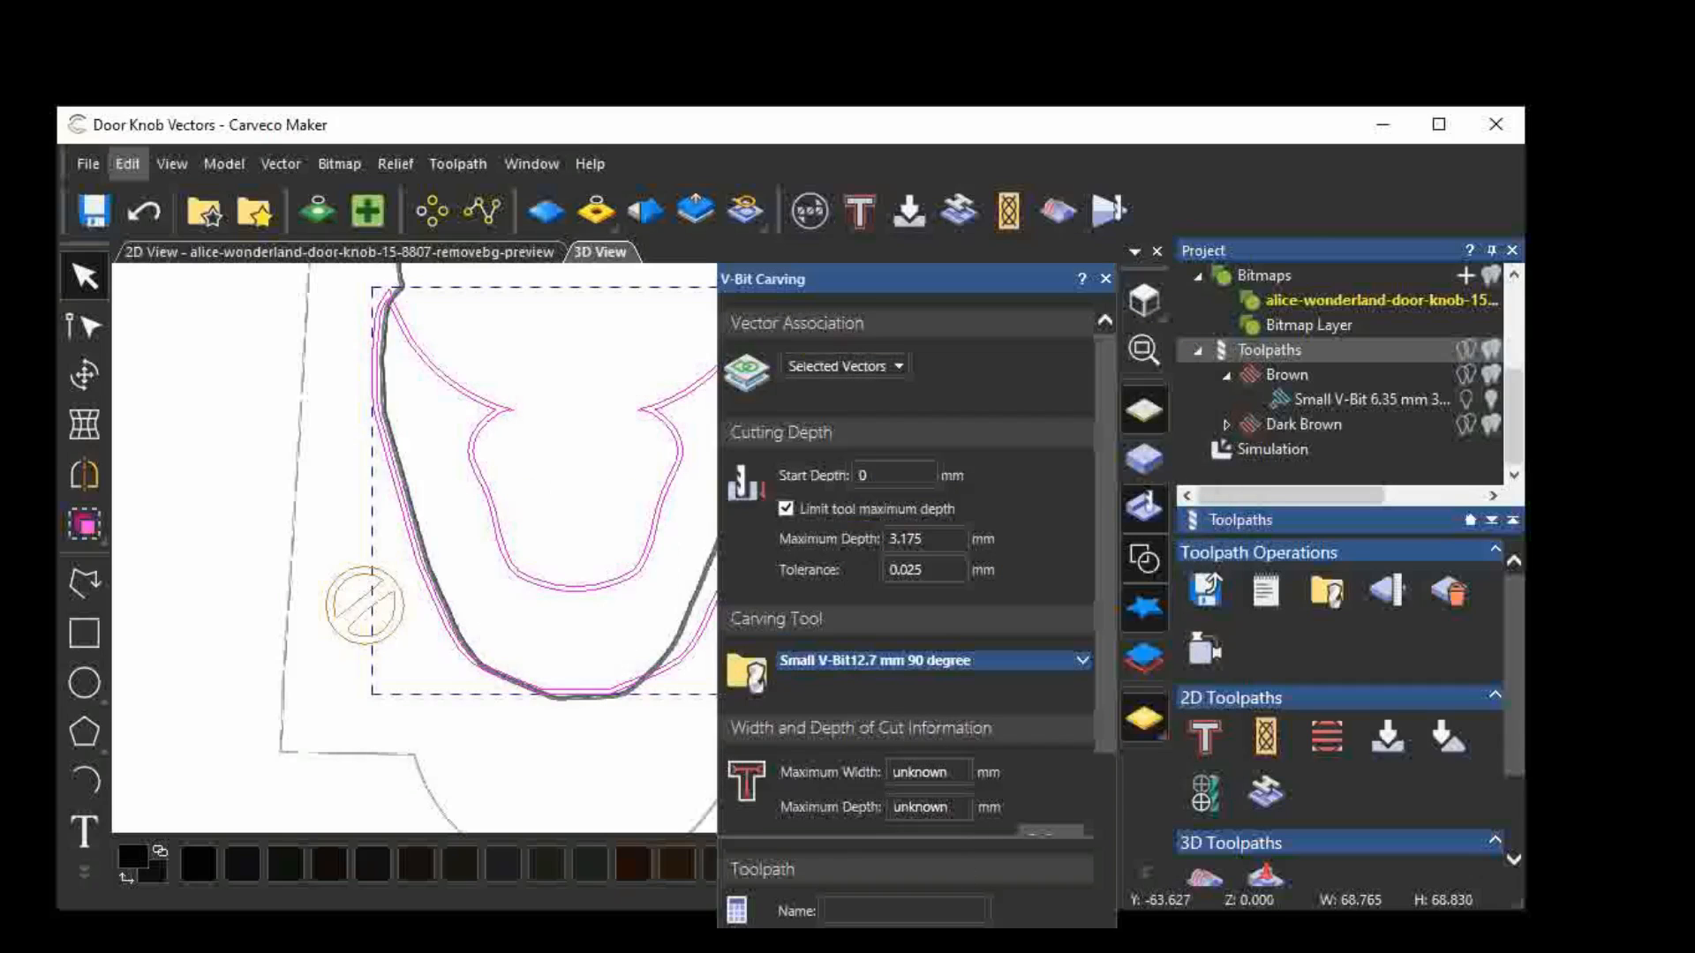
click(975, 942)
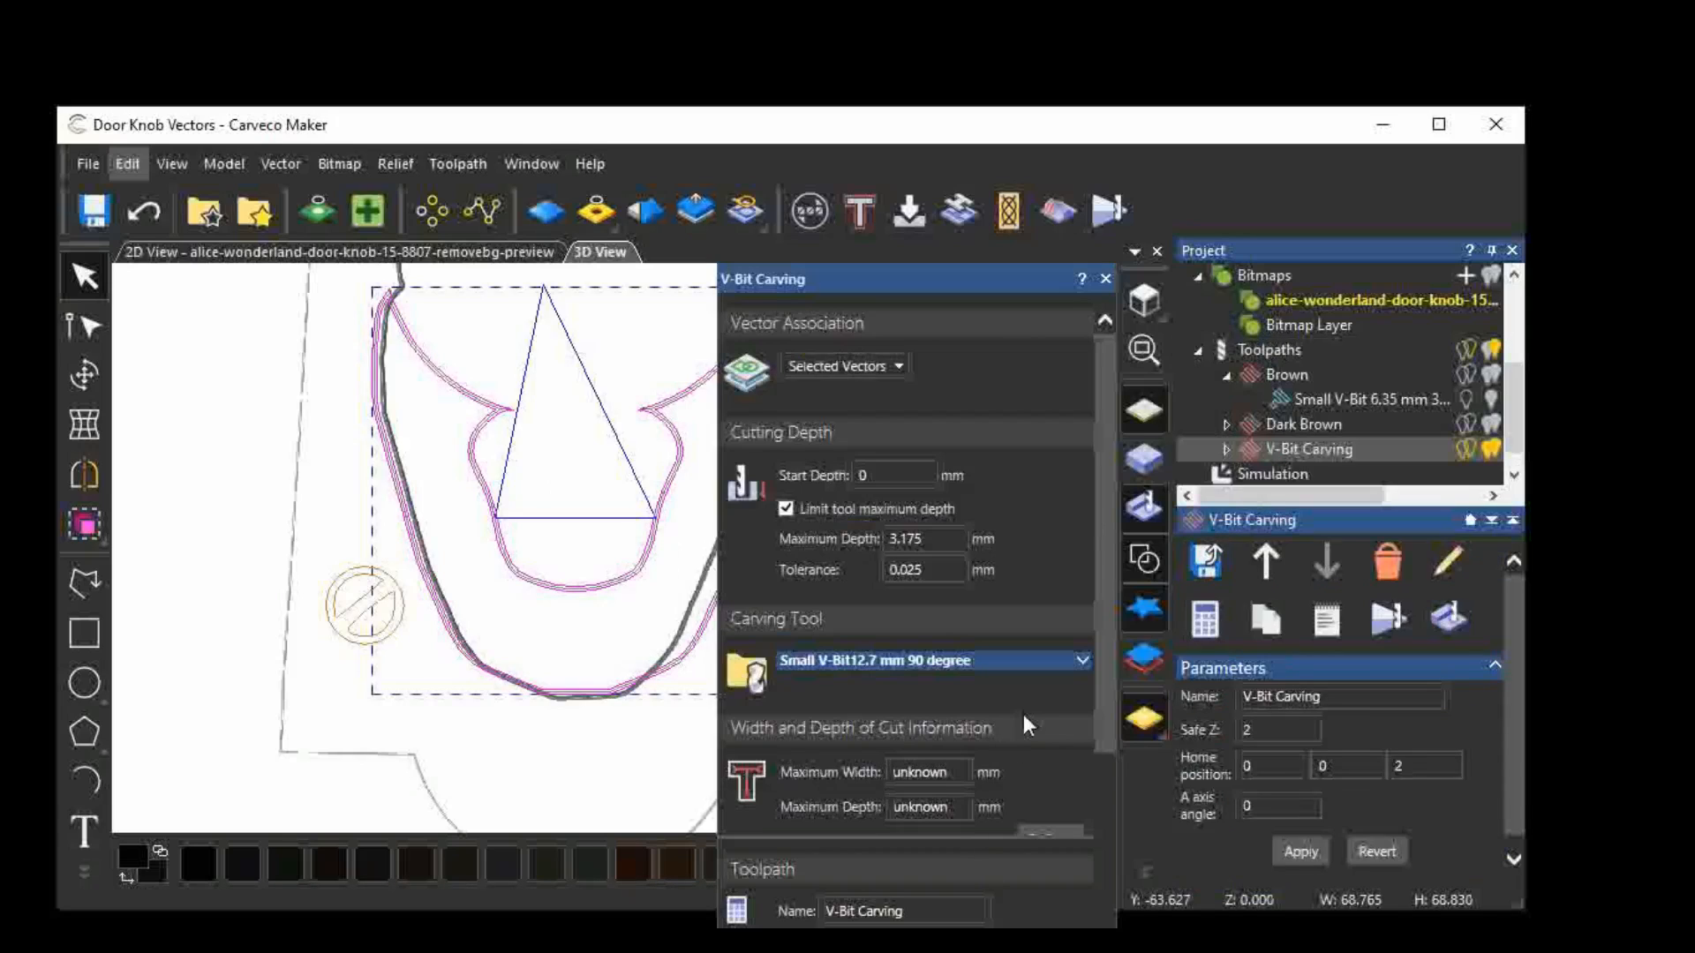
click(1105, 280)
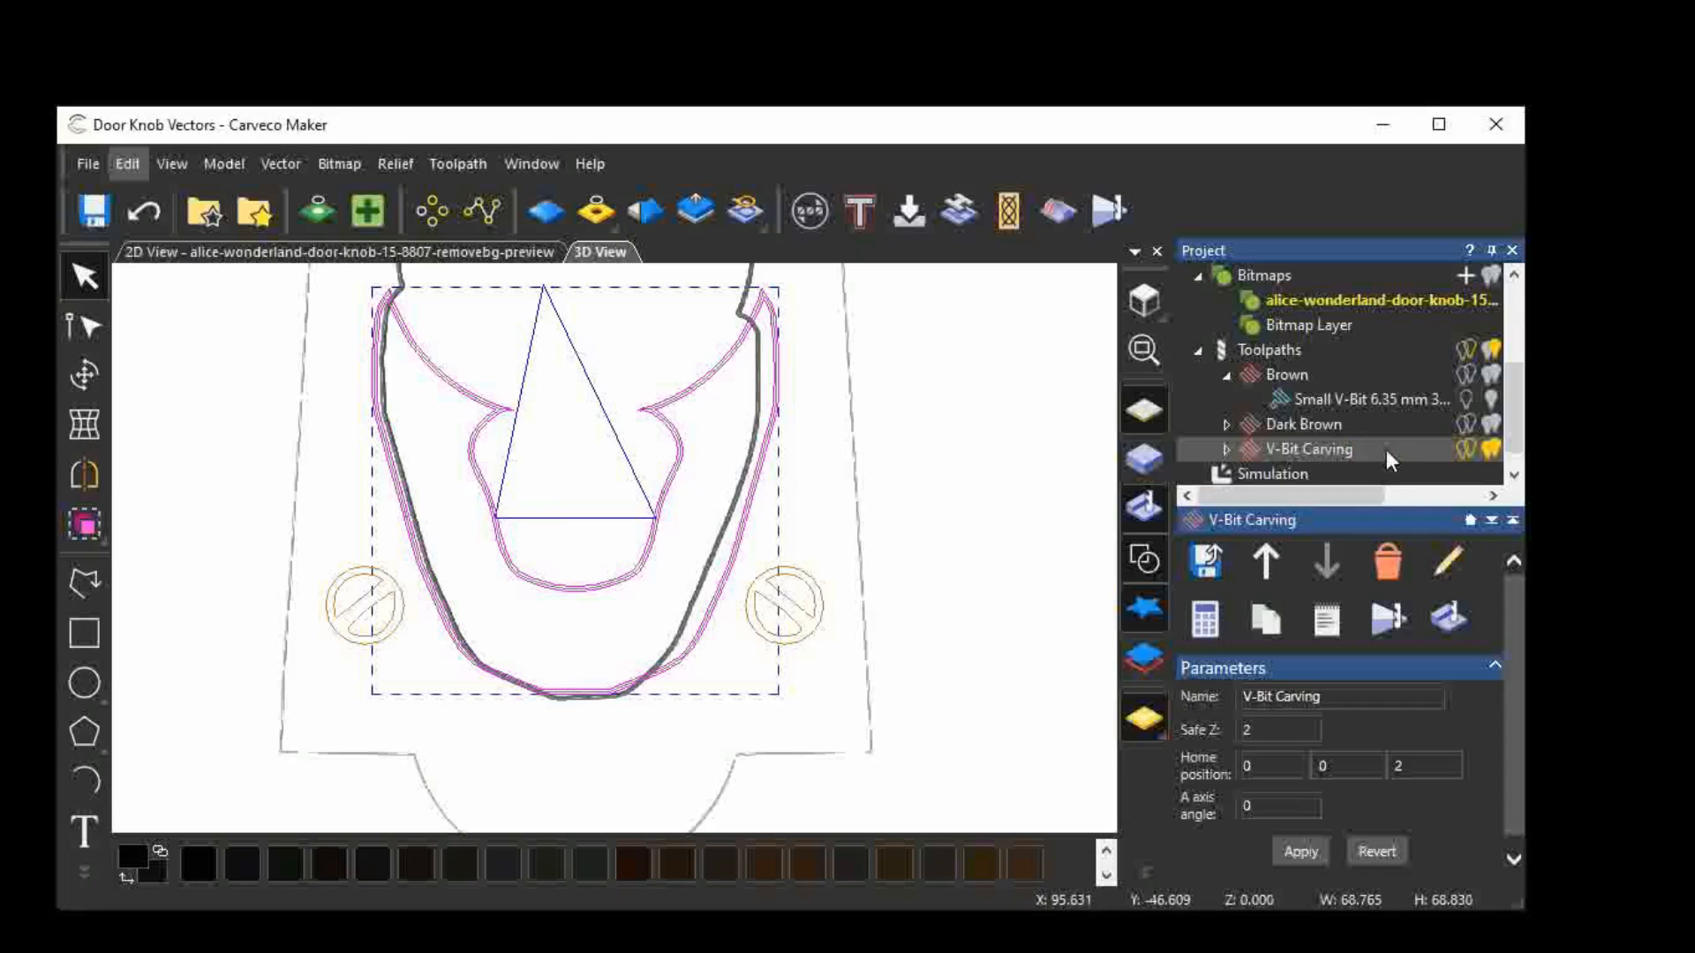
Check the carving path with the Light Tan layer briefly hidden, and rename the new V-Bit Carving toolpath to Light Tan.
scroll(1374, 441, down, 1)
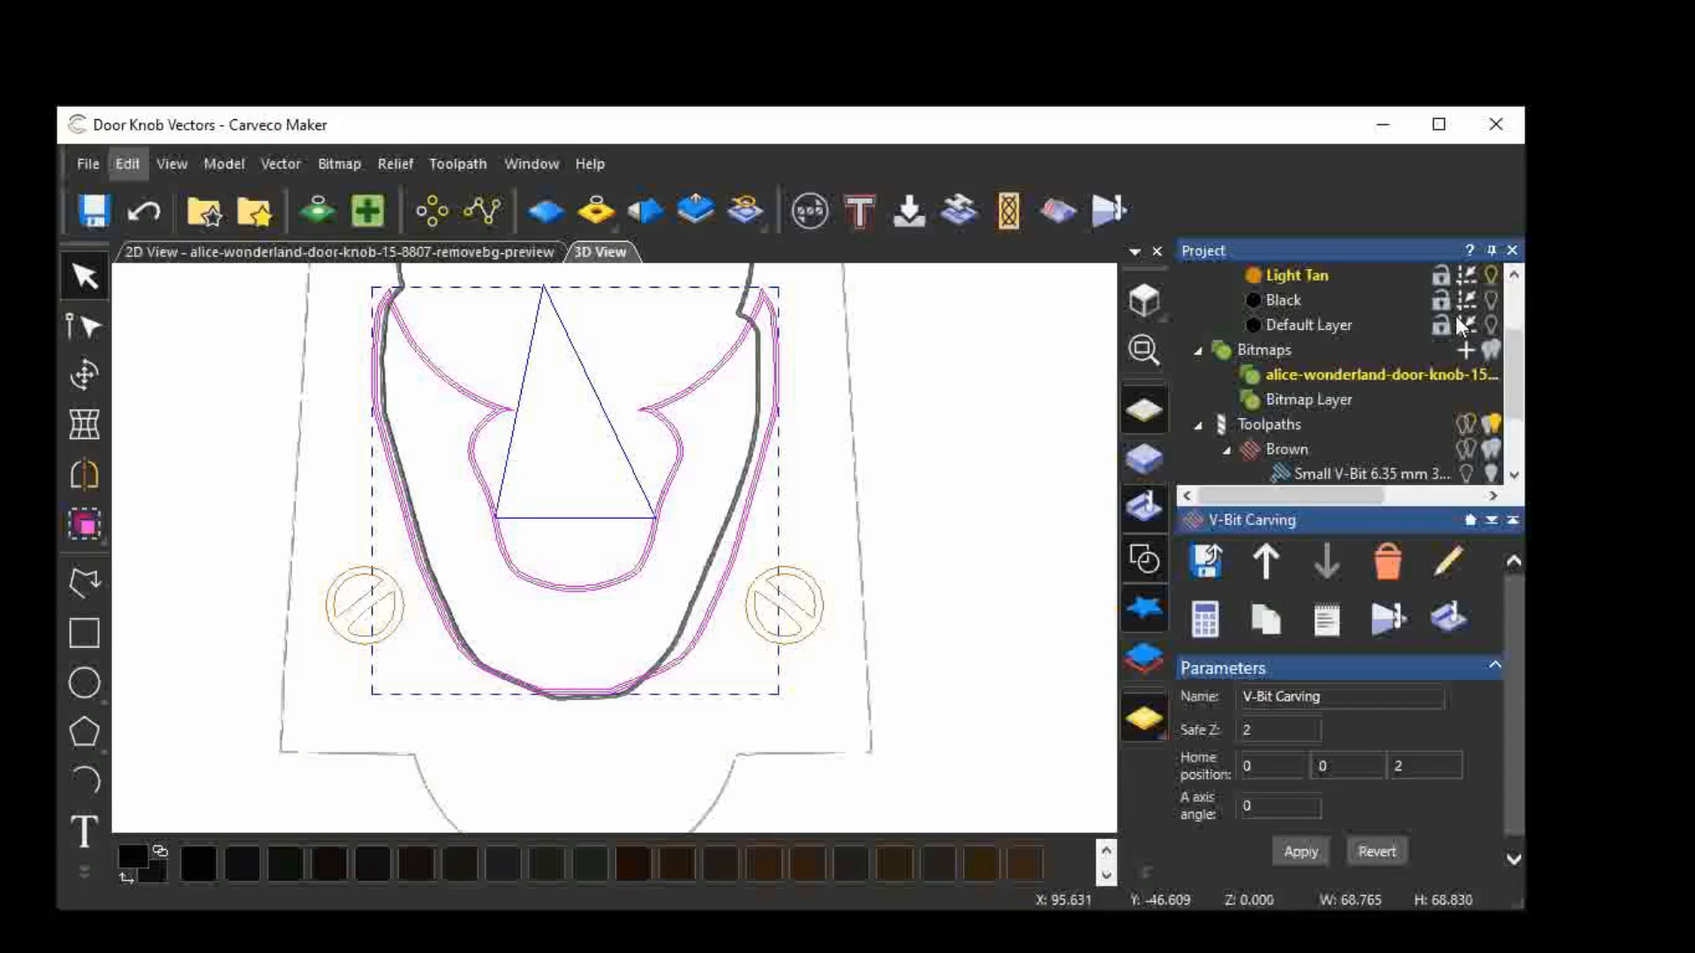
click(1491, 276)
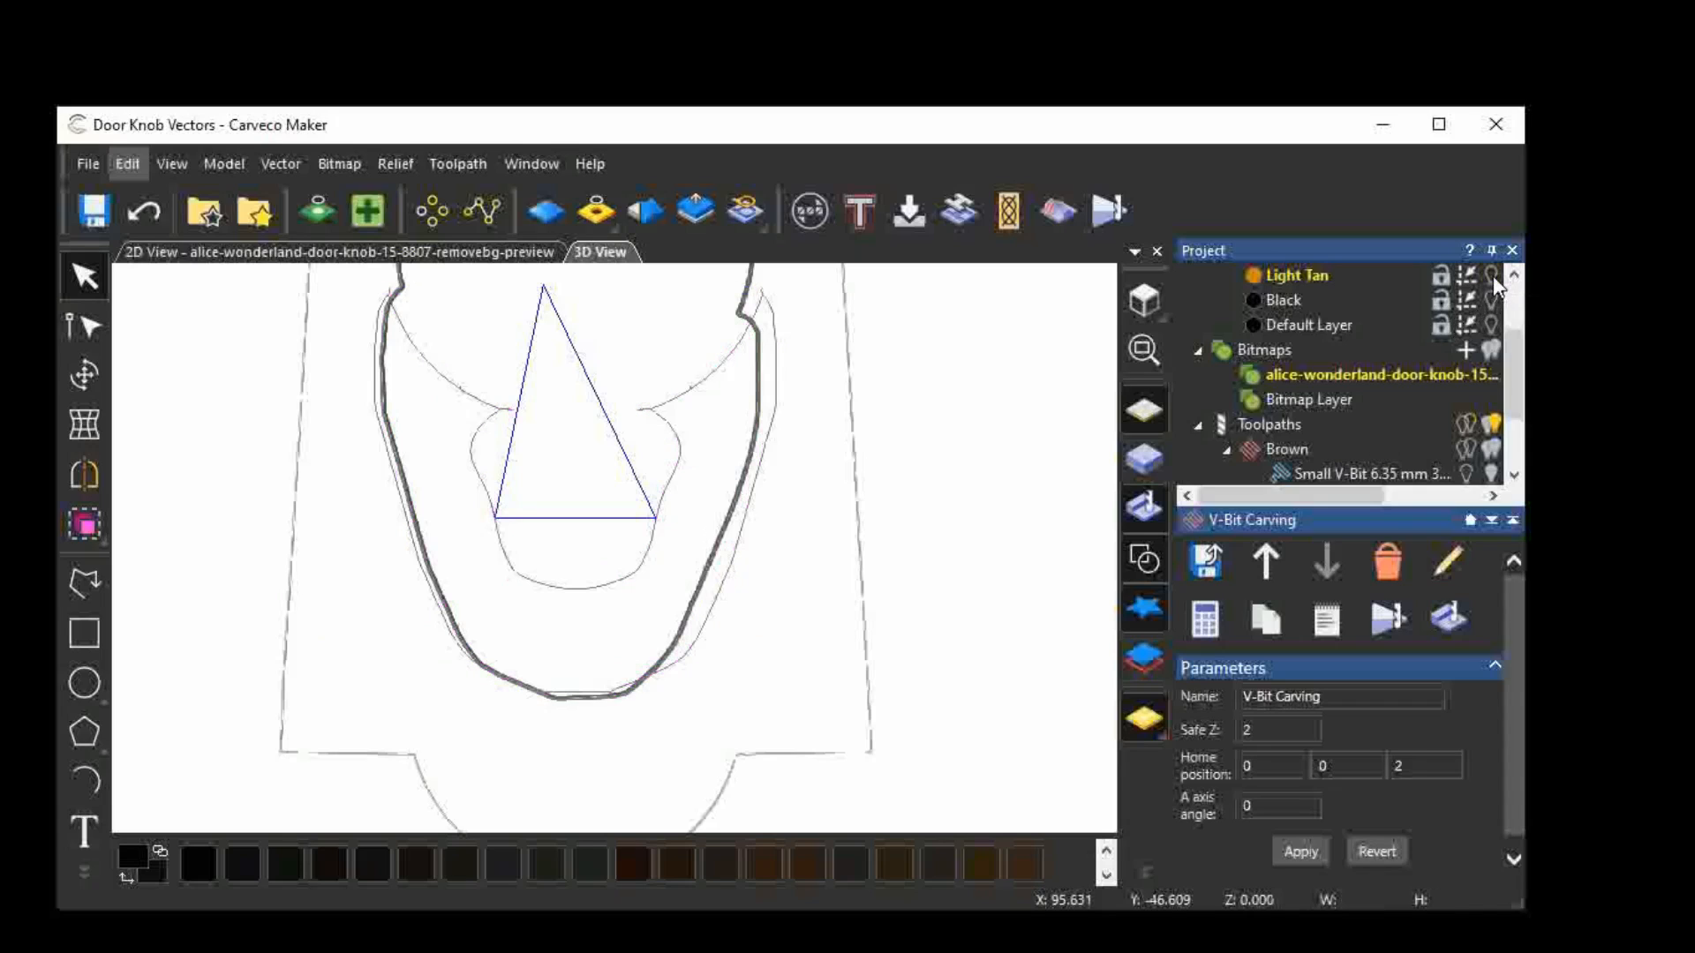
click(1491, 275)
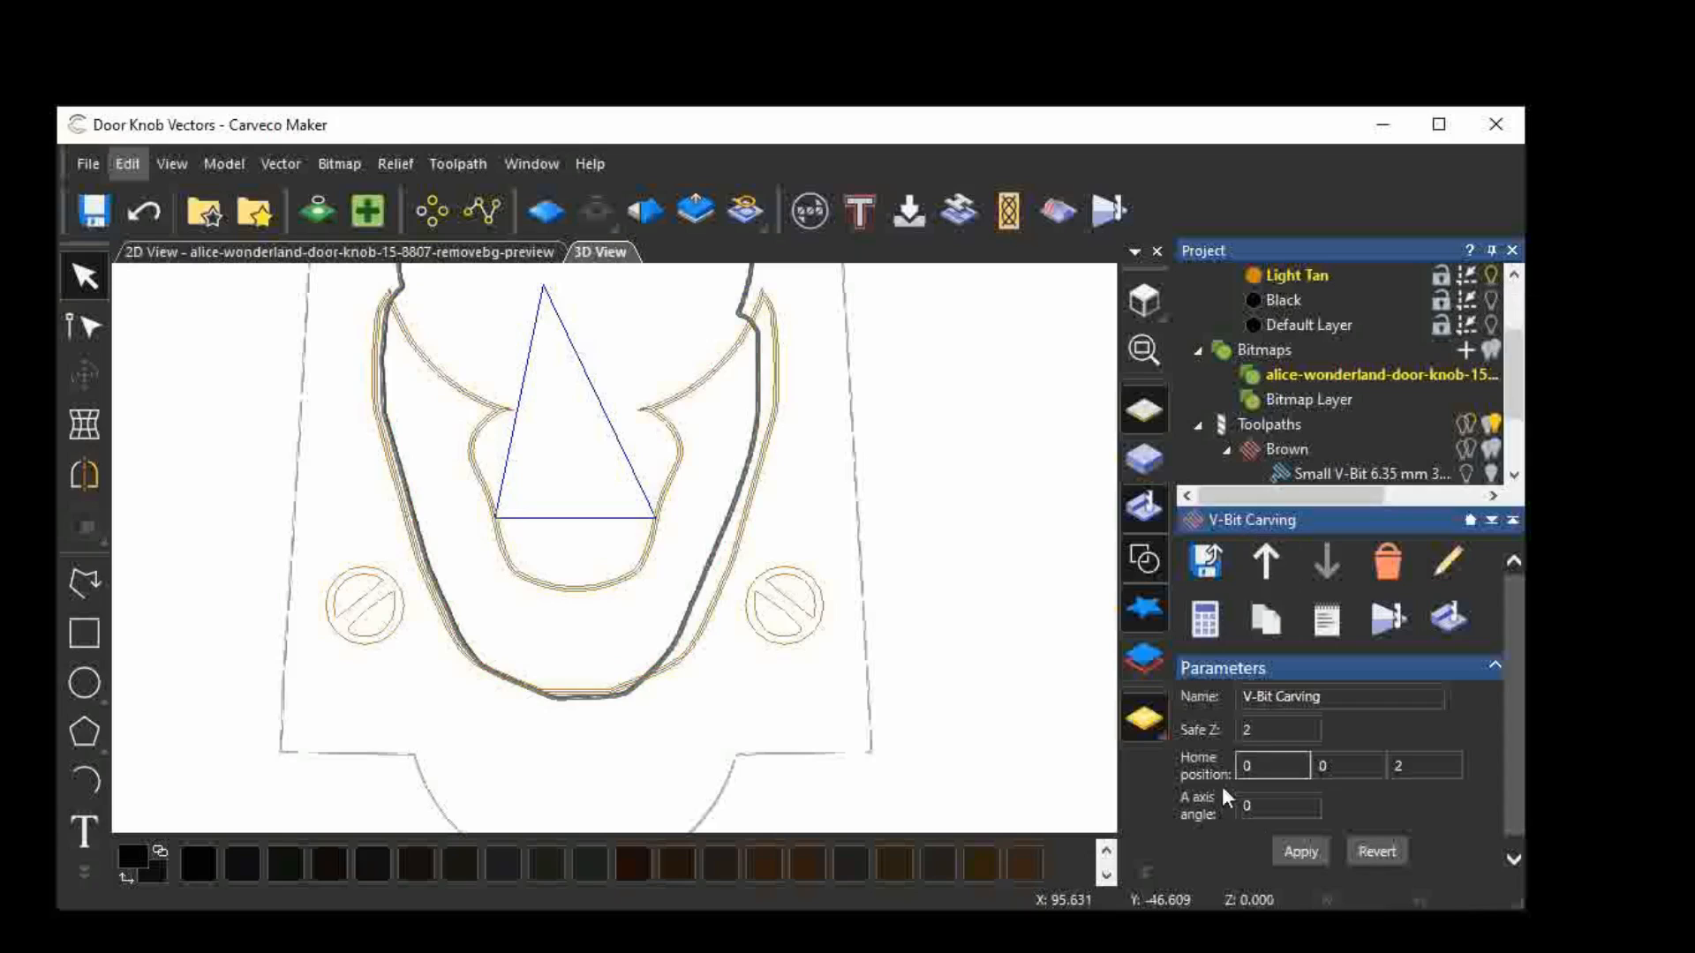
click(1321, 696)
drag(1321, 697, 1232, 706)
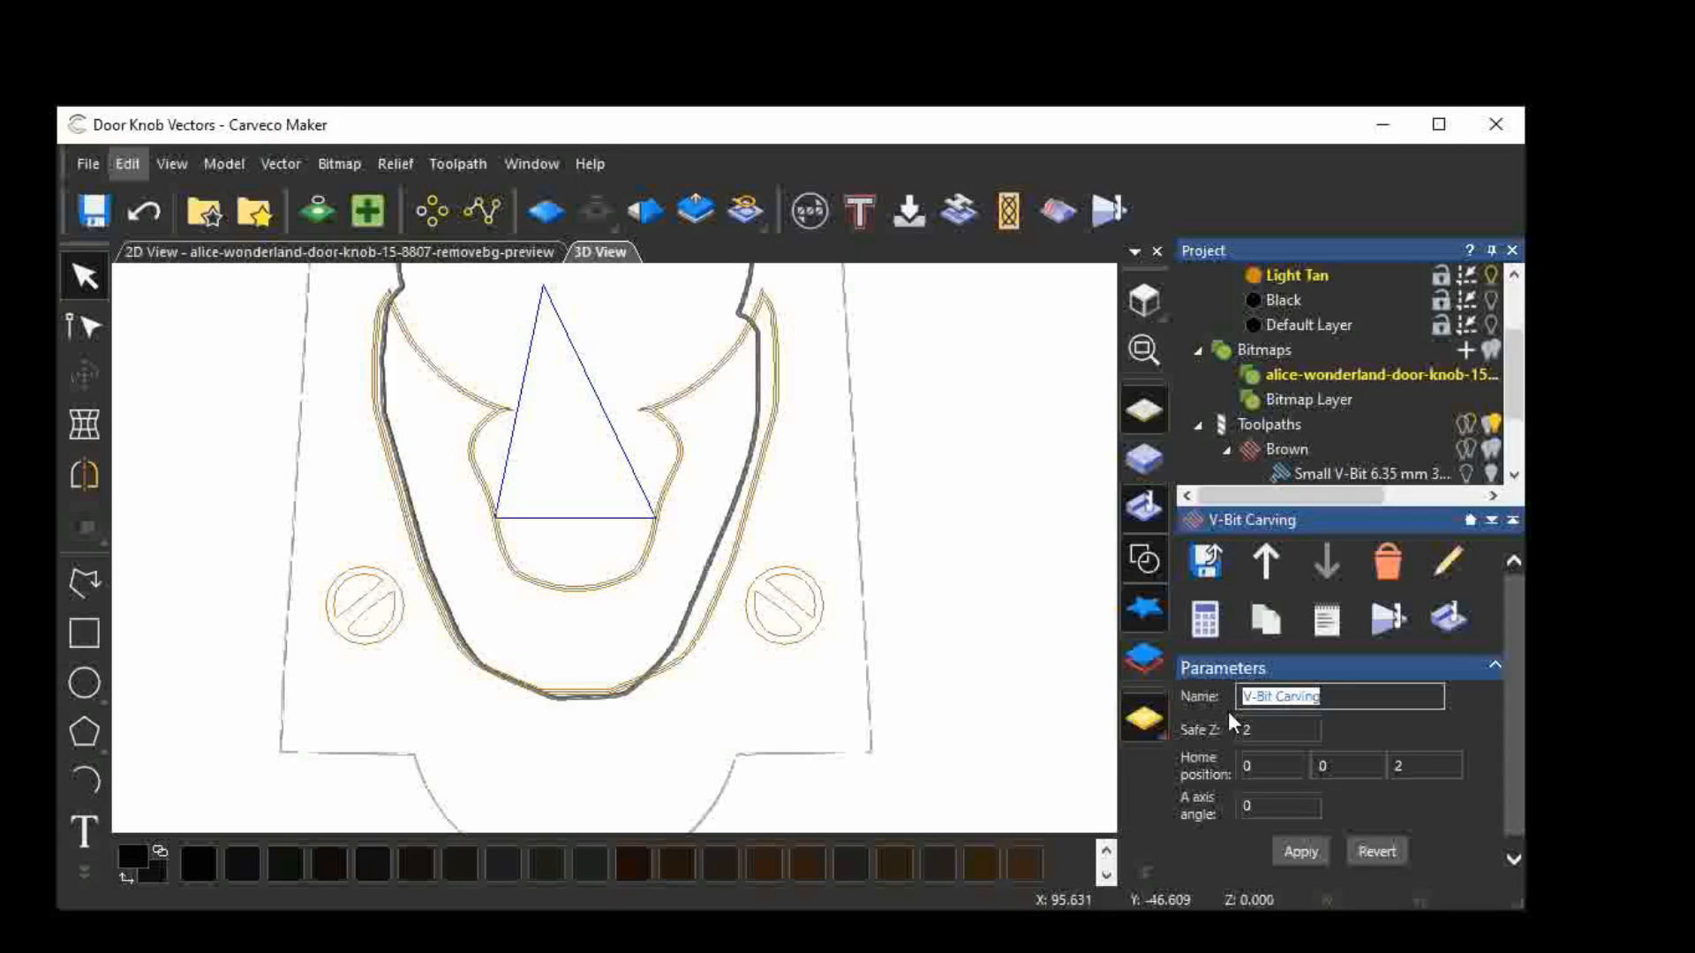
text(Light Tan)
click(1304, 853)
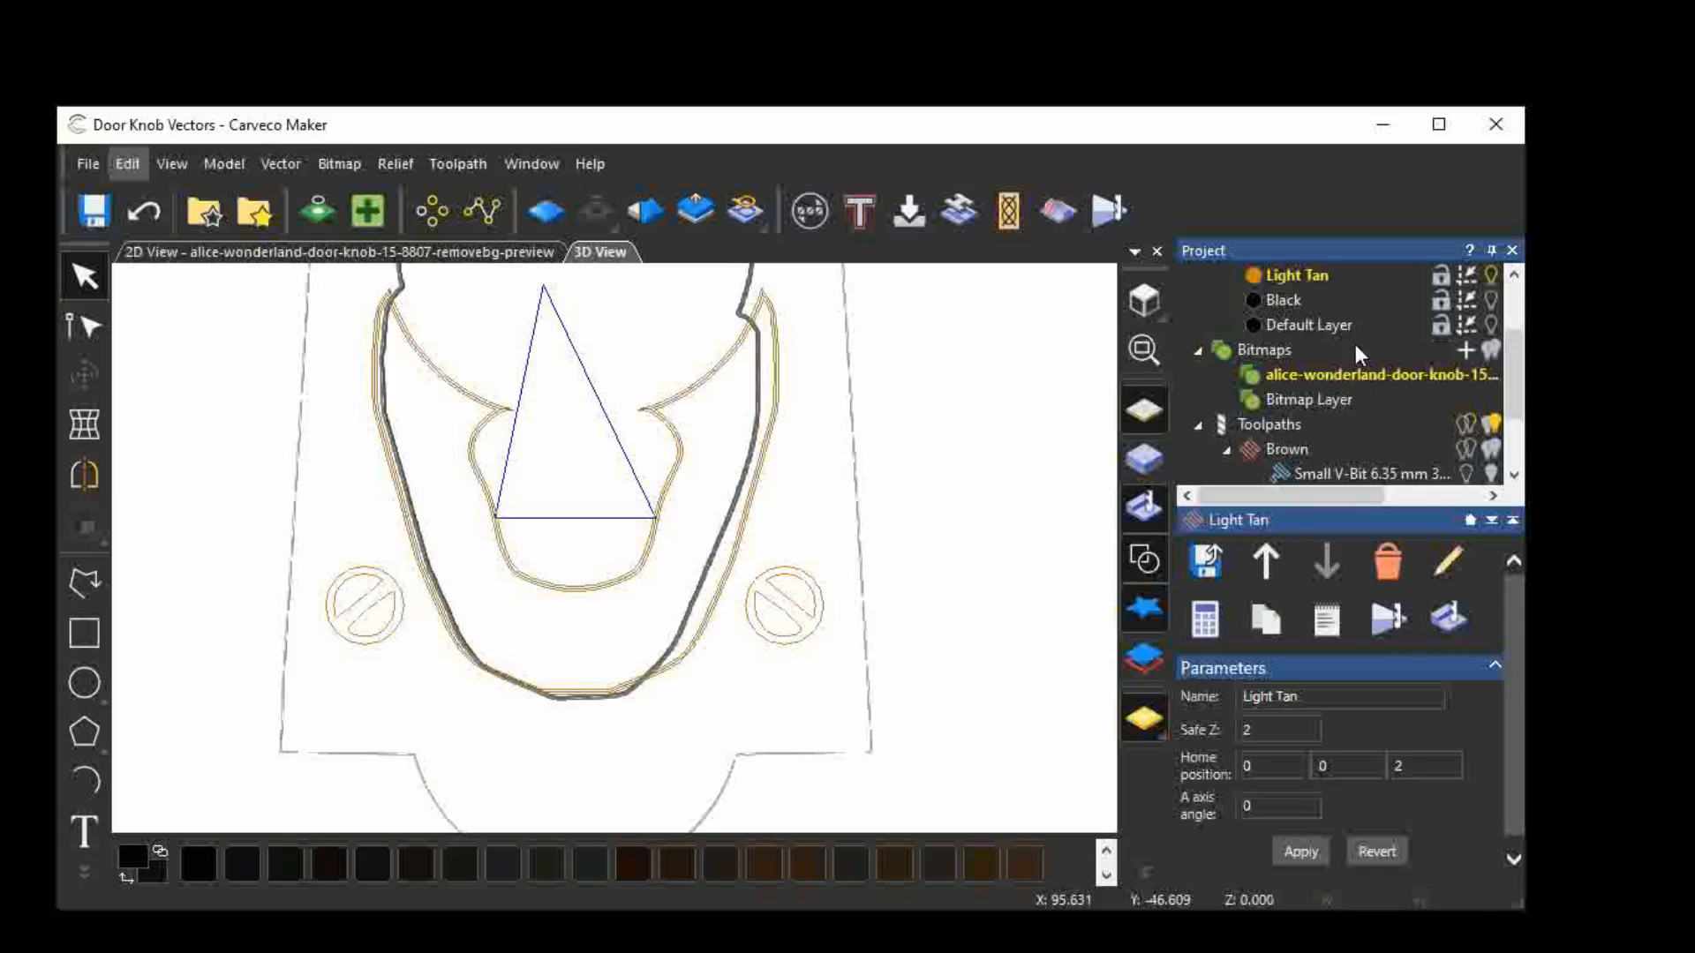
Hide the Light Tan toolpath in the 3D view and simulate it on the block.
scroll(1352, 366, down, 2)
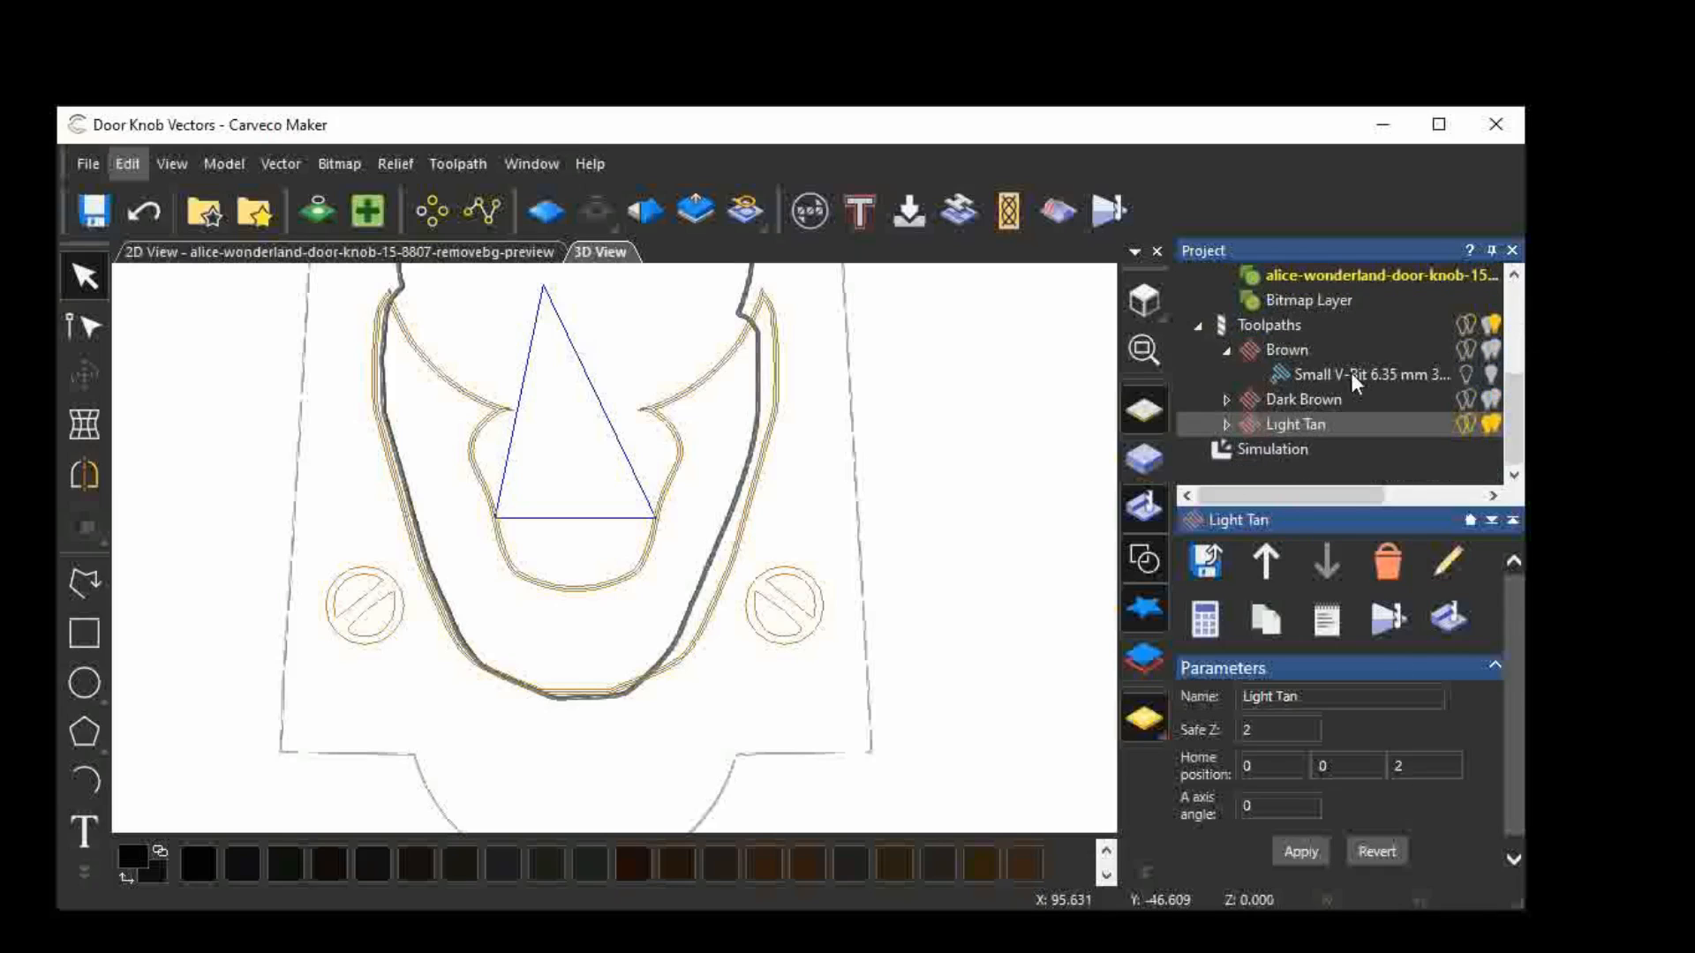
click(1488, 425)
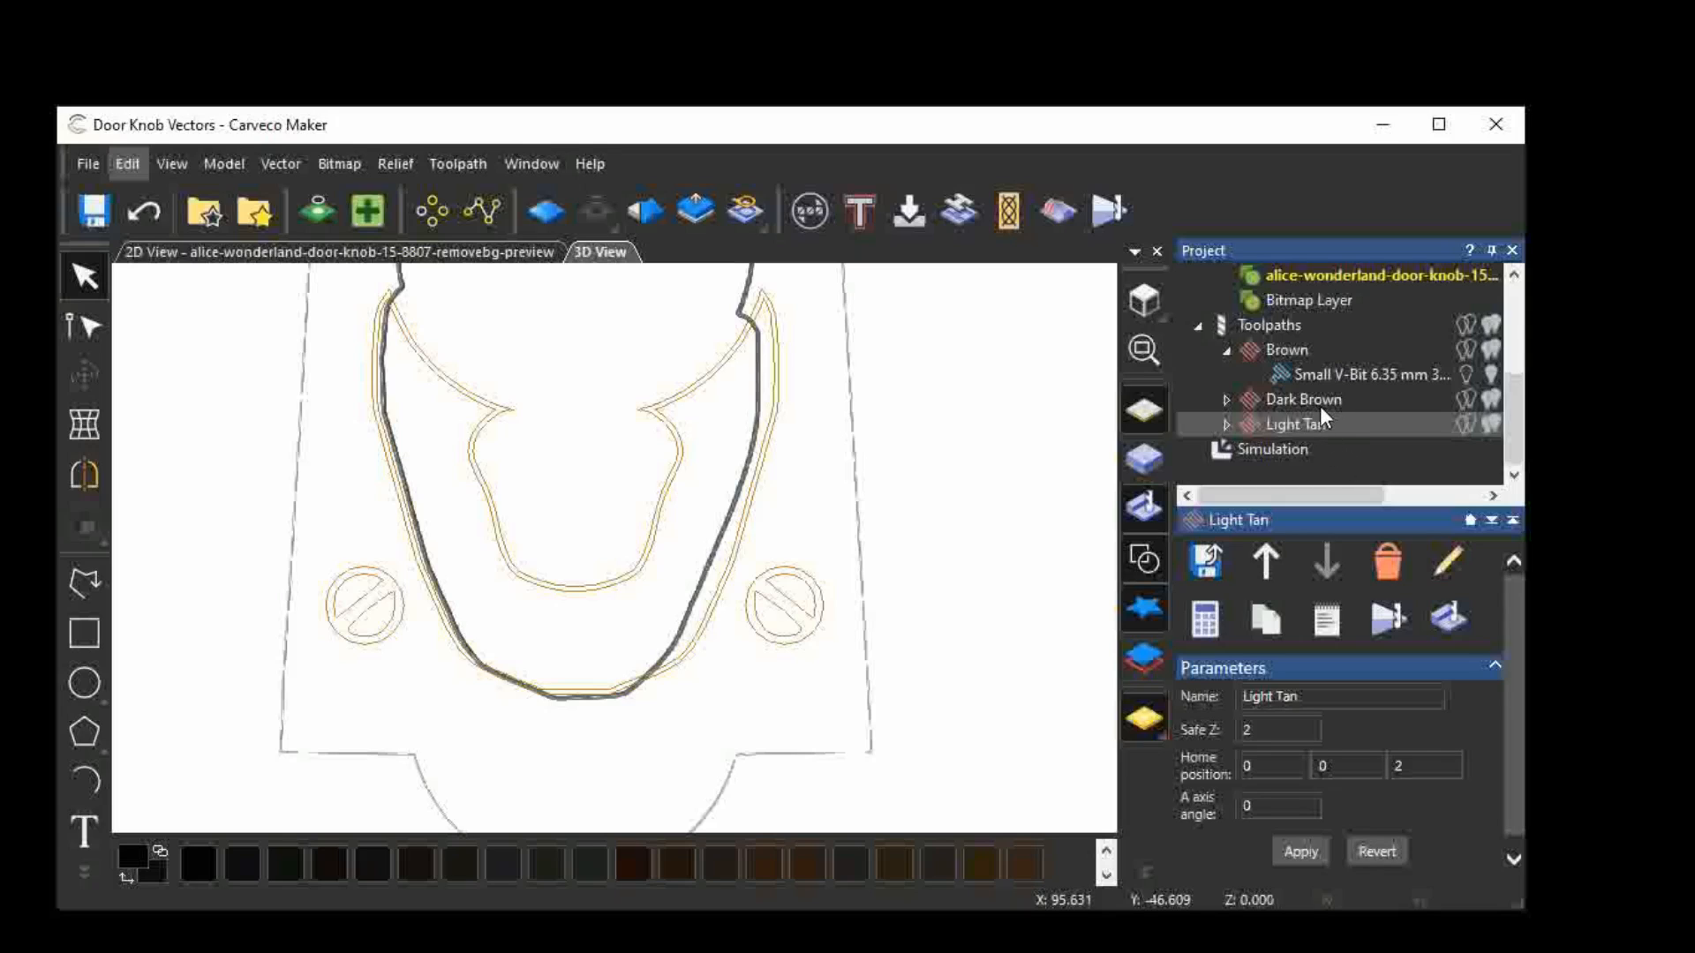
right_click(1252, 427)
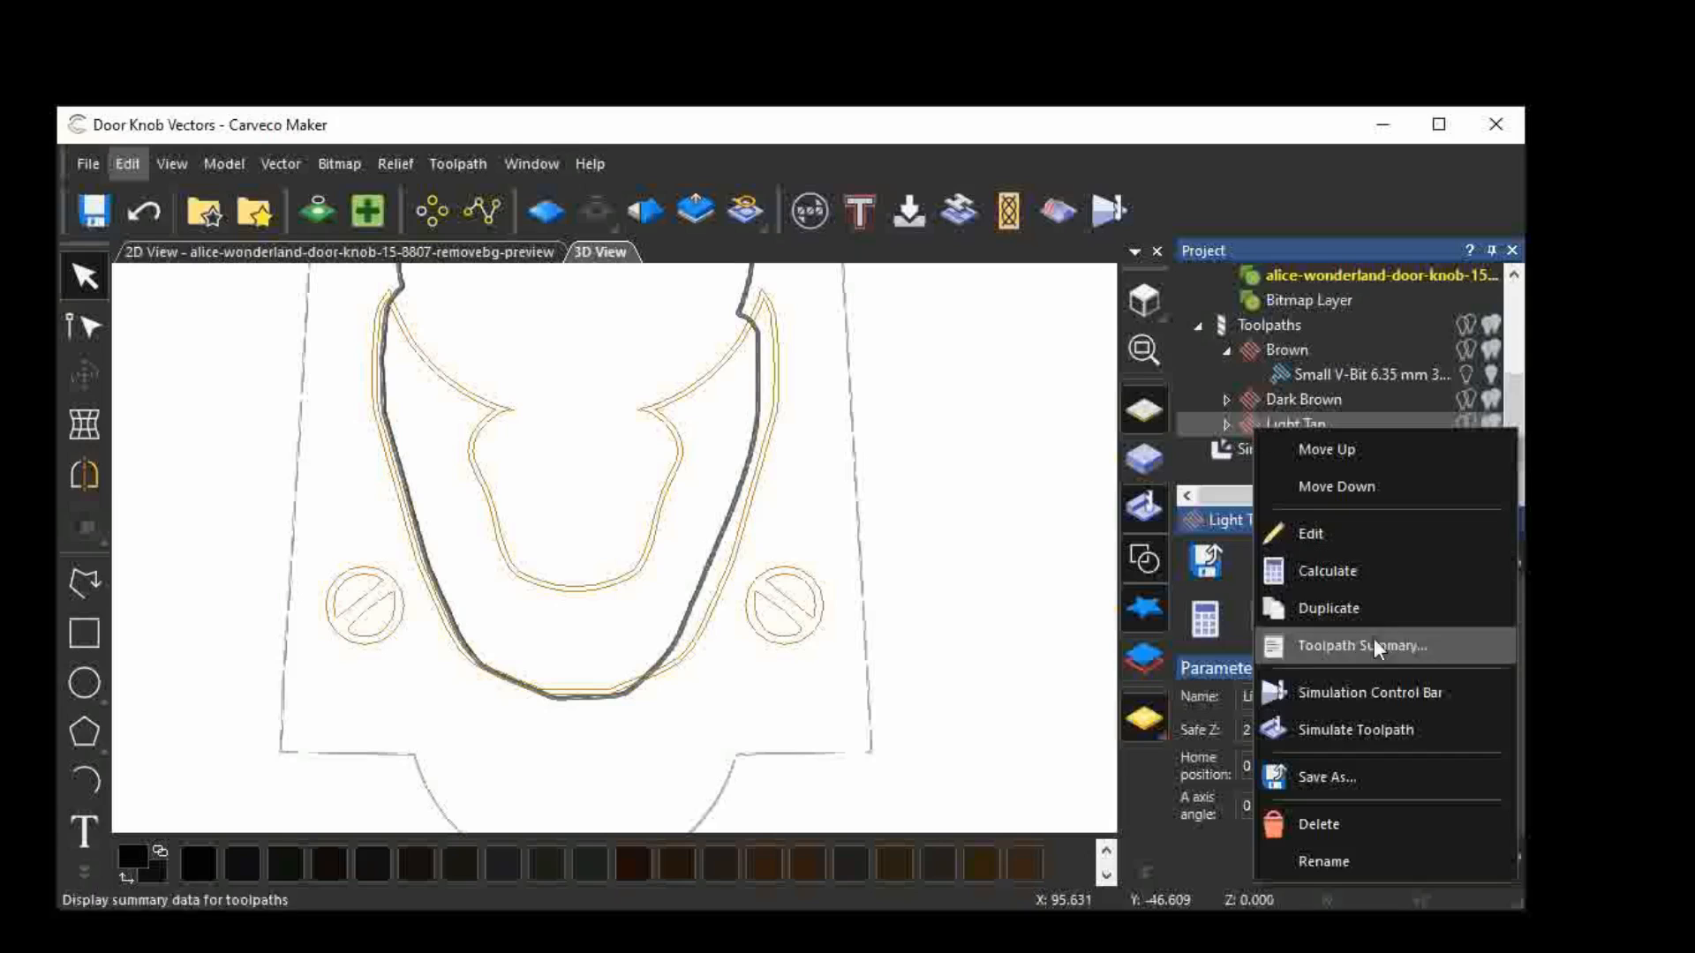
click(1370, 718)
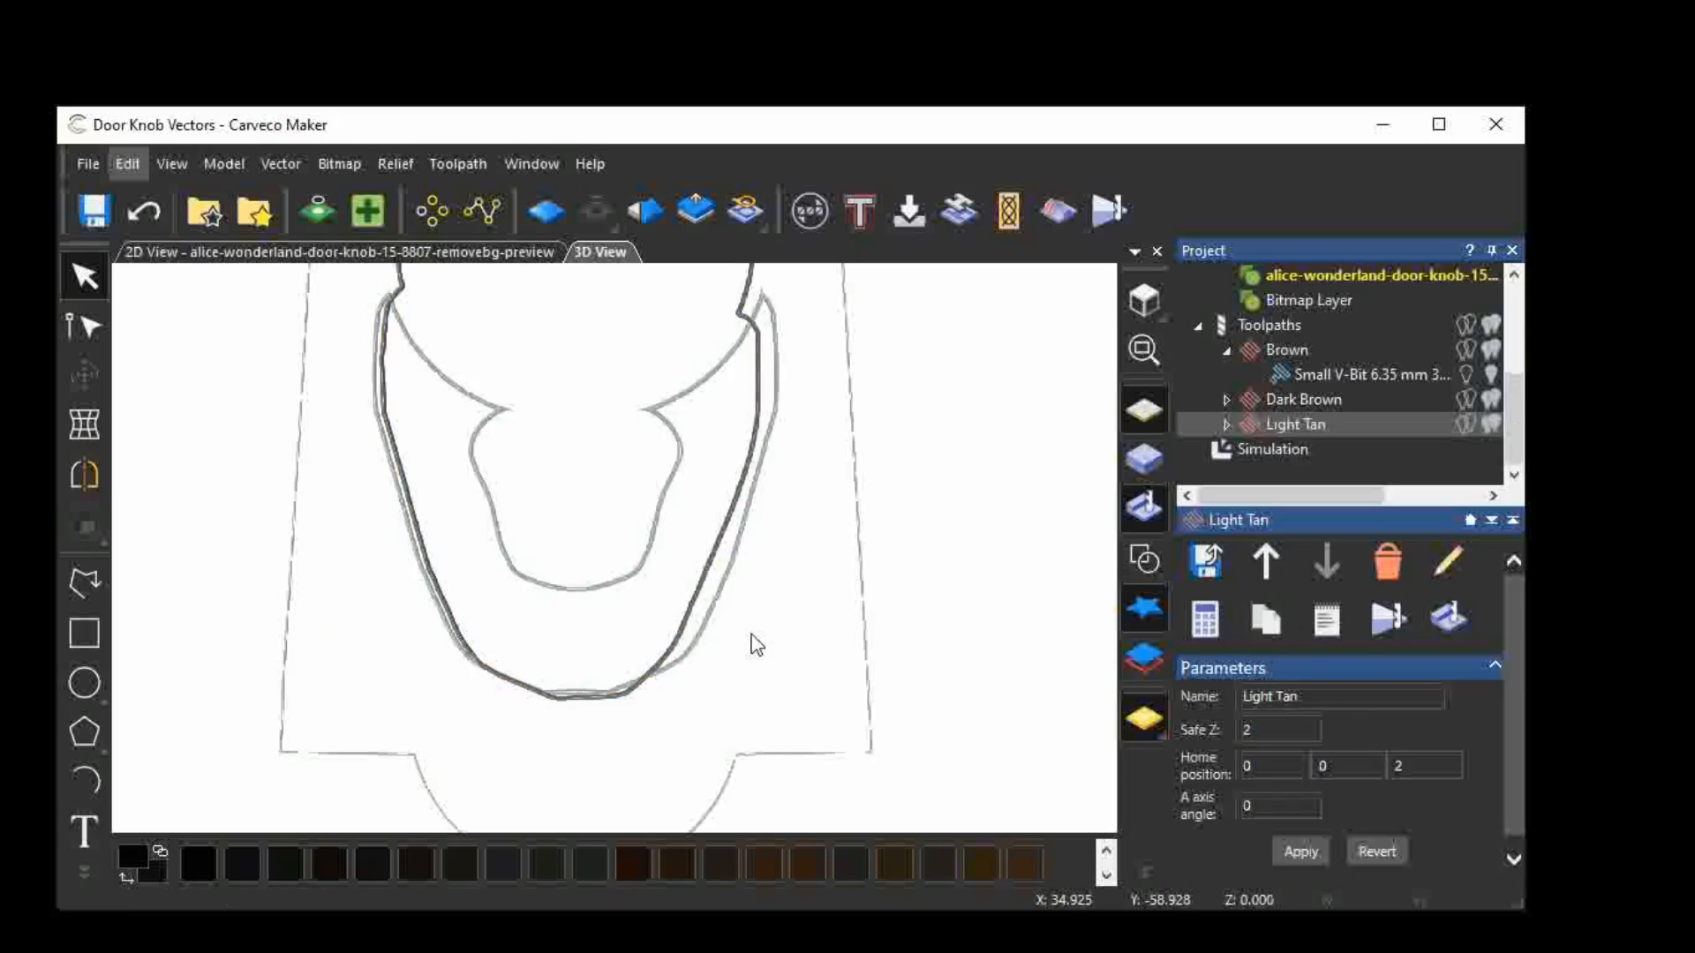
Edit the Light Tan toolpath to include the mouth outlines and both slotted screw heads, and recalculate it.
double_click(1248, 420)
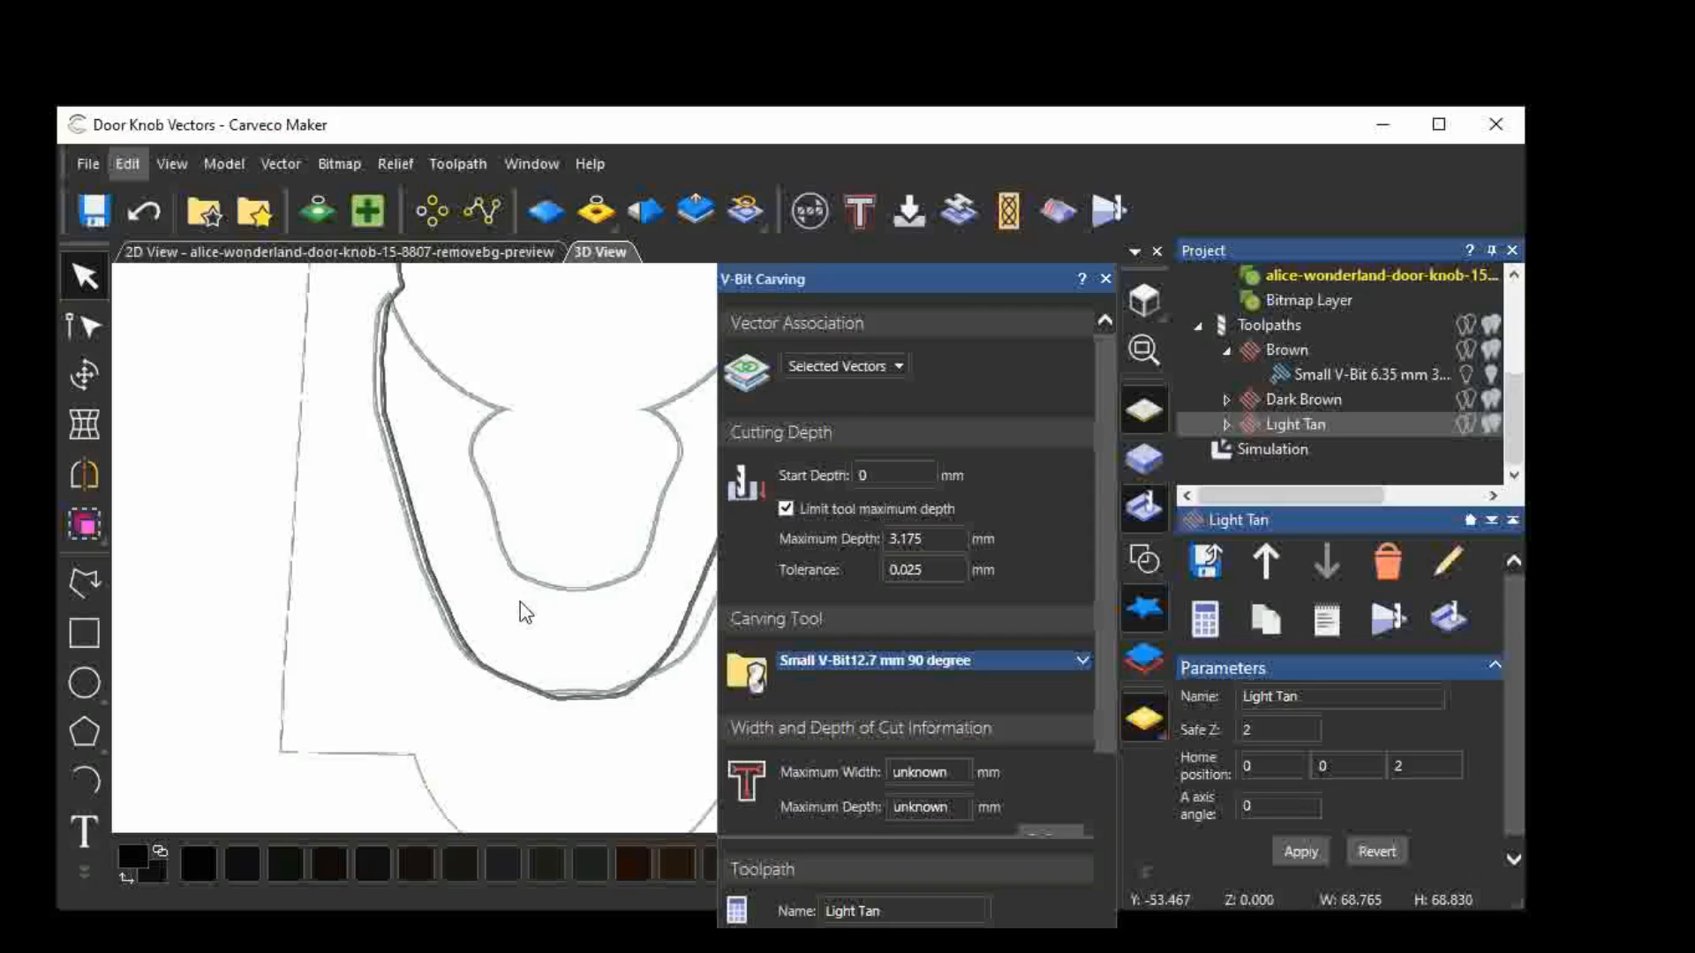
middle_drag(525, 612, 407, 609)
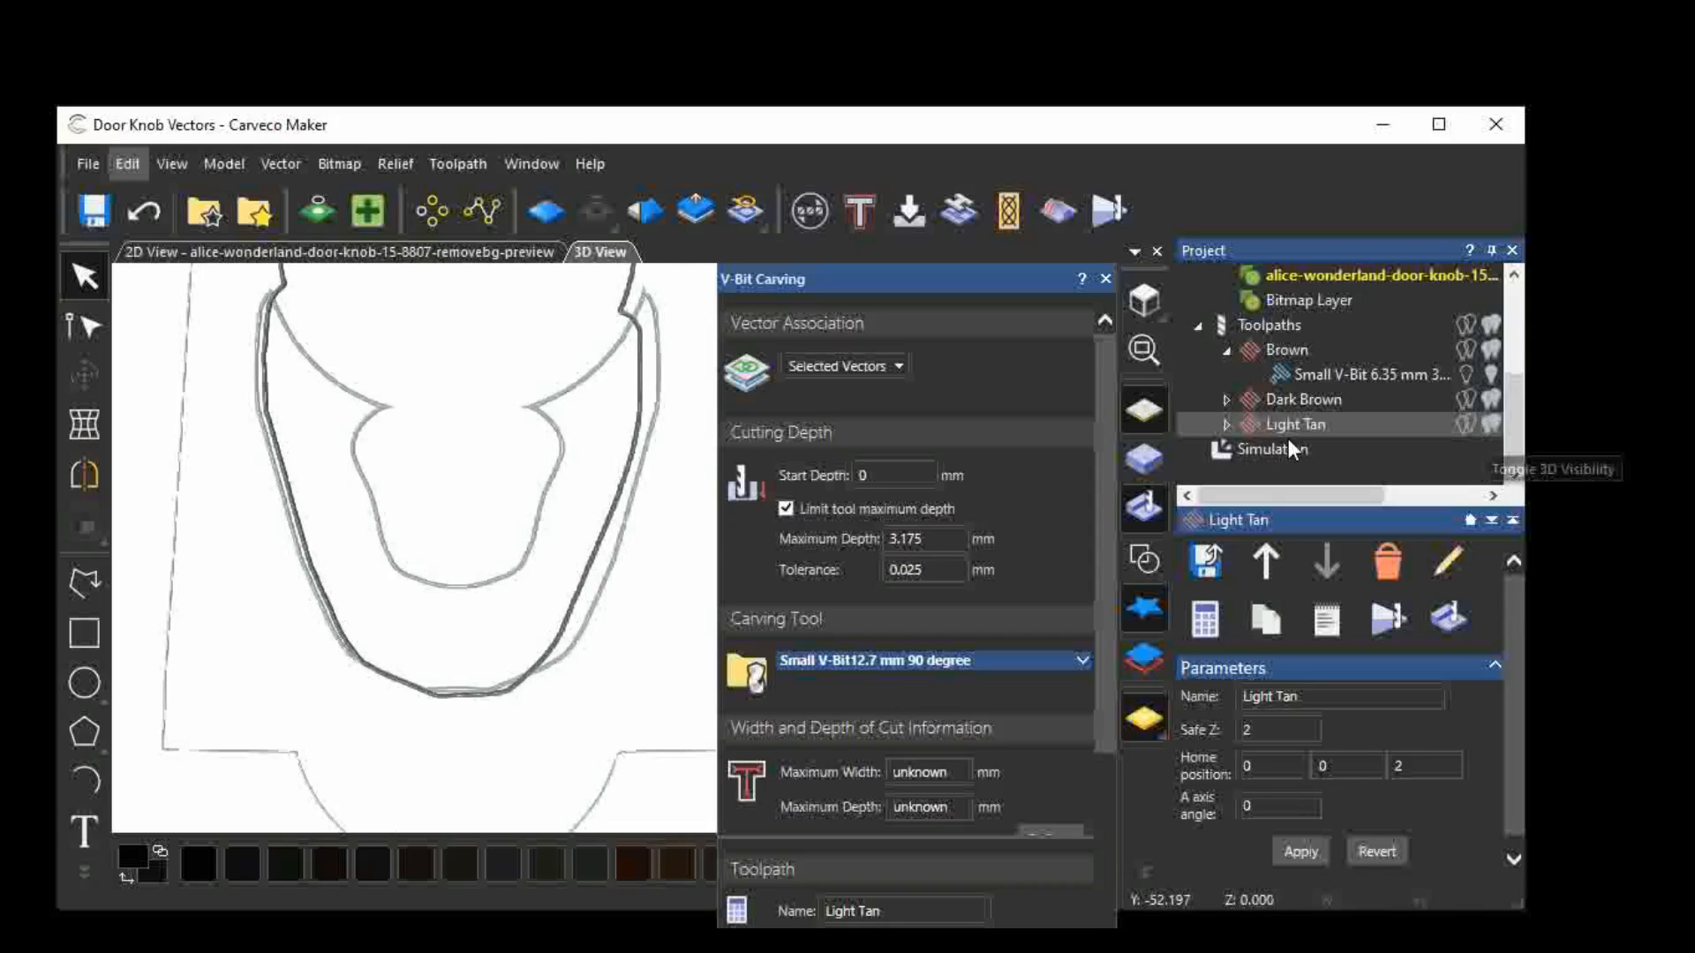
scroll(1400, 352, up, 2)
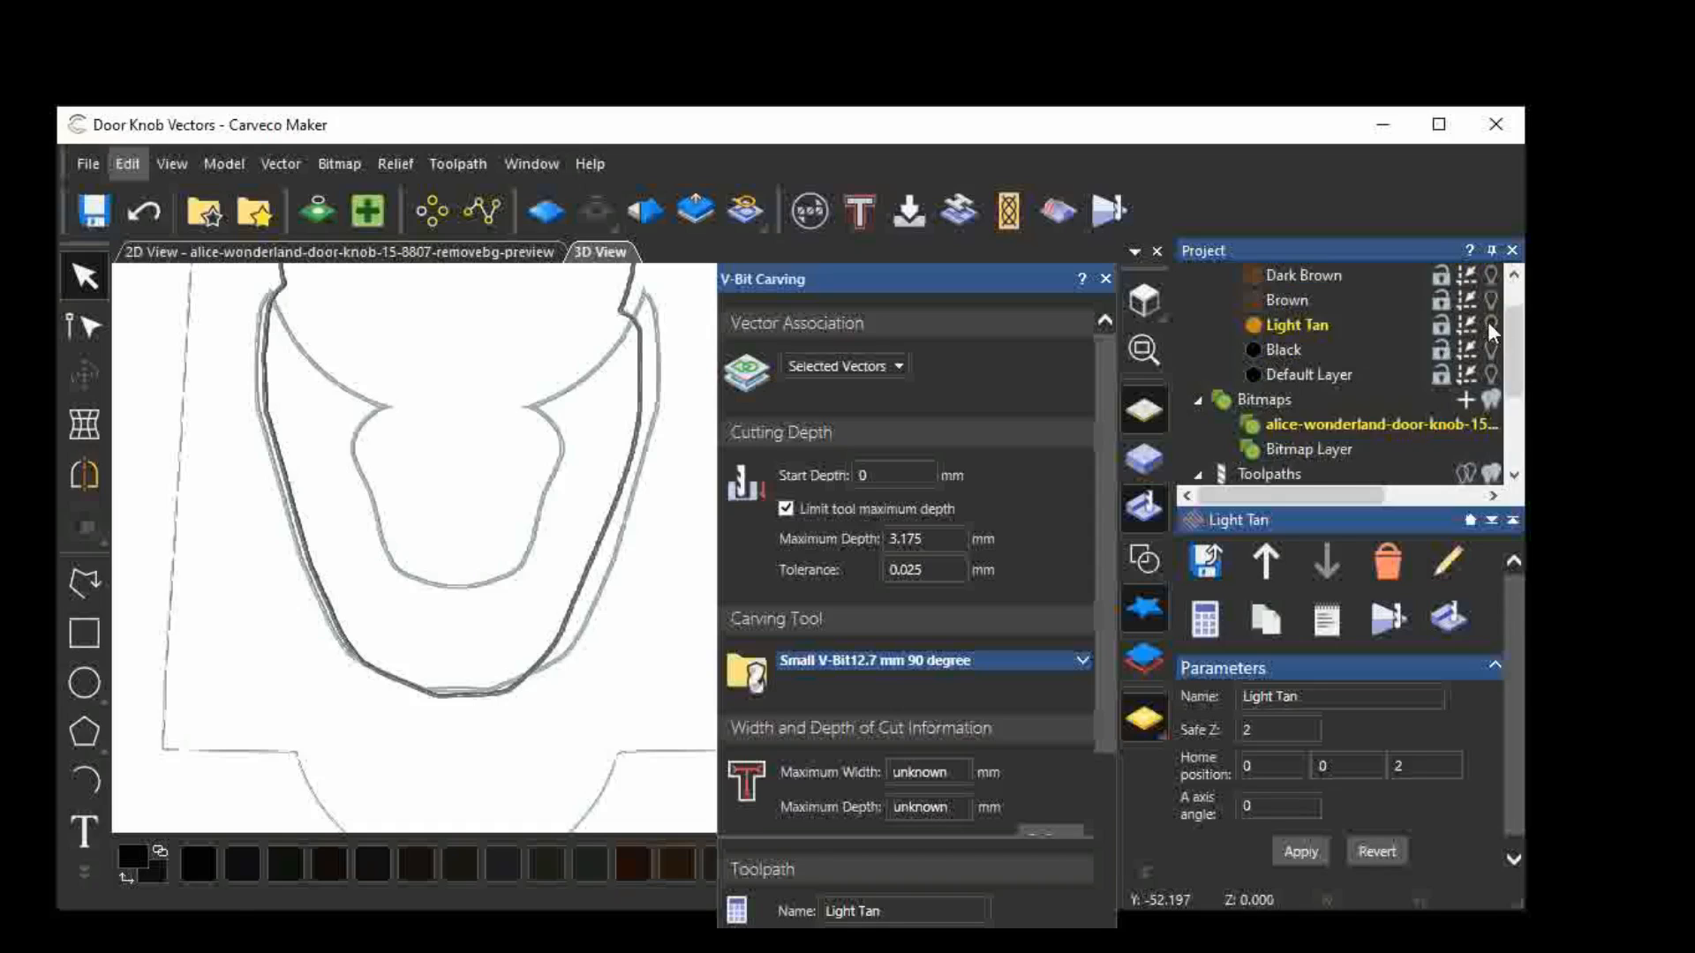
click(1137, 567)
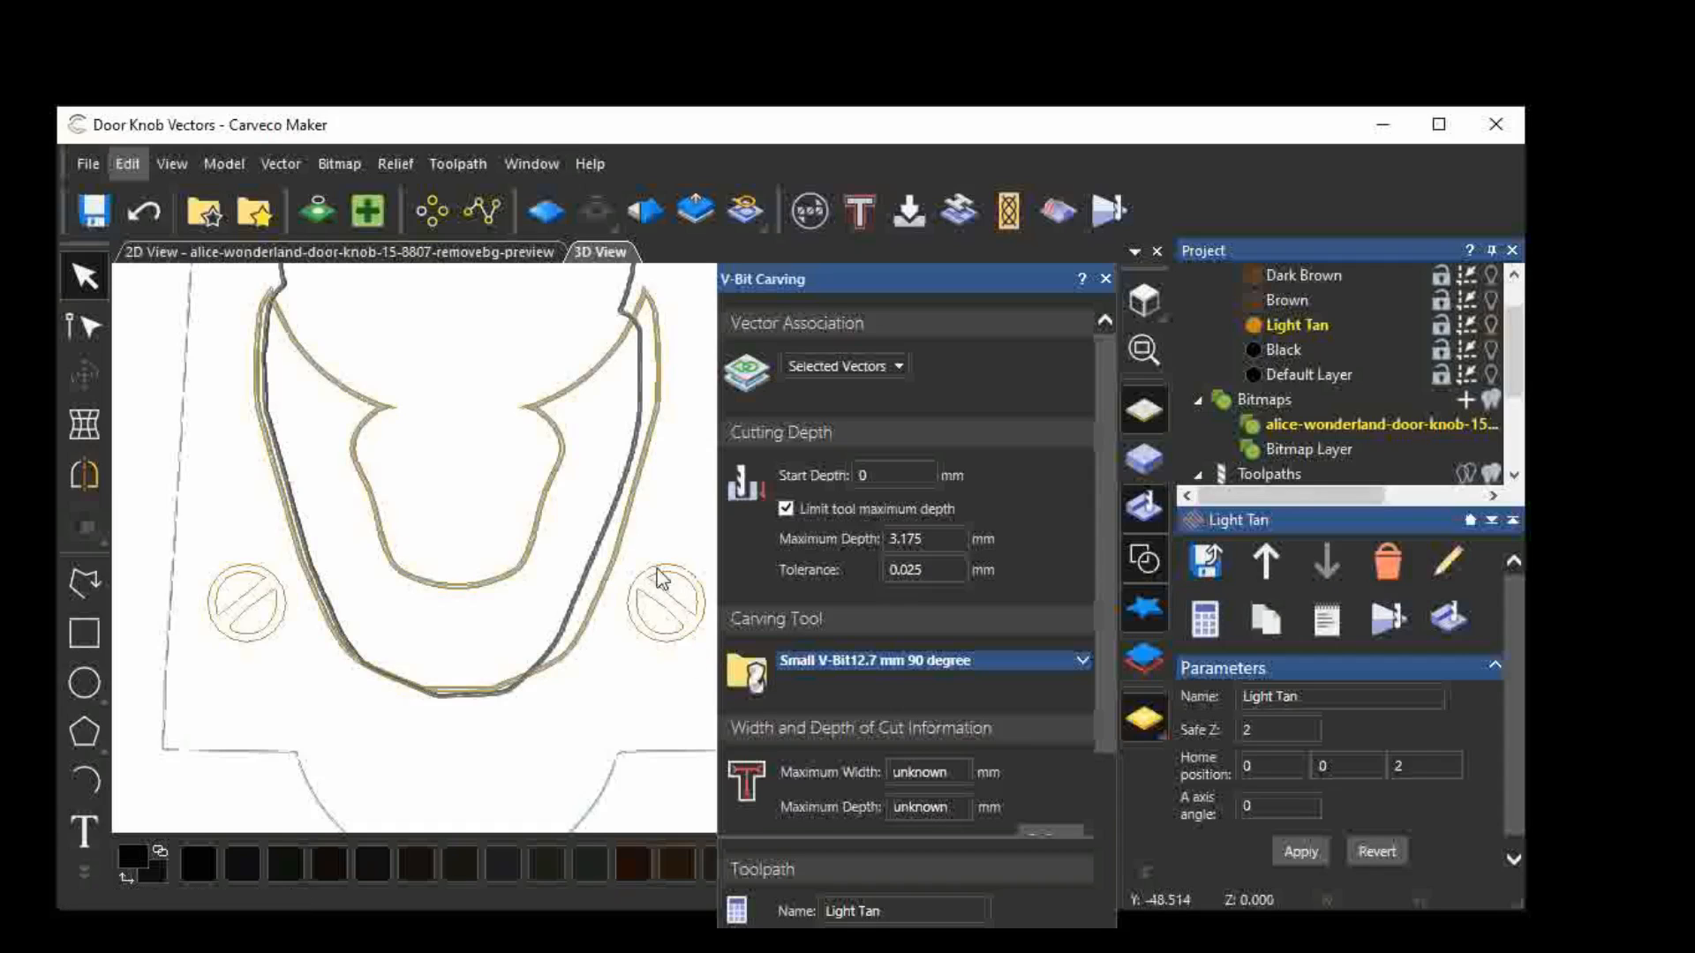
drag(662, 542, 618, 600)
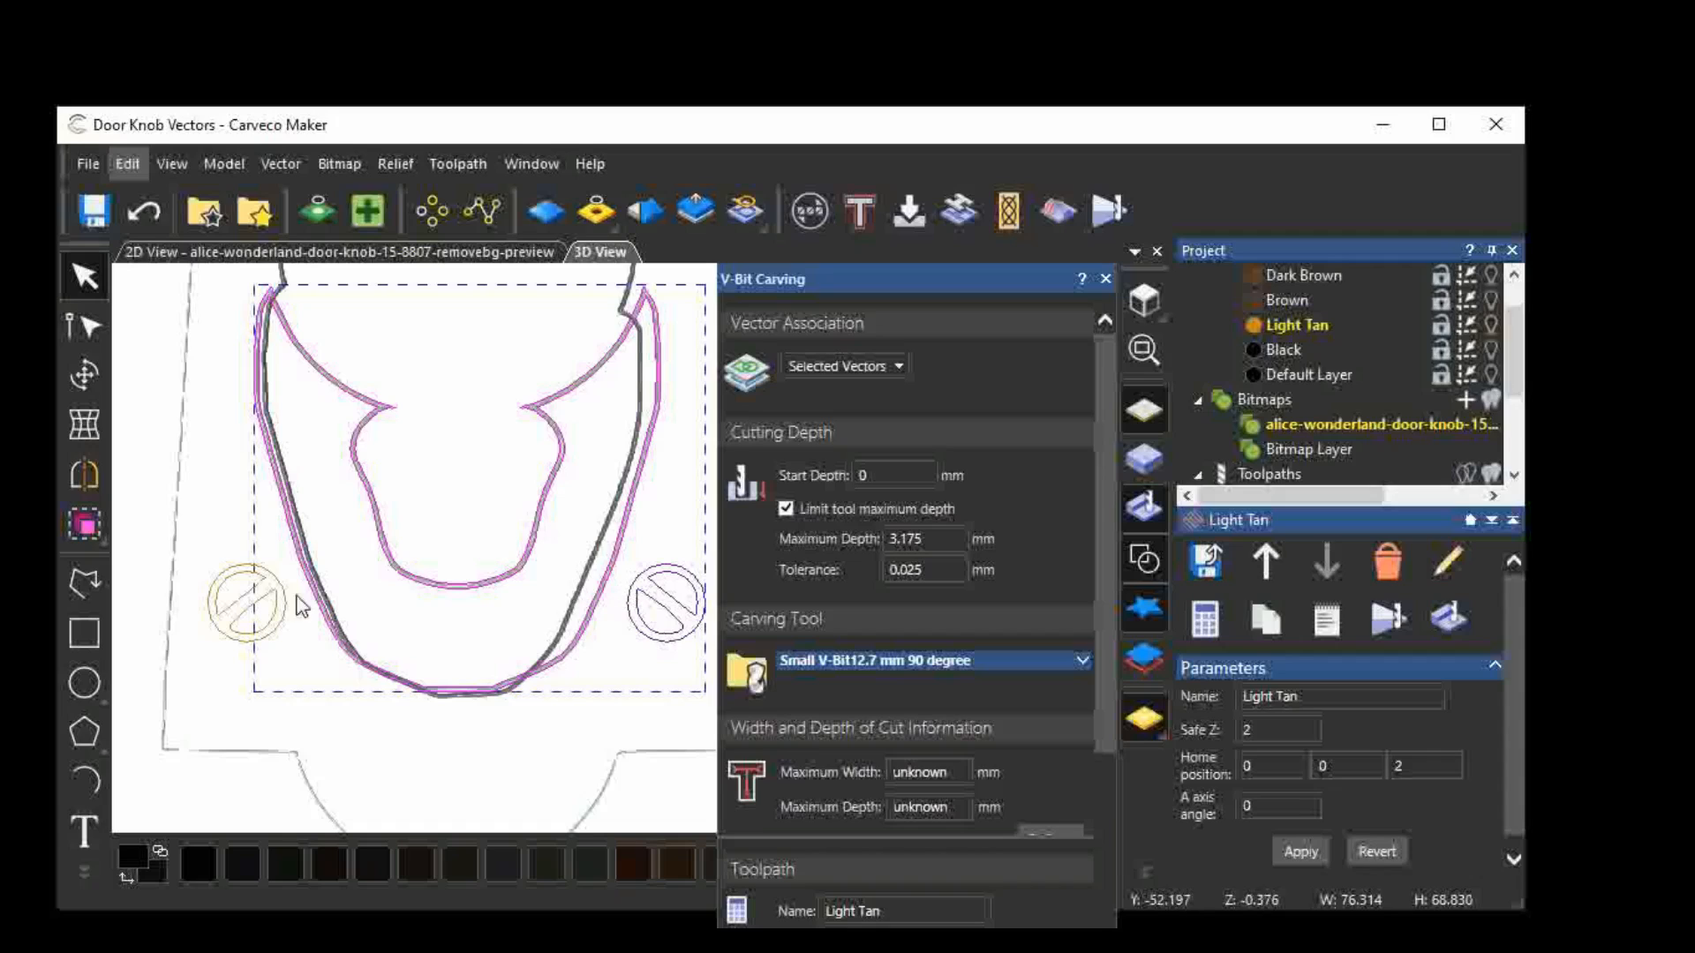
shift+click(273, 618)
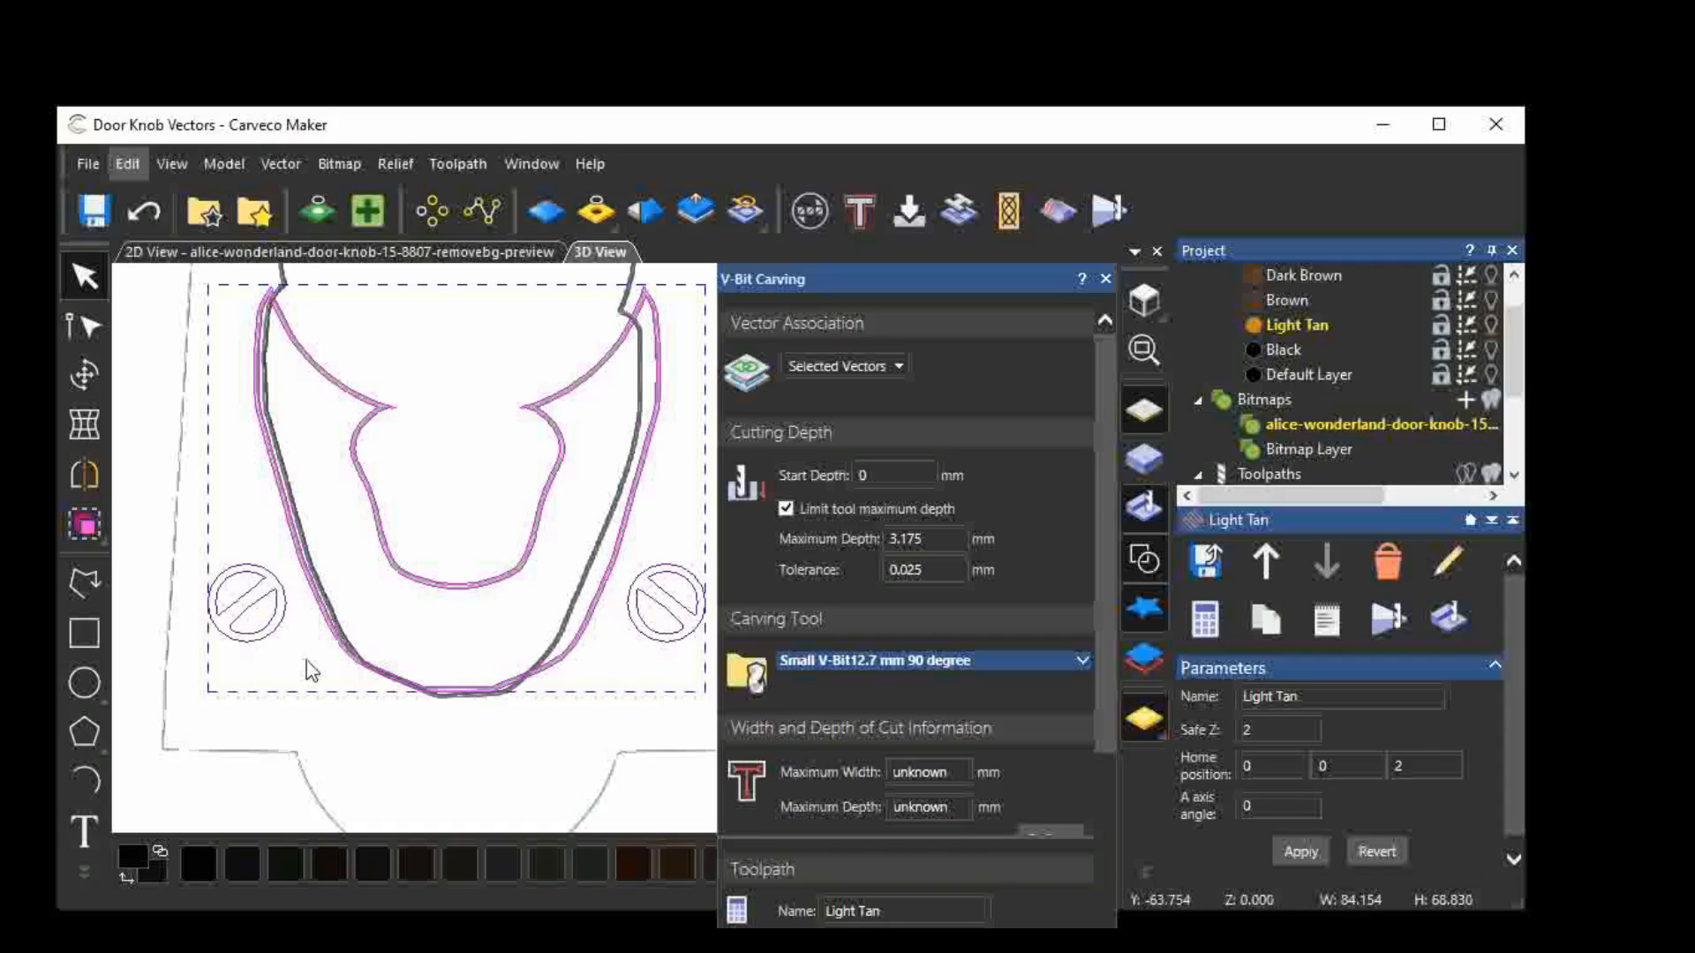
click(918, 947)
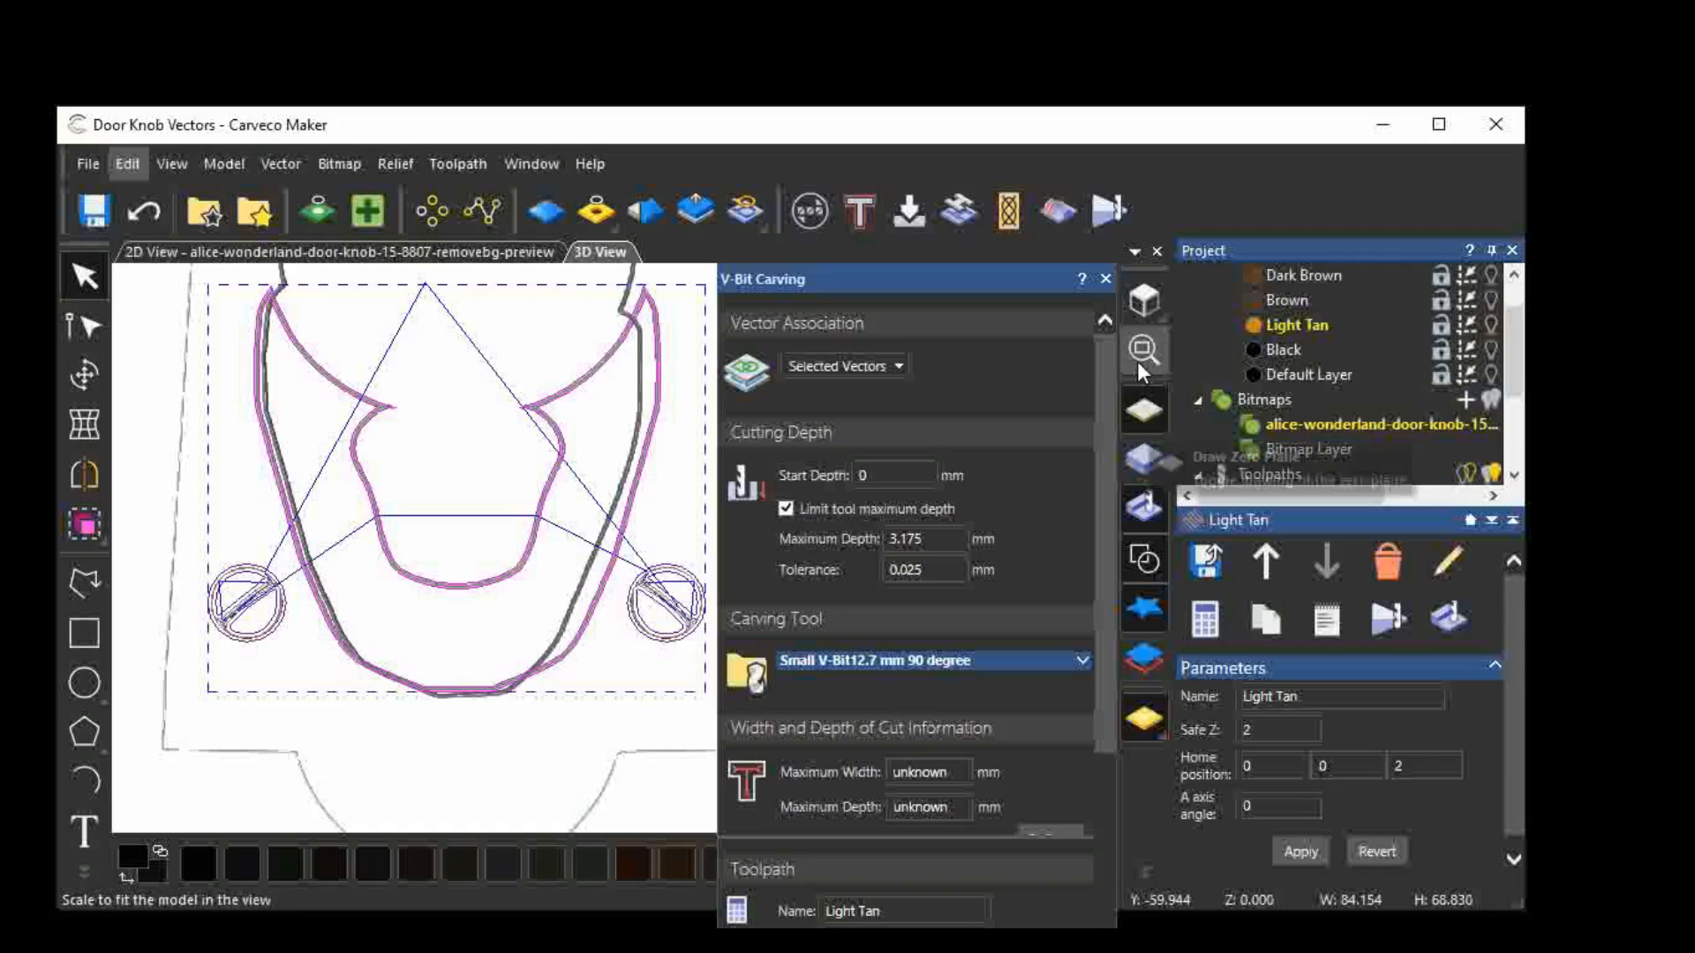
click(1104, 278)
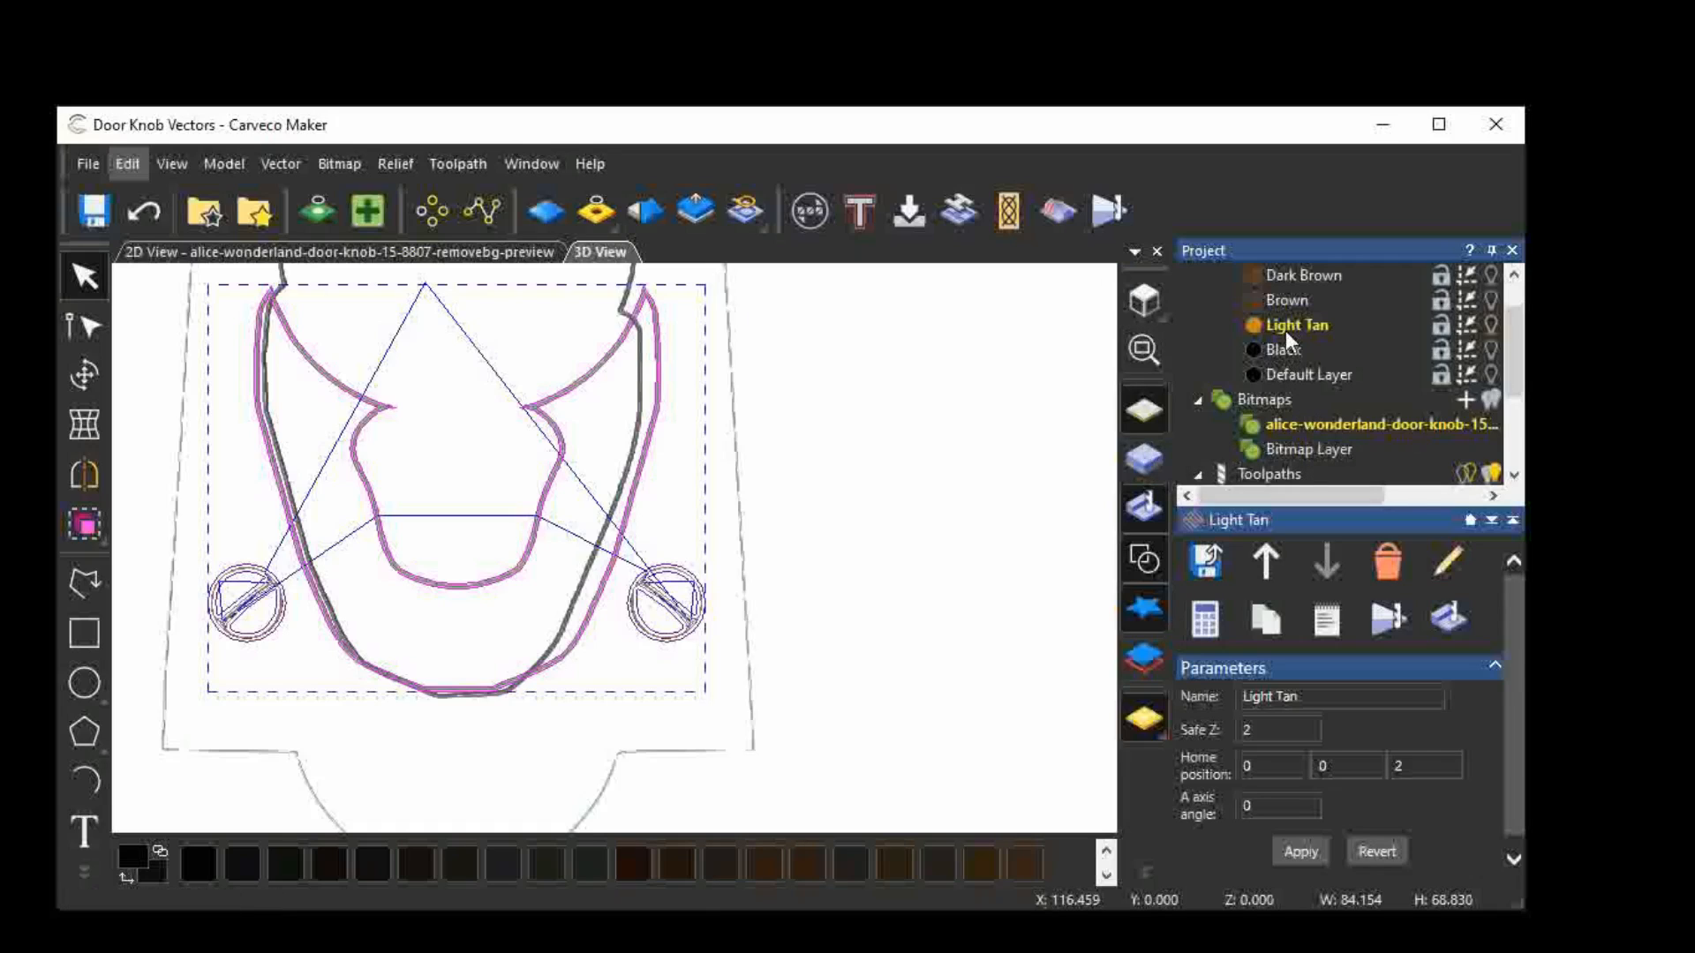
Hide the Light Tan layer with Black as the active layer, and simulate the updated Light Tan toolpath.
click(1493, 329)
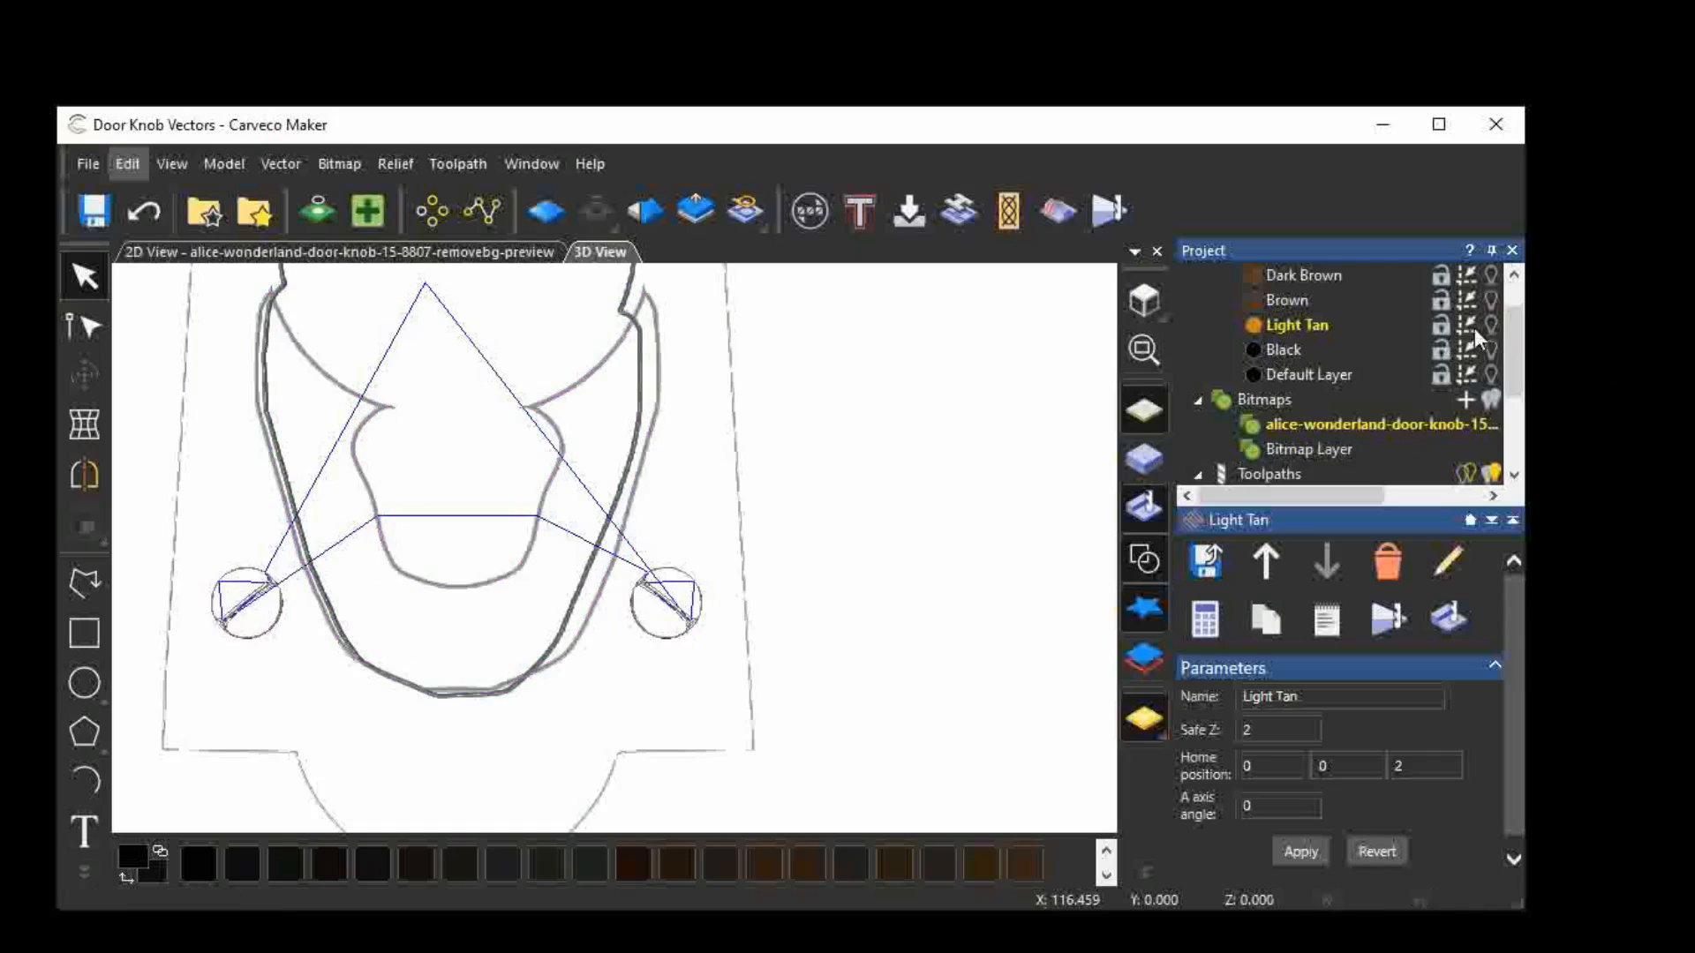
click(1290, 351)
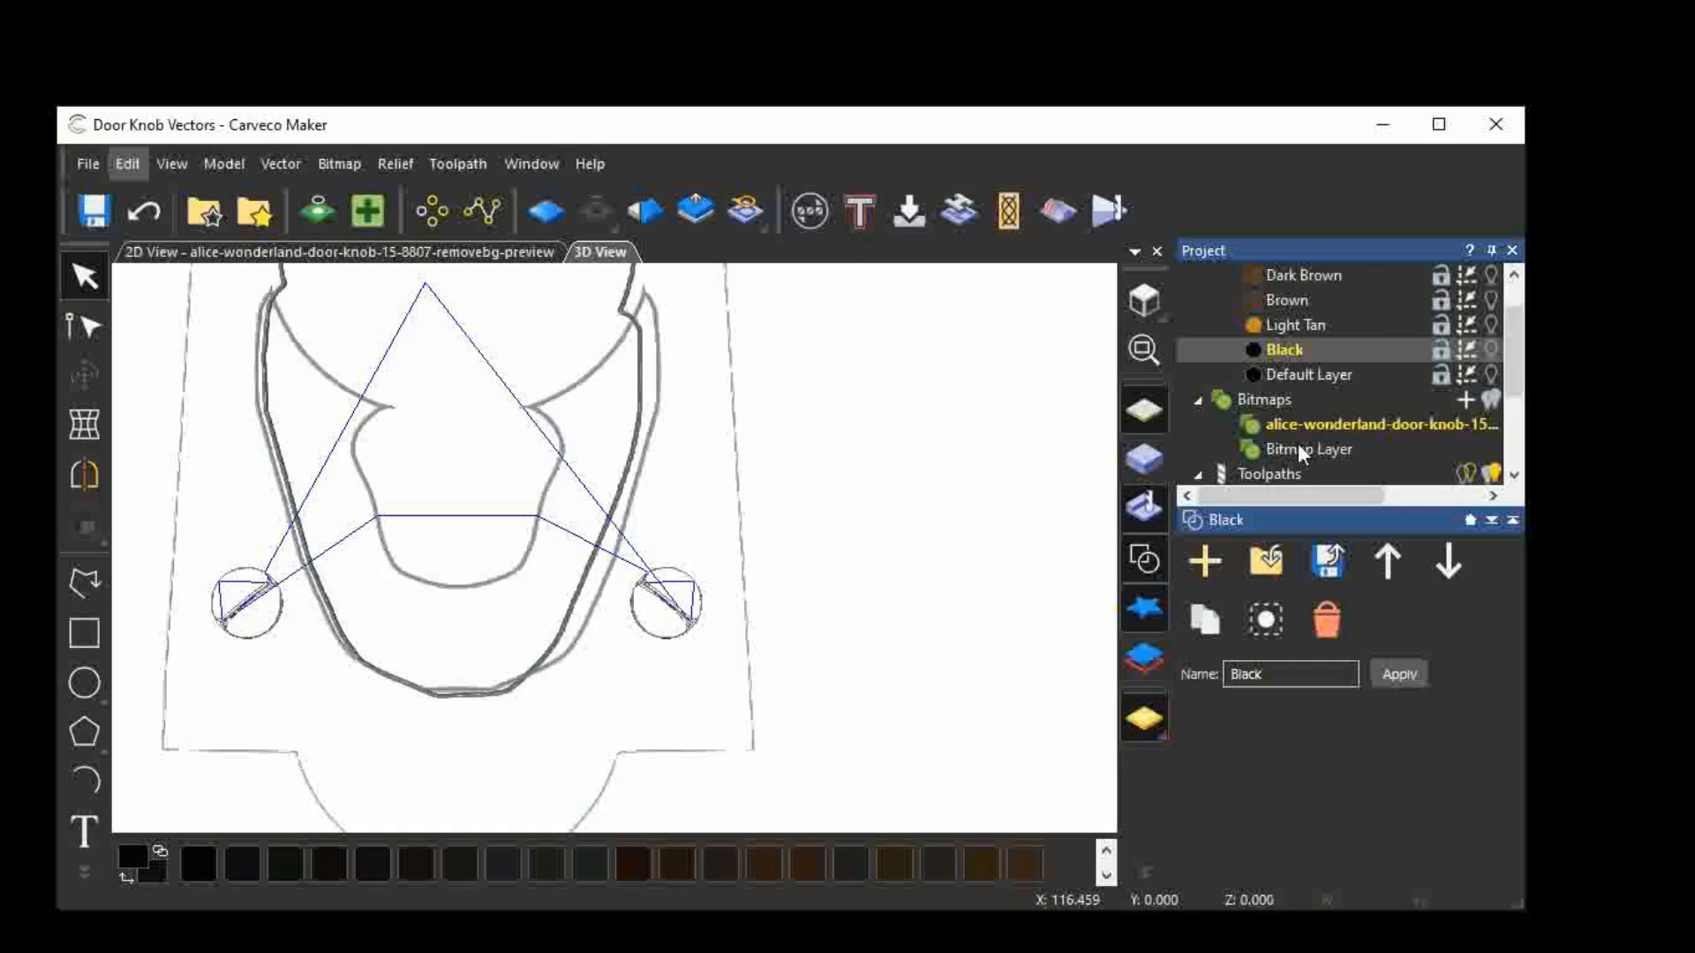
scroll(1297, 443, down, 2)
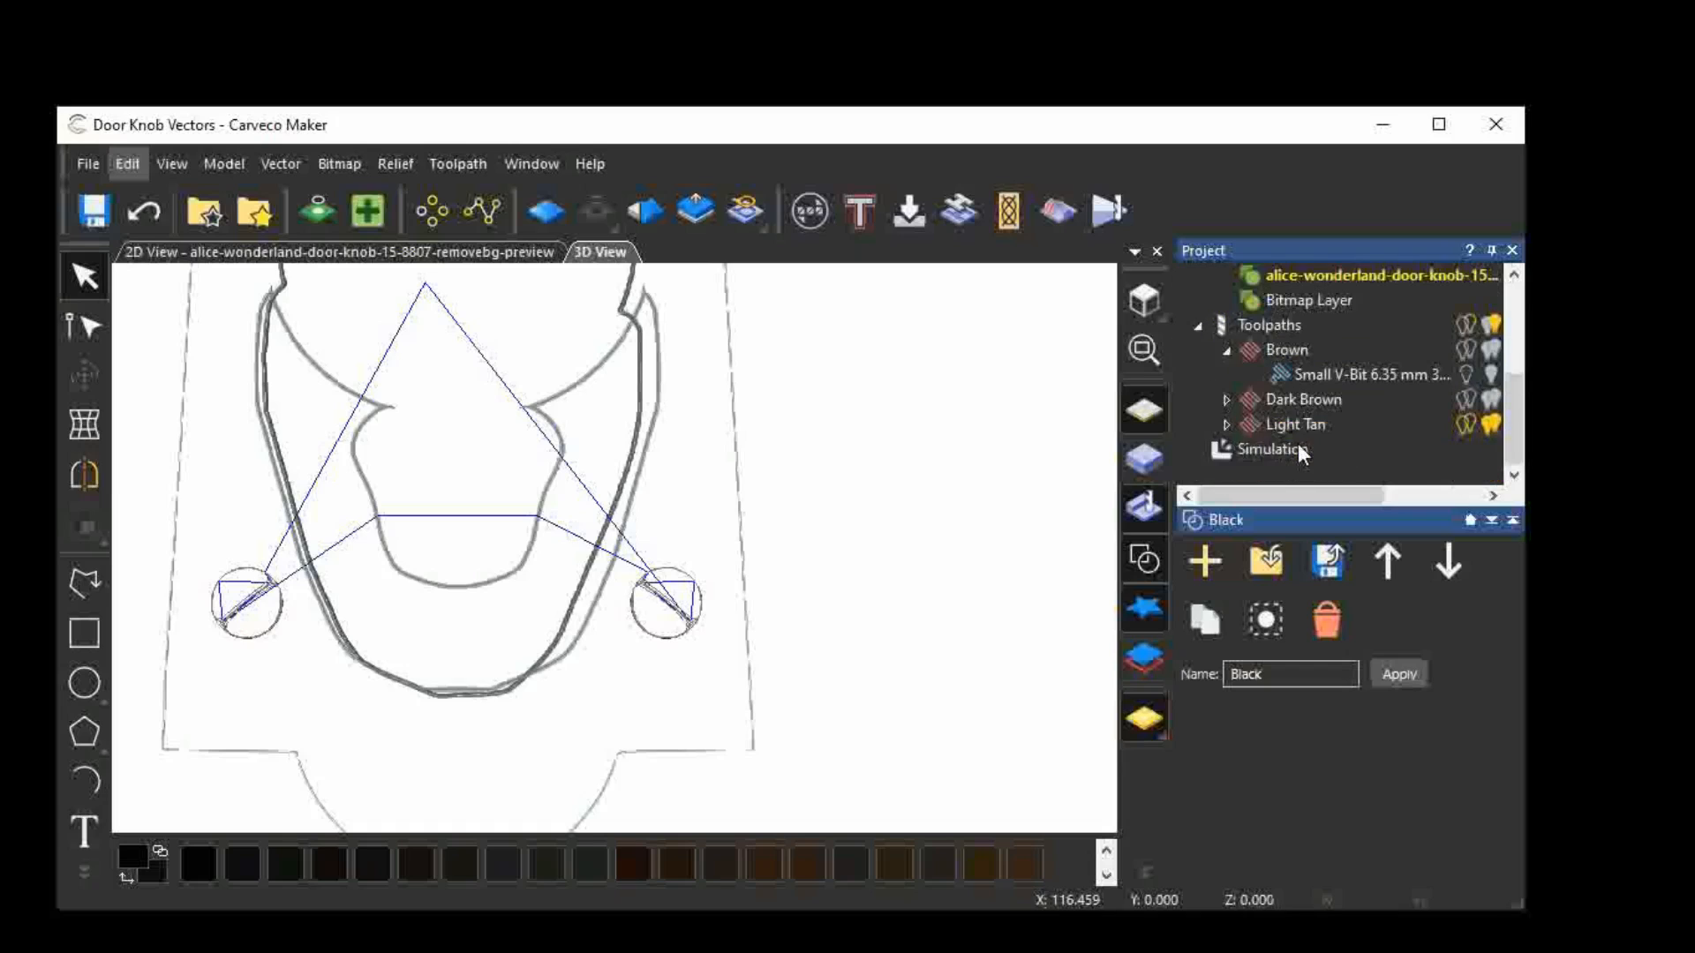
right_click(1246, 426)
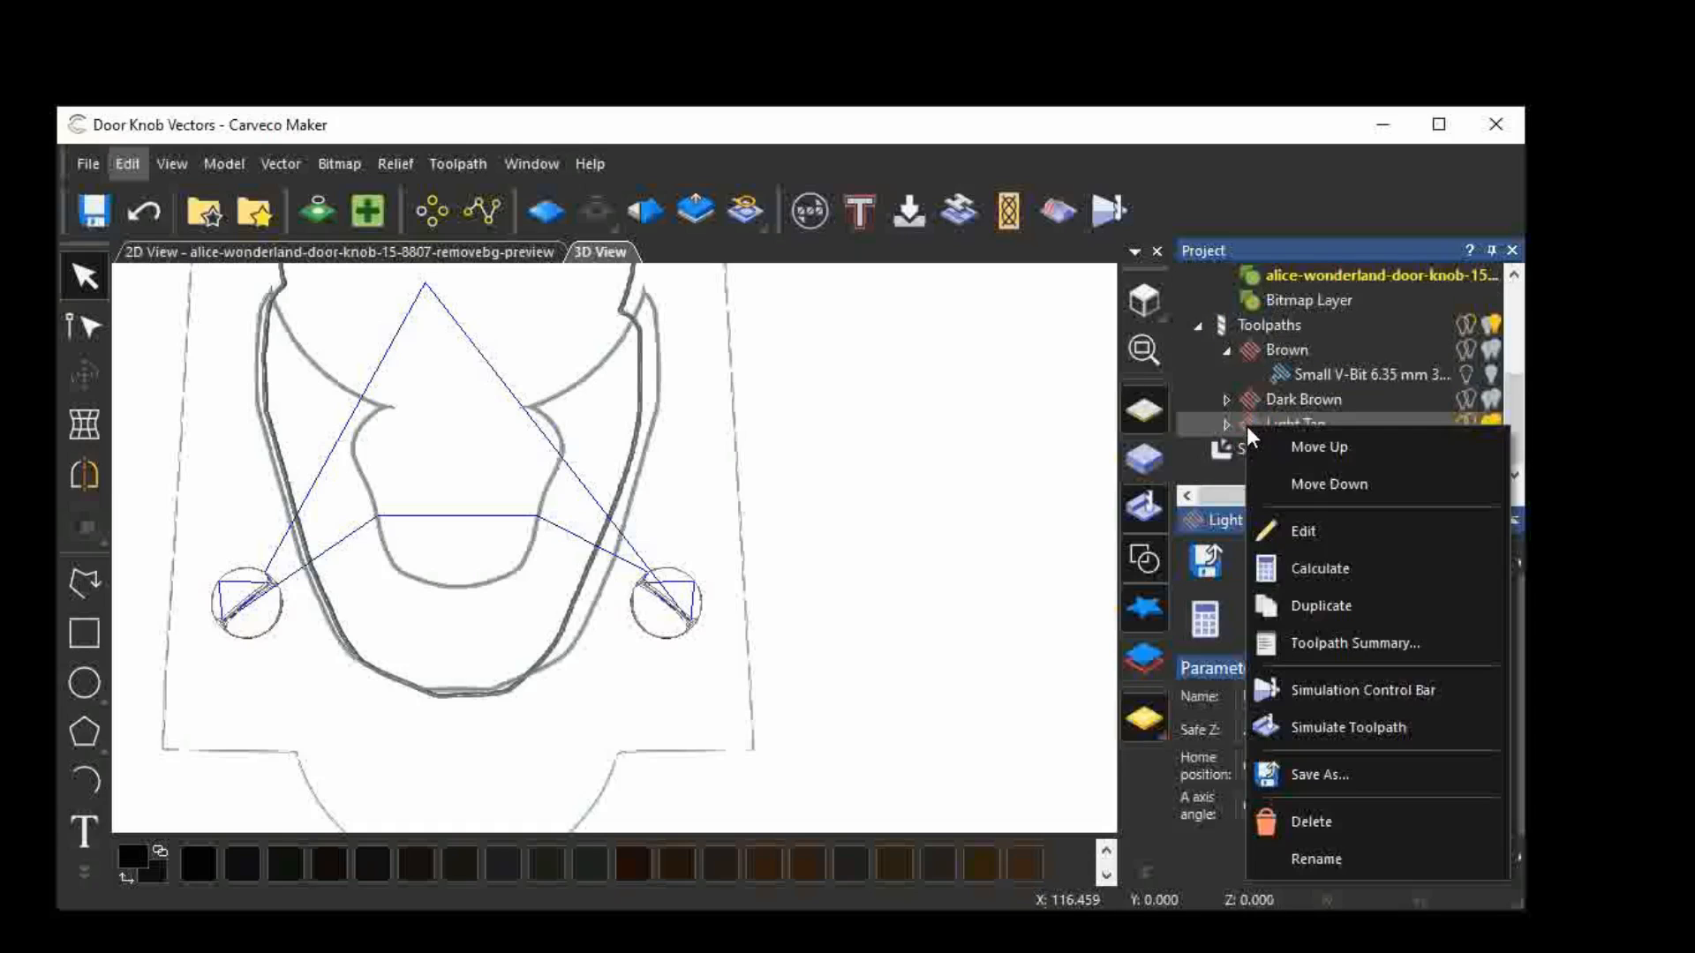
click(1359, 725)
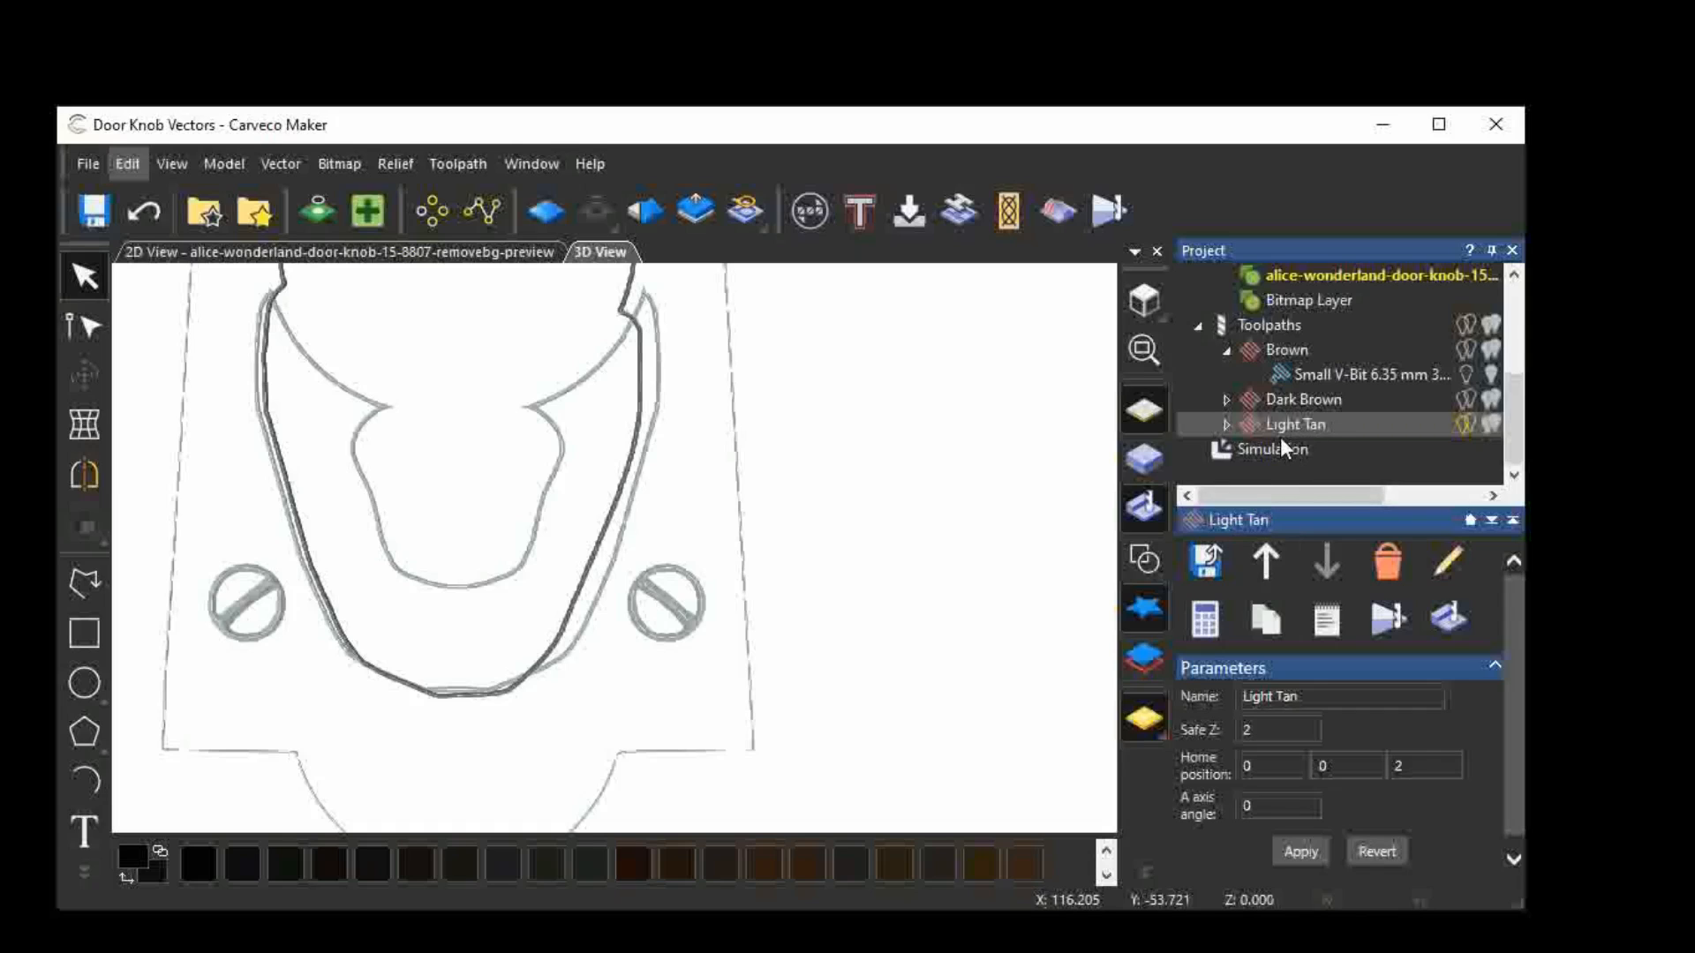
Show the Black layer and turn on vector display in 3D with the whole door knob in view.
click(1220, 327)
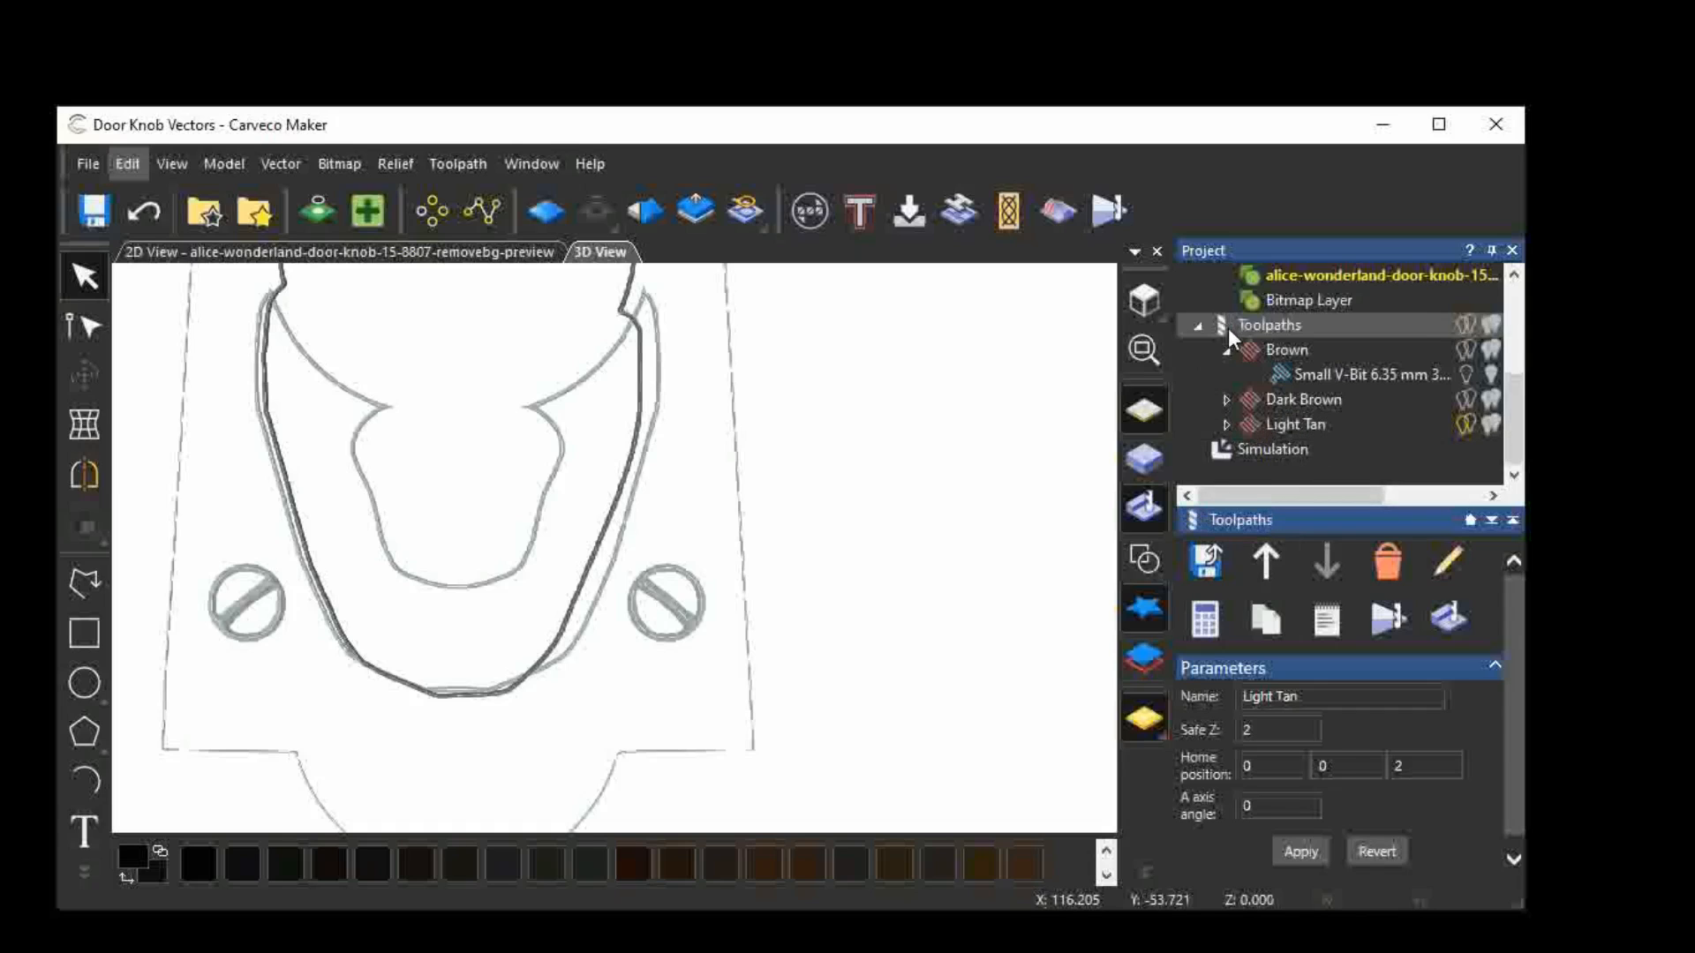
scroll(1411, 360, up, 2)
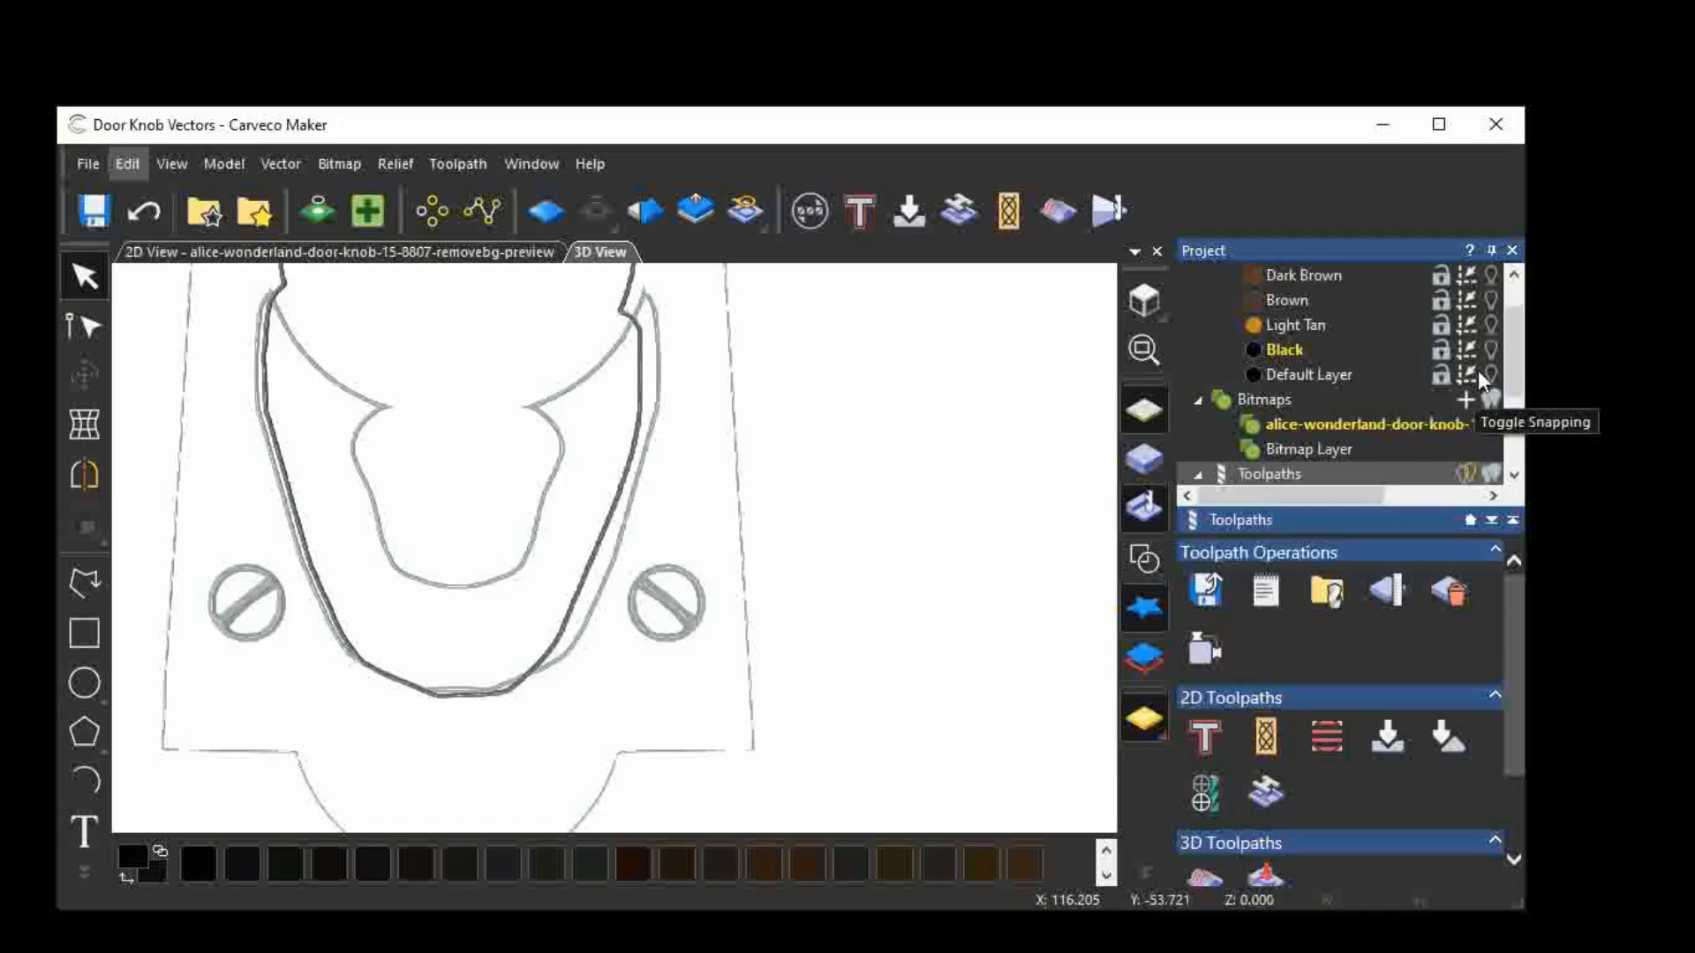
click(1491, 349)
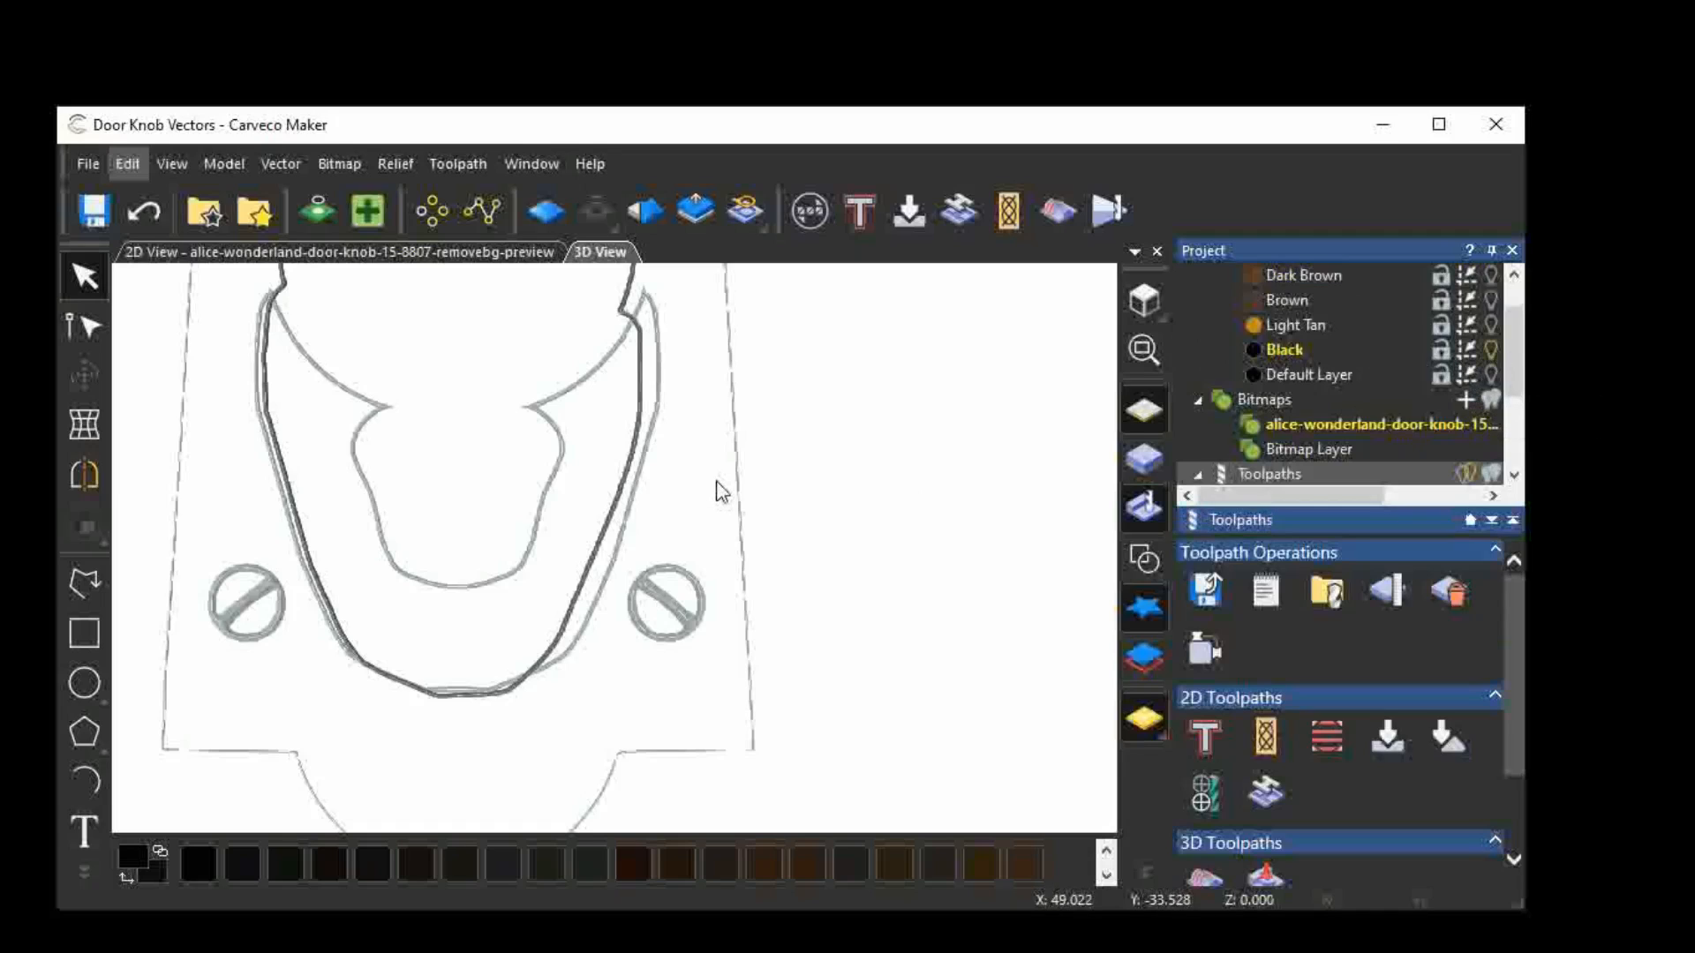
scroll(835, 478, down, 2)
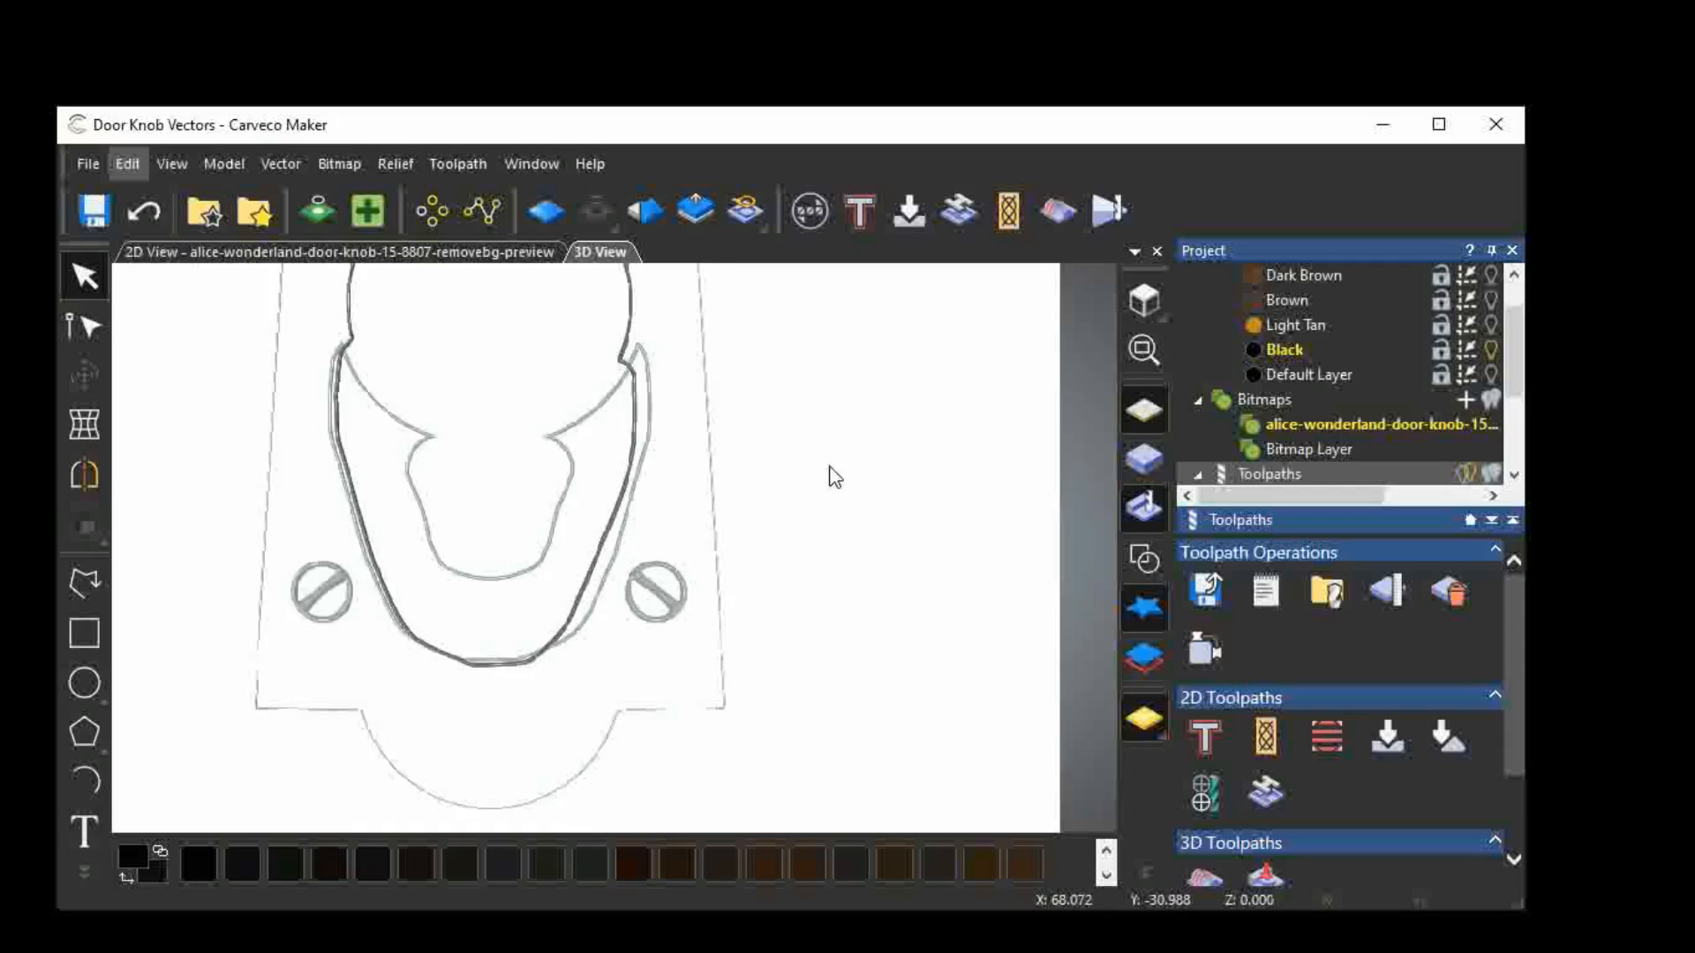
scroll(835, 477, down, 4)
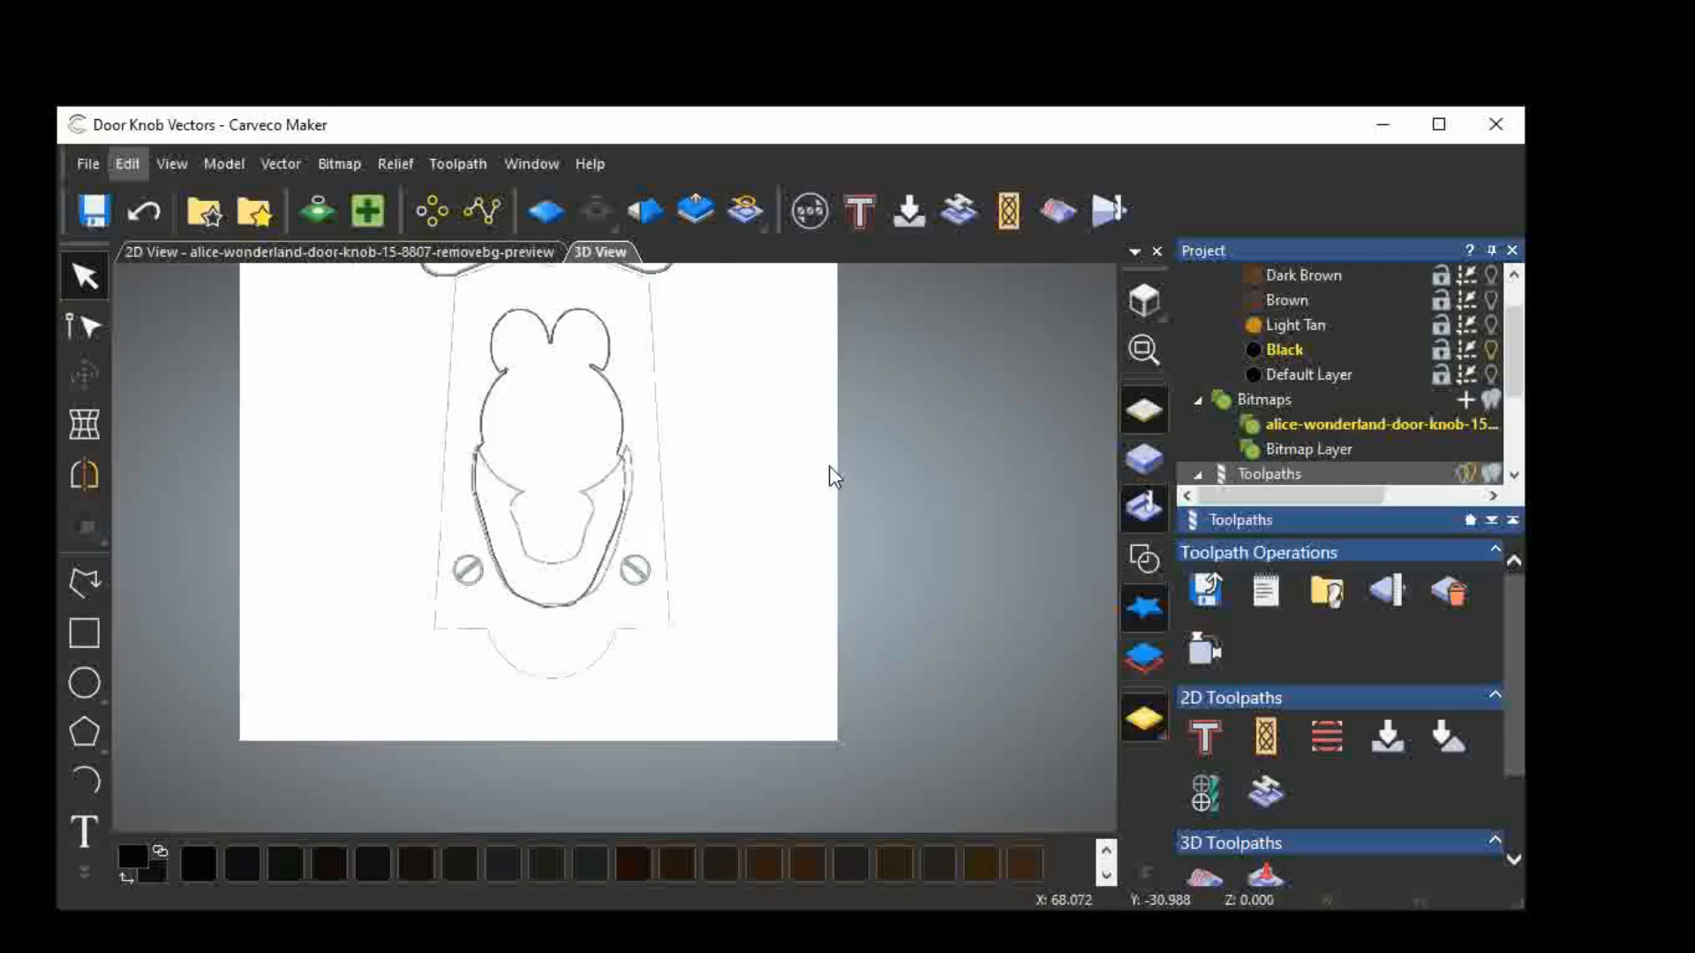
click(1145, 560)
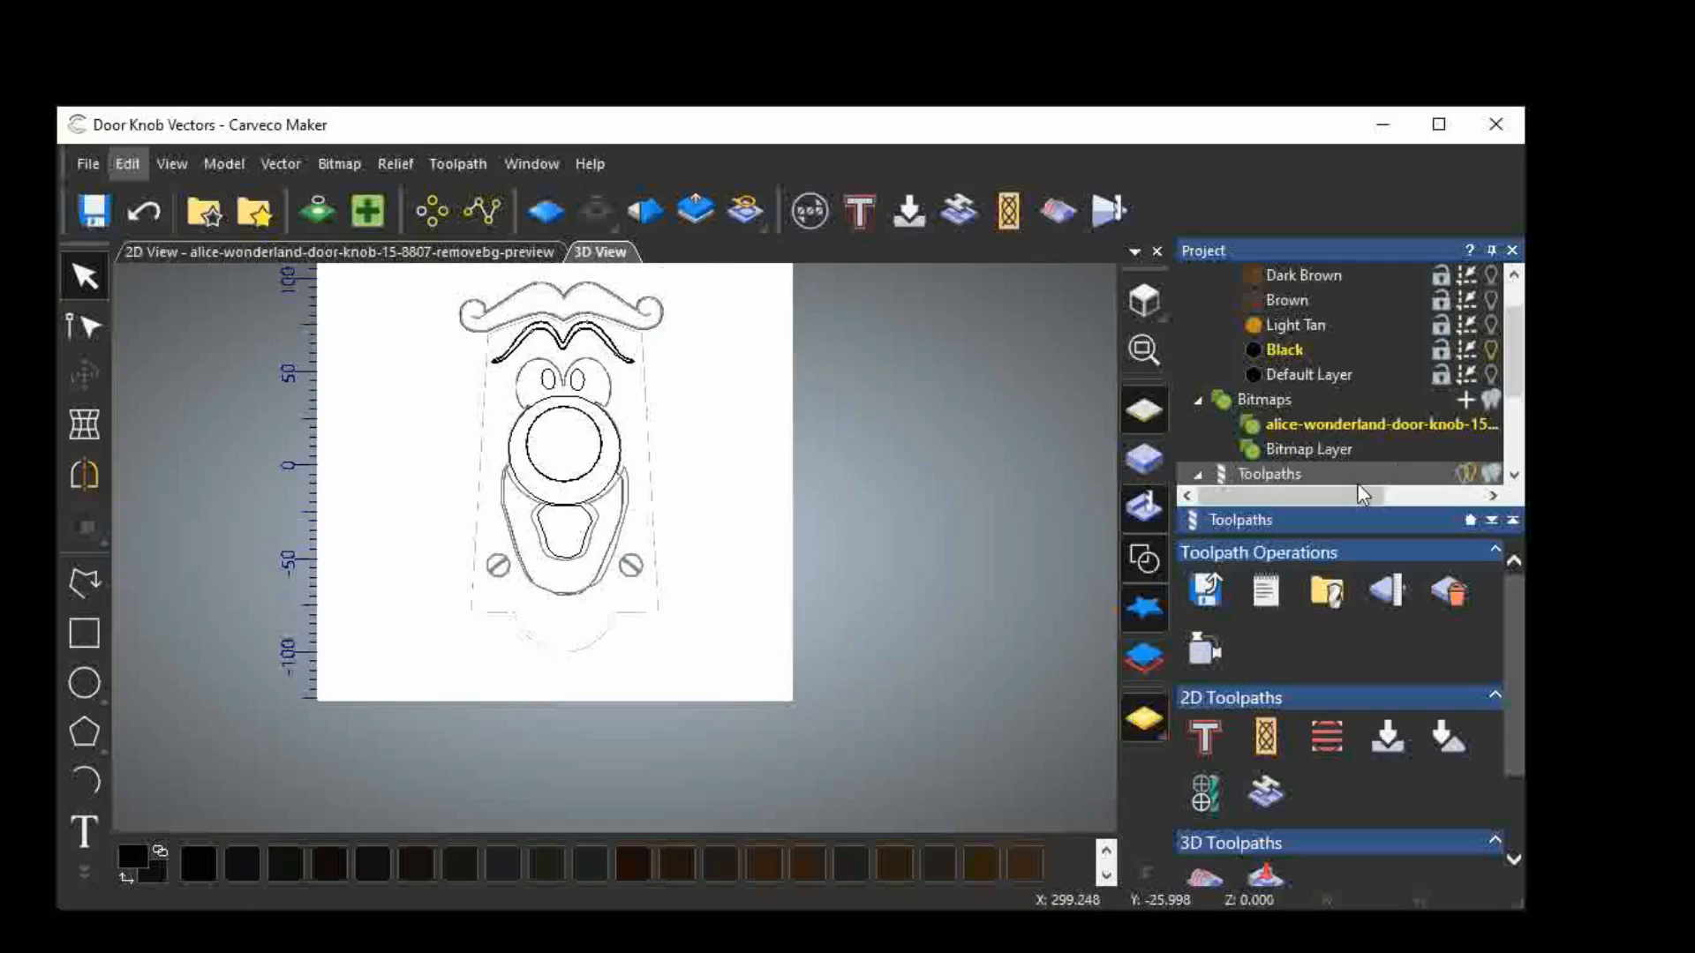
Hide all toolpaths in the 3D view and reset the simulation to an uncut block.
scroll(1434, 452, down, 1)
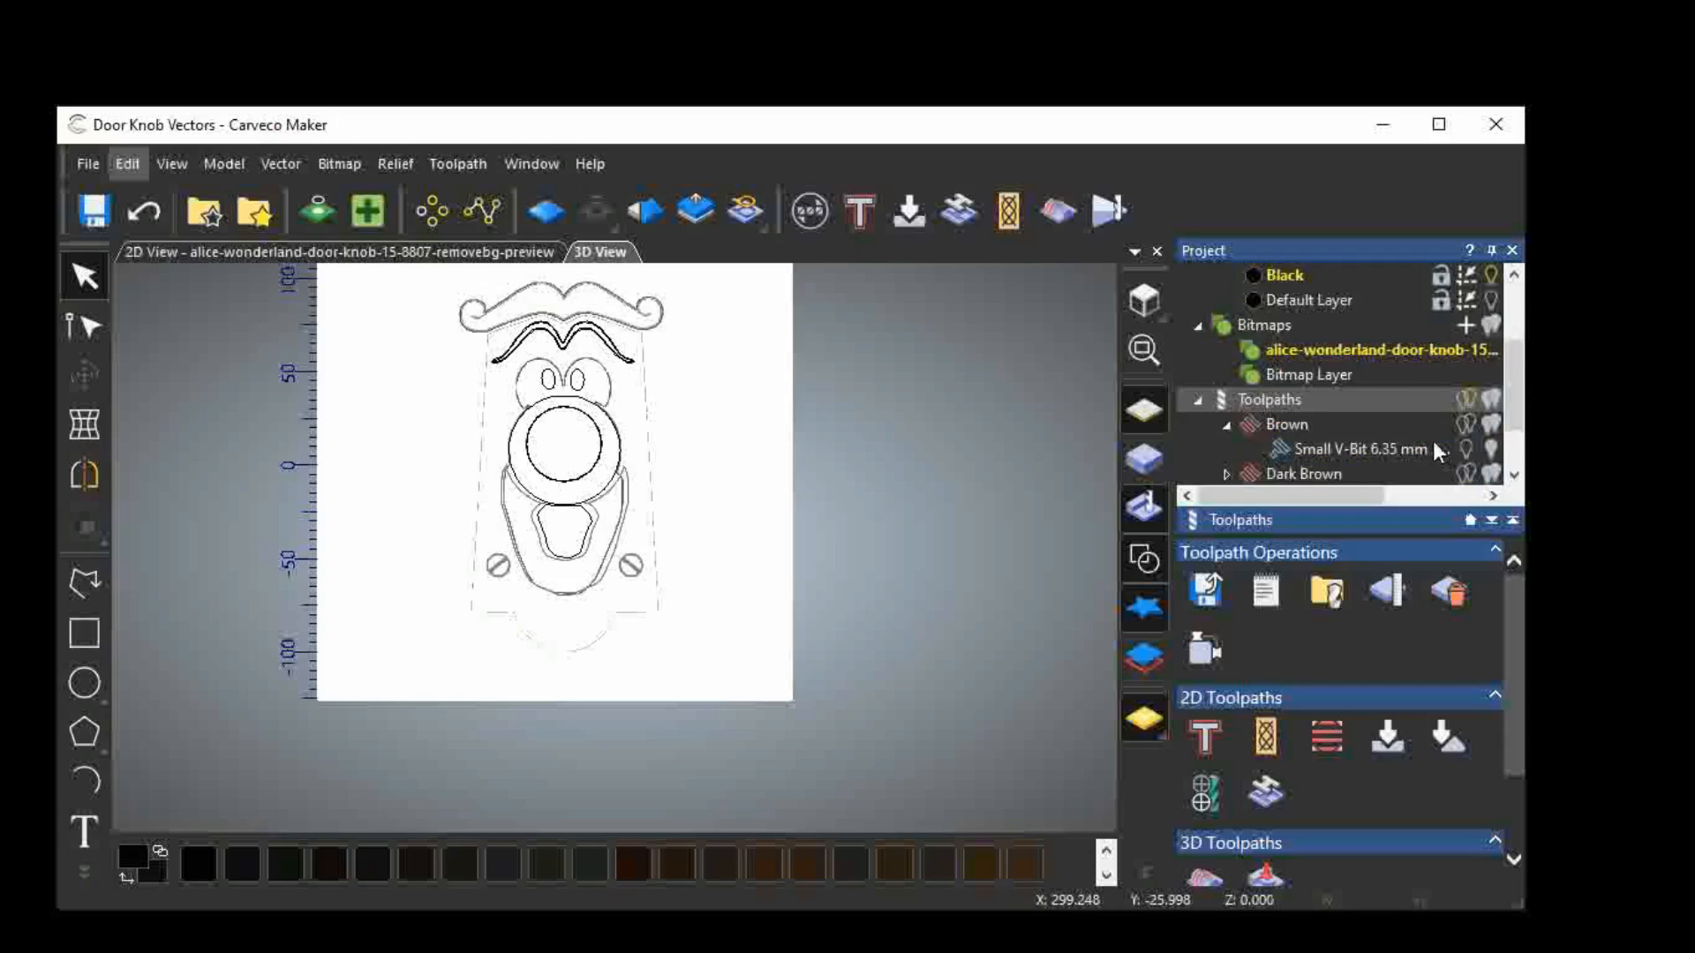
click(1466, 401)
click(1465, 401)
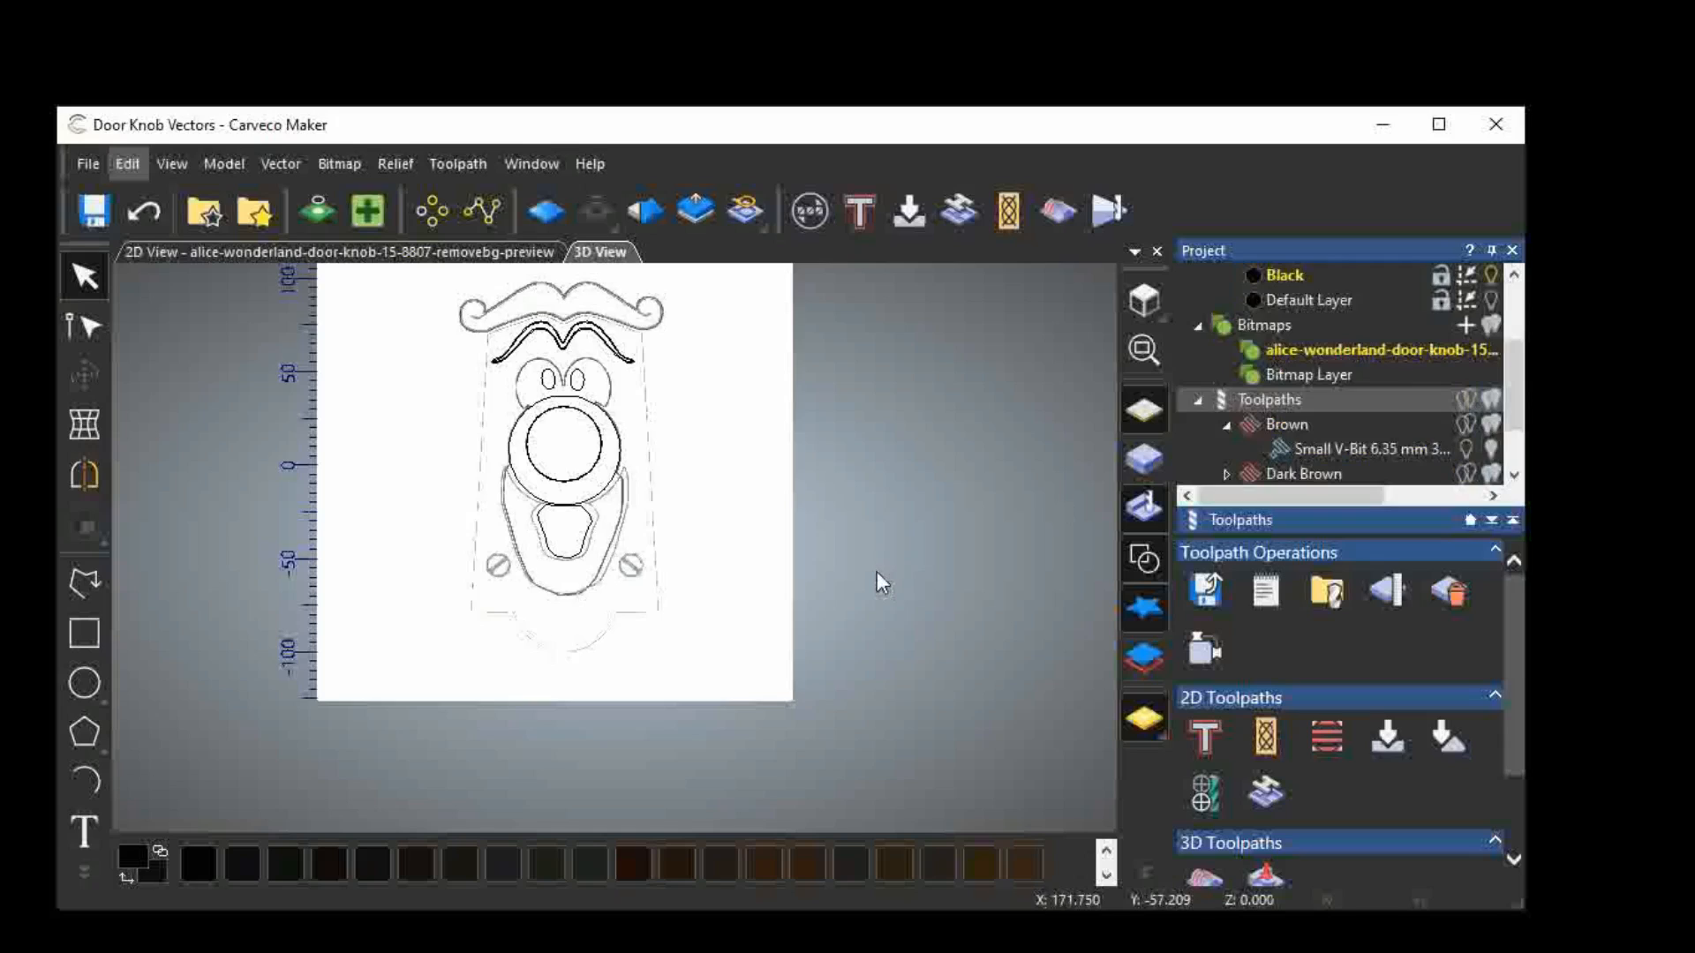
scroll(1257, 472, down, 1)
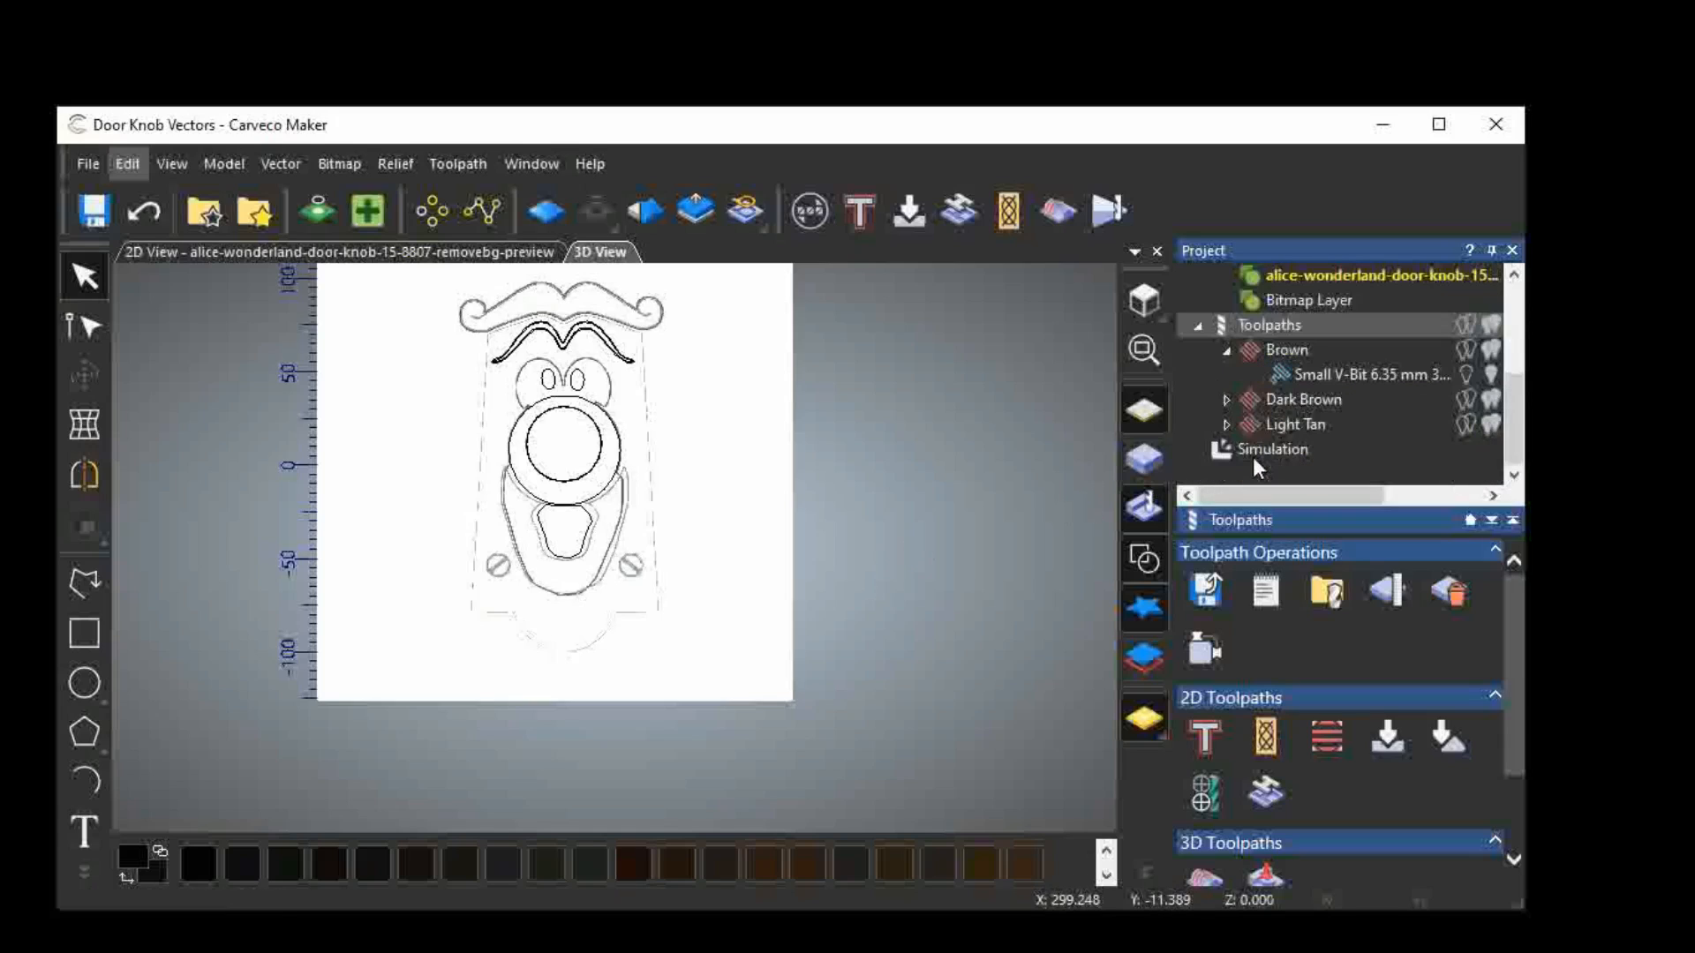
click(1236, 447)
right_click(1239, 446)
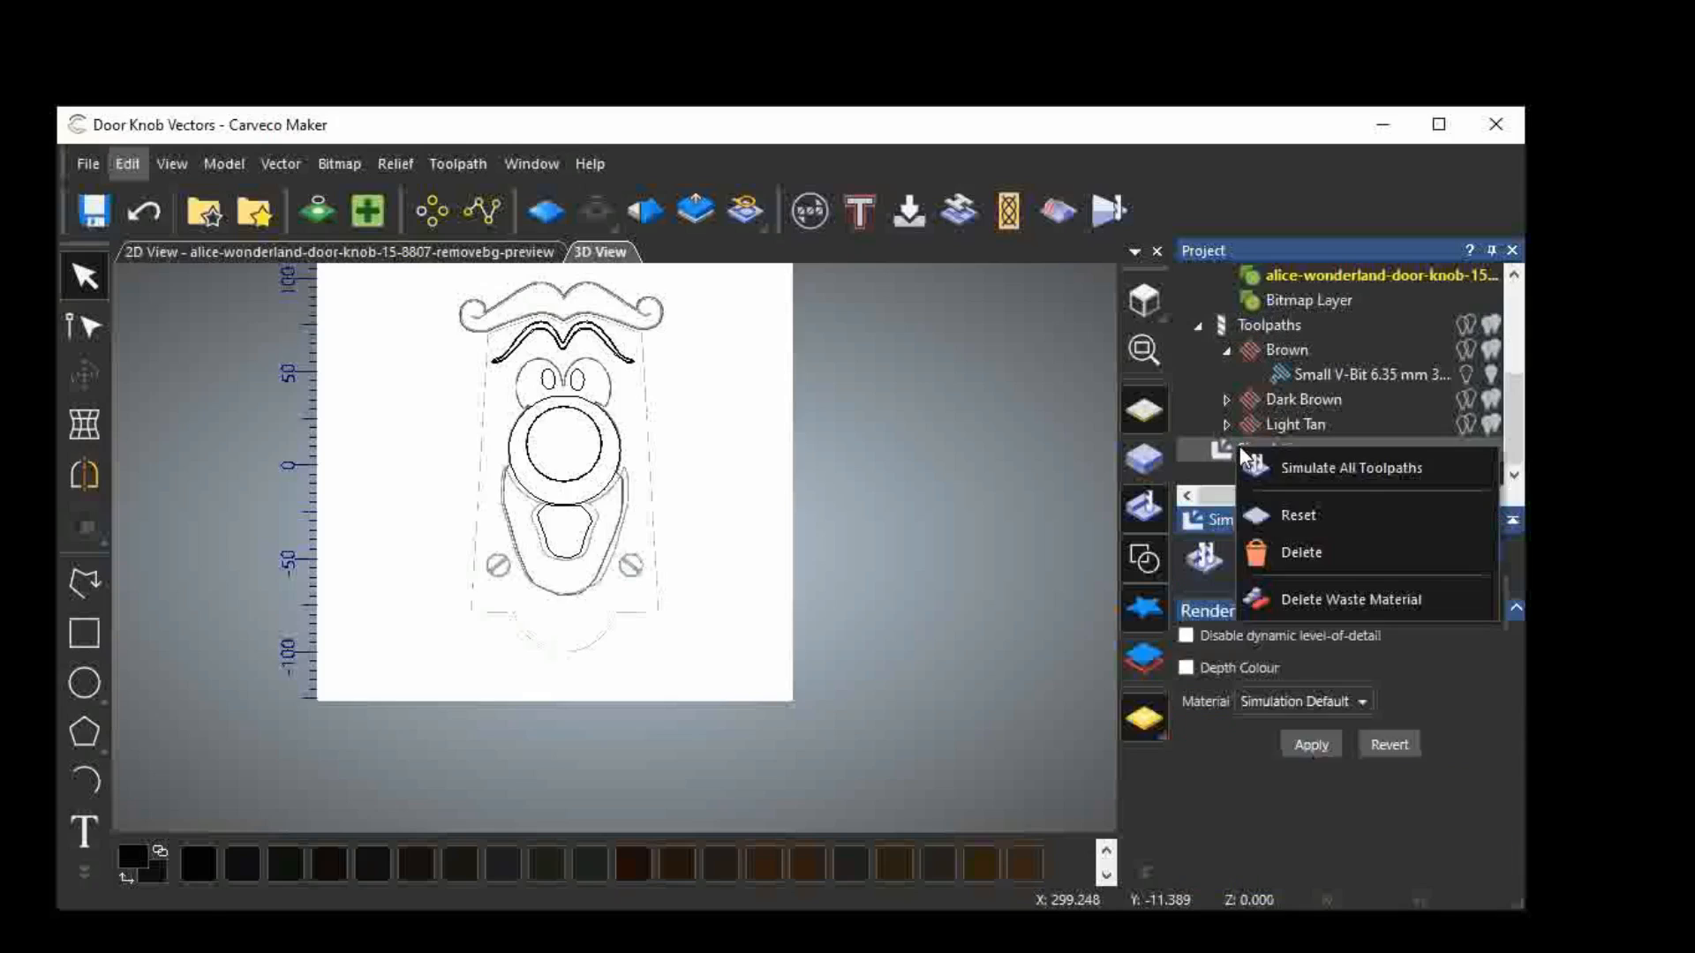
click(1315, 515)
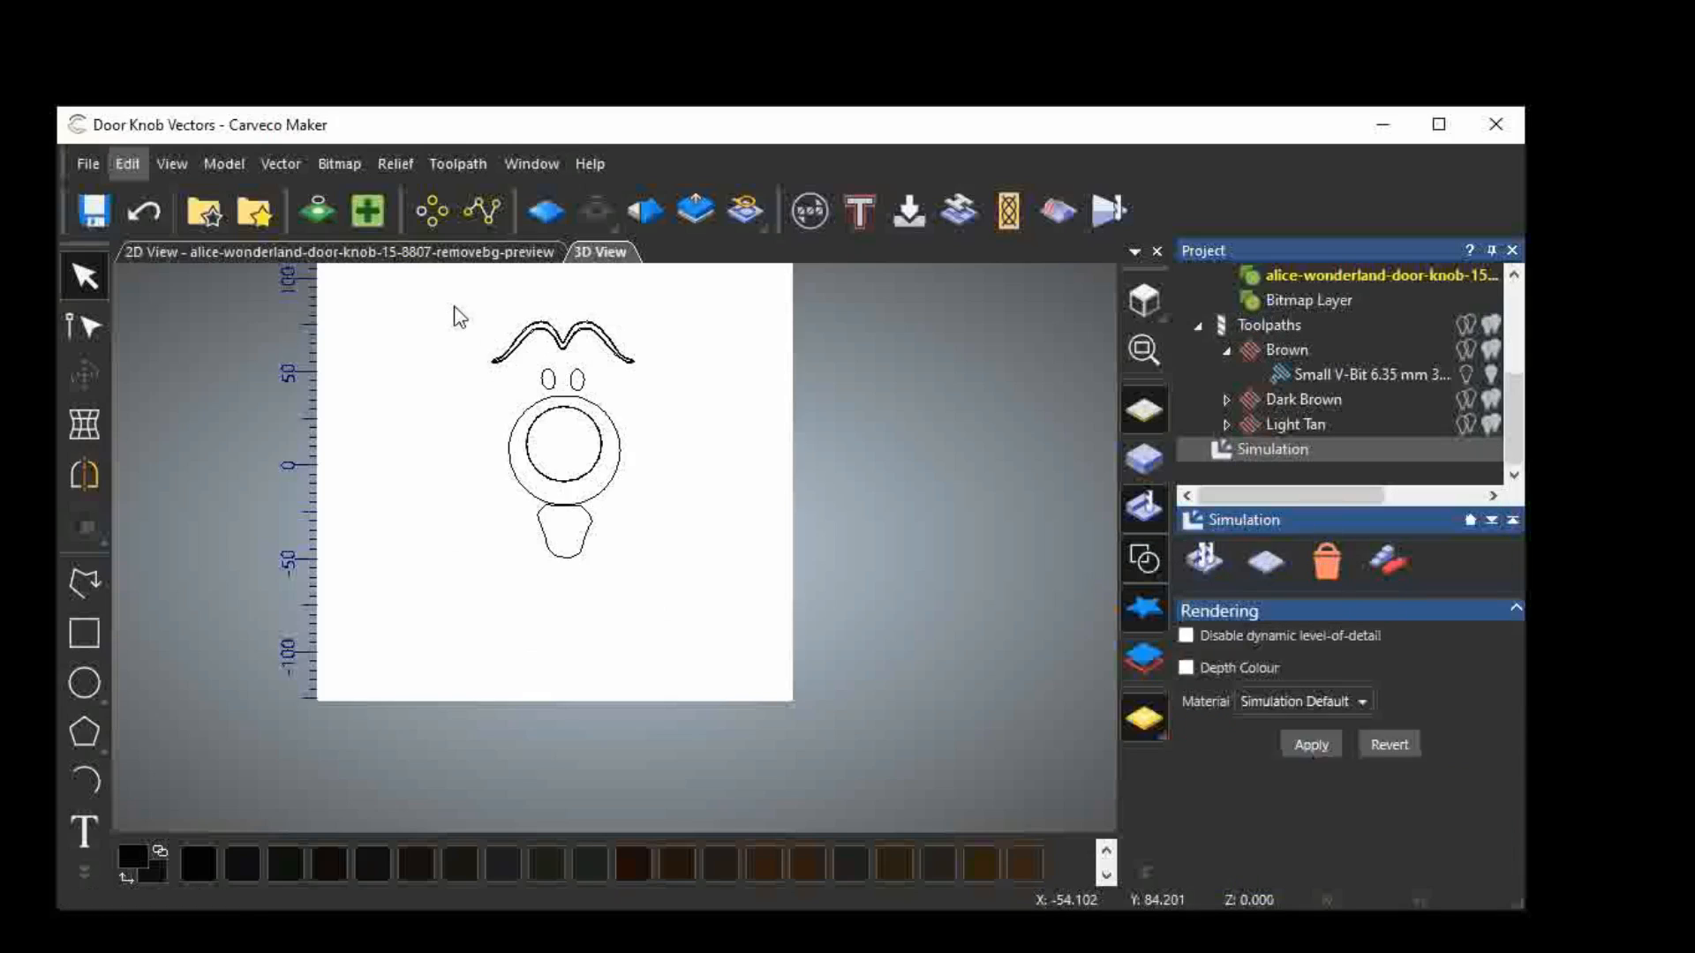
Select all the Black layer vectors and calculate a V-Bit Carving toolpath on them with the Small V-Bit 6.35 mm 90 degree tool.
drag(450, 294, 743, 643)
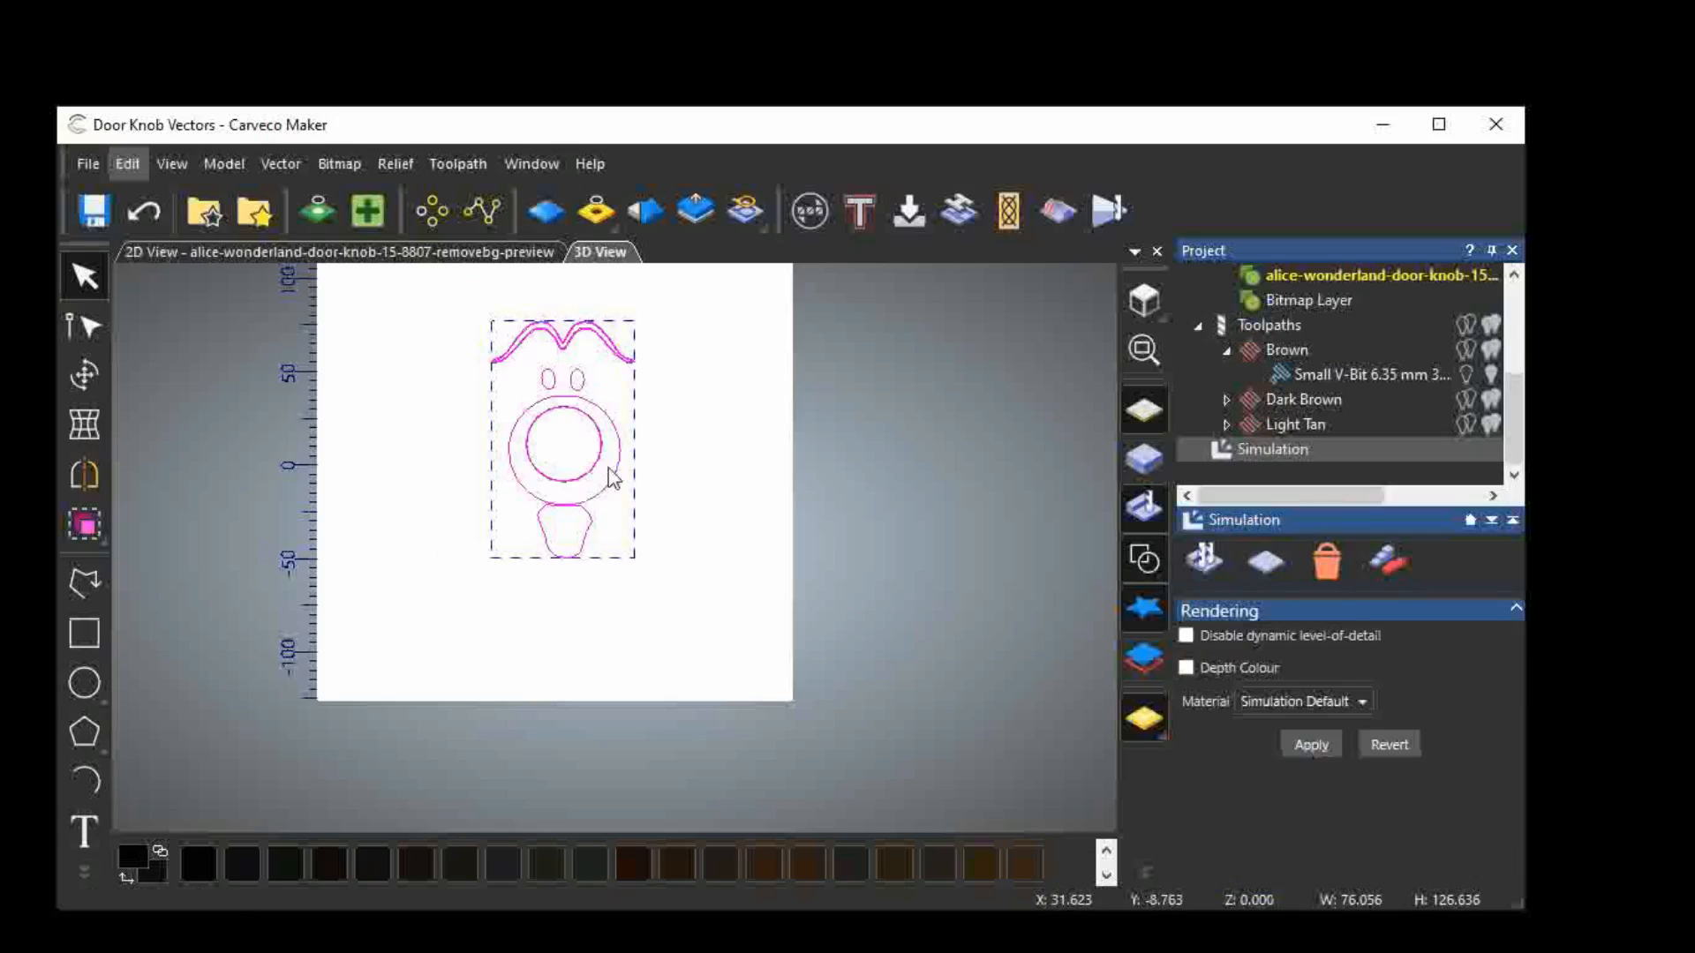
click(1236, 328)
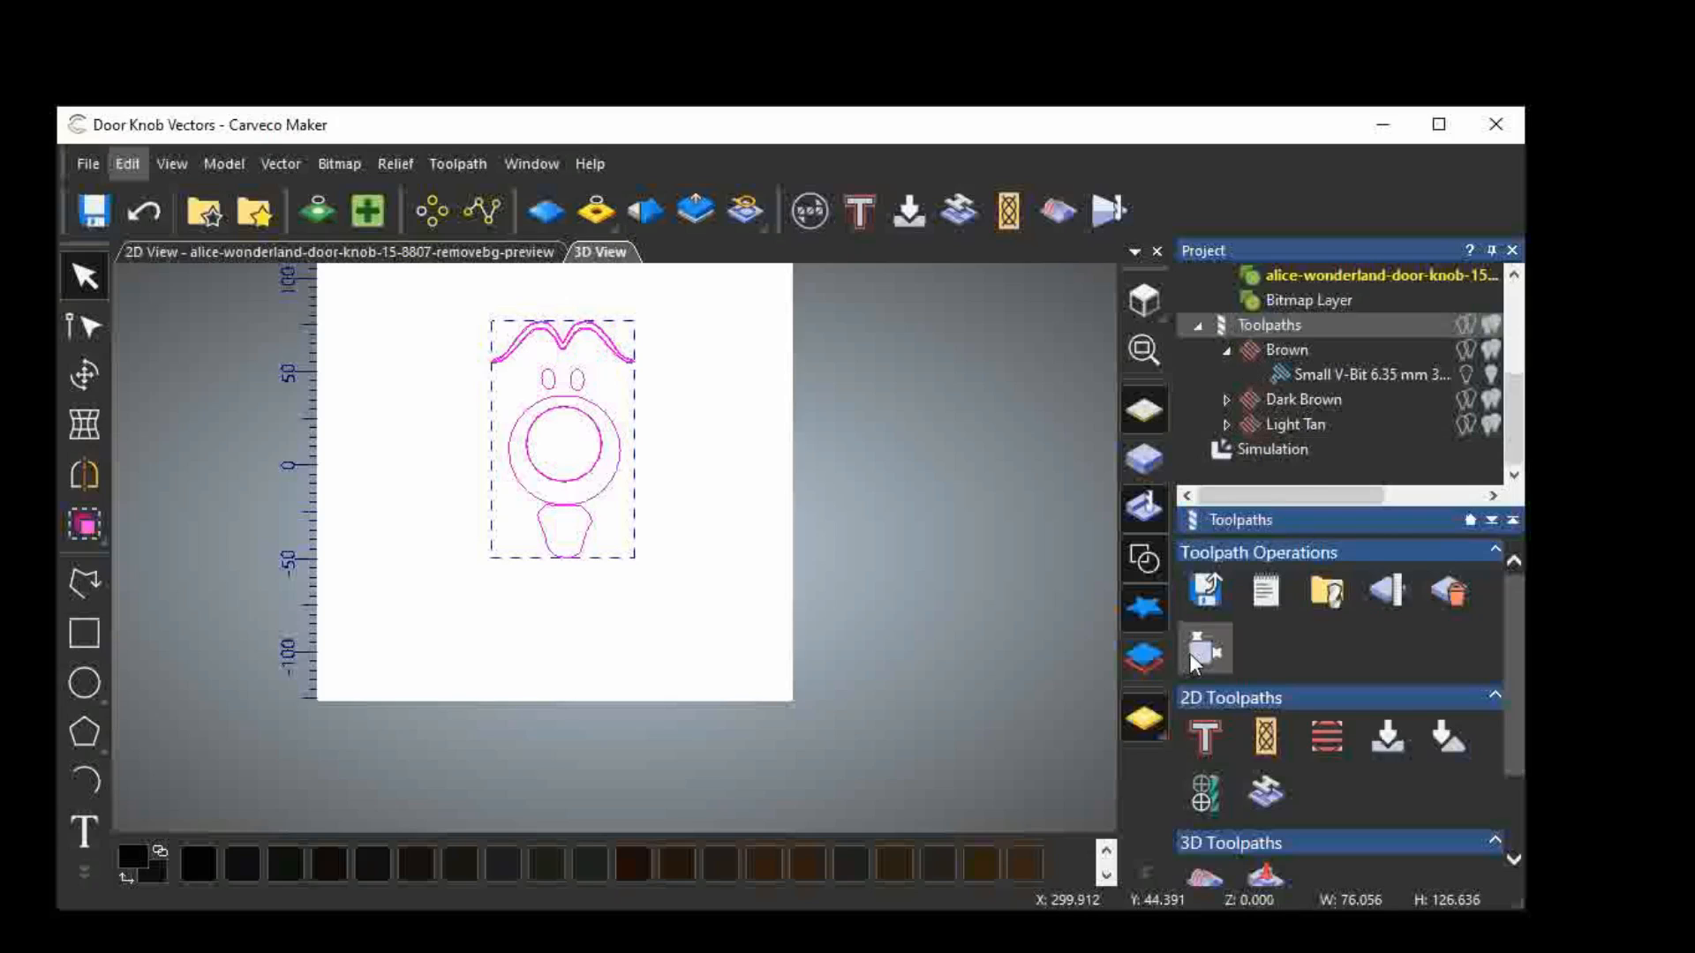
click(1386, 740)
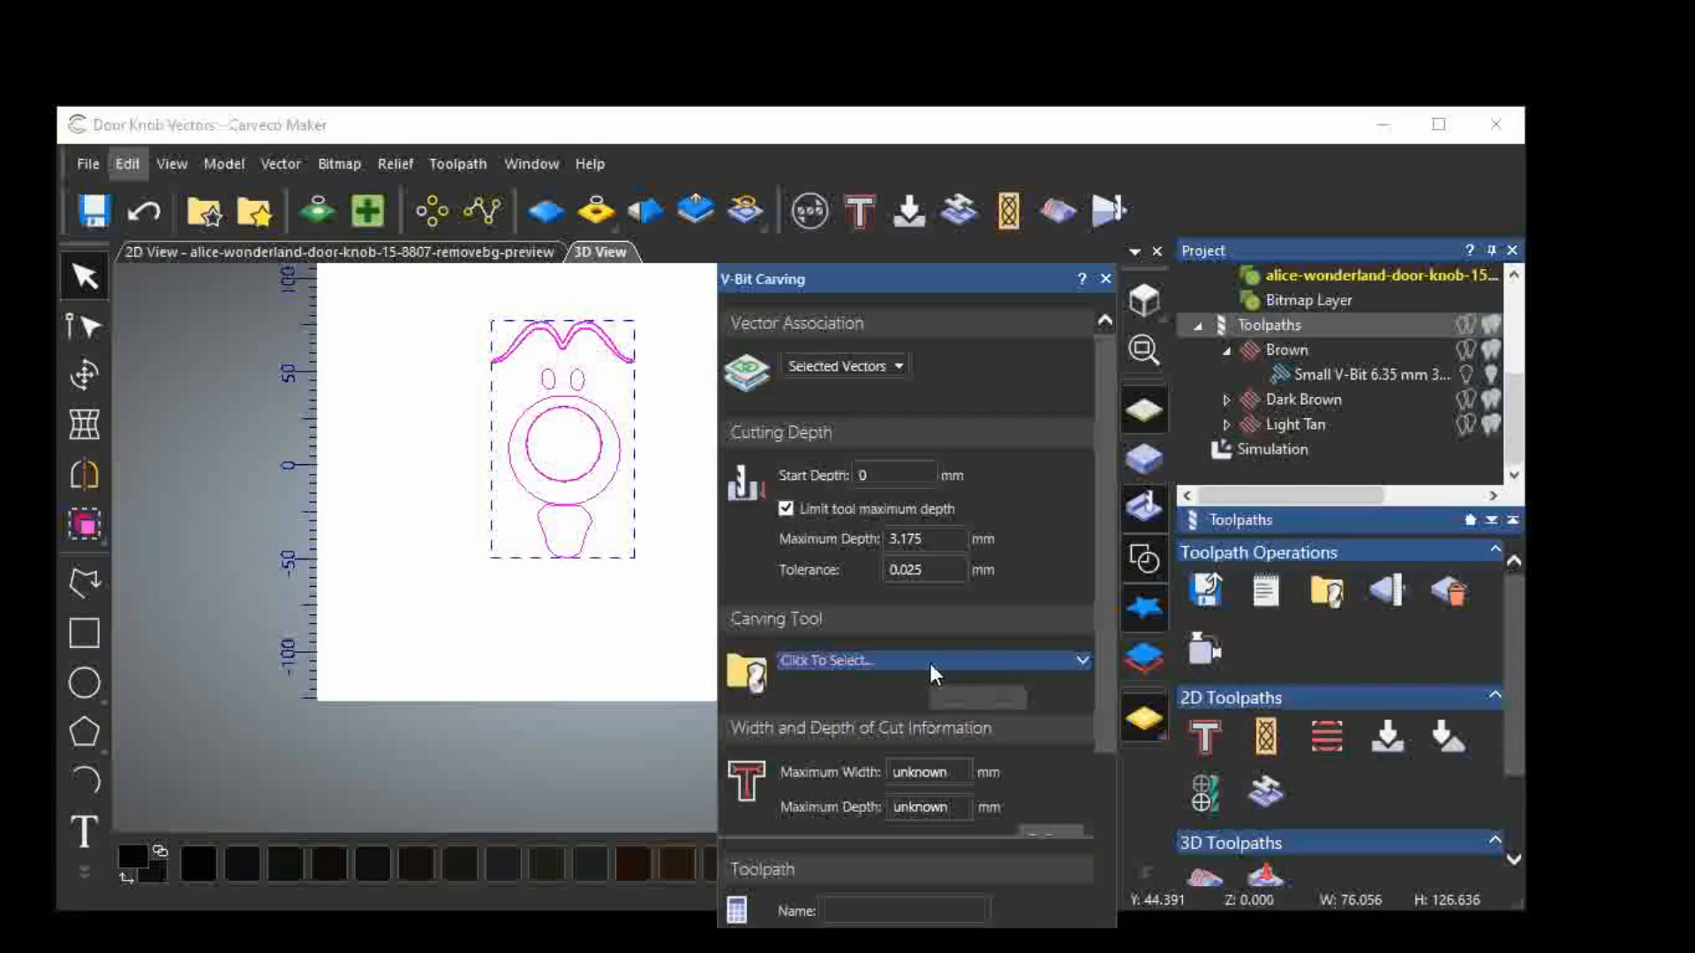
click(929, 664)
scroll(527, 627, down, 5)
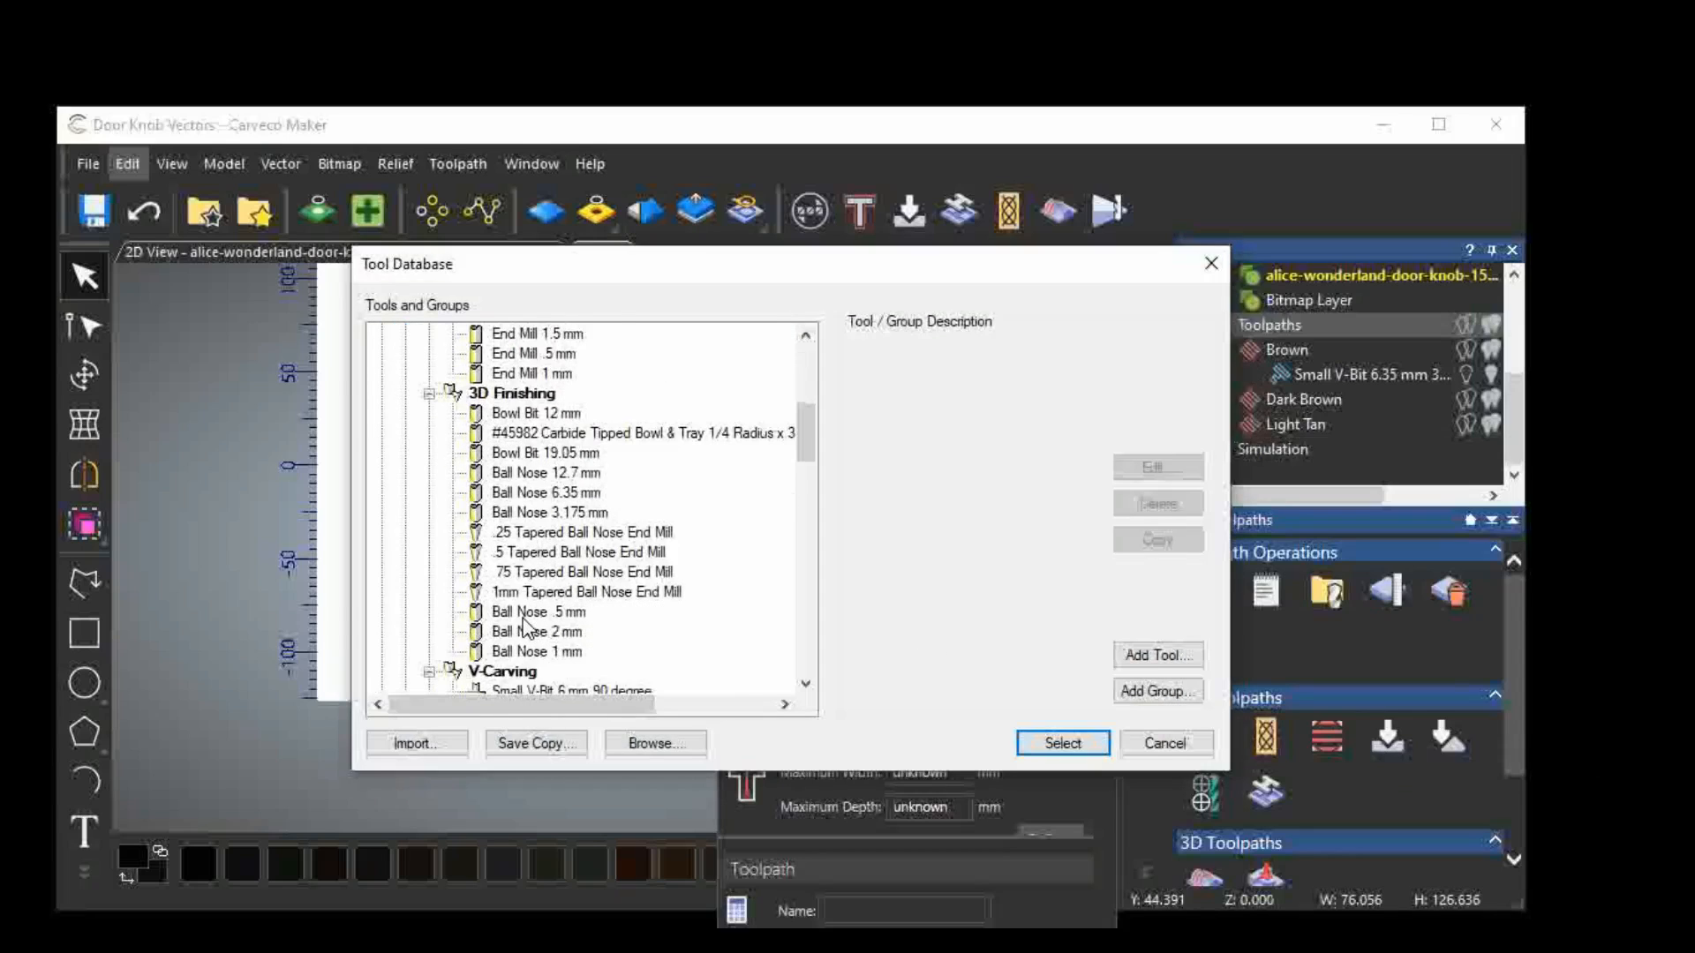
scroll(527, 626, down, 1)
scroll(530, 625, down, 2)
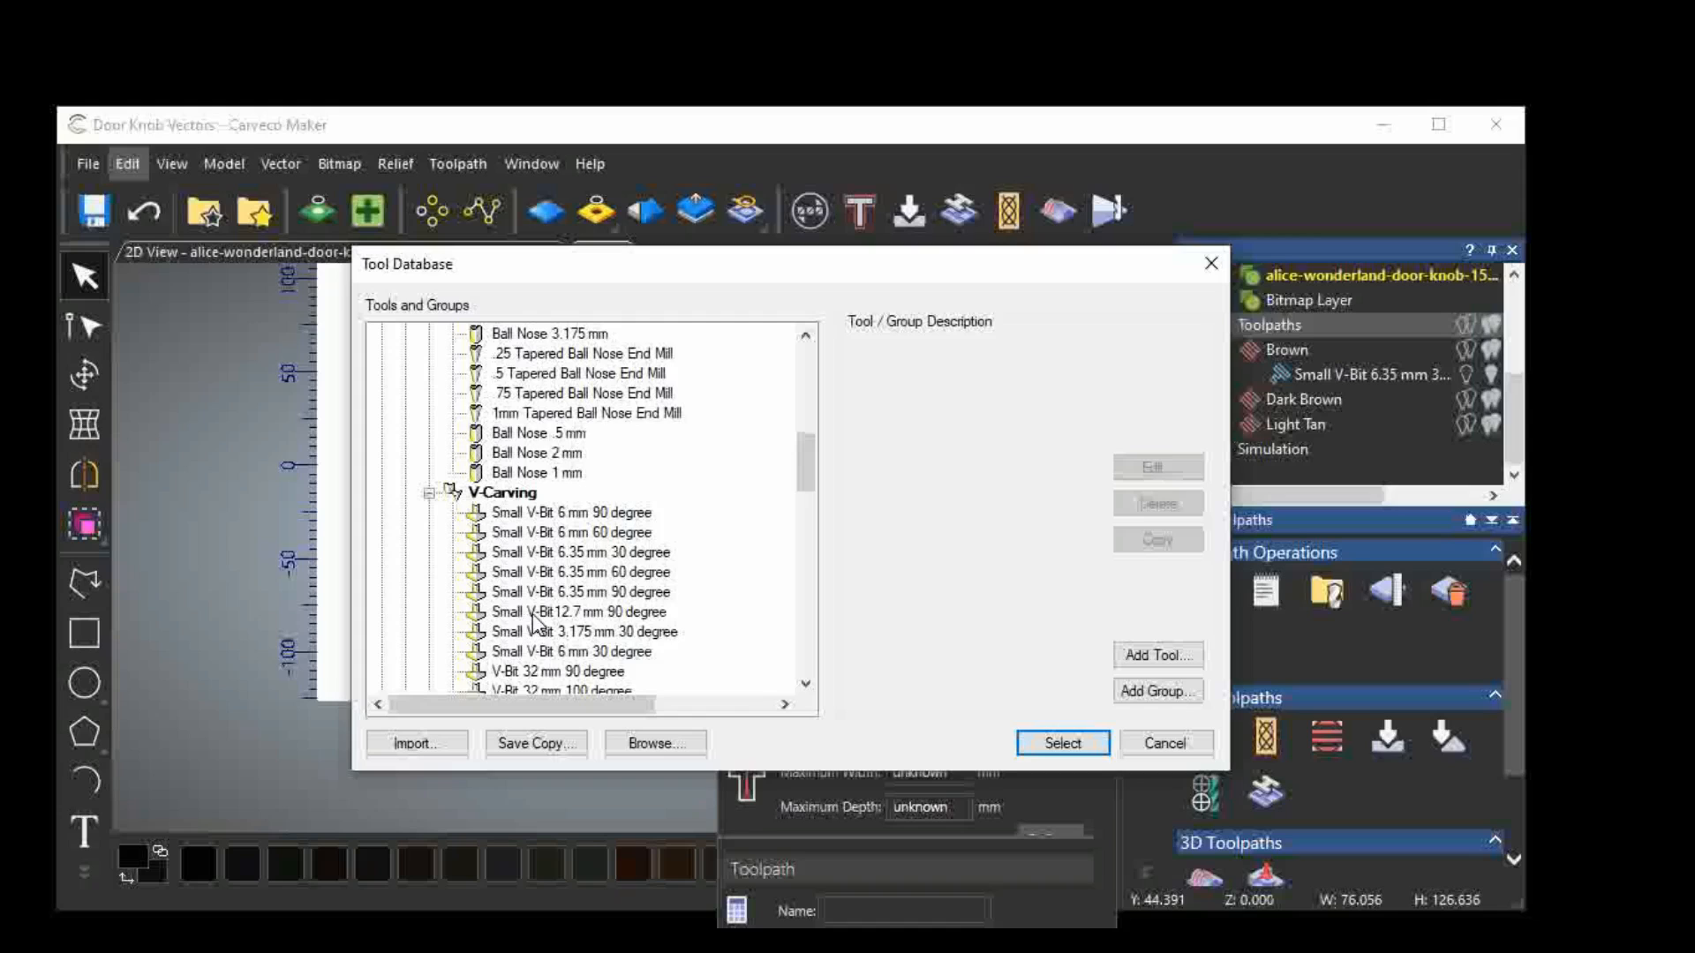
double_click(484, 593)
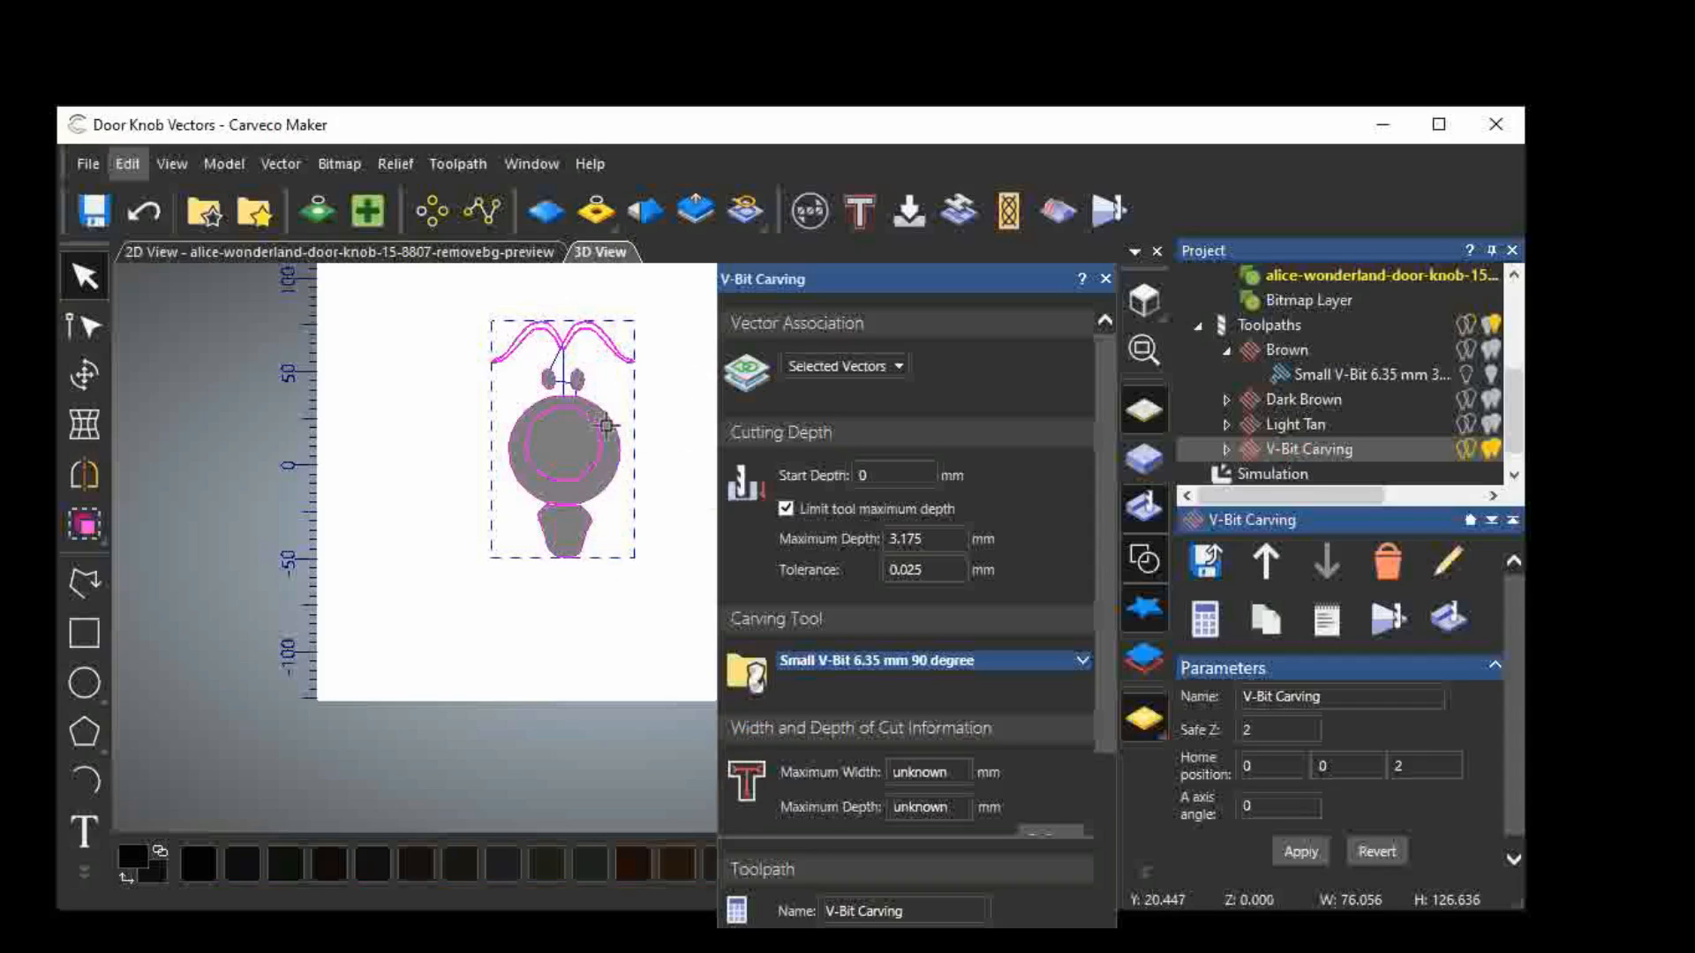
Rename the new V-Bit Carving toolpath as Black and hide it in the 3D view.
scroll(610, 430, up, 3)
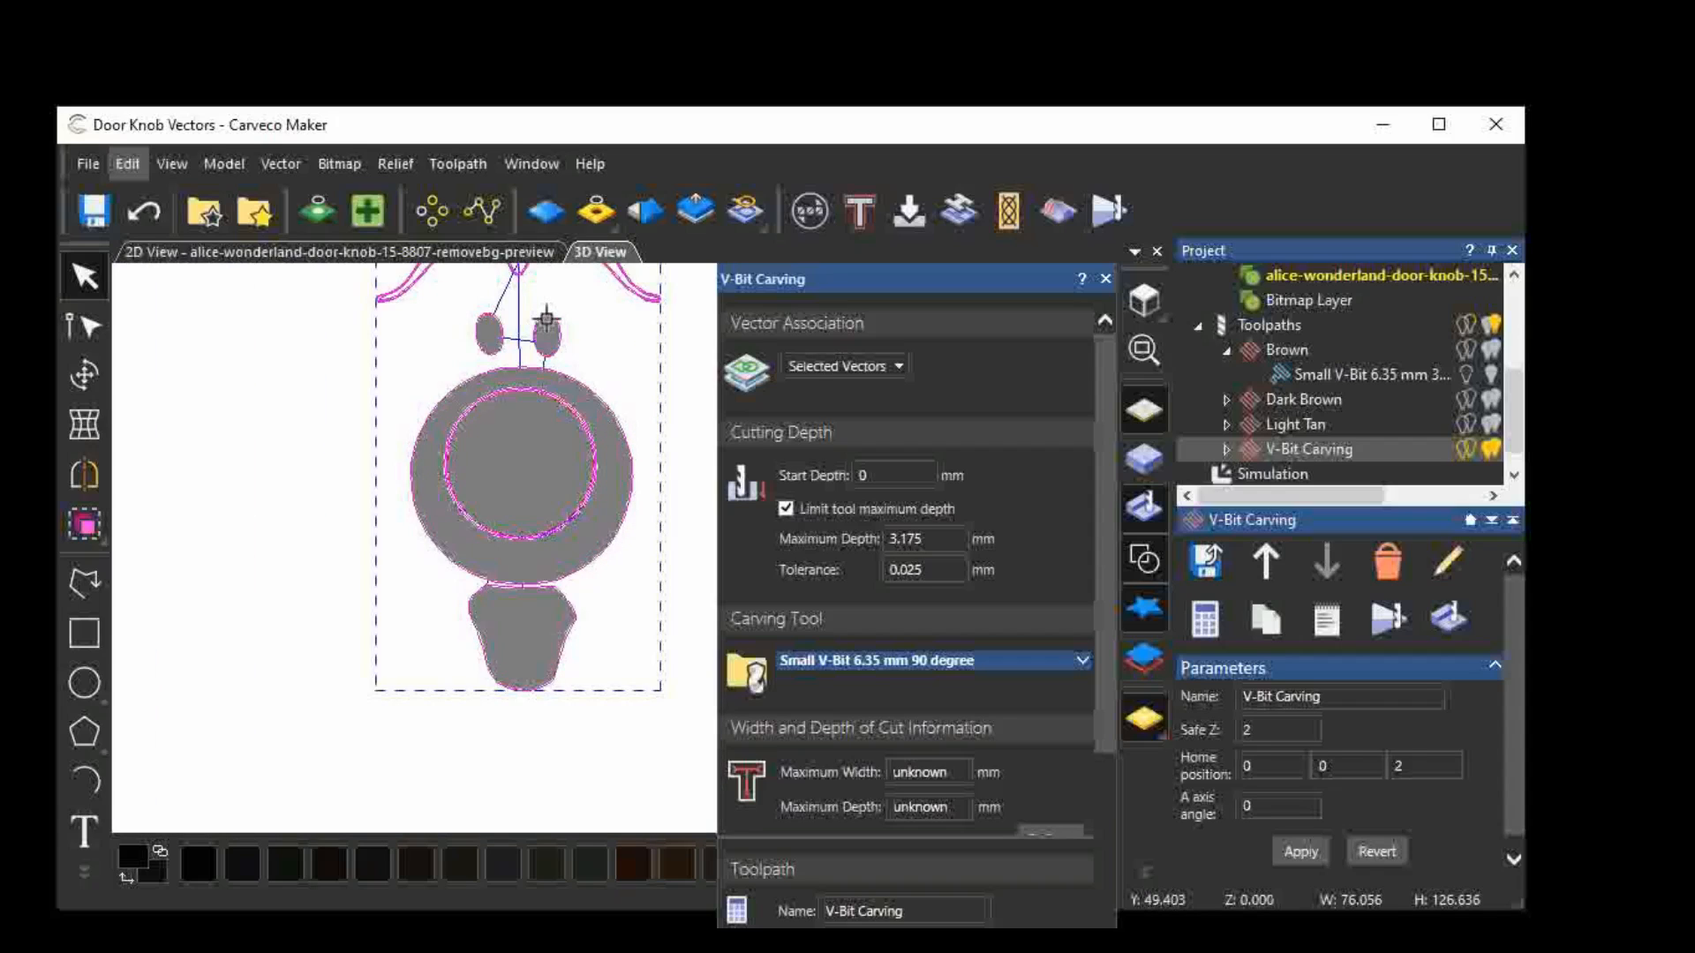
scroll(547, 322, up, 3)
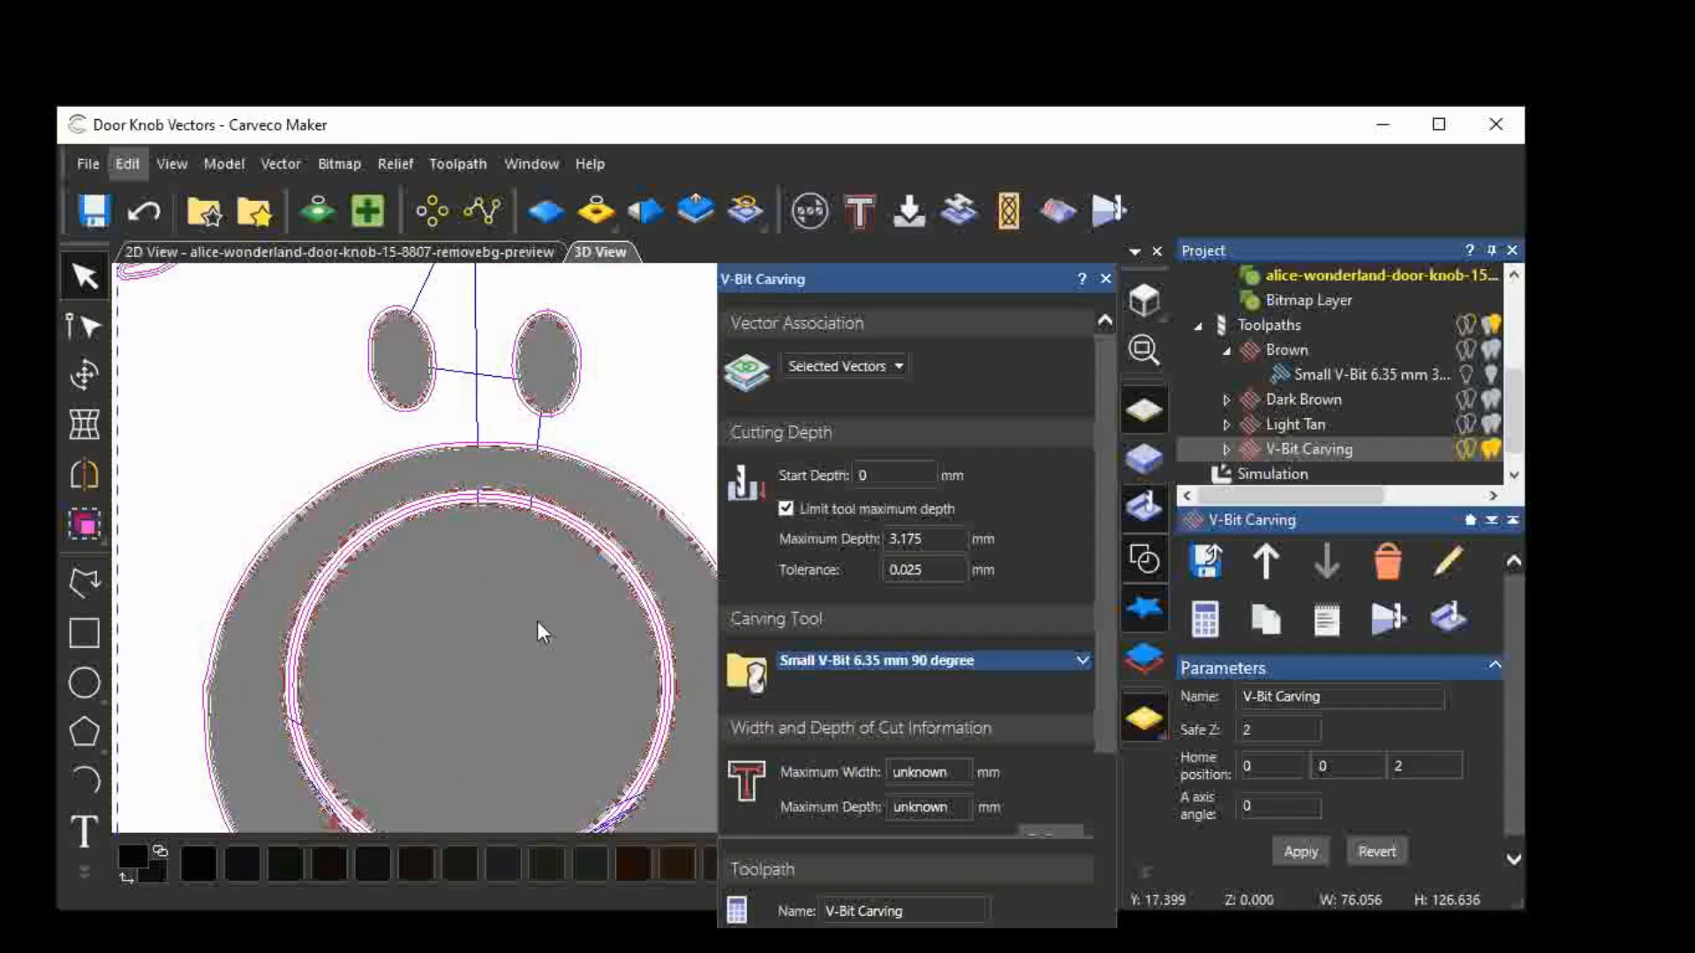
scroll(534, 609, down, 1)
scroll(531, 602, down, 1)
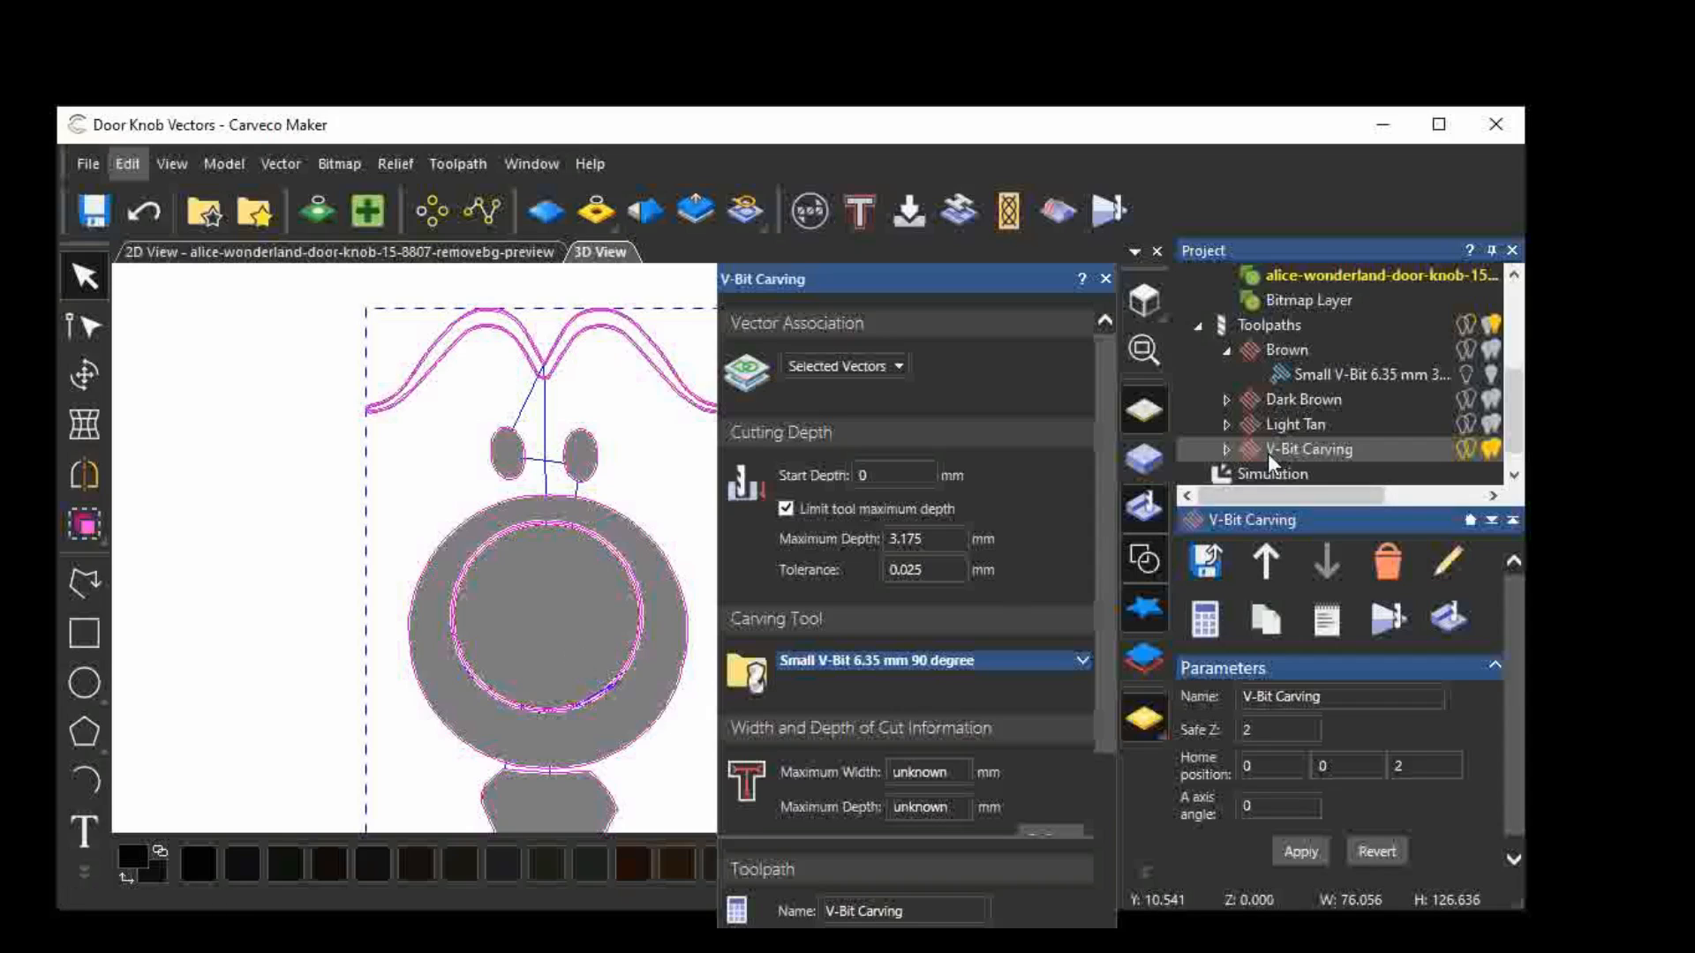
click(1324, 696)
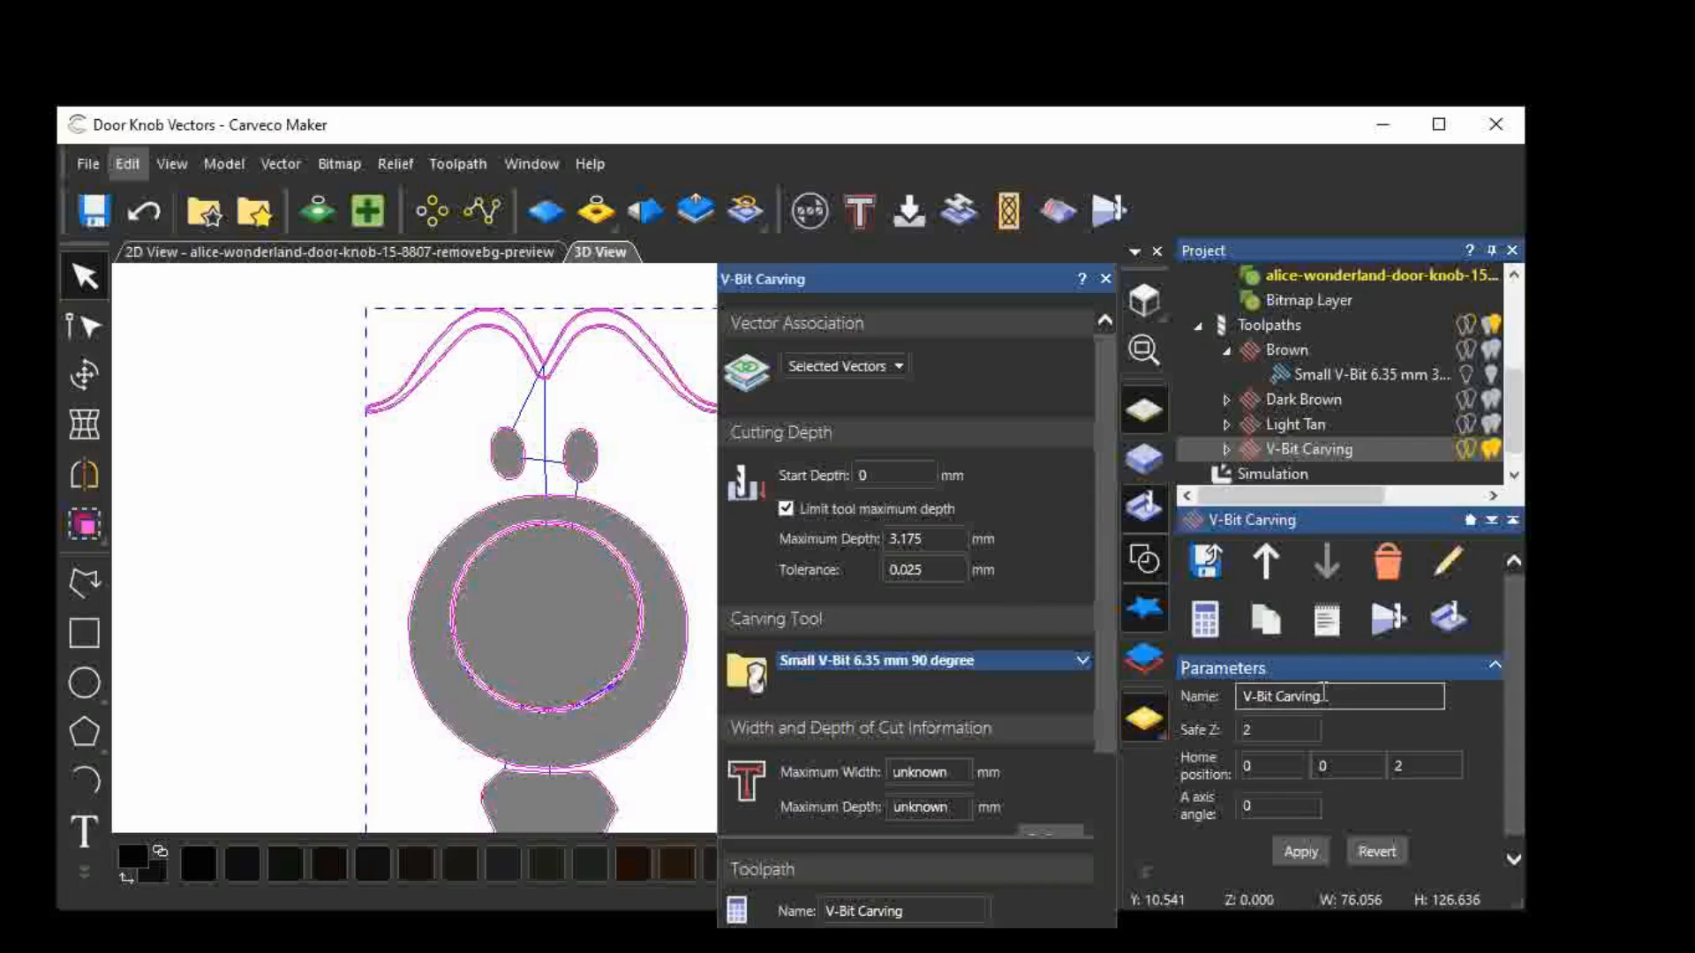
drag(1324, 695, 1243, 696)
text(Black)
click(1301, 852)
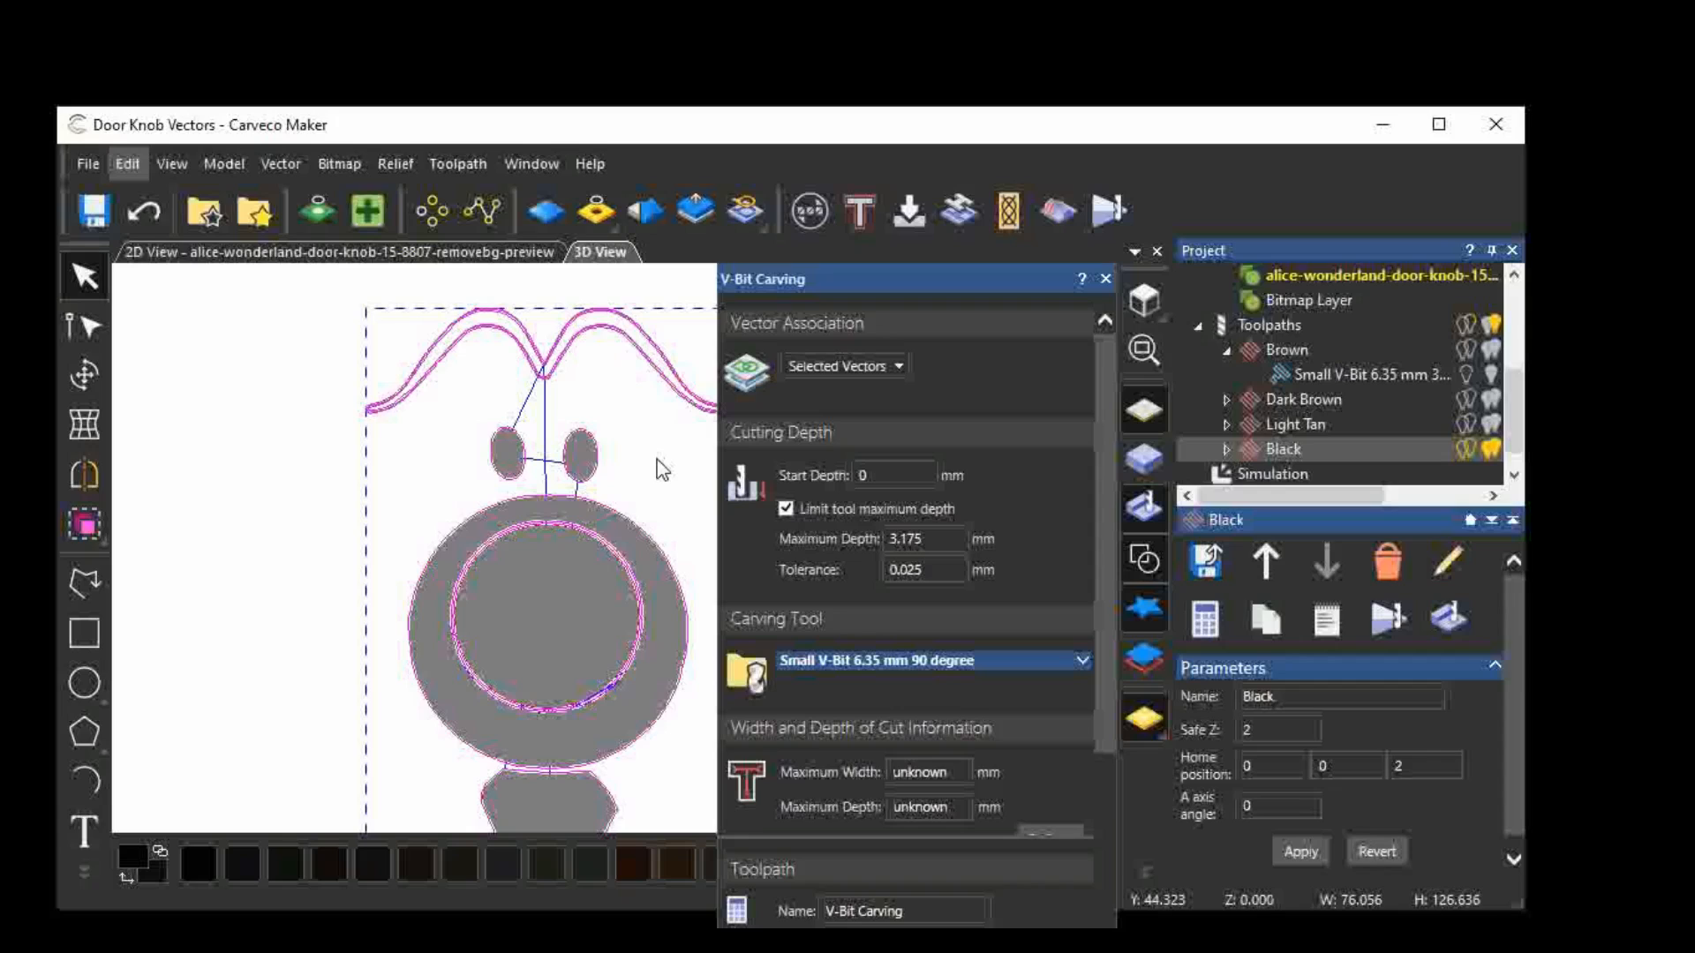
click(1490, 451)
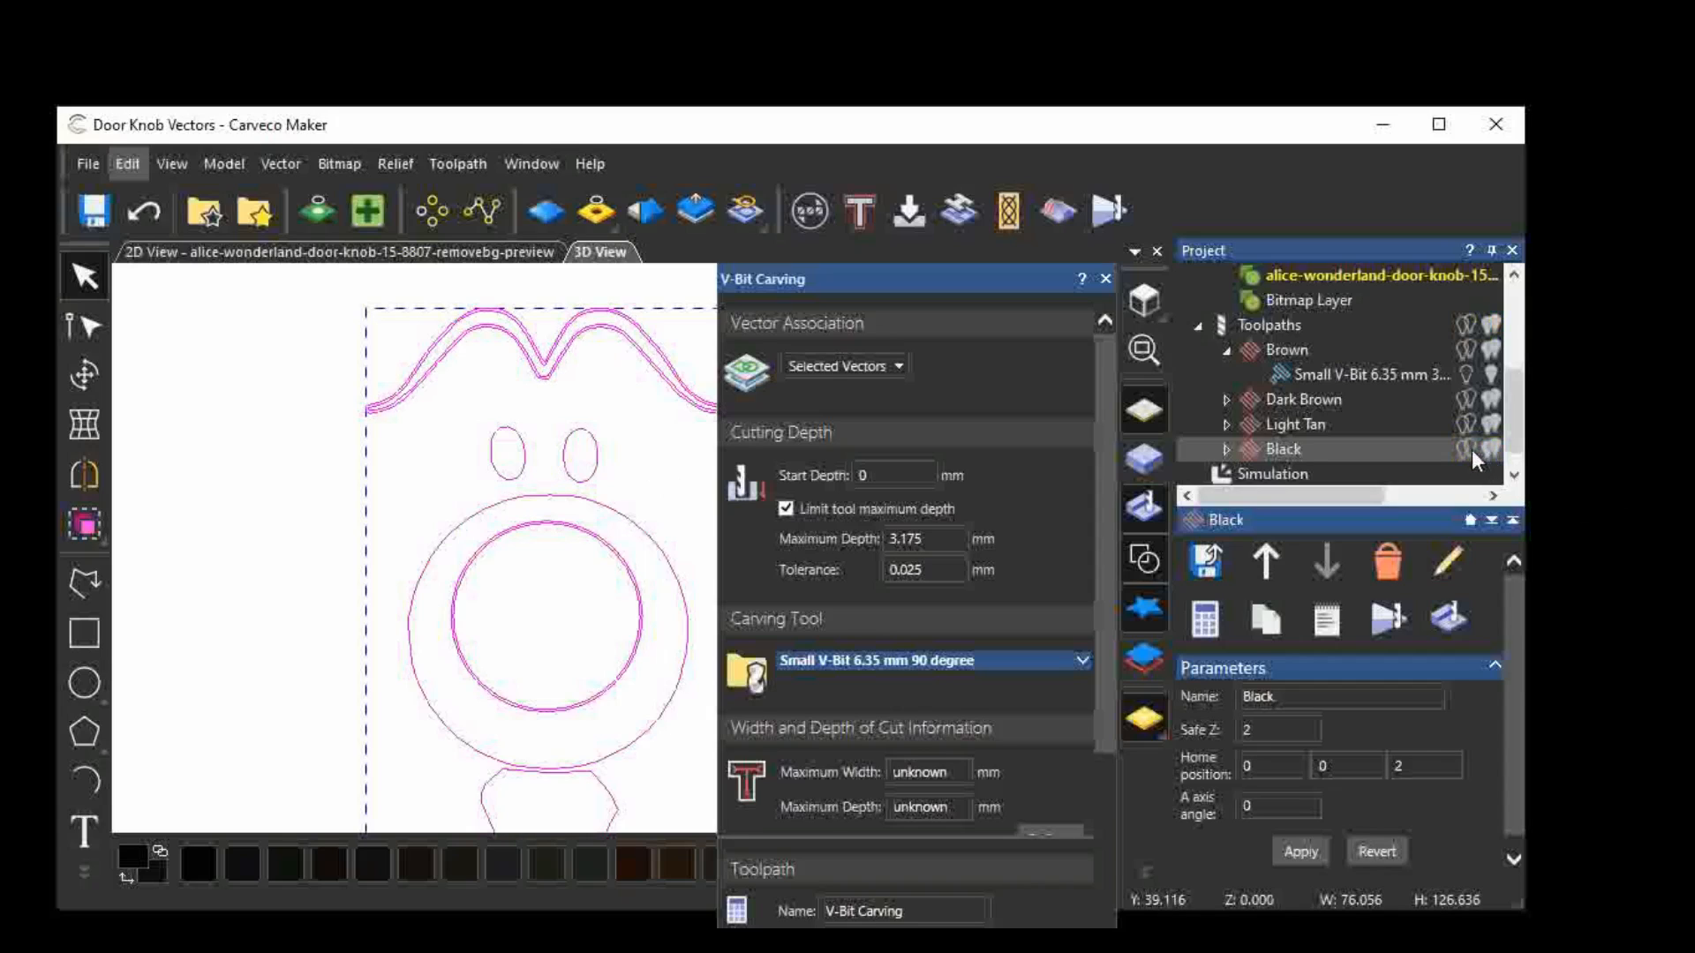
Show the door knob bitmap in the 2D view and hide the Black vector layer.
scroll(1471, 449, down, 1)
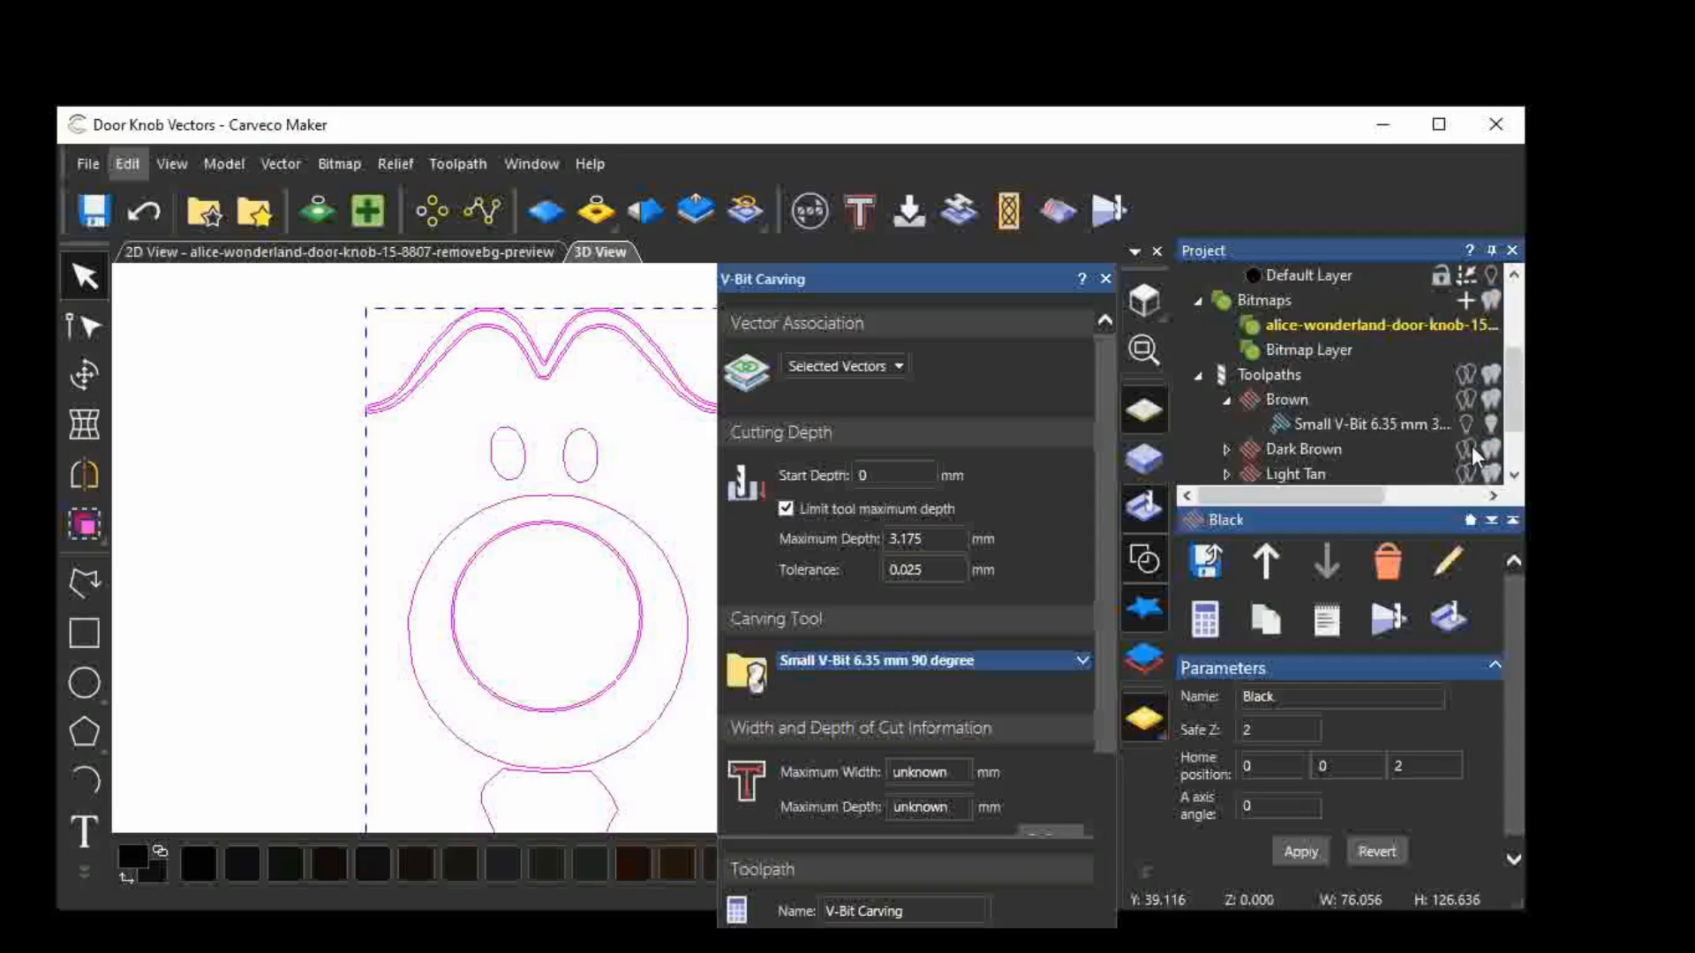
click(1489, 300)
click(301, 258)
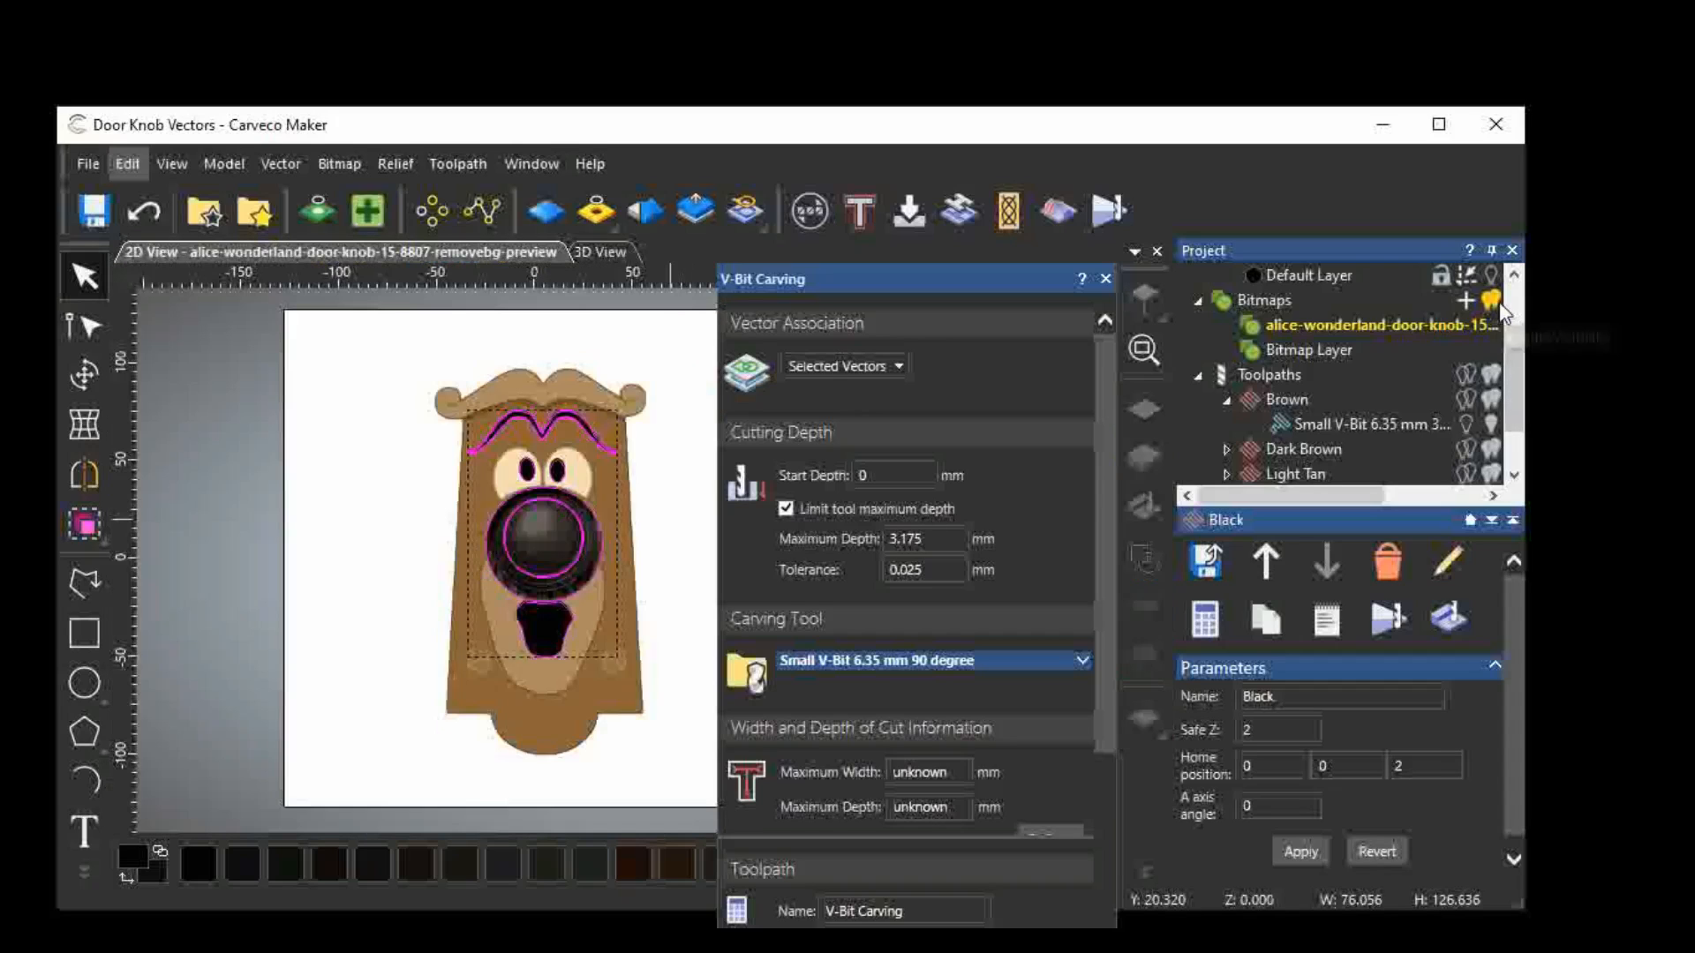
scroll(1454, 406, down, 1)
scroll(1455, 406, up, 3)
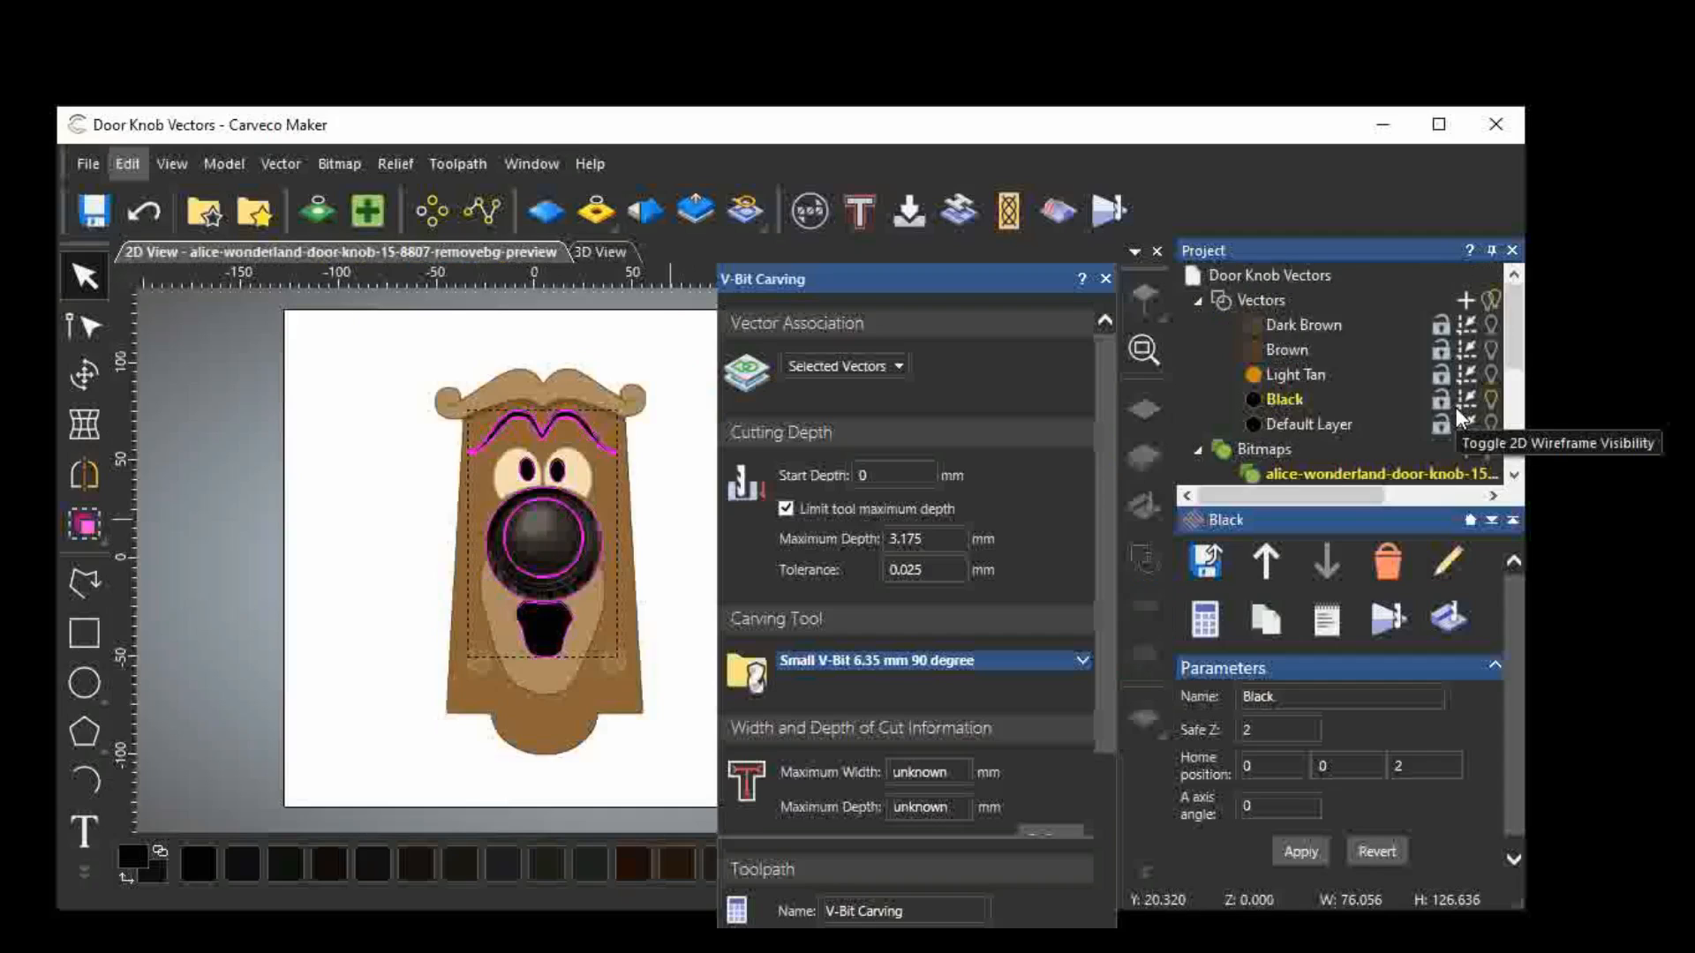
click(1491, 399)
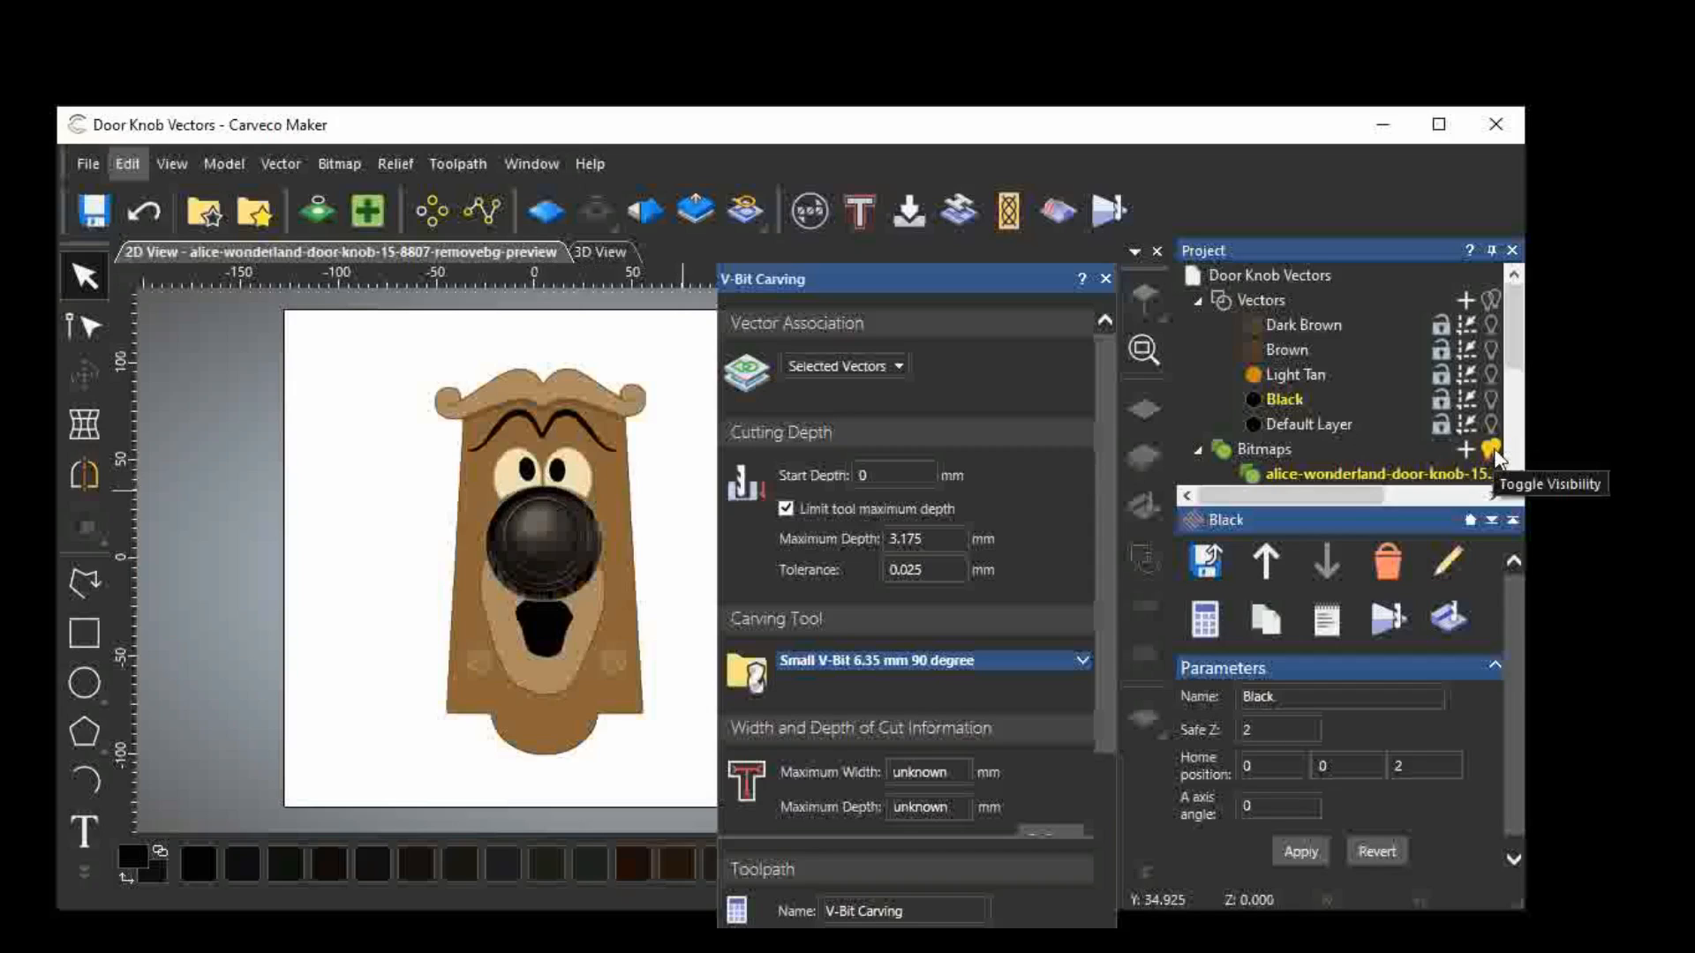
Check the Dark Brown layer briefly, and examine the Brown layer's outlines with and without the bitmap behind them.
click(1486, 323)
click(1487, 323)
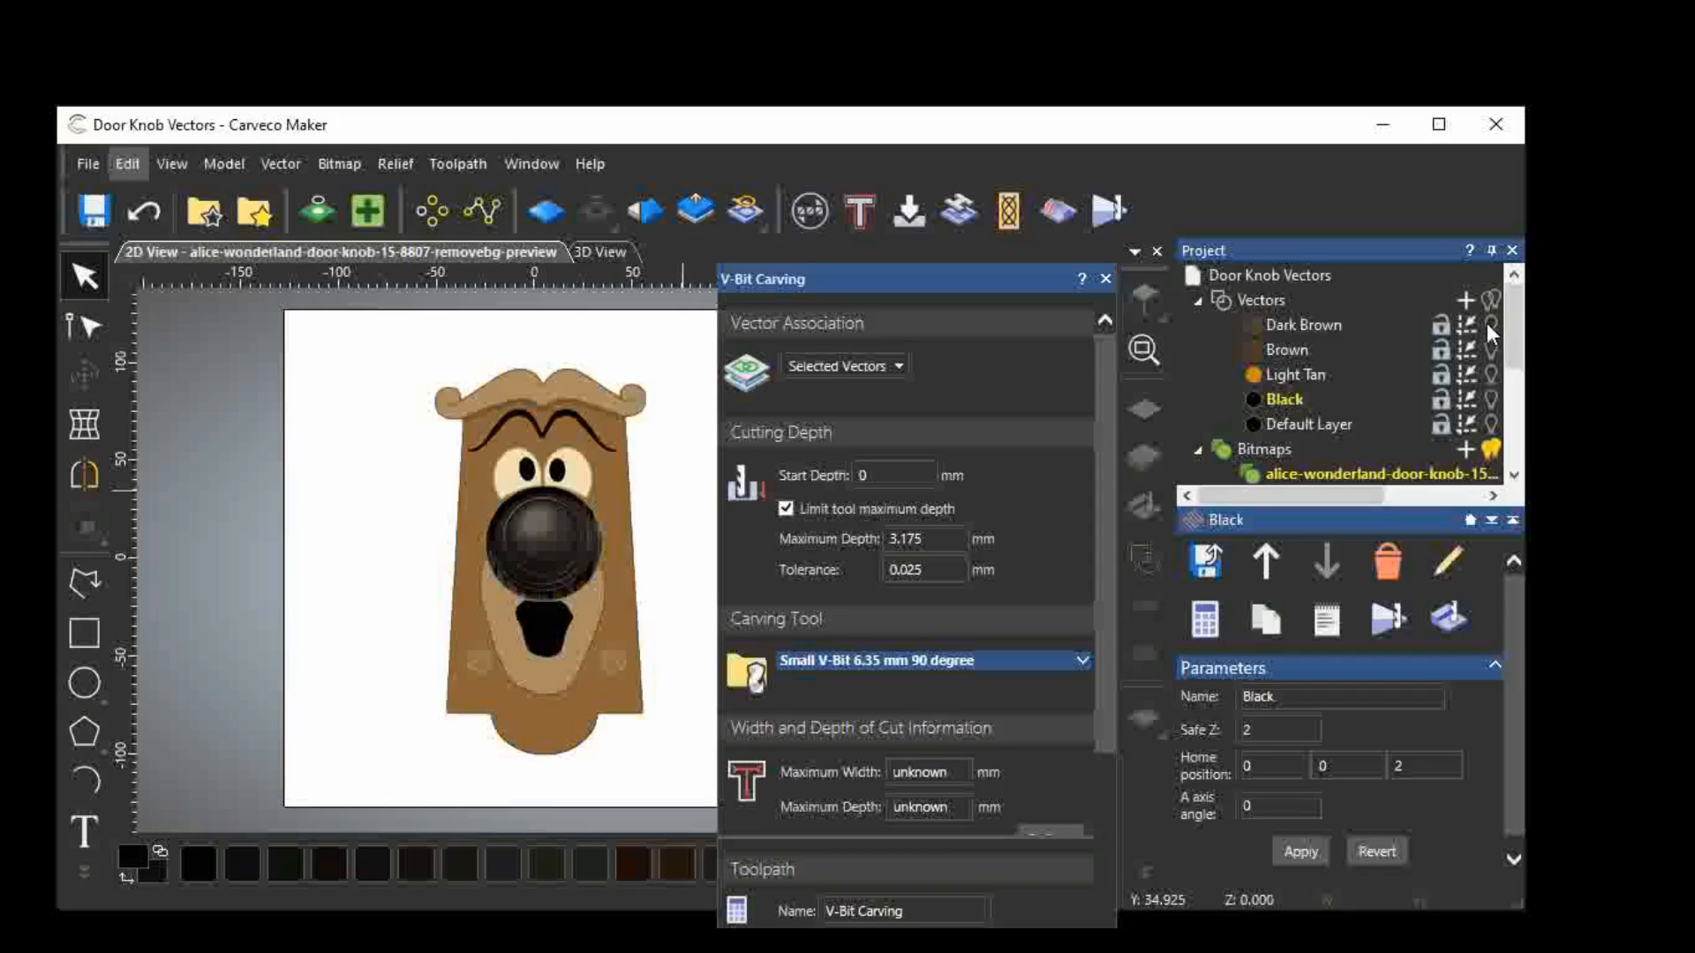
click(1492, 349)
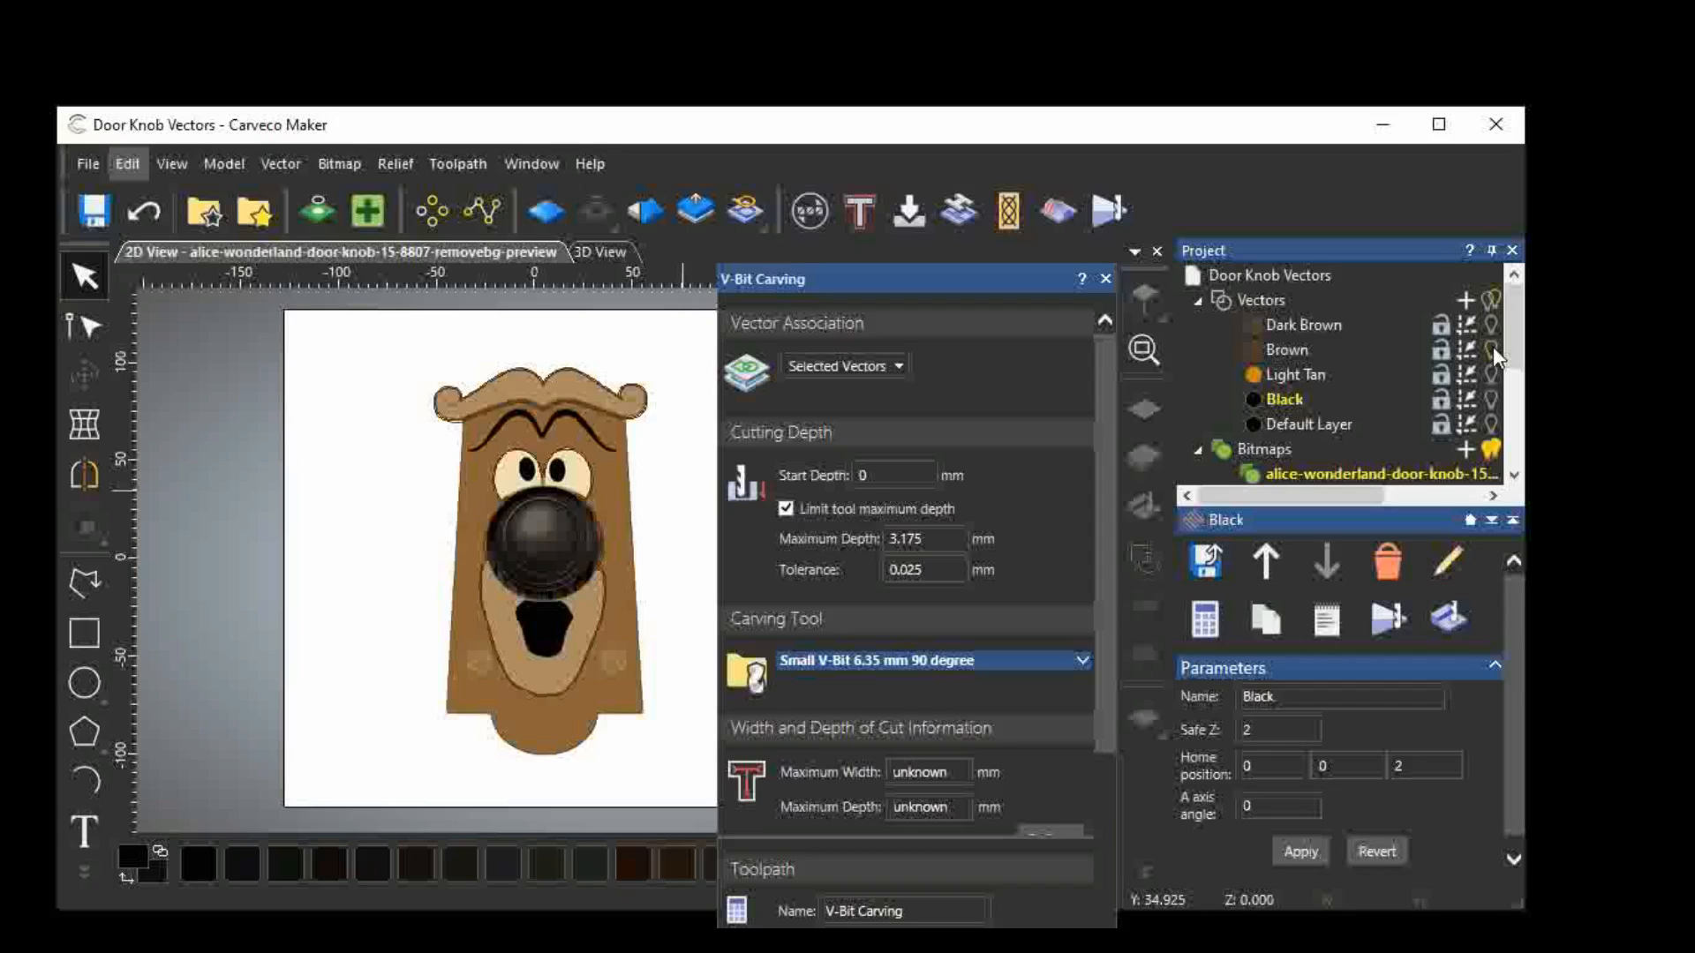
click(1491, 350)
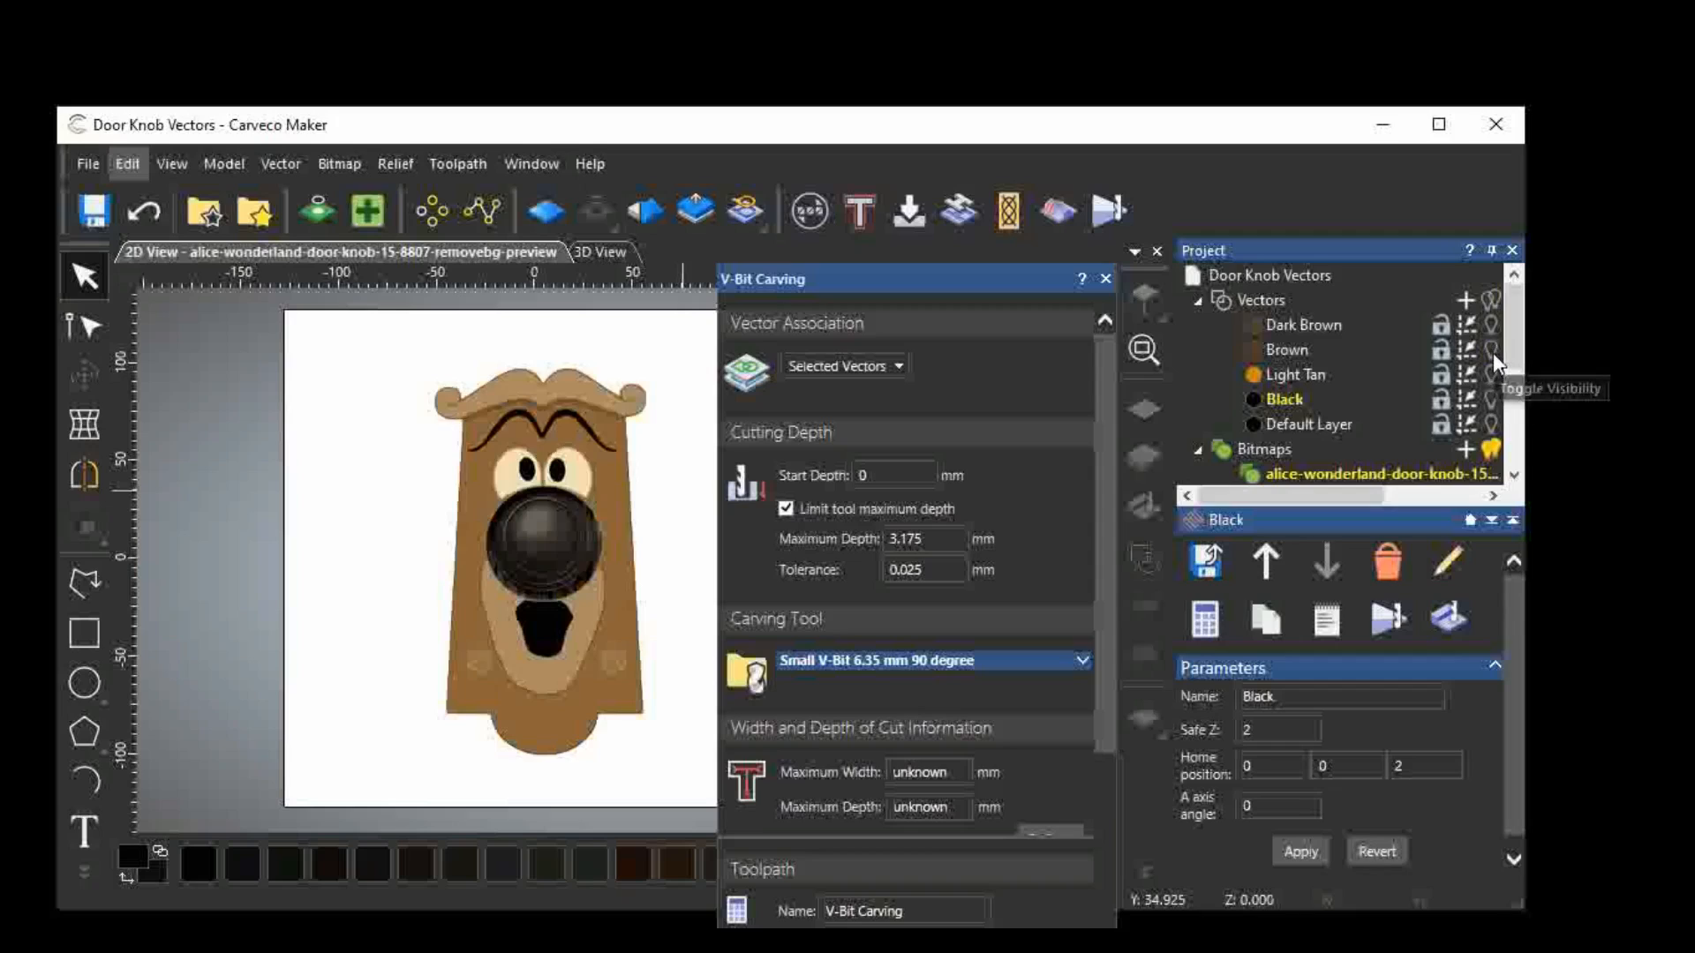
click(1492, 351)
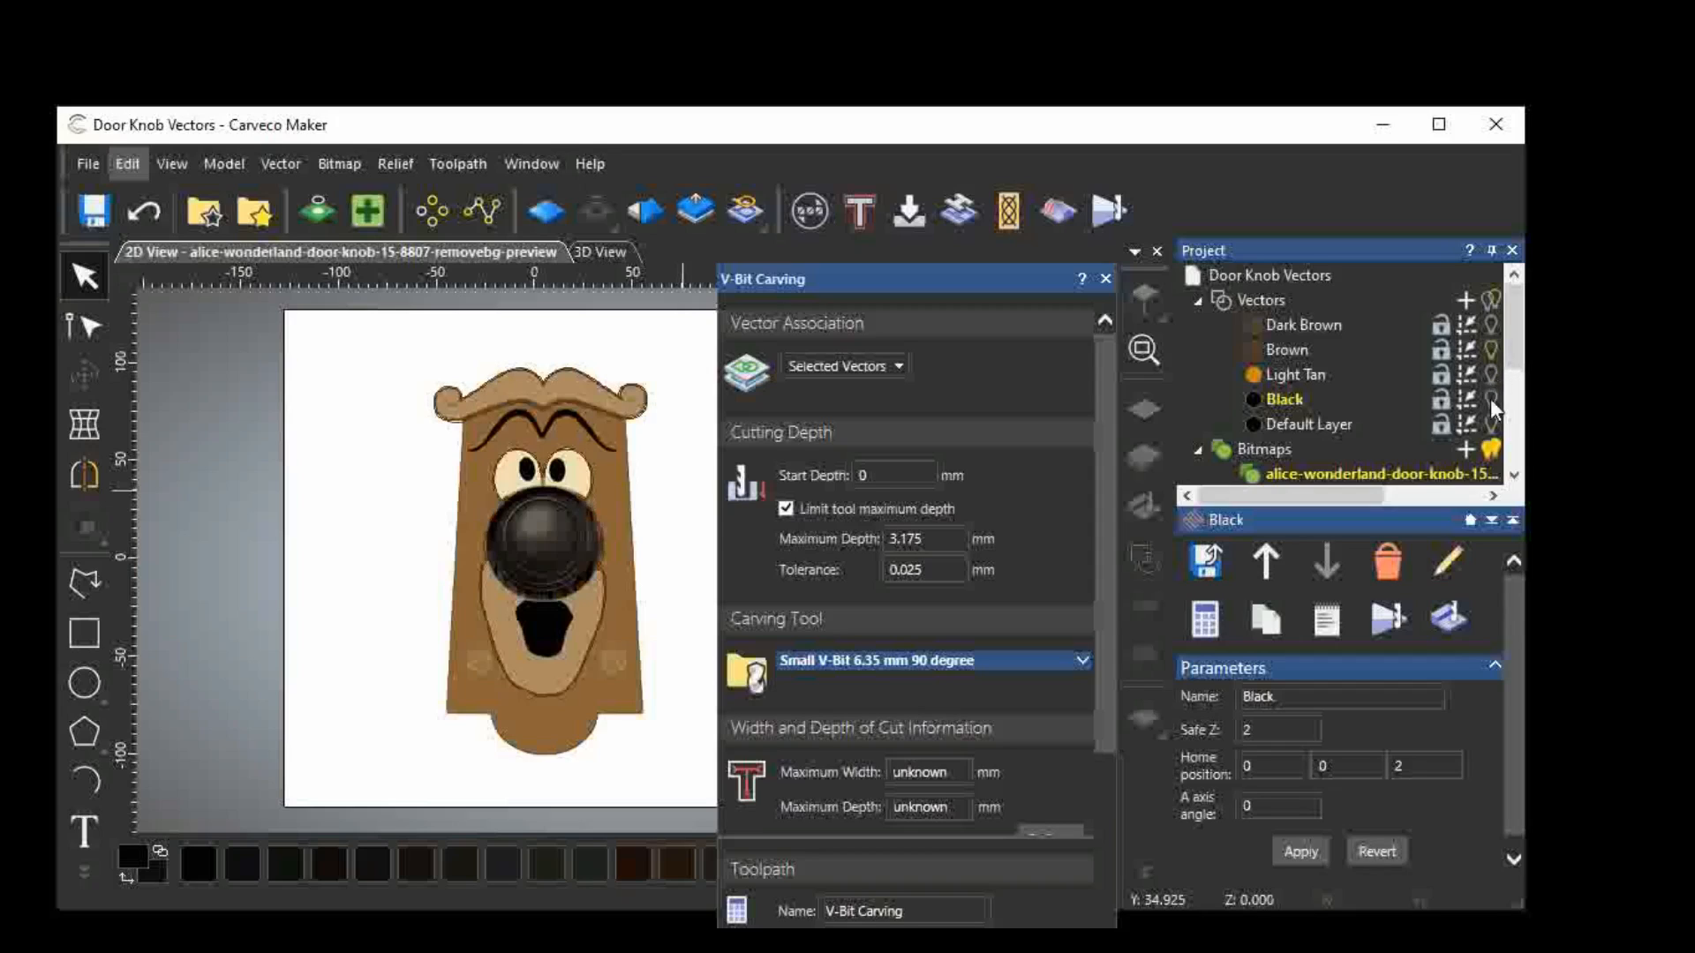
click(1491, 450)
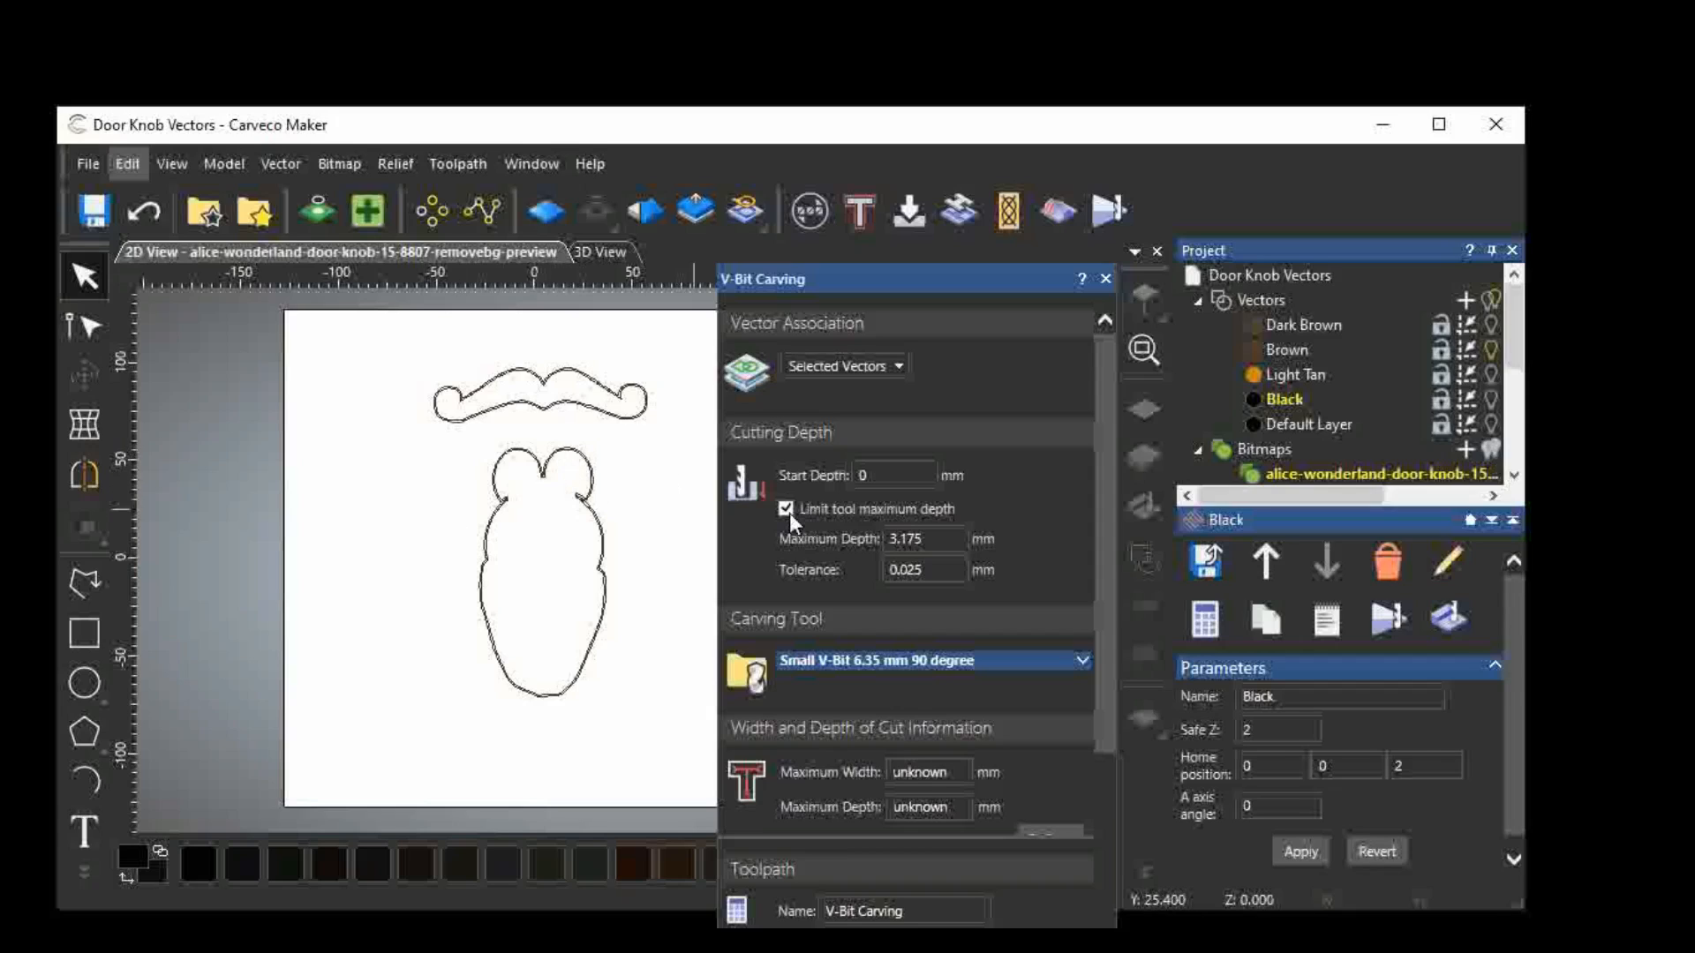
click(1491, 450)
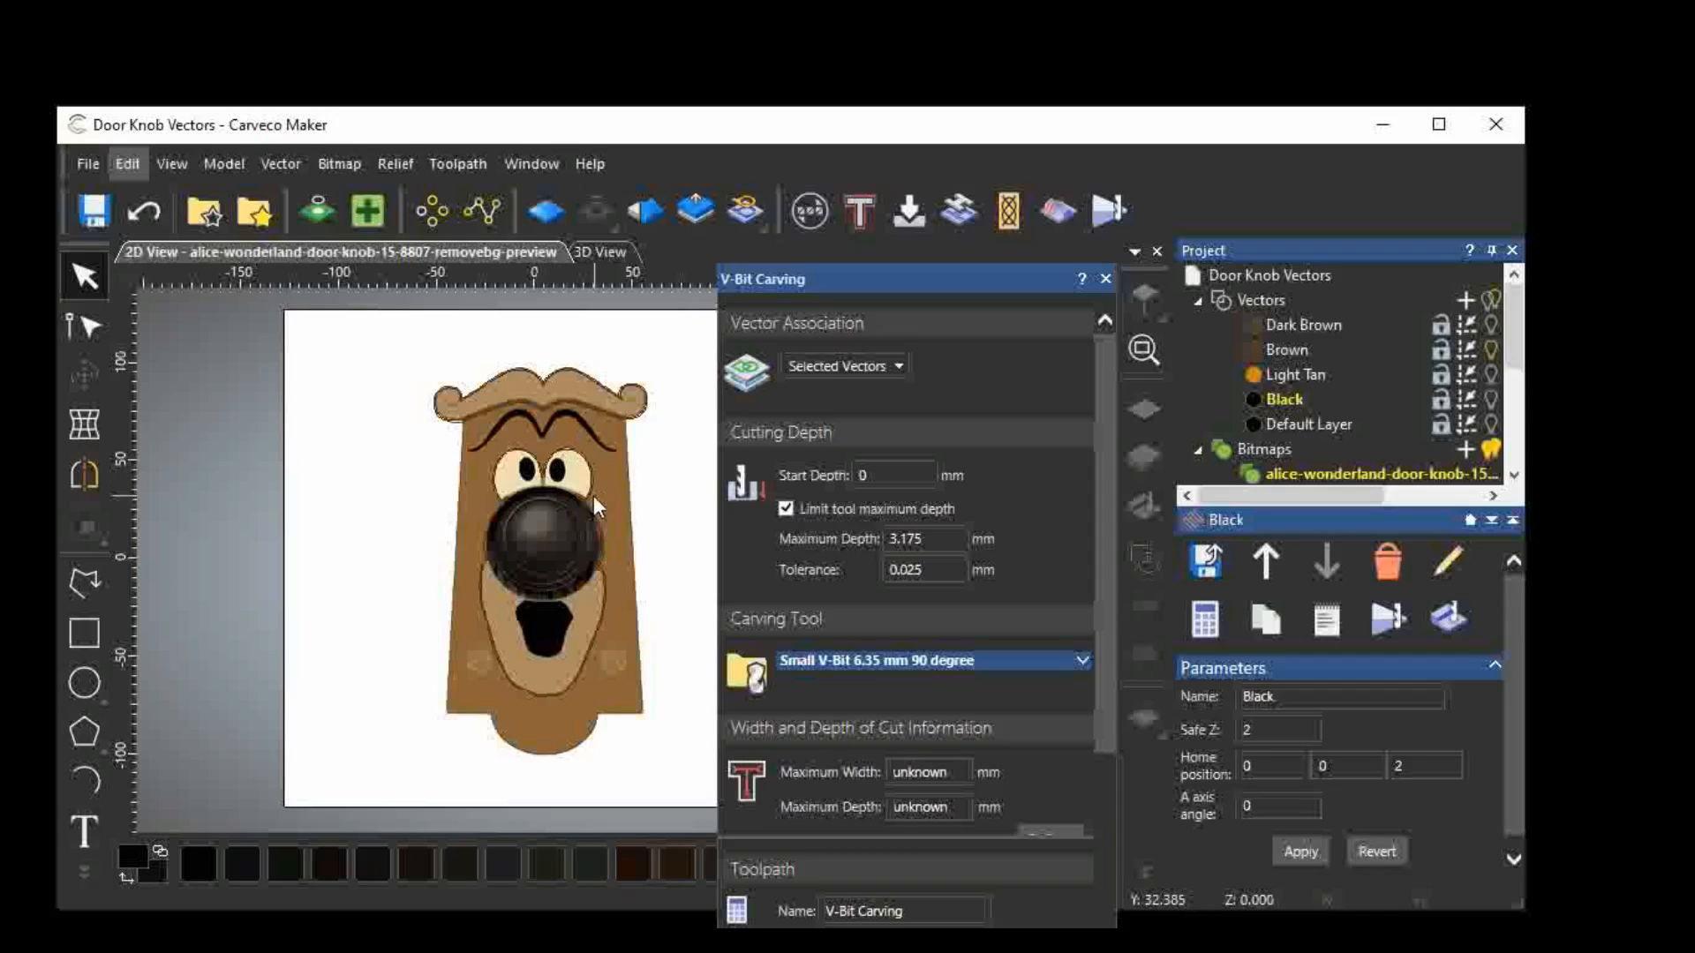
Hide the Brown layer, check the Light Tan and Black layers in turn, and show the Default Layer over the bitmap.
click(1488, 347)
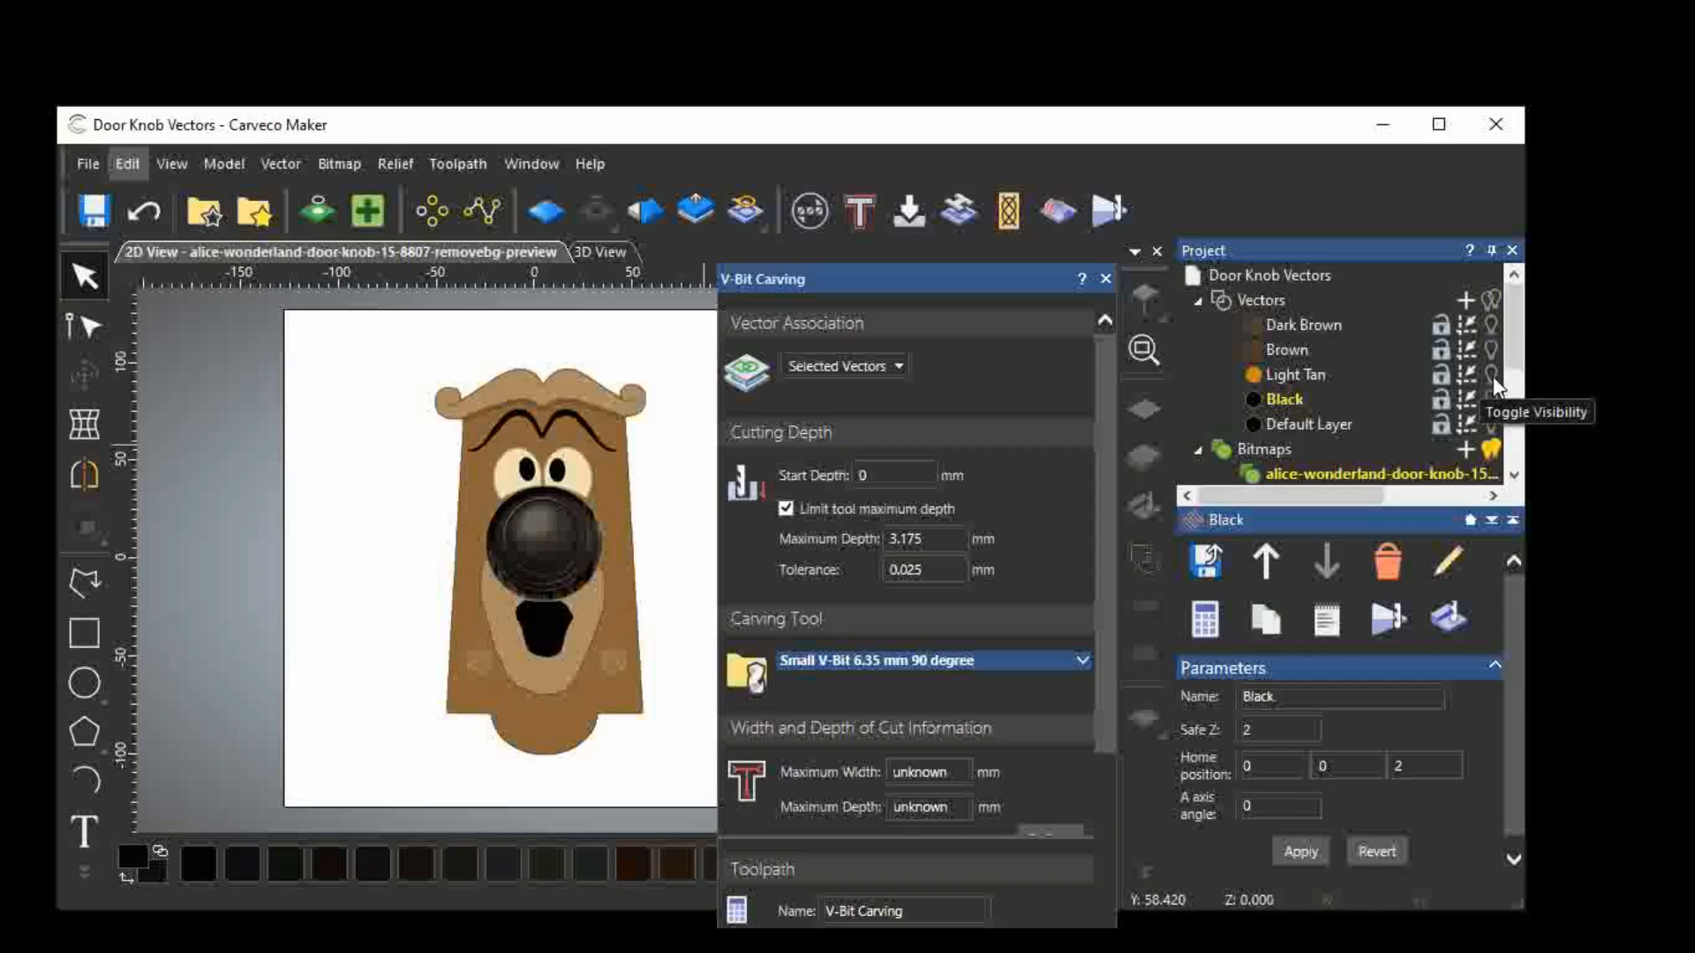
click(1491, 376)
click(1492, 376)
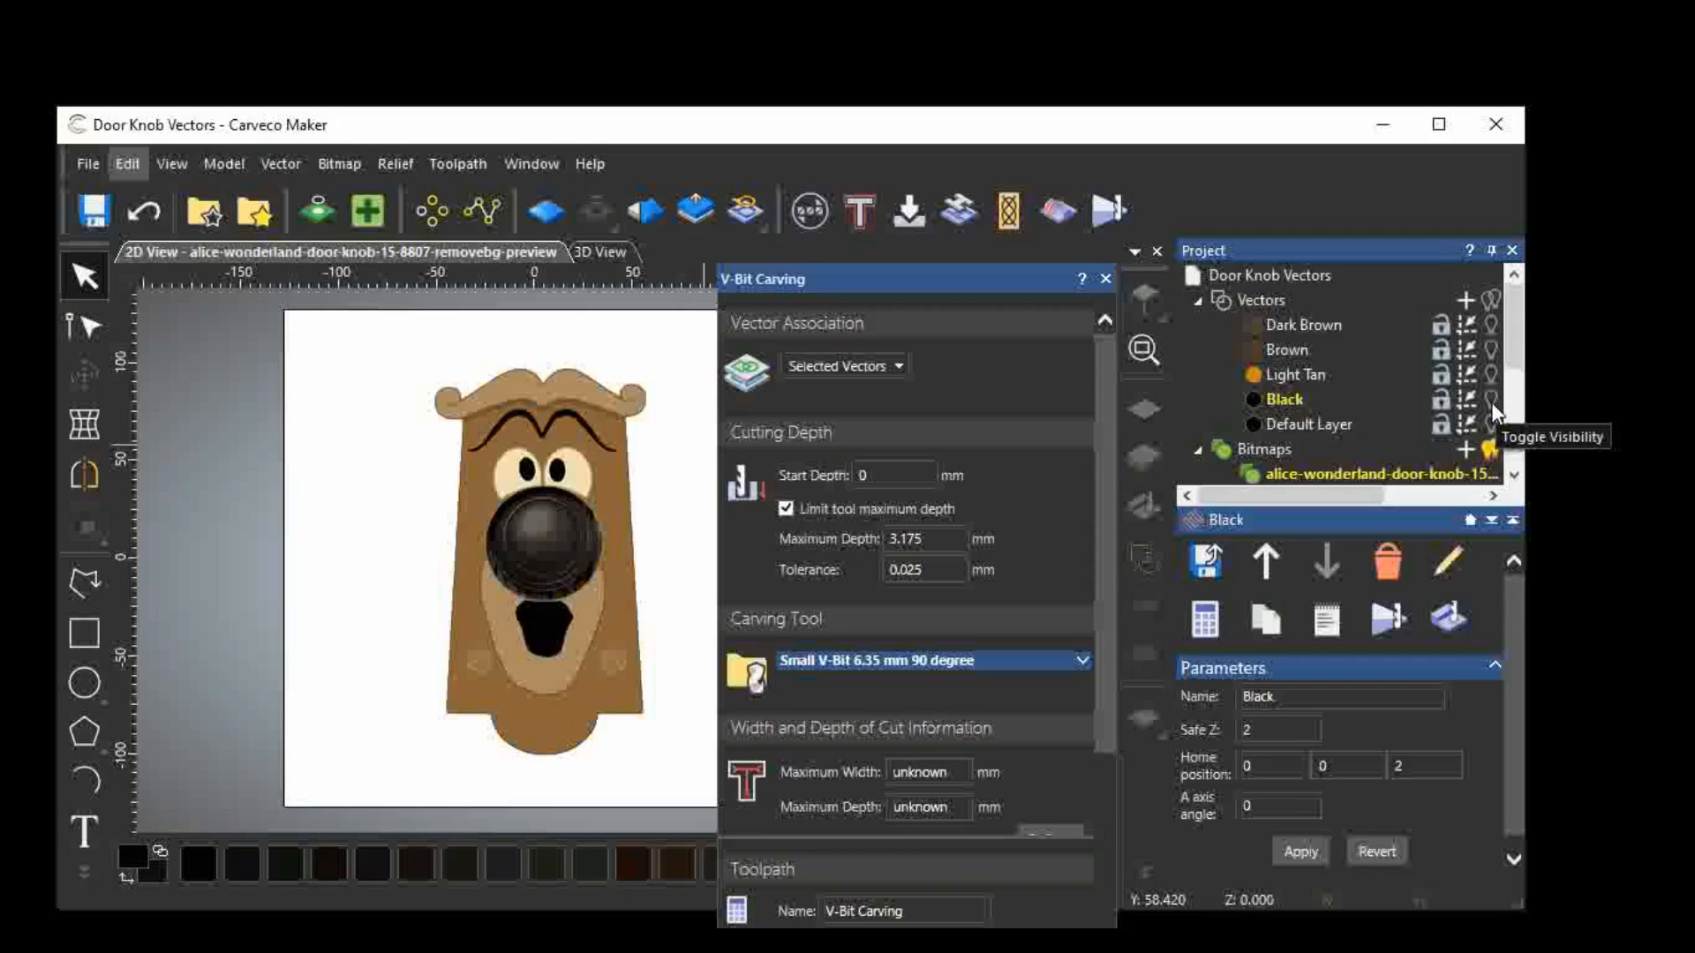
click(1491, 401)
click(1491, 401)
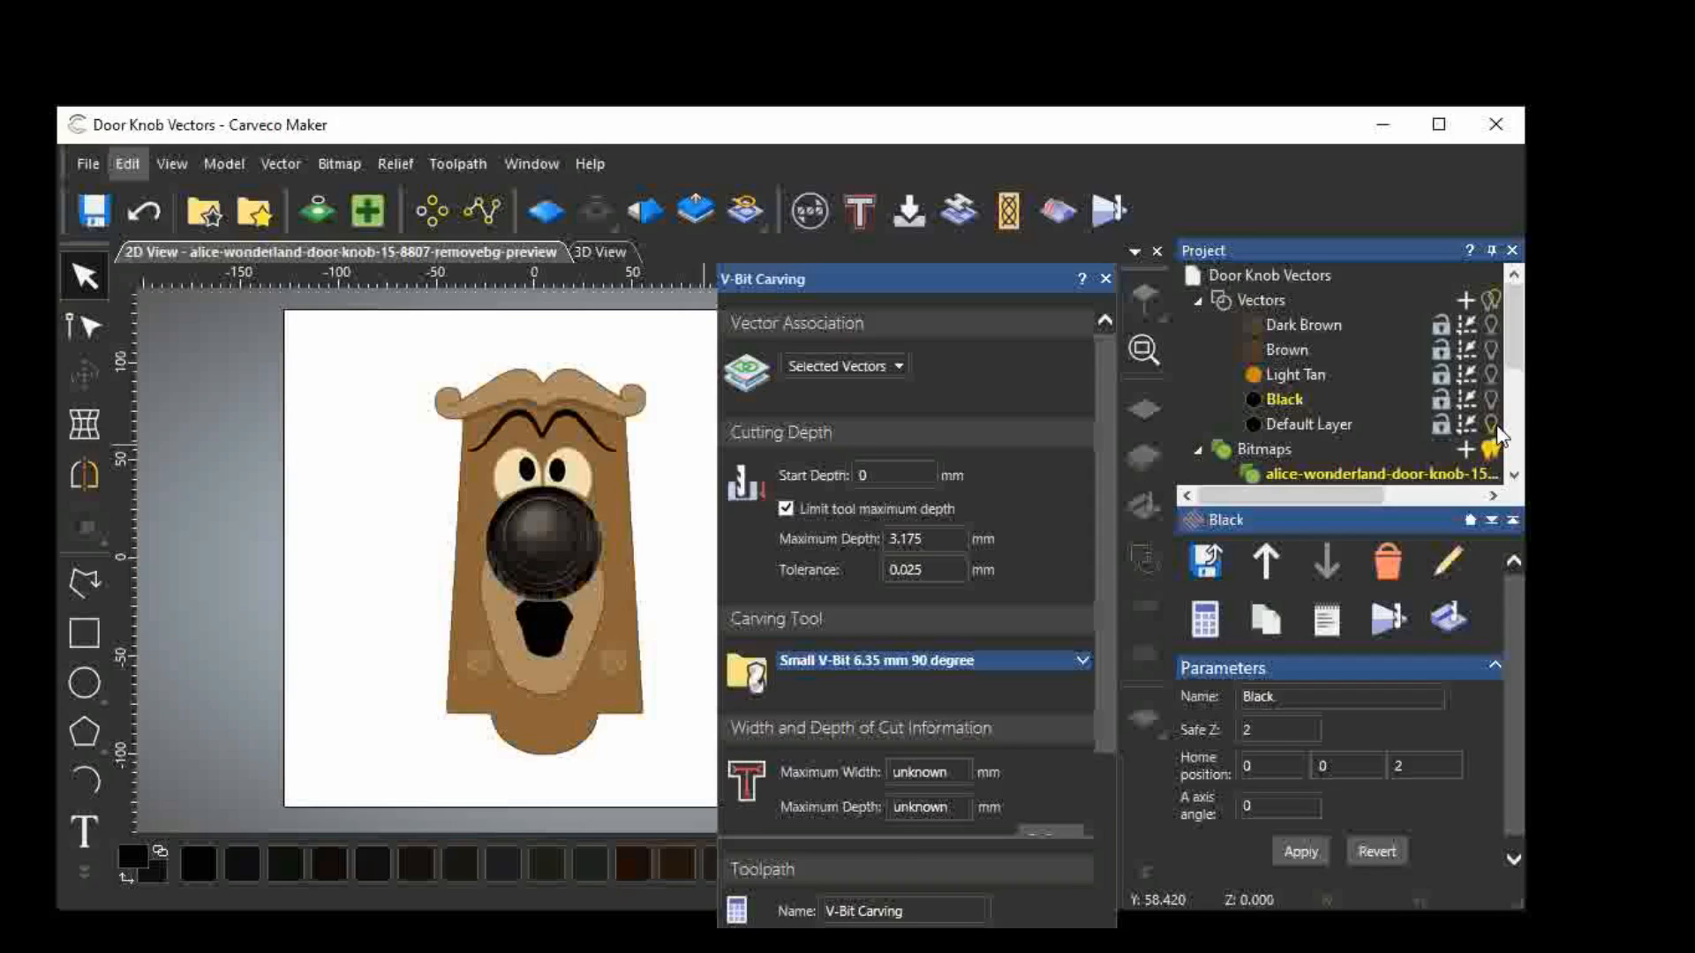
scroll(557, 477, up, 3)
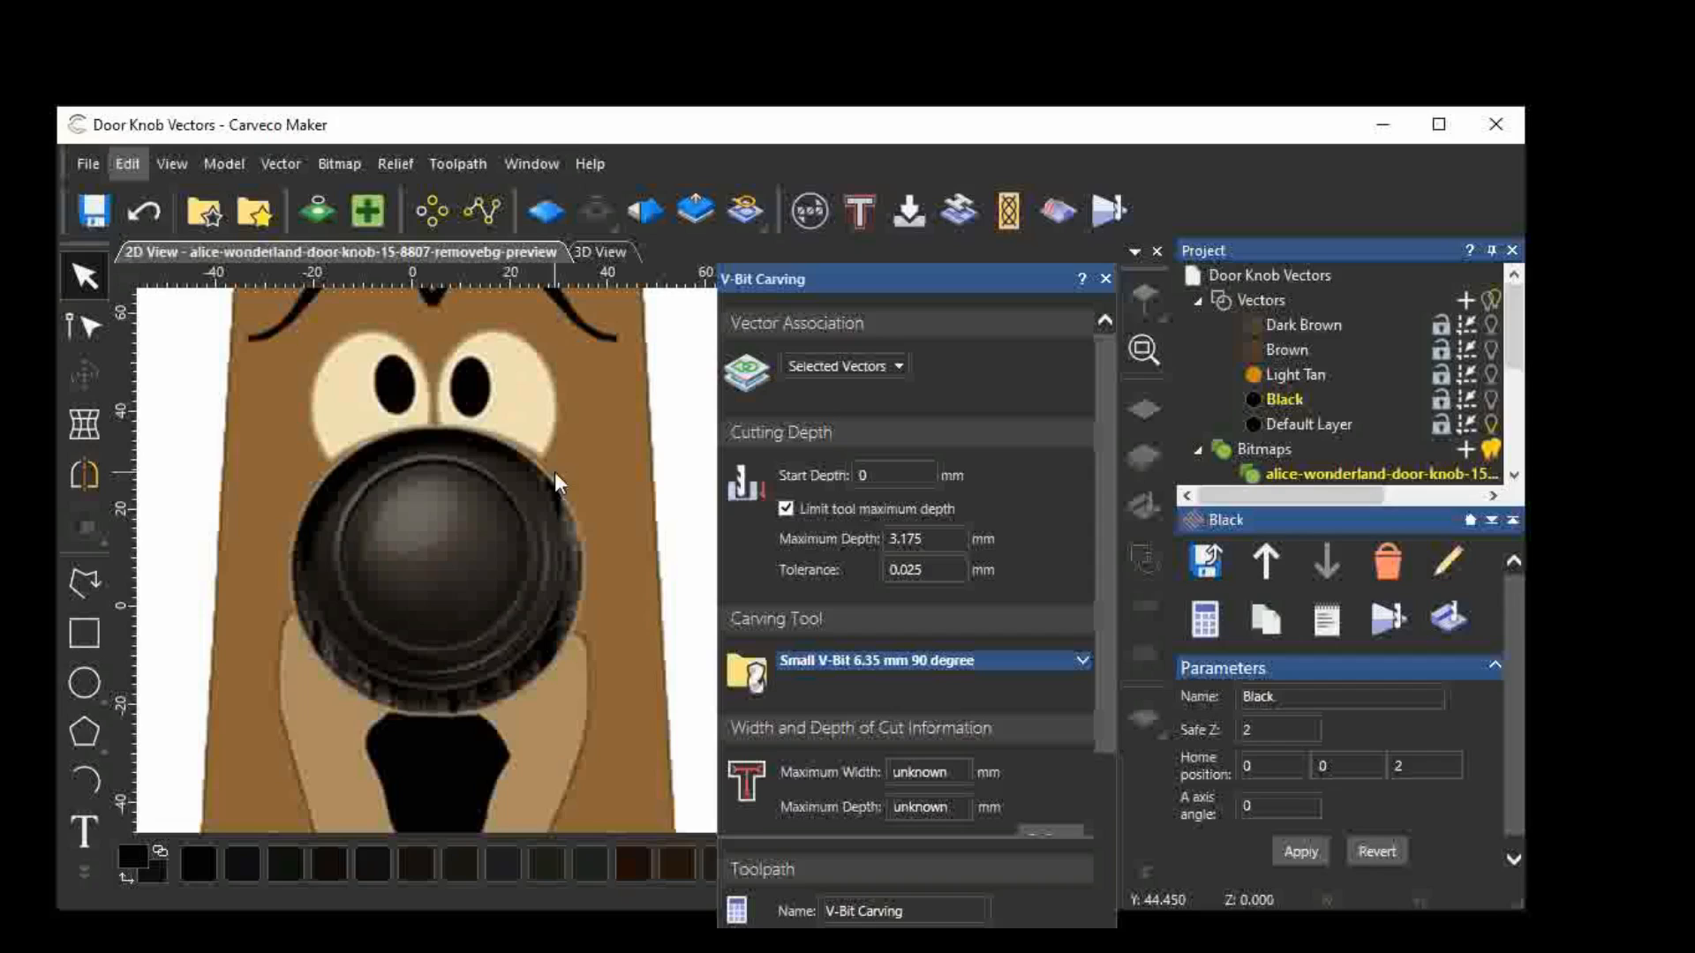
scroll(556, 477, down, 3)
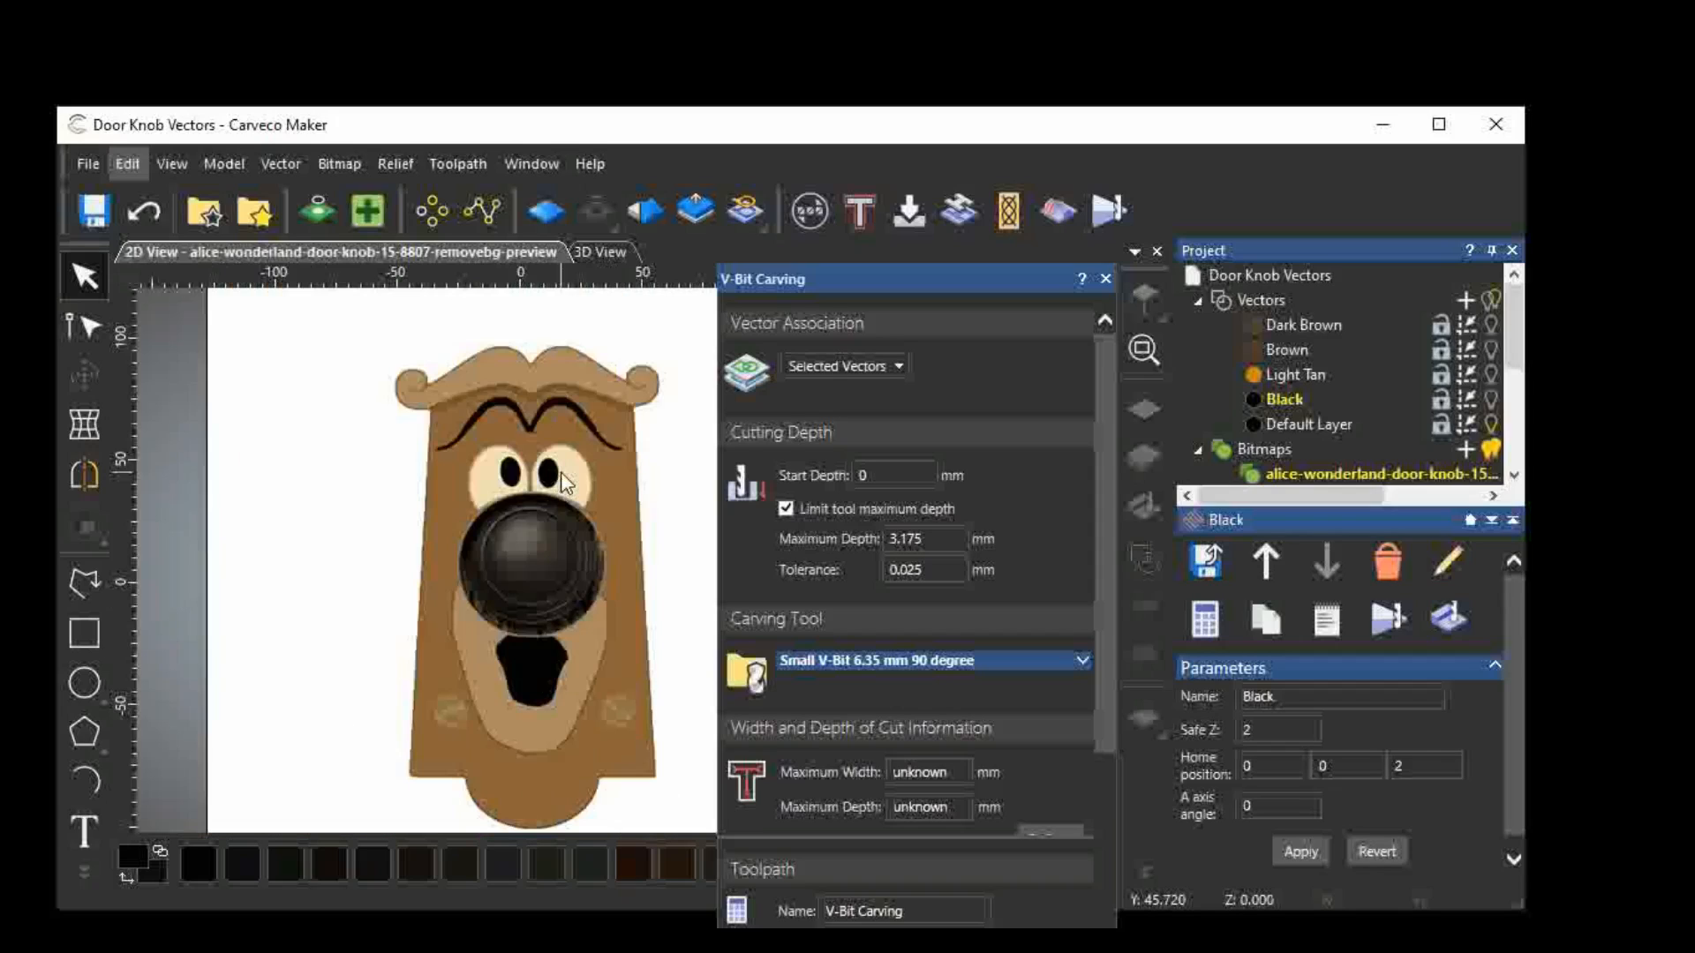
Show the Brown layer again and compare its outlines with the door knob bitmap hidden and shown.
click(1490, 350)
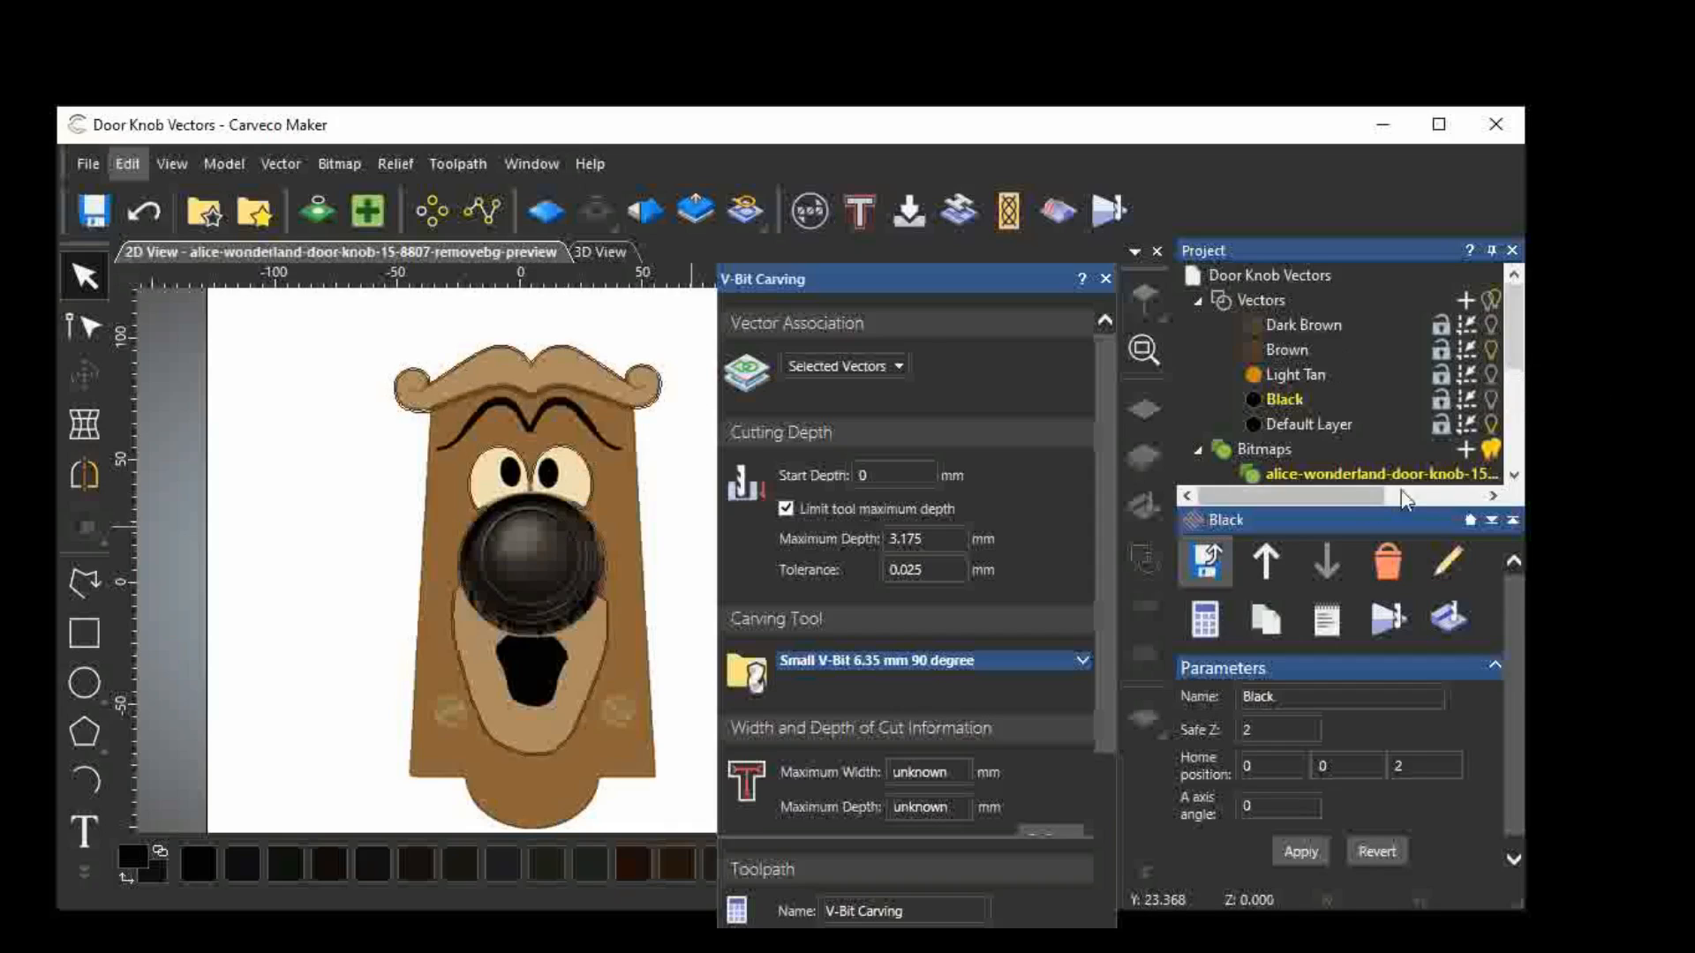
click(1491, 451)
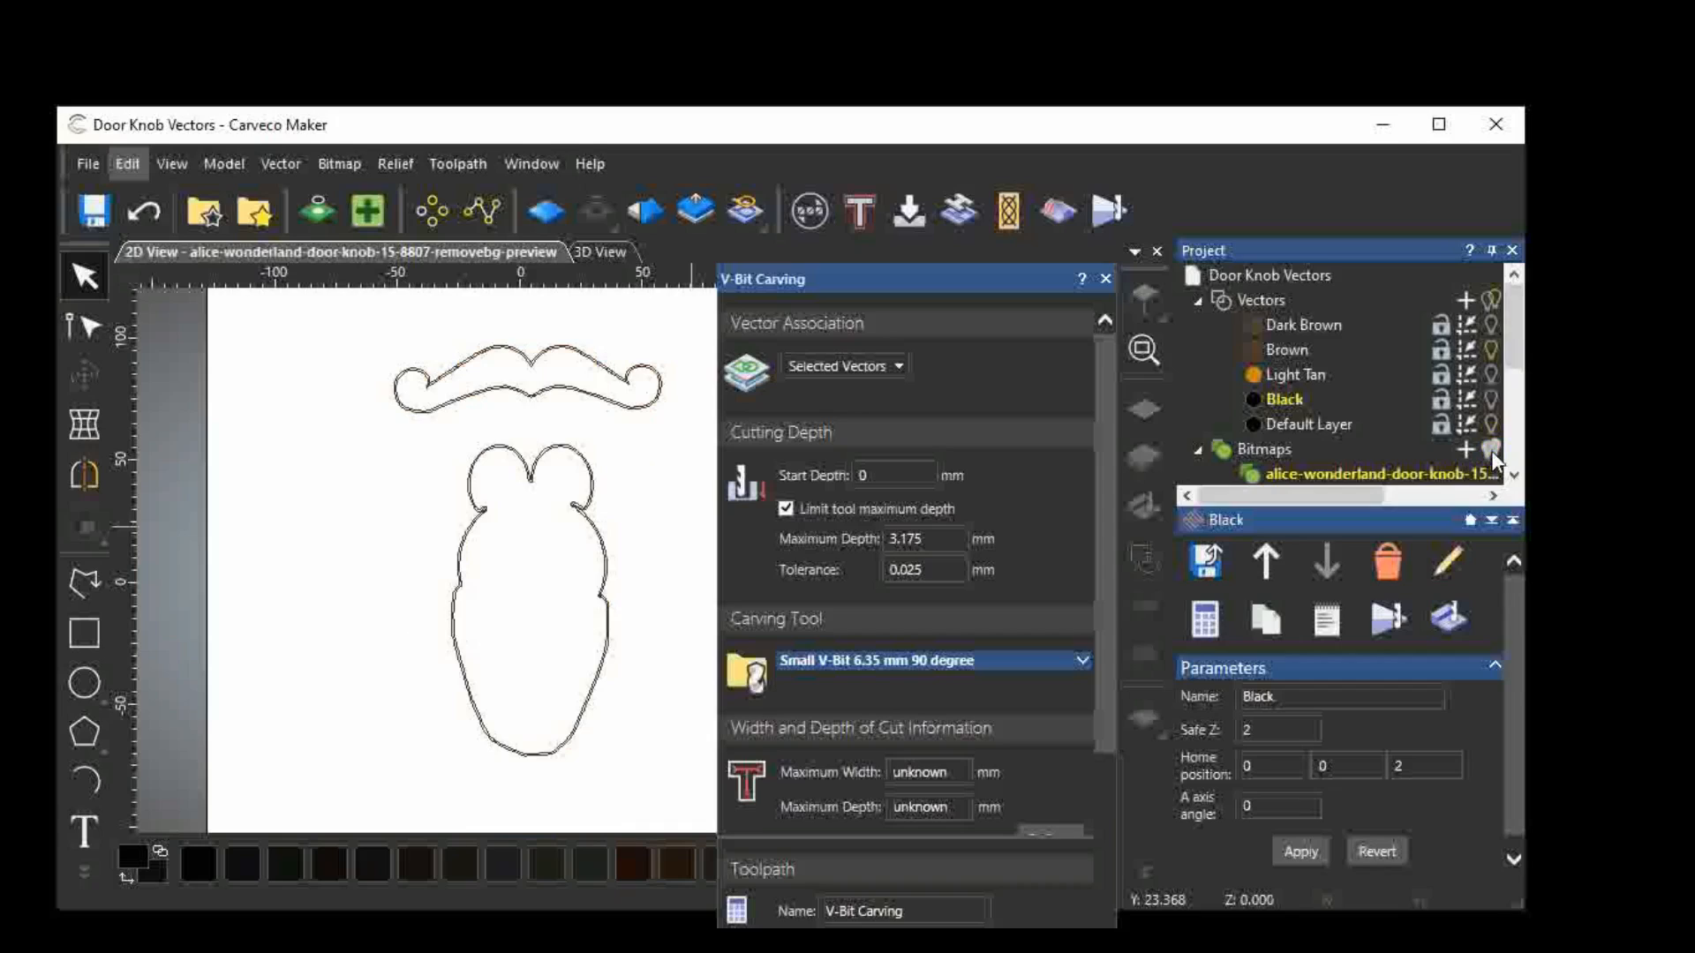
click(1491, 450)
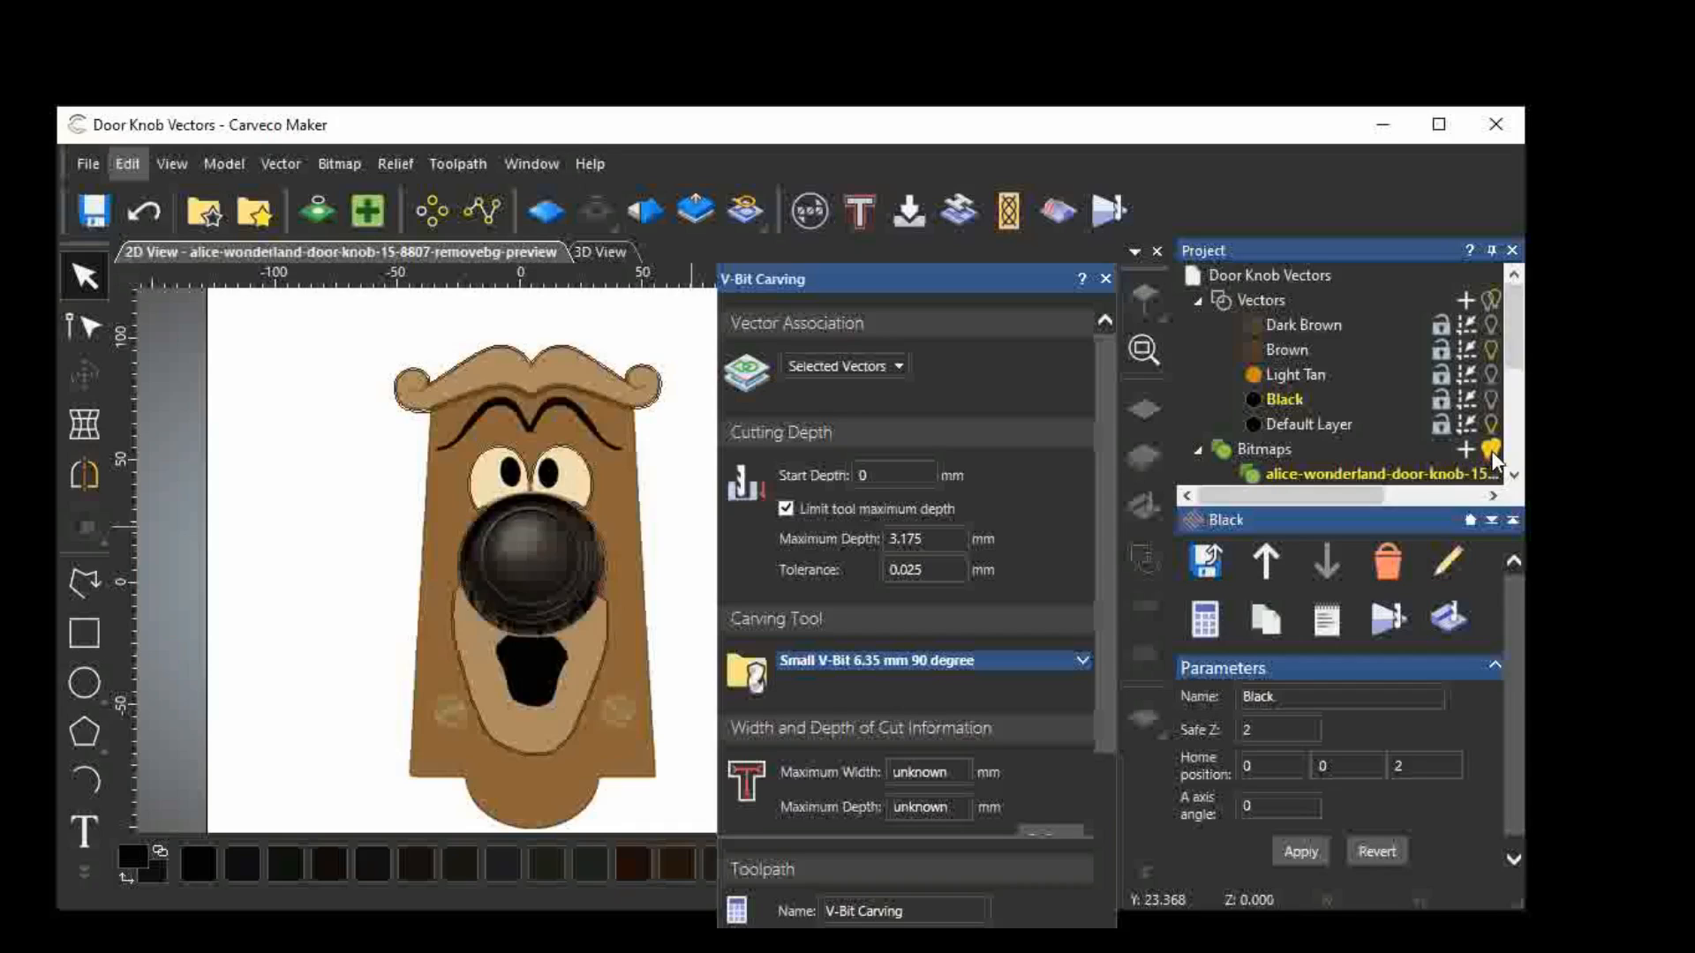
Select the inner outline around the eyes, door knob and mouth on the Brown layer and copy it.
scroll(488, 476, up, 5)
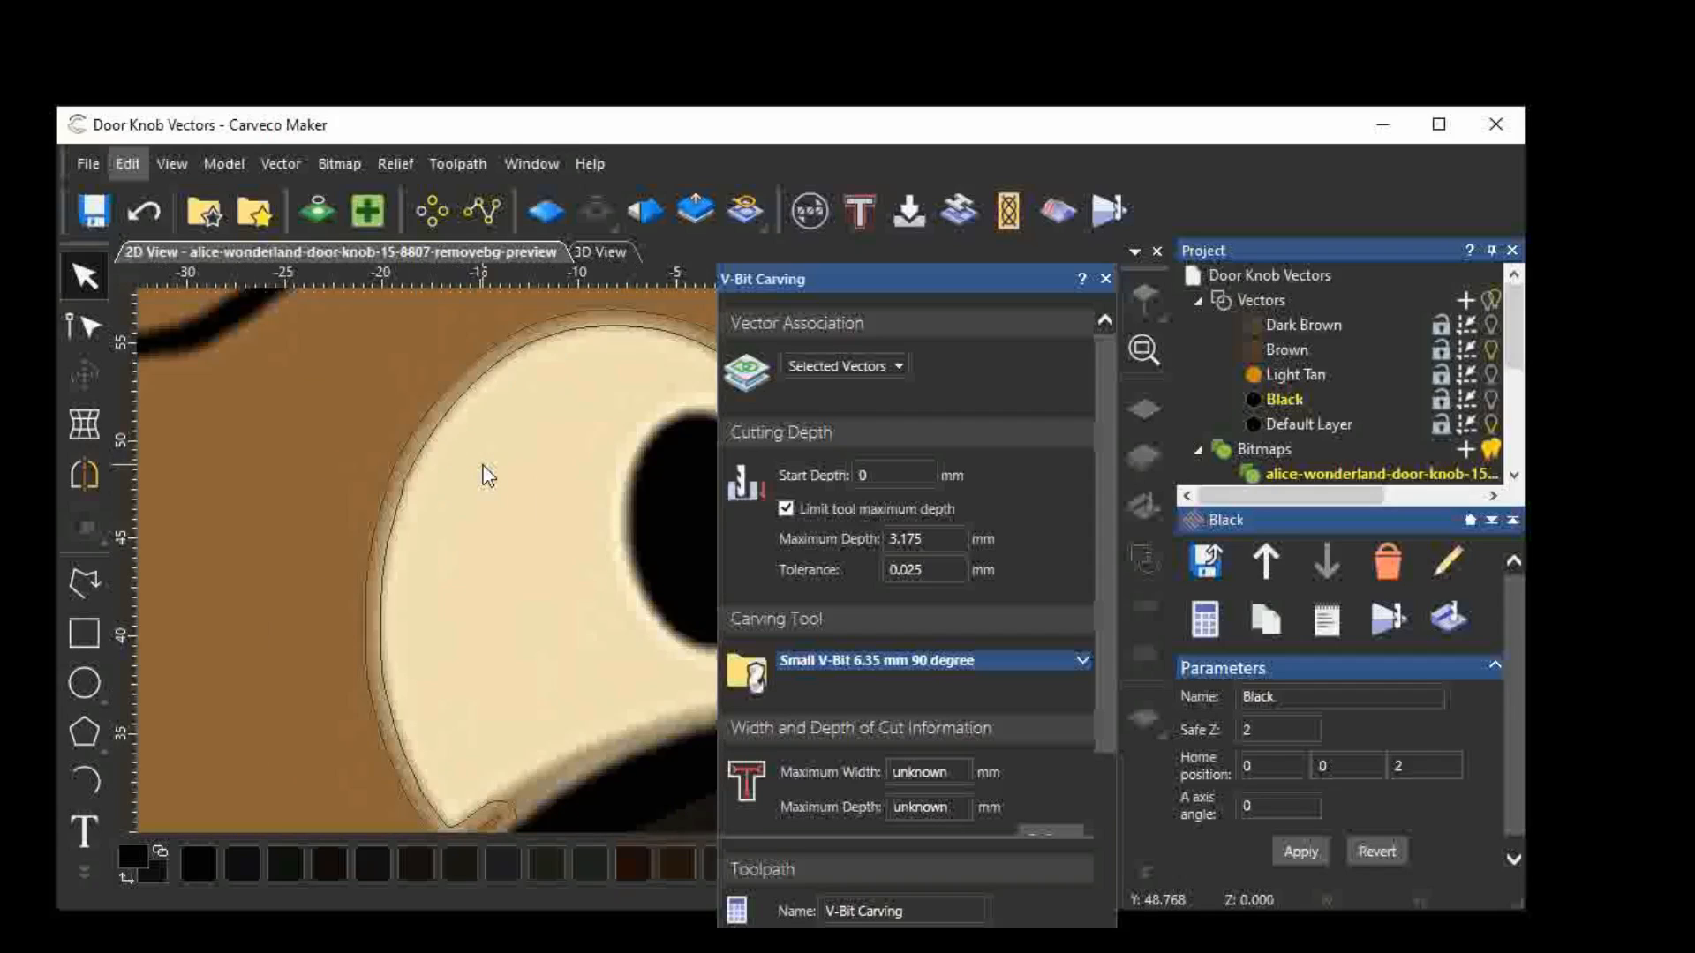
click(442, 433)
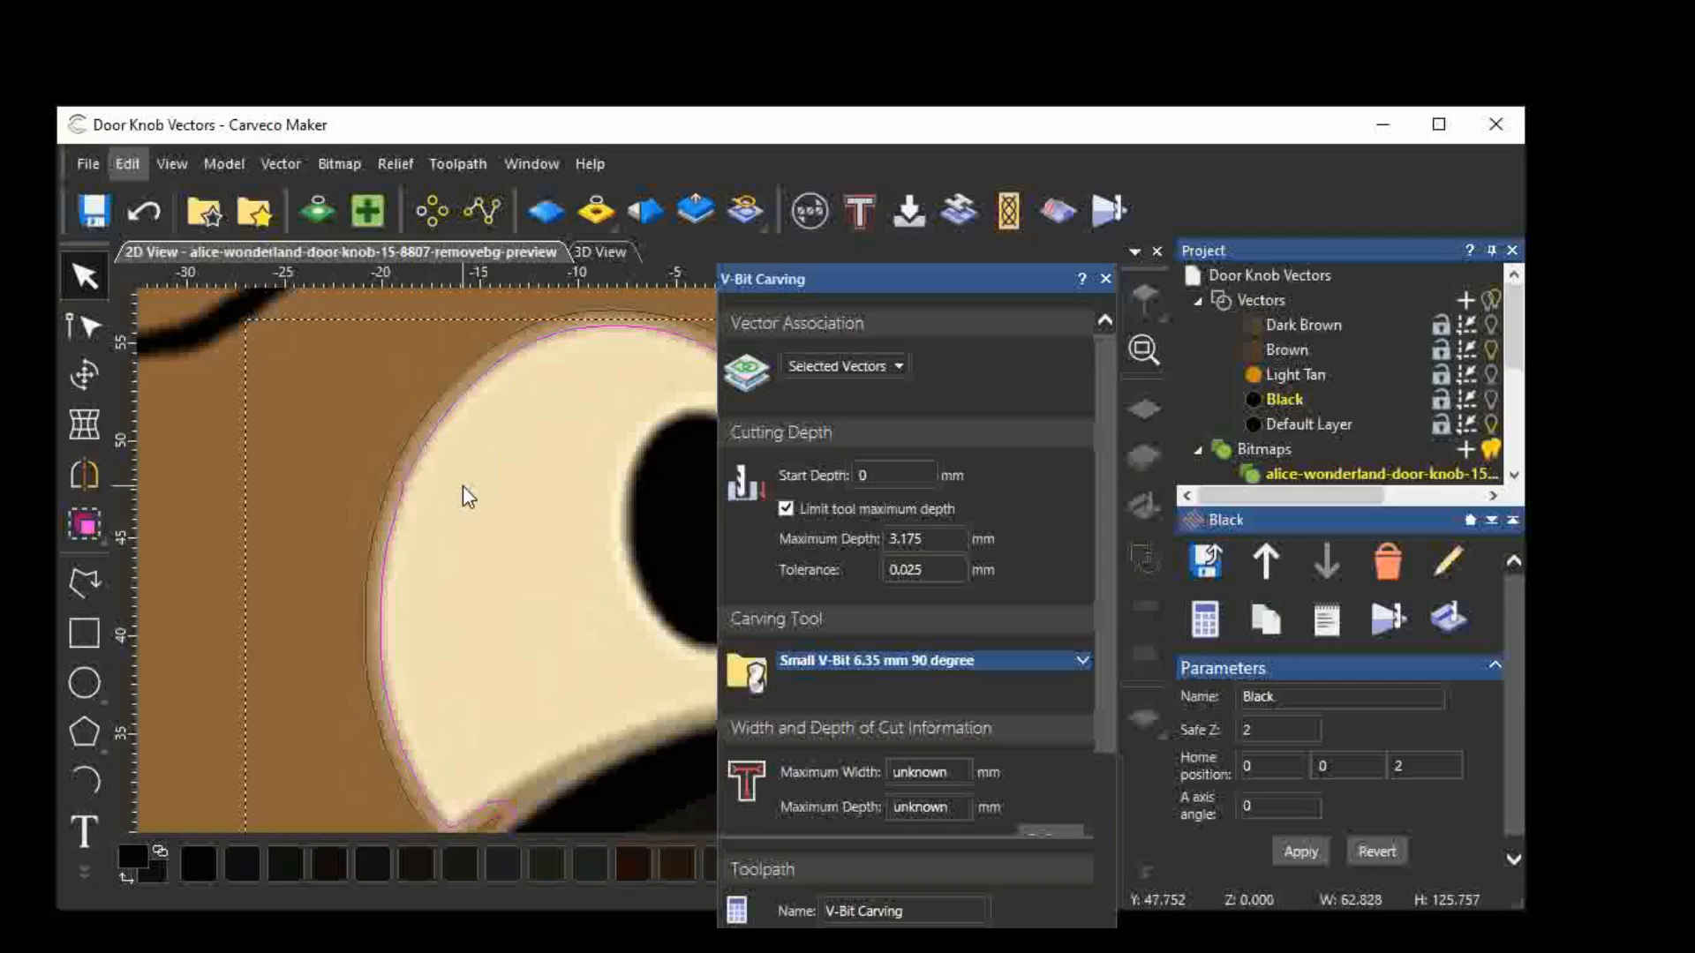
right_click(448, 410)
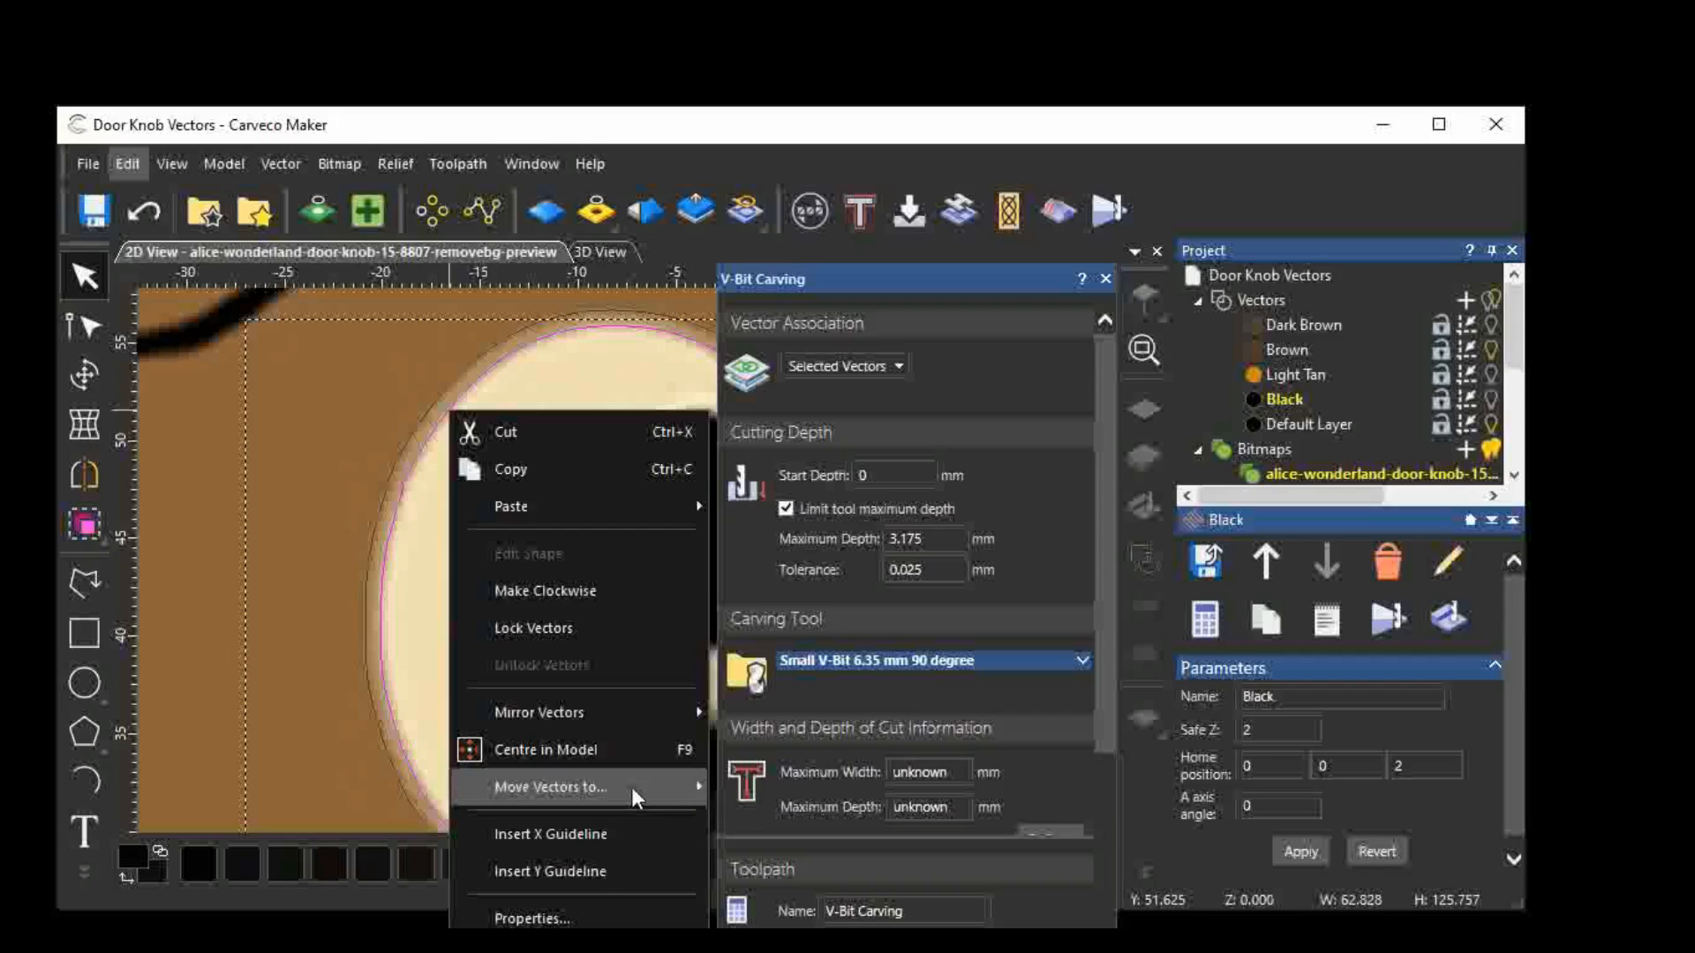
mouse_move(632, 786)
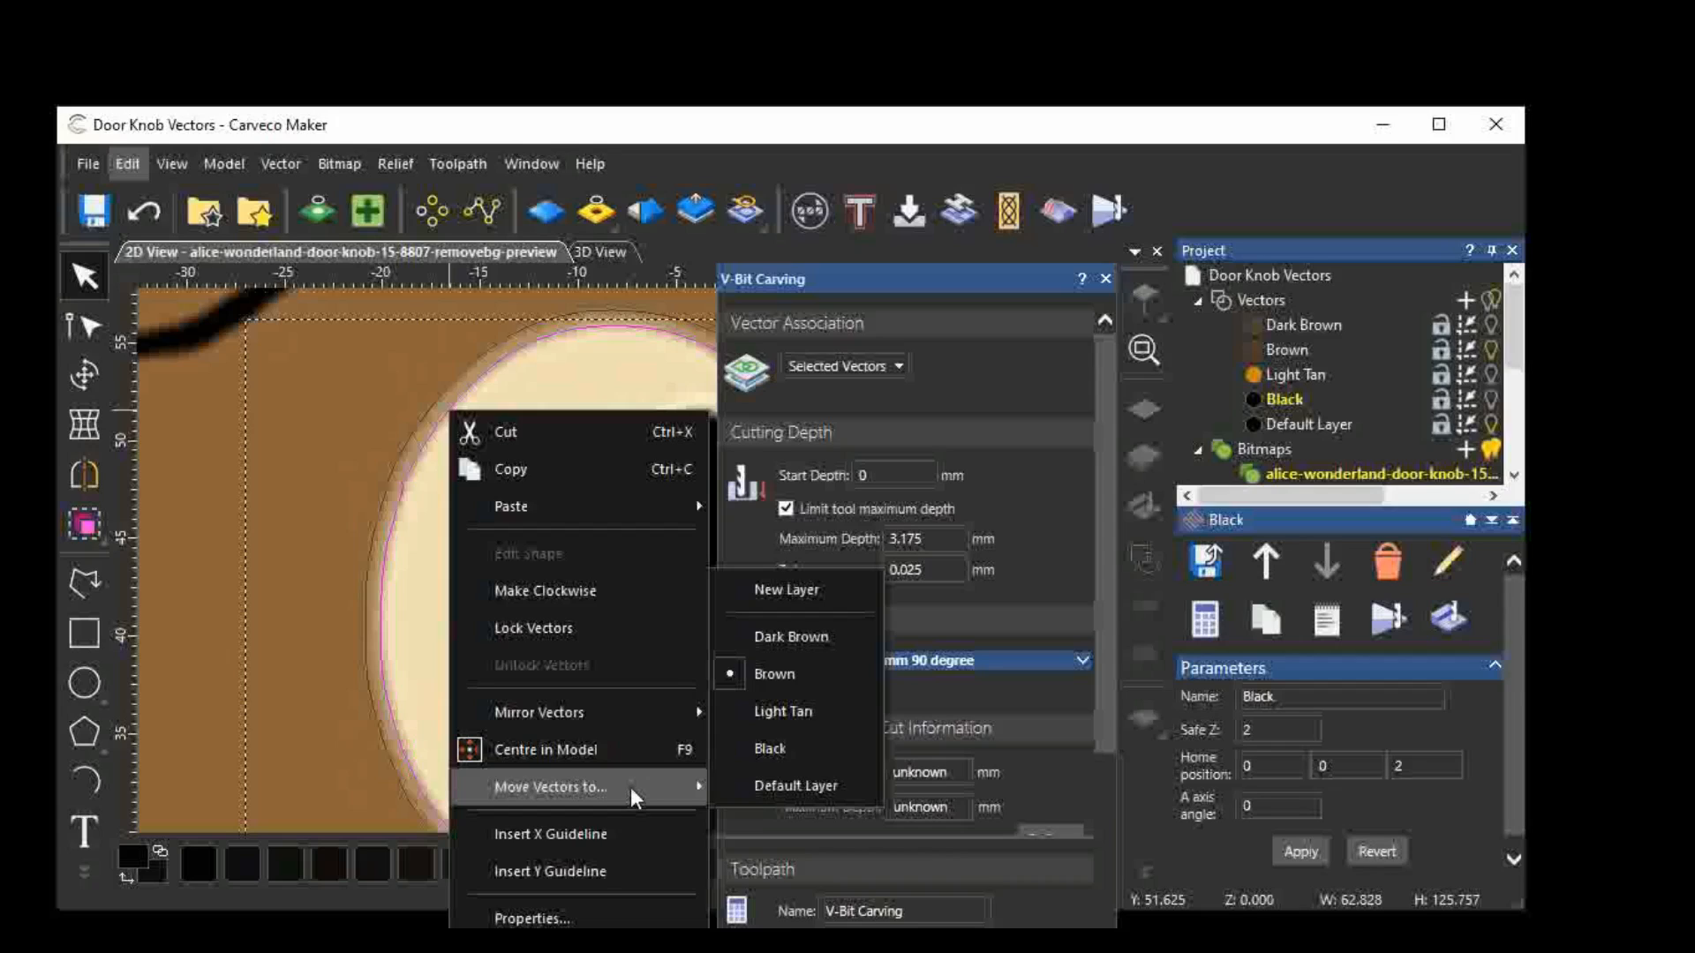
click(504, 472)
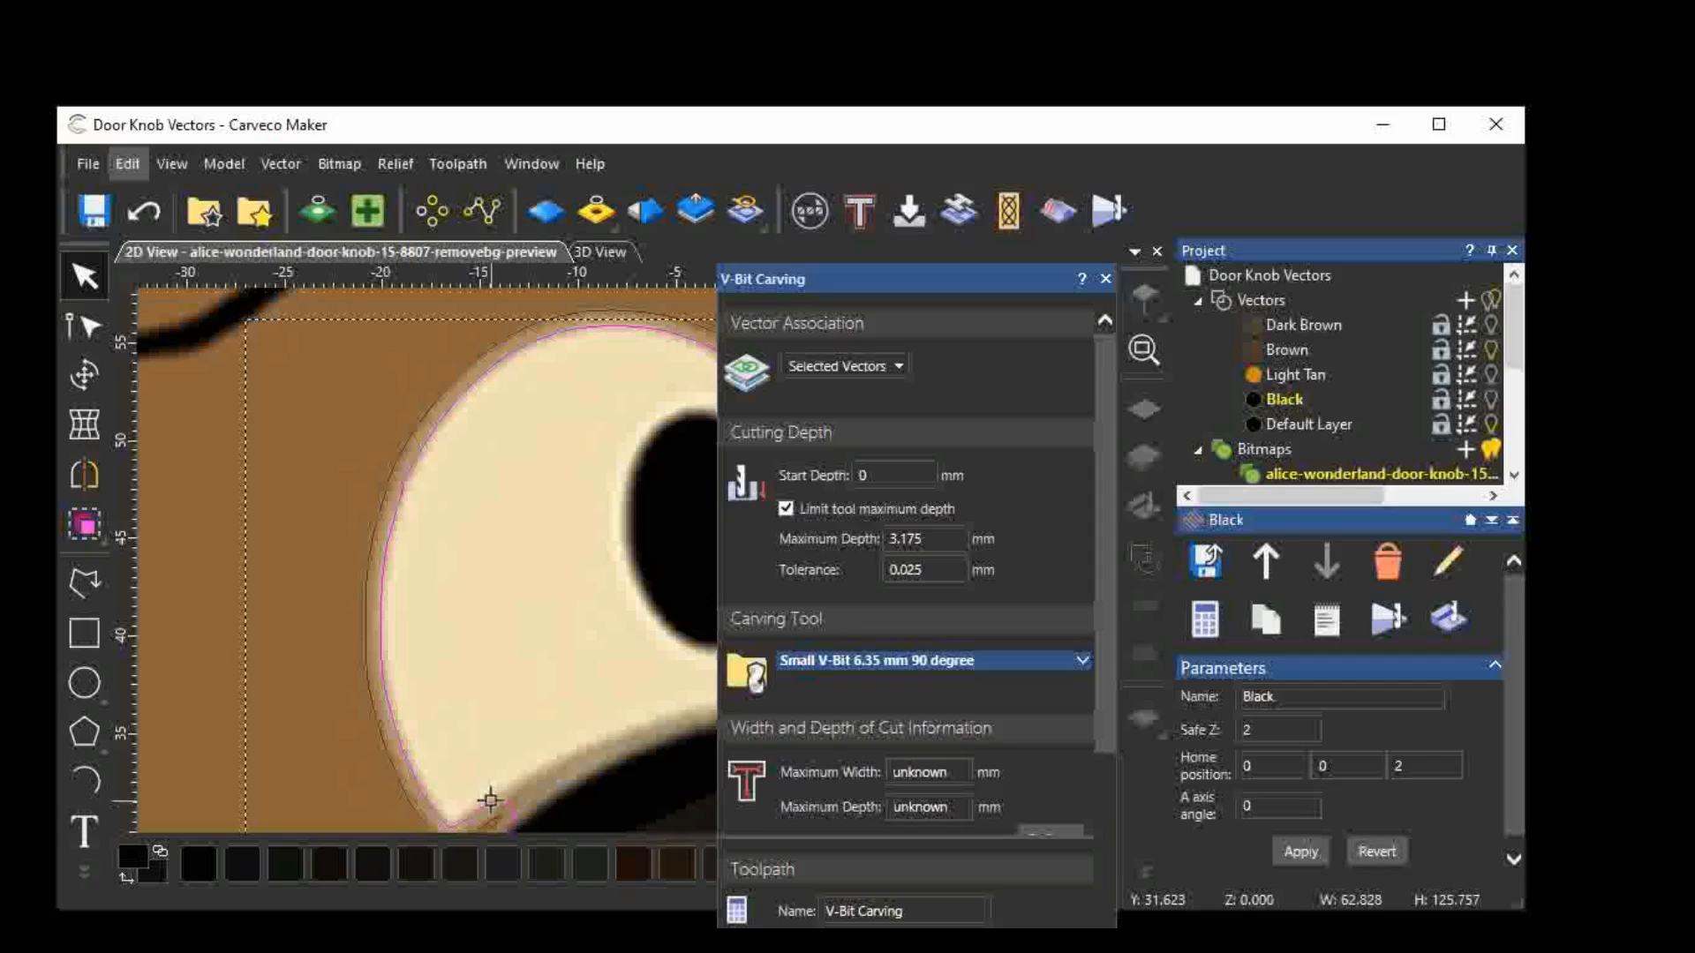
Move the selected outline to a new vector layer and rename that layer White.
right_click(383, 683)
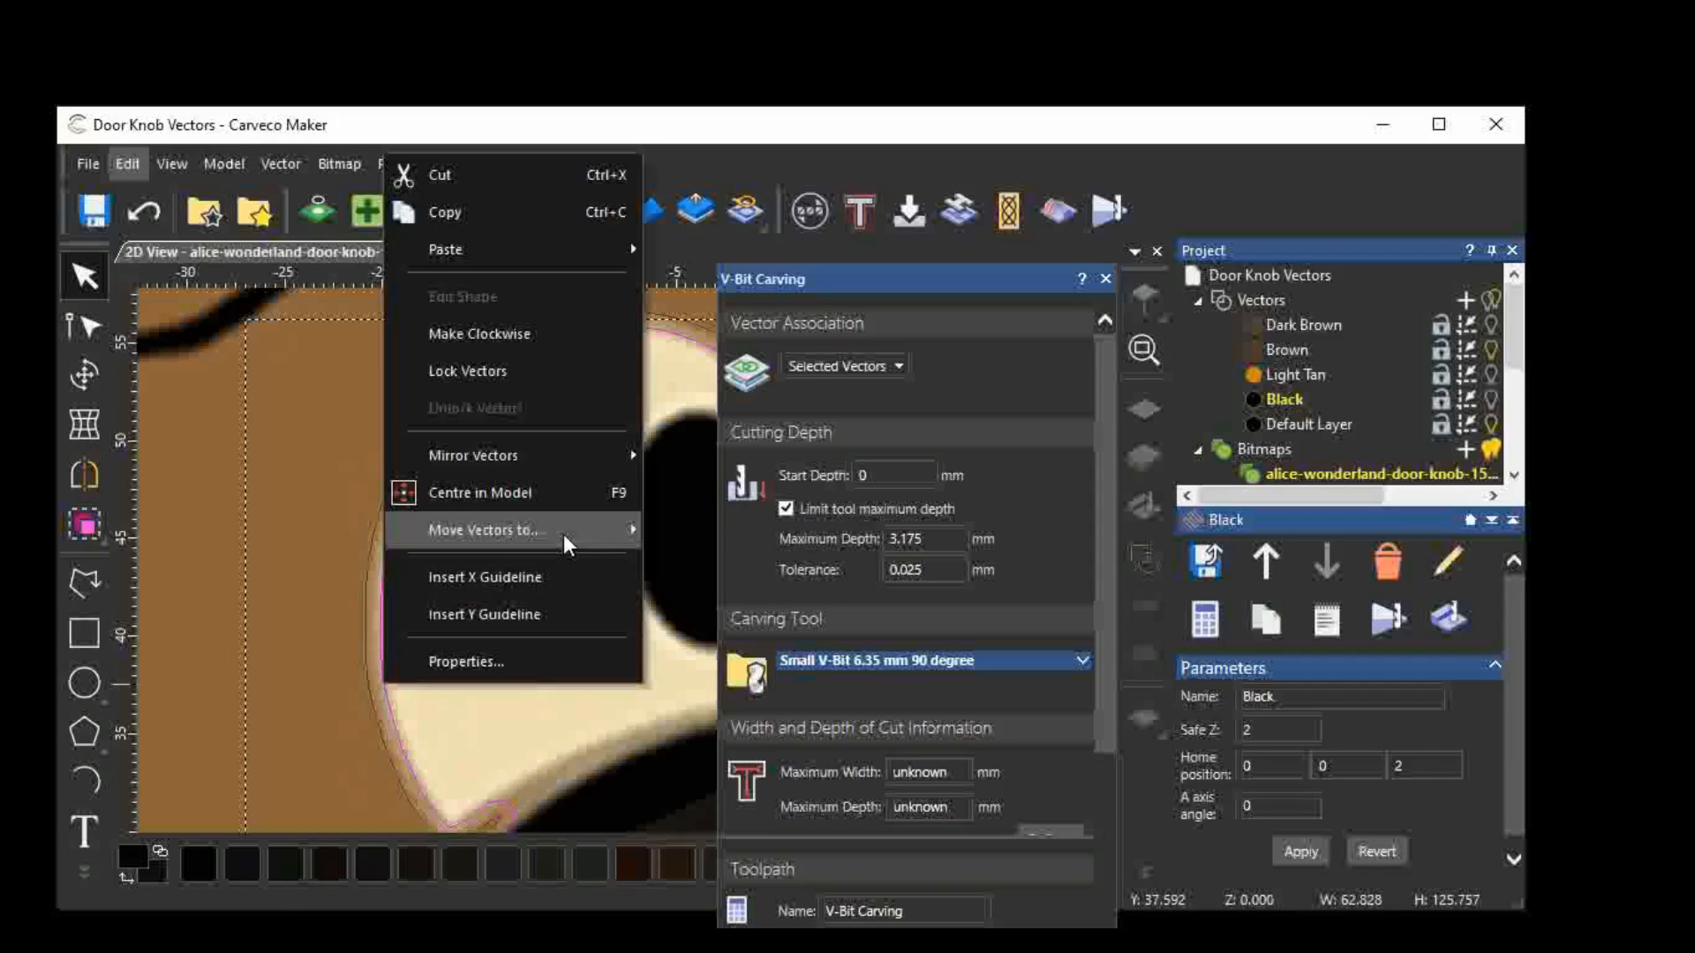
mouse_move(565, 537)
click(741, 529)
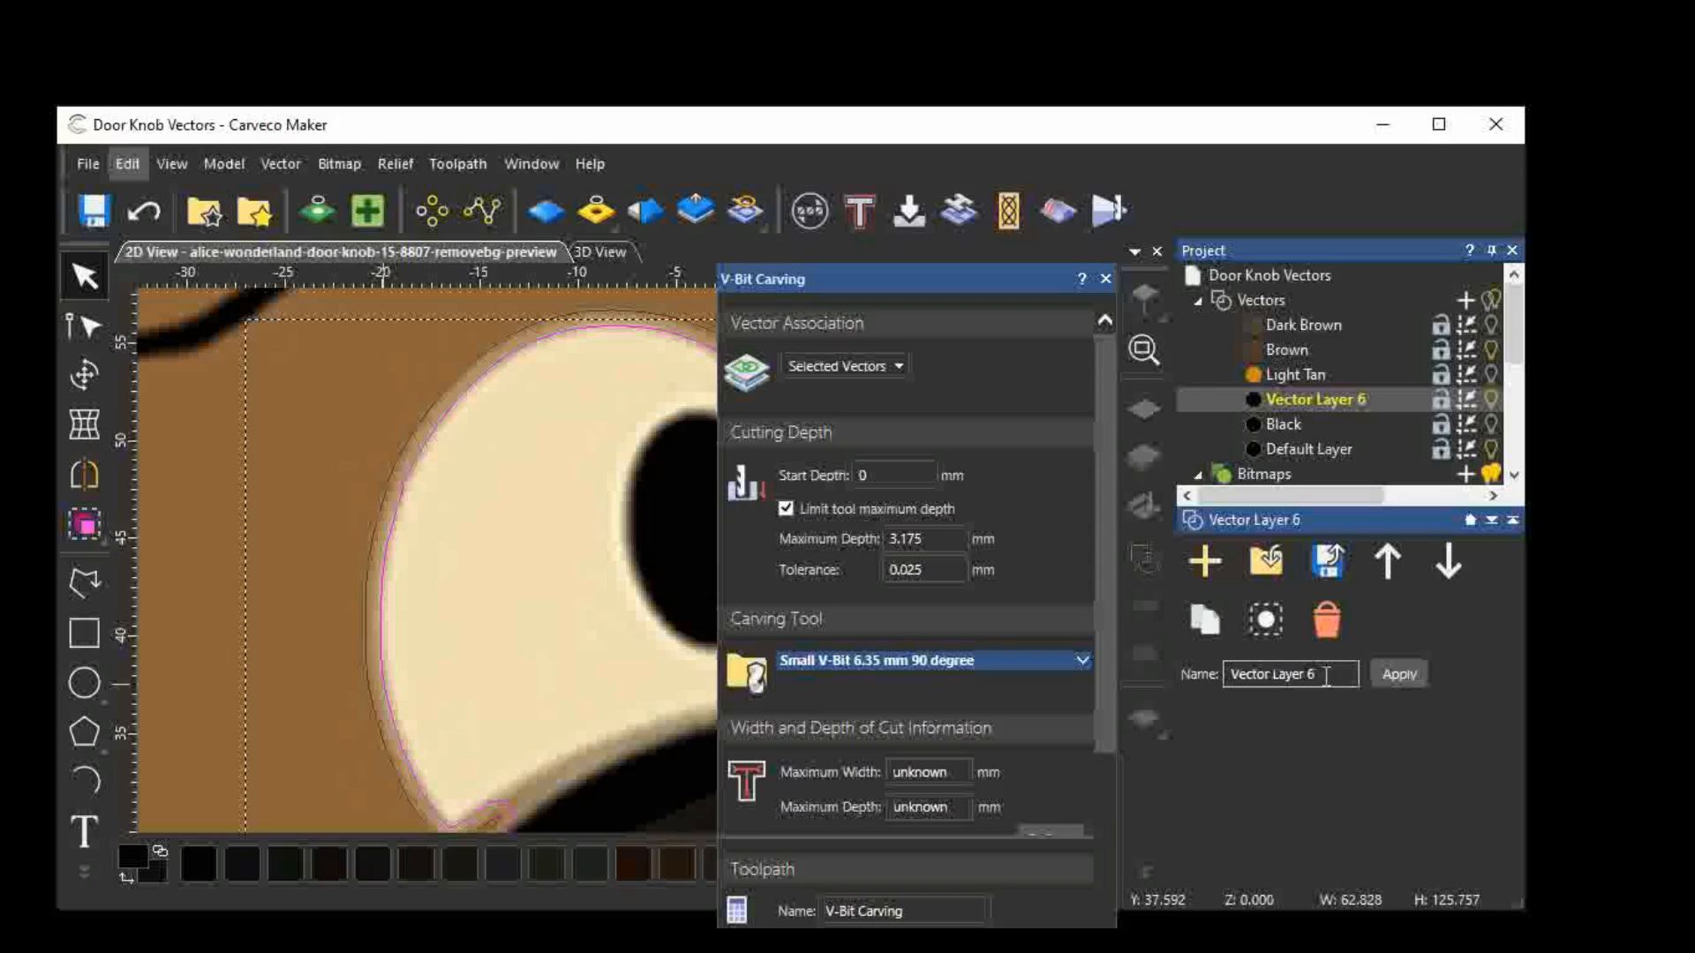
drag(1326, 677, 1229, 677)
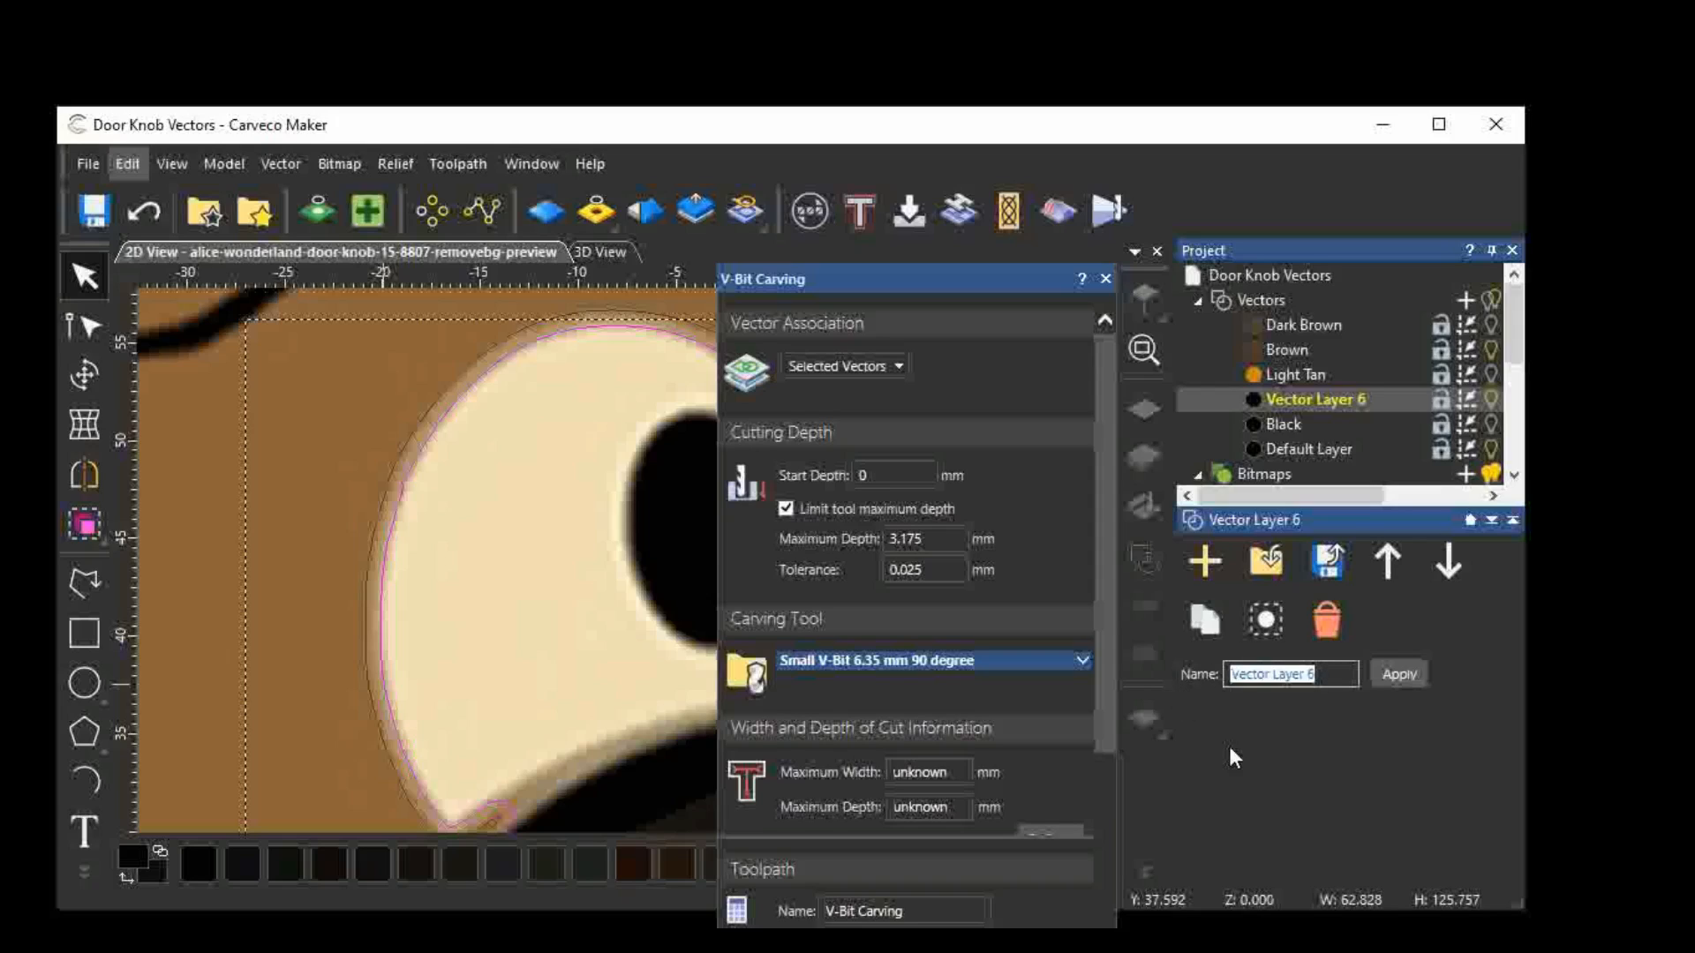
text(Whi)
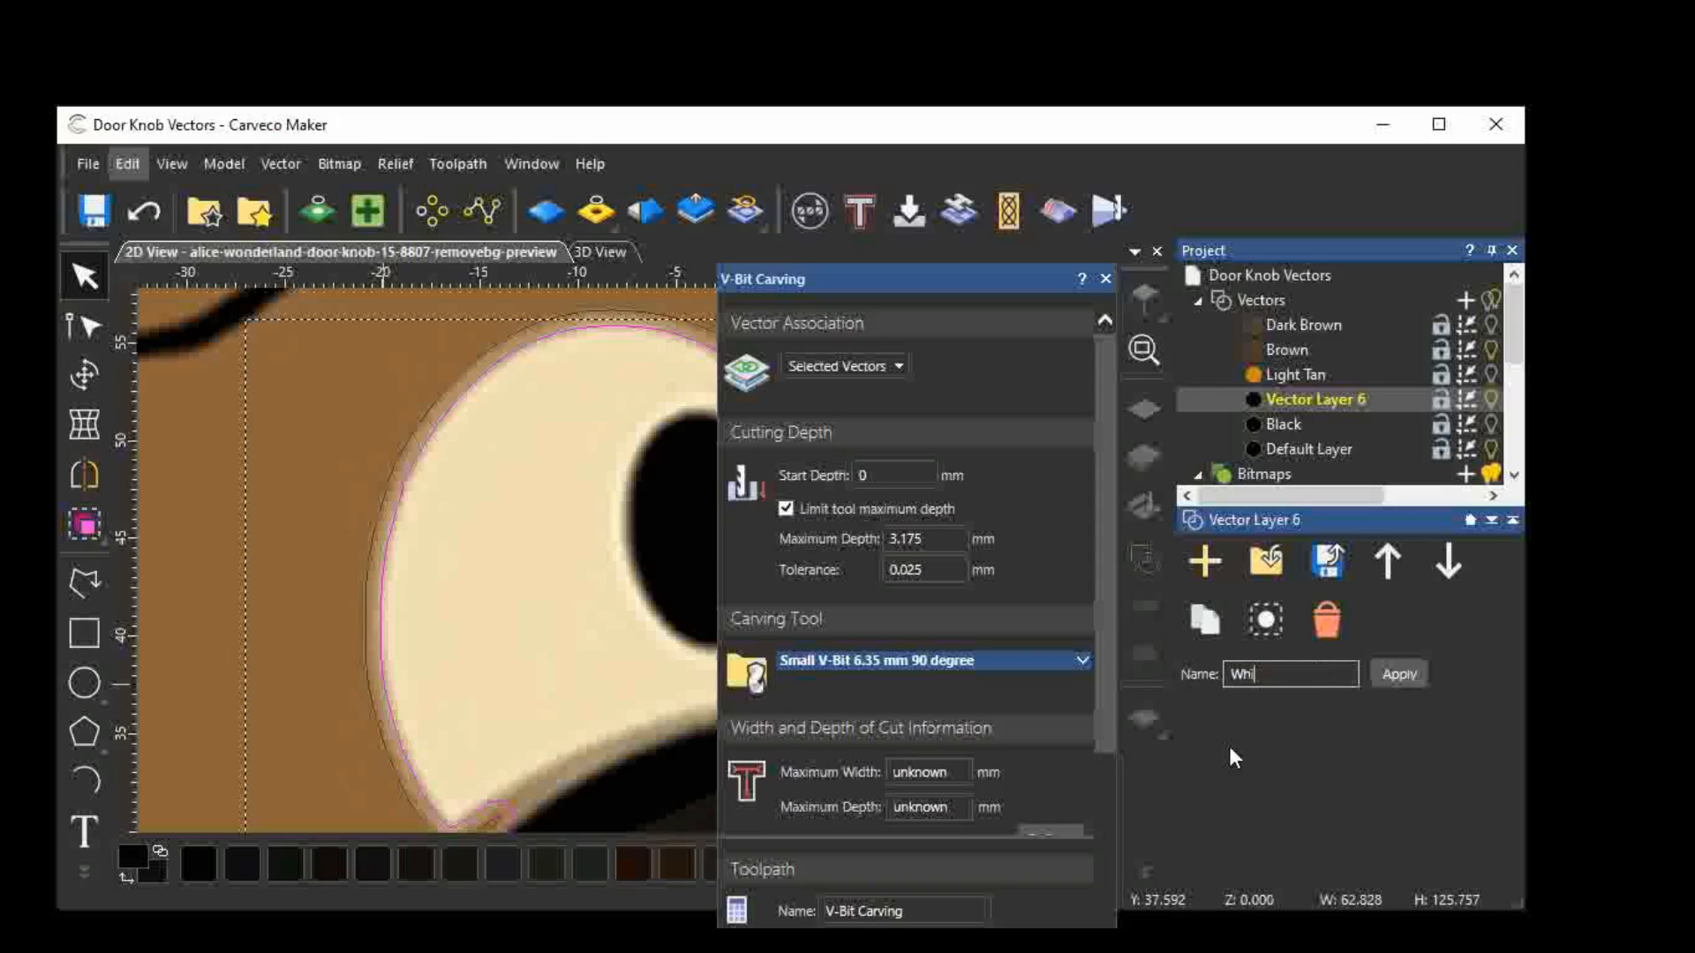
text(te)
click(1400, 672)
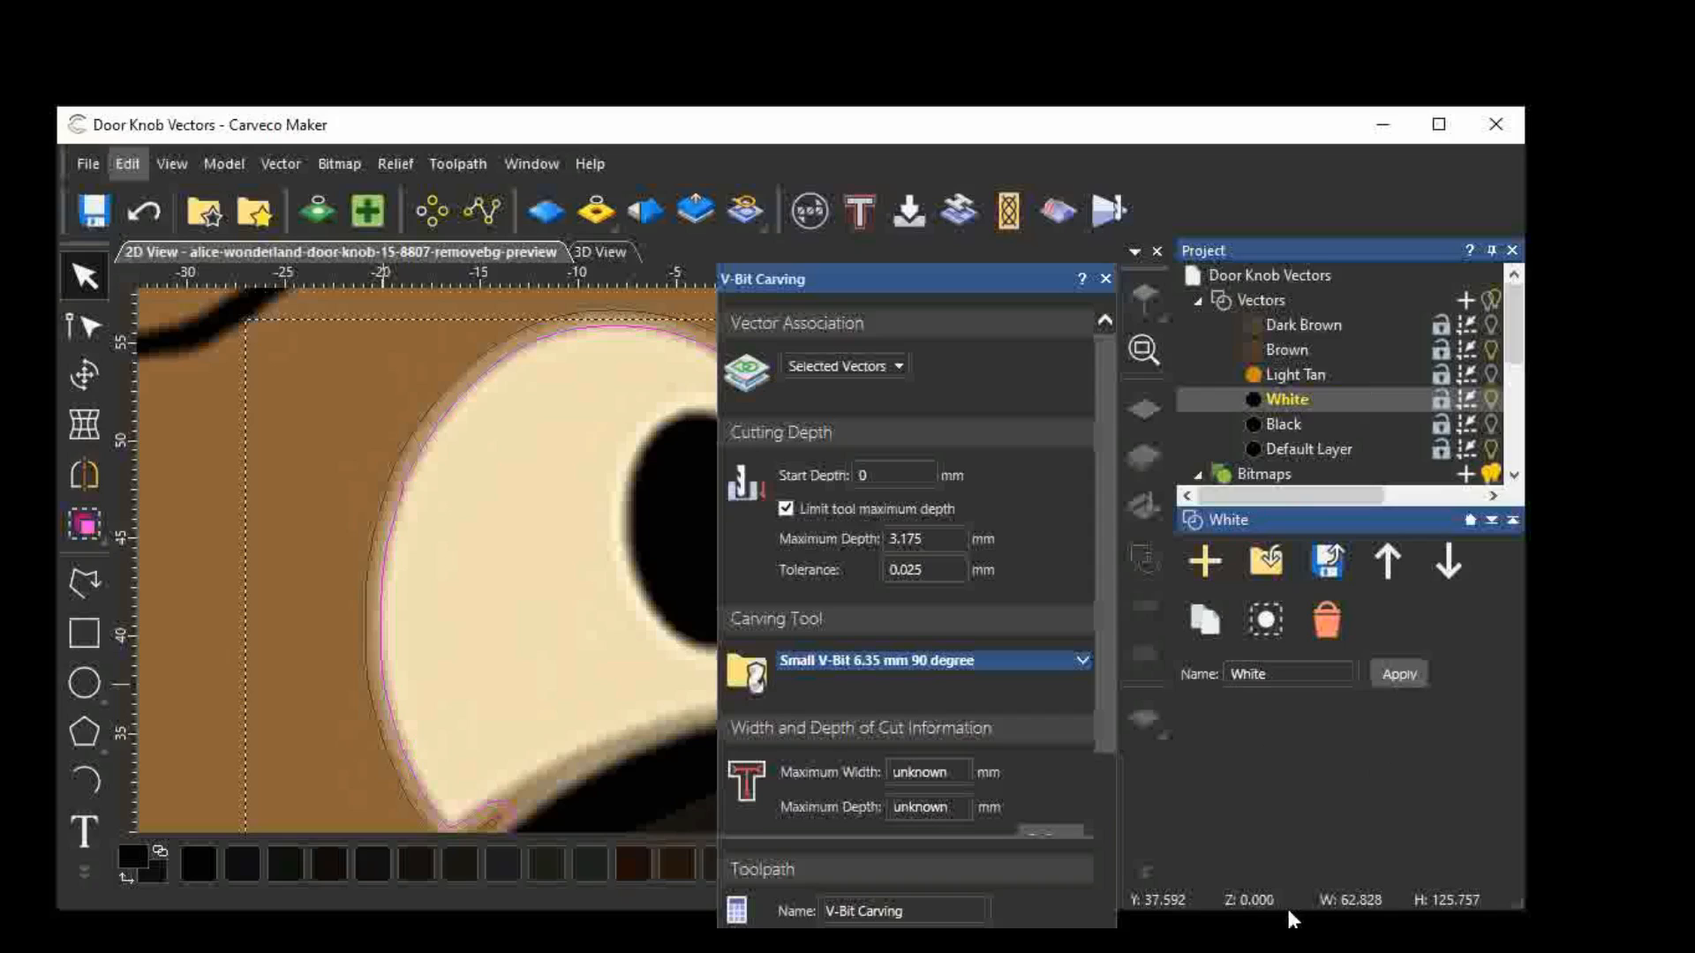
Close the V-Bit Carving settings and compare the Brown and White layers by hiding and showing them.
click(1105, 280)
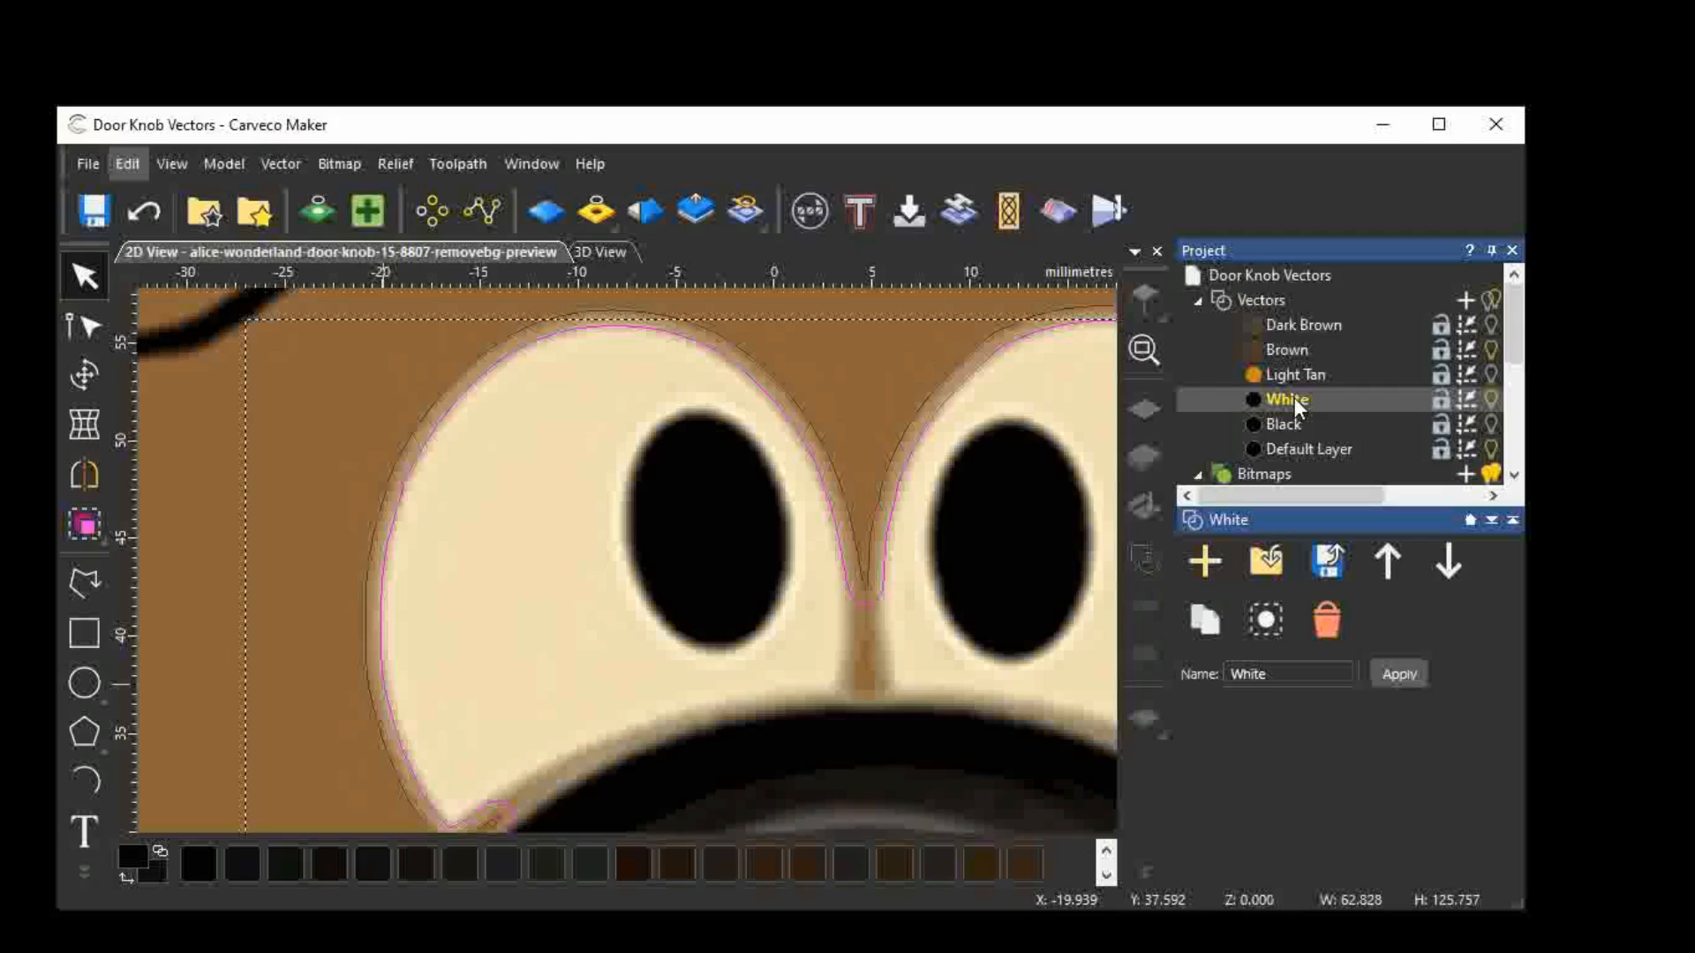
click(1490, 349)
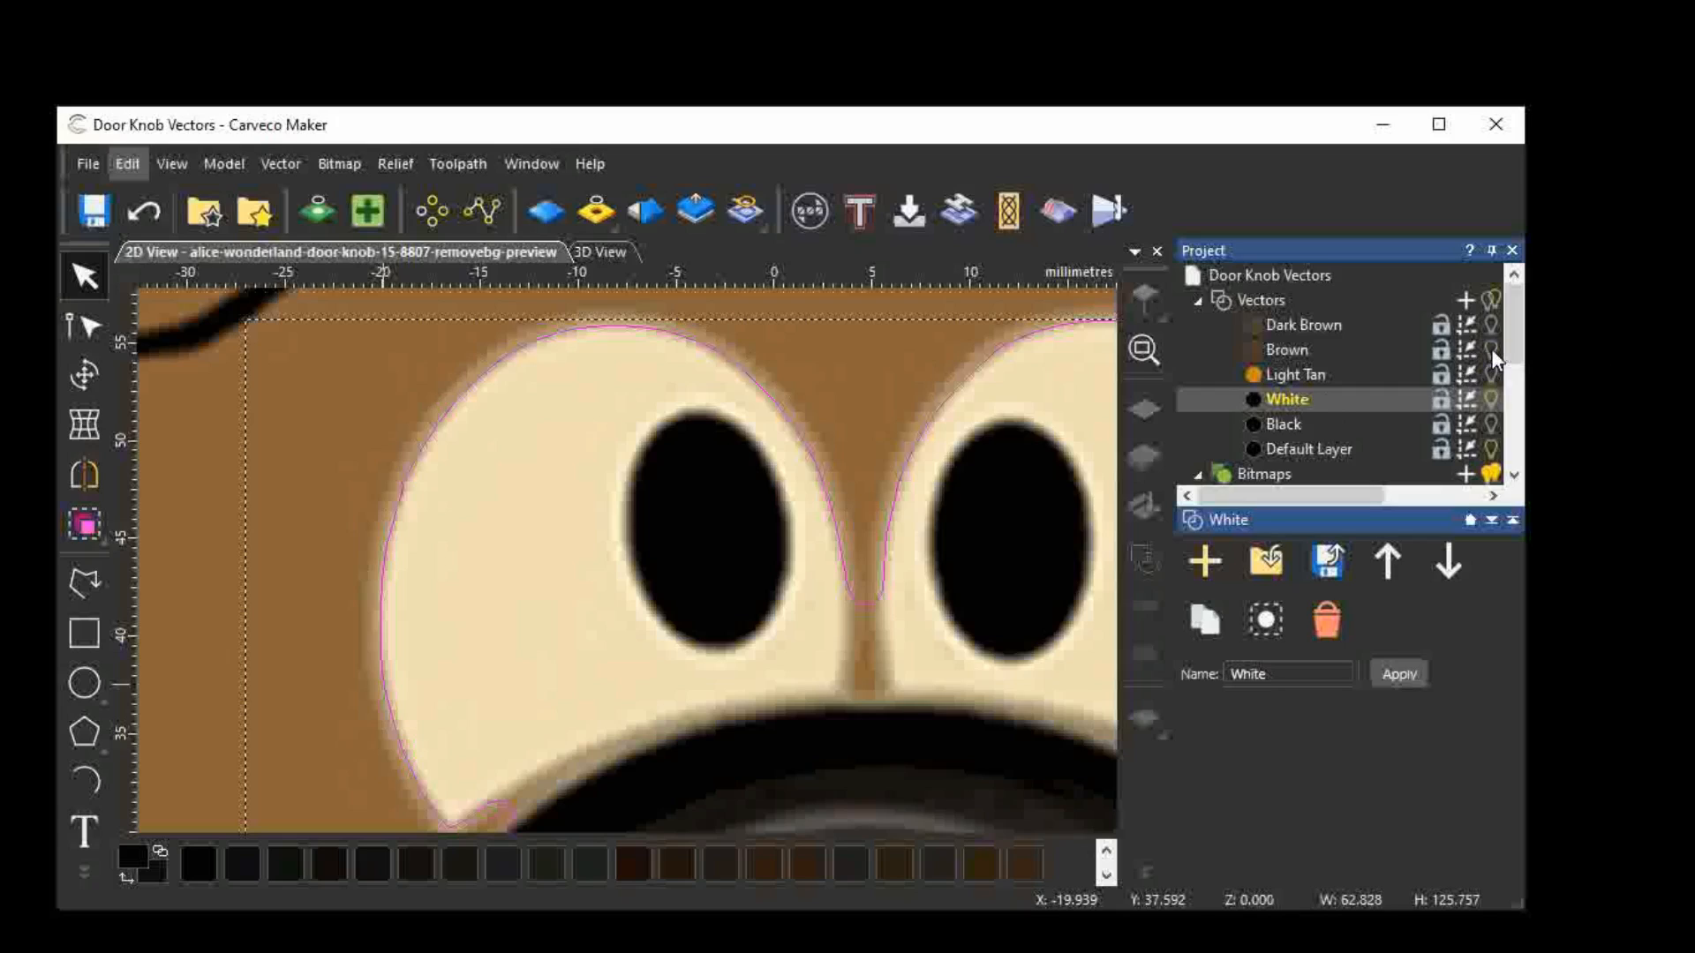
click(1490, 395)
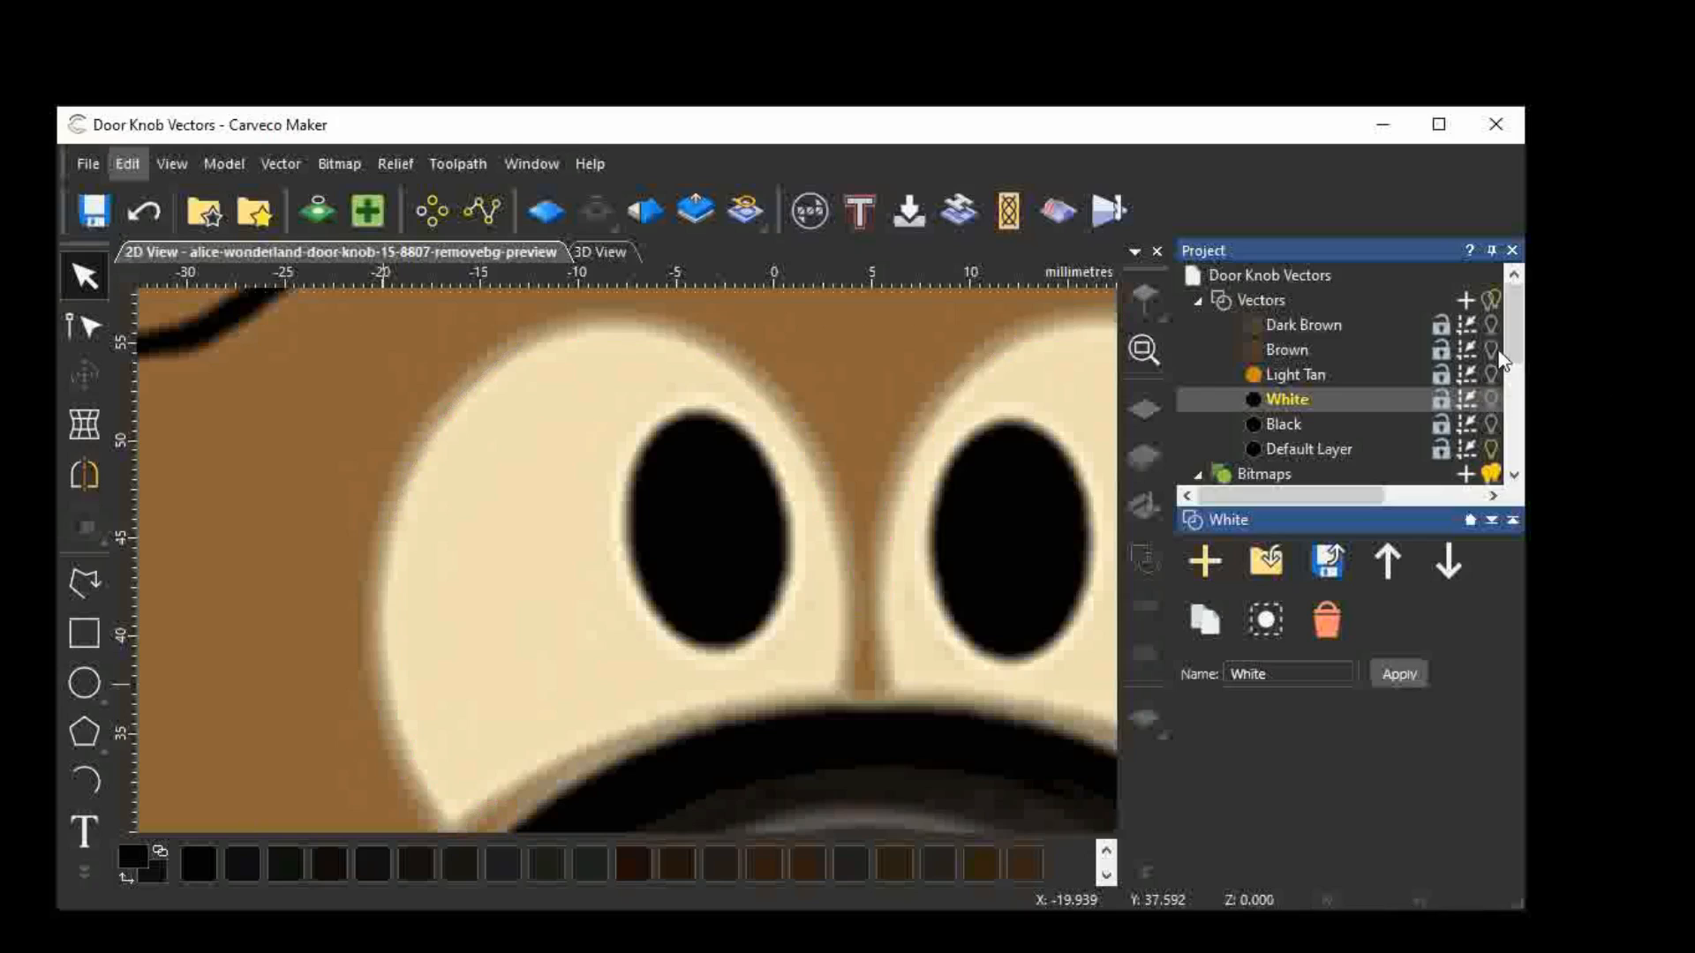
click(1492, 348)
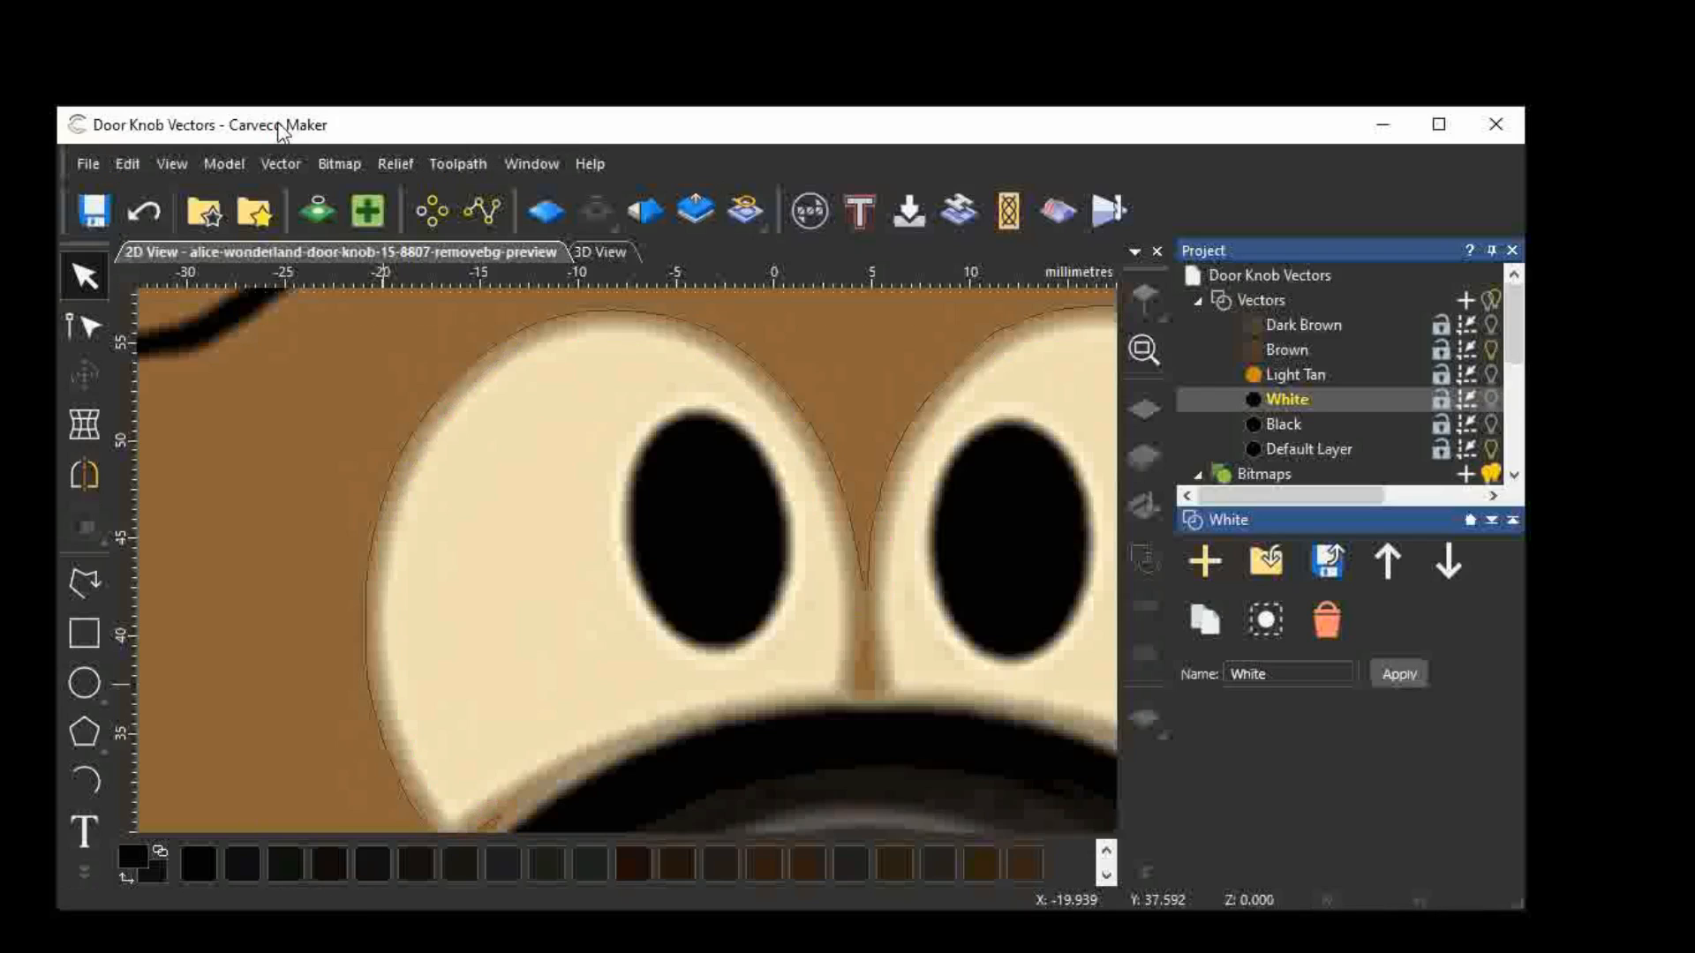
Paste the copied outline with the White layer active, and check it by toggling the Brown and White layers' visibility.
click(128, 163)
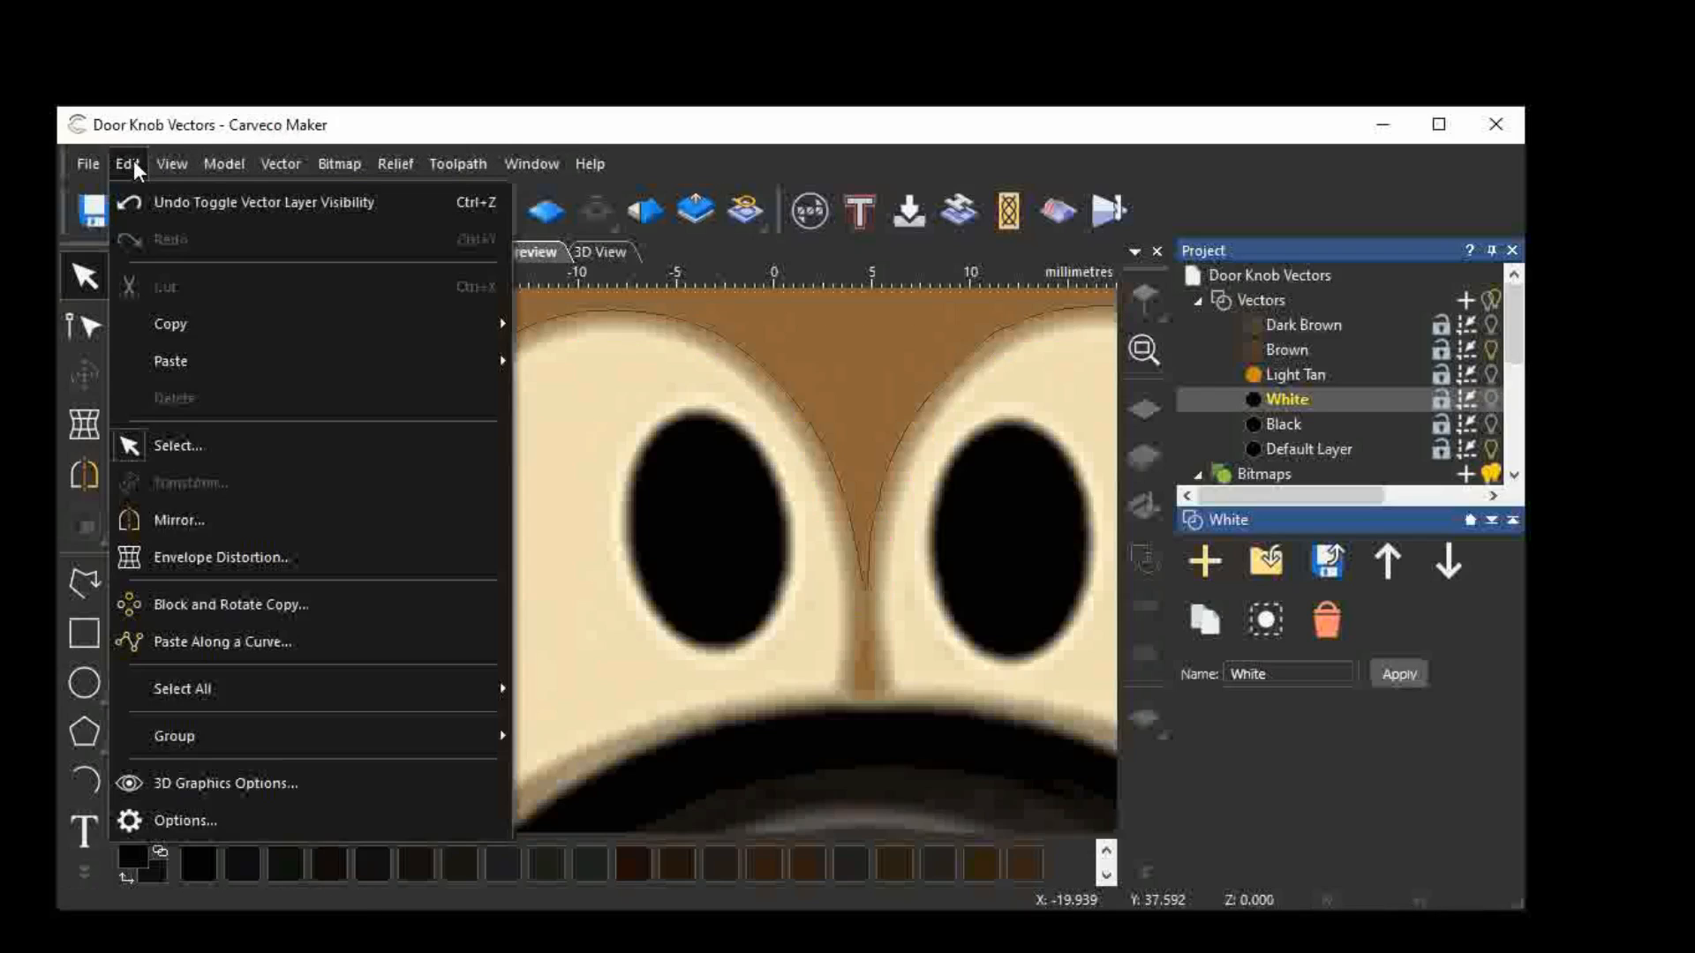
mouse_move(198, 356)
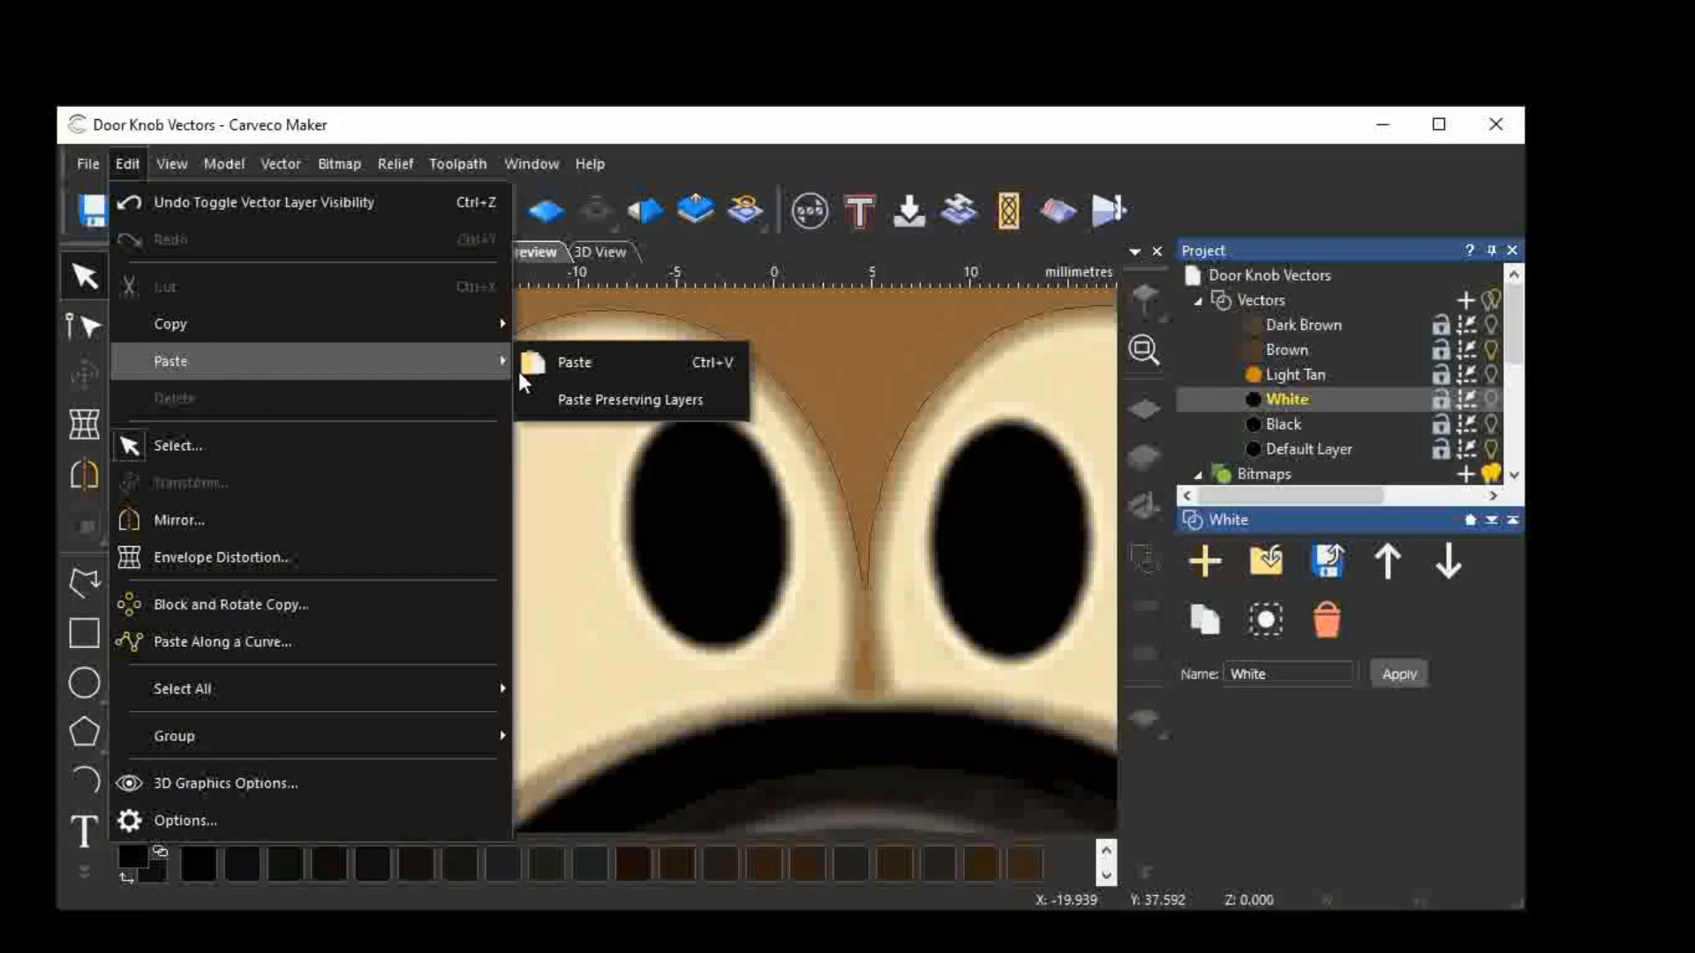
click(544, 362)
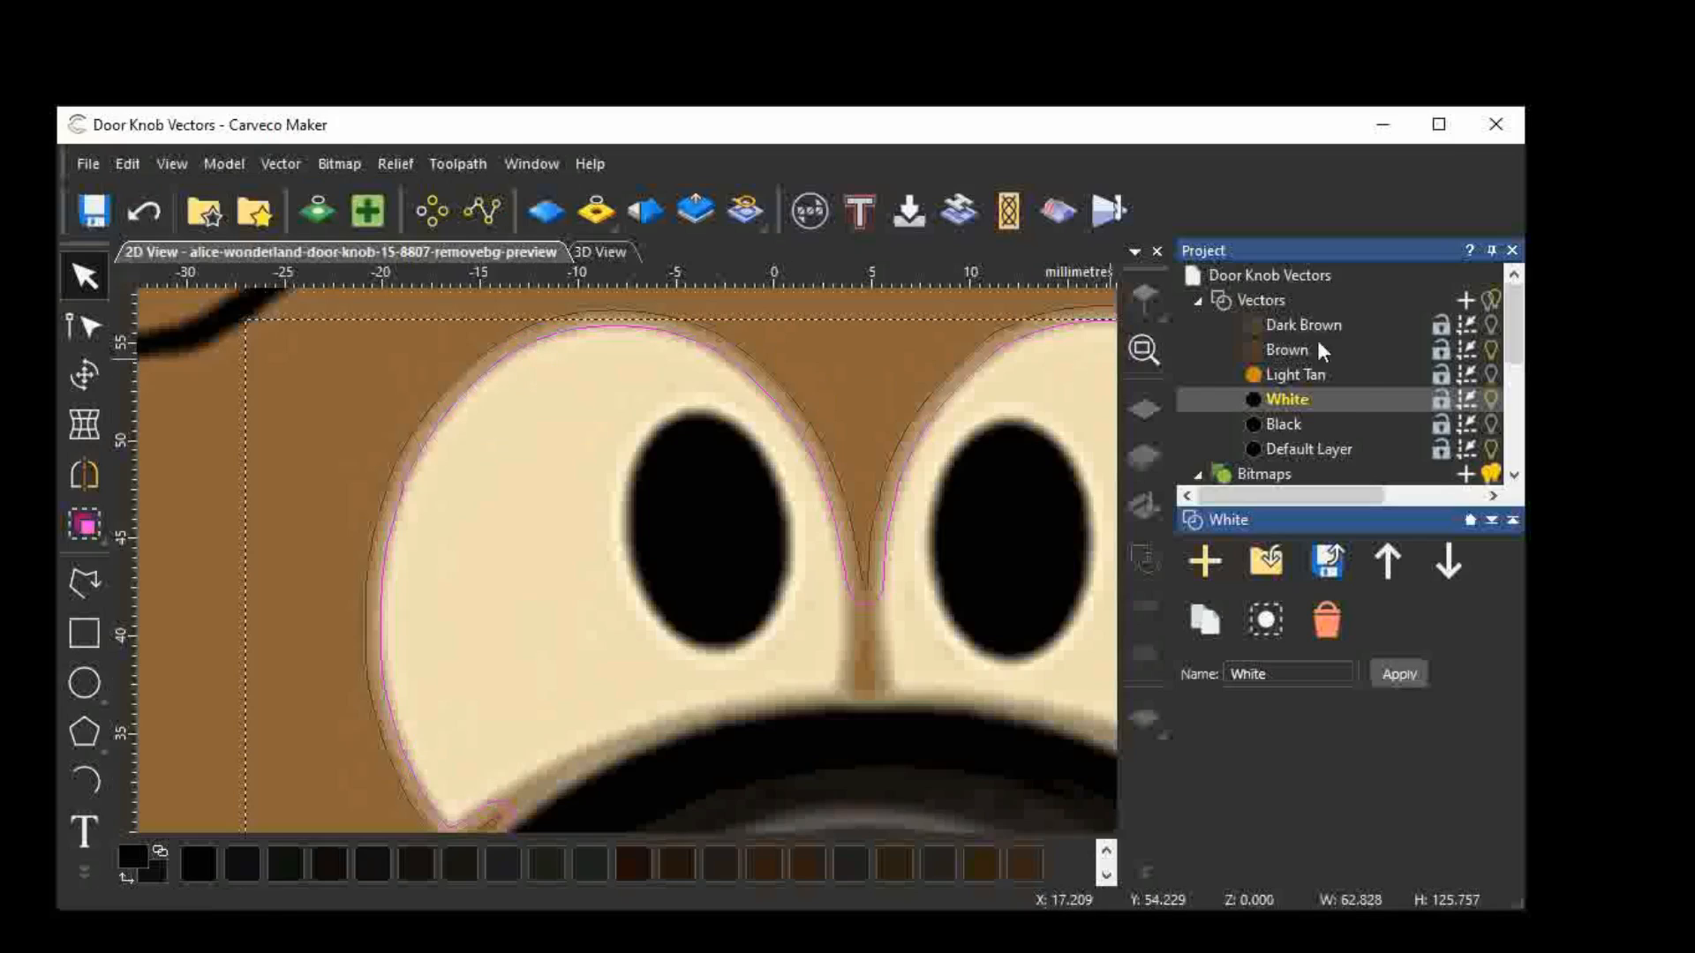
click(1491, 352)
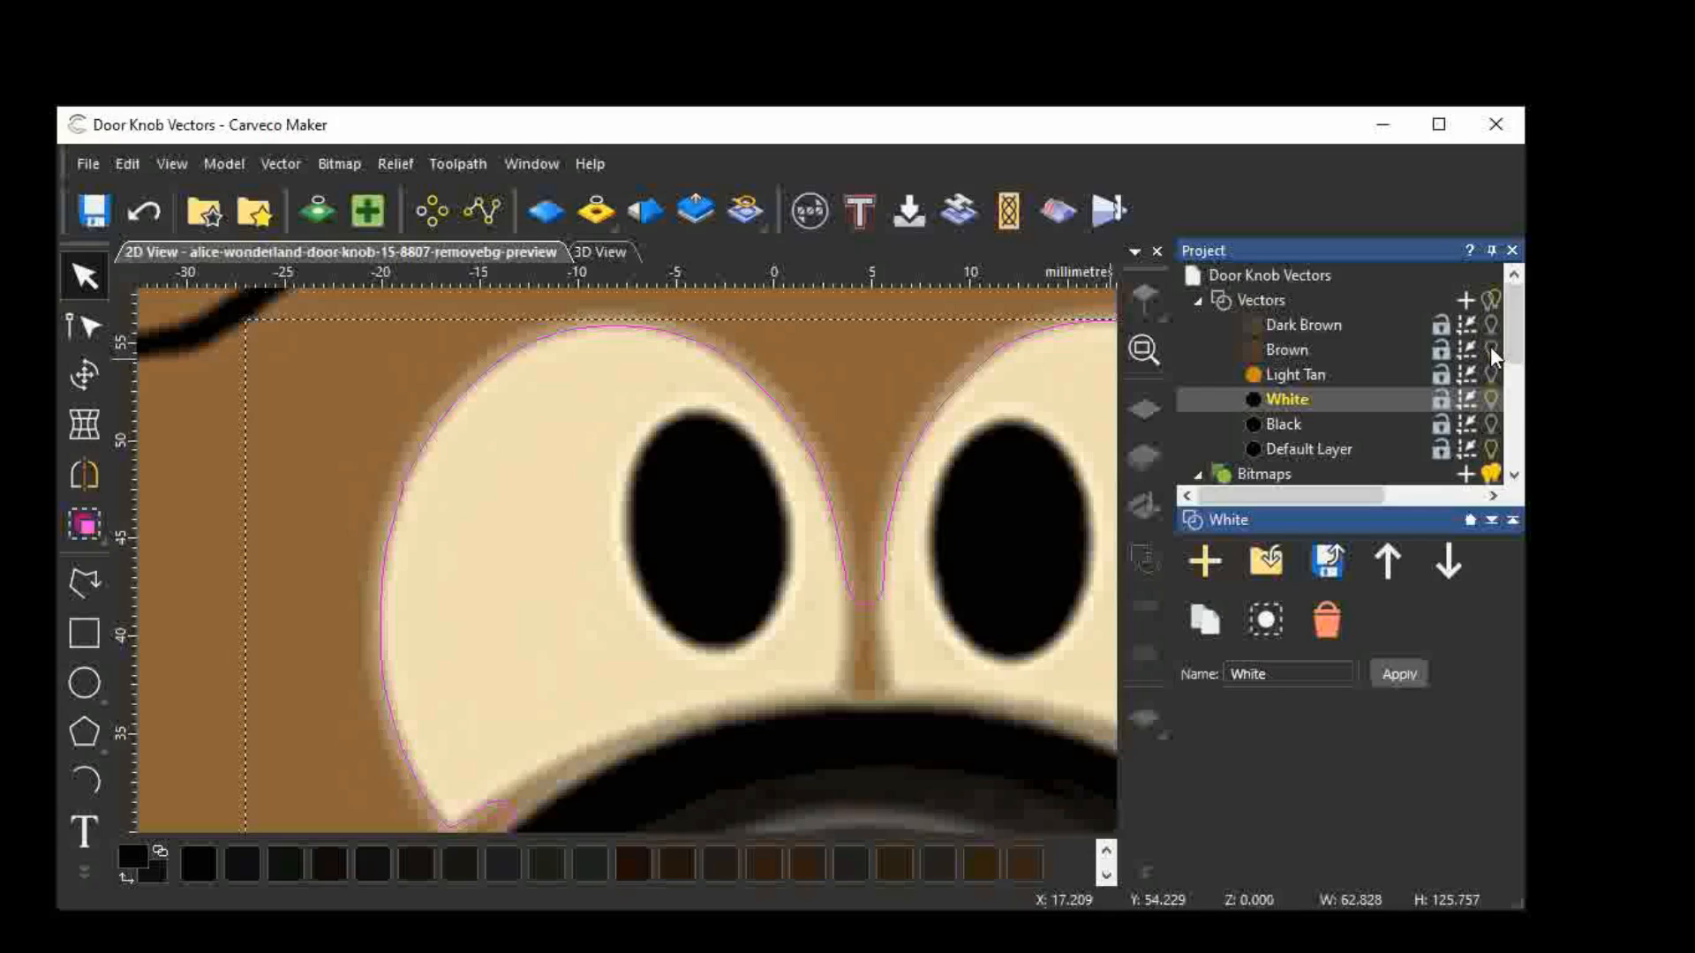
click(1491, 399)
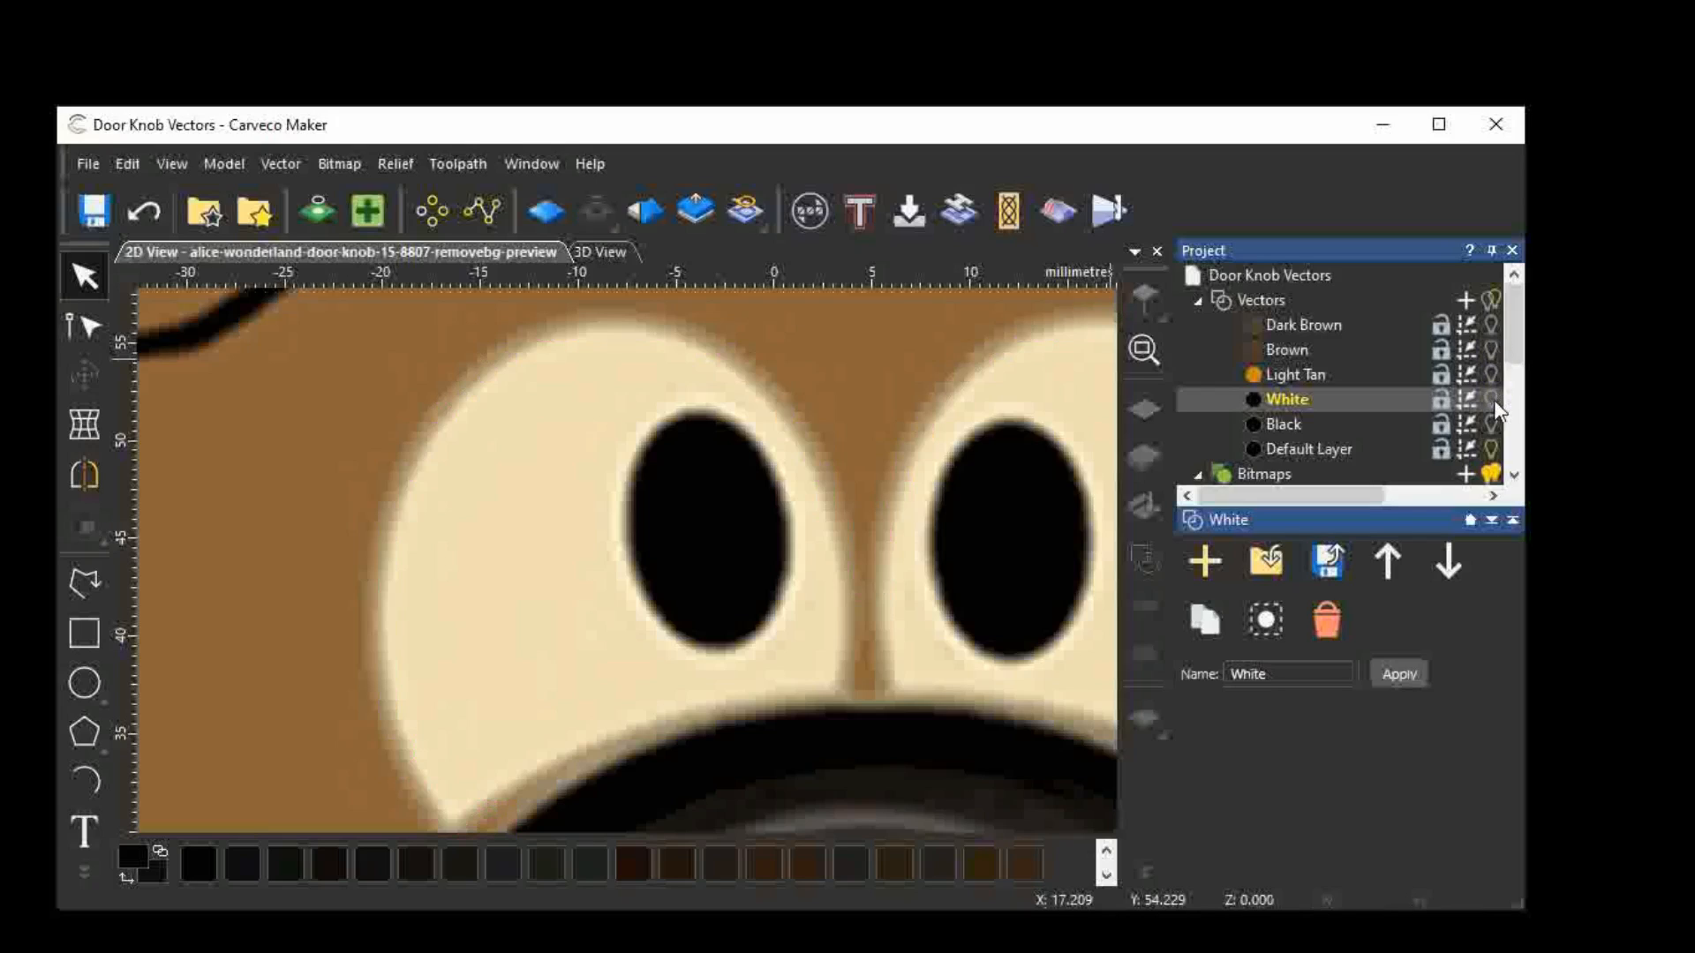
click(1490, 350)
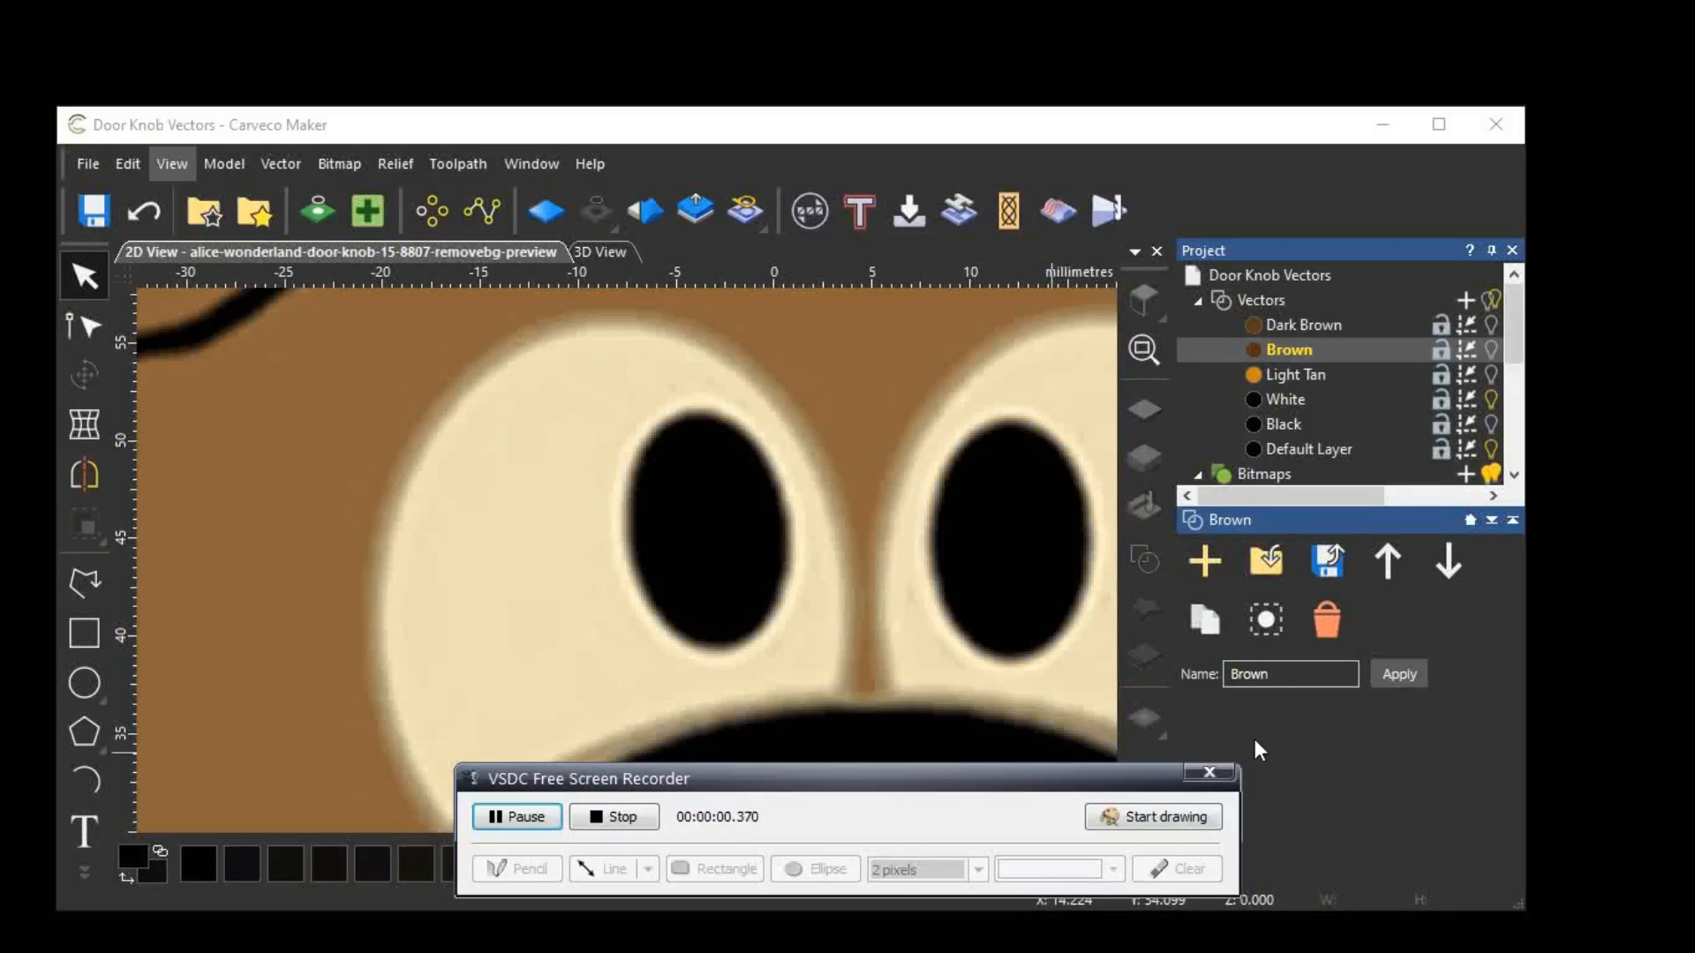
Undo the last change and hide the Brown layer.
click(1219, 771)
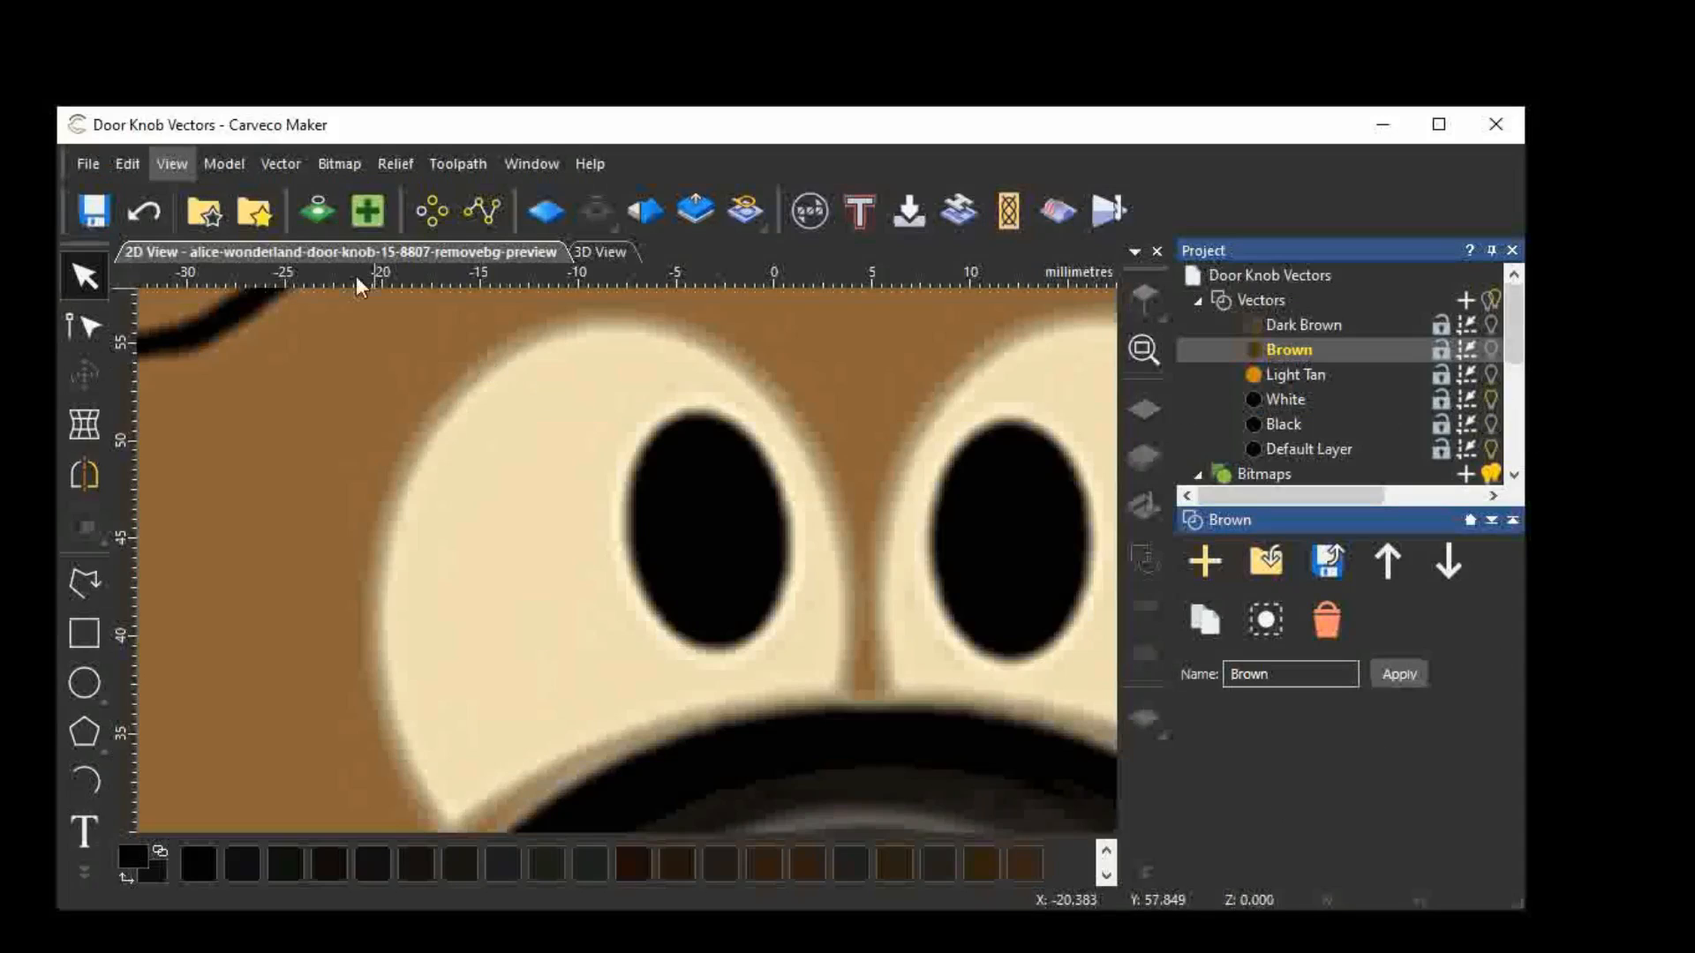
click(144, 210)
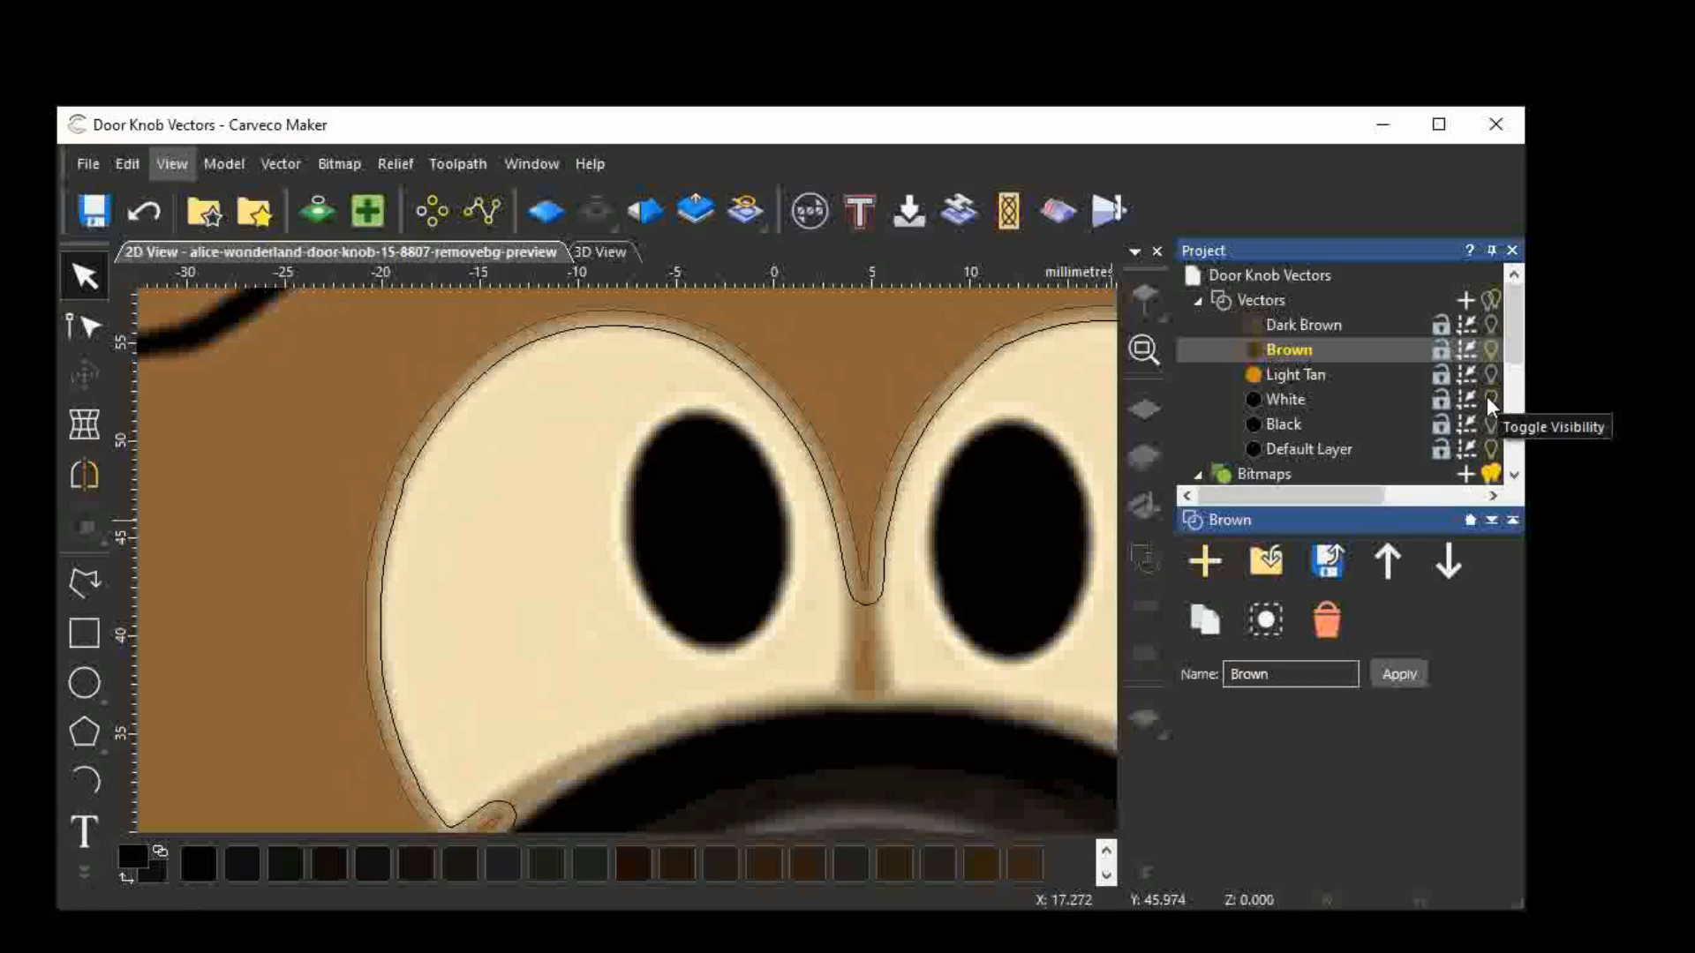
click(1492, 349)
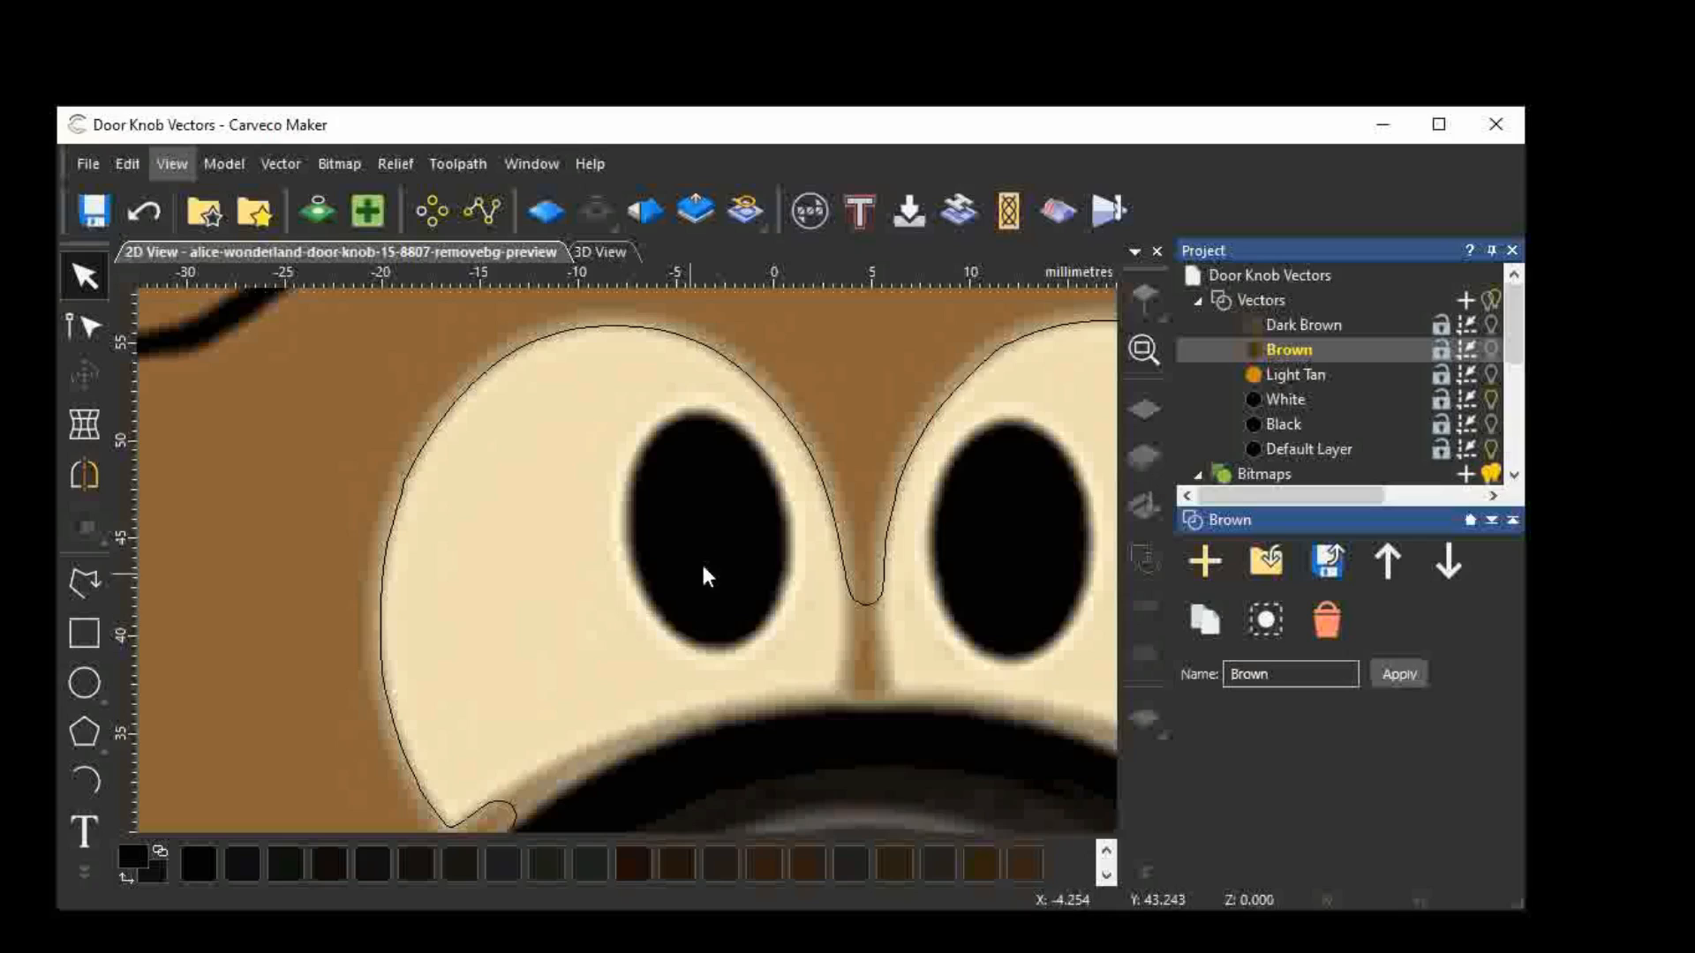
Open the White layer's outline for node editing and cut it at a node below the left eye.
scroll(706, 563, down, 2)
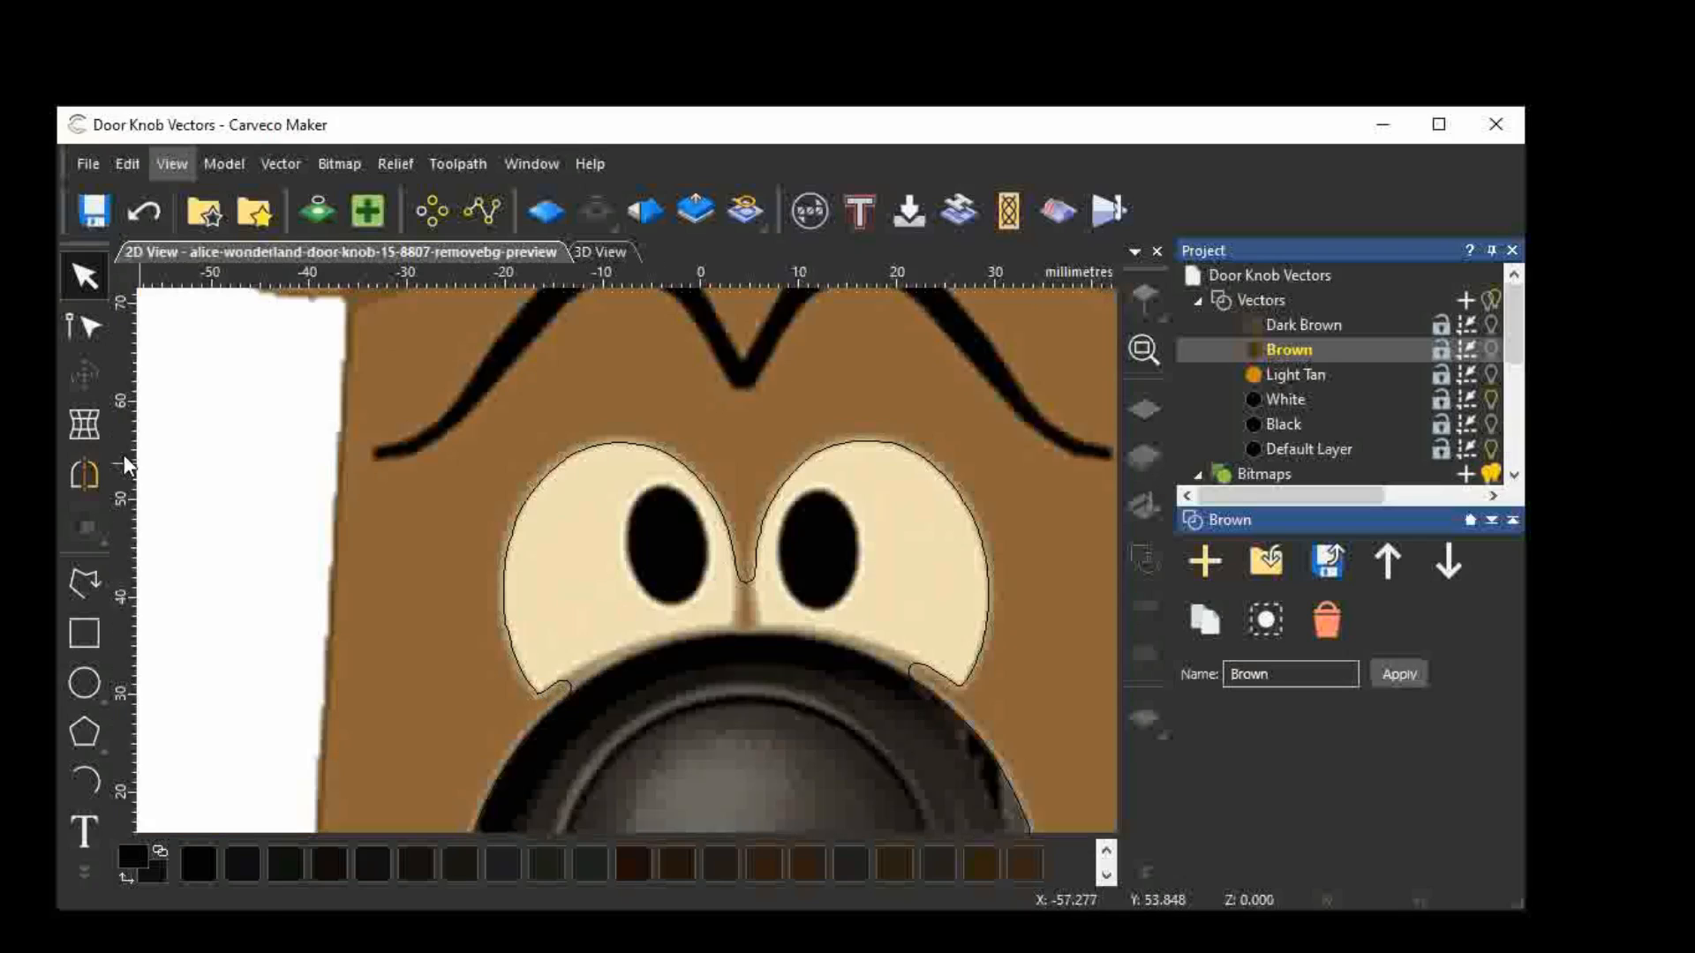
click(79, 338)
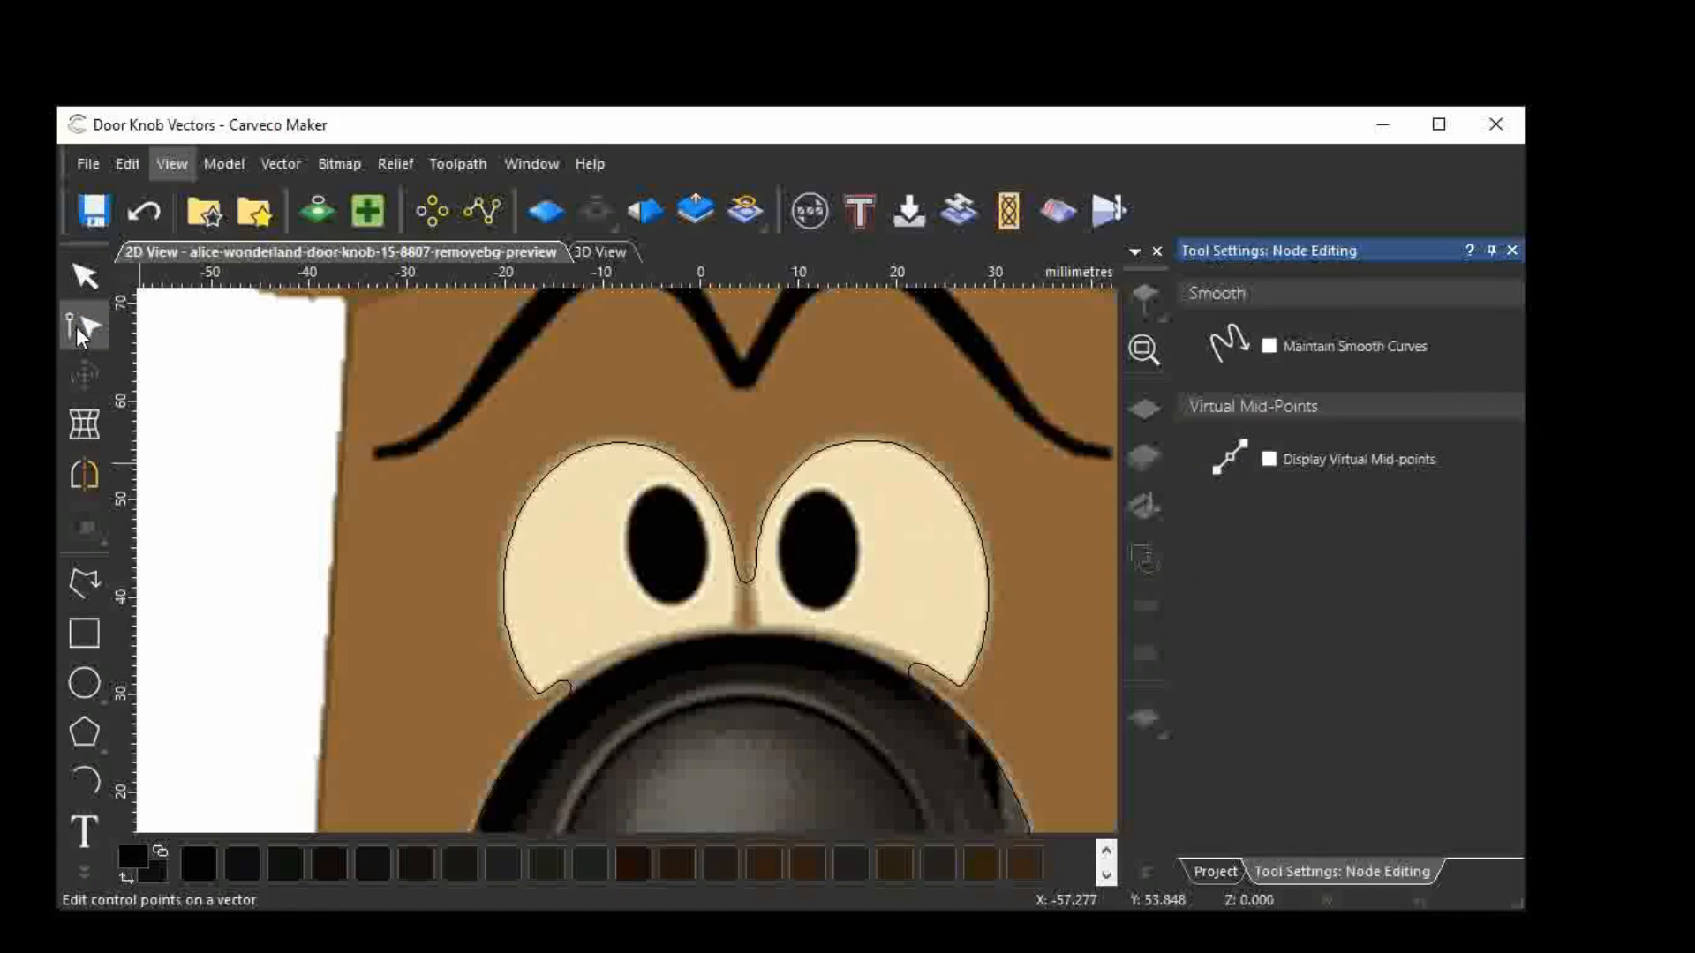
click(544, 689)
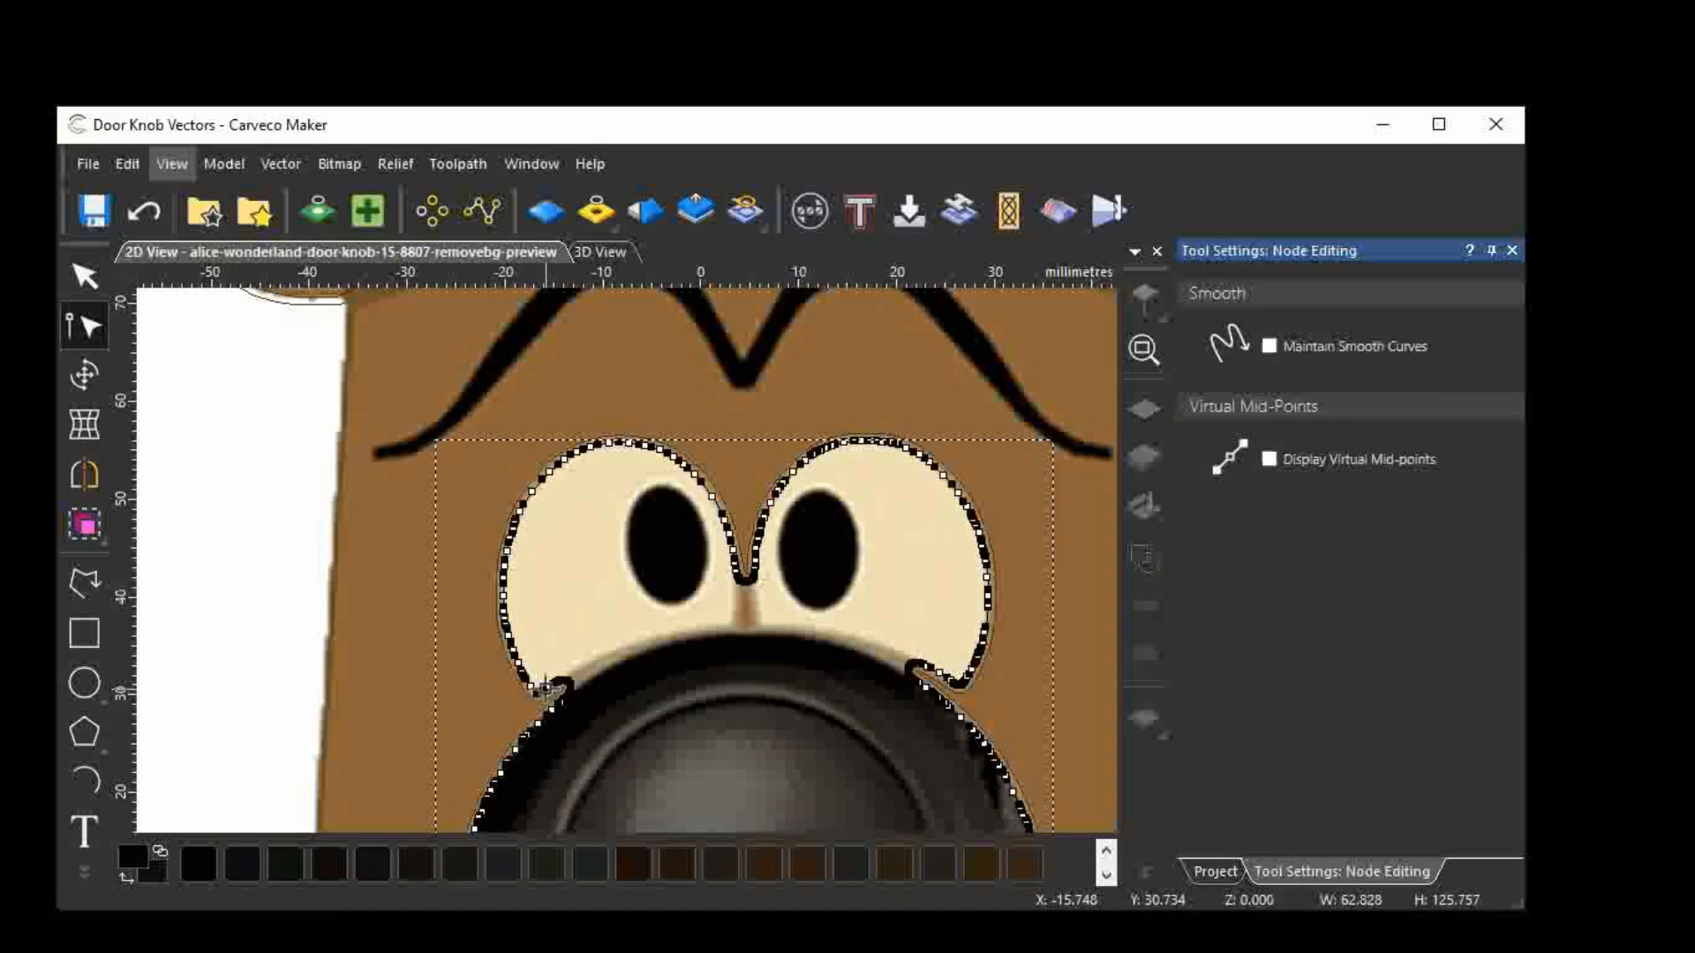
scroll(544, 689, up, 10)
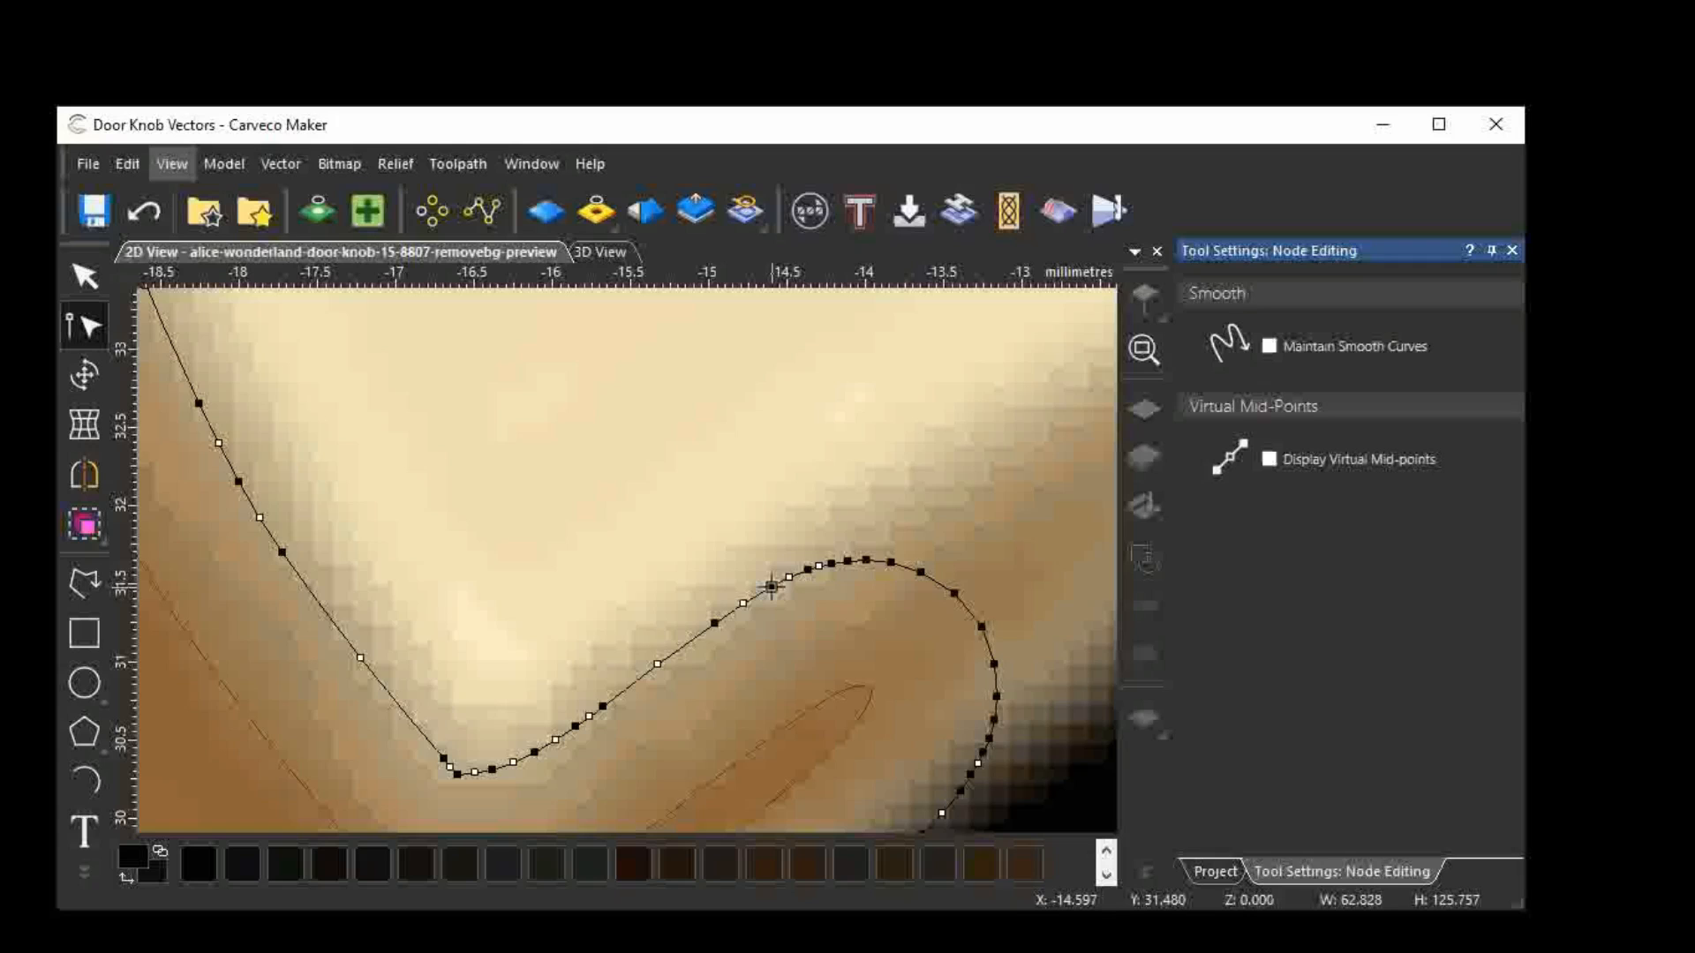
scroll(771, 586, down, 8)
scroll(758, 607, down, 3)
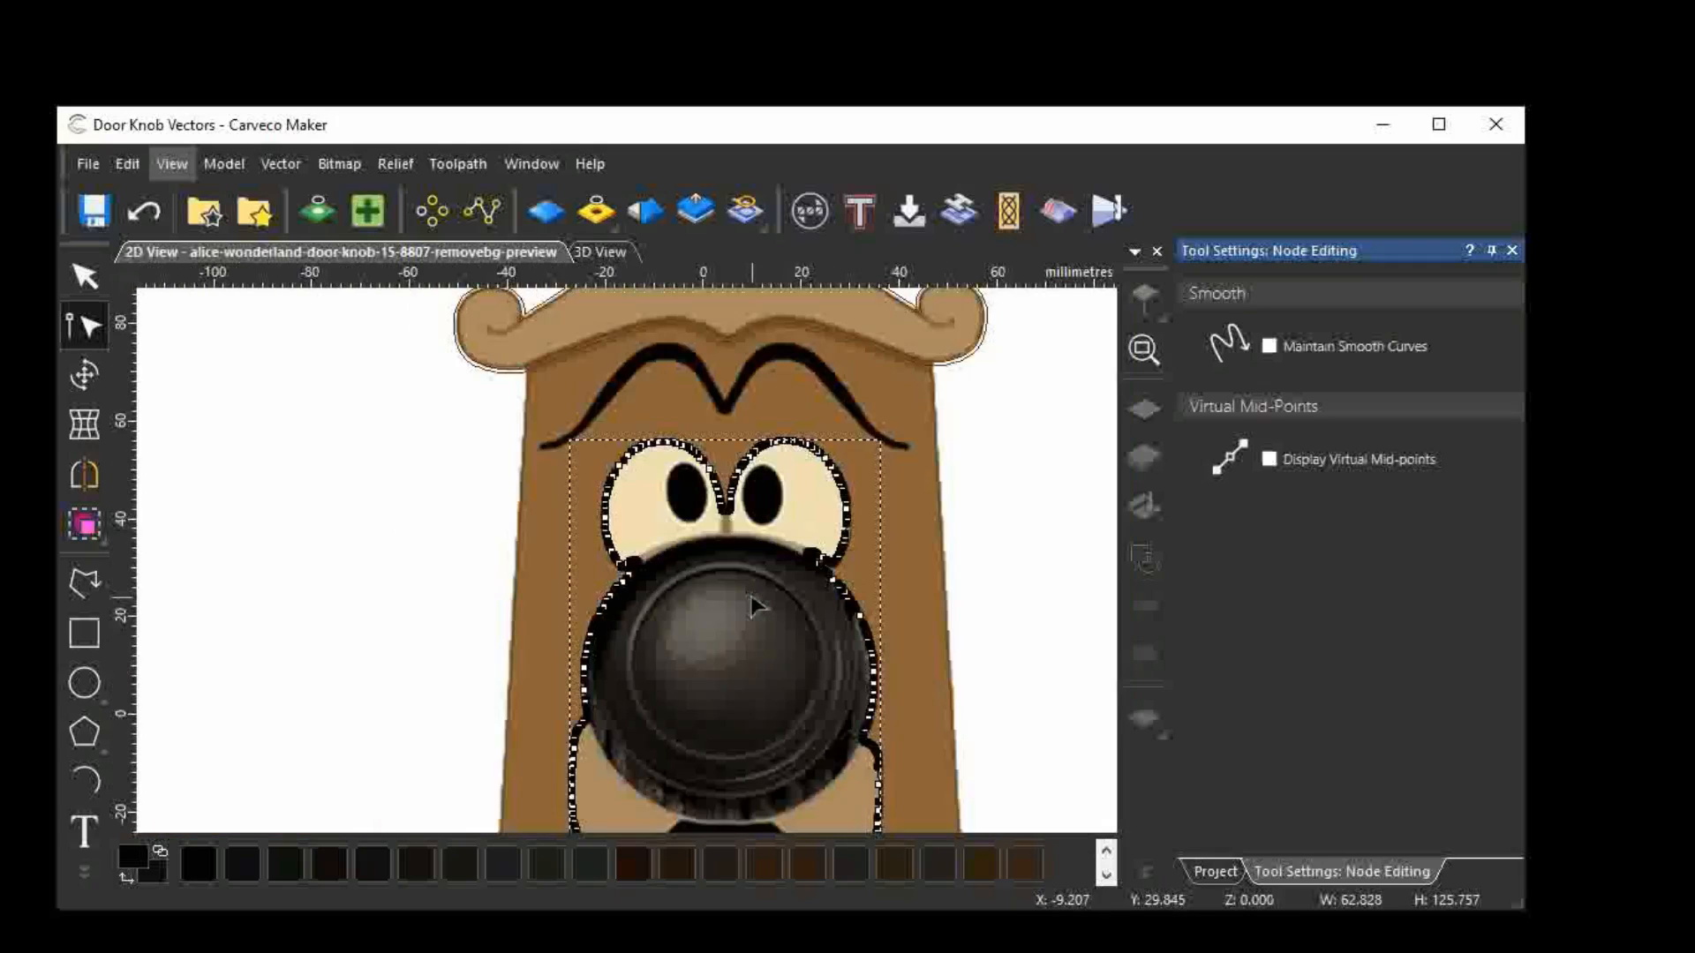
Cut the same outline at a node below the right eye to separate the eye section from the lower part.
scroll(828, 558, up, 8)
scroll(828, 558, up, 4)
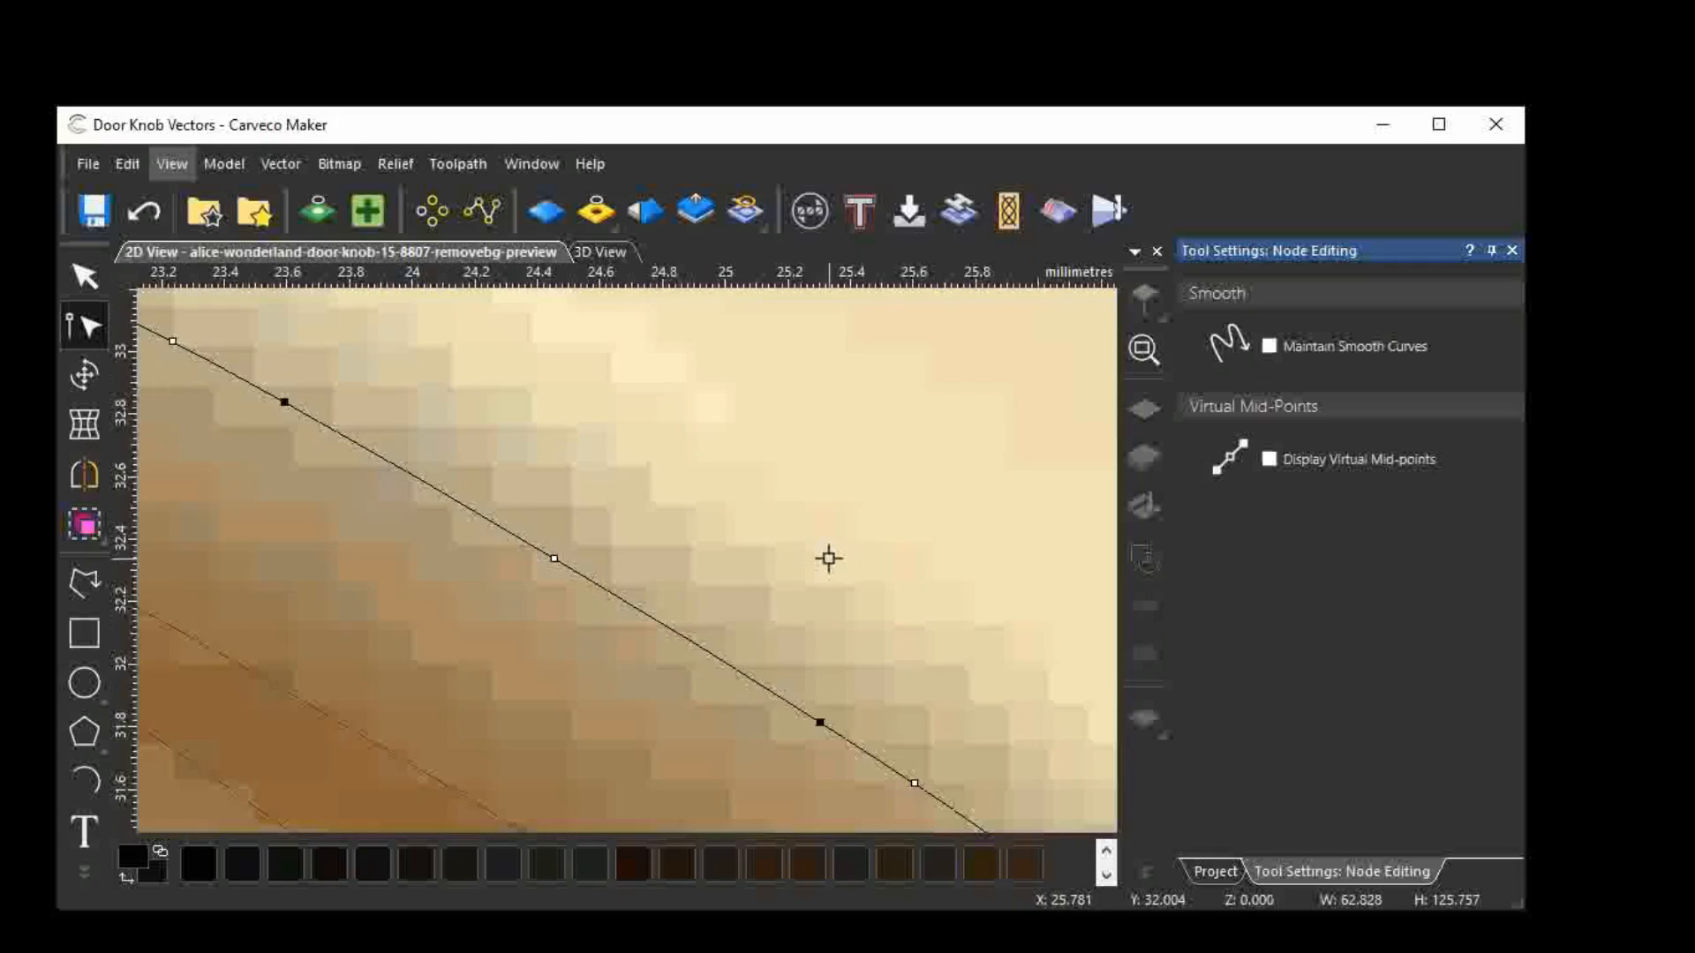
scroll(828, 556, down, 2)
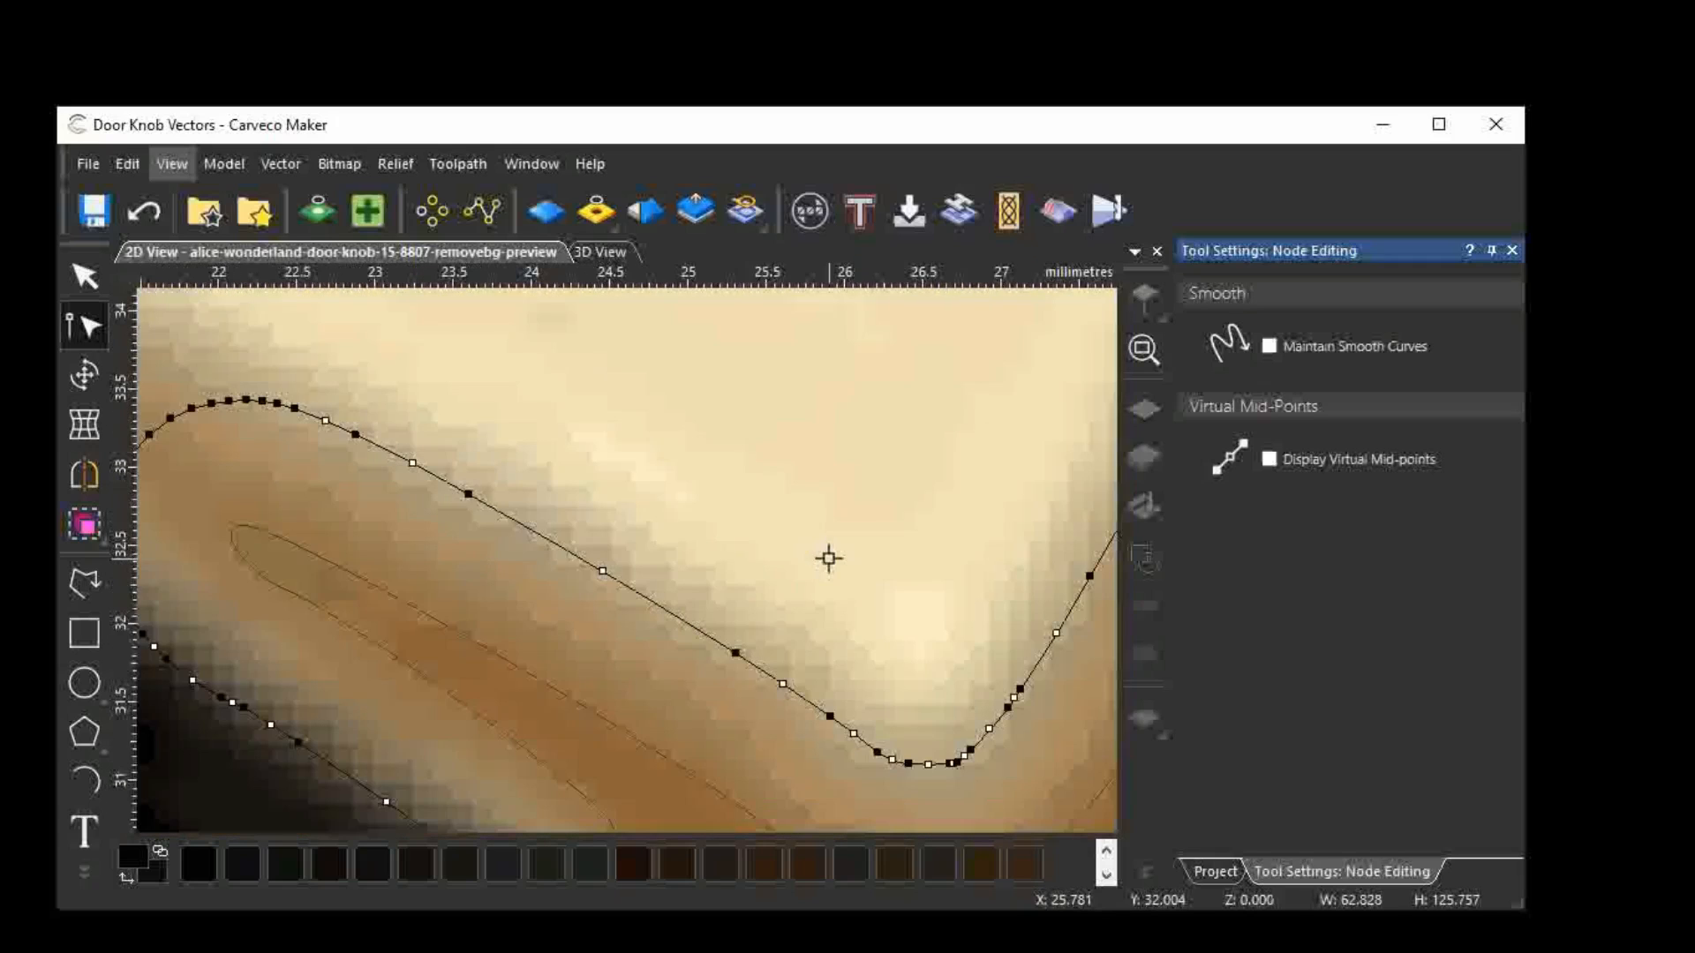
click(468, 496)
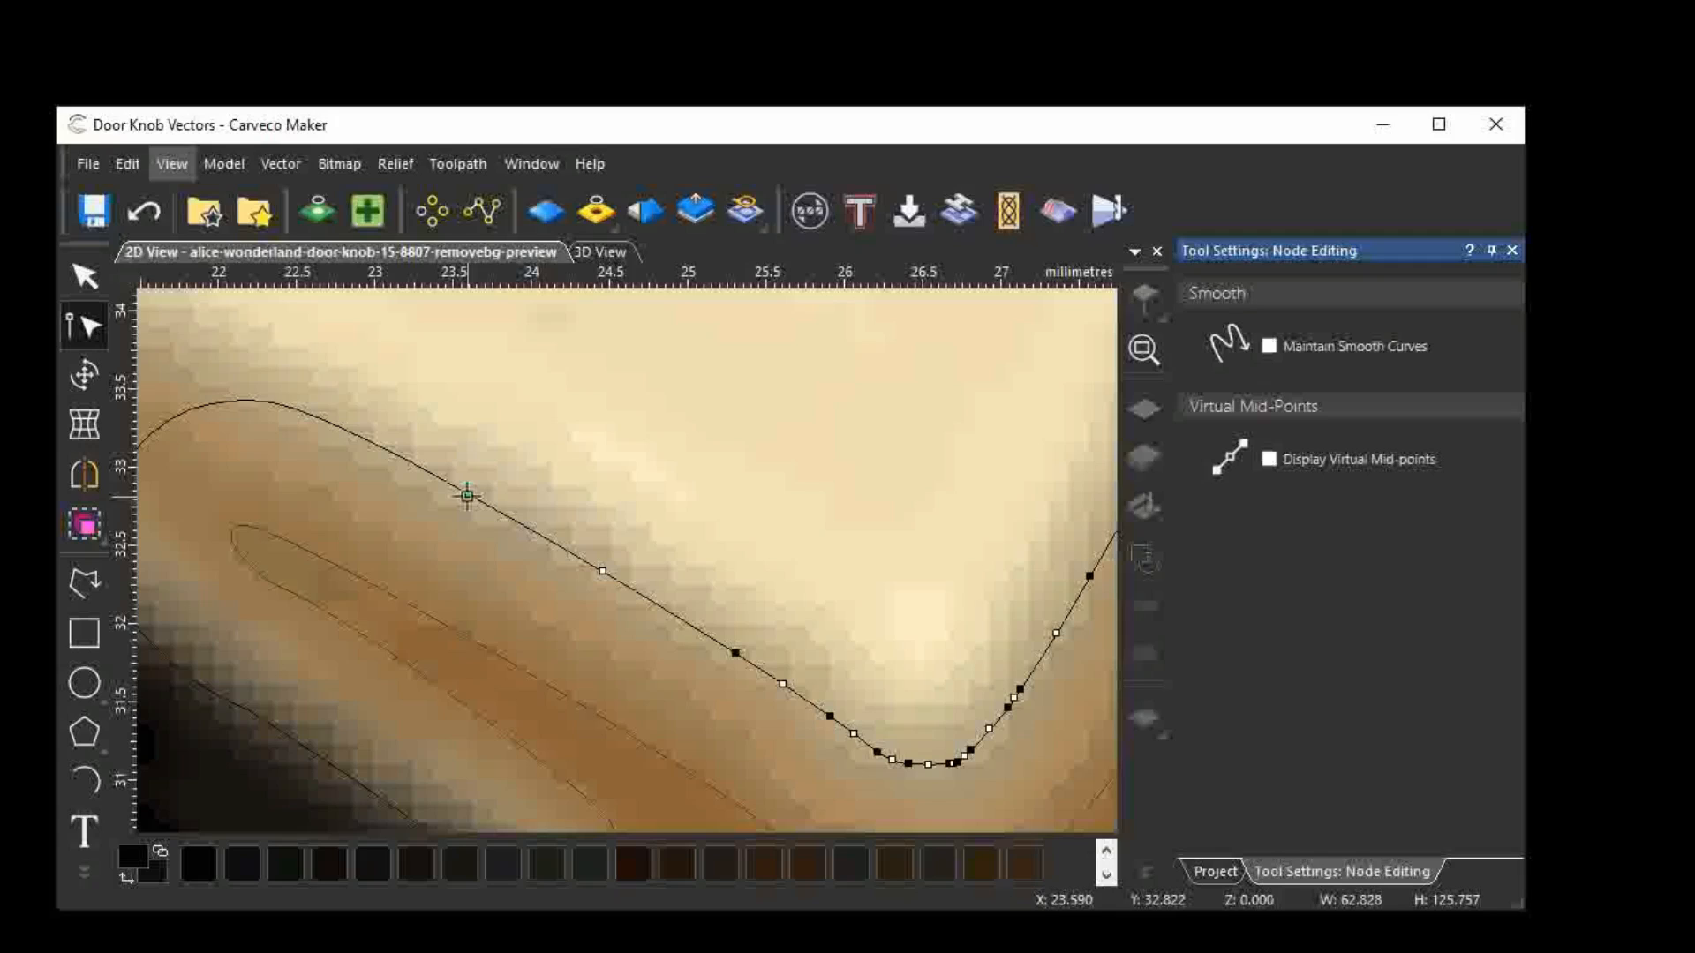
click(453, 493)
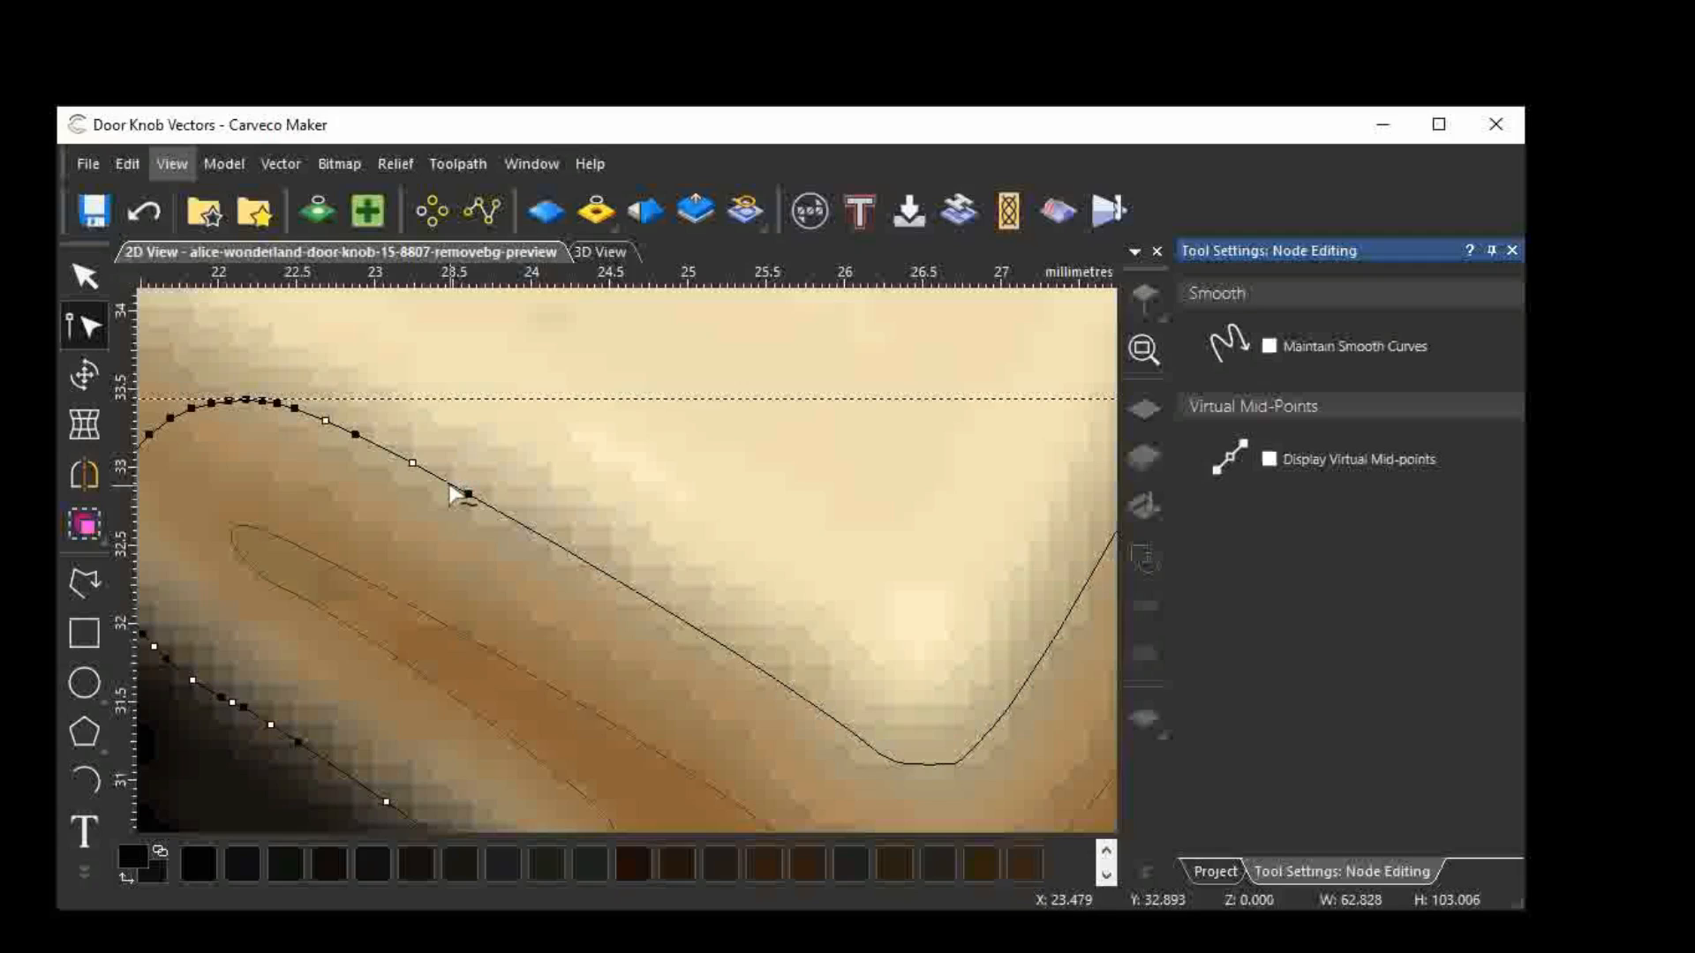
Close the separated eye outline across the top of the nose with a smooth curve.
scroll(450, 493, down, 10)
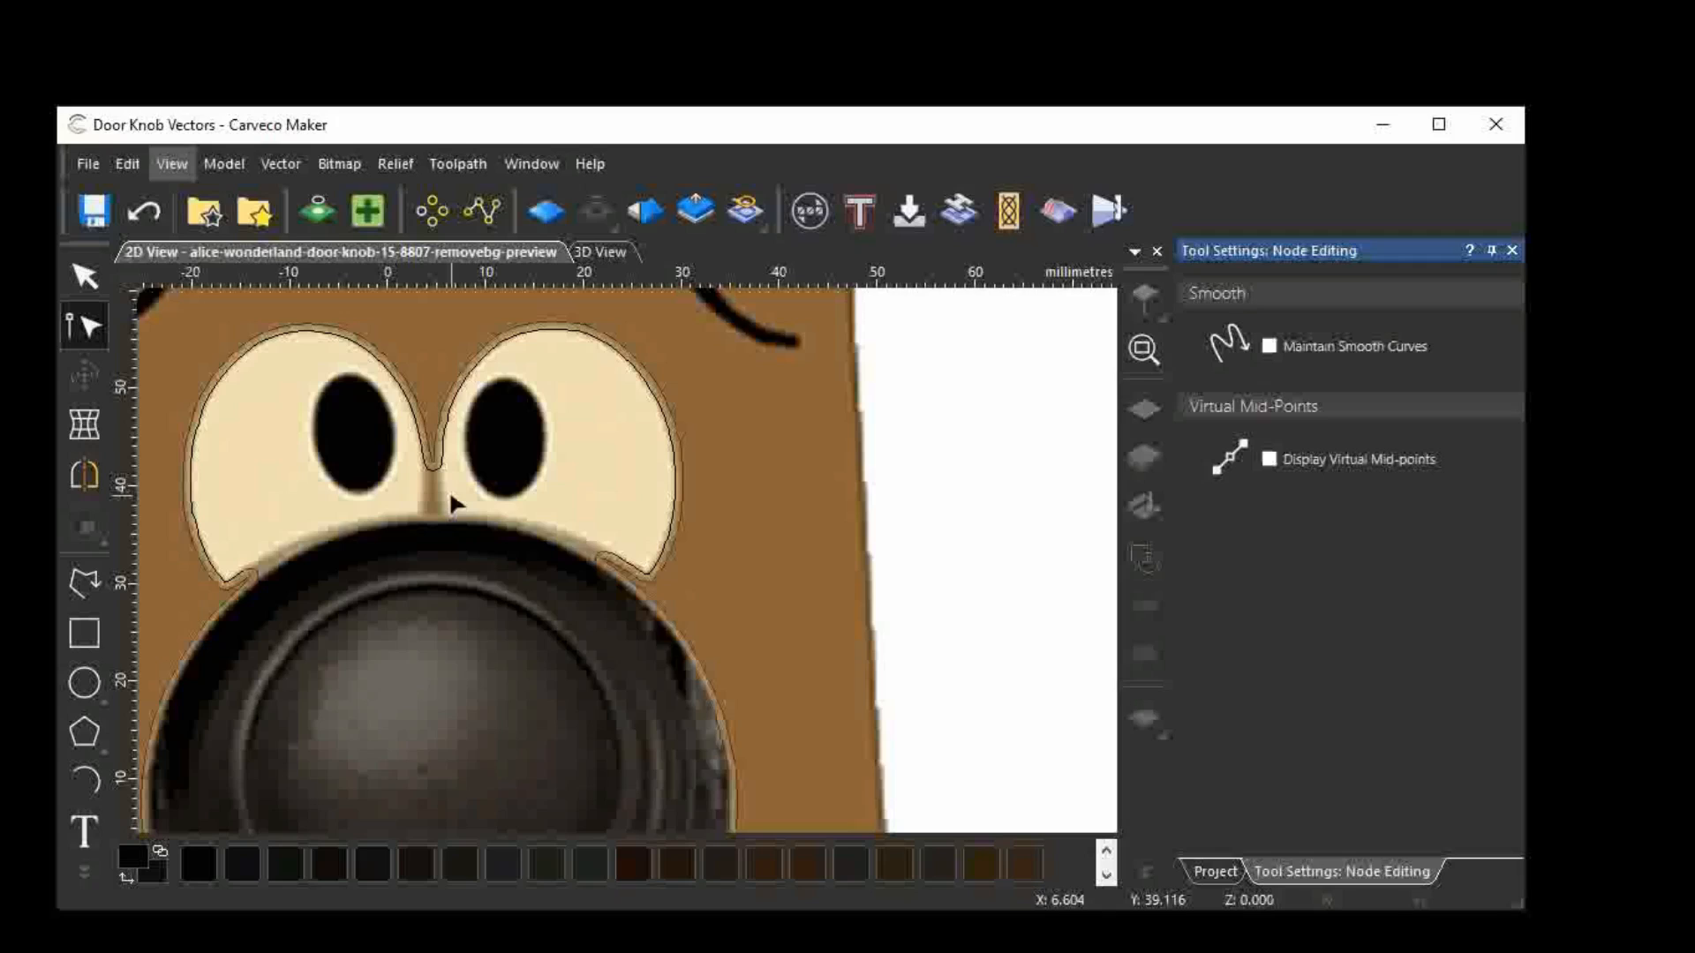
click(623, 565)
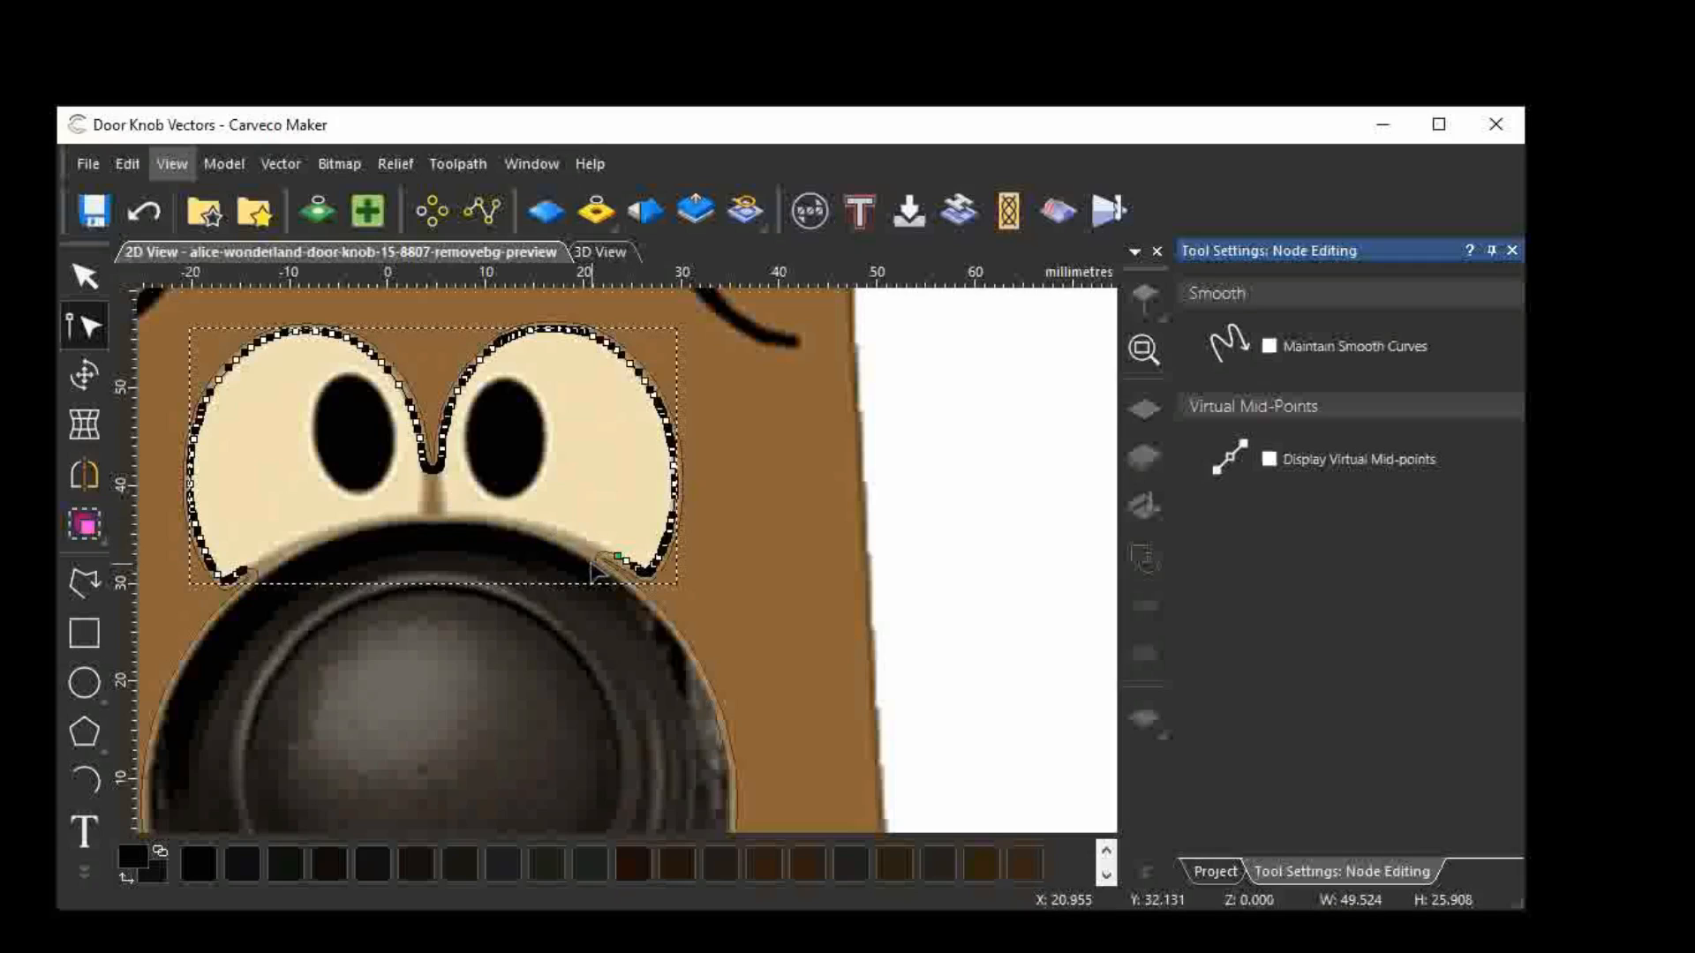
shift+click(598, 562)
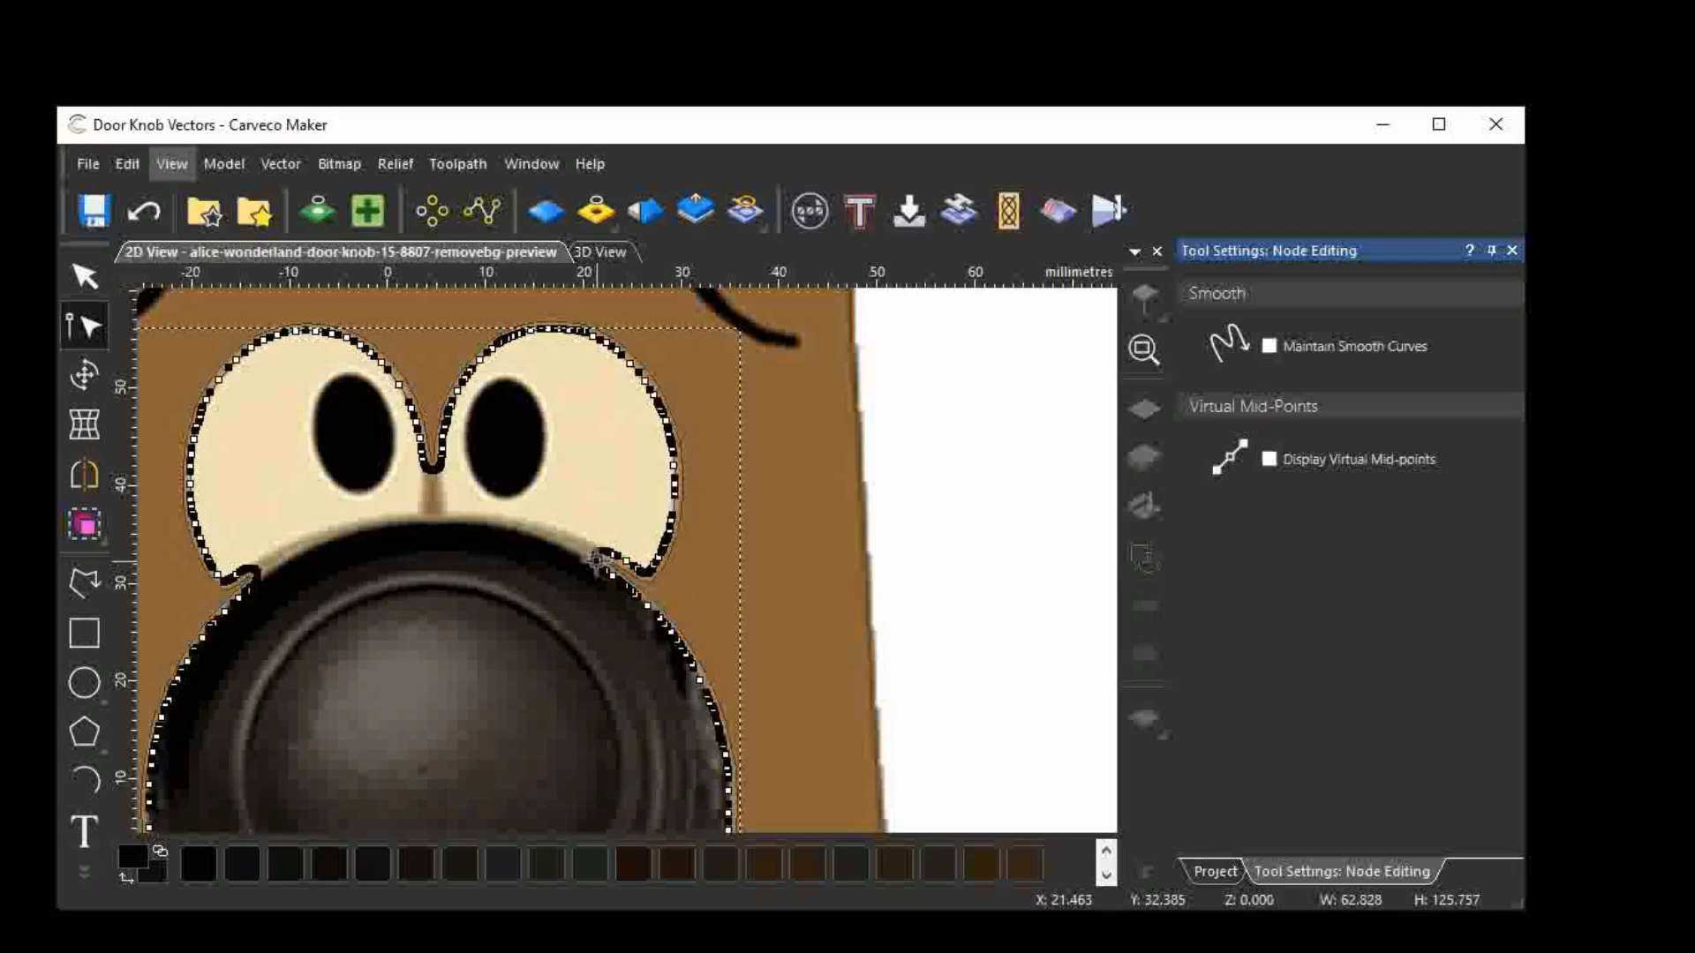
key(Escape)
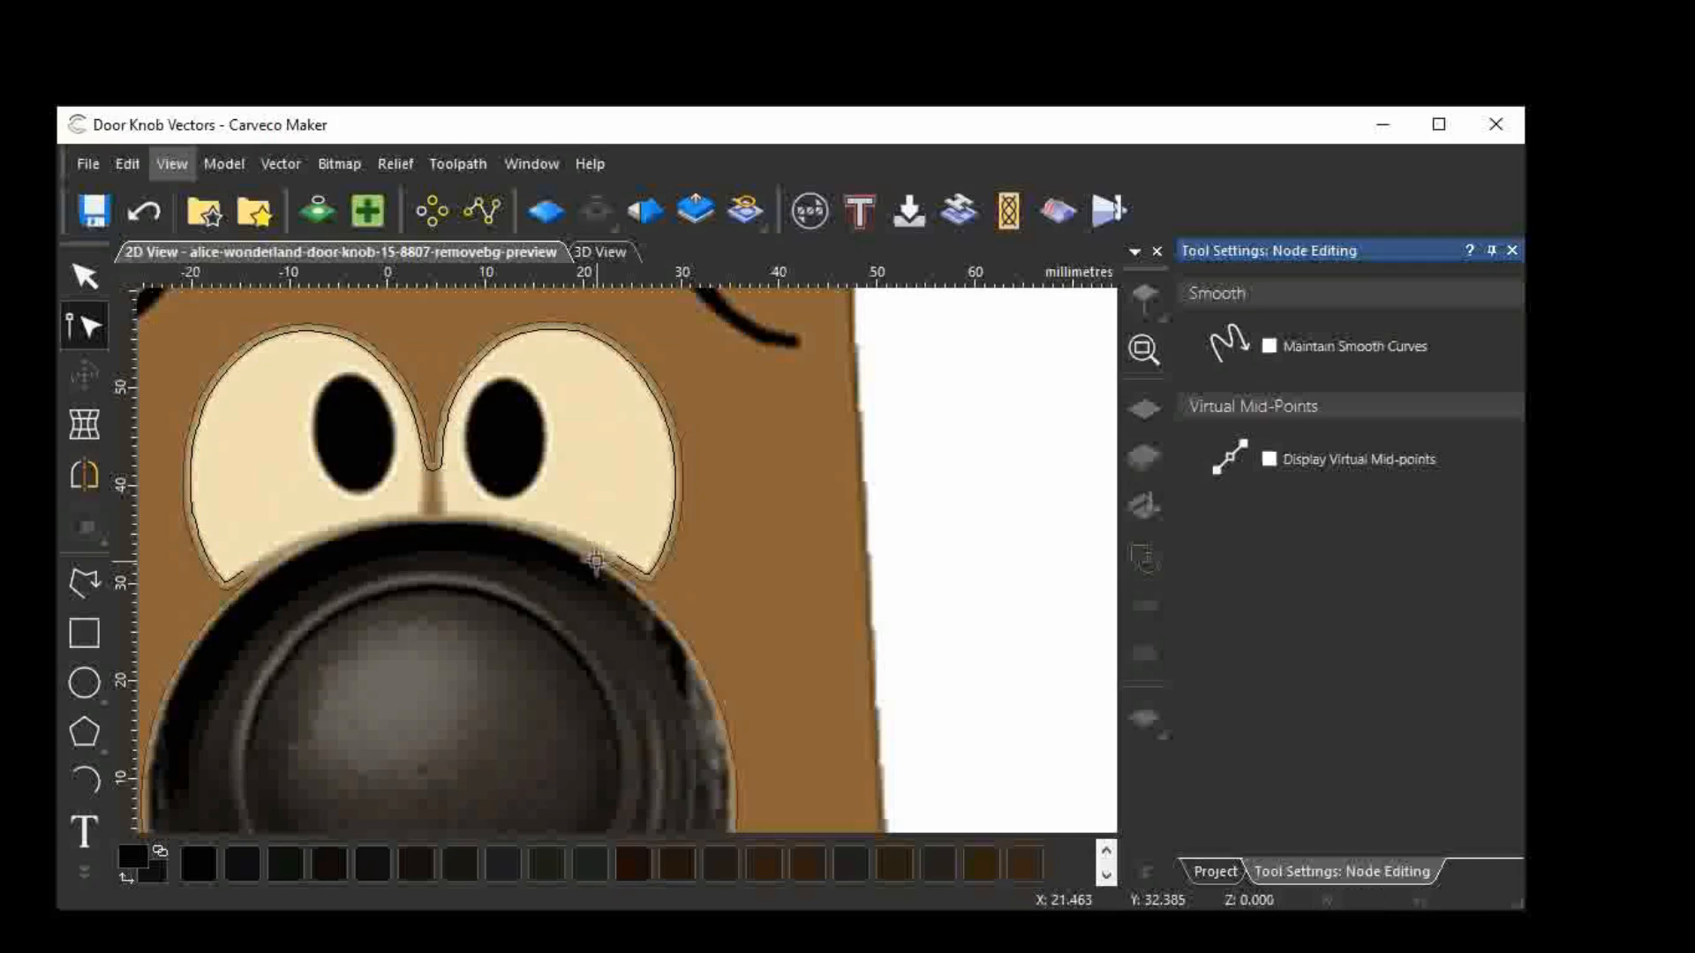
click(623, 560)
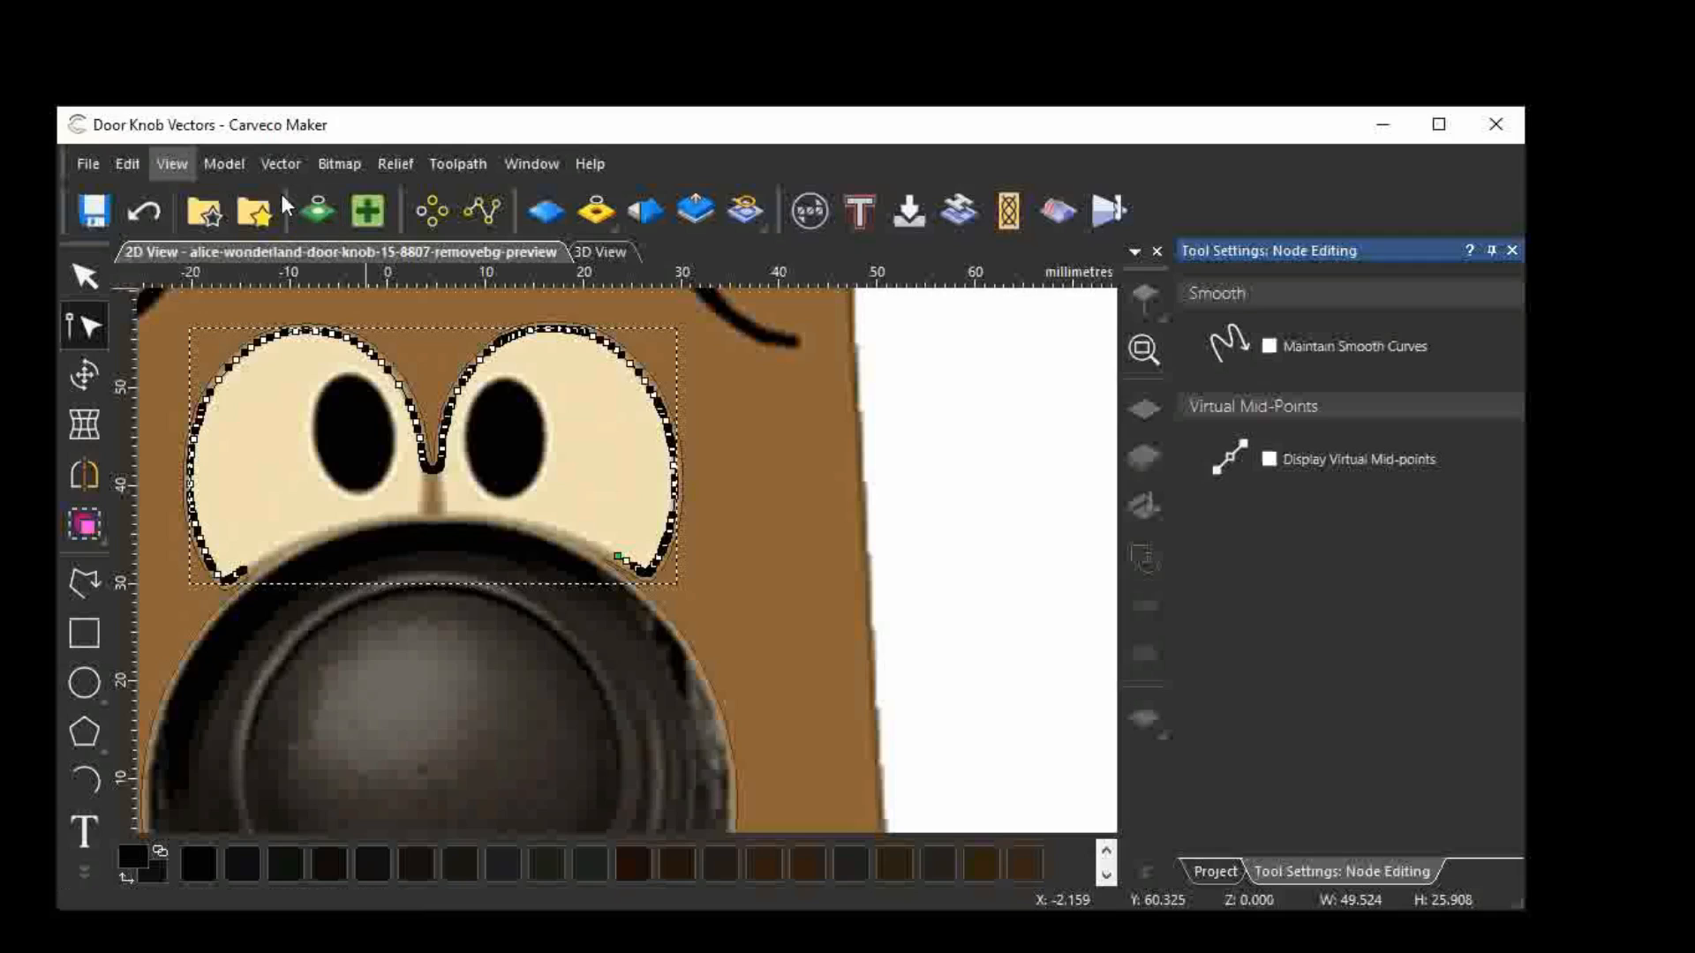
click(275, 162)
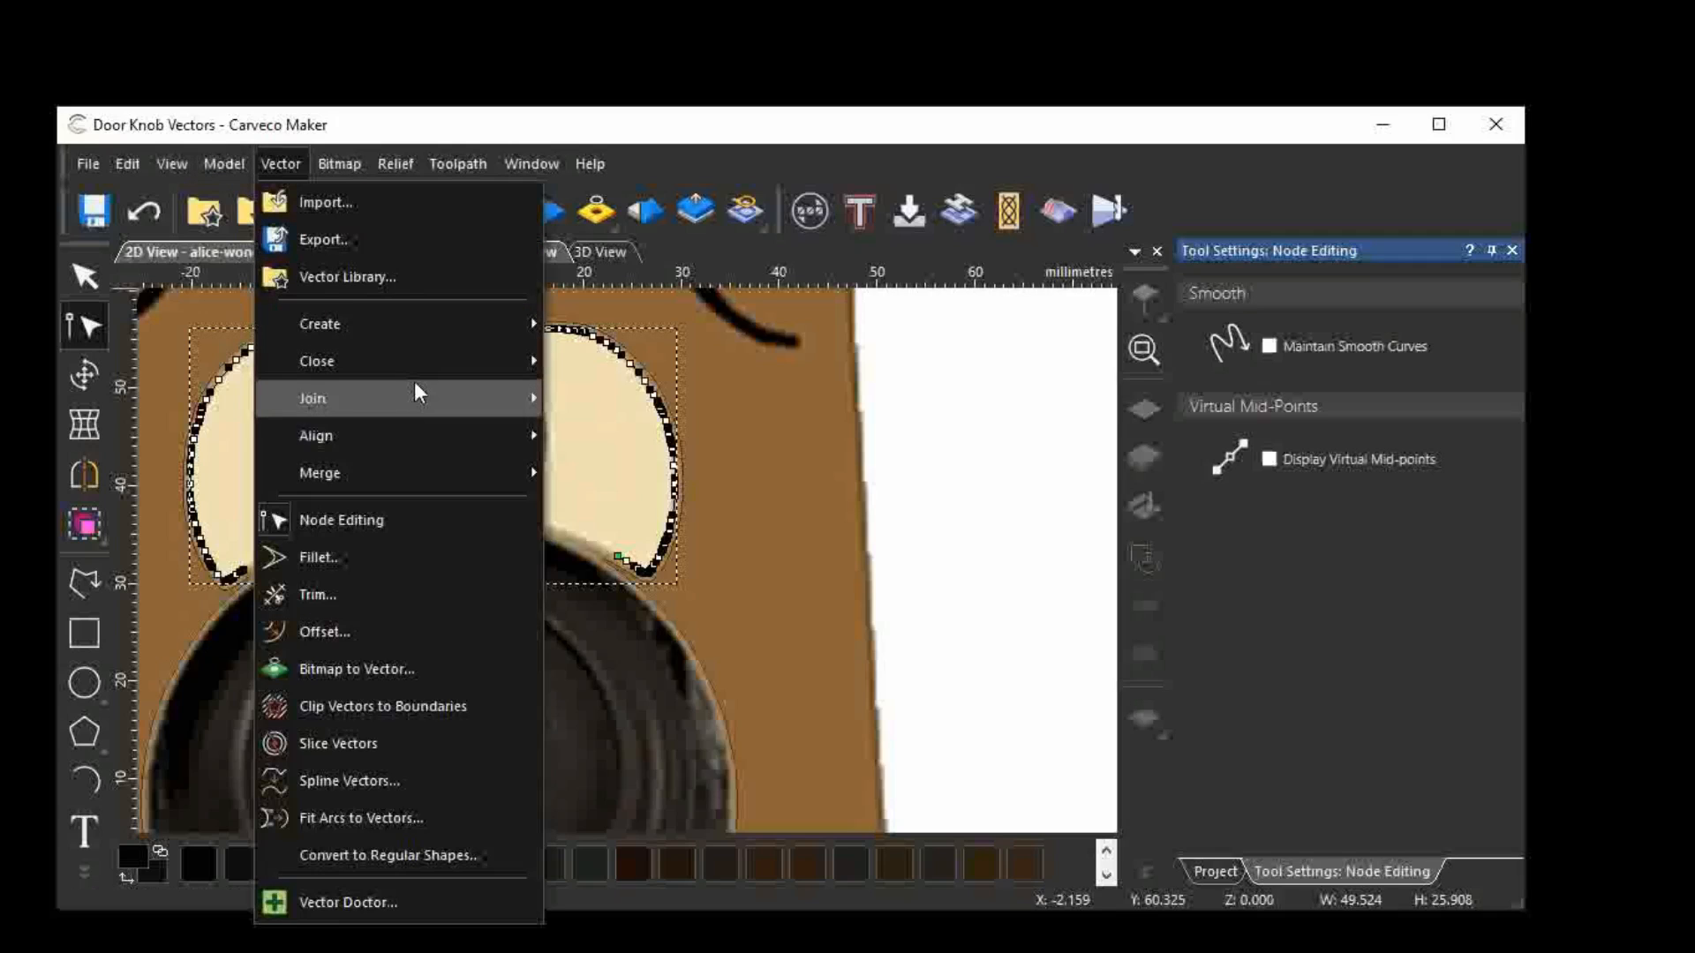
mouse_move(433, 366)
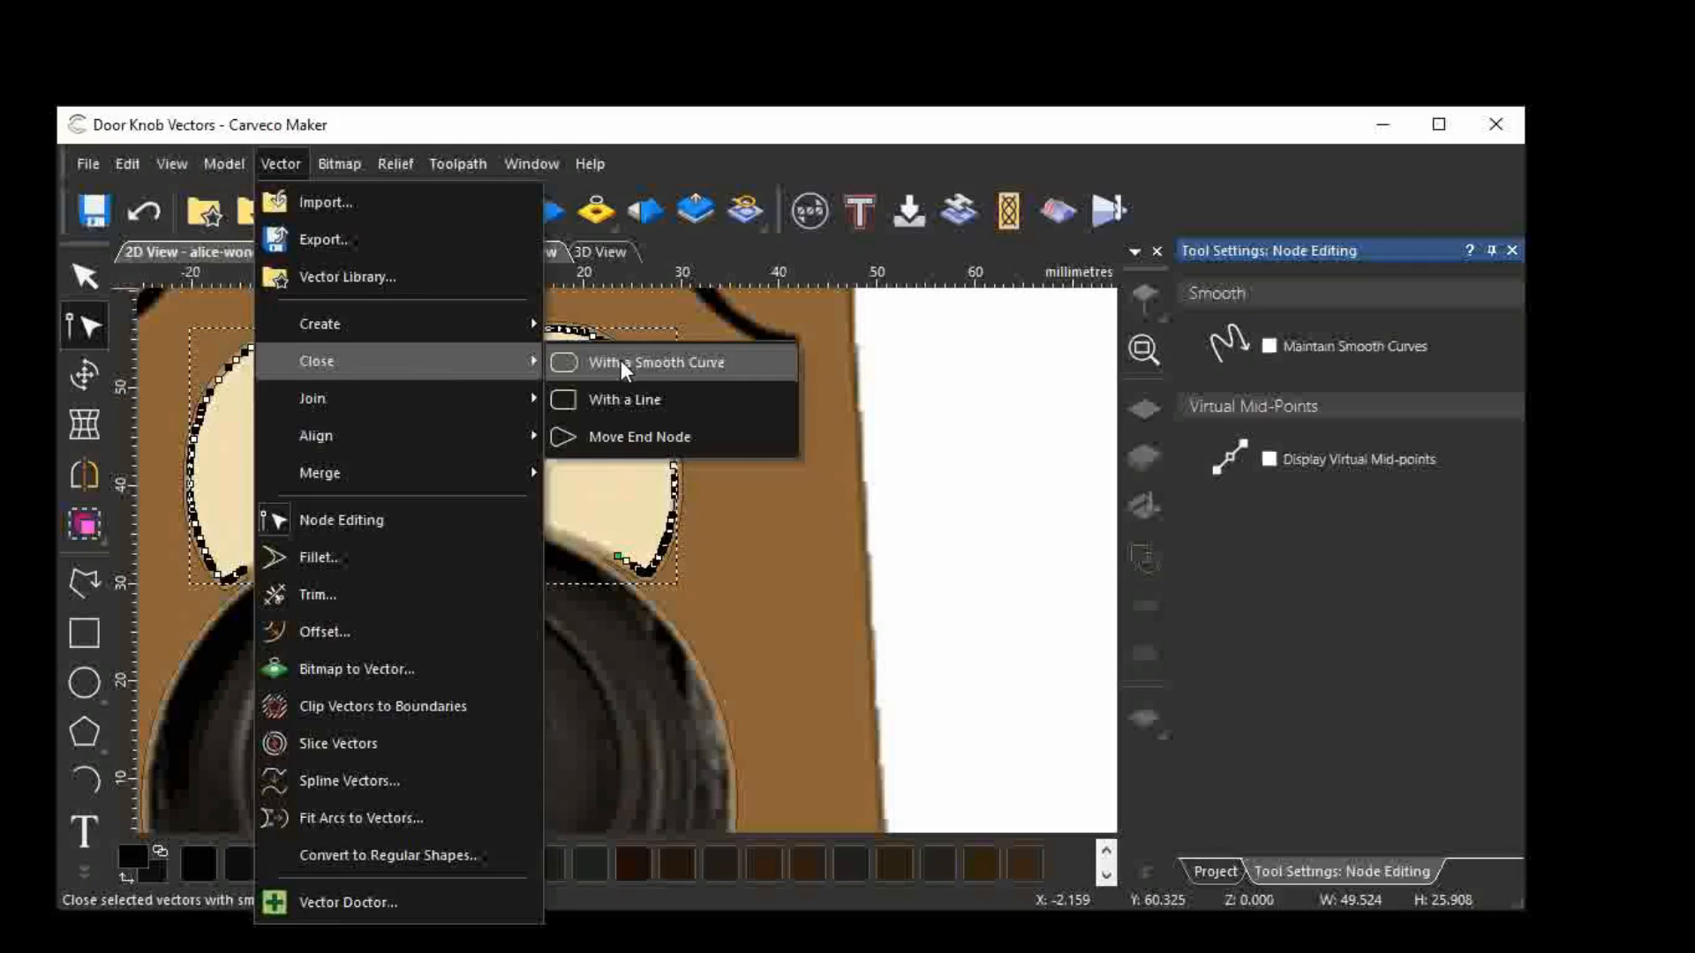
click(621, 360)
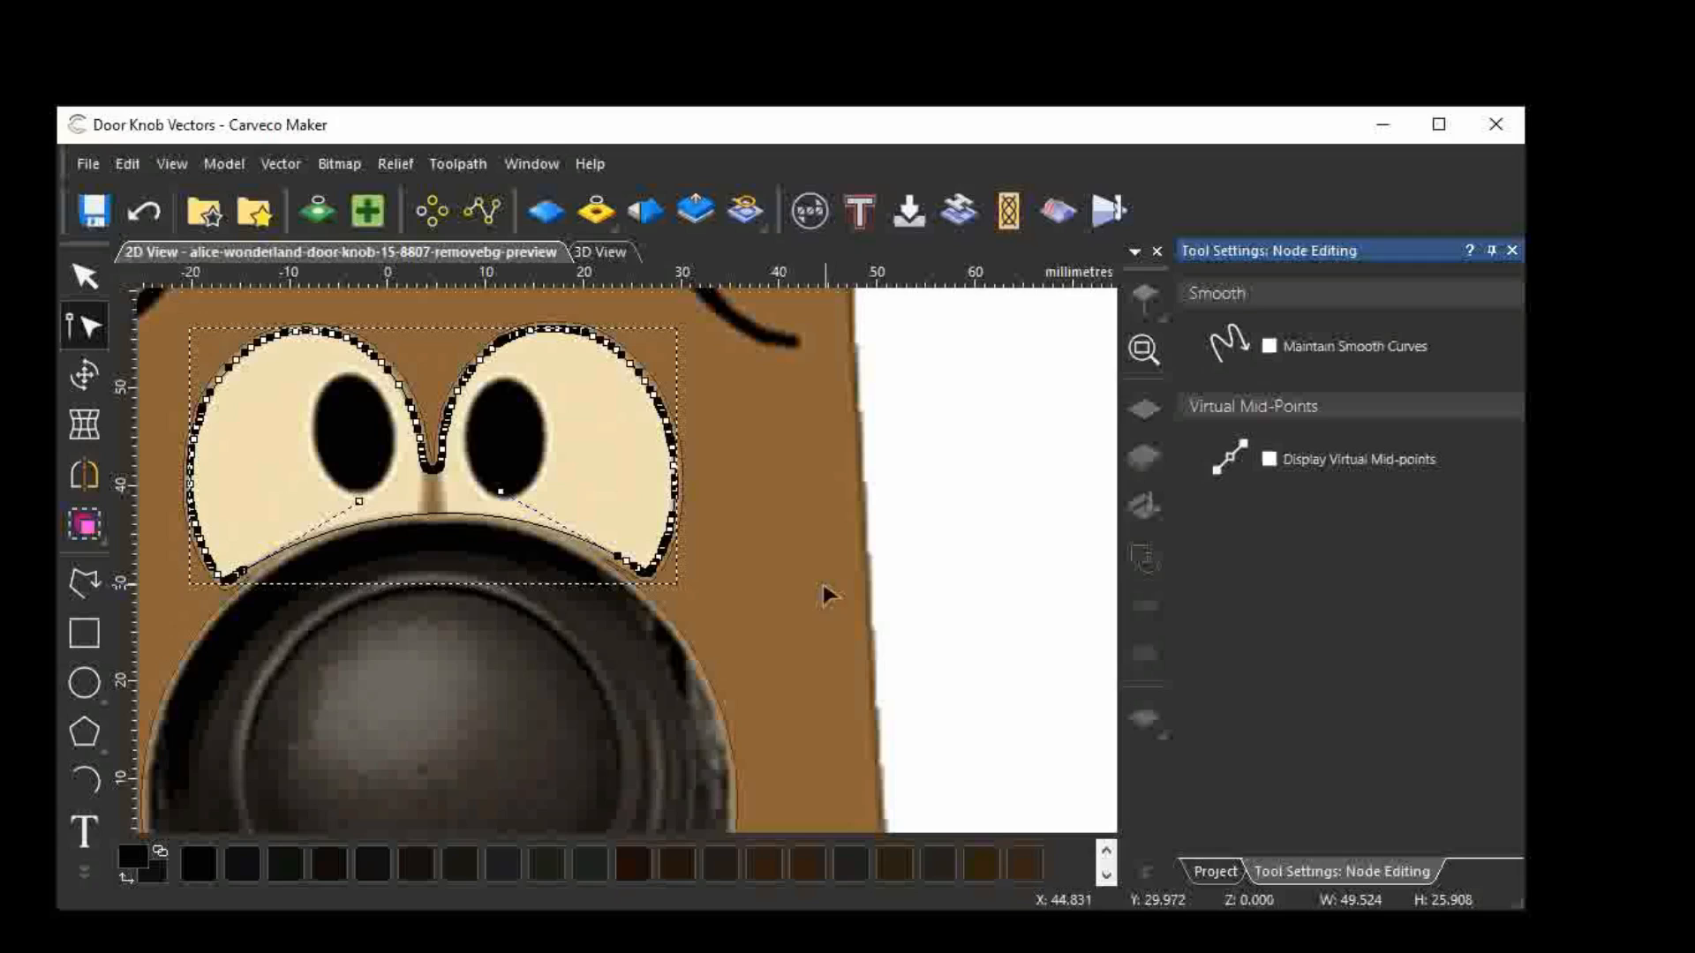
click(84, 277)
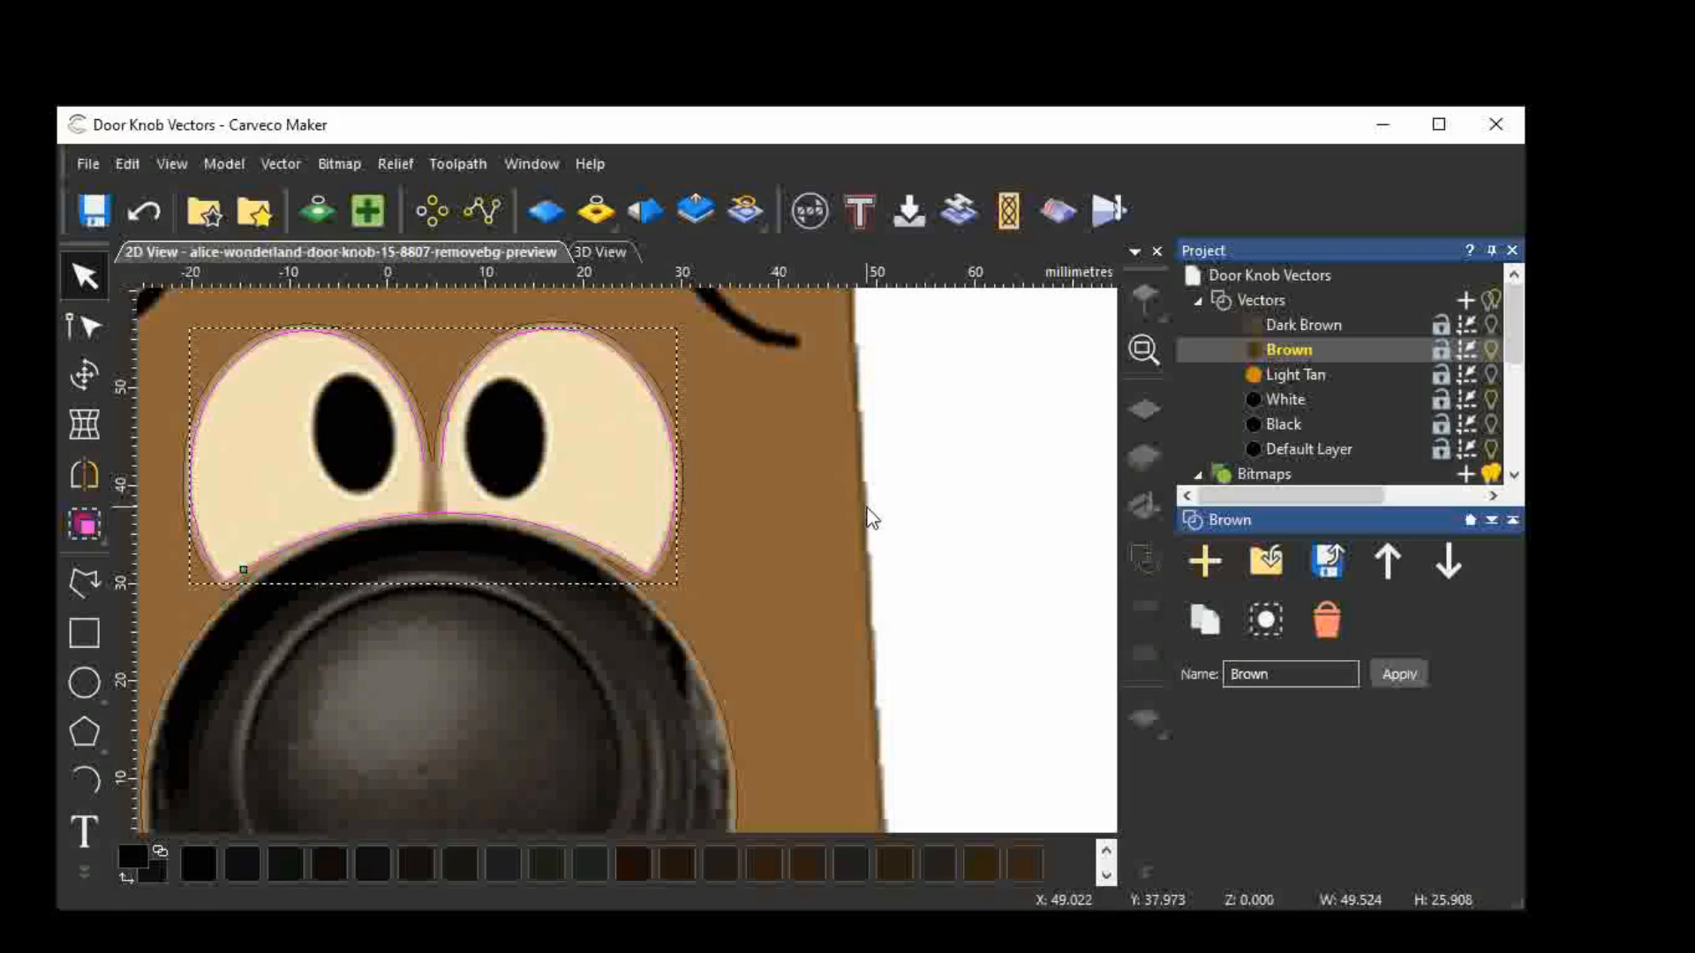
Undo the closing curve and the preceding cuts to restore the full eye and nose outline.
click(146, 212)
click(147, 213)
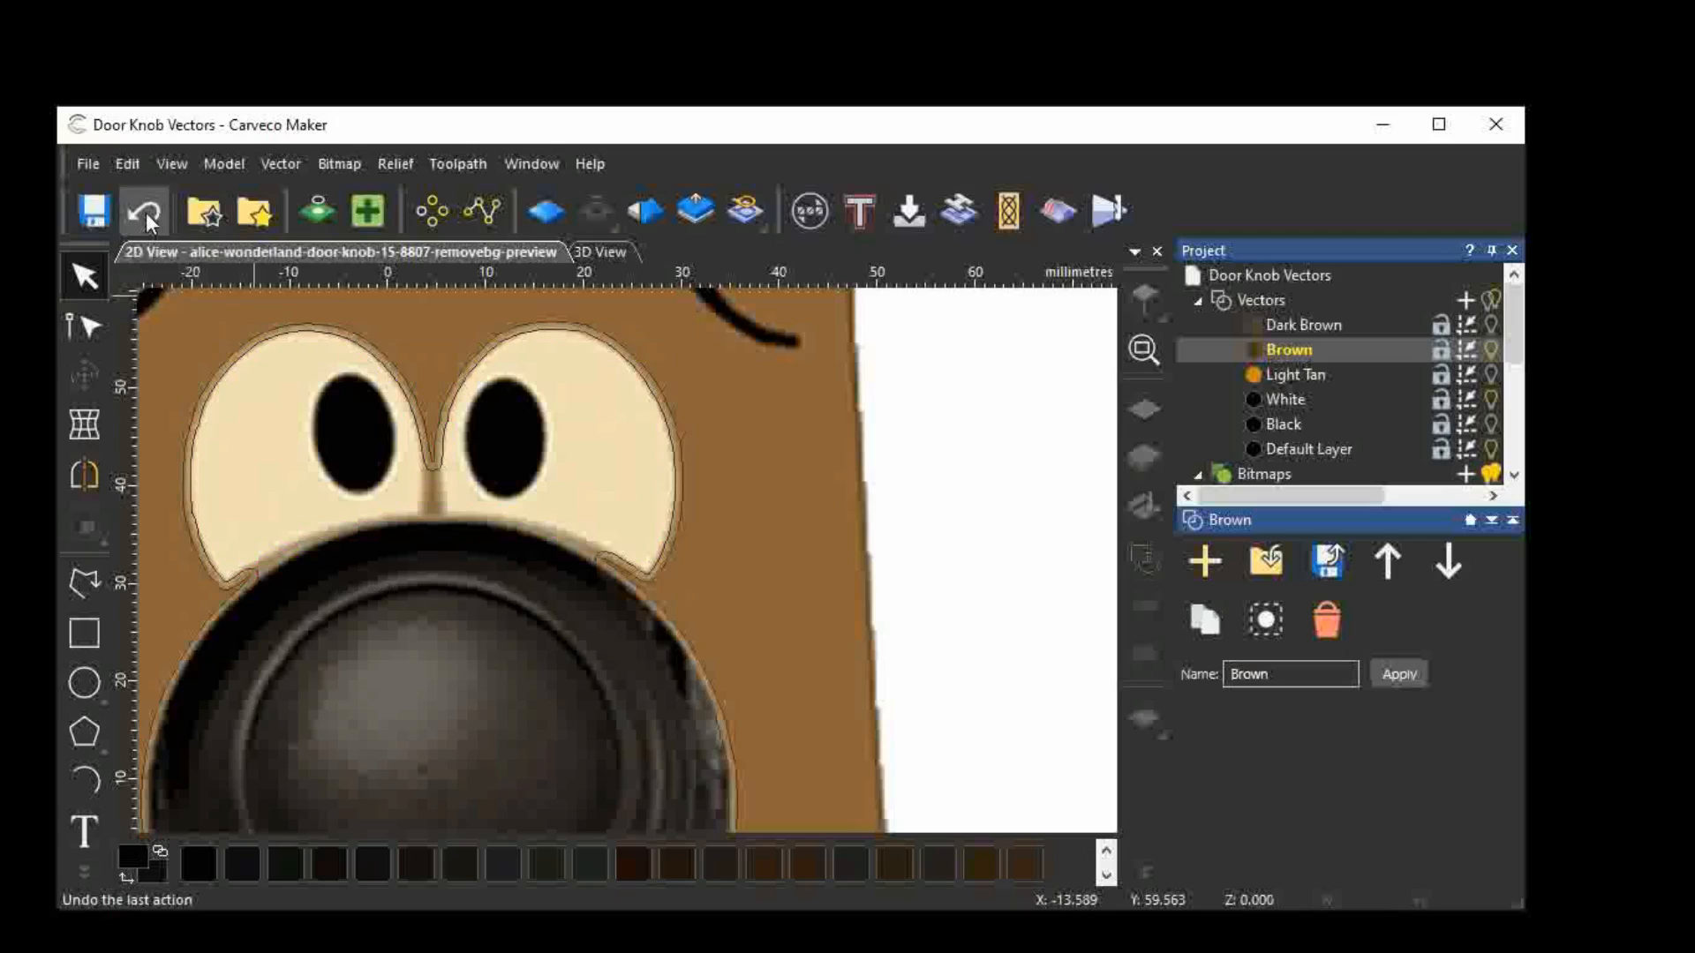
click(146, 222)
click(148, 220)
click(148, 221)
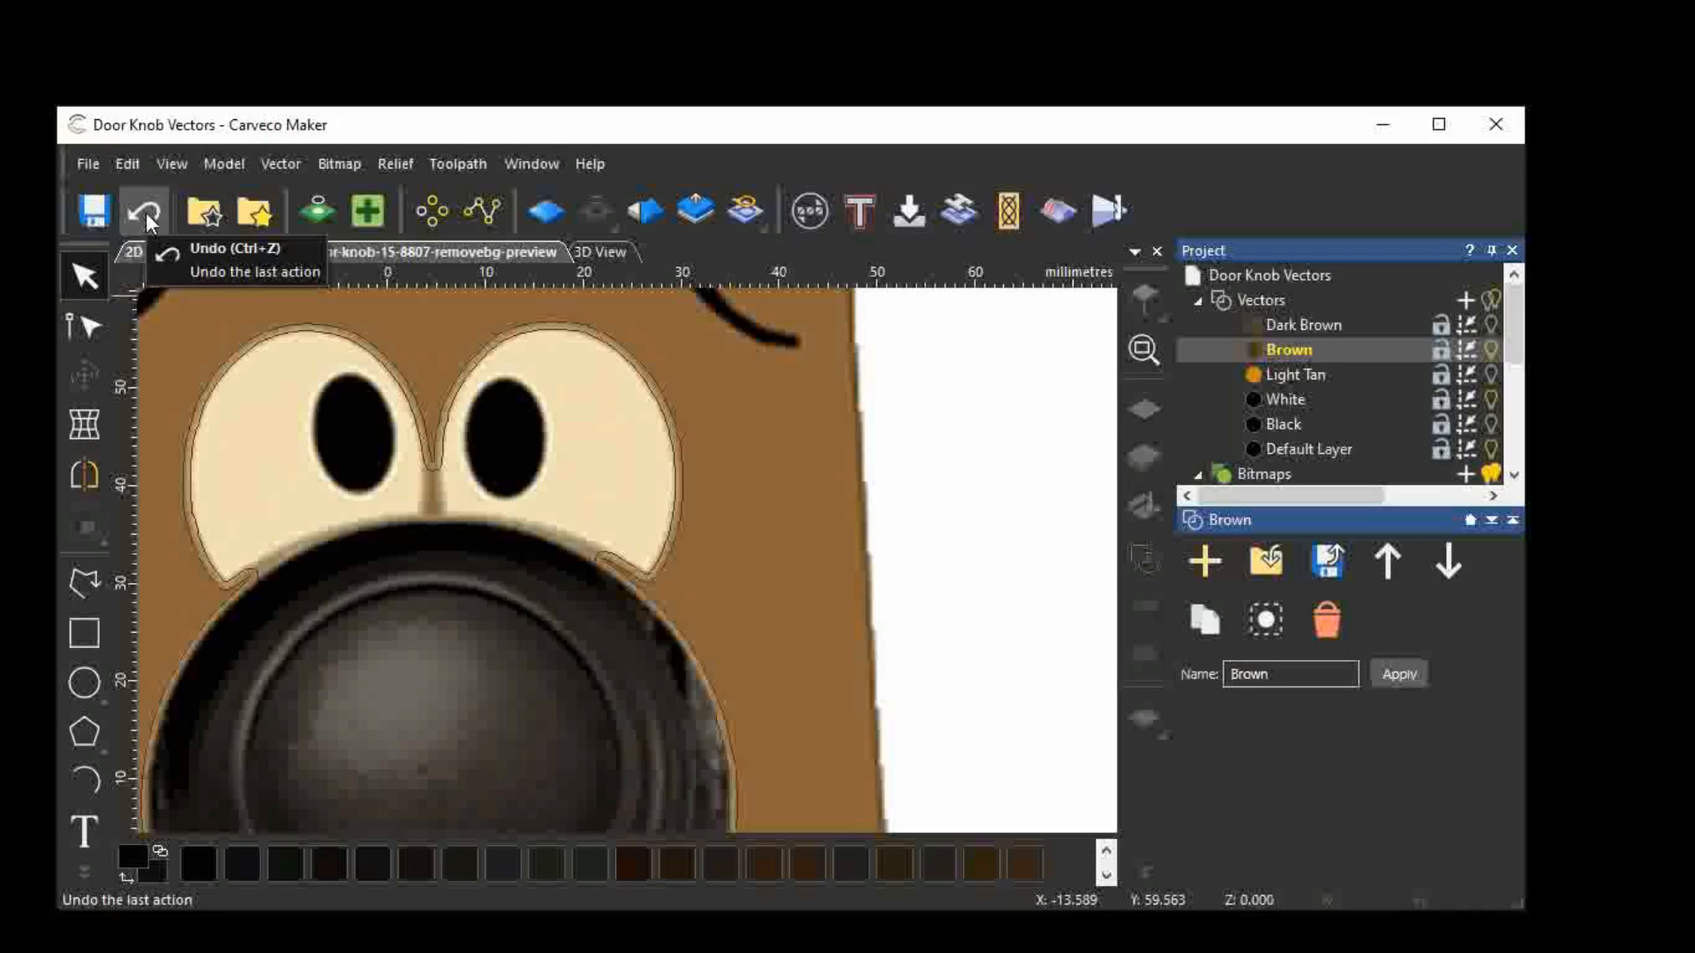
Hide the Brown layer, and make White the active layer with its colour set to preset white.
click(1491, 349)
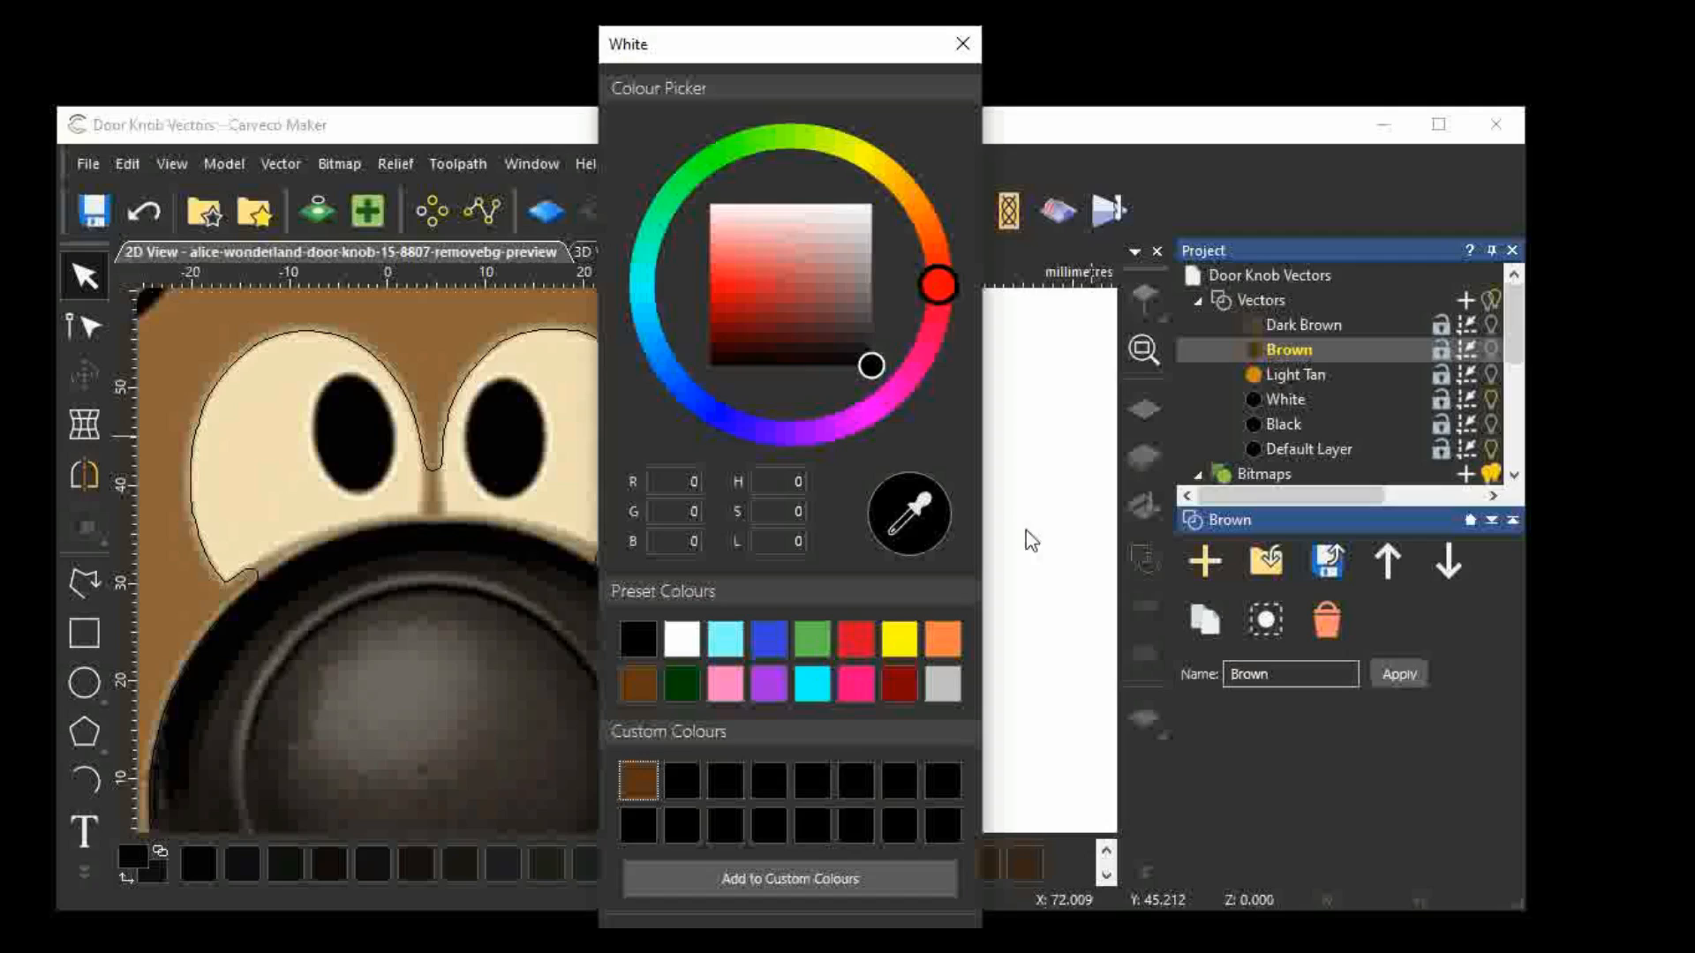
click(680, 638)
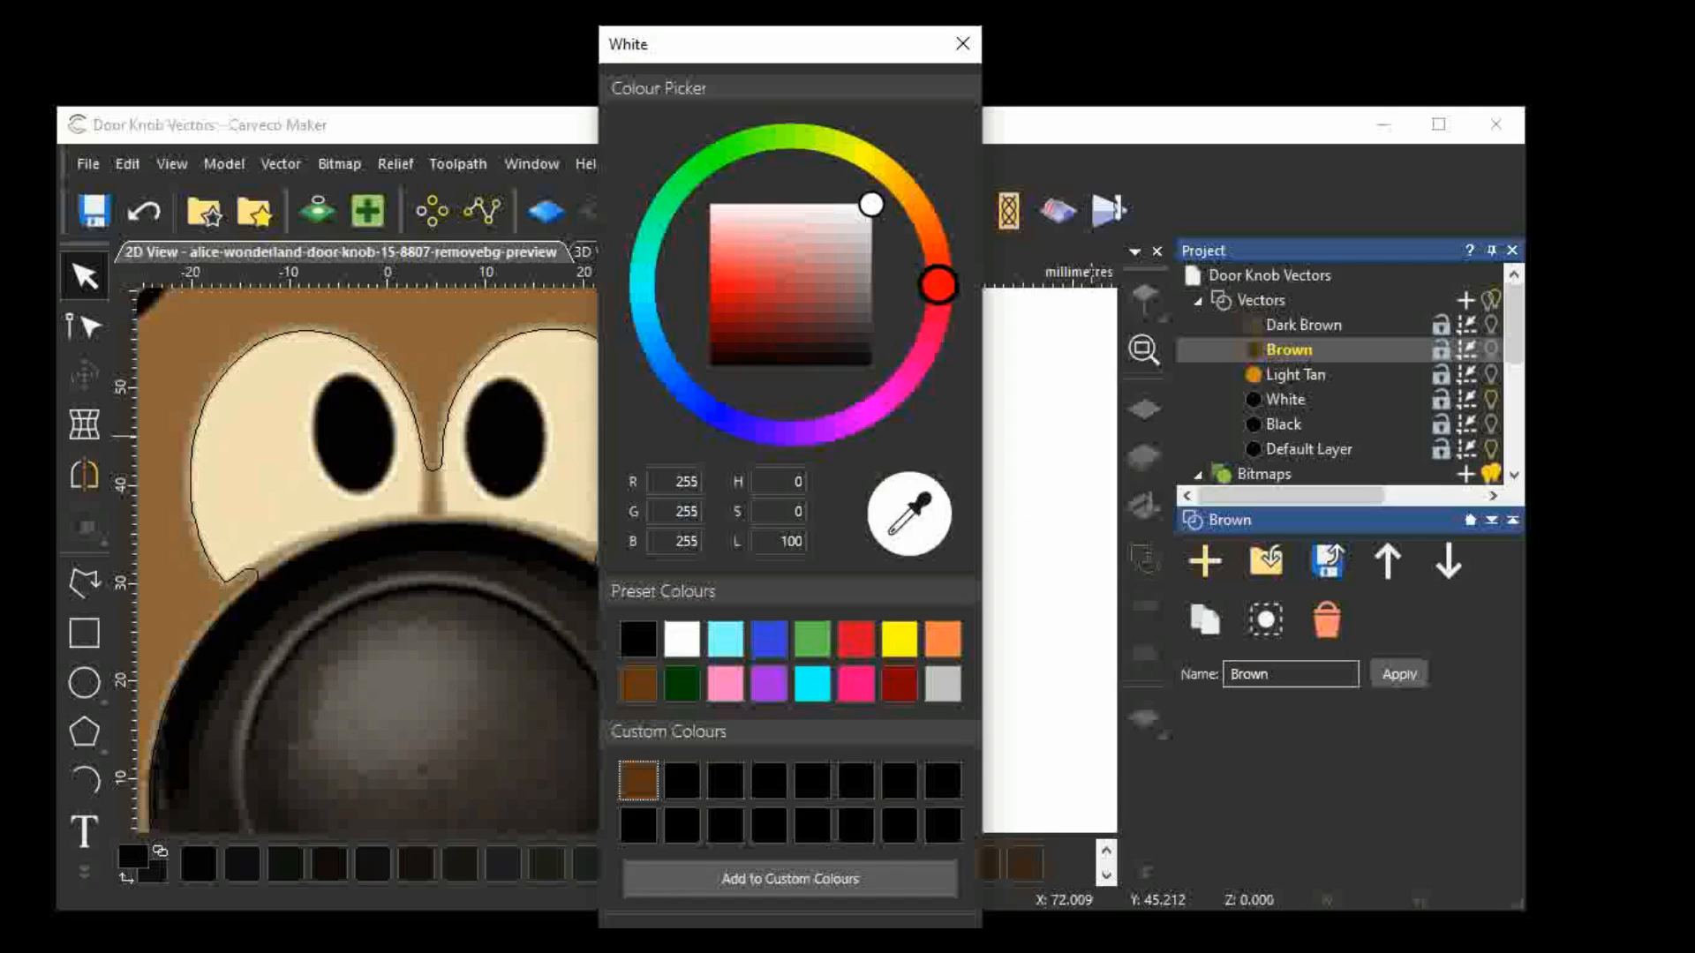
click(843, 942)
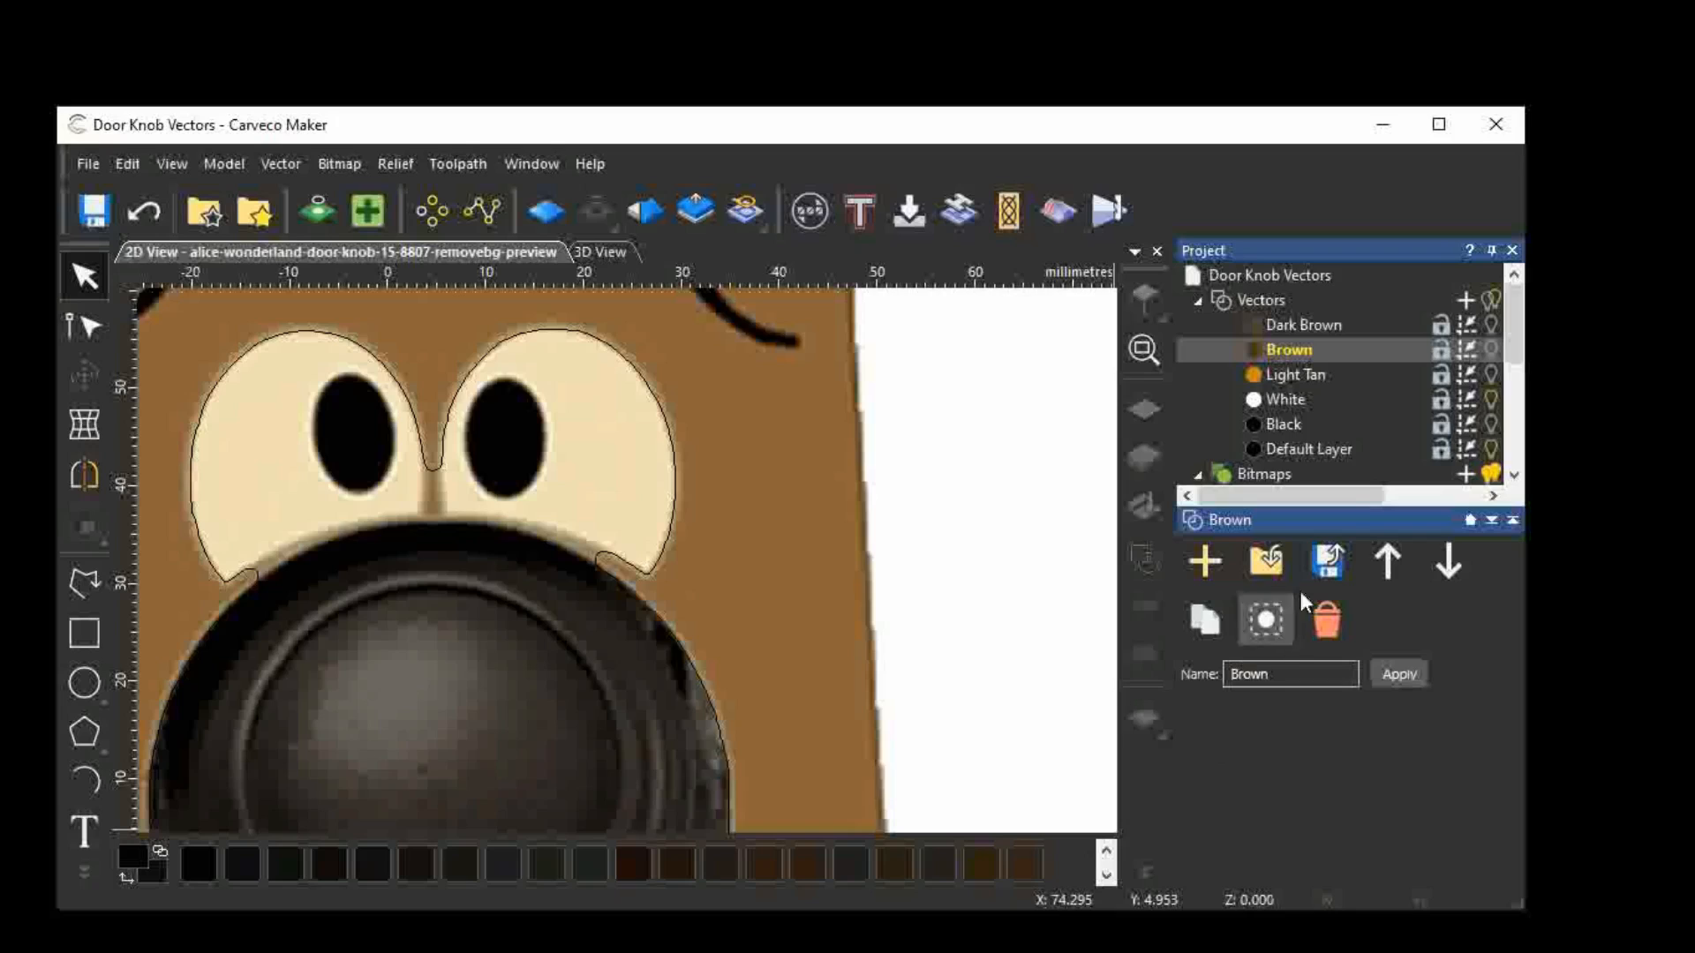
click(1263, 403)
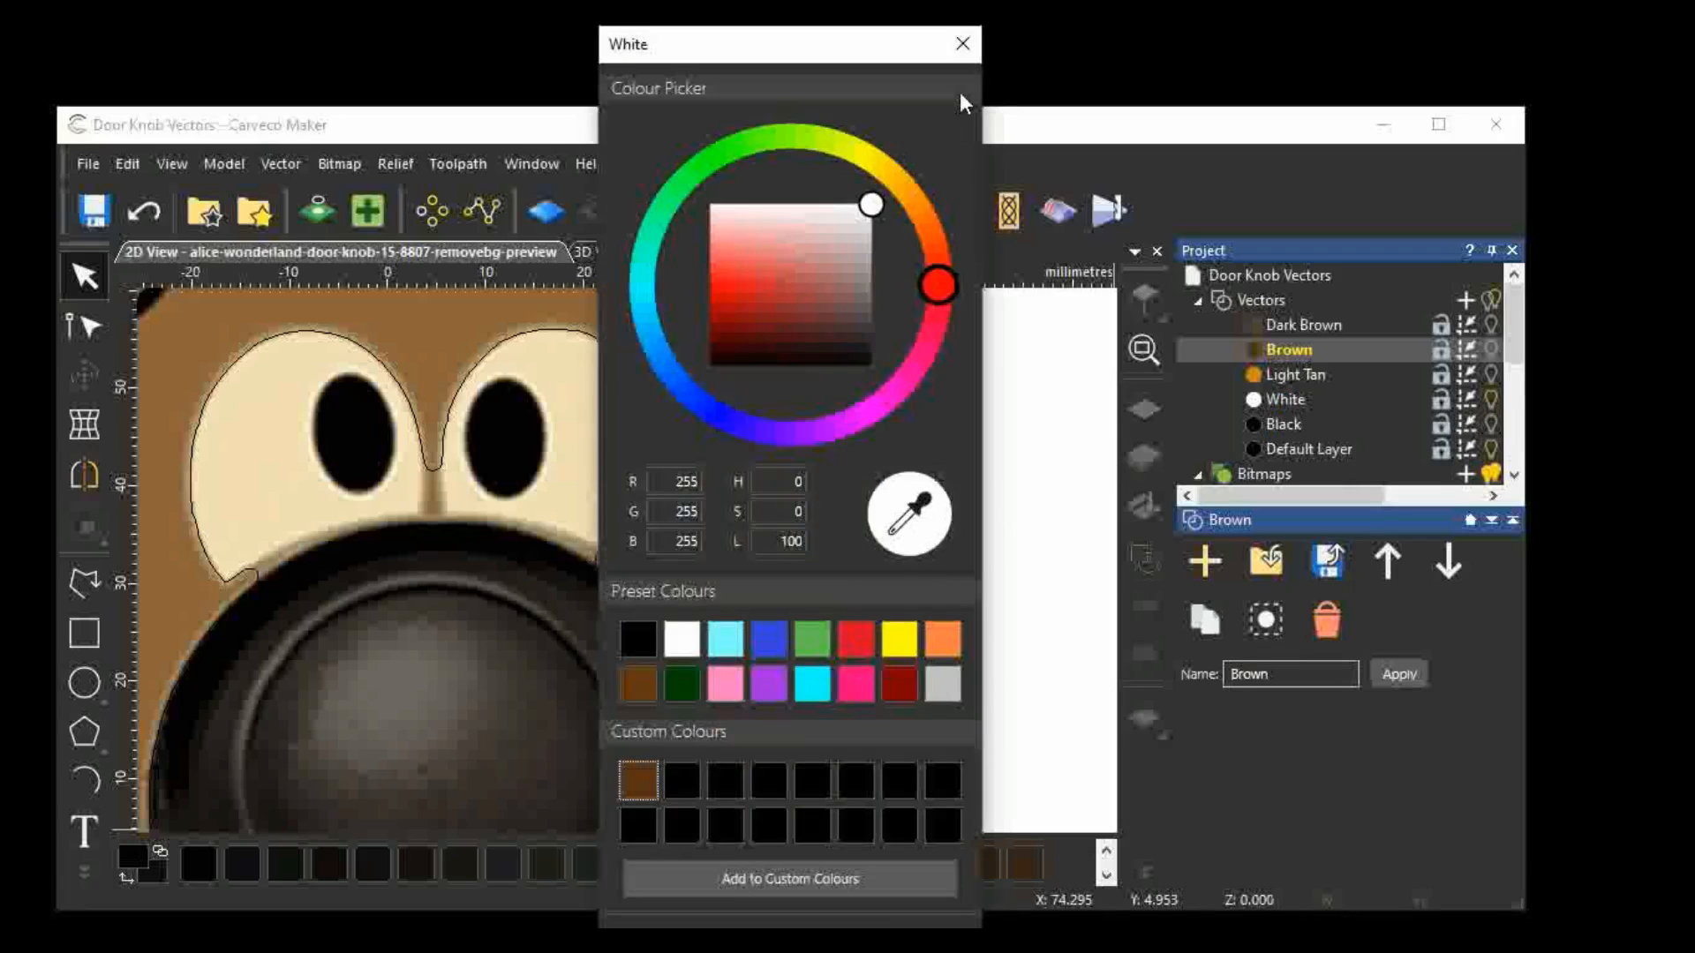
click(961, 44)
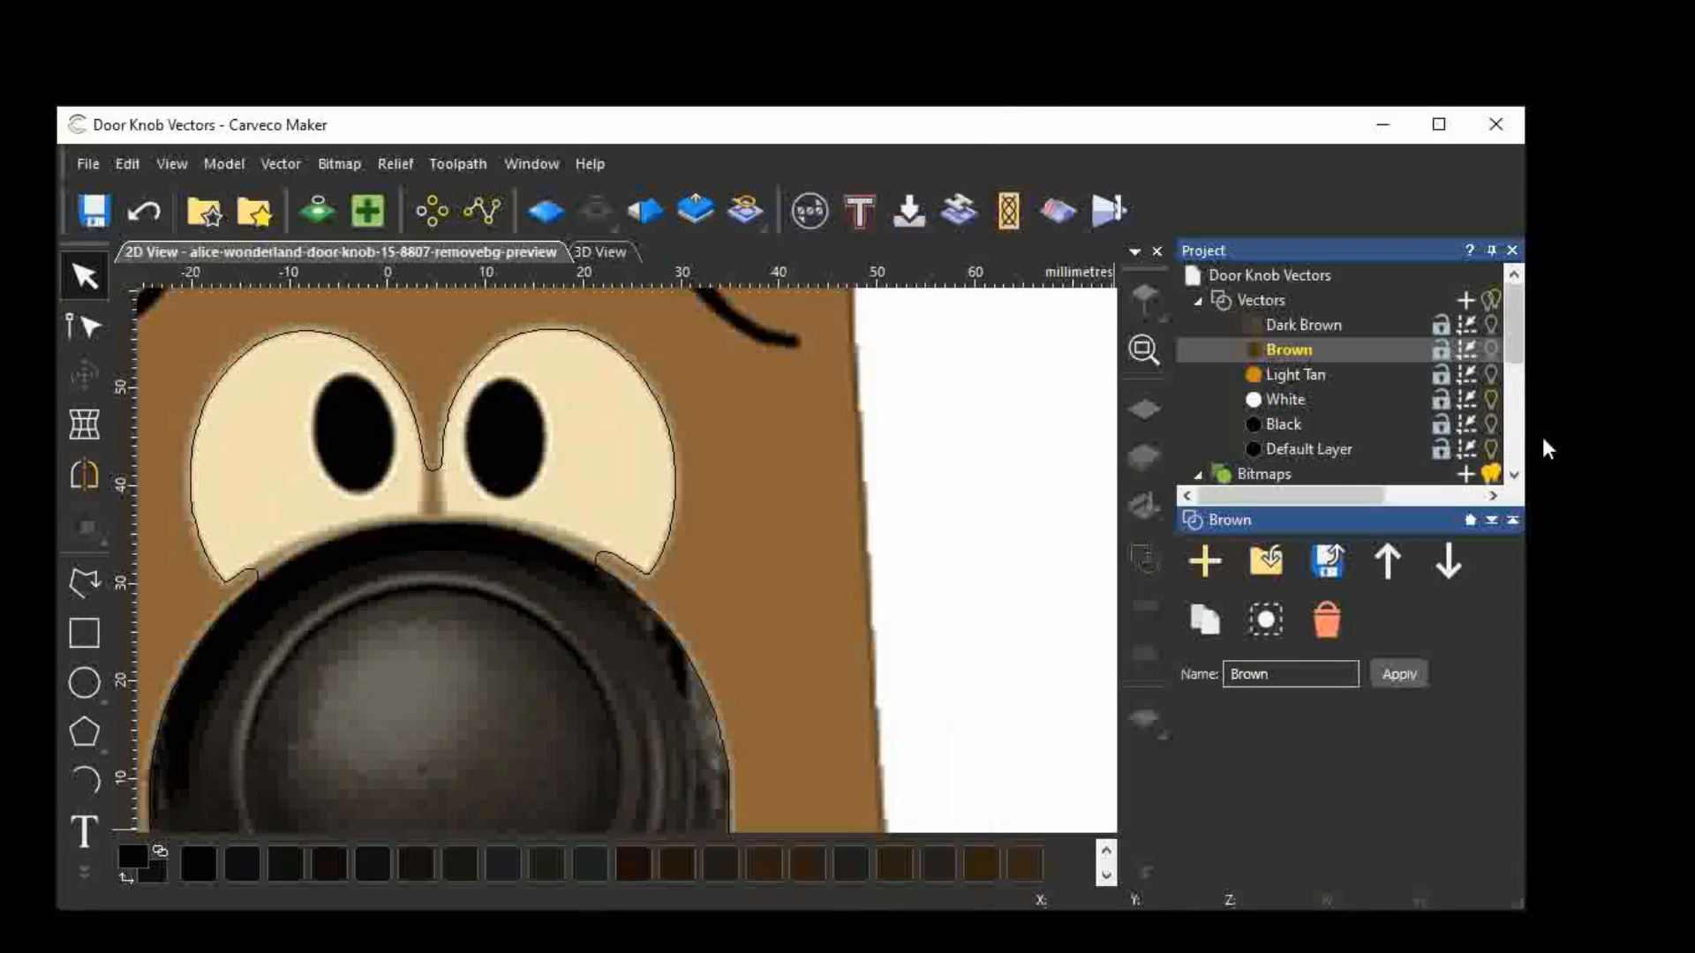
click(1287, 398)
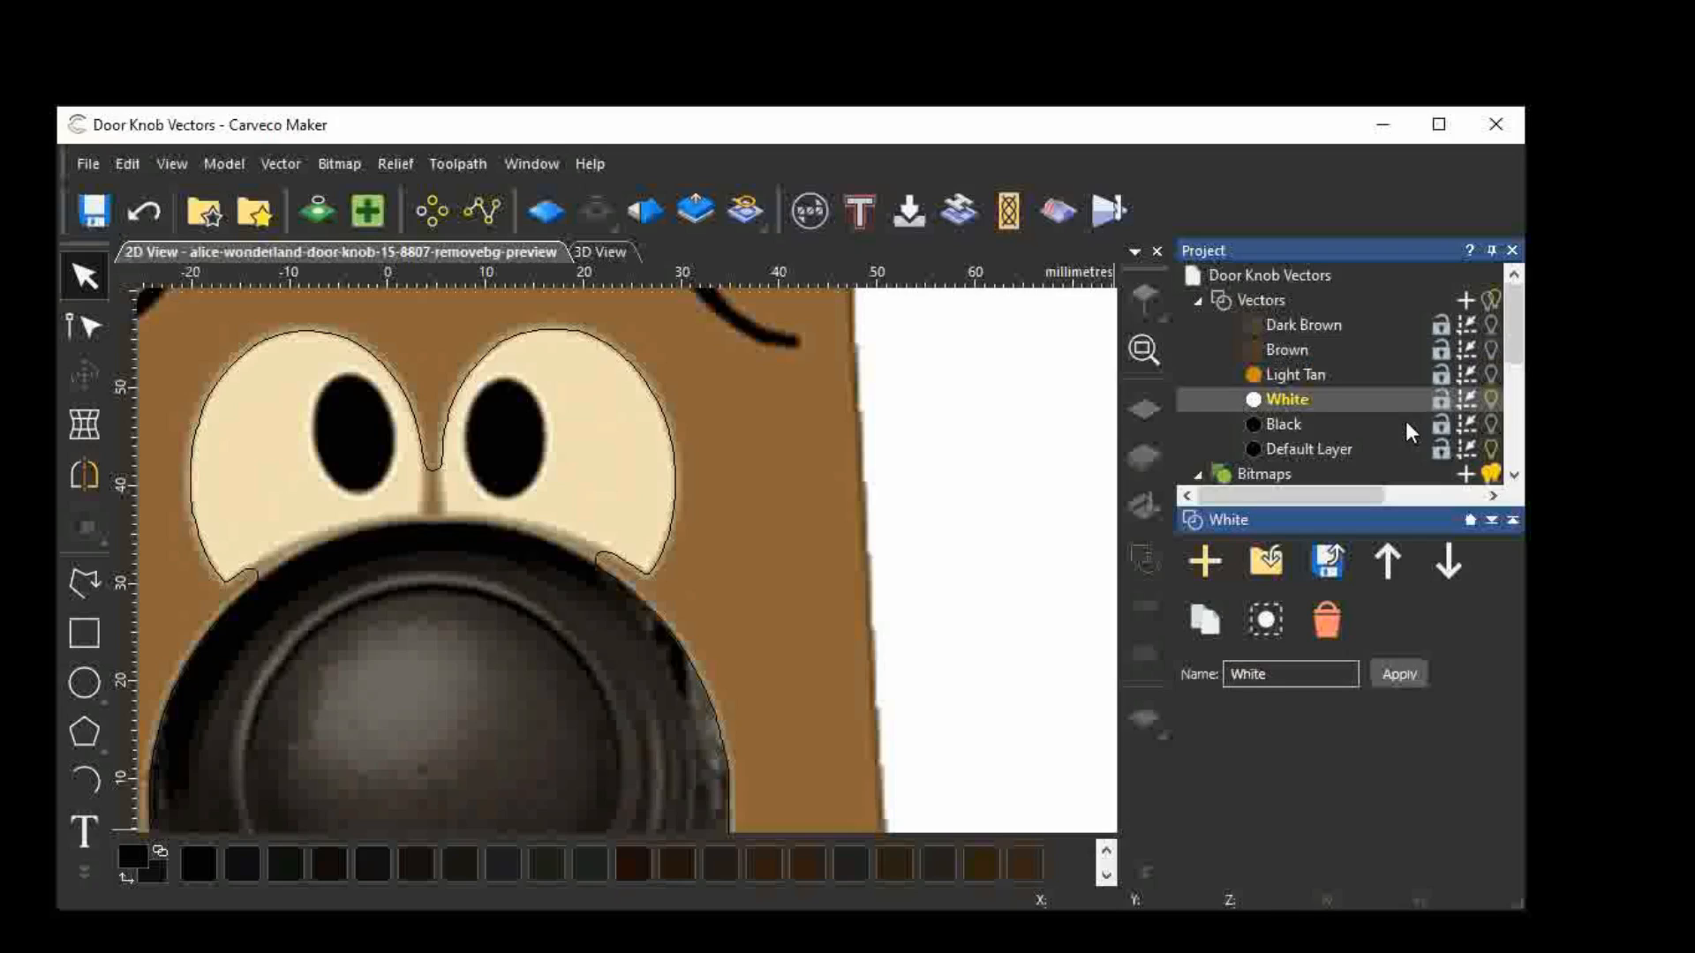
Try deleting the whole outline on the White layer, and undo the deletion.
click(654, 567)
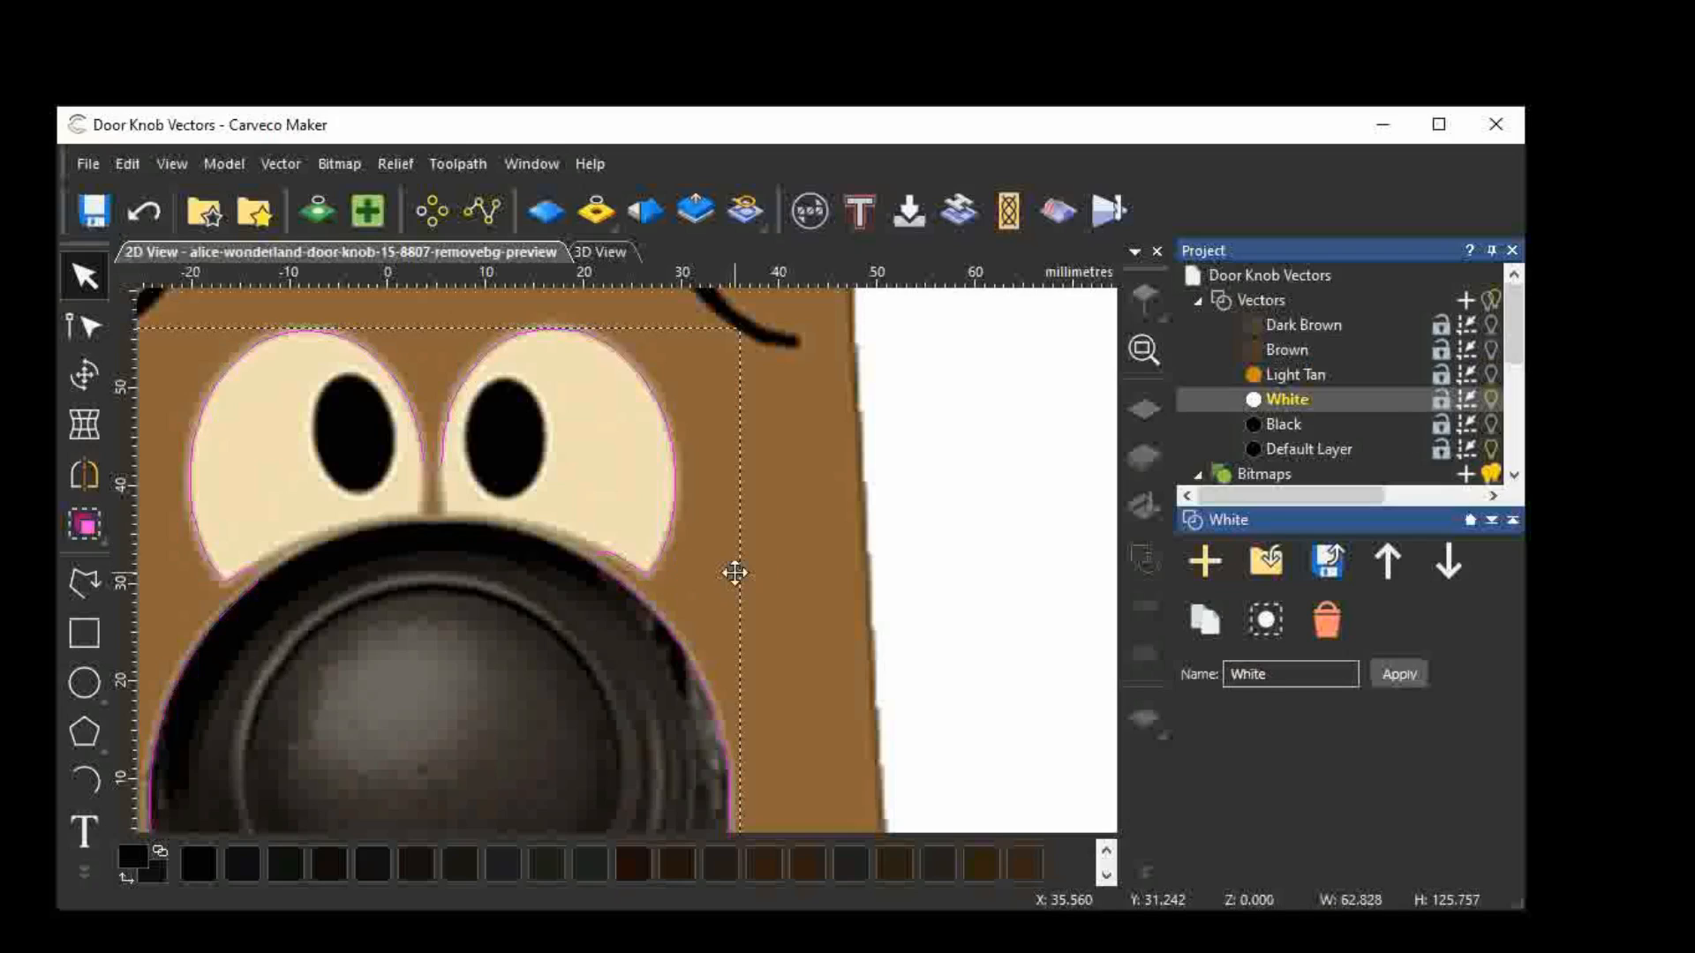
click(734, 572)
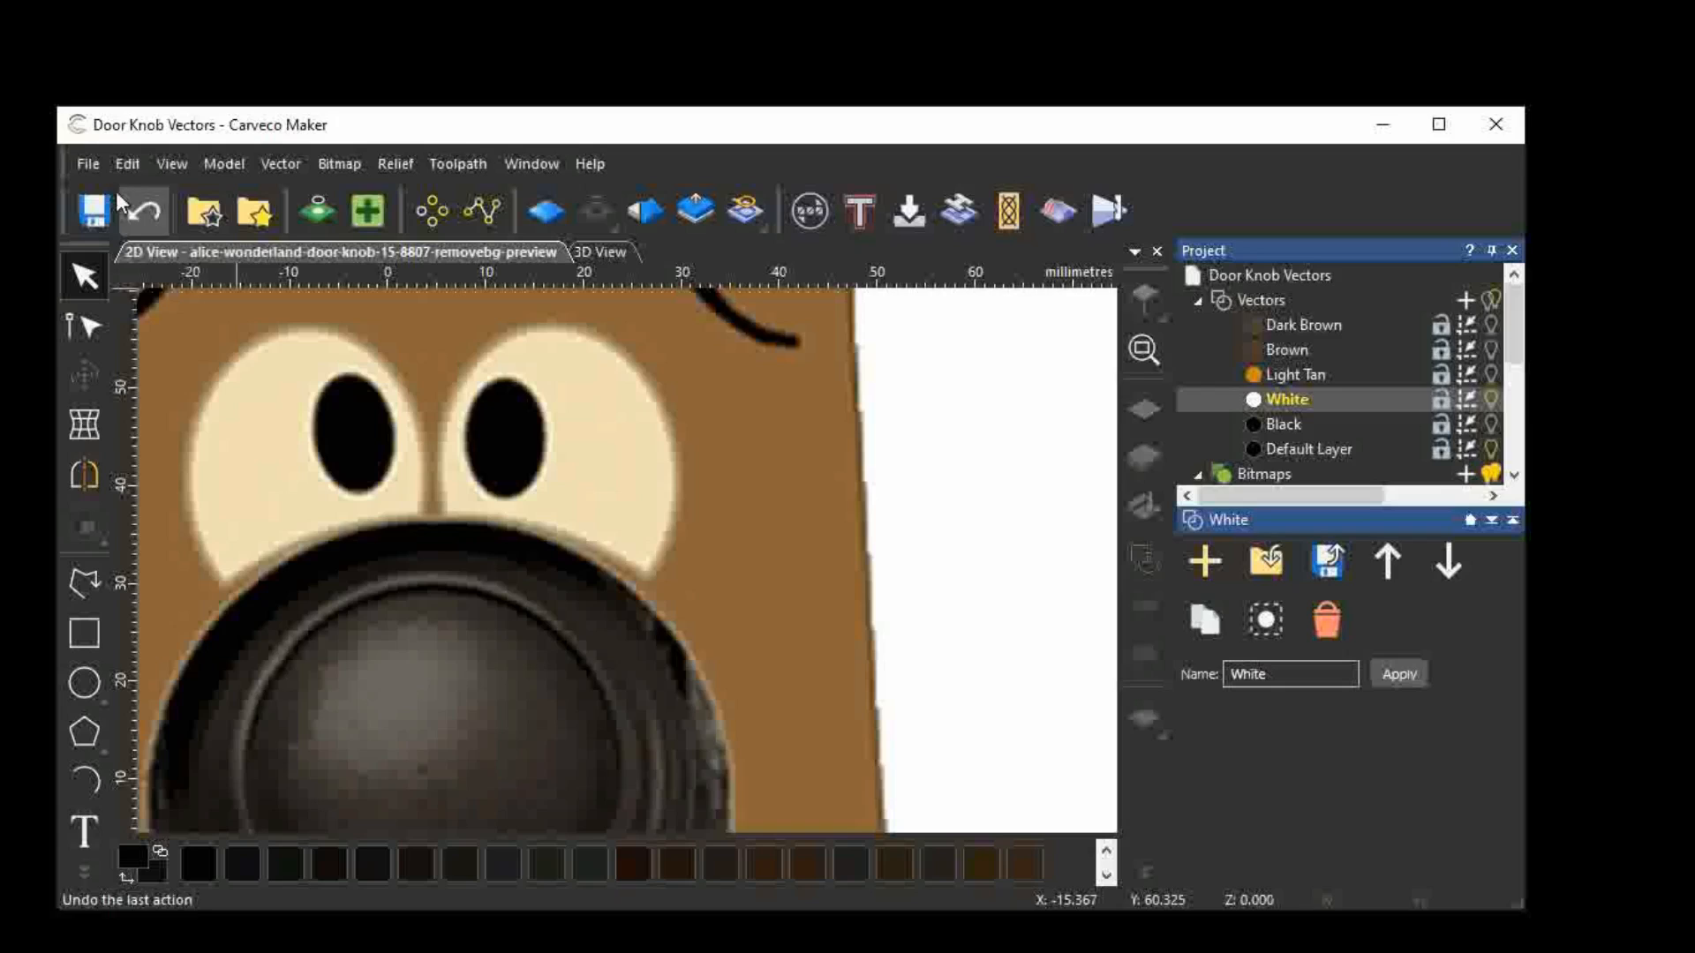
click(143, 211)
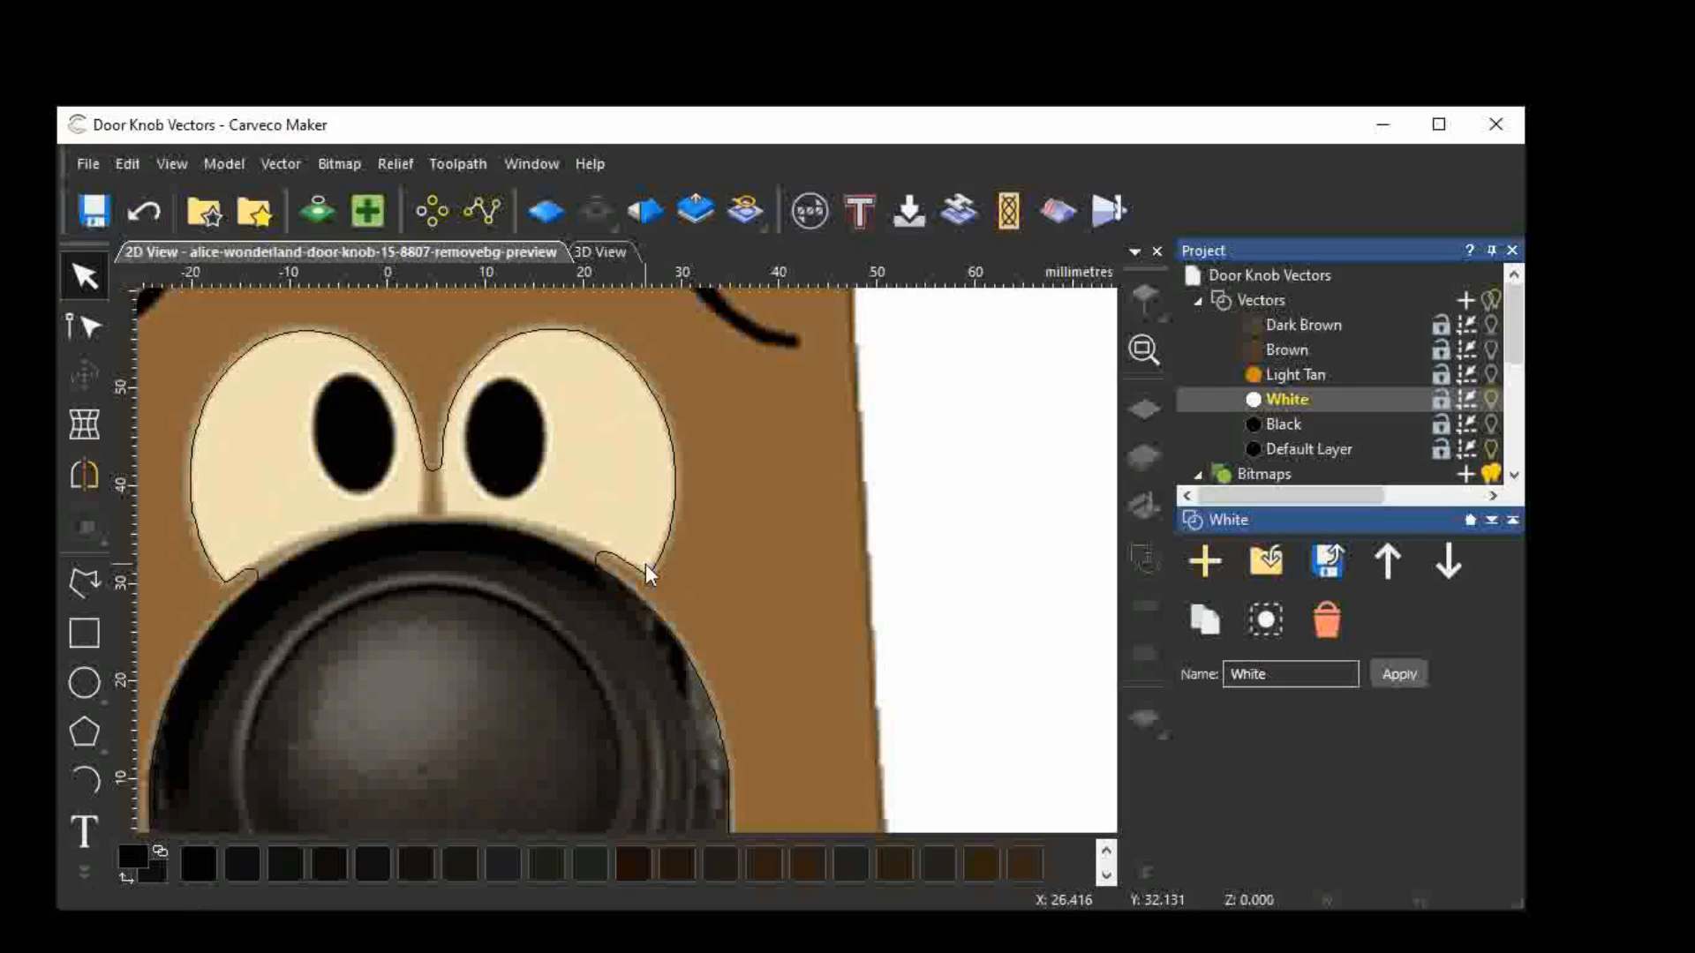
Open the White layer's outline for node editing and cut it at a node below the right eye.
click(622, 561)
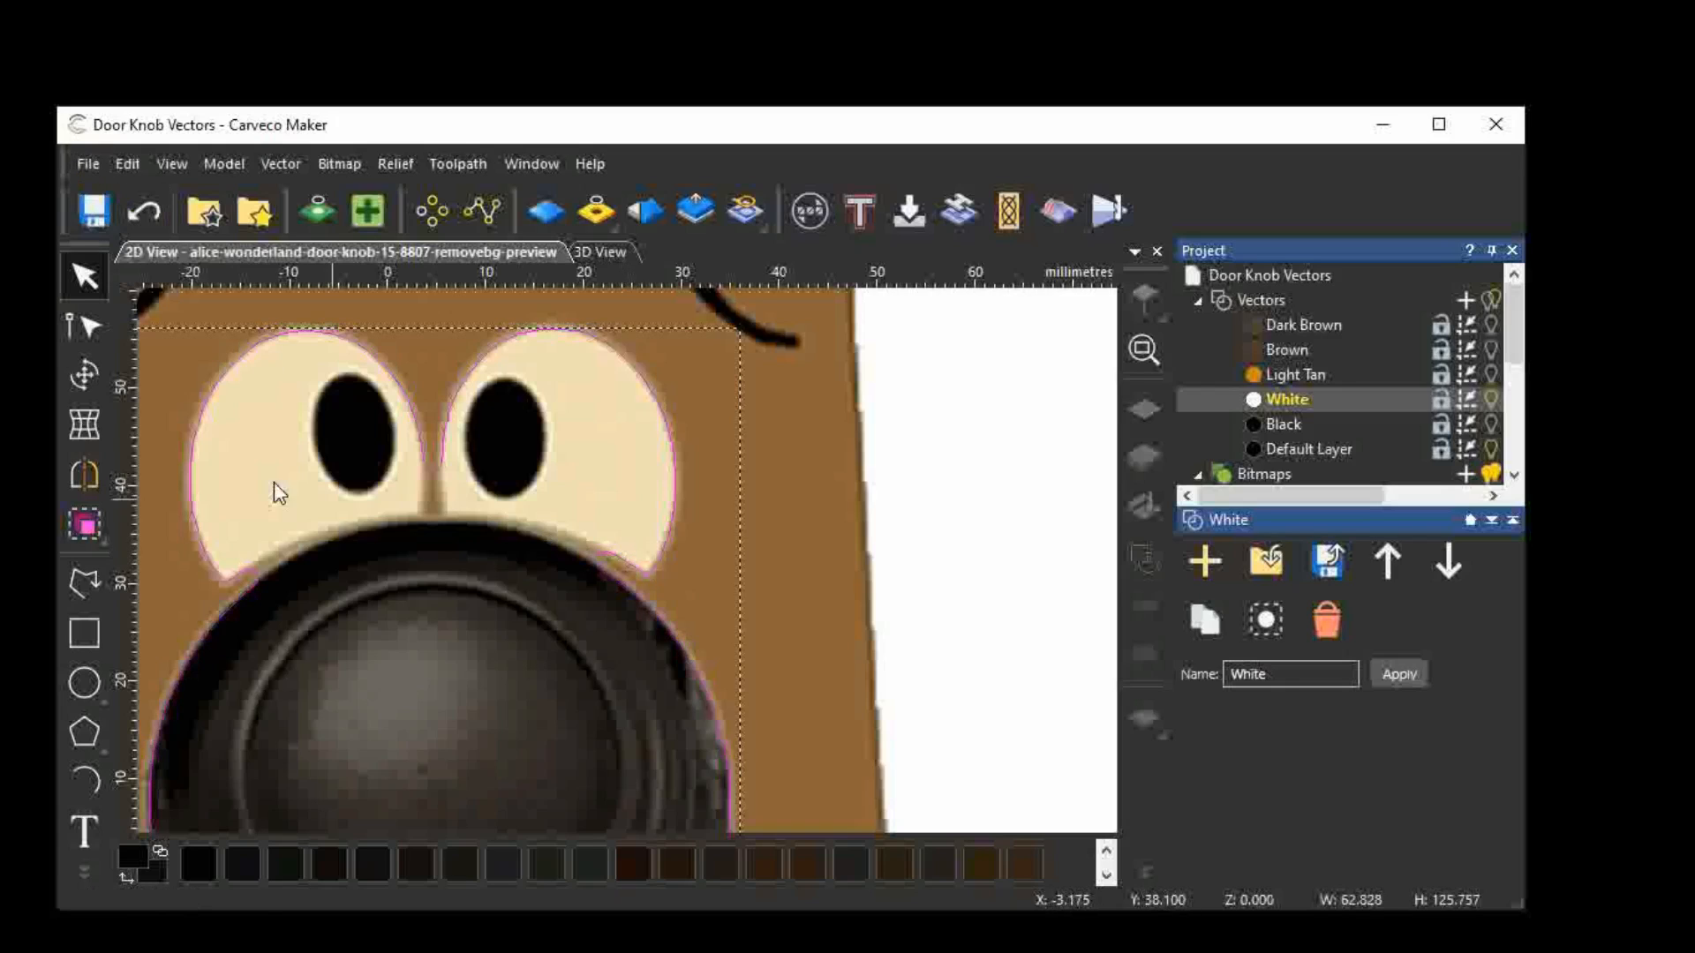
click(82, 331)
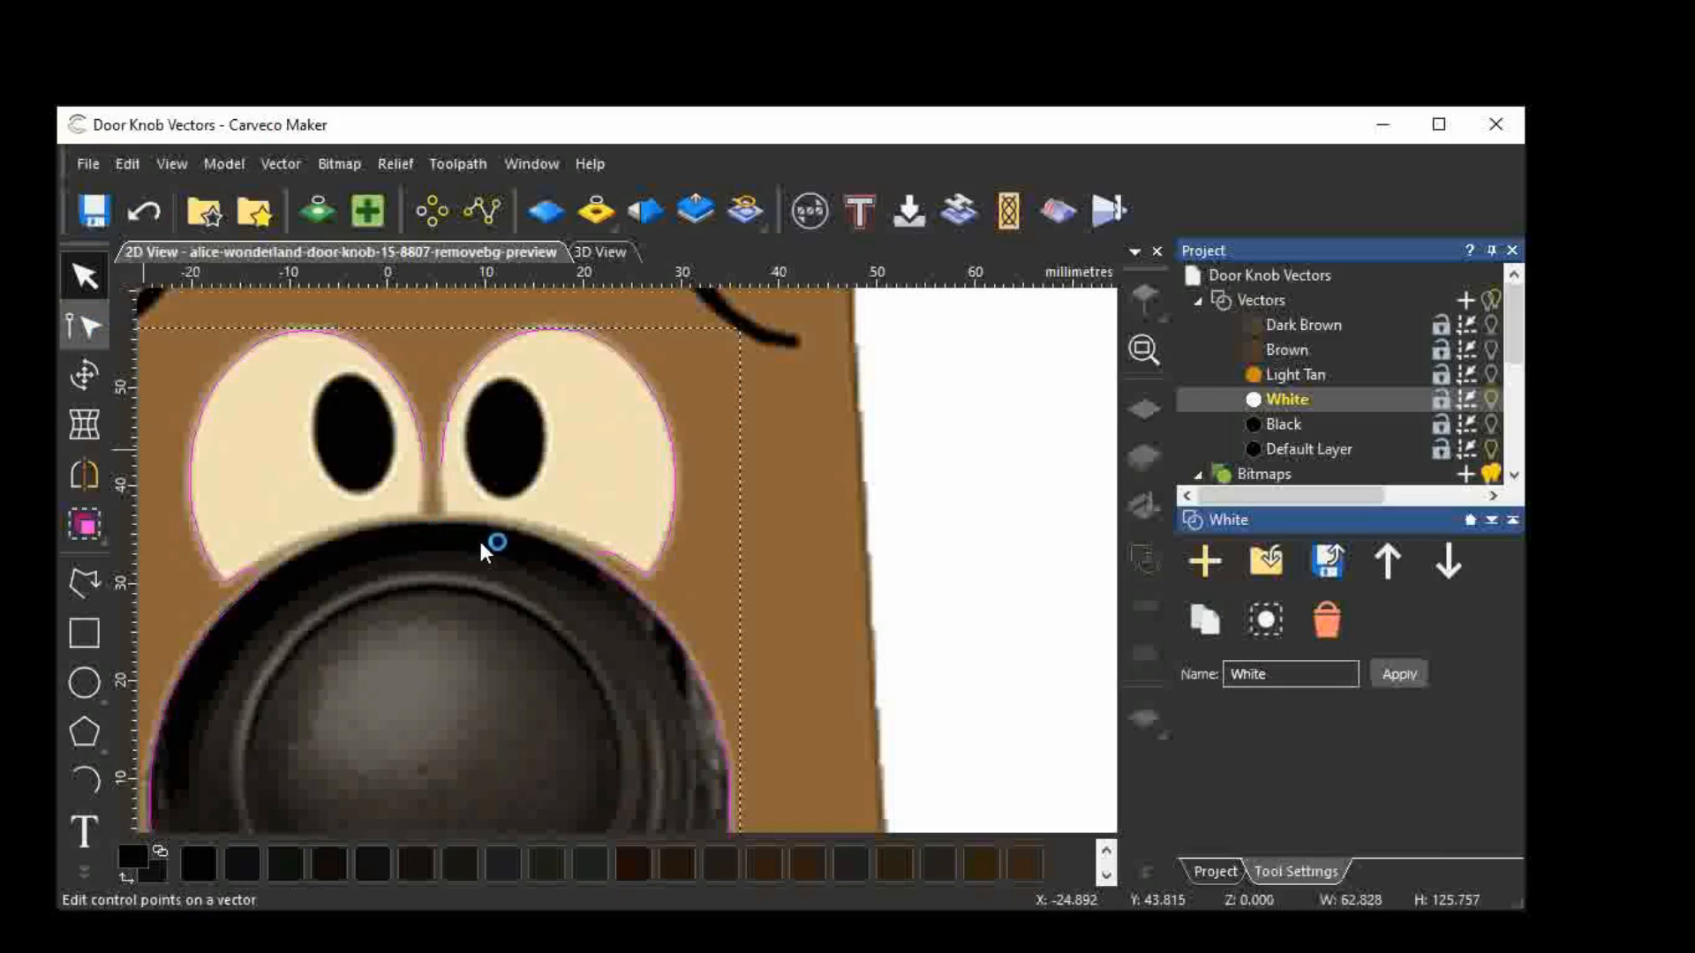
click(599, 562)
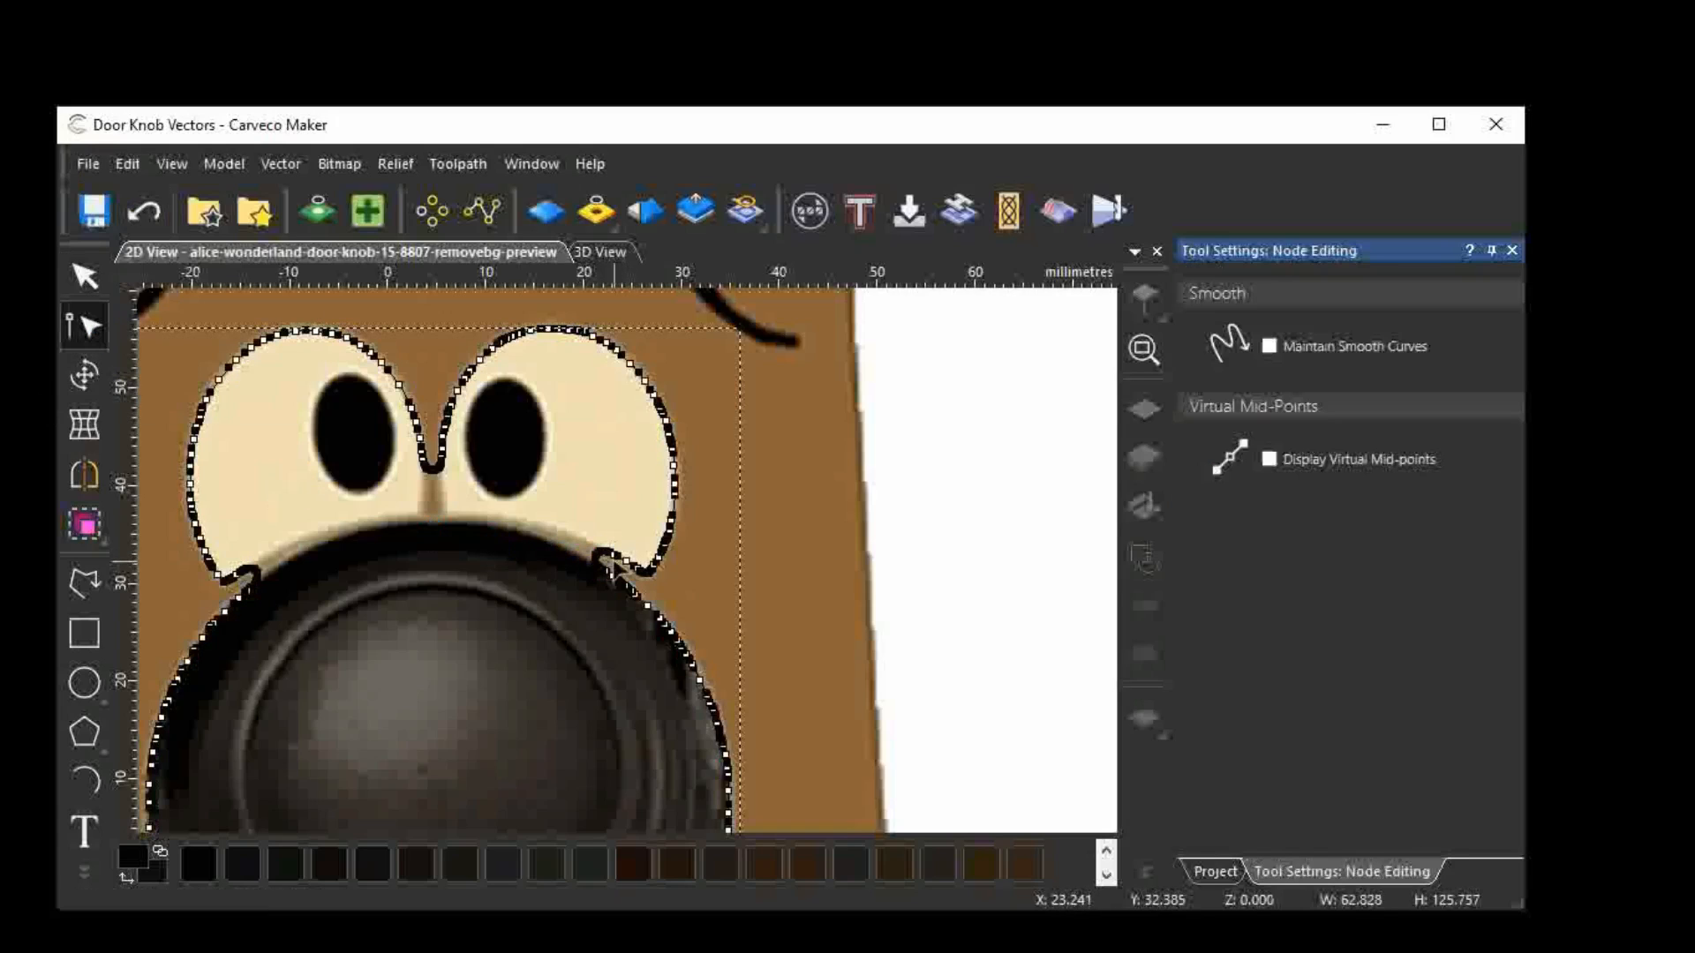
scroll(618, 568, up, 5)
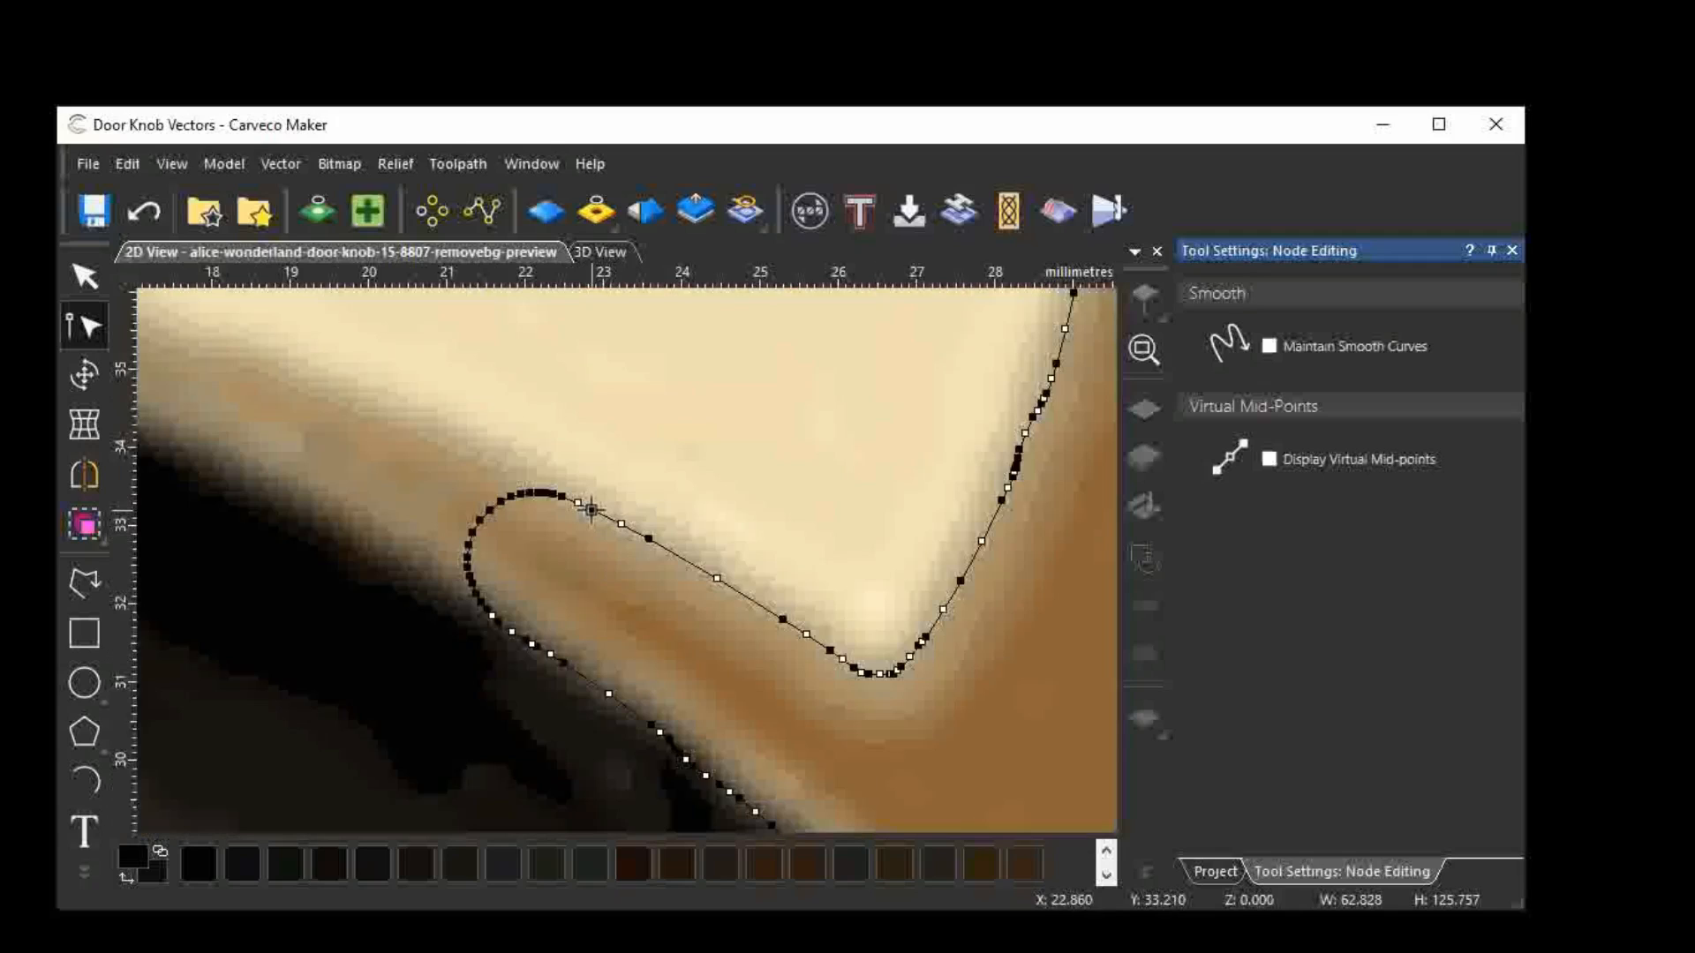
scroll(591, 509, down, 5)
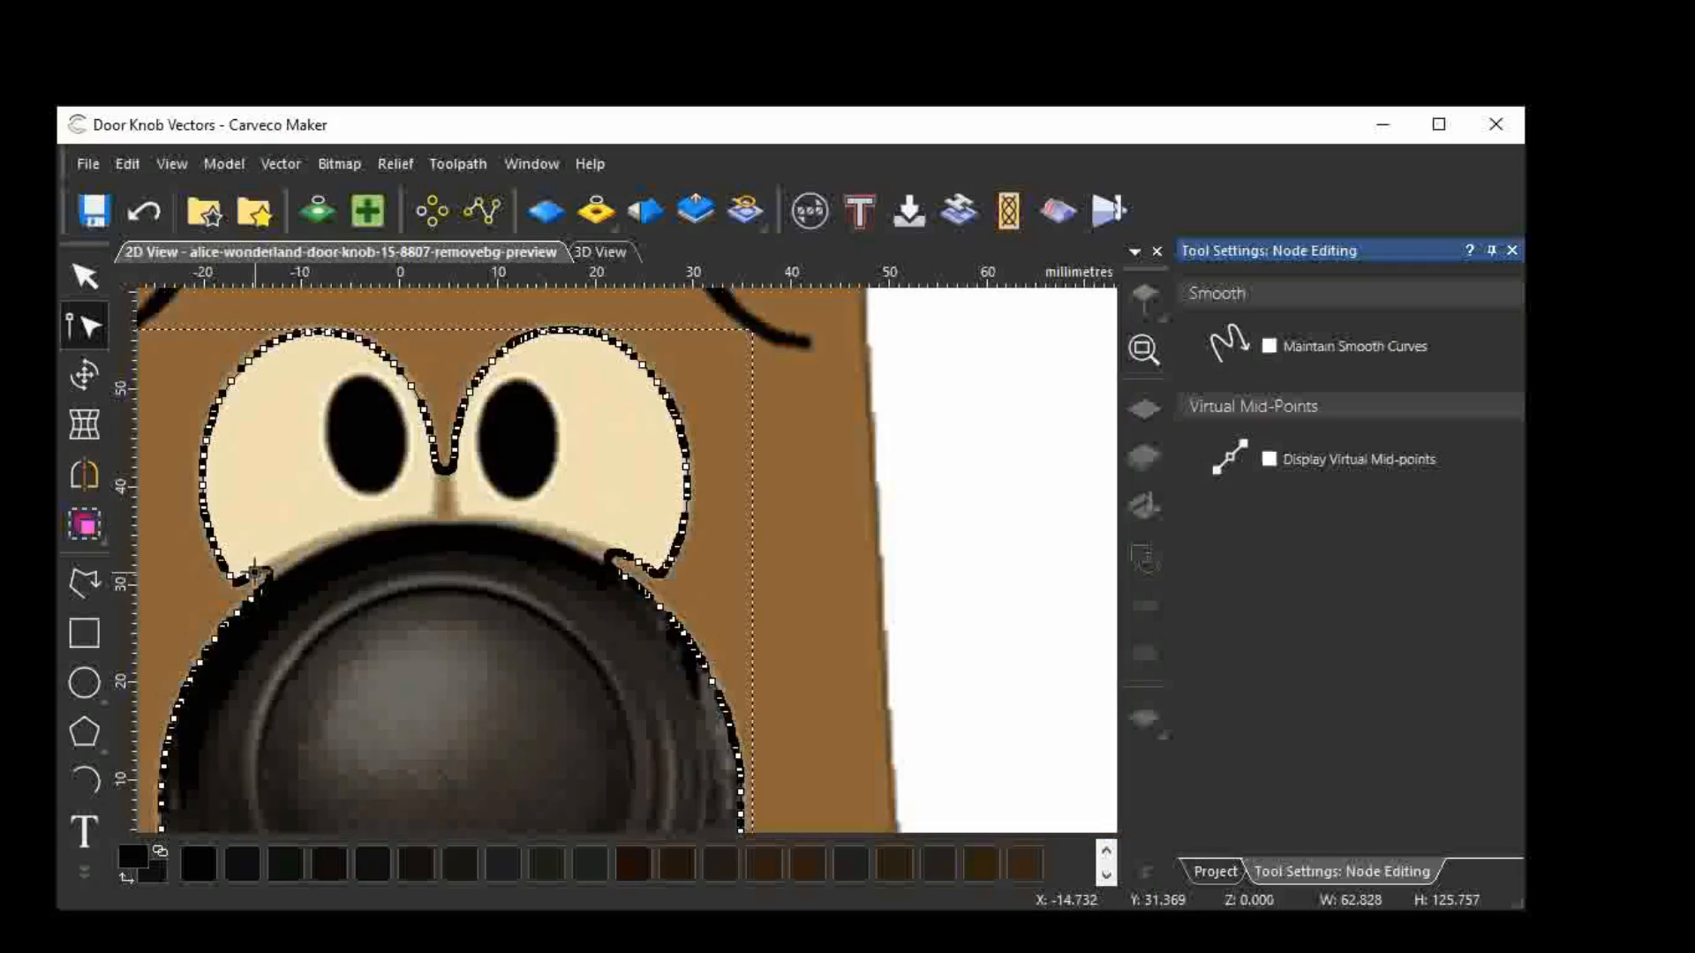
Cut the outline at a node below the left eye and delete the separated lower part around the nose.
scroll(255, 572, up, 10)
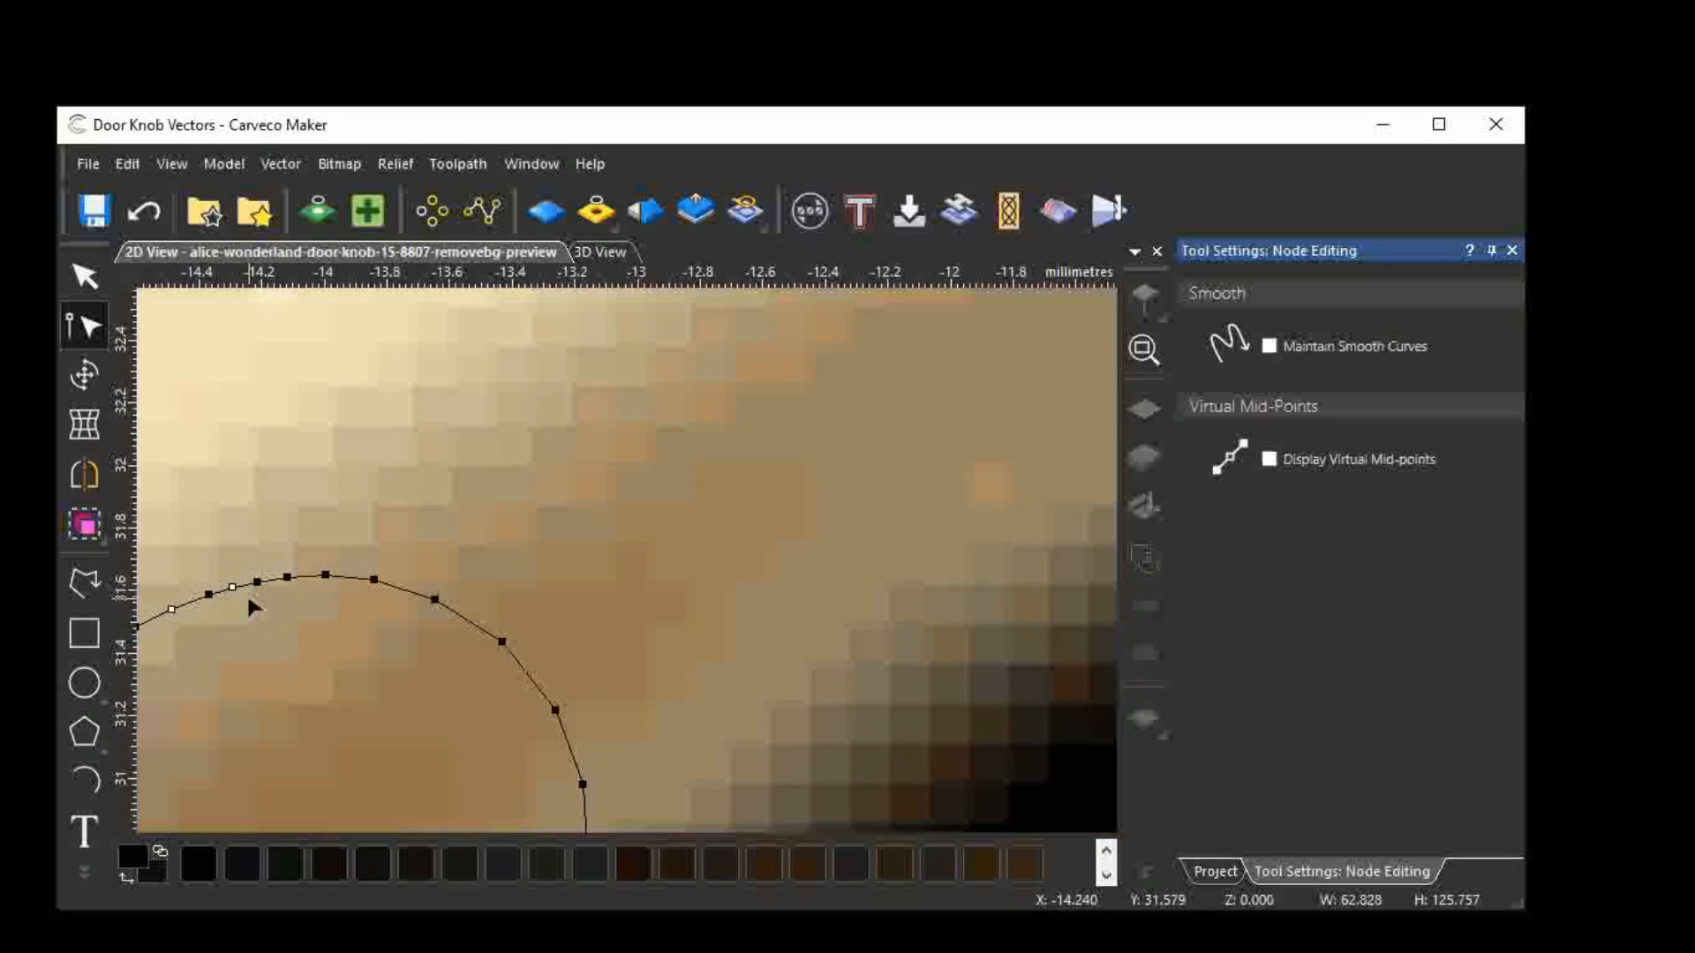
click(207, 593)
scroll(540, 534, down, 10)
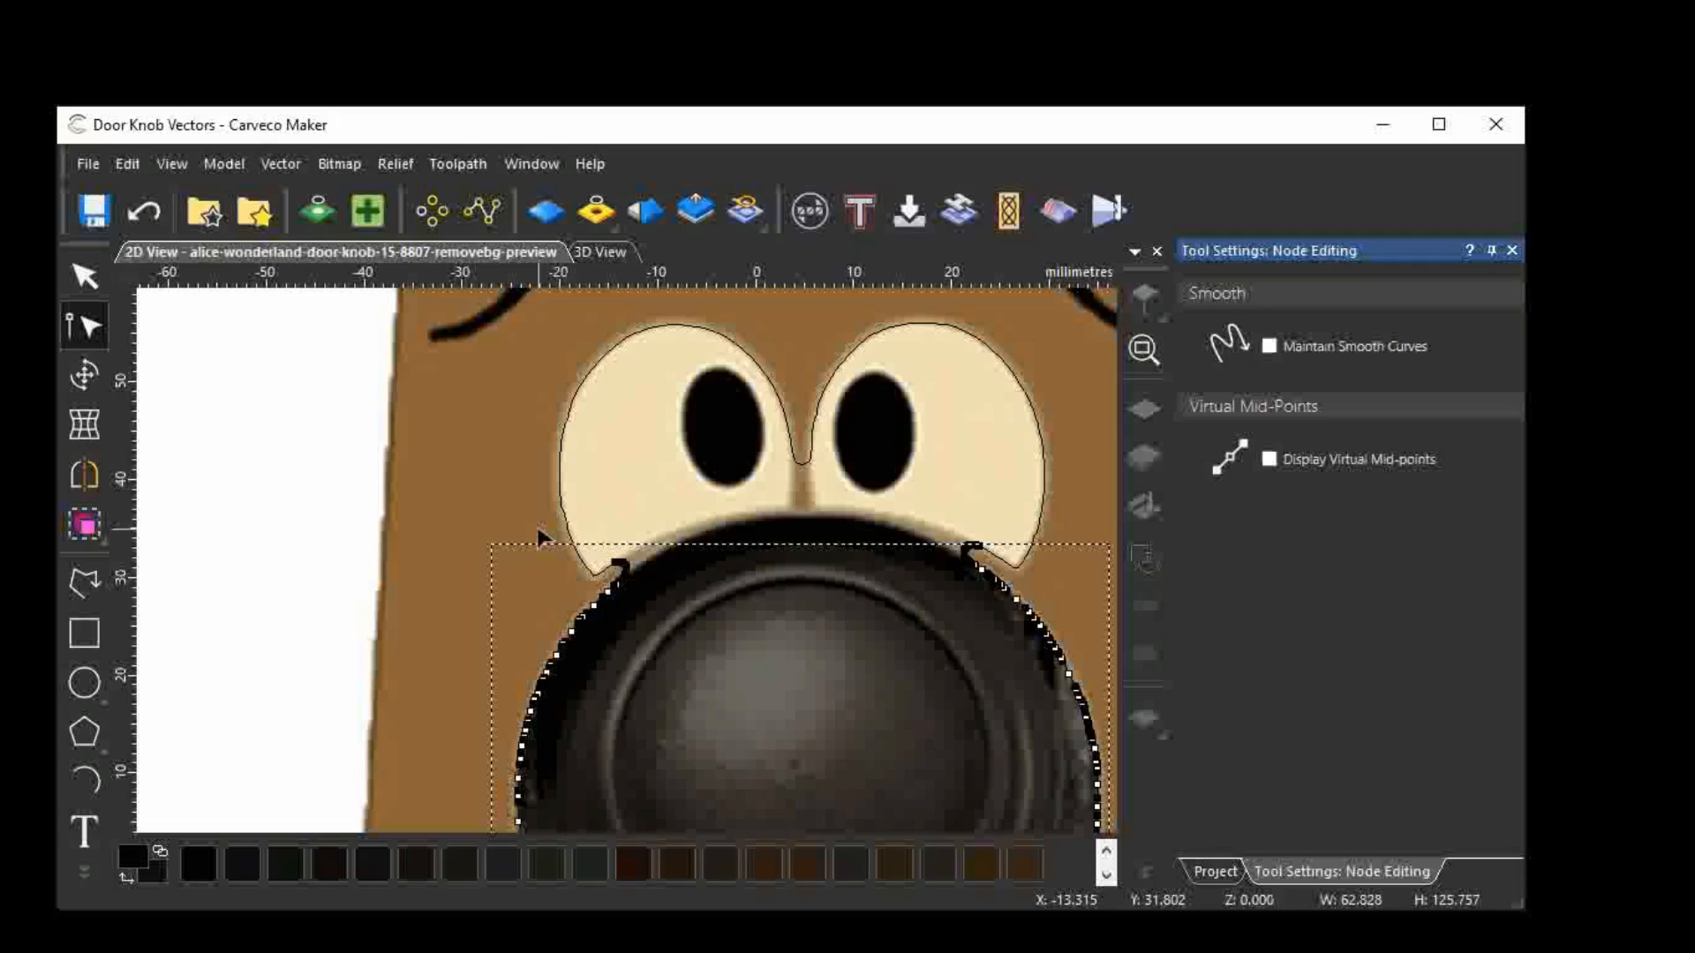
key(Delete)
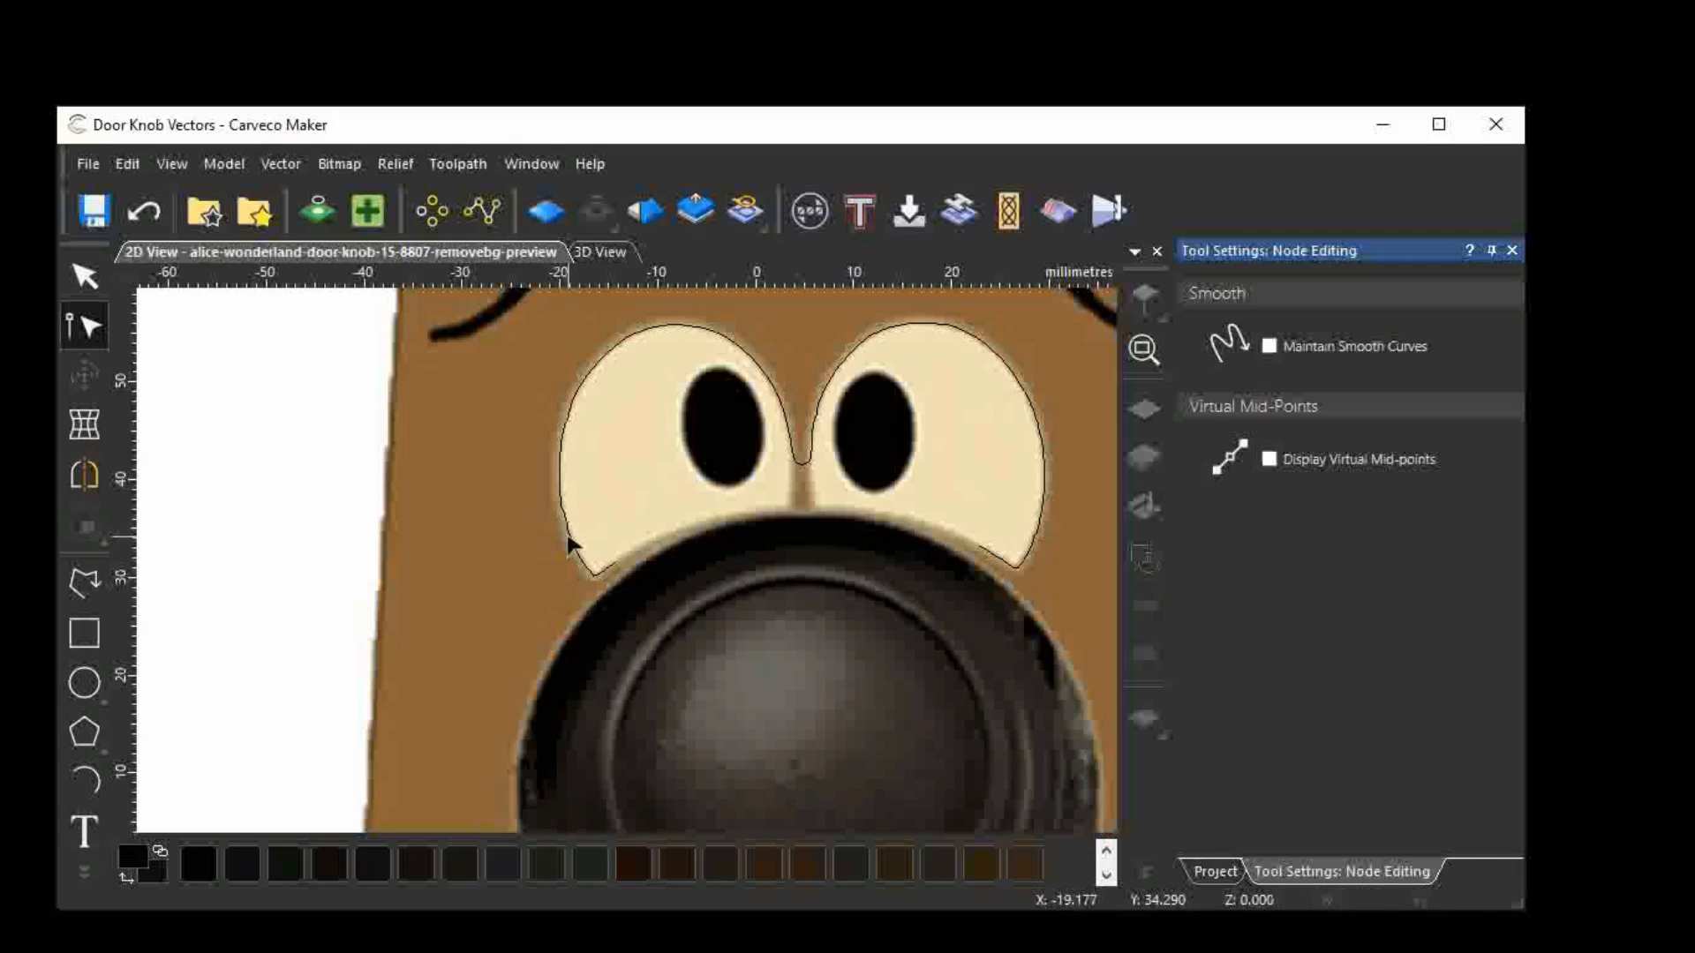
Close the remaining open eye outline on the White layer with a smooth curve.
click(574, 540)
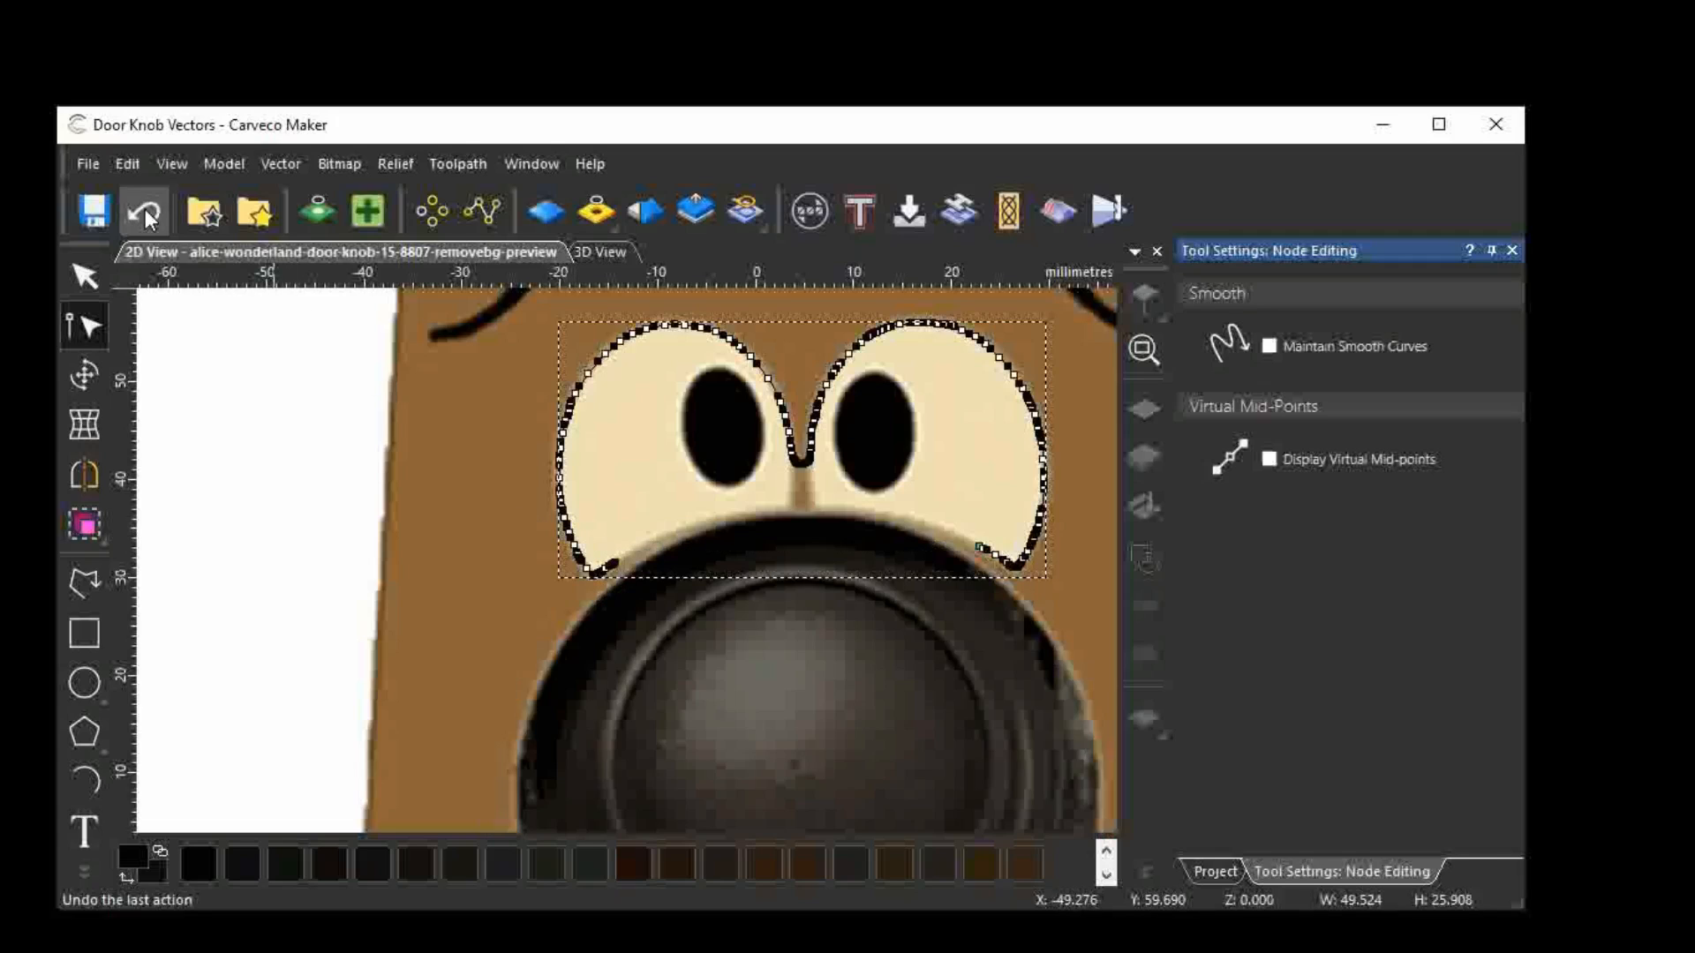
click(279, 164)
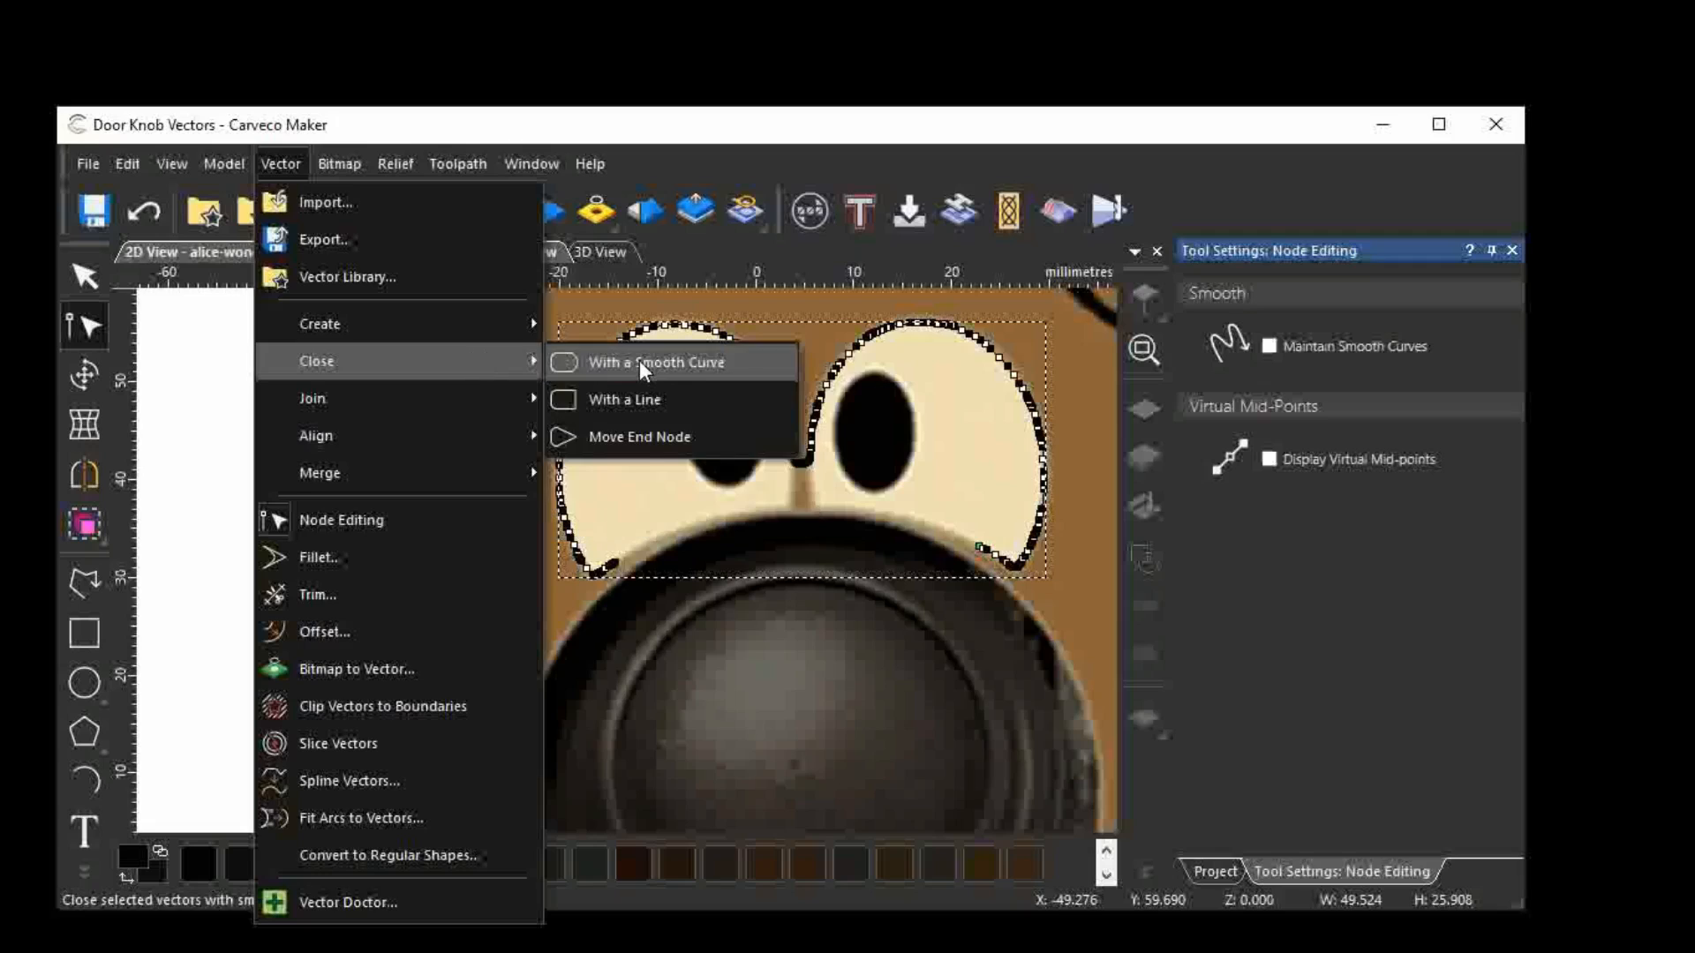
click(639, 360)
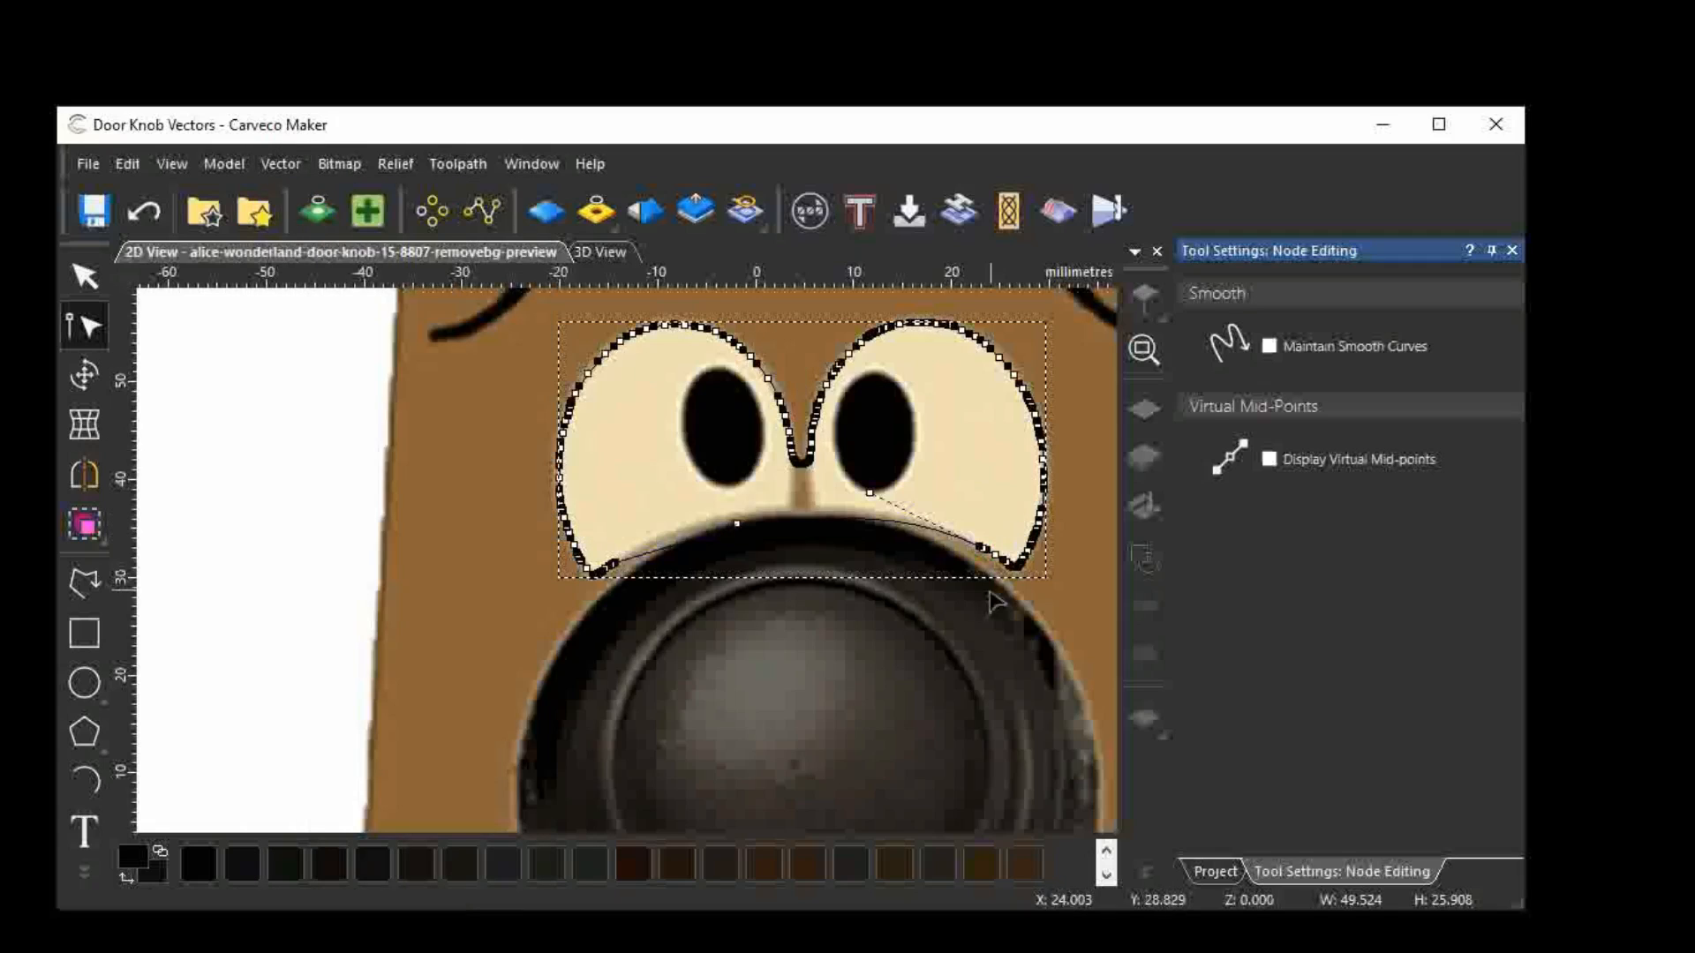
click(84, 276)
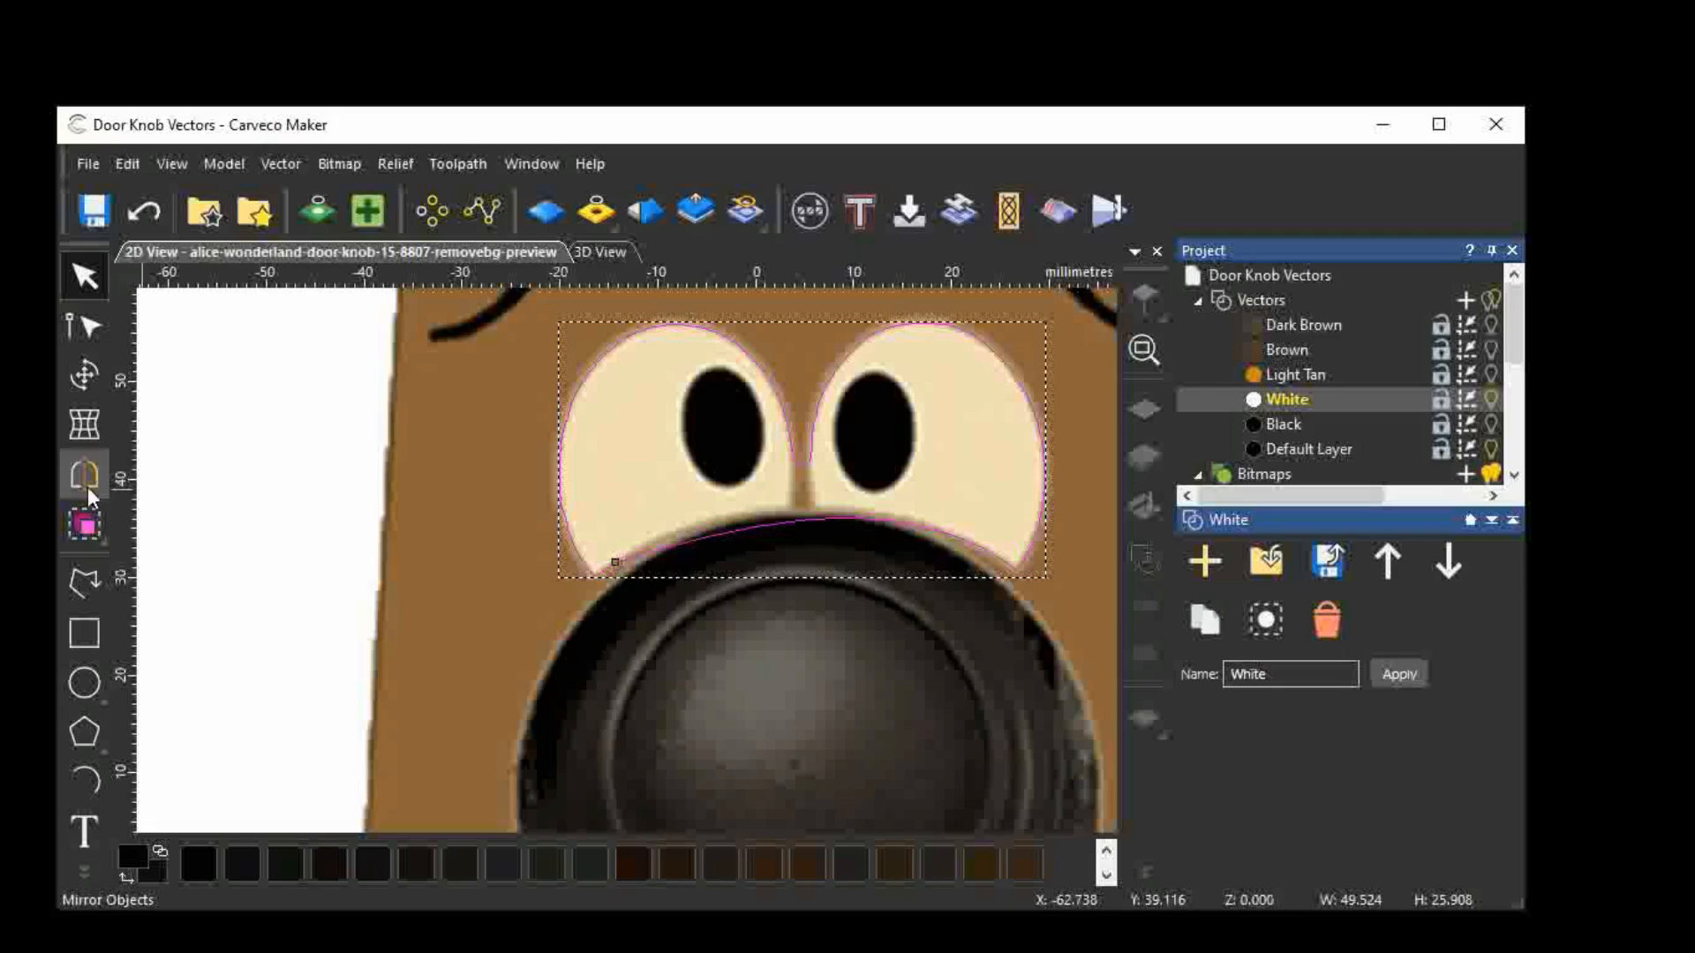
Raise the left control handle of the closing curve so the eye outline follows the top edge of the nose.
click(83, 328)
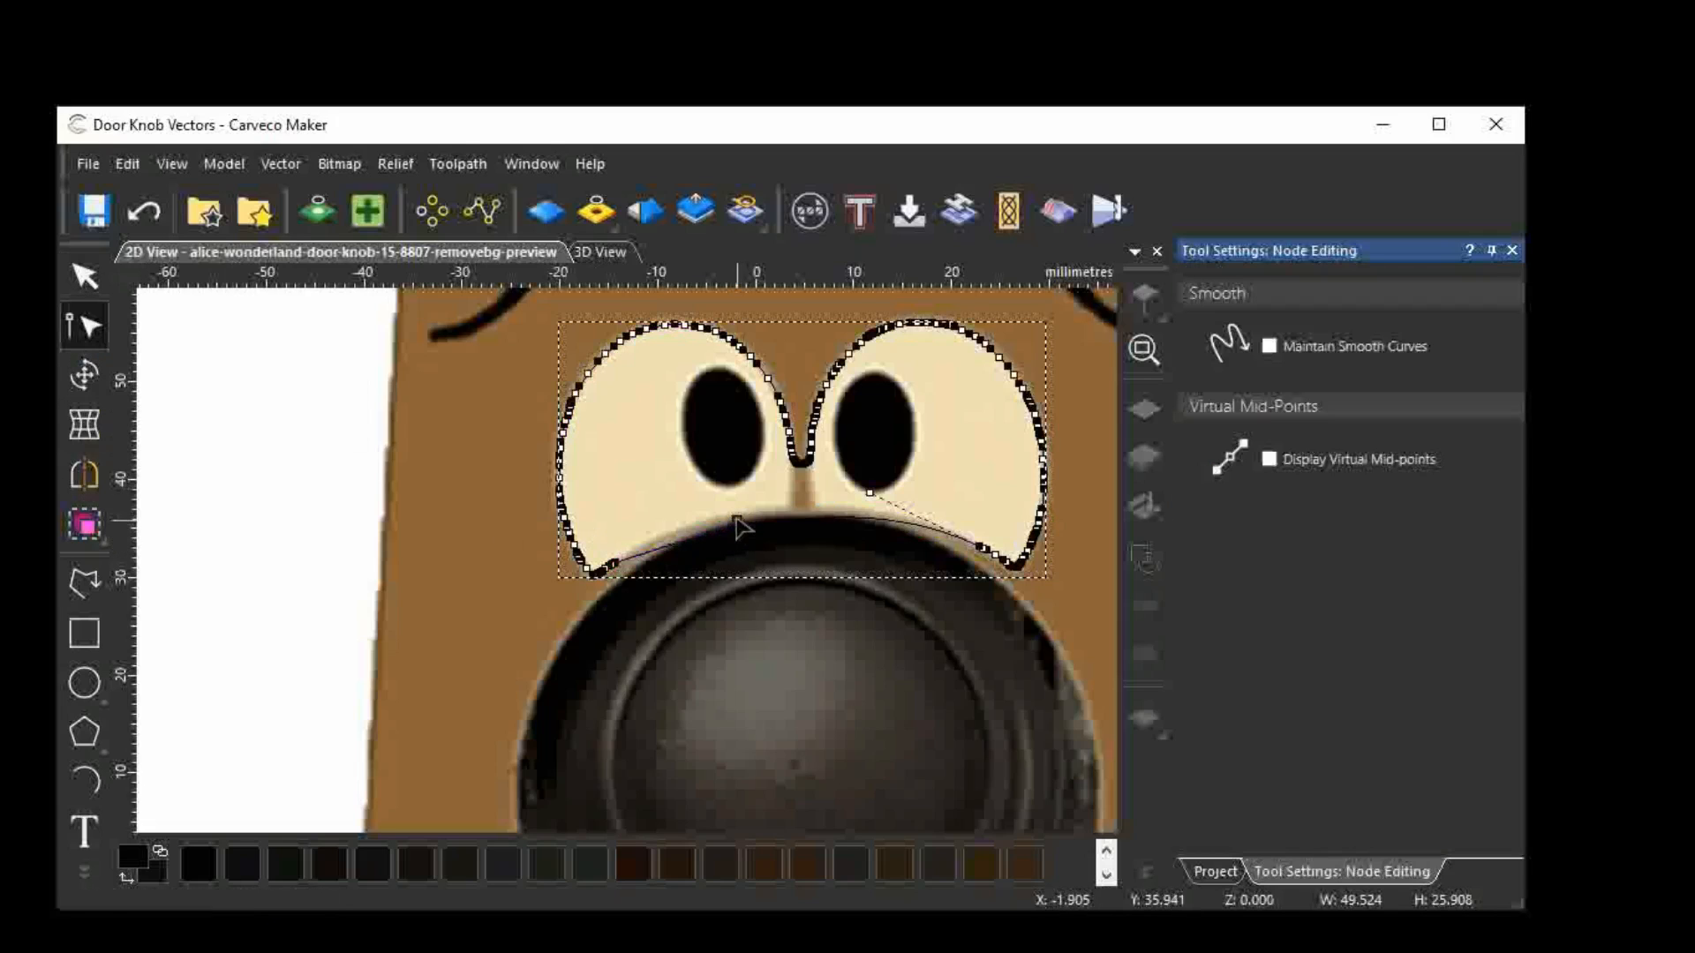
drag(740, 526, 740, 510)
drag(741, 507, 740, 503)
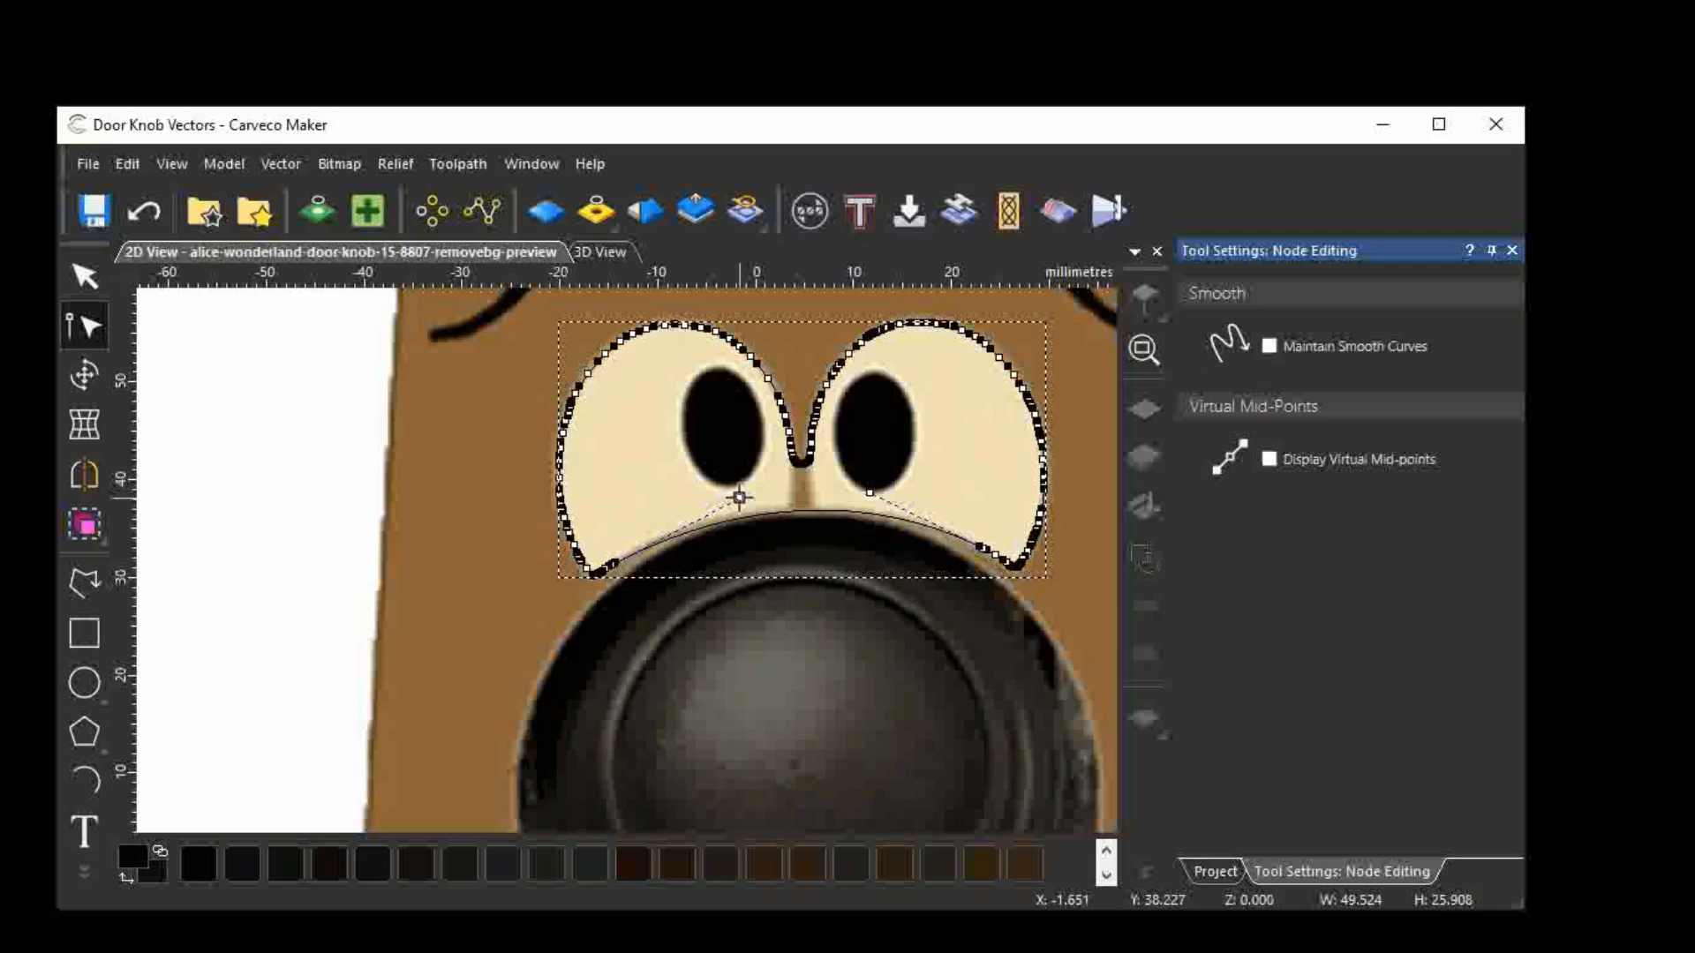
click(314, 540)
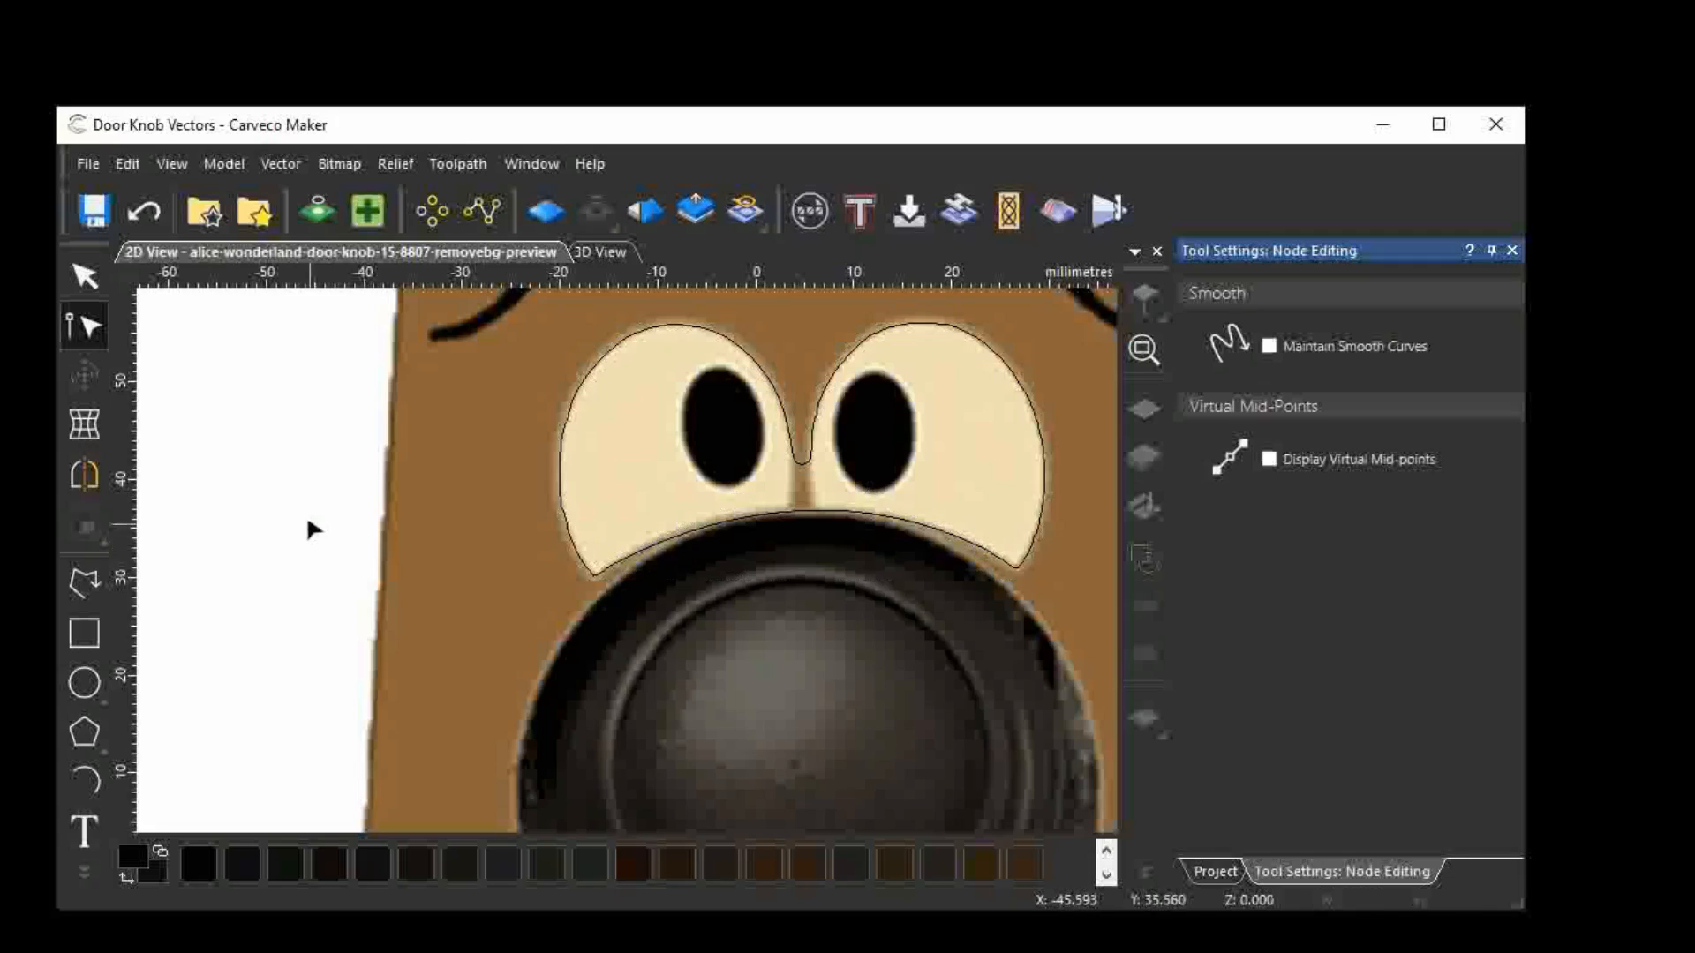
Finish node editing and hide the White and Dark Brown vector layers together with the bitmaps.
click(85, 277)
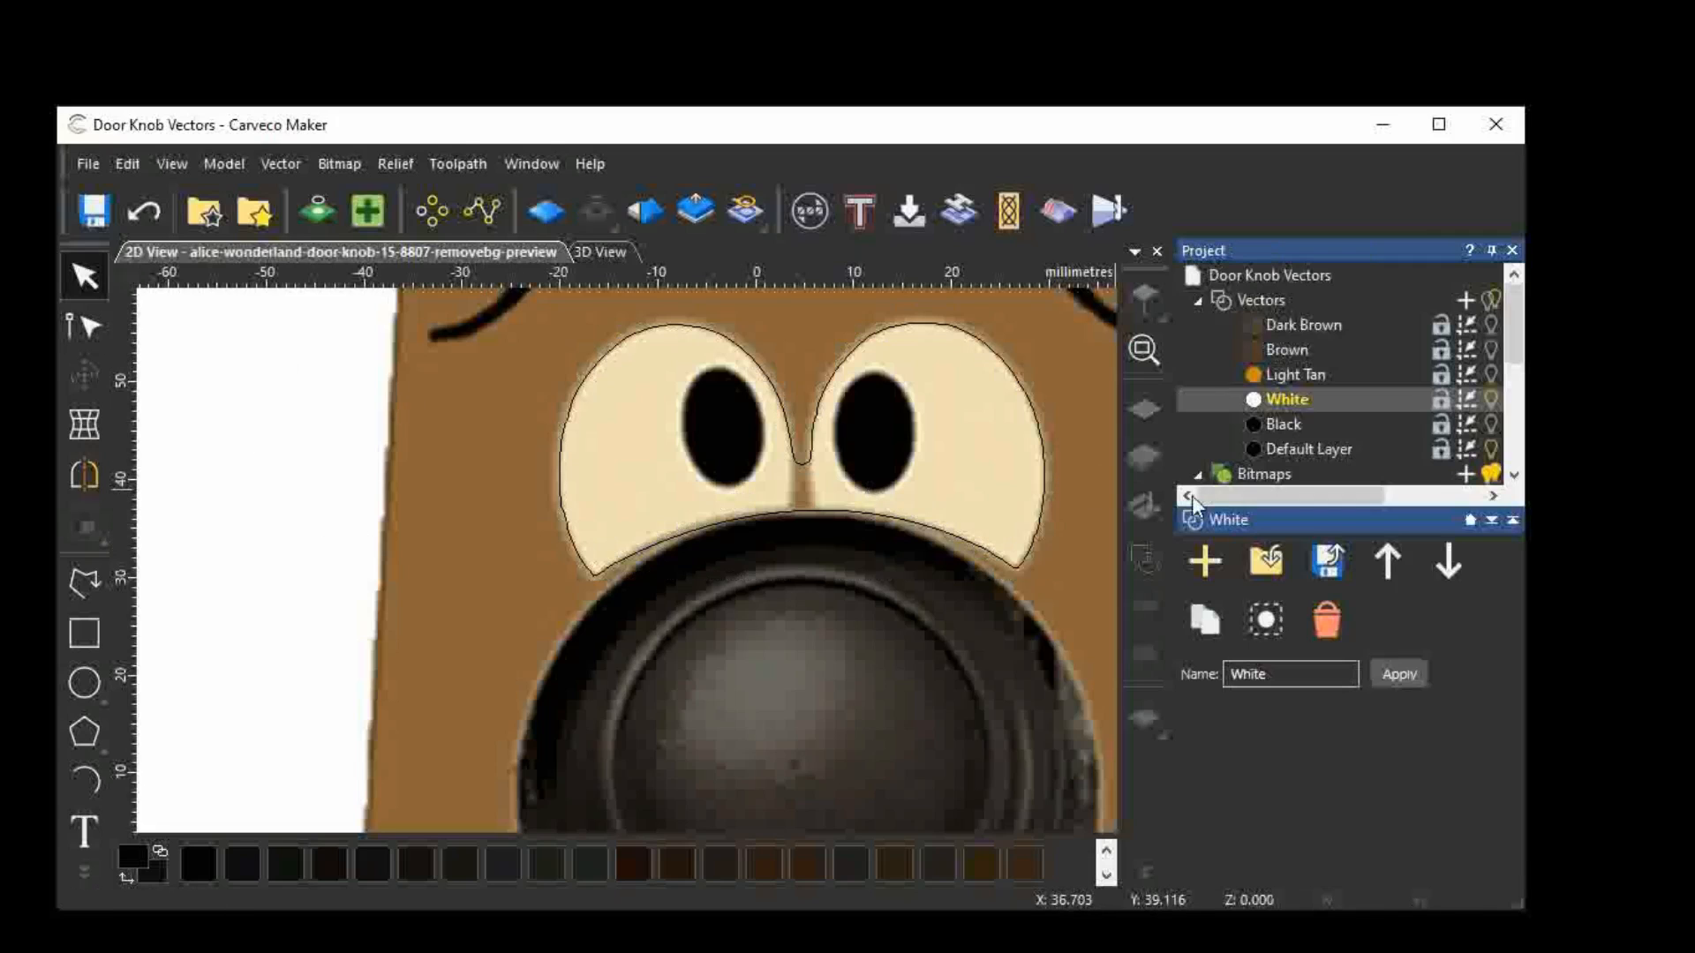
click(1489, 397)
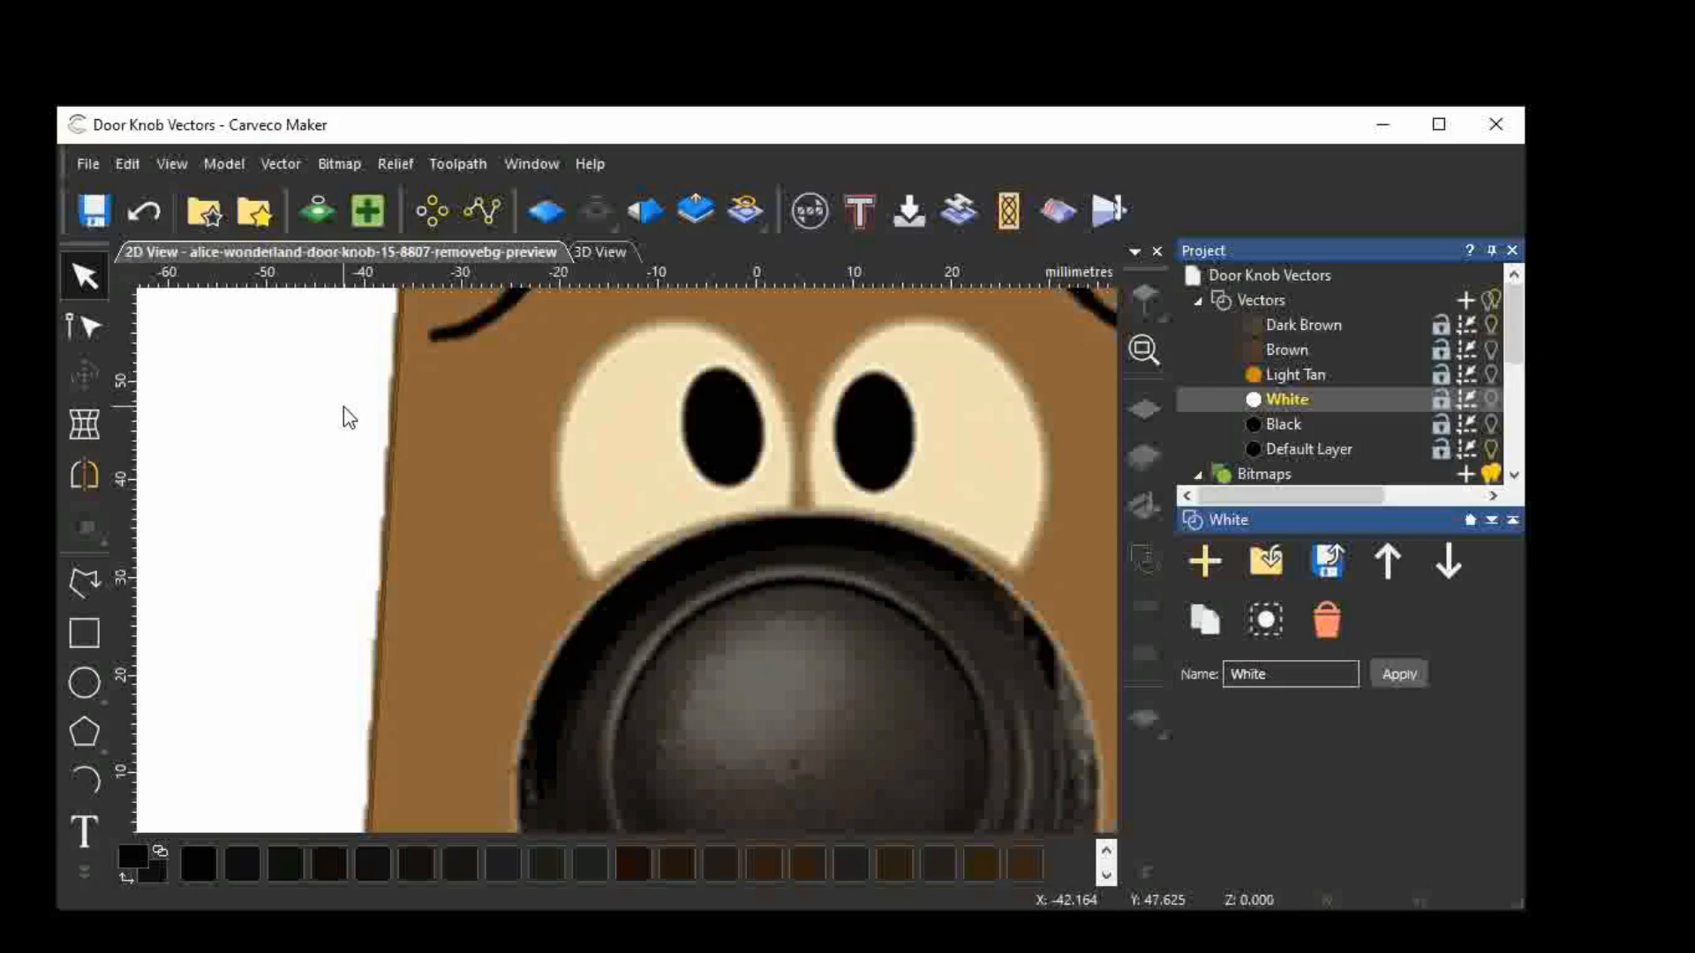
click(1491, 474)
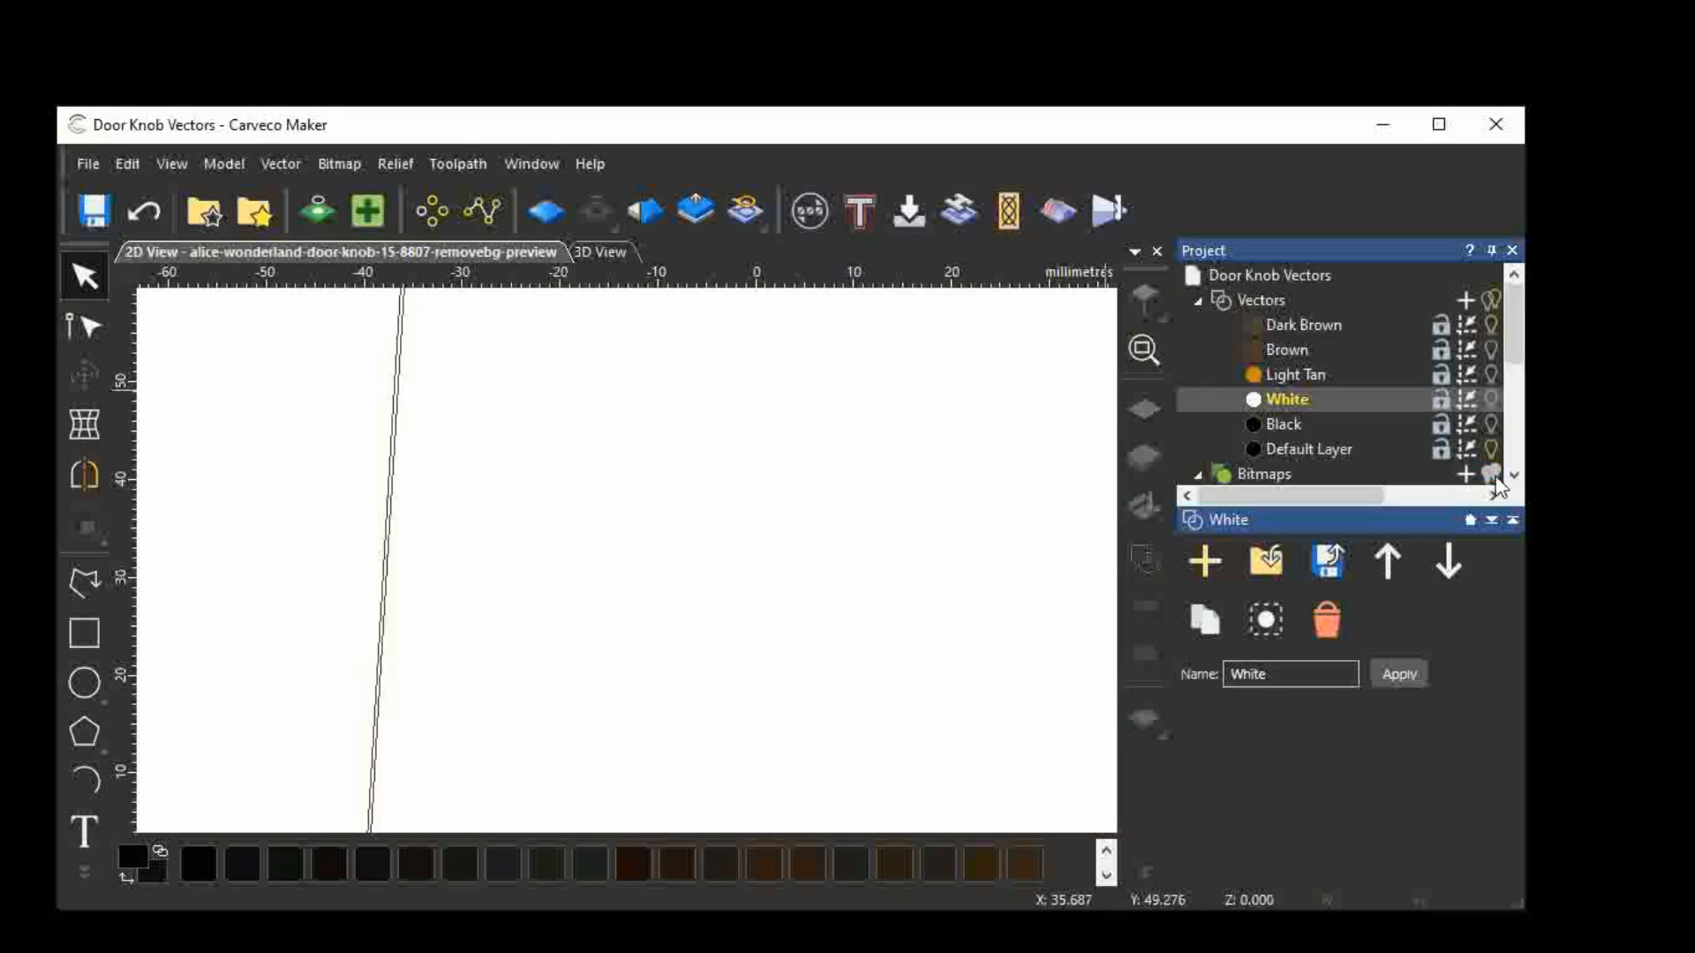
scroll(783, 501, down, 3)
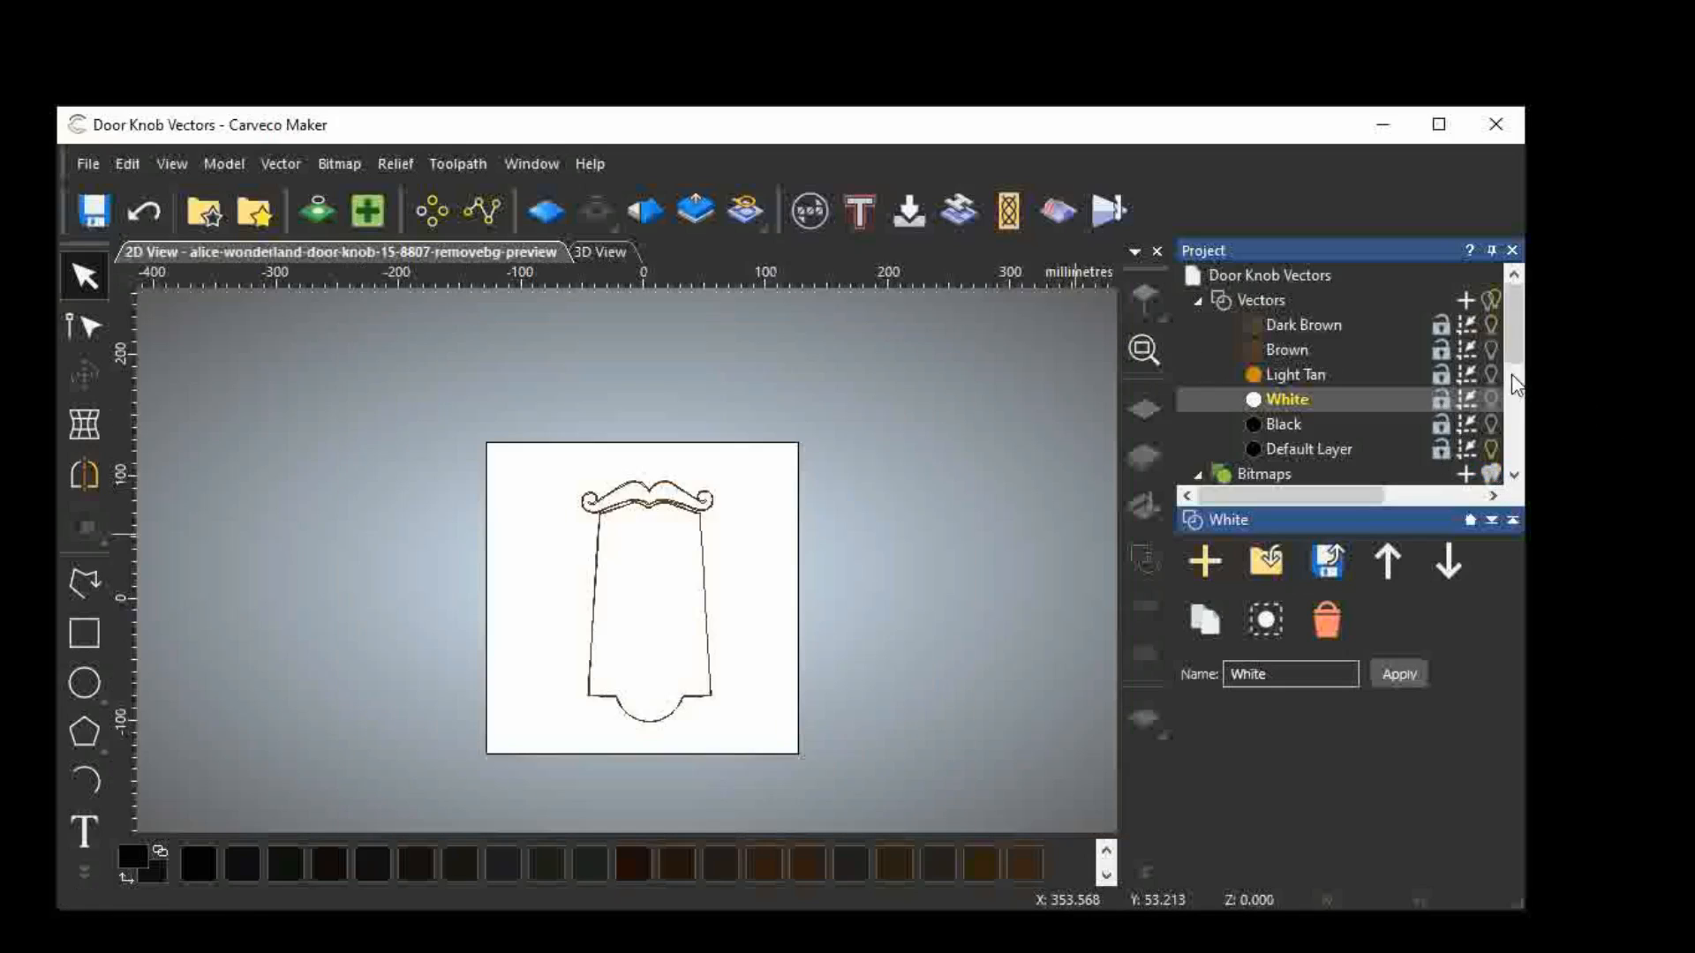
click(1491, 324)
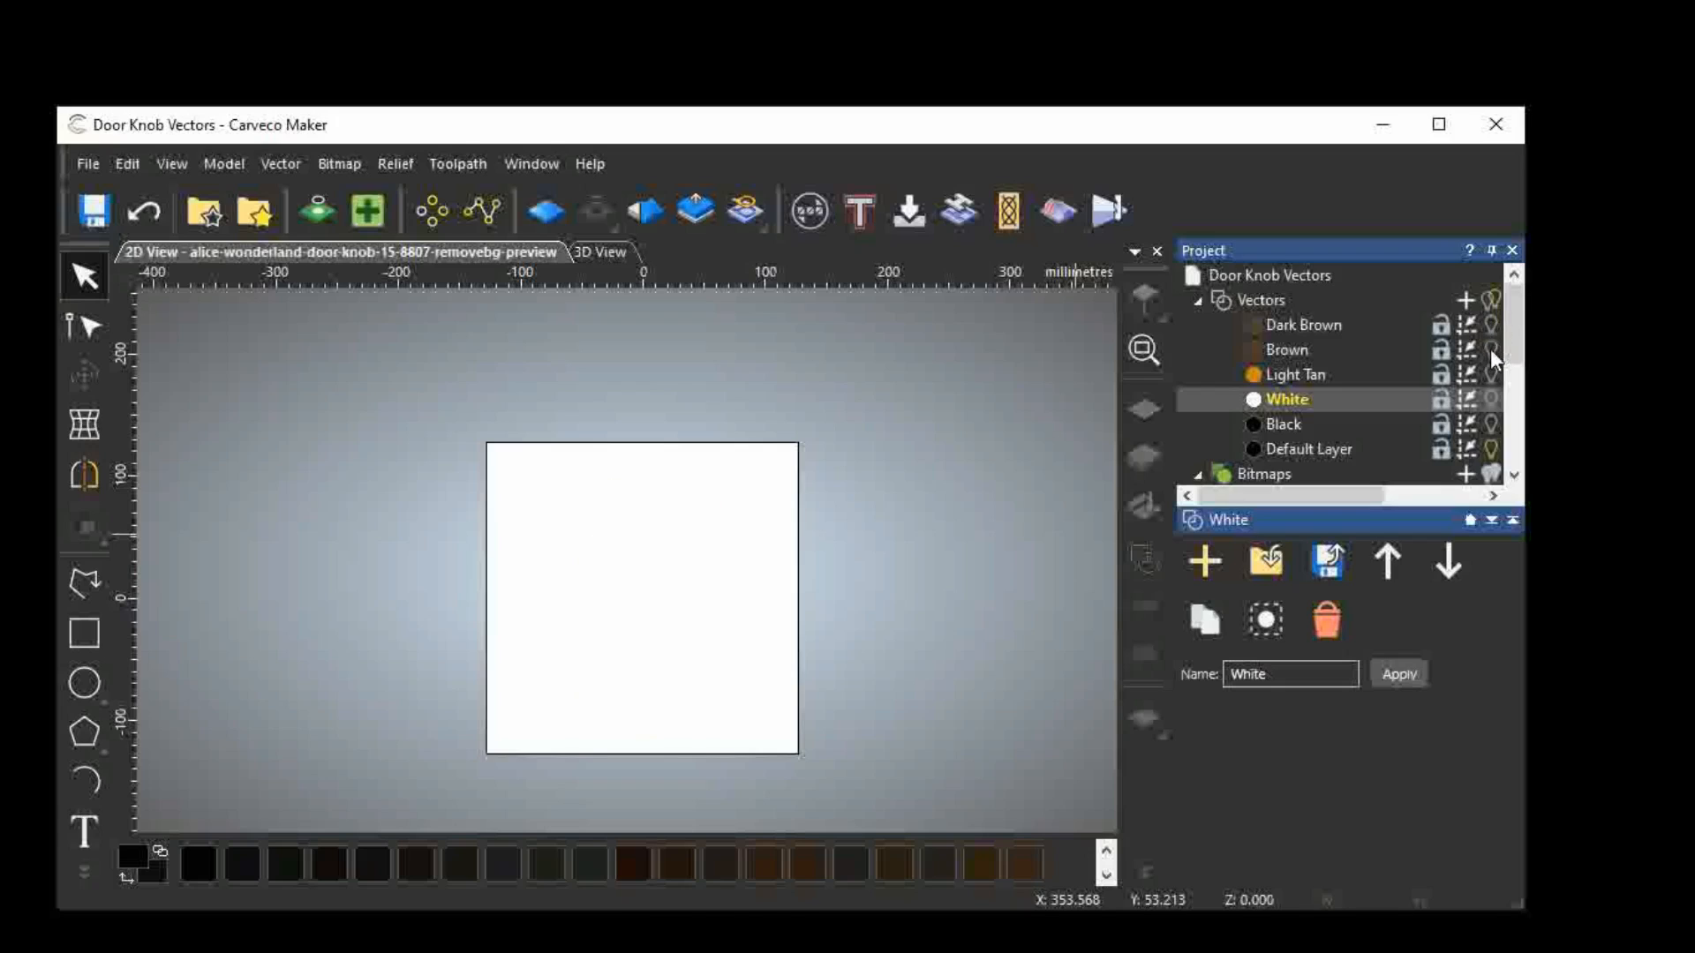
Check the vectors of the Brown, Light Tan and White layers one at a time, leaving only the White layer's eye outline shown.
click(1490, 350)
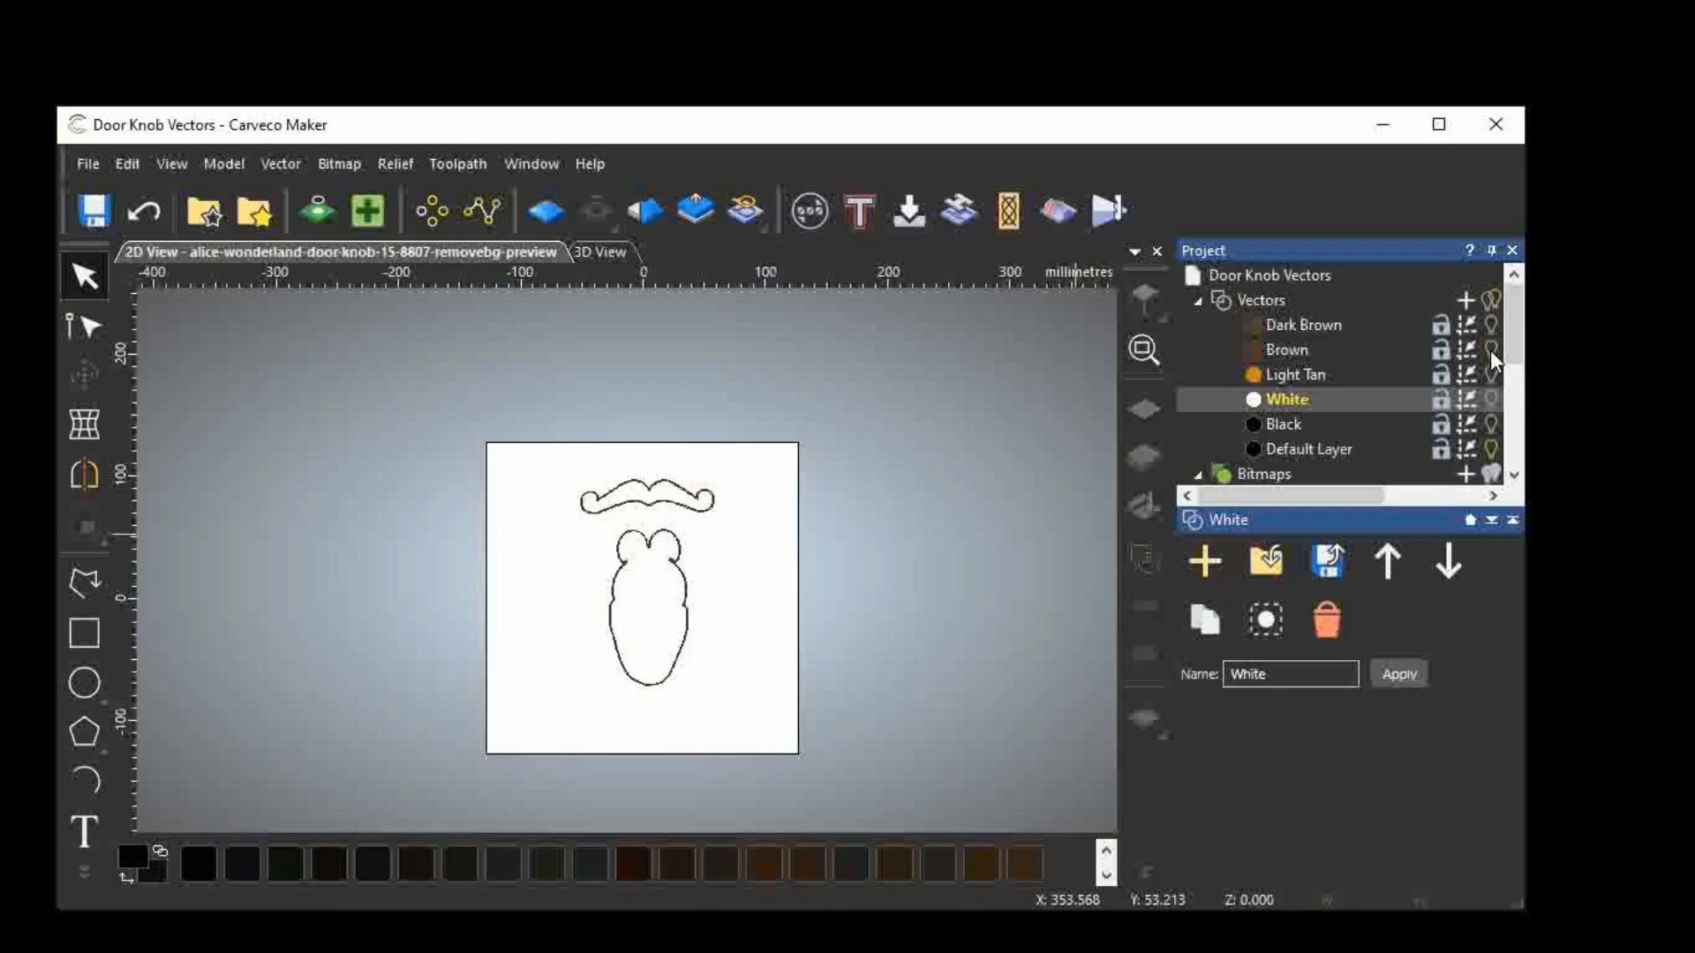
click(1490, 351)
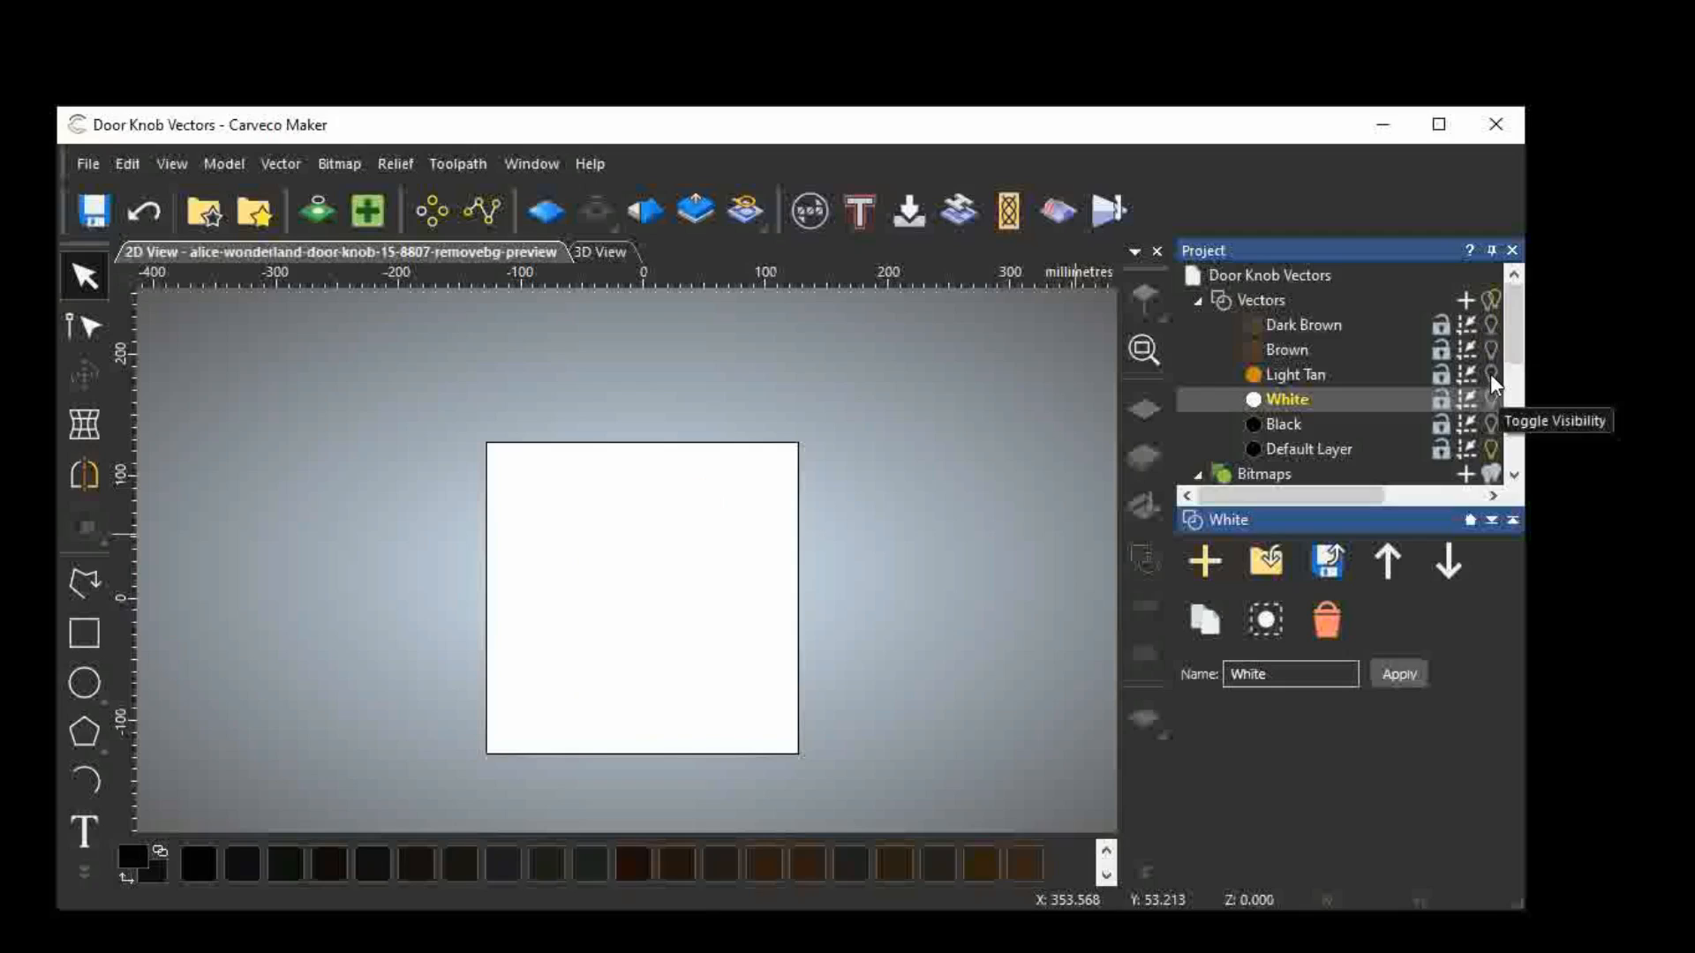
click(1490, 373)
click(1490, 374)
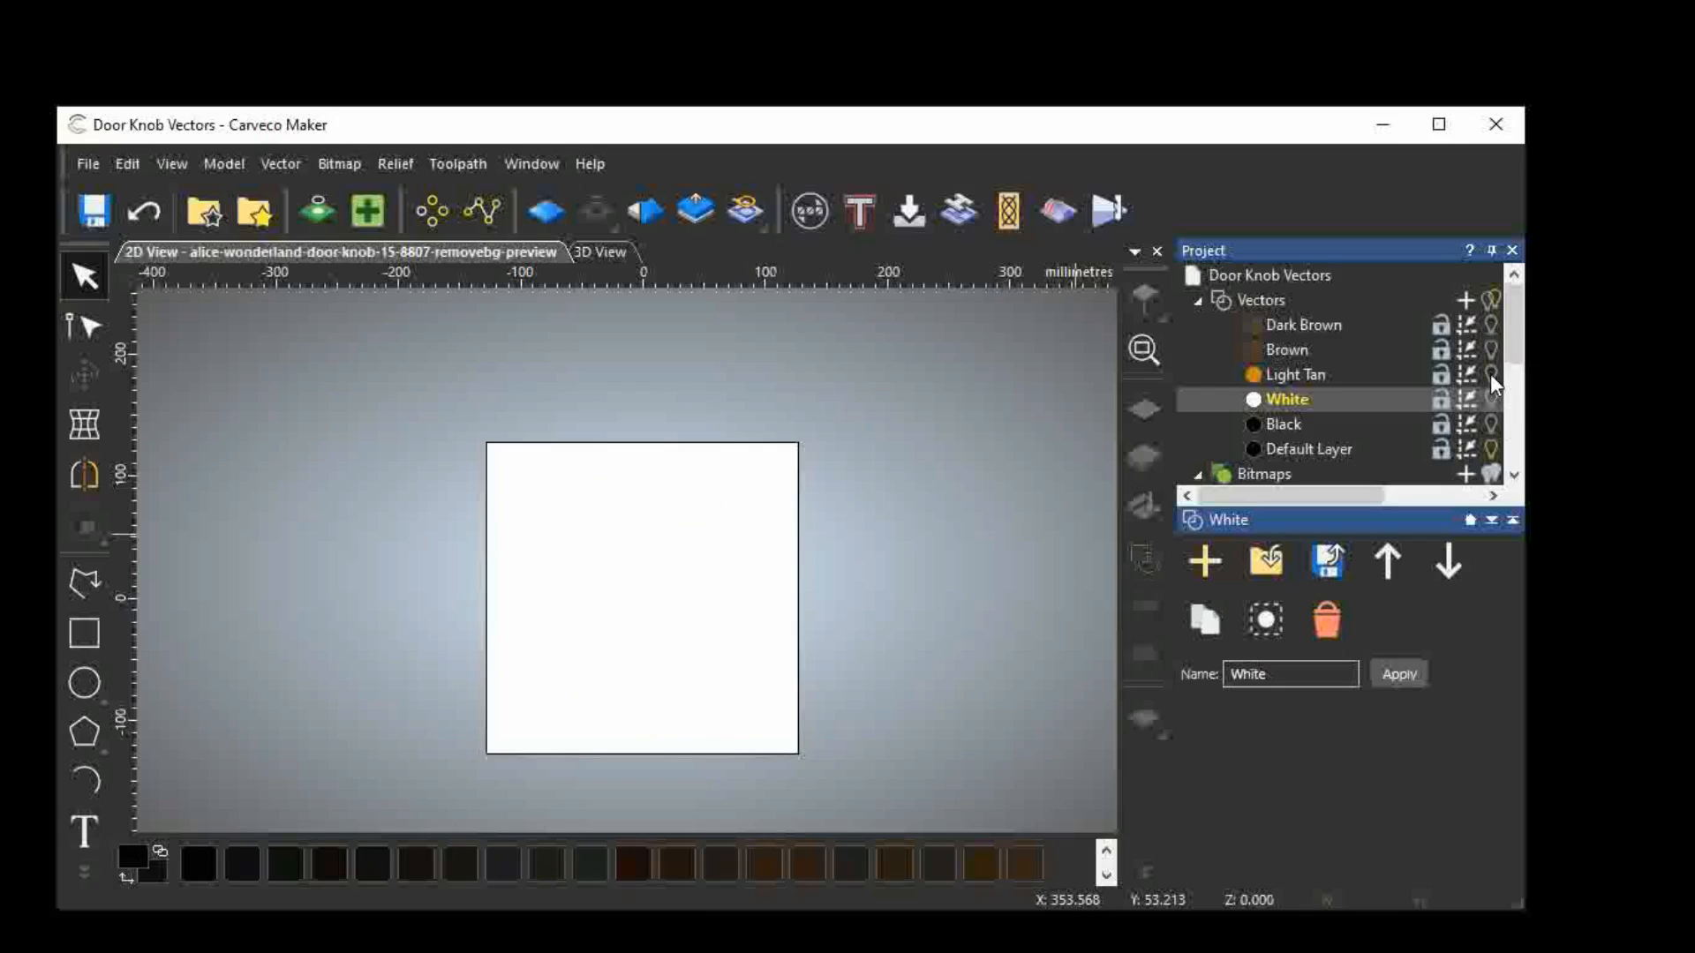
click(1490, 399)
click(1491, 400)
click(1492, 401)
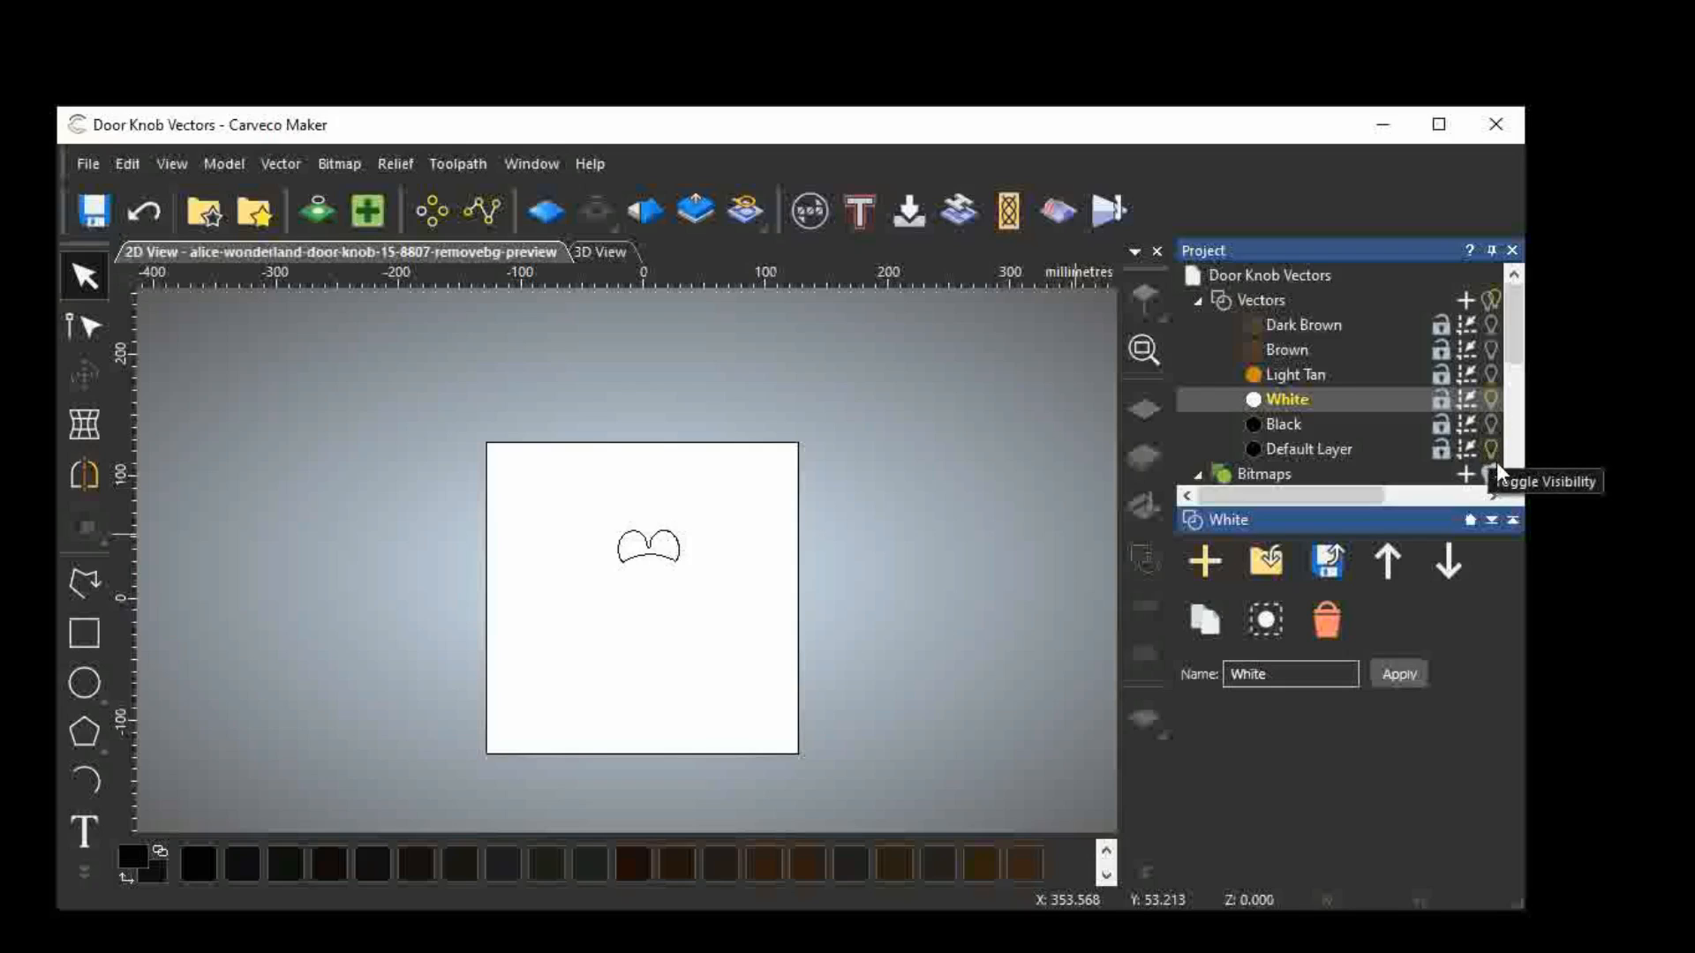
Show the bitmaps again and compare the White layer's eye outline with the eyes in the door knob picture.
click(1492, 474)
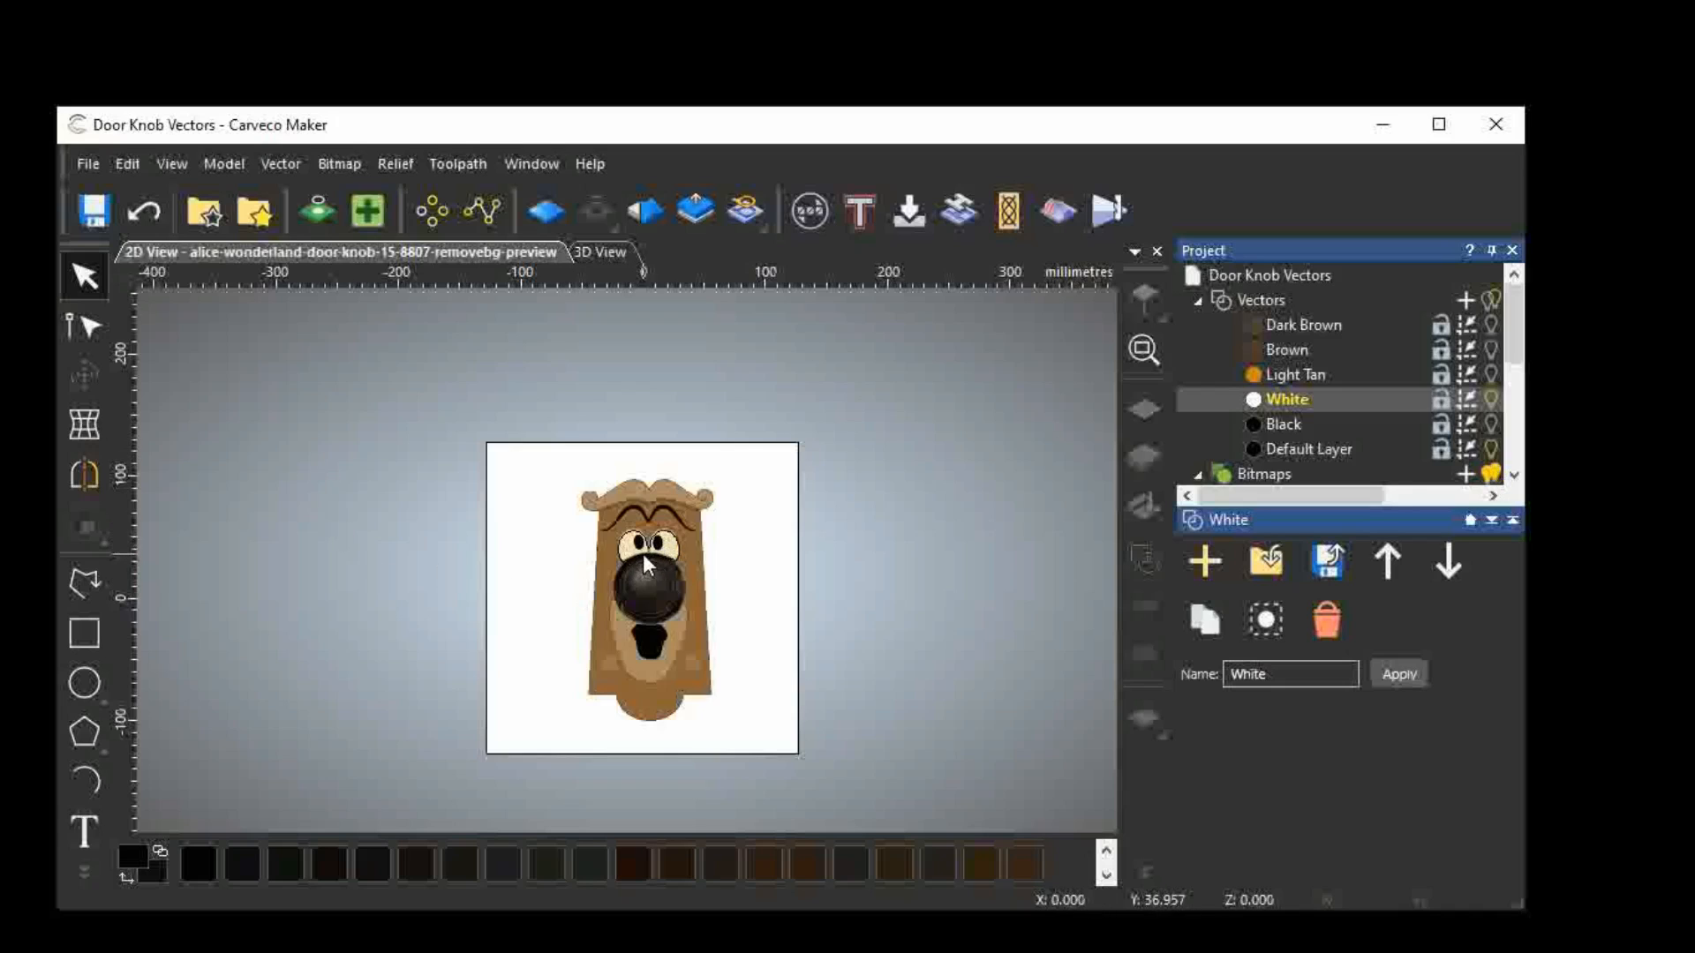
scroll(650, 548, up, 10)
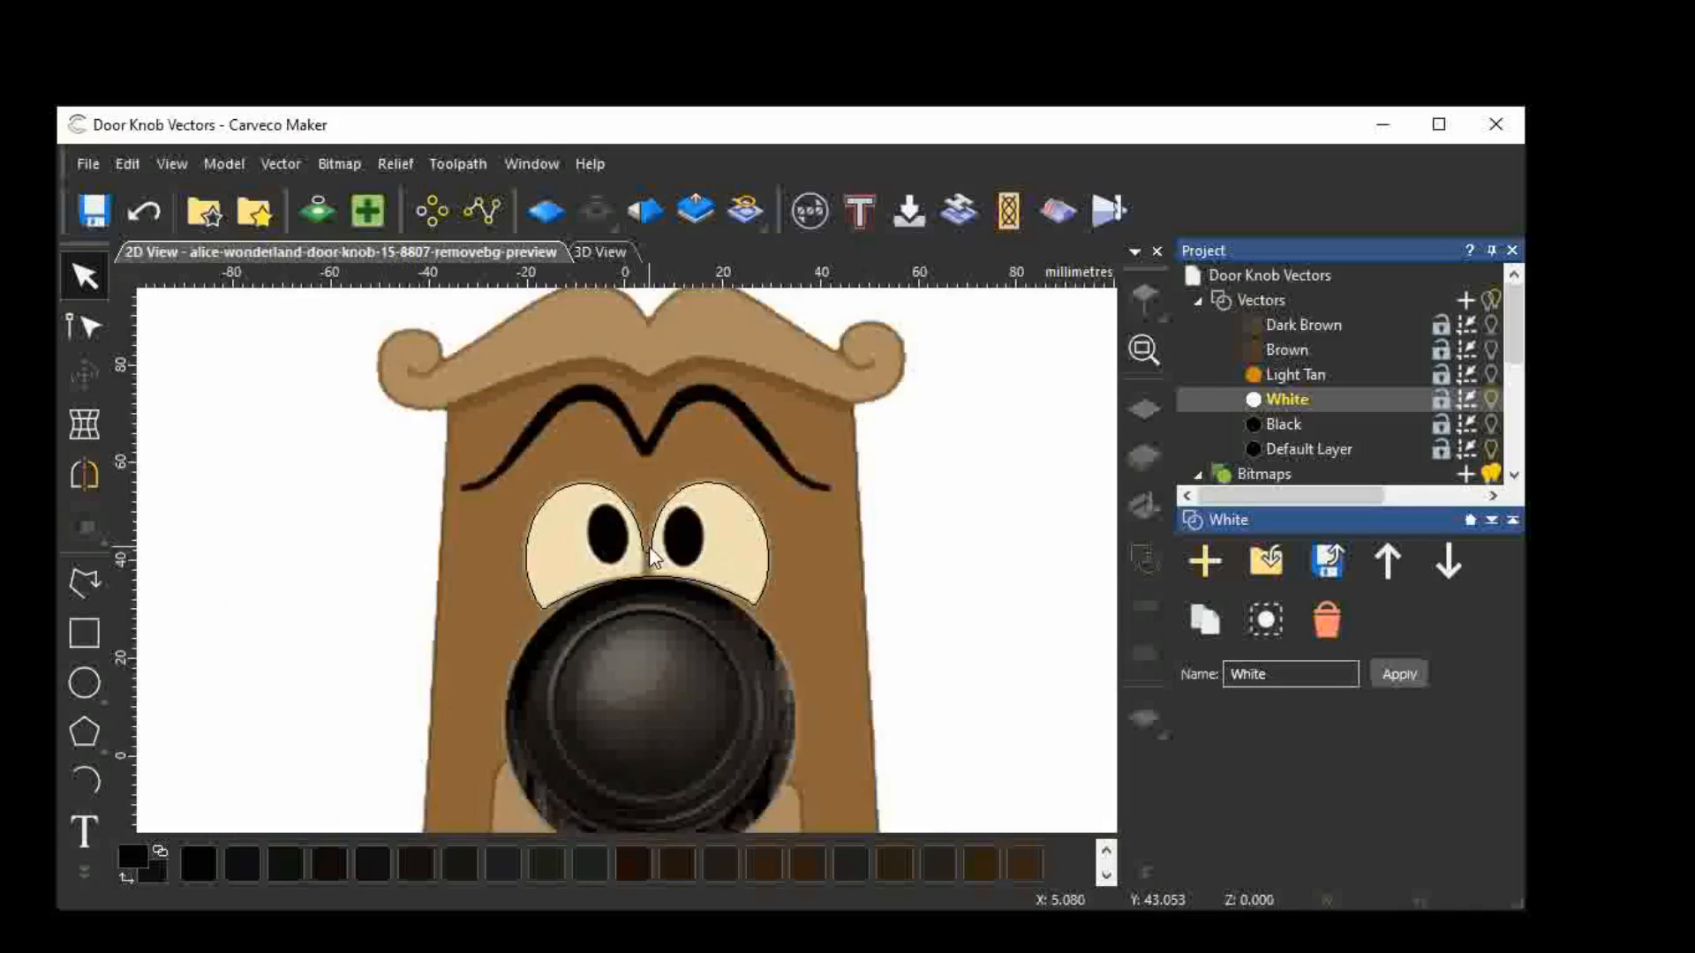
scroll(649, 547, down, 5)
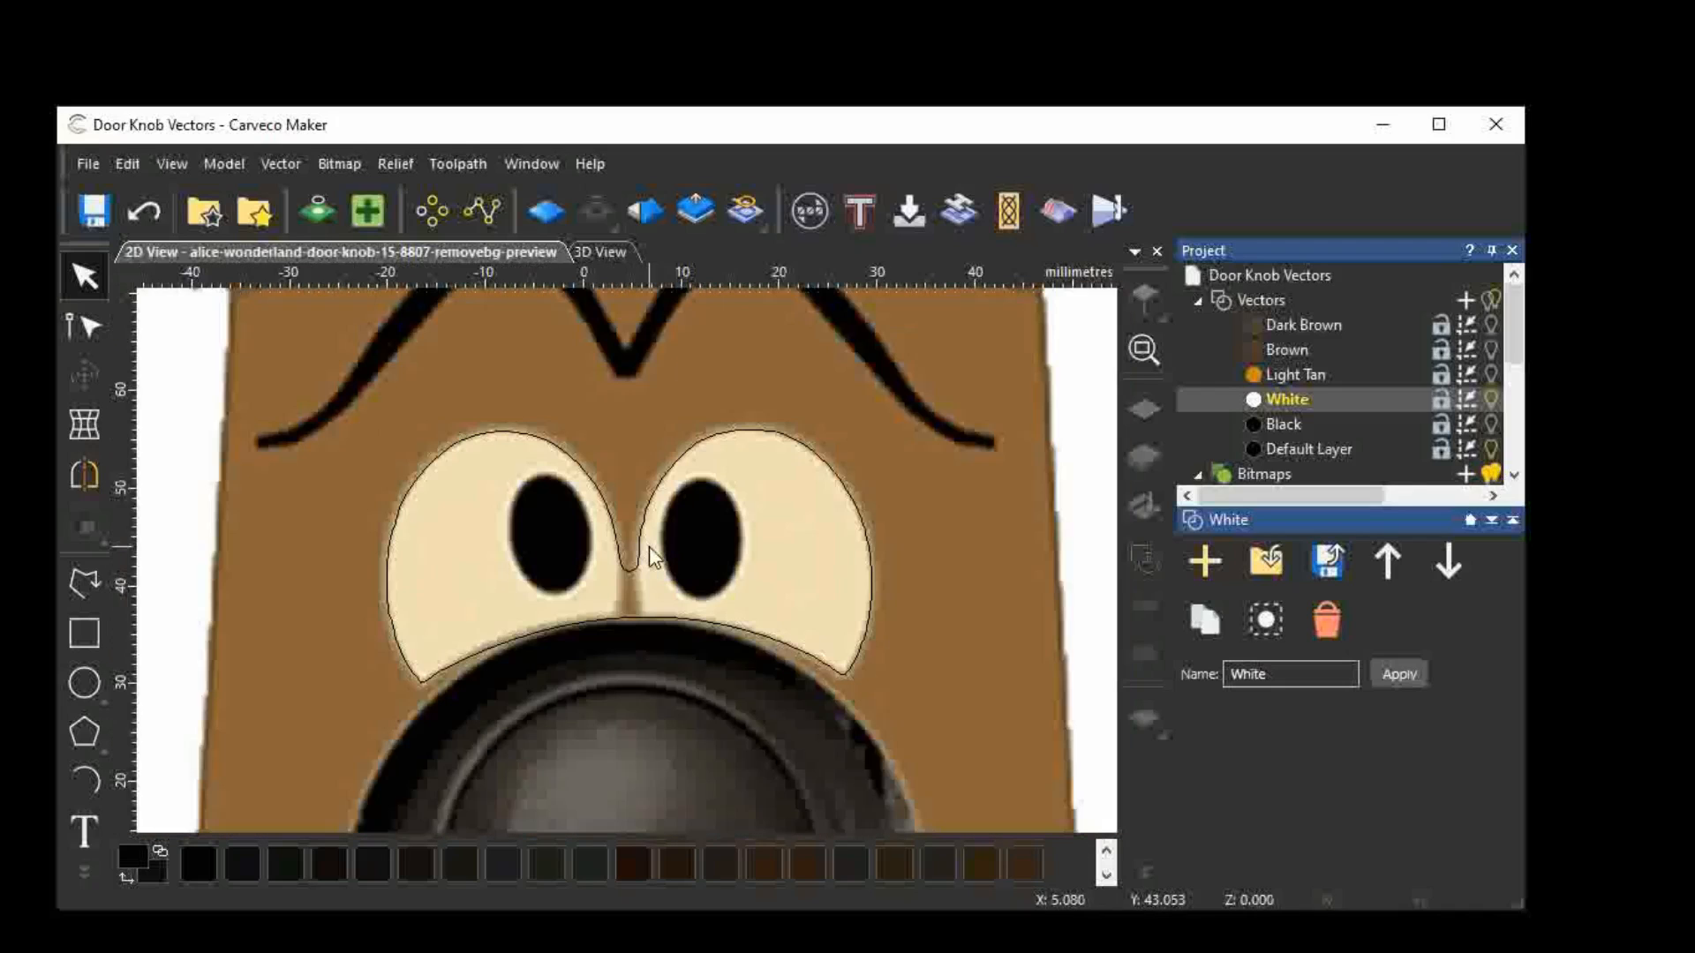